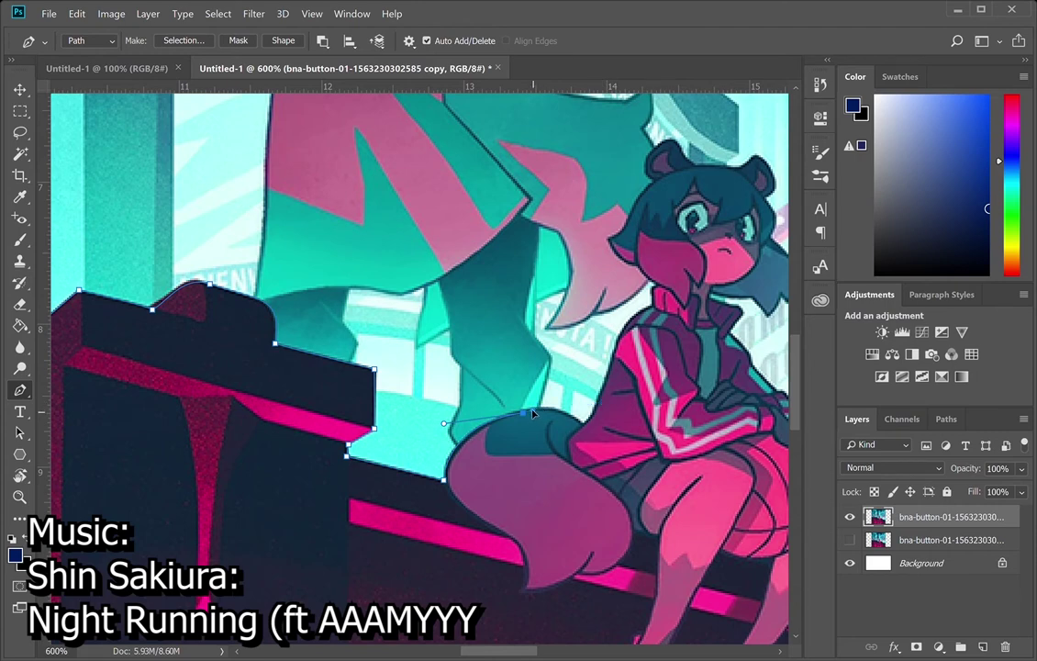
- Extend the pen path over the top of the tail and up the back of the seated girl's jacket
left_click_drag(598, 448, 595, 407)
left_click_drag(622, 332, 624, 320)
left_click_drag(595, 407, 588, 425)
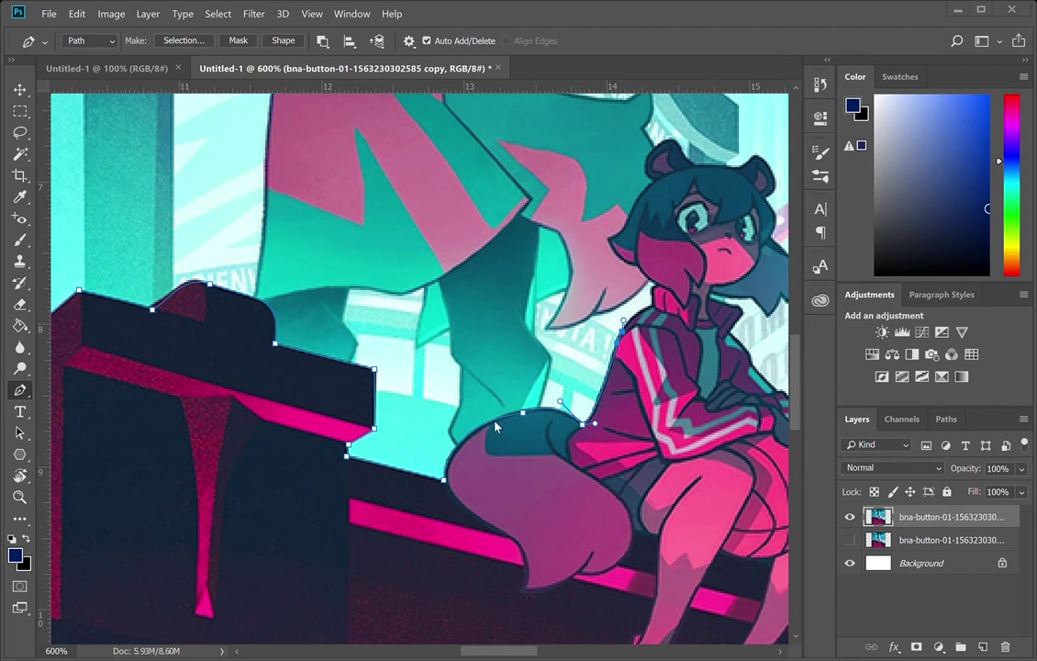
- Continue the path around the girl's collar, the back of her hair and her ears
left_click_drag(627, 258, 323, 252)
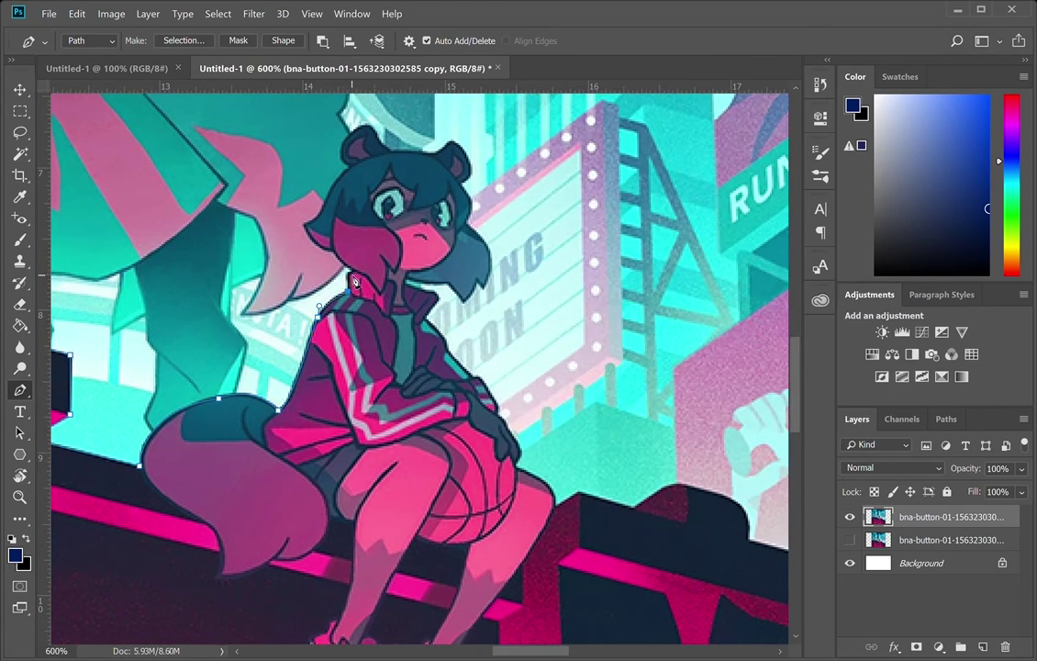
left_click_drag(345, 267, 360, 273)
left_click(303, 224)
left_click(325, 201)
left_click_drag(354, 164, 454, 245)
- Trace the path around the girl's front hair tips and back in to her jacket collar
mouse_move(482, 290)
left_mouse_down()
mouse_move(462, 313)
mouse_move(465, 334)
mouse_move(481, 295)
left_mouse_up()
left_click(478, 281)
left_click(465, 301)
left_click(451, 286)
left_click(405, 276)
left_click_drag(417, 288, 436, 301)
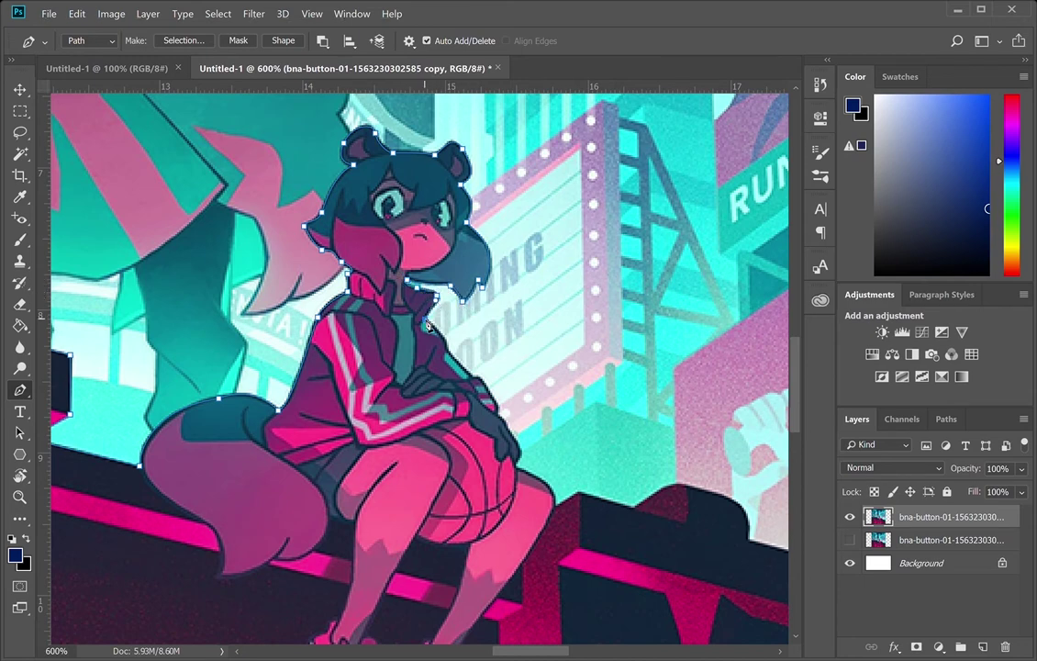
- Continue the path down the sleeve and hand, around the knee and onto the corner of the rooftop block
left_click(447, 347)
left_click(473, 377)
left_click_drag(491, 397, 459, 296)
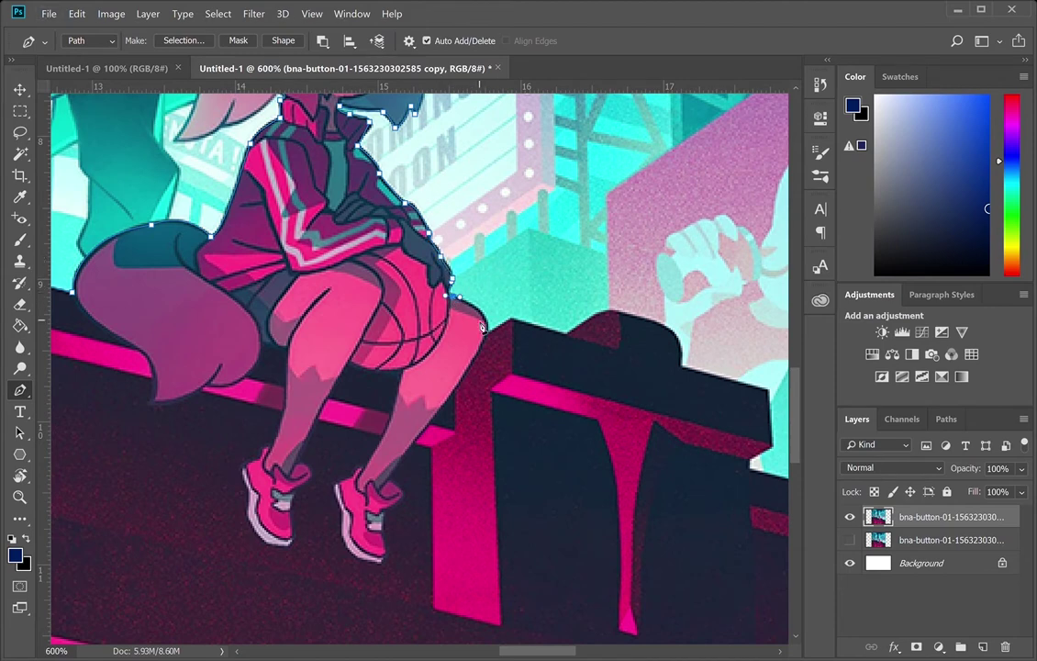
left_click_drag(486, 350, 497, 327)
left_click(513, 318)
- Trace the rounded bump on top of the rooftop block with curved path segments
left_click_drag(584, 347, 286, 327)
left_click(266, 314)
left_click_drag(317, 291, 336, 295)
left_click(336, 295)
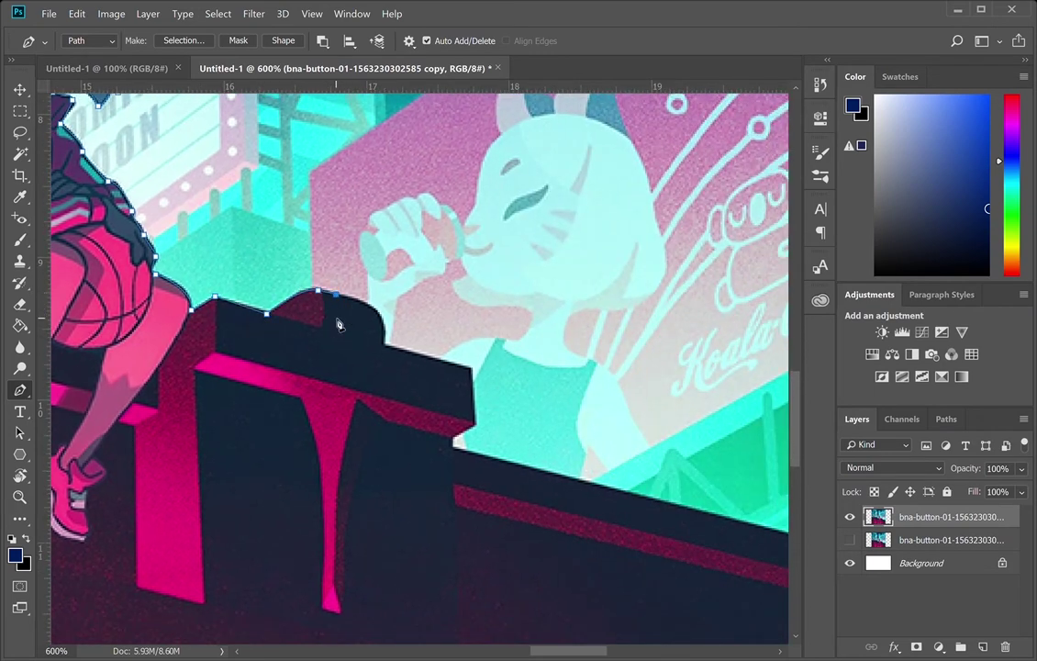
left_click_drag(267, 314, 280, 311)
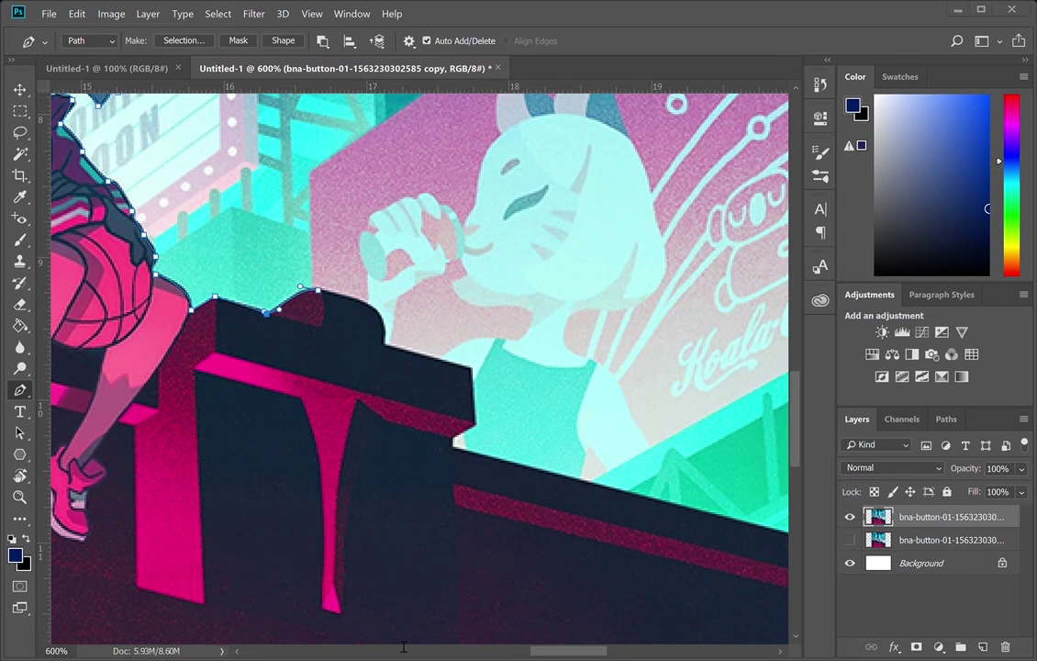
left_click_drag(382, 343, 376, 401)
left_click(383, 343, "alt")
- Trace the end of the rooftop block and the sloping ledge out to the picture's far edge
left_click(470, 369)
left_click(473, 423)
left_click(453, 444)
scroll(504, 493, "down", 3)
scroll(503, 493, "right", 5)
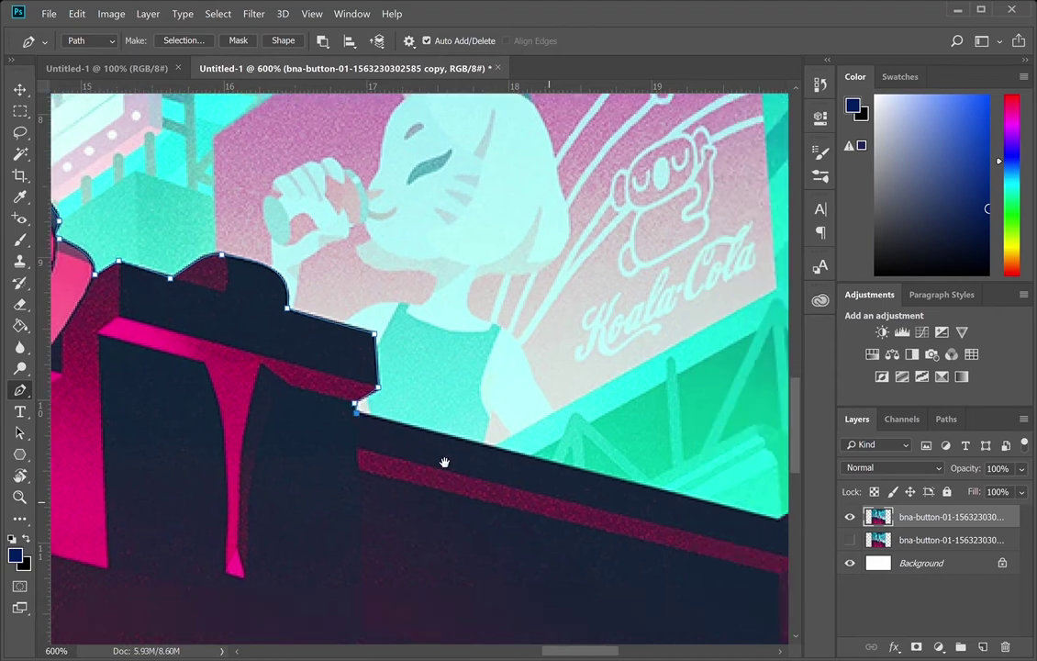
left_click(649, 438)
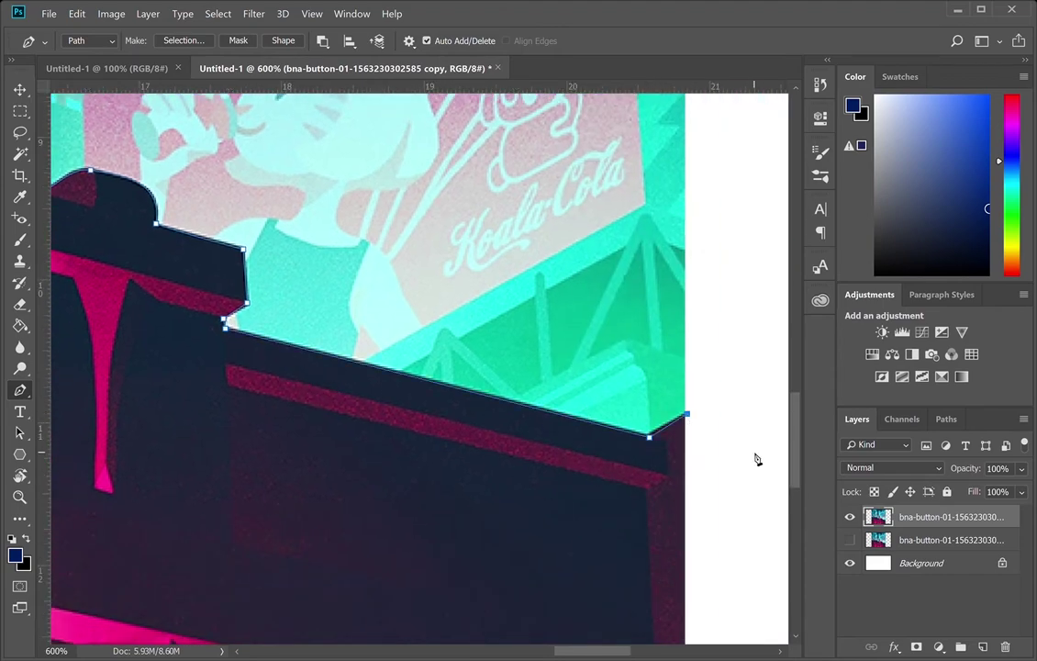
- Run the path loosely outside the picture and below the building, and close it at its starting side
left_click(754, 453)
left_click(751, 507, "alt")
left_click_drag(716, 561, 611, 322)
left_click(651, 538)
left_click_drag(229, 551, 658, 530)
left_click(149, 525)
left_click_drag(90, 530, 529, 575)
left_click(381, 557)
left_click_drag(389, 366, 402, 595)
left_click(370, 260)
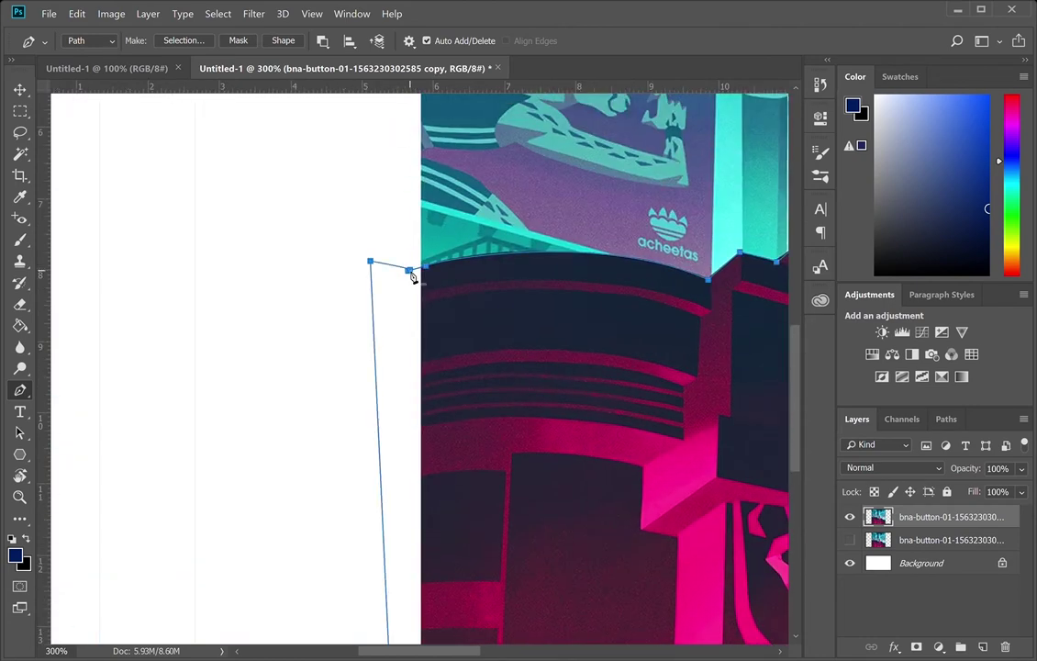
- Save the work path under the name path_red
left_click(959, 423)
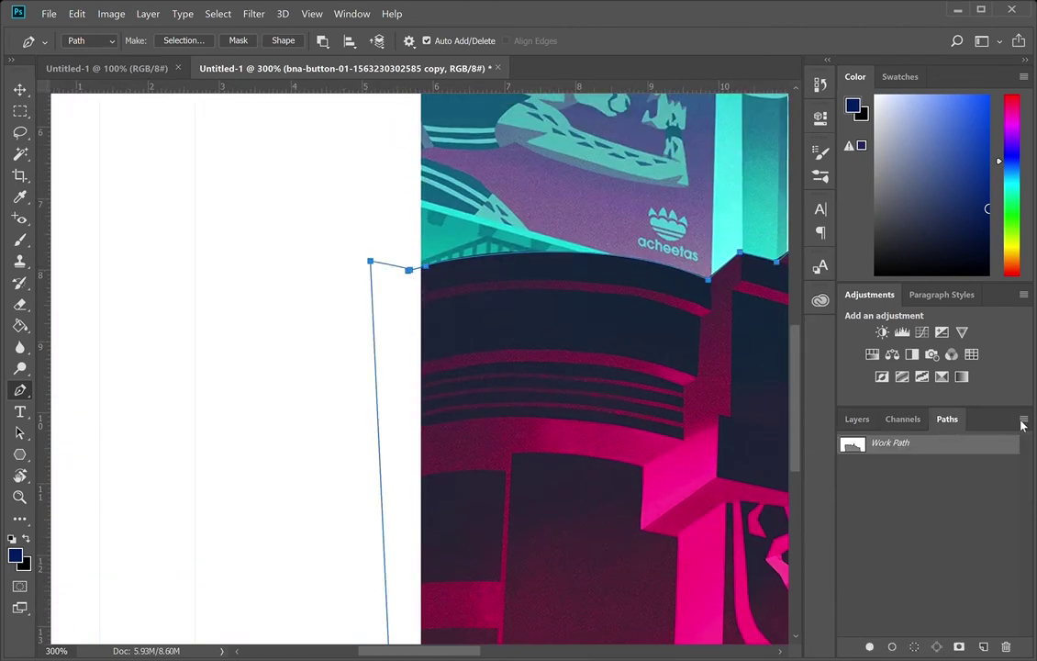
left_click(934, 421)
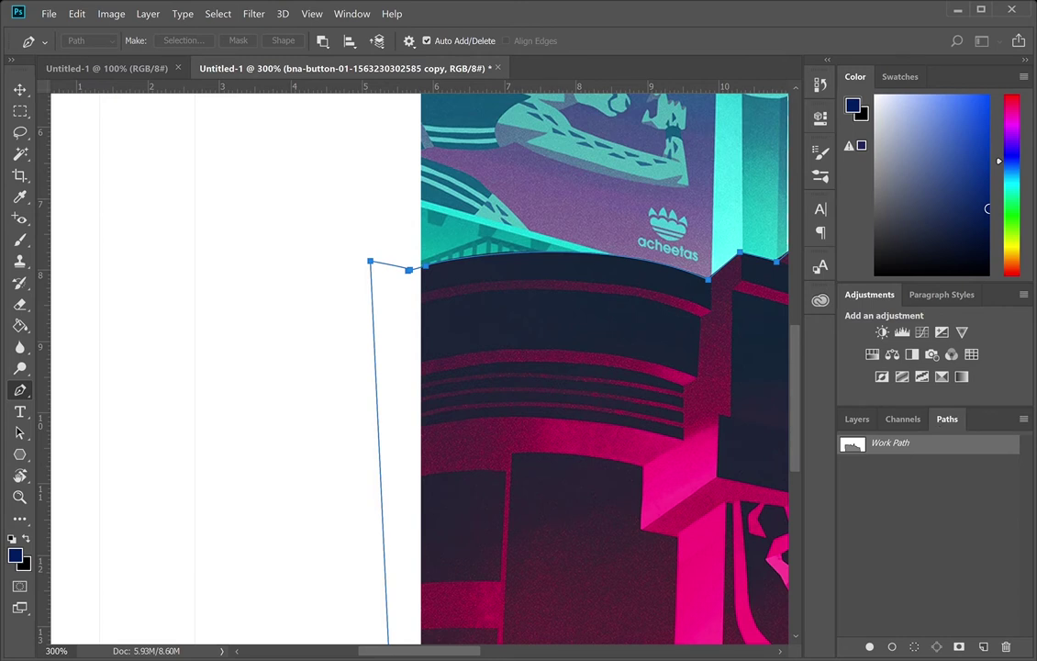
type("path_red")
key("Return")
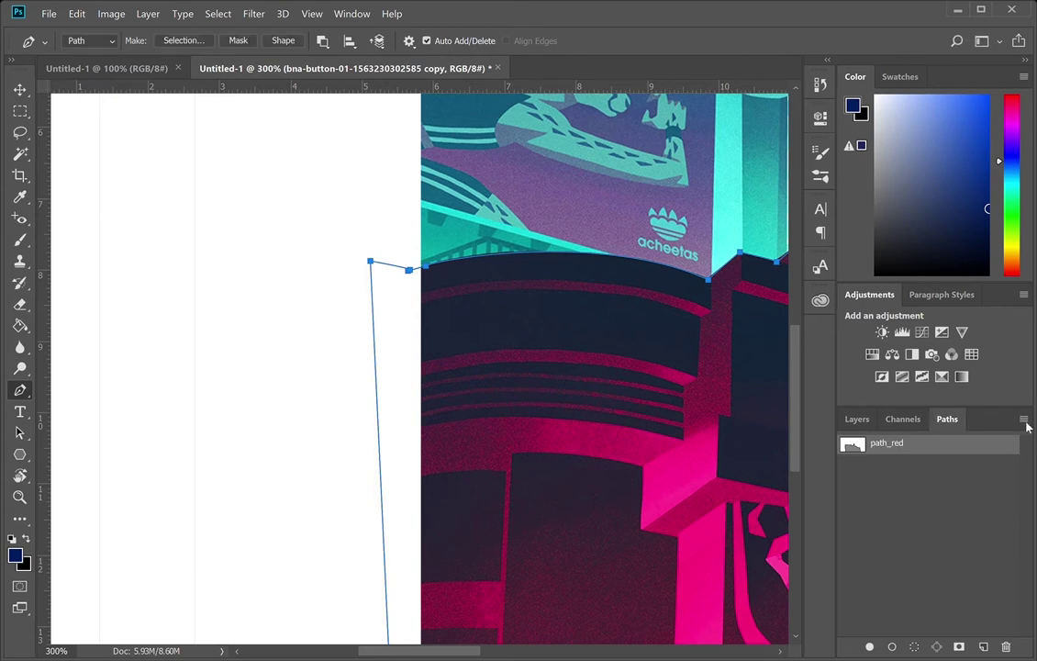
- Turn path_red into a selection and delete the city background around the building and the girl
key("i")
key("p")
key("ctrl+Return")
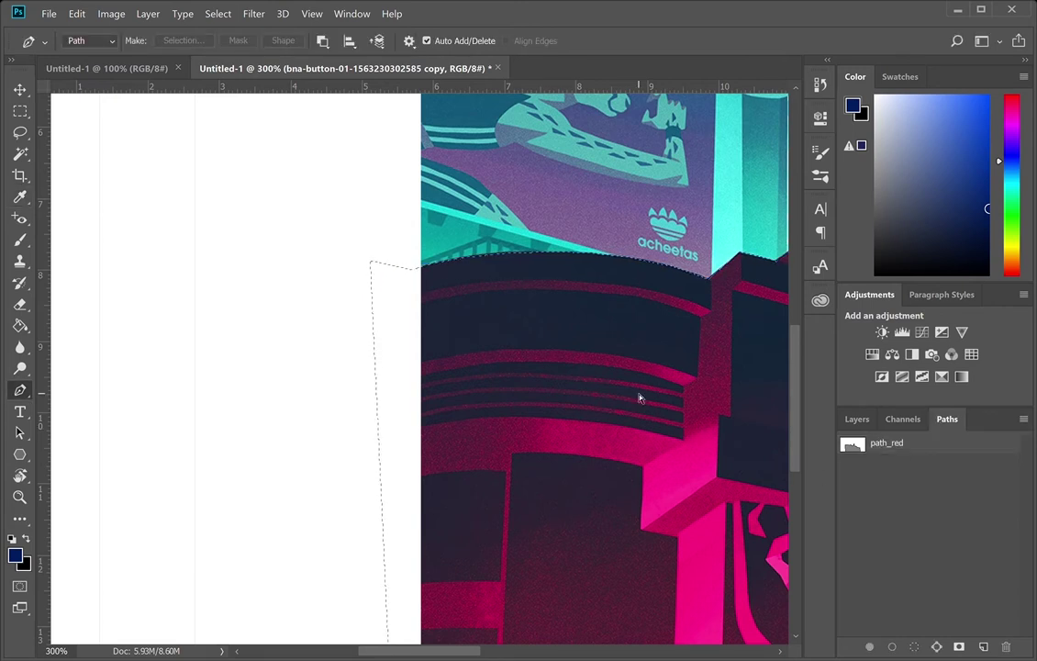
key("Delete")
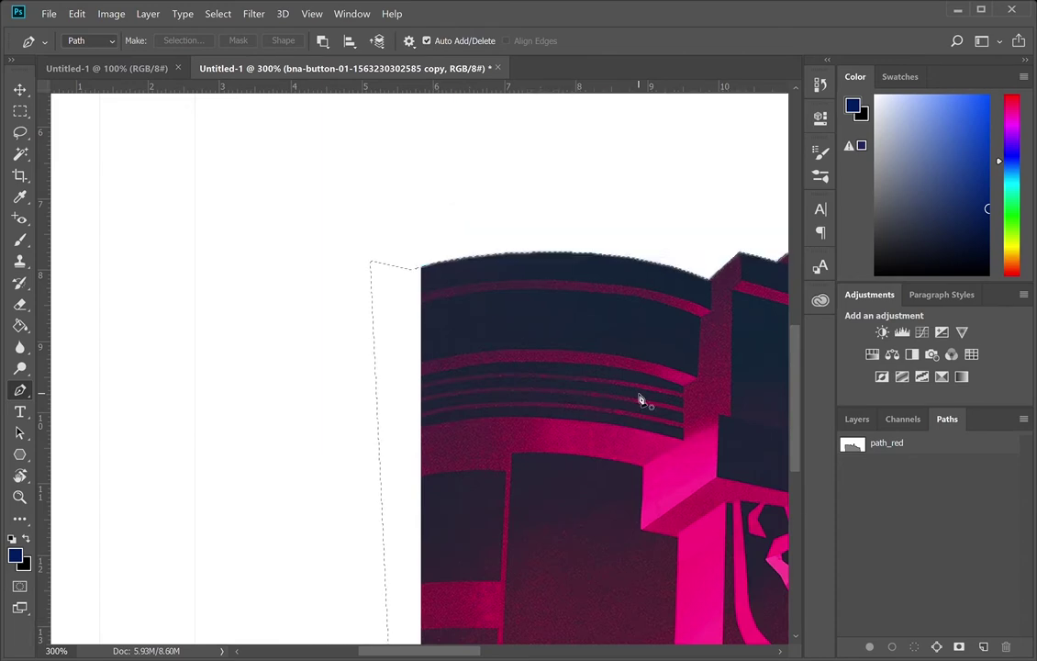
key("ctrl+d")
key("z")
scroll(632, 376, "down", 3)
left_click(414, 383)
key("ctrl+z")
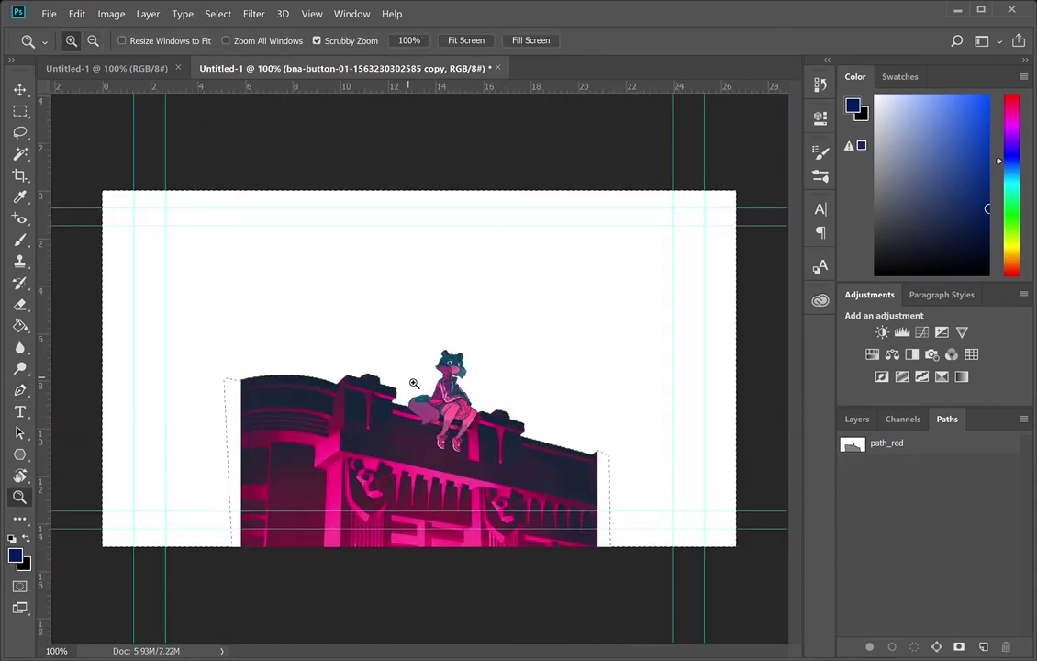
- Rename the cut-out building layer red_alpha
left_click(857, 420)
left_click(907, 543)
left_click(949, 521)
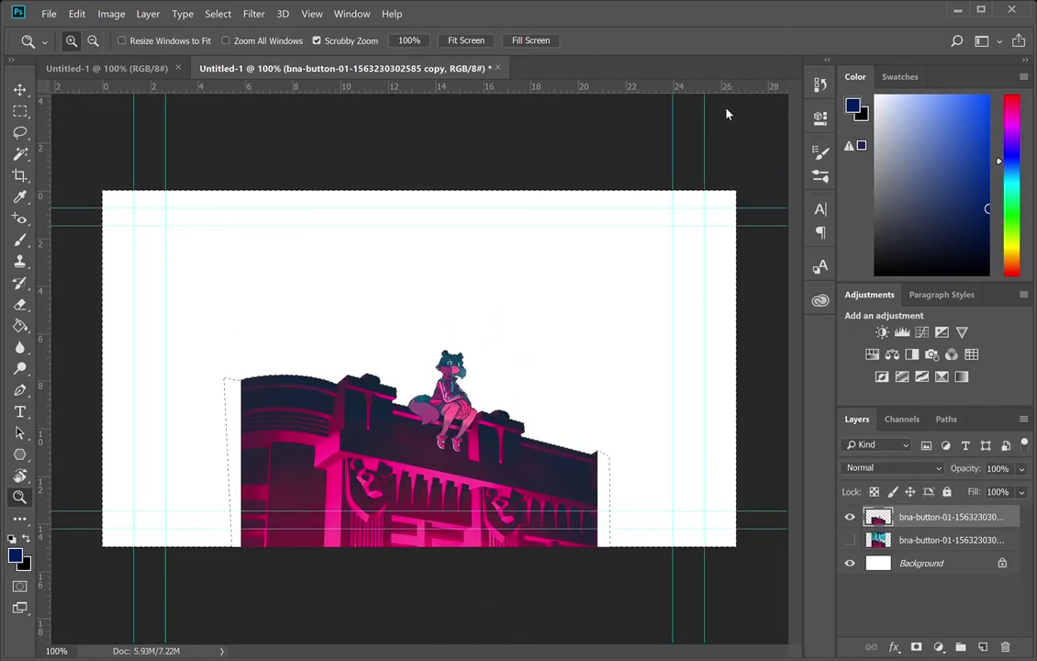
double_click(950, 517)
type("red_alpha")
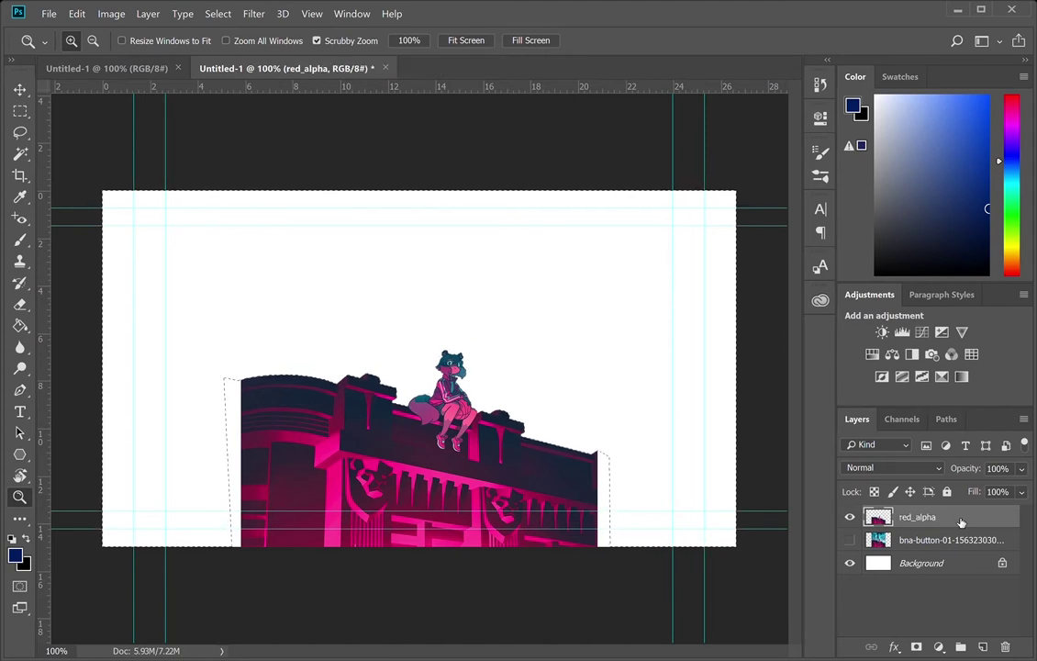
- With red_alpha hidden, duplicate the original picture layer as blue_alpha and delete the selected foreground from it
key("Tab")
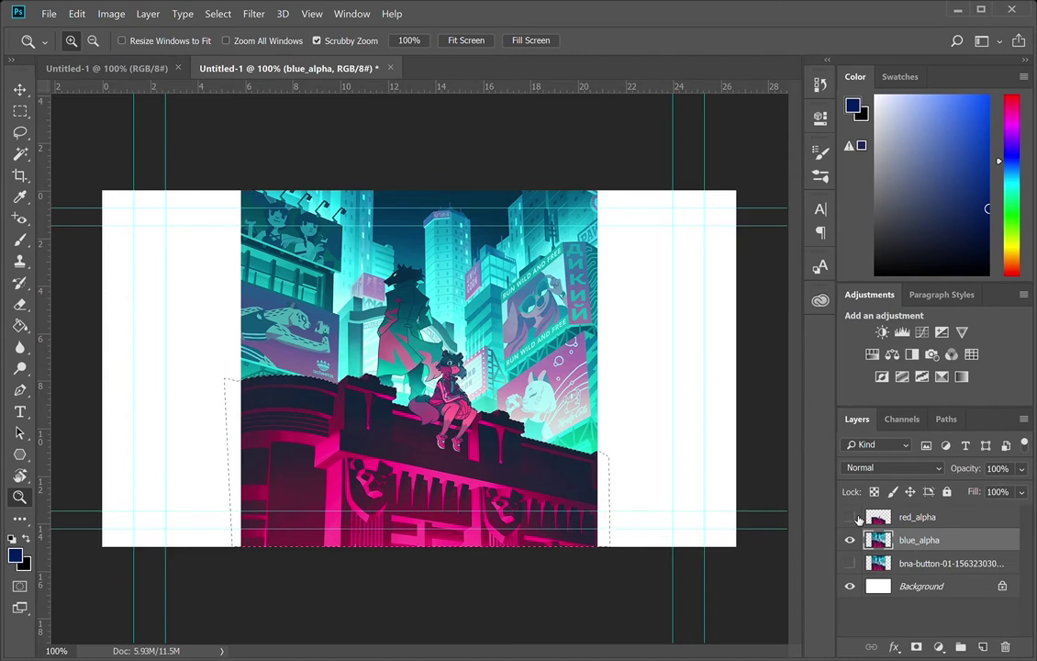
left_click(851, 517)
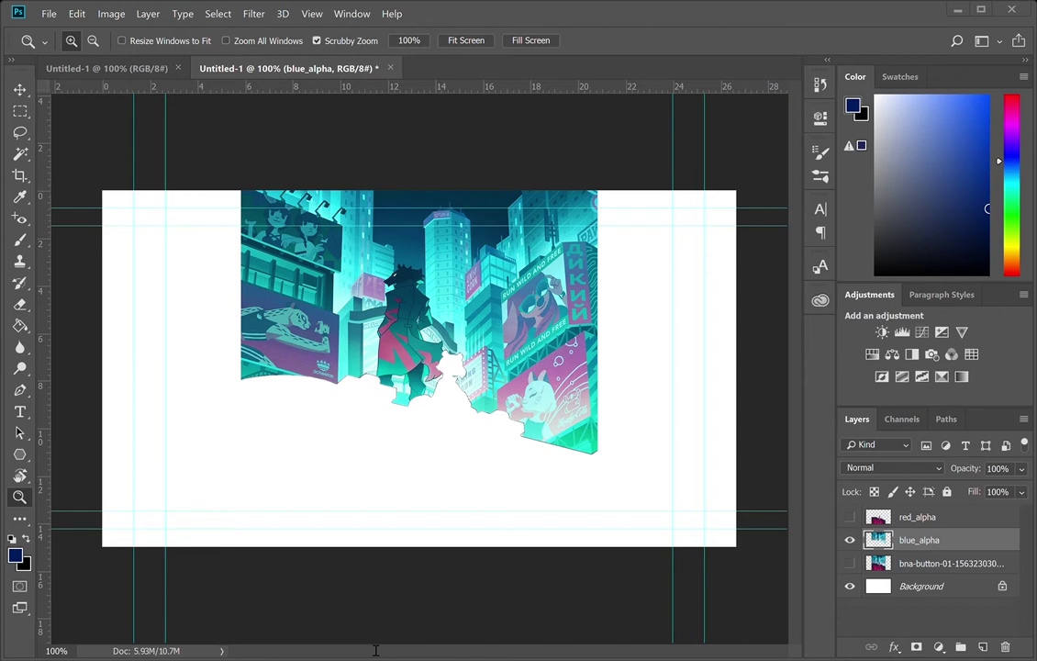
- Clean up the cut edge of the blue_alpha layer with a 25 px eraser
left_click(370, 381)
left_click(353, 389)
left_click(347, 390)
left_click(347, 390)
key("e")
key("bracketleft")
key("bracketleft")
key("bracketleft")
key("bracketleft")
key("bracketleft")
key("bracketleft")
key("bracketleft")
key("bracketleft")
key("bracketleft")
left_click_drag(349, 338, 364, 336)
key("bracketleft")
key("bracketleft")
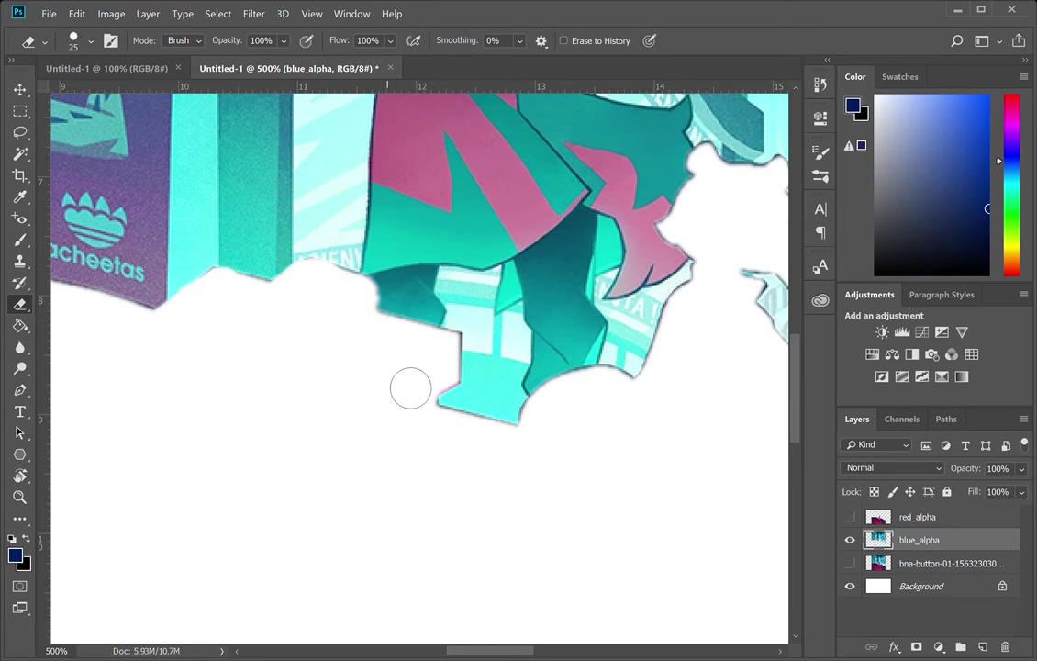
left_click_drag(670, 397, 434, 494)
left_click_drag(703, 588, 294, 399)
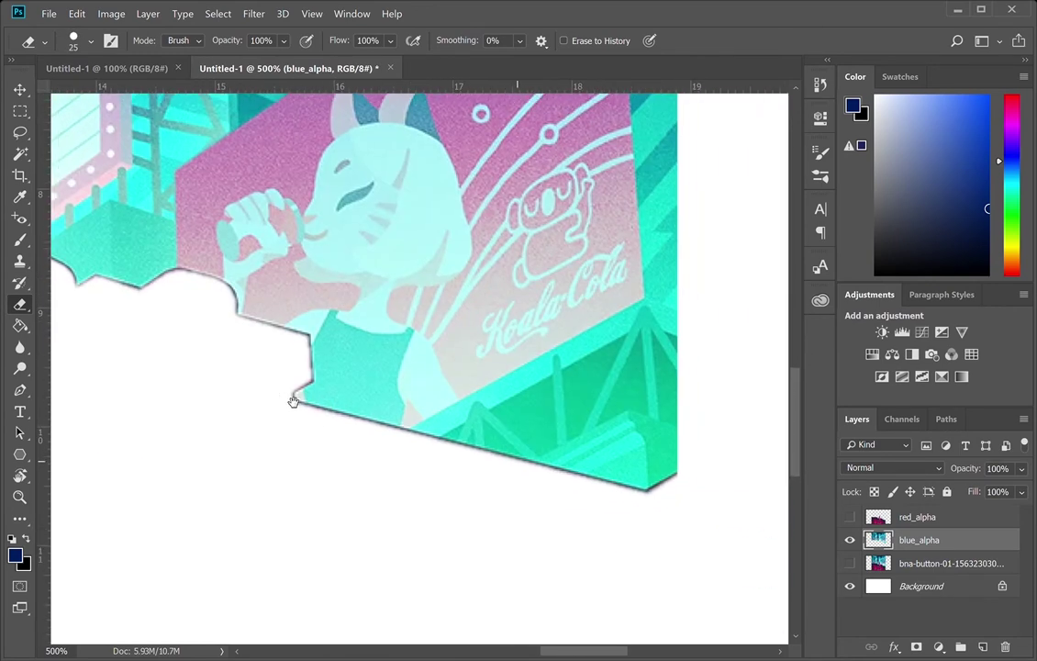
- Show the red_alpha layer again and hide blue_alpha
key("z")
key("ctrl+1")
left_click_drag(357, 364, 489, 424)
left_click(851, 517)
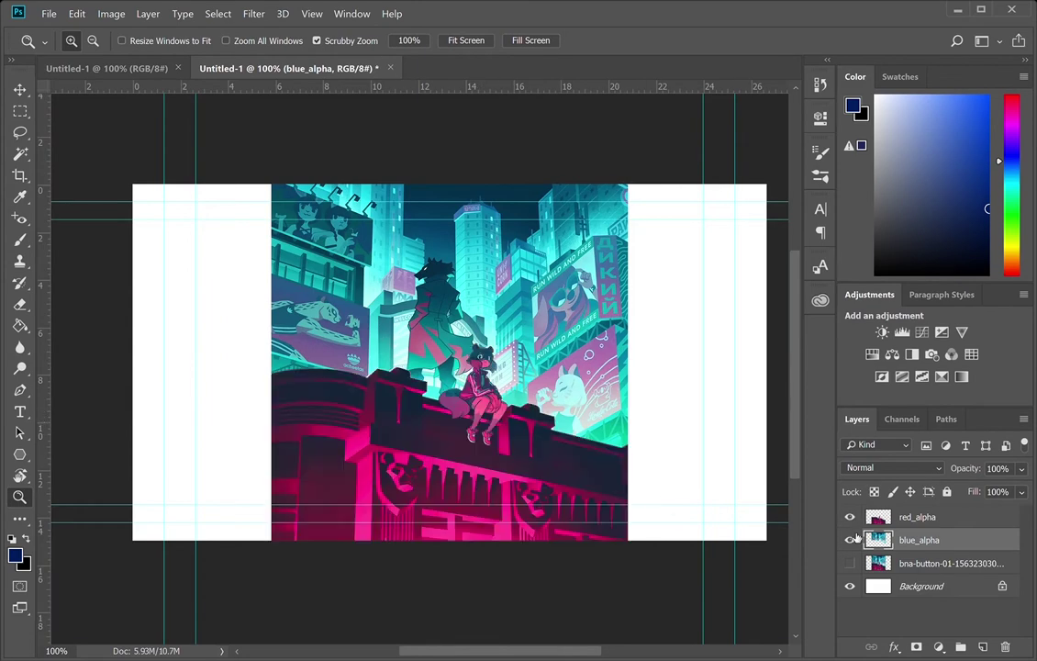
left_click(850, 540)
- Duplicate the red_alpha layer and name the copy tanuki/racoon
left_click(483, 404)
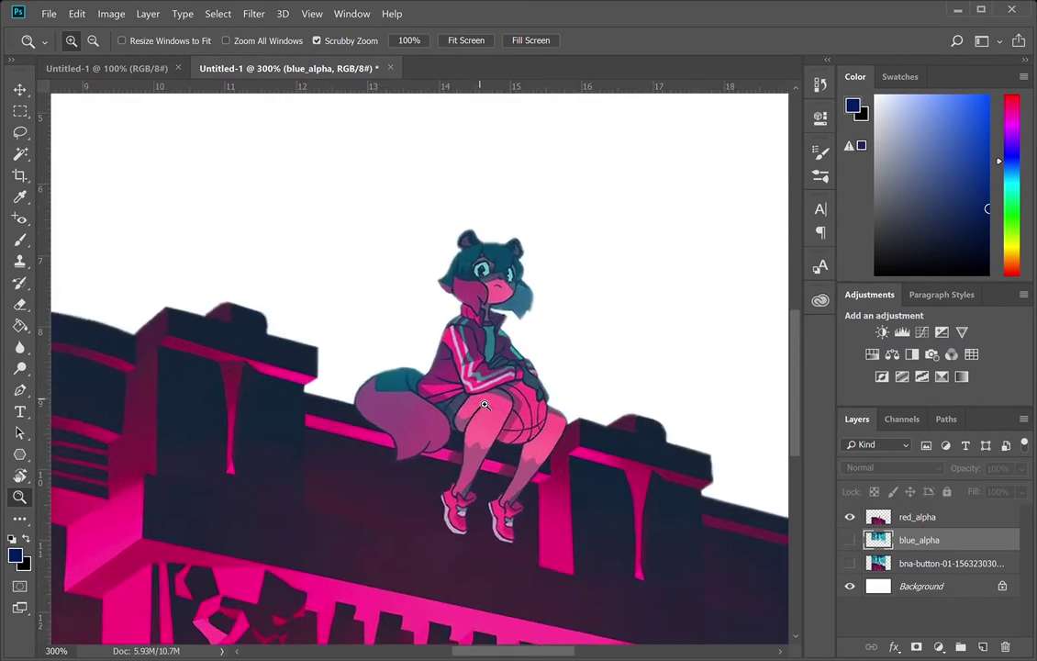
left_click(484, 404)
key("p")
left_click(918, 517)
key("ctrl+u")
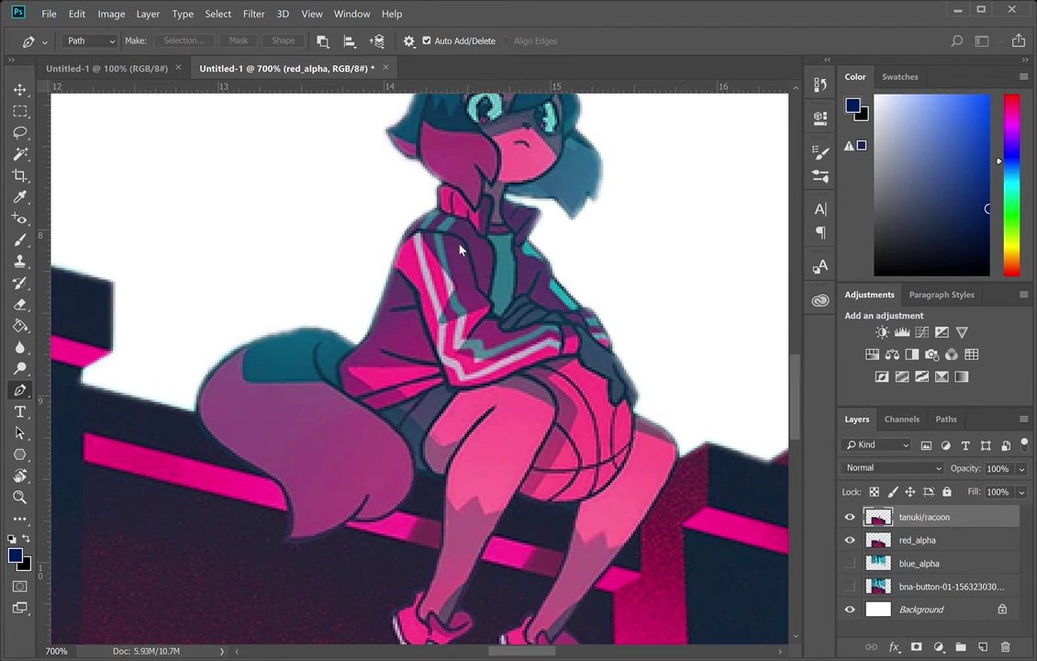
- Start a new pen path at the back of the girl's tail and trace the tail's lower edge and tip
left_click(192, 405)
left_click_drag(216, 441, 243, 454)
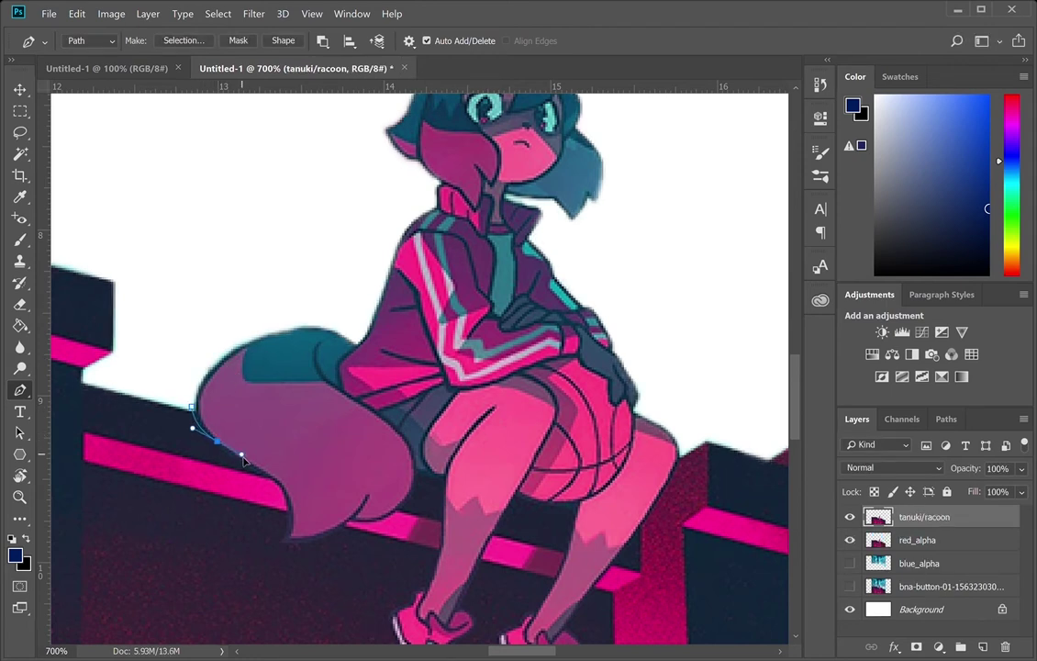
left_click_drag(291, 527, 281, 581)
left_click_drag(238, 458, 255, 480)
left_click_drag(286, 578, 317, 536)
left_click_drag(353, 520, 415, 493)
- Continue the path under the shorts, down the first leg and along the outer edge of its shoe
left_click(415, 476)
left_click(440, 481)
left_click_drag(446, 488, 497, 255)
left_click_drag(458, 295, 458, 298)
left_click_drag(440, 343, 447, 463)
left_click(404, 362)
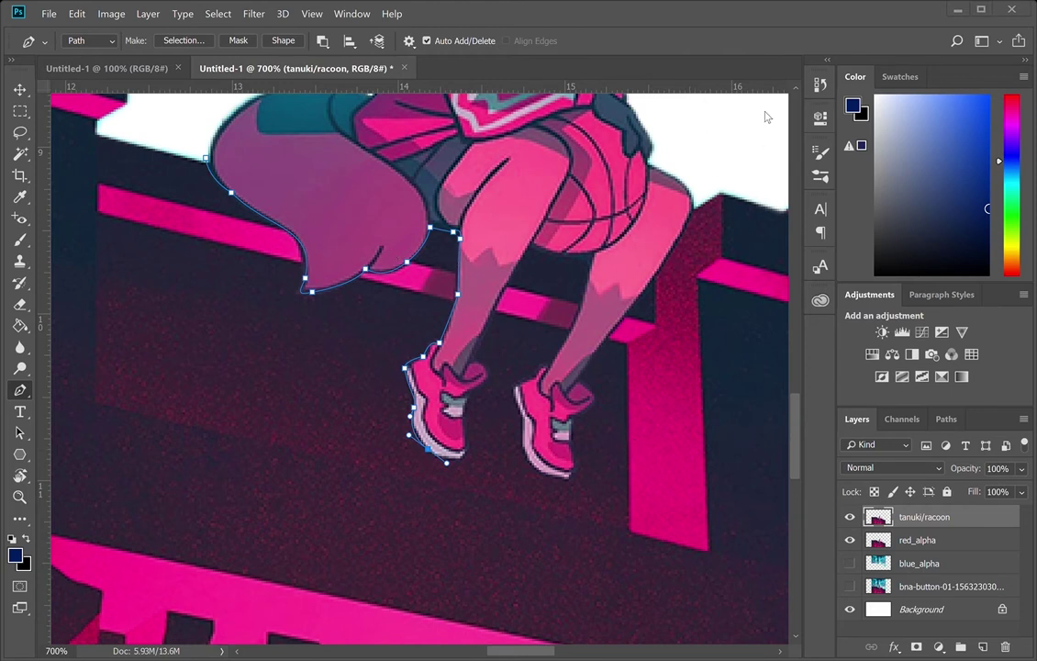
- Trace the front of the first shoe and its cuff up to the ankle
left_click_drag(468, 447, 484, 385)
left_click(470, 401, "alt")
left_click(469, 392)
left_click(488, 379)
mouse_move(472, 361)
left_mouse_down()
mouse_move(446, 368)
mouse_move(466, 369)
left_mouse_up()
- Extend the path under the basketball and down the second leg to its shoe, and hide the red_alpha layer
left_click_drag(539, 274, 399, 367)
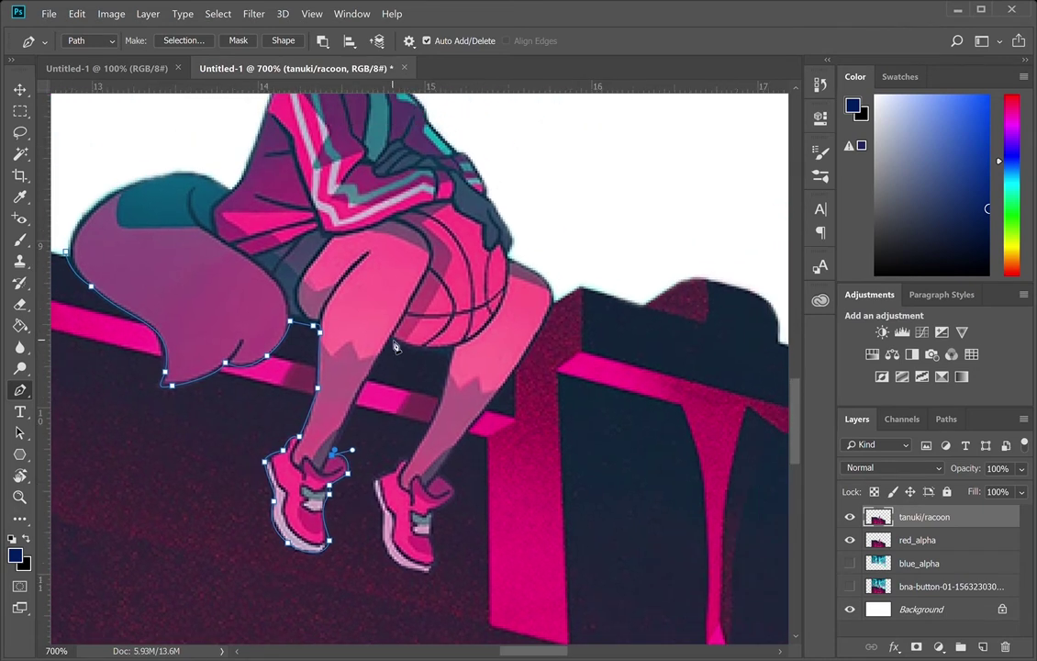
left_click_drag(392, 339, 485, 342)
left_click_drag(422, 429, 424, 431)
left_click_drag(392, 470, 384, 485)
left_click(850, 541)
- Trace the path around the sole and front of the second shoe
left_click_drag(375, 497, 389, 521)
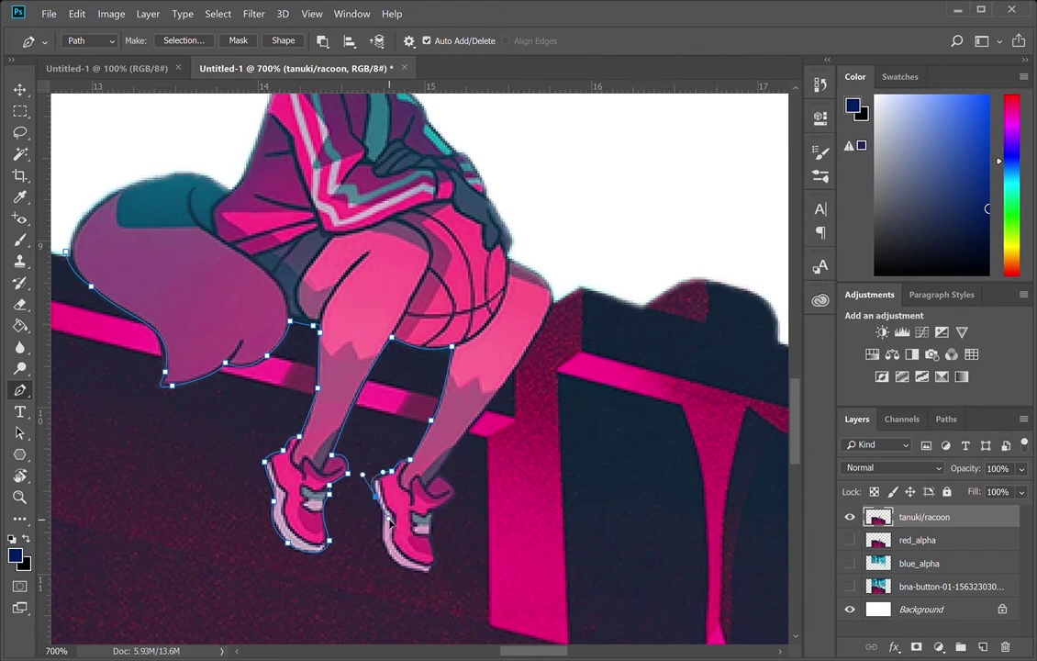
left_click(382, 536)
left_click_drag(317, 609, 185, 405)
left_click_drag(273, 366, 305, 352)
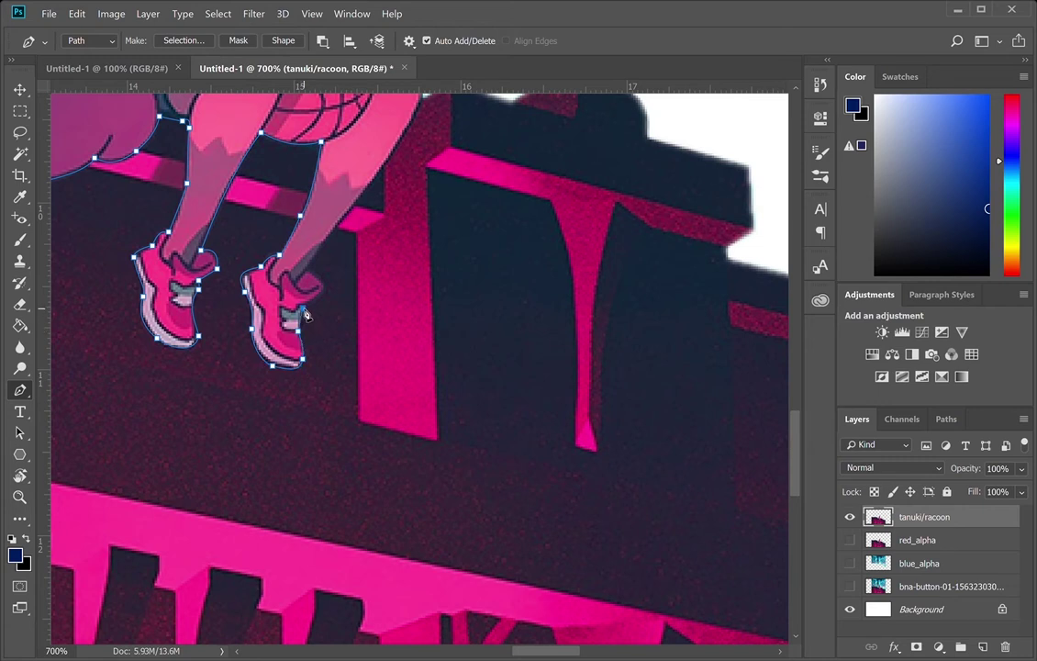
left_click_drag(303, 303, 312, 268)
- Continue the path from the second shoe up the far side of the leg to the knee
scroll(289, 237, "up", 4)
scroll(289, 237, "right", 2)
left_click_drag(337, 244, 350, 213)
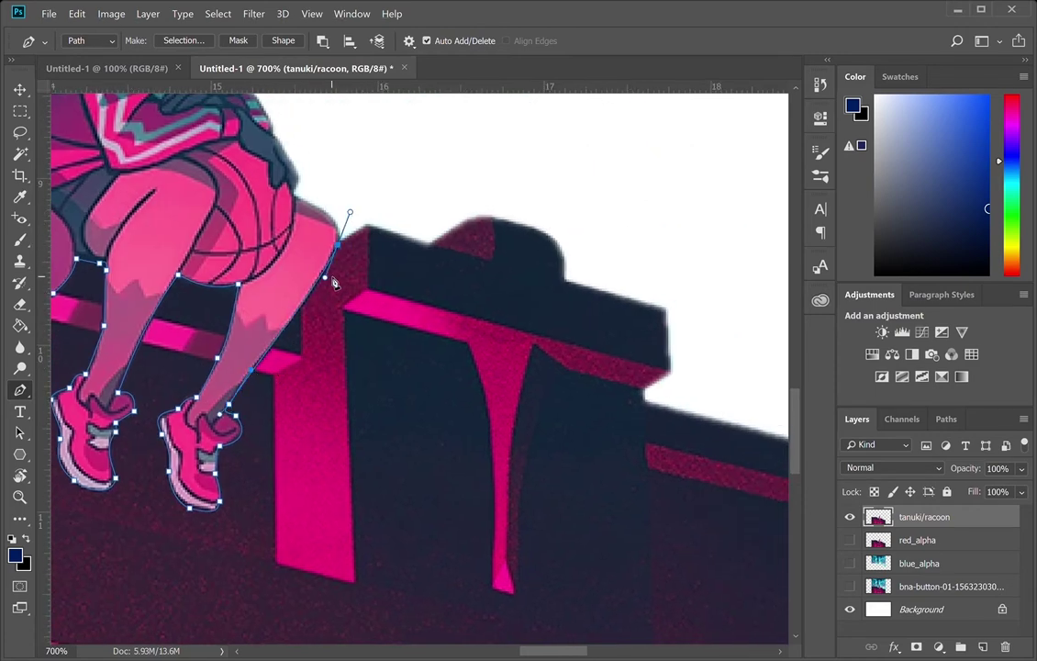
- Loop the path loosely through the empty area around the girl's upper body and close it at the tail
scroll(462, 272, "up", 2)
scroll(462, 273, "left", 2)
left_click(426, 293)
left_click_drag(431, 245, 537, 405)
left_click(544, 156)
left_click_drag(196, 166, 470, 190)
left_click(499, 152)
left_click(261, 222)
left_click(422, 226)
left_click_drag(353, 449, 394, 280)
left_click(373, 368)
left_click(383, 397)
- Save the work path under the name tanuki_girl
left_click(947, 418)
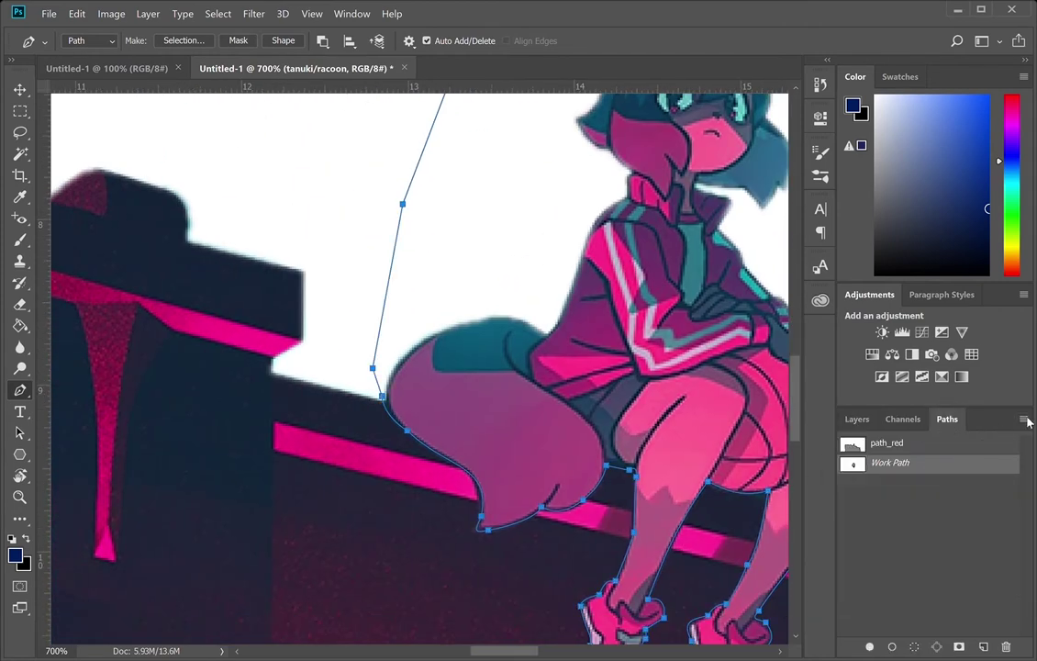
key("i")
key("p")
double_click(890, 464)
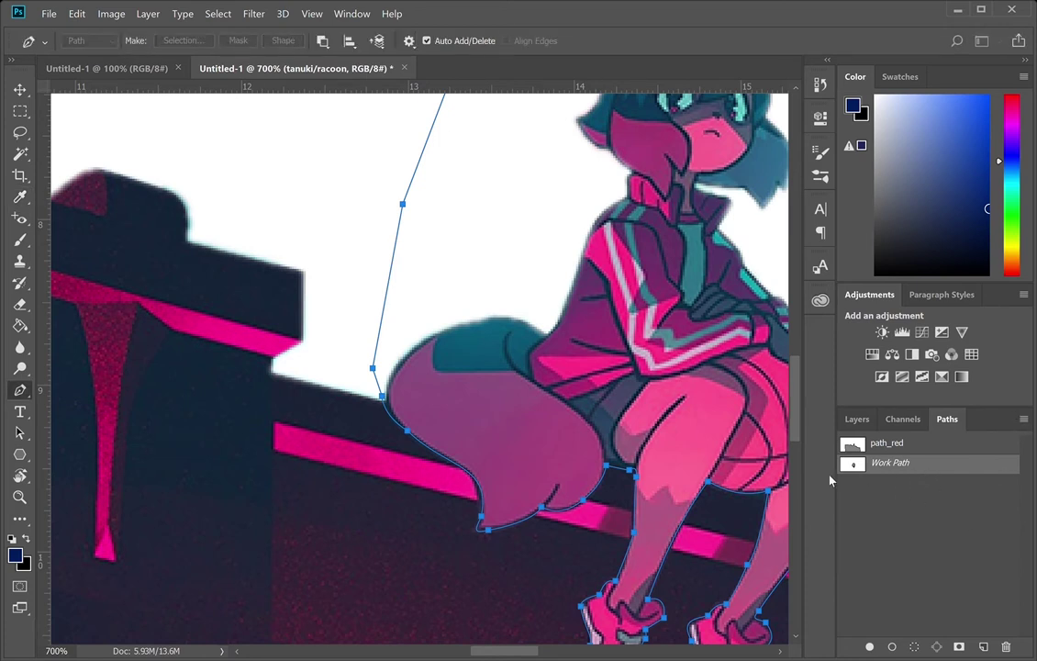
key("Return")
key("i")
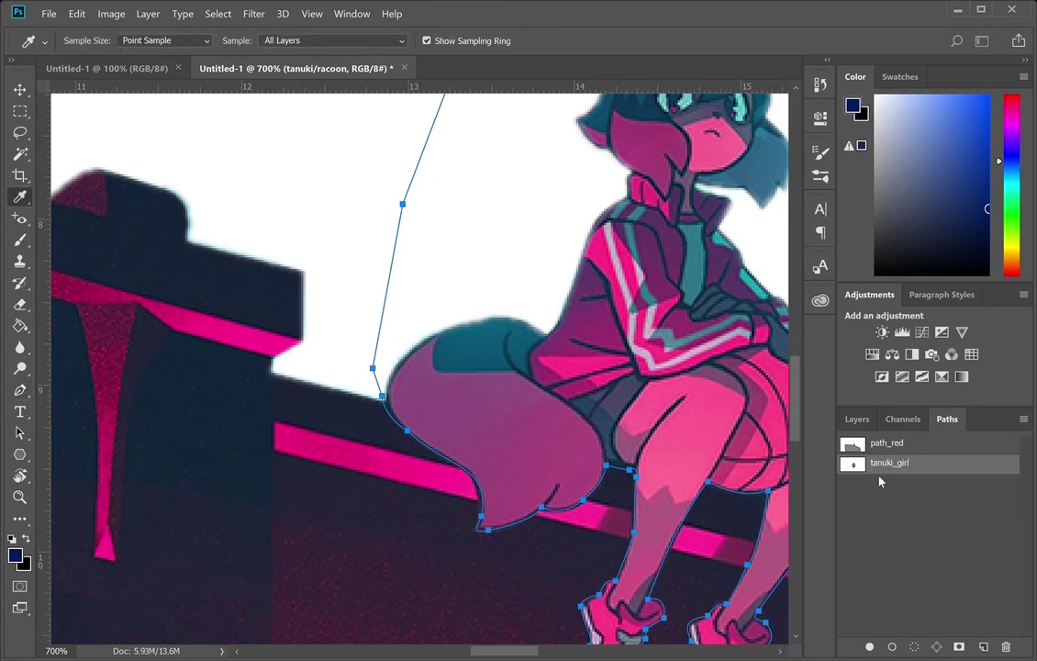
- Turn the tanuki_girl path into a selection and delete the building around the girl on the tanuki/racoon layer
key("p")
key("ctrl+Return")
left_click(858, 419)
key("Delete")
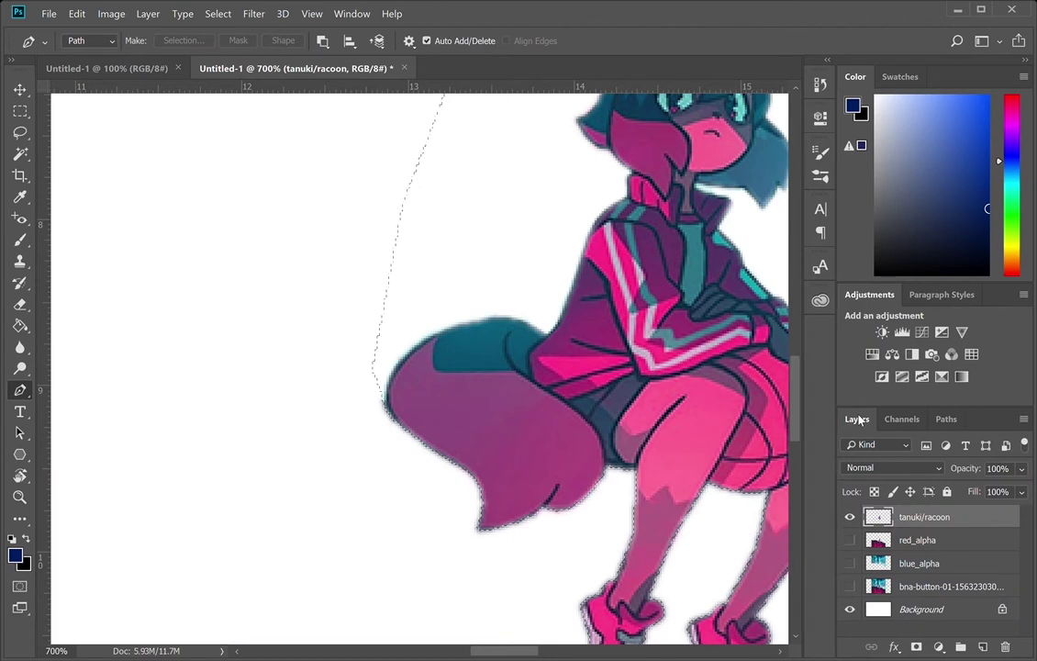
- Duplicate the red_alpha layer as red_background and show it with tanuki/racoon hidden
key("alt+bracketleft")
type("red_background")
key("Return")
left_click(850, 540)
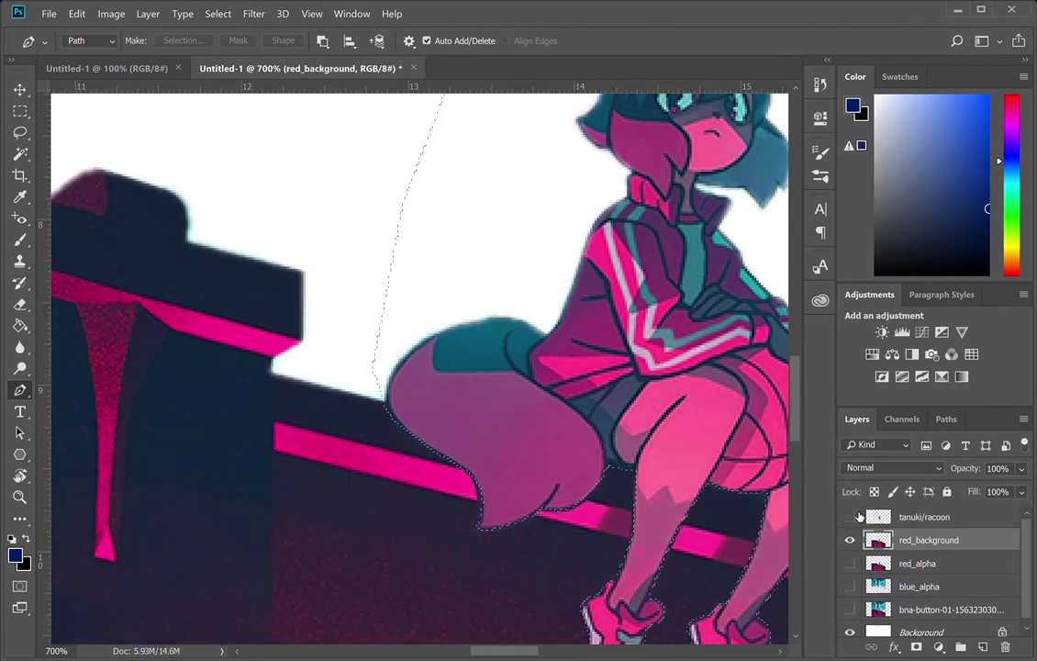
- Hide tanuki/racoon, clear the selection and clone building texture into the tail-shaped gap on the red_background layer with the Clone Stamp
left_click(851, 517)
key("ctrl+d")
key("z")
scroll(601, 414, "down", 4)
left_click_drag(624, 428, 402, 275)
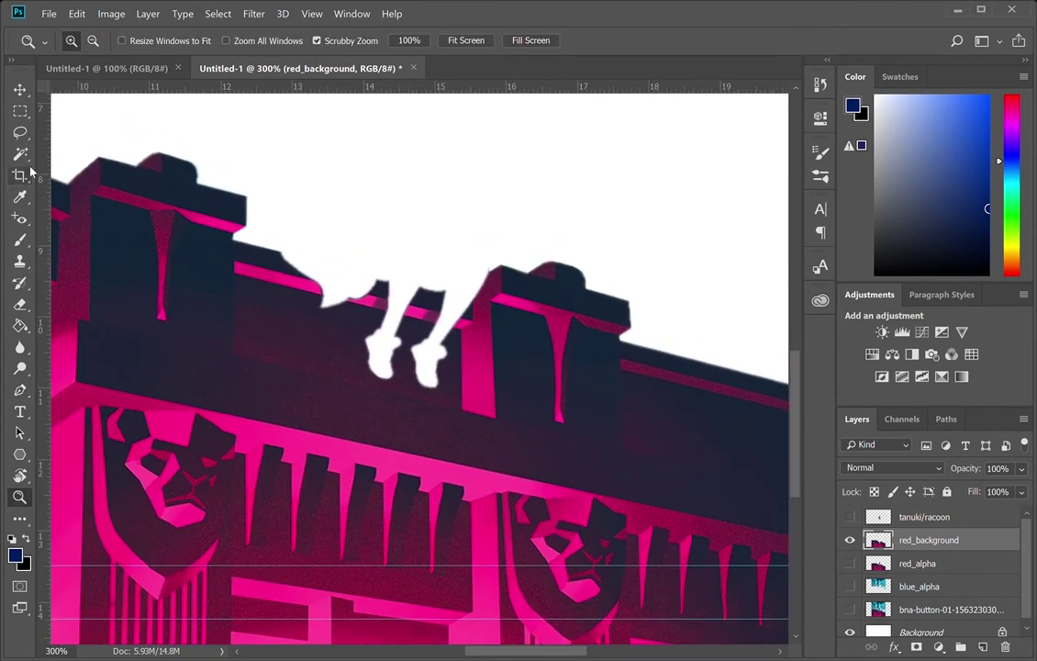
left_click(20, 261)
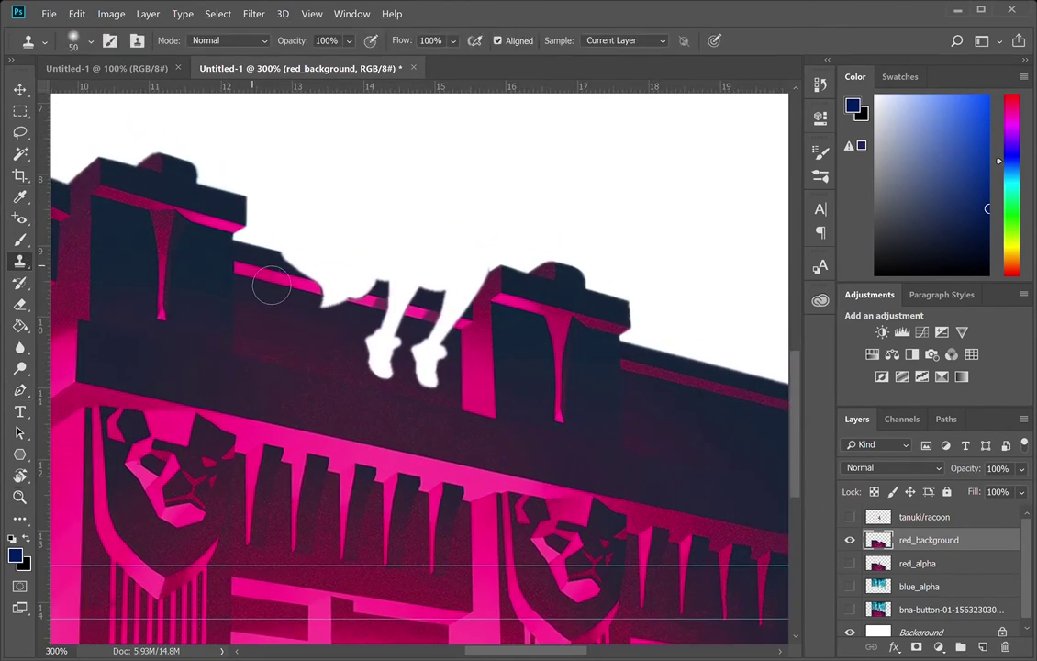
mouse_move(273, 284)
left_mouse_down()
mouse_move(391, 314)
mouse_move(363, 325)
mouse_move(328, 290)
mouse_move(328, 309)
mouse_move(309, 317)
mouse_move(319, 304)
mouse_move(302, 300)
mouse_move(314, 280)
mouse_move(322, 287)
mouse_move(299, 286)
mouse_move(326, 306)
mouse_move(321, 291)
mouse_move(335, 336)
mouse_move(303, 297)
mouse_move(347, 314)
mouse_move(378, 303)
mouse_move(349, 323)
mouse_move(325, 281)
mouse_move(358, 314)
mouse_move(416, 327)
left_mouse_up()
key("ctrl+z")
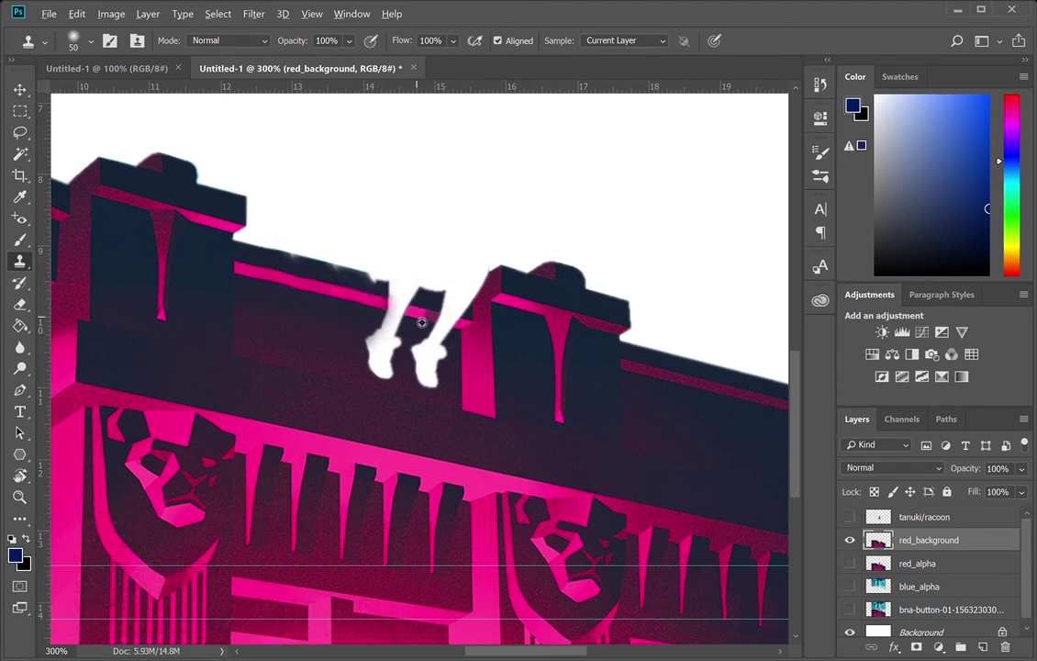
- Sample the nearby wall and pink trim and clone them over the leg and shoe gaps in the ledge
left_click(335, 297, "alt")
mouse_move(408, 324)
left_mouse_down()
mouse_move(412, 394)
mouse_move(436, 387)
mouse_move(421, 362)
mouse_move(376, 370)
mouse_move(433, 372)
mouse_move(444, 401)
mouse_move(431, 372)
mouse_move(454, 384)
mouse_move(465, 342)
left_mouse_up()
left_click(341, 351, "alt")
left_click(349, 344, "alt")
left_click(274, 279, "alt")
mouse_move(326, 304)
left_mouse_down()
mouse_move(318, 271)
mouse_move(335, 262)
left_mouse_up()
key("ctrl+z")
- Reduce the Clone Stamp brush to 15 and rebuild the dark upper edge of the ledge between the two pillars
key("bracketleft")
key("bracketleft")
key("bracketleft")
key("bracketleft")
key("bracketleft")
key("bracketleft")
key("bracketleft")
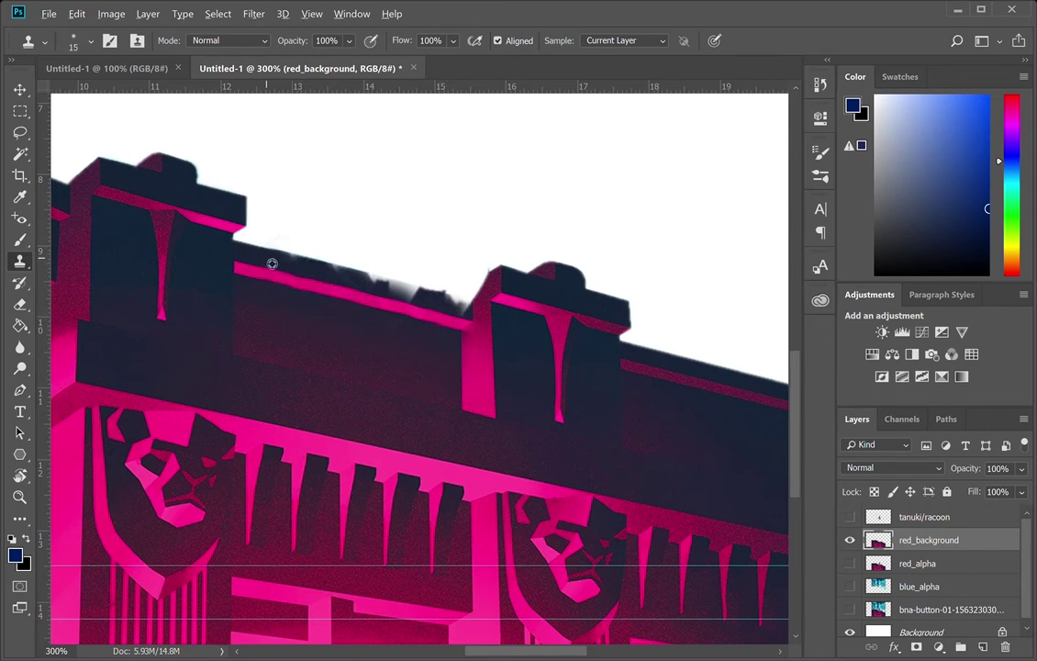
mouse_move(356, 283)
left_mouse_down()
mouse_move(362, 266)
mouse_move(384, 291)
left_mouse_up()
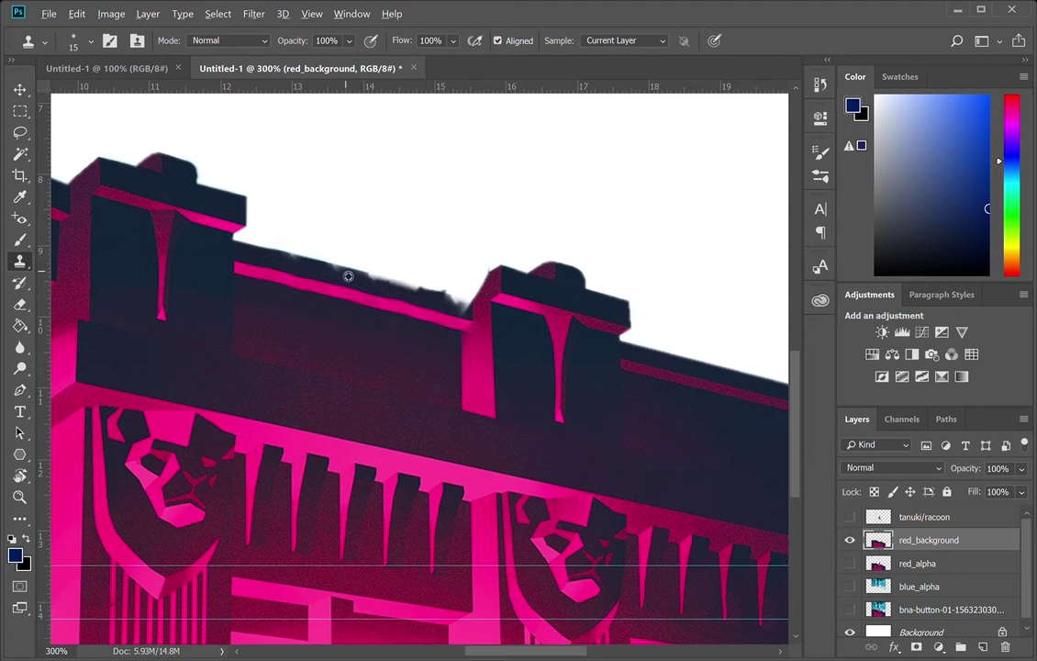
left_click_drag(240, 230, 381, 264)
left_click_drag(291, 328, 365, 342)
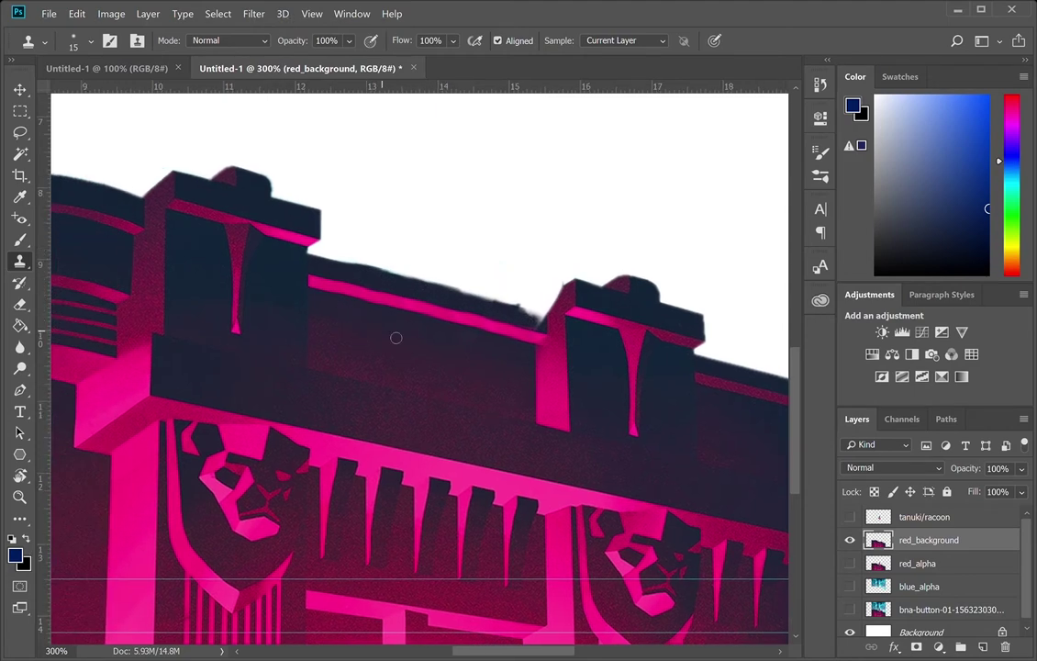
left_click_drag(516, 312, 494, 303)
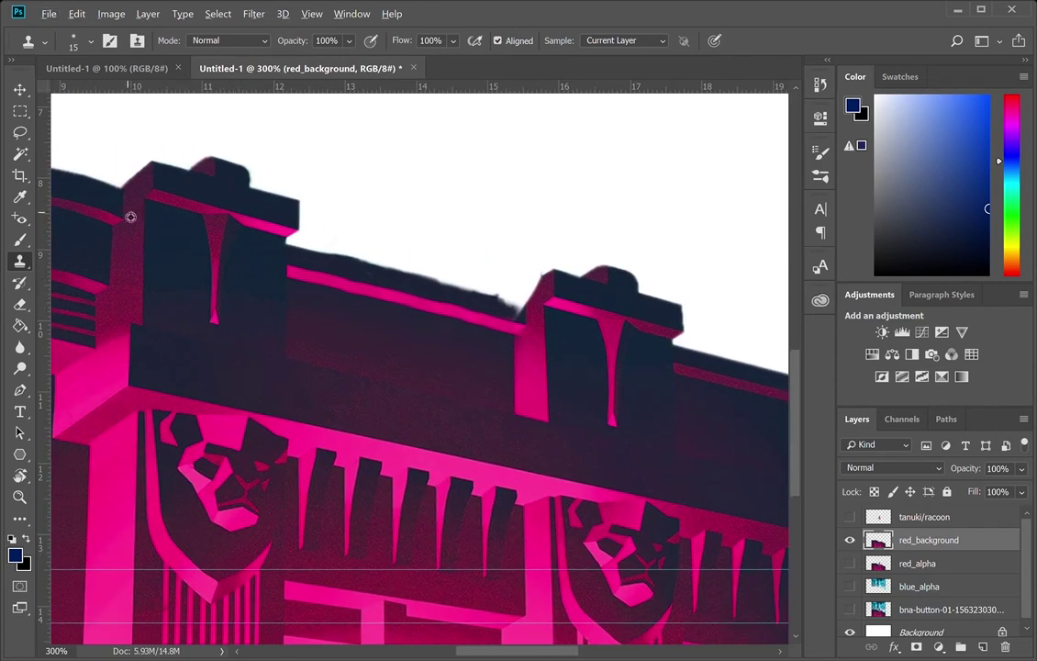
- Clone dark texture into the corner where the ledge's lower end meets the second pillar
left_click(151, 191, "alt")
mouse_move(547, 297)
left_mouse_down()
mouse_move(533, 285)
mouse_move(532, 308)
mouse_move(504, 309)
left_mouse_up()
left_click(488, 309, "alt")
key("ctrl+z")
left_click(492, 311, "alt")
key("r")
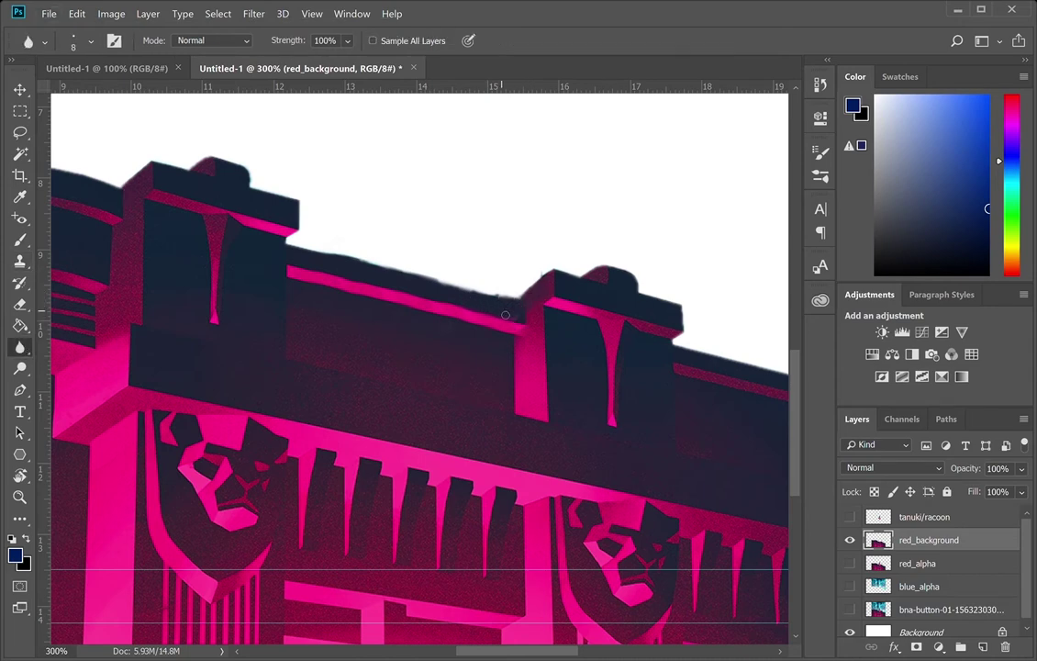
- Draw a closed pen path along the ledge's upper edge between the pillars, looping through the empty area above
key("p")
left_click(286, 245)
left_click(523, 302)
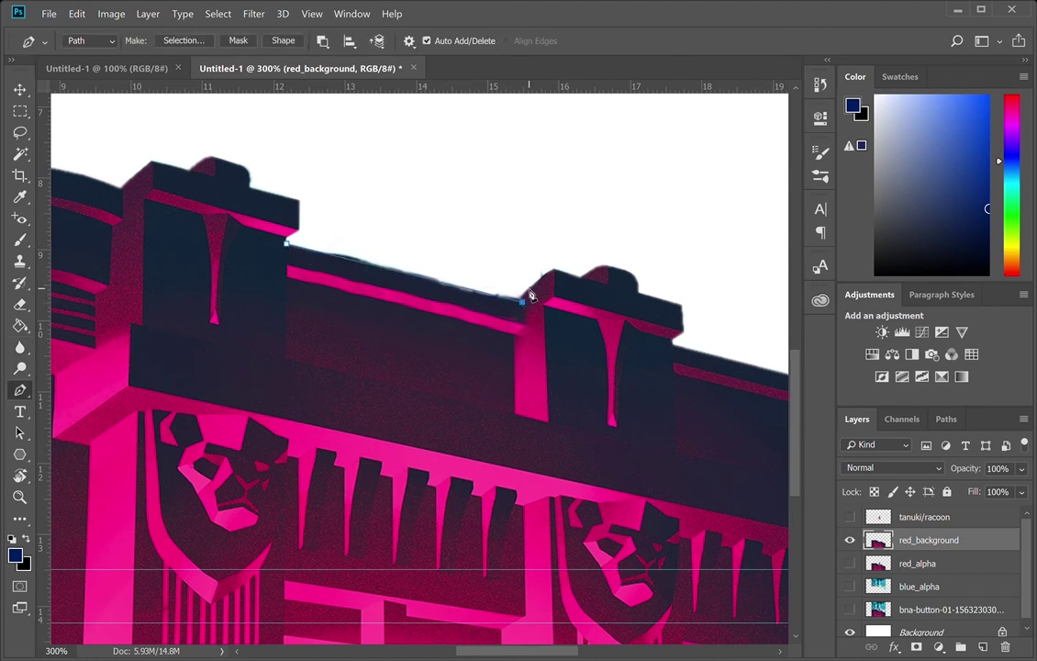
left_click(554, 270)
left_click(513, 201)
left_click(287, 244)
- Turn the work path into a selection, delete the ragged pixels above the ledge and deselect
left_click(946, 419)
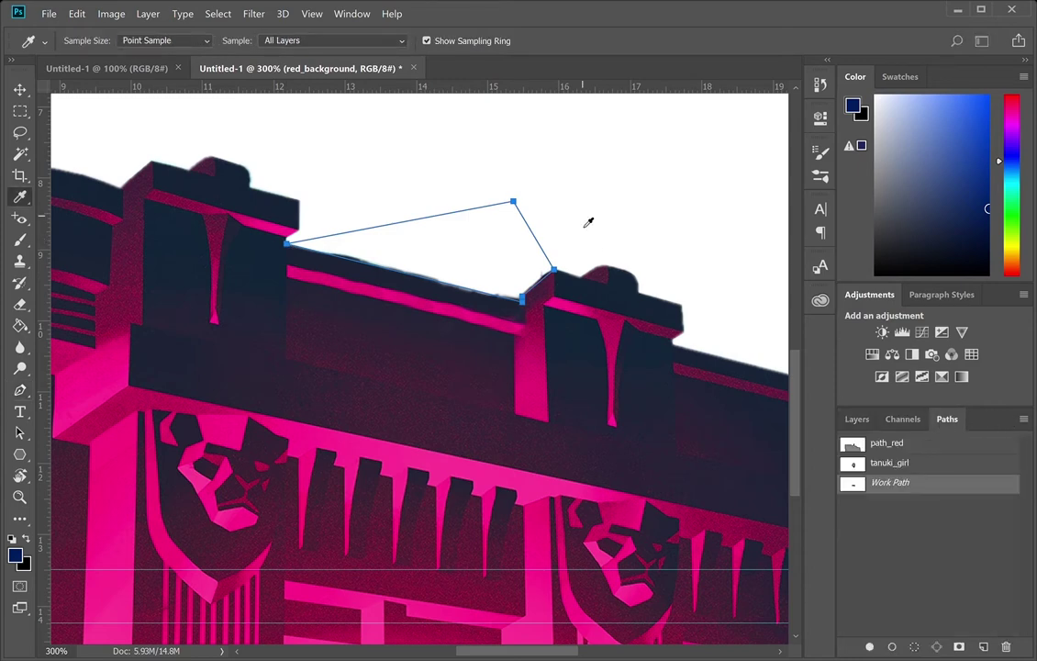
key("ctrl+Return")
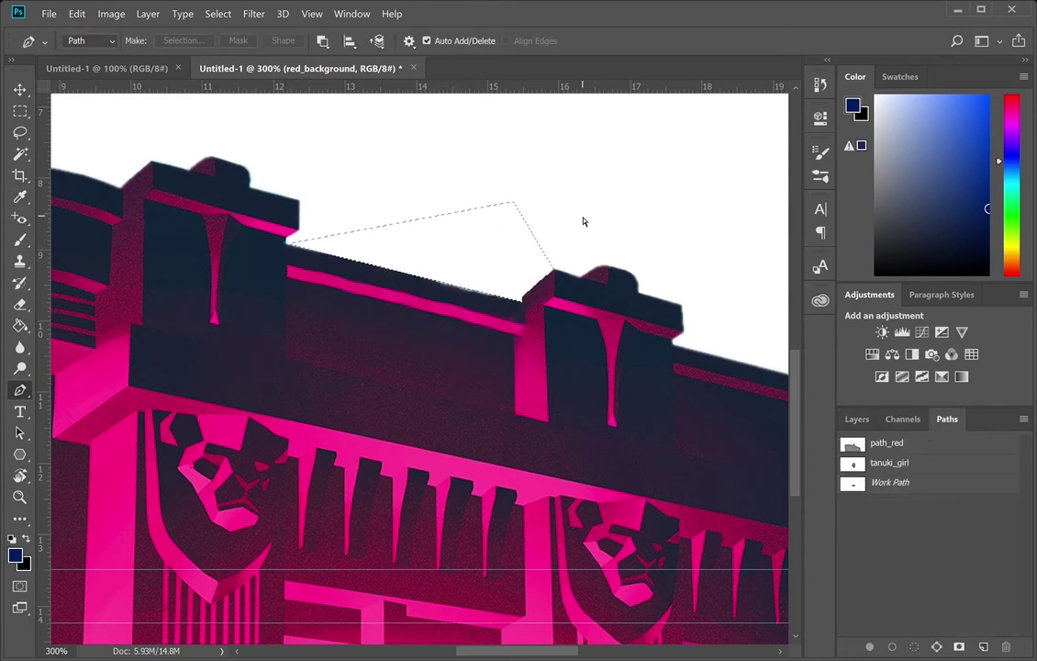
left_click(929, 489)
key("i")
key("p")
key("ctrl+Return")
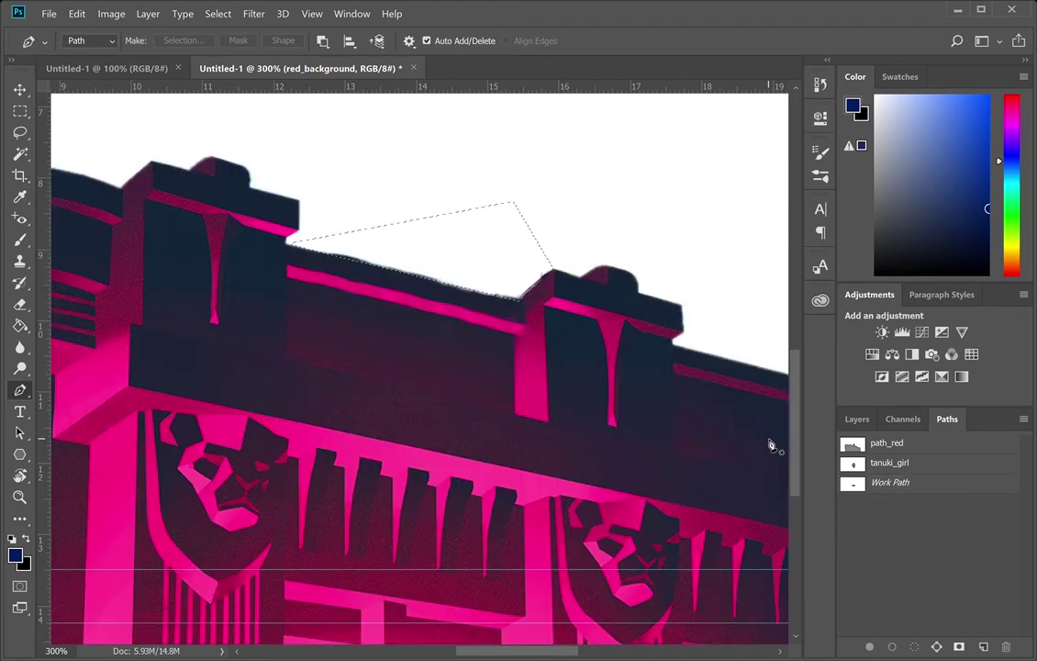
key("ctrl+d")
- Compare the repaired building with and without the girl, leaving the tanuki/racoon layer shown
key("z")
left_click(534, 261, "alt")
left_click(533, 260, "alt")
left_click_drag(449, 400, 452, 470)
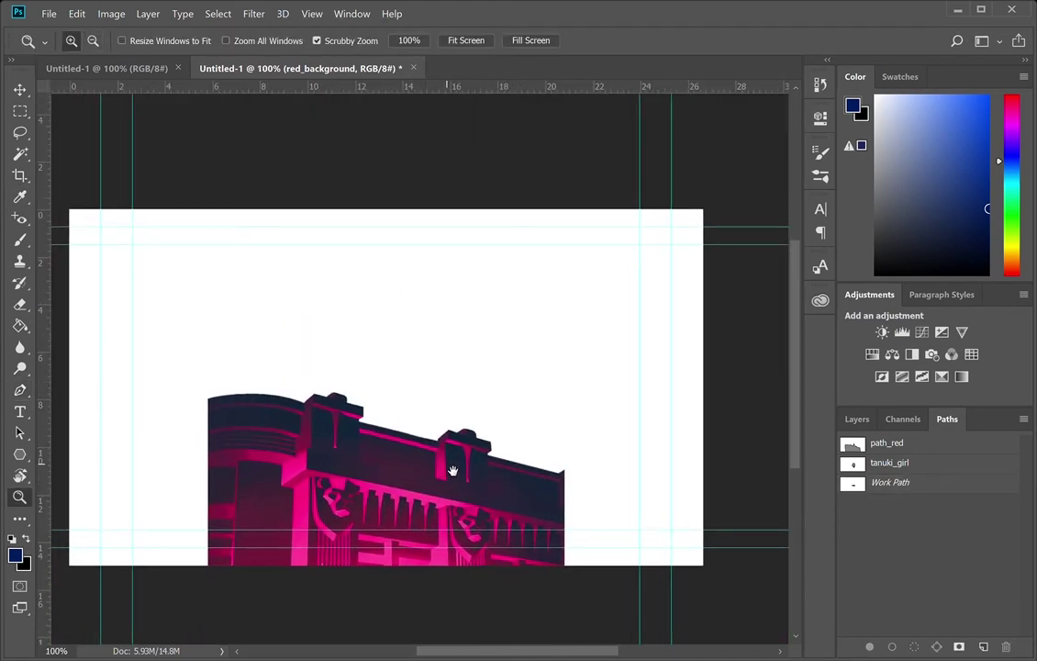
left_click(856, 419)
left_click(850, 519)
left_click(850, 517)
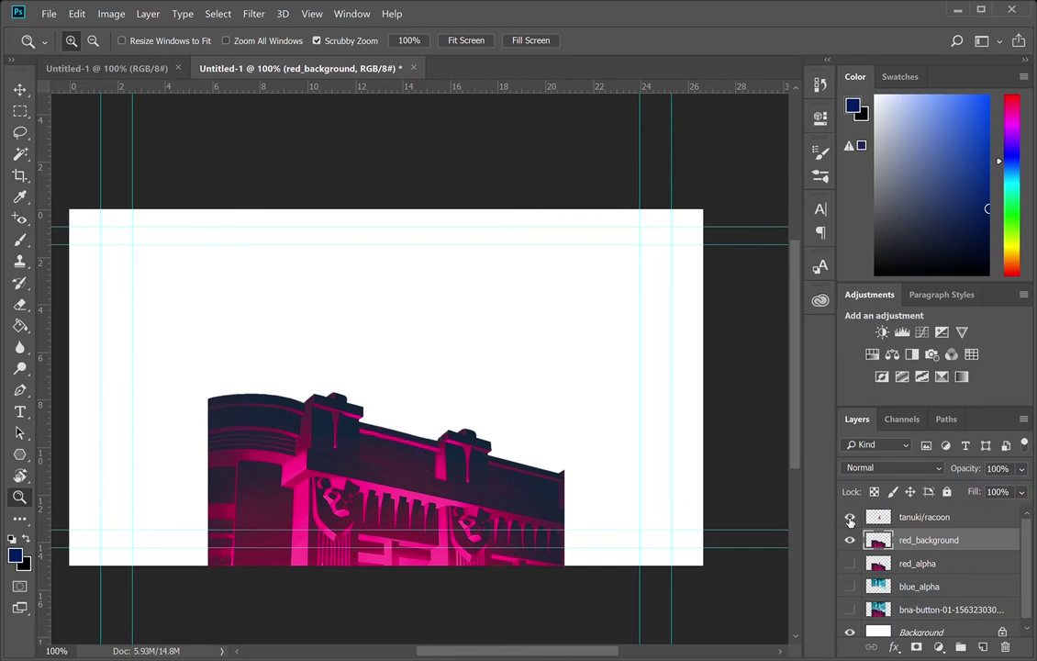
left_click(850, 518)
left_click(850, 518)
left_click(850, 518)
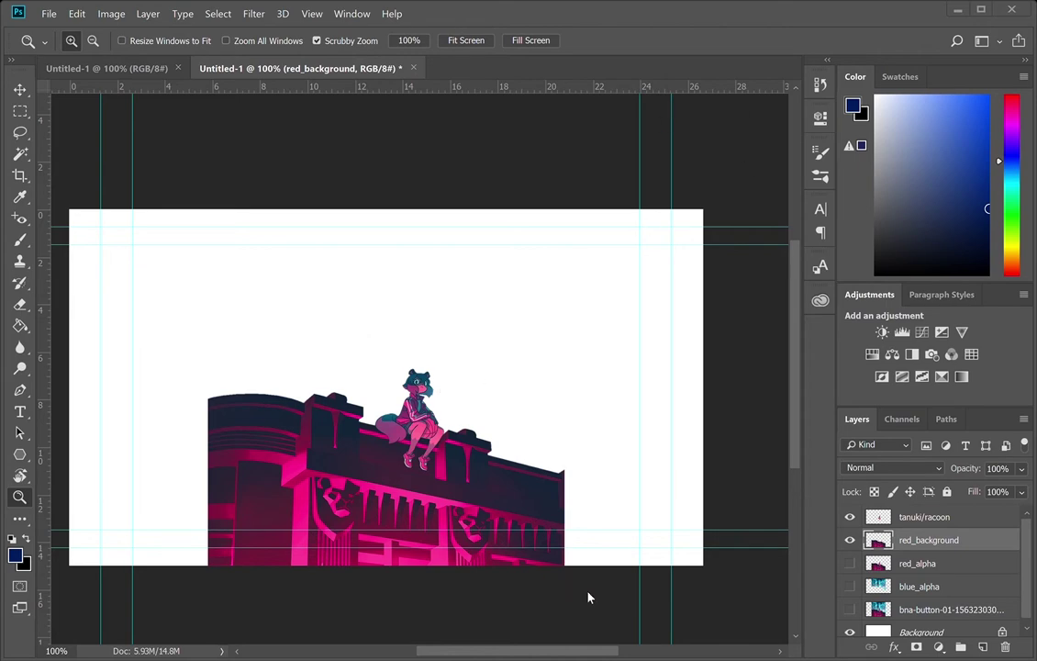
- Hide red_background and duplicate the tanuki/racoon layer as tanuki/racoon_tail_end
scroll(419, 421, "up", 9)
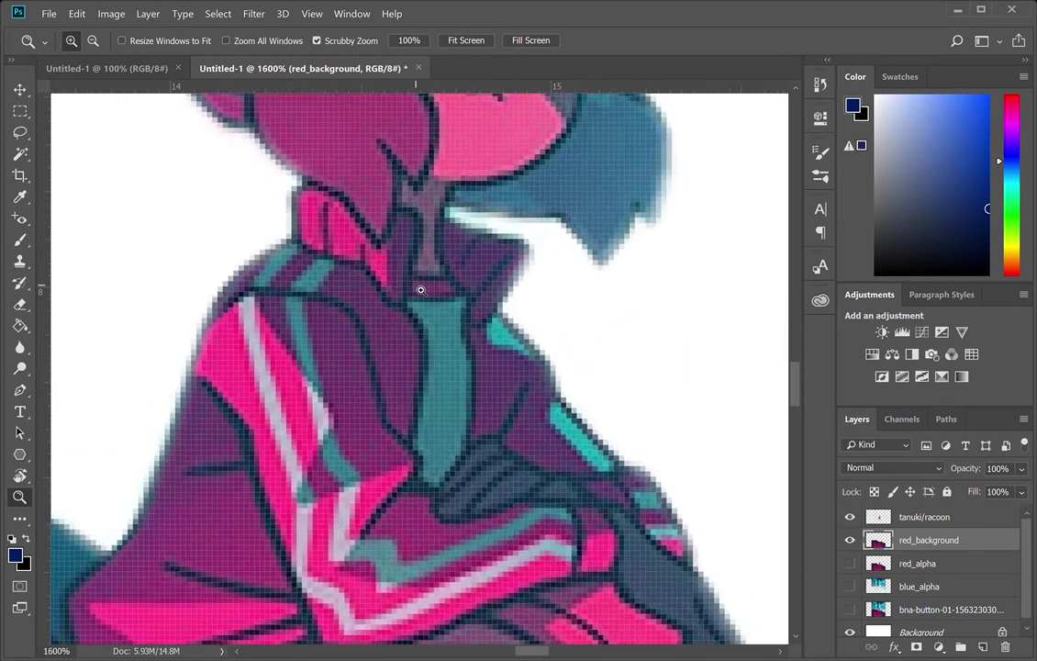
scroll(396, 288, "down", 2)
left_click(938, 521)
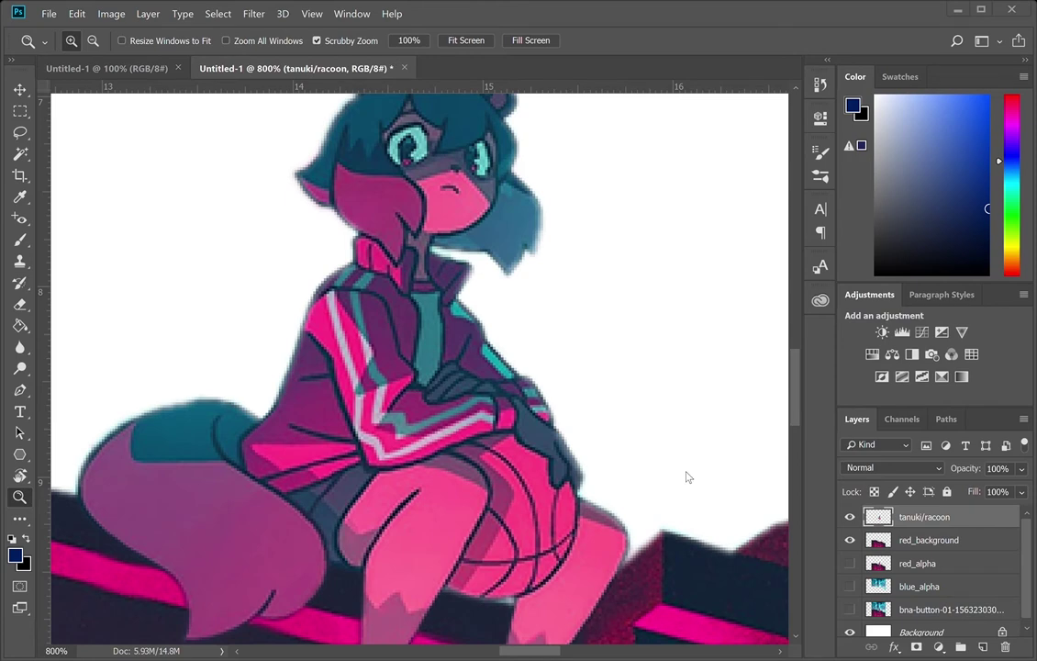
scroll(588, 253, "up", 3)
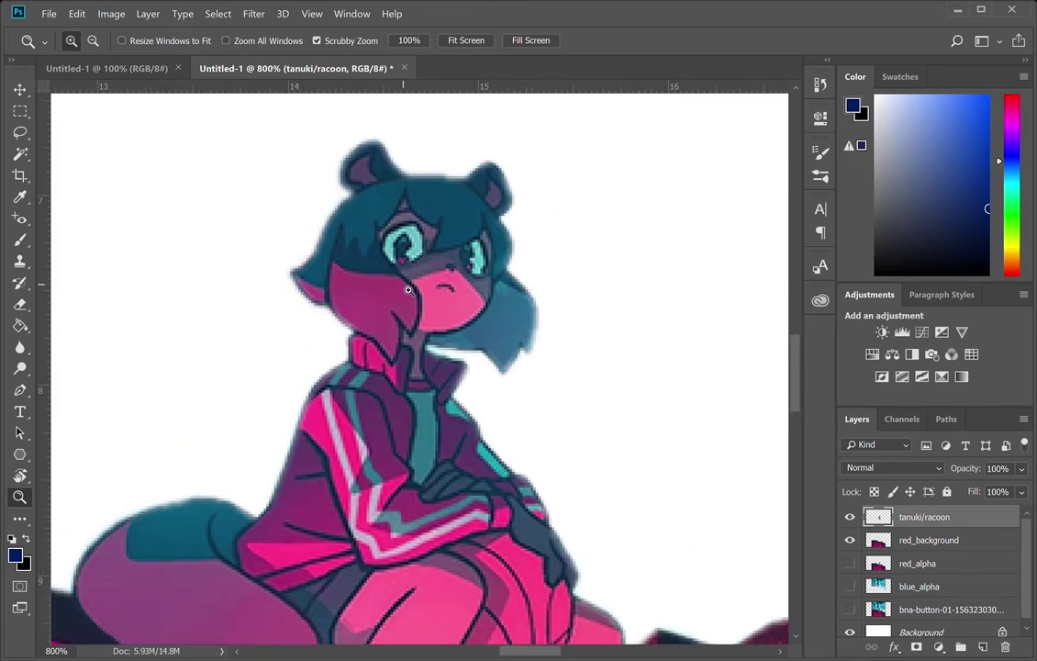
scroll(380, 322, "down", 8)
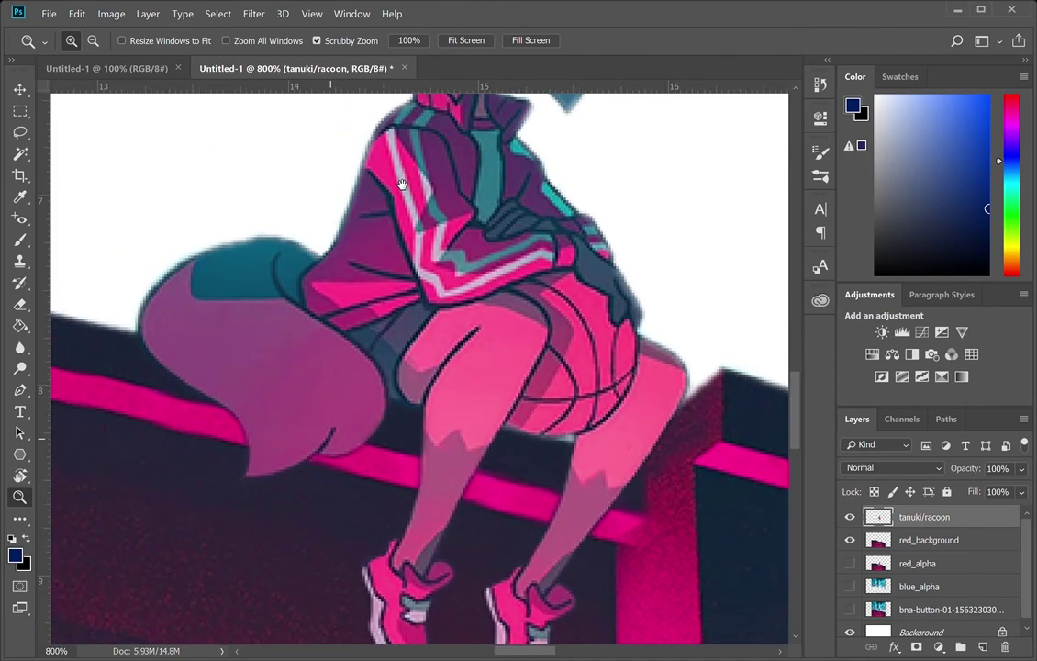
key("p")
left_click(849, 540)
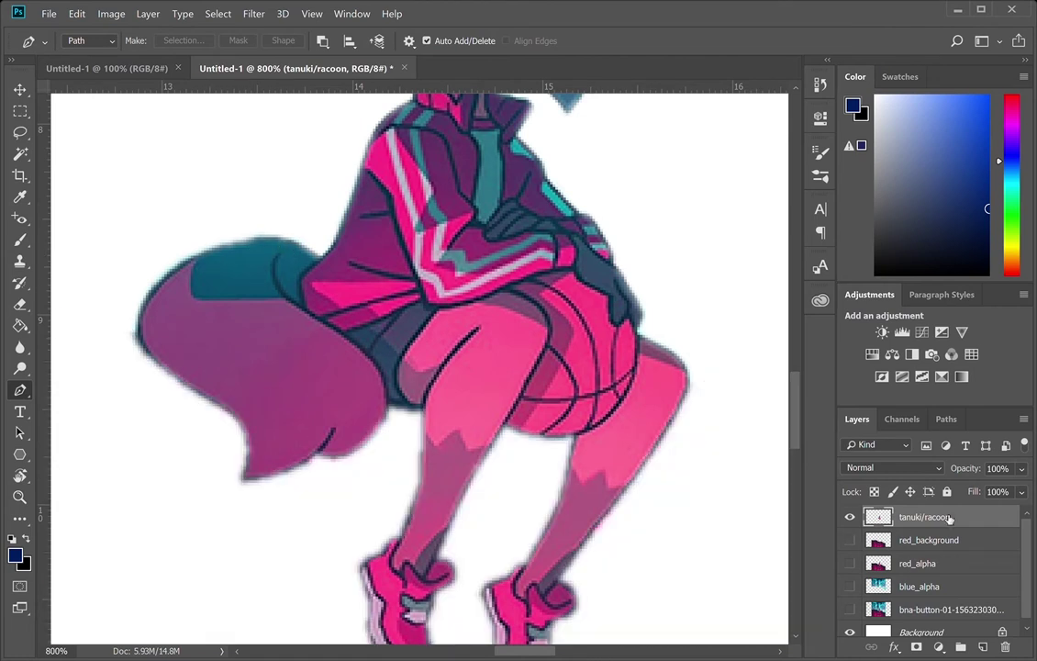
key("ctrl+shift+n")
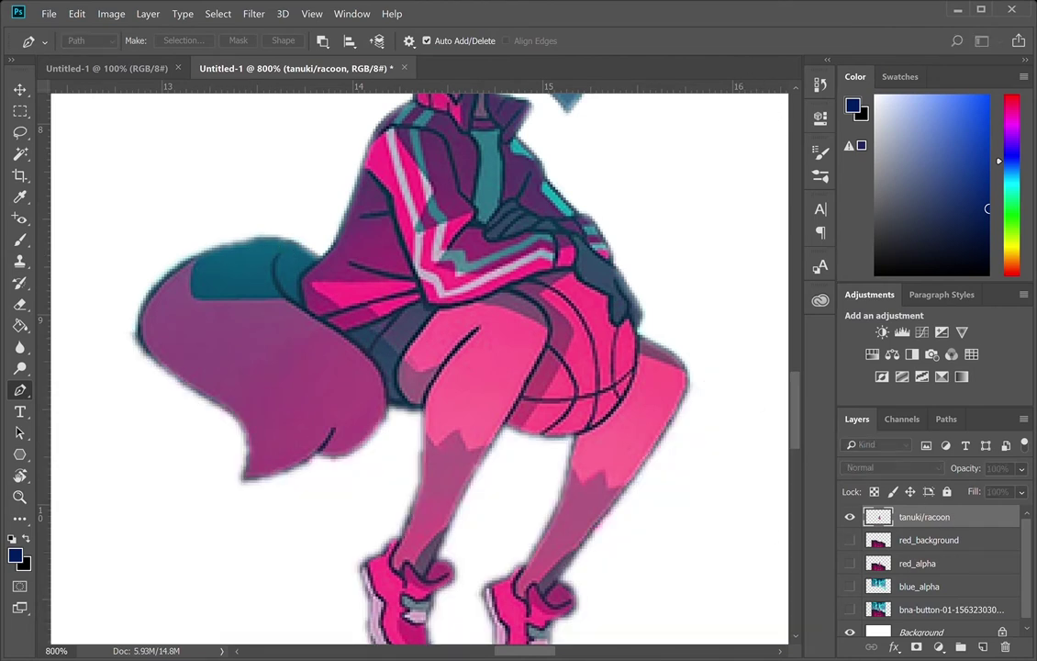
key("Return")
- Draw a closed pen path around the end of the tail, following its inner contour line and the jacket and shorts
left_click(300, 243)
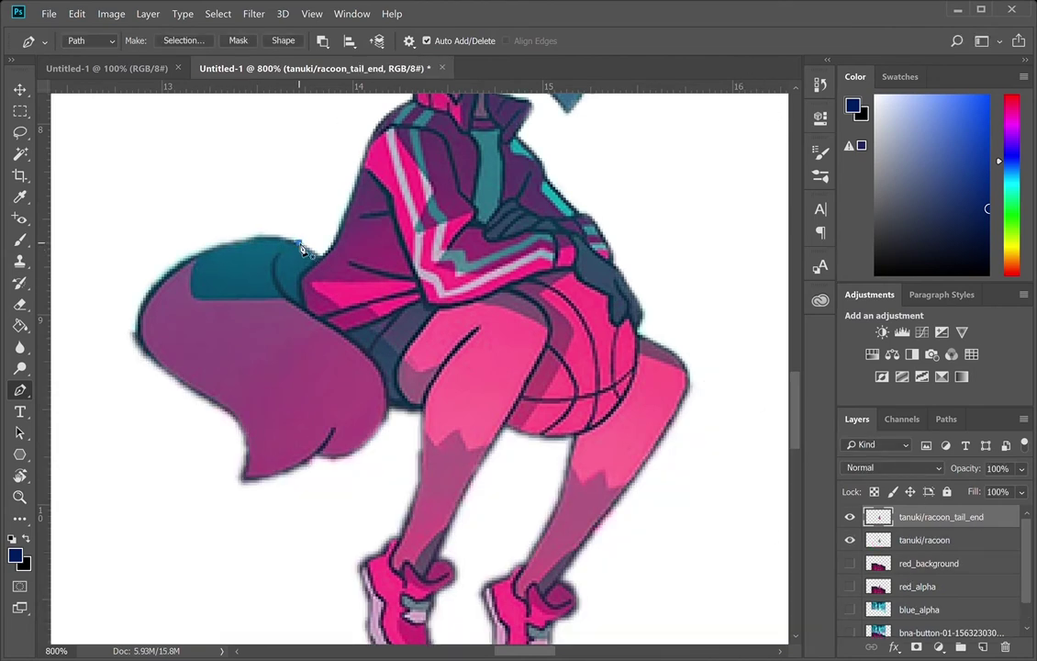
left_click_drag(307, 314, 336, 333)
left_click_drag(386, 418, 364, 471)
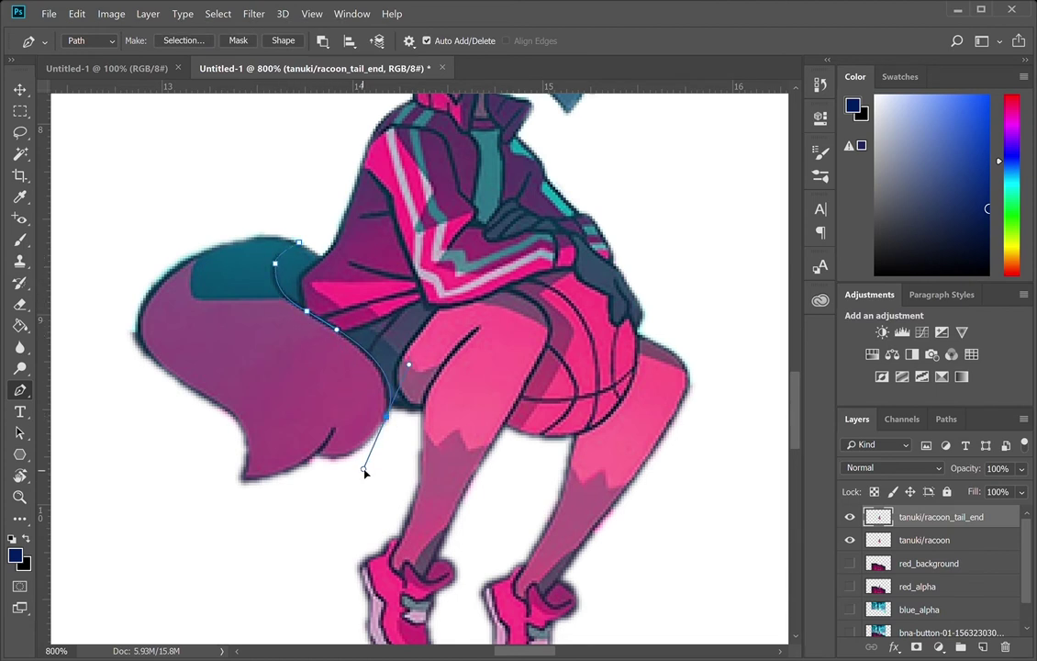
left_click(265, 535)
left_click(114, 427)
left_click(123, 232)
left_click(213, 197)
left_click(290, 227)
left_click(298, 242)
- Save the work path under the name tanuki_tail_end
left_click(946, 419)
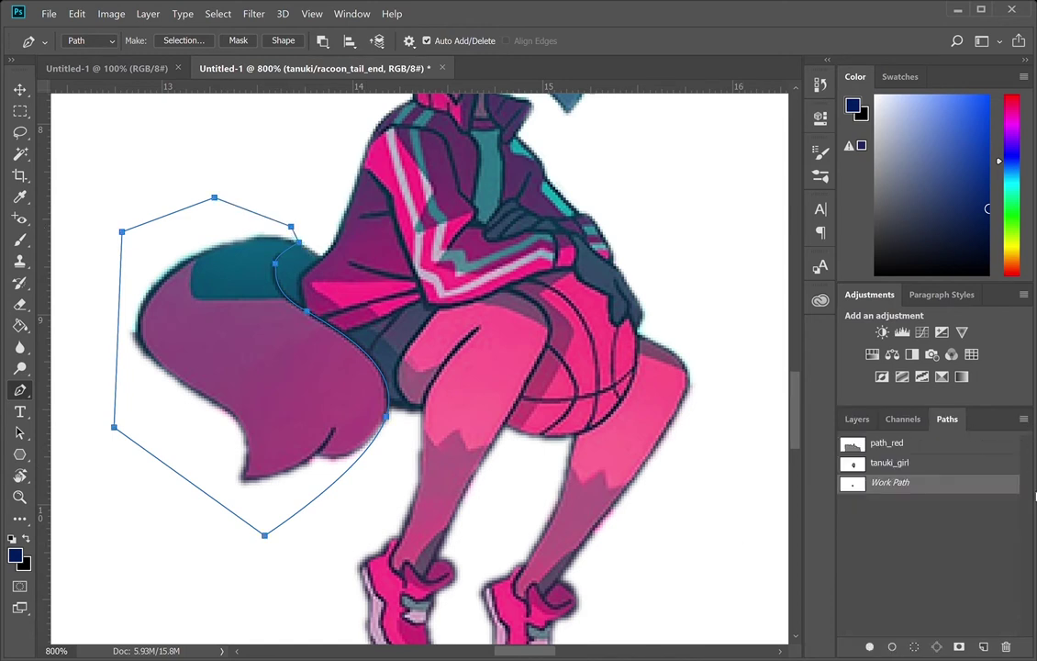
double_click(890, 483)
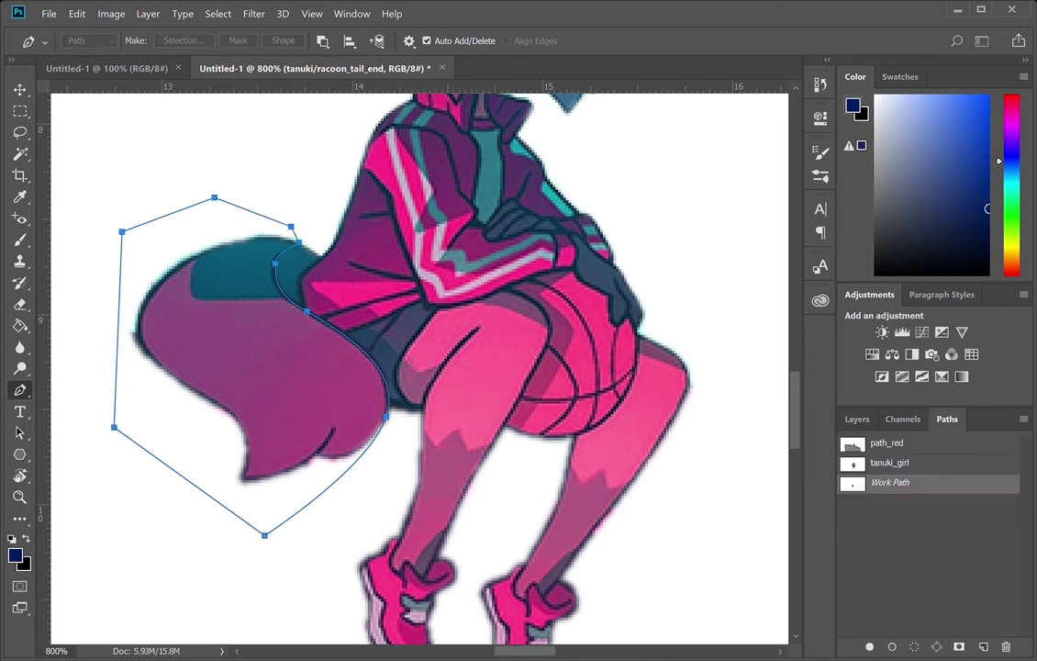
type("tanuki_tail_end")
key("Return")
- Turn the tanuki_tail_end path into a selection, isolate the tail end on the tanuki/racoon_tail_end layer and deselect
key("i")
key("p")
key("ctrl+Return")
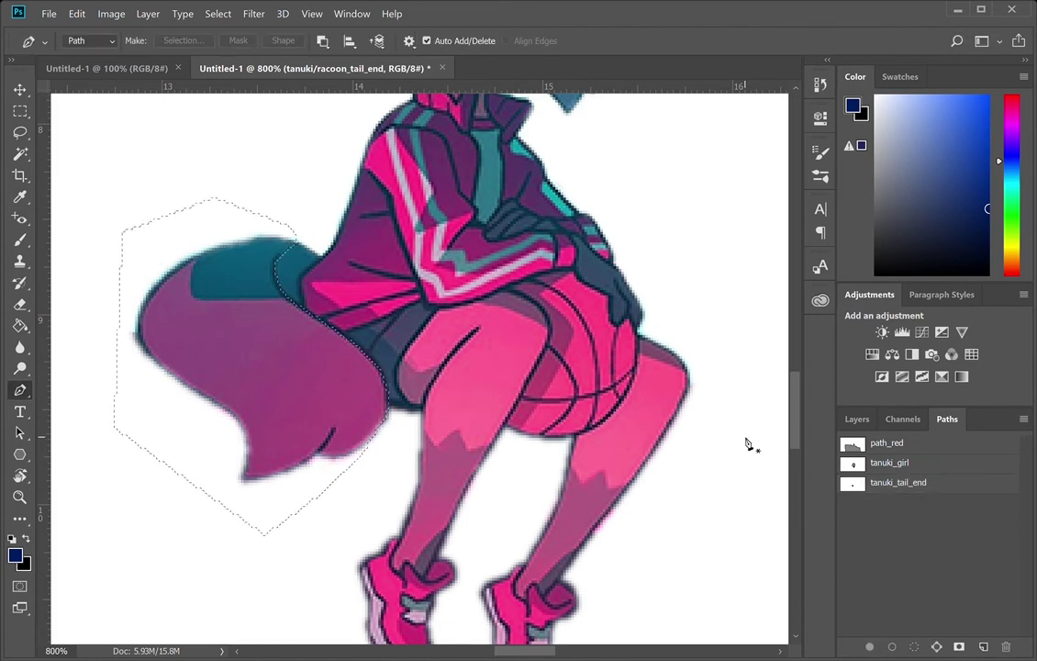
left_click(860, 419)
left_click(851, 540)
key("ctrl+d")
- Erase stray pixels beside the tail's outer edge and show the tanuki/racoon layer again
key("e")
left_click_drag(137, 374, 138, 365)
key("z")
key("ctrl+minus")
key("ctrl+minus")
left_click(849, 539)
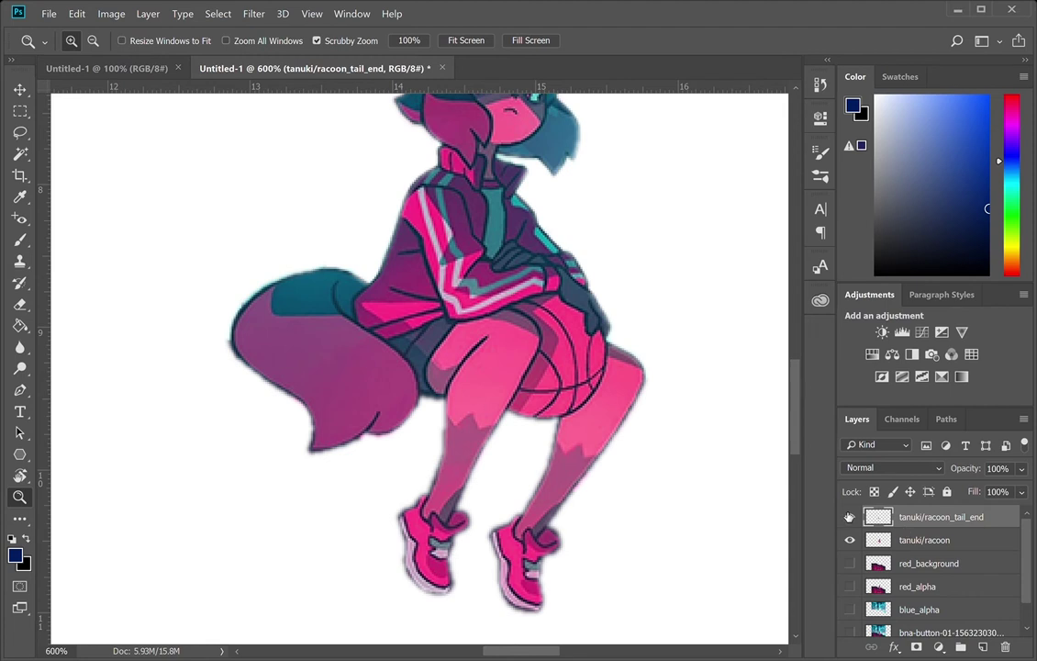
- Hide tanuki/racoon_tail_end and duplicate the tanuki/racoon layer as tanuki/racoon_tail_base
left_click(849, 517)
left_click(883, 540)
key("ctrl+shift+s")
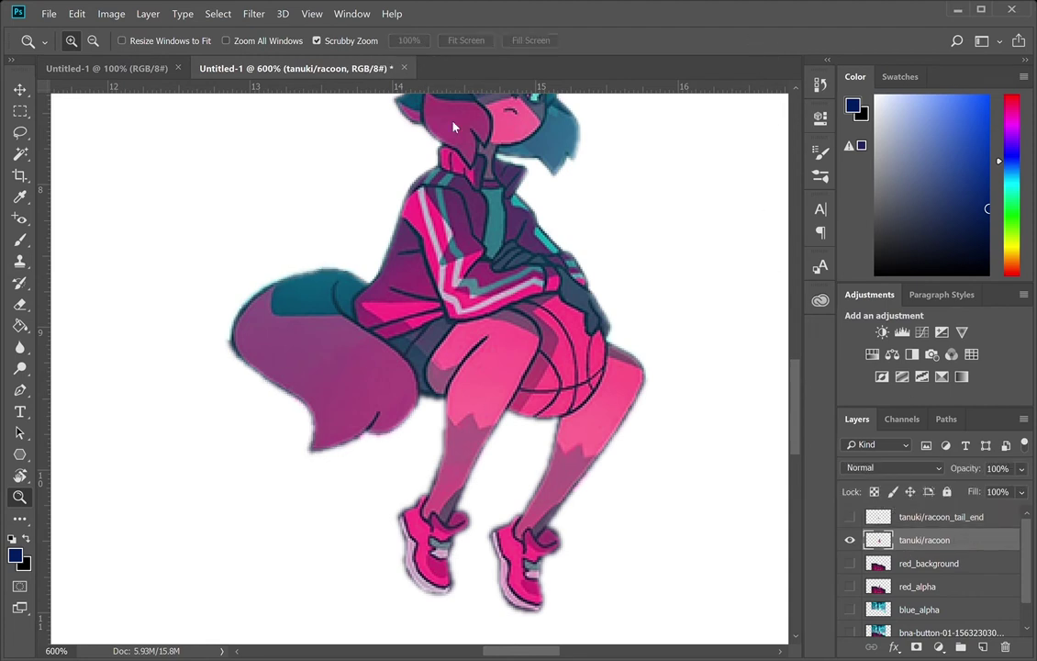
key("Return")
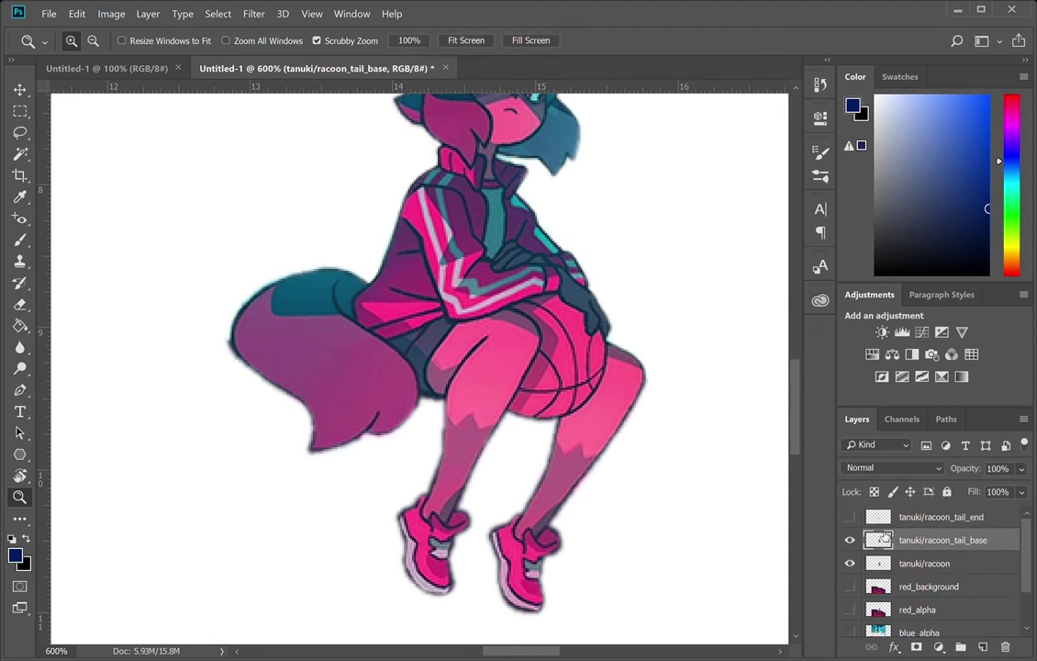
- Load the tanuki_tail_end path as a selection, hide tanuki/racoon, delete the tail end from tanuki/racoon_tail_base and deselect
left_click(946, 419)
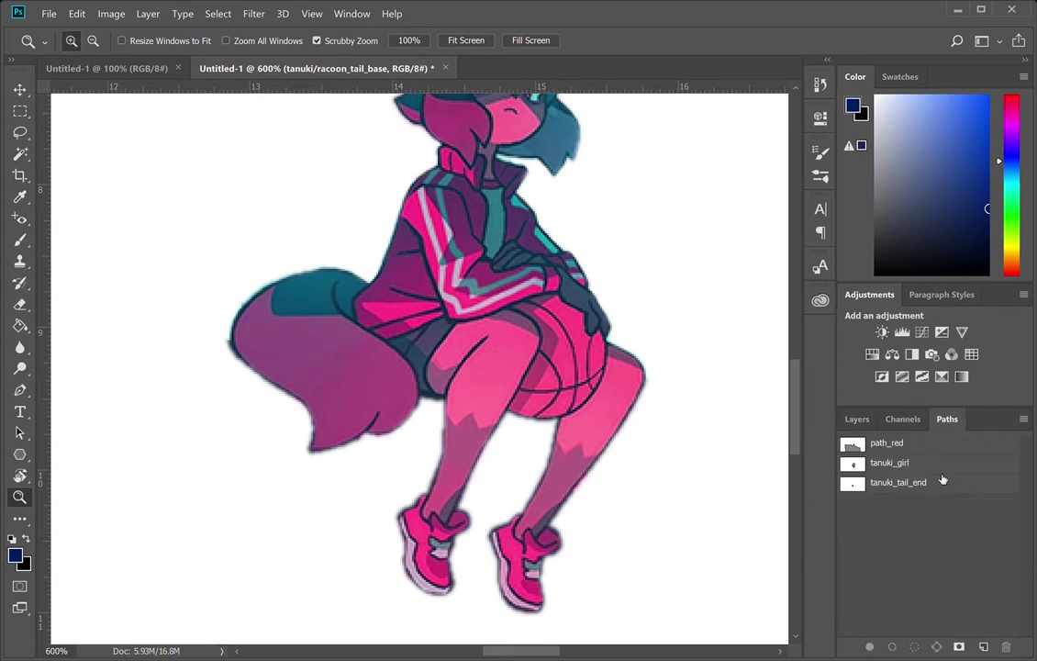
left_click(943, 482)
key("i")
key("z")
key("ctrl+Return")
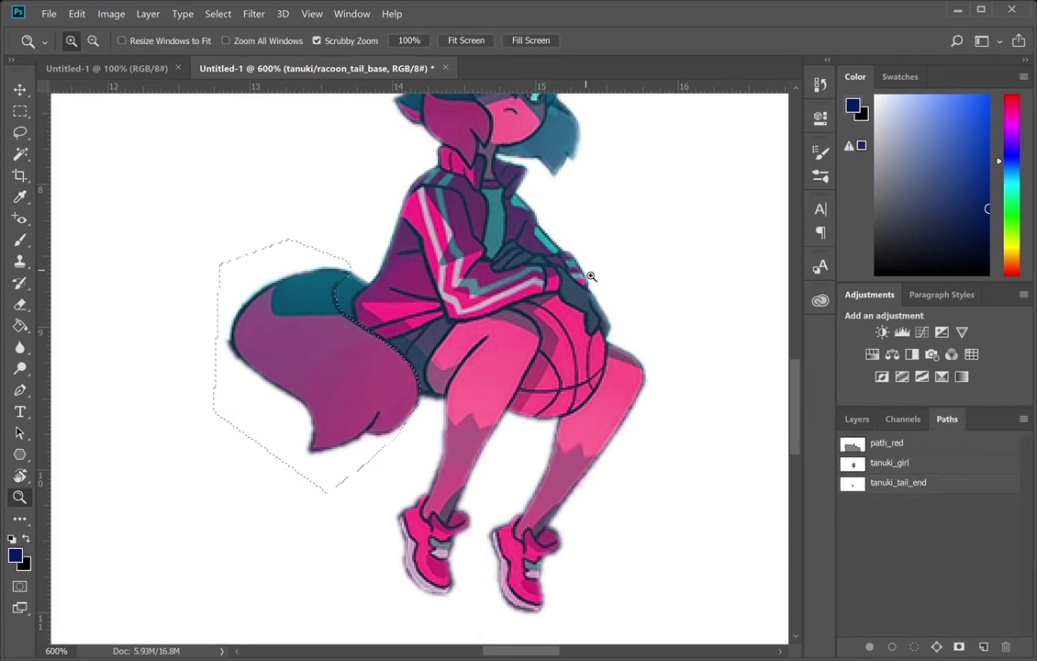
left_click(857, 419)
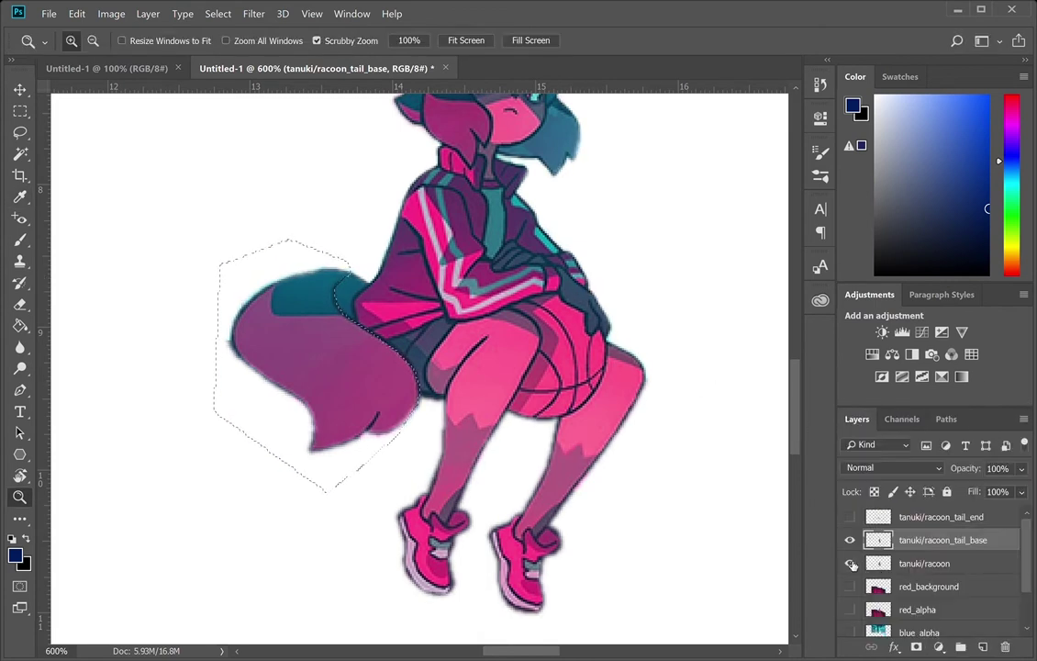
key("Delete")
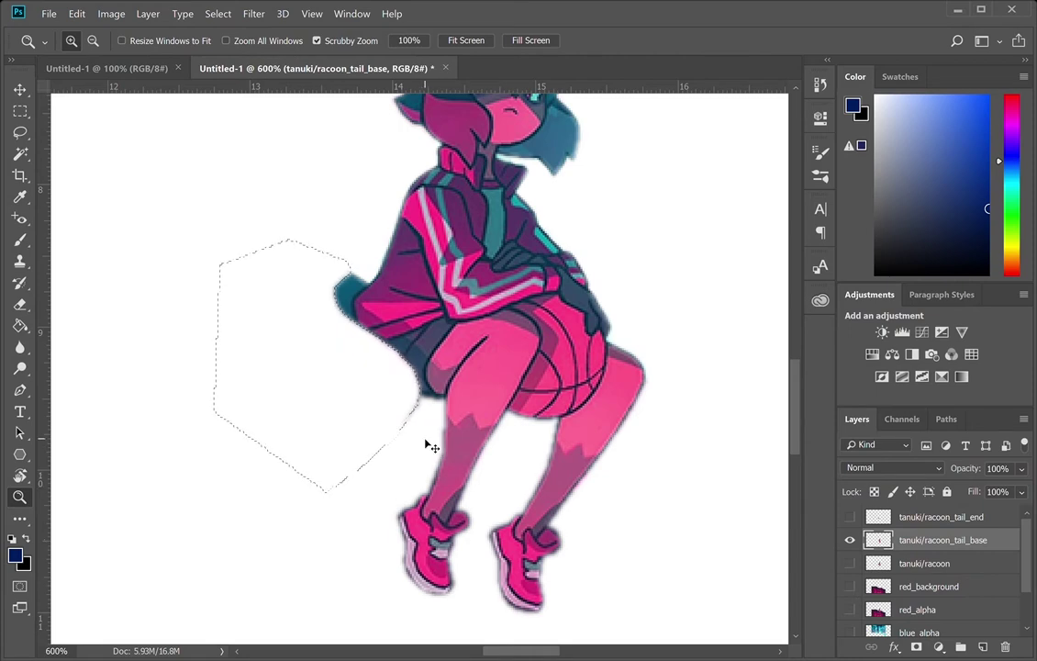
key("ctrl+d")
- Draw a closed pen path around the remaining teal tail base, following the edge of the jacket
key("e")
key("z")
left_click(327, 343)
left_click(329, 345)
key("p")
left_click_drag(464, 434, 447, 372)
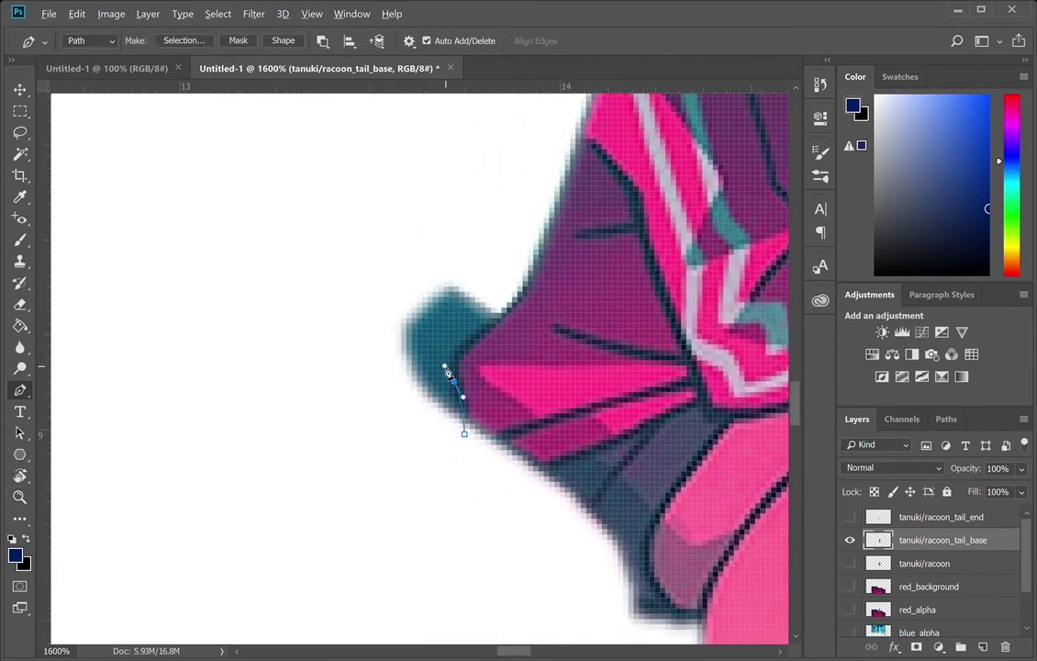
left_click_drag(495, 323, 543, 292)
left_click(490, 281)
left_click(406, 227)
left_click(284, 276)
left_click(285, 456)
left_click(437, 493)
left_click(464, 433)
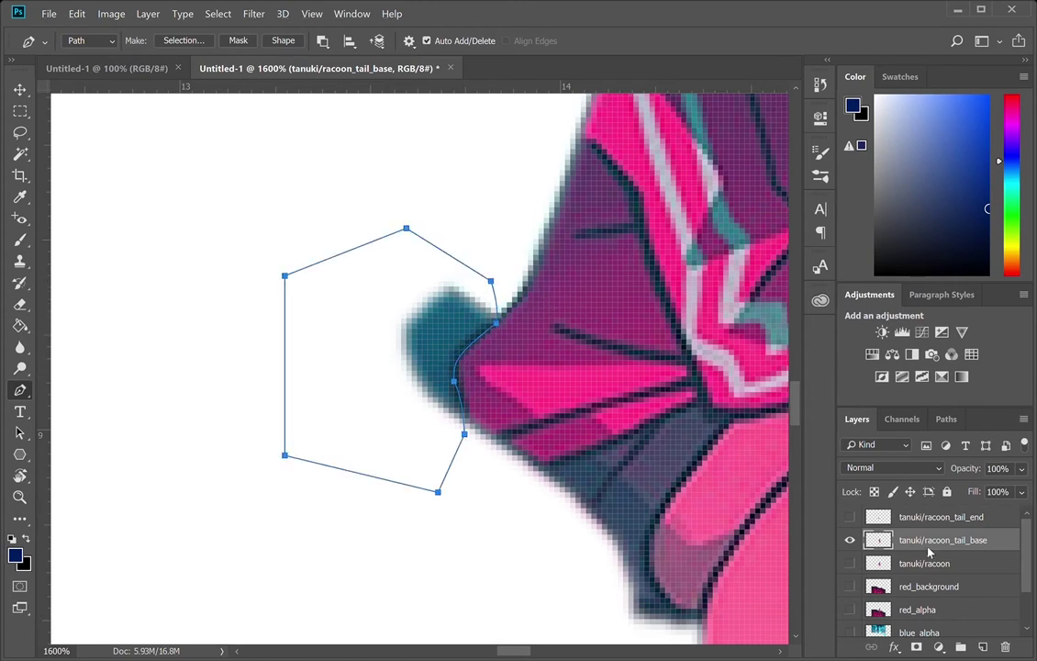
- Save the path as tanuki_tail_base, remove everything outside it from the tanuki/racoon_tail_base layer and deselect
left_click(947, 419)
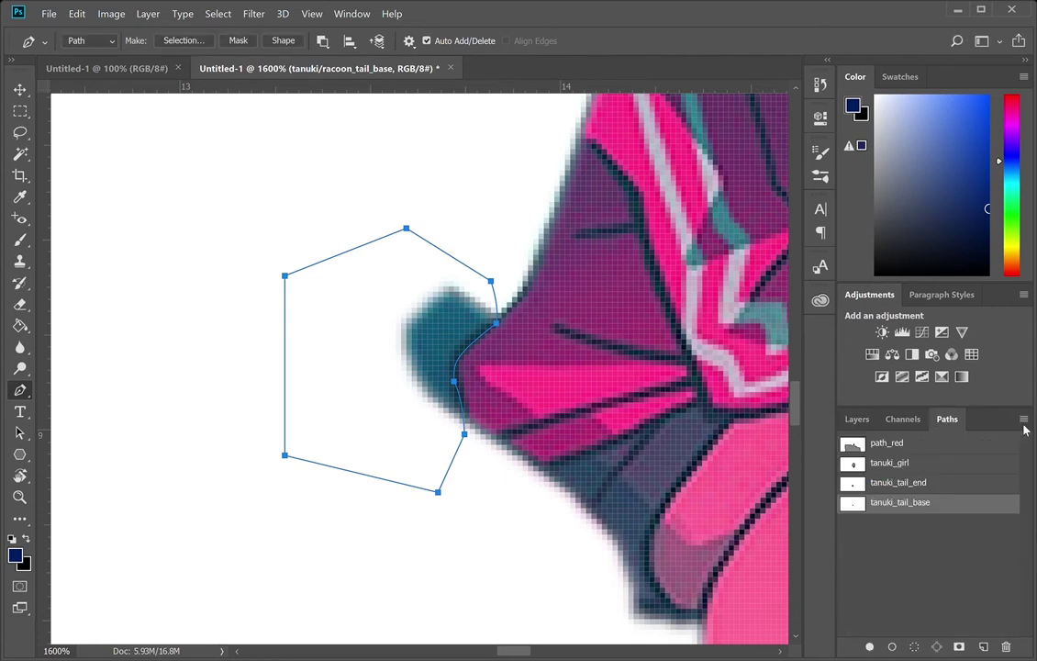
key("i")
key("p")
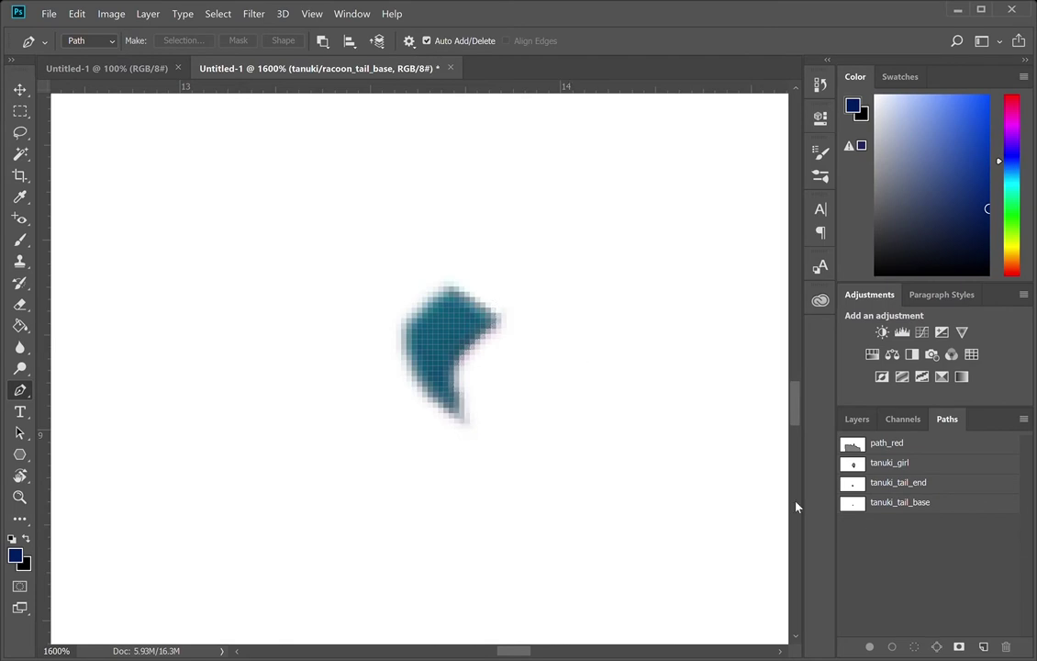
key("F7")
- Show tanuki/racoon_tail_end beside the tail base, toggle tanuki/racoon to compare the pieces, and leave it hidden
left_click(850, 517)
left_click(851, 563)
left_click(851, 564)
left_click(851, 564)
left_click(851, 563)
left_click(932, 517)
- Sample the tail base's teal and paint across the seam on tanuki/racoon_tail_base with a 9-pixel brush to extend it under the tail end
key("b")
key("i")
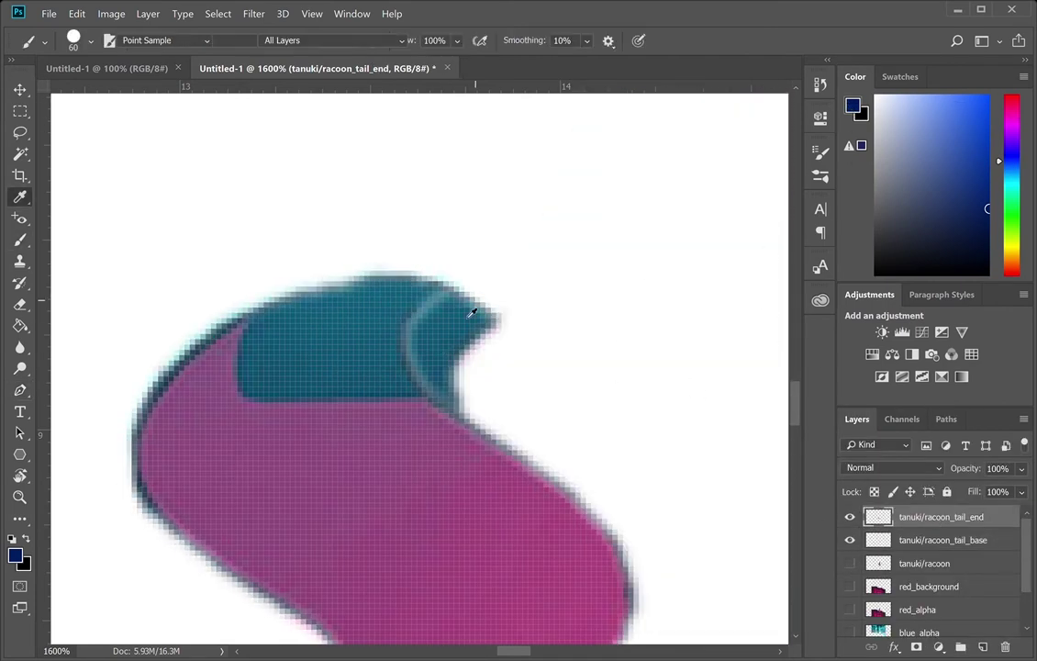
left_click(441, 358)
key("b")
key("bracketleft")
key("bracketleft")
key("bracketleft")
key("bracketleft")
key("bracketleft")
key("bracketleft")
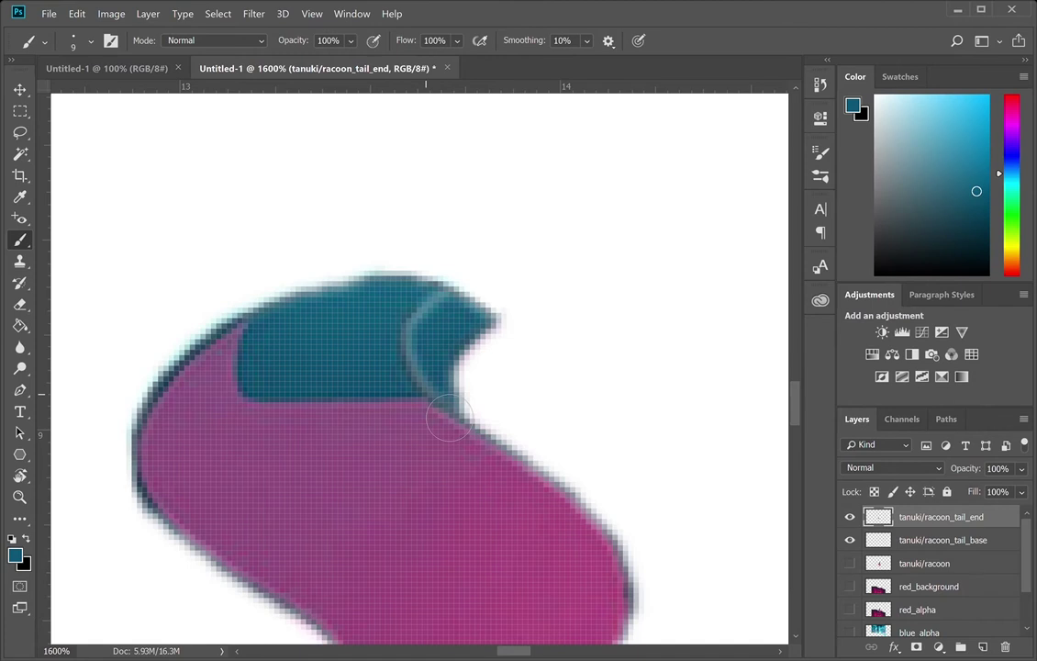
left_click_drag(941, 517, 976, 552)
key("ctrl+z")
left_click(978, 539)
mouse_move(433, 407)
left_mouse_down()
mouse_move(427, 365)
mouse_move(453, 329)
left_mouse_up()
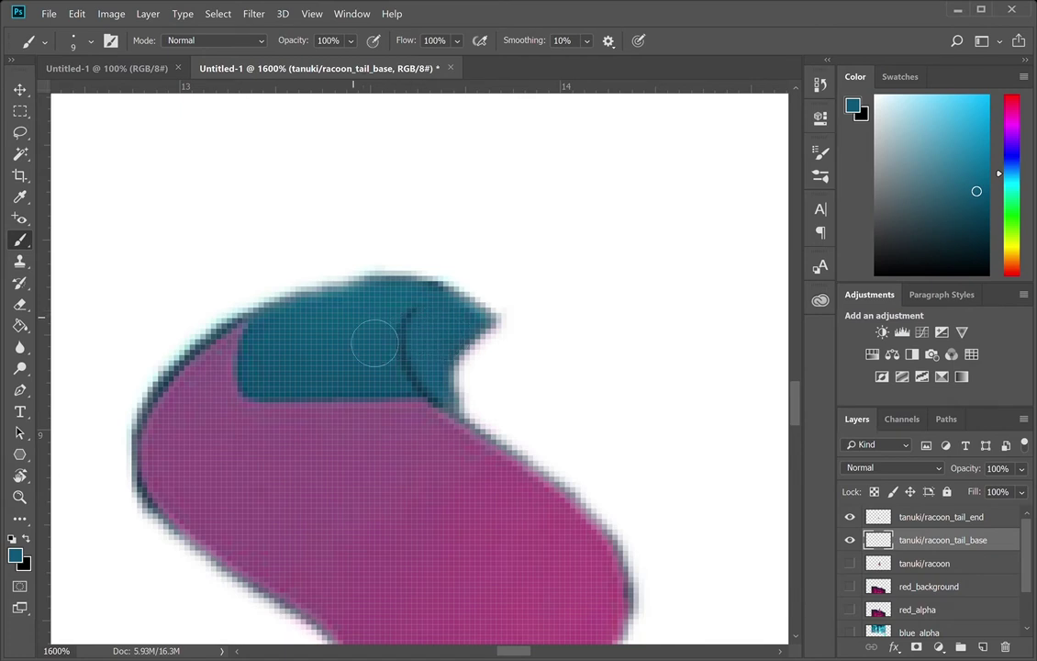
- Hide tanuki/racoon_tail_end and tidy the extended tail base into a rounded shape, erasing stray pixels around it
left_click(850, 517)
key("bracketleft")
key("bracketleft")
key("bracketleft")
key("bracketleft")
key("z")
scroll(510, 410, "down", 4)
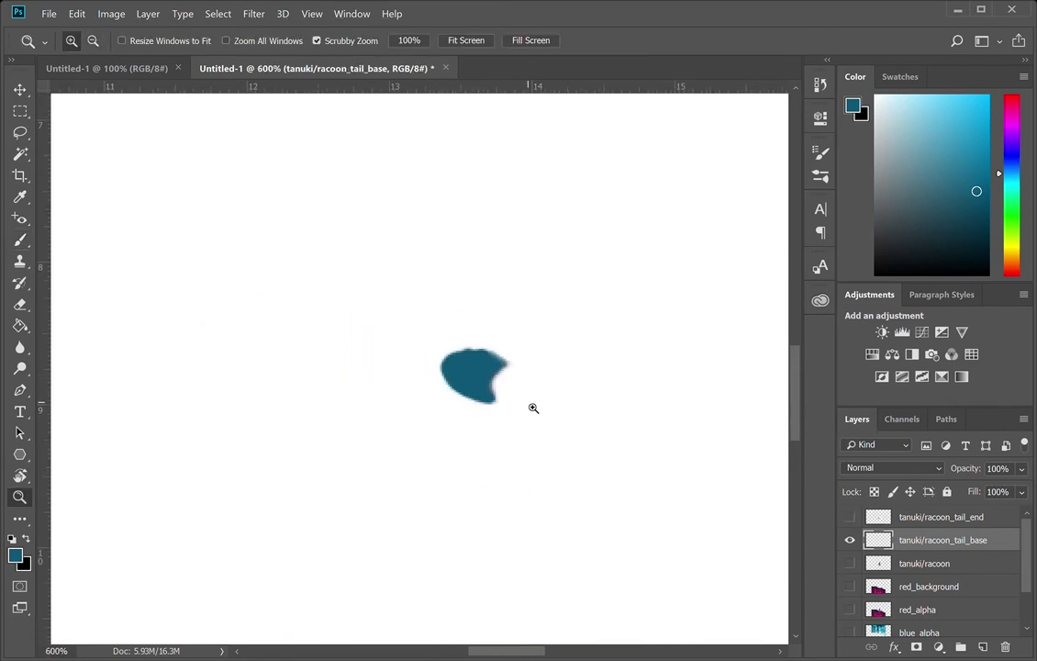
scroll(500, 394, "up", 4)
key("e")
left_click(410, 249)
key("z")
left_click(547, 292, "alt")
- Show tanuki/racoon_tail_end and tanuki/racoon again, and duplicate tanuki/racoon as tanuki/racoon_head_001
left_click(850, 517)
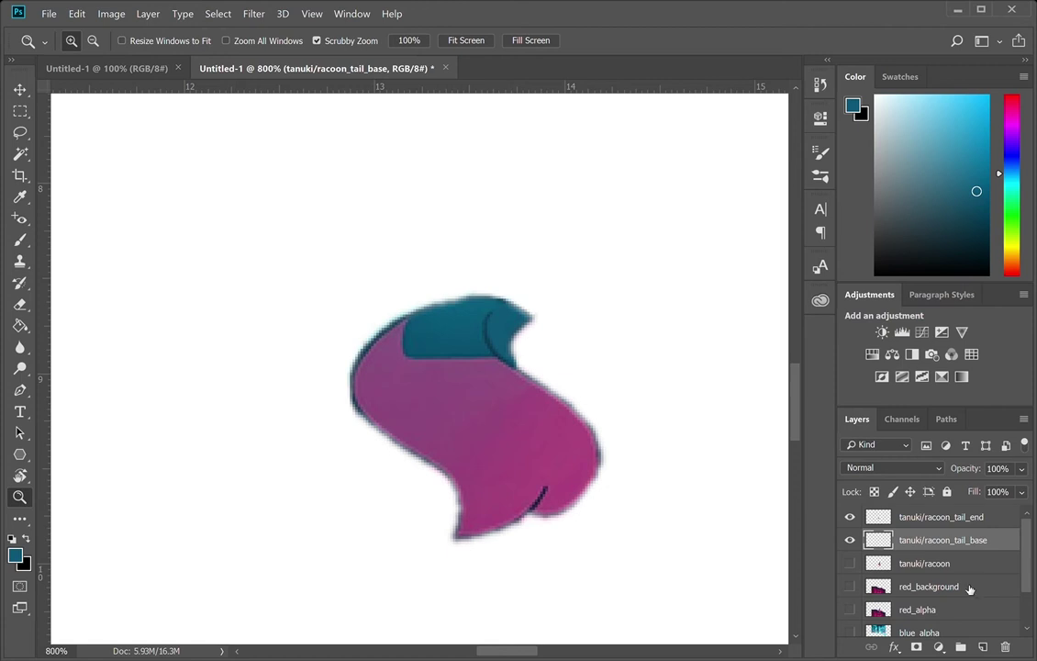
left_click(850, 563)
left_click_drag(676, 339, 446, 551)
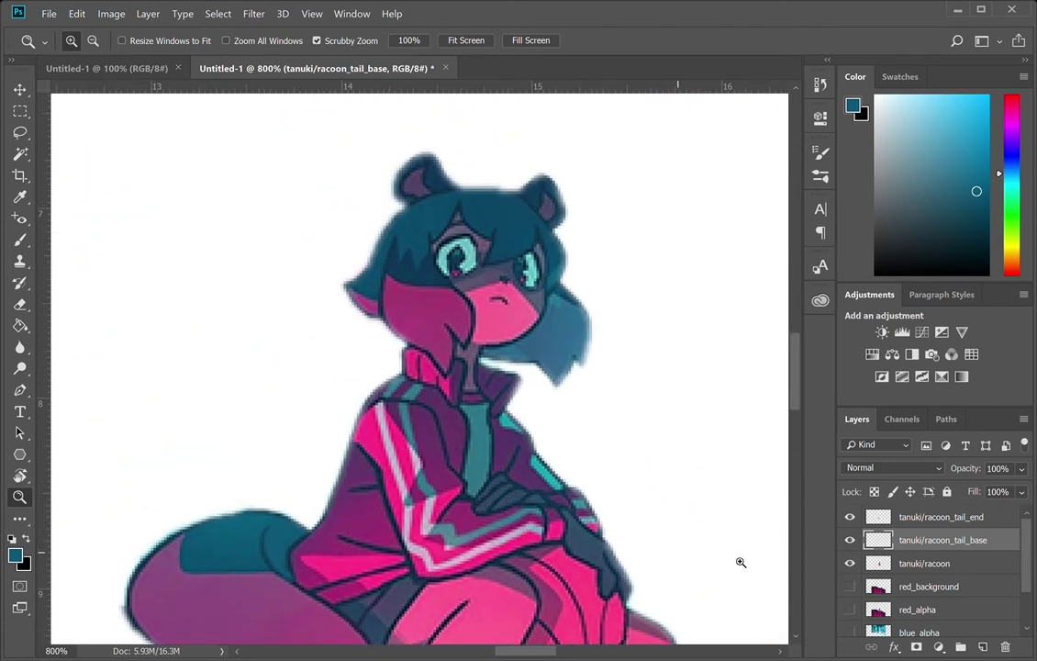
left_click(973, 563)
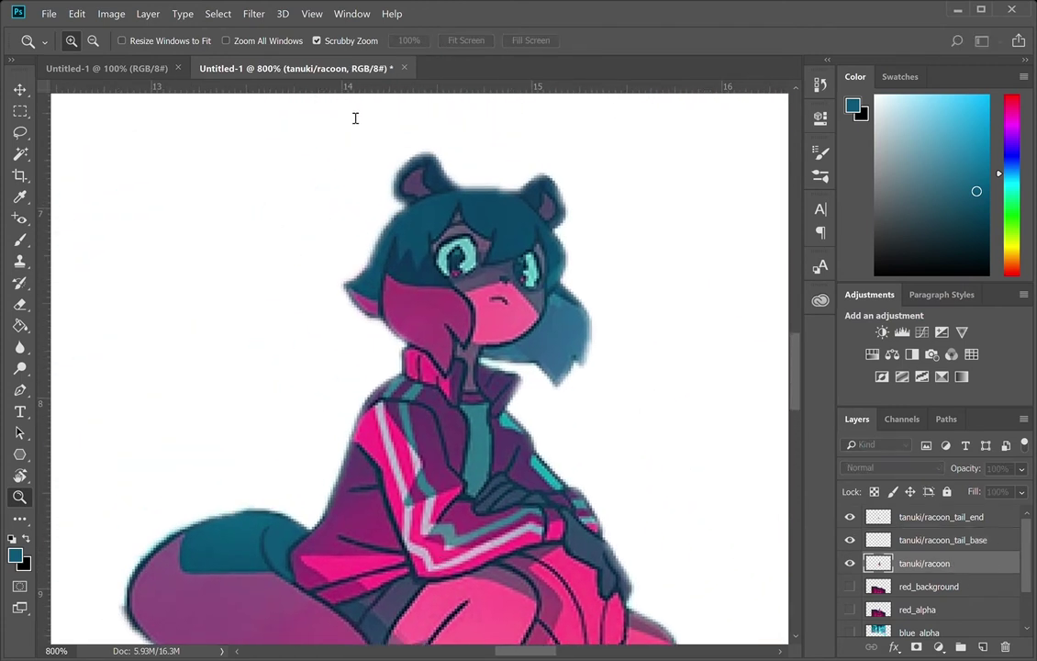
key("Return")
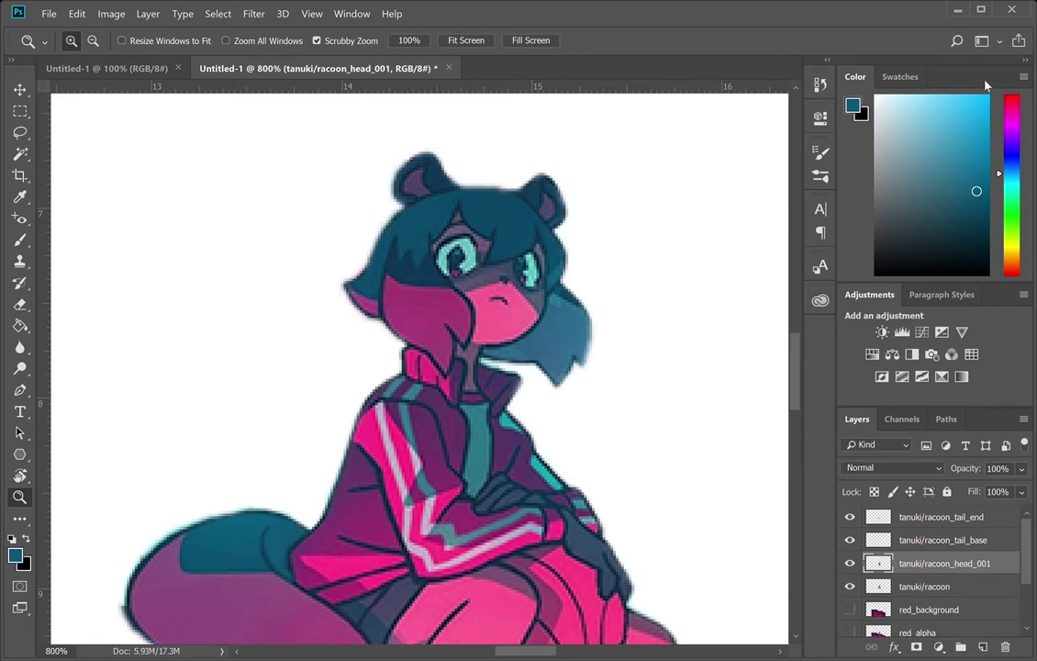
- Show only tanuki/racoon_head_001 and start a pen path along the hair tips, chin and back hair above the collar
left_click(740, 207)
left_click(675, 307, "alt")
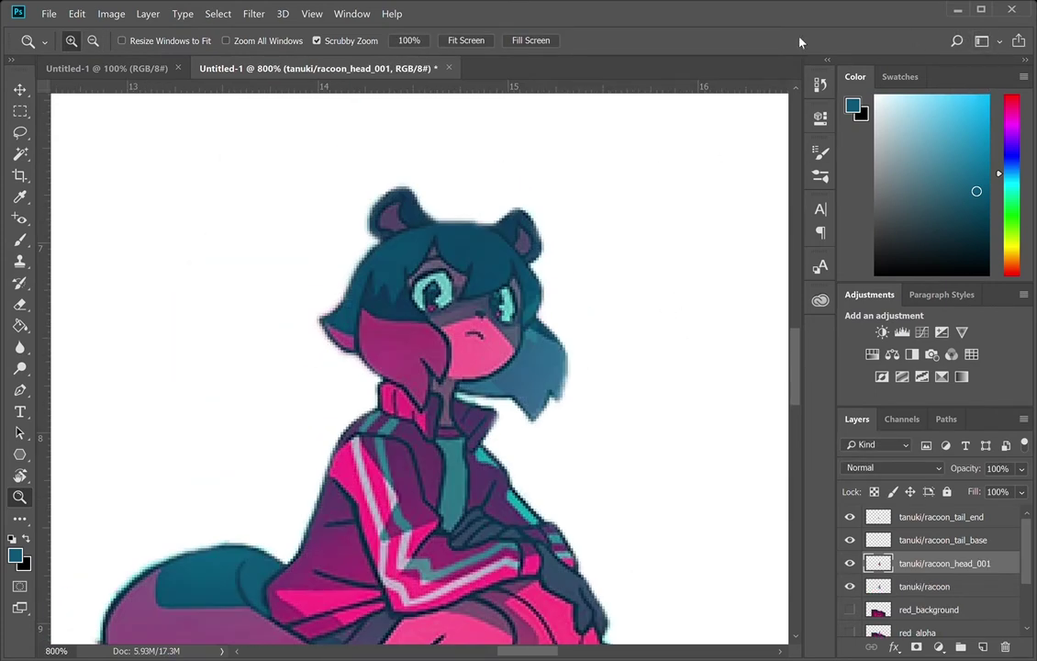
left_click(430, 389)
left_click(421, 426, "alt")
double_click(419, 423)
key("p")
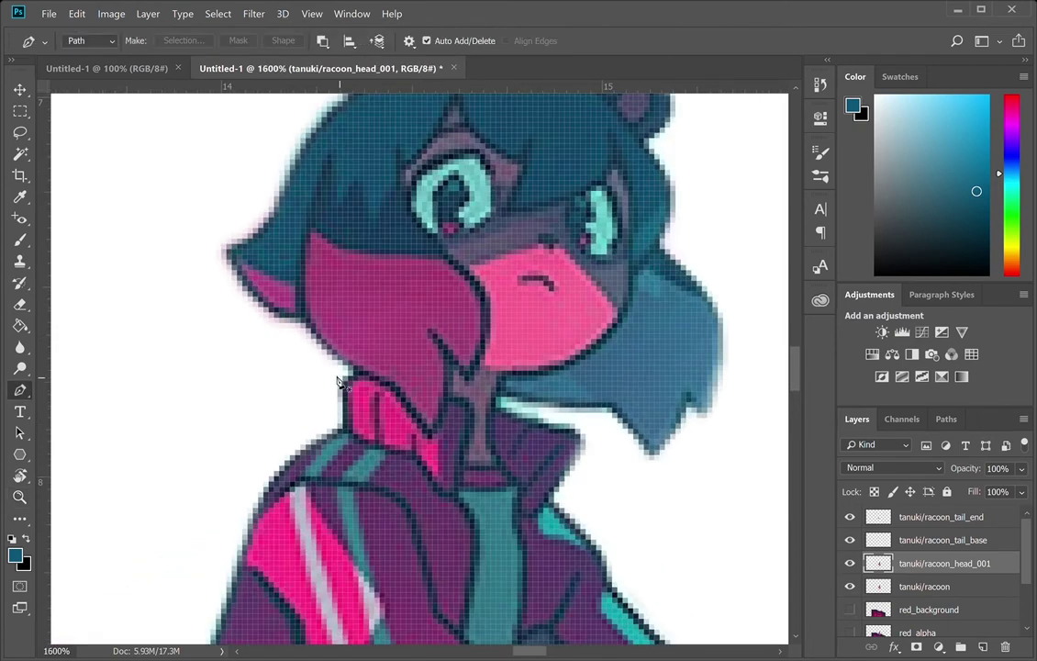
left_click(850, 563, "alt")
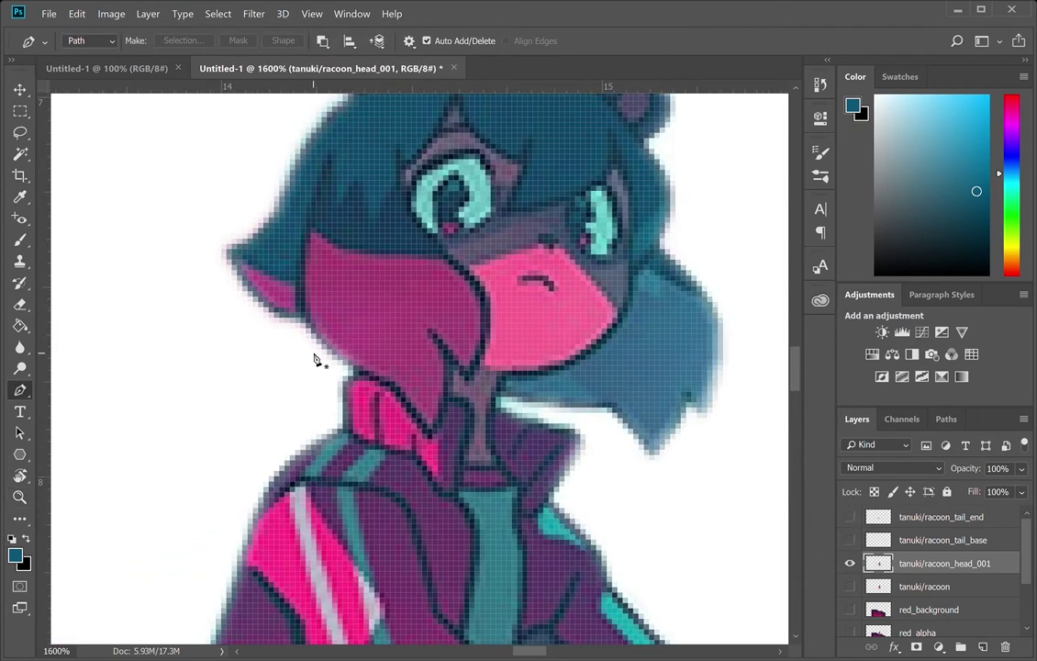
left_click_drag(349, 370, 370, 374)
left_click_drag(421, 423, 466, 378)
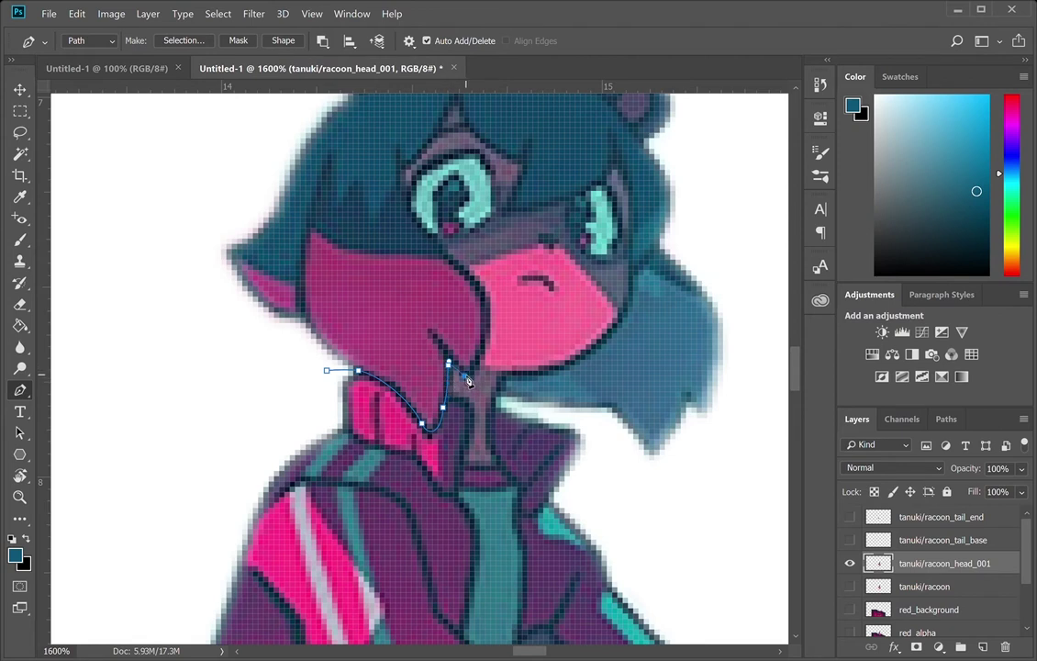
left_click_drag(469, 383, 503, 397)
left_click(586, 419)
left_click(651, 473)
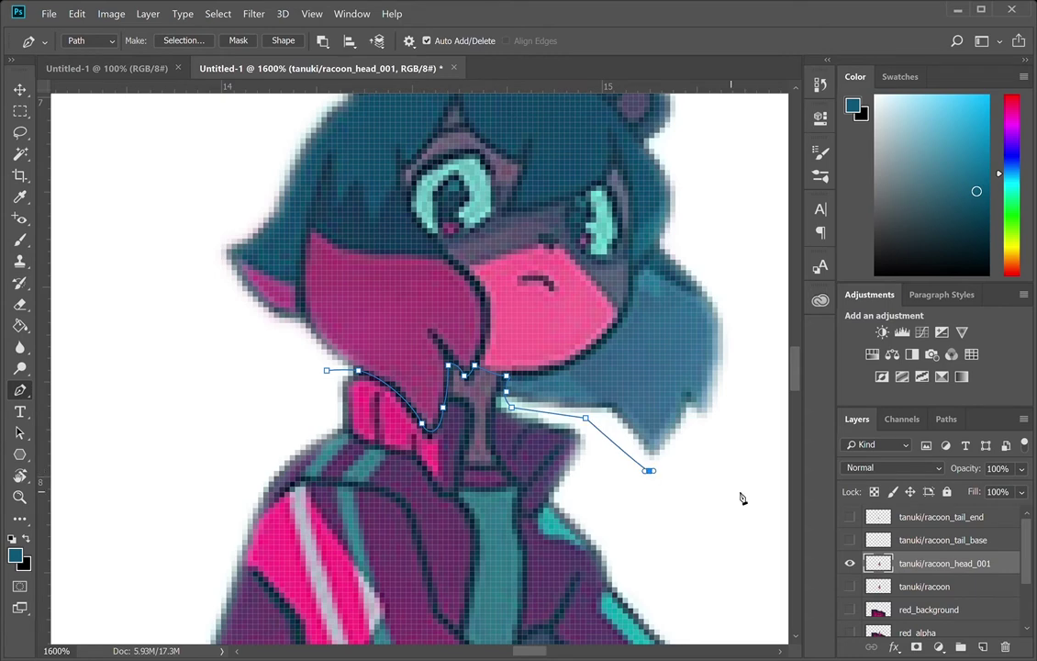
- Continue the pen path loosely around the hair and both ears and close it at the collar
left_click_drag(739, 367, 461, 442)
left_click(563, 356)
key("ctrl+z")
left_click(551, 450)
left_click(524, 239)
left_click_drag(545, 258, 770, 419)
left_click(618, 203)
left_click(444, 183)
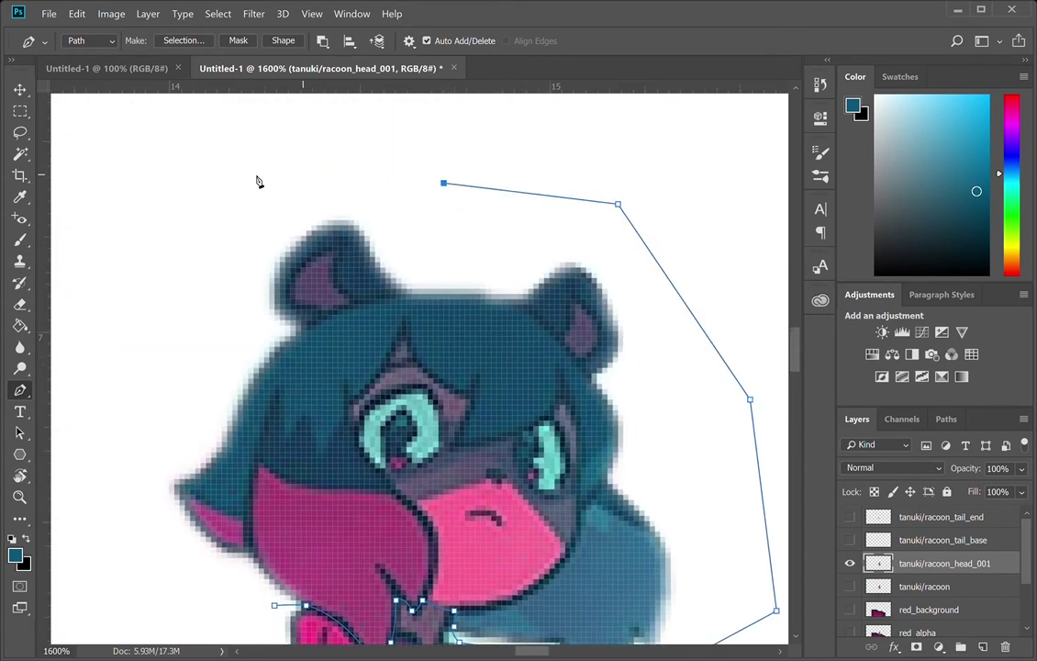
left_click(153, 311)
left_click_drag(135, 430, 231, 231)
left_click(202, 259)
left_click(218, 344)
left_click(302, 406)
left_click(370, 410)
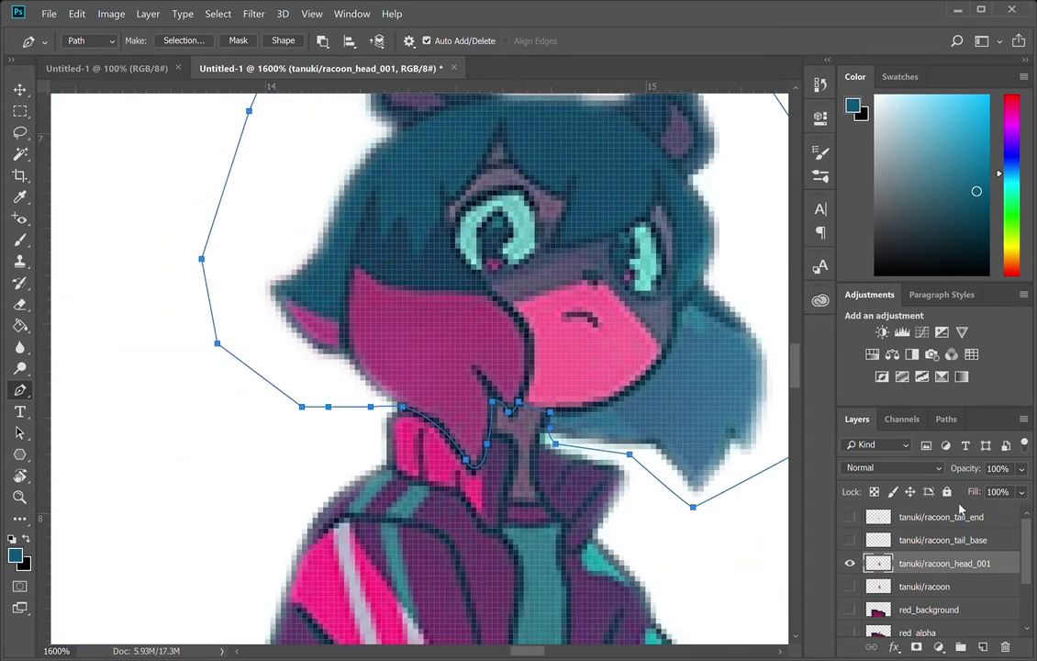
- Save the work path around the head as tanuki_head_whole
left_click(947, 419)
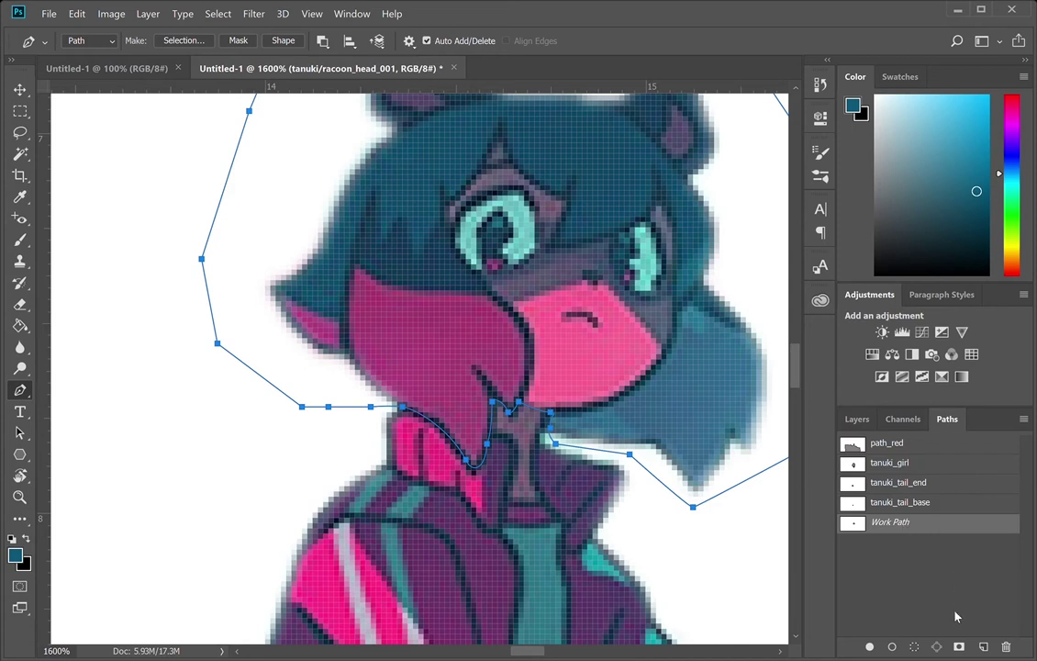
left_click(1024, 420)
left_click(871, 422)
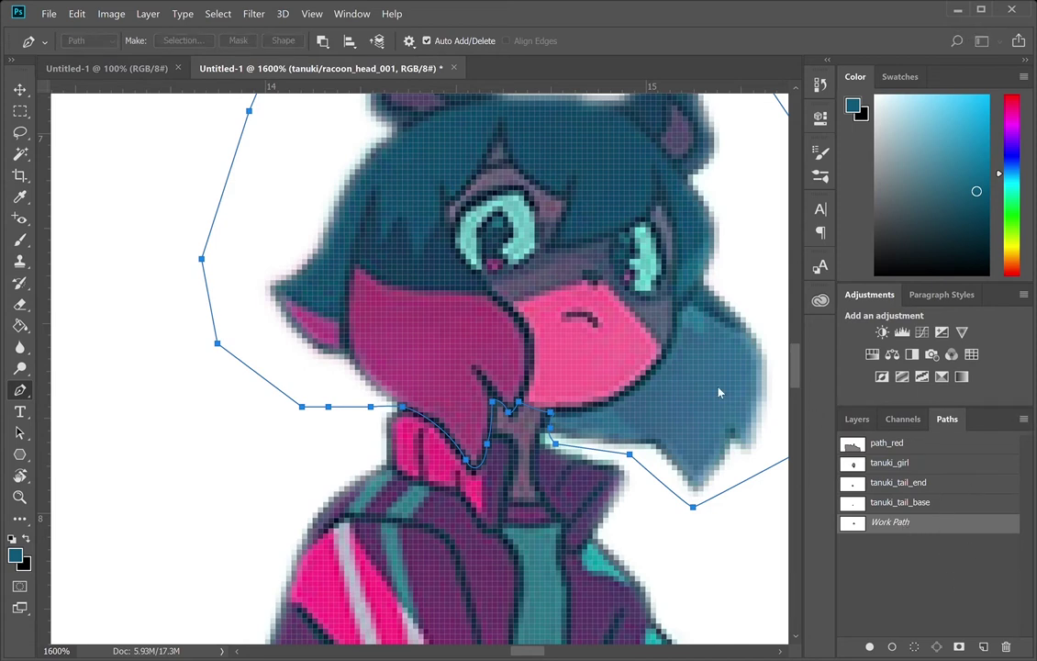
key("Return")
- Load the head path as a selection, invert it, delete the body from tanuki/racoon_head_001 and deselect
key("i")
key("p")
key("ctrl+Return")
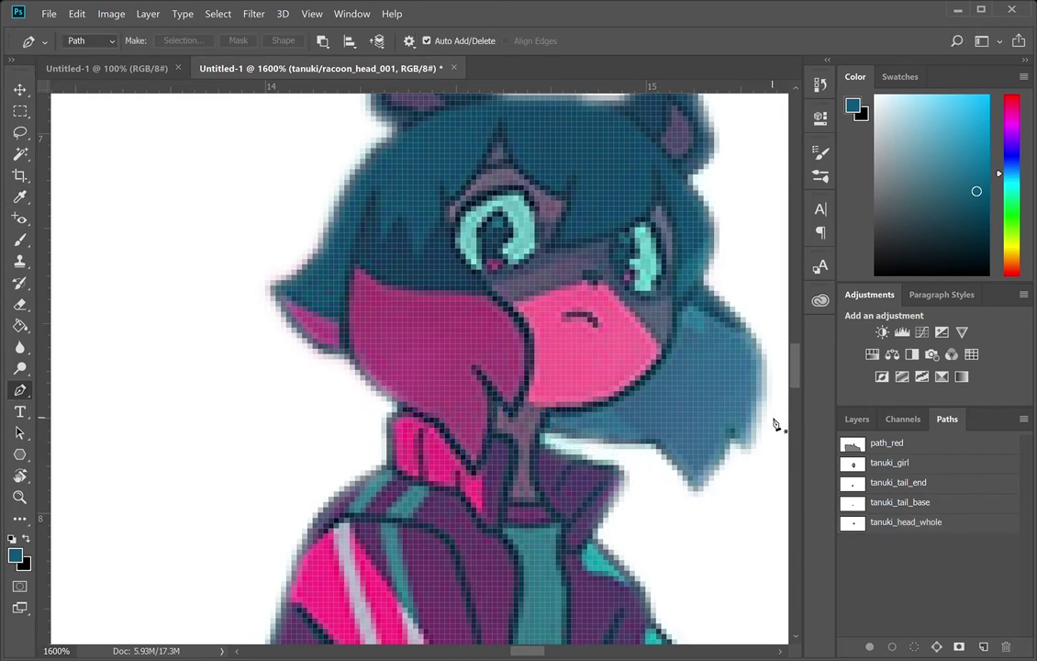
key("ctrl+shift+i")
key("Delete")
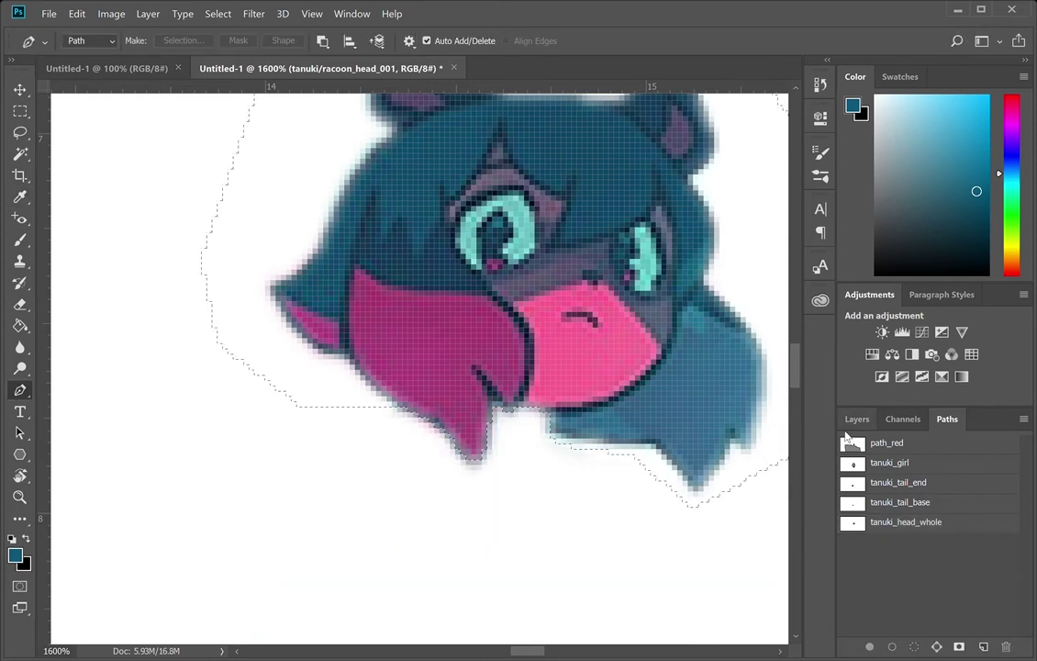
key("ctrl+d")
- Toggle the tanuki/racoon layer's visibility to compare the cut-out head with the full figure
left_click(863, 419)
left_click(853, 587)
left_click(854, 587)
left_click(854, 588)
left_click(855, 589)
left_click(856, 588)
left_click(856, 589)
left_click(855, 589)
left_click(856, 589)
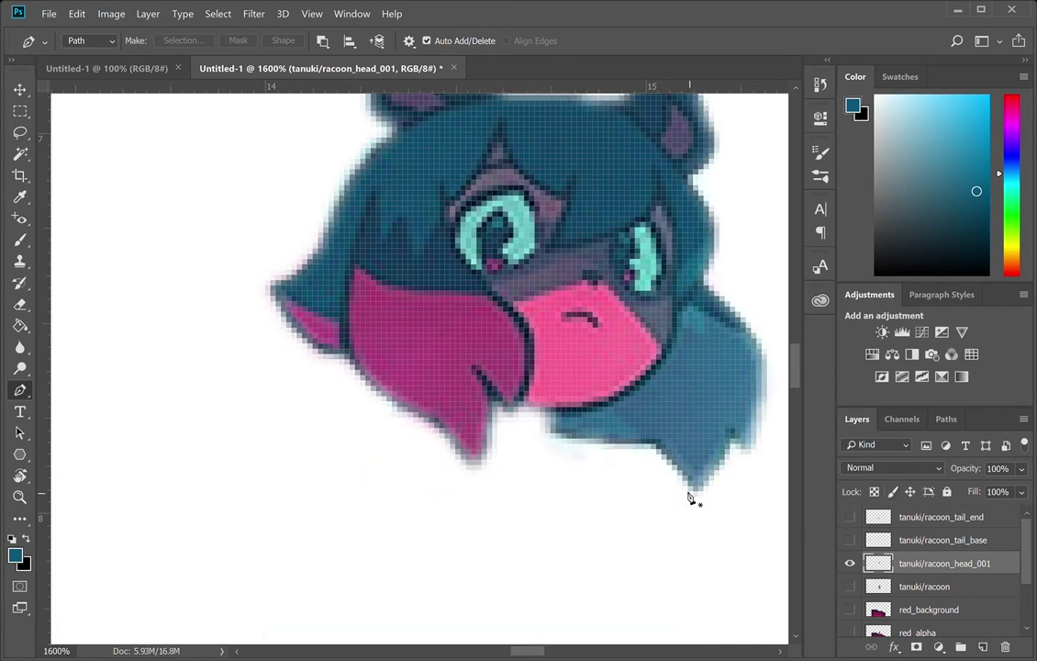
- Duplicate tanuki/racoon_head_001 as tanuki_head_hair_front and hide the original head layer
key("z")
scroll(610, 360, "down", 3)
scroll(604, 360, "up", 4)
scroll(554, 340, "down", 1)
left_click_drag(556, 356, 567, 416)
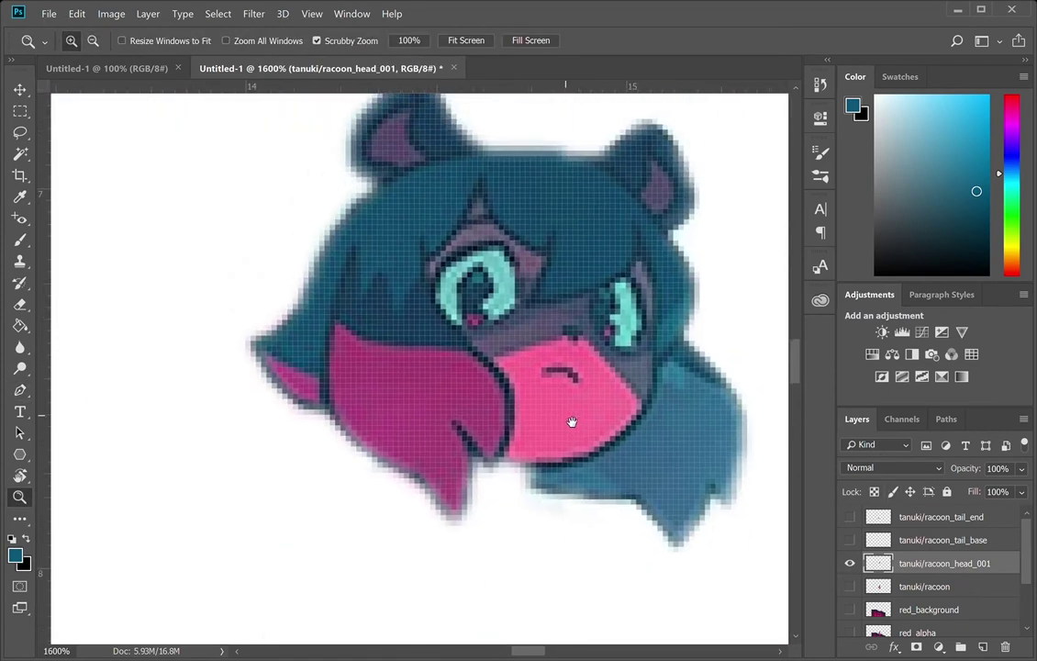
key("ctrl+s")
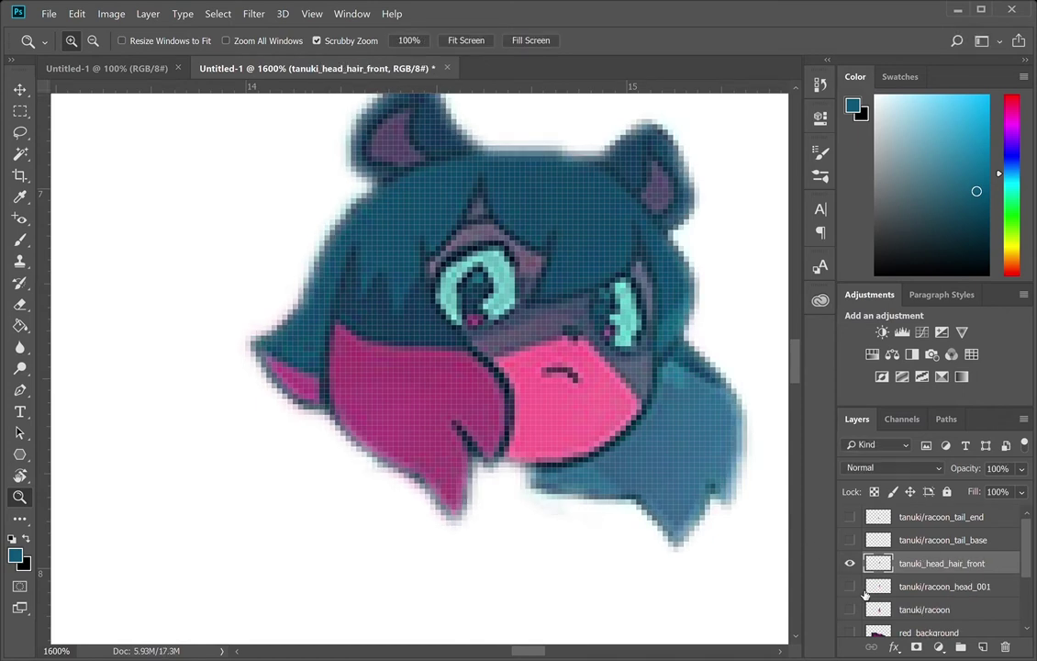
- Draw a closed pen path around the large front hair lock, following its edges along the eye, the muzzle and the side hair
key("p")
left_click(424, 262)
left_click_drag(462, 336, 496, 365)
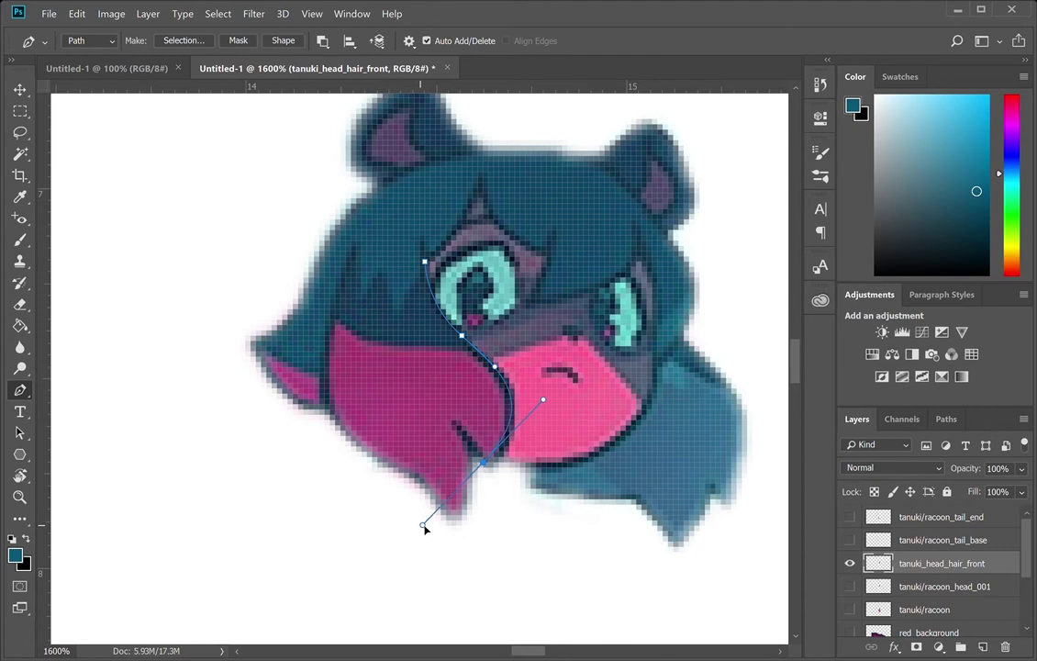
left_click_drag(500, 457, 467, 520)
left_click(498, 504)
left_click(430, 556)
left_click(319, 509)
left_click(330, 425)
left_click_drag(356, 256, 378, 247)
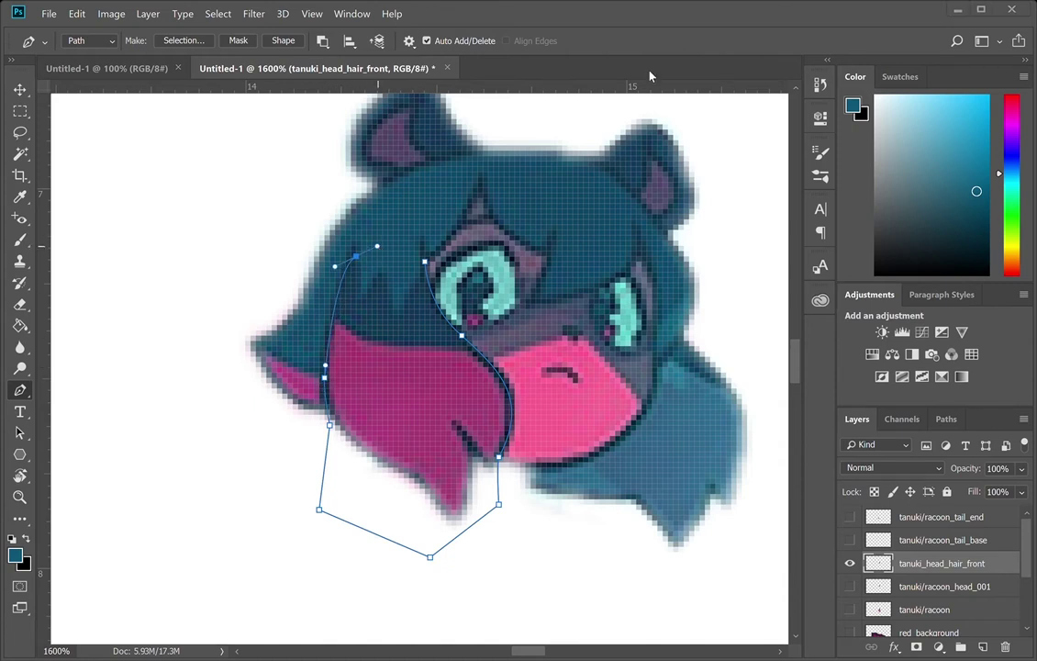
left_click_drag(383, 214, 422, 220)
left_click(425, 264)
- Save the work path around the front hair lock as a named path
left_click(947, 420)
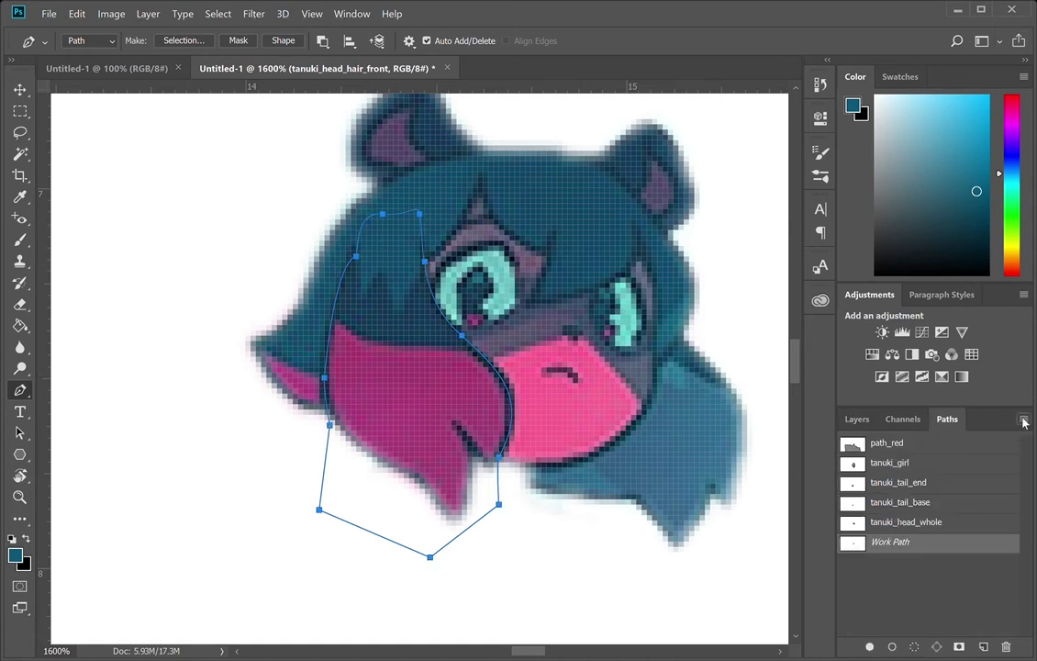
left_click(1023, 420)
left_click(904, 458)
left_click(362, 52)
double_click(891, 543)
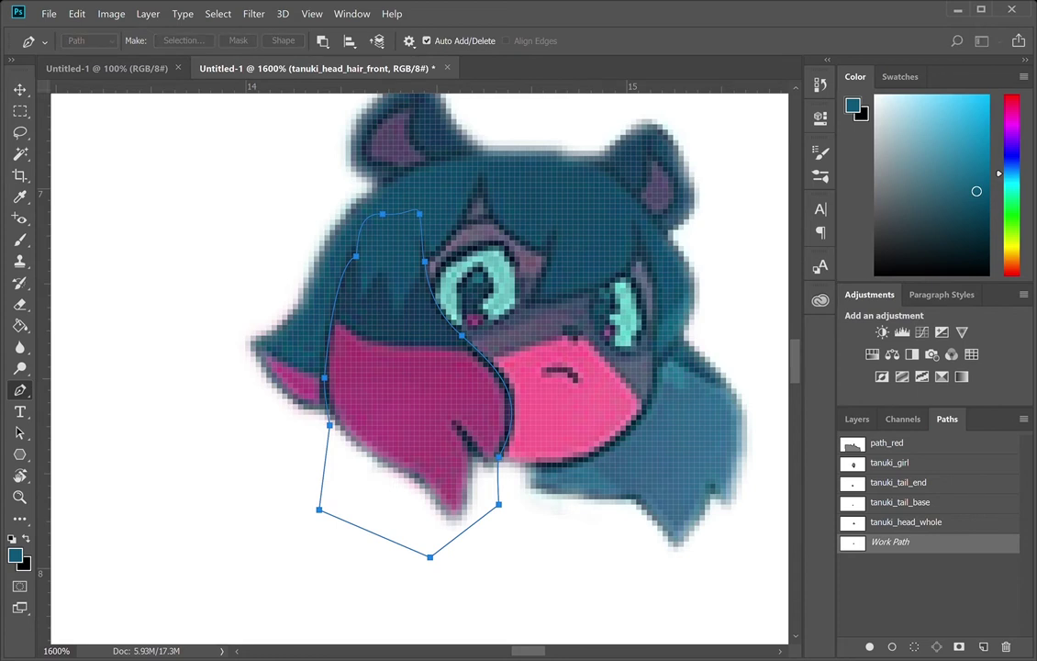
key("i")
key("Return")
- Keep only the front hair lock on tanuki_head_hair_front and show tanuki/racoon_head_001 beneath it
key("ctrl+d")
left_click(857, 420)
left_click(854, 588)
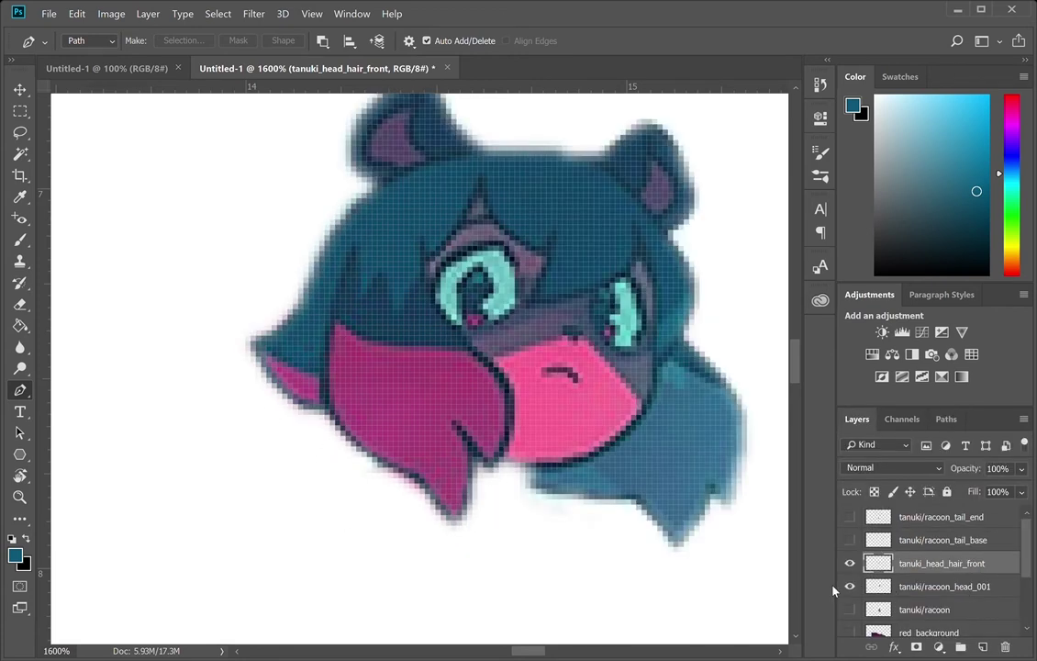
- Restore the hair lock selection, duplicate tanuki/racoon_head_001 as tanuki/racoon_head_002 and hide the original head layer
key("ctrl+z")
left_click(925, 590)
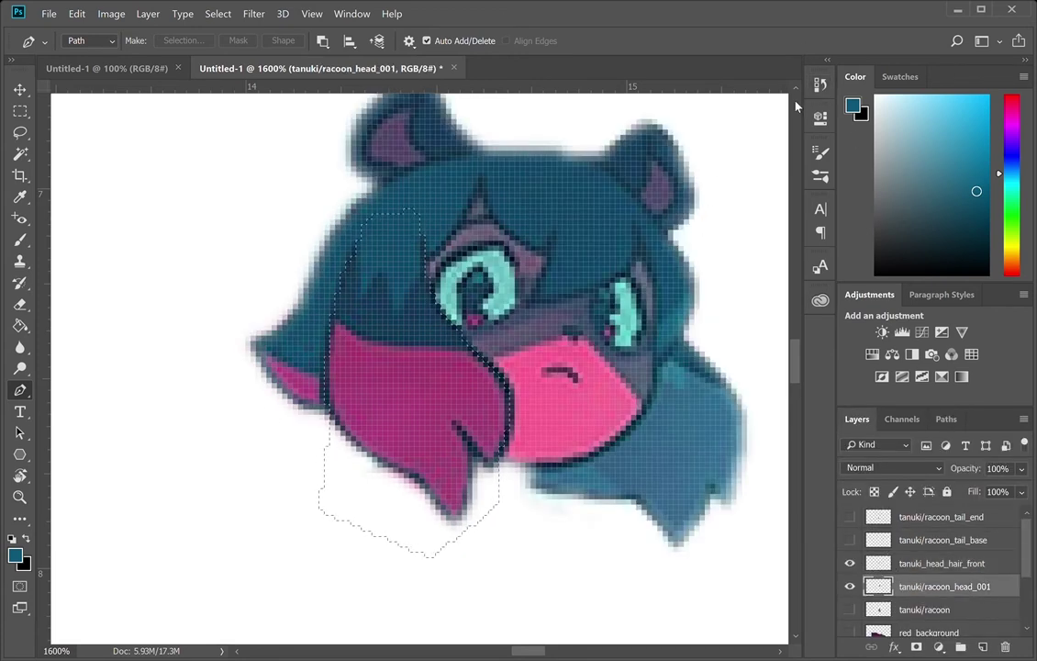
key("ctrl+j")
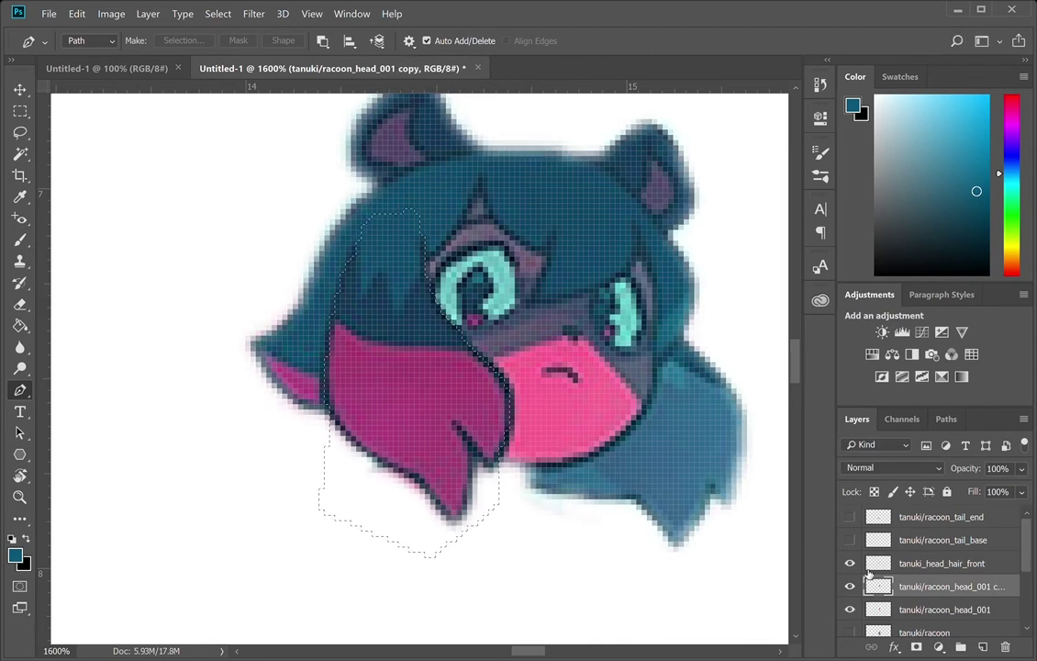
double_click(973, 587)
left_click(1014, 588)
type("2")
key("Return")
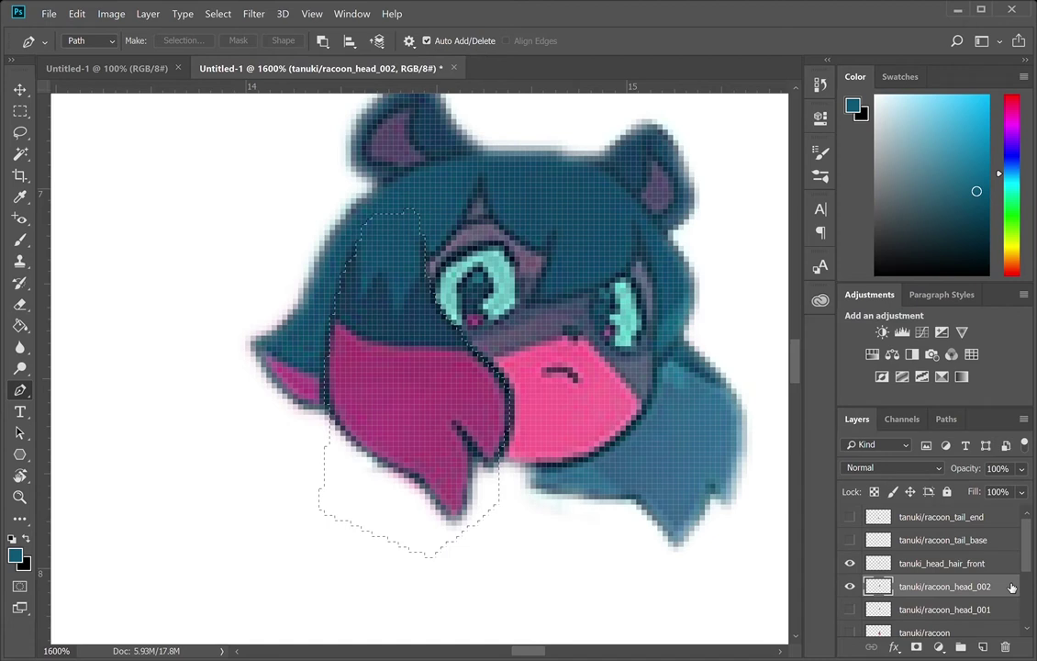
- Hide tanuki_head_hair_front, delete the selected hair lock from tanuki/racoon_head_002 and deselect
left_click(851, 562)
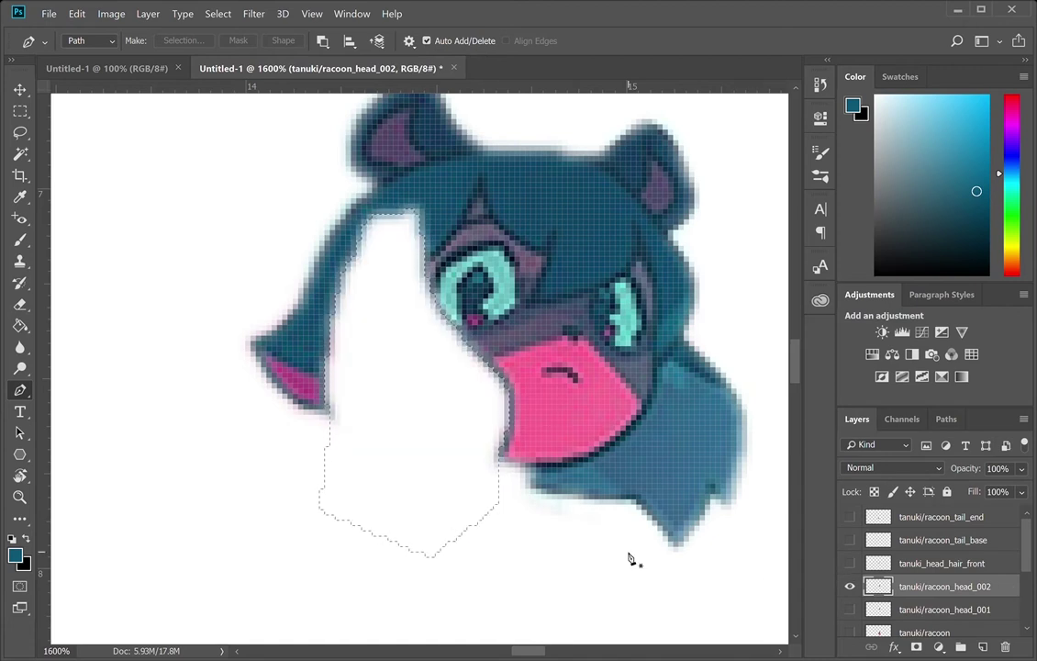
key("ctrl+d")
- Sample the muzzle's pink and paint the cheek outward into the gap left by the hair lock on tanuki/racoon_head_002
key("b")
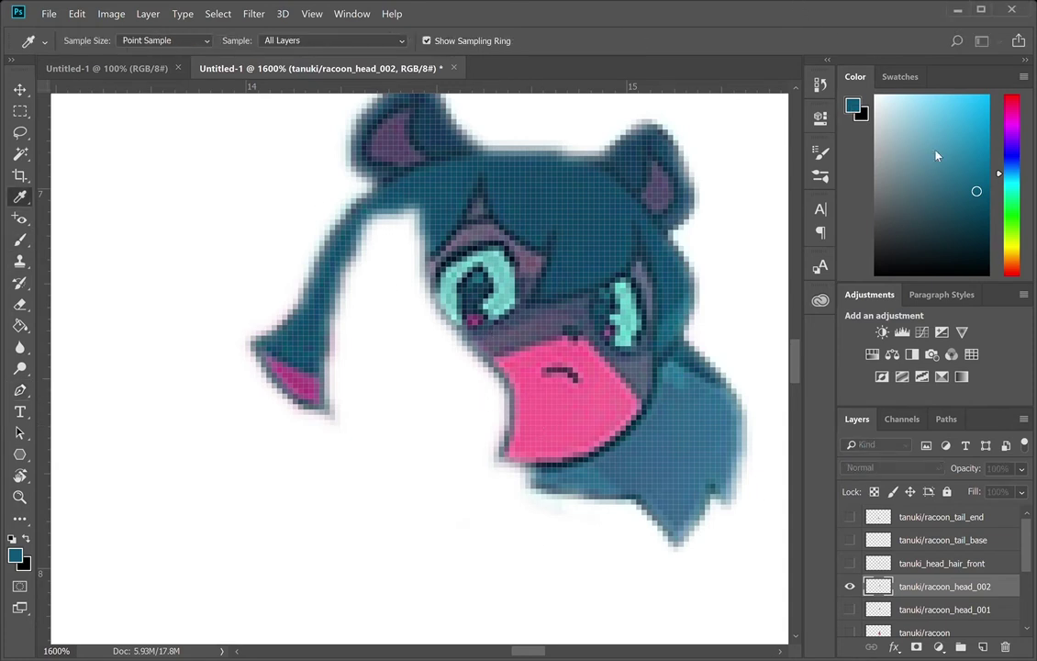
left_click(535, 443, "alt")
mouse_move(535, 443)
left_mouse_down()
mouse_move(525, 399)
mouse_move(517, 390)
mouse_move(489, 441)
left_mouse_up()
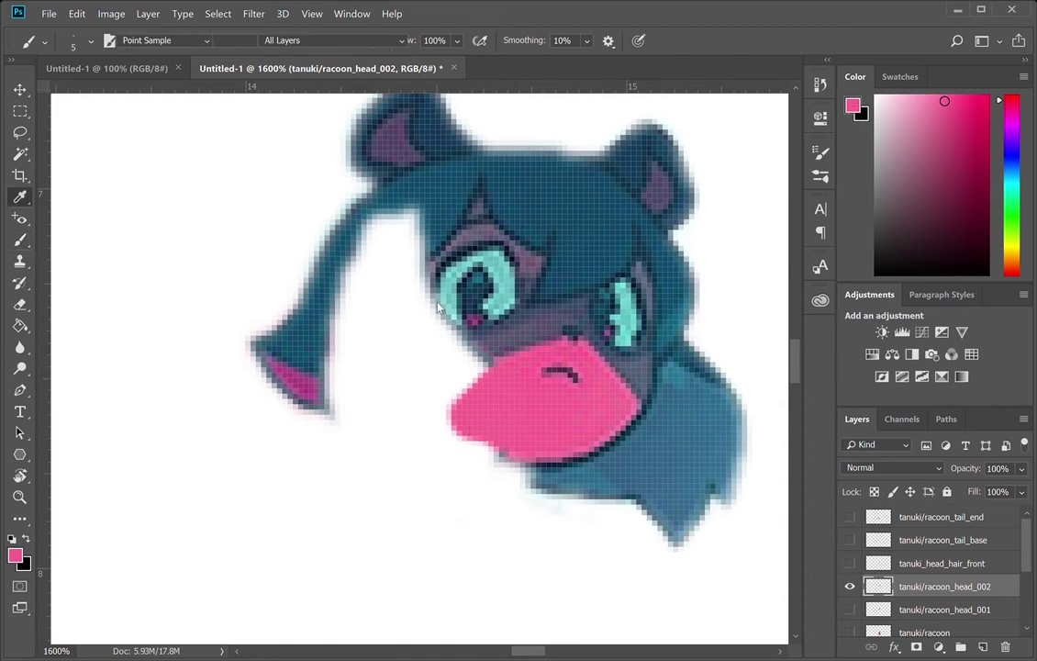
- Sample the face's grey-purple and paint the missing side of the face beside the larger eye on tanuki/racoon_head_002
left_click(504, 348, "alt")
mouse_move(484, 367)
left_mouse_down()
mouse_move(499, 366)
mouse_move(404, 344)
mouse_move(409, 303)
mouse_move(394, 294)
mouse_move(429, 306)
mouse_move(391, 276)
mouse_move(395, 312)
mouse_move(448, 372)
left_mouse_up()
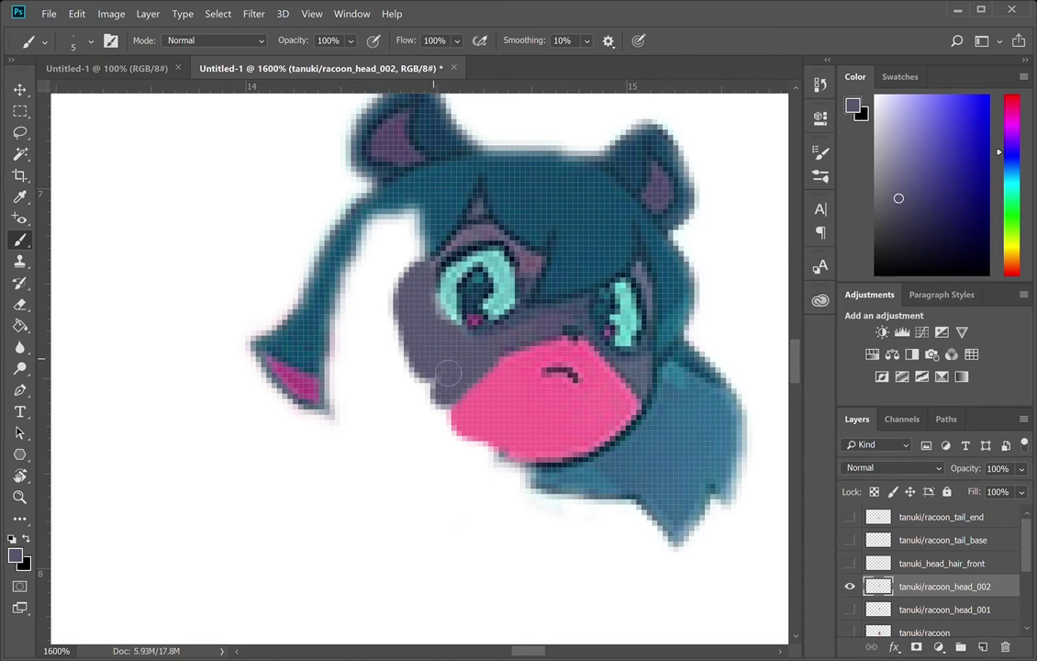
left_click(851, 564)
left_click(851, 564)
key("i")
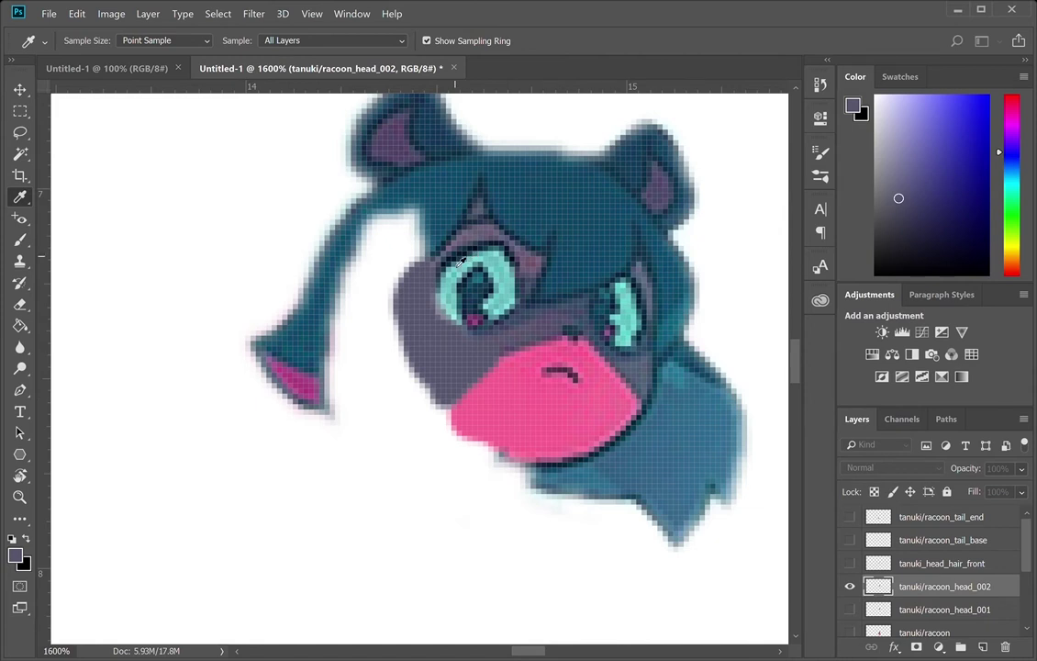
- Sample the dark outline colour and redraw the outer outline of the larger eye with a 1-pixel brush
left_click(456, 282, "alt")
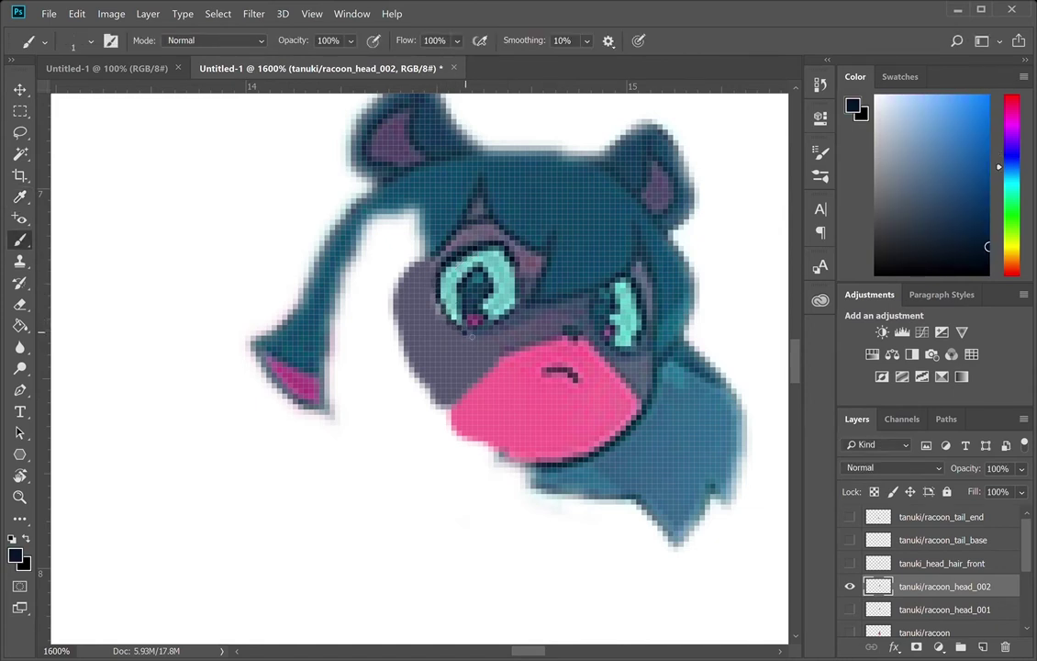
key("z")
left_click(490, 314, "alt")
left_click(492, 314, "alt")
left_click(492, 314, "alt")
left_click(484, 314)
left_click(478, 314)
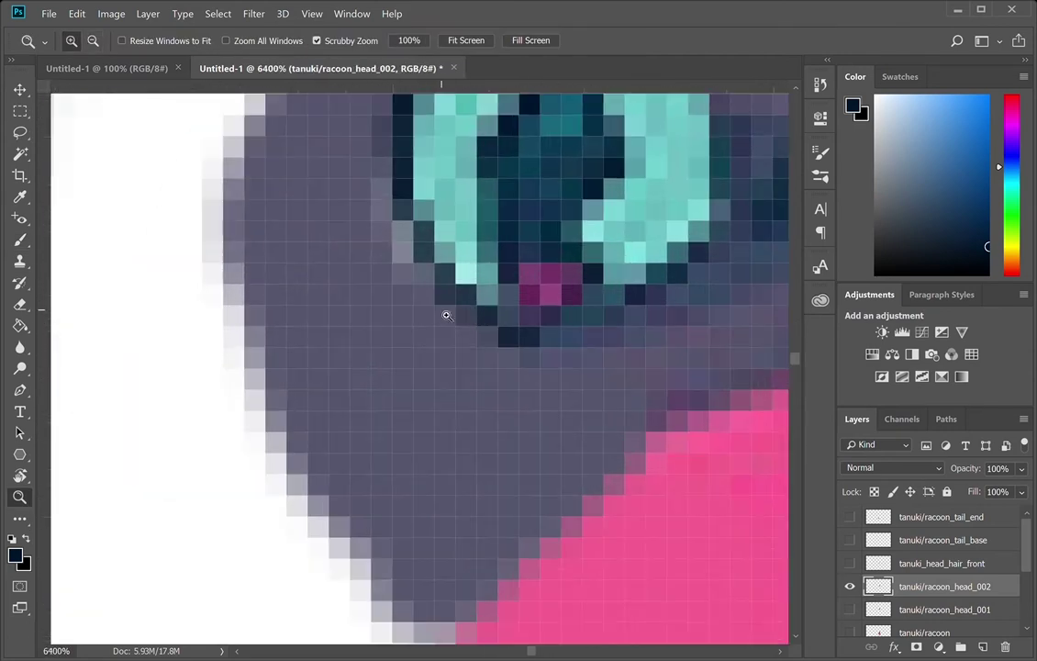
left_click(445, 313, "alt")
key("b")
key("z")
scroll(433, 288, "down", 8)
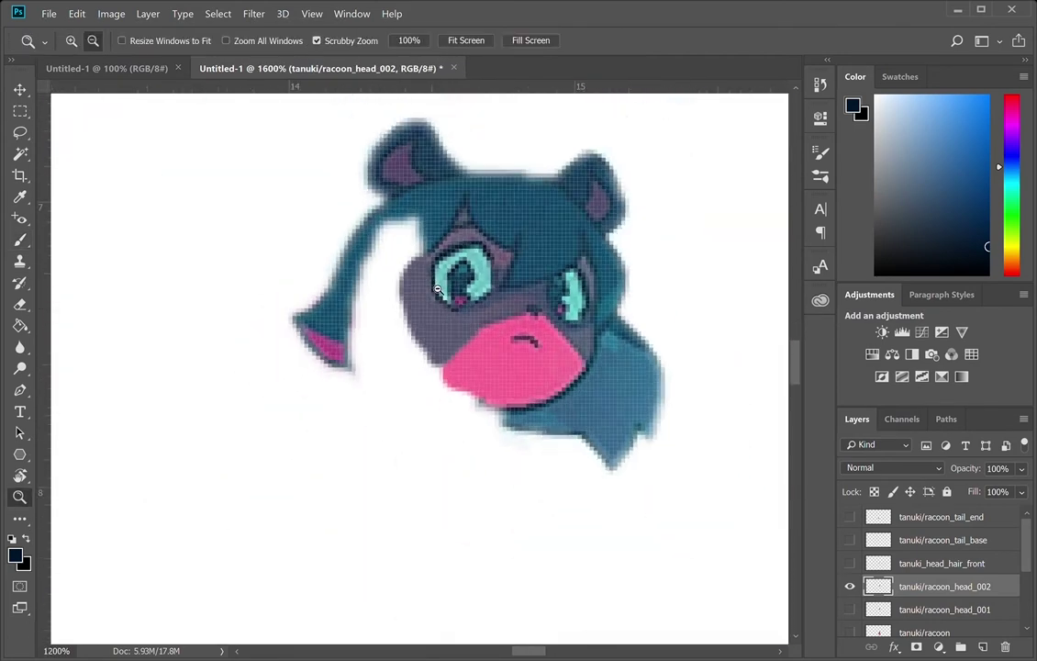
scroll(417, 374, "up", 10)
left_click_drag(417, 332, 403, 367)
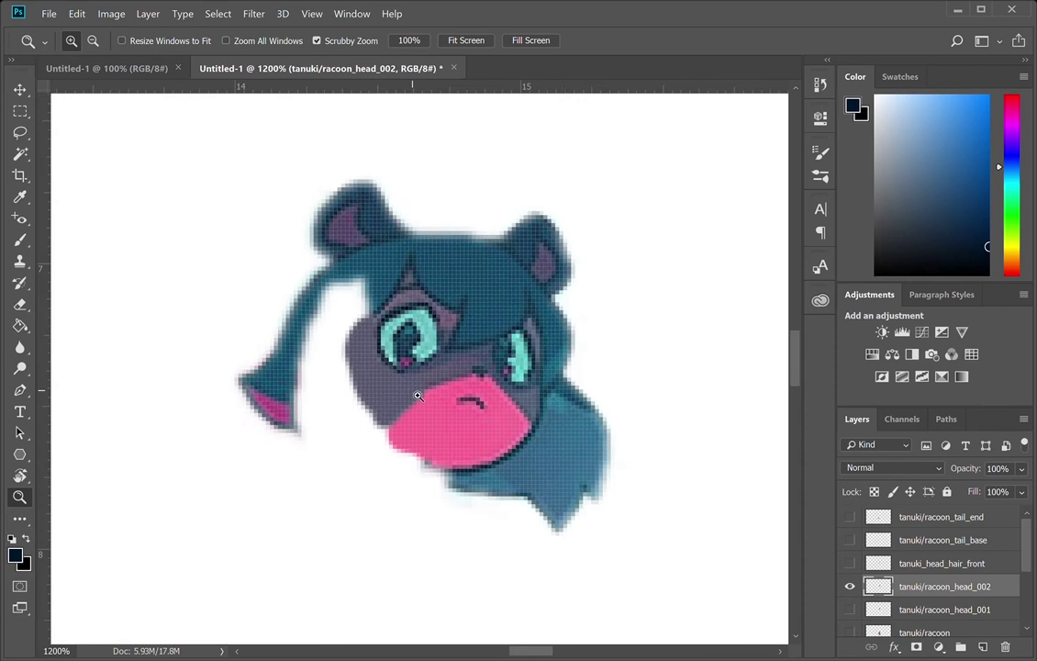
key("b")
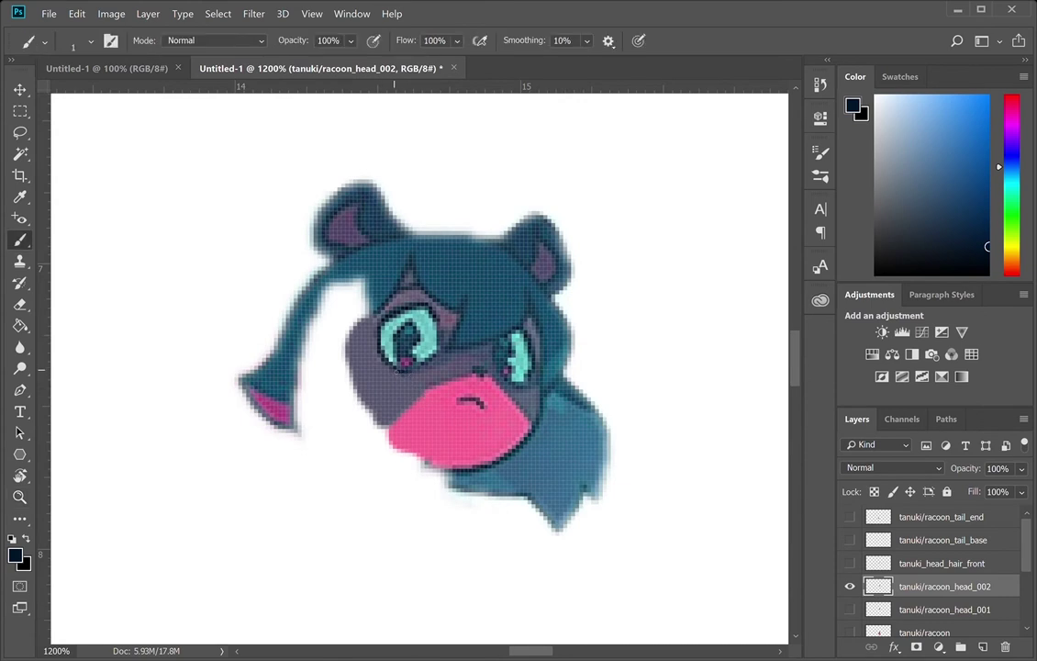
key("z")
scroll(454, 409, "down", 4)
scroll(432, 381, "up", 5)
key("b")
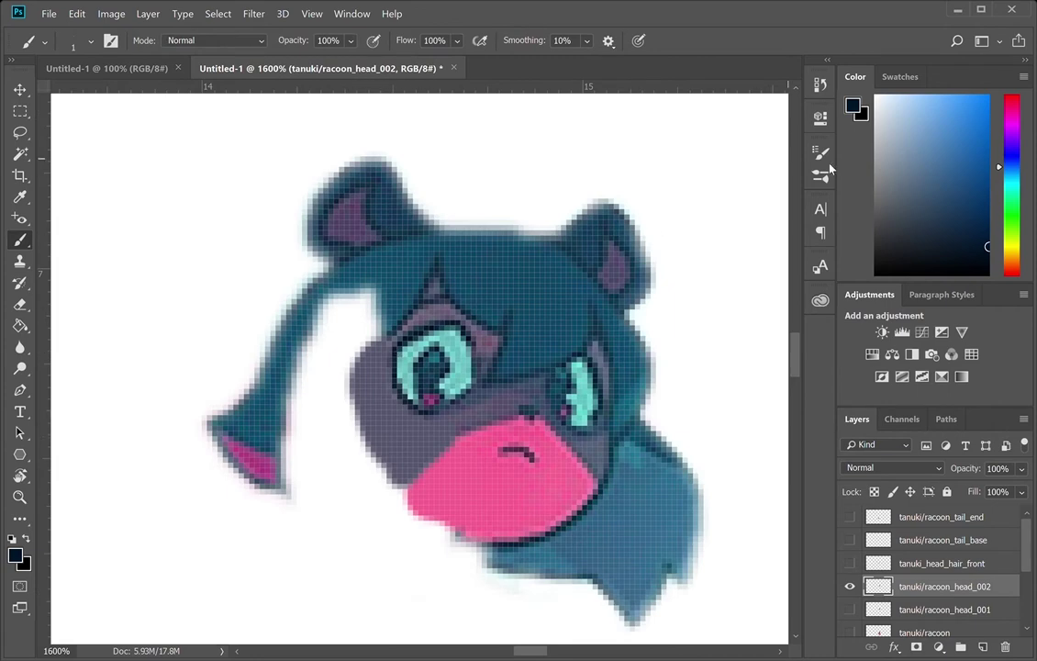
- Extend the hair tip's magenta underside with a 4-pixel brush and fill the gap between strand and face with the sampled hair teal
left_click(402, 328, "alt")
key("ctrl+space")
left_click_drag(426, 381, 467, 421)
key("ctrl+space")
left_click(253, 387, "alt")
mouse_move(284, 403)
left_mouse_down()
mouse_move(232, 372)
mouse_move(294, 399)
left_mouse_up()
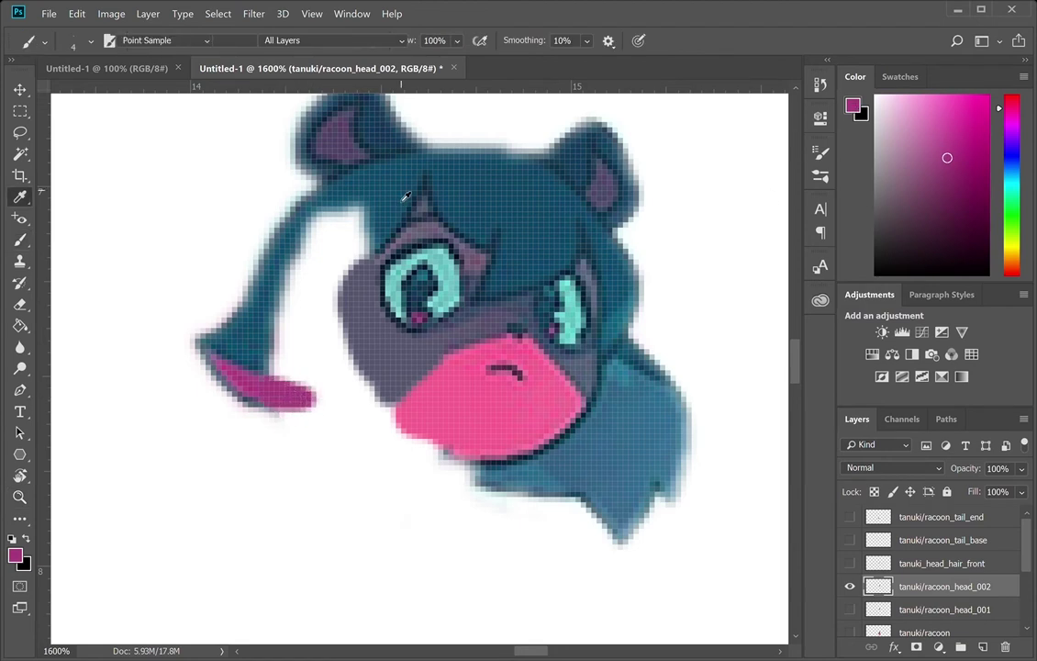
left_click(331, 236, "alt")
mouse_move(298, 197)
left_mouse_down()
mouse_move(250, 266)
mouse_move(241, 341)
mouse_move(280, 341)
mouse_move(338, 265)
mouse_move(257, 294)
mouse_move(276, 340)
mouse_move(308, 206)
mouse_move(373, 250)
mouse_move(340, 276)
mouse_move(331, 312)
mouse_move(352, 393)
mouse_move(323, 388)
left_mouse_up()
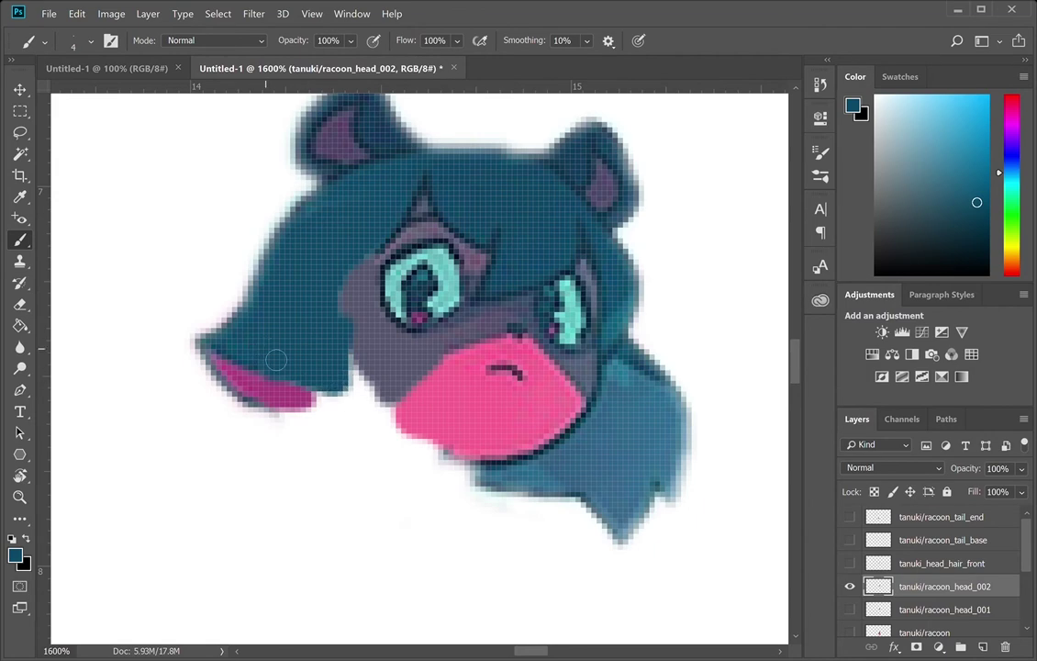
- Redraw the dark edges along the hair tip with a 1-pixel brush and widen its magenta underside with a 4-pixel brush
scroll(371, 396, "down", 4)
scroll(336, 384, "up", 7)
scroll(351, 392, "down", 3)
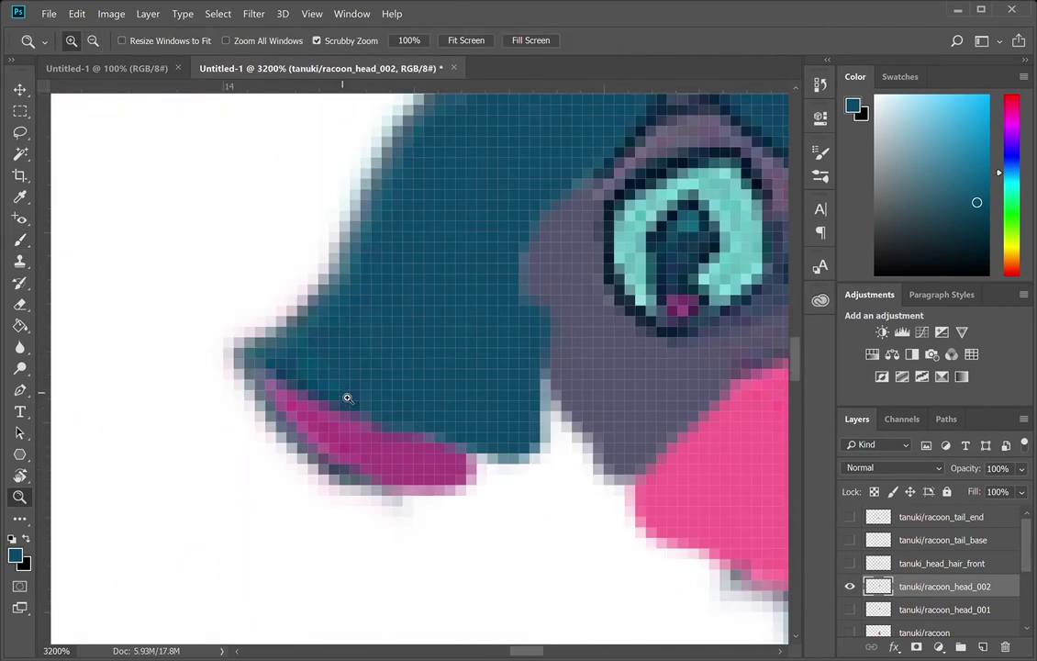
key("b")
left_click(333, 405, "alt")
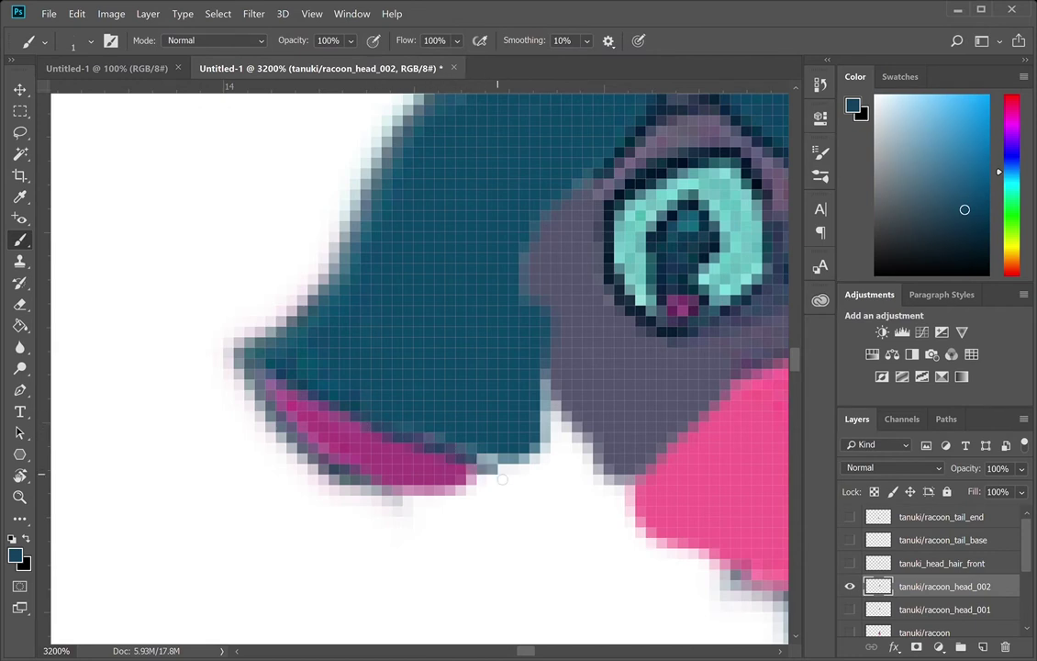
left_click_drag(341, 479, 457, 535)
left_click(425, 458, "alt")
key("bracketright")
key("bracketright")
key("bracketright")
left_click_drag(406, 497, 480, 496)
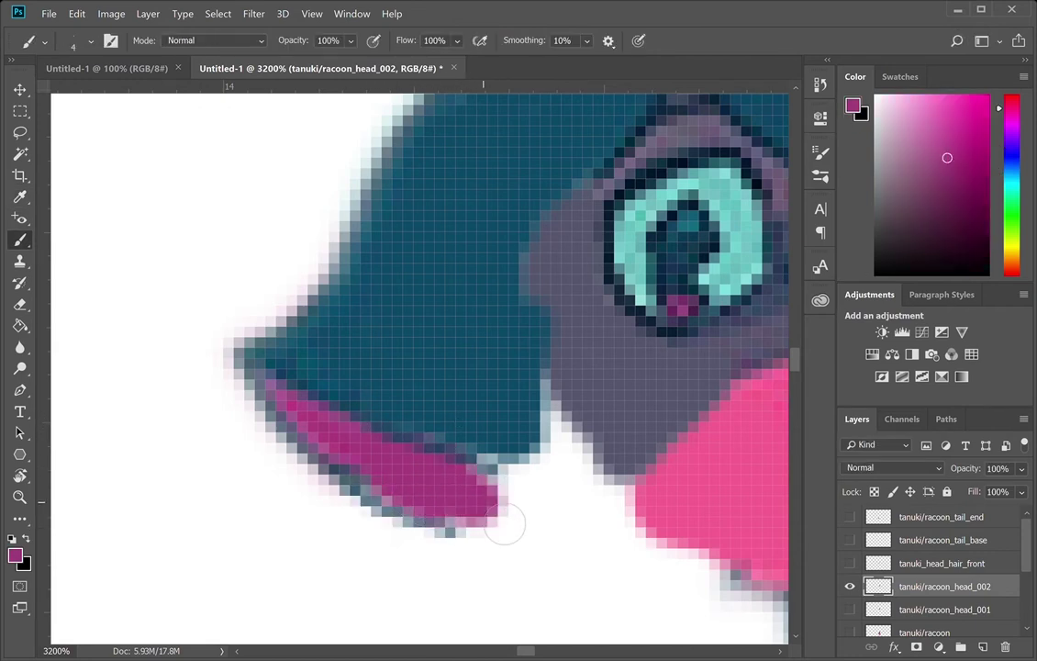
- Refine the magenta hair tip and retouch the hair below the ear with its sampled teal
key("z")
scroll(520, 542, "down", 10)
scroll(518, 541, "up", 11)
scroll(368, 472, "down", 1)
key("b")
left_click_drag(296, 401, 391, 453)
key("z")
scroll(433, 496, "down", 5)
left_click_drag(448, 395, 597, 358)
key("b")
left_click(449, 367, "alt")
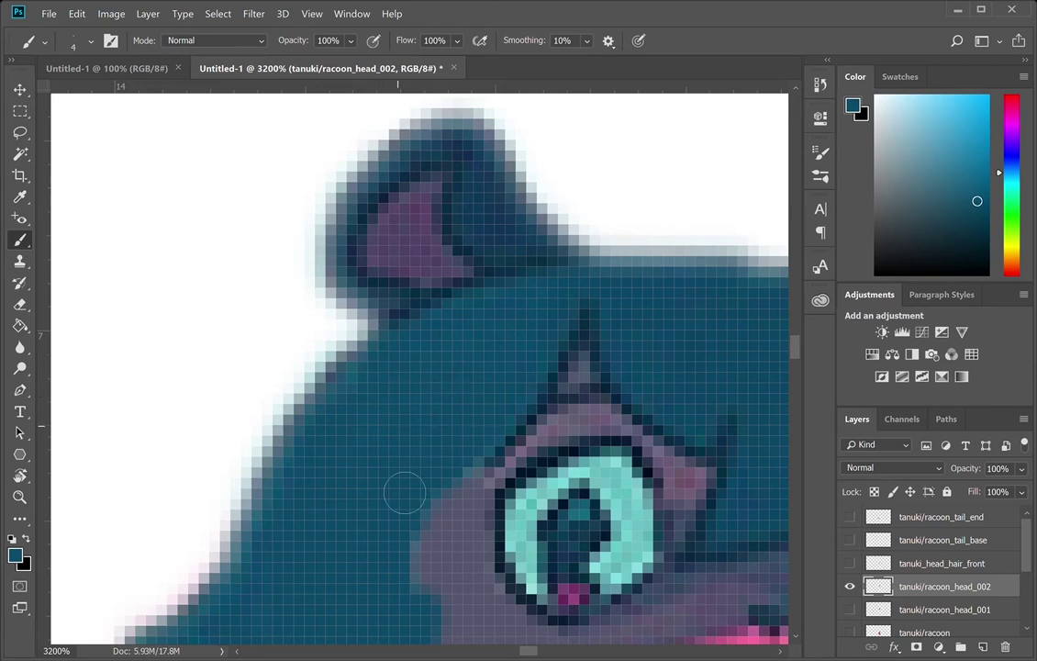
- Examine the repainted head at different magnifications and compare it with the tanuki_head_hair_front layer shown and hidden
key("z")
scroll(409, 434, "down", 5)
left_click_drag(507, 568, 475, 404)
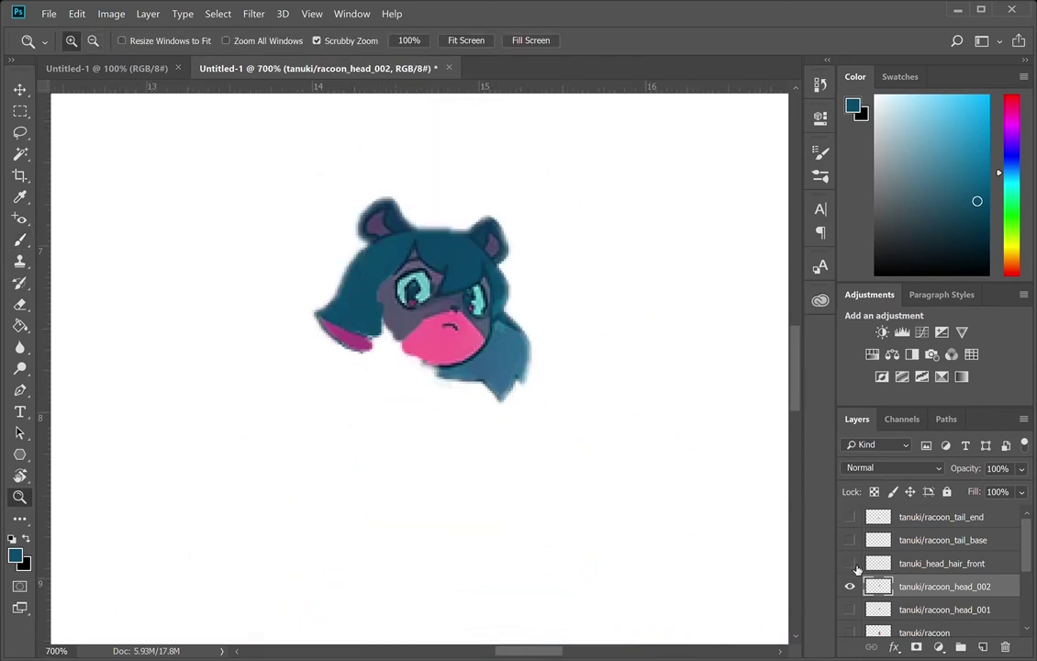
scroll(390, 275, "up", 5)
key("b")
key("z")
scroll(364, 397, "down", 6)
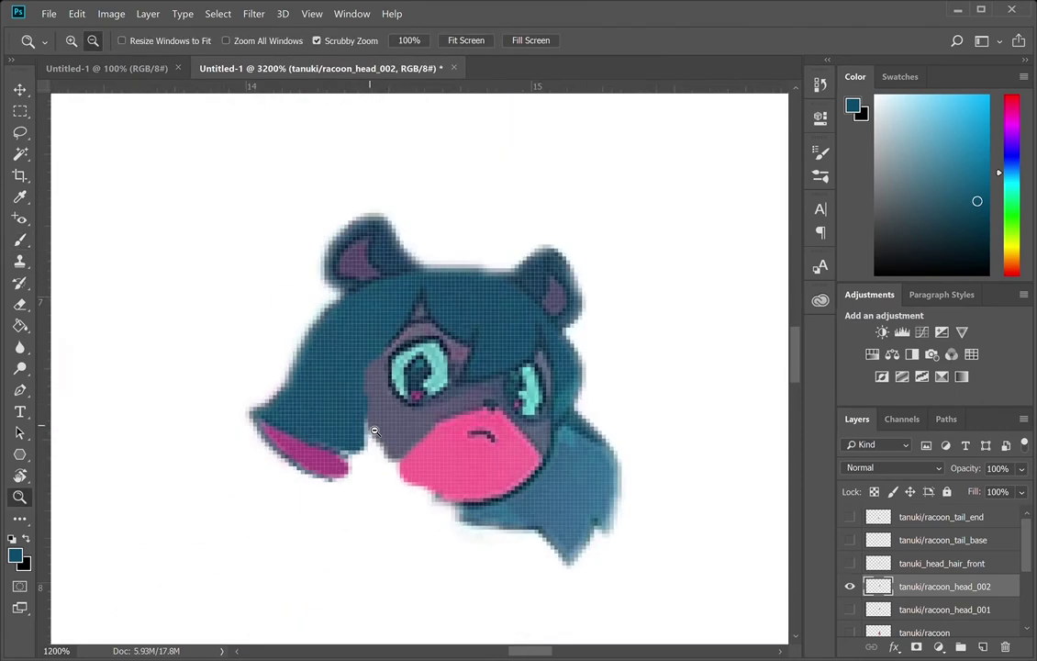
scroll(368, 399, "up", 2)
key("b")
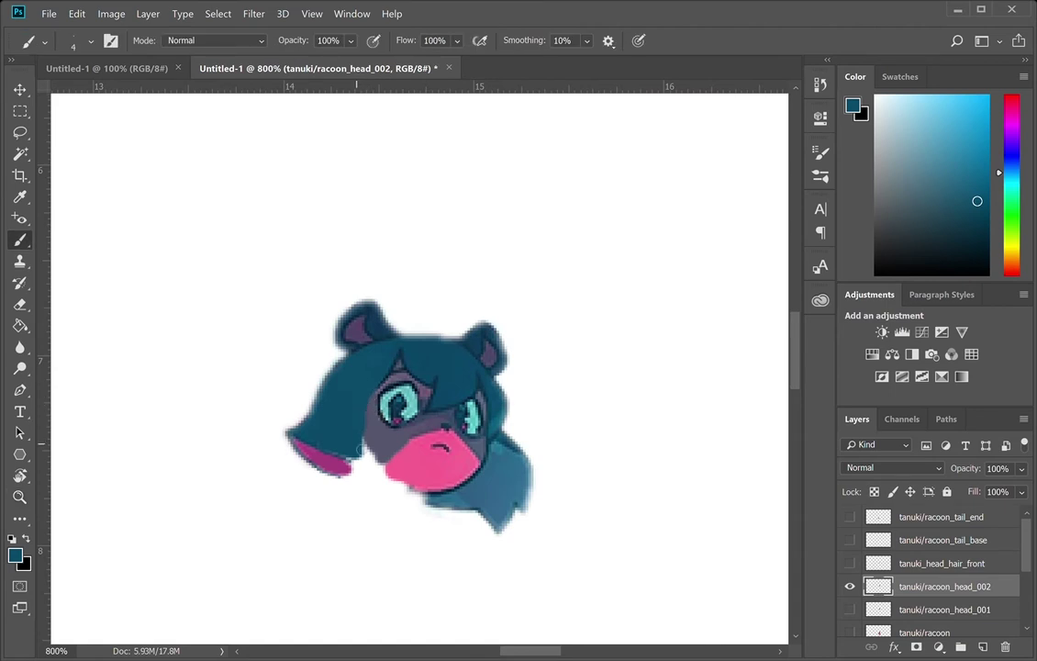
left_click(855, 567)
left_click(854, 566)
left_click(855, 567)
left_click(855, 566)
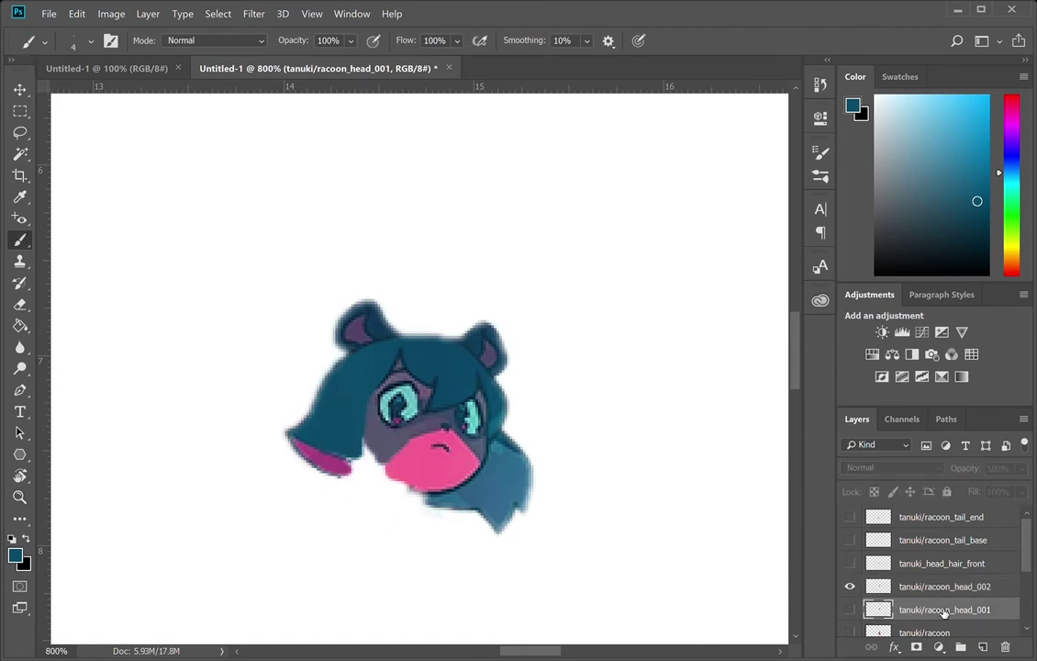
- Duplicate tanuki/racoon_head_002 as tanuki/racoon_head_hair_back
key("ctrl+s")
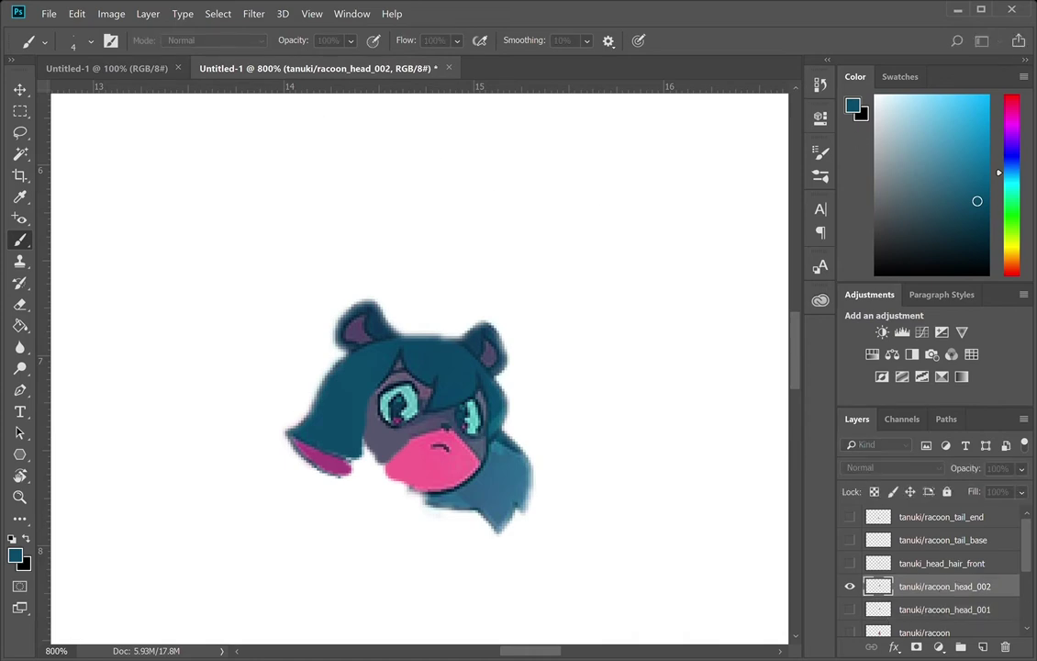
key("Return")
- Trace a closed pen path around the back hair, following the jaw line from the cheek to below the chin
key("z")
left_click(476, 500)
left_click(475, 501)
left_click(477, 495, "alt")
left_click(500, 459)
key("p")
left_click(532, 358)
left_click(507, 376)
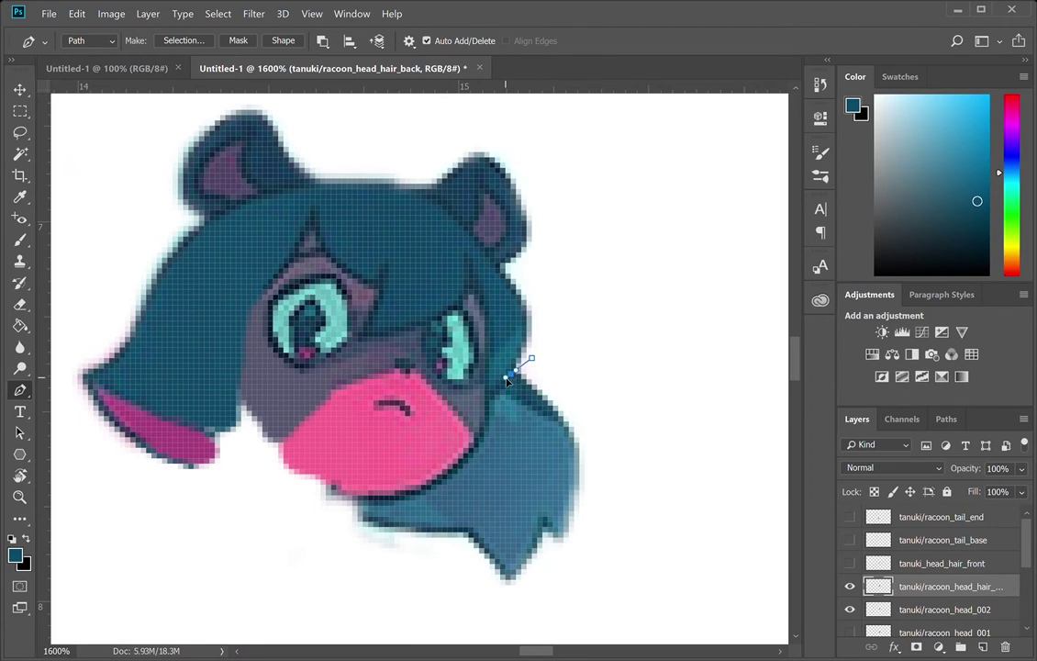
left_click(490, 394)
left_click(474, 449)
left_click_drag(384, 501, 311, 509)
left_click(342, 506)
left_click(341, 527)
left_click(372, 579)
left_click(600, 622)
left_click(664, 516)
left_click(653, 378)
left_click(531, 358)
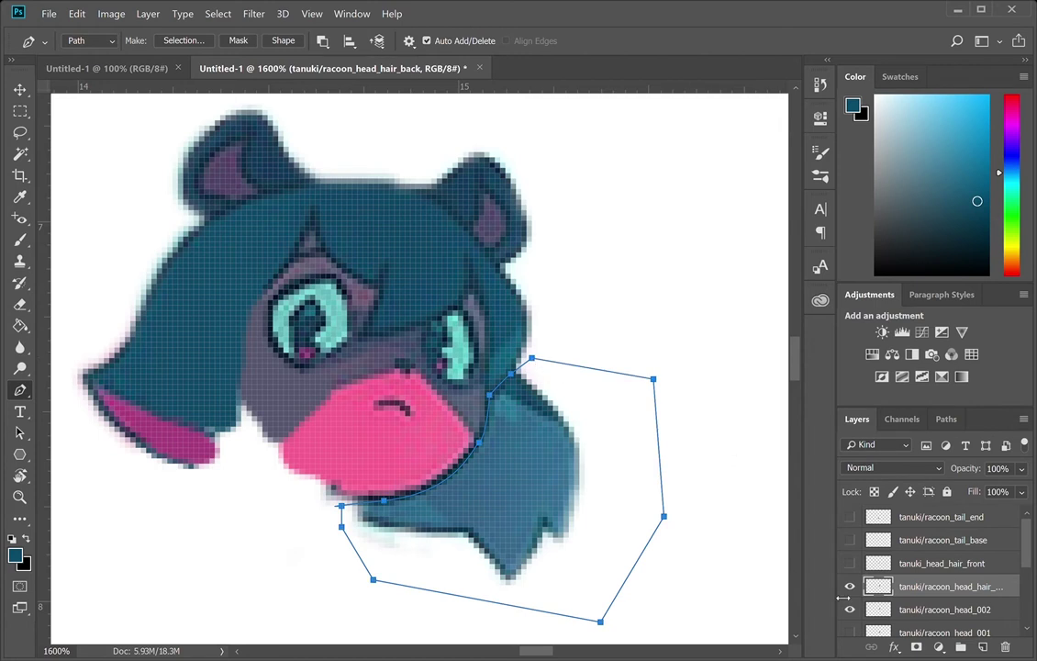
- Convert the path to a selection and delete everything except the back hair from tanuki/racoon_head_hair_back
left_click(947, 419)
key("ctrl+Return")
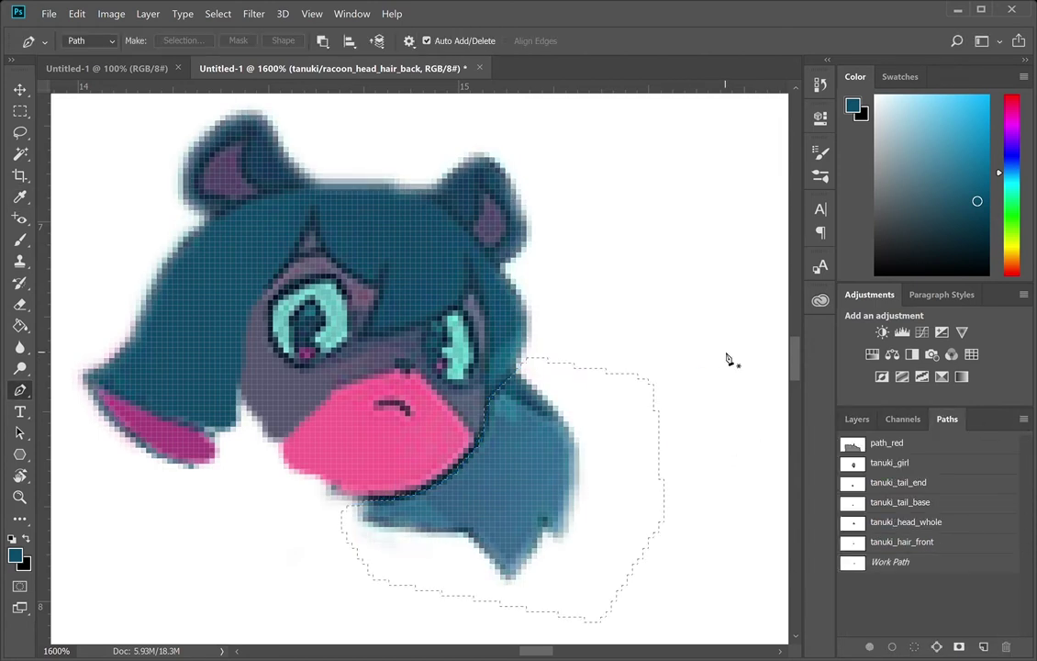
key("Delete")
left_click(856, 420)
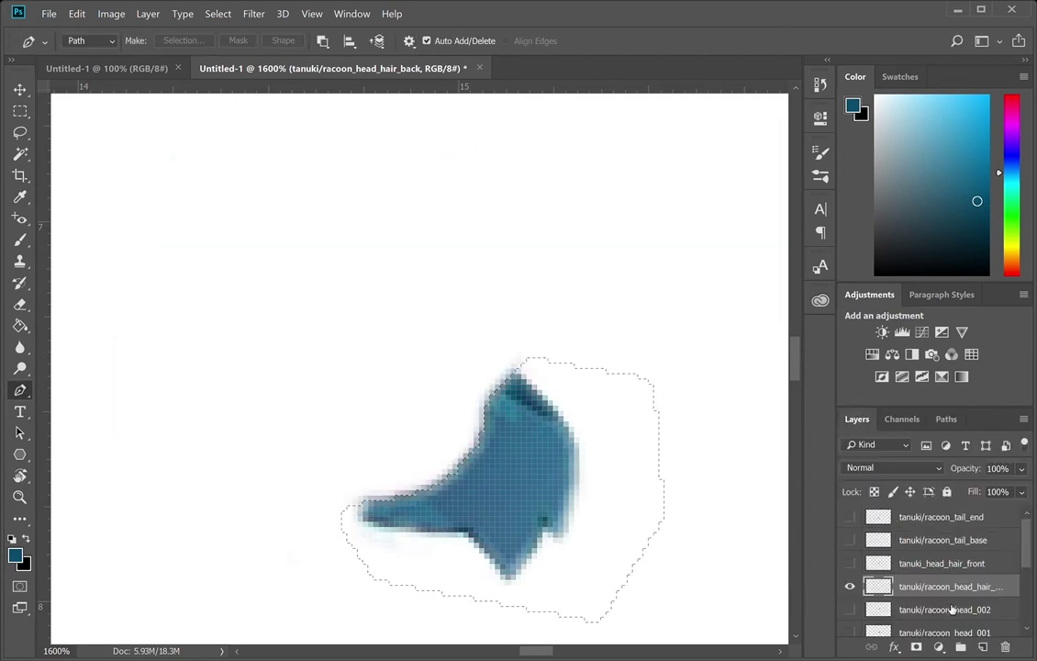
- Show tanuki/racoon_head_002, move tanuki/racoon_head_hair_back beneath it and deselect
left_click(850, 610)
left_click_drag(930, 588, 933, 618)
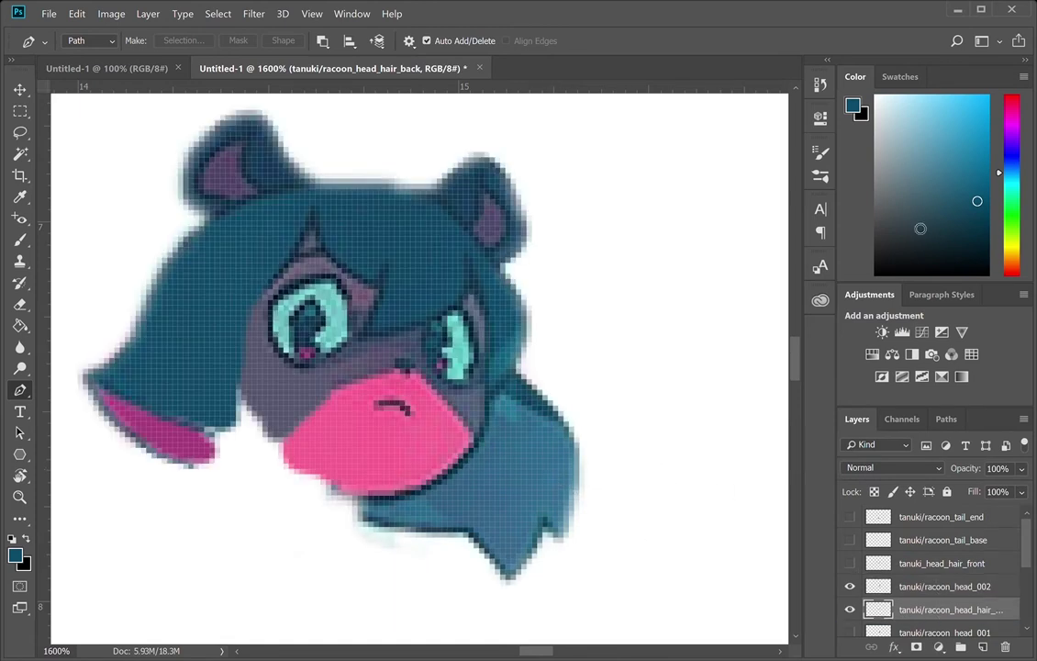
left_click(471, 467)
- Hide tanuki/racoon_head_002 and paint the back hair into the area behind the face with its sampled blue and a 6-pixel brush
key("b")
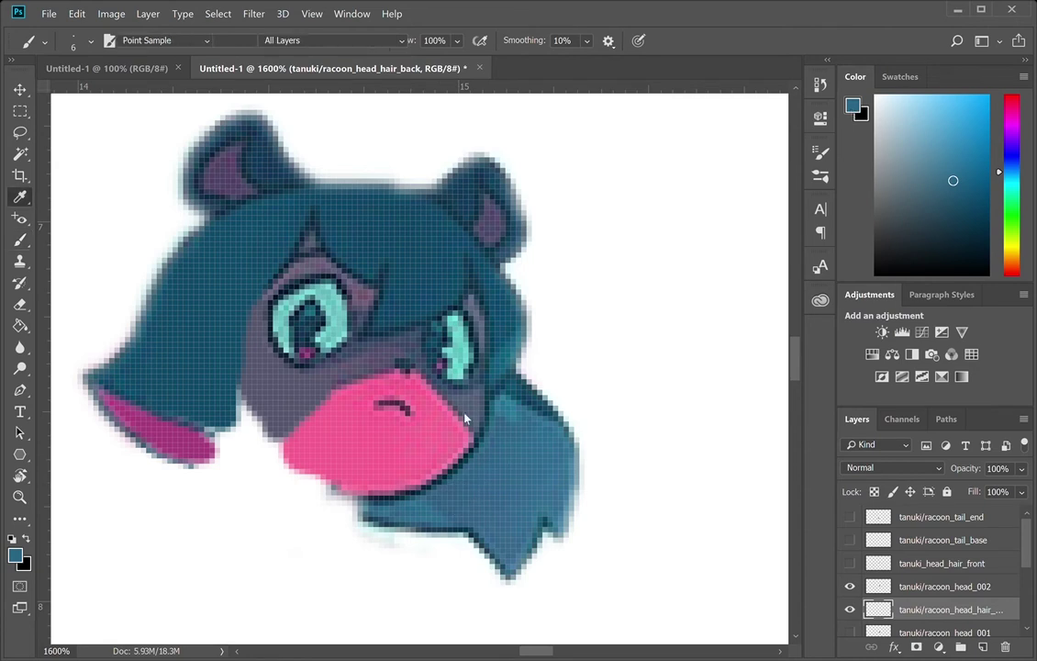
left_click(408, 513, "alt")
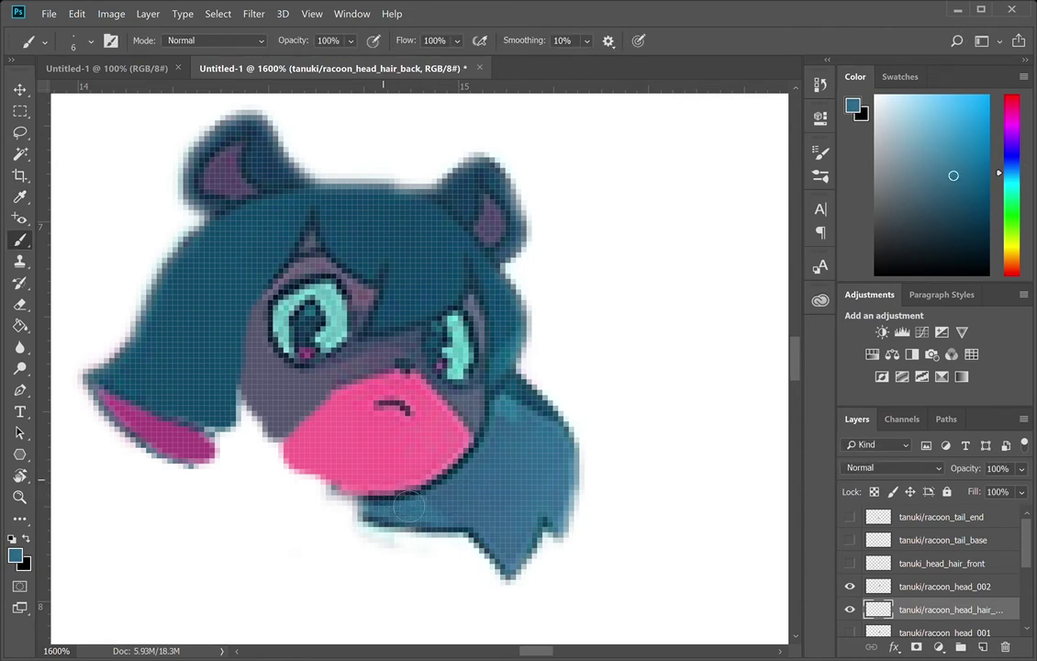
left_click(850, 586)
left_click_drag(414, 502, 379, 461)
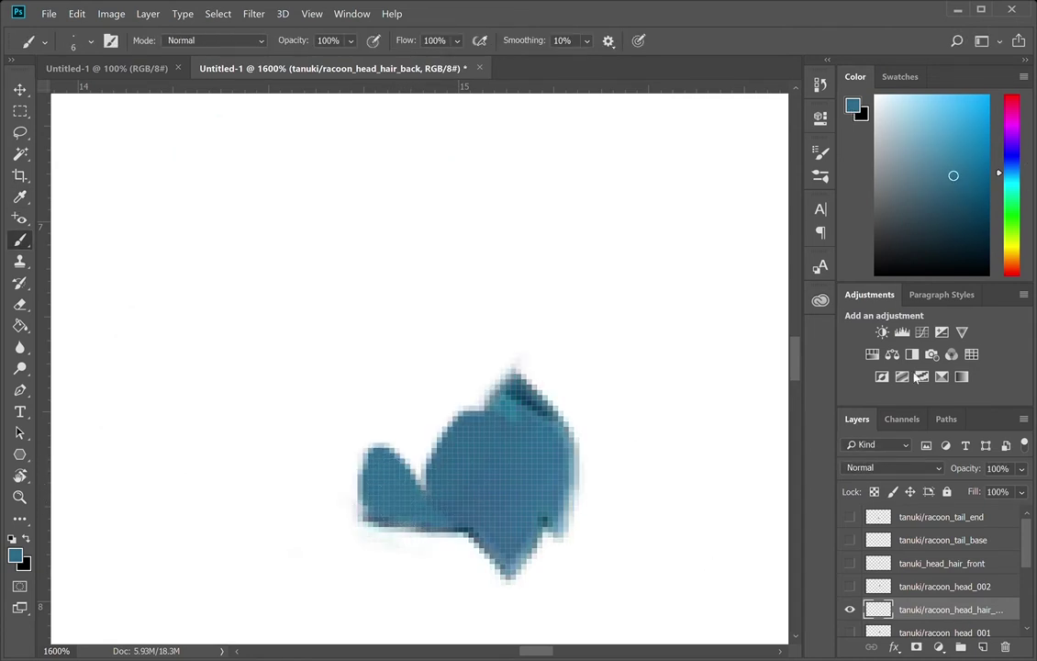
left_click(514, 465, "alt")
mouse_move(477, 450)
left_mouse_down()
mouse_move(429, 471)
mouse_move(451, 498)
mouse_move(519, 450)
mouse_move(417, 458)
mouse_move(417, 468)
left_mouse_up()
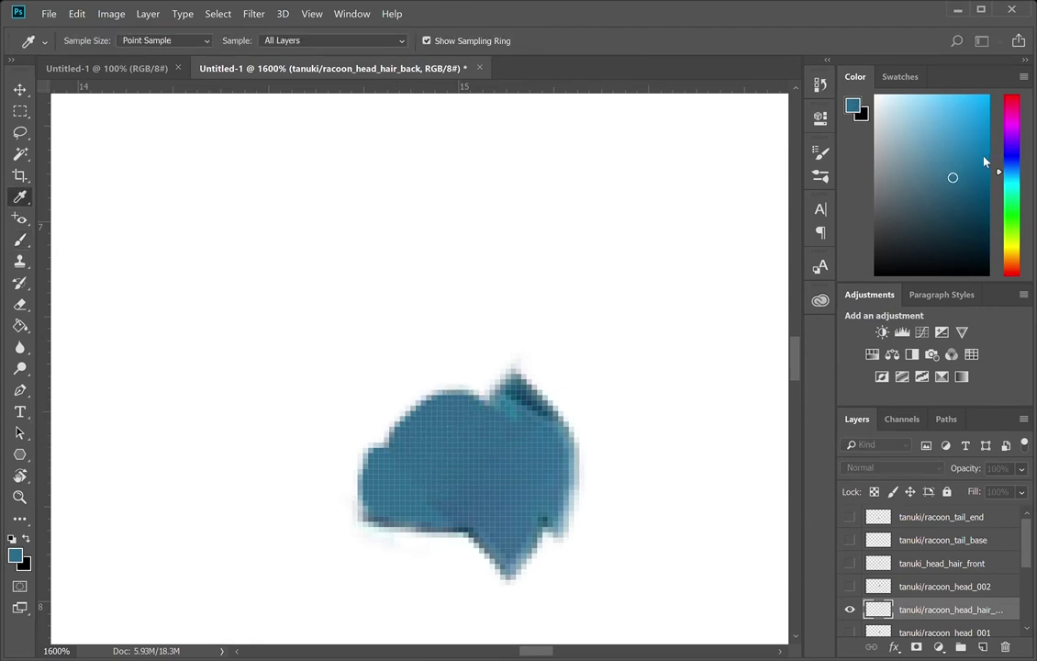
- Extend the upper edge of the back hair and its lighter highlight with adjusted blue tones, reducing the brush to 4 pixels
left_click(960, 172)
mouse_move(496, 390)
left_mouse_down()
mouse_move(467, 377)
mouse_move(492, 370)
left_mouse_up()
left_click(523, 395, "alt")
key("bracketleft")
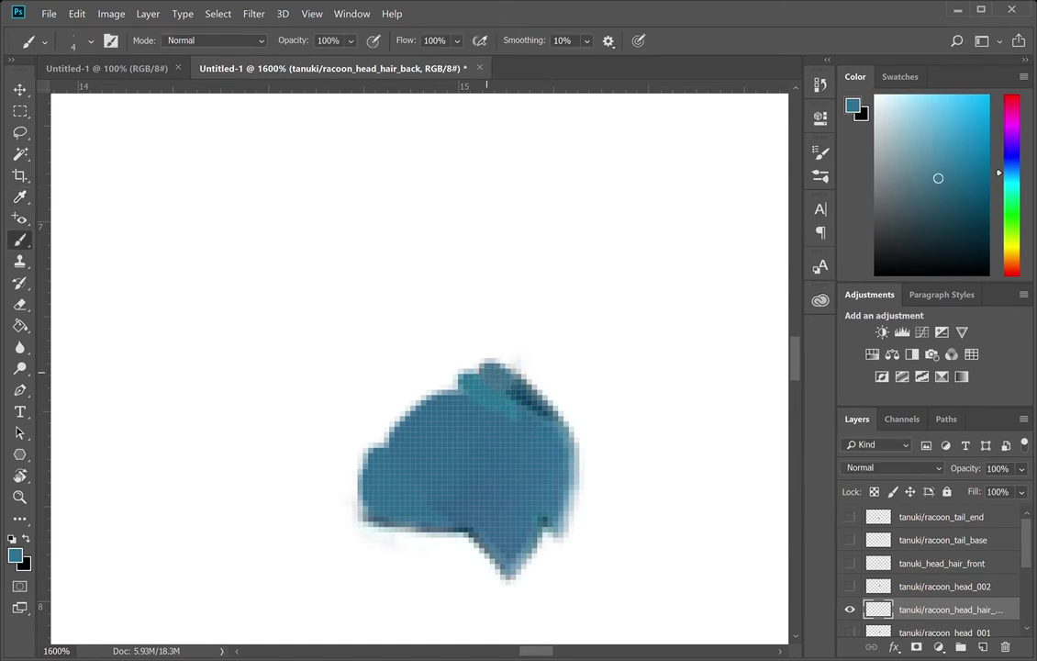
- Check the back hair with the head and front hair shown, then hide those layers and show tanuki/racoon
key("z")
left_click(492, 414, "alt")
left_click(852, 587)
left_click(850, 563)
left_click_drag(852, 563, 852, 610)
scroll(854, 587, "down", 2)
left_click(850, 609)
left_click_drag(617, 472, 606, 46)
scroll(574, 275, "up", 6)
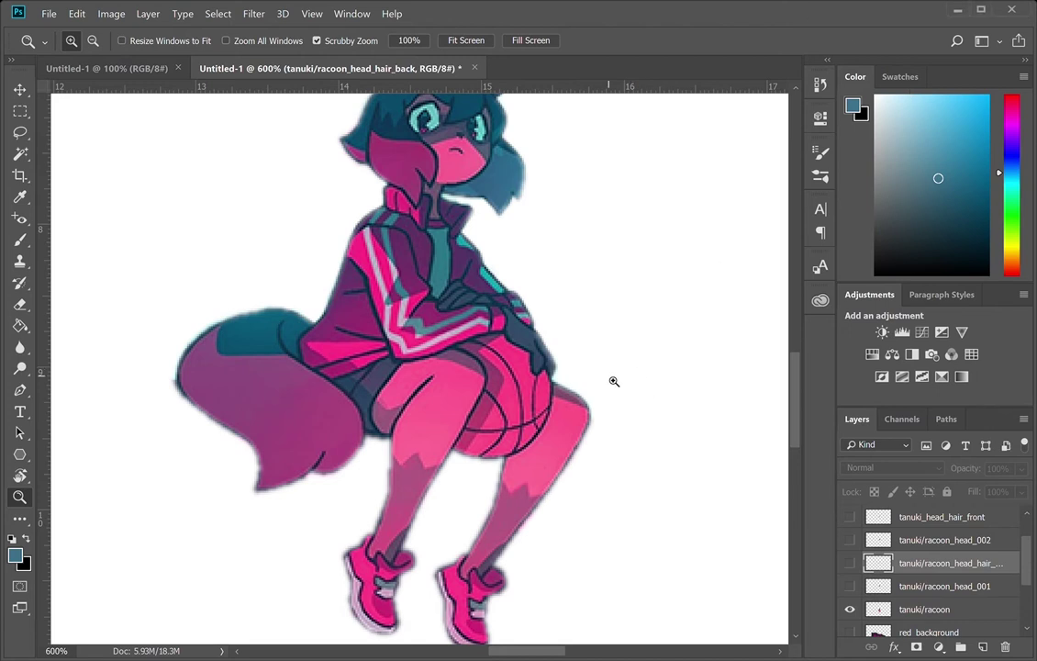
- Duplicate tanuki/racoon as tanuki/racoon_body and hide the original layer
key("ctrl+s")
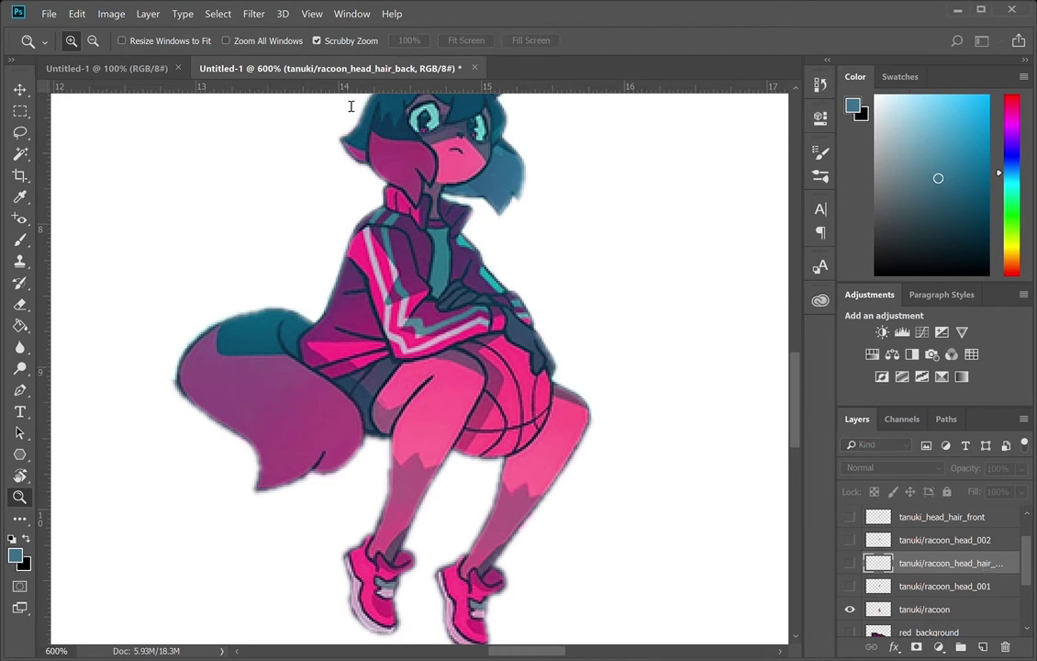
left_click(908, 610)
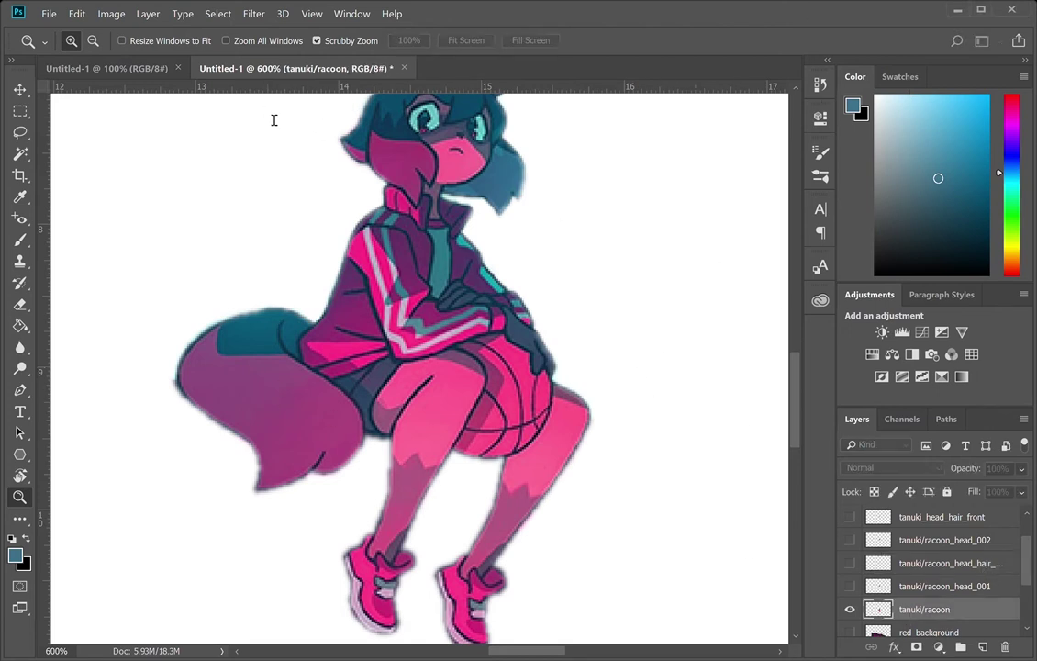
key("Return")
left_click(850, 633)
- Load the tanuki_head_whole path as a selection, delete the head from tanuki/racoon_body and deselect
left_click(946, 419)
left_click(911, 544)
left_click(936, 521)
key("ctrl+Return")
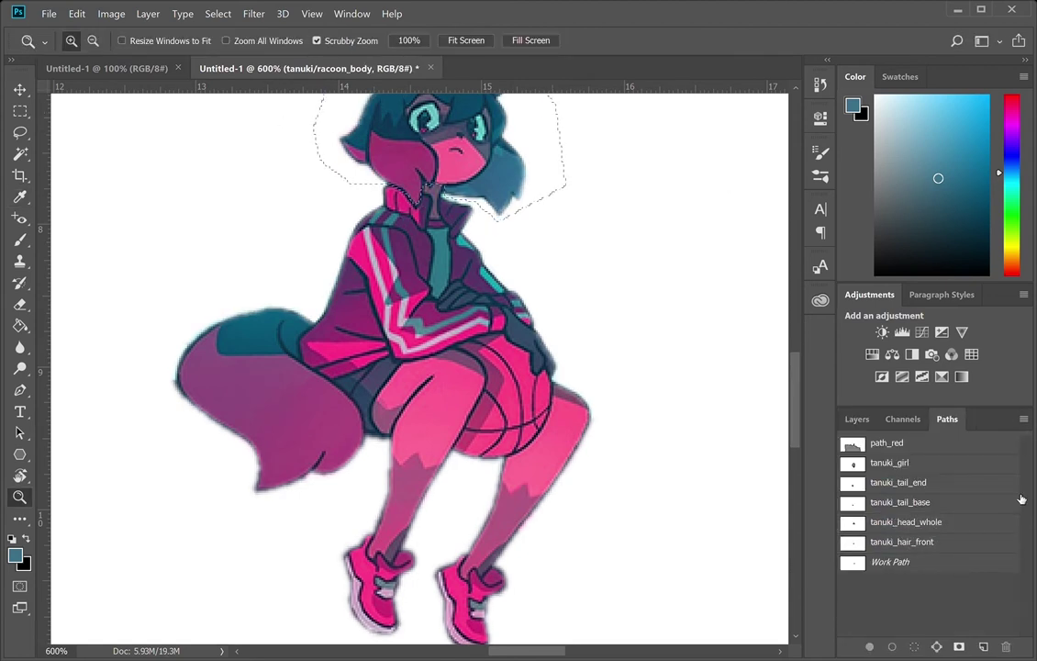
key("Delete")
key("ctrl+d")
- Load the tanuki_tail_end path as a selection, delete the tail end from tanuki/racoon_body and deselect
left_click(936, 523)
left_click(932, 504)
left_click(934, 484)
key("z")
key("ctrl+Return")
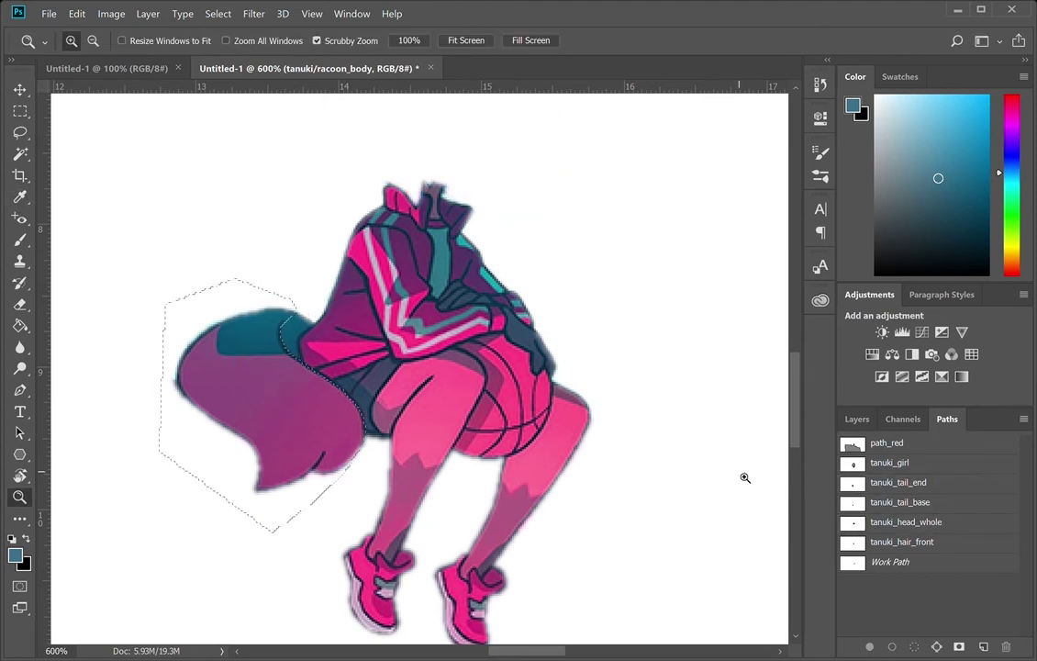
key("Delete")
key("ctrl+d")
left_click(946, 484)
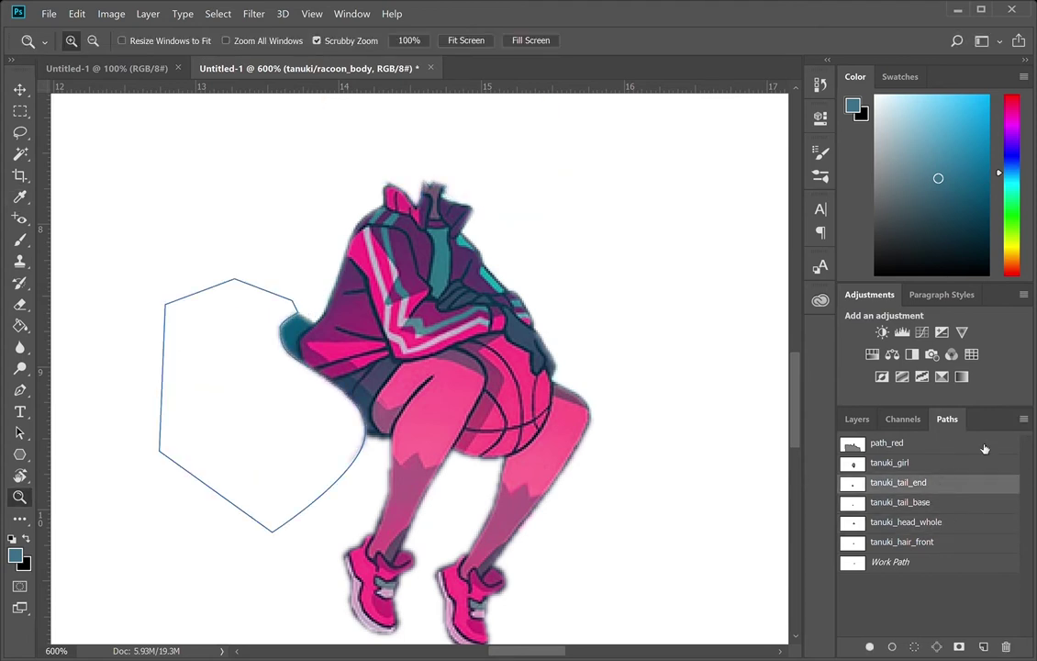
- Delete the tail base from tanuki/racoon_body using the tanuki_tail_base path, deselect, and erase the stray pixels below the shorts
left_click(925, 500)
key("i")
key("z")
key("ctrl+Return")
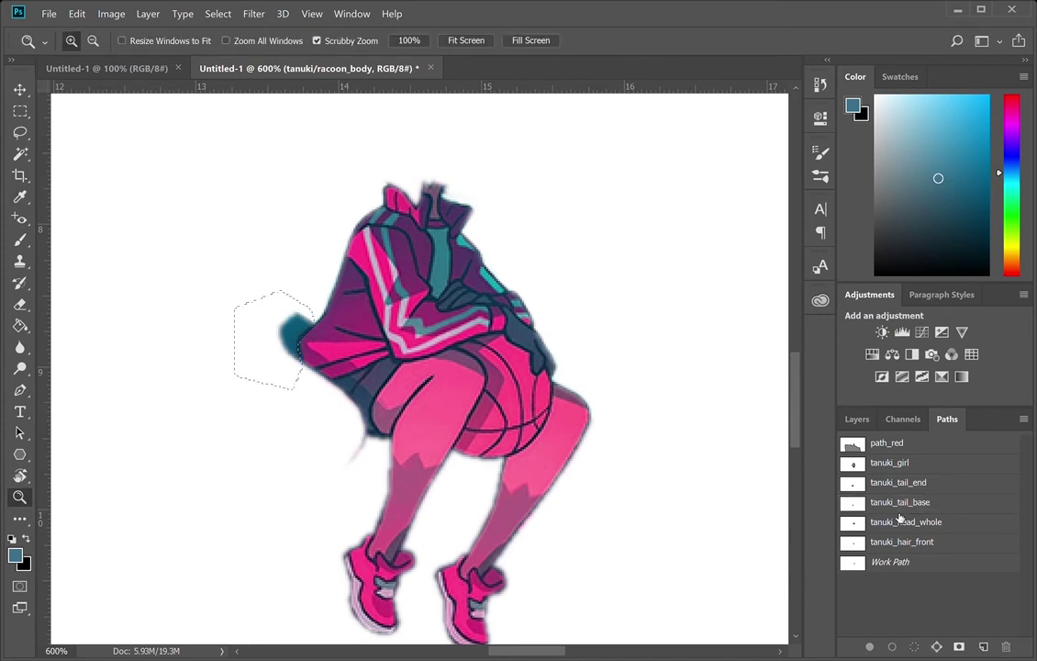
key("Delete")
key("ctrl+d")
key("e")
mouse_move(346, 445)
left_mouse_down()
mouse_move(355, 468)
mouse_move(433, 448)
left_mouse_up()
- Sample the dark blue of the shorts and paint in the missing rear part of the shorts beneath the jacket
key("z")
left_click(351, 432)
key("i")
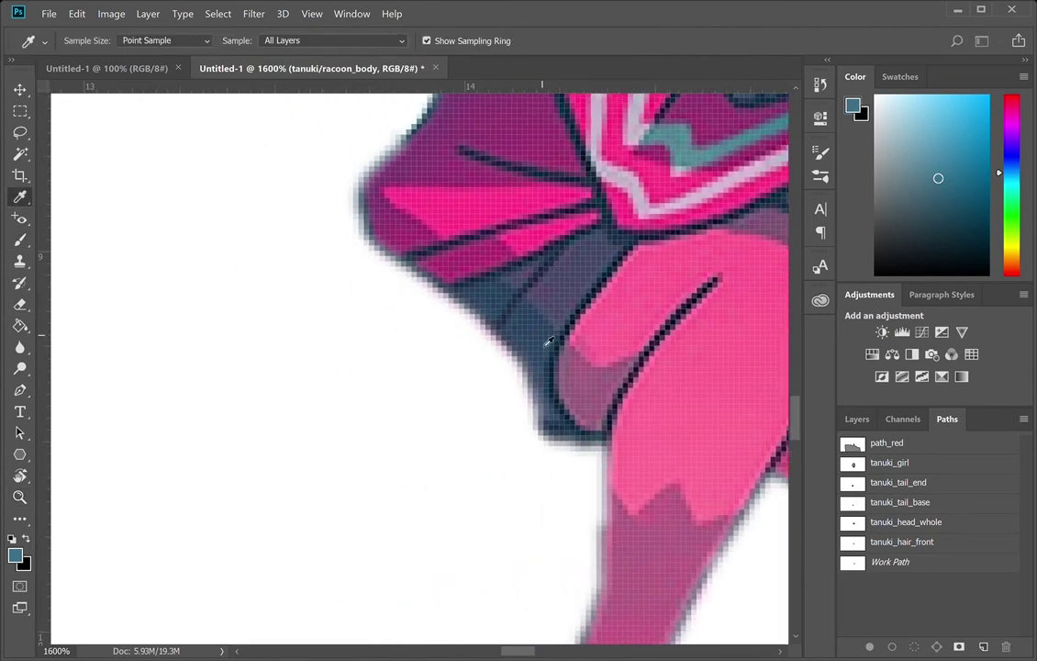
left_click(543, 344)
key("b")
mouse_move(503, 335)
left_mouse_down()
mouse_move(535, 411)
mouse_move(515, 368)
mouse_move(549, 408)
mouse_move(520, 411)
mouse_move(485, 321)
mouse_move(434, 314)
mouse_move(494, 361)
left_mouse_up()
key("z")
left_click(430, 316, "alt")
left_click(429, 317, "alt")
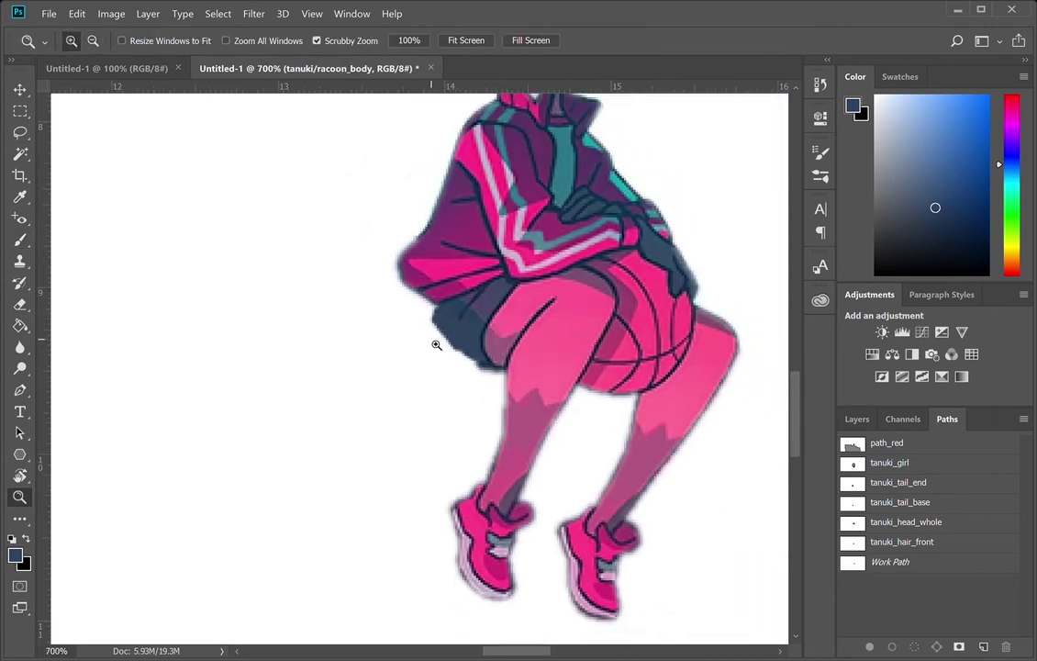
- Toggle the tail base and tail end layers to check how the repainted shorts meet the tail
left_click(857, 419)
scroll(861, 586, "up", 2)
left_click(854, 541)
left_click(854, 542)
left_click(853, 522)
left_click(851, 518)
left_click(851, 518)
left_click(851, 518)
left_click(851, 518)
left_click(851, 518)
- Extend the dark blue fill of the shorts along the jacket hem toward the tail base
left_click(415, 323)
left_click(415, 324)
left_click(415, 323)
key("b")
mouse_move(458, 283)
left_mouse_down()
mouse_move(528, 406)
mouse_move(590, 401)
mouse_move(592, 452)
mouse_move(514, 341)
mouse_move(498, 393)
mouse_move(652, 547)
left_mouse_up()
left_click(850, 540)
left_click_drag(449, 310, 528, 417)
- Erase the excess paint along the rear edge of the shorts, refining the contour with a smaller eraser
key("z")
left_click(585, 467, "alt")
left_click(585, 467, "alt")
left_click(585, 468, "alt")
left_click(602, 493)
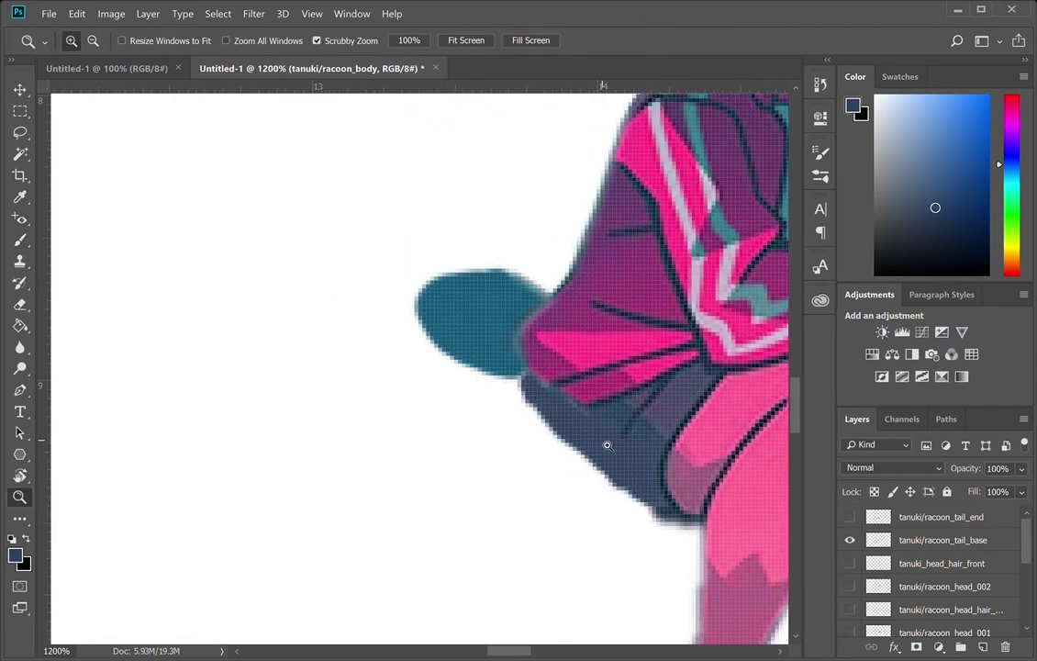
left_click(604, 443)
left_click(604, 442)
key("e")
left_click_drag(345, 464, 473, 550)
key("bracketleft")
key("bracketleft")
key("bracketleft")
key("bracketleft")
key("bracketleft")
key("bracketleft")
key("bracketleft")
key("bracketleft")
mouse_move(592, 486)
left_mouse_down()
mouse_move(595, 525)
mouse_move(423, 408)
left_mouse_up()
- Check the shorts from further out and erase the remaining bump on their rear contour
key("z")
left_click(472, 484, "alt")
left_click(472, 485, "alt")
left_click(471, 485, "alt")
left_click(473, 485, "alt")
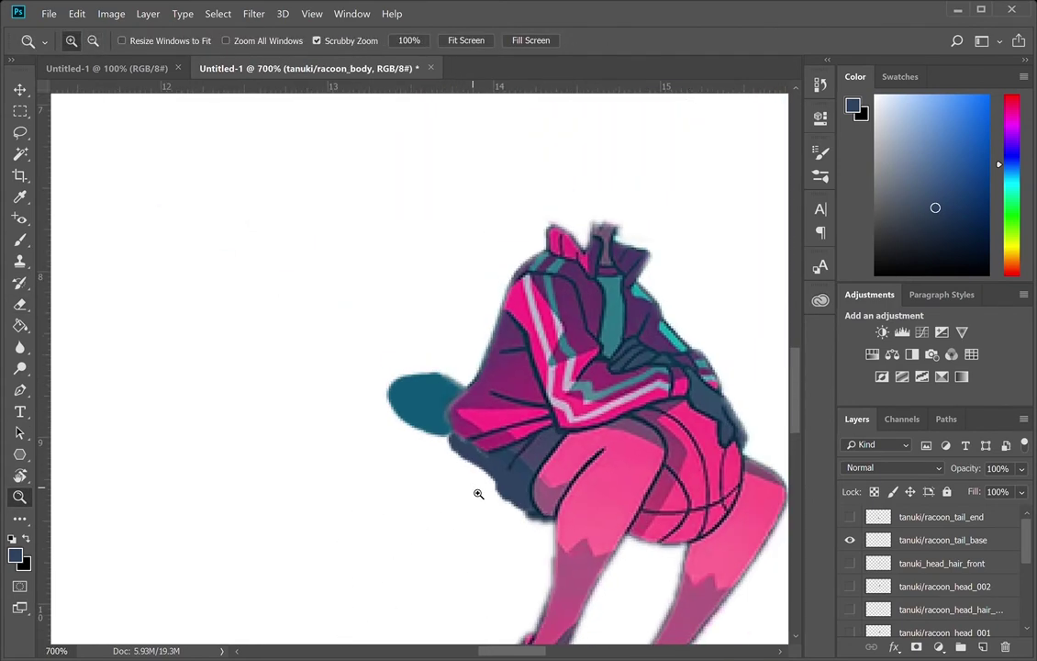
left_click(474, 489)
left_click(474, 490)
left_click(474, 489)
left_click(475, 489)
key("e")
left_click_drag(574, 509, 585, 509)
- Sample the dark fold line colour, then extend the fold and outline the rear edge of the shorts with a 1 px brush
key("b")
key("i")
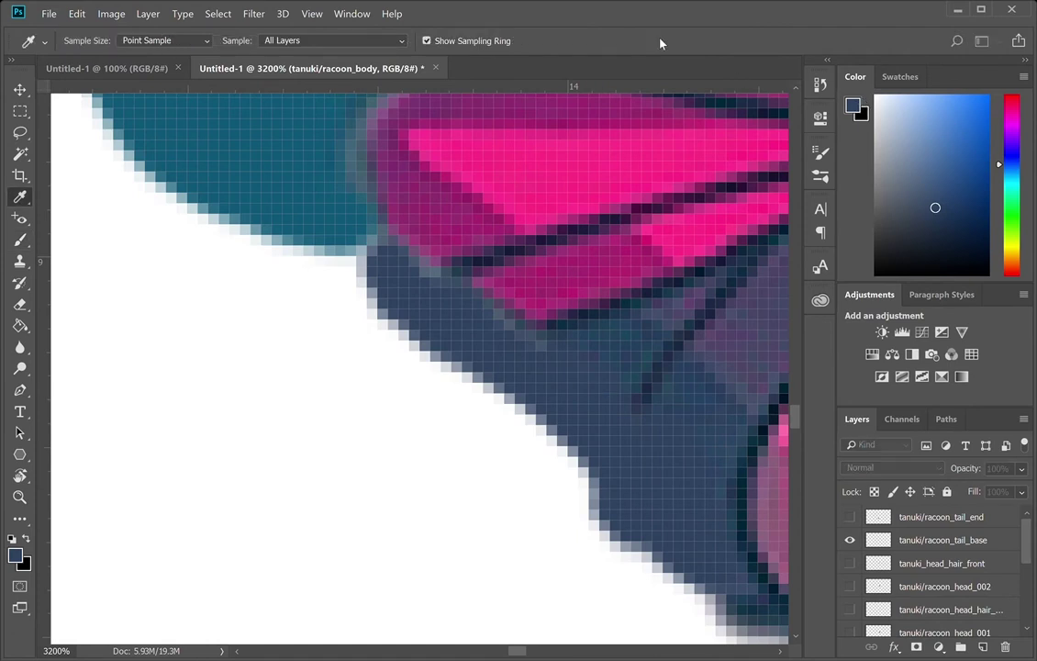
left_click(648, 389)
key("b")
key("bracketleft")
key("bracketleft")
key("bracketleft")
mouse_move(639, 416)
left_mouse_down()
mouse_move(601, 486)
mouse_move(613, 524)
mouse_move(744, 630)
mouse_move(594, 505)
mouse_move(603, 459)
mouse_move(656, 395)
mouse_move(414, 289)
mouse_move(608, 478)
mouse_move(584, 467)
mouse_move(524, 410)
mouse_move(372, 301)
mouse_move(375, 245)
mouse_move(373, 300)
mouse_move(504, 414)
left_mouse_up()
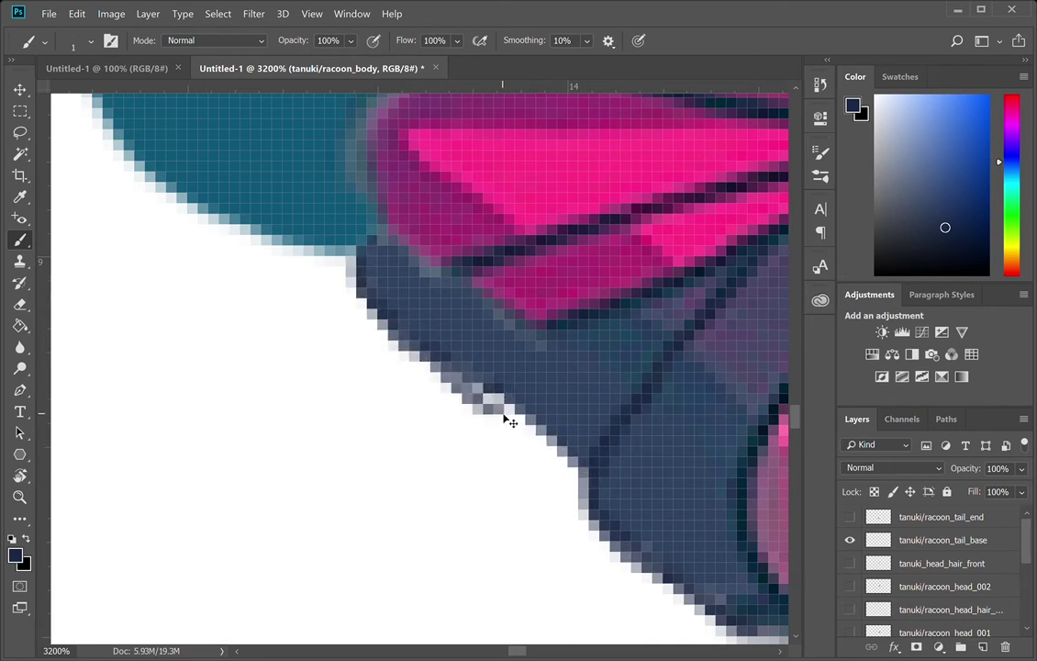
key("ctrl+z")
mouse_move(594, 464)
left_mouse_down()
mouse_move(389, 321)
mouse_move(350, 265)
left_mouse_up()
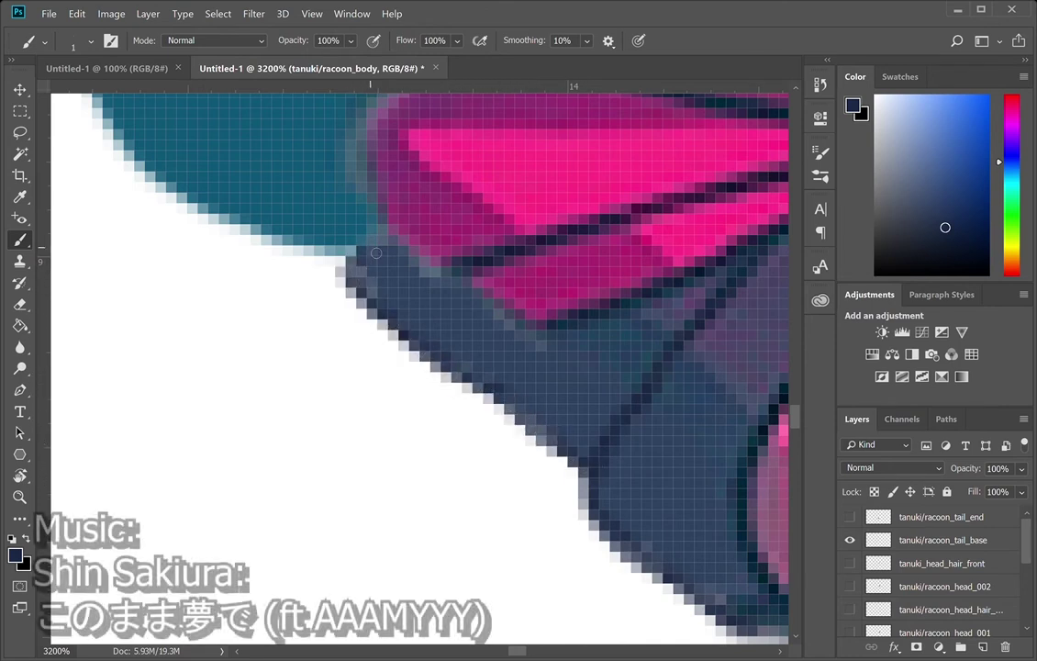
- Show the tail end, front hair, head and back hair layers to check the assembled figure
key("alt+space")
left_click(354, 305, "alt")
left_click(350, 324, "ctrl")
key("e")
key("alt+space")
left_click(318, 380, "alt")
left_click(319, 383, "alt")
left_click(319, 418, "alt")
left_click(851, 518)
left_click(851, 586)
left_click(851, 610)
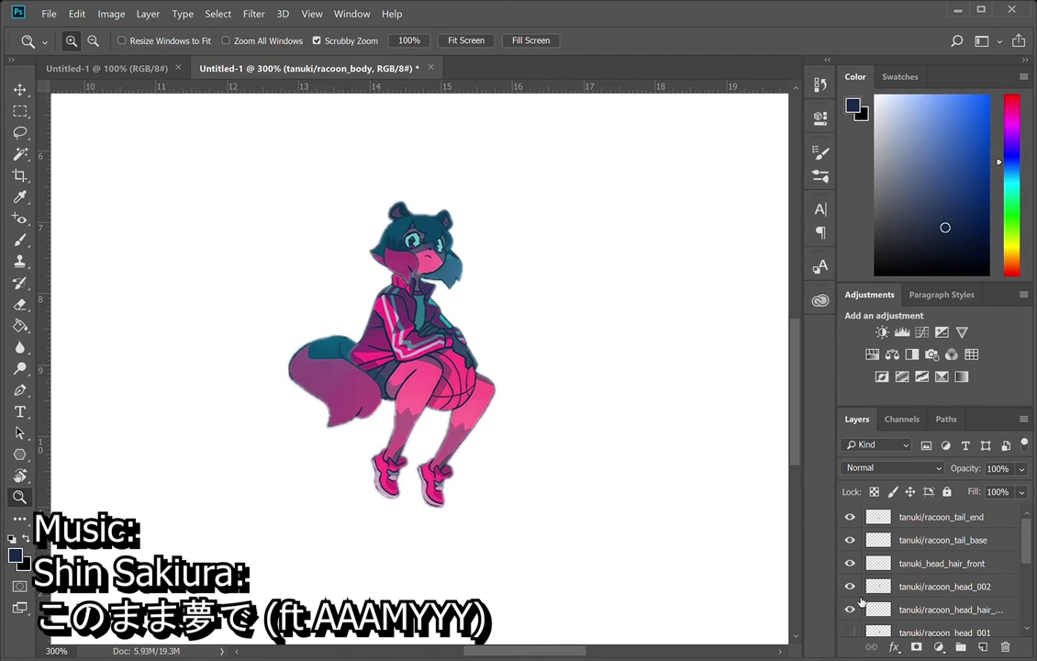
- With both hair layers hidden, delete the back hair from tanuki/racoon_head_002 using the Work Path, deselect, and show the back hair layer
left_click(921, 587)
left_click(850, 611)
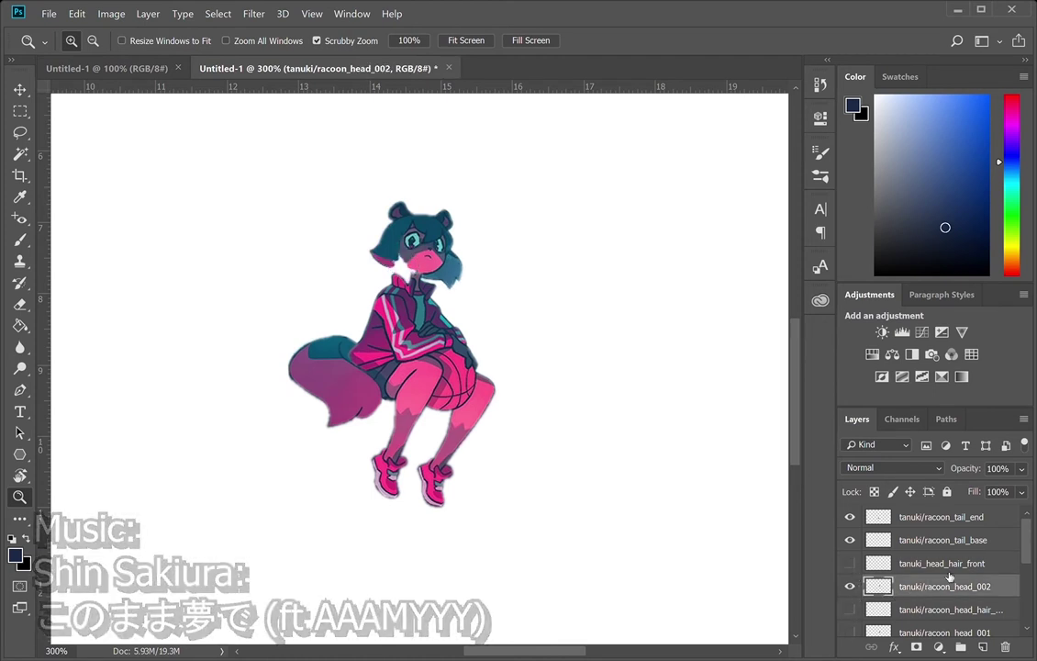
left_click(946, 419)
left_click(964, 559)
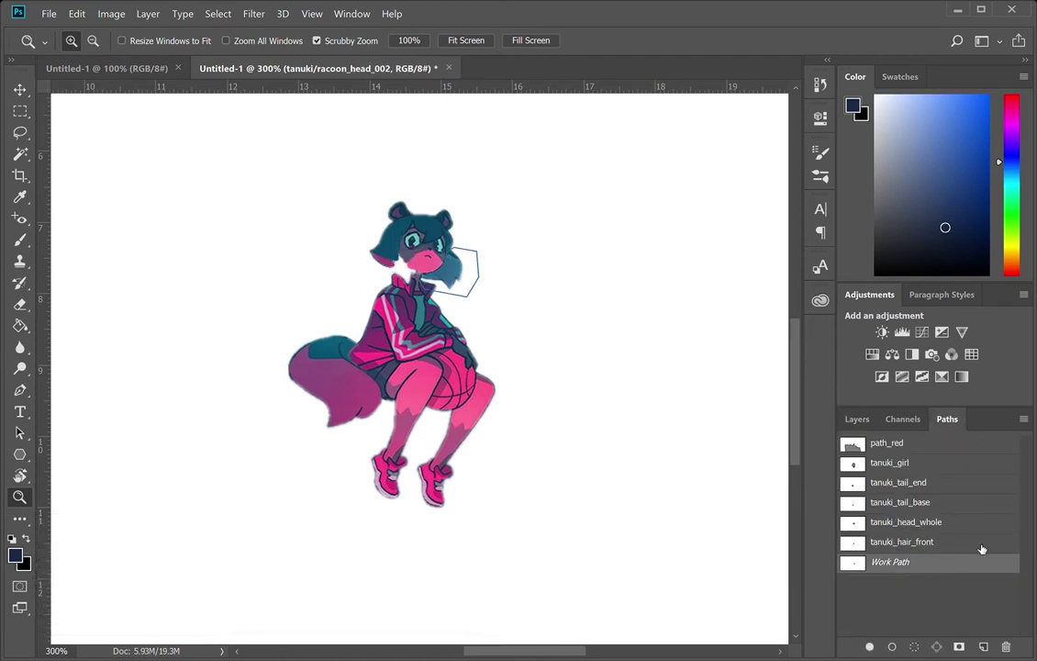
key("ctrl+Return")
key("Delete")
key("ctrl+d")
left_click(857, 419)
left_click(850, 610)
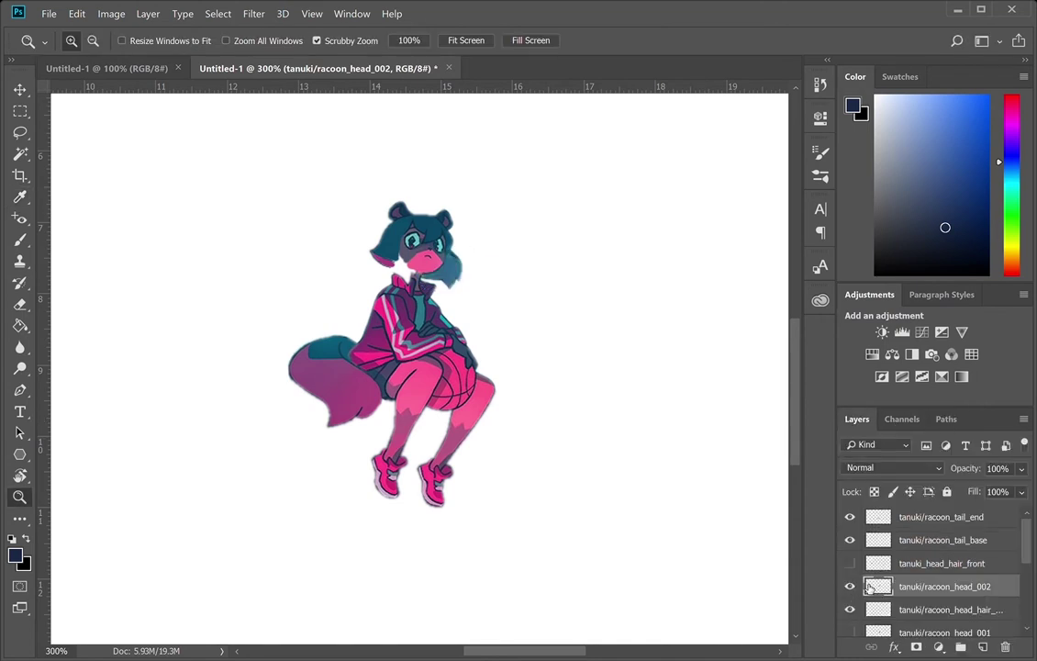
- Select the back hair layer and sample its teal colour for the brush
left_click(429, 276)
left_click(429, 277)
left_click(429, 277)
left_click(429, 276)
left_click(429, 276)
left_click(886, 610)
key("b")
key("i")
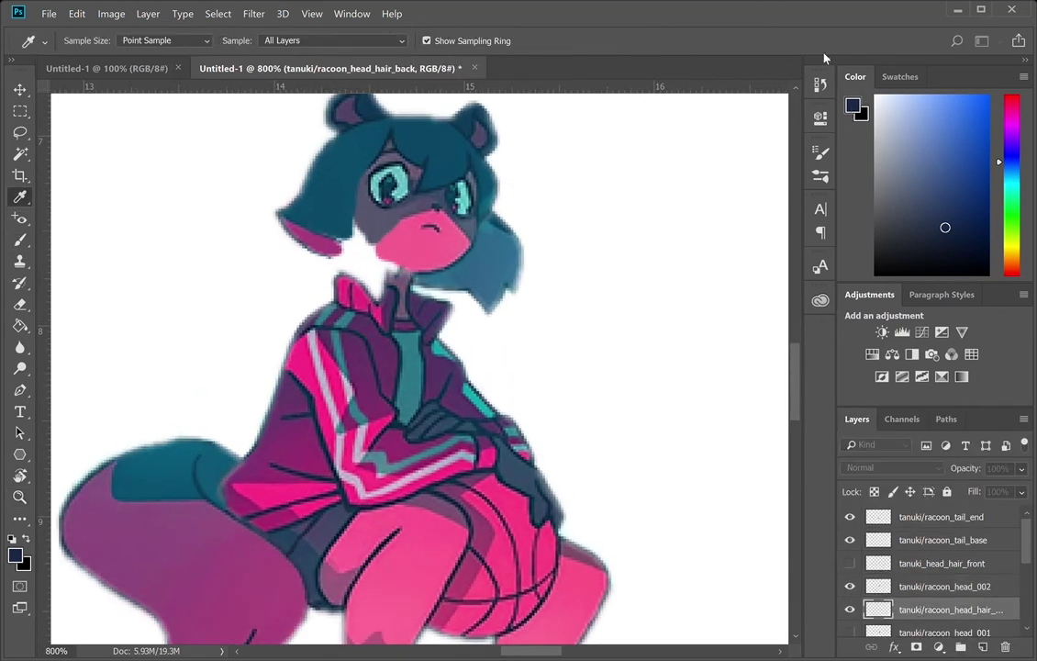
left_click(432, 282)
key("b")
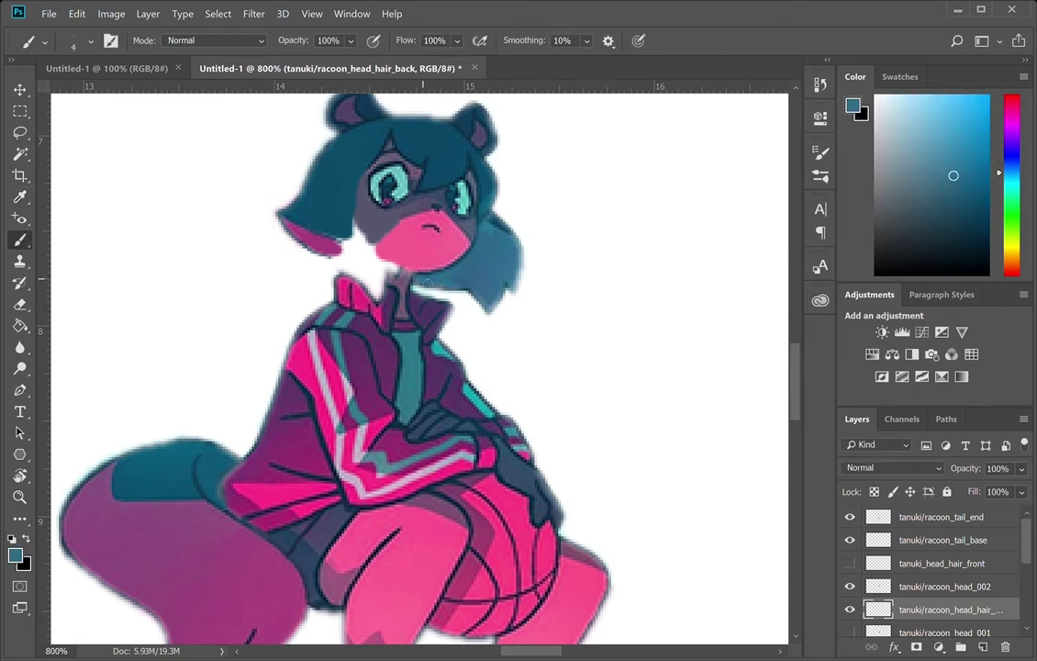
- Hide the head, back hair and tail layers and select tanuki/racoon_body
left_click(850, 586)
left_click(850, 609)
left_click(850, 540)
left_click(850, 517)
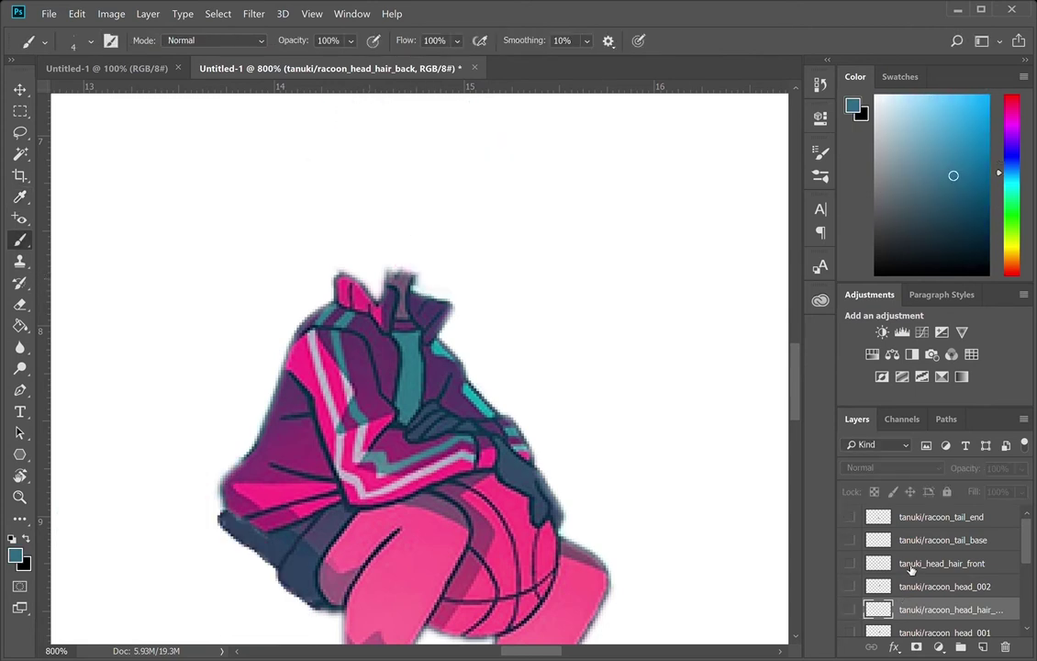
scroll(913, 570, "down", 1)
left_click(913, 586)
- Clone the pink ribbed collar texture over the missing section of the jacket collar
key("s")
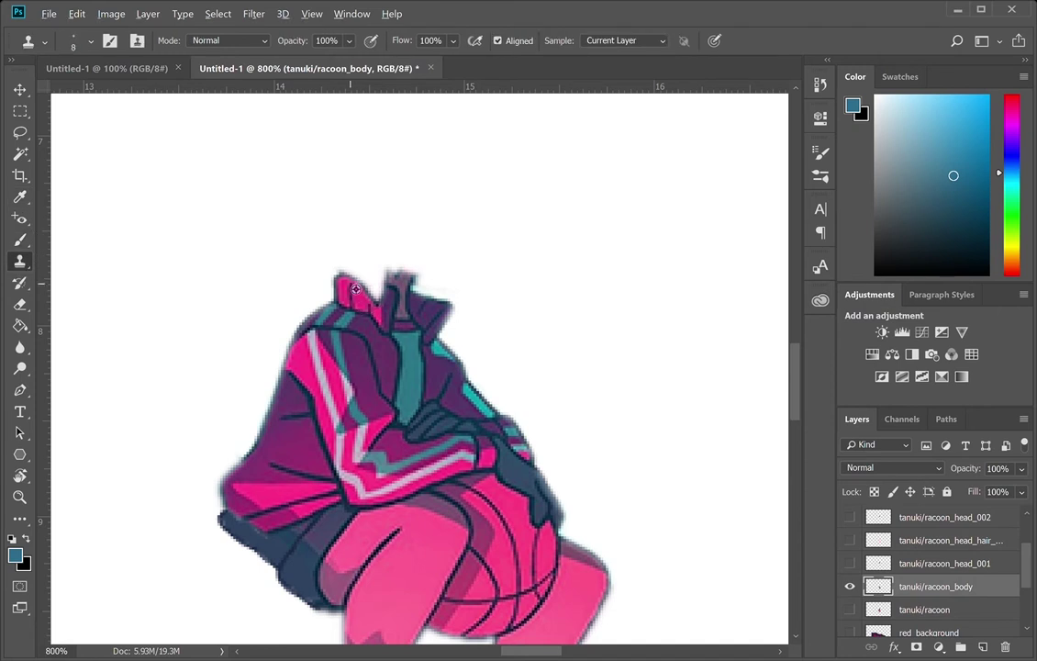
left_click_drag(374, 291, 383, 307)
key("z")
left_click(399, 310)
- Sample the dark navy outline colour and paint a 1 px outline along the top of the repaired collar
key("b")
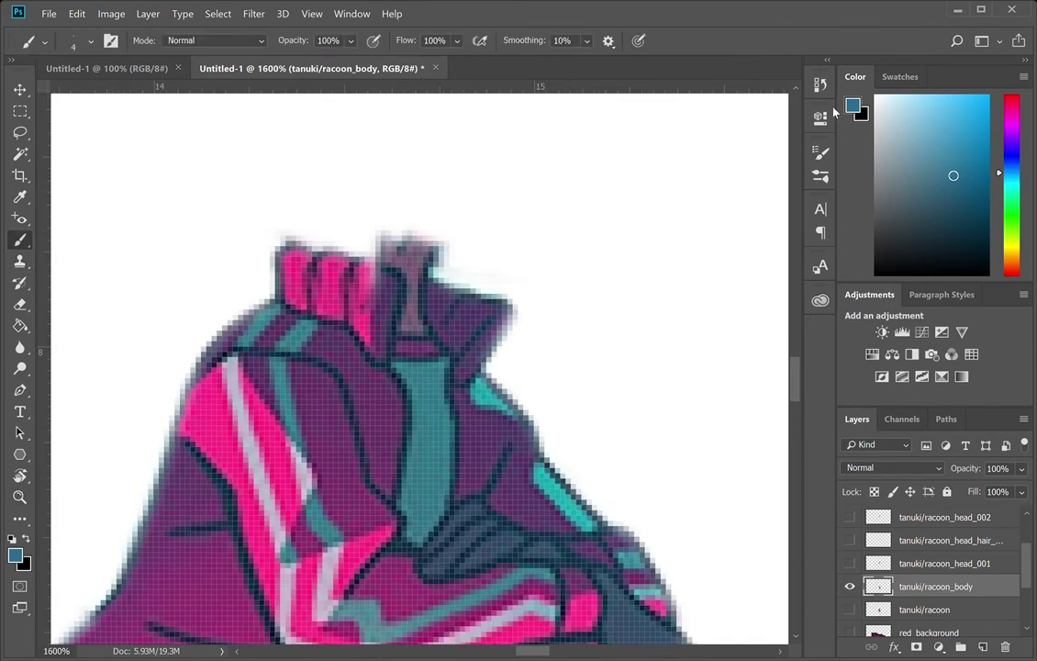
left_click(391, 292, "alt")
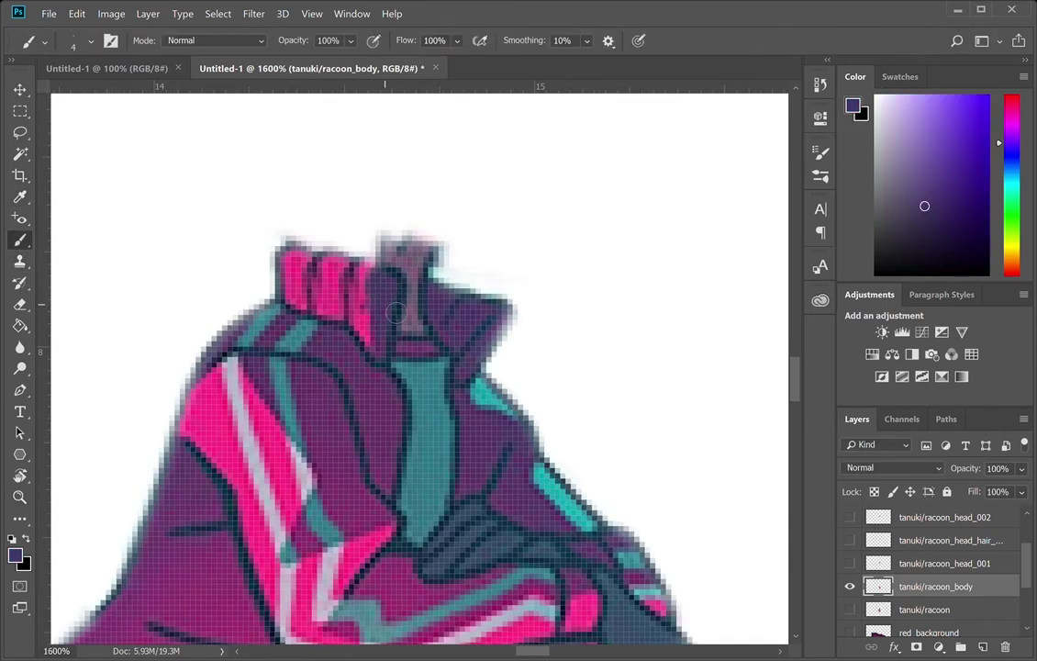
left_click(393, 277, "alt")
key("bracketleft")
key("bracketleft")
key("bracketleft")
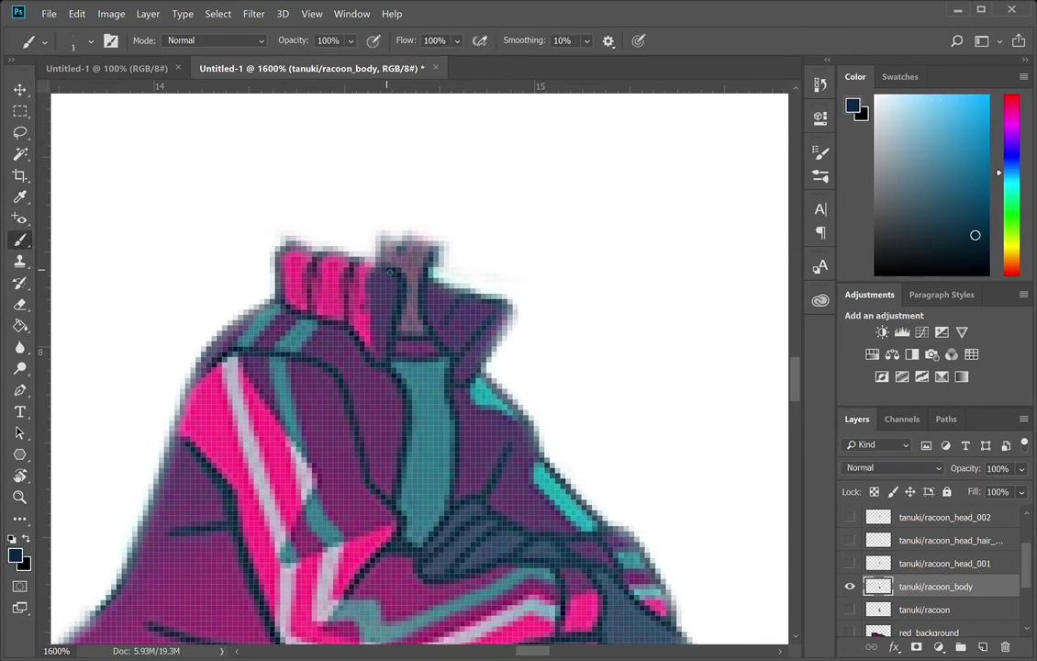
left_click_drag(350, 247, 285, 261)
- Sample the neck's greyish purple, show tanuki/racoon_head_002 for reference, and paint the neck up to the chin on the body layer
key("ctrl+space")
left_click_drag(404, 253, 841, 143)
left_click(246, 290, "alt")
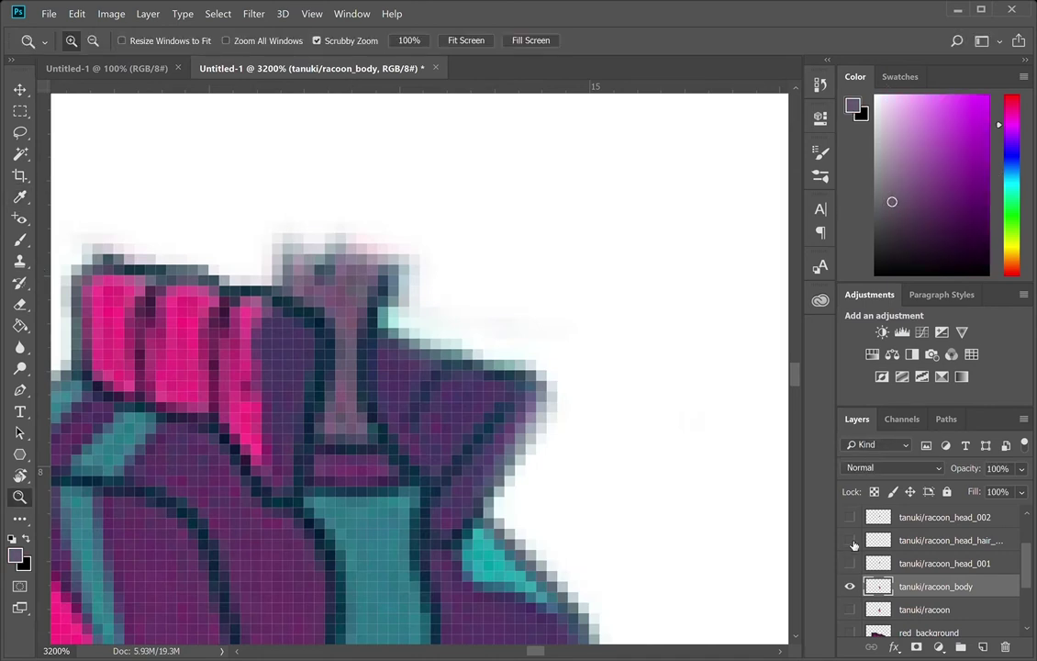
left_click(850, 541)
left_click(850, 541)
left_click(850, 564)
left_click(850, 564)
left_click(850, 517)
key("b")
mouse_move(306, 245)
left_mouse_down()
mouse_move(338, 282)
mouse_move(328, 292)
mouse_move(298, 274)
mouse_move(331, 298)
mouse_move(281, 250)
mouse_move(338, 278)
left_mouse_up()
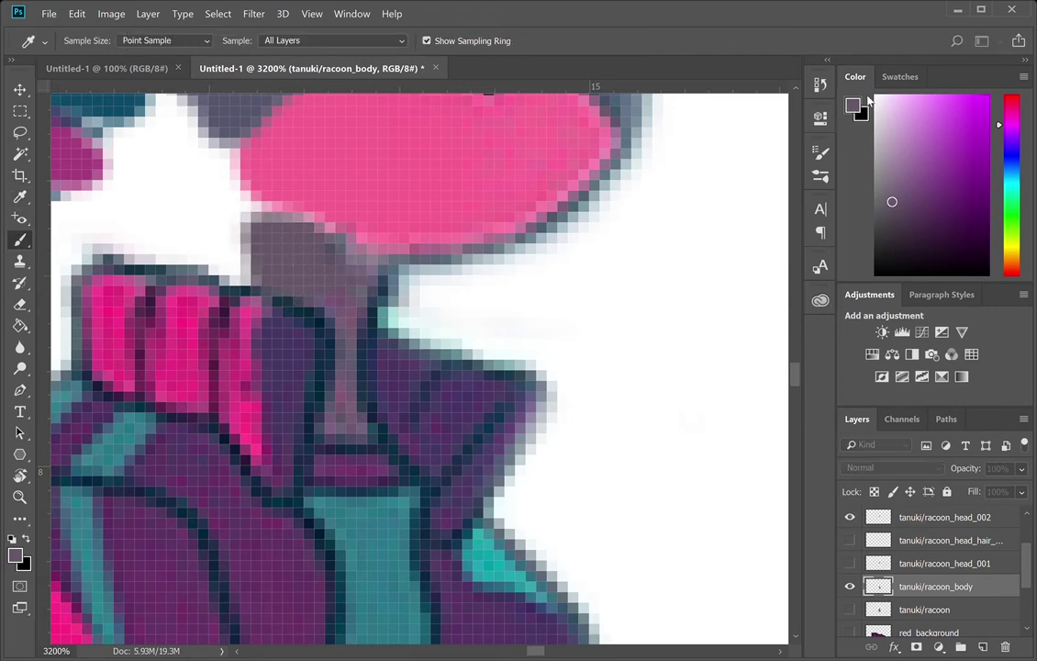
- Sample the dark outline colour and touch up the line where the neck meets the collar with a smaller brush
left_click(256, 288, "alt")
key("bracketleft")
key("bracketleft")
key("bracketleft")
left_click_drag(245, 273, 229, 259)
key("z")
left_click(395, 300, "alt")
left_click(395, 300, "alt")
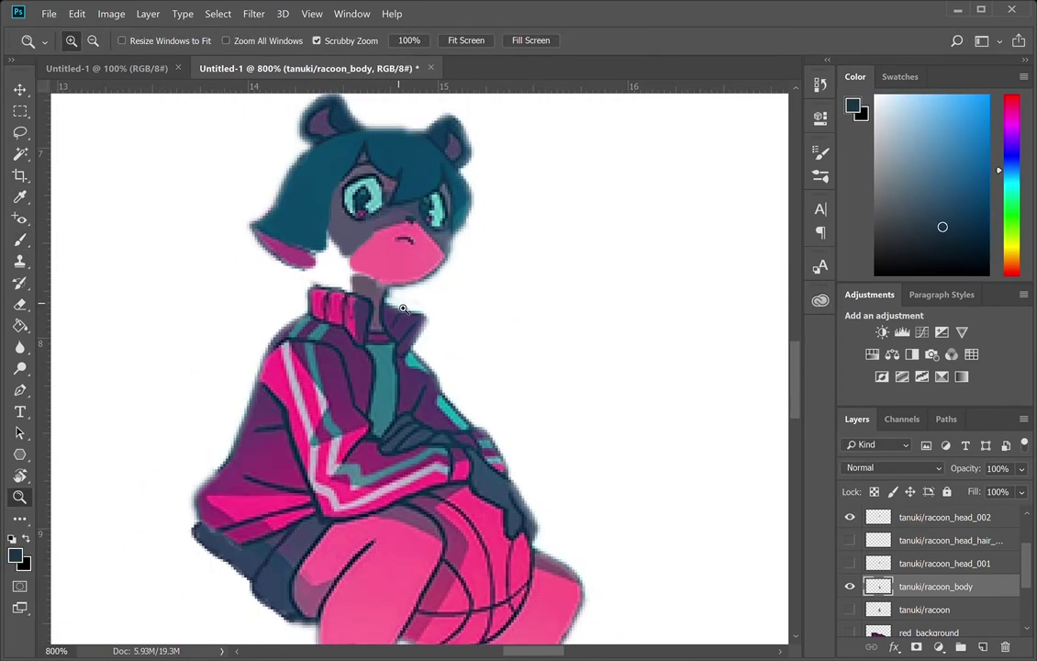
- Sample the neck colour again and touch up the fill of the neck beneath the chin
key("b")
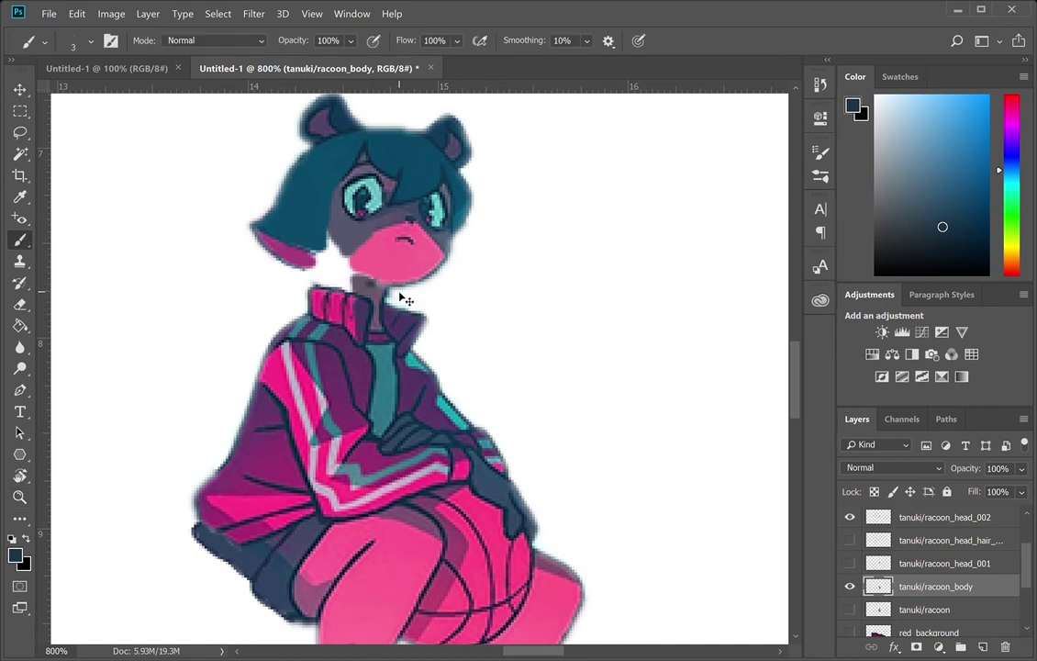
key("i")
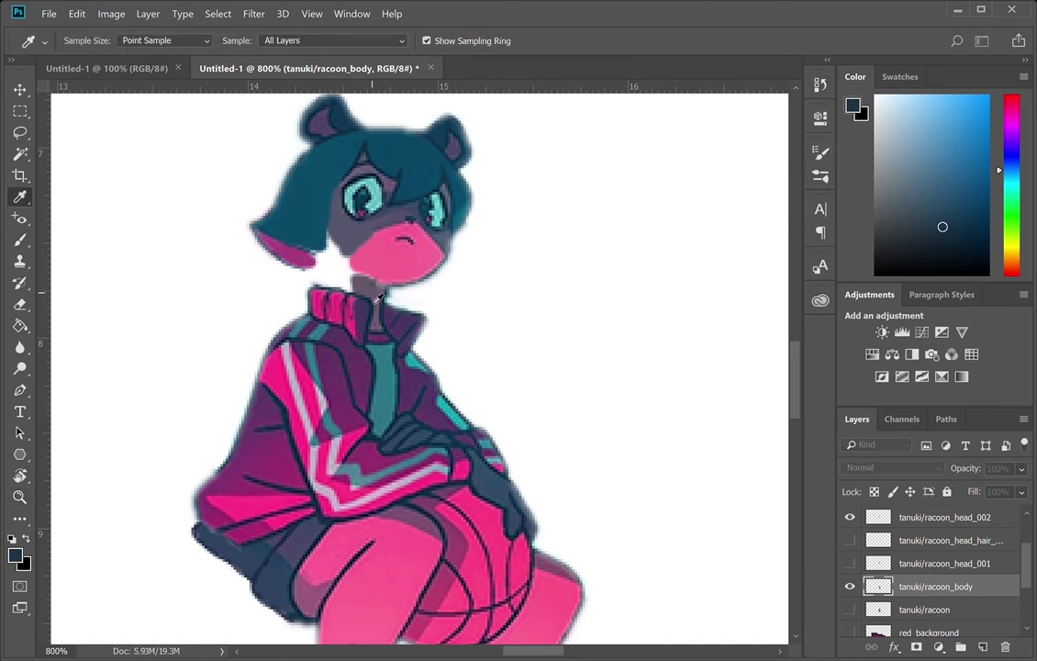
left_click(376, 299)
key("b")
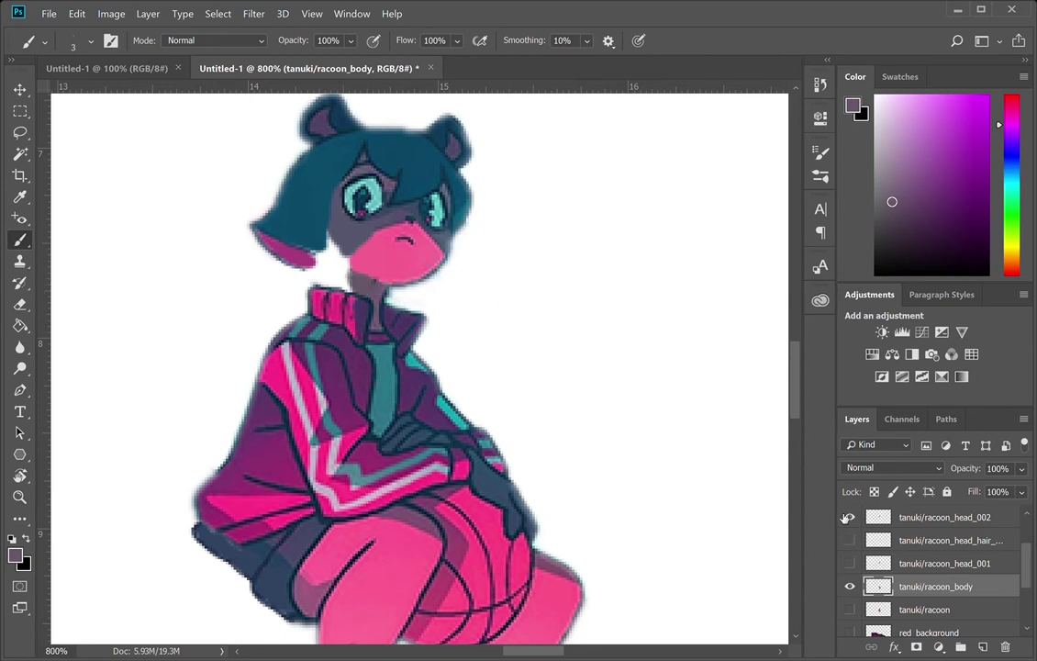
- Toggle the front hair and body layers and hide tanuki/racoon_head_002 to inspect the repainted body
key("e")
scroll(849, 517, "up", 1)
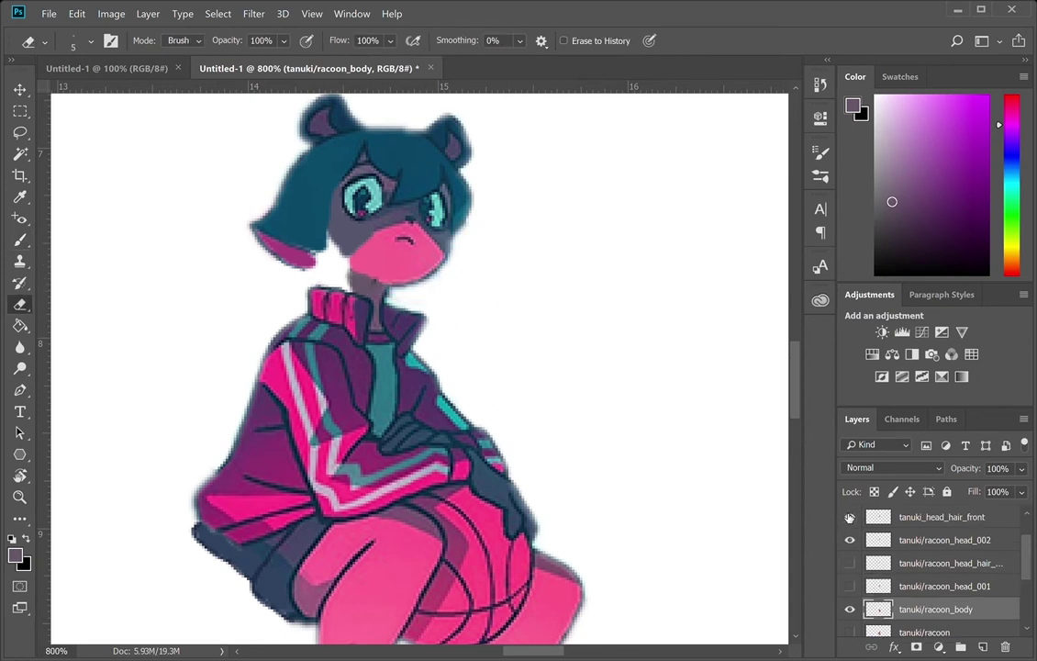
left_click(849, 517)
left_click(849, 518)
left_click(850, 540)
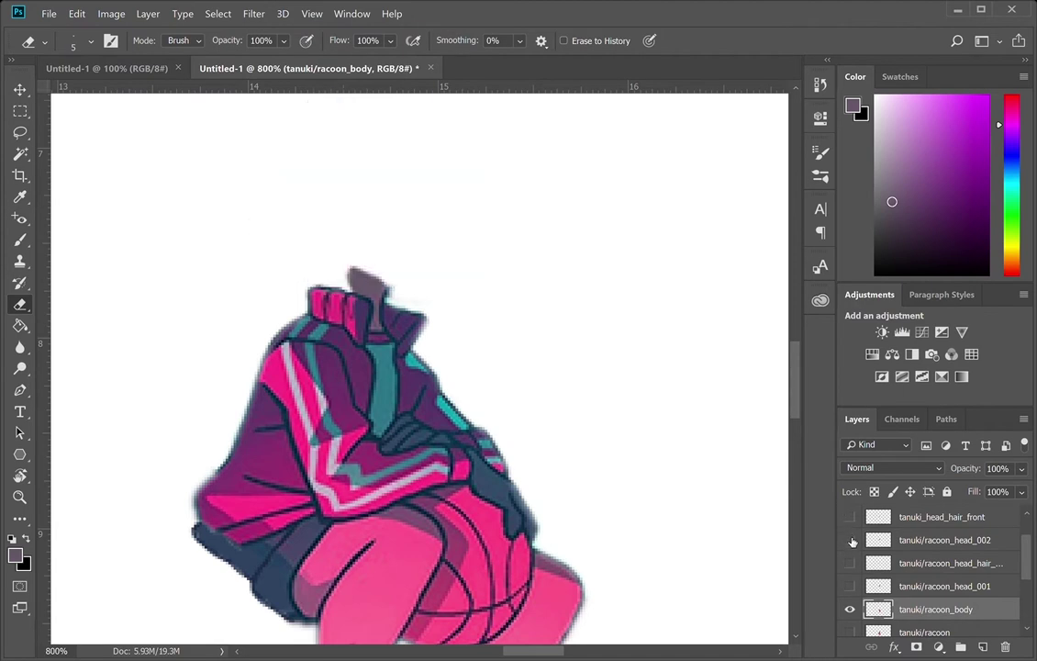
left_click(850, 610)
key("z")
left_click(631, 543, "alt")
left_click(850, 610)
- Show the separate head and hair layers together, then hide tanuki/racoon_head_001 and tanuki/racoon_body to check the assembled head
left_click(850, 587)
left_click(851, 565)
left_click(851, 565)
left_click(851, 564)
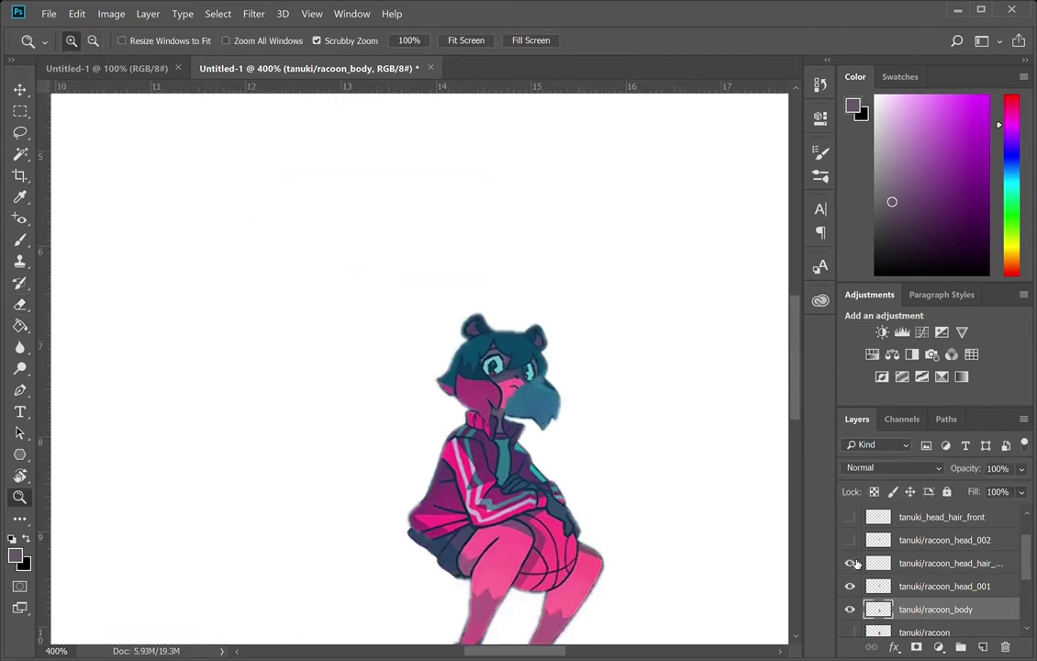
left_click(850, 541)
left_click(850, 518)
left_click(850, 587)
scroll(877, 585, "down", 2)
left_click(850, 565)
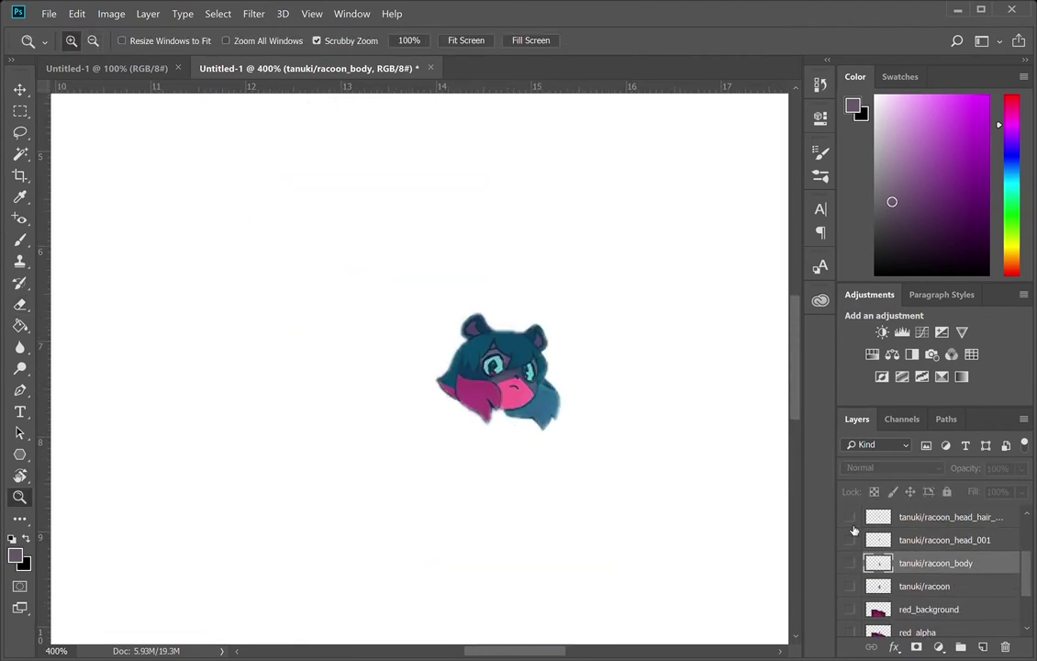
- Hide the girl's separate head and hair layers and show the blue_alpha layer
left_click(851, 521)
scroll(852, 523, "up", 1)
left_click(851, 521)
scroll(852, 532, "up", 2)
left_click(851, 540)
scroll(889, 539, "down", 3)
scroll(888, 539, "down", 3)
left_click(852, 580)
- Duplicate the blue_alpha layer as wolf_001
left_click(537, 465, "alt")
left_click(537, 465, "alt")
left_click(413, 328)
left_click_drag(557, 406, 532, 455)
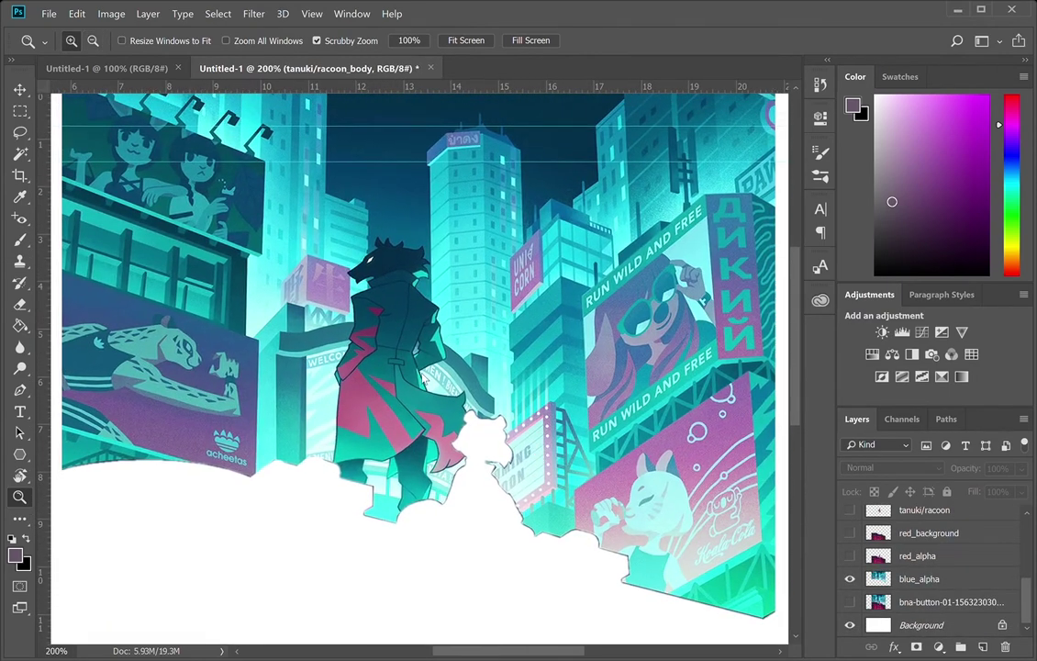
left_click(909, 585)
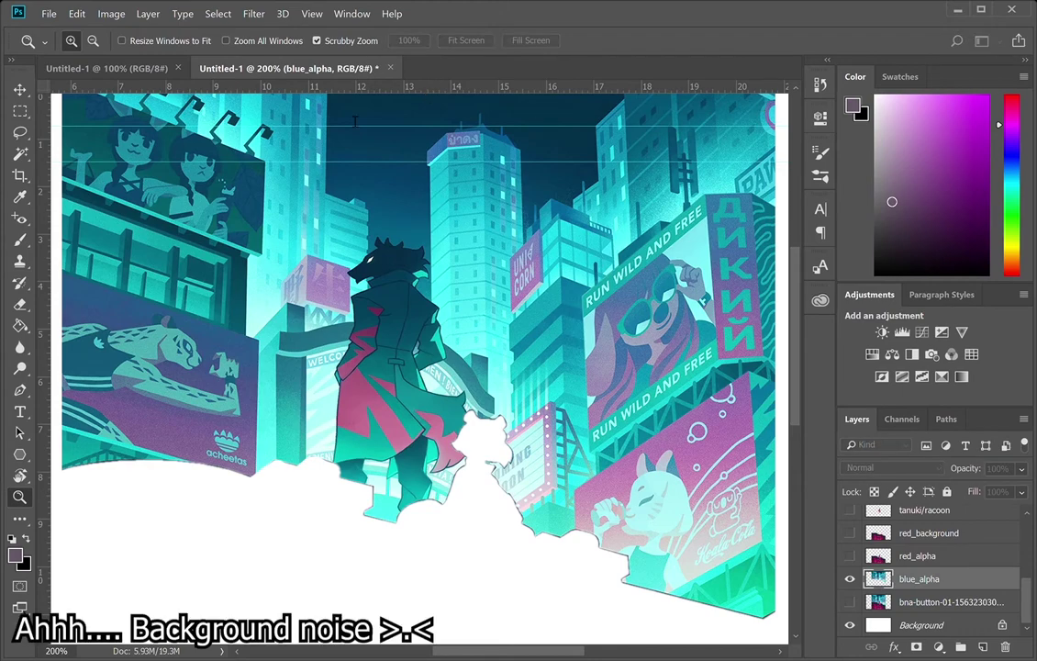
key("Return")
- Start a Pen path at the wolf's cut-off left foot, following the inner leg, coat hem and hanging lining
scroll(465, 469, "up", 2)
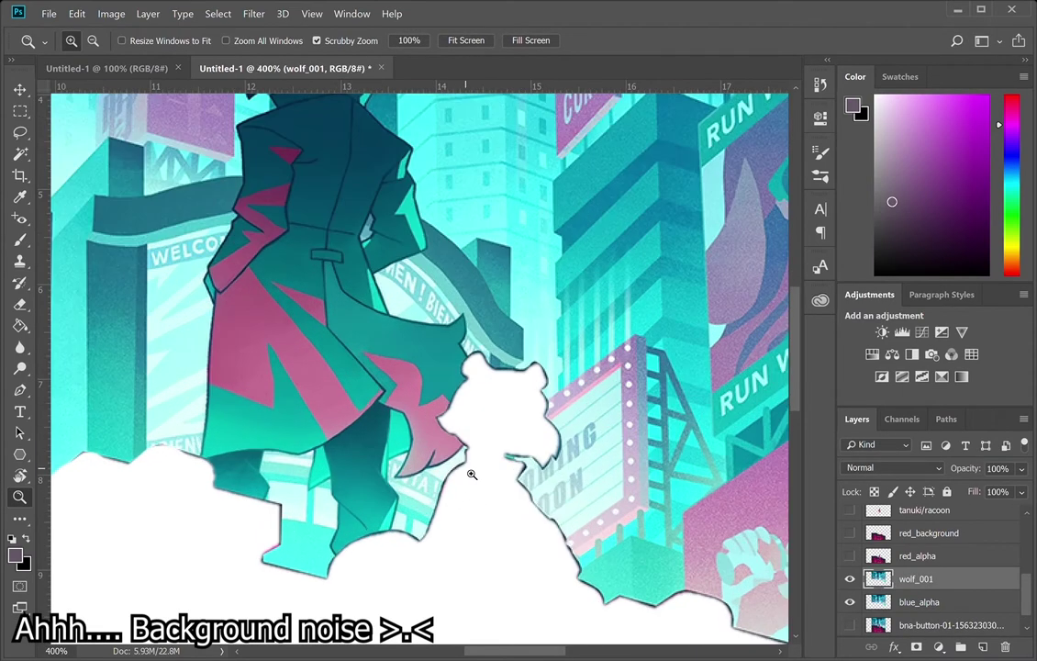
scroll(306, 455, "up", 7)
scroll(301, 440, "down", 4)
left_click_drag(283, 427, 356, 446)
key("p")
left_click(309, 493)
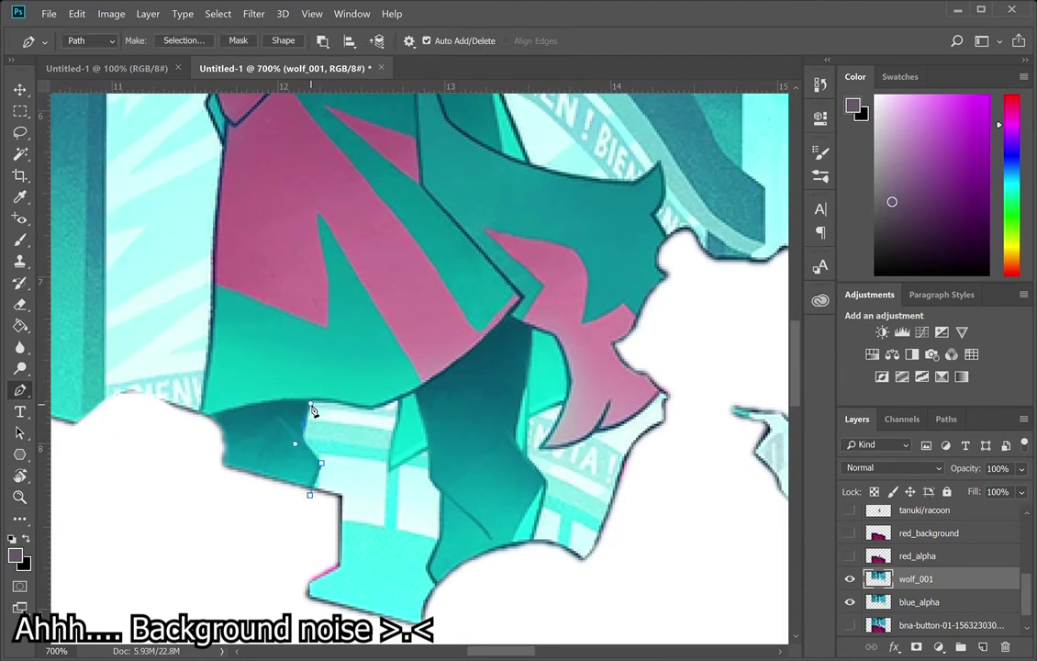
left_click(359, 407)
left_click(416, 392)
left_click(401, 396)
left_click(389, 470)
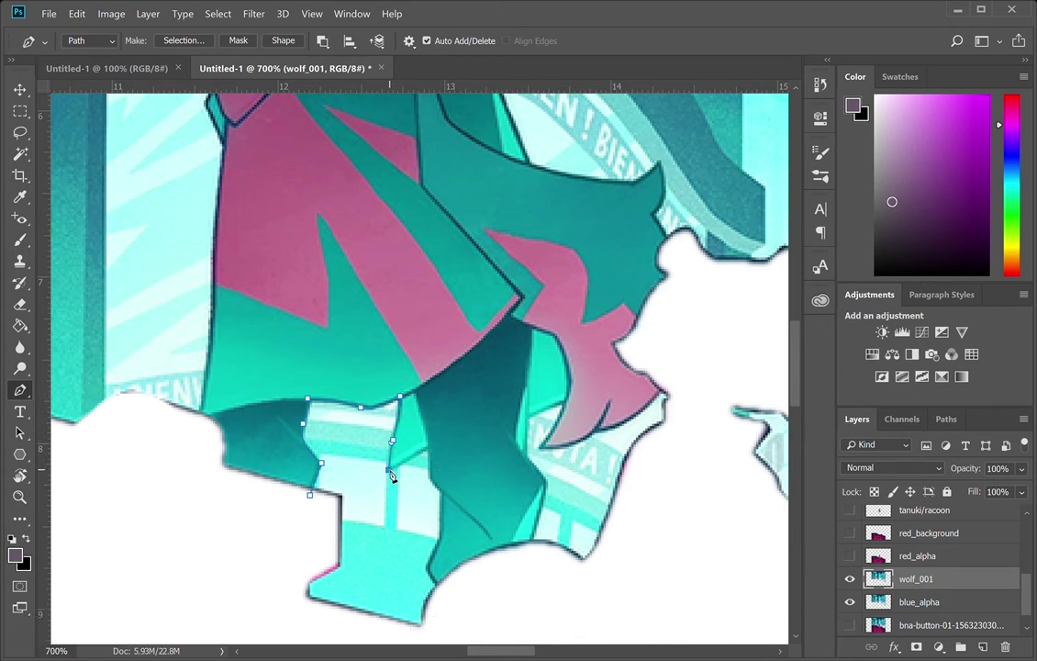
- Continue the path around the wolf's right leg, extending it beyond the cut-off boot and back up towards the cloak trail
left_click(429, 448)
left_click(428, 566)
left_click(436, 586)
left_click(460, 606)
left_click(531, 542)
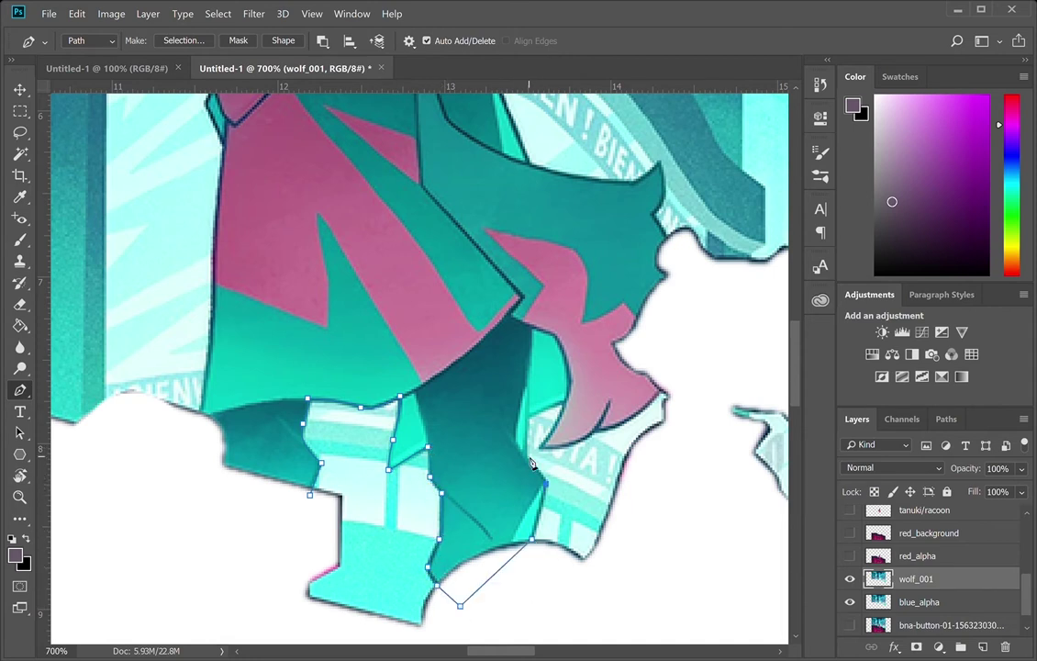
left_click_drag(521, 403, 536, 359)
key("ctrl+z")
left_click(528, 418)
- Trace the pink end of the cloak trail and curve the path across its missing outer edge
left_click(563, 404)
left_click_drag(541, 446, 529, 451)
left_click(577, 445)
left_click_drag(660, 384, 669, 351)
left_click_drag(680, 305, 473, 457)
left_click_drag(459, 389, 443, 340)
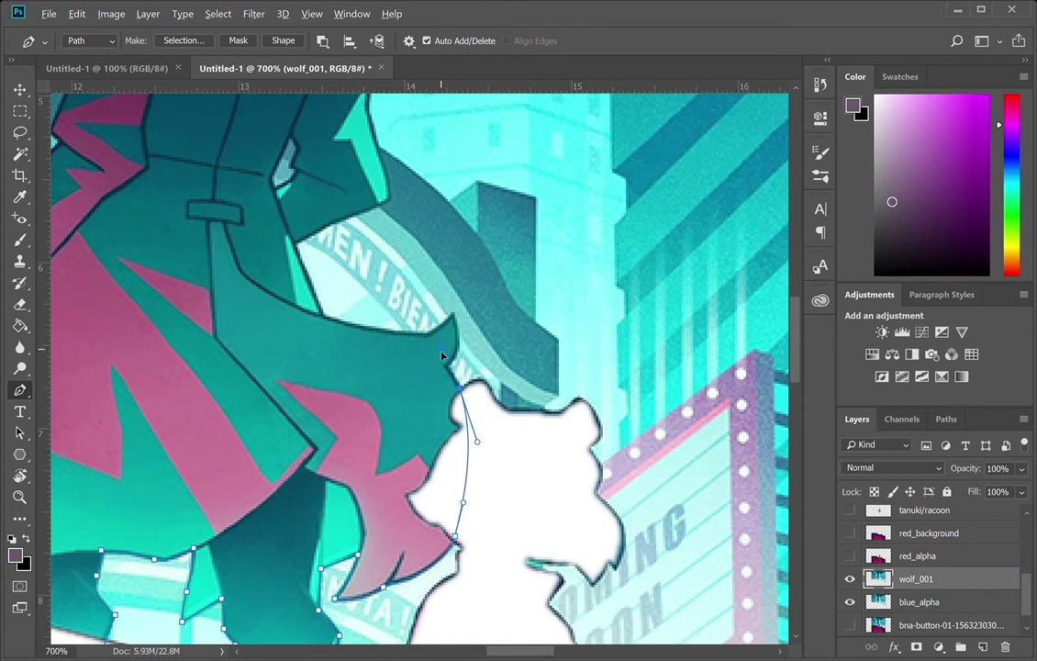
- Trace the pointed tip and upper edge of the cloak trail back to the coat's side
left_click_drag(445, 370, 460, 356)
left_click(452, 316)
left_click_drag(428, 337, 426, 337)
left_click_drag(318, 315, 311, 289)
left_click_drag(333, 252, 437, 424)
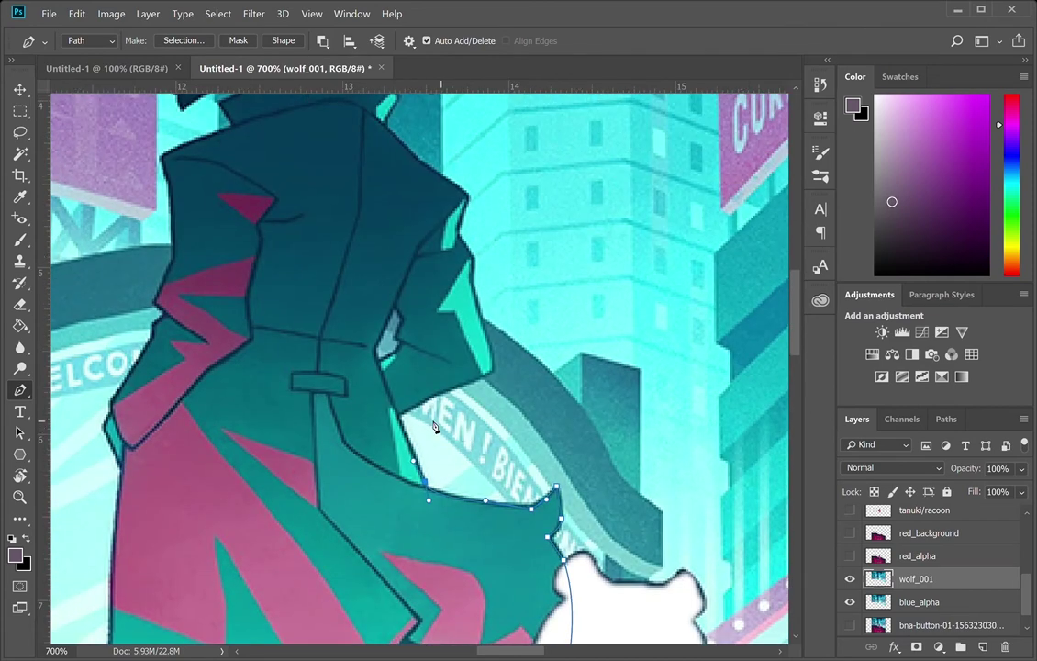
- Continue the path along the coat's right side and around the bent right sleeve up to the shoulder
left_click(398, 417)
left_click_drag(482, 377, 506, 372)
scroll(505, 384, "up", 3)
scroll(538, 435, "left", 1)
left_click(521, 415)
left_click_drag(509, 387, 511, 376)
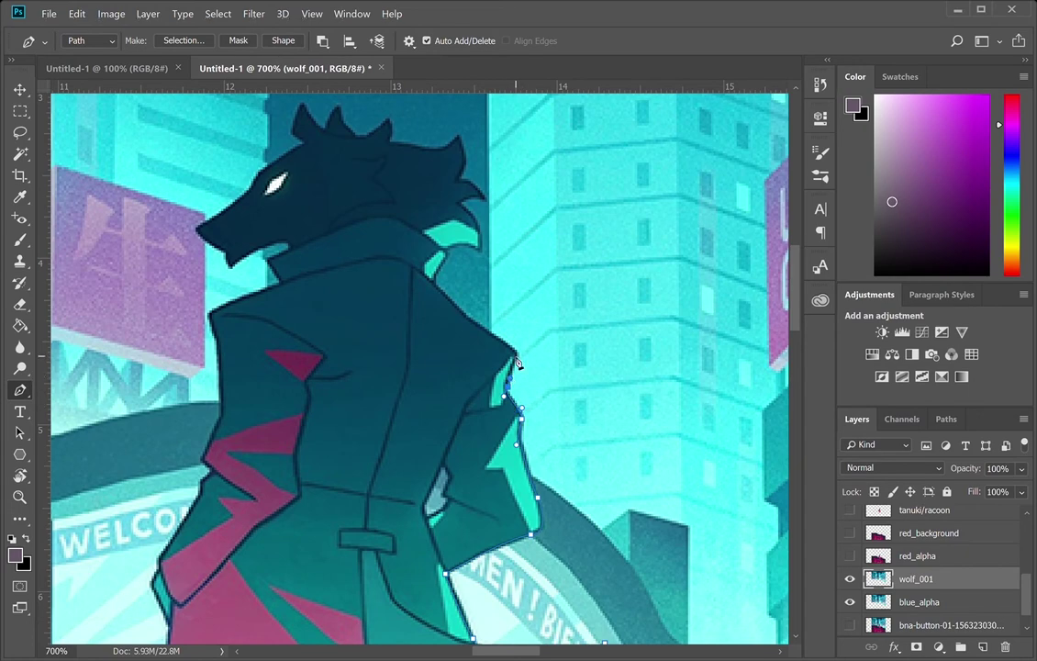
- Trace the right shoulder, the collar and the bright fur at the back of the wolf's neck
scroll(516, 354, "up", 3)
scroll(516, 354, "left", 2)
left_click_drag(524, 415, 548, 445)
left_click_drag(601, 470, 593, 472)
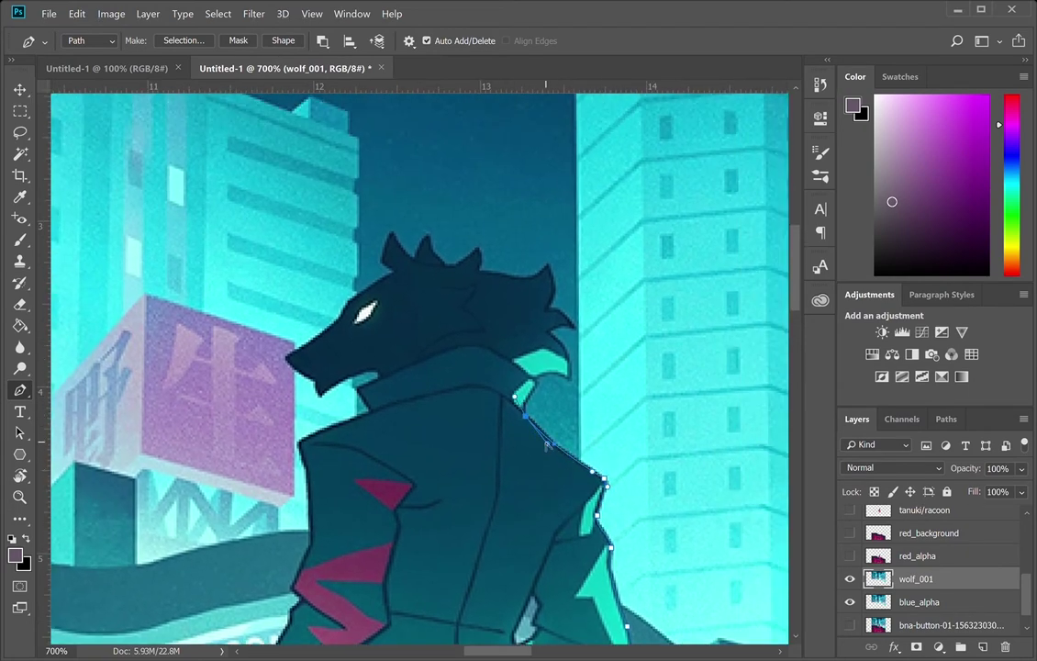
mouse_move(530, 391)
left_mouse_down()
mouse_move(544, 375)
mouse_move(526, 406)
left_mouse_up()
left_click(556, 375)
left_click(569, 378)
- Trace the fur spikes at the back of the wolf's head and along its crown
mouse_move(549, 334)
left_mouse_down()
mouse_move(518, 322)
mouse_move(585, 340)
mouse_move(533, 326)
left_mouse_up()
mouse_move(548, 267)
left_mouse_down()
mouse_move(537, 241)
mouse_move(542, 254)
left_mouse_up()
left_click(489, 274)
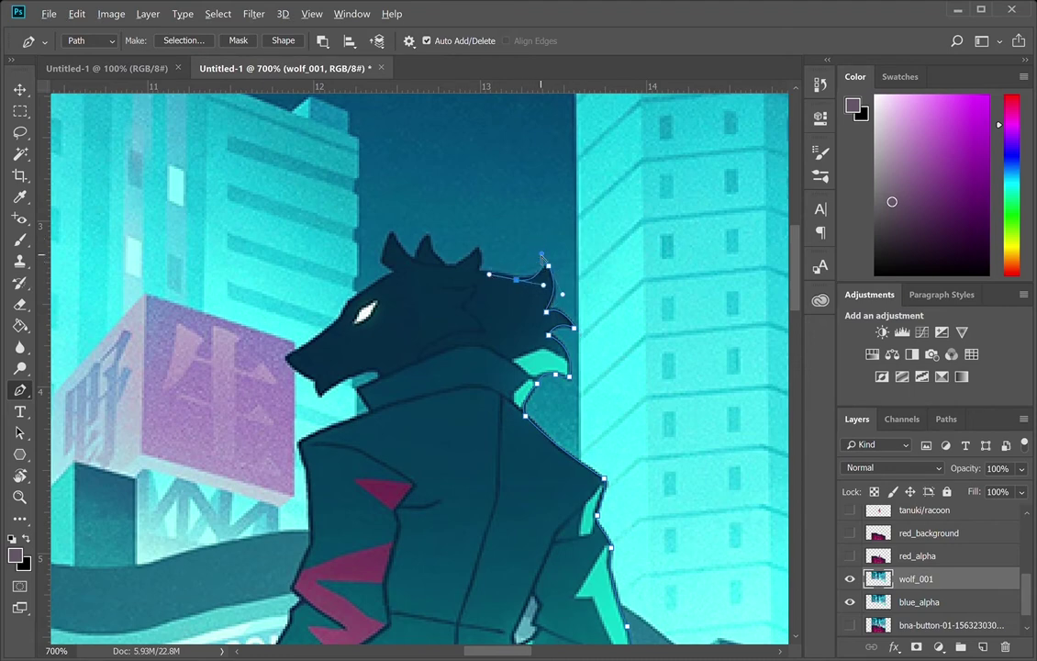
left_click_drag(505, 250, 615, 297)
left_click(617, 282)
left_click(583, 296)
left_click(568, 285)
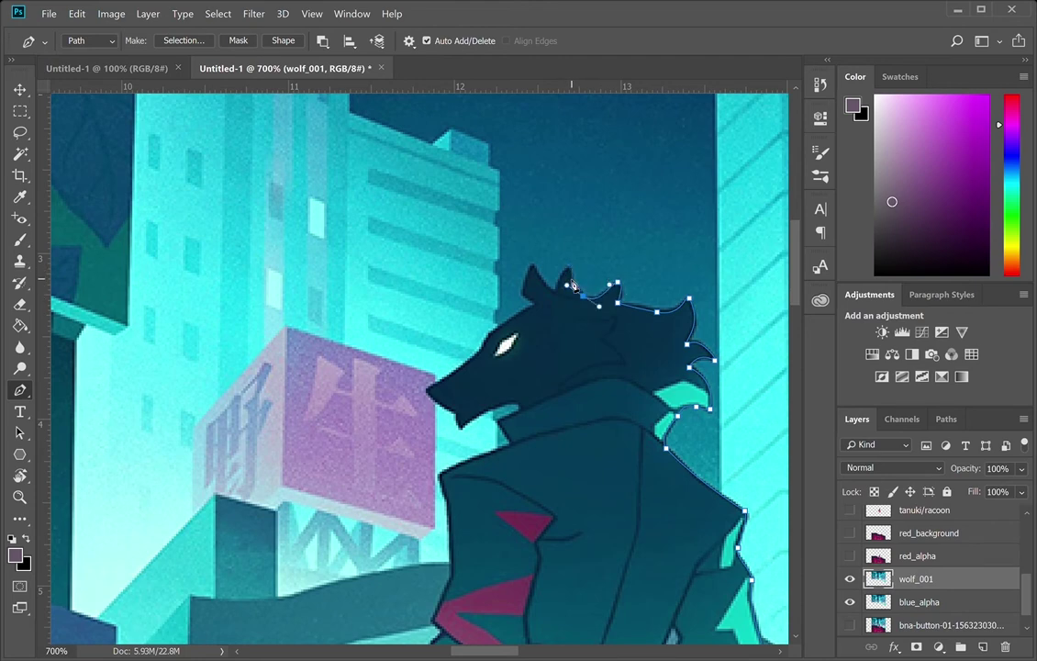
- Continue the path around the wolf's front ear and down the forehead to the snout and lower jaw
left_click(555, 300)
left_click(532, 265)
left_click(523, 298)
left_click_drag(546, 308, 457, 414)
left_click_drag(456, 413, 462, 442)
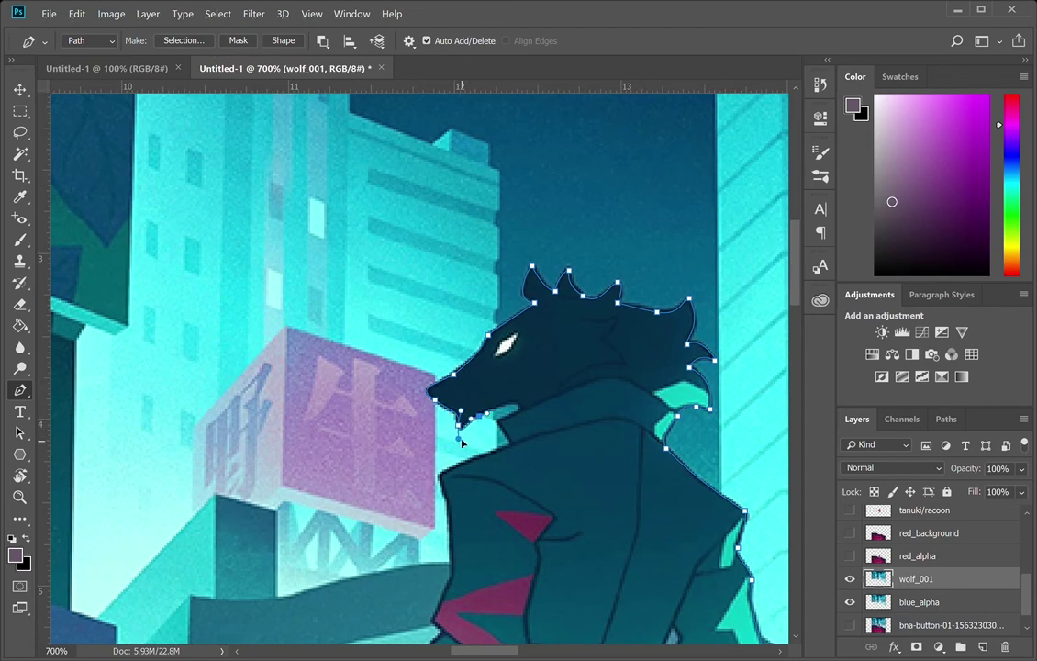
- Trace from the jaw around the front of the collar, the left shoulder and down the left sleeve
left_click_drag(518, 411, 510, 432)
left_click(498, 421)
left_click(512, 441)
left_click_drag(440, 474, 441, 474)
left_click_drag(509, 448, 514, 451)
left_click(440, 474)
left_click_drag(440, 474, 495, 274)
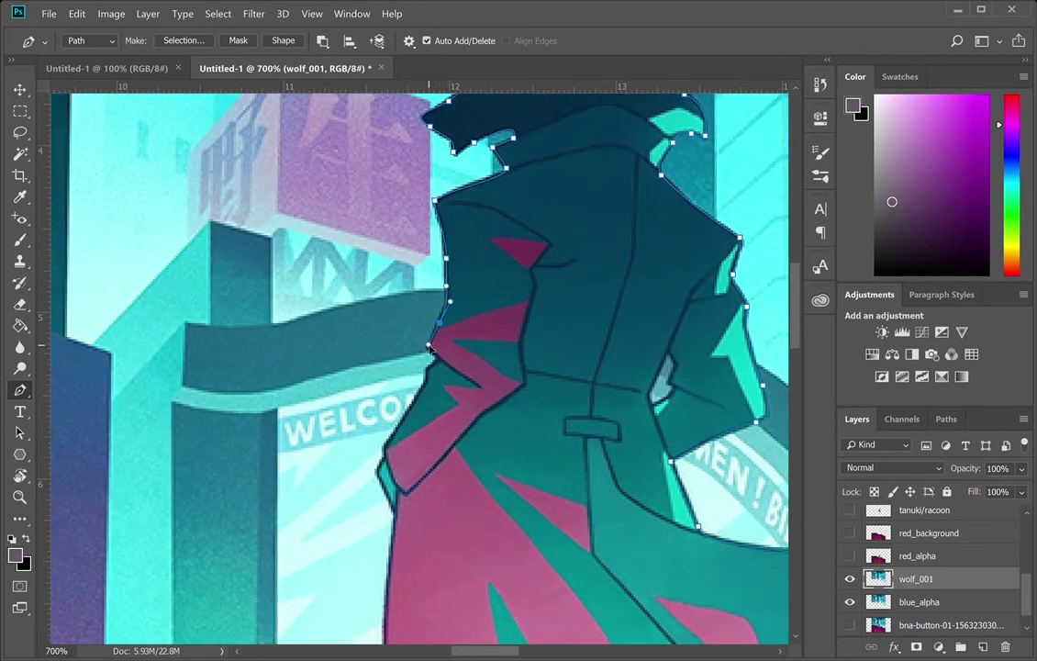
left_click_drag(434, 359, 425, 383)
left_click_drag(452, 438, 544, 222)
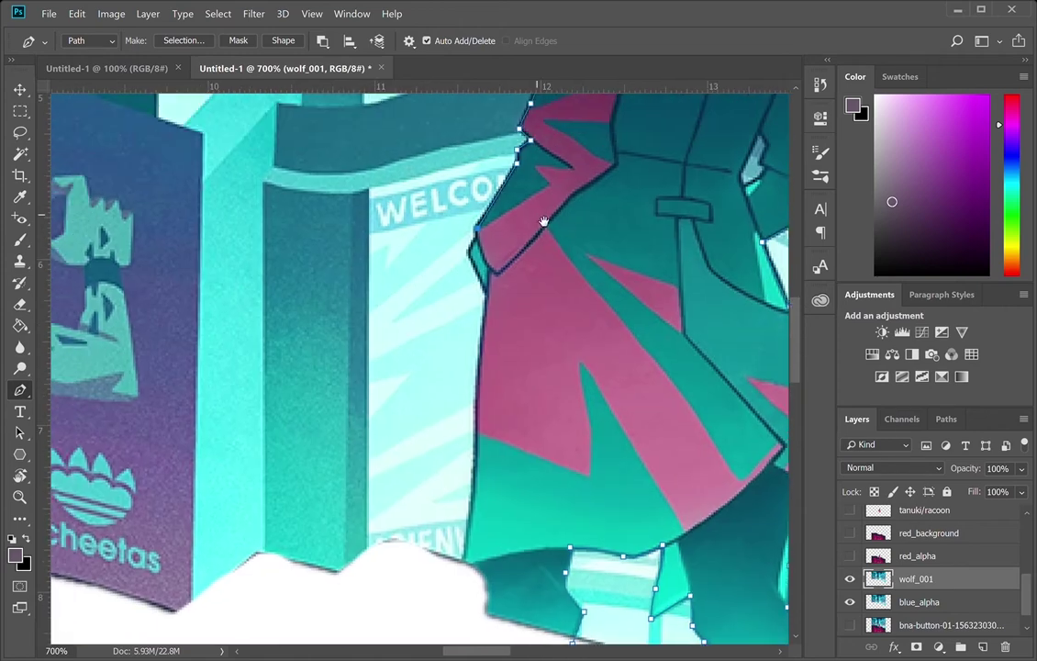
- Continue the path around the left cuff and down the coat's left edge past the hem
left_click(469, 255)
left_click(486, 294)
left_click_drag(478, 419, 480, 459)
left_click_drag(471, 516, 469, 519)
left_click_drag(465, 571, 488, 568)
left_click(466, 600)
- Extend the path around the cut-off left foot and close it at the starting point
left_click_drag(537, 637, 438, 439)
left_click(431, 454)
key("ctrl+z")
left_click(381, 434)
left_click(474, 446)
- Save the work path as wolf_001
left_click(947, 419)
double_click(891, 561)
type("wolf_001")
key("Return")
- Make a selection from the wolf_001 path, delete everything outside it on the wolf_001 layer, and hide blue_alpha
left_click(1024, 419)
left_click(945, 528)
key("Return")
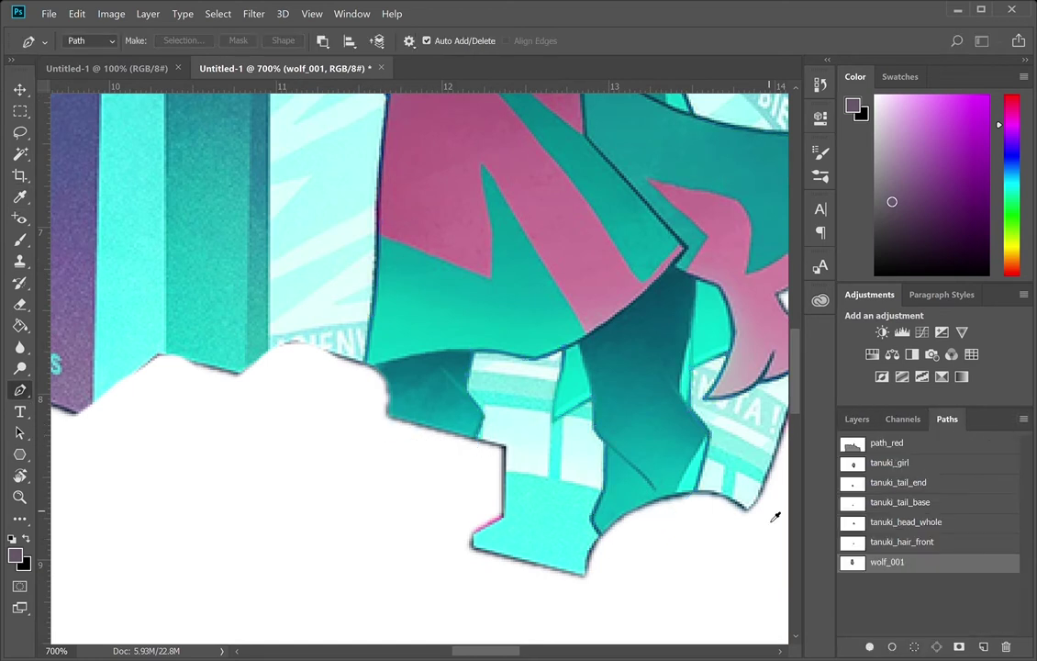
left_click(864, 420)
key("ctrl+shift+i")
key("Delete")
left_click(850, 603)
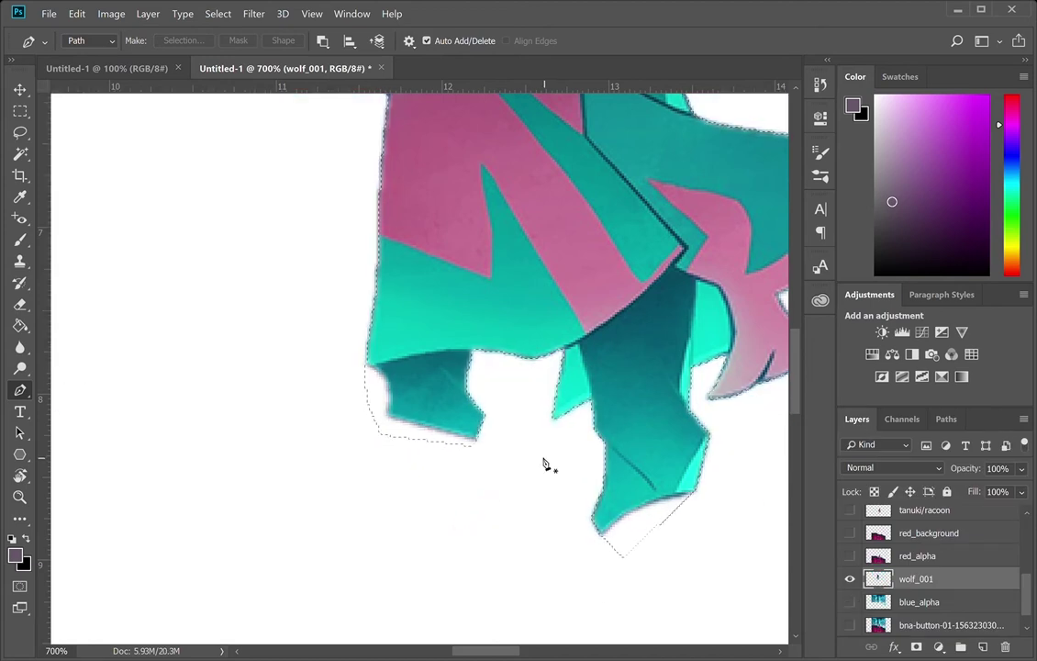
- Sample the cloak trail's teal and paint in its missing outer edge with a size 9 brush
key("z")
left_click(539, 399, "alt")
left_click_drag(548, 359, 289, 456)
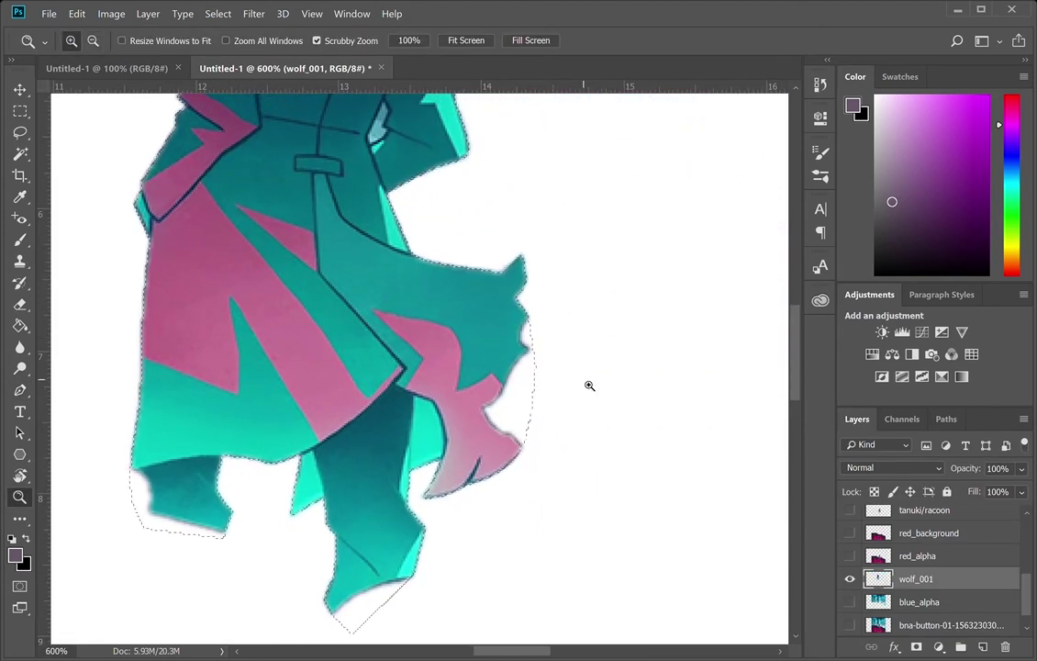
key("b")
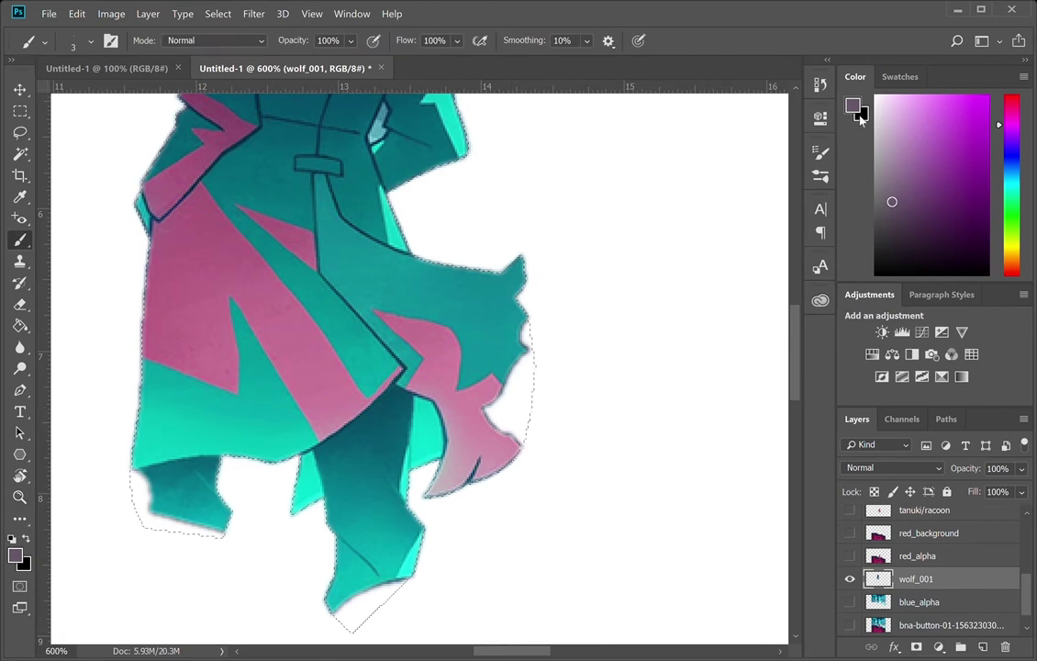
left_click(520, 348, "alt")
mouse_move(525, 347)
left_mouse_down()
mouse_move(545, 398)
mouse_move(540, 382)
left_mouse_up()
left_click(853, 108)
key("b")
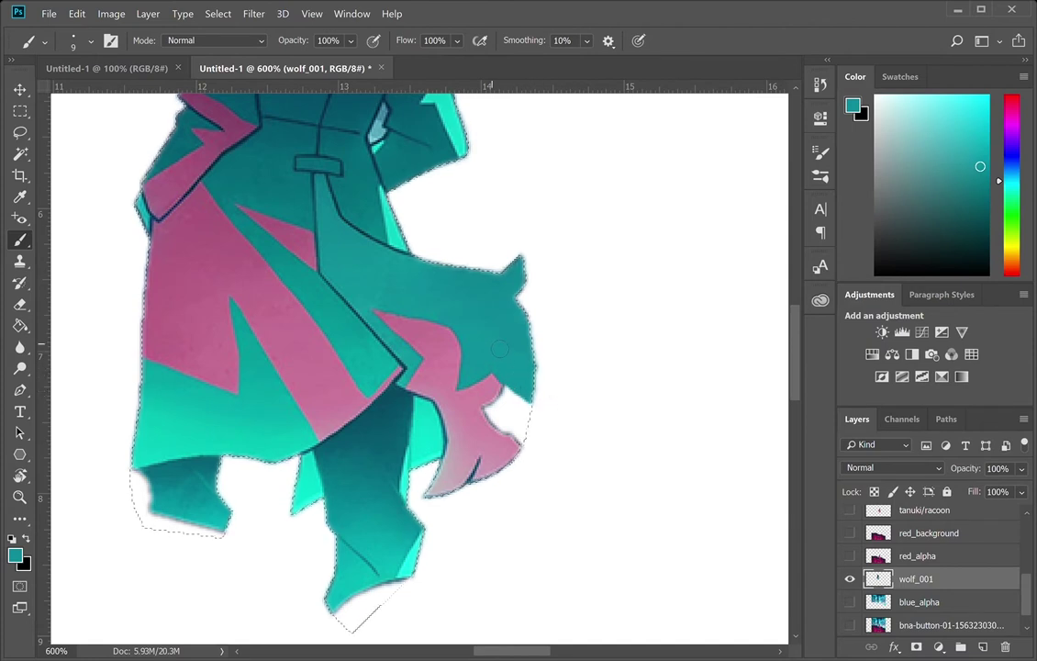
key("s")
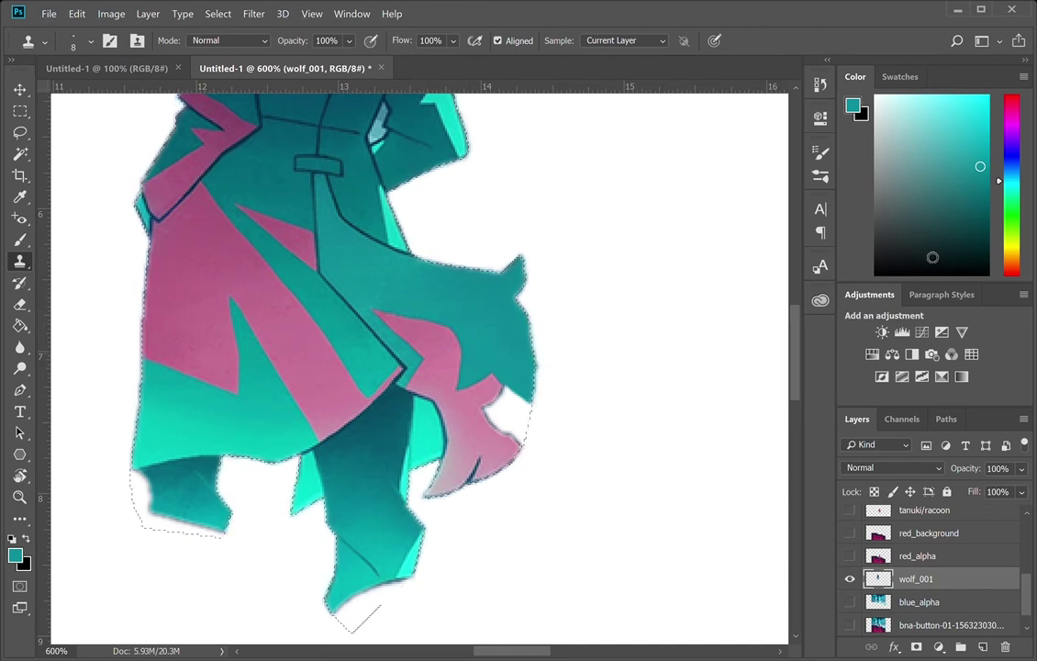
- Sample the cloak trail's pink and start filling the gap below the teal edge
key("i")
left_click(504, 399)
key("s")
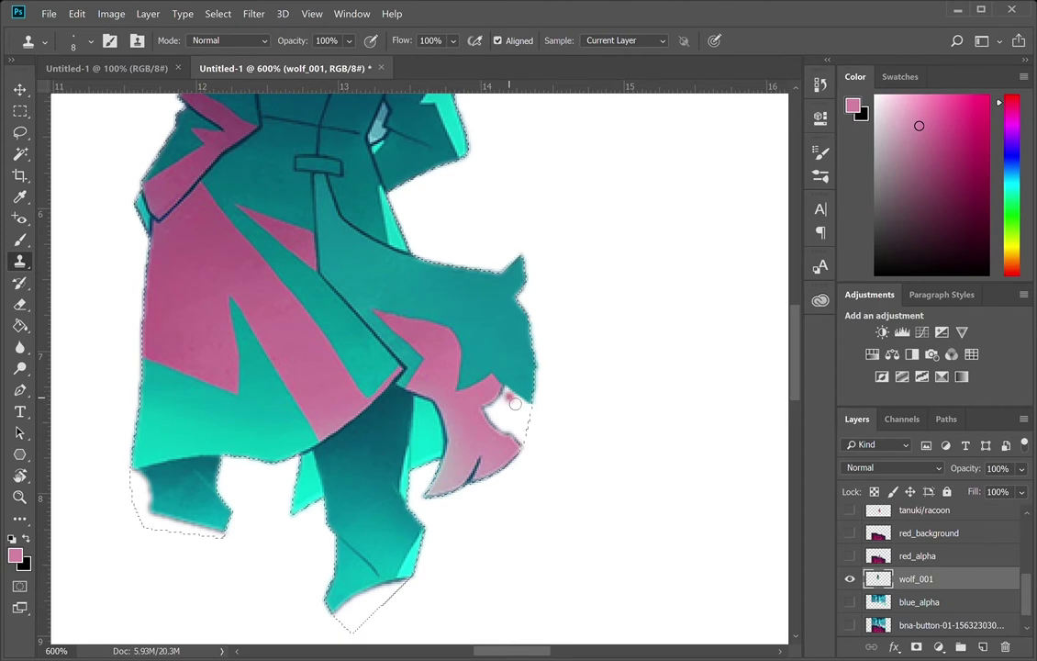
key("i")
left_click(493, 410)
key("s")
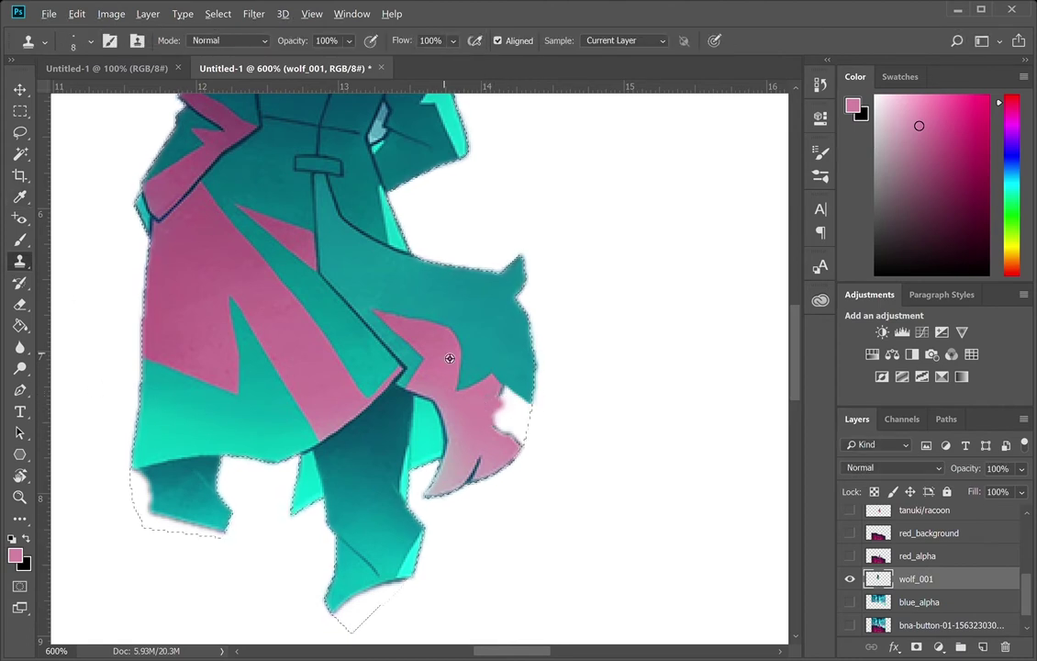
key("i")
left_click(500, 404)
key("s")
- Paint the rest of the missing pink area of the cloak trail with the resampled pink
key("b")
left_click_drag(502, 401, 504, 431)
key("i")
left_click(511, 439)
key("b")
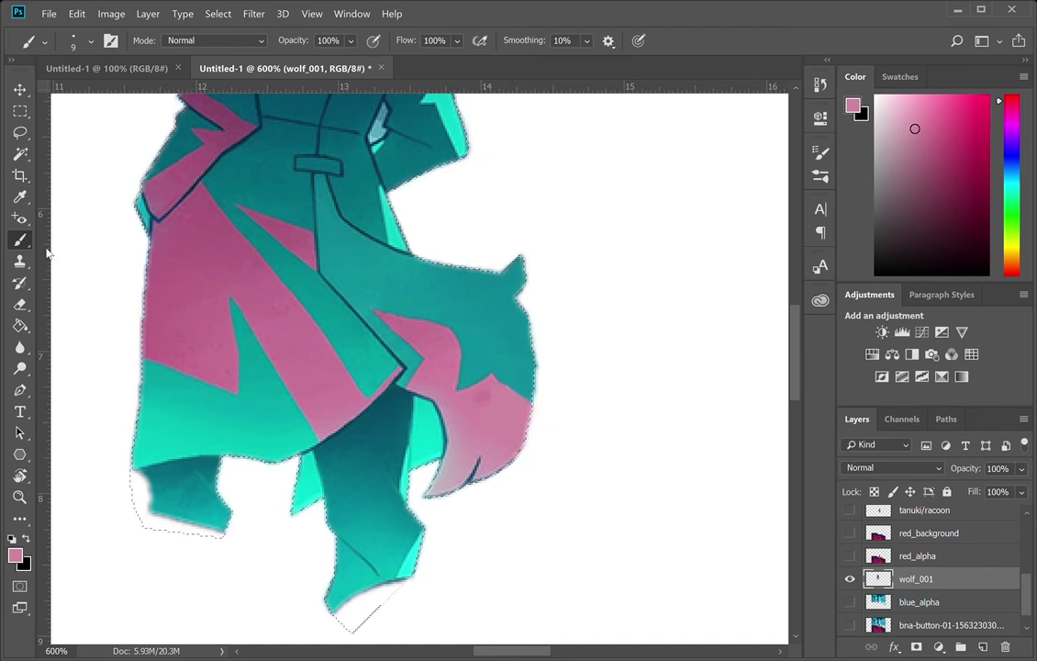
- Blend the repainted pink of the cloak trail with the Clone Stamp, sampling the original pink areas
key("s")
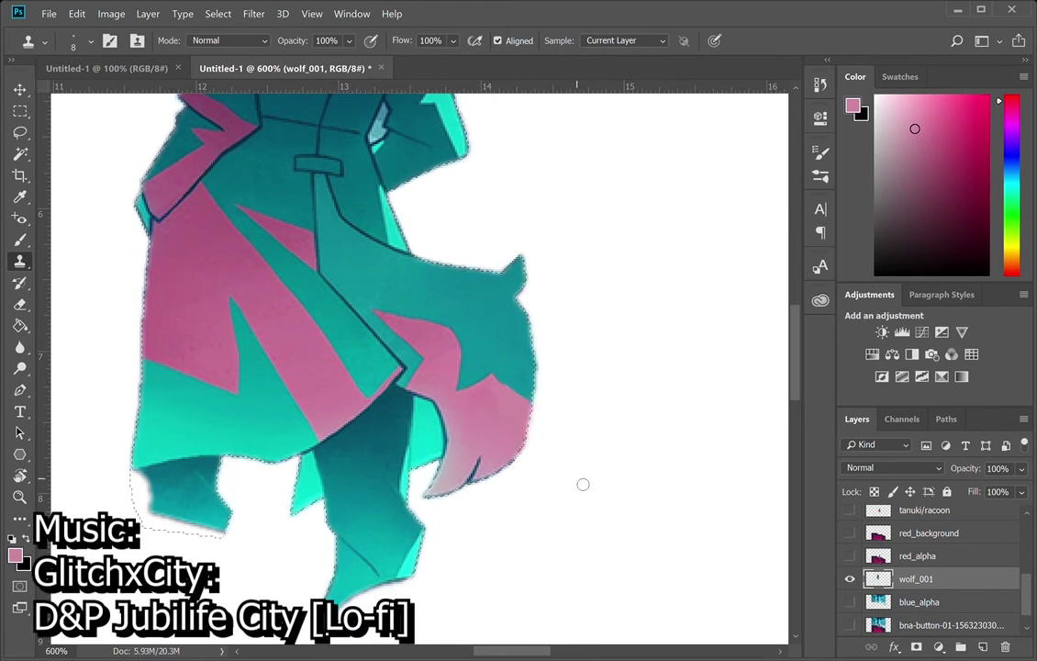
left_click(503, 418, "alt")
left_click(418, 359, "alt")
left_click_drag(520, 396, 526, 405)
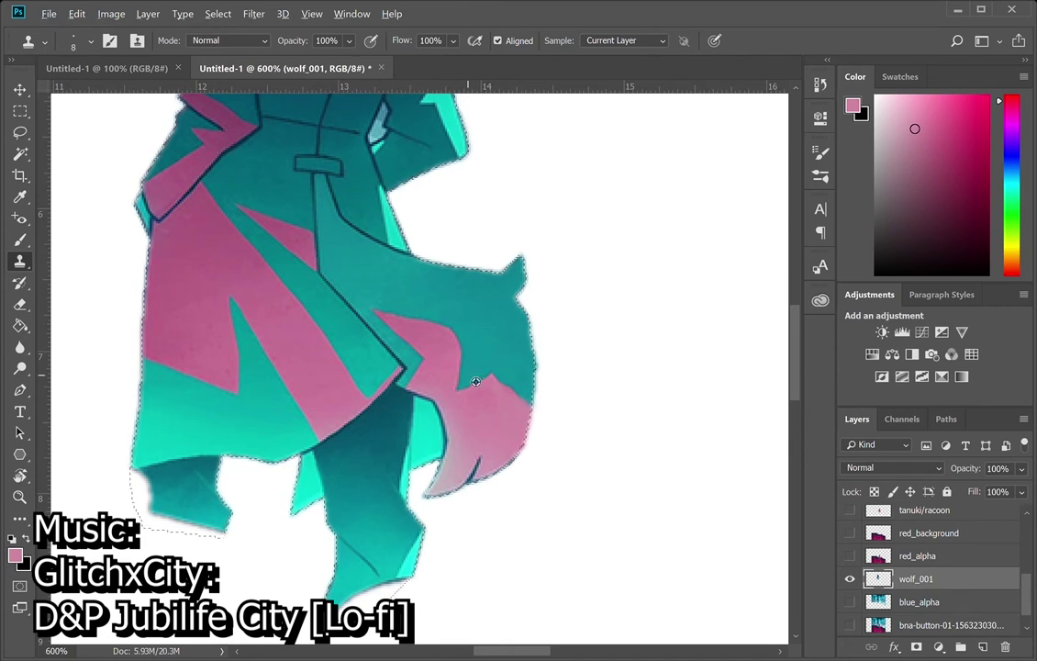
left_click(456, 338, "alt")
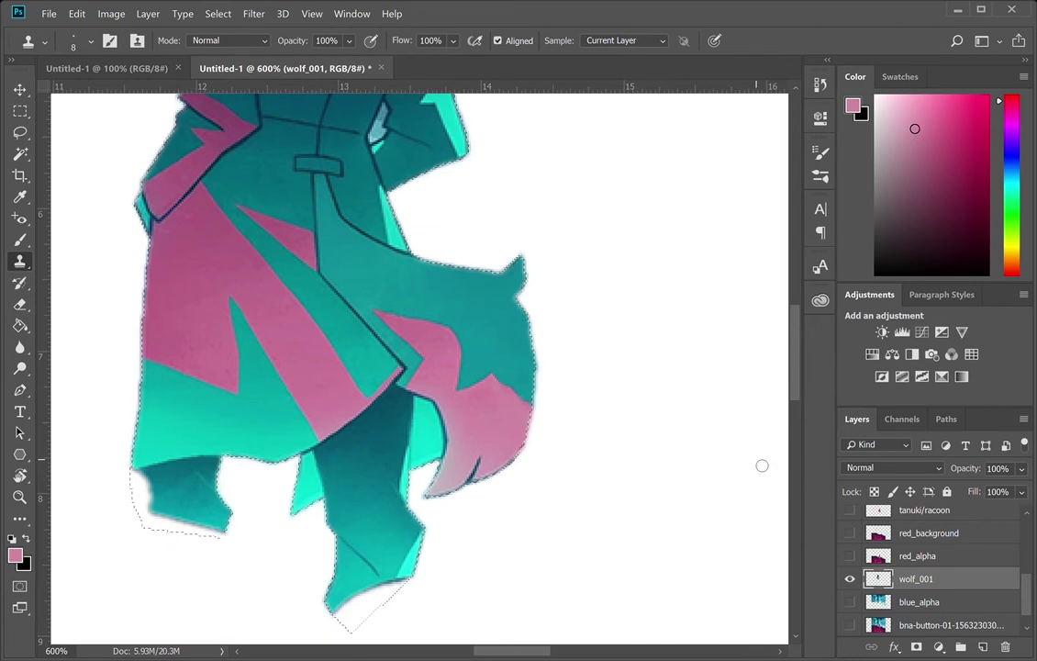
- Clear the selection around the wolf figure
key("z")
left_click(459, 460, "alt")
left_click(459, 459, "alt")
left_click(459, 459, "alt")
mouse_move(450, 395)
left_mouse_down()
mouse_move(351, 379)
mouse_move(428, 449)
left_mouse_up()
key("ctrl+d")
- Draw a closed Pen path around the background patch showing between the right arm and the coat
left_click(417, 366)
left_click(417, 366)
left_click(416, 366)
left_click(417, 366)
double_click(417, 367)
key("p")
left_click(444, 324)
left_click(456, 344)
left_click(445, 375)
left_click(452, 387)
left_click(418, 418)
left_click_drag(420, 423, 391, 426)
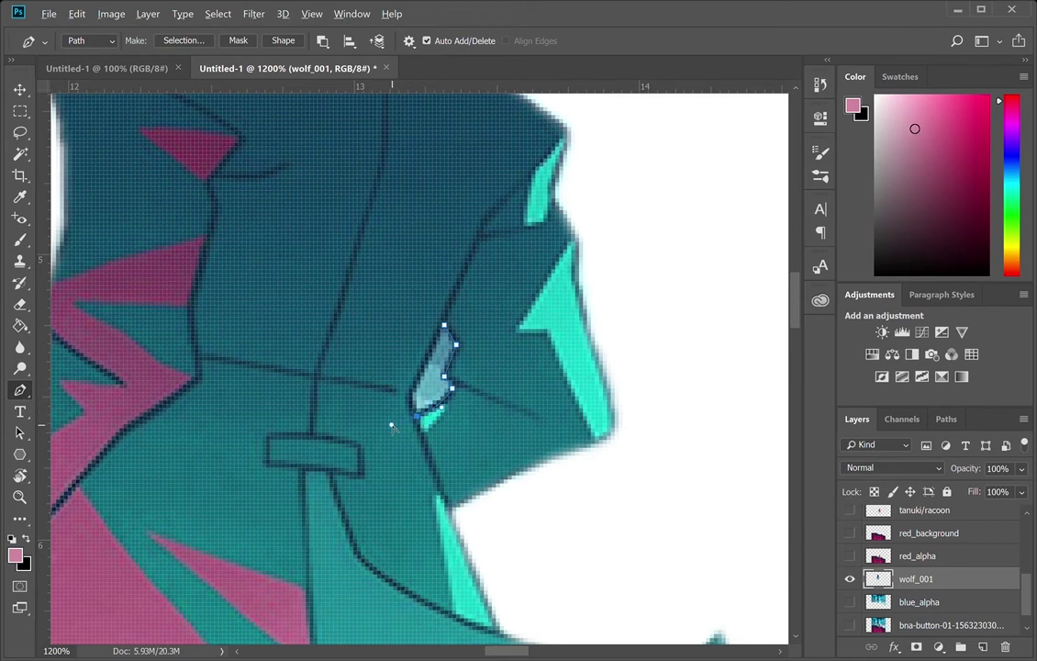
left_click(409, 385)
- Turn the gap path into a selection, delete the background patch from wolf_001, and deselect
left_click(946, 419)
key("i")
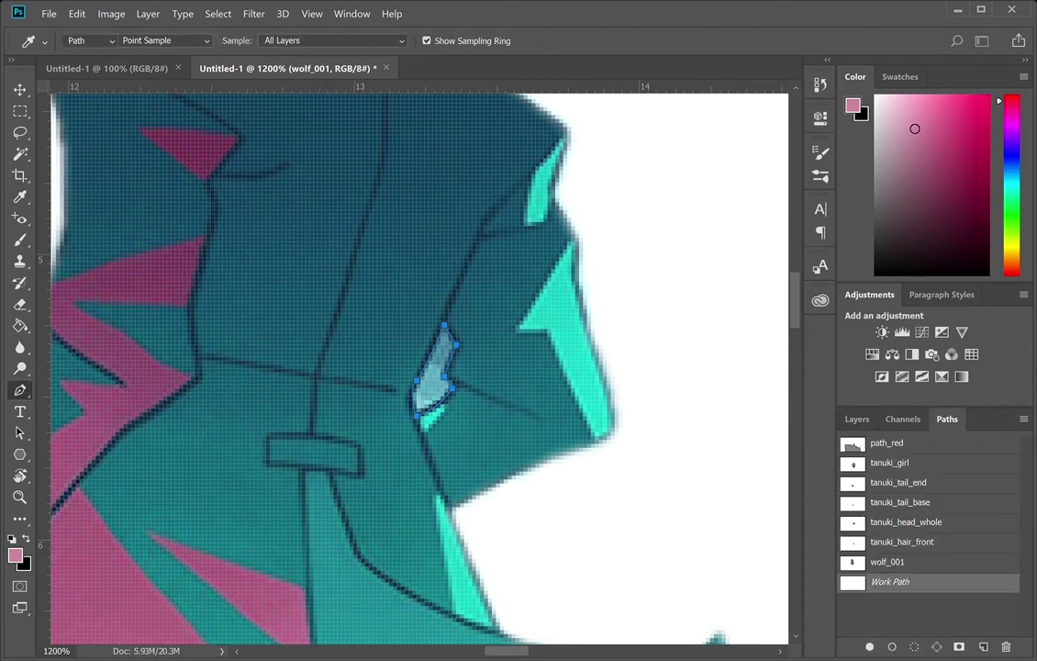
key("ctrl+Return")
key("Delete")
key("ctrl+d")
- Duplicate the wolf_001 layer as cloack_trail_front
key("z")
left_click(491, 442, "alt")
left_click(493, 445, "alt")
left_click(493, 445, "alt")
left_click_drag(524, 512, 528, 441)
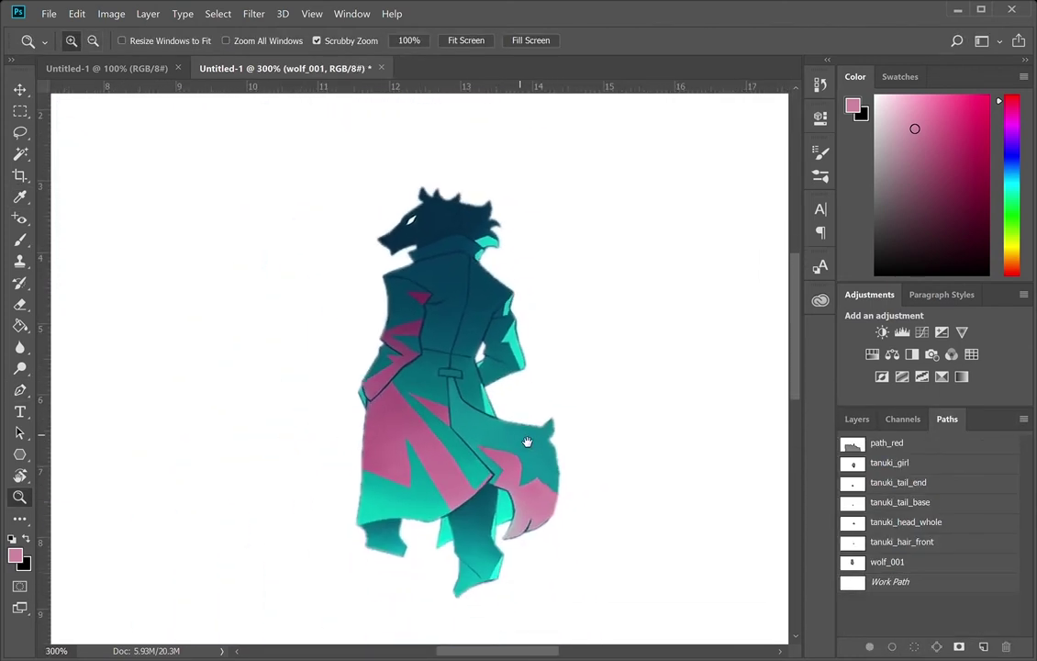
left_click(868, 422)
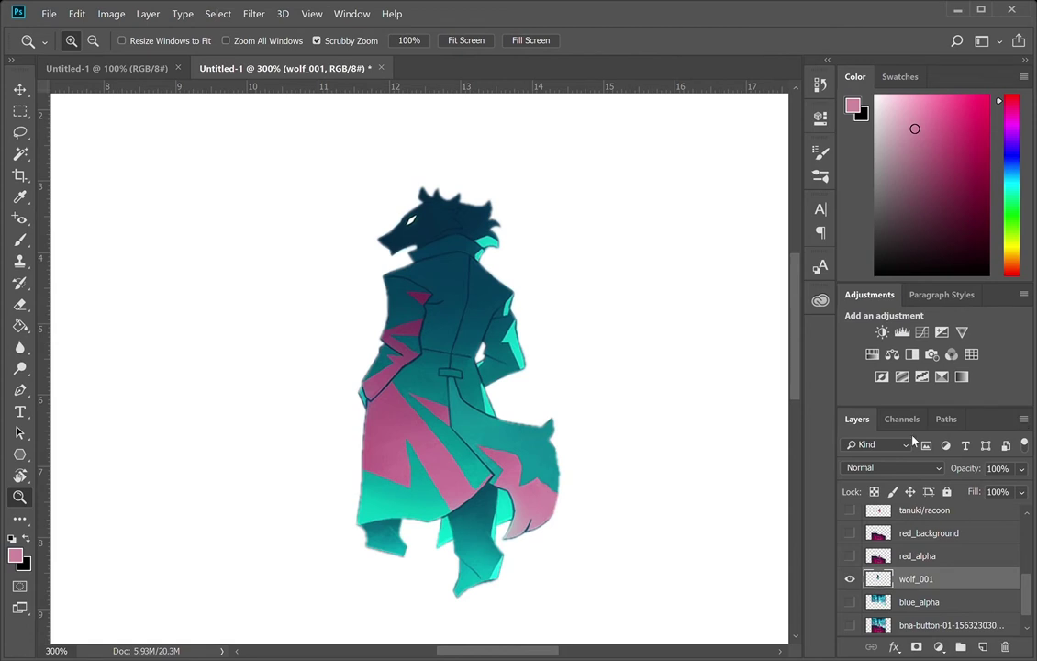
key("ctrl+shift+s")
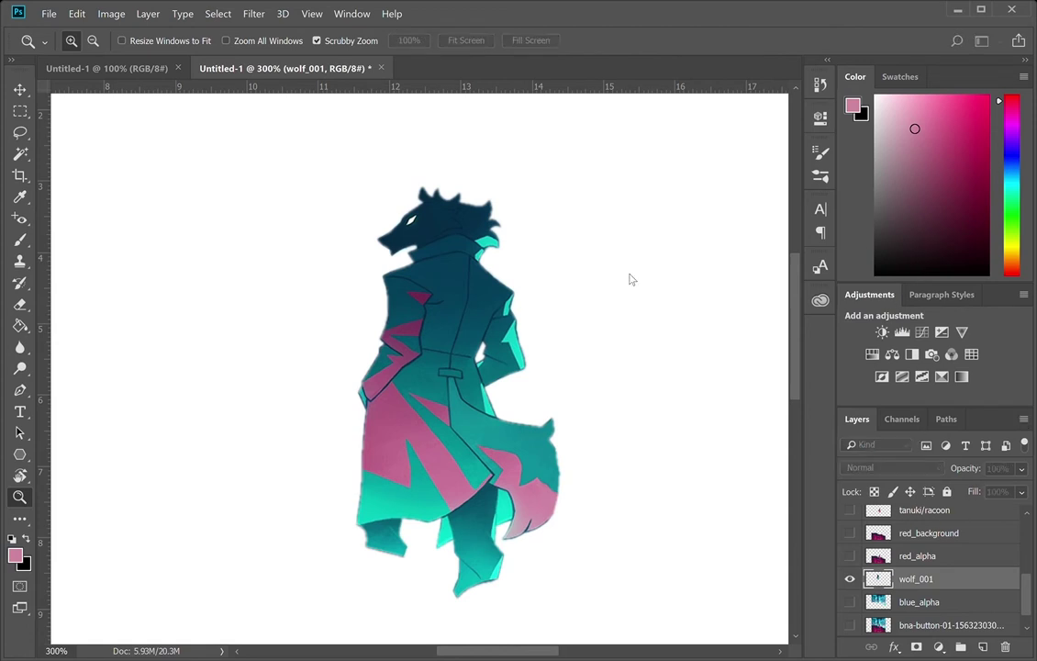
key("Return")
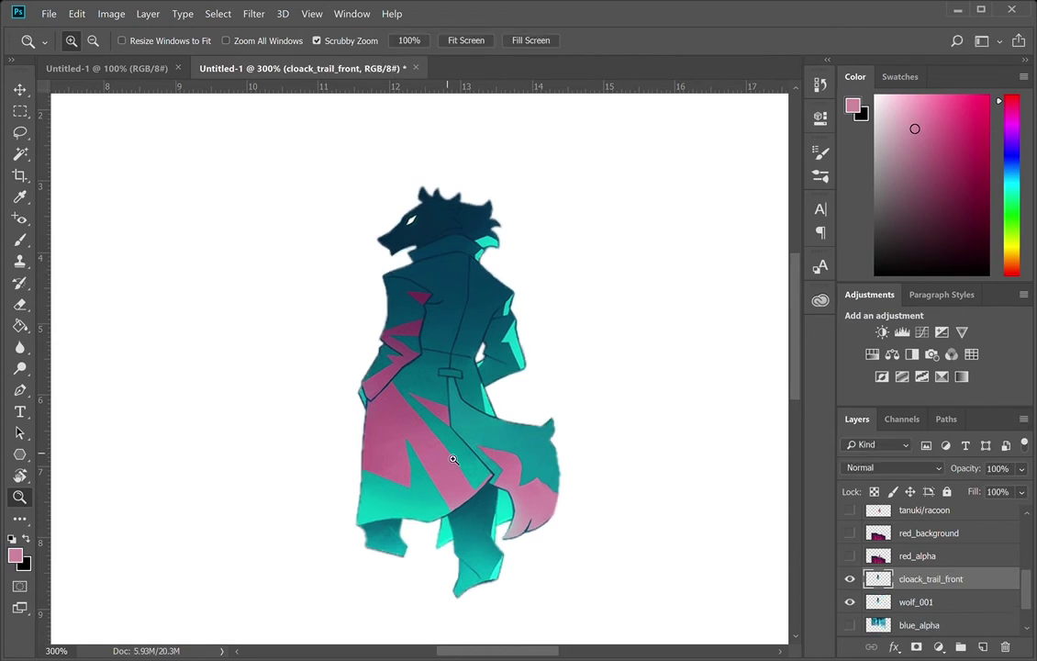
- Trace a Pen path along the front coat tail's hem, its inner edge beside the tail, and across to the sleeve
scroll(457, 467, "up", 3)
scroll(468, 436, "down", 3)
key("p")
left_click(246, 460)
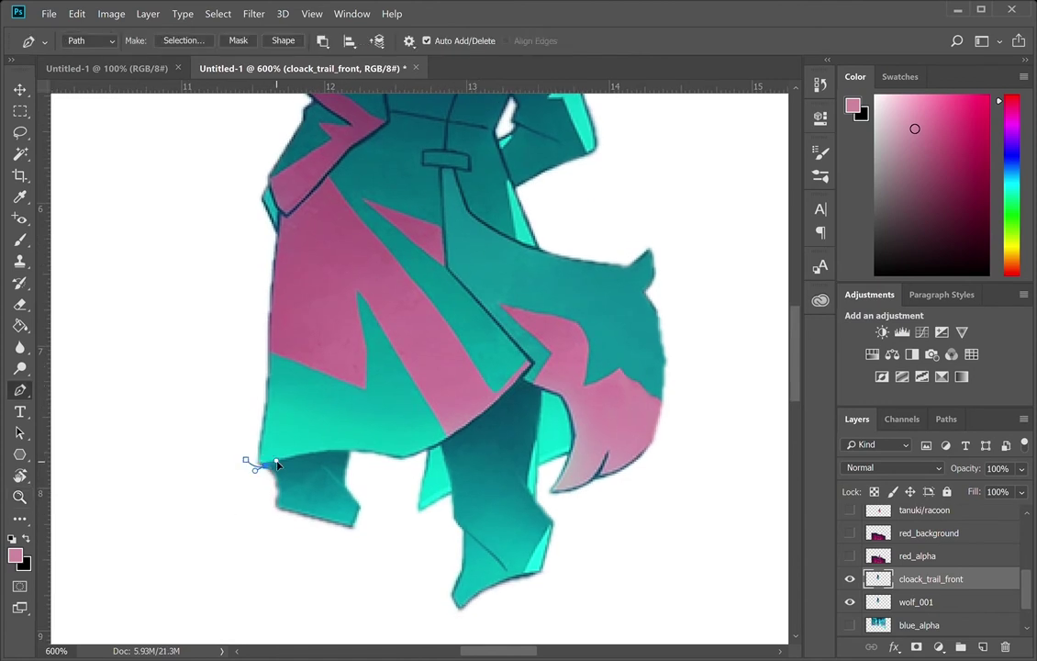
left_click_drag(377, 452, 451, 436)
mouse_move(533, 364)
left_mouse_down()
mouse_move(574, 316)
mouse_move(535, 362)
left_mouse_up()
left_click(527, 356)
left_click(446, 266)
left_click(441, 213)
left_click_drag(334, 173, 361, 167)
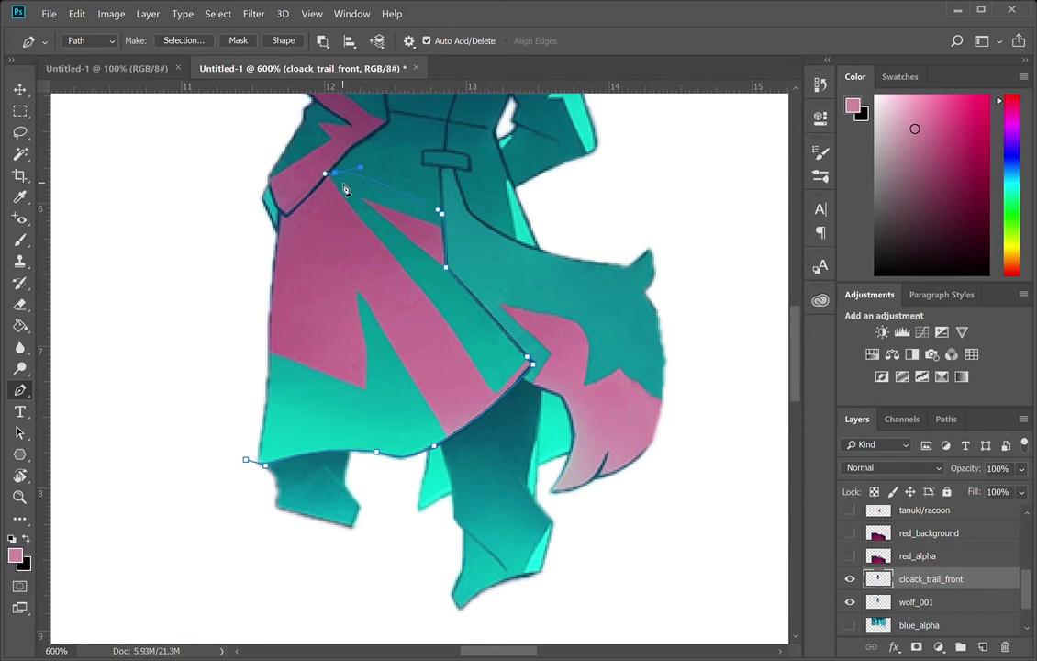
- Continue the path down the sleeve edge and close it around the outside of the coat's front panel
left_click(279, 216)
left_click(277, 227)
left_click(263, 239)
left_click(187, 278)
left_click(202, 351)
left_click(206, 448)
left_click(246, 459)
- Save the work path as cloack_front
left_click(946, 419)
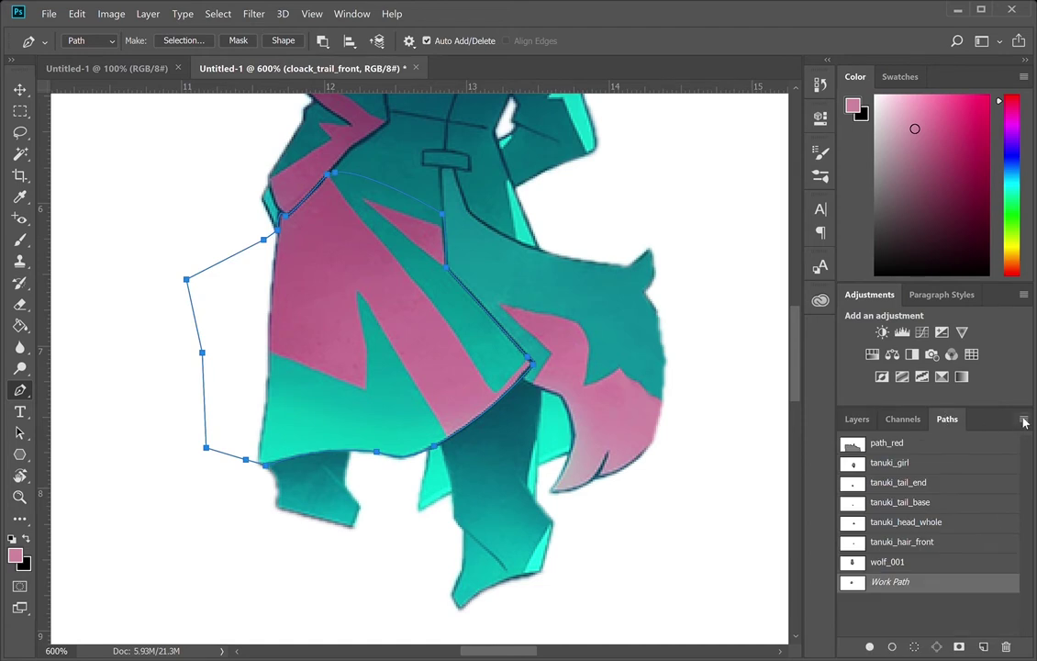
double_click(891, 582)
type("cloack_front")
key("Return")
- Turn the cloack_front path into a selection and delete everything outside it from cloack_trail_front
key("i")
key("p")
key("ctrl+Return")
key("ctrl+shift+i")
key("Delete")
- Duplicate the wolf_001 layer as wolf_body
left_click(866, 418)
left_click(925, 601)
key("ctrl+shift+n")
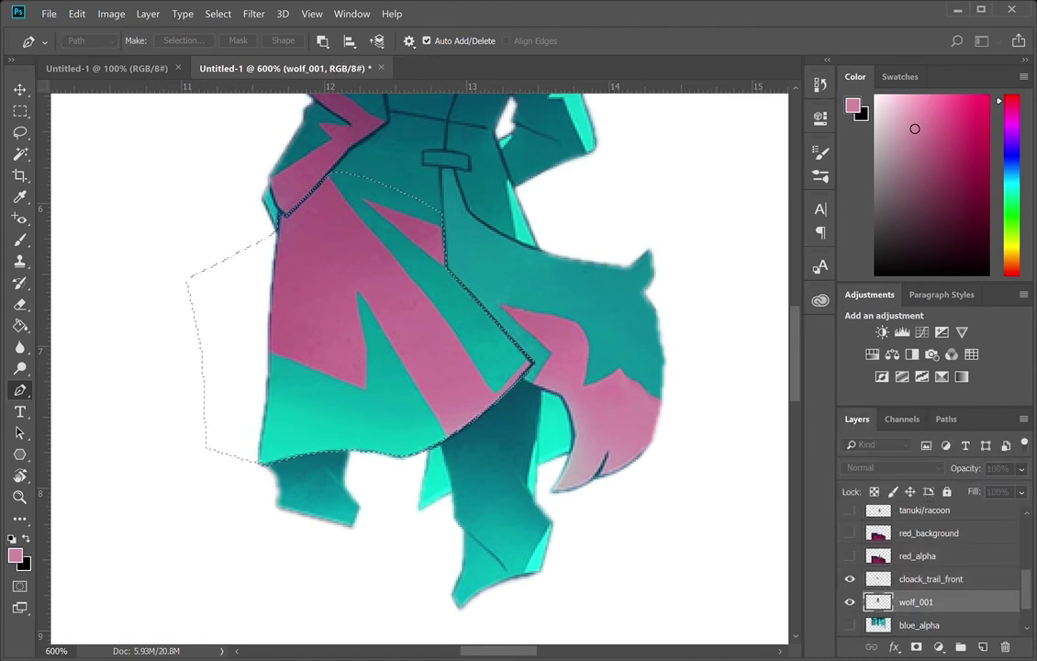
type("wolf_body")
left_click(578, 185)
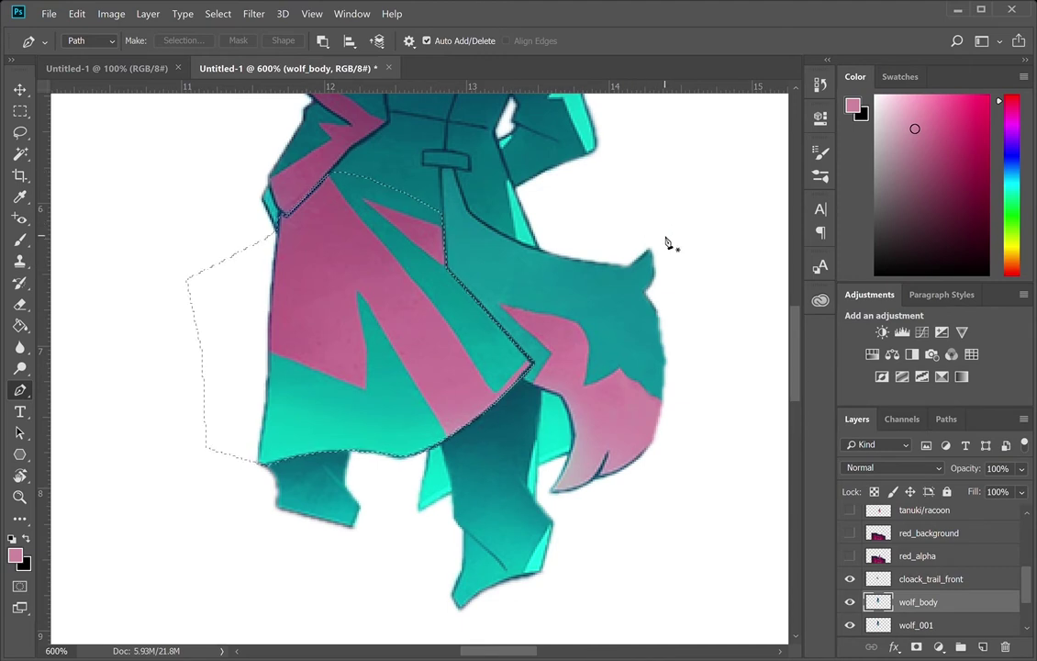
- Cut the selected front coat area out of wolf_body, hide cloack_trail_front and wolf_001, and deselect to erase leftover edge pixels
left_click(850, 578)
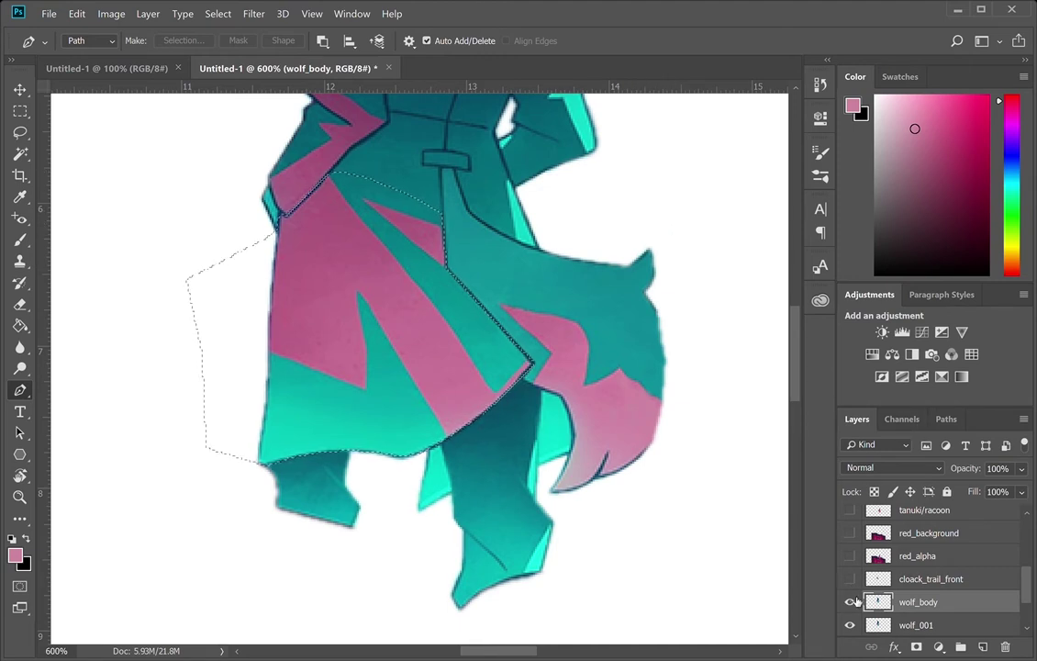
left_click(850, 625)
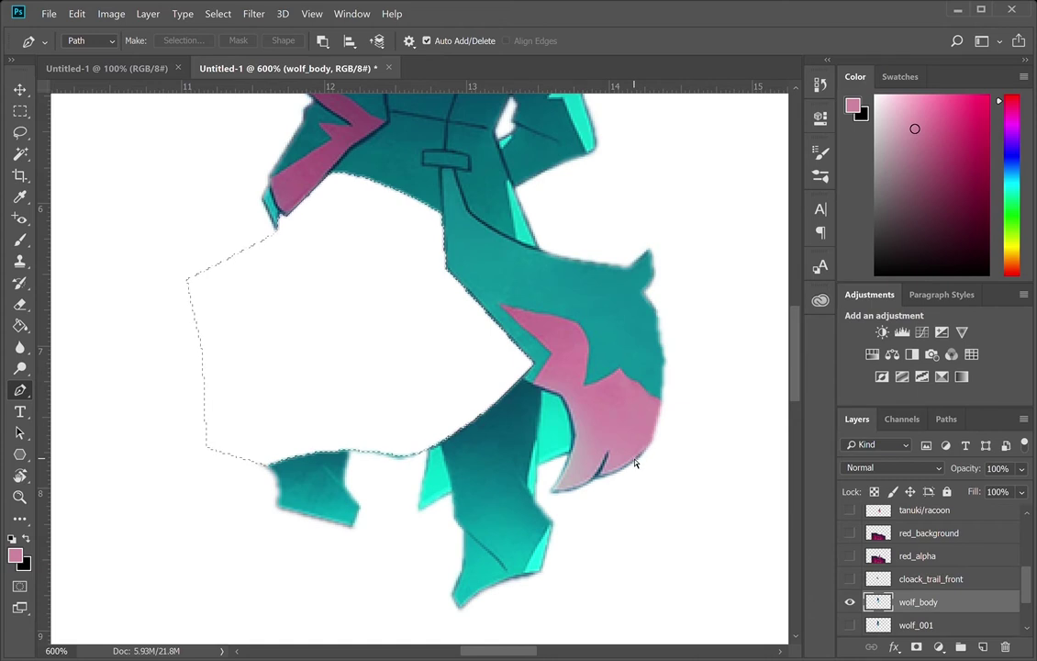
key("ctrl+d")
key("e")
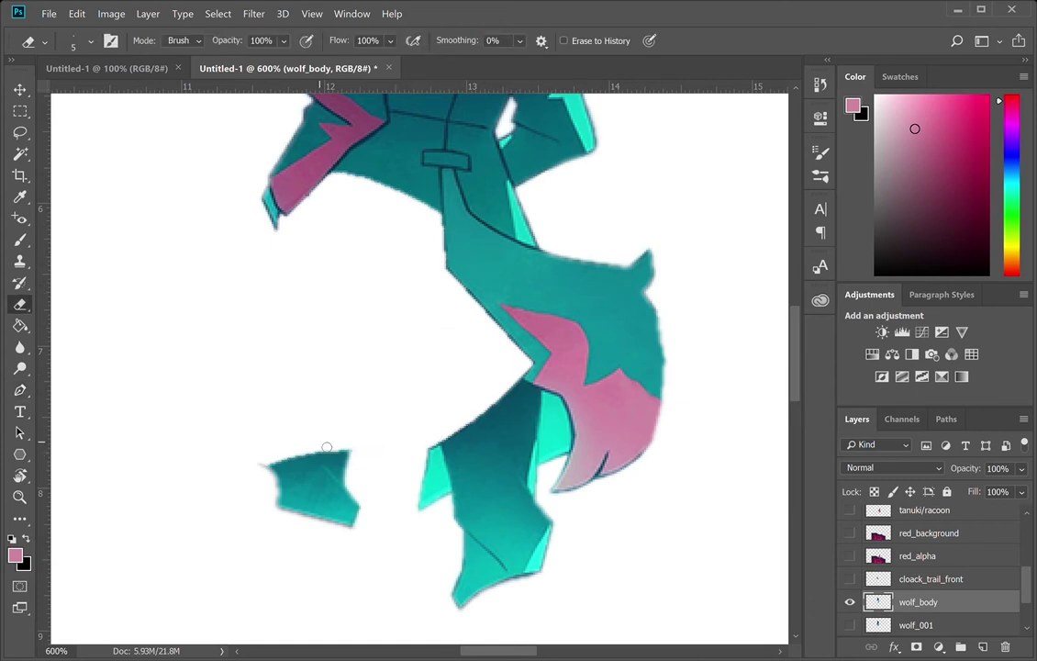
- Show wolf_001 for reference and brush dark teal extensions onto the hidden upper parts of both legs on wolf_body
left_click(850, 624)
left_click(851, 625)
left_click(851, 625)
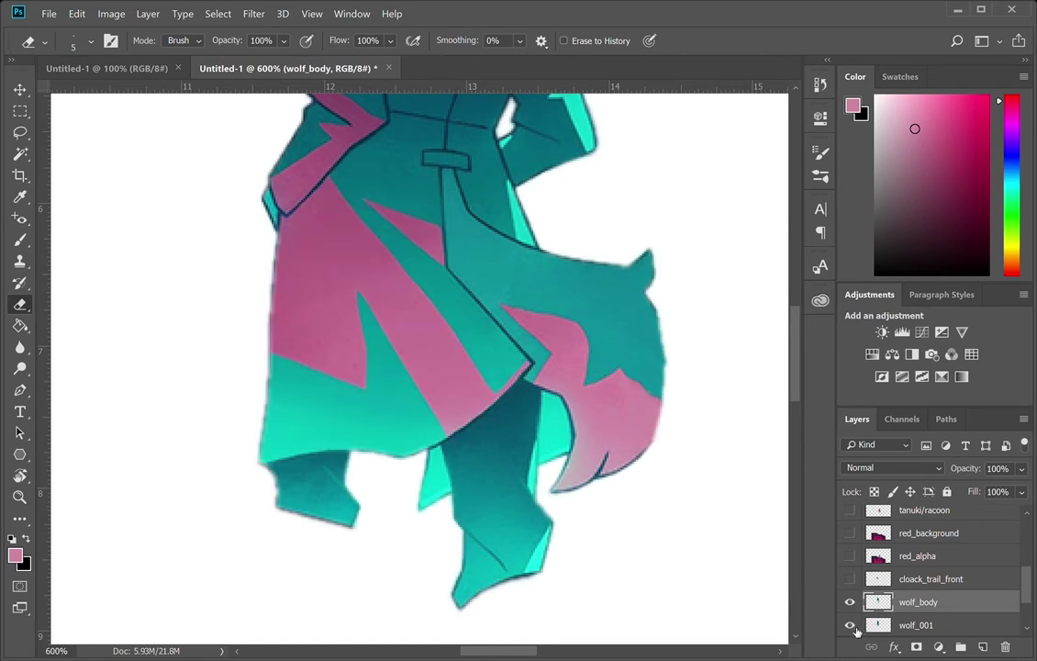
key("b")
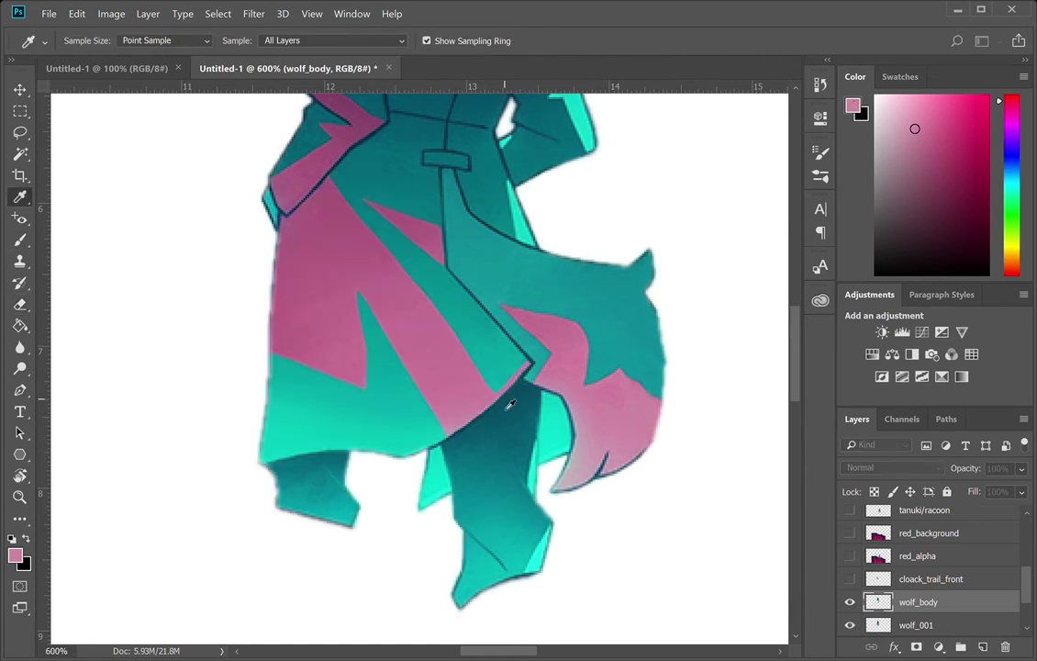
left_click(451, 358, "alt")
mouse_move(449, 430)
left_mouse_down()
mouse_move(448, 335)
mouse_move(470, 432)
mouse_move(474, 350)
mouse_move(471, 399)
mouse_move(483, 424)
mouse_move(485, 375)
mouse_move(542, 395)
mouse_move(528, 311)
mouse_move(540, 386)
mouse_move(512, 389)
mouse_move(513, 341)
mouse_move(482, 342)
left_mouse_up()
mouse_move(339, 444)
left_mouse_down()
mouse_move(340, 419)
mouse_move(322, 446)
mouse_move(268, 450)
mouse_move(272, 411)
mouse_move(292, 387)
mouse_move(334, 440)
mouse_move(289, 381)
mouse_move(303, 367)
mouse_move(276, 345)
mouse_move(312, 380)
mouse_move(328, 369)
left_mouse_up()
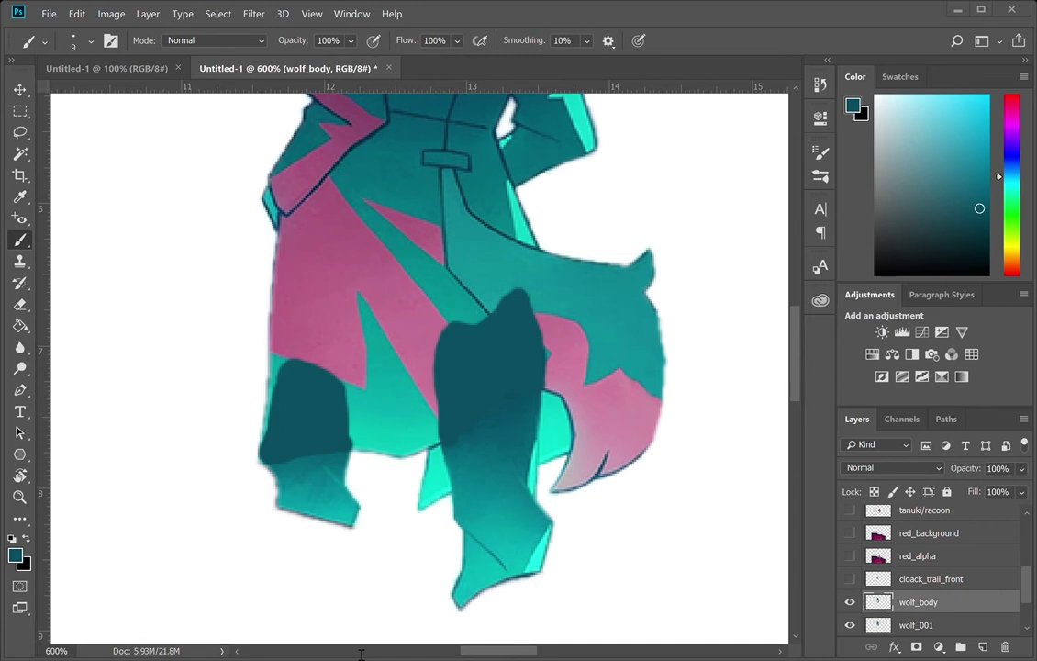
- Clone leg shading over the seam between the painted extension and the original lower part of the wolf's shorter visible leg
key("s")
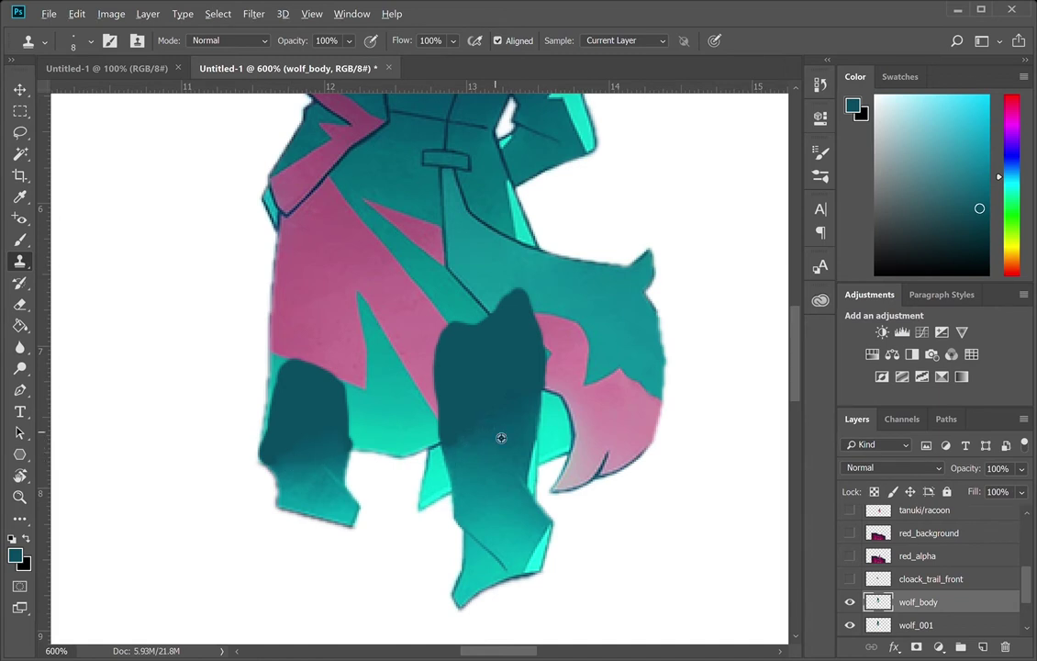
left_click(482, 448, "alt")
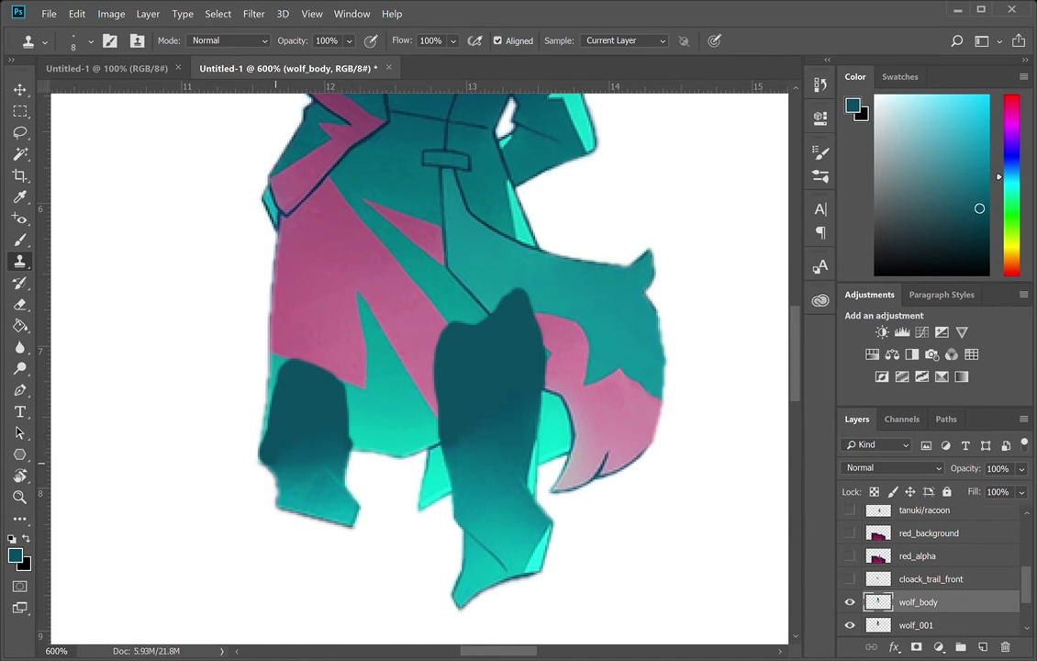
left_click_drag(273, 461, 278, 462)
left_click(484, 448, "alt")
key("e")
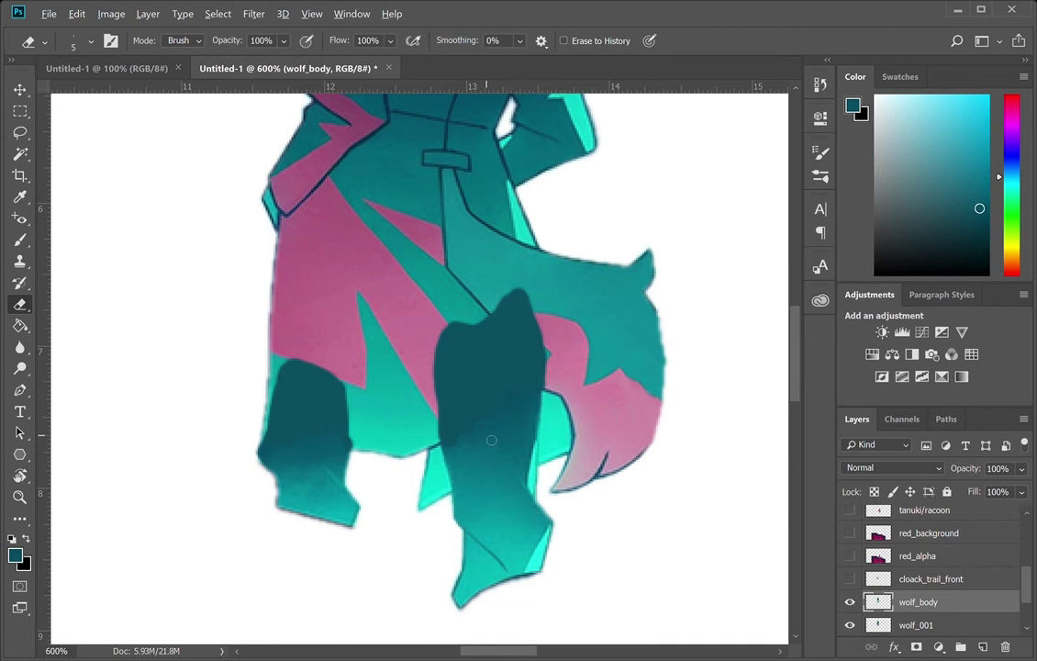
key("s")
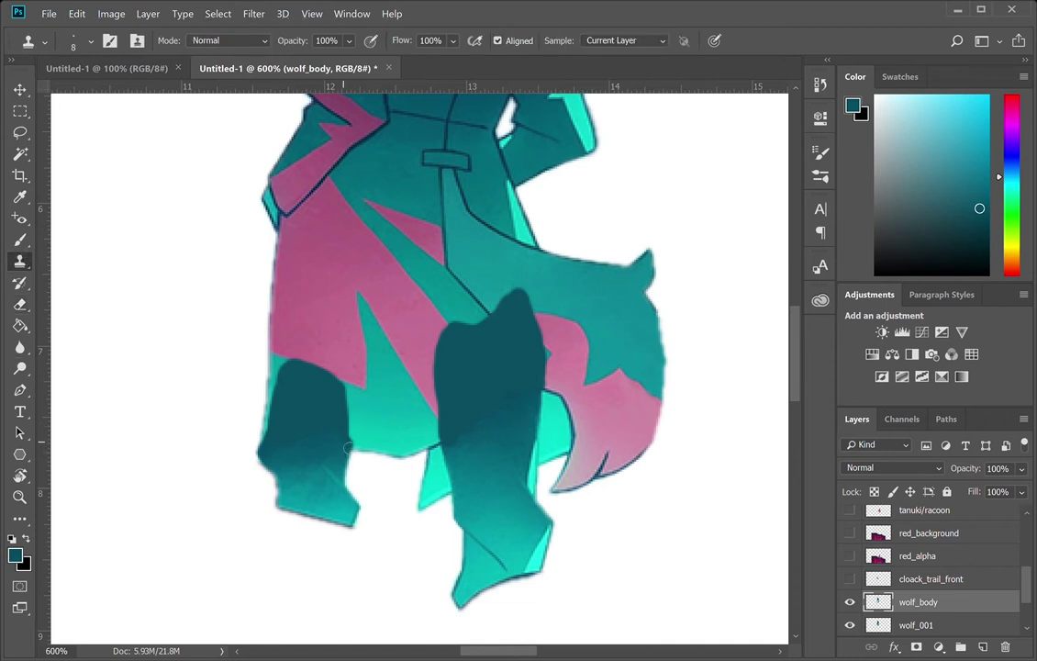
- Undo the stray clone stroke and clone shading across the seam of the longer leg's painted extension
left_click(850, 579)
left_click(850, 580)
mouse_move(536, 397)
left_mouse_down()
mouse_move(545, 375)
mouse_move(531, 389)
left_mouse_up()
key("ctrl+z")
left_click(521, 407, "alt")
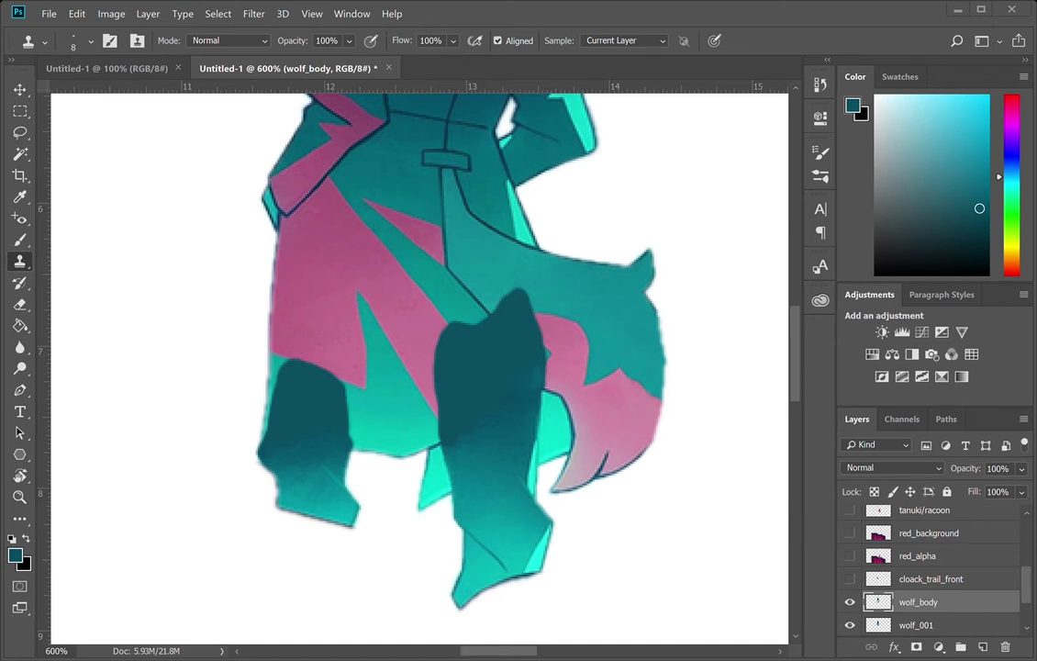
left_click(495, 437, "alt")
mouse_move(459, 451)
left_mouse_down()
mouse_move(481, 434)
mouse_move(461, 435)
mouse_move(474, 452)
mouse_move(523, 428)
mouse_move(497, 394)
mouse_move(494, 414)
mouse_move(523, 436)
mouse_move(487, 418)
mouse_move(514, 412)
mouse_move(489, 420)
mouse_move(591, 455)
mouse_move(506, 421)
mouse_move(518, 437)
mouse_move(492, 398)
mouse_move(510, 419)
mouse_move(521, 414)
mouse_move(487, 402)
mouse_move(527, 414)
mouse_move(538, 377)
mouse_move(526, 418)
mouse_move(536, 389)
left_mouse_up()
- Smooth the remaining seam on the longer leg with fresh clone samples, checking it against the cloack_trail_front layer
left_click(520, 428, "alt")
left_click(524, 436, "alt")
left_click(515, 434, "alt")
left_click(520, 416, "alt")
left_click(525, 417, "alt")
left_click(850, 579)
left_click(850, 580)
left_click(851, 579)
left_click(850, 579)
- Hide wolf_body and duplicate the wolf_001 layer as wolf_cloak_trail_back
scroll(901, 605, "down", 2)
left_click(851, 556)
left_click(943, 581)
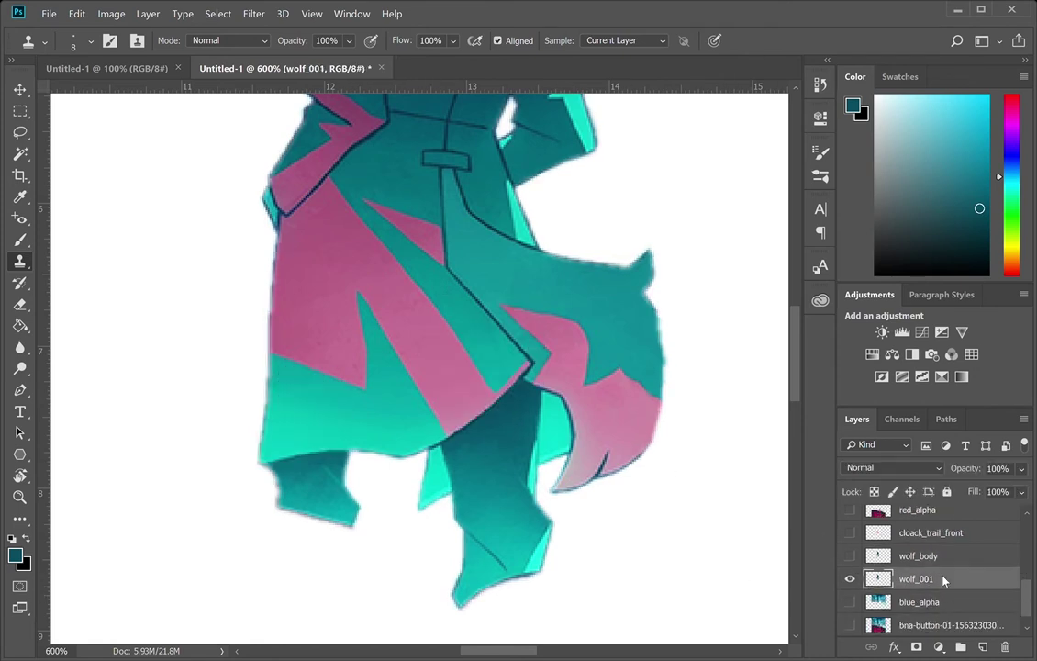
key("ctrl+shift+s")
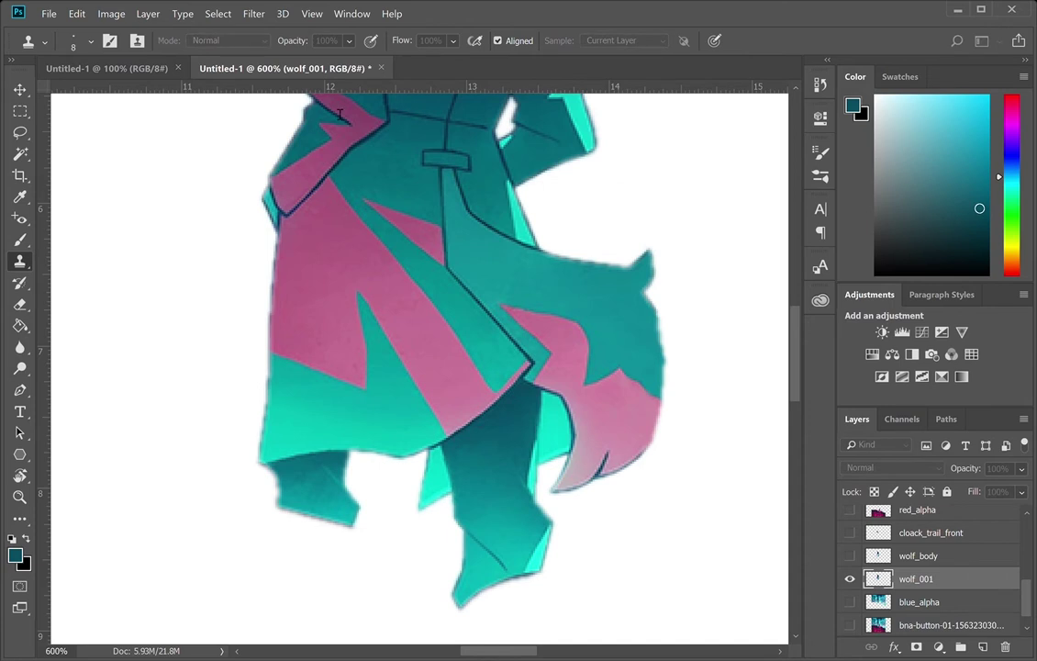
key("Return")
- Draw a closed Pen path around the rear coat tail, from below the elbow, behind the tail and legs, up to the belt
key("p")
left_click(516, 191)
left_click(516, 190)
left_click_drag(630, 430, 607, 445)
left_click_drag(538, 465, 513, 477)
left_click_drag(447, 496, 435, 501)
left_click(446, 534)
left_click(386, 515)
left_click(429, 447)
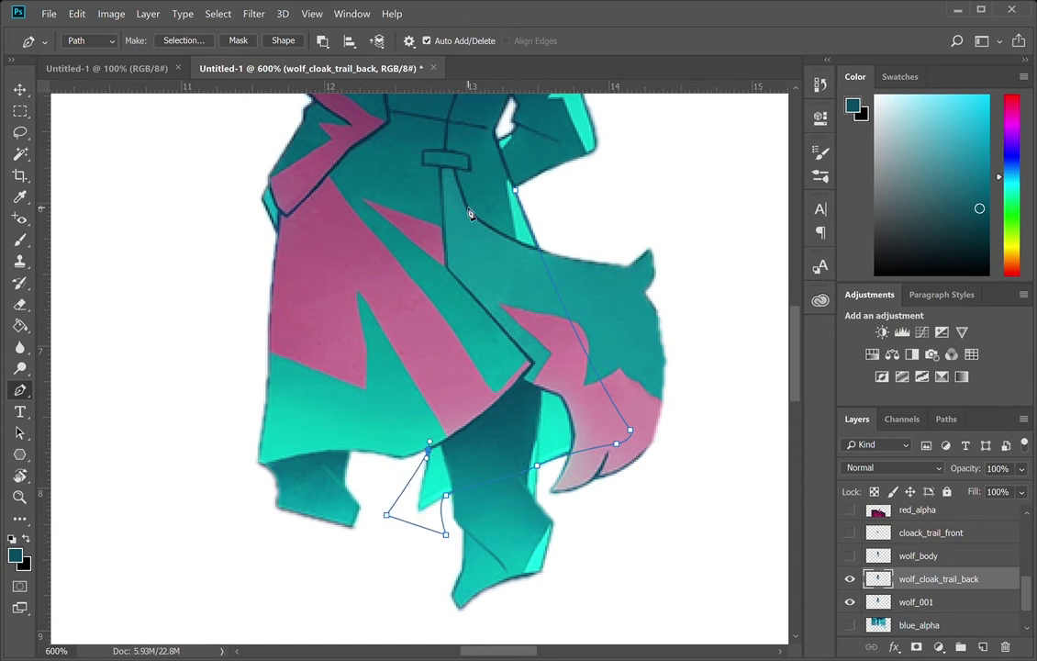
left_click_drag(460, 186, 437, 129)
left_click(515, 190)
- Save the work path as wolf_cloack_back and turn it into a selection
left_click(946, 419)
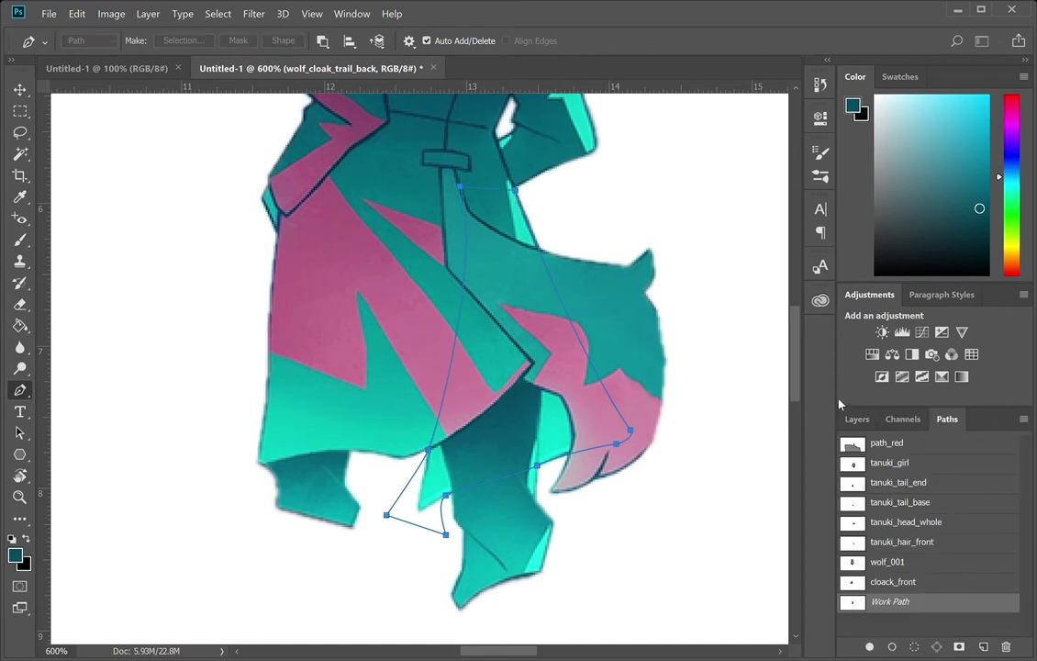
type("wolf_cloack_back")
key("Return")
key("i")
key("p")
key("ctrl+Return")
left_click(856, 419)
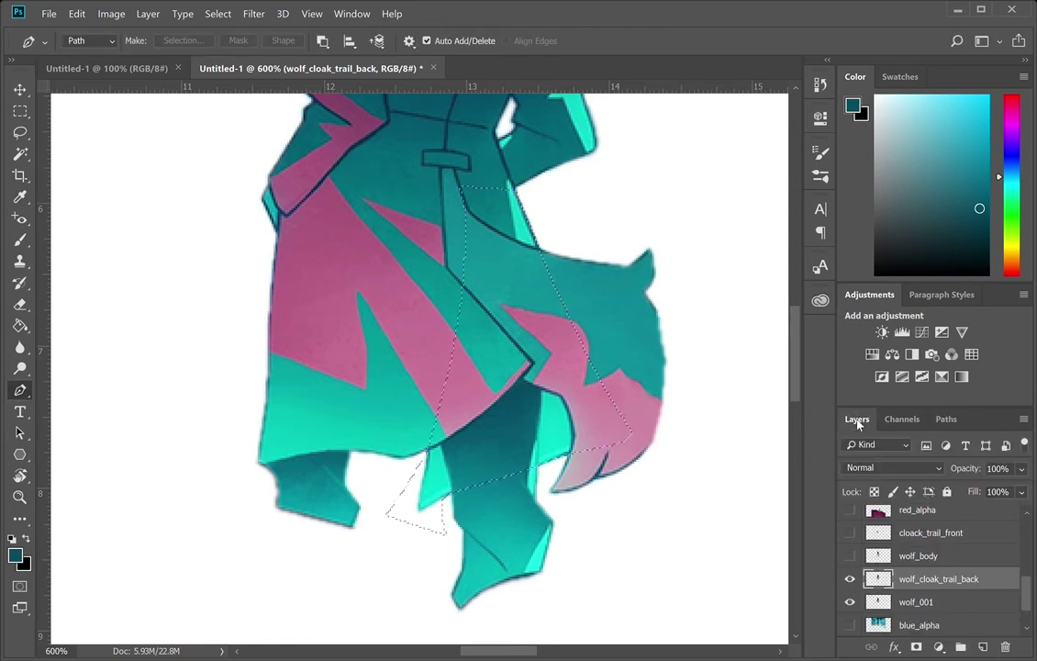
- Sample the bright turquoise coat lining, delete everything outside the selection from wolf_cloak_trail_back, and hide wolf_001
key("i")
left_click(438, 488)
key("p")
key("ctrl+shift+i")
key("Delete")
left_click(850, 602)
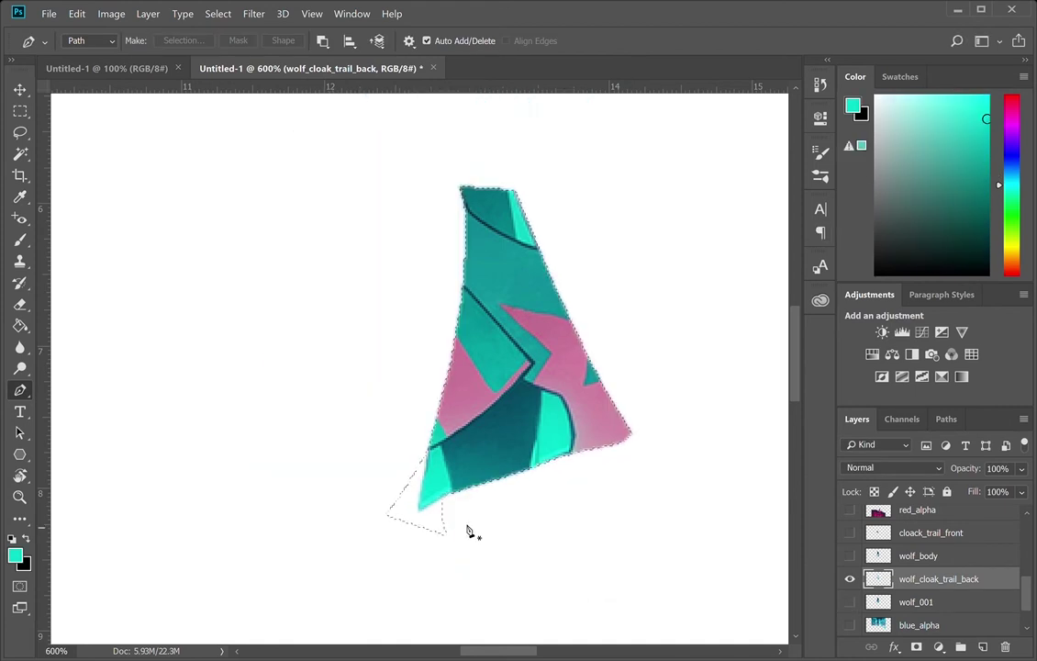
- Paint bright turquoise over the leg, tail and pink areas in the lower half of the rear coat piece
key("b")
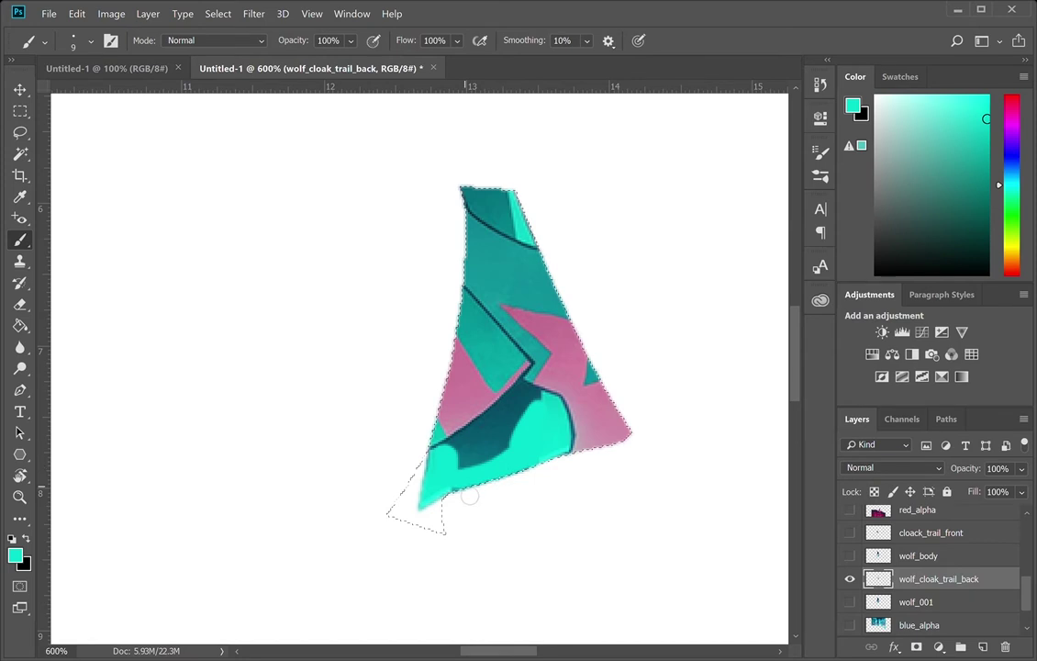
left_click(547, 449, "alt")
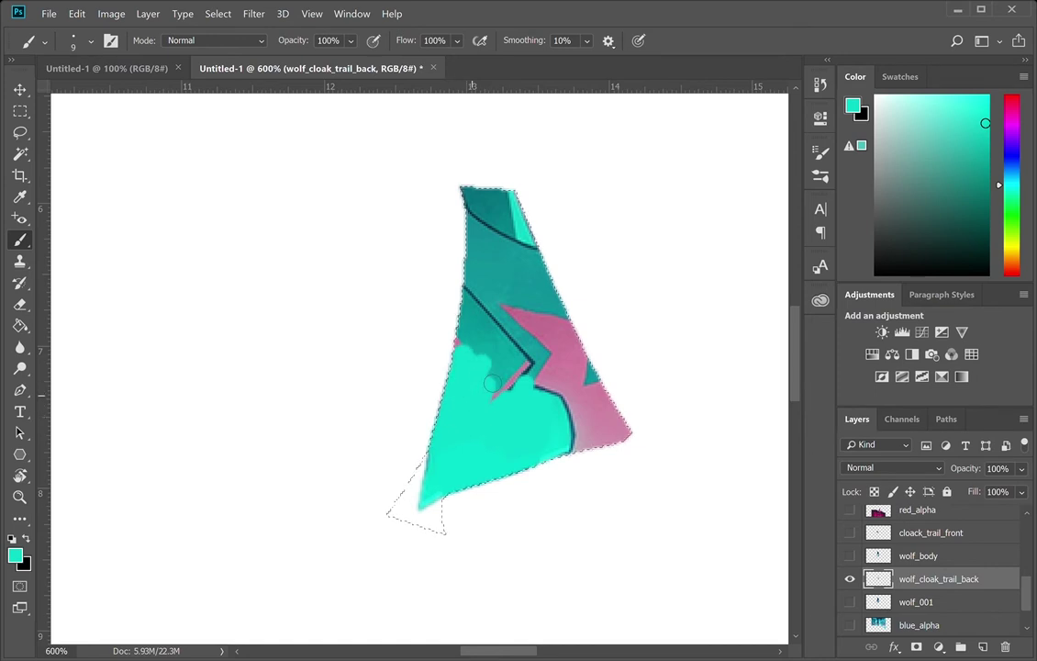
mouse_move(582, 447)
left_mouse_down()
mouse_move(641, 439)
mouse_move(592, 450)
left_mouse_up()
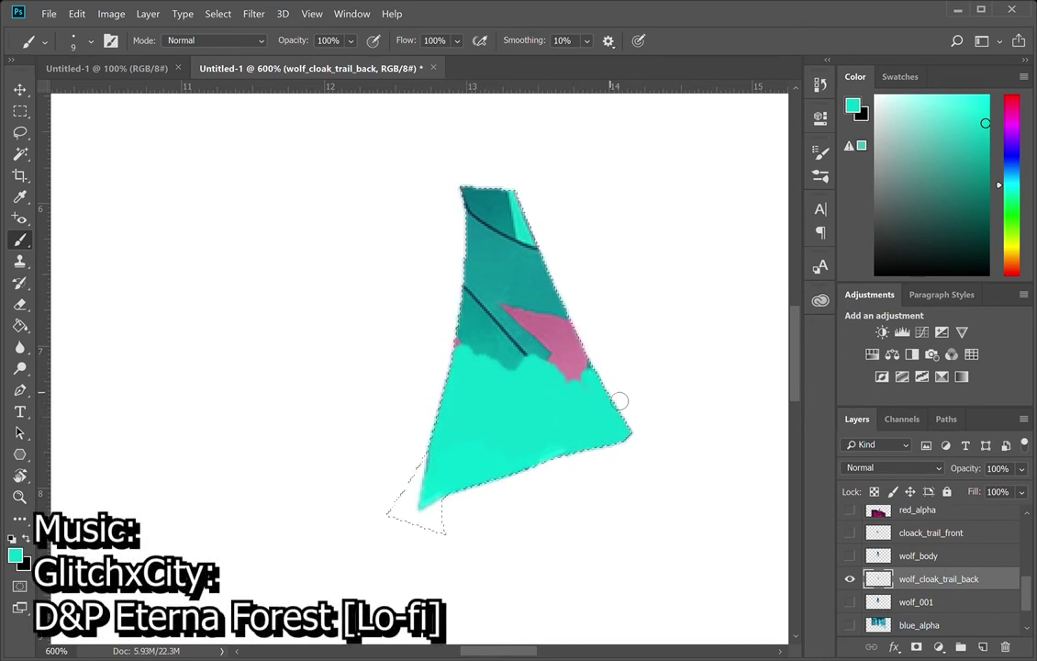
- Restore the coat selection, extend the turquoise fill upward, and brush it along the piece's outer edge
key("ctrl+d")
key("ctrl+shift+d")
key("i")
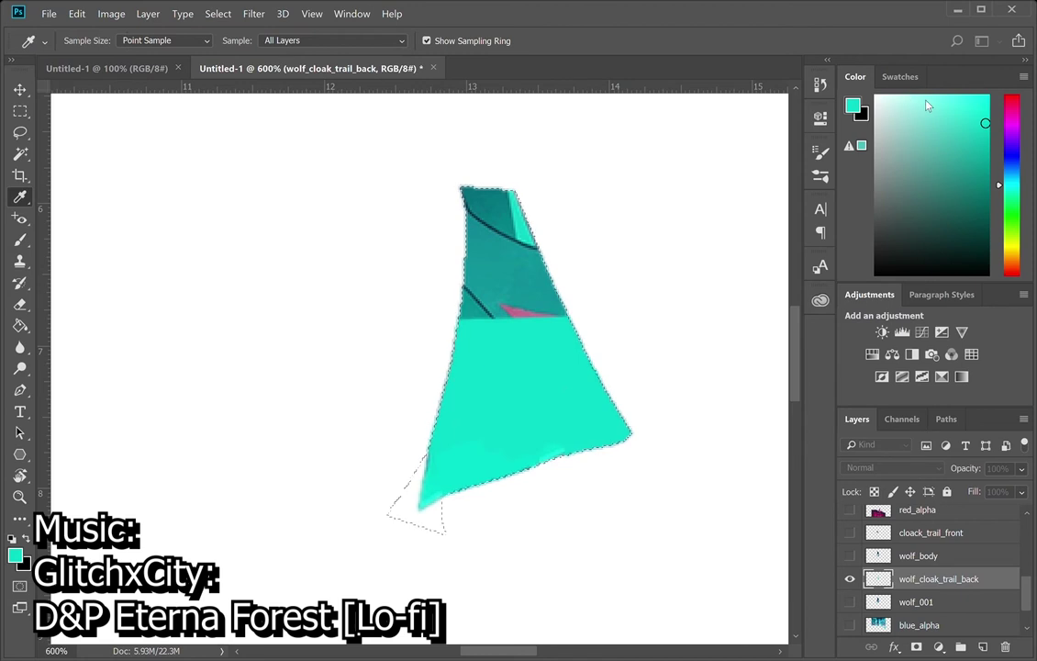
key("b")
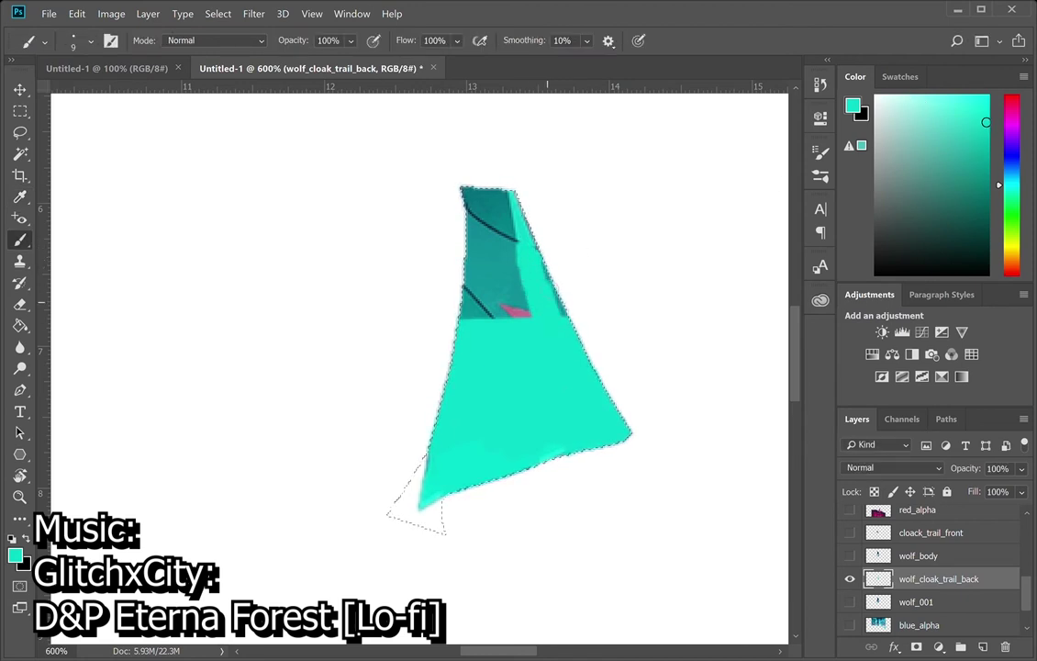
- Paint the upper inner part of the rear coat piece with dark teal sampled from the coat, covering the outlines and pink remnant
left_click(492, 209, "alt")
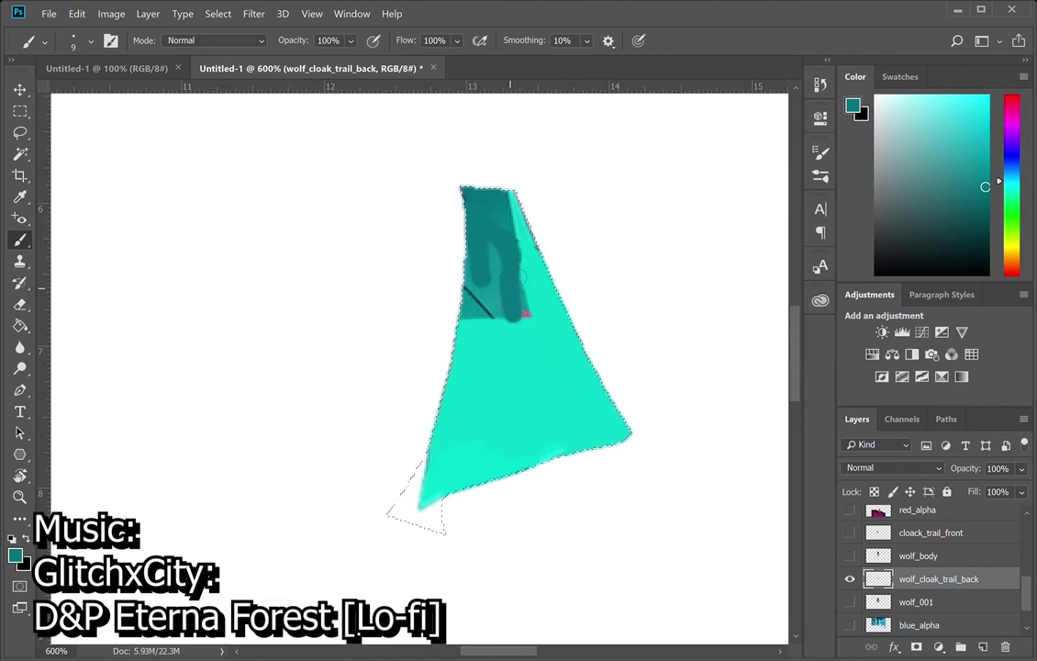
left_click_drag(465, 324, 499, 234)
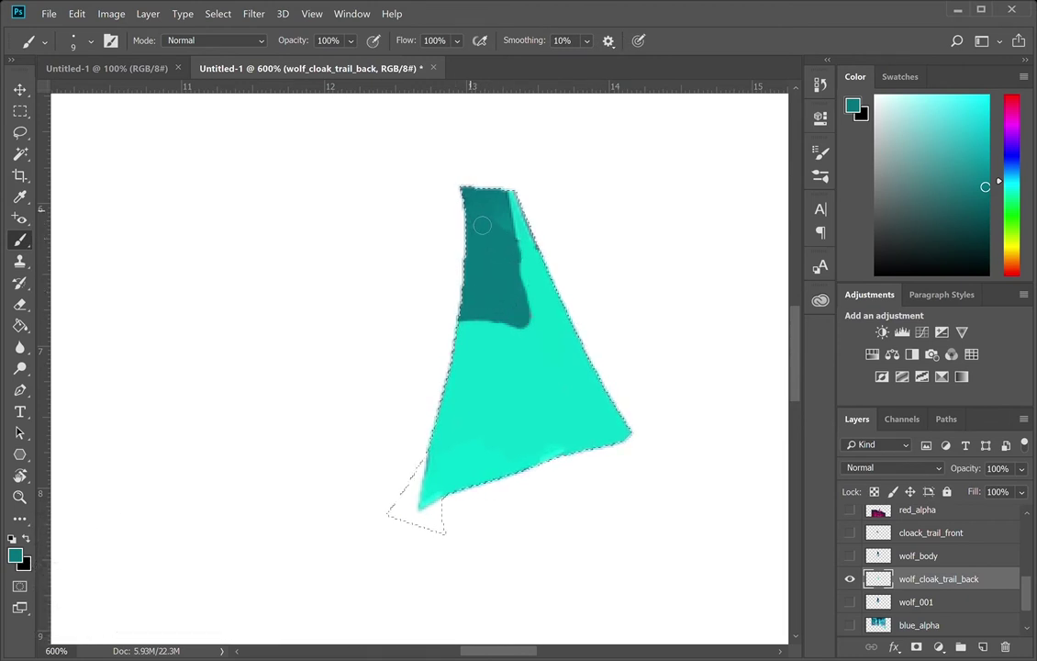
left_click(502, 245)
key("b")
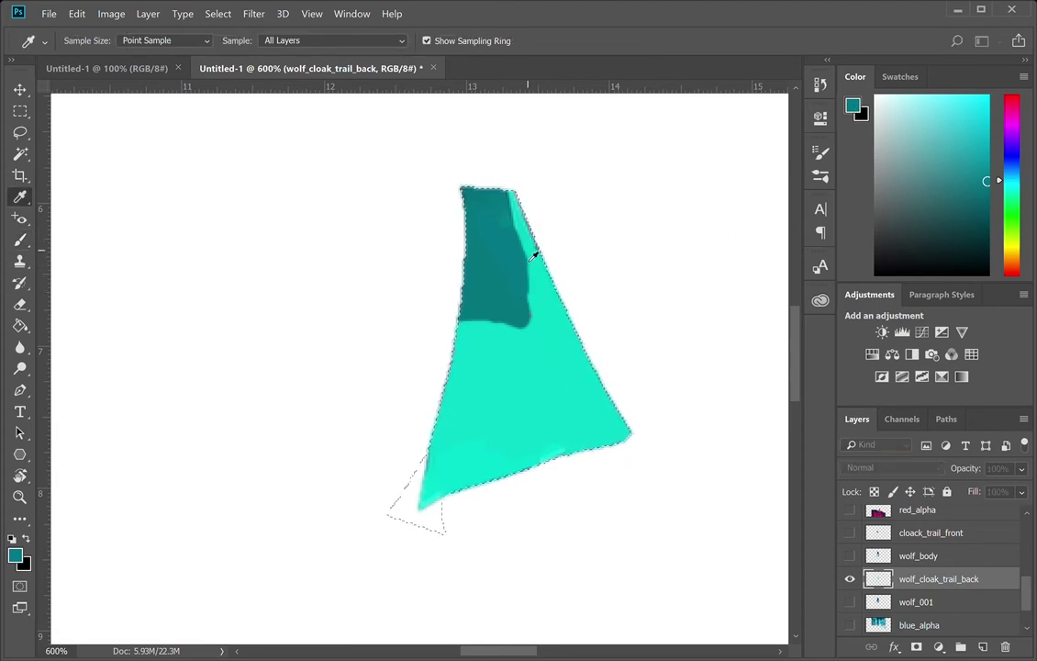
- Clean up the border between dark teal and turquoise with sampled colors and even out the rear coat piece's lower hem
left_click(535, 250, "alt")
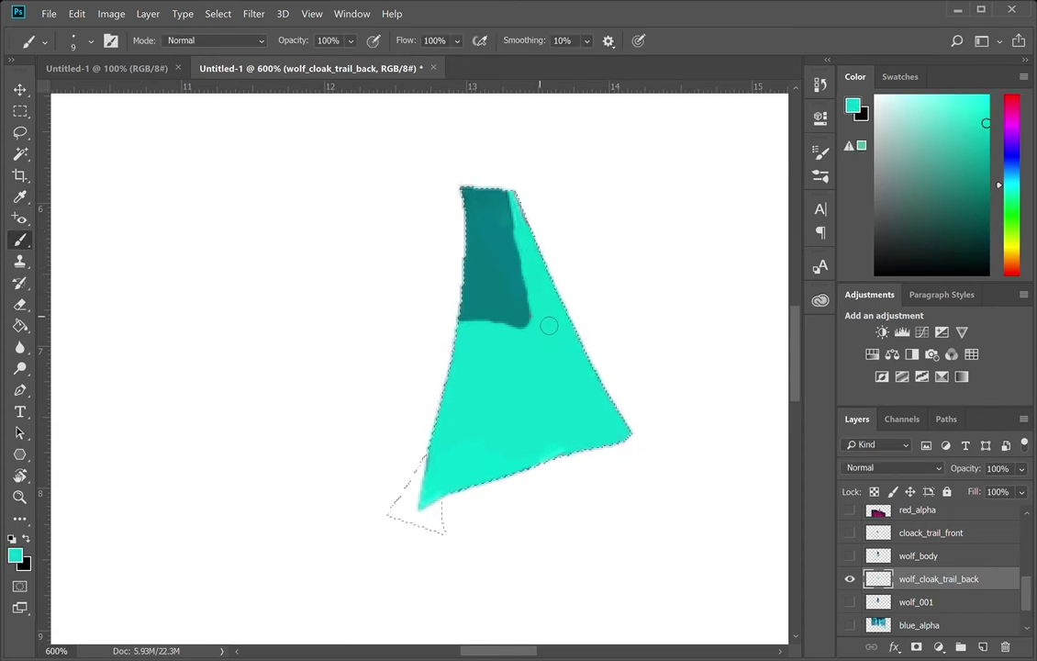
left_click(509, 234, "alt")
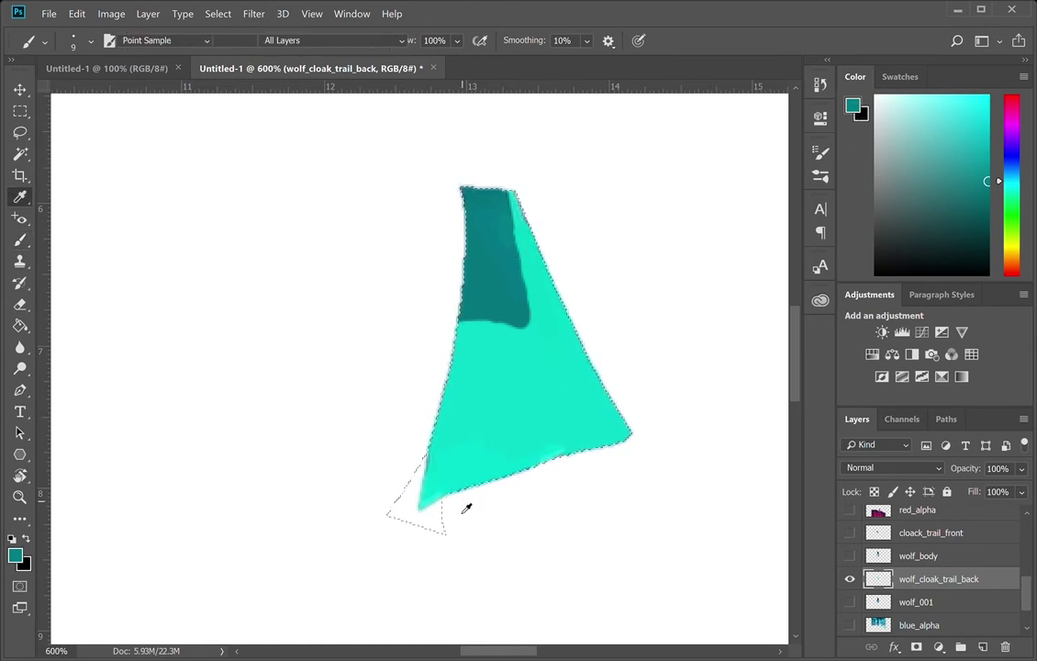
left_click(430, 498, "alt")
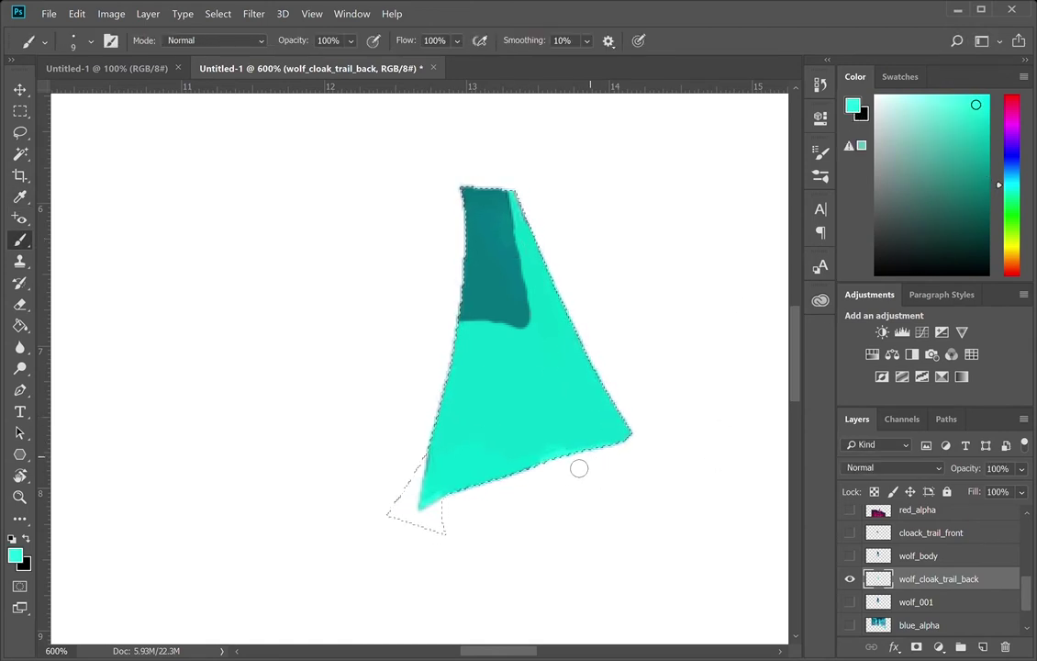
key("e")
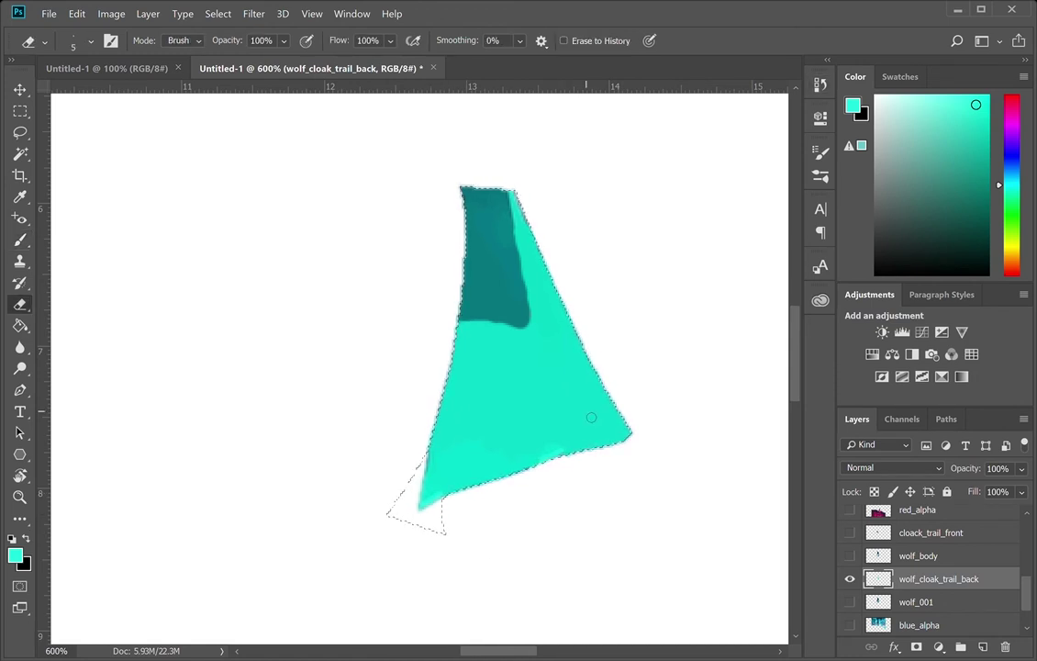
key("b")
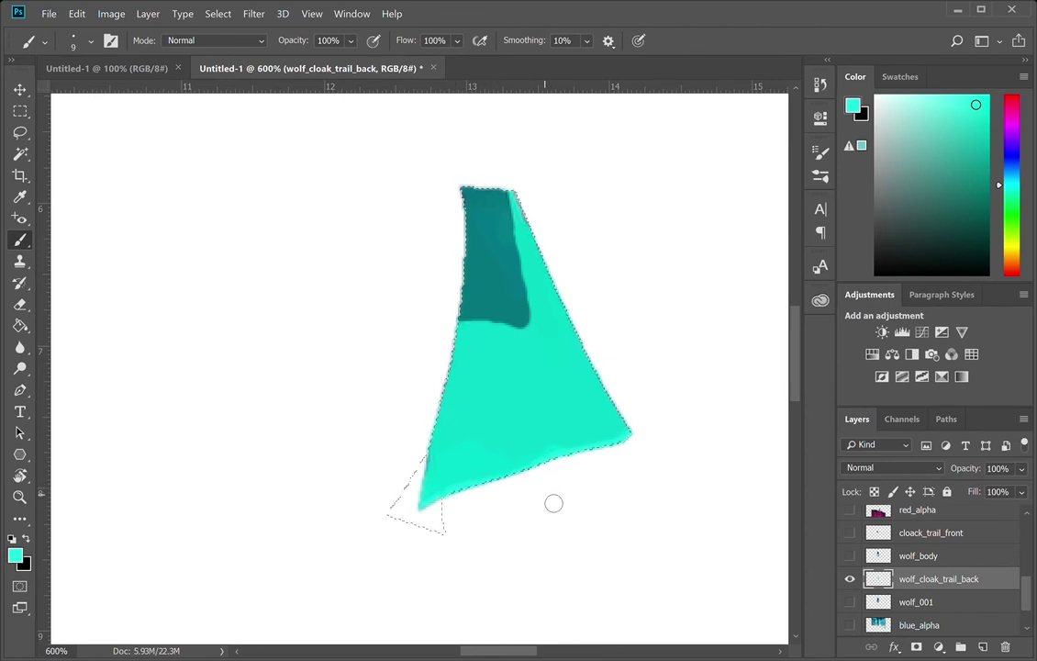
- Make wolf_body the active layer and leave it as the only visible layer for erasing
key("e")
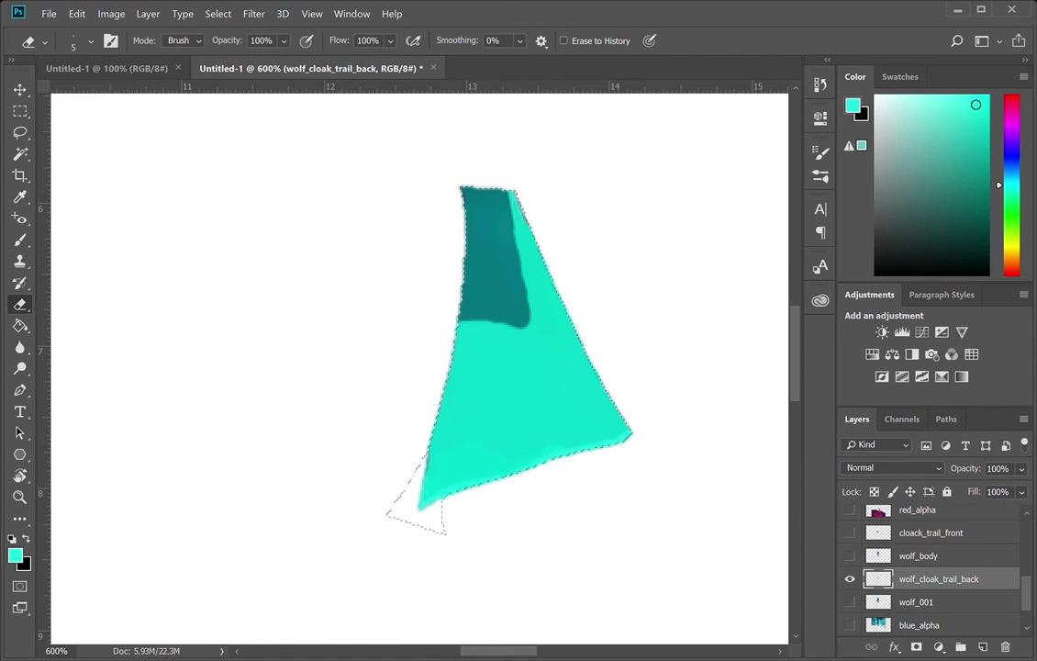
left_click(850, 602)
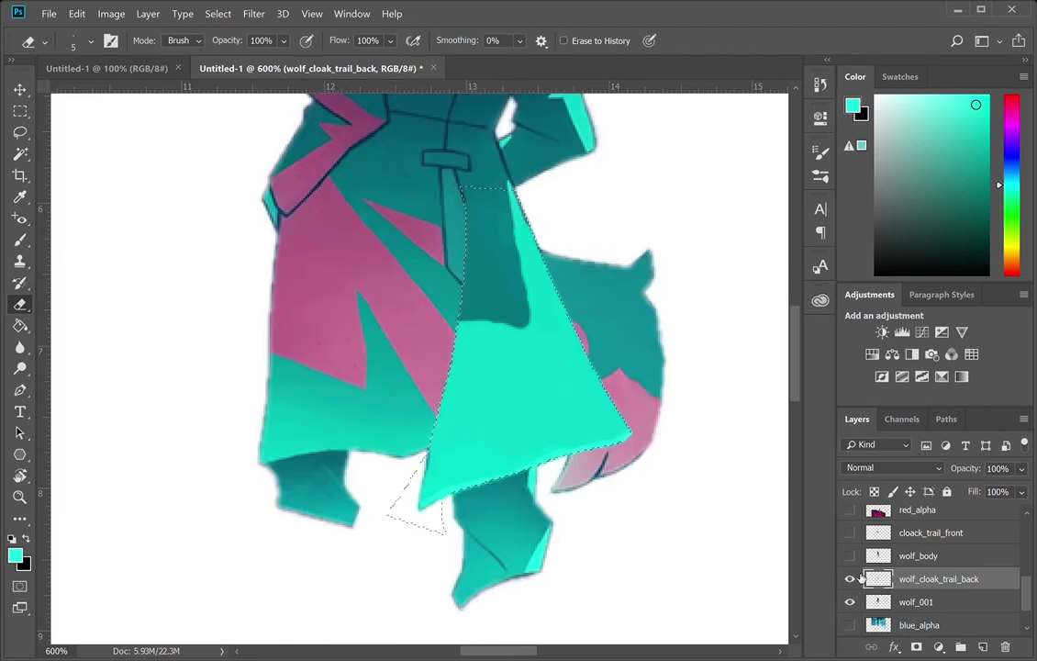
left_click(919, 555)
left_click(851, 579)
left_click(851, 557)
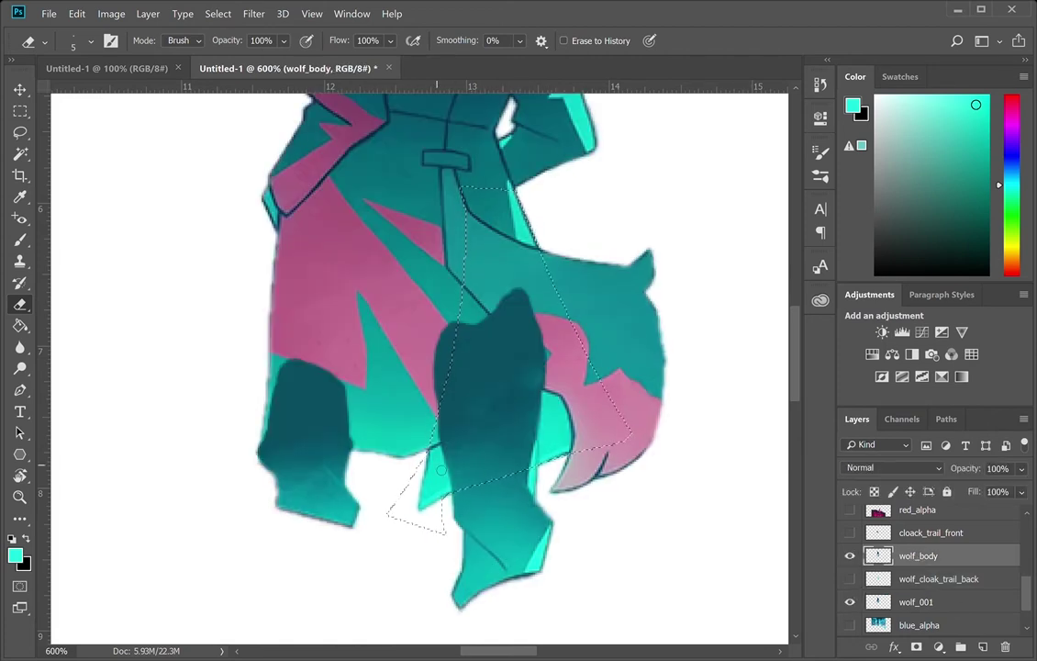
left_click(850, 604)
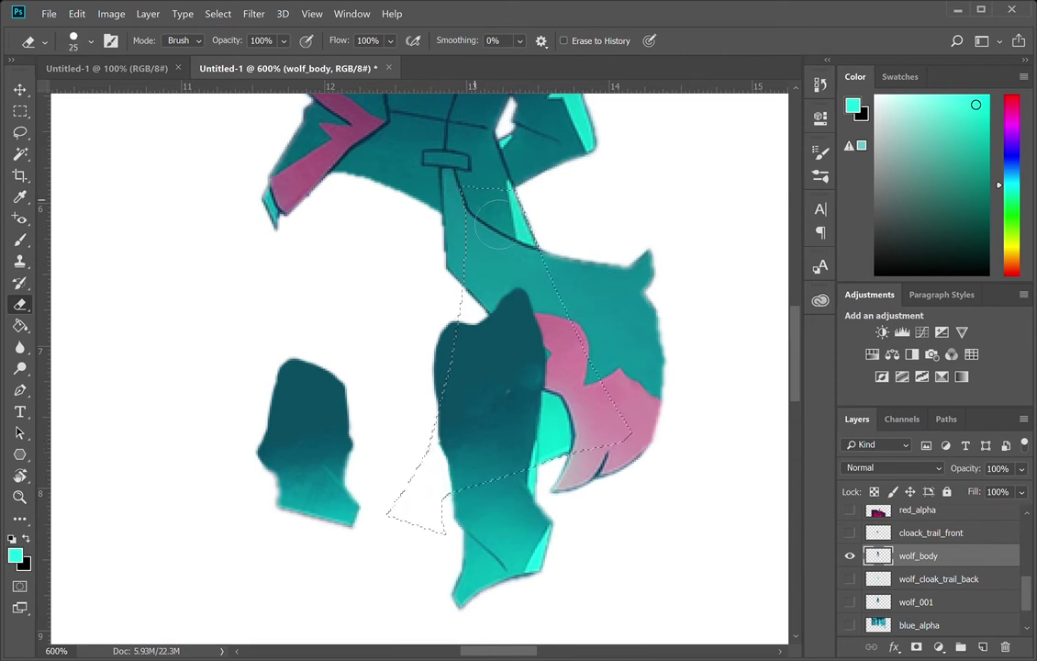
- Erase the upper tail area inside the selection from wolf_body, comparing it with the rear coat piece
left_click(850, 580)
left_click(852, 580)
left_click(851, 558)
left_click(851, 558)
left_click(851, 558)
left_click(851, 558)
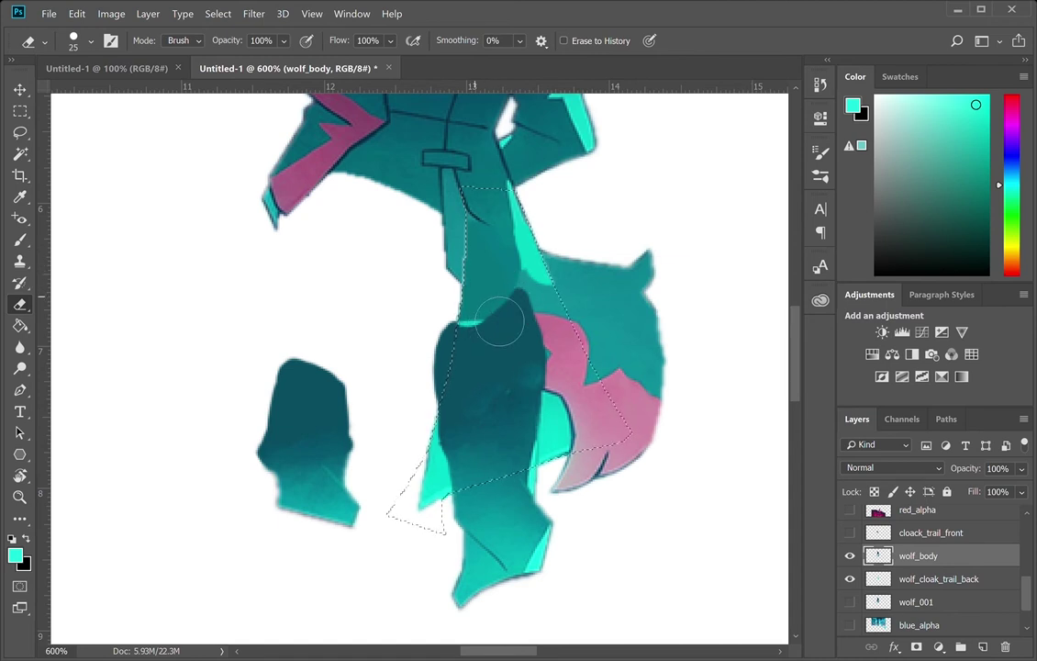
left_click(851, 580)
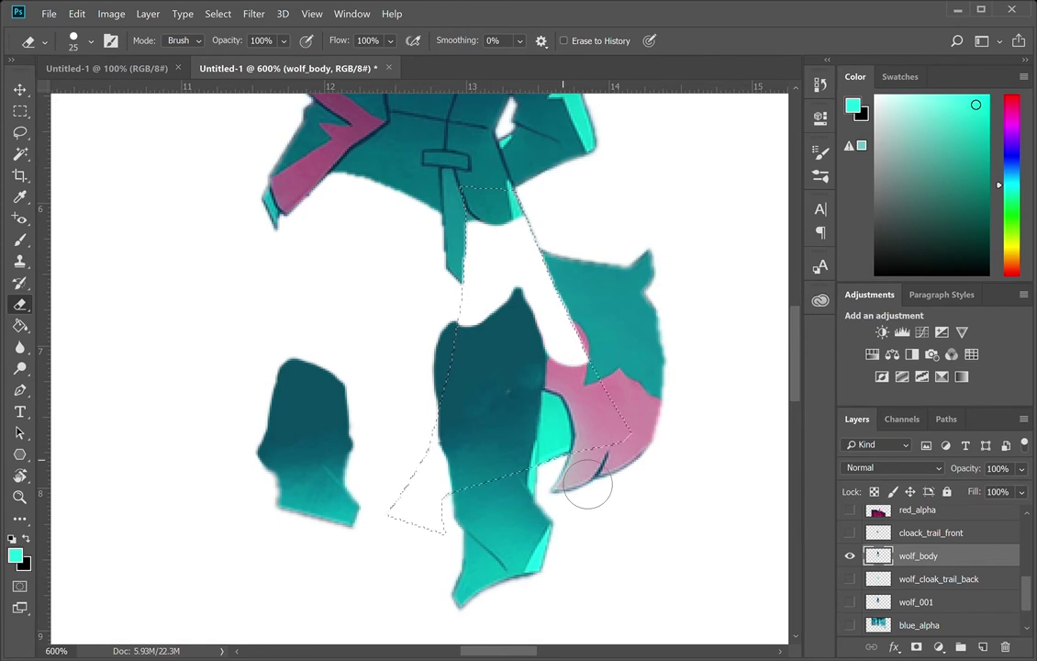
- Erase the remaining tail and rear coat areas from wolf_body, clearing the selection to remove the leftovers outside it
mouse_move(564, 464)
left_mouse_down()
mouse_move(566, 349)
mouse_move(584, 453)
mouse_move(650, 410)
left_mouse_up()
key("ctrl+d")
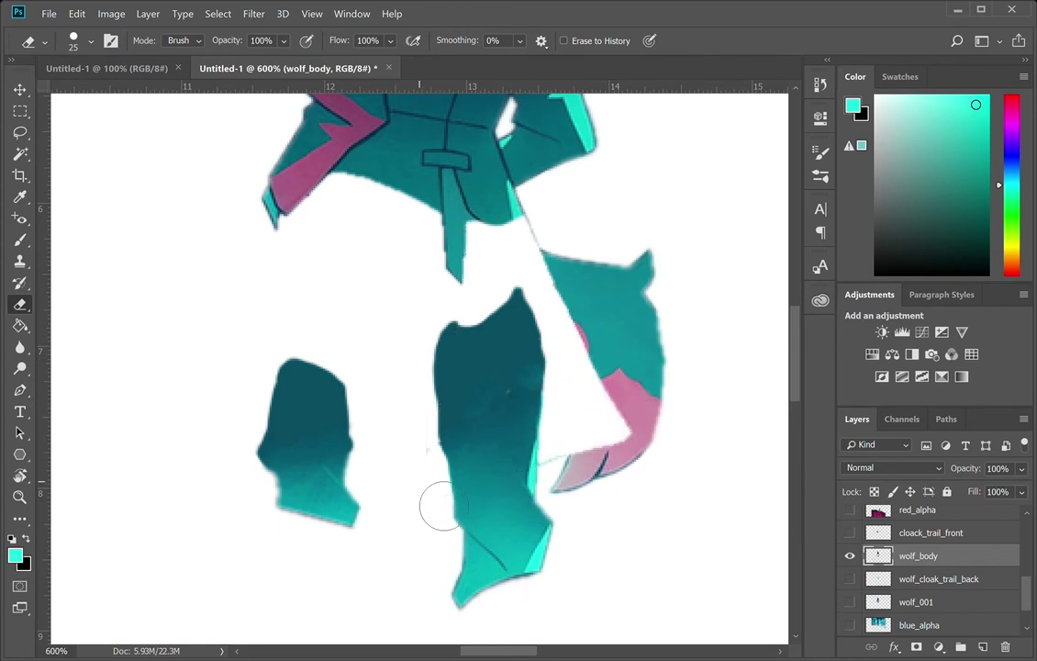
mouse_move(594, 484)
left_mouse_down()
mouse_move(588, 477)
mouse_move(588, 494)
mouse_move(678, 452)
mouse_move(577, 266)
mouse_move(590, 287)
mouse_move(687, 311)
left_mouse_up()
mouse_move(479, 293)
left_mouse_down()
mouse_move(467, 267)
mouse_move(492, 293)
left_mouse_up()
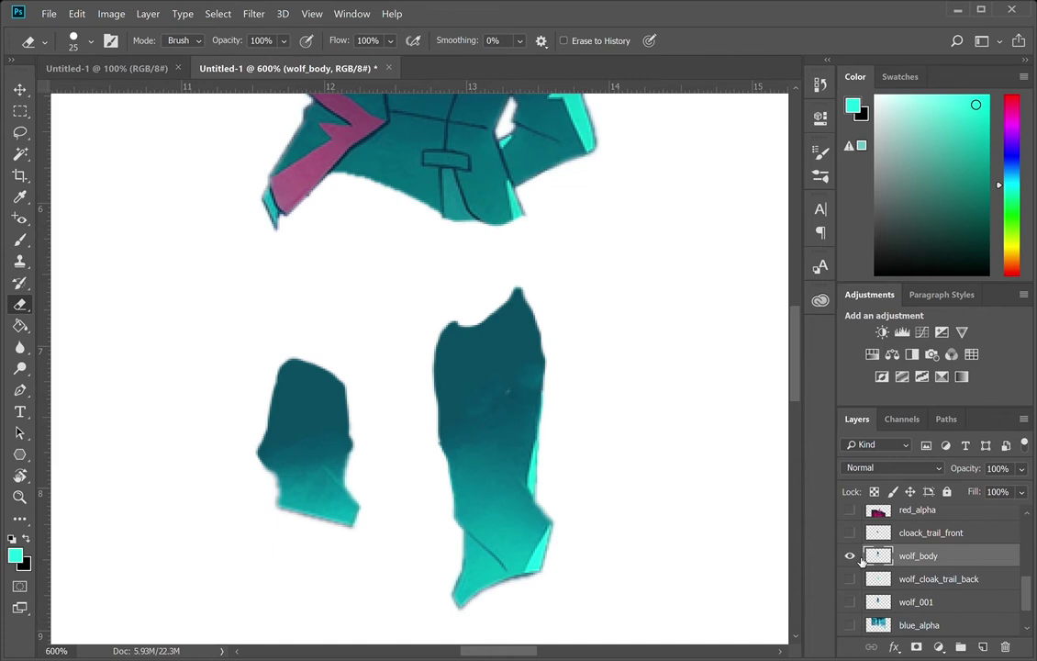
- Duplicate wolf_001 as a layer named wolf_tail and leave only that copy visible
left_click(850, 556)
left_click(850, 603)
left_click(916, 602)
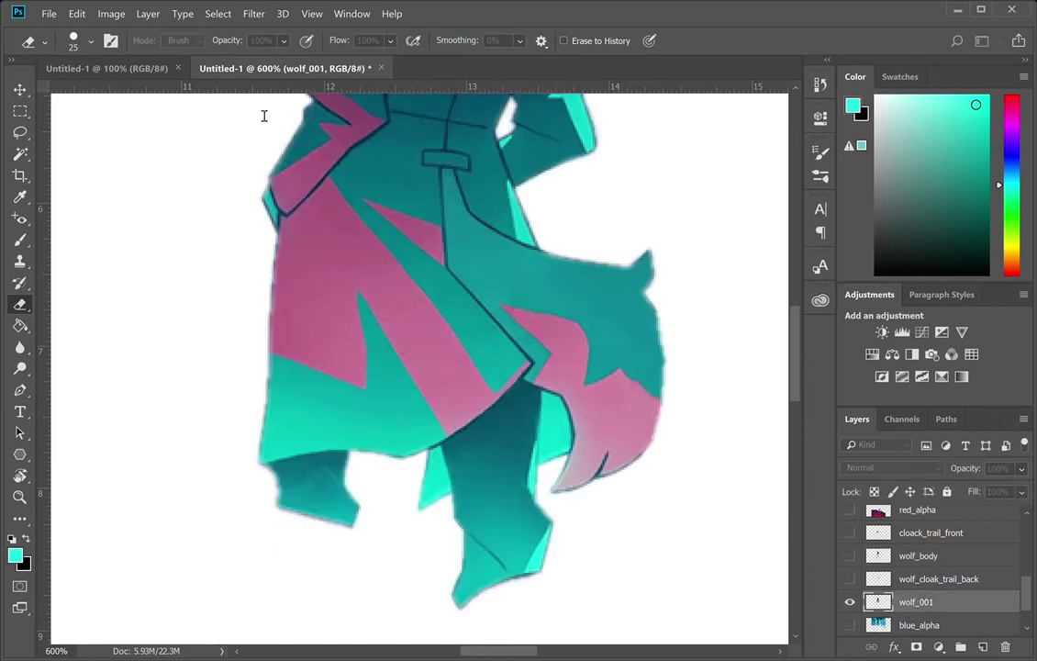
key("Return")
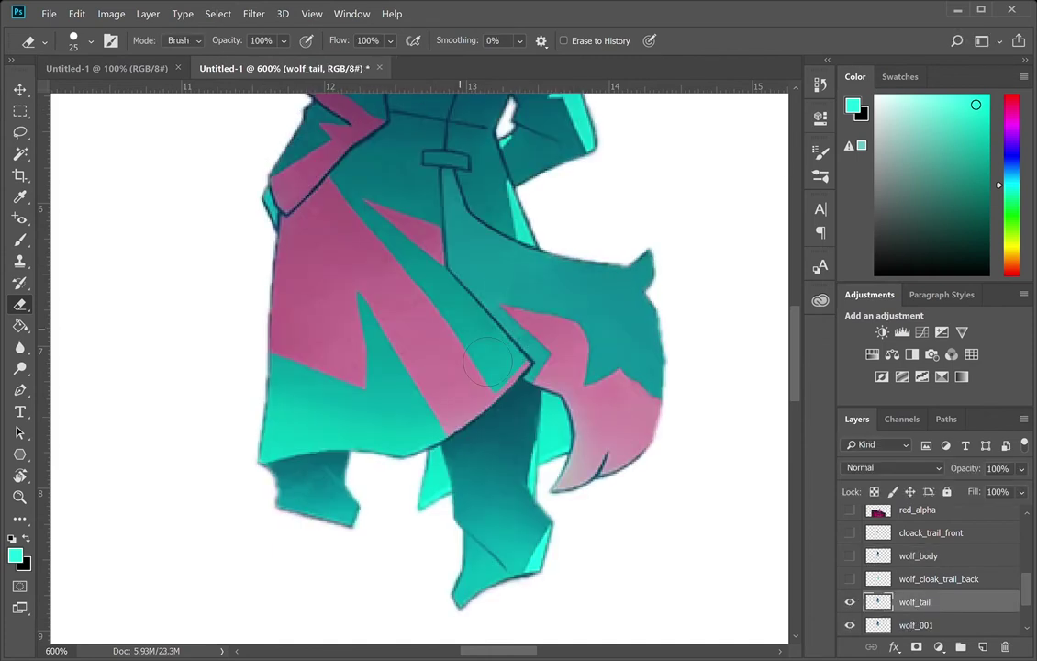
left_click(849, 629)
- Trace the wolf's tail with a Pen path from the belt around the tip and back along the coat edge
key("p")
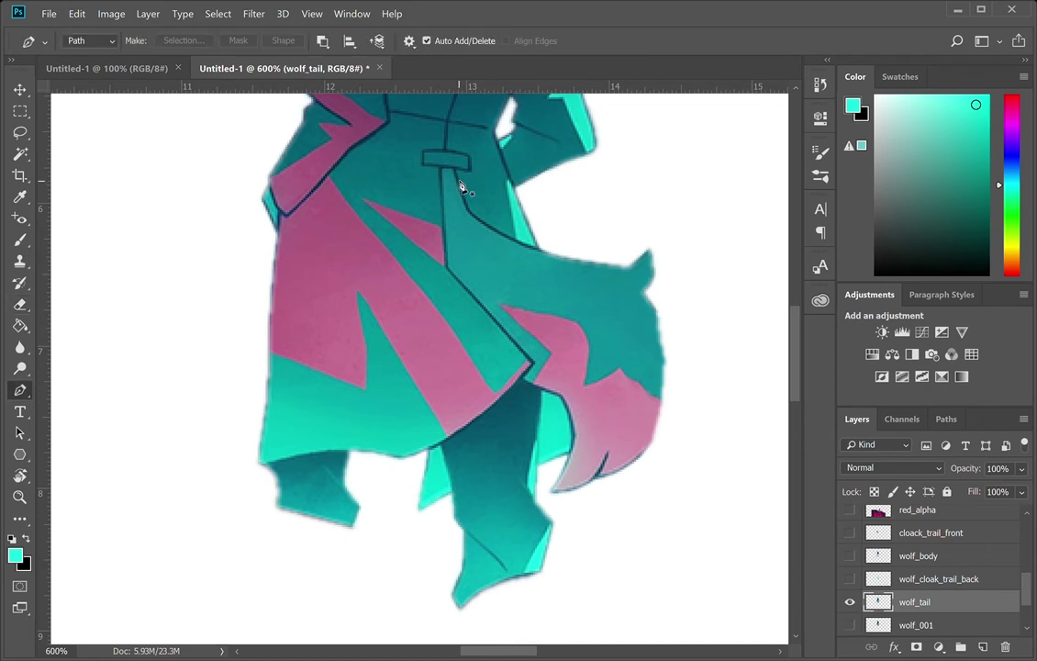
left_click(454, 168)
left_click_drag(479, 220, 557, 246)
left_click(597, 224)
left_click(723, 294)
key("ctrl+z")
left_click(692, 204)
left_click(720, 390)
left_click(614, 510)
left_click(546, 499)
left_click_drag(544, 469, 571, 454)
left_click_drag(555, 394, 517, 378)
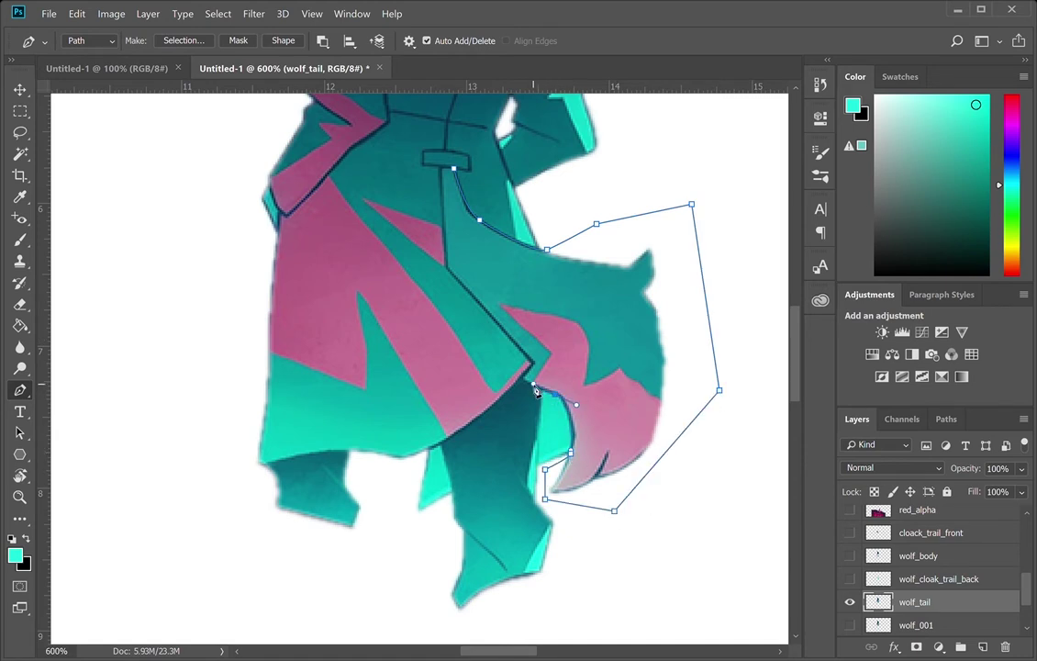
left_click_drag(446, 268, 443, 227)
left_click(442, 169)
- Load the tail path as a selection and delete everything outside it on wolf_tail
left_click(947, 419)
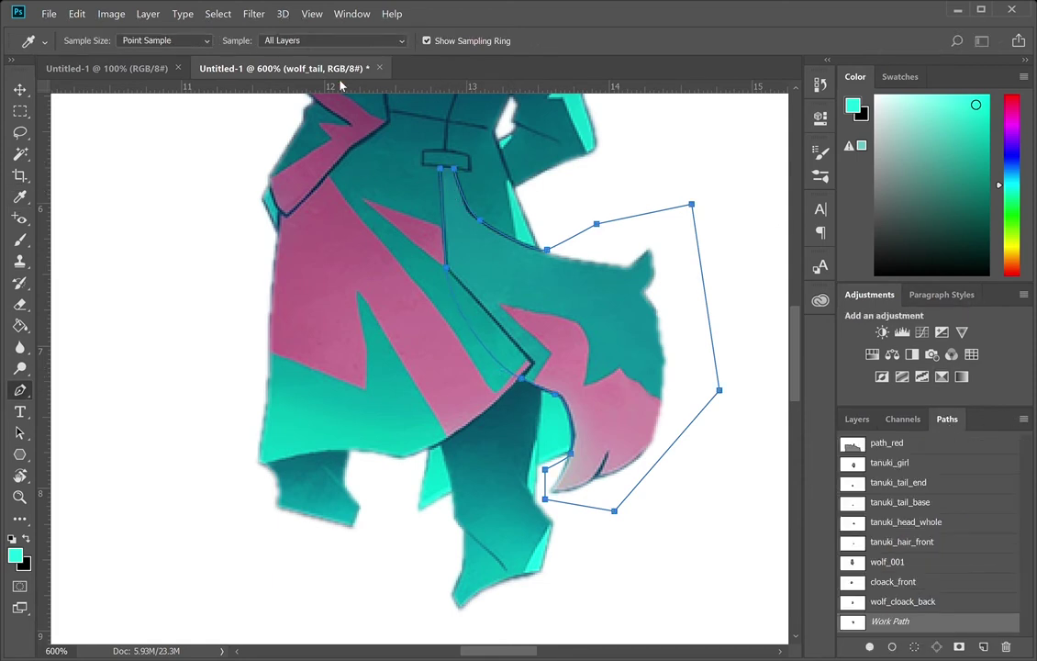
key("ctrl+Return")
left_click(858, 419)
key("ctrl+shift+i")
key("Delete")
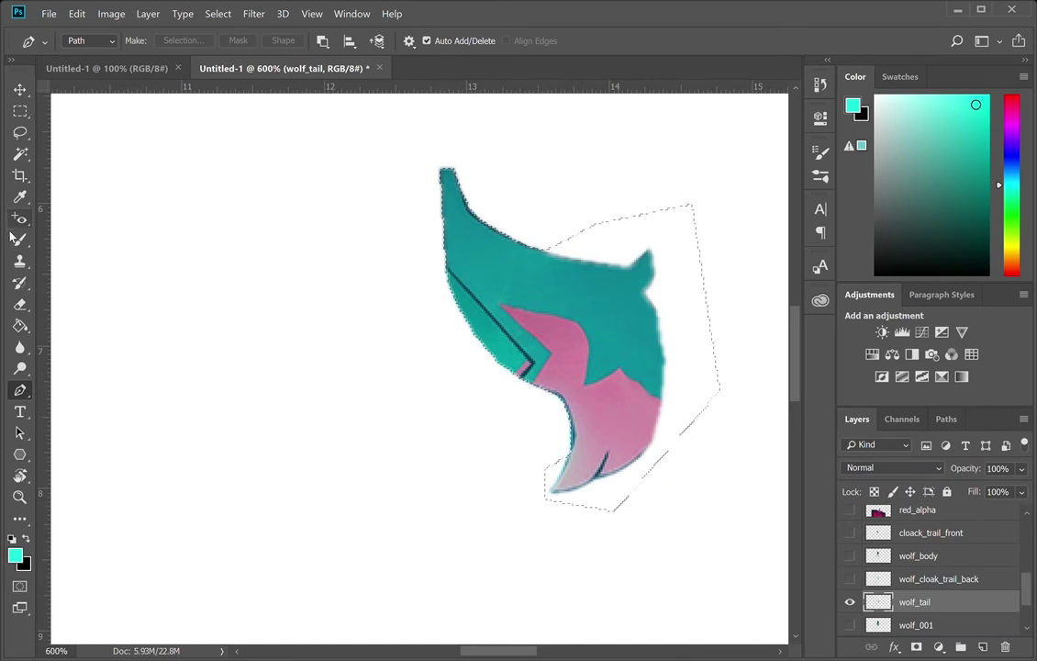
- Clone neighbouring teal over the coat outline and pink remnant along the tail's inner edge, and clear the selection
left_click(20, 261)
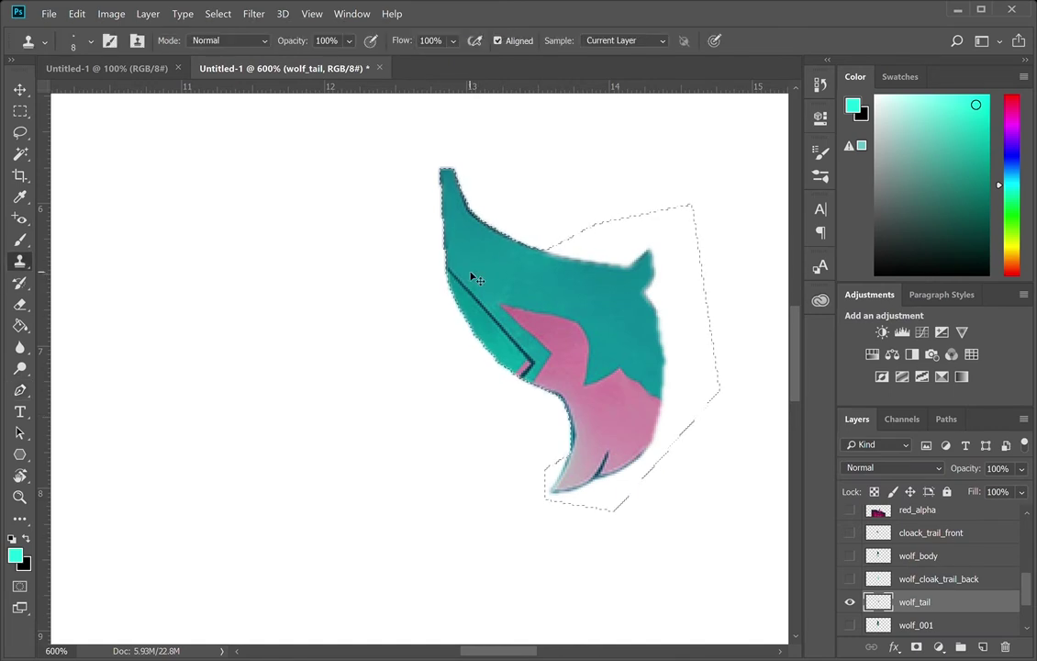
left_click(462, 274, "alt")
left_click_drag(451, 273, 482, 307)
left_click(481, 290, "alt")
mouse_move(485, 308)
left_mouse_down()
mouse_move(508, 352)
mouse_move(497, 340)
mouse_move(492, 332)
mouse_move(510, 342)
mouse_move(493, 320)
mouse_move(529, 385)
mouse_move(527, 356)
left_mouse_up()
left_click(504, 350, "alt")
left_click(493, 319, "alt")
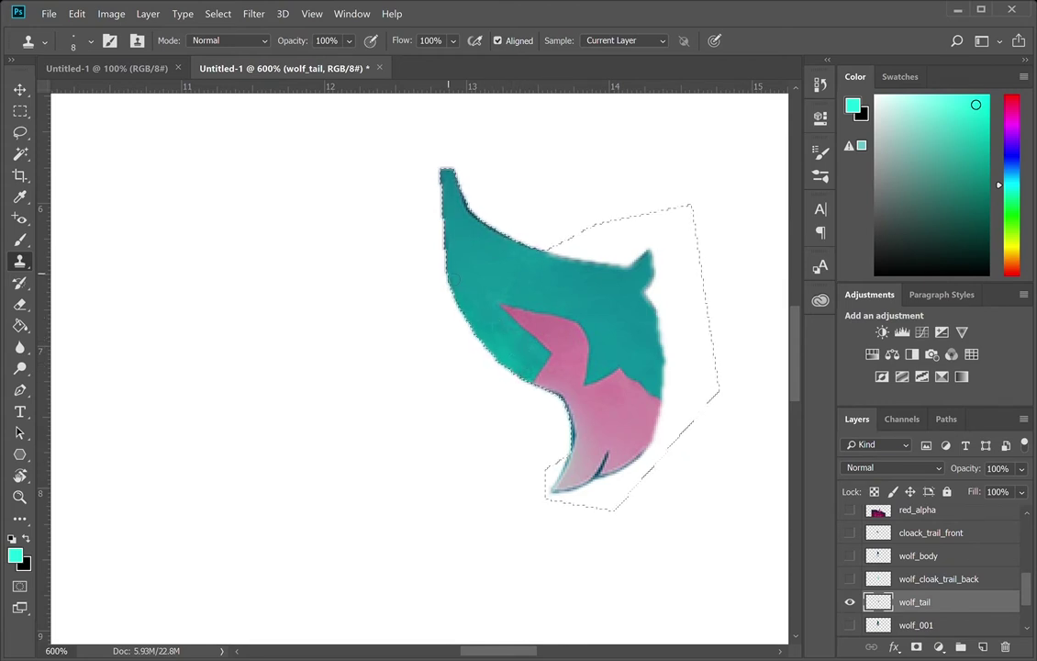
key("ctrl+d")
- Show wolf_cloak_trail_back and move the wolf_tail layer above it
key("e")
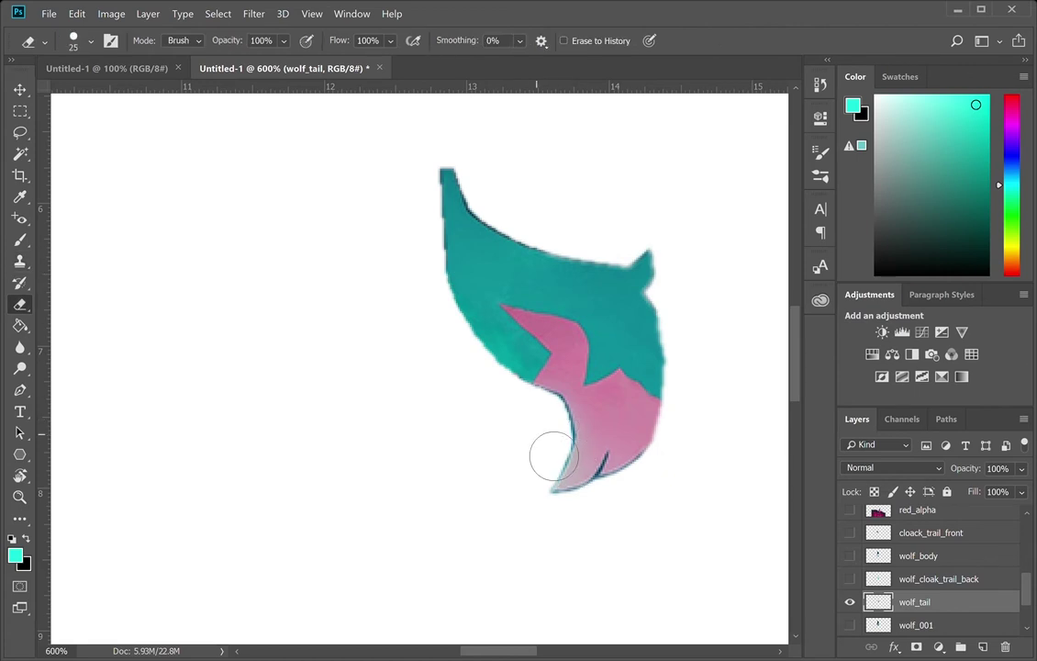
left_click(490, 283, "alt")
left_click(490, 284, "alt")
left_click_drag(678, 371, 641, 436)
left_click(849, 578)
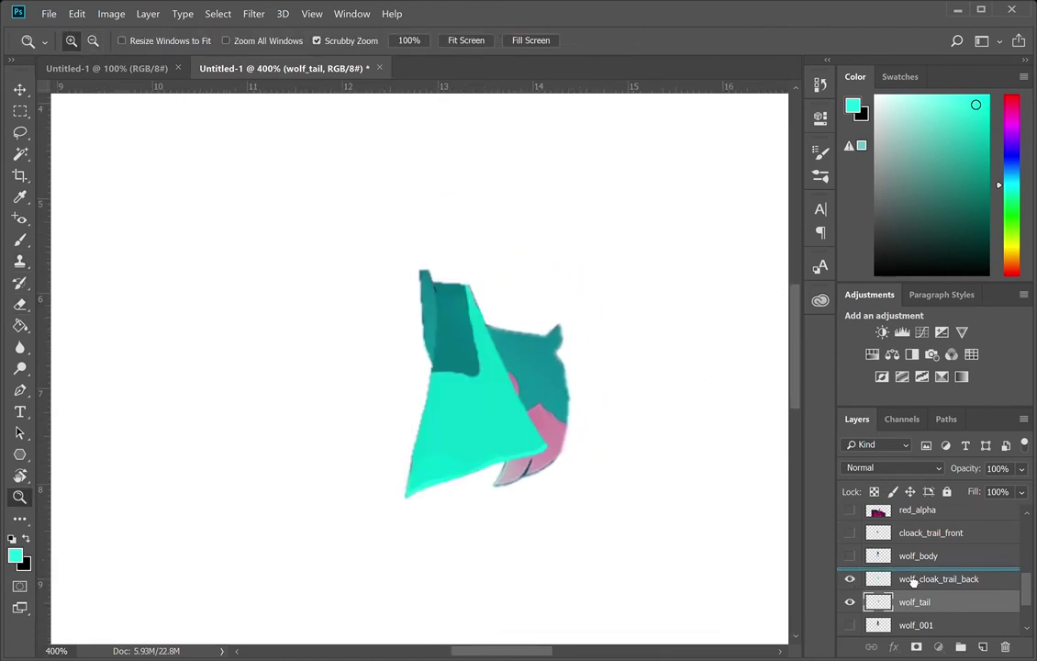
left_click_drag(918, 601, 918, 575)
- Paint turquoise sampled from the rear coat over its dark corner beside the tail on wolf_cloak_trail_back
key("b")
left_click(913, 606)
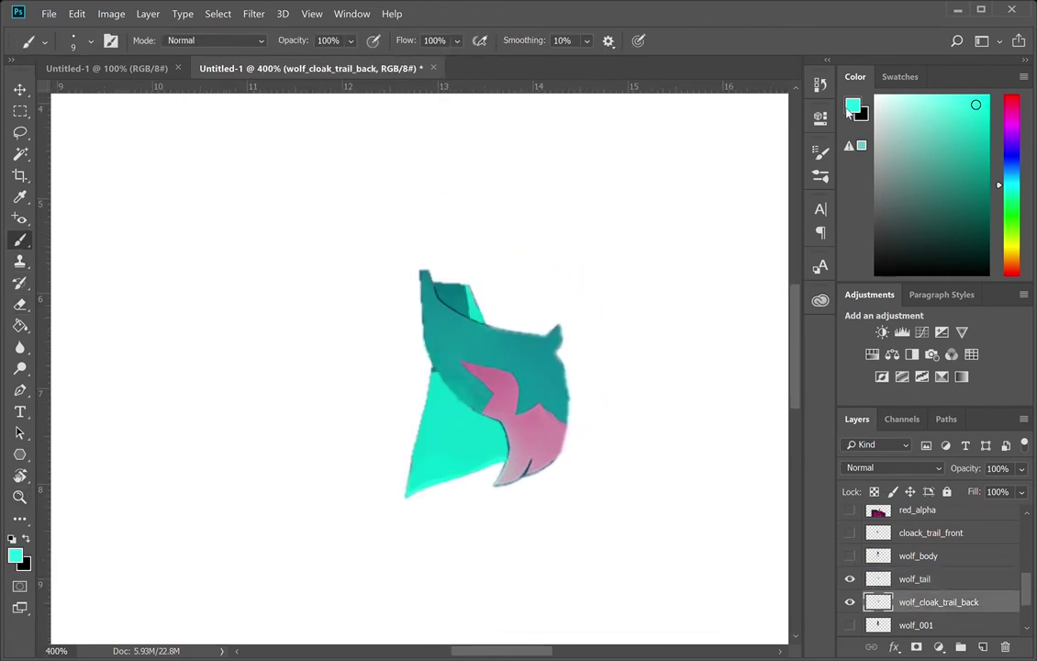
left_click(442, 382, "alt")
- Show wolf_body and stack it between wolf_tail and wolf_cloak_trail_back, checking it with the front coat piece
left_click(849, 555)
left_click_drag(943, 560, 961, 617)
left_click(858, 534)
left_click(849, 533)
- Extend the leg beneath the tail upward on wolf_body with dark teal sampled from the leg
left_click(918, 578)
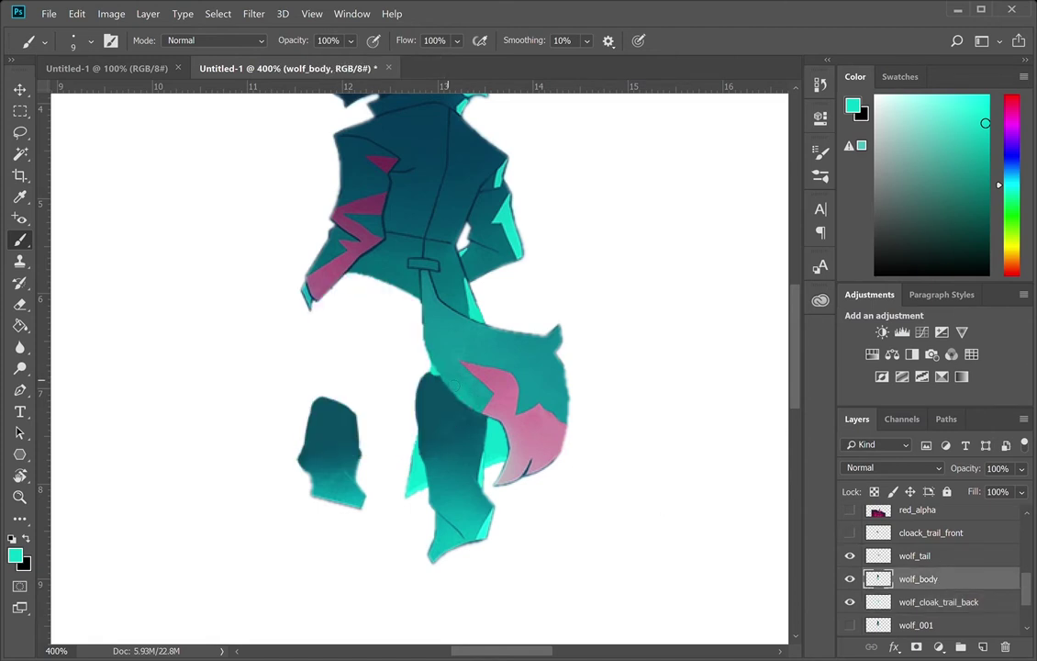
left_click(430, 381, "alt")
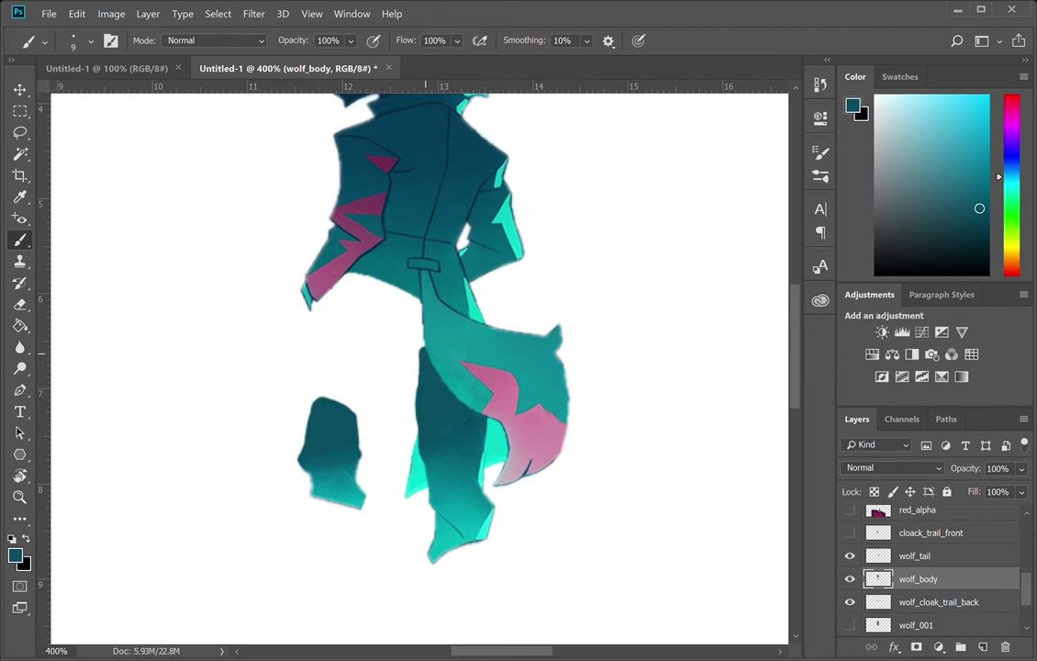
left_click(849, 555)
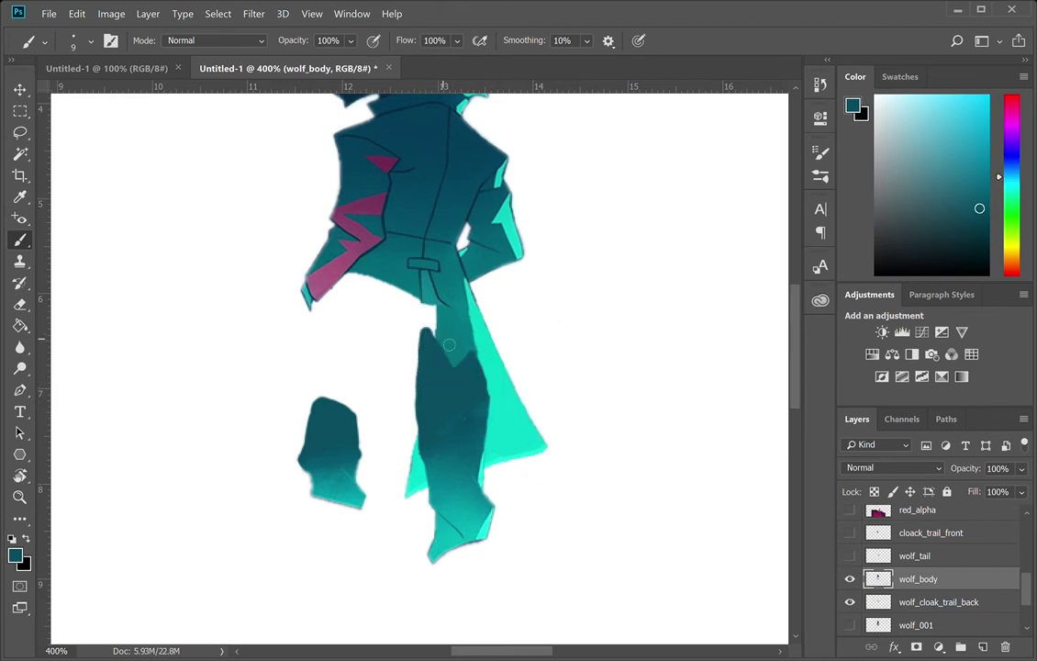
left_click(850, 555)
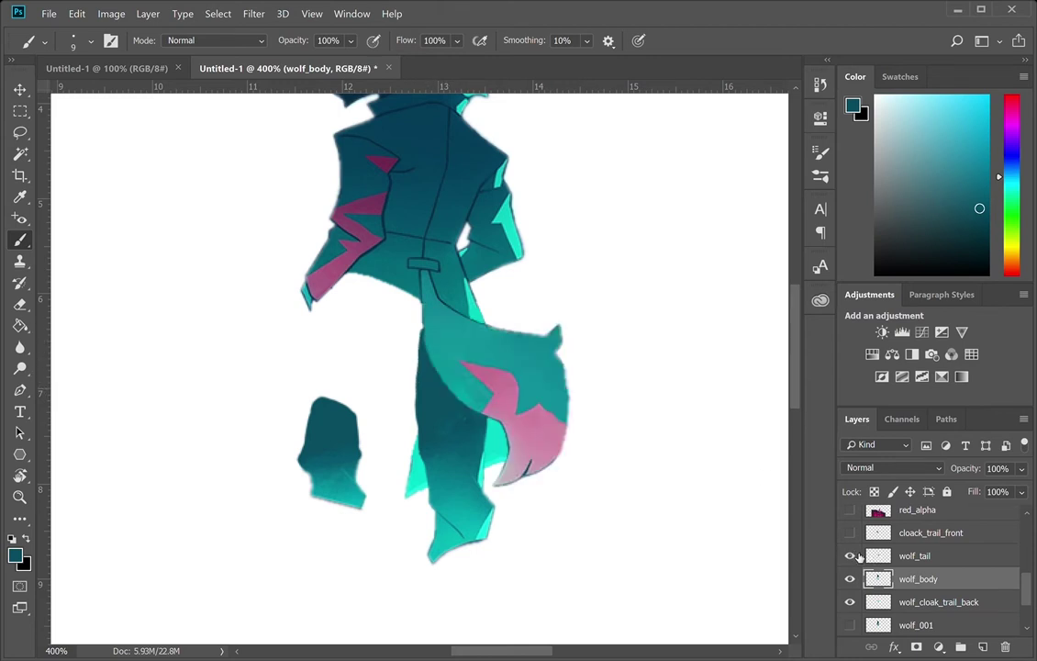
- Show cloack_trail_front and clone coat texture over the pale seam at the waist on wolf_body
left_click(850, 533)
key("alt")
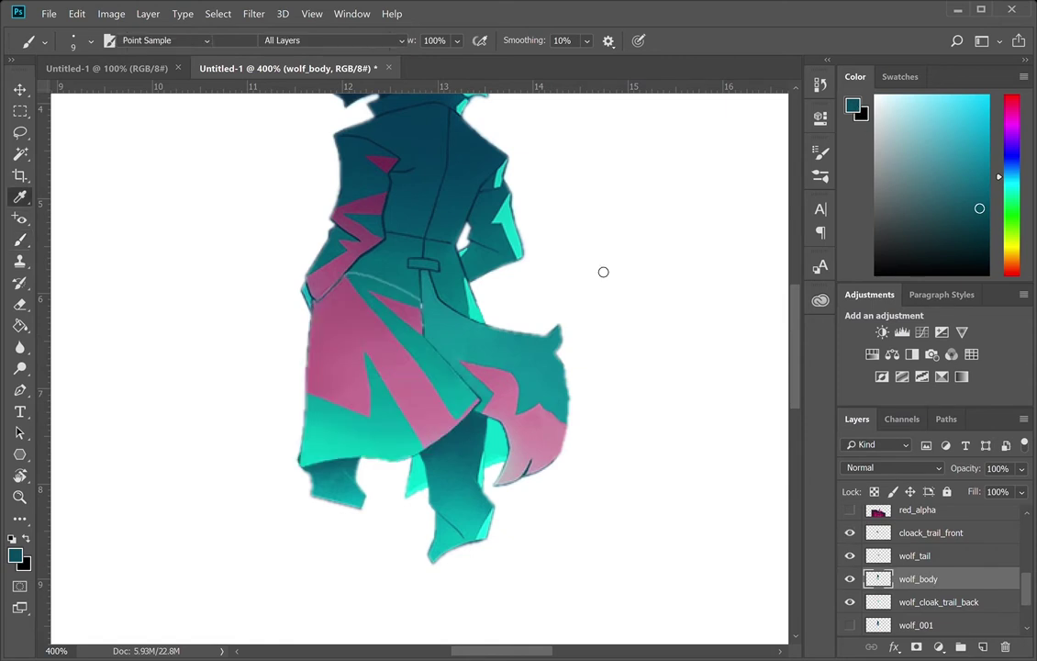
key("s")
left_click_drag(379, 283, 361, 270)
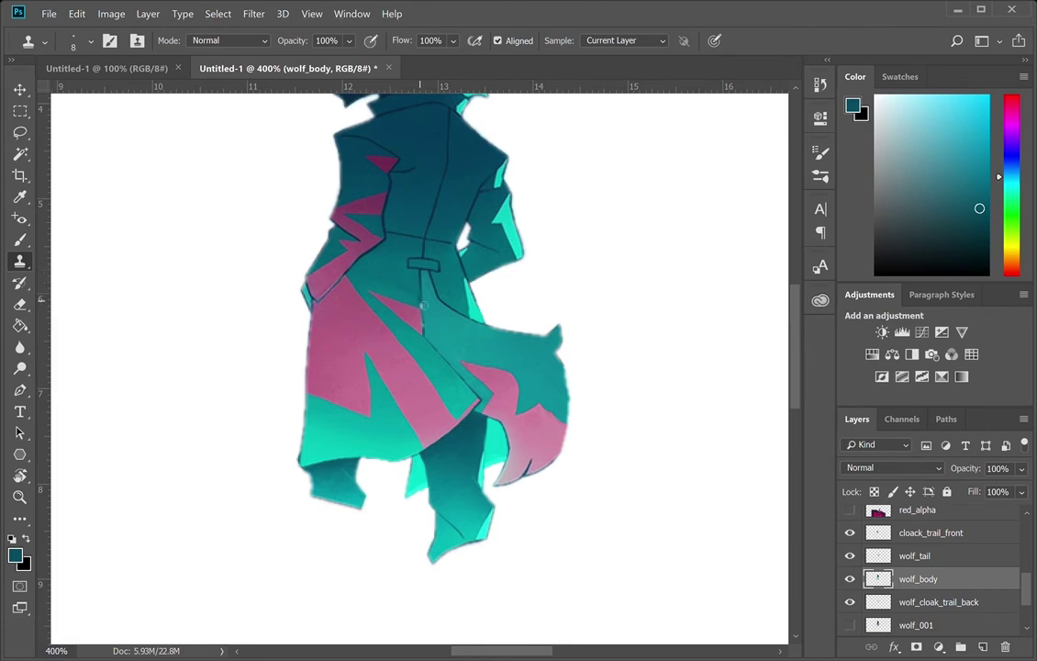
- Show red_alpha and examine the assembled wolf together with the building and girl across the whole canvas
left_click(850, 515)
left_click(850, 514)
left_click(852, 539)
left_click(852, 539)
left_click(850, 510)
key("z")
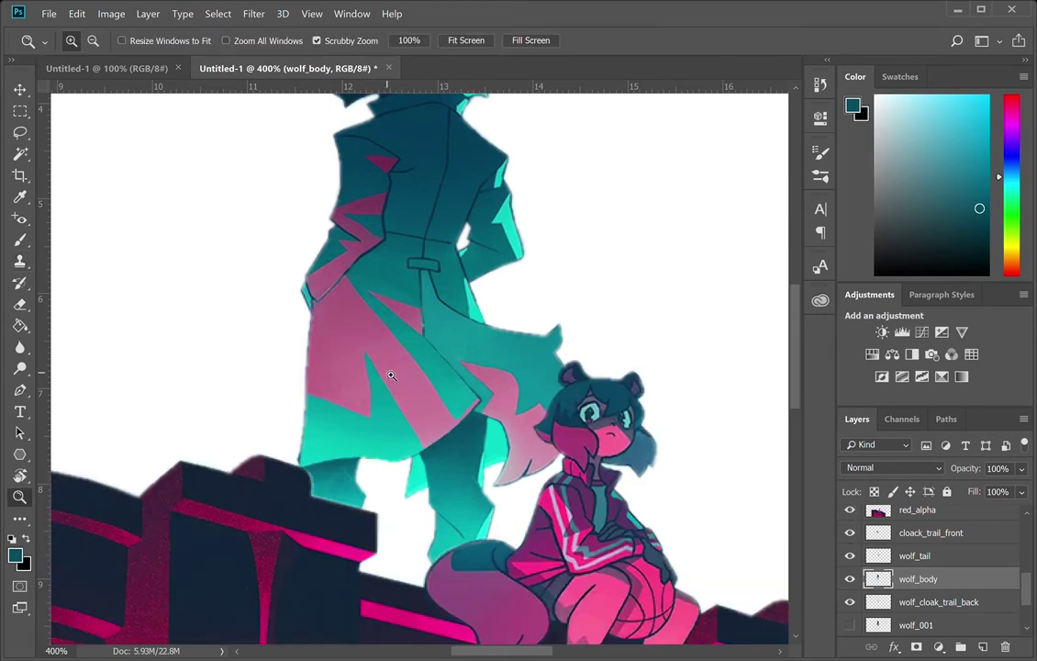
left_click(389, 374, "alt")
left_click(389, 375, "alt")
left_click_drag(556, 352, 422, 379)
left_click(422, 379, "alt")
left_click_drag(509, 362, 527, 303)
scroll(881, 579, "down", 2)
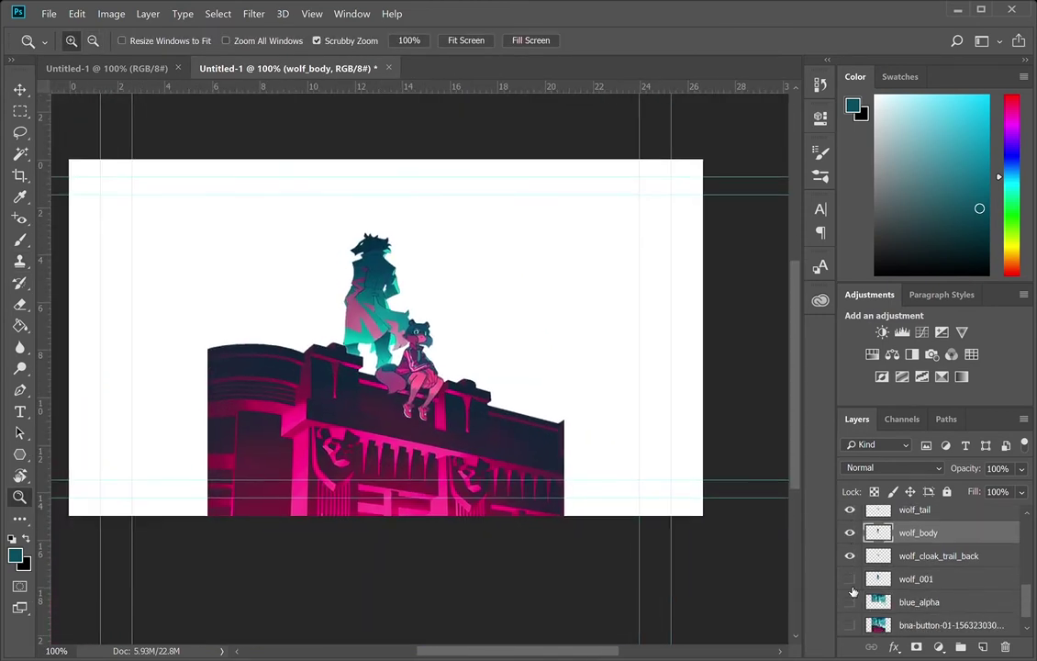
- Toggle the blue_alpha background to compare the separated wolf parts with the original city scene
left_click(850, 602)
left_click(855, 602)
left_click(855, 601)
left_click(855, 602)
left_click(855, 602)
left_click(854, 601)
left_click(855, 601)
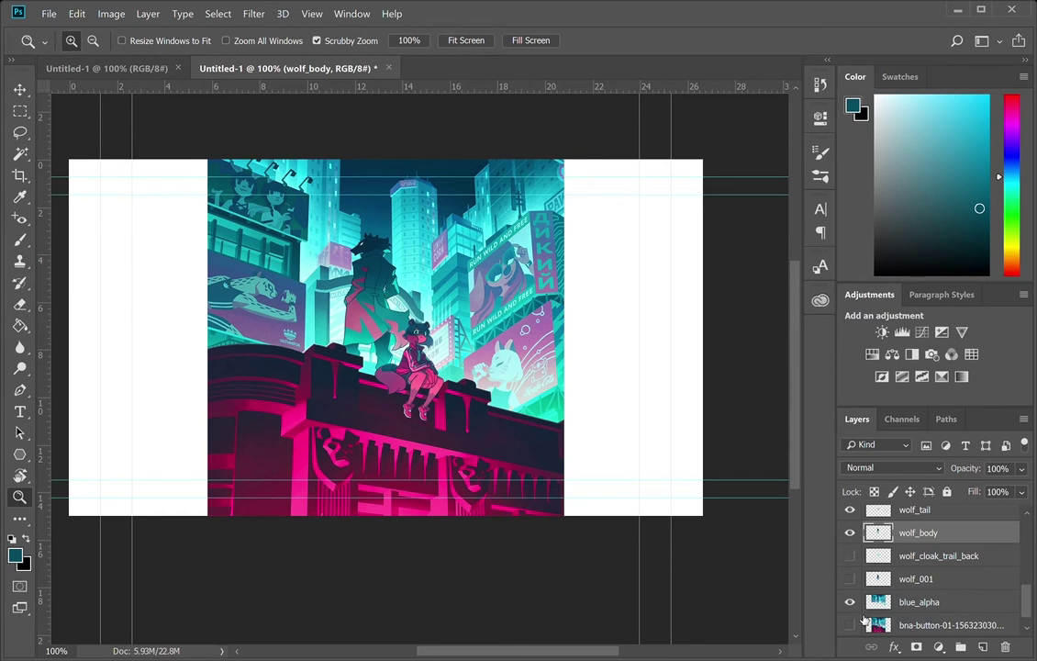
left_click(850, 601)
- Hide all other layers, duplicate blue_alpha as blue_background_alpha, and show only the copy
left_click(853, 556)
left_click_drag(853, 556, 858, 519)
left_click(858, 517)
scroll(935, 569, "down", 2)
left_click(934, 580)
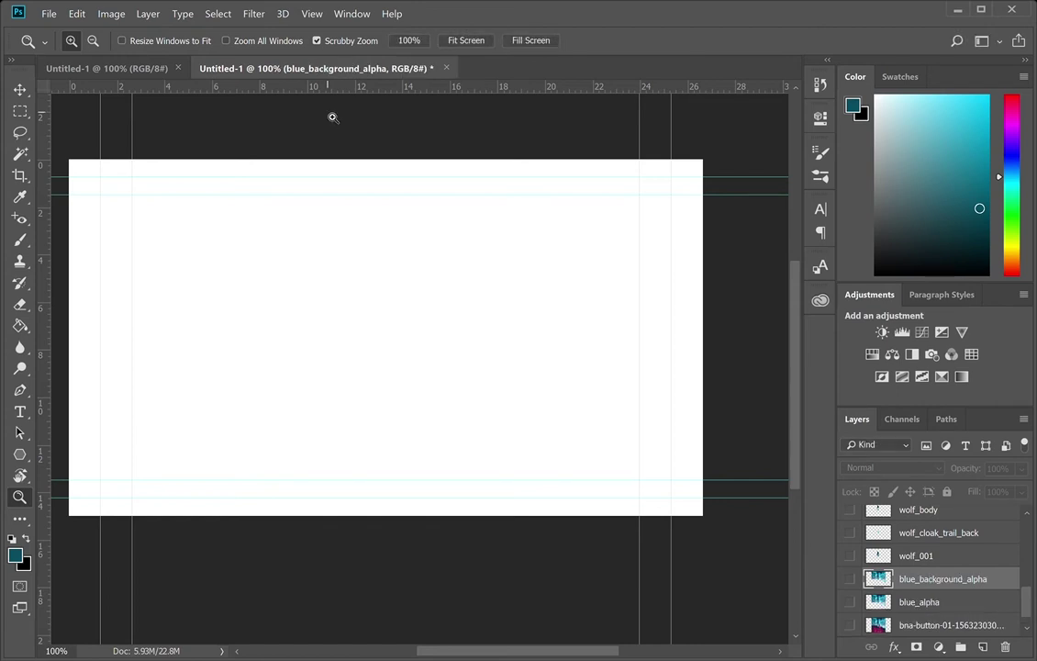
left_click(852, 579)
- Load the wolf_001 path as a selection and delete the wolf from blue_background_alpha
left_click(947, 419)
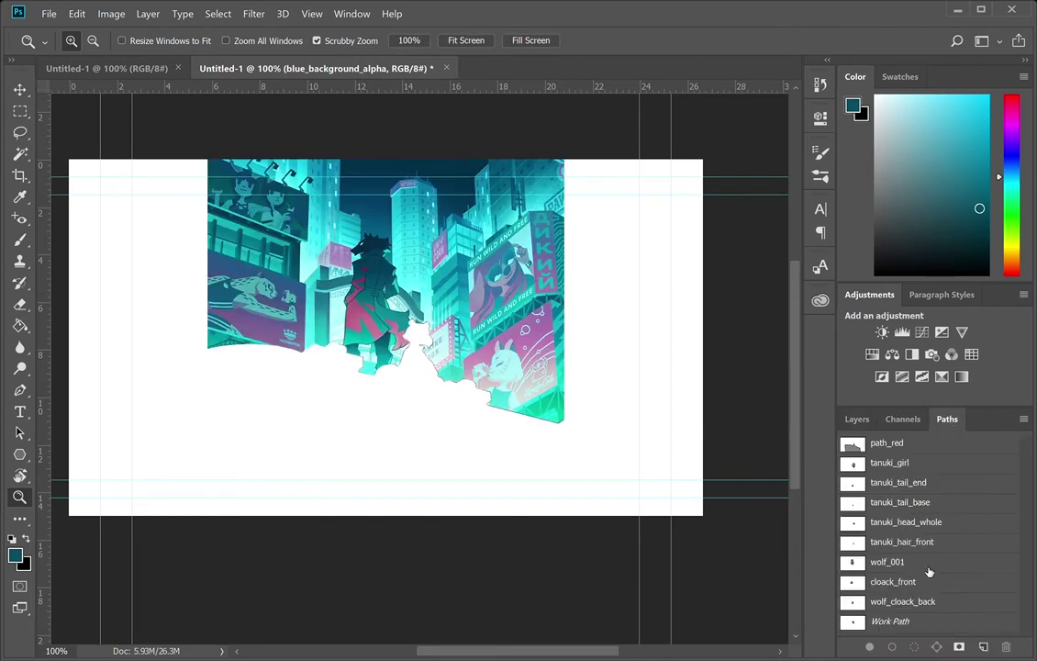
key("i")
key("z")
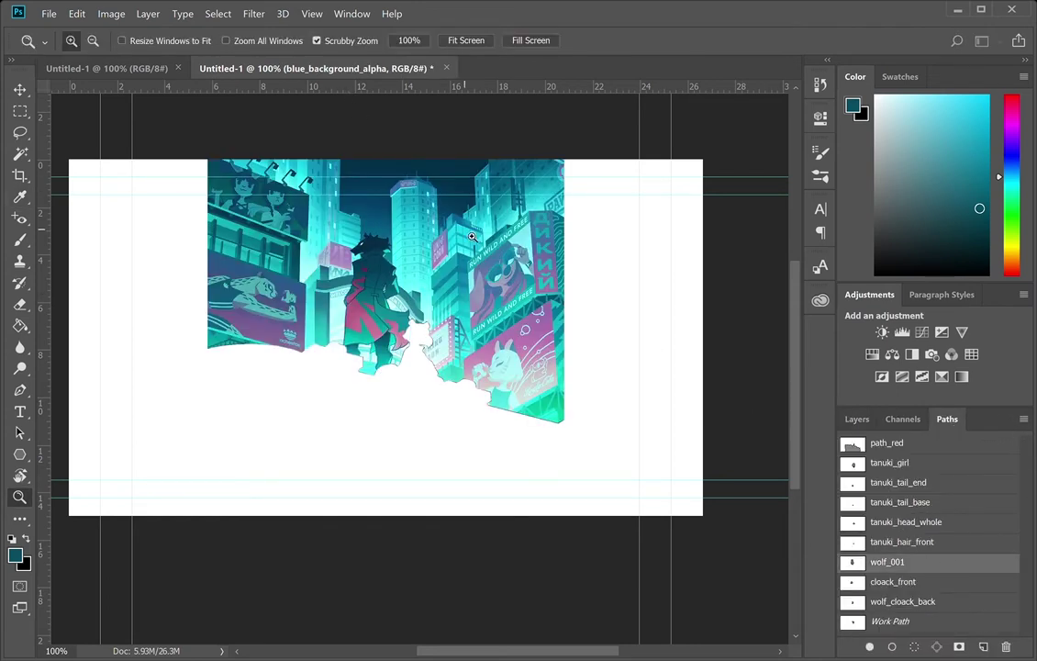
key("ctrl+Return")
- Clone-stamp over the cut edges of the COMING SOON sign and the green base beneath it with a 35 px brush
left_click(401, 342)
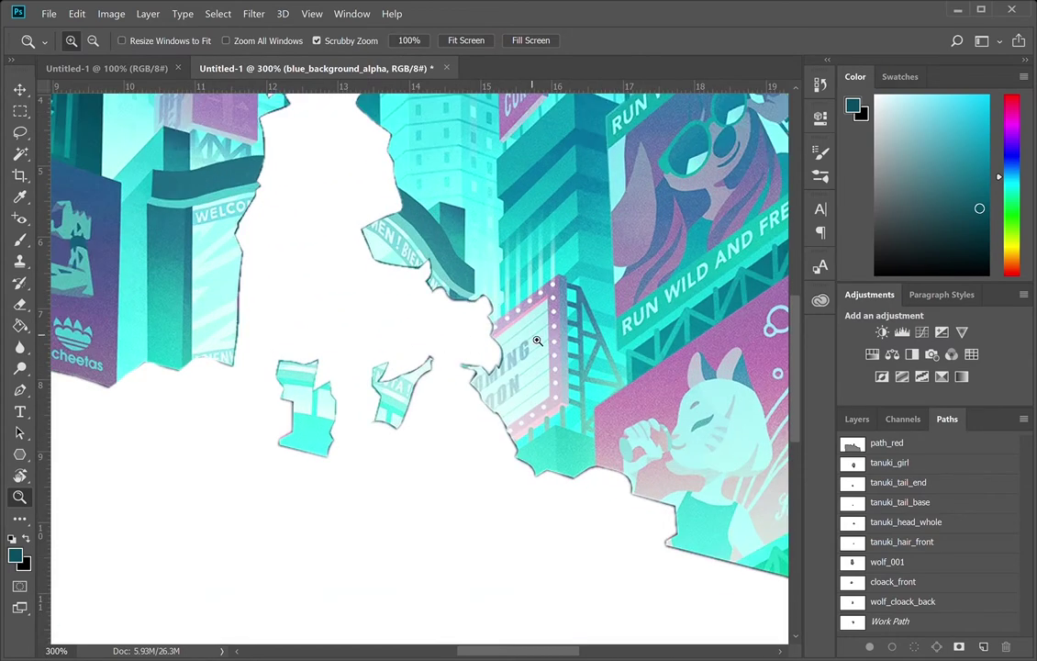
left_click(21, 264)
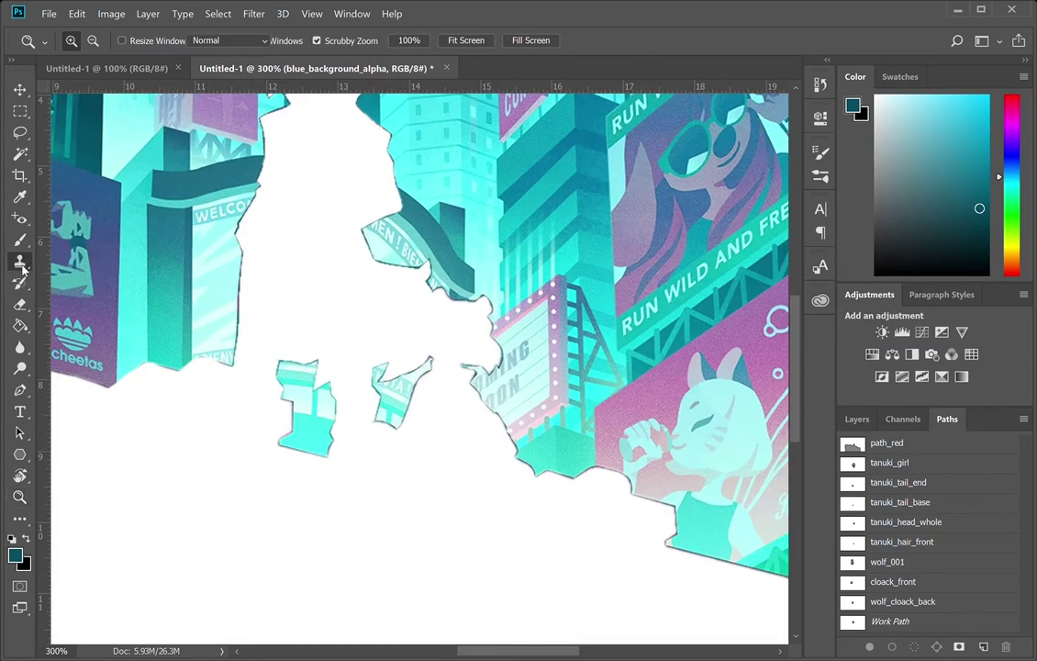
left_click(528, 337, "alt")
mouse_move(504, 352)
left_mouse_down()
mouse_move(489, 361)
mouse_move(510, 350)
mouse_move(497, 359)
left_mouse_up()
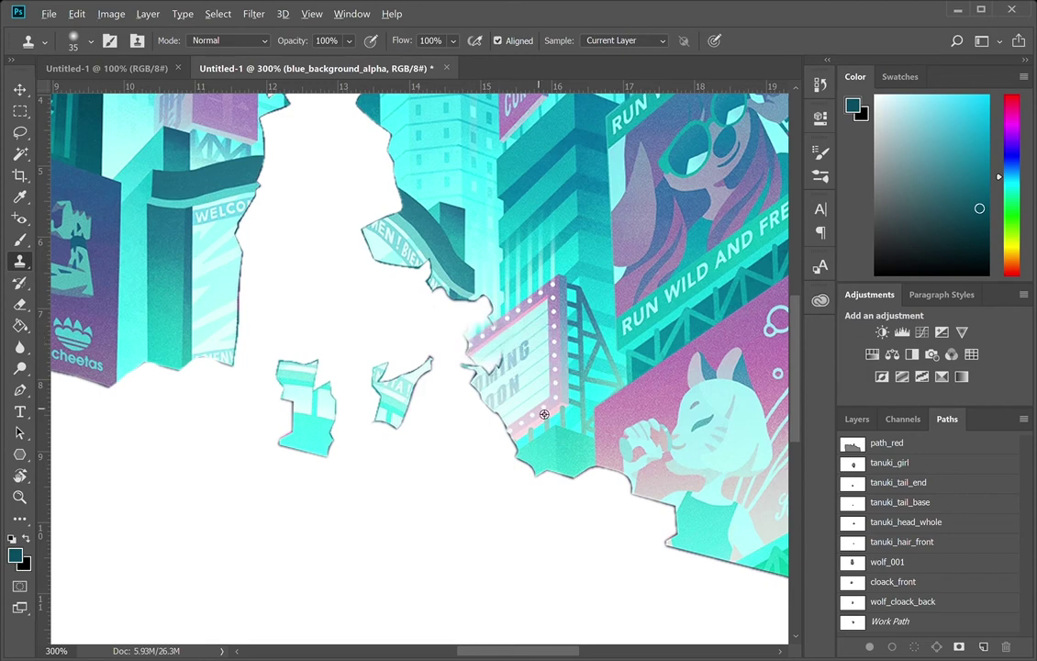
left_click(524, 423, "alt")
mouse_move(505, 435)
left_mouse_down()
mouse_move(537, 487)
mouse_move(553, 490)
left_mouse_up()
left_click(526, 437, "alt")
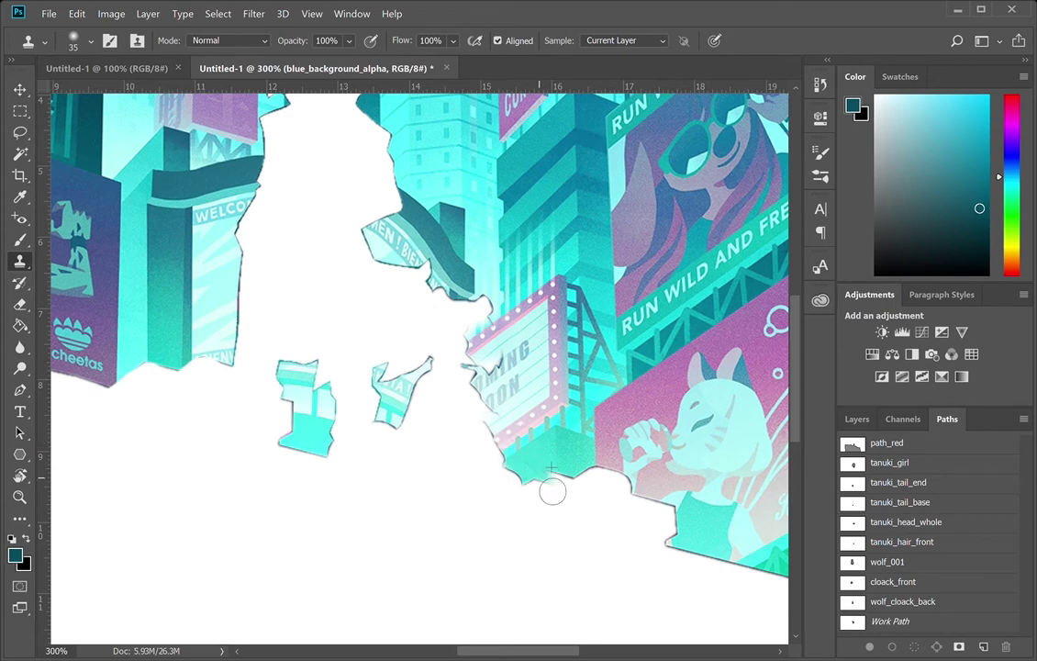
- Draw a closed Pen path bridging the gap in the curved dark arch above the WELCOME screen
left_click_drag(330, 252, 407, 300)
left_click(395, 236, "ctrl")
left_click(395, 236, "ctrl")
key("p")
left_click(301, 188)
left_click_drag(545, 245, 592, 299)
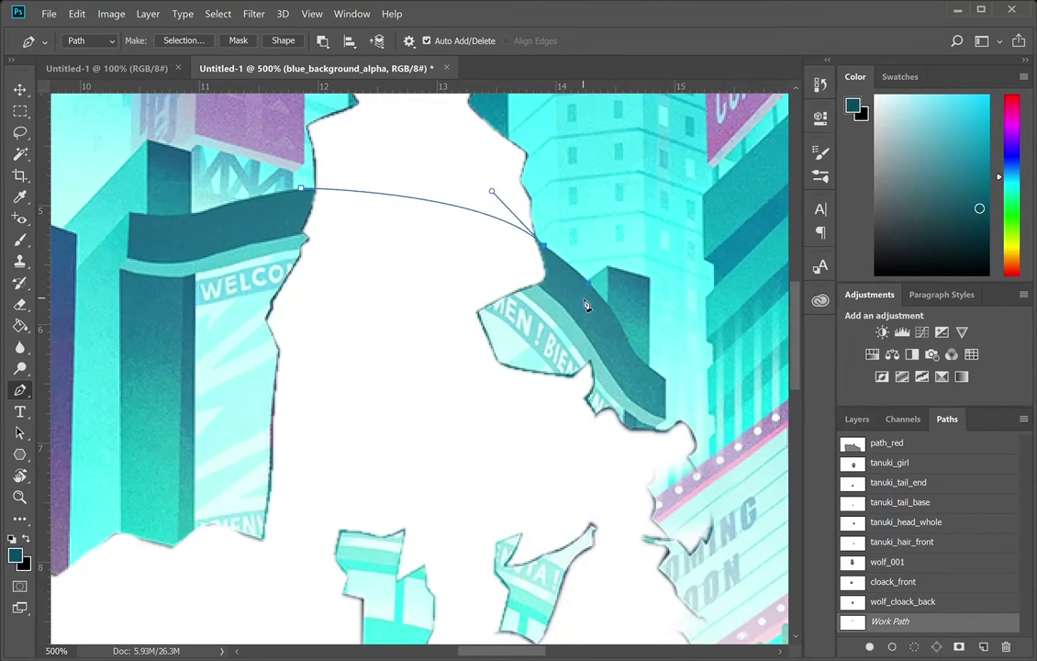
left_click_drag(297, 249, 240, 267)
left_click_drag(564, 334, 506, 248)
mouse_move(199, 273)
left_mouse_down()
mouse_move(188, 277)
mouse_move(262, 256)
mouse_move(214, 266)
left_mouse_up()
left_click_drag(225, 206, 250, 199)
left_click(299, 190)
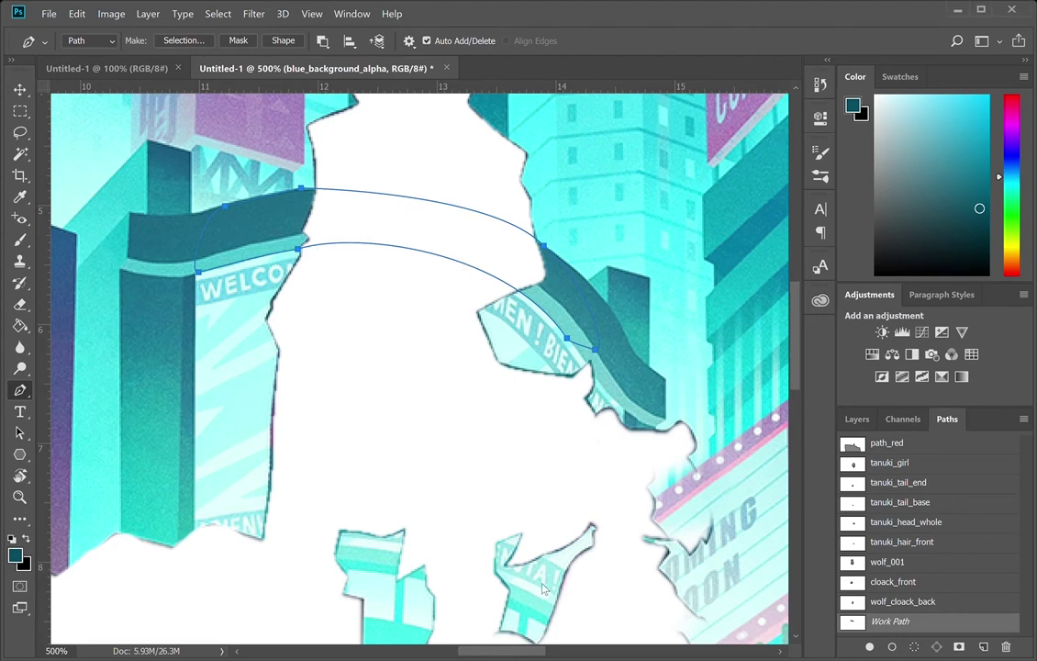
key("s")
key("ctrl+alt+z")
left_click(275, 222, "alt")
mouse_move(332, 215)
left_mouse_down()
mouse_move(341, 239)
mouse_move(321, 214)
mouse_move(329, 222)
left_mouse_up()
key("ctrl+alt+z")
key("ctrl+alt+z")
left_click(268, 222, "alt")
- Load the arch path as a selection and clone the dark arch across the gap on blue_background_alpha with a 20 px brush
key("bracketleft")
key("bracketleft")
key("bracketleft")
left_click(277, 222, "alt")
key("ctrl+z")
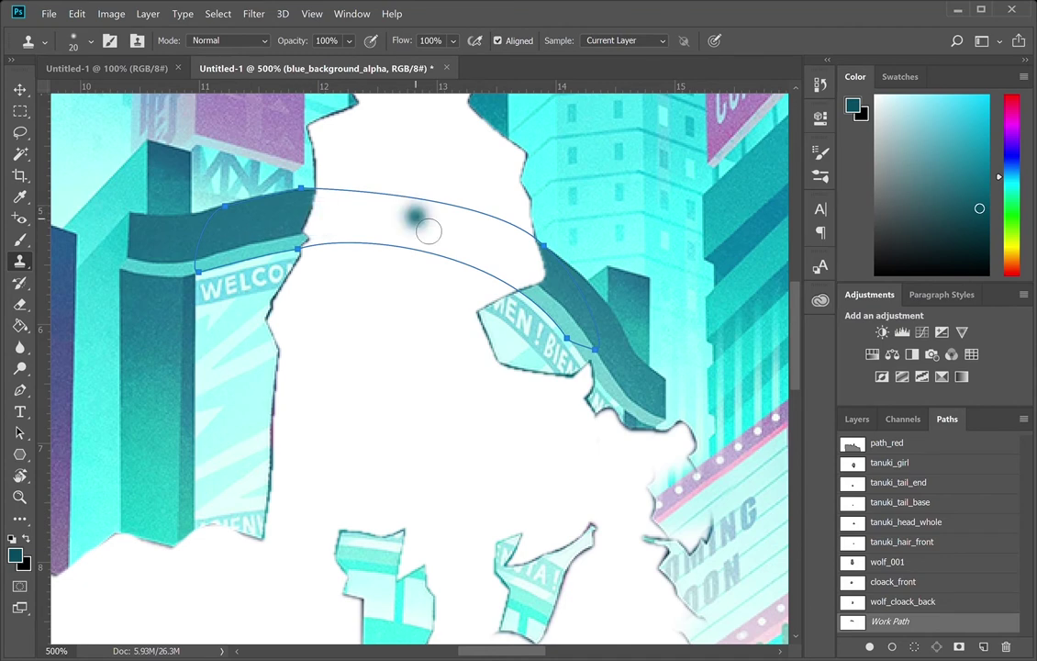
key("ctrl+Return")
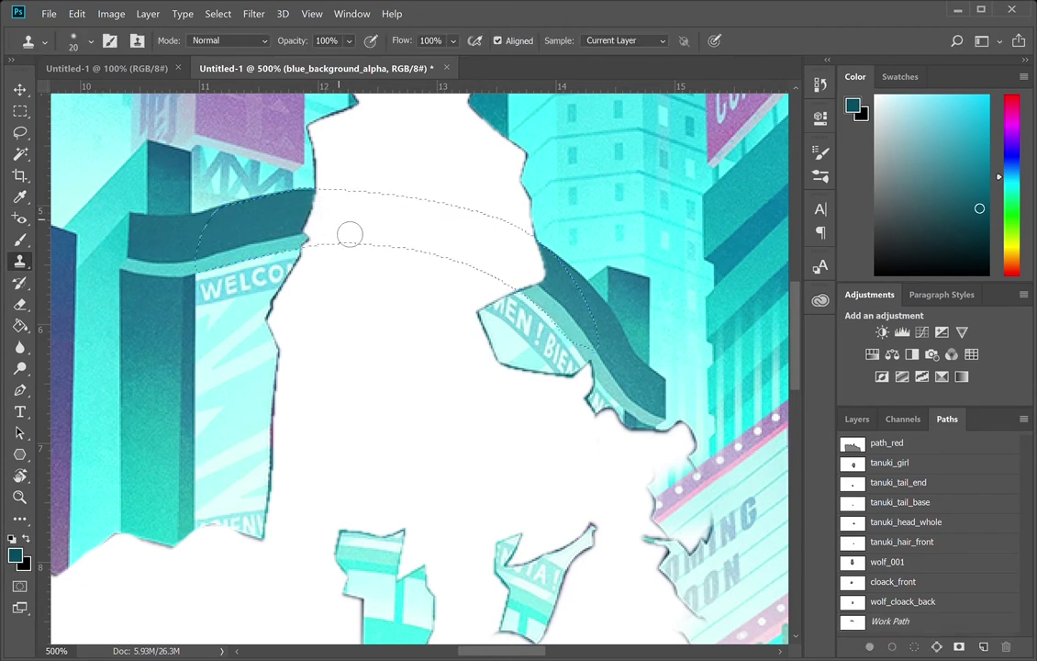
left_click(857, 420)
mouse_move(318, 205)
left_mouse_down()
mouse_move(301, 233)
mouse_move(335, 219)
mouse_move(373, 218)
left_mouse_up()
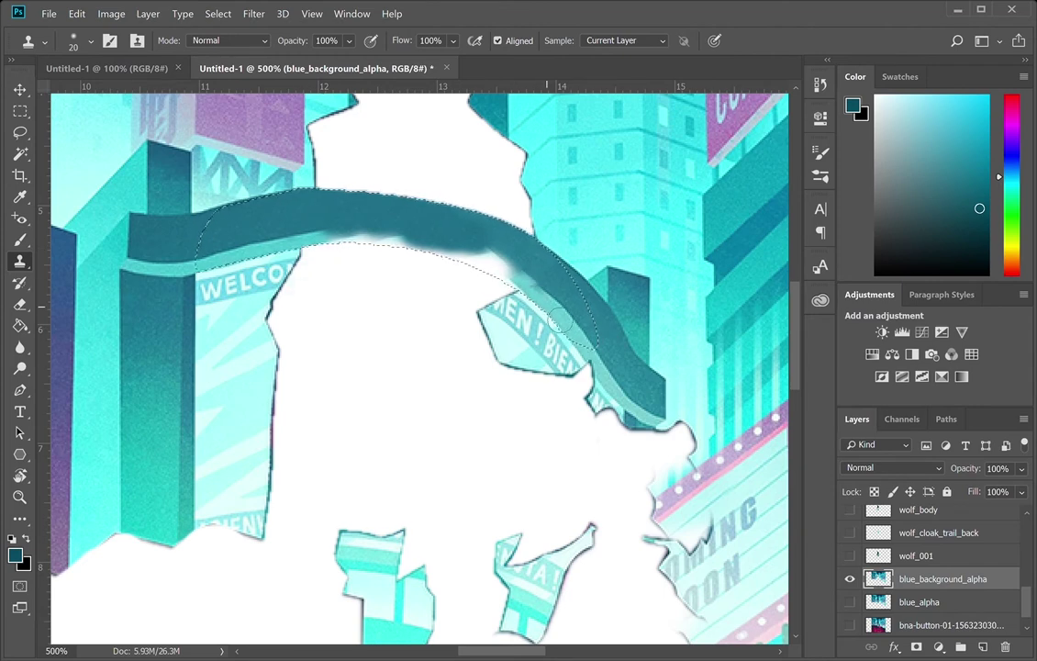
- Paint the arch's lighter underside strip in its sampled teal and blend the seam with the dark band using Clone Stamp
key("b")
left_click(541, 297, "alt")
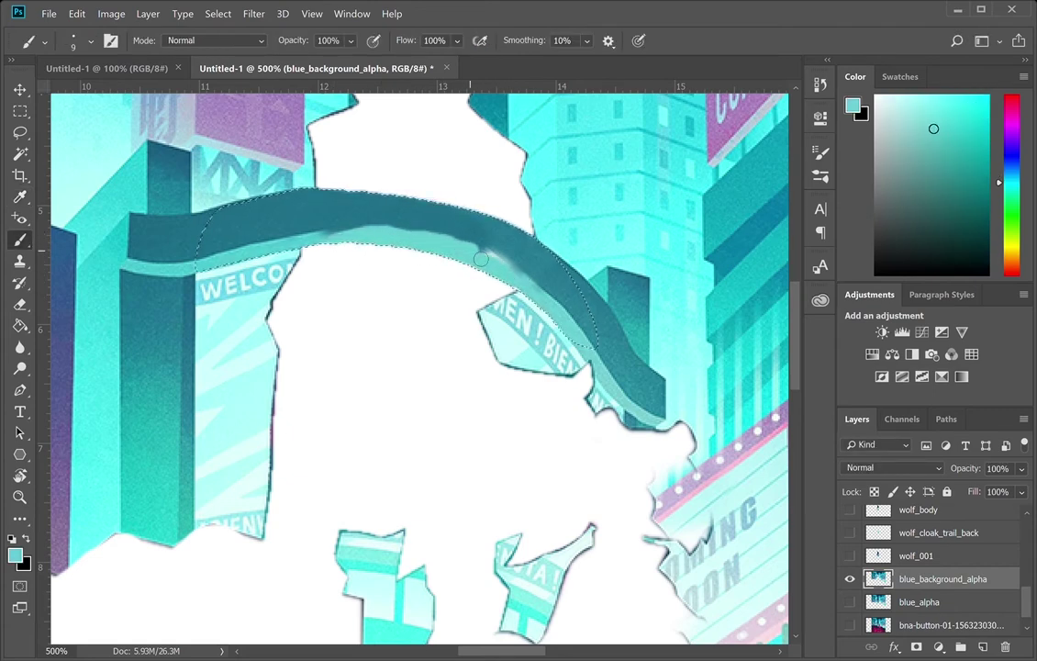
key("s")
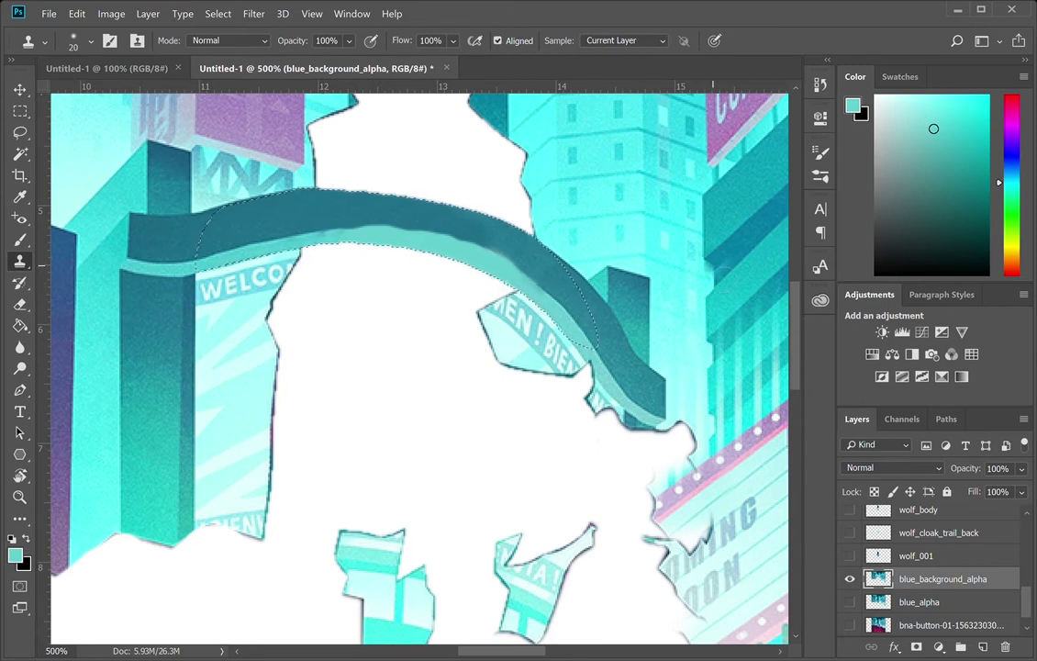
- Deselect and clone-stamp the missing upper corner of the storefront fragment beneath the arch
scroll(352, 338, "down", 3)
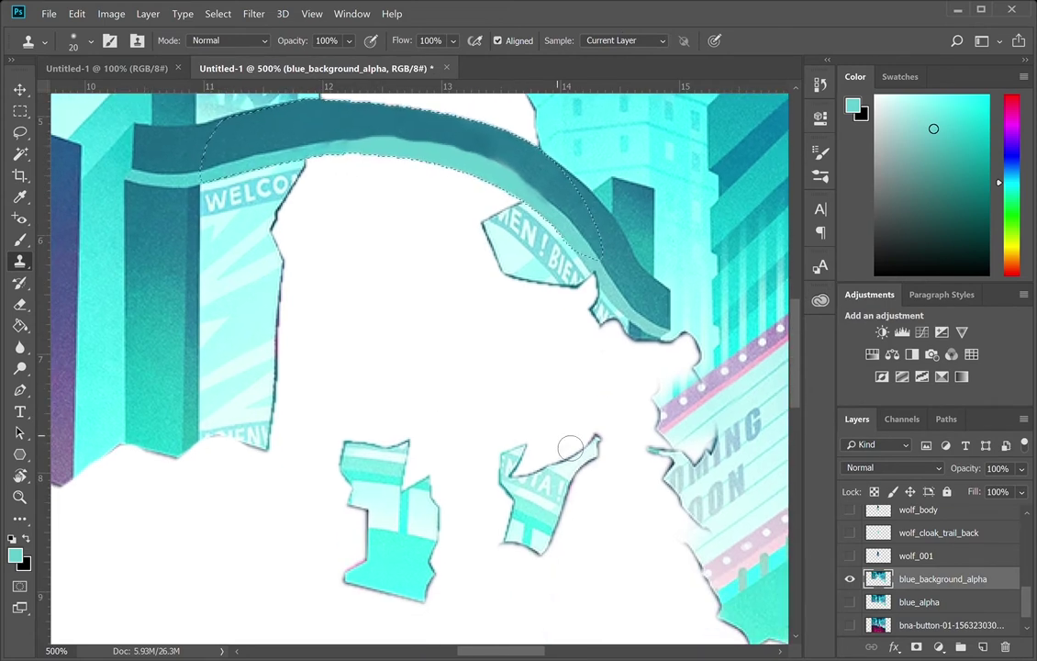
key("ctrl+d")
left_click(389, 483, "alt")
mouse_move(403, 491)
left_mouse_down()
mouse_move(422, 498)
mouse_move(415, 481)
mouse_move(426, 496)
mouse_move(438, 492)
mouse_move(417, 486)
mouse_move(435, 488)
mouse_move(421, 506)
left_mouse_up()
left_click(409, 523, "alt")
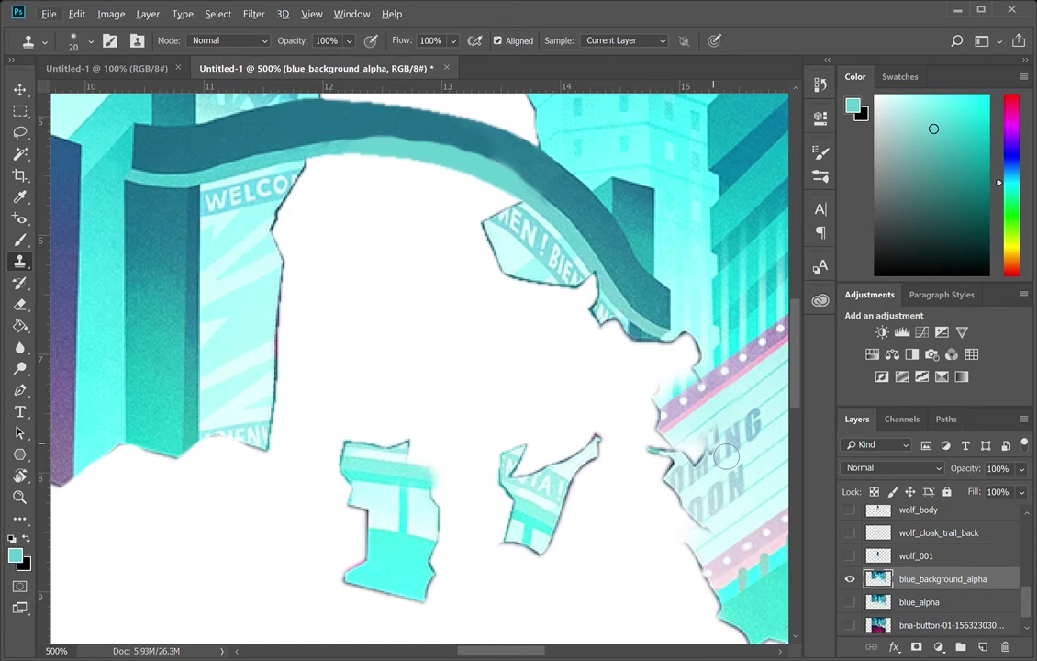
- Draw the straight sides and curved lower edge of a Pen path around the WELCOME screen, ending at the arch's lower end
key("p")
left_click(197, 181)
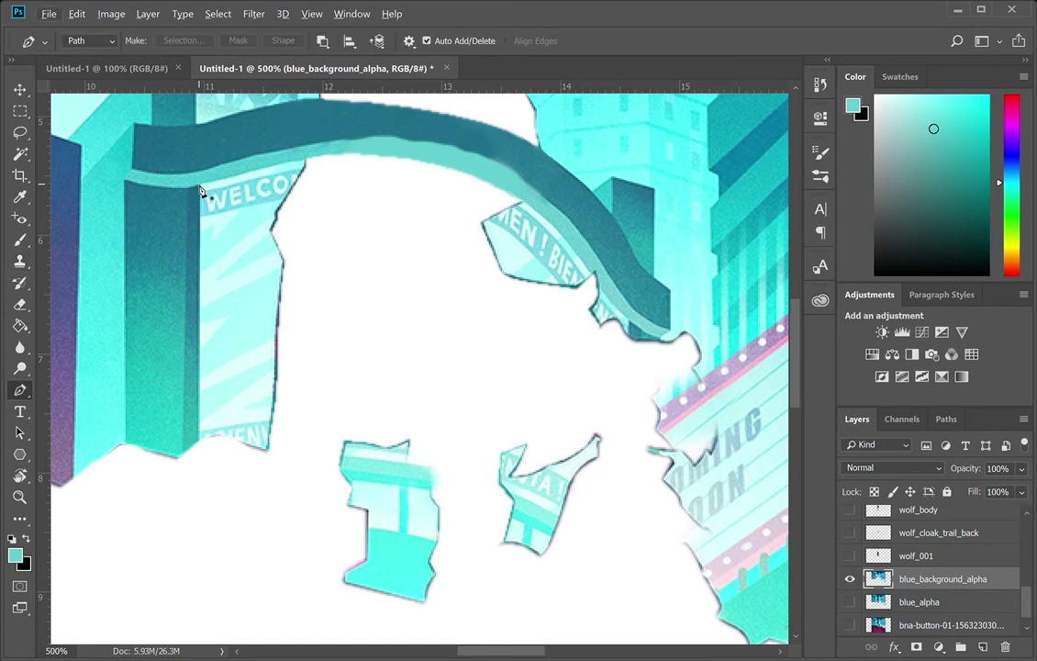
left_click(200, 450)
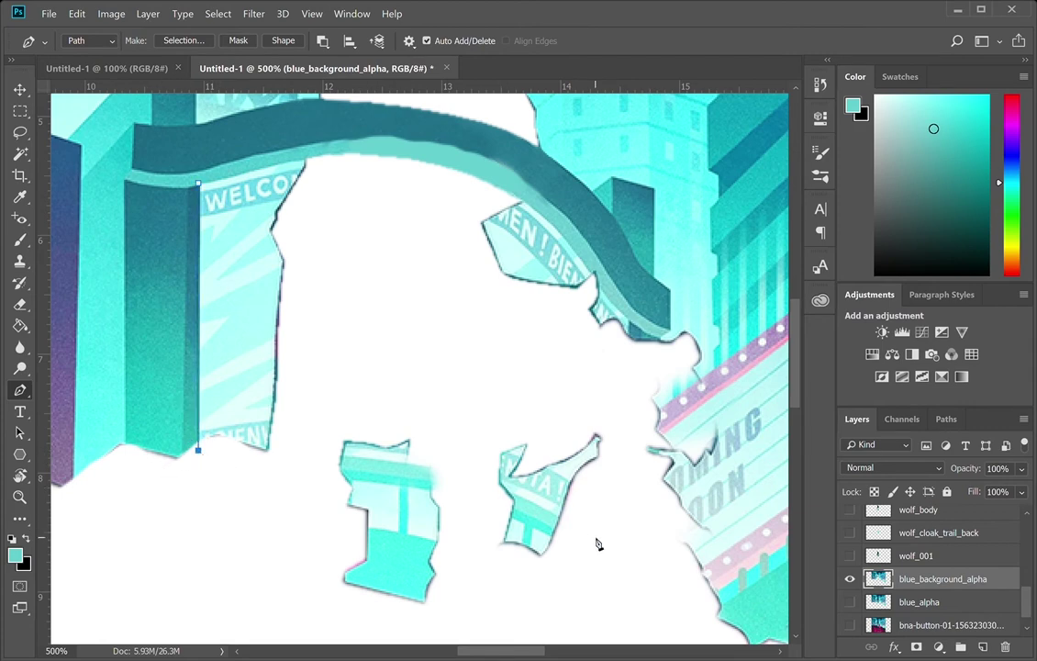
left_click_drag(617, 551, 779, 596)
left_click_drag(199, 367, 462, 363)
left_click_drag(341, 355, 348, 370)
left_click_drag(613, 363, 327, 319)
left_click_drag(493, 553, 333, 424)
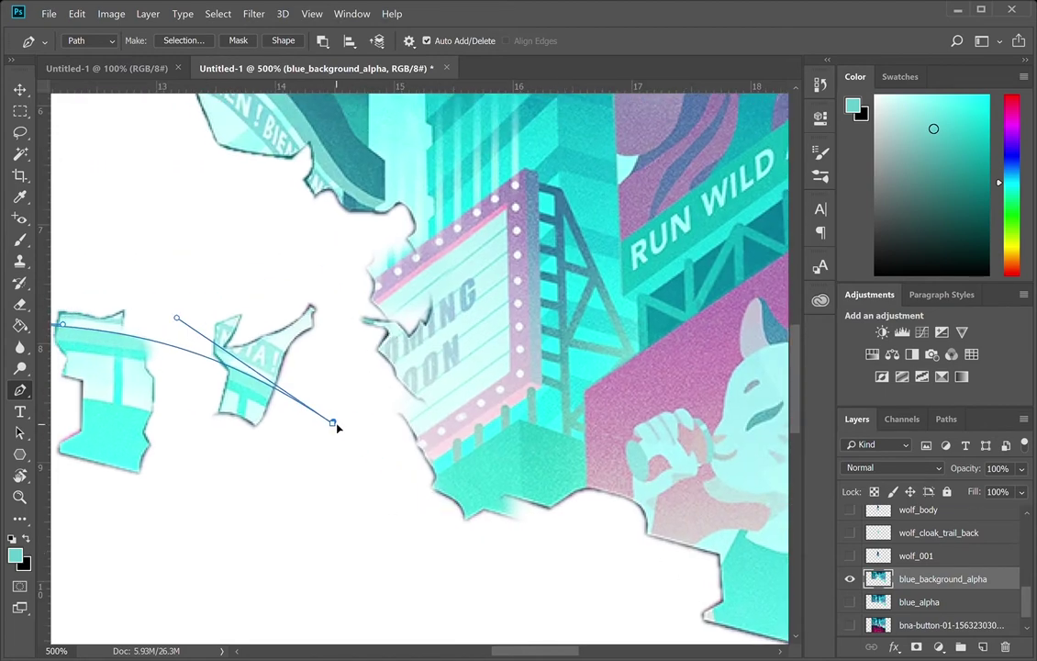
left_click(331, 191, "shift")
scroll(602, 328, "left", 3)
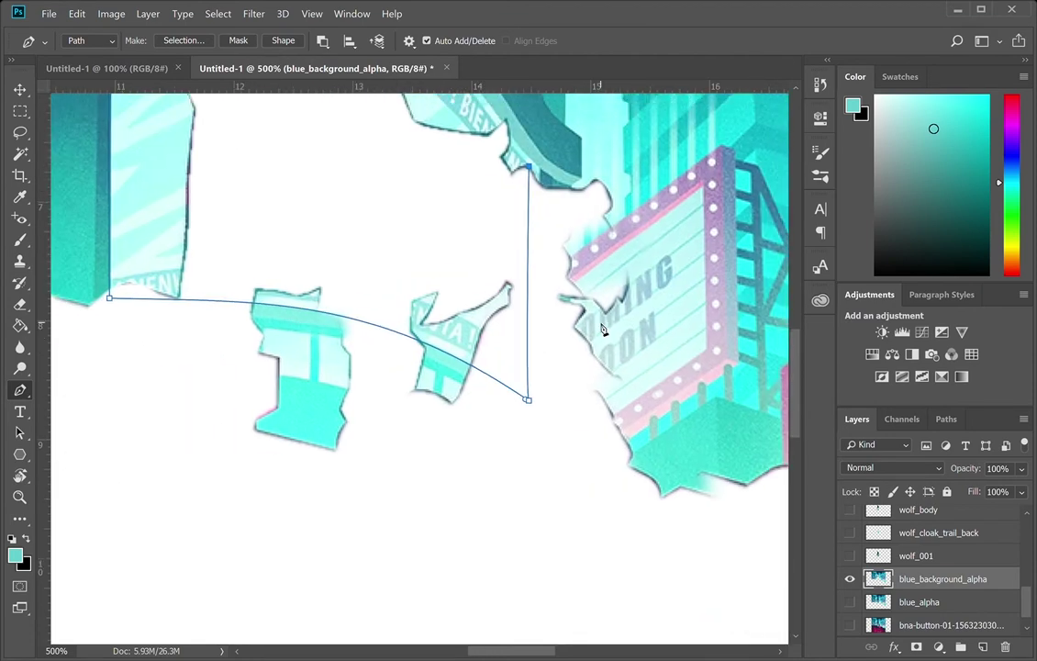
key("ctrl+z")
left_click(542, 173)
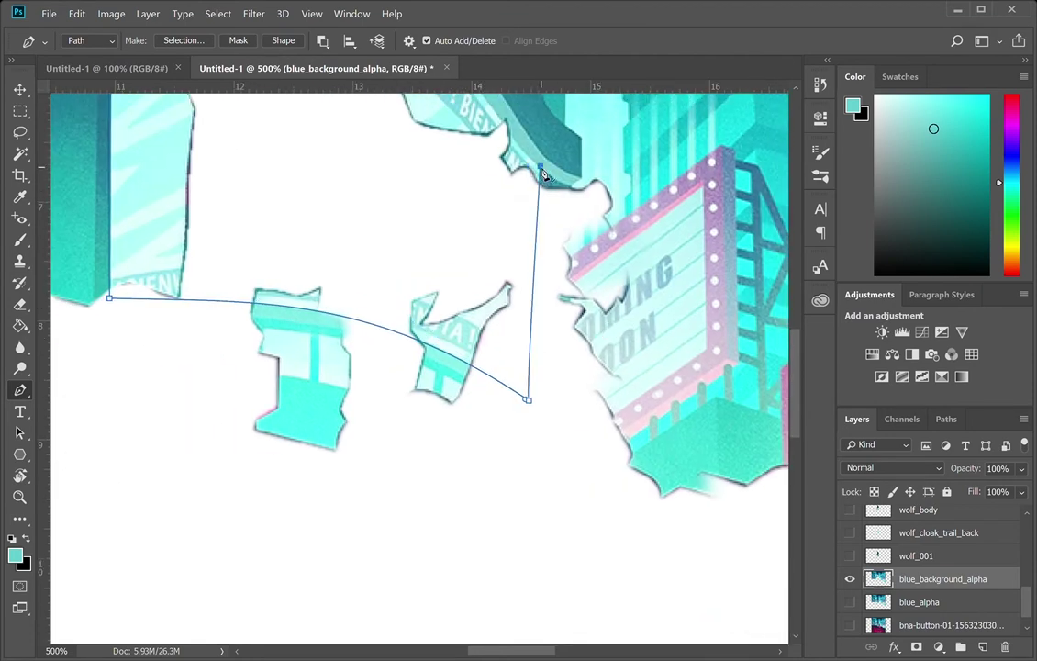
- Continue the screen path along the underside of the arch, adjusting its curve handles, and close it at the pillar
scroll(541, 172, "up", 4)
scroll(542, 173, "left", 1)
left_click_drag(479, 223, 465, 217)
mouse_move(594, 347)
left_mouse_down()
mouse_move(585, 344)
mouse_move(600, 352)
left_mouse_up()
left_click_drag(501, 237, 531, 250)
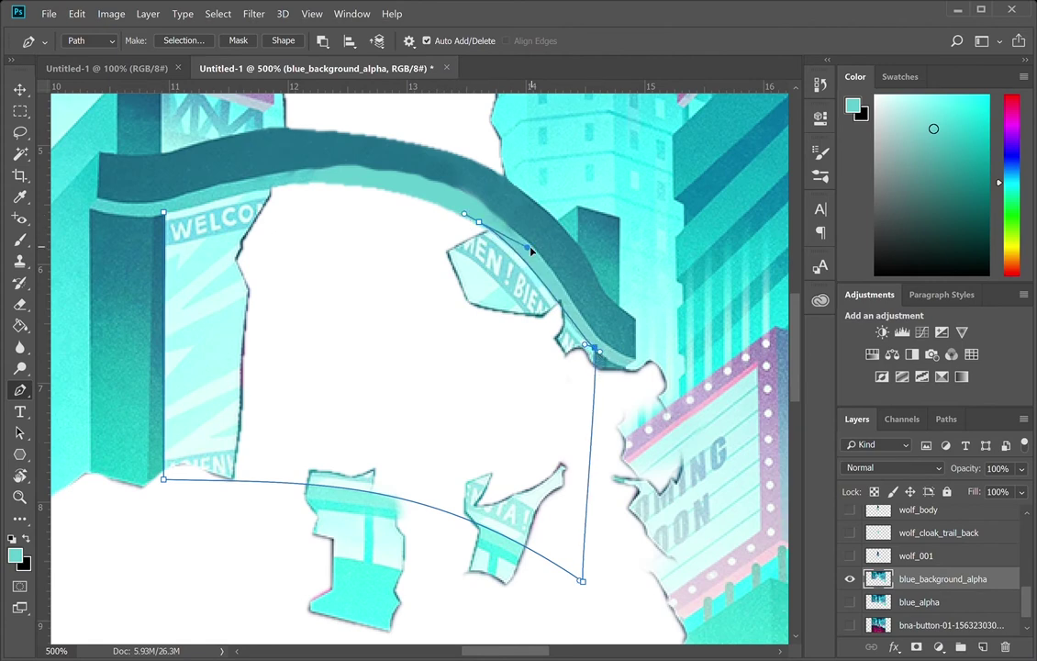
left_click_drag(585, 345, 577, 345)
left_click_drag(527, 247, 544, 259)
left_click_drag(271, 193, 175, 215)
left_click(175, 212)
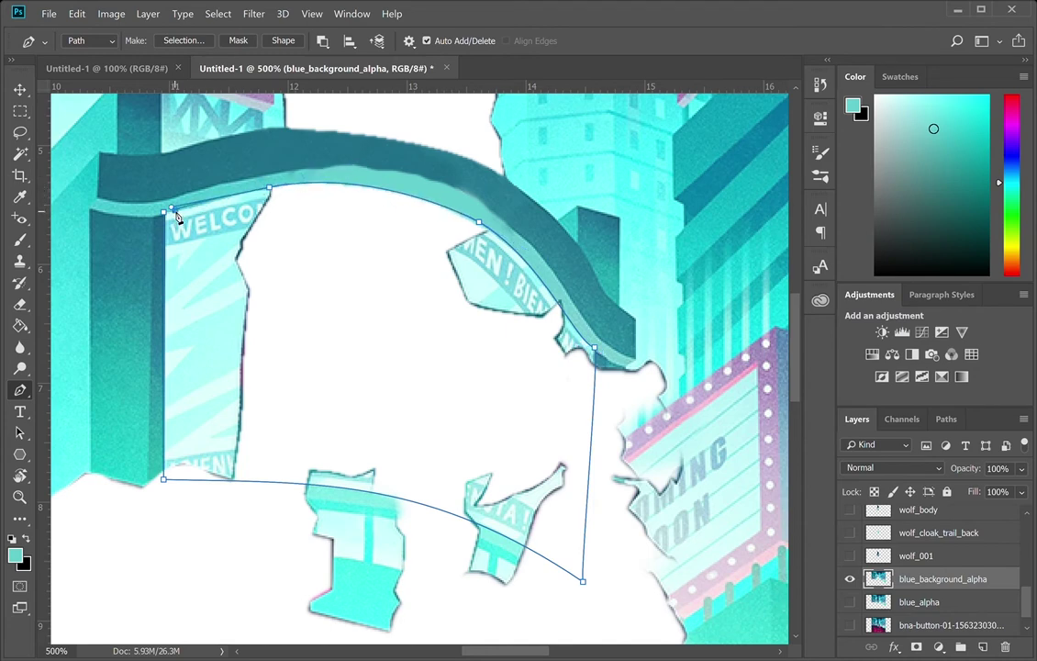
left_click_drag(185, 209, 186, 211)
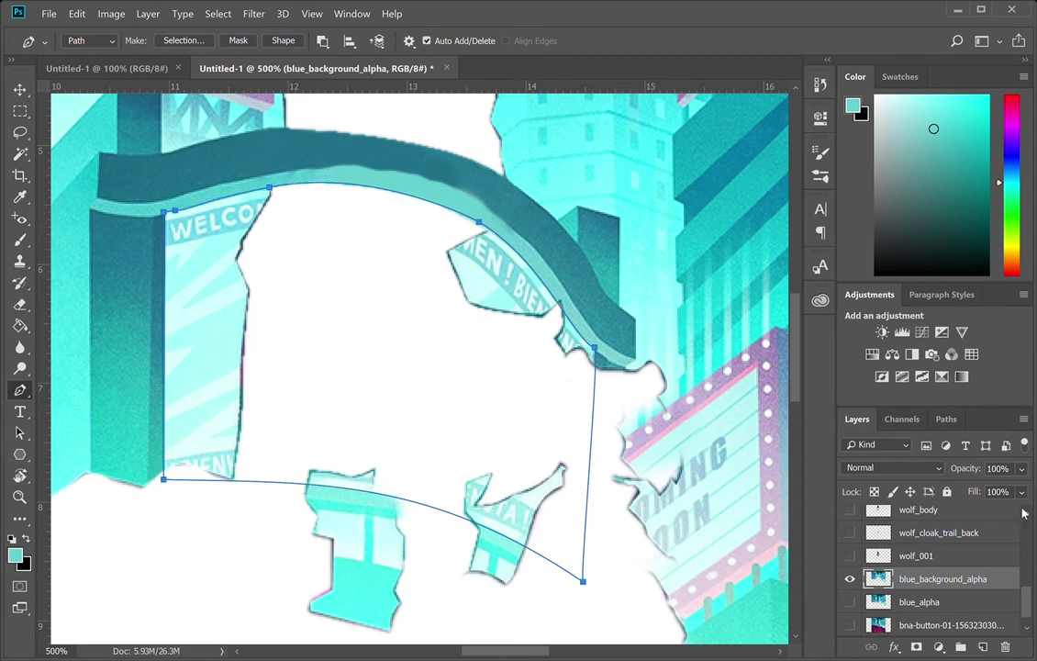
- Load the screen path as a selection, cut that area from blue_background_alpha, and create a layer named blue_background_welcome_screen
left_click(946, 418)
key("ctrl+Return")
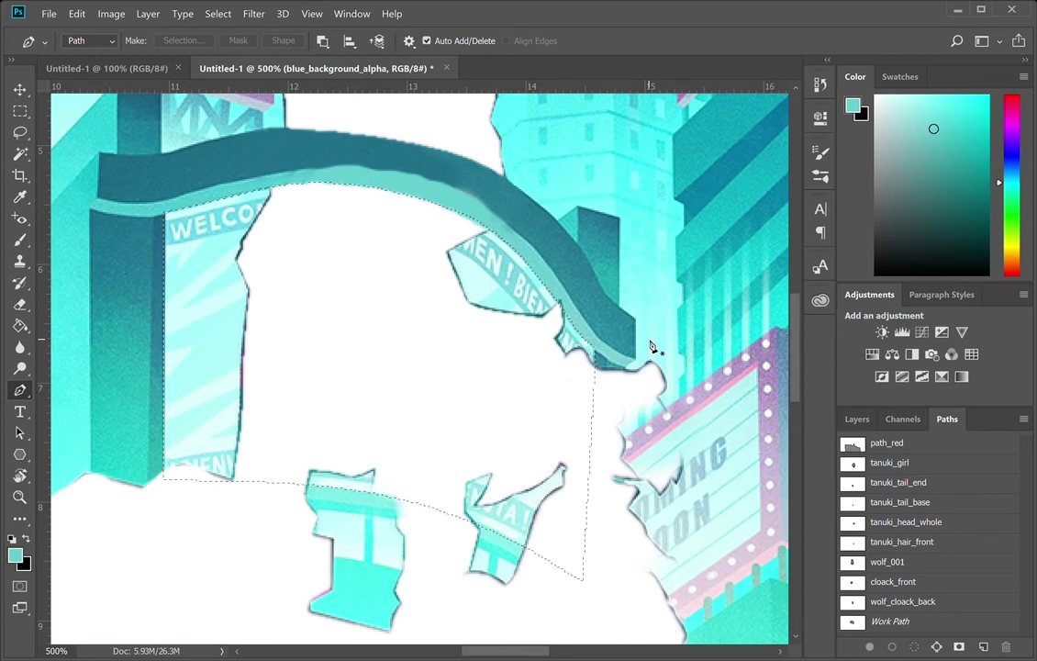
key("Delete")
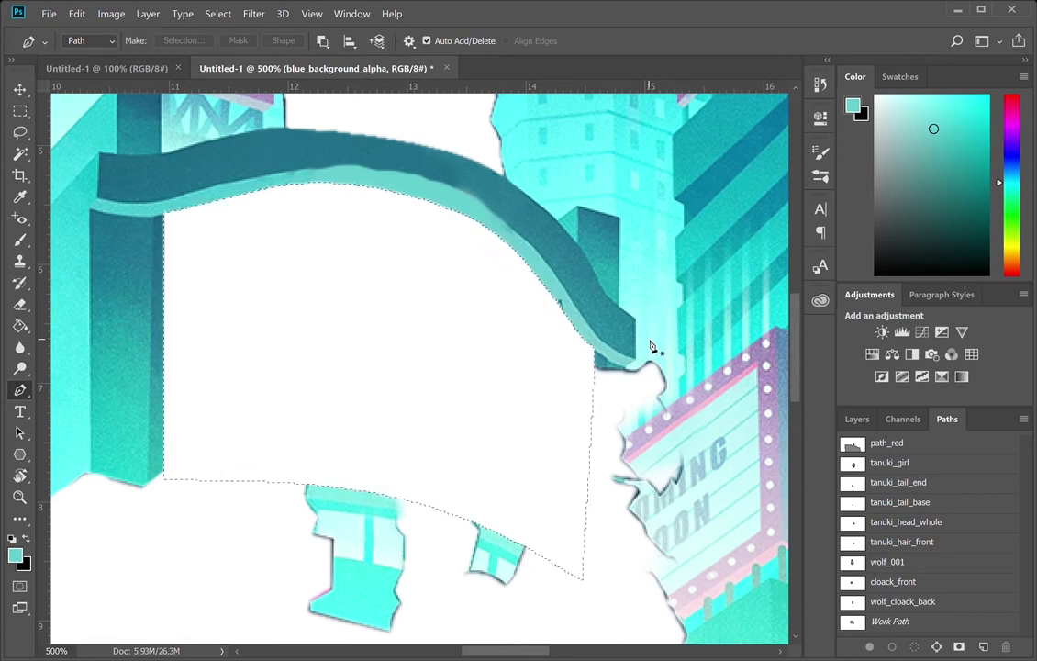
left_click(857, 418)
key("ctrl+s")
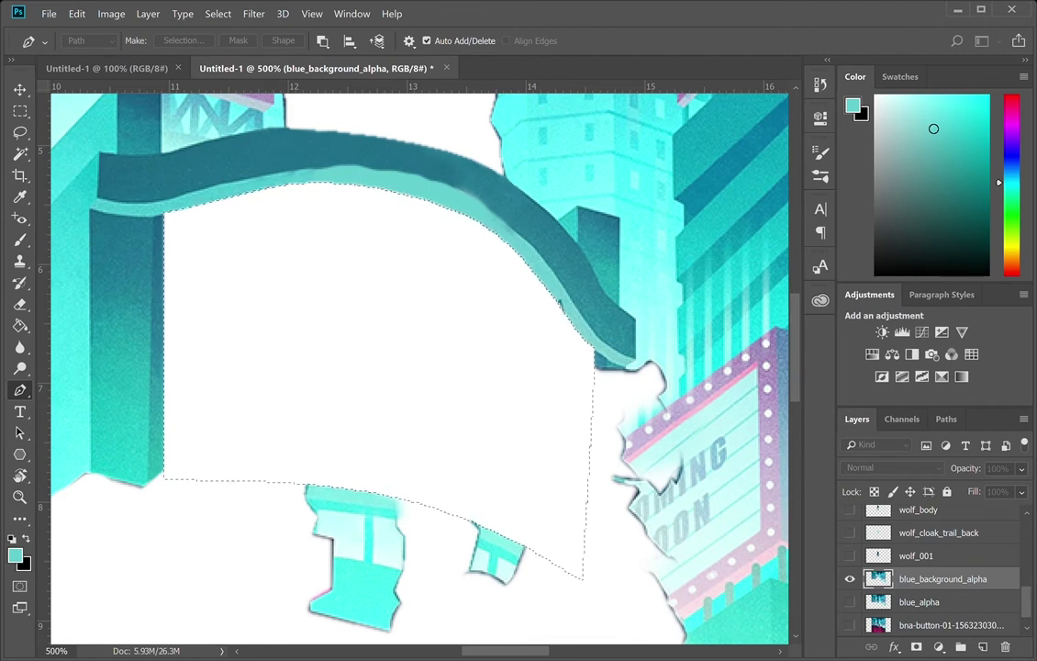
key("Return")
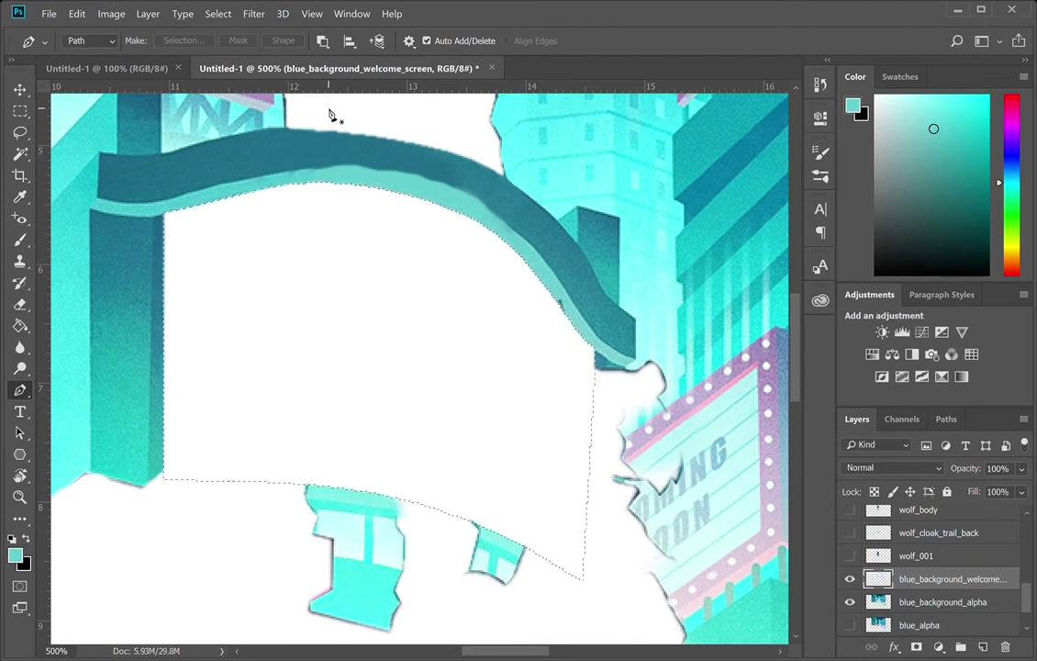
- Paste the cut screen pieces, merge them into blue_background_welcome_screen, and move them back beneath the arch
key("ctrl+v")
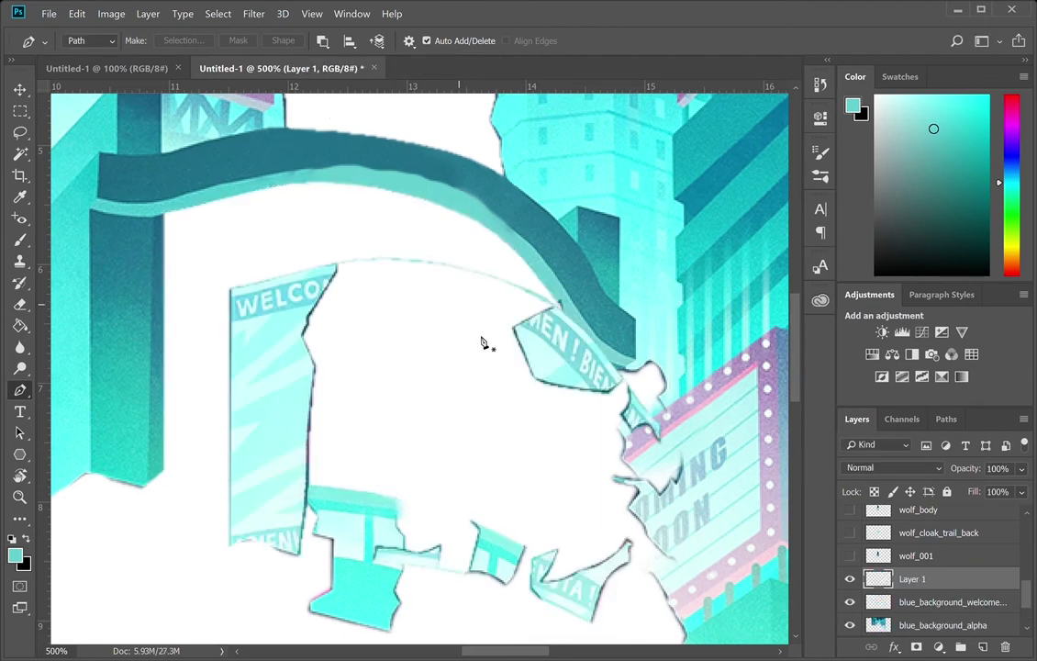
key("ctrl+e")
left_click_drag(579, 371, 613, 406)
key("ctrl+z")
left_click_drag(533, 365, 501, 328)
key("ctrl+z")
key("ctrl+alt+z")
left_click_drag(257, 360, 190, 283)
key("ctrl+e")
left_click_drag(211, 340, 237, 345)
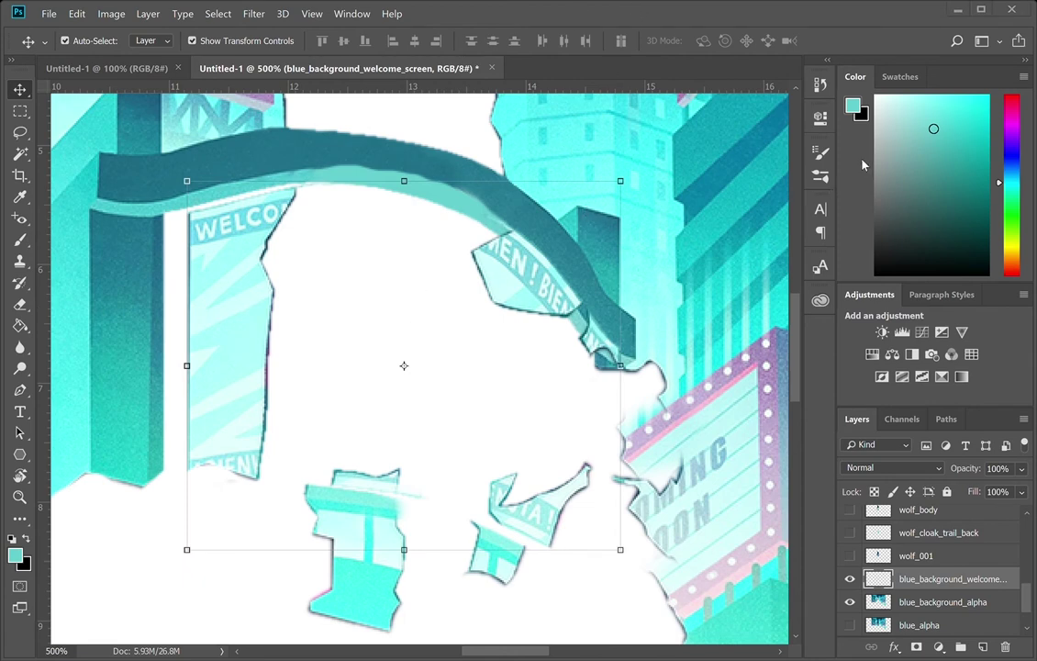
left_click_drag(512, 288, 486, 295)
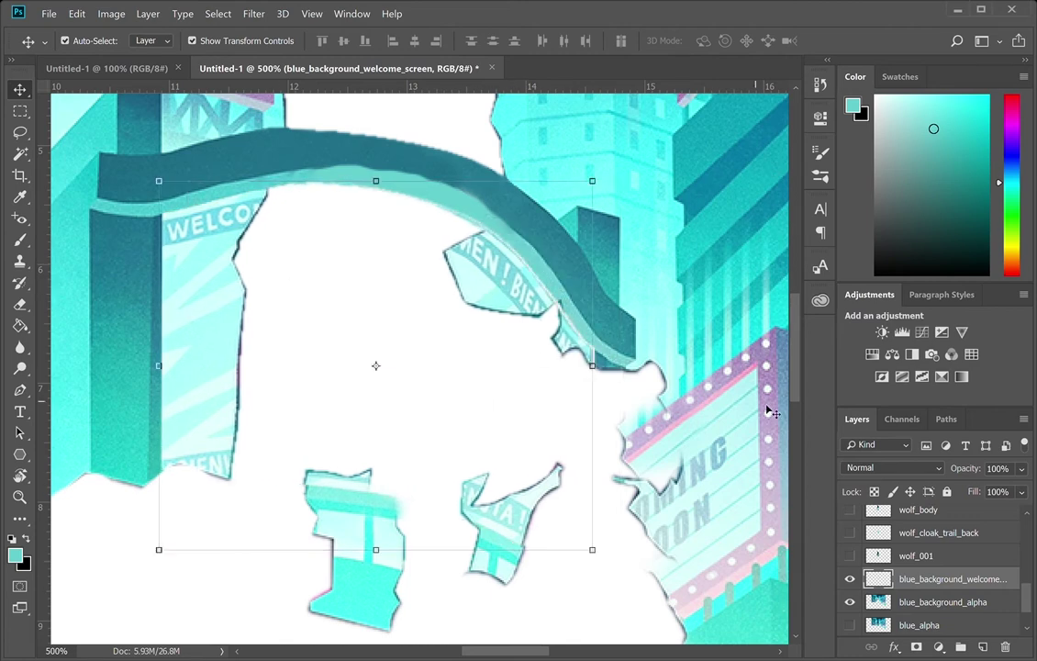
- Step back to the screen pieces' earlier alignment with the pillar and load the Work Path as a selection
left_click(947, 419)
left_click(891, 622)
key("ctrl+Return")
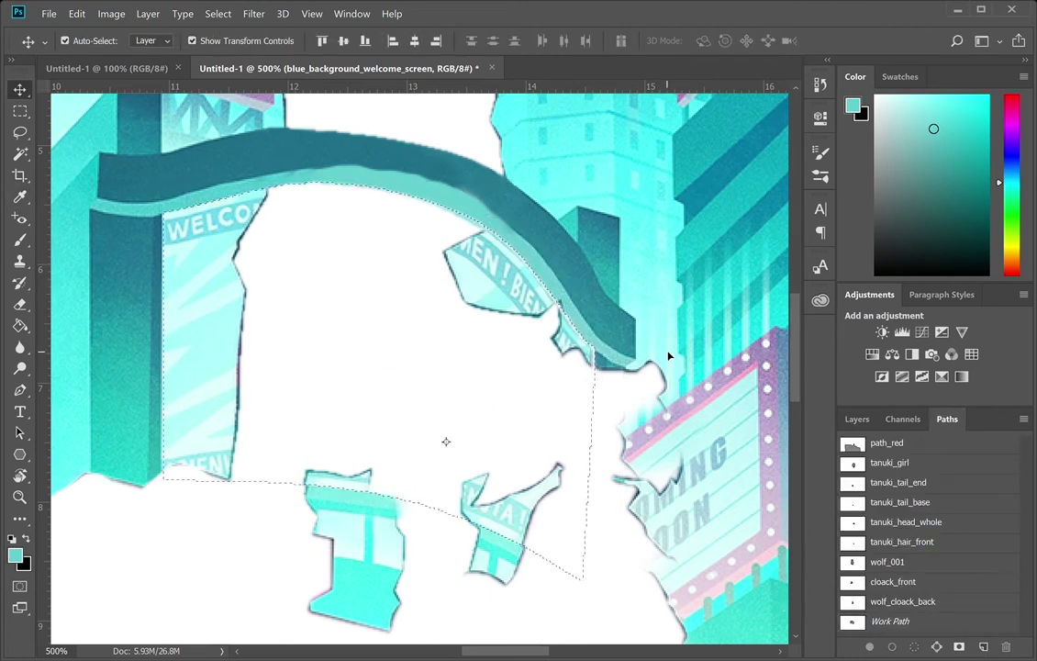
key("ctrl+alt+z")
key("ctrl+alt+z")
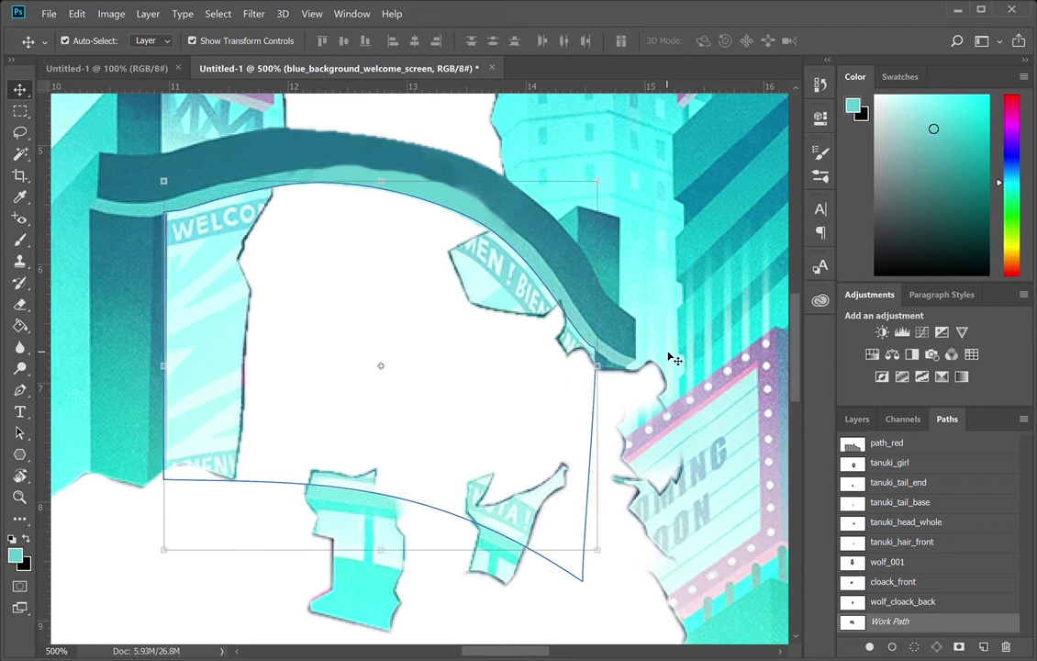
key("ctrl+Return")
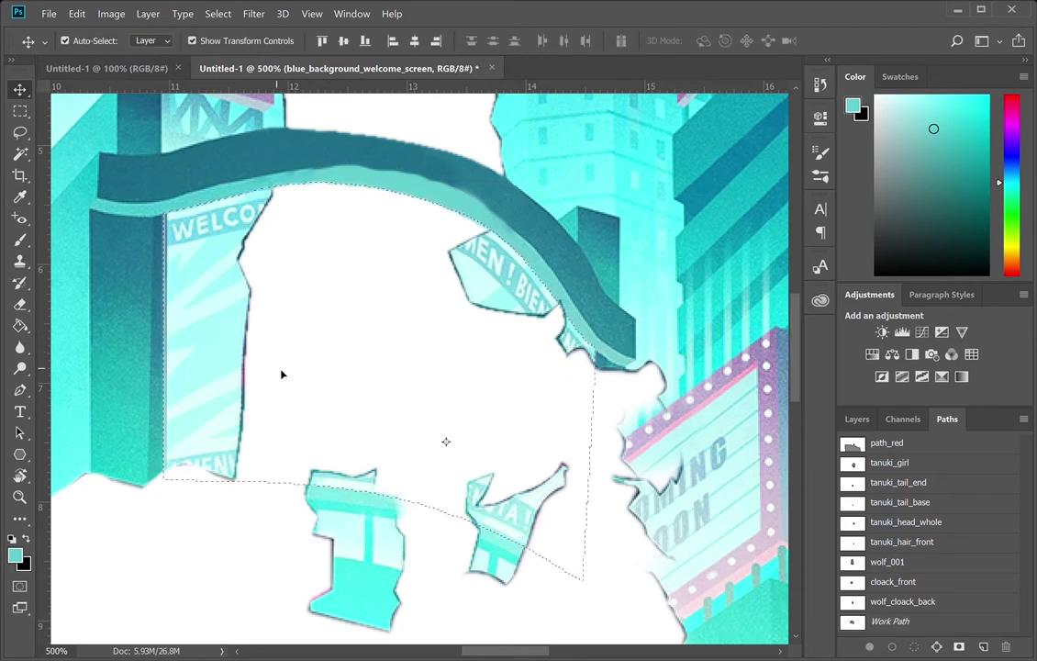
- Sample the screen's pale cyan, brush over its cut edge, and fill the empty area inside the selection with that color
key("i")
left_click(224, 317)
key("v")
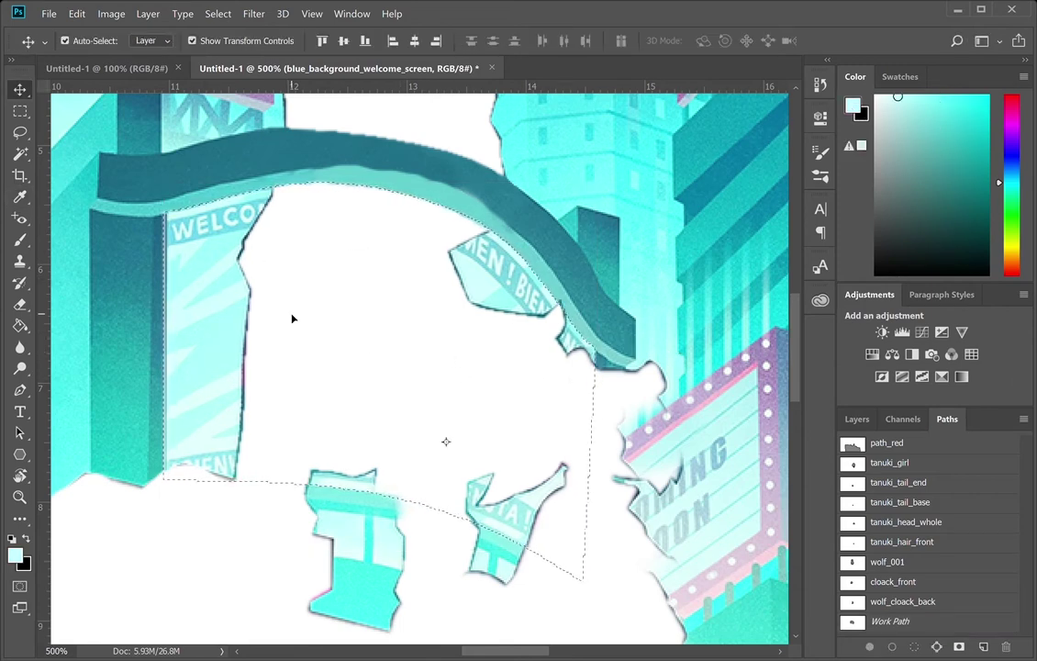
key("b")
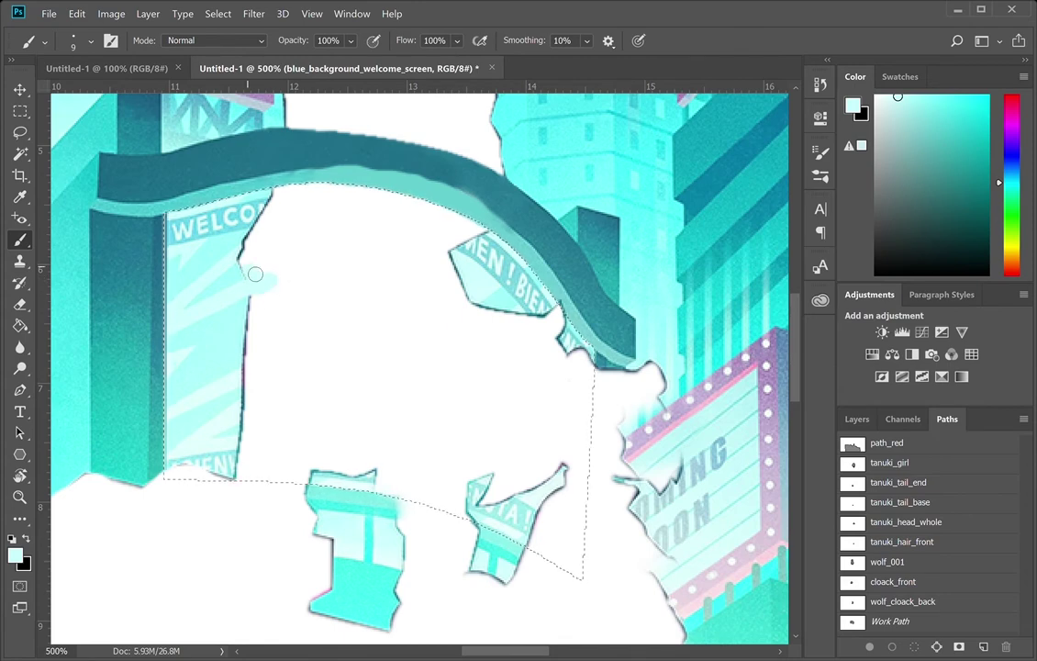
left_click_drag(249, 265, 254, 248)
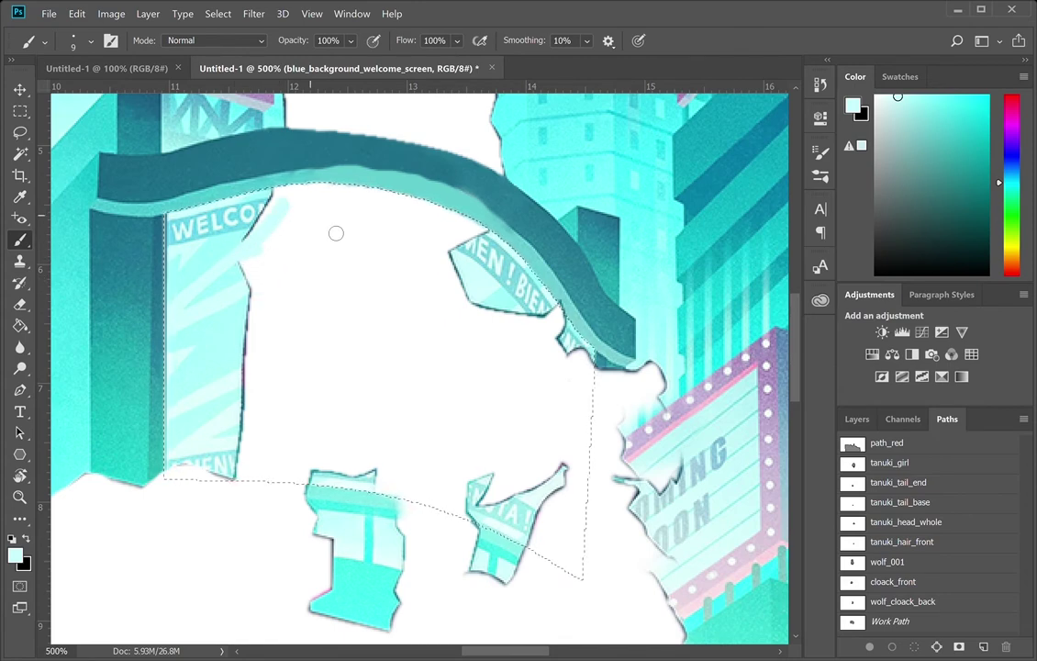
key("g")
left_click(358, 302)
key("b")
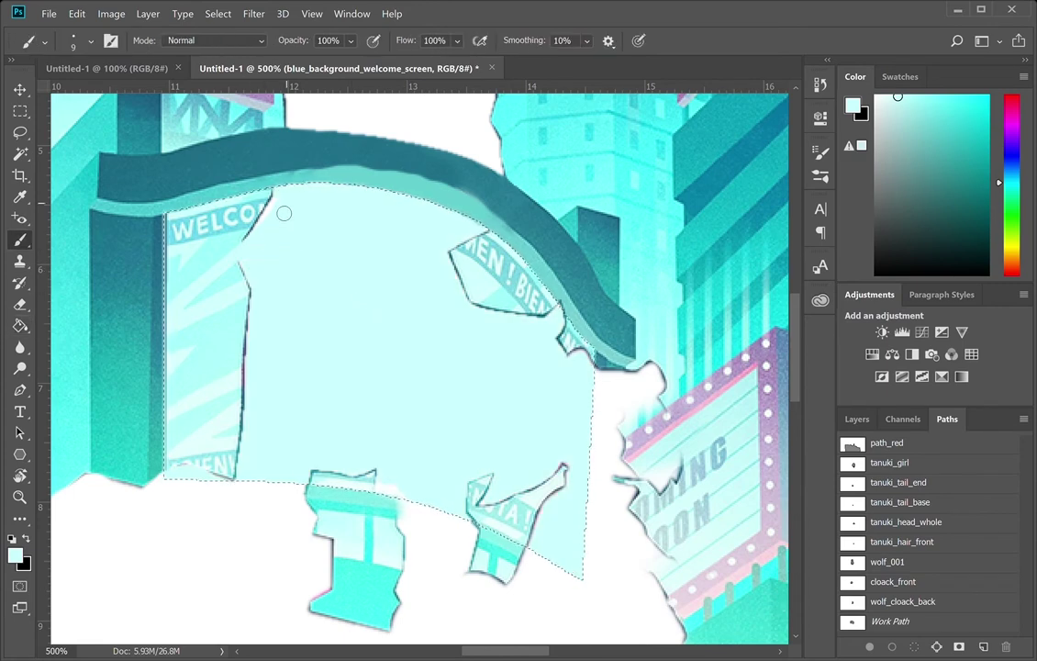
- Brush pale cyan over the dark cut edges beside the screen's lettering, sampling a lighter tint for its left and lower-right edges
mouse_move(490, 238)
left_mouse_down()
mouse_move(457, 265)
mouse_move(475, 311)
left_mouse_up()
left_click_drag(248, 452, 249, 440)
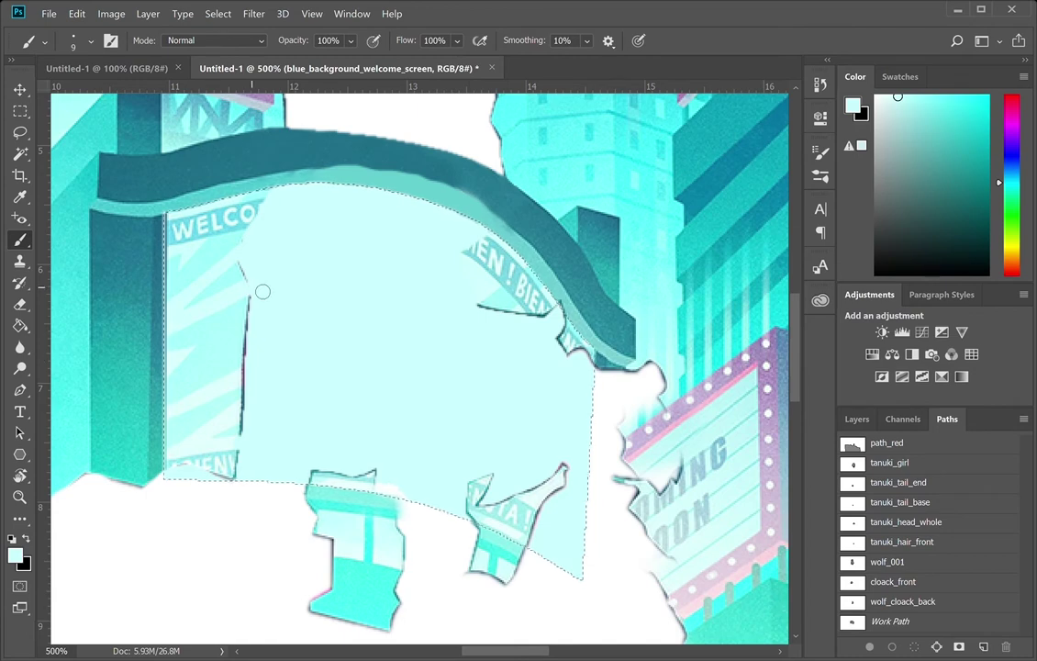
left_click(241, 381, "alt")
left_click(240, 381)
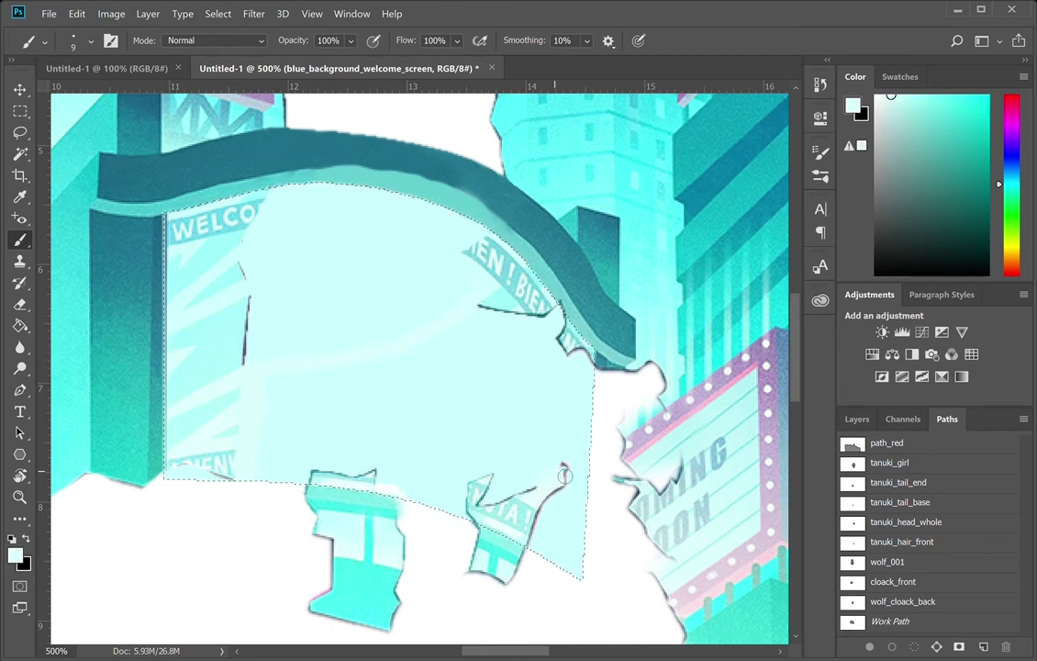
left_click_drag(570, 474, 547, 514)
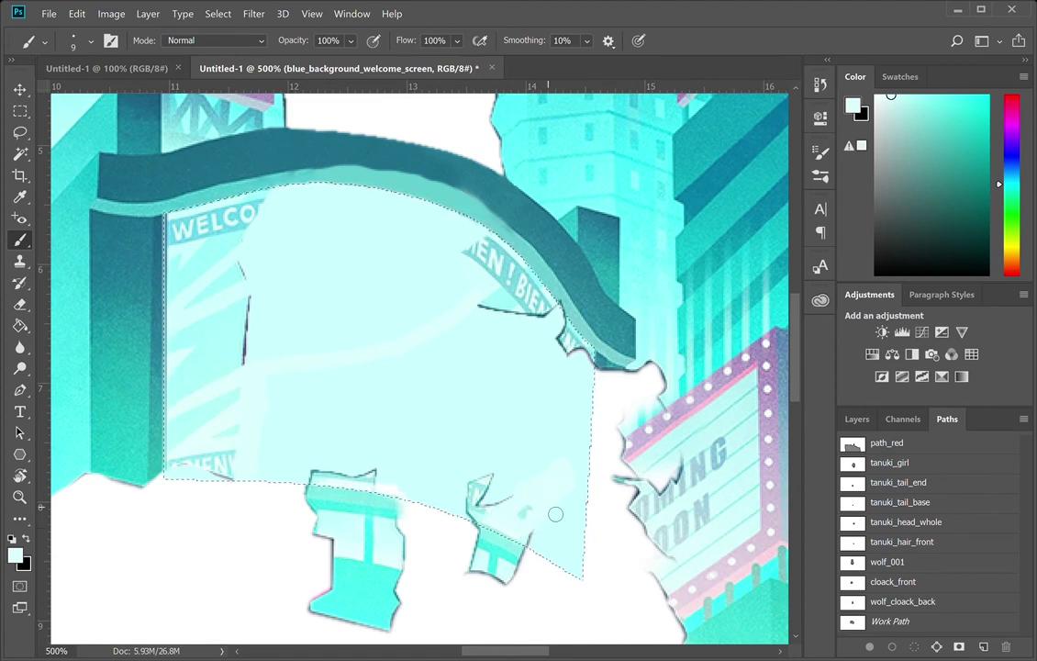
key("ctrl+d")
key("ctrl+z")
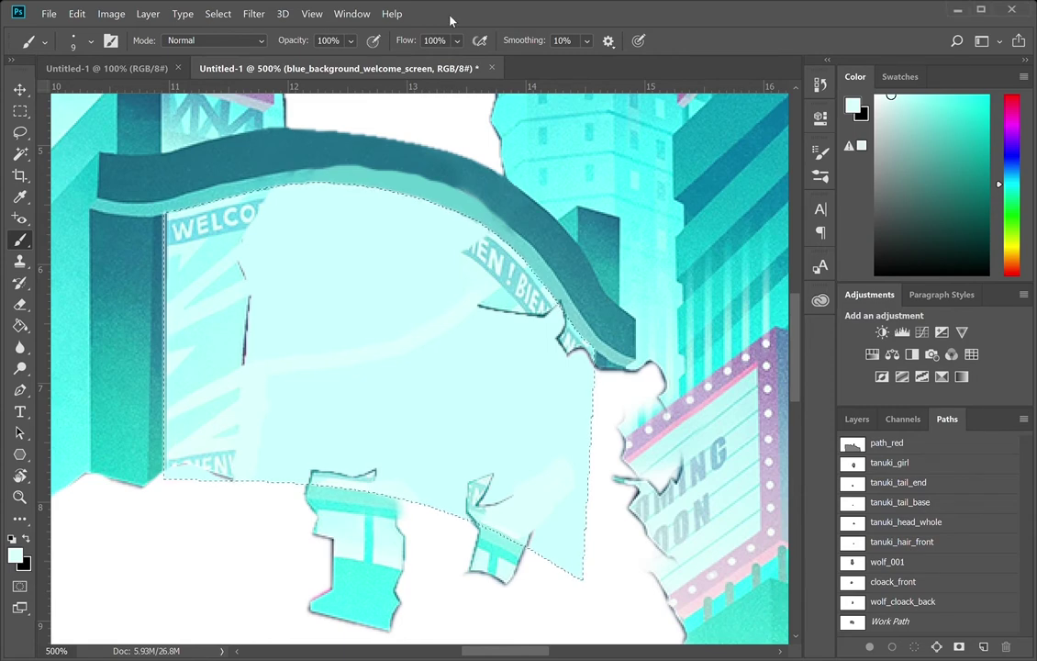
- Enlarge the brush to 40 and paint over the leftover fragments along the screen's lower and right edges
key("bracketright")
key("bracketright")
key("bracketright")
key("bracketright")
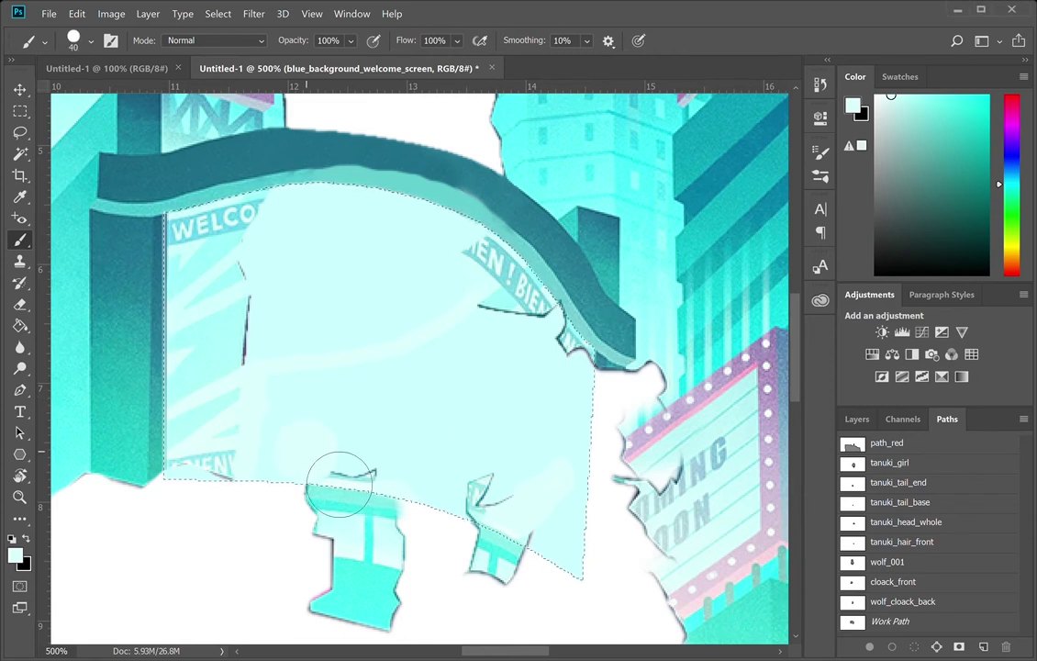
mouse_move(340, 482)
left_mouse_down()
mouse_move(324, 493)
mouse_move(336, 451)
left_mouse_up()
left_click_drag(505, 486, 475, 497)
mouse_move(500, 376)
left_mouse_down()
mouse_move(563, 377)
mouse_move(555, 393)
mouse_move(597, 425)
mouse_move(601, 391)
mouse_move(581, 366)
left_mouse_up()
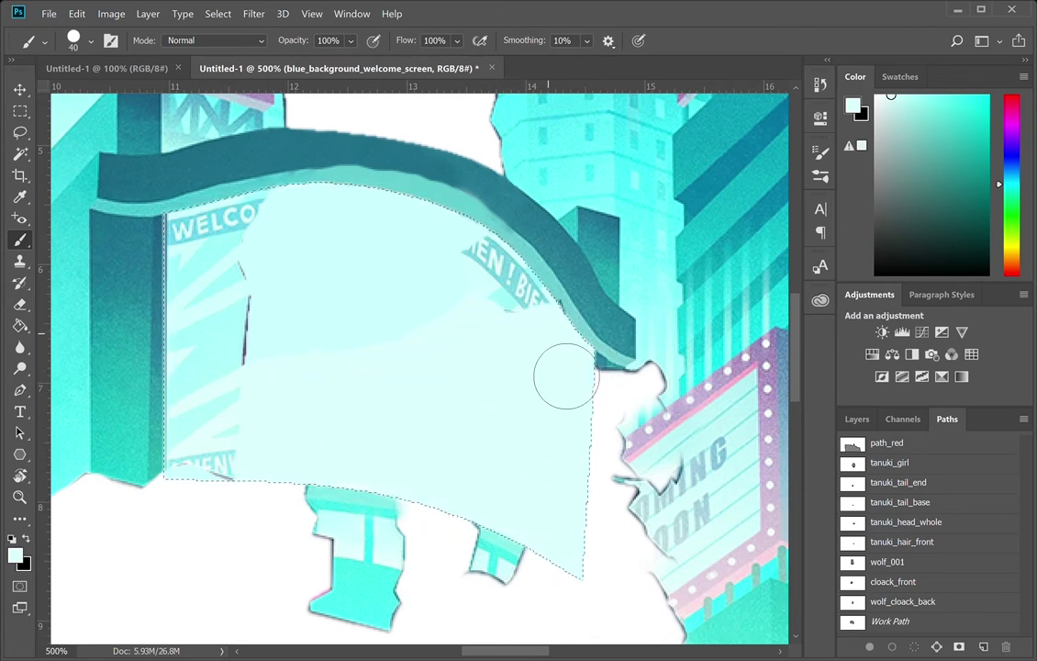
- Choose a slightly deeper cyan, reduce the brush to 10, and paint a stripe over the end of the BIEN lettering
key("i")
left_click(917, 100)
key("b")
key("bracketleft")
key("bracketleft")
key("bracketleft")
mouse_move(496, 309)
left_mouse_down()
mouse_move(523, 307)
mouse_move(548, 277)
mouse_move(496, 317)
mouse_move(520, 282)
left_mouse_up()
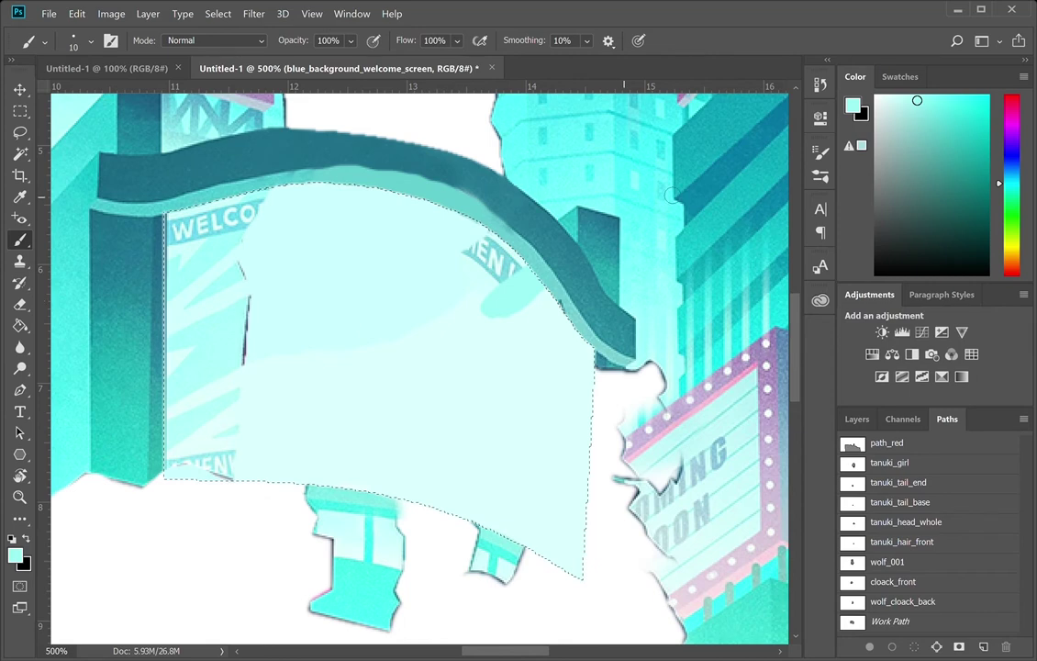
- Sample cyan tones from the screen and extend its left-hand stripes over the cut line and the WELCOME lettering, using brush size 7
key("i")
left_click(266, 313)
key("b")
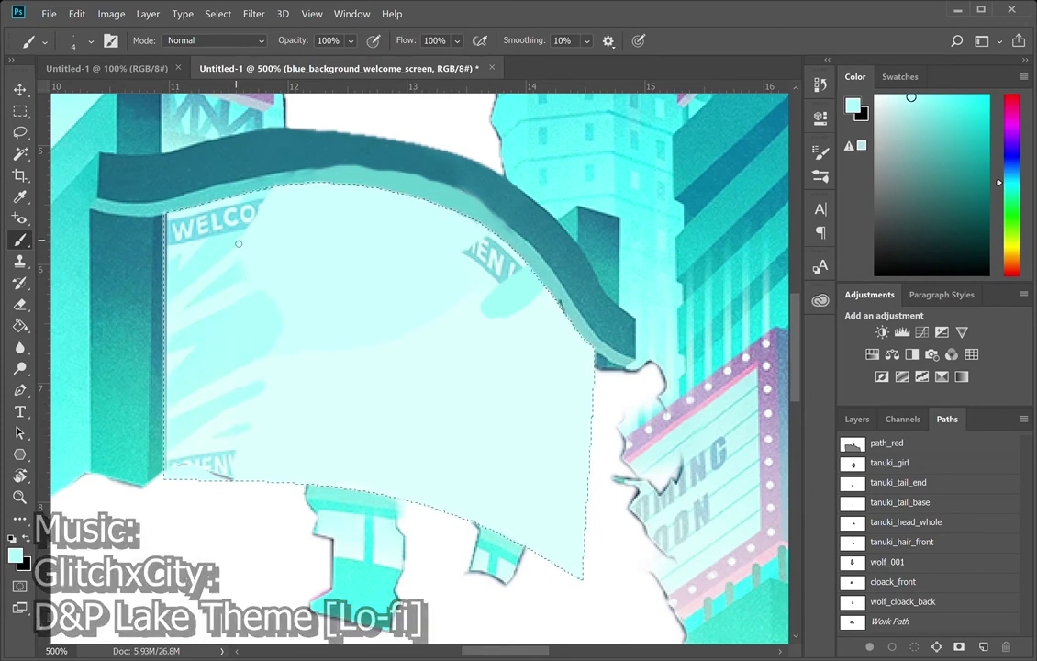
left_click(247, 242, "alt")
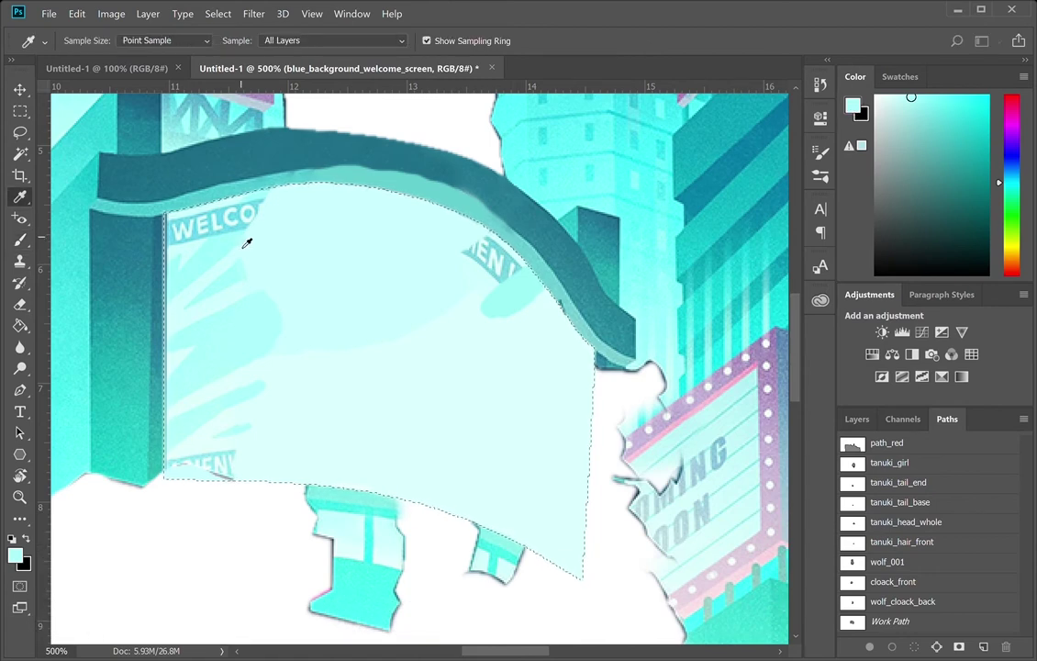
key("]")
key("]")
key("]")
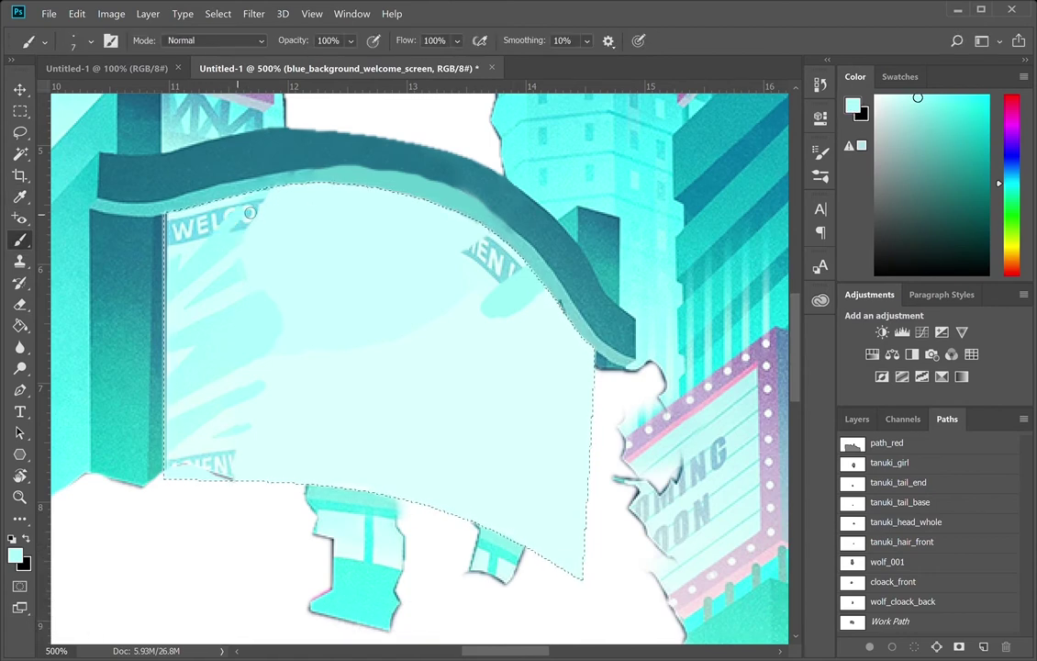
- Cover the remaining lettering at both ends of the screen with sampled pale tints, enlarging the brush to 15 for the right side
left_click(177, 224, "alt")
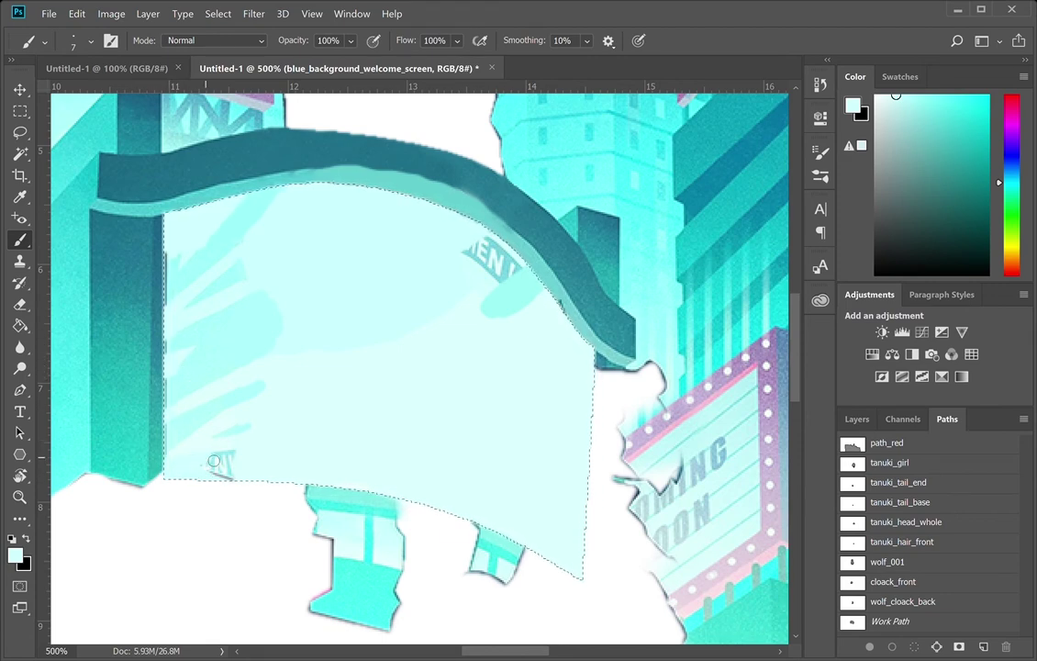
left_click(180, 390, "alt")
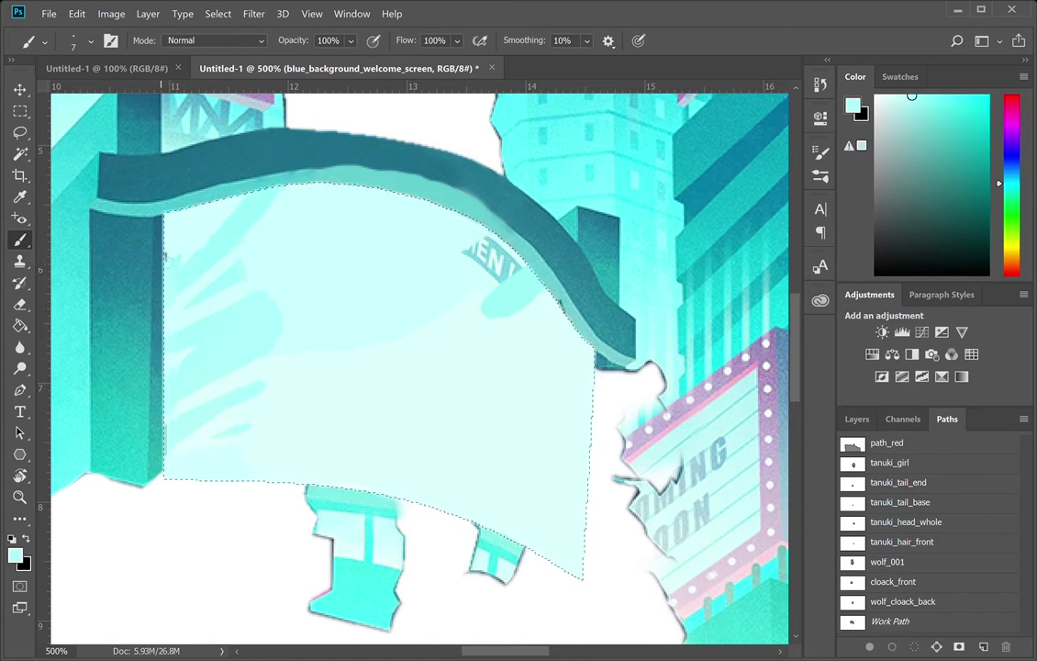
left_click(477, 278, "alt")
key("bracketright")
key("bracketright")
key("bracketright")
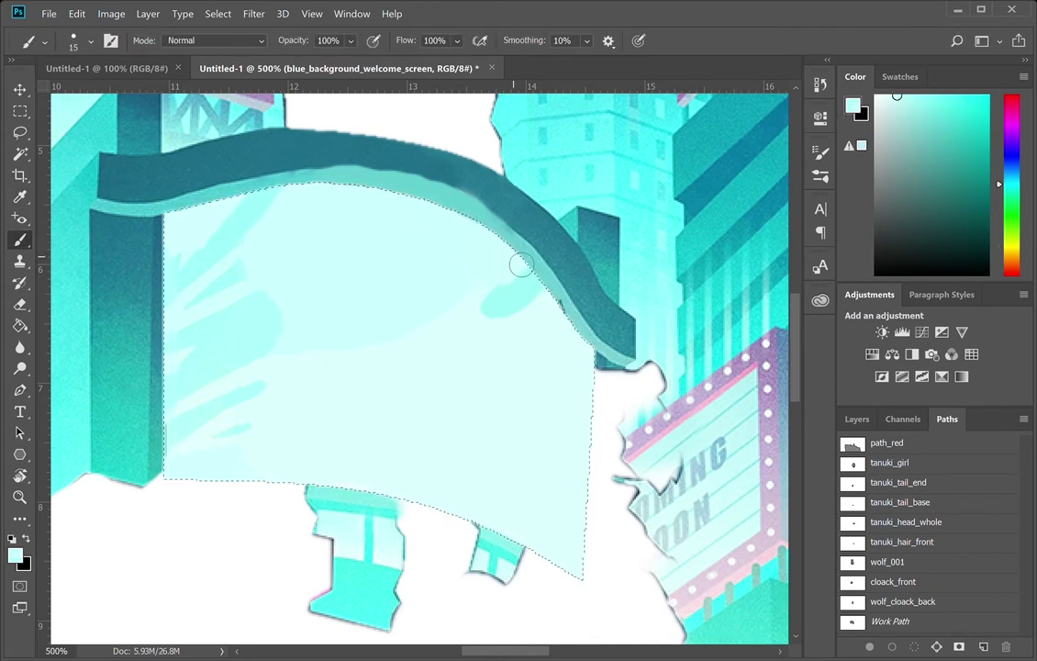
- Deselect the screen area and hide the blue_background_alpha layer to isolate the welcome screen
key("ctrl+d")
key("p")
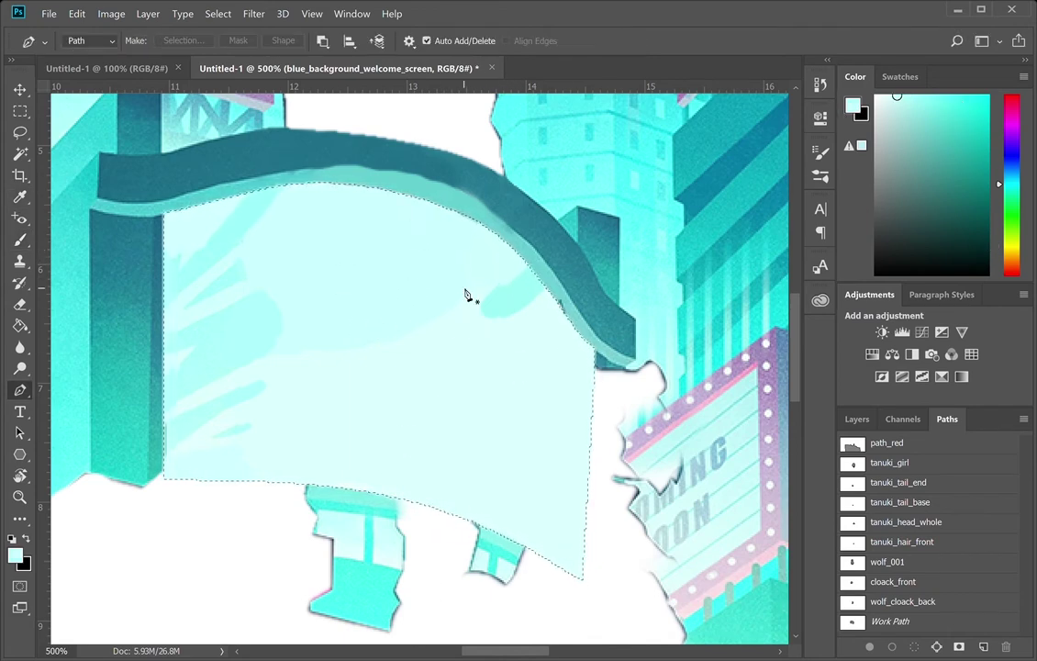
left_click(863, 422)
left_click_drag(895, 576, 886, 613)
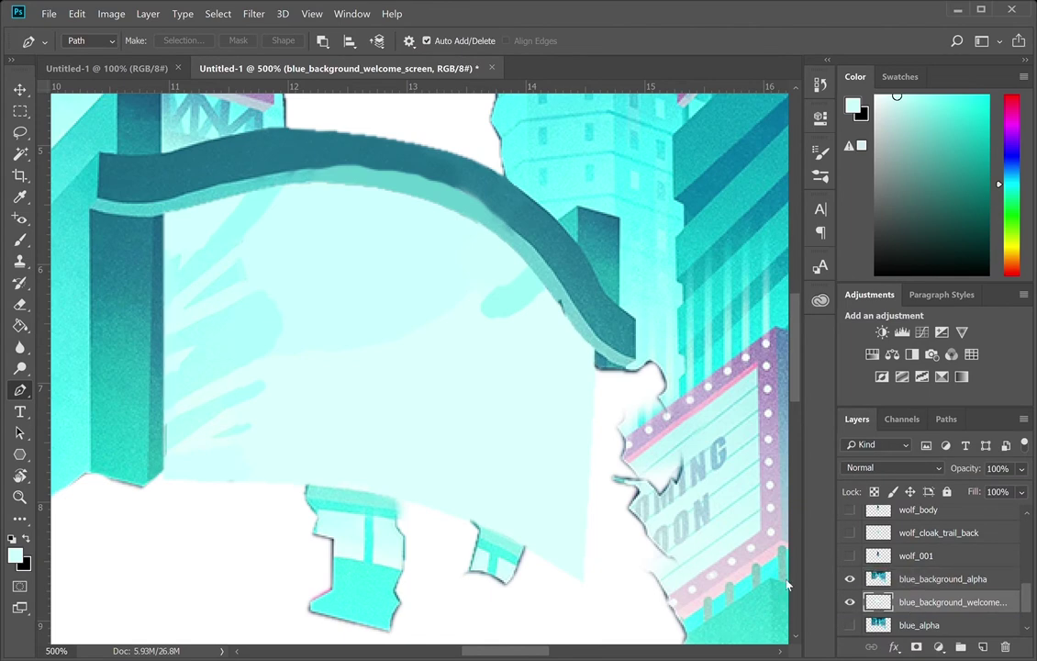
left_click(850, 579)
key("b")
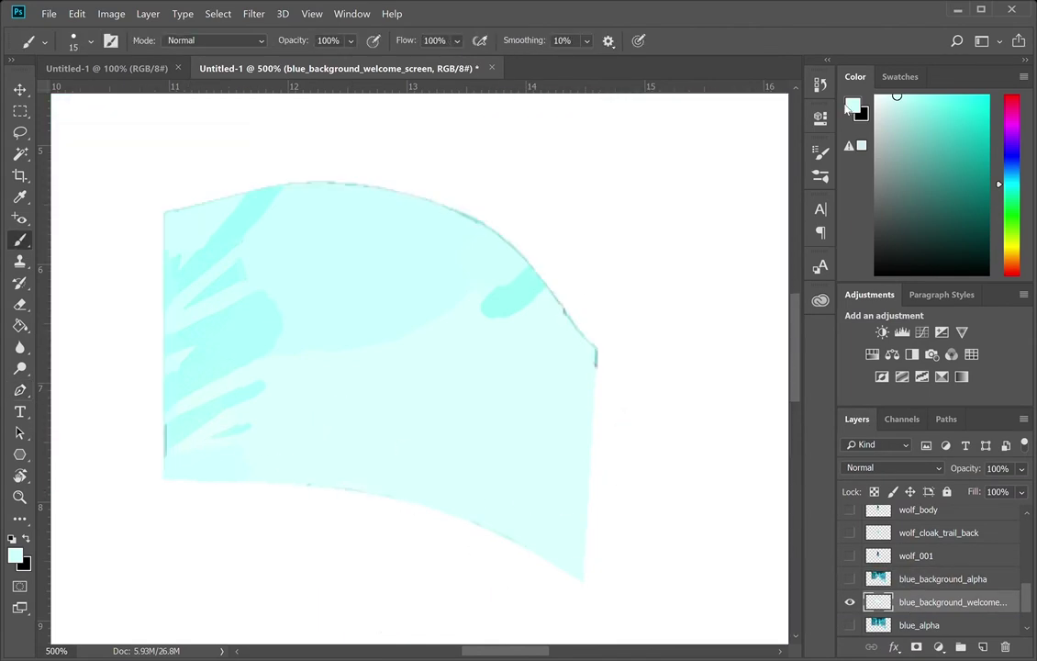
- Pick a deeper cyan and brush the lower-left stripe out past the screen's left edge with a smaller brush
left_click_drag(186, 440, 142, 459)
key("ctrl+z")
key("i")
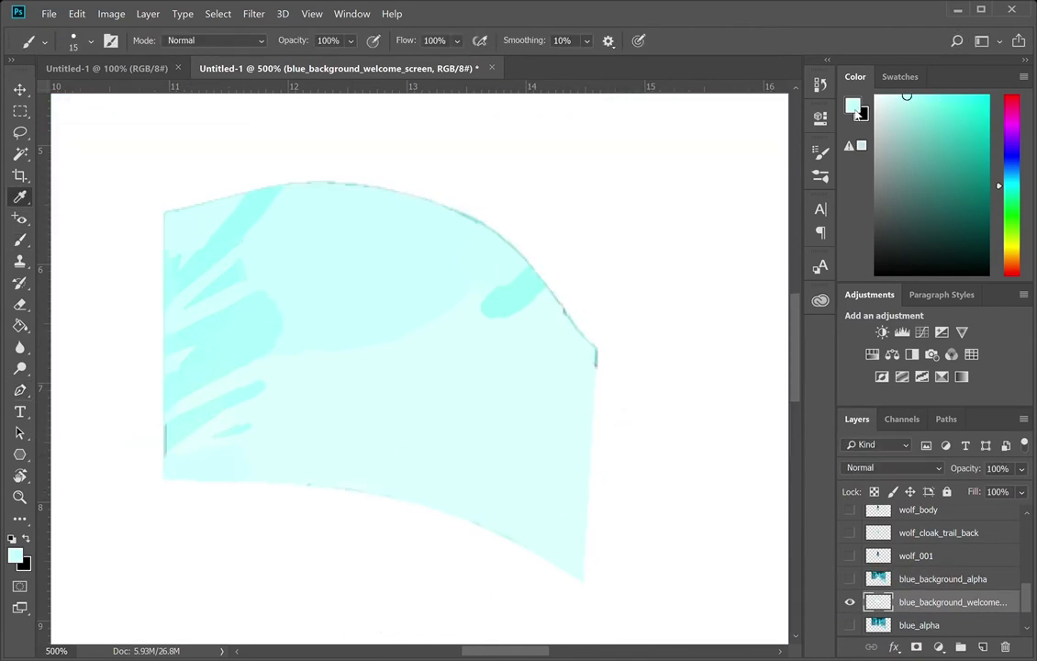
left_click(908, 97)
key("b")
key("[")
left_click_drag(176, 443, 140, 458)
- Start a Pen path at the screen's left edge, running diagonally over its upper edge and back down to a first zigzag notch
key("p")
left_click(153, 315)
left_click(354, 173)
key("ctrl+z")
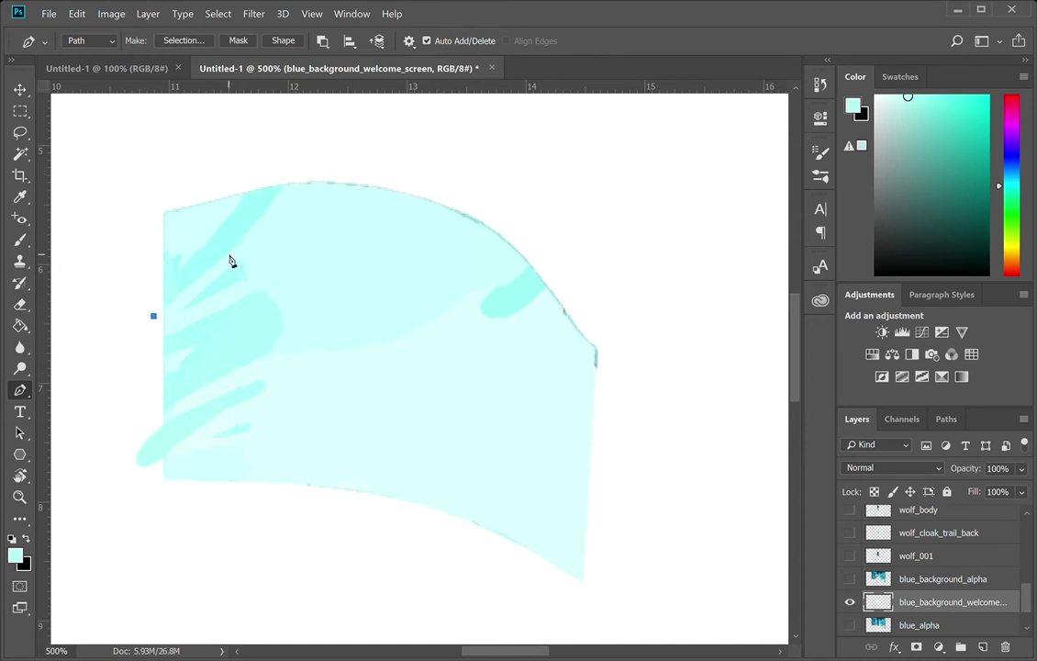
left_click(244, 237)
left_click(337, 155)
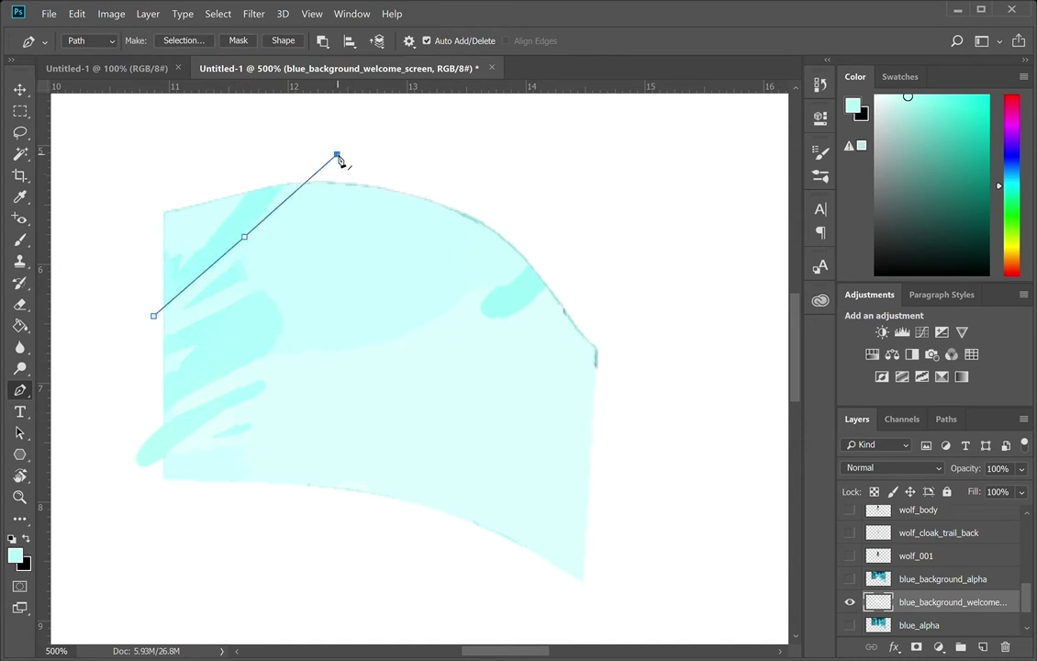
left_click(425, 165)
left_click(461, 171)
left_click(317, 318)
left_click(380, 319, "shift")
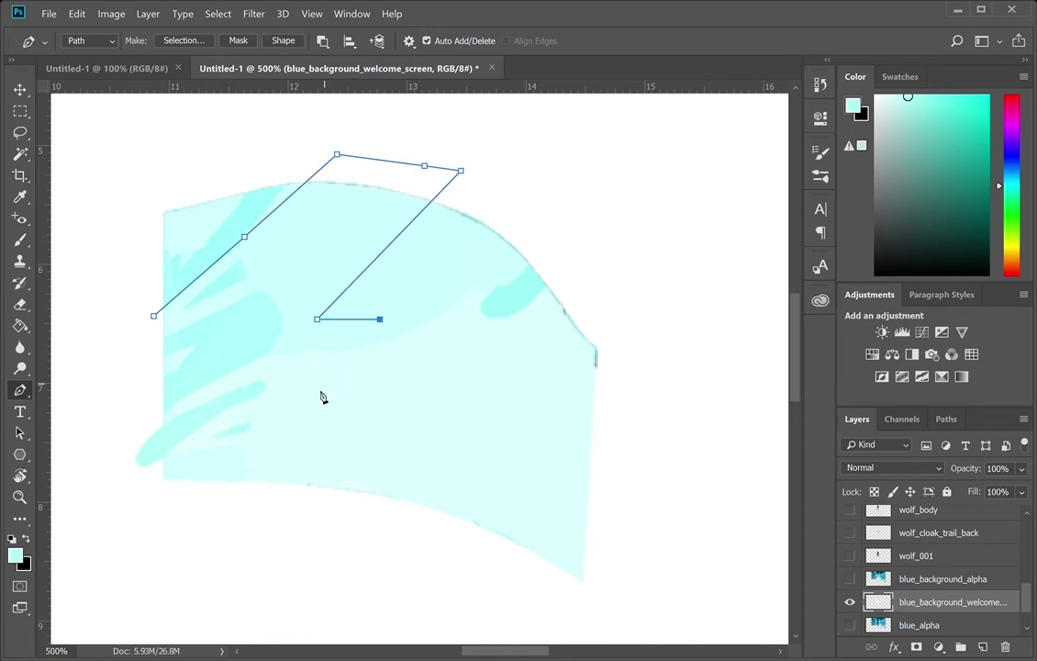
- Continue the zigzag path down past the screen's lower edge, then turn it back up toward the middle
left_click(341, 391)
left_click(392, 398)
left_click(301, 495)
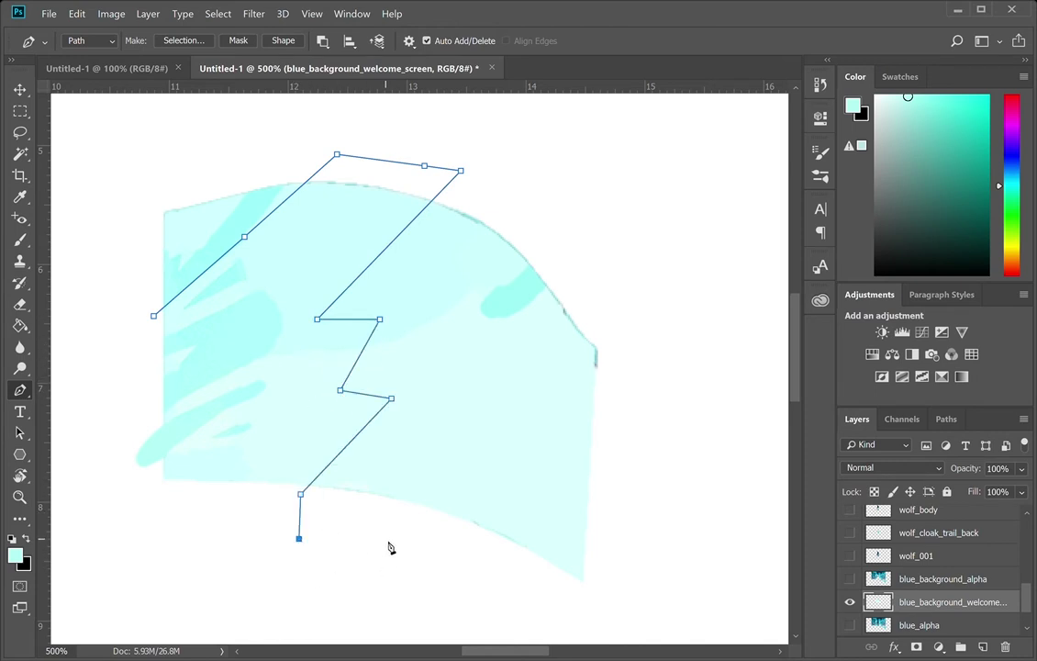
left_click(248, 537)
left_click(343, 546)
left_click(465, 447)
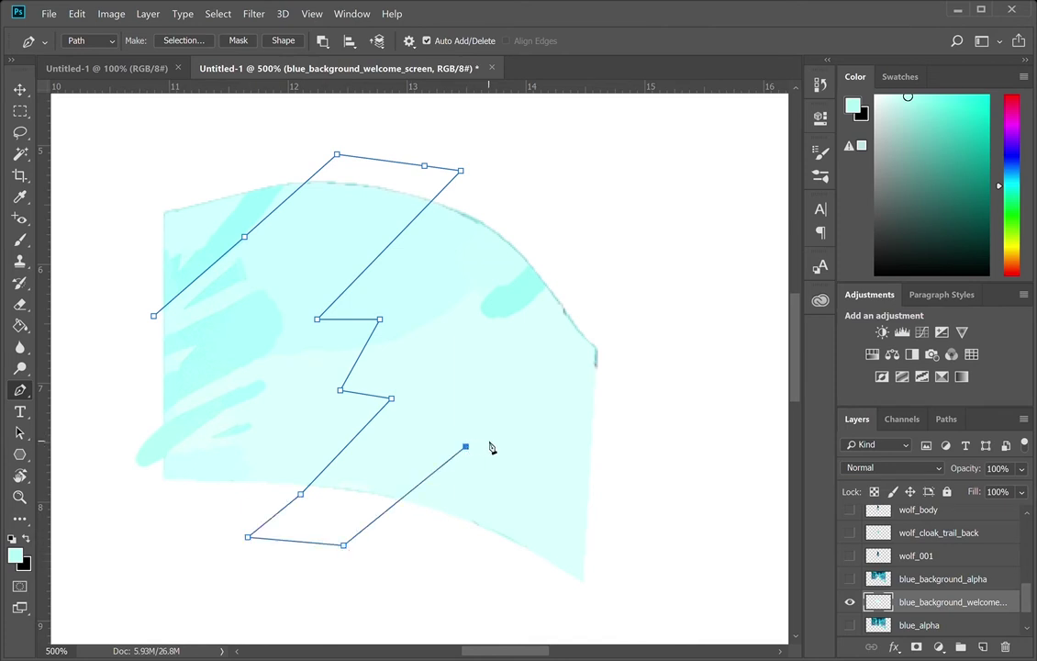
- Zigzag the path up through the screen's center and out beyond its upper-right edge
left_click(434, 444)
left_click(502, 365)
left_click(453, 357)
key("ctrl+z")
left_click(448, 359)
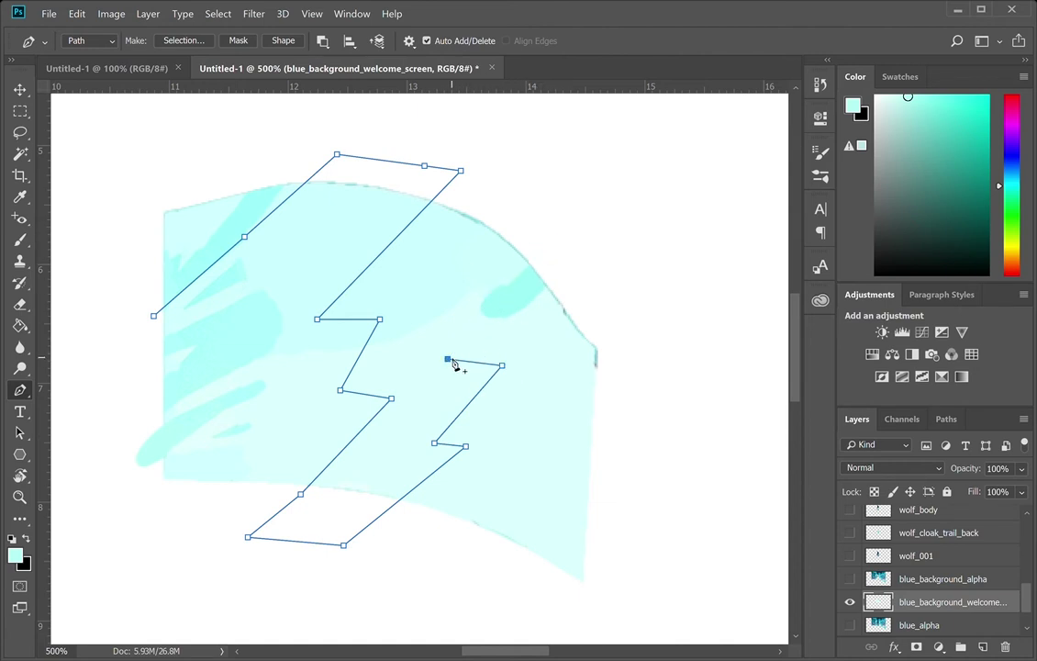
left_click_drag(447, 359, 431, 354)
left_click(573, 225)
left_click(638, 231)
left_click(568, 354)
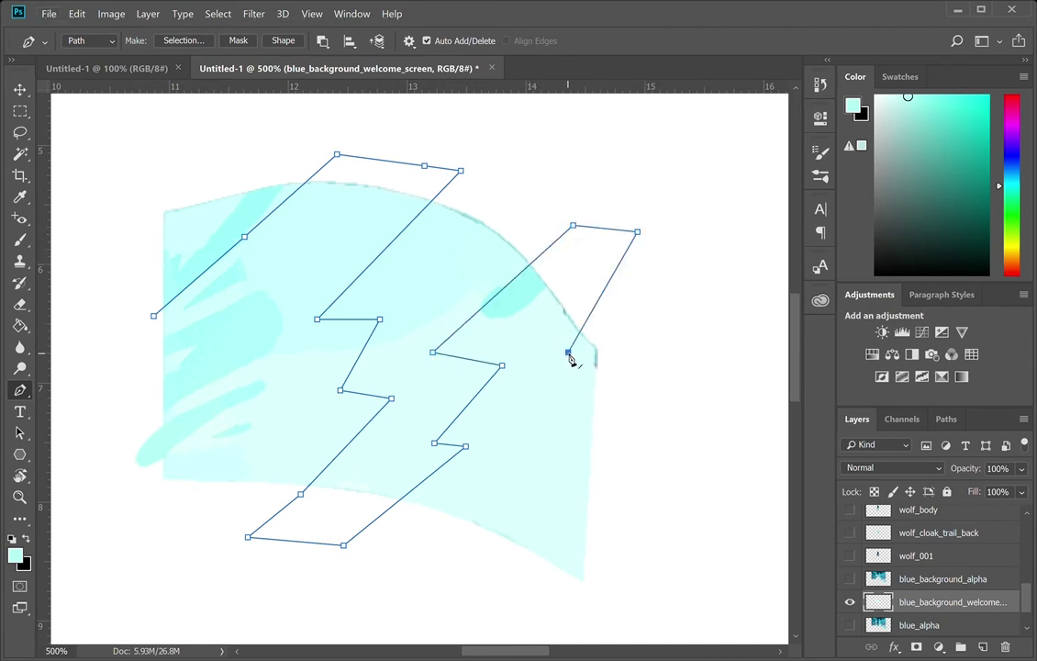
key("ctrl+z")
left_click(552, 336)
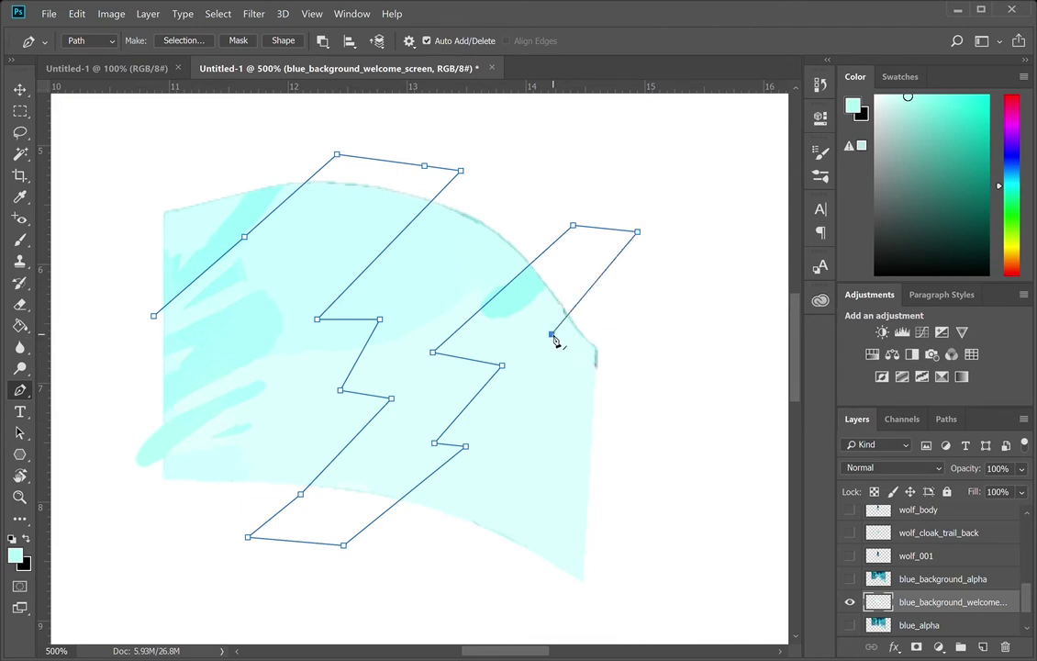
left_click(603, 334)
key("ctrl+z")
key("ctrl+z")
left_click(542, 327)
key("ctrl+z")
- Widen the path's upper-right end and zigzag it down the screen's right side to below the lower-right corner
left_click(703, 242)
left_click(602, 377)
left_click_drag(601, 378, 585, 362)
left_click(644, 374)
left_click(557, 475)
left_click(626, 496)
left_click(550, 595)
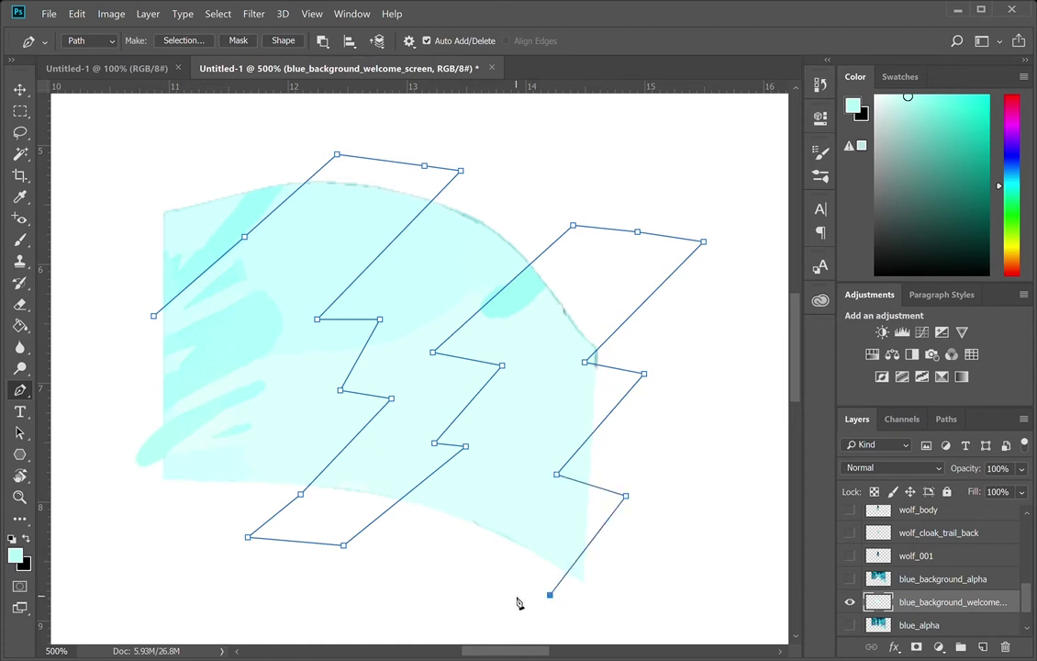
- Turn the path below the lower-right corner and trace it back up parallel to the right-hand zigzag, adjusting its corner points
scroll(563, 607, "down", 3)
scroll(563, 606, "right", 2)
left_click(423, 486)
left_click_drag(424, 487, 460, 481)
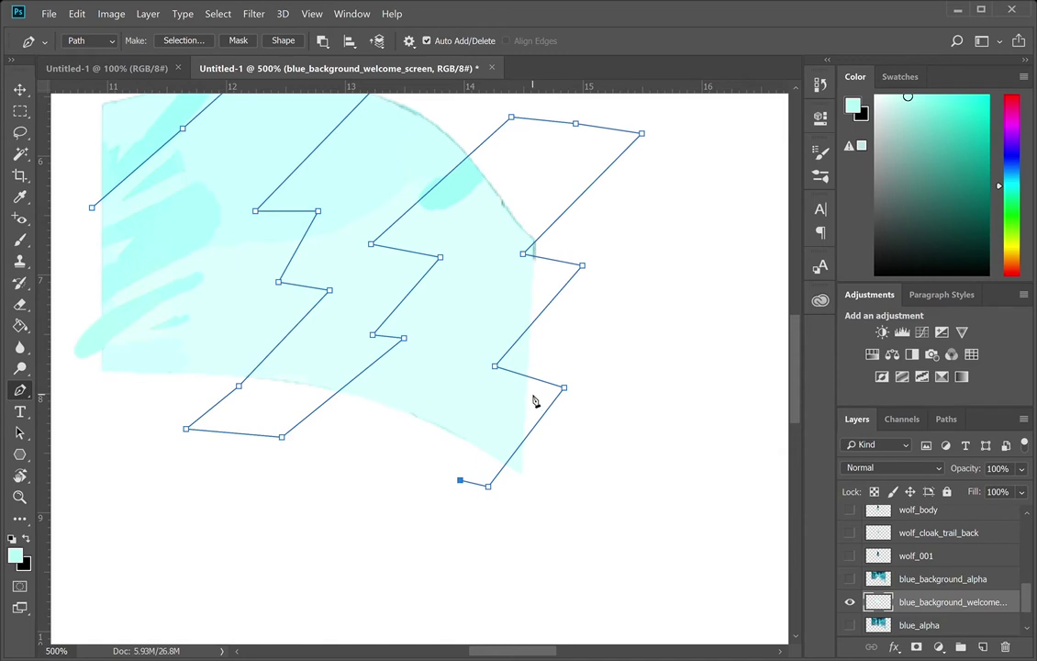
left_click(525, 394)
left_click(466, 377)
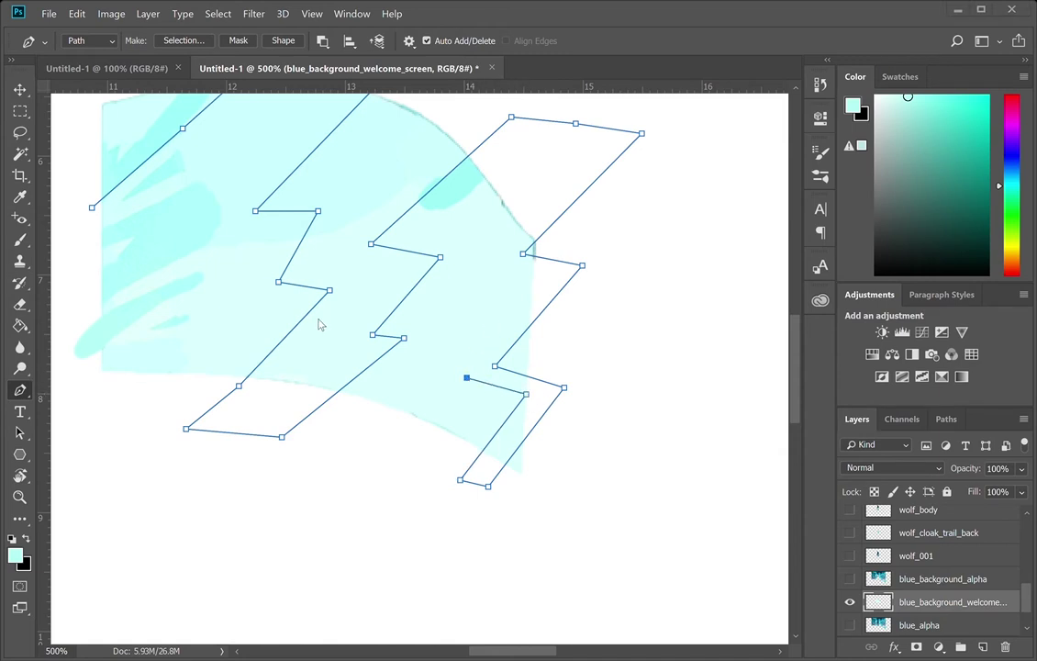
left_click(538, 275)
left_click_drag(468, 379, 462, 368)
left_click_drag(538, 274, 543, 276)
left_click(496, 268)
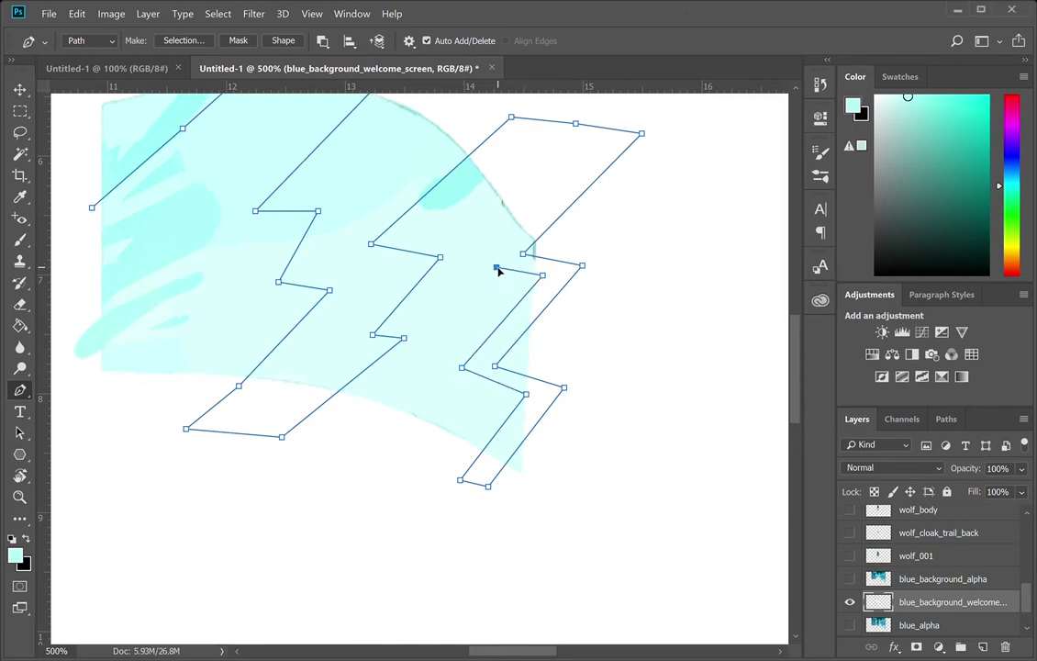
- Loop the path inside the upper-right end and bring it back down into the screen, aligning its corners with the outer outline
left_click(602, 143)
left_click_drag(495, 267, 481, 261)
left_click(518, 137)
left_click(425, 232)
left_click_drag(517, 137, 530, 137)
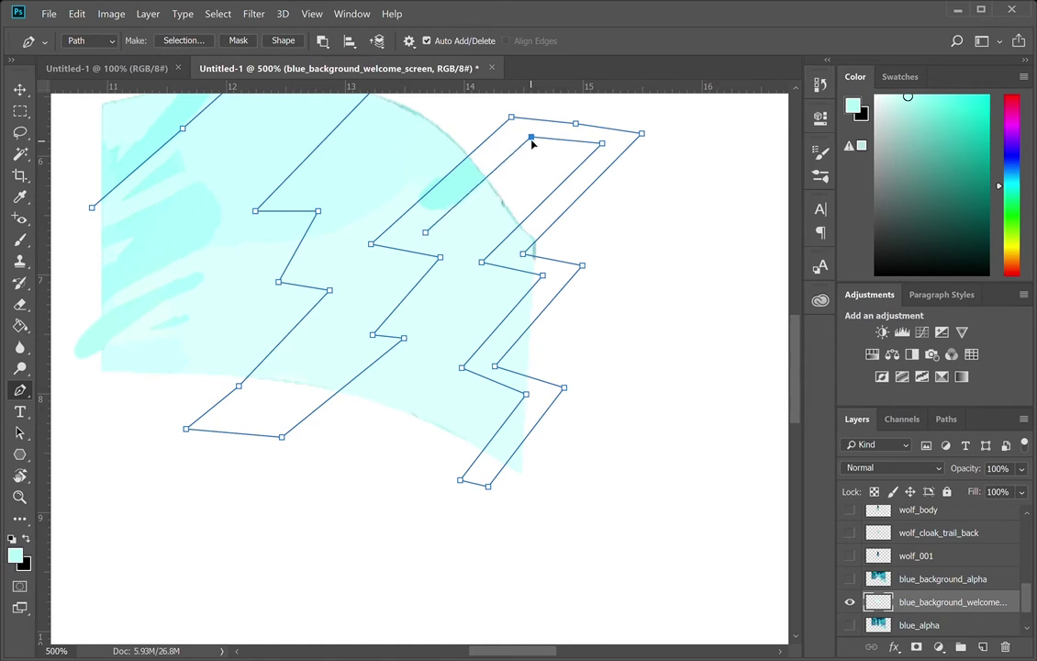
- Trace the path down parallel to the central zigzag and around beneath the screen's lower edge
left_click(468, 242)
left_click(410, 320)
left_click(433, 323)
left_click(290, 451)
mouse_move(434, 323)
left_mouse_down()
mouse_move(449, 326)
mouse_move(441, 326)
left_mouse_up()
left_click_drag(290, 451, 294, 451)
left_click(147, 440)
- Bring the path back up parallel to the first zigzag's lower section and adjust the neighboring corner points
left_click_drag(155, 391, 349, 434)
left_click(481, 338)
left_click_drag(343, 484, 318, 477)
left_click_drag(481, 341, 478, 354)
left_click_drag(433, 429, 432, 428)
left_click(526, 334, "ctrl")
left_click_drag(528, 340, 535, 343)
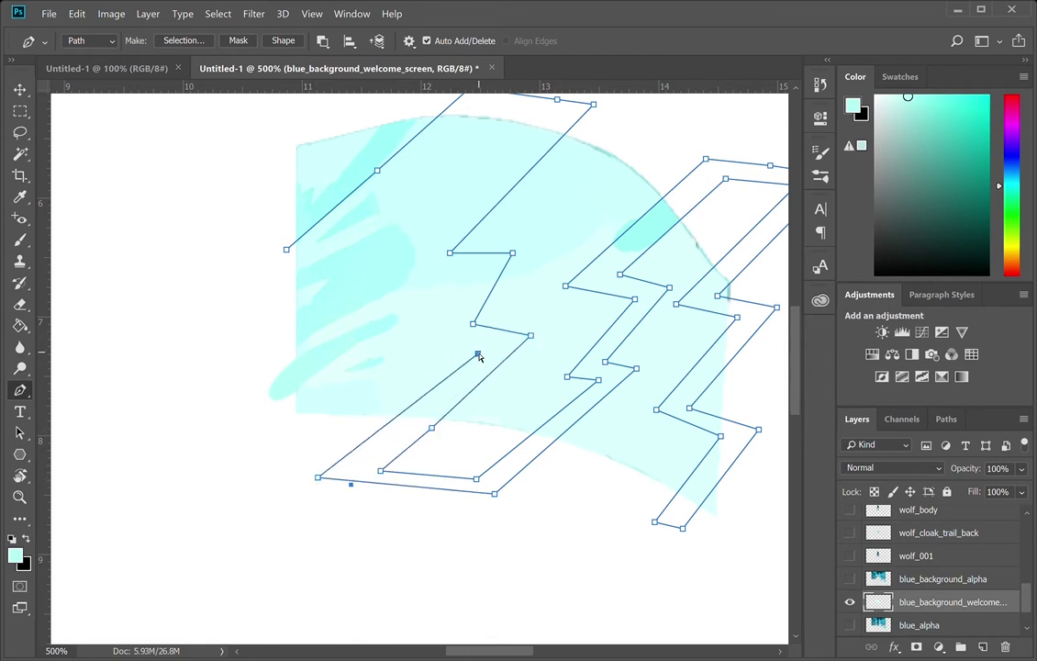
- Add the next inner zigzag notch up the screen's middle and reshape the adjacent corners to keep the band even
left_click(449, 347)
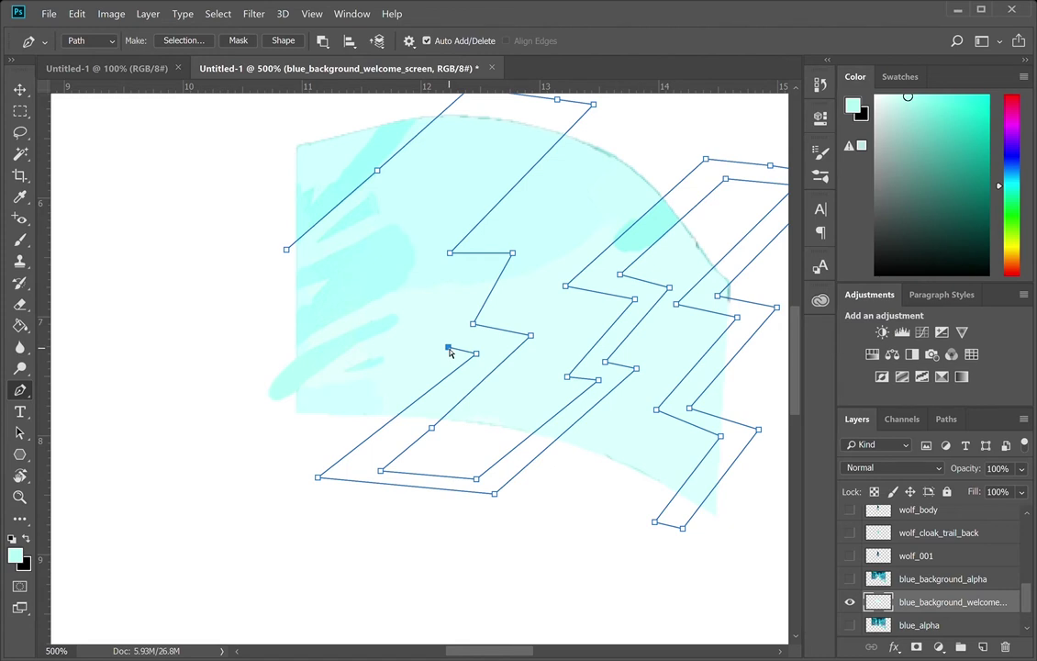
left_click_drag(512, 254, 524, 261)
left_click(487, 272)
left_click_drag(448, 347, 428, 345)
left_click_drag(488, 272, 487, 280)
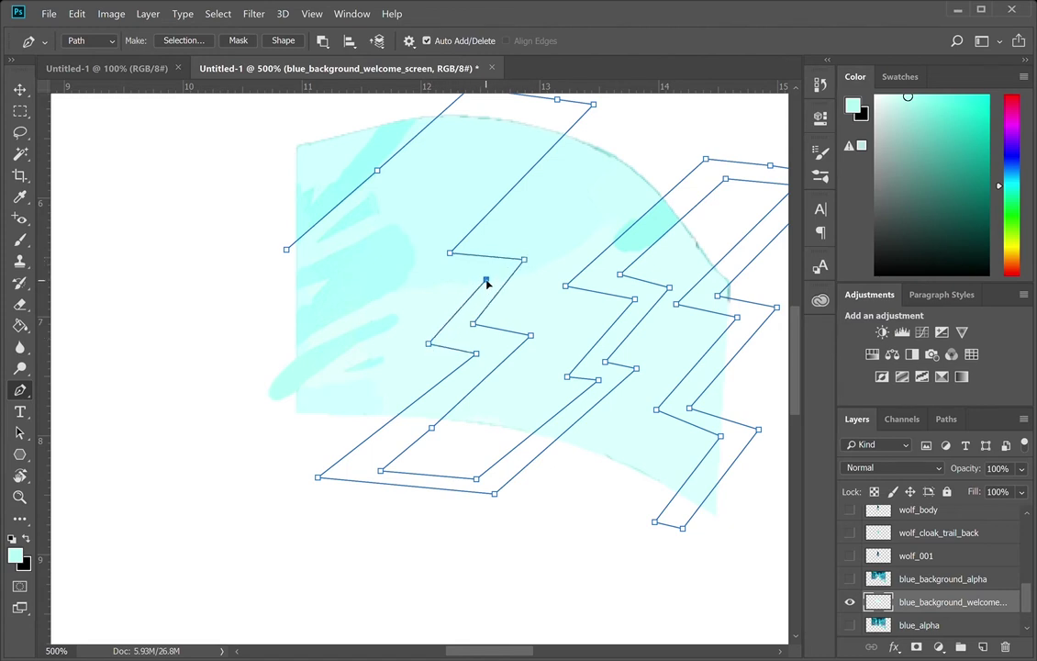
- Extend the path as a narrow stripe past the screen's left edge and turn it back inside, refining its points
left_click(420, 278)
left_click_drag(295, 347, 276, 356)
left_click(262, 358)
left_click(268, 371)
left_click(301, 356)
left_click_drag(294, 347, 293, 346)
left_click_drag(421, 279, 418, 279)
- Trace the path back along the underside of the narrow left stripe and out beyond the screen's lower-left corner
left_click(415, 303)
left_click(443, 304)
left_click(382, 332)
left_click(288, 394)
left_click_drag(382, 334, 360, 342)
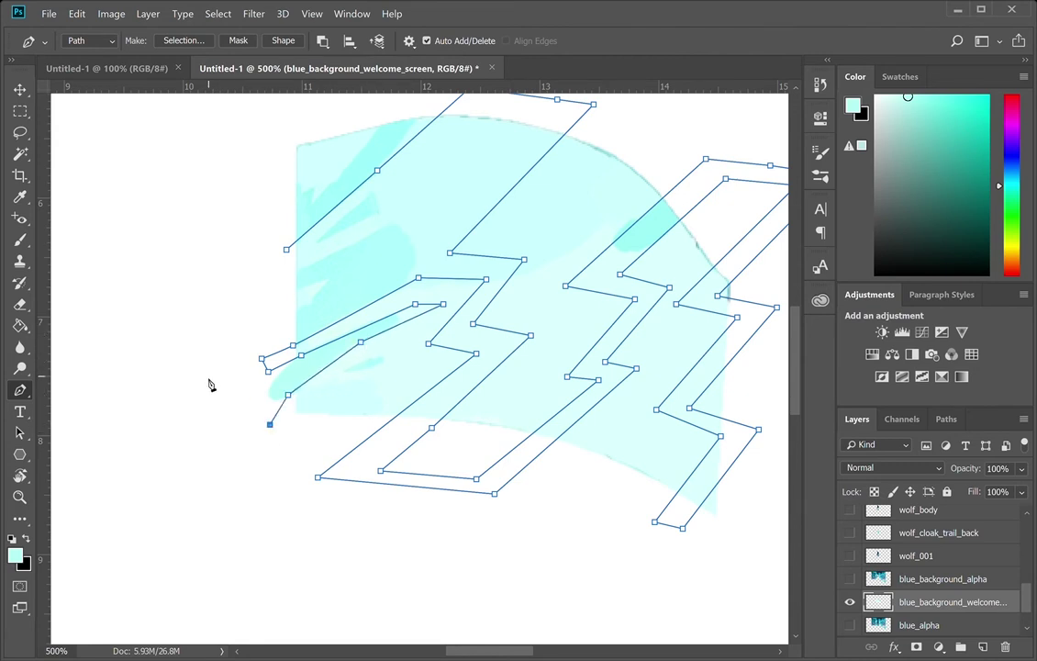
left_click(219, 428)
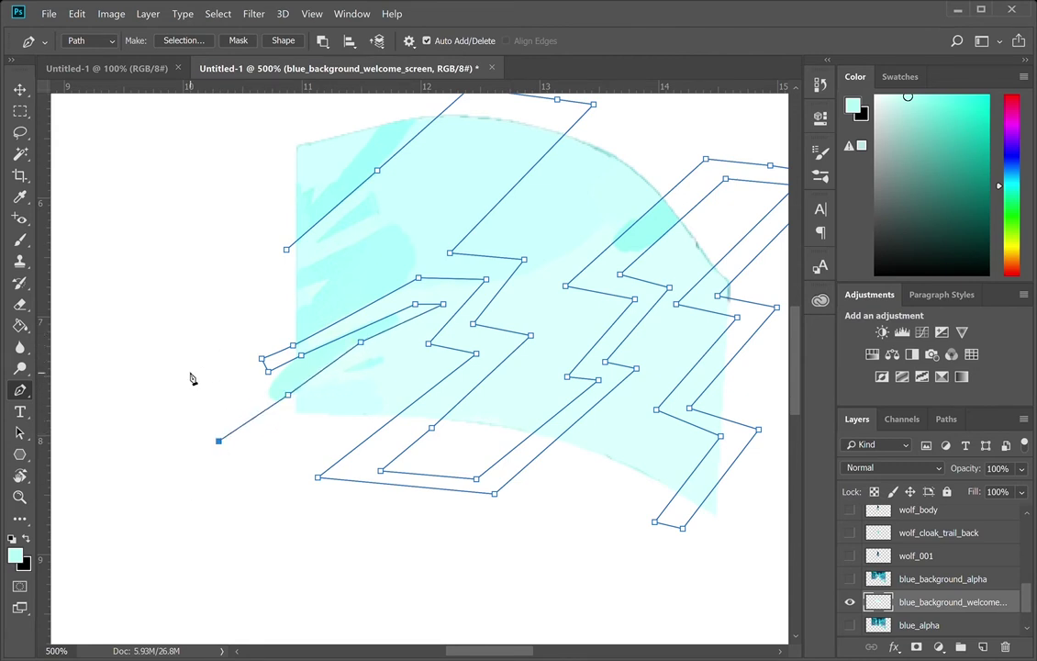
- Turn the path around outside the lower-left corner and bring it back up inside the screen's left edge, adjusting the outer corner
left_click(190, 373)
scroll(279, 410, "up", 2)
scroll(279, 409, "left", 1)
left_click(353, 352)
left_click_drag(212, 447, 221, 466)
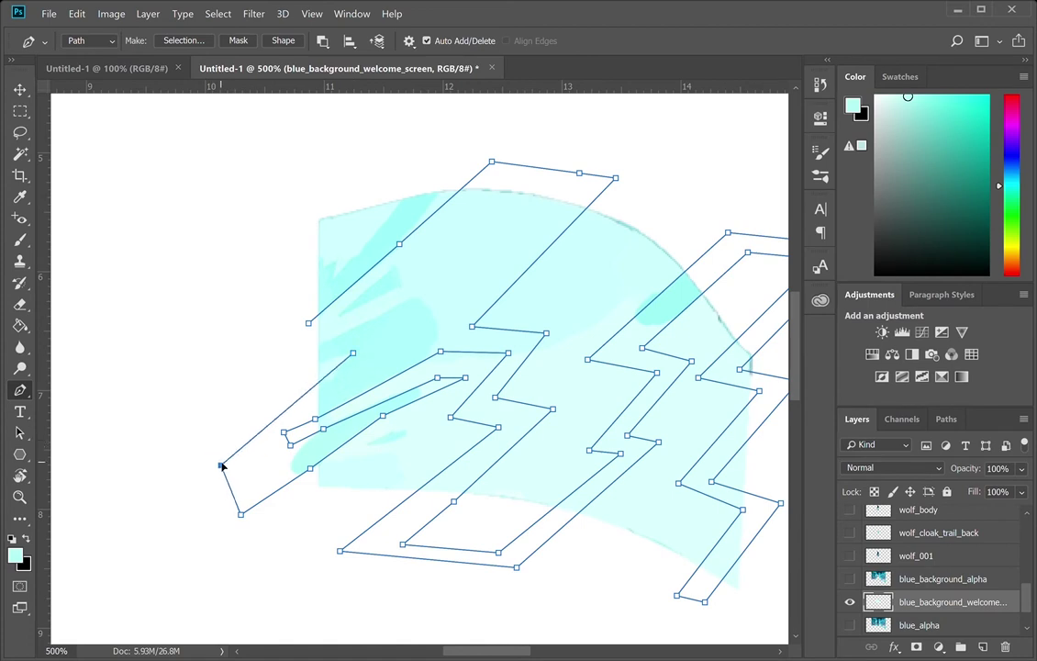
- Continue the path along the next diagonal stripe and up parallel to the first zigzag, turning back near the screen's upper edge
left_click(438, 291)
left_click(484, 289)
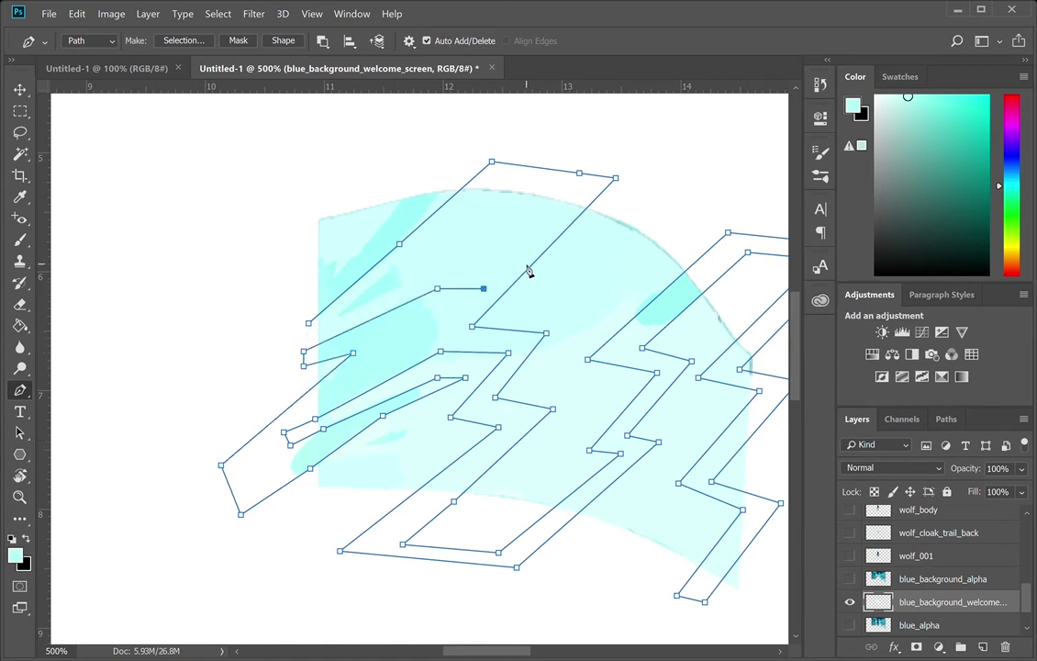
left_click(573, 201)
left_click(500, 177)
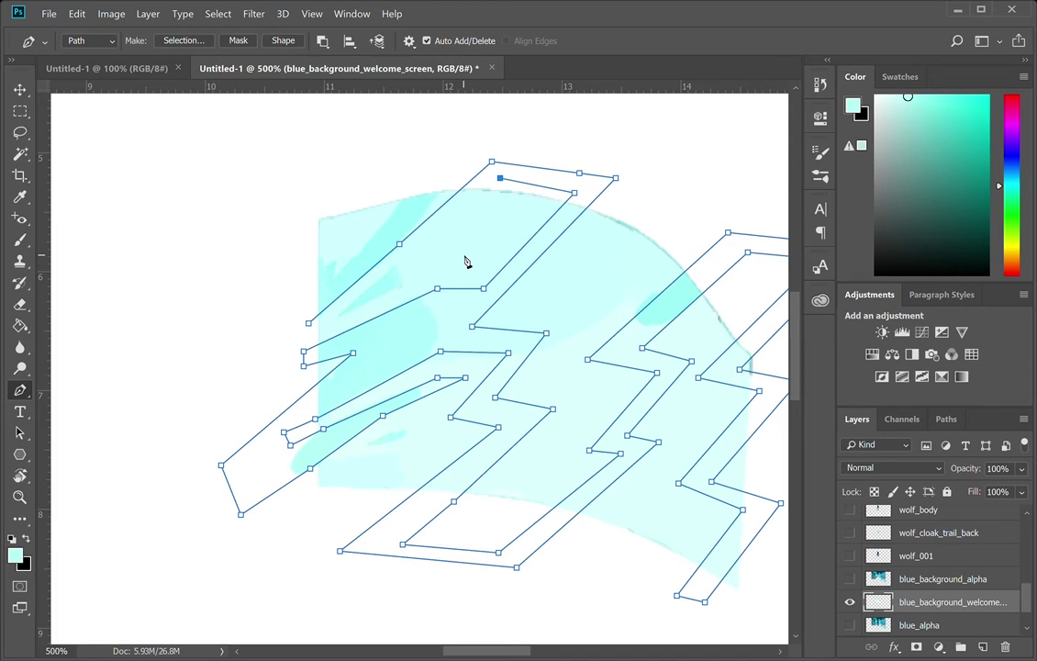
- Reposition the path's starting points and upper-left corner to follow the darker diagonal stripe
left_click_drag(493, 163, 409, 154)
left_click_drag(399, 244, 370, 235)
left_click_drag(309, 323, 333, 290)
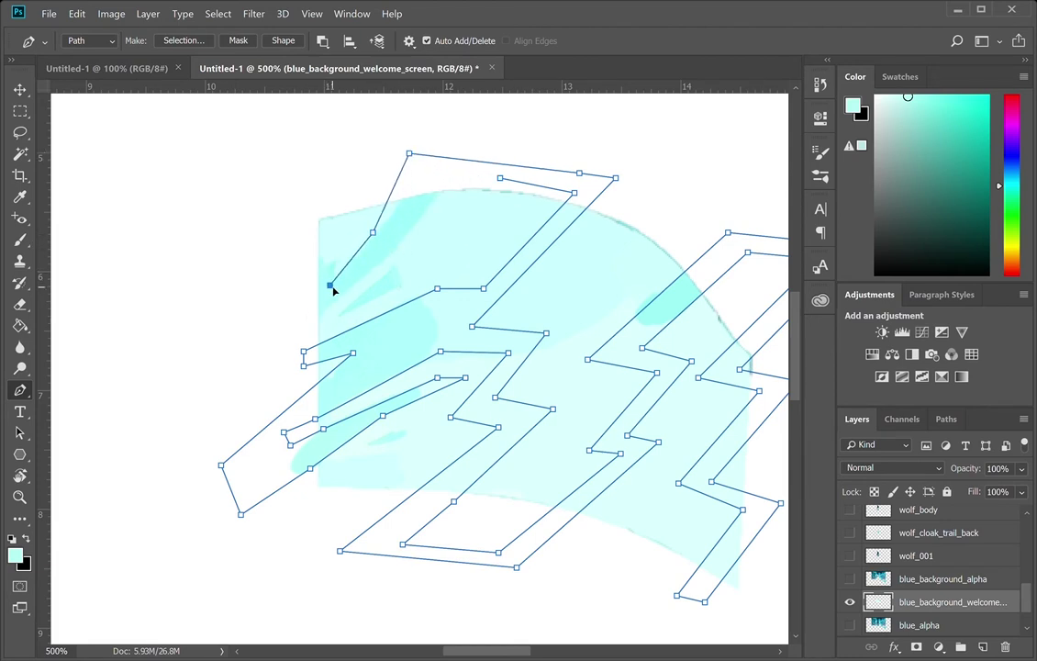
left_click_drag(409, 153, 437, 163)
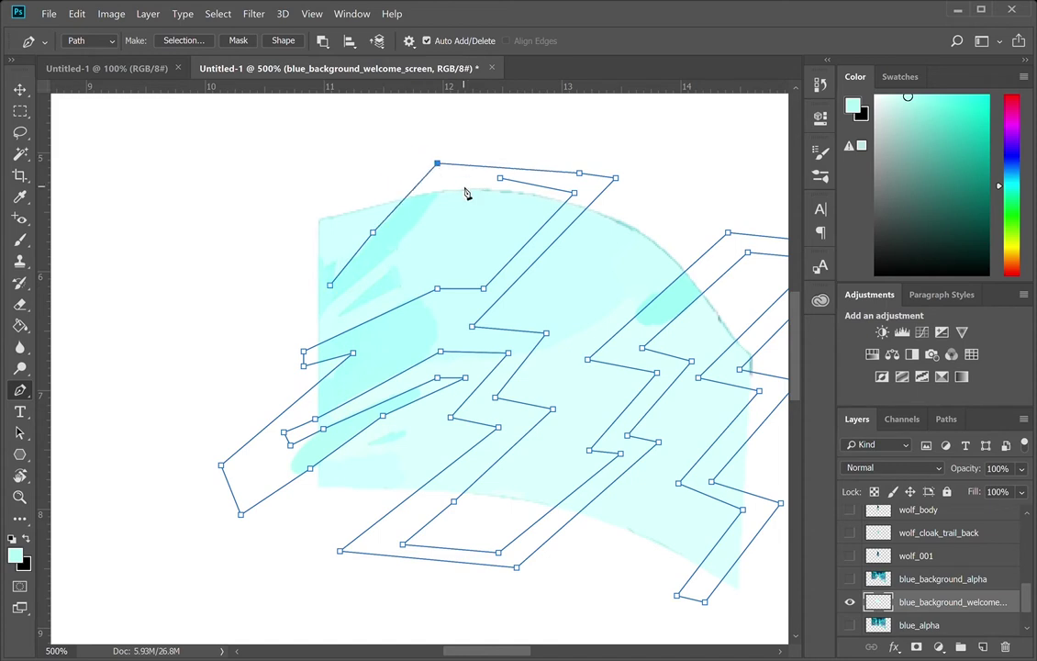
- Trace the pointed notches between the upper-left stripes and refine their tips into narrow spikes
left_click(477, 227)
left_click(397, 287)
left_click_drag(477, 227, 501, 234)
left_click(397, 289)
left_click_drag(396, 287, 333, 320)
left_click(428, 236)
left_click(339, 318, "ctrl")
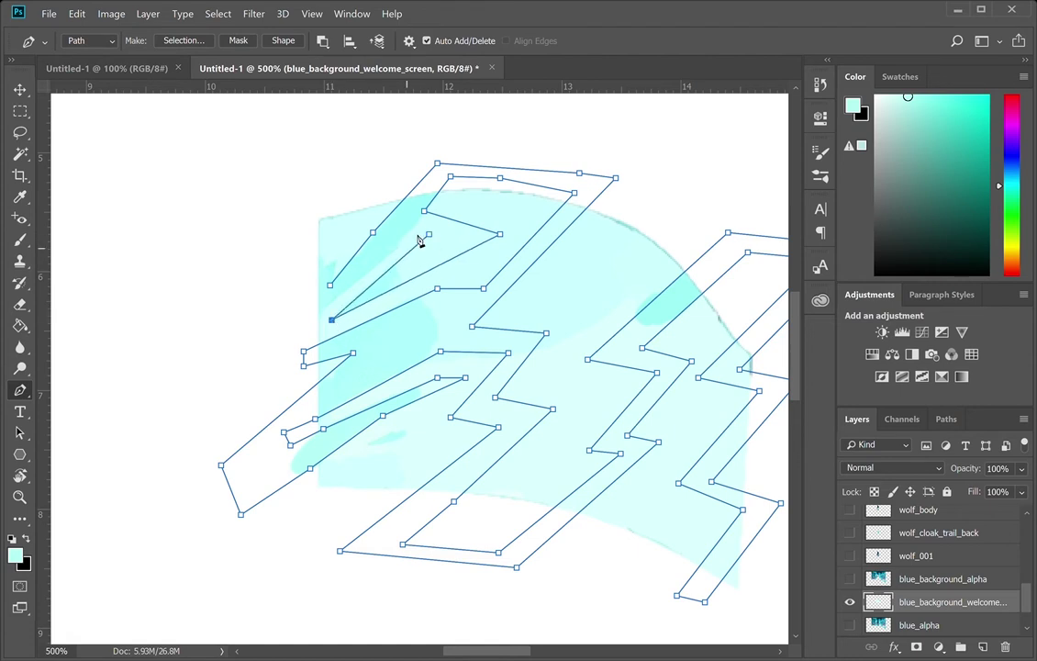
left_click(342, 292)
left_click_drag(415, 227, 423, 235)
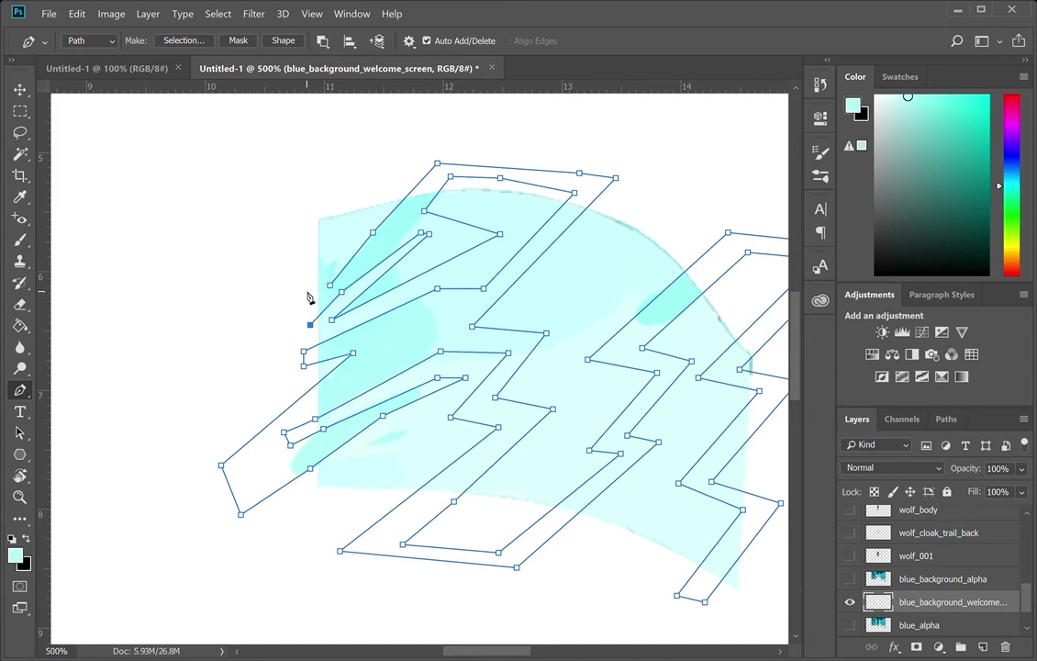
- Add small jagged corners and a narrow upward band outside the screen's left edge, and close the path at its starting point
left_click_drag(311, 284, 317, 284)
left_click(311, 248)
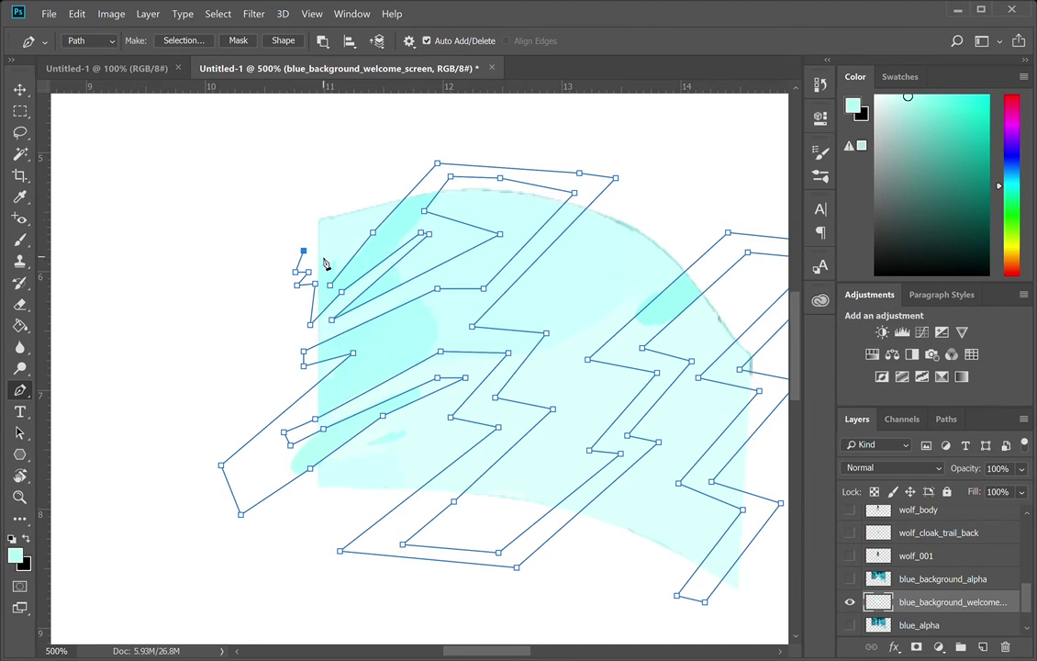
left_click(269, 234)
left_click(304, 146)
left_click_drag(304, 145, 312, 143)
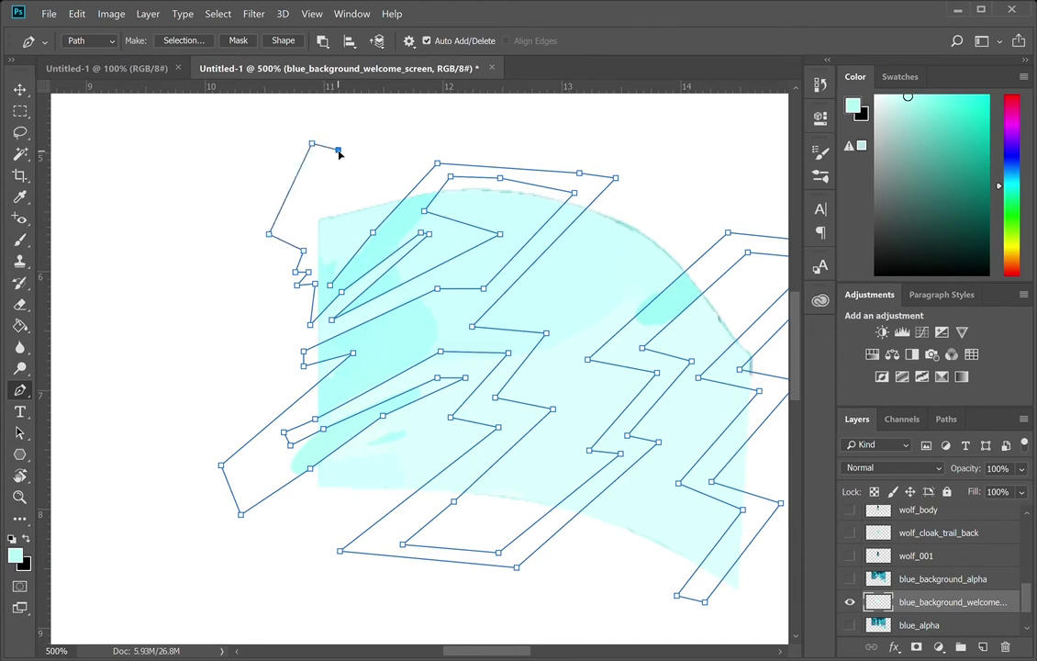
left_click(292, 224)
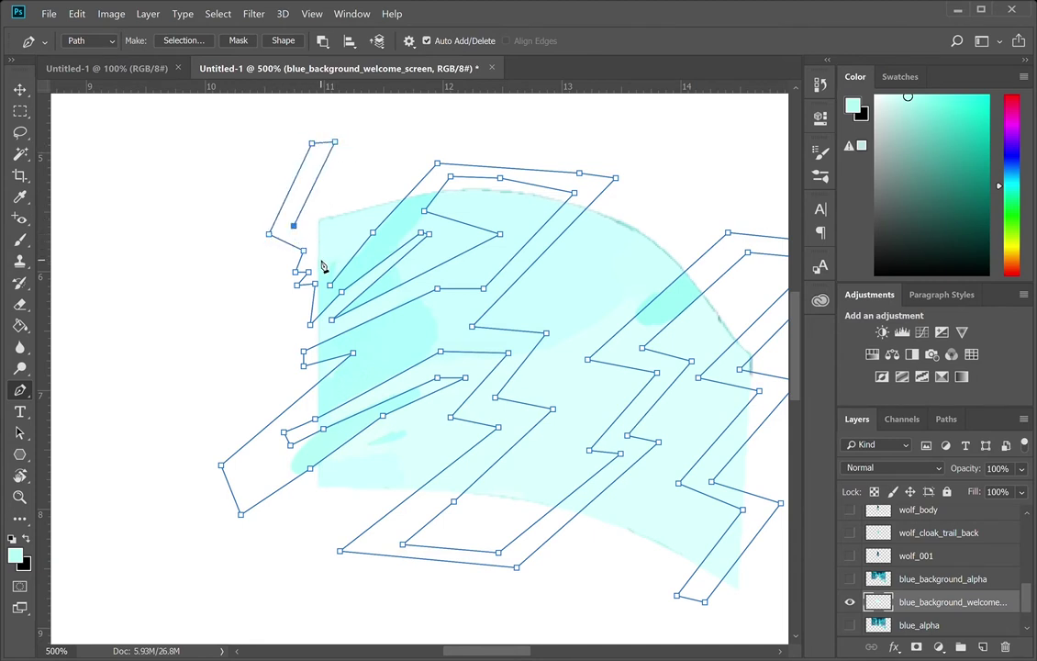
left_click(295, 227)
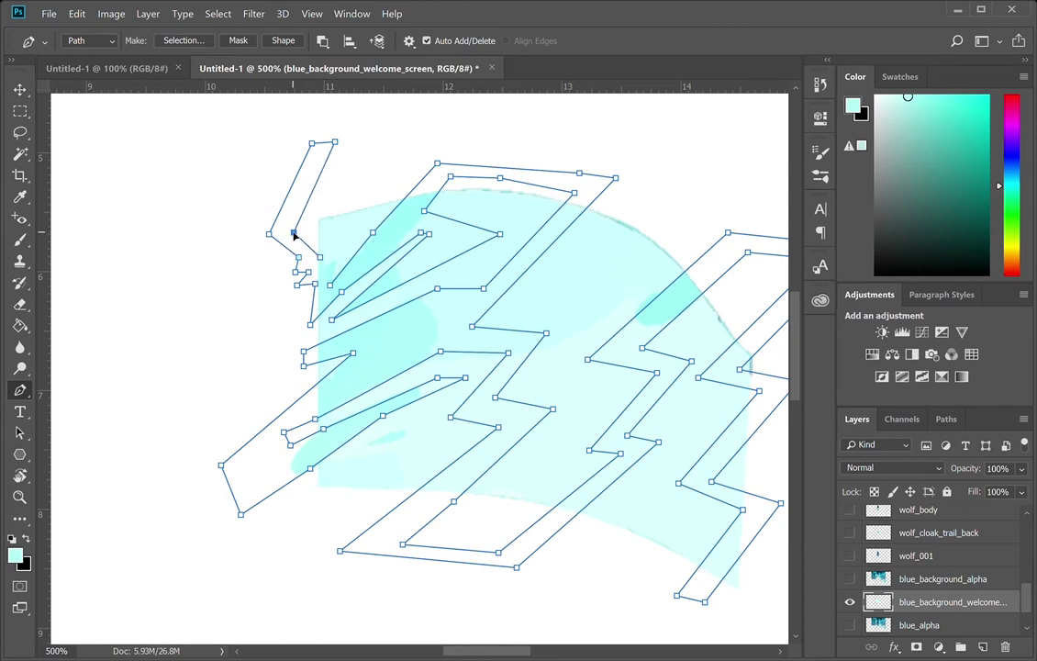
left_click(331, 286)
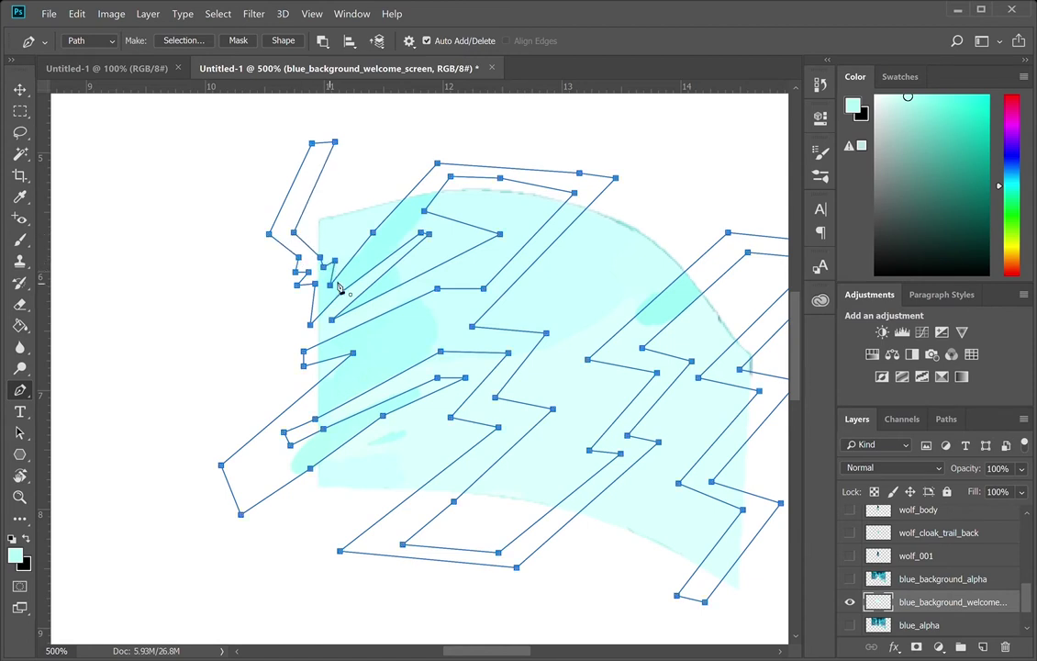
- Convert the closed zigzag path into a selection and choose a slightly deeper aqua as the foreground colour
left_click(946, 419)
key("ctrl+Return")
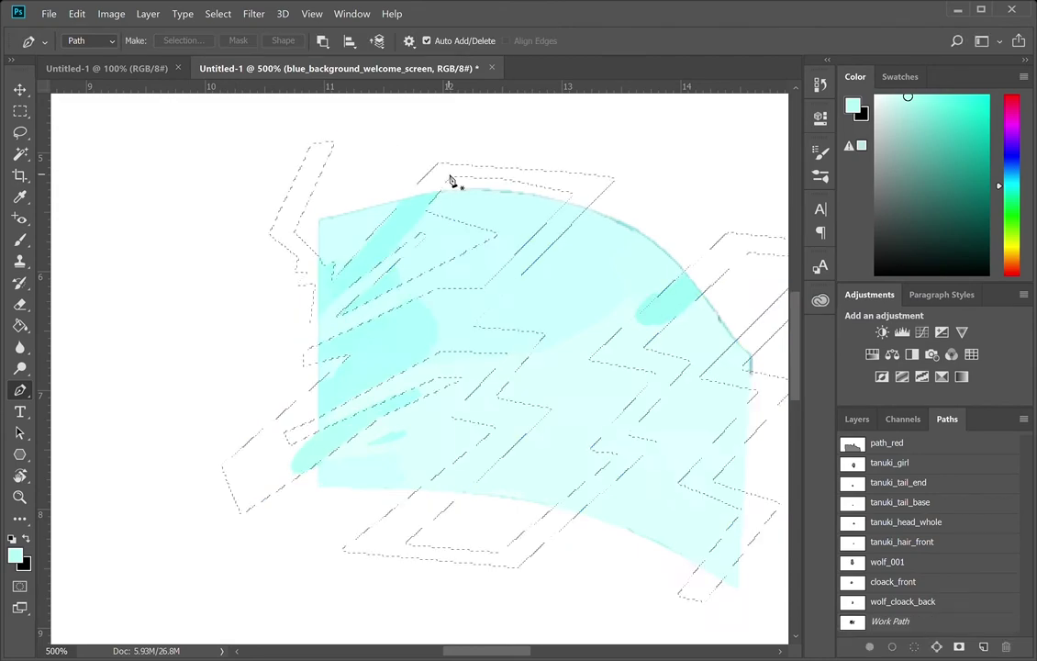
key("g")
key("i")
left_click(369, 346)
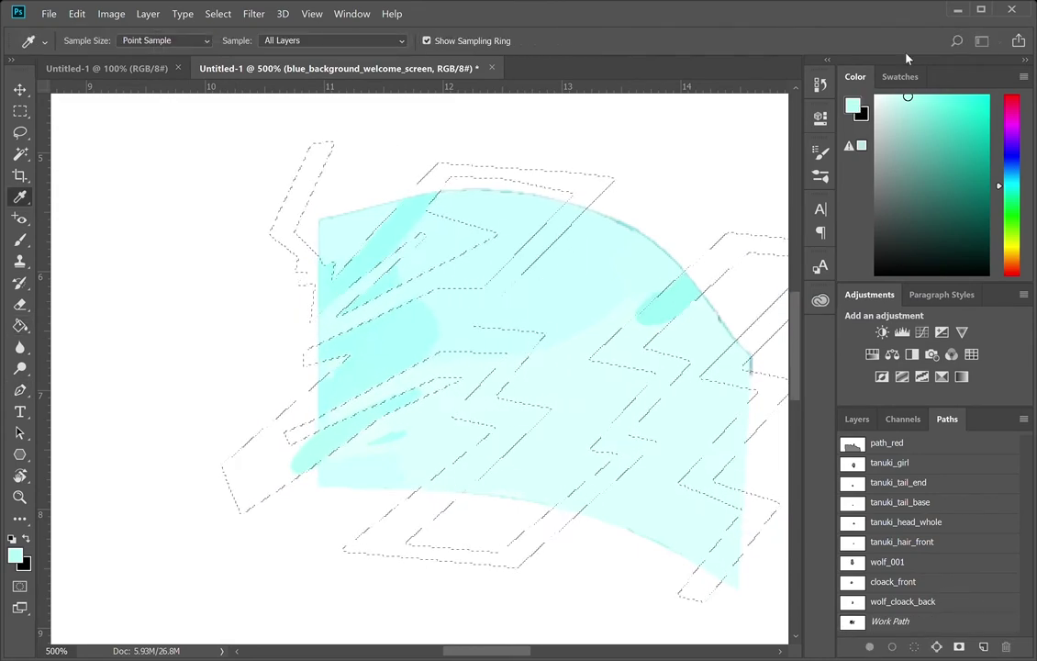
left_click(918, 98)
- Fill the zigzag stripes with the deeper aqua, undoing the fill that lands on their surroundings
key("g")
left_click(453, 317)
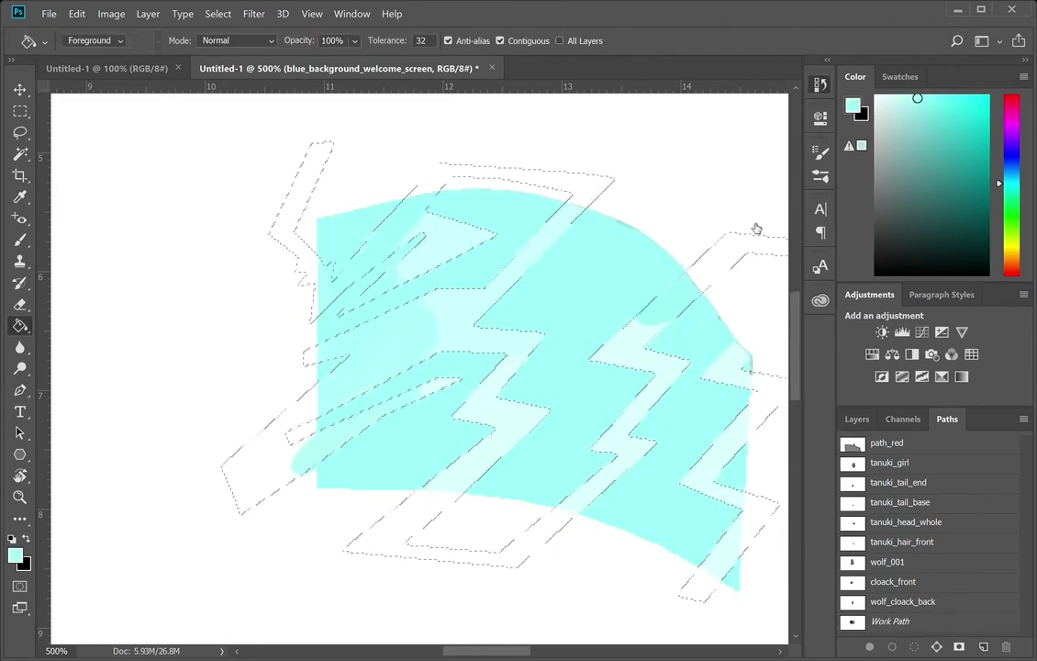
key("ctrl+z")
left_click(464, 309)
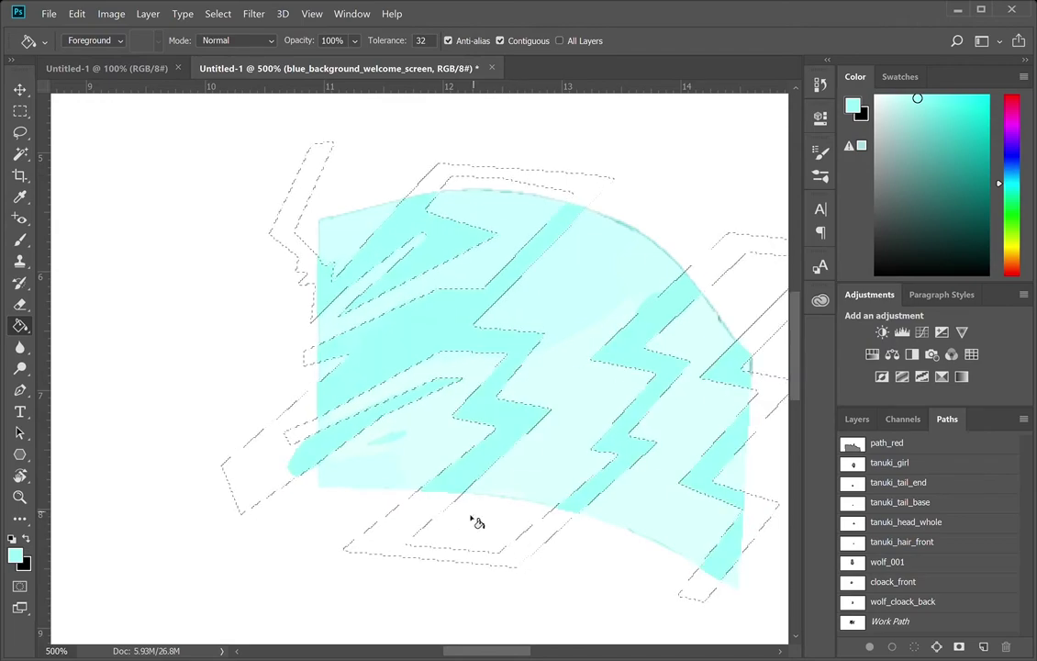
key("b")
scroll(578, 503, "down", 2)
scroll(579, 503, "right", 3)
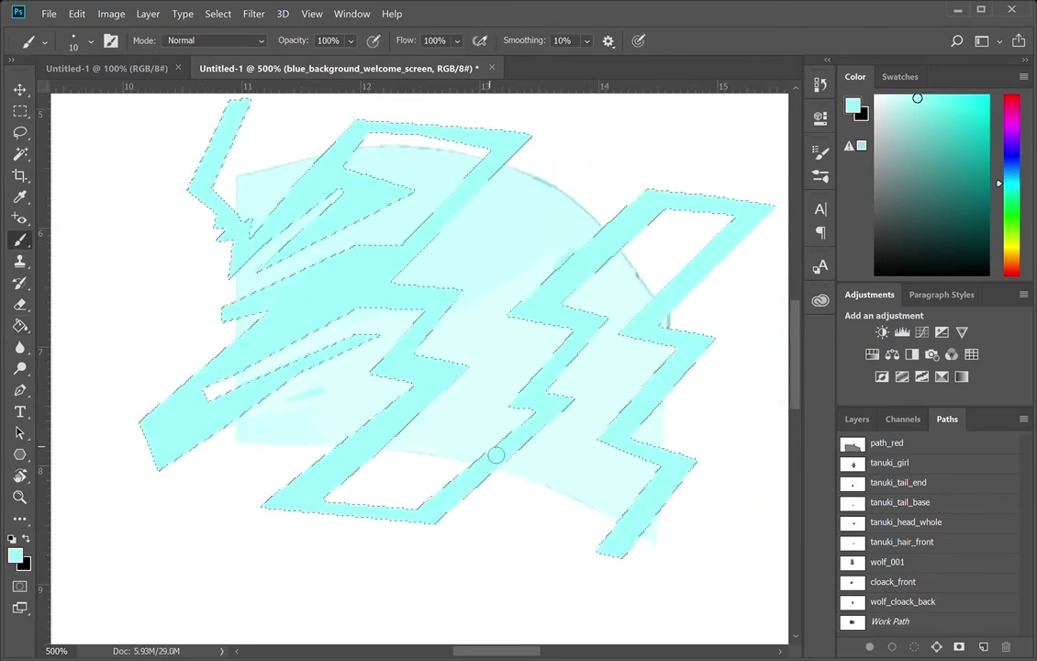
- Restore the selection for the area around the stripes, flood it with light cyan and brush over the enclosed gaps
key("ctrl+d")
key("z")
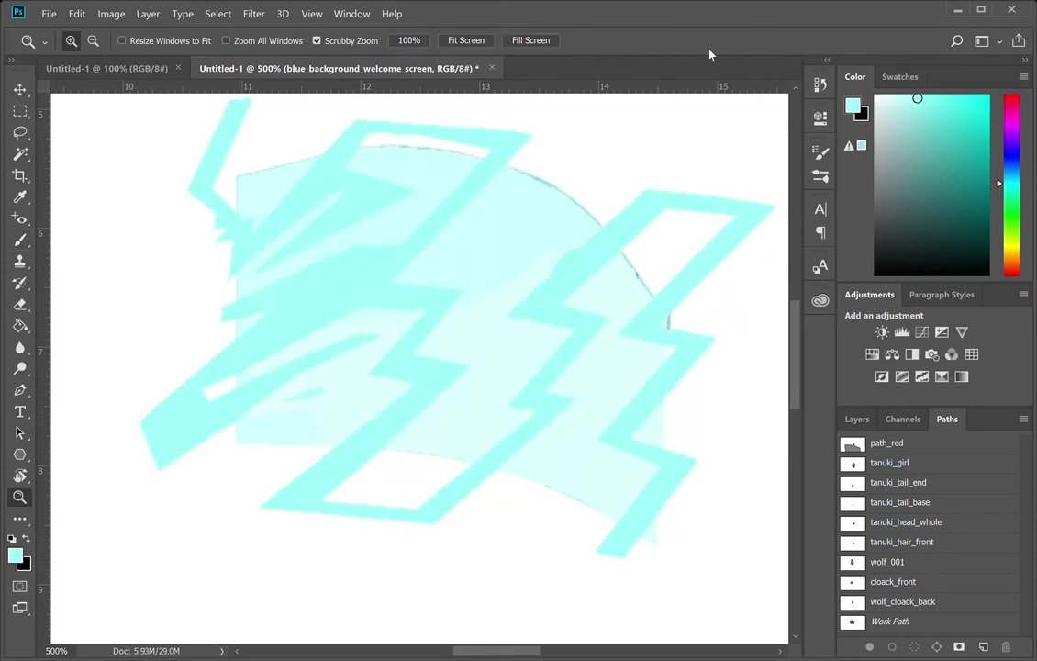
key("ctrl+shift+d")
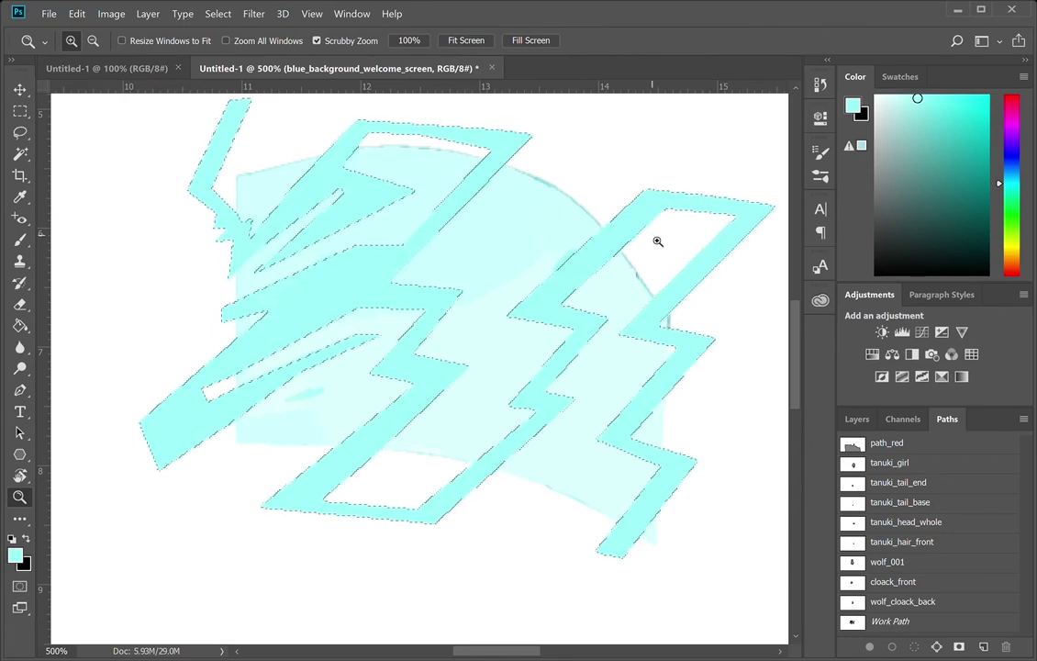
key("g")
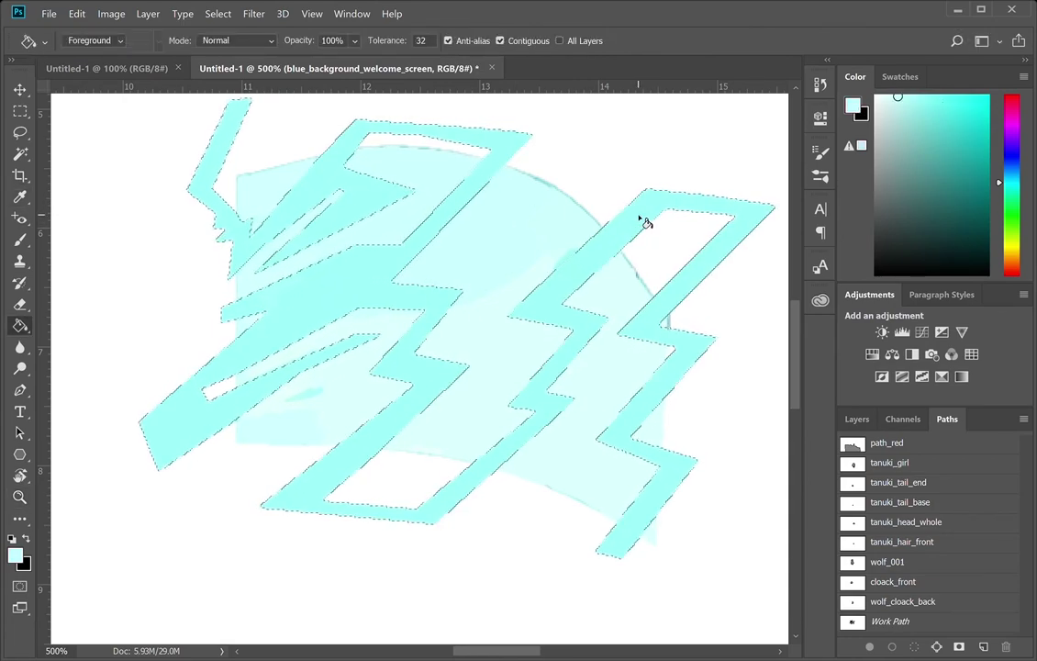
left_click(605, 194)
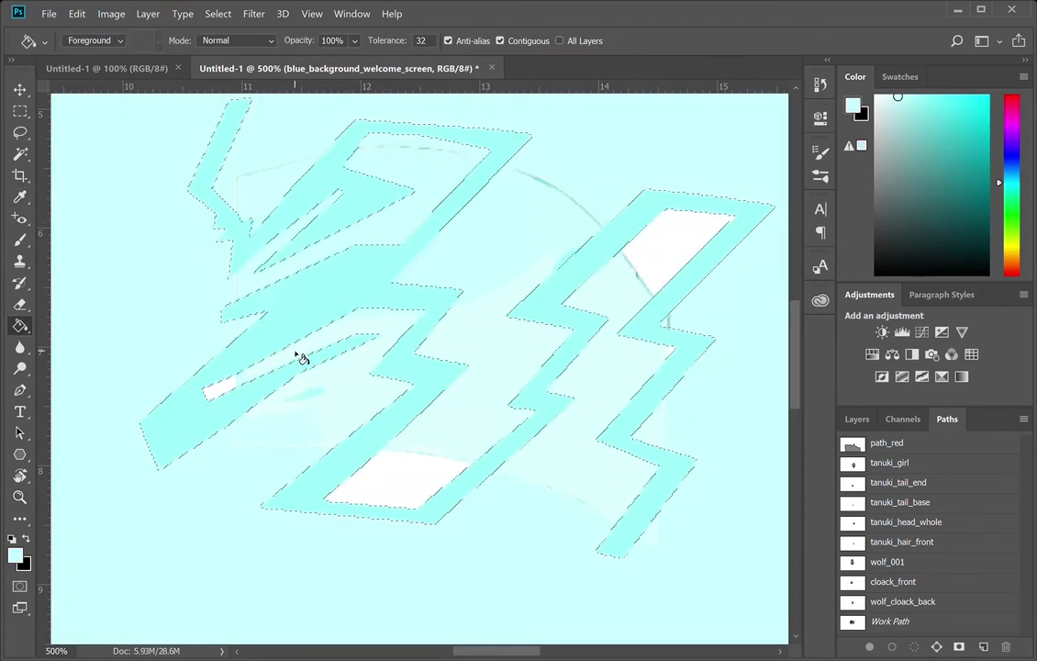
key("b")
left_click_drag(184, 408, 251, 363)
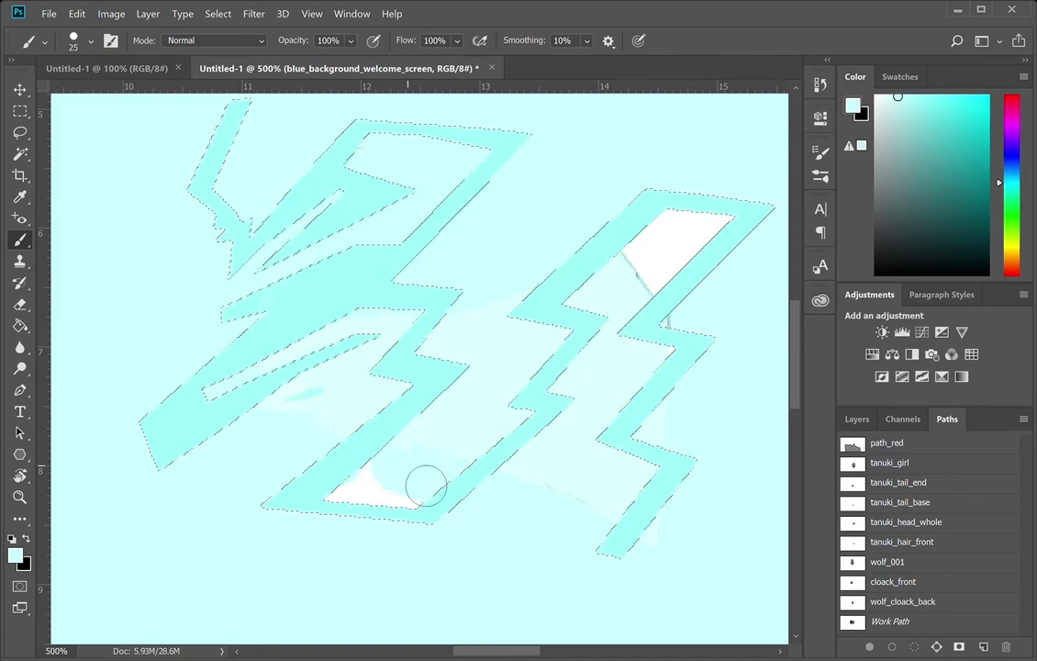
- Brush the screen's paler tint across the lower area between the stripes and trim its outer edge with the surrounding light cyan
key("i")
left_click(607, 292)
key("b")
left_click_drag(742, 158, 666, 268)
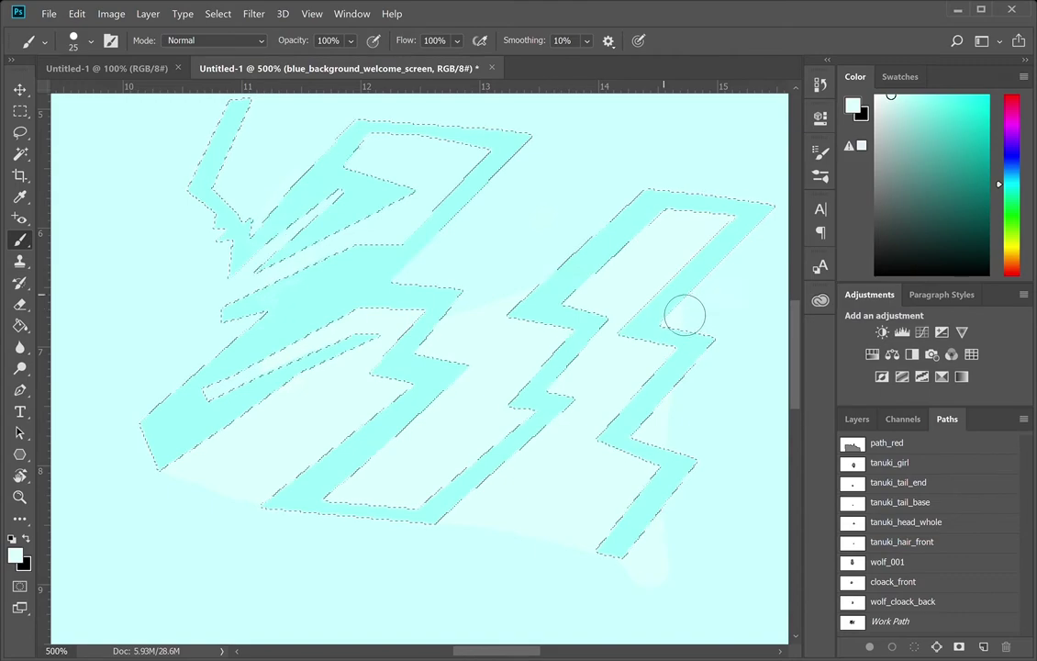
left_click(748, 470, "alt")
mouse_move(662, 604)
left_mouse_down()
mouse_move(726, 601)
mouse_move(701, 555)
mouse_move(706, 526)
mouse_move(729, 500)
left_mouse_up()
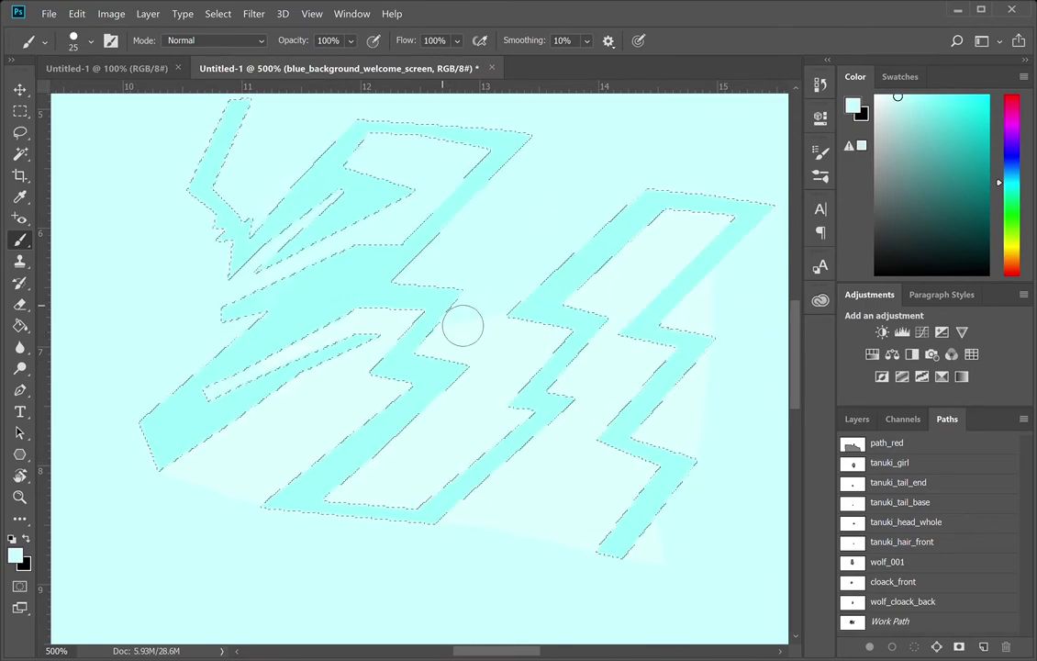
- Blur the boundary between the two background tints between the first and central zigzags
key("r")
left_click_drag(451, 330, 502, 317)
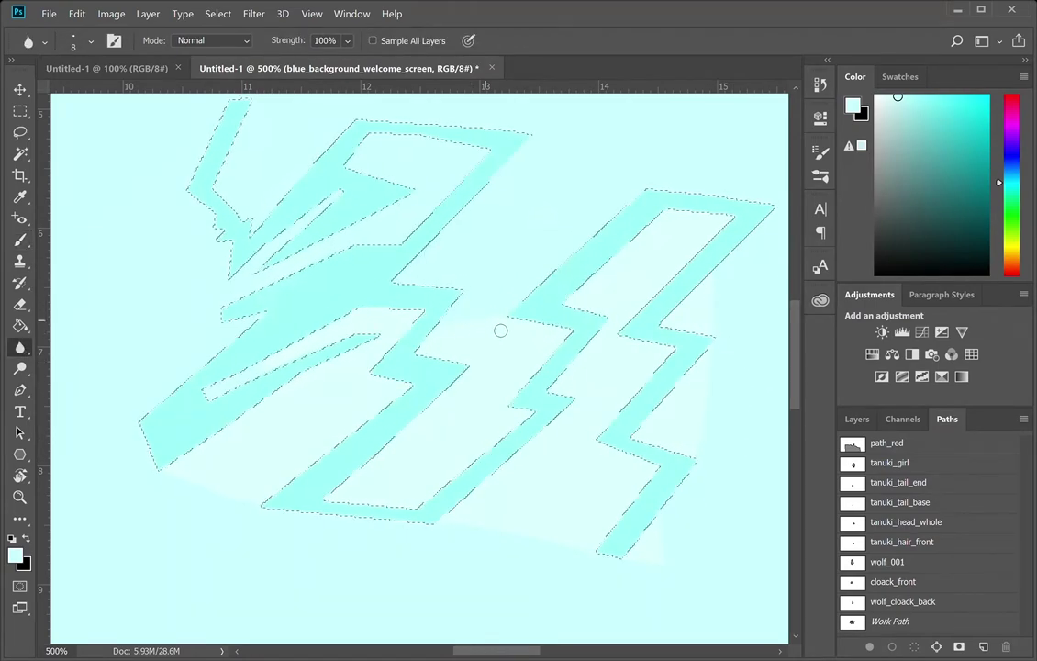
left_click_drag(446, 353, 502, 317)
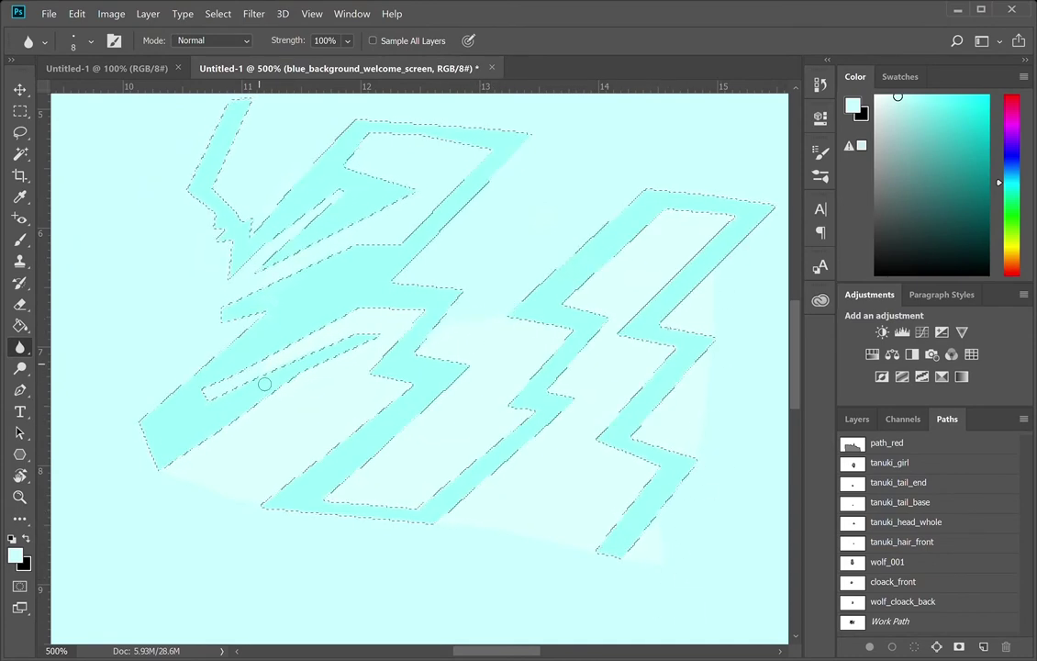
- Check the finished zigzag pattern against the city by showing the blue_background_alpha layer, and clear the selection
key("z")
left_click(232, 482, "alt")
left_click(231, 482, "alt")
left_click(231, 482, "alt")
left_click_drag(351, 367, 351, 362)
left_click(858, 420)
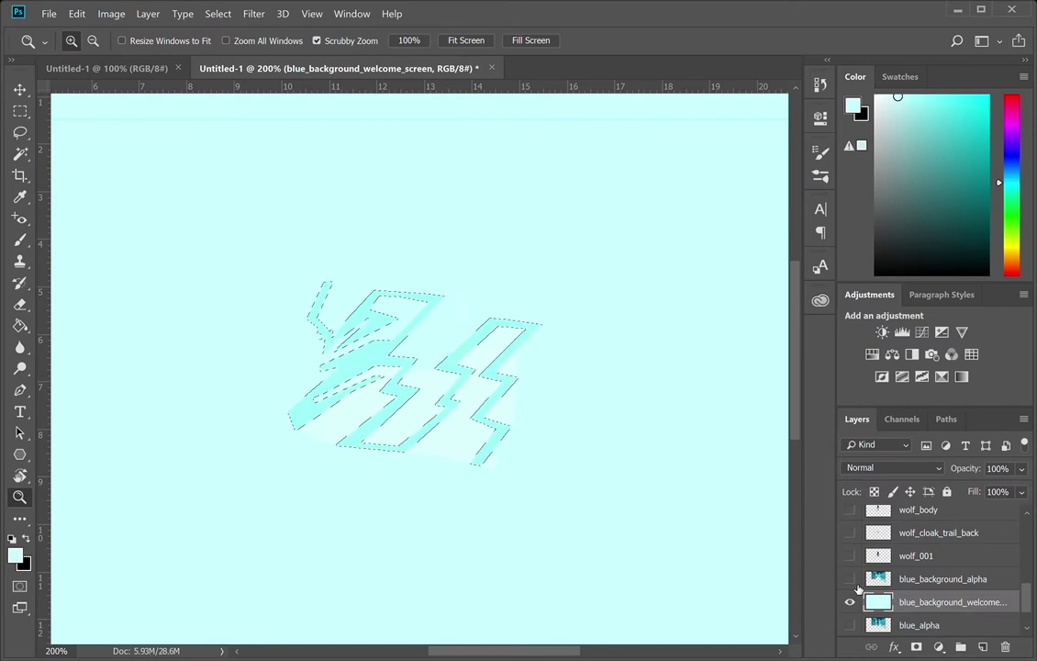
left_click(850, 580)
key("v")
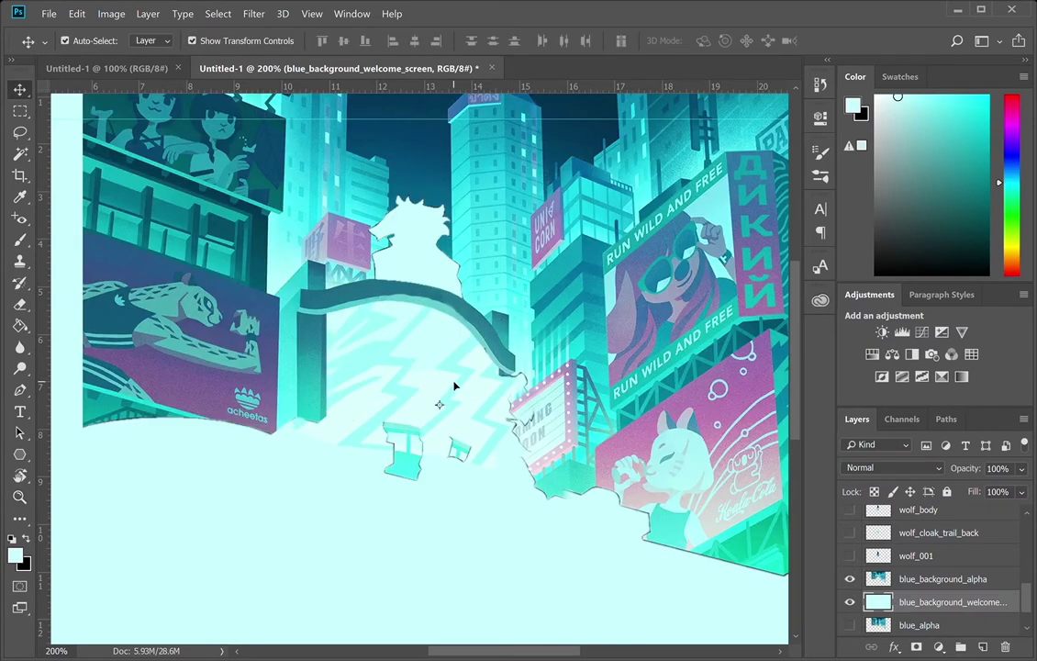
key("ctrl+d")
- Delete everything outside a rectangle around the zigzag pattern with blue_background_alpha hidden, and copy the patch to a new layer
left_click_drag(510, 410, 548, 477)
left_click(850, 580)
key("m")
key("ctrl+shift+i")
key("Delete")
key("ctrl+j")
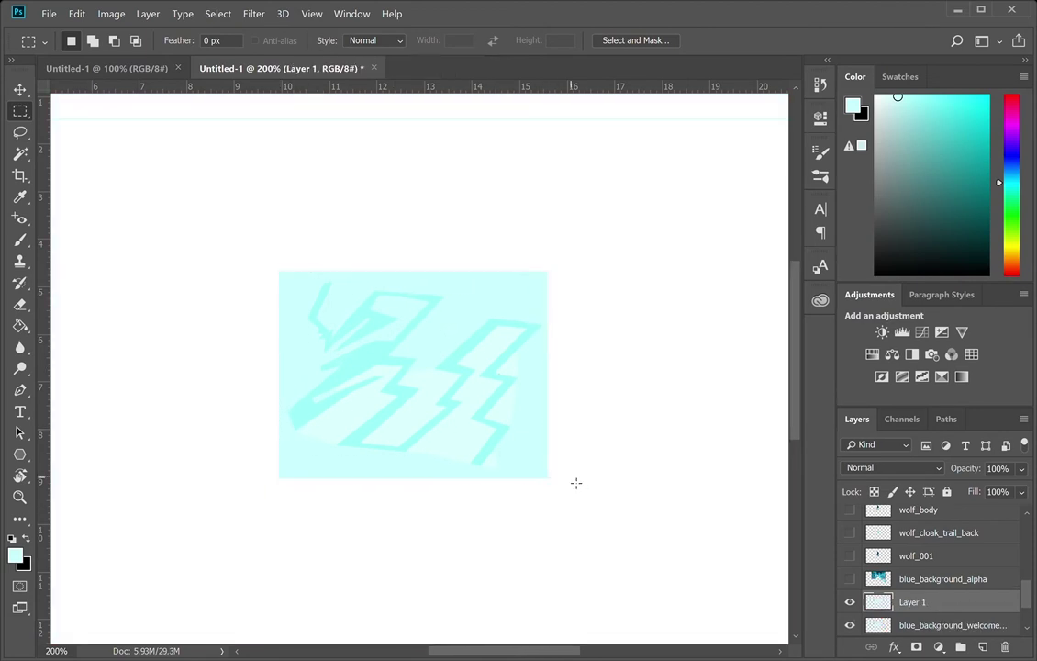
- Place the pattern copy on Layer 1 over the original's lower-right corner and rotate it 180°
key("v")
left_click_drag(400, 315, 634, 380)
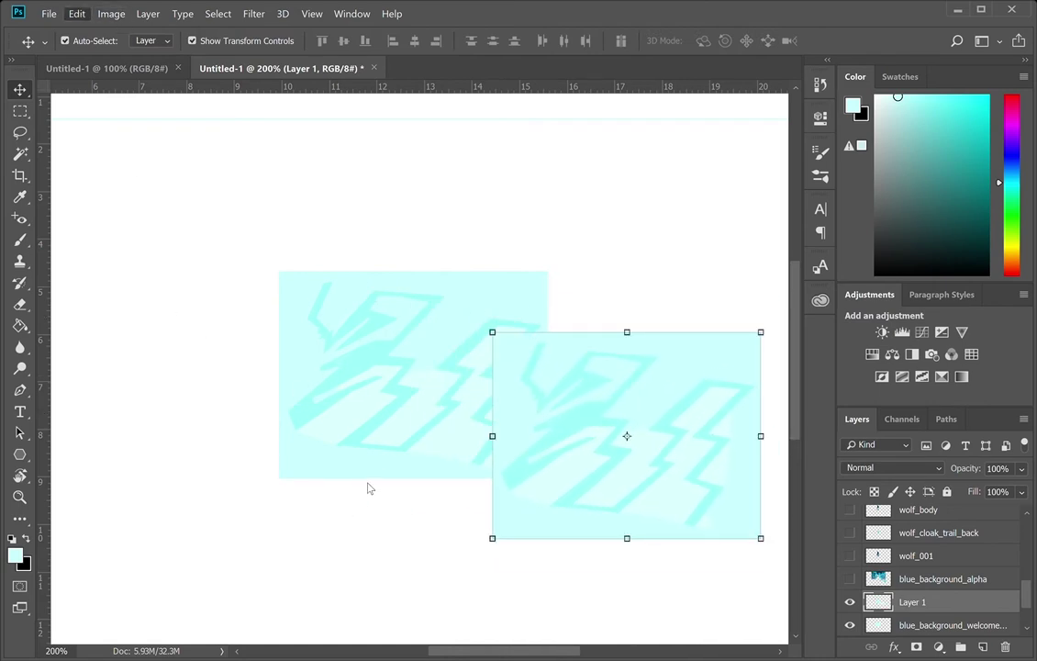
key("w")
left_click(527, 366)
key("ctrl+d")
- Erase the rotated copy's overlapping background and align its zigzag stripes with the original pattern
key("e")
mouse_move(499, 348)
left_mouse_down()
mouse_move(501, 392)
mouse_move(529, 350)
mouse_move(559, 338)
mouse_move(511, 449)
left_mouse_up()
key("bracketright")
key("bracketright")
key("bracketright")
key("v")
mouse_move(606, 427)
left_mouse_down()
mouse_move(585, 413)
mouse_move(600, 420)
mouse_move(589, 441)
left_mouse_up()
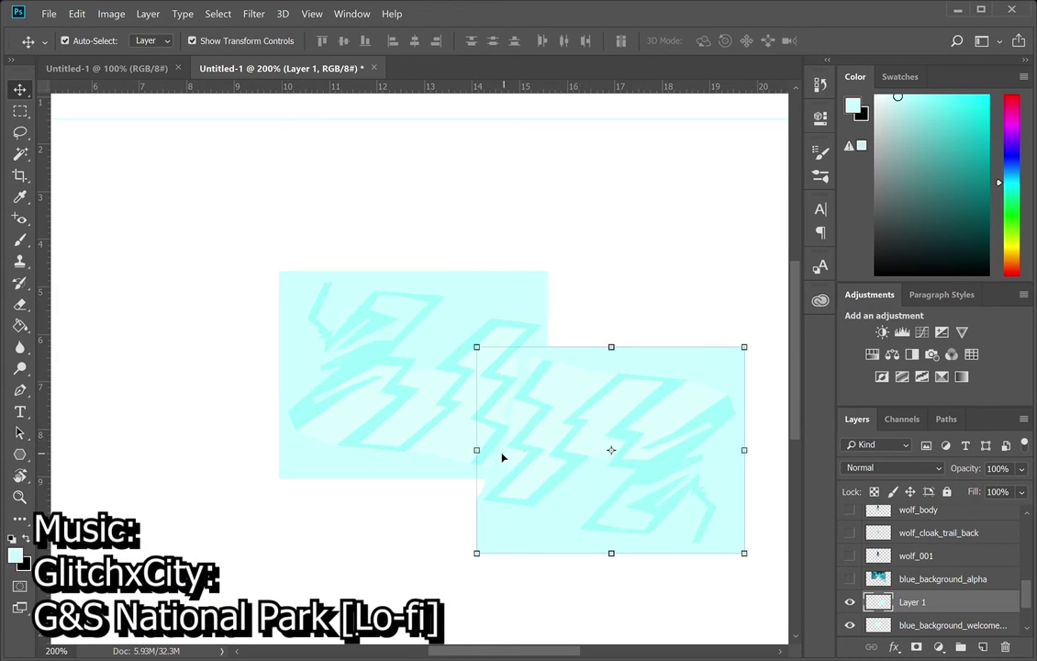
- Paint over the seam between the two pattern blocks with the sampled pale cyan, reducing the brush to 10 px
left_click(20, 497)
left_click(540, 494)
left_click(540, 494)
left_click(21, 240)
left_click(757, 202, "alt")
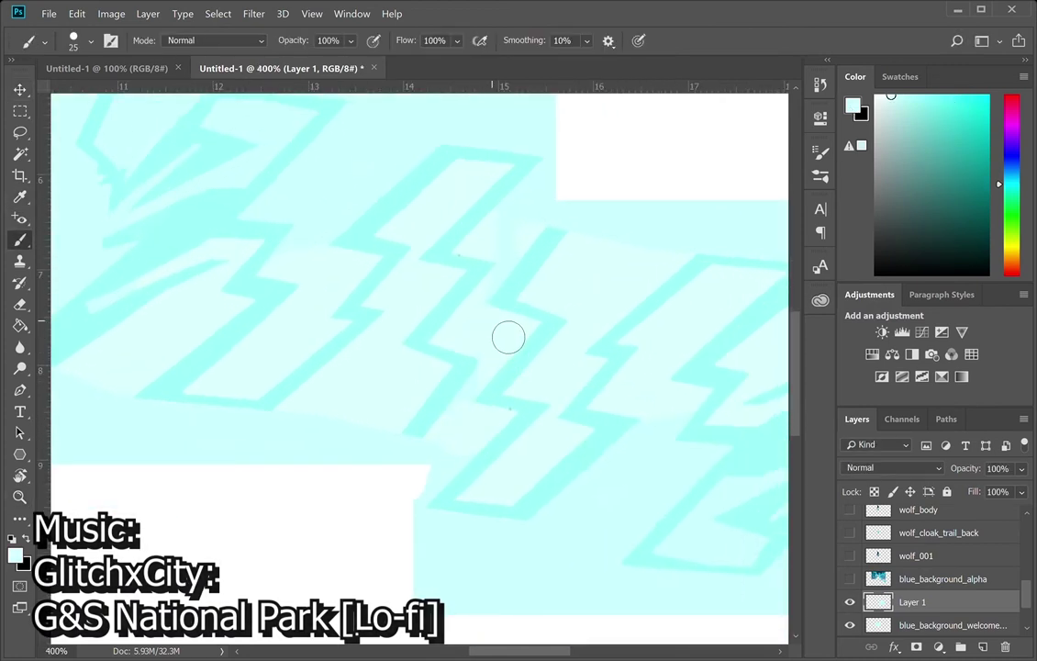
key("bracketleft")
key("bracketleft")
key("bracketleft")
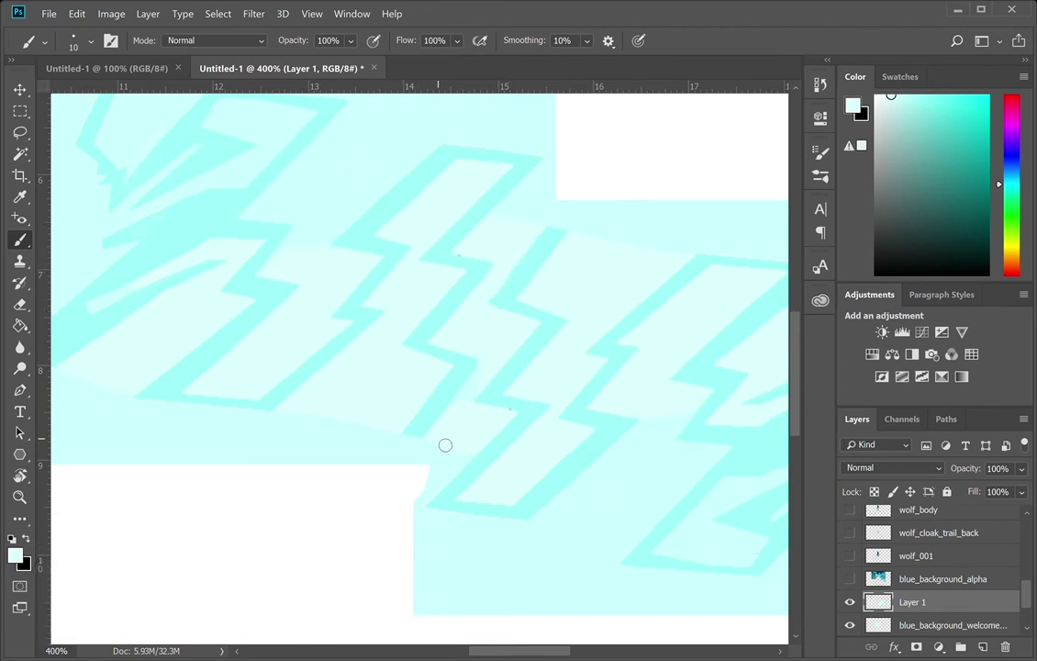
- Fill the lower inner corner between the two blocks with the sampled light cyan background colour, using a 25 px brush
left_click(393, 442, "alt")
key("bracketright")
key("bracketright")
key("bracketright")
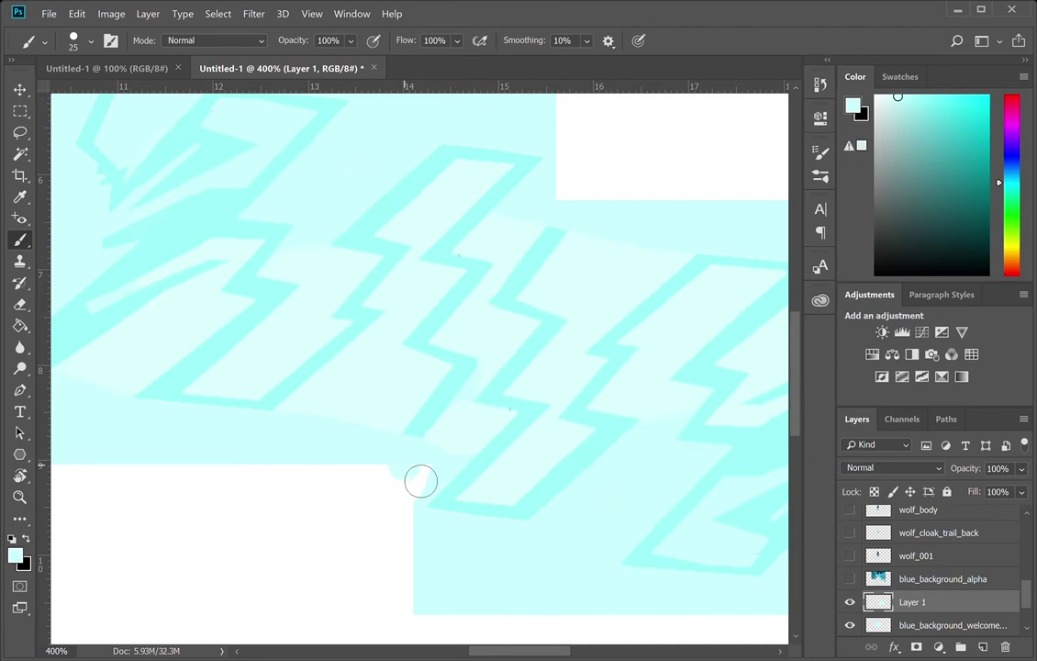
left_click_drag(419, 479, 422, 508)
key("bracketleft")
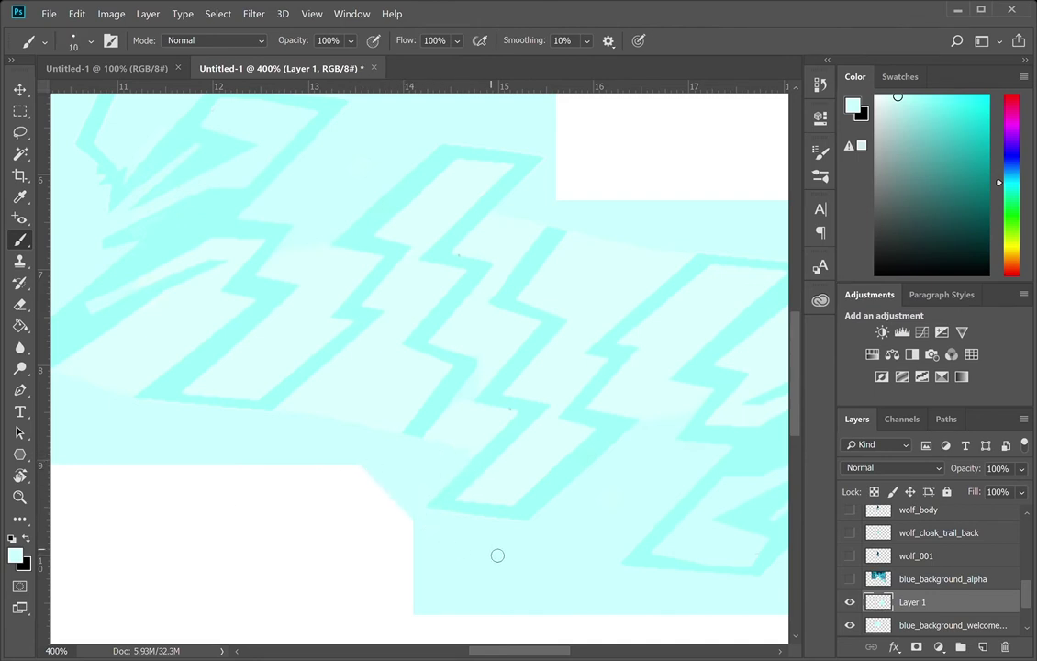
- Paste another pattern block, rotated 180°, and place it at the original block's upper left
key("z")
left_click(485, 459, "alt")
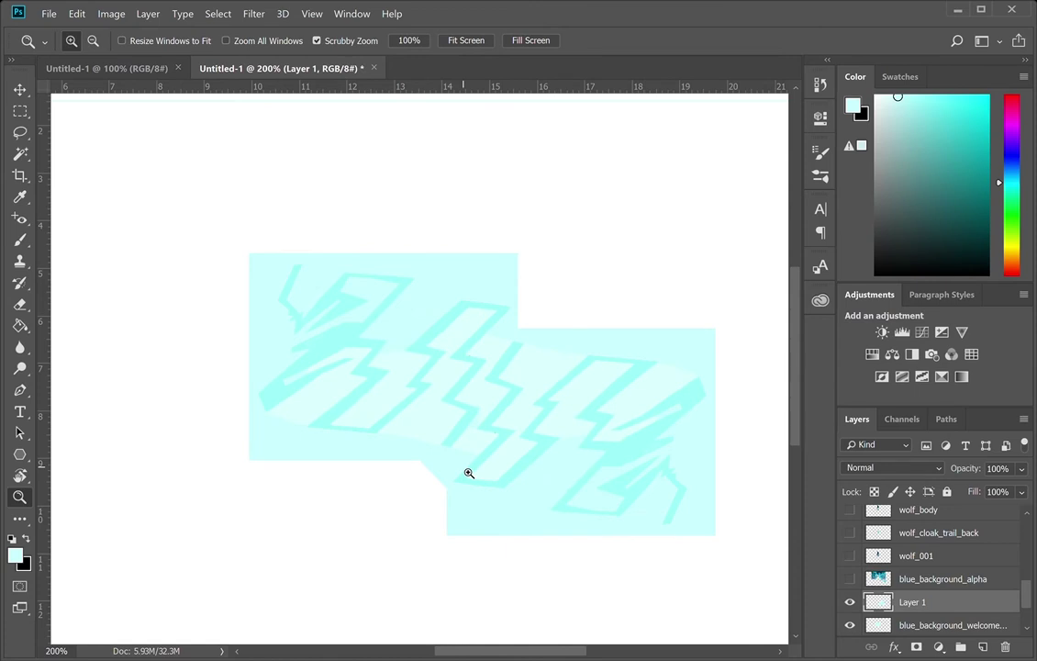
key("v")
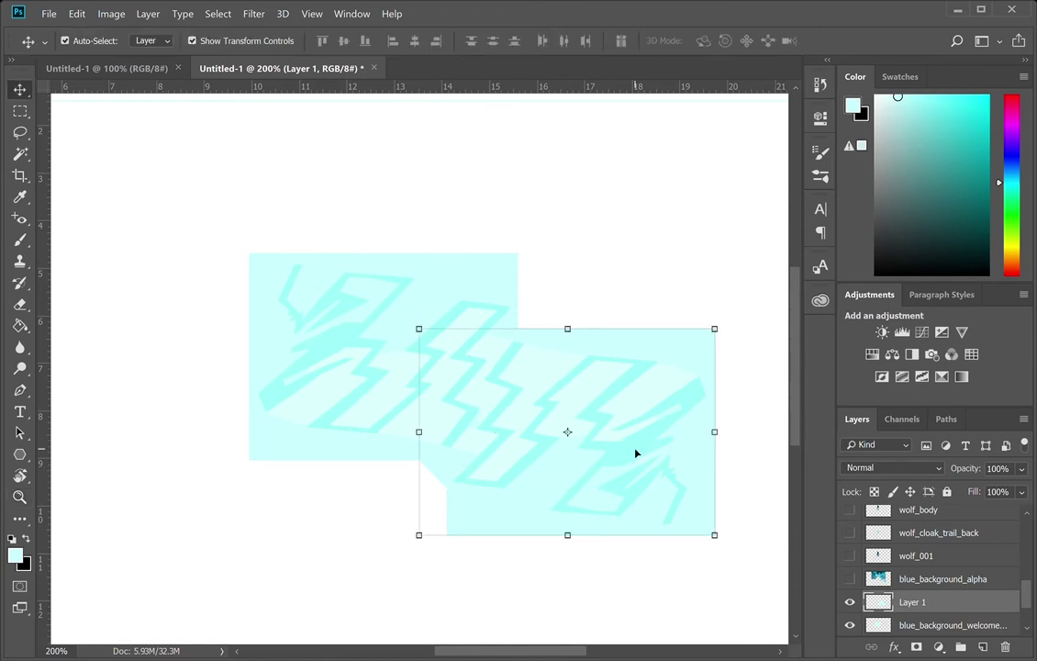
key("ctrl+v")
mouse_move(400, 445)
left_mouse_down()
mouse_move(120, 366)
mouse_move(132, 365)
left_mouse_up()
- Erase the new block's overlapping edges and nudge it into line with the original pattern
key("e")
mouse_move(307, 369)
left_mouse_down()
mouse_move(302, 294)
mouse_move(335, 262)
mouse_move(288, 320)
mouse_move(282, 306)
mouse_move(313, 349)
left_mouse_up()
key("v")
mouse_move(241, 290)
left_mouse_down()
mouse_move(306, 222)
mouse_move(258, 301)
mouse_move(254, 270)
left_mouse_up()
key("e")
left_click_drag(306, 344, 301, 398)
key("v")
left_click_drag(257, 312, 258, 330)
- Sample the darker stripe cyan and touch up the stripes at the new joint with a 7 px brush
key("z")
left_click(258, 314)
left_click(259, 314)
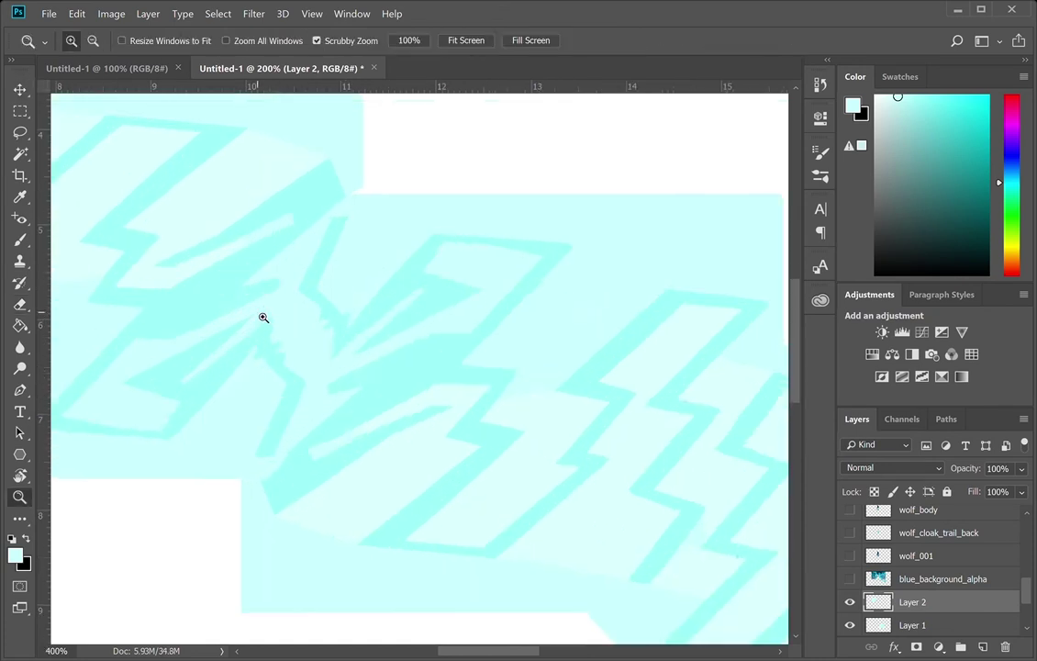
left_click(259, 314)
left_click(259, 314)
key("b")
left_click(246, 301, "alt")
left_click(237, 229, "alt")
key("bracketleft")
key("bracketleft")
key("bracketleft")
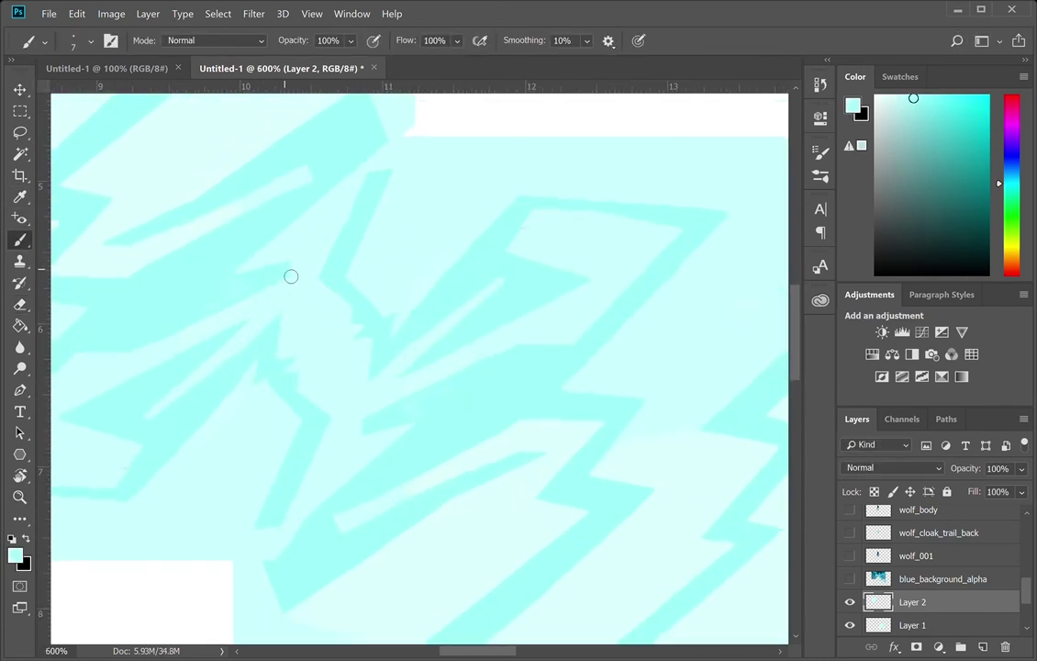
- Paint the open corners above and below the new joint light cyan with a 25 px brush
key("z")
left_click(294, 234, "alt")
key("v")
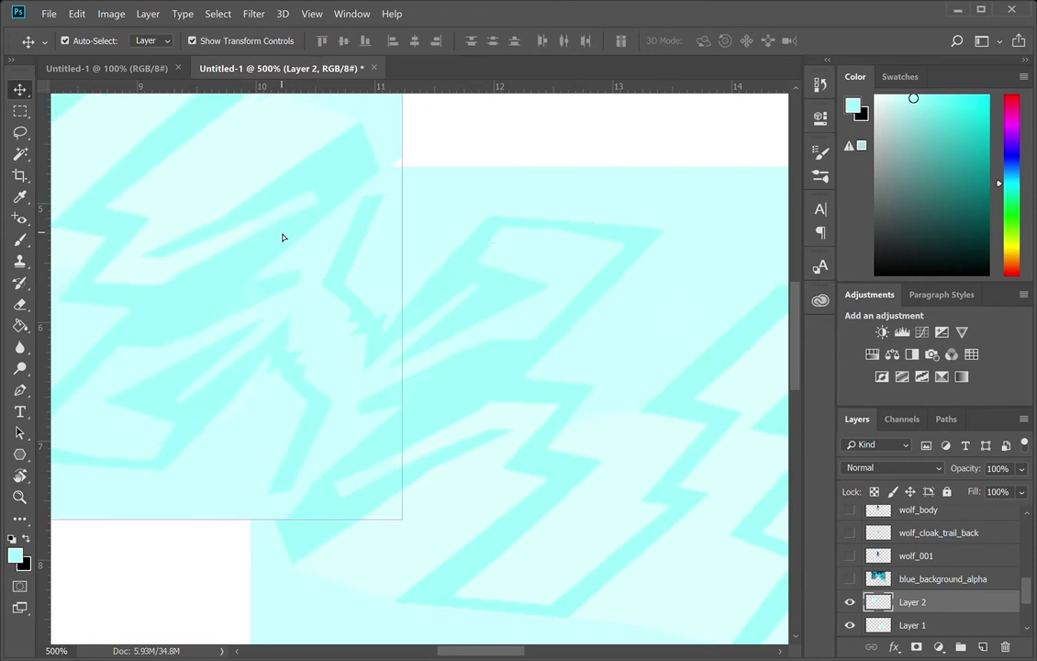
key("e")
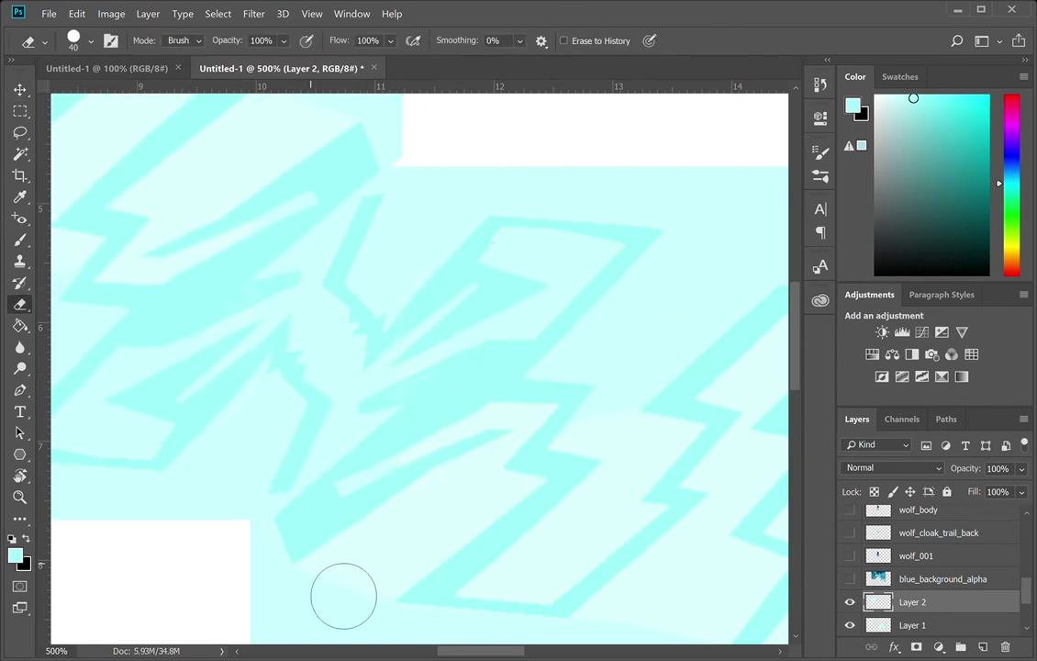
key("b")
key("i")
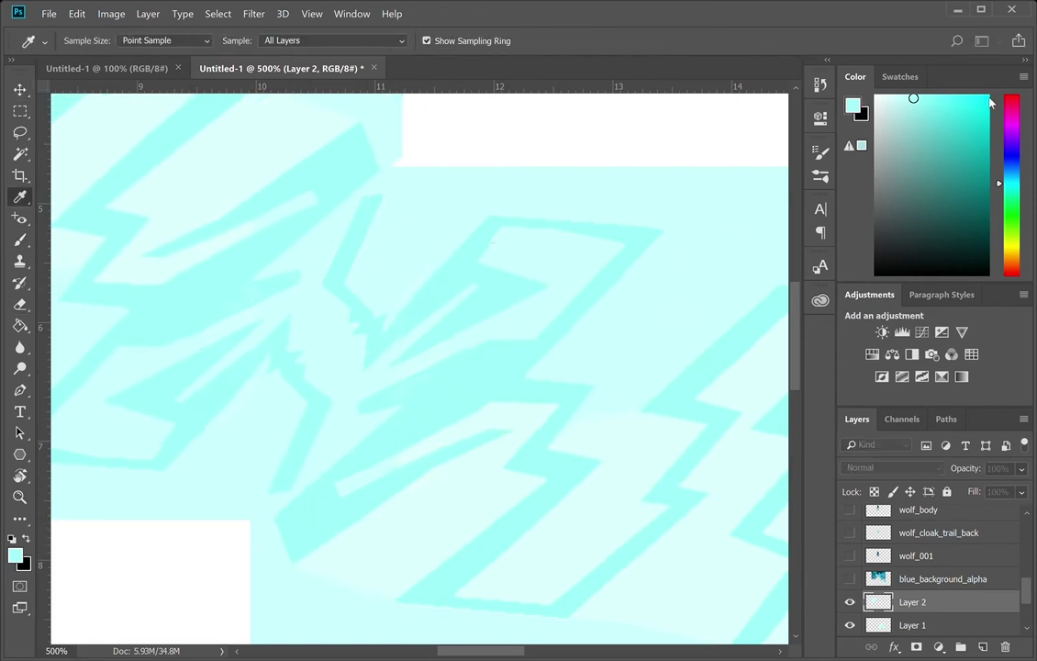
key("b")
mouse_move(409, 155)
left_mouse_down()
mouse_move(418, 116)
mouse_move(518, 174)
left_mouse_up()
mouse_move(243, 537)
left_mouse_down()
mouse_move(280, 621)
mouse_move(237, 588)
mouse_move(292, 645)
left_mouse_up()
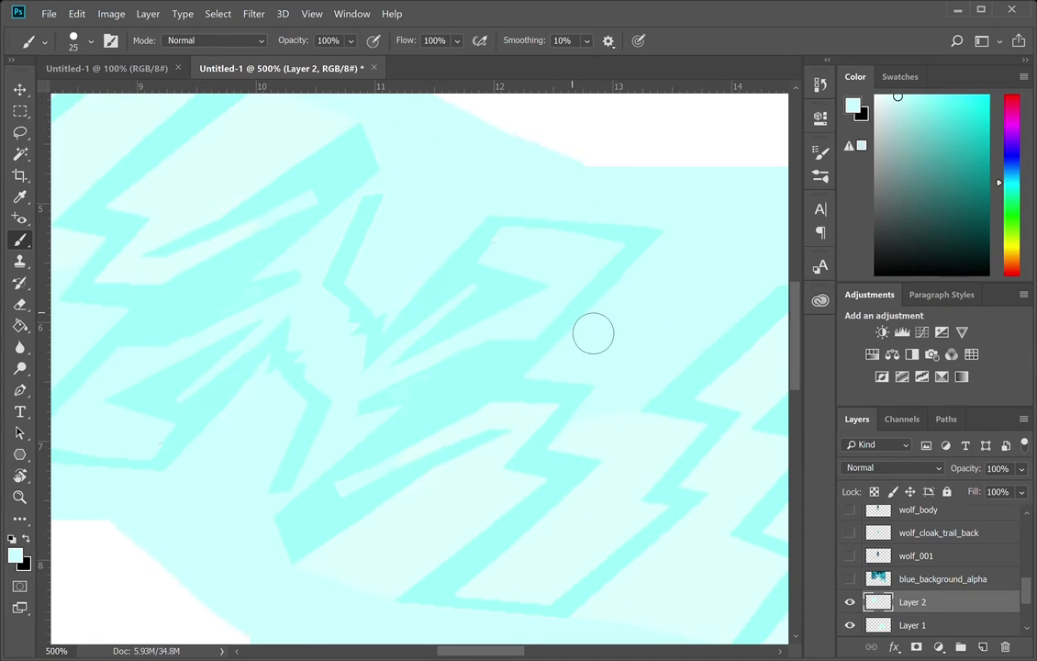
- Add a new layer below blue_background_welcome_screen for background painting
scroll(850, 588, "down", 4)
left_click(850, 626)
left_click(850, 626)
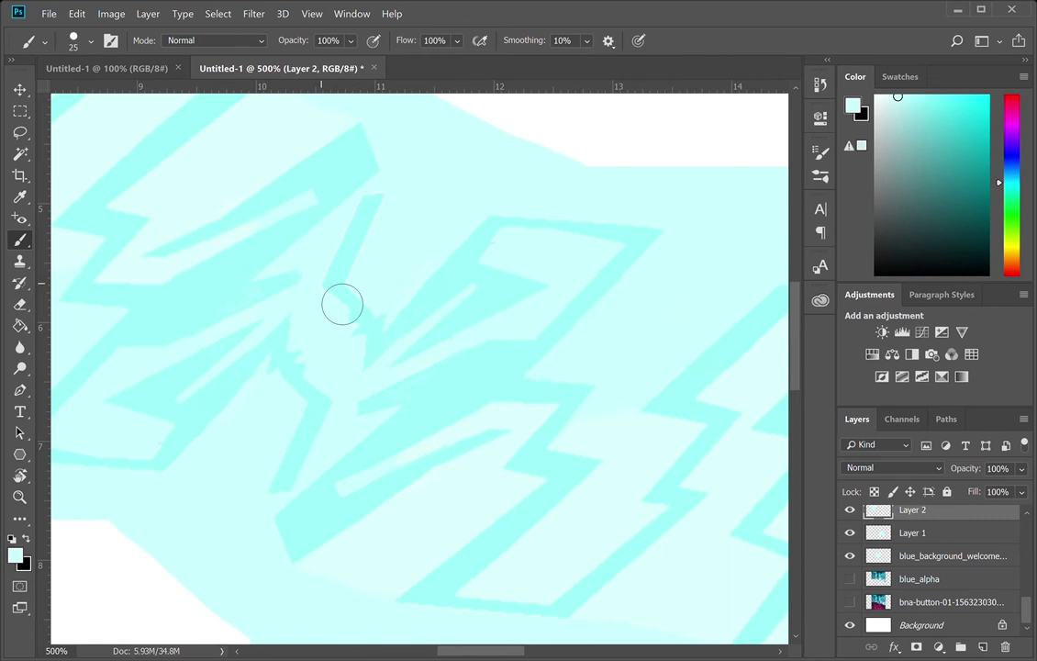
key("z")
left_click(326, 286)
left_click(954, 560)
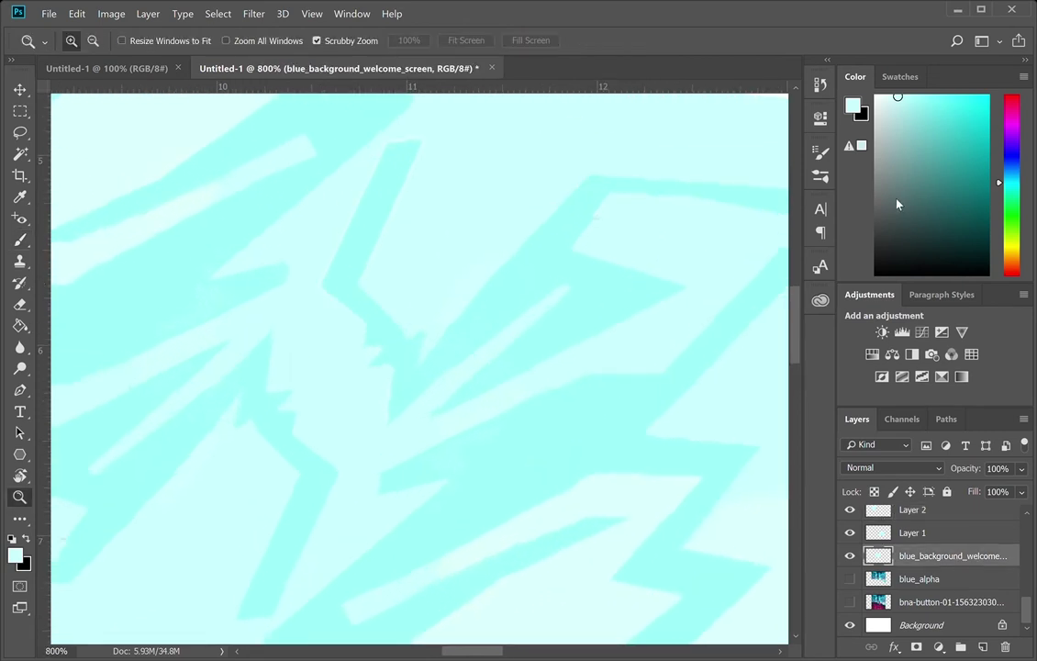
left_click(983, 647)
left_click_drag(949, 565, 949, 590)
key("b")
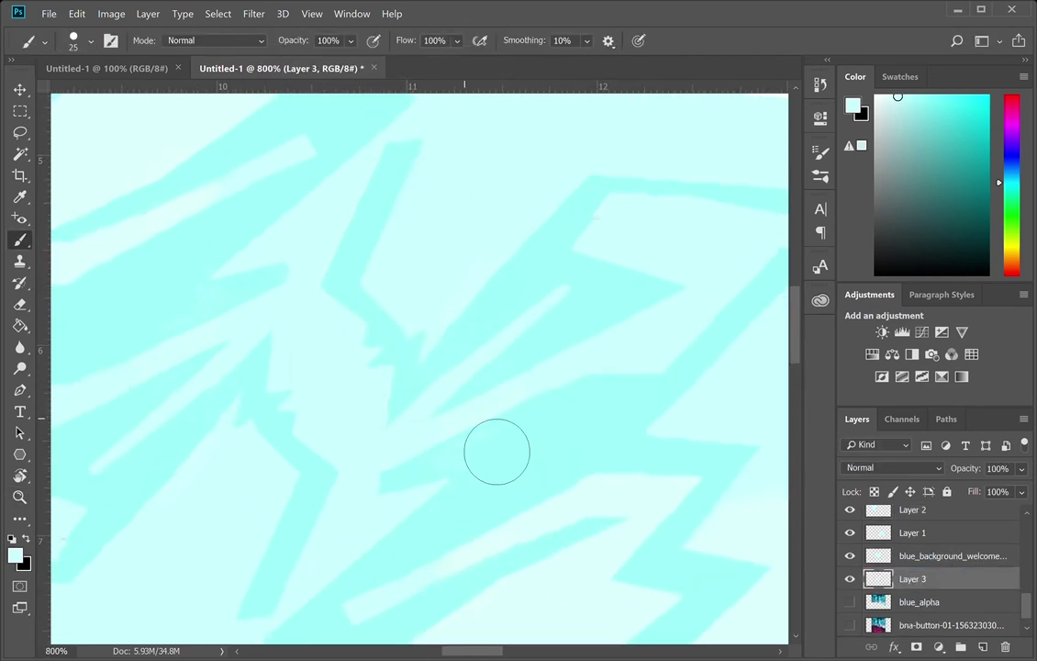
- Paint light cyan on Layer 3 behind the joint between the middle and right pattern blocks with a 25 px brush
key("z")
left_click(569, 521, "alt")
left_click_drag(569, 520, 321, 300)
mouse_move(618, 361)
left_mouse_down()
mouse_move(461, 355)
mouse_move(276, 321)
left_mouse_up()
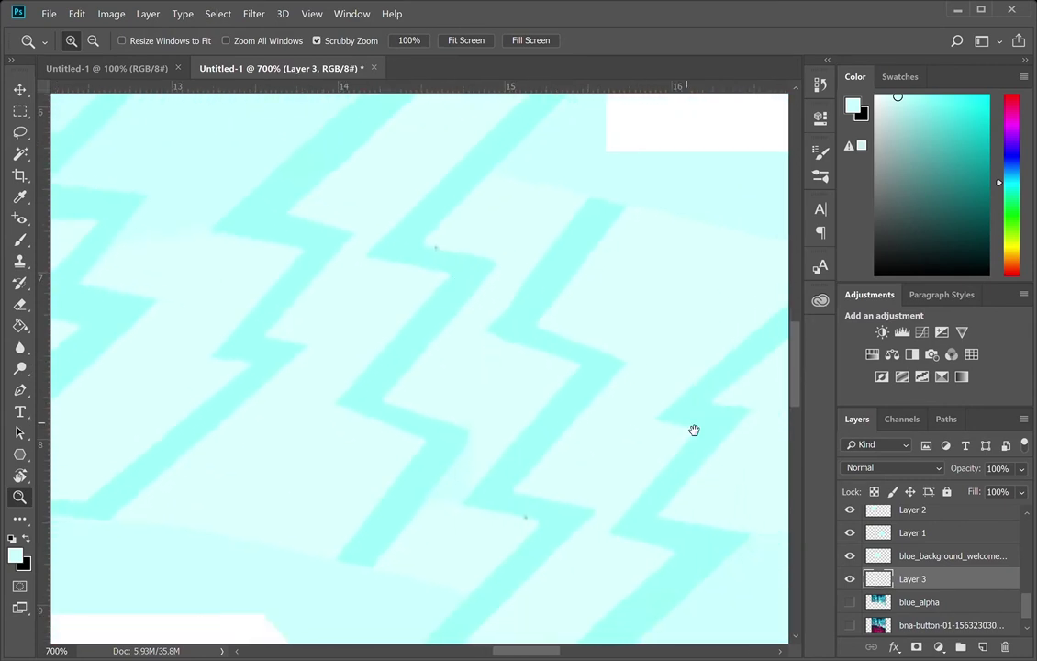
scroll(554, 290, "down", 2)
key("b")
scroll(532, 459, "up", 3)
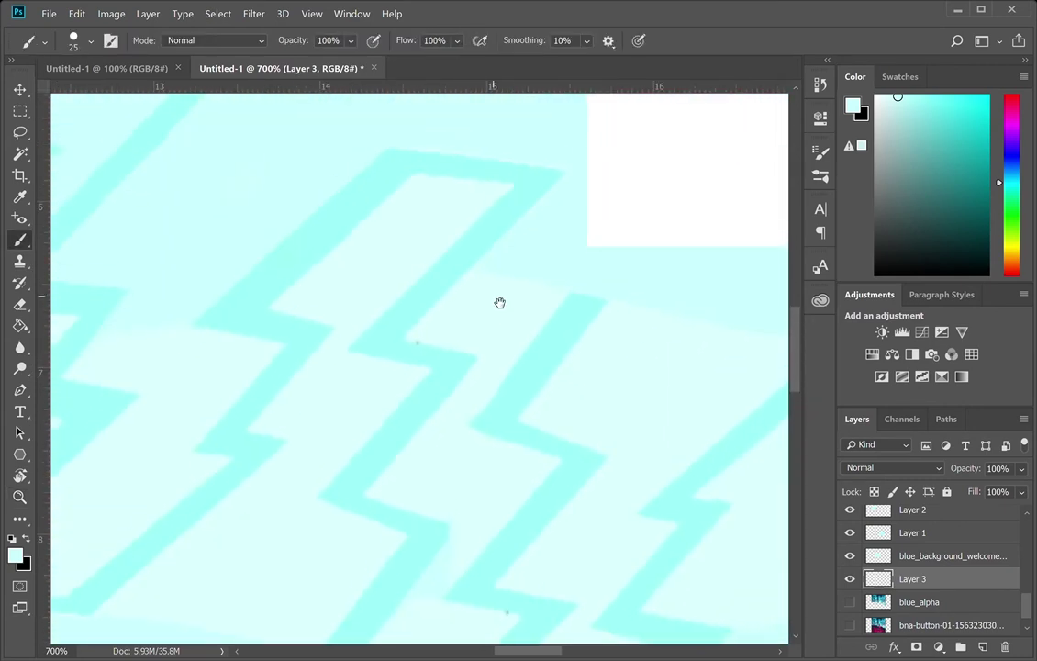
left_click_drag(498, 314, 481, 357)
mouse_move(580, 170)
left_mouse_down()
mouse_move(764, 327)
mouse_move(597, 145)
left_mouse_up()
mouse_move(674, 335)
left_mouse_down()
mouse_move(410, 404)
mouse_move(393, 420)
left_mouse_up()
mouse_move(578, 397)
left_mouse_down()
mouse_move(280, 177)
mouse_move(606, 393)
left_mouse_up()
- Extend the light cyan background on Layer 3 behind and around the left pattern block
mouse_move(127, 417)
left_mouse_down()
mouse_move(332, 333)
mouse_move(382, 572)
left_mouse_up()
mouse_move(246, 254)
left_mouse_down()
mouse_move(465, 494)
mouse_move(505, 522)
left_mouse_up()
mouse_move(260, 371)
left_mouse_down()
mouse_move(483, 278)
mouse_move(484, 268)
left_mouse_up()
left_click_drag(225, 435, 389, 359)
mouse_move(319, 390)
left_mouse_down()
mouse_move(213, 365)
mouse_move(338, 228)
mouse_move(183, 327)
mouse_move(198, 147)
left_mouse_up()
scroll(251, 434, "up", 3)
scroll(251, 433, "right", 1)
mouse_move(251, 434)
left_mouse_down()
mouse_move(371, 225)
mouse_move(447, 239)
left_mouse_up()
scroll(255, 292, "right", 7)
scroll(600, 360, "down", 1)
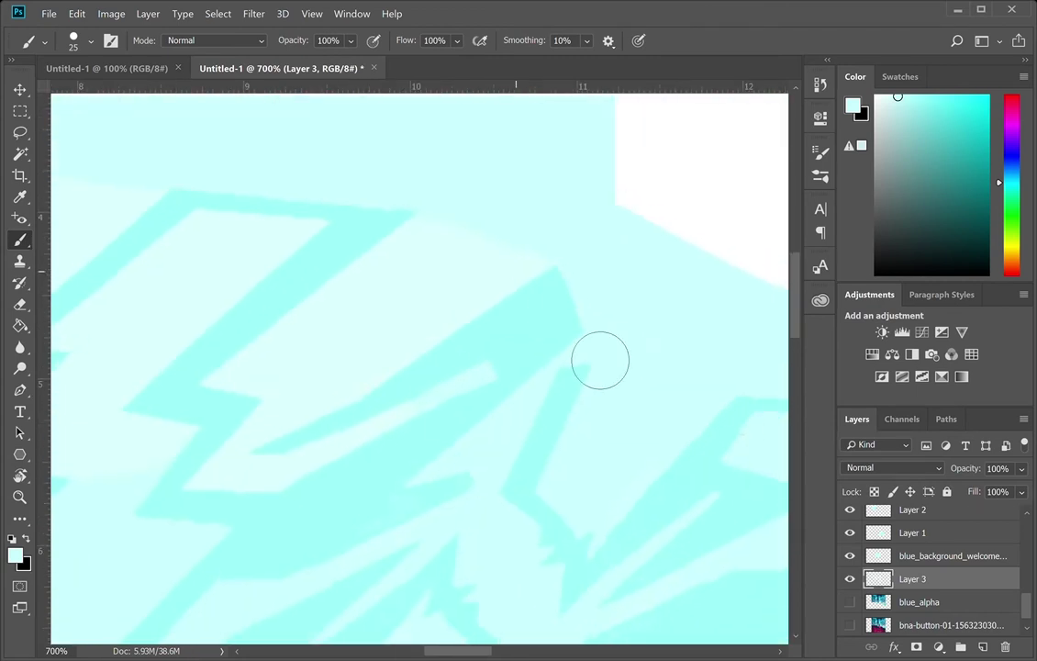
left_click_drag(348, 284, 685, 376)
left_click_drag(248, 482, 373, 351)
left_click_drag(524, 624, 204, 447)
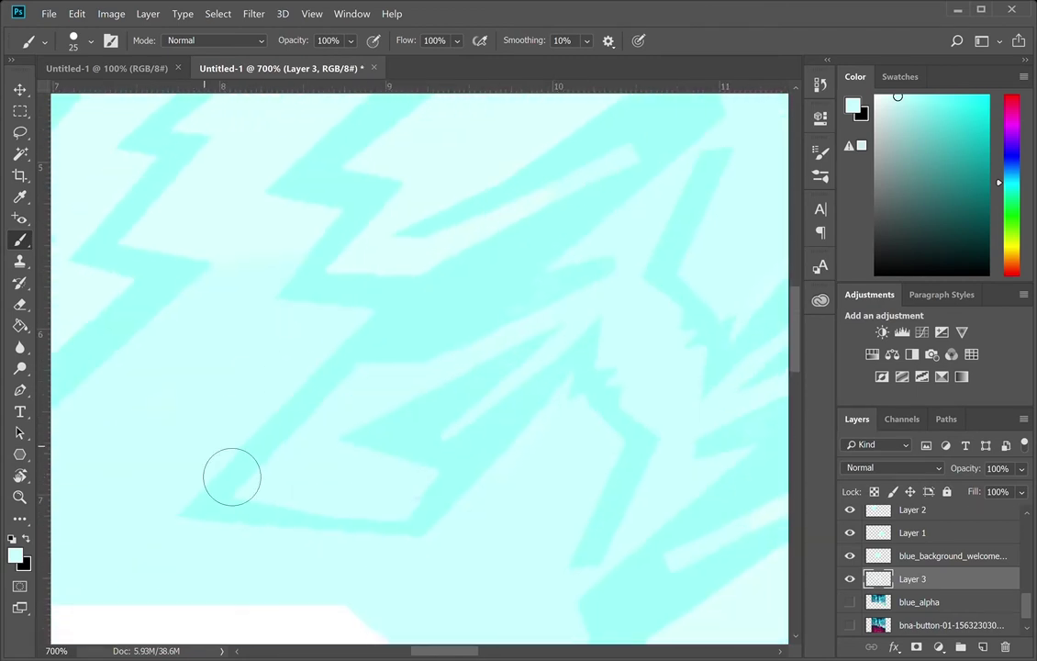
- Finish painting the light cyan background on Layer 3 behind the remaining gaps and the right block's outer edge
left_click_drag(554, 356, 357, 500)
mouse_move(617, 447)
left_mouse_down()
mouse_move(397, 249)
mouse_move(360, 293)
left_mouse_up()
mouse_move(569, 450)
left_mouse_down()
mouse_move(495, 264)
mouse_move(489, 191)
left_mouse_up()
left_click_drag(661, 264, 360, 465)
left_click_drag(647, 551, 396, 635)
left_click_drag(671, 369, 437, 382)
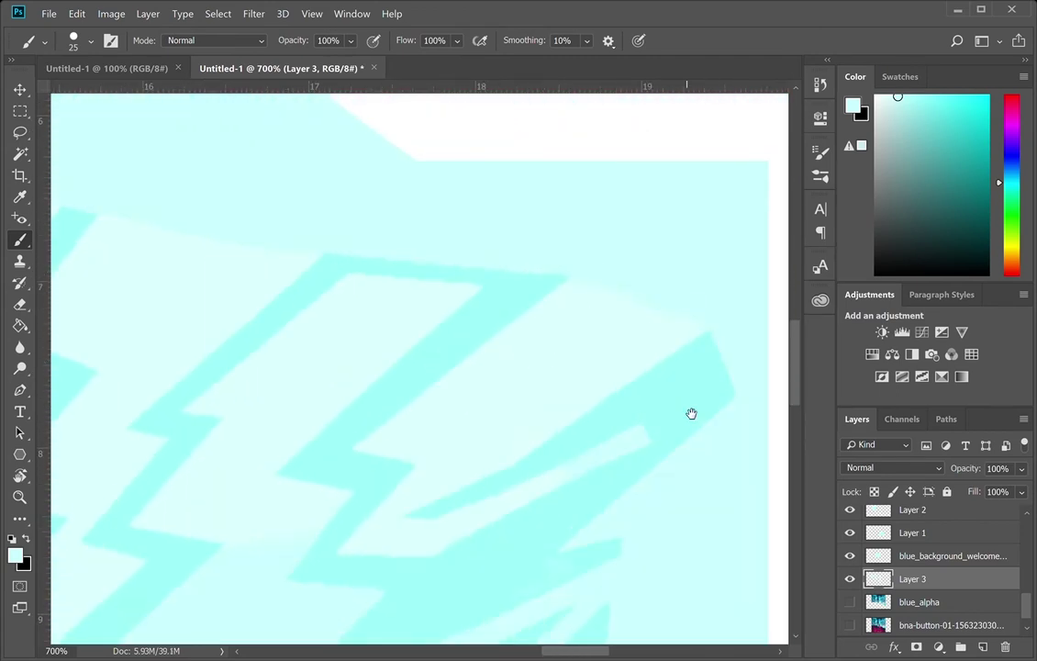
scroll(691, 414, "down", 3)
scroll(683, 359, "right", 1)
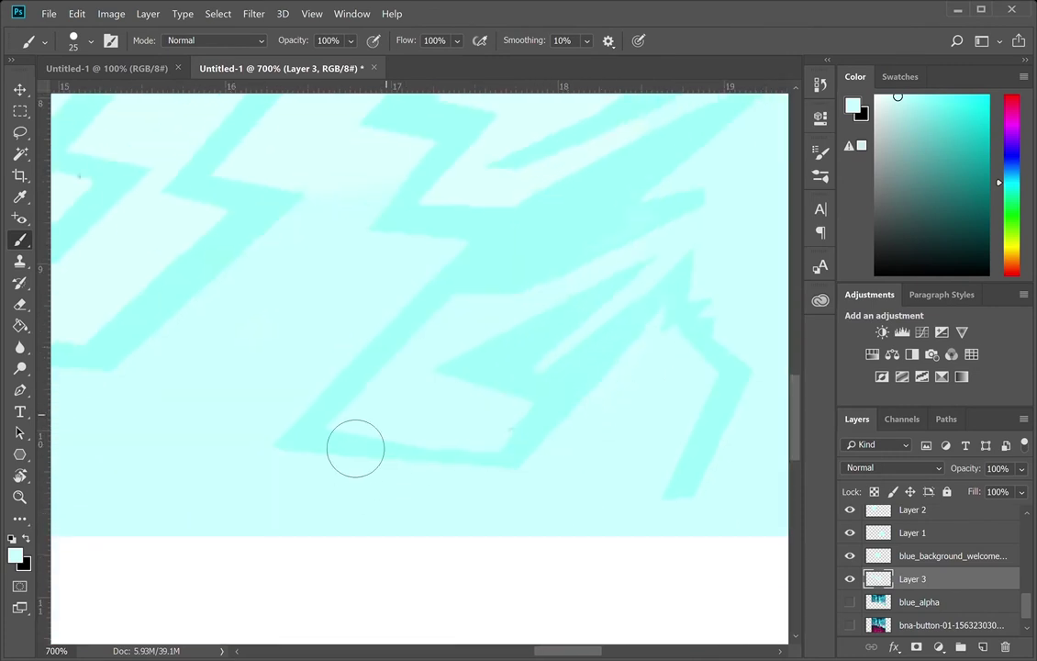
left_click_drag(235, 143, 334, 294)
- Merge Layer 2, Layer 1 and blue_background_welcome_screen into Layer 3
key("z")
left_click_drag(438, 241, 372, 261)
left_click_drag(372, 261, 541, 438)
left_click(851, 602)
left_click(851, 603)
scroll(858, 574, "up", 1)
scroll(860, 573, "up", 1)
left_click(929, 601)
key("ctrl+e")
key("alt+bracketright")
key("ctrl+e")
key("alt+bracketright")
key("ctrl+e")
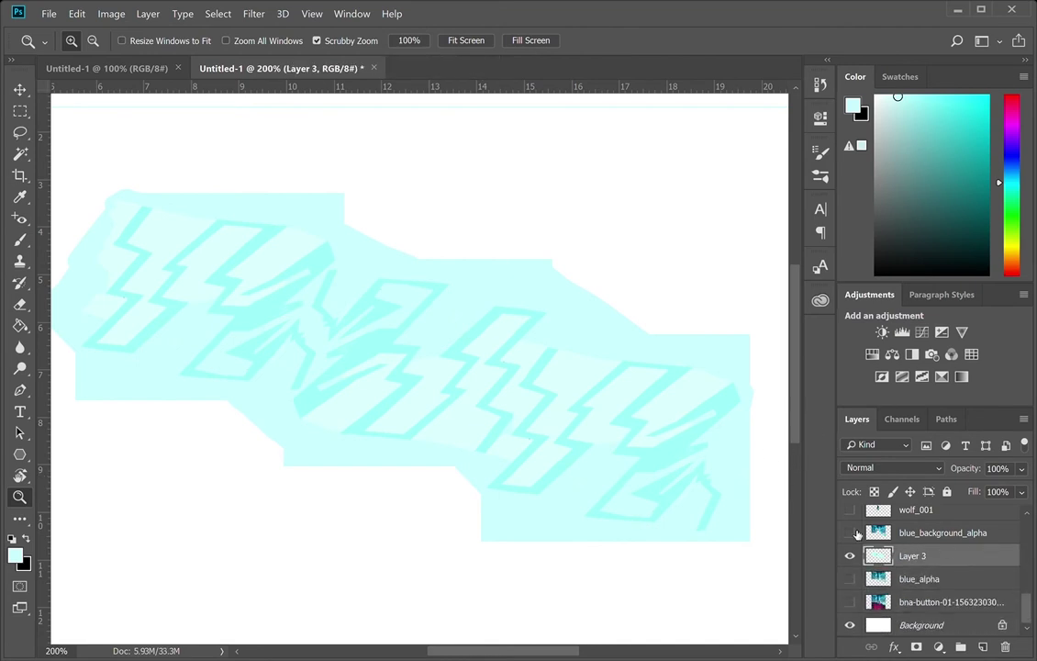
- Show the blue_background_alpha layer and rename the merged pattern layer as welcome_screen
left_click(851, 534)
key("v")
left_click_drag(453, 384, 490, 398)
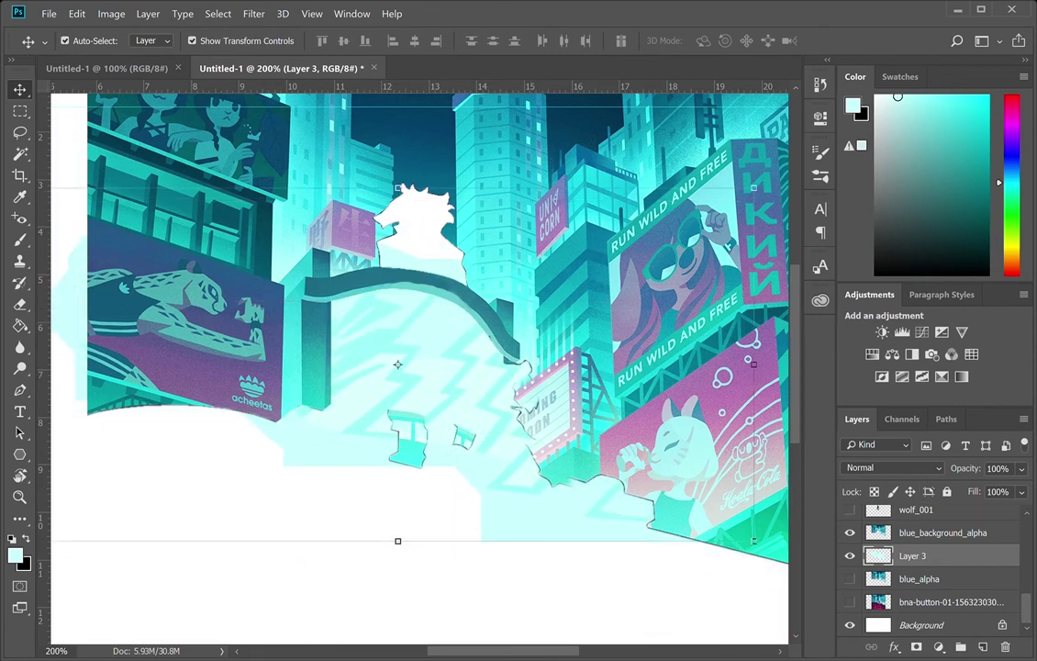
scroll(490, 399, "up", 3)
double_click(912, 556)
type("welcome_screen")
key("Return")
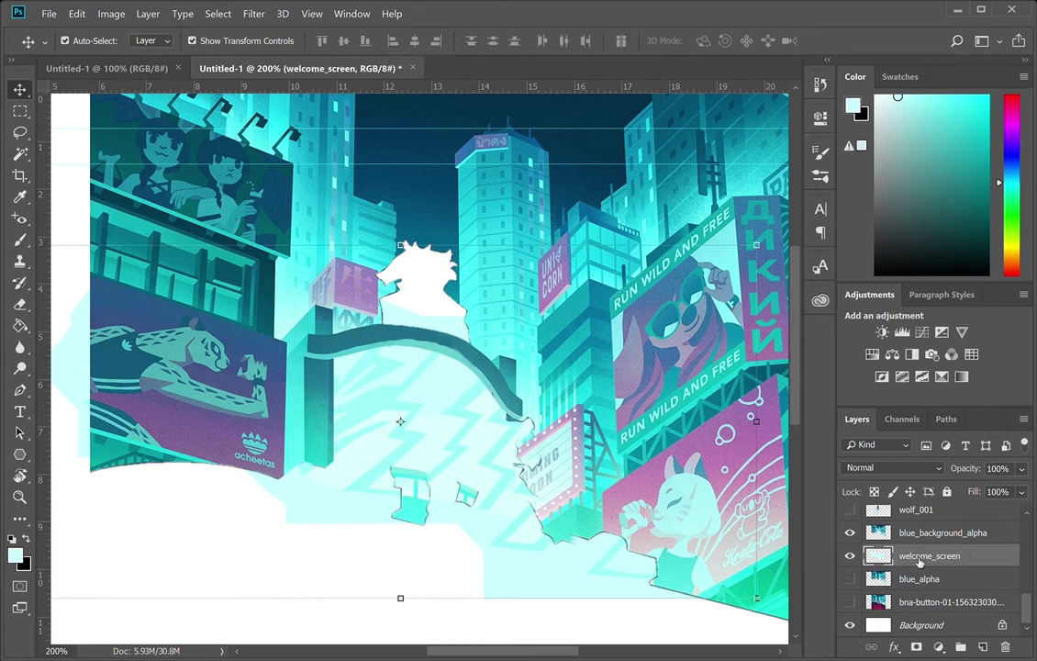
- Trace the acheetas billboard on blue_background_alpha with a closed Pen tool path
left_click(960, 539)
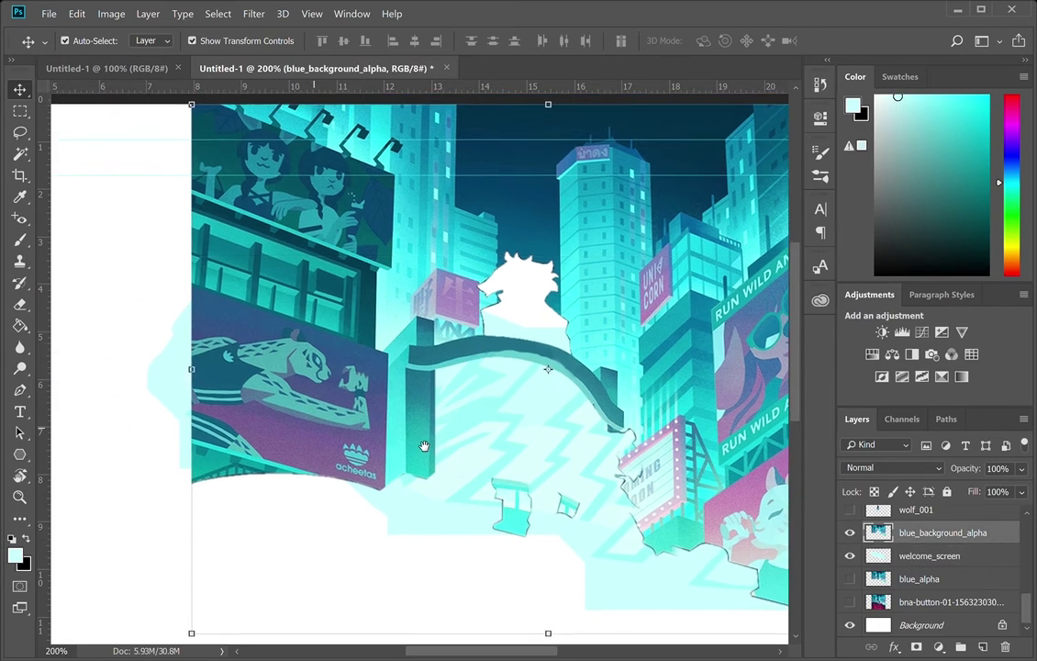
key("p")
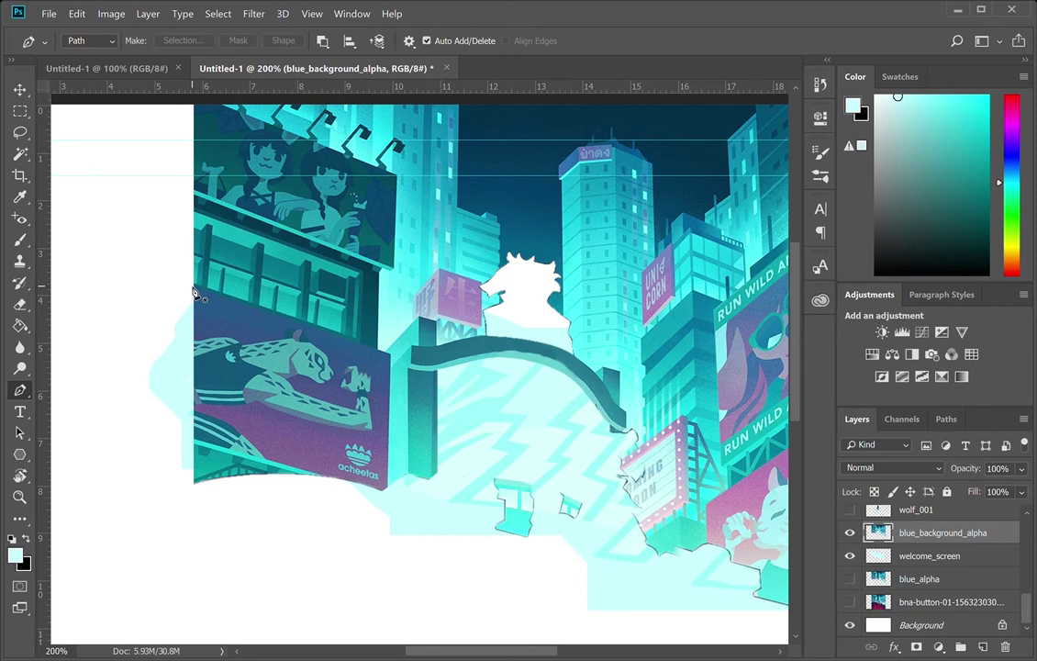
left_click(193, 288)
left_click(170, 416)
left_click(191, 286)
left_click(946, 419)
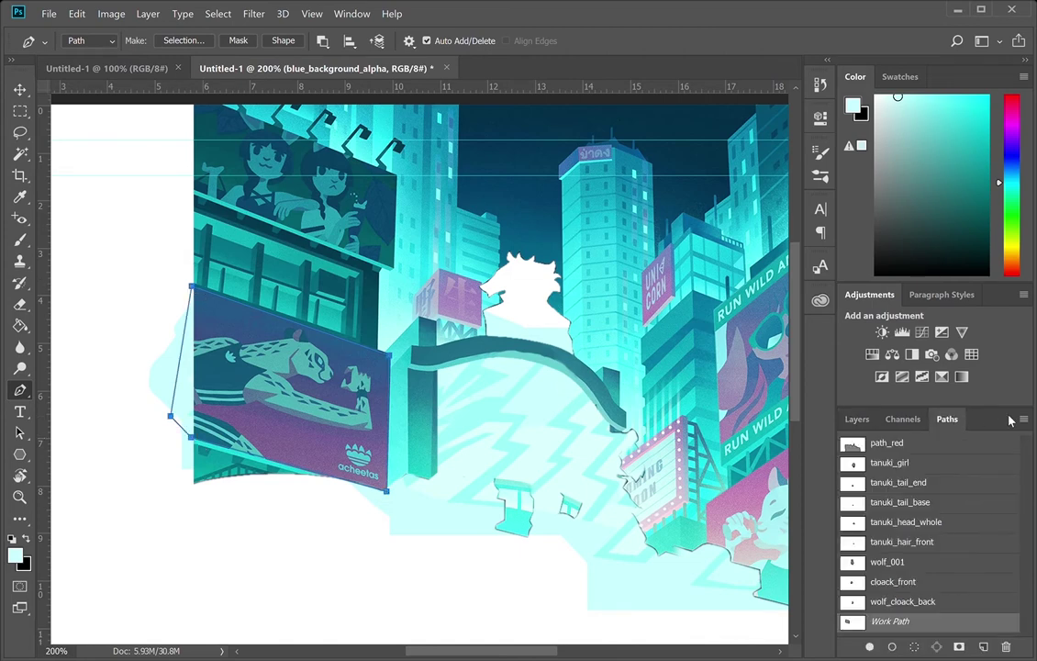
- Duplicate blue_background_alpha as blue_background_cheeta and clear everything outside the billboard path from the duplicate
left_click(856, 421)
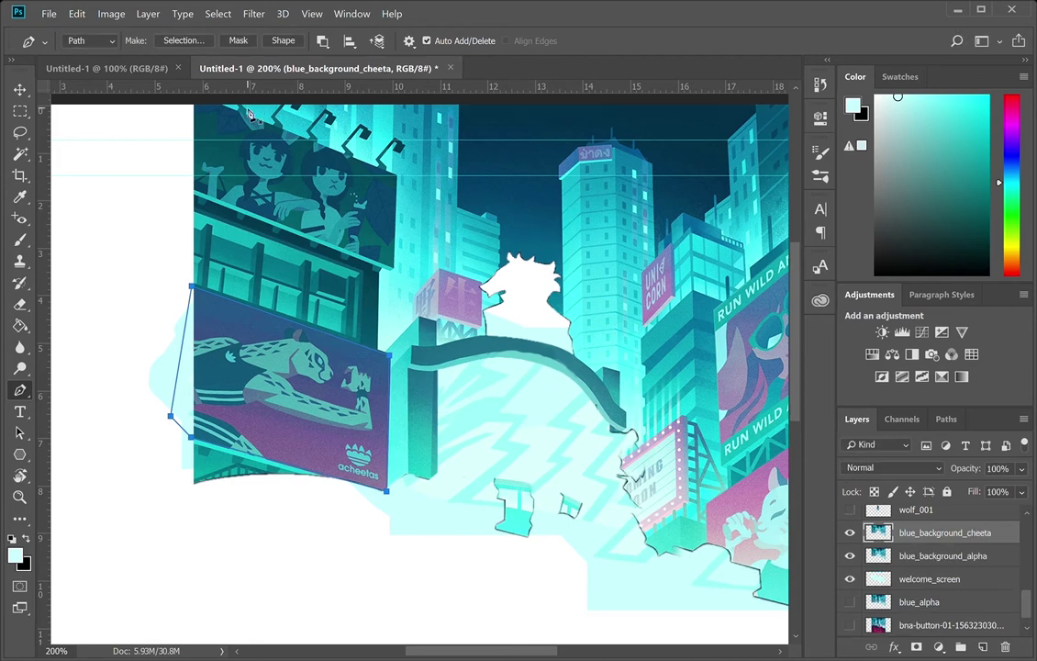
left_click(946, 419)
key("i")
key("ctrl+Return")
left_click(857, 419)
- Move blue_background_cheeta below blue_background_alpha, clear the selection, and hide blue_background_alpha and welcome_screen
left_click_drag(971, 533, 975, 571)
left_click(953, 531)
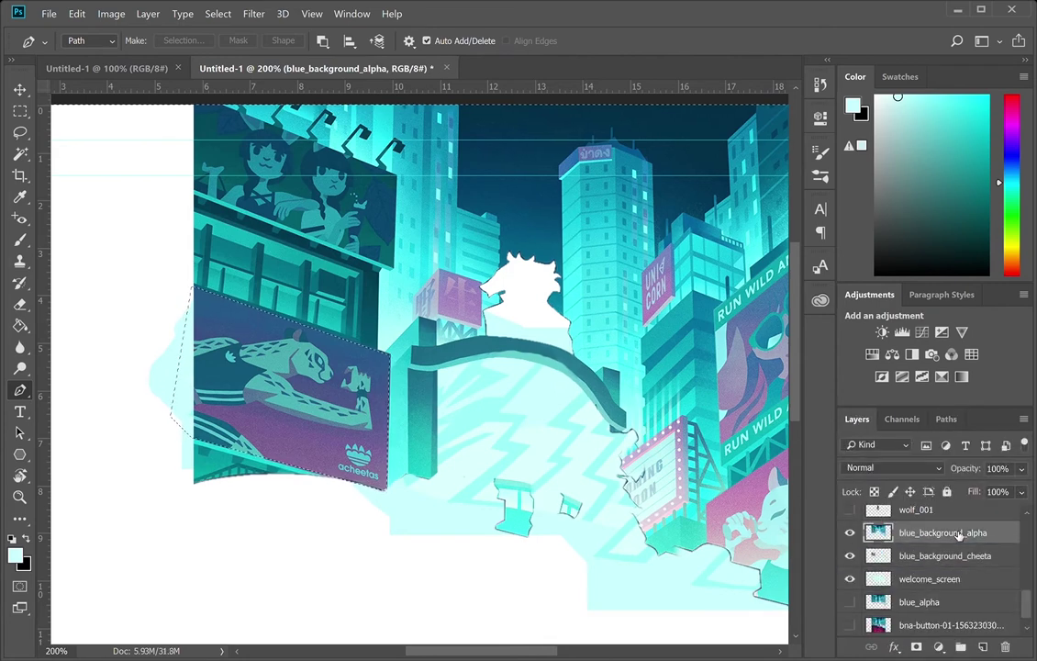
left_click(850, 533)
key("ctrl+d")
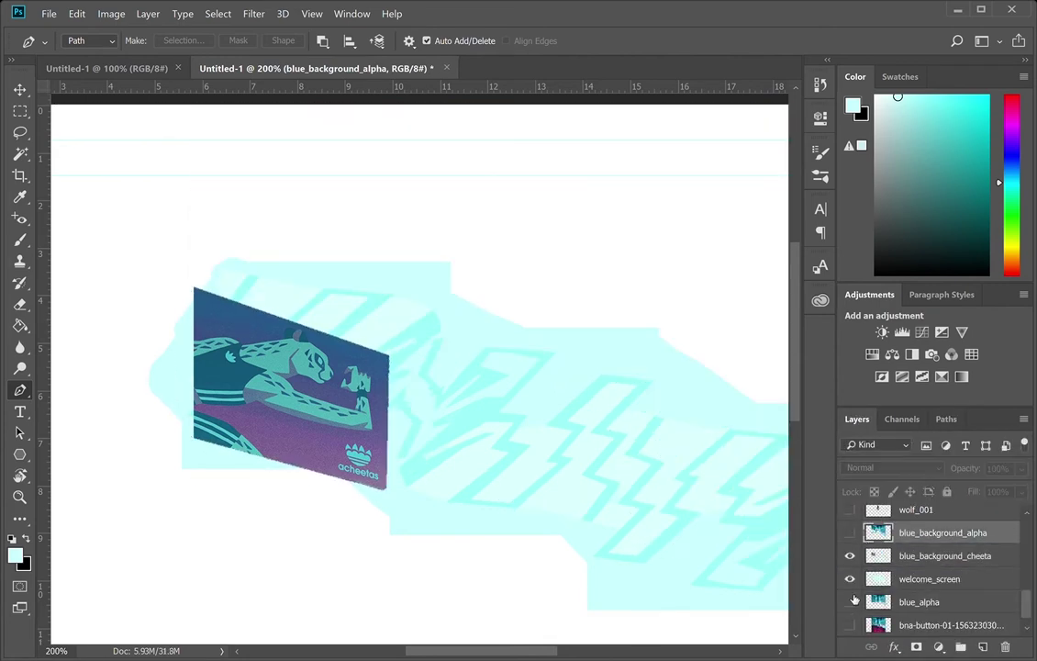
left_click(852, 581)
- Select the light teal areas of the cheetah and acheetas logo by colour, and make blue_background_cheeta the active layer
key("z")
triple_click(351, 386)
left_click_drag(397, 489, 520, 439)
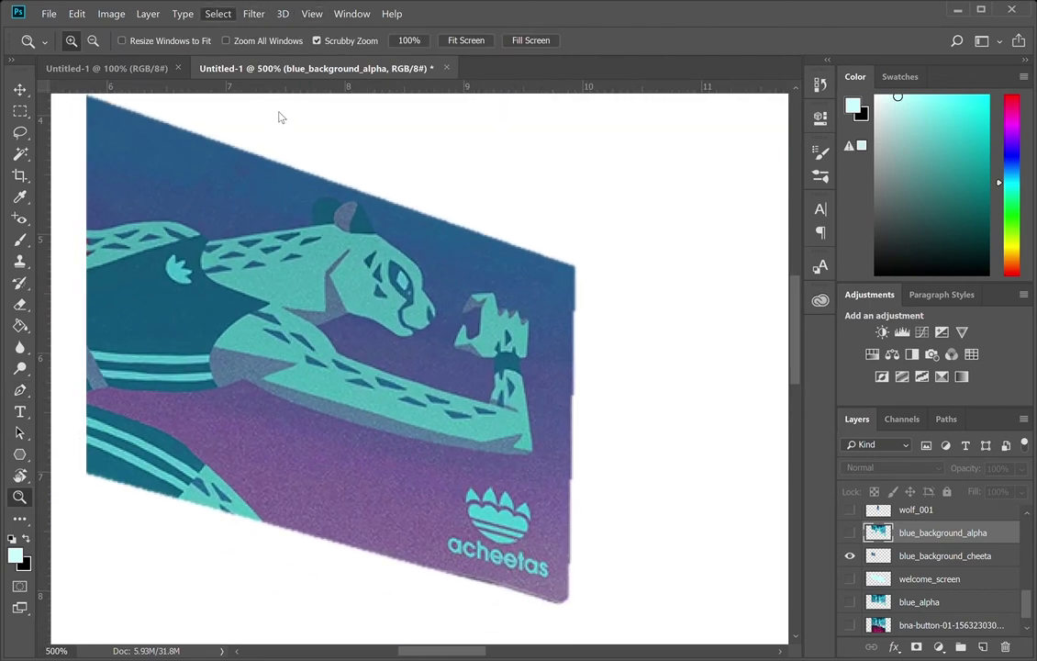
left_click(281, 209)
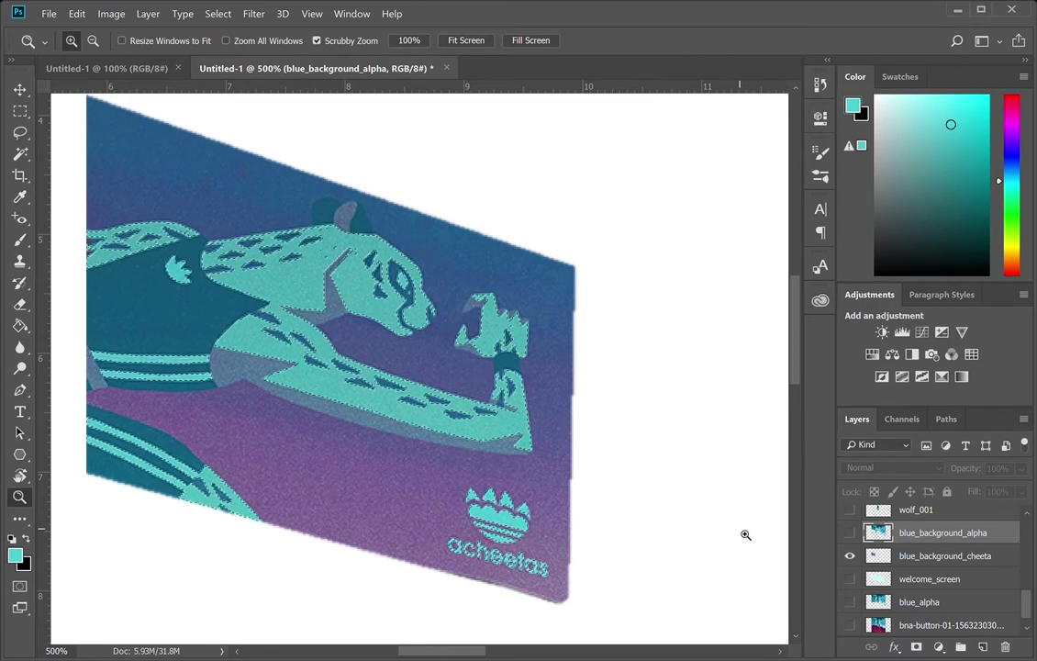
left_click(960, 558)
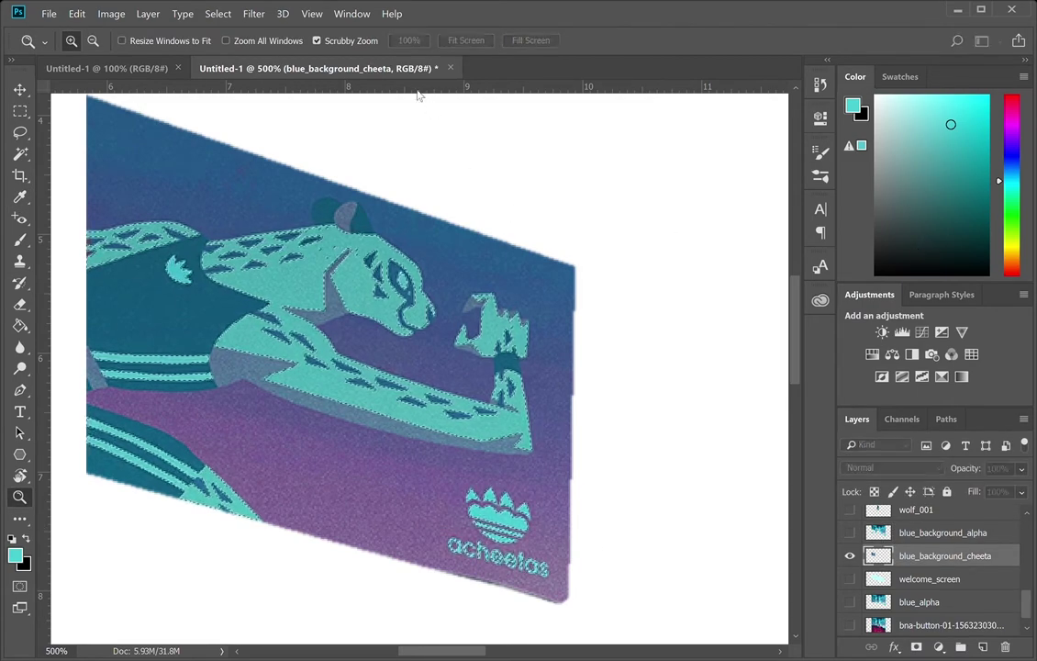
- Paint the acheetas logo flat teal on a new layer within the colour selection, hide blue_background_cheeta to check it, and deselect
key("ctrl+j")
key("b")
left_click(855, 107)
left_click(981, 180)
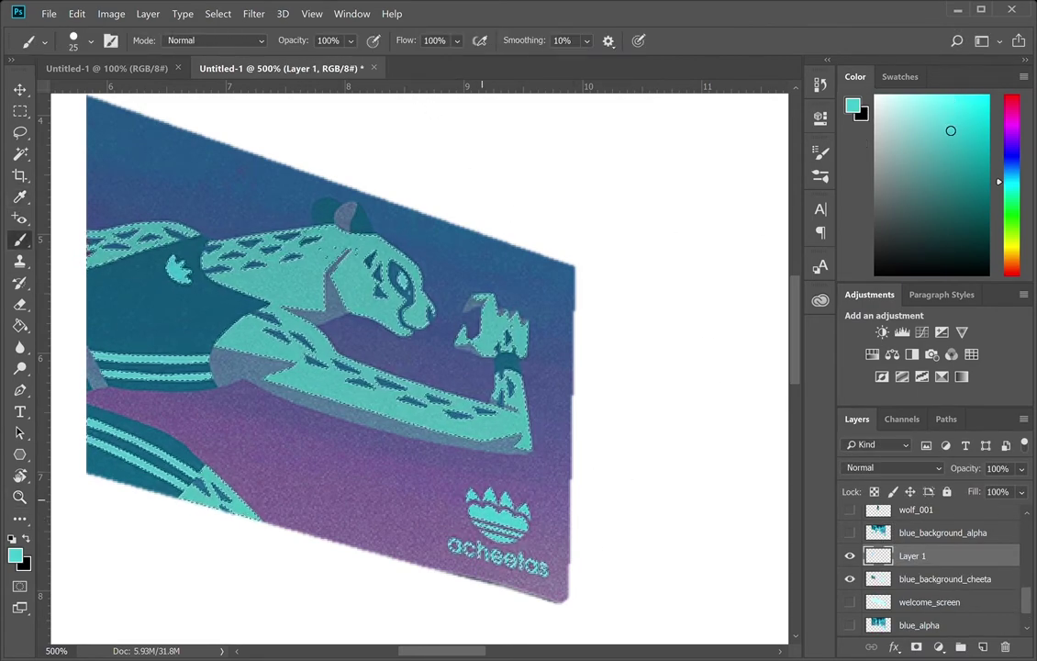
left_click(850, 579)
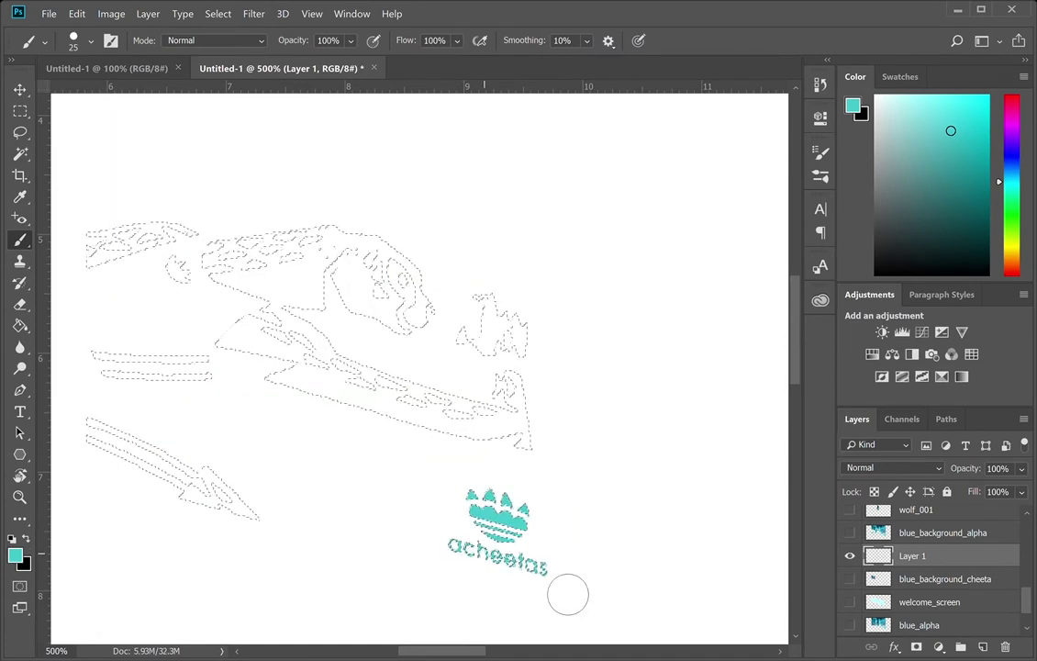
key("ctrl+d")
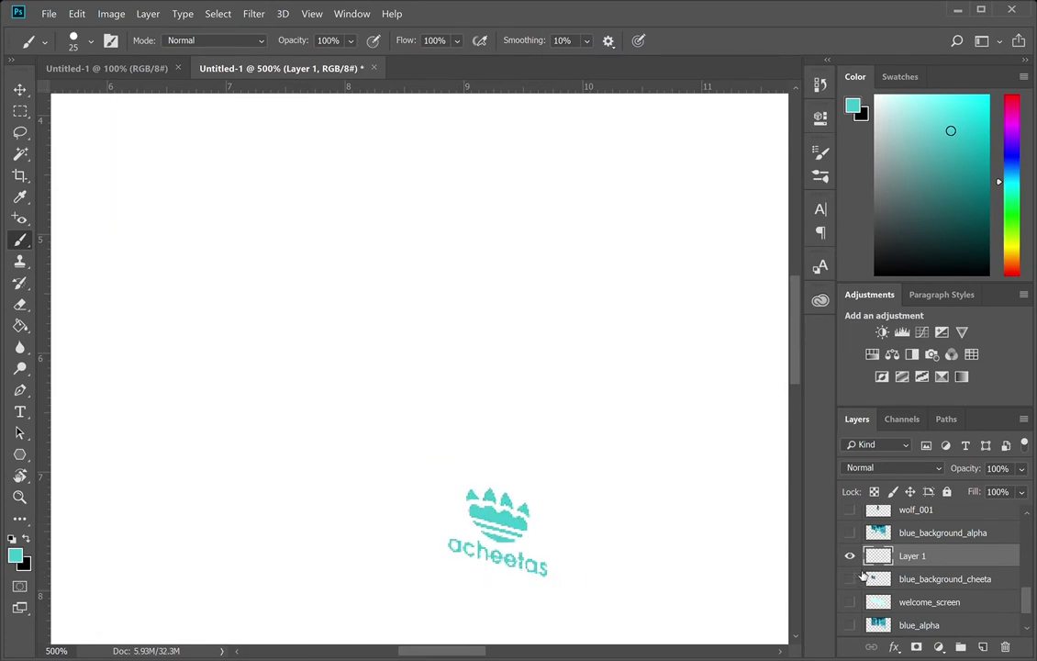
- Show blue_background_cheeta again, rename the new logo layer acheetas_logo, and make blue_background_cheeta active
left_click(849, 578)
double_click(923, 557)
type("acheetas")
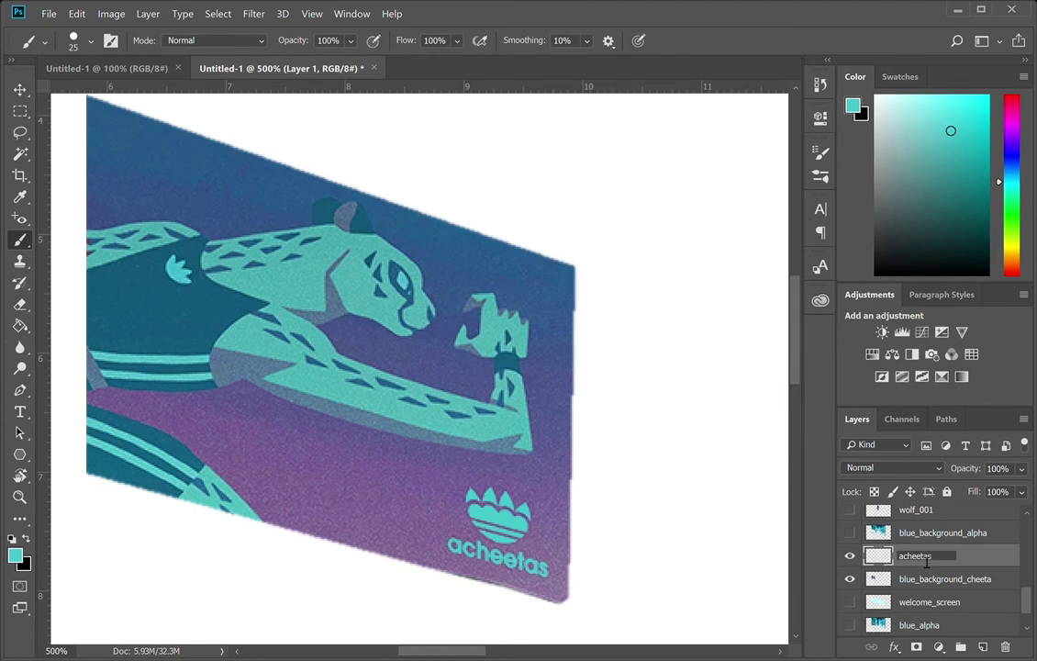
type("_logo")
key("Return")
left_click(932, 585)
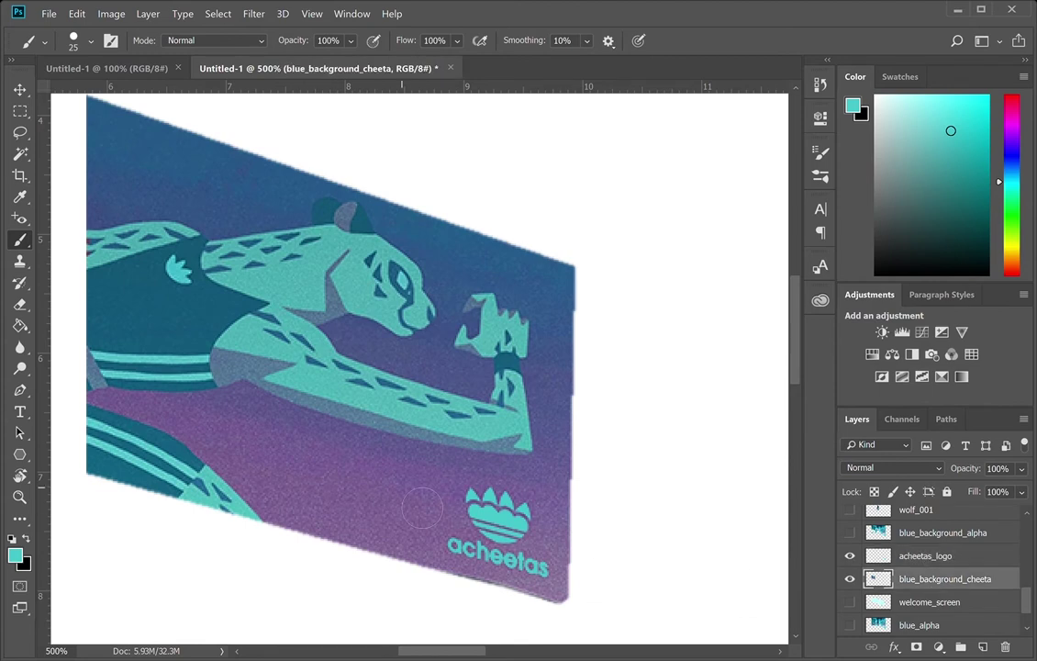
left_click(851, 579)
left_click(851, 579)
key("p")
key("z")
left_click(473, 317)
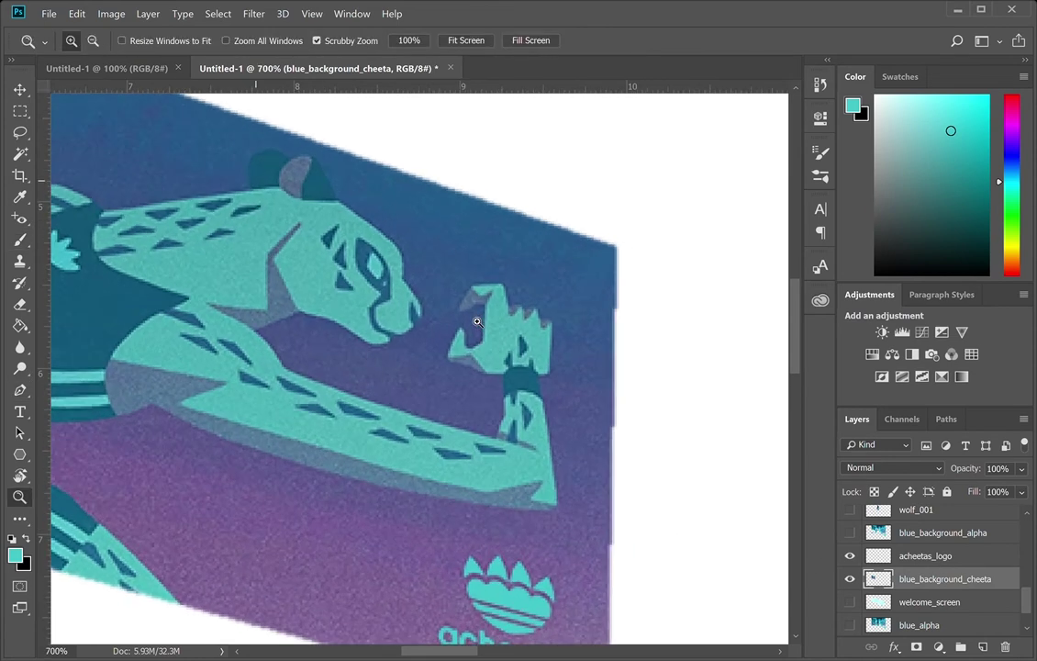
key("w")
left_click(575, 395)
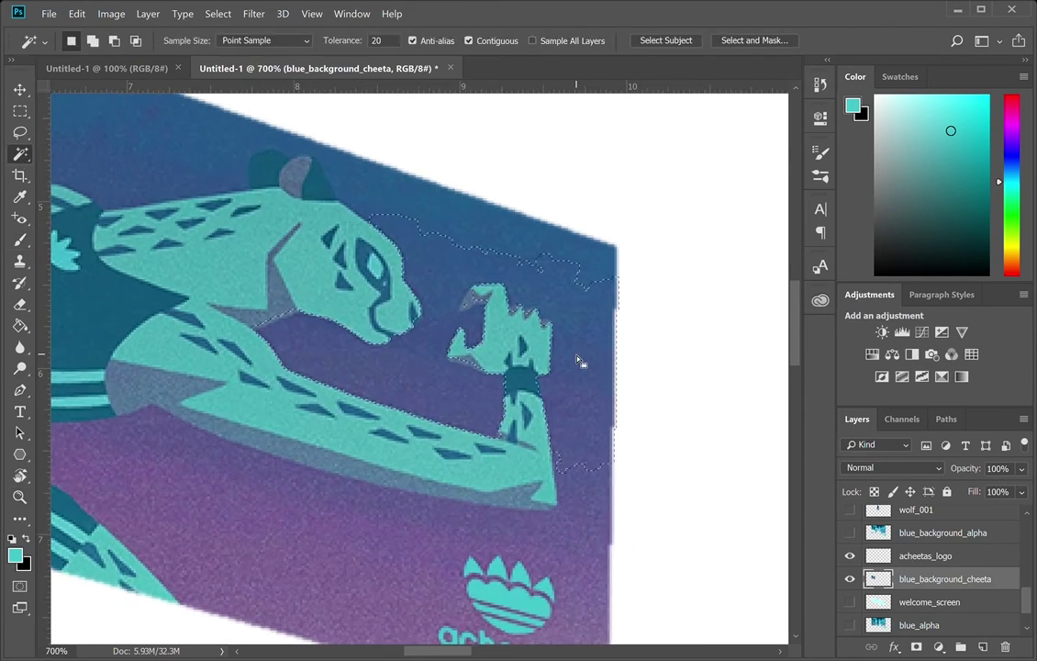
key("ctrl+d")
- Start a Pen tool path around the cheetah's front shoulder and along the arm's lower edge to the elbow
key("p")
left_click(256, 331)
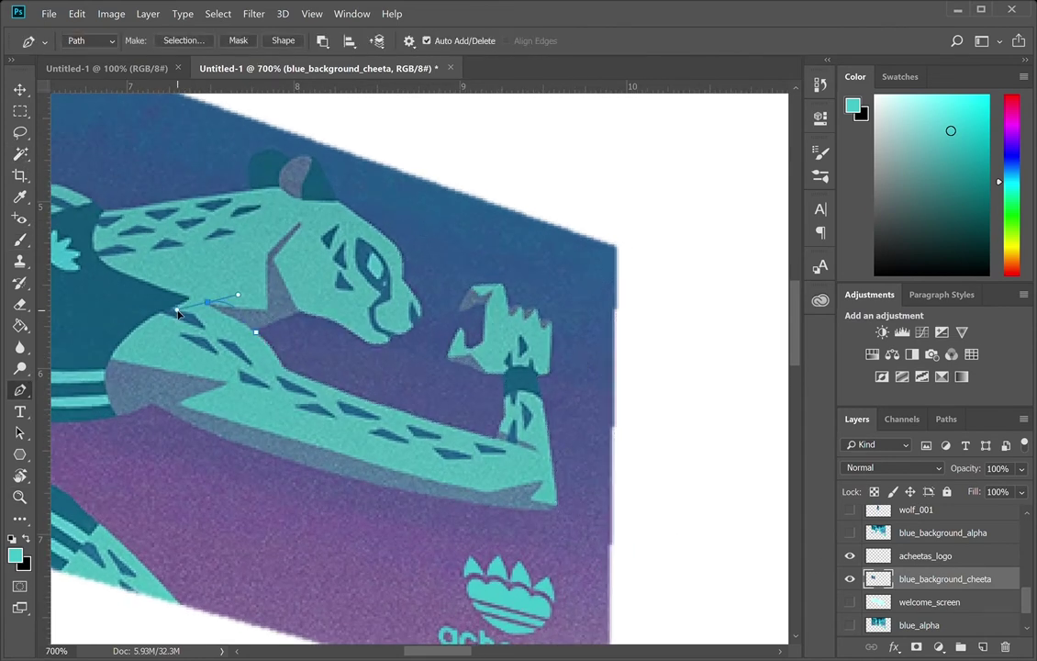
left_click_drag(207, 305, 198, 305)
left_click_drag(147, 403, 237, 442)
key("ctrl+z")
left_click_drag(534, 509, 642, 506)
left_click(560, 512)
left_click(548, 434)
- Continue the Pen tool path from the wrist around the cheetah's raised paw, following the claws and thumb
left_click_drag(550, 369, 551, 364)
left_click(552, 320)
left_click(538, 309)
left_click(524, 307)
left_click(504, 315)
left_click_drag(496, 284, 492, 340)
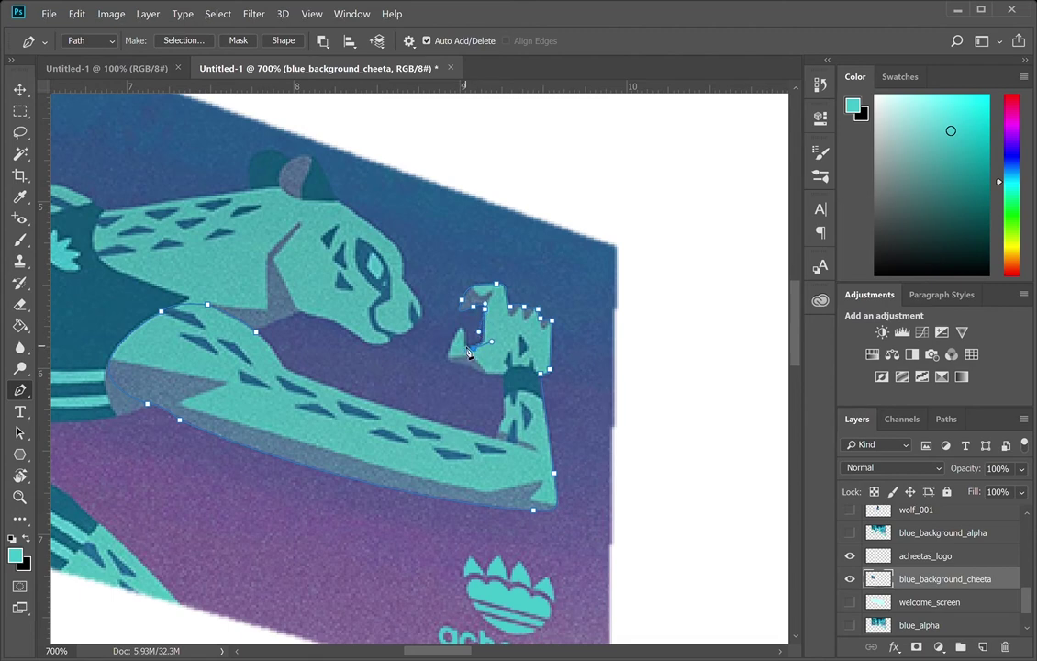
left_click_drag(446, 353, 471, 335)
left_click_drag(457, 365, 487, 377)
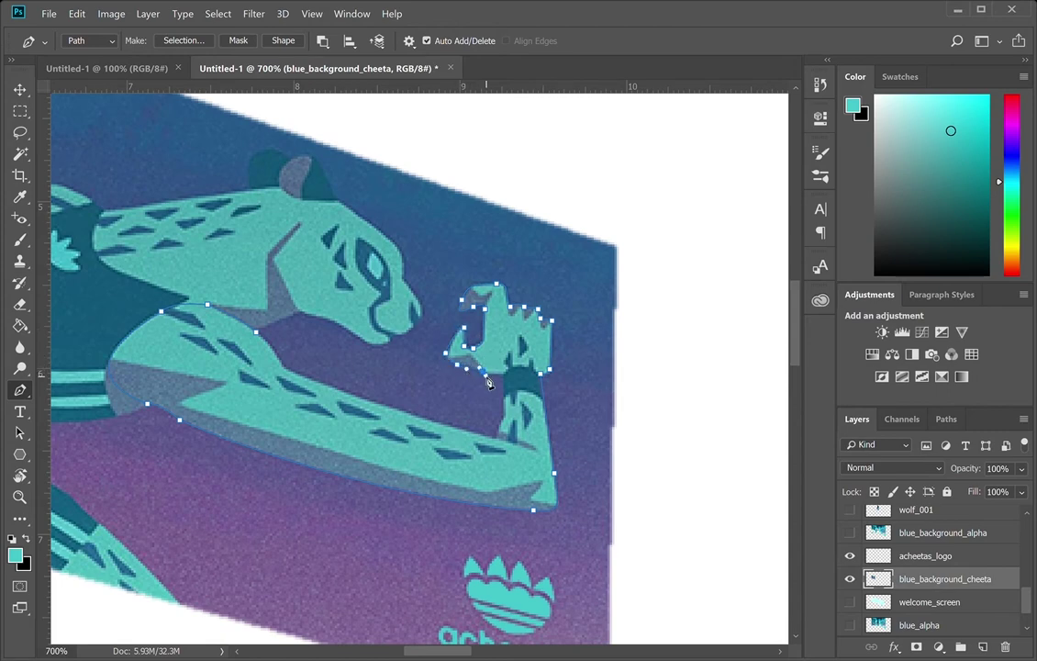
key("ctrl+z")
- Close the path along the inner wrist and the arm's upper edge, and save it as cheetah_arm_front
left_click(505, 373)
left_click_drag(503, 416, 505, 420)
left_click_drag(276, 360, 397, 419)
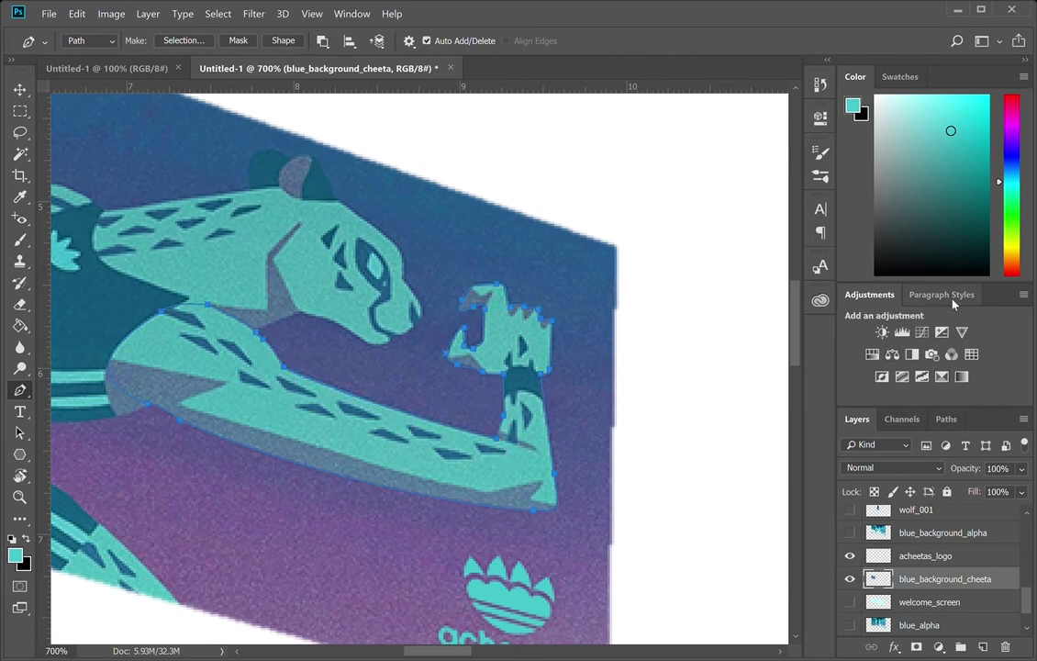
left_click(946, 420)
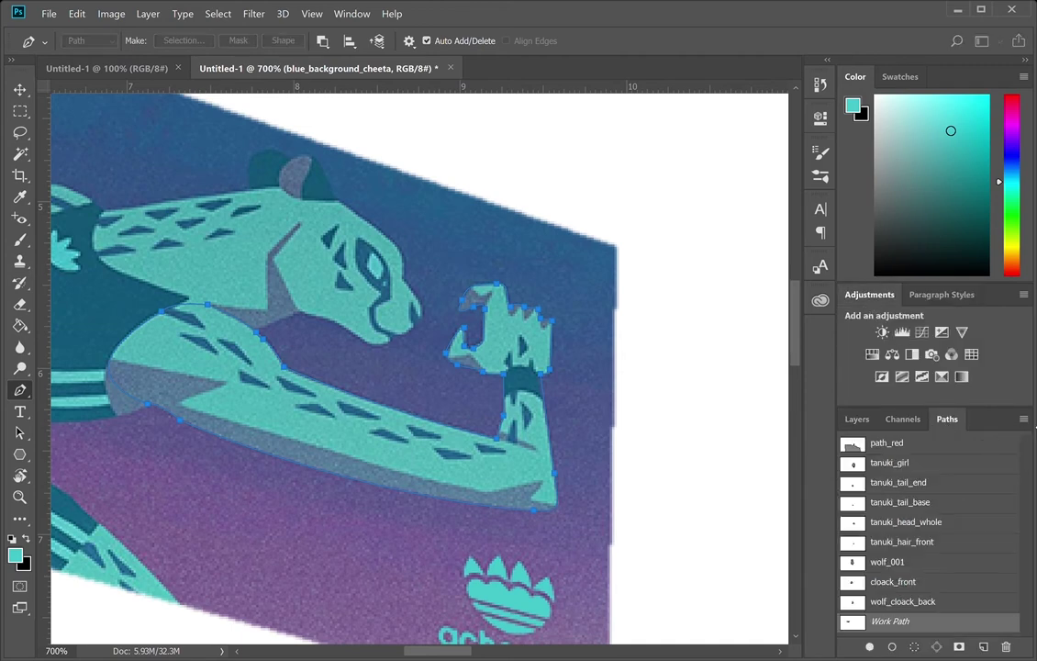
type("cheetah_arm_front")
key("Return")
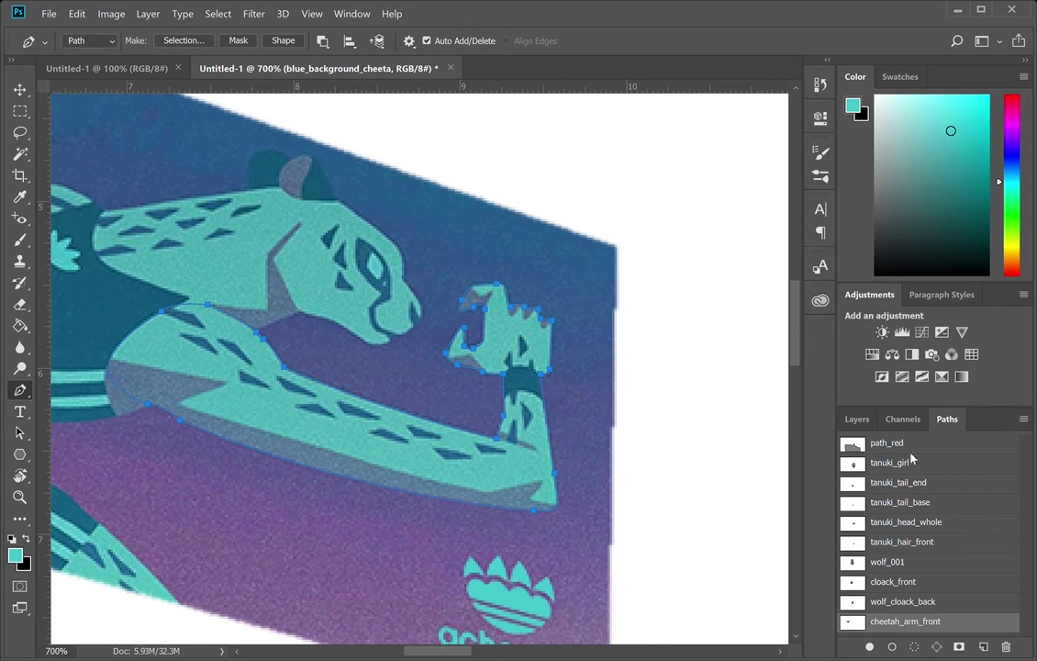
- Duplicate blue_background_cheeta, load the cheetah_arm_front path as a selection, and clear everything outside the arm from the duplicate
left_click(858, 419)
left_click(769, 98)
left_click(416, 88)
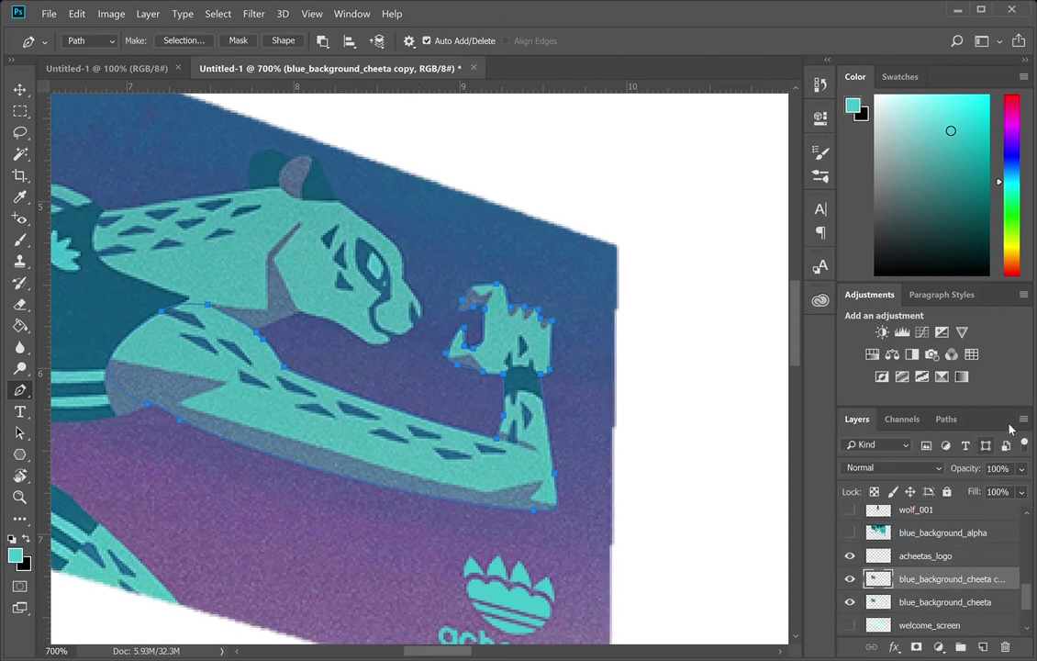
left_click(948, 419)
left_click(1024, 421)
left_click(753, 417)
key("p")
key("F7")
key("ctrl+Return")
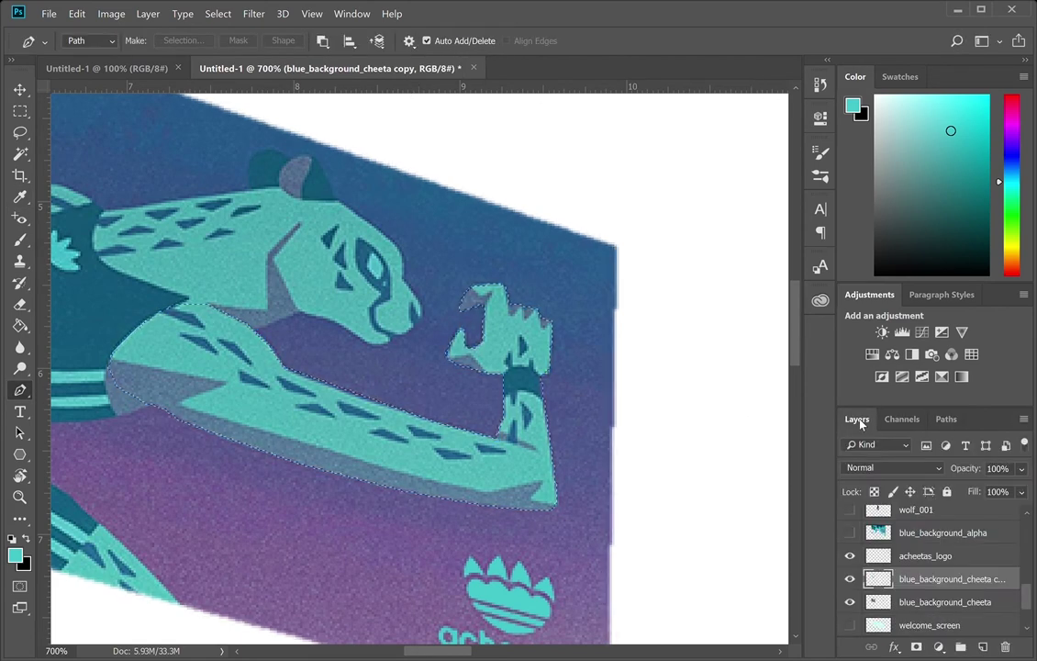
- Clear the selected arm from blue_background_cheeta, deselect, and hide the arm copy
left_click(914, 603)
key("ctrl+d")
left_click(851, 582)
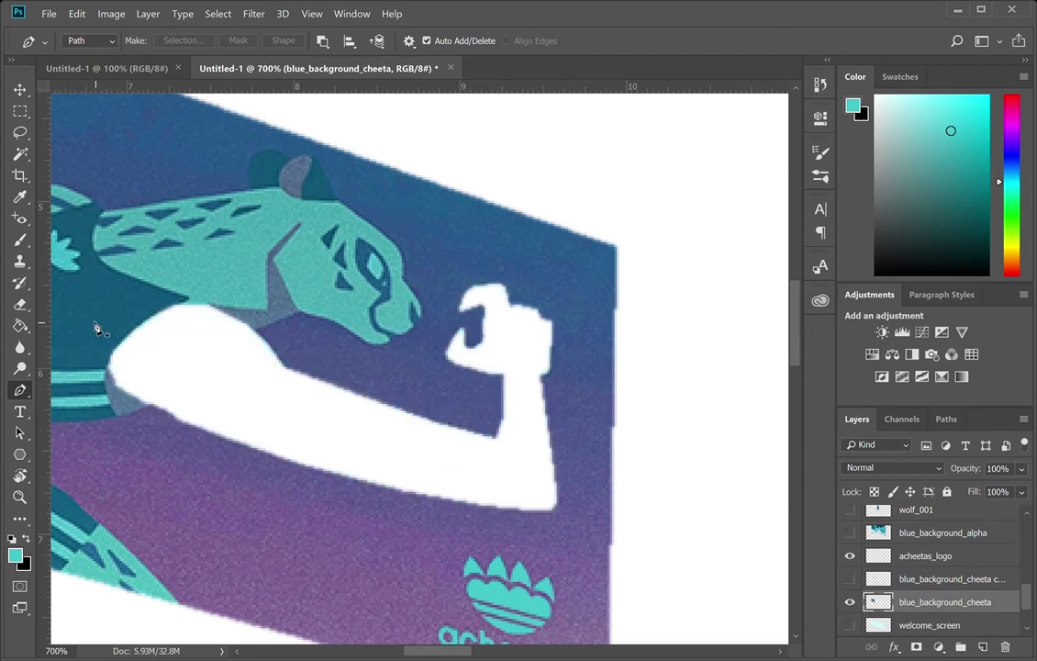
- Fill the shoulder part of the cut-out with the grey chest shading using the Clone Stamp at size 9
key("s")
key("bracketleft")
key("bracketleft")
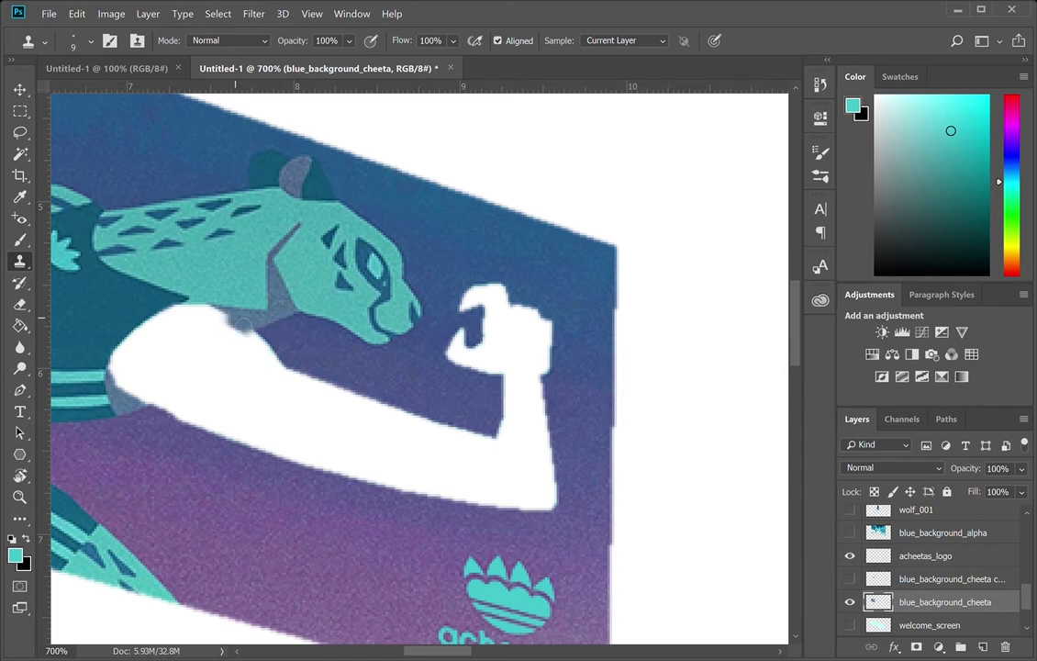
left_click_drag(246, 326, 230, 325)
mouse_move(274, 308)
left_mouse_down()
mouse_move(253, 340)
mouse_move(233, 346)
mouse_move(298, 300)
mouse_move(228, 335)
mouse_move(290, 294)
mouse_move(268, 319)
mouse_move(234, 323)
mouse_move(287, 313)
mouse_move(209, 350)
mouse_move(218, 350)
mouse_move(206, 363)
mouse_move(243, 323)
mouse_move(176, 357)
mouse_move(250, 329)
mouse_move(160, 360)
mouse_move(141, 379)
mouse_move(209, 351)
mouse_move(178, 353)
mouse_move(199, 370)
mouse_move(131, 410)
mouse_move(154, 406)
mouse_move(133, 399)
mouse_move(148, 410)
mouse_move(128, 407)
mouse_move(128, 392)
mouse_move(132, 415)
mouse_move(114, 361)
left_mouse_up()
left_click(288, 313, "alt")
left_click(252, 326, "alt")
left_click(251, 329, "alt")
left_click(245, 330, "alt")
mouse_move(143, 397)
left_mouse_down()
mouse_move(241, 331)
mouse_move(221, 320)
mouse_move(129, 380)
left_mouse_up()
left_click_drag(200, 341, 136, 365)
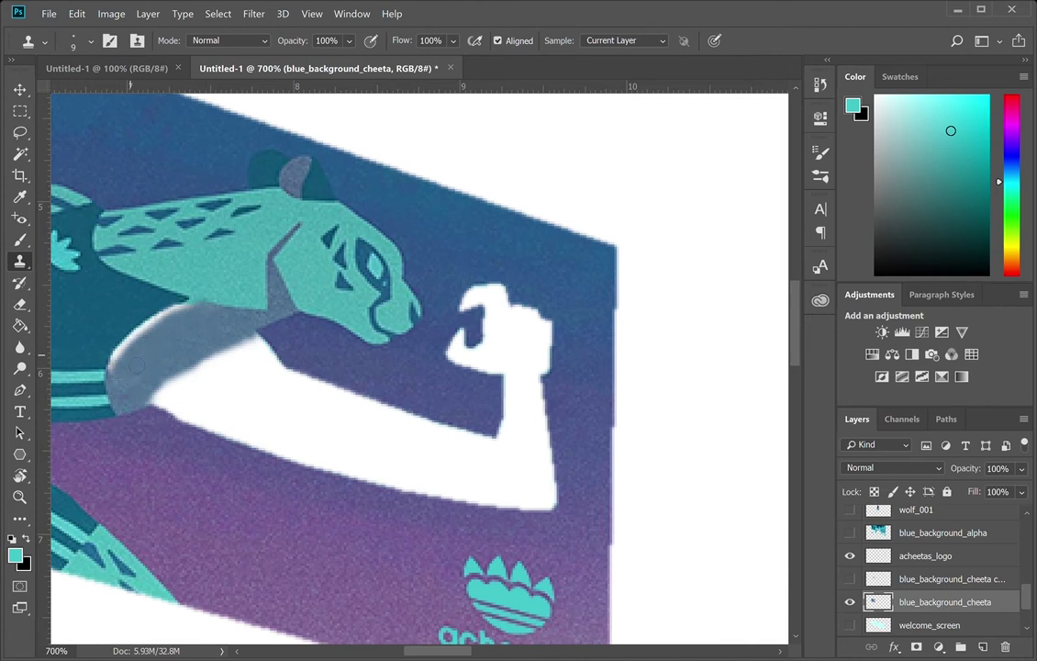
mouse_move(193, 320)
left_mouse_down()
mouse_move(220, 336)
mouse_move(163, 329)
mouse_move(127, 365)
left_mouse_up()
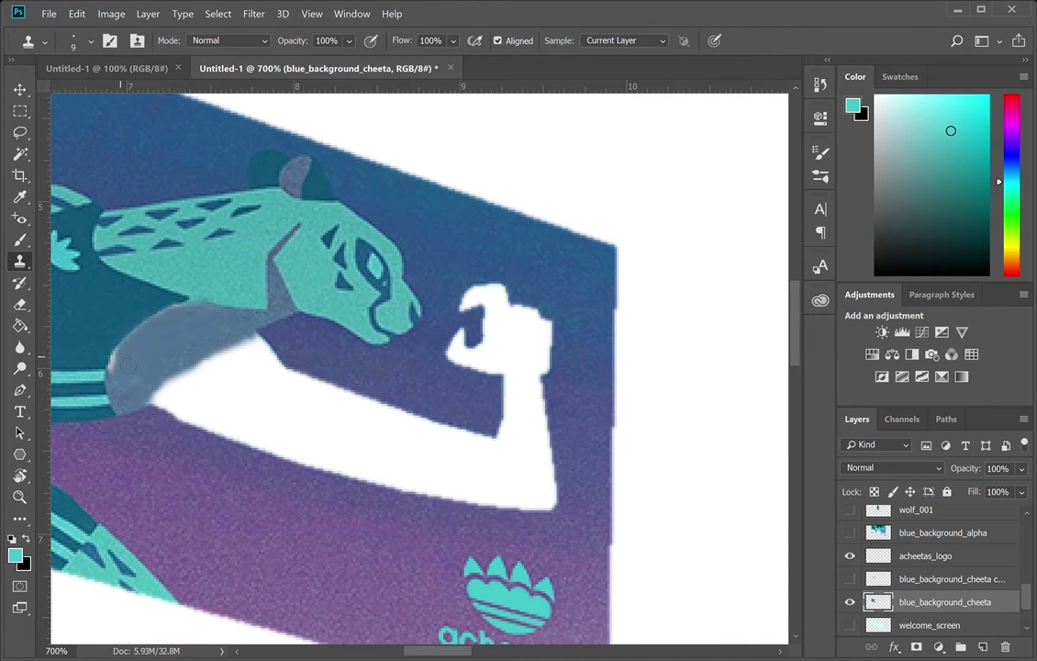
- Clone the dark shirt over the outer edge of the shoulder shading and check the fit against the arm layer
left_click(147, 311, "alt")
mouse_move(175, 311)
left_mouse_down()
mouse_move(131, 329)
mouse_move(105, 374)
mouse_move(120, 412)
left_mouse_up()
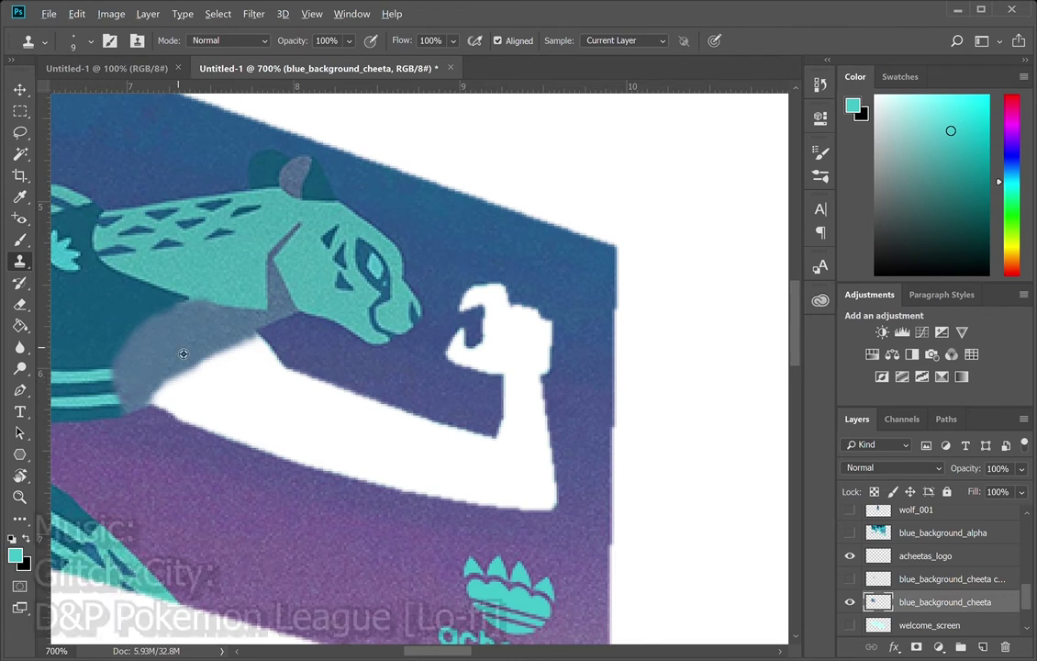
left_click(849, 580)
left_click(110, 408, "alt")
left_click_drag(127, 409, 143, 418)
key("e")
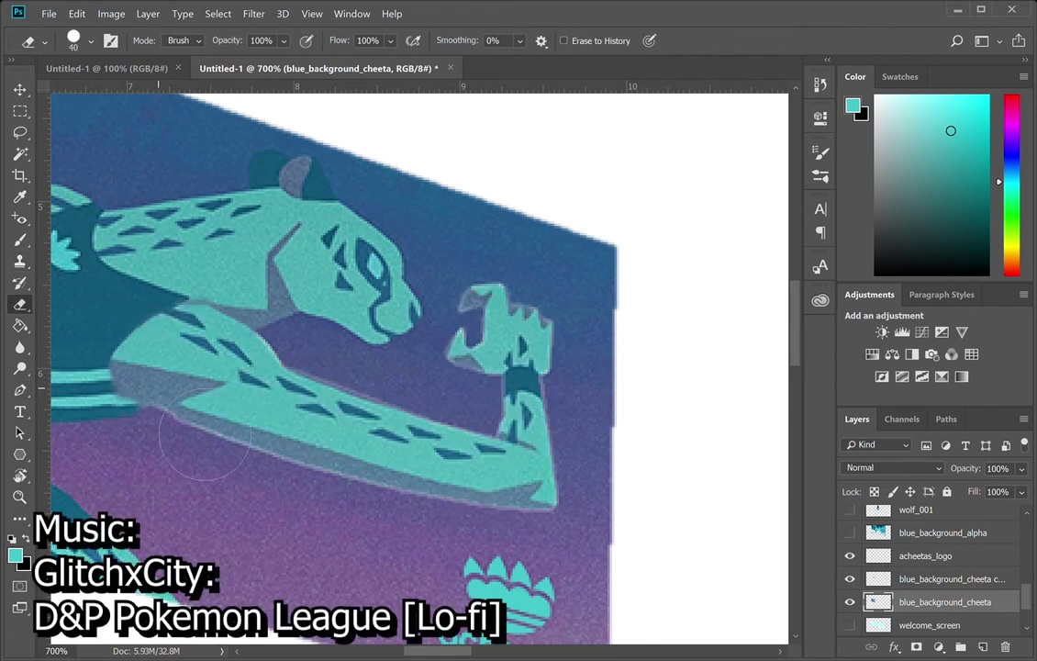
left_click(850, 580)
key("b")
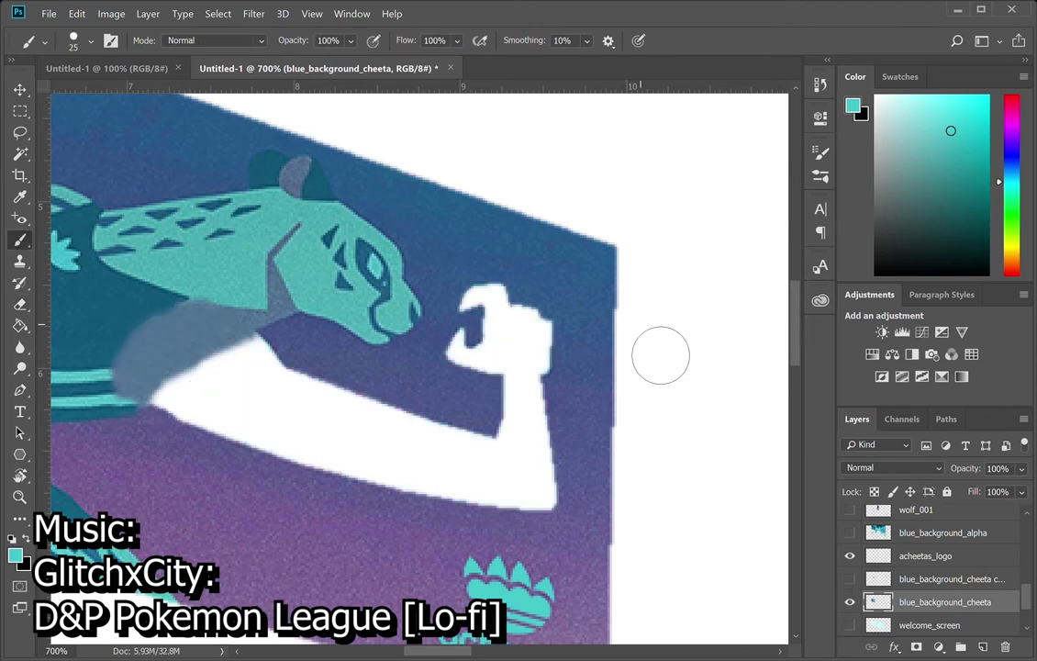
key("s")
left_click(849, 580)
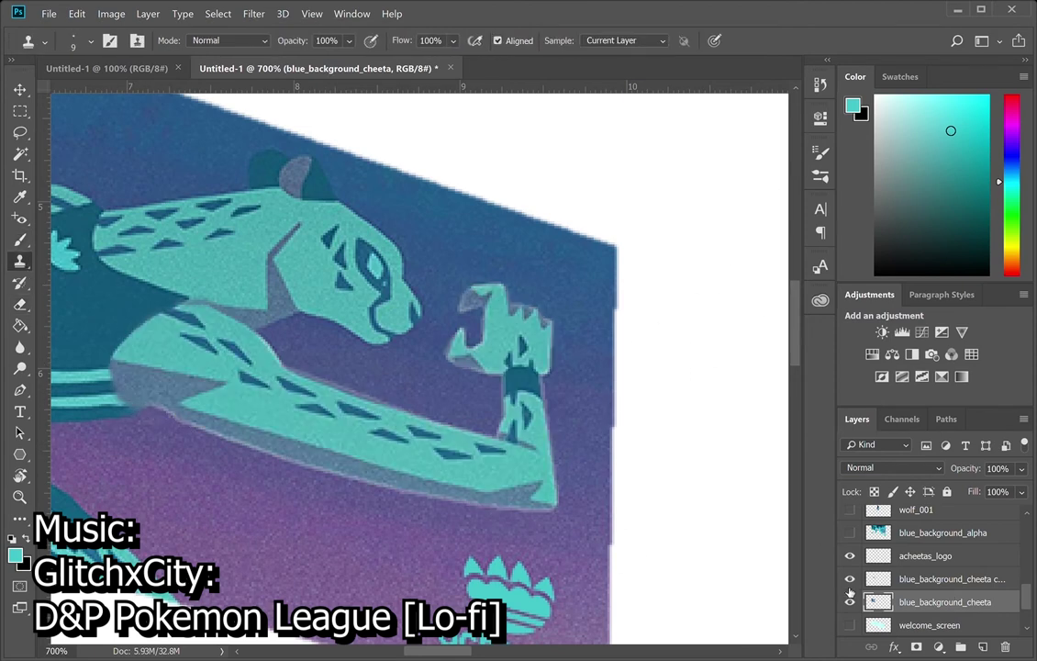
left_click(849, 585)
- Enlarge the Clone Stamp to 15 and fill the empty paw, forearm and elbow area with the surrounding background
left_click_drag(498, 386, 619, 418)
key("bracketright")
key("bracketright")
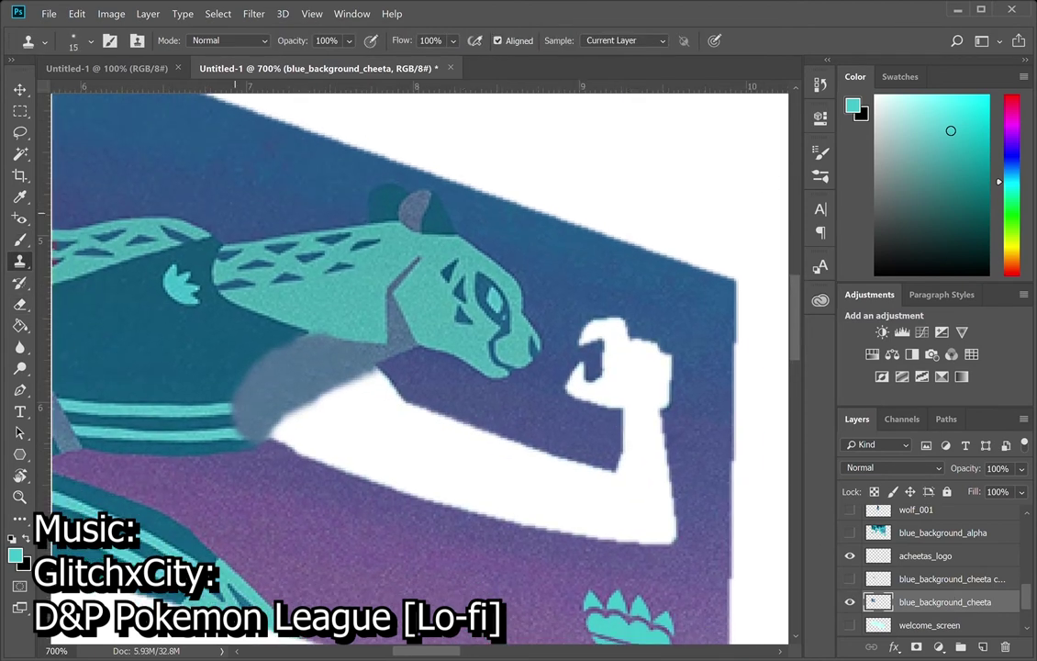
left_click(690, 313, "alt")
mouse_move(674, 347)
left_mouse_down()
mouse_move(653, 400)
mouse_move(610, 329)
left_mouse_up()
mouse_move(569, 366)
left_mouse_down()
mouse_move(587, 384)
mouse_move(589, 410)
mouse_move(633, 409)
left_mouse_up()
left_click(558, 409, "alt")
left_click(689, 552, "alt")
mouse_move(700, 470)
left_mouse_down()
mouse_move(607, 441)
mouse_move(632, 478)
mouse_move(647, 417)
mouse_move(654, 440)
mouse_move(599, 422)
mouse_move(635, 431)
left_mouse_up()
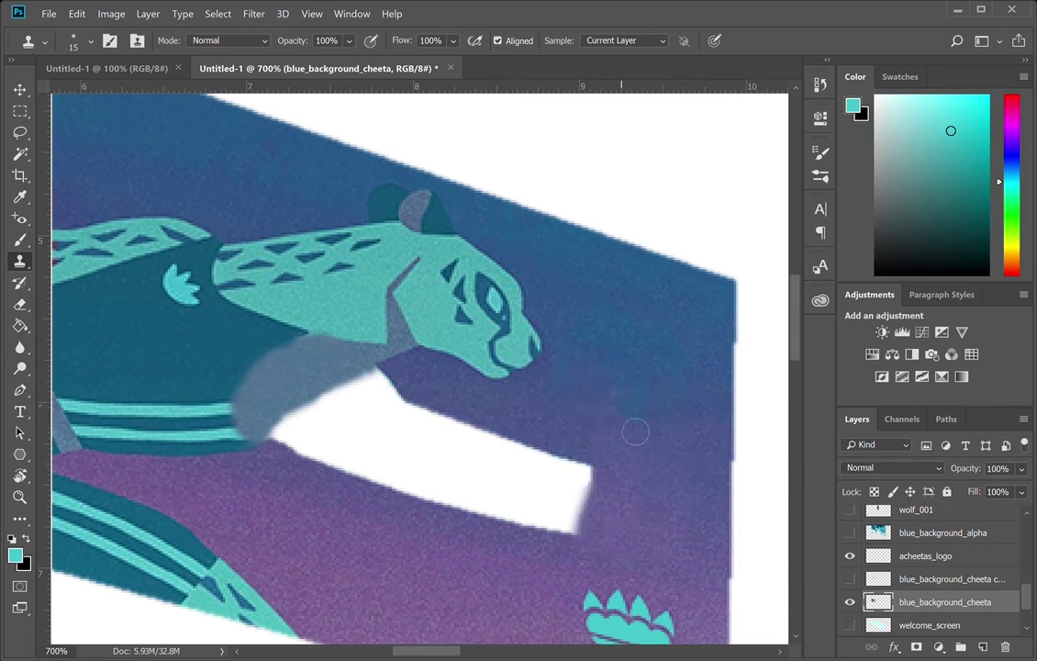
- Clone more of the blue-purple background around the removed paw to even out the gradient
left_click(715, 417, "alt")
mouse_move(675, 371)
left_mouse_down()
mouse_move(665, 354)
mouse_move(667, 405)
mouse_move(726, 408)
mouse_move(739, 383)
left_mouse_up()
left_click(719, 413, "alt")
left_click(311, 232, "alt")
scroll(658, 422, "right", 2)
scroll(658, 421, "down", 1)
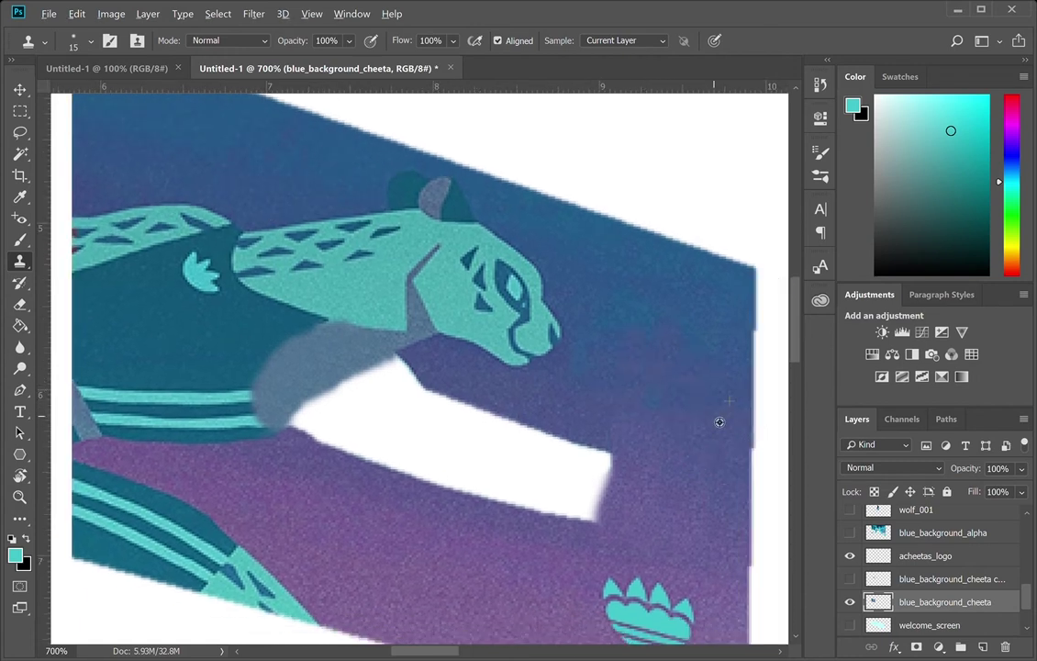
- Fill the remaining upper-arm gap with cloned purple background and show the arm copy over it
mouse_move(607, 486)
left_mouse_down()
mouse_move(579, 464)
mouse_move(526, 449)
mouse_move(501, 483)
left_mouse_up()
left_click(654, 492, "alt")
mouse_move(529, 439)
left_mouse_down()
mouse_move(489, 444)
mouse_move(474, 506)
mouse_move(485, 416)
mouse_move(404, 395)
mouse_move(459, 385)
mouse_move(487, 418)
mouse_move(435, 404)
mouse_move(372, 354)
mouse_move(367, 385)
mouse_move(340, 363)
mouse_move(362, 397)
mouse_move(280, 376)
mouse_move(303, 418)
mouse_move(284, 385)
mouse_move(339, 423)
mouse_move(303, 376)
mouse_move(275, 404)
mouse_move(326, 404)
mouse_move(378, 466)
mouse_move(349, 409)
mouse_move(367, 418)
mouse_move(377, 456)
mouse_move(407, 440)
left_mouse_up()
left_click(406, 441, "alt")
left_click(436, 465)
left_click(389, 453, "alt")
mouse_move(413, 499)
left_mouse_down()
mouse_move(497, 499)
mouse_move(453, 505)
mouse_move(426, 494)
mouse_move(492, 474)
mouse_move(476, 457)
mouse_move(447, 446)
mouse_move(515, 531)
mouse_move(512, 444)
mouse_move(469, 496)
mouse_move(430, 430)
left_mouse_up()
left_click(448, 511, "alt")
key("z")
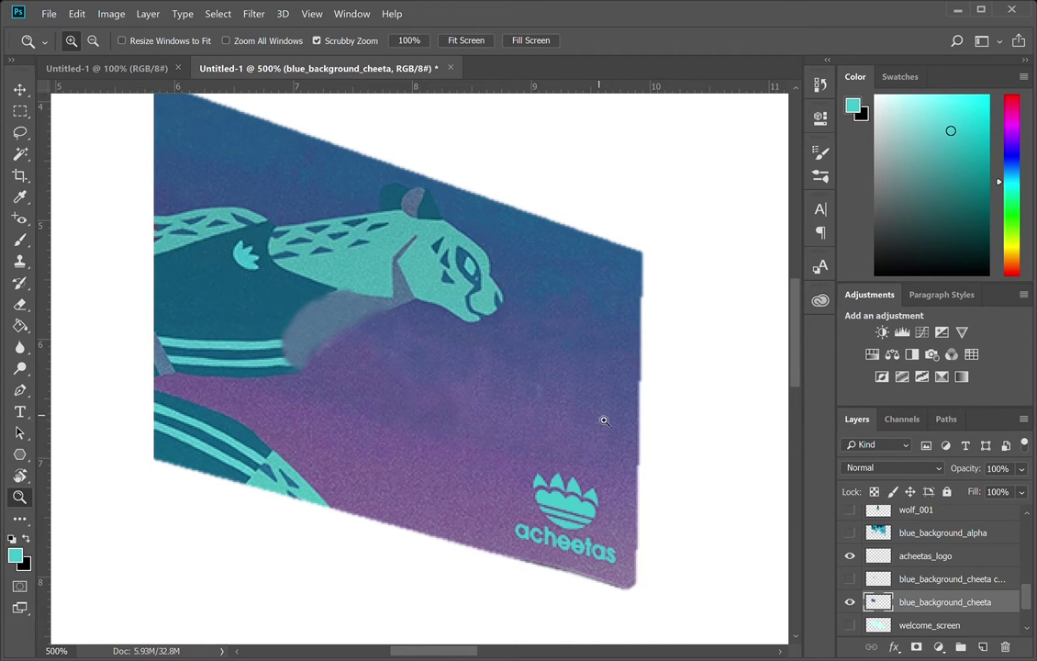
left_click(851, 579)
key("s")
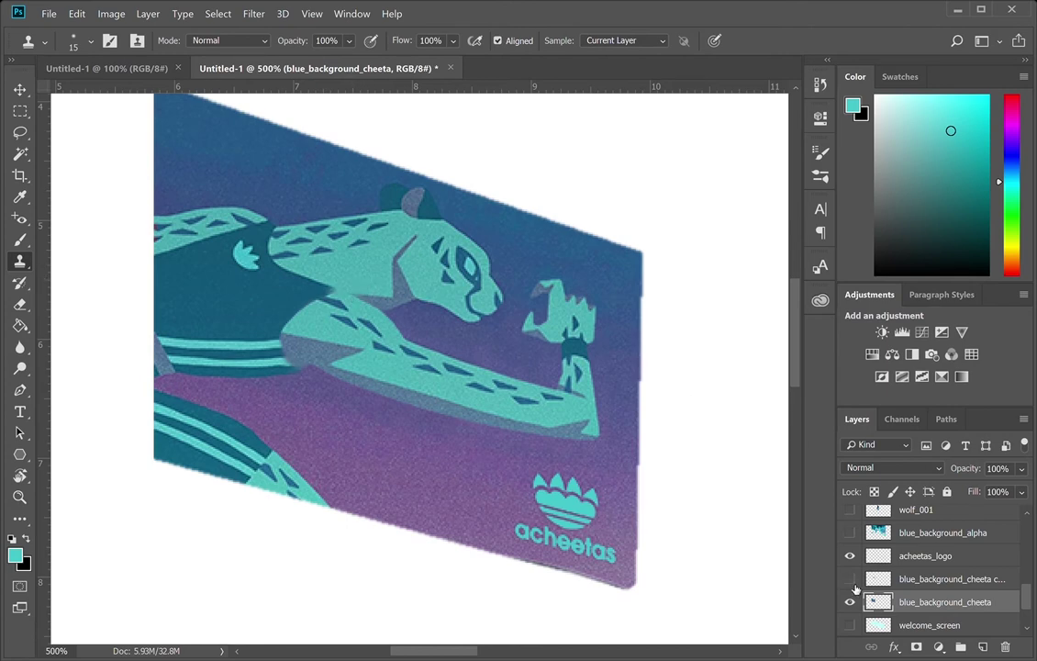
key("ctrl+t")
left_click_drag(650, 610, 624, 634)
key("ctrl+z")
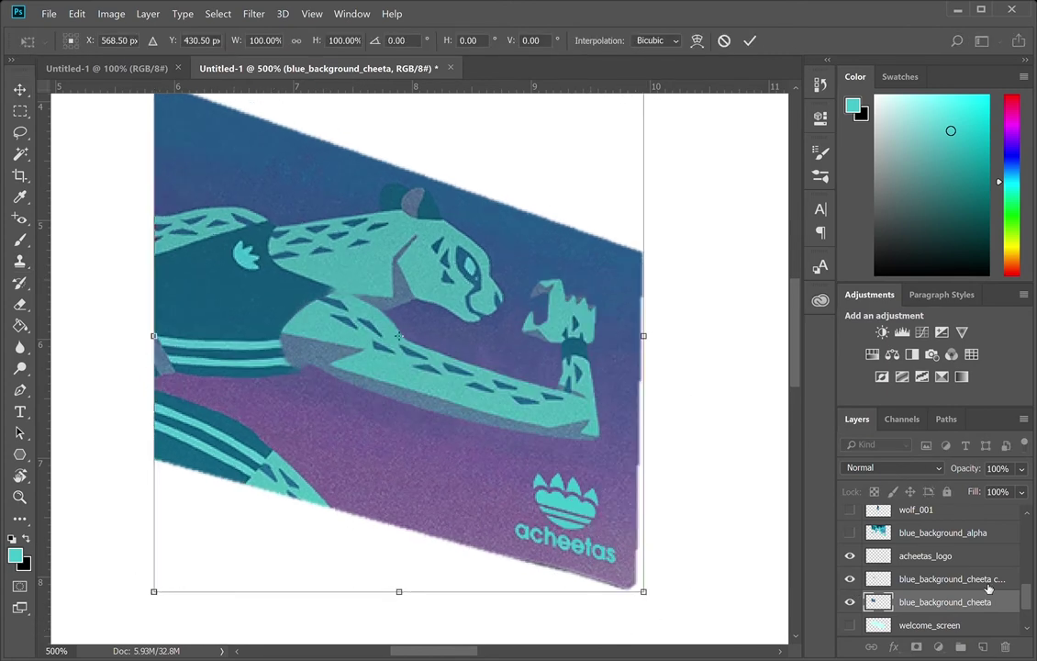
key("Escape")
- Try rotating the separated front arm by about 107 degrees around the shoulder, and undo the transform
left_click(981, 577)
left_click_drag(619, 453, 535, 539)
left_click_drag(484, 441, 457, 480)
left_click_drag(501, 572, 369, 634)
left_click_drag(308, 423, 232, 420)
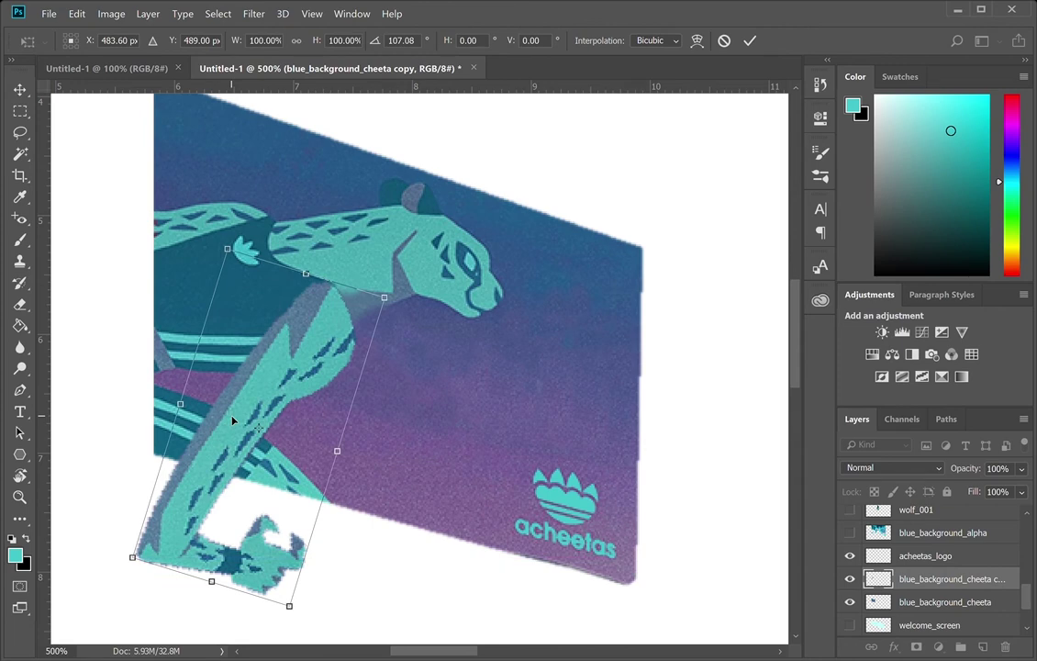
key("ctrl+z")
key("Return")
key("ctrl+z")
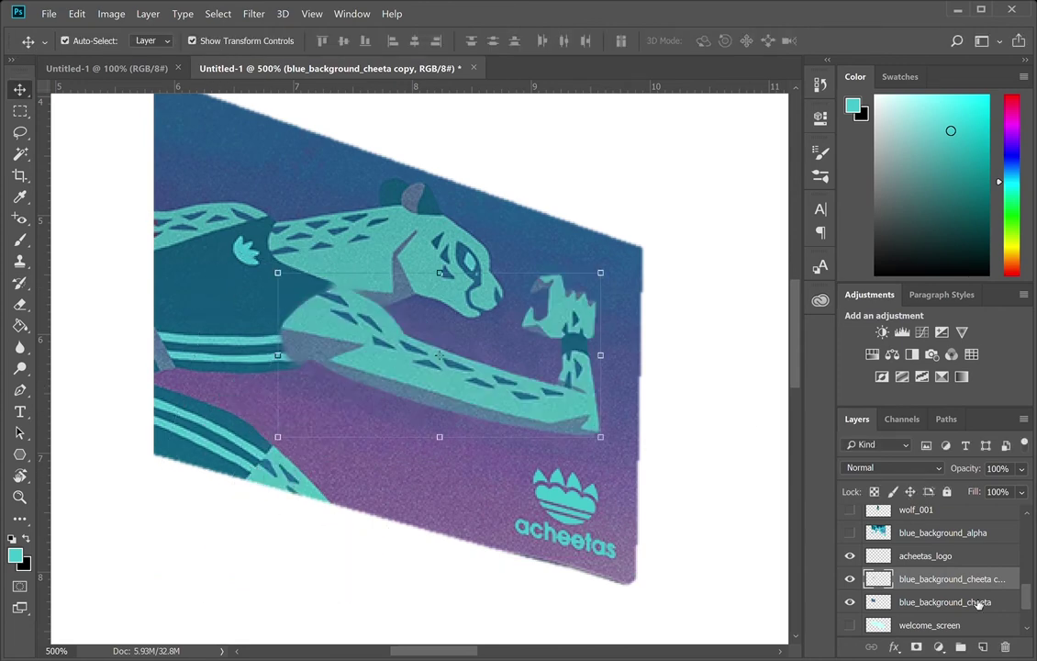
- Trace the cheetah's leg with a closed Pen tool path and duplicate blue_background_cheeta as blue_background_cheetah_leg
left_click(163, 268)
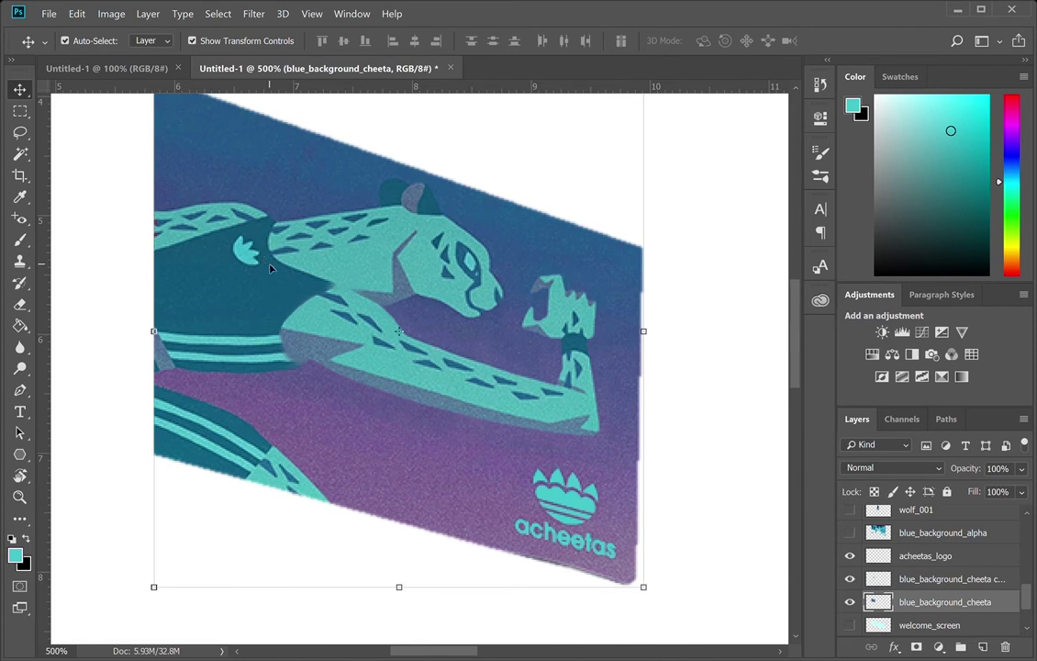
key("p")
left_click(150, 383)
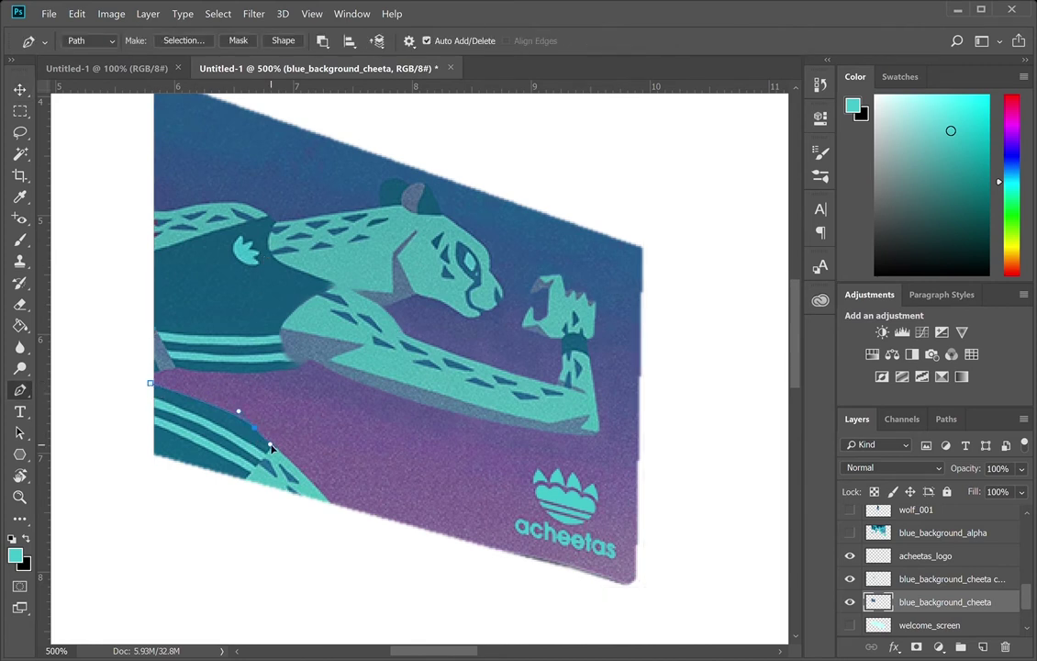
left_click(112, 520)
left_click(104, 422)
left_click(150, 383)
left_click(853, 108)
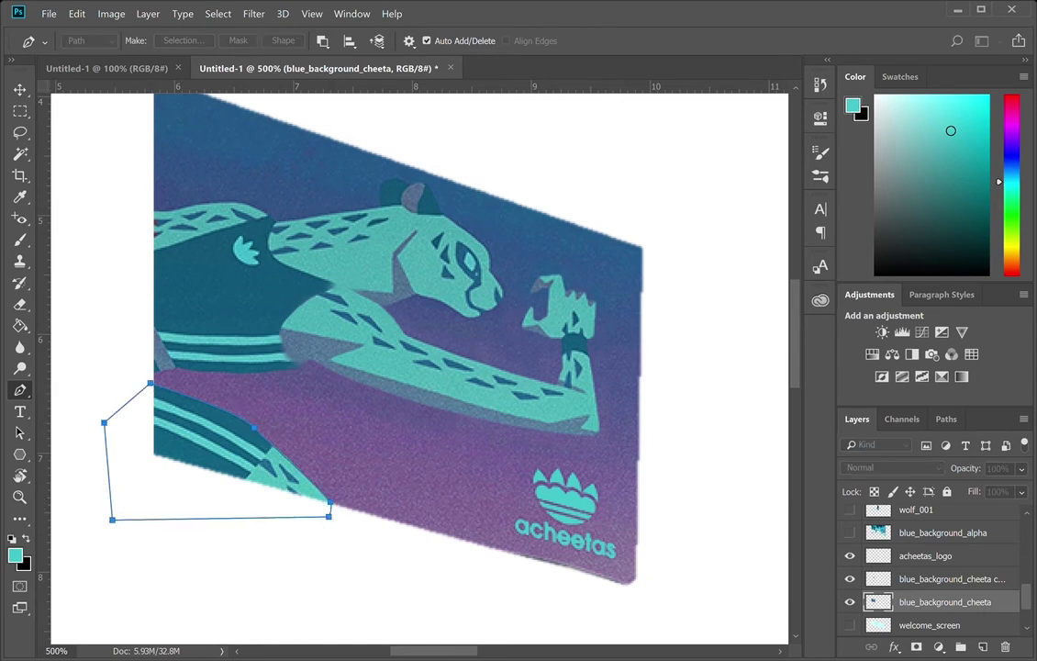
key("Return")
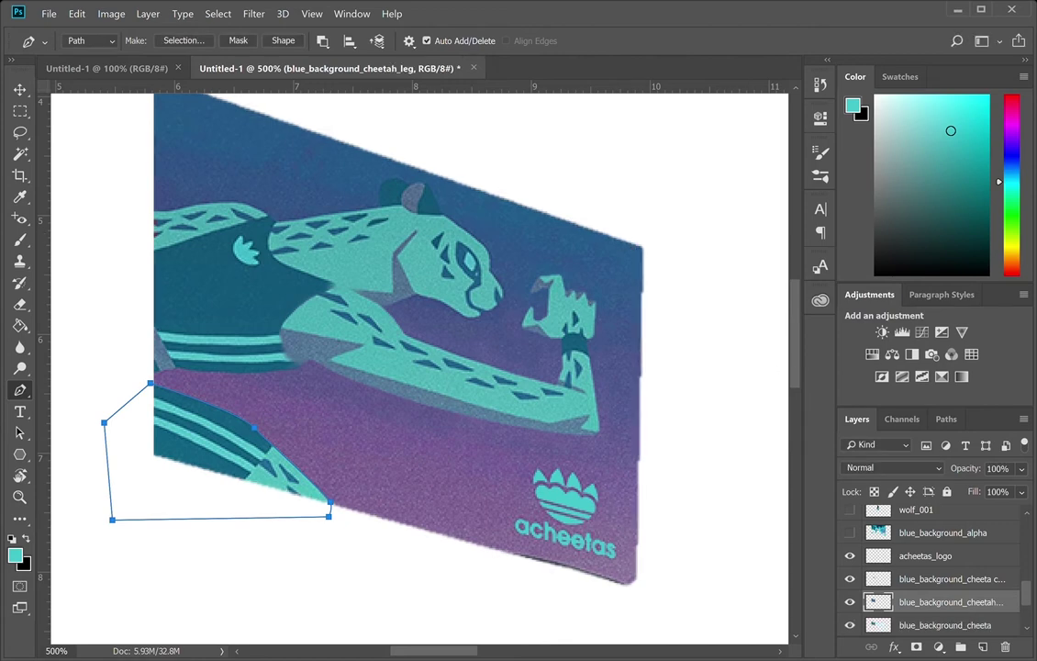
- Isolate the traced leg on its own layer, delete it from blue_background_cheeta, and hide the leg layer
left_click(947, 419)
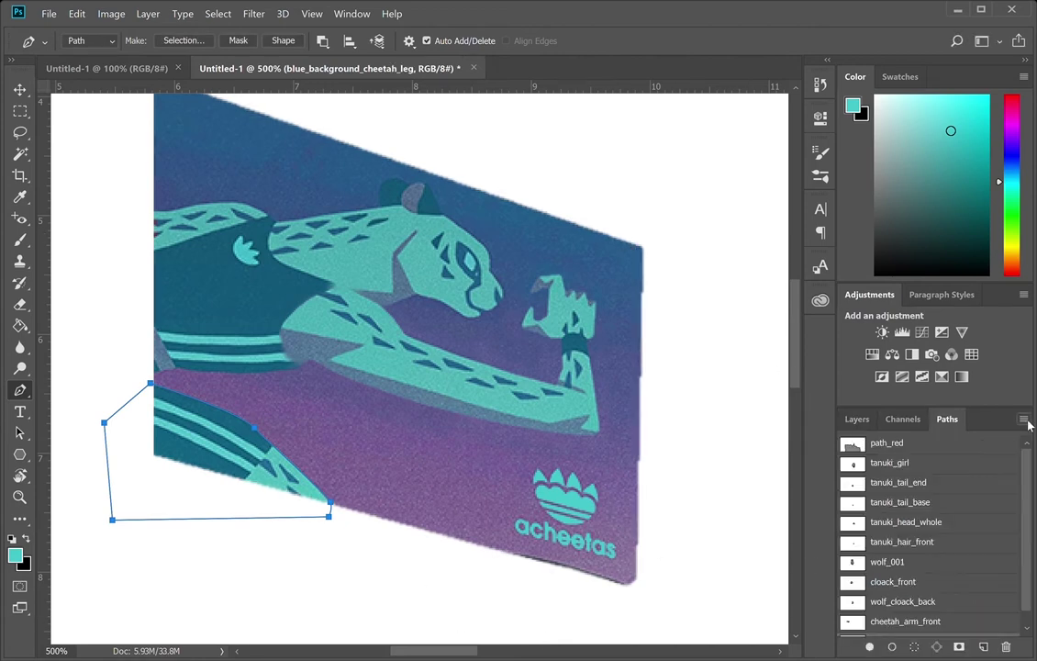
key("ctrl+Return")
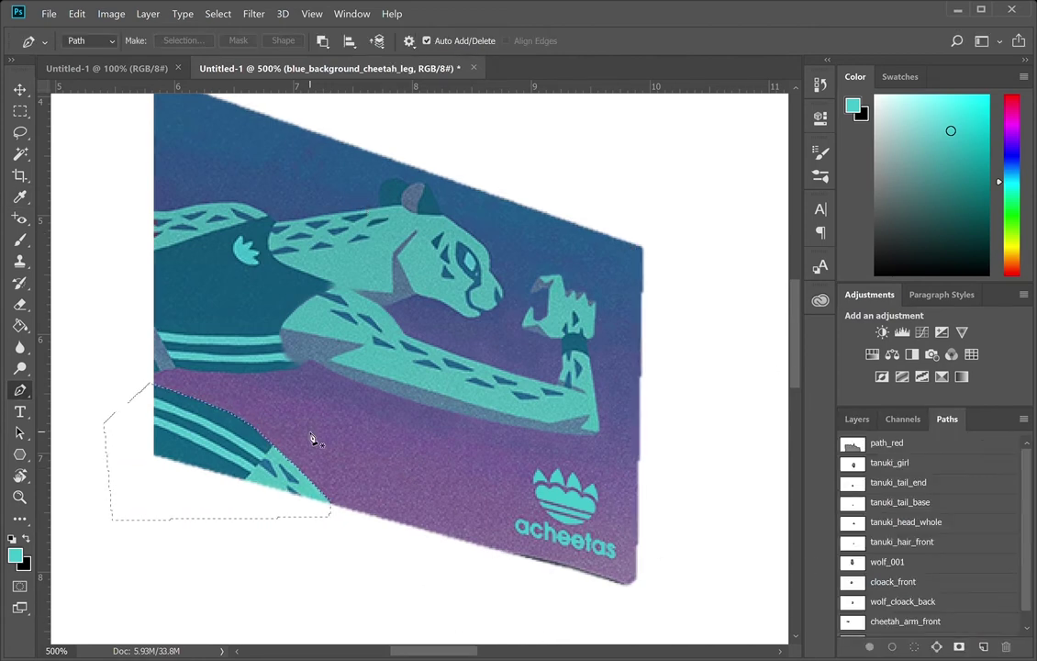
left_click(856, 418)
scroll(941, 569, "down", 1)
left_click(941, 603)
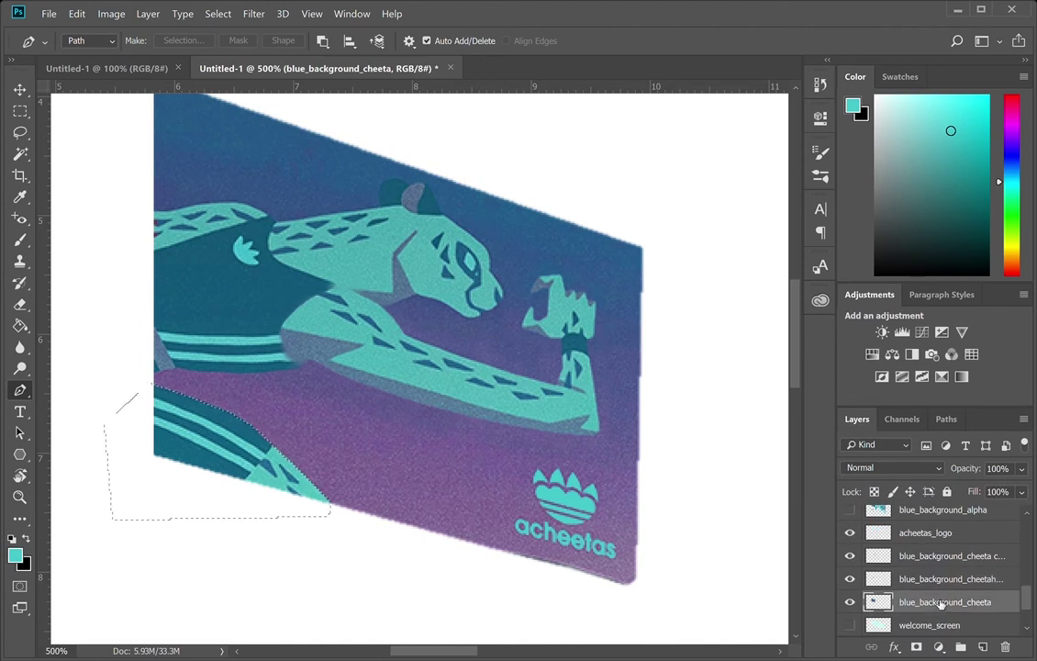
left_click(851, 580)
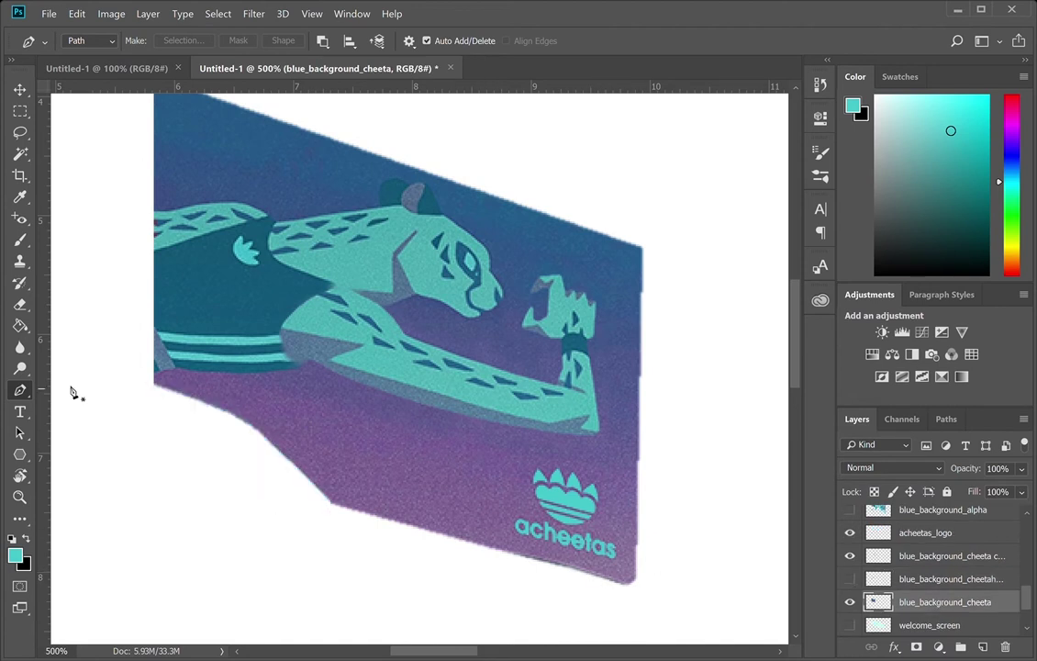
- Fill the removed leg area on blue_background_cheeta with cloned purple background
key("s")
mouse_move(325, 500)
left_mouse_down()
mouse_move(280, 456)
mouse_move(323, 500)
mouse_move(209, 449)
left_mouse_up()
mouse_move(230, 409)
left_mouse_down()
mouse_move(208, 378)
mouse_move(177, 361)
mouse_move(164, 359)
mouse_move(170, 371)
mouse_move(149, 404)
mouse_move(176, 420)
mouse_move(138, 381)
mouse_move(207, 415)
left_mouse_up()
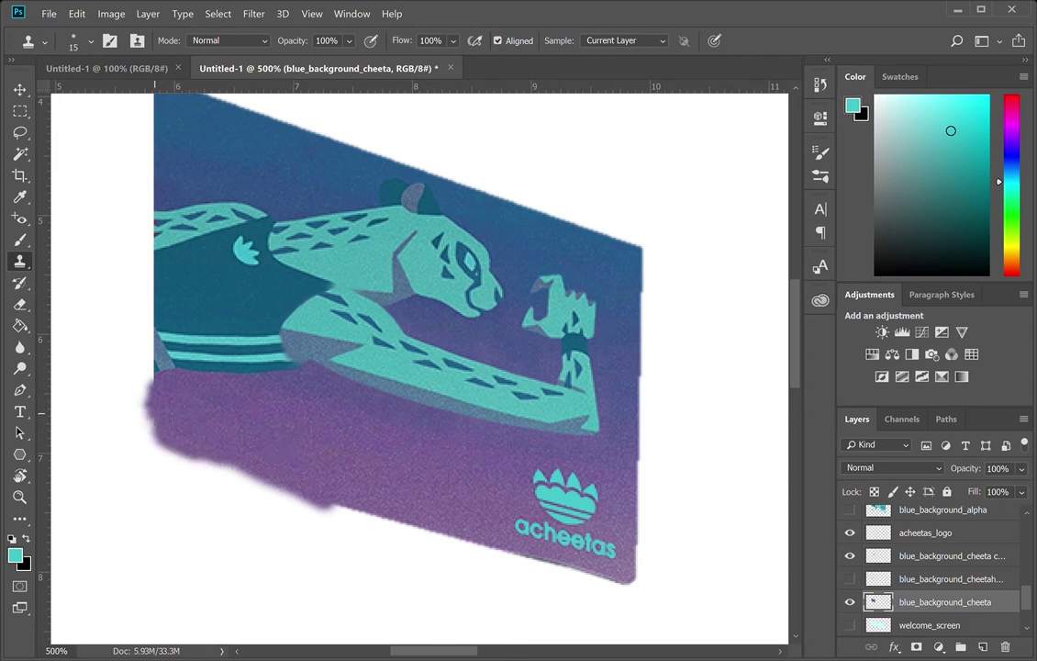
- Show the leg layer and erase the cloned overspill outside the billboard's lower and left edges
key("e")
left_click(851, 579)
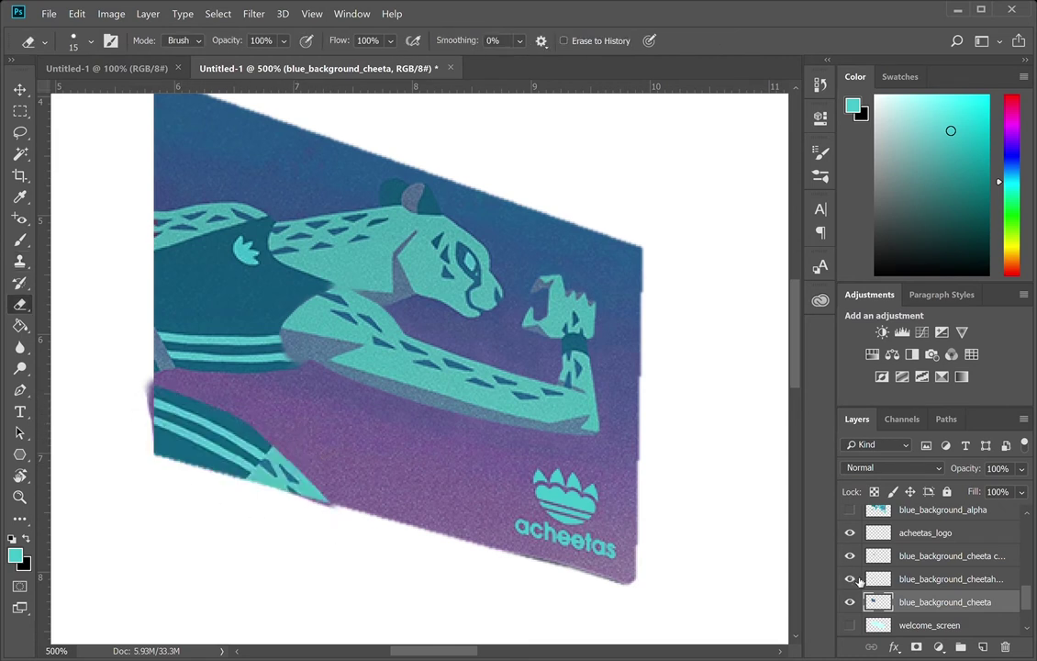
mouse_move(345, 527)
left_mouse_down()
mouse_move(329, 526)
mouse_move(344, 536)
left_mouse_up()
mouse_move(148, 440)
left_mouse_down()
mouse_move(151, 401)
mouse_move(141, 447)
mouse_move(148, 390)
mouse_move(150, 424)
left_mouse_up()
key("ctrl+z")
key("ctrl+z")
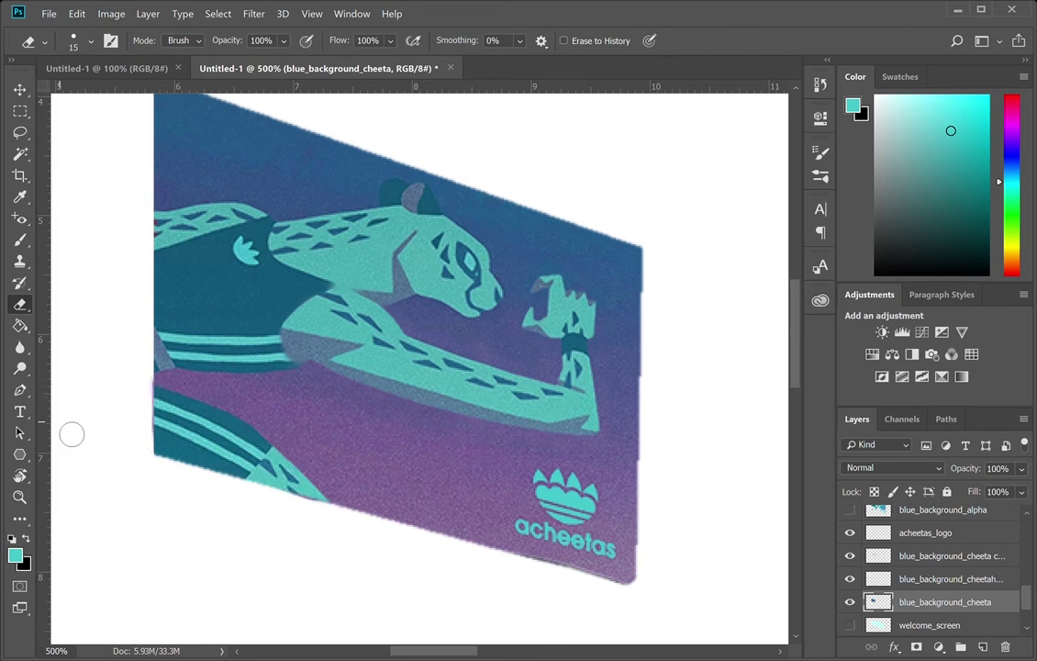
- Hide the acheetas_logo, front-arm copy and leg layers, keeping only blue_background_cheeta shown
left_click(851, 536)
left_click(851, 554)
left_click(850, 555)
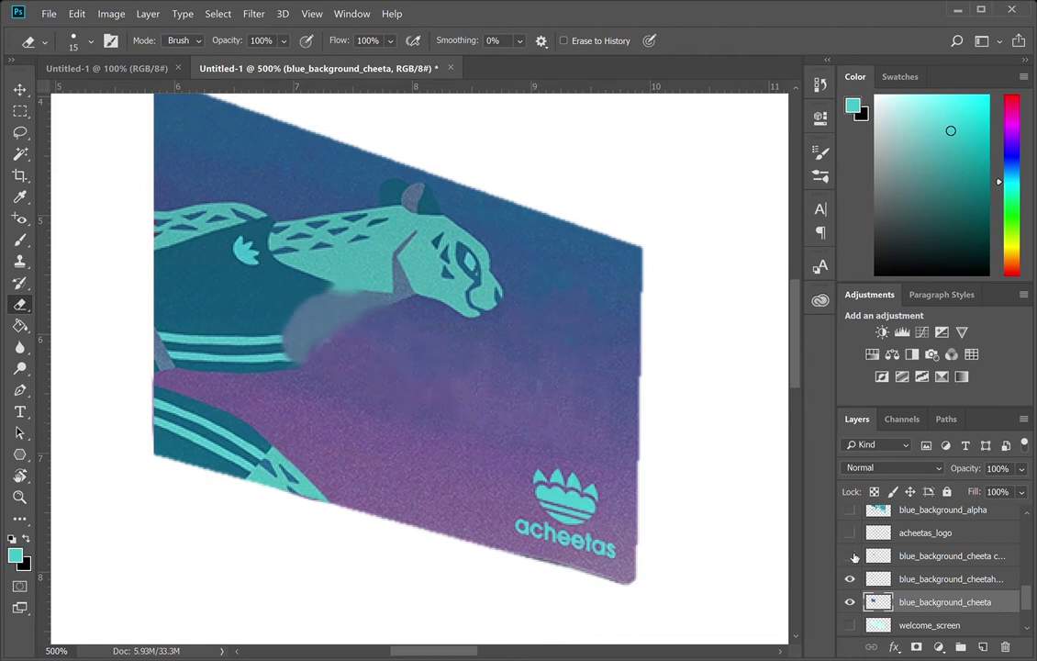
left_click(850, 555)
left_click(849, 580)
- Trace the cheetah's belly, chest, face and ear with the Pen tool, starting at the billboard's left edge
key("p")
left_click(149, 375)
left_click(301, 367)
left_click_drag(347, 321, 377, 318)
left_click(416, 297)
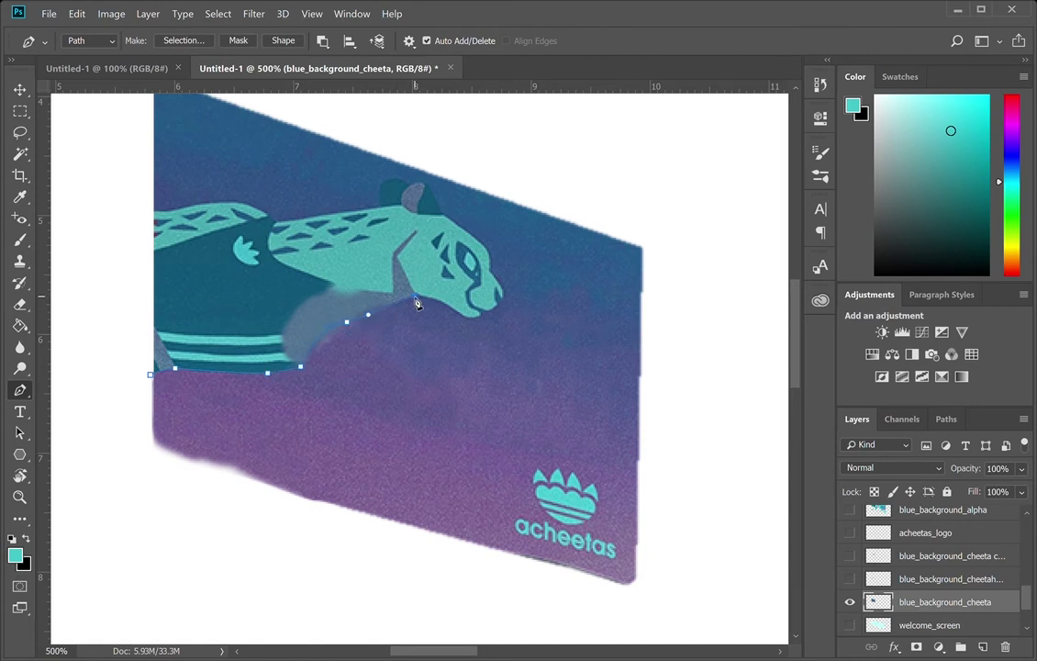
left_click_drag(464, 318, 478, 337)
left_click_drag(502, 290, 494, 272)
left_click(487, 252, "ctrl")
left_click_drag(430, 191, 510, 308)
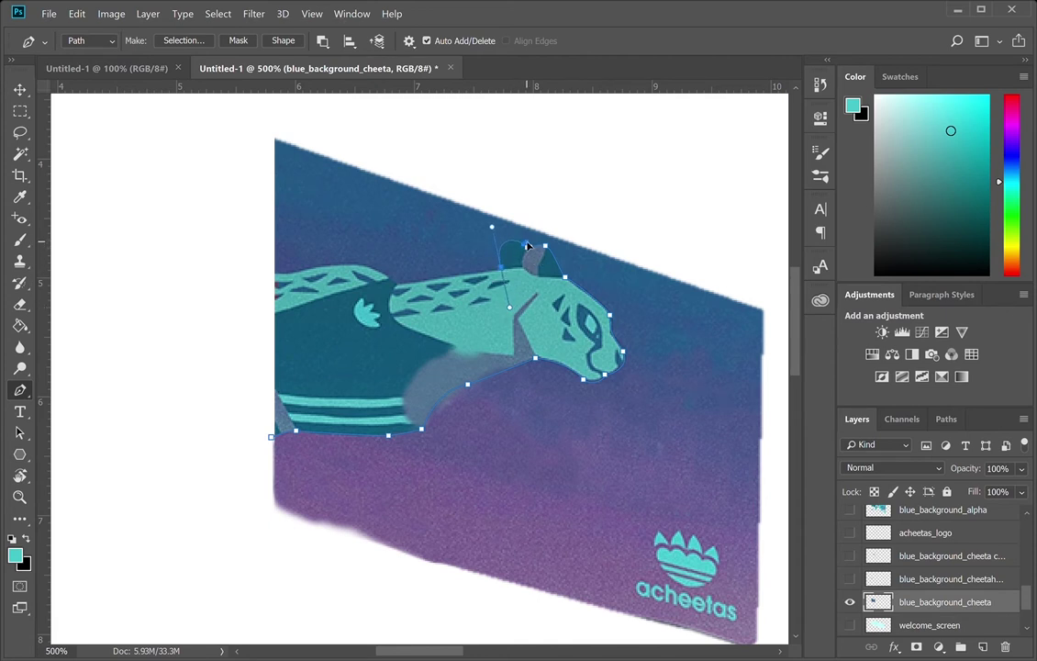
- Close the body path along the cheetah's back and outside the billboard, and duplicate the layer as blue_background_cheeta_body
left_click(497, 269)
left_click(283, 280)
left_click(263, 272)
left_click(246, 377)
left_click(243, 422)
left_click(271, 437)
left_click(186, 41)
key("Return")
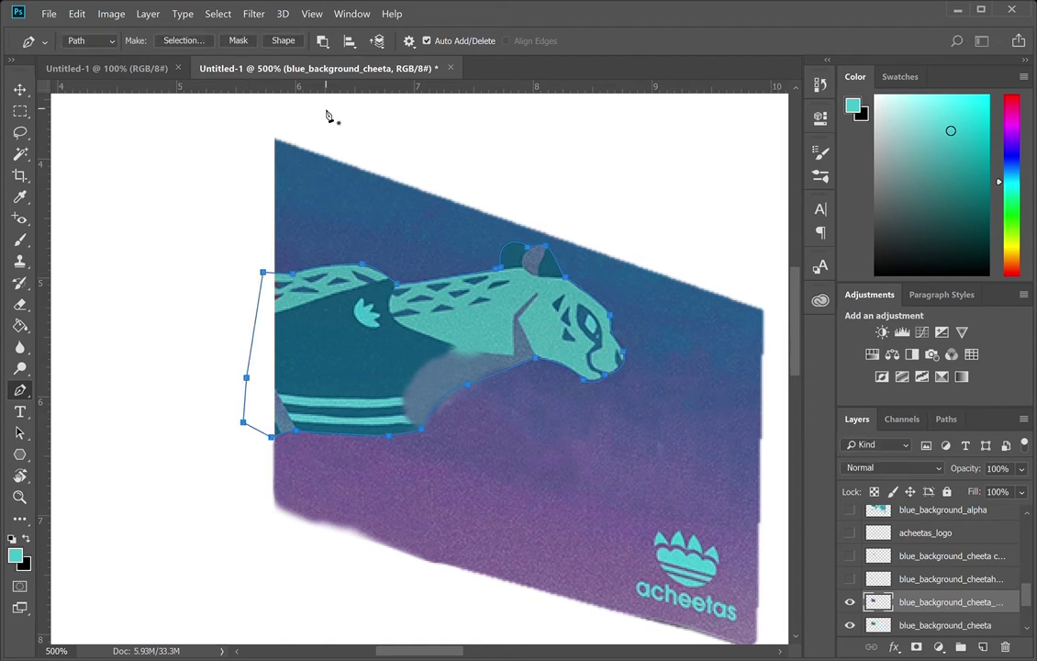
- Isolate the body on blue_background_cheeta_body, delete it from blue_background_cheeta, deselect, and hide the body layer
left_click(946, 419)
left_click(187, 41)
key("Return")
left_click(857, 420)
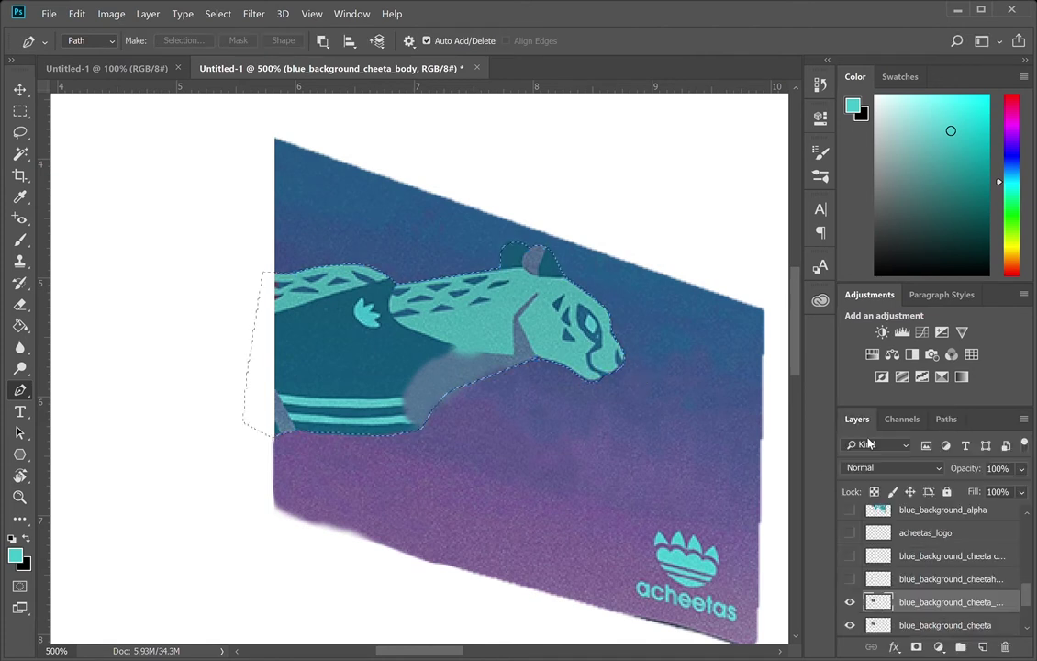
left_click(952, 630)
key("Delete")
key("ctrl+d")
left_click(850, 602)
- Clone the blue-purple gradient over the lower part and middle of the removed body area
key("s")
left_click(675, 411, "alt")
mouse_move(617, 360)
left_mouse_down()
mouse_move(590, 374)
mouse_move(596, 368)
mouse_move(567, 356)
mouse_move(448, 376)
mouse_move(433, 404)
mouse_move(416, 391)
mouse_move(403, 423)
mouse_move(372, 429)
mouse_move(365, 453)
mouse_move(396, 368)
mouse_move(282, 430)
mouse_move(319, 418)
mouse_move(257, 466)
left_mouse_up()
key("ctrl+z")
left_click(659, 400, "alt")
key("e")
key("s")
left_click(697, 327, "alt")
mouse_move(569, 280)
left_mouse_down()
mouse_move(547, 257)
mouse_move(542, 273)
mouse_move(520, 283)
mouse_move(596, 301)
mouse_move(537, 312)
mouse_move(534, 338)
mouse_move(573, 341)
mouse_move(489, 346)
mouse_move(519, 323)
mouse_move(474, 337)
mouse_move(374, 398)
mouse_move(371, 372)
mouse_move(381, 377)
mouse_move(292, 435)
mouse_move(341, 325)
mouse_move(360, 346)
mouse_move(383, 320)
mouse_move(342, 319)
left_mouse_up()
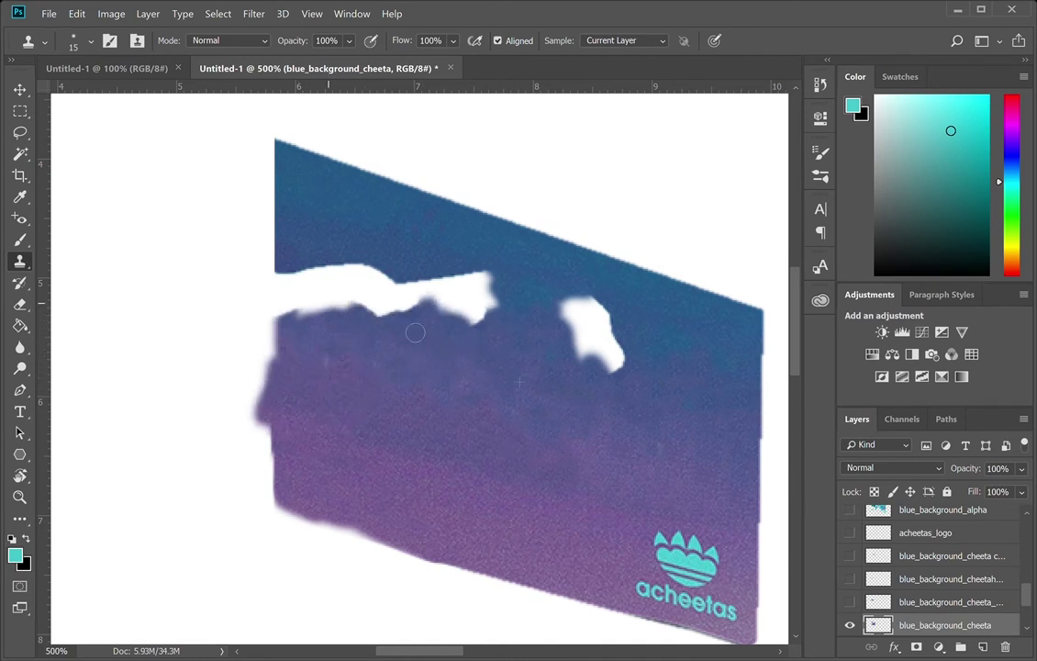
- Fill the remaining gaps at the cheetah's head and back with cloned blue-purple background
mouse_move(415, 332)
left_mouse_down()
mouse_move(427, 277)
mouse_move(487, 294)
mouse_move(470, 331)
mouse_move(451, 285)
left_mouse_up()
left_click(651, 330, "alt")
left_click(474, 288, "alt")
left_click_drag(568, 305, 610, 354)
mouse_move(448, 276)
left_mouse_down()
mouse_move(430, 324)
mouse_move(373, 322)
mouse_move(343, 302)
mouse_move(307, 342)
mouse_move(312, 265)
mouse_move(303, 309)
left_mouse_up()
- Erase cloned overspill along the billboard's left edge and show the body layer over the rebuilt background
key("e")
mouse_move(234, 363)
left_mouse_down()
mouse_move(254, 405)
mouse_move(231, 394)
mouse_move(261, 382)
mouse_move(266, 428)
left_mouse_up()
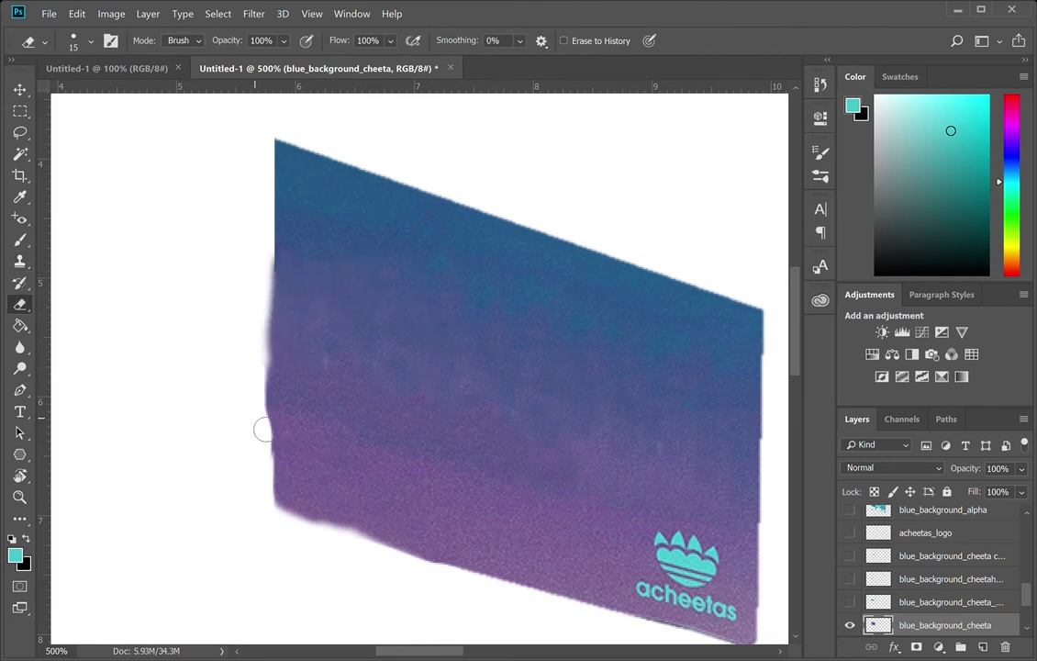
scroll(505, 438, "right", 3)
left_click(850, 601)
mouse_move(201, 361)
left_mouse_down()
mouse_move(200, 430)
mouse_move(205, 304)
mouse_move(204, 394)
mouse_move(188, 377)
mouse_move(203, 406)
mouse_move(198, 267)
left_mouse_up()
key("ctrl+z")
- Duplicate the body layer as blue_background_cheeta_arm_back and trace the back arm with a closed Pen tool path
left_click(946, 601)
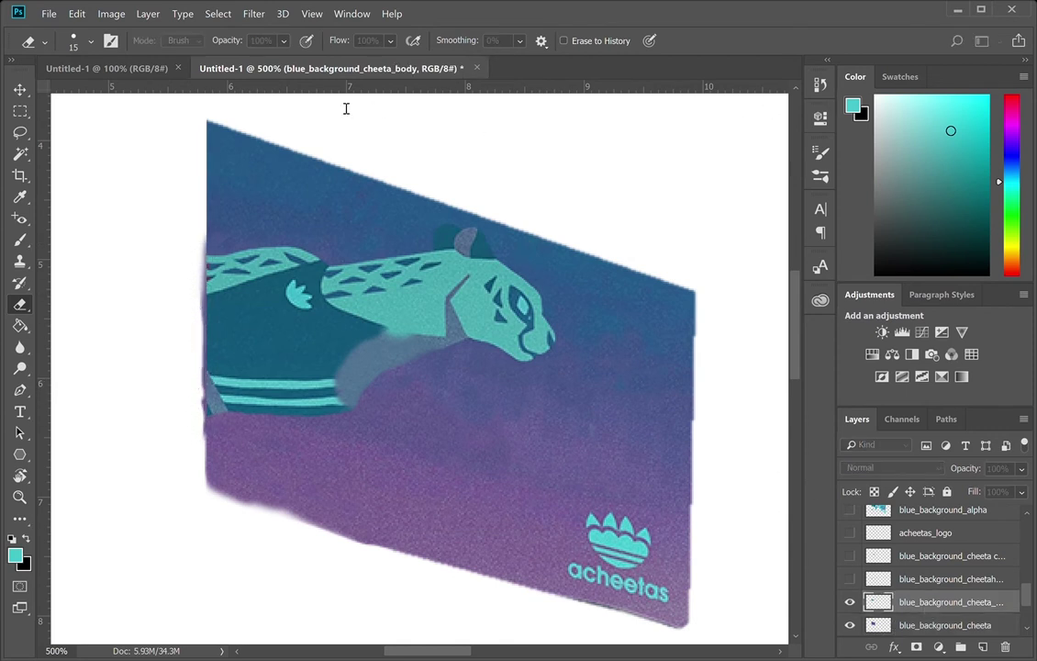
key("p")
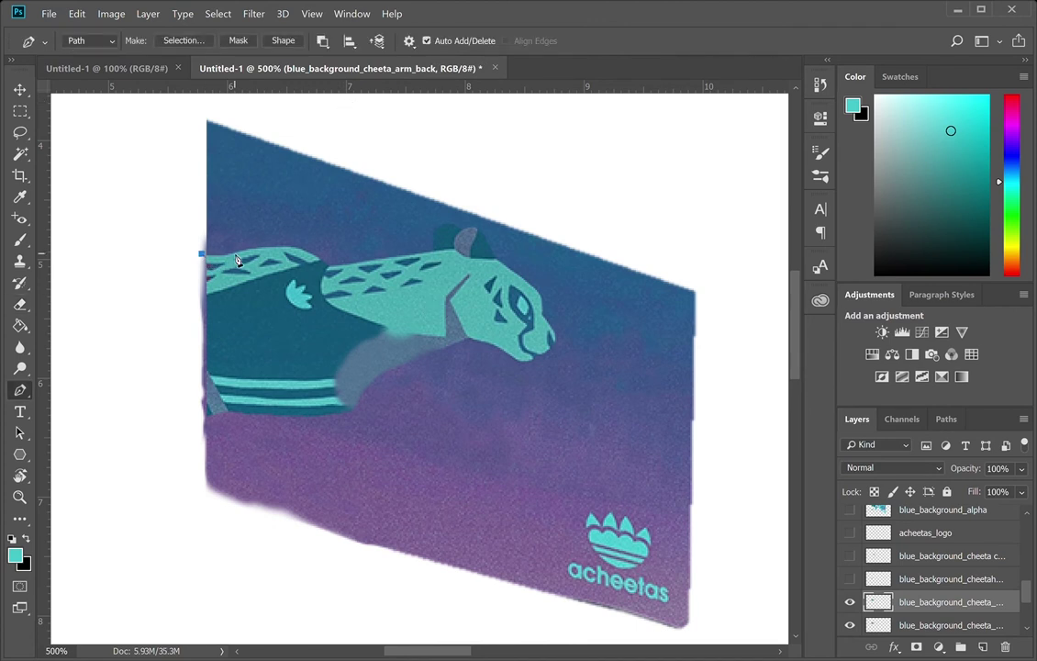
left_click_drag(319, 259, 339, 280)
left_click_drag(206, 295, 197, 299)
left_click(175, 297)
left_click(198, 254)
- Isolate the back arm on its layer, delete it from the body layer, and check the separation by toggling visibility
left_click(946, 420)
left_click(1026, 420)
left_click(341, 88)
left_click(867, 420)
left_click(931, 628)
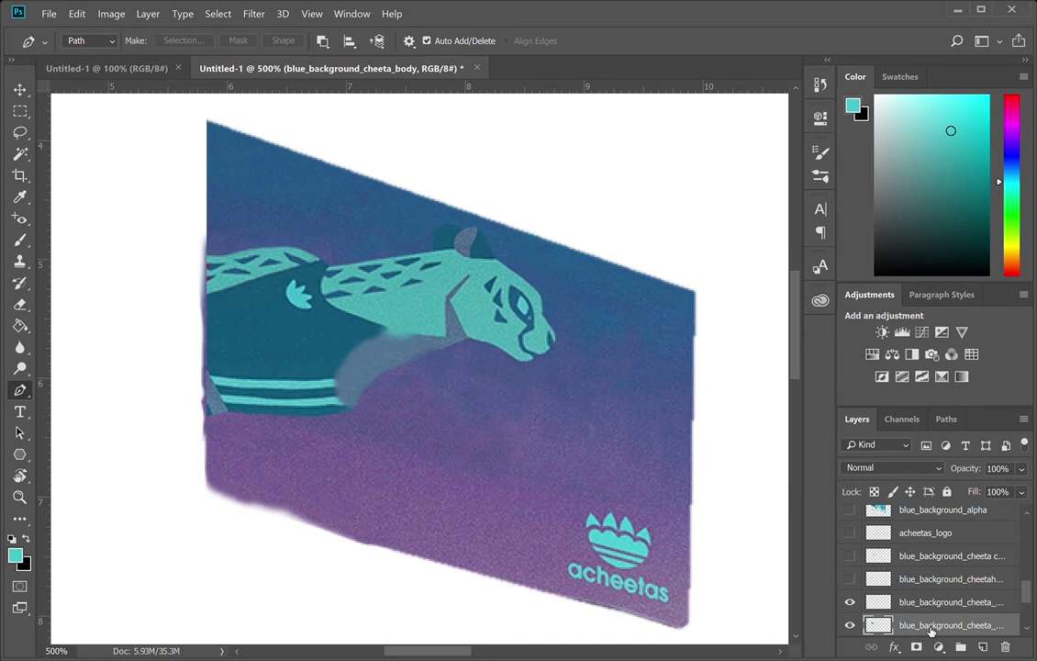
scroll(932, 632, "down", 2)
left_click(850, 603)
left_click(850, 604)
left_click(848, 557)
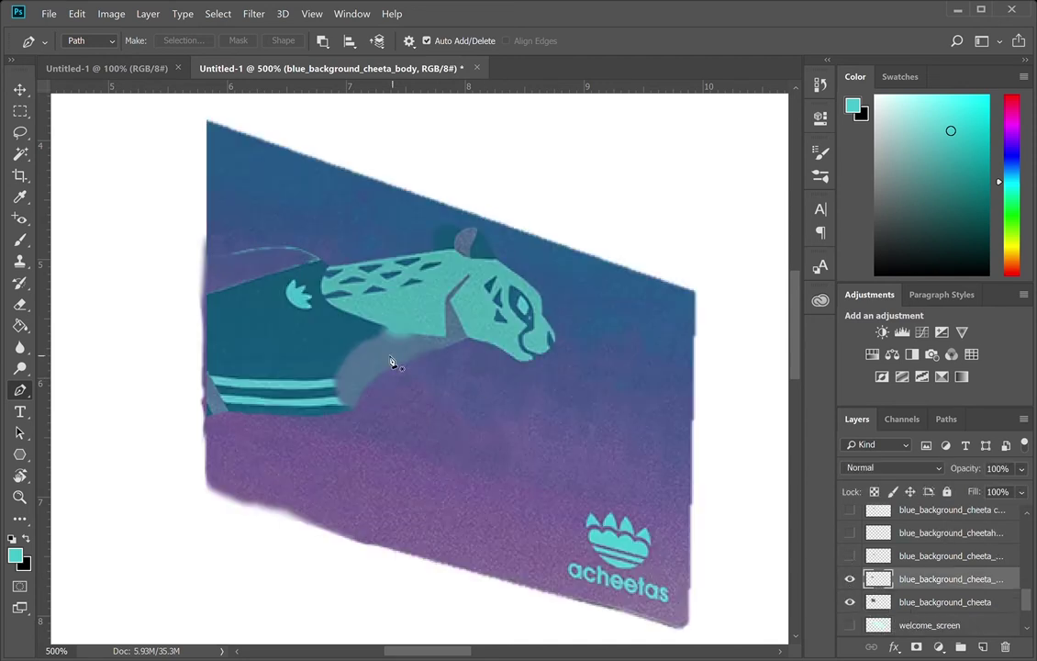
key("e")
left_click(850, 555)
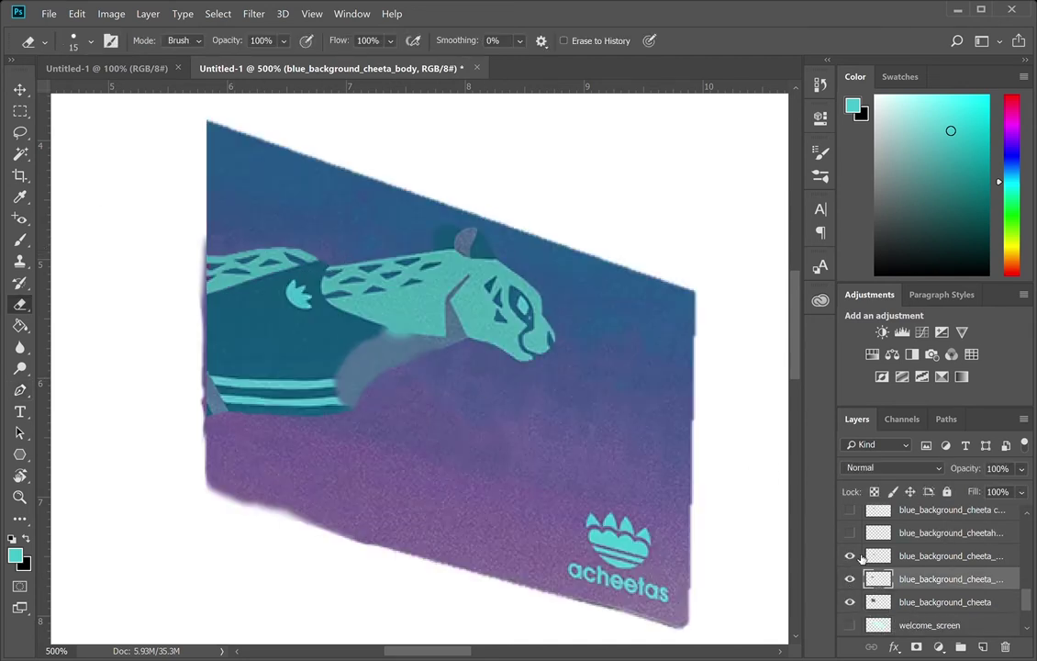
- Show and duplicate the front-arm layer, move the duplicate below the back-arm layer, and hide the original
left_click(849, 510)
key("v")
left_click(608, 462)
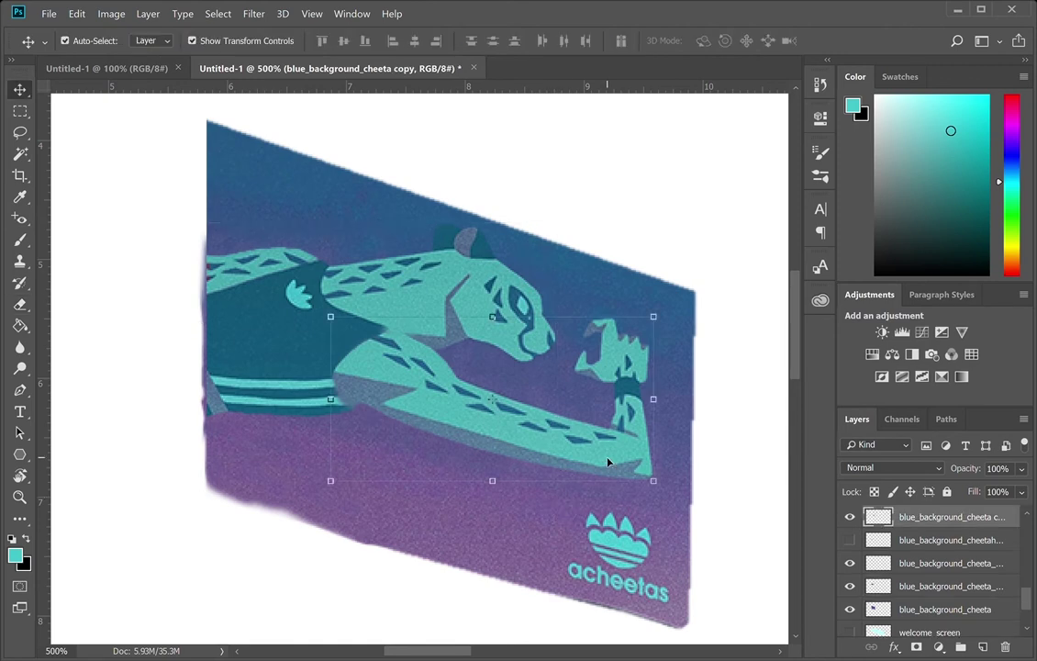
key("ctrl+j")
left_click_drag(957, 517, 931, 597)
left_click(852, 517)
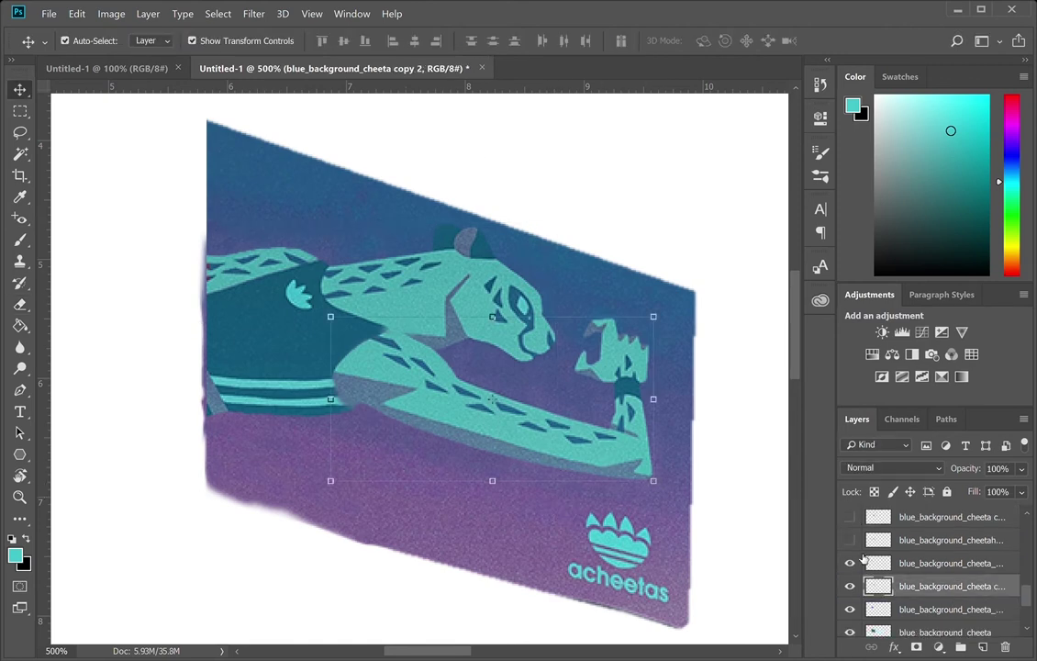
- Try rotating the duplicated arm downward and repositioning it over the billboard, and undo the transform
scroll(859, 561, "up", 2)
left_click(853, 563)
scroll(905, 570, "down", 3)
left_click_drag(663, 497, 328, 526)
left_click_drag(463, 413, 418, 440)
key("Return")
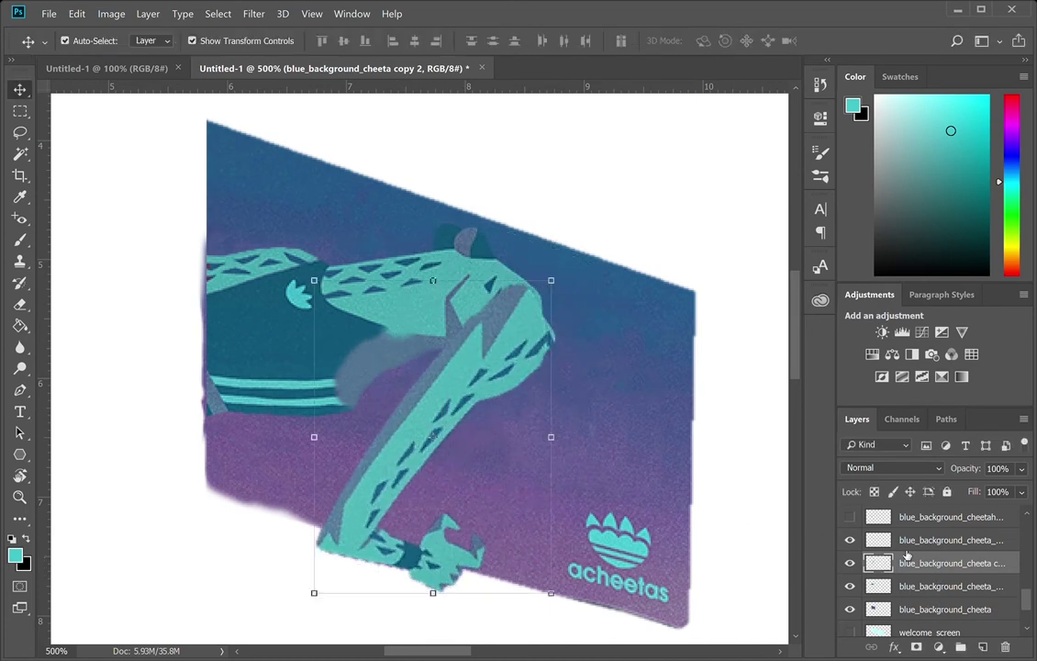
key("ctrl+z")
- Move the arm duplicate below the body layer, rotate it 43.2 degrees, and position it beneath the cheetah's chest
left_click_drag(907, 557, 937, 599)
left_click_drag(567, 450, 456, 530)
left_click_drag(443, 449, 404, 501)
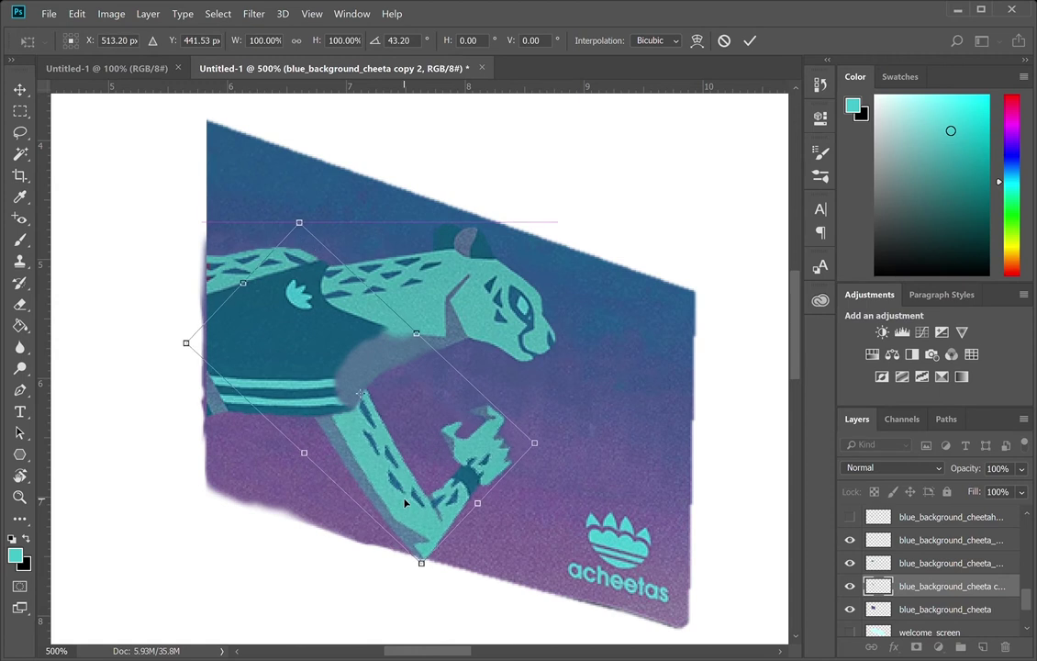
left_click(77, 13)
key("ctrl+z")
key("ctrl+shift+z")
key("Return")
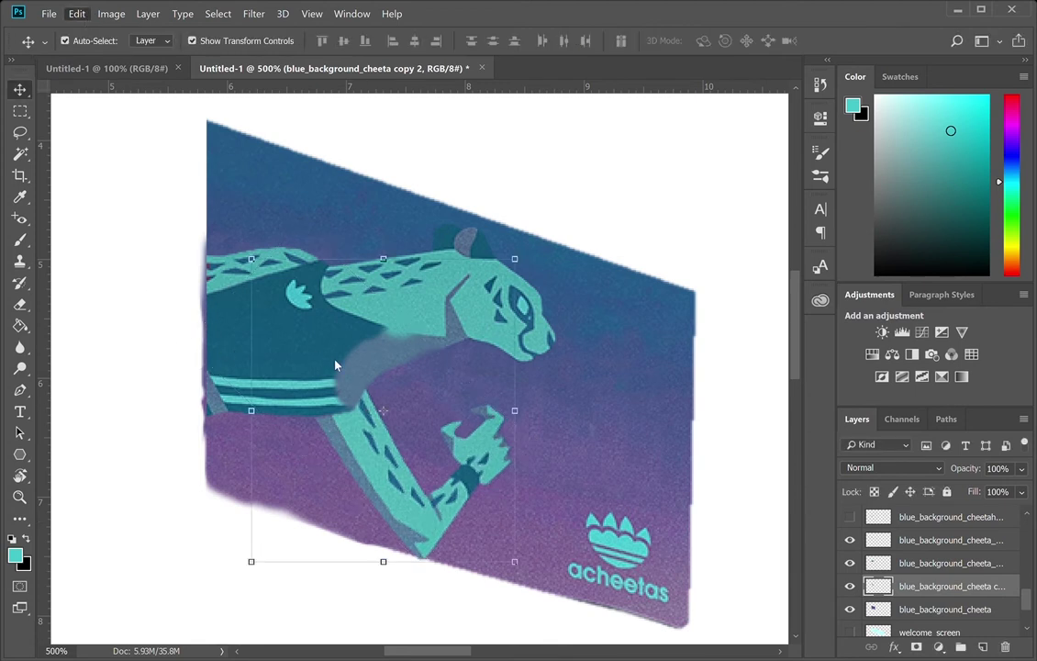
key("ctrl+z")
key("ctrl+shift+z")
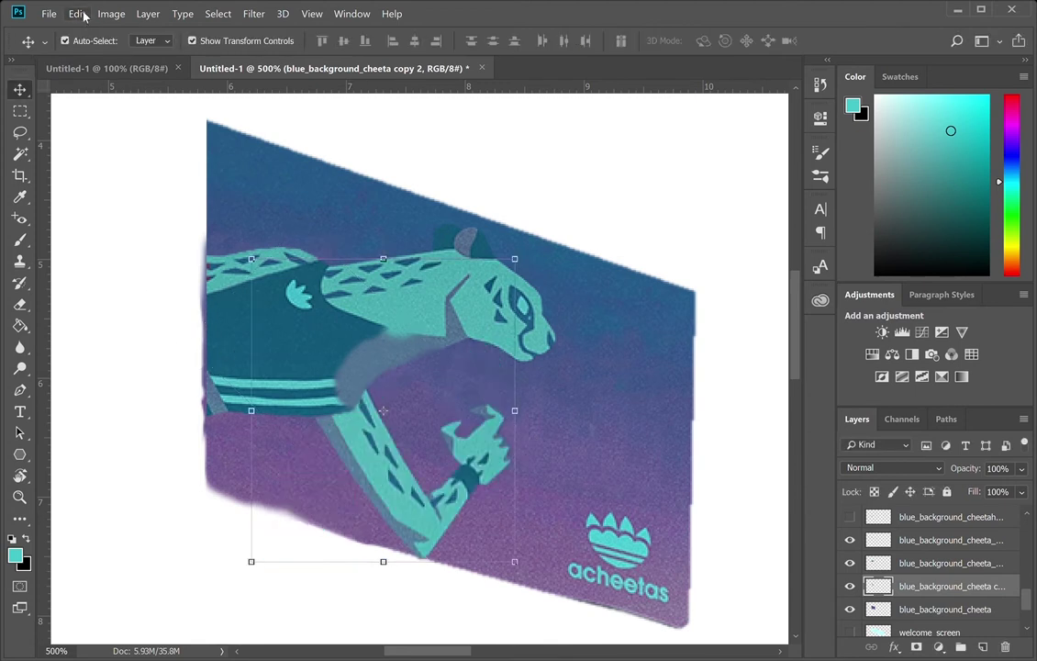
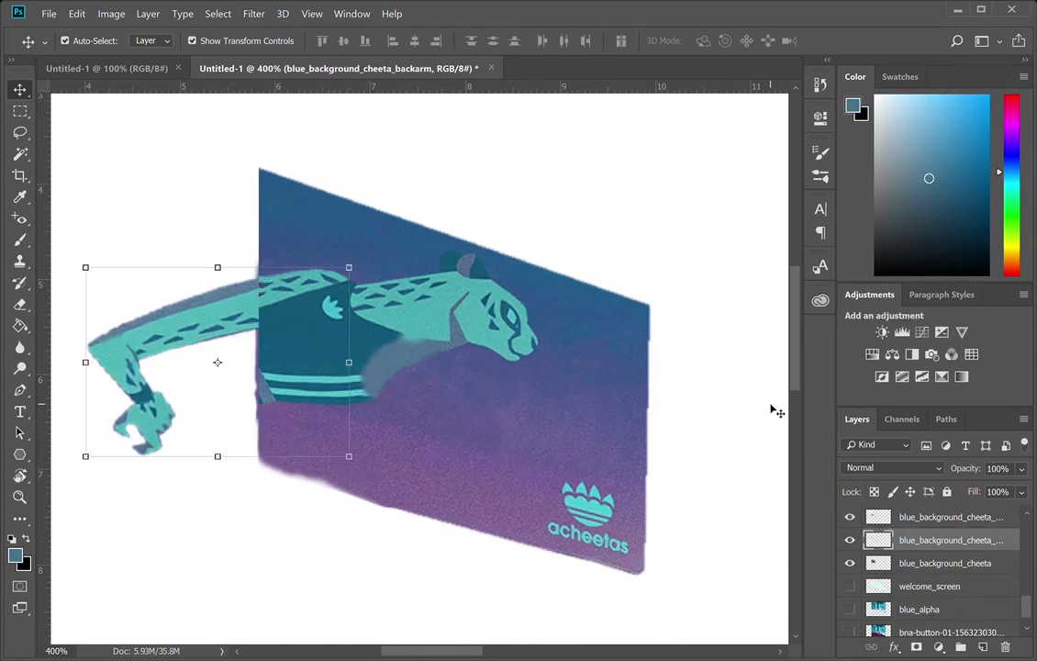
- Show the blue_background_alpha, acheetas_logo, front-arm and leg layers to view the cheetah billboard within the full city
left_click(608, 349, "alt")
left_click_drag(608, 348, 450, 323)
left_click(490, 324, "alt")
left_click(524, 386)
left_click(627, 442, "alt")
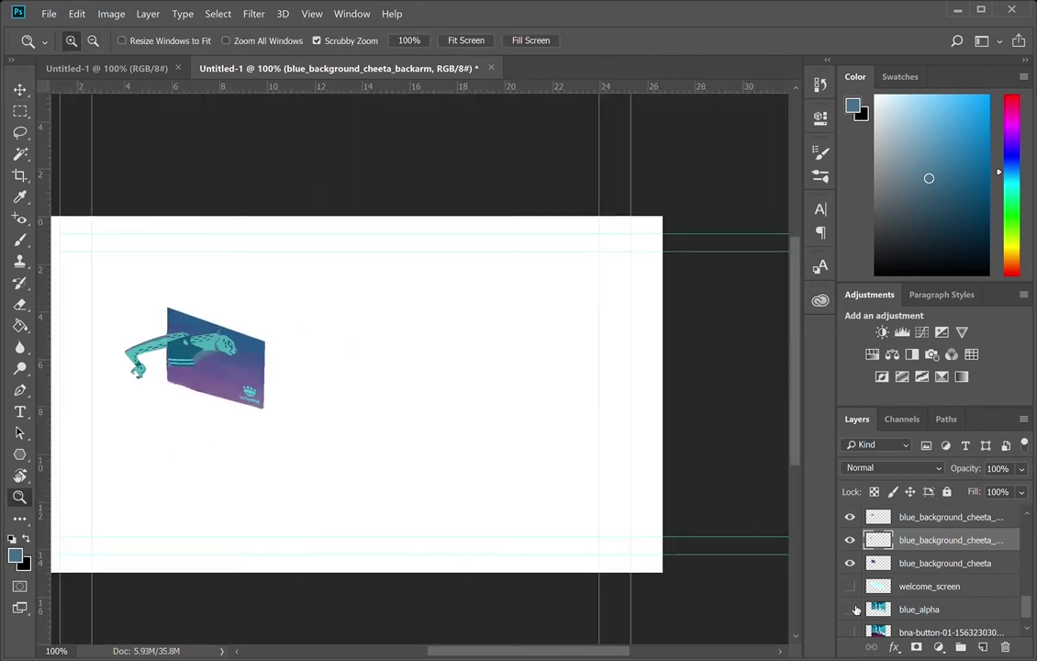
scroll(918, 560, "up", 4)
left_click(850, 540)
left_click(850, 563)
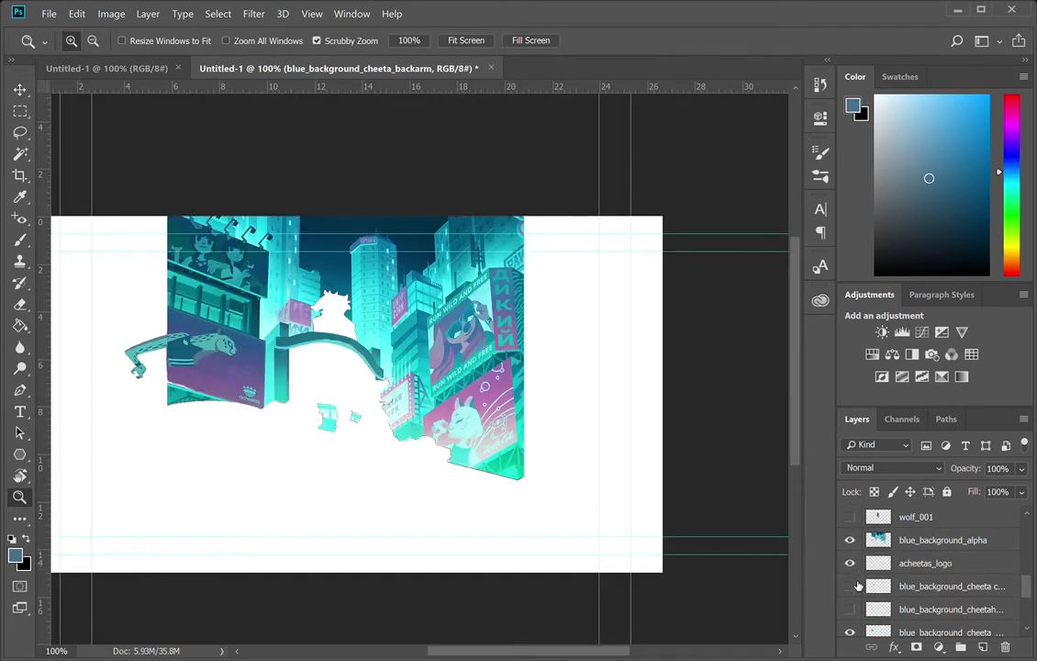
left_click(850, 608)
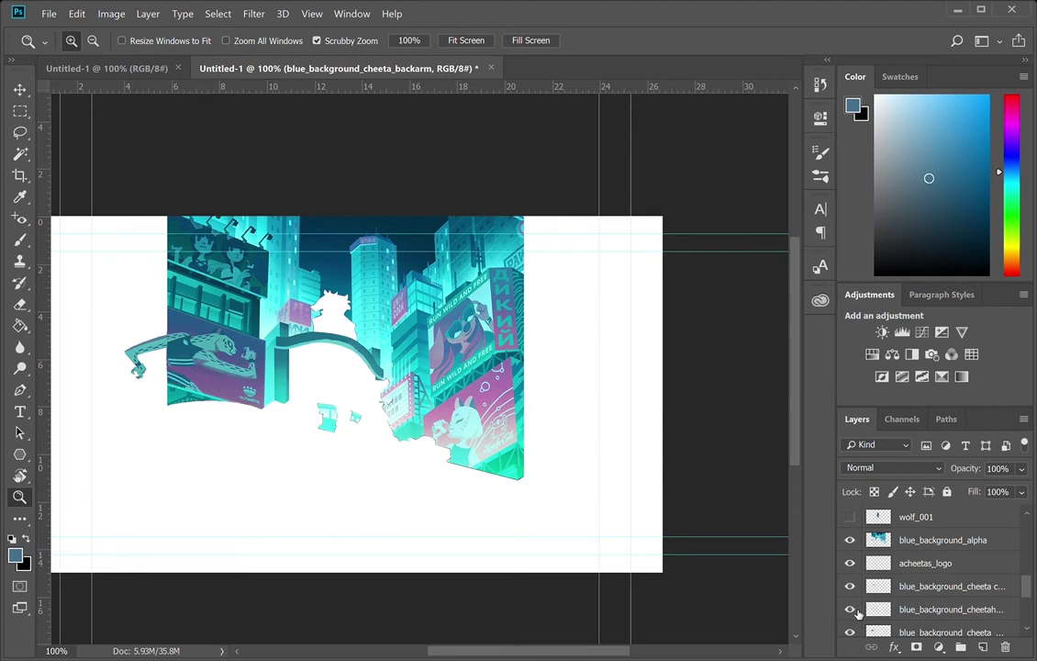
- Hide the separated cheetah arm, leg and body layers along with blue_background_alpha
scroll(857, 613, "down", 3)
left_click_drag(856, 587, 853, 518)
scroll(844, 560, "up", 1)
scroll(845, 560, "up", 2)
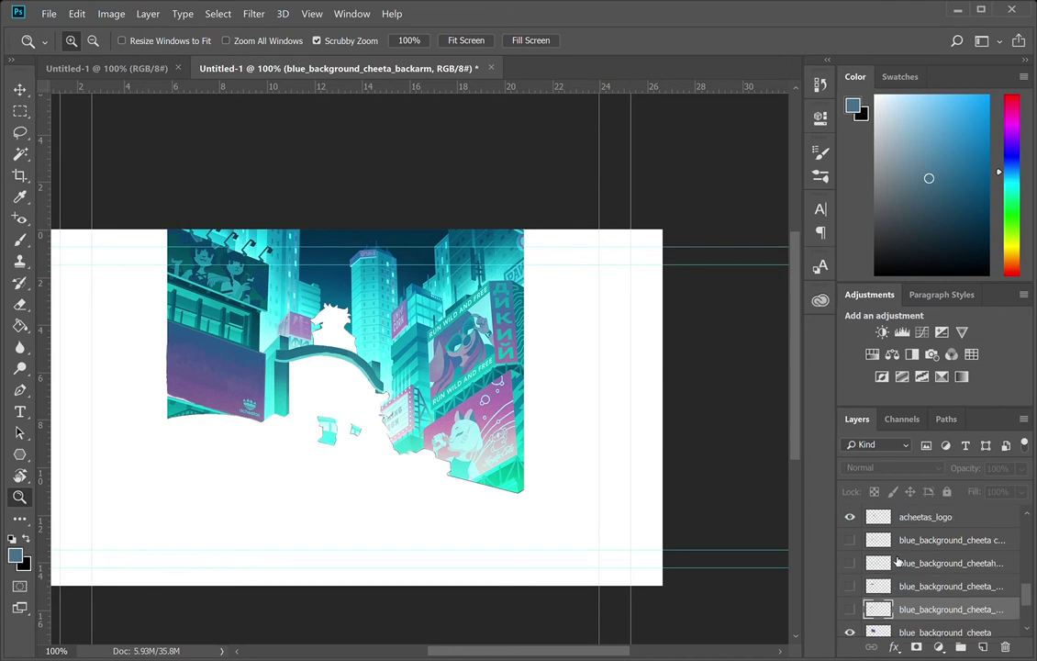
scroll(858, 560, "up", 2)
scroll(859, 560, "down", 3)
scroll(854, 547, "up", 2)
left_click(851, 540)
scroll(927, 580, "up", 3)
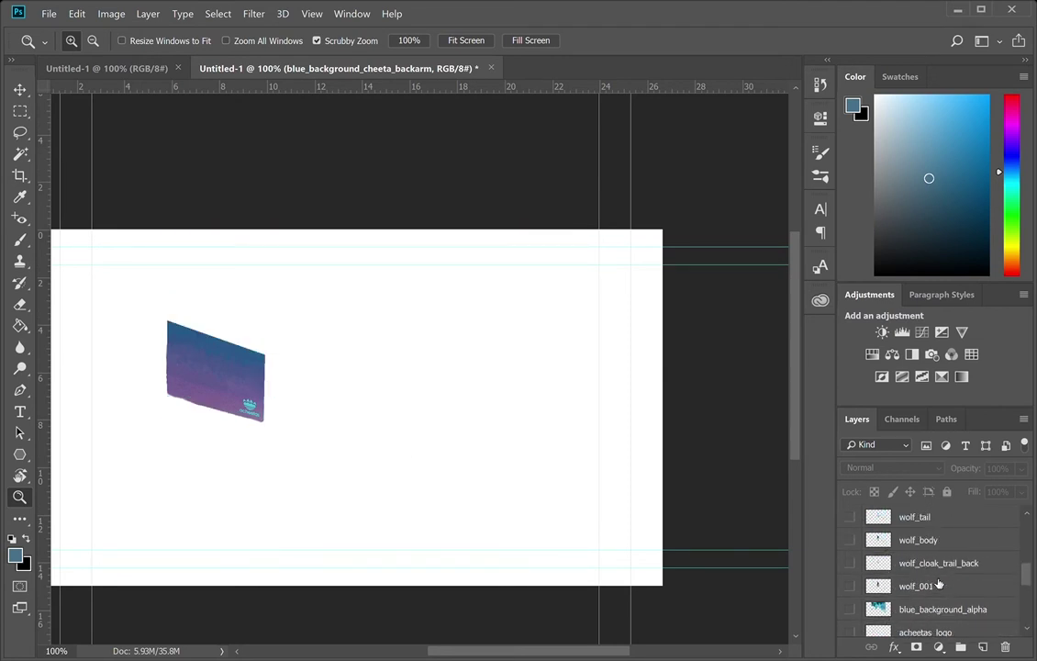
- Hide the blue_background_cheeta and acheetas_logo layers, and show blue_background_alpha
key("v")
left_click(249, 396)
left_click(850, 628)
scroll(883, 581, "up", 4)
left_click(850, 579)
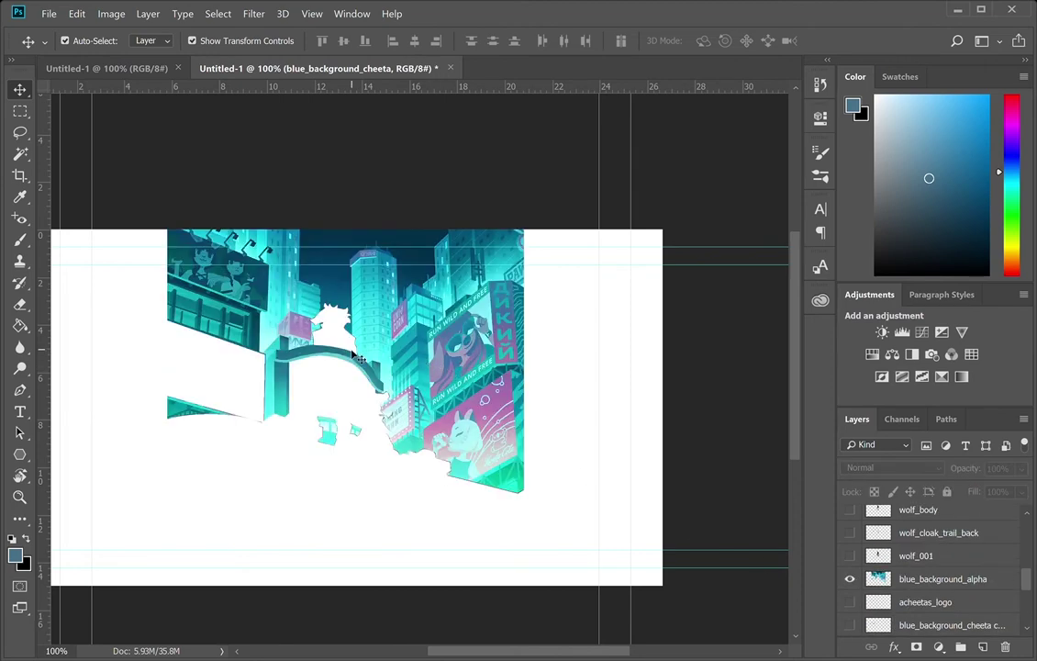
- Trace a closed Pen path around the four-cornered picture area between the two RUN WILD AND FREE strips
key("z")
triple_click(458, 363)
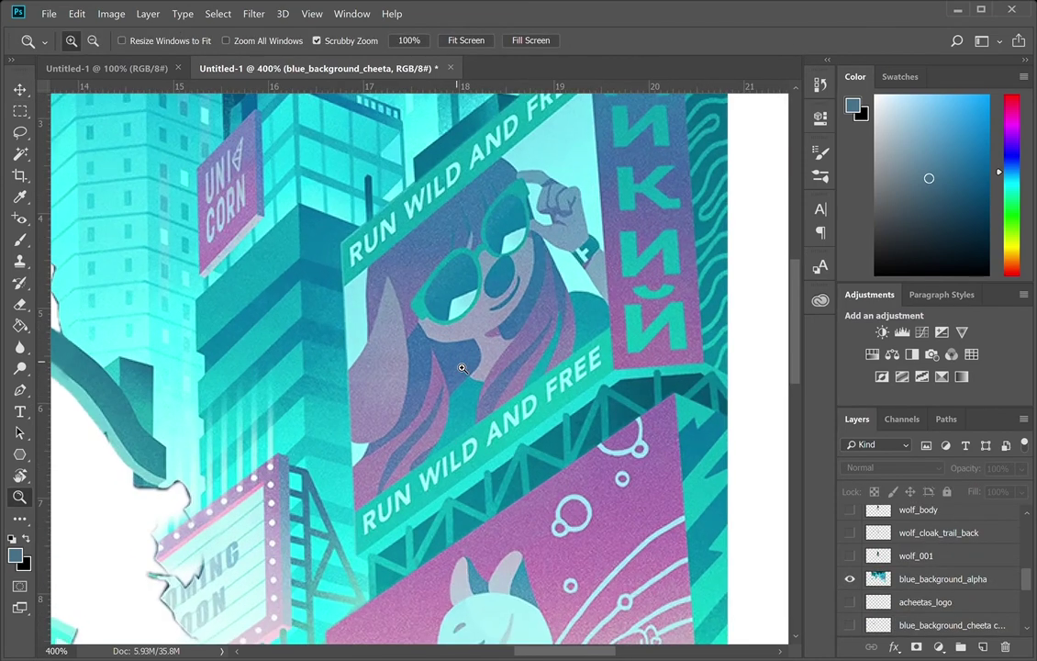
left_click_drag(533, 380, 485, 438)
key("p")
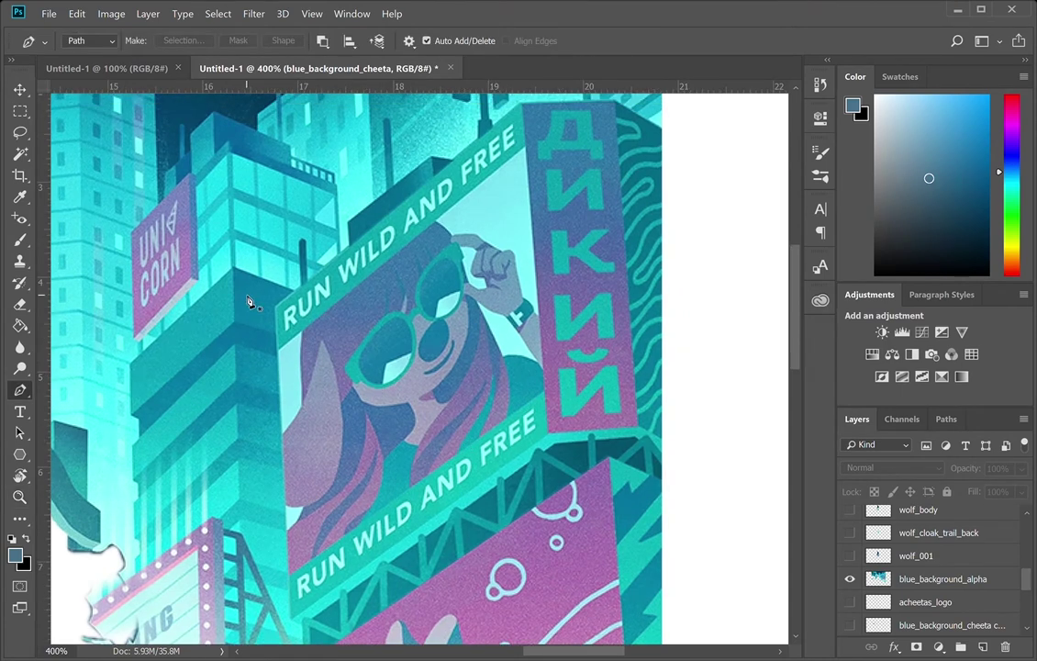
left_click(276, 351)
left_click(545, 390)
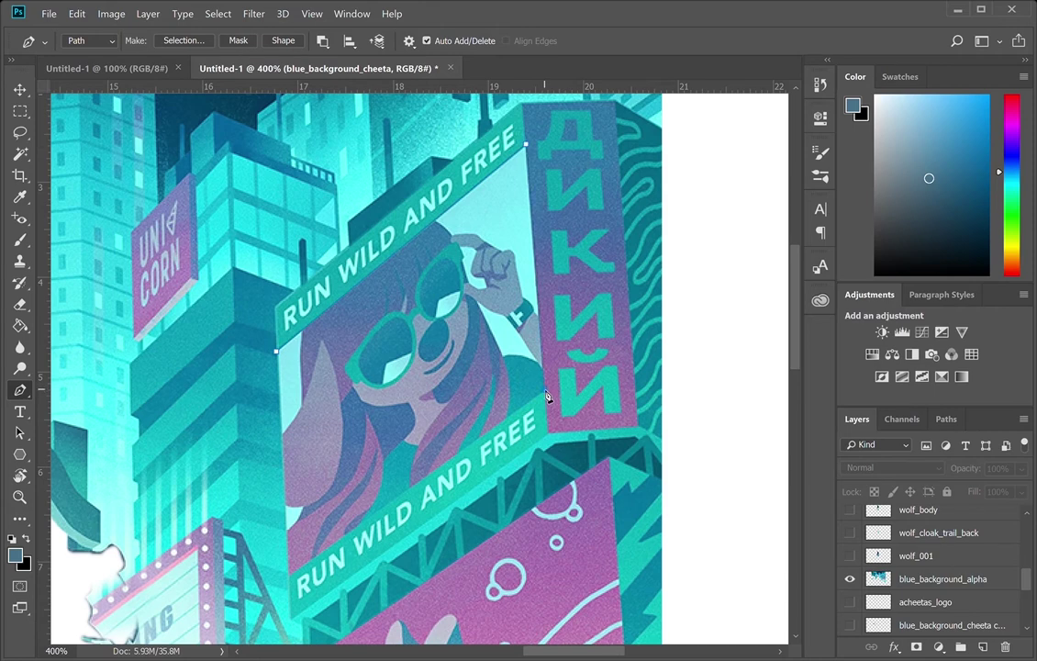
left_click(291, 578)
left_click(279, 354)
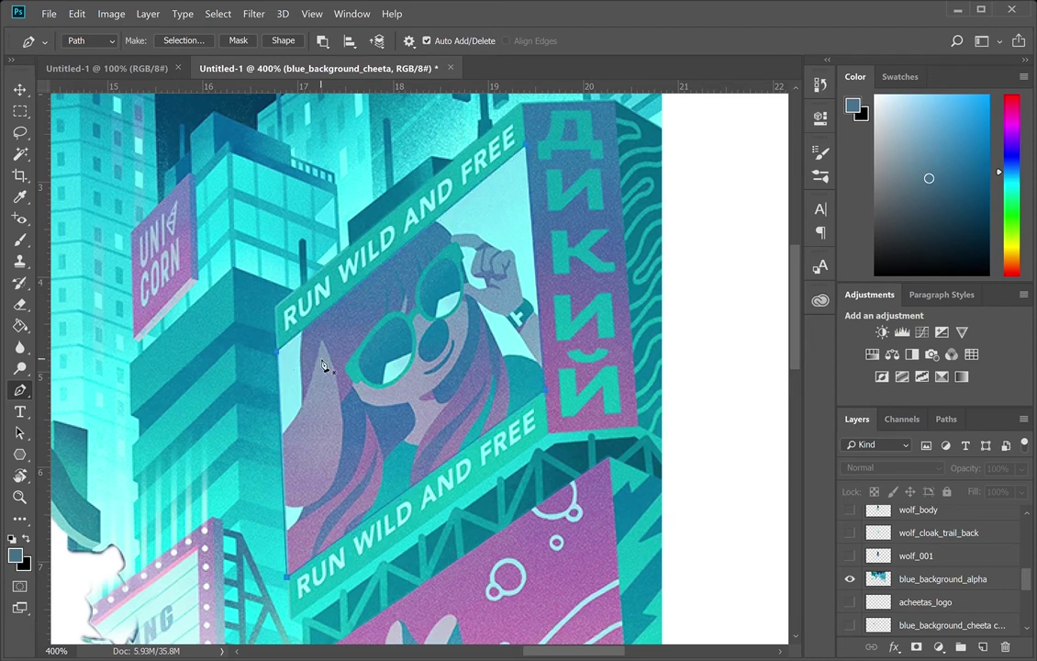
key("ctrl+z")
- Duplicate the blue_background_alpha layer as blue_background_shades_post
left_click(946, 419)
left_click(859, 420)
left_click(954, 580)
left_click(852, 104)
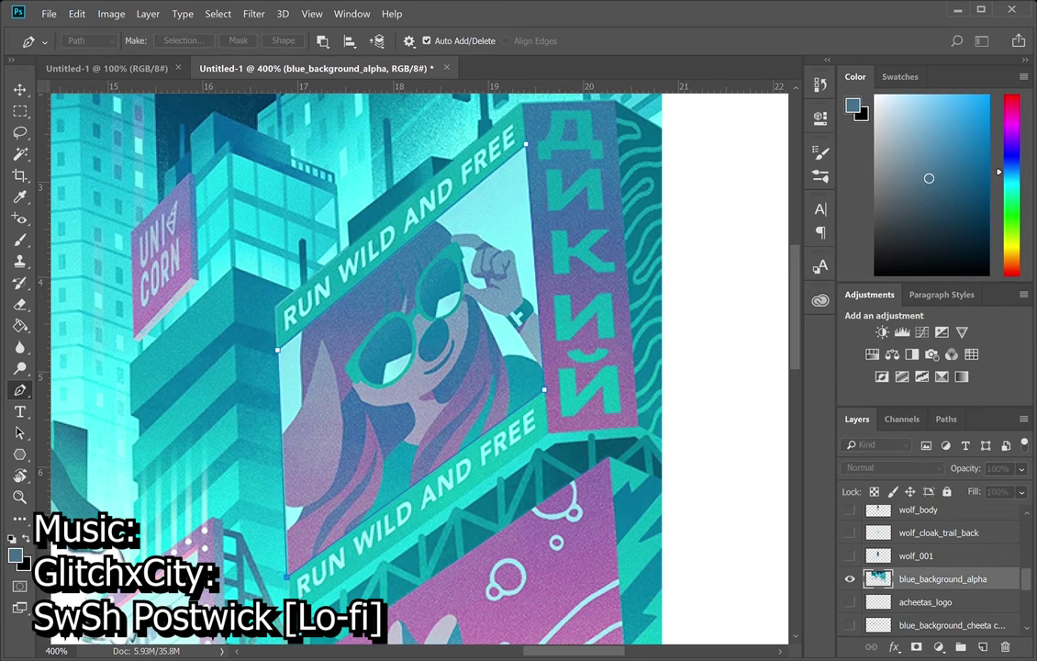
key("Return")
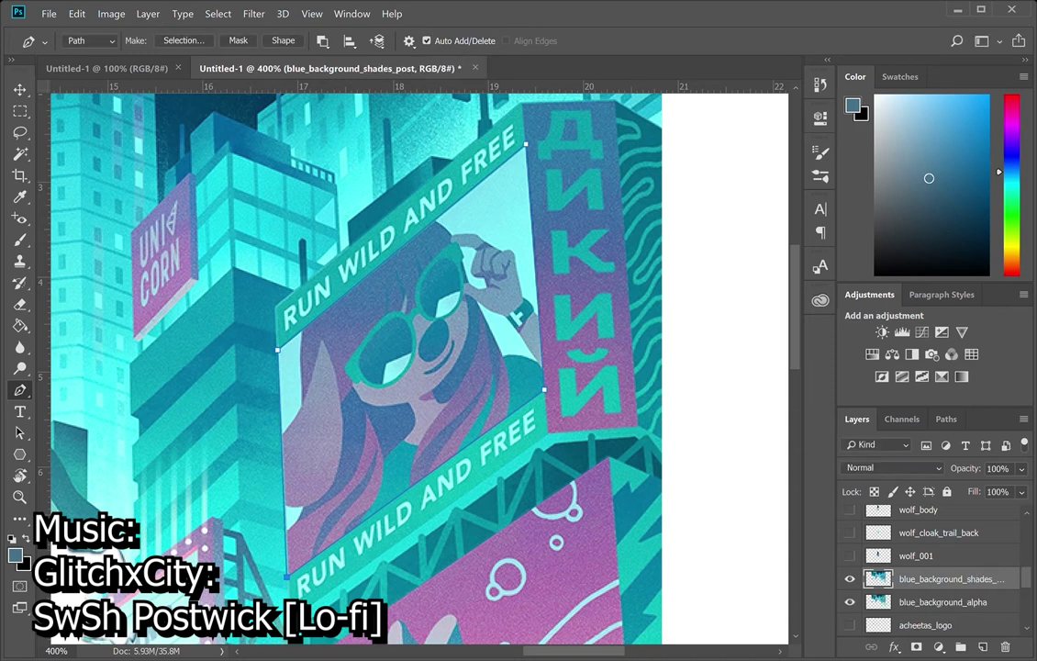
- Convert the poster path to a selection and isolate the poster picture on the blue_background_shades_post layer
left_click(949, 419)
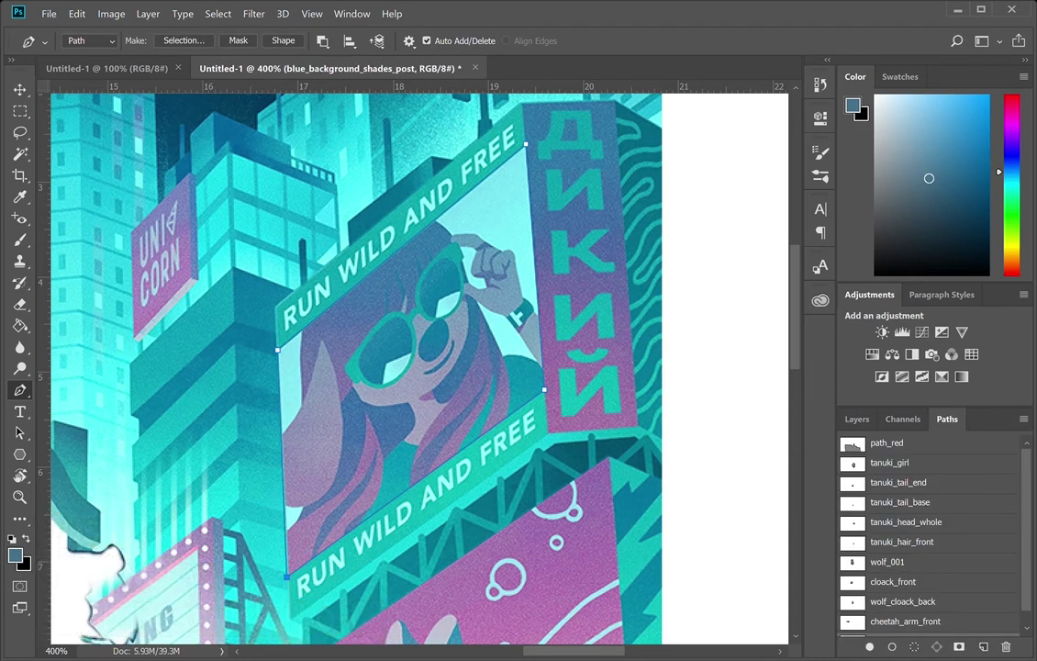
key("i")
key("p")
key("ctrl+Return")
left_click(858, 419)
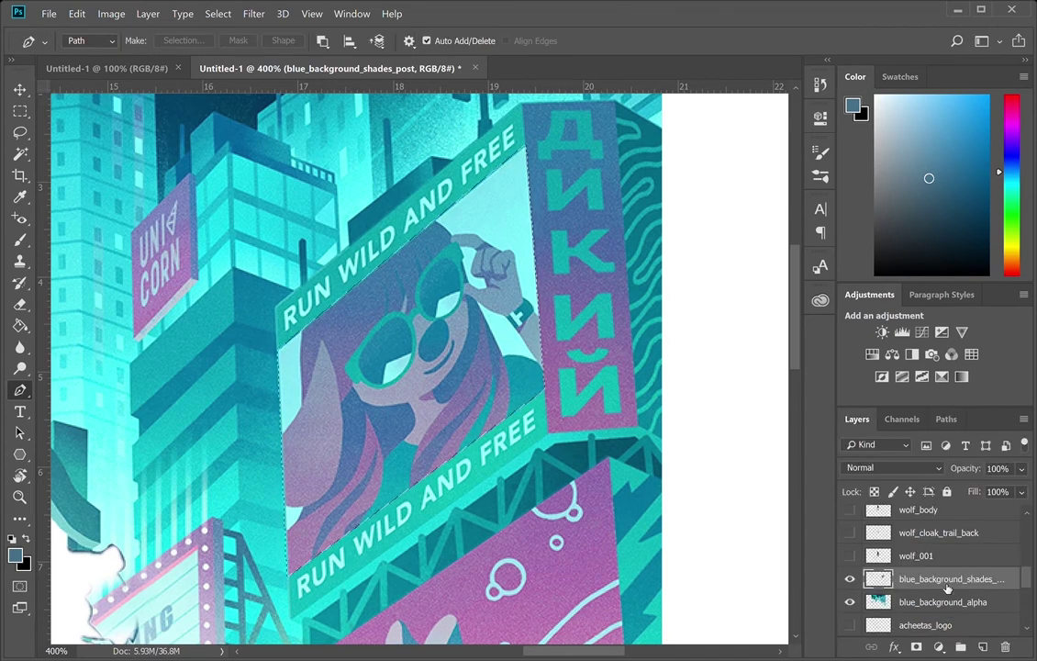
- Select the blue_background_alpha layer, clear the selection, and hide the layer
left_click(949, 603)
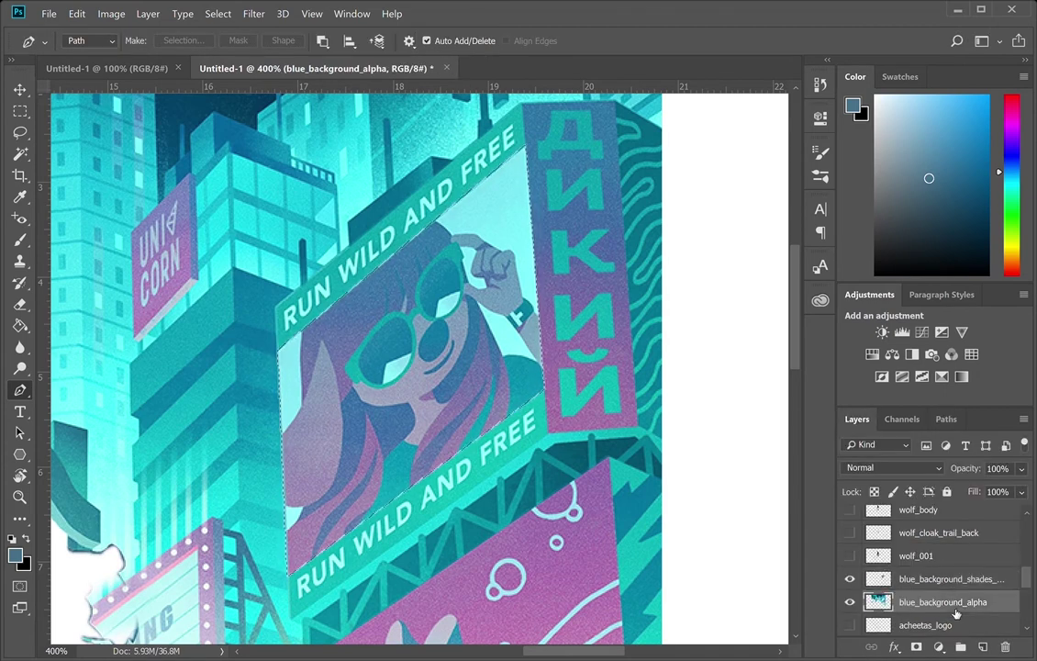
key("ctrl+d")
left_click(850, 602)
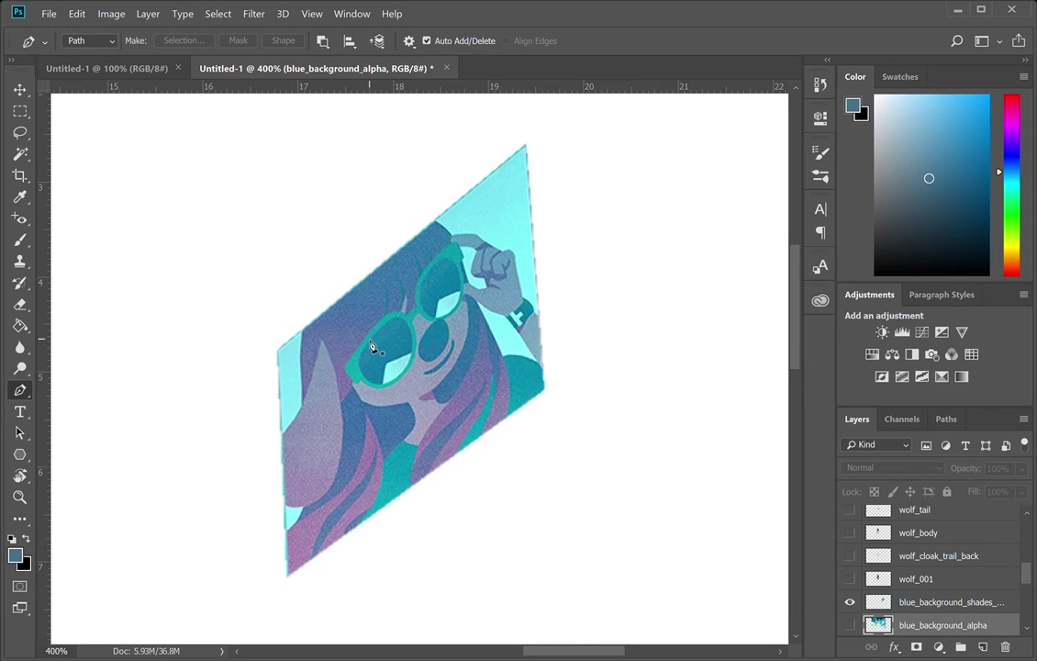
- Start a Pen path along the upper edge of the sunglasses and around the raised hand's fingers
left_click(345, 368)
left_click(378, 311)
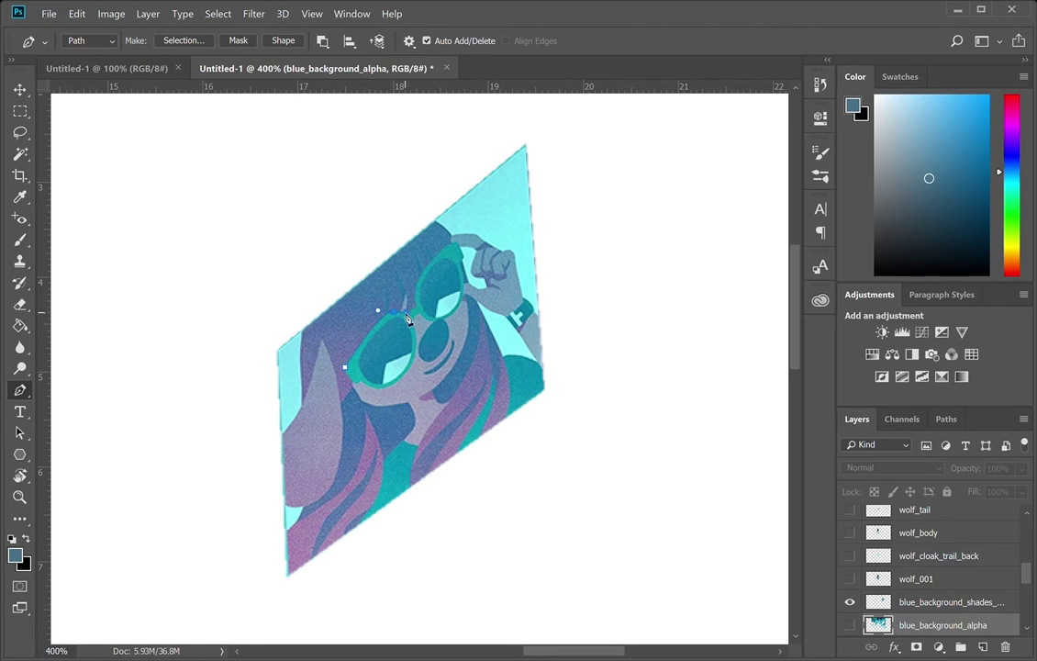
left_click(409, 315)
left_click(424, 307)
mouse_move(451, 246)
left_mouse_down()
mouse_move(488, 220)
mouse_move(451, 245)
mouse_move(466, 233)
left_mouse_up()
left_click_drag(479, 241, 484, 245)
left_click_drag(499, 249, 503, 254)
left_click_drag(515, 263, 515, 276)
- Continue the path down the wrist, outside the poster edge around the forearm, and back to the wristband
left_click(523, 299)
left_click(548, 318)
left_click(563, 355)
left_click(543, 371)
left_click(519, 333)
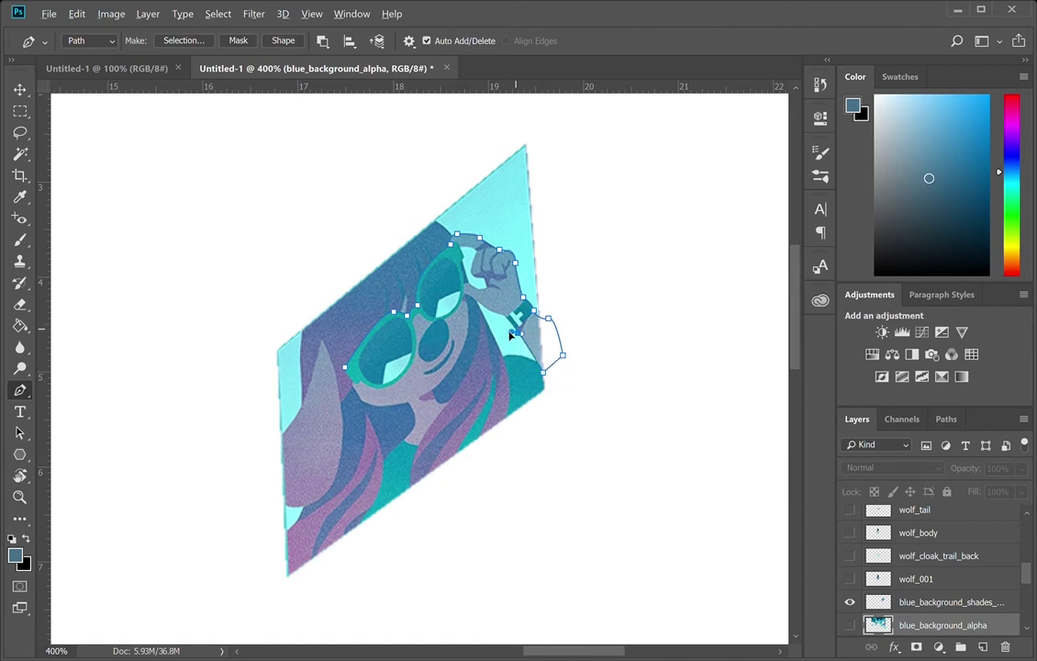
left_click(501, 315)
- Trace the underside of the hand and the lower rims of the sunglasses, closing the path at the starting point
left_click_drag(473, 299, 468, 297)
left_click(471, 302)
left_click_drag(427, 321, 397, 318)
left_click_drag(386, 386, 341, 367)
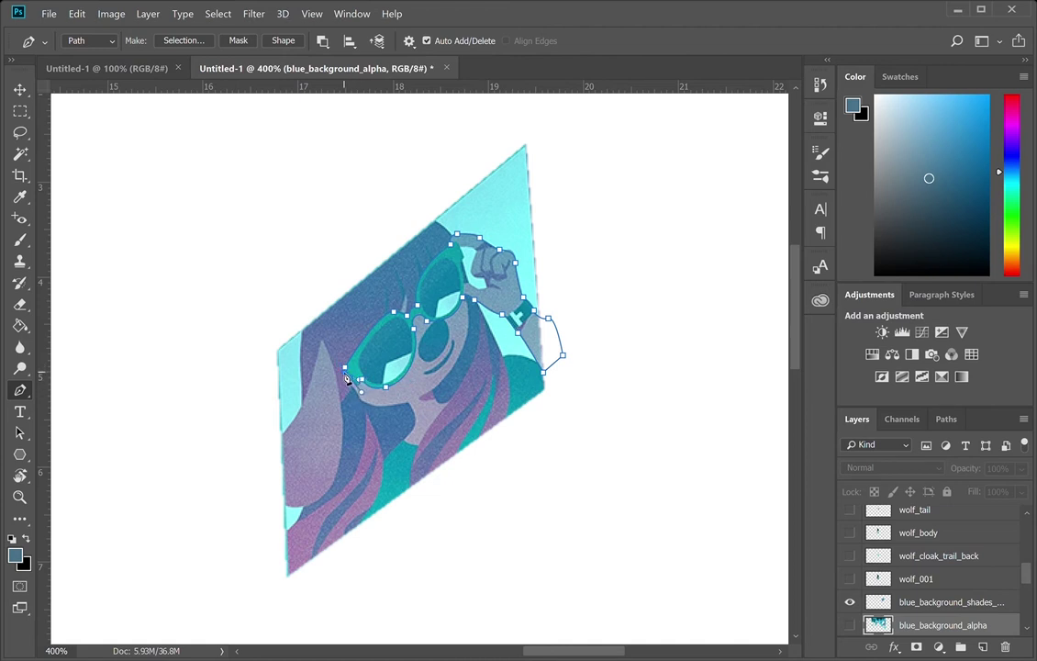
left_click(347, 372)
- Convert the sunglasses-and-arm path to a selection and copy it from blue_background_shades_post to a new layer named blue_background_shades_glasses
left_click(948, 419)
key("i")
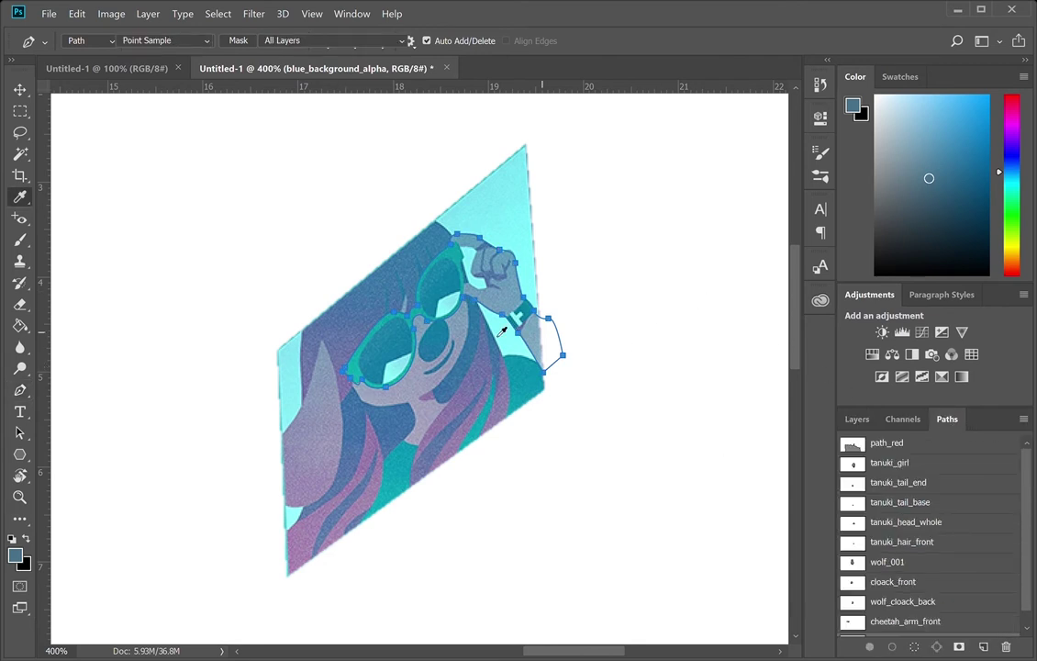
key("p")
key("ctrl+Return")
left_click(858, 419)
scroll(958, 598, "down", 1)
left_click(954, 580)
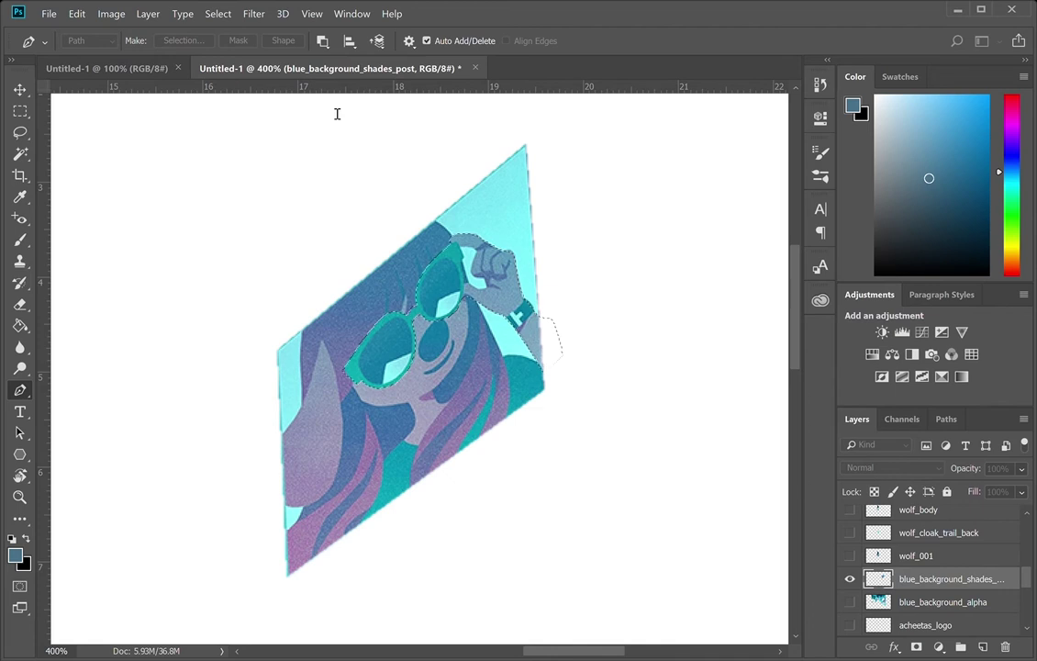
key("ctrl+j")
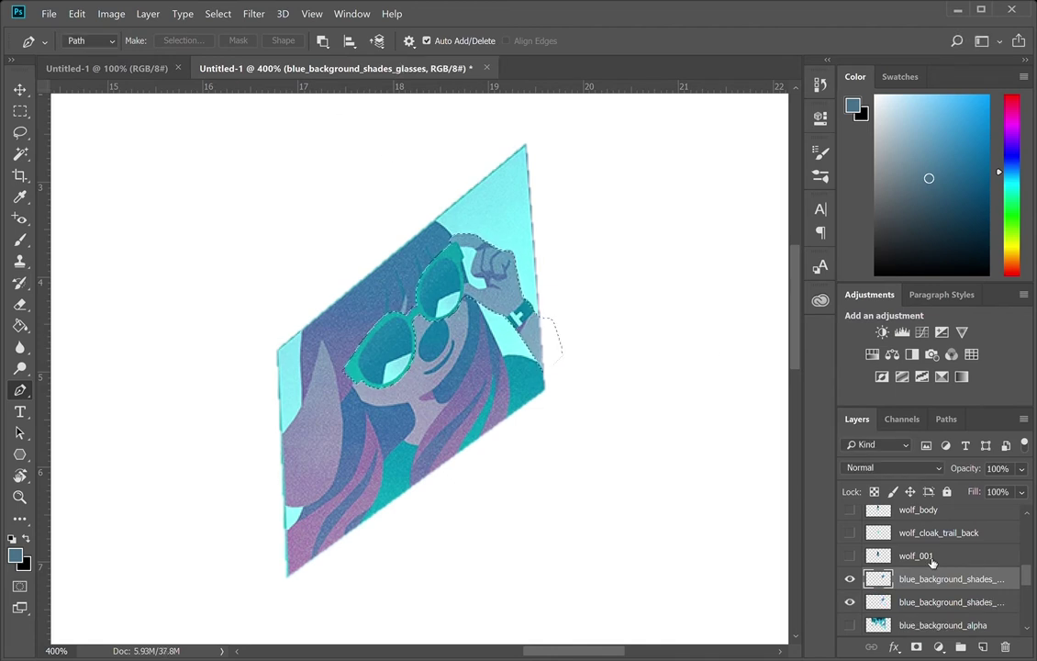
- Hide the glasses layer, delete the selected sunglasses and arm from blue_background_shades_post, and deselect
left_click(941, 607)
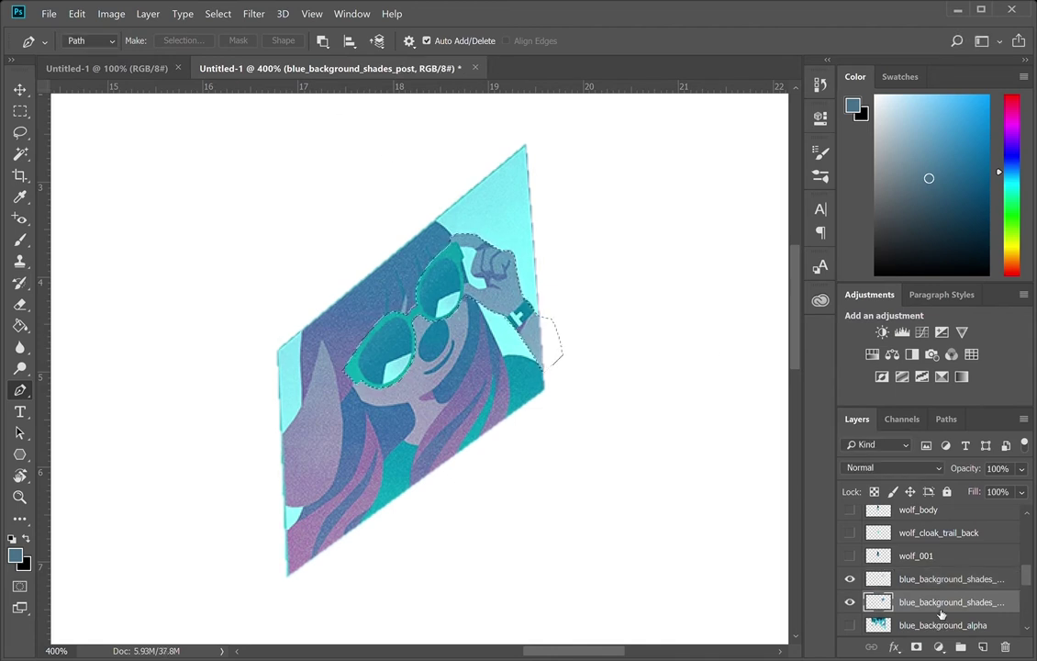
left_click(850, 580)
key("Delete")
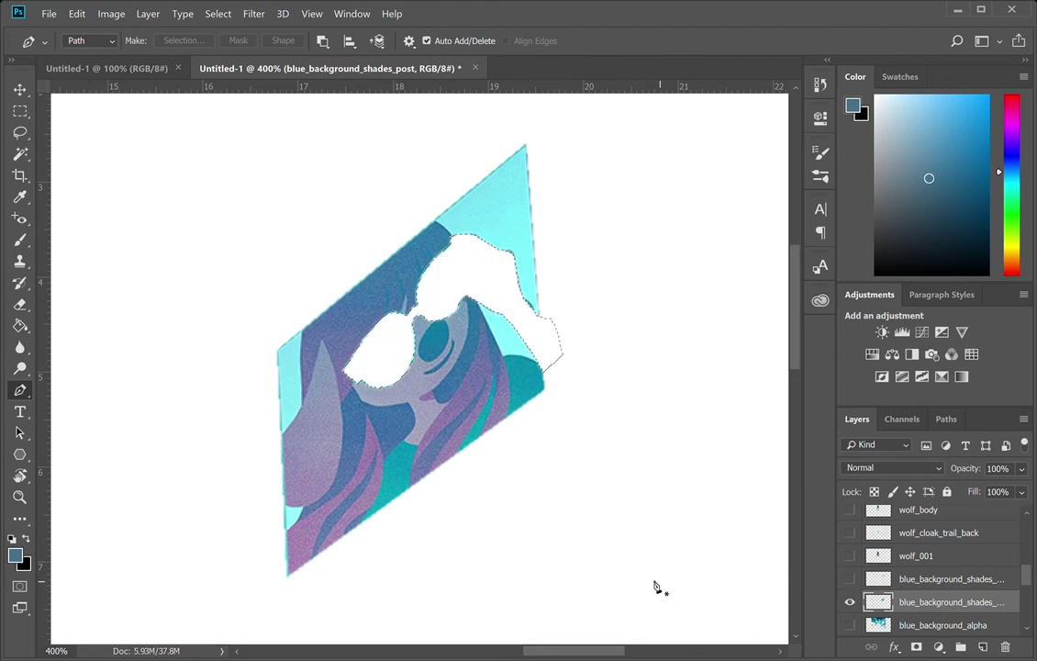
key("ctrl+d")
- Clone face texture with the Clone Stamp tool into the lower part of the gap left by the larger lens
key("b")
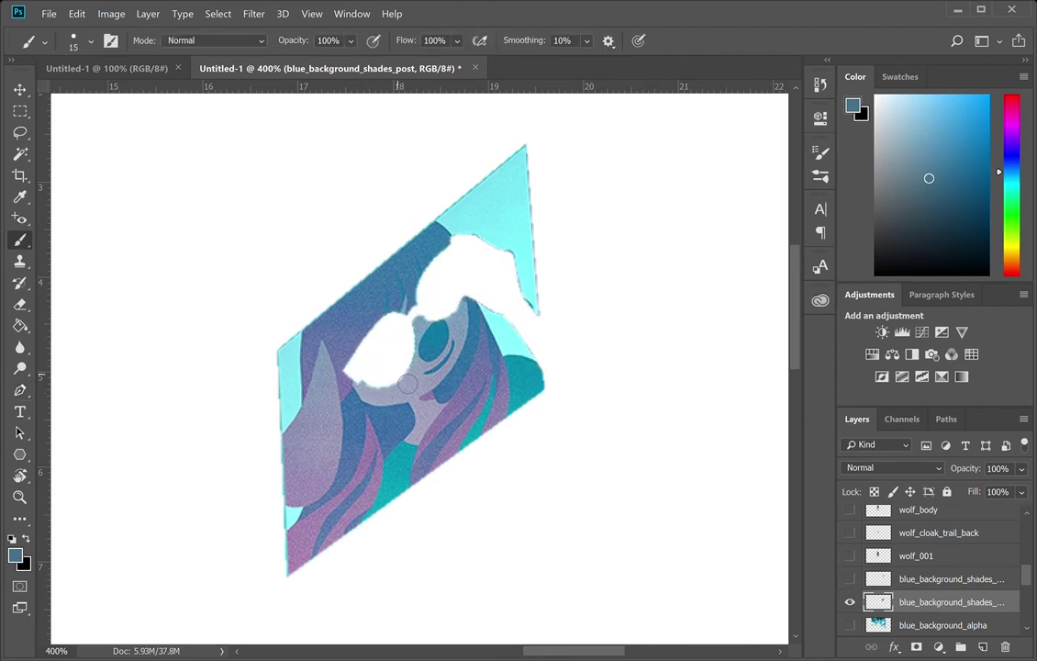
left_click(18, 262)
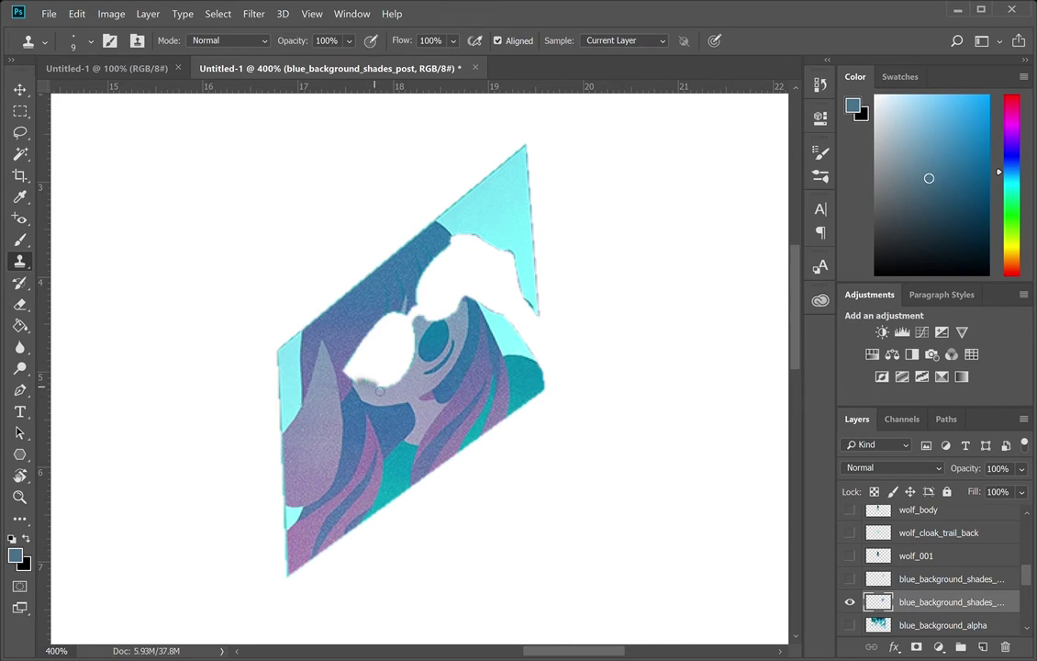
left_click_drag(358, 382, 372, 380)
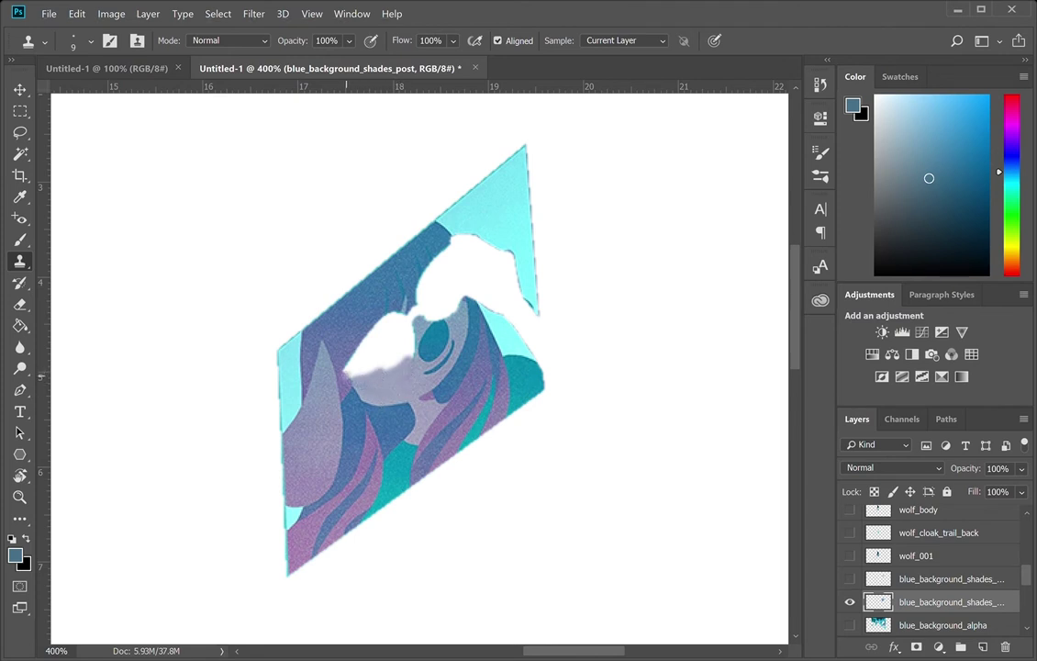
left_click_drag(366, 367, 384, 356)
left_click_drag(354, 373, 394, 364)
left_click(388, 406, "alt")
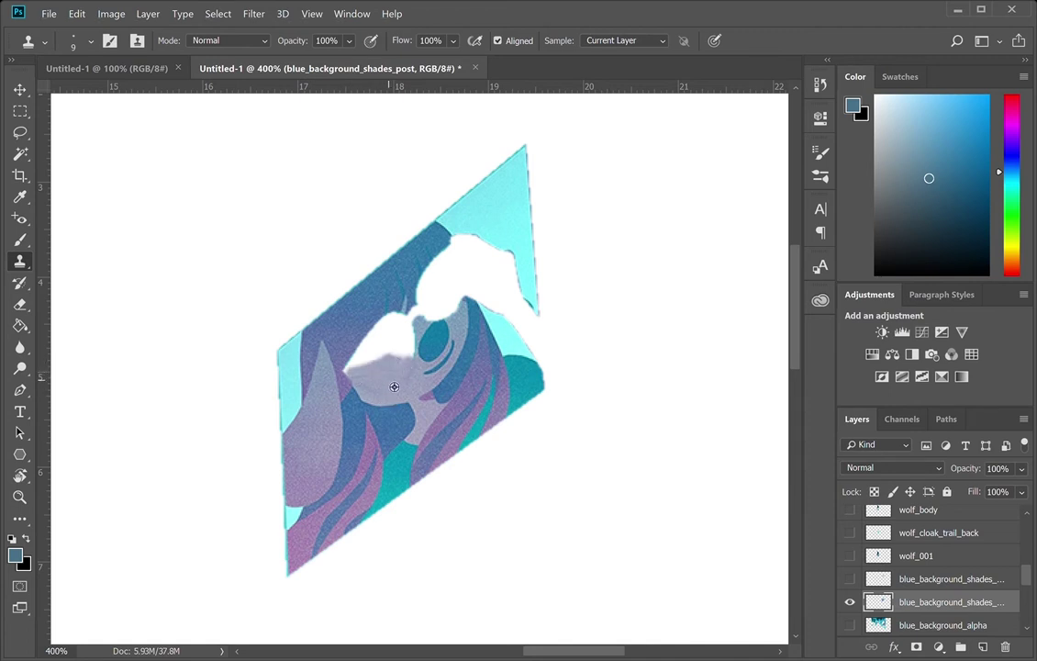
- Clone face and ear texture into the gap at the bridge between the two removed lenses
left_click(413, 397, "alt")
left_click_drag(413, 324, 418, 332)
left_click(430, 331, "alt")
left_click(331, 377, "alt")
left_click_drag(416, 335, 415, 328)
left_click(342, 386, "alt")
left_click_drag(425, 316, 415, 313)
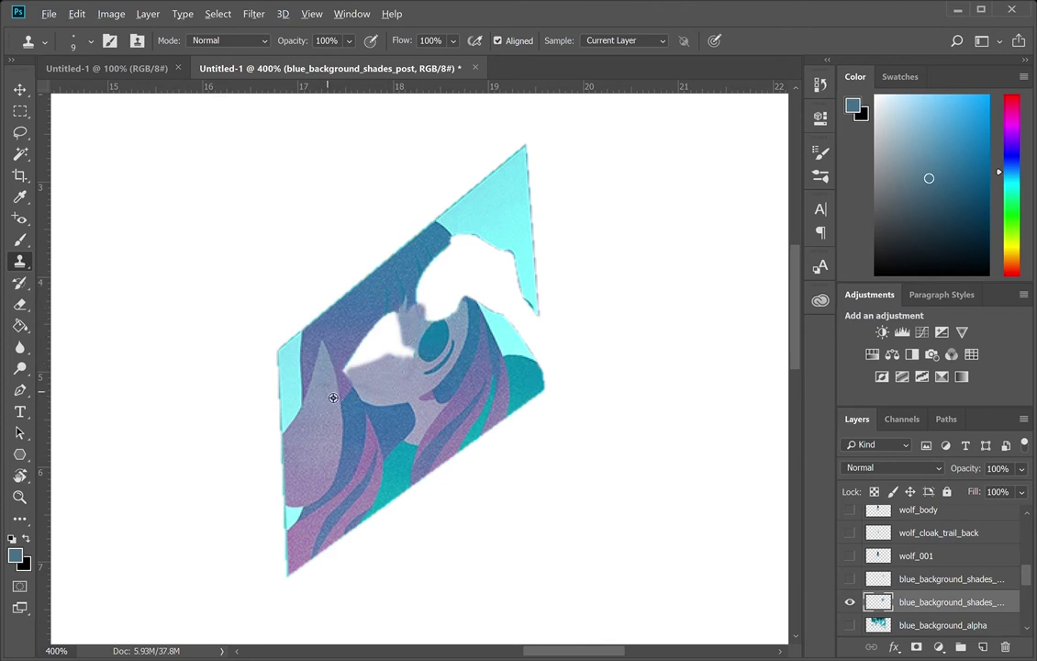
- Extend the cloned face texture beside the nose and along the lower edge of the smaller lens gap
mouse_move(413, 323)
left_mouse_down()
mouse_move(414, 365)
mouse_move(395, 353)
left_mouse_up()
left_click(421, 331, "alt")
left_click(393, 380, "alt")
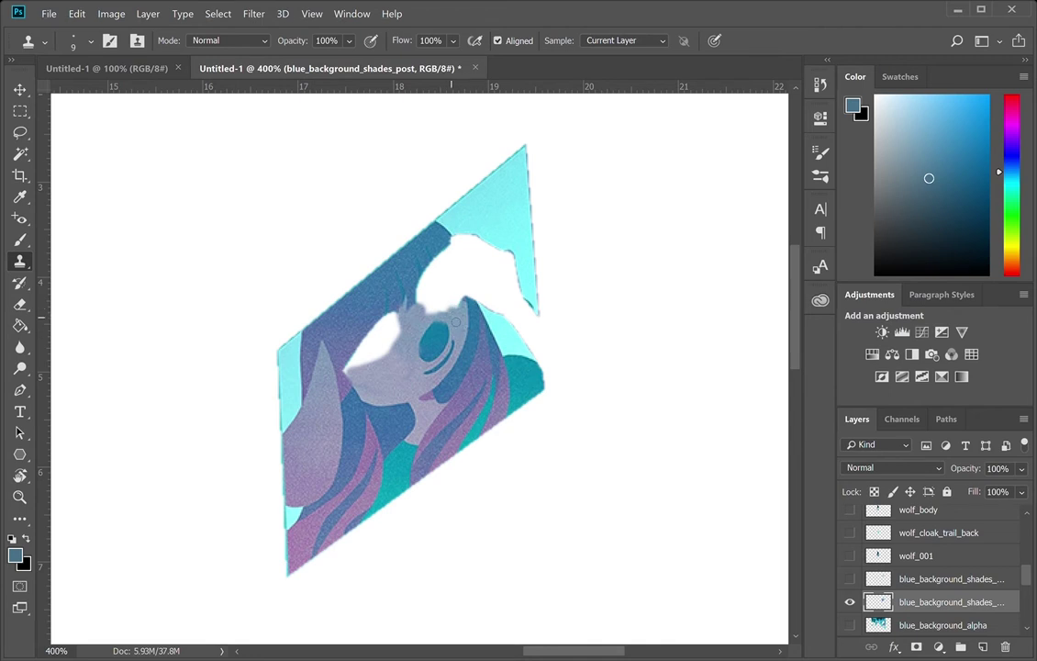
left_click_drag(462, 318, 448, 311)
left_click_drag(427, 316, 440, 313)
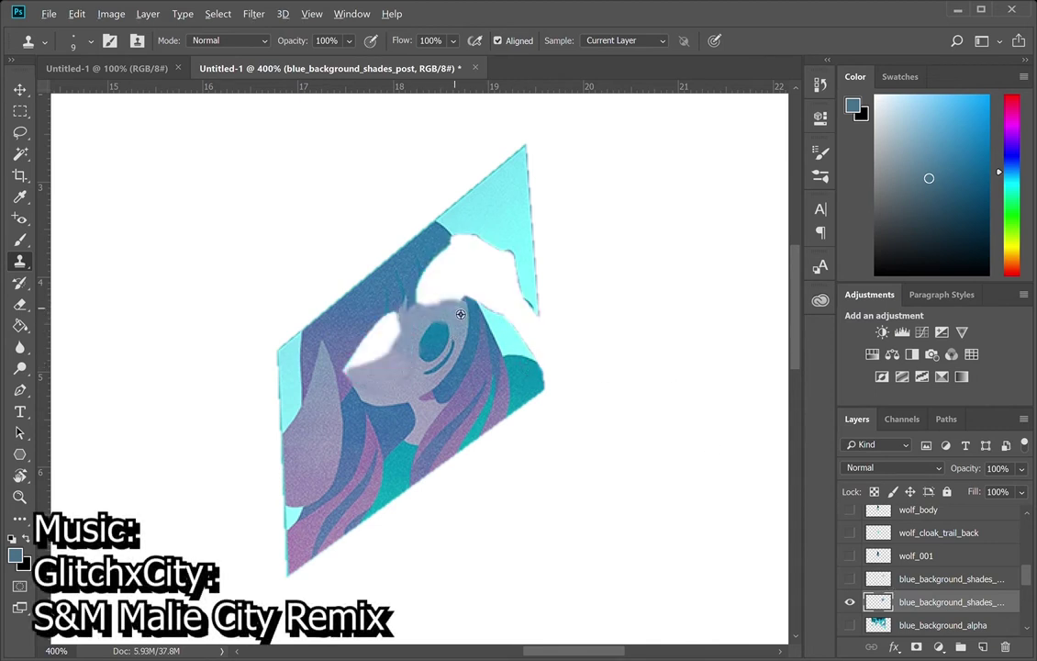
left_click_drag(461, 304, 477, 309)
key("alt")
- Toggle the blue_background_shades_glasses layer to compare the sunglasses with the rebuilt face beneath
left_click(851, 581)
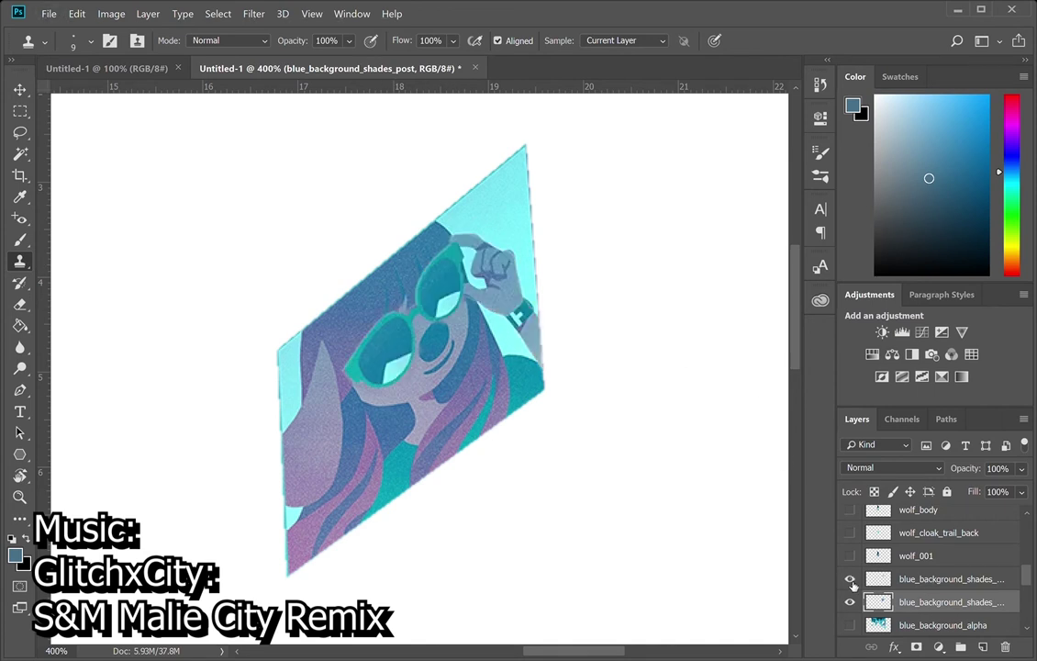
left_click(851, 581)
left_click(851, 581)
left_click(851, 581)
left_click(851, 581)
left_click(851, 581)
left_click(851, 581)
left_click(851, 581)
- Enlarge the Clone Stamp brush to 20 px and fill the remaining larger lens gap with hair texture down to the face
key("bracketright")
key("bracketright")
mouse_move(395, 329)
left_mouse_down()
mouse_move(402, 320)
mouse_move(378, 331)
left_mouse_up()
left_click(384, 345)
left_click(378, 348)
left_click(372, 352)
left_click(367, 356)
left_click(367, 356)
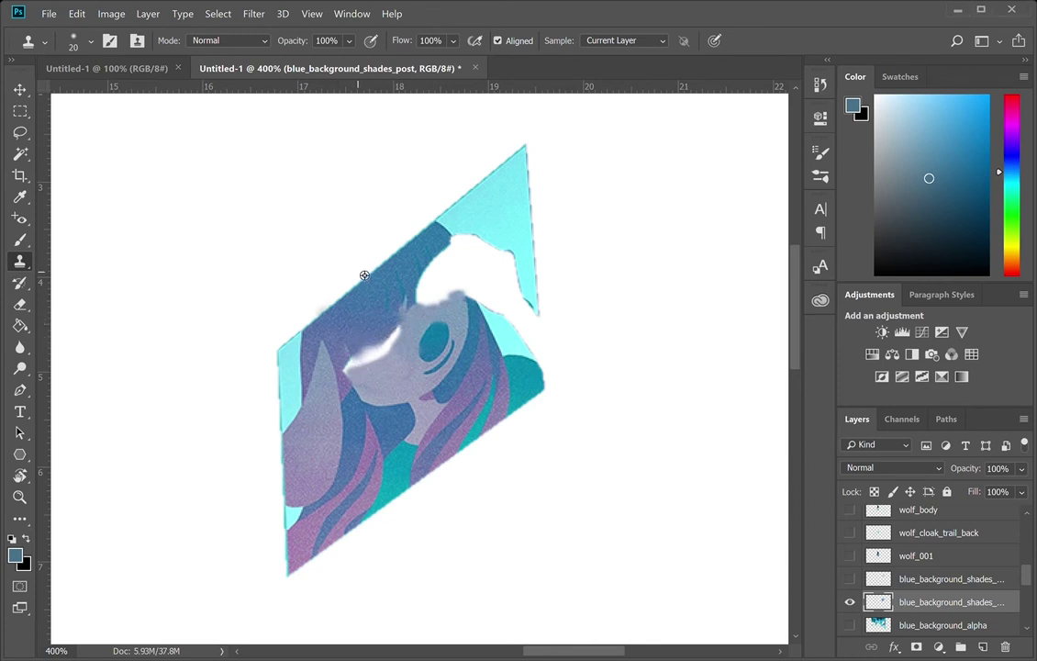
left_click(357, 368)
left_click(349, 361)
left_click(345, 342, "alt")
left_click(369, 358)
left_click(385, 358)
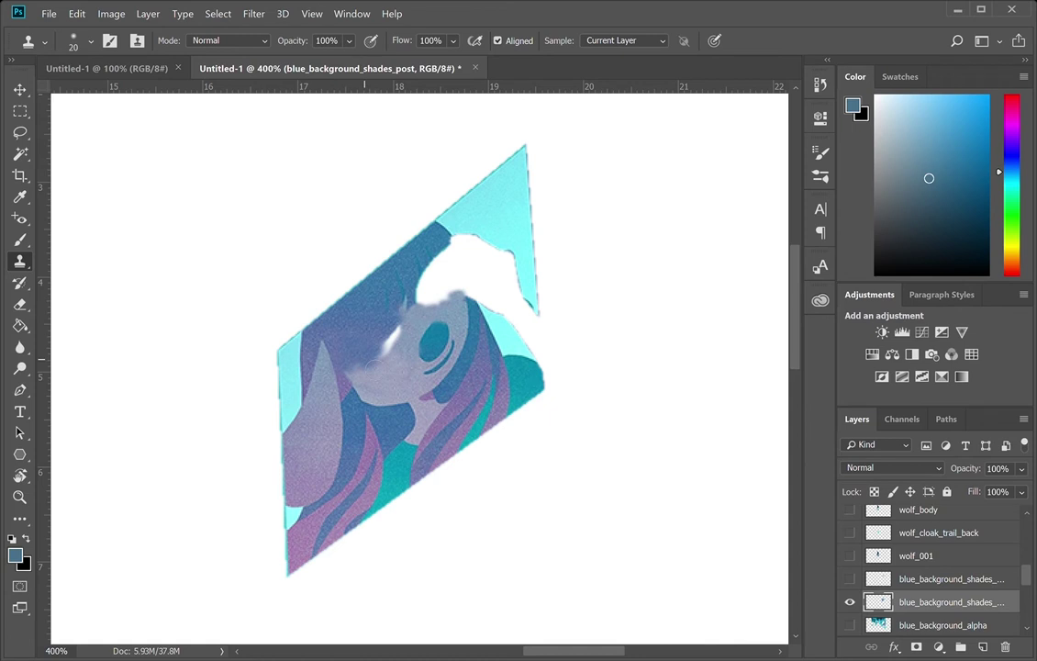
left_click_drag(364, 346, 396, 327)
- Clone hair texture over the smaller lens gap, extending the hair down to the top of the face
left_click(415, 273, "alt")
mouse_move(432, 291)
left_mouse_down()
mouse_move(456, 265)
mouse_move(438, 260)
mouse_move(453, 264)
mouse_move(437, 282)
mouse_move(449, 295)
mouse_move(456, 281)
mouse_move(466, 286)
mouse_move(459, 256)
mouse_move(426, 262)
left_mouse_up()
left_click(417, 278, "alt")
mouse_move(455, 261)
left_mouse_down()
mouse_move(455, 301)
mouse_move(439, 306)
left_mouse_up()
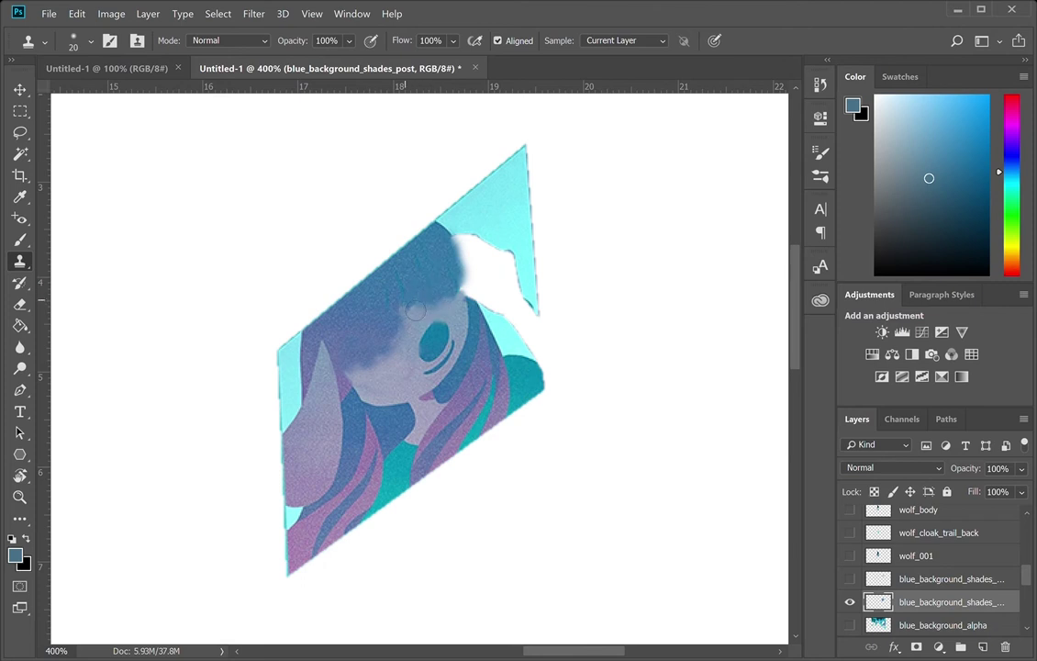
left_click(445, 286, "alt")
left_click_drag(463, 285, 471, 298)
- Check the rebuilt hair and face with the glasses layer on and off, leaving blue_background_shades_glasses shown
left_click(851, 580)
left_click(851, 579)
left_click(851, 580)
left_click(851, 579)
left_click(851, 579)
left_click(851, 579)
left_click(851, 579)
- Select the blue_background_shades_glasses layer, try shifting it over the rebuilt face, and undo the move
key("v")
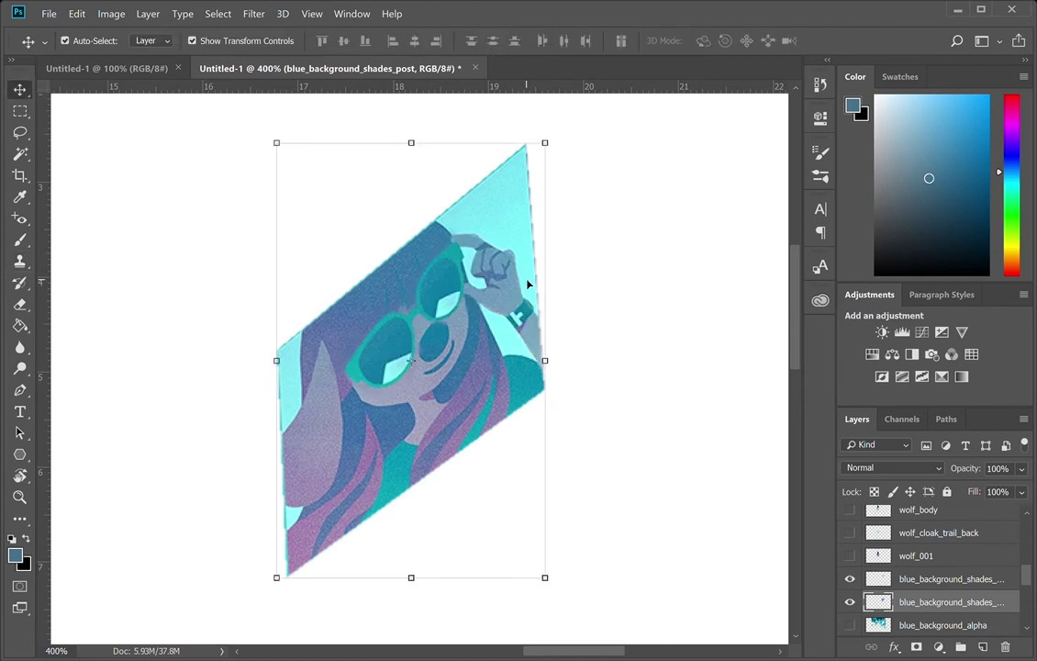
left_click(522, 303)
mouse_move(371, 371)
left_mouse_down()
mouse_move(340, 385)
mouse_move(383, 376)
mouse_move(369, 372)
mouse_move(367, 386)
mouse_move(369, 370)
mouse_move(364, 391)
mouse_move(371, 356)
mouse_move(370, 392)
mouse_move(375, 355)
mouse_move(377, 387)
mouse_move(380, 369)
mouse_move(383, 377)
mouse_move(371, 366)
left_mouse_up()
key("ctrl+z")
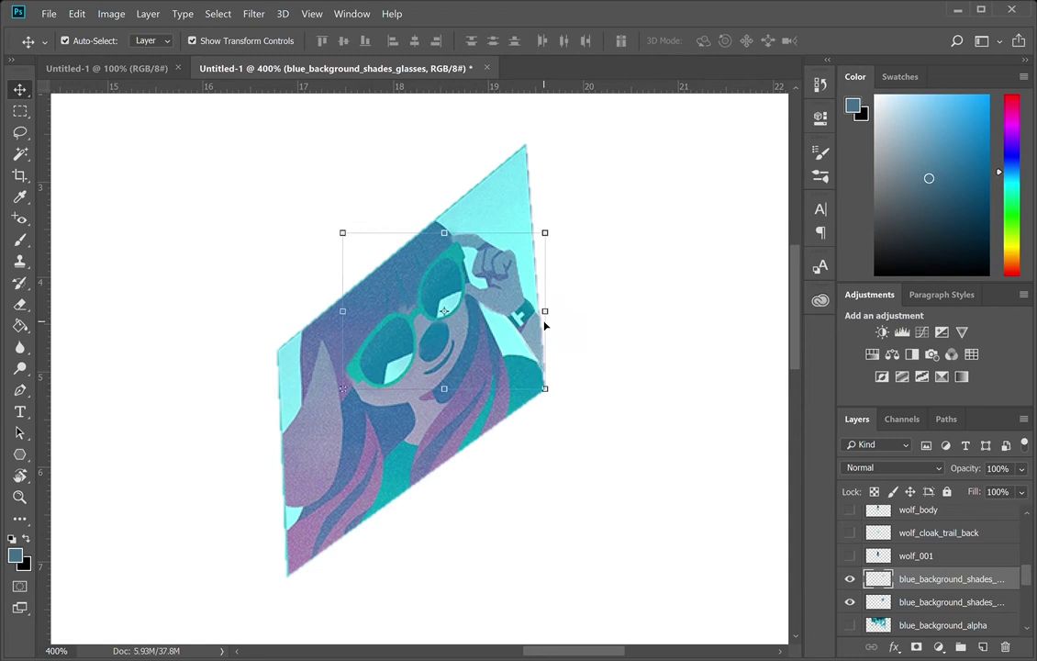
- Start a Pen path around the background gap between the sunglasses and hand, following the finger and inner fist
key("z")
left_click(476, 271)
left_click(476, 270)
key("p")
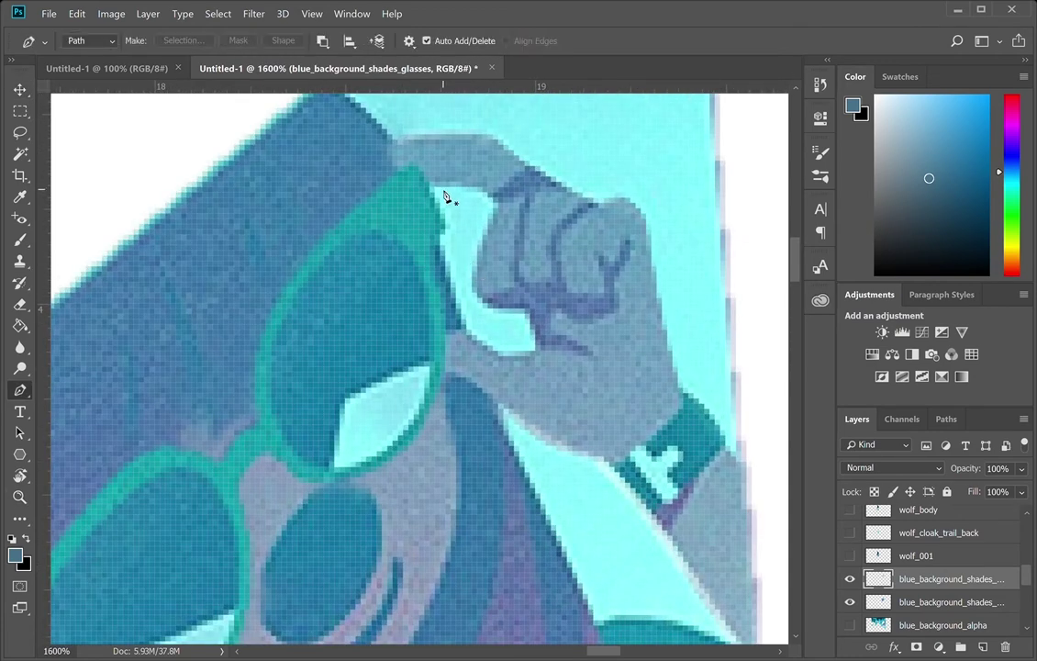
left_click(429, 187)
left_click_drag(497, 201, 521, 237)
left_click_drag(483, 297, 507, 309)
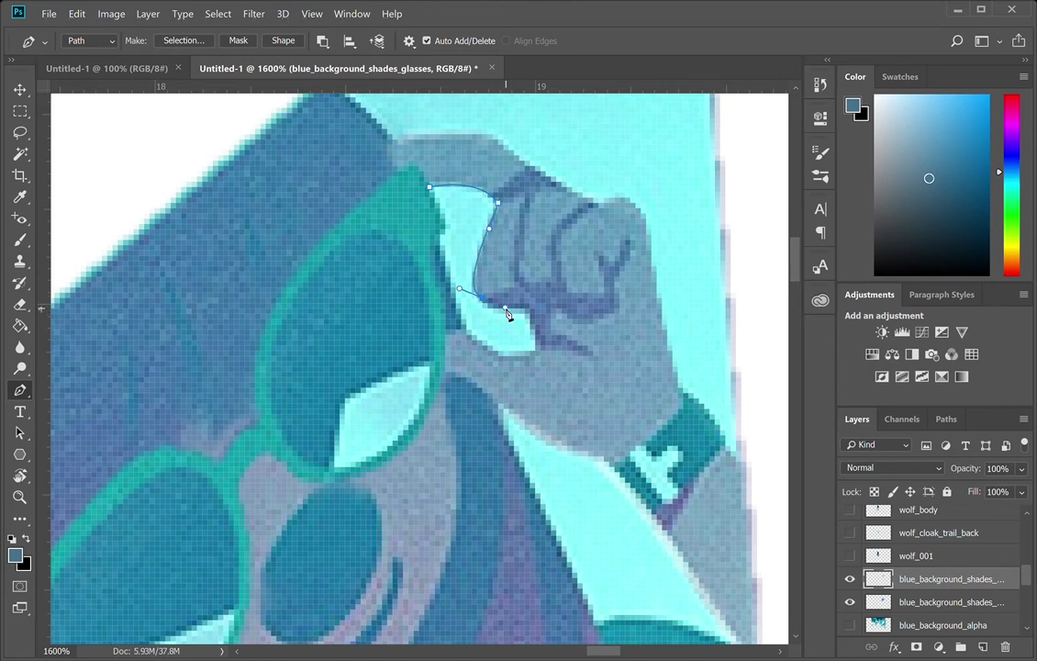
- Trace the bottom of the background gap and back up the sunglasses' edge, closing the path
left_click(520, 309)
left_click_drag(535, 330, 490, 356)
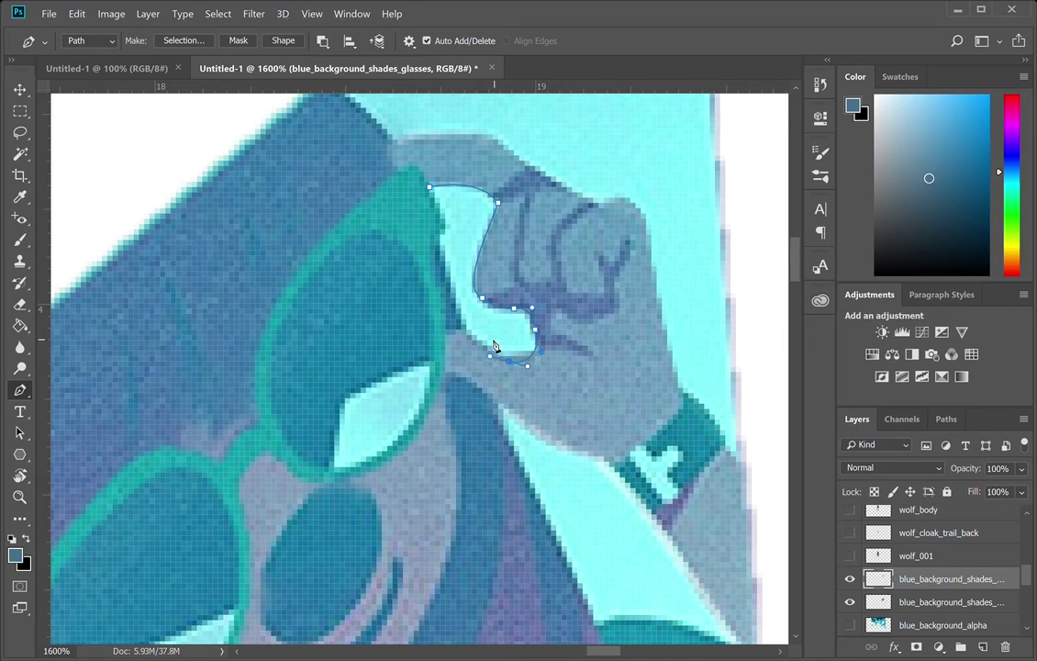
left_click(466, 330)
left_click_drag(430, 250, 414, 222)
left_click(445, 224)
left_click(946, 420)
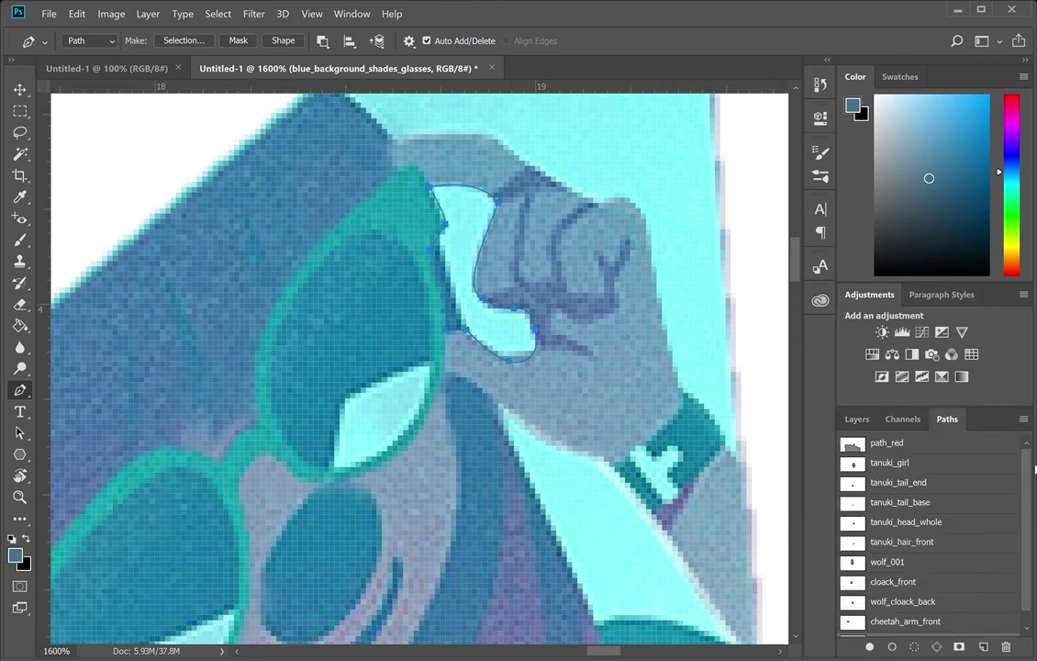
- Load the gap path as a selection, delete that background from the blue_background_shades_glasses layer, and deselect
left_click(878, 447, "ctrl")
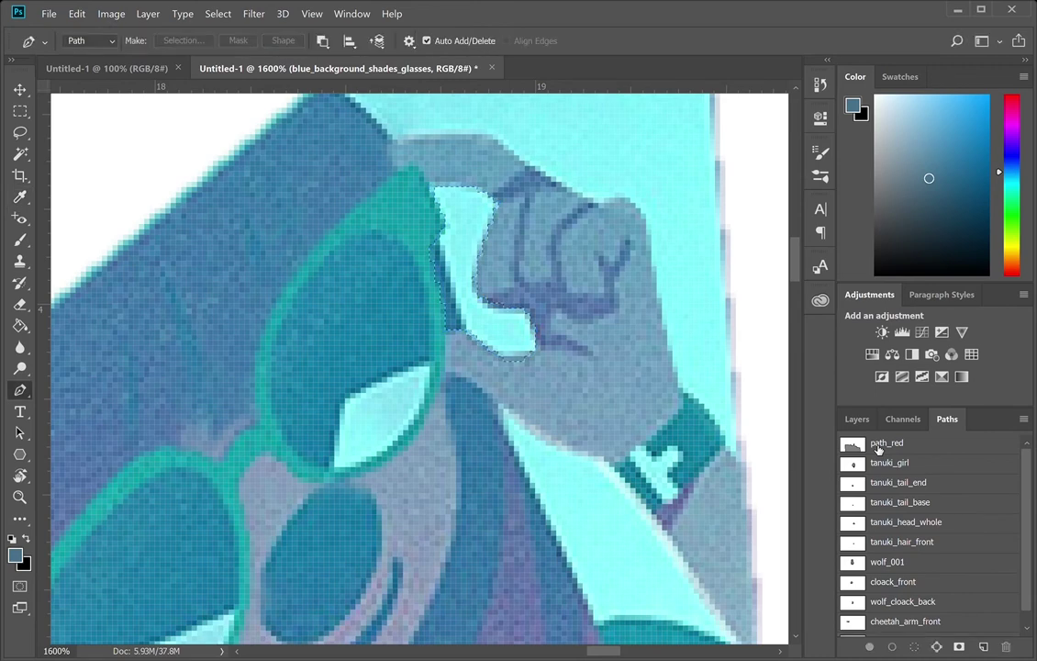
key("Delete")
key("ctrl+d")
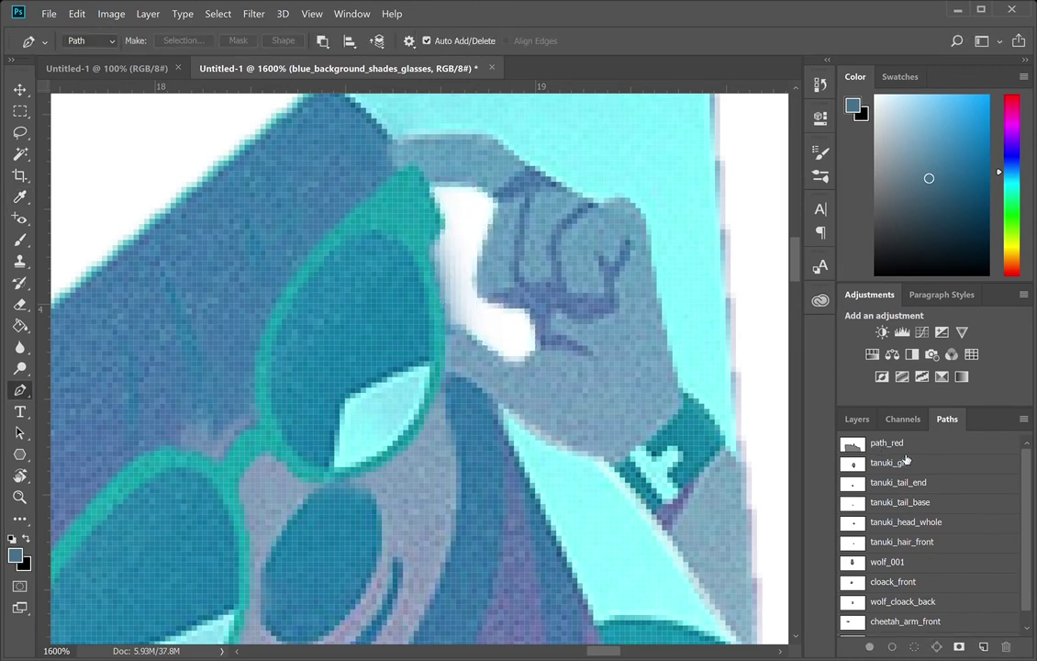
- Select the blue_background_shades_post layer and hide the glasses layer above it
left_click(858, 419)
left_click(920, 603)
left_click(850, 580)
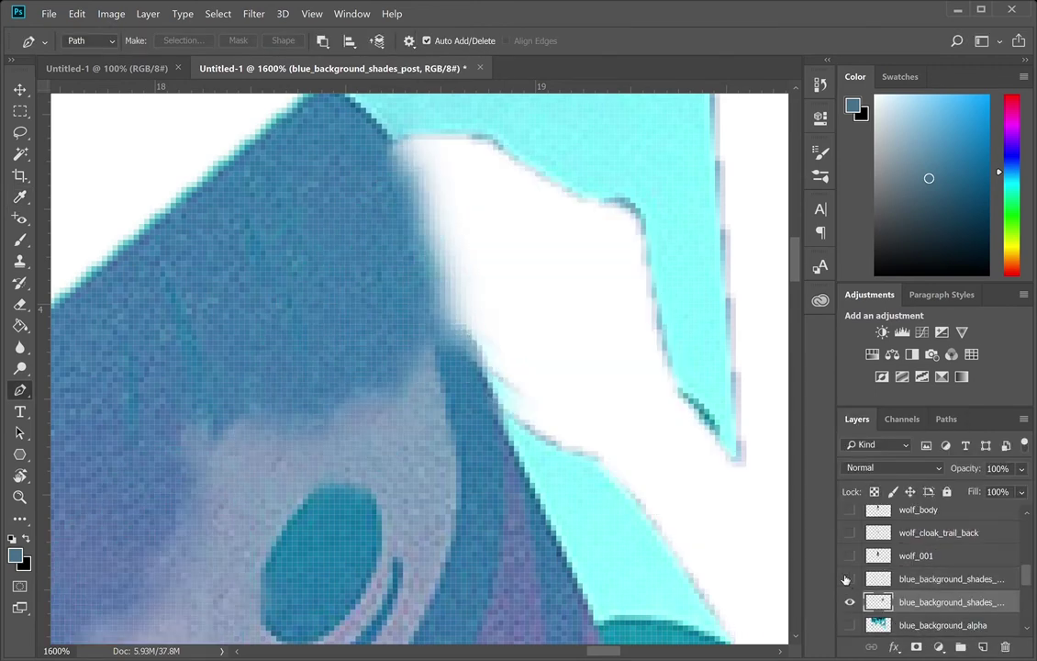
- Clone the cyan background over the empty hand and arm area of the poster with a 20 px Clone Stamp
key("z")
left_click(618, 291, "alt")
left_click(618, 291, "alt")
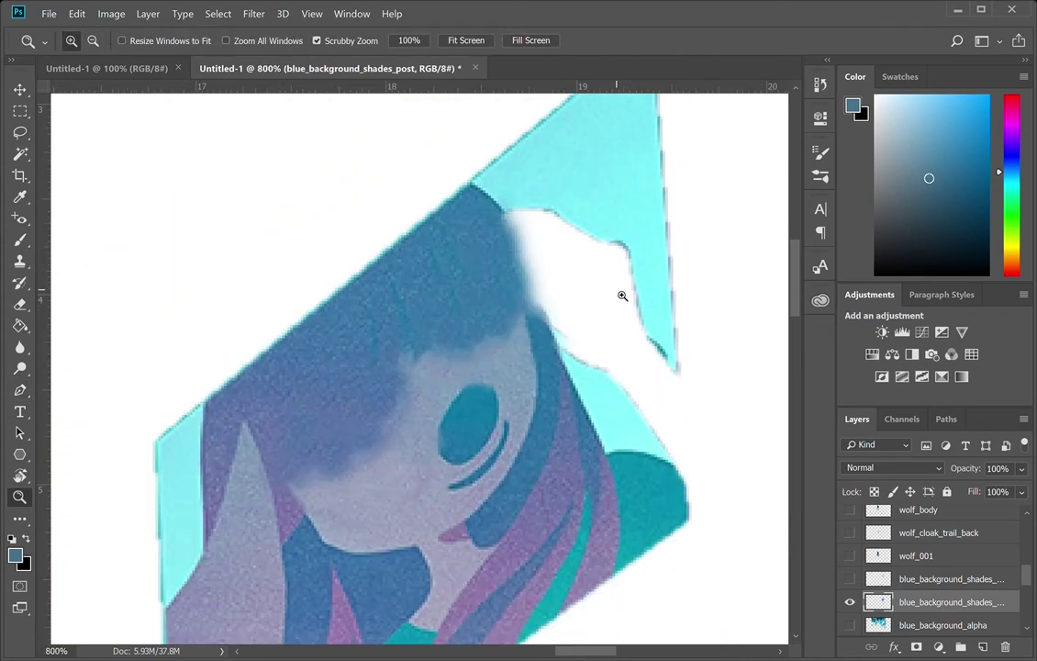
key("s")
mouse_move(641, 249)
left_mouse_down()
mouse_move(599, 254)
mouse_move(579, 232)
mouse_move(535, 219)
mouse_move(573, 262)
mouse_move(628, 228)
mouse_move(627, 268)
mouse_move(638, 270)
mouse_move(629, 250)
mouse_move(606, 269)
mouse_move(584, 261)
mouse_move(603, 292)
mouse_move(620, 217)
mouse_move(650, 300)
mouse_move(639, 283)
mouse_move(634, 301)
mouse_move(617, 302)
mouse_move(652, 328)
mouse_move(659, 352)
mouse_move(651, 324)
mouse_move(675, 368)
mouse_move(655, 378)
mouse_move(666, 418)
left_mouse_up()
left_click(613, 286, "alt")
mouse_move(626, 367)
left_mouse_down()
mouse_move(576, 282)
mouse_move(613, 316)
mouse_move(612, 371)
mouse_move(627, 366)
mouse_move(648, 401)
mouse_move(674, 365)
mouse_move(690, 452)
left_mouse_up()
left_click(639, 315, "alt")
mouse_move(599, 341)
left_mouse_down()
mouse_move(593, 360)
mouse_move(564, 284)
left_mouse_up()
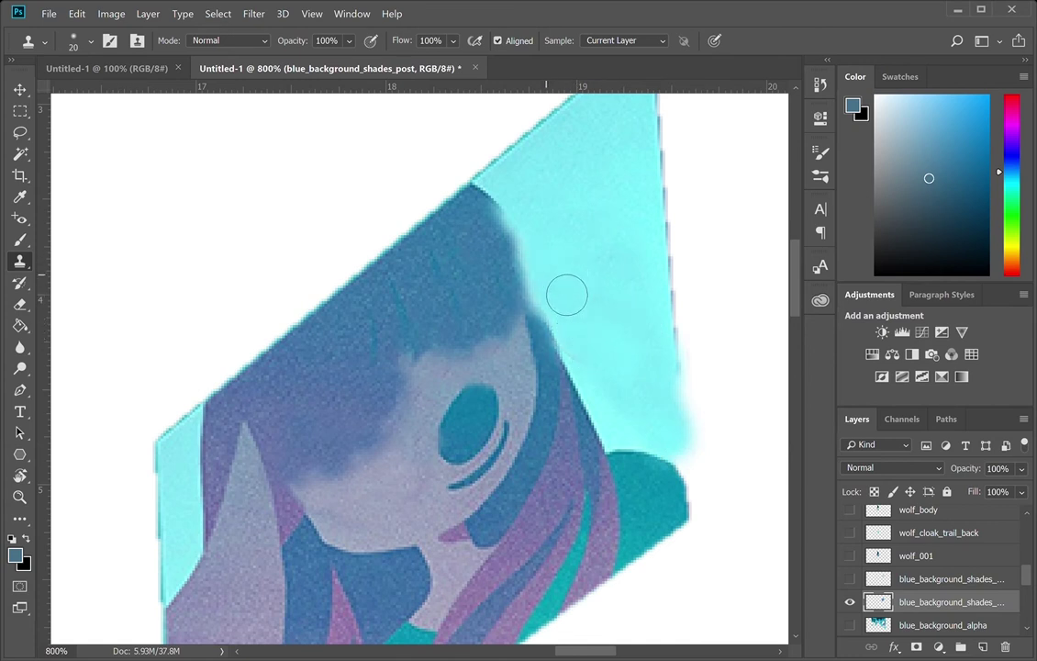
- Reduce the Clone Stamp to 9 px and extend the cyan background along the poster's outer edge down beside the shoulder
left_click(671, 420, "alt")
key("bracketright")
key("bracketleft")
key("bracketleft")
key("bracketleft")
key("bracketleft")
mouse_move(681, 396)
left_mouse_down()
mouse_move(697, 478)
mouse_move(662, 454)
mouse_move(701, 485)
left_mouse_up()
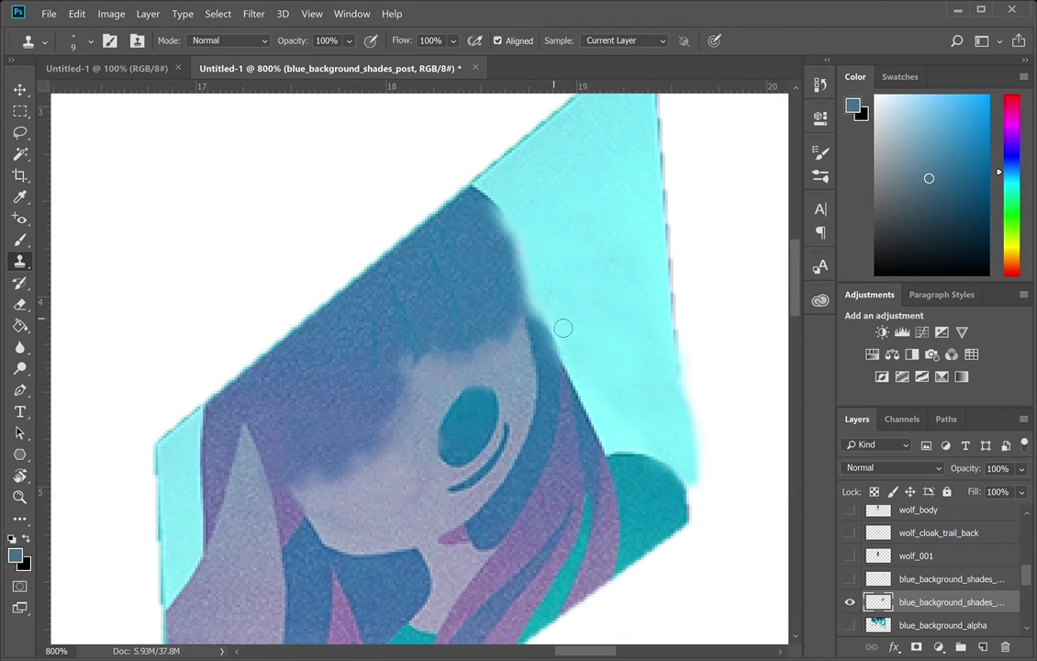
- Clone over the blurred hair edge at the top of the head where it meets the cyan background
mouse_move(618, 281)
left_mouse_down()
mouse_move(631, 271)
mouse_move(628, 253)
left_mouse_up()
left_click(500, 175, "alt")
left_click(519, 193)
left_click(527, 229)
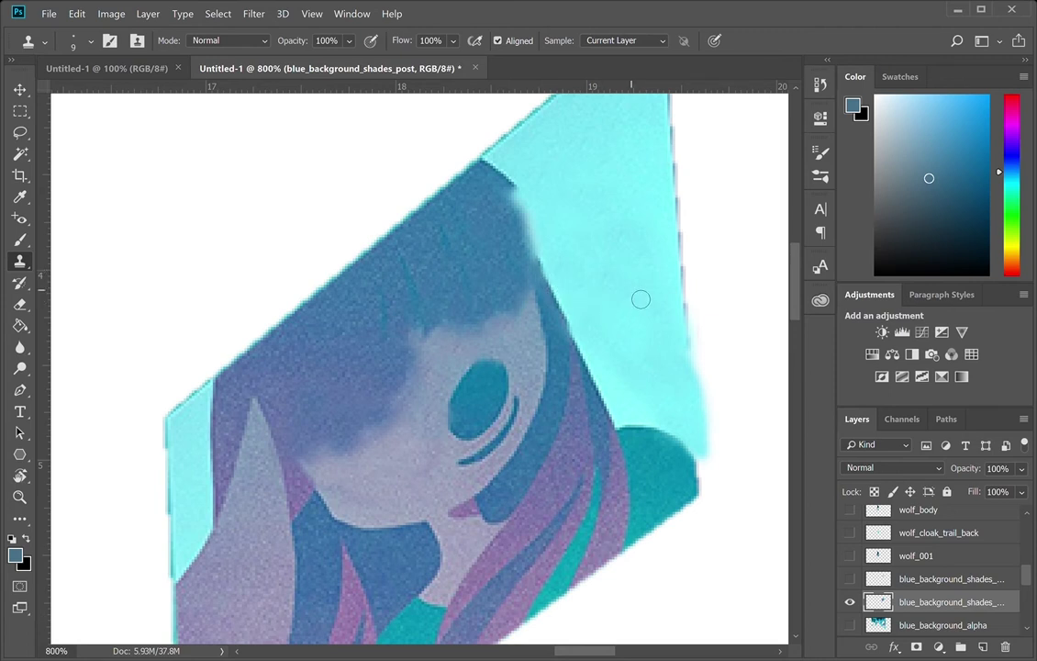
- Sample the dark blue of the hair edge, paint a 1 px outline along the rebuilt edge, and clone hair over the pale fringe
key("b")
key("i")
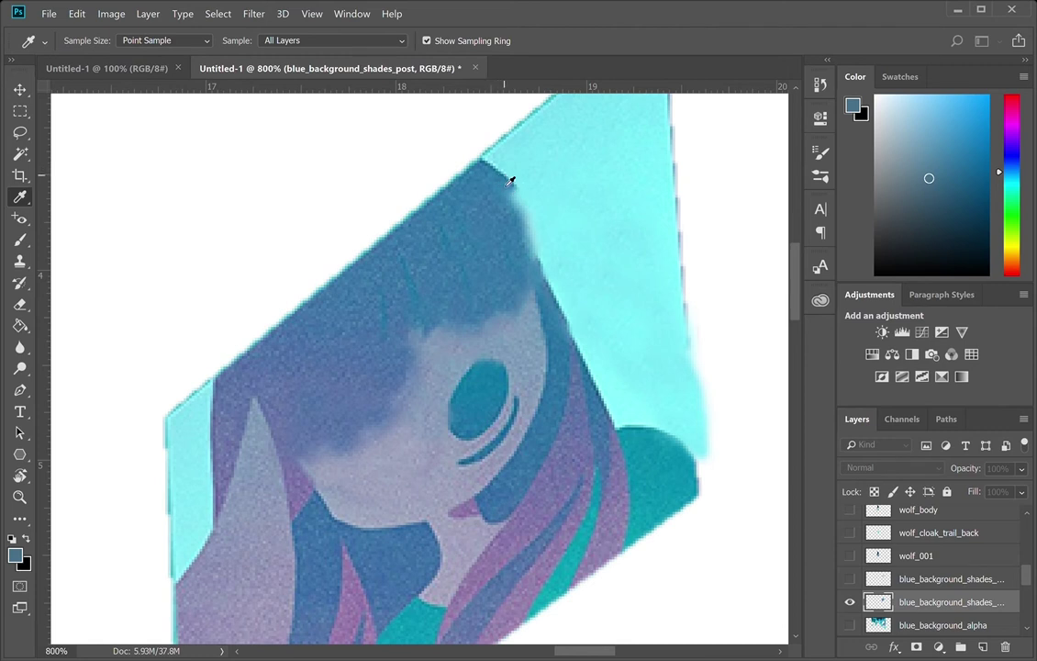
left_click(969, 173)
key("bracketleft")
key("bracketleft")
key("bracketleft")
key("bracketleft")
key("bracketleft")
key("bracketleft")
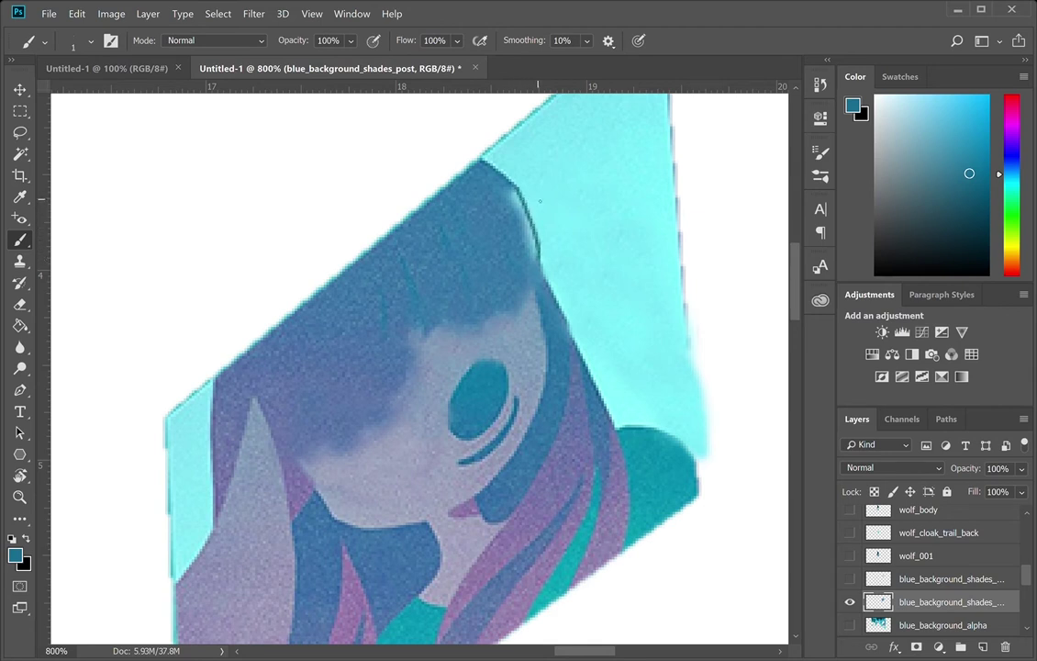
key("s")
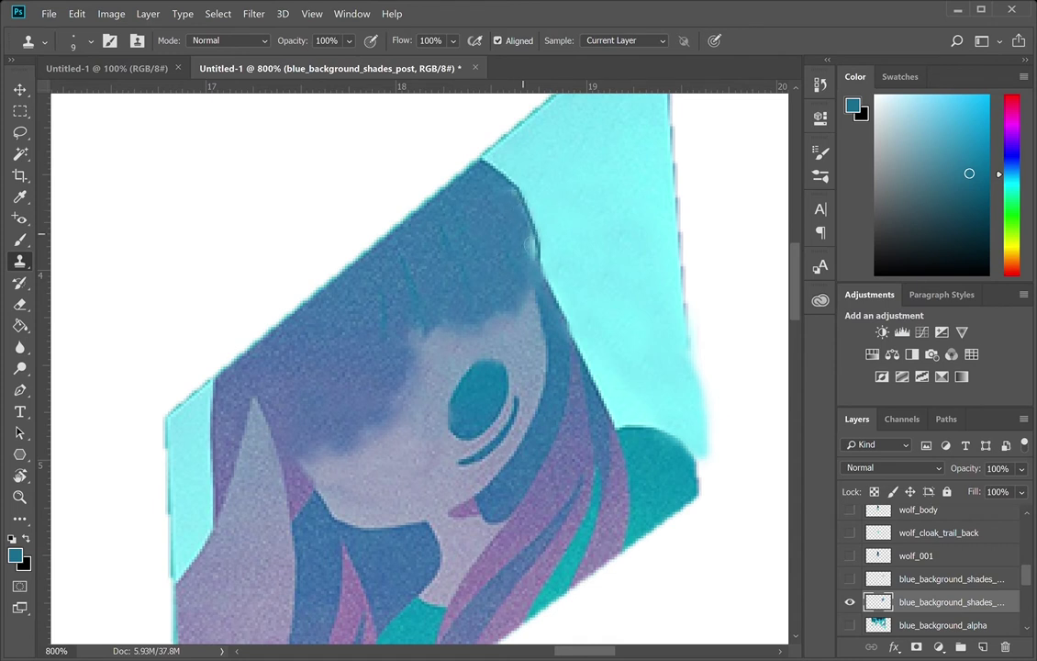
- Check the rebuilt poster against the sunglasses-and-arm layer, leaving the blue_background_shades_glasses layer shown
key("z")
left_click(439, 296, "alt")
left_click(440, 297, "alt")
left_click(851, 580)
left_click(850, 580)
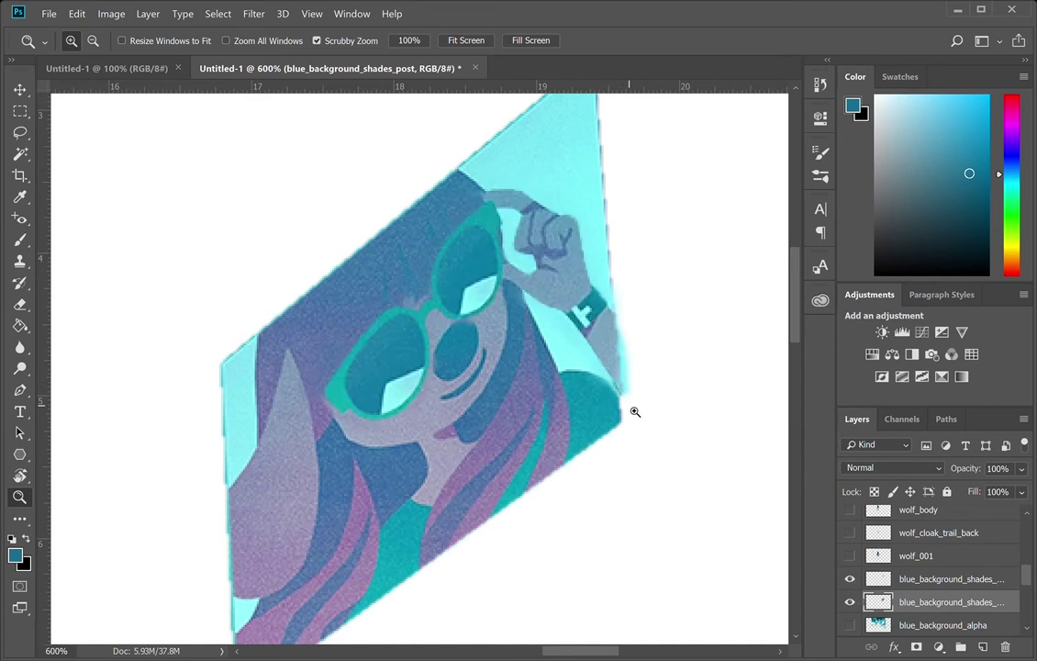
- Extend the forearm past the poster's edge with the Clone Stamp on blue_background_shades_glasses, and reselect the blue_background_shades_post layer
left_click(946, 579)
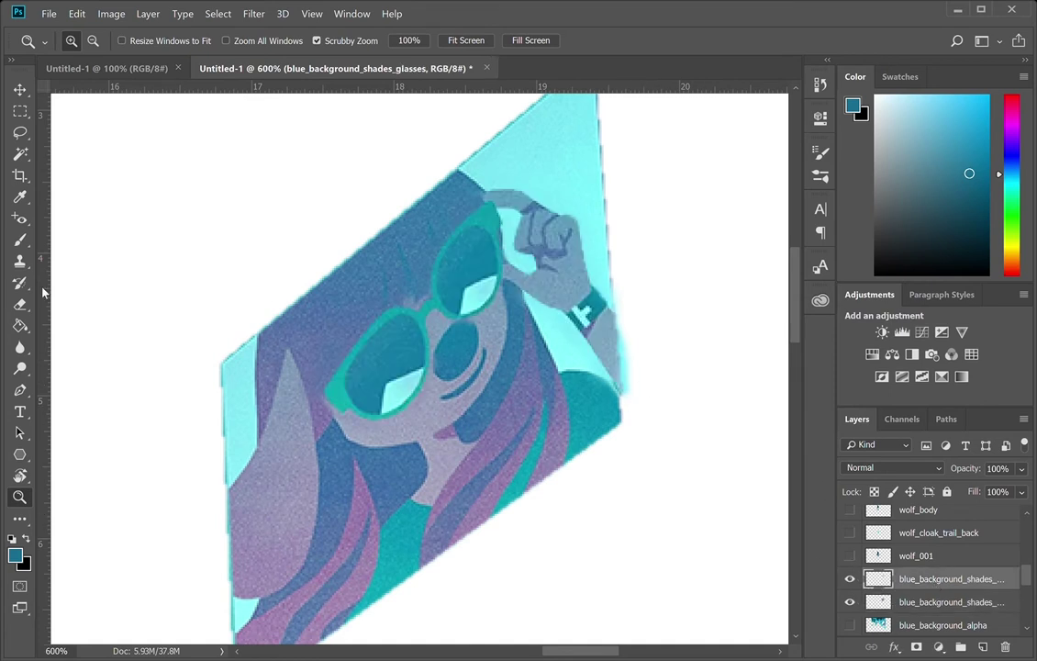
key("s")
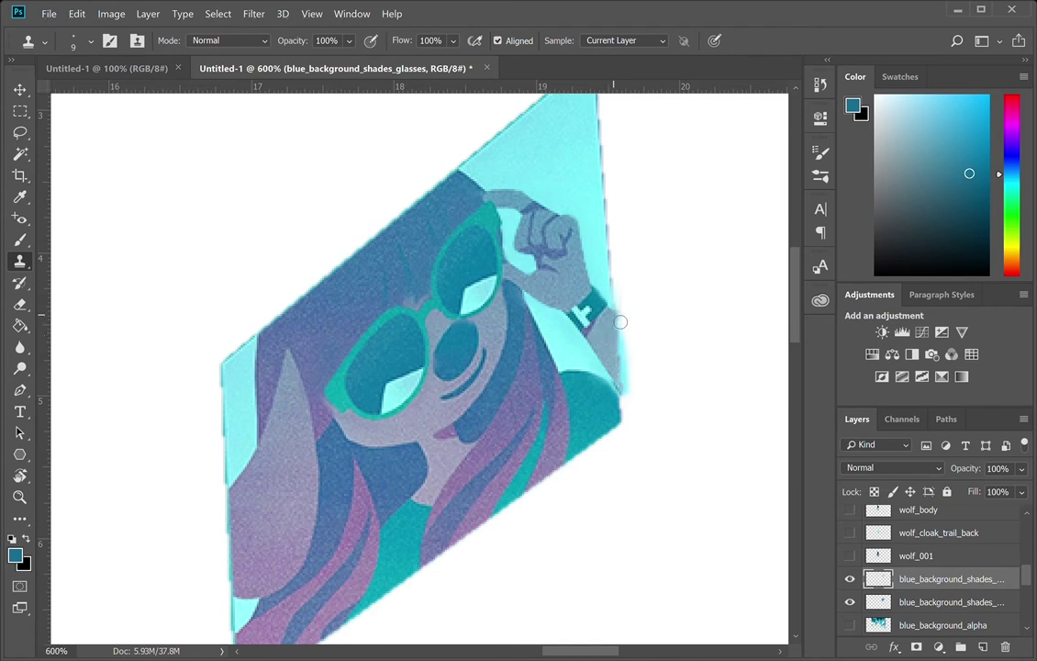
mouse_move(622, 330)
left_mouse_down()
mouse_move(632, 346)
mouse_move(633, 395)
mouse_move(621, 347)
mouse_move(618, 360)
mouse_move(645, 416)
mouse_move(623, 348)
mouse_move(634, 344)
mouse_move(618, 344)
mouse_move(633, 346)
mouse_move(648, 411)
mouse_move(631, 356)
mouse_move(643, 413)
left_mouse_up()
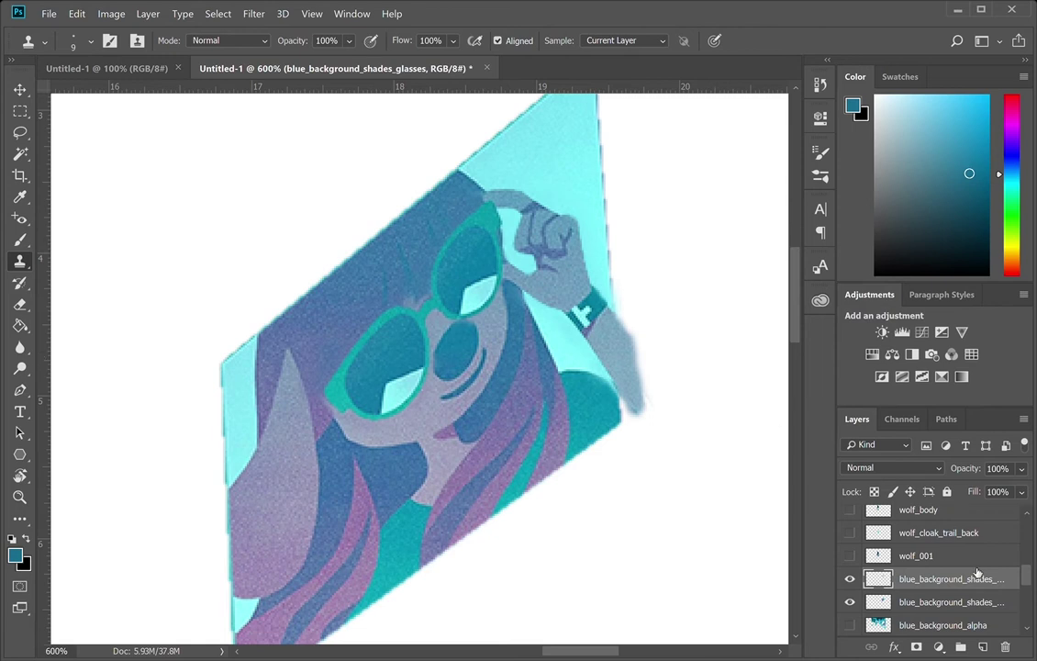
left_click(987, 604)
left_click(851, 588)
left_click(851, 587)
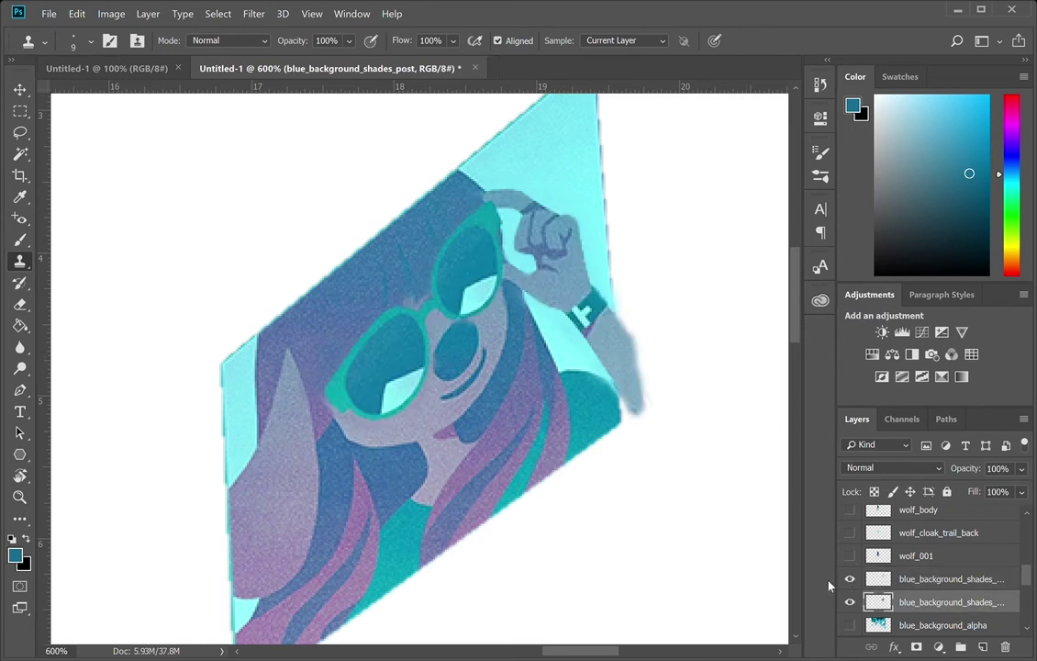
- Start a Pen path down the inner edge of the hair beside the face, below the poster, and up the teal strip's inner edge
key("p")
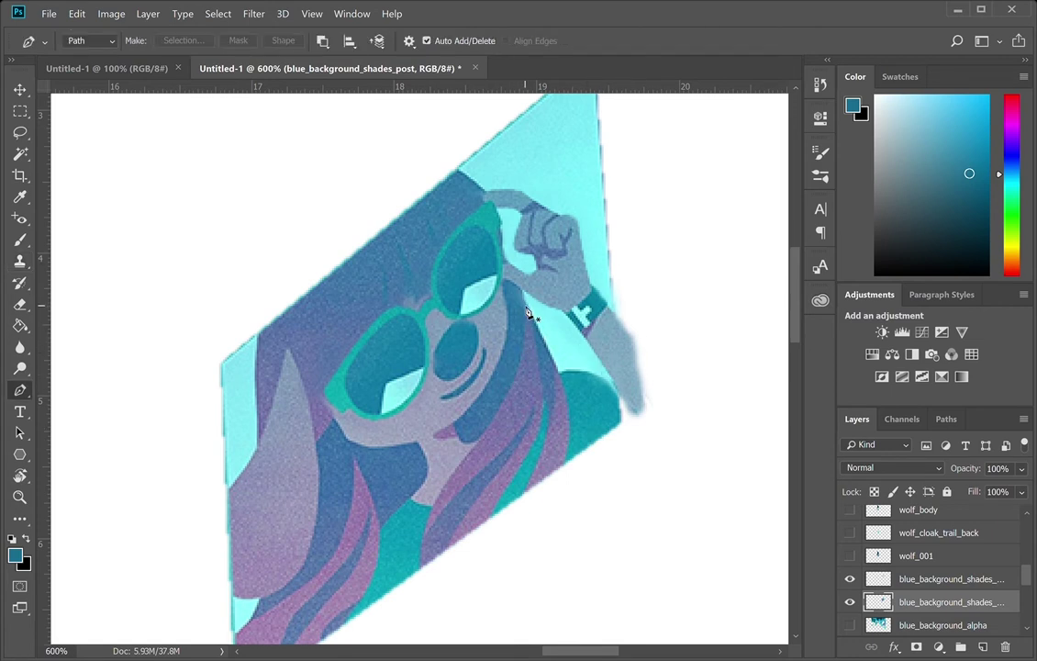
left_click(524, 302)
left_click(528, 393)
left_click_drag(467, 454, 395, 527)
left_click(422, 576)
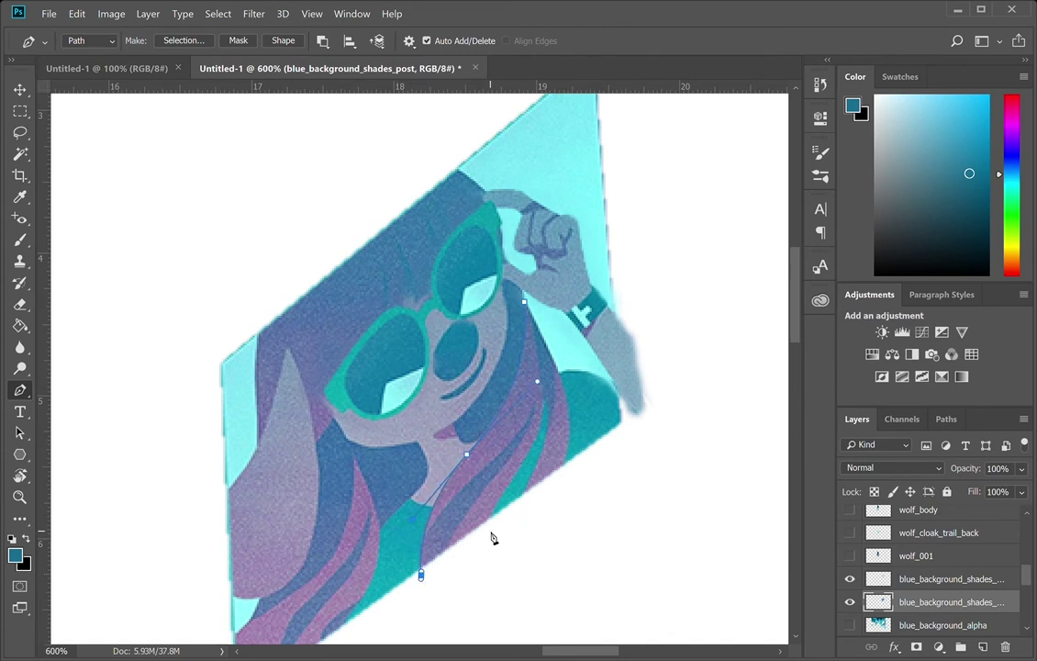
left_click_drag(502, 546, 510, 558)
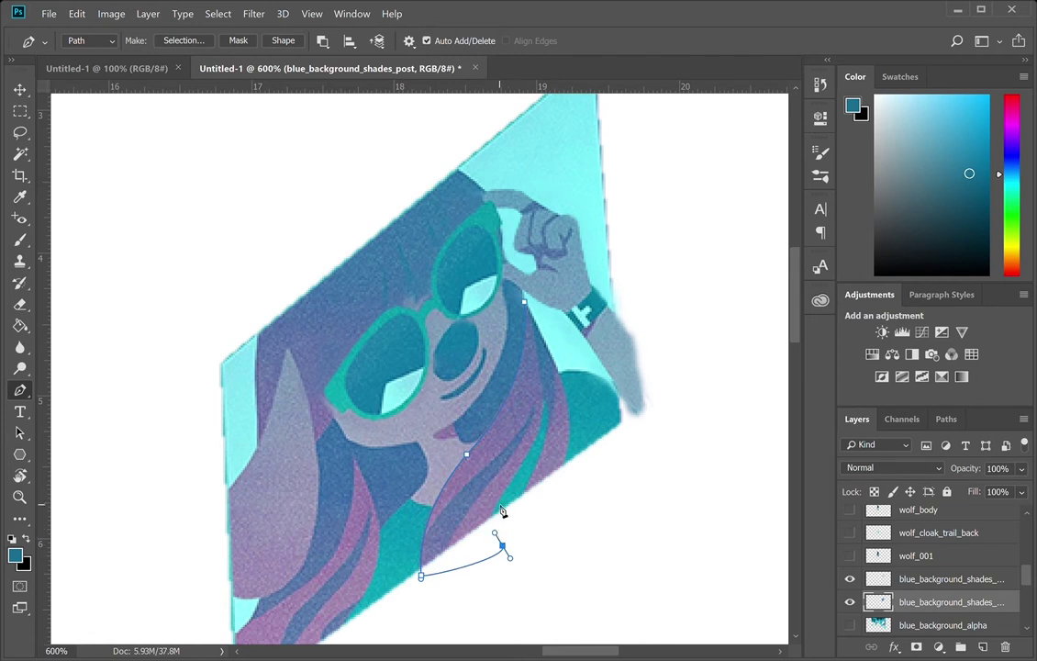
left_click_drag(495, 506, 508, 491)
left_click_drag(544, 413, 542, 355)
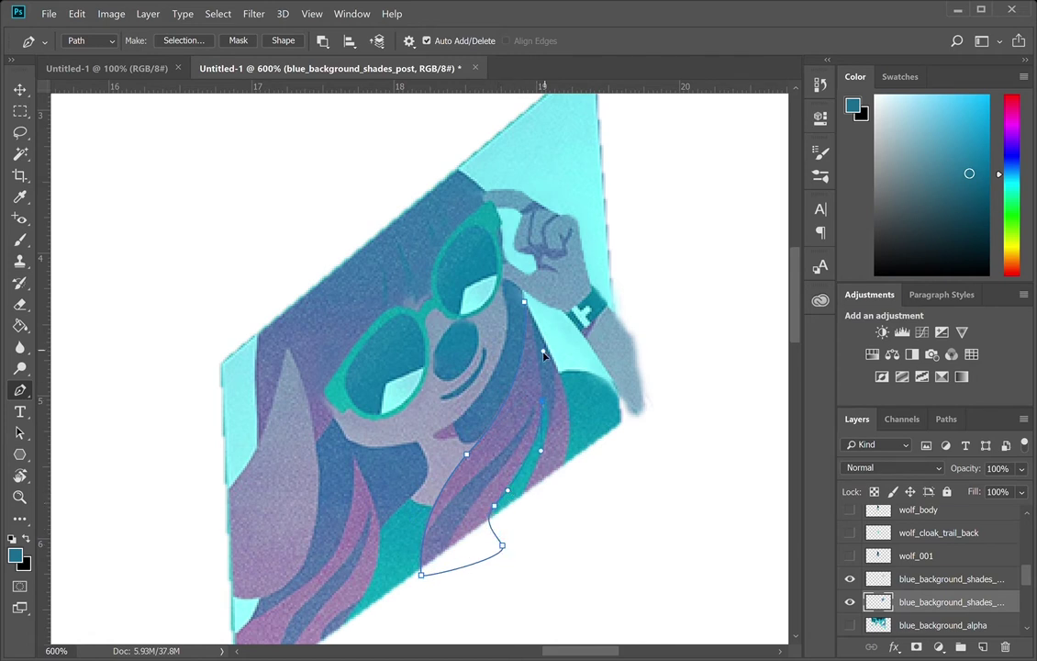
- Trace down the teal strip's outer edge, around below the poster, and up the hair's outer edge, closing the path
left_click(512, 465)
left_click_drag(527, 493, 510, 527)
left_click(574, 496)
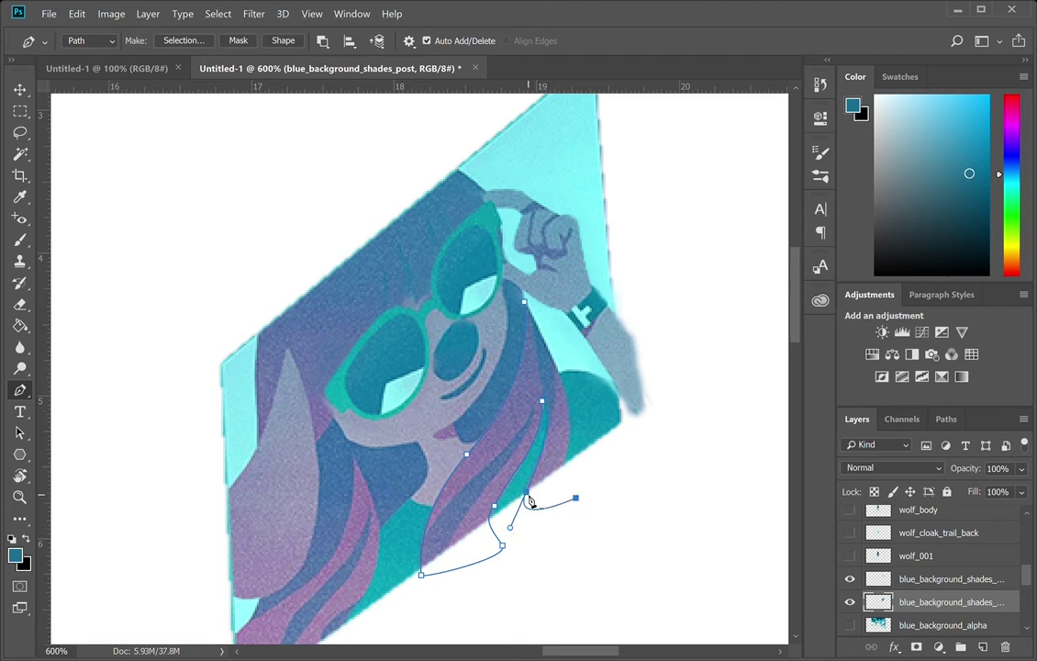
left_click_drag(529, 496, 527, 496)
left_click(566, 467)
left_click_drag(569, 424, 568, 411)
left_click_drag(556, 368, 554, 363)
left_click(524, 302)
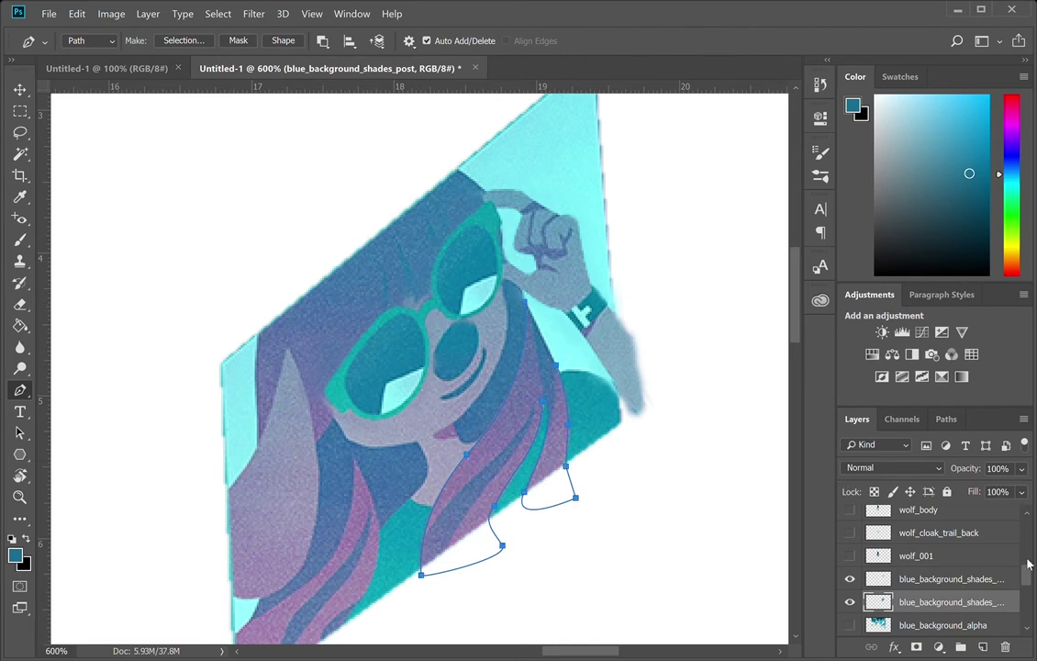
- Duplicate the poster layer as blue_background_shades_hair_right and load the hair path as a selection
left_click(928, 449)
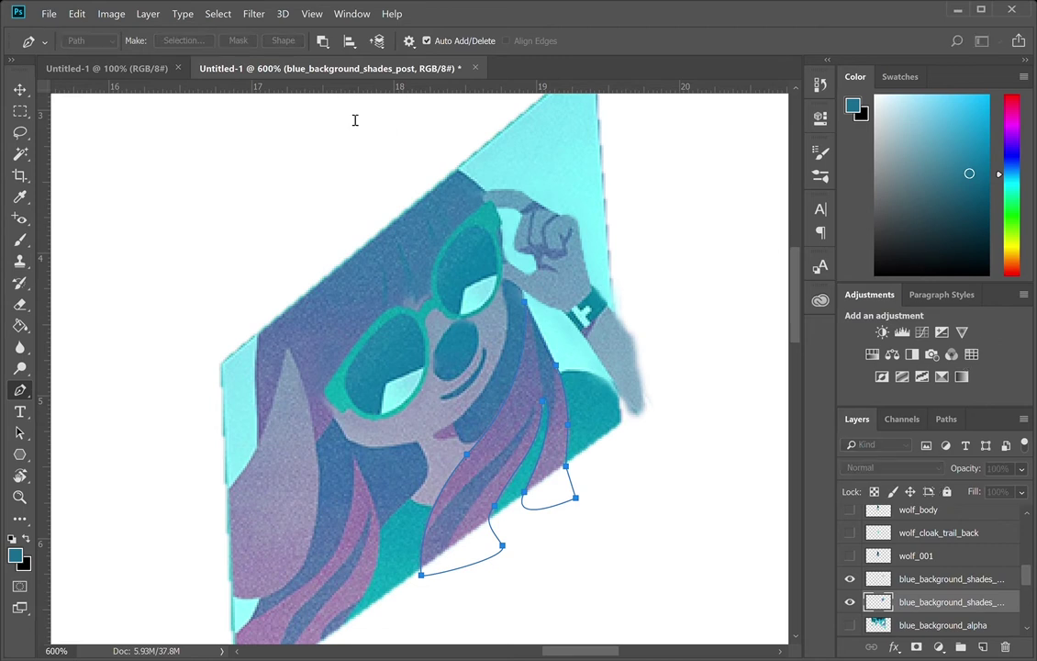
key("Return")
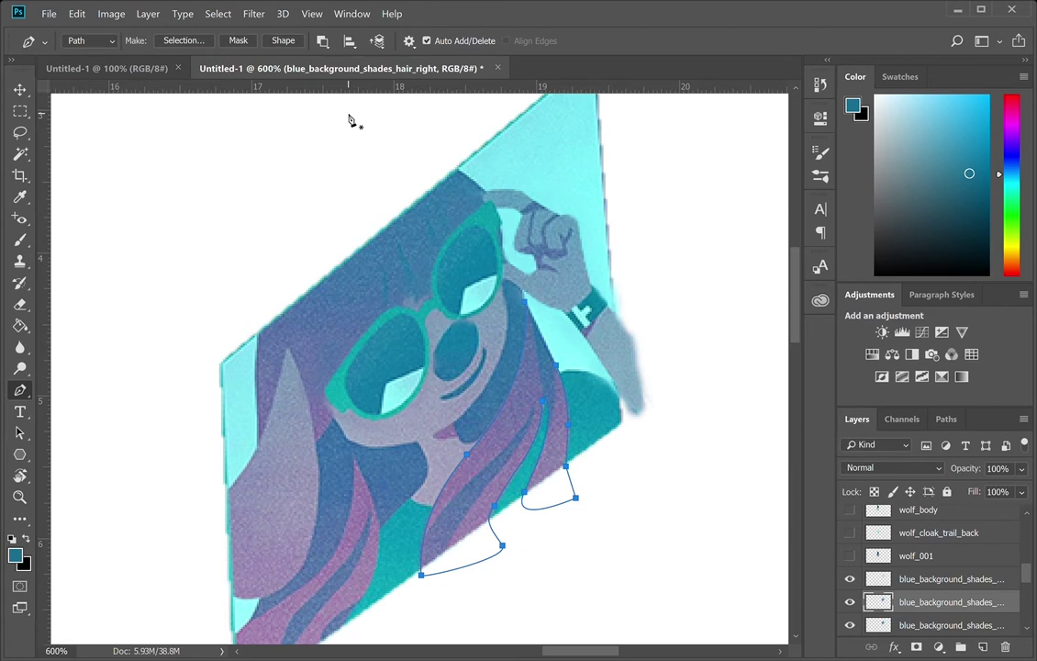
left_click(947, 418)
key("i")
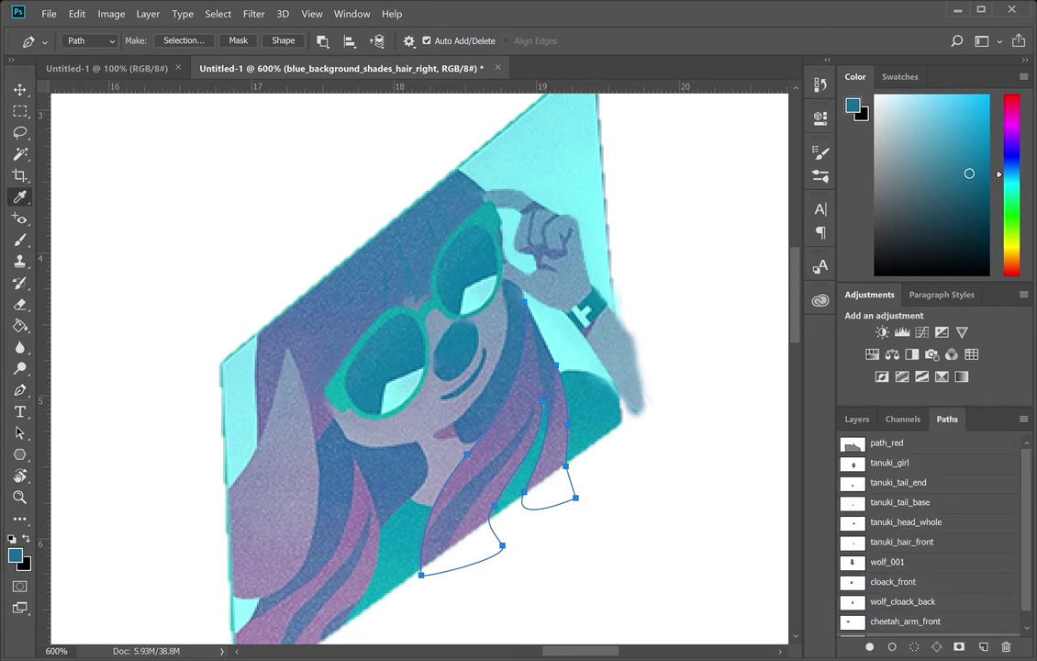
key("p")
key("ctrl+Return")
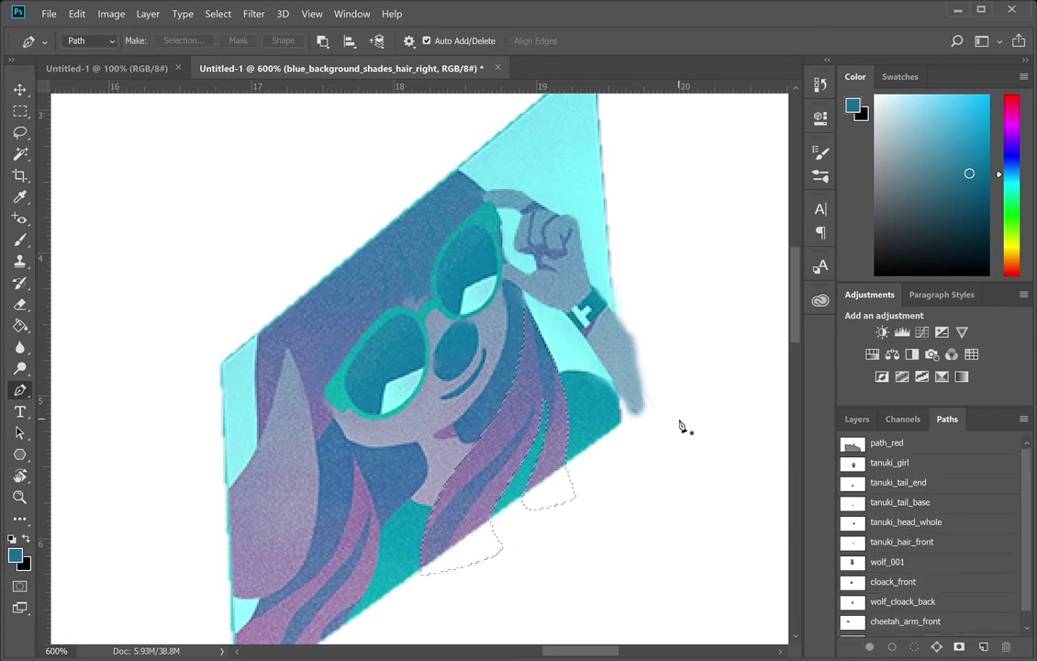
- Delete the selected hair from the blue_background_shades_post layer, deselect, and hide the blue_background_shades_hair_right layer
left_click(854, 421)
left_click(935, 625)
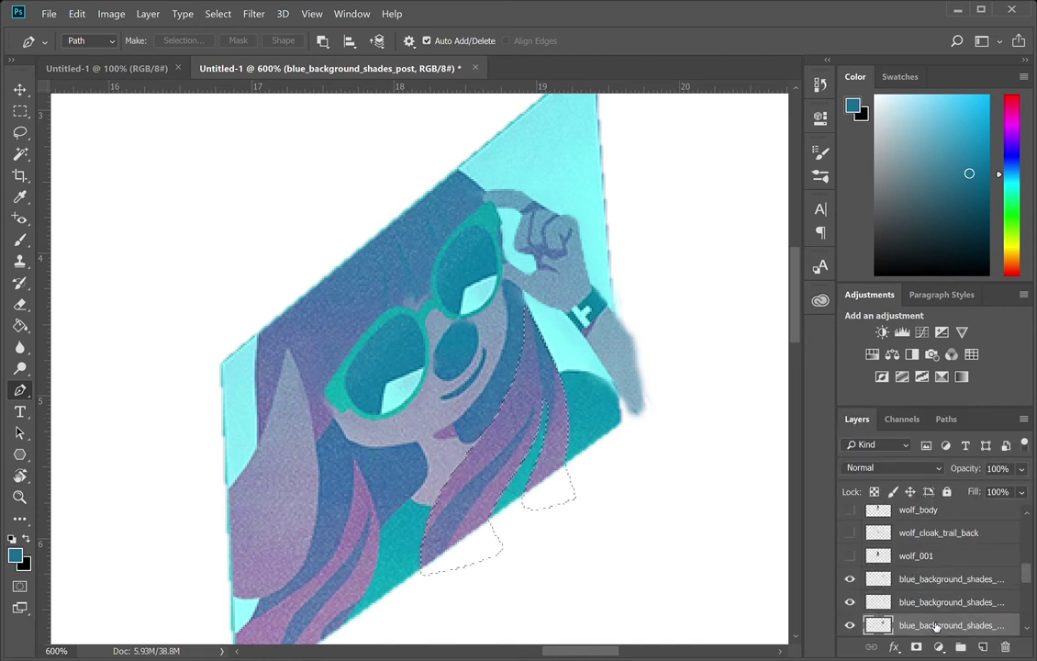
key("ctrl+d")
left_click(850, 602)
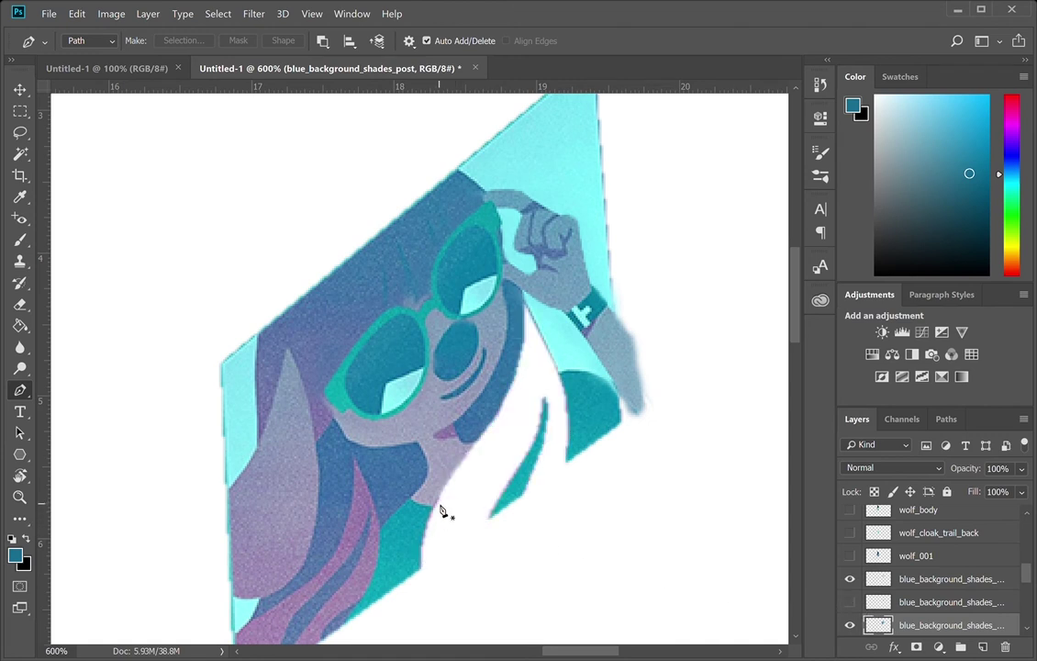
- Clone the neck fur into the cleared hair area beneath the chin with the 9 px Clone Stamp, undoing and repainting a stroke
left_click(20, 261)
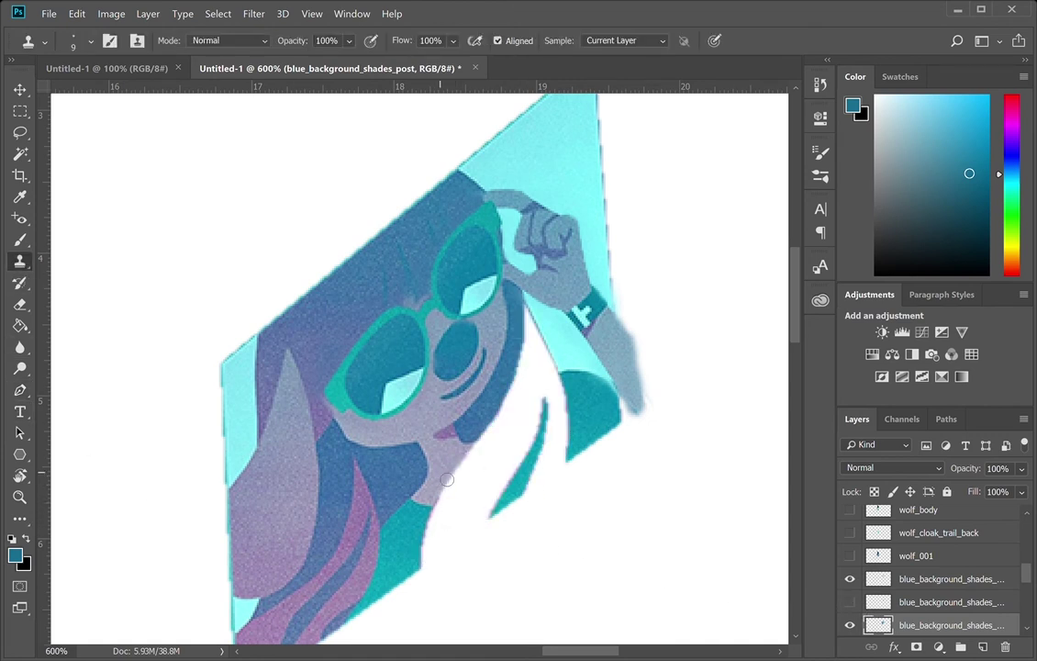
mouse_move(449, 477)
left_mouse_down()
mouse_move(466, 474)
mouse_move(476, 486)
mouse_move(449, 470)
mouse_move(435, 486)
mouse_move(442, 495)
mouse_move(477, 458)
mouse_move(474, 475)
mouse_move(480, 454)
mouse_move(455, 481)
mouse_move(453, 473)
mouse_move(484, 456)
mouse_move(483, 475)
mouse_move(487, 453)
mouse_move(484, 486)
mouse_move(473, 462)
mouse_move(453, 481)
mouse_move(489, 451)
mouse_move(484, 483)
mouse_move(482, 469)
mouse_move(467, 468)
mouse_move(478, 478)
mouse_move(462, 496)
mouse_move(458, 471)
mouse_move(464, 503)
left_mouse_up()
left_click(453, 472, "alt")
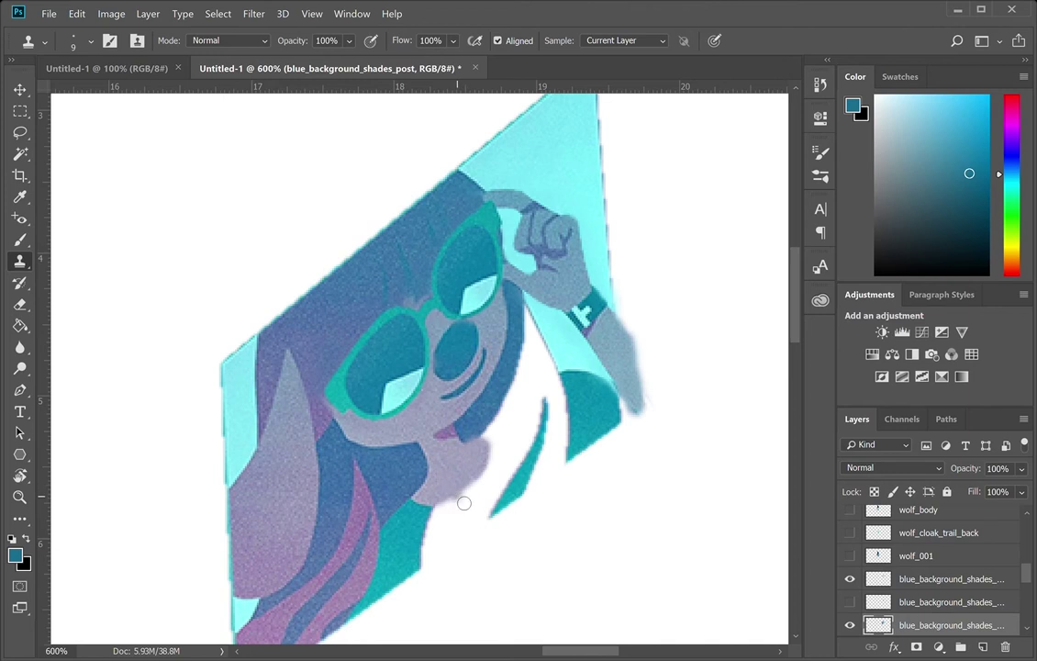
key("ctrl+z")
mouse_move(440, 506)
left_mouse_down()
mouse_move(482, 496)
mouse_move(457, 479)
mouse_move(465, 497)
mouse_move(494, 478)
mouse_move(447, 494)
mouse_move(459, 505)
mouse_move(488, 488)
mouse_move(496, 458)
mouse_move(476, 484)
mouse_move(500, 439)
mouse_move(489, 443)
mouse_move(506, 461)
mouse_move(497, 419)
left_mouse_up()
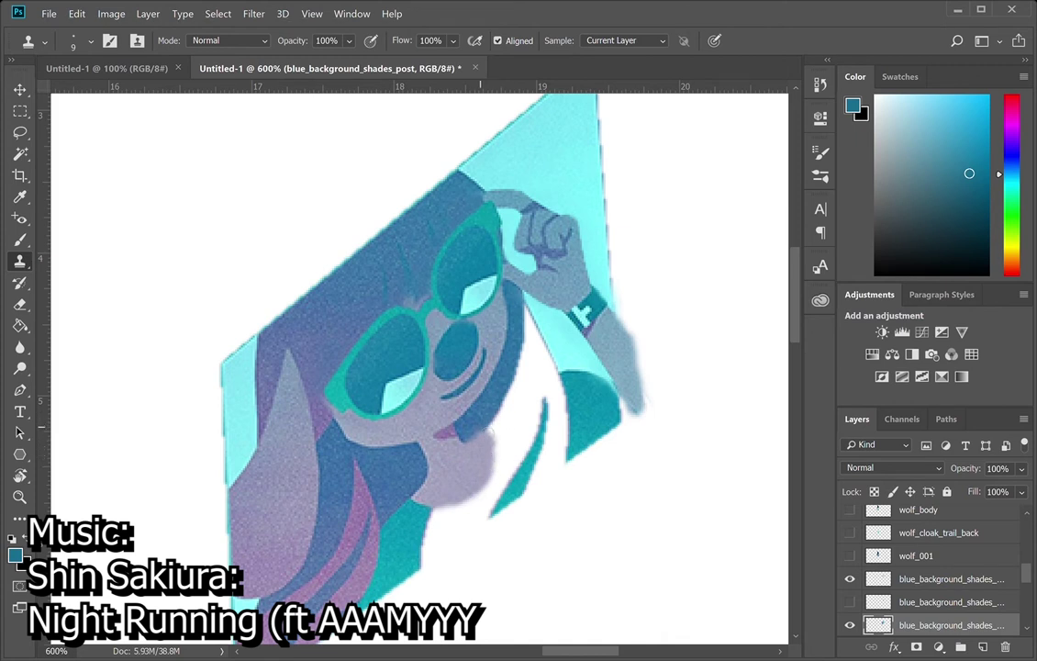
- Clone the teal clothing from below the neck across the cleared area to join the remaining teal strip
left_click(398, 566, "alt")
mouse_move(427, 536)
left_mouse_down()
mouse_move(430, 571)
mouse_move(436, 519)
mouse_move(467, 518)
mouse_move(452, 526)
mouse_move(443, 559)
mouse_move(459, 529)
mouse_move(429, 558)
mouse_move(420, 548)
mouse_move(490, 499)
mouse_move(457, 548)
mouse_move(504, 483)
left_mouse_up()
mouse_move(504, 529)
left_mouse_down()
mouse_move(483, 508)
mouse_move(506, 516)
mouse_move(516, 502)
mouse_move(505, 508)
mouse_move(505, 492)
mouse_move(526, 480)
mouse_move(504, 488)
mouse_move(533, 471)
left_mouse_up()
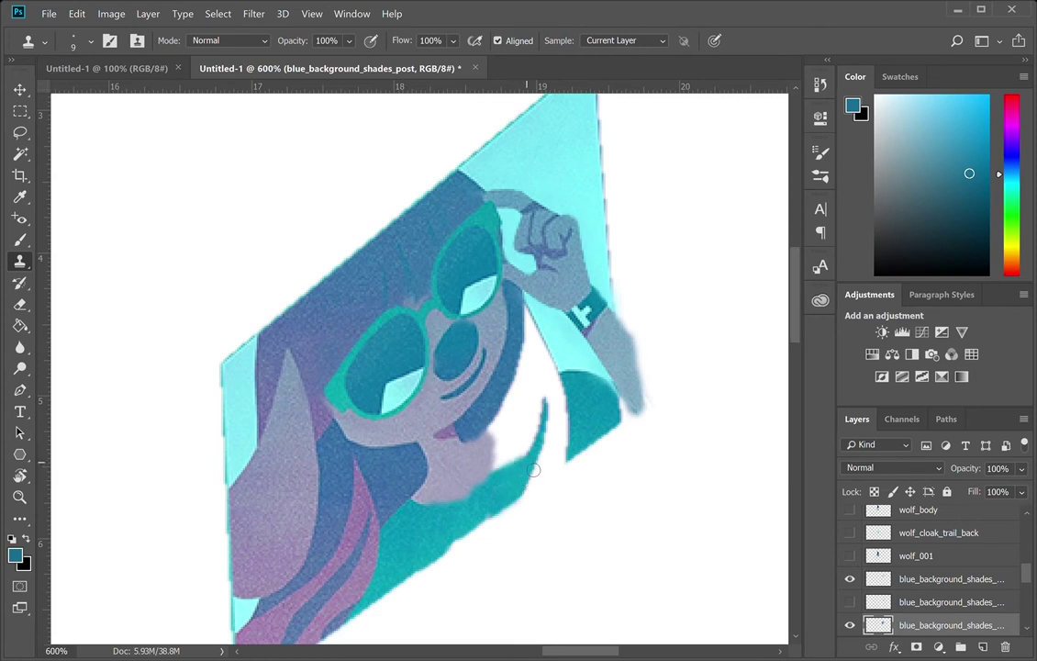
- Clone the teal shoulder inward over the cleared hair area, rounding its top edge and joining it to the neck and strip
left_click(451, 455, "alt")
left_click_drag(598, 435, 537, 482)
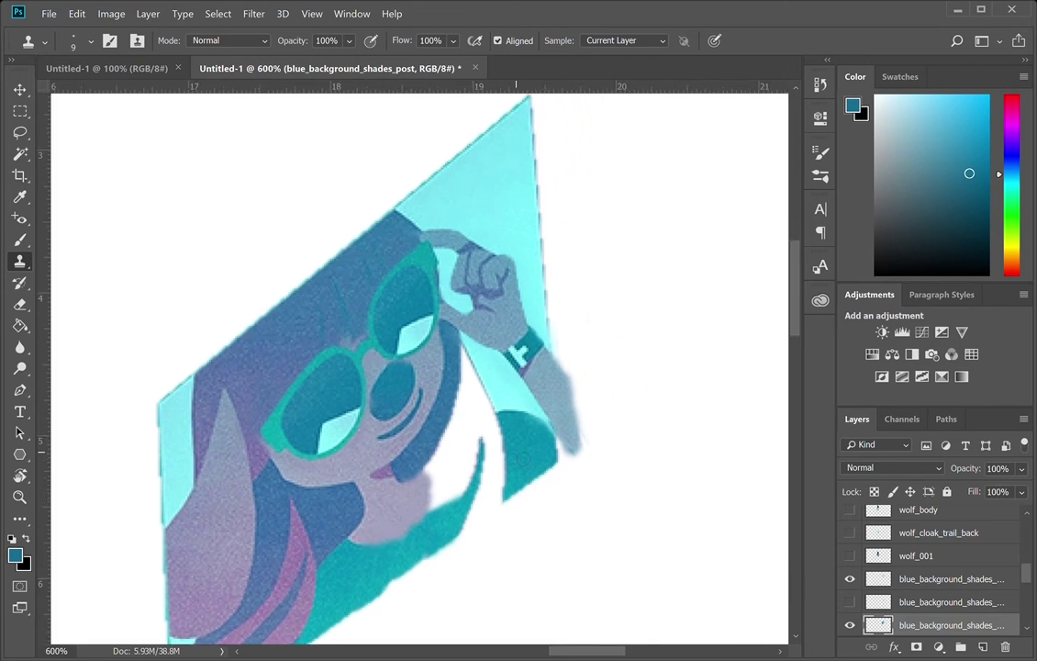
mouse_move(519, 458)
left_mouse_down()
mouse_move(491, 471)
mouse_move(500, 436)
mouse_move(512, 455)
mouse_move(512, 473)
mouse_move(504, 481)
mouse_move(497, 471)
mouse_move(507, 465)
mouse_move(503, 489)
mouse_move(527, 459)
mouse_move(502, 487)
mouse_move(506, 503)
mouse_move(492, 525)
mouse_move(479, 512)
mouse_move(503, 486)
mouse_move(466, 532)
left_mouse_up()
left_click(529, 456, "alt")
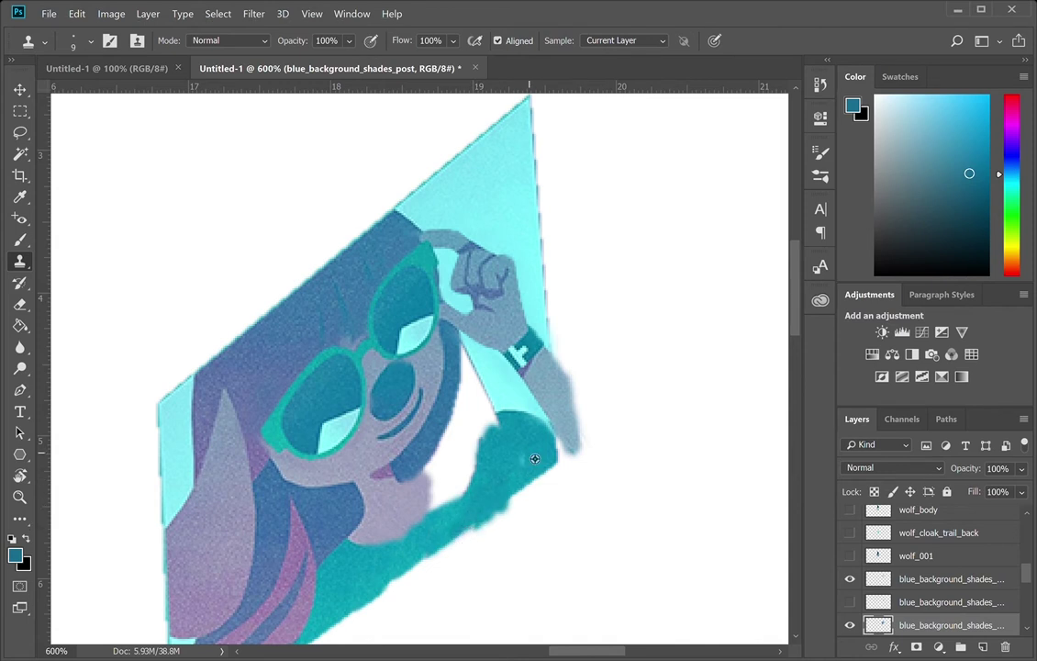
mouse_move(518, 434)
left_mouse_down()
mouse_move(473, 450)
mouse_move(503, 434)
mouse_move(467, 475)
mouse_move(479, 467)
mouse_move(476, 500)
mouse_move(461, 501)
mouse_move(470, 461)
mouse_move(453, 519)
mouse_move(476, 452)
left_mouse_up()
mouse_move(457, 496)
left_mouse_down()
mouse_move(467, 457)
mouse_move(444, 512)
left_mouse_up()
left_click_drag(476, 429, 502, 430)
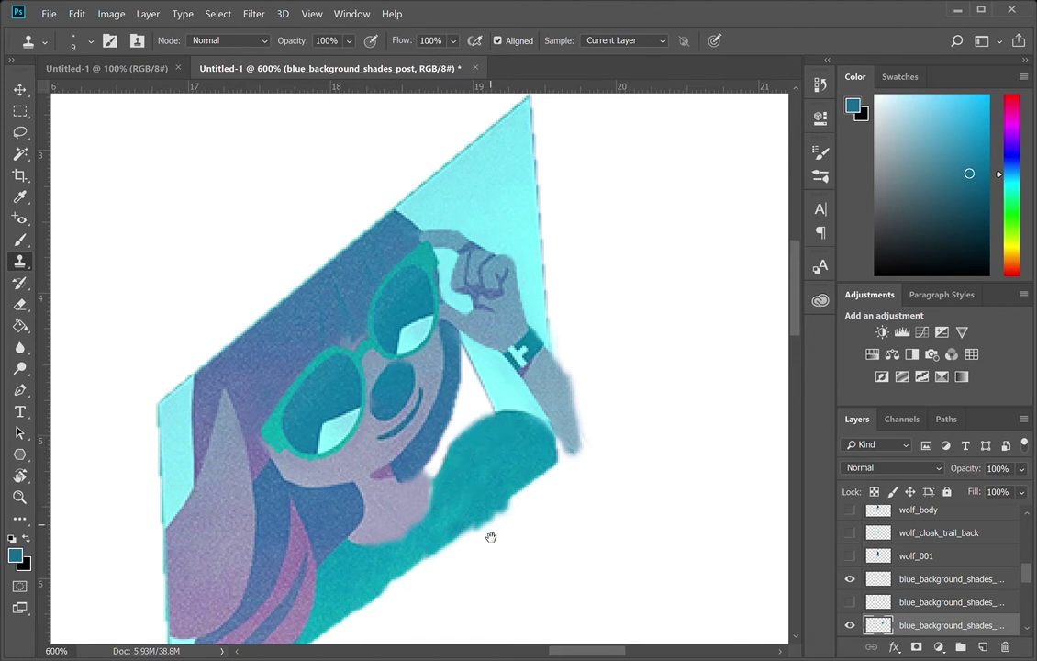
left_click_drag(440, 555, 494, 506)
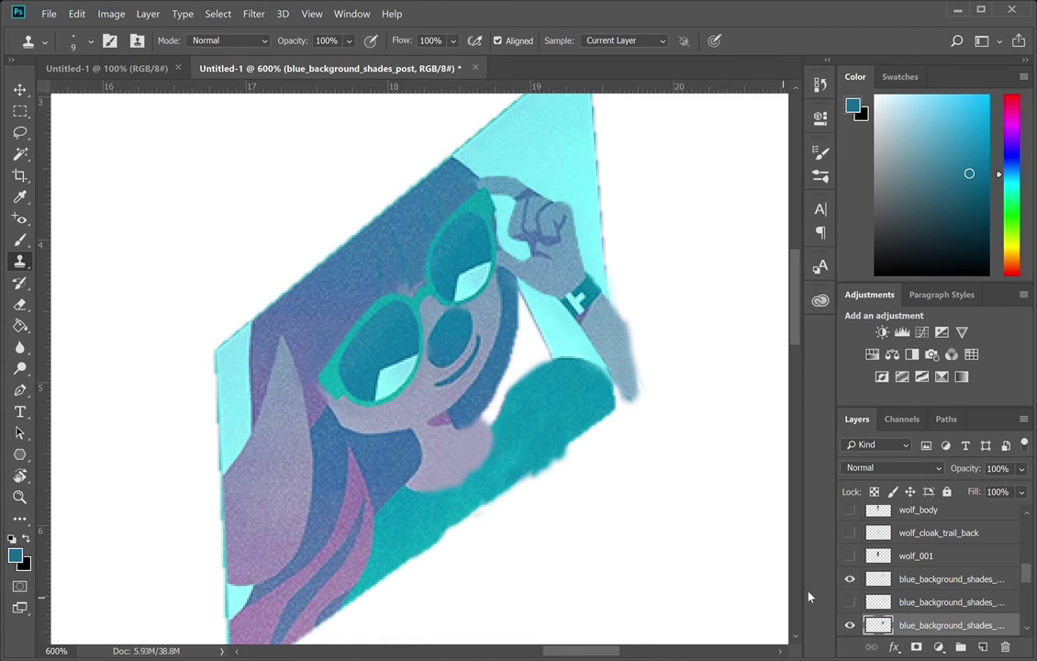
- Compare the rebuilt poster with and without the blue_background_shades_hair_right layer, and leave that layer shown
left_click(850, 601)
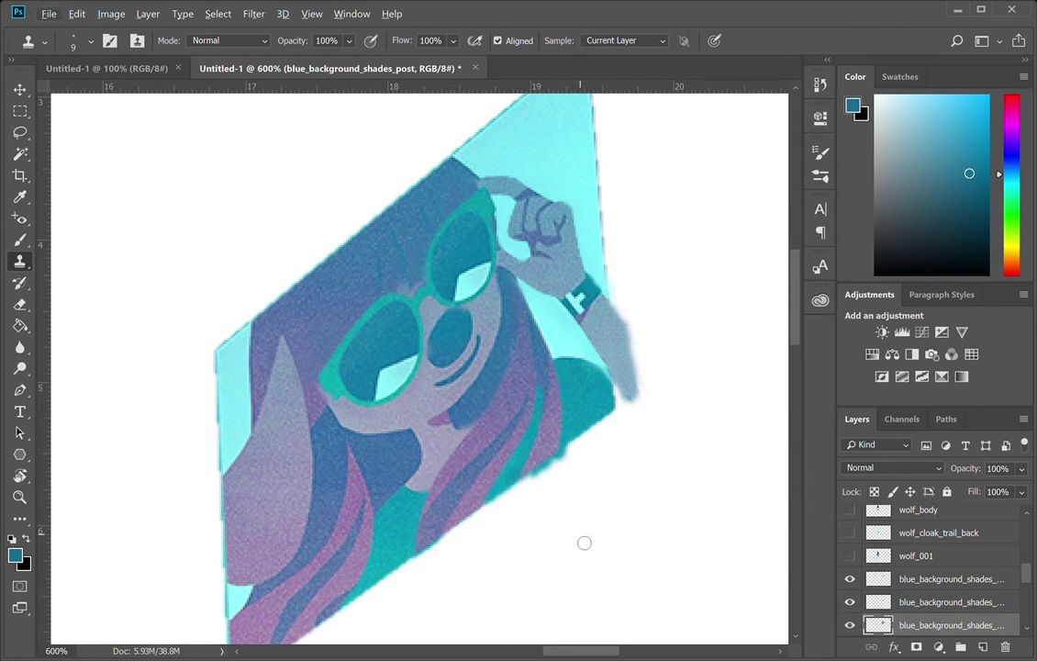
left_click(850, 602)
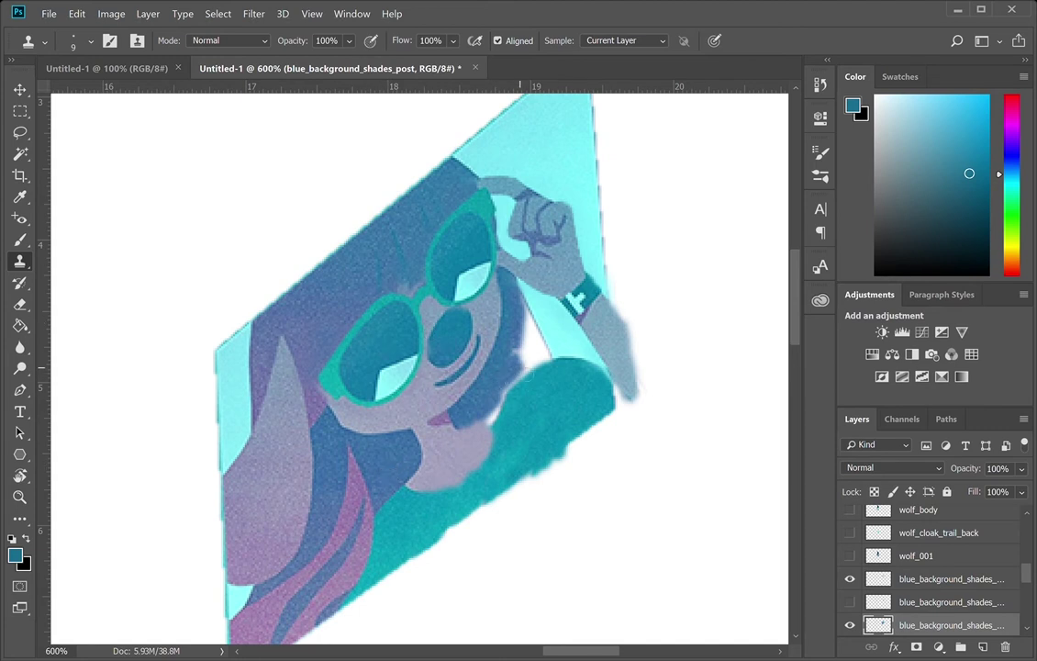
left_click(850, 602)
left_click(850, 580)
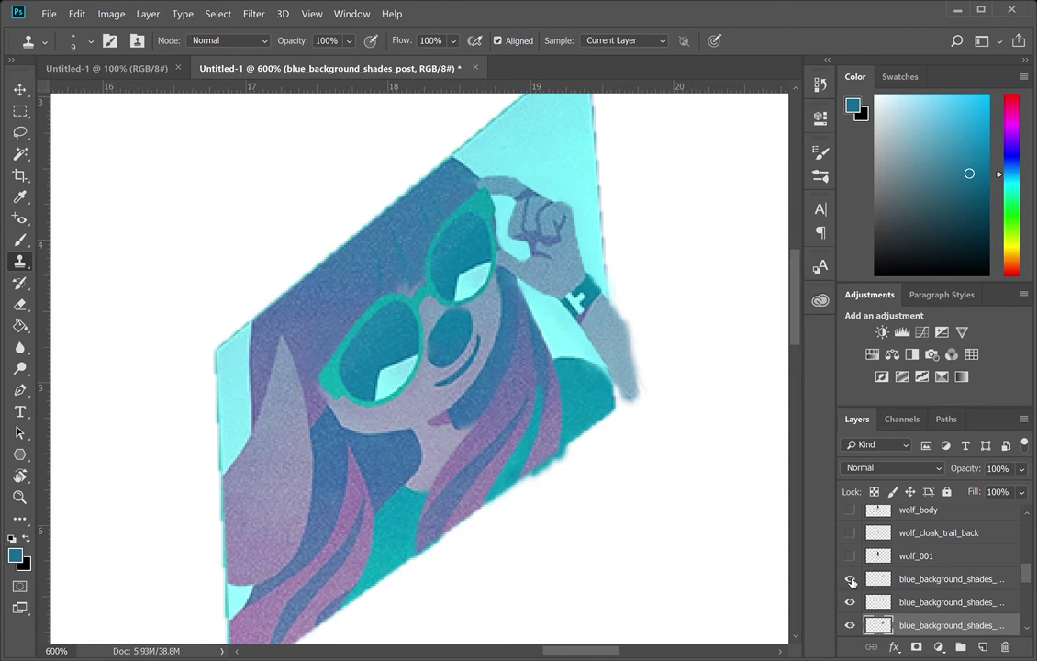
- Trace the wolf's long ear on the poster with a closed Pen path, bulging past the poster's outer edge
left_click_drag(426, 452, 546, 329)
key("p")
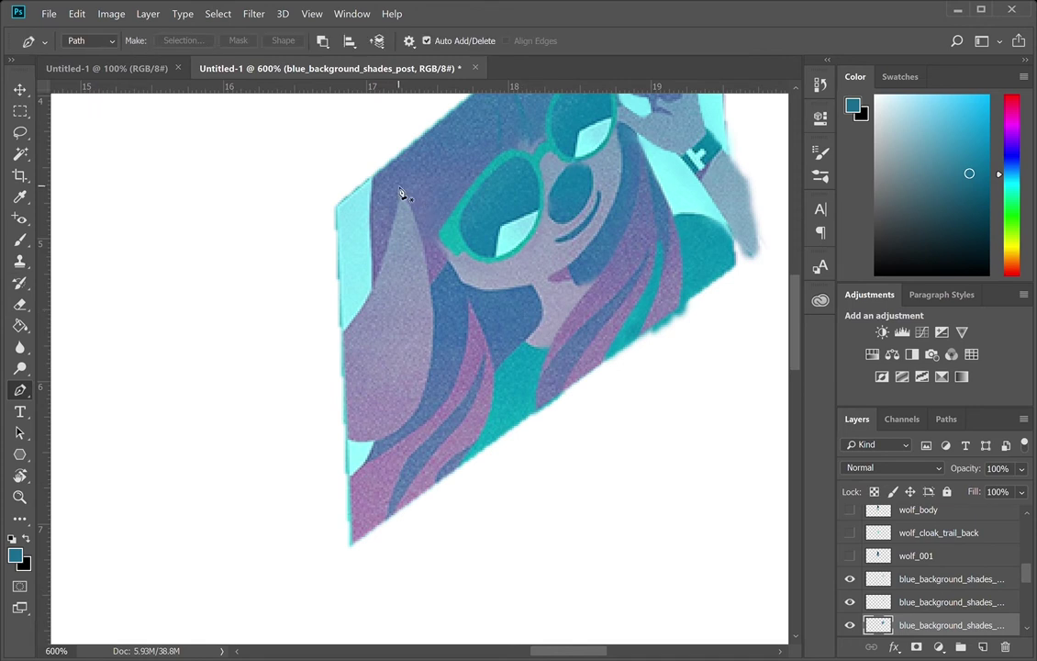
left_click(403, 191)
left_click_drag(431, 314, 433, 384)
left_click_drag(375, 443, 317, 403)
left_click_drag(341, 334, 359, 324)
left_click_drag(327, 416, 314, 423)
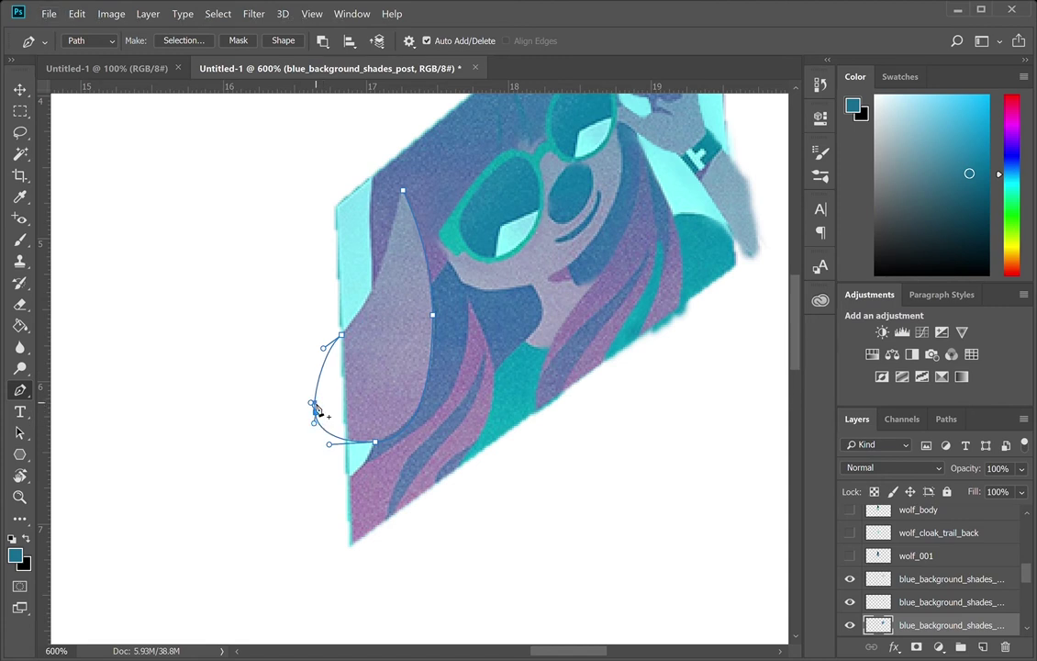
left_click(373, 291)
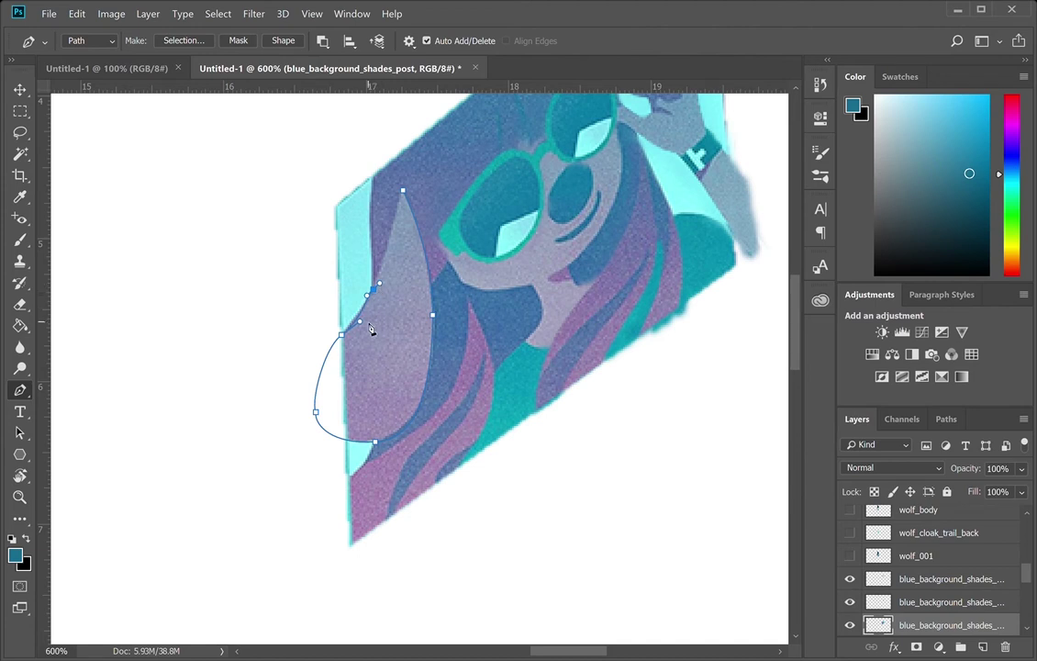
left_click_drag(360, 321, 357, 319)
left_click(379, 287)
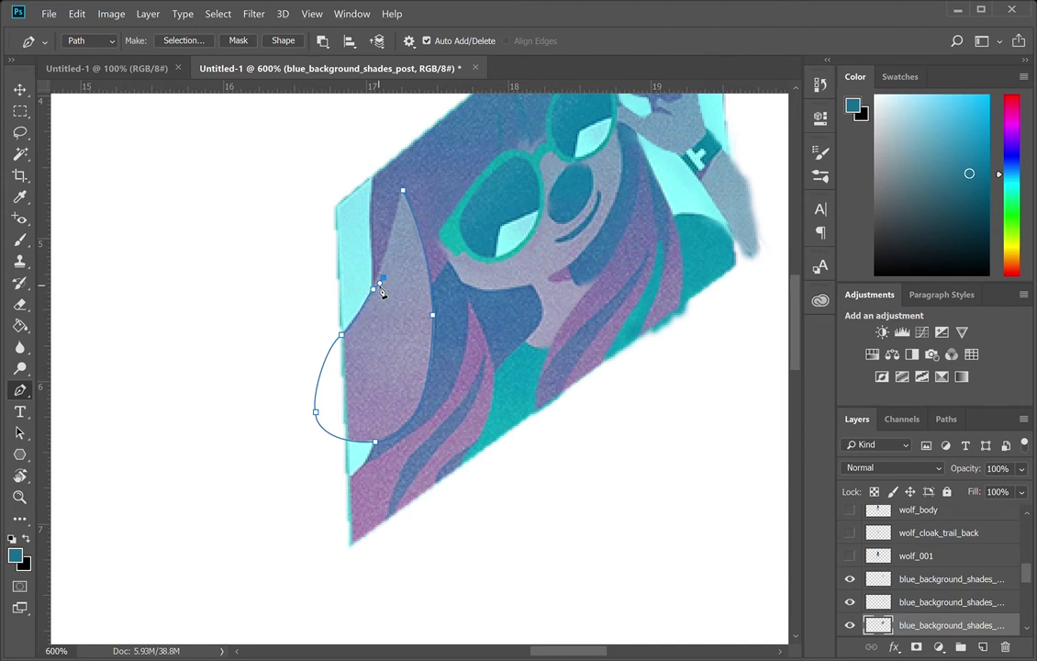
left_click(402, 195)
- Convert the ear path to a selection and put the ear on a new layer named blue_background_shades_ear
left_click(948, 419)
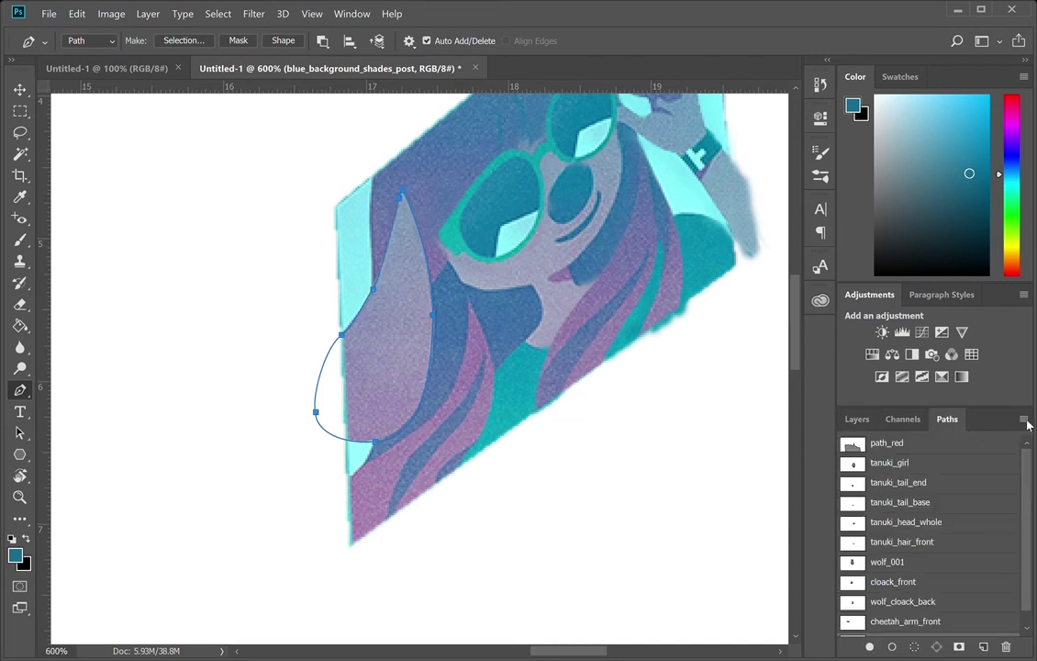
key("i")
key("p")
key("ctrl+Return")
left_click(857, 419)
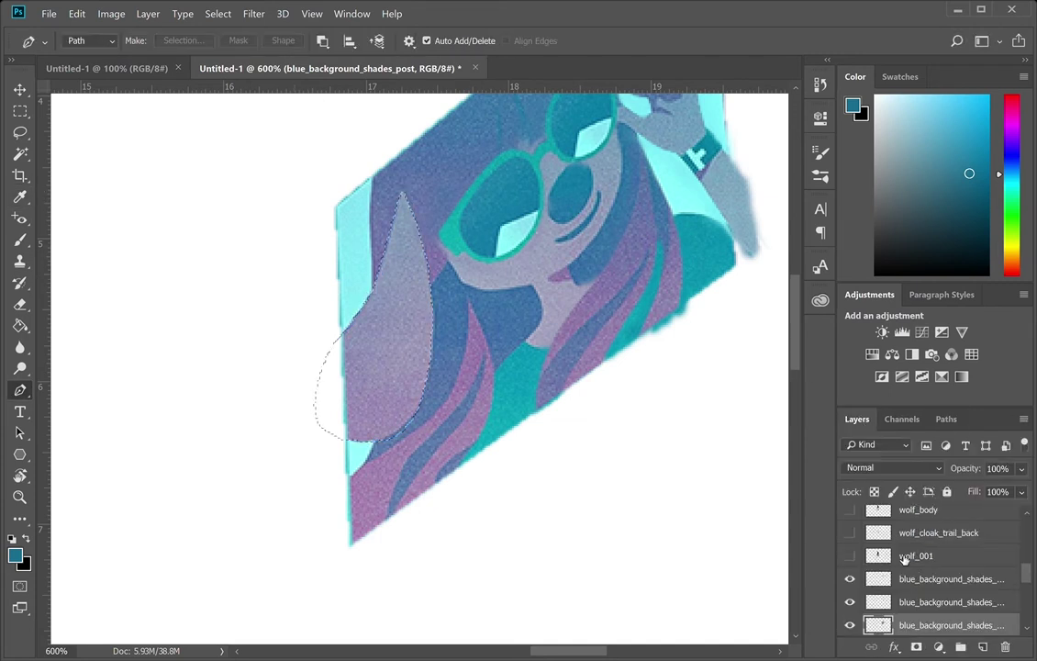
key("ctrl+shift+n")
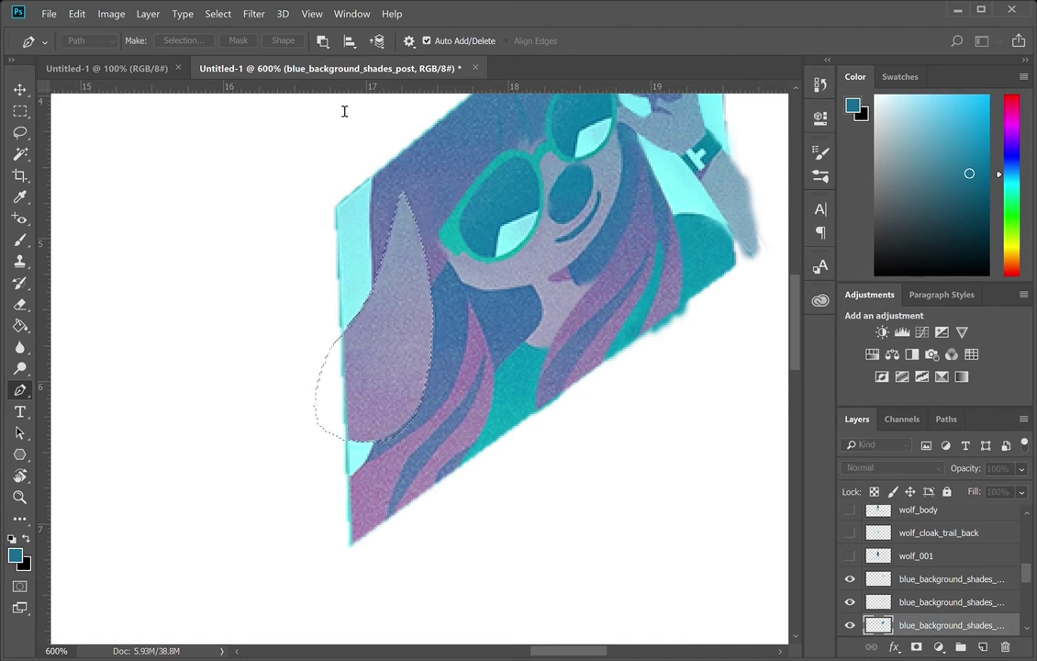
key("Return")
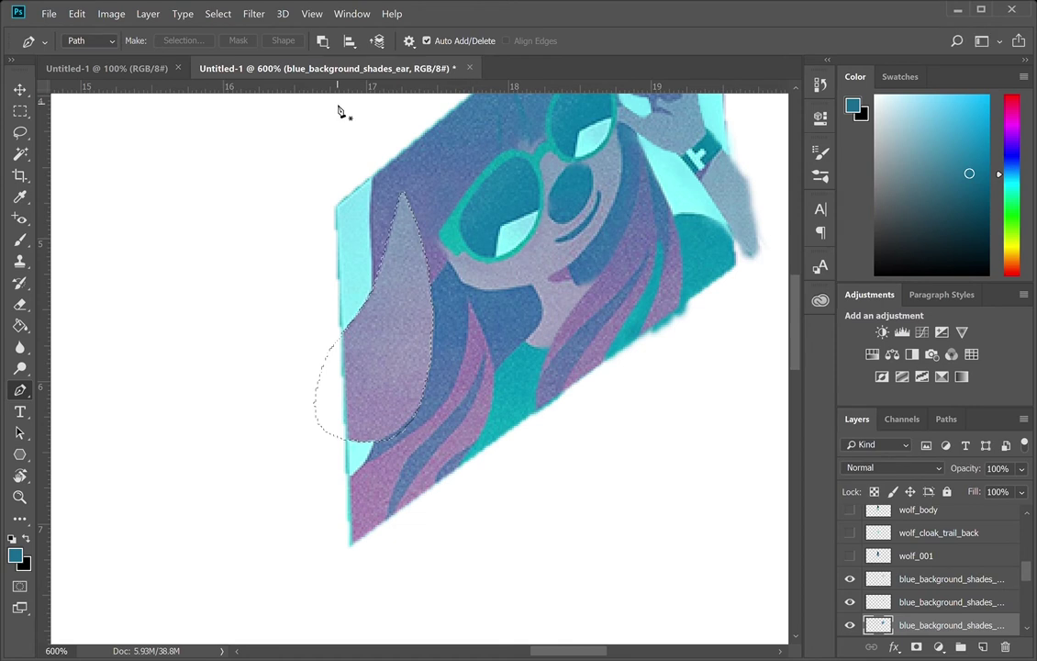
- Delete the selected ear from the blue_background_shades_post layer, deselect, and hide the blue_background_shades_ear layer
scroll(964, 587, "down", 2)
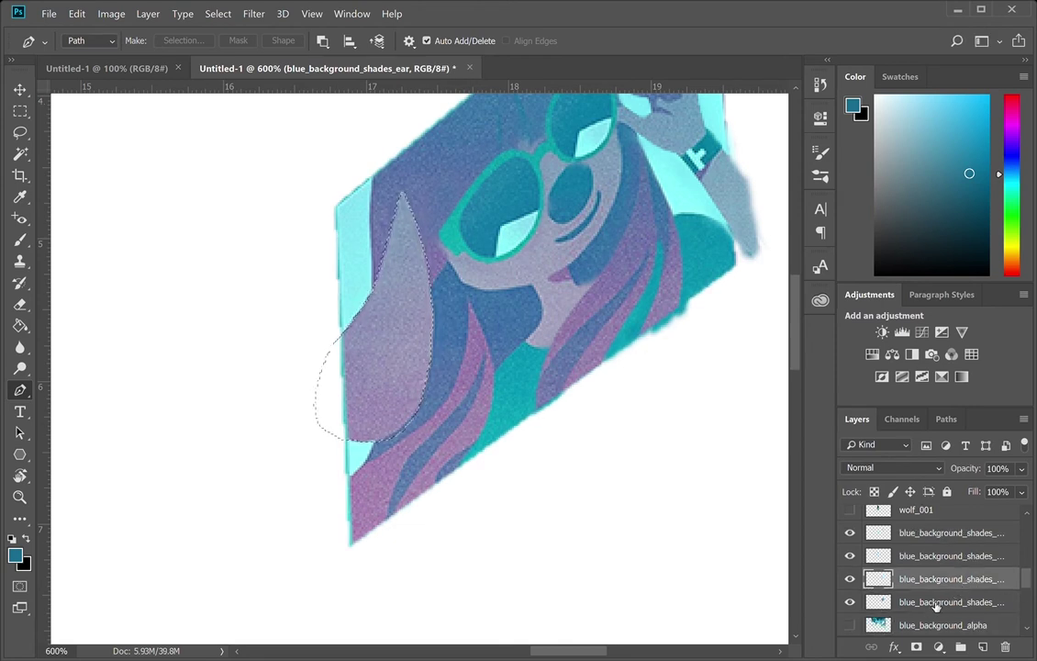
left_click(937, 603)
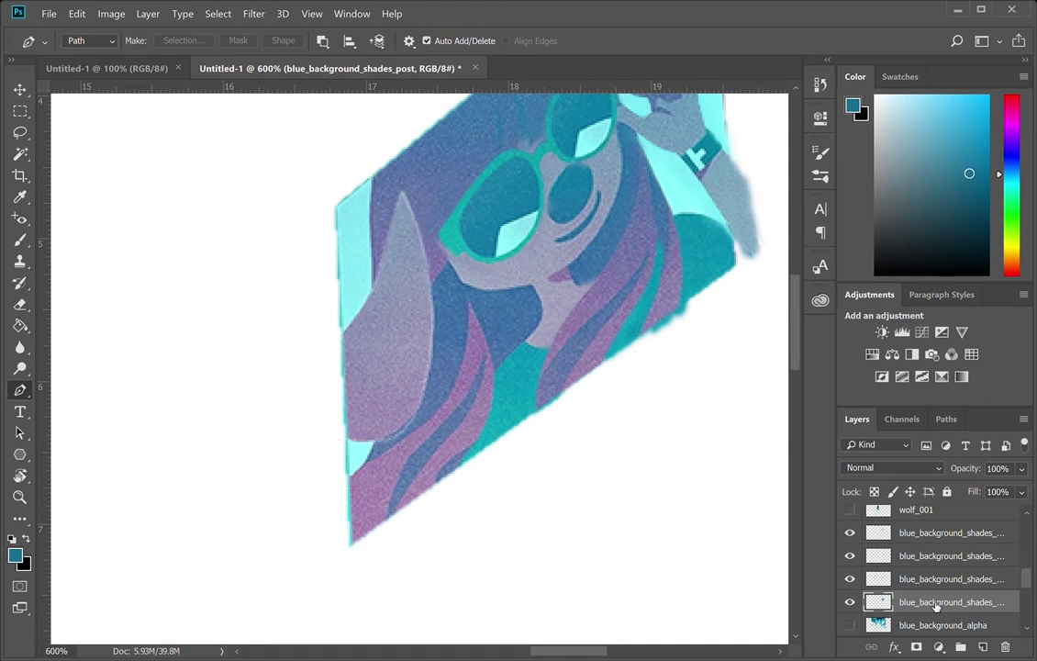
left_click(851, 580)
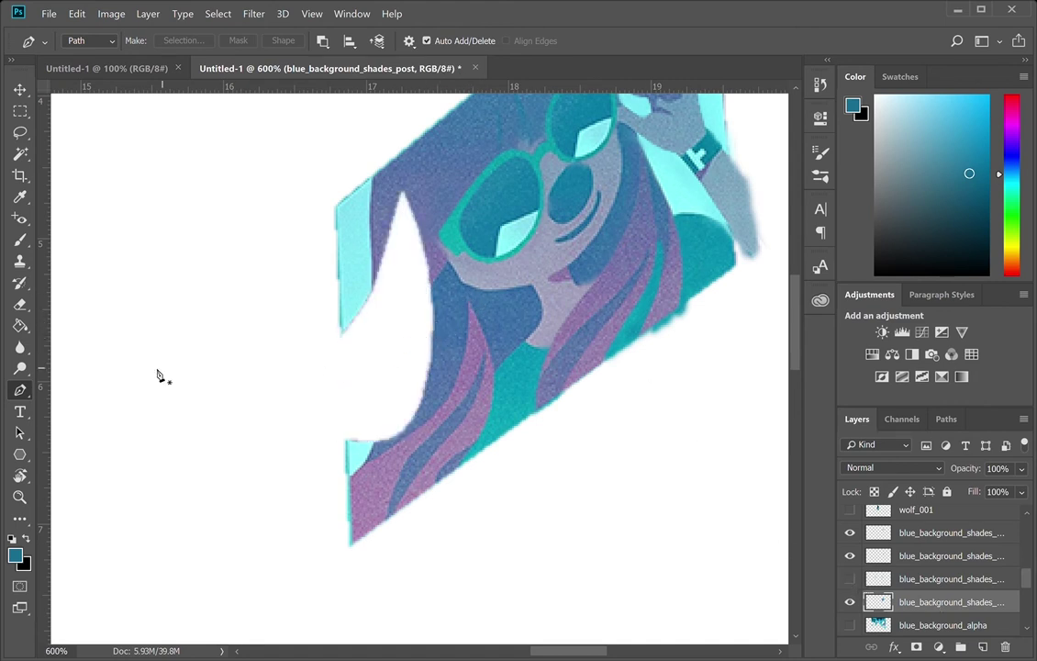
- Clone the light cyan background strip down through the cleared ear area with the 9 px Clone Stamp, joining it to the cyan below
left_click(20, 261)
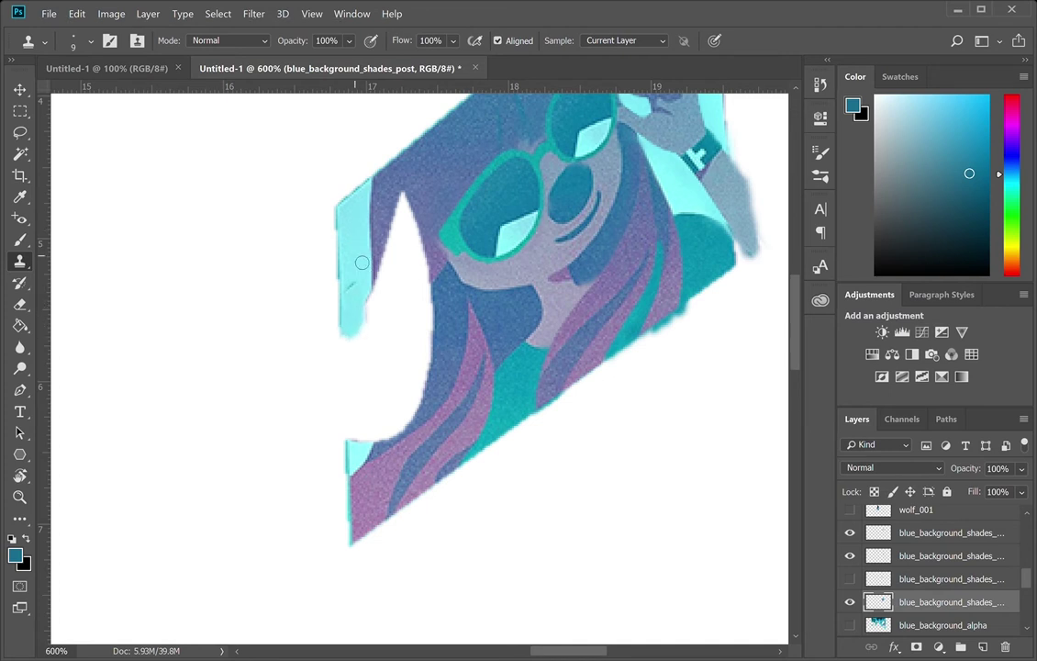
left_click(358, 244, "alt")
mouse_move(372, 301)
left_mouse_down()
mouse_move(366, 357)
mouse_move(358, 342)
mouse_move(371, 262)
mouse_move(360, 276)
mouse_move(357, 366)
mouse_move(365, 343)
mouse_move(372, 364)
mouse_move(374, 349)
mouse_move(380, 355)
mouse_move(376, 397)
mouse_move(361, 375)
mouse_move(362, 449)
mouse_move(373, 415)
left_mouse_up()
left_click(361, 276, "alt")
left_click(362, 298, "alt")
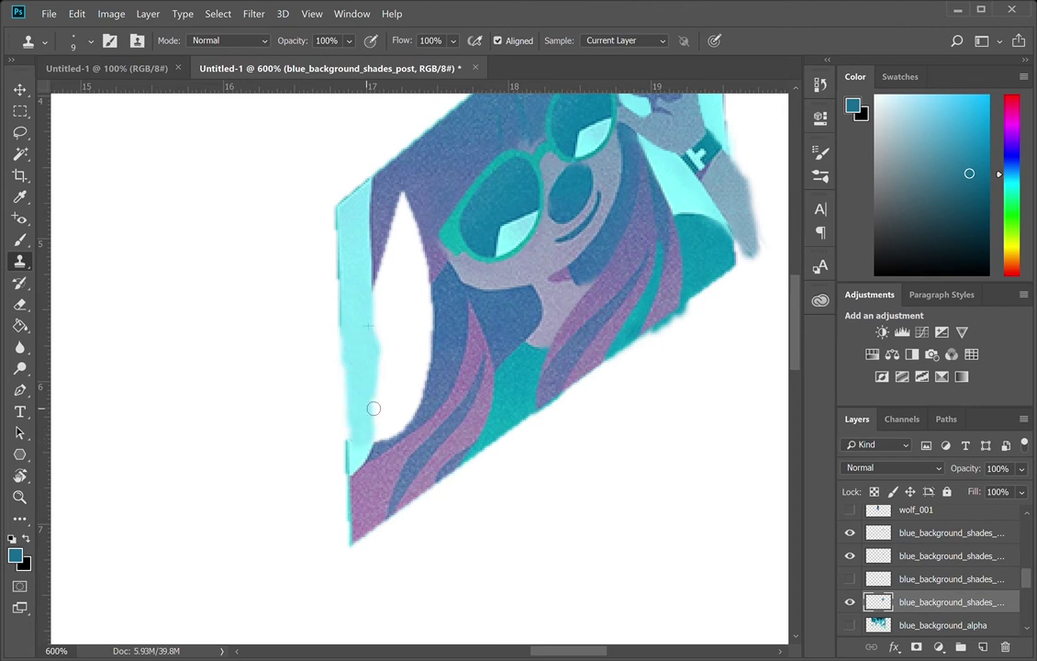
left_click(354, 315, "alt")
mouse_move(351, 343)
left_mouse_down()
mouse_move(358, 441)
mouse_move(352, 345)
mouse_move(363, 307)
mouse_move(381, 417)
mouse_move(370, 428)
left_mouse_up()
left_click_drag(376, 297, 388, 434)
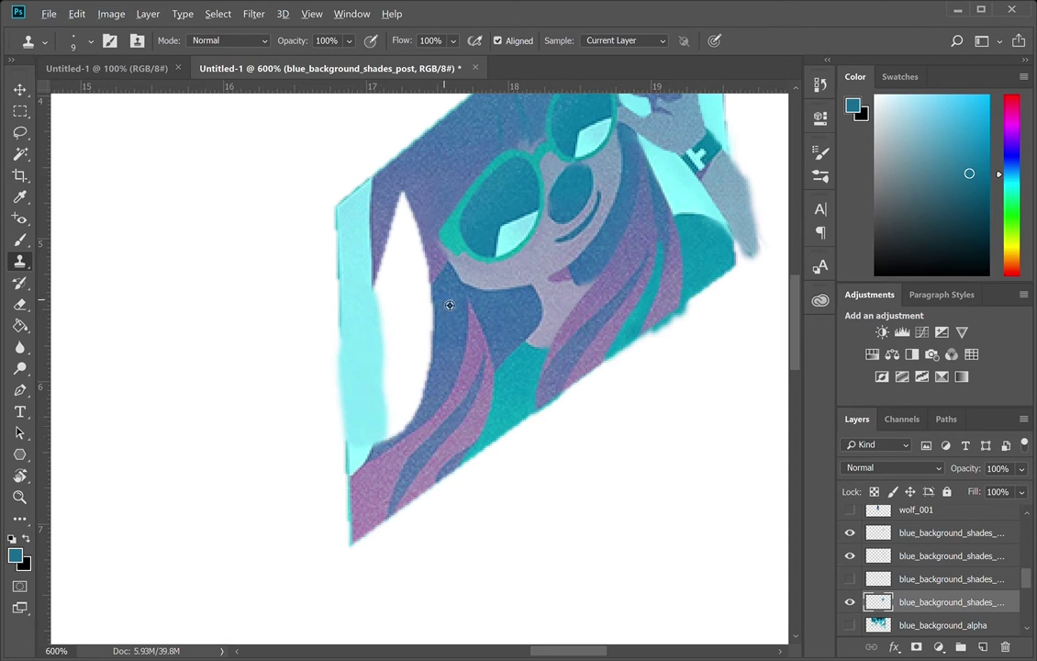
- Clone the dark blue hair into the lower part of the cleared ear area up to the cyan strip, undoing and repainting a stroke
left_click(496, 322, "alt")
left_click_drag(428, 299, 438, 325)
key("ctrl+z")
left_click(517, 318, "alt")
mouse_move(438, 308)
left_mouse_down()
mouse_move(438, 363)
mouse_move(428, 328)
mouse_move(434, 373)
mouse_move(415, 403)
mouse_move(422, 359)
mouse_move(414, 401)
mouse_move(465, 326)
mouse_move(457, 313)
mouse_move(423, 352)
mouse_move(415, 381)
mouse_move(464, 306)
mouse_move(427, 405)
mouse_move(426, 389)
mouse_move(415, 422)
mouse_move(426, 391)
mouse_move(399, 430)
mouse_move(409, 429)
mouse_move(387, 445)
mouse_move(393, 388)
mouse_move(432, 366)
mouse_move(405, 358)
left_mouse_up()
left_click(528, 308, "alt")
left_click(456, 312, "alt")
left_click(463, 306, "alt")
left_click(432, 364, "alt")
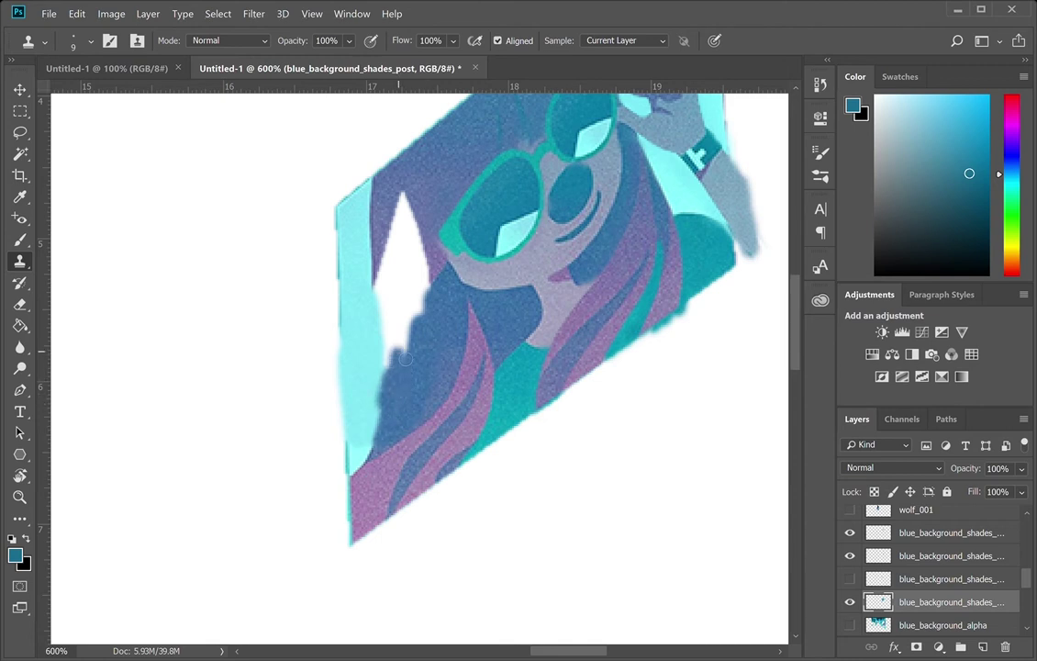
mouse_move(406, 429)
left_mouse_down()
mouse_move(411, 355)
mouse_move(400, 356)
mouse_move(433, 300)
mouse_move(393, 354)
mouse_move(388, 406)
left_mouse_up()
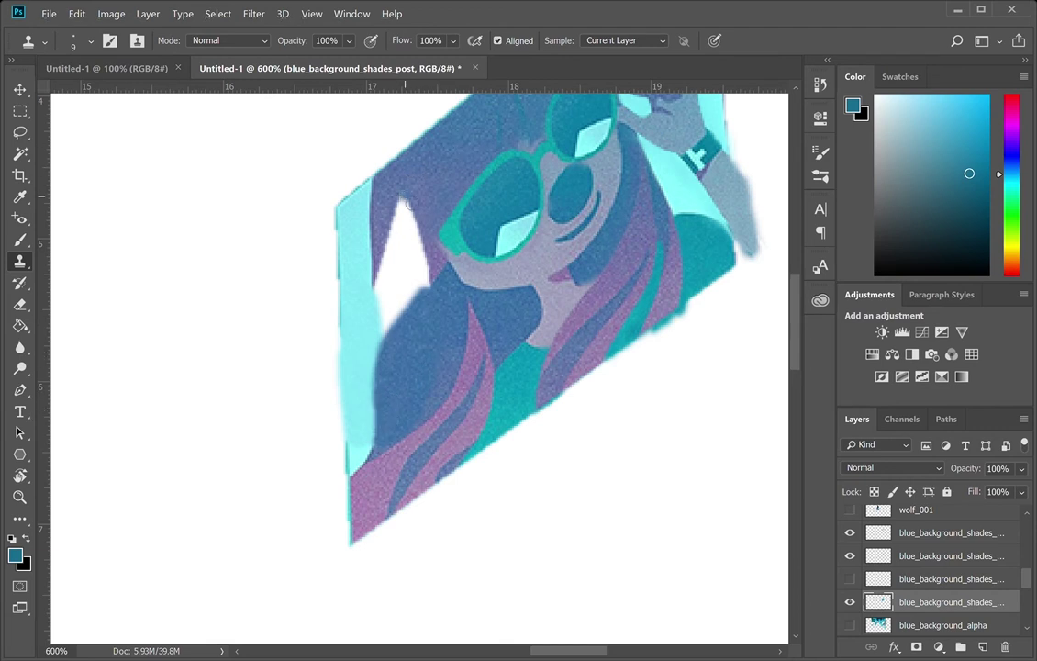
- Clone the purple hair down over the pointed upper end of the cleared ear area
mouse_move(411, 203)
left_mouse_down()
mouse_move(441, 212)
mouse_move(436, 196)
mouse_move(432, 215)
mouse_move(399, 239)
mouse_move(468, 177)
mouse_move(427, 230)
mouse_move(391, 245)
left_mouse_up()
left_click(449, 187, "alt")
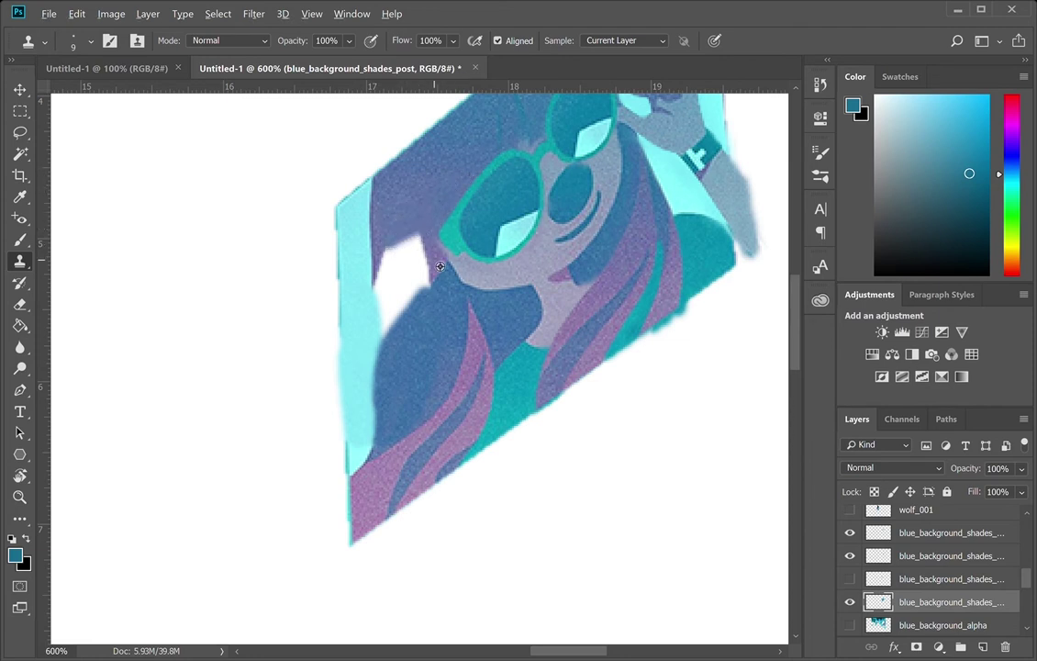
key("ctrl+alt+z")
- Clone the pink hair into the gap below the sunglasses' outer corner, undoing bad strokes and keeping blue_background_shades_post as the active layer
left_click(367, 493, "alt")
left_click(418, 273)
key("ctrl+z")
left_click(383, 487, "alt")
left_click_drag(421, 294, 411, 305)
left_click(433, 203, "alt")
left_click_drag(423, 264, 425, 257)
key("ctrl+z")
left_click(929, 535)
left_click(921, 556)
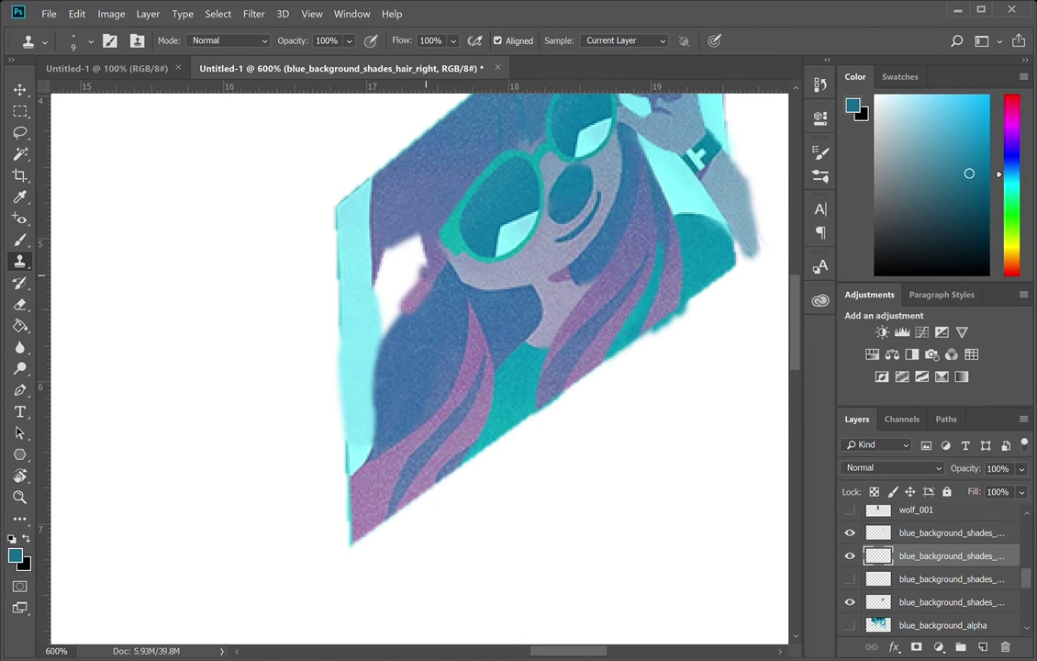
left_click(922, 598)
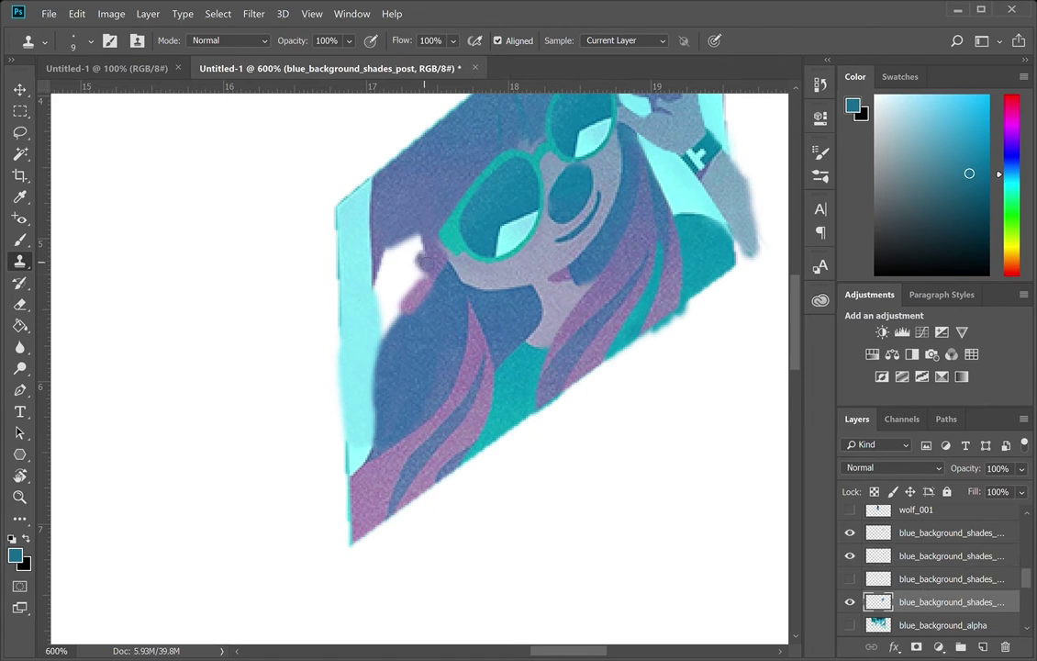
- Fill the rest of the ear gap with cloned purple and pink hair between the cyan strip and the sunglasses
left_click(424, 252, "alt")
mouse_move(420, 273)
left_mouse_down()
mouse_move(414, 301)
mouse_move(415, 251)
mouse_move(410, 307)
mouse_move(387, 328)
mouse_move(424, 279)
mouse_move(399, 296)
mouse_move(390, 318)
mouse_move(392, 299)
mouse_move(404, 304)
mouse_move(388, 306)
mouse_move(403, 275)
left_mouse_up()
left_click(428, 281, "alt")
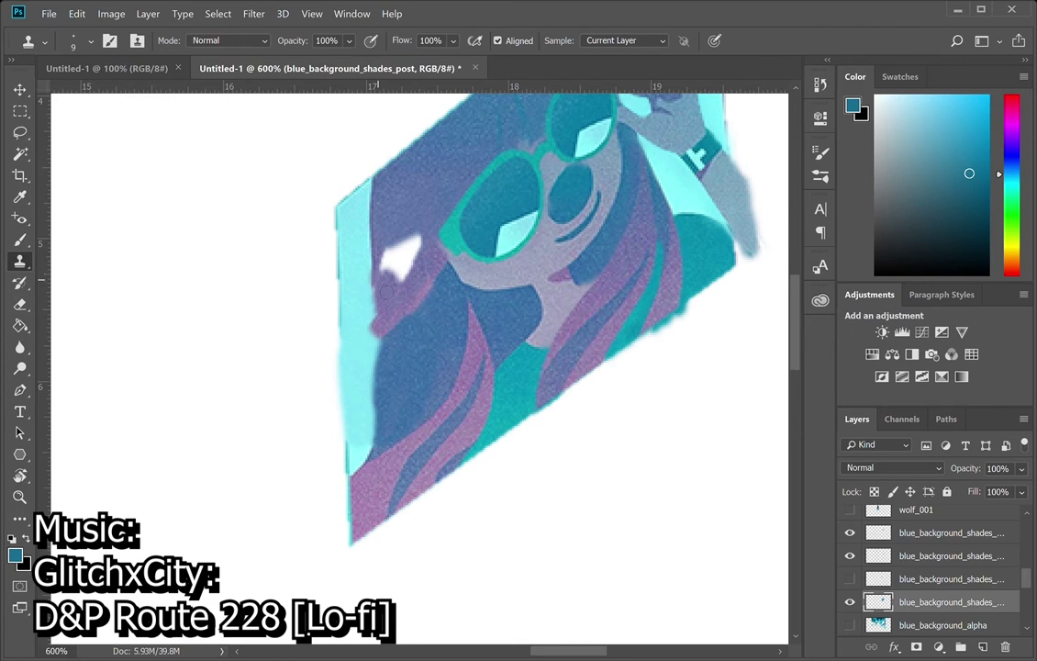
left_click_drag(379, 278, 401, 277)
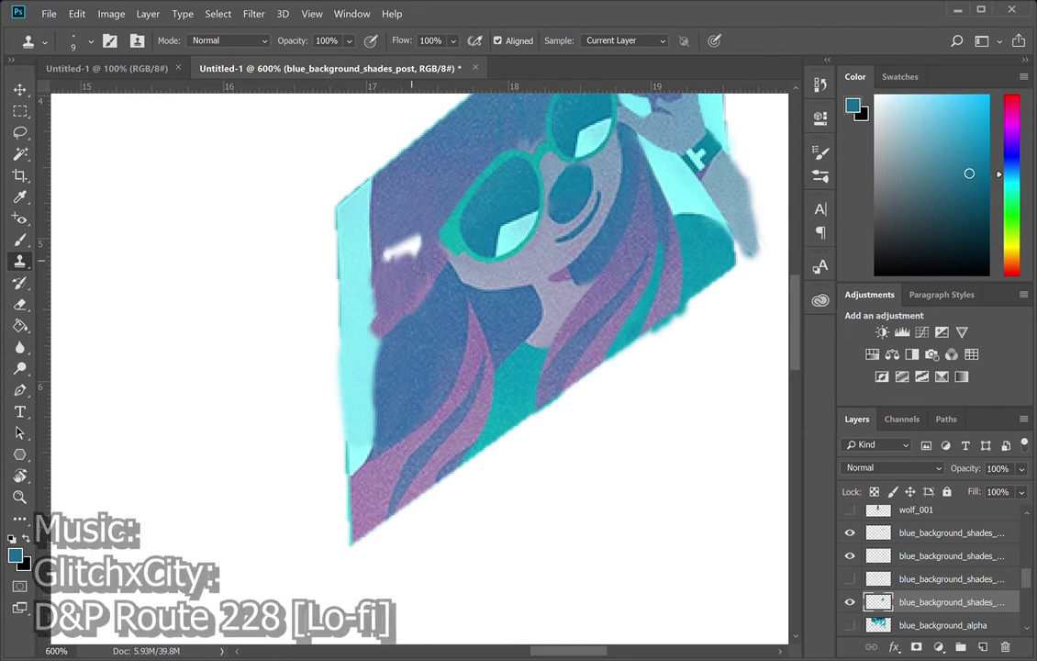
mouse_move(421, 258)
left_mouse_down()
mouse_move(391, 246)
mouse_move(414, 296)
mouse_move(398, 252)
left_mouse_up()
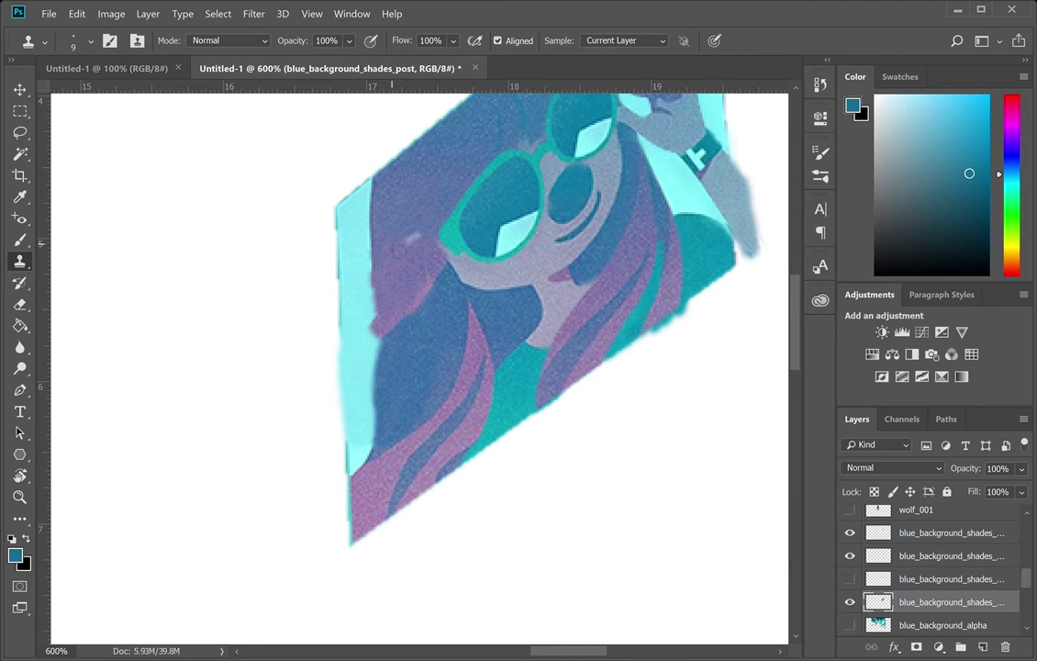
- Undo the stray stroke on the hair edge and clone cyan background over it to smooth the strip's border
left_click_drag(375, 314, 379, 341)
key("ctrl+z")
left_click(359, 284, "alt")
mouse_move(374, 334)
left_mouse_down()
mouse_move(371, 344)
mouse_move(375, 318)
mouse_move(372, 348)
left_mouse_up()
left_click(443, 345, "alt")
- Trace the pink and blue hair lock below the removed ear with a closed Pen path extending past the poster's lower edge
key("p")
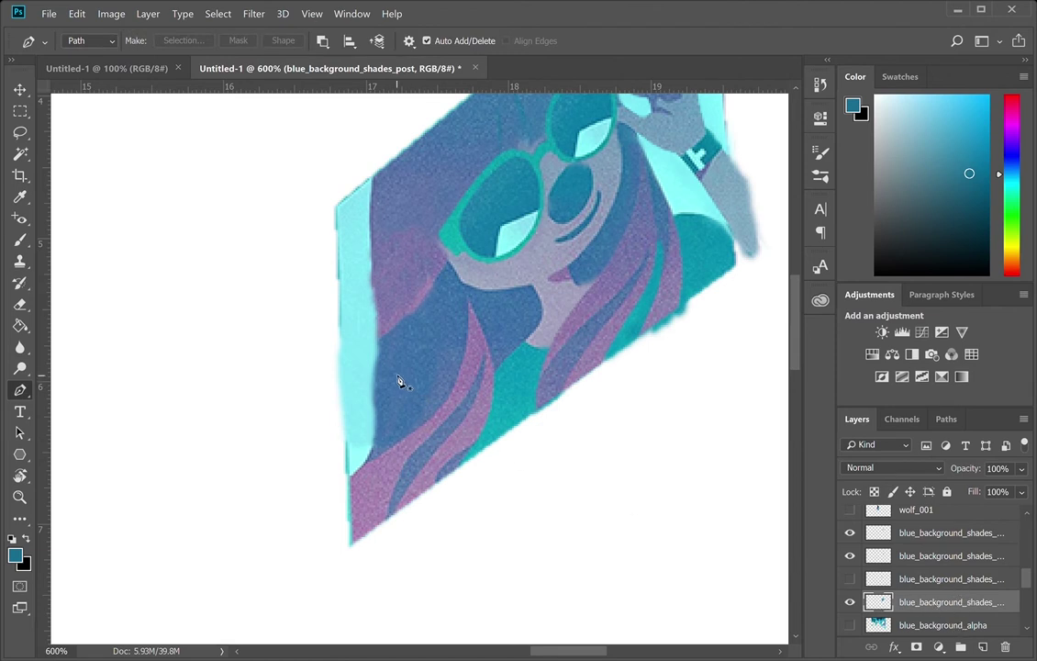
left_click(440, 322)
left_click_drag(368, 454, 354, 473)
left_click_drag(310, 504, 347, 489)
left_click(342, 553)
left_click(443, 570)
left_click_drag(452, 465, 473, 446)
left_click_drag(494, 373, 492, 326)
left_click(469, 302)
left_click(456, 287)
left_click(440, 322)
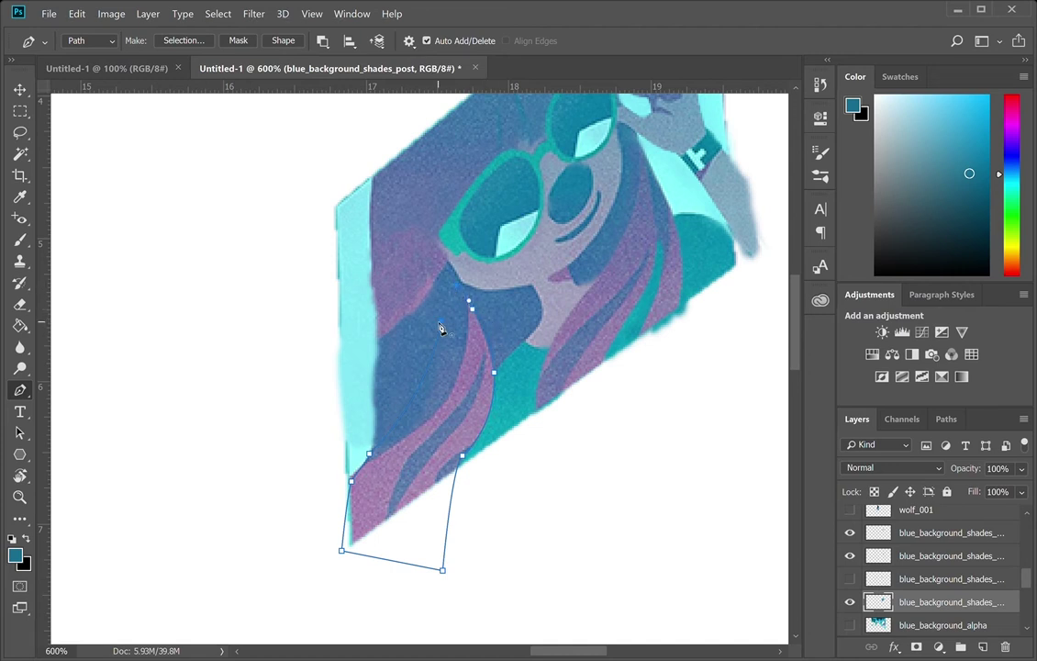
- Convert the hair path to a selection and put the lock on a new layer named blue_background_shades_hair_left
left_click(946, 418)
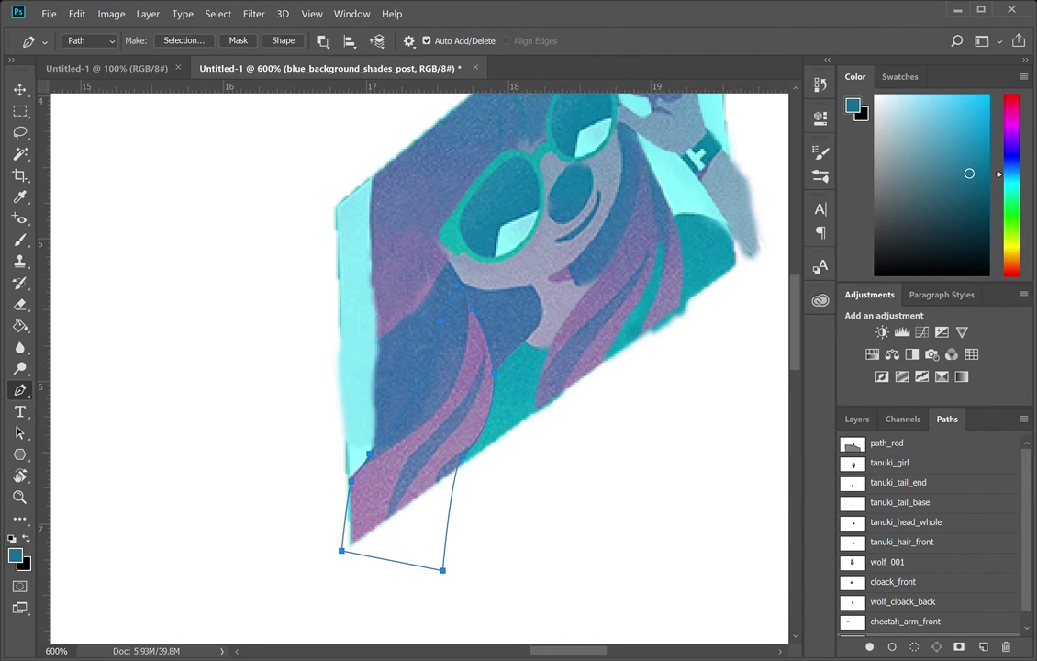
key("i")
key("p")
left_click(855, 421)
key("ctrl+Return")
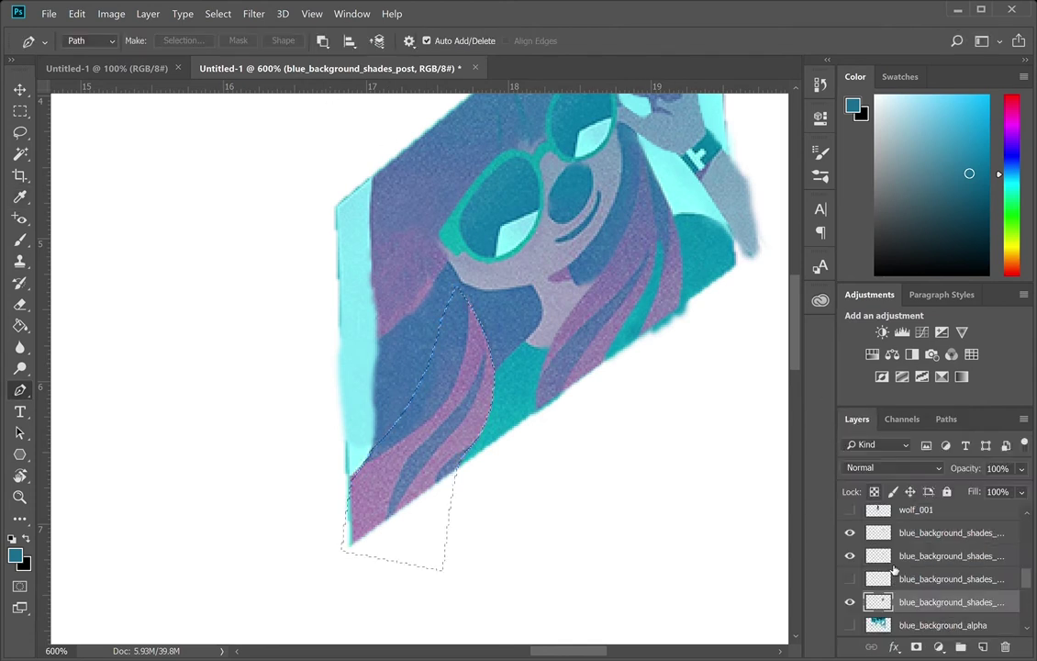
key("ctrl+u")
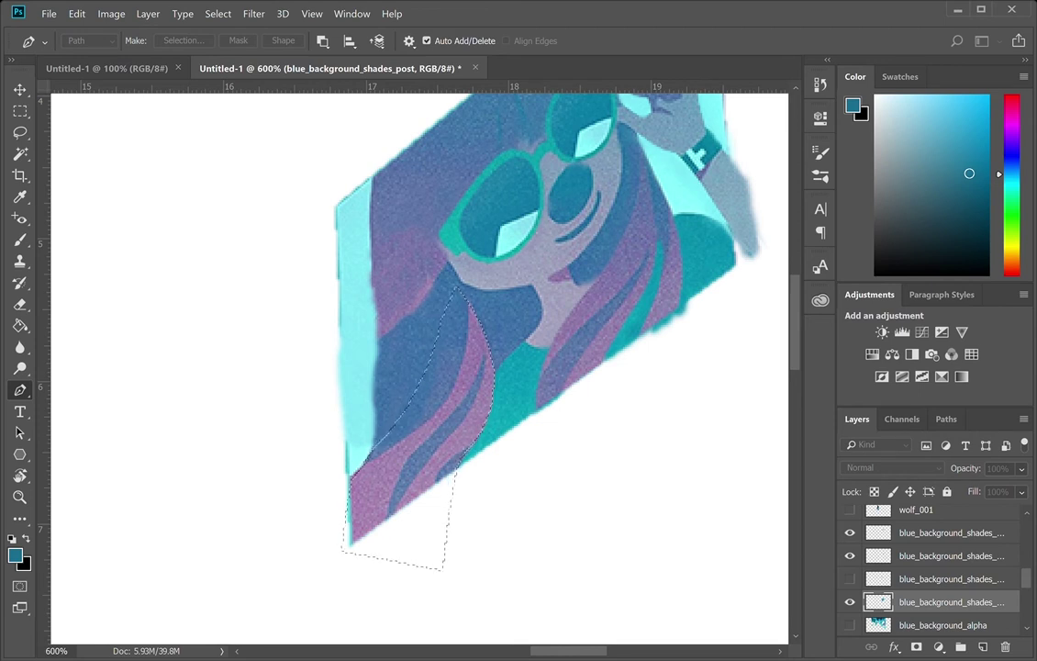
key("Return")
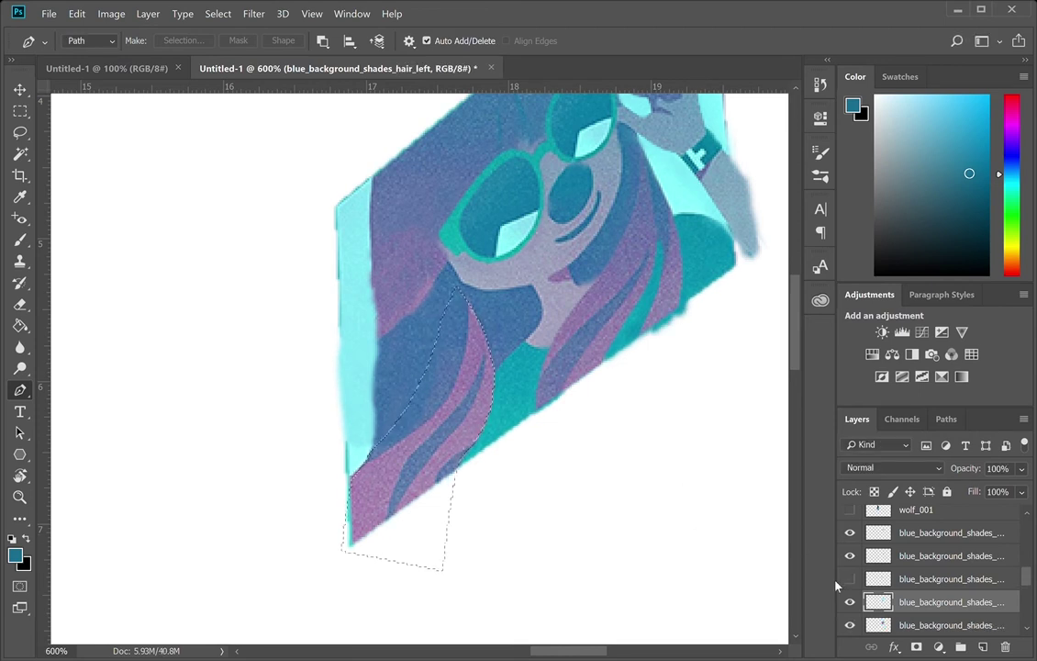
- Delete the selected lock from the blue_background_shades_post layer, deselect, and hide the blue_background_shades_hair_left layer
left_click(881, 624)
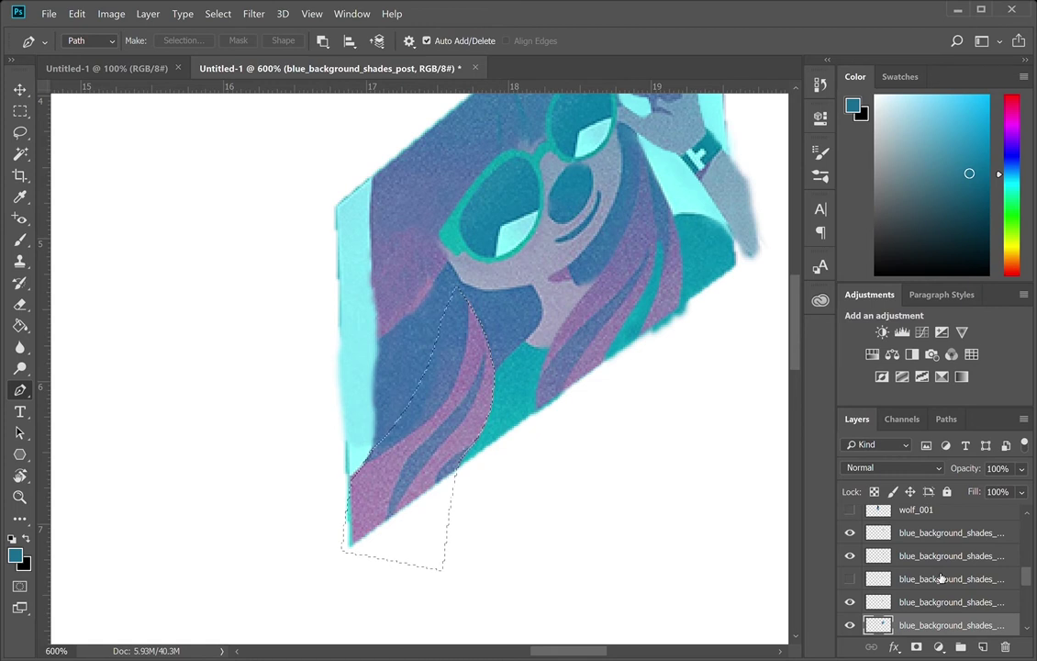
key("ctrl+d")
left_click(850, 601)
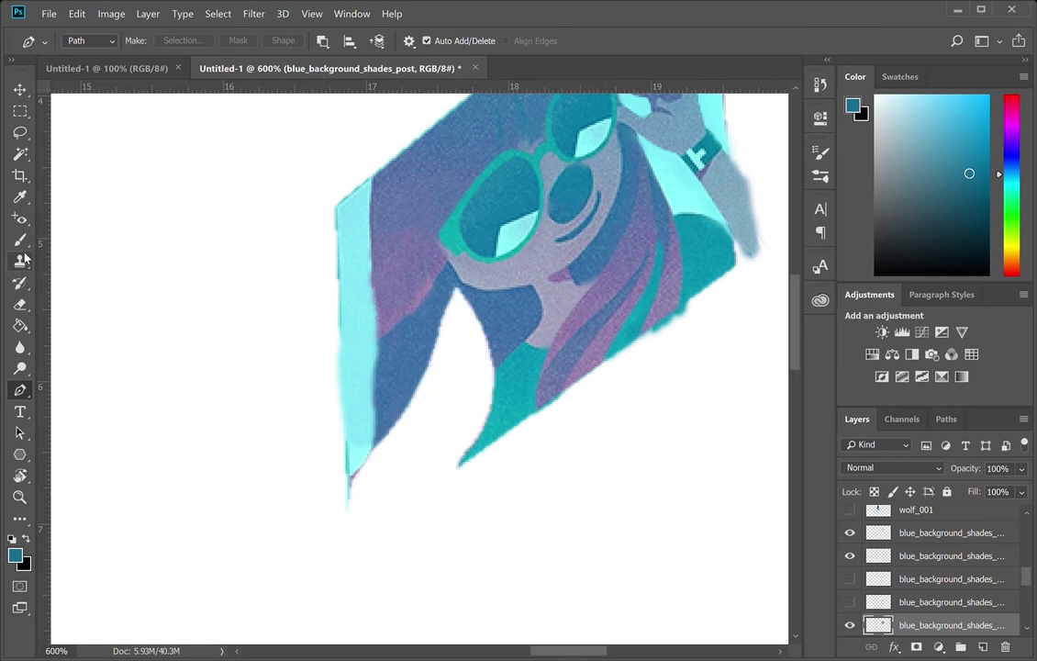
- Clone the teal clothing along the poster's cleared lower edge and extend the cyan strip down to meet it
key("s")
mouse_move(493, 434)
left_mouse_down()
mouse_move(429, 487)
mouse_move(446, 483)
mouse_move(369, 516)
mouse_move(410, 505)
mouse_move(368, 516)
mouse_move(371, 480)
mouse_move(373, 498)
mouse_move(478, 451)
mouse_move(509, 409)
mouse_move(486, 433)
mouse_move(505, 384)
mouse_move(466, 468)
mouse_move(455, 447)
mouse_move(441, 469)
mouse_move(375, 475)
mouse_move(447, 452)
mouse_move(497, 382)
mouse_move(455, 441)
mouse_move(482, 420)
mouse_move(478, 410)
mouse_move(440, 453)
mouse_move(394, 471)
mouse_move(425, 462)
mouse_move(393, 468)
mouse_move(447, 411)
left_mouse_up()
left_click(365, 373, "alt")
mouse_move(365, 459)
left_mouse_down()
mouse_move(375, 502)
mouse_move(365, 460)
mouse_move(362, 498)
mouse_move(365, 457)
mouse_move(376, 484)
mouse_move(371, 445)
mouse_move(363, 499)
left_mouse_up()
- Clone the dark blue hair beside the cyan strip down to the teal clothing, widening it into the cleared area
left_click(412, 359, "alt")
mouse_move(393, 432)
left_mouse_down()
mouse_move(391, 441)
mouse_move(411, 414)
mouse_move(416, 451)
left_mouse_up()
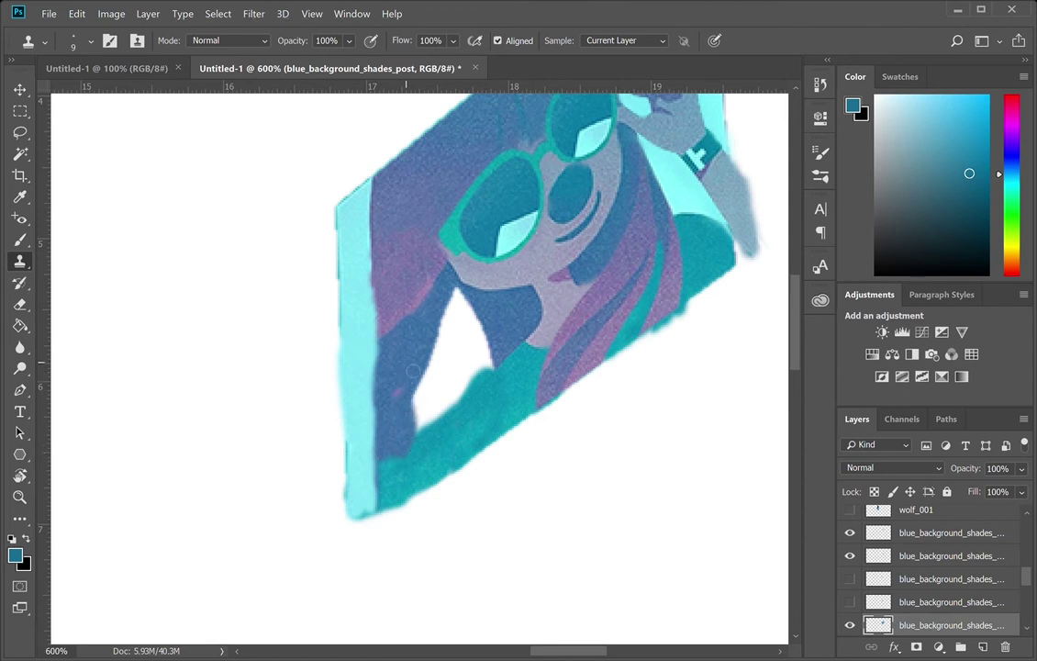
left_click(427, 337, "alt")
left_click_drag(424, 373, 414, 407)
- Clone the dark blue hair over the white gap below the face and down to the poster's lower corner beside the cyan strip
left_click(527, 316, "alt")
mouse_move(482, 340)
left_mouse_down()
mouse_move(479, 328)
mouse_move(485, 365)
mouse_move(463, 341)
mouse_move(461, 378)
mouse_move(451, 336)
mouse_move(467, 316)
mouse_move(443, 332)
mouse_move(467, 308)
left_mouse_up()
left_click(512, 327, "alt")
left_click(516, 336, "alt")
left_click_drag(495, 359, 483, 383)
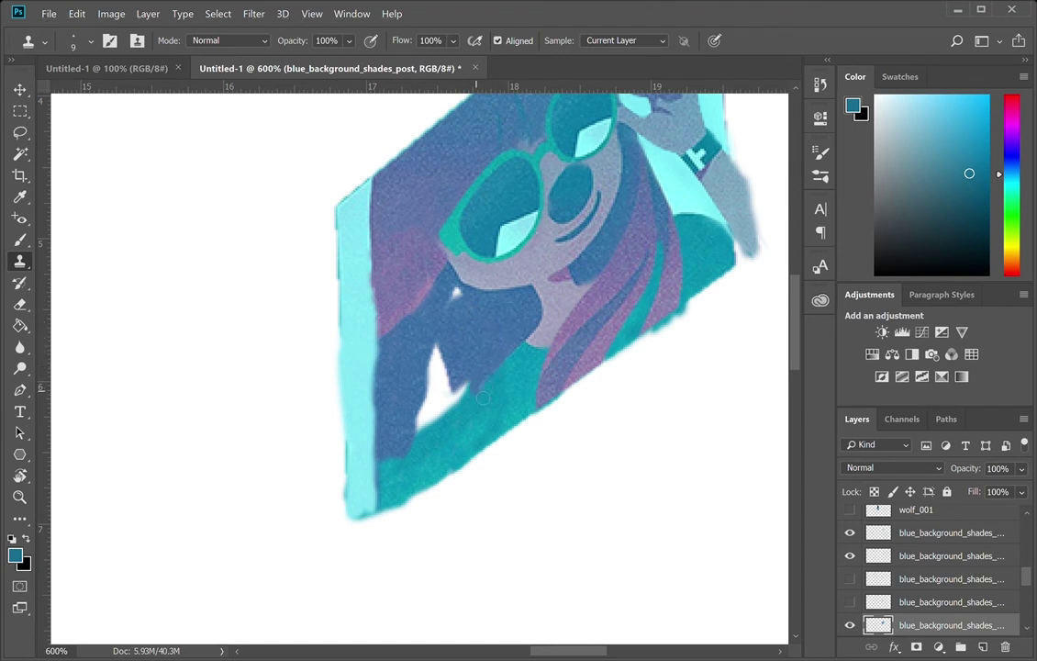
mouse_move(466, 384)
left_mouse_down()
mouse_move(470, 401)
mouse_move(441, 409)
mouse_move(459, 416)
mouse_move(433, 431)
mouse_move(381, 359)
mouse_move(393, 337)
mouse_move(426, 400)
mouse_move(454, 387)
mouse_move(447, 349)
left_mouse_up()
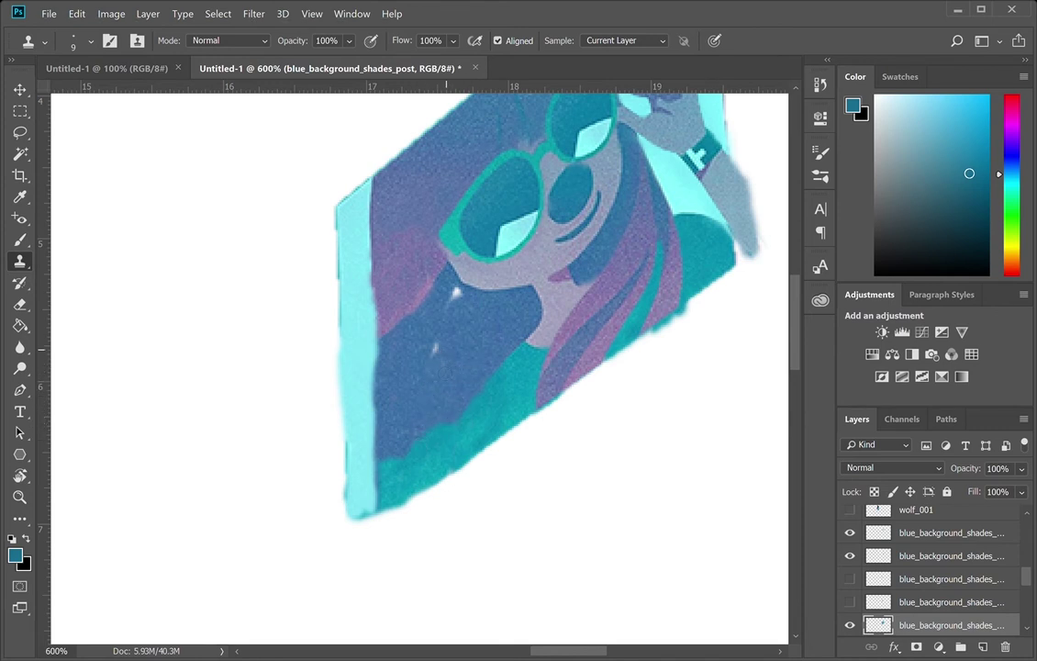
left_click(417, 354, "alt")
left_click_drag(449, 433, 438, 425)
mouse_move(414, 470)
left_mouse_down()
mouse_move(394, 492)
mouse_move(419, 475)
left_mouse_up()
- Show the blue_background_shades_hair_left layer and clone the poster's teal clothing outward along the lower edge beside the hair lock
key("z")
left_click(477, 398, "alt")
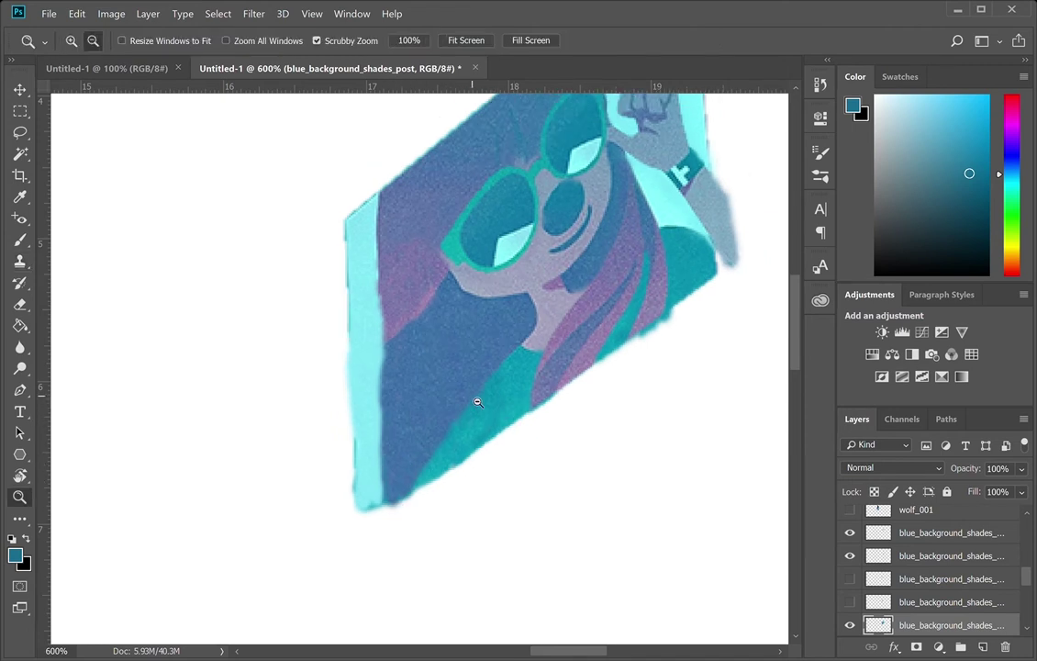
left_click_drag(534, 393, 530, 470)
left_click(851, 601)
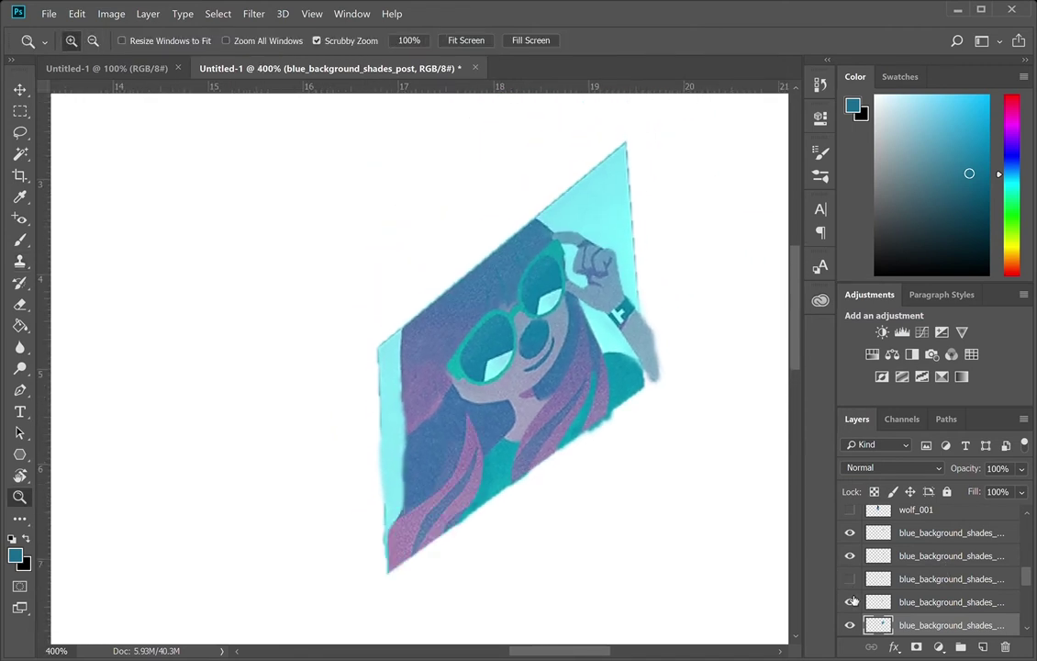
key("s")
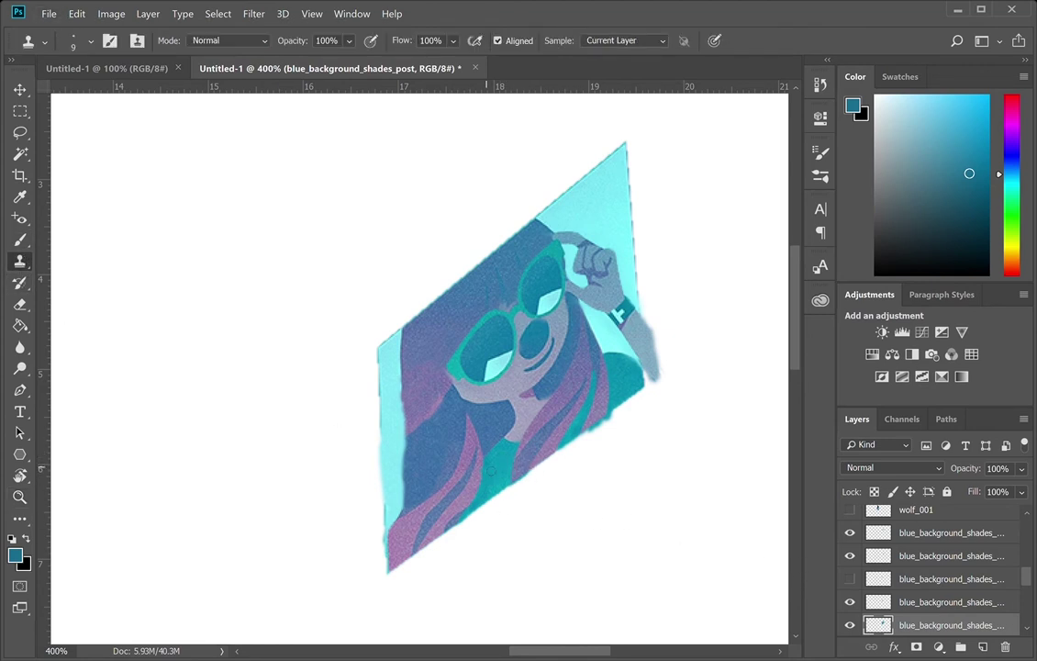
left_click_drag(478, 520, 485, 496)
key("e")
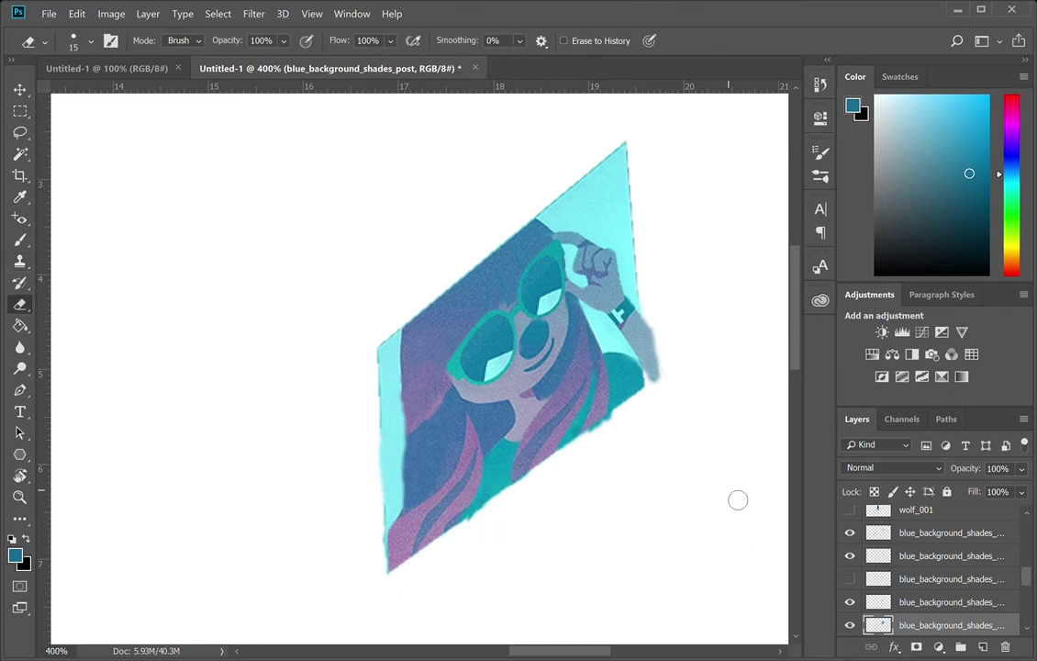
- Show the blue_background_shades_ear layer, make it active, and check it with the left hair lock toggled off and on
left_click(851, 579)
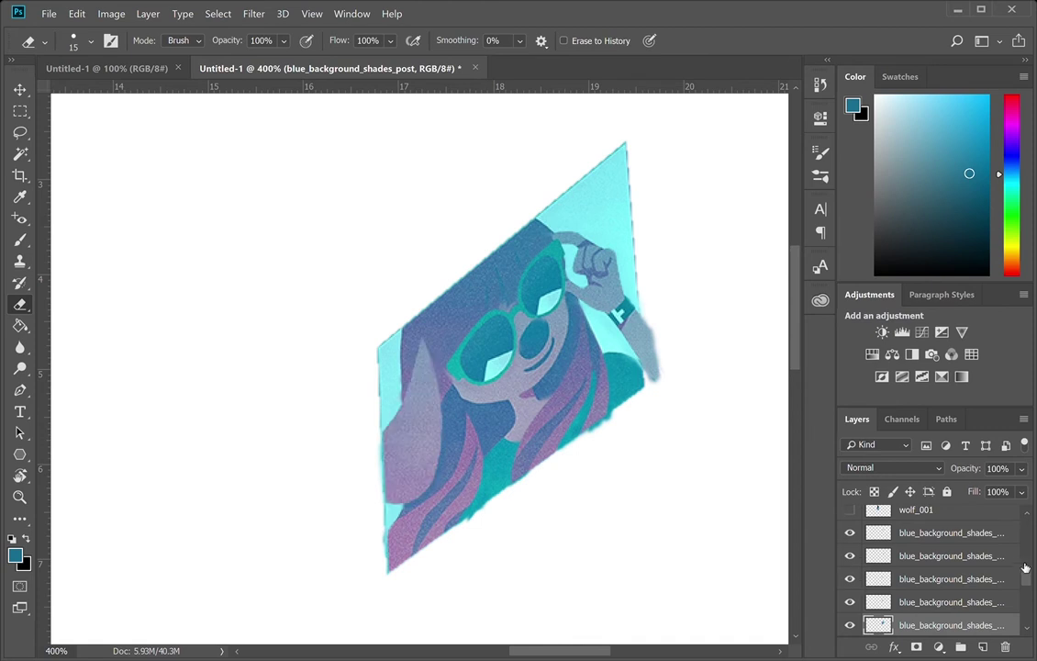
left_click(974, 584)
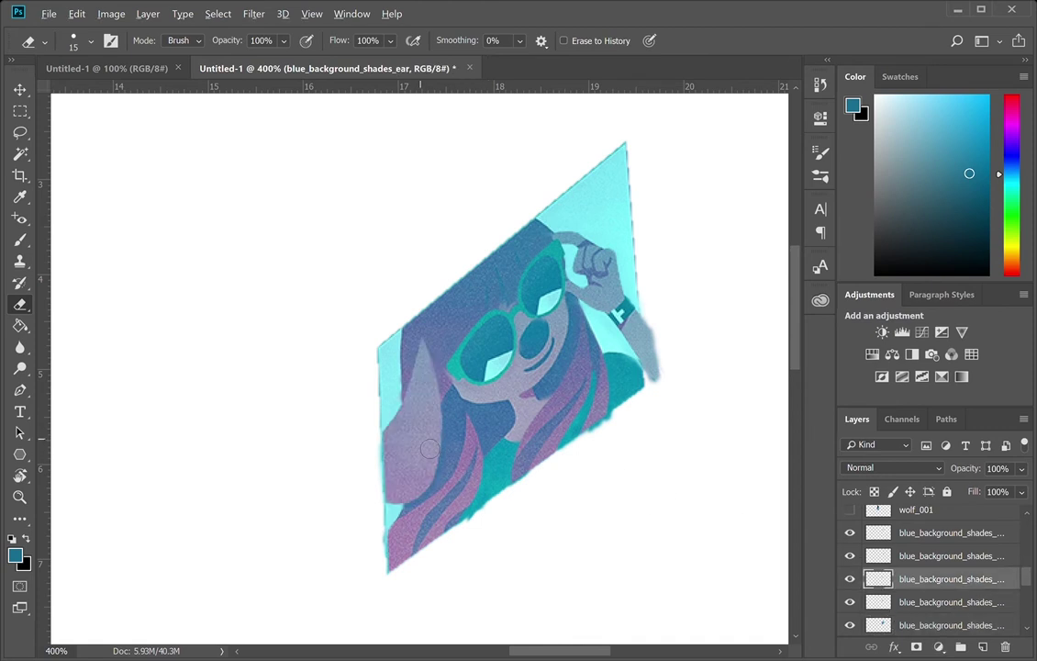
left_click(851, 604)
left_click(851, 603)
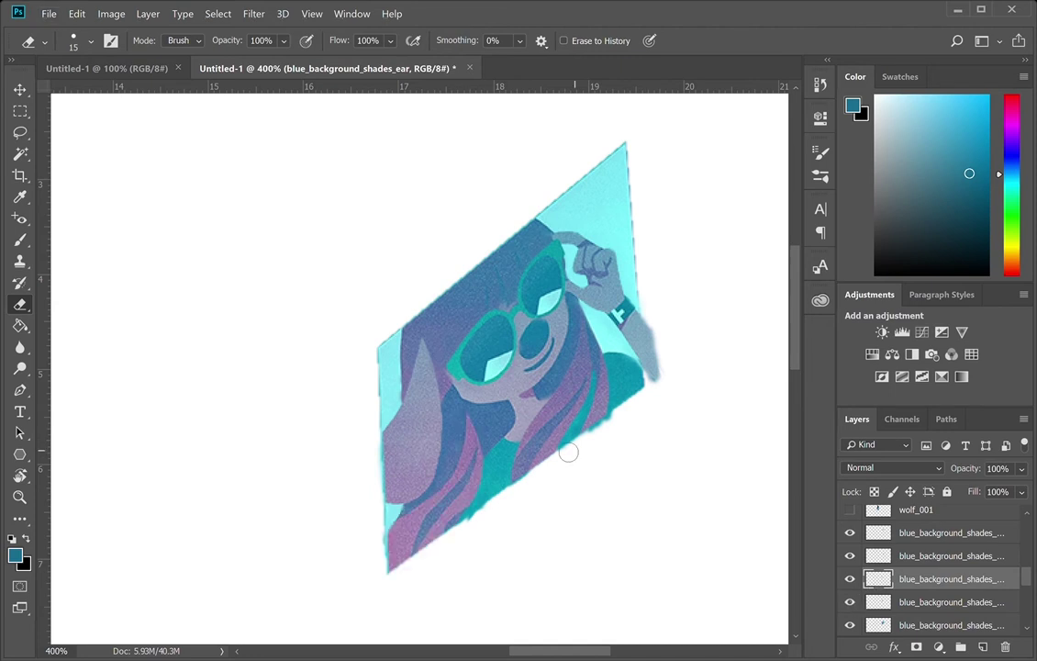
- Enlarge the Clone Stamp brush to 35 px and clone the ear's lilac texture outward past the poster's cyan side strip
left_click(26, 260)
key("bracketright")
key("bracketright")
key("bracketright")
key("bracketright")
key("bracketright")
key("bracketright")
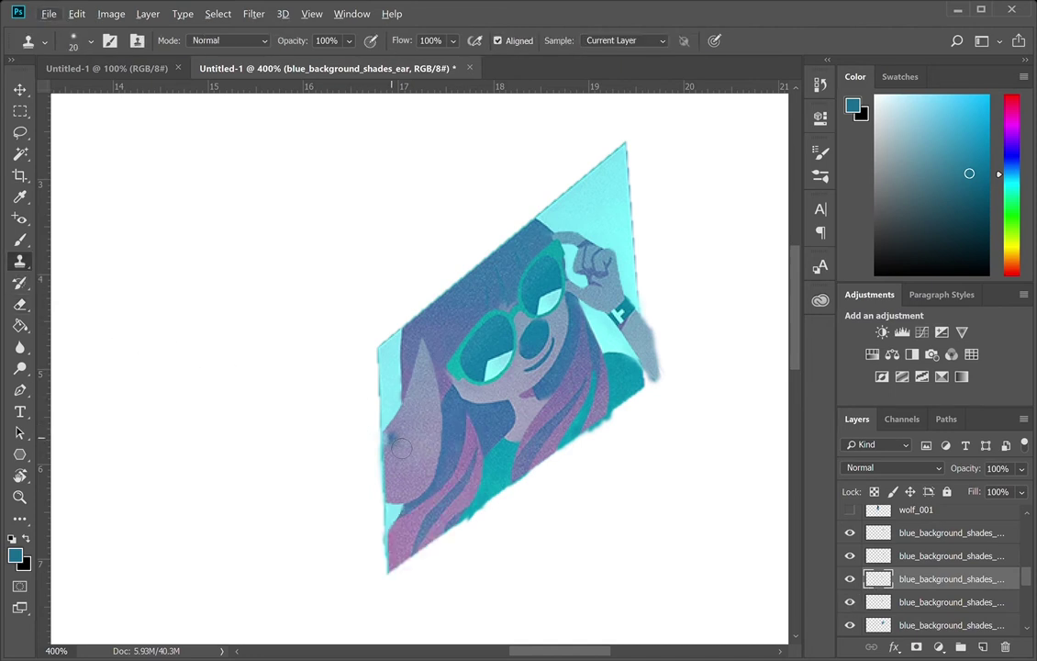
left_click(415, 467, "alt")
mouse_move(389, 481)
left_mouse_down()
mouse_move(377, 475)
mouse_move(378, 450)
mouse_move(368, 450)
mouse_move(363, 459)
mouse_move(376, 459)
mouse_move(407, 499)
mouse_move(362, 422)
mouse_move(410, 469)
mouse_move(371, 459)
mouse_move(366, 505)
mouse_move(389, 522)
left_mouse_up()
key("e")
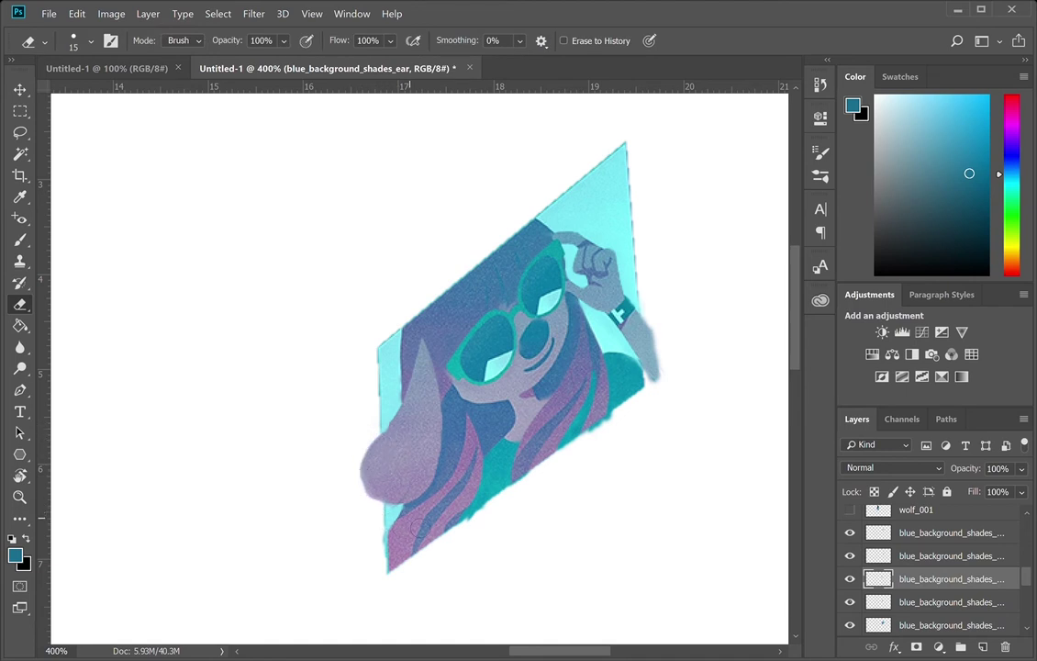
left_click(20, 261)
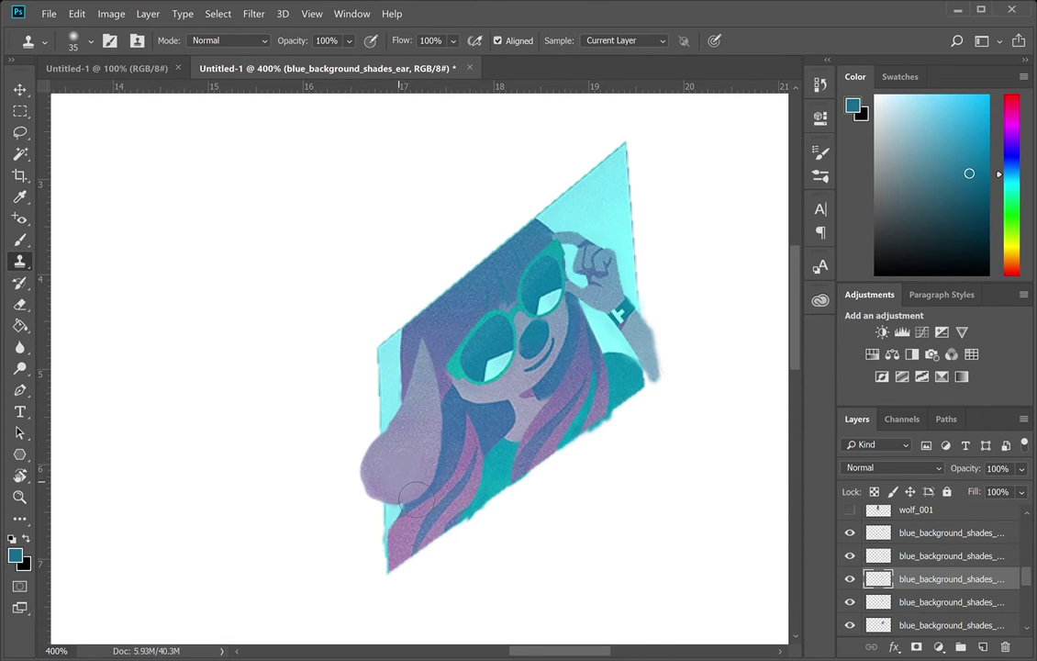
mouse_move(418, 463)
left_mouse_down()
mouse_move(405, 495)
mouse_move(396, 495)
mouse_move(426, 491)
left_mouse_up()
key("e")
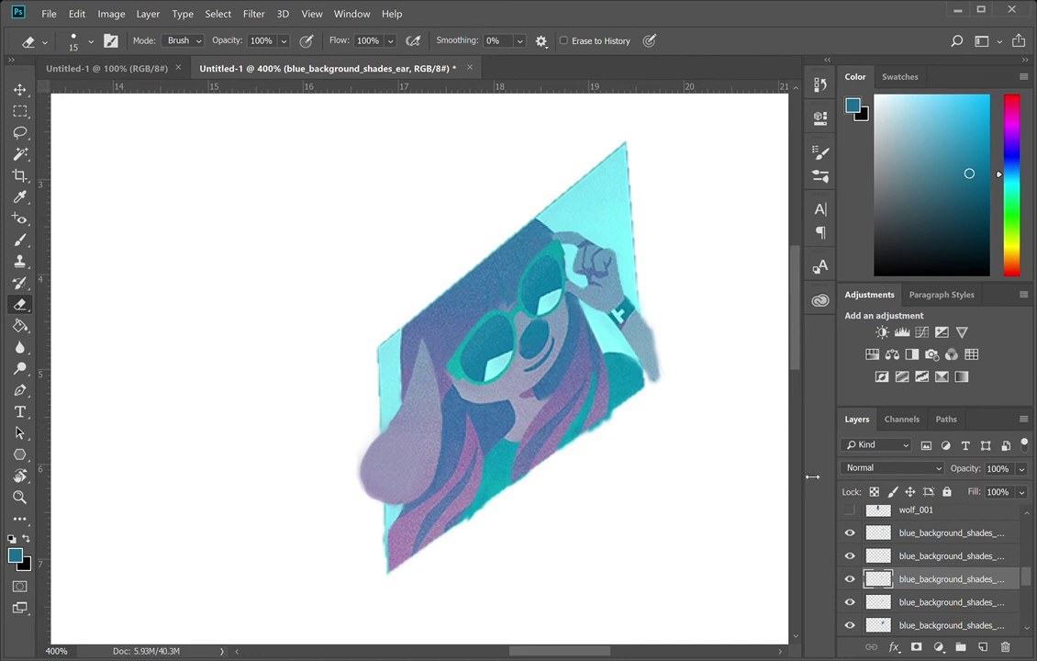
- Move the blue_background_alpha layer above the blue_background_shades layers and make it visible
scroll(850, 530, "up", 3)
scroll(958, 543, "down", 4)
scroll(957, 543, "down", 1)
mouse_move(939, 608)
left_mouse_down()
mouse_move(945, 502)
mouse_move(937, 620)
left_mouse_up()
left_click(849, 629)
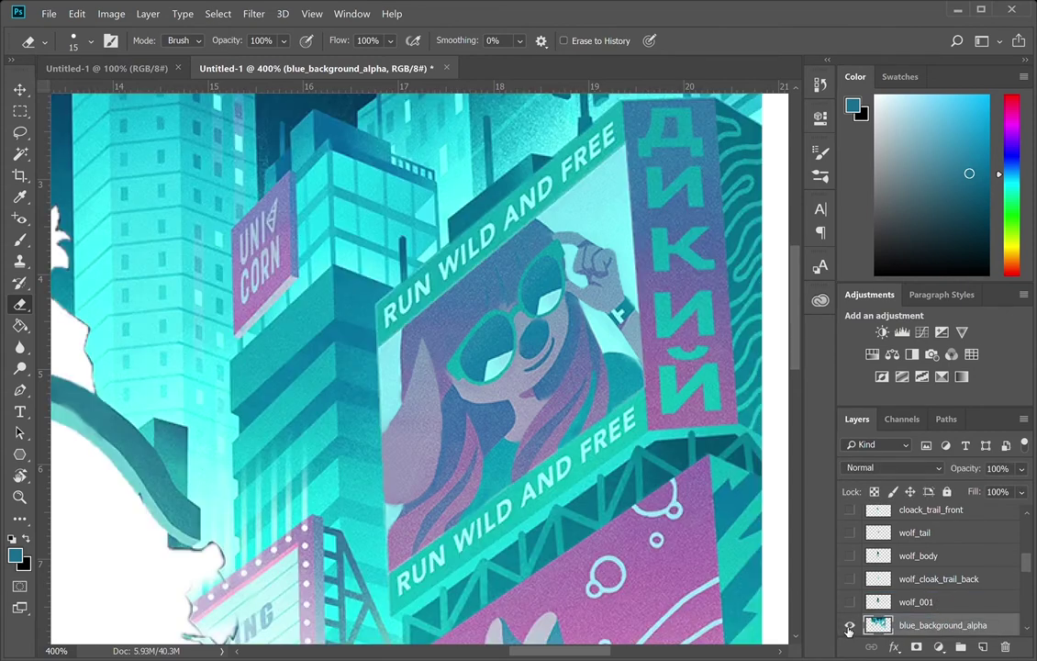
- Hide all of the blue_background_shades layers beneath blue_background_alpha
key("z")
left_click(625, 430, "alt")
left_click(624, 430, "alt")
mouse_move(625, 430)
left_mouse_down()
mouse_move(627, 310)
mouse_move(678, 314)
left_mouse_up()
scroll(904, 551, "down", 2)
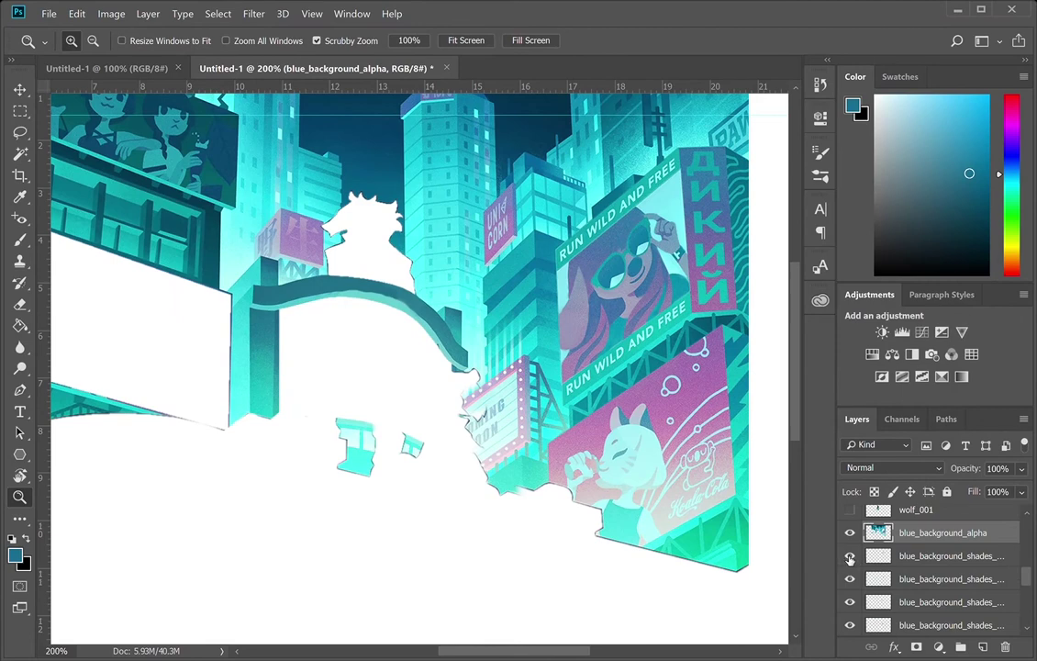
left_click(850, 556)
left_click(850, 579)
left_click(850, 603)
left_click(851, 625)
scroll(862, 616, "down", 1)
scroll(862, 613, "down", 1)
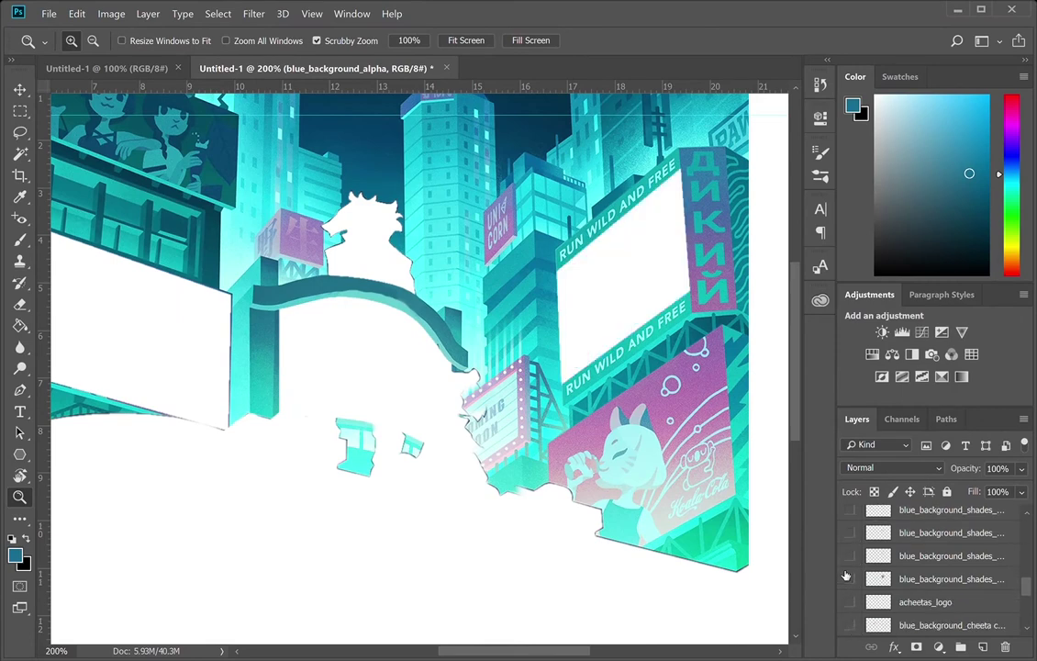
left_click(849, 579)
left_click_drag(720, 459, 628, 480)
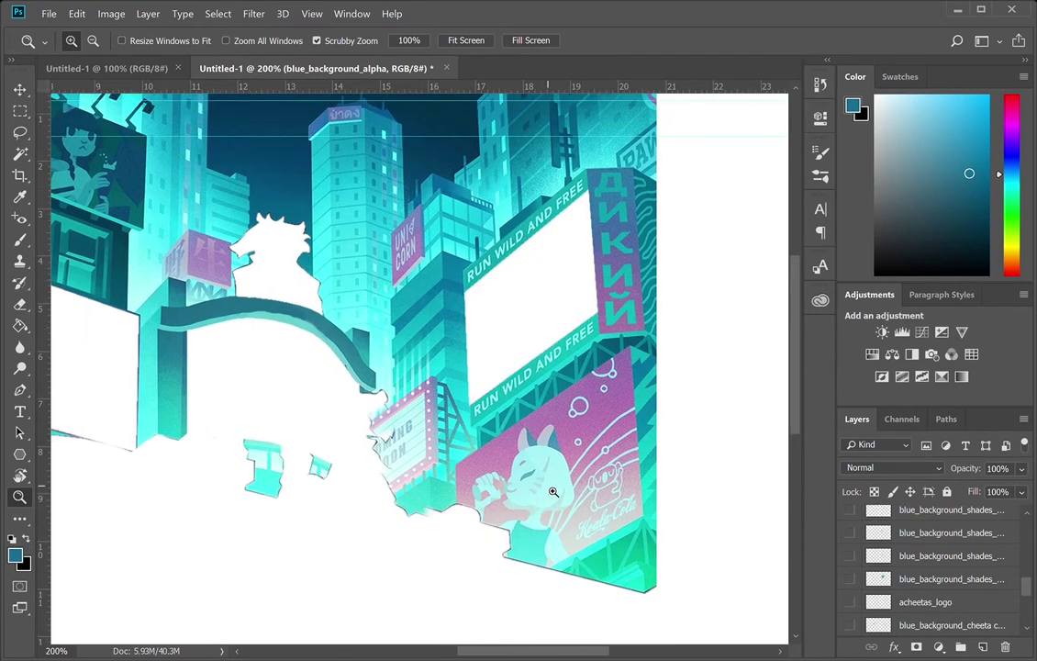
- Trace a closed Pen path around the Koala-Cola billboard, enclosing its missing lower corner
key("p")
key("z")
left_click(630, 350)
left_click(629, 351)
left_click(629, 351)
left_click_drag(650, 422, 606, 297)
key("p")
left_click(158, 501)
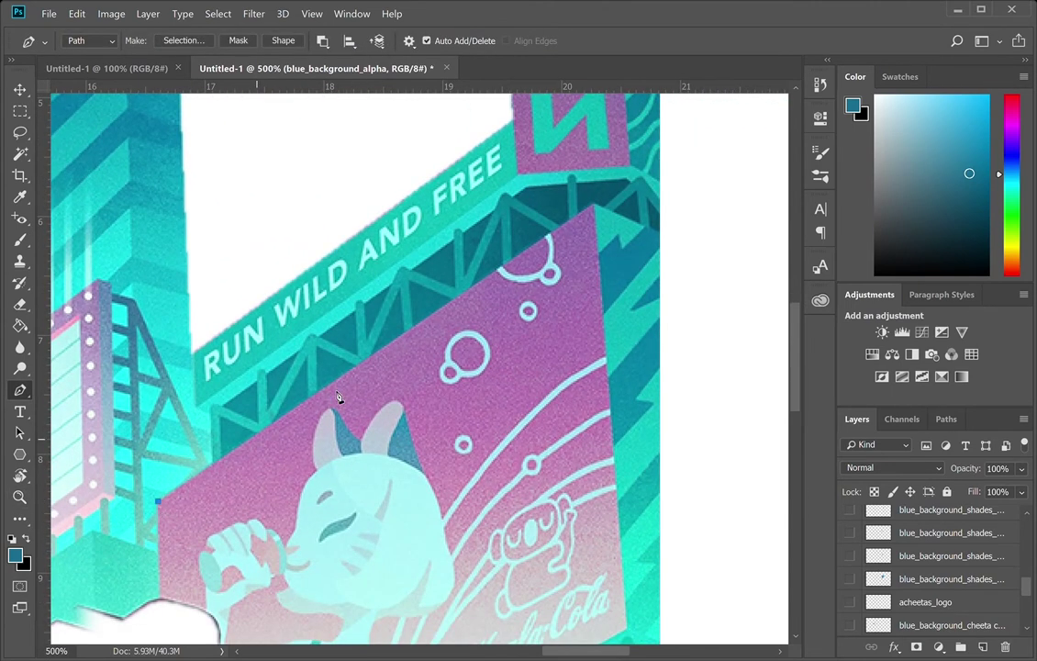
left_click(595, 210)
scroll(666, 595, "down", 2)
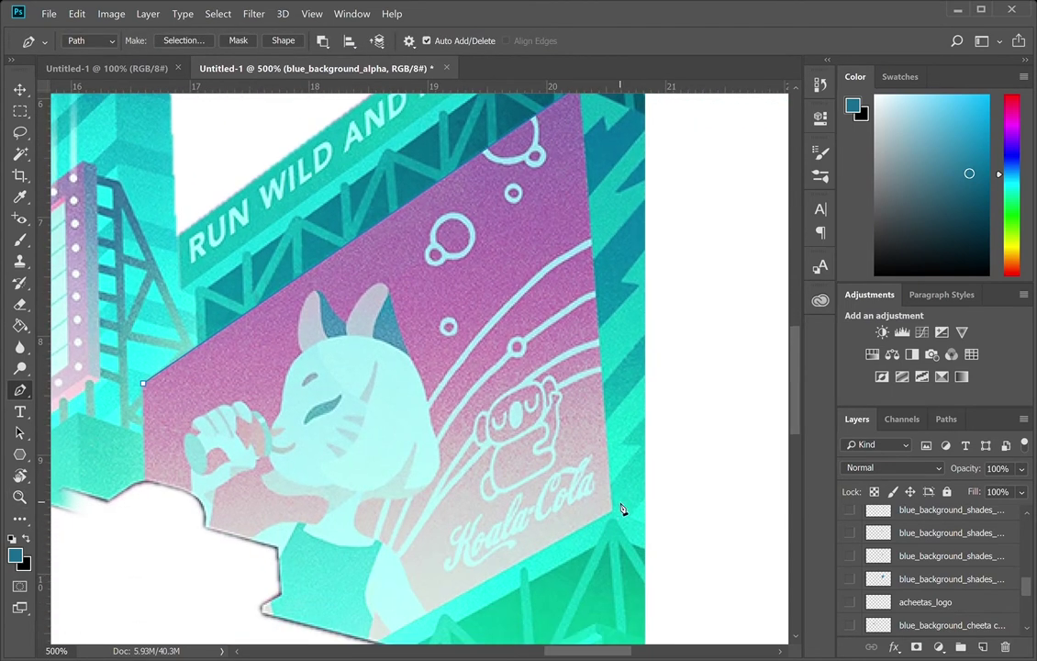
left_click(614, 513)
left_click_drag(396, 619, 463, 500)
left_click(436, 524)
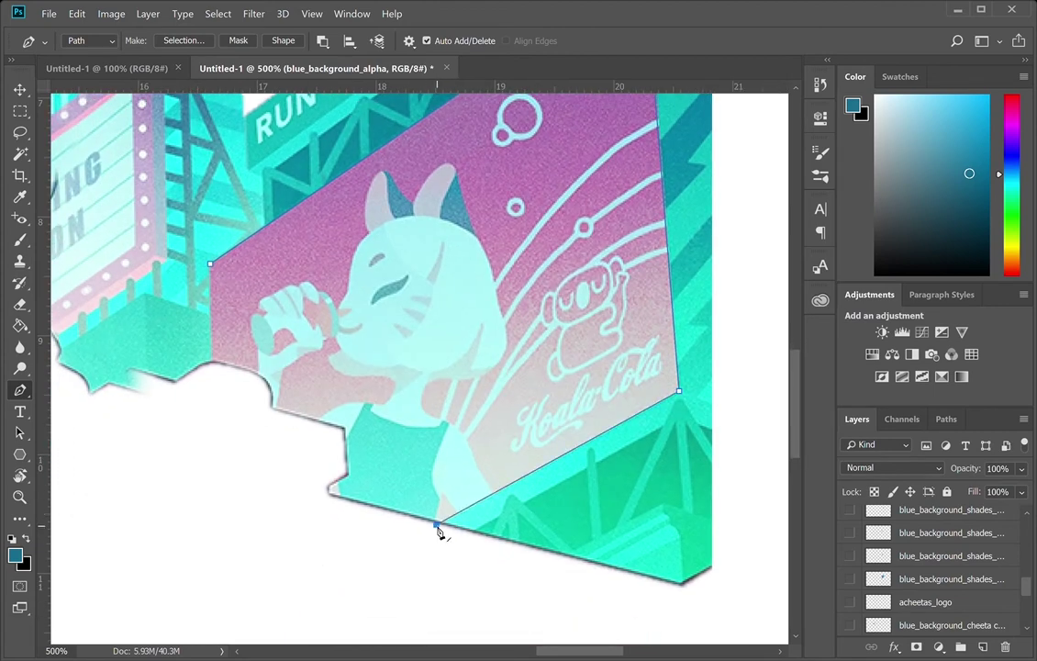
left_click(250, 474)
left_click(212, 361)
left_click(210, 265)
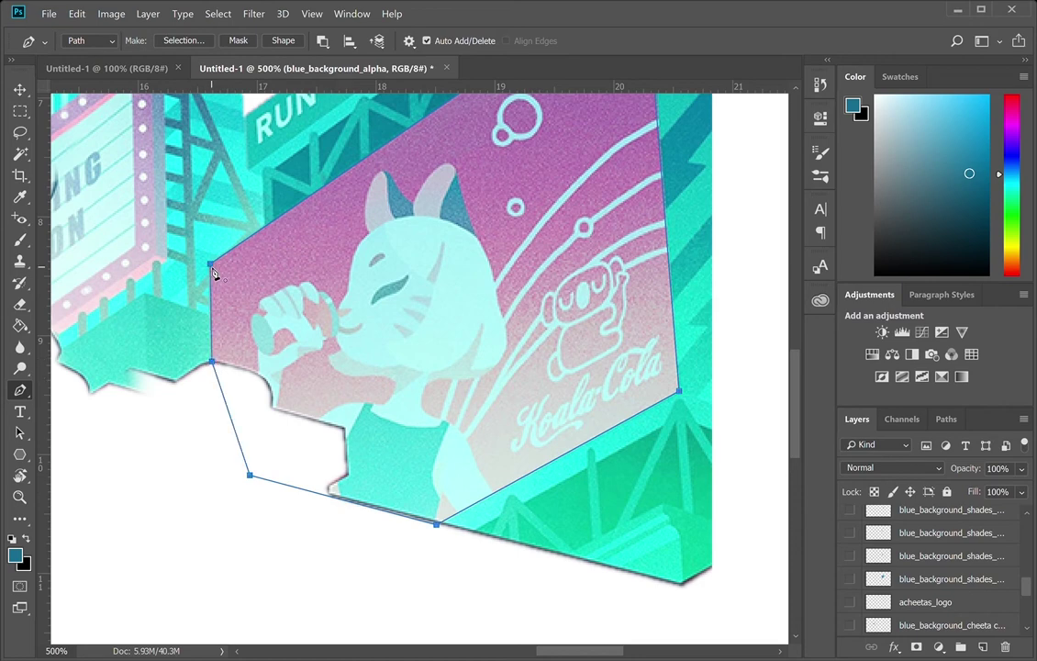
- Duplicate the blue_background_alpha layer as blue_background_cola_base
left_click(946, 419)
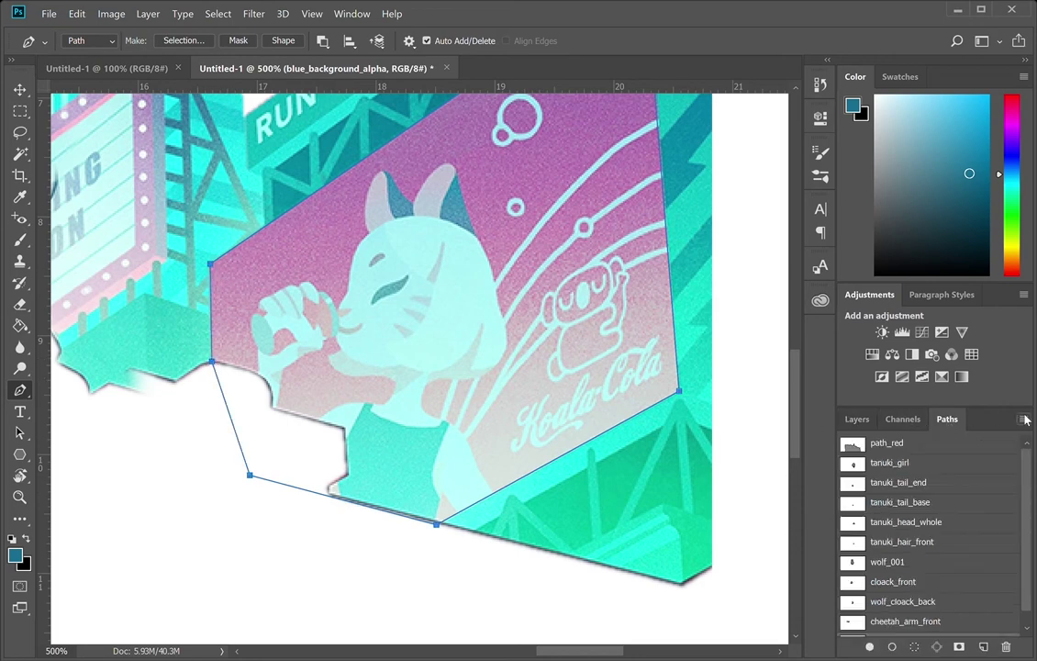
left_click(857, 419)
scroll(918, 551, "up", 4)
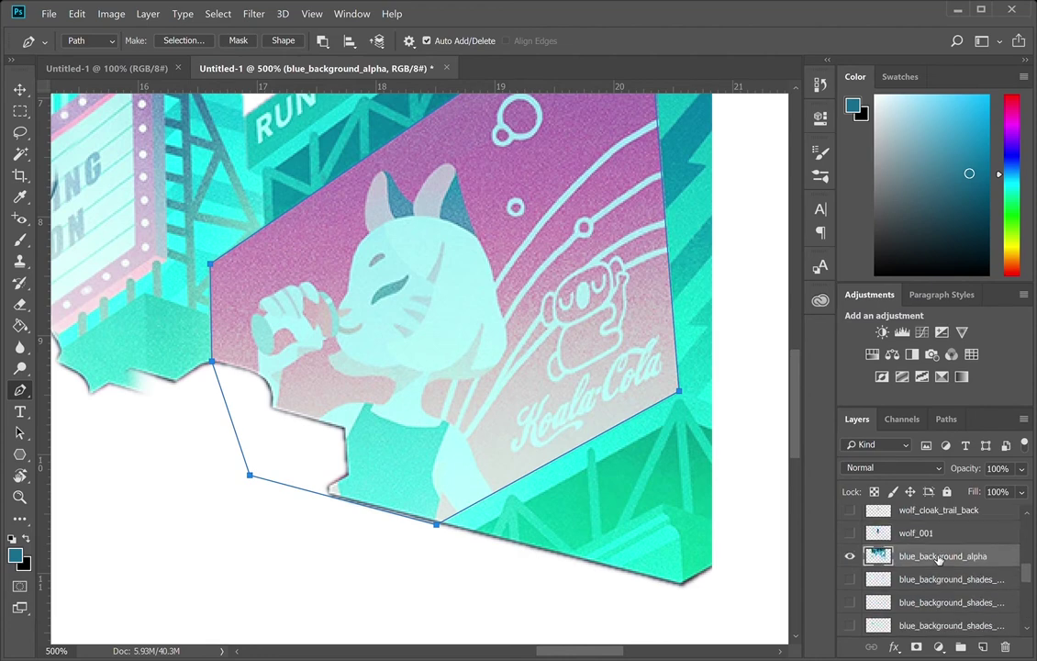
left_click(184, 40)
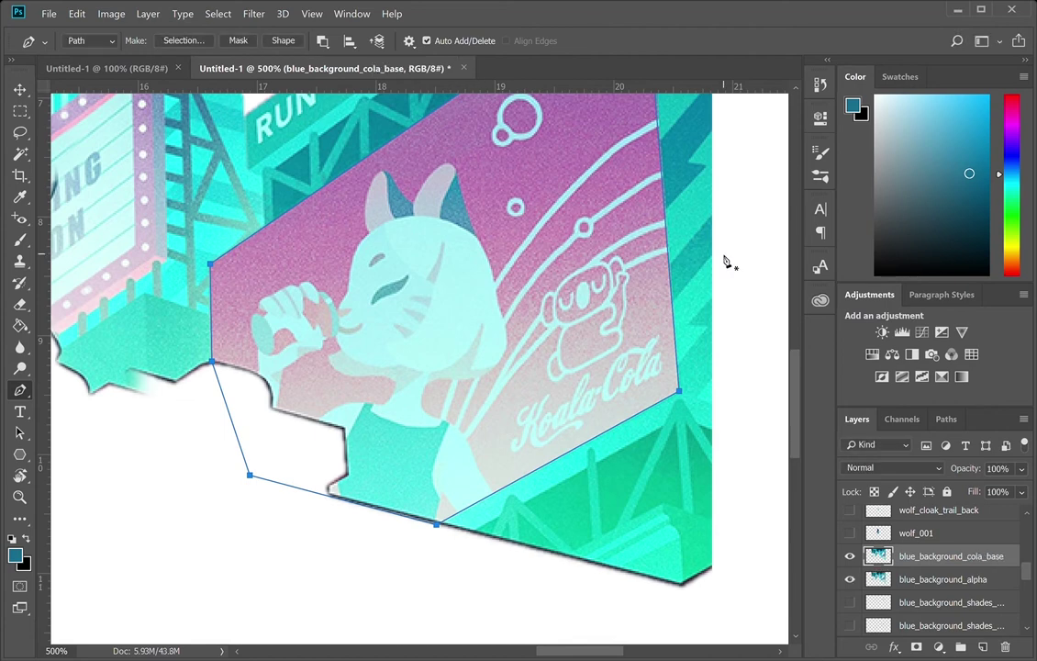
- Convert the Koala-Cola billboard path to a selection and trim the blue_background_cola_base layer to it
left_click(947, 418)
key("i")
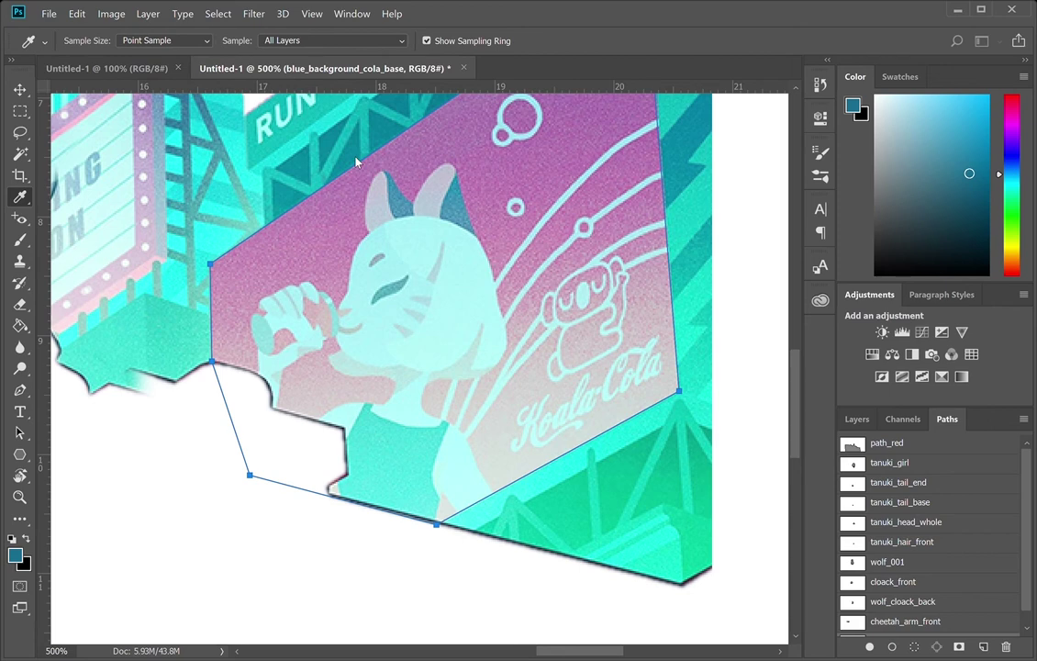
key("p")
key("ctrl+Return")
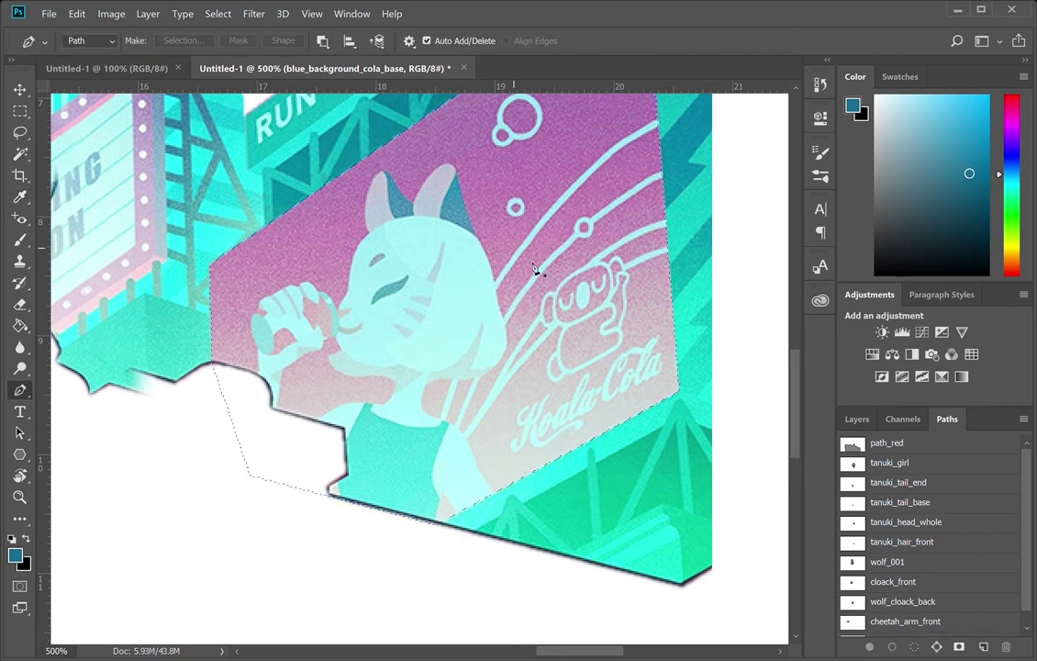
left_click(856, 419)
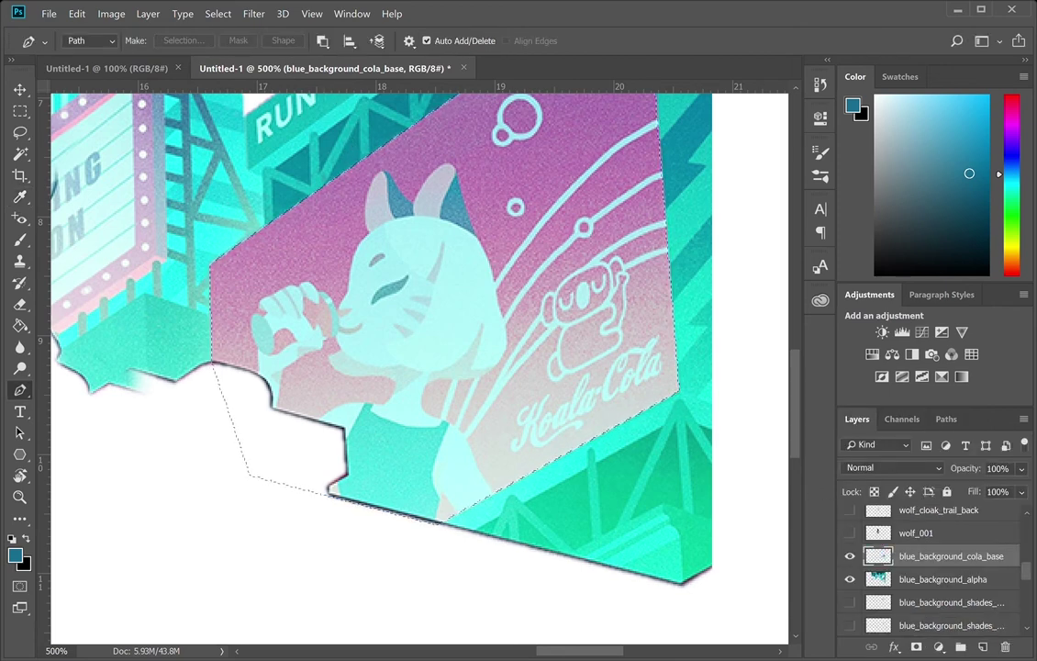
- Delete the selected billboard from the blue_background_alpha layer, deselect, and hide that layer
left_click(955, 580)
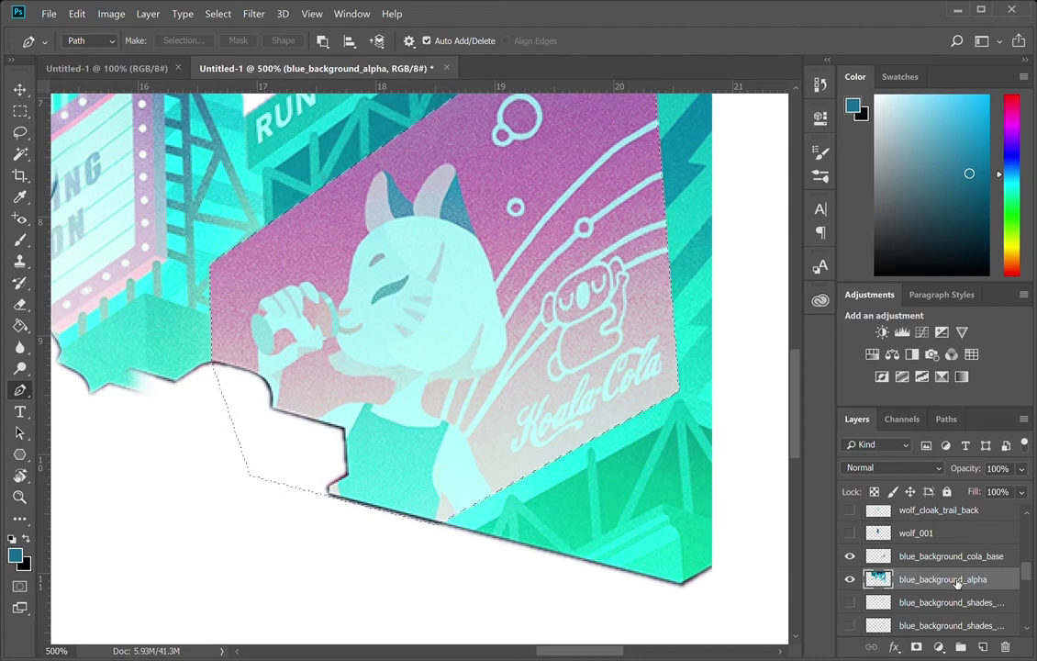
left_click_drag(582, 292, 564, 392)
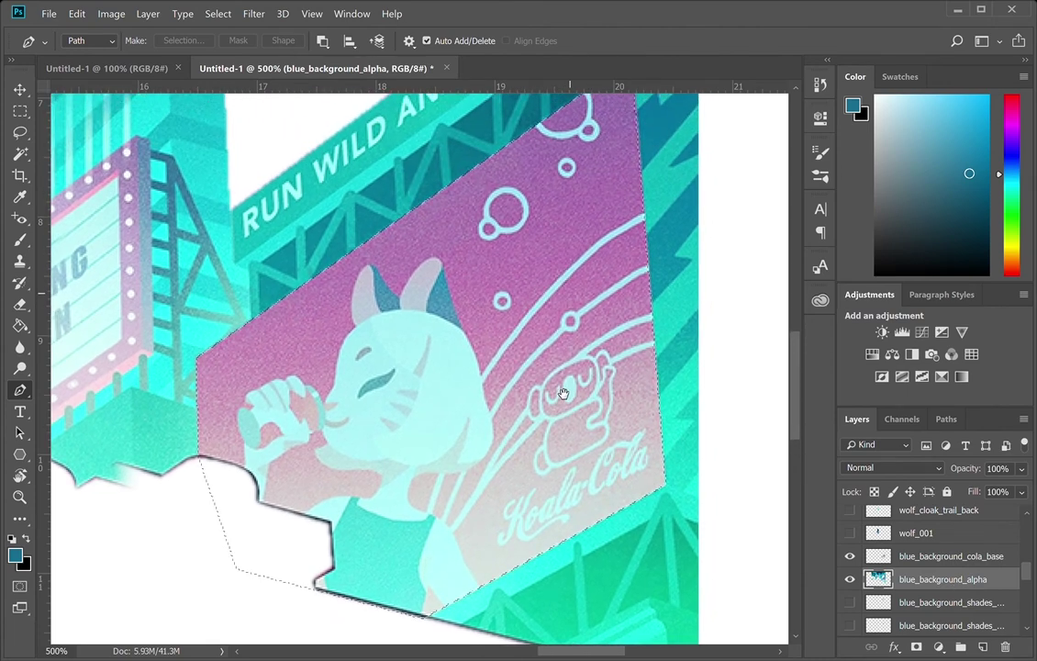
key("ctrl+d")
left_click(850, 556)
left_click(850, 557)
left_click(850, 580)
left_click_drag(595, 339, 598, 378)
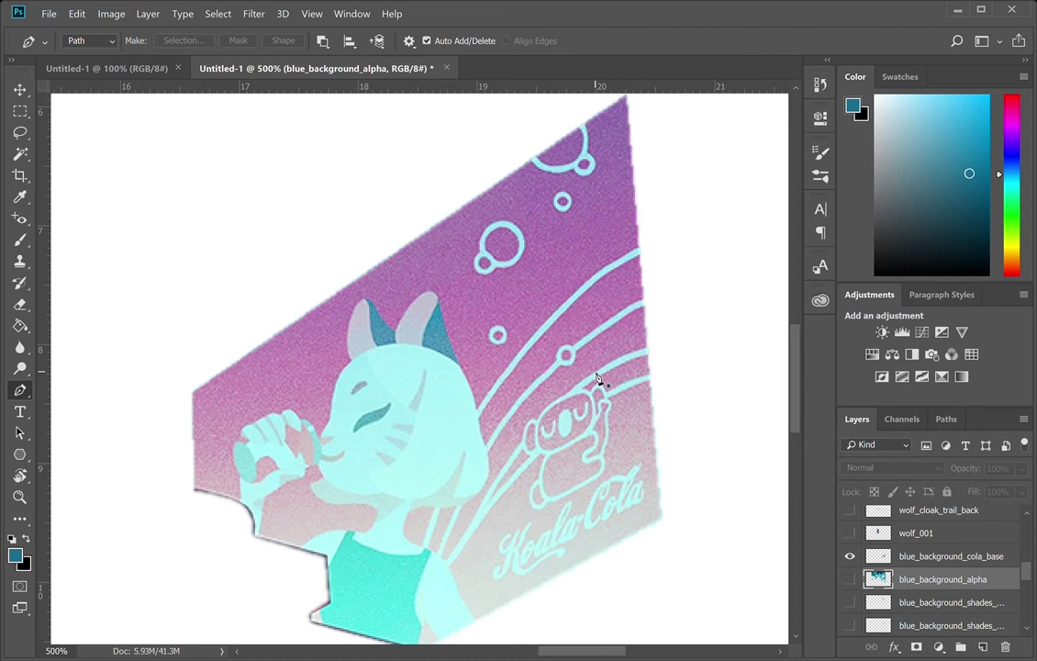
- Duplicate the blue_background_cola_base layer as blue_background_cola_bubbles
left_click(933, 557)
key("ctrl+u")
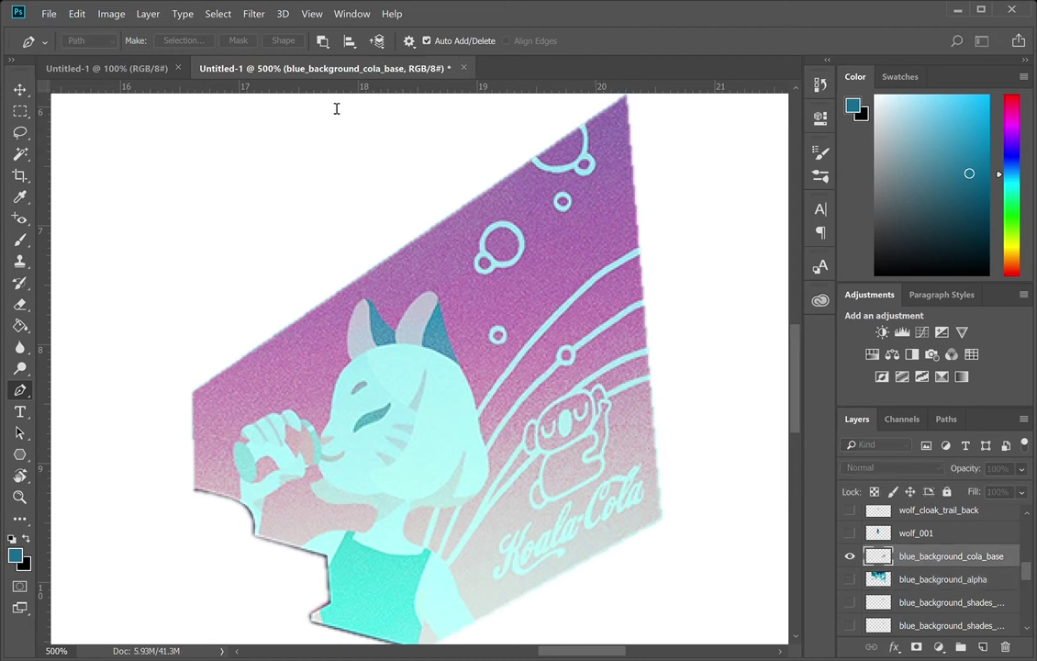
key("Return")
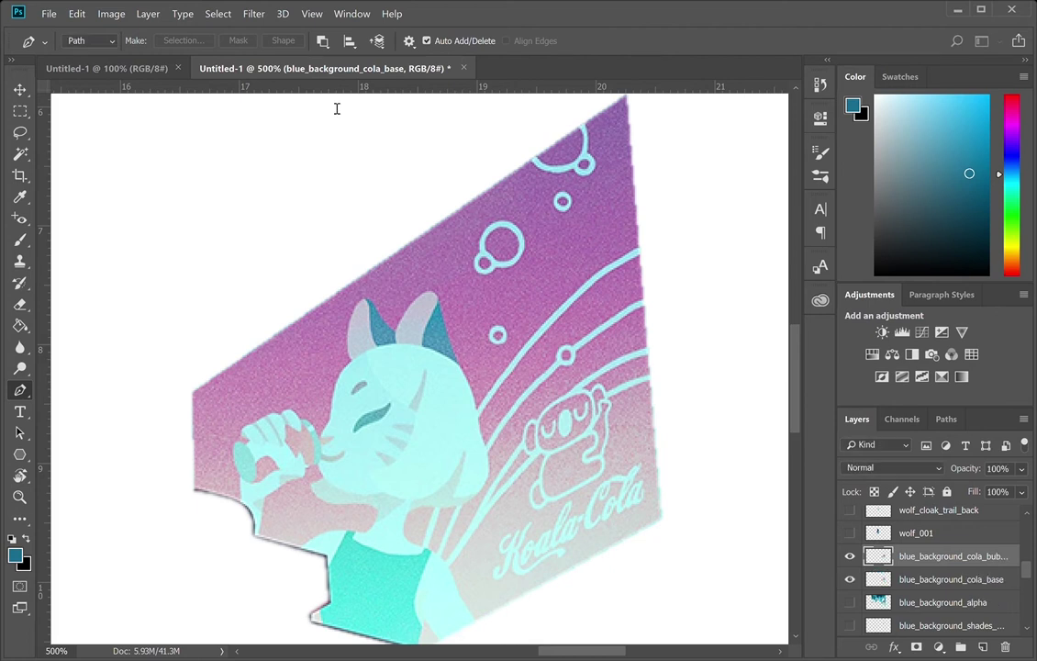
- Trace a closed Pen path around the billboard's bubbles, including the one on the curved line, and open the saved paths list
left_click(595, 117)
left_click(605, 354)
left_click(506, 397)
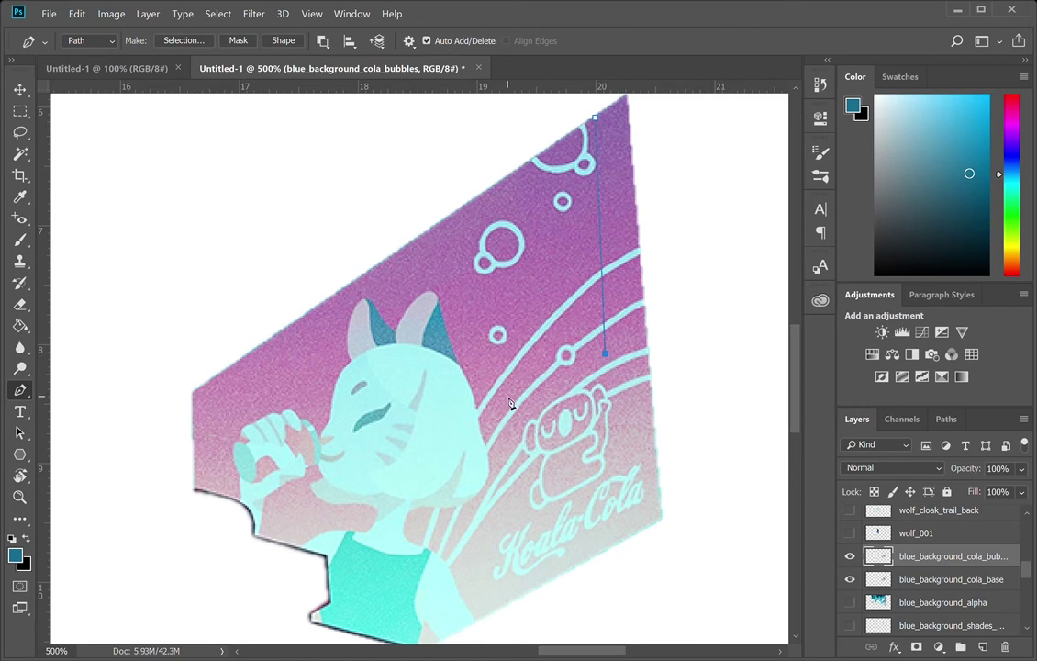
left_click(475, 336)
left_click(465, 203)
left_click(596, 118)
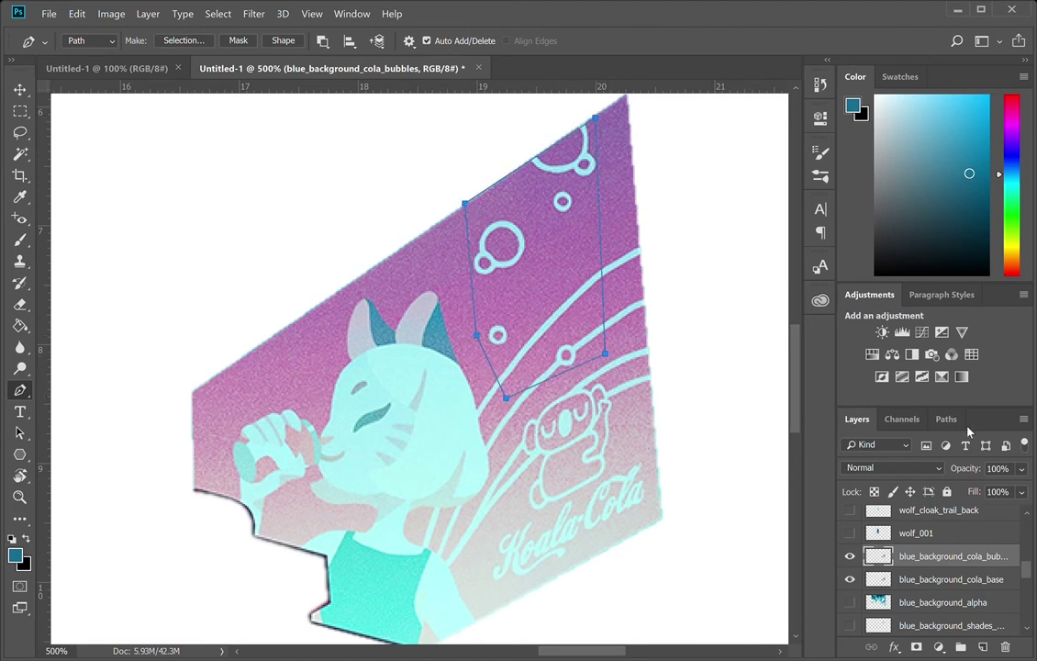
left_click(947, 418)
left_click(857, 419)
left_click(948, 420)
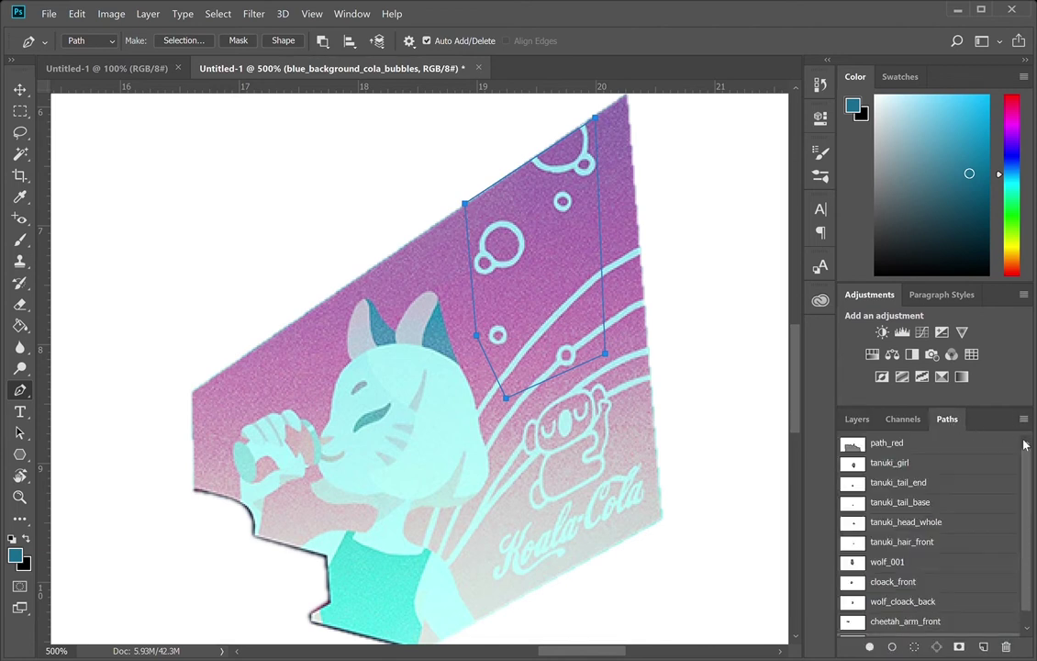
- Convert the traced bubble path to a selection and trim the blue_background_cola_bubbles layer to it
key("i")
key("p")
key("ctrl+Return")
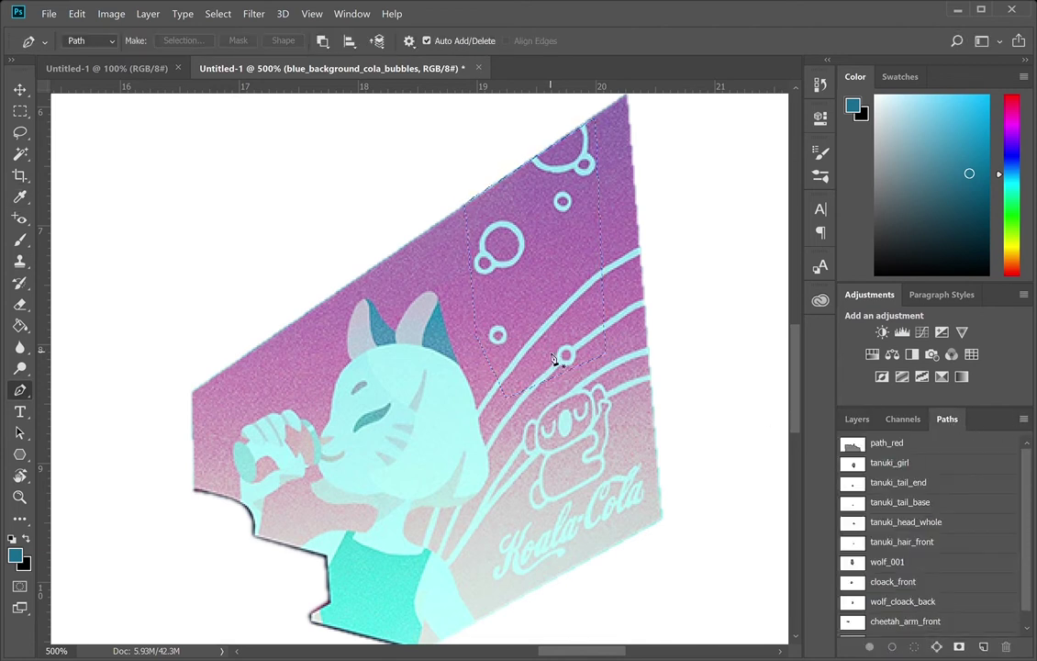
key("e")
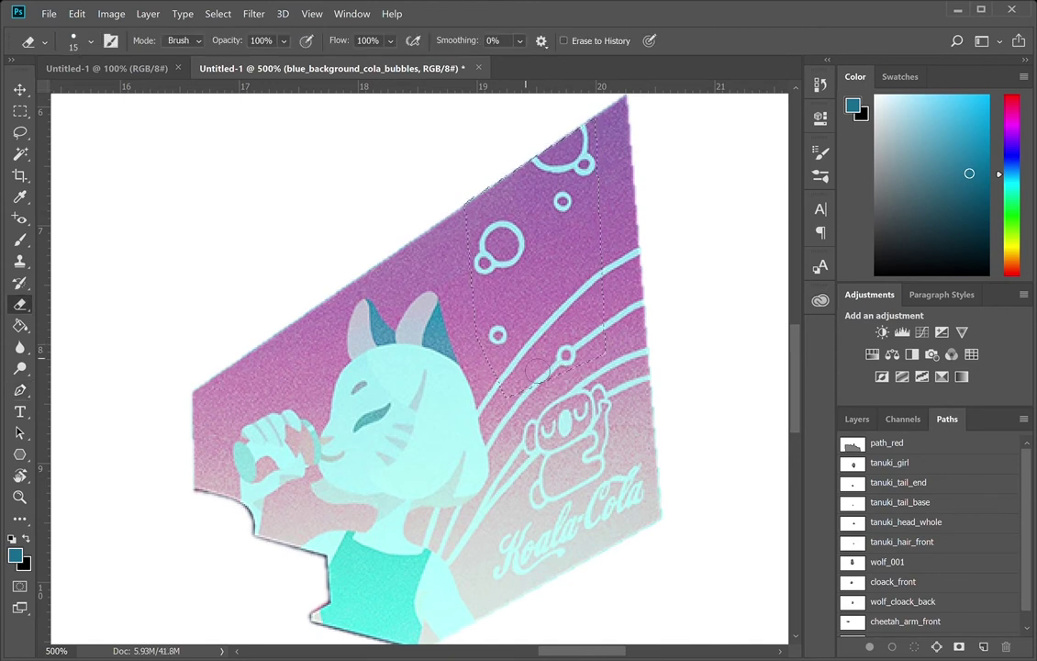
- Hide blue_background_cola_base, erase most of the purple background around the bubbles on the bubbles layer, and clear the selection
left_click(856, 419)
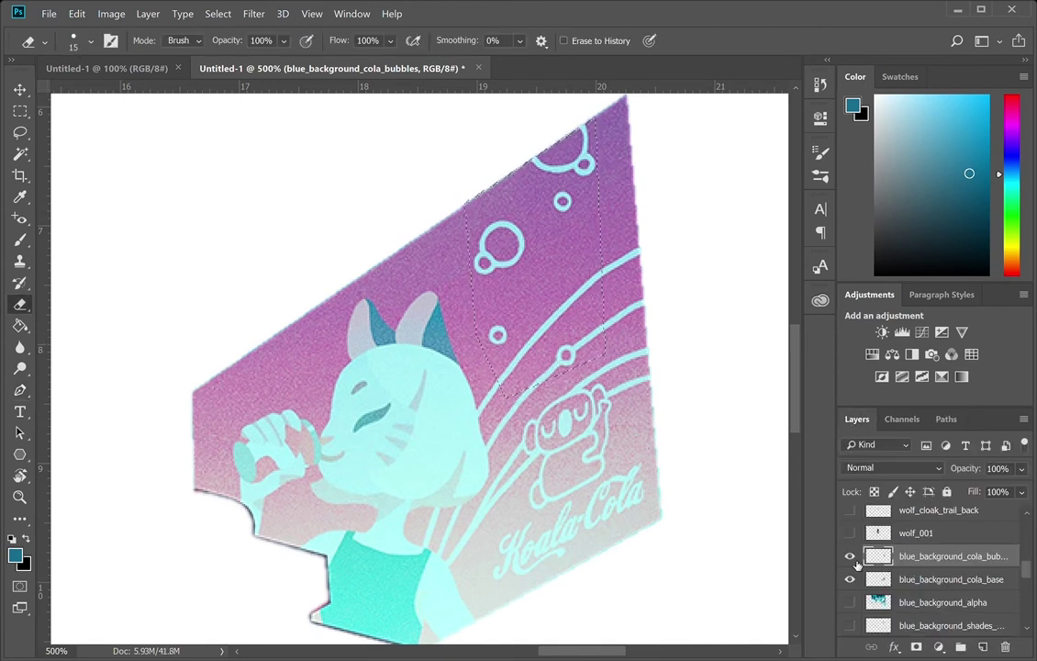
left_click(850, 580)
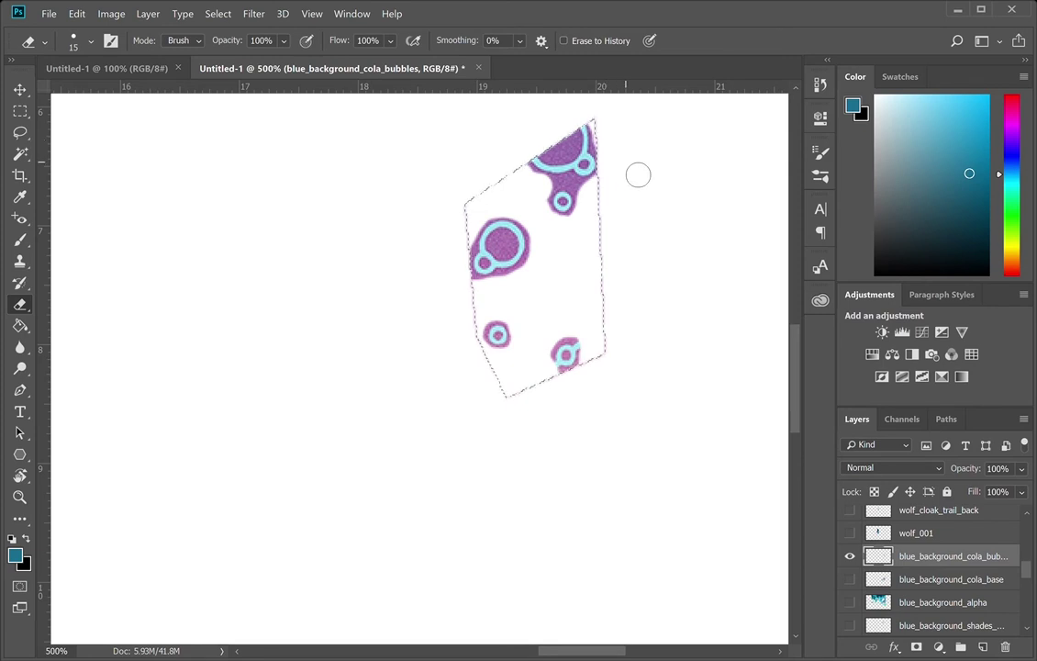
key("ctrl+d")
mouse_move(484, 212)
left_mouse_down()
mouse_move(469, 286)
mouse_move(473, 301)
mouse_move(483, 296)
mouse_move(485, 365)
mouse_move(533, 415)
mouse_move(587, 398)
mouse_move(626, 361)
mouse_move(615, 242)
mouse_move(625, 156)
mouse_move(611, 124)
mouse_move(621, 158)
left_mouse_up()
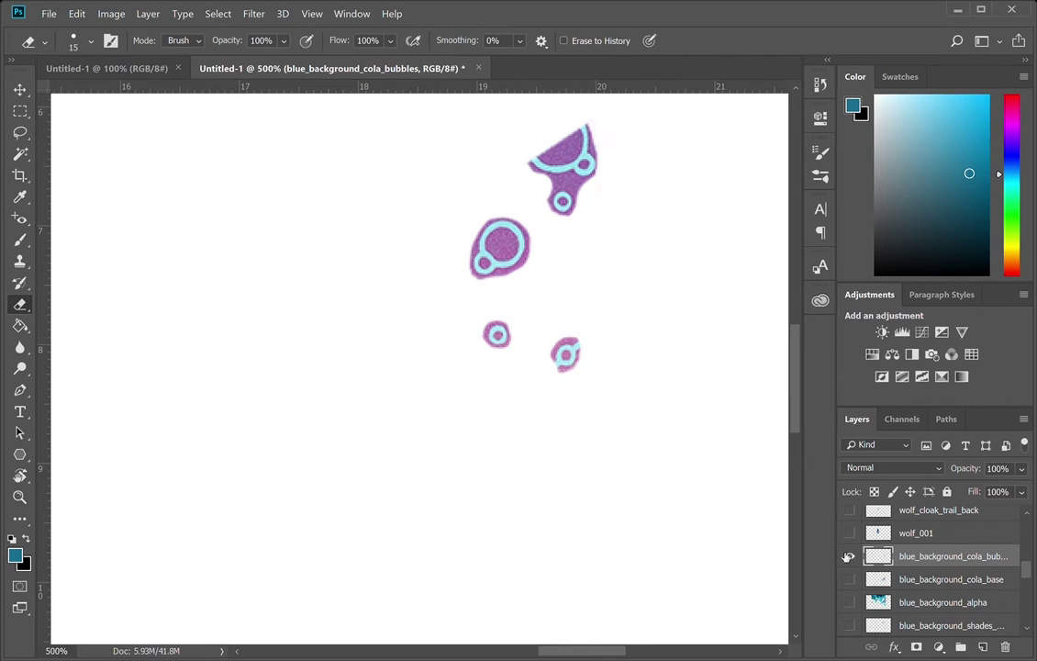
- Show the blue_background_cola_base layer, hide the bubbles layer, and make the base active for Clone Stamp retouching
left_click(850, 580)
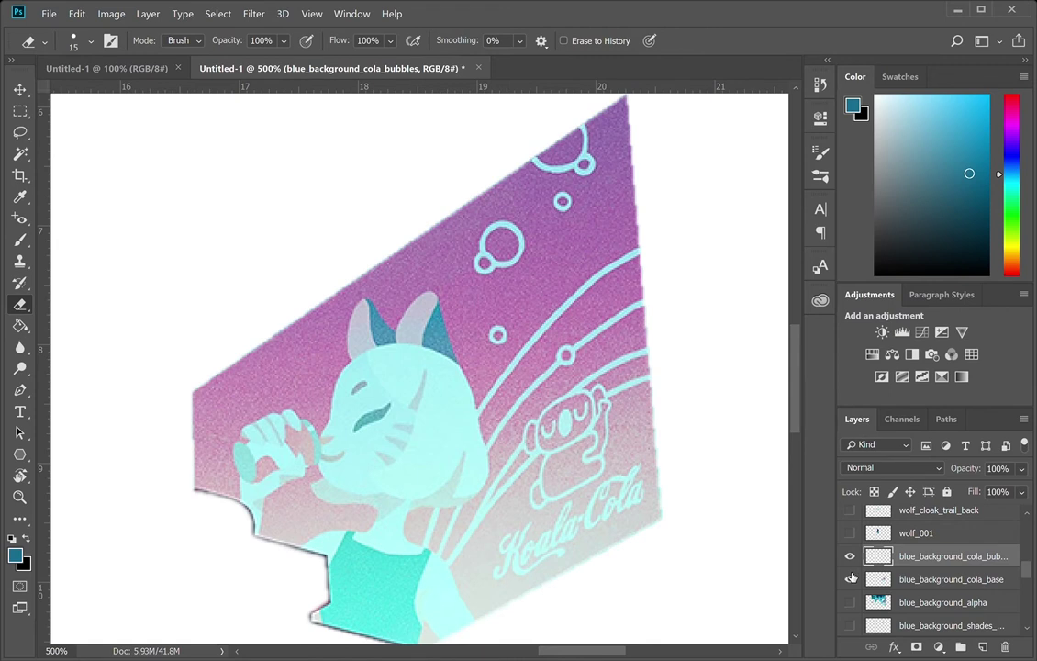
left_click(851, 556)
key("s")
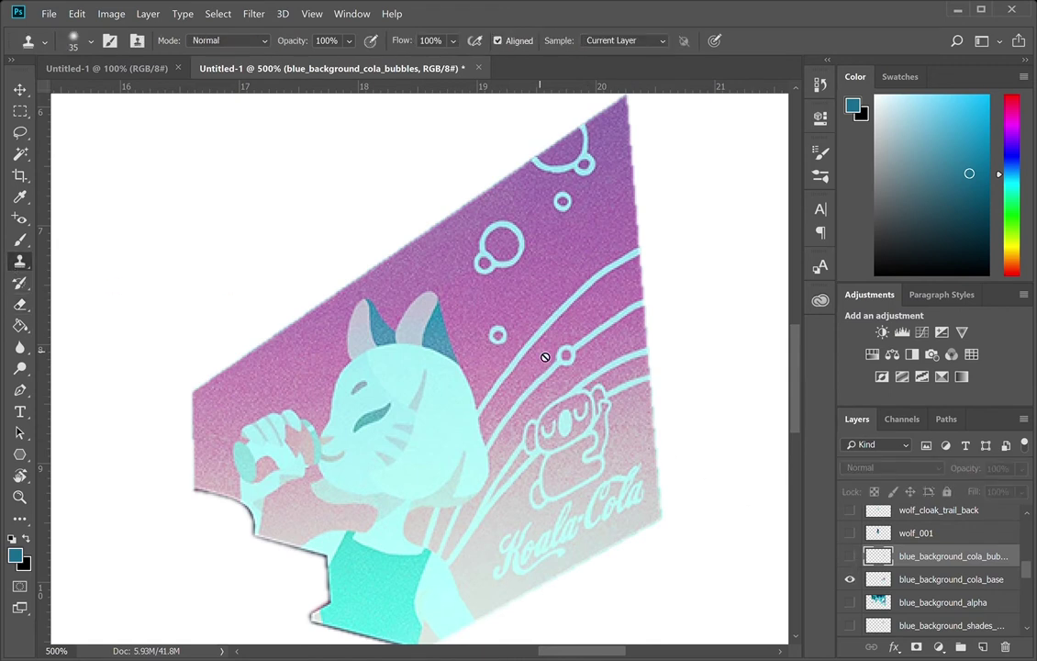
left_click(909, 579)
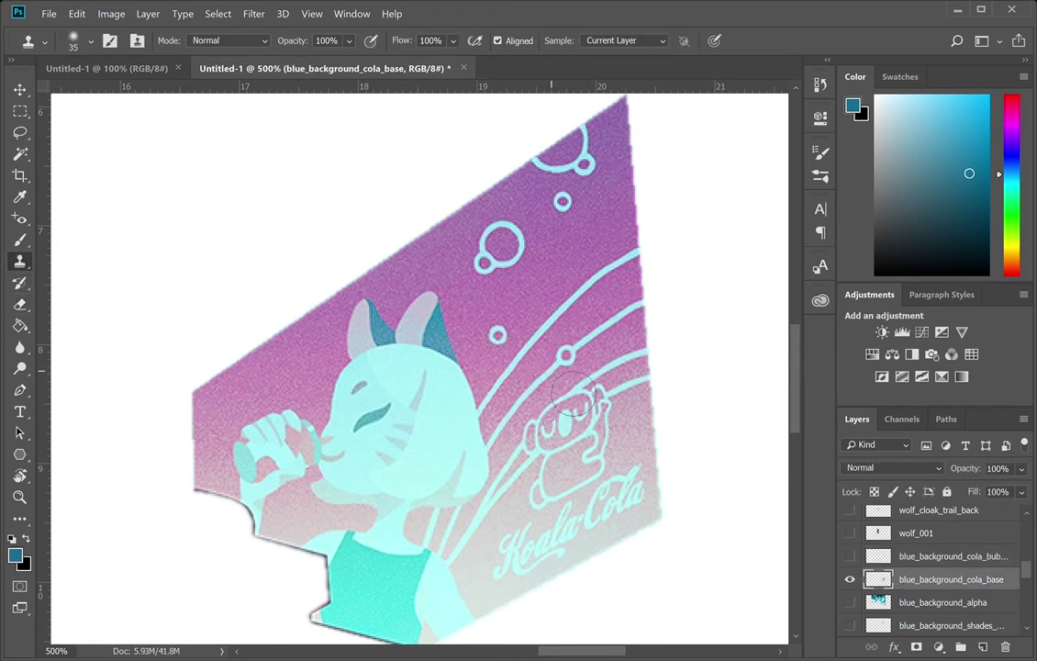
left_click(533, 386, "alt")
left_click(567, 358)
key("ctrl+z")
left_click(572, 349, "alt")
left_click(597, 339, "alt")
left_click(539, 392, "alt")
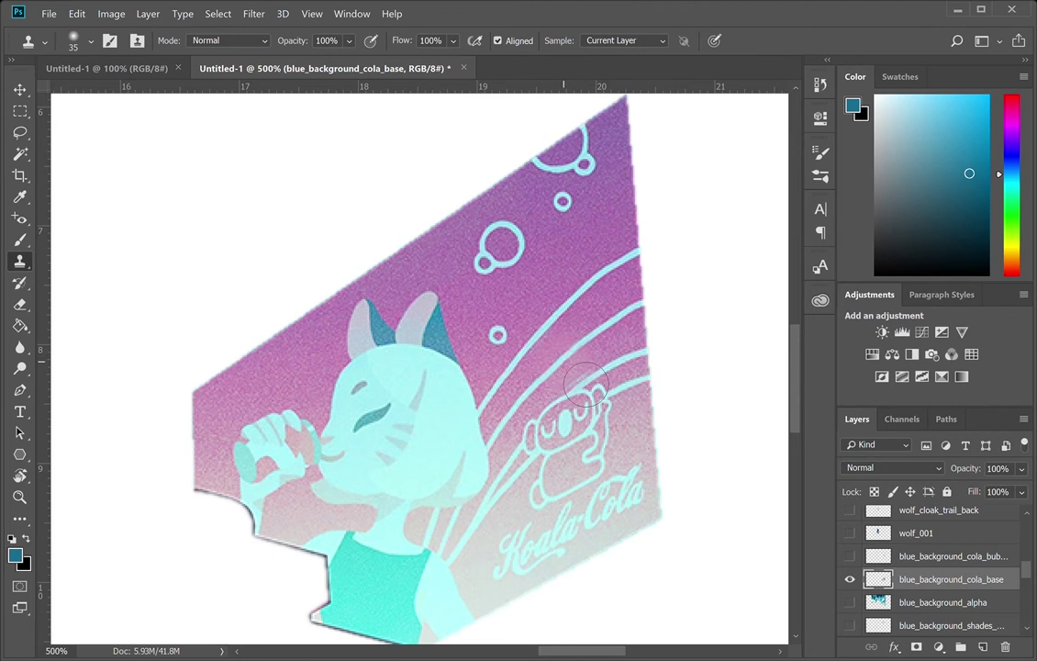
left_click(820, 84)
left_click(726, 204)
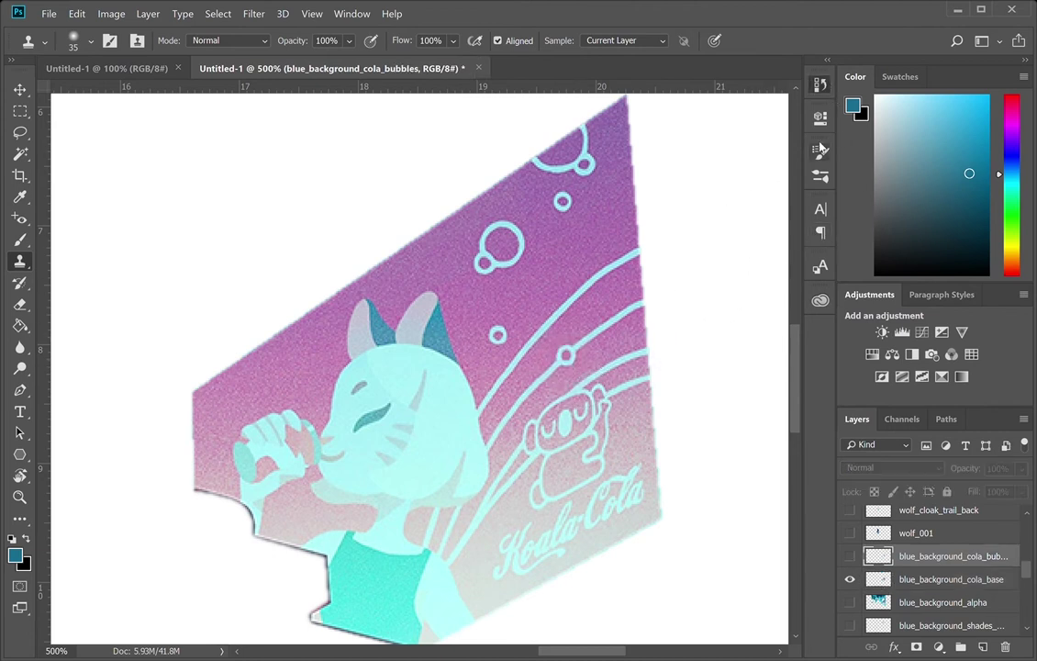
- Clone over the bubble on the curved line in blue_background_cola_base with a 25 px brush, keeping the line continuous
key("alt+bracketleft")
left_click(549, 389, "alt")
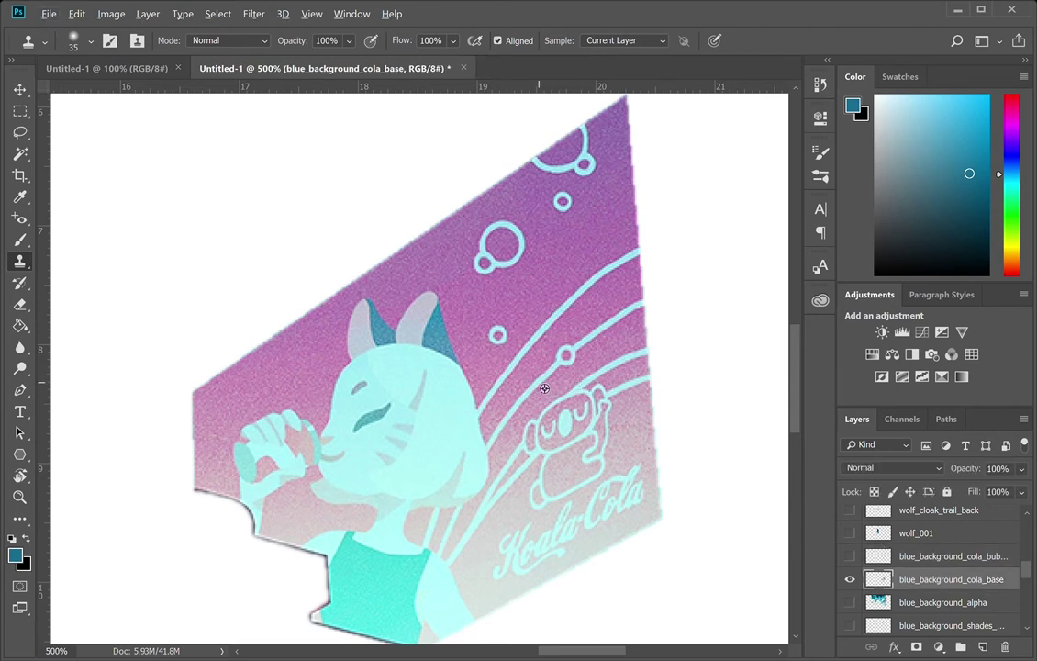
left_click(567, 358)
key("ctrl+z")
key("bracketleft")
key("bracketleft")
left_click(567, 357)
left_click(565, 359)
left_click(564, 358)
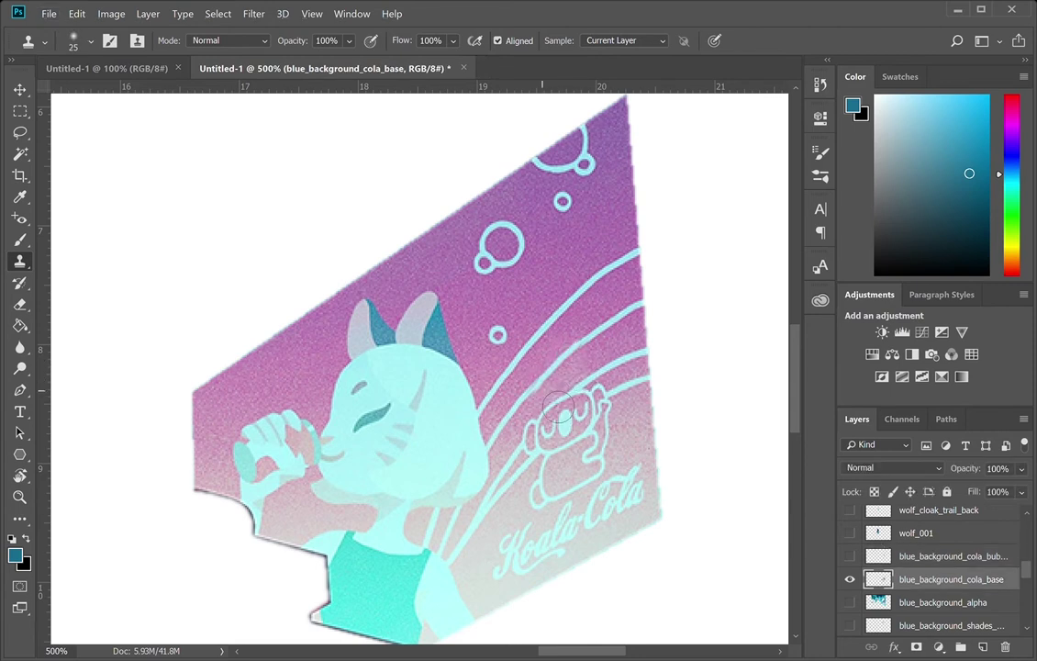
- Clone purple background over the lower single bubble, the large bubble pair, and the small bubble above it
left_click(605, 331, "alt")
left_click(498, 334)
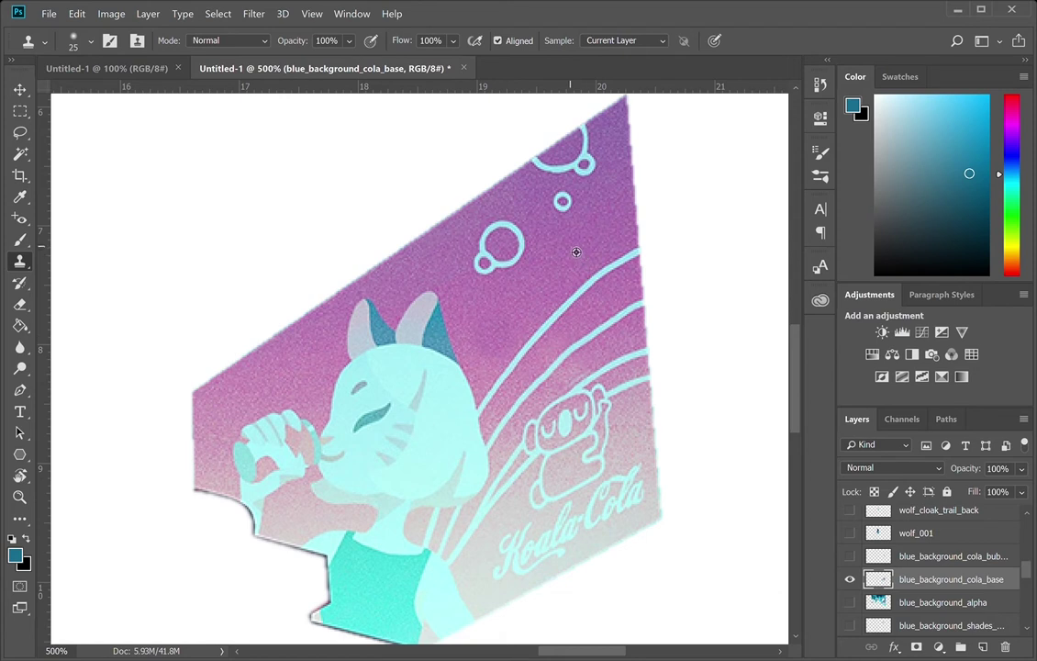
left_click(487, 264)
mouse_move(482, 257)
left_mouse_down()
mouse_move(511, 263)
mouse_move(518, 238)
left_mouse_up()
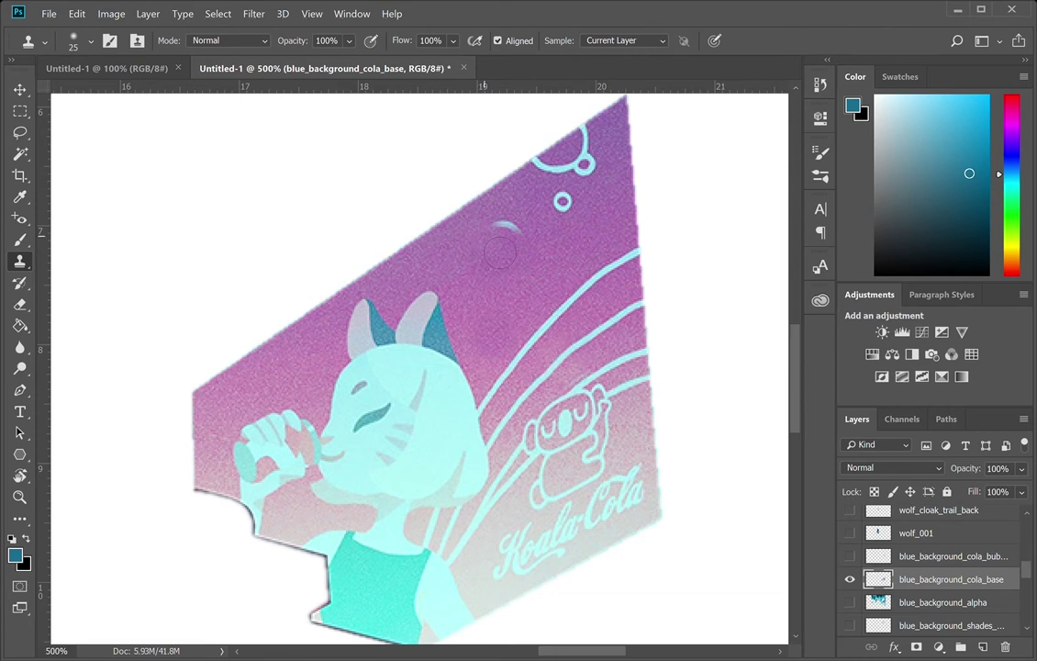
left_click(520, 240)
left_click(563, 201)
left_click(562, 202)
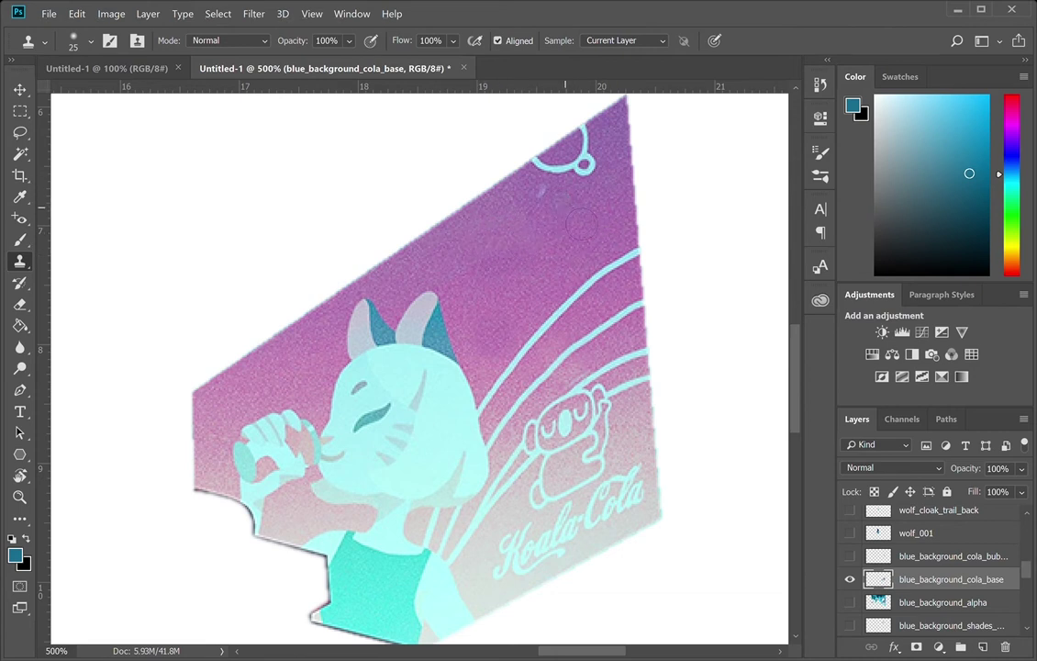
- Clone background over the right part of the cut-off bubble at the billboard's upper edge and erase the paint spilling outside
left_click(579, 217, "alt")
left_click_drag(585, 165, 576, 164)
left_click(624, 148, "alt")
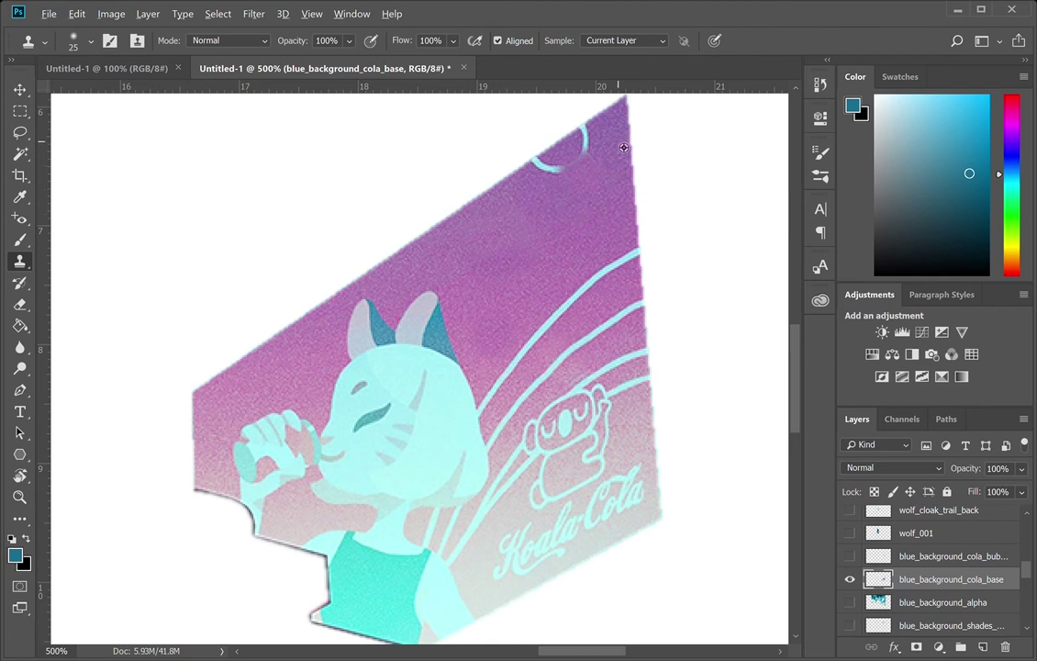
left_click(604, 171)
left_click(622, 148, "alt")
left_click(578, 127)
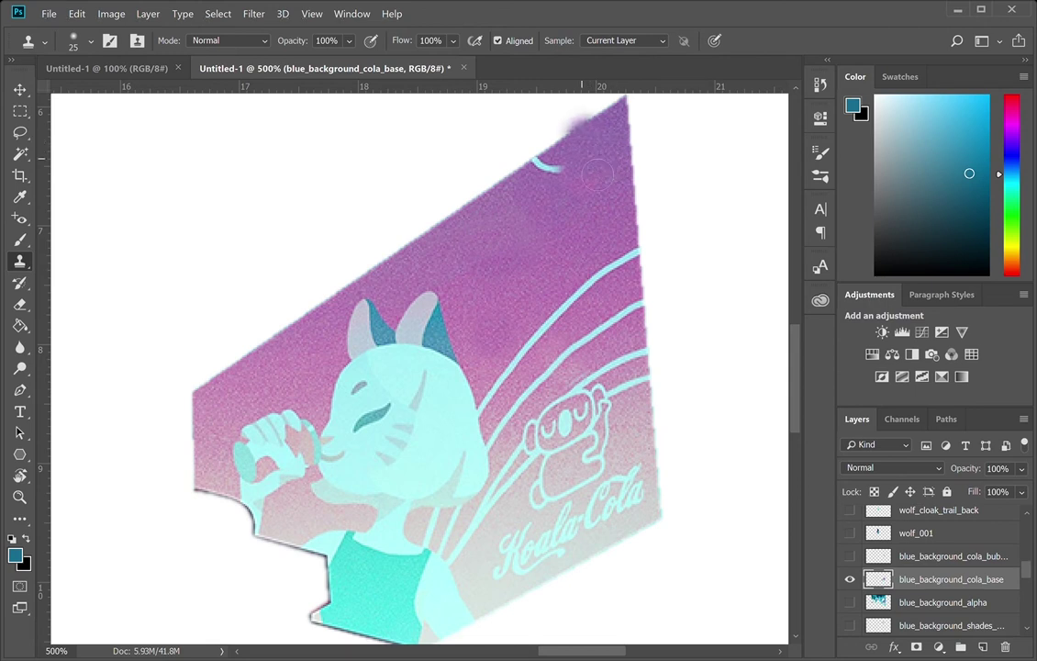
key("e")
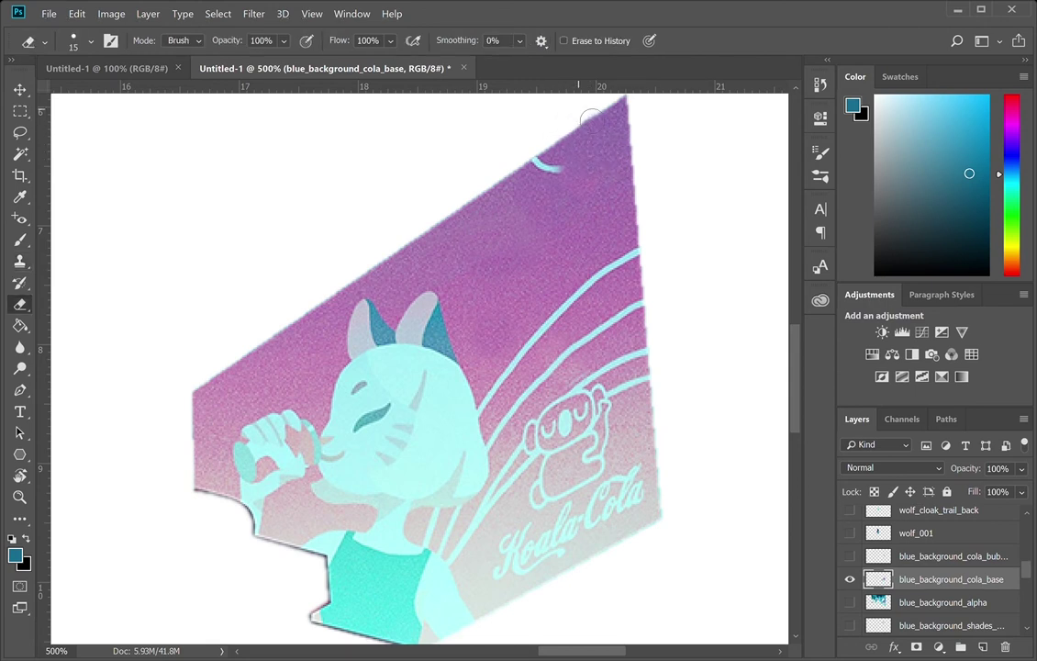
- Clone away the remaining arc of the cut-off bubble and erase the spill beyond the billboard's upper edge
left_click(20, 261)
left_click(611, 167, "alt")
left_click_drag(561, 172, 538, 161)
left_click(556, 169)
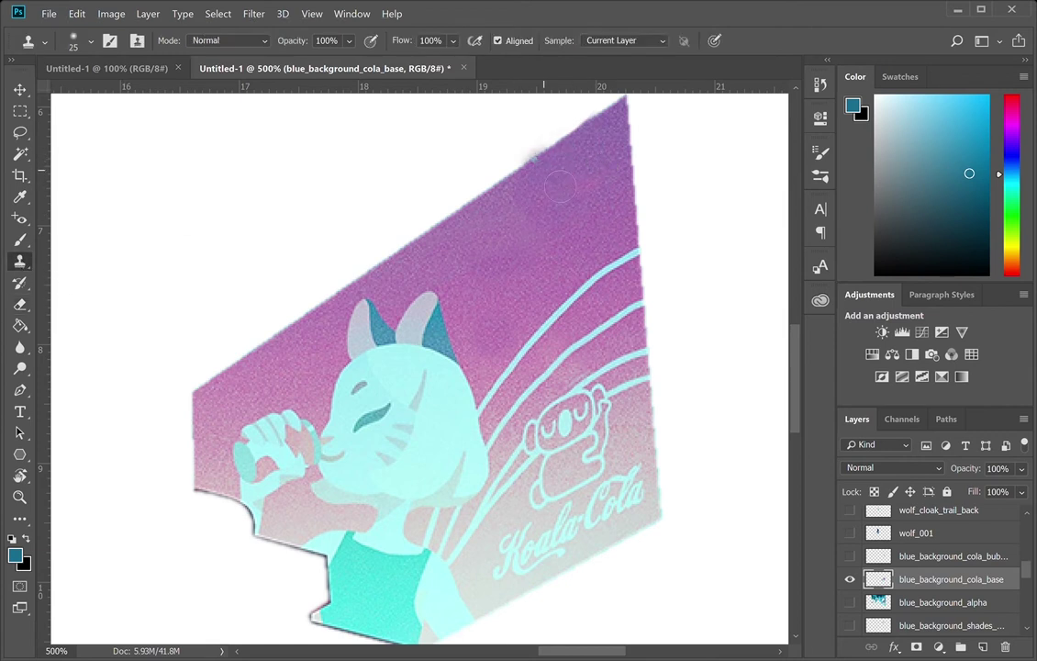
left_click(554, 181)
left_click(554, 181)
left_click(555, 181)
key("e")
left_click_drag(537, 154, 511, 172)
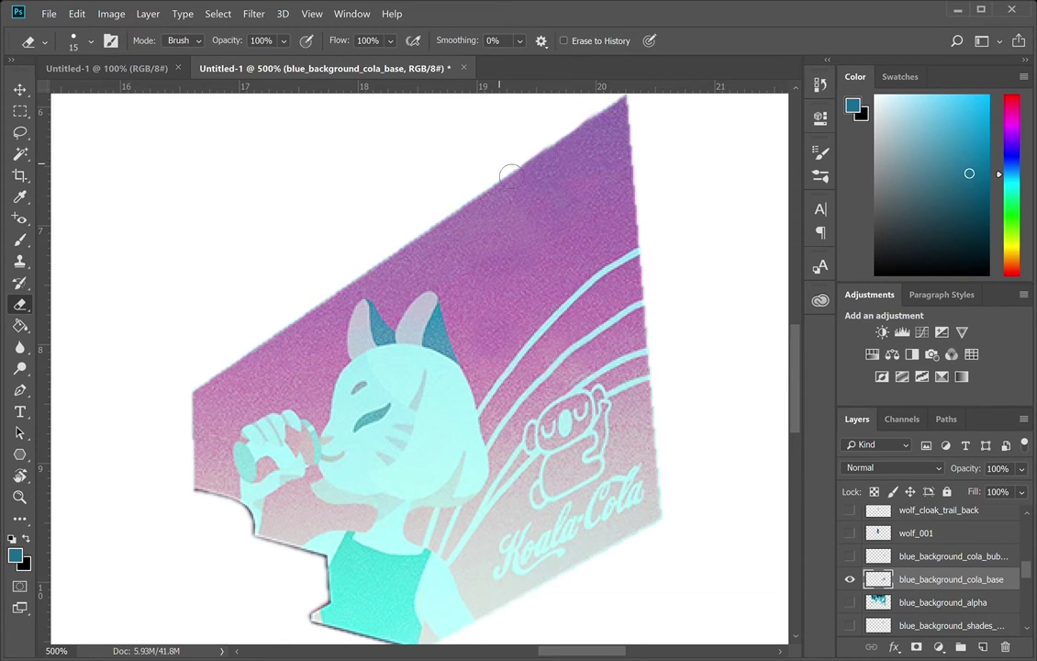
- Toggle the blue_background_cola_bubbles layer's visibility repeatedly to compare the billboard with and without its bubbles
left_click(850, 558)
left_click(850, 558)
left_click(850, 558)
left_click(850, 558)
left_click(850, 558)
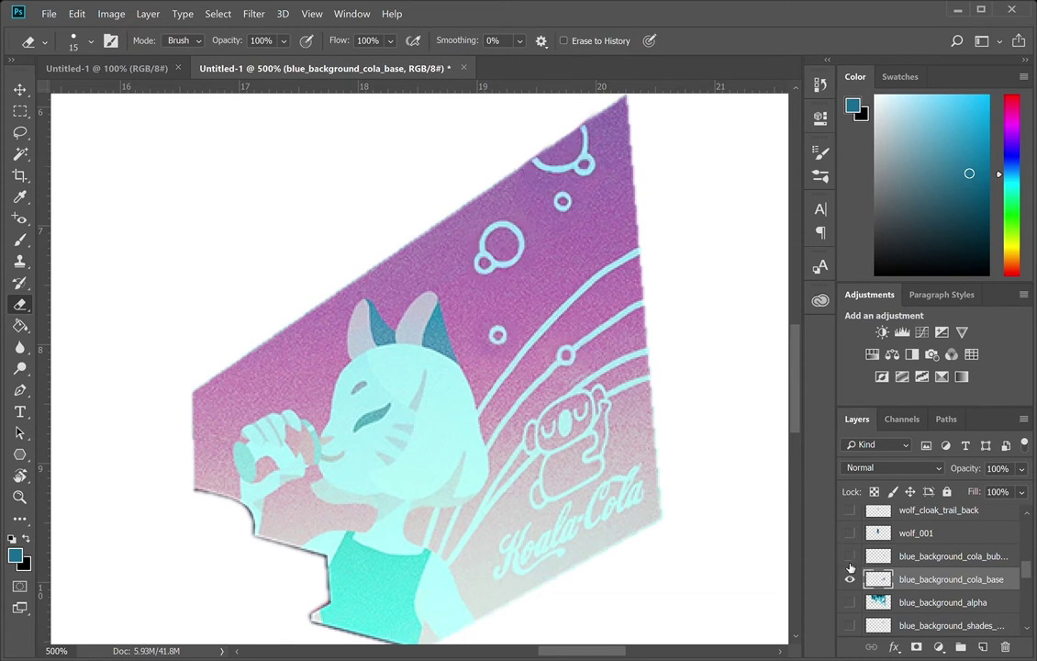
left_click(849, 562)
left_click(849, 563)
left_click(849, 562)
left_click(849, 563)
left_click(849, 562)
left_click(849, 562)
left_click(849, 563)
left_click(849, 563)
left_click(849, 563)
left_click(849, 563)
left_click(849, 563)
left_click(849, 563)
- Hide both cola layers and show the selected blue_background_alpha layer to review the overall city background
left_click(852, 559)
left_click(851, 580)
left_click(914, 604)
left_click(852, 604)
key("z")
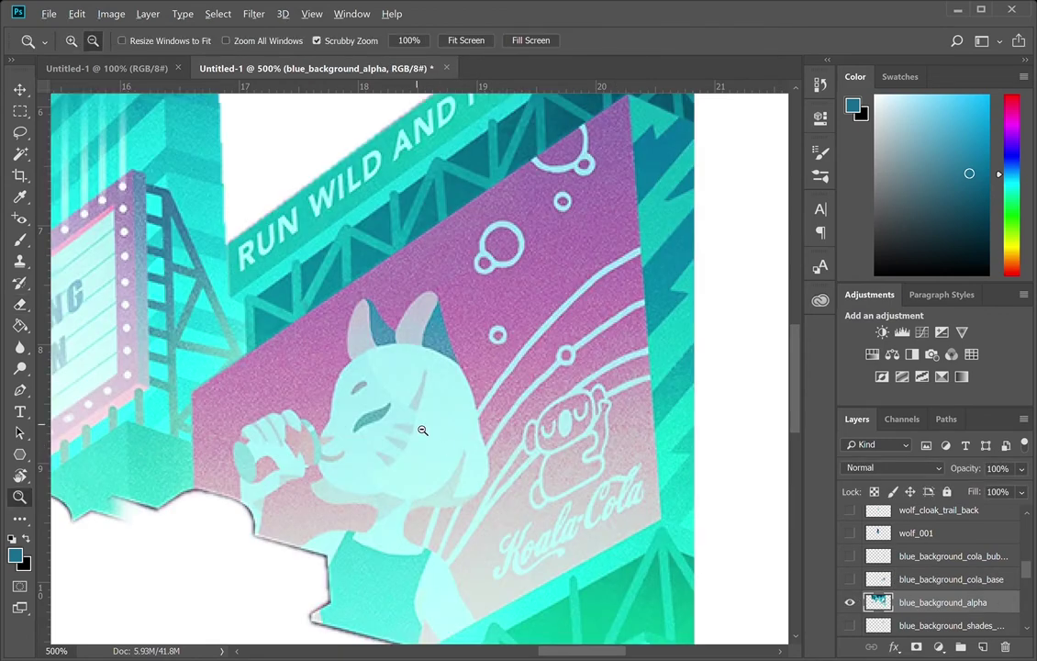
left_click(420, 431, "alt")
left_click(418, 433, "alt")
left_click(415, 431, "alt")
left_click_drag(317, 369, 520, 502)
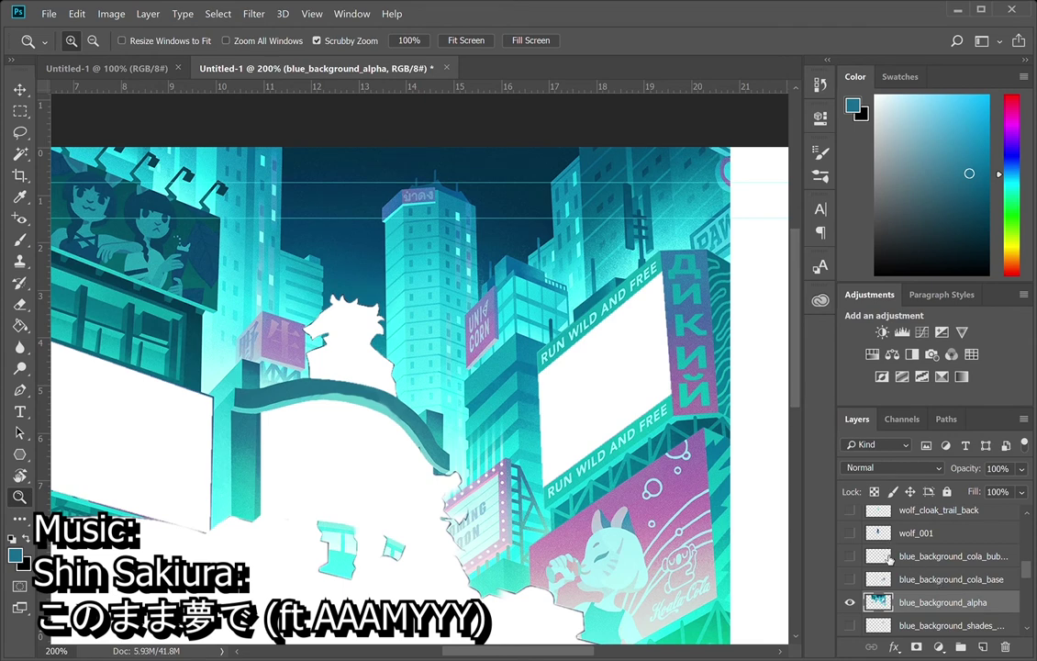
- Hide the blue_background_alpha layer and duplicate it as back_drop_front
left_click(850, 602)
scroll(938, 603, "down", 8)
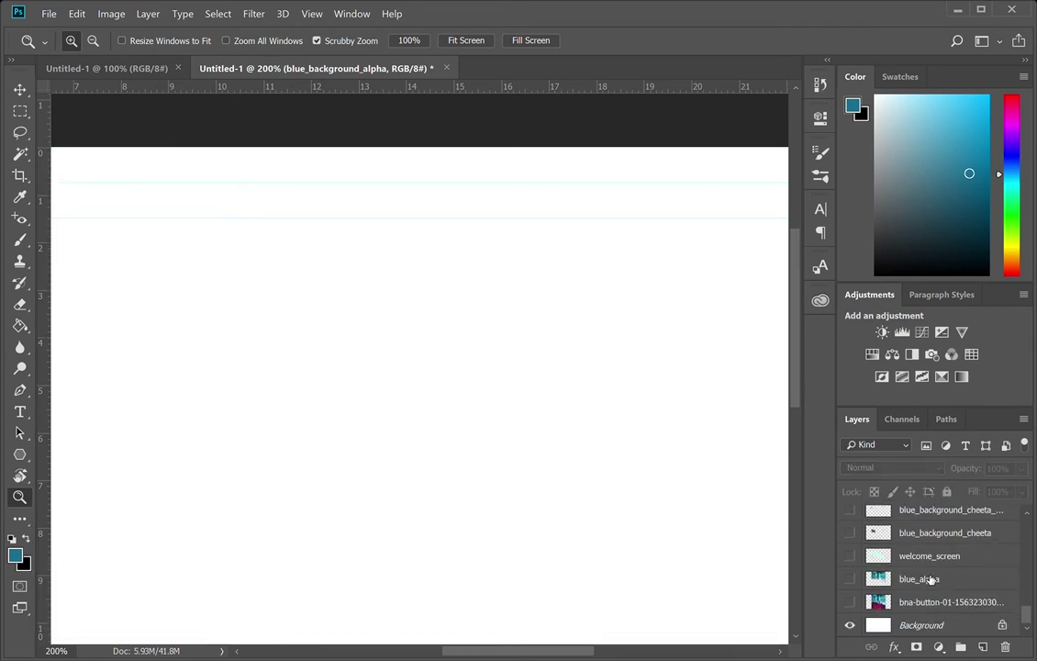
left_click(921, 579)
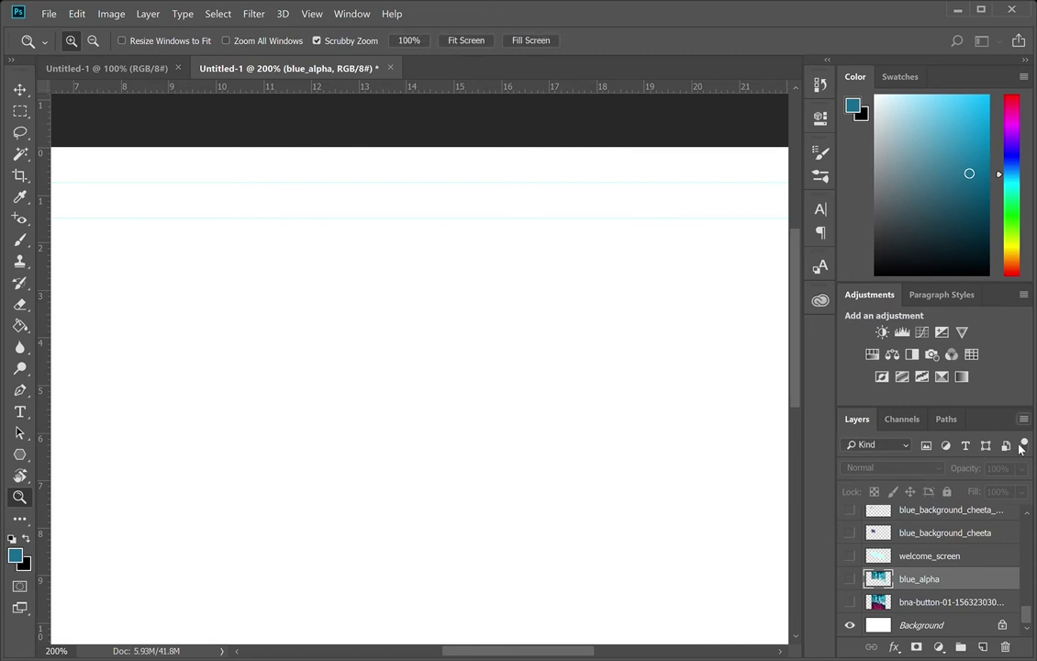
scroll(955, 556, "up", 10)
left_click(942, 579)
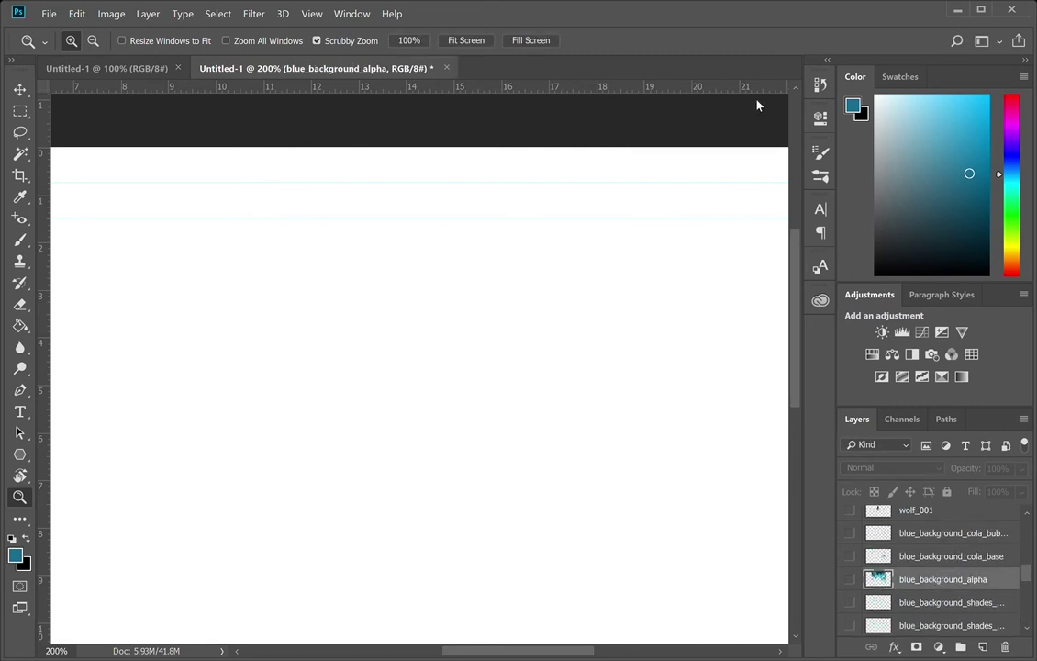
left_click(585, 174)
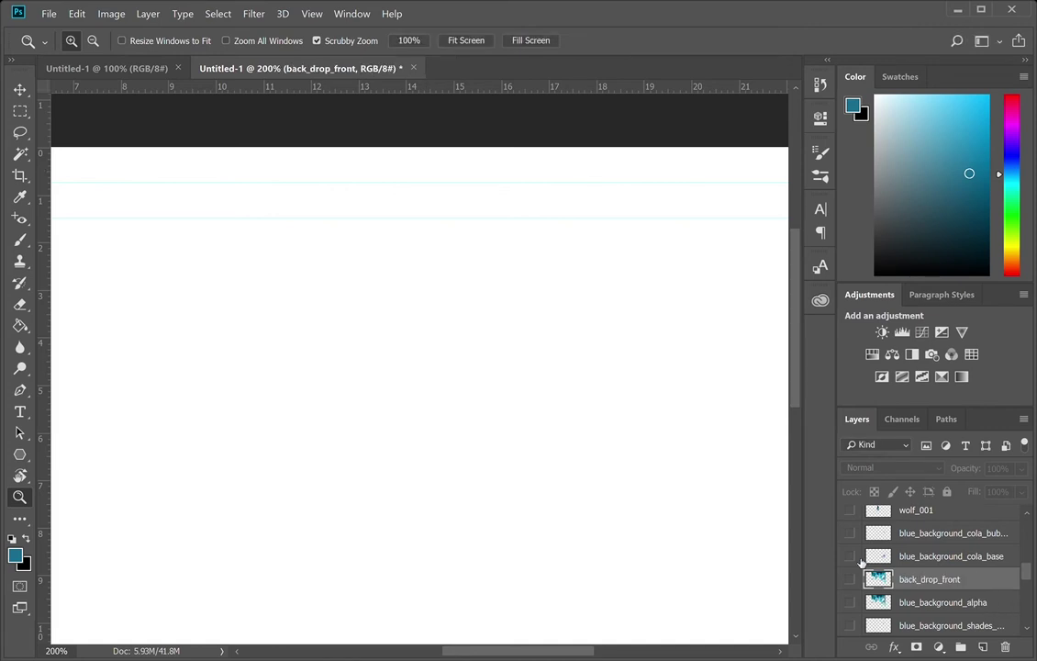
- Show back_drop_front and start a Pen path along the two-girls billboard's upper edge, outlining the first lamp bracket
left_click(850, 579)
left_click_drag(353, 406, 557, 431)
left_click_drag(412, 262, 435, 283)
key("p")
left_click(221, 187)
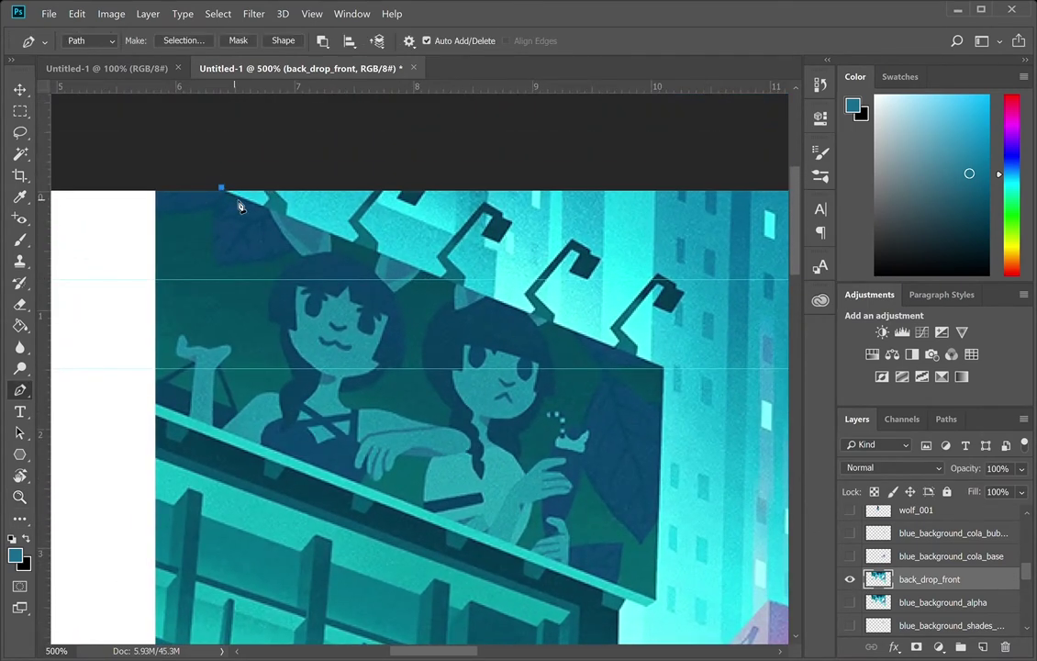
left_click(269, 198)
left_click(259, 179)
left_click(282, 174)
left_click(273, 192)
left_click(286, 203)
left_click(288, 214)
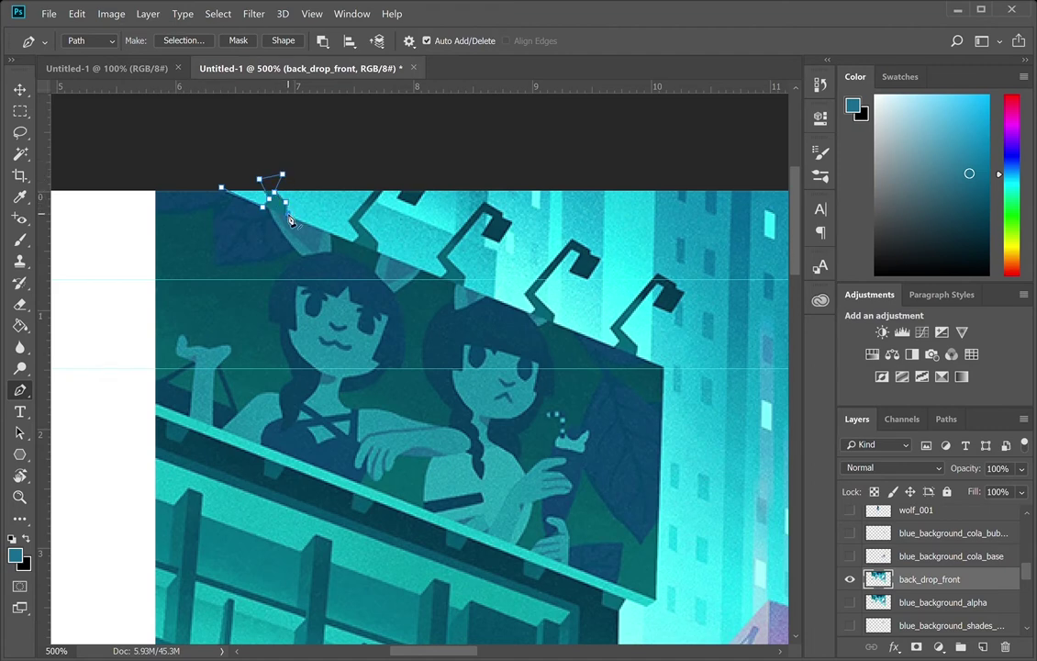
- Continue the Pen path along the billboard's upper edge and around the second lamp and its bracket
left_click(353, 243)
left_click(360, 237)
left_click(347, 218)
left_click(378, 187)
left_click(346, 220, "ctrl")
left_click_drag(287, 214, 286, 217)
left_click(431, 188)
left_click(419, 209)
left_click(427, 188)
left_click(406, 190)
left_click(394, 187)
left_click(377, 244)
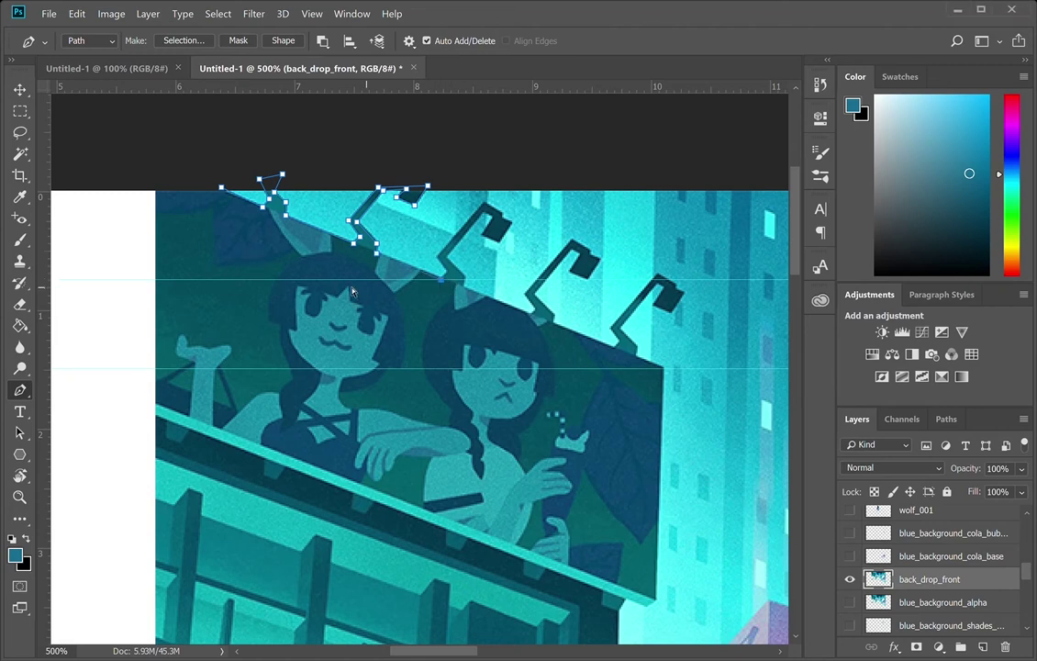
- Move the horizontal guide crossing the girls' billboard to just above the canvas's upper edge
key("v")
left_click_drag(124, 280, 158, 176)
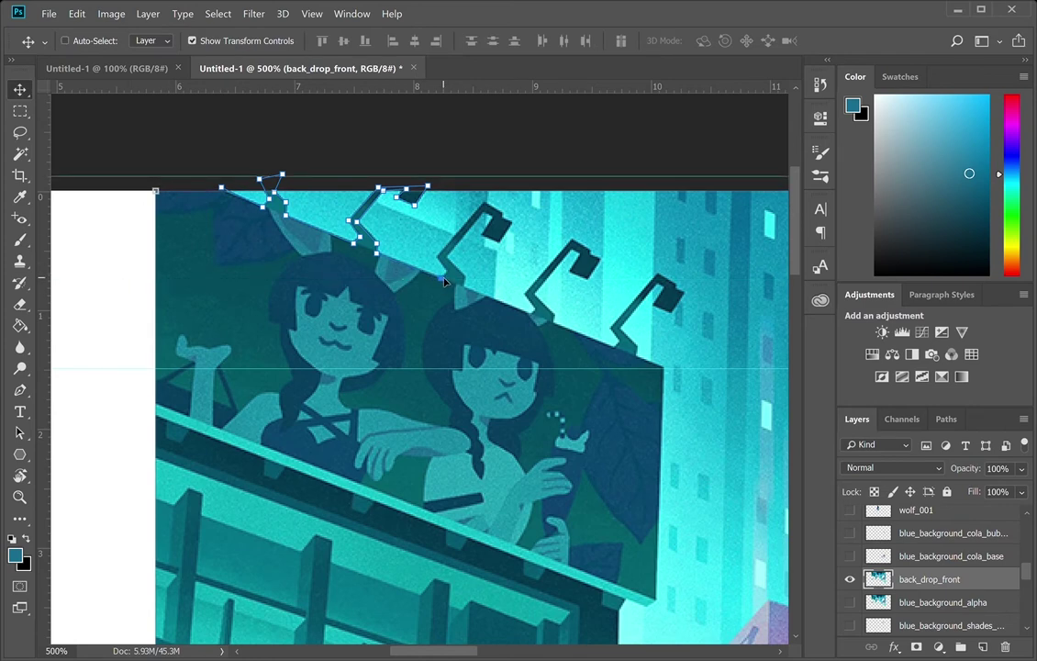
key("p")
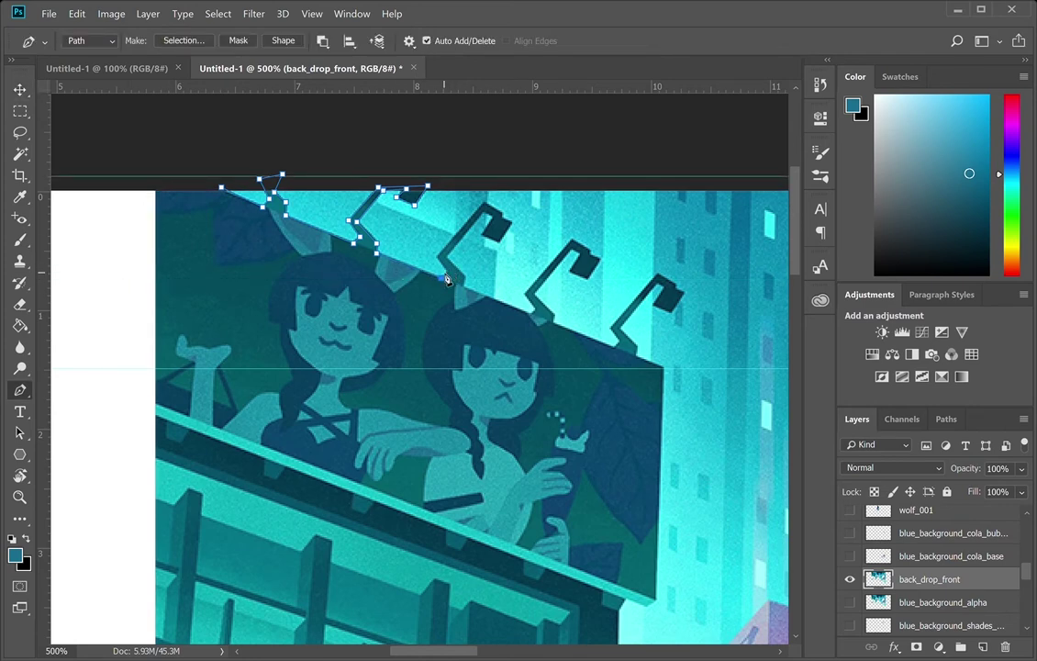
- Extend the Pen path around the third lamp and its bracket above the girls' billboard
left_click(436, 259)
left_click(501, 217)
left_click(507, 222)
left_click(500, 241)
left_click(483, 235)
left_click(499, 217)
- Extend the Pen path along the billboard edge and around the fourth lamp and its bracket
left_click(525, 295)
left_click(571, 241)
left_click_drag(526, 294, 528, 296)
left_click(589, 251)
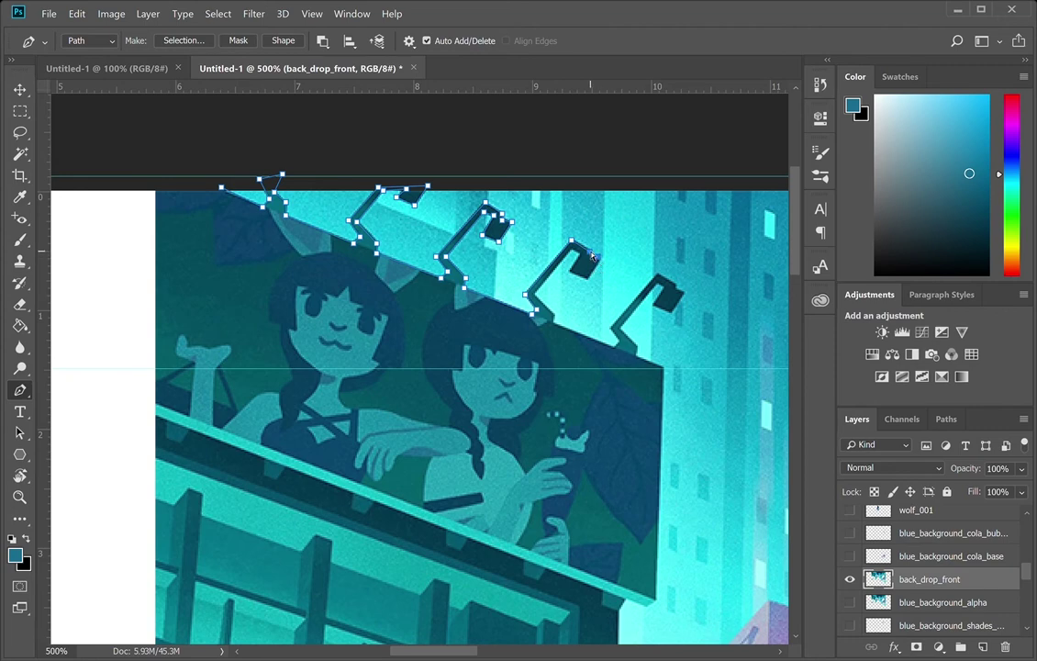
left_click(594, 259)
left_click(588, 280)
left_click(569, 272)
left_click(581, 254)
left_click(571, 250)
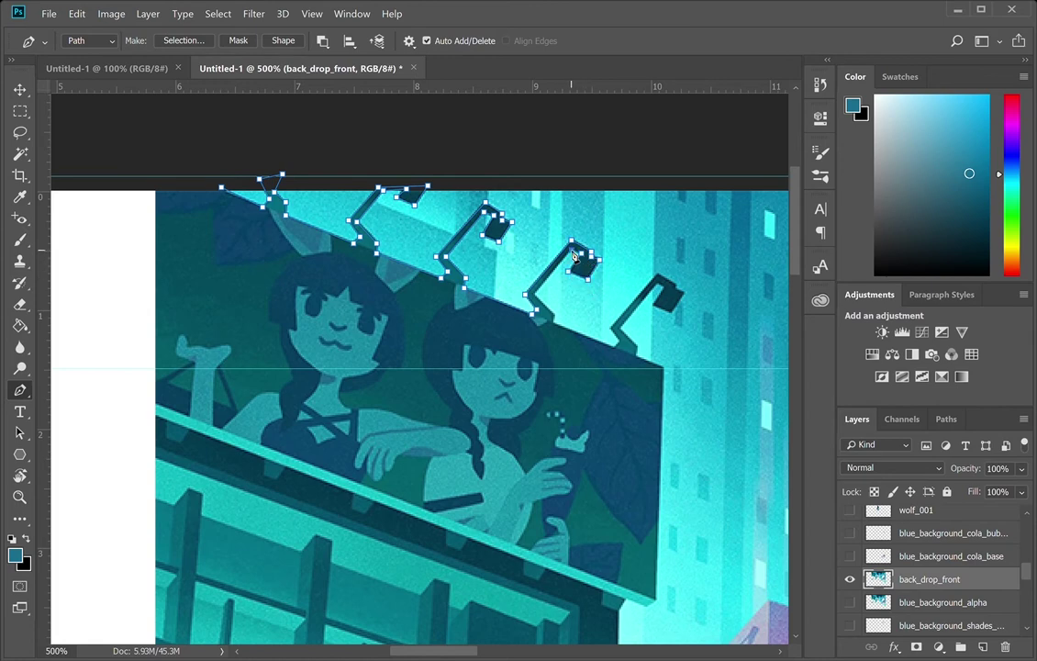
left_click(533, 295)
left_click(552, 322)
- Extend the Pen path around the fifth lamp and its bracket above the girls' billboard
left_click(614, 347)
left_click(676, 283)
left_click(677, 289)
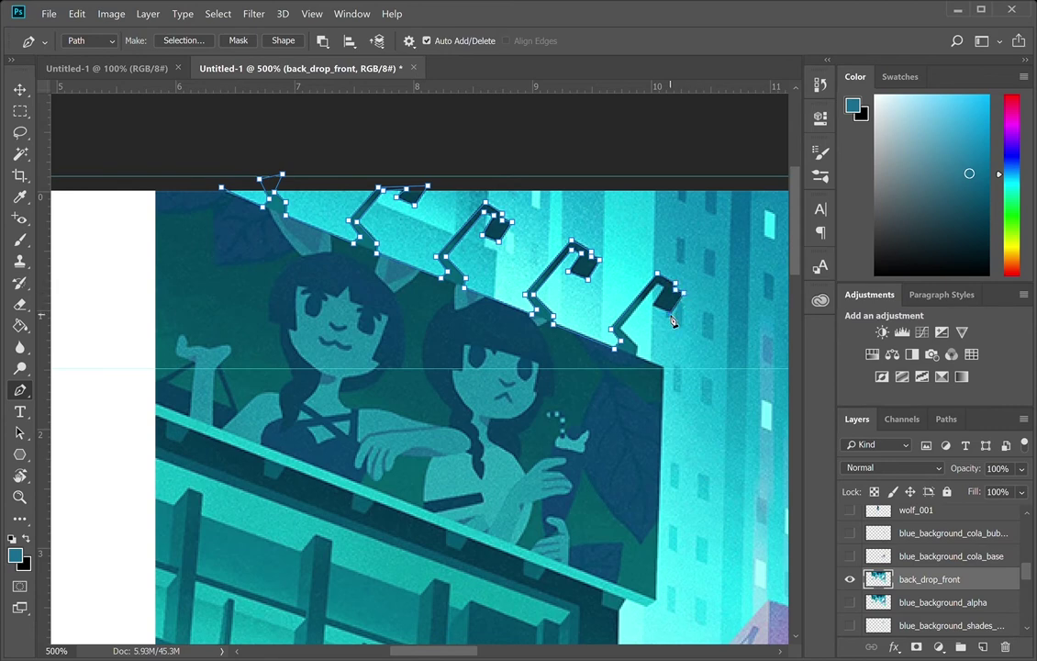
left_click(654, 304)
left_click(665, 286)
left_click(659, 284)
- Continue the Pen path down the billboard's right edge, around the ledge end and down the wall to the building's lower corner
key("z")
left_click(697, 408)
left_click(699, 408)
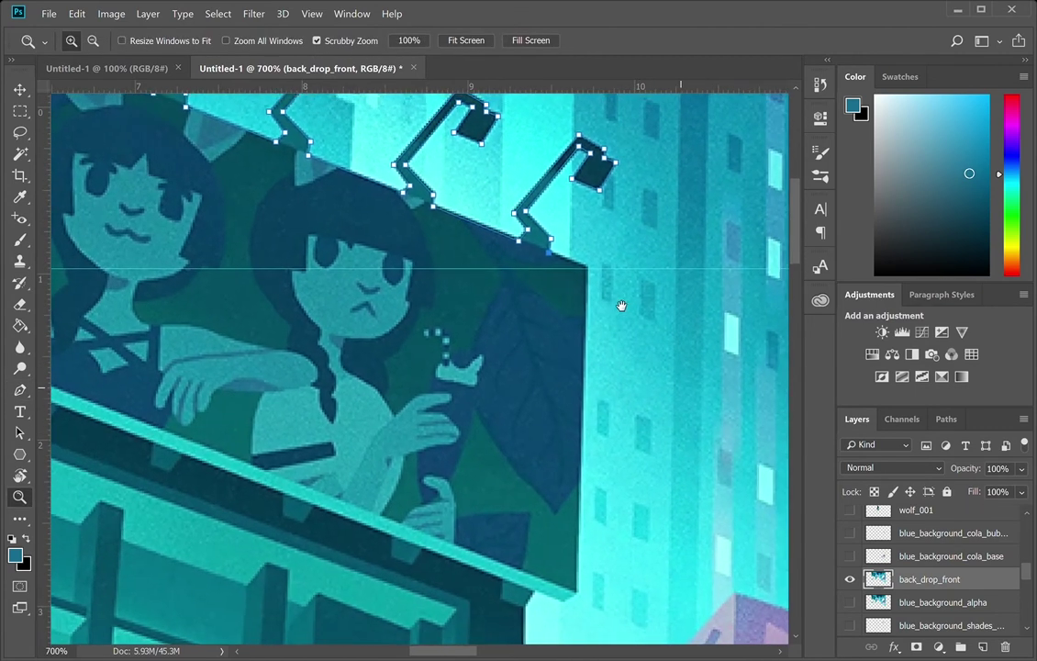
key("p")
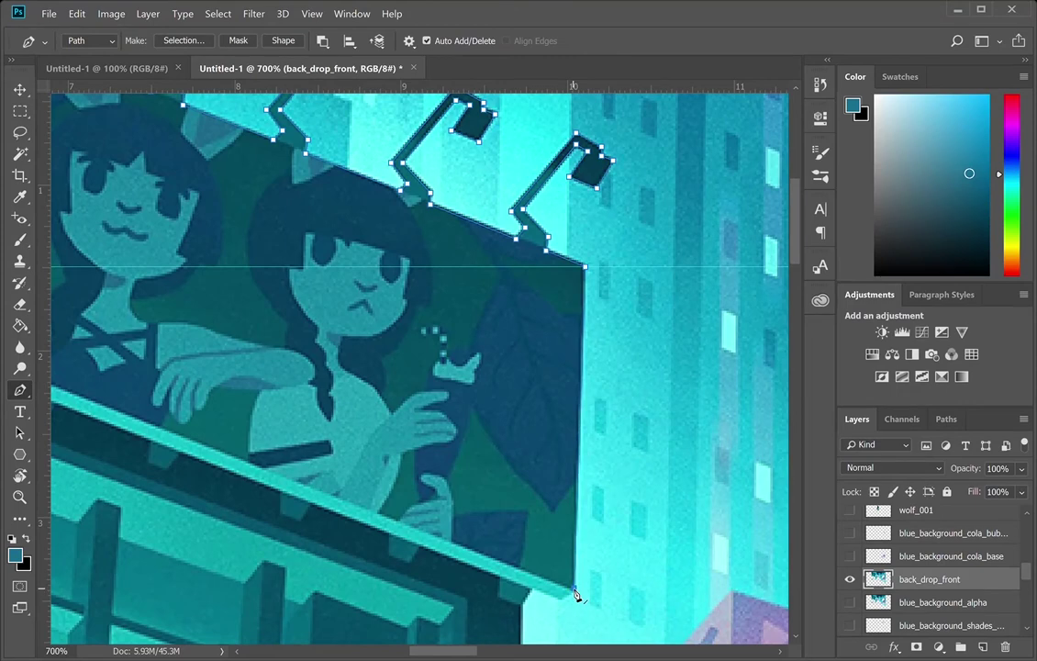
left_click_drag(578, 597, 647, 348)
left_click(642, 332)
left_click(615, 319)
left_click_drag(642, 332, 645, 331)
left_click(606, 334)
left_click(602, 612)
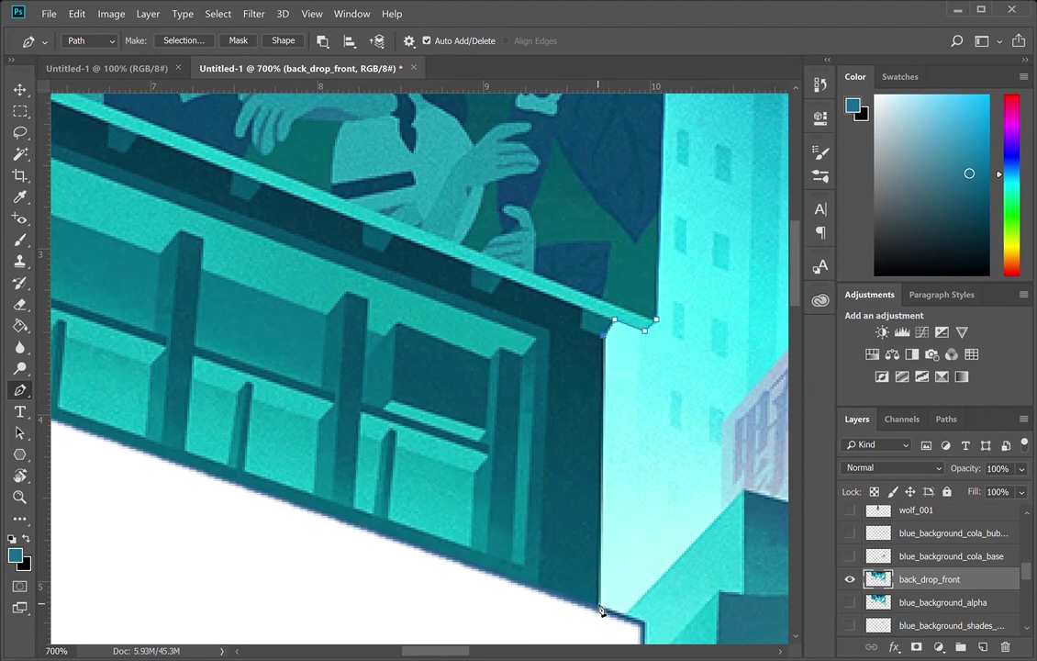
- Extend the Pen path up the pillar's slanted edge and around the side face of the purple sign to its top corner
left_click_drag(607, 616, 433, 348)
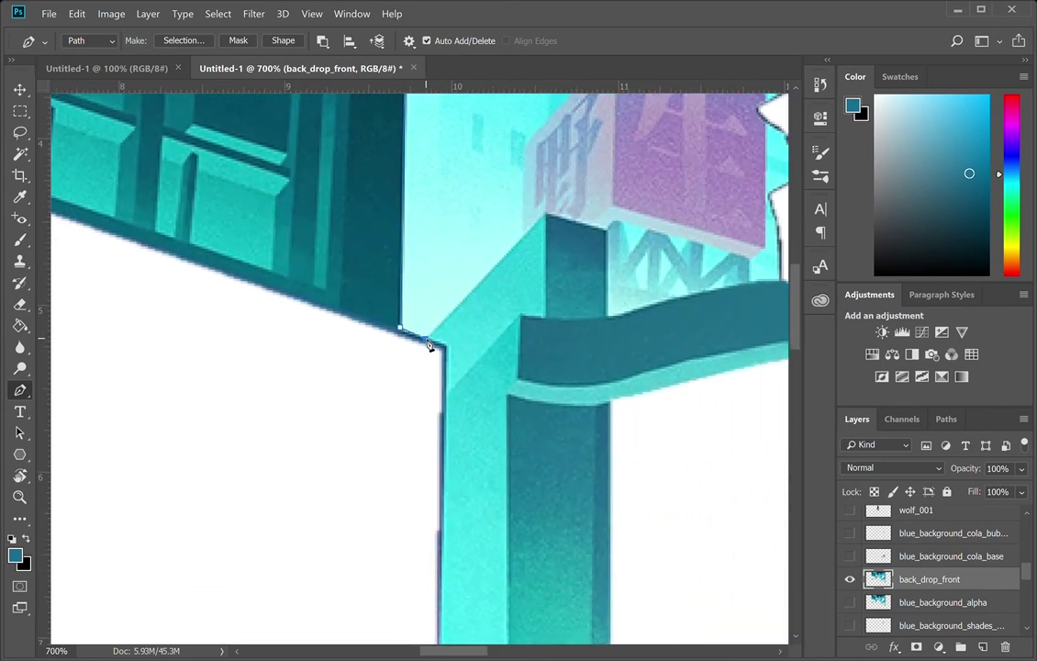
left_click(523, 237)
left_click(522, 146)
left_click_drag(614, 198, 423, 384)
left_click(418, 274)
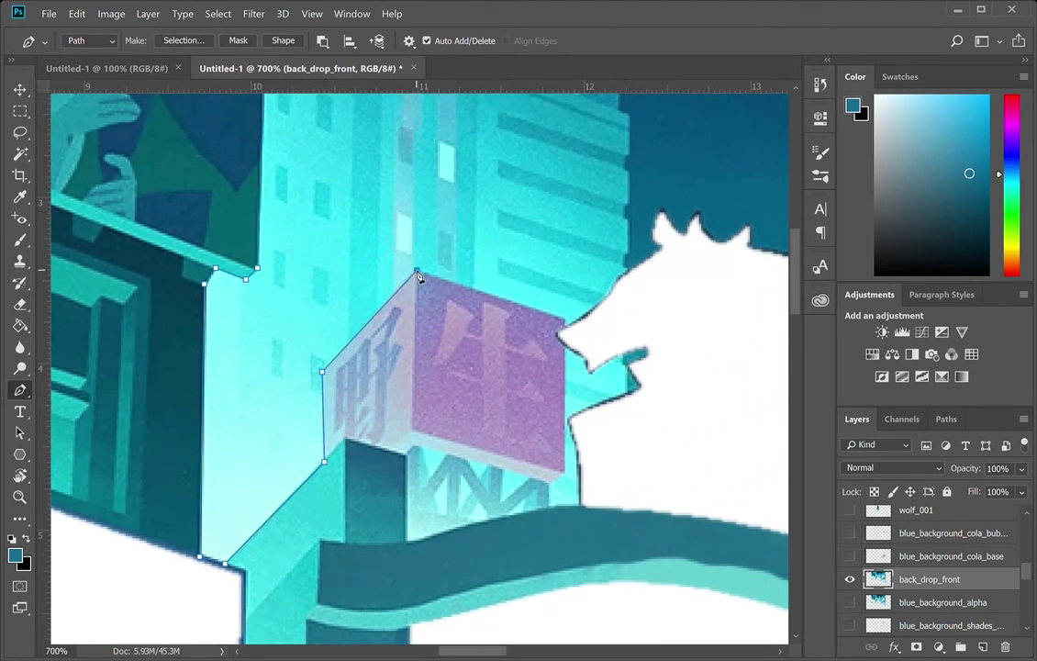
- Trace the purple sign's upper front edge and right side, continuing past its truss down to the arch
left_click(564, 318)
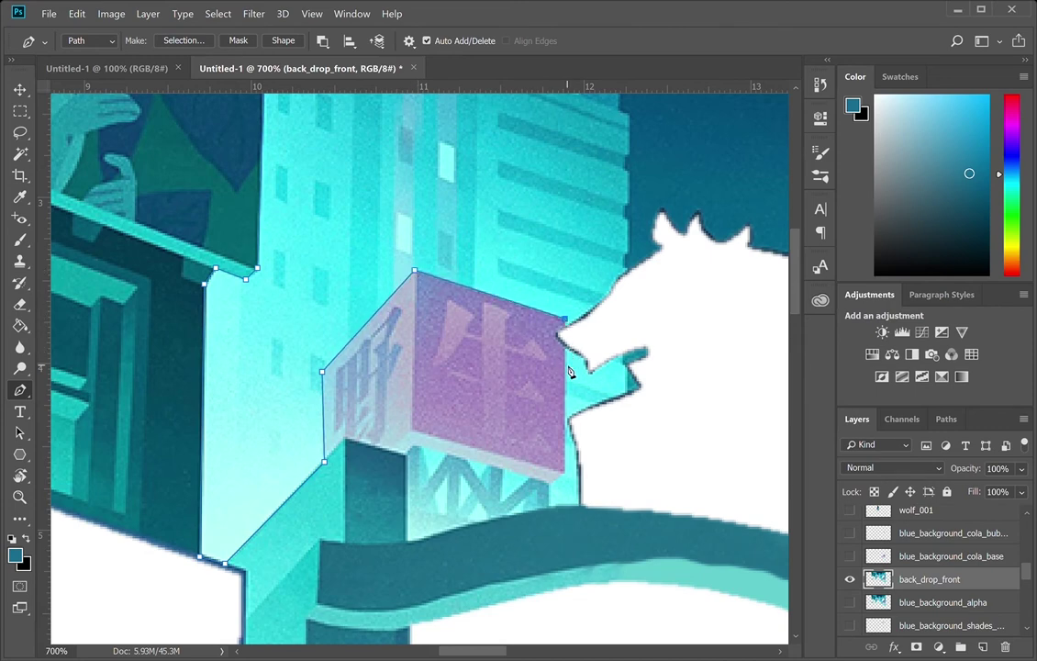
left_click(565, 468)
left_click_drag(564, 466, 564, 469)
left_click(549, 509)
- Curve the Pen path along the arch's upper edge to where it meets the small post near the right end
left_click_drag(652, 526, 395, 303)
left_click_drag(630, 353, 765, 439)
left_click_drag(730, 332, 369, 119)
left_click_drag(521, 440, 623, 599)
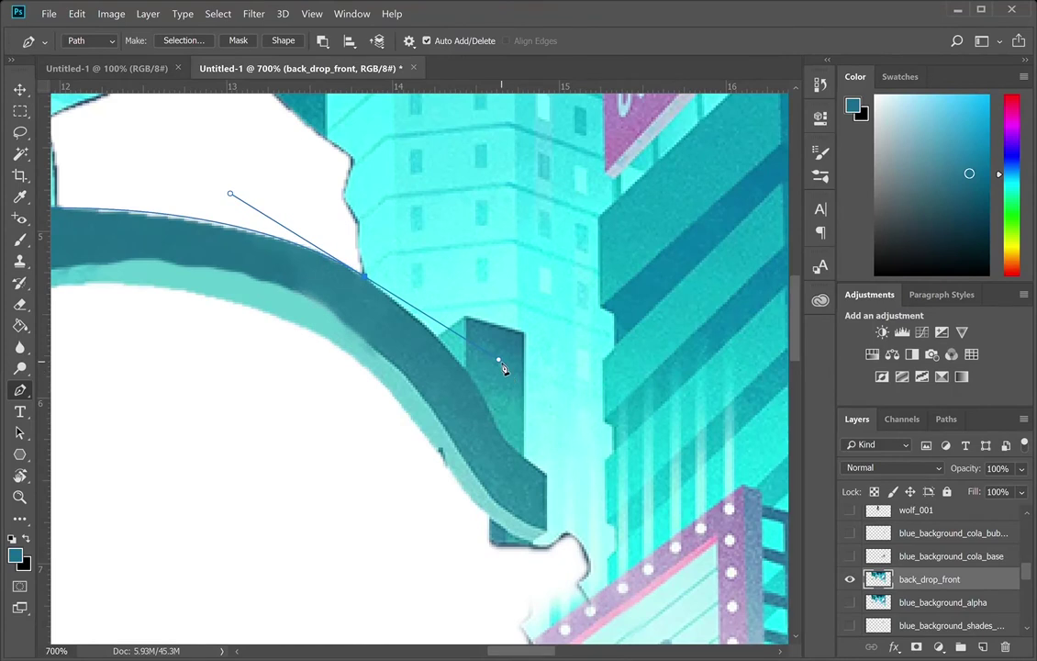
left_click_drag(498, 360, 402, 315)
left_click(440, 338)
left_click(408, 311)
- Trace the top and right side of the post behind the arch's right end
left_click(465, 317)
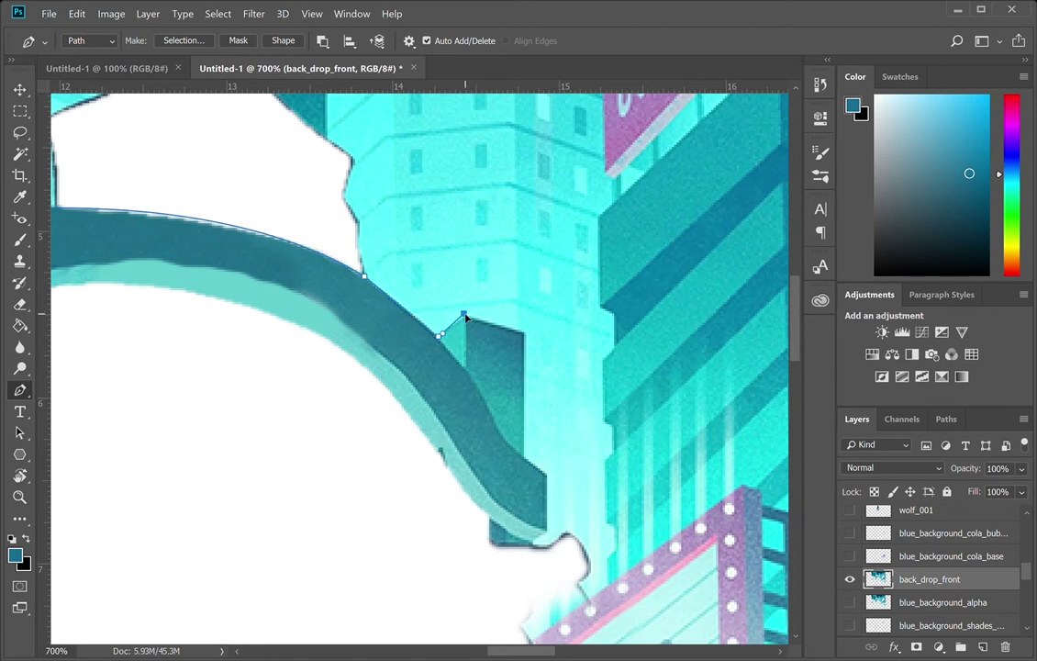
left_click(524, 332)
left_click(524, 456)
- Extend the Pen path around the arch's right end and straight down below it
left_click_drag(569, 448, 496, 355)
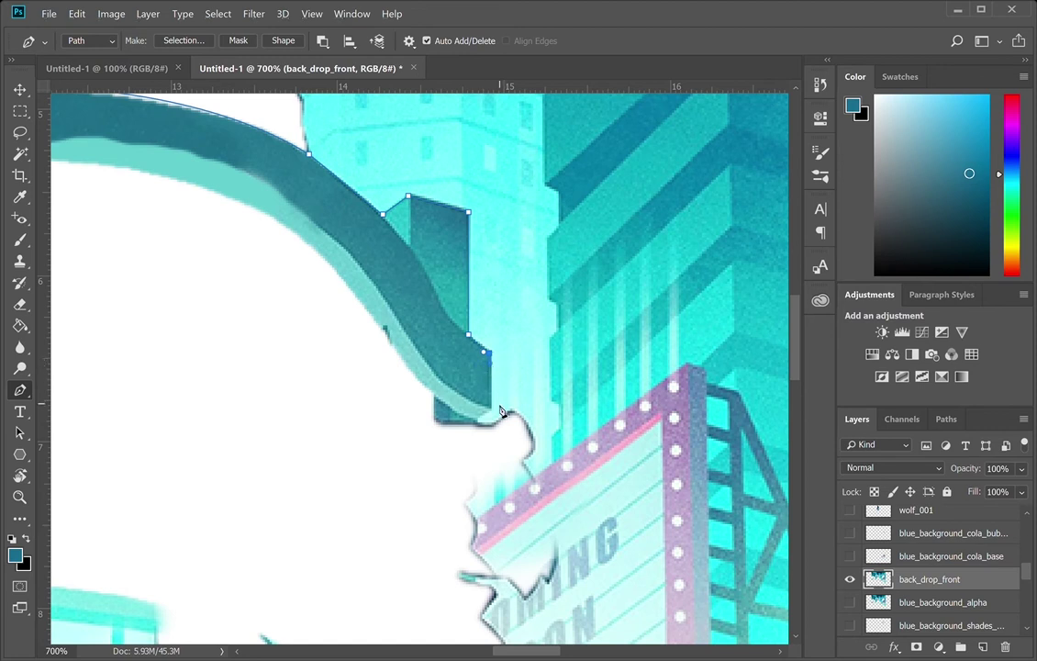
left_click(474, 429)
scroll(462, 397, "down", 4)
scroll(461, 397, "right", 1)
left_click(448, 422)
scroll(450, 486, "down", 4)
left_click_drag(455, 489, 475, 431)
left_click(466, 472)
- Close the Pen path by running it below the building fragments, up the blank area on the left and above the canvas to its start
left_click_drag(331, 541, 536, 455)
left_click(525, 463, "alt")
left_click(525, 464, "alt")
left_click(526, 466, "alt")
left_click(526, 466, "alt")
left_click(526, 466, "alt")
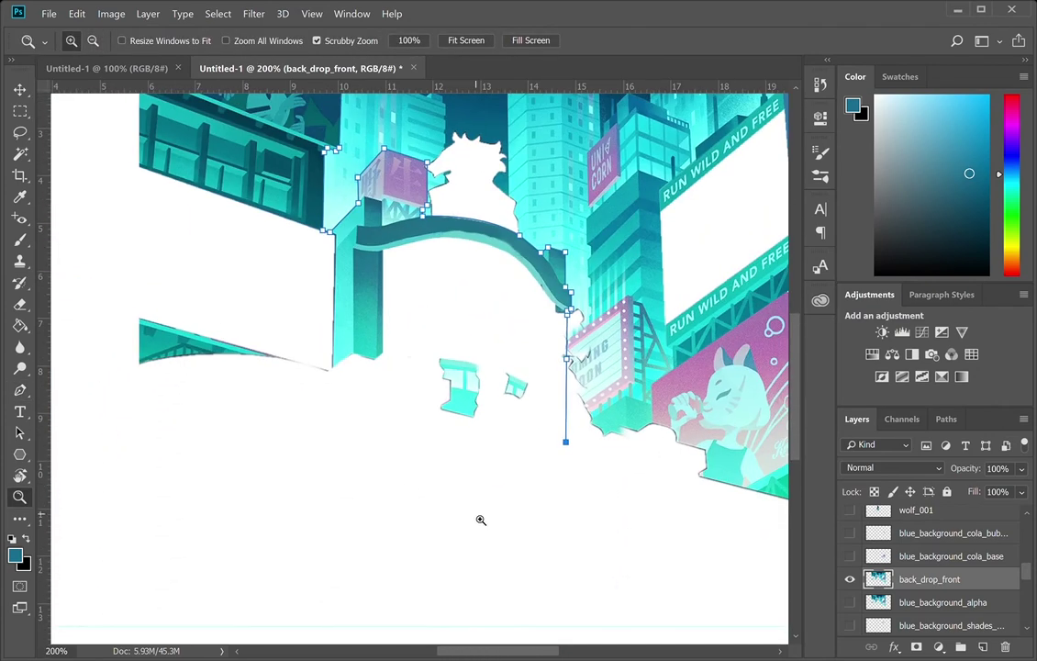
left_click_drag(399, 491, 407, 554)
left_click(189, 502)
left_click_drag(228, 498, 395, 556)
left_click(248, 498)
left_click_drag(338, 355, 347, 491)
left_click(273, 233)
left_click(343, 215)
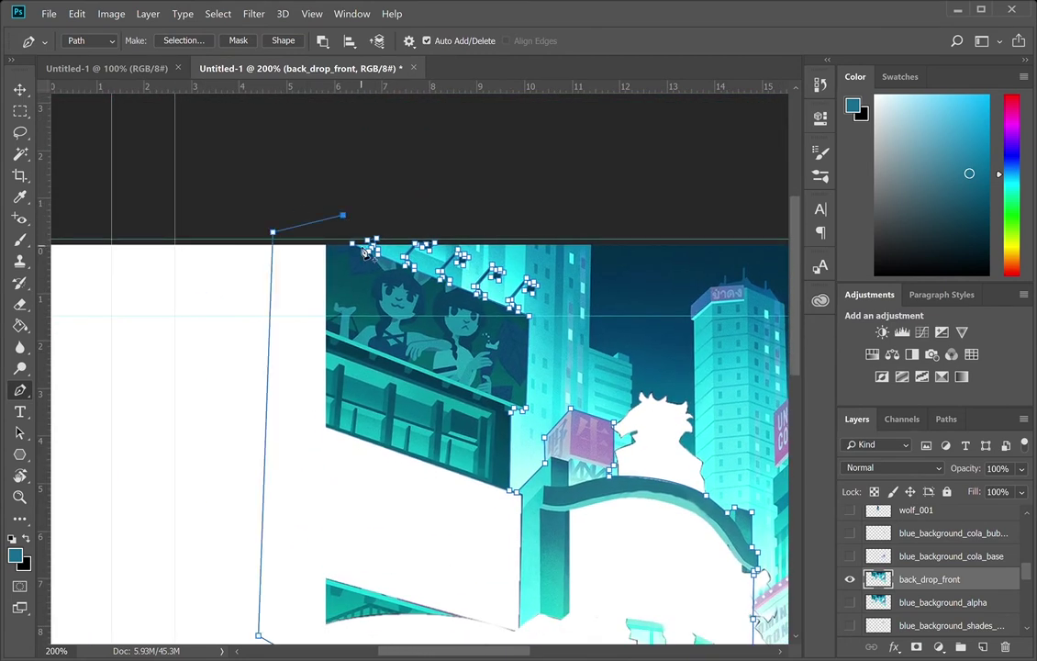
left_click(367, 243)
- Save the path as backdrop_front01 and delete the artwork outside it from the back_drop_front layer
left_click(950, 419)
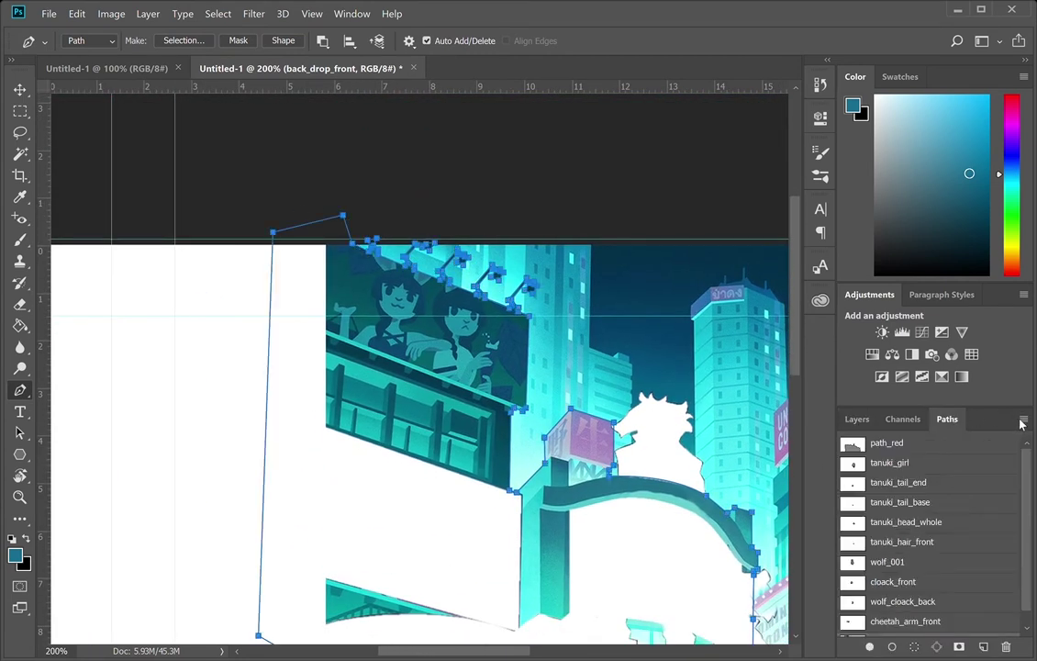
left_click(1000, 433)
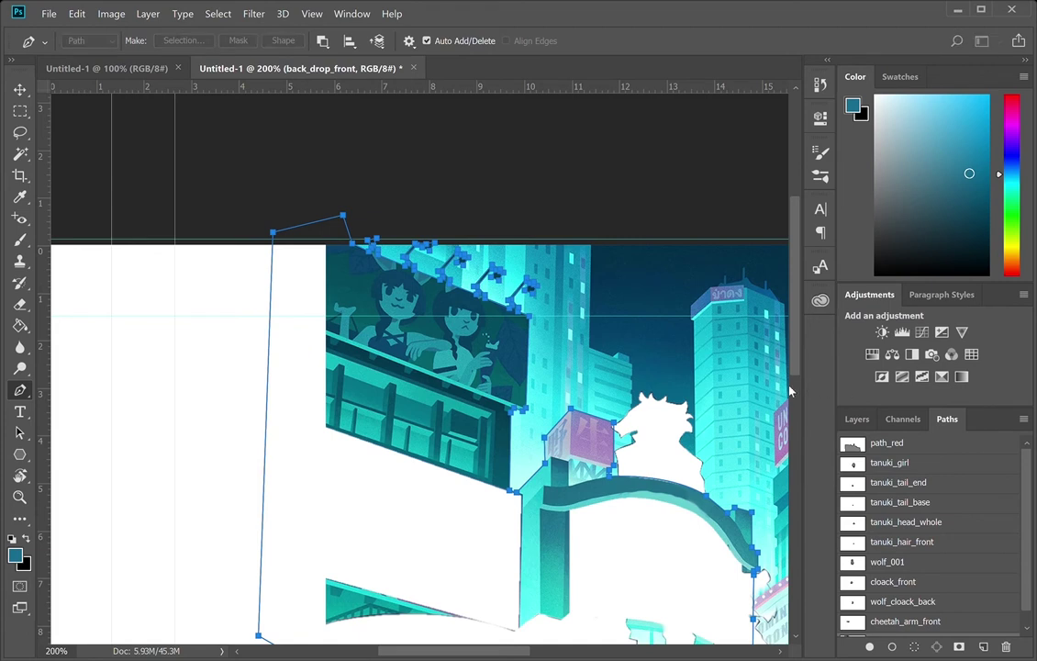
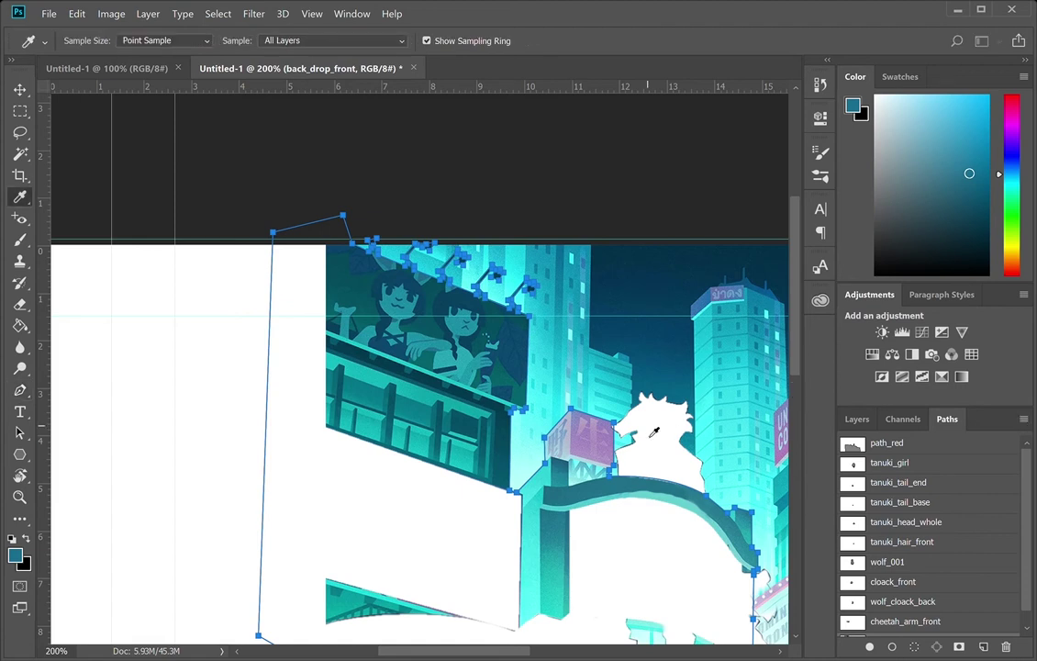
key("ctrl+Return")
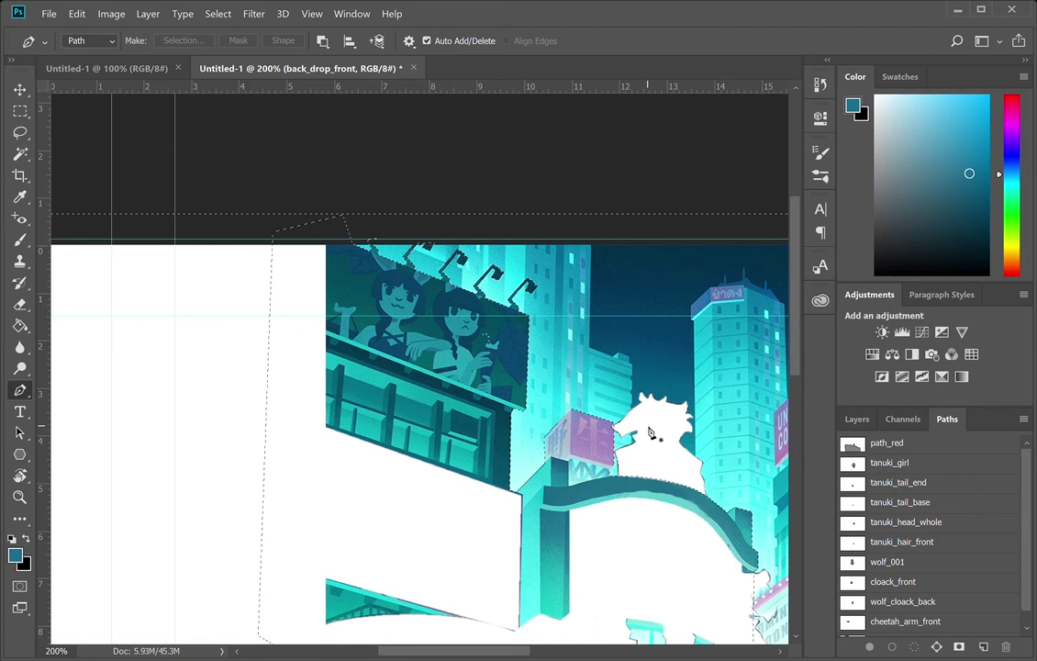
key("Delete")
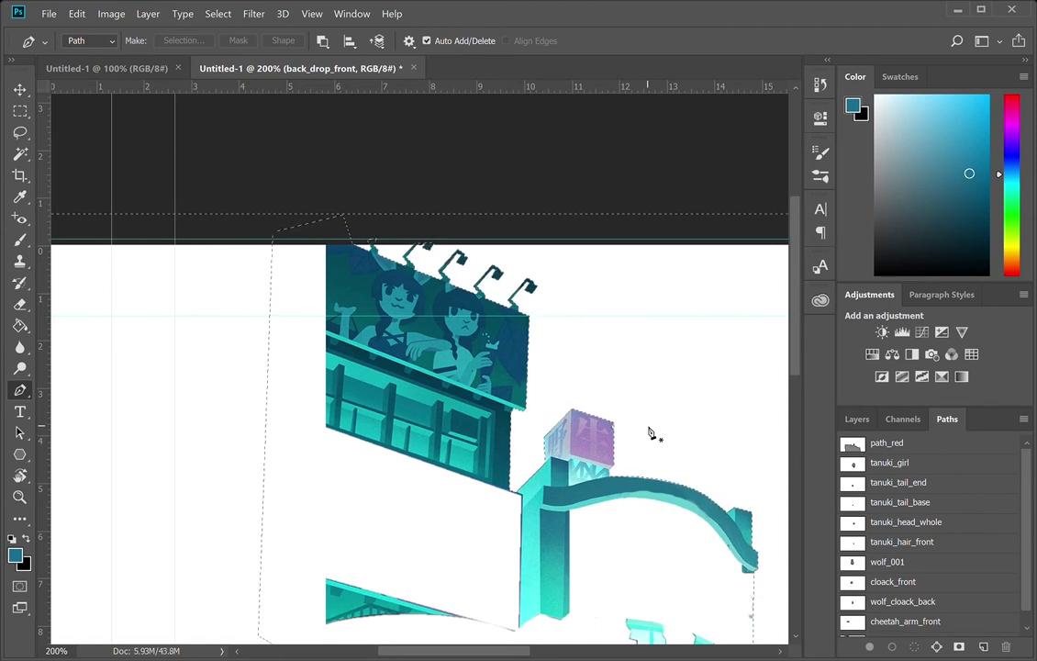
key("ctrl+d")
- Try to clear the first gap in the truss under the purple sign using the Magic Wand
left_click_drag(681, 353, 588, 248)
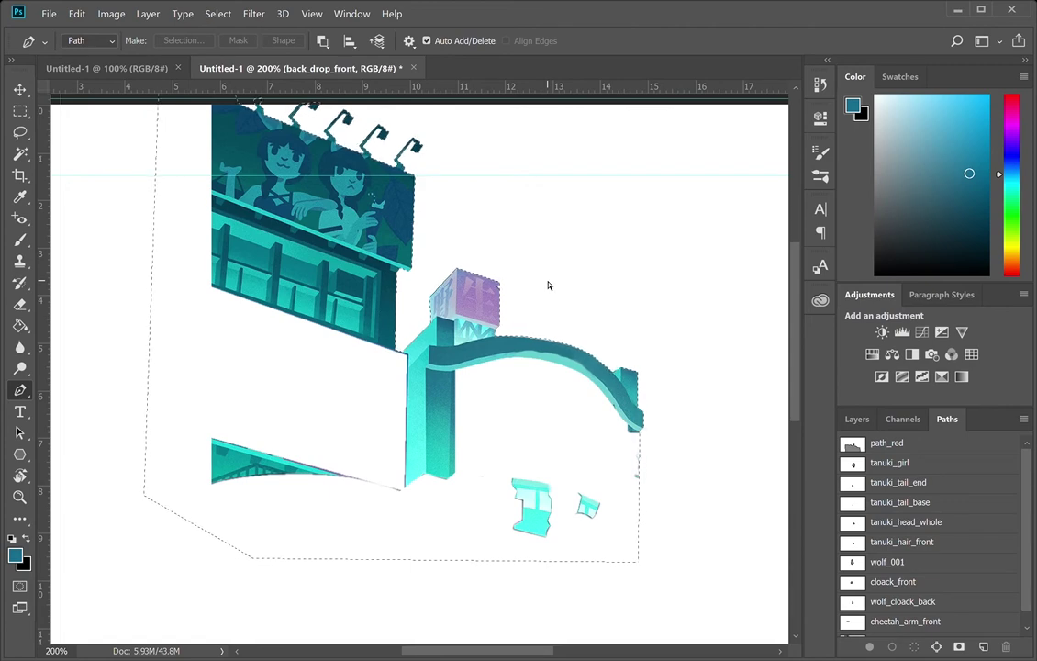
key("z")
left_click(470, 327)
left_click(470, 328)
left_click(470, 328)
left_click(470, 328)
left_click(470, 328)
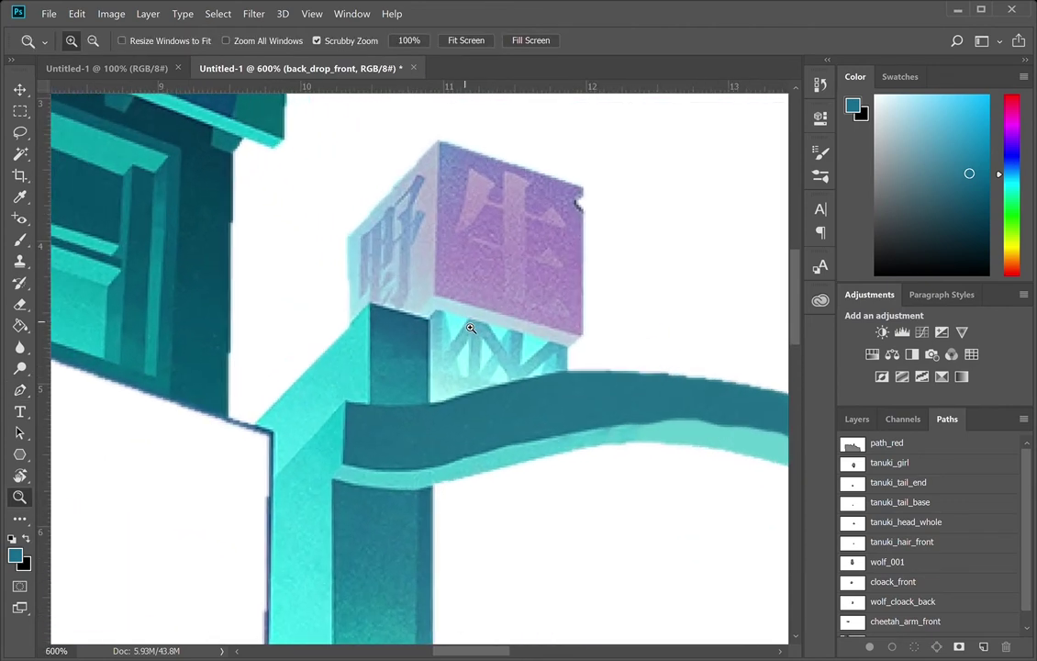
left_click(470, 328)
left_click(20, 154)
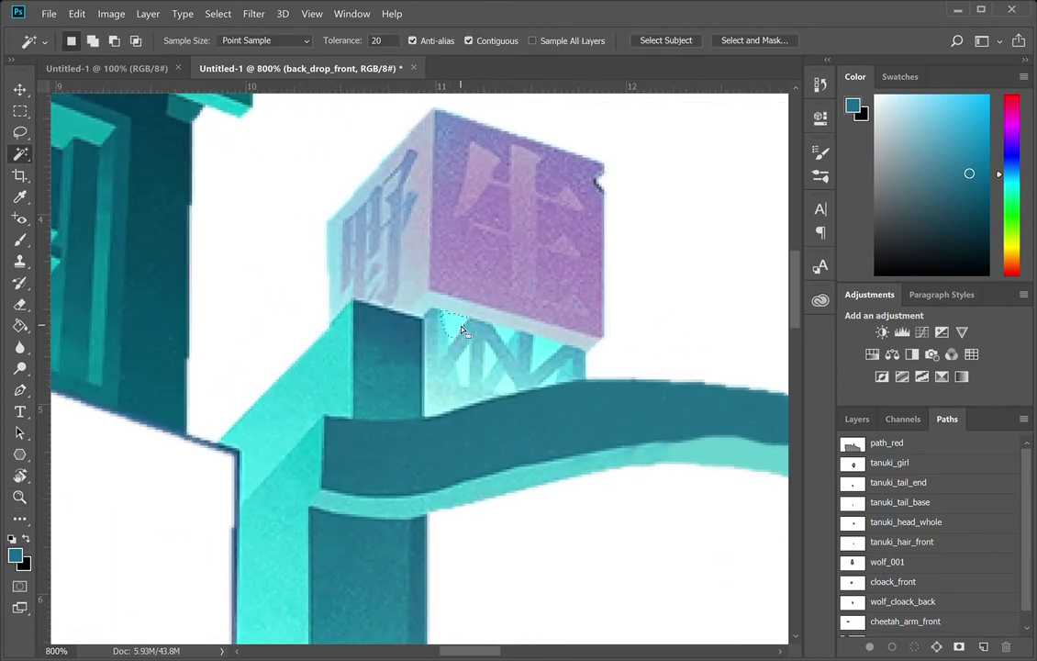
left_click(457, 338)
key("Delete")
key("ctrl+z")
- Draw closed Pen paths around the upper-left triangular gap and the gap below it in the sign's truss
key("p")
left_click(439, 308)
left_click(448, 347)
left_click(440, 309)
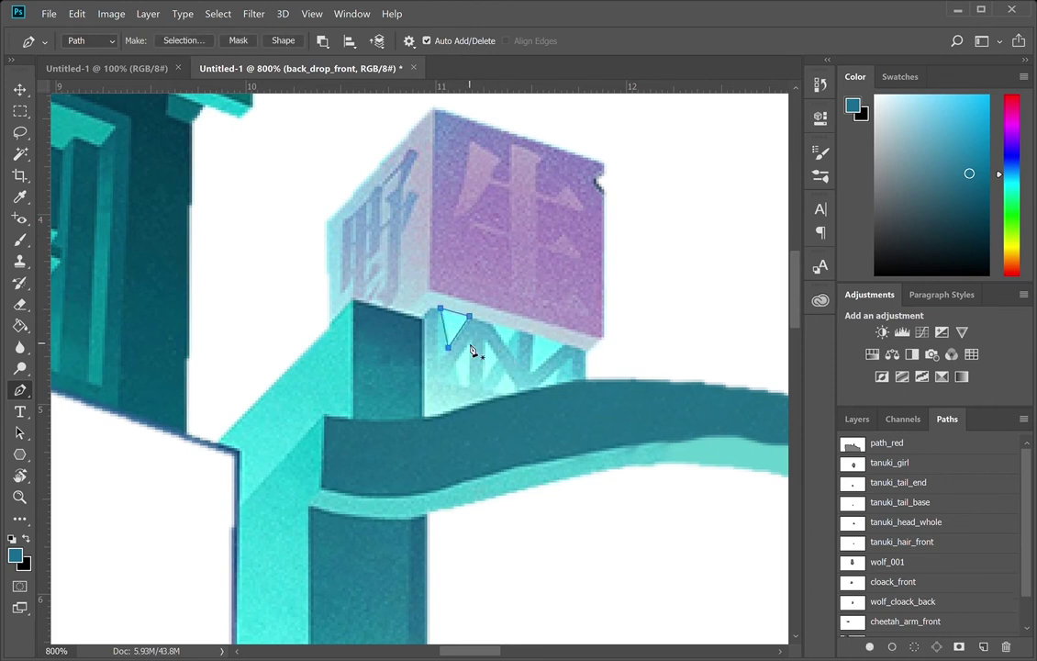
left_click(469, 342)
left_click(454, 363)
left_click(461, 388)
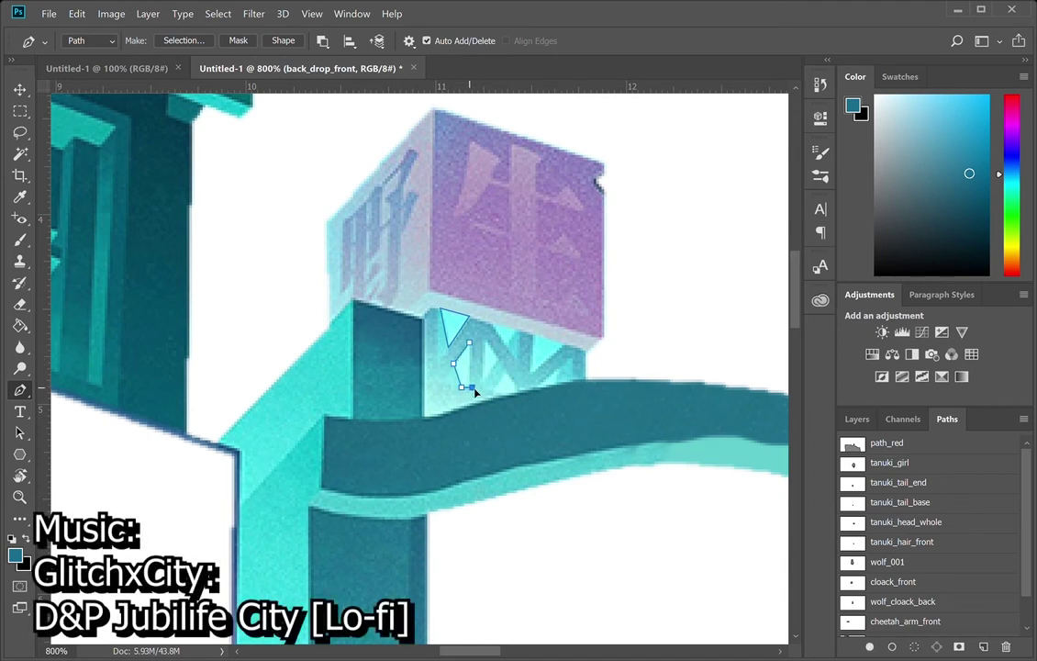
left_click(469, 343)
- Outline the truss's central triangular gap and the small inverted triangle above it with closed Pen paths
left_click(483, 338)
left_click(483, 376)
left_click(501, 359)
left_click(483, 338)
left_click(490, 324)
left_click(505, 345)
left_click(516, 326)
left_click_drag(518, 328, 518, 330)
left_click(491, 324)
- Draw a closed Pen path around the truss's lower middle gap just above the arch
left_click(505, 371)
left_click(491, 392)
left_click(501, 397)
left_click(515, 393)
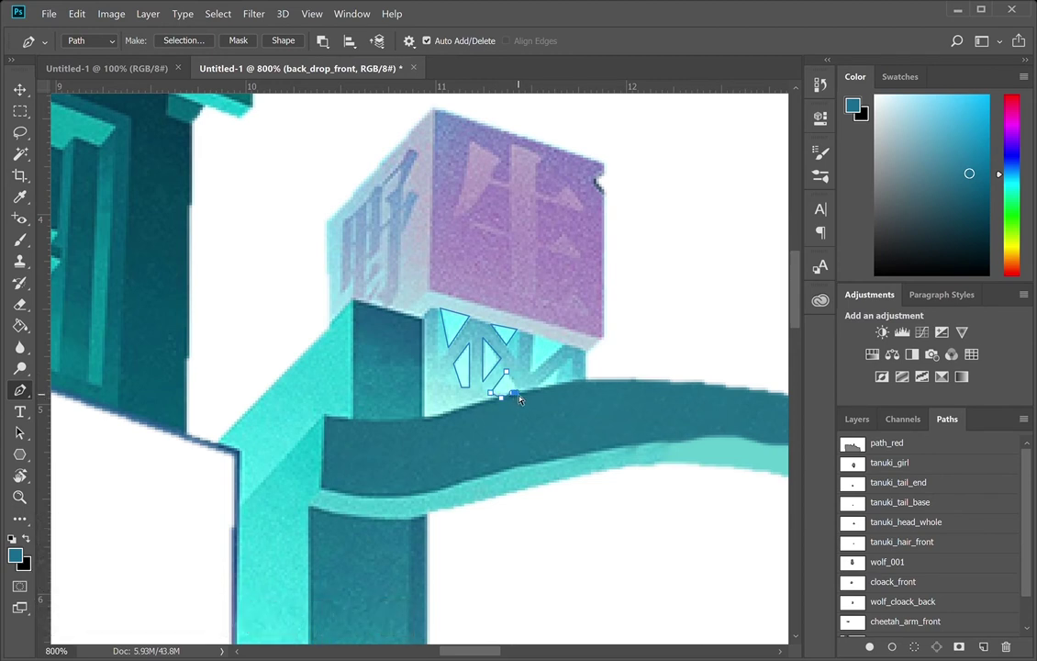
left_click(516, 384)
left_click(506, 372)
- Outline the large triangular gap at the truss's right side and the small gap beneath it
left_click(532, 331)
left_click(530, 372)
left_click(567, 343)
left_click(532, 380)
left_click(533, 332)
left_click(556, 371)
left_click(538, 387)
left_click(557, 375)
- Try to delete the truss gaps by loading the work path as a selection, and restore the work path through the history
key("i")
key("p")
key("ctrl+Return")
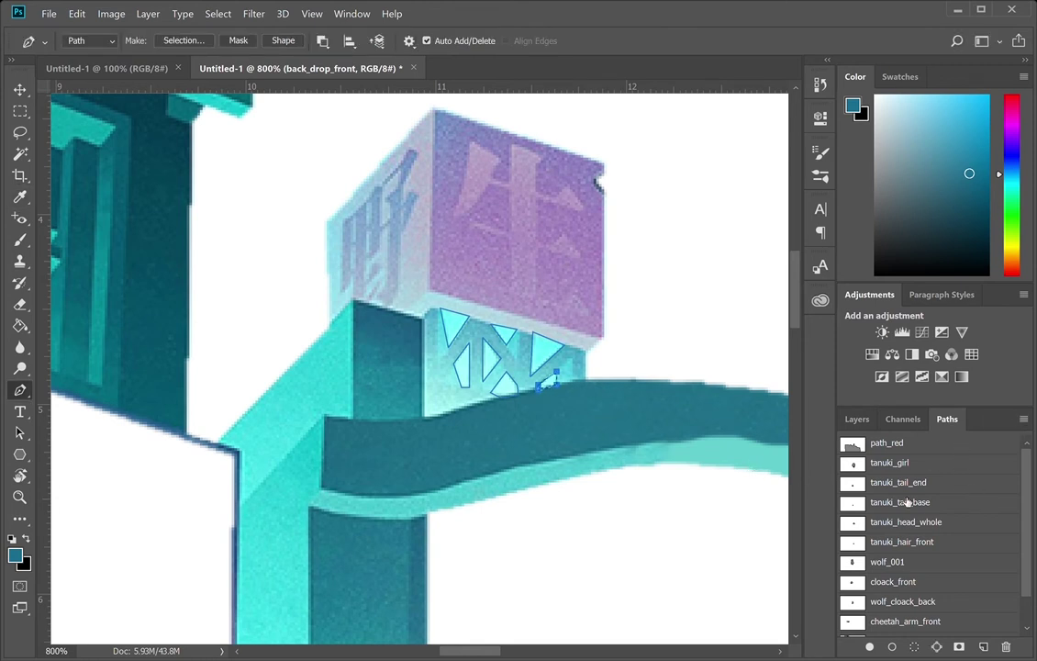
scroll(982, 584, "down", 2)
key("Delete")
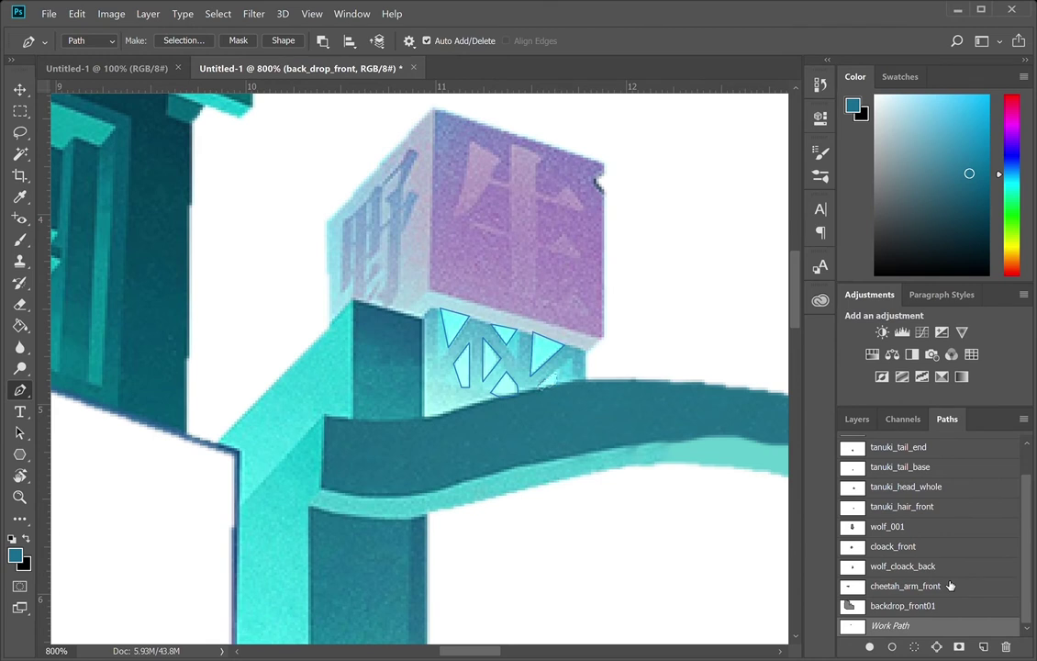
key("Delete")
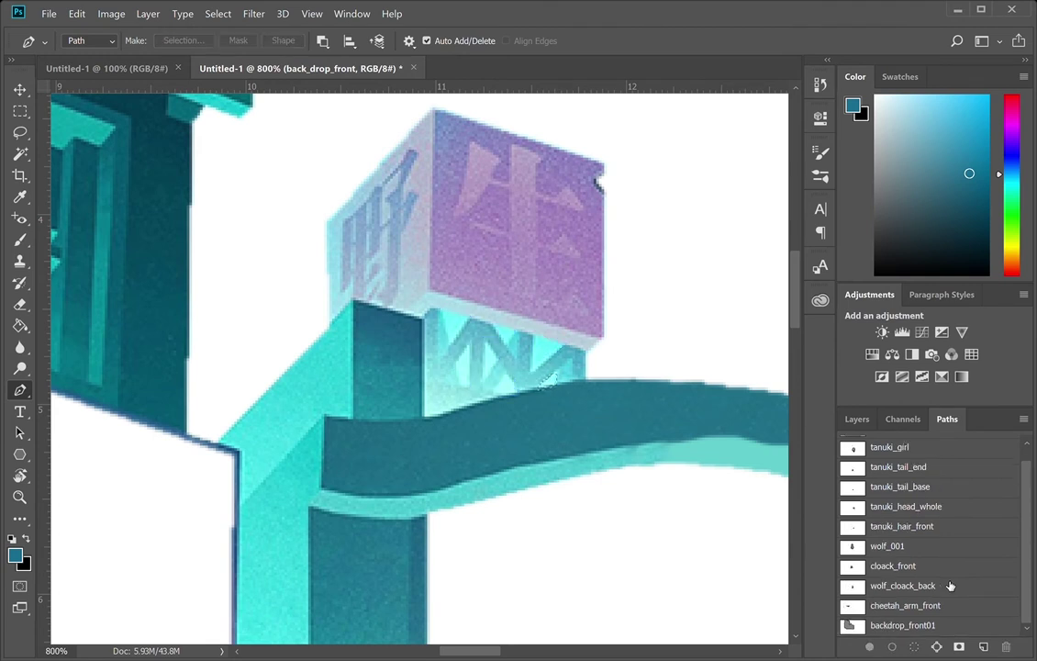
key("ctrl+z")
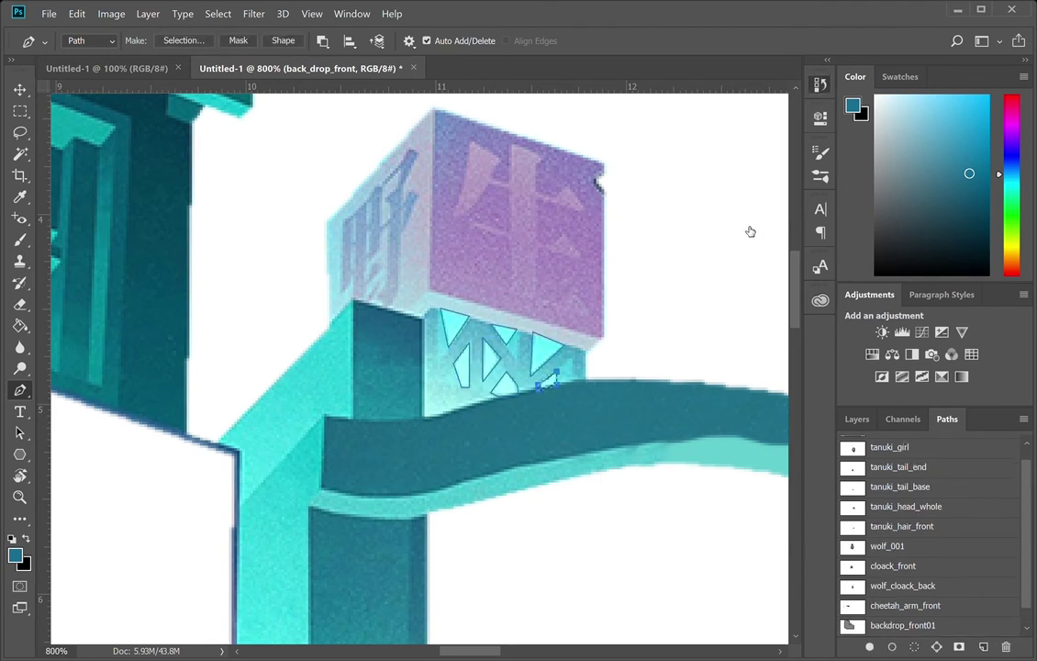
scroll(936, 632, "down", 1)
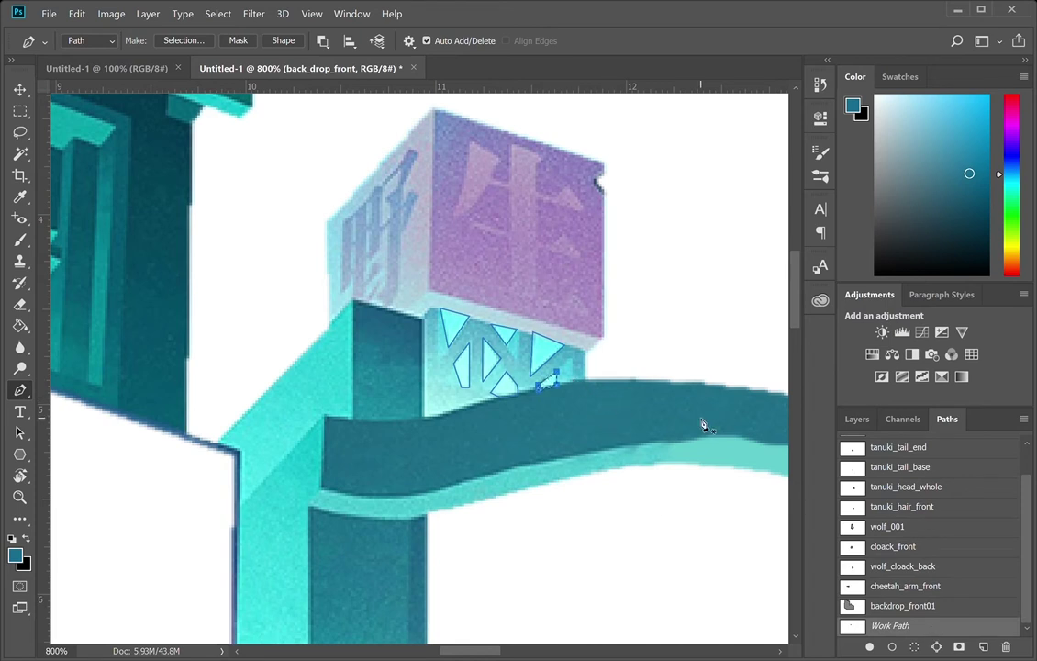
key("Delete")
left_click(822, 85)
left_click(737, 209)
- Select all the gap outlines of the work path in the sign's truss together
left_click(558, 371, "ctrl")
left_click(565, 345, "ctrl")
left_click(557, 379, "ctrl+shift")
left_click(507, 372, "ctrl+shift")
left_click(502, 339, "ctrl+shift")
left_click(496, 353, "ctrl+shift")
left_click(466, 365, "ctrl+shift")
left_click(456, 326, "ctrl+shift")
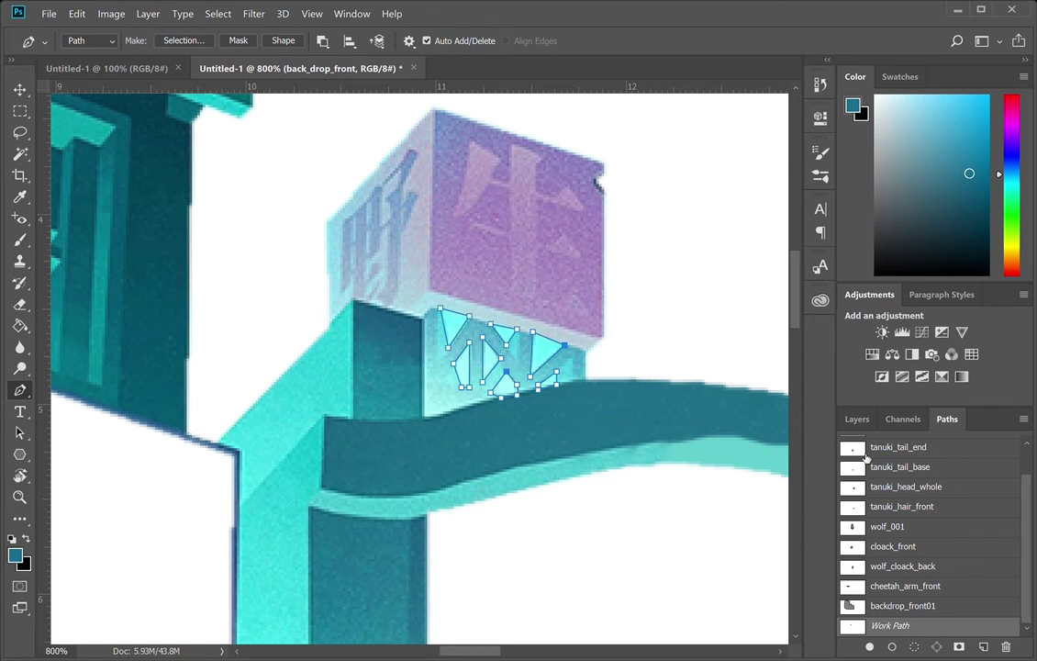
- Load the truss gap outlines as a selection, delete their contents from back_drop_front and deselect
key("i")
key("p")
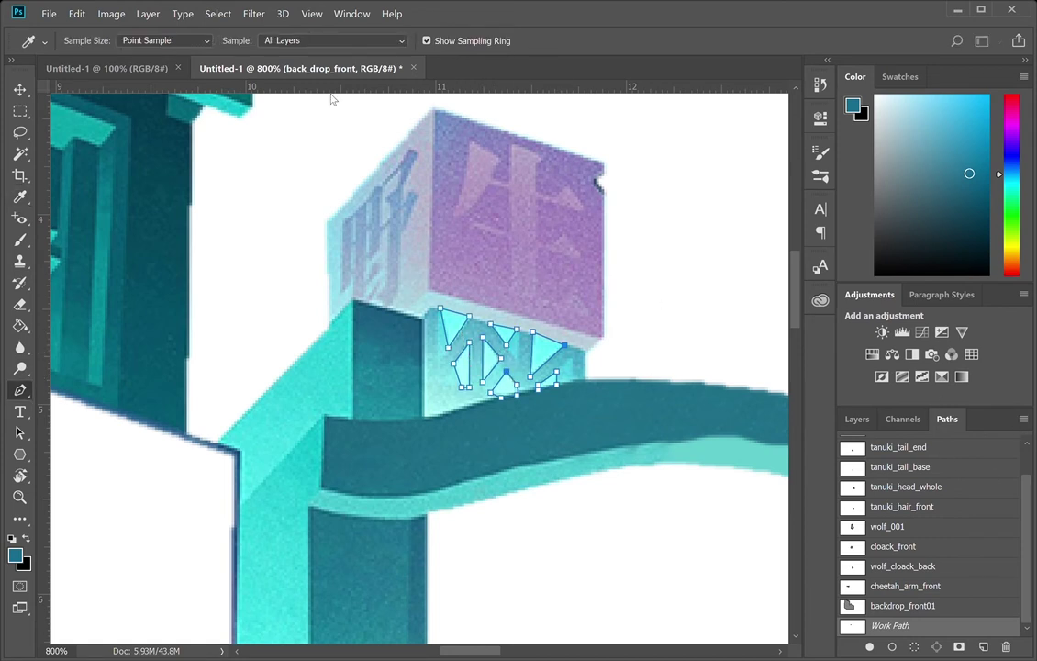
key("ctrl+Return")
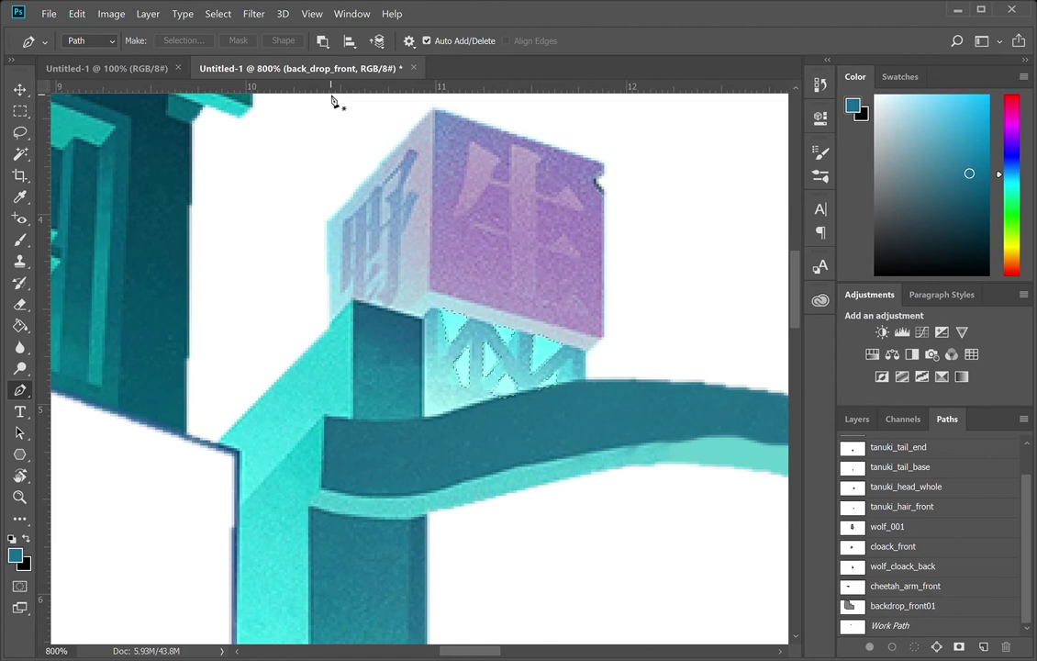
key("Delete")
key("ctrl+d")
- Make blue_background_alpha the active layer
key("z")
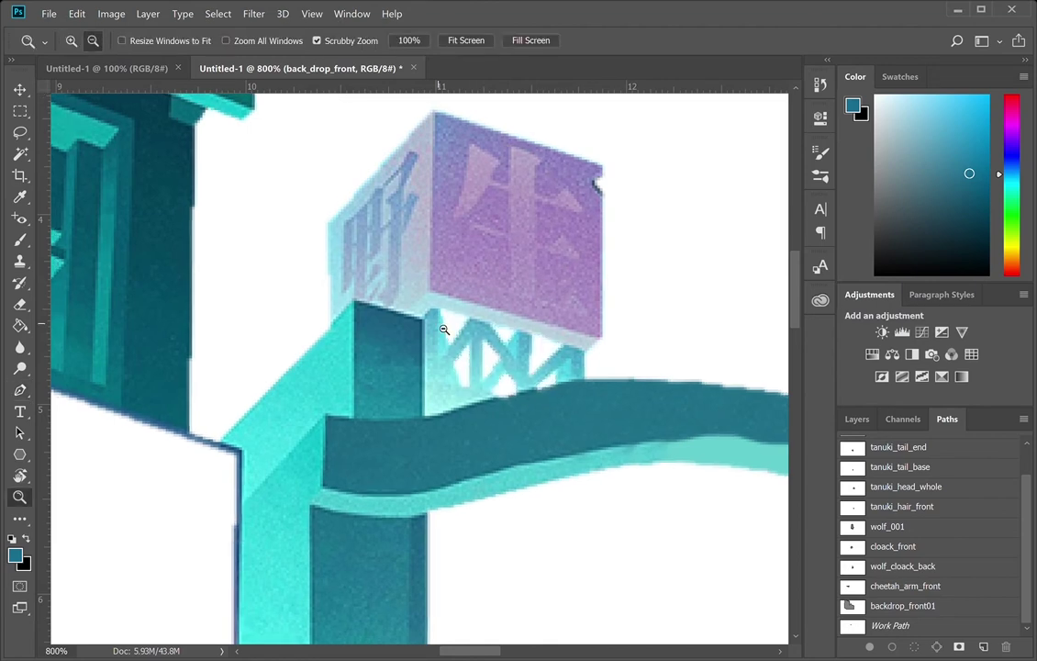
left_click(445, 326, "alt")
left_click(445, 326, "alt")
left_click(445, 326, "alt")
left_click(444, 326, "alt")
left_click_drag(522, 362, 524, 415)
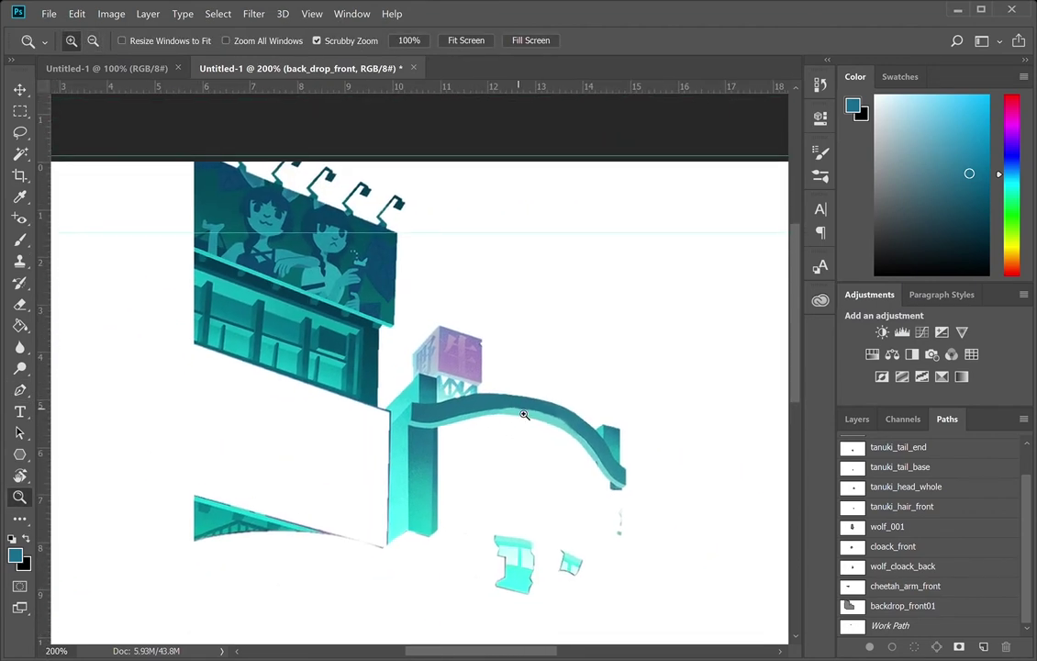
left_click(857, 419)
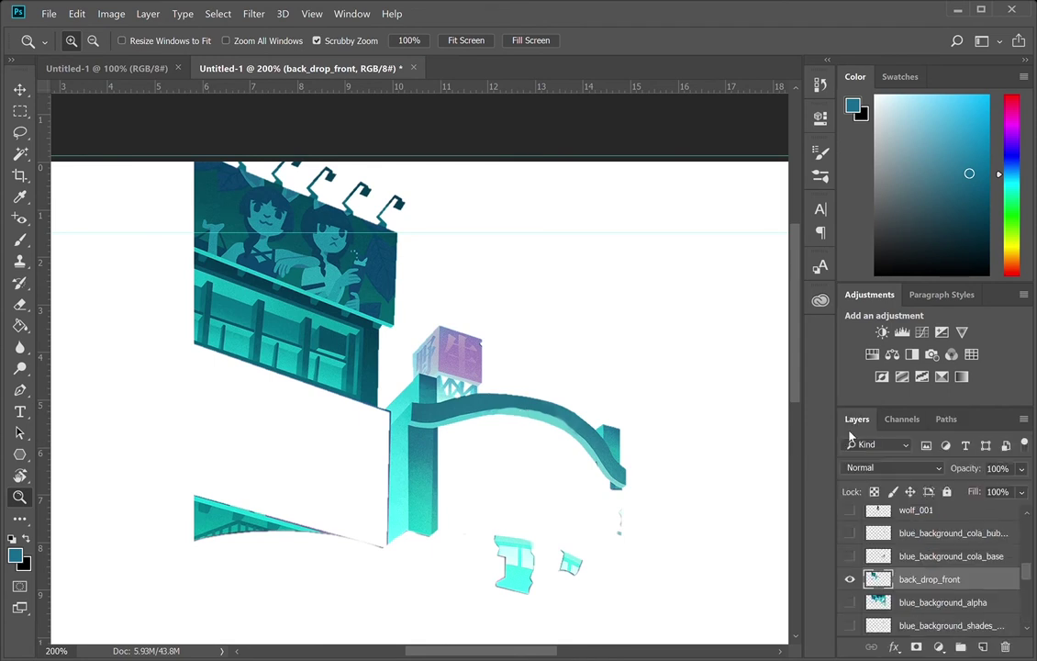
left_click(917, 604)
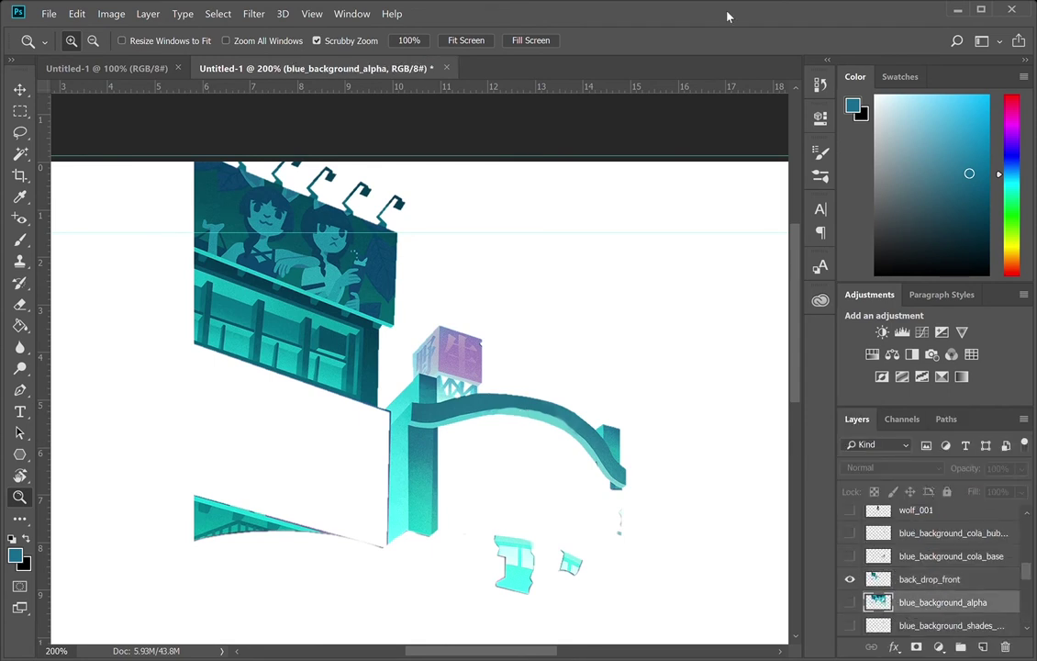
- Create back_drop_back_of_front as a duplicate of blue_background_alpha and make it visible
key("ctrl+s")
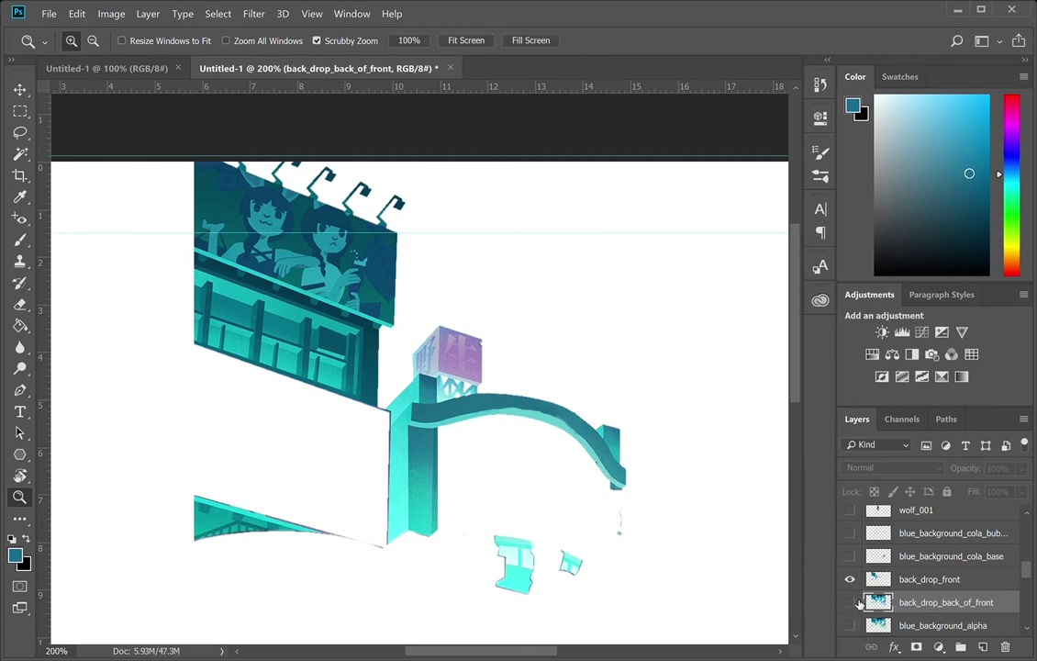
left_click(851, 602)
- Start a Pen path on back_drop_back_of_front along the upper edge of the Coming Soon sign to the striped building
left_click(678, 572)
left_click(679, 572)
left_click_drag(708, 480, 534, 551)
left_click_drag(553, 441, 505, 359)
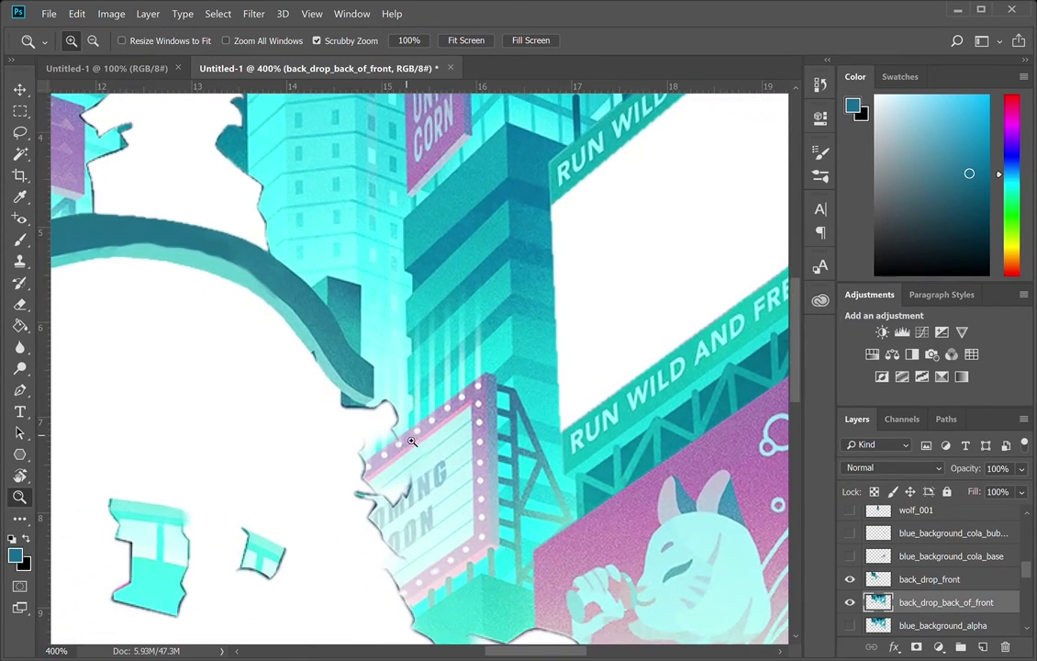
left_click(413, 439)
key("p")
left_click(324, 484)
left_click(413, 424)
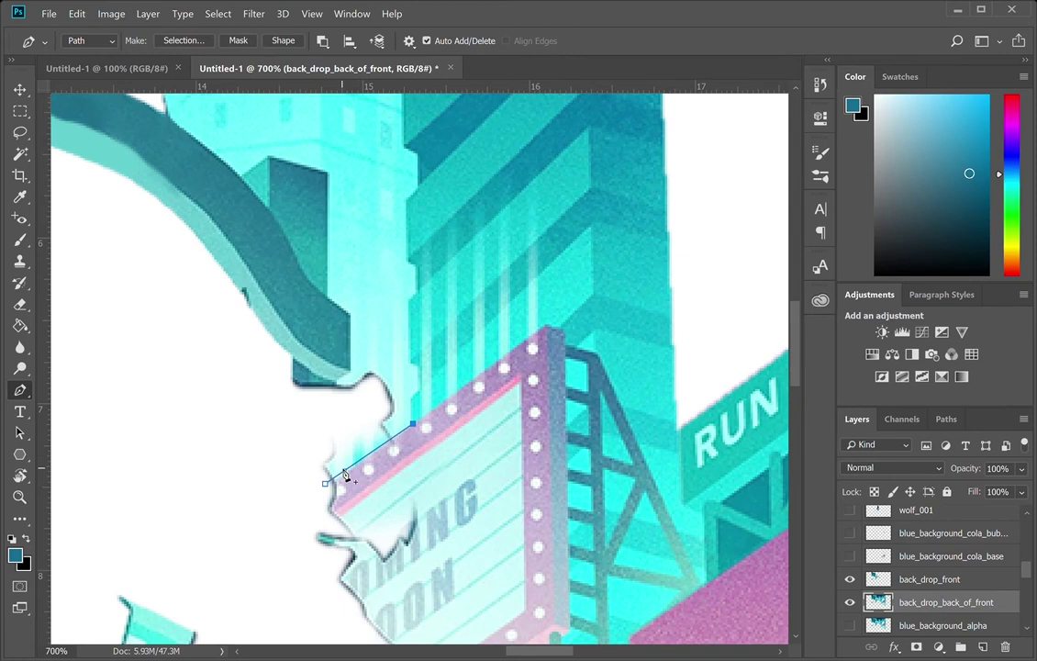
left_click_drag(325, 483, 324, 491, "ctrl")
left_click(412, 424)
- Continue the path up the lower part of the striped building's stepped left edge
left_click(411, 397)
left_click(422, 387)
left_click(419, 363)
left_click(409, 359)
left_click(408, 298)
left_click_drag(433, 296, 389, 447)
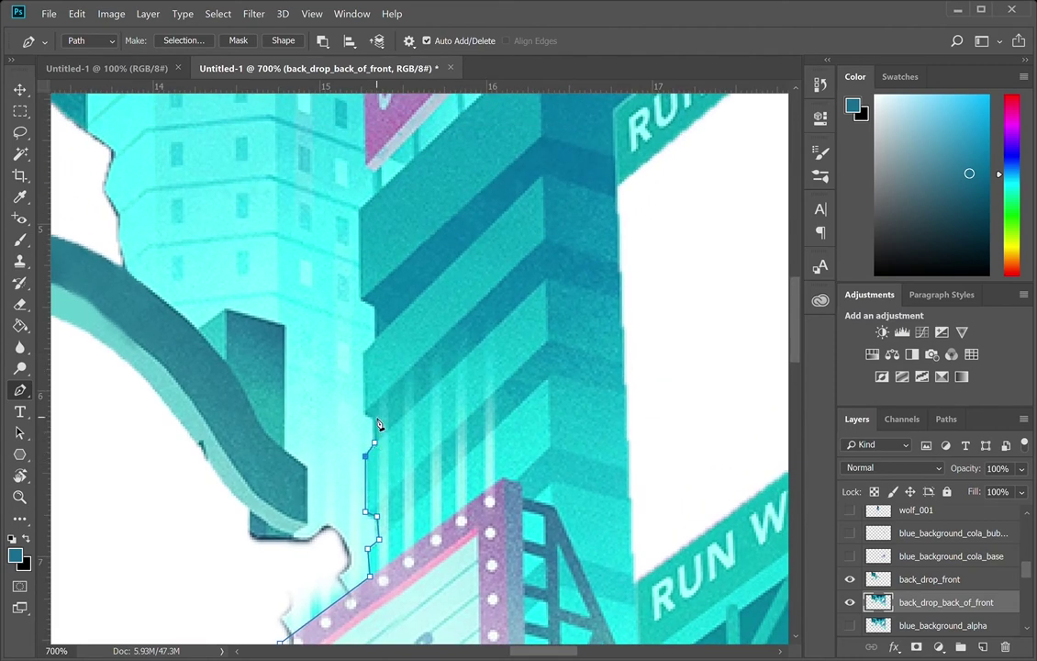
left_click(372, 416)
- Trace the upper steps of the striped building's left edge up to its top left corner
scroll(405, 347, "up", 4)
scroll(405, 347, "left", 1)
left_click(407, 463)
left_click(419, 452)
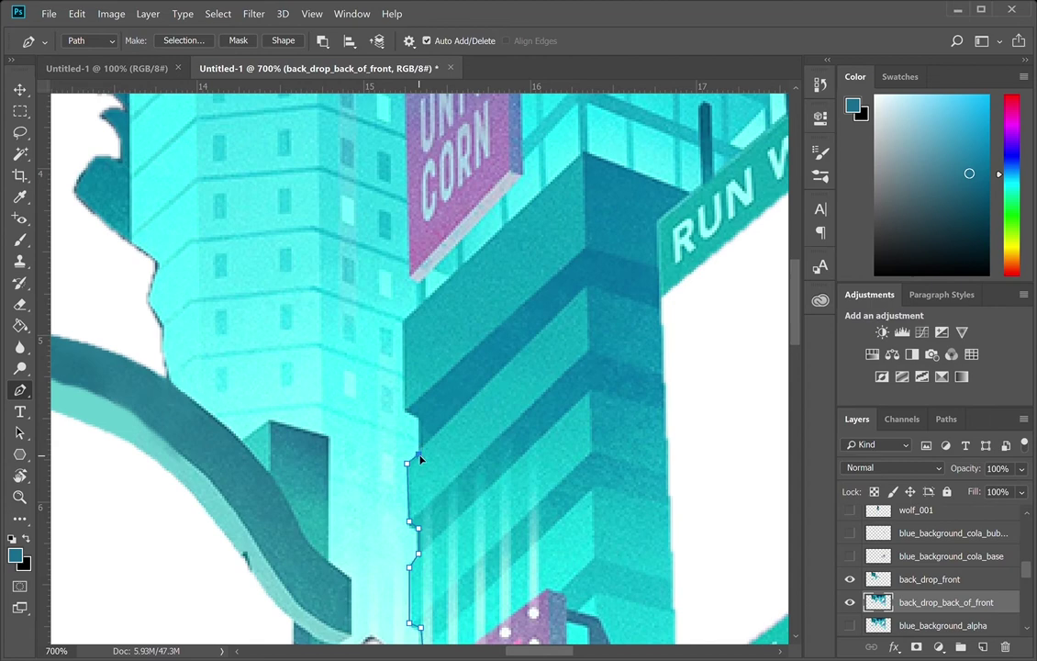
left_click(421, 420)
left_click(401, 408)
left_click(405, 321)
- Continue the path around the lower corner and up the left edge of the Unicorn sign
scroll(450, 445, "up", 3)
scroll(450, 445, "left", 1)
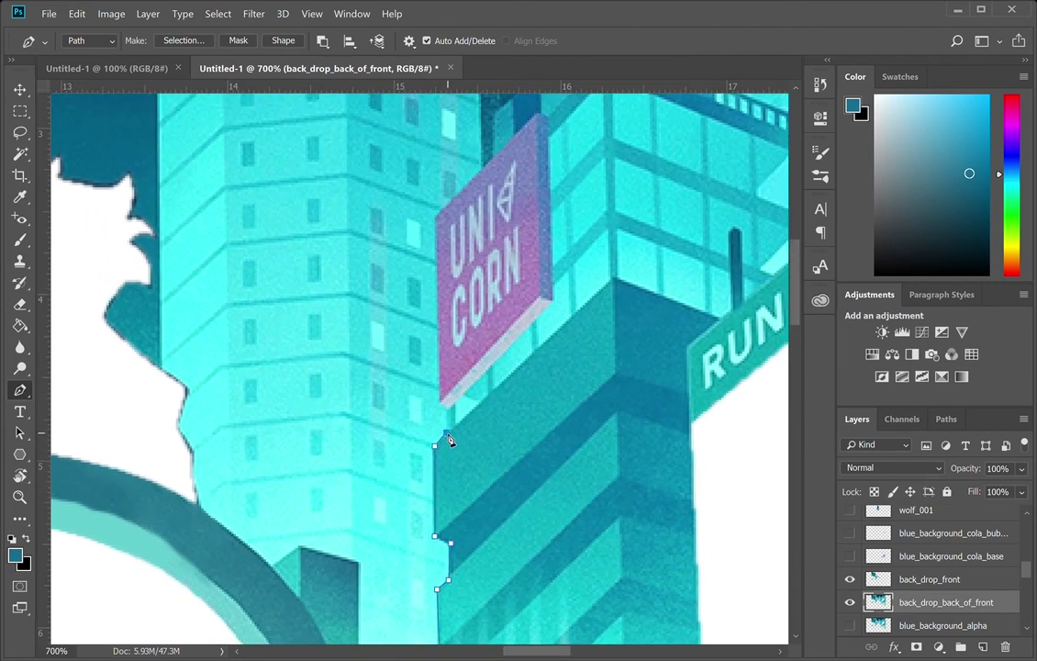
left_click(447, 405)
left_click(437, 401)
left_click(435, 221)
- Trace from the Unicorn sign around the small rooftop antenna and up the roof block's left side
left_click_drag(503, 158, 450, 323)
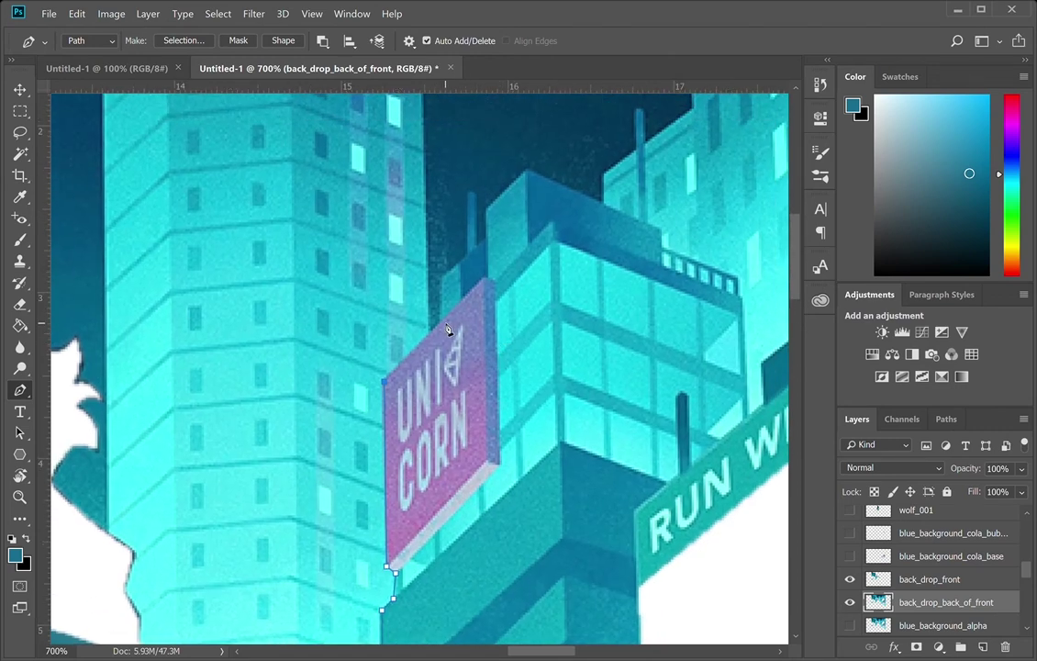
left_click(443, 281)
left_click_drag(439, 280, 441, 282)
left_click(467, 194)
left_click_drag(474, 197, 475, 204)
left_click(477, 245)
left_click(485, 241)
left_click(485, 207)
left_click_drag(489, 210, 486, 210)
- Continue the path around the second antenna, down the roof block's end and along the top of the railing
left_click_drag(631, 220, 450, 265)
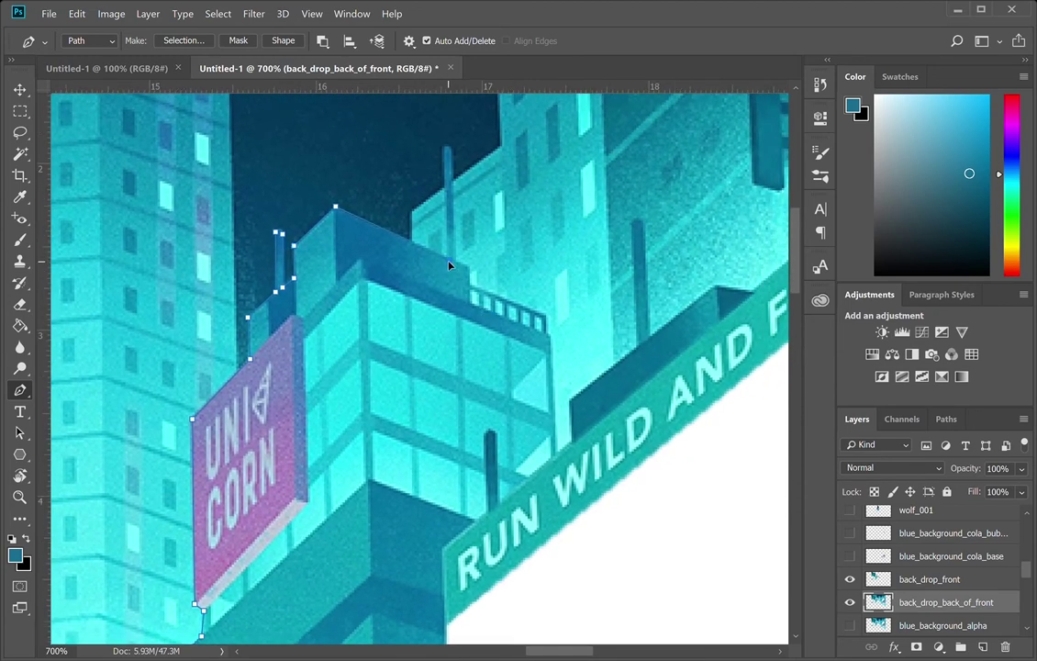
left_click(444, 153)
left_click_drag(455, 198, 453, 227)
left_click(457, 266)
left_click(468, 267)
left_click(548, 316)
left_click(546, 332)
- Trace from the railing's end down the glass building's right edge to the Run Wild and Free sign
scroll(547, 319, "down", 2)
scroll(558, 288, "right", 1)
left_click(508, 255)
left_click_drag(506, 259, 532, 252)
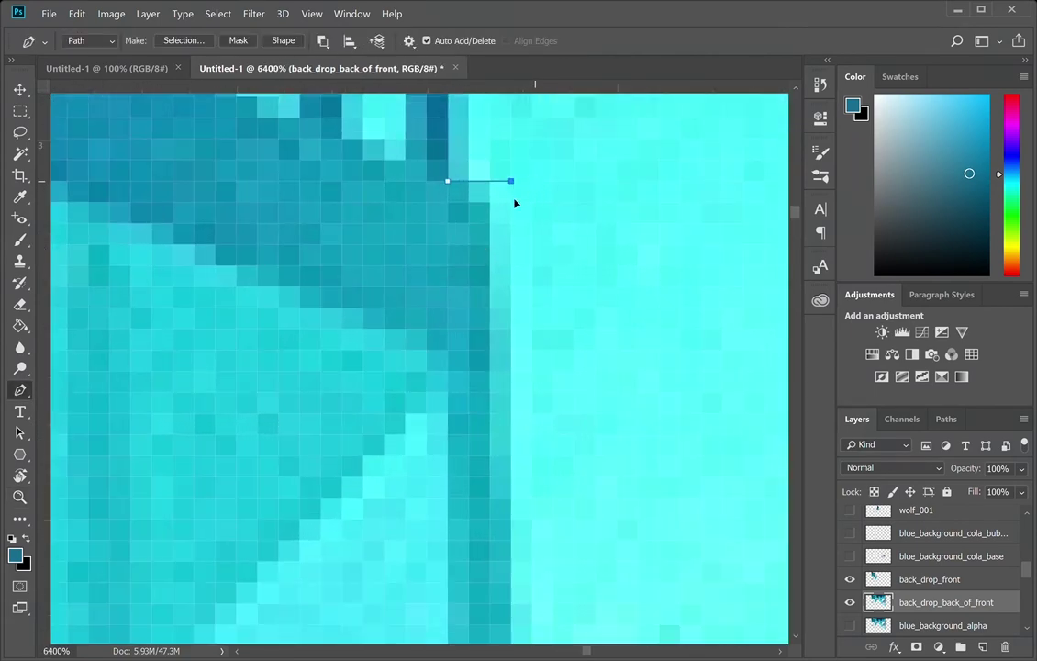
left_click(552, 381, "alt")
left_click(554, 382, "alt")
left_click(555, 384, "alt")
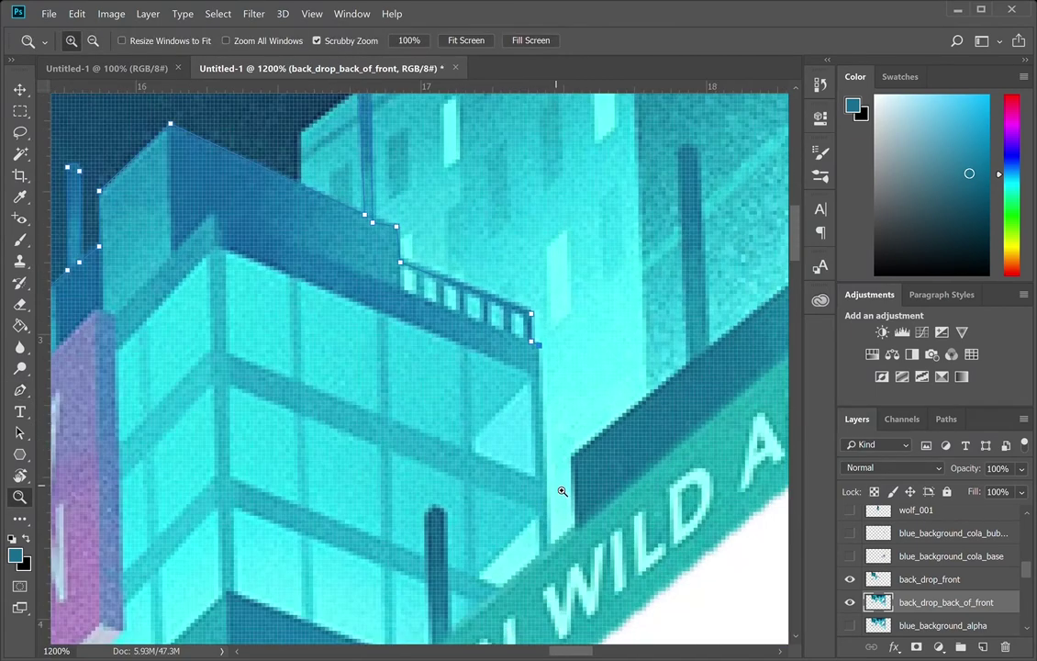
left_click(547, 543)
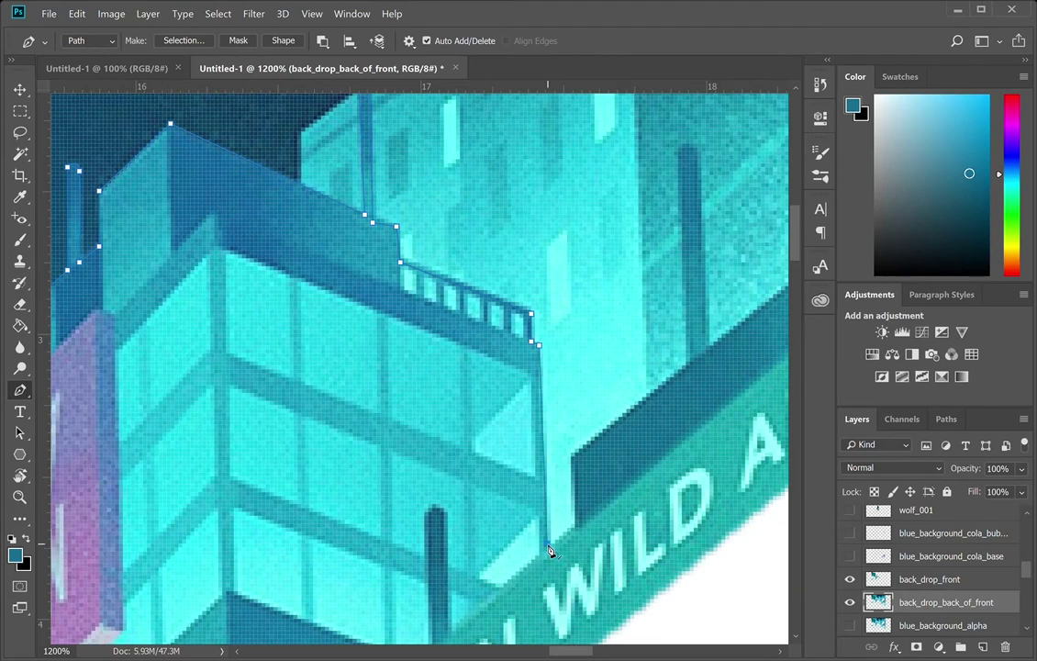
left_click_drag(546, 544, 544, 551)
- Continue the path around the dark block above the Run Wild and Free sign, including its antenna
left_click_drag(622, 435, 440, 533)
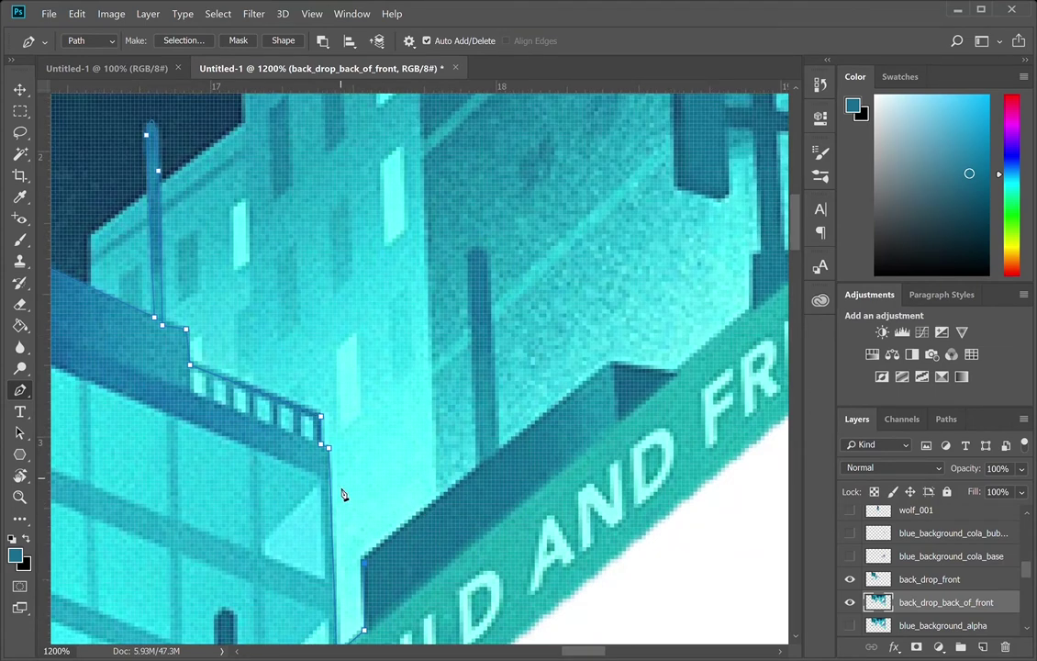
left_click(364, 558)
left_click(478, 469)
left_click_drag(467, 258, 496, 298)
left_click_drag(482, 270, 479, 231)
left_click(607, 366)
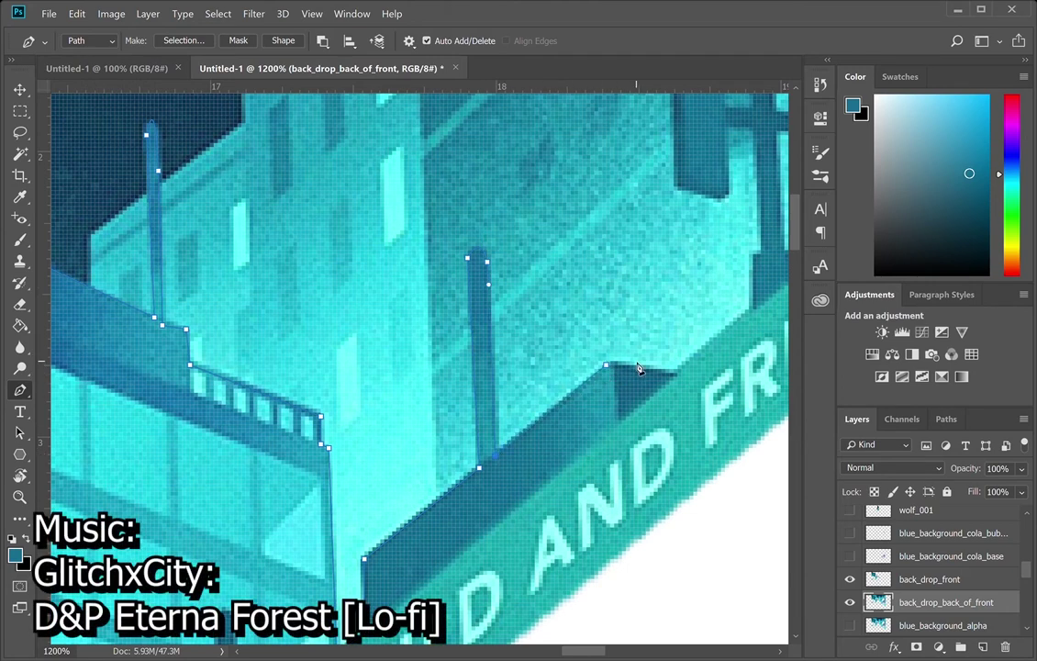
- Trace along the sign's upper edge to the pole and around the left side of the pole's base
left_click_drag(714, 356, 461, 454)
left_click(448, 430)
left_click(449, 377)
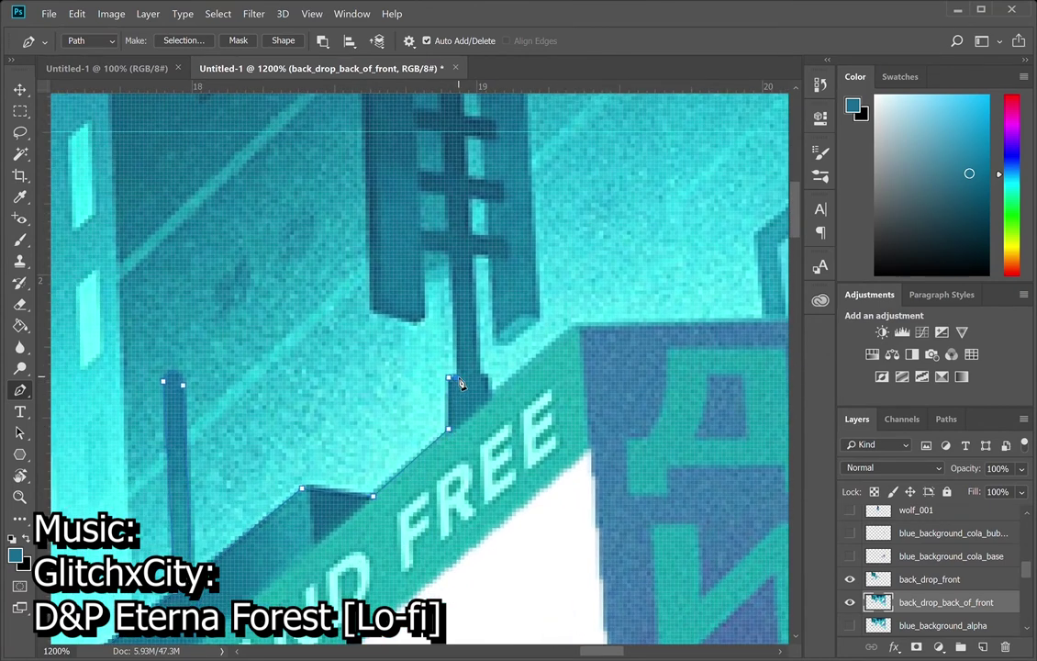
left_click(456, 377)
left_click(466, 229)
left_click_drag(466, 231, 450, 252)
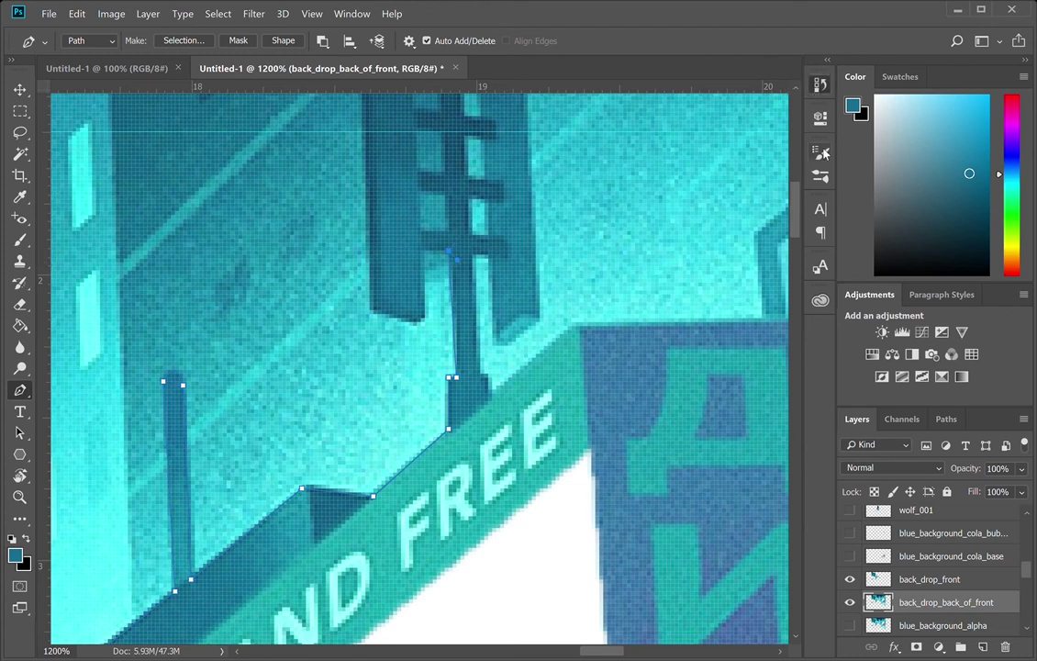
left_click(759, 172)
left_click(820, 84)
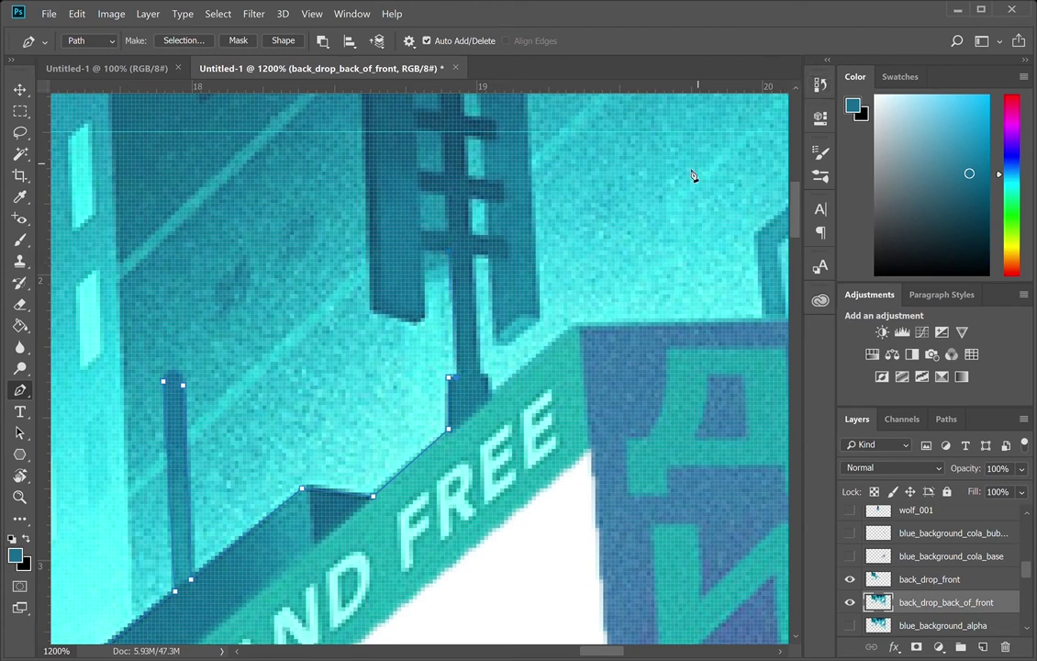
- Trace up to the pole's lowest crossbar and around the bottom and left side of the left vertical panel
left_click_drag(446, 251, 433, 250)
left_click(421, 251)
left_click(424, 318)
left_click_drag(418, 323, 417, 326)
left_click(365, 117)
scroll(372, 331, "up", 5)
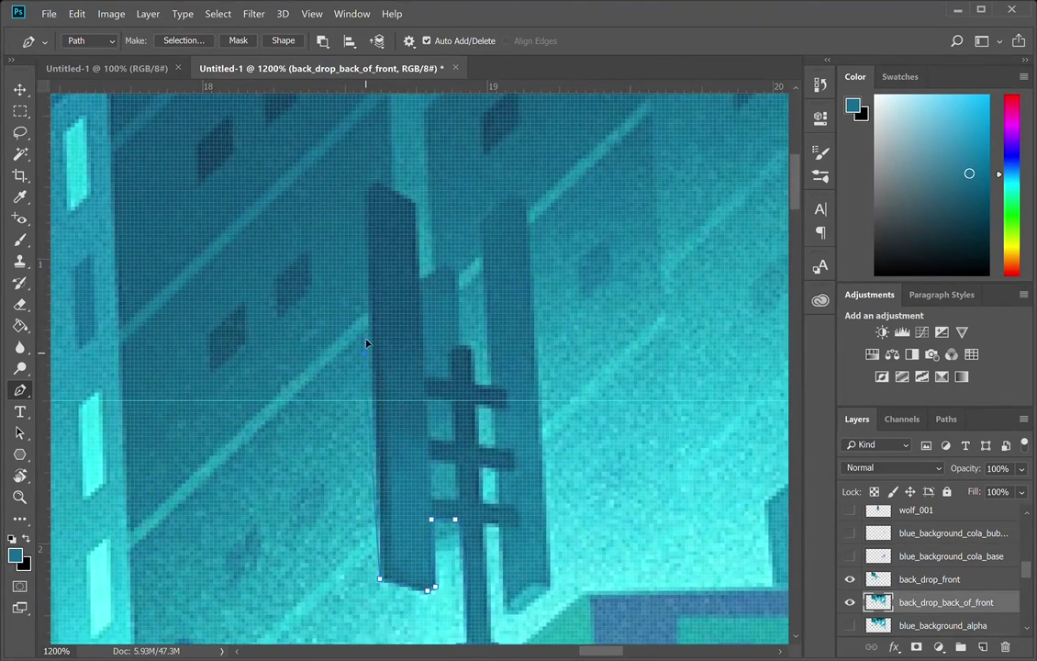
left_click_drag(380, 188, 386, 193)
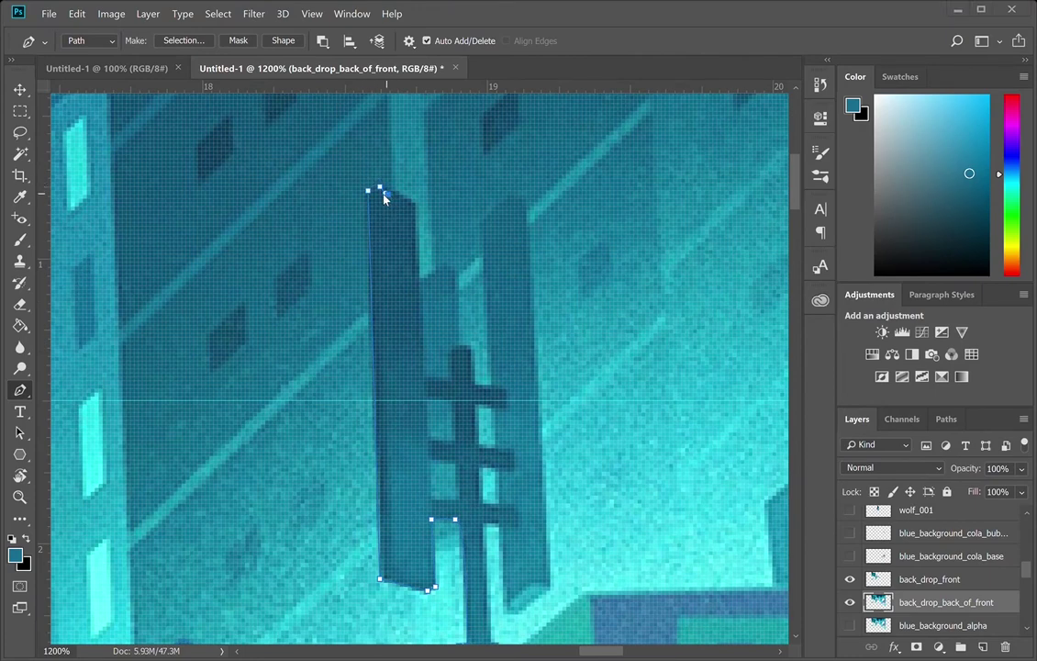
- Continue the path over the left panel's top, the shorter middle panel and the top of the pole
left_click(411, 202)
left_click(419, 282)
left_click(447, 266)
left_click(456, 277)
left_click(459, 346)
left_click_drag(476, 385, 492, 391)
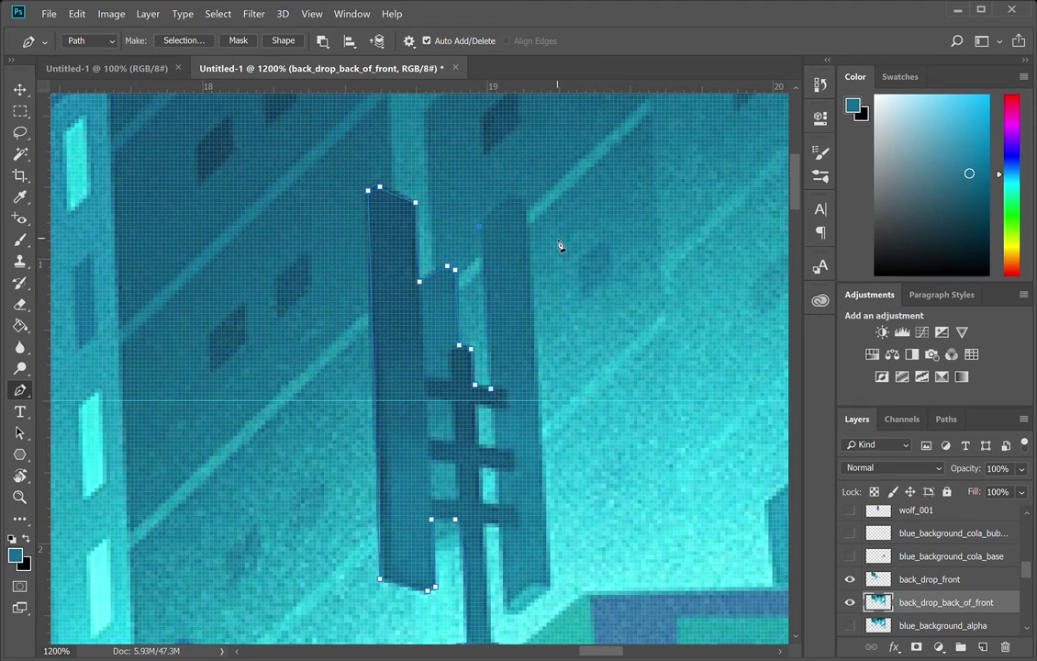
- Trace around the right vertical panel, over its top, down its right side and around its lower end
left_click(484, 222)
left_click_drag(523, 210, 523, 256)
scroll(576, 542, "down", 5)
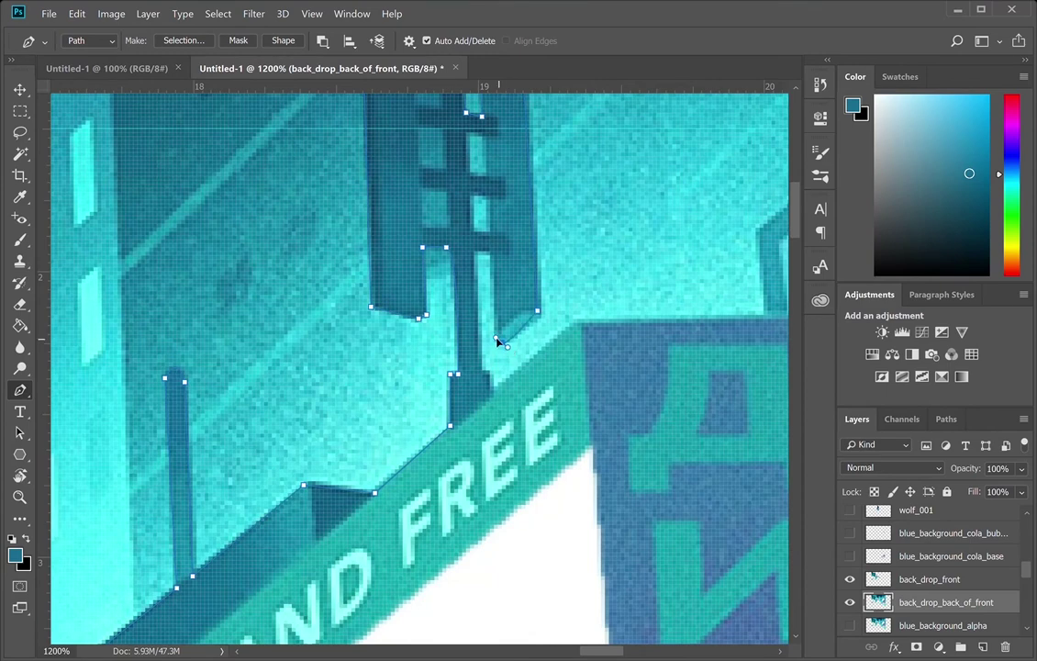
left_click_drag(494, 303, 493, 274)
left_click(491, 252)
left_click(490, 251)
- Trace down the pole's right side and base, and along the Free sign's edge to its upper corner
left_click_drag(447, 248, 425, 263)
key("ctrl+z")
left_click_drag(451, 262, 460, 271)
left_click(475, 282)
left_click(479, 370)
left_click(490, 393)
left_click(573, 326)
- Continue the path along the top of the ДИКИЙ sign and up the Paw sign's outer edge past the artwork's right side
left_click_drag(674, 347, 420, 386)
left_click(447, 372)
left_click(260, 375)
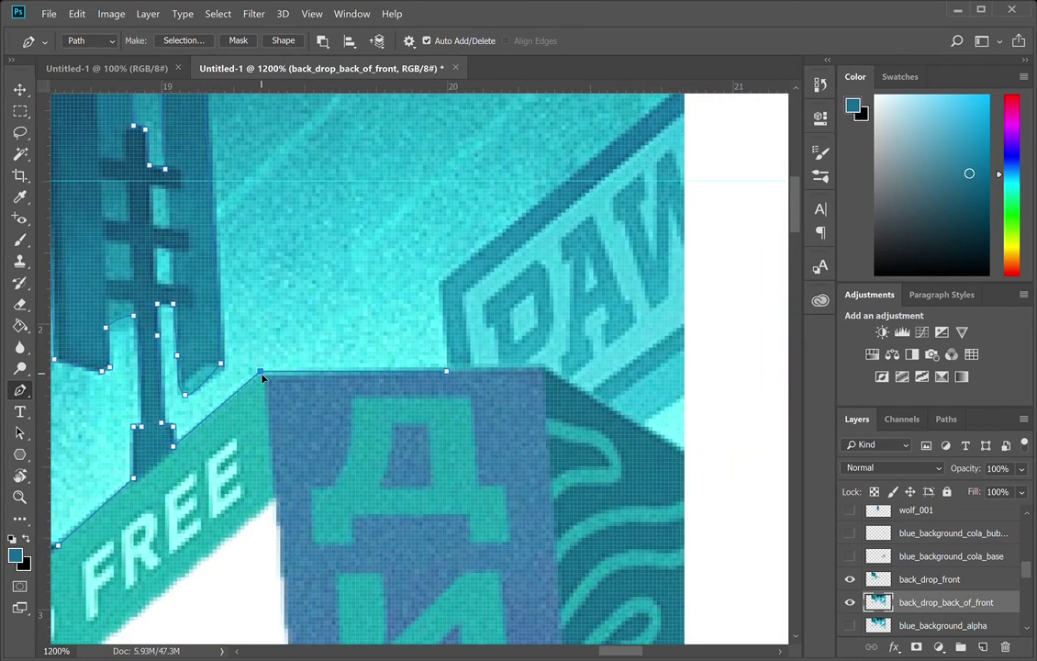
left_click(443, 285)
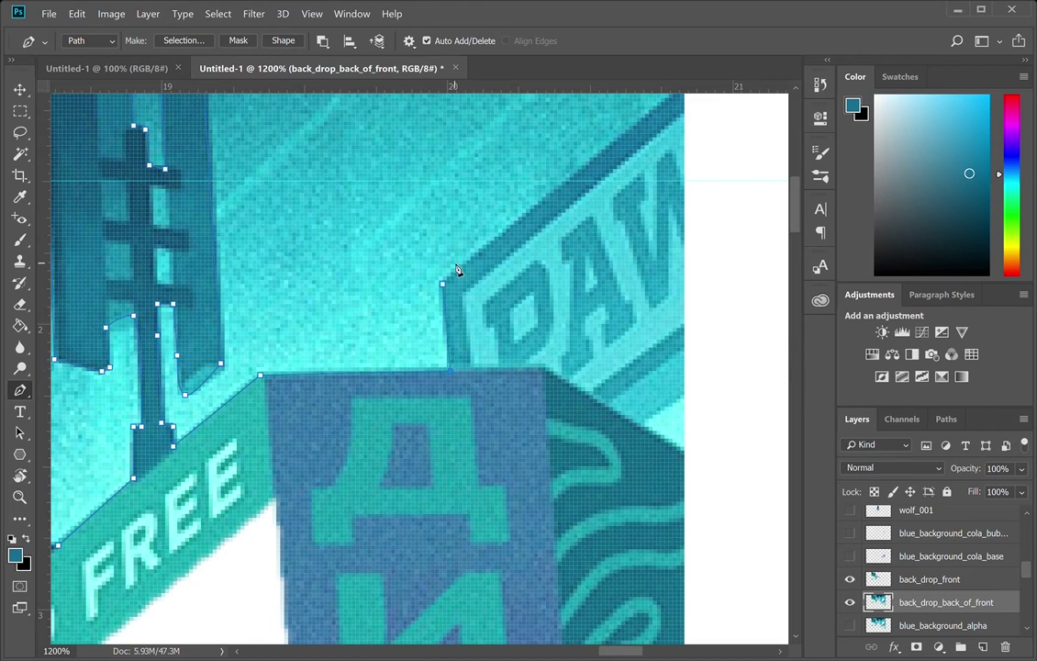
left_click_drag(727, 141, 700, 239)
left_click(664, 178)
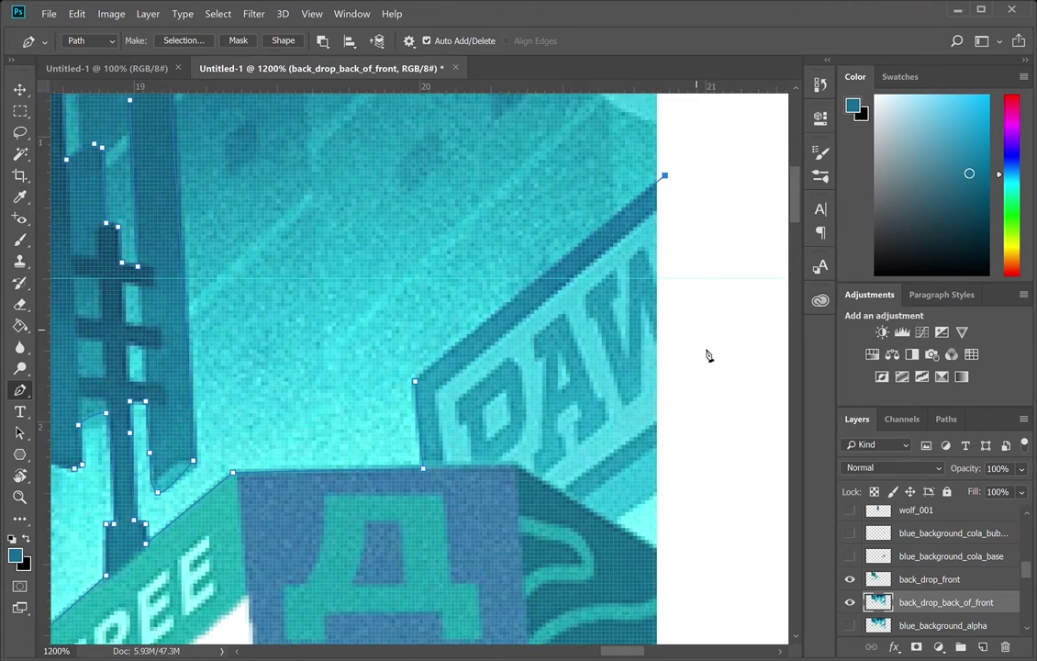
- Close the path with a wide loop outside the artwork, around the right-hand buildings and back to the Coming Soon sign
left_click_drag(715, 484, 651, 344)
left_click(713, 383)
key("alt+space")
left_click_drag(661, 488, 588, 221)
left_click(565, 288, "alt")
left_click(564, 287, "alt")
left_click(565, 287, "alt")
left_click_drag(568, 423, 565, 340)
left_click(659, 410)
left_click(638, 606)
left_click(362, 579)
left_click(309, 477)
left_click(300, 401)
left_click(323, 376)
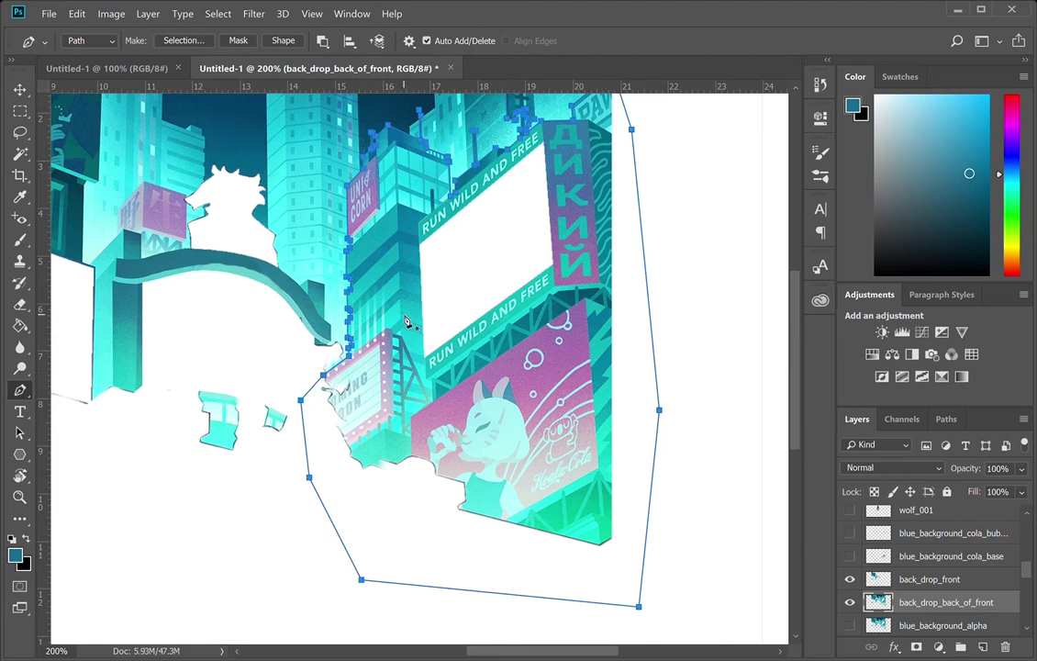
- Outline the first gap of the rooftop railing with a closed Pen path
key("z")
left_click(440, 162)
left_click(440, 162)
left_click(439, 163)
left_click(440, 163)
left_click(441, 165)
left_click(441, 165)
left_click_drag(446, 223, 440, 442)
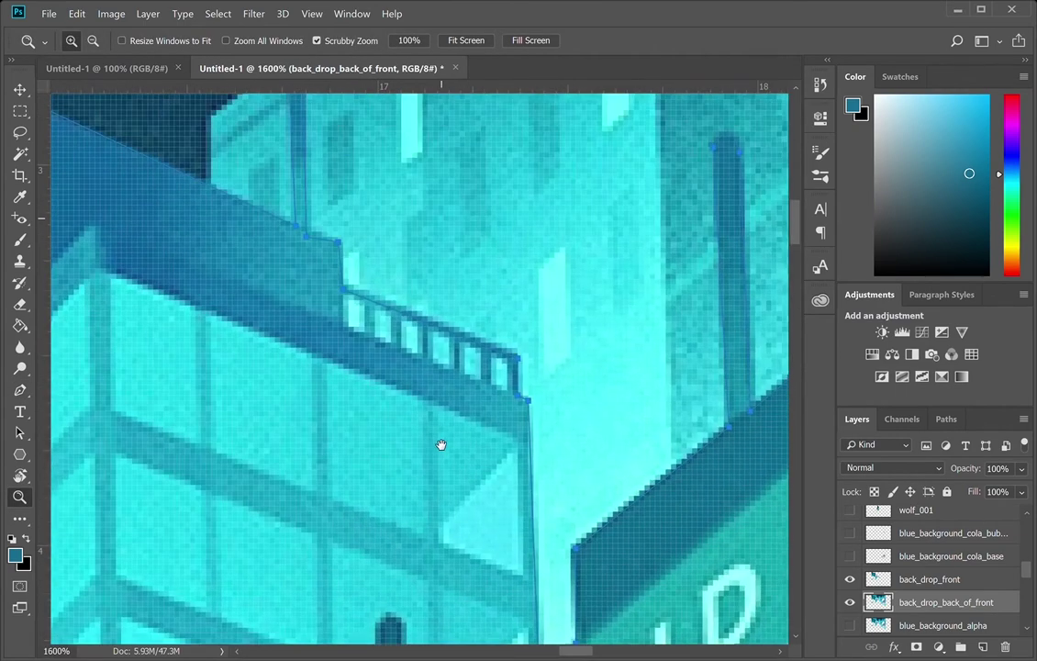
left_click(359, 302)
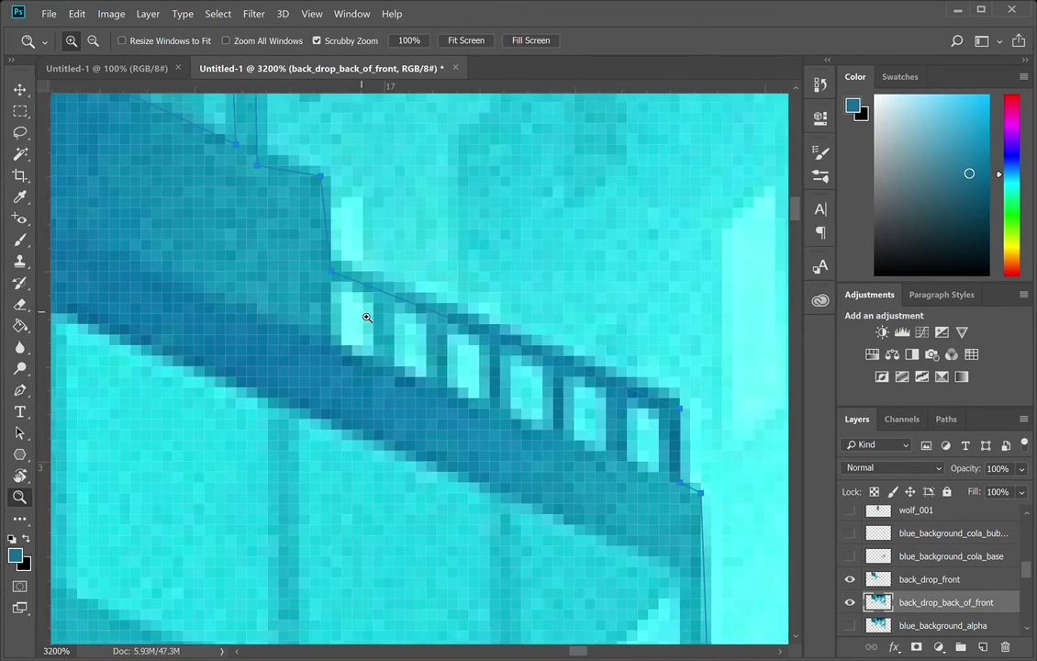
key("p")
left_click(331, 281)
left_click_drag(372, 303, 380, 309)
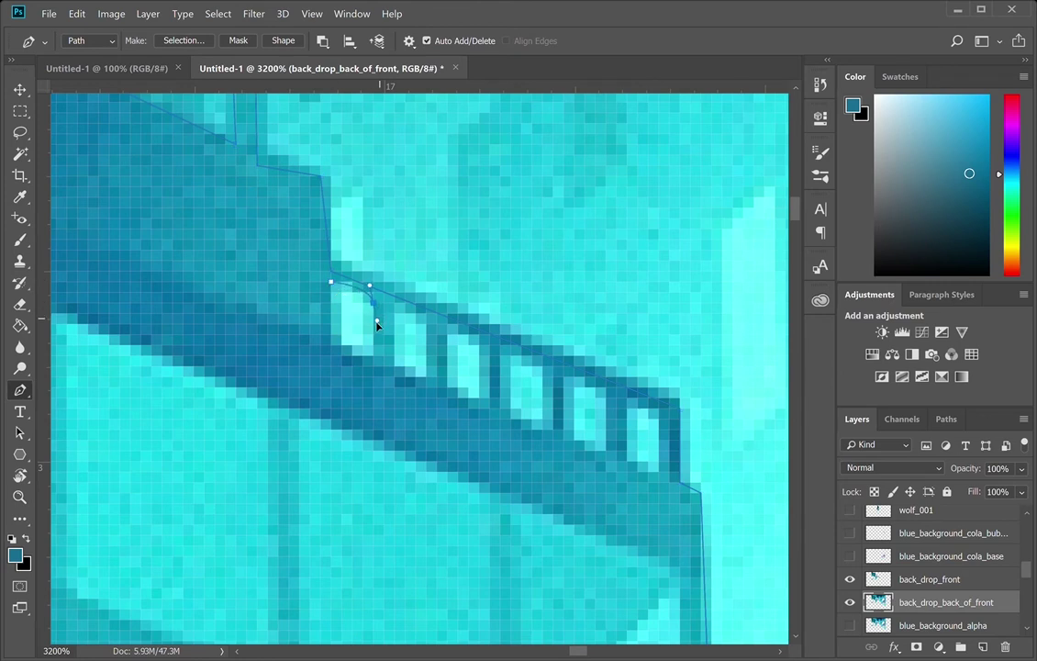
left_click(373, 355)
left_click_drag(332, 336, 325, 321)
left_click(331, 284)
key("v")
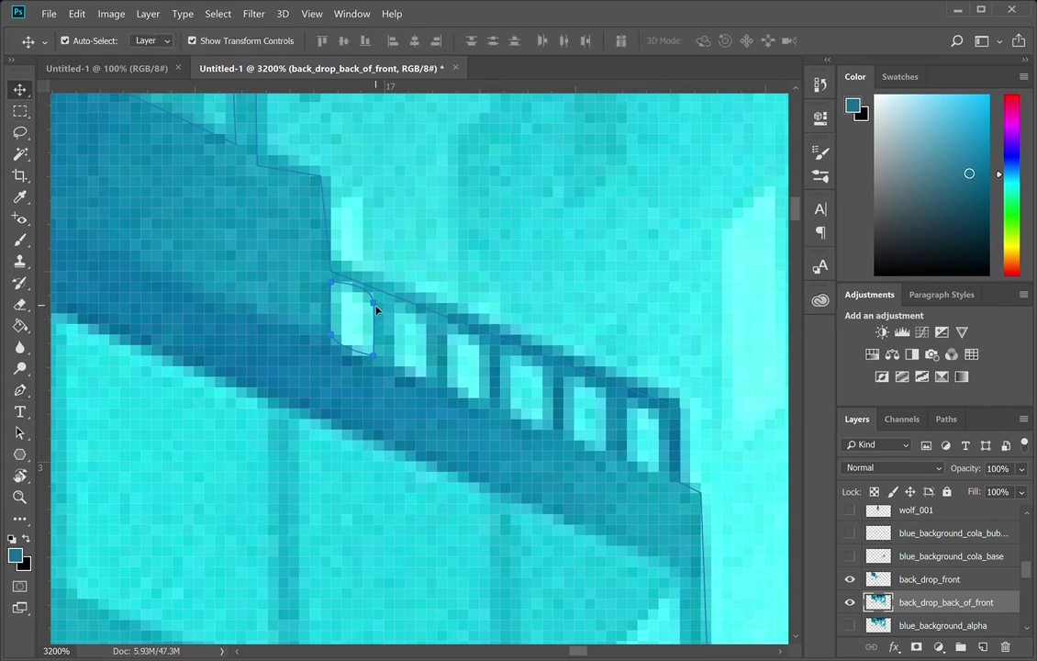
key("ctrl+z")
key("ctrl+v")
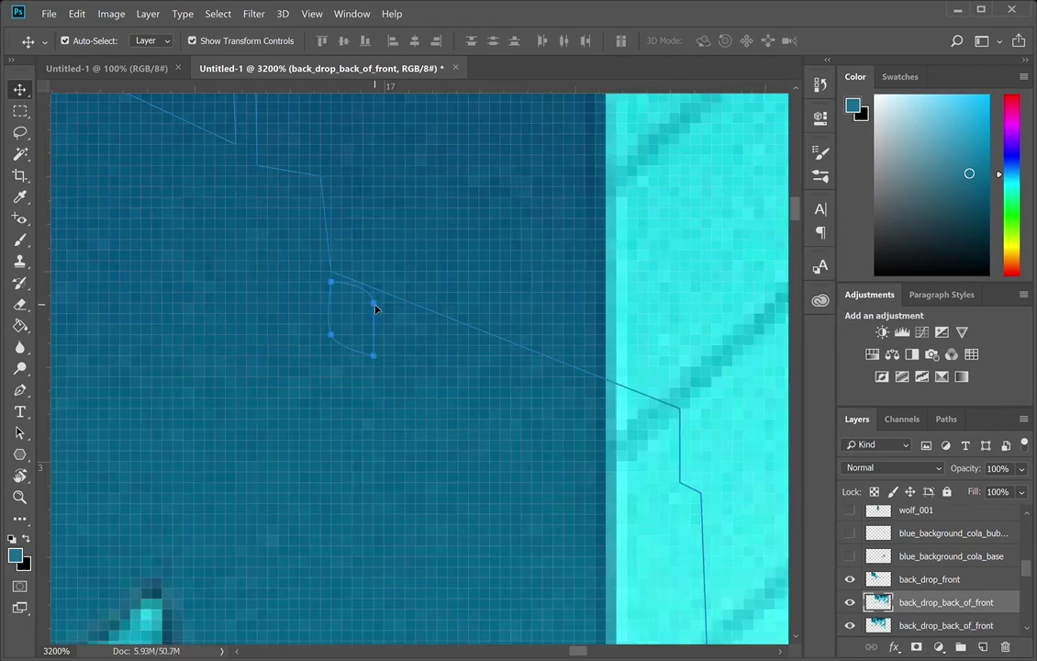
key("ctrl+z")
key("p")
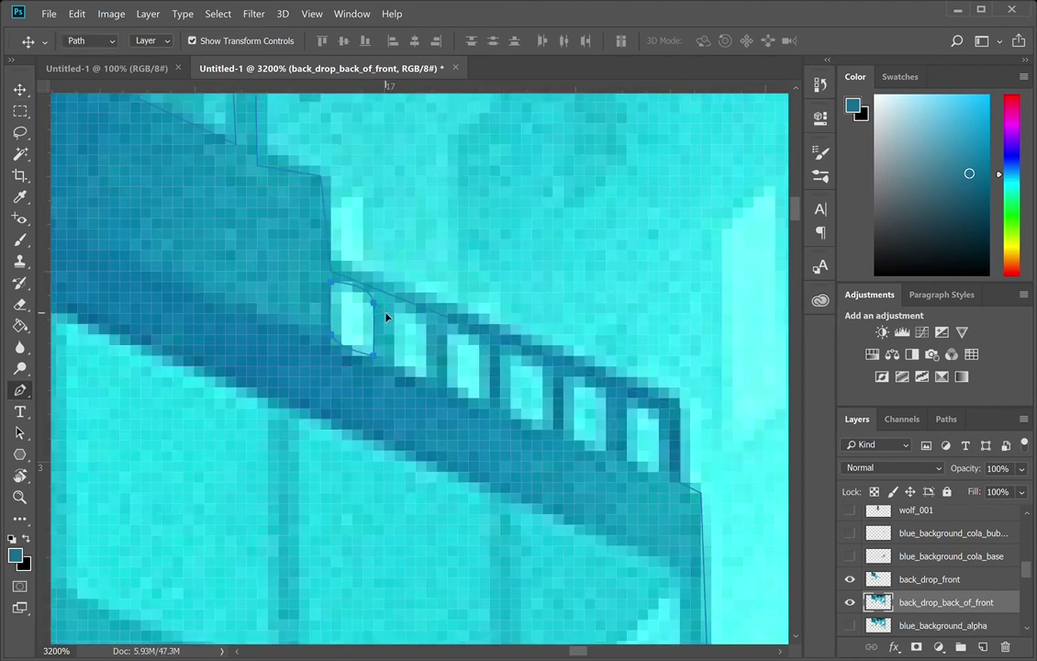
- Outline the second and third gaps of the rooftop railing with closed Pen paths
left_click(394, 302)
left_click_drag(426, 323, 427, 331)
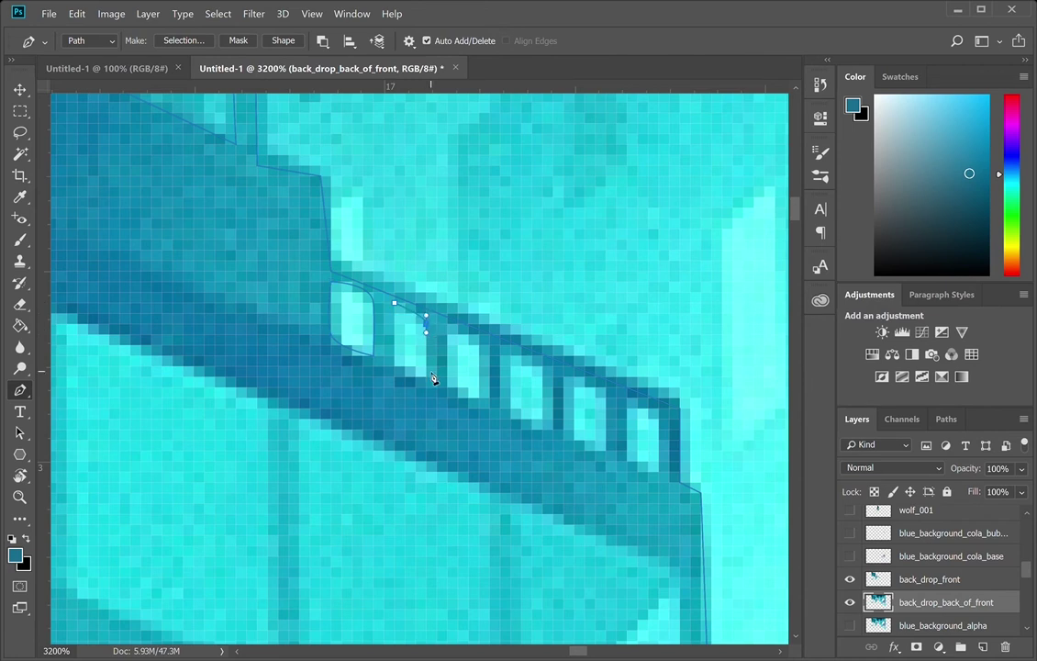
left_click(420, 377)
left_click(396, 355)
left_click_drag(394, 327, 394, 329)
left_click(395, 304)
left_click(448, 335)
left_click_drag(489, 355, 448, 379)
left_click(448, 335)
- Outline the fourth gap of the rooftop railing with a closed Pen path
left_click(511, 356)
left_click_drag(543, 388, 535, 428)
left_click(543, 429)
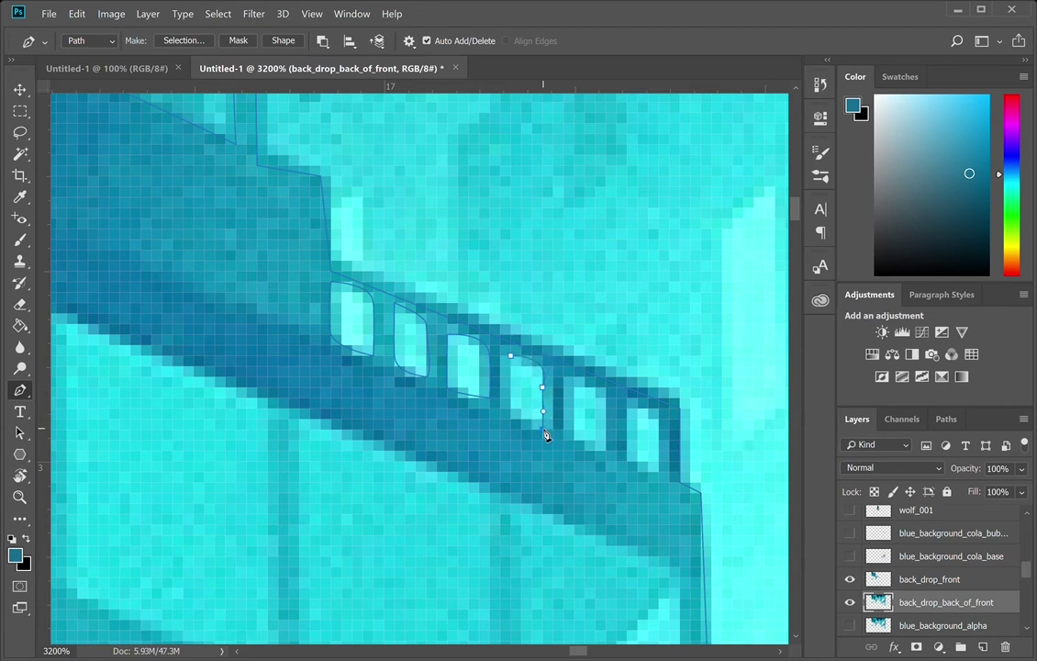
left_click(510, 408)
left_click(511, 357)
left_click(512, 361)
- Outline the fifth gap of the rooftop railing with a closed Pen path
left_click(574, 389)
left_click_drag(607, 402, 609, 418)
left_click(606, 450)
left_click_drag(574, 430, 573, 412)
left_click(575, 387)
- Outline the sixth gap of the rooftop railing with a closed Pen path
left_click_drag(665, 432, 586, 434)
left_click(560, 364)
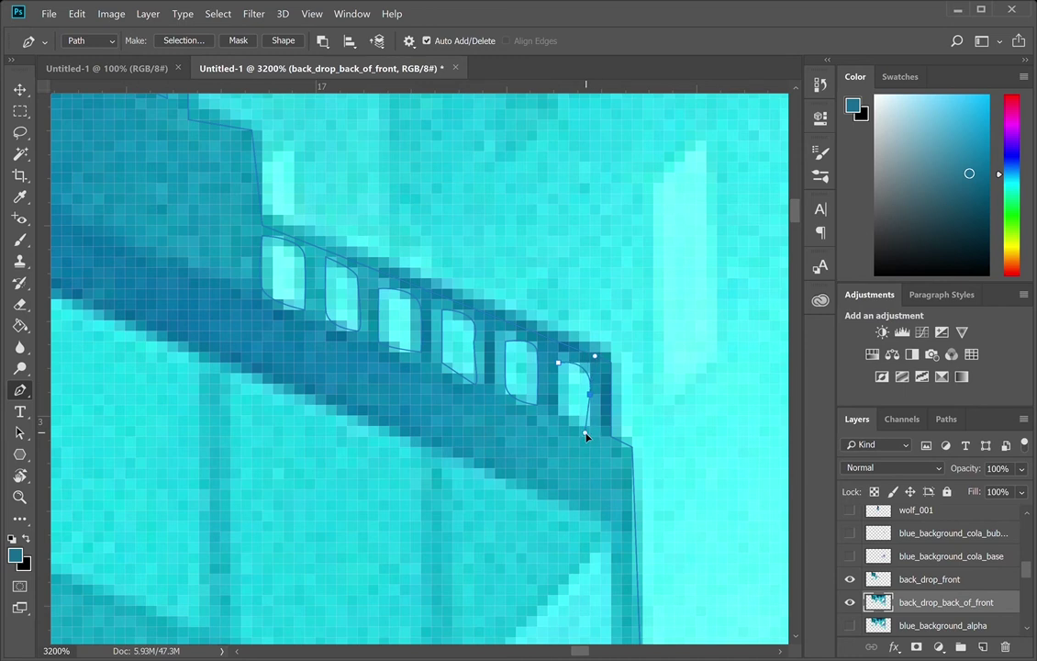
left_click(589, 426)
left_click(557, 421)
left_click(559, 364)
- Outline the upper bright opening in the rooftop antenna's lattice with a closed Pen path
left_click_drag(690, 340, 239, 588)
left_click_drag(544, 324, 138, 597)
left_click_drag(643, 307, 239, 574)
left_click_drag(446, 267, 463, 280)
left_click(405, 190)
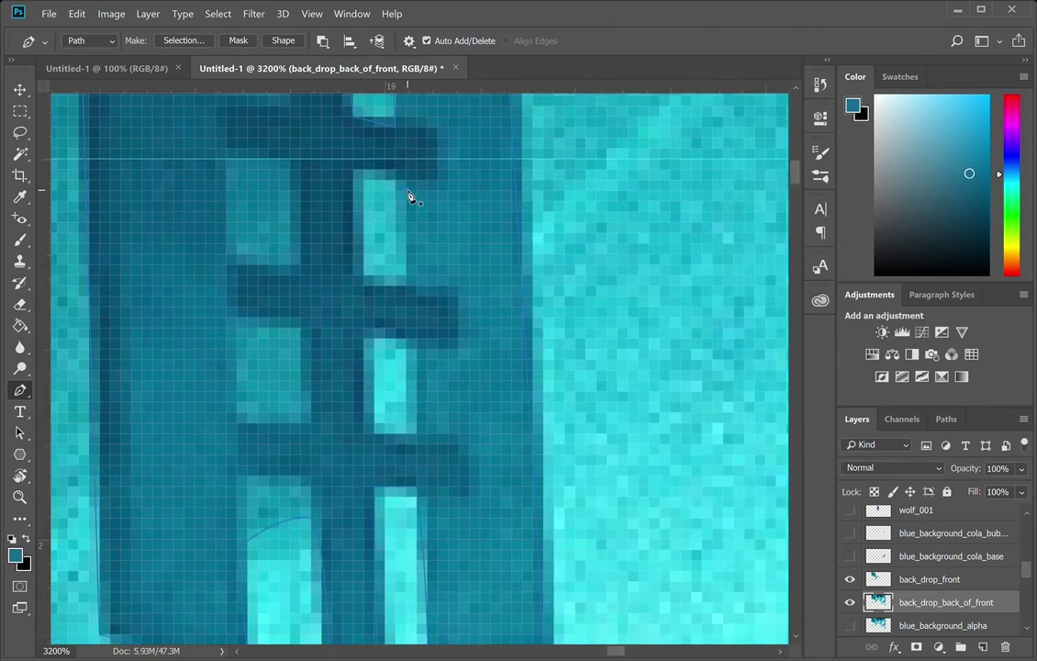
left_click_drag(364, 181, 341, 186)
left_click_drag(372, 276, 411, 264)
key("ctrl+z")
left_click(364, 275)
left_click(407, 285)
left_click(406, 191)
- Outline the lower bright opening in the rooftop antenna's lattice with a closed Pen path
left_click_drag(417, 360, 418, 378)
left_click(417, 433)
left_click(375, 433)
left_click(374, 340)
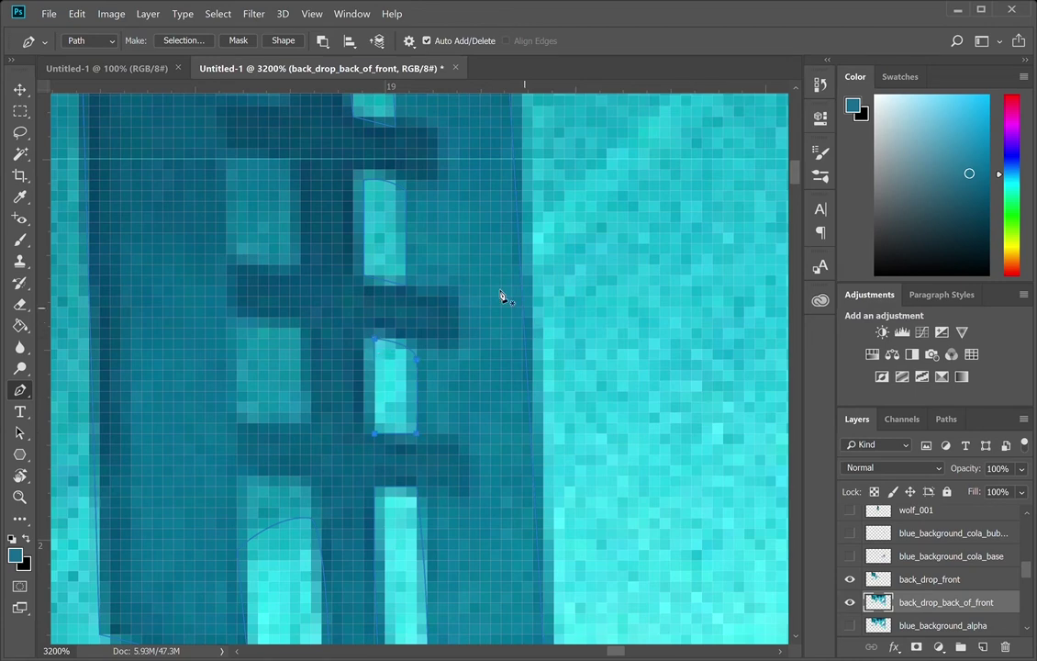
- Select the building outline together with the paths of the rooftop railing gaps
left_click(401, 286, "ctrl")
left_click_drag(109, 400, 551, 310)
left_click_drag(153, 211, 461, 347)
left_click_drag(289, 440, 586, 167)
left_click_drag(734, 395, 479, 245)
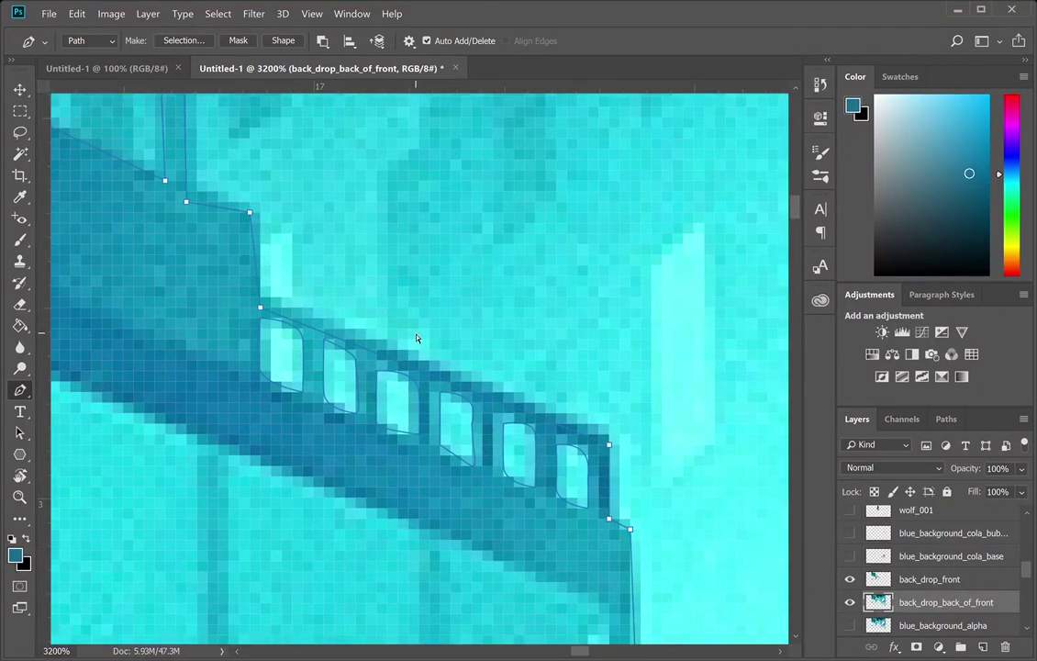
left_click(302, 359, "ctrl+shift")
left_click(419, 409, "ctrl+shift")
left_click(473, 435, "ctrl+shift")
left_click(536, 464, "ctrl+shift")
left_click(588, 486, "ctrl+shift")
- Save the work path under the name backdrop_back_of_front
key("z")
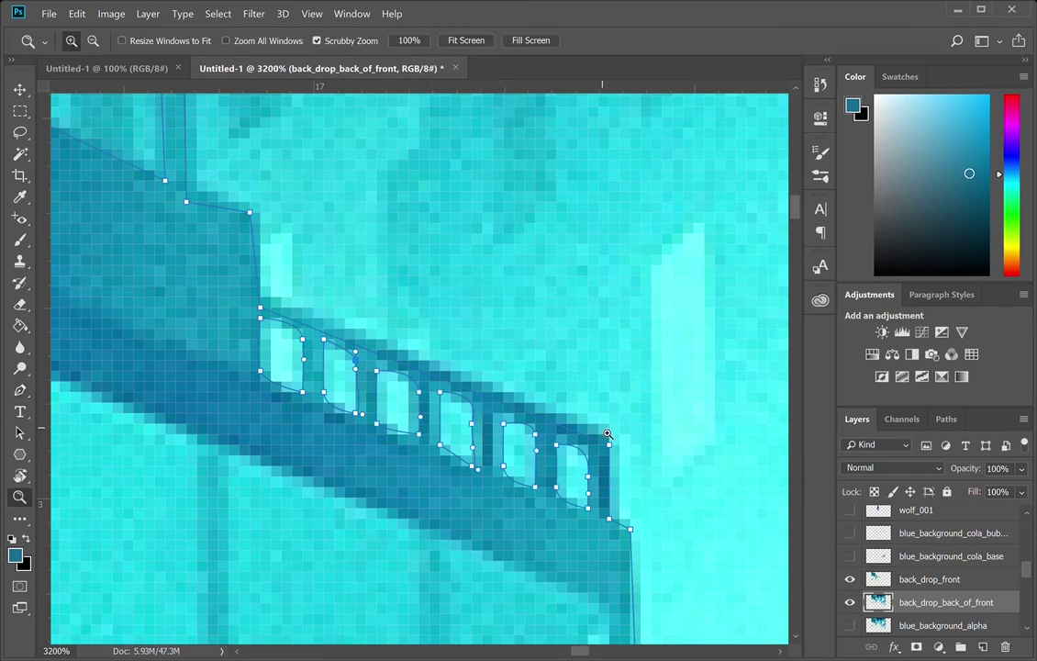
left_click(608, 429, "alt")
left_click(608, 430, "alt")
left_click(608, 430, "alt")
left_click(608, 430, "alt")
left_click(608, 430, "alt")
left_click(607, 431, "alt")
left_click(947, 419)
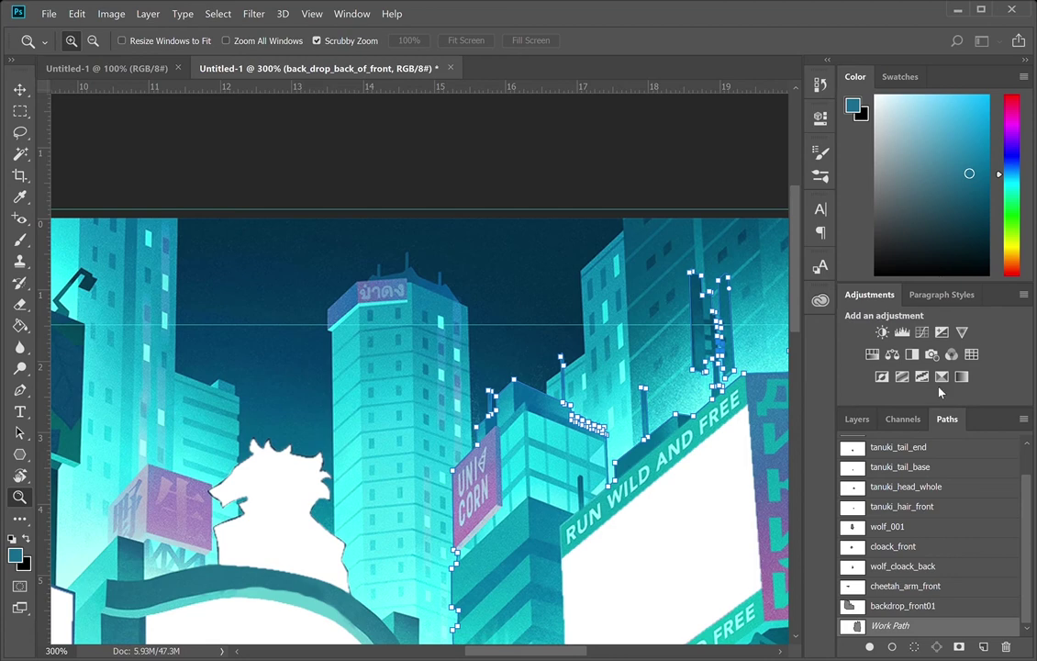
key("Return")
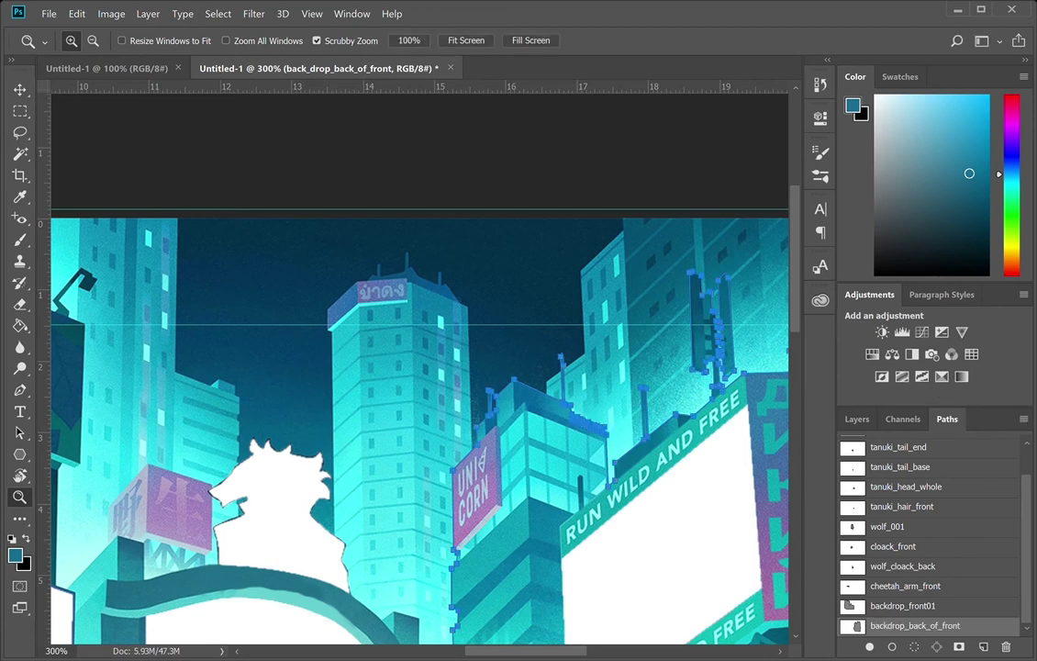
- Try deleting everything outside the backdrop_back_of_front path from the back_drop_back_of_front layer, and undo the attempt
key("i")
key("z")
key("ctrl+Return")
key("ctrl+shift+i")
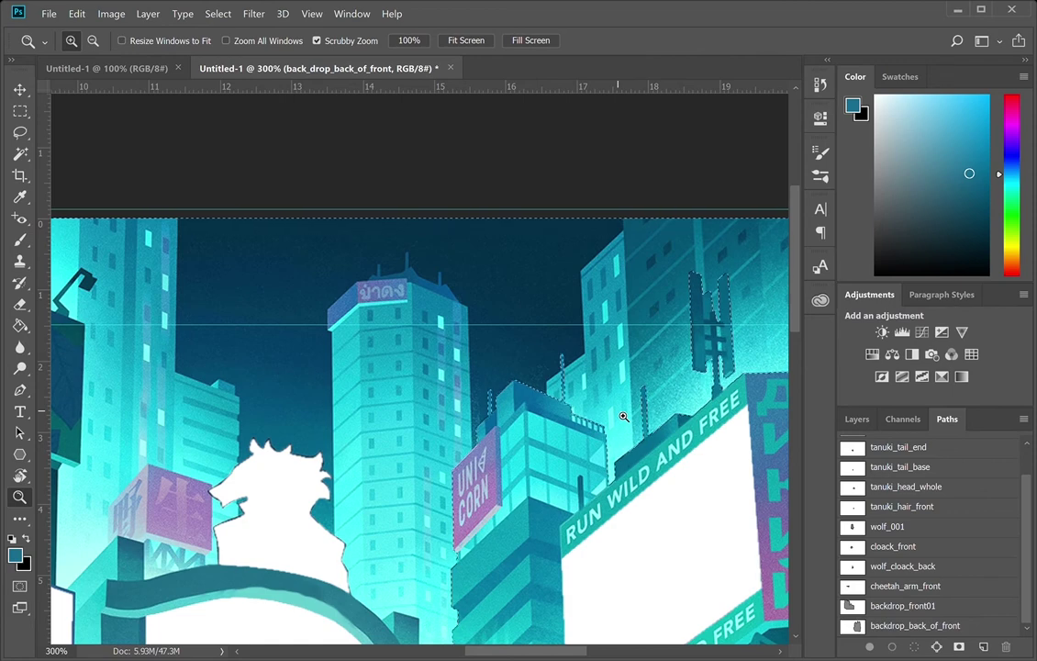
key("Delete")
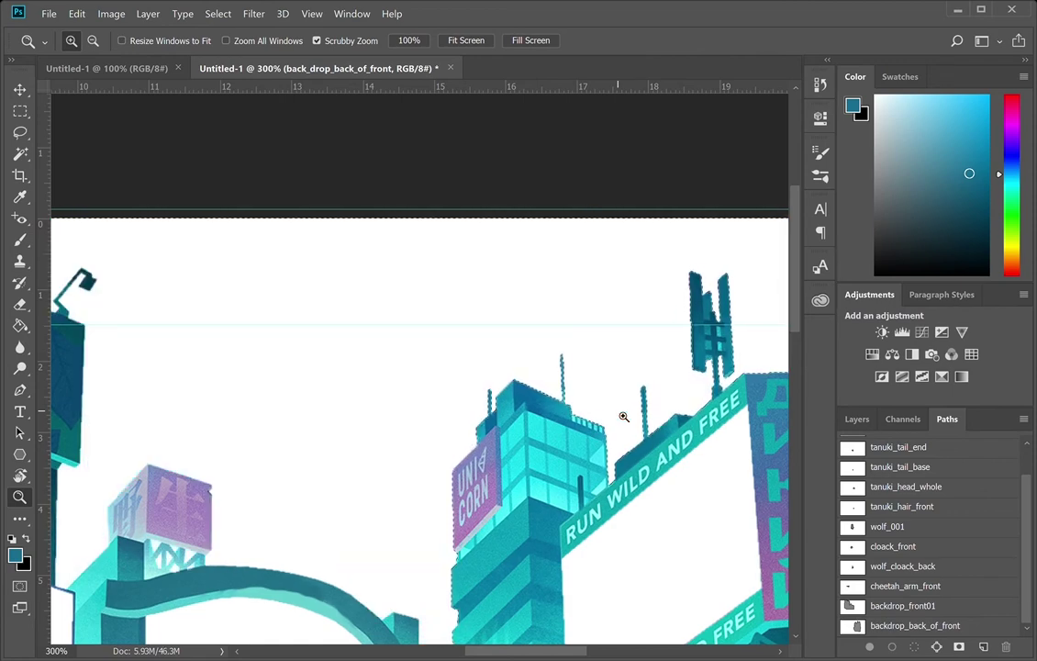
key("ctrl+z")
key("ctrl+z")
key("ctrl+z")
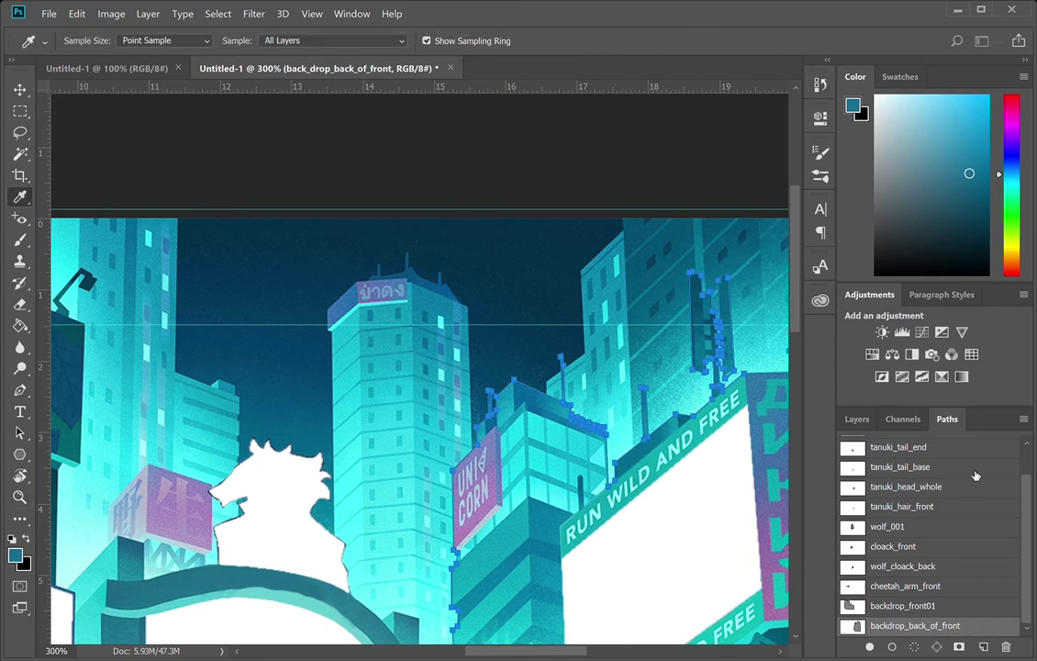
- Load the backdrop_back_of_front path as a selection and delete the surrounding city from the back_drop_back_of_front layer
key("ctrl+Return")
key("Delete")
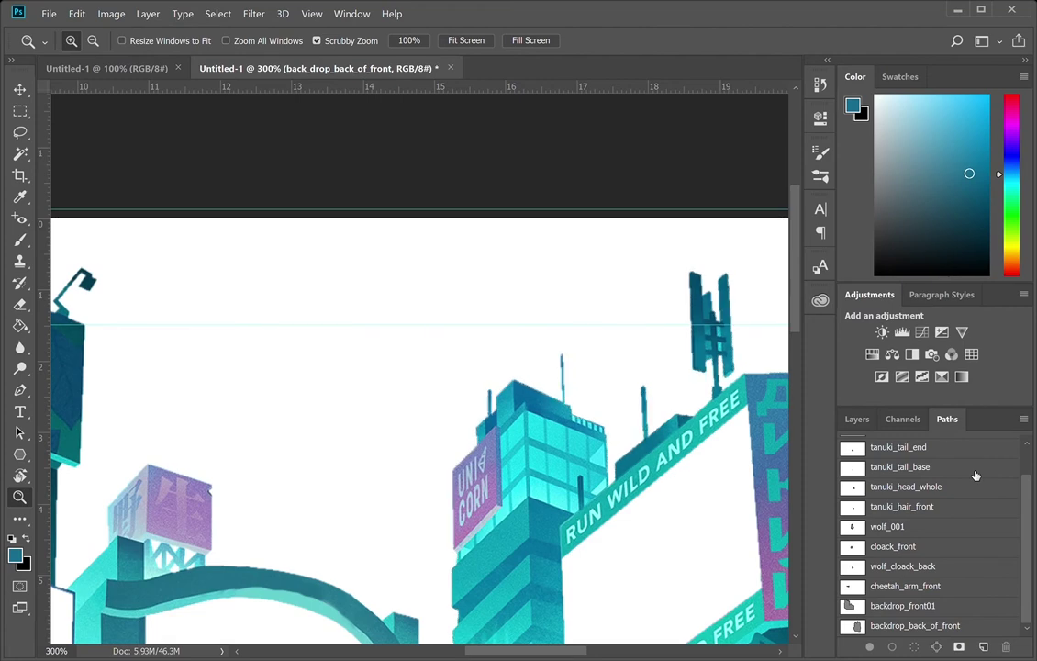
- Delete the bright background in the first four rooftop railing gaps using Magic Wand selections
left_click_drag(564, 437, 577, 412)
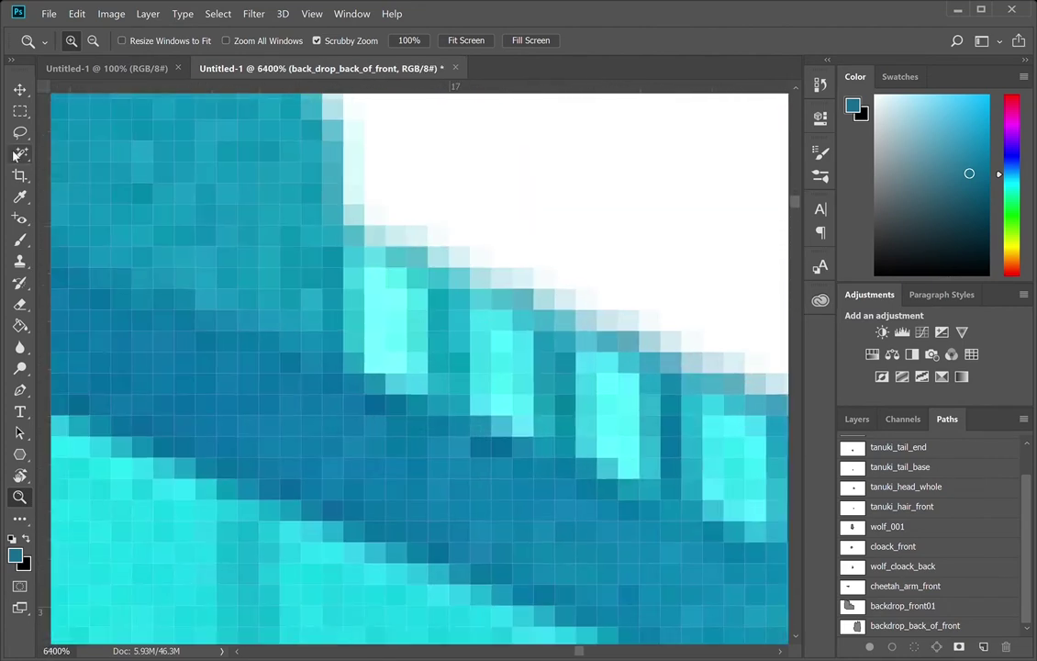
key("w")
left_click(382, 321)
key("Delete")
left_click(523, 393)
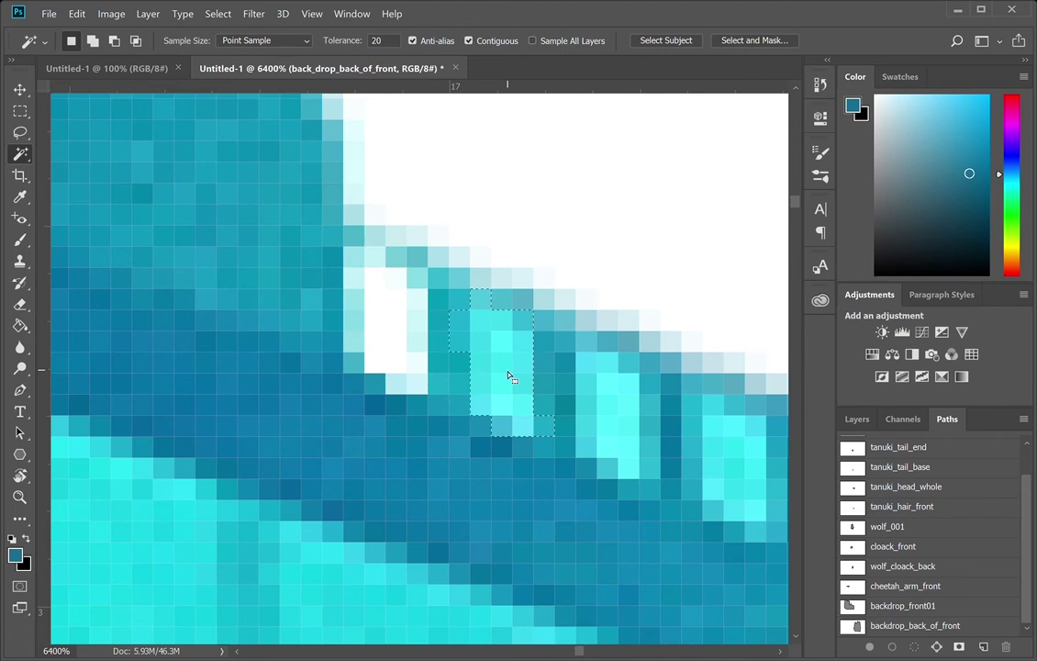
key("Delete")
left_click(613, 412)
key("Delete")
left_click(758, 478)
key("Delete")
- Delete the bright background in the fifth and sixth rooftop railing gaps using Magic Wand selections, and deselect
left_click_drag(758, 478, 397, 387)
left_click(361, 393)
key("Delete")
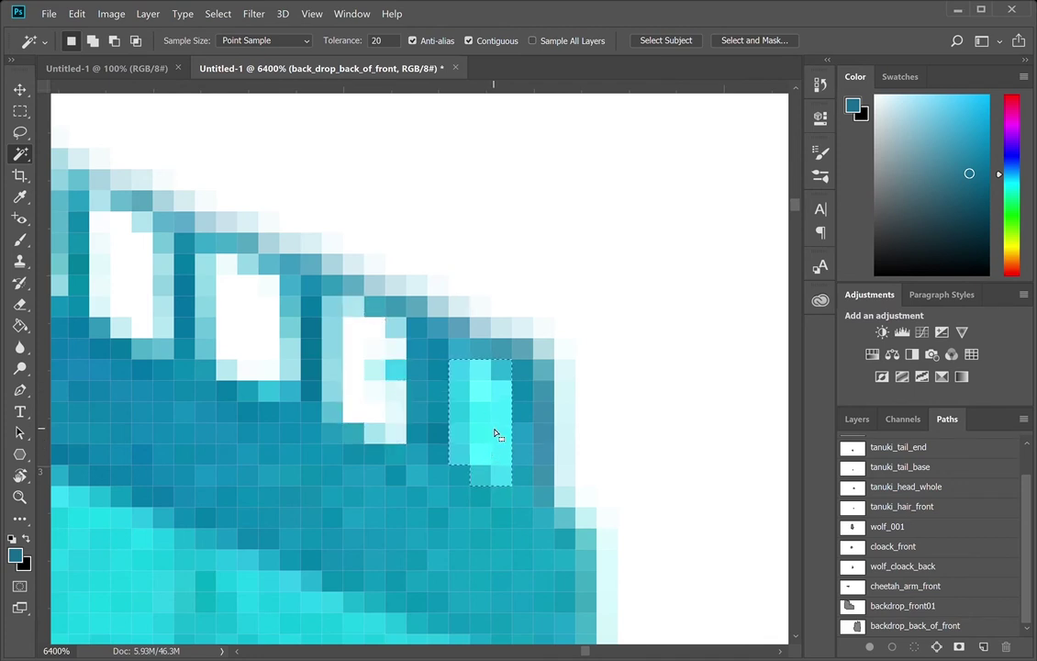
key("Delete")
key("ctrl+d")
- Remove the leftover cyan pixels inside the fifth railing gap with a Magic Wand selection
key("e")
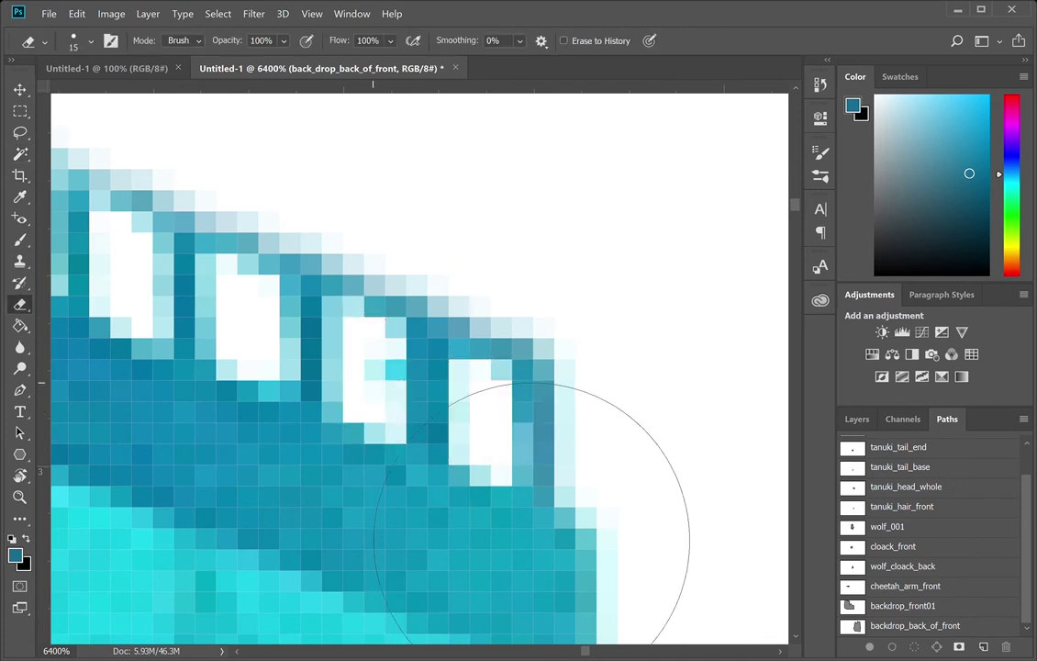
key("w")
left_click(376, 377)
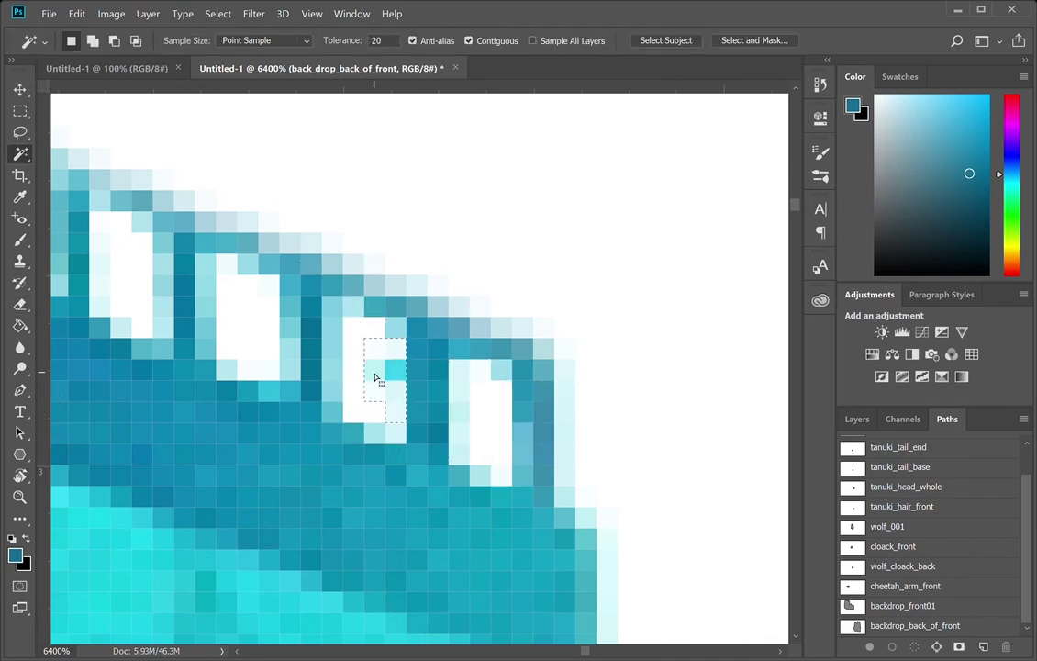
key("Delete")
key("ctrl+d")
- Outline the upper bright opening of the rooftop antenna with the Pen, convert it to a selection and delete its contents
key("z")
left_click_drag(379, 377, 276, 377)
left_click_drag(527, 360, 422, 403)
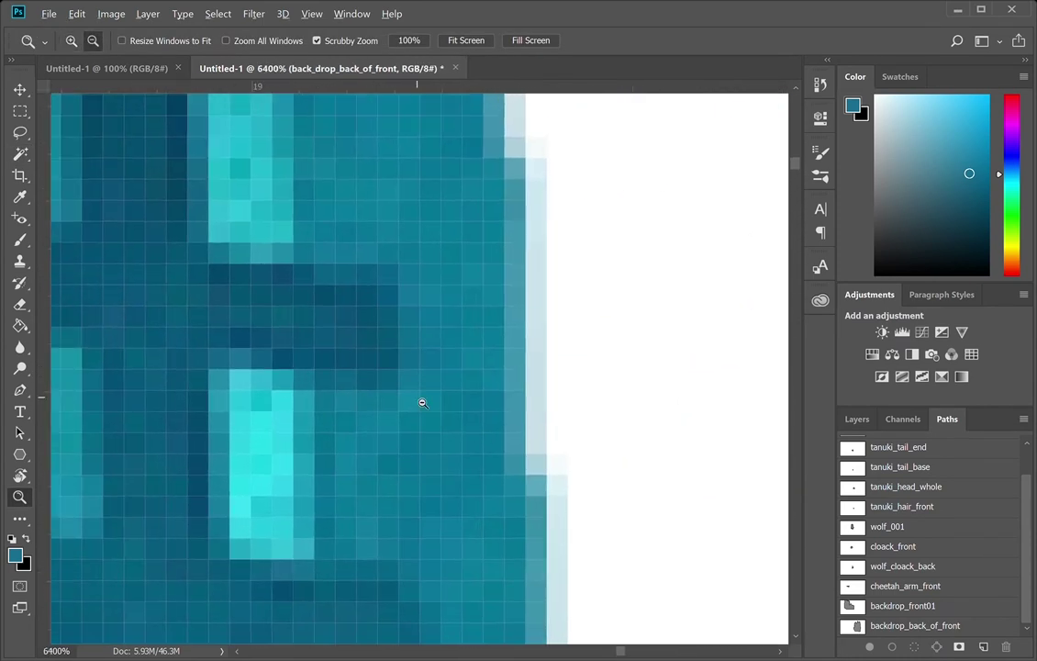
left_click(420, 401, "alt")
left_click(397, 379, "alt")
left_click(394, 352)
key("p")
left_click(335, 255)
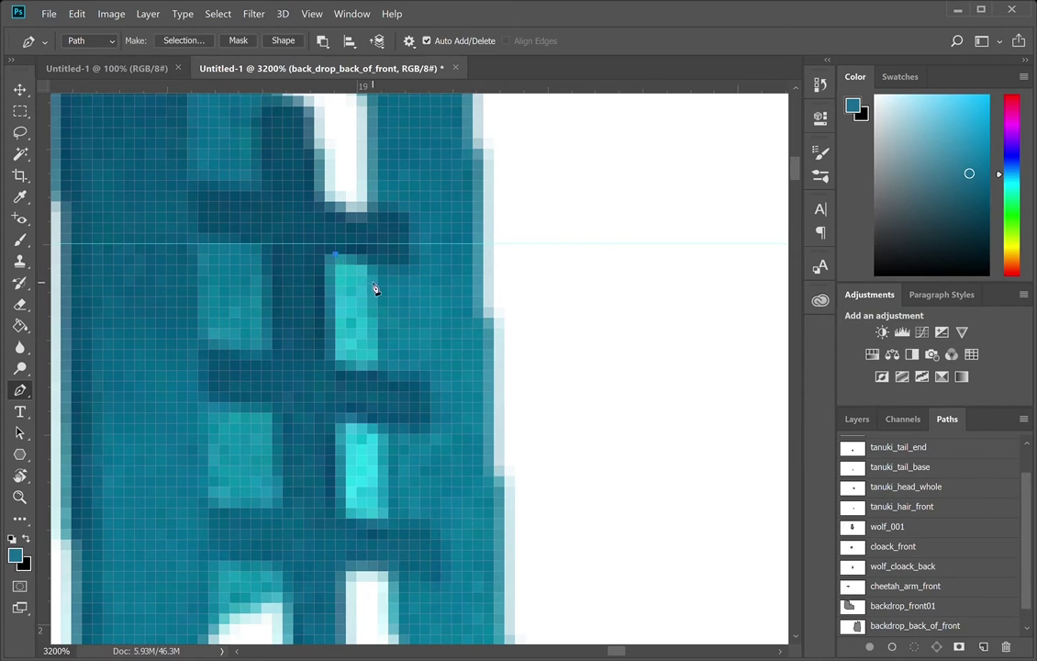
left_click_drag(377, 285, 377, 320)
left_click(371, 370)
left_click(336, 353)
left_click(335, 254)
key("ctrl+Return")
key("i")
key("p")
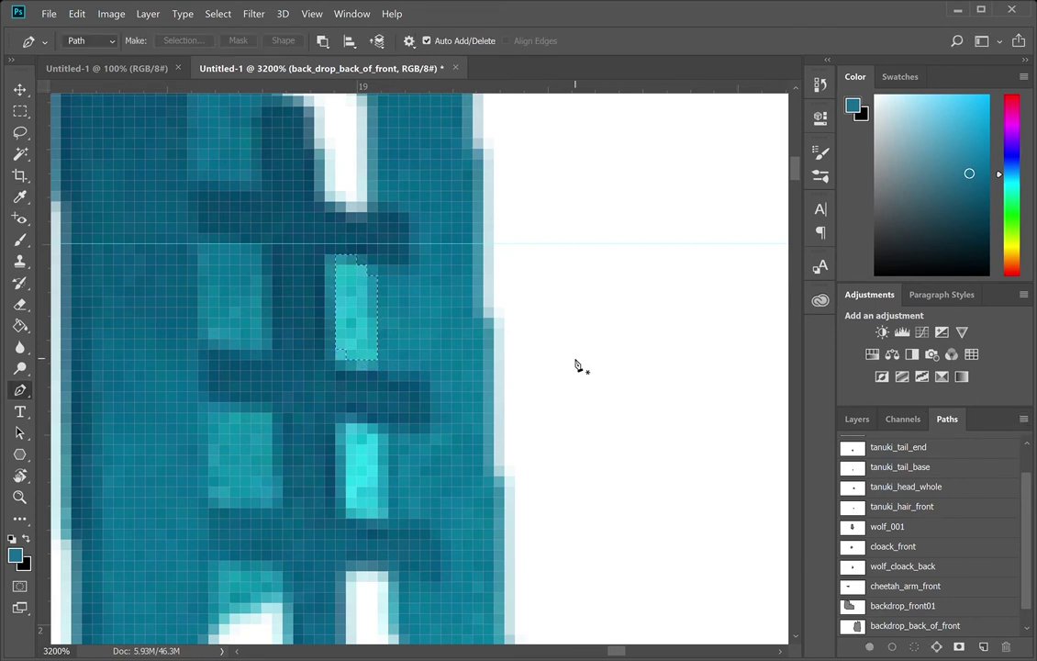
key("Delete")
- Outline the lower bright opening of the rooftop antenna with the Pen, convert it to a selection and delete its contents
left_click(346, 423)
left_click_drag(383, 484, 384, 485)
left_click(389, 519)
left_click(346, 508)
left_click(347, 423)
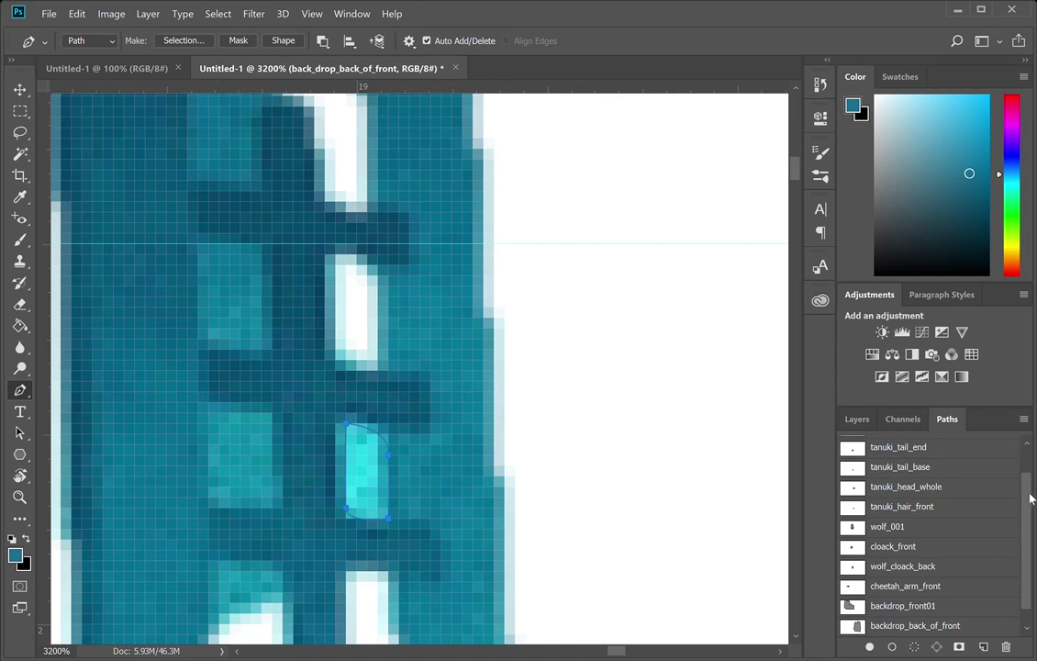
key("i")
key("p")
key("ctrl+Return")
key("ctrl+shift+i")
key("Delete")
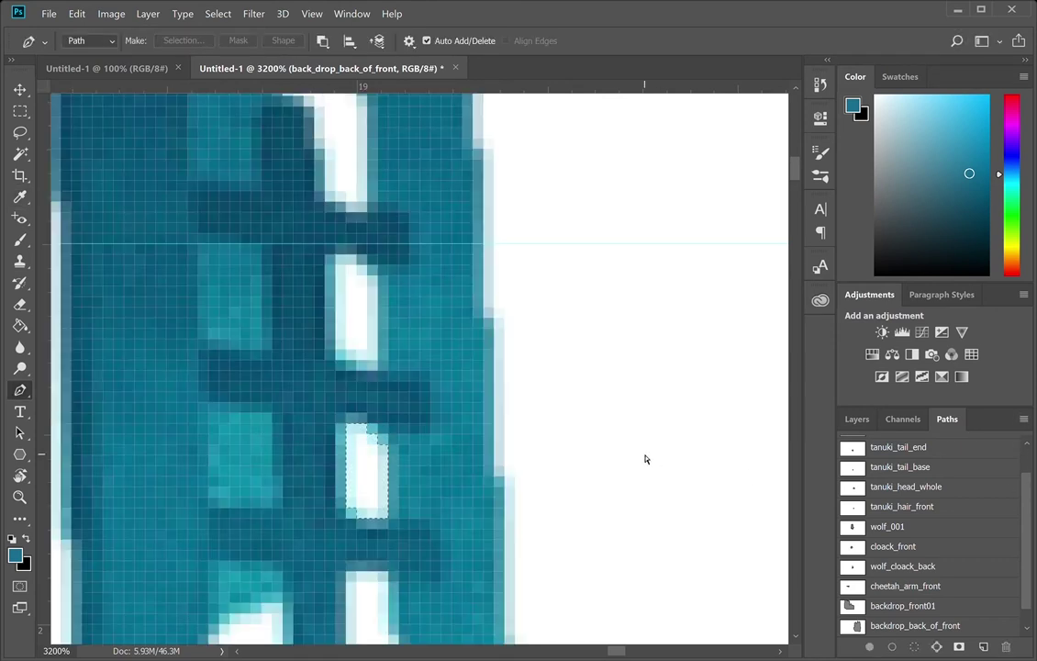
- Rename the blue_background_alpha layer to backdrop_back_city and make it visible
key("z")
left_click(634, 449, "alt")
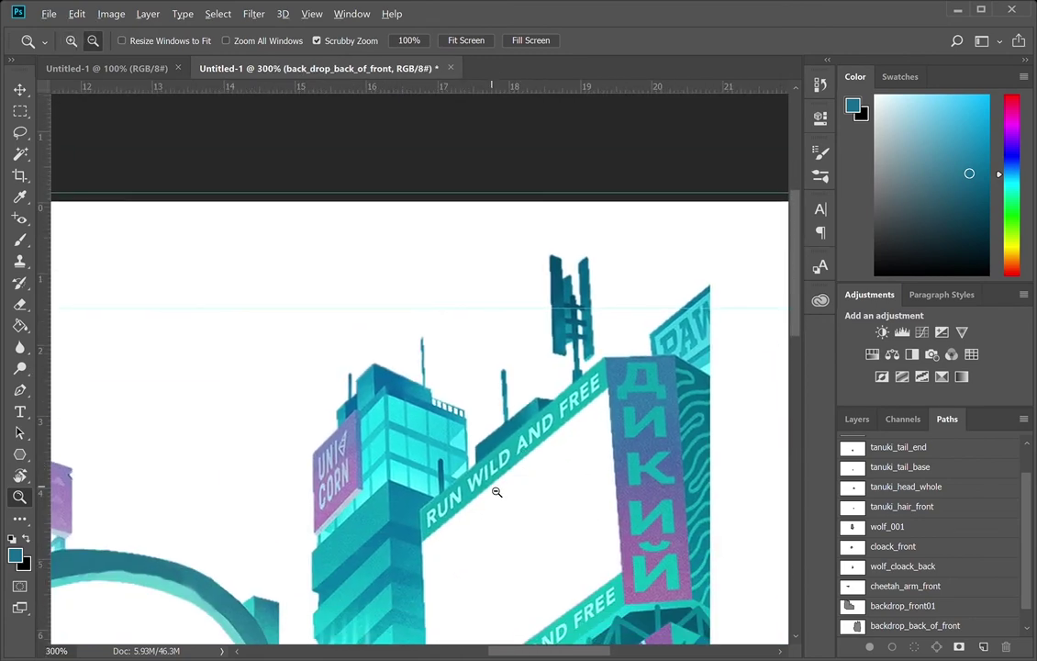
left_click(495, 491, "alt")
left_click(424, 484)
left_click_drag(379, 487, 490, 517)
left_click(490, 517, "alt")
left_click_drag(406, 450, 466, 489)
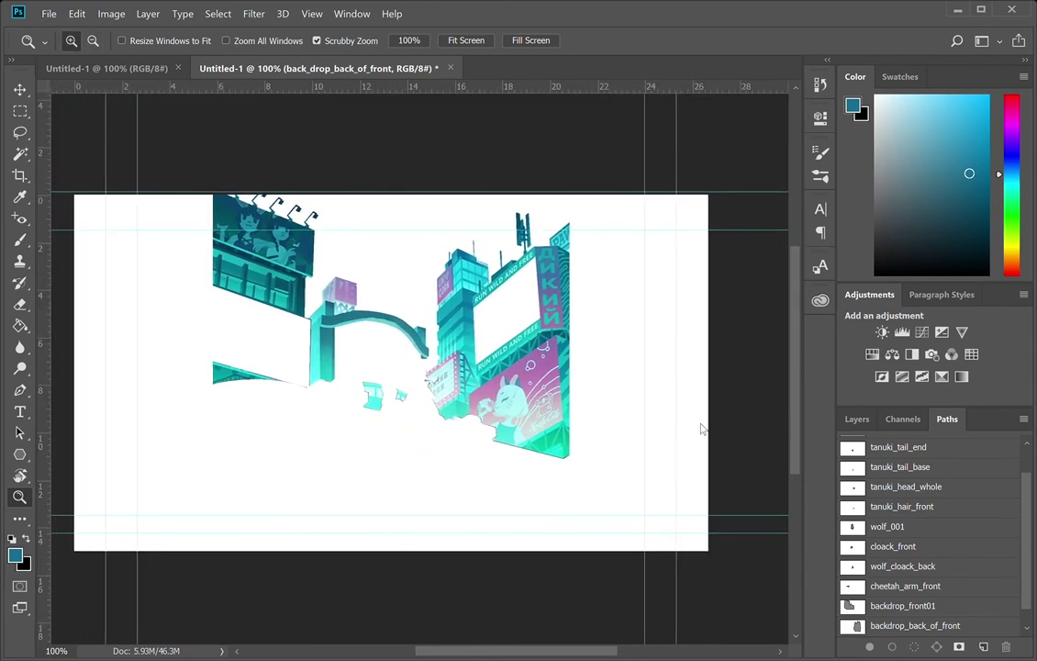
left_click(857, 419)
left_click(943, 625)
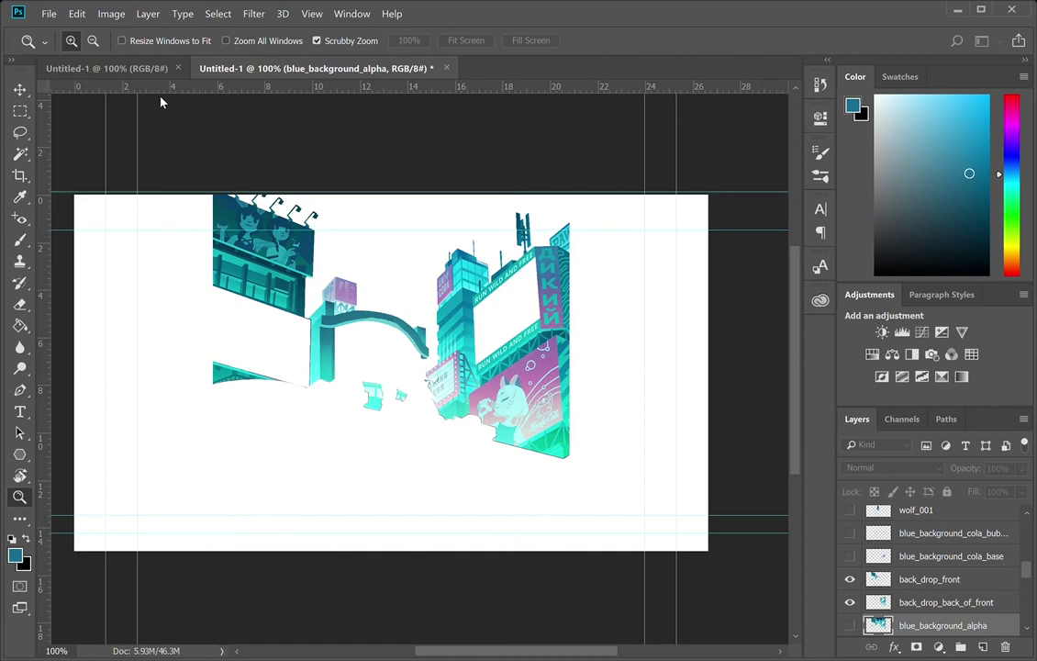
key("Return")
left_click(850, 625)
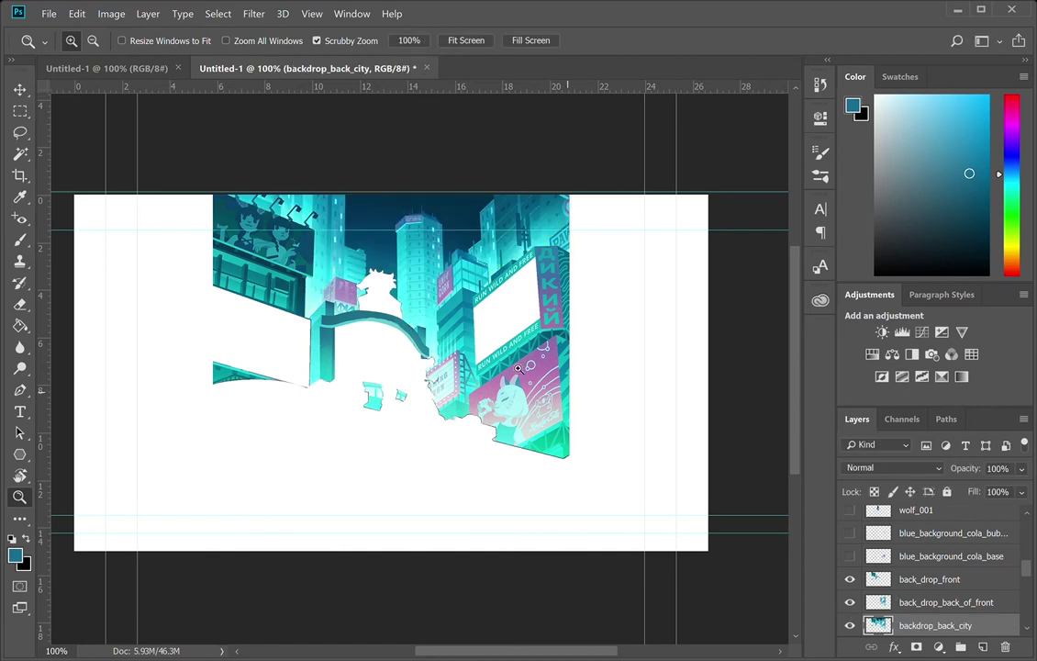
- Start a Pen path above the canvas and trace down the tall left building's sky edge to the lower neighbouring roof
left_click(378, 240)
left_click(373, 238)
left_click(368, 216)
key("p")
left_click(348, 172)
left_click(341, 399)
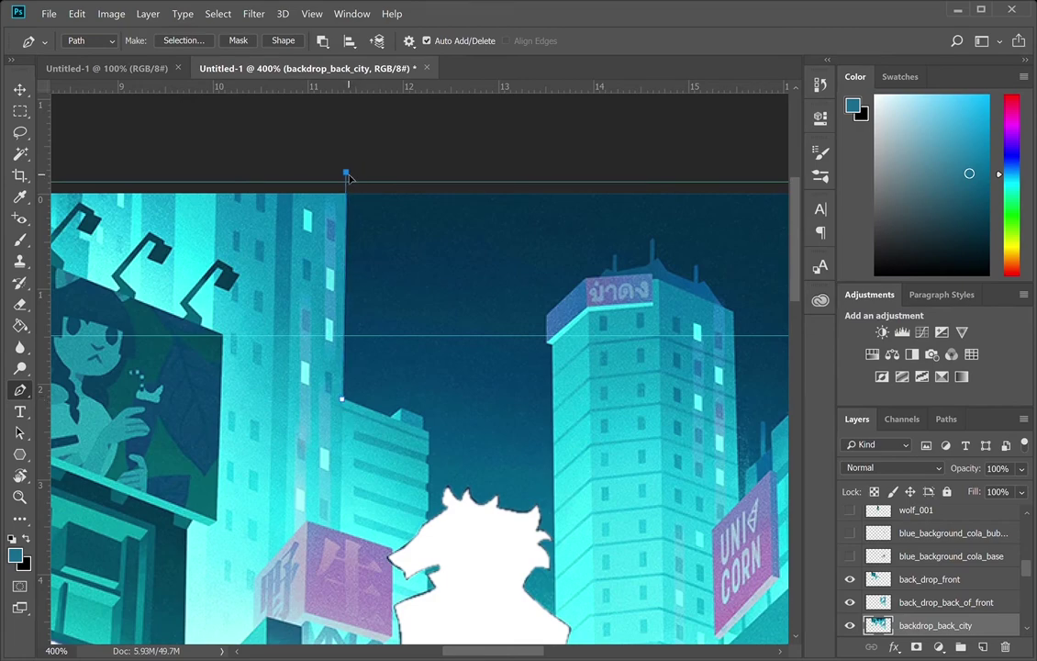
- Continue the path along the lower left building's sloping roof and around its small rooftop box
key("z")
left_click(447, 414)
left_click(440, 420)
left_click(404, 447)
left_click(395, 438)
left_click(390, 428)
key("p")
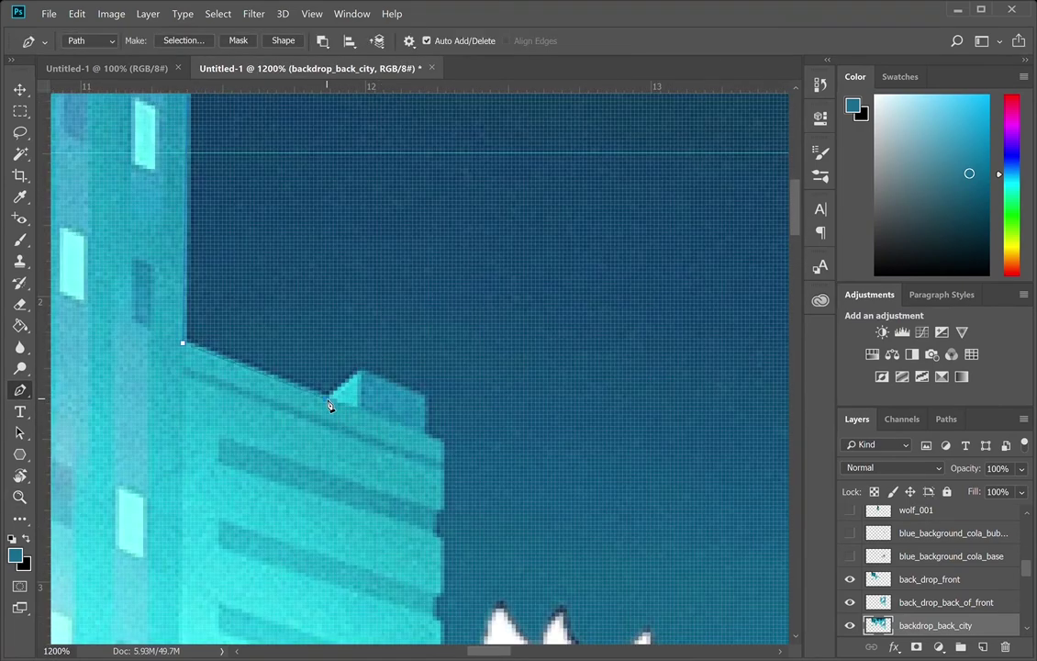
left_click(428, 400)
left_click(444, 510)
- Trace the path down the lower left building's notched edge to the wolf's white silhouette
left_click_drag(509, 350, 519, 118)
left_click(447, 287)
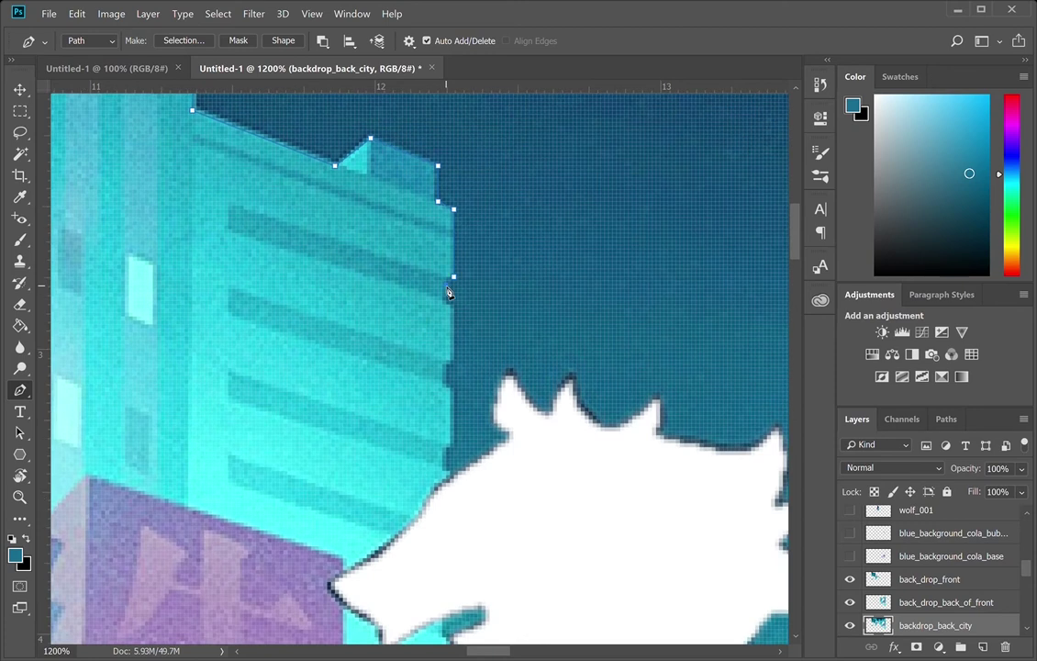
key("ctrl+z")
key("ctrl+shift+z")
left_click(452, 364)
left_click(442, 467)
left_click(453, 494)
- Extend the path down through the wolf's head, following the building edge visible beneath its muzzle
scroll(486, 413, "down", 8)
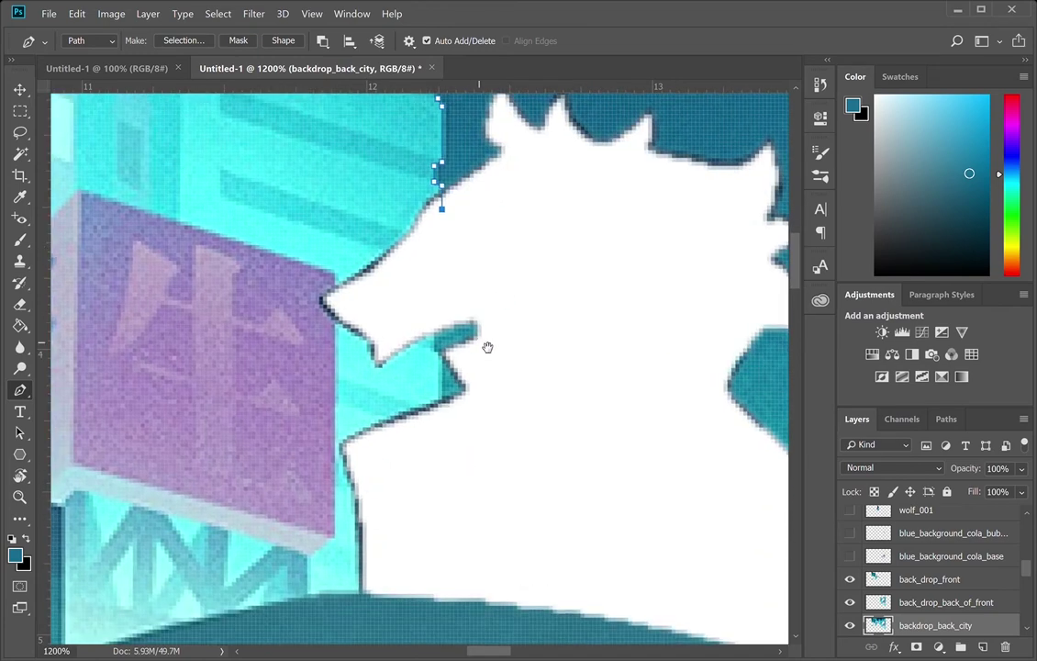
scroll(486, 347, "left", 1)
left_click(480, 339)
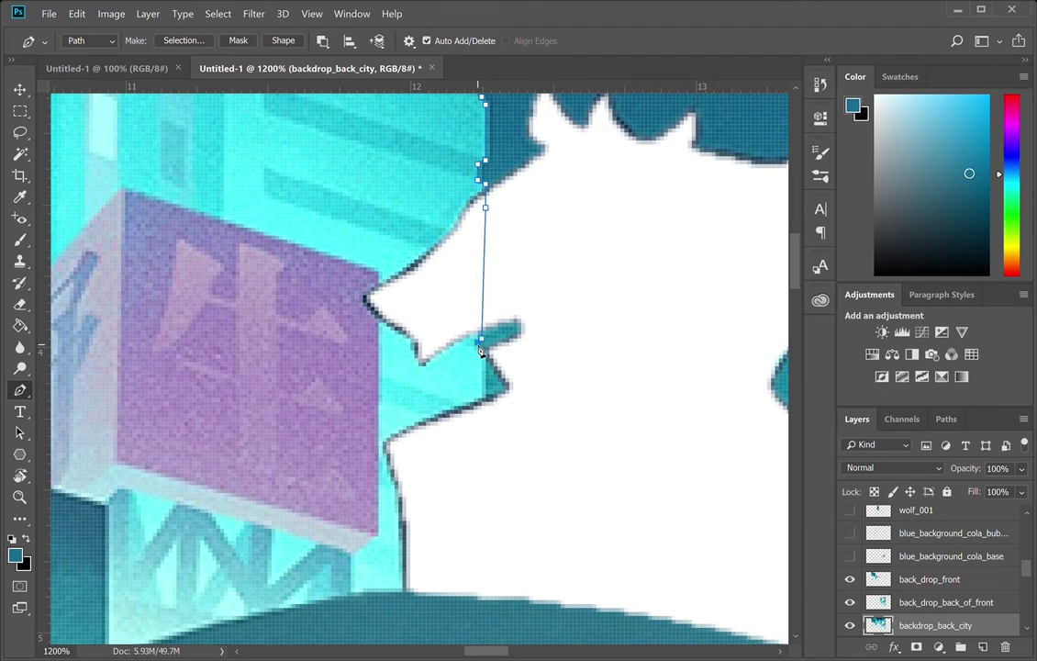
left_click_drag(482, 344, 479, 337)
left_click(486, 402)
left_click(486, 421)
- Carry the path across the wolf cutout and up the central tower's left edge to its sign
left_click_drag(502, 537, 240, 445)
left_click(580, 452)
left_click(608, 390)
left_click_drag(613, 273, 513, 437)
left_click(515, 442)
left_click_drag(540, 225, 511, 634)
left_click(483, 225)
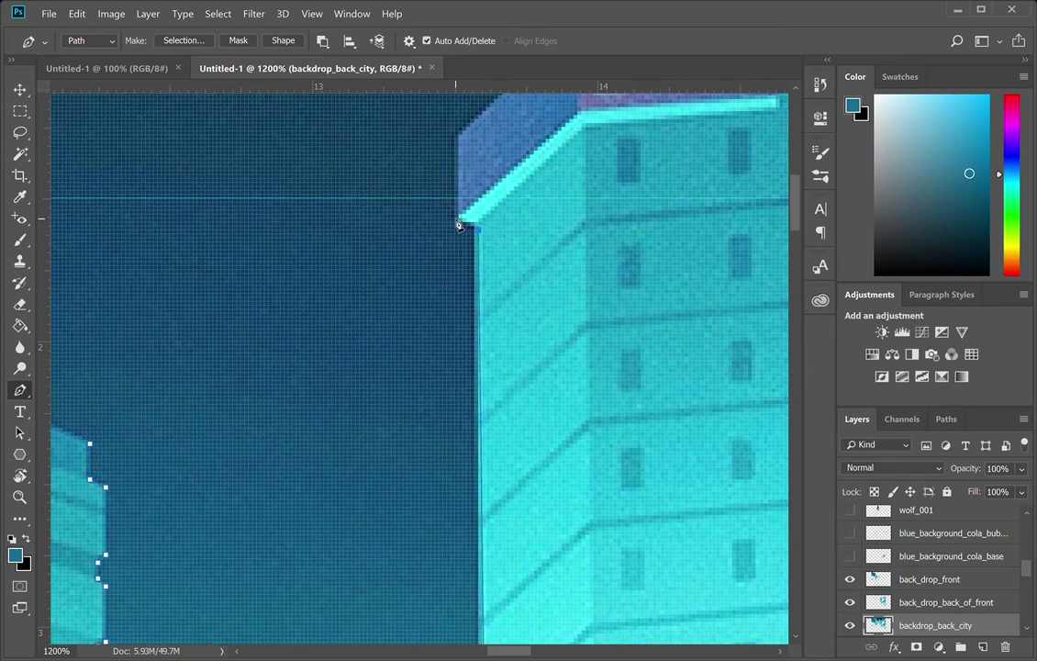
- Trace the path around the left face of the central tower's sign and the first rooftop antenna
left_click(459, 218)
left_click(457, 136)
left_click_drag(548, 122, 413, 255)
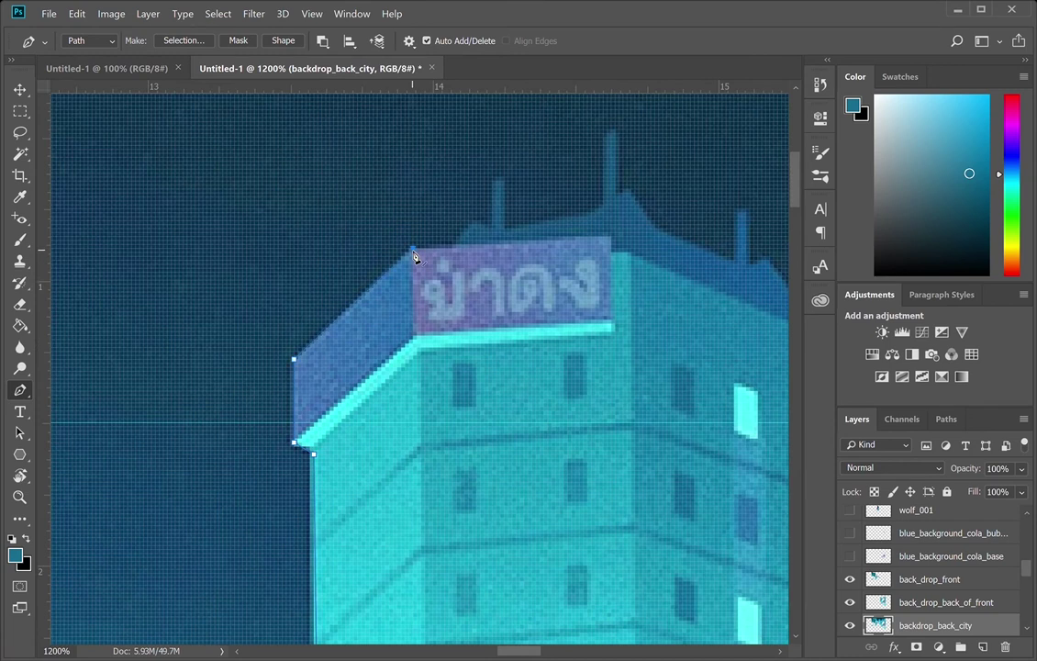
left_click(476, 221)
left_click(492, 229)
left_click(503, 180)
left_click(503, 231)
- Trace the path around the central tower's tall middle antenna, redoing the anchor point at its base
left_click(606, 138)
left_click(613, 118)
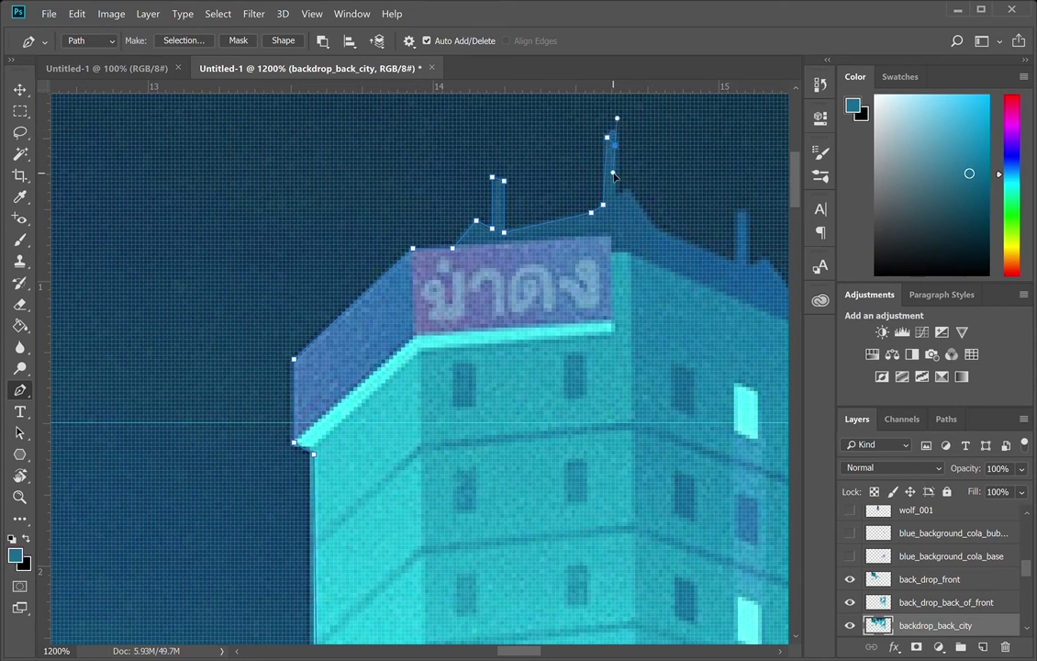
left_click_drag(623, 117, 625, 118)
left_click_drag(619, 159, 628, 172)
left_click(616, 194)
left_click(626, 191)
key("ctrl+z")
left_click(622, 196)
- Trace the path along the central tower's sloping roof, around its last antenna and to the right corner
left_click(736, 260)
left_click(749, 267)
left_click(765, 260)
left_click_drag(740, 320, 401, 248)
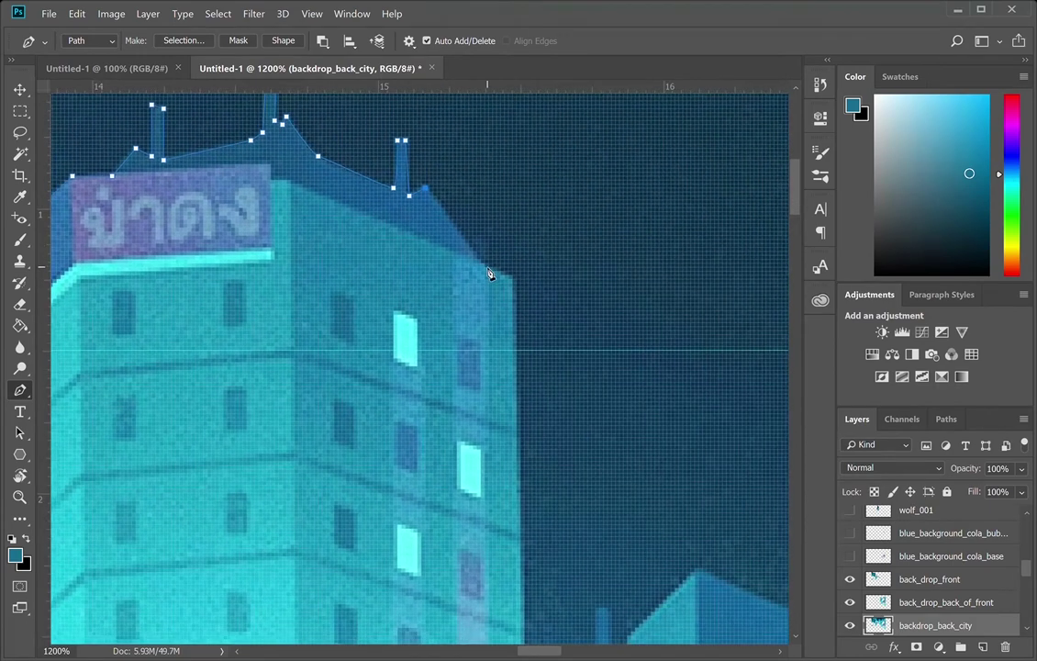
left_click(515, 278)
- Trace the path down the central tower's right edge to the UNICORN sign and up the adjoining building
left_click_drag(555, 542, 450, 177)
left_click(439, 248)
left_click(427, 499)
left_click(448, 419)
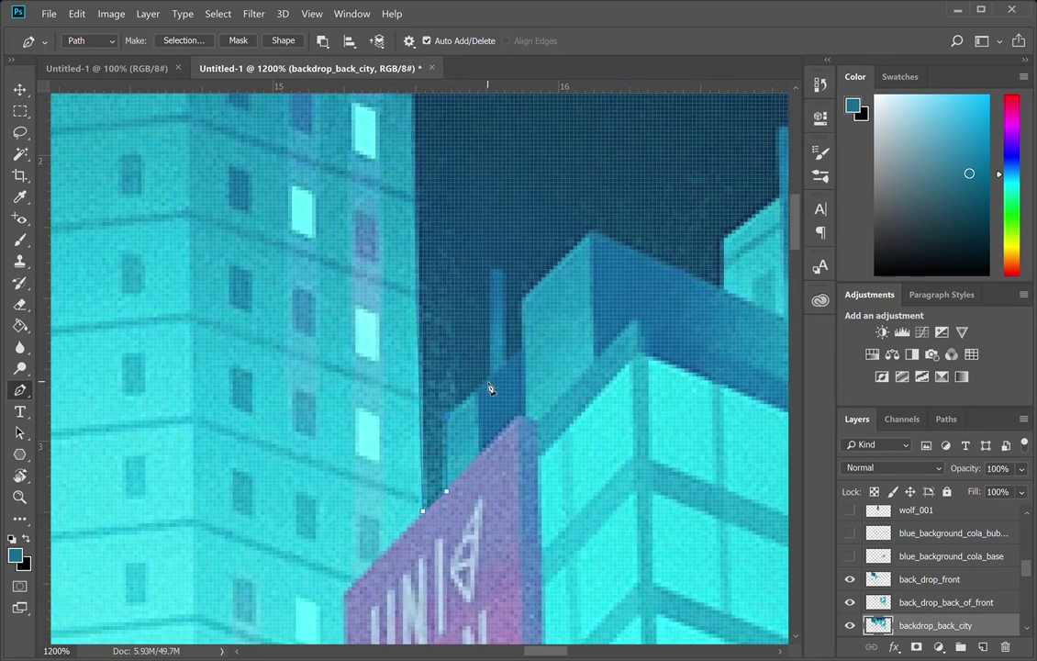
- Continue the path around the thin antenna and the blue rooftop block behind the UNICORN sign
left_click(491, 273)
left_click(506, 273)
left_click(525, 349)
left_click(520, 297)
left_click(588, 231)
left_click_drag(666, 254, 392, 265)
left_click(442, 302)
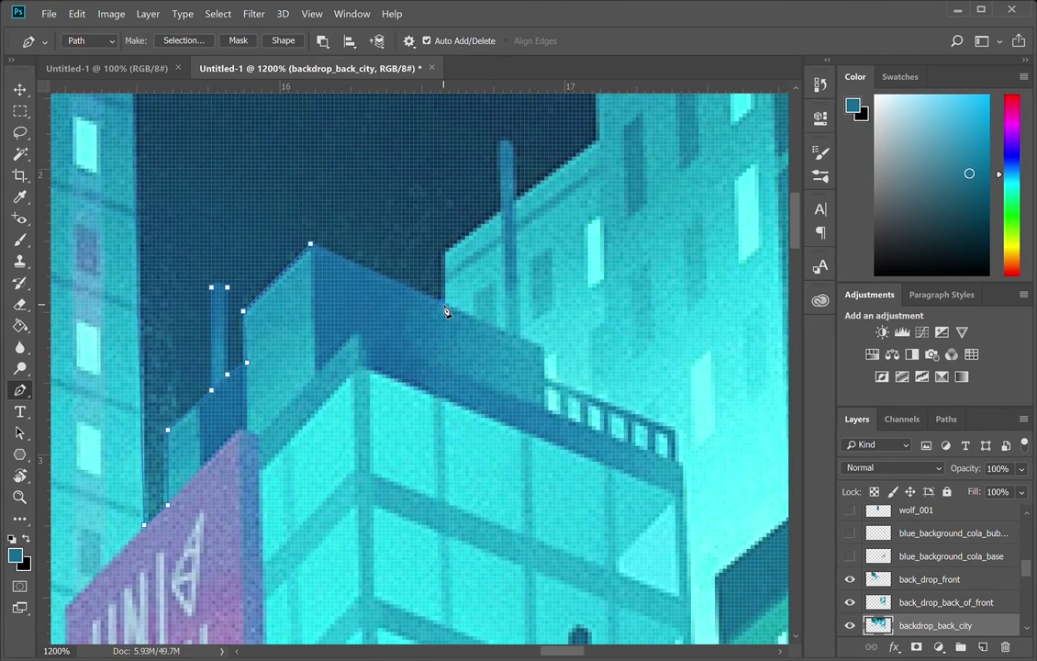
- Trace the path along the slanted ledge of the building at right, including its thin antenna
left_click(445, 250)
left_click(501, 212)
left_click(500, 141)
left_click(596, 142)
- Trace the path up the tall right building's left edge and along its slanted roof towards the canvas top
scroll(550, 184, "up", 5)
scroll(551, 184, "right", 4)
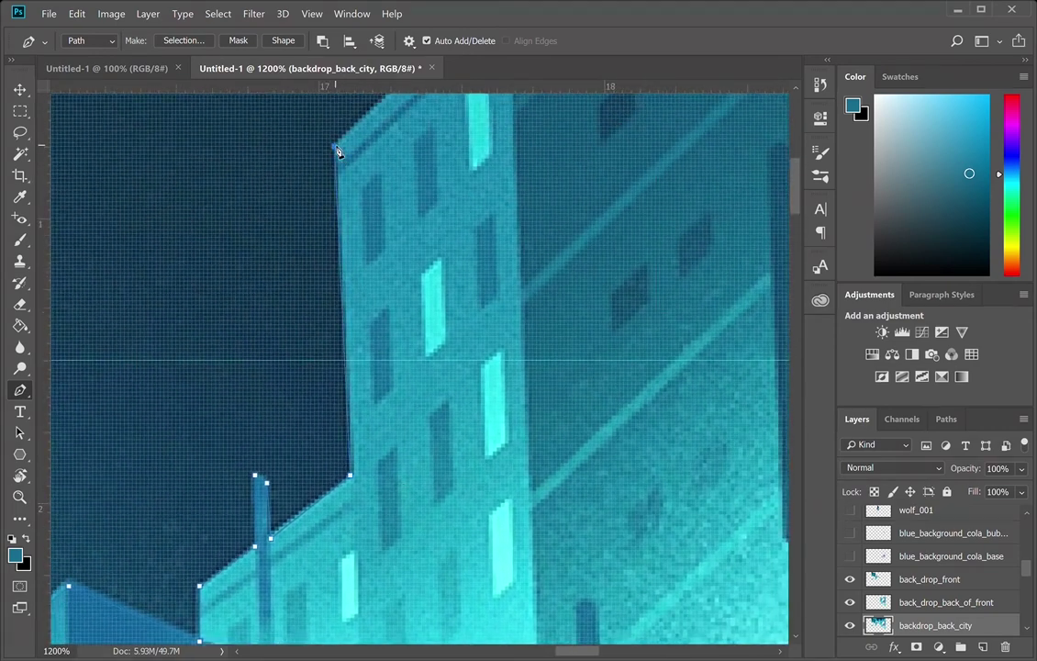
key("ctrl+z")
left_click(335, 146)
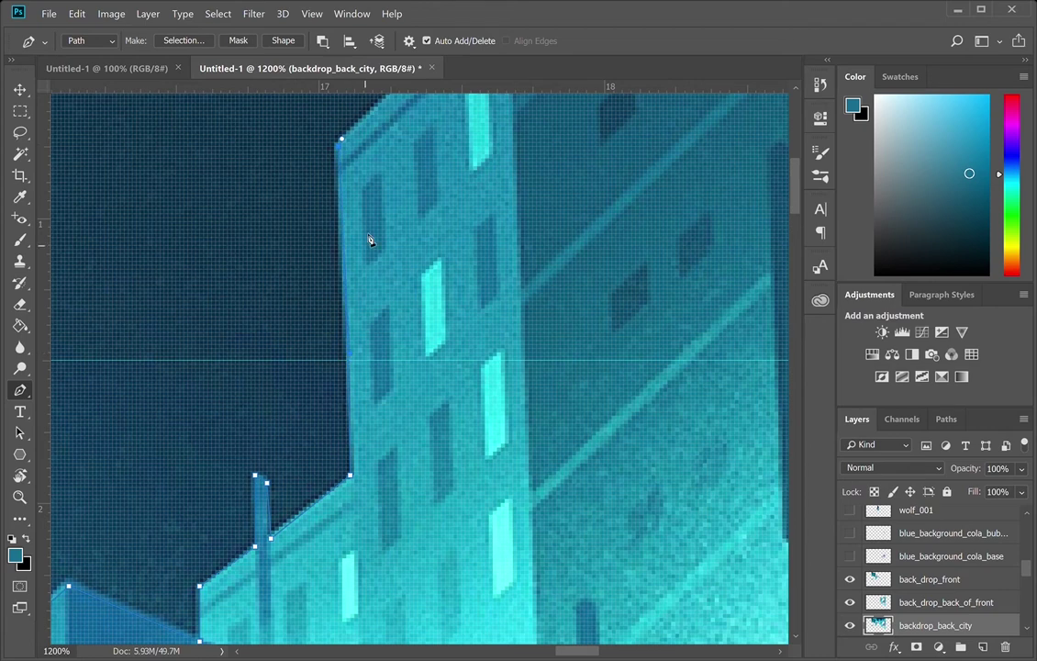
left_click_drag(370, 278, 291, 529)
left_click_drag(429, 233, 430, 165)
left_click_drag(634, 280, 461, 278)
left_click_drag(519, 103, 595, 262)
left_click(617, 271)
- Carry the path above the canvas edge and past the right side of the city artwork
left_click_drag(725, 362, 375, 343)
left_click(666, 235)
left_click(663, 374, "alt")
left_click(667, 385, "alt")
left_click(689, 495, "alt")
left_click_drag(700, 525, 639, 273)
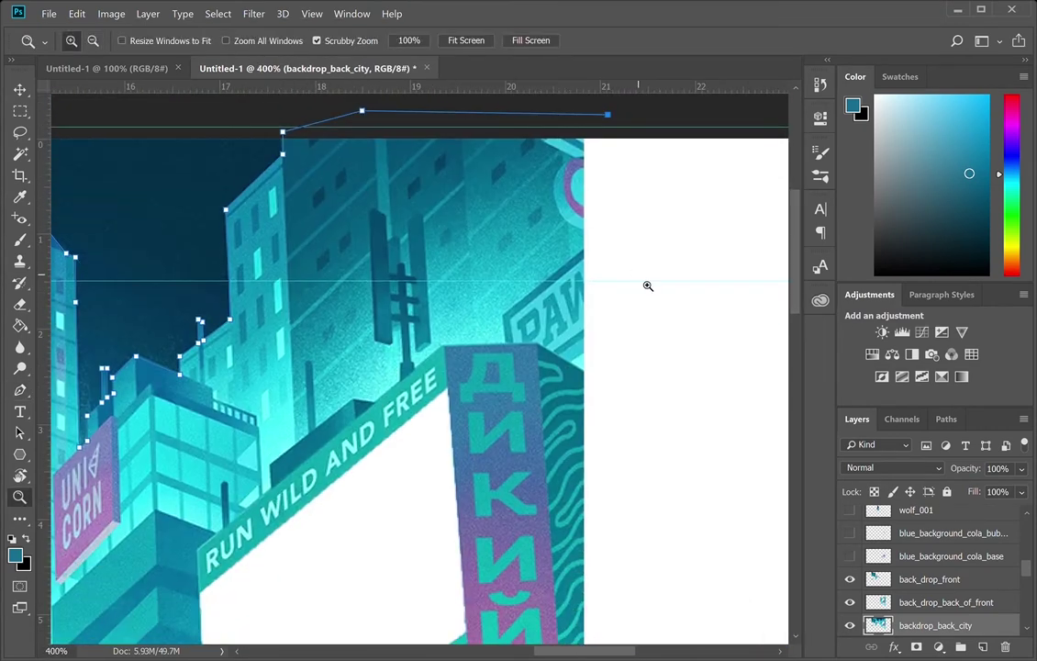
left_click(673, 253)
- Close the path with a loose outline running below and left of the city artwork back to the start point
left_click(694, 507, "alt")
left_click(671, 556, "alt")
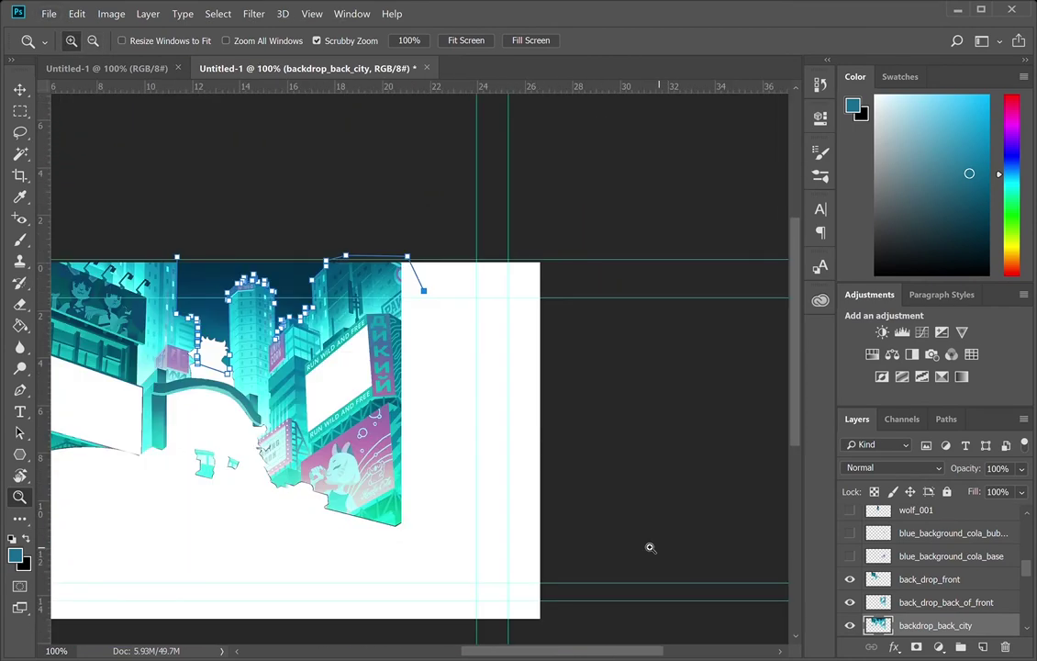
left_click(651, 547, "alt")
key("p")
left_click(198, 510)
left_click(117, 454)
left_click(128, 274)
left_click(157, 180)
left_click(204, 176)
left_click(264, 208)
left_click(304, 226)
- Save the work path as back_of_city and use its inverted selection to clear the sky from the backdrop_back_city layer
left_click(947, 419)
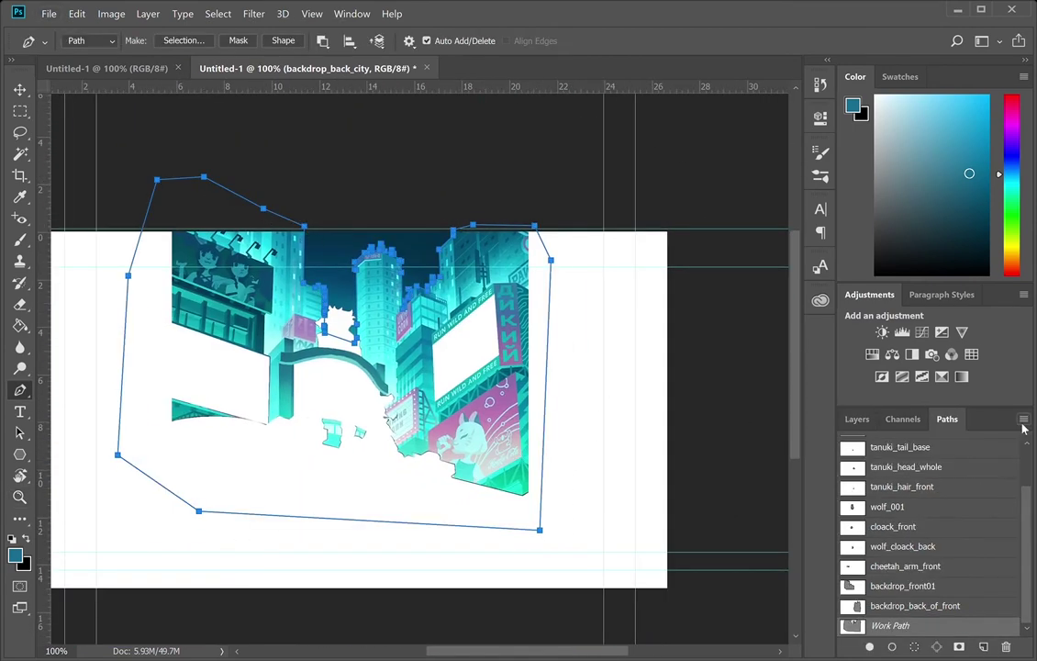
left_click(964, 435)
key("Return")
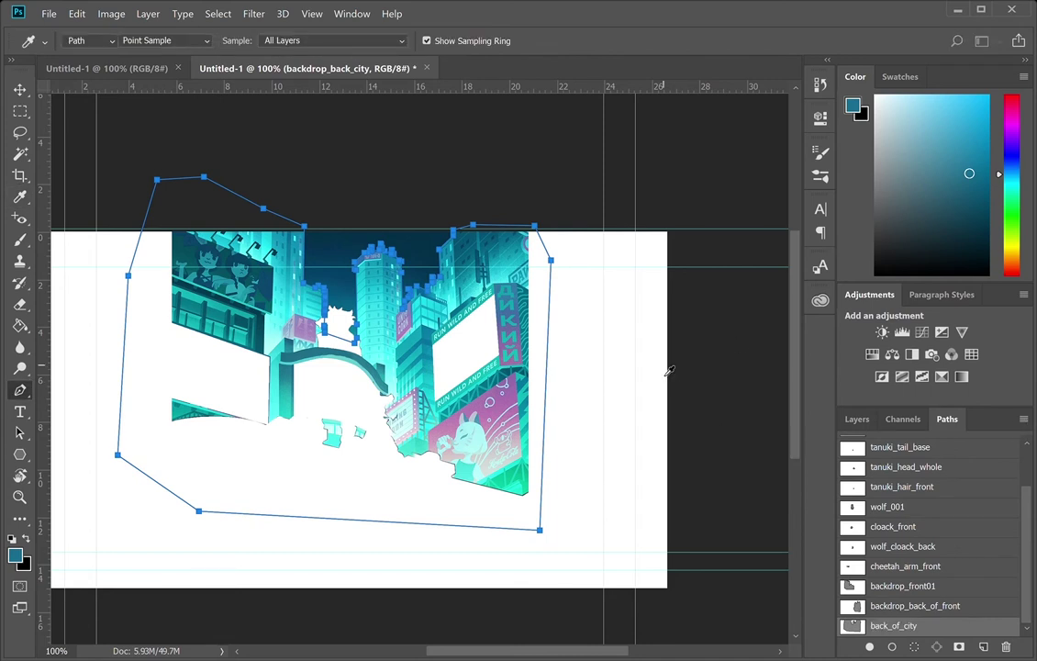
key("ctrl+Return")
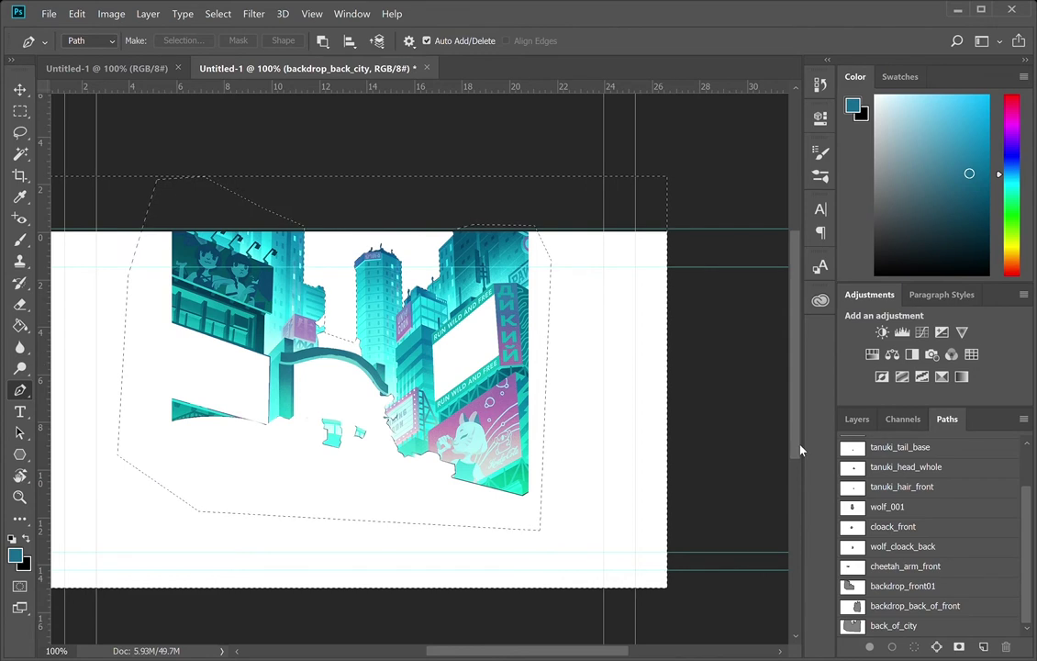
- Duplicate the blue_background_alpha layer and name the copy sky
left_click(857, 418)
left_click(932, 602)
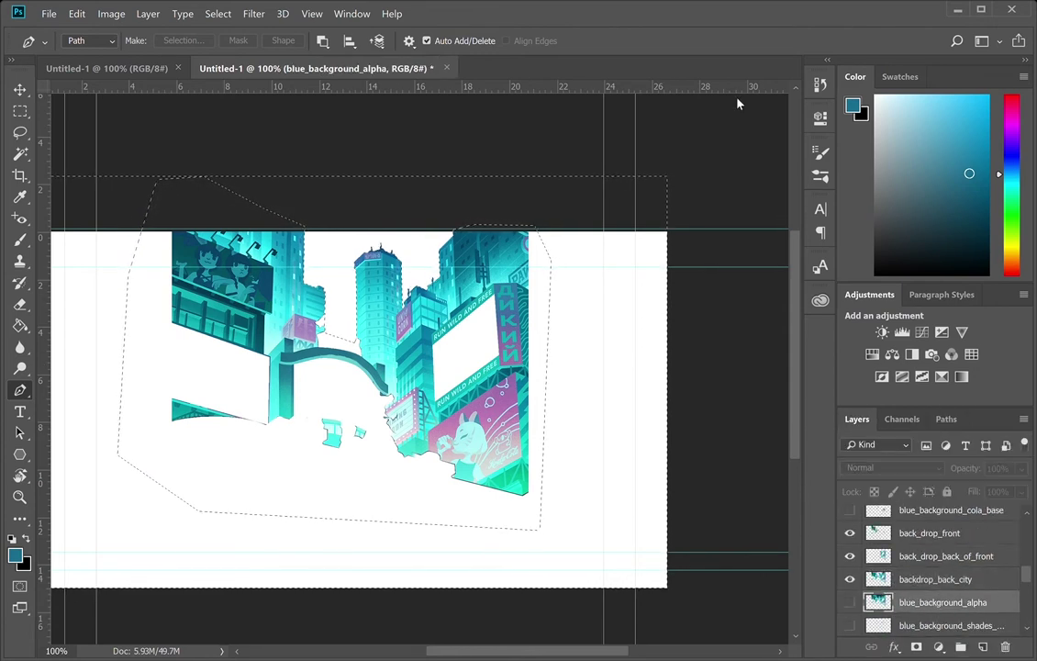
type("sky")
key("Return")
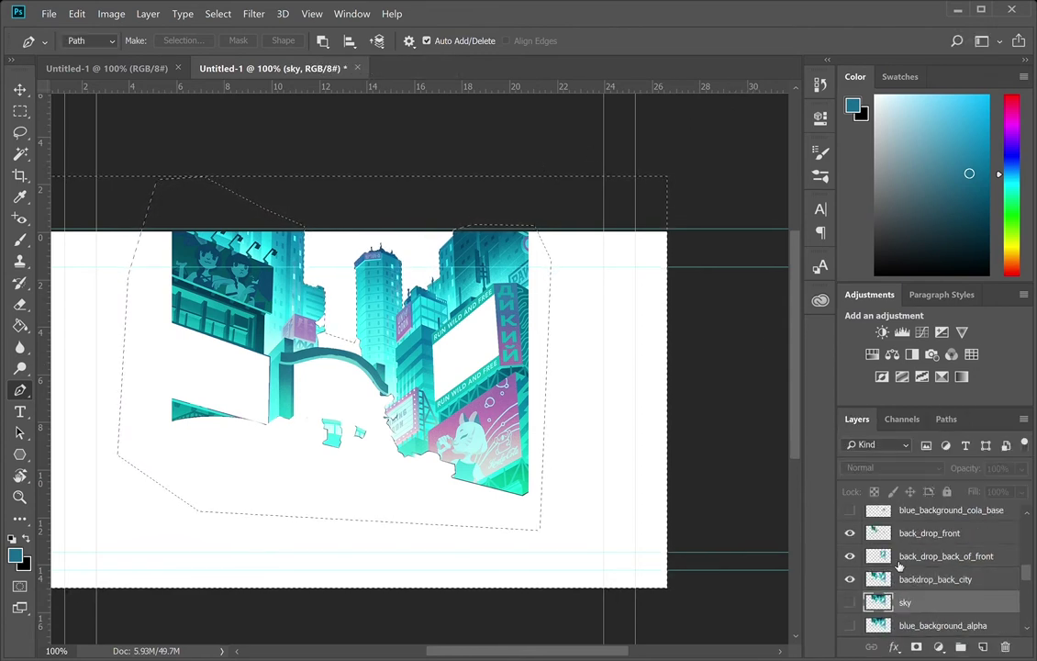
- Show the sky layer, hide backdrop_back_city, and delete the city area from the sky layer
left_click(850, 602)
left_click(851, 581)
key("Delete")
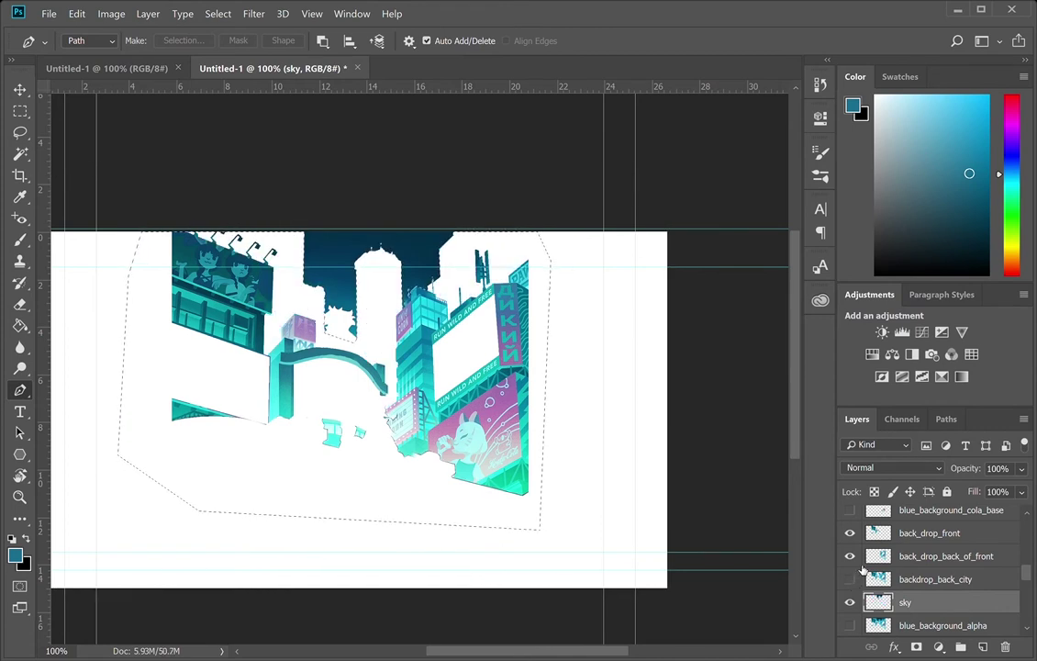
- Hide the back_drop_back_of_front and back_drop_front layers and clear the selection
left_click(851, 557)
left_click(851, 534)
key("ctrl+d")
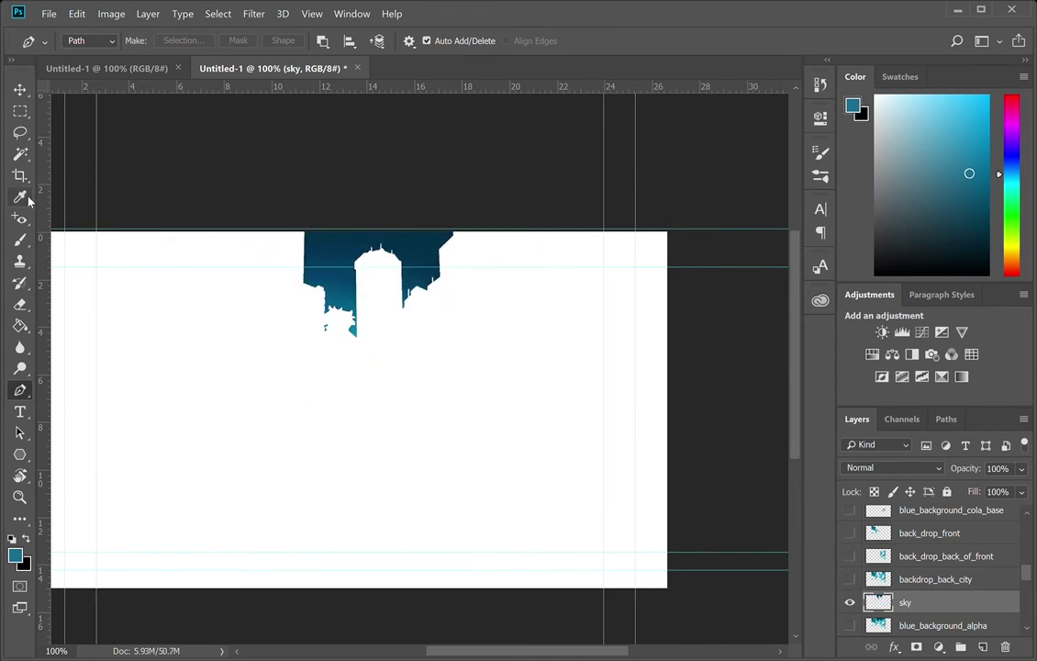
- Extend the sky leftward along the canvas top using the Clone Stamp with a 100 px brush
key("s")
key("bracketright")
key("bracketright")
key("bracketright")
key("bracketright")
key("bracketright")
key("bracketright")
key("bracketright")
key("bracketright")
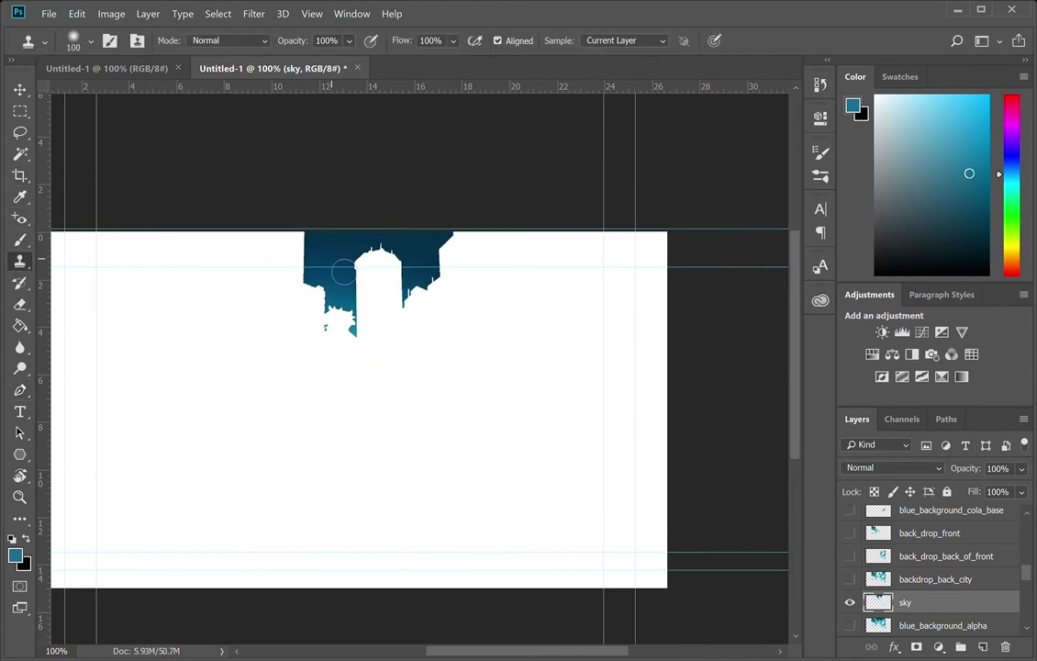
left_click(337, 265, "alt")
mouse_move(307, 256)
left_mouse_down()
mouse_move(314, 293)
mouse_move(316, 249)
mouse_move(286, 260)
left_mouse_up()
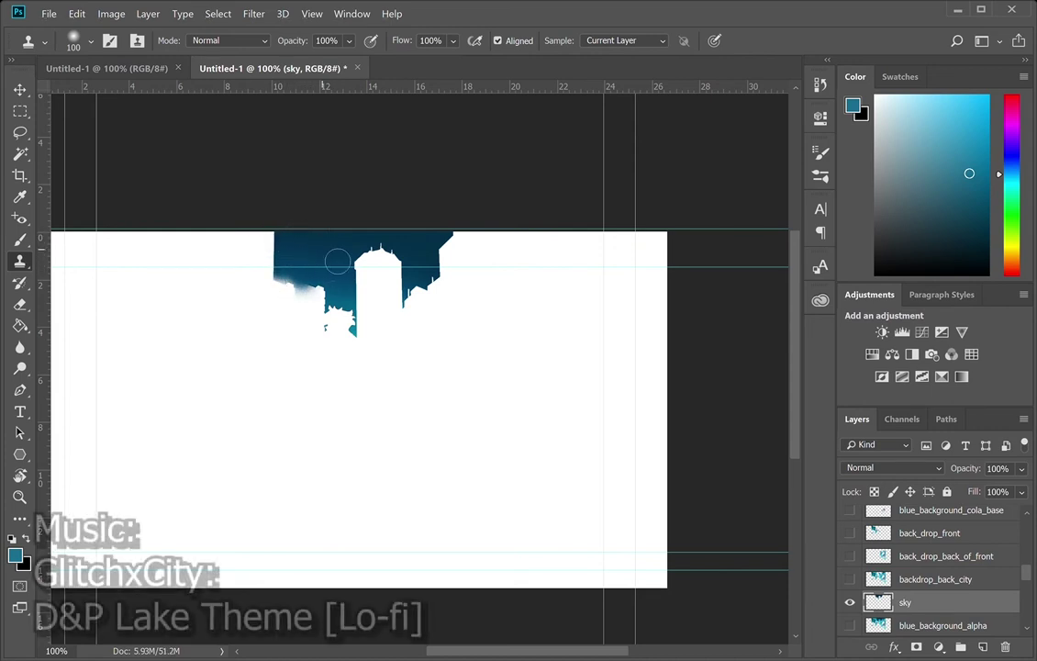
mouse_move(309, 252)
left_mouse_down()
mouse_move(262, 258)
mouse_move(296, 250)
mouse_move(257, 249)
mouse_move(284, 284)
mouse_move(261, 293)
mouse_move(239, 246)
mouse_move(267, 296)
mouse_move(293, 312)
mouse_move(321, 271)
left_mouse_up()
mouse_move(219, 229)
left_mouse_down()
mouse_move(229, 265)
mouse_move(220, 297)
mouse_move(149, 221)
mouse_move(190, 297)
mouse_move(307, 234)
mouse_move(343, 292)
mouse_move(337, 310)
mouse_move(265, 270)
left_mouse_up()
- Clone sky over the gaps along the lower left edge of the sky, undoing and repainting one stroke
left_click(324, 288, "alt")
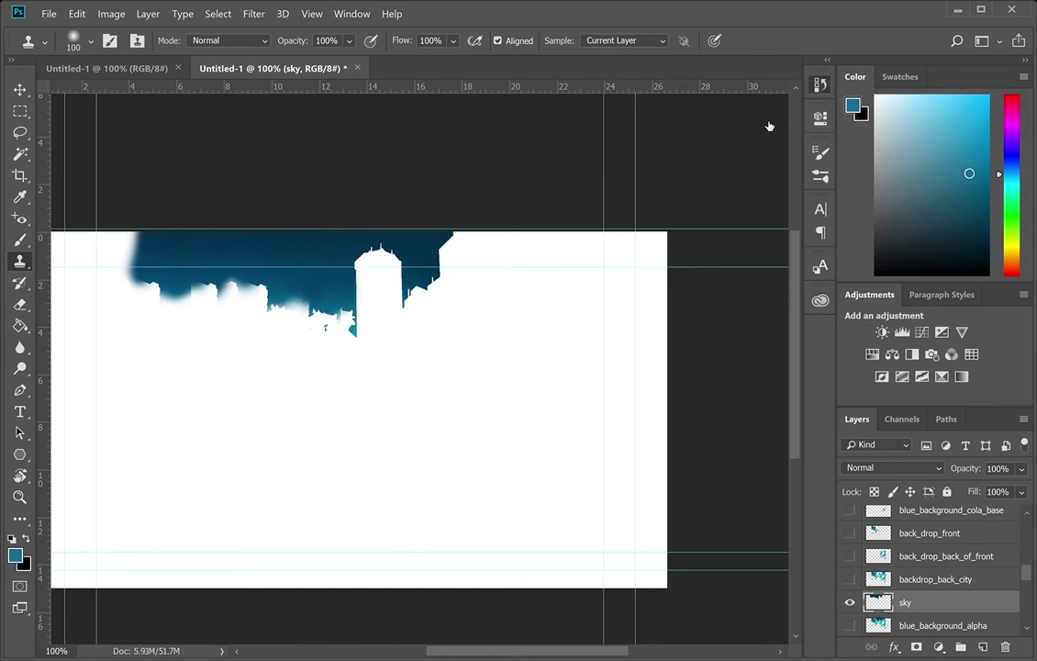
left_click(333, 281, "alt")
mouse_move(301, 298)
left_mouse_down()
mouse_move(328, 314)
mouse_move(340, 287)
left_mouse_up()
left_click(344, 274, "alt")
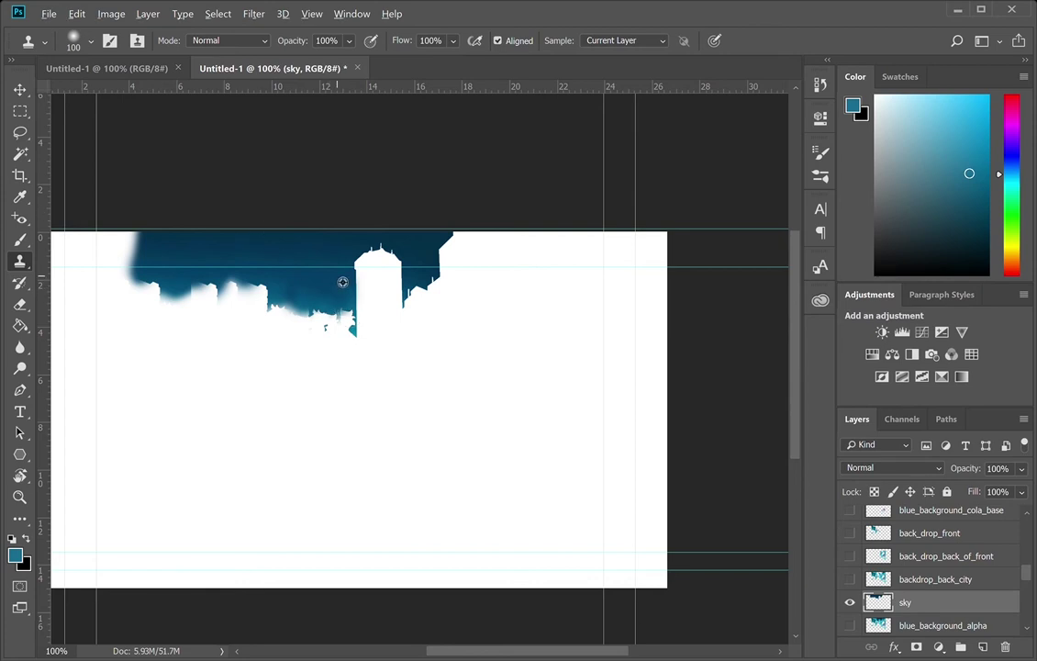
left_click_drag(282, 314, 241, 314)
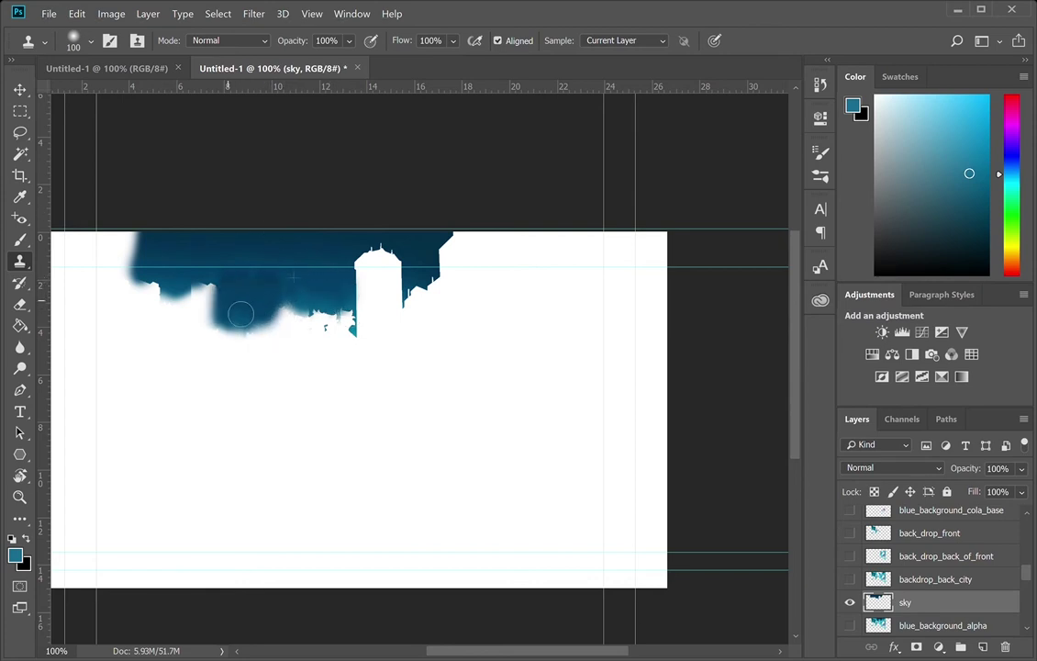
key("ctrl+z")
mouse_move(343, 293)
left_mouse_down()
mouse_move(264, 316)
mouse_move(254, 302)
mouse_move(226, 312)
left_mouse_up()
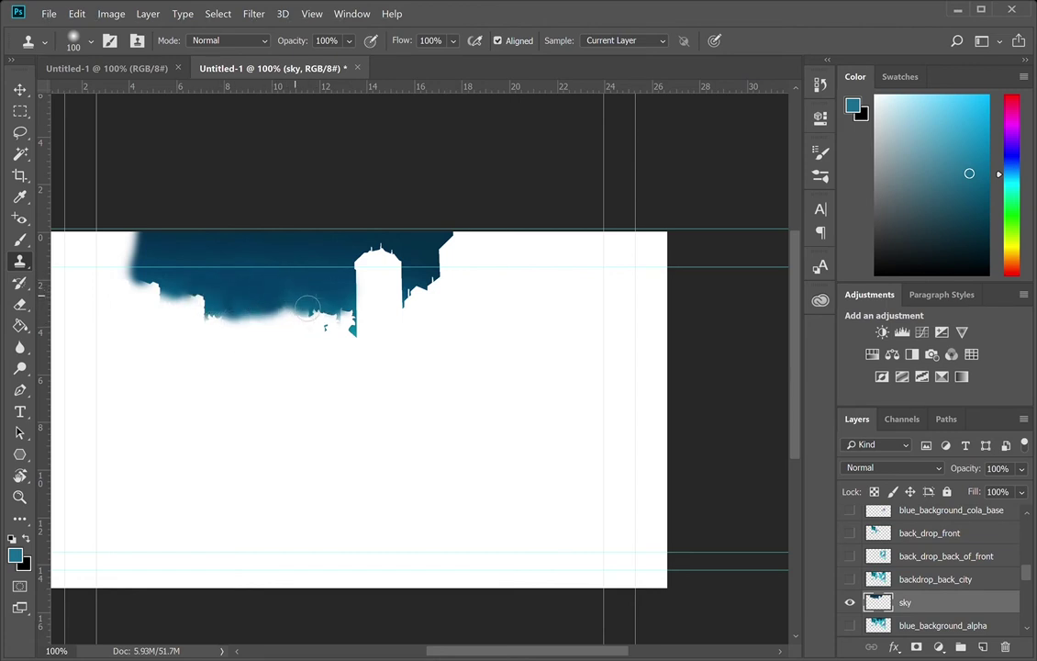
- Clone sky over the wolf silhouette's gaps and the upper part of the central tower's cutout
left_click(333, 342, "ctrl")
left_click(333, 342, "ctrl")
left_click(333, 342, "ctrl")
left_click_drag(334, 345, 442, 476)
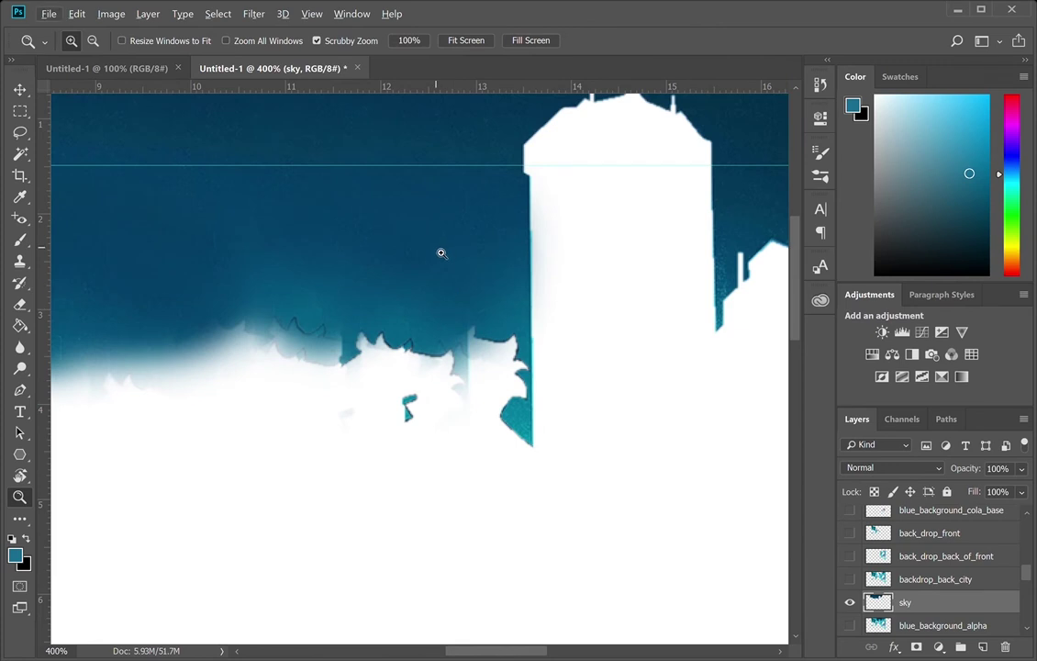
mouse_move(166, 318)
left_mouse_down()
mouse_move(413, 348)
mouse_move(405, 375)
mouse_move(318, 412)
mouse_move(428, 370)
mouse_move(496, 404)
mouse_move(514, 459)
mouse_move(560, 409)
mouse_move(586, 336)
mouse_move(555, 231)
mouse_move(590, 225)
mouse_move(542, 425)
left_mouse_up()
left_click_drag(489, 213, 315, 371)
mouse_move(612, 282)
left_mouse_down()
mouse_move(528, 324)
mouse_move(497, 301)
mouse_move(459, 294)
left_mouse_up()
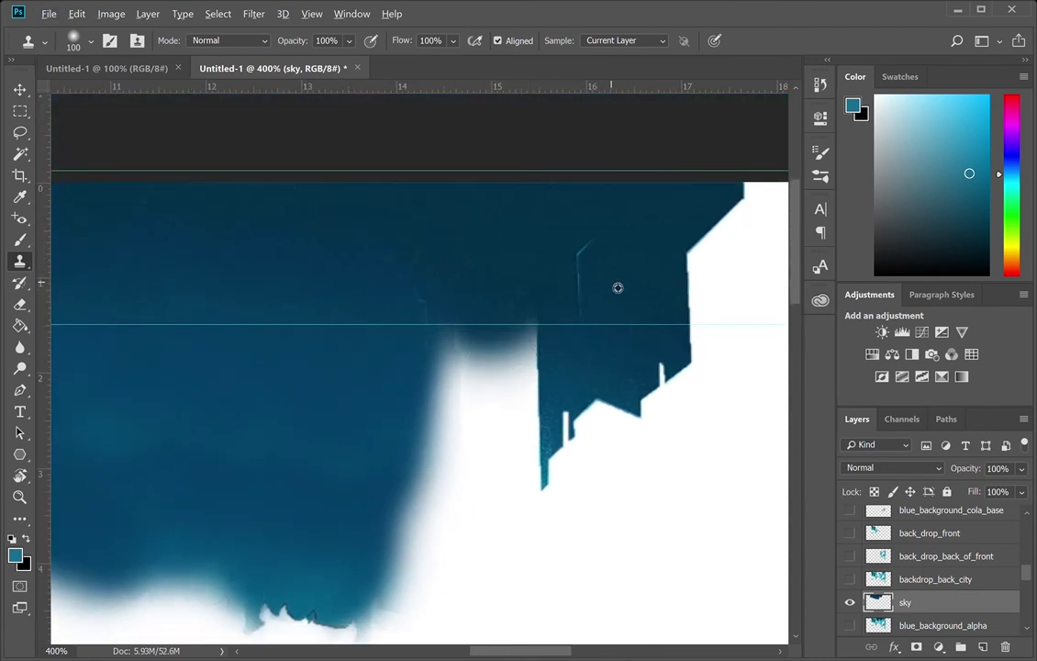
- Clone dark sky over the tall right building's cutout and extend the sky rightward along the canvas top
left_click(468, 225, "alt")
mouse_move(683, 301)
left_mouse_down()
mouse_move(711, 298)
mouse_move(717, 313)
mouse_move(730, 292)
mouse_move(739, 319)
mouse_move(752, 288)
mouse_move(734, 360)
left_mouse_up()
left_click(367, 259, "alt")
mouse_move(399, 299)
left_mouse_down()
mouse_move(466, 341)
mouse_move(412, 306)
left_mouse_up()
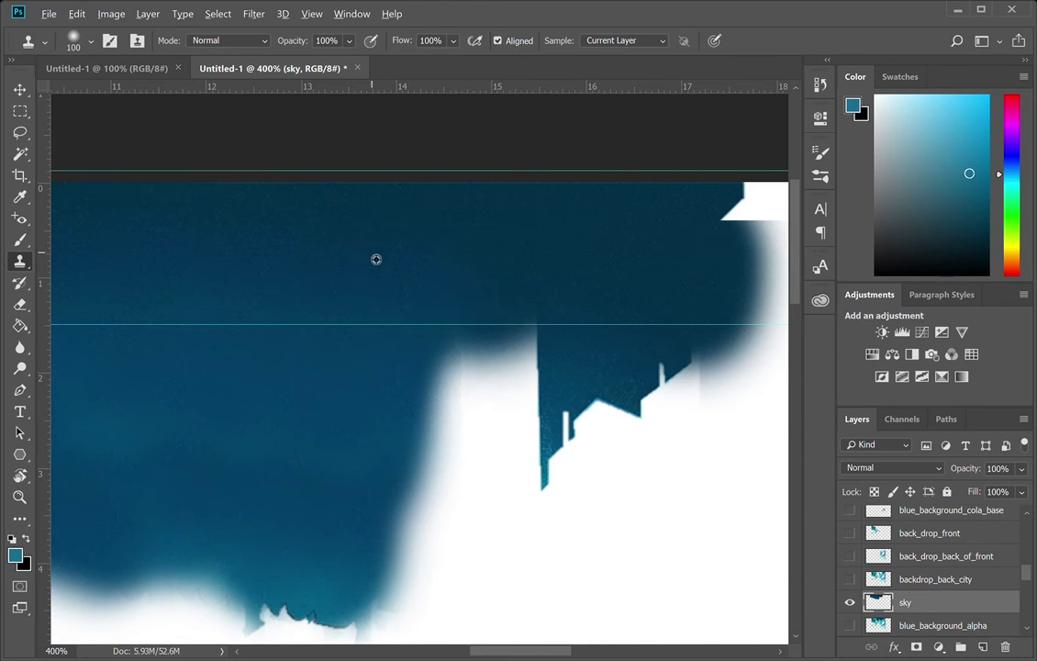
mouse_move(771, 275)
left_mouse_down()
mouse_move(797, 306)
mouse_move(739, 292)
mouse_move(812, 286)
left_mouse_up()
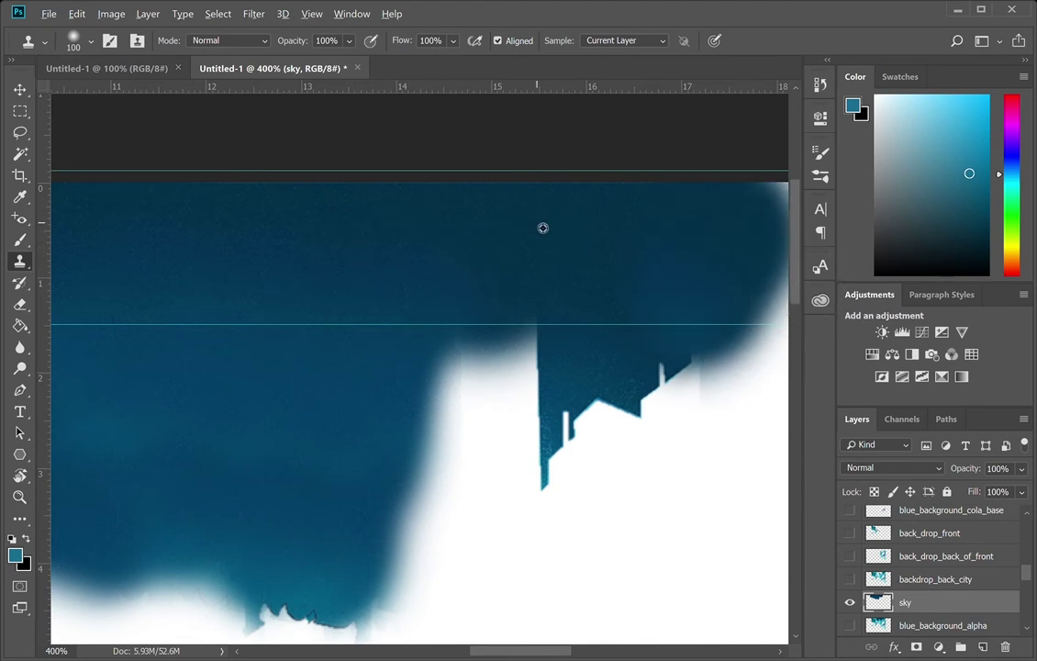
- Clone mid-blue sky into the rest of the central tower's cutout and over the rooftops to its right
left_click(369, 405, "alt")
mouse_move(482, 410)
left_mouse_down()
mouse_move(509, 468)
mouse_move(474, 488)
mouse_move(427, 395)
left_mouse_up()
left_click(338, 387, "alt")
mouse_move(503, 344)
left_mouse_down()
mouse_move(569, 428)
mouse_move(590, 493)
mouse_move(574, 466)
left_mouse_up()
mouse_move(677, 401)
left_mouse_down()
mouse_move(718, 443)
mouse_move(731, 442)
mouse_move(759, 398)
mouse_move(660, 516)
mouse_move(659, 500)
mouse_move(620, 510)
left_mouse_up()
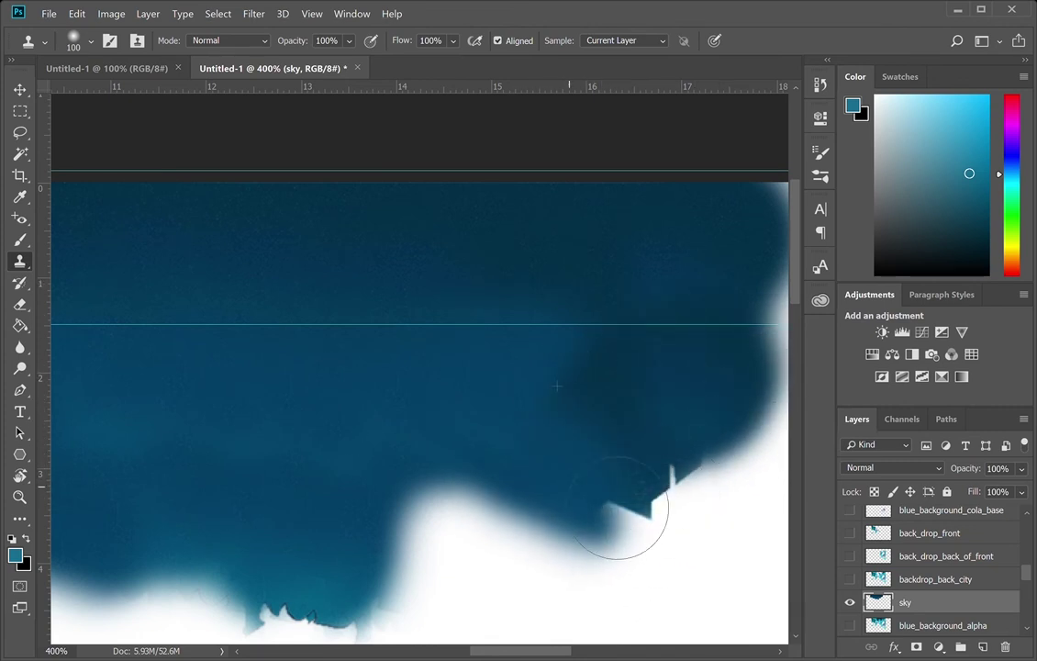
- Clone sky over the ragged lower edge and the remaining uneven patches of the sky
mouse_move(374, 407)
left_mouse_down()
mouse_move(498, 307)
mouse_move(750, 332)
left_mouse_up()
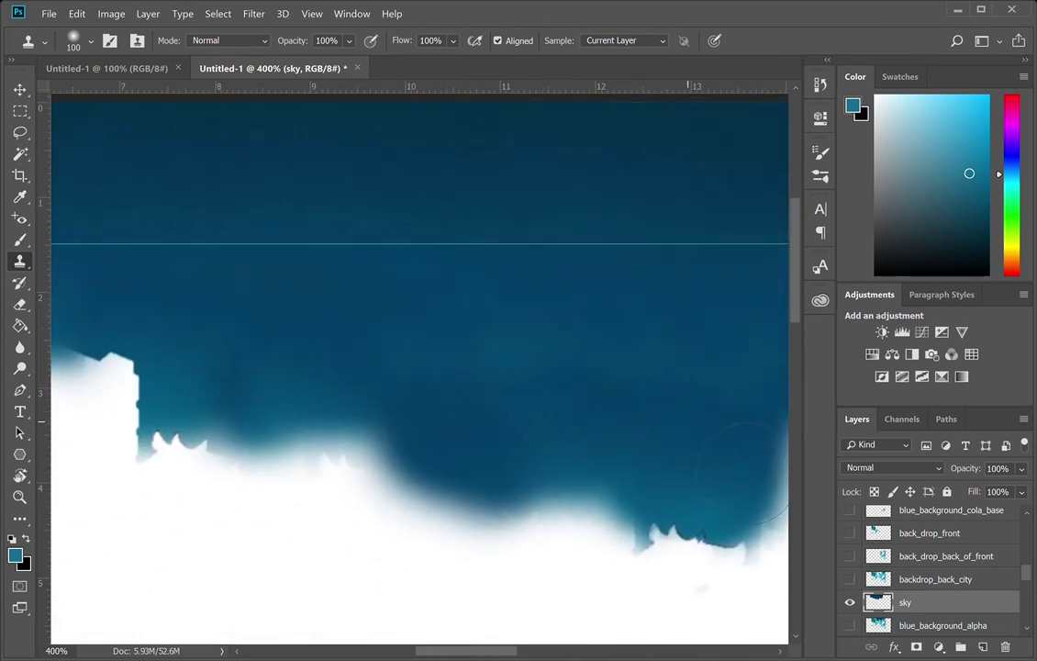
left_click_drag(704, 441, 471, 280)
mouse_move(433, 382)
left_mouse_down()
mouse_move(546, 407)
mouse_move(661, 350)
mouse_move(740, 397)
mouse_move(714, 411)
left_mouse_up()
mouse_move(435, 374)
left_mouse_down()
mouse_move(368, 413)
mouse_move(201, 313)
mouse_move(180, 353)
left_mouse_up()
left_click_drag(525, 356, 299, 442)
left_click(434, 300, "alt")
mouse_move(549, 371)
left_mouse_down()
mouse_move(664, 488)
mouse_move(574, 447)
left_mouse_up()
- Show the backdrop_back_city layer over the extended sky to check the coverage behind the buildings
key("ctrl+minus")
key("ctrl+minus")
key("ctrl+minus")
left_click_drag(358, 447, 437, 386)
left_click(850, 580)
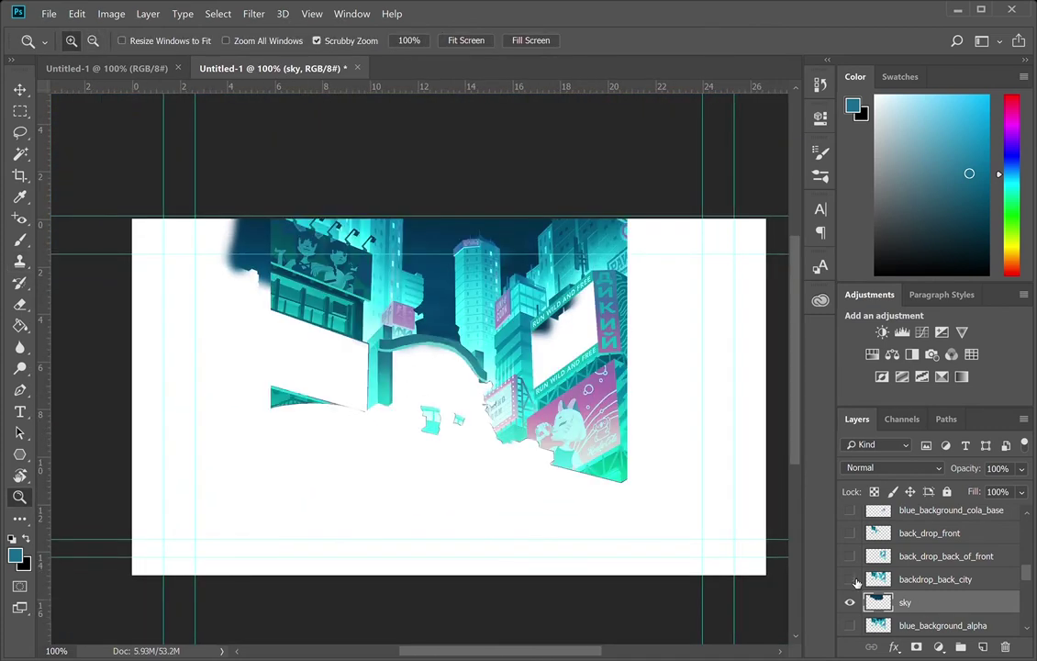
- Hide the backdrop_back_city layer and clone sky downward past the ragged lower edge of the sky layer
left_click(850, 579)
left_click(851, 579)
left_click(850, 579)
left_click(485, 356)
left_click(482, 357, "alt")
key("s")
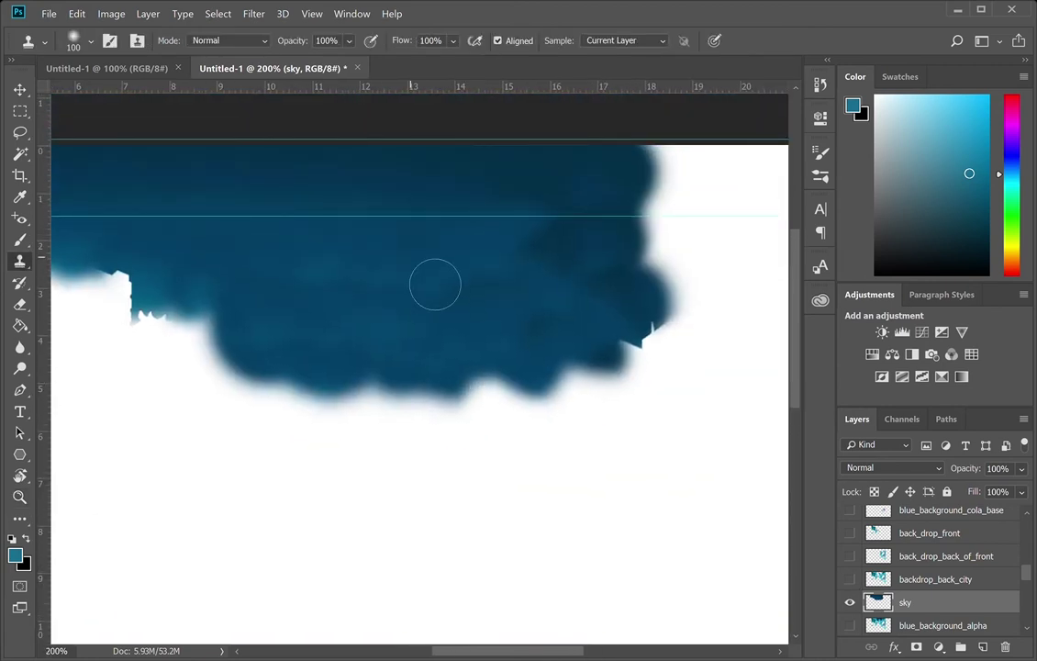
mouse_move(445, 406)
left_mouse_down()
mouse_move(496, 418)
mouse_move(429, 434)
mouse_move(328, 409)
mouse_move(433, 511)
mouse_move(341, 498)
mouse_move(225, 353)
mouse_move(163, 305)
mouse_move(143, 324)
mouse_move(178, 273)
mouse_move(188, 354)
left_mouse_up()
left_click(357, 258, "alt")
- Clone dark and mid-blue sky over the sky layer's right end, extending it further right and downward
left_click(457, 195, "alt")
mouse_move(677, 180)
left_mouse_down()
mouse_move(683, 289)
mouse_move(695, 254)
left_mouse_up()
left_click(487, 201, "alt")
mouse_move(614, 229)
left_mouse_down()
mouse_move(703, 197)
mouse_move(744, 206)
mouse_move(759, 222)
mouse_move(778, 210)
mouse_move(743, 322)
left_mouse_up()
left_click(454, 173, "alt")
left_click(504, 264, "alt")
mouse_move(571, 251)
left_mouse_down()
mouse_move(608, 296)
mouse_move(653, 318)
left_mouse_up()
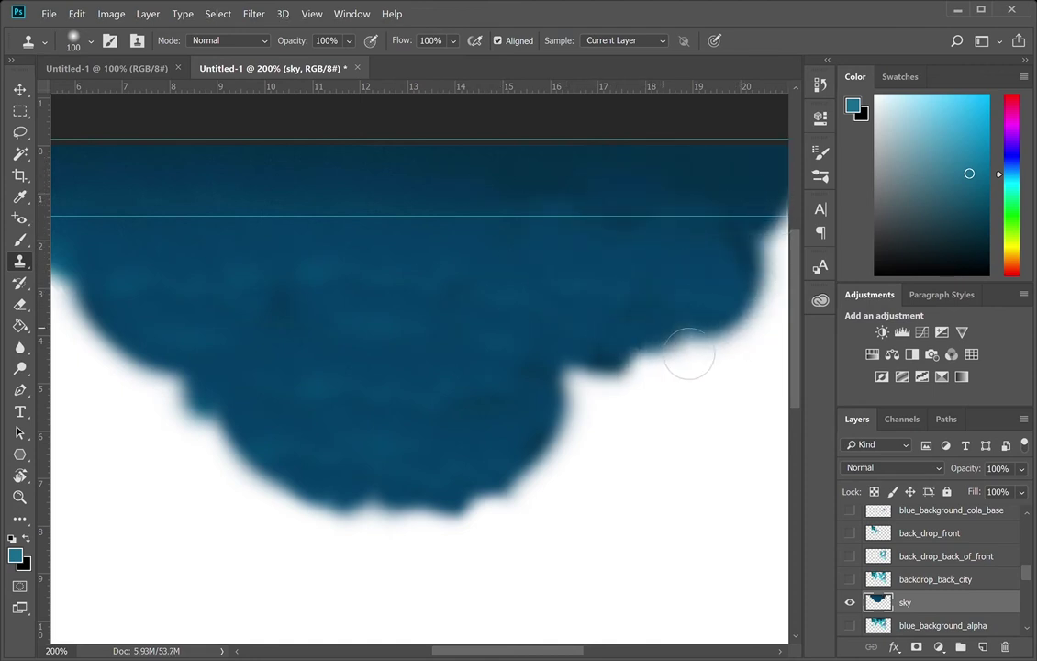
- Show the backdrop_back_city layer over the enlarged sky to check the coverage at a wider view
key("z")
left_click(554, 387, "alt")
left_click(850, 579)
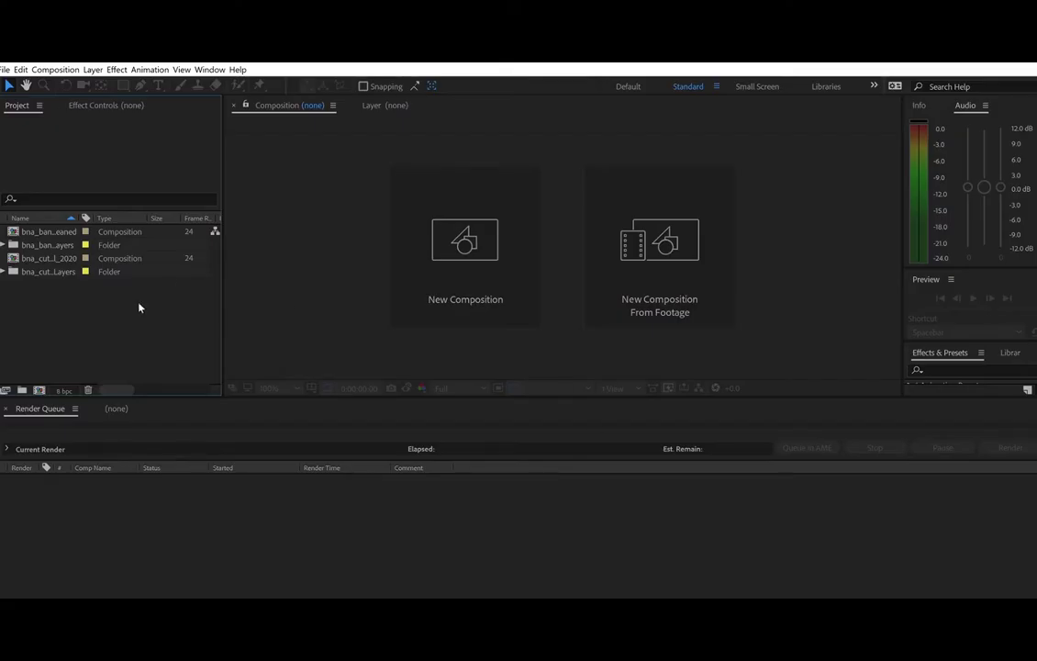
- Switch to After Effects, create a composition named red_sector_001 and add layers 001 to 009 from the bna_cutout layers folder
double_click(159, 325)
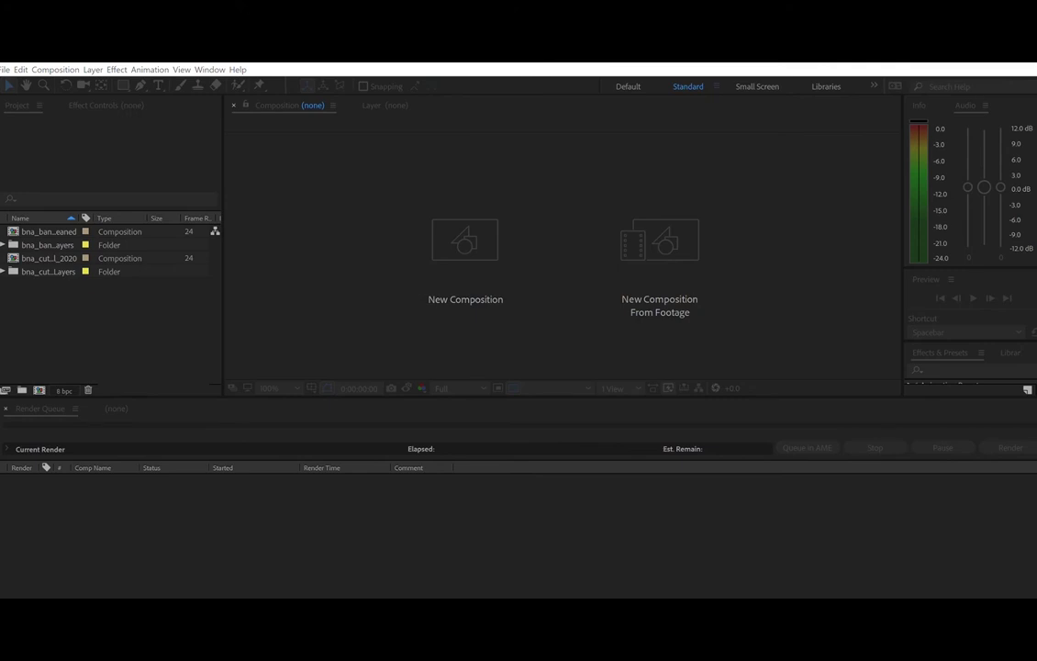
key("Return")
left_click(3, 272)
left_click_drag(6, 241, 103, 340)
left_click_drag(80, 339, 155, 516)
scroll(137, 337, "down", 10)
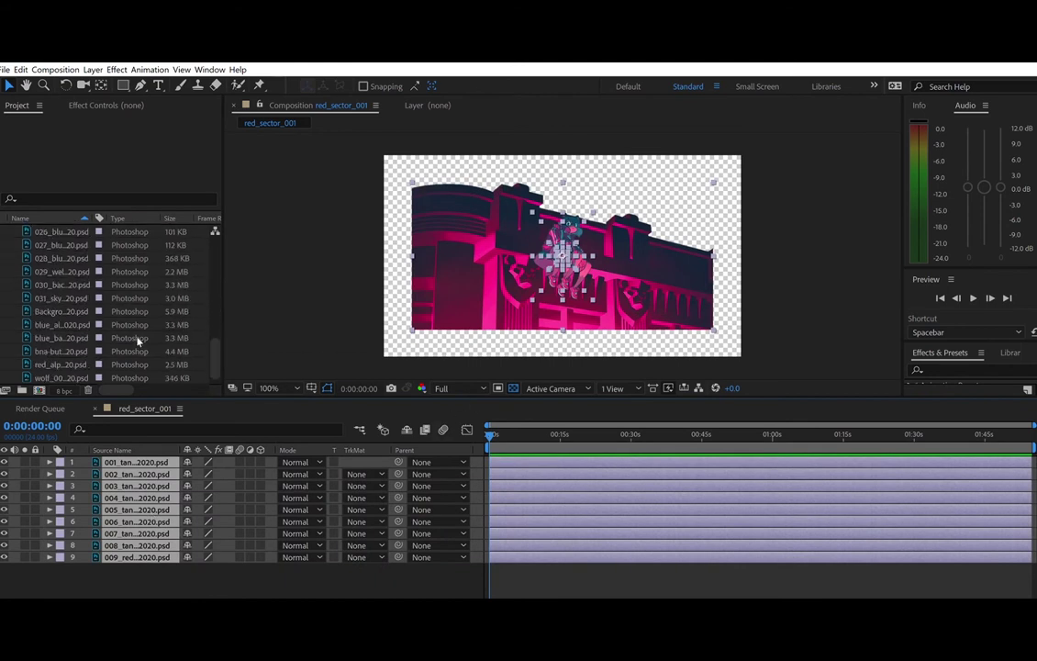
- Add the red_alpha image as the bottom reference layer, hide the tanuki layers and align the 009 red background to the reference
left_click(64, 348)
left_click_drag(61, 351, 475, 575)
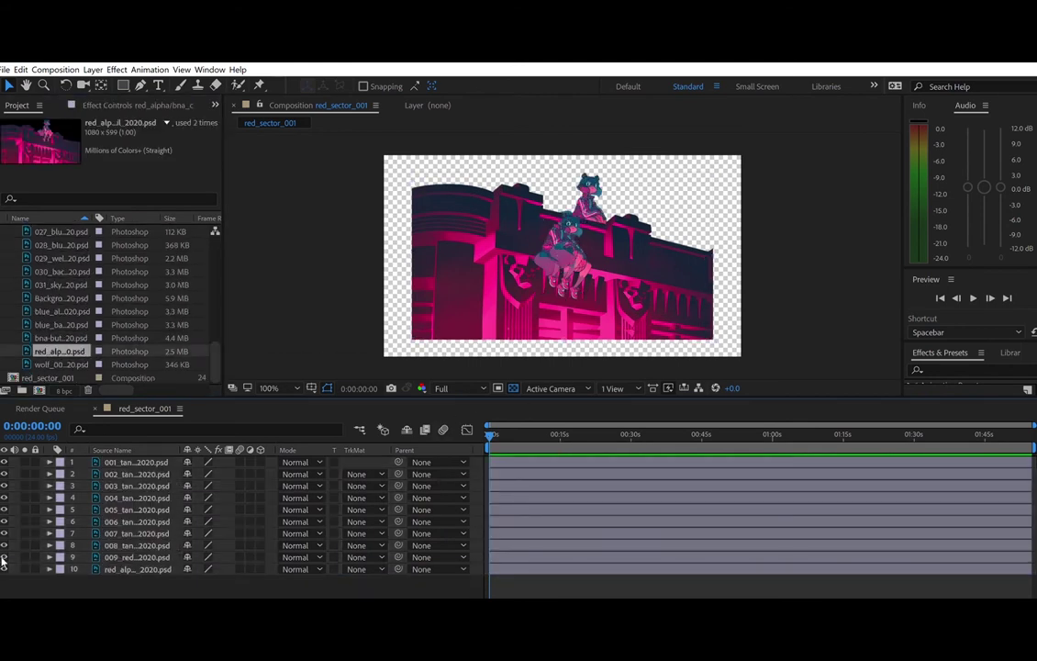
left_click(141, 556)
left_click(4, 556)
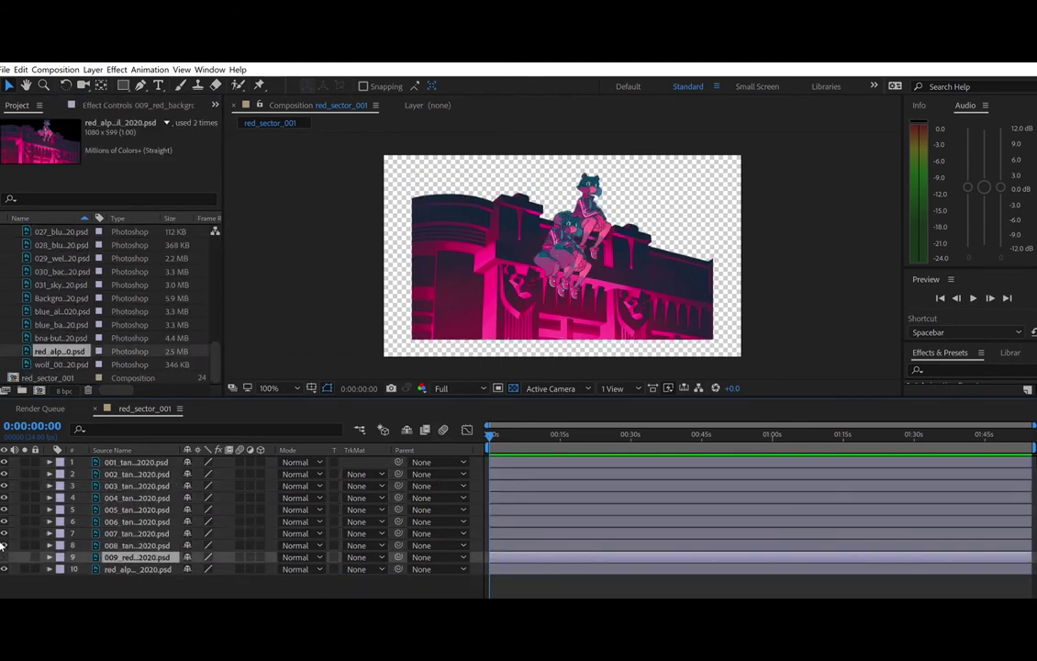
left_click_drag(4, 462, 4, 546)
left_click(525, 255)
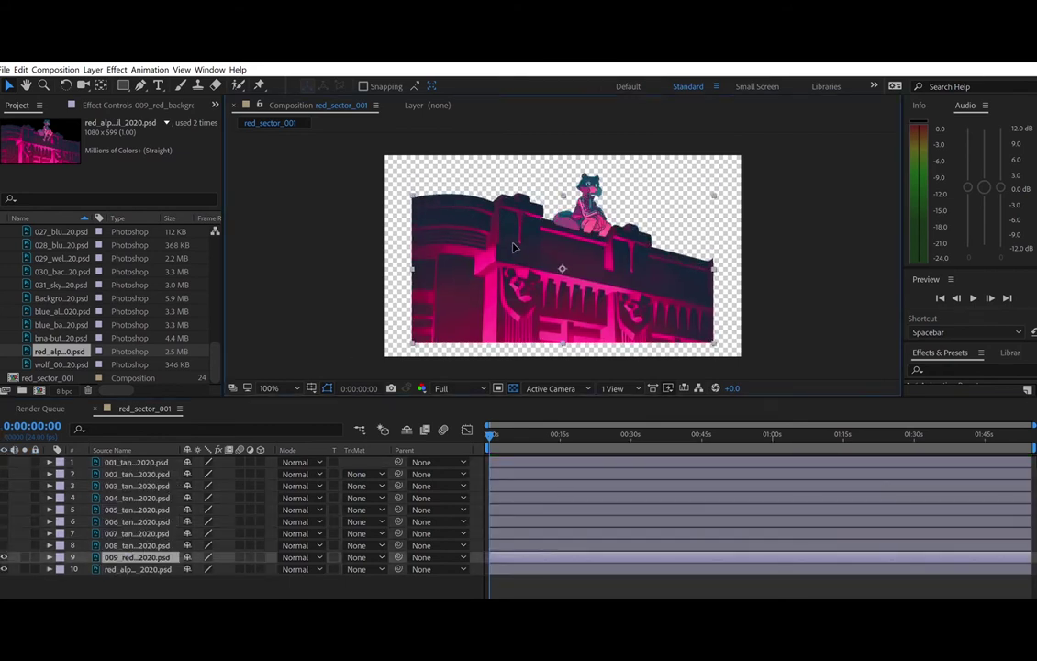
- Show the 008 tanuki layer and place it over the seated character in the reference image
left_click(5, 544)
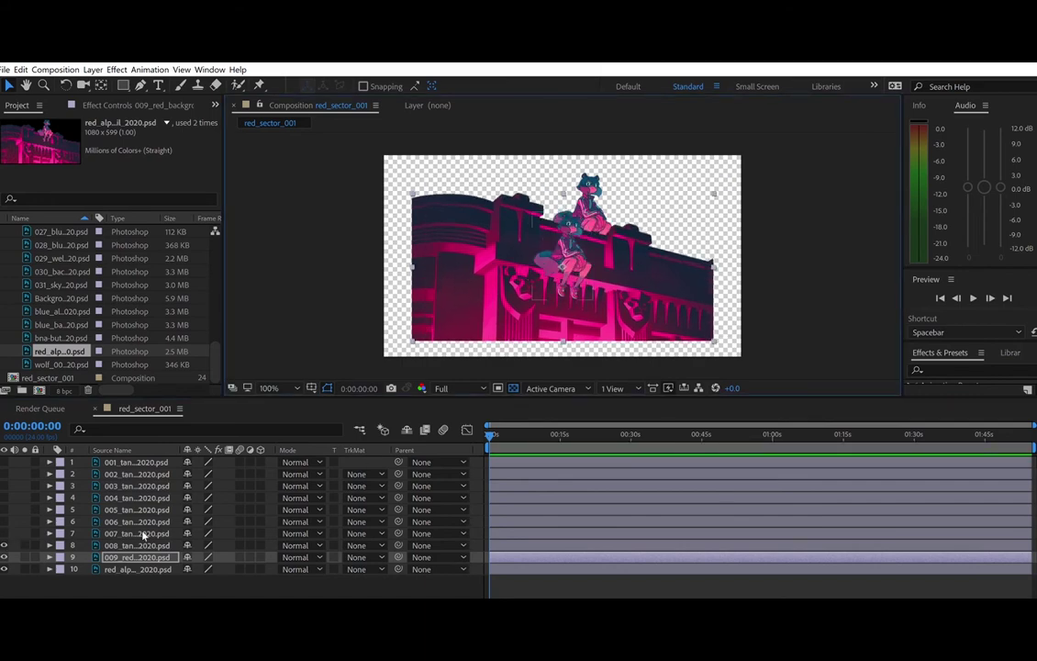
left_click(593, 206)
scroll(582, 213, "up", 1)
scroll(514, 312, "down", 1)
scroll(536, 276, "up", 1)
scroll(642, 270, "down", 2)
scroll(639, 272, "up", 1)
- Show the 007 body and 006 head_001 layers and align each with the reference character
left_click(5, 534)
key("v")
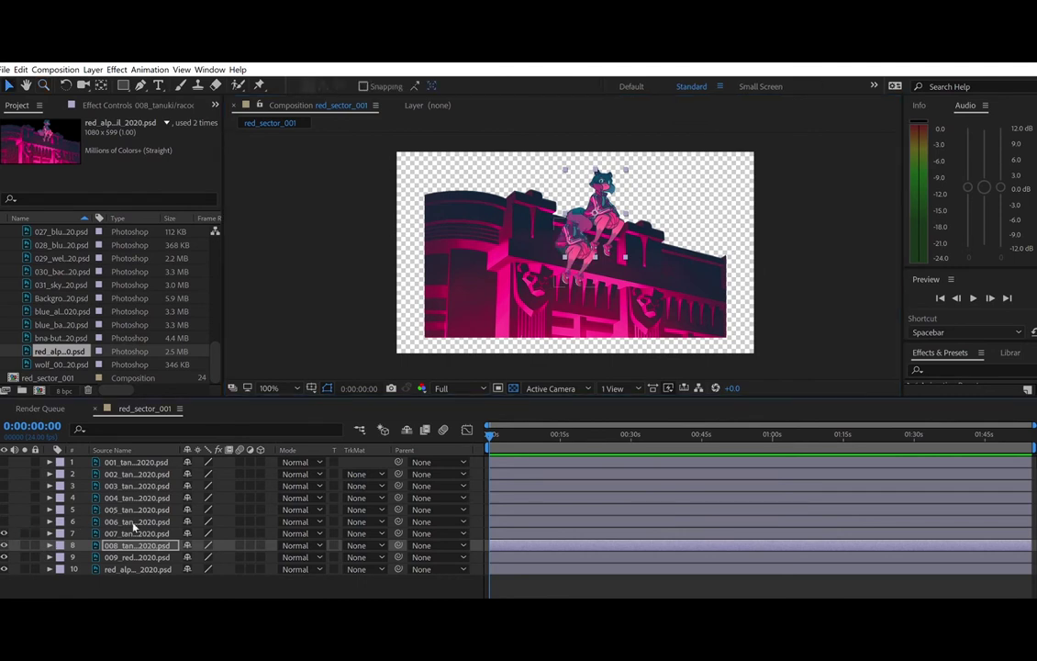
left_click(136, 534)
left_click(4, 521)
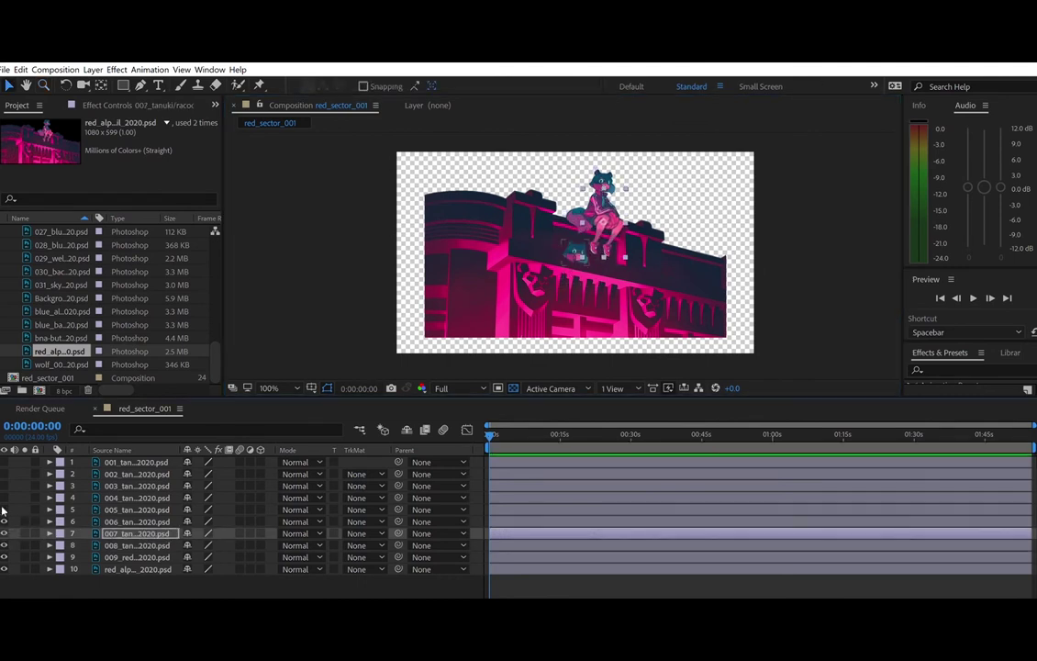
left_click(141, 522)
left_click_drag(581, 248, 607, 176)
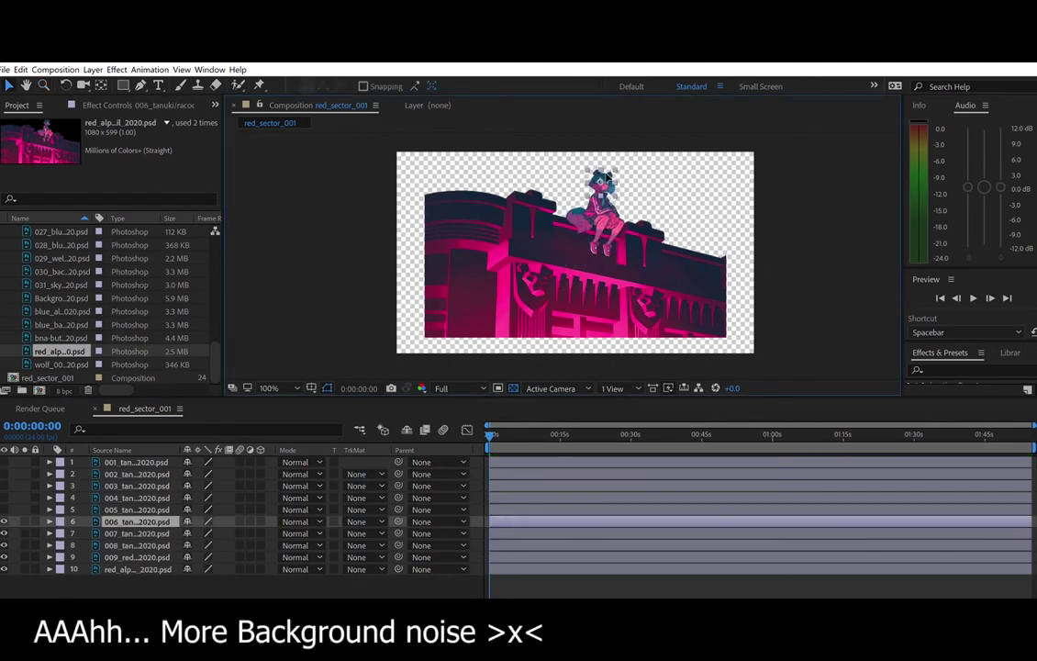
scroll(526, 196, "up", 2)
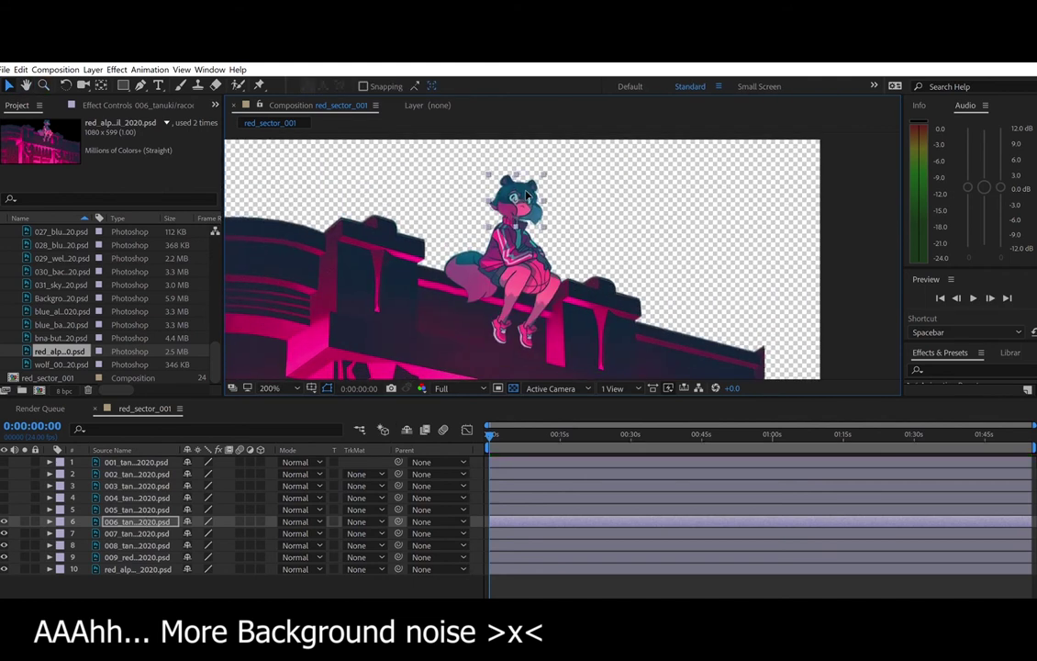
- Show the 005 back hair, 004 head_002 and 003 front hair layers and align each on the character's head
left_click(5, 511)
left_click_drag(469, 334, 536, 204)
left_click(4, 498)
left_click_drag(470, 339, 514, 199)
left_click(5, 486)
left_click_drag(463, 340, 512, 206)
- Show the 002 tail base, align it with the reference tail and move its layer beneath the 007 body
left_click(4, 474)
key("ctrl+Up")
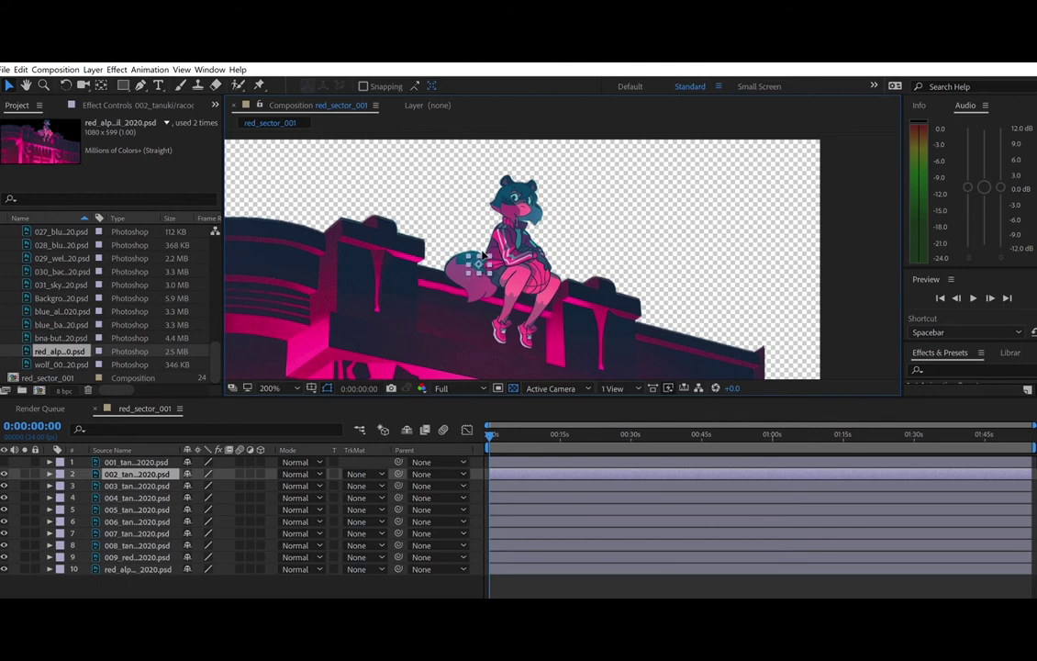
scroll(484, 256, "up", 3)
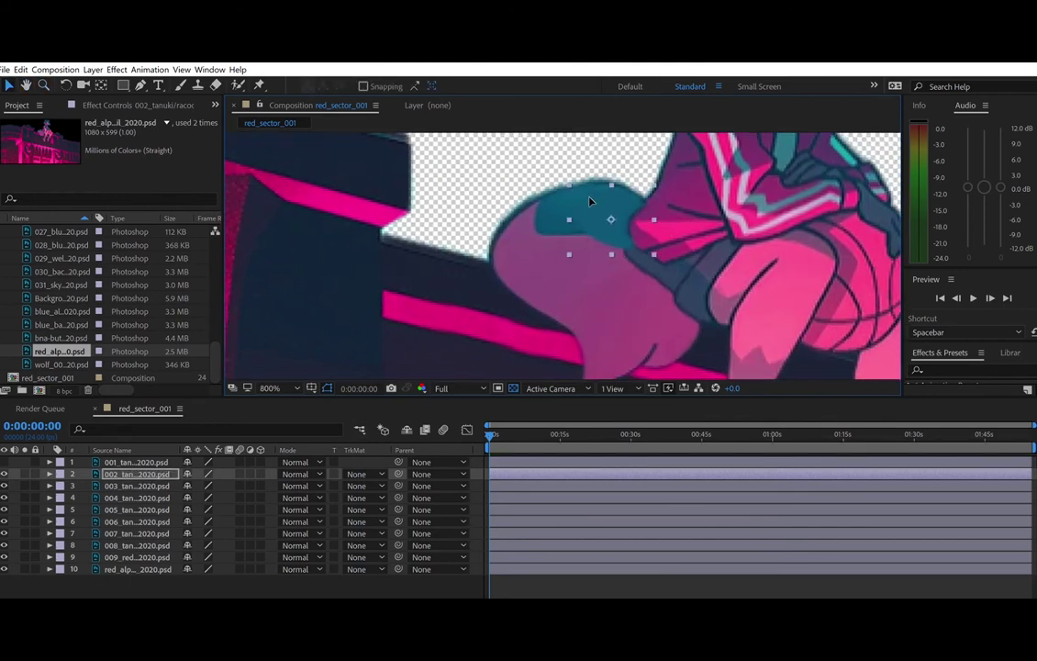
left_click_drag(137, 473, 159, 523)
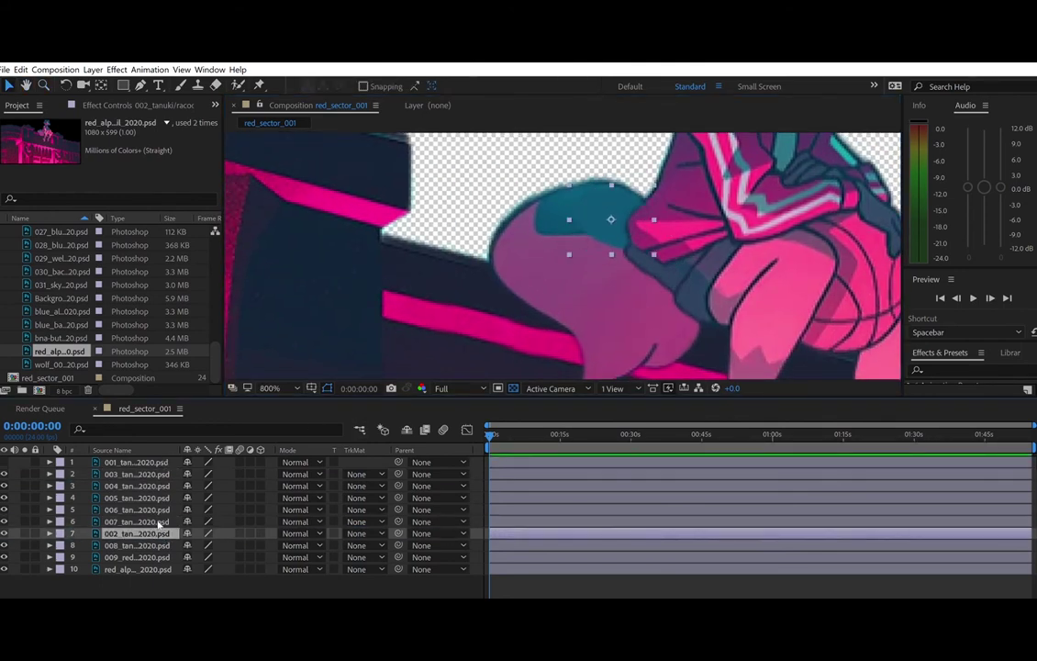
left_click(587, 194)
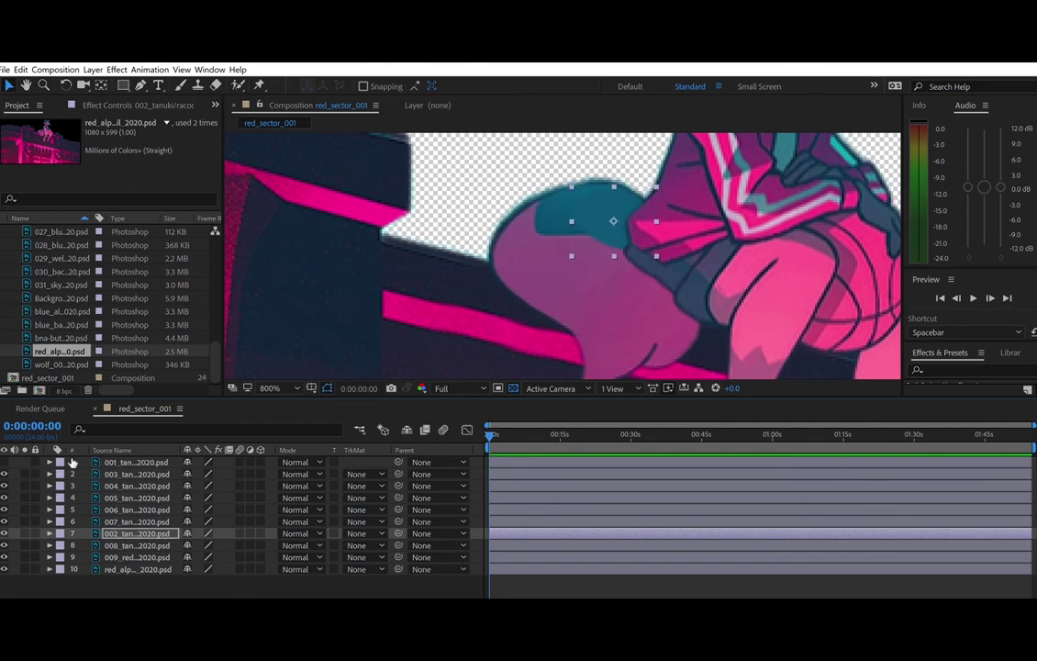
- Show the 001 tail end layer and align it with the character's tail
left_click(4, 463)
key("z")
left_click(439, 221, "alt")
left_click(439, 220, "alt")
left_click_drag(659, 348, 670, 281)
scroll(672, 267, "up", 3)
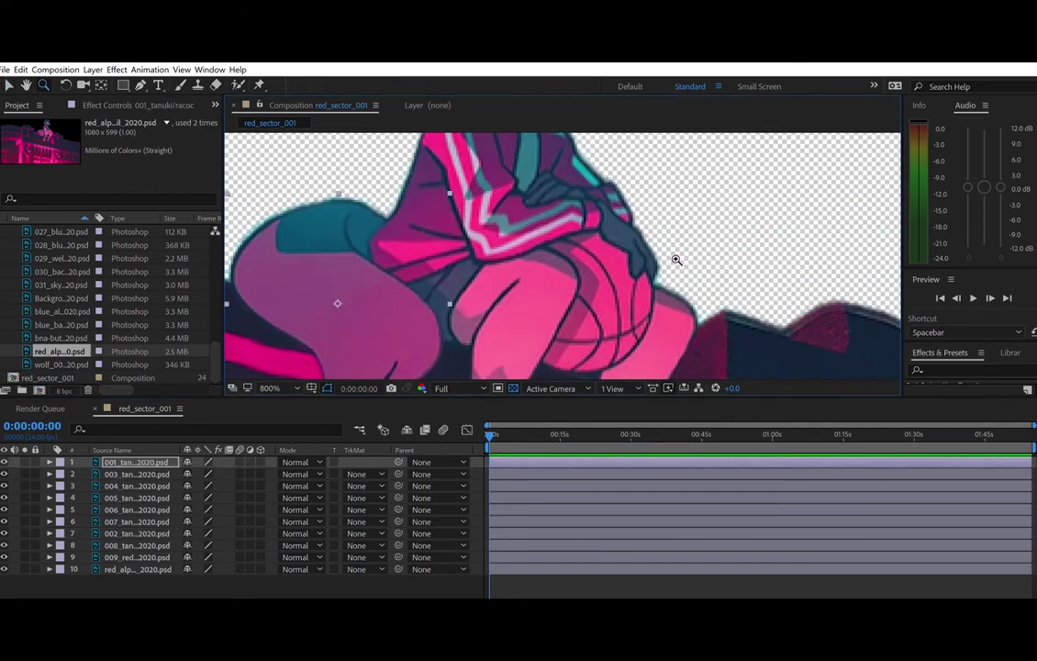
scroll(572, 239, "down", 1)
key("h")
- Toggle the 009 red background against the reference and adjust its position to match the building
left_click(4, 555)
left_click(5, 555)
left_click(5, 555)
left_click(5, 555)
key("v")
left_click(282, 269)
left_click_drag(283, 272, 257, 236)
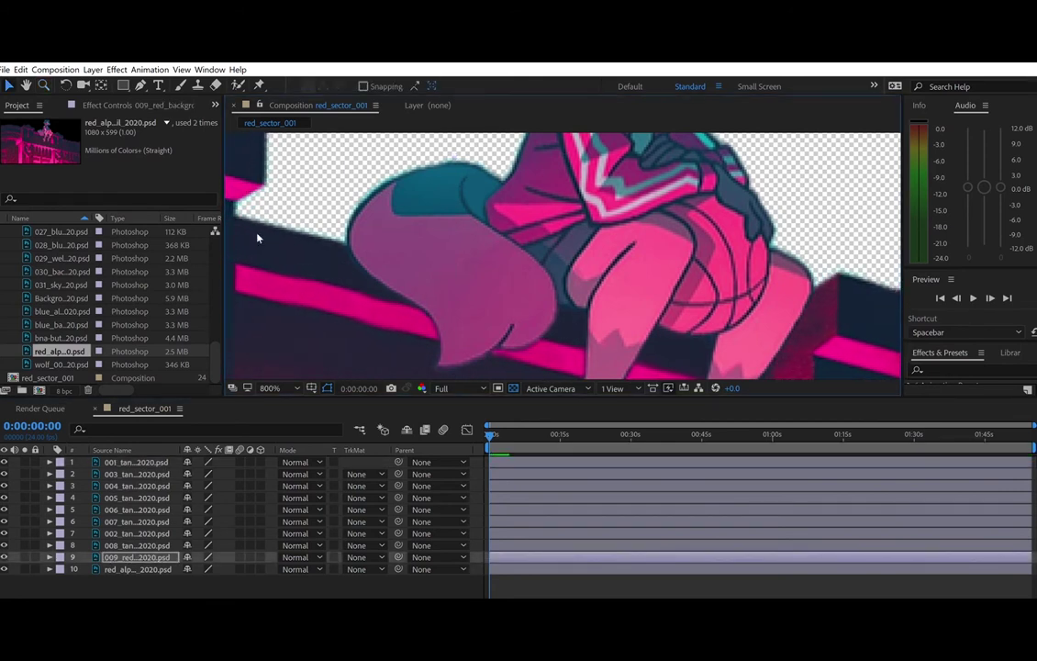
- Hide the red_alpha and 008 tanuki layers, and nudge the 001 tail end slightly to the right
left_click(5, 569)
left_click(4, 545)
left_click(122, 462)
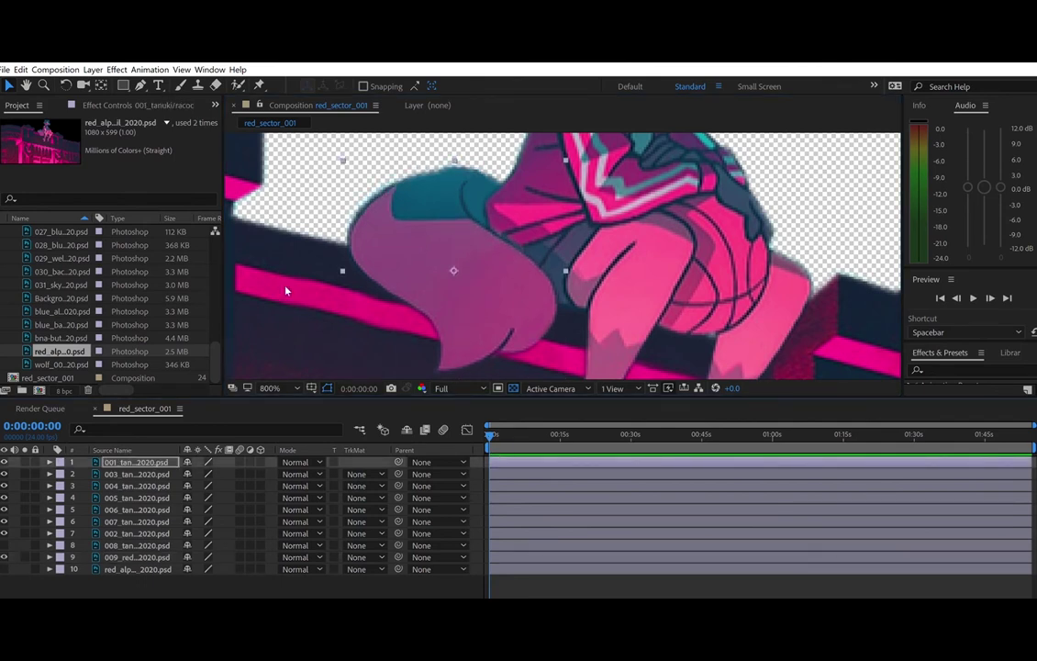
key("Right")
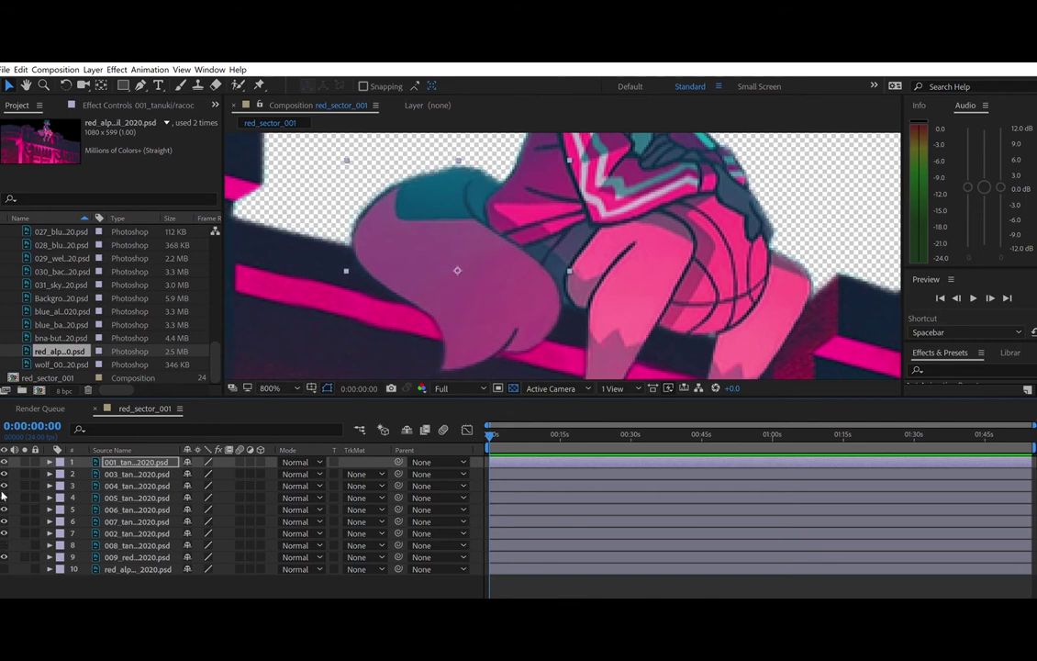
- Toggle the tanuki parts' visibility to check them, and move the 008 tanuki layer below the 009 red background
left_click(4, 461)
left_click_drag(5, 487, 5, 533)
left_click_drag(121, 545, 123, 562)
left_click_drag(5, 534, 6, 510)
left_click(5, 462)
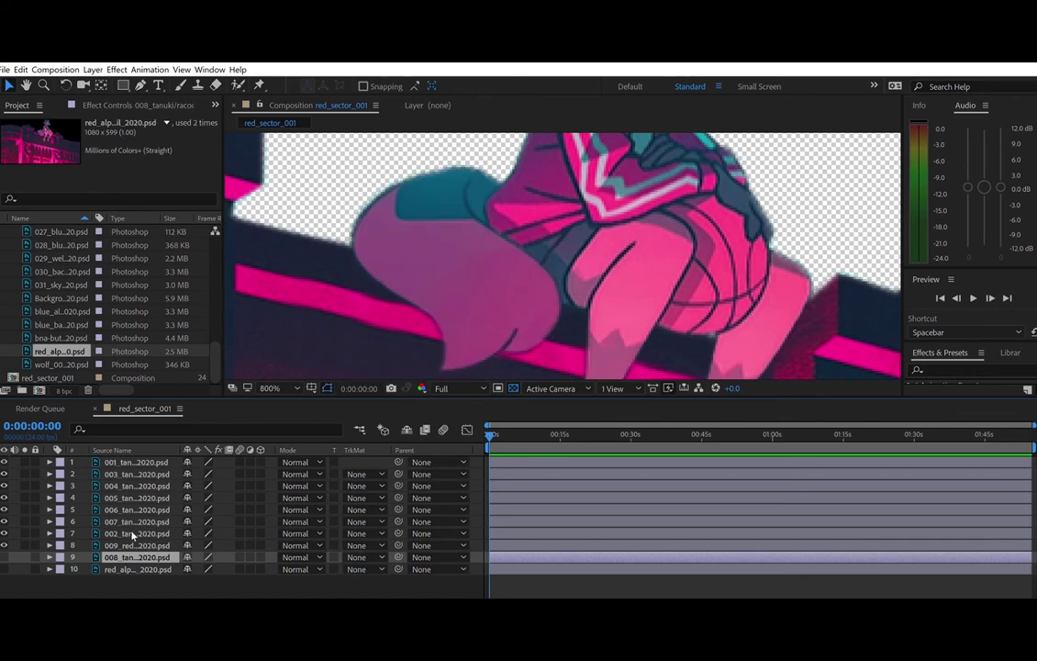
key("ctrl+Up")
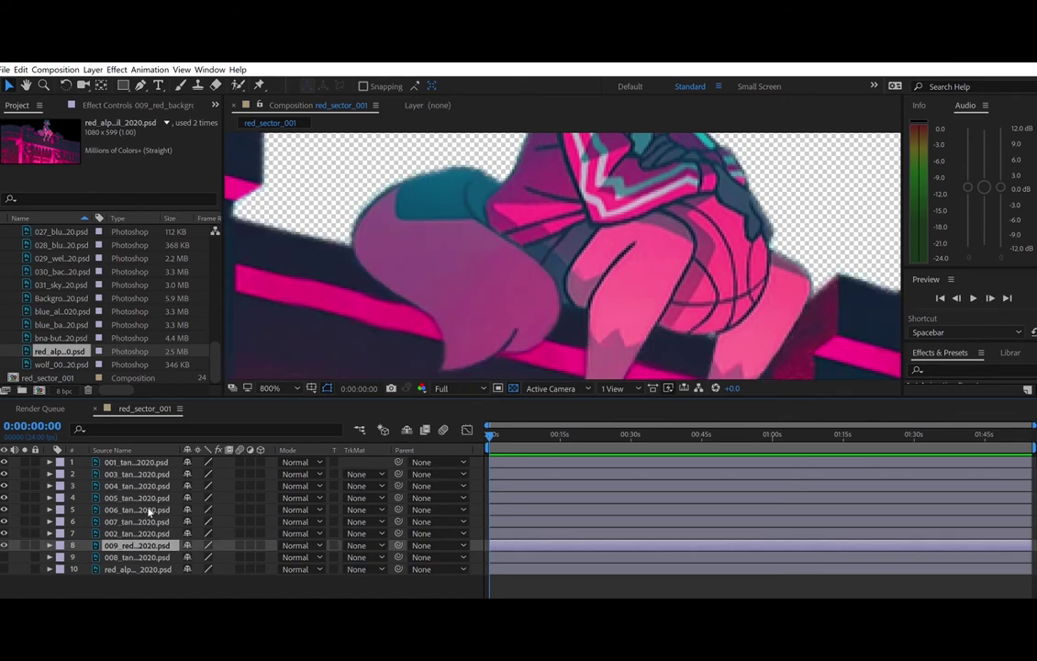
- Widen the layer names, then parent the 002 tail base to the 007 body and the 001 tail end to the tail base
left_click(150, 520)
left_click_drag(182, 450, 344, 461)
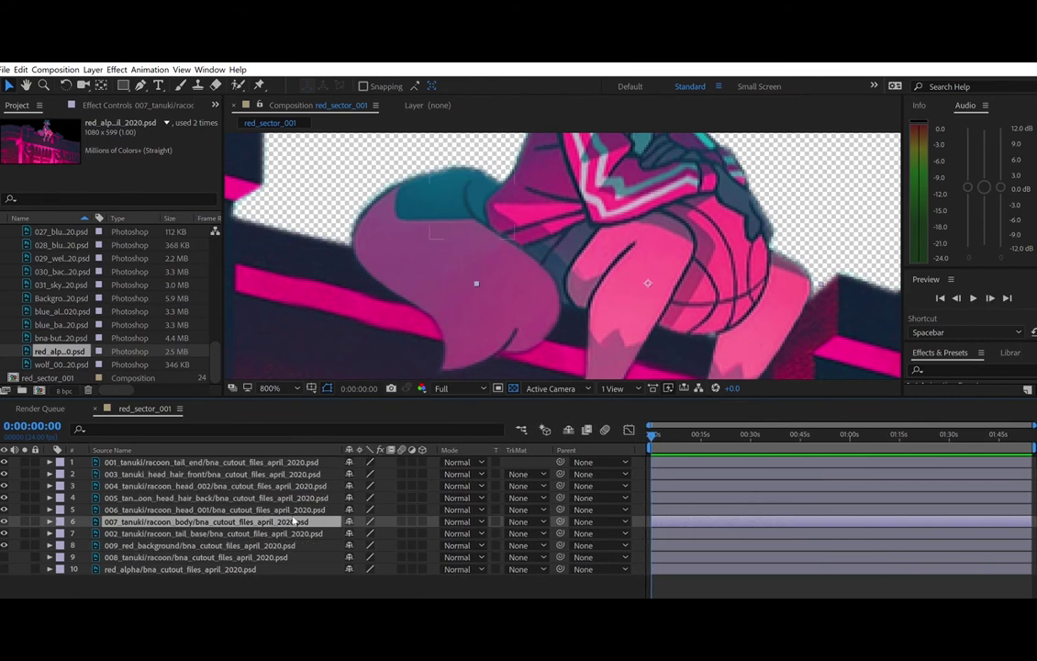
left_click_drag(561, 534, 546, 523)
left_click_drag(561, 461, 549, 534)
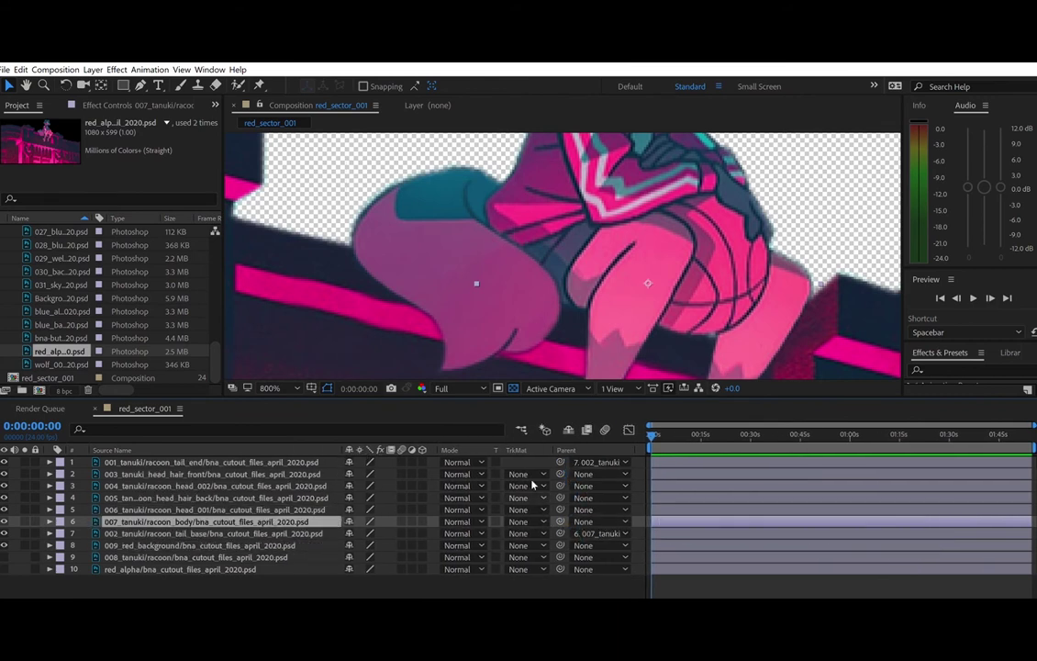
- Parent the 003 front hair and 005 back hair to 004 head_002, and the head to the 007 body
left_click_drag(561, 475, 580, 486)
left_click_drag(561, 485, 588, 511)
- Move the 006 head_001 layer below 008 tanuki, hide it and check the remaining head and hair layers
left_click_drag(166, 510, 162, 563)
left_click_drag(788, 179, 678, 375)
left_click(3, 558)
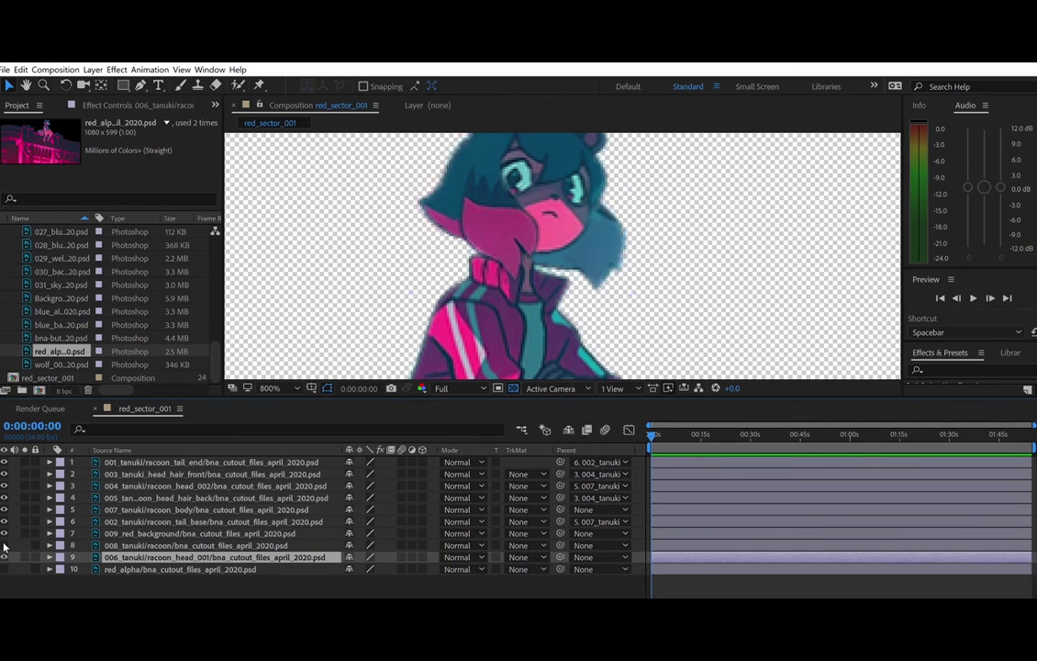
left_click(512, 227)
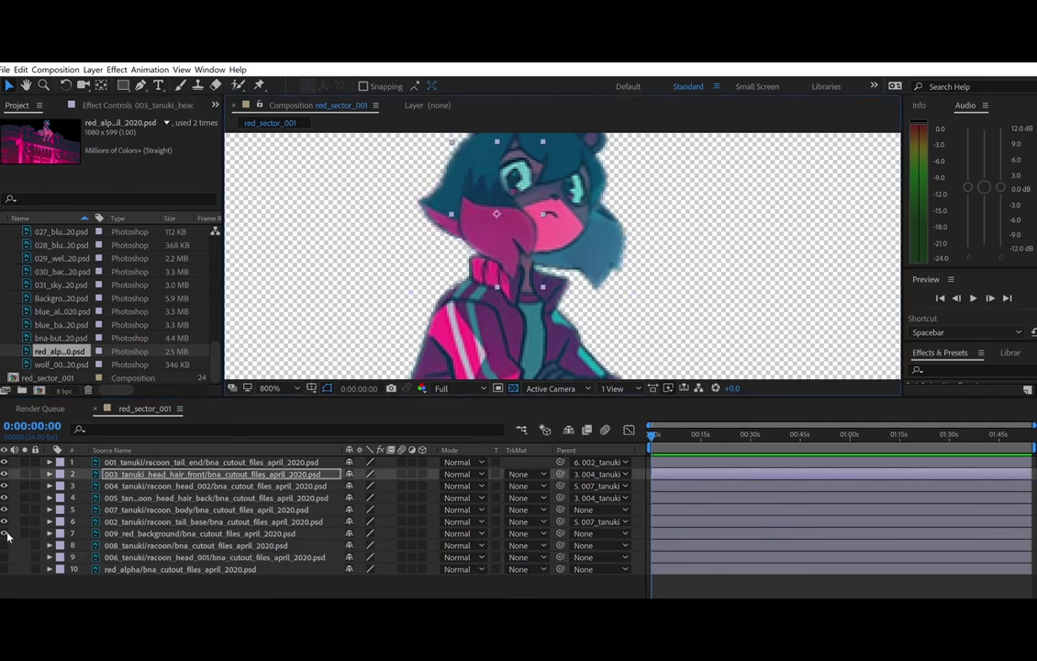
left_click(192, 496)
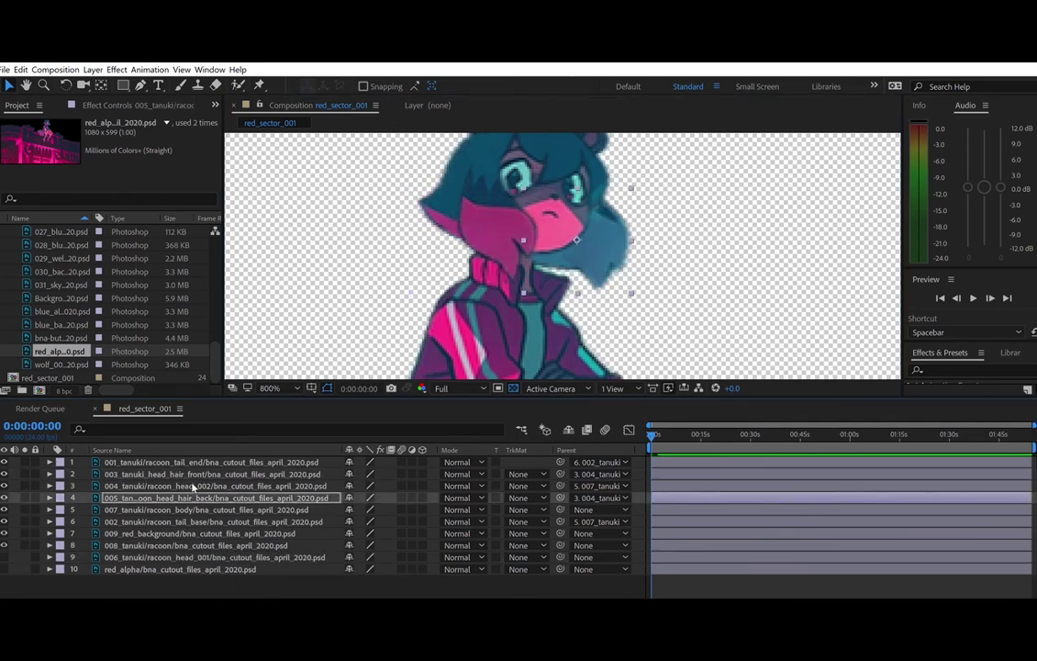
scroll(620, 202, "down", 4)
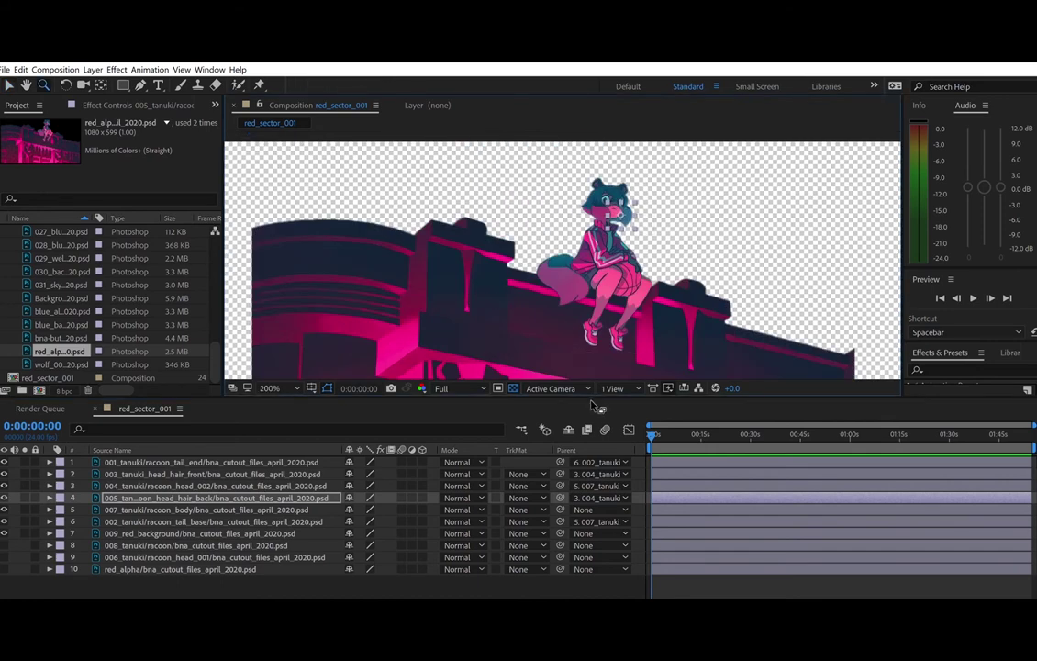
- Narrow the layer name column and collapse the bna_cutout layers folder in the project
left_click_drag(343, 449, 233, 446)
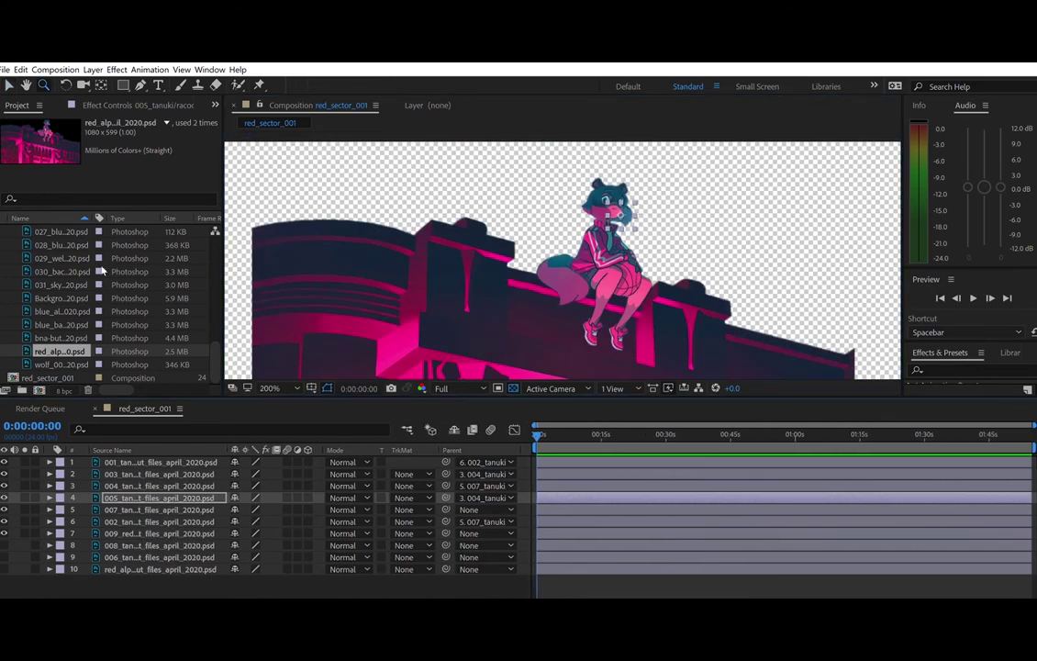
scroll(99, 271, "up", 10)
left_click(4, 272)
scroll(422, 280, "down", 1)
- Select the 009 red background layer and adjust the duration in the red_sector_001 composition settings
key("space")
left_click_drag(656, 301, 753, 247)
left_click(635, 310)
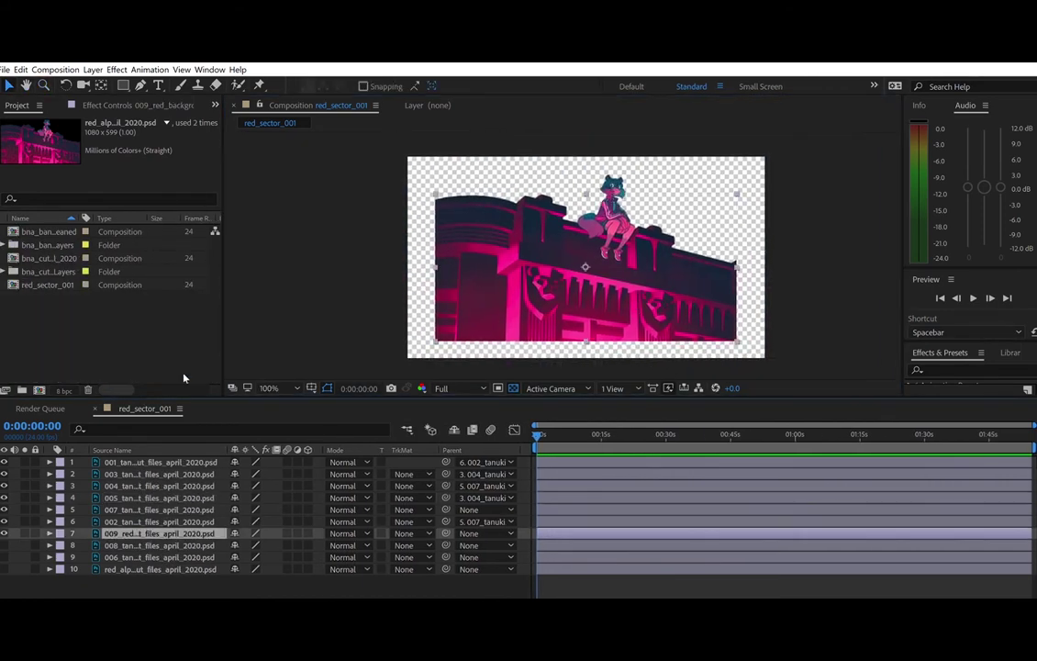
key("ctrl+k")
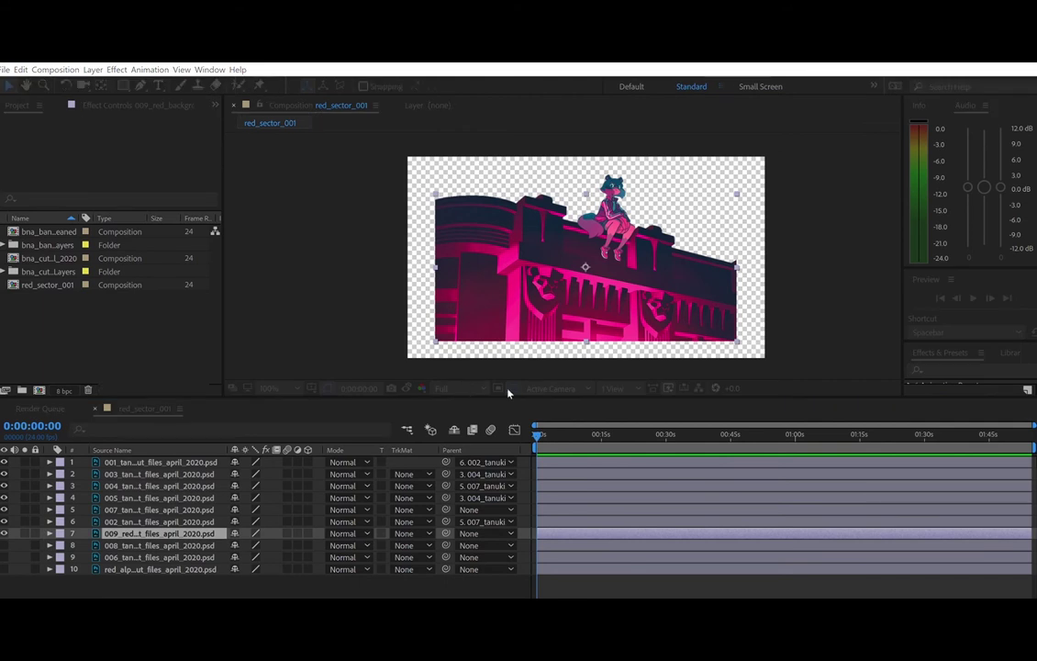
key("Return")
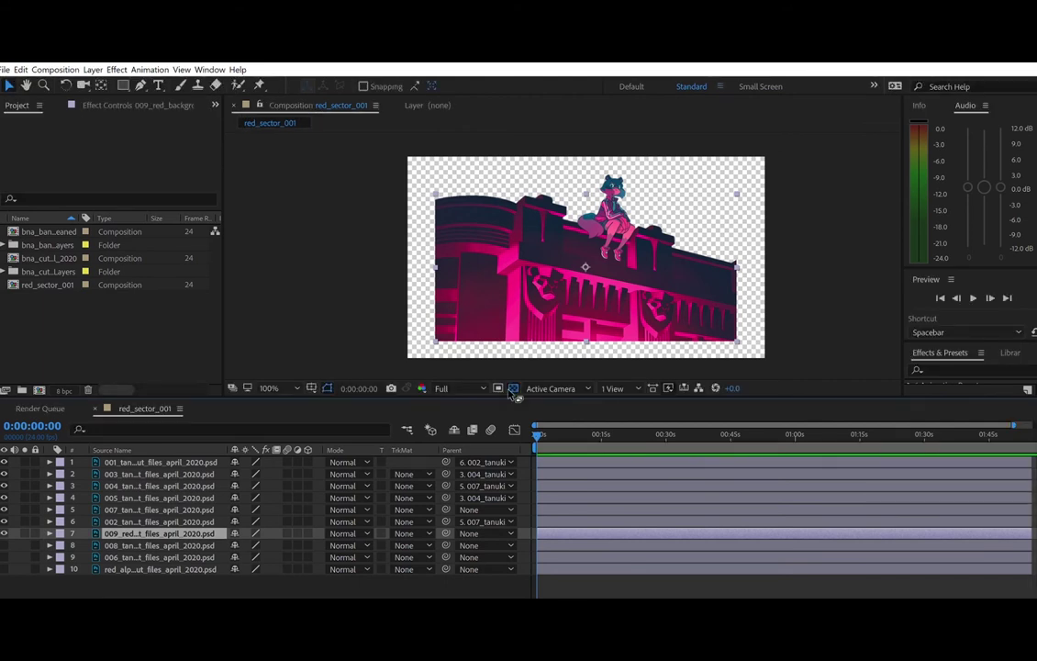
- Parent the 007 body to the 009 red background and move the building down to the canvas's lower edge
left_click_drag(447, 509, 161, 534)
left_click_drag(538, 303, 535, 320)
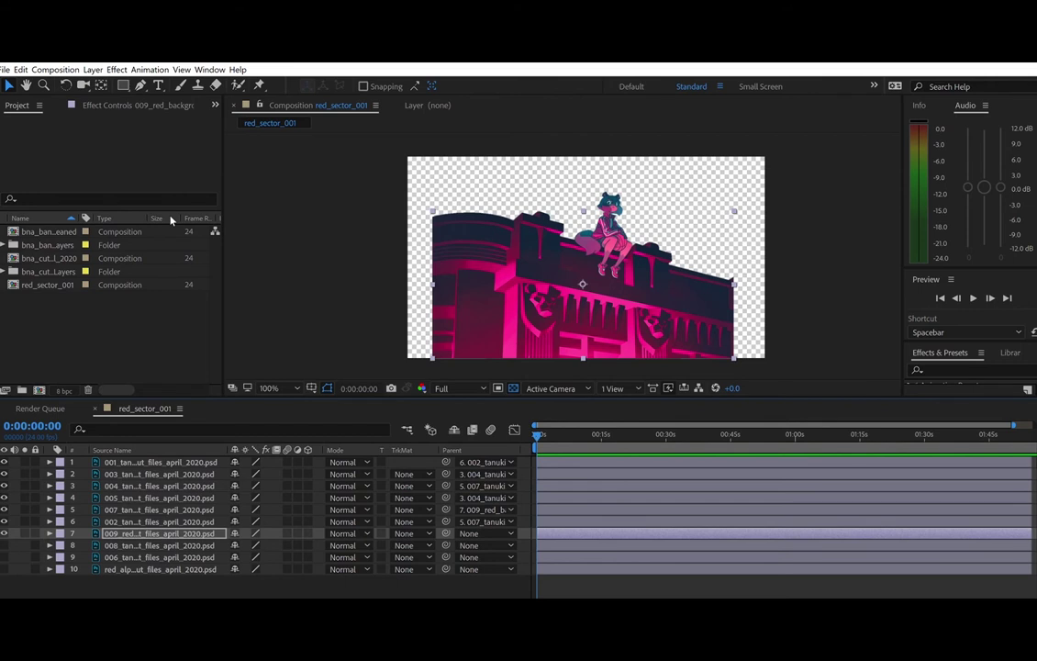
left_click_drag(551, 595, 579, 595)
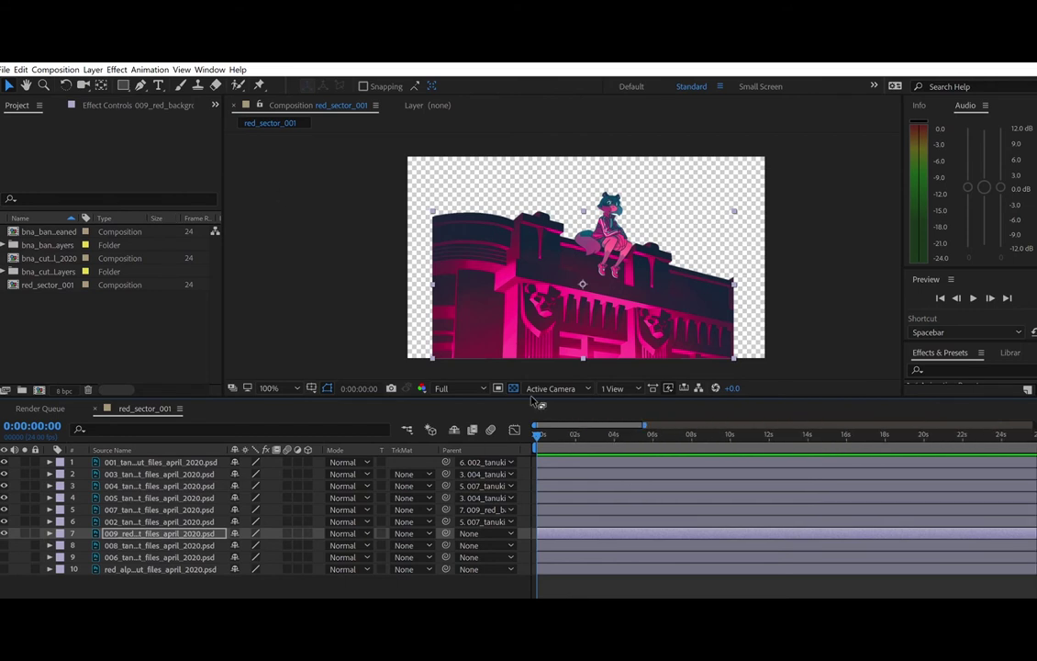
- Create the blue sector composition and add the cutout layers from 010 through 031_sky to it
double_click(104, 310)
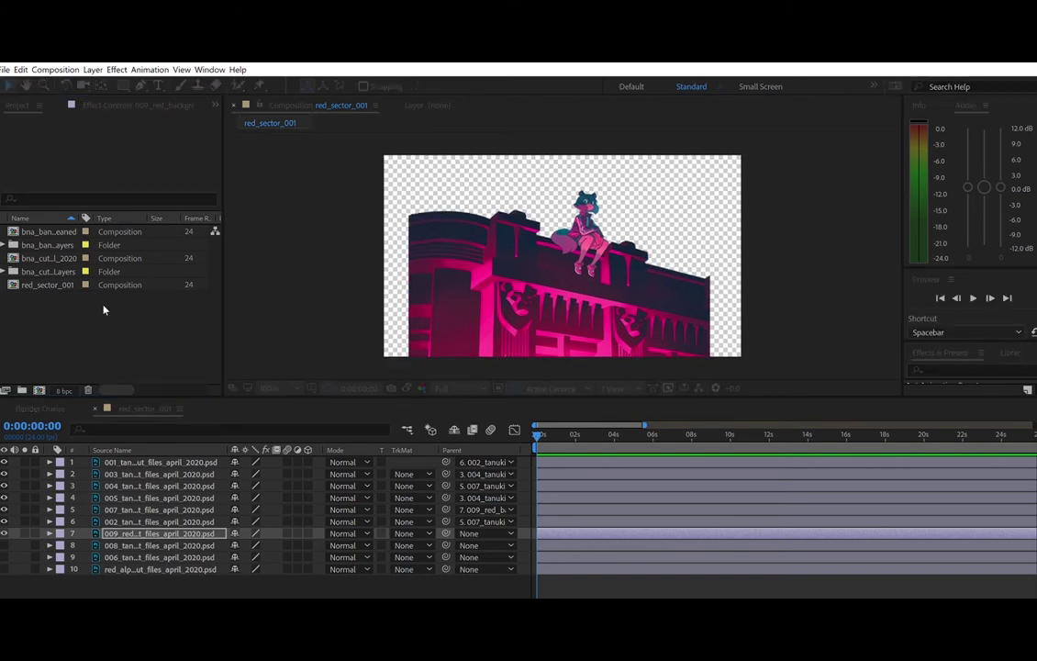
key("Return")
left_click(3, 284)
scroll(64, 261, "down", 2)
left_click(56, 268)
scroll(69, 285, "down", 6)
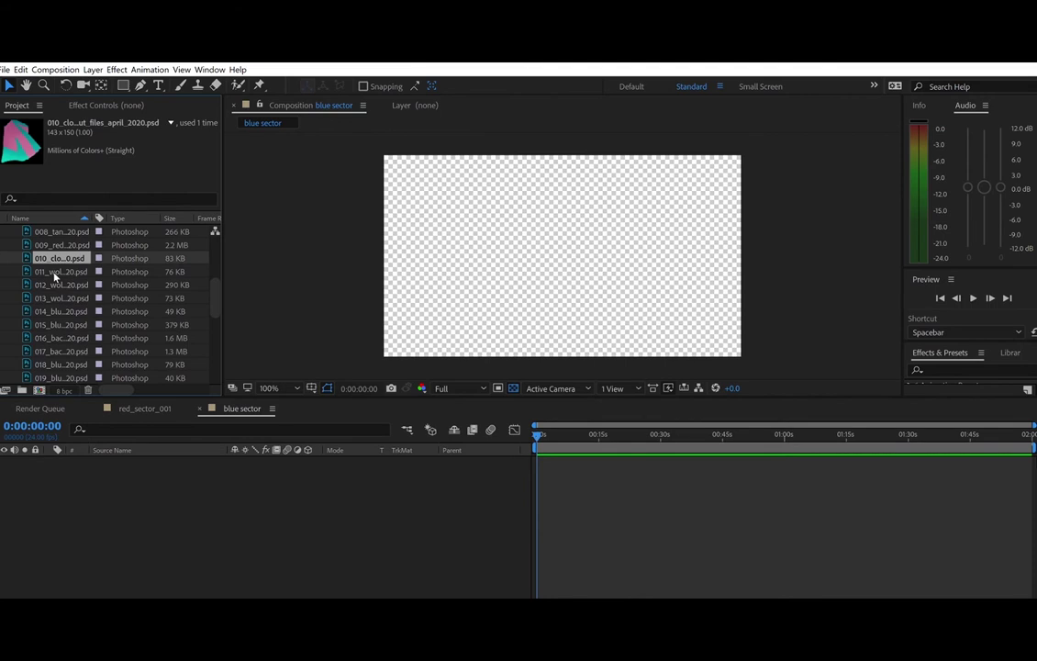
scroll(69, 296, "down", 3)
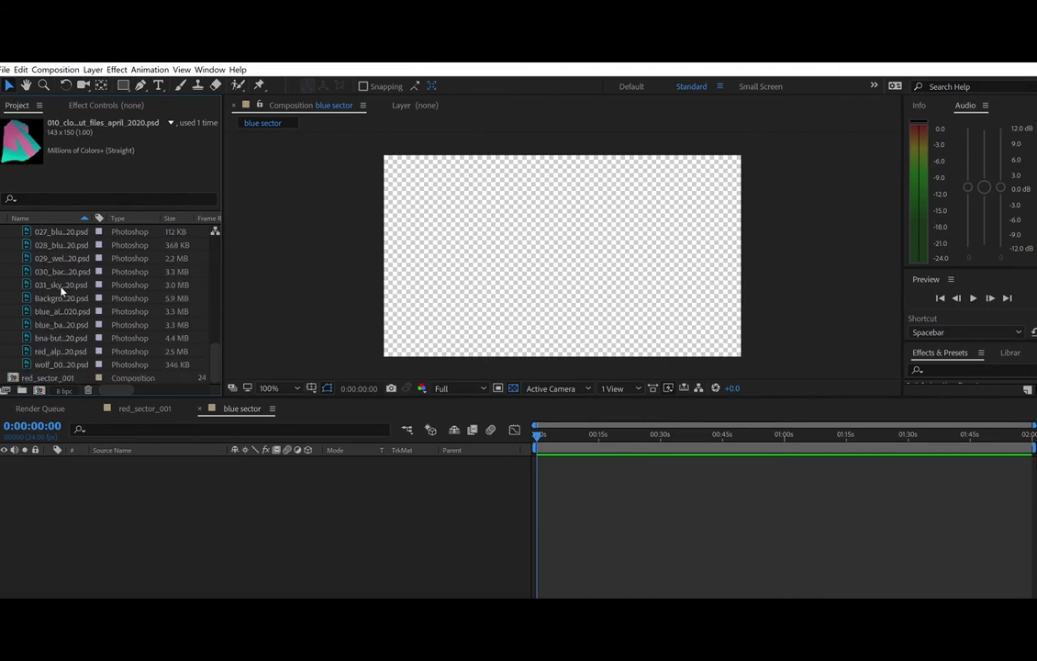
left_click(64, 283, "shift")
left_click_drag(70, 272, 128, 525)
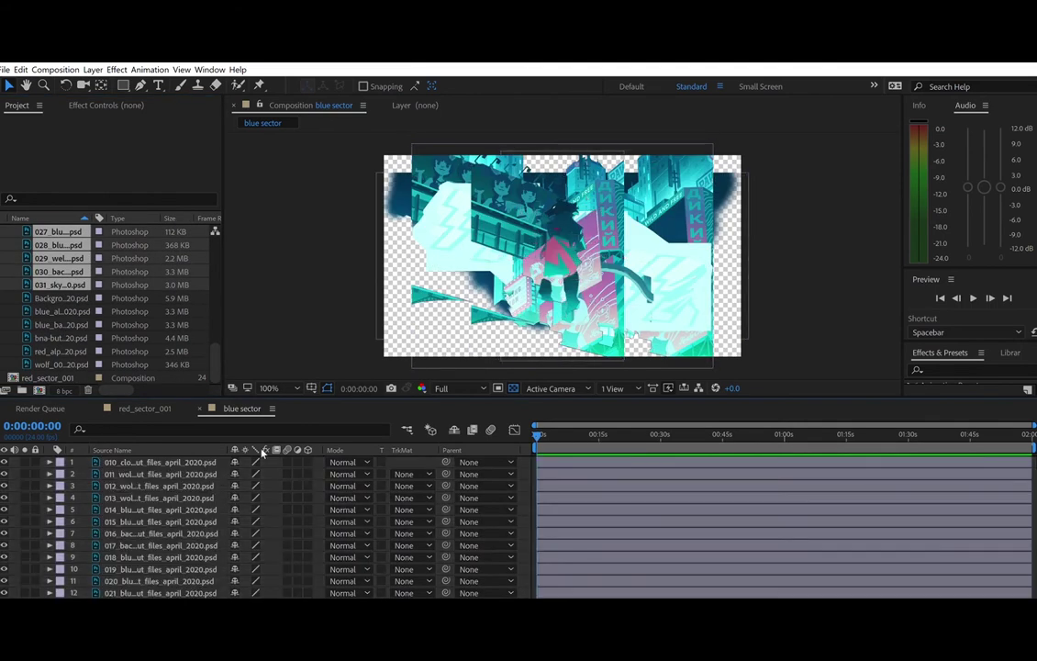
- Add the blue_alpha image below all other layers in the blue sector composition and leave only it visible
left_click(66, 299)
left_click(66, 312)
left_click(66, 325)
left_click(67, 340)
left_click(66, 325)
left_click(64, 311)
left_click_drag(62, 313, 109, 589)
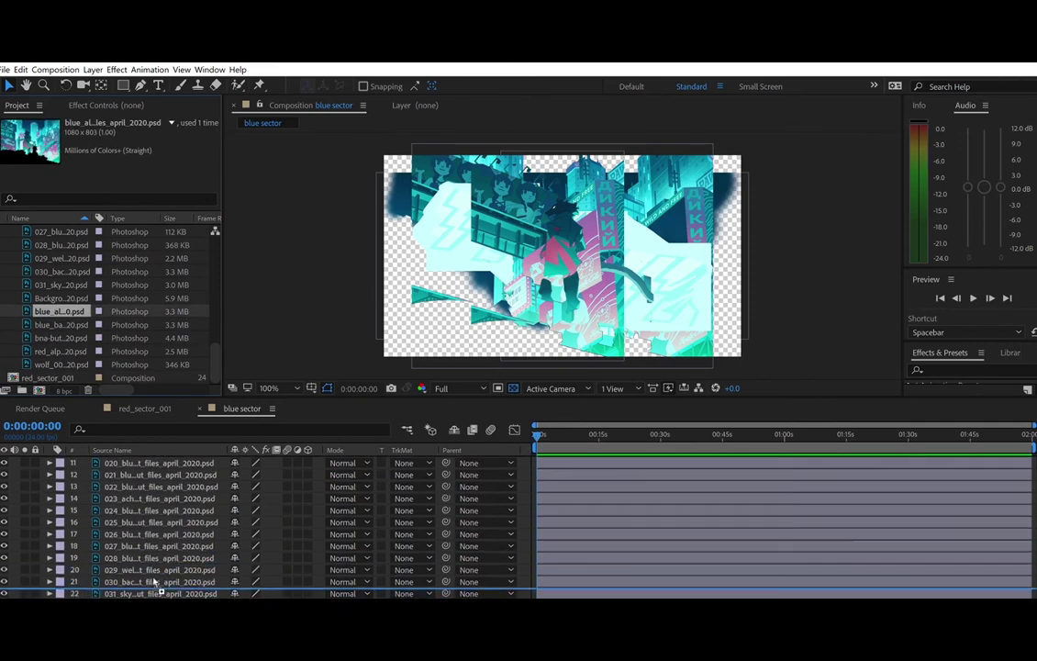
key("ctrl+alt+shift+v")
left_click(643, 212)
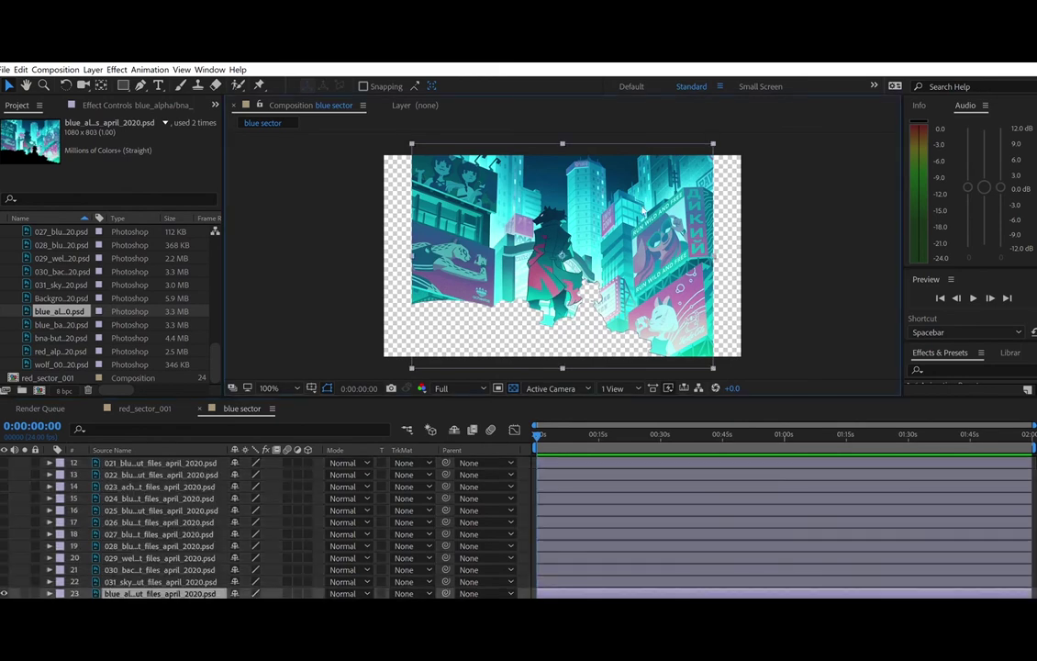
- Try to scale all the blue sector layers down to the canvas height
key("ctrl+a")
scroll(35, 460, "up", 4)
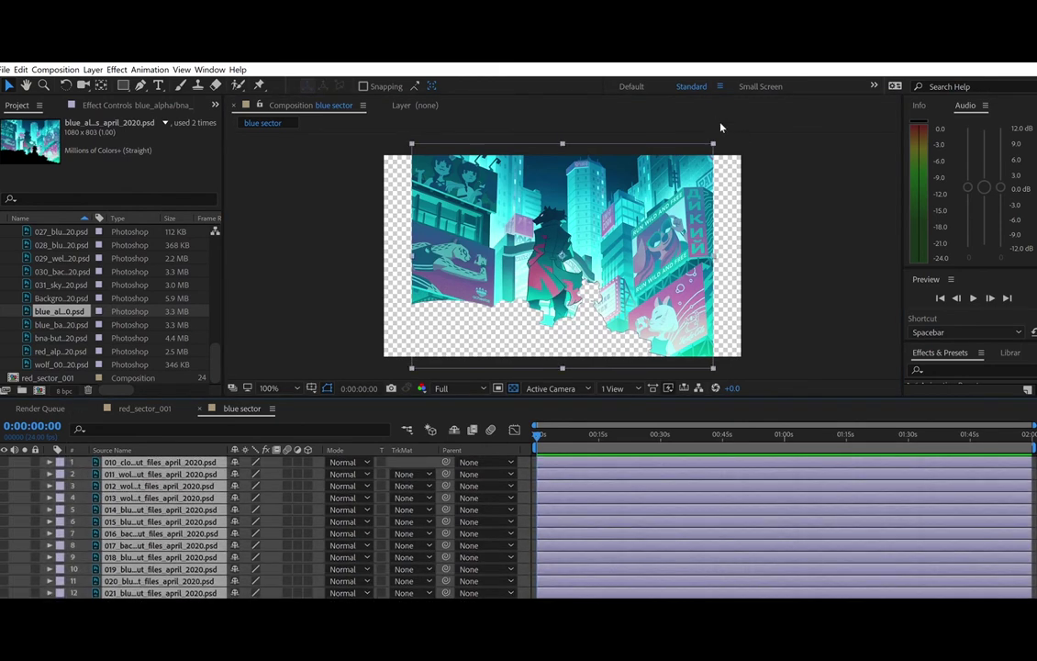
left_click_drag(713, 136, 706, 144)
double_click(706, 145)
left_click(310, 103)
scroll(19, 476, "down", 4)
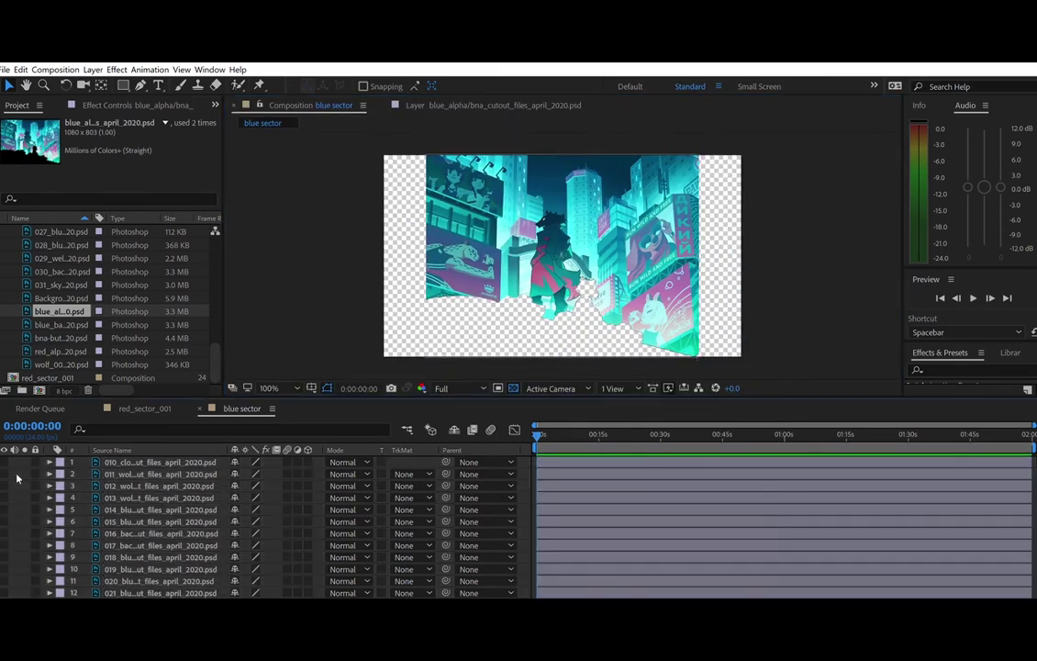
- Undo the scaling and the hiding of the blue sector layers
left_click(4, 581)
left_click(4, 581)
left_click(4, 581)
left_click(4, 581)
key("ctrl+a")
key("ctrl+z")
key("ctrl+z")
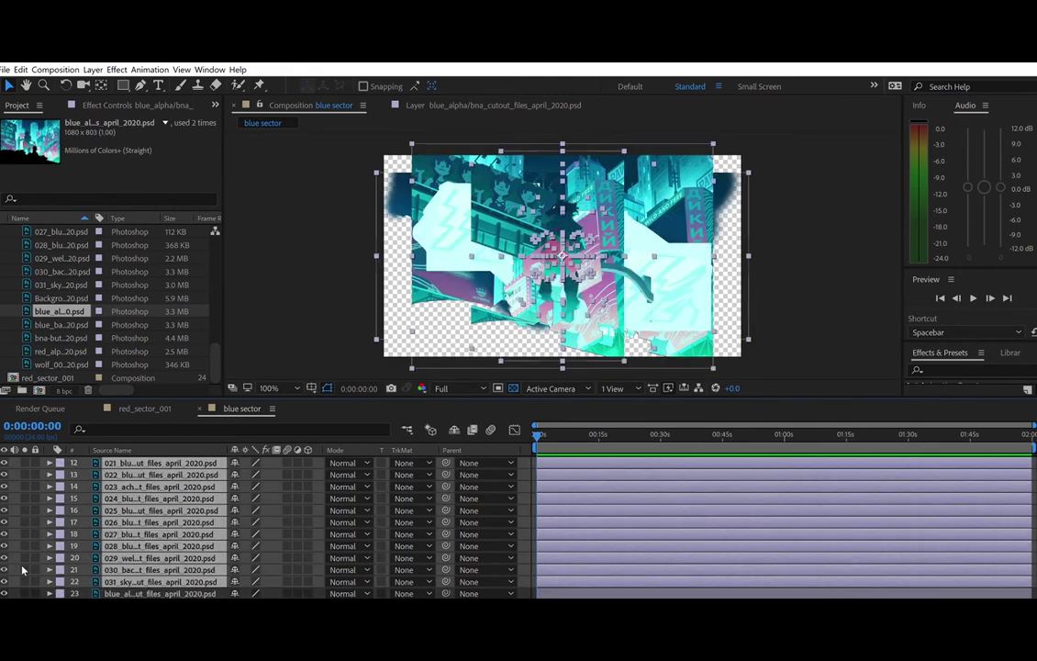
key("ctrl+z")
- Move blue_alpha above the other layers and scale all layers down together until the artwork fits the canvas height
left_click_drag(145, 593, 156, 452)
key("ctrl+a")
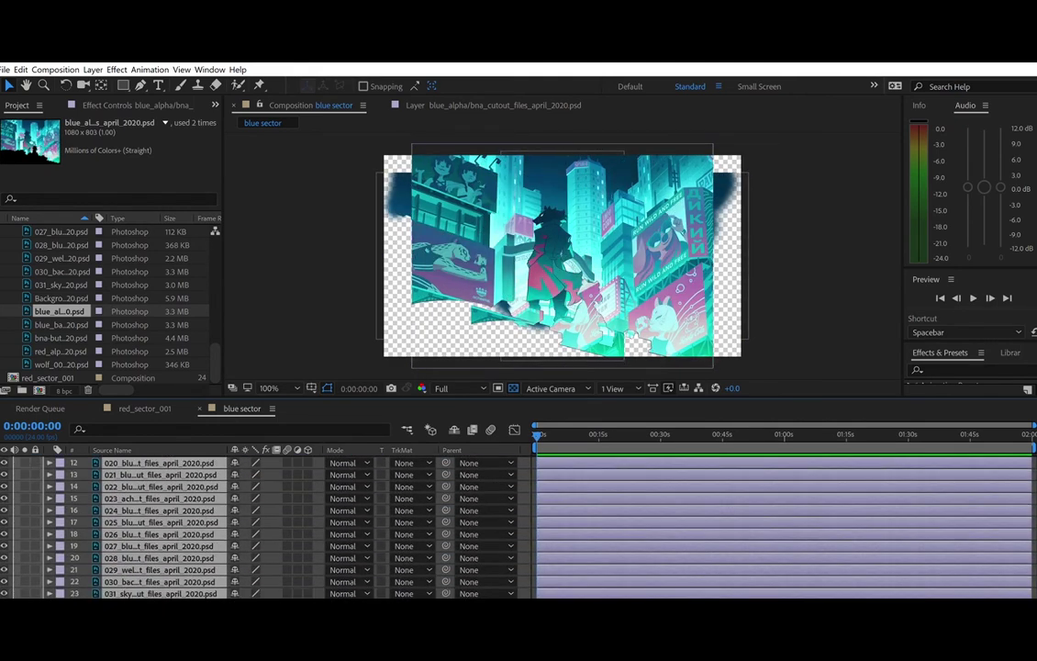
left_click_drag(714, 136, 699, 141)
left_click(478, 106)
left_click(319, 105)
left_click(298, 201)
- Move blue_alpha back below all layers and hide every cutout layer above it
scroll(158, 460, "up", 5)
left_click_drag(160, 461, 142, 596)
left_click_drag(11, 583, 46, 396)
left_click(5, 474)
left_click(19, 475)
scroll(18, 475, "down", 5)
- Show the 031_sky layer, move it up to the canvas's upper edge and hide it again
left_click(4, 581)
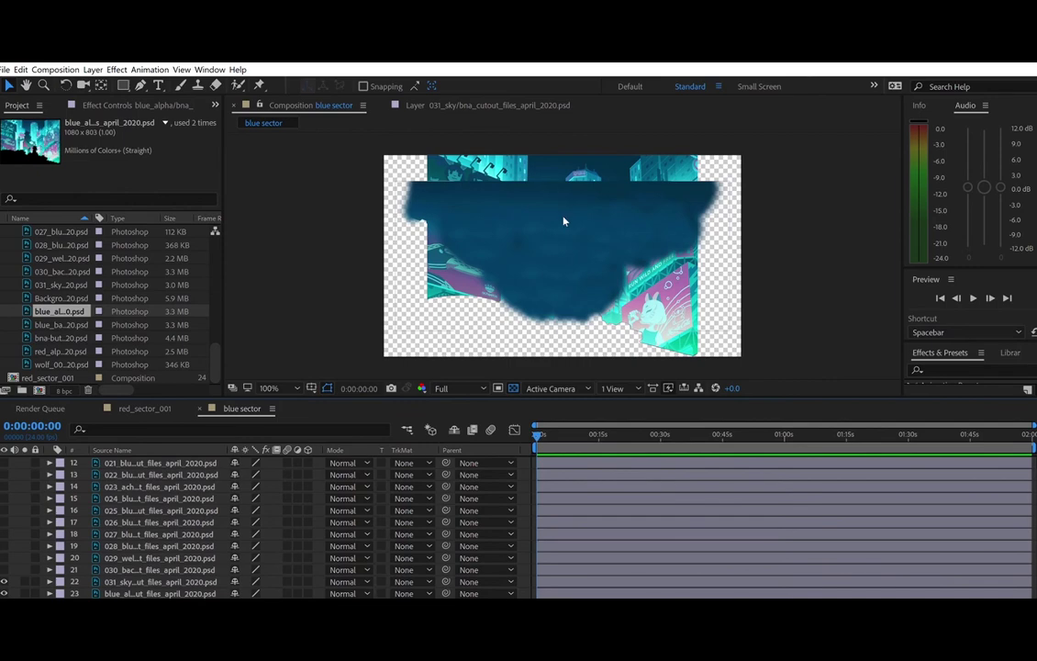
left_click_drag(564, 222, 566, 194)
left_click(4, 581)
- Show the 030_backdrop_back_city and 029_welcome_screen layers and widen the layer name column
left_click(3, 569)
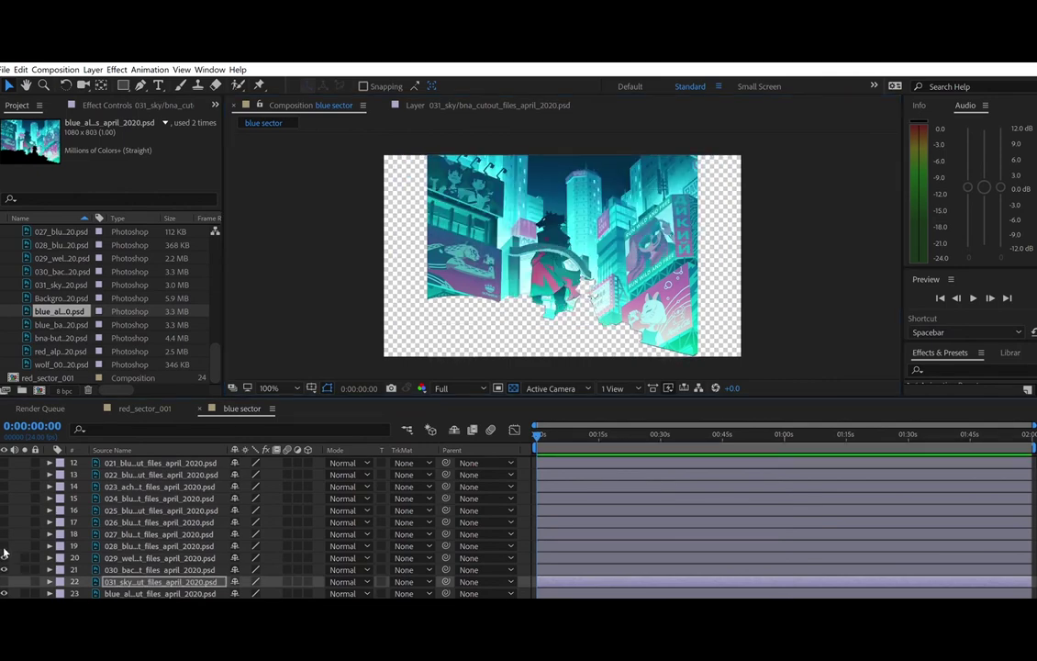
left_click(3, 557)
left_click(133, 555)
left_click_drag(230, 437, 356, 437)
- Show the 028_blue_background_cheeta layer, align it with the cheetah billboard and hide 029_welcome_screen
left_click(4, 545)
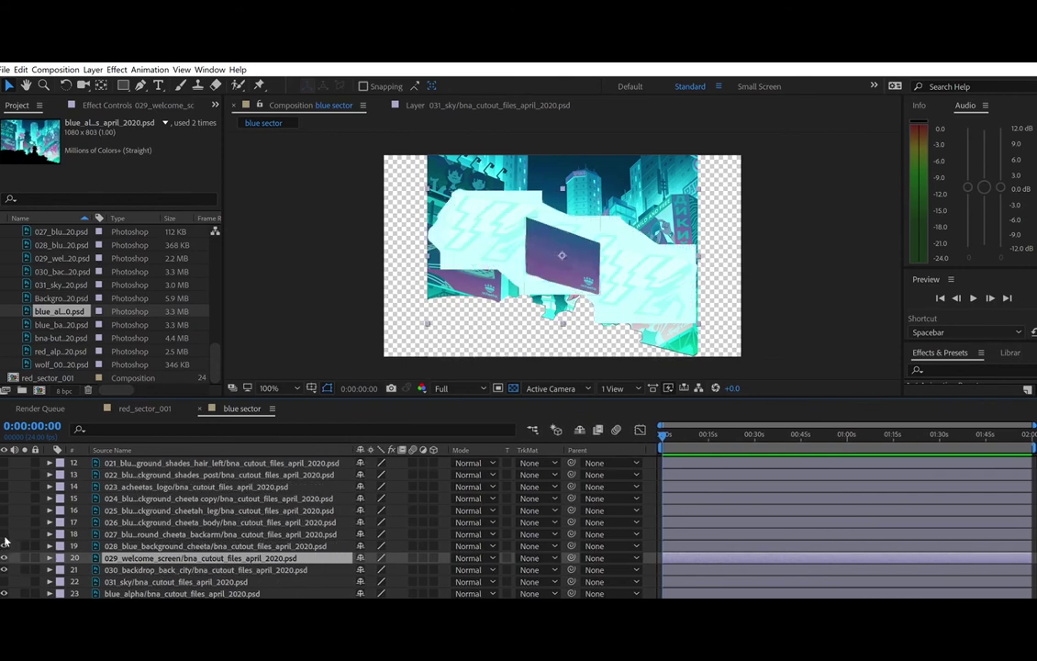
left_click_drag(580, 256, 488, 267)
key("ctrl+z")
left_click(340, 546)
left_click(5, 547)
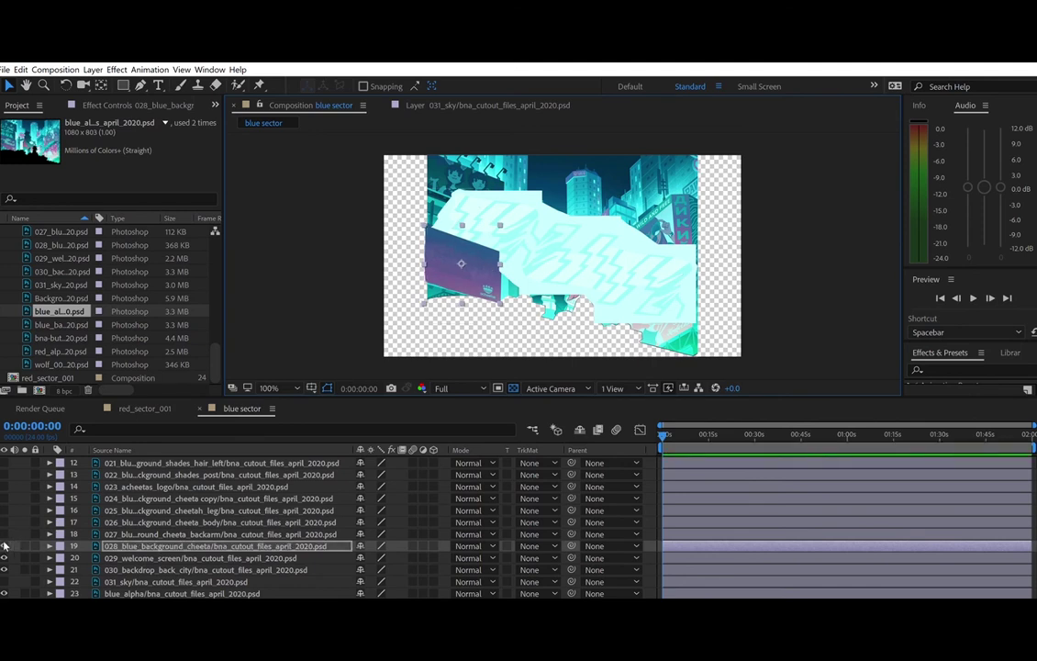
left_click(4, 558)
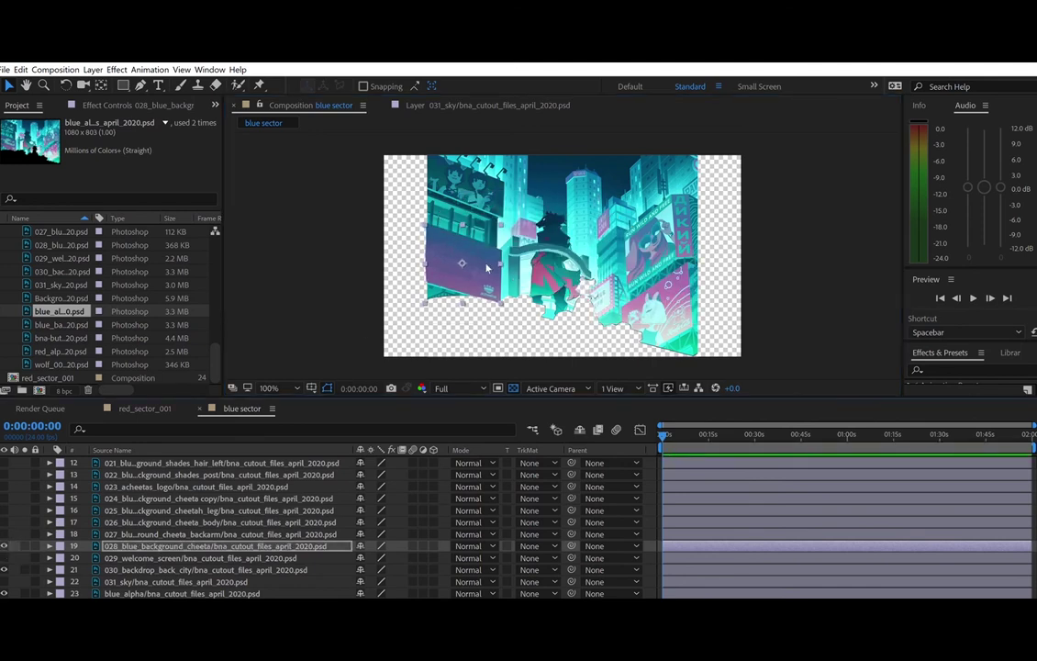
- Hide 028_blue_background_cheeta, show the 027 cheeta_backarm layer and align it with the cheetah's shoulder on the billboard
left_click(4, 535)
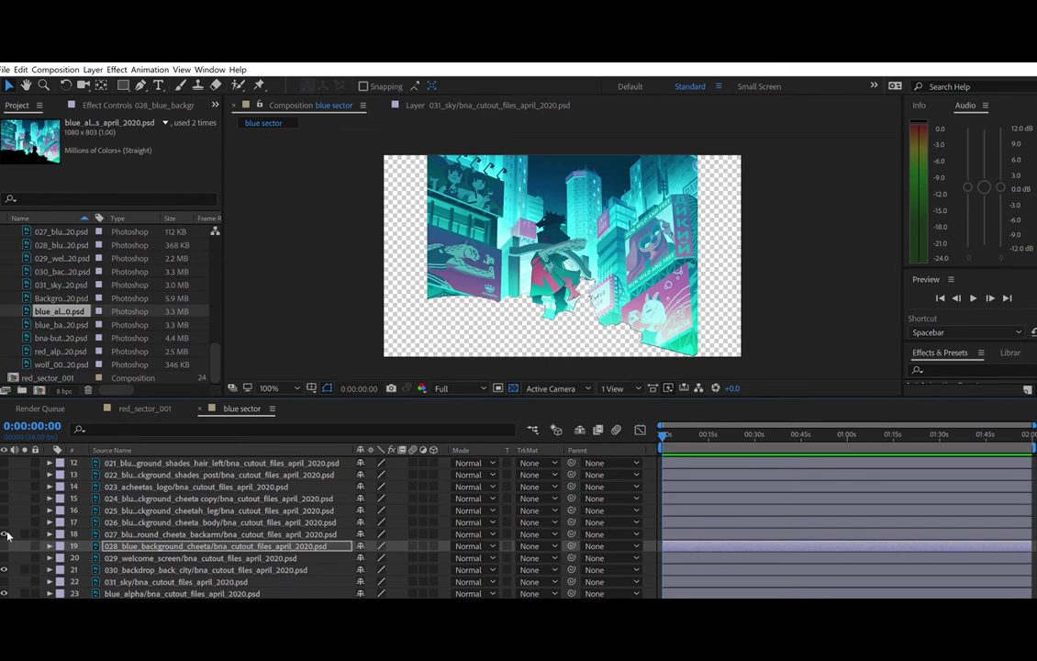
left_click_drag(557, 251, 439, 241)
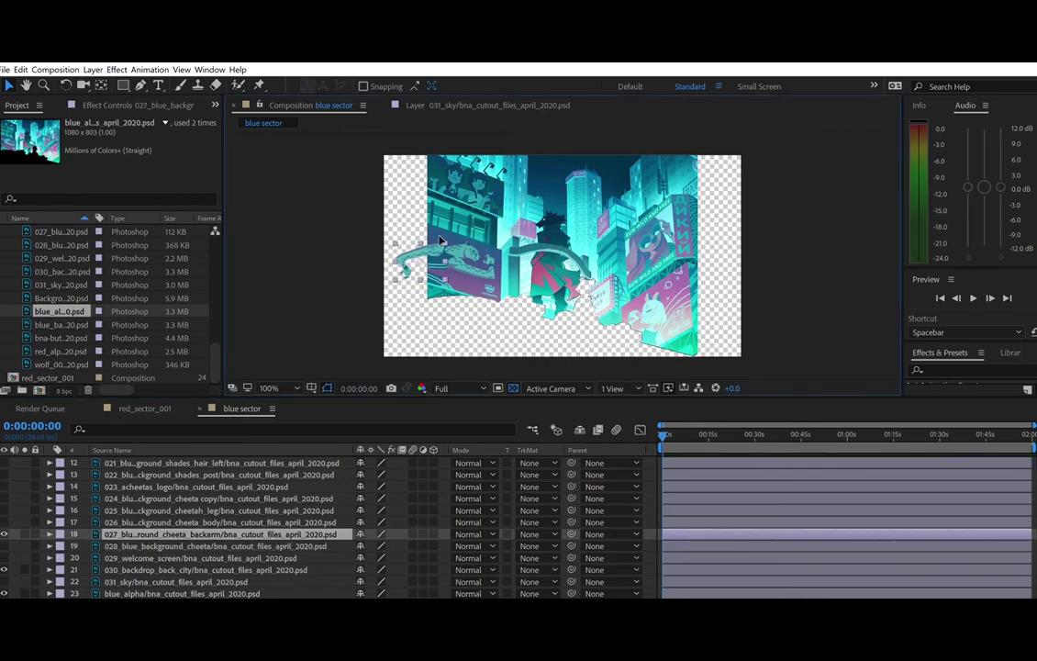
scroll(440, 240, "up", 4)
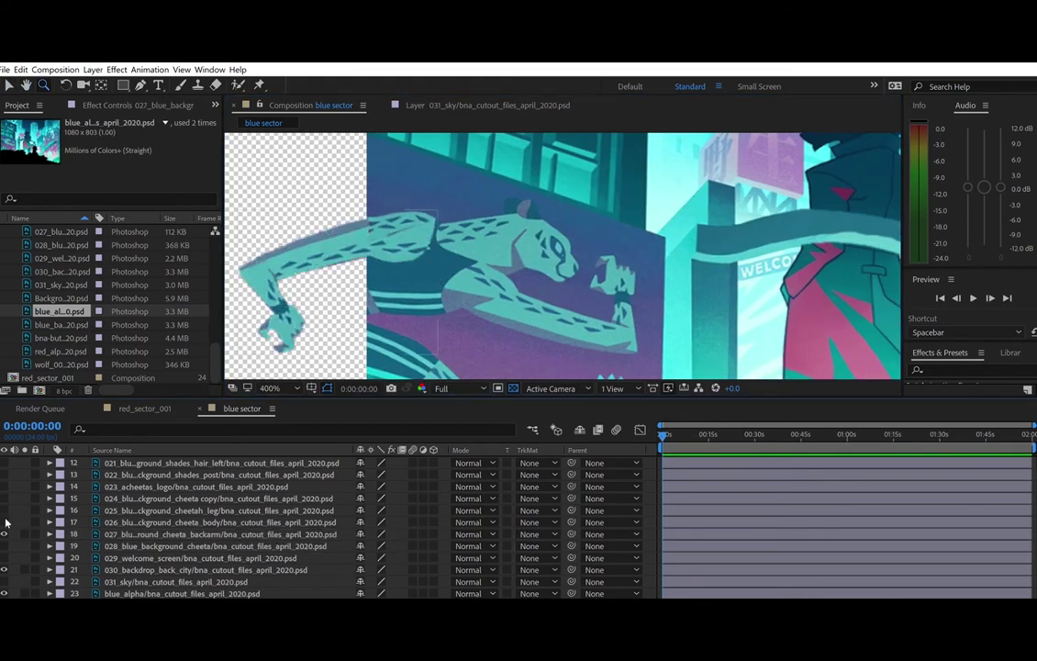
left_click(120, 533)
left_click(5, 532)
- Show the 026 cheeta_body layer, align it with the body on the billboard and hide layers 026 and 027
left_click(4, 521)
key("v")
left_click(804, 277)
left_click_drag(803, 278, 410, 261)
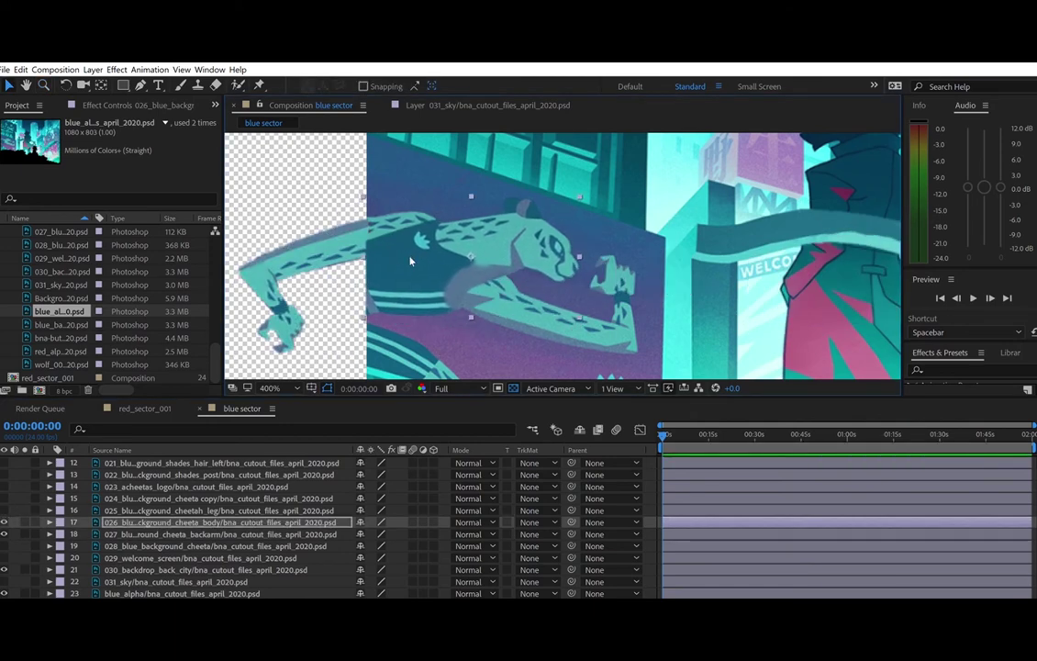
left_click(4, 522)
left_click(4, 522)
left_click(4, 522)
left_click(4, 534)
left_click(4, 523)
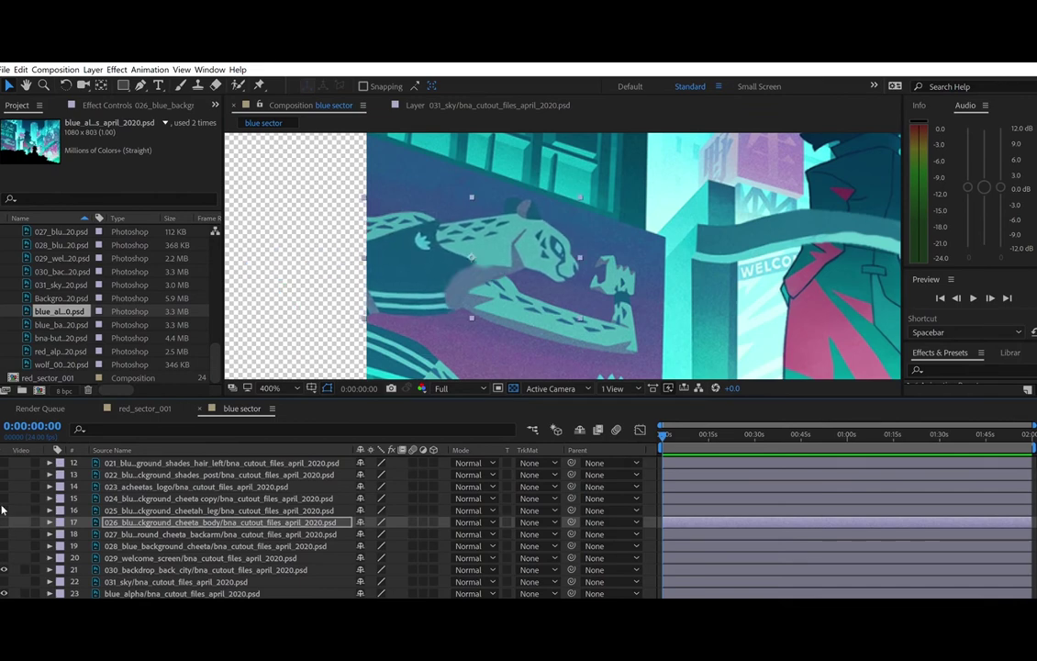
- Show the 025 cheetah_leg layer and align it with the cheetah's leg on the billboard
left_click(4, 523)
left_click(4, 510)
left_click_drag(891, 240, 407, 340)
left_click(4, 500)
key("Left")
key("Up")
key("Left")
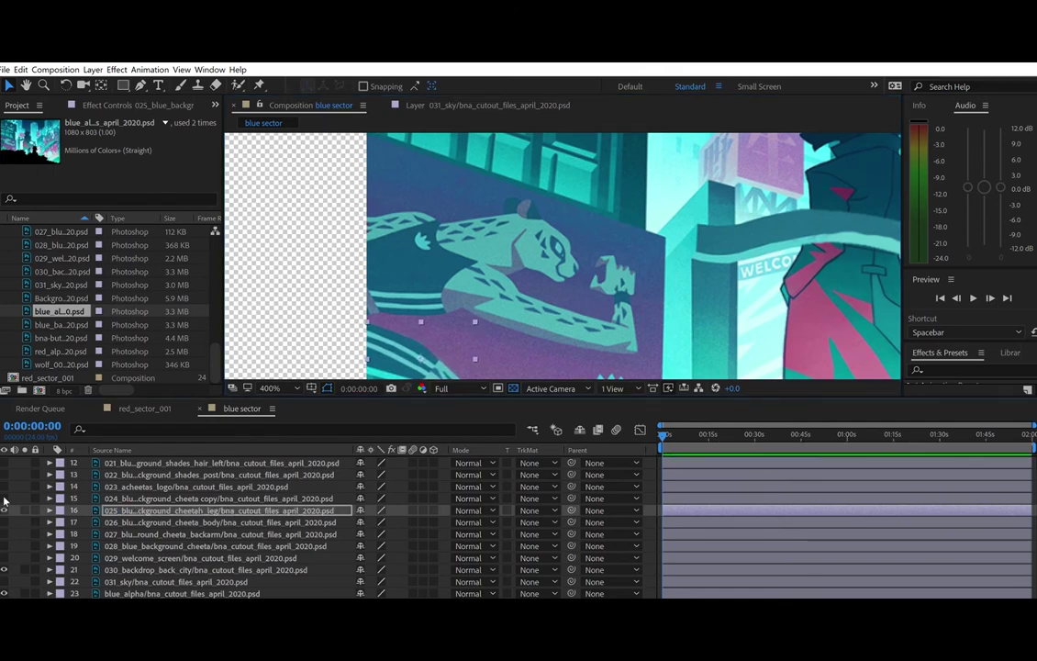
- Align the 024 cheeta copy layer with the cheetah's front arm on the billboard
key("ctrl+Up")
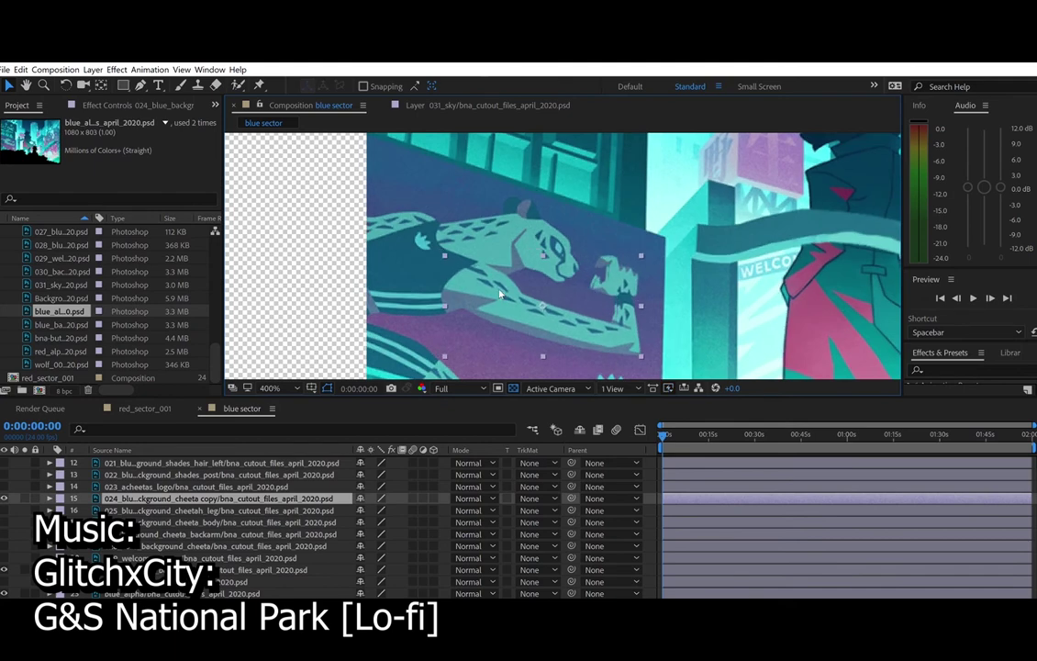
key("Left")
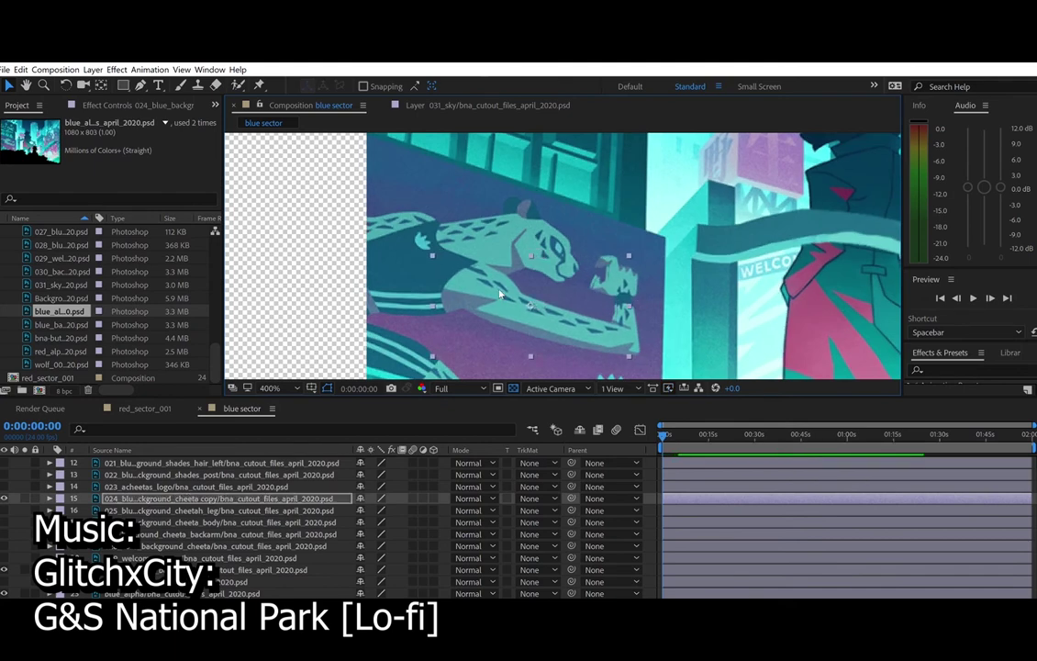
left_click_drag(501, 294, 516, 292)
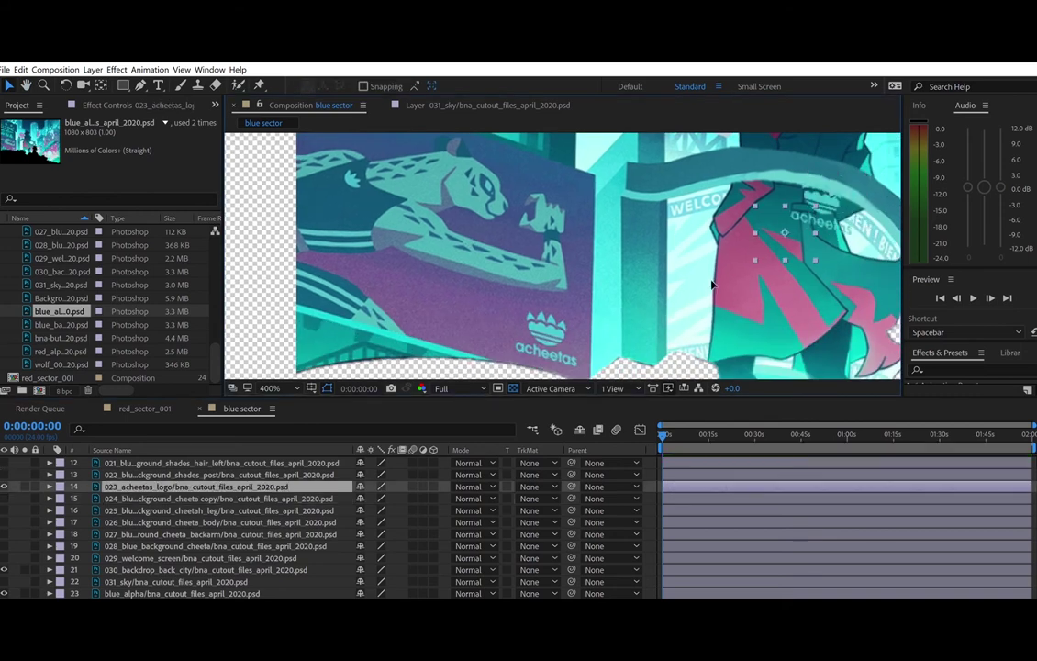
- Align the 023_acheetas_logo layer with the billboard's logo and parent it to 028_blue_background_cheeta
left_click_drag(712, 284, 558, 321)
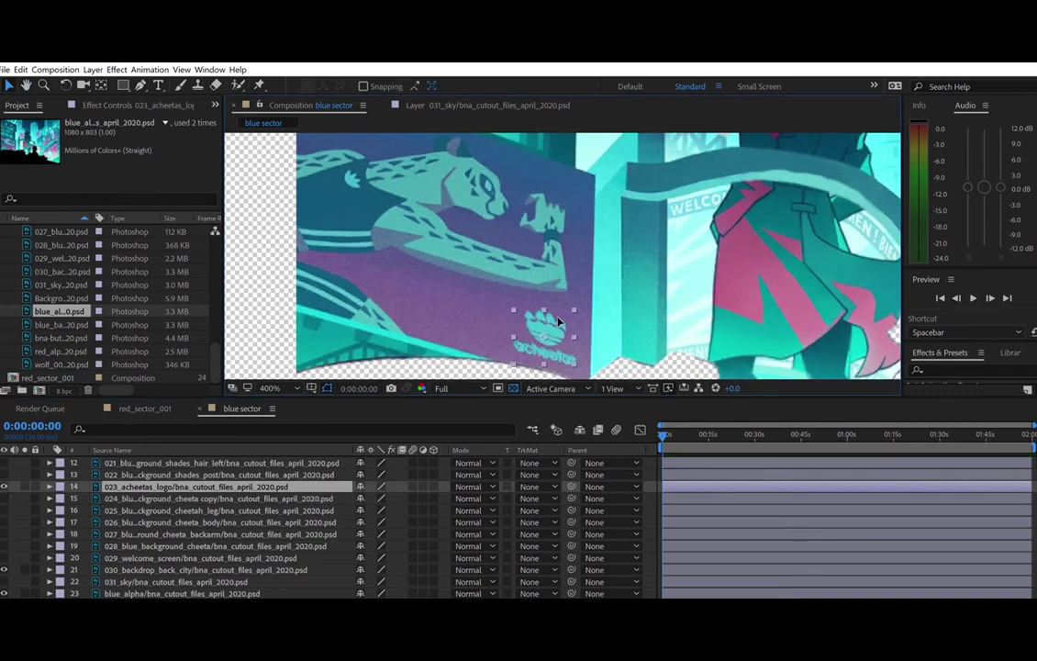
key("ctrl+z")
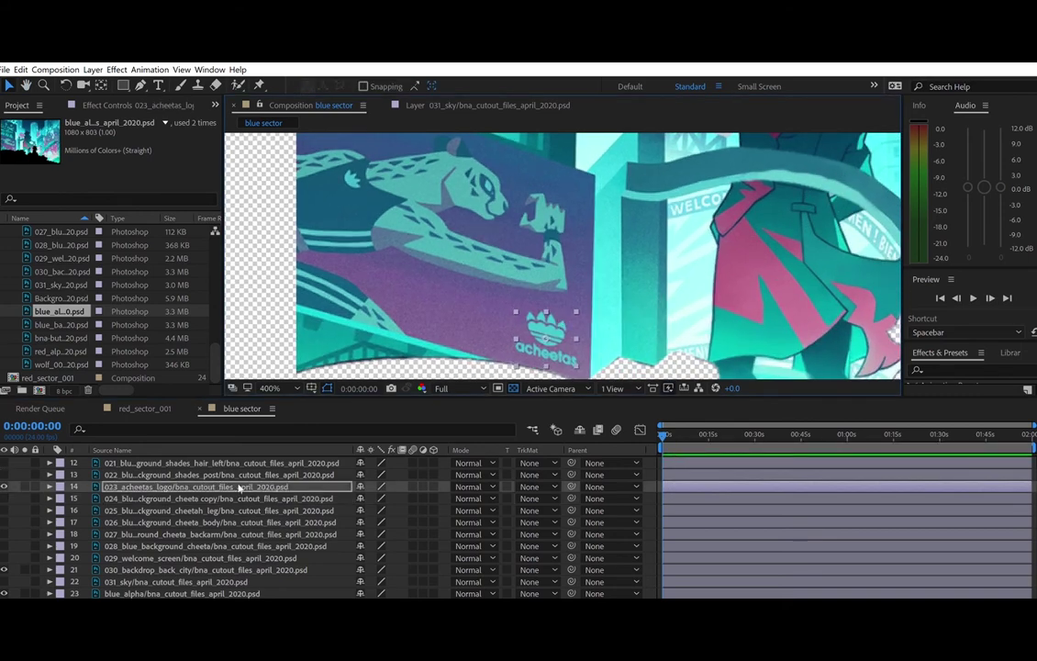
left_click(3, 545)
left_click_drag(559, 318, 553, 320)
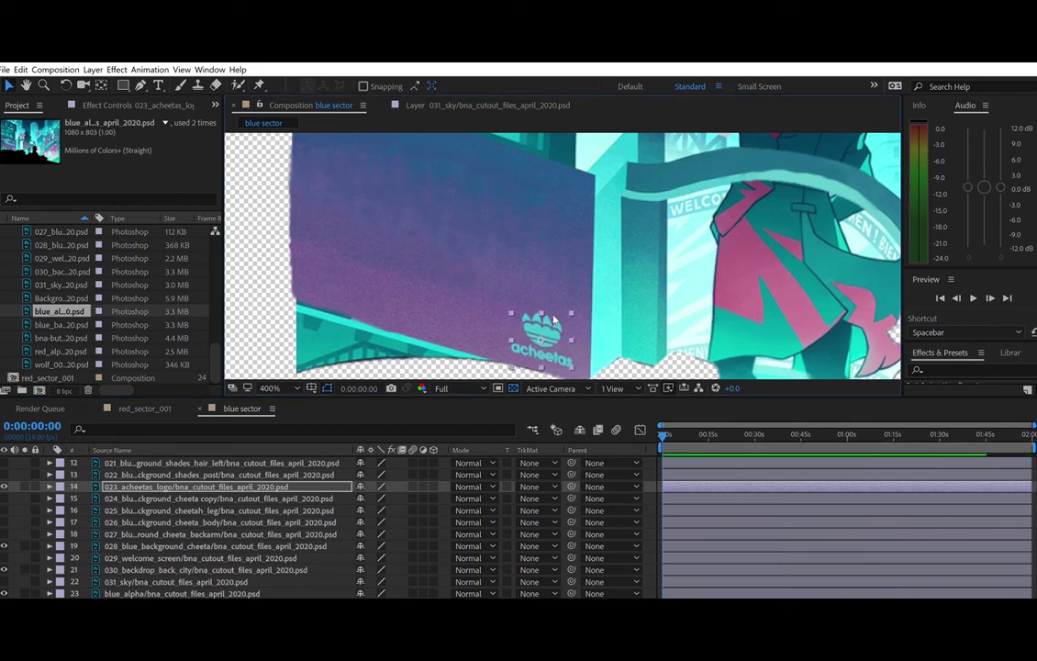
left_click_drag(571, 486, 316, 546)
- Show the 024 cheeta copy layer, move its anchor point to the arm's shoulder and hide 023_acheetas_logo
left_click(5, 499)
left_click(4, 486)
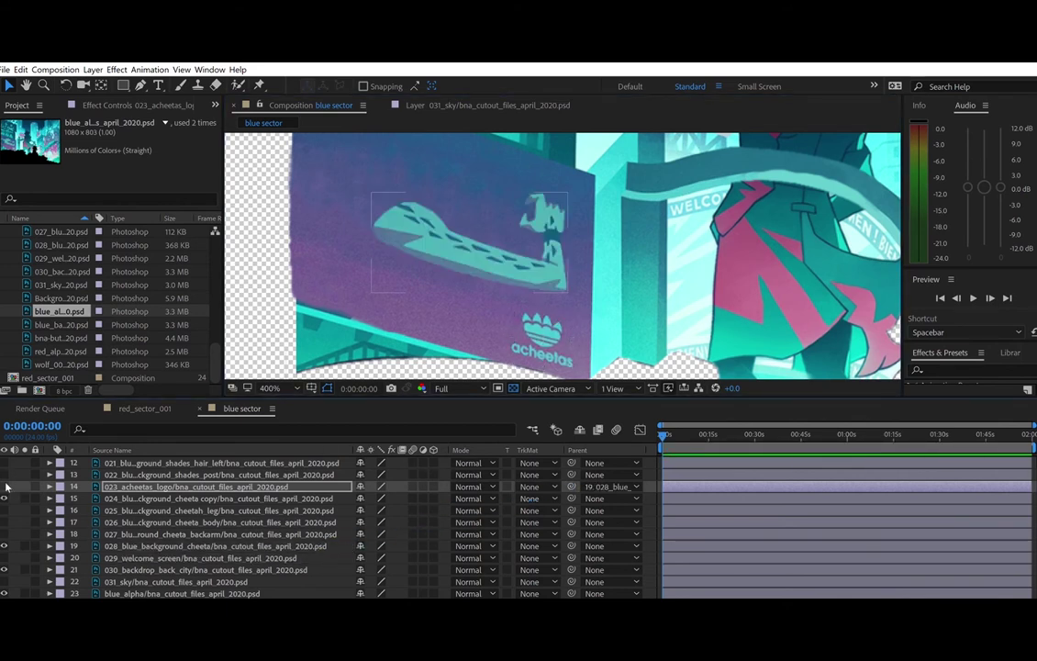
left_click(124, 498)
left_click(101, 84)
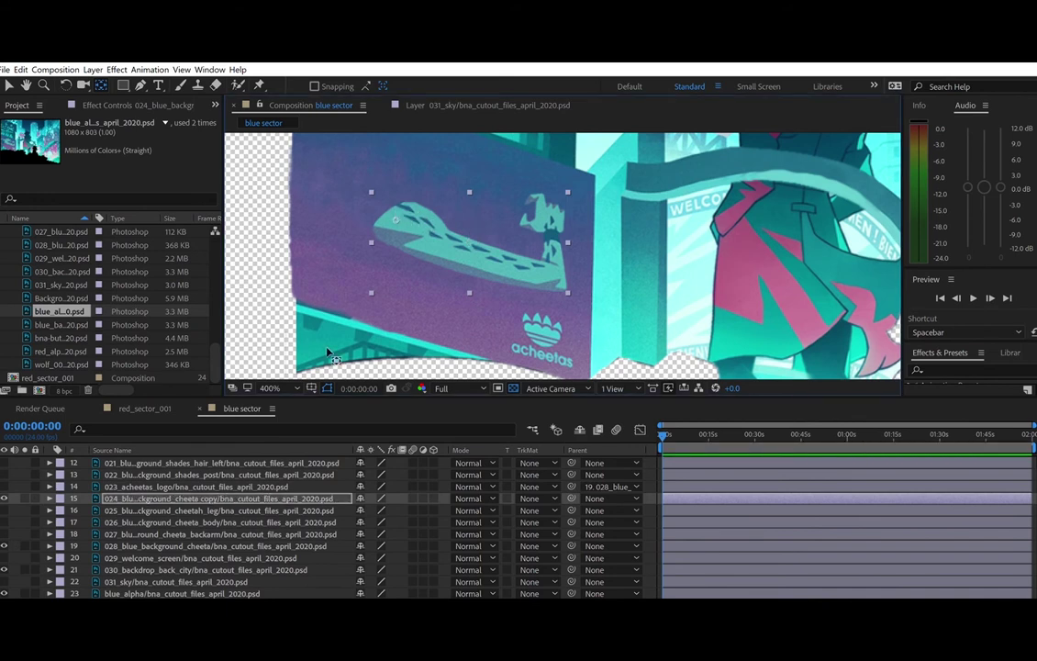
left_click(5, 500)
- Parent the 025 cheetah_leg to 028_blue_background_cheeta and the 024 cheeta copy arm to the 026 cheeta_body
left_click(233, 512)
left_click_drag(571, 511, 308, 547)
left_click(4, 522)
left_click_drag(571, 498, 212, 522)
left_click(5, 521)
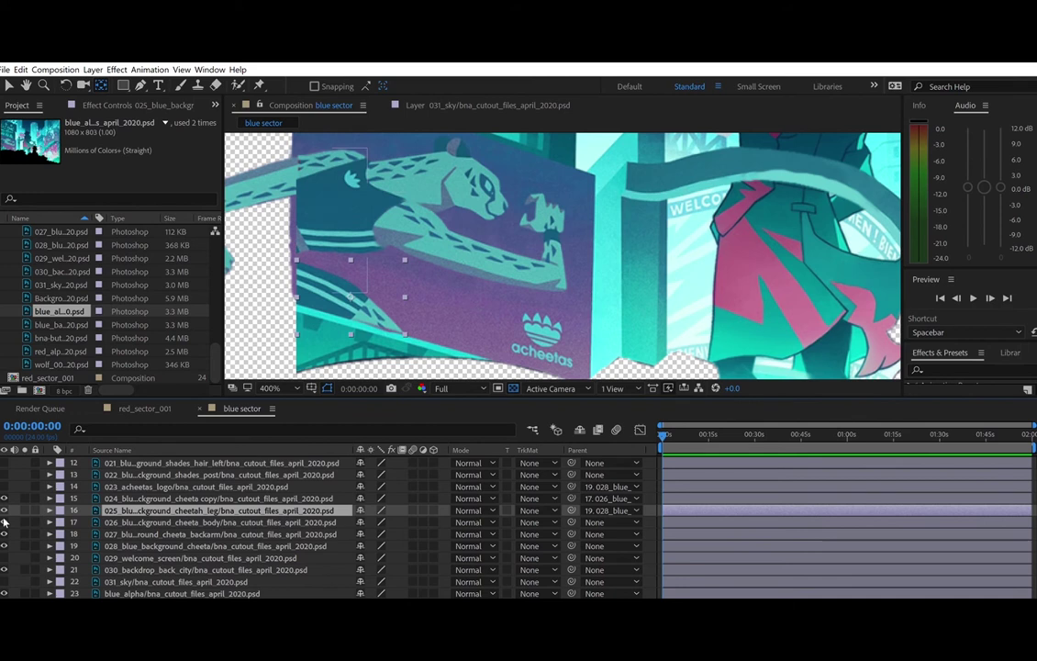
- Parent the 027 cheeta_backarm to the 026 cheeta_body, and the body to 028_blue_background_cheeta
left_click(115, 546)
left_click(4, 545)
left_click(4, 545)
left_click(233, 534)
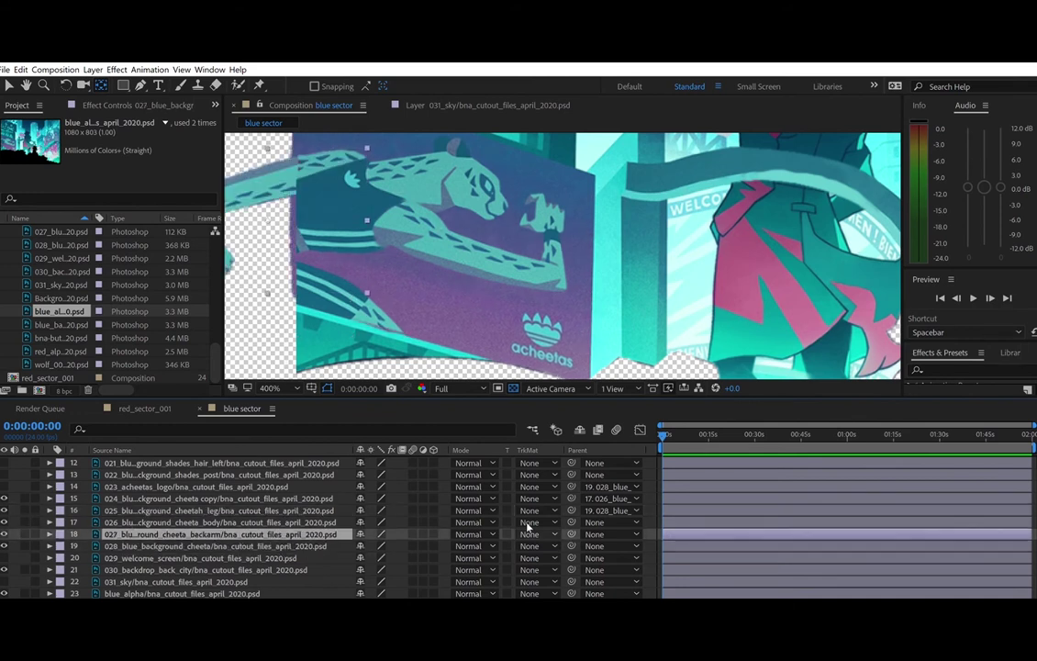
left_click_drag(571, 522, 325, 520)
left_click(396, 520)
left_click_drag(571, 534, 334, 518)
left_click_drag(571, 523, 211, 570)
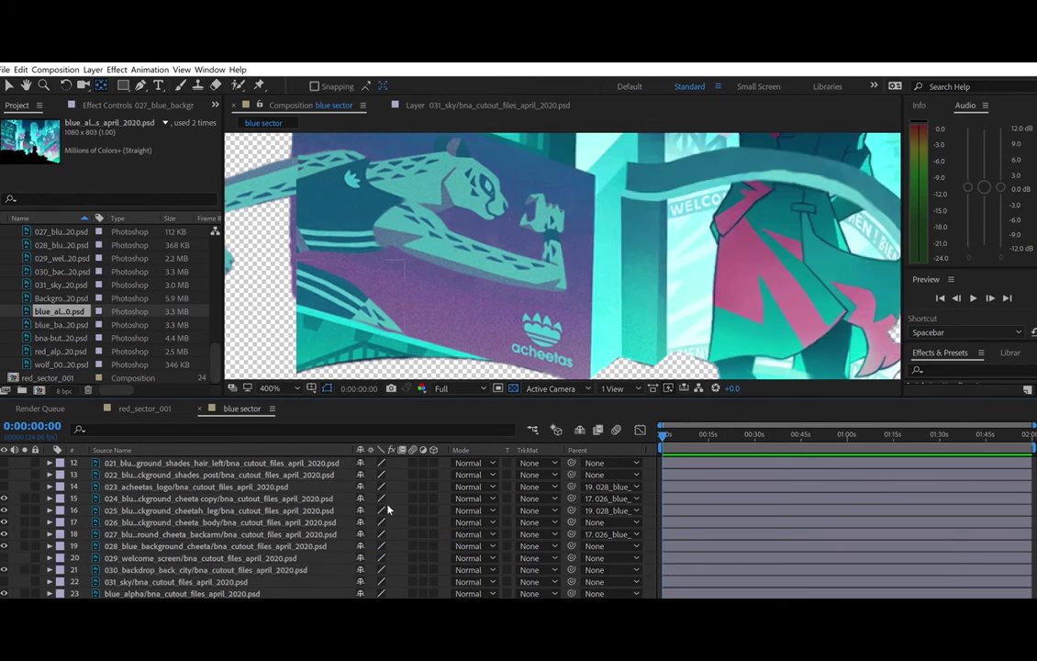
left_click_drag(475, 510, 303, 547)
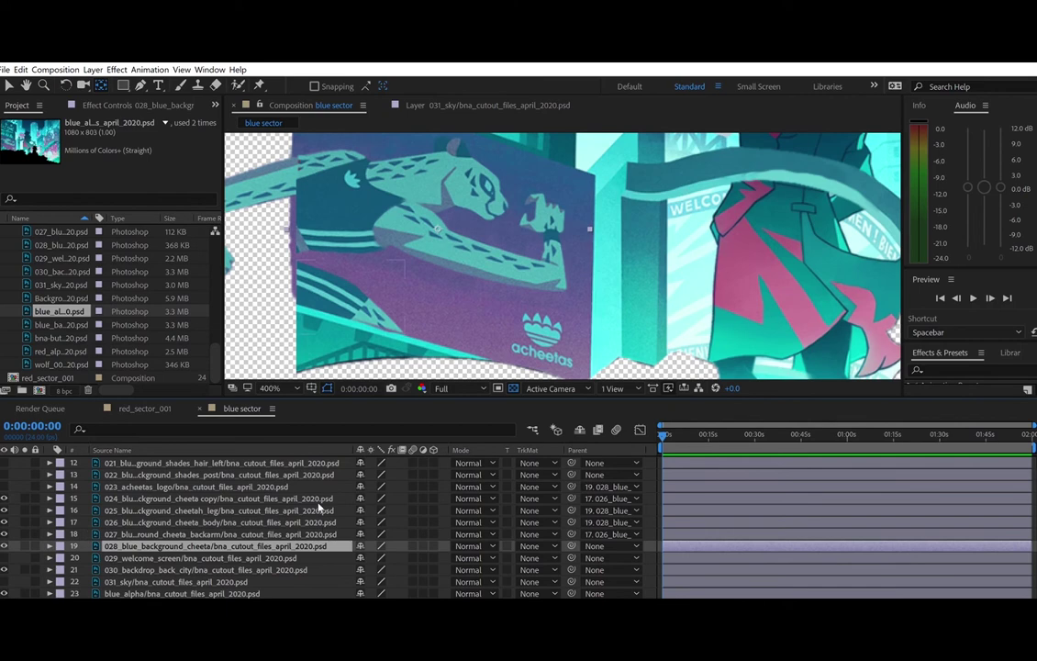
- Hide the cheetah billboard layers
scroll(6, 498, "up", 1)
left_click(145, 508)
left_click_drag(5, 510, 6, 568)
- Show the 022 shades_post layer and align it with the Run Wild and Free billboard
left_click_drag(784, 179, 252, 224)
key("v")
scroll(332, 248, "down", 1)
left_click_drag(528, 212, 547, 226)
left_click(5, 498)
left_click(246, 499)
scroll(245, 502, "up", 2)
left_click_drag(486, 245, 667, 215)
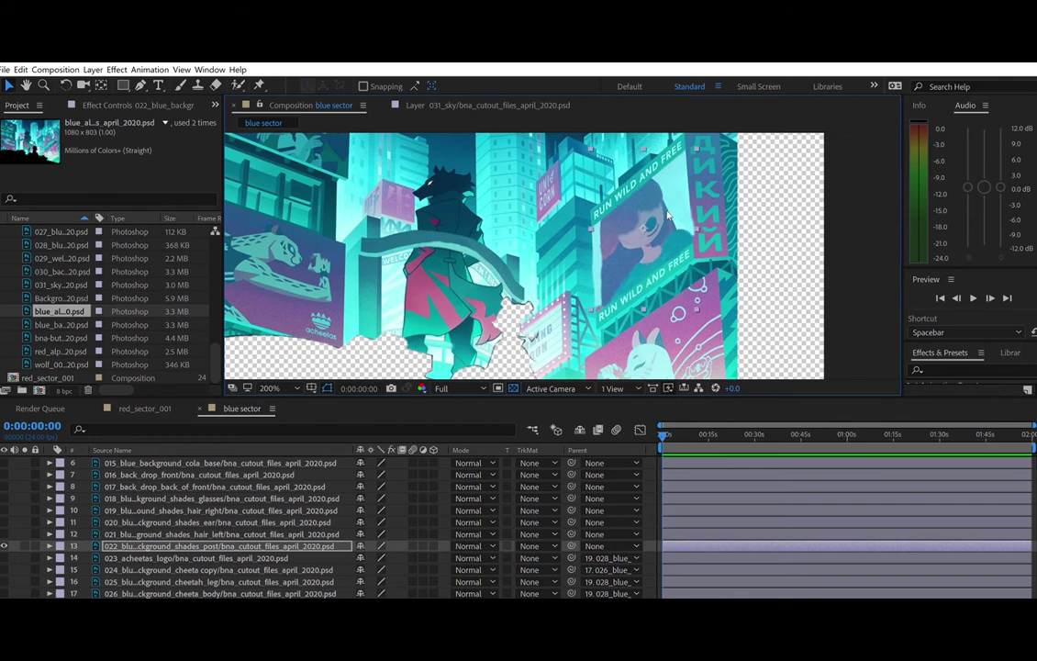
- Show the 021 shades_hair_left layer and align it with the hair on the Run Wild and Free billboard
left_click(4, 533)
left_click(217, 536)
left_click(3, 534)
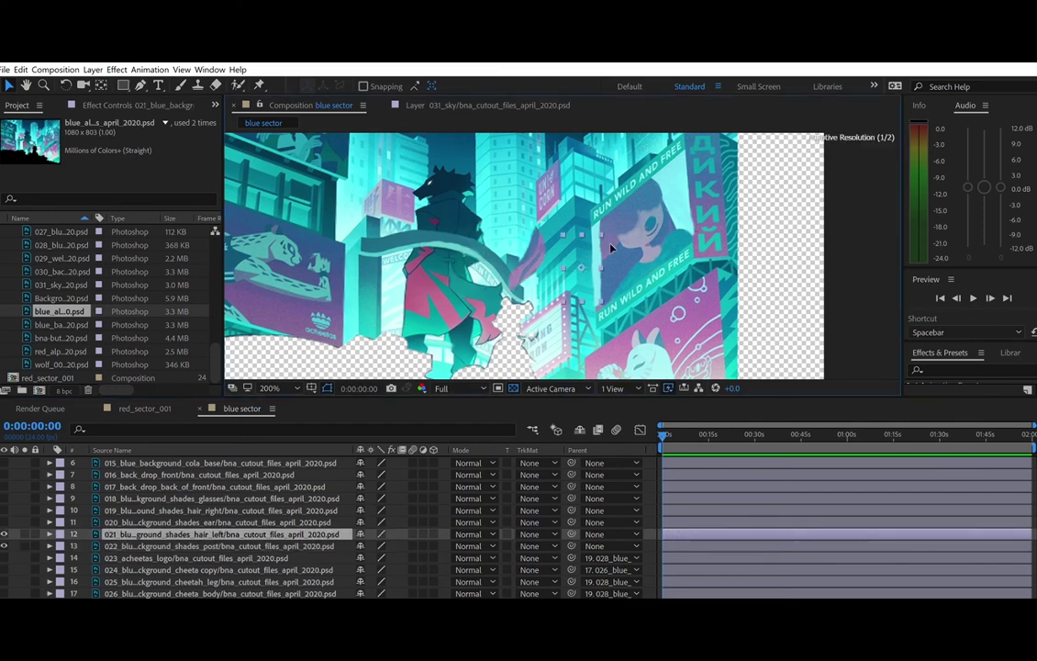
left_click(4, 533)
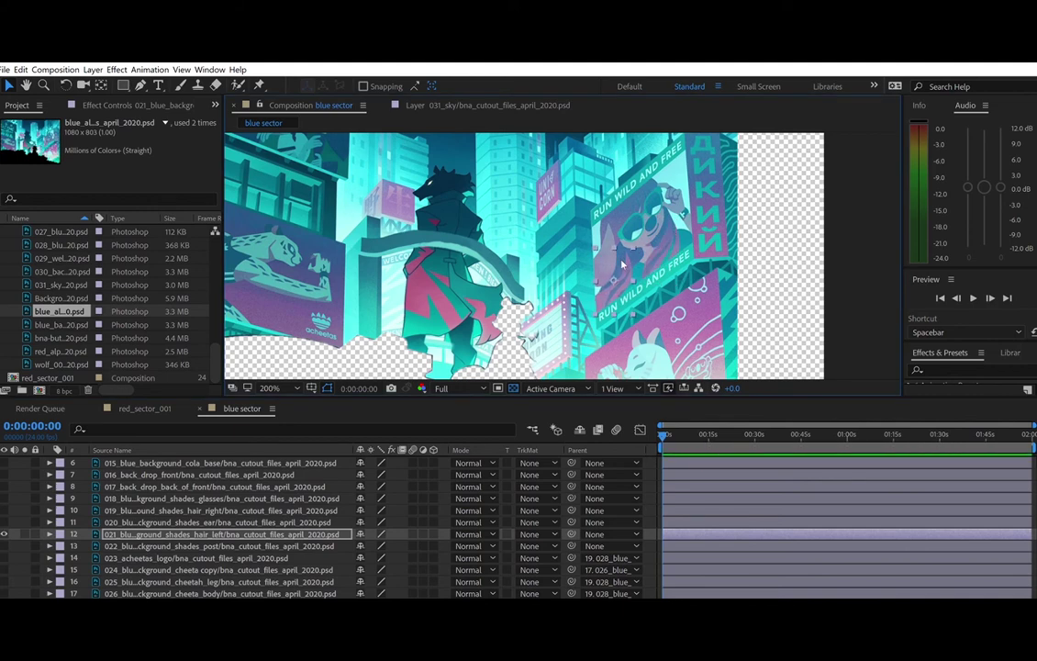
- Align the 020 shades_ear layer with the billboard character's ear and move its anchor point to the ear's upper end
left_click(7, 524)
left_click_drag(479, 255, 609, 256)
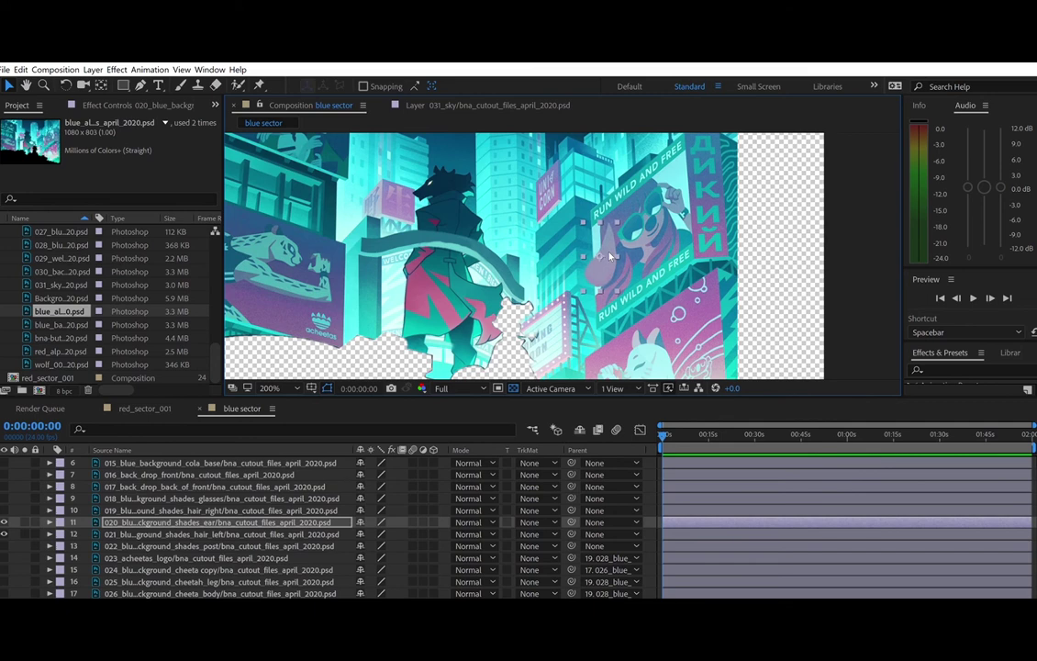
left_click(101, 86)
left_click_drag(600, 257, 606, 231)
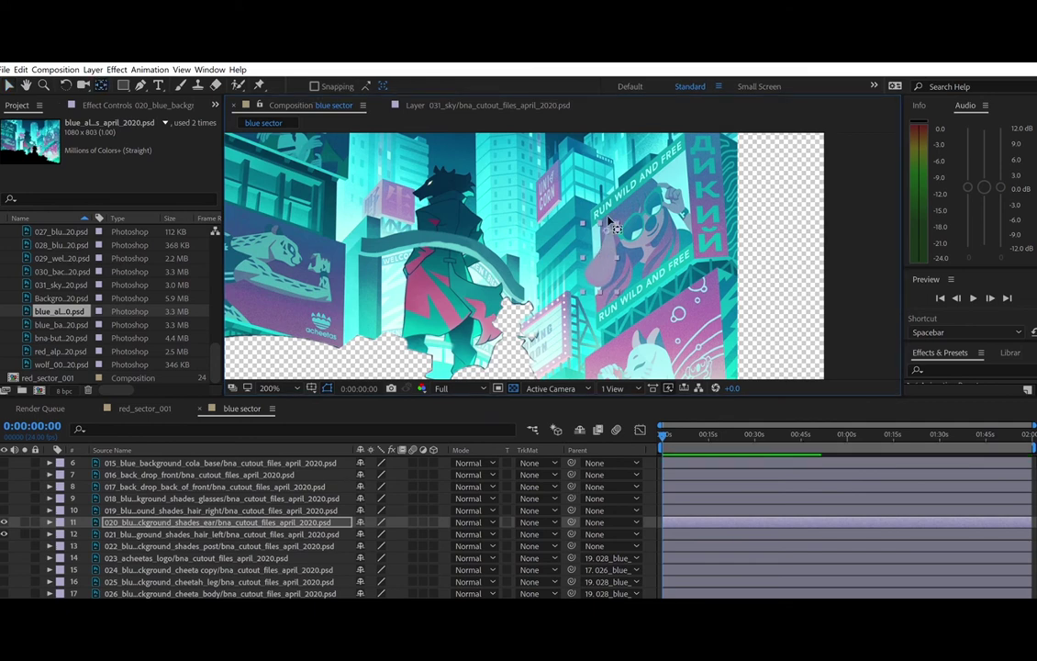
left_click(5, 521)
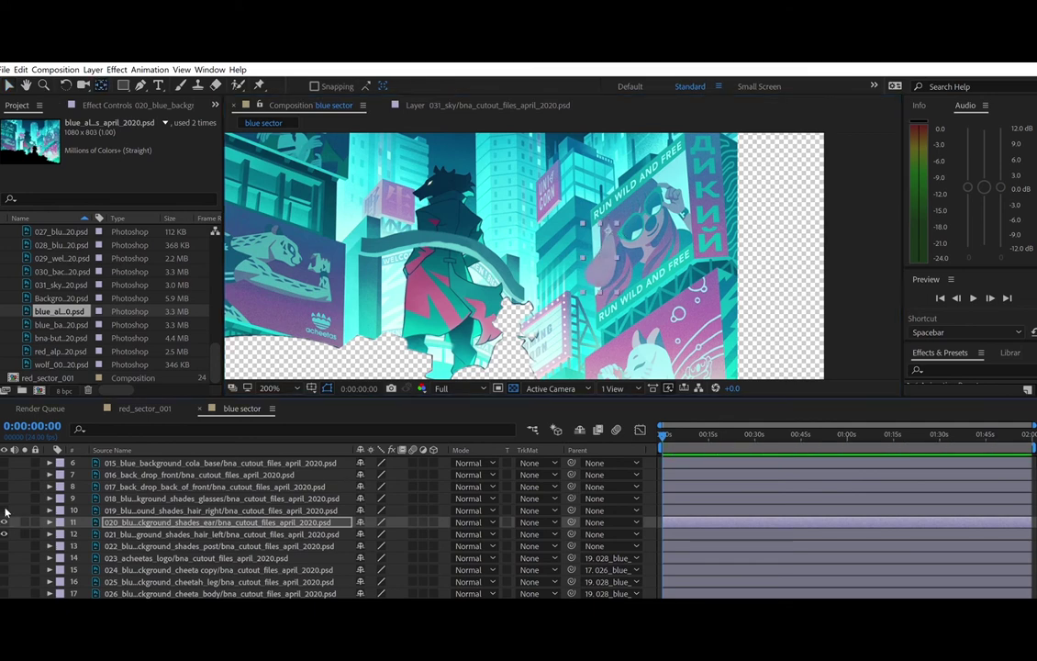
- Show the 019 shades_hair_right layer and align it with the billboard character's hair
left_click(4, 510)
key("v")
left_click(671, 233)
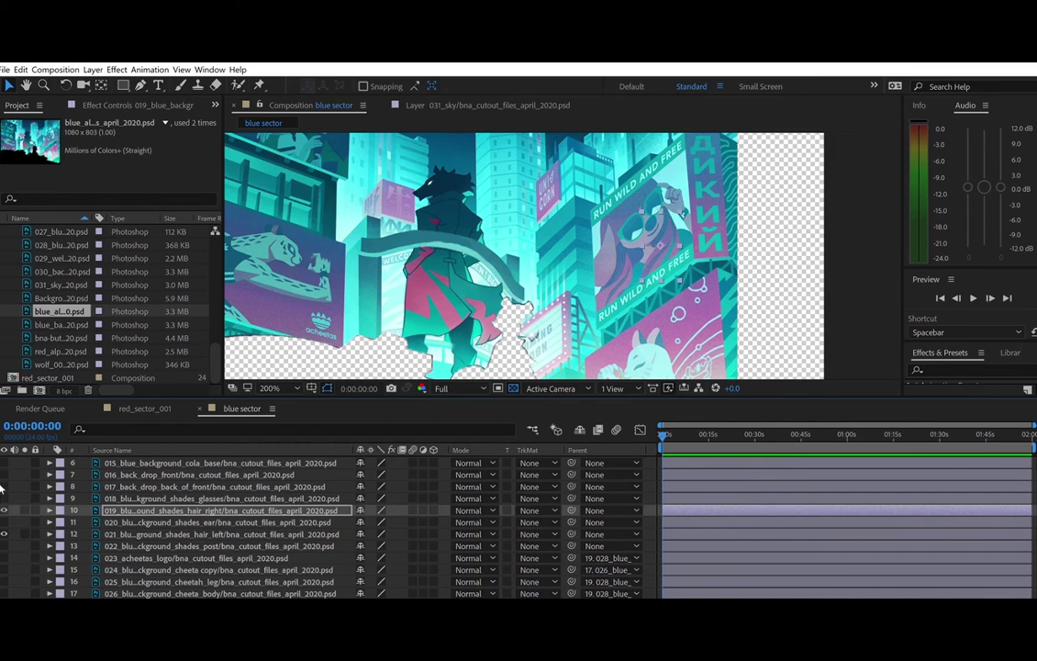
- Show the 018 shades_glasses layer and align it with the glasses on the Run Wild and Free billboard
left_click(2, 488)
left_click(2, 498)
left_click_drag(481, 232, 674, 191)
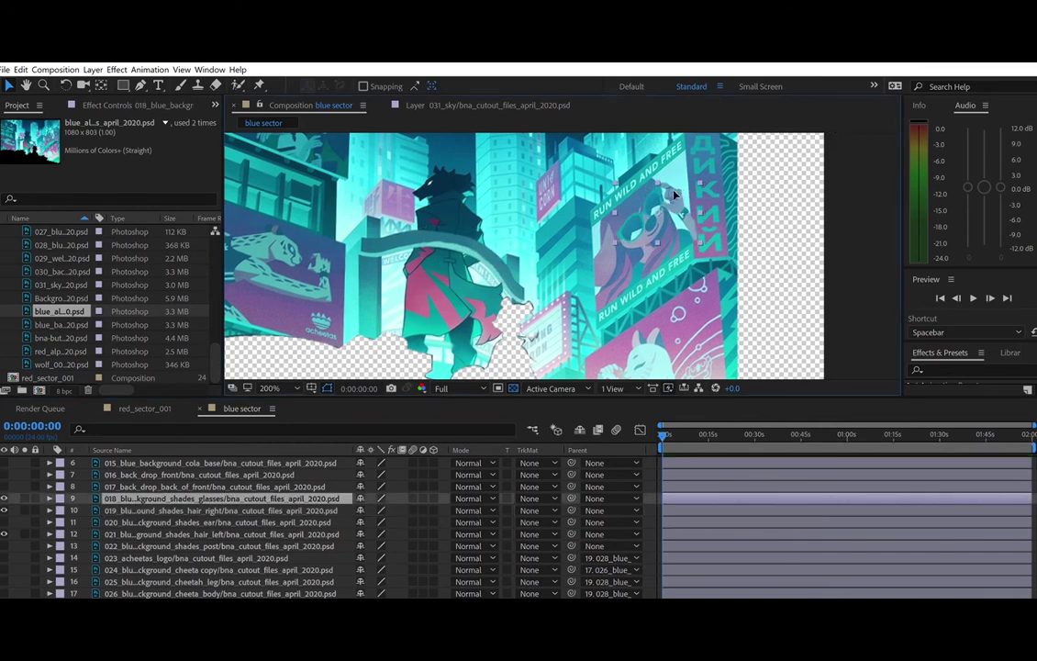
left_click(2, 487)
left_click(2, 487)
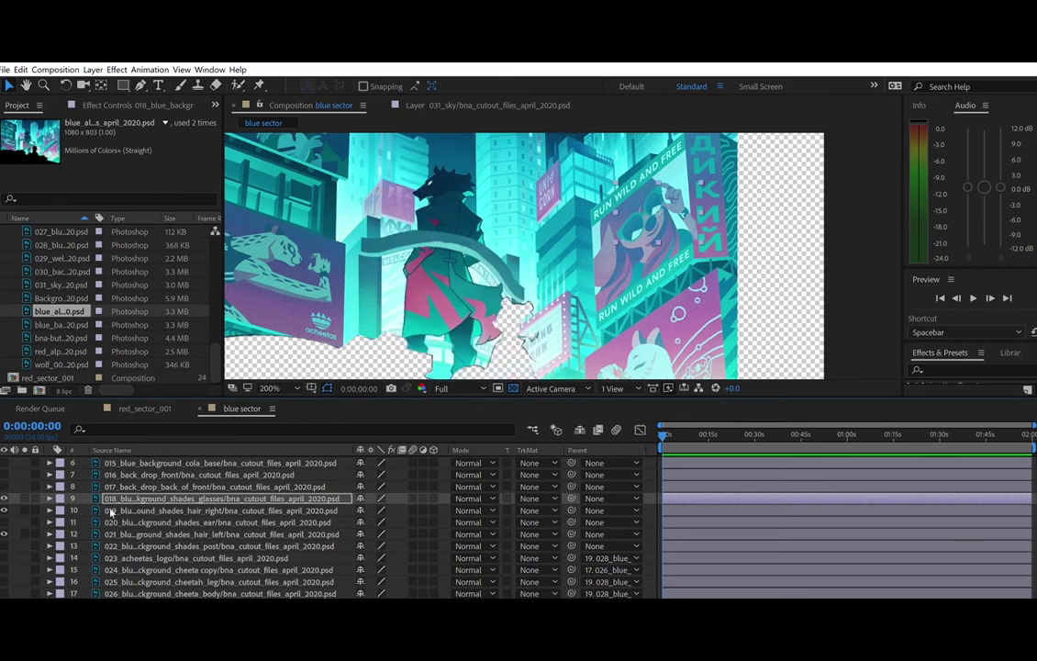
- Show all the shades billboard layers and parent the 018 glasses, 019 and 021 hair and 020 ear layers to 022 shades_post
left_click(98, 511)
left_click(3, 522)
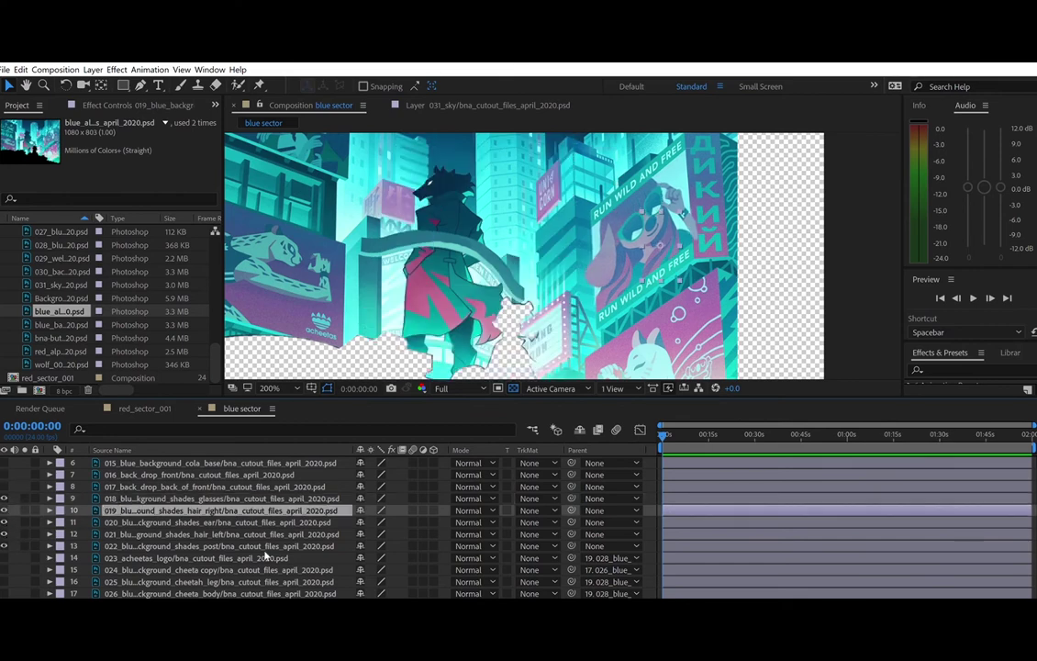
left_click(205, 547)
left_click(300, 533)
left_click_drag(571, 534, 356, 547)
left_click_drag(571, 523, 220, 546)
left_click_drag(571, 511, 261, 543)
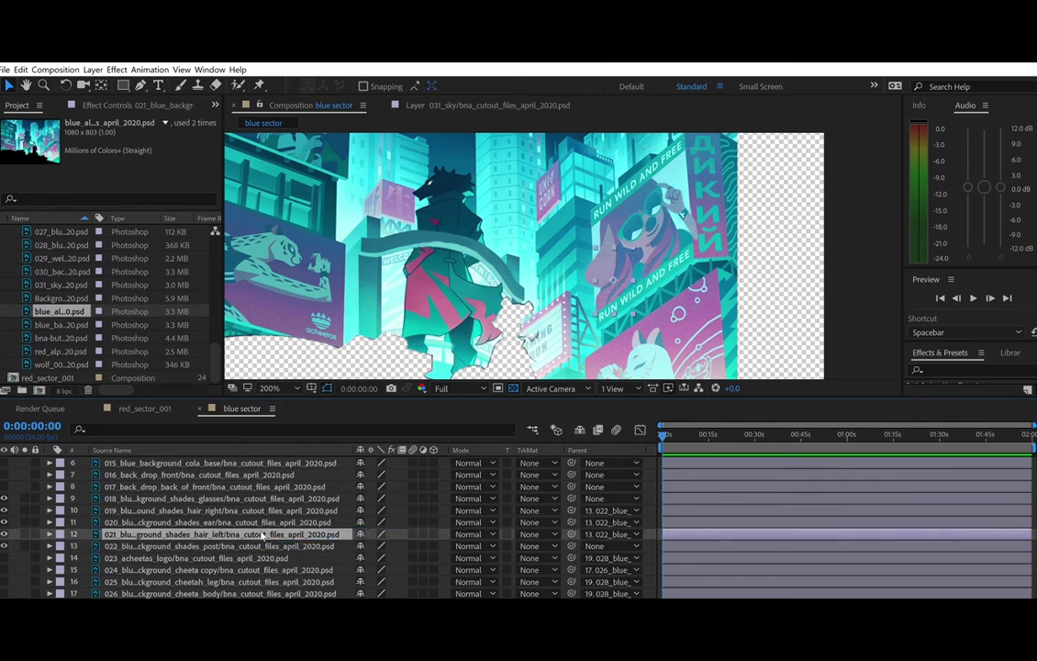
left_click(273, 498)
left_click_drag(571, 498, 244, 546)
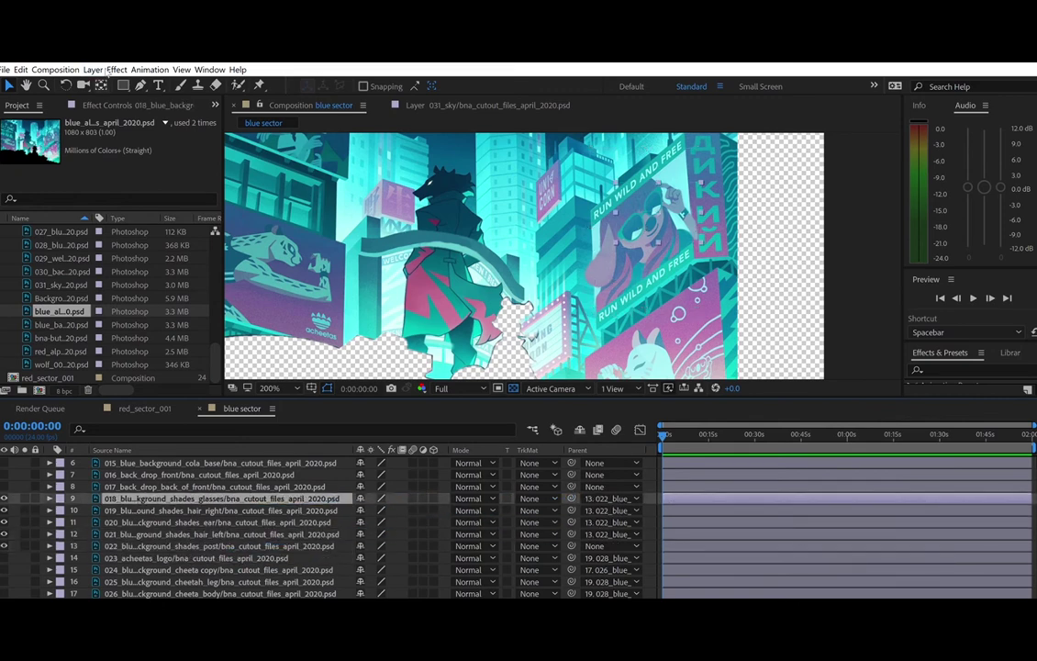
- Hide the shades billboard layers, then show 017_back_drop_back_of_front and align it with the background illustration
mouse_move(5, 498)
left_mouse_down()
mouse_move(4, 531)
mouse_move(4, 521)
left_mouse_up()
left_click(5, 546)
left_click(4, 487)
key("v")
mouse_move(639, 280)
left_mouse_down()
mouse_move(477, 275)
mouse_move(628, 260)
mouse_move(640, 287)
left_mouse_up()
left_click(5, 487)
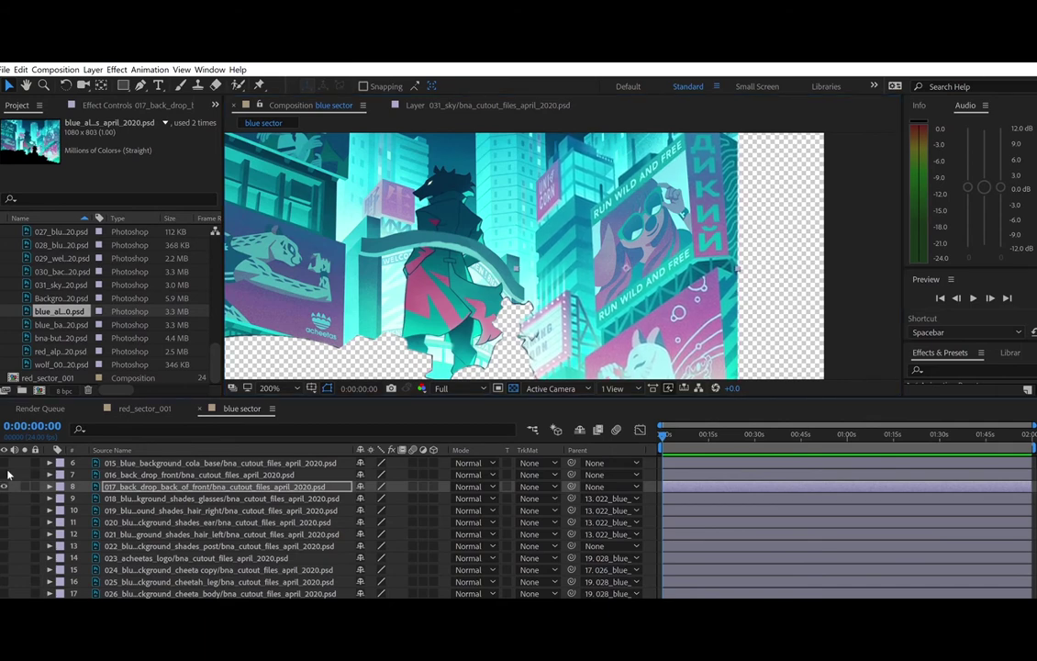
left_click(4, 486)
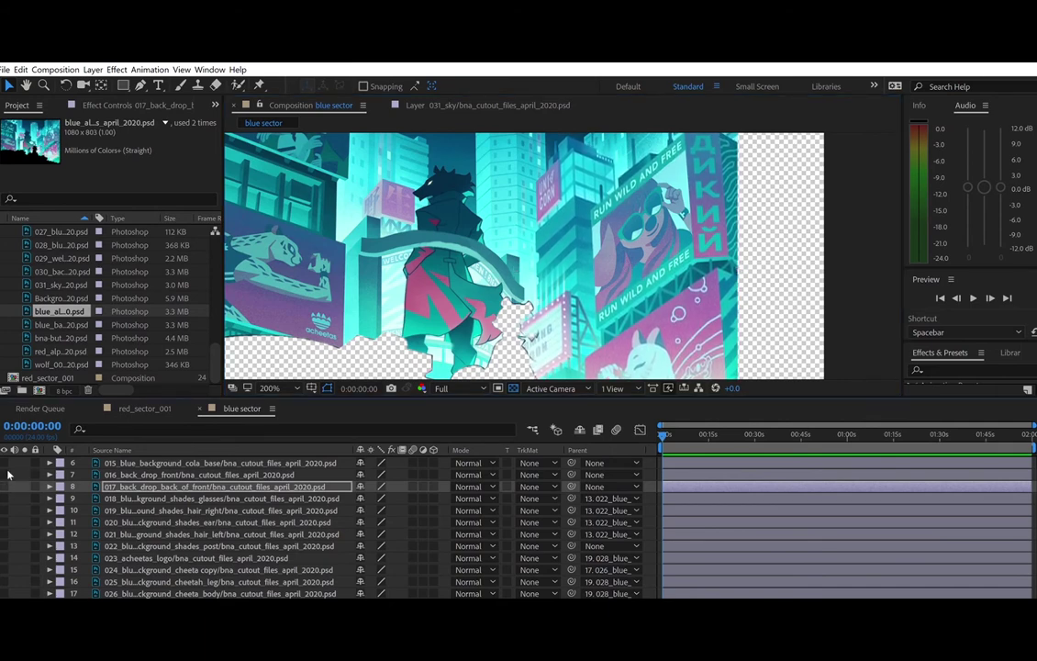
- Show the 016_back_drop_front layer and align it with the buildings in the background illustration
scroll(66, 510, "up", 2)
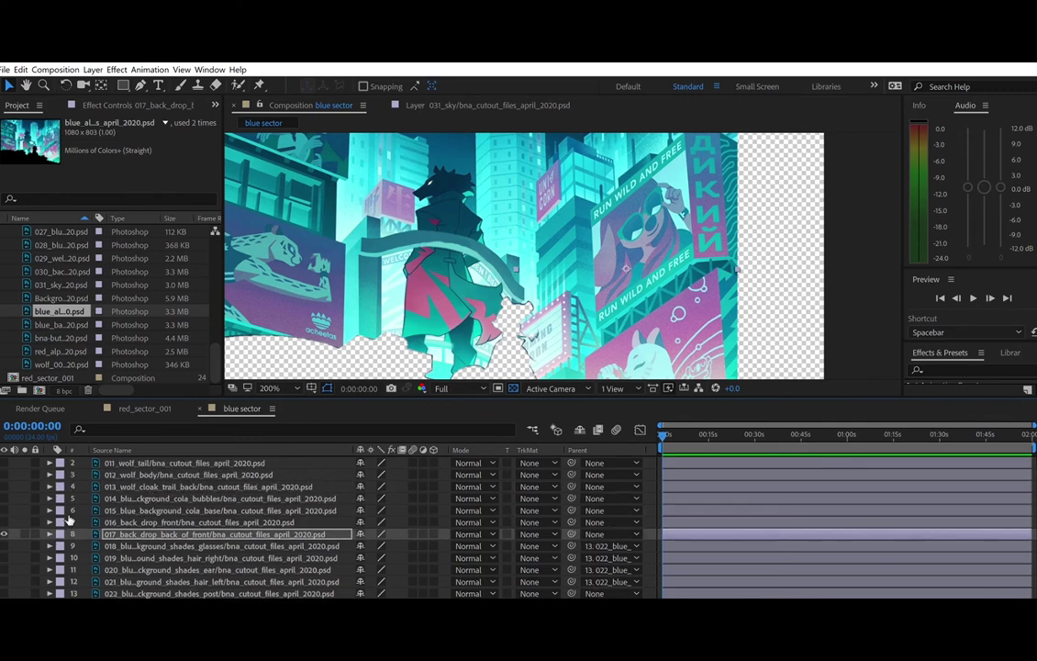
left_click(4, 521)
left_click(180, 523)
key("space")
left_click_drag(343, 295, 427, 298)
key("v")
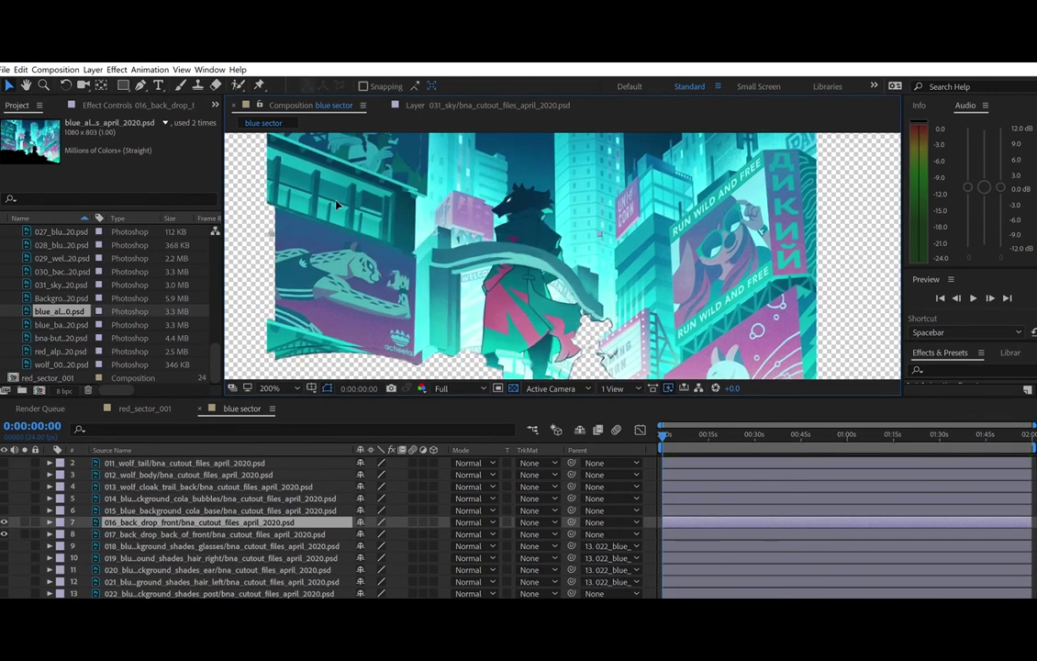
left_click(5, 522)
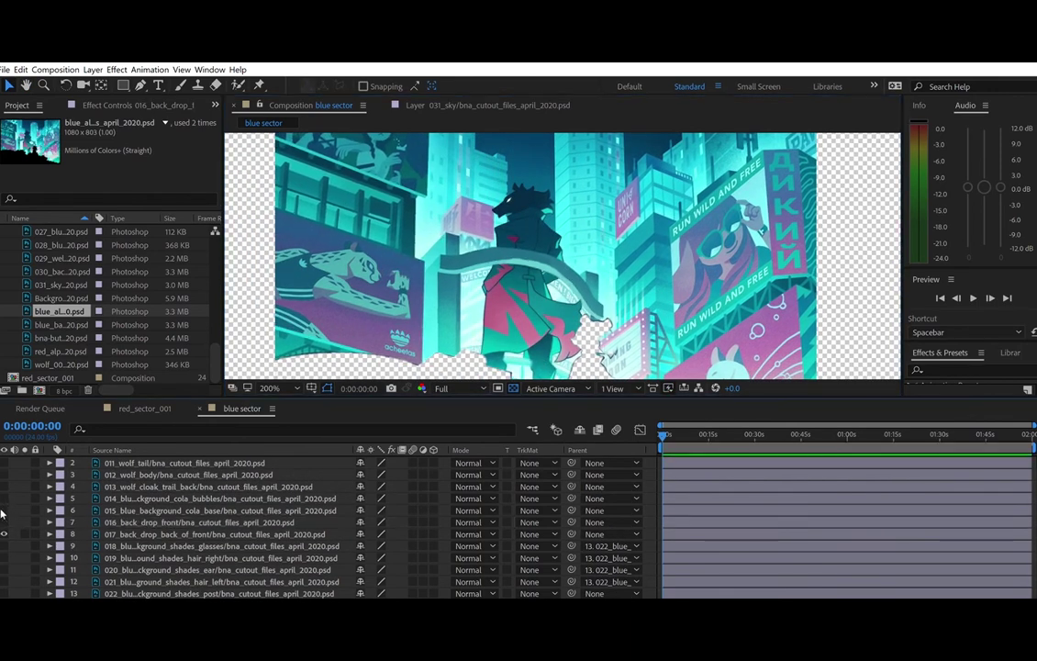
left_click(166, 520)
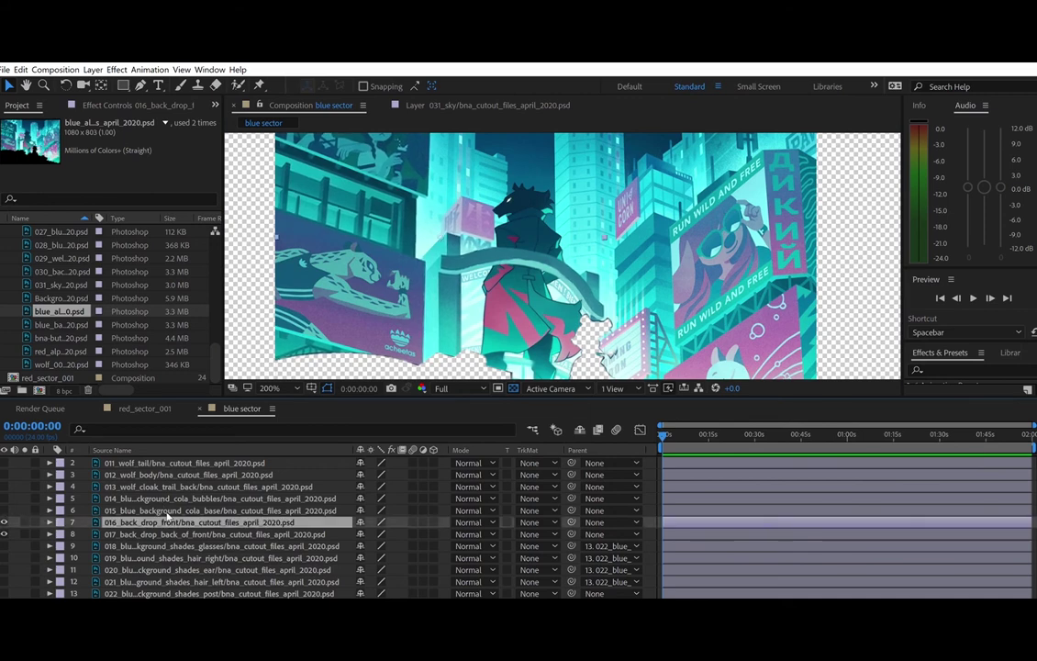
left_click(4, 521)
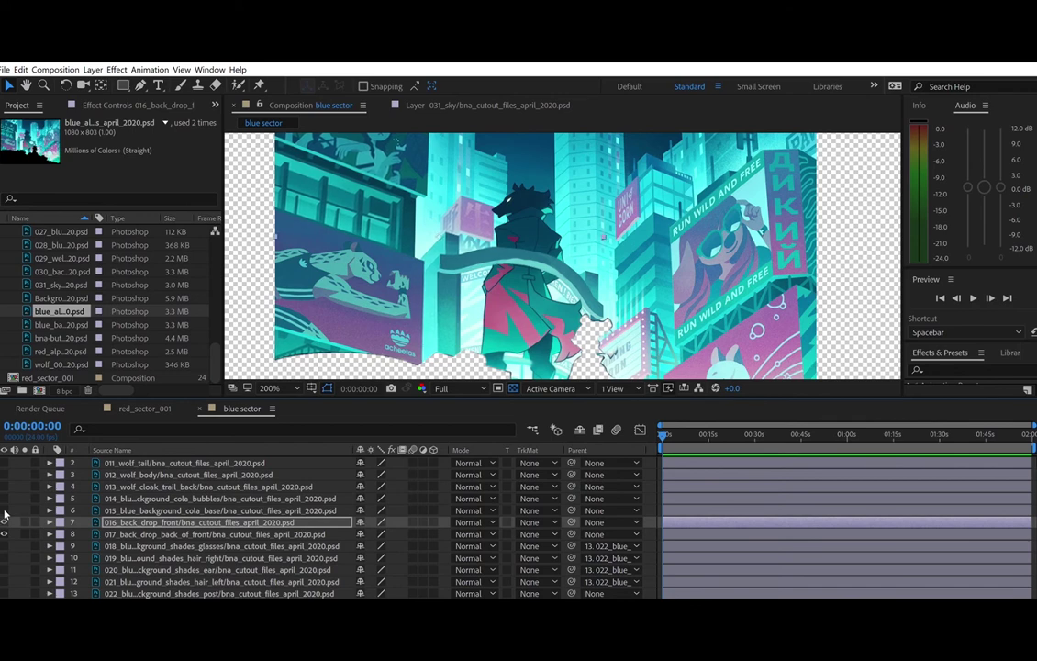
- Show the 015_blue_background_cola_base layer and align it with the cola billboard
left_click(191, 509)
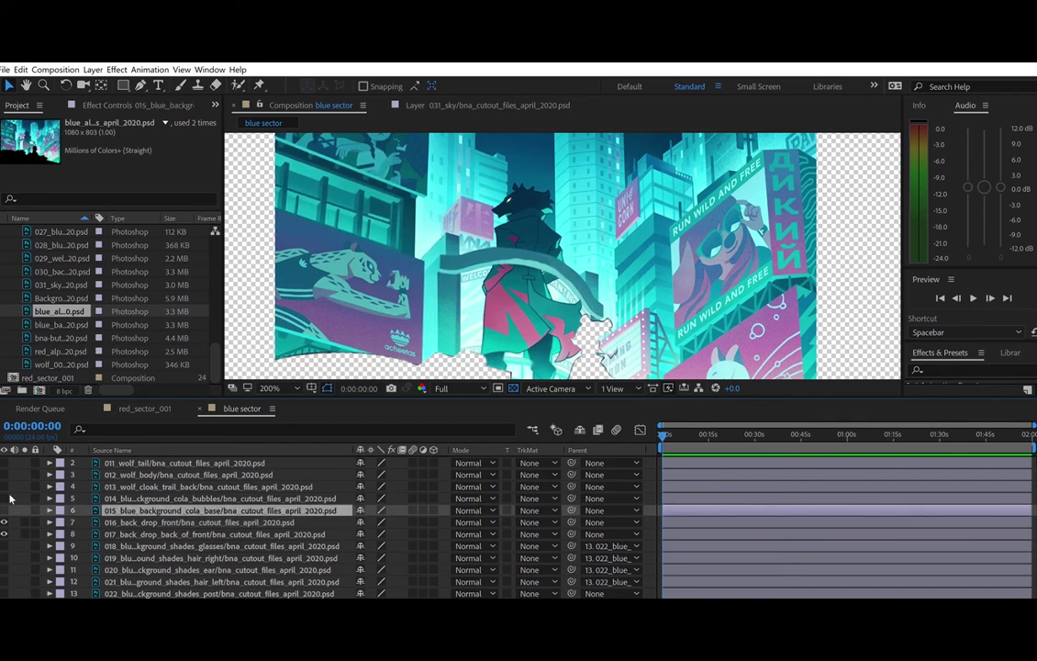
left_click(4, 510)
left_click_drag(507, 349, 396, 286)
left_click_drag(459, 224, 647, 316)
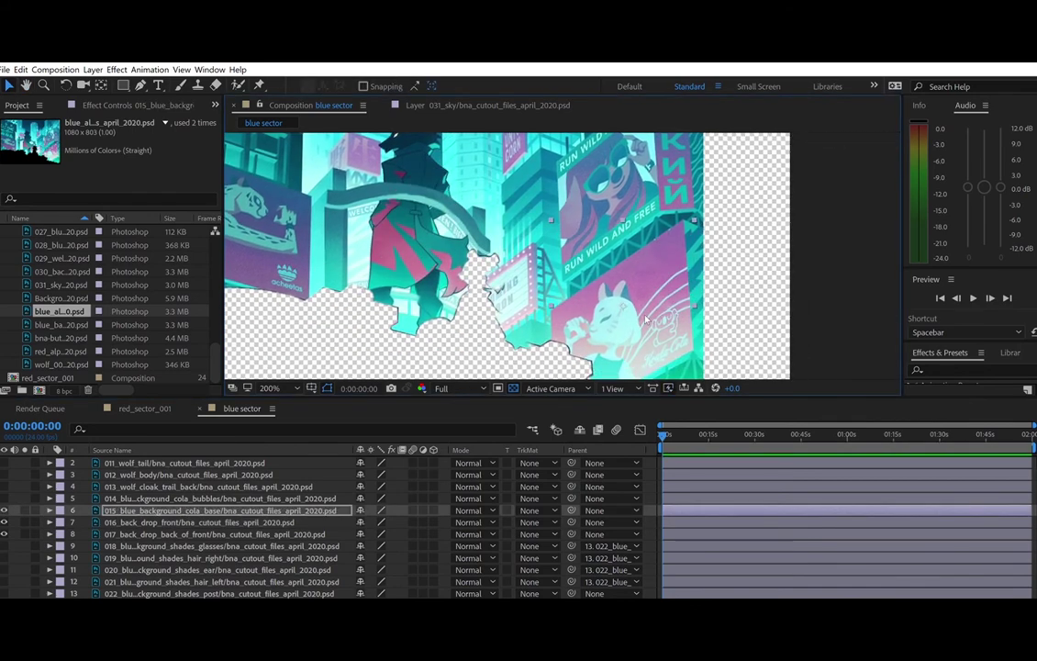
- Align the 014 cola_bubbles layer with the bubbles on the cola billboard and parent it to 015_blue_background_cola_base
left_click(3, 498)
left_click(4, 510)
mouse_move(659, 234)
left_mouse_down()
mouse_move(670, 244)
mouse_move(665, 228)
left_mouse_up()
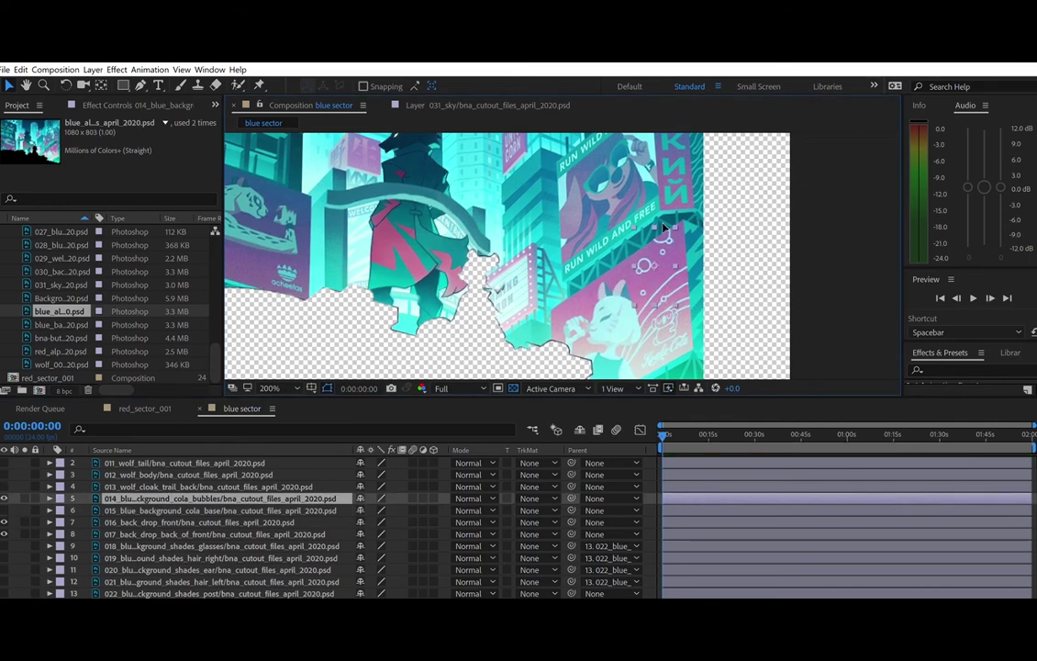
key("ctrl+z")
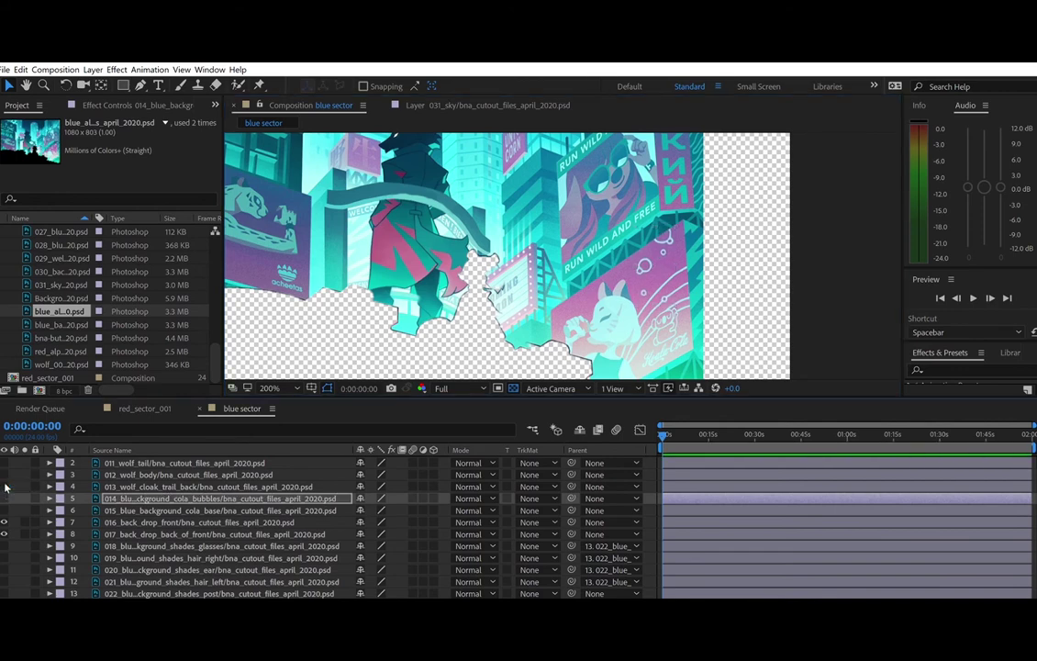
left_click(4, 497)
left_click(4, 497)
left_click(4, 497)
left_click_drag(571, 499, 294, 509)
- Show the 013_wolf_cloak_trail_back layer and place it over the wolf's cloak
scroll(55, 496, "up", 1)
left_click(4, 496)
left_click(124, 497)
left_click_drag(434, 213, 436, 268)
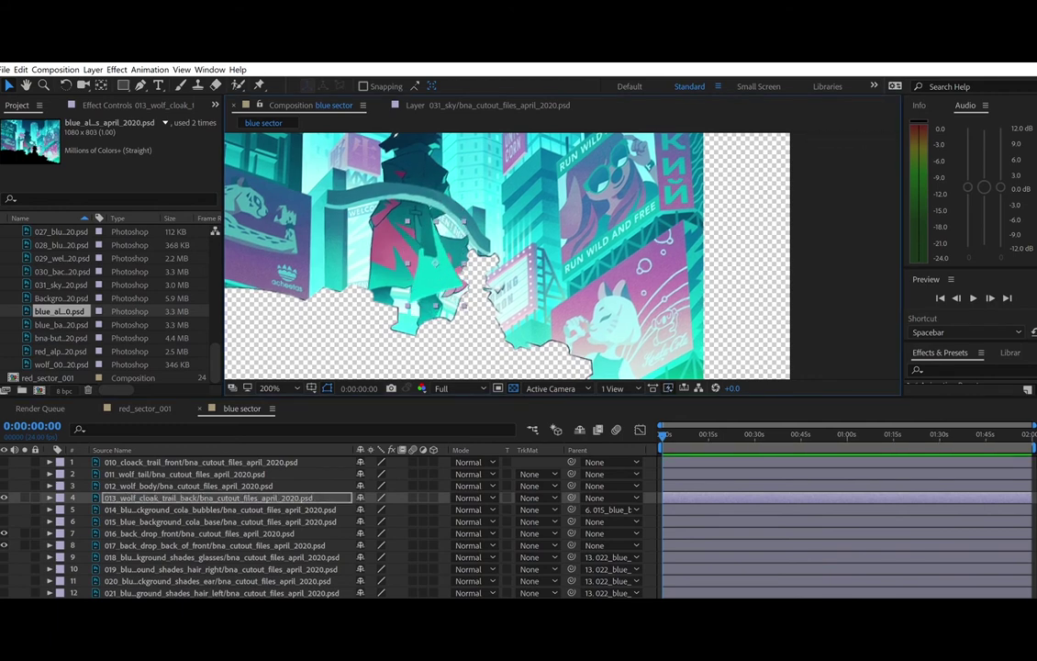
- Align the 012_wolf_body layer with the wolf figure and parent 013_wolf_cloak_trail_back to it
left_click_drag(428, 177, 407, 176)
left_click(4, 475)
left_click(4, 475)
key("Right")
left_click_drag(572, 499, 275, 482)
- Show the 011_wolf_tail layer and align it with the wolf's tail
left_click(4, 475)
left_click(5, 474)
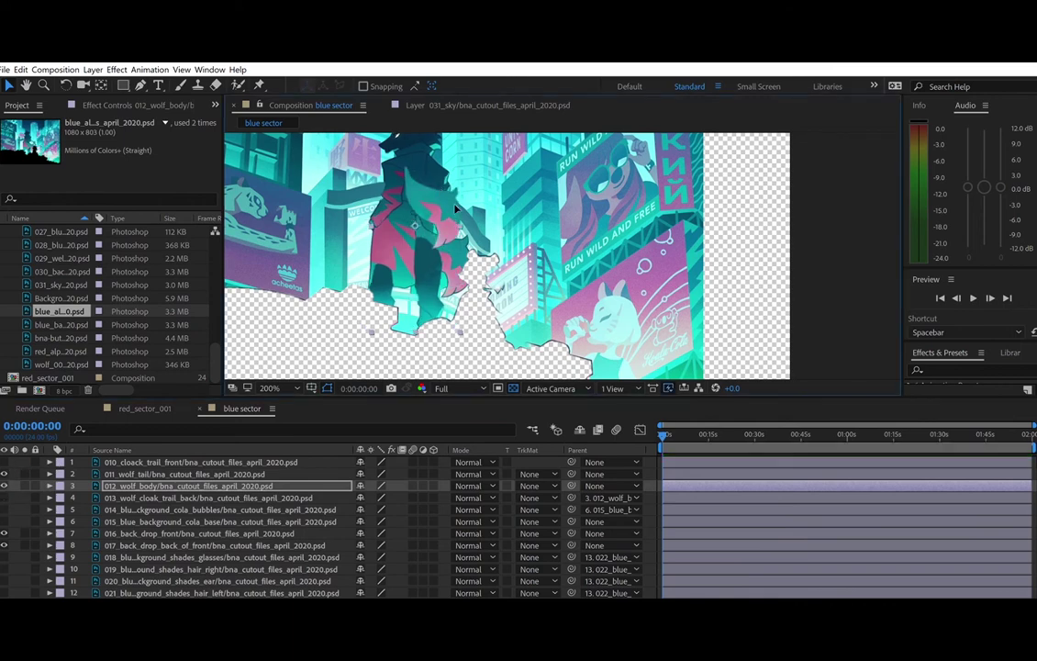
left_click(454, 238)
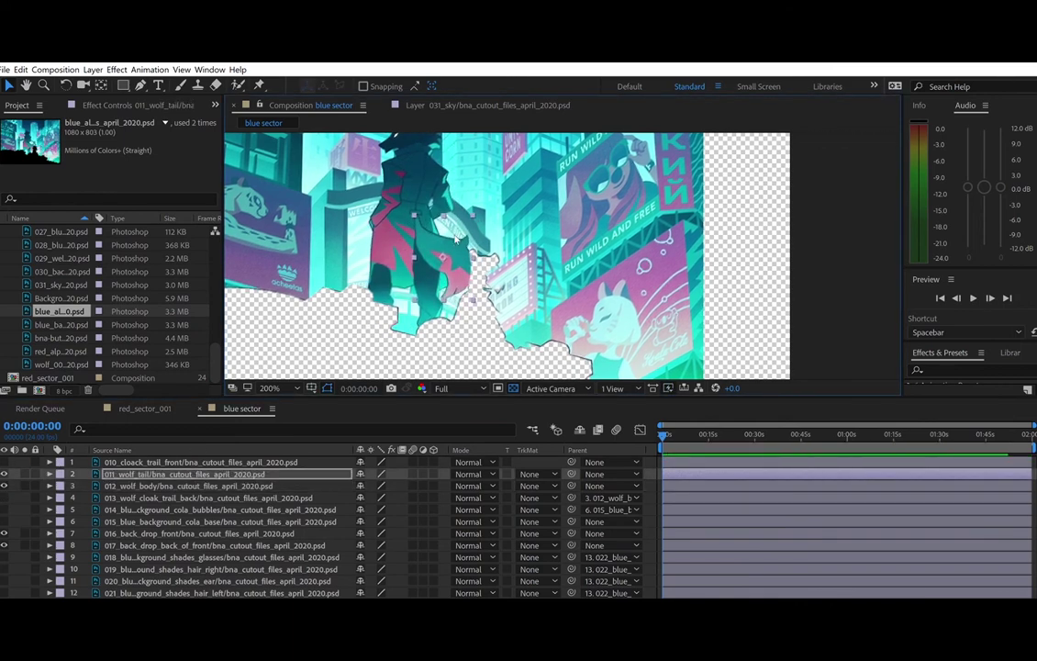
- Align the 010_cloack_trail_front layer with the wolf's cloak and parent it to 012_wolf_body
left_click(401, 229)
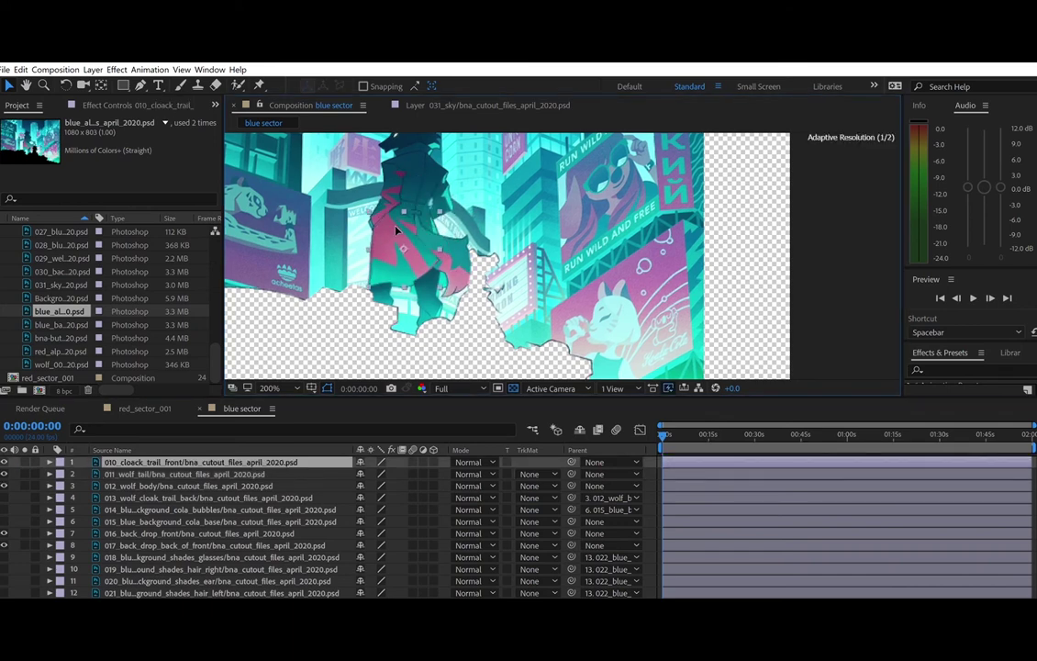
key("Left")
key("Down")
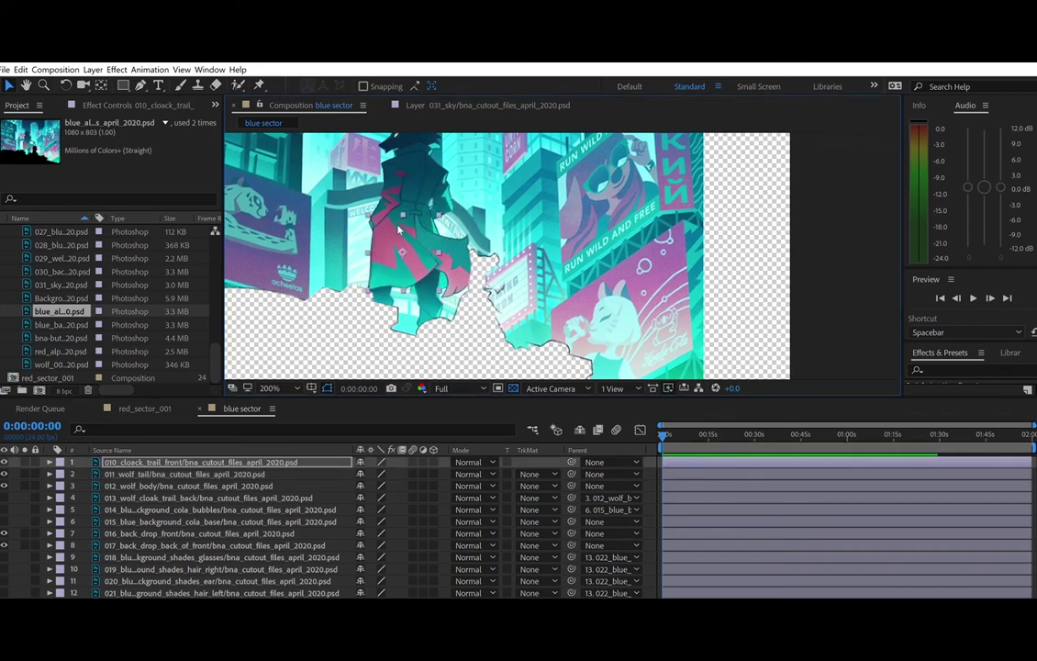
left_click(5, 459)
left_click(5, 459)
left_click(5, 459)
left_click(6, 457)
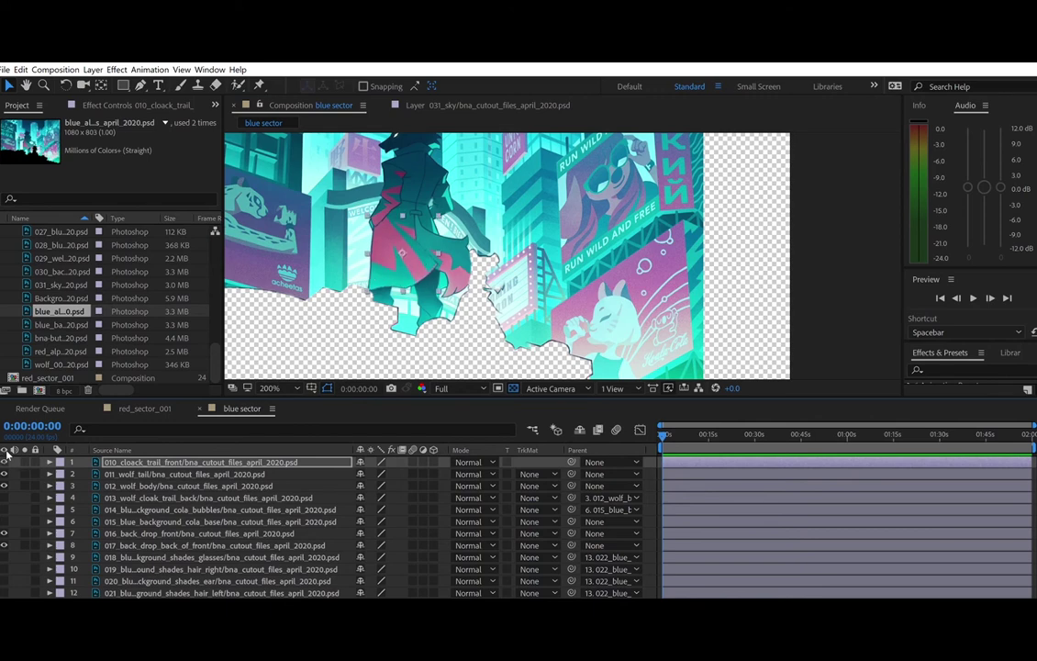
left_click(6, 456)
left_click(7, 456)
left_click_drag(571, 462, 231, 484)
- Show the 031_sky, 029_welcome_screen, 028_blue_background_cheeta, 027 cheeta_backarm and 026 cheeta_body layers
left_click(230, 522)
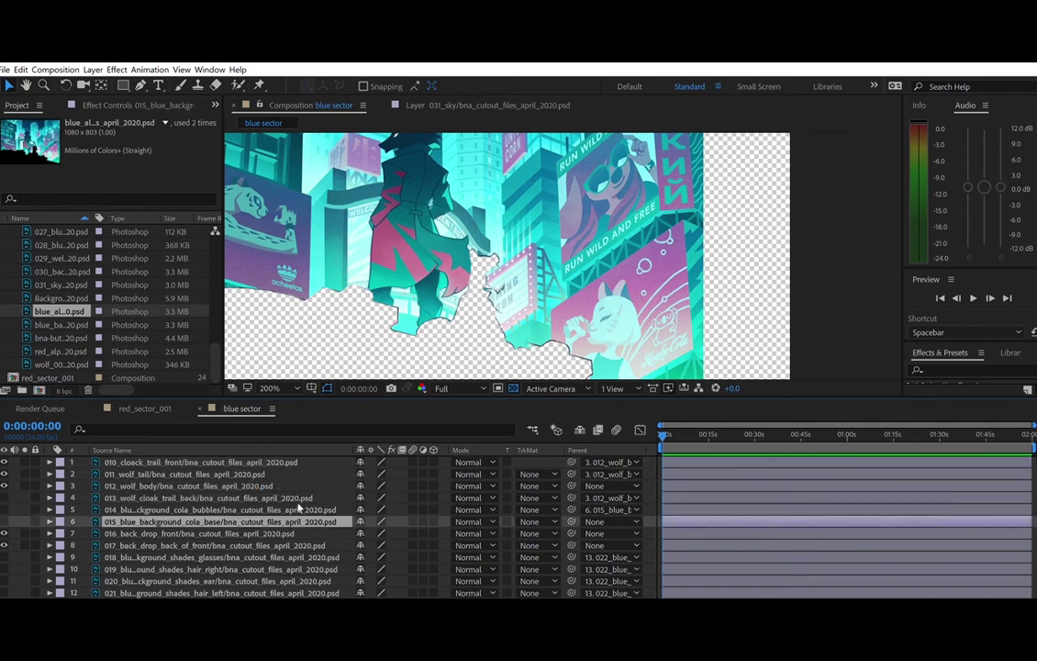
left_click(282, 533)
key("z")
key("comma")
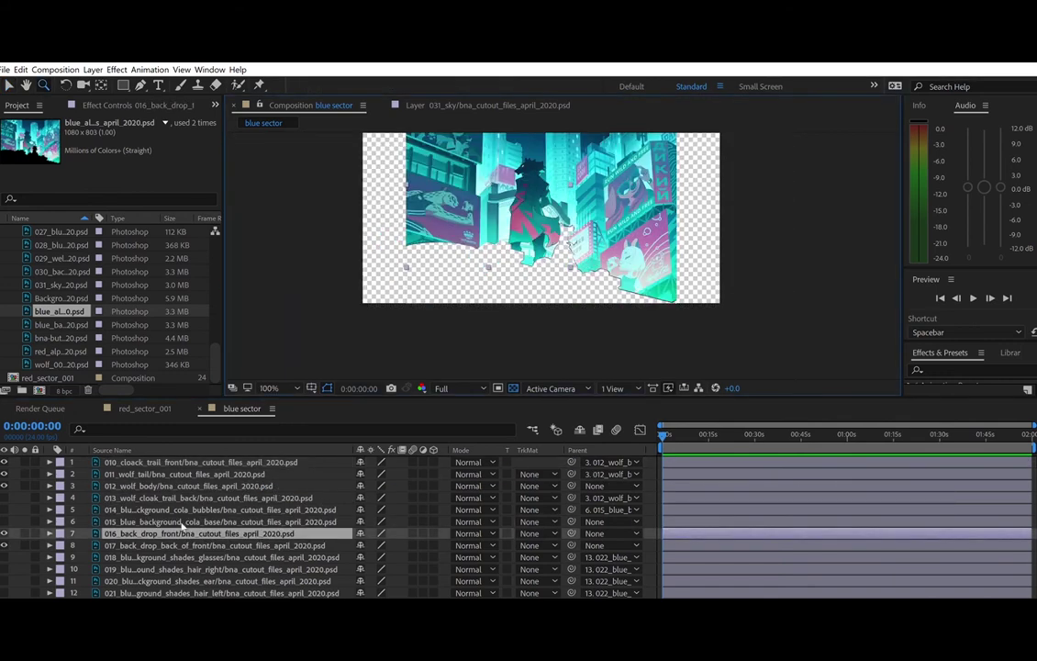
scroll(182, 525, "down", 5)
left_click(4, 568)
left_click(4, 556)
left_click_drag(123, 569, 123, 583)
left_click(5, 546)
left_click(4, 535)
left_click(4, 523)
left_click(163, 545)
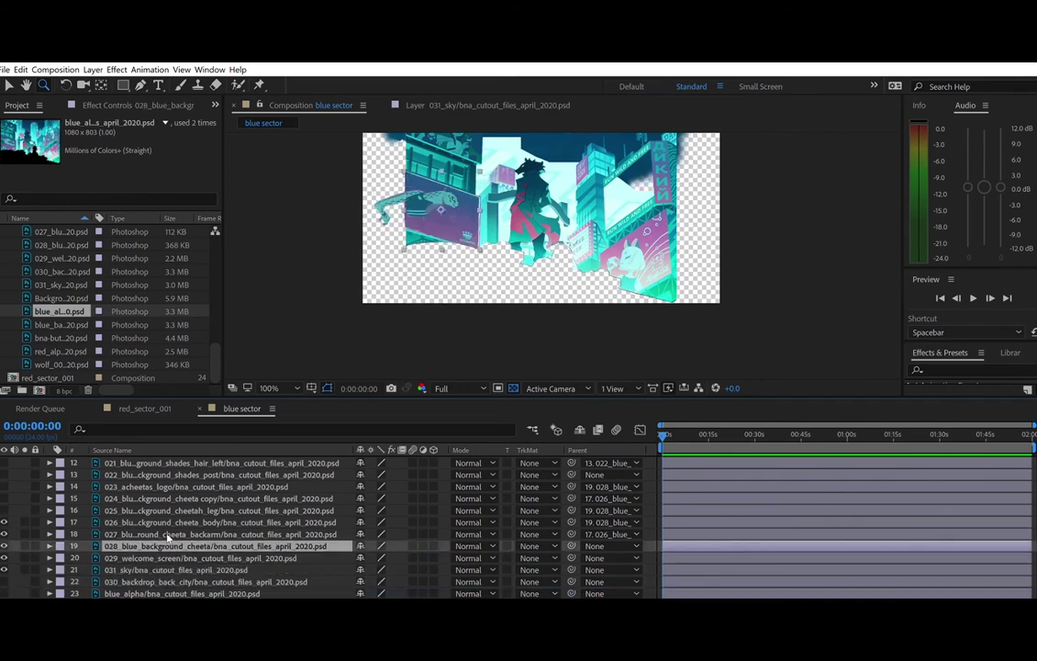
- Show the remaining cheetah and shades billboard layers and nudge 028_blue_background_cheeta to the right
left_click_drag(3, 534, 5, 508)
key("Return")
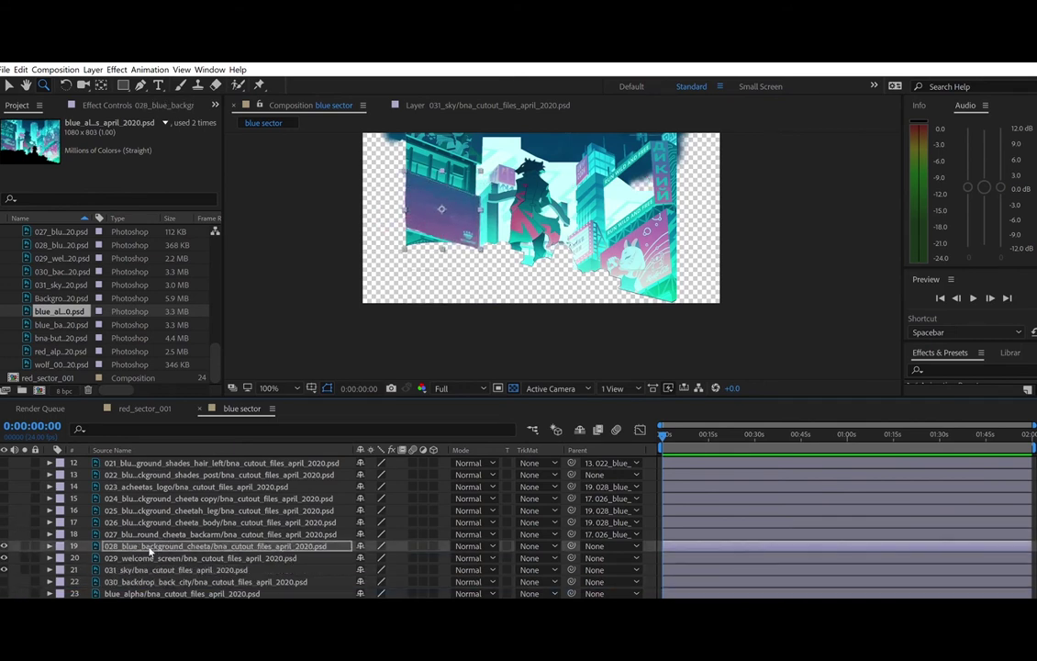
left_click_drag(3, 534, 4, 475)
scroll(5, 468, "up", 1)
scroll(5, 476, "down", 4)
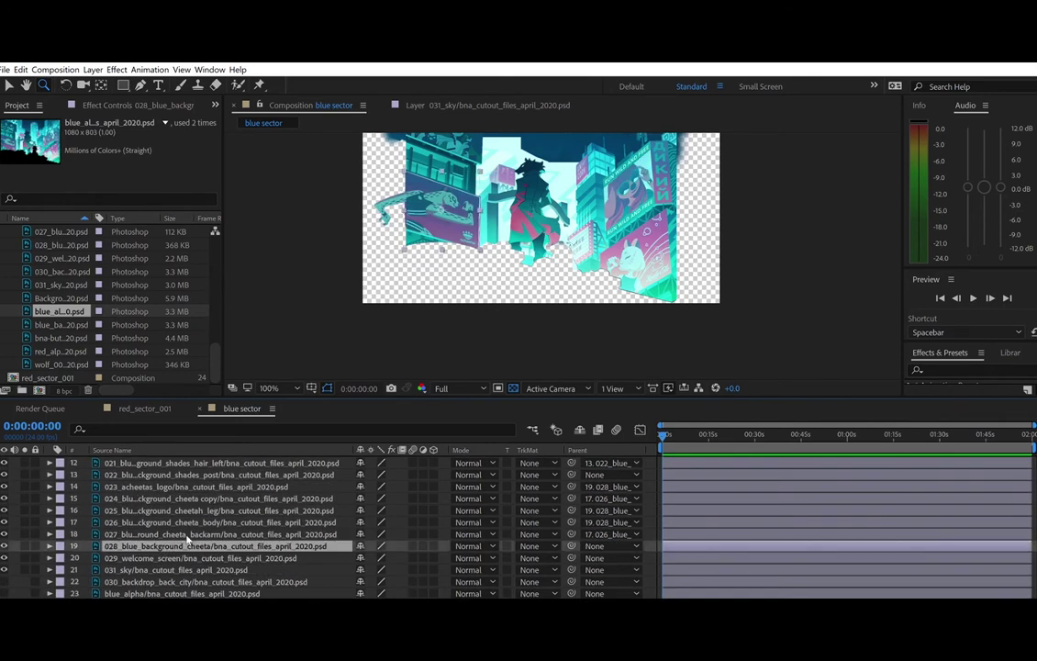
key("Right")
key("Right")
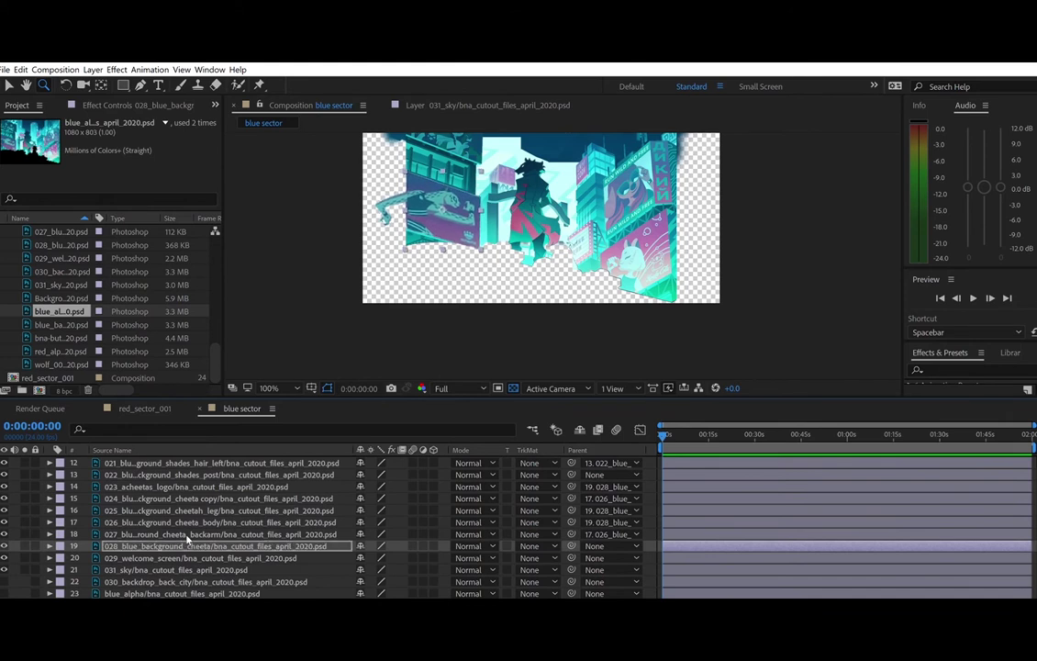
- Show the blue_alpha layer and toggle 028_blue_background_cheeta off and on to check the cheetah billboard
left_click(4, 583)
left_click(5, 593)
left_click(5, 555)
left_click(5, 555)
left_click(5, 545)
left_click(4, 545)
left_click(4, 545)
left_click(5, 544)
left_click(5, 544)
left_click(5, 592)
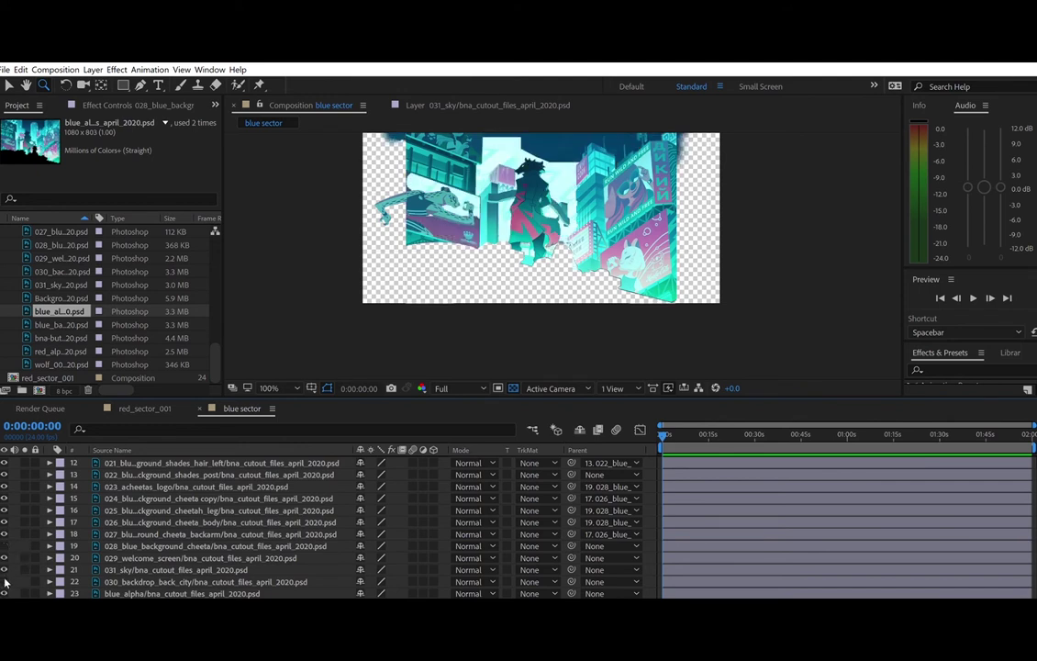
left_click(5, 534)
- Lengthen the blue sector composition to about seven minutes and extend all its layers to fill that duration
left_click_drag(791, 255, 777, 313)
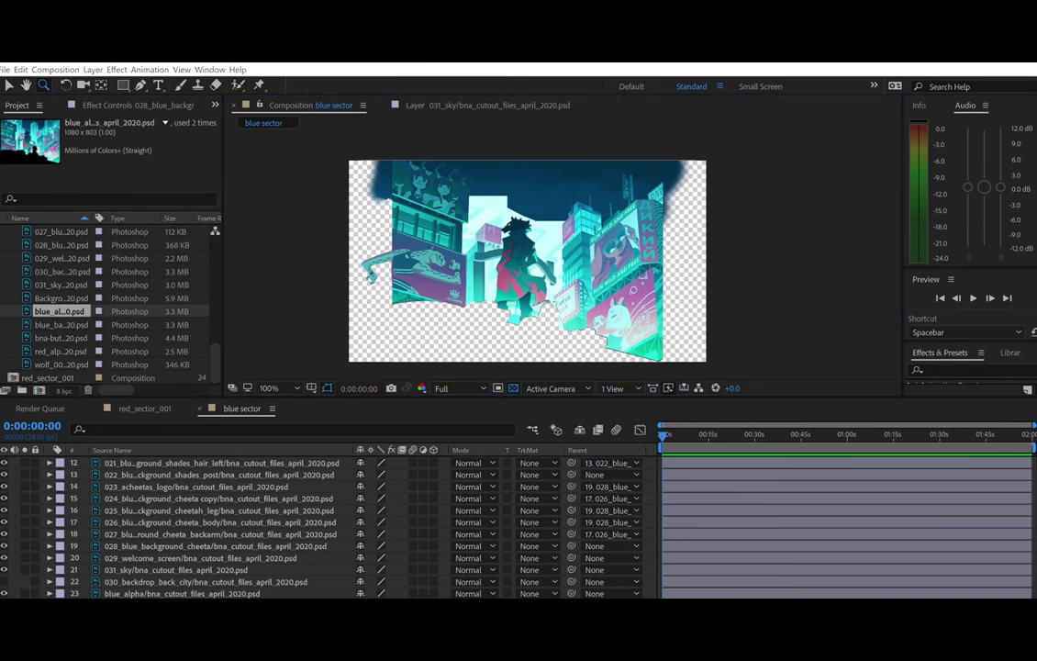
left_click_drag(253, 299, 278, 293)
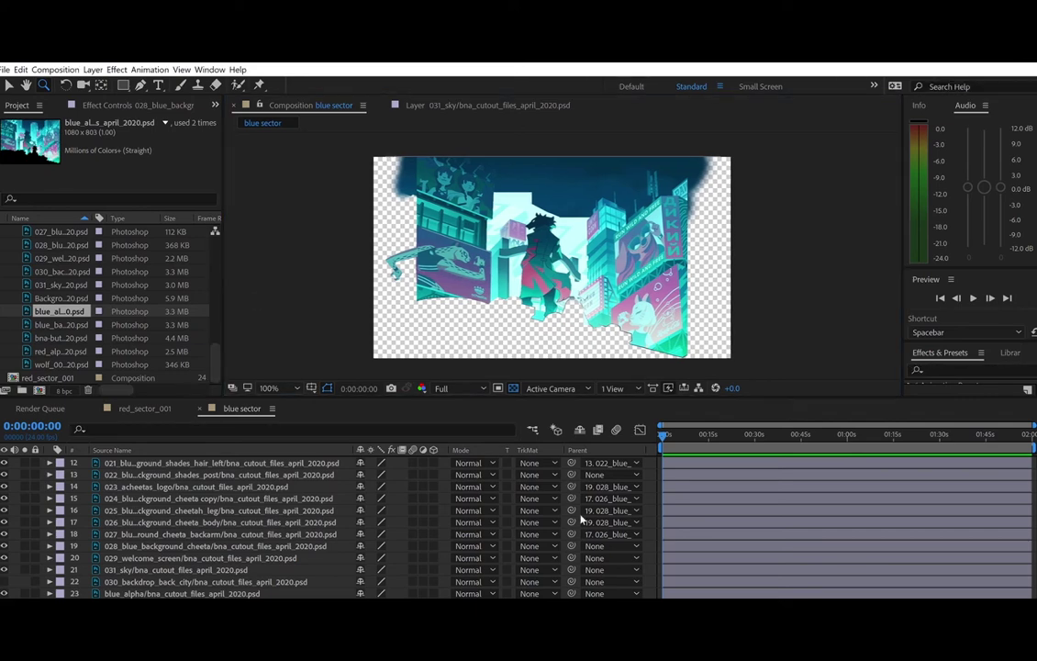
key("ctrl+s")
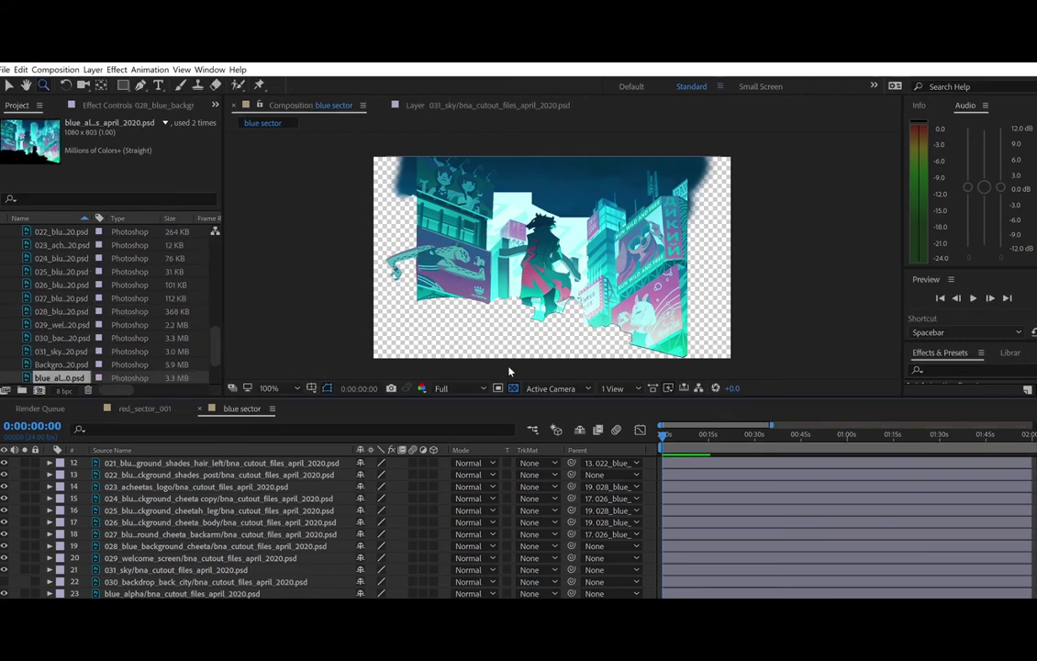
scroll(695, 594, "down", 6)
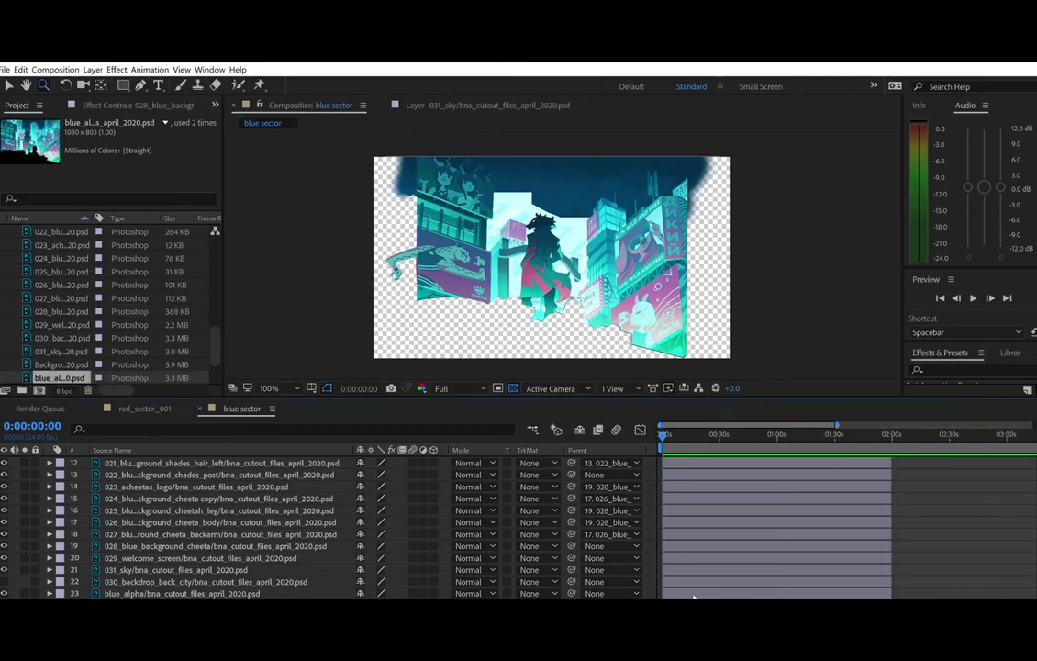
left_click_drag(13, 460, 70, 600)
scroll(37, 532, "up", 5)
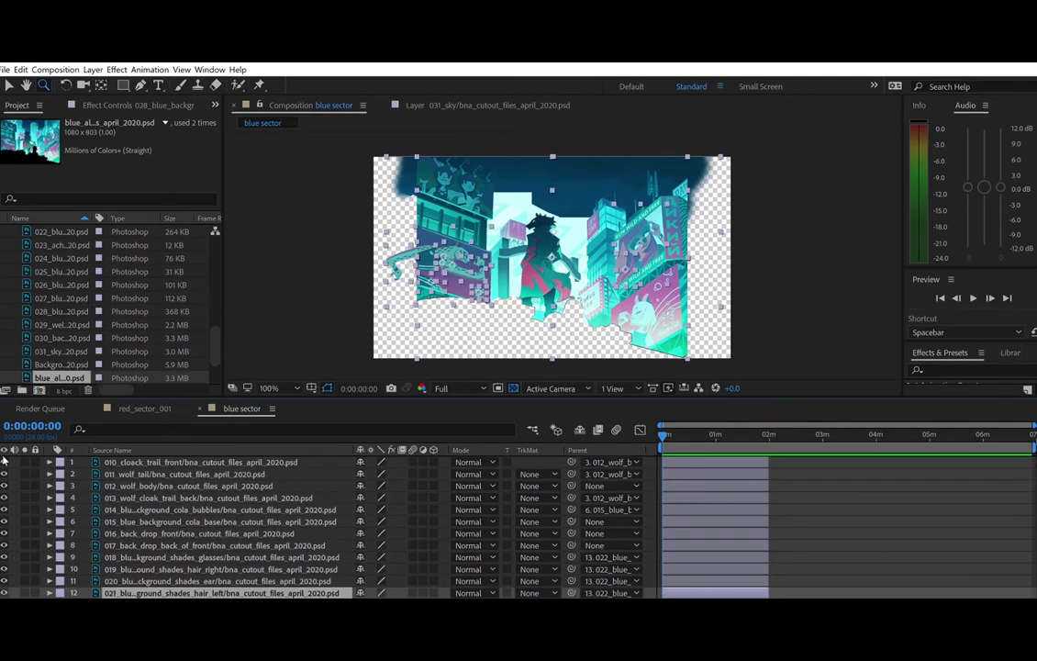
left_click_drag(12, 458, 158, 602)
left_click_drag(769, 463, 1034, 450)
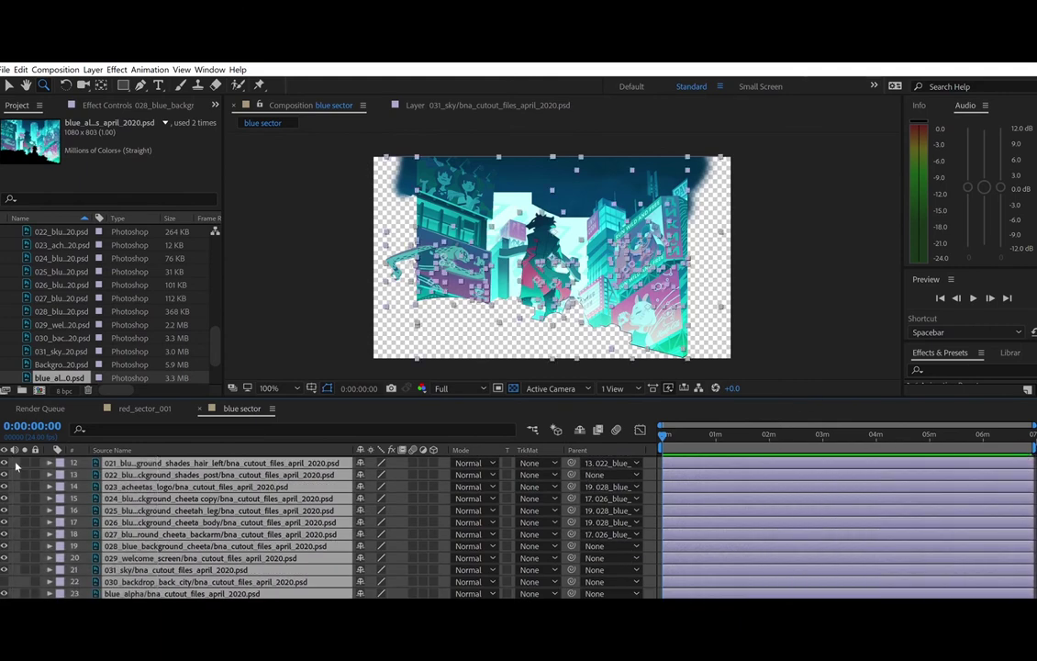
left_click(16, 466)
- Narrow the layer source names to give the timeline more width
left_click_drag(682, 599, 713, 599)
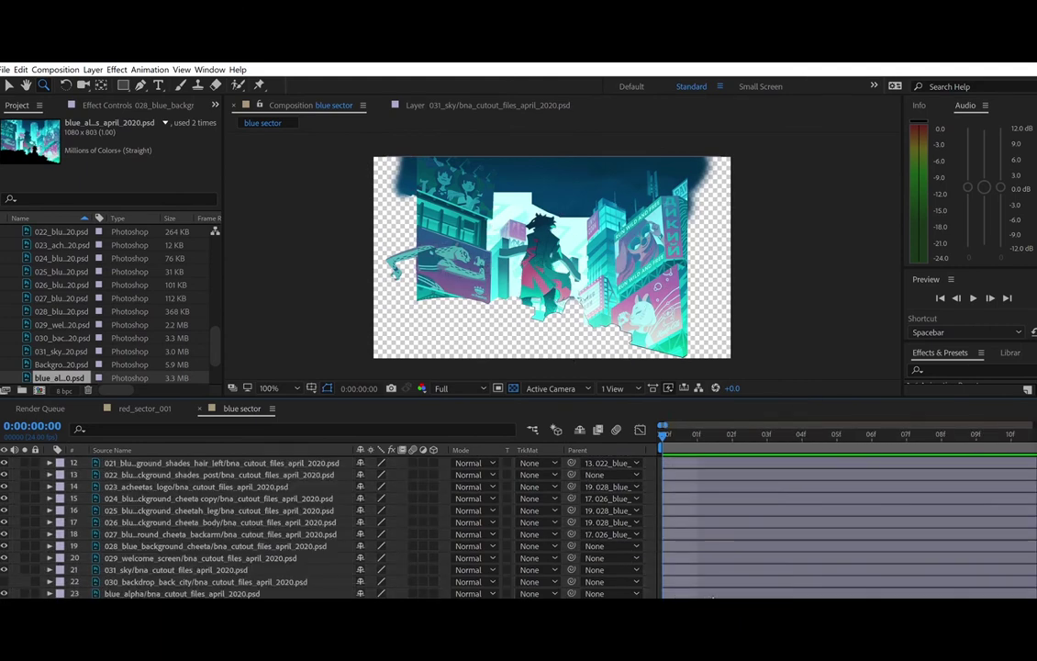
left_click_drag(710, 597, 698, 598)
left_click(693, 435)
left_click_drag(615, 437, 696, 435)
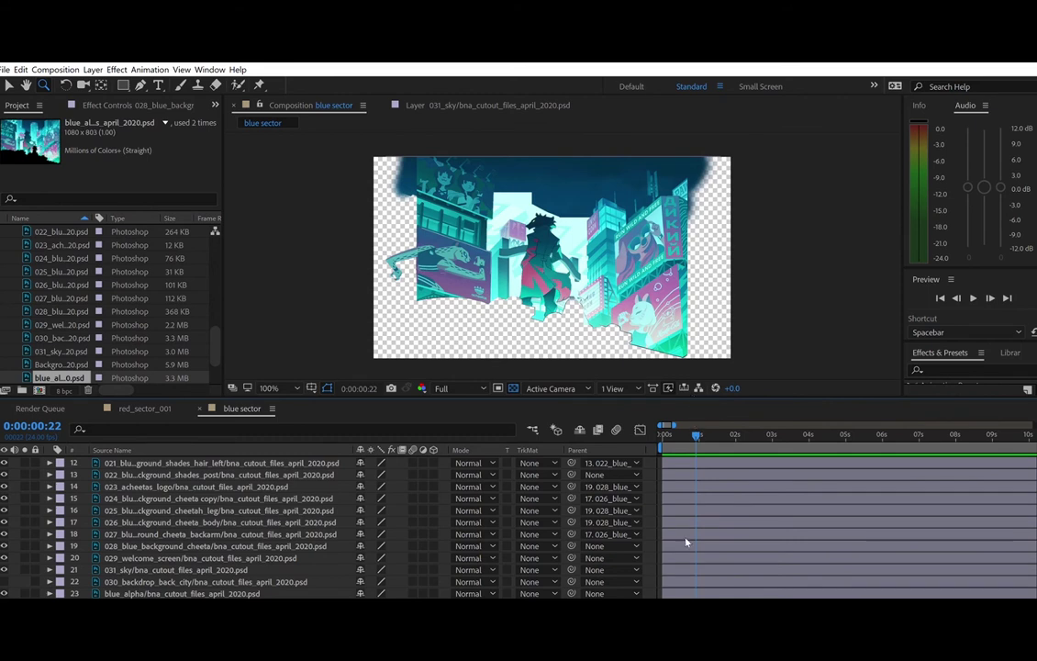
left_click_drag(699, 598, 713, 596)
mouse_move(714, 433)
left_mouse_down()
mouse_move(660, 435)
mouse_move(728, 438)
left_mouse_up()
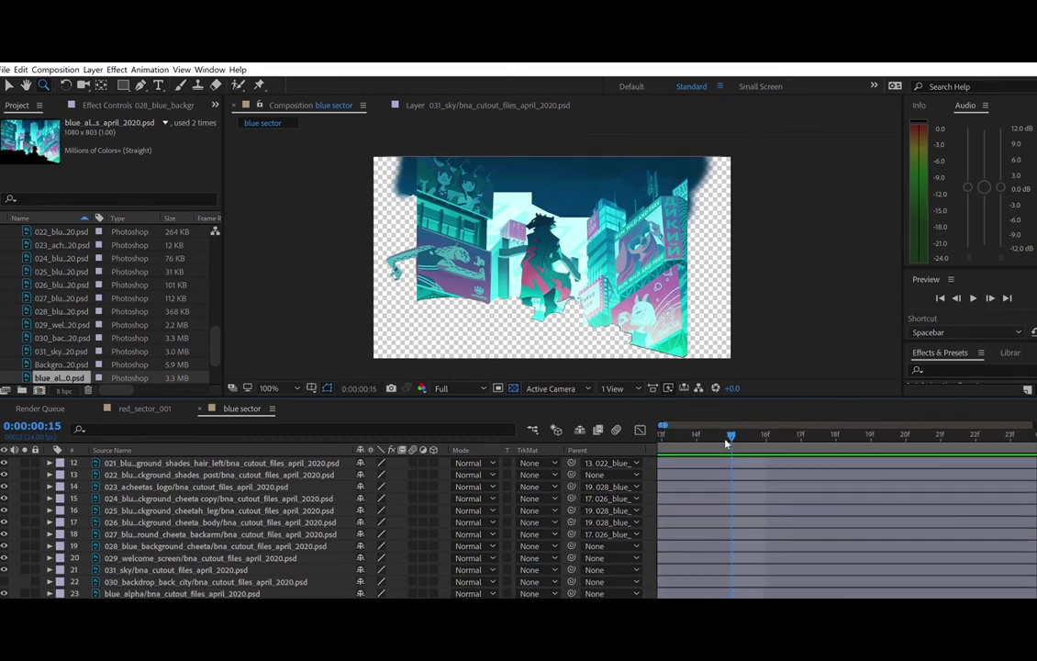
left_click_drag(667, 426, 669, 414)
left_click_drag(337, 436, 254, 433)
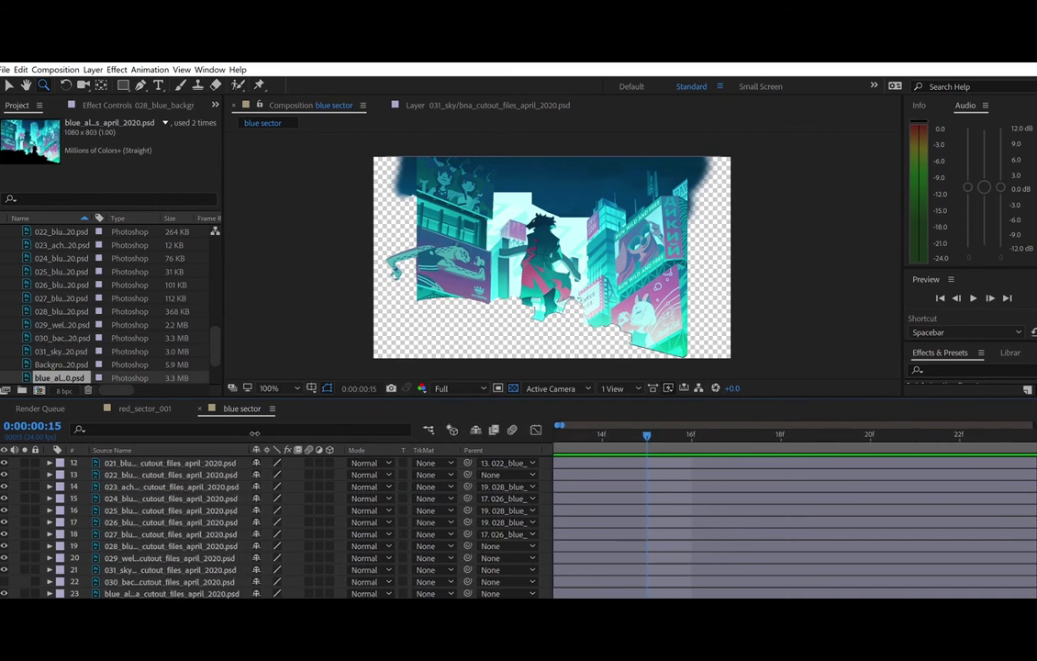
scroll(170, 490, "up", 4)
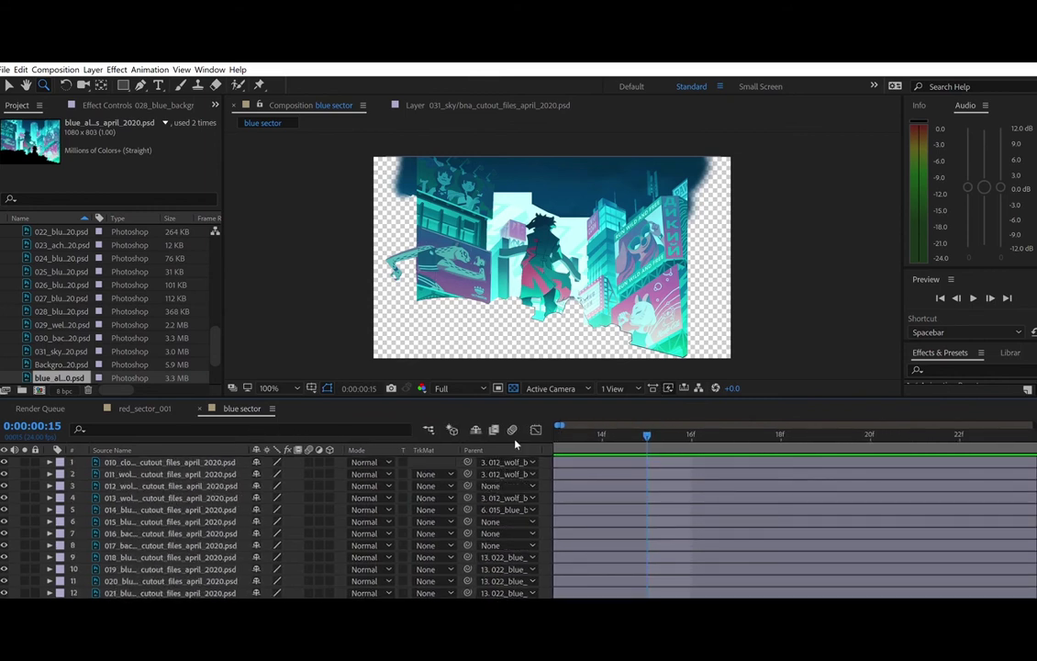
- Move the current time to 0:05:00:00 in the blue sector timeline
left_click_drag(633, 597, 604, 595)
scroll(603, 596, "down", 10)
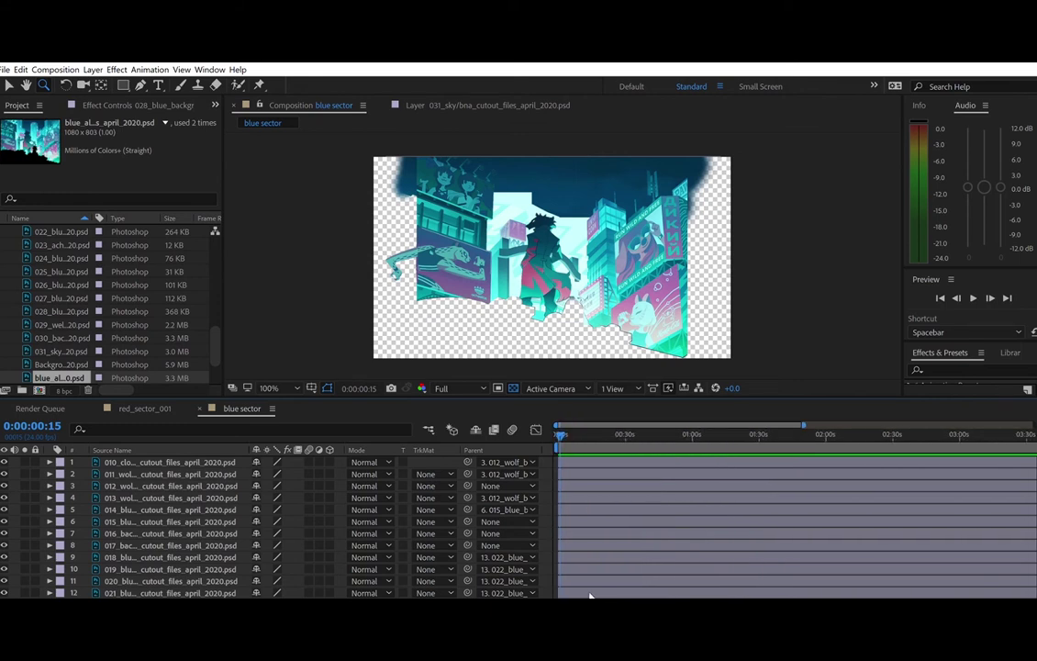
left_click(904, 432)
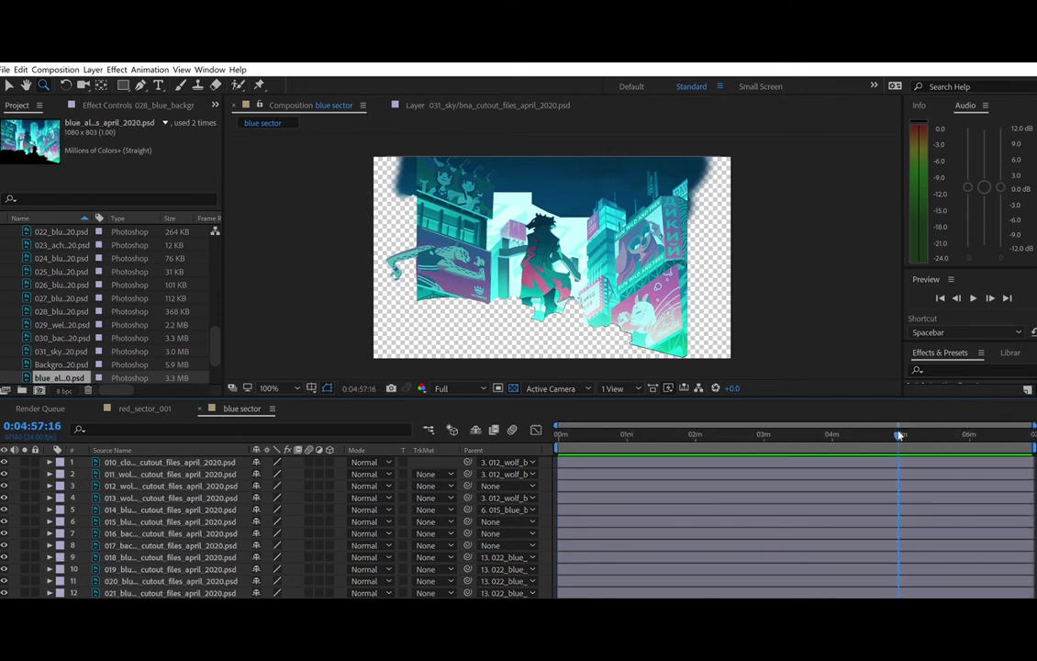
left_click_drag(901, 437, 902, 437)
left_click_drag(584, 596, 589, 597)
left_click_drag(1034, 421, 919, 411)
left_click(594, 597)
left_click_drag(987, 418, 985, 416)
scroll(912, 596, "up", 6)
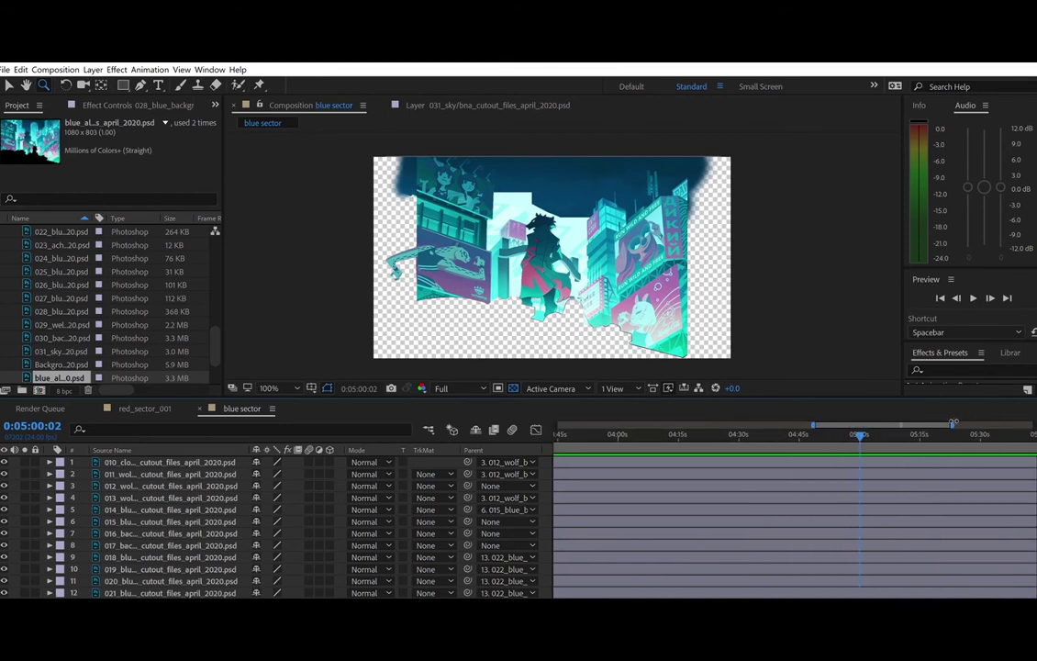
scroll(911, 596, "up", 4)
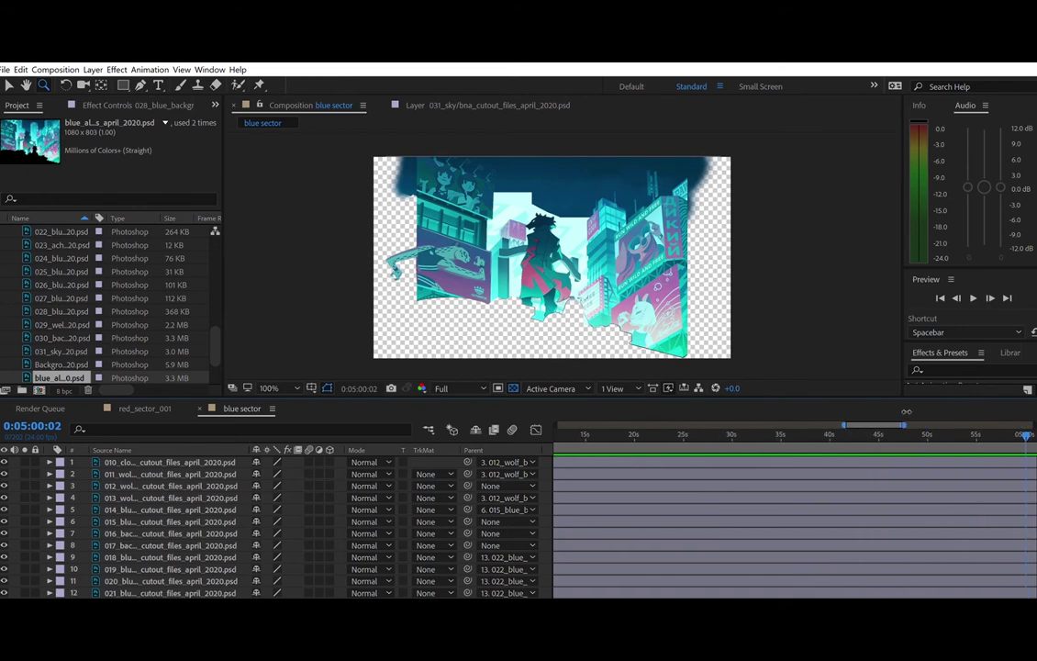
left_click_drag(925, 415, 908, 415)
left_click_drag(904, 595, 917, 595)
left_click_drag(926, 414, 909, 414)
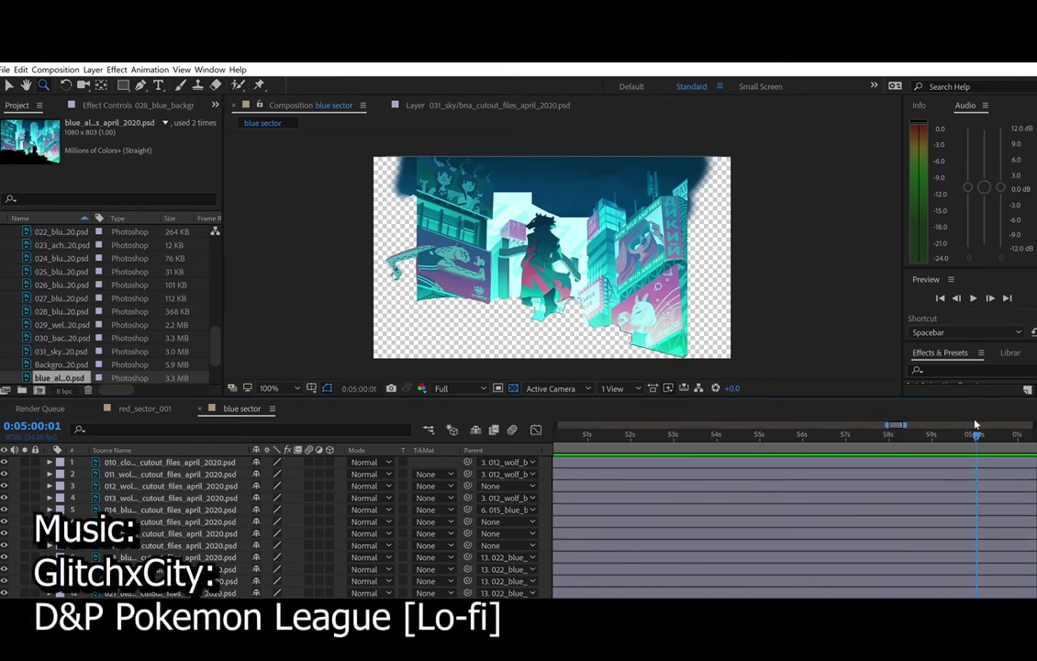
- Add Position and Rotation keyframes to the 018 shades_glasses layer at 0:05:00:00
key("v")
left_click(648, 237)
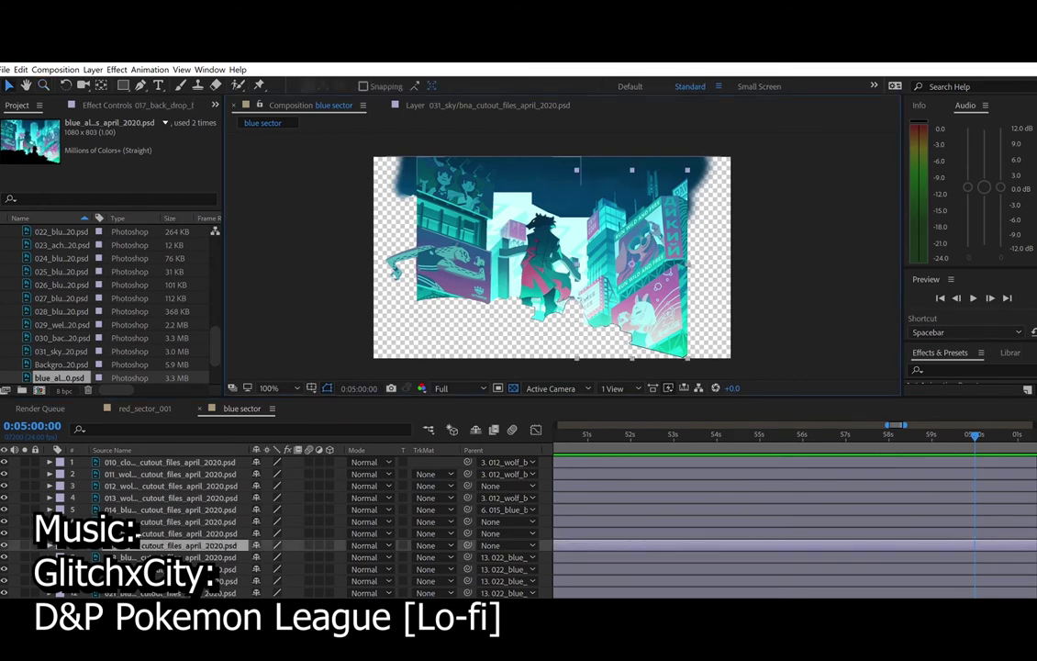
scroll(227, 504, "down", 2)
left_click(151, 509)
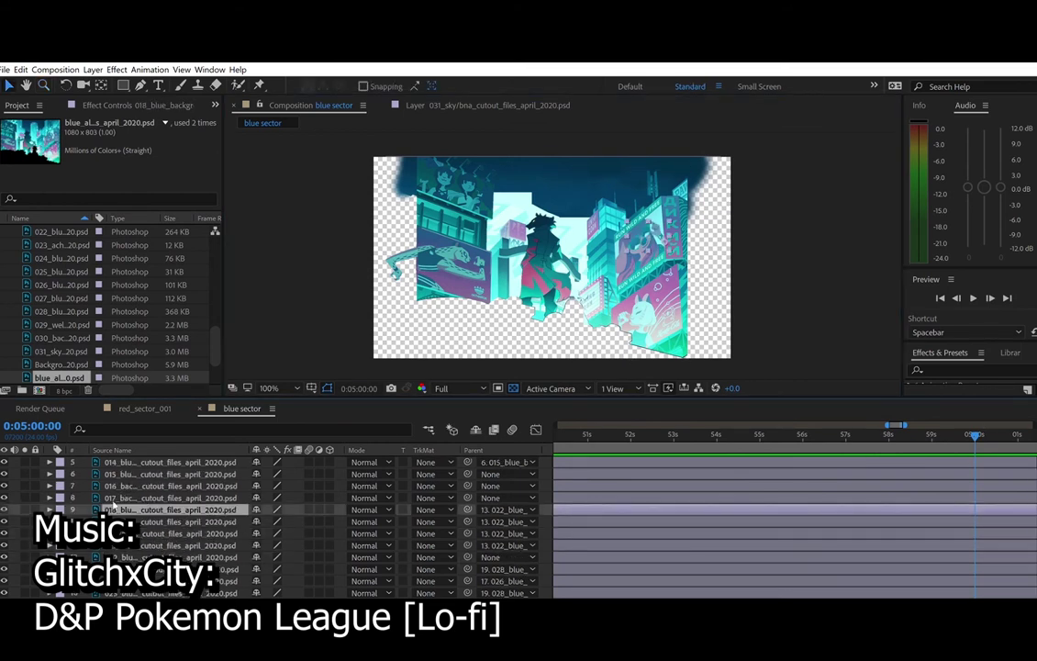
key("u")
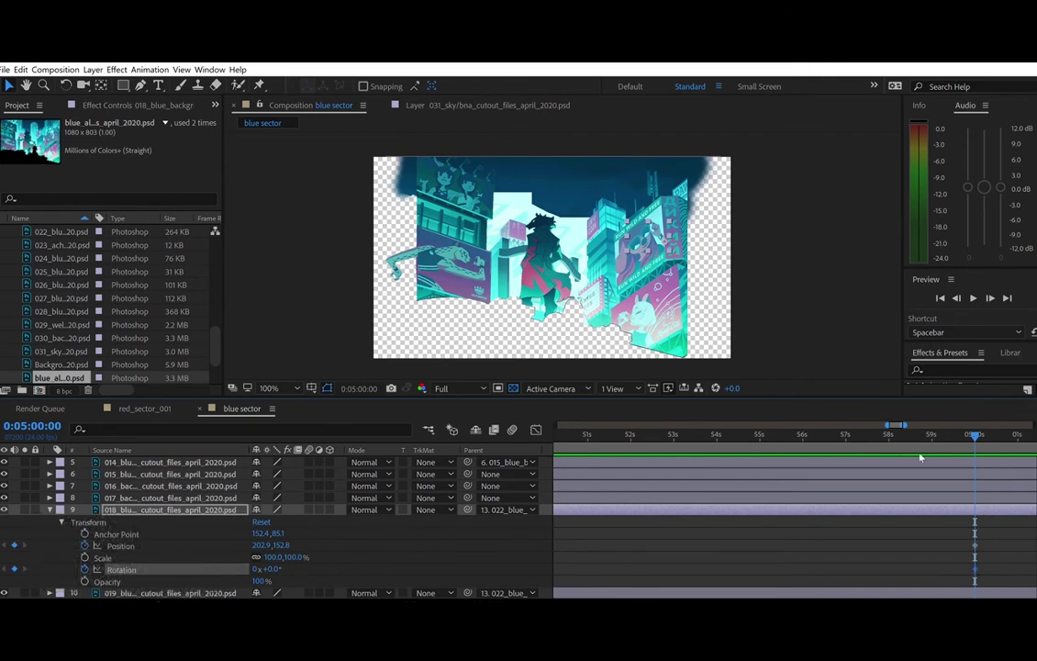
- Go to 0:05:02:00 and rotate the billboard glasses layer to 6°
scroll(700, 587, "right", 5)
left_click_drag(700, 429, 786, 451)
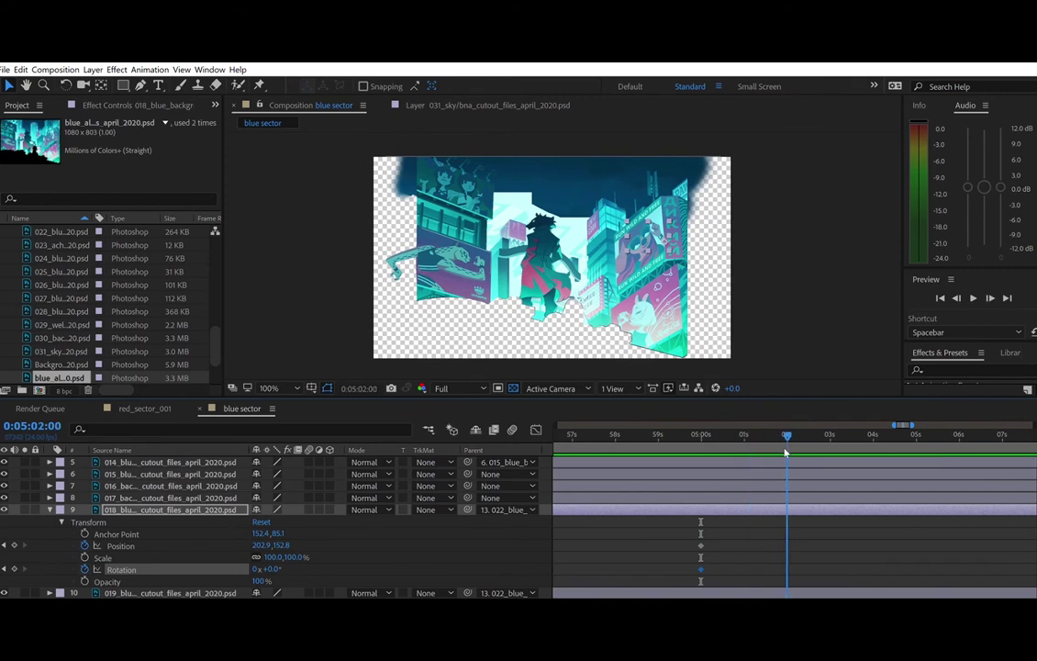
left_click_drag(641, 233, 672, 232)
key("ctrl+z")
left_click(65, 85)
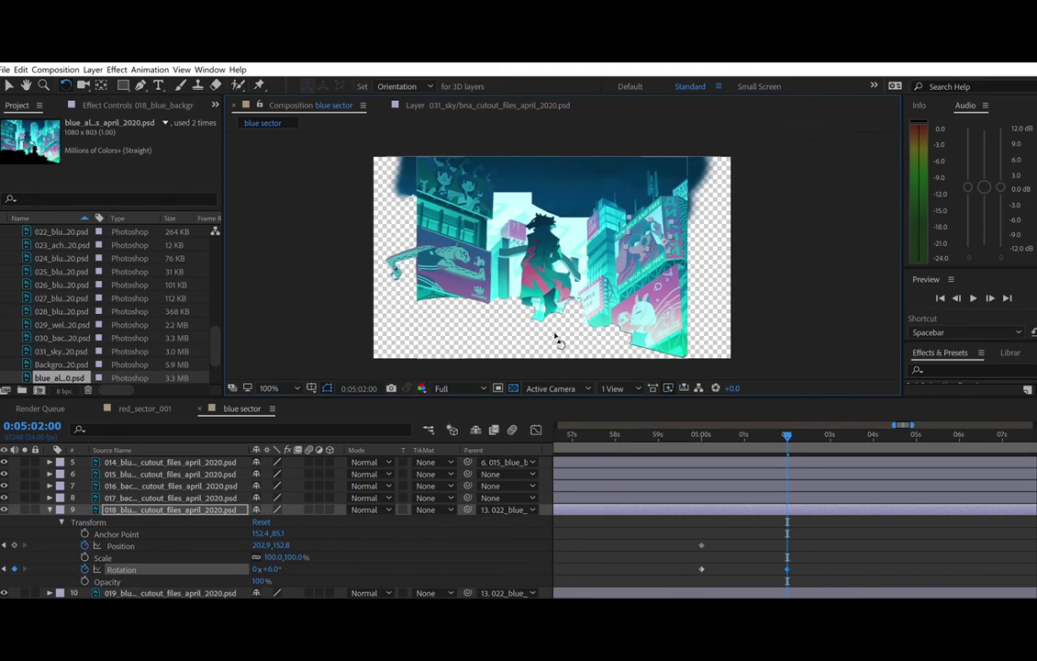
- Set the glasses layer's rotation to -2° and its position to 207.9, 152.8 at 0:05:02:00
key("z")
left_click(653, 245)
left_click(642, 250)
left_click_drag(547, 291, 632, 264)
left_click(50, 510)
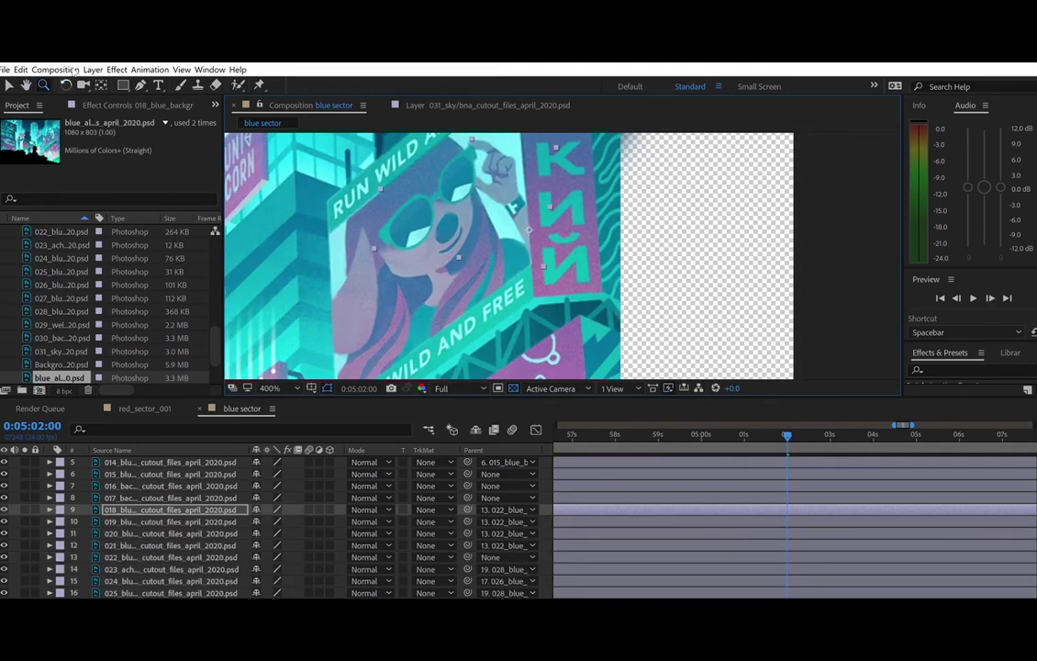
key("r")
left_click(49, 509)
left_click(50, 510)
mouse_move(276, 568)
left_mouse_down()
mouse_move(270, 557)
mouse_move(290, 535)
mouse_move(280, 558)
mouse_move(272, 533)
mouse_move(278, 555)
left_mouse_up()
- Preview the glasses movement and shift its second Position and Rotation keyframes to about 0:05:01:00
left_click(709, 435)
key("space")
key("space")
left_click_drag(699, 433, 657, 440)
key("space")
key("space")
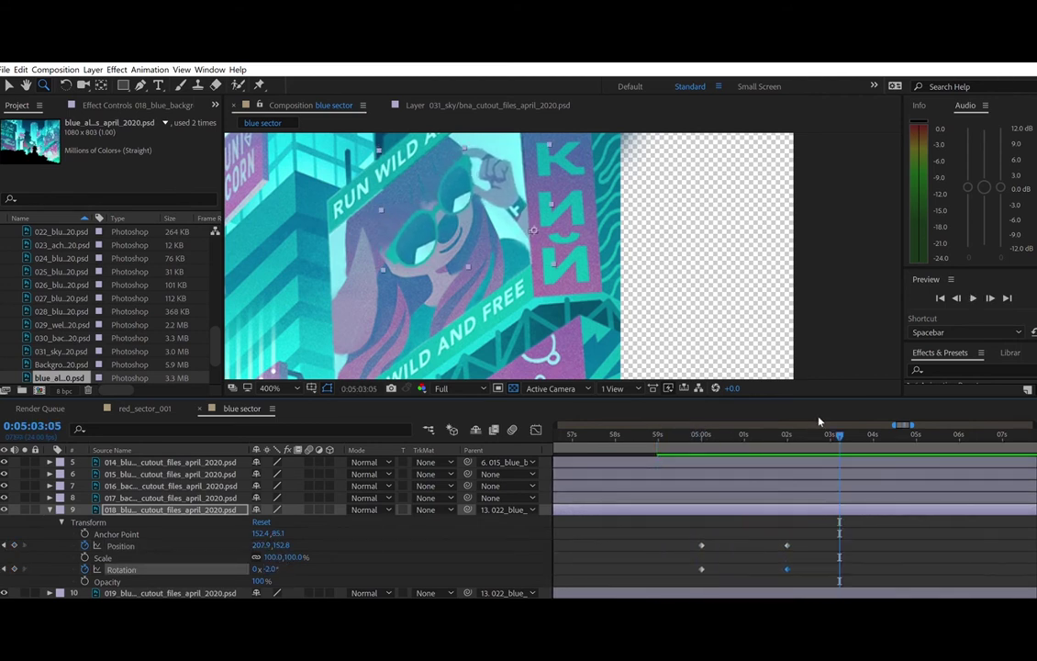
key("space")
left_click(745, 432)
left_click_drag(771, 569, 741, 532)
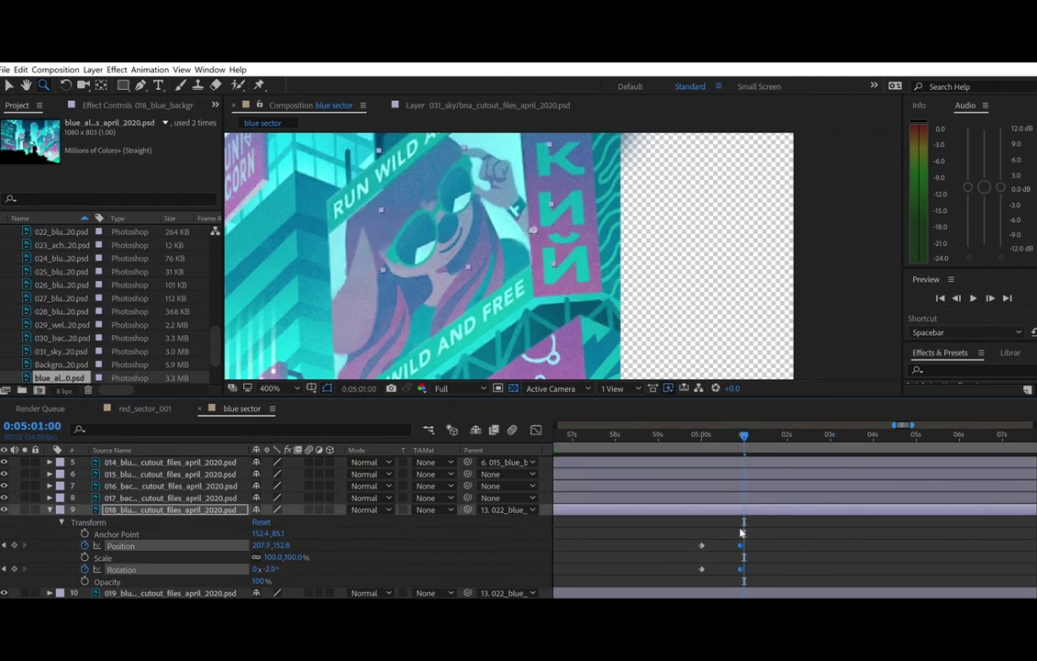
- Copy the glasses' lowered Position and Rotation keyframes to 0:05:04:00 and their starting keyframes to 0:05:05:00, previewing the motion
left_click_drag(746, 431, 695, 431)
key("space")
key("space")
left_click(645, 432)
key("space")
key("space")
left_click_drag(849, 427, 873, 428)
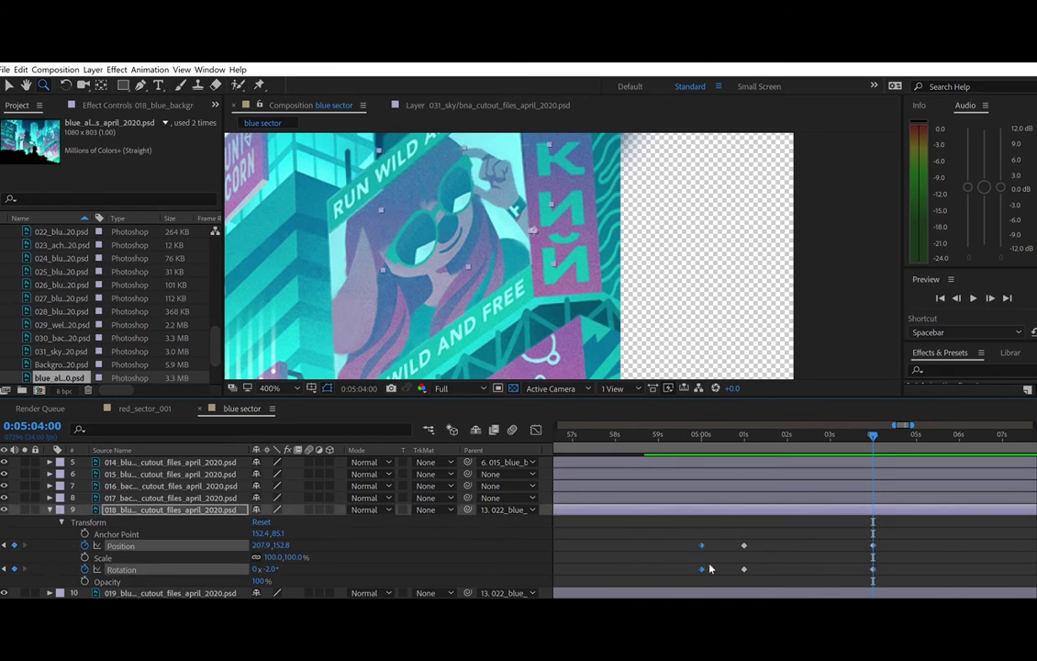
left_click_drag(873, 425, 649, 422)
key("ctrl+v")
key("space")
key("space")
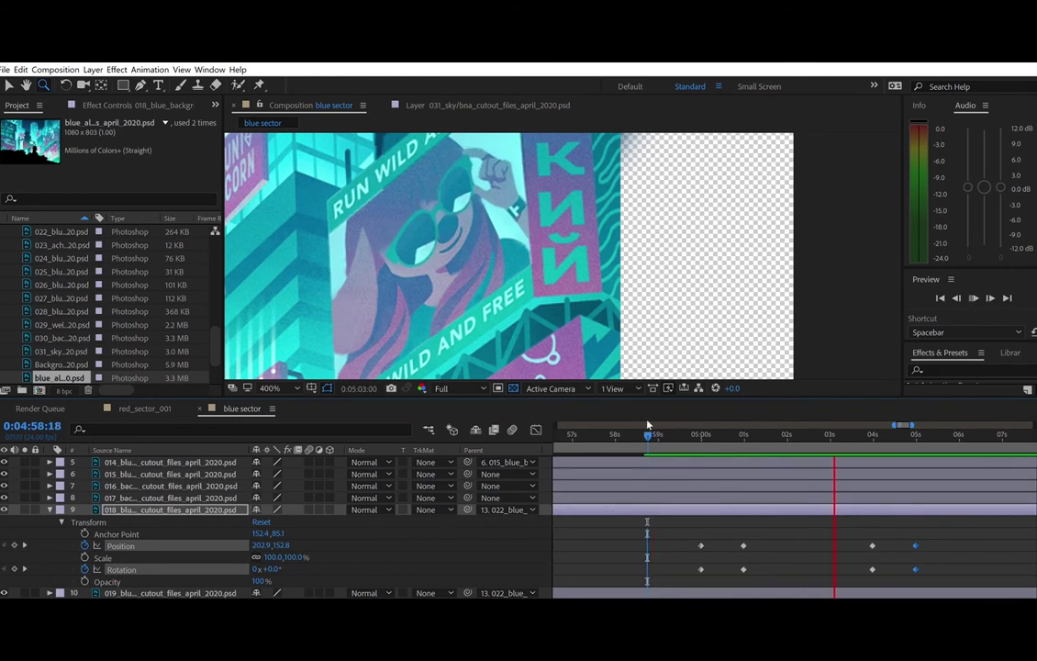
- Add a Scale keyframe to the glasses at 0:05:00:00 and set their scale to 101% at 0:05:01:00
left_click(699, 431)
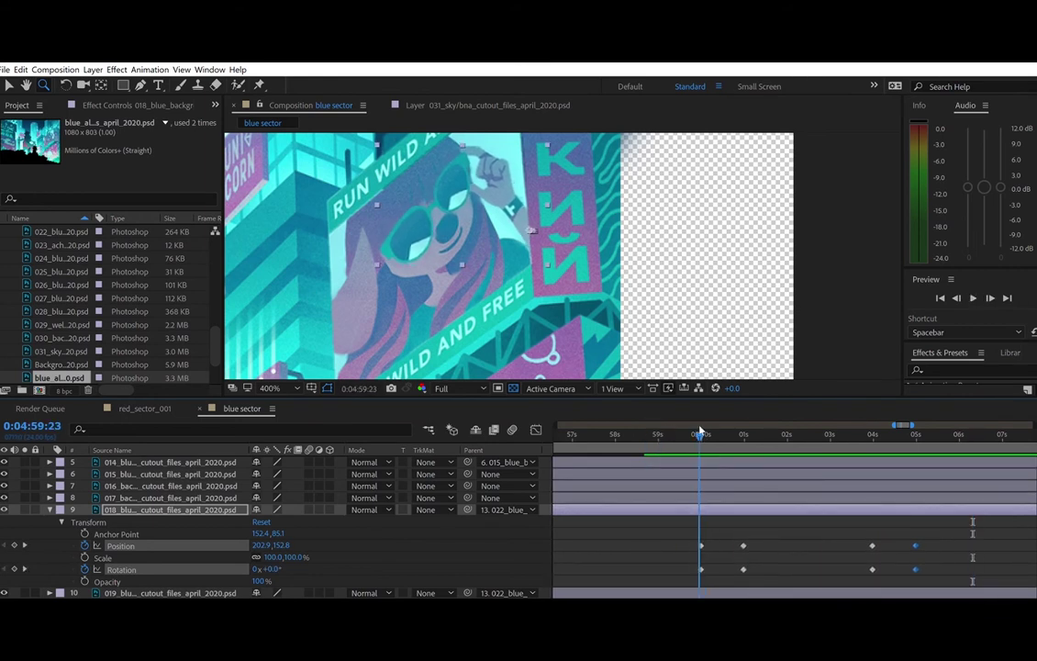
left_click(25, 545)
left_click(85, 558)
key("space")
key("space")
left_click_drag(297, 546, 296, 548)
left_click(297, 556)
type("102")
key("Return")
- Play back the glasses animation around 0:05:00:00 to judge the added scaling
left_click(691, 431)
key("space")
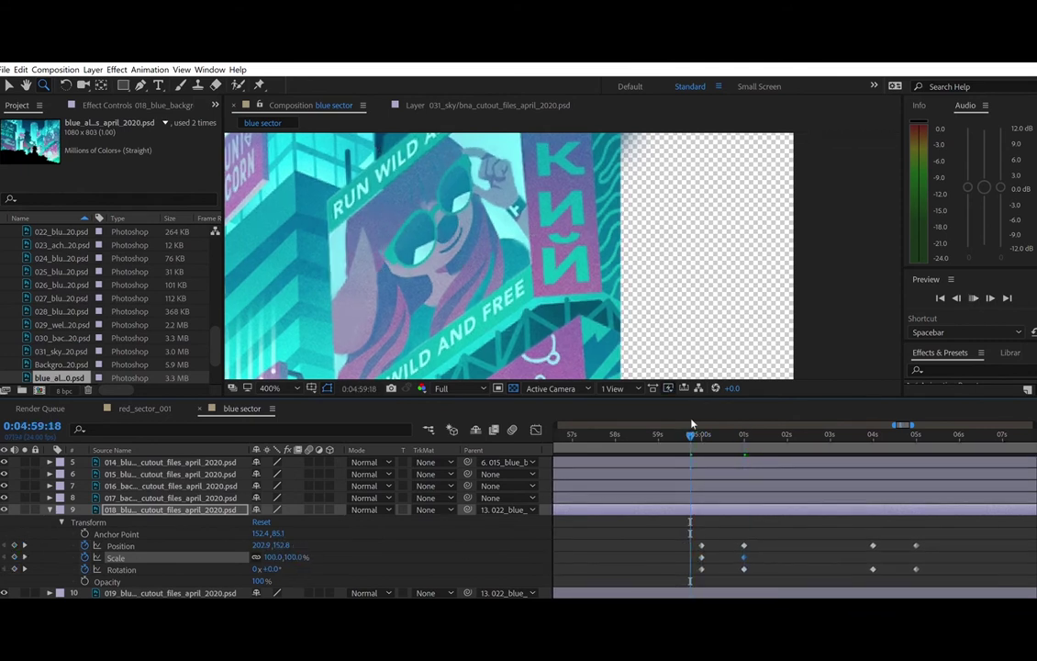
key("space")
left_click(679, 431)
key("space")
key("space")
left_click(652, 433)
key("space")
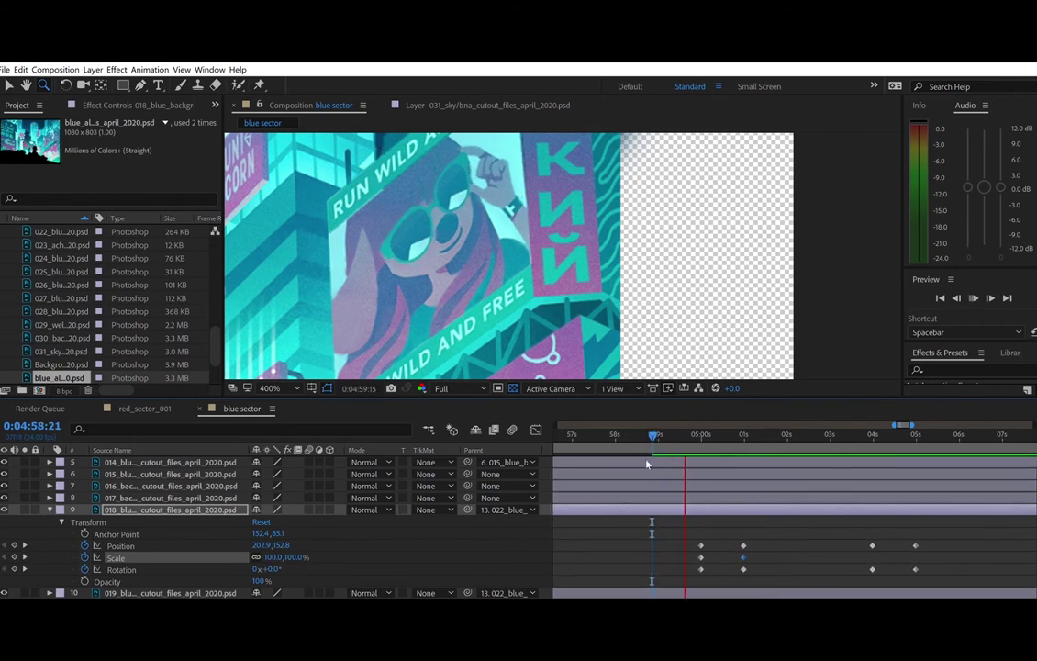
key("space")
- Set the glasses' Scale keyframe at 0:05:01:00 to 102% and preview the movement
left_click(295, 558)
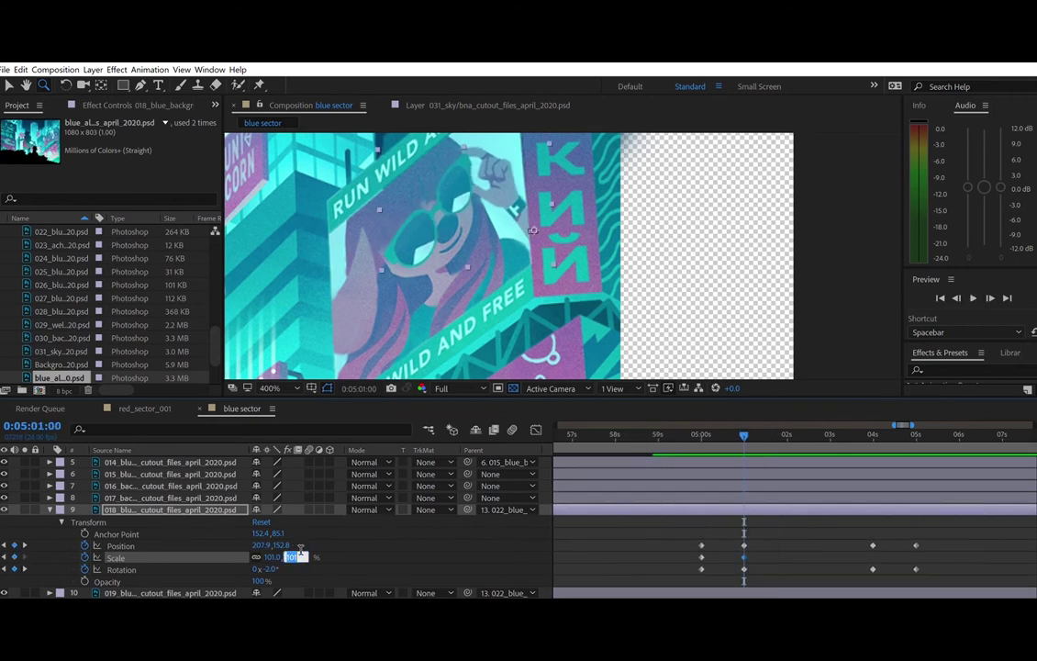
type("102")
key("Return")
left_click_drag(703, 433, 679, 434)
key("space")
left_click(663, 433)
left_click(628, 433)
key("space")
- Copy the glasses' 102% Scale keyframe to 0:05:04:00 and the 100% Scale keyframe to 0:05:05:00
left_click_drag(693, 559, 746, 548)
key("ctrl+c")
left_click(24, 545)
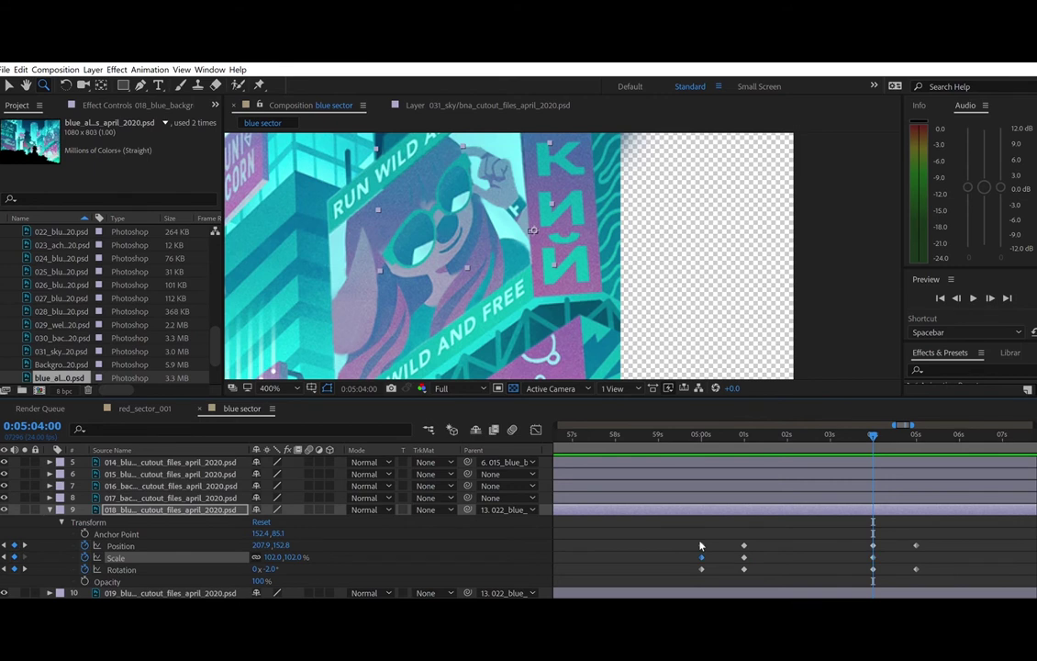
left_click(23, 548)
key("ctrl+v")
- Apply easing to the glasses' Position, Scale and Rotation keyframes at 0:05:00:00 and 0:05:01:00 and preview the motion
left_click_drag(691, 532, 720, 575)
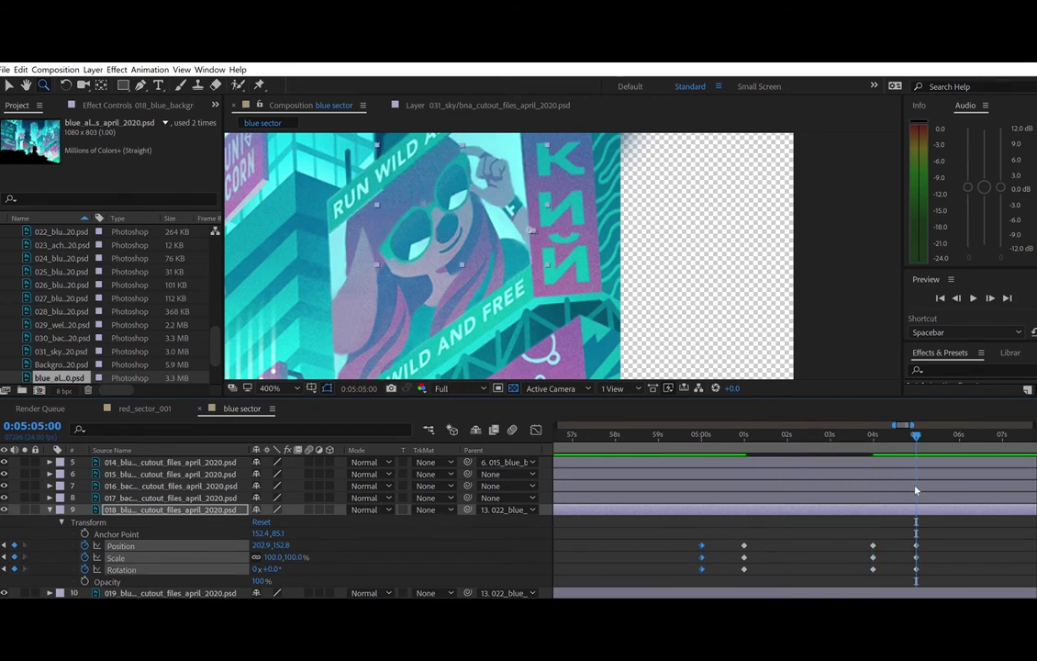
left_click_drag(732, 534, 756, 575)
key("space")
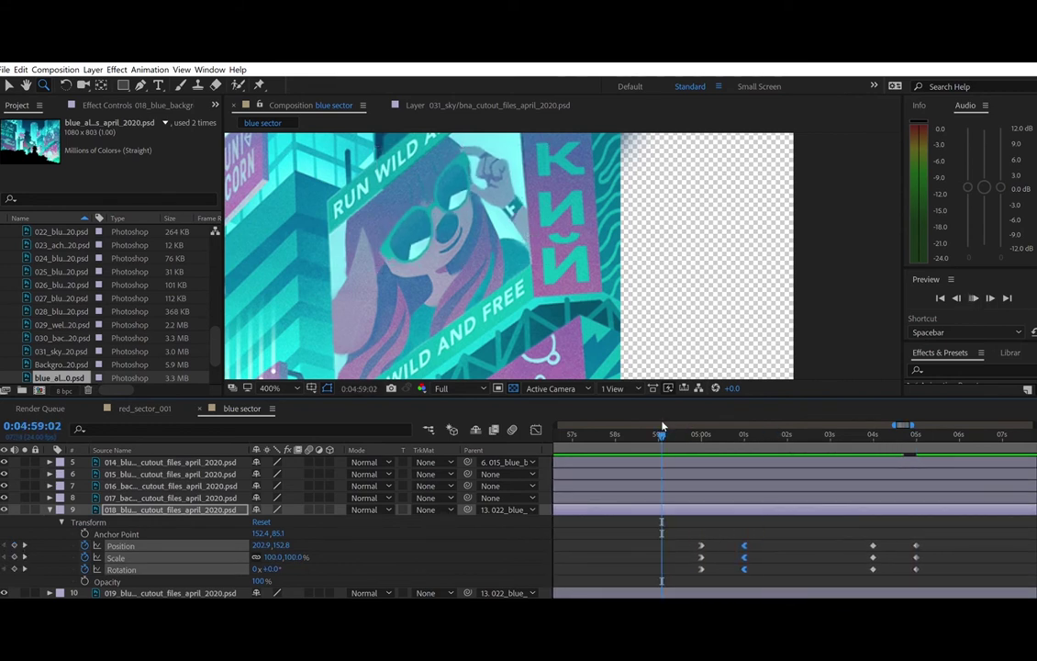
key("space")
left_click_drag(705, 421, 675, 421)
key("space")
key("space")
left_click_drag(776, 425, 771, 425)
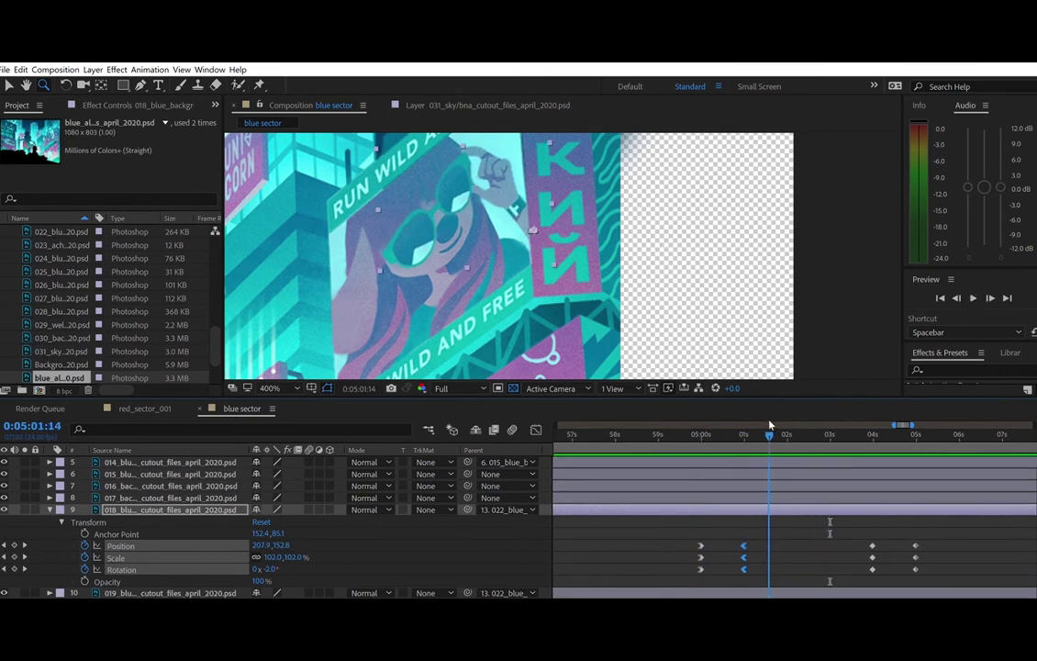
- Try moving the glasses' Position, Scale and Rotation keyframes from 0:05:01:00 to 0:05:01:14 and preview the slower motion
left_click(771, 425)
left_click_drag(745, 559, 771, 561)
left_click(694, 436)
key("space")
left_click(657, 435)
left_click(637, 431)
key("space")
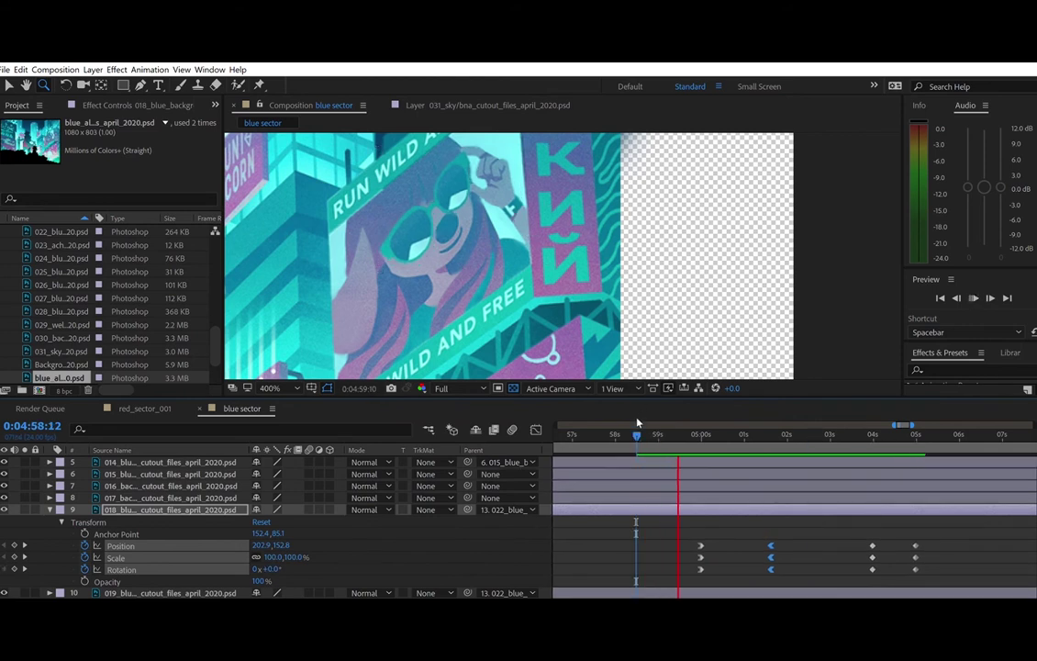
- Undo the keyframe move and the previous easing on the glasses' first two keyframe sets, and play back the motion
key("space")
key("ctrl+z")
key("ctrl+z")
left_click(668, 433)
key("space")
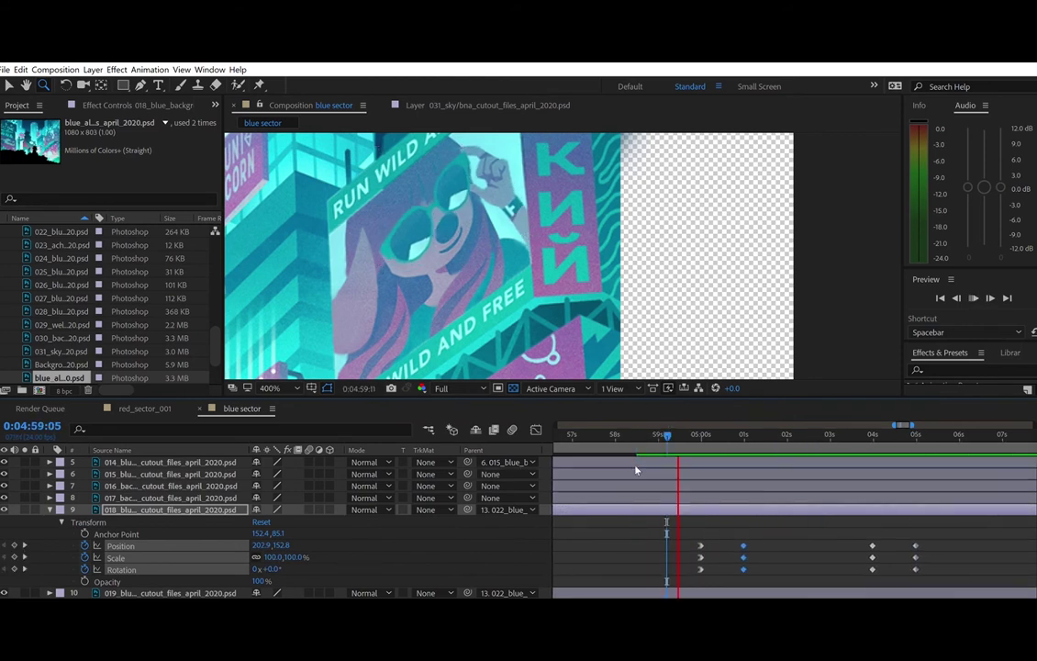
key("space")
key("ctrl+z")
left_click(667, 434)
key("space")
- Apply Easy Ease to the glasses' Position, Scale and Rotation keyframes at 0:05:00:00 and 0:05:01:00 and preview the result
left_click_drag(690, 533, 746, 571)
key("F9")
left_click_drag(671, 433, 650, 431)
key("space")
key("space")
- Apply Easy Ease to the glasses' Position, Scale and Rotation keyframes at 0:05:04:00 and 0:05:05:00 and preview the motion
left_click_drag(858, 528, 916, 560)
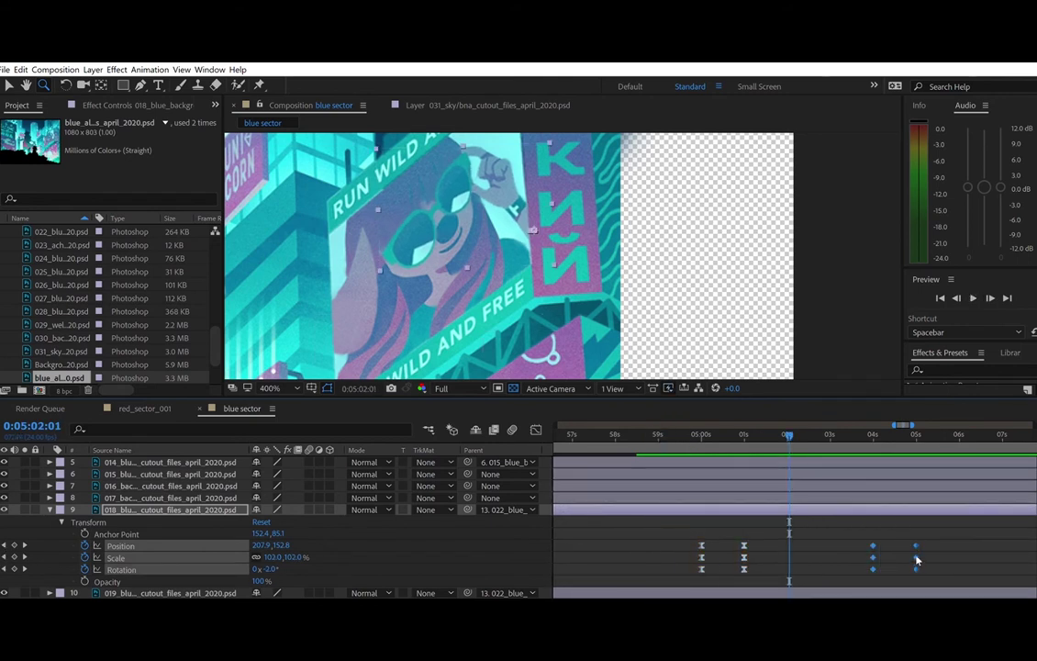
key("F9")
left_click(667, 434)
key("space")
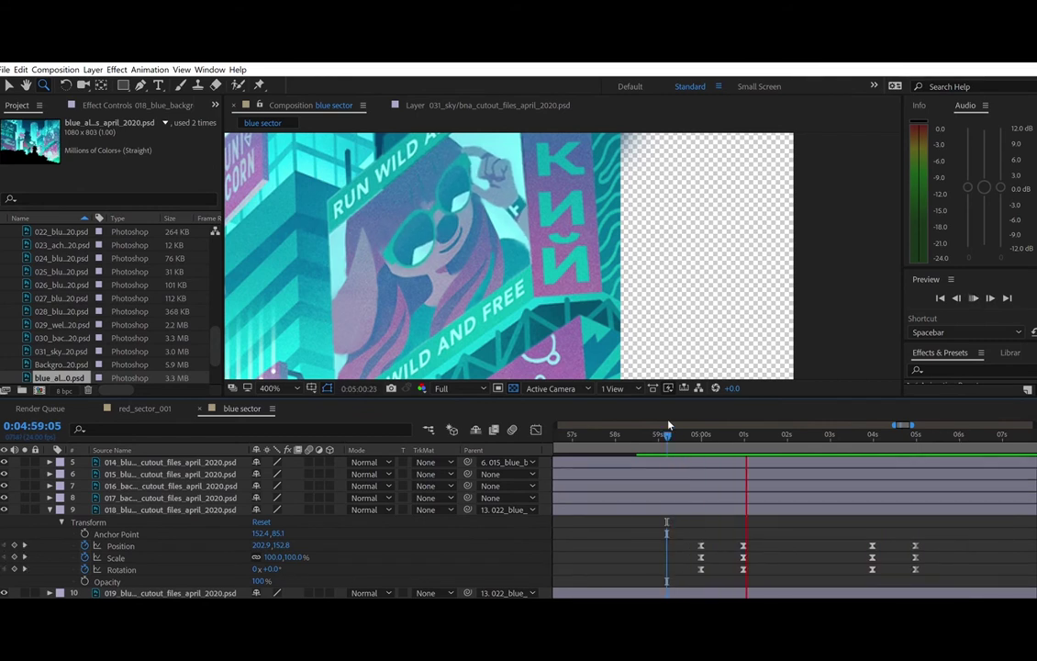
- Shift the glasses' Position, Scale and Rotation keyframes from 0:05:01:00 to 0:05:01:15 and play back the motion
left_click(755, 428)
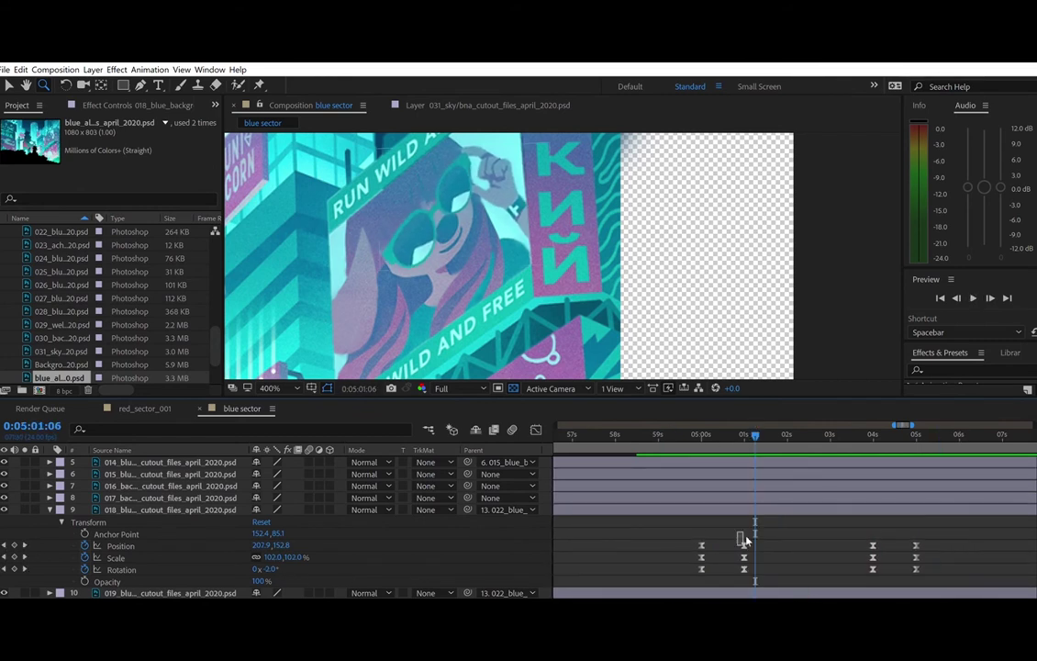
left_click_drag(738, 534, 751, 576)
key("ctrl+s")
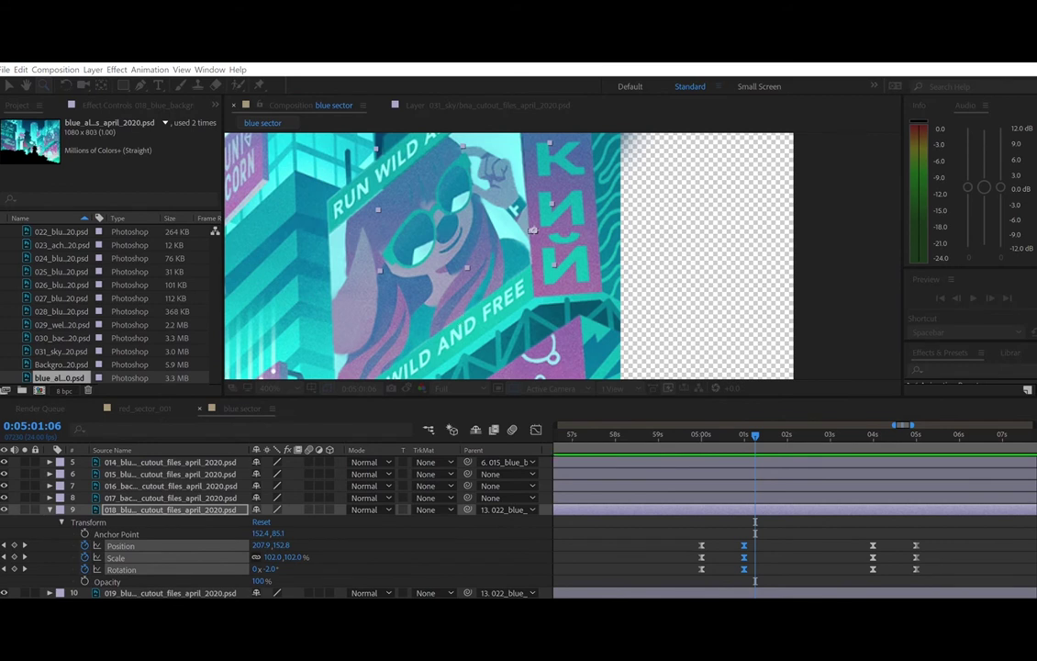
key("Return")
scroll(915, 580, "left", 8)
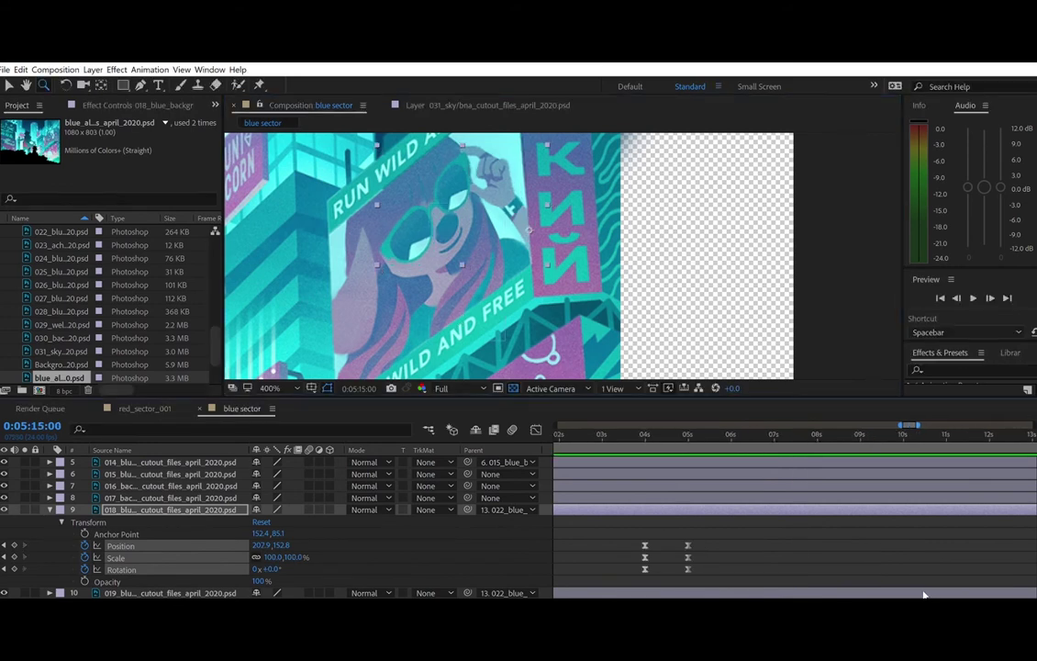
left_click(359, 388)
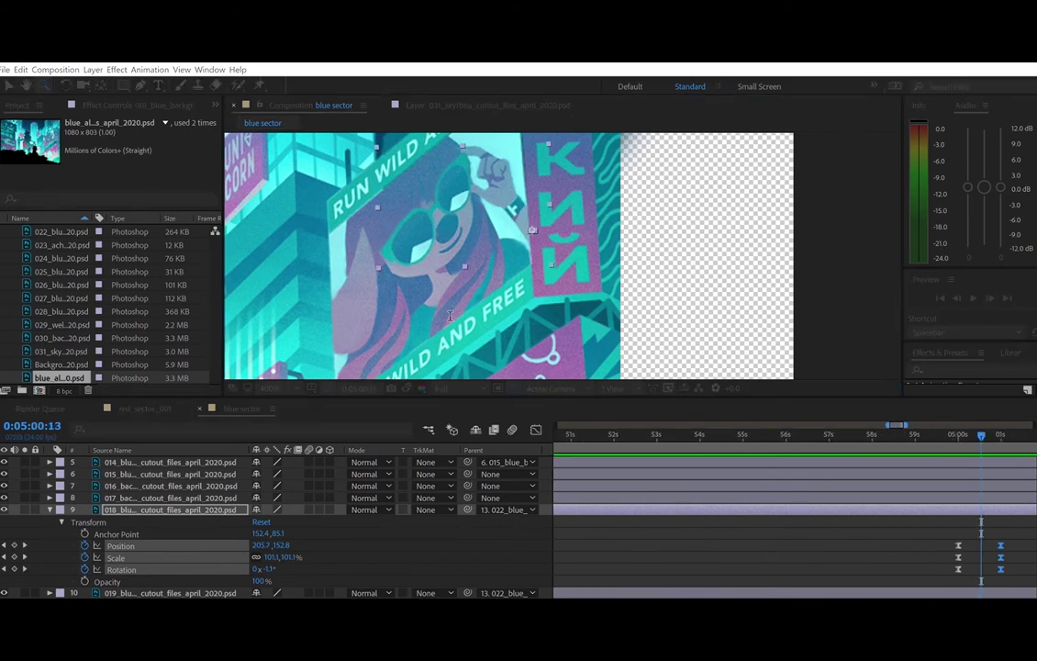
key("Return")
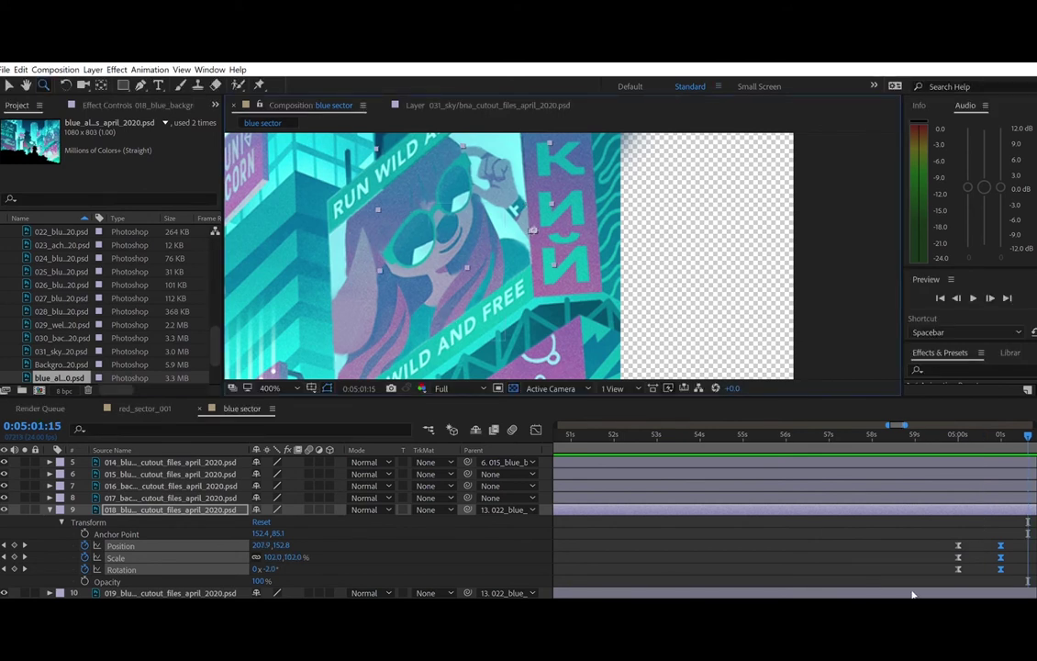
scroll(908, 592, "right", 3)
left_click(654, 435)
key("space")
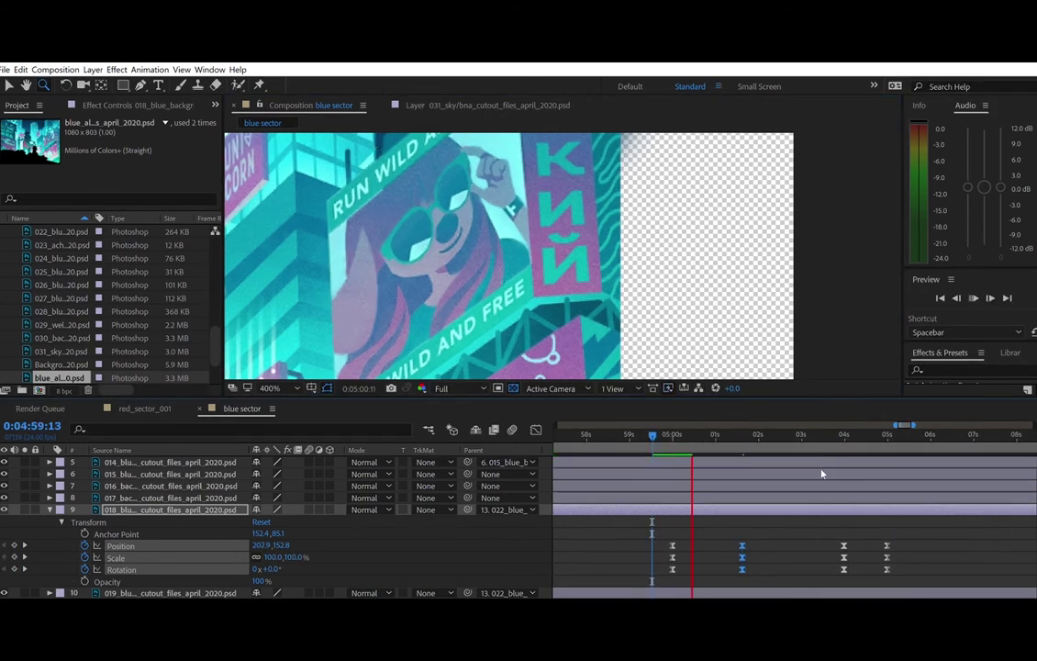
key("space")
- Shift the glasses' last Position, Scale and Rotation keyframes to about 0:05:05:15 and play back the whole move
left_click(914, 434)
left_click_drag(863, 535, 916, 563)
left_click(803, 432)
key("space")
left_click(626, 430)
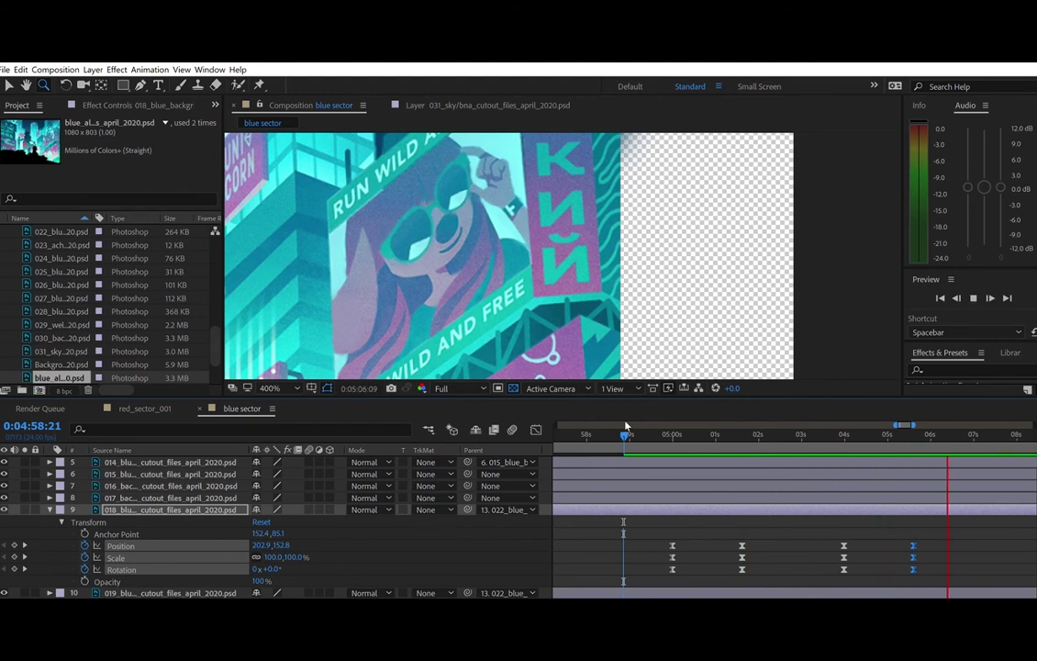
key("space")
- Copy all the glasses' Position, Scale and Rotation keyframes to 0:02:30:00 and play back the repeated movement
left_click_drag(921, 416, 991, 419)
left_click_drag(568, 531, 628, 571)
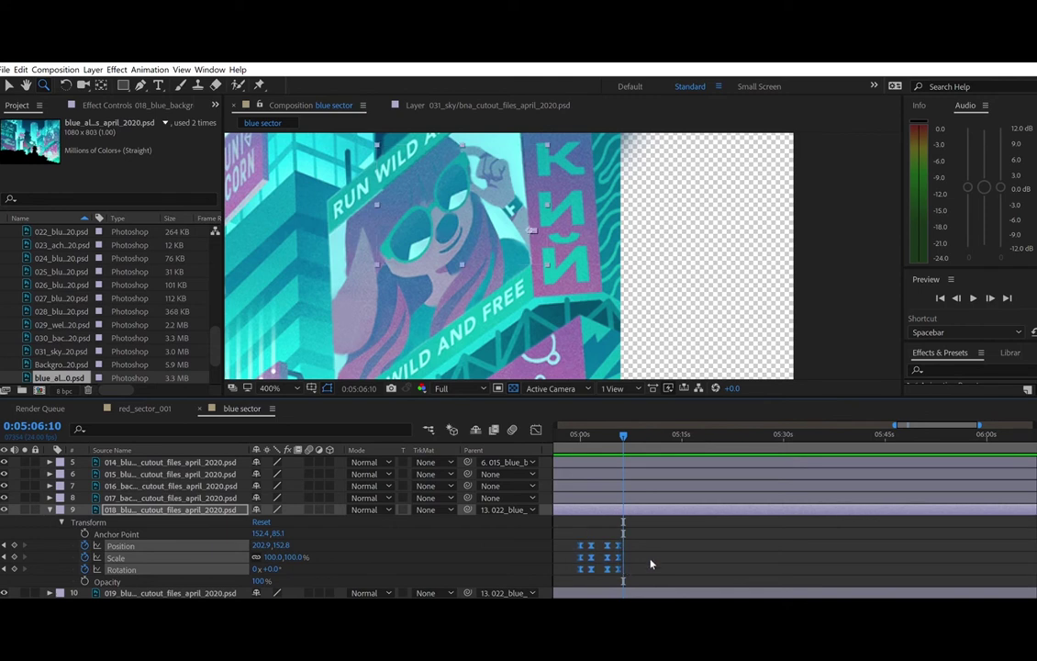
left_click_drag(942, 425, 742, 426)
left_click_drag(745, 433, 750, 430)
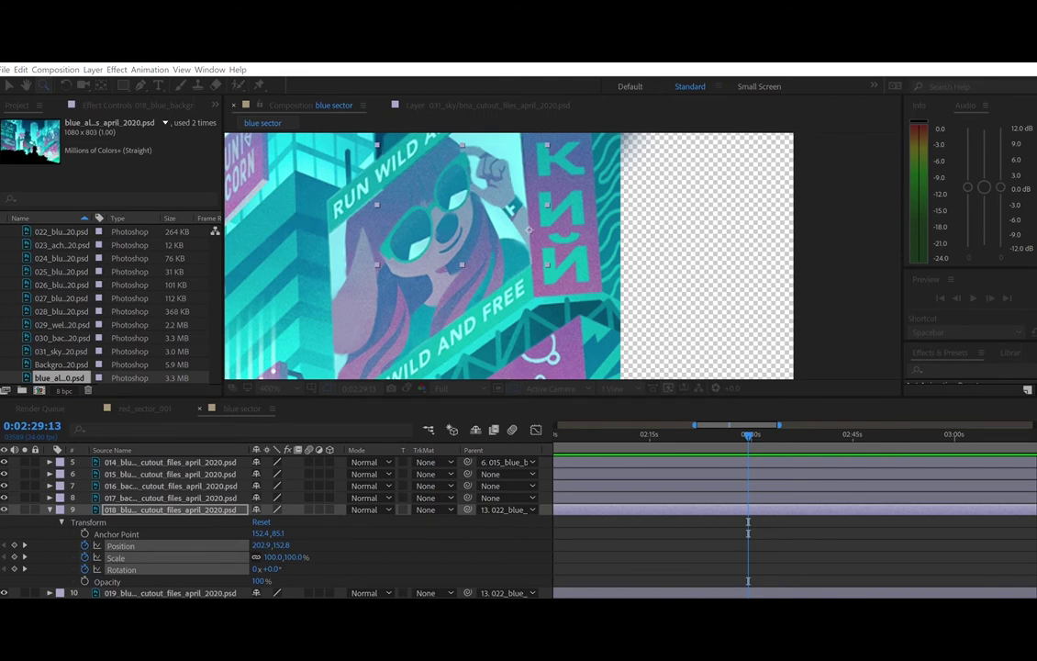
key("space")
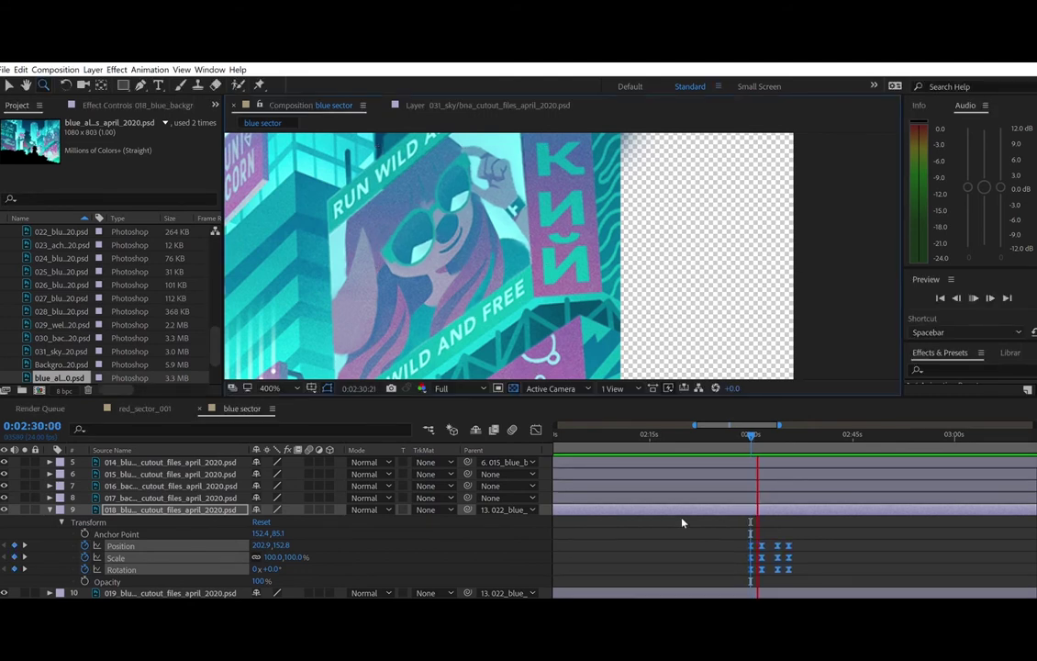
key("space")
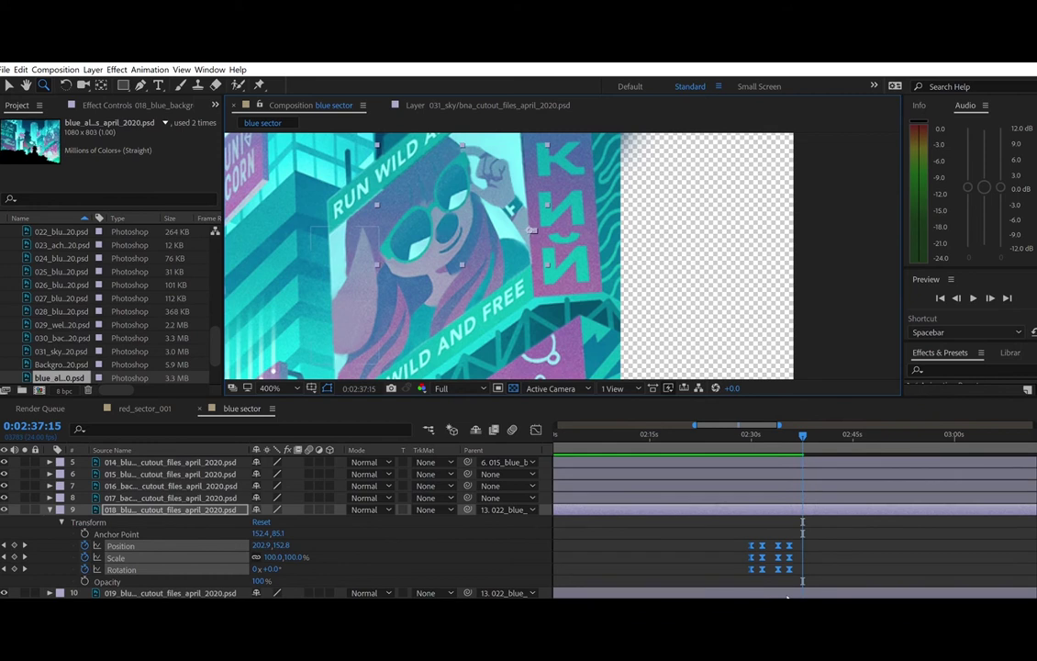
left_click(726, 437)
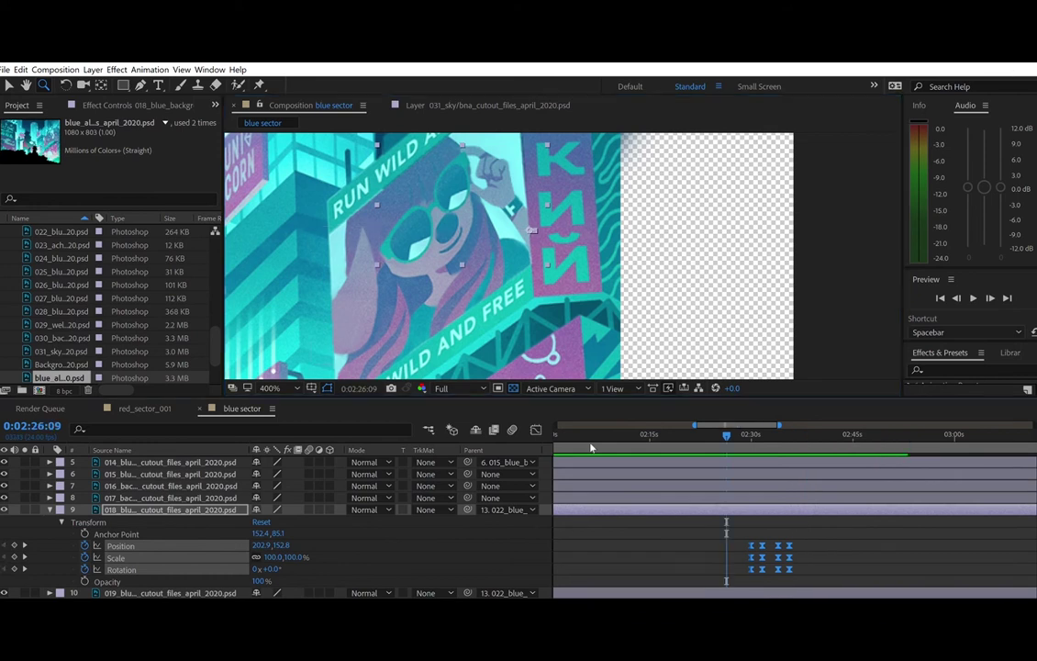
- Return to the start of the timeline and set the current time to exactly 0:00:15:00
scroll(671, 592, "left", 15)
left_click(662, 434)
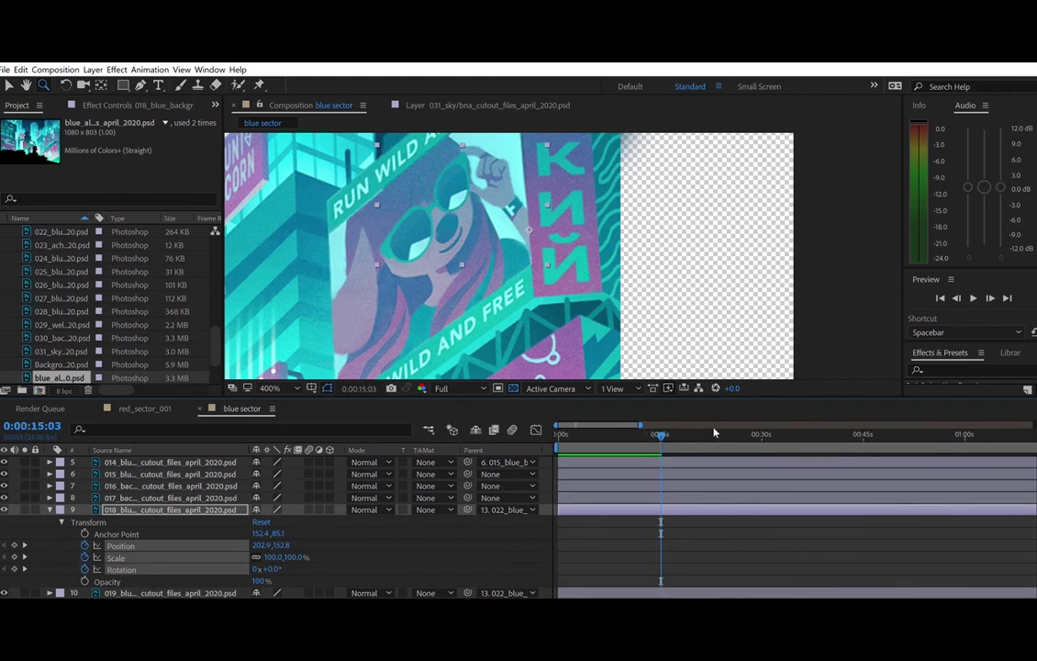
left_click(689, 518)
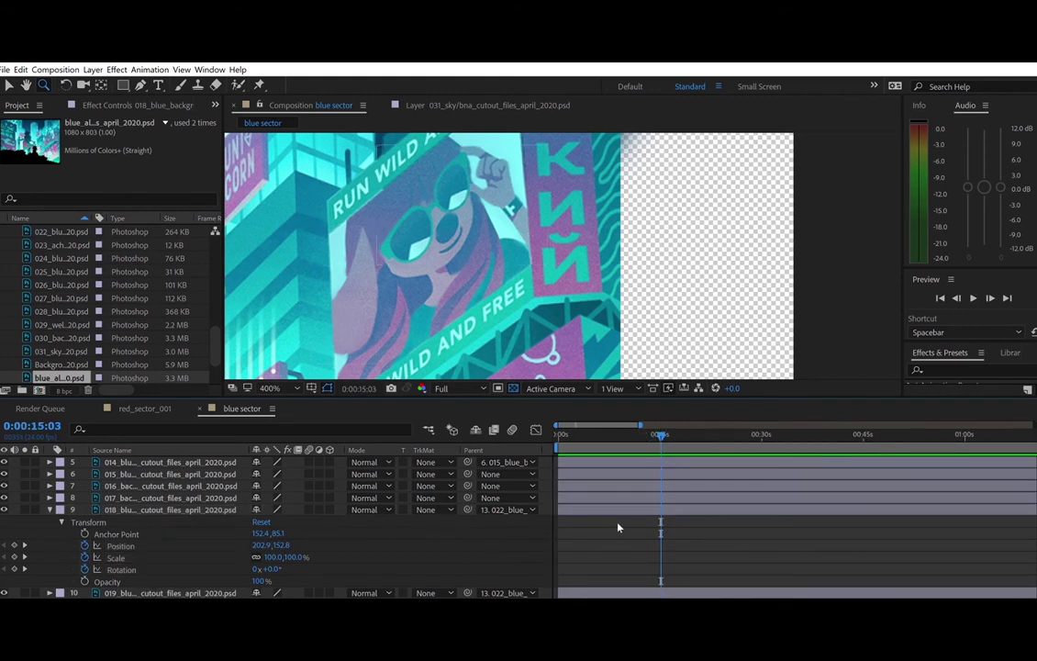
left_click(359, 388)
type("1500")
key("Return")
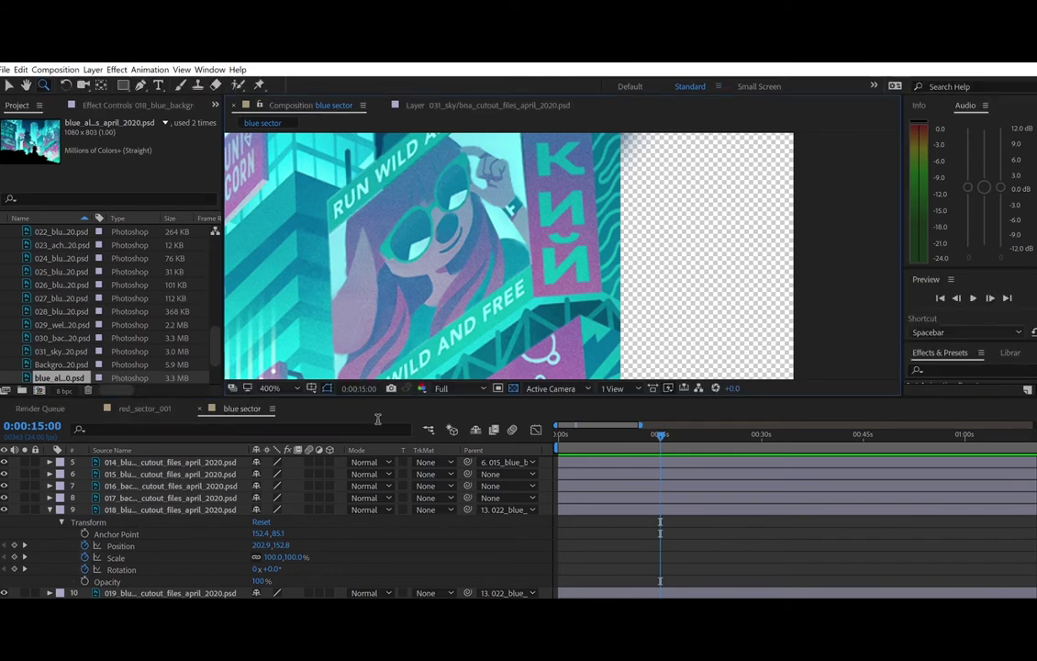
- Place Puppet pins along the billboard character's hair on layer 019 at 0:00:15:00
left_click(50, 510)
left_click(50, 521)
left_click(121, 520)
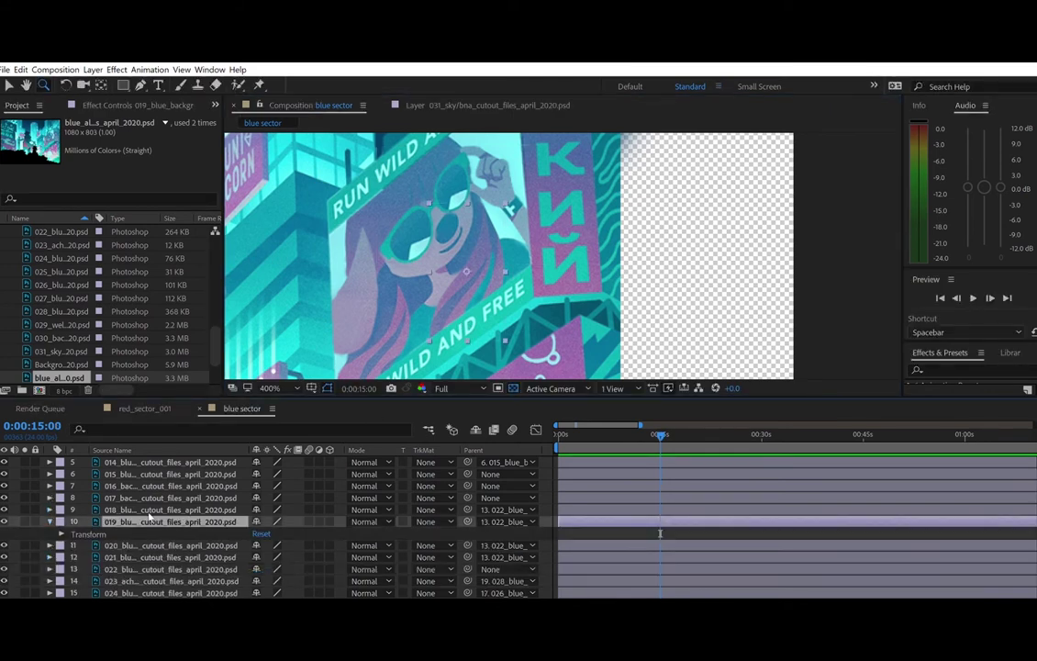
left_click(62, 533)
mouse_move(254, 433)
left_mouse_down()
mouse_move(313, 437)
mouse_move(258, 438)
left_mouse_up()
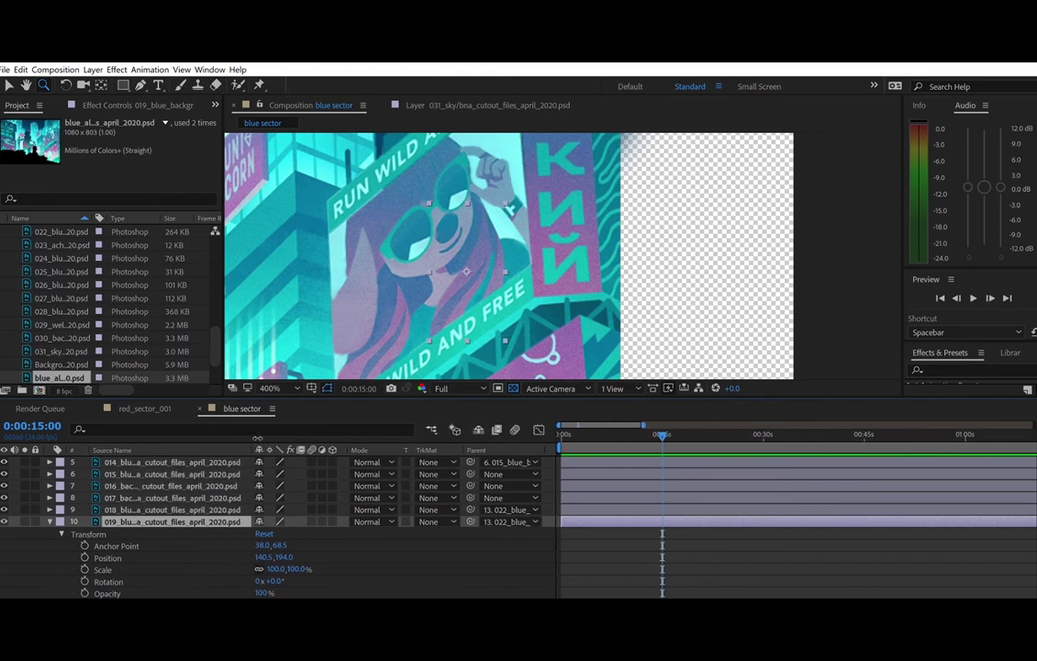
left_click(262, 84)
left_click(480, 253)
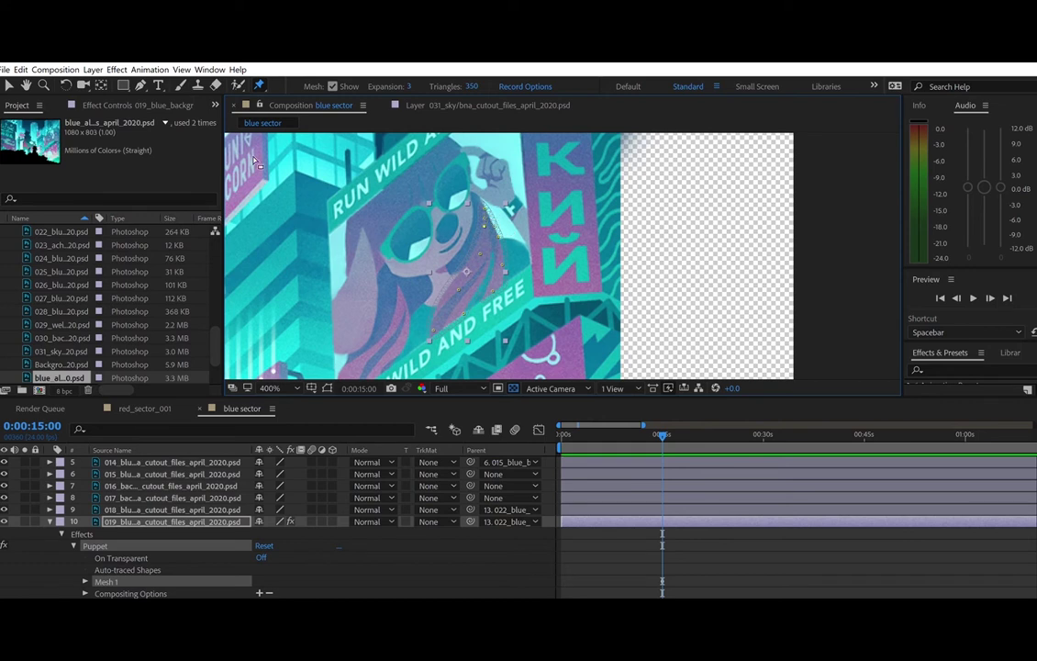
left_click_drag(261, 81, 352, 109)
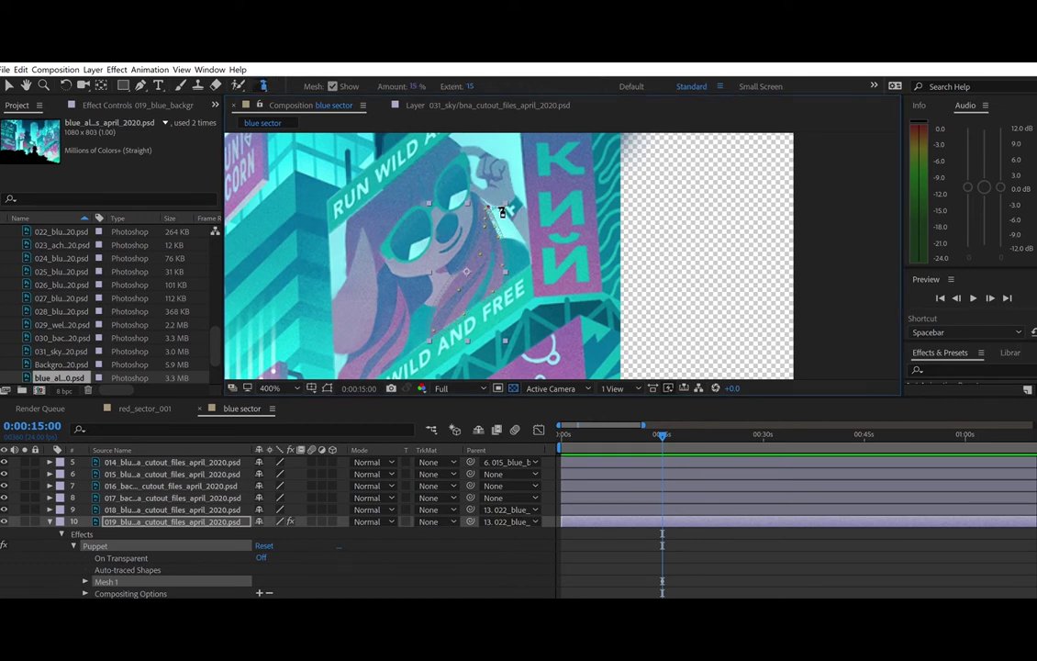
- Expand the hair layer's puppet mesh and reveal the Position property of the pin at the strand's lower tip
scroll(248, 538, "down", 2)
left_click(85, 533)
scroll(97, 531, "down", 1)
left_click(97, 545)
scroll(97, 541, "down", 3)
key("ctrl+p")
left_click(9, 85)
left_click(433, 330)
scroll(259, 519, "down", 2)
left_click(109, 534)
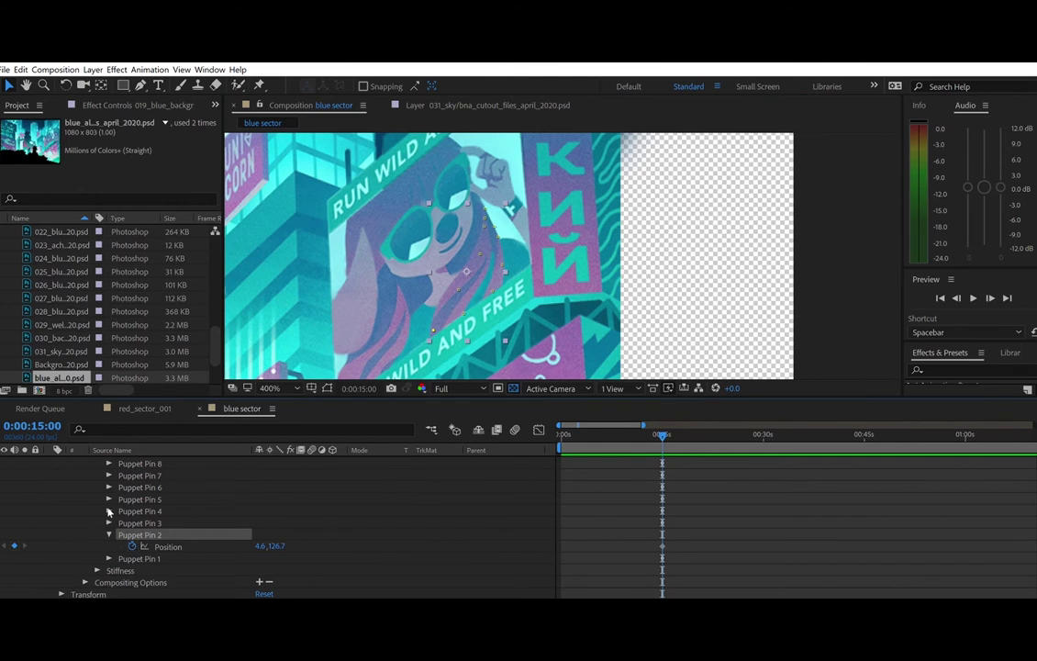
- Reveal the Position properties of Puppet Pins 3 to 6 on the hair layer
left_click(109, 524)
left_click(109, 511)
left_click(109, 500)
left_click(109, 498)
left_click(130, 486)
left_click(110, 486)
left_click(129, 475)
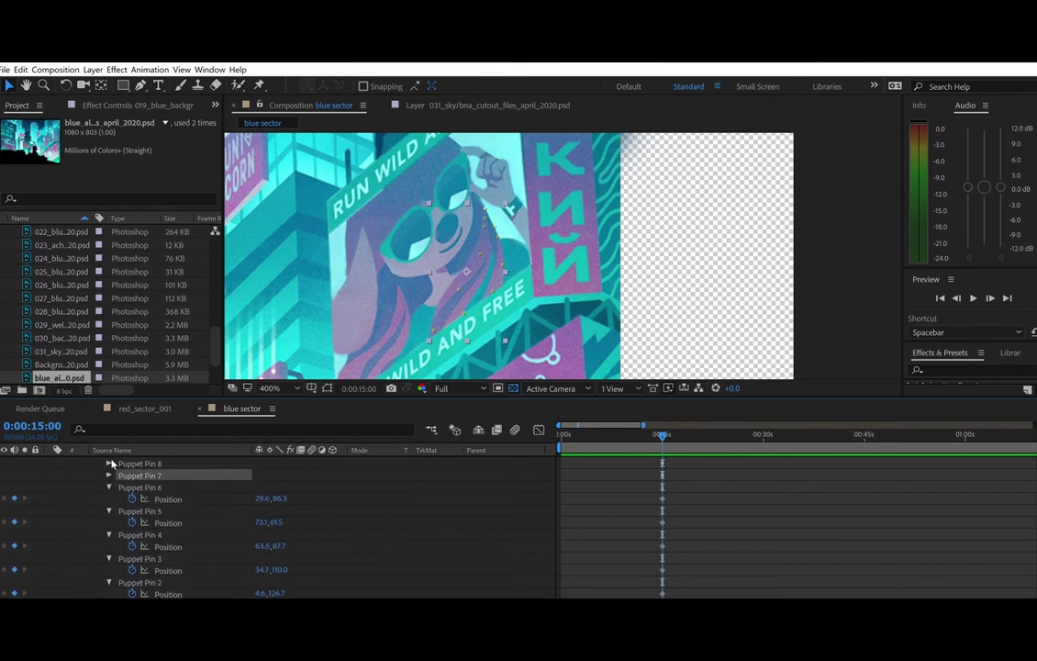
- Check the remaining hair pins and move Puppet Pin 1 directly above Puppet Pin 6 in the mesh's pin order
scroll(119, 468, "up", 2)
left_click(134, 511)
left_click(154, 488)
left_click(159, 475)
scroll(168, 475, "down", 4)
left_click_drag(147, 557, 169, 500)
scroll(278, 500, "down", 2)
- At 0:00:16:00, reposition Puppet Pins 2 to 6 about 3 to 11 px lower to bend the hair
mouse_move(662, 427)
left_mouse_down()
mouse_move(696, 427)
mouse_move(675, 428)
left_mouse_up()
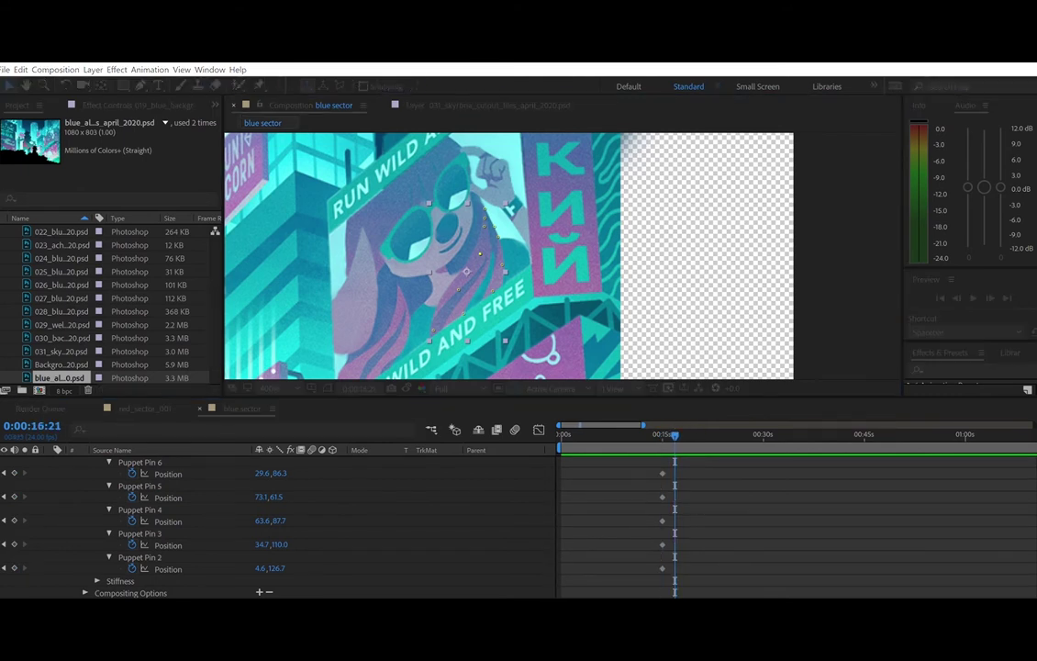
key("Return")
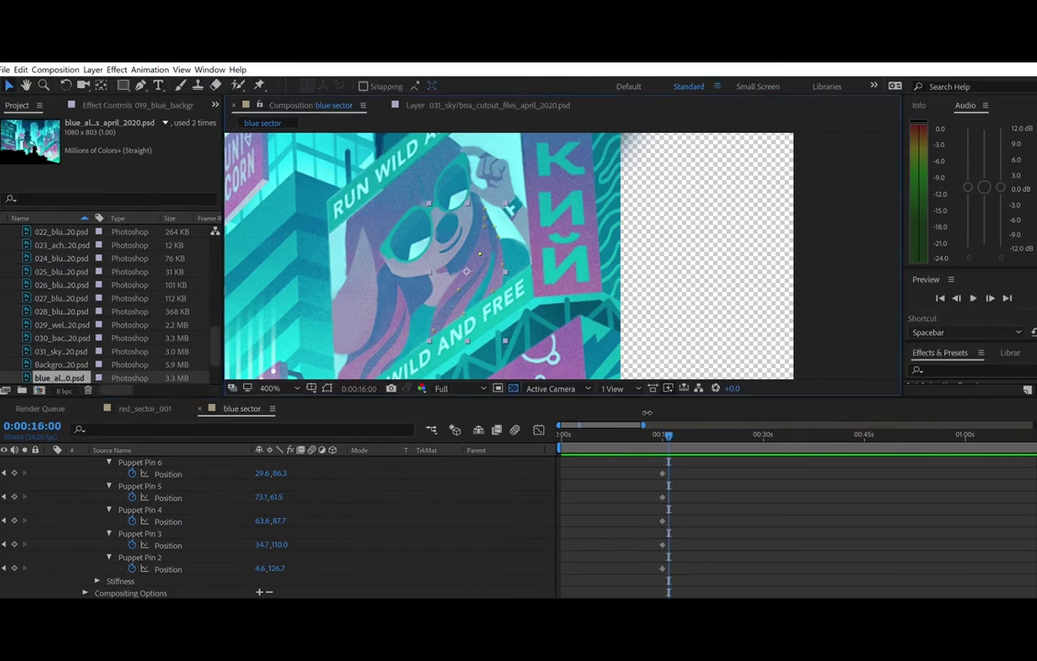
left_click_drag(647, 412, 599, 415)
left_click(158, 556)
left_click_drag(433, 320, 456, 296)
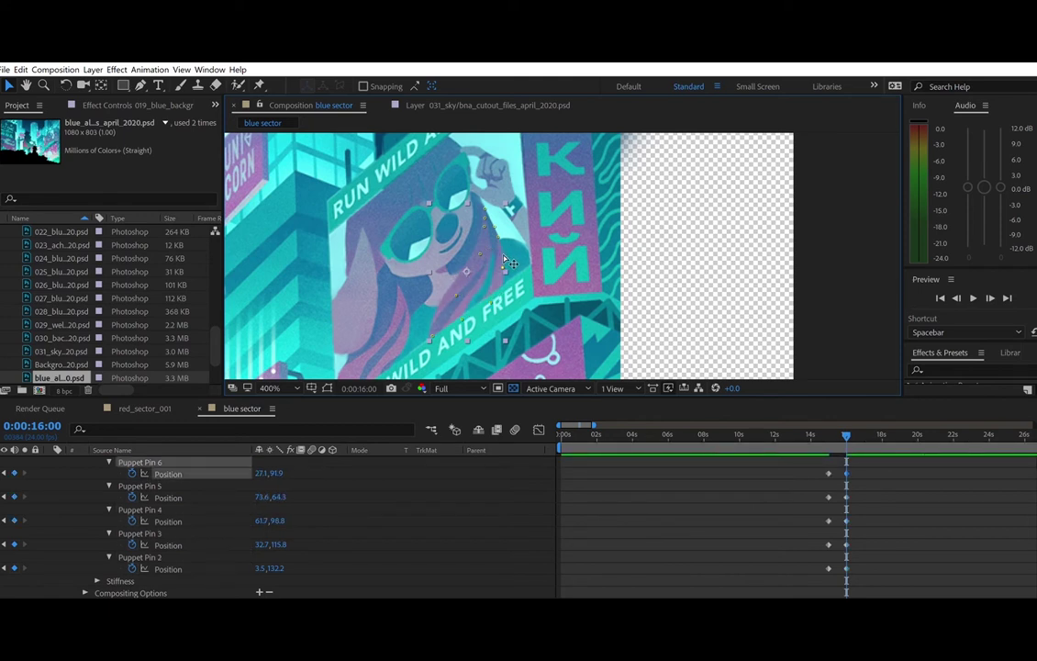
left_click(503, 261)
- Preview the hair sway and refine it at 0:00:16:00 by moving Puppet Pin 6 to about 21.6, 88.8 and Puppet Pin 1 slightly left
mouse_move(844, 431)
left_mouse_down()
mouse_move(817, 428)
mouse_move(832, 428)
left_mouse_up()
key("space")
left_click(791, 429)
key("space")
left_click(25, 496)
left_click_drag(458, 288, 482, 244)
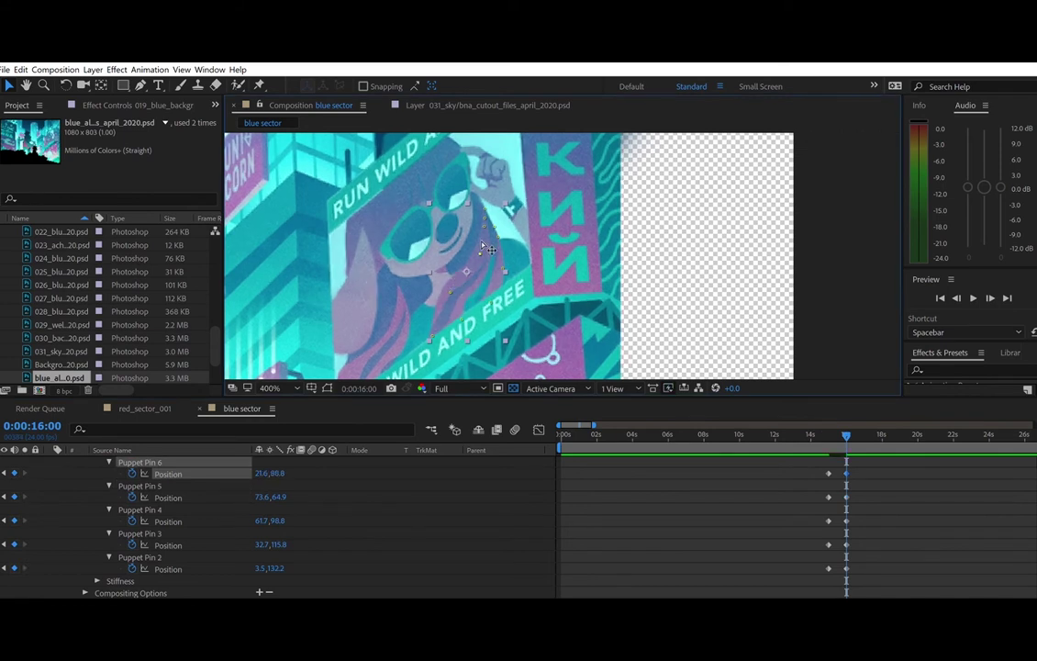
left_click(476, 255)
- Add a puppet pin to the hair at about 45.8, 68.2 at 0:00:15:00 and place it above Puppet Pin 1 in the pin order
left_click(260, 84)
key("j")
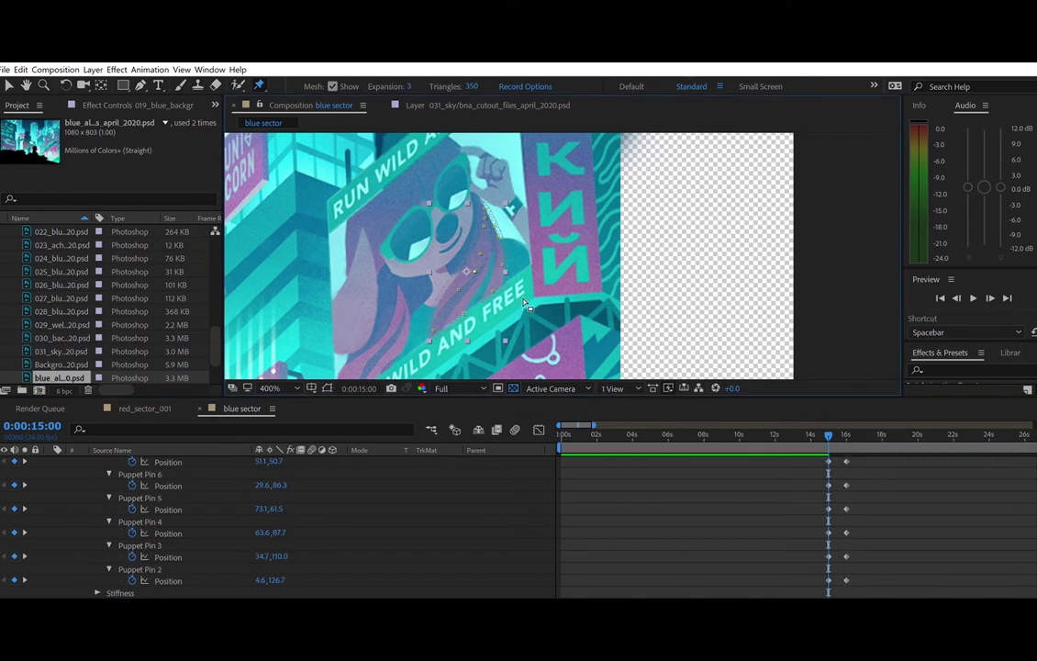
scroll(240, 491, "up", 4)
left_click_drag(218, 520, 209, 494)
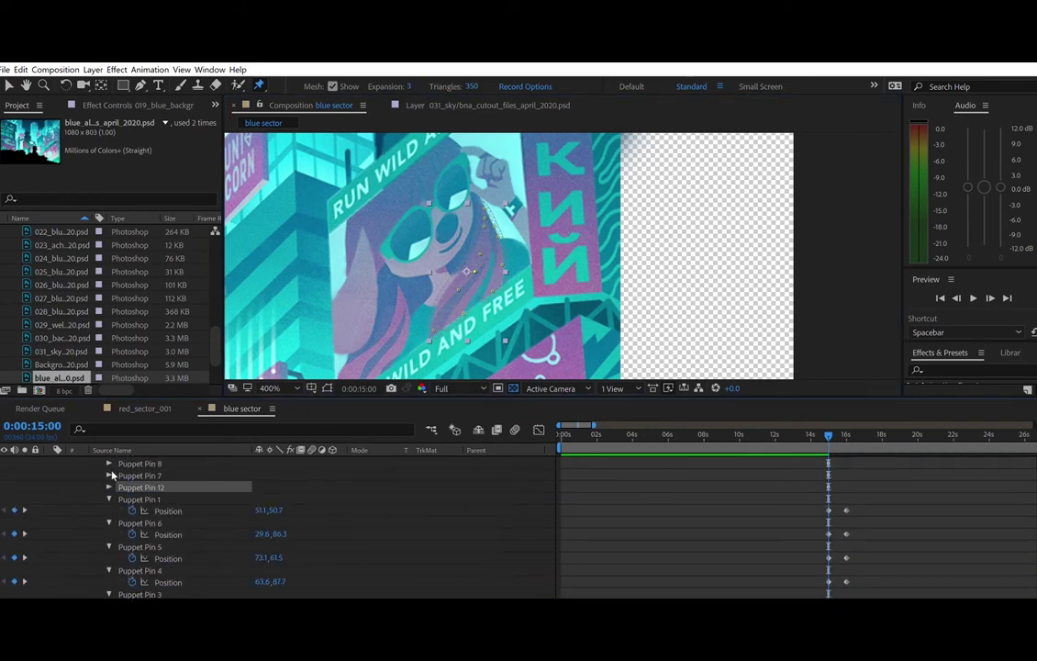
left_click(109, 488)
scroll(167, 472, "down", 2)
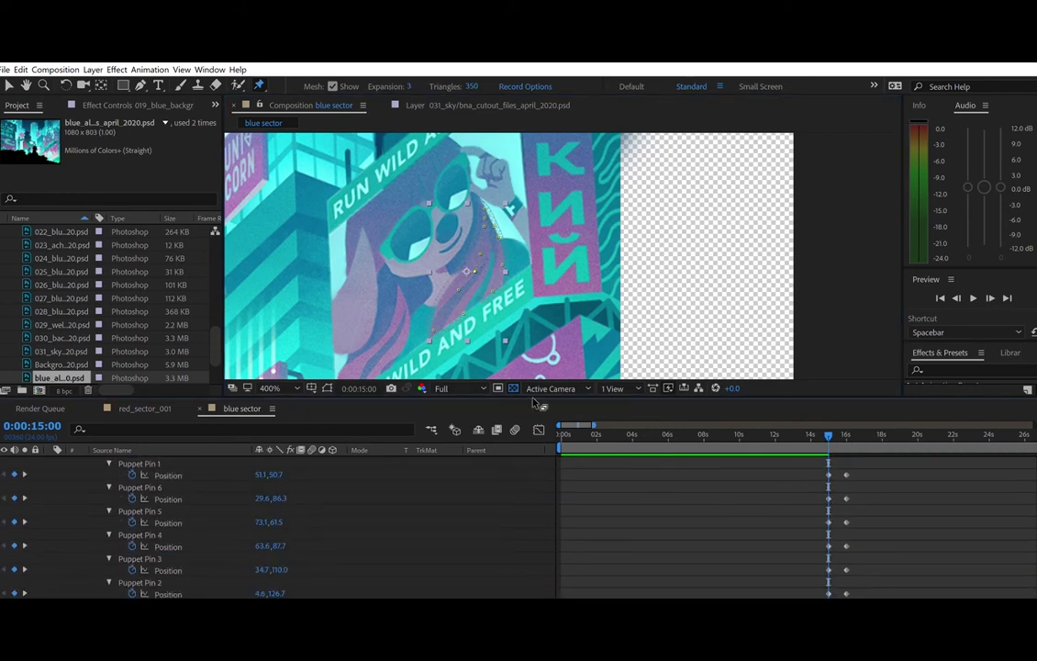
left_click_drag(516, 397, 423, 386)
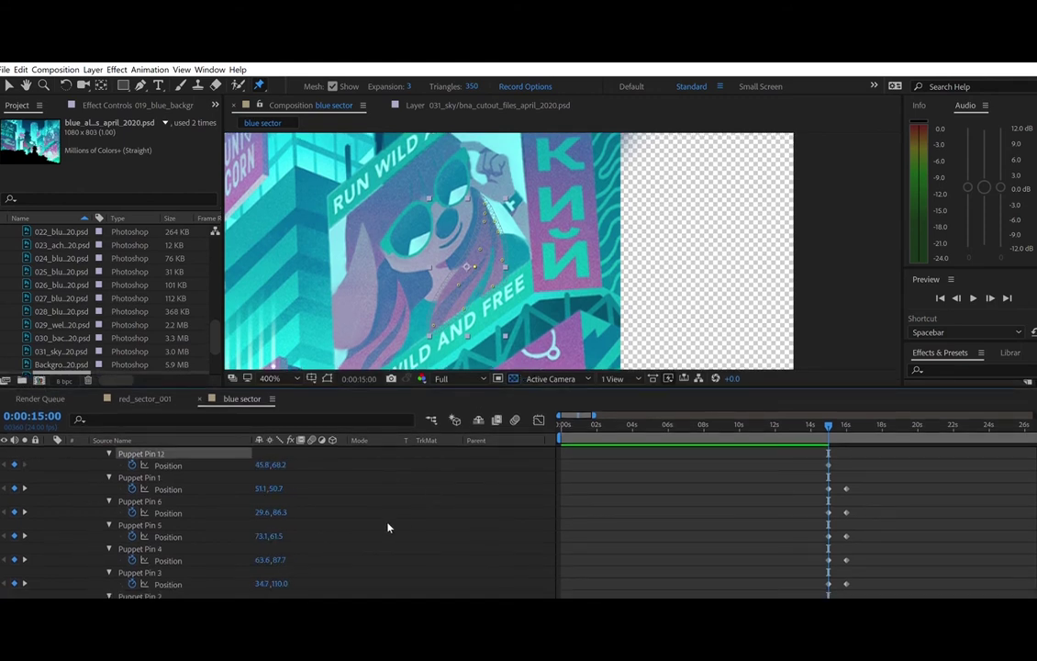
- Shift the newly added hair pin about 6 px left at 0:00:16:00 and scrub through the motion
key("v")
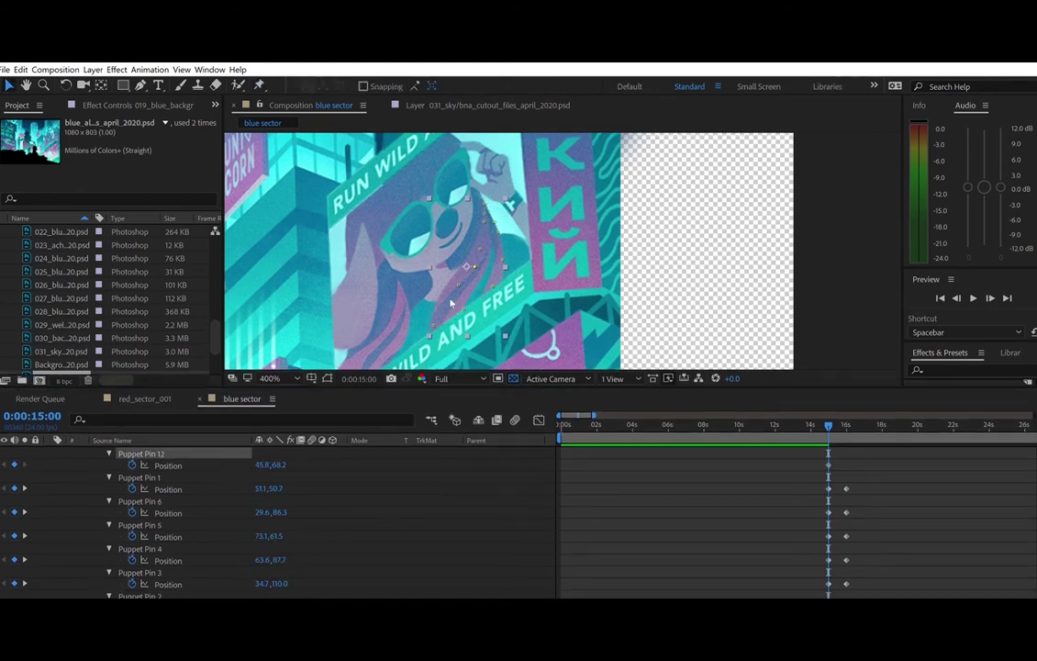
left_click(25, 489)
left_click_drag(475, 267, 473, 255)
left_click_drag(819, 428, 855, 429)
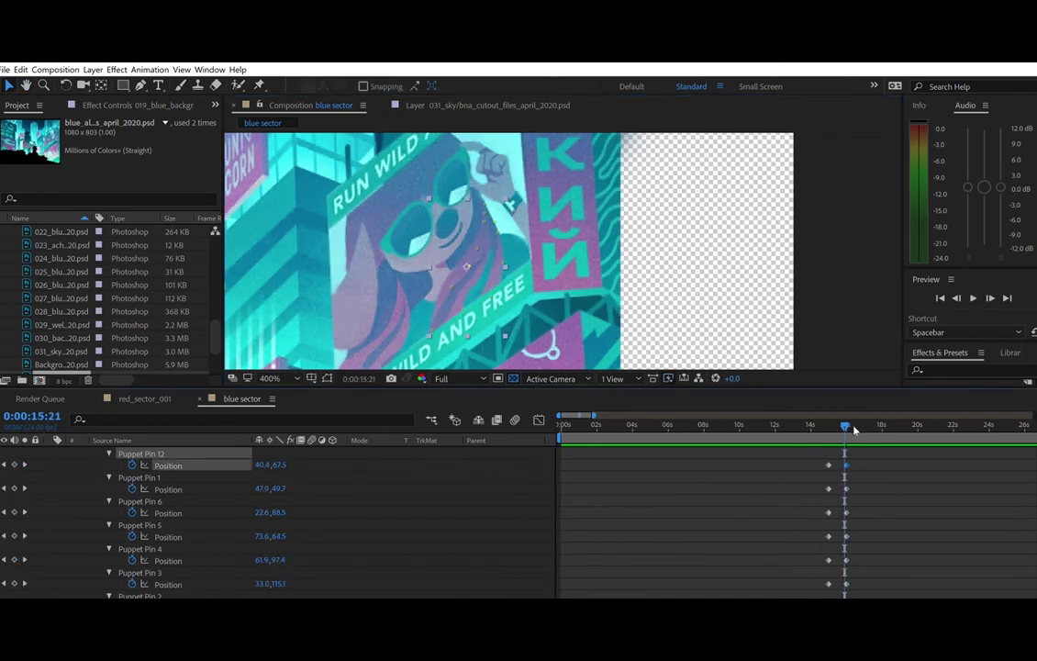
- At 0:00:16:00, move Puppet Pin 5 to about 68.1, 63.8 and Puppet Pin 4 to about 52.5, 101.9, and preview the sway
key("k")
left_click_drag(491, 286, 497, 258)
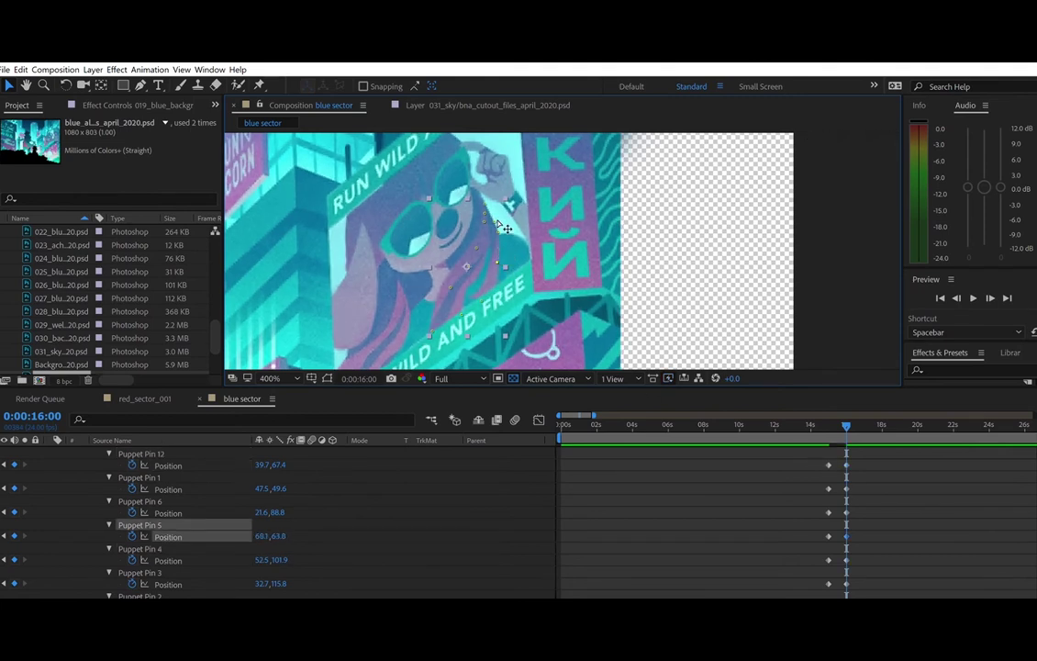
left_click(498, 231)
scroll(412, 523, "up", 2)
scroll(412, 524, "down", 3)
left_click_drag(847, 425, 824, 425)
key("space")
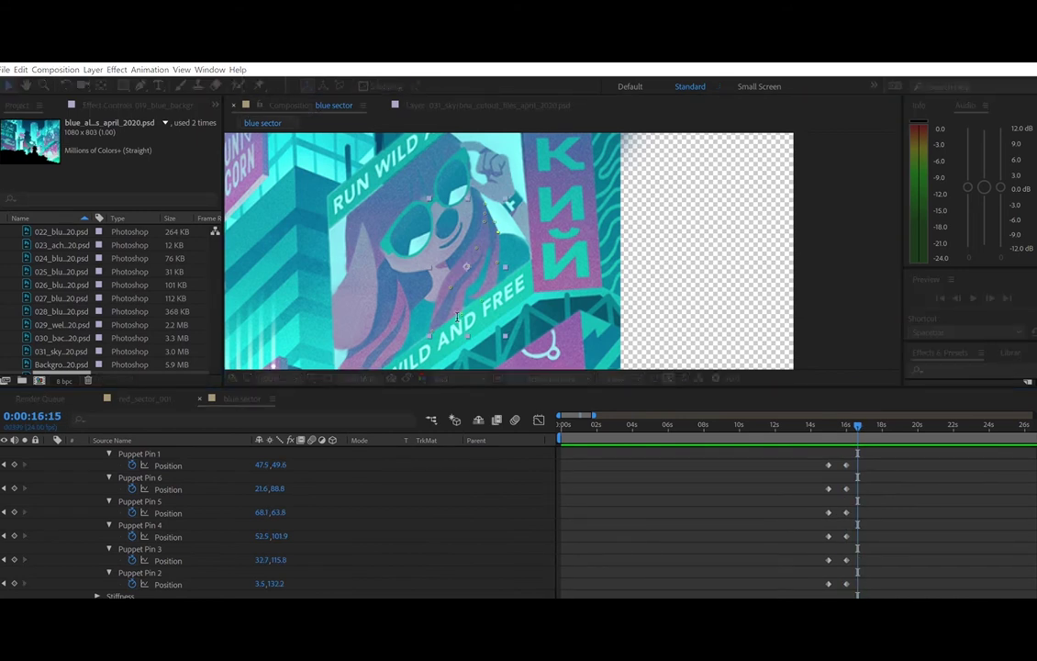
key("space")
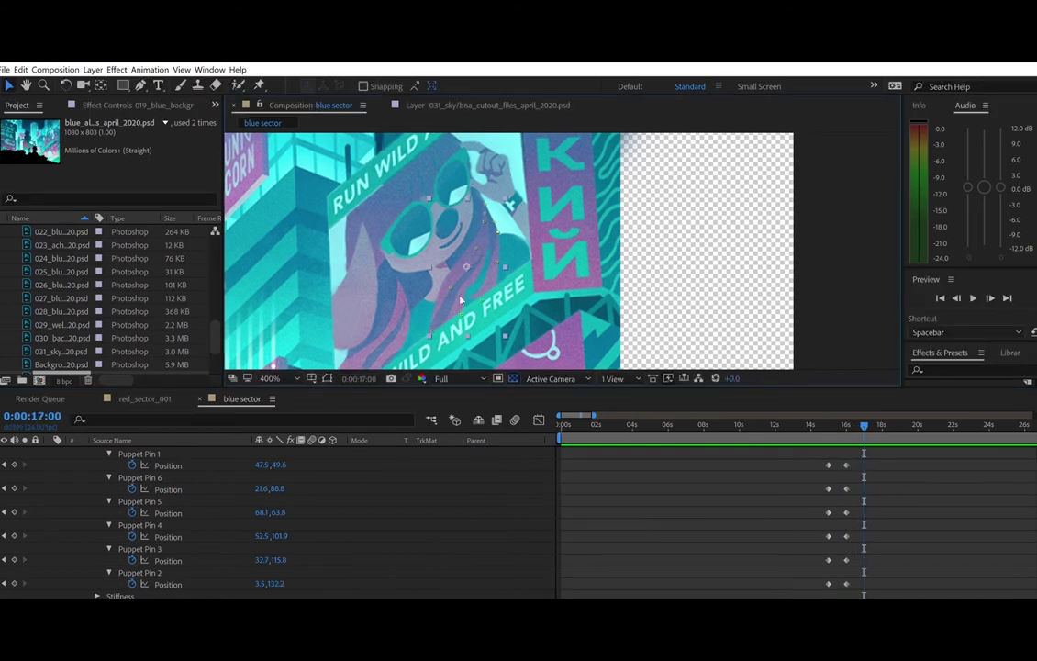
- At 0:00:17:00, move Puppet Pin 6 to about 37.7, 86.9, Puppet Pin 12 to about 47.7, 71.6 and Puppet Pin 1 to about 54.7, 51.5
left_click_drag(453, 278, 469, 276)
left_click(468, 249)
scroll(199, 489, "up", 2)
left_click(184, 501)
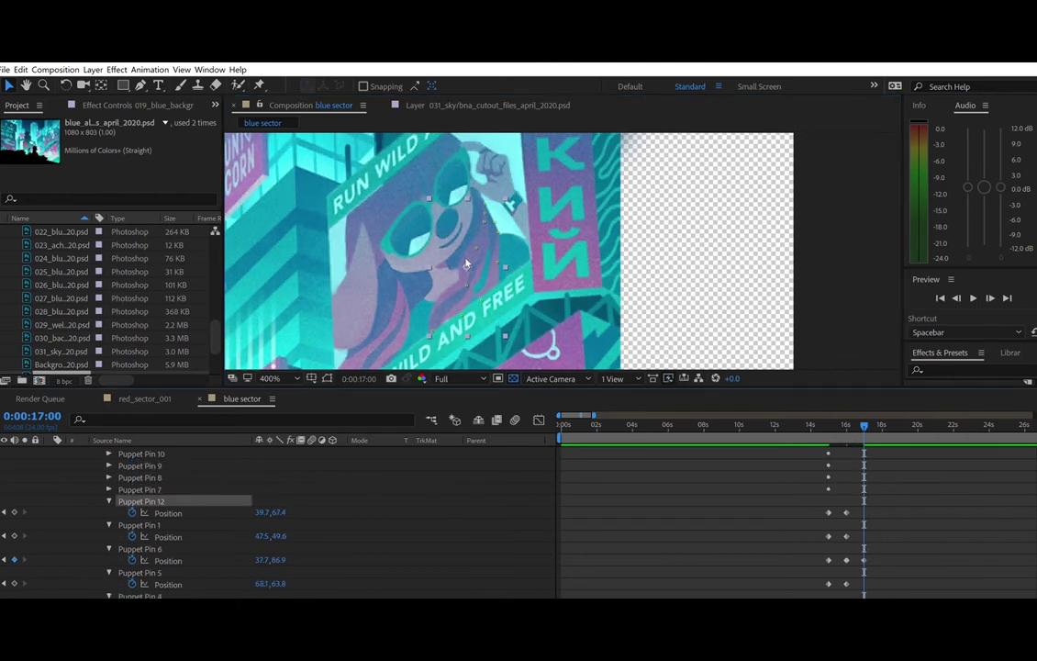
left_click_drag(475, 263, 484, 249)
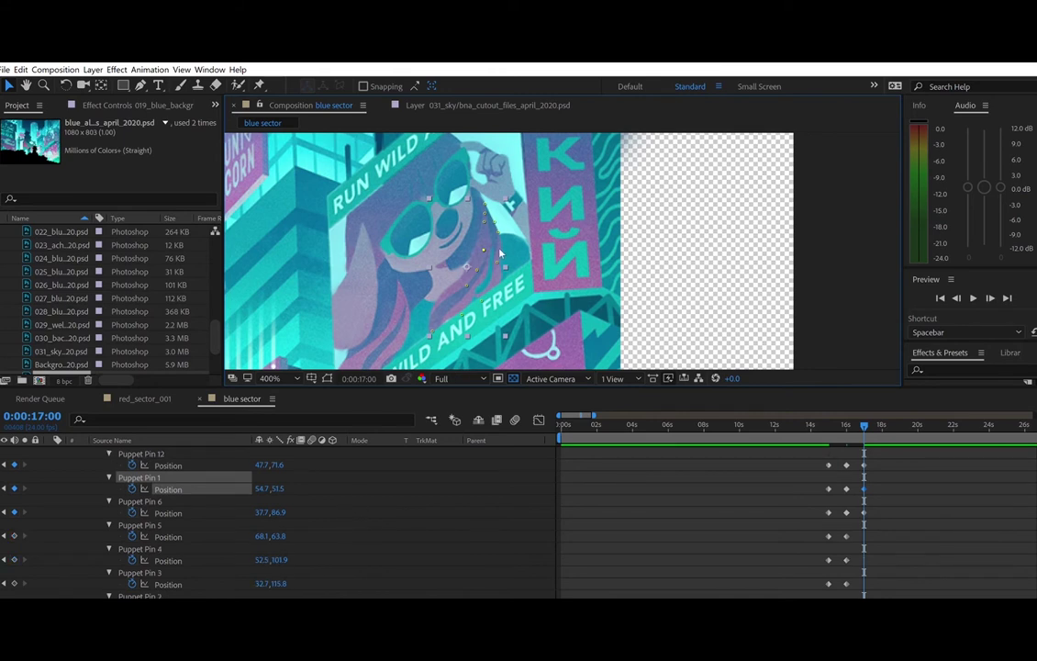
- Swing Puppet Pins 2 to 5 rightward at 0:00:17:00, shift Puppet Pin 12 to about 50.5, 71.6, and preview the motion
left_click_drag(504, 256, 509, 251)
left_click_drag(484, 291, 439, 318)
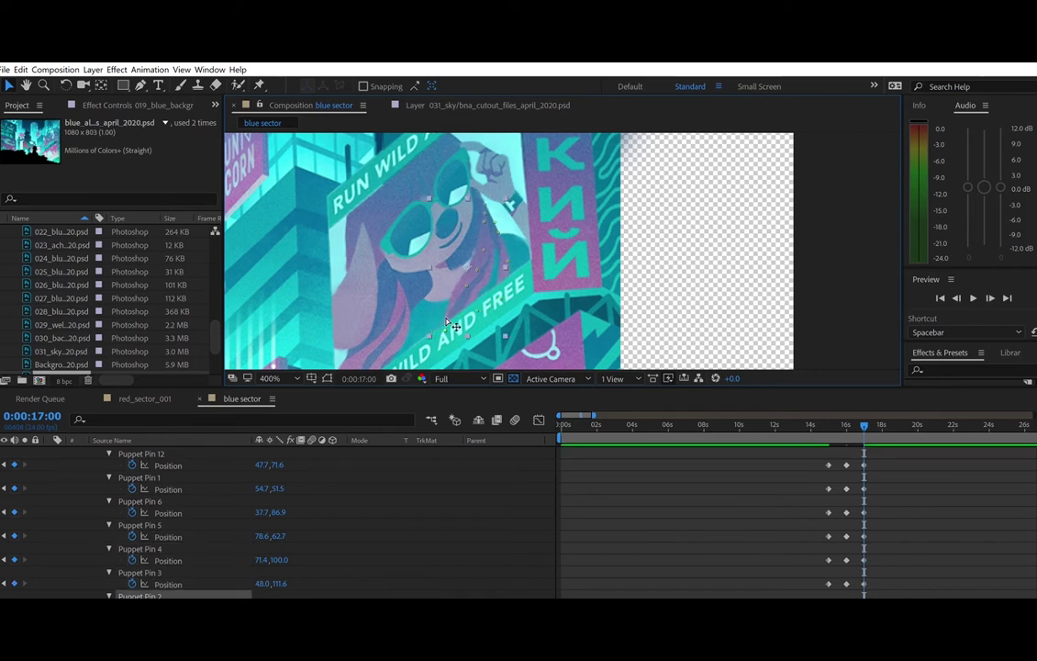
left_click_drag(477, 265, 483, 260)
left_click(824, 425)
key("space")
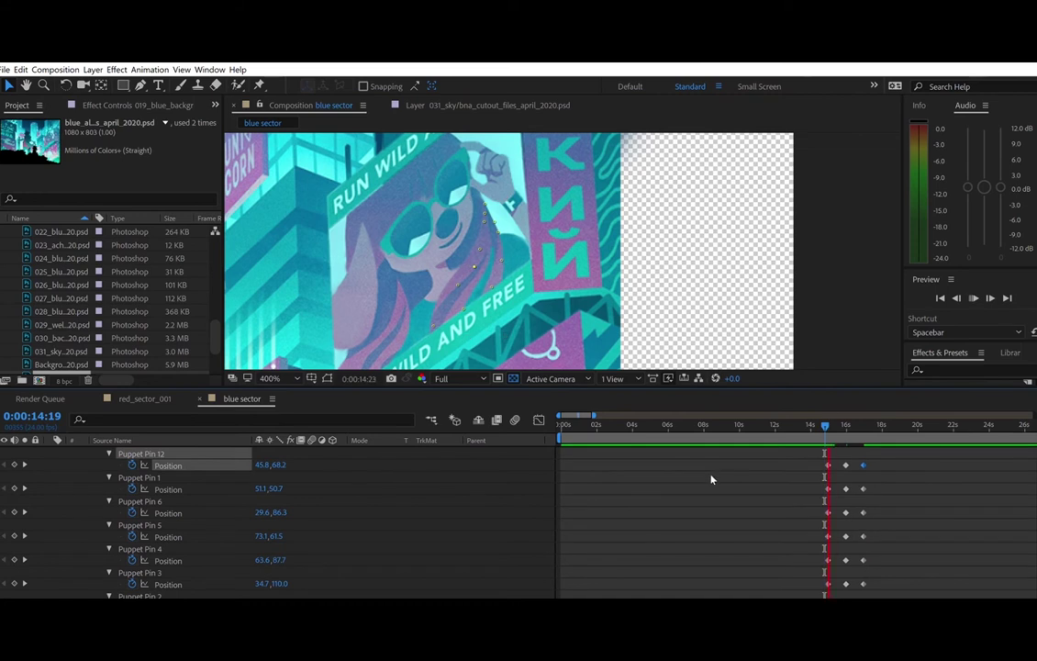
- Move the hair pins' keyframes from 0:00:17:00 to 0:00:18:00 and preview the slower return swing
left_click(866, 422)
left_click(361, 376)
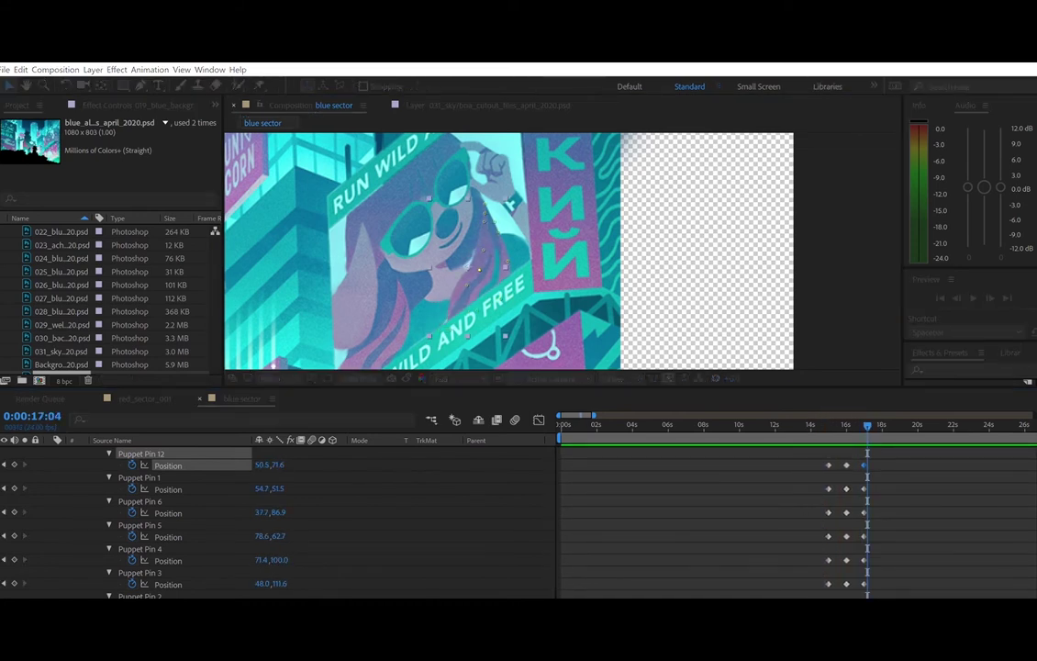
key("Return")
left_click_drag(860, 458, 882, 567)
scroll(865, 574, "down", 1)
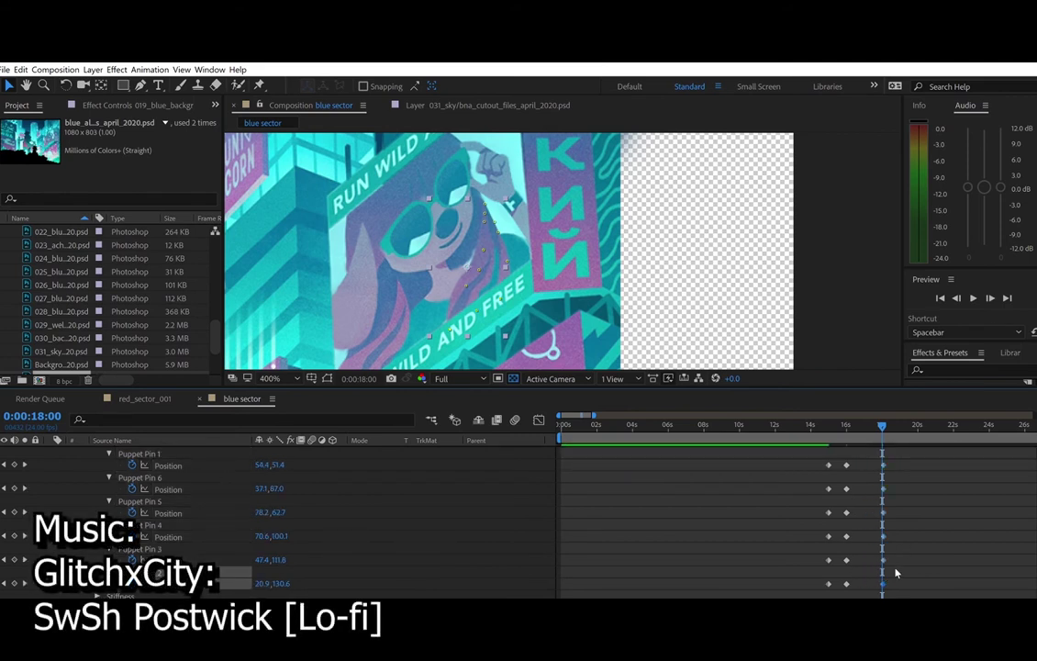
left_click_drag(887, 579, 883, 489)
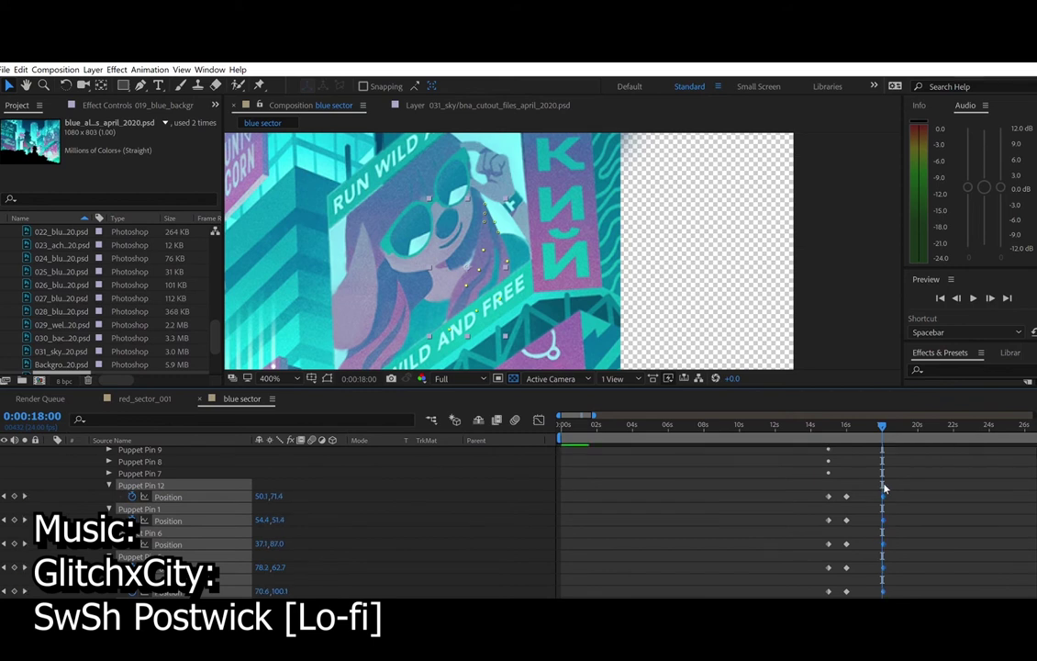
scroll(886, 496, "down", 3)
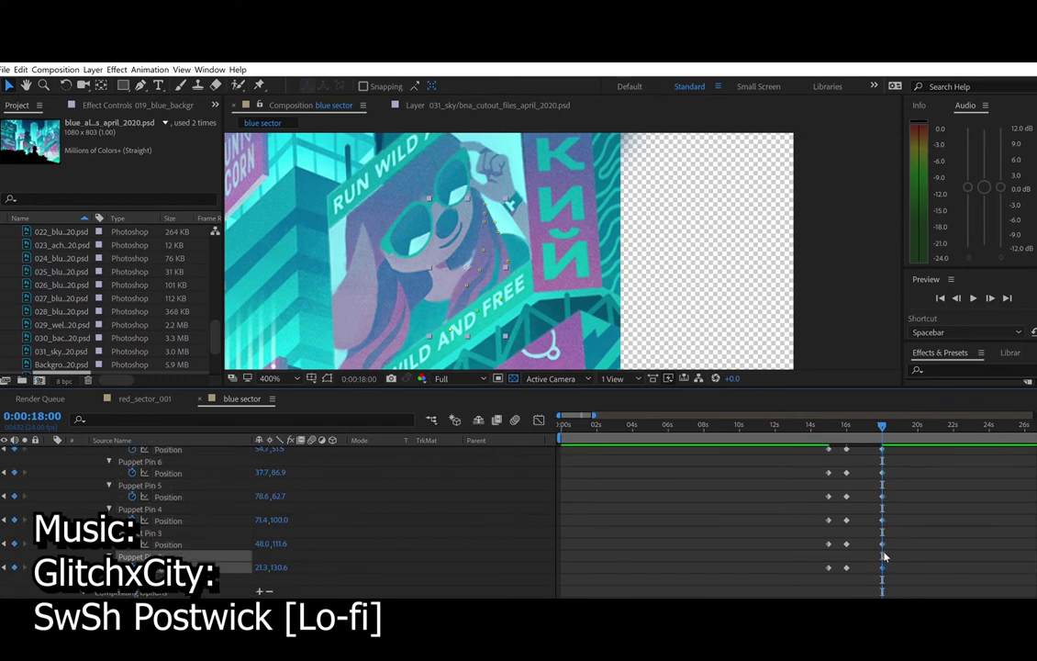
left_click_drag(882, 424, 822, 422)
key("space")
key("space")
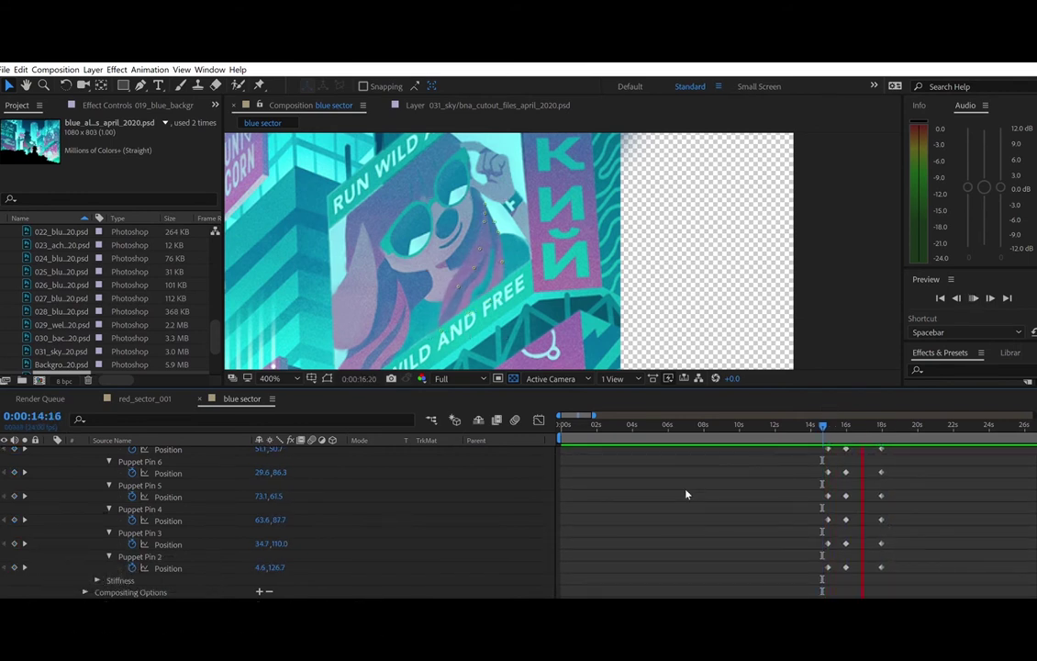
left_click(815, 421)
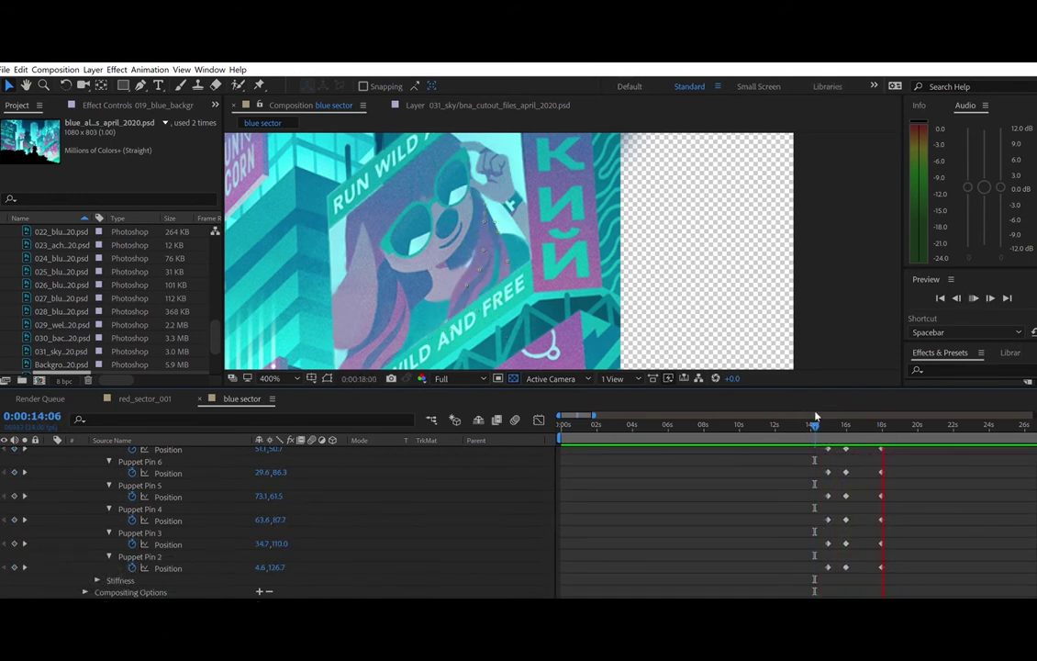
key("space")
- Apply Easy Ease to all position keyframes of the animated hair pins and preview the sway
scroll(830, 514, "up", 2)
left_click_drag(812, 483, 910, 536)
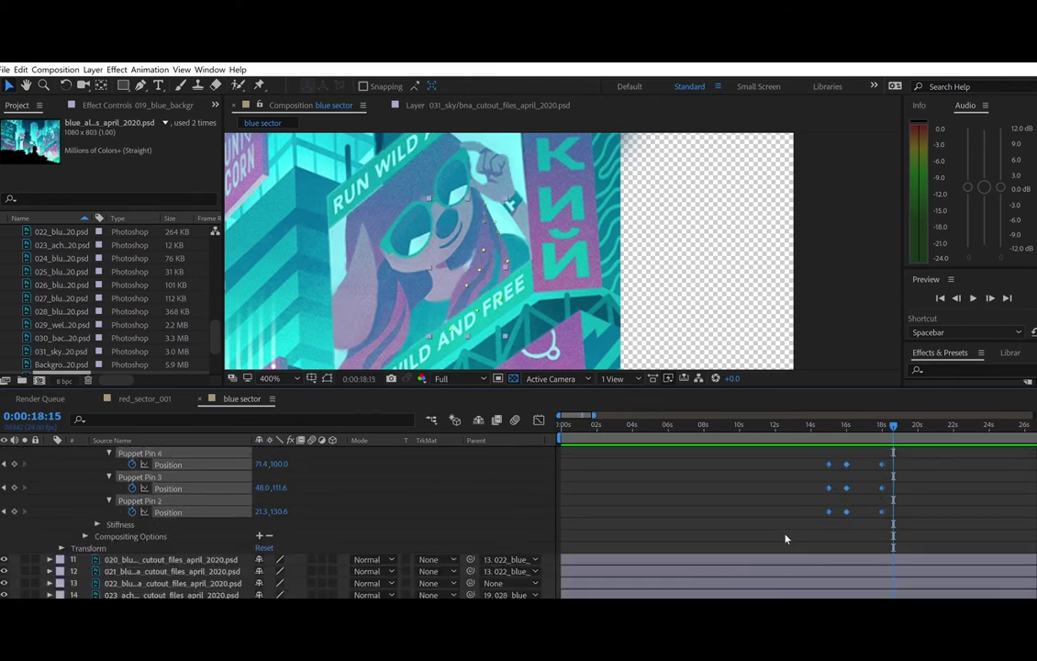
key("F9")
scroll(866, 501, "up", 2)
left_click(820, 428)
key("space")
key("space")
key("space")
left_click(810, 428)
key("space")
key("space")
- Shift the hair pins' second set of keyframes to about 0:00:16:15 and preview the timing
left_click(854, 415)
left_click_drag(846, 484, 860, 547)
left_click(825, 425)
key("space")
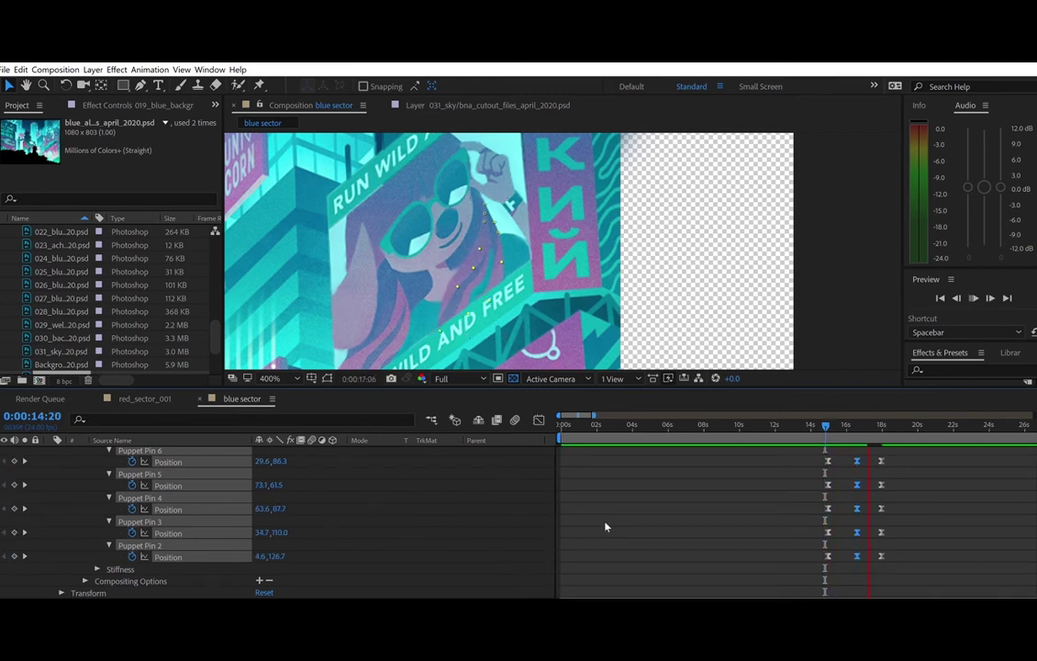
left_click(808, 414)
key("space")
- Move the hair pins' third set of keyframes to 0:00:19:06, preview the sway, and save the project
left_click(361, 377)
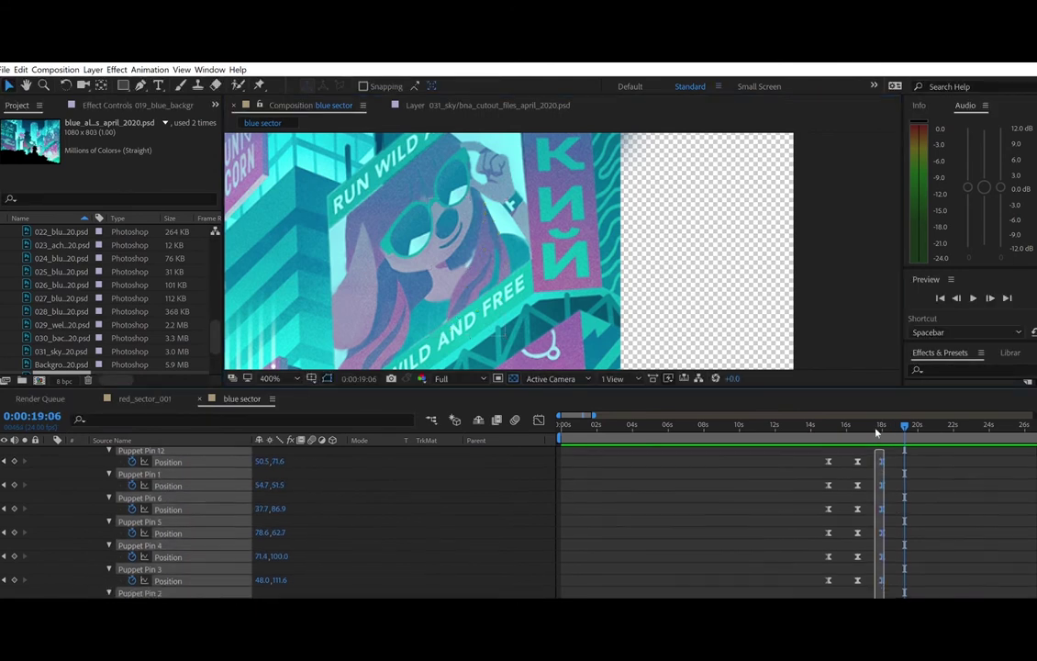
left_click(881, 477)
left_click_drag(883, 470, 906, 470)
left_click(856, 421)
left_click(823, 420)
left_click(800, 421)
left_click(790, 421)
left_click(806, 420)
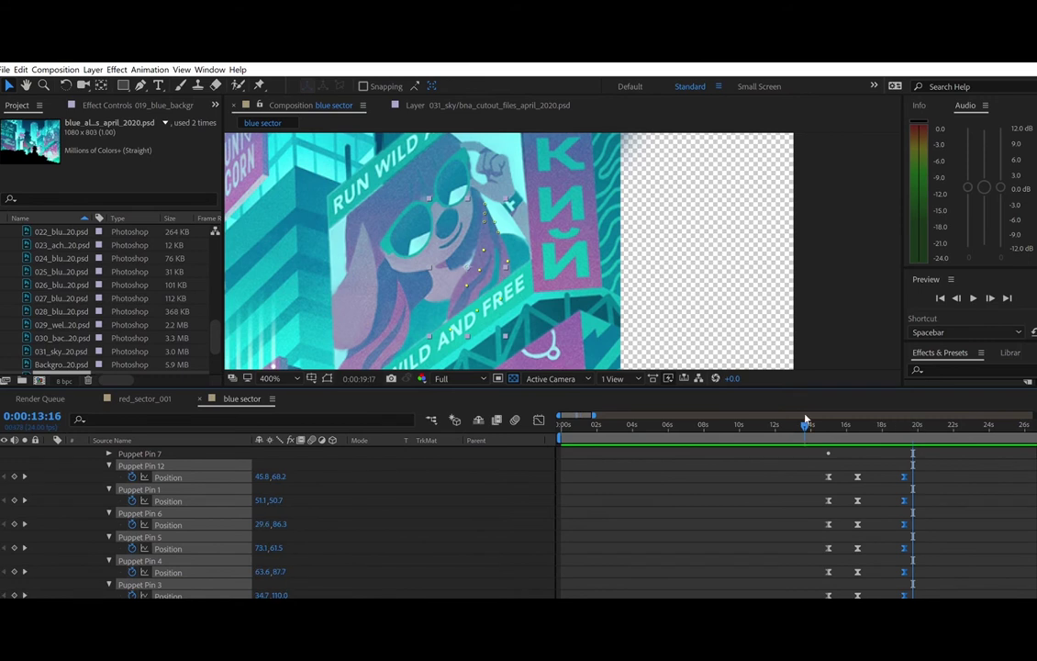
key("space")
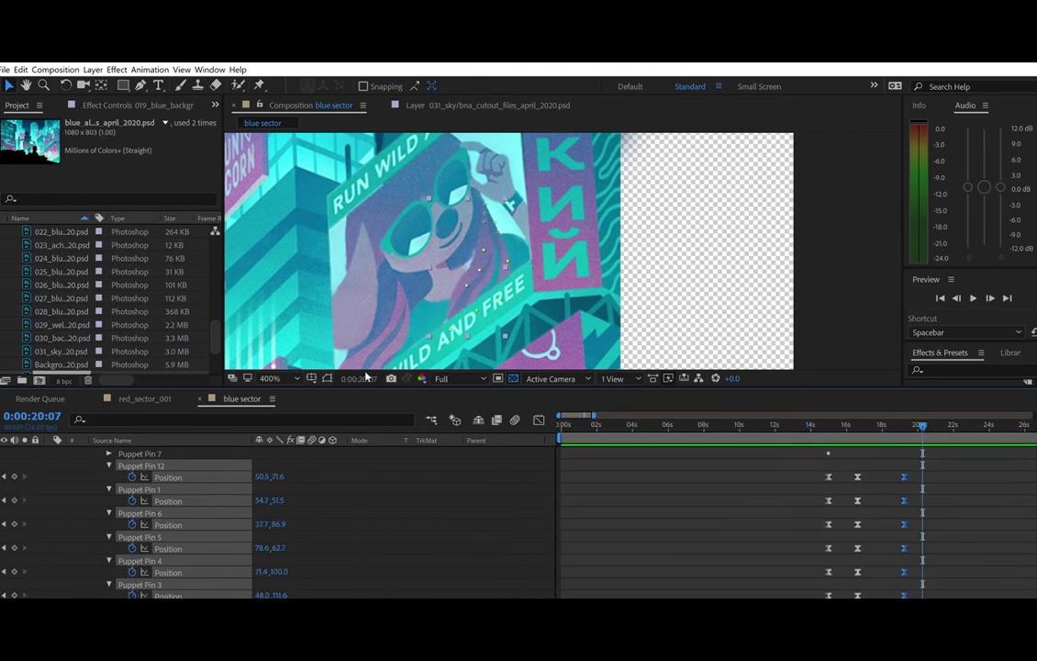
key("ctrl+s")
key("space")
- Copy the hair pins' first set of keyframes, paste it at about 0:00:21:06, and preview the full swing
scroll(828, 538, "down", 3)
left_click_drag(825, 455, 838, 538)
key("ctrl+c")
key("ctrl+v")
left_click(809, 415)
key("space")
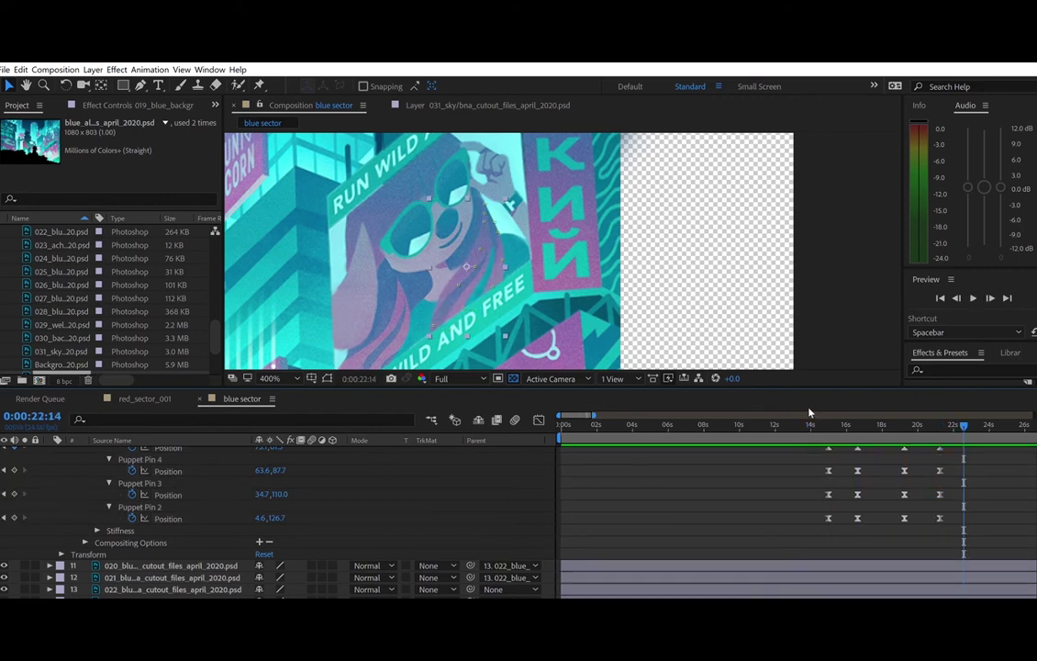
key("space")
- Move the hair pins' last set of keyframes to 0:00:23:00 and preview the sway
left_click(359, 378)
type("2300")
key("Return")
left_click(933, 511)
left_click_drag(931, 524, 947, 433)
left_click_drag(941, 476, 974, 467)
left_click_drag(972, 426, 817, 411)
key("space")
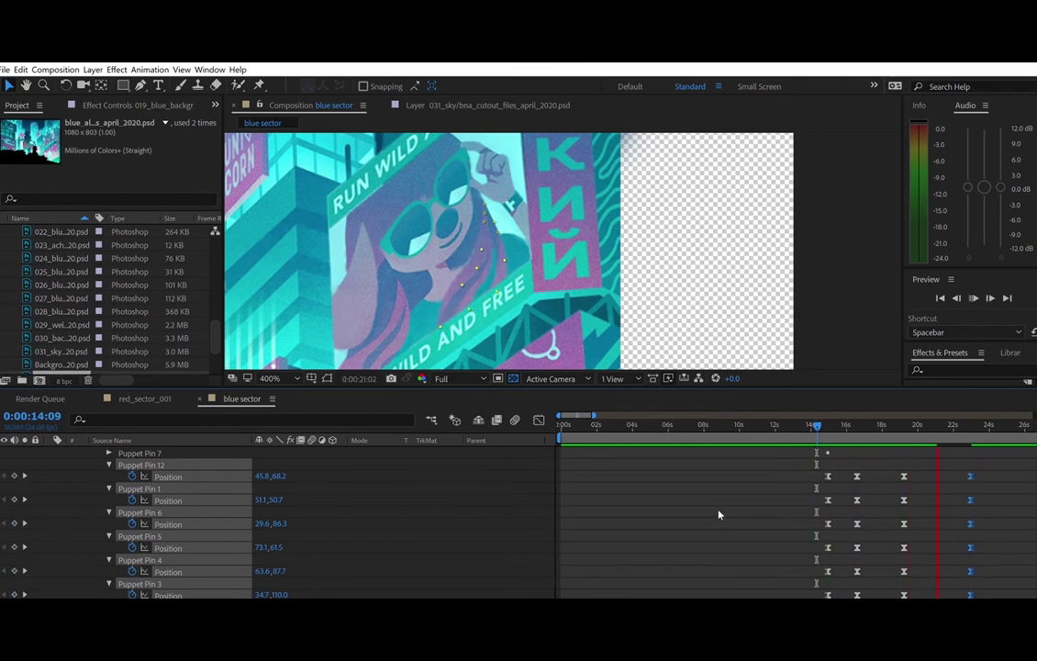
key("space")
key("space")
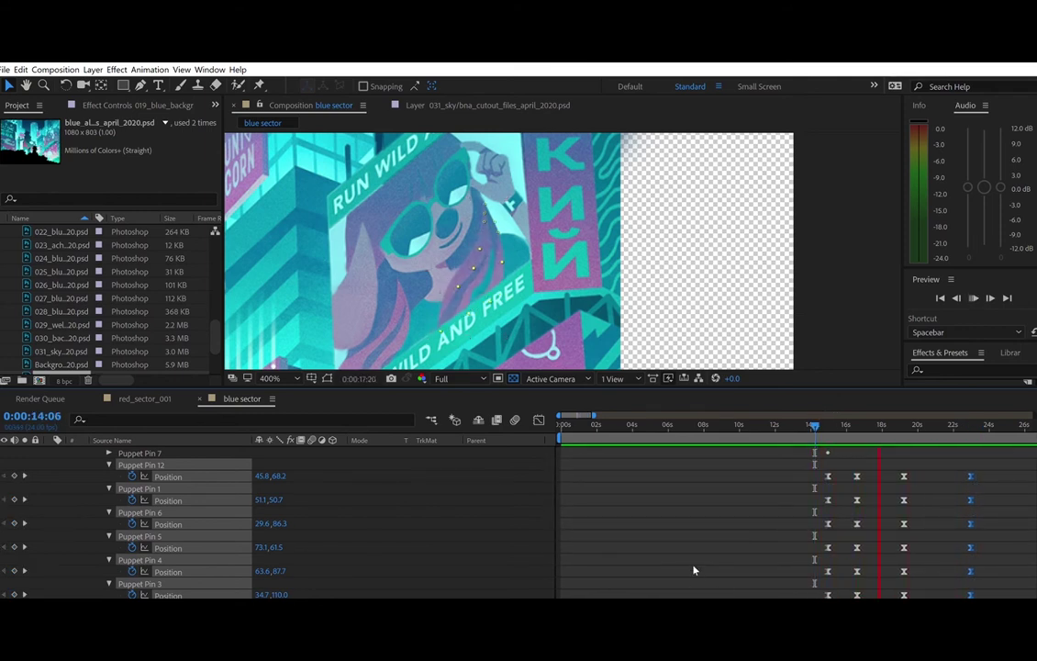
key("space")
- At 0:00:19:06, move Puppet Pin 12 to about 42.7, 68.8, Pin 1 to 51.4, 51.8 and Pin 6 to 35.5, 86.3, then preview
left_click(25, 478)
left_click(794, 477)
left_click_drag(484, 250, 465, 284)
left_click(477, 263)
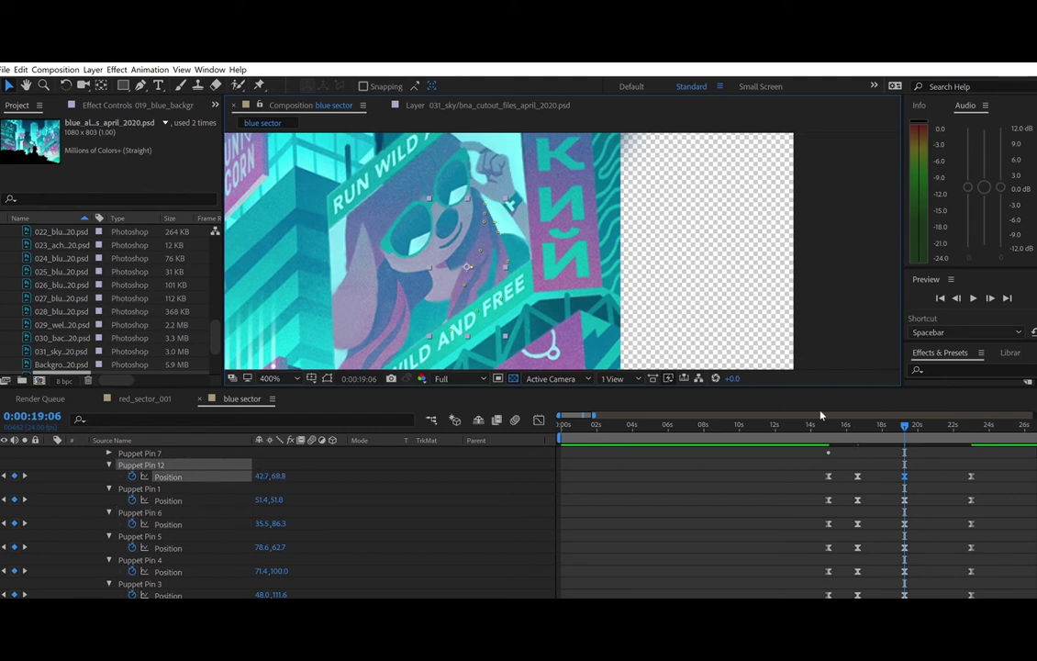
left_click(820, 423)
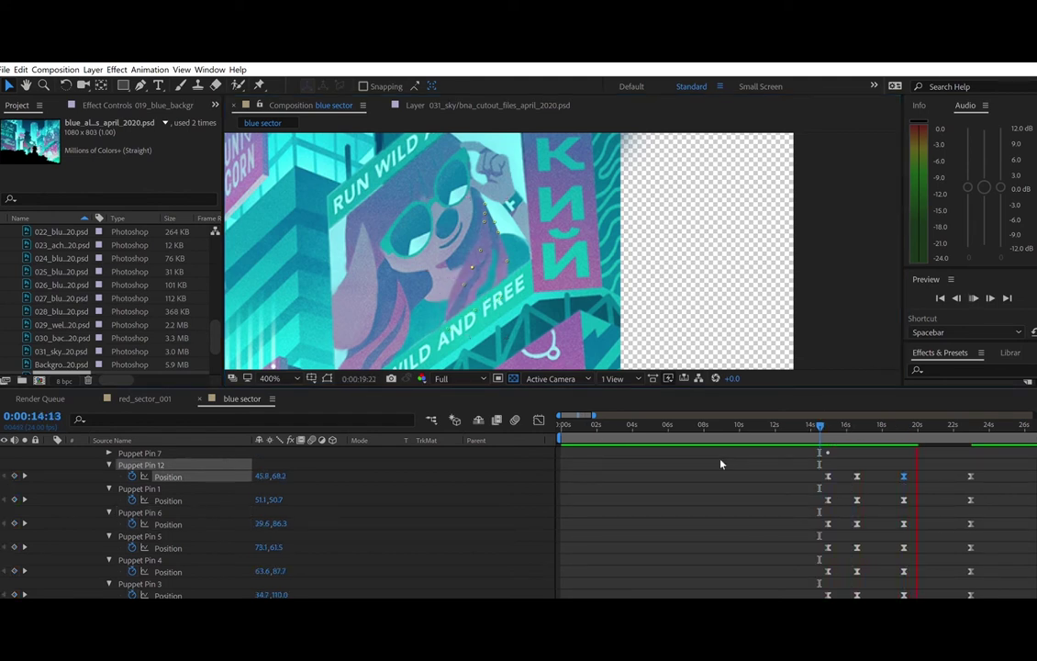
left_click(790, 423)
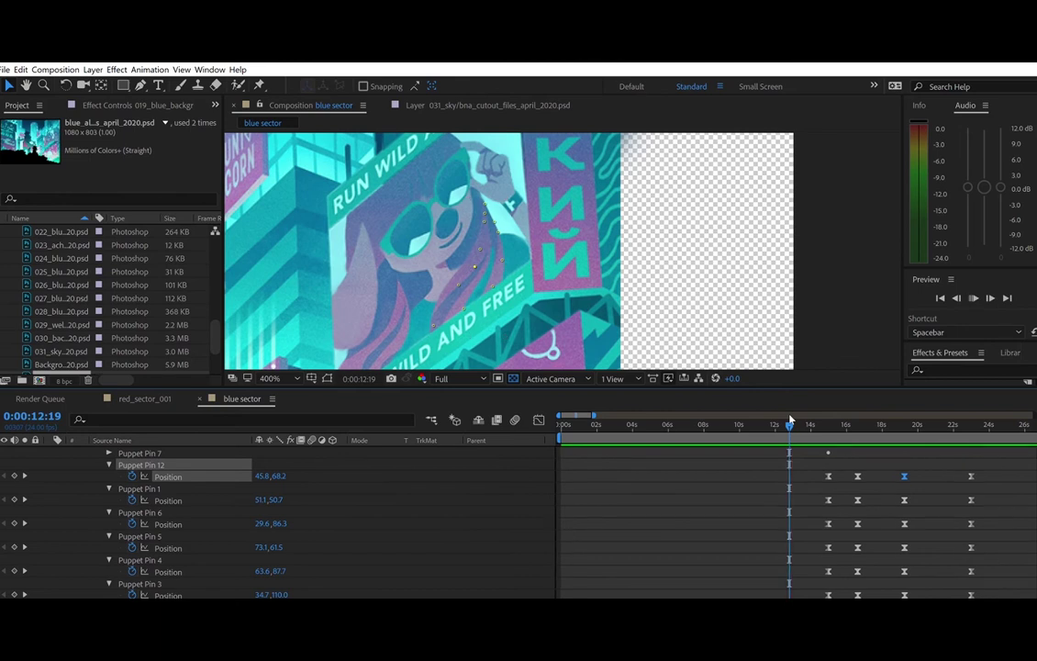
key("space")
- Lower Puppet Pin 1 to about 51.4, 54.6 at the 0:00:19:06 keyframe and replay the hair sway
left_click(5, 477)
left_click(5, 477)
left_click_drag(482, 246, 466, 275)
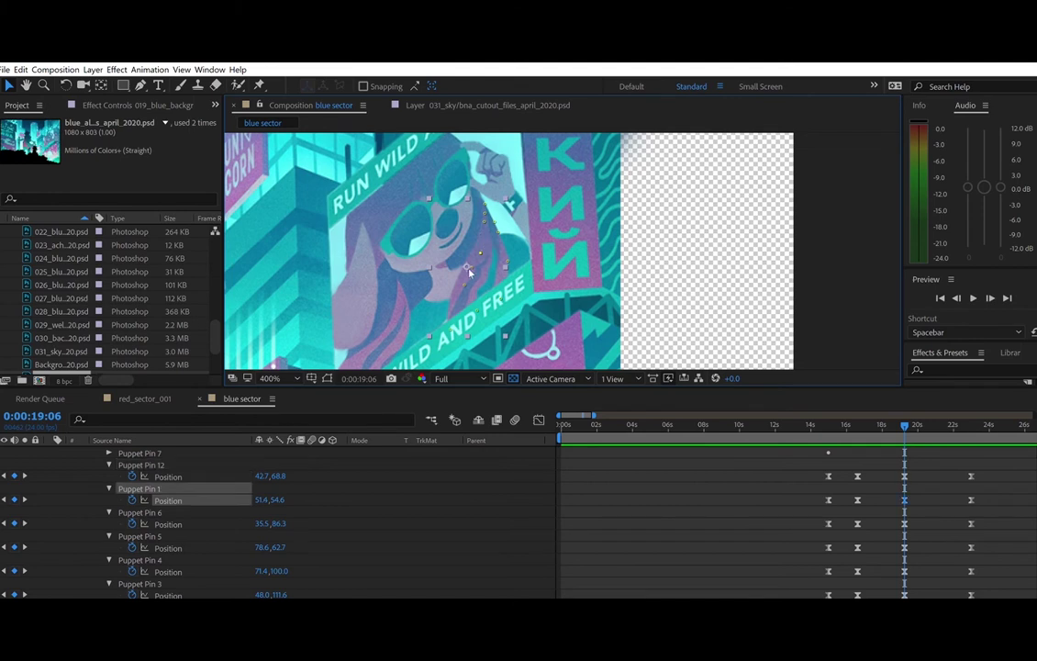
left_click(470, 285)
left_click(828, 418)
key("space")
- Nudge Puppet Pin 6 slightly to the right at the 0:00:19:06 keyframe and preview the hair motion
left_click(5, 502)
left_click_drag(461, 287, 465, 287)
key("space")
left_click(790, 418)
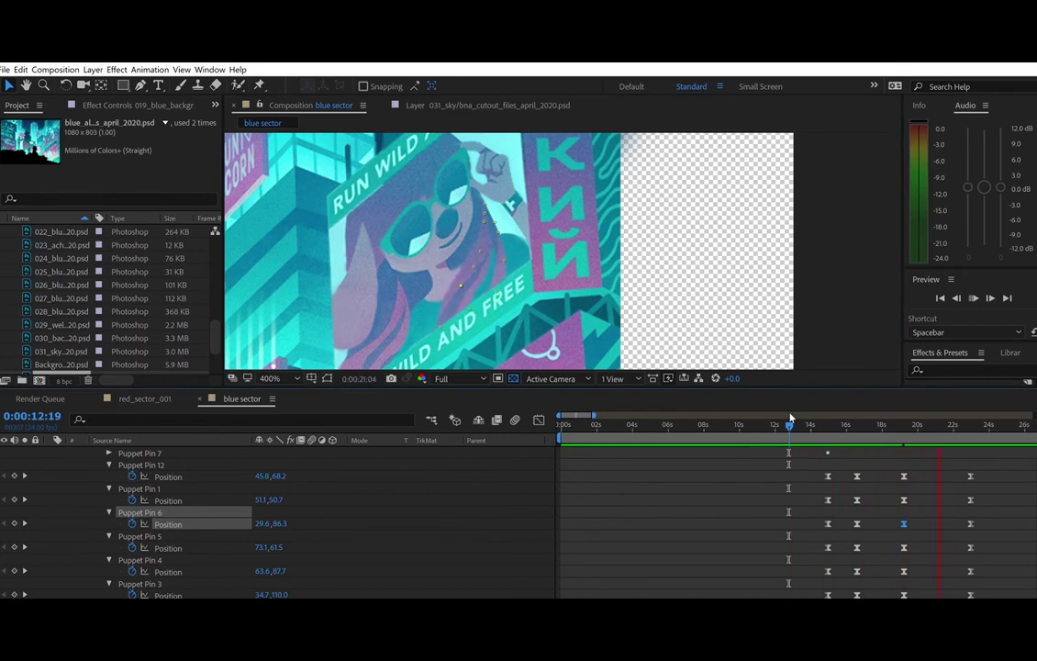
key("space")
left_click(804, 424)
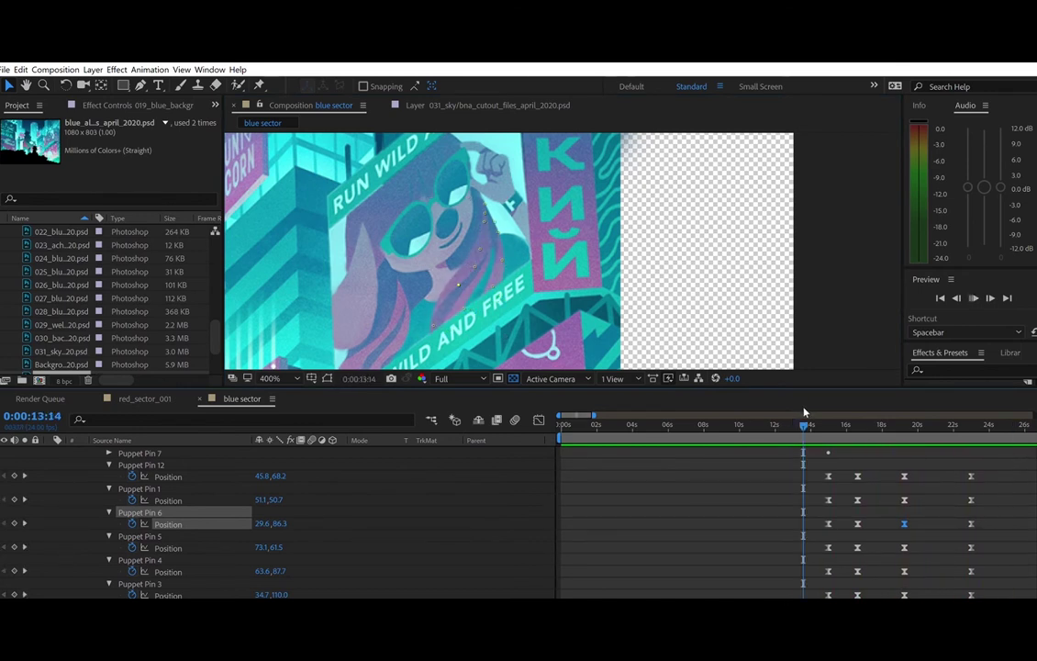
key("space")
key("space")
- Copy all of the animated hair pins' position keyframes, paste them at about 0:00:30:00, and preview the repeat
scroll(1007, 491, "down", 1)
scroll(781, 514, "down", 2)
left_click_drag(780, 547, 981, 535)
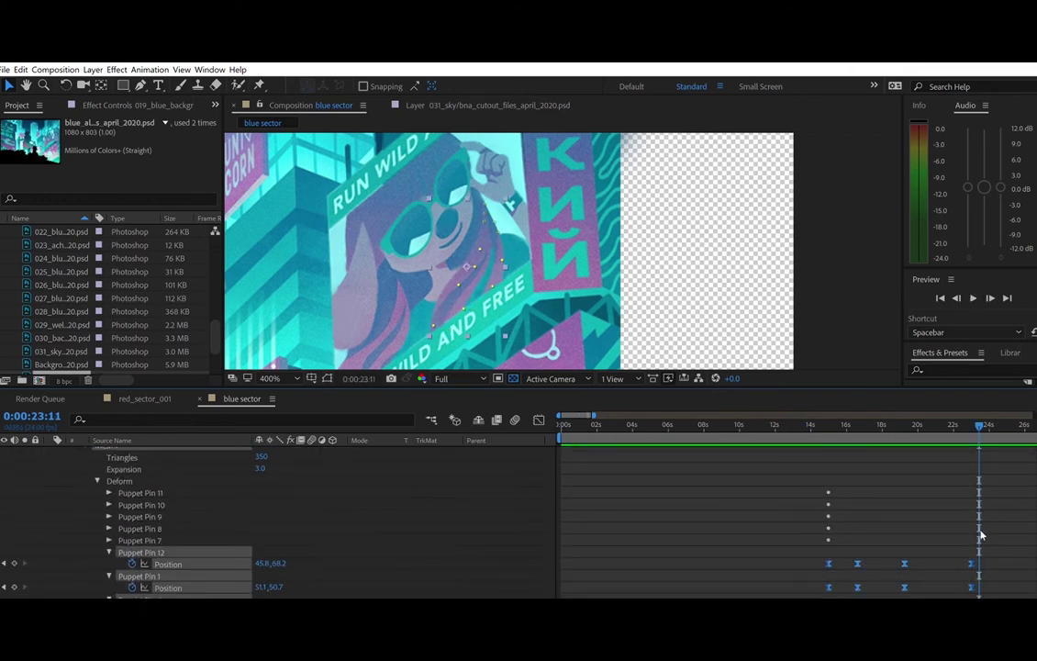
mouse_move(980, 425)
left_mouse_down()
mouse_move(1030, 425)
mouse_move(975, 426)
left_mouse_up()
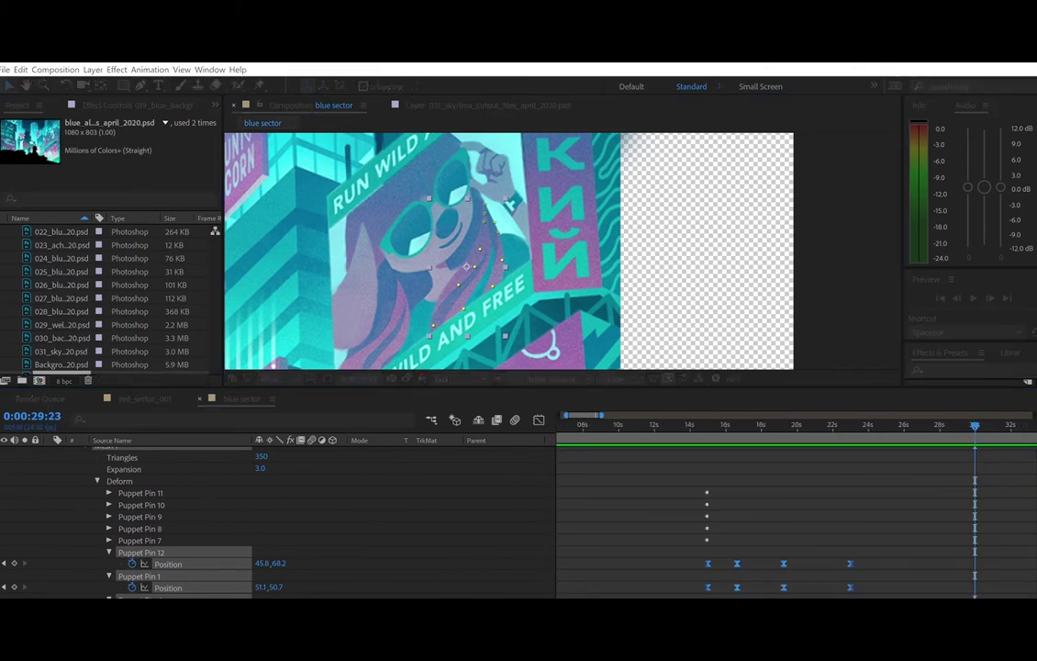
key("space")
left_click(666, 423)
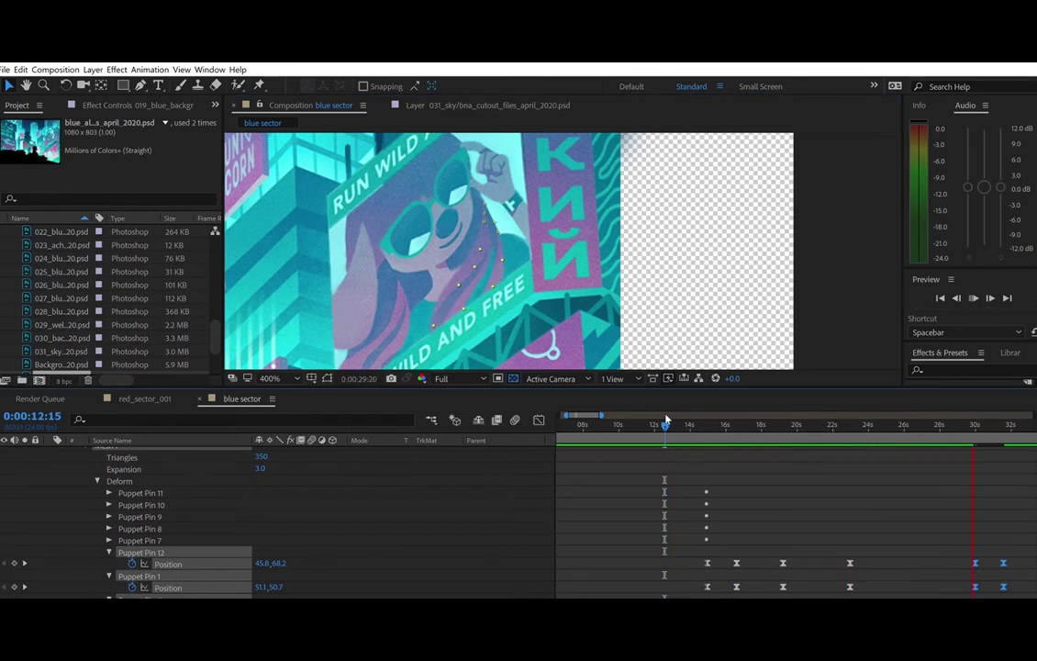
left_click(643, 423)
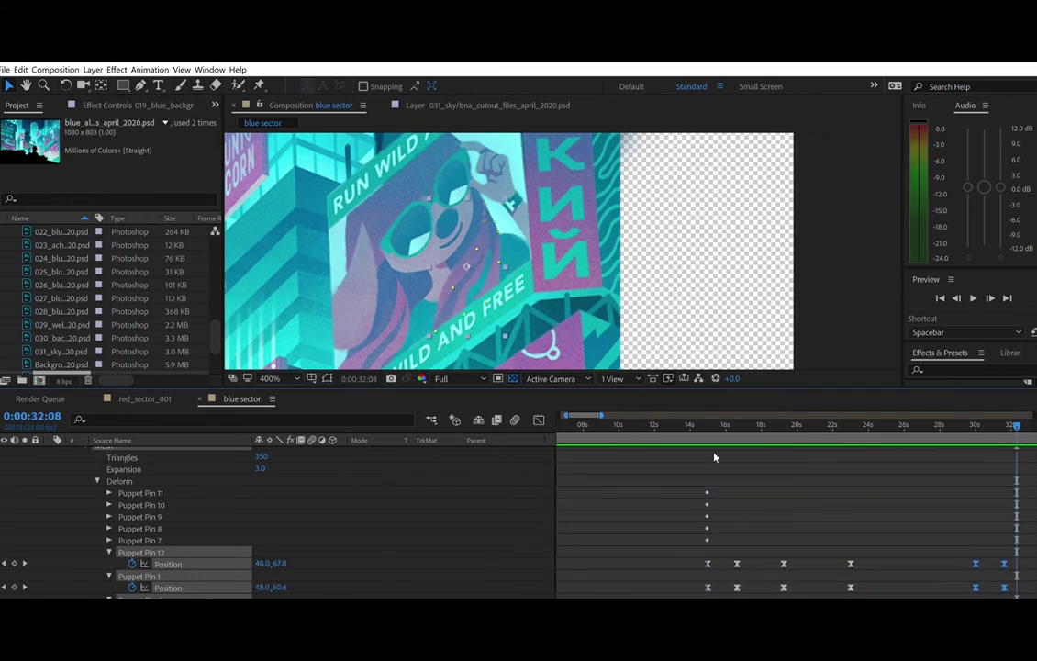
- Keep pasting the hair-sway keyframes every 15 seconds from 0:00:45:00, and undo the extra set at 0:02:00:00
scroll(750, 519, "right", 5)
left_click(747, 425)
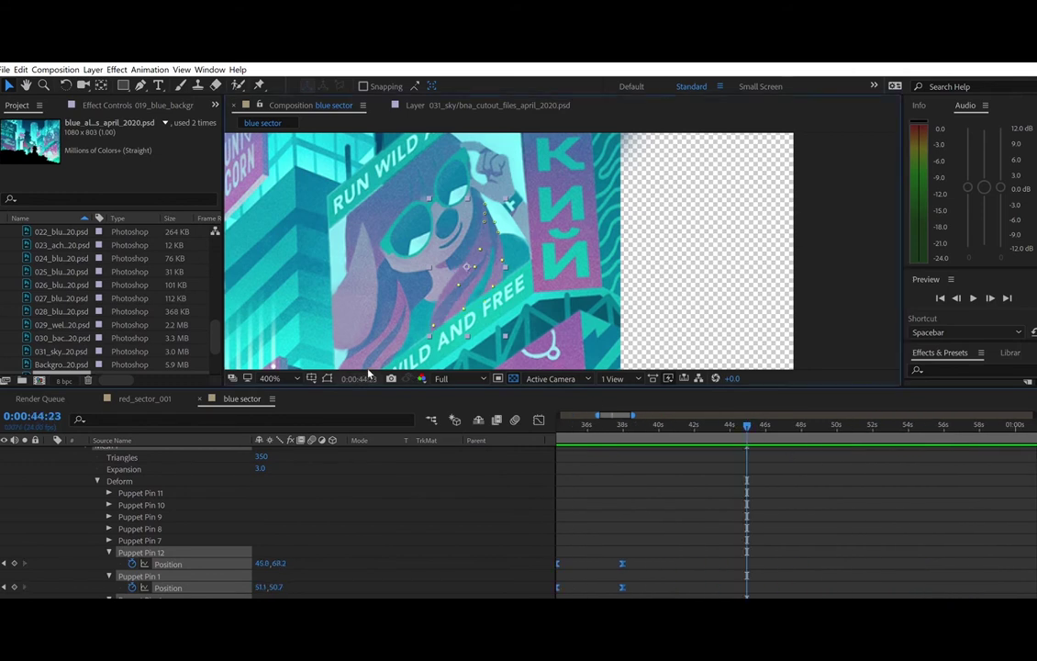
key("Page_Down")
key("ctrl+v")
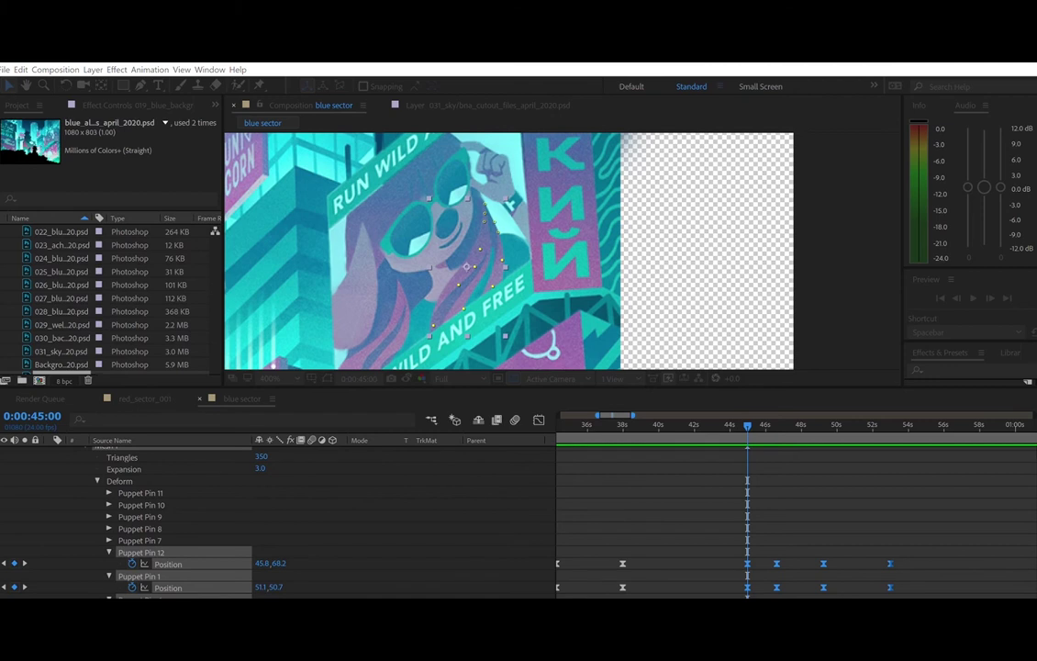
key("End")
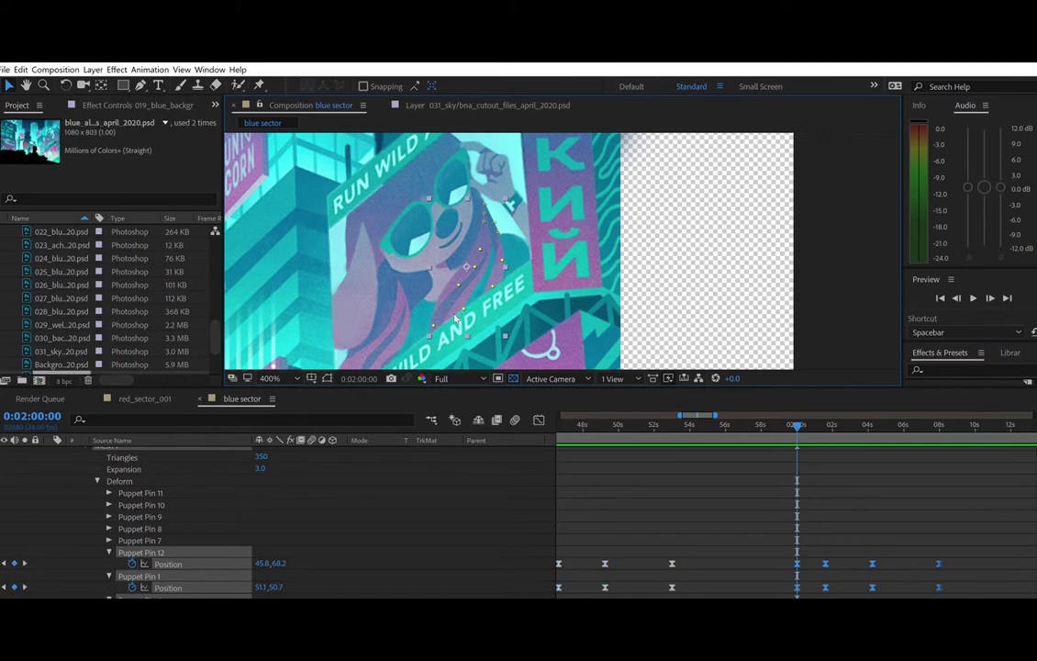
key("ctrl+z")
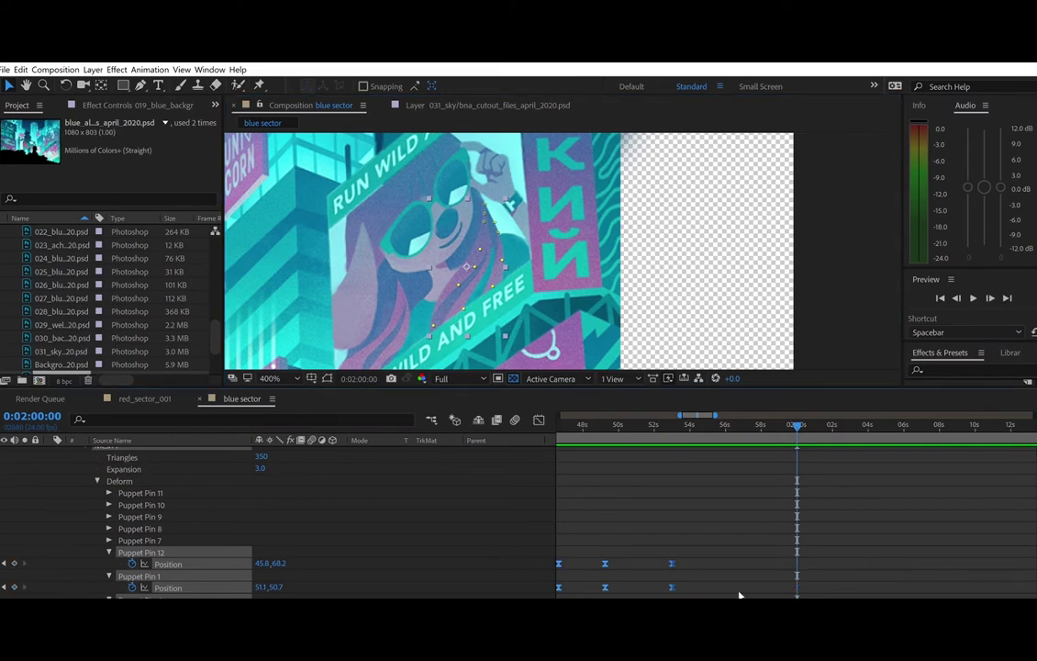
- Continue pasting the selected hair-sway keyframe set up to 0:06:00:00 and collapse the effects of layer 019
scroll(679, 585, "left", 10)
scroll(681, 585, "right", 1)
left_click_drag(758, 526, 858, 584)
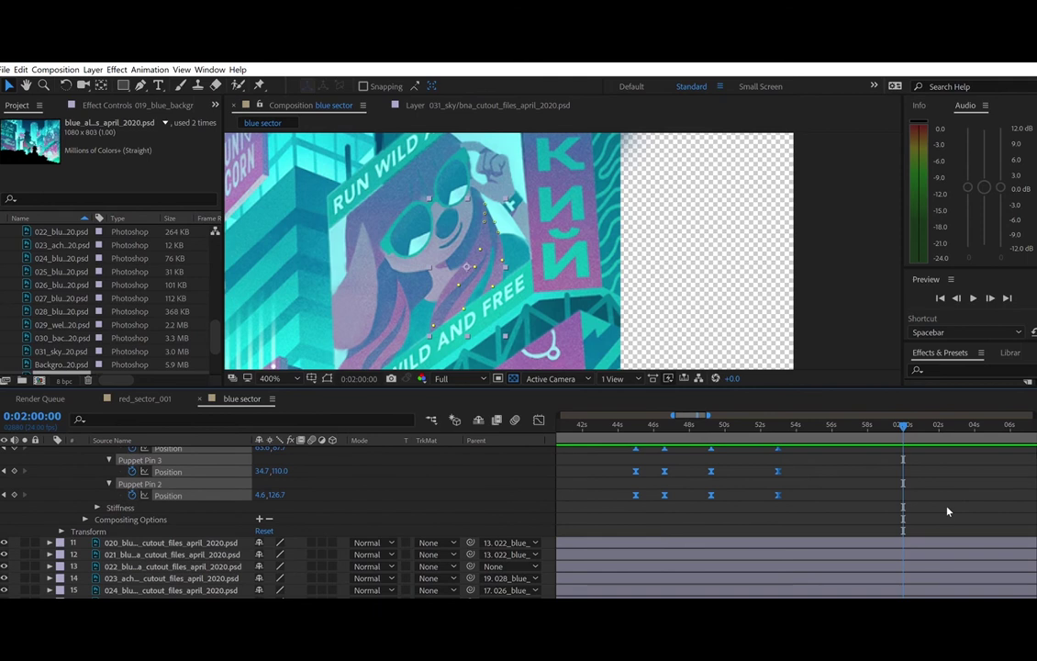
key("ctrl+v")
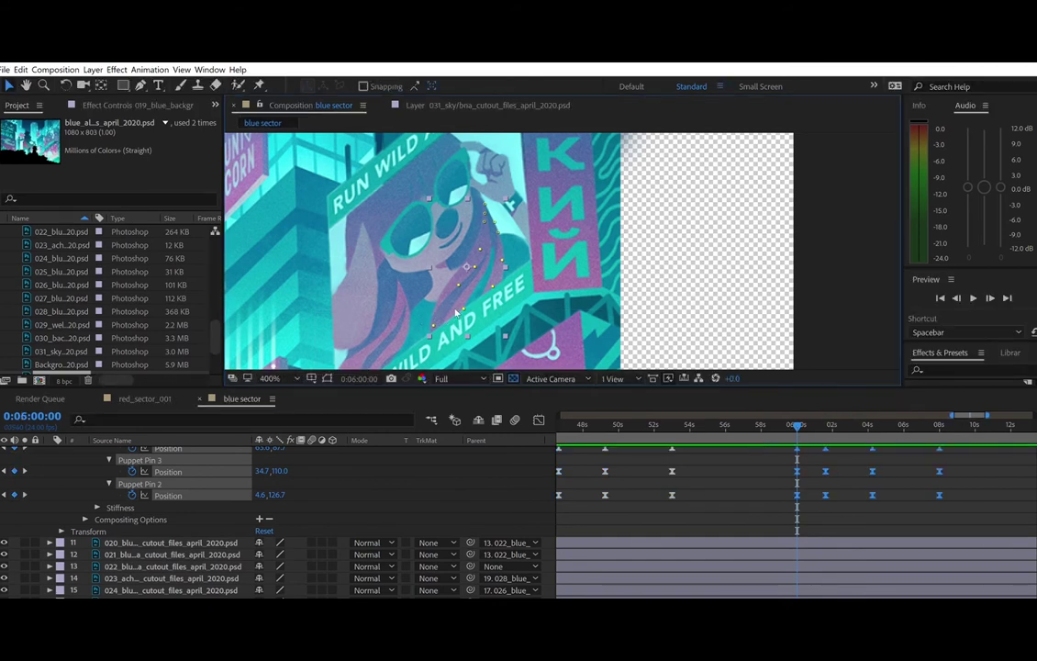
scroll(925, 508, "up", 10)
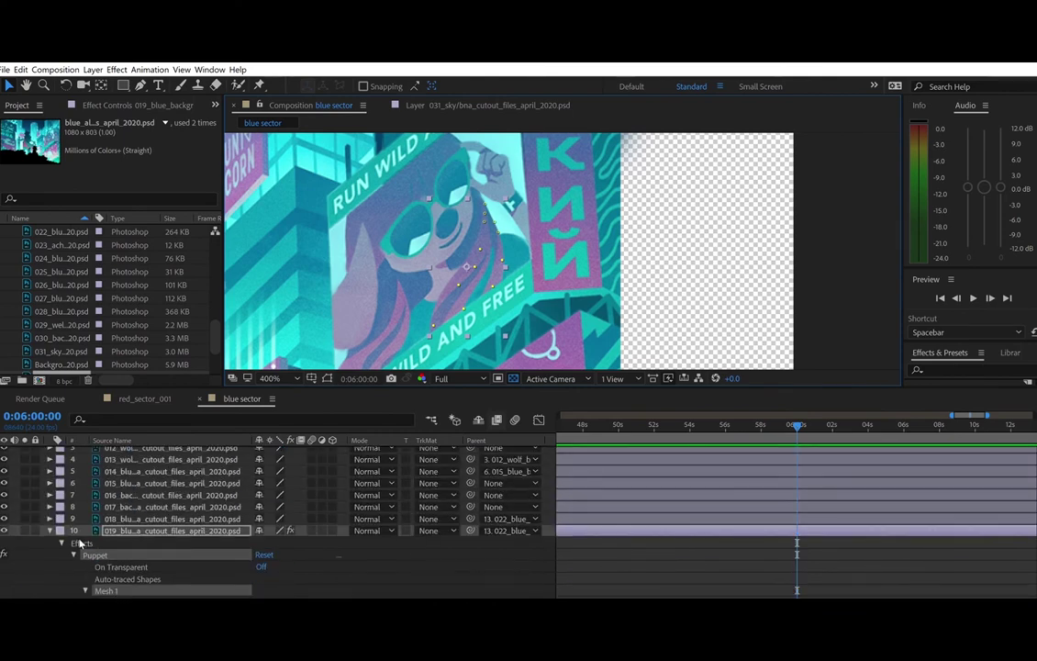
left_click(73, 554)
left_click(61, 543)
- Preview the composition from its beginning at 200% magnification to review the billboard animation
key("z")
left_click(450, 303, "alt")
left_click_drag(449, 303, 482, 311)
left_click_drag(636, 424, 506, 419)
left_click(709, 422)
left_click_drag(708, 421, 515, 423)
key("Home")
left_click(571, 421)
key("space")
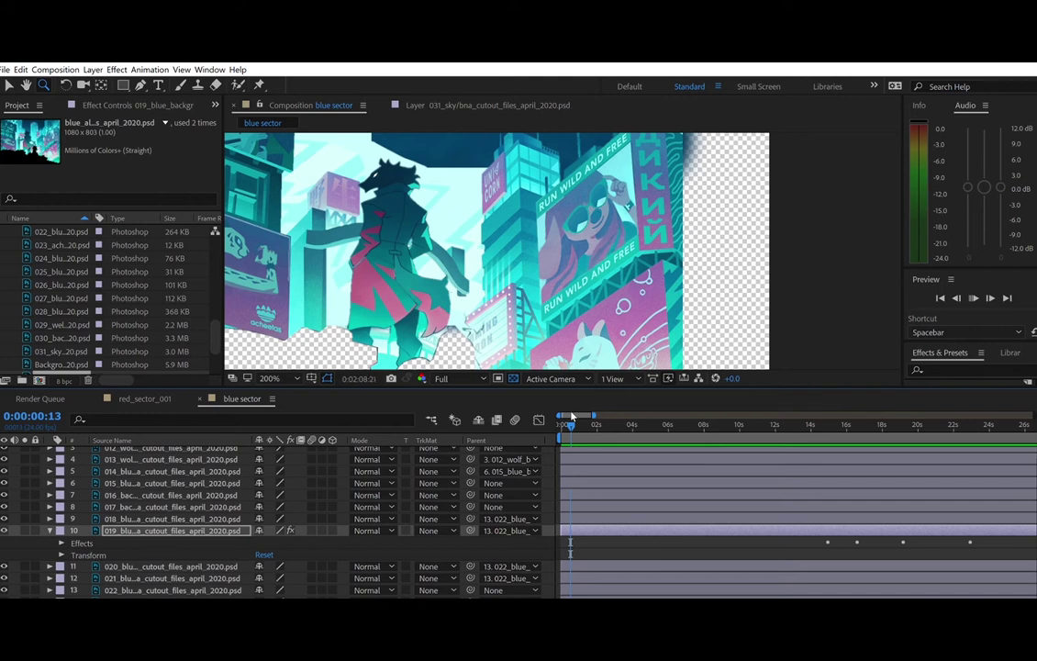
key("space")
left_click_drag(773, 596, 610, 582)
left_click(671, 425)
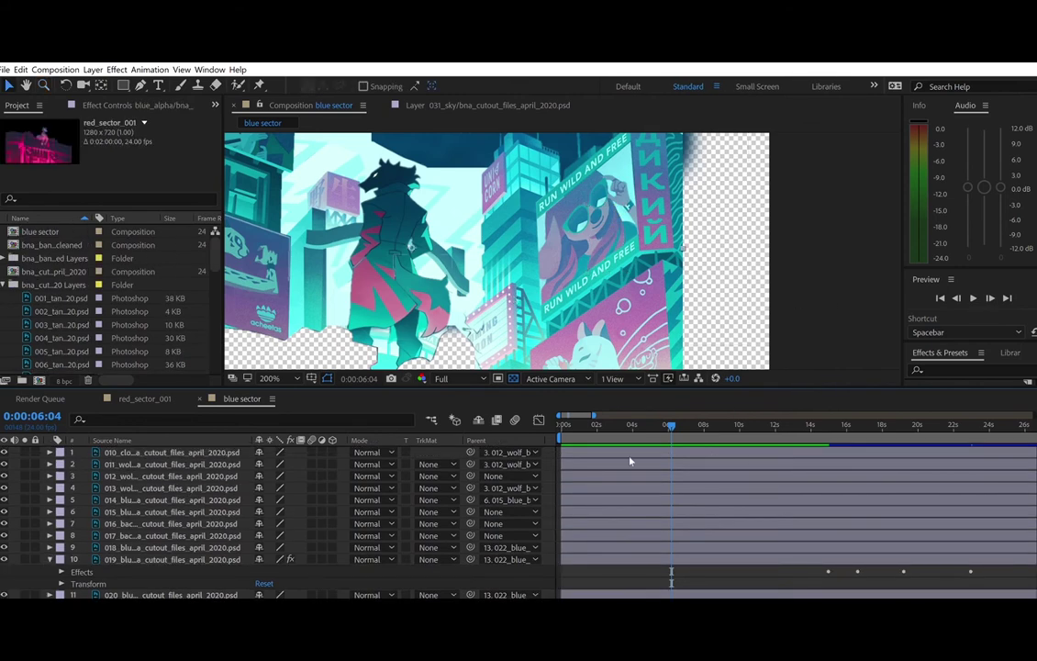
- Expand layer 019's Puppet effect and collapse the individual animated pins in its Deform group
left_click(119, 548)
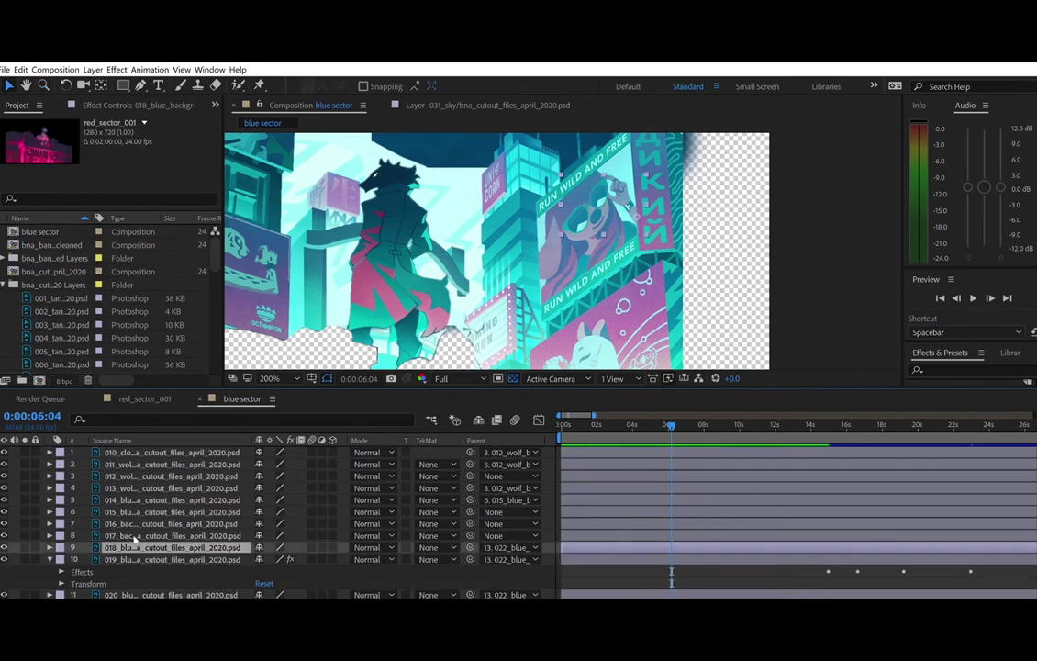
scroll(119, 547, "down", 1)
left_click(62, 548)
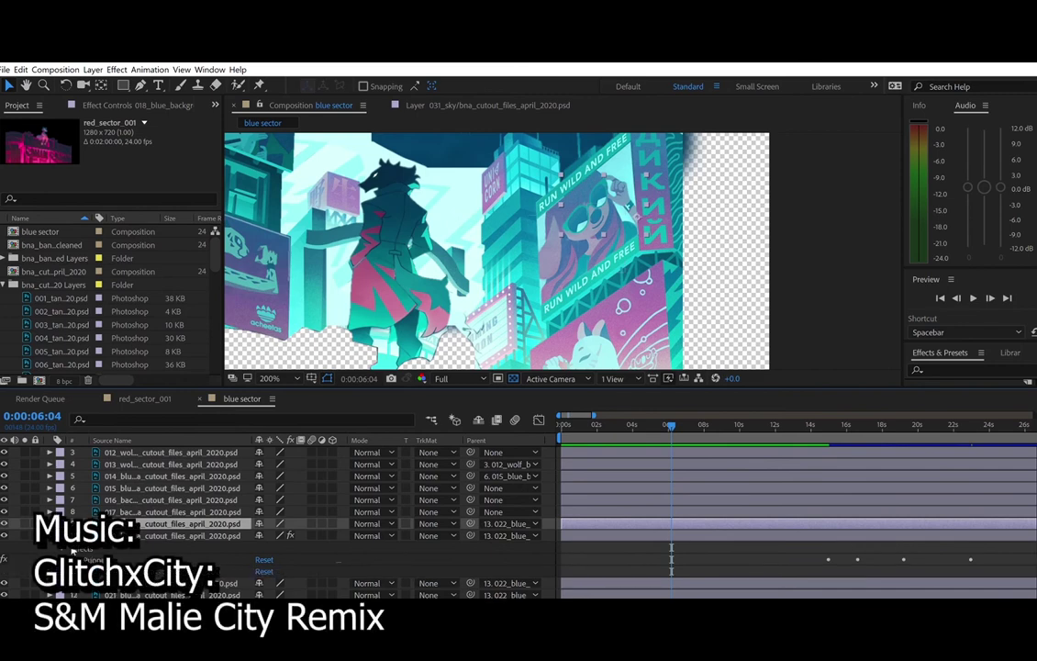
left_click(72, 559)
scroll(220, 533, "down", 3)
left_click(109, 477)
left_click(109, 488)
left_click(109, 501)
left_click(109, 513)
left_click(109, 524)
left_click(109, 536)
left_click(109, 548)
scroll(555, 481, "down", 1)
scroll(556, 480, "down", 2)
- Place four puppet pins along layer 021's hair strand at 0:00:15:00, from its lower tip to its upper part
left_click(175, 523)
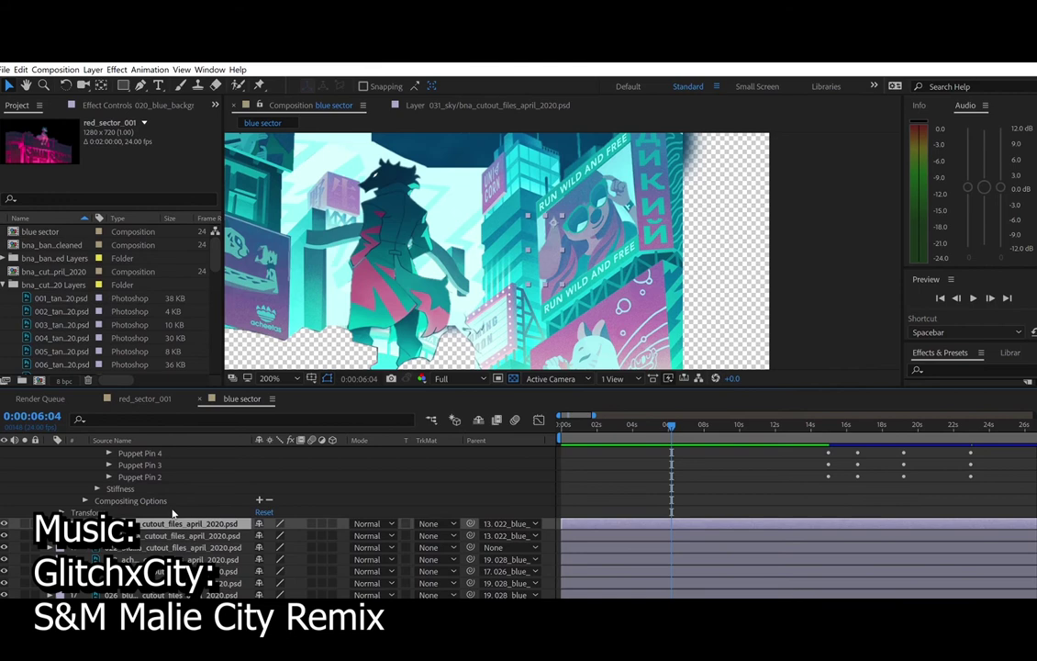
left_click(184, 535)
scroll(184, 535, "down", 1)
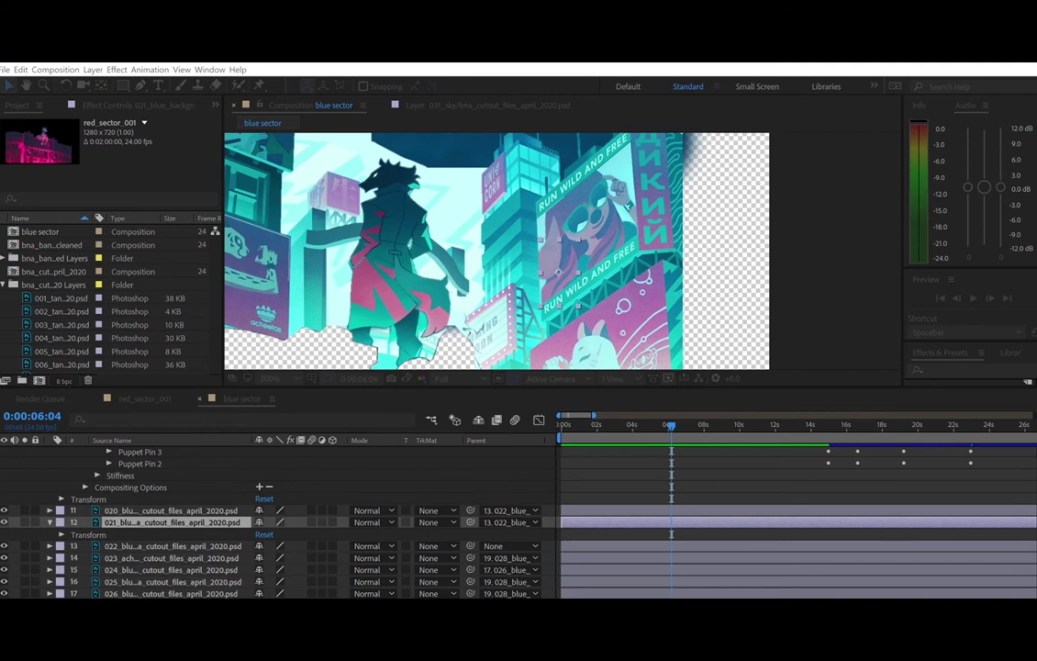
key("k")
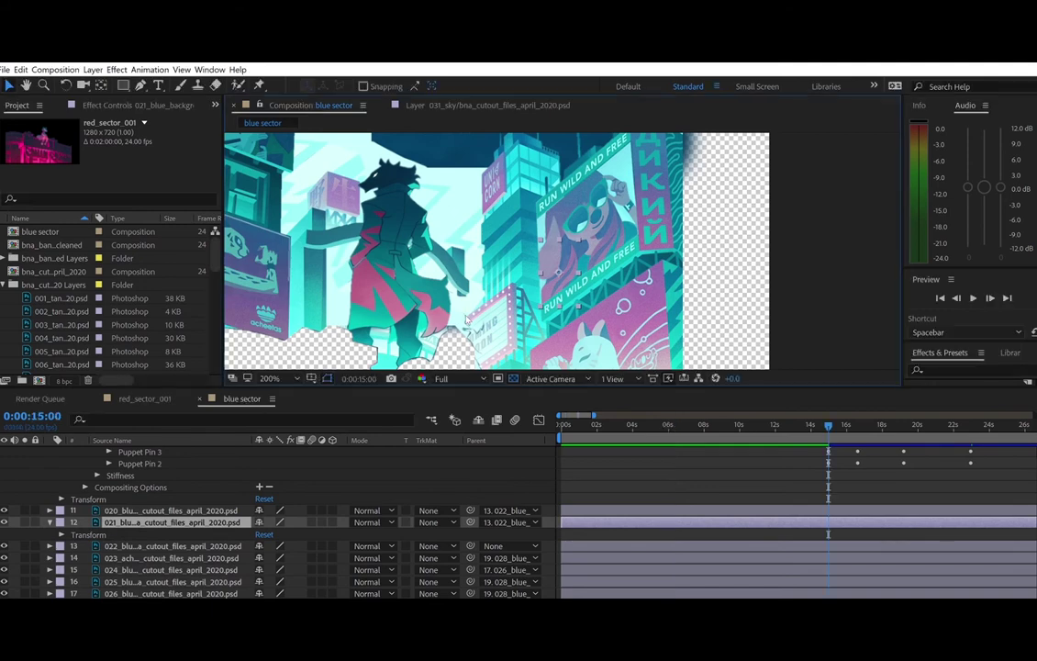
left_click(258, 83)
left_click(552, 295)
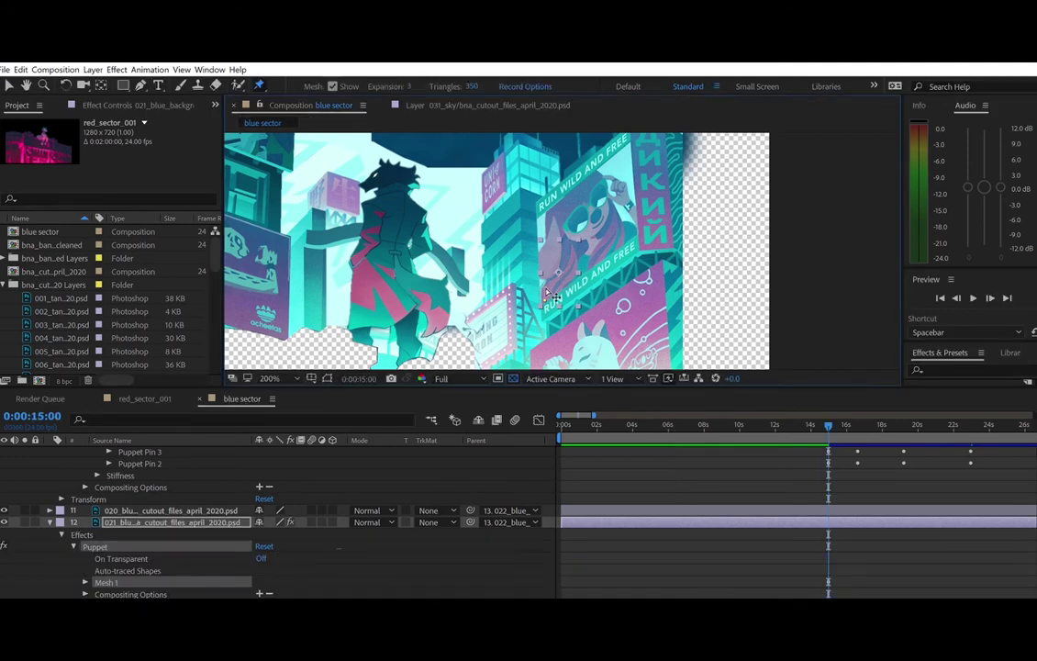
scroll(568, 288, "up", 3)
scroll(551, 276, "down", 1)
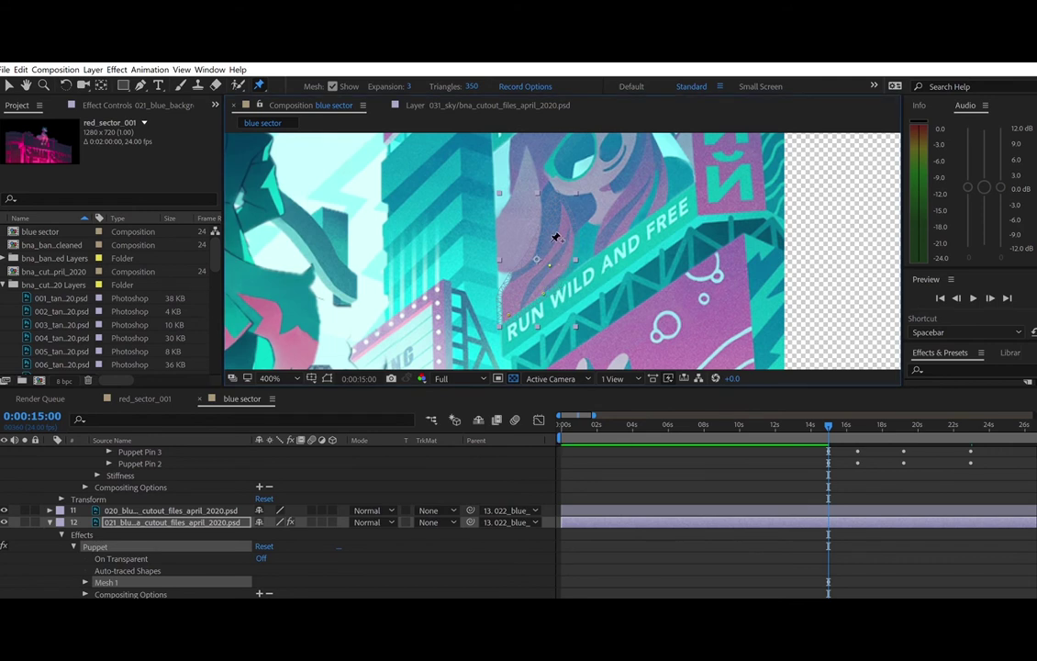
left_click_drag(557, 237, 564, 205)
- Try adding extra puppet pins and a stiffness pin on the strand, with Puppet Pin 7 reordered below Puppet Pin 4
key("ctrl+p")
left_click(556, 195)
left_click(260, 84)
scroll(275, 487, "down", 3)
left_click(84, 511)
left_click(96, 545)
left_click_drag(181, 505, 181, 532)
left_click(9, 86)
- Expand the position properties of the strand's animated puppet pins in layer 021
left_click(108, 571)
left_click(108, 559)
left_click(109, 547)
left_click(110, 534)
left_click(145, 522)
scroll(403, 531, "down", 1)
scroll(403, 530, "up", 4)
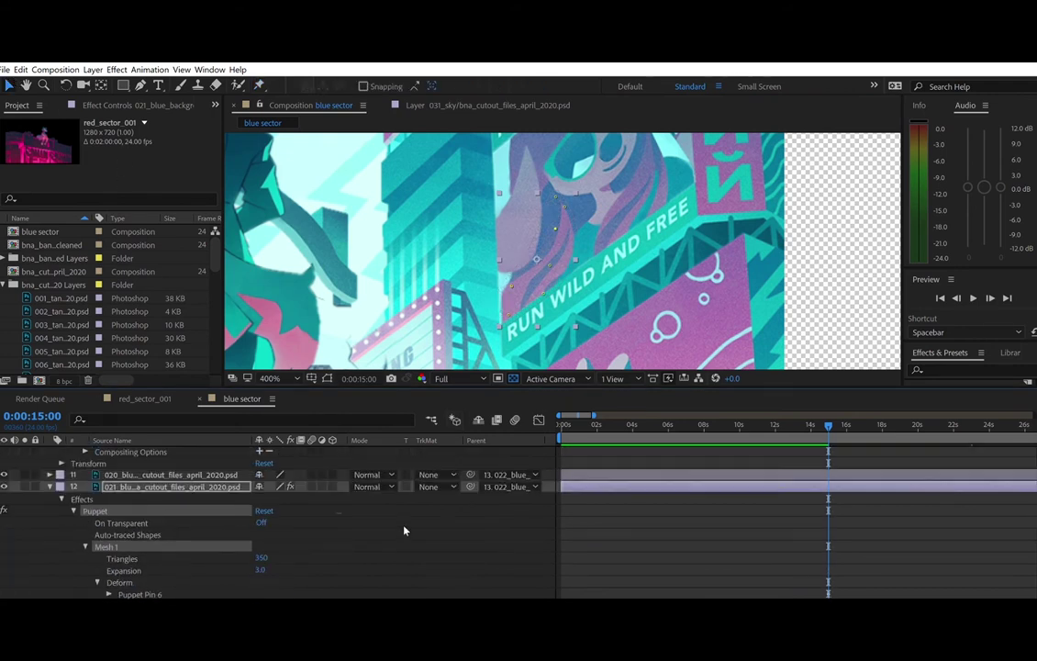
scroll(404, 530, "down", 6)
scroll(404, 531, "up", 1)
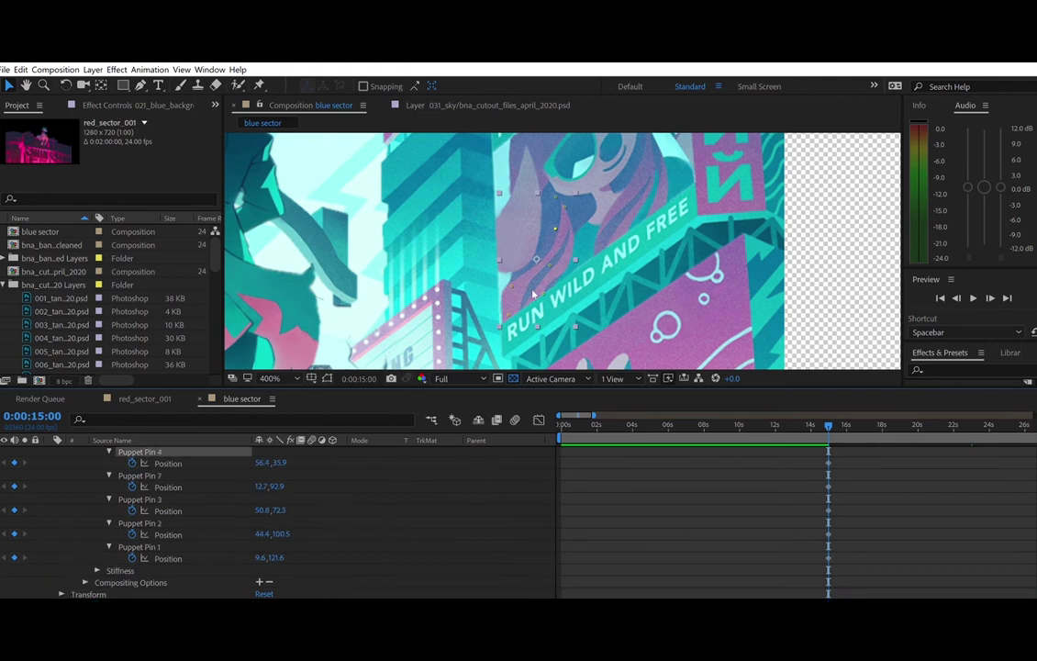
- Try moving Puppet Pin 1 to -1.8, 132.7, Pin 7 to 6.0, 92.1 and Pin 2 to 39.1, 116.9 at 0:00:15:00
left_click(509, 315)
left_click_drag(508, 315, 502, 320)
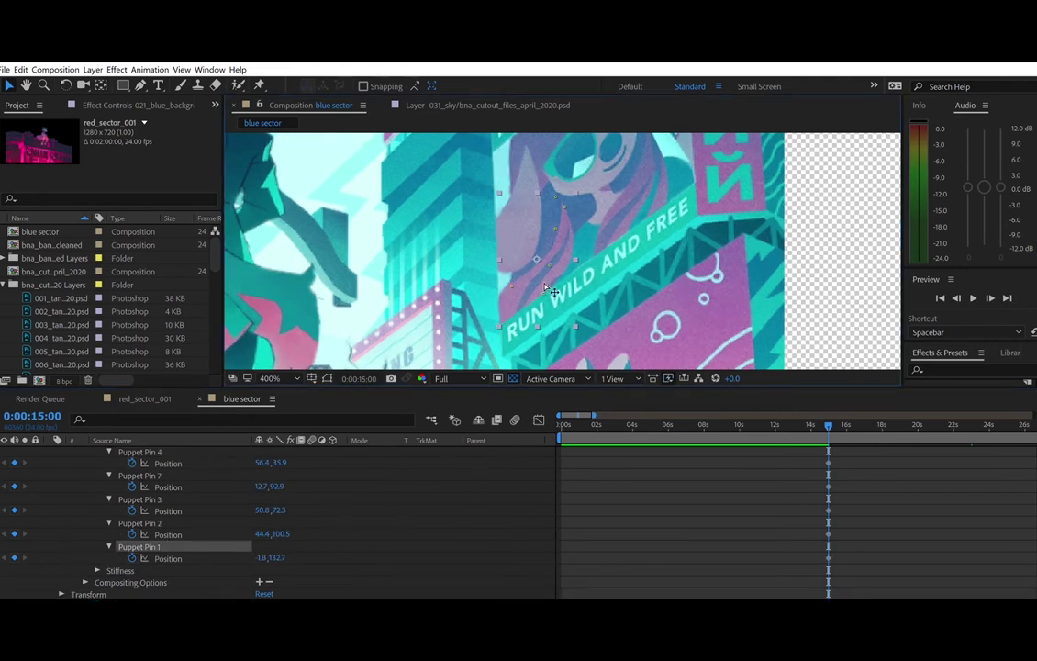
left_click_drag(540, 287, 506, 282)
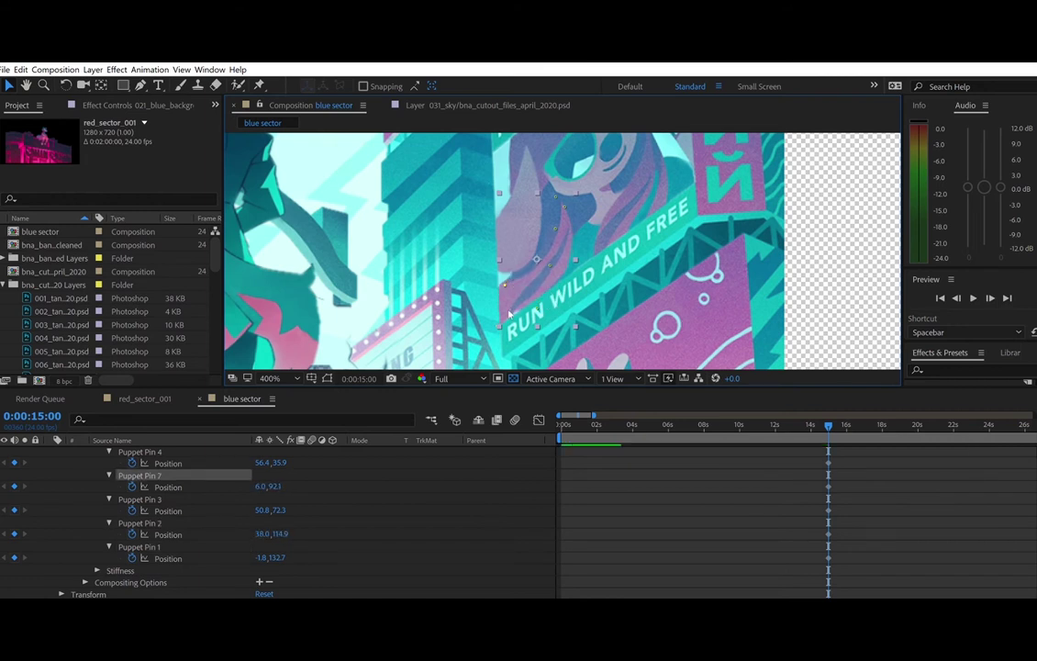
left_click(540, 306)
left_click(500, 322)
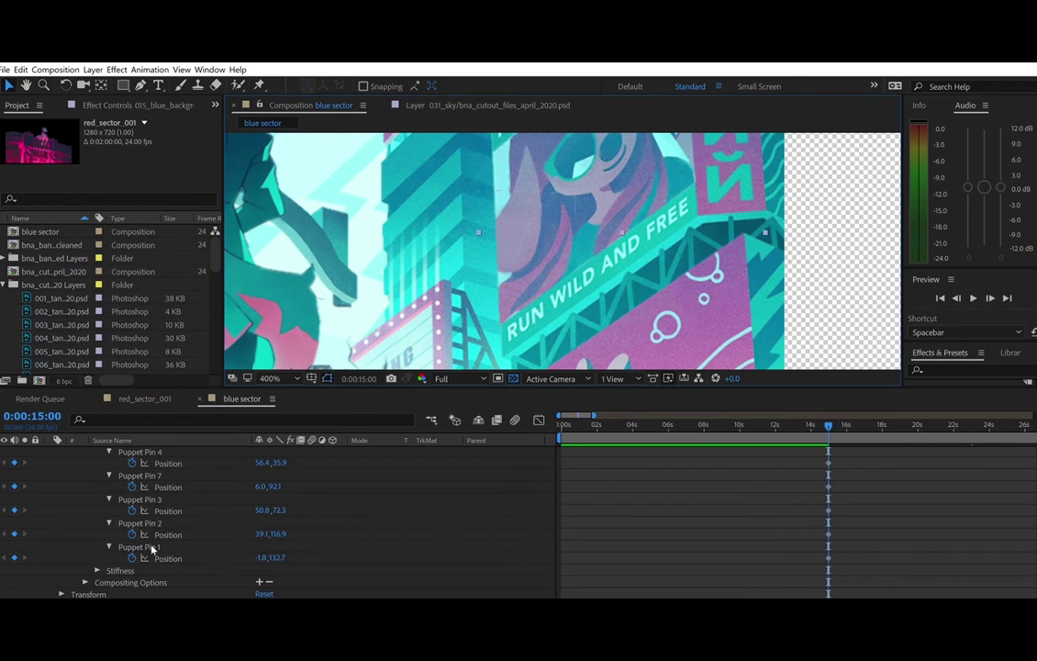
- Try moving Puppet Pins 1, 2, 3 and 4 to -1.8, 140.7; 38.8, 121.9; 46.1, 77.4 and 53.6, 38.1
left_click(158, 547)
left_click_drag(496, 317, 496, 334)
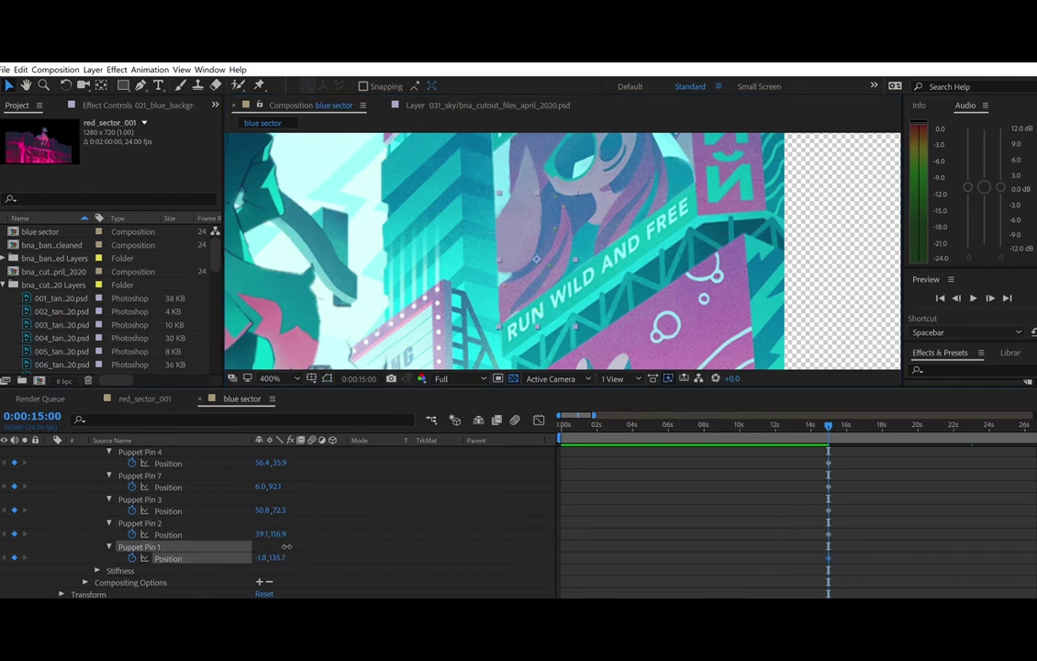
left_click_drag(547, 304, 546, 318)
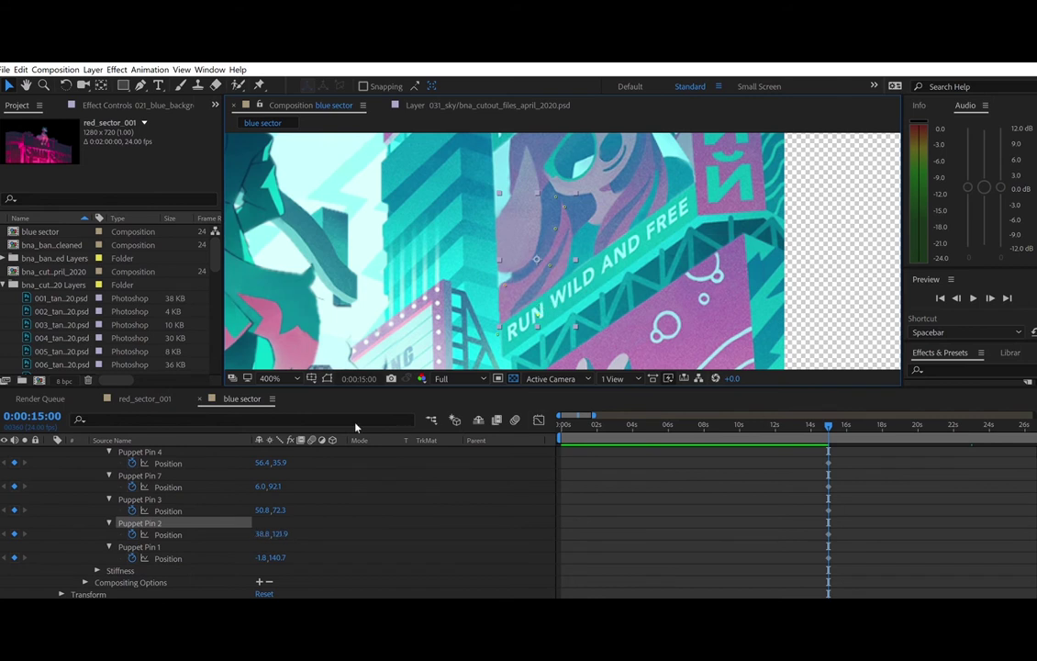
left_click_drag(552, 261, 546, 263)
left_click_drag(557, 218, 557, 223)
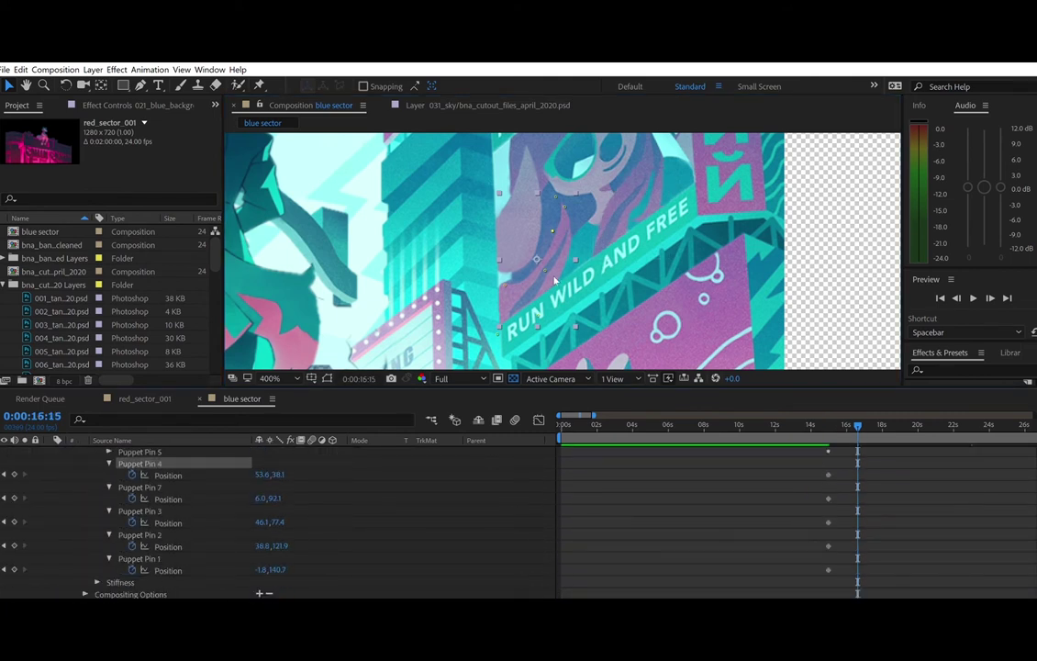
- Try keyframing the strand's sway at 0:00:16:15 by moving its animated puppet pins to the right, and check the motion
left_click_drag(507, 279, 518, 279)
left_click_drag(503, 324, 504, 323)
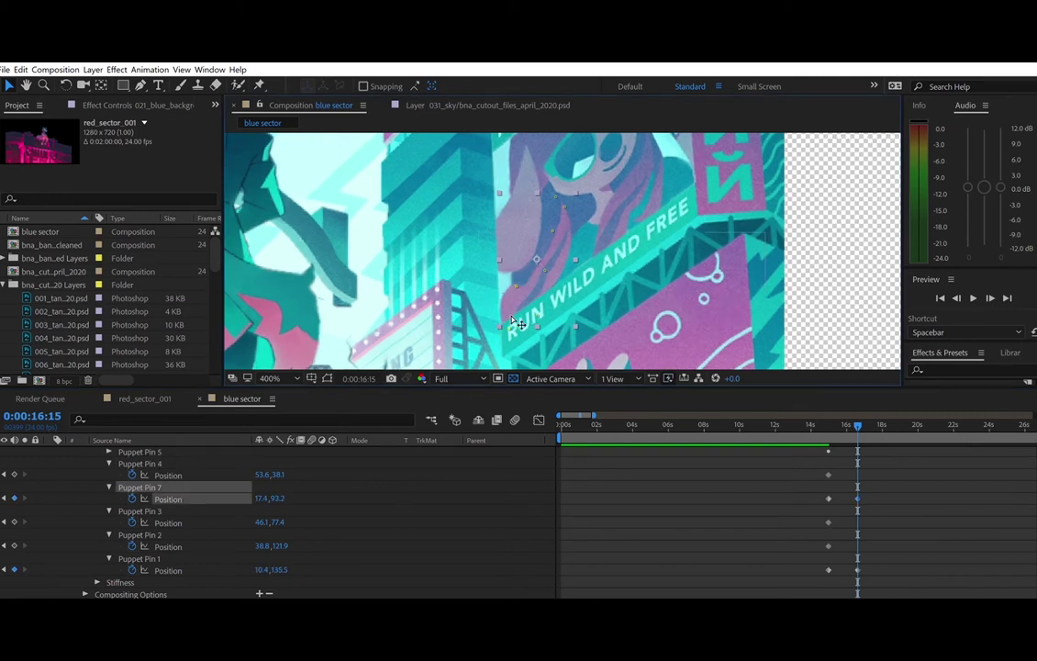
left_click(512, 322)
left_click(555, 303)
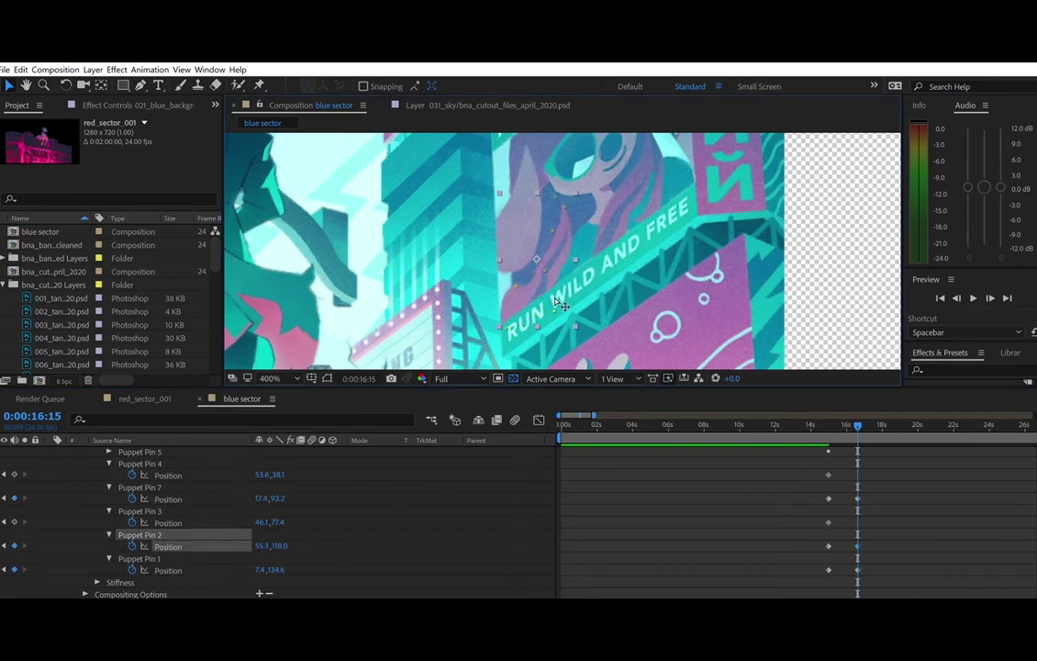
left_click_drag(520, 282, 555, 237)
left_click(753, 420)
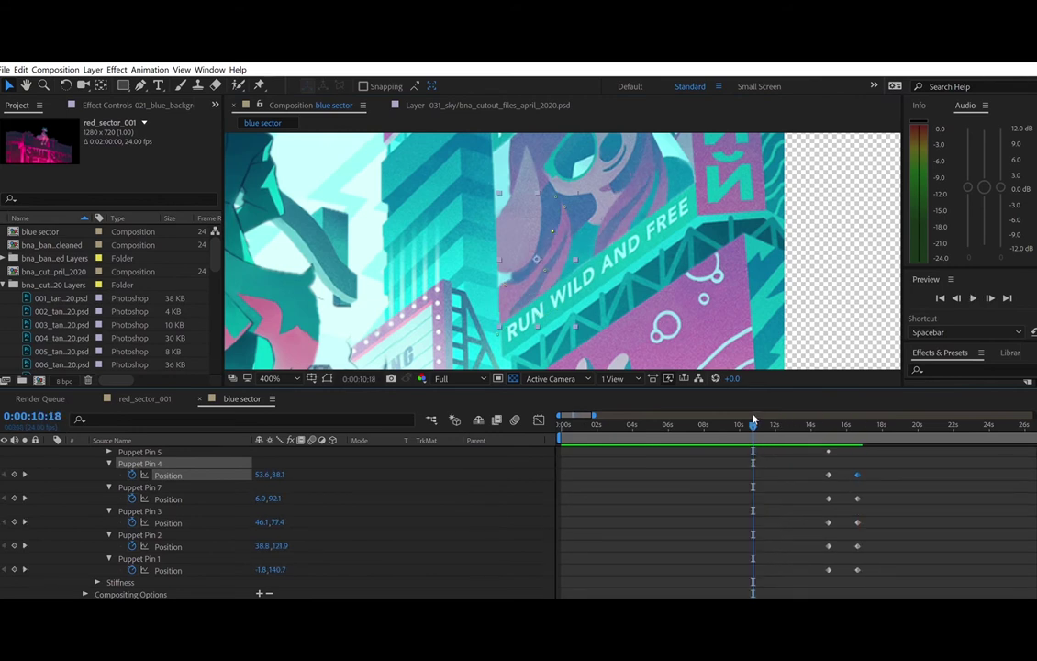
- Undo the strand's pin movements and the extra pins, back to the first four puppet pins
left_click_drag(823, 454, 874, 577)
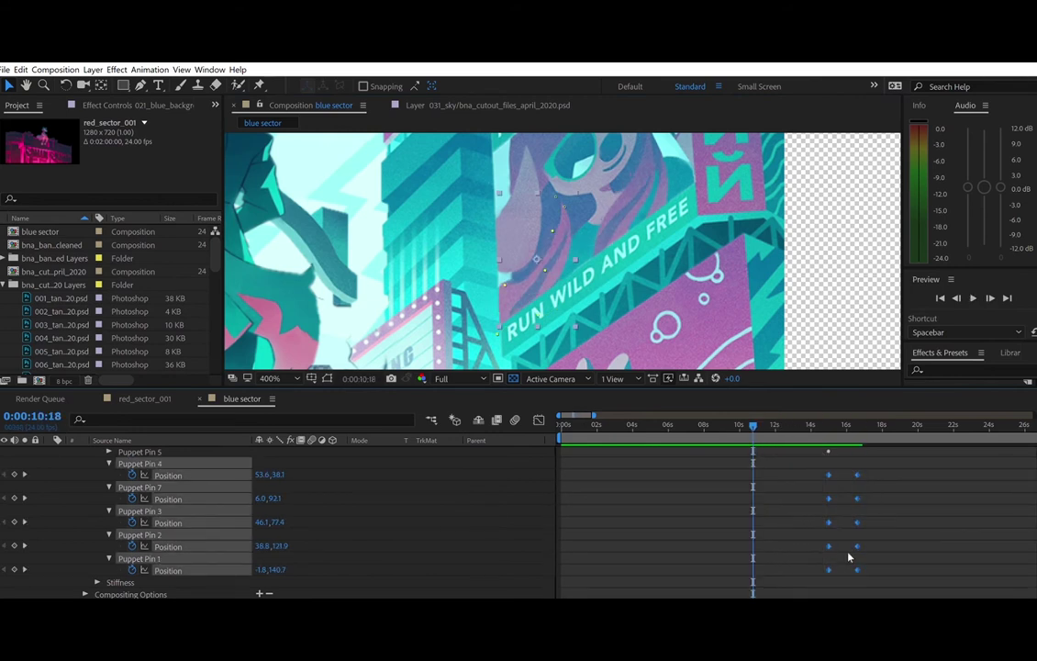
key("ctrl+z")
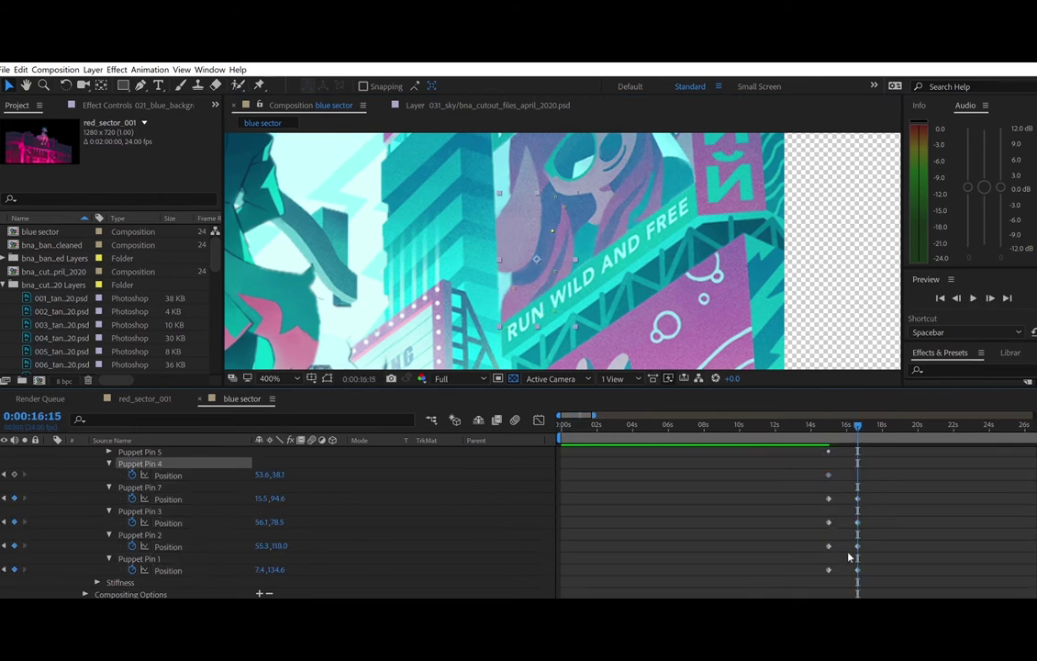
key("ctrl+z")
key("ctrl+z")
key("ctrl+z")
key("ctrl+z")
key("ctrl+z")
key("ctrl+z")
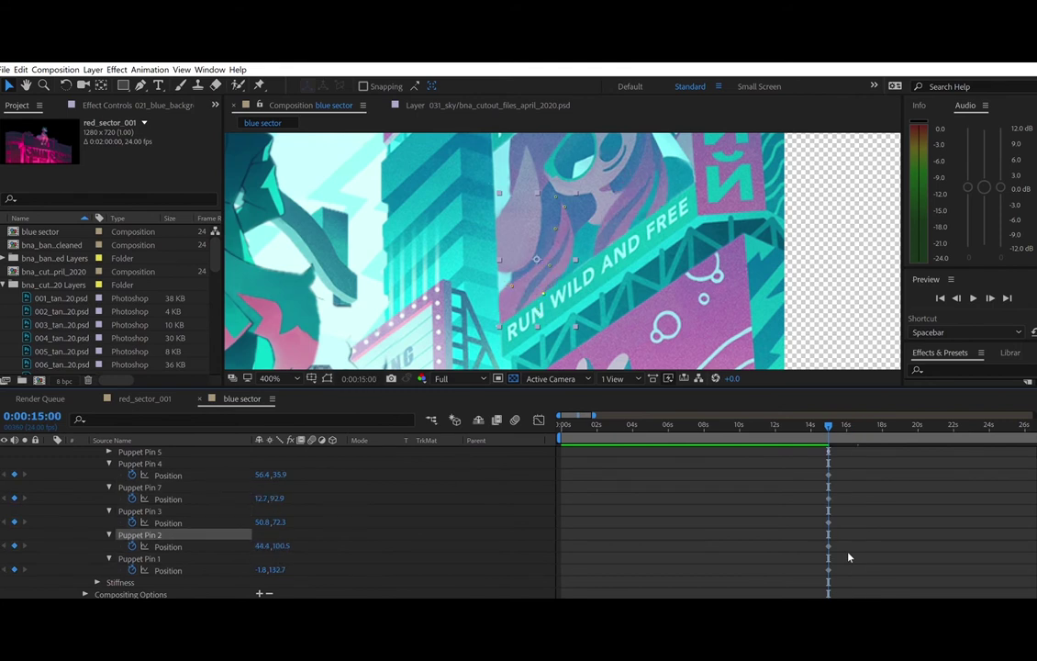
scroll(849, 558, "down", 3)
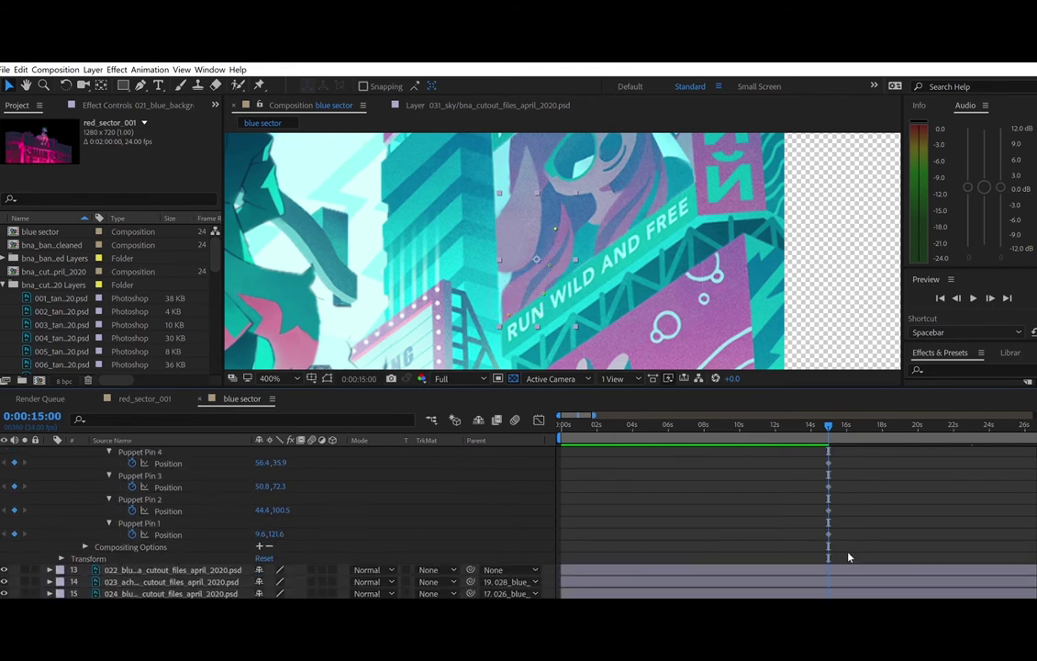
scroll(547, 524, "up", 8)
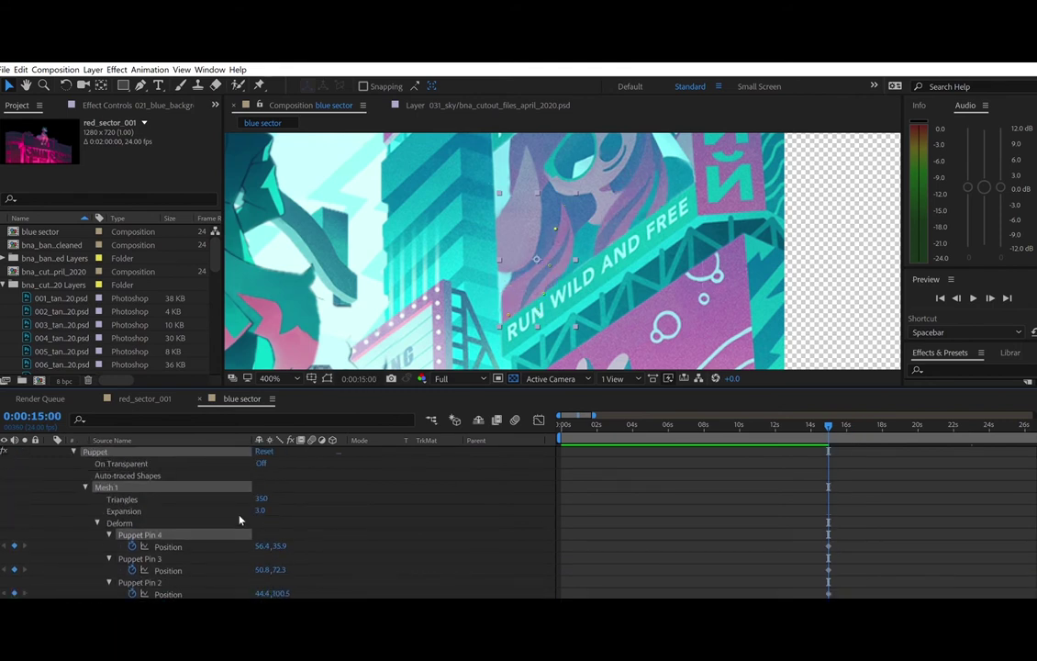
scroll(218, 507, "down", 4)
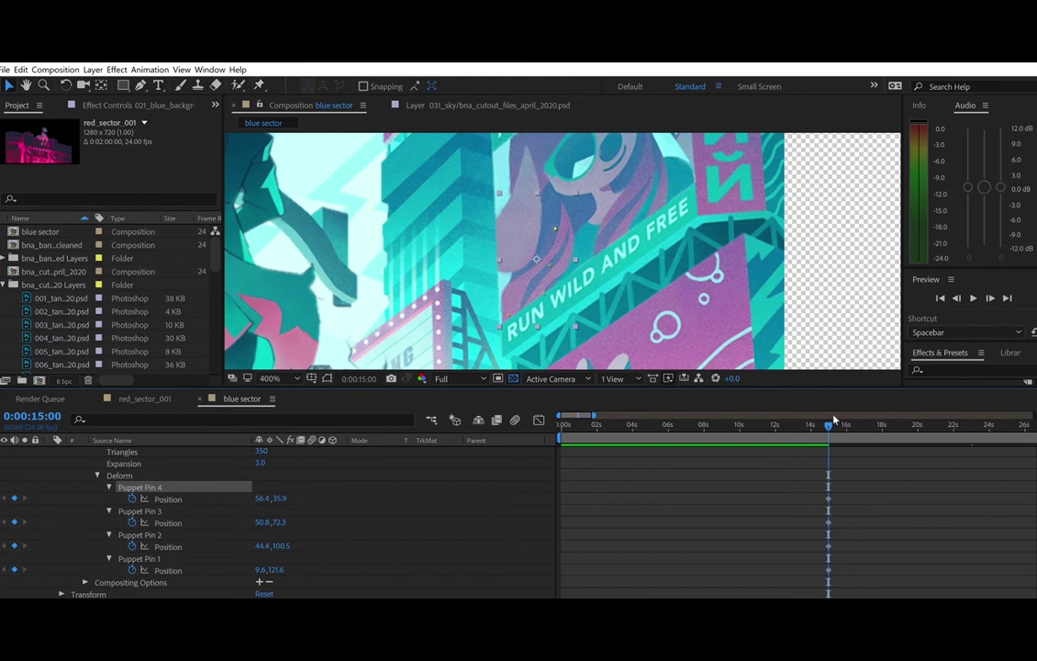
scroll(772, 491, "up", 8)
left_click(25, 509)
scroll(355, 544, "down", 6)
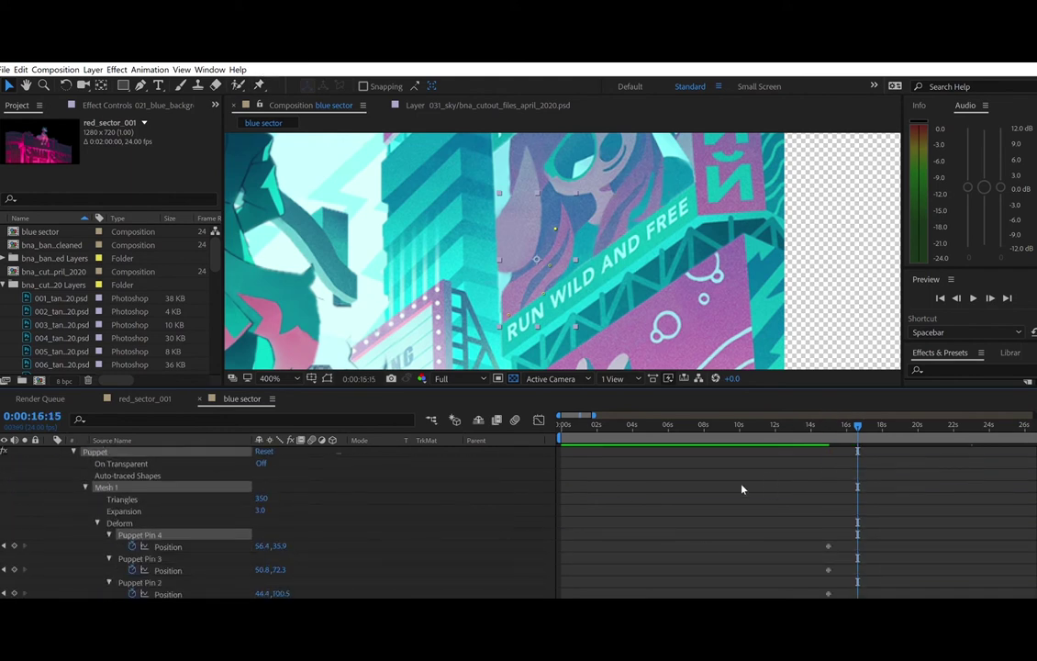
key("j")
- Add three puppet pins and one stiffness pin around the upper end of layer 021's hair strand at 0:00:15:00
left_click(260, 85)
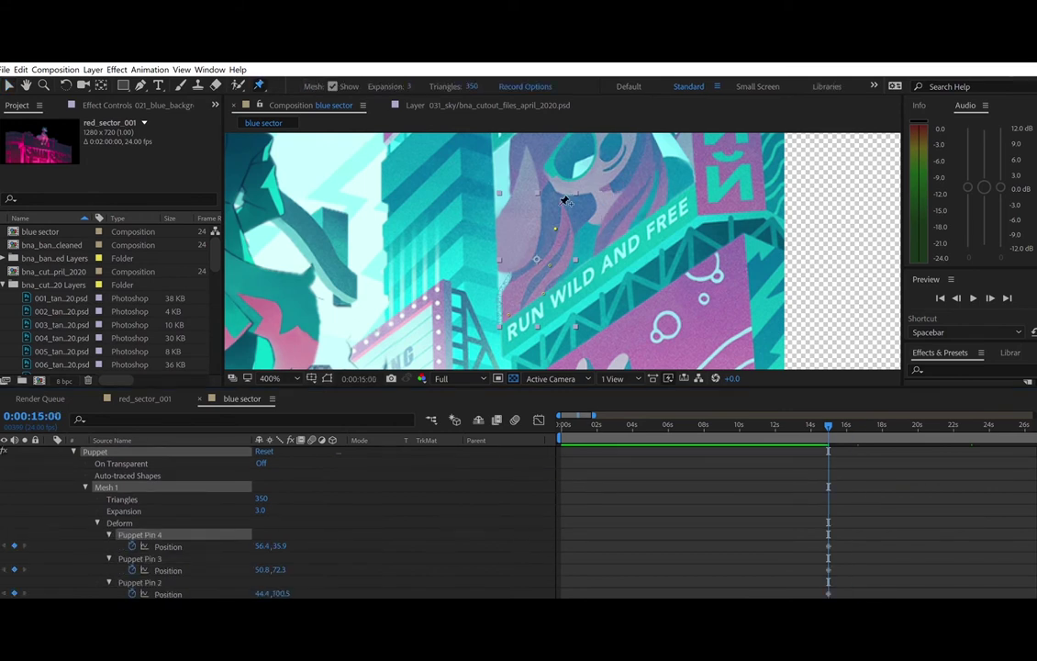
left_click(555, 197)
left_click(564, 201)
left_click(551, 207)
left_click_drag(261, 85, 323, 120)
left_click(555, 198)
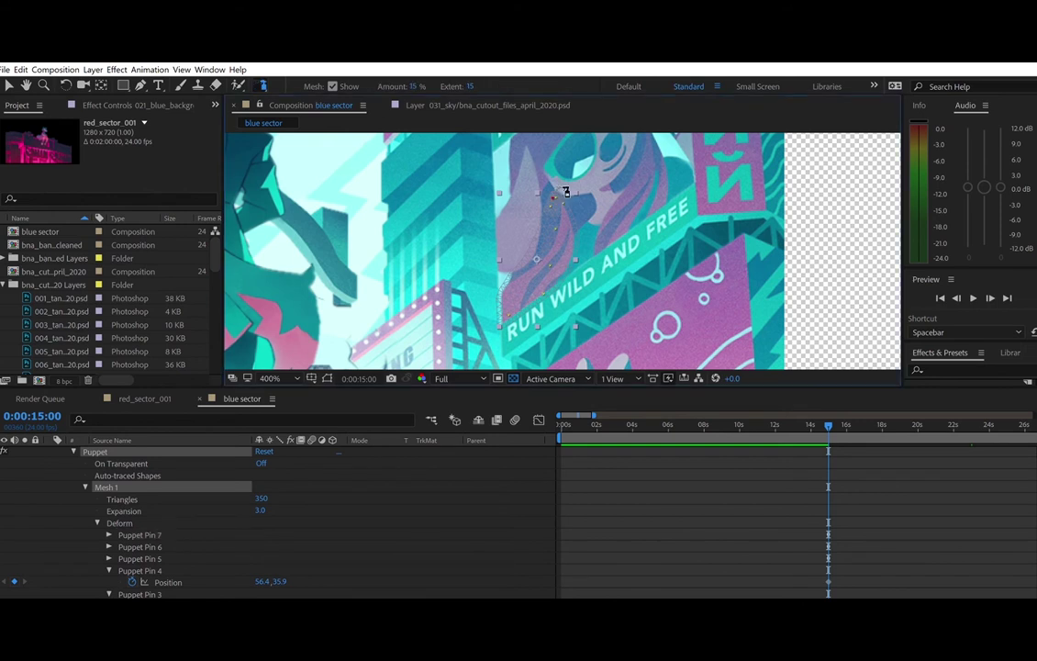
- Add a puppet pin at about 15.5, 82.9 on the strand's lower left edge and reorder it directly above Puppet Pin 4
left_click_drag(262, 82, 324, 92)
left_click(514, 274)
scroll(190, 507, "down", 2)
left_click_drag(163, 489, 185, 523)
left_click(109, 499)
- Keyframe layer 021's strand swinging down-left at 0:00:16:15, moving Puppet Pin 1 to about -9.0, 145.3 and Puppet Pin 3 to about 50.0, 81.3
scroll(257, 501, "down", 2)
scroll(363, 505, "down", 4)
left_click(25, 462)
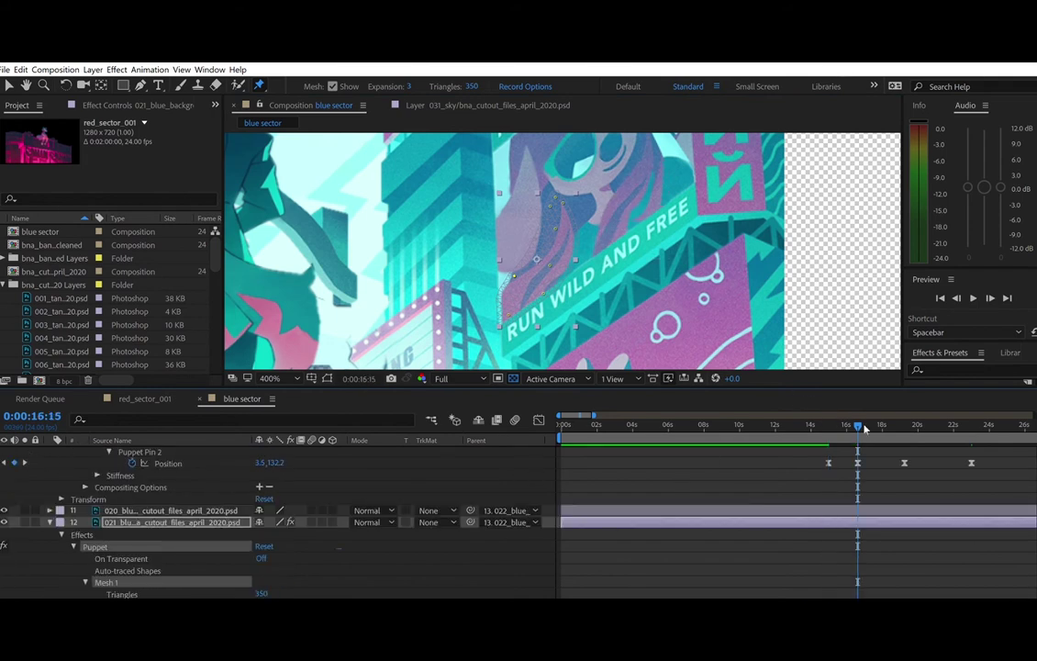
scroll(869, 496, "down", 4)
left_click(10, 85)
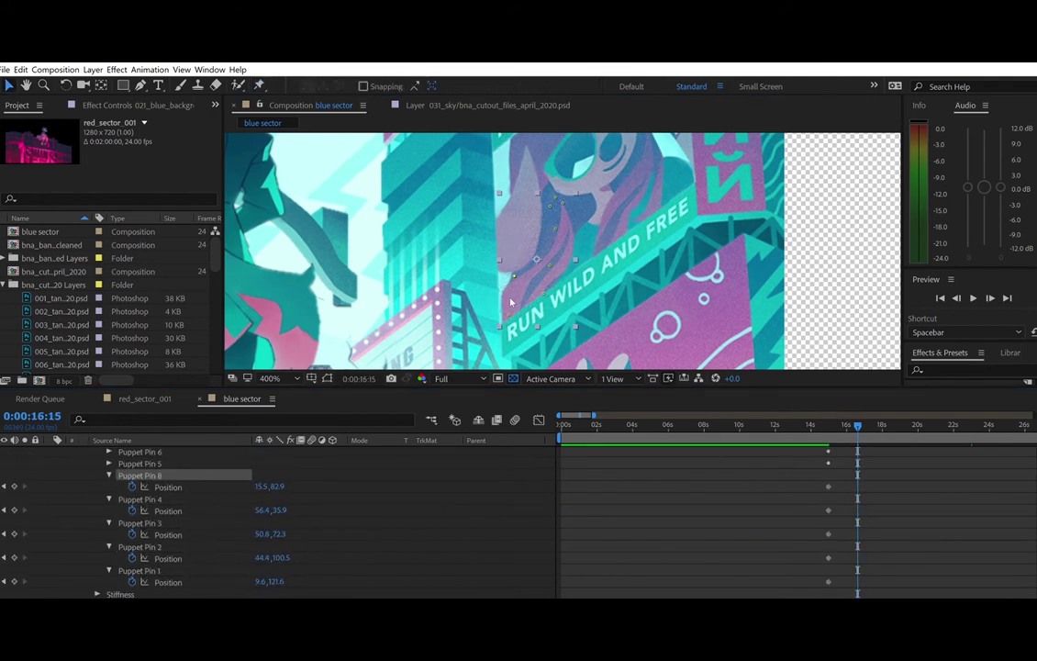
left_click_drag(511, 304, 494, 329)
left_click_drag(516, 261, 551, 271)
left_click(513, 269)
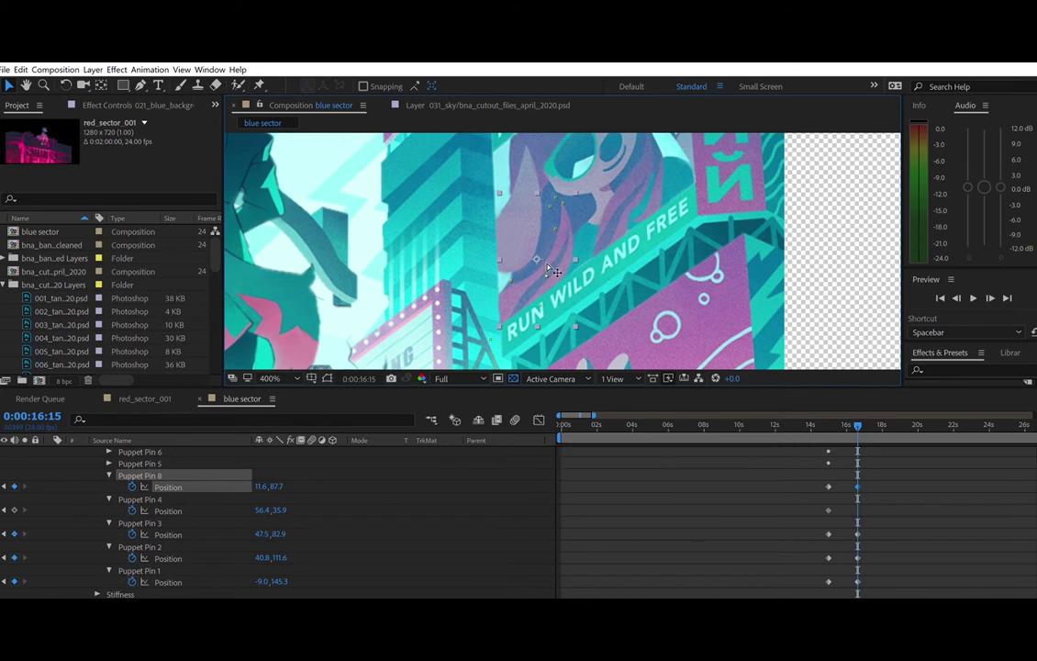
left_click(551, 269)
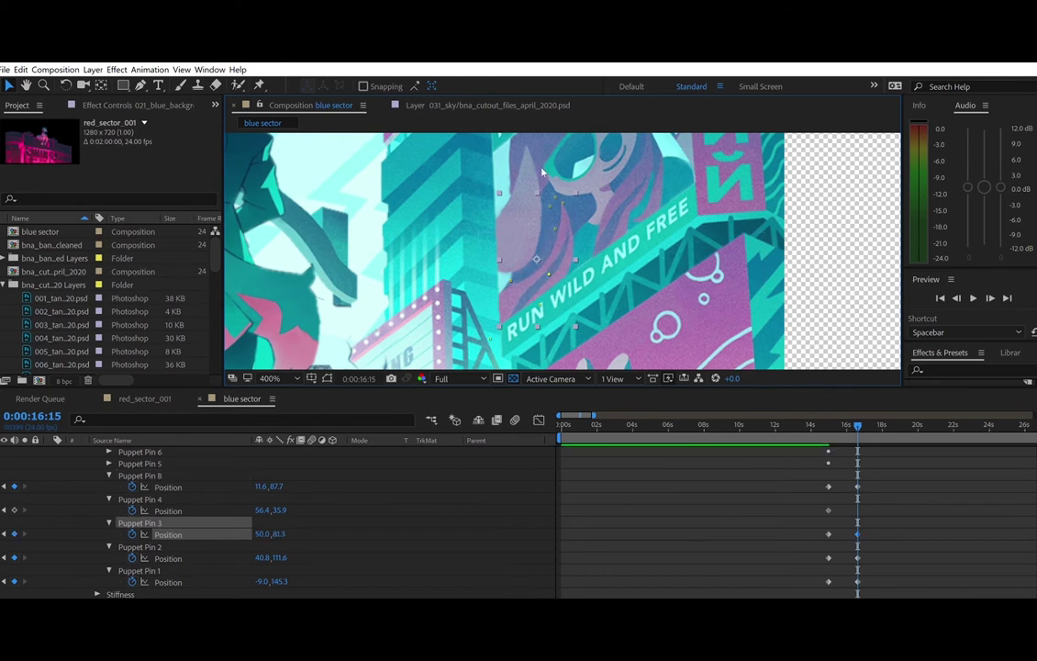
left_click_drag(560, 222, 561, 223)
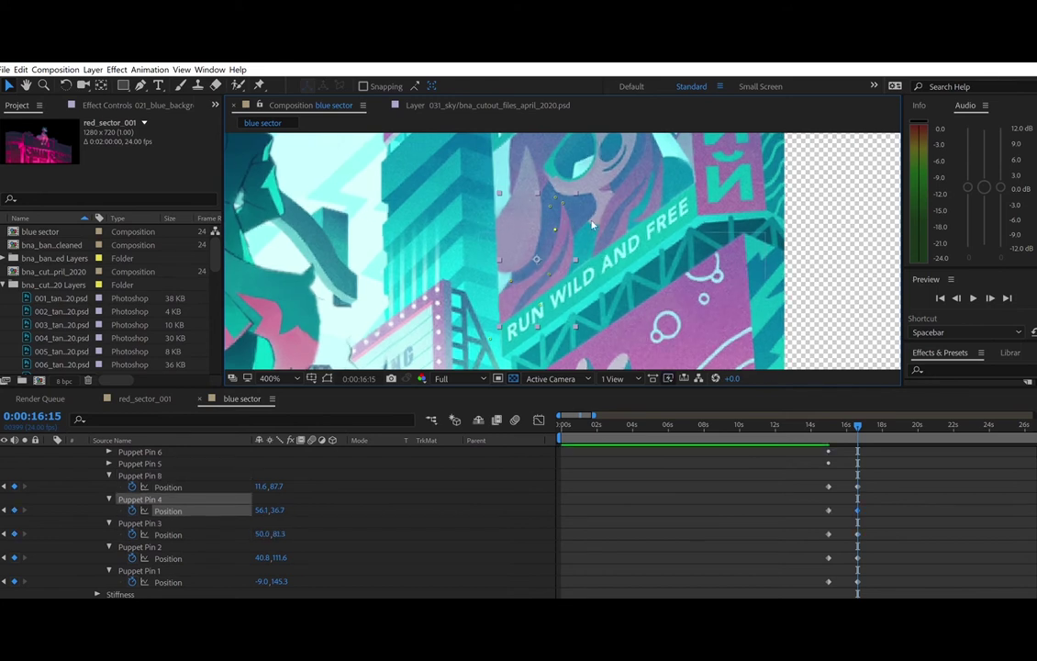
- Keyframe the strand's opposite swing at 0:00:19:06, moving Puppet Pin 1 to about 9.1, 137.8 and Puppet Pin 2 to about 59.2, 111.3
scroll(596, 476, "up", 9)
left_click(25, 486)
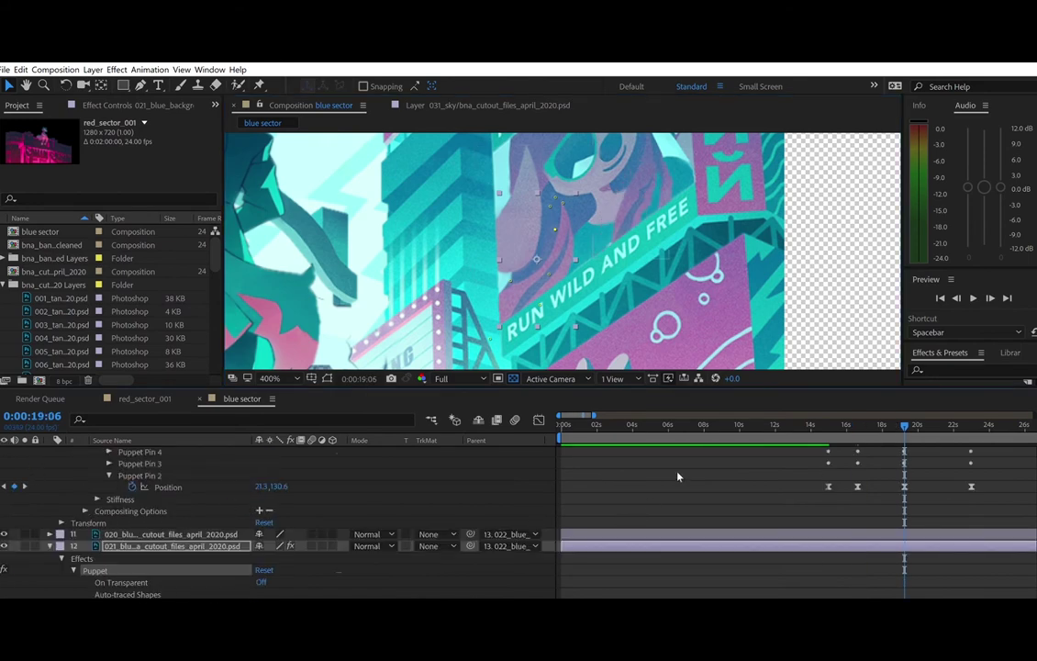
scroll(679, 476, "down", 7)
scroll(678, 477, "down", 3)
left_click_drag(501, 327, 499, 333)
left_click_drag(551, 304, 515, 277)
left_click(510, 327)
left_click_drag(554, 217, 559, 219)
scroll(519, 532, "up", 10)
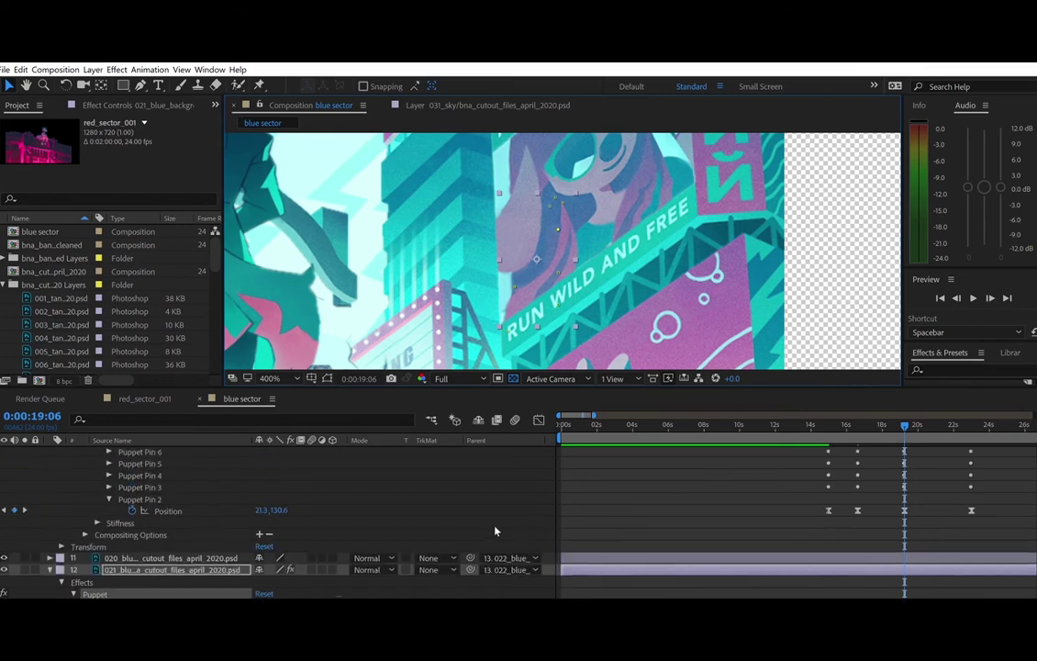
- Return the pins to their starting positions at about 0:00:23, apply Easy Ease to all the sway keyframes and preview the motion
left_click(26, 510)
scroll(593, 502, "down", 4)
scroll(595, 500, "down", 3)
left_click_drag(816, 475, 960, 526)
scroll(836, 510, "up", 2)
key("F9")
left_click(814, 424)
key("space")
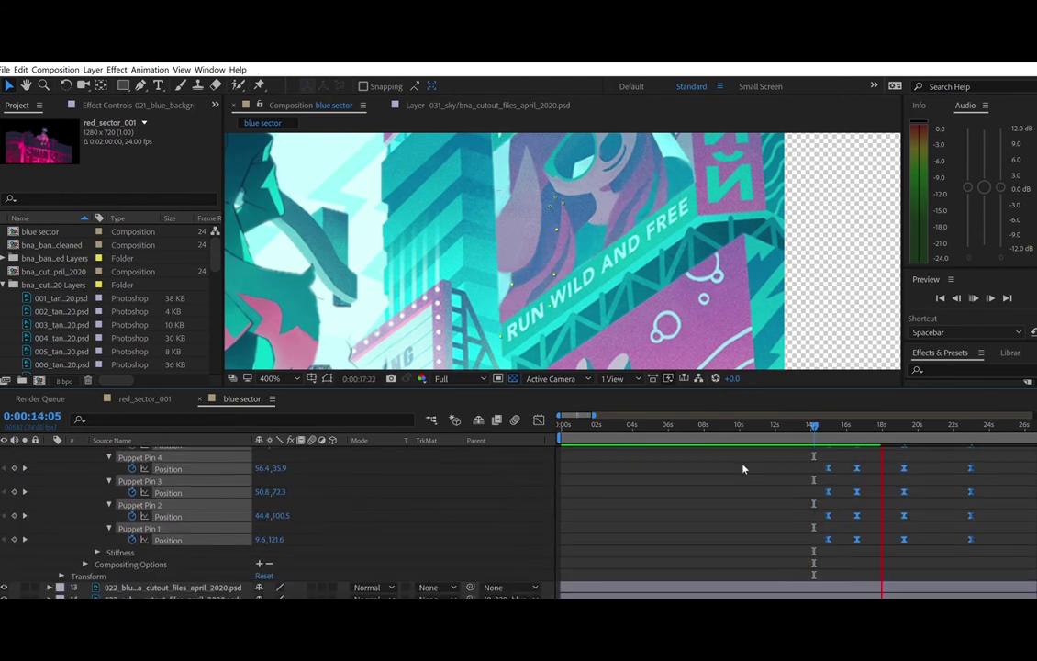
- Shift all animated pins slightly up-right at 0:00:16:15, bringing Puppet Pin 1 to -3.5, 140.0
left_click(780, 415)
key("space")
left_click(5, 519)
left_click(5, 519)
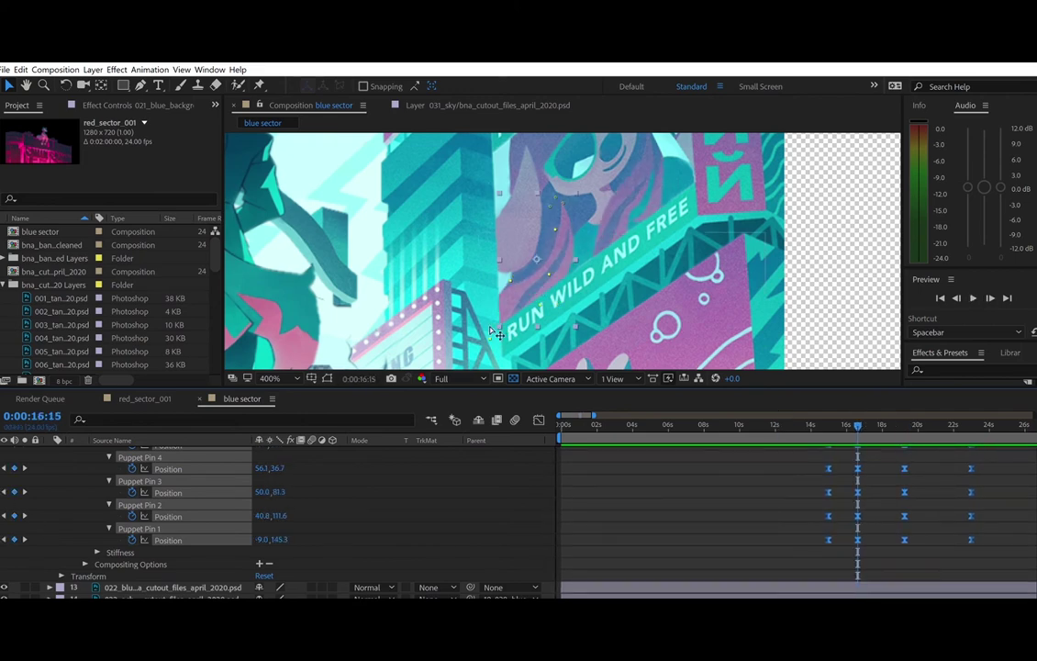
left_click_drag(489, 331, 496, 327)
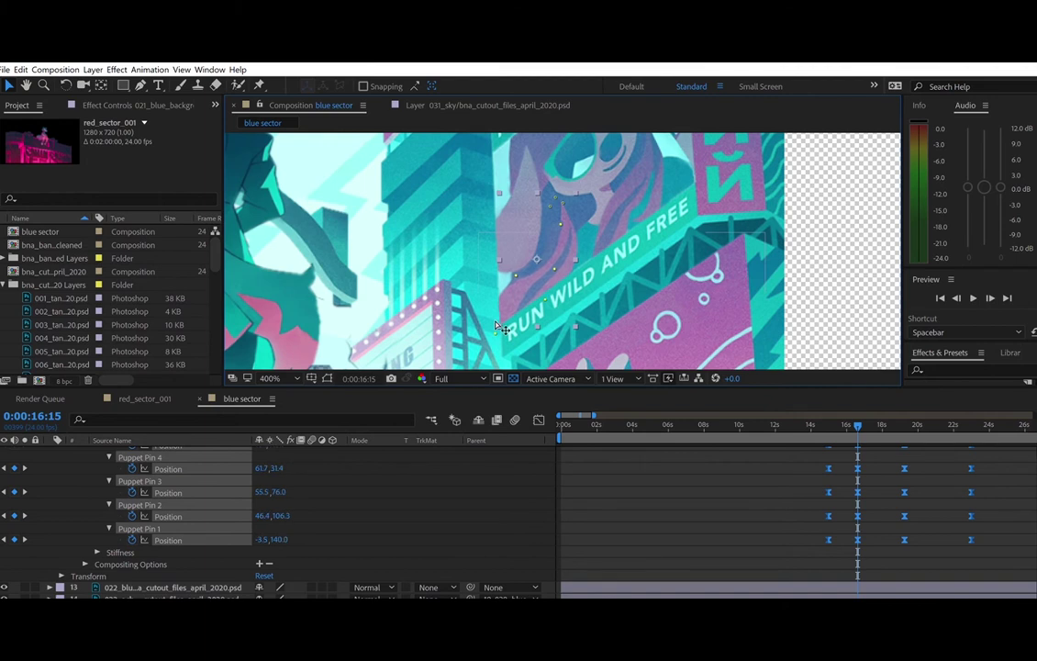
left_click_drag(519, 272, 524, 274)
key("ctrl+z")
left_click(794, 519)
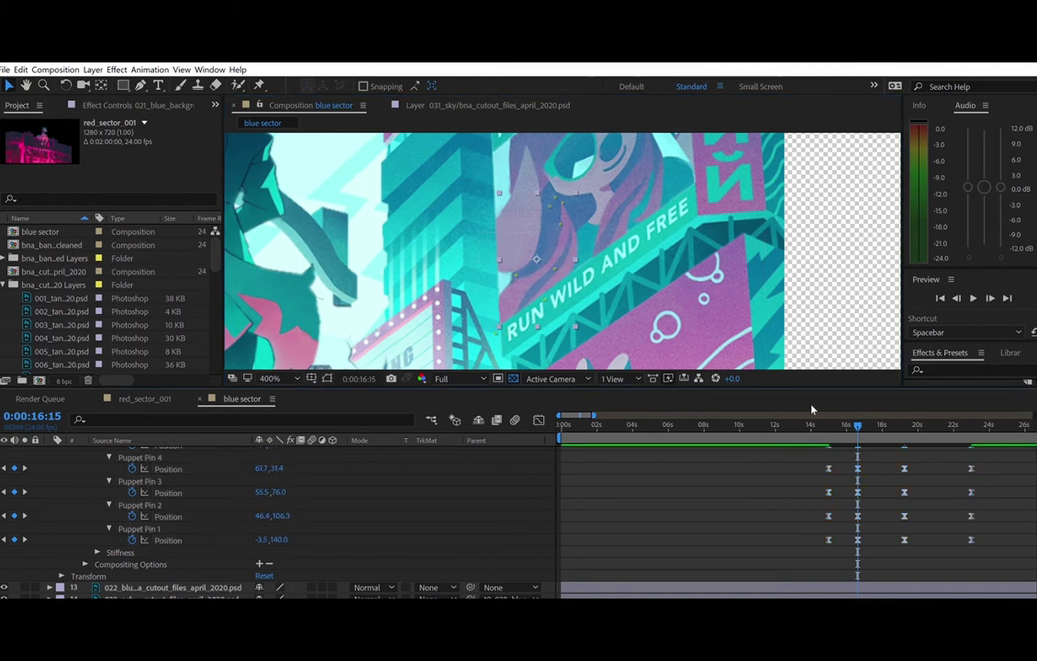
- Preview the strand's sway and nudge Puppet Pin 8 on its lower left edge at 0:00:19:06
key("space")
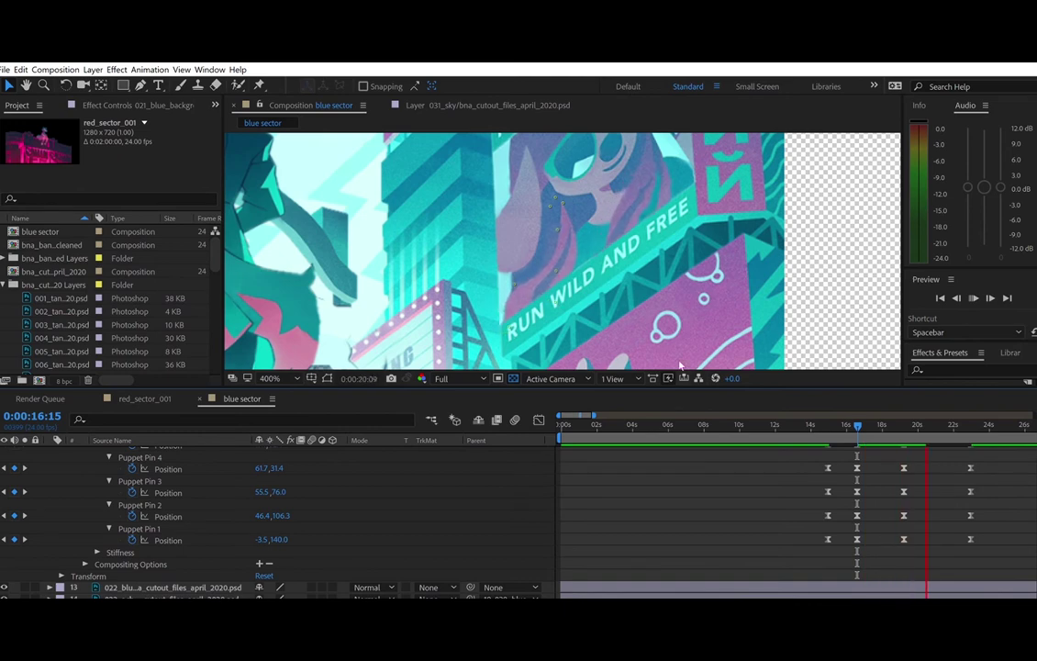
left_click(781, 422)
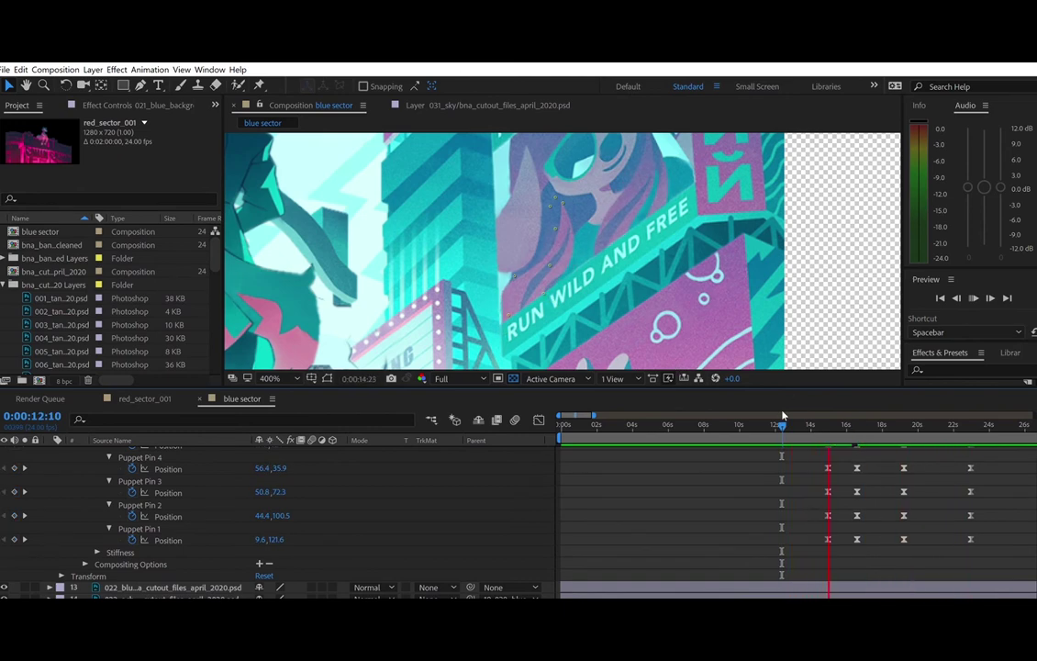
key("space")
left_click(783, 418)
key("space")
key("space")
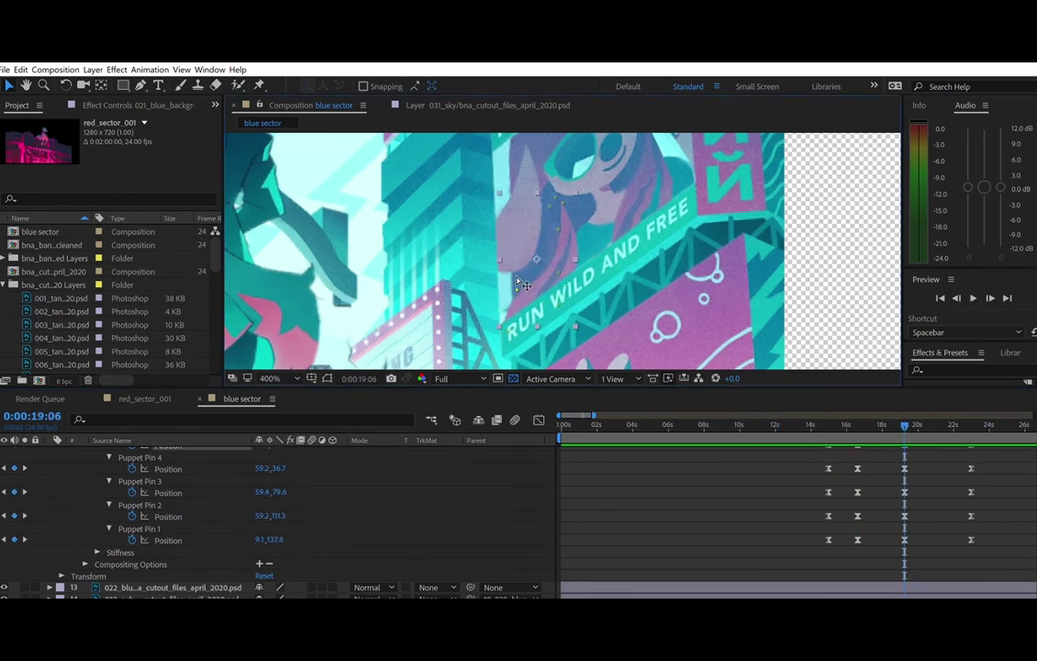
key("space")
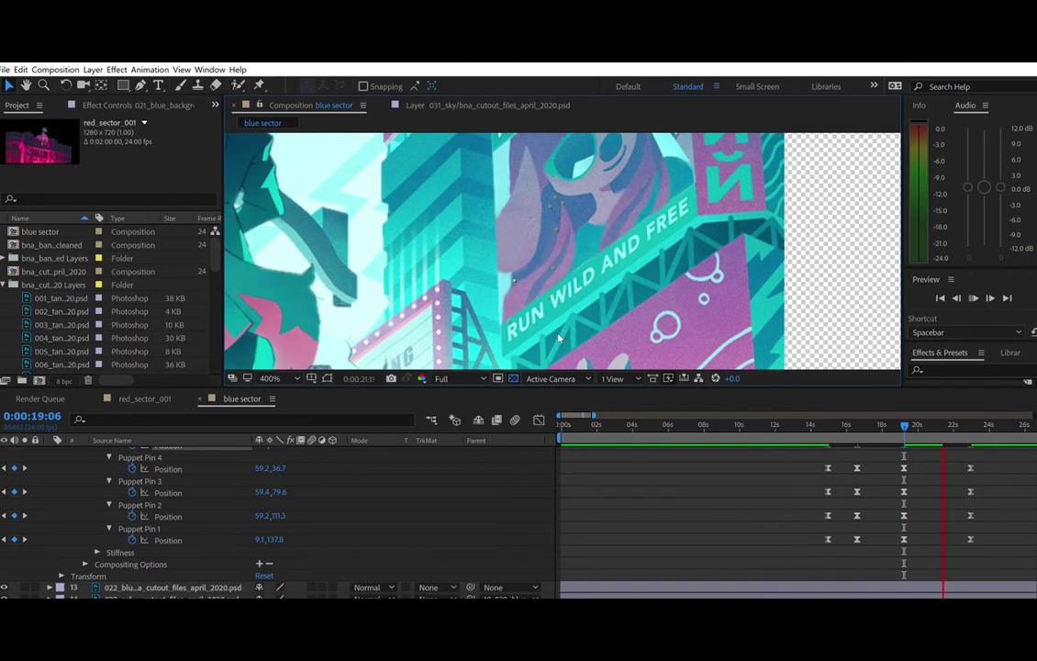
left_click(804, 418)
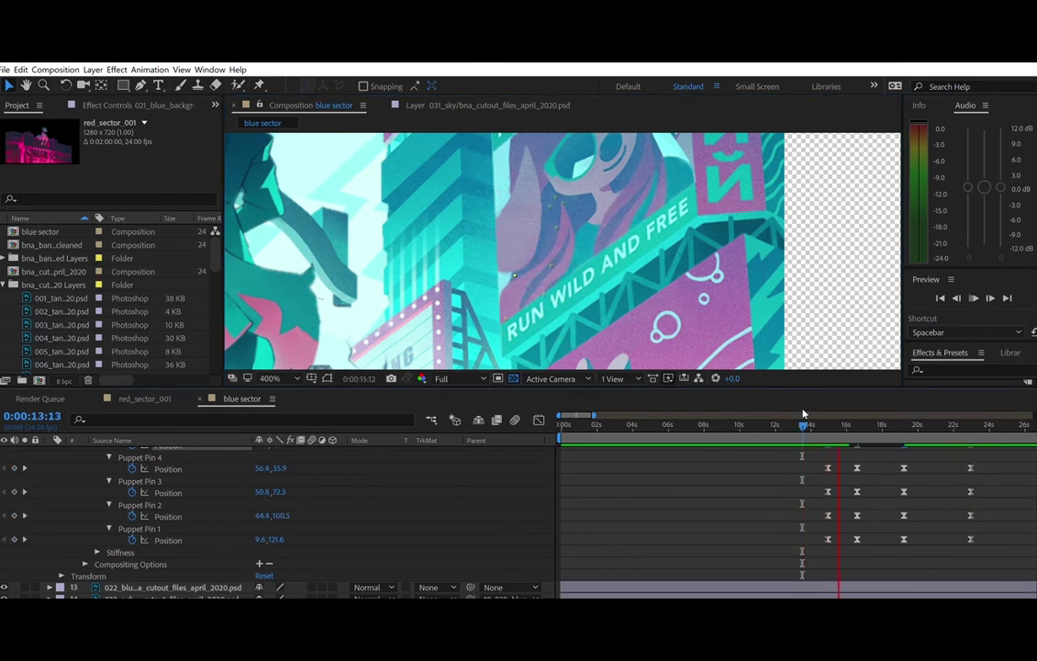
key("space")
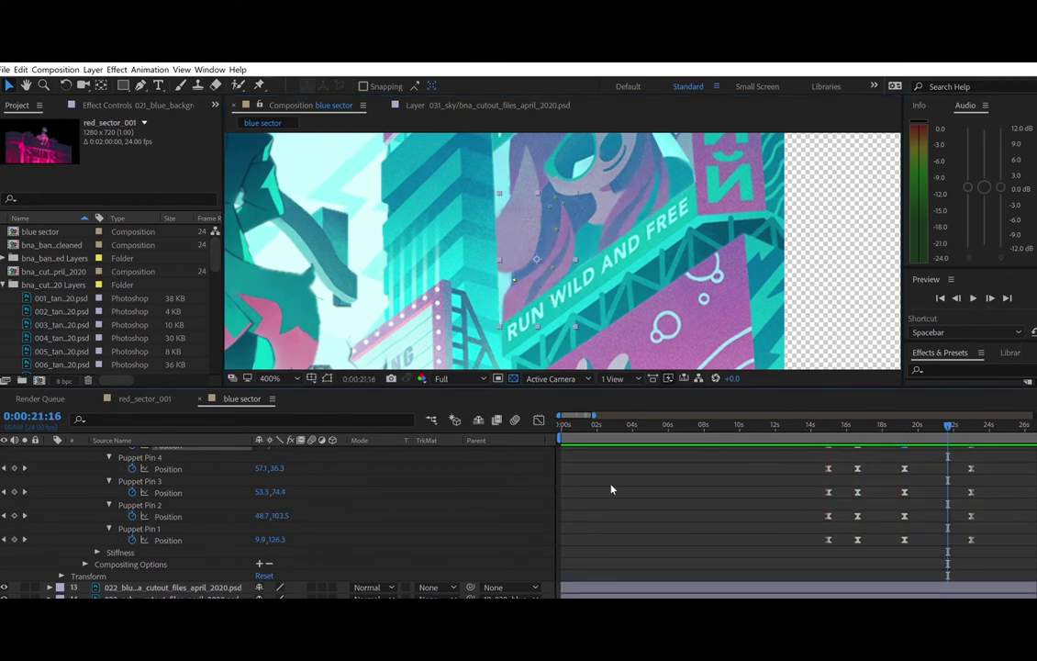
- Move Puppet Pin 1 slightly left to about 4.3, 137.8 at 0:00:19:06 and play back the sway
left_click(4, 517)
left_click(504, 325)
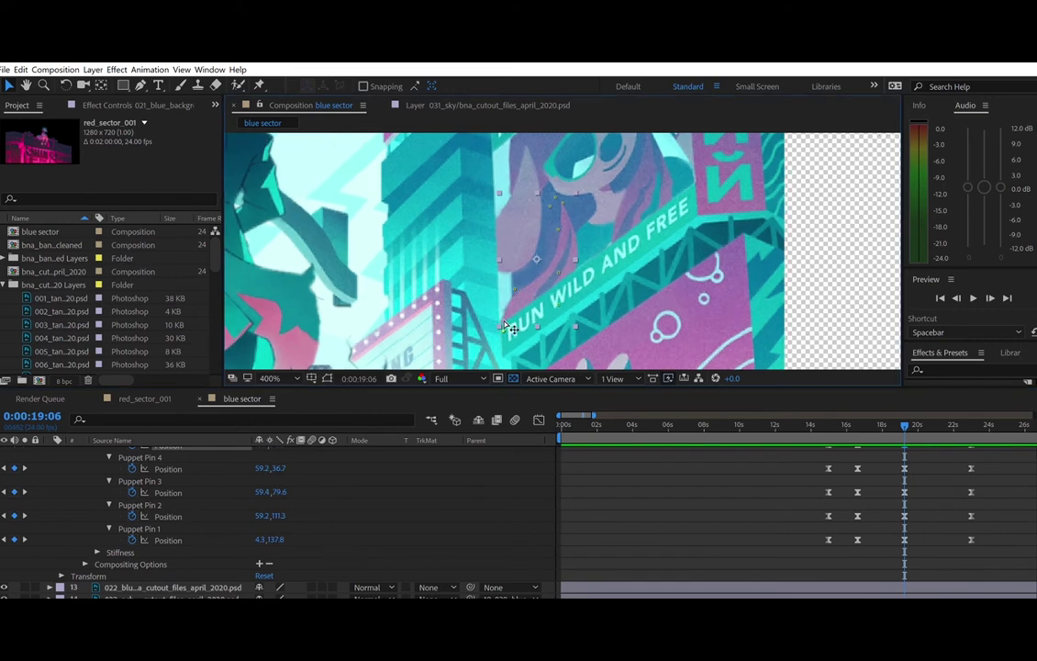
left_click(503, 323)
left_click(821, 414)
key("space")
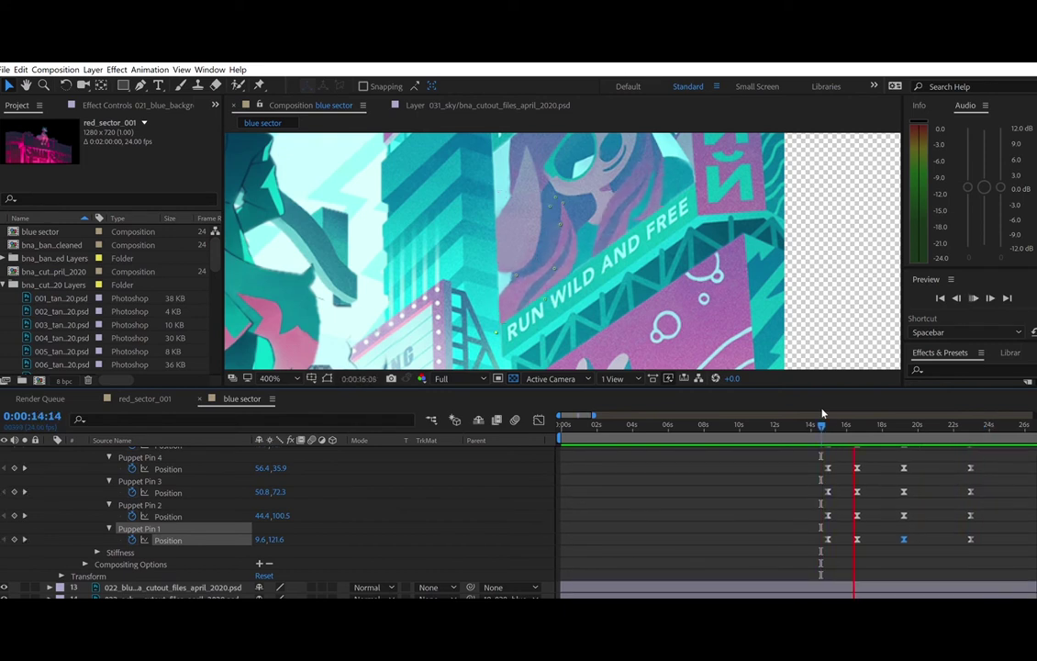
key("space")
- Copy the five animated pins' full set of sway keyframes and paste it at 0:00:30:00
left_click_drag(819, 550, 977, 559)
scroll(918, 533, "up", 5)
scroll(977, 559, "down", 2)
scroll(484, 545, "up", 7)
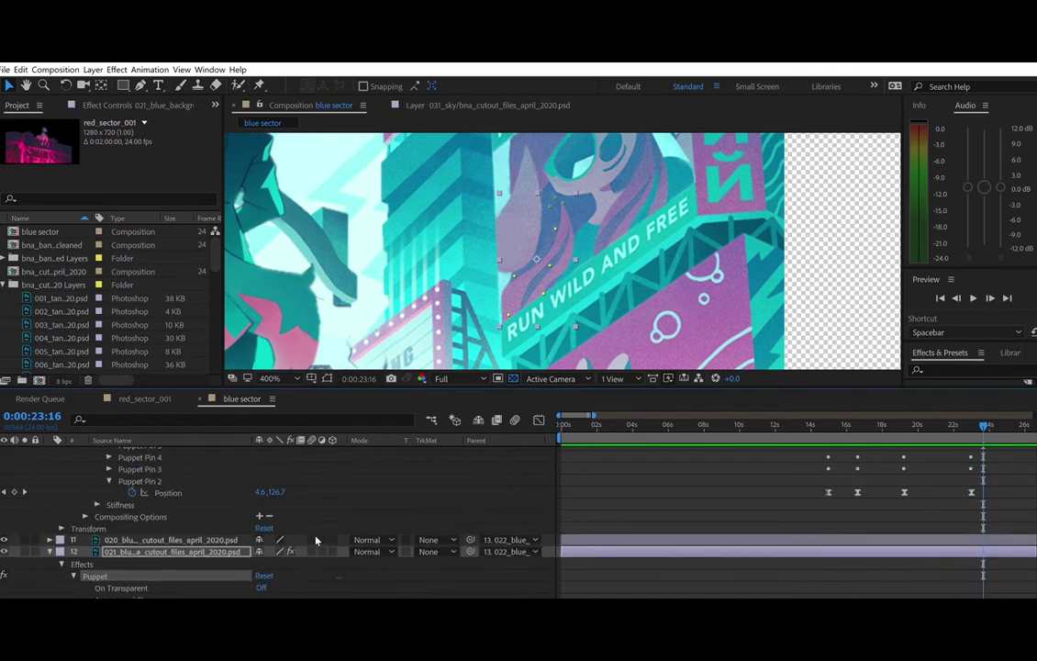
scroll(484, 547, "up", 1)
left_click(25, 491)
scroll(794, 509, "down", 9)
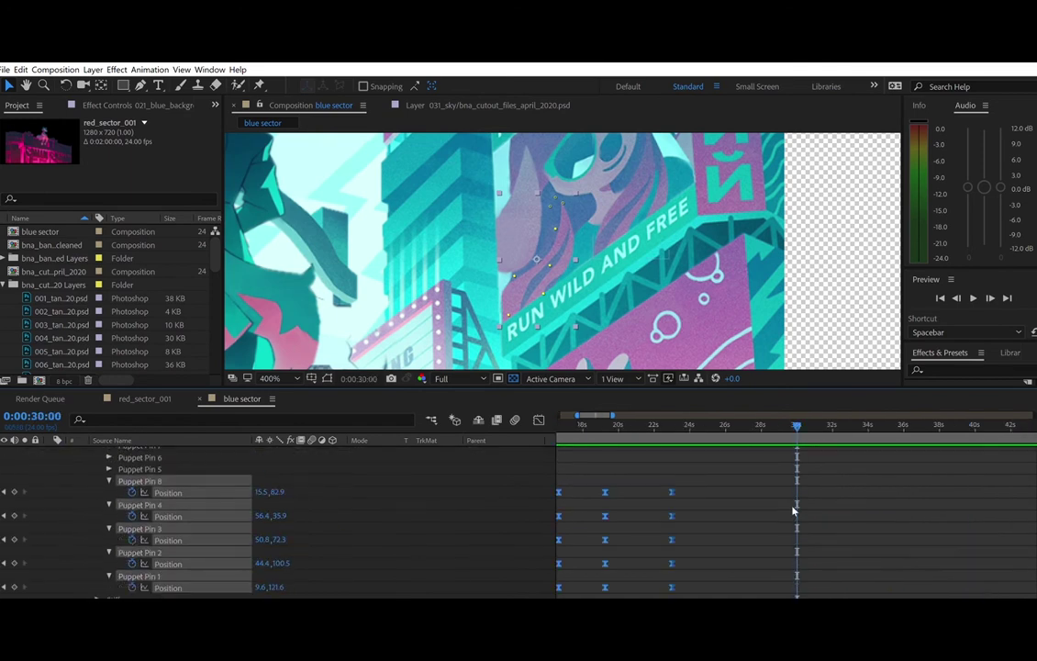
key("ctrl+v")
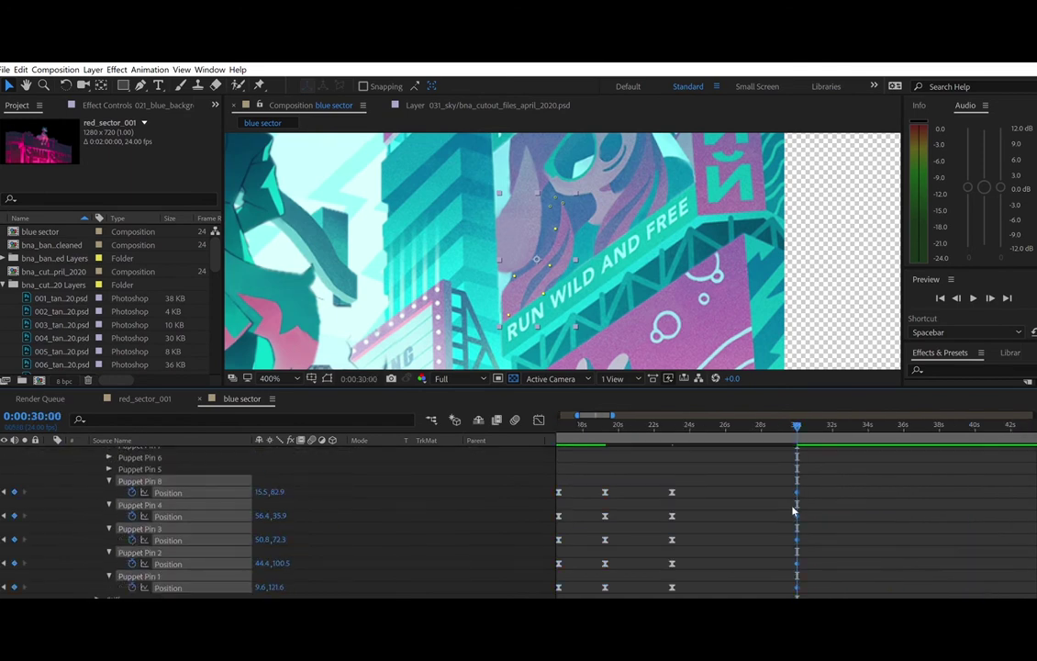
key("ctrl+z")
scroll(754, 538, "down", 2)
left_click_drag(720, 542, 566, 454)
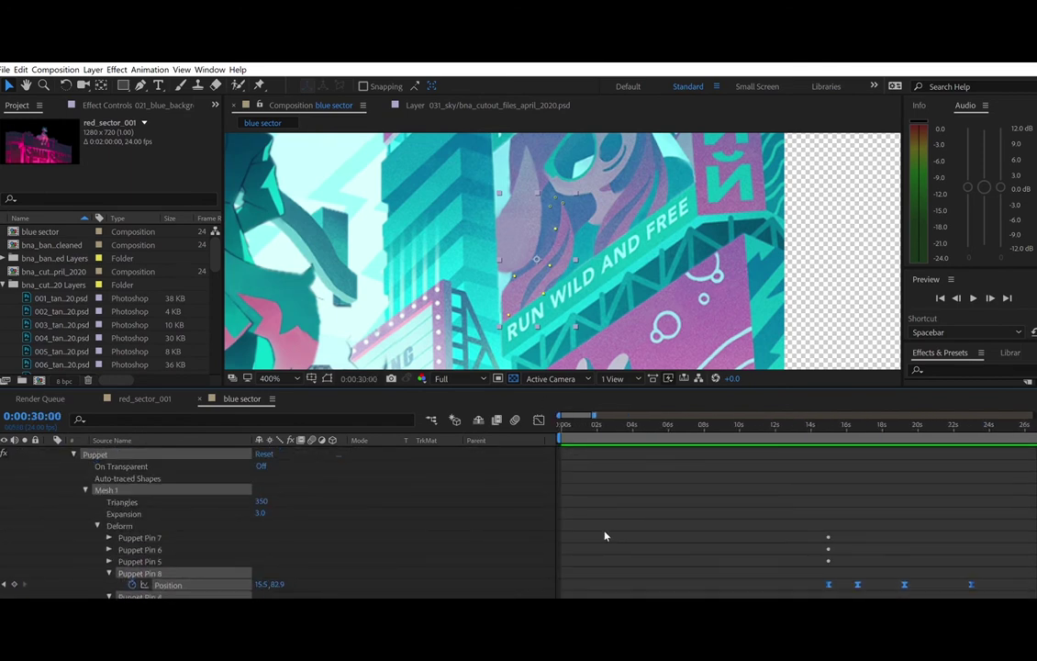
key("ctrl+c")
key("ctrl+v")
- Paste the copied sway keyframes onto layer 021's pins at 0:00:45:00
scroll(704, 529, "up", 4)
left_click(26, 512)
left_click(26, 513)
left_click(26, 512)
left_click(25, 513)
left_click(25, 512)
left_click(5, 512)
scroll(757, 523, "down", 4)
key("ctrl+v")
- Paste the copied sway keyframes onto layer 021's pins at 0:01:00:00
scroll(450, 512, "up", 4)
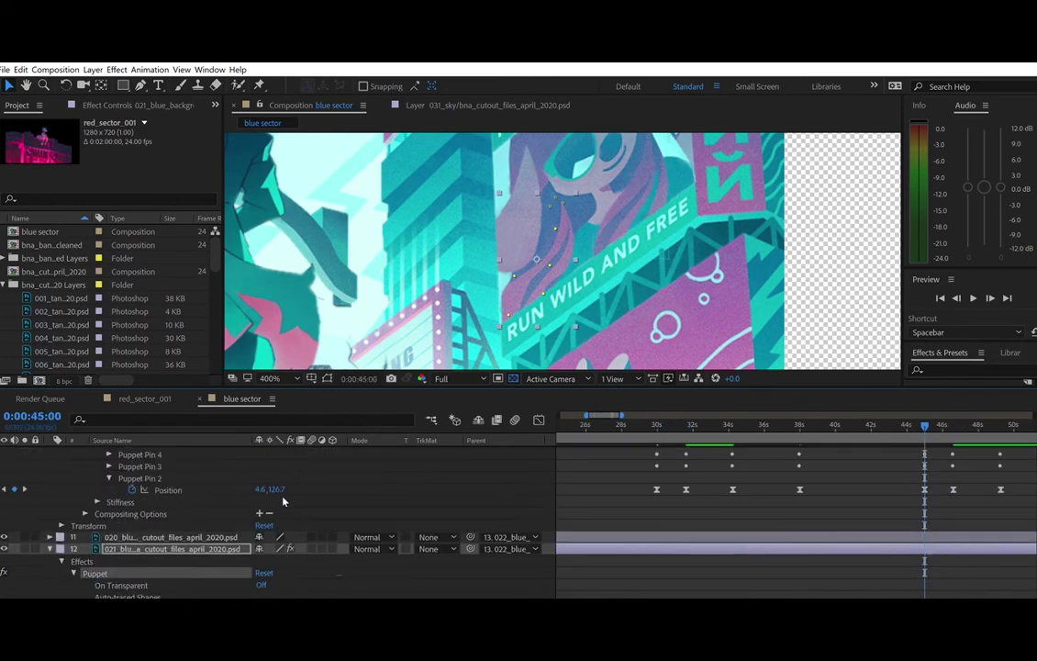
left_click(24, 489)
left_click(25, 488)
left_click(25, 488)
left_click(25, 488)
scroll(704, 516, "down", 5)
key("ctrl+v")
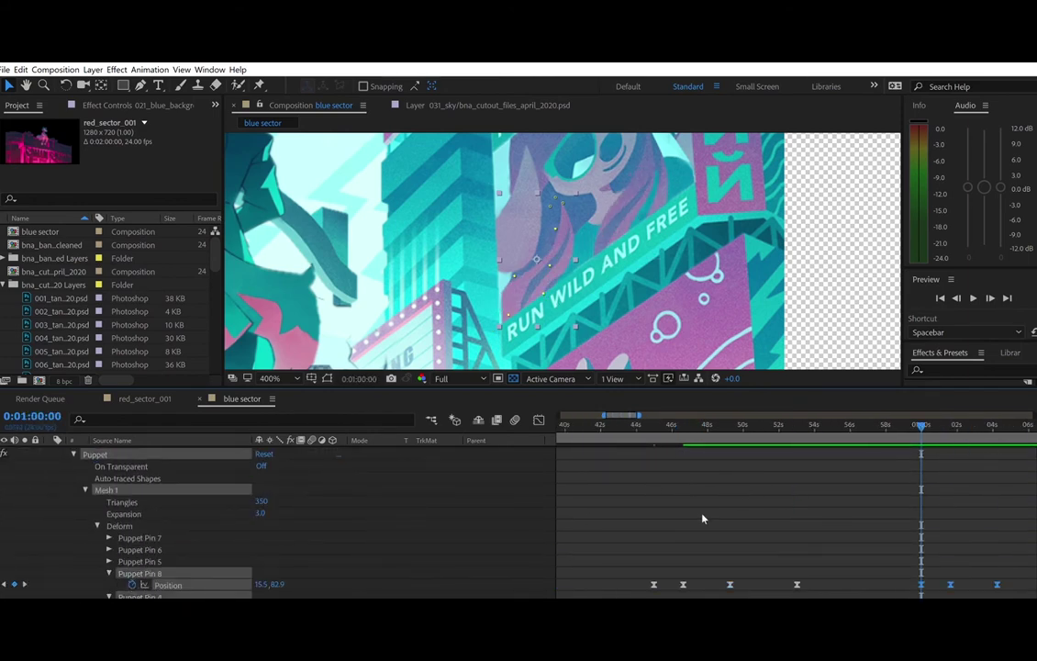
- Paste the copied sway keyframes onto layer 021's pins at 0:01:15:00
scroll(551, 511, "up", 6)
left_click(24, 511)
left_click(25, 511)
left_click(24, 511)
left_click(25, 512)
scroll(443, 497, "down", 4)
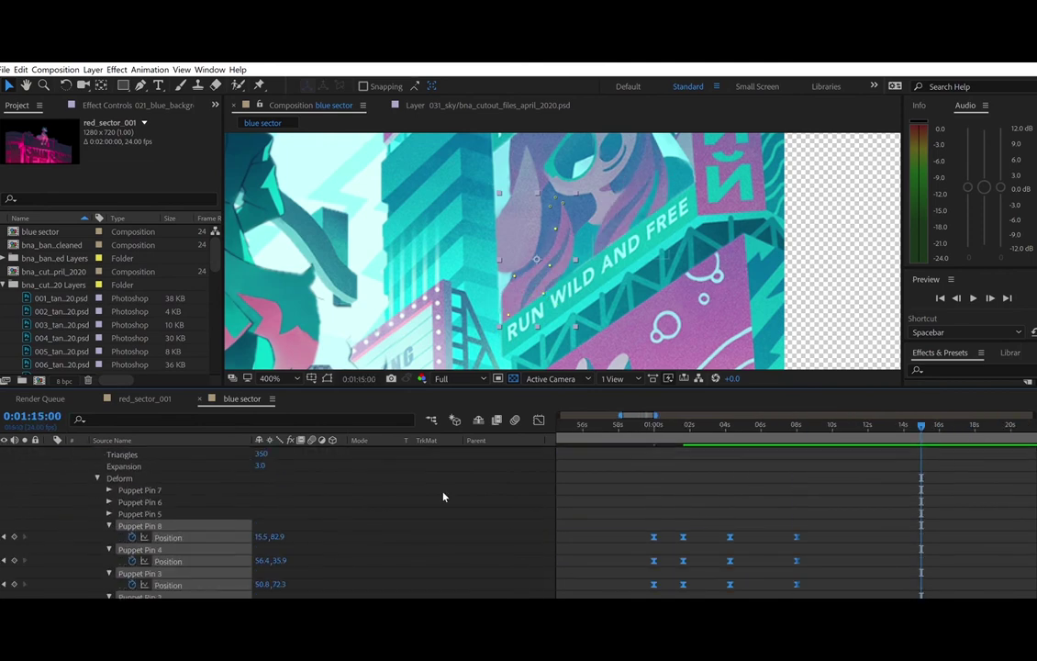
key("ctrl+v")
- Paste the copied sway keyframes onto layer 021's pins at 0:01:30:00
scroll(443, 496, "up", 3)
key("k")
scroll(444, 496, "up", 1)
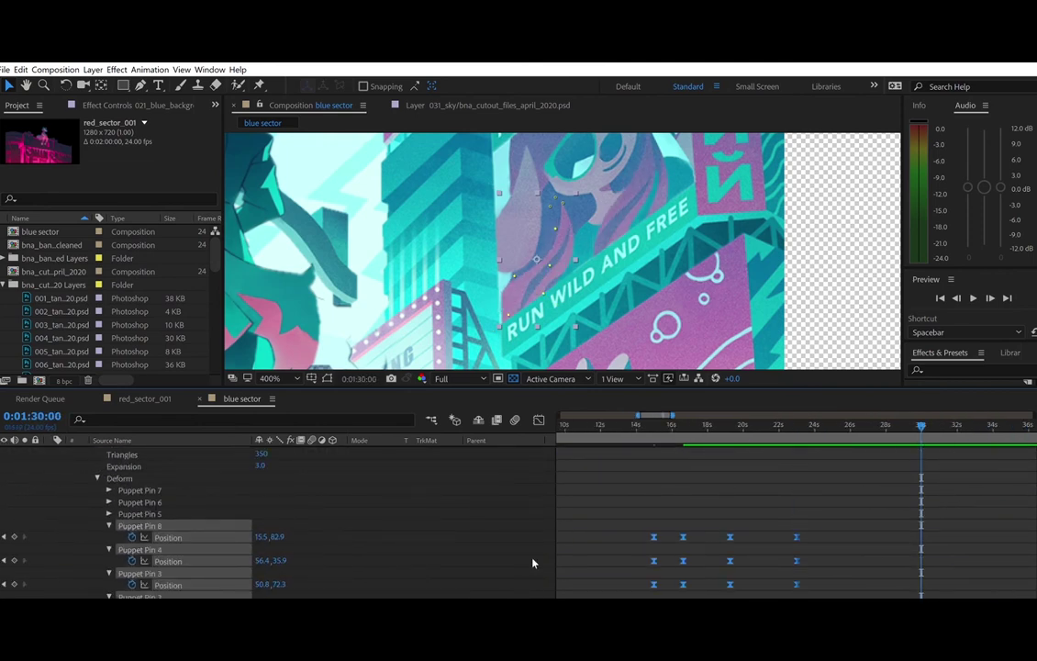
scroll(532, 563, "down", 4)
- Paste the copied sway keyframes onto layer 021's pins at 0:01:45:00
scroll(532, 563, "up", 6)
left_click(25, 534)
left_click(25, 534)
left_click(25, 534)
left_click(25, 534)
scroll(206, 538, "down", 7)
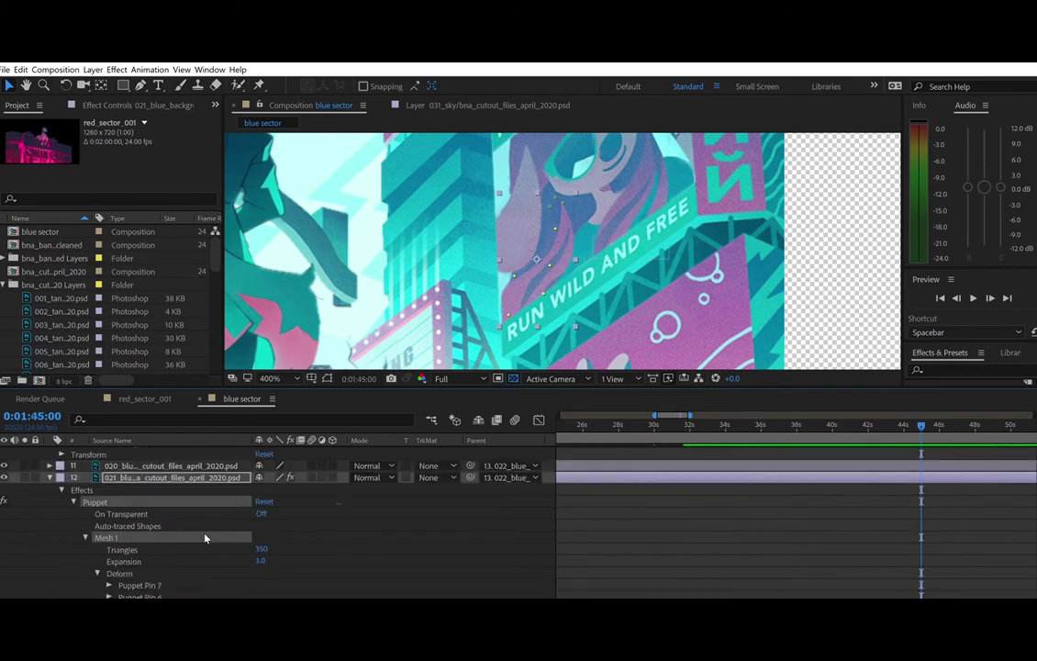
scroll(716, 577, "down", 2)
- Select and copy a longer run of repeated sway keyframes ending with the 0:01:45:00 set, and paste it at 0:02:00:00
scroll(717, 593, "left", 3)
scroll(712, 597, "left", 3)
left_click(622, 465)
left_click_drag(606, 456, 915, 566)
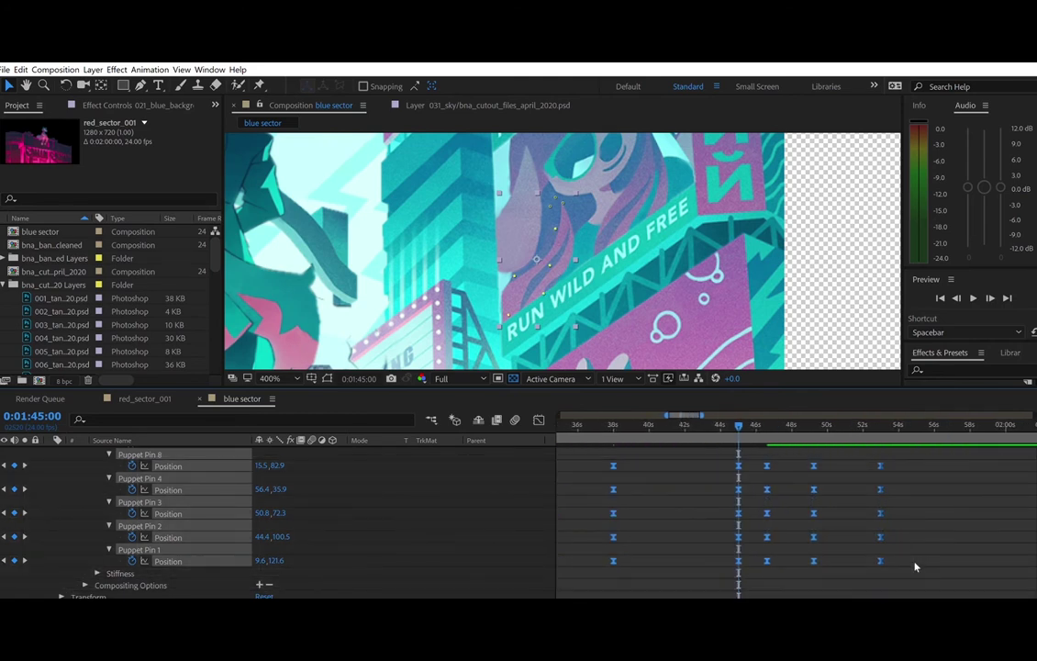
scroll(909, 552, "up", 1)
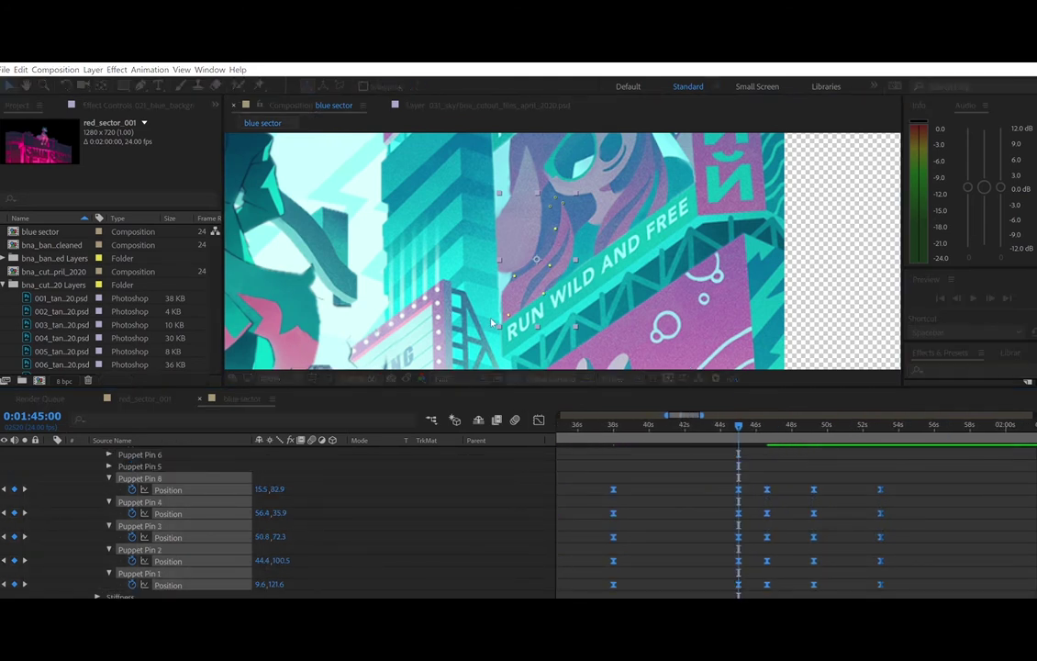
key("Return")
key("ctrl+v")
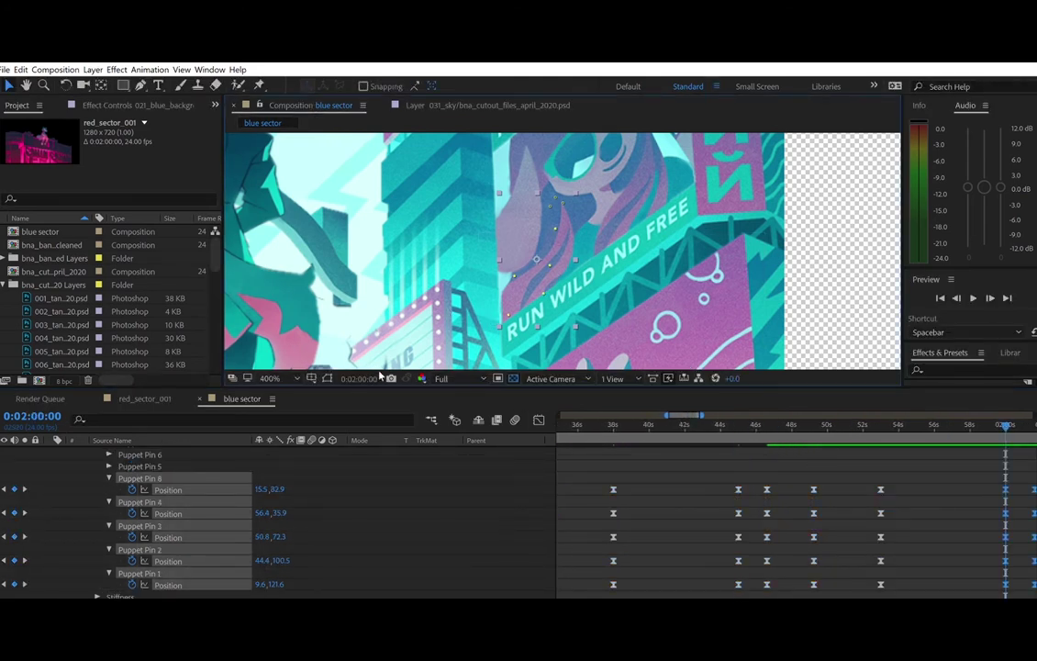
- Paste the longer keyframe run onto the pins again at 0:03:00:00, 0:04:00:00, 0:05:00:00 and 0:06:00:00
left_click(376, 373)
type("30000")
key("Return")
key("ctrl+v")
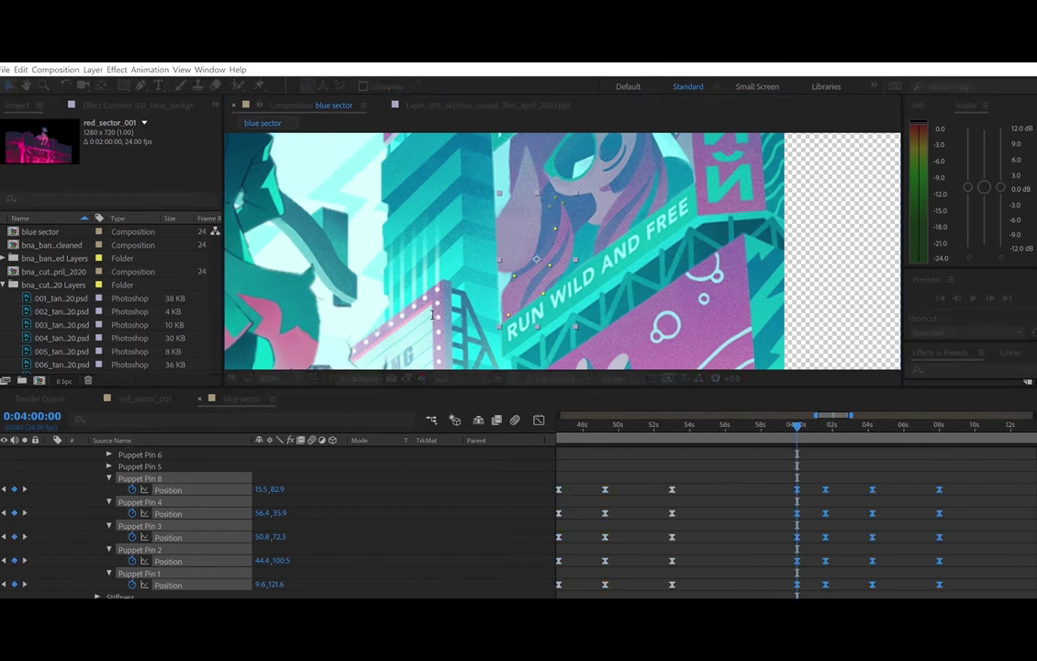
type("50000")
key("Return")
key("ctrl+v")
left_click(374, 378)
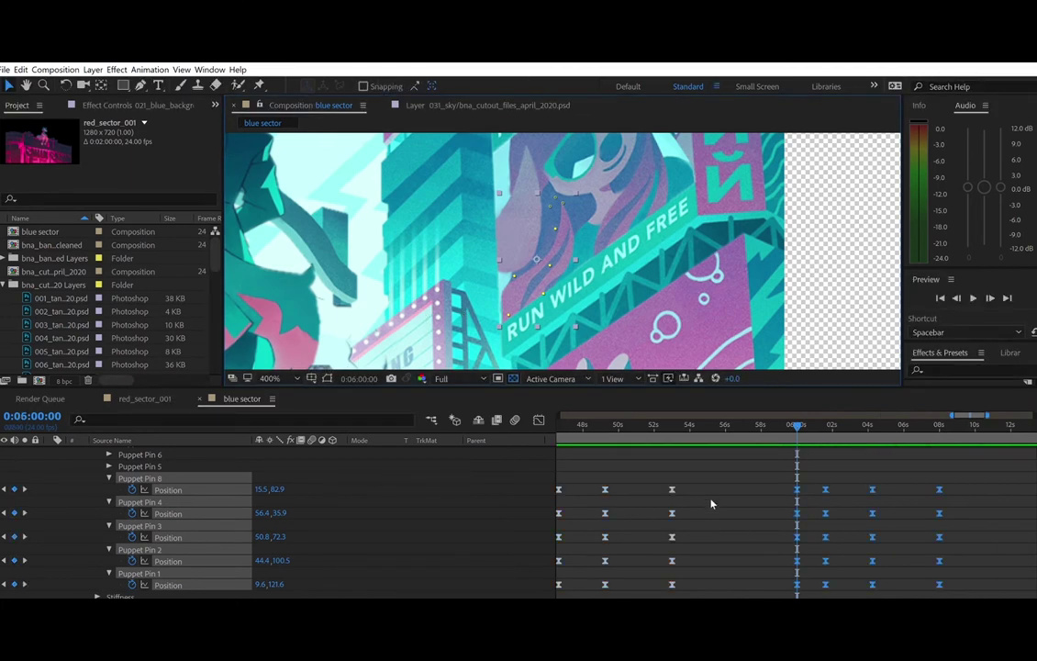
- Collapse layer 021 with its puppet mesh and pin groups, and select and expand layer 020
left_click(690, 509)
scroll(367, 503, "up", 1)
left_click(108, 501)
left_click(108, 514)
left_click(109, 526)
left_click(108, 538)
left_click(109, 550)
scroll(110, 537, "up", 3)
left_click(86, 513)
scroll(69, 505, "up", 3)
left_click(50, 525)
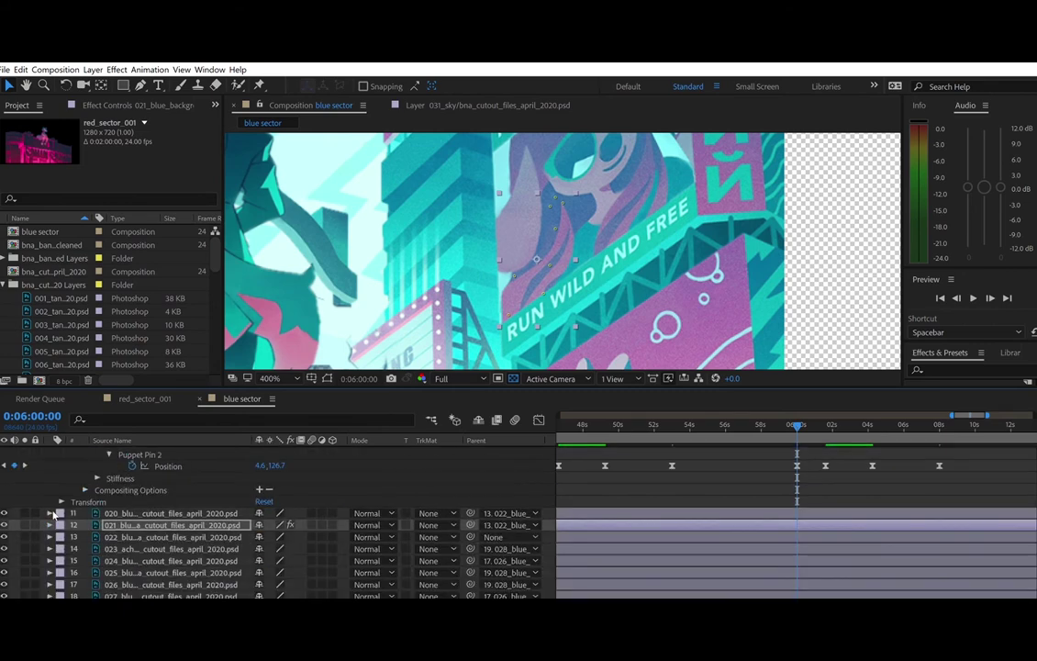
left_click(50, 513)
left_click(152, 513)
- Return to the early part of the timeline and play back the billboard animation to check the hair strands' motion
left_click_drag(798, 425, 422, 454)
left_click_drag(938, 415, 563, 416)
left_click(740, 425)
key("space")
left_click_drag(693, 255, 694, 299)
key("space")
left_click_drag(701, 236, 606, 232)
key("space")
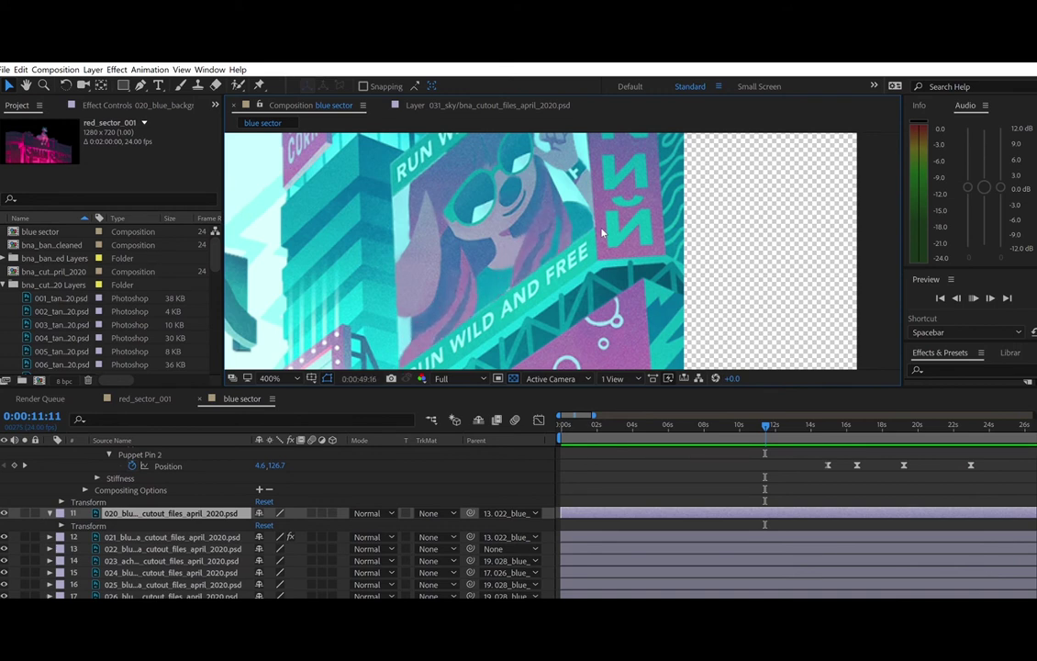
- Stop playback, go to 0:00:15:00, and start a 0° Rotation keyframe on the shades ear layer 020
key("space")
left_click(599, 425)
left_click_drag(623, 415, 574, 407)
left_click(840, 425)
left_click(5, 465)
left_click(60, 525)
scroll(254, 502, "up", 1)
scroll(254, 502, "down", 1)
left_click(66, 84)
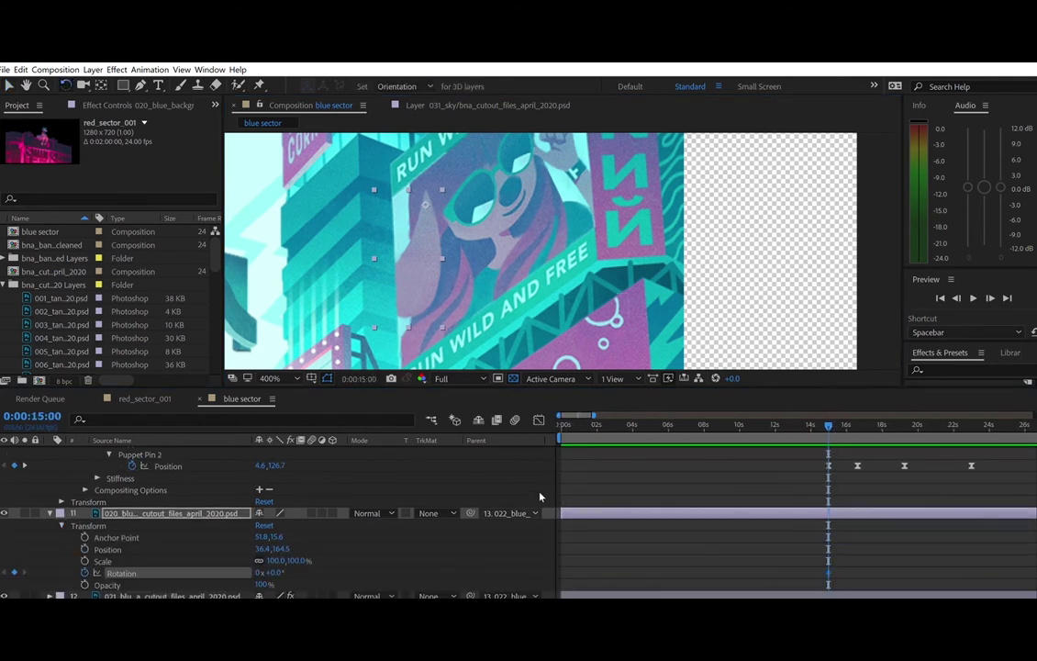
- Keyframe the ear's rotation to 6° at 0:00:16:15, -12° at 0:00:19:06 and 0° again at 0:00:23:00
left_click_drag(826, 415, 856, 423)
left_click(456, 186)
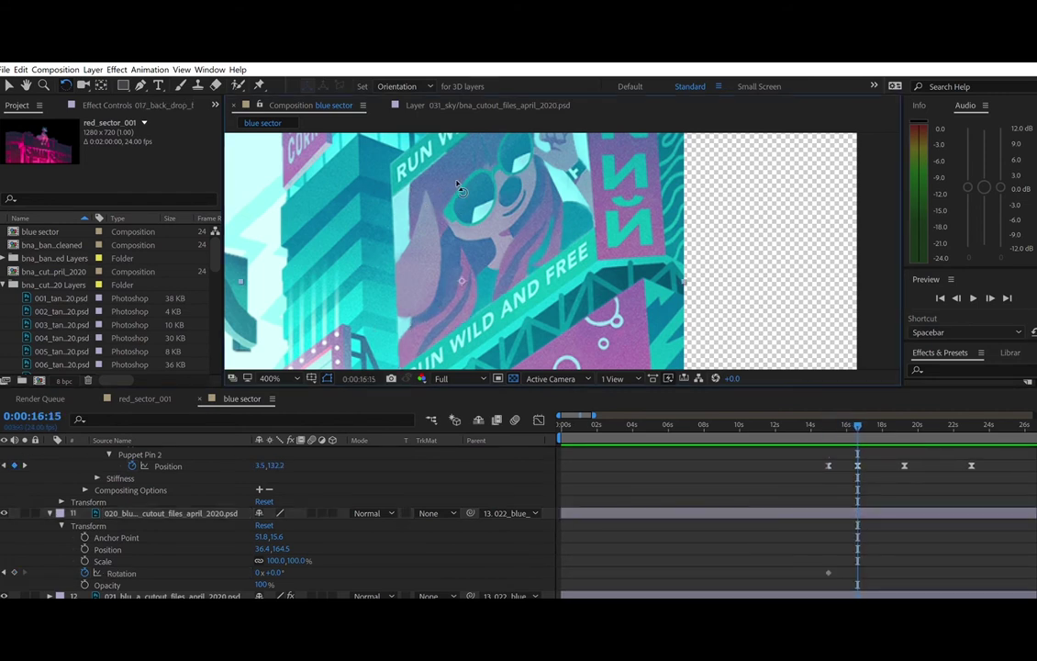
left_click_drag(430, 227, 425, 228)
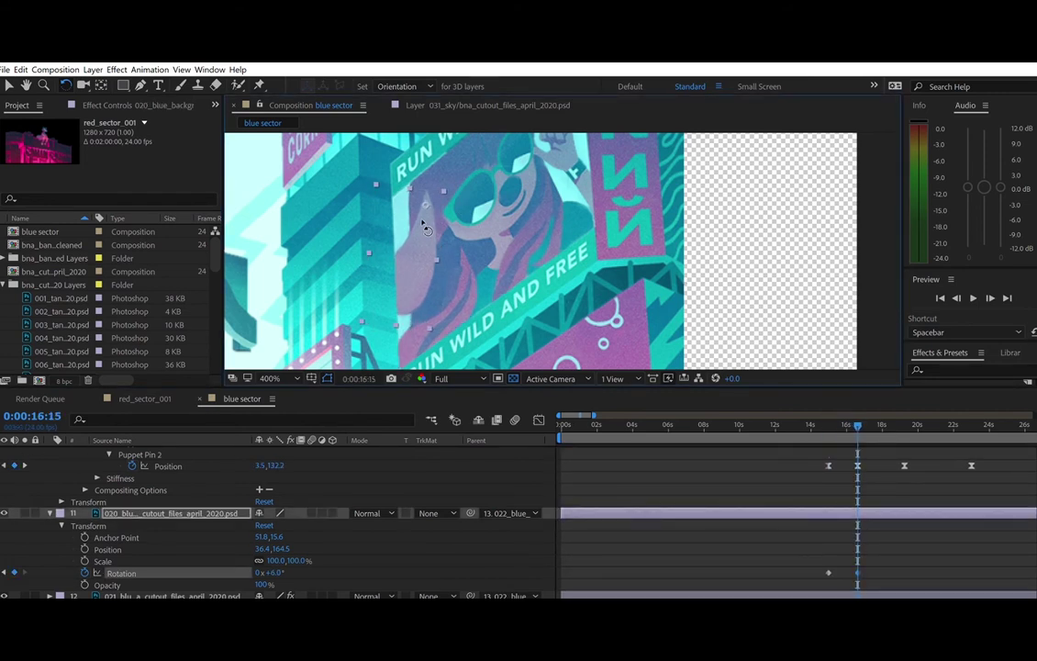
left_click(25, 466)
left_click_drag(417, 225, 424, 225)
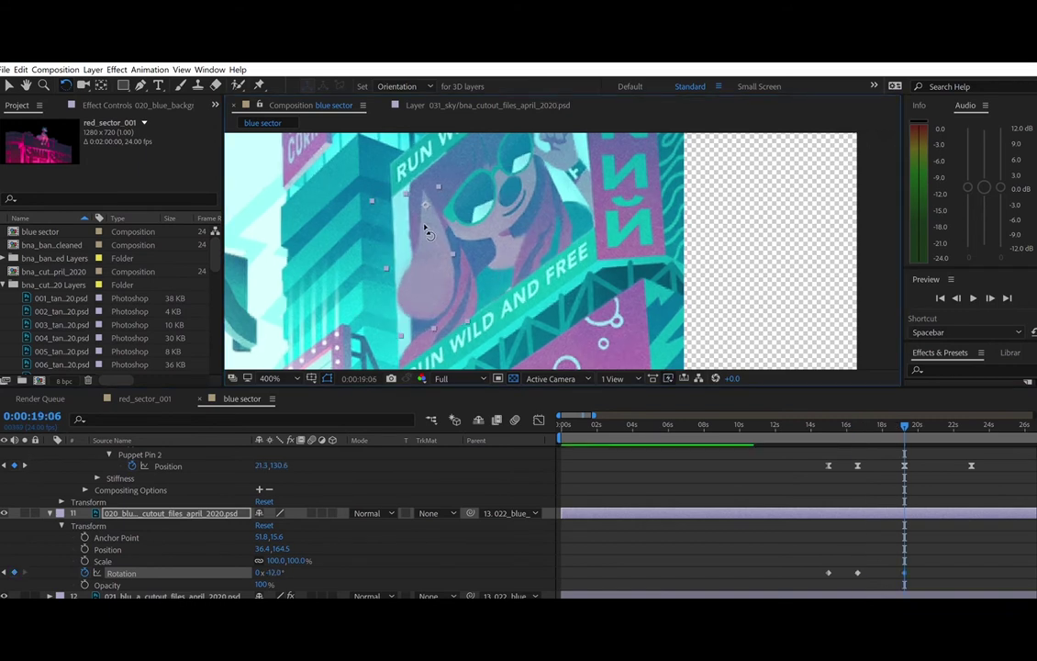
left_click(25, 466)
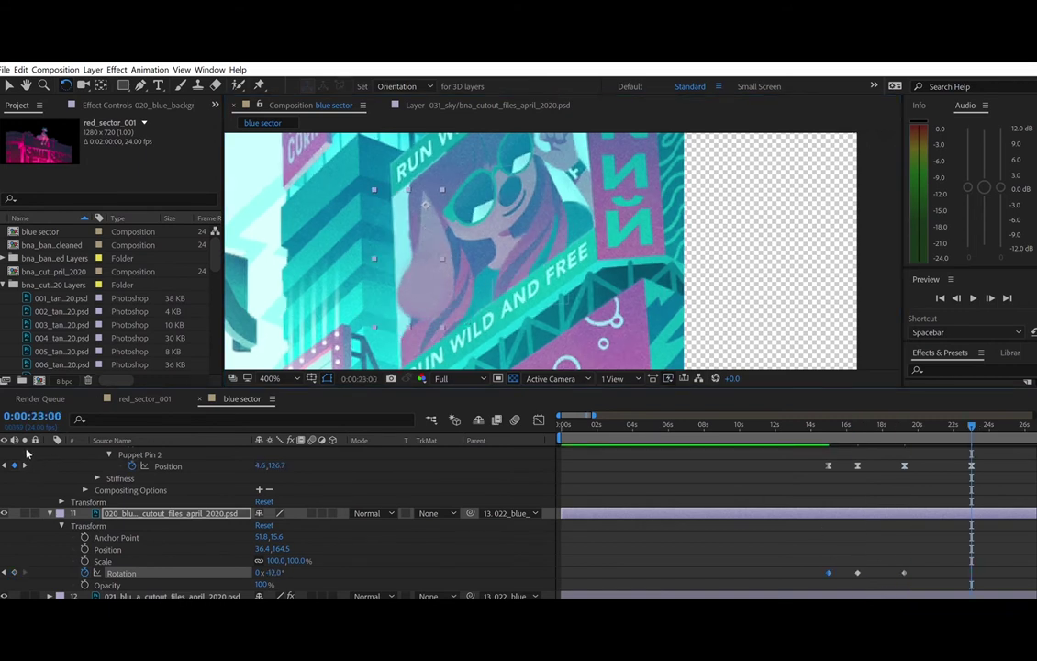
key("ctrl+v")
- Play back the ear's swing and rotate the ear to 9.5° at the 0:00:16:15 keyframe
left_click(797, 420)
key("space")
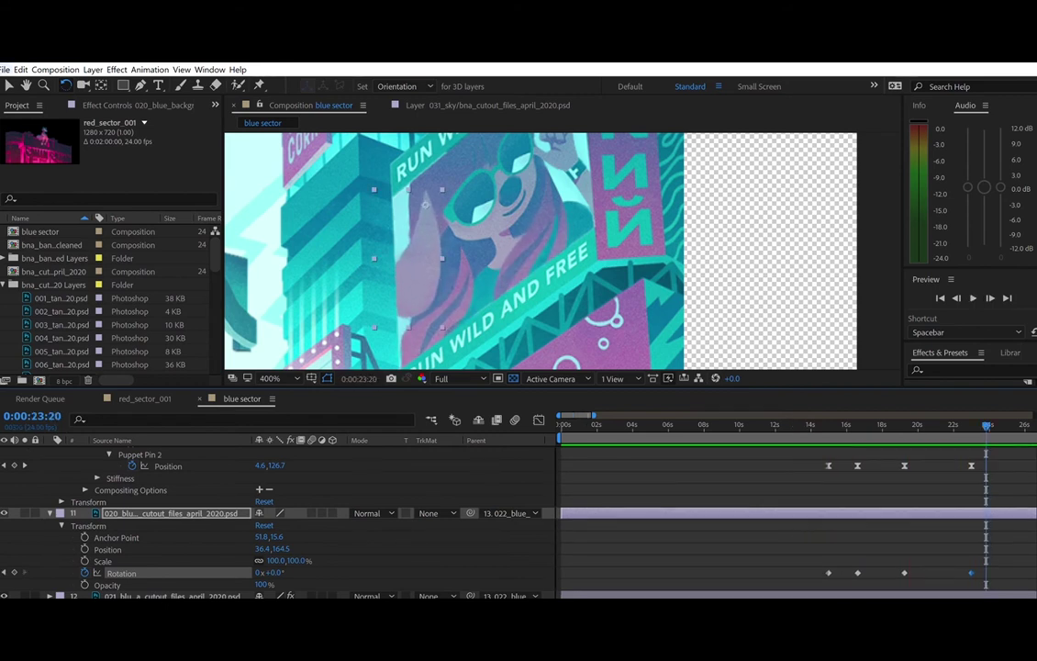
left_click(809, 419)
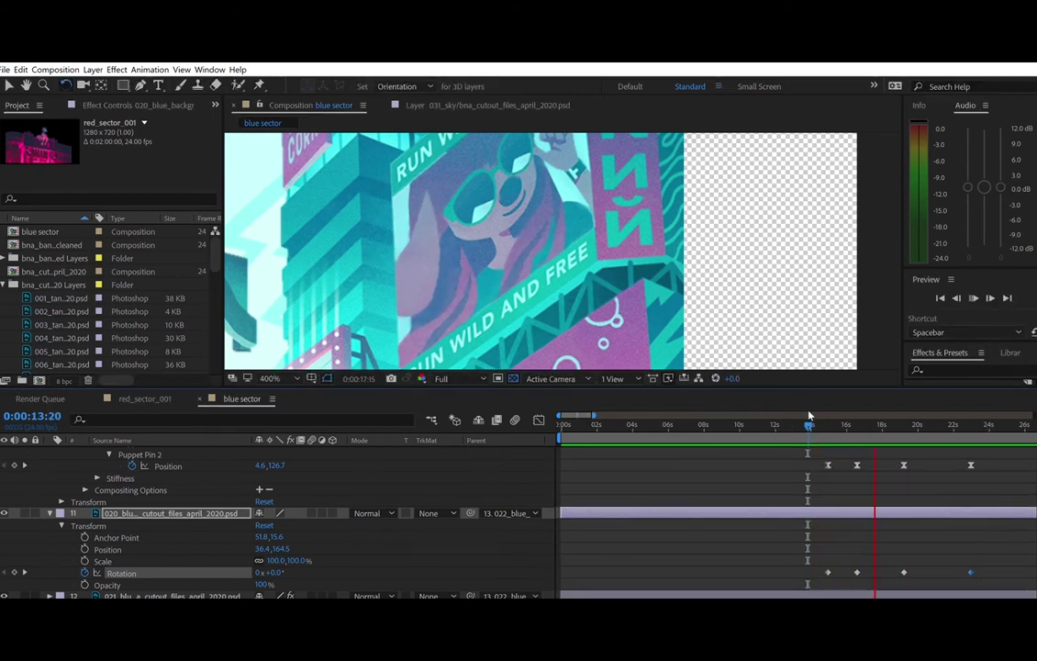
key("space")
key("space")
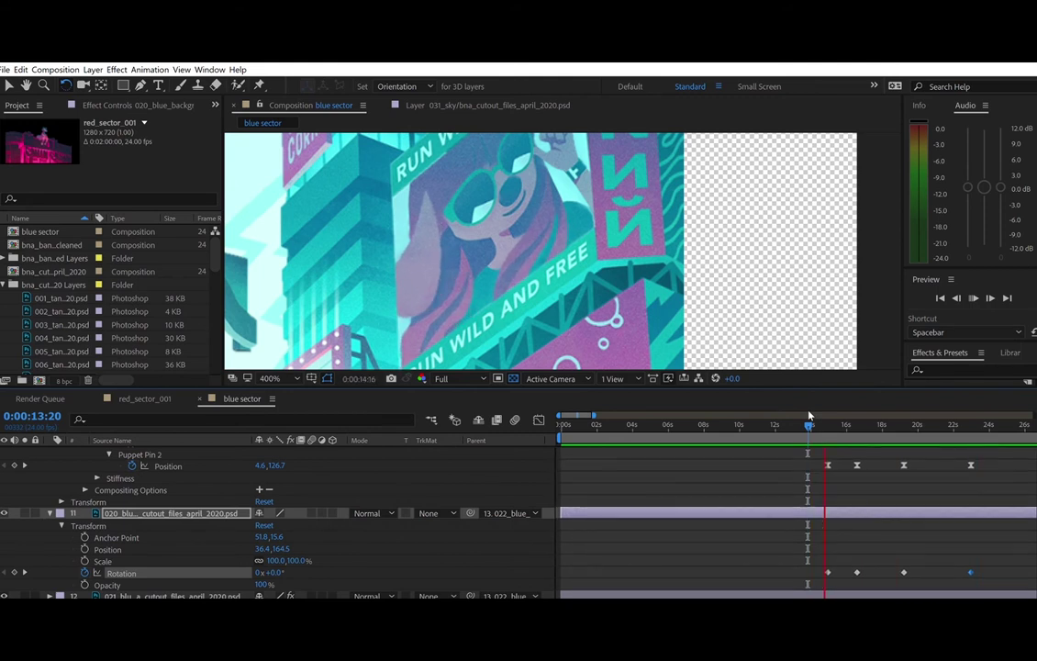
key("space")
key("space")
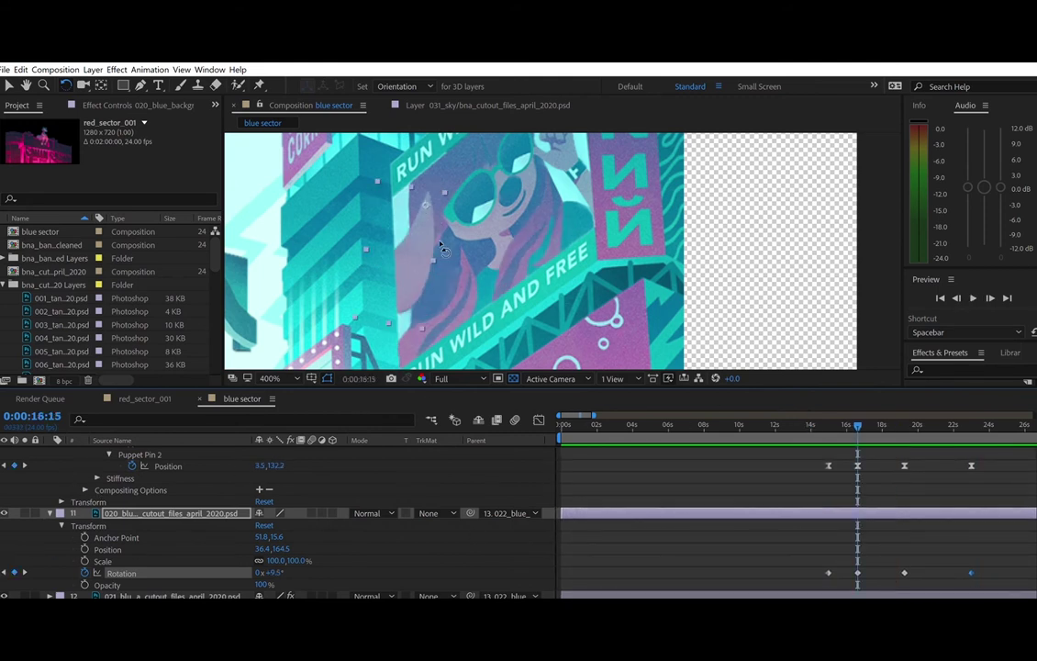
- Apply easy ease to the ear's four Rotation keyframes and play back the smoothed swing
left_click(806, 420)
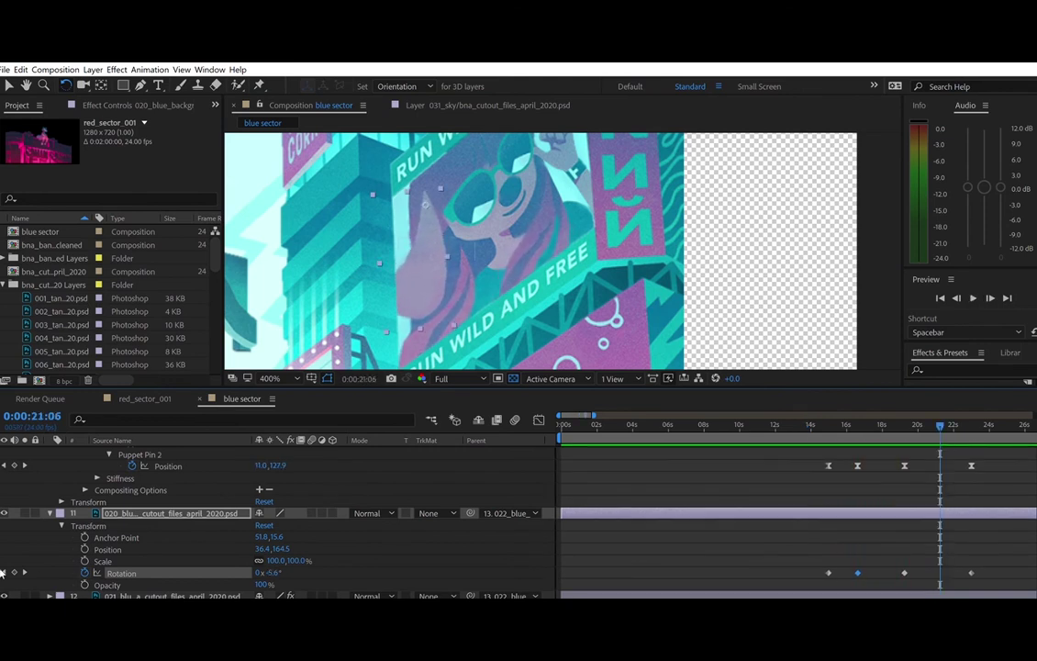
key("space")
left_click_drag(799, 549, 971, 564)
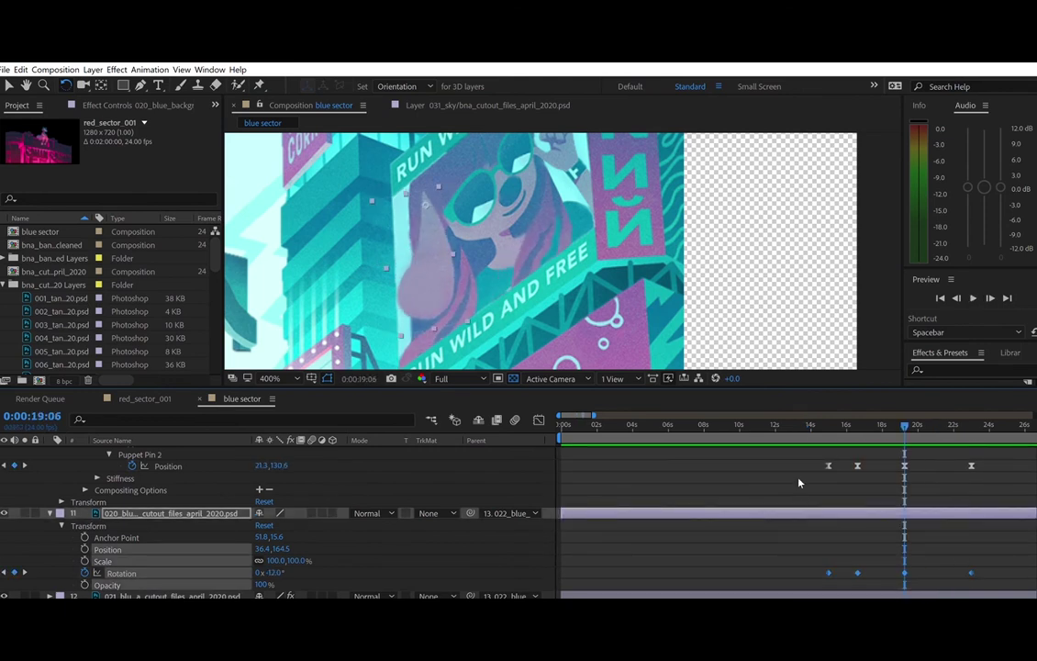
left_click(783, 418)
key("space")
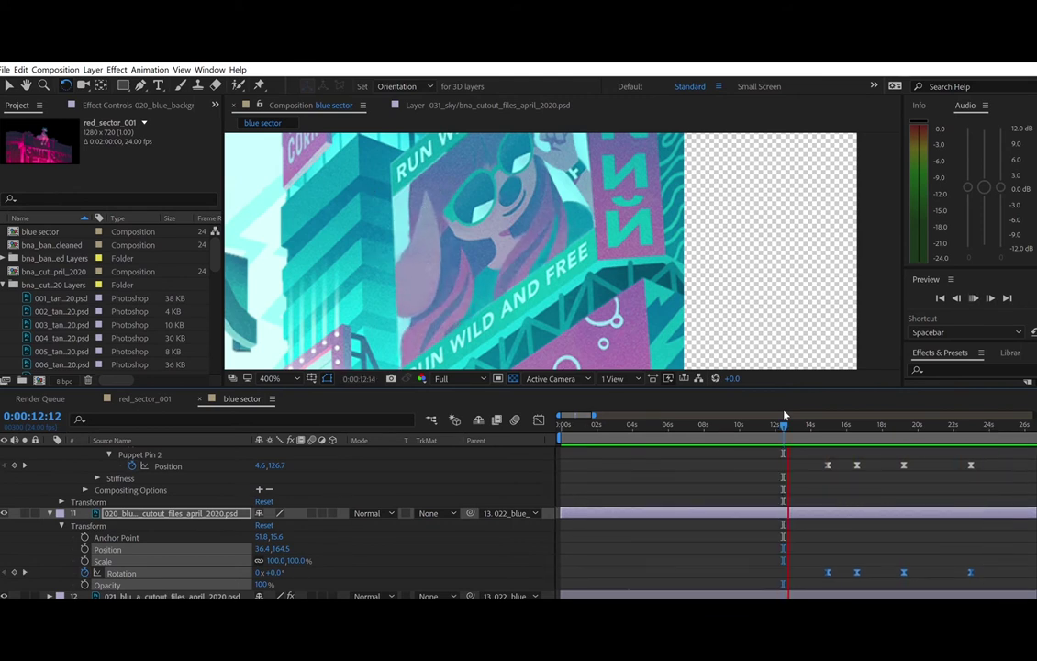
key("space")
- Set the ear's rotation at the 0:00:19:06 keyframe to -9.4° and play back the swing
left_click(703, 550)
left_click(24, 572)
left_click(209, 510)
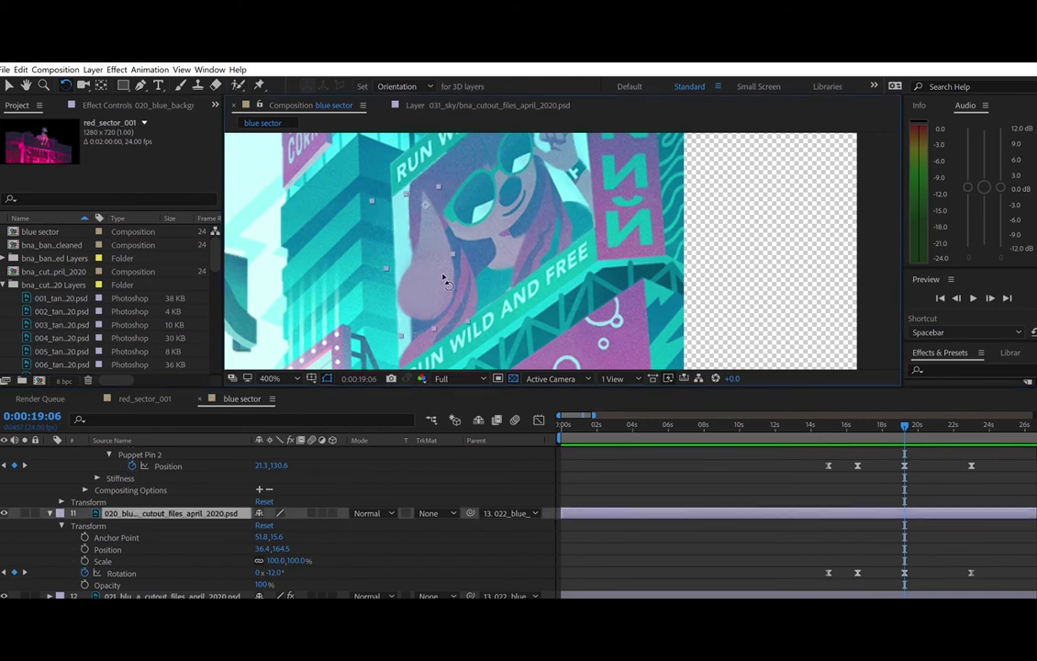
left_click_drag(444, 278, 442, 280)
key("space")
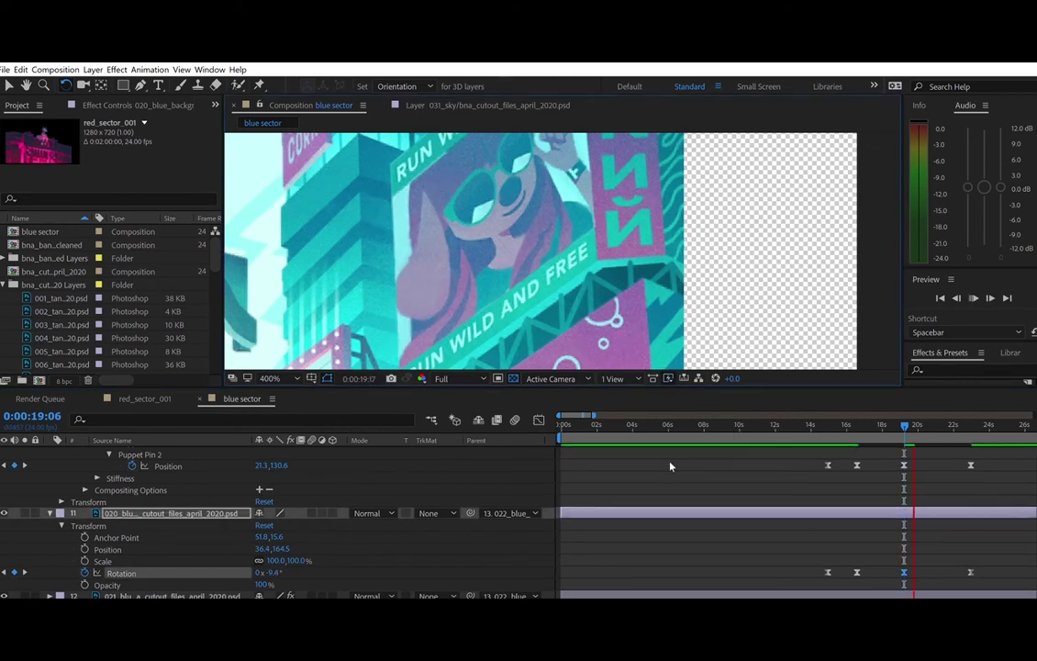
left_click(764, 423)
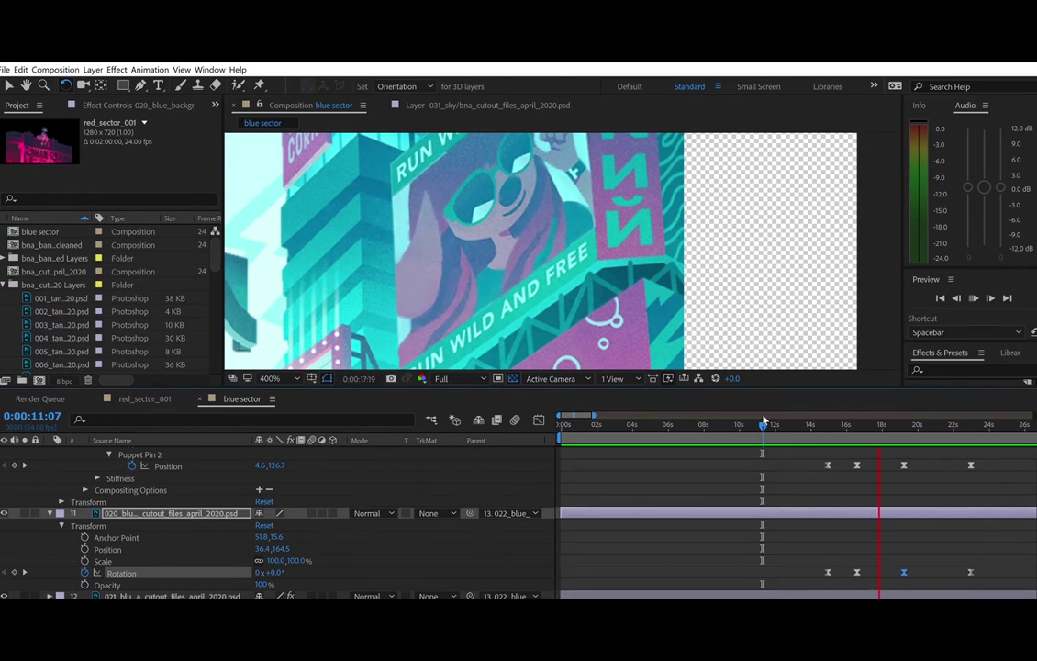
key("space")
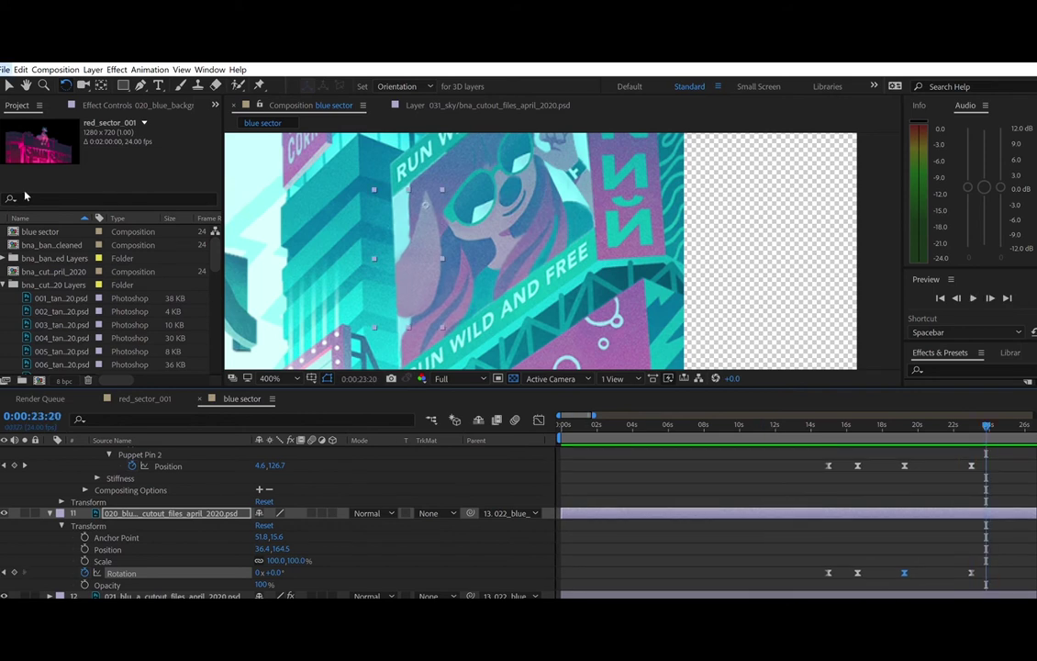
- Copy the ear's four eased Rotation keyframes and paste them at 0:00:30:00, in line with the hair pin keyframes
key("v")
left_click_drag(815, 551, 975, 579)
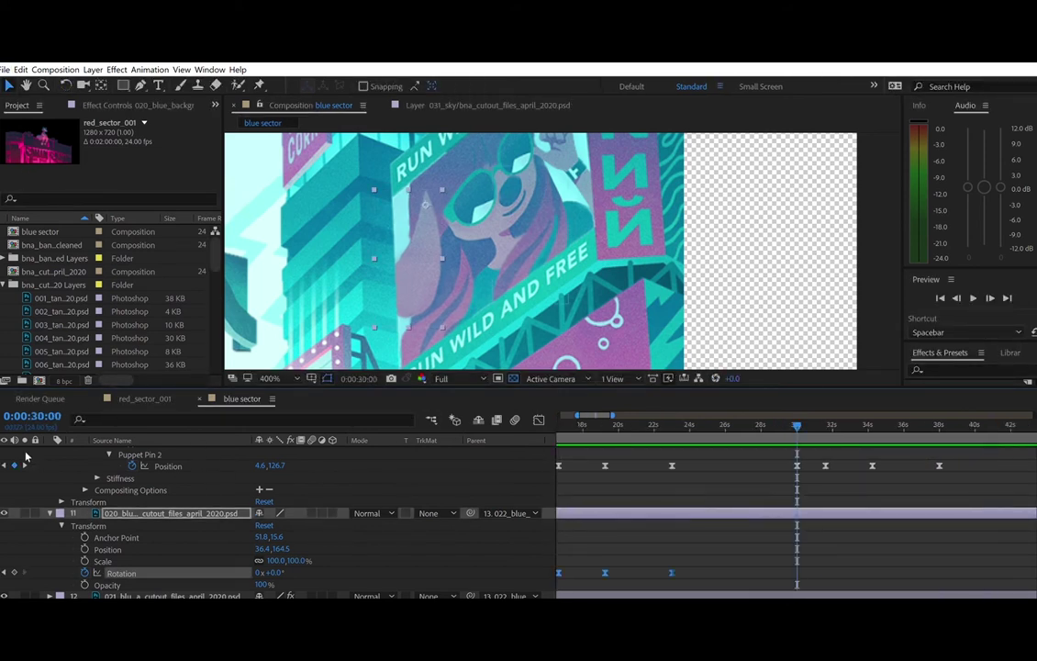
key("ctrl+v")
left_click(25, 464)
left_click(25, 463)
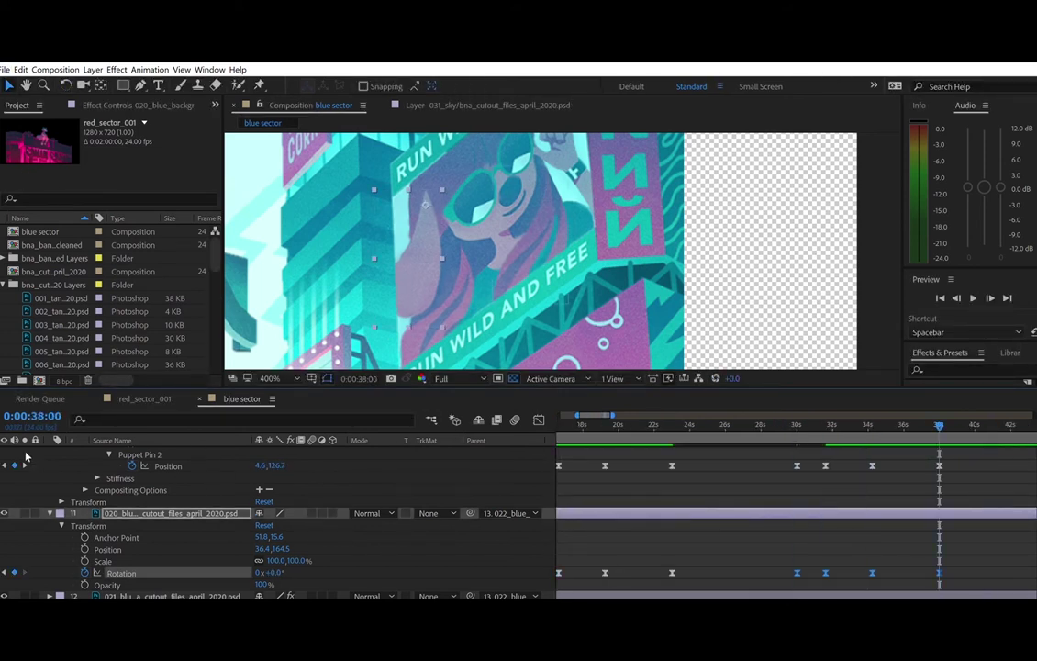
key("ctrl+z")
left_click(5, 464)
left_click(5, 463)
key("ctrl+v")
- Repeat the ear's Rotation keyframe set every 15 seconds up to 0:01:45:00, matching the start of each hair pin set
left_click(24, 464)
left_click(25, 465)
left_click(25, 464)
left_click(25, 465)
left_click(24, 465)
left_click(4, 464)
left_click(25, 465)
left_click(25, 465)
left_click(24, 464)
left_click(24, 465)
key("ctrl+v")
left_click(25, 464)
left_click(24, 465)
left_click(25, 465)
key("k")
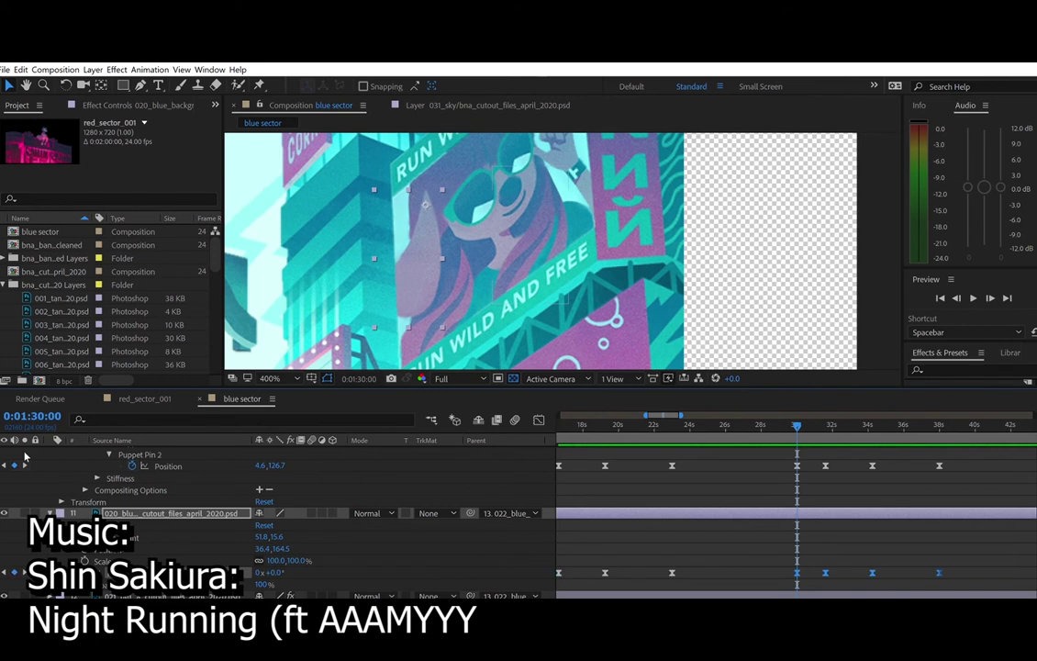
key("k")
key("k")
key("k")
key("k")
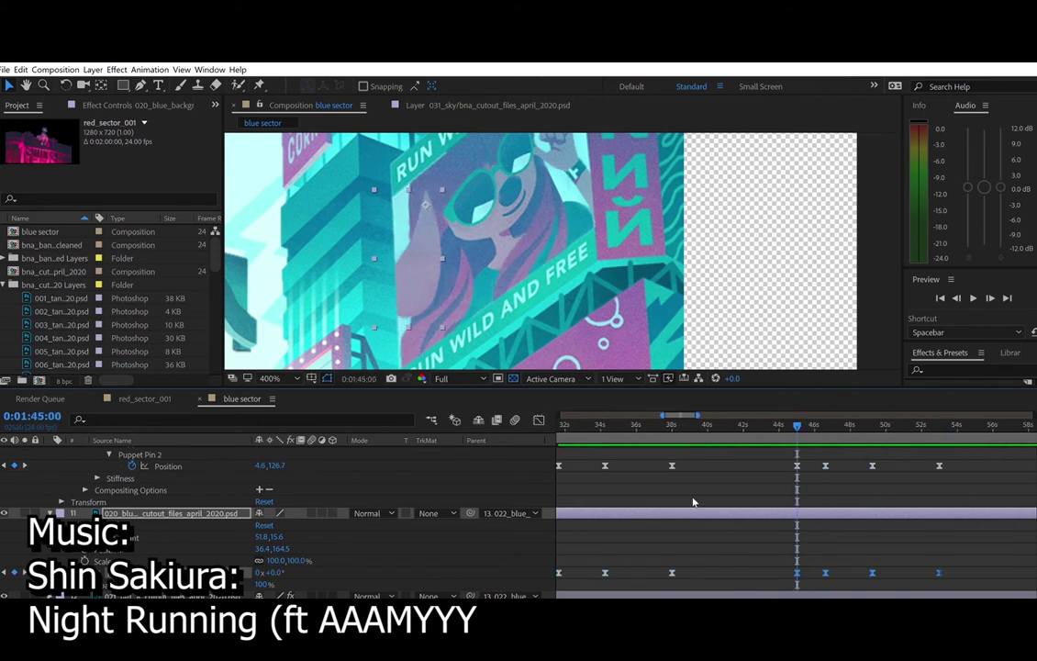
- Copy the ear's Rotation keyframes from 0:01:00:00 through the 0:01:45:00 set and paste them at 0:02:00:00
left_click(362, 378)
type("10000")
key("Return")
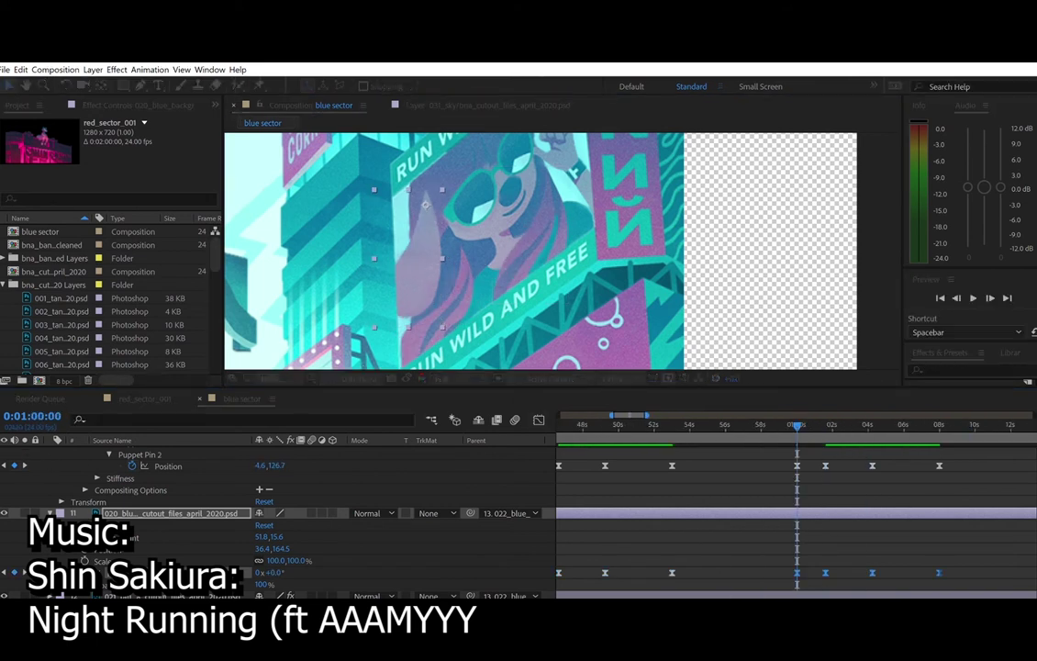
left_click_drag(788, 558, 999, 592)
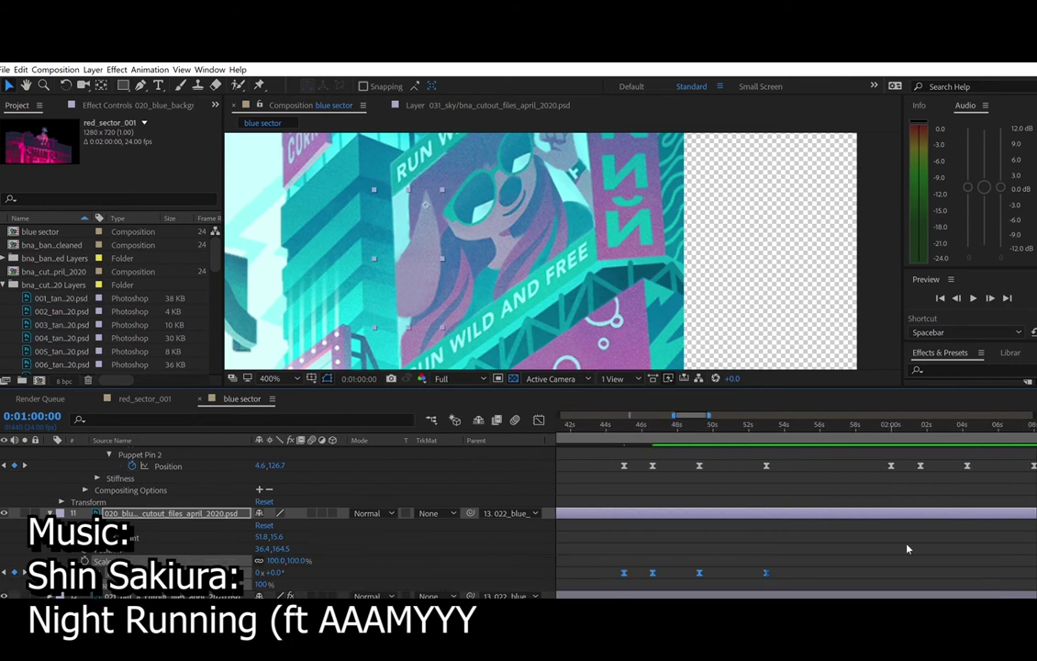
left_click(359, 378)
type("20000")
key("Return")
key("ctrl+v")
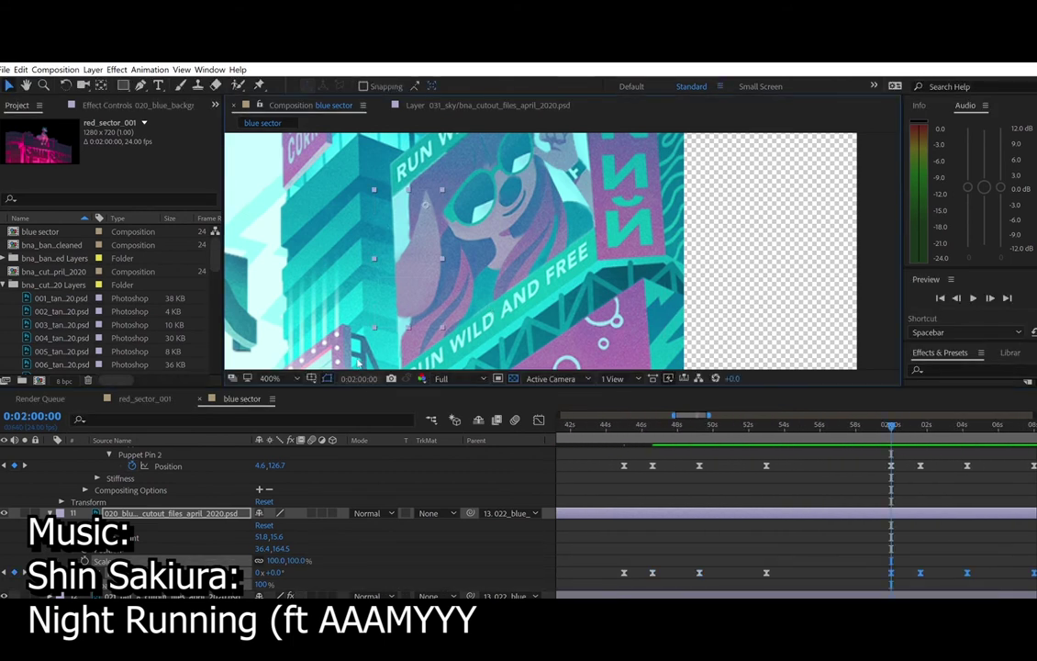
- Paste the longer Rotation keyframe run onto the ear at 0:03:00:00, 0:04:00:00, 0:05:00:00 and 0:06:00:00
left_click(359, 379)
type("30000")
key("Return")
left_click(359, 378)
type("40000")
key("Return")
key("ctrl+v")
left_click(359, 378)
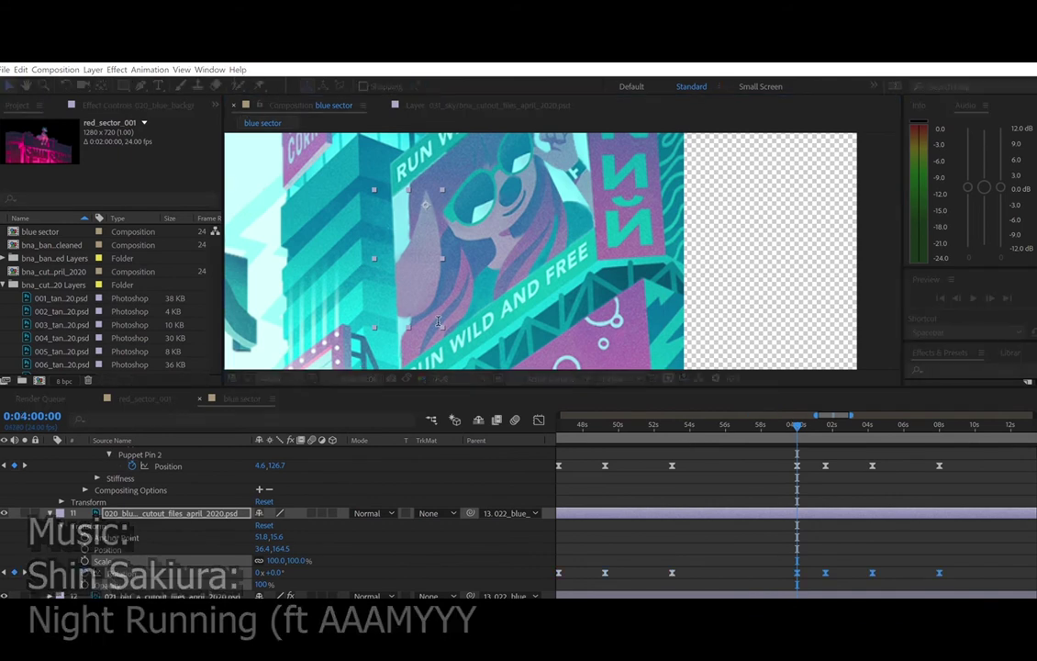
type("50000")
key("Return")
key("ctrl+v")
left_click(359, 379)
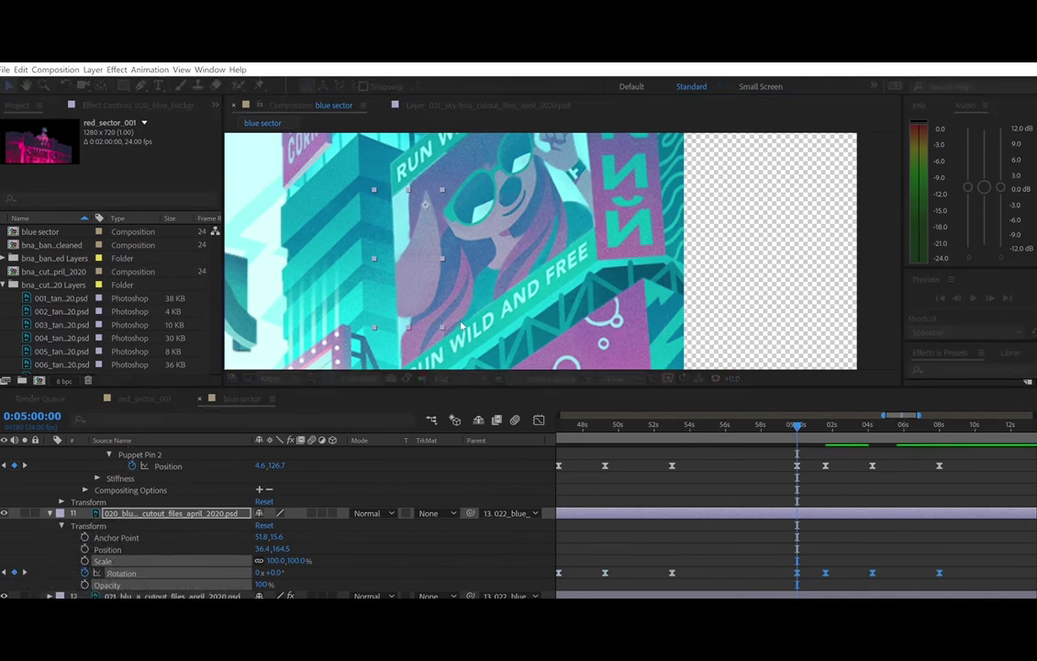
type("60000")
key("Return")
key("ctrl+v")
- Deselect the ear's keyframes, save the project, and collapse layers 019 and 020
left_click(601, 535)
left_click(5, 70)
left_click(37, 204)
scroll(139, 467, "up", 6)
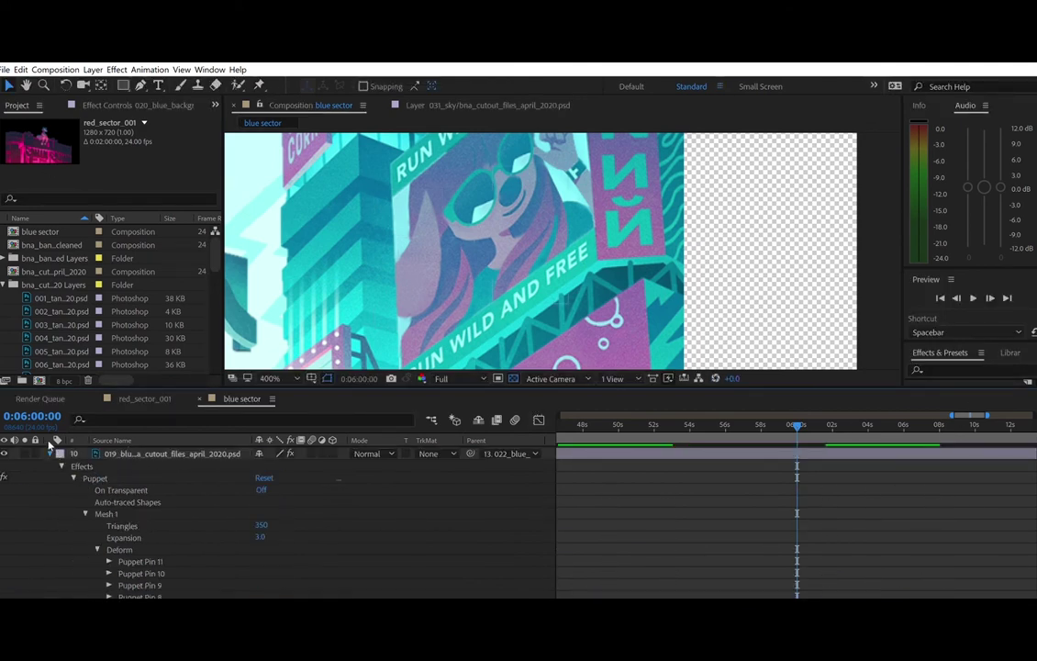
left_click(49, 454)
left_click(50, 466)
- Return to the early part of the timeline and play back the whole blue sector composition
left_click_drag(969, 416, 516, 422)
left_click(800, 423)
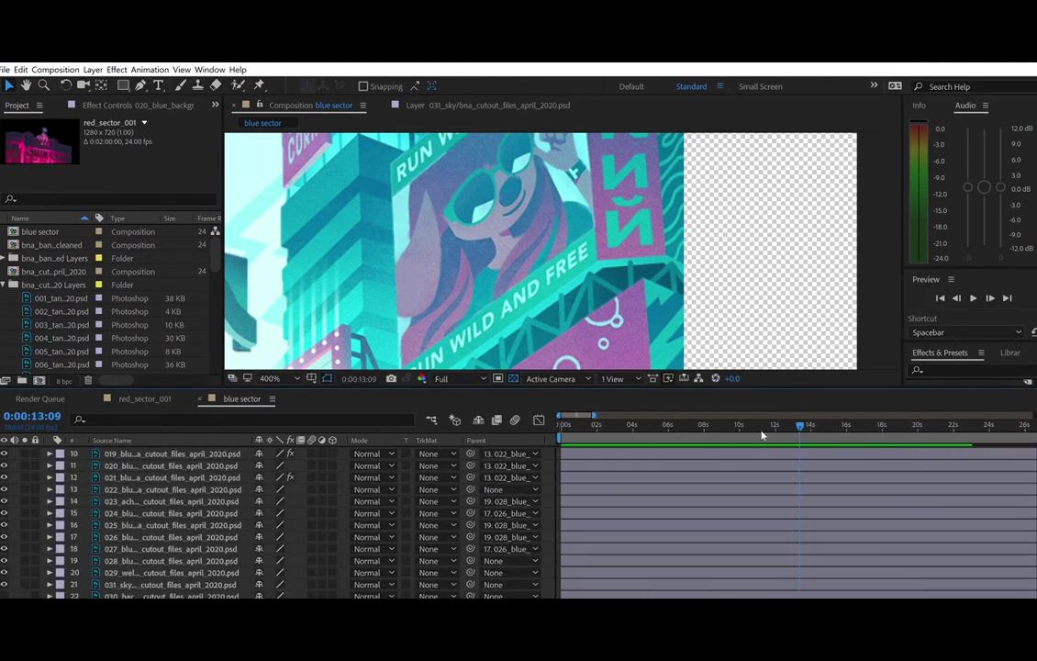
scroll(585, 310, "down", 4)
key("space")
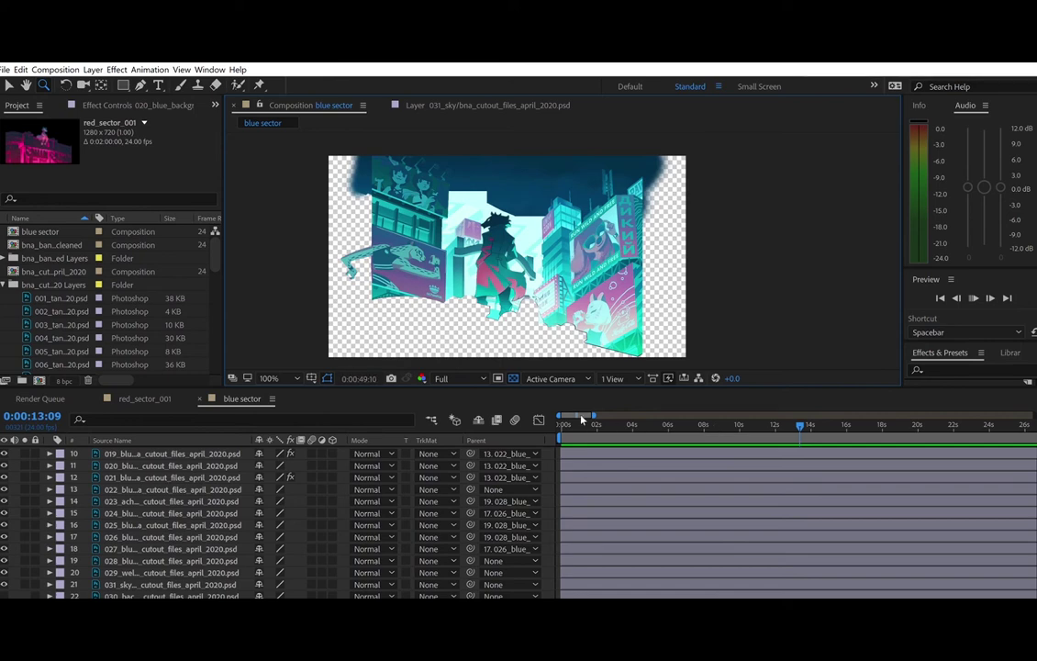
key("space")
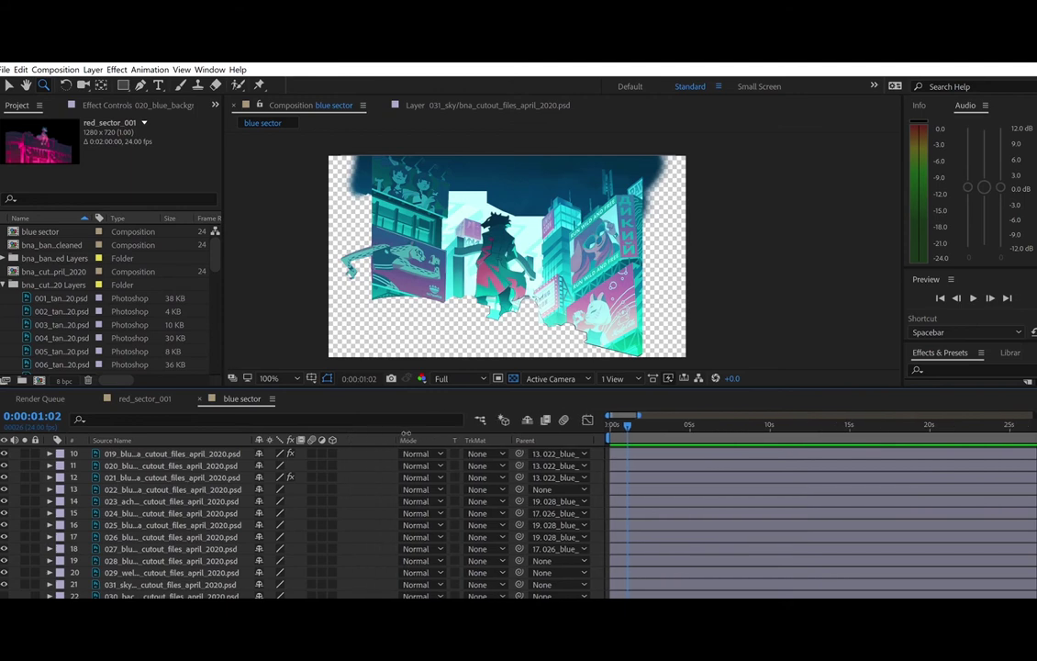
- Widen the Source Name column to show fuller layer names, and expand the cola bubbles layer 014
left_click_drag(256, 430, 328, 430)
scroll(274, 496, "up", 2)
scroll(207, 456, "up", 2)
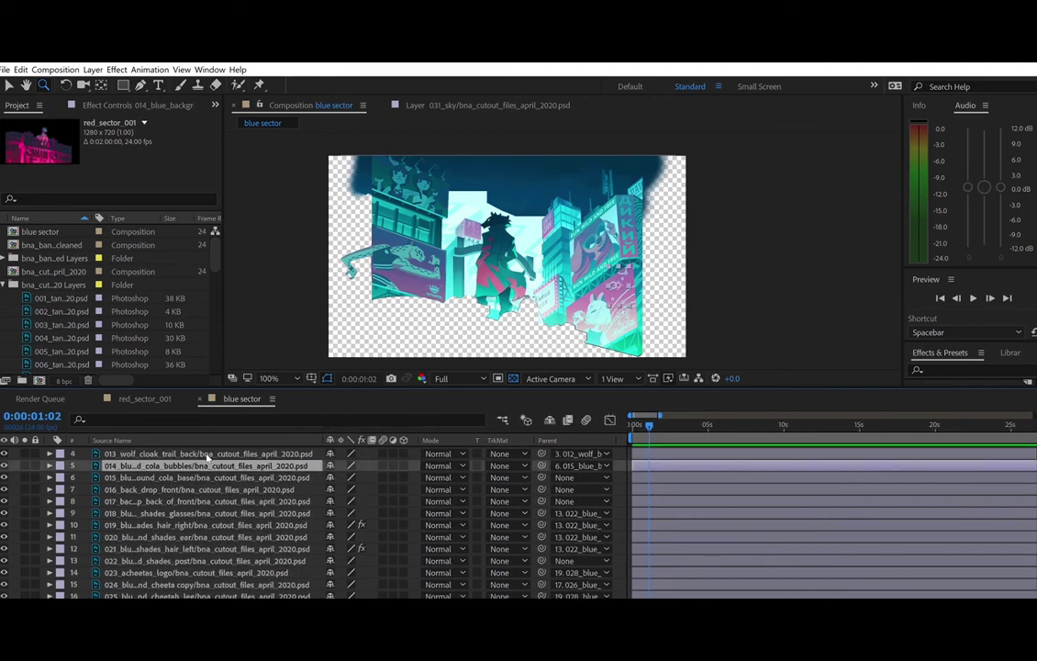
left_click(51, 465)
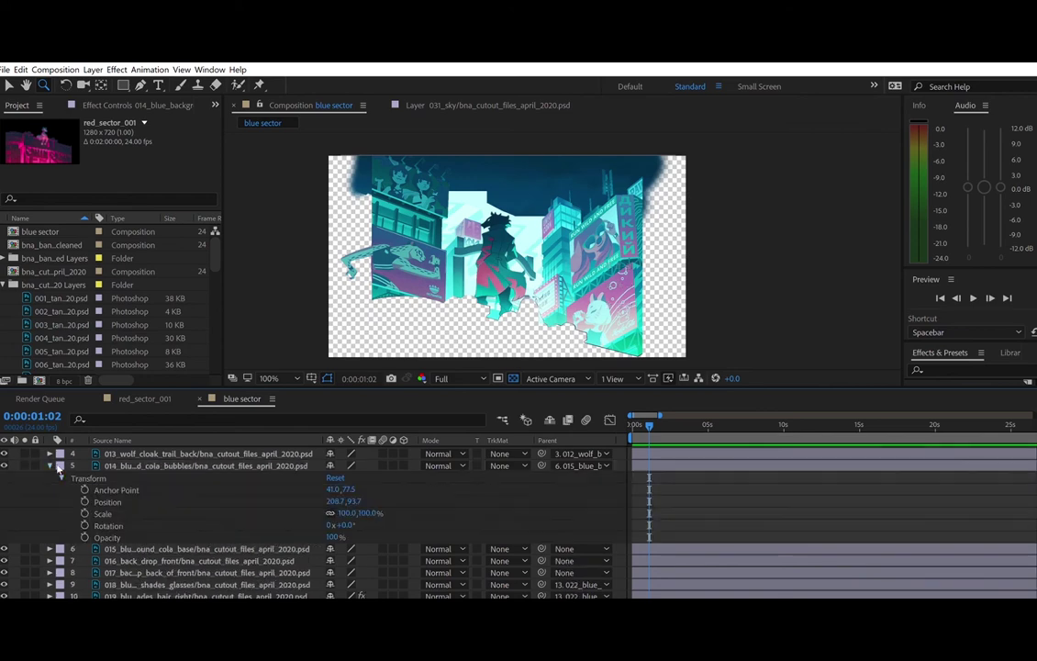
- Start a mask path on the cola bubbles layer 014 with two Pen tool points just above the billboard's koala
left_click(621, 280)
left_click(609, 278)
left_click_drag(591, 272, 595, 278)
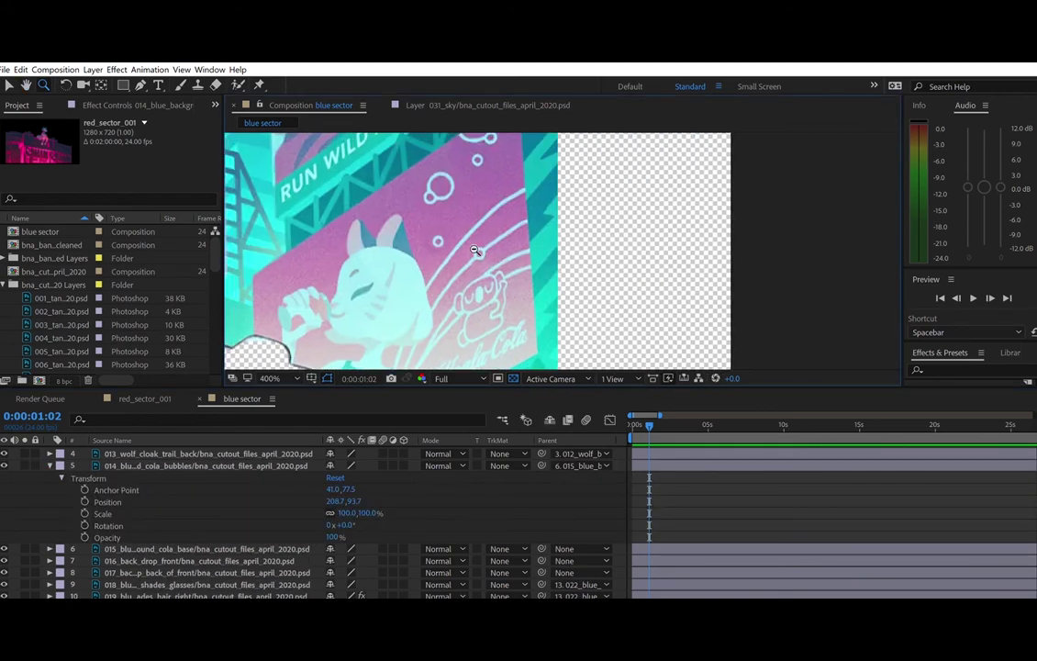
left_click(479, 253, "alt")
left_click_drag(645, 228, 644, 236)
left_click(303, 466)
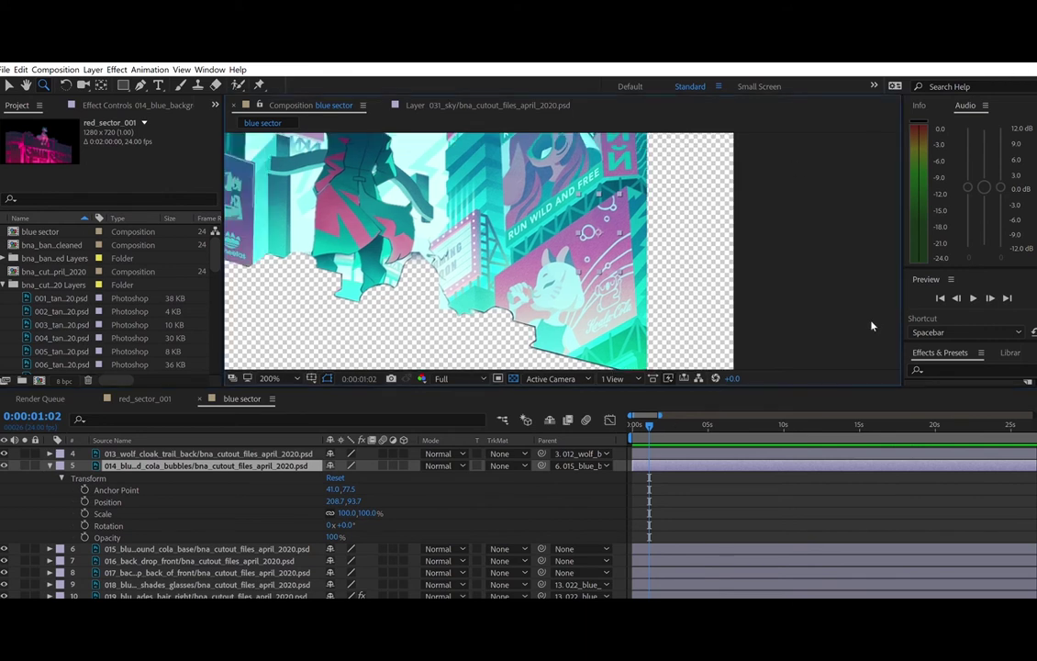
key("v")
left_click(181, 84)
left_click(141, 85)
left_click(602, 257)
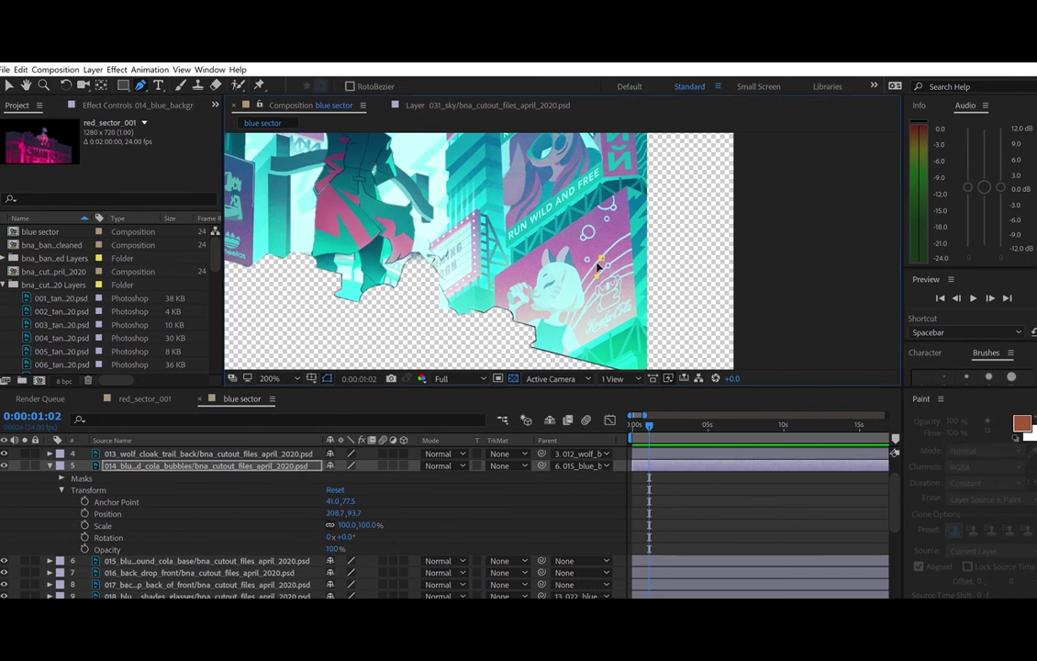
left_click(621, 251)
- Expand the bubbles layer's Mask 1 and set it to Subtract with Inverted enabled
left_click(62, 478)
left_click(73, 490)
left_click(378, 489)
left_click(377, 489)
left_click(358, 489)
left_click(363, 510)
left_click(377, 489)
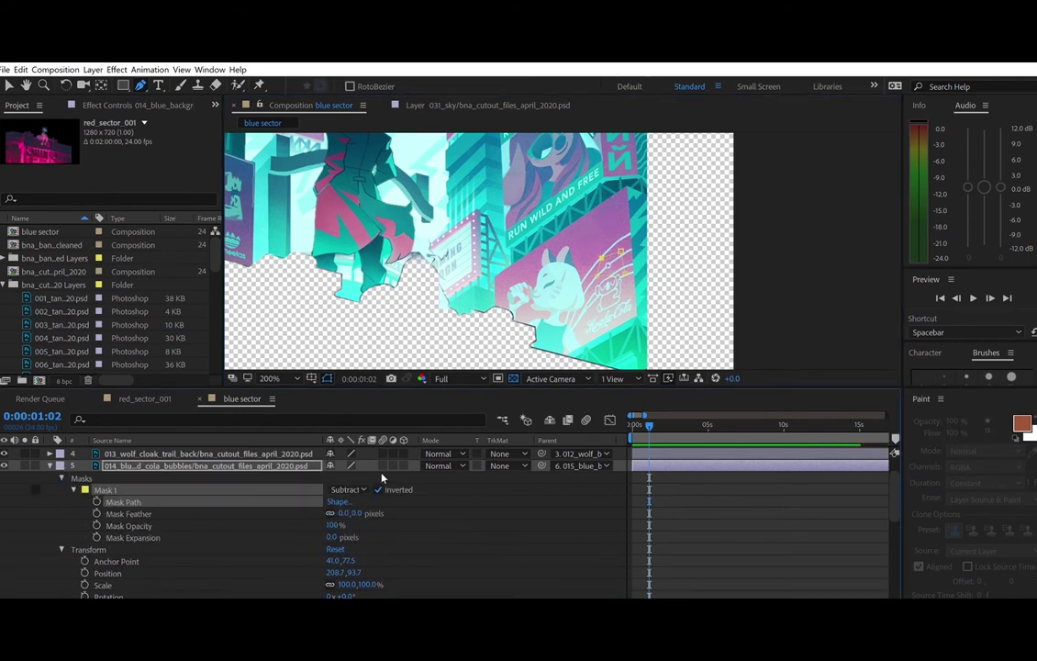
- Turn off Inverted on Mask 1 and draw Mask 2 around the lower-left bubbles above the koala, set to Subtract
left_click(74, 489)
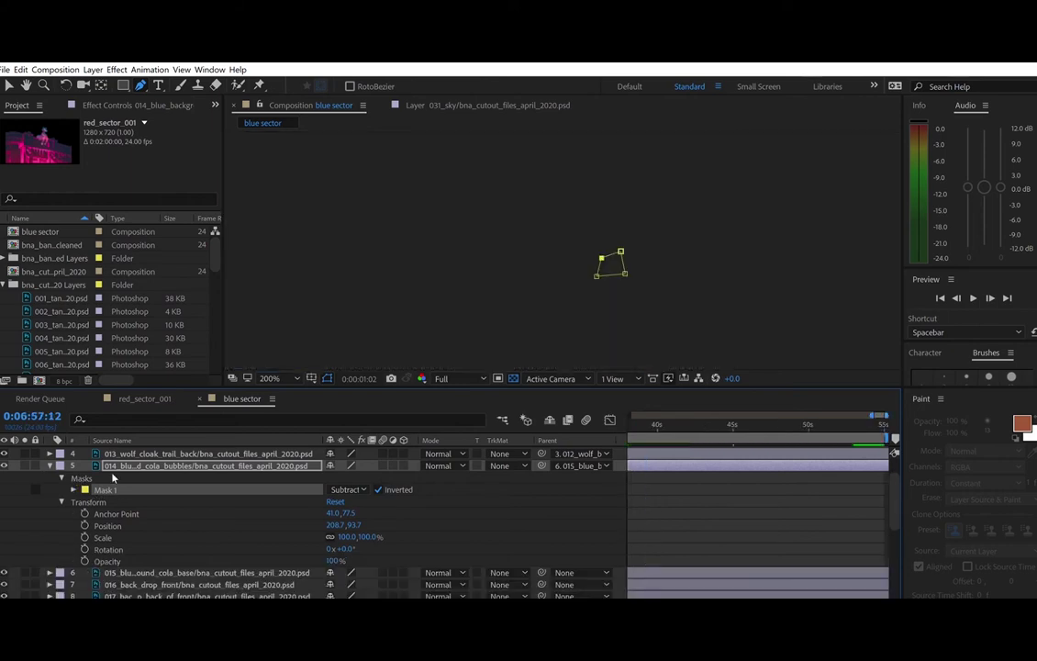
left_click(73, 489)
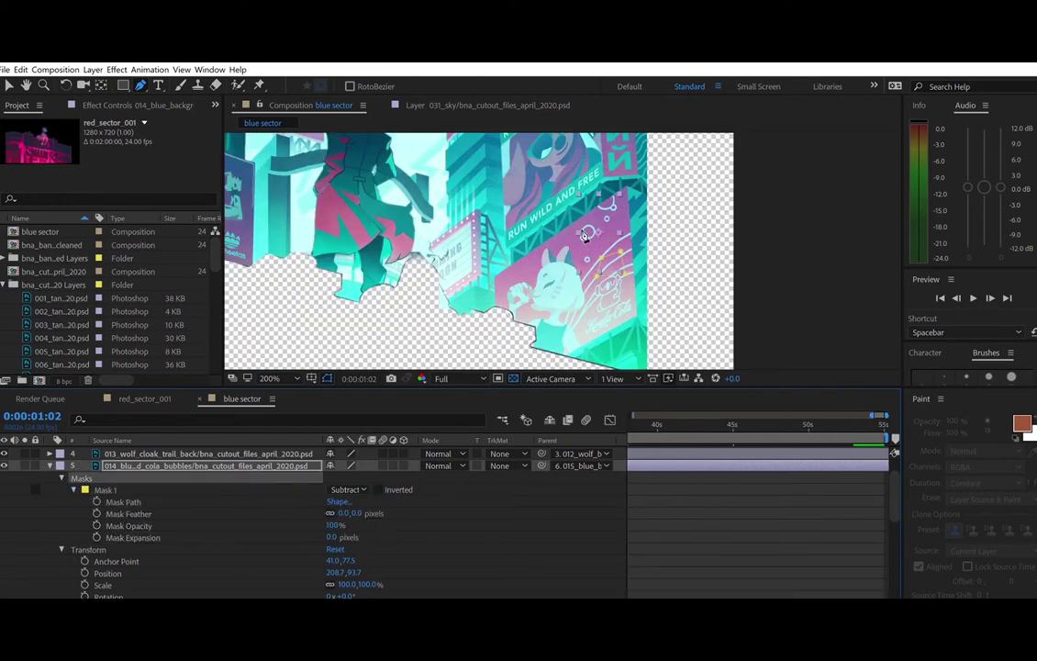
left_click(596, 243)
left_click(578, 263)
left_click(349, 549)
left_click(380, 470)
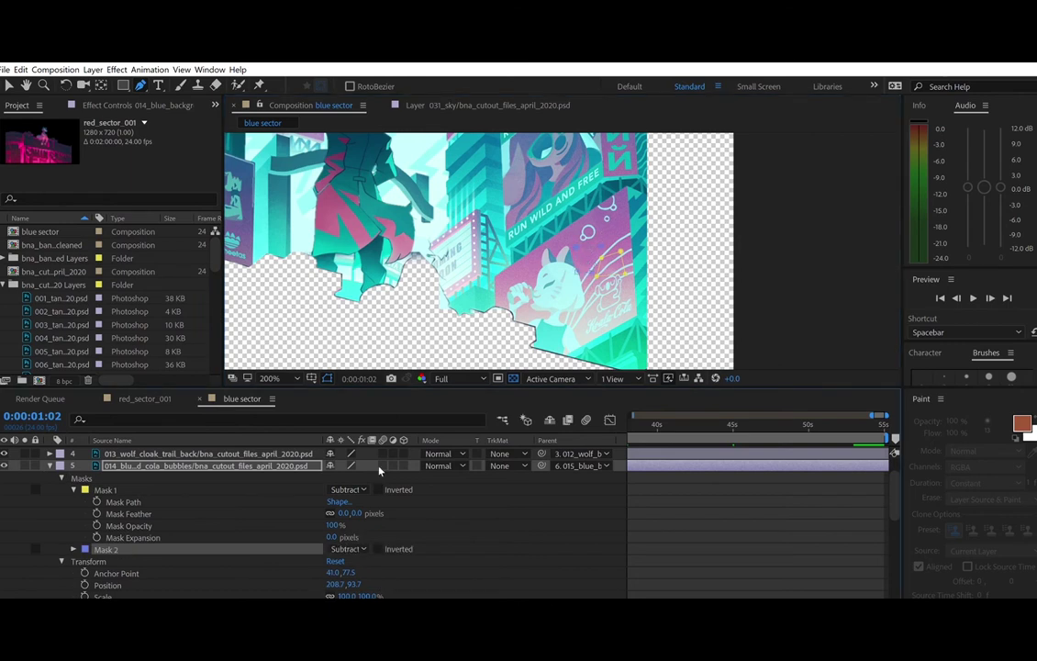
- Draw Mask 3 and Mask 4 around the remaining upper bubbles on layer 014, both set to Subtract
left_click(593, 212)
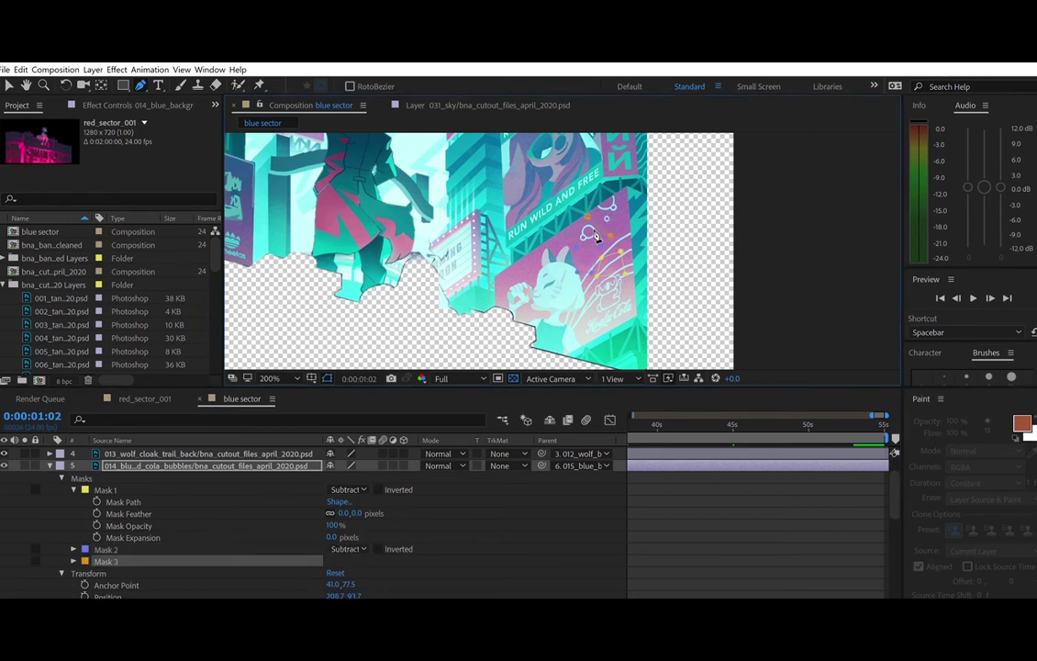
left_click(611, 205)
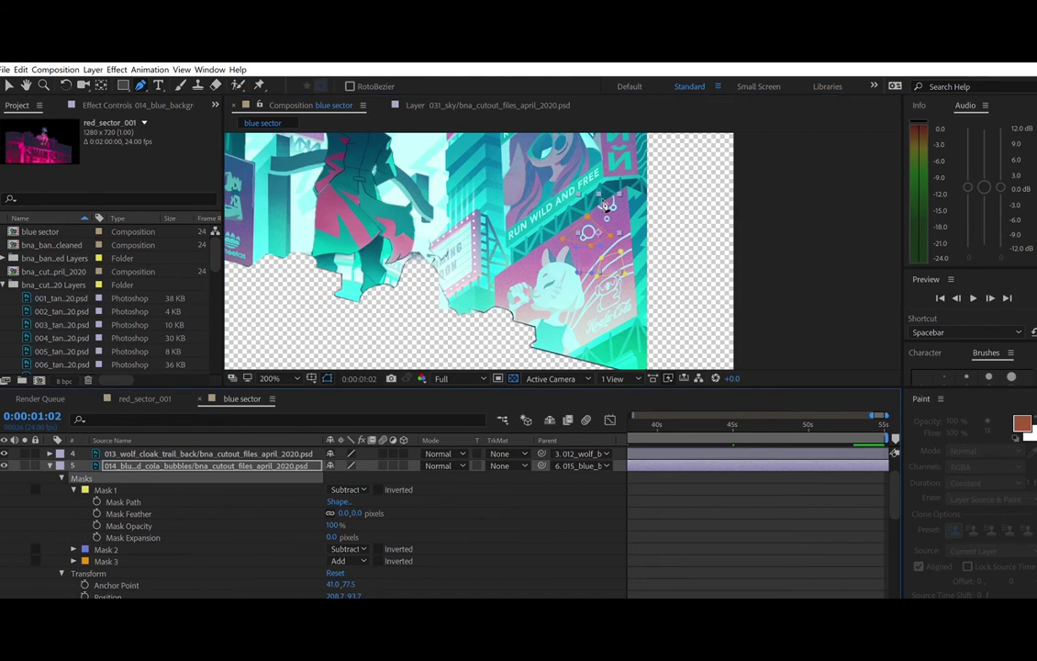
left_click(599, 210)
left_click(616, 186)
left_click(594, 204)
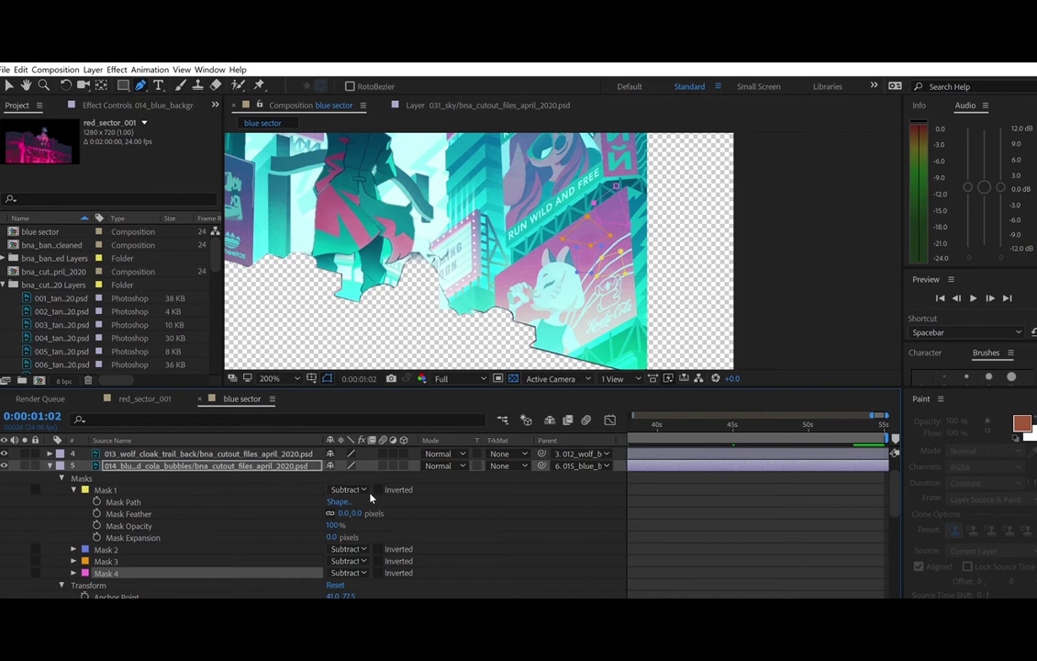
- Narrow the Source Name column, zoom the timeline to its first seconds, and move the current time to 0:00:01:00
left_click_drag(323, 440, 197, 439)
left_click_drag(878, 415, 427, 419)
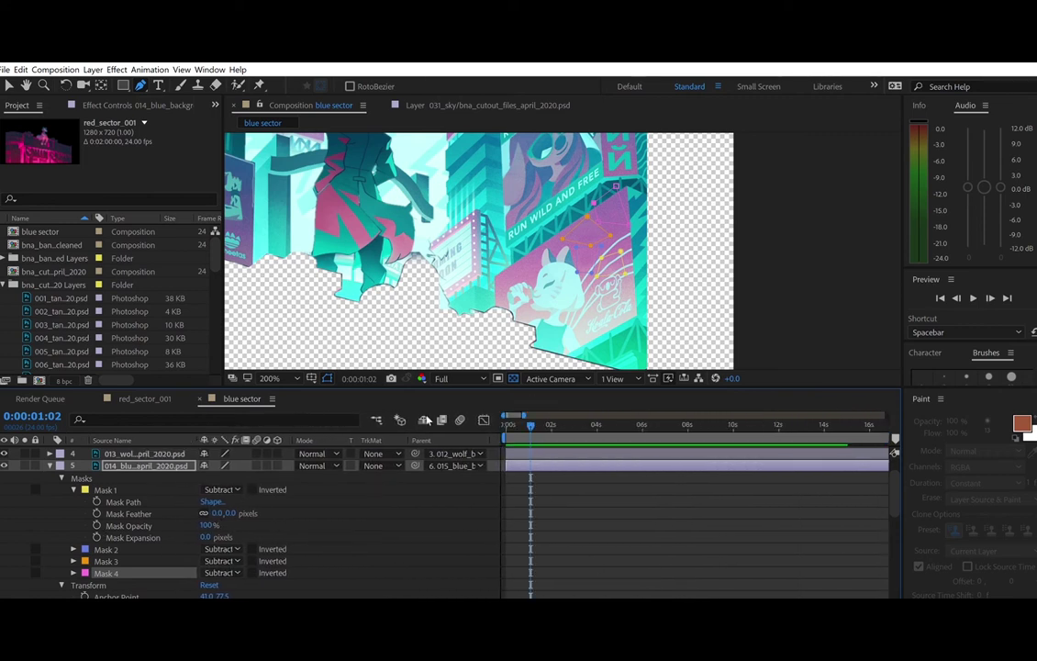
left_click(361, 378)
type("100")
left_click(470, 318)
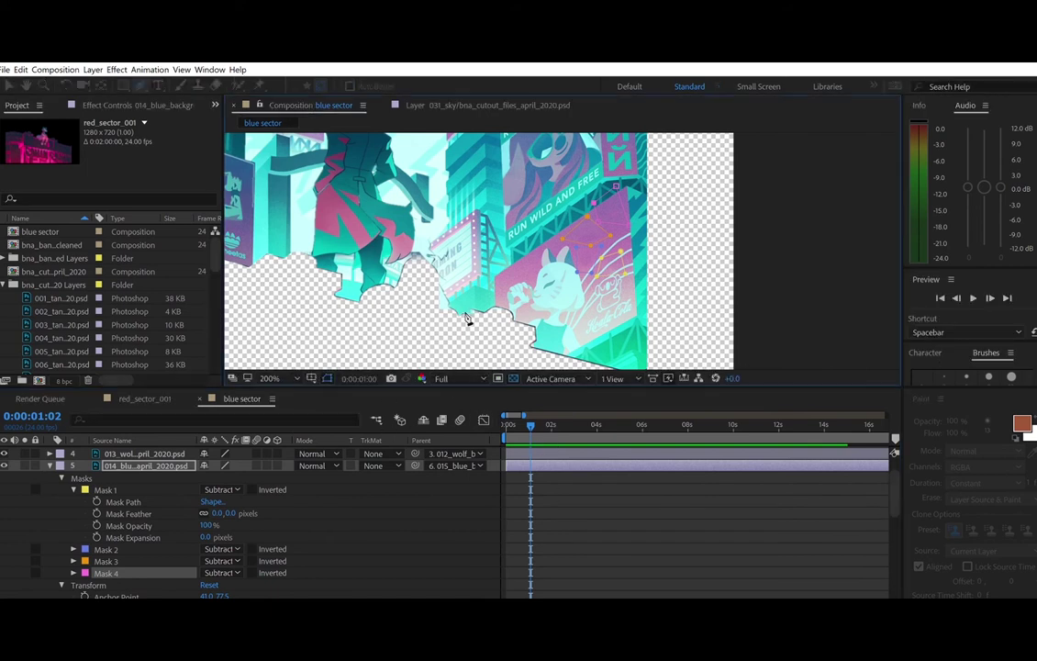
- Undo the trial opacity change on Mask 1 and switch the bubbles layer's masks to Add mode
left_click(96, 526)
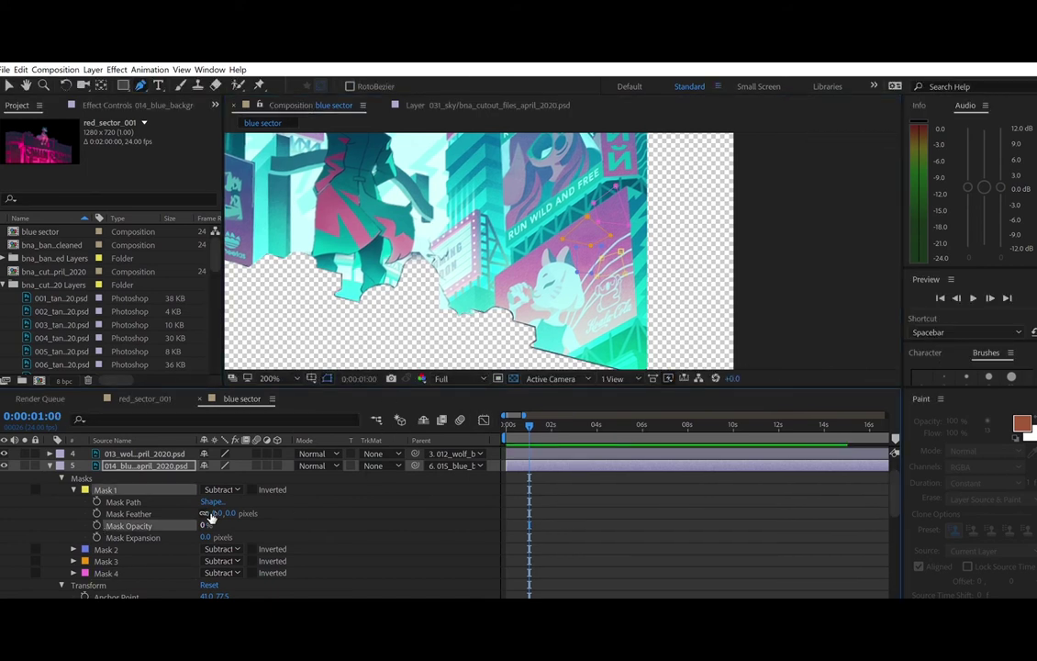
key("ctrl+z")
key("ctrl+z")
key("ctrl+z")
key("ctrl+z")
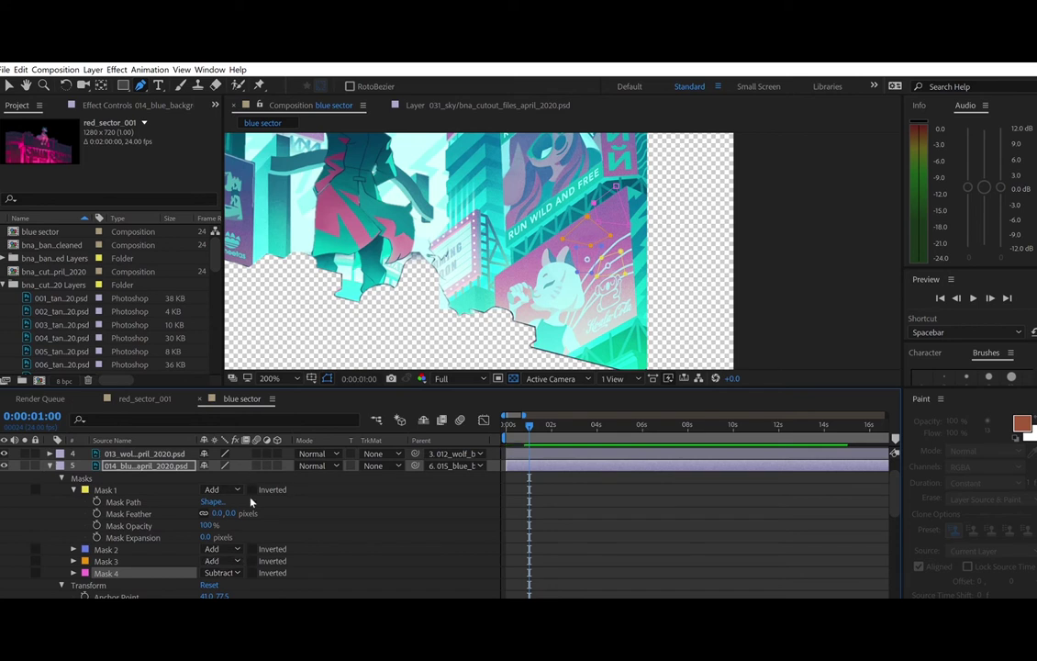
- Keyframe Mask 1's opacity from 0% at 0:00:01:00 to 100% at 0:00:01:15 and play back the fade
left_click_drag(207, 526, 246, 526)
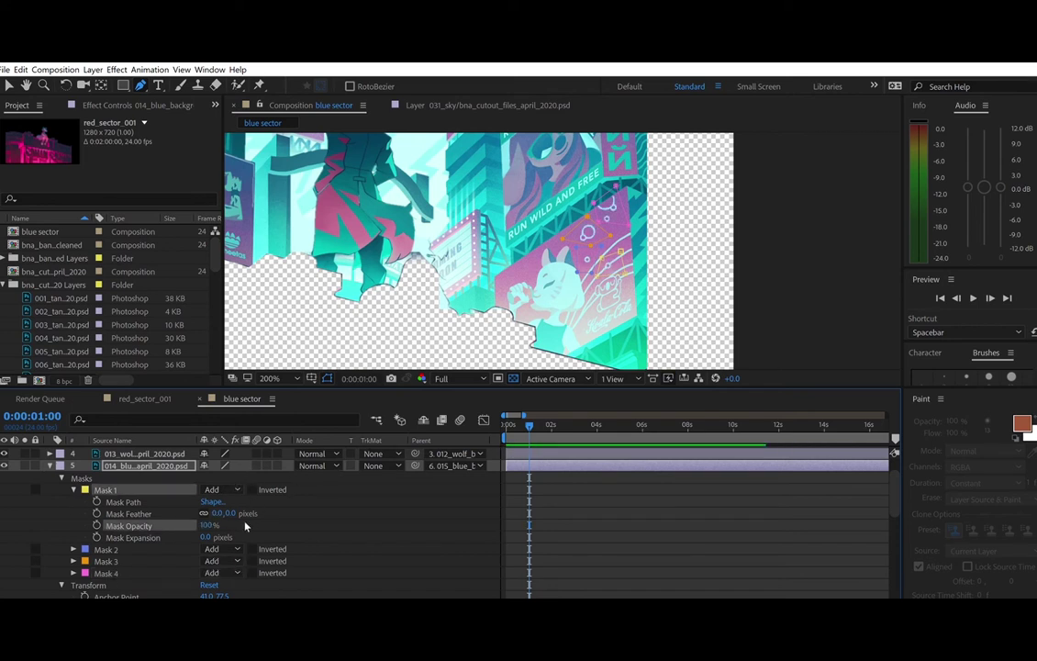
left_click(98, 526)
left_click_drag(524, 415, 515, 415)
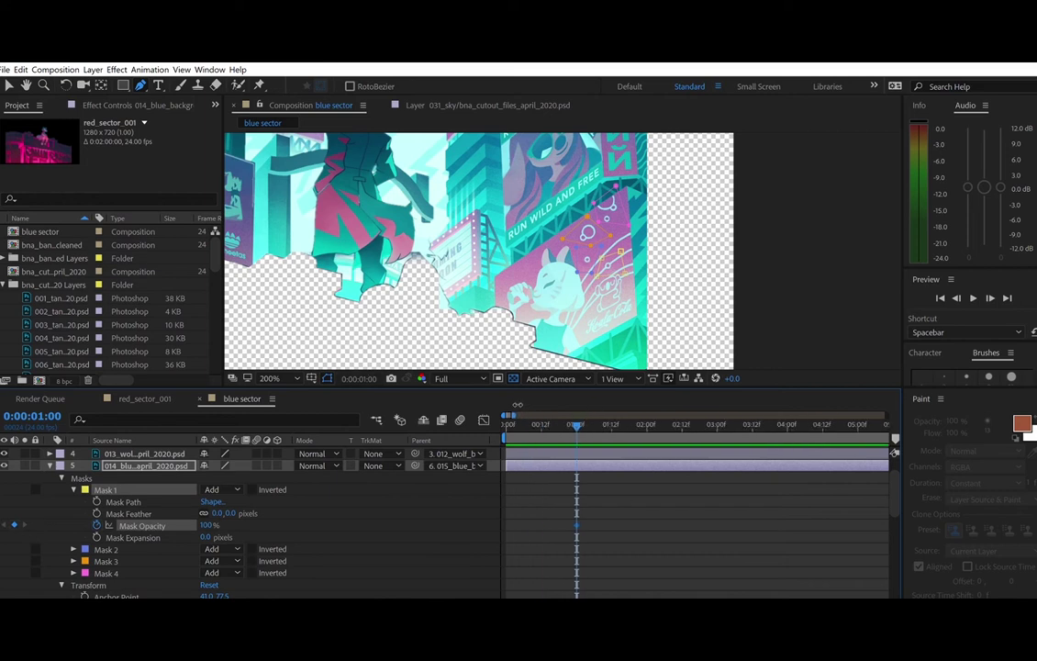
key("Return")
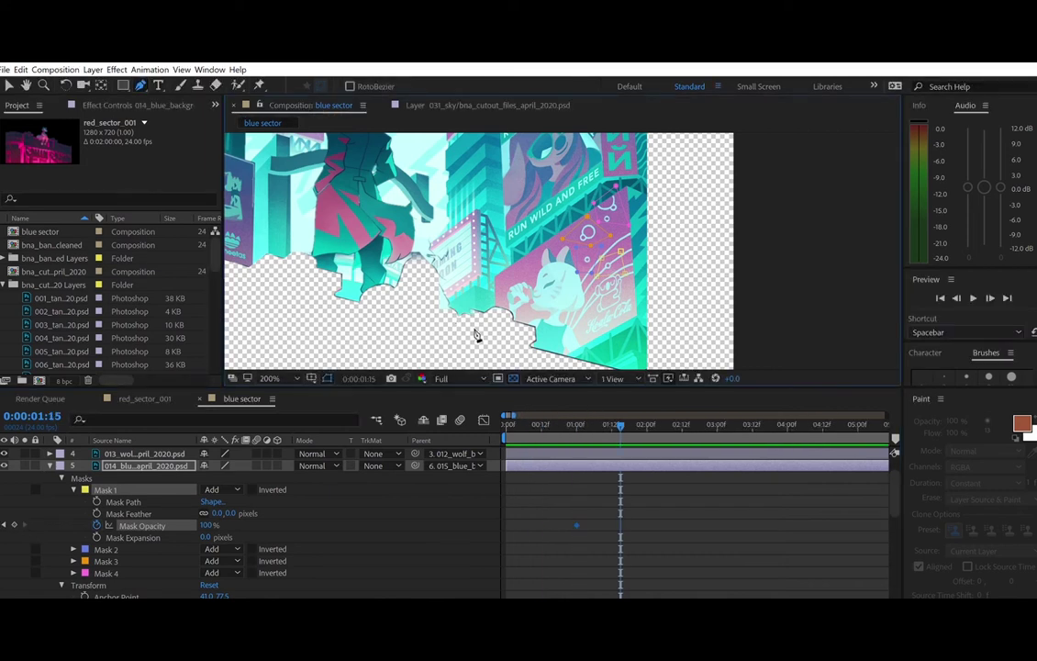
left_click(14, 525)
left_click(4, 525)
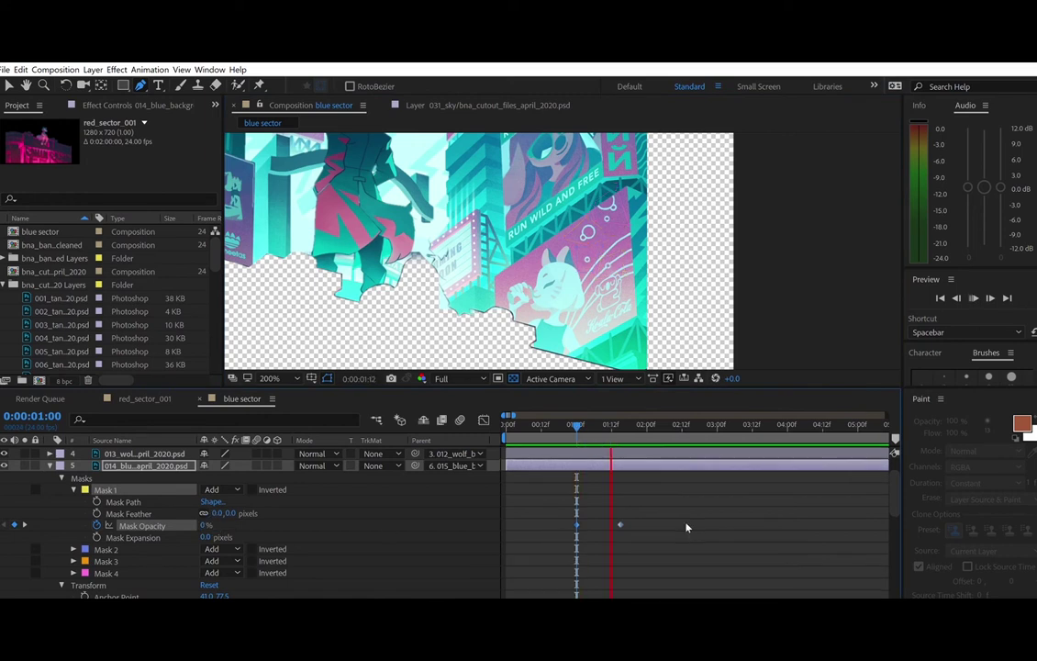
left_click(657, 414)
- Keyframe Mask 2's opacity from 0% at 0:00:01:15 to 100% at 0:00:02:00
left_click(4, 525)
left_click(73, 549)
scroll(90, 533, "down", 1)
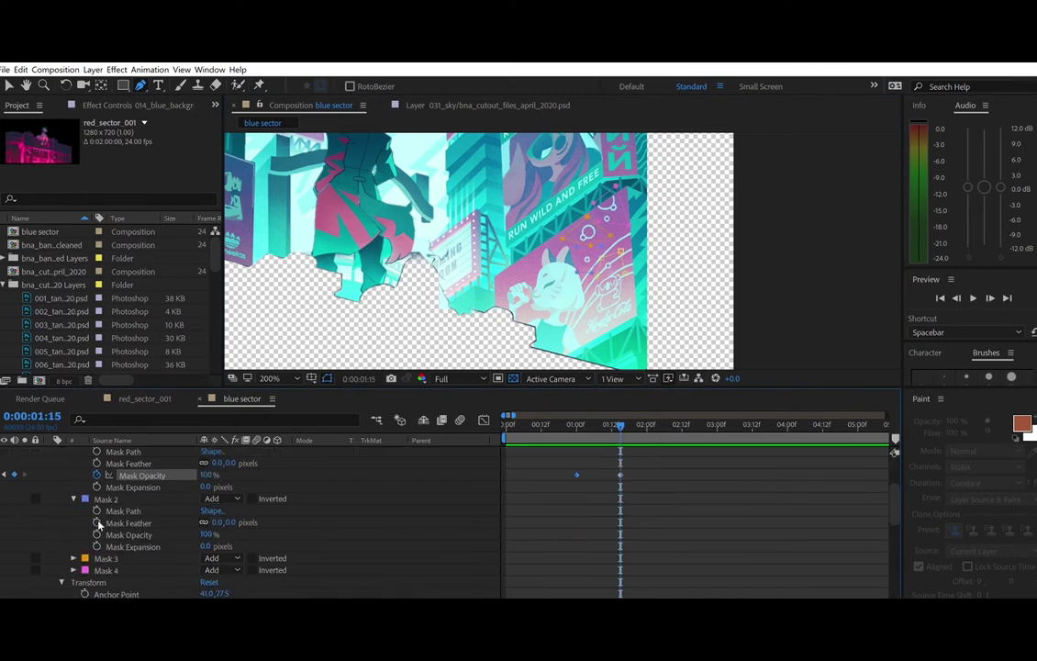
left_click(96, 535)
left_click(206, 534)
type("0")
key("Return")
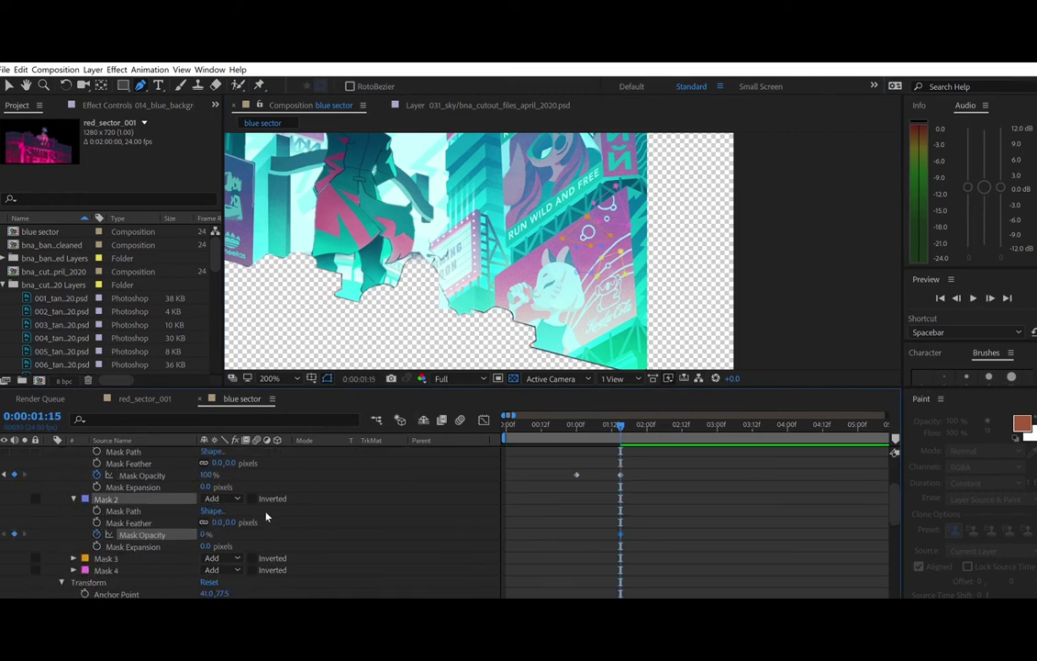
left_click(360, 379)
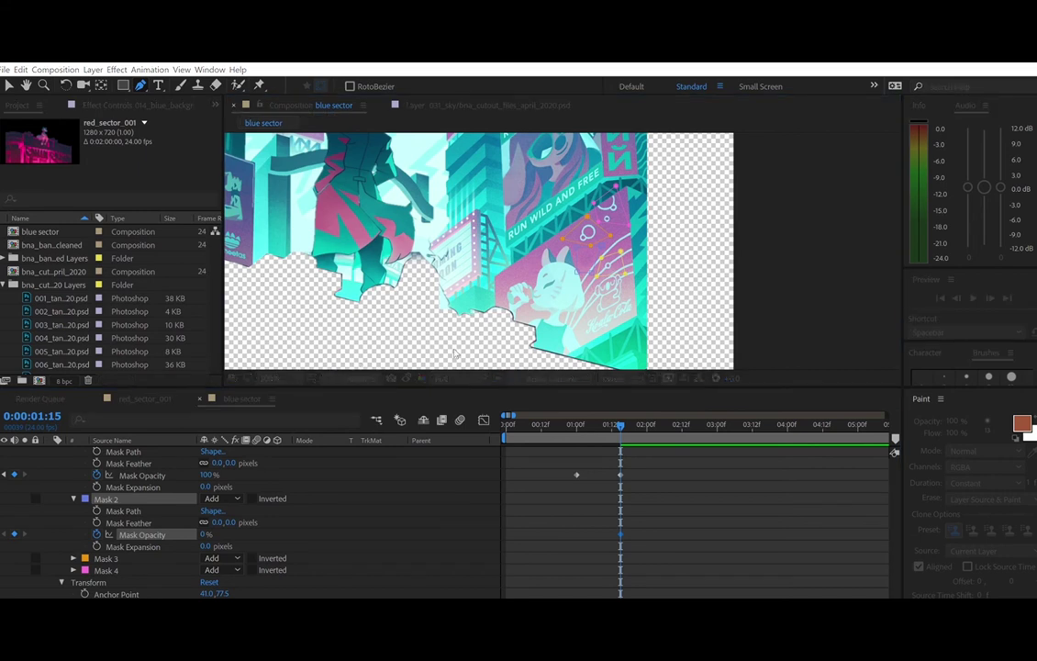
key("Return")
left_click(207, 534)
type("100")
key("Return")
- Keyframe Mask 3's opacity at 0:00:02:00 and raise it to 100% at 0:00:02:15
left_click(74, 558)
scroll(92, 533, "down", 2)
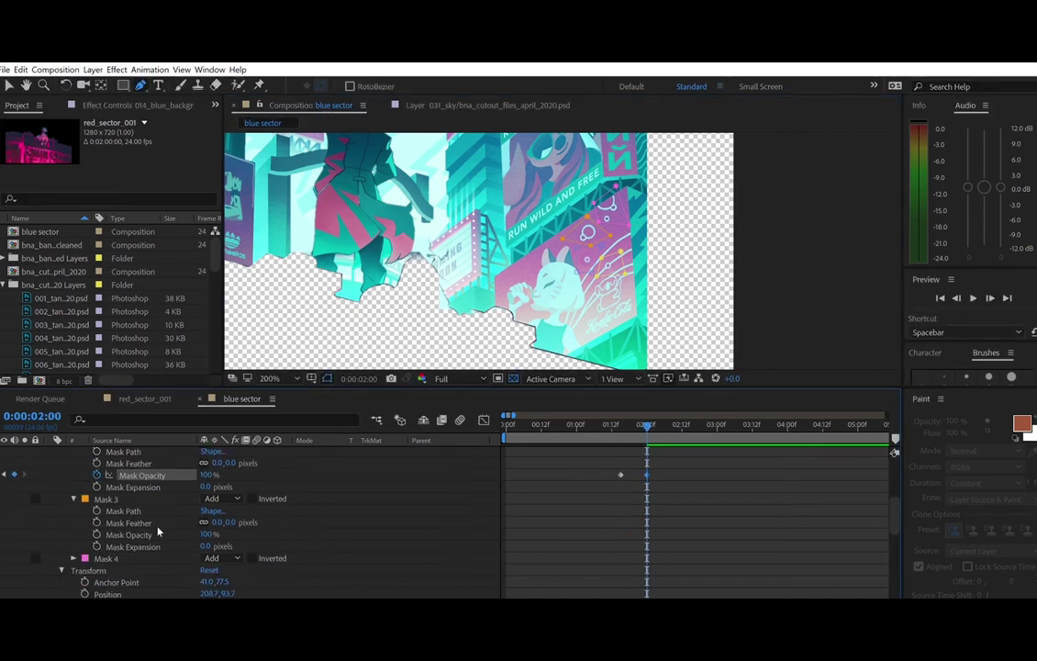
key("Return")
left_click(360, 380)
type("215")
key("Return")
left_click(206, 534)
type("100")
key("Return")
- Collapse the layer's Transform group and keyframe Mask 4's opacity from 0% at 0:00:02:15 to 100% at 0:00:03:00
left_click(73, 558)
scroll(139, 557, "down", 3)
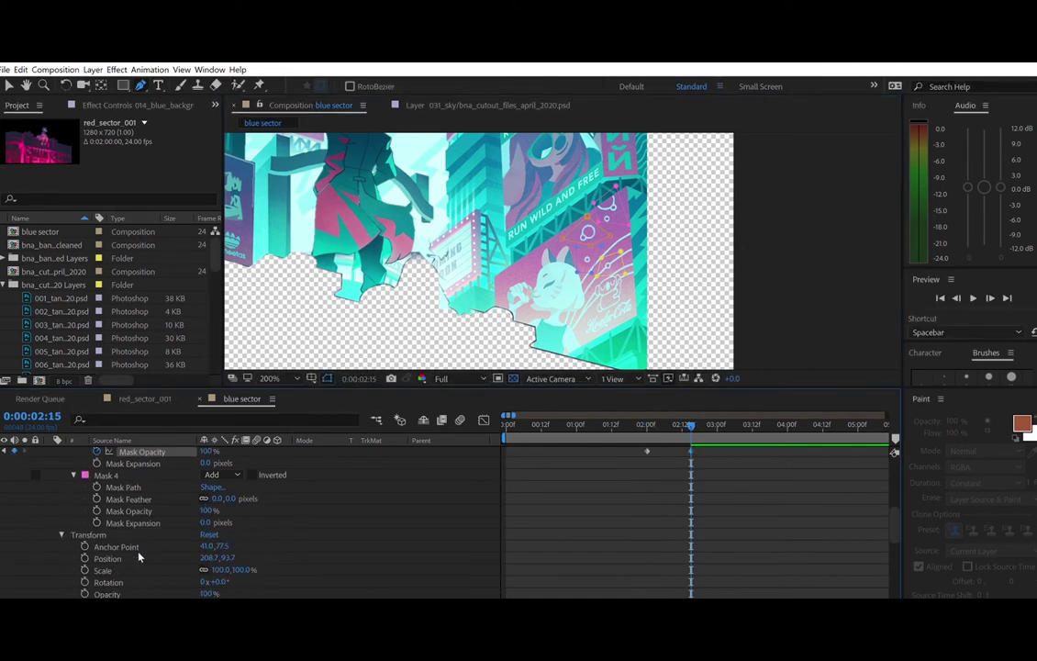
left_click(62, 534)
left_click(97, 511)
left_click(210, 510)
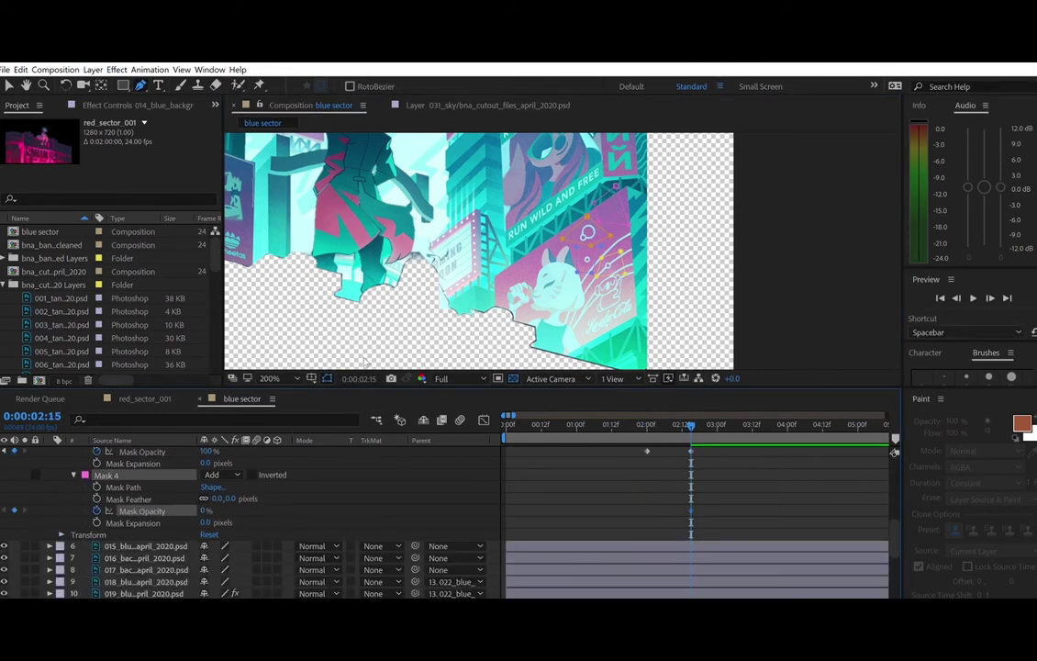
left_click(717, 425)
left_click(206, 511)
type("100")
key("Return")
- Play back the staggered bubble fade-ins twice from just before 0:00:01:00
left_click_drag(648, 422, 554, 419)
key("space")
key("space")
left_click(565, 423)
key("space")
key("space")
- Apply Easy Ease to the bubble masks' opacity keyframes and play back the eased fade-ins
scroll(751, 538, "up", 1)
scroll(750, 537, "up", 5)
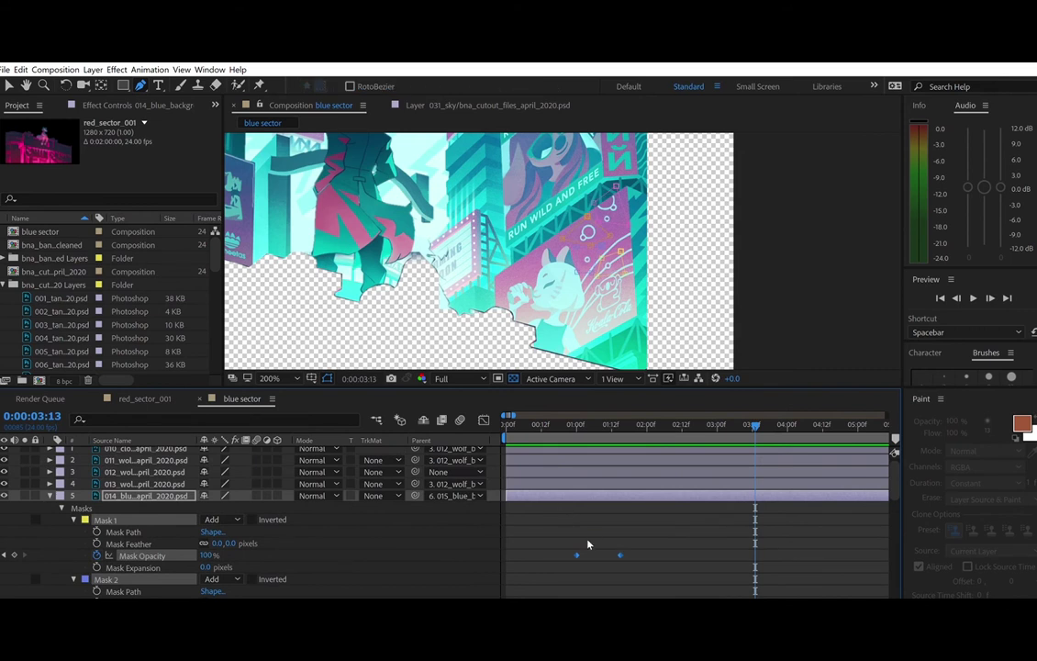
key("F9")
left_click(548, 419)
key("space")
key("space")
left_click(553, 418)
key("space")
key("space")
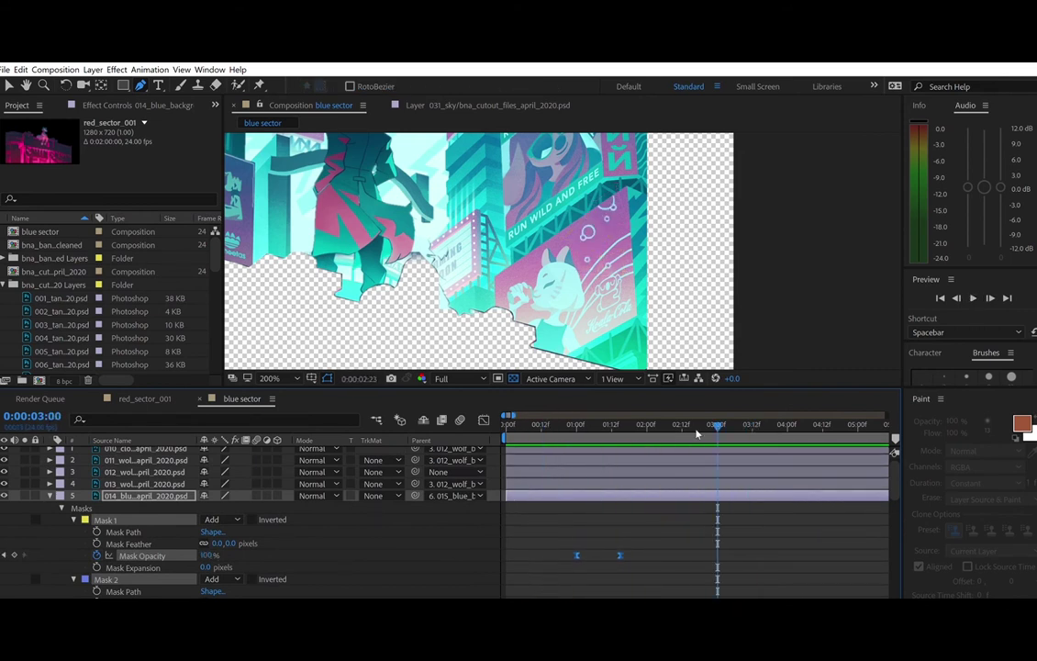
- Move Mask 2's Mask Opacity keyframes so that they start at 0:00:02:00
scroll(289, 505, "down", 3)
left_click(4, 520)
left_click_drag(604, 528, 658, 514)
left_click_drag(622, 520, 648, 516)
left_click(690, 540)
key("k")
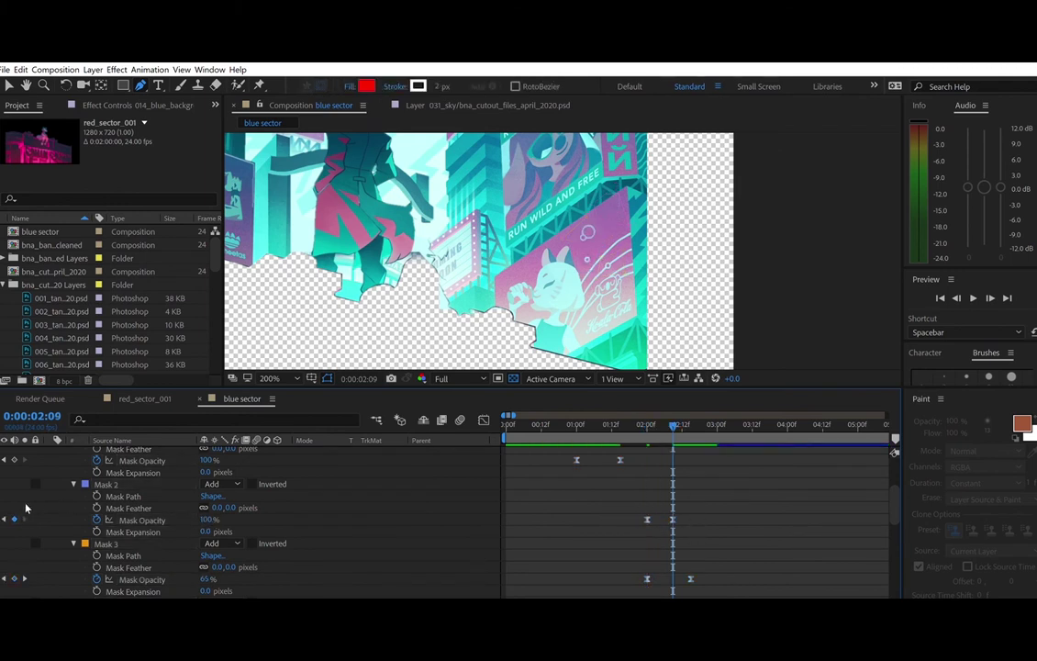
scroll(728, 504, "up", 2)
key("k")
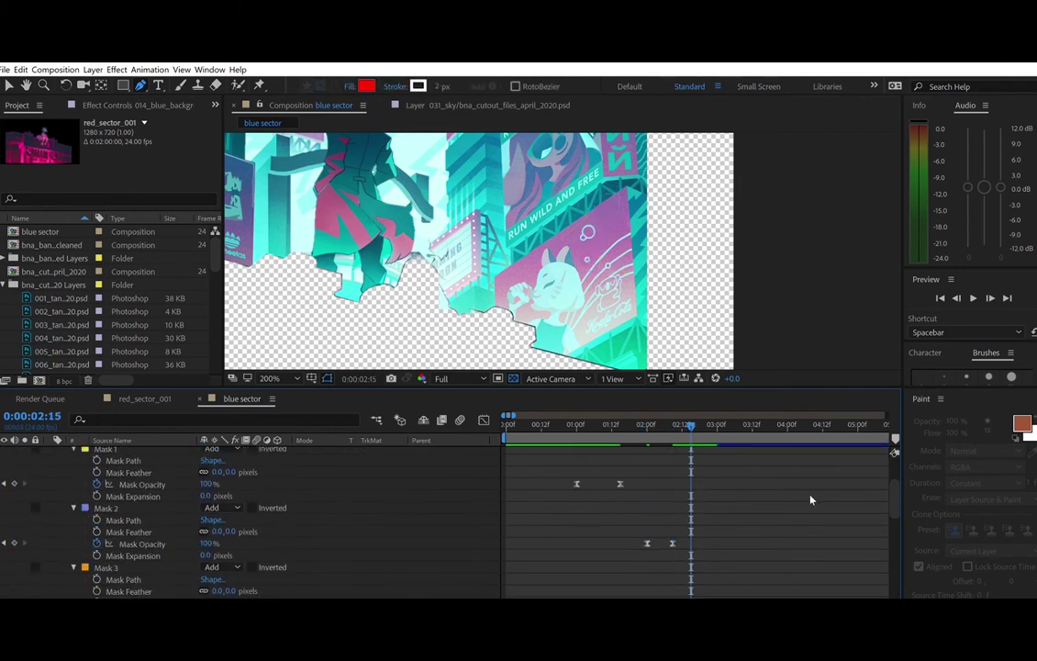
left_click(4, 483)
left_click(25, 543)
left_click_drag(562, 484, 634, 474)
left_click_drag(577, 483, 649, 483)
key("ctrl+z")
- Move Mask 2's second Mask Opacity keyframe to 0:00:02:15
left_click(683, 498)
scroll(683, 498, "down", 3)
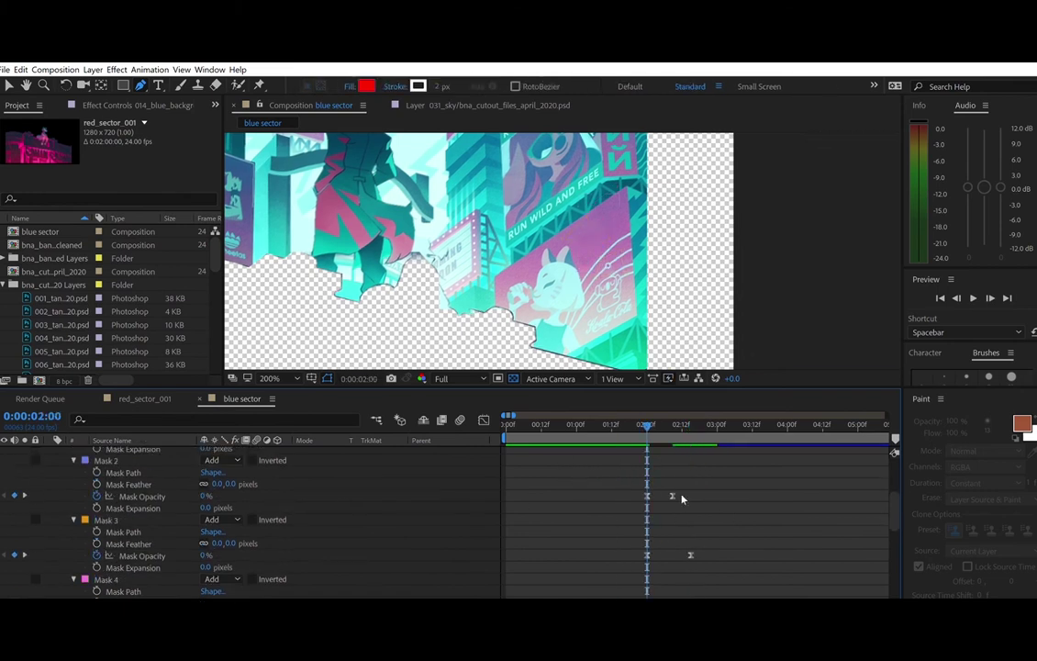
left_click(25, 531)
left_click(673, 472)
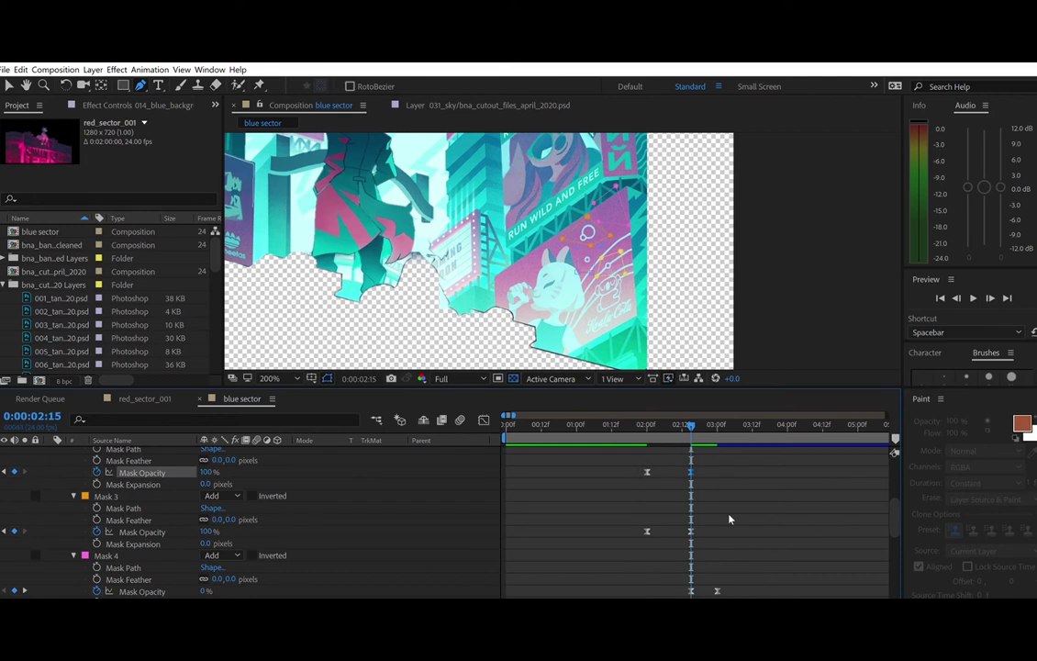
- Shift Mask 3's two Mask Opacity keyframes so that they start at 0:00:03:00
left_click_drag(695, 537, 643, 519)
scroll(657, 516, "up", 2)
scroll(653, 517, "up", 3)
left_click_drag(694, 417, 717, 420)
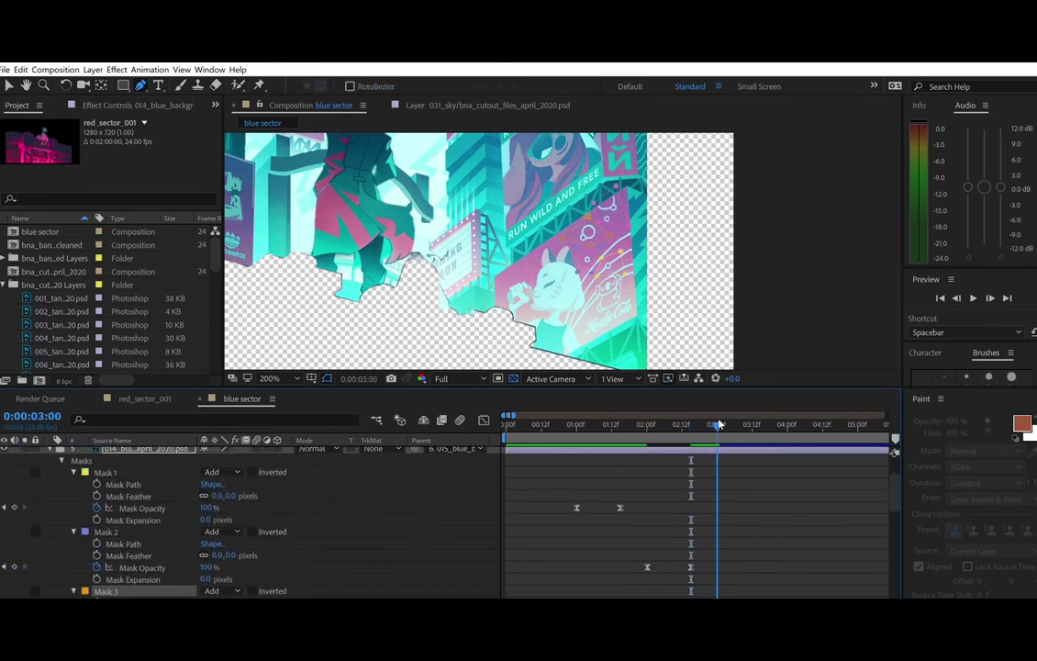
scroll(649, 515, "down", 5)
left_click_drag(716, 549, 718, 548)
- Place Mask 4's two Mask Opacity keyframes at 0:00:04:00 and 0:00:04:15
scroll(735, 533, "down", 1)
left_click_drag(791, 422, 787, 420)
left_click_drag(683, 596, 763, 585)
double_click(4, 532)
left_click(701, 576)
left_click(25, 532)
scroll(690, 534, "down", 1)
scroll(691, 535, "up", 1)
left_click_drag(761, 424, 786, 423)
left_click_drag(762, 591, 786, 589)
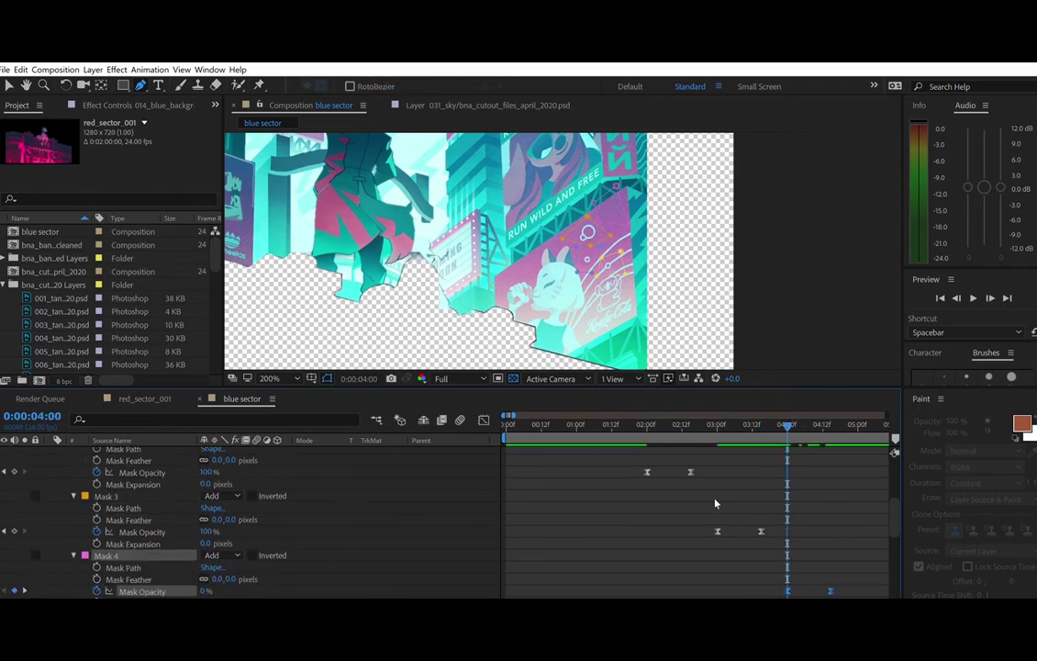
- Play back the staggered mask reveal on the billboard, showing a longer stretch of the timeline
left_click(715, 502)
scroll(707, 496, "up", 2)
left_click(570, 423)
key("space")
left_click(554, 419)
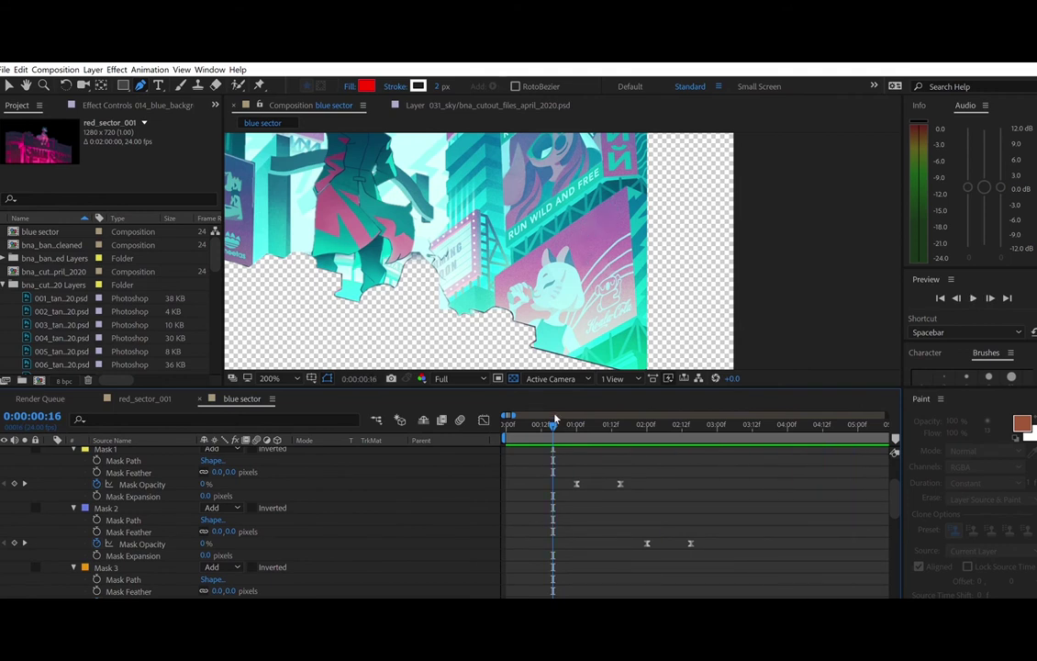
key("space")
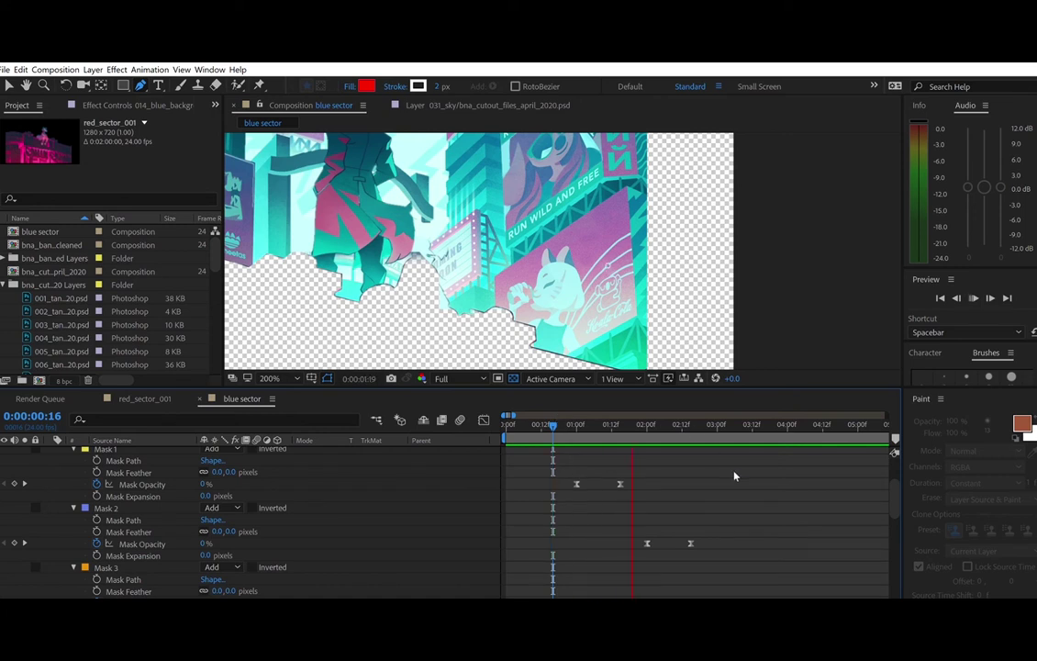
scroll(745, 479, "down", 5)
scroll(598, 587, "up", 1)
scroll(599, 596, "right", 5)
scroll(599, 596, "left", 5)
left_click_drag(514, 415, 529, 415)
left_click_drag(595, 424, 589, 422)
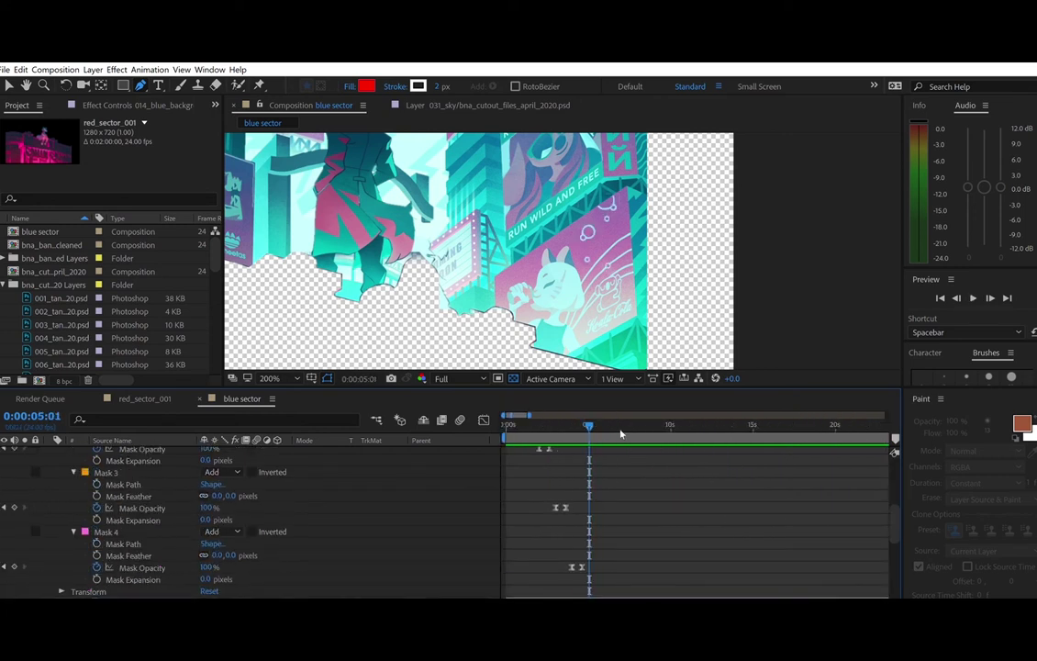
key("space")
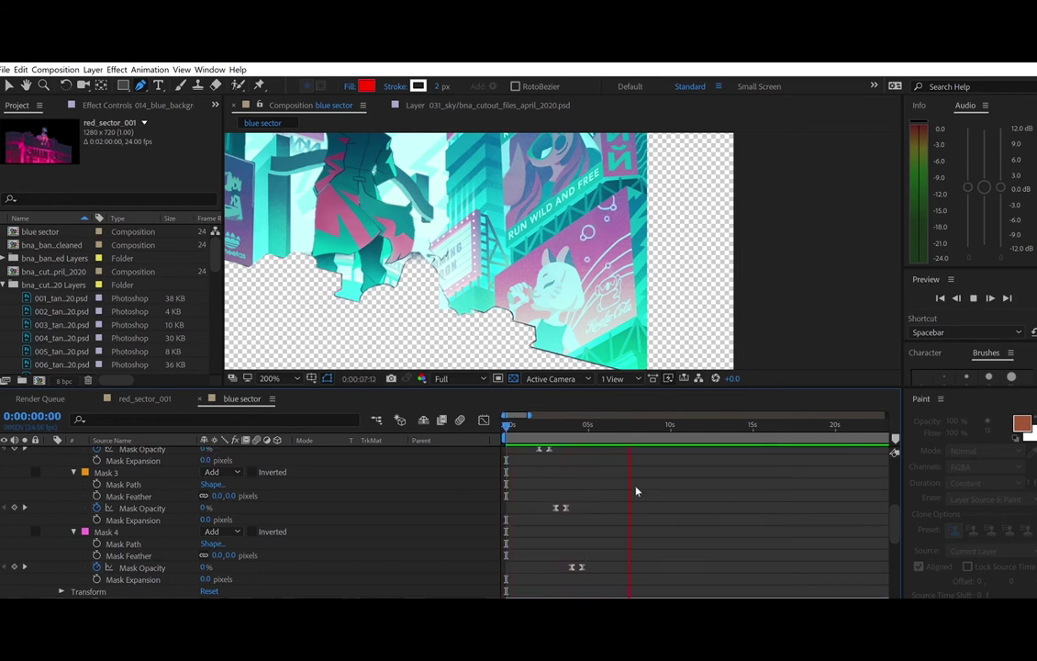
- Keyframe Mask 4's opacity at 100% at 0:00:10:00 and at 0% at 0:00:10:15
left_click(671, 415)
left_click(671, 422)
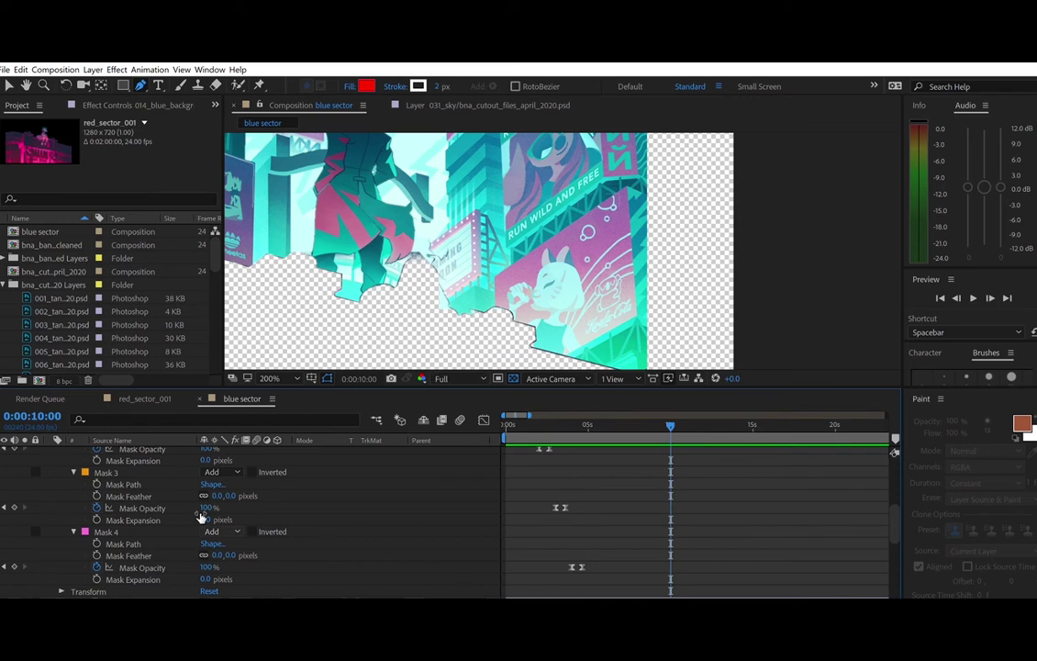
left_click(14, 567)
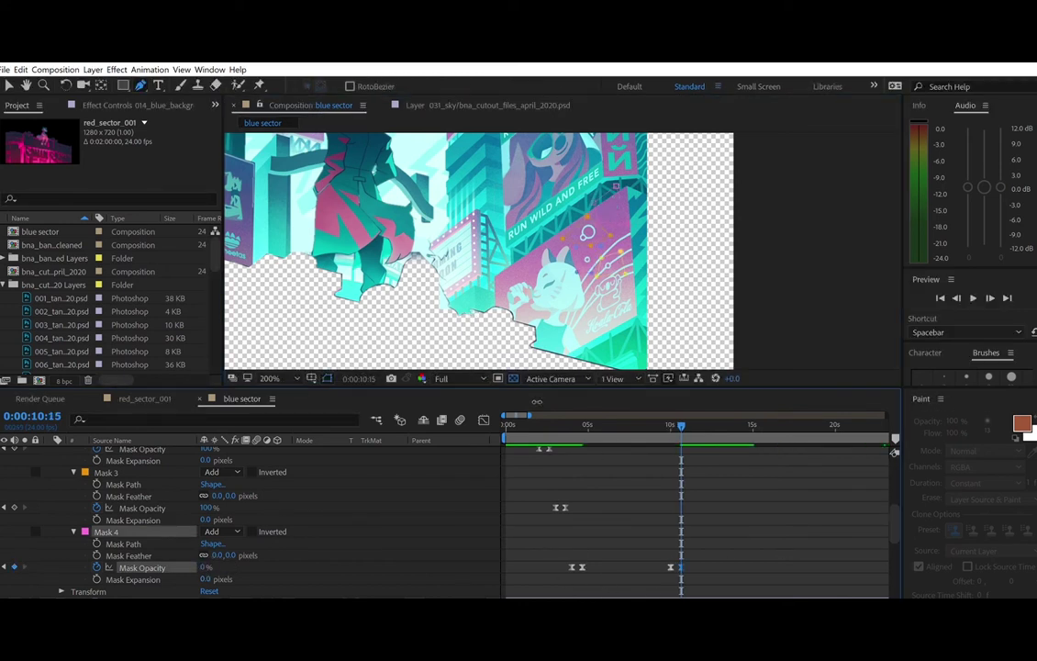
- Keyframe Mask 3's opacity at 100% at 0:00:11:00 and at 0% at 0:00:11:15
left_click_drag(530, 415, 518, 415)
mouse_move(695, 425)
left_mouse_down()
mouse_move(712, 425)
mouse_move(676, 418)
left_mouse_up()
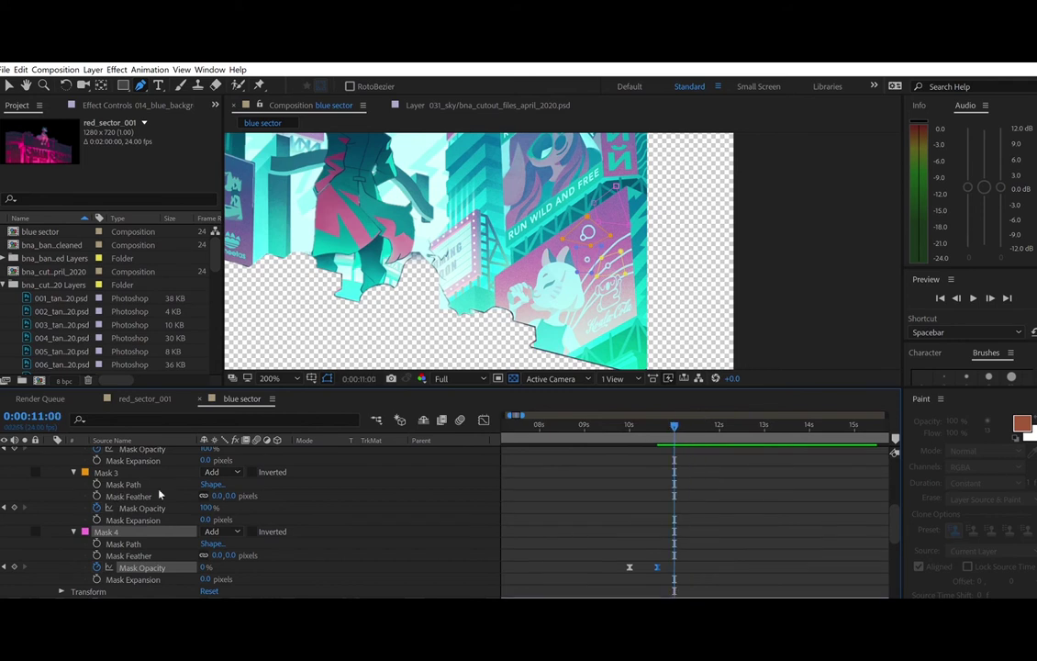
left_click(14, 508)
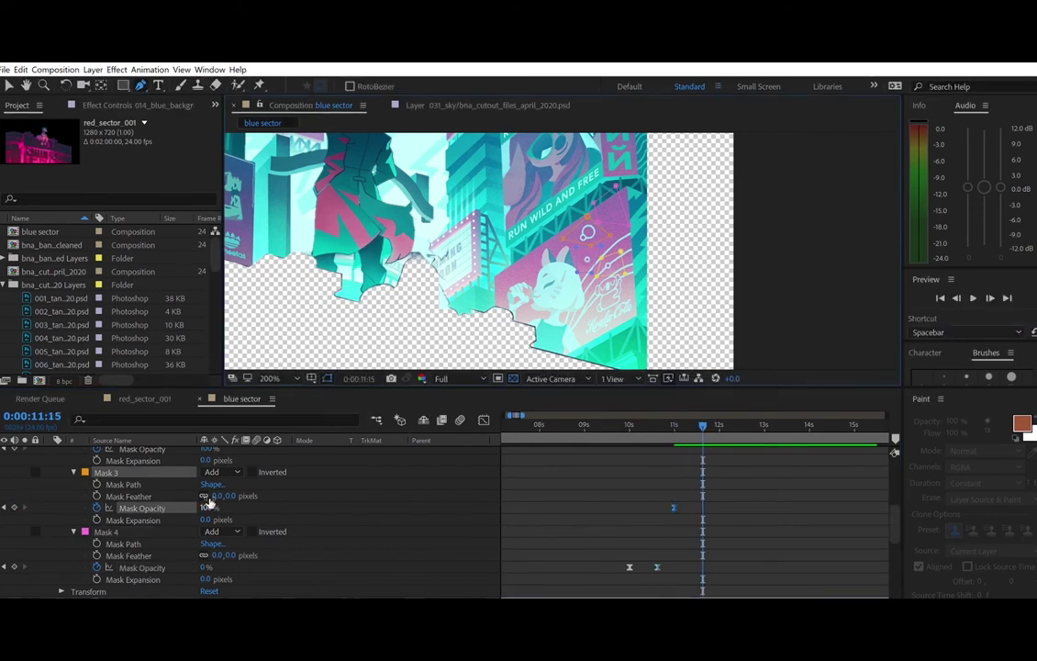
- Keyframe Mask 2's opacity with Easy Ease at 100% at 0:00:12:00 and at 0% at 0:00:12:15
scroll(311, 502, "up", 1)
left_click_drag(704, 425, 720, 420)
left_click(14, 496)
key("F9")
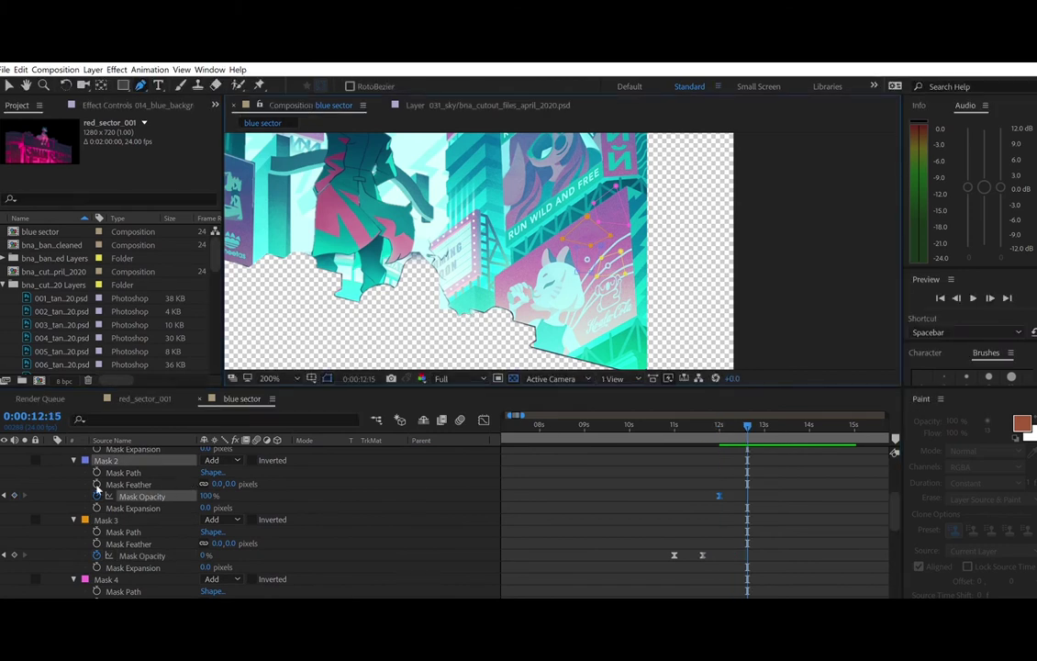
left_click(209, 496)
type("0")
key("Return")
- Keyframe Mask 1's opacity at 100% at 0:00:13:00 and at 0% at 0:00:13:15, and preview the animation from the start
scroll(350, 476, "up", 2)
scroll(350, 476, "down", 1)
left_click_drag(749, 425, 768, 421)
left_click(14, 508)
left_click(359, 378)
type("+15")
key("Return")
left_click(207, 507)
type("0")
key("Return")
key("Home")
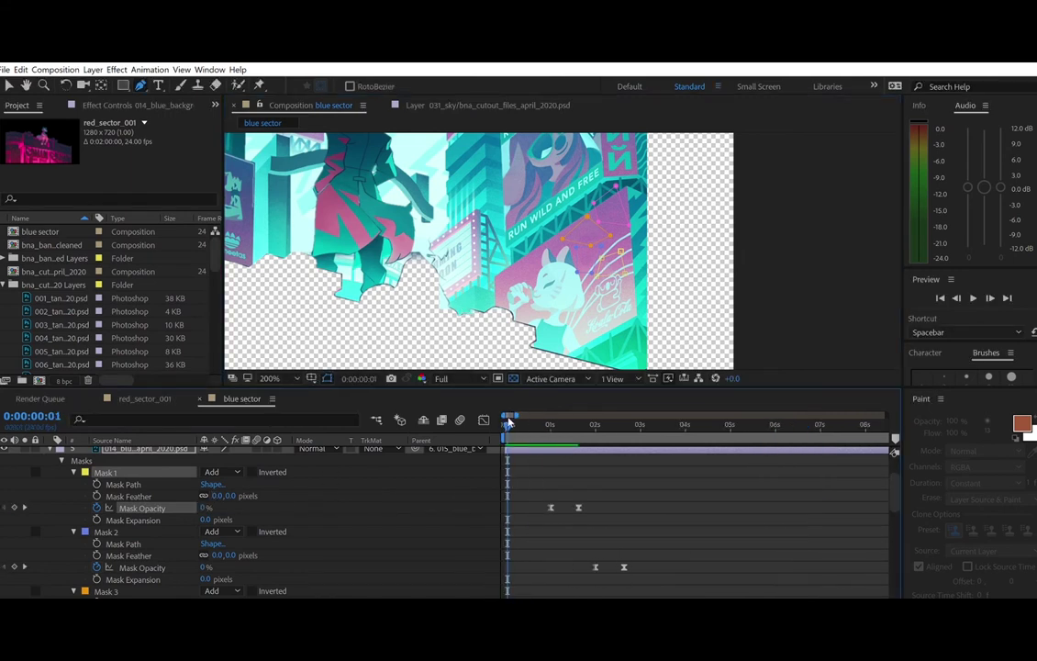
key("space")
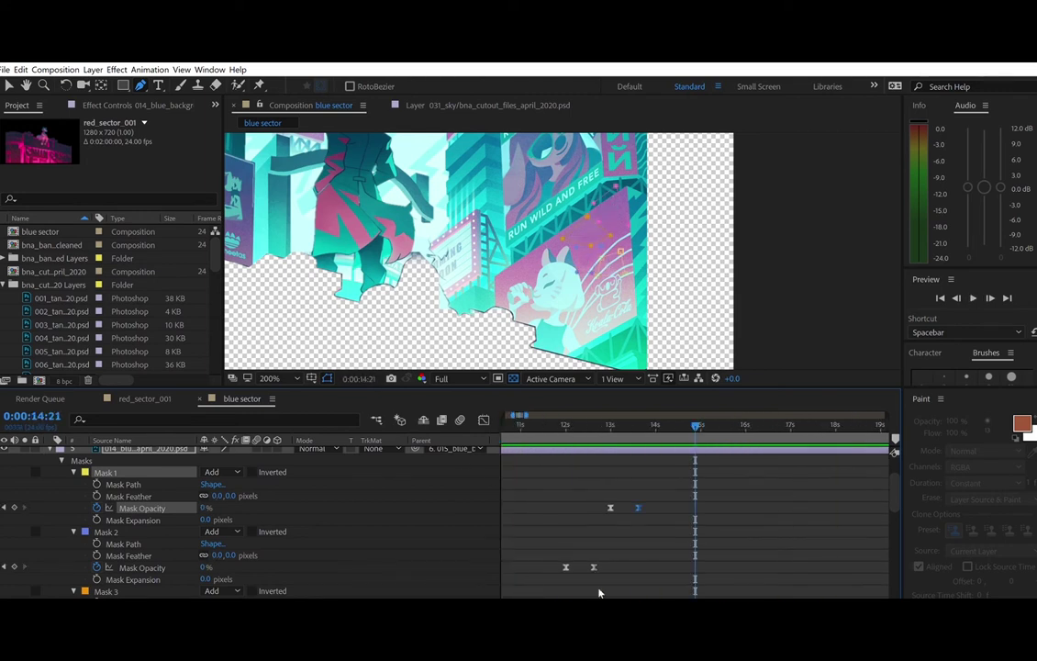
- Copy the Mask Opacity keyframes, move the current time to 0:00:21:00 and try pasting them there
mouse_move(528, 415)
left_mouse_down()
mouse_move(549, 416)
mouse_move(514, 416)
left_mouse_up()
left_click_drag(510, 478, 687, 571)
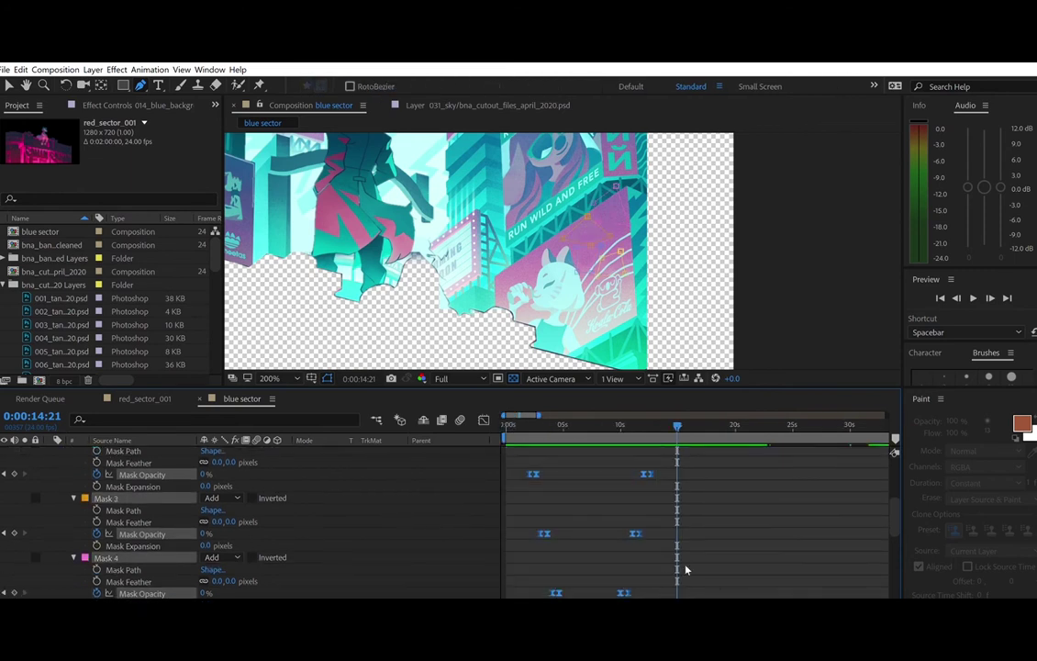
key("ctrl+shift+k")
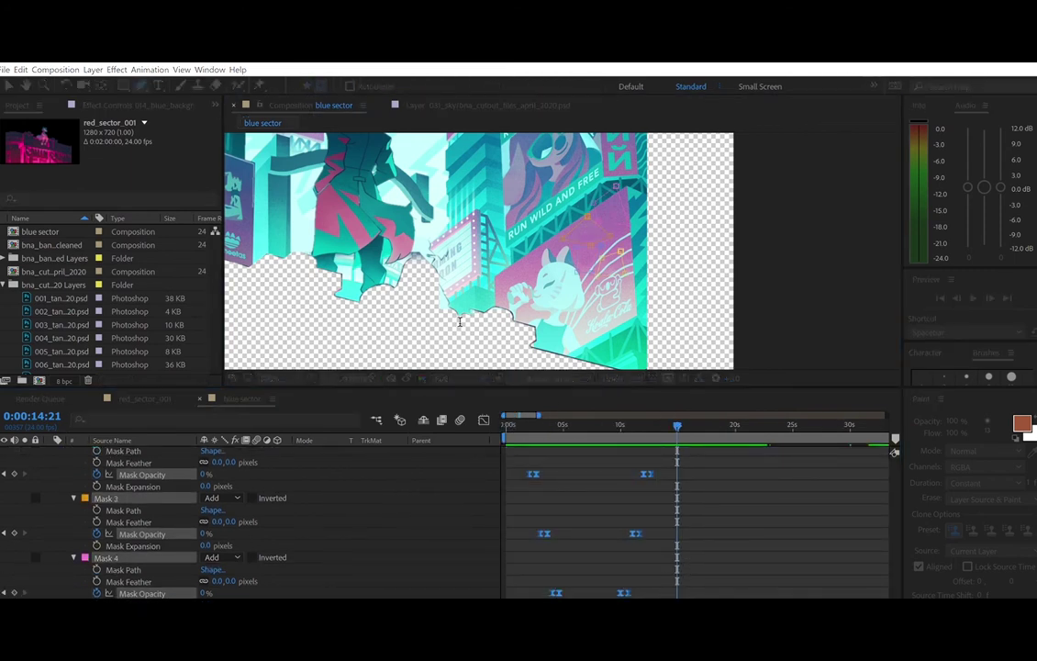
key("ctrl+v")
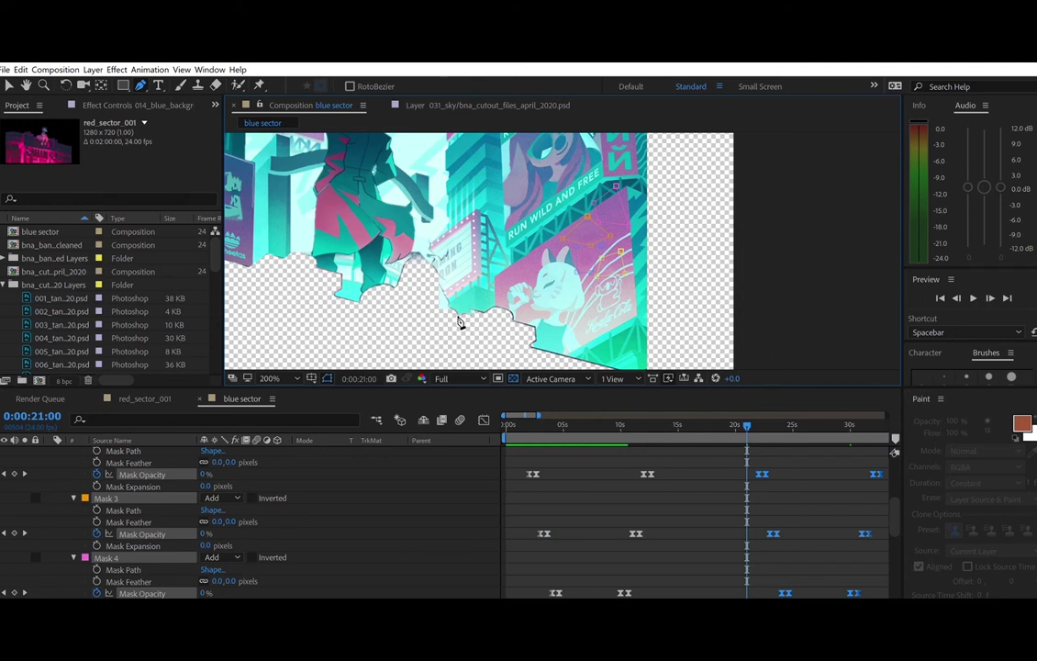
key("ctrl+z")
left_click_drag(527, 463, 652, 549)
key("ctrl+v")
scroll(779, 478, "up", 5)
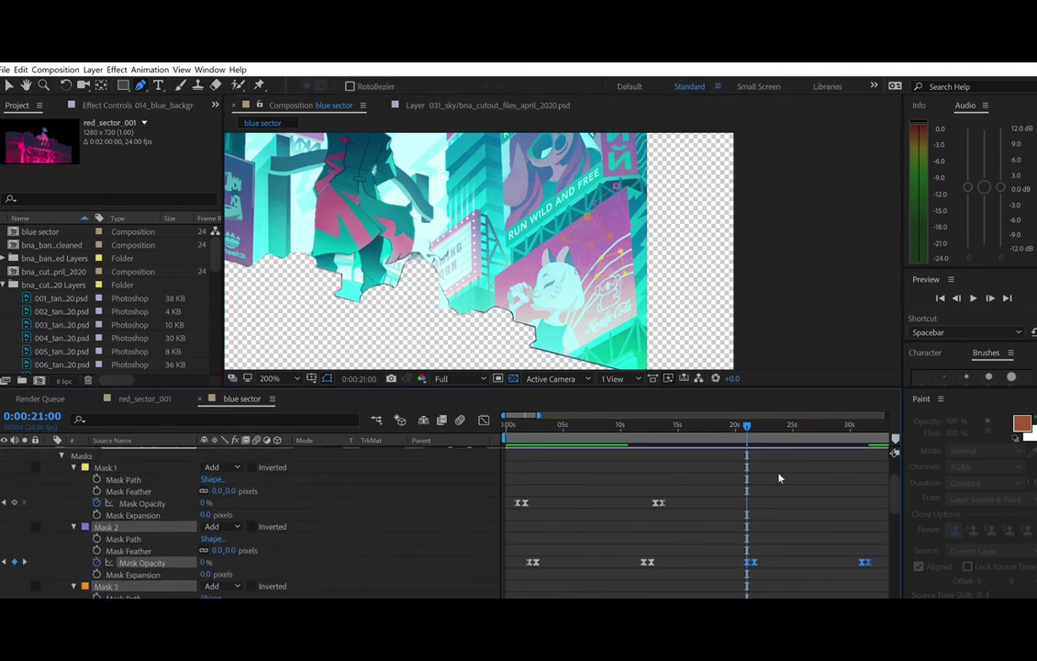
key("ctrl+z")
- Copy the Mask Opacity keyframes of all four masks, paste them at 0:00:21:00 and preview the repeated cycle
scroll(524, 479, "up", 1)
scroll(523, 479, "down", 1)
left_click_drag(514, 490, 691, 546)
key("ctrl+v")
scroll(691, 537, "up", 6)
key("space")
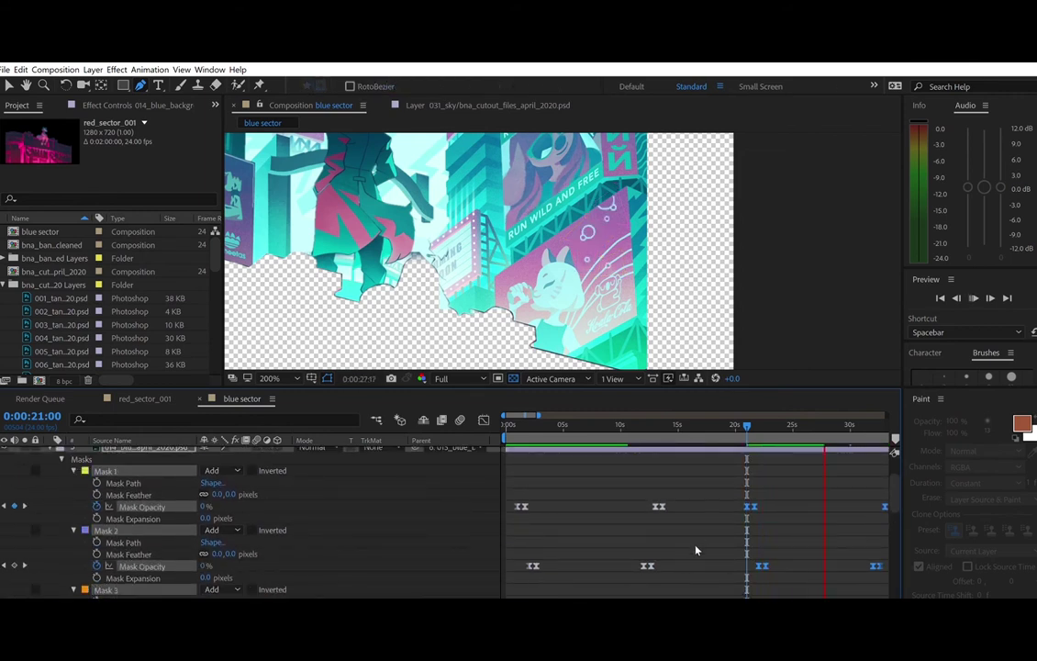
key("space")
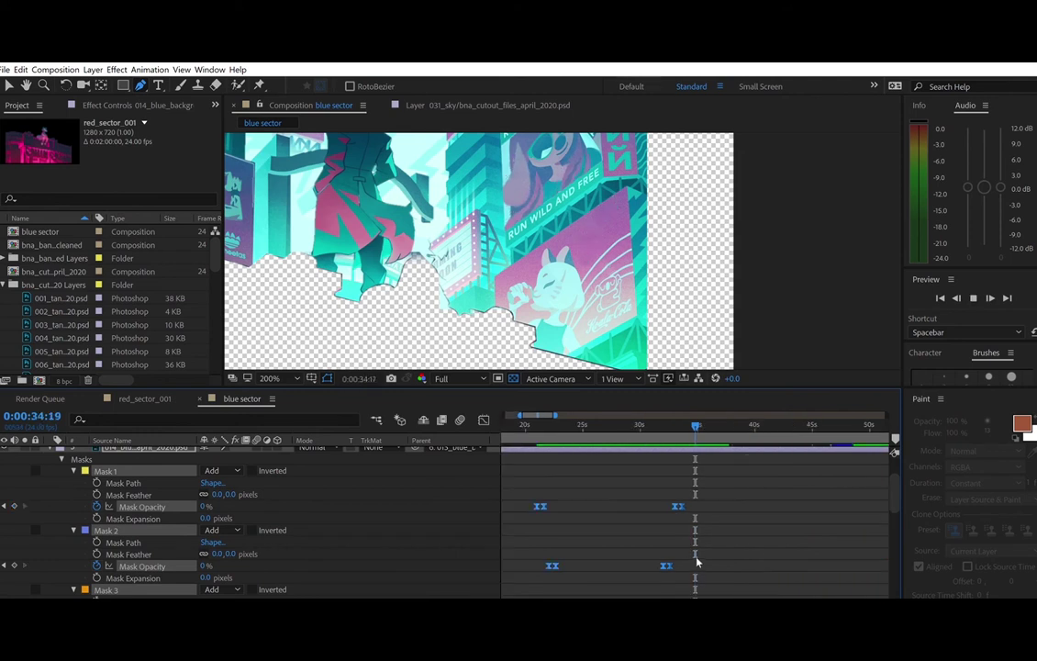
- Paste the copied Mask Opacity keyframes at 0:00:41:00 and again at 0:01:01:00
left_click(355, 375)
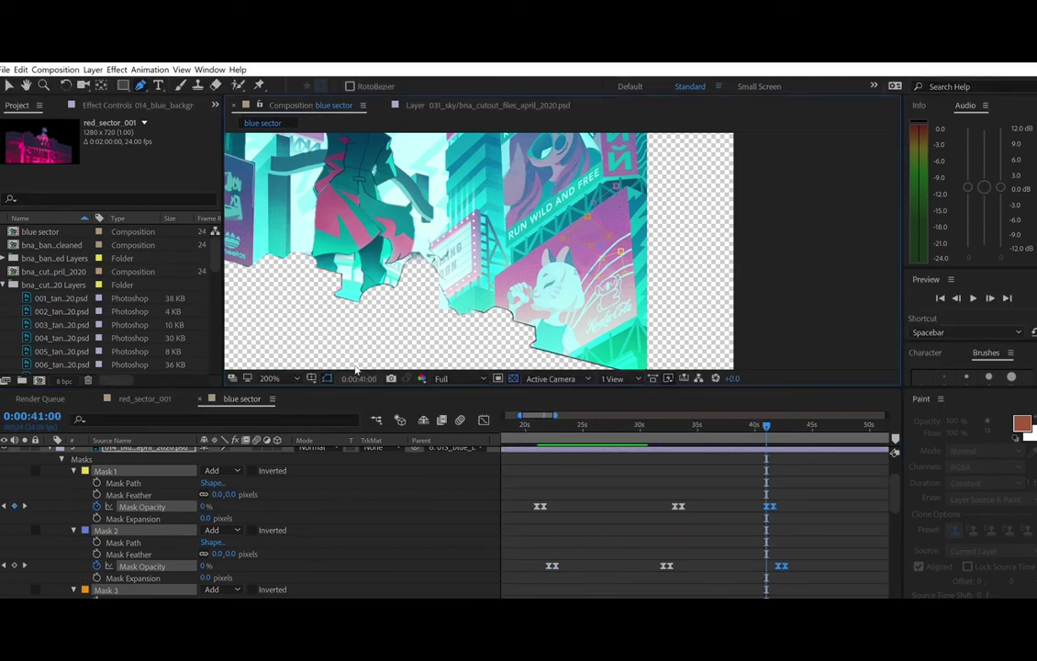
left_click_drag(600, 593, 620, 592)
left_click(358, 375)
type("10100")
key("Return")
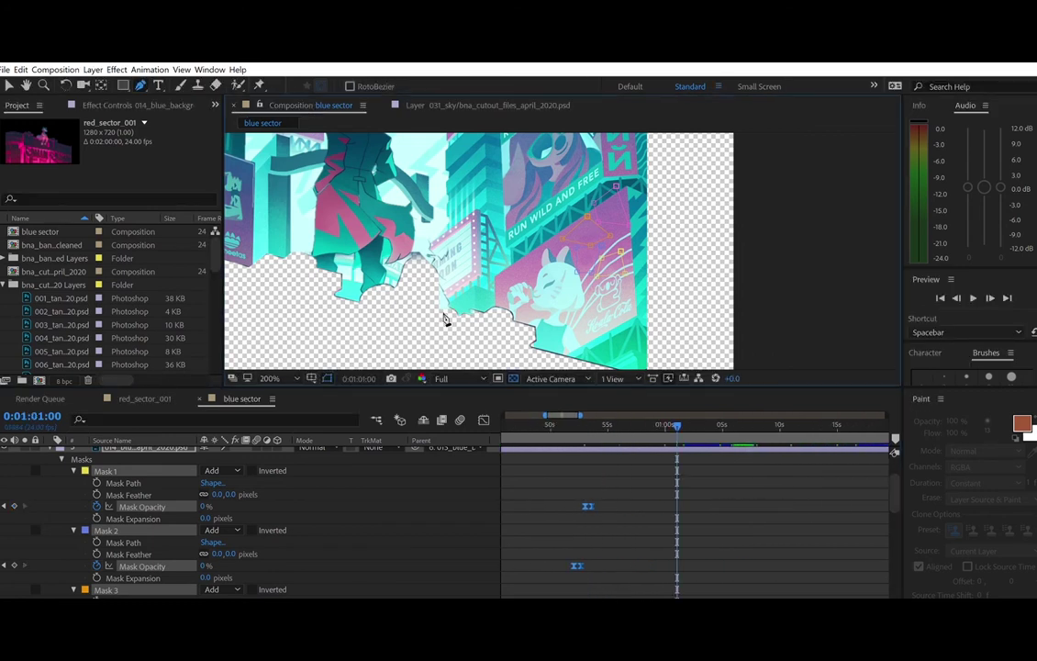
key("ctrl+v")
- Paste the copied Mask Opacity keyframes at 0:01:21:00 and again at 0:01:41:00
key("alt+shift+j")
type("12100")
key("Return")
key("ctrl+v")
key("alt+shift+j")
type("14100")
key("Return")
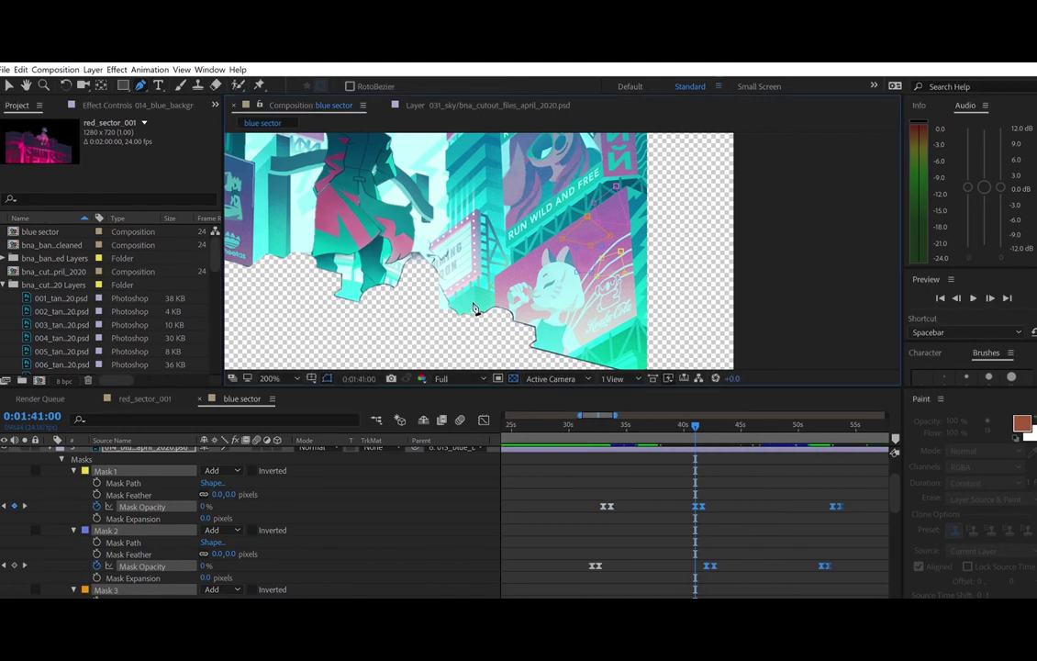
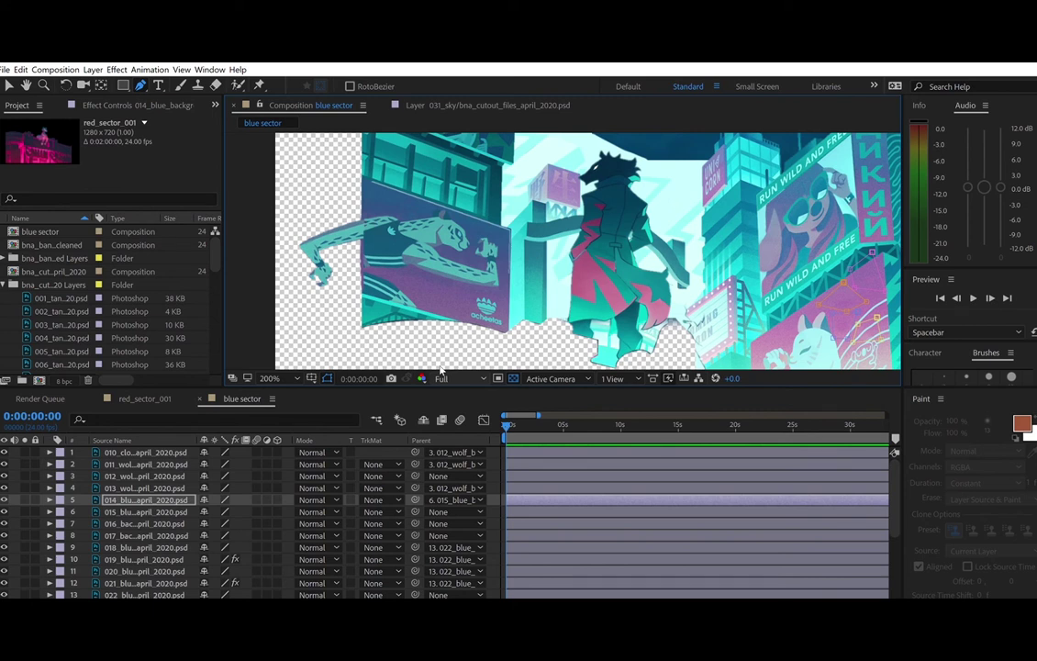
- Switch to the Selection tool and select the cheetah's back arm layer in the composition
left_click(121, 521)
left_click(142, 533)
left_click(160, 498)
key("v")
left_click(425, 233)
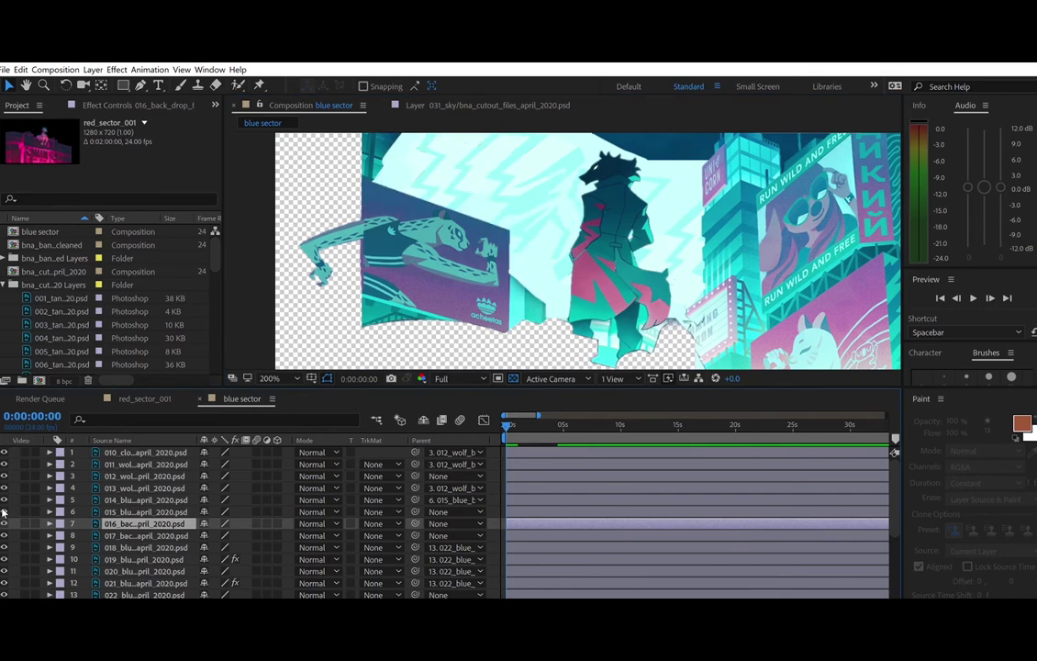
left_click(338, 224)
scroll(152, 468, "down", 5)
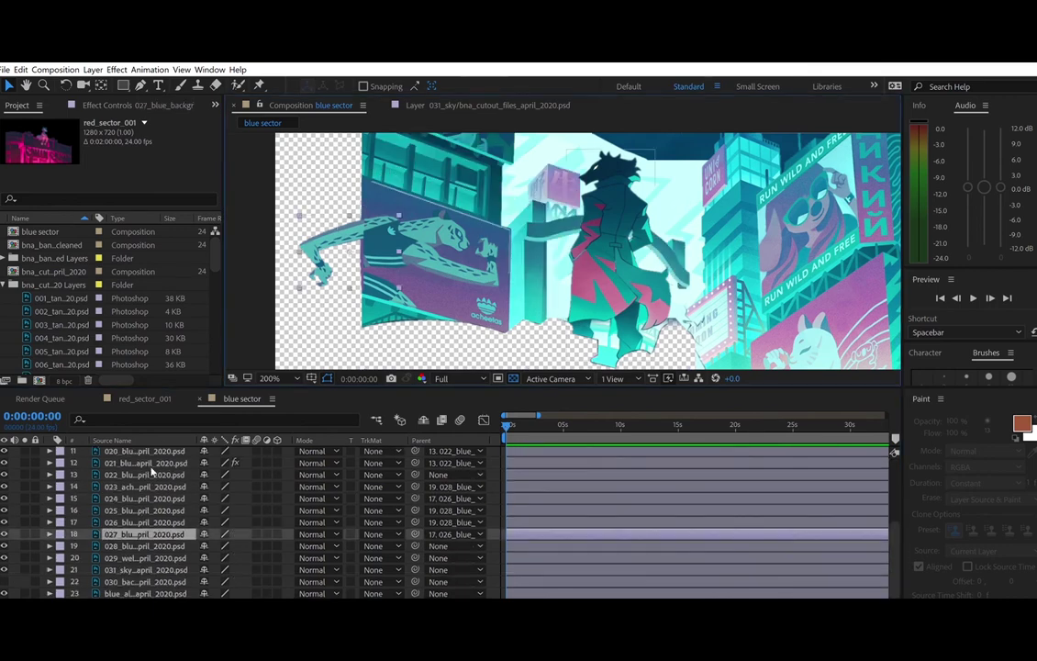
- Widen the Source Name column to show full layer names and expand layers 14 to 18 of the cheetah billboard
left_click_drag(197, 440, 384, 455)
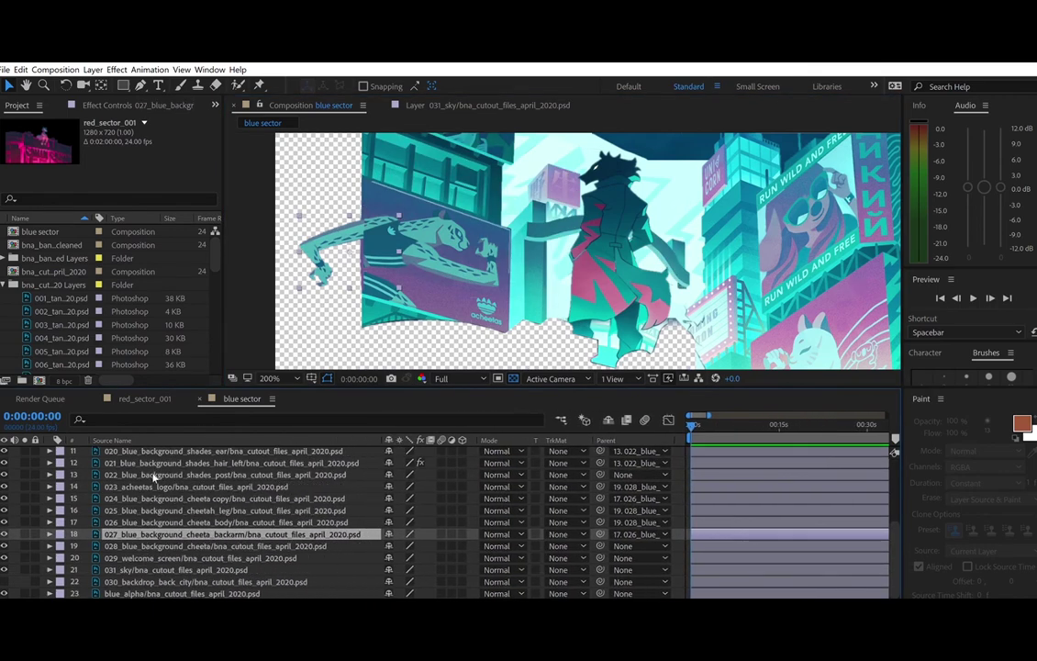
left_click(50, 487)
left_click(49, 511)
left_click(50, 534)
left_click(49, 557)
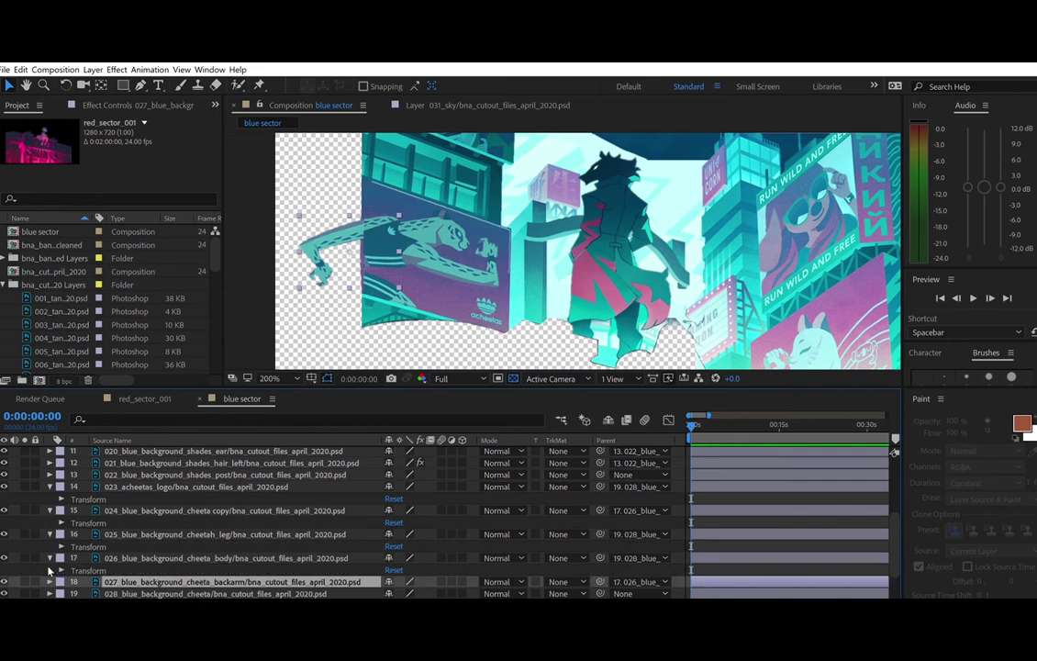
left_click(50, 581)
scroll(28, 562, "down", 3)
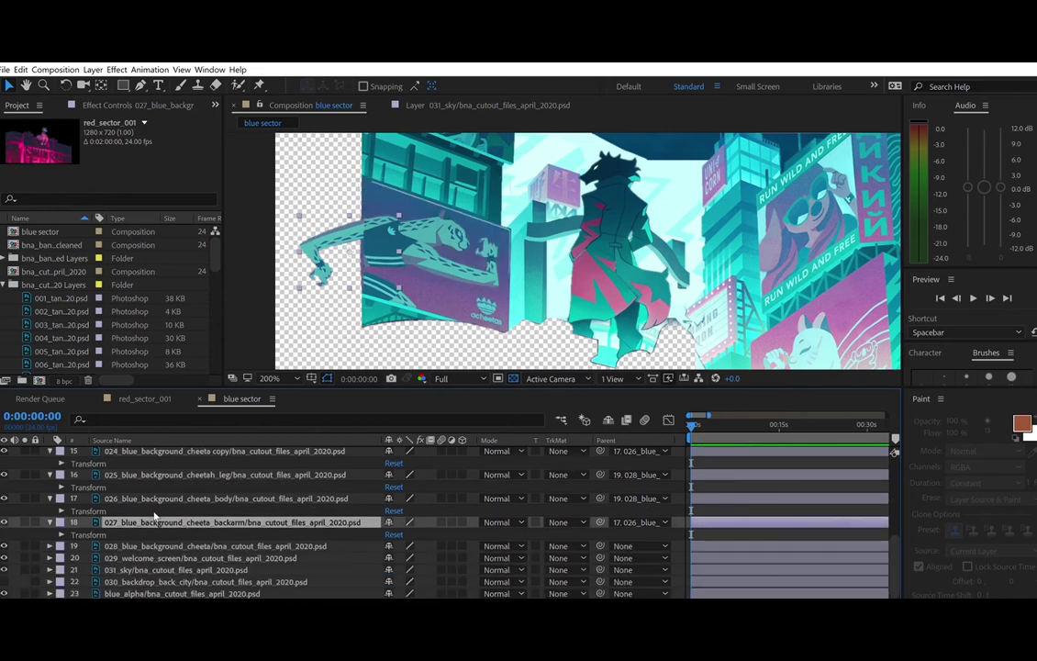
- Select the 024_blue_background_cheeta copy layer, expand its Transform properties, and pick Rotation
scroll(143, 502, "up", 1)
left_click(177, 473)
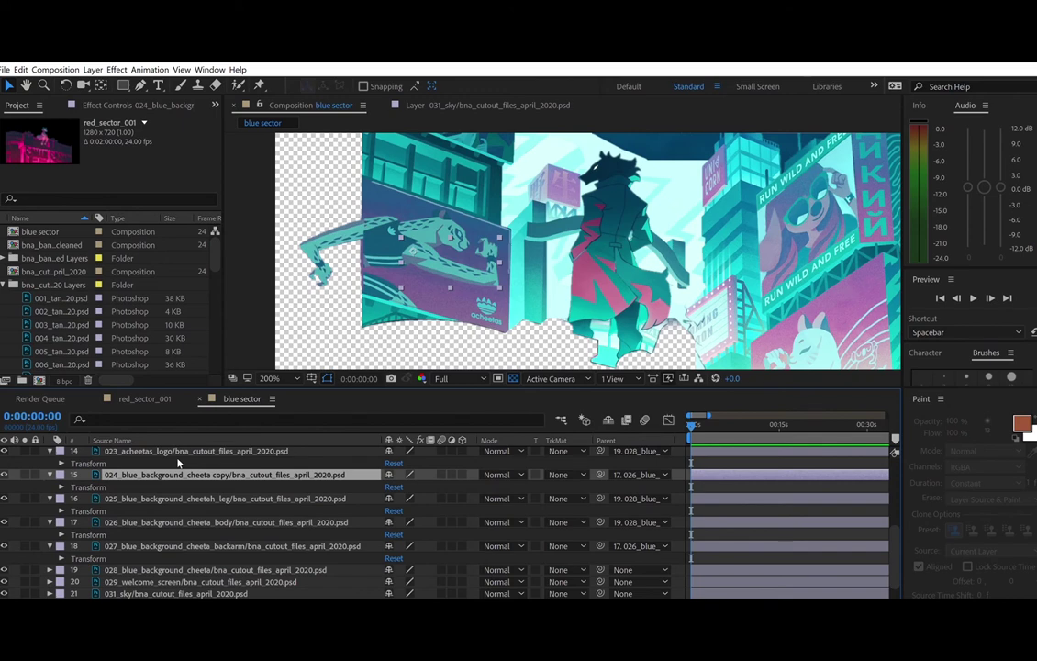
left_click(60, 487)
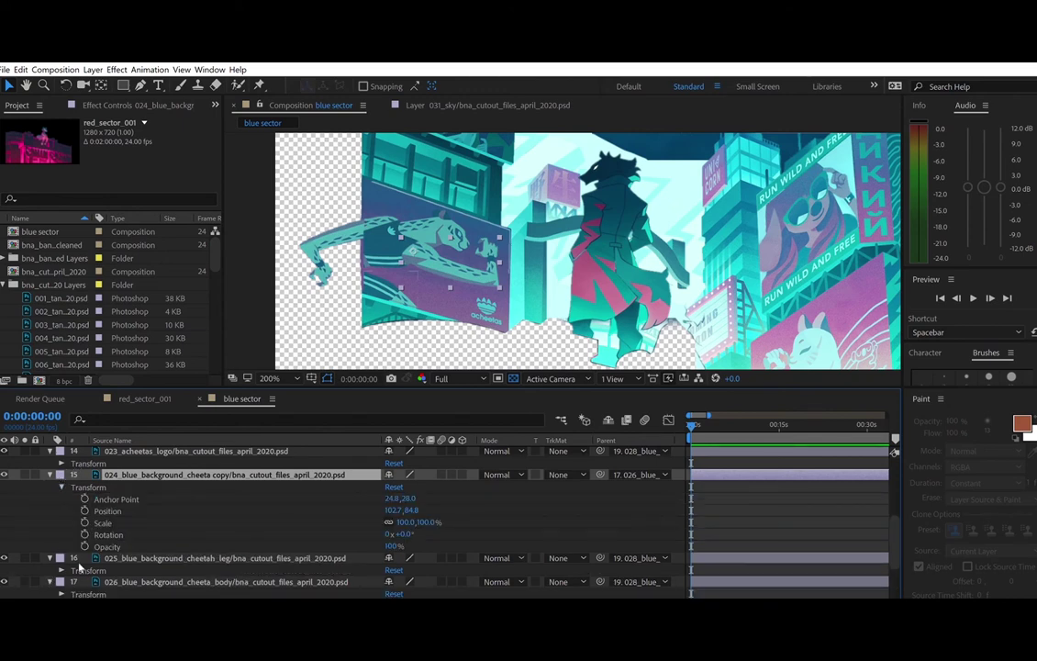
left_click(107, 534)
left_click_drag(708, 415, 703, 415)
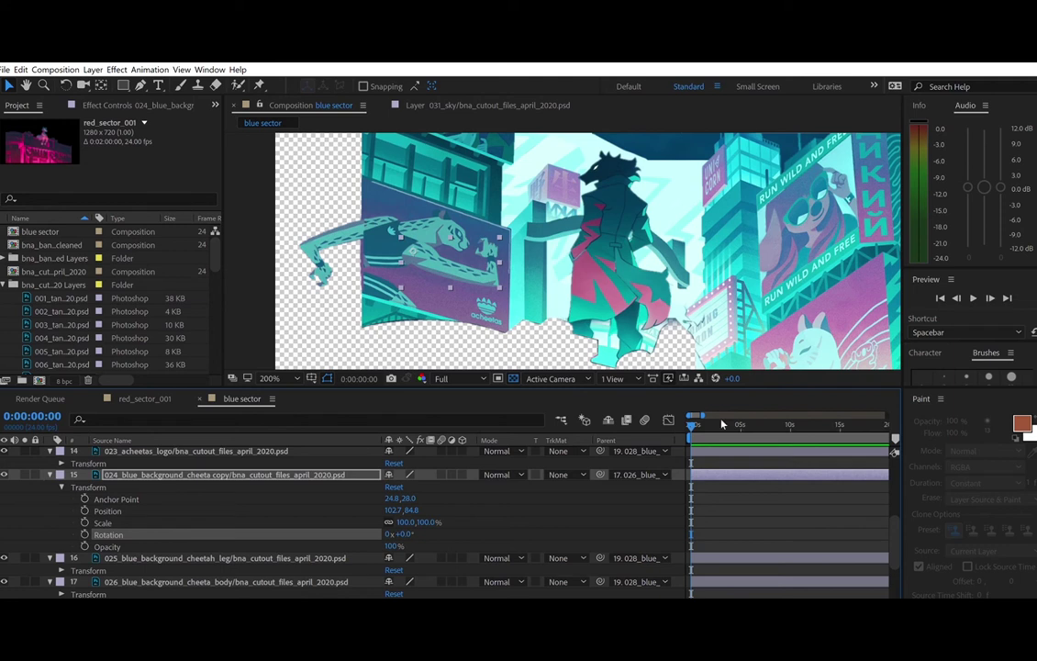
- Enable Rotation keyframing on the cheetah's front arm layer at 0:00:15:00
key("ctrl+k")
left_click(711, 303)
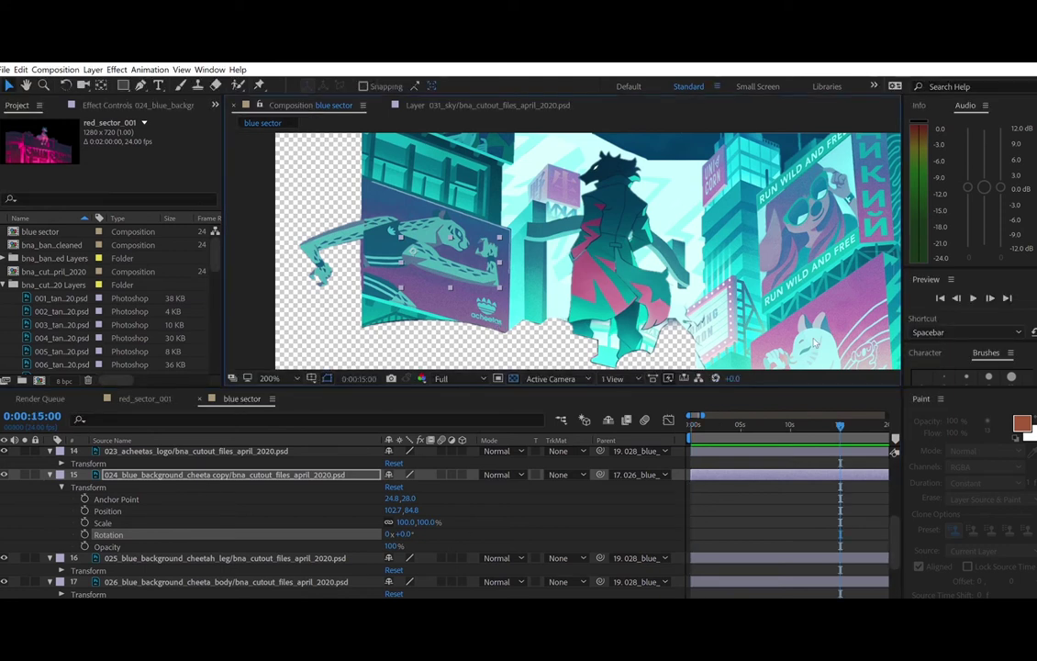
left_click_drag(688, 420, 423, 430)
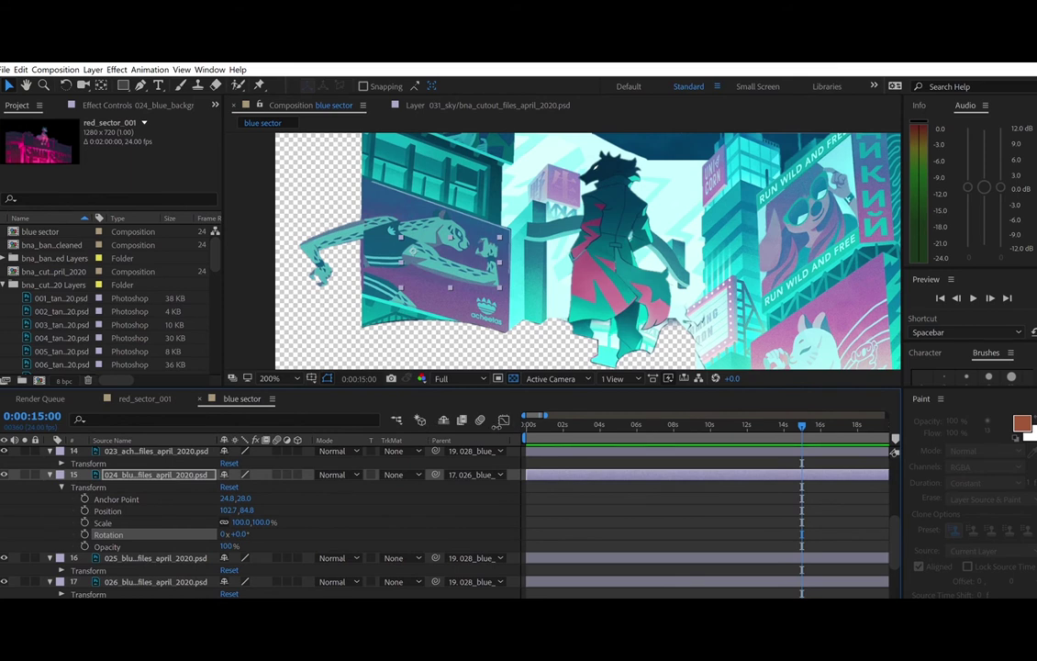
left_click(85, 535)
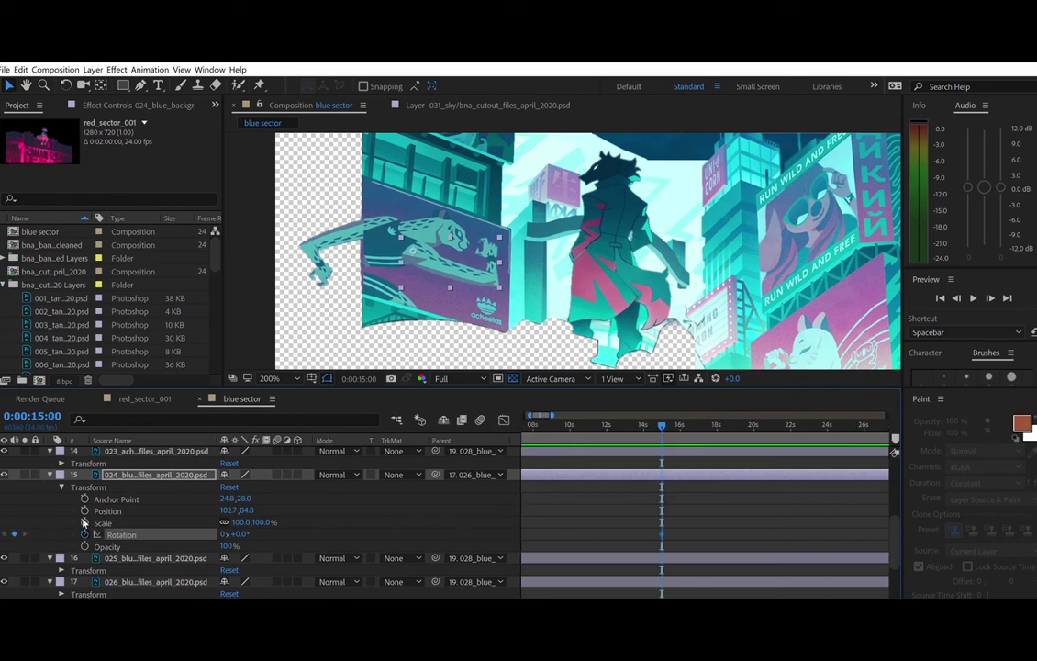
- Toggle the visibility of layers 16 to 19 to identify which cheetah billboard part each one holds
key("w")
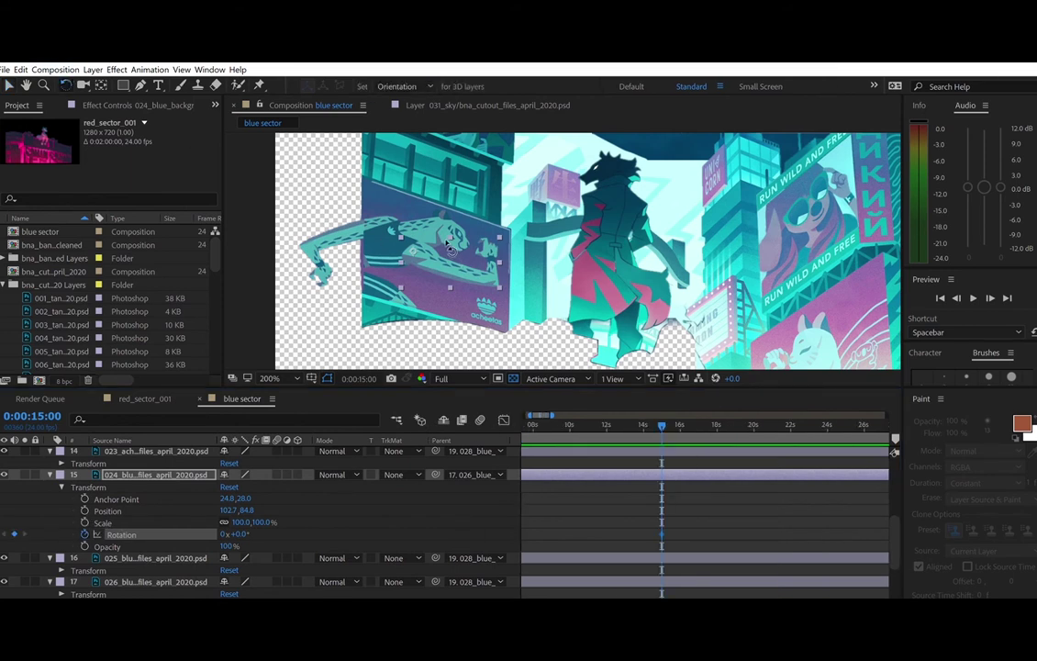
key("v")
left_click(162, 557)
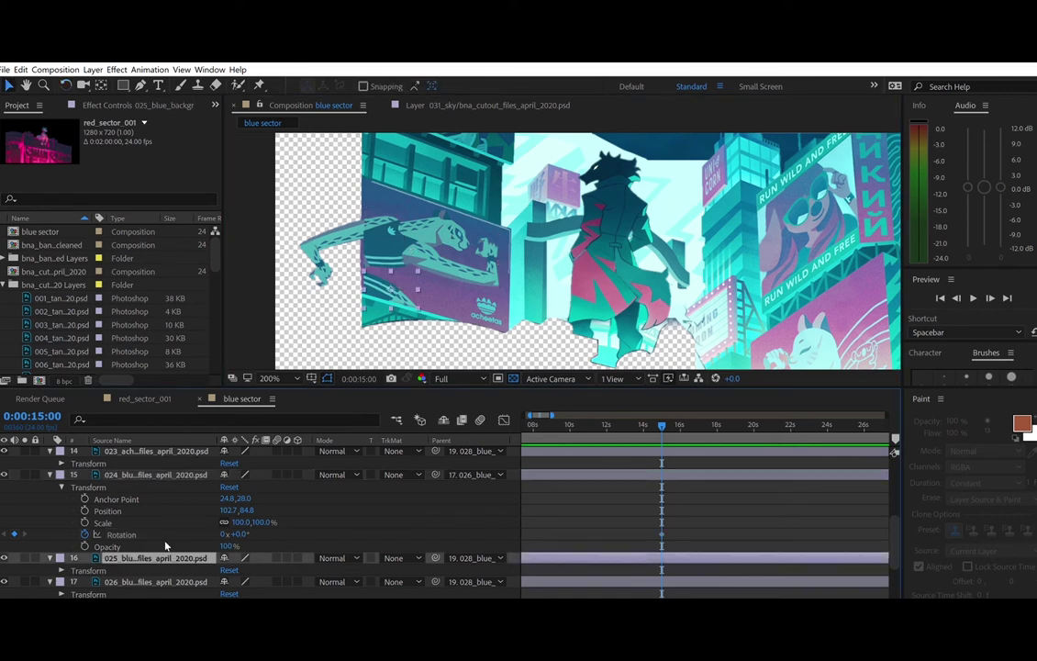
scroll(5, 514, "down", 3)
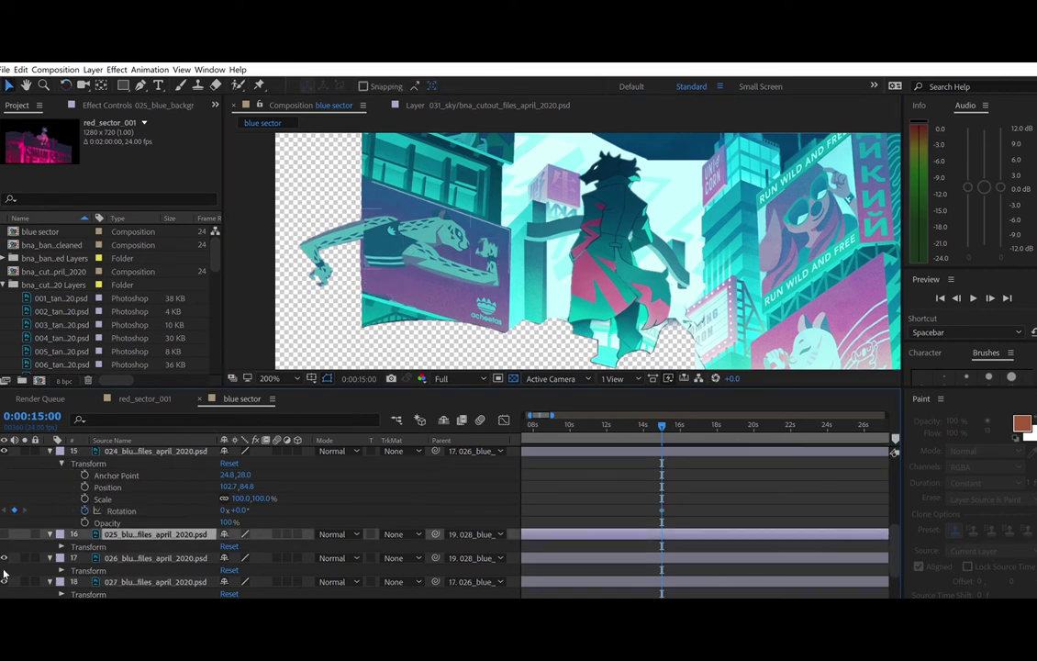
key("Return")
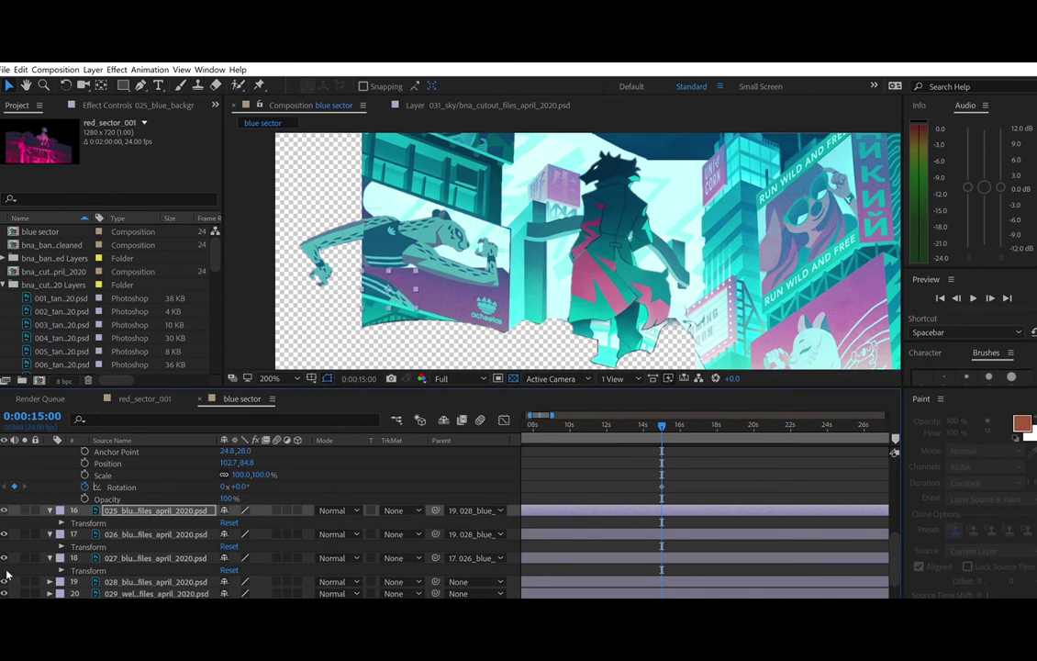
scroll(276, 452, "up", 1)
- Rotate the cheetah's front arm layer to 33° at 0:00:15:15 with the Rotation tool
left_click(165, 449)
left_click(69, 83)
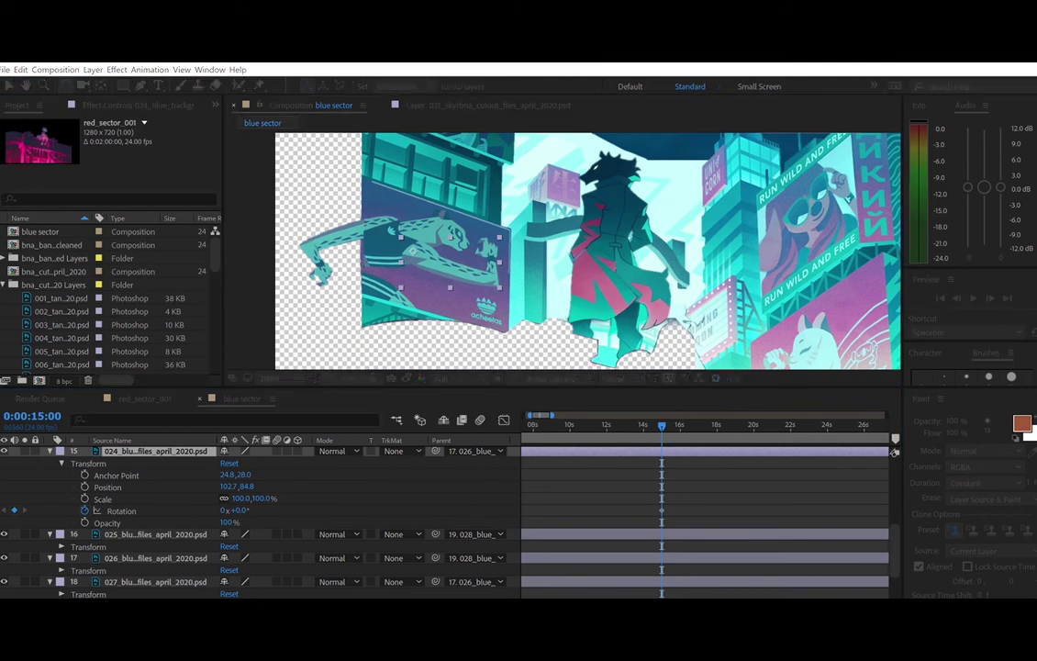
left_click(493, 322)
left_click_drag(493, 264, 486, 285)
left_click(655, 422)
left_click_drag(656, 423, 683, 420)
left_click(4, 509)
- Add a Rotation keyframe at 0:00:16:06 with the front arm swung back to about 113.2°
left_click(373, 371)
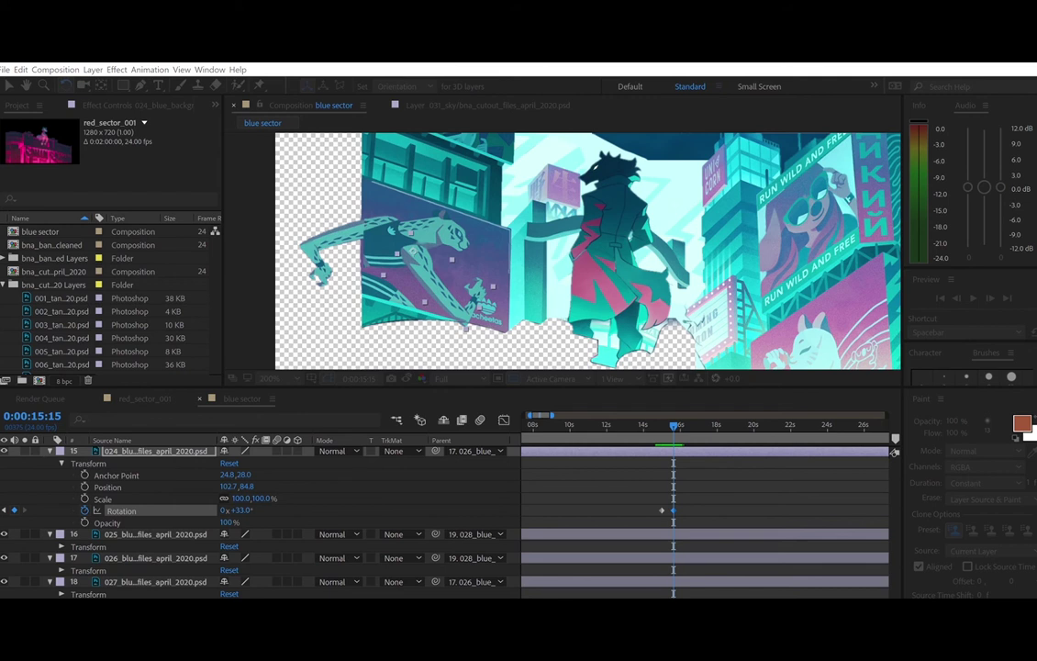
key("Return")
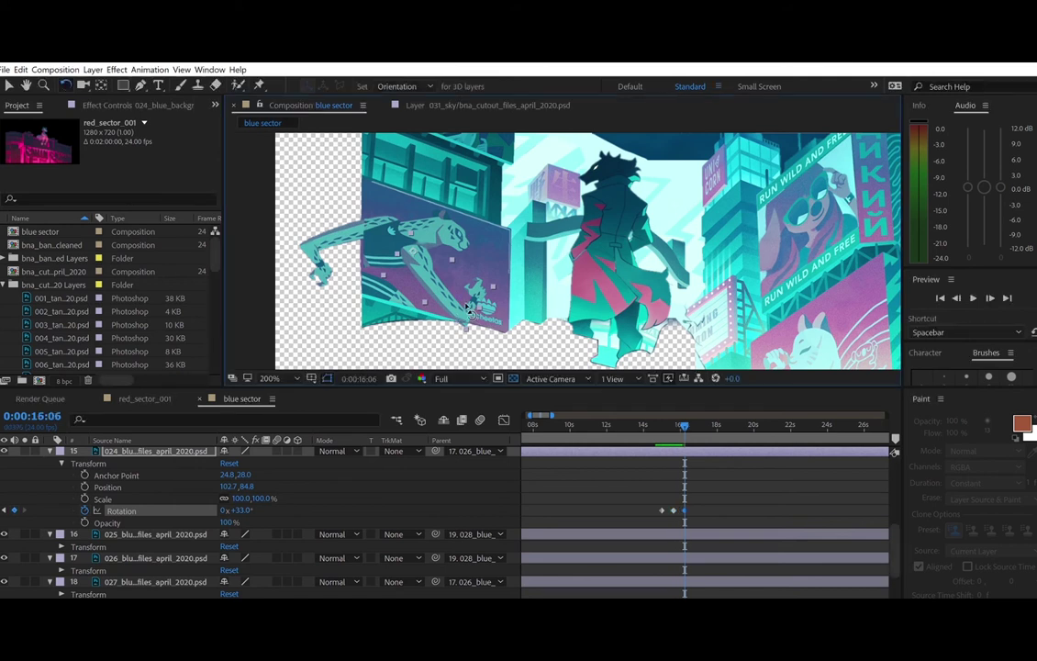
left_click_drag(470, 313, 357, 313)
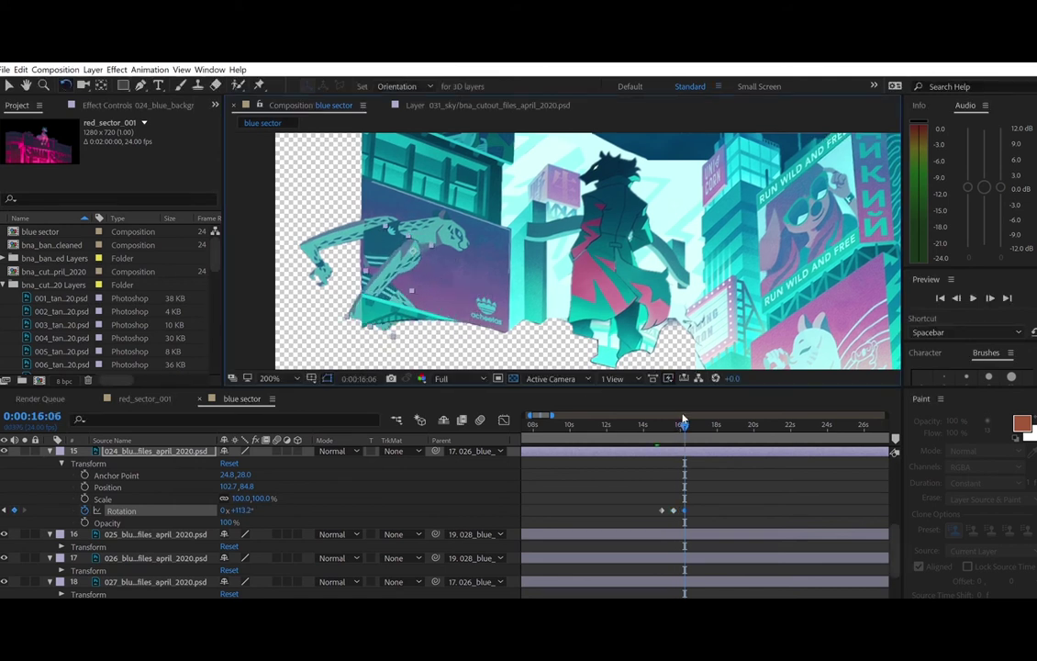
- Preview the arm swing and retime the 113.2° Rotation keyframe to 0:00:16:15
left_click(651, 426)
key("space")
left_click(695, 426)
left_click(5, 509)
left_click_drag(684, 509, 684, 496)
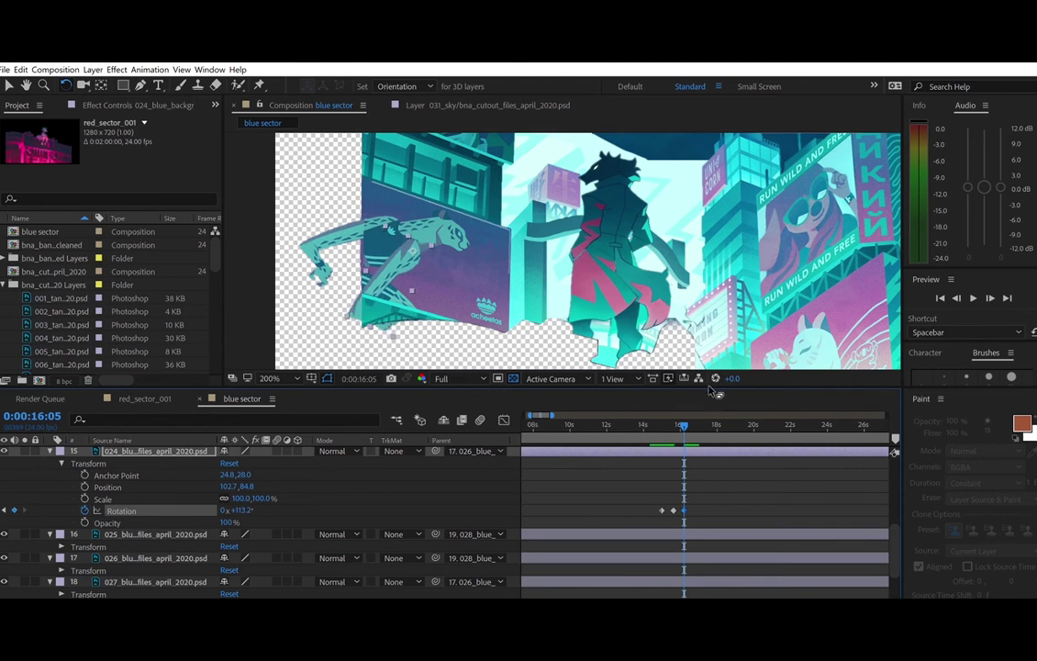
key("ctrl+s")
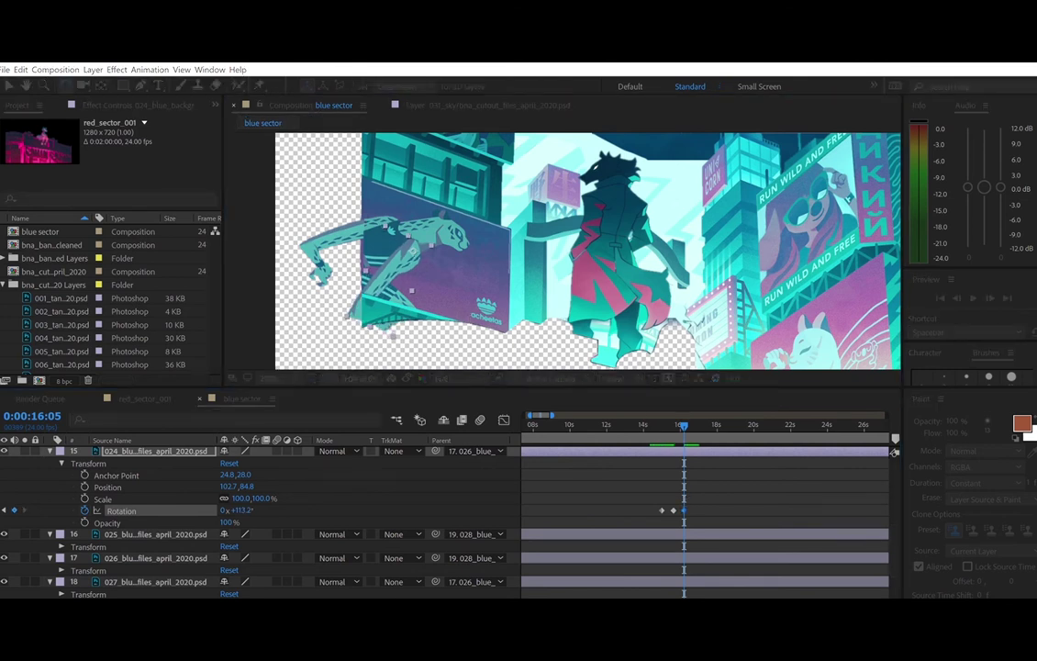
key("shift+Page_Down")
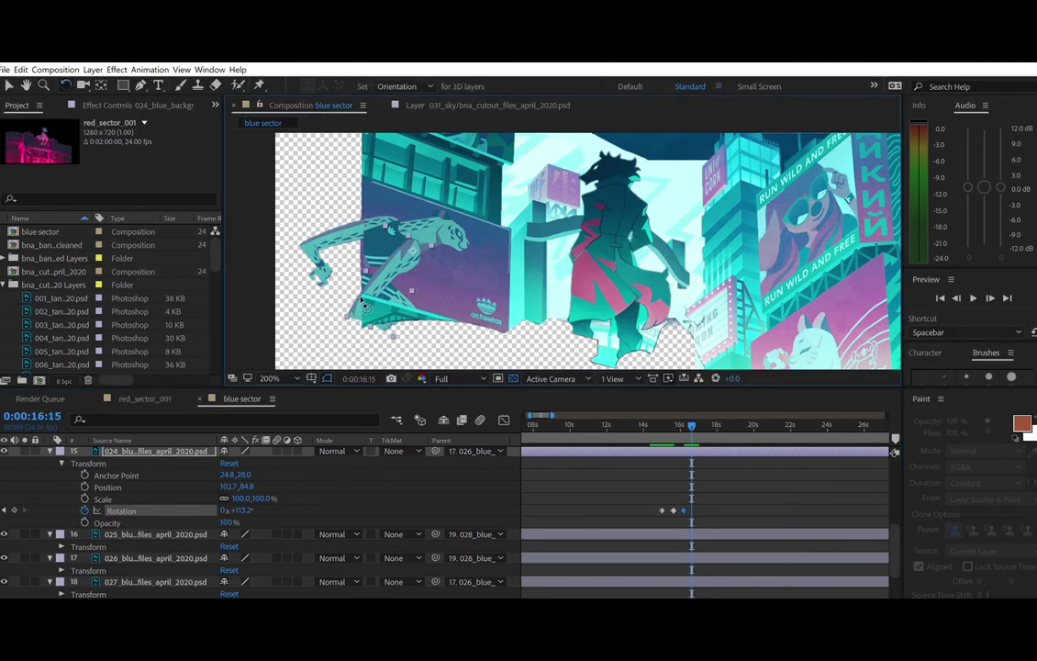
key("space")
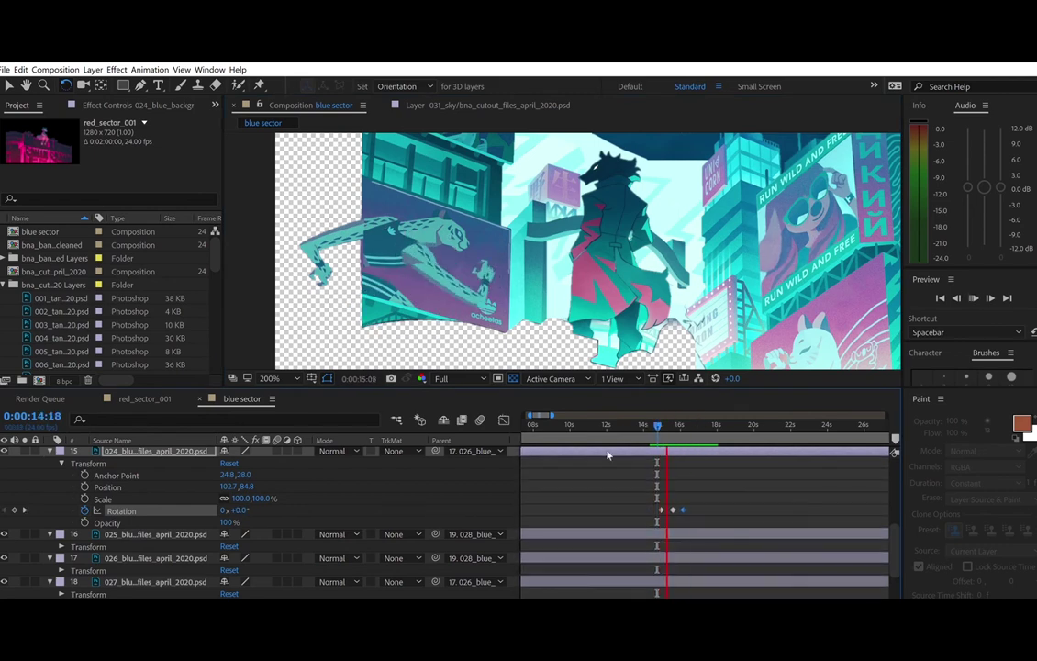
left_click_drag(684, 511, 692, 511)
- Preview the retimed swing and paste a copy of the 33° Rotation keyframe at 0:00:17:00
left_click(642, 426)
key("space")
key("space")
left_click(705, 426)
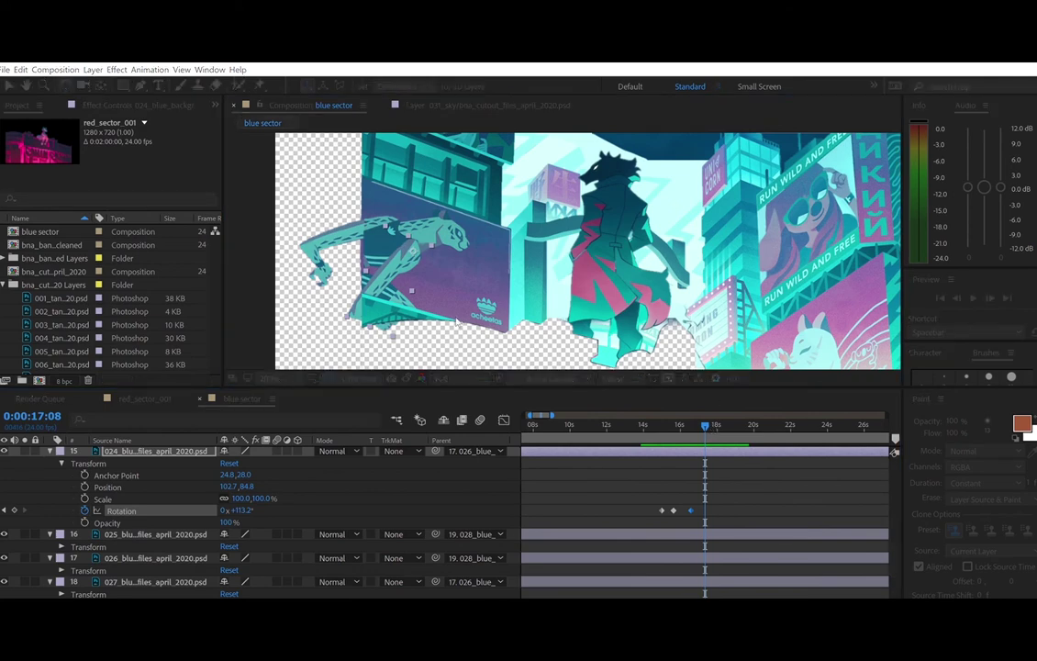
key("Return")
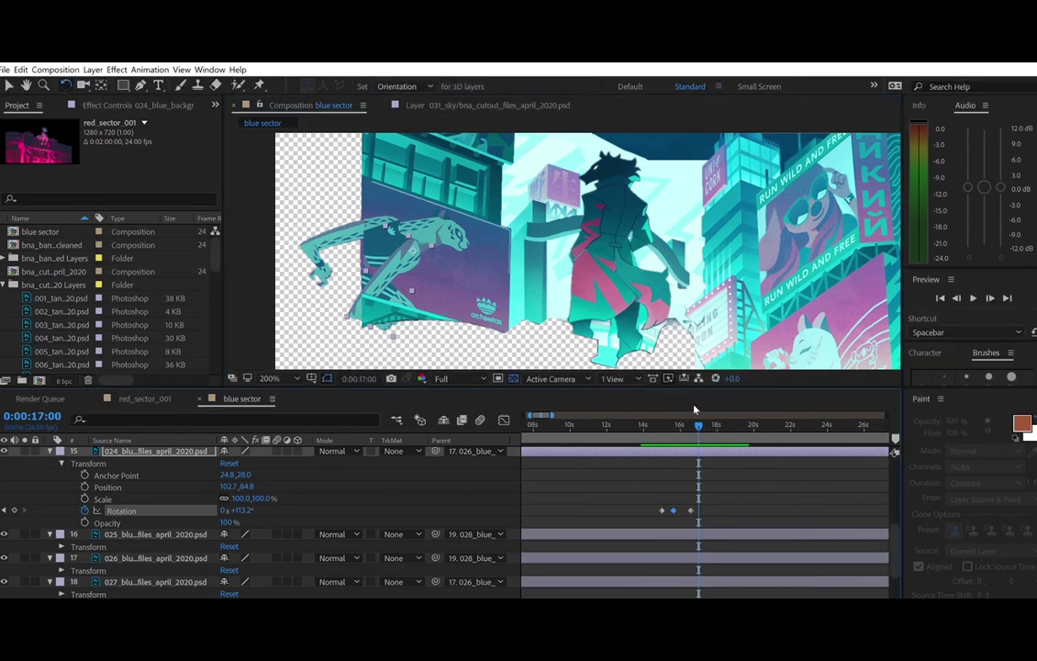
key("ctrl+v")
- Shift the pasted 33° Rotation keyframe to 0:00:17:10 and preview the return swing
left_click_drag(657, 426, 704, 507)
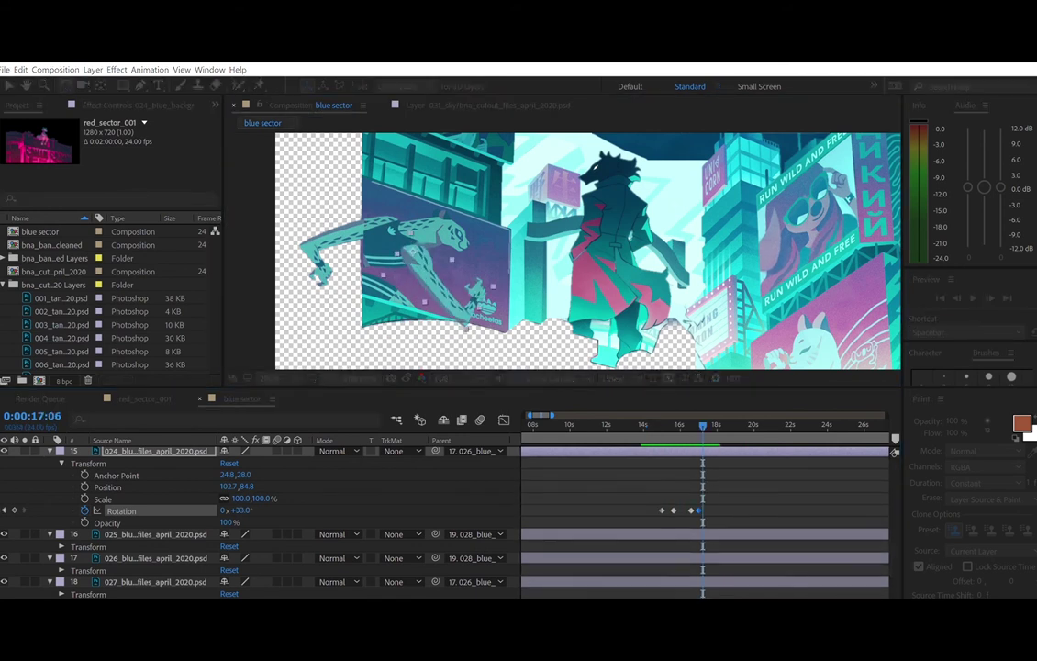
key("space")
left_click(726, 424)
left_click_drag(723, 417, 718, 421)
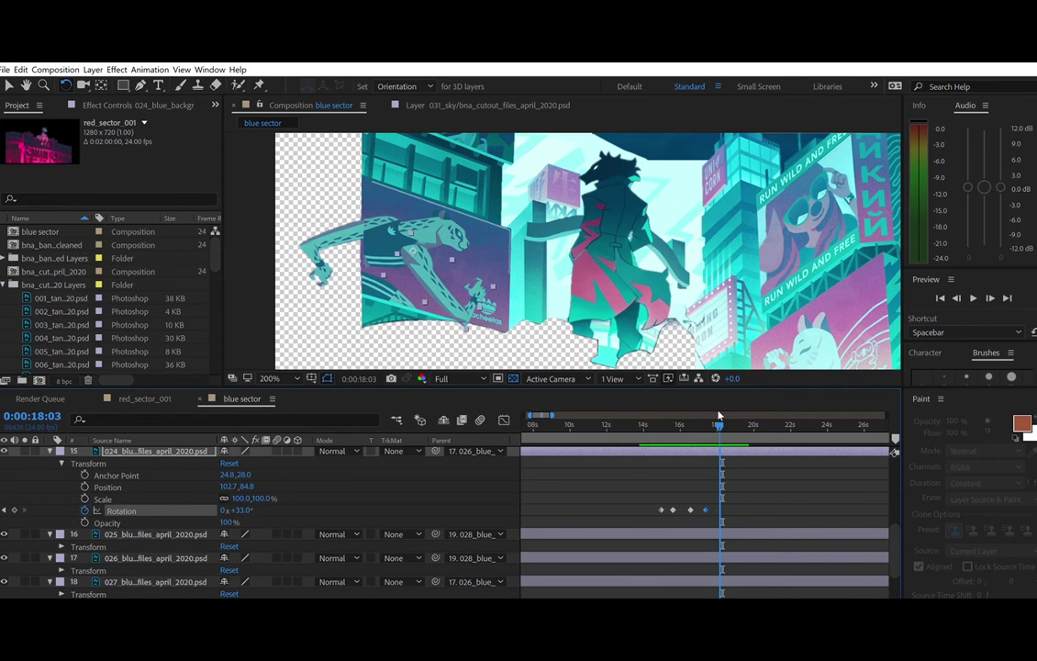
- Copy the 0° Rotation keyframe at 0:00:15:00 and paste it at 0:00:18:00
left_click(359, 378)
type("1800")
key("Return")
left_click(662, 509)
key("ctrl+c")
key("ctrl+v")
- Continue the arm cycle with another pasted Rotation keyframe just after 0:00:18:00 and preview the motion
left_click(642, 422)
key("space")
key("space")
key("space")
key("space")
left_click(650, 419)
left_click_drag(650, 414, 667, 418)
- Step through the arm's Rotation keyframes and paste the 113.2° keyframe at 0:00:19:05
left_click(5, 510)
left_click(25, 511)
left_click(25, 510)
left_click(25, 511)
left_click(24, 510)
left_click(359, 379)
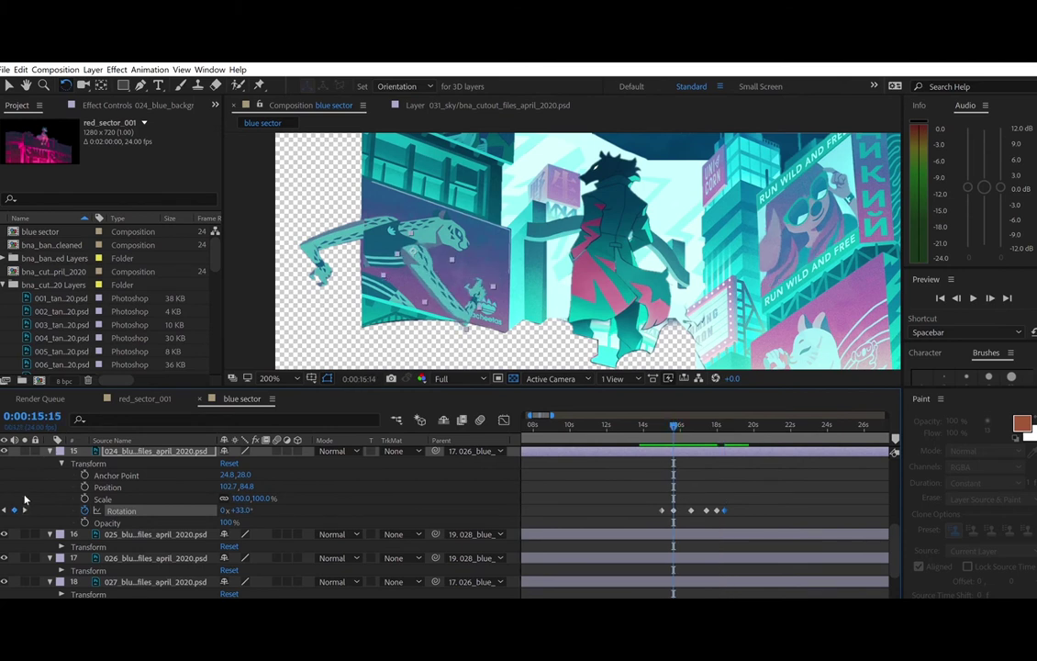
- Copy the 33° Rotation keyframe at 0:00:17:10 and paste it at 0:00:20:00
left_click(25, 503)
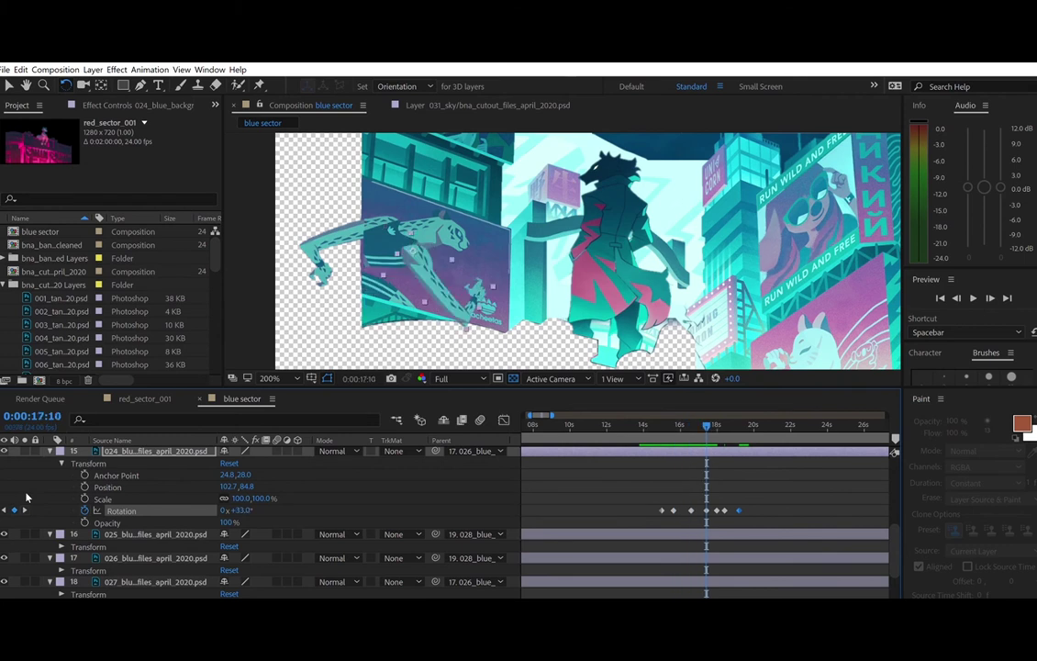
left_click(26, 508)
left_click(4, 508)
left_click(25, 508)
key("space")
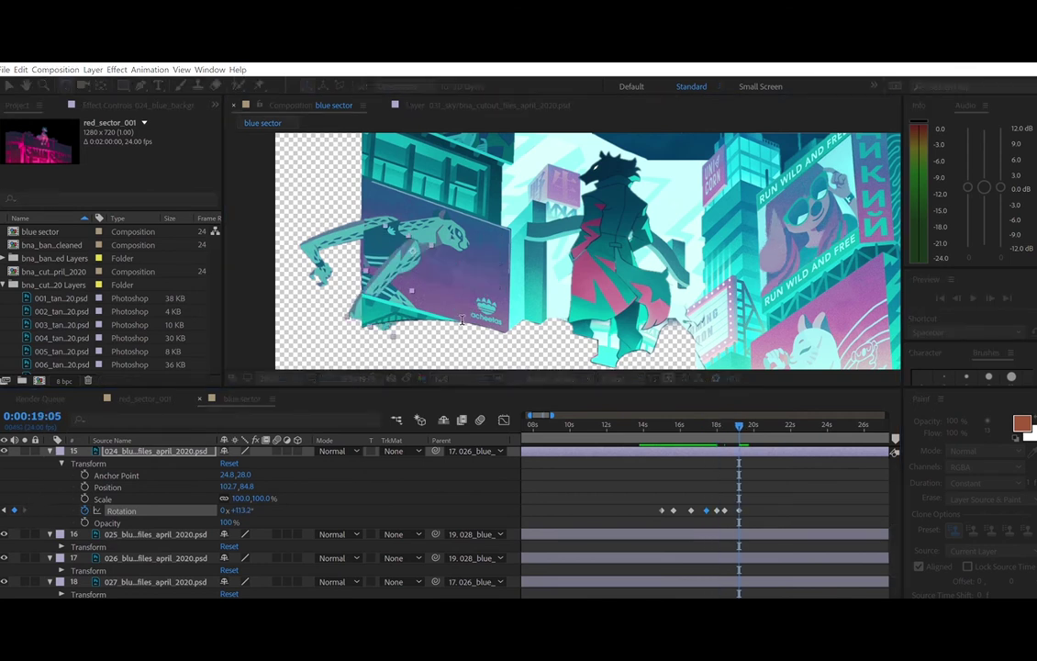
left_click_drag(739, 426, 752, 426)
key("ctrl+v")
- Preview the cheetah's arm rotation from 0:00:14:08
left_click(649, 426)
key("space")
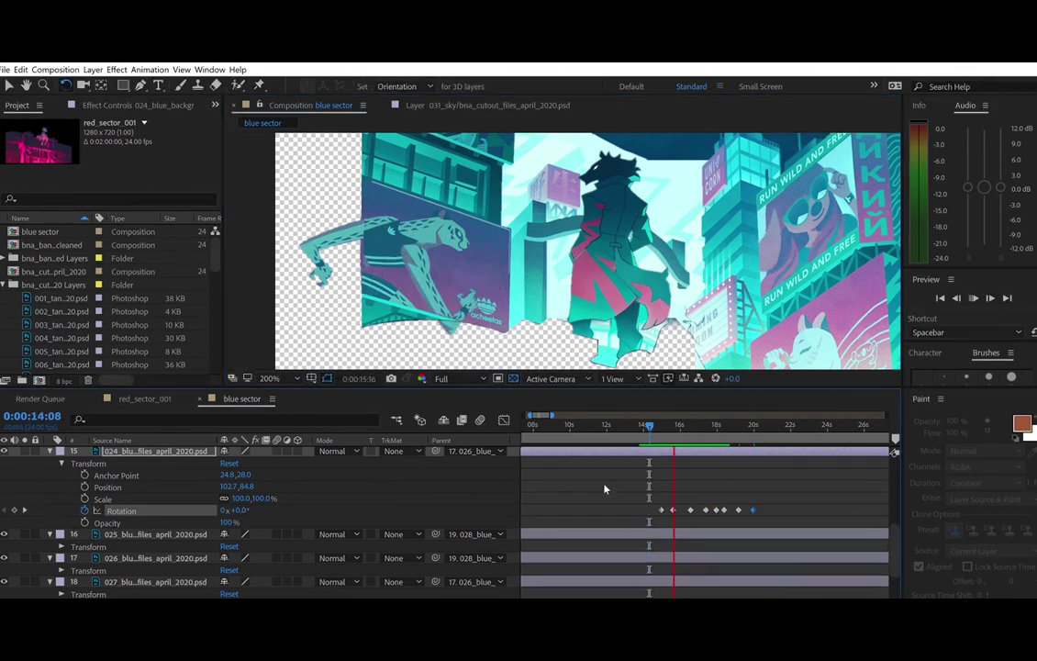
key("space")
key("space")
key("space")
- Review the arm's Rotation keyframes, then copy the 33° keyframe at 0:00:15:15 and paste it at 0:00:20:05
left_click(674, 510)
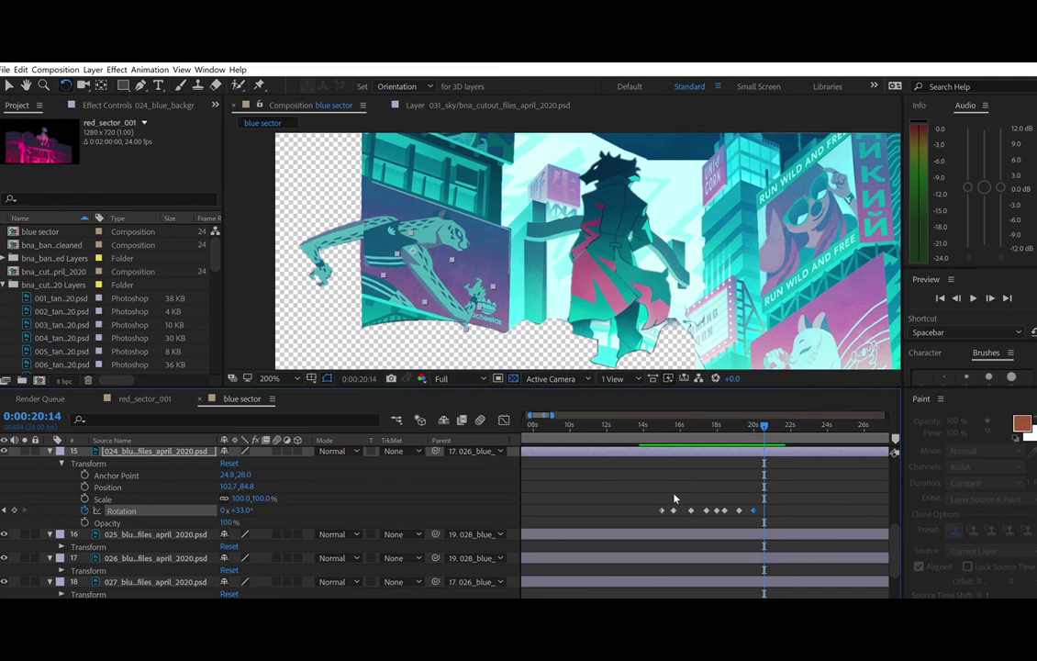
left_click_drag(676, 426, 672, 426)
left_click(4, 510)
left_click(24, 510)
triple_click(24, 511)
triple_click(25, 511)
triple_click(3, 510)
left_click(3, 510)
left_click(25, 510)
left_click(24, 509)
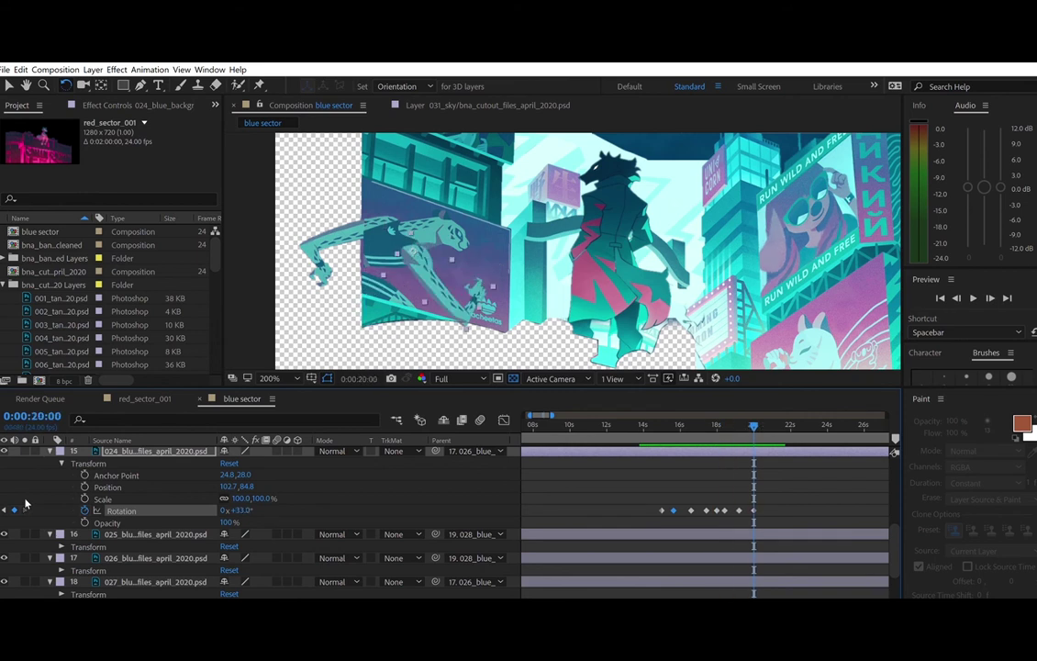
key("ctrl+s")
key("space")
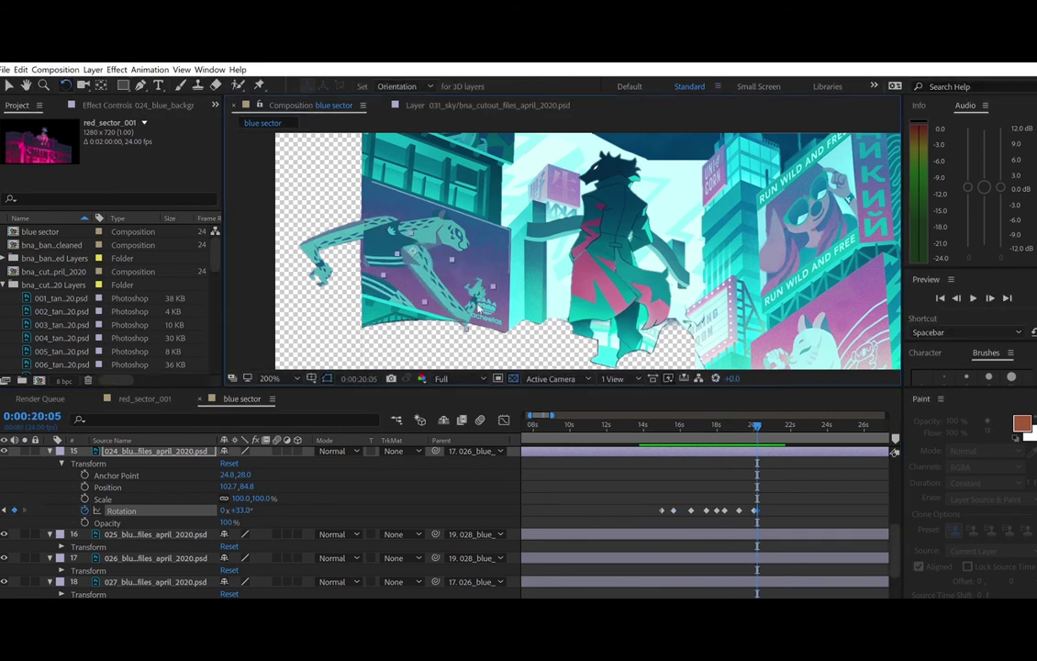
- Copy the Rotation keyframe at 0:00:16:15, paste it at 0:00:20:15, and preview the arm animation
left_click(691, 510)
left_click(674, 427)
left_click(5, 511)
key("space")
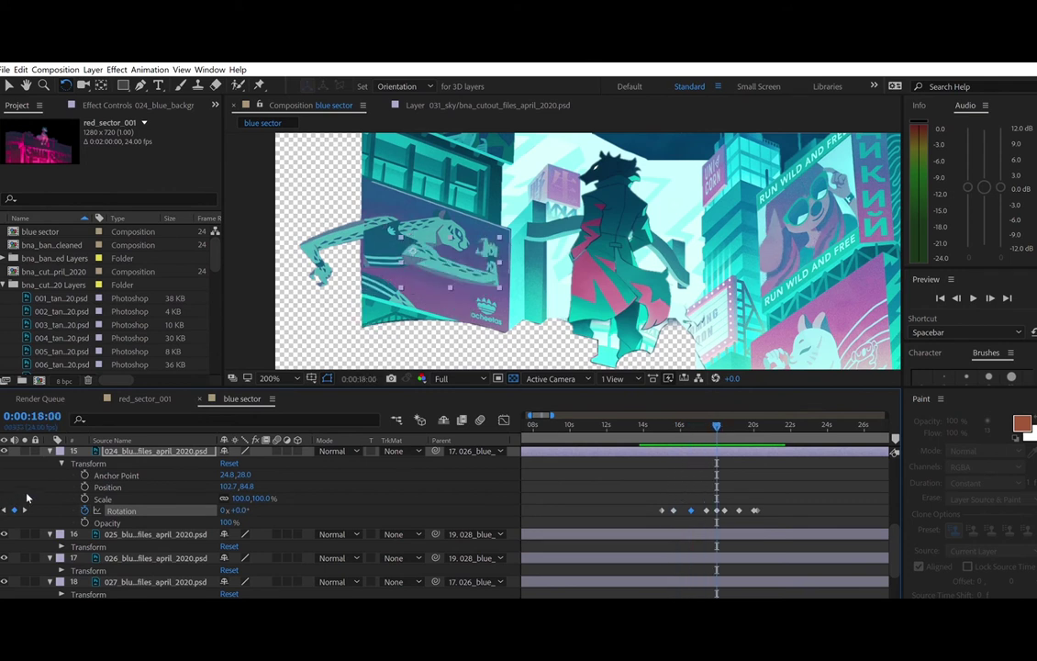
left_click(366, 378)
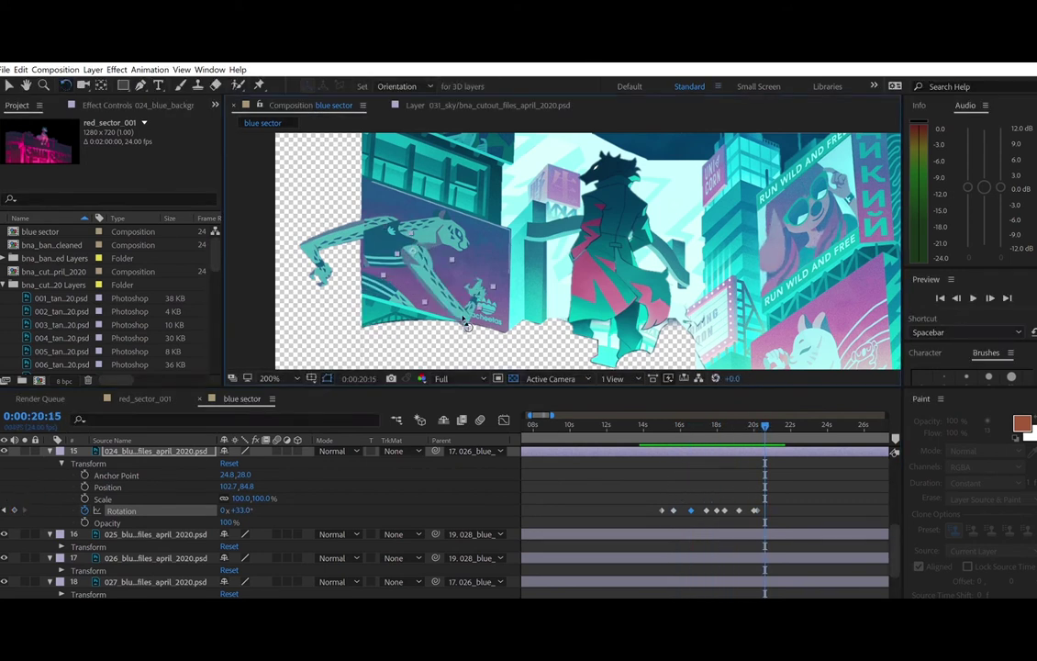
left_click_drag(709, 418, 643, 424)
key("space")
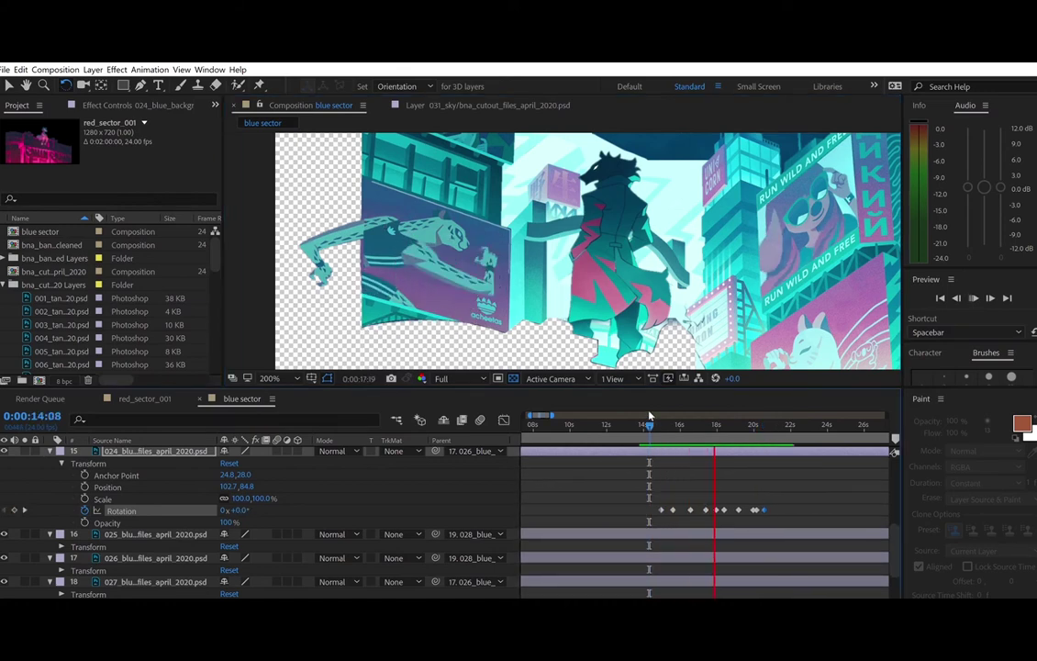
- Scrub through the arm's closing Rotation keyframes between 0:00:19:05 and 0:00:20:15 to examine their poses
left_click(755, 421)
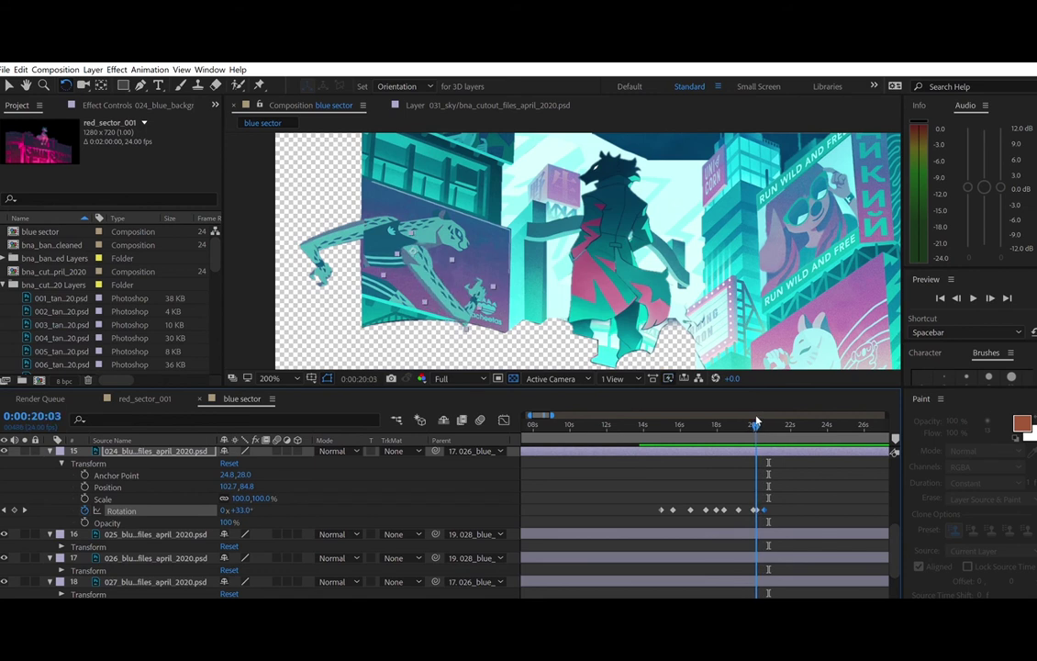
key("k")
left_click(724, 421)
left_click_drag(742, 422, 742, 499)
key("k")
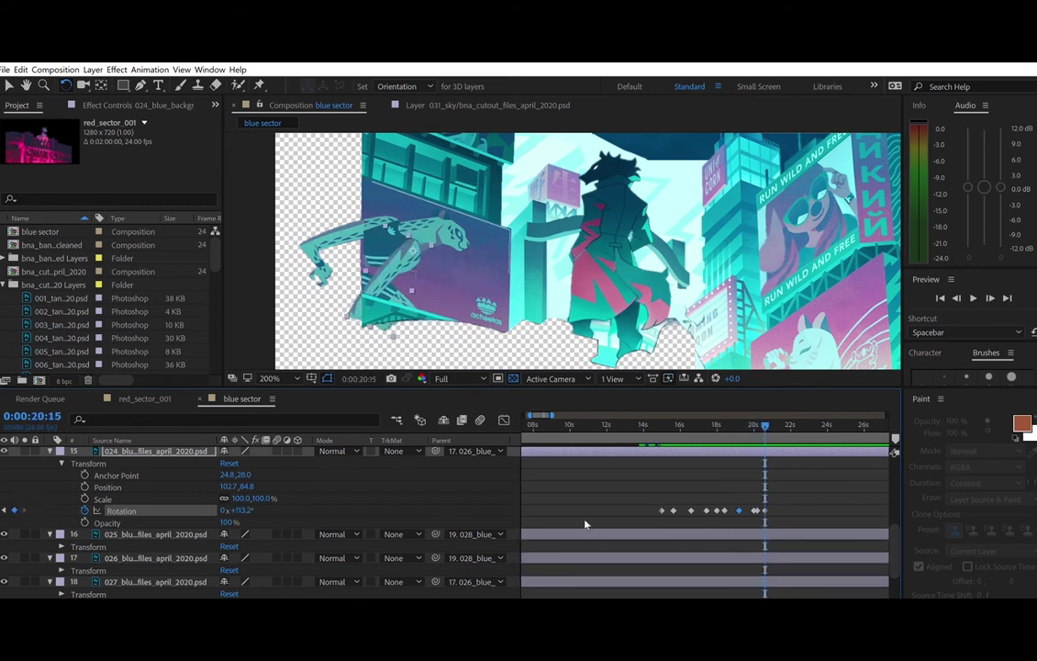
mouse_move(764, 421)
left_mouse_down()
mouse_move(745, 419)
mouse_move(761, 419)
left_mouse_up()
left_click(3, 510)
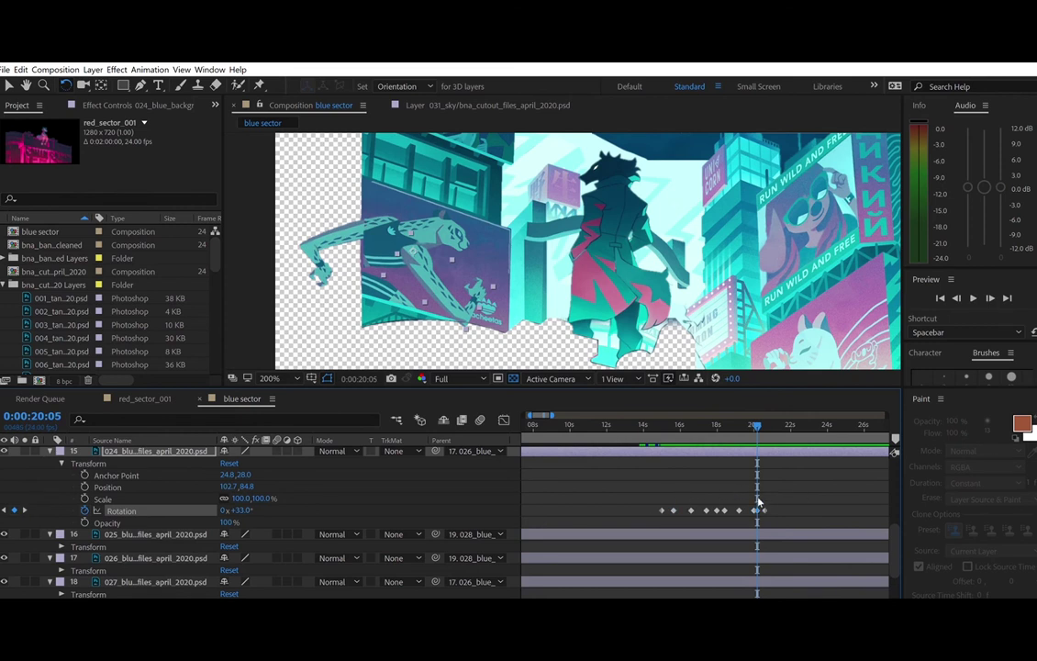
- Paste the copied Rotation keyframe at 0:00:20:00 on the cheetah's arm layer and preview the arm motion from 0:00:14:16
left_click_drag(660, 424, 754, 425)
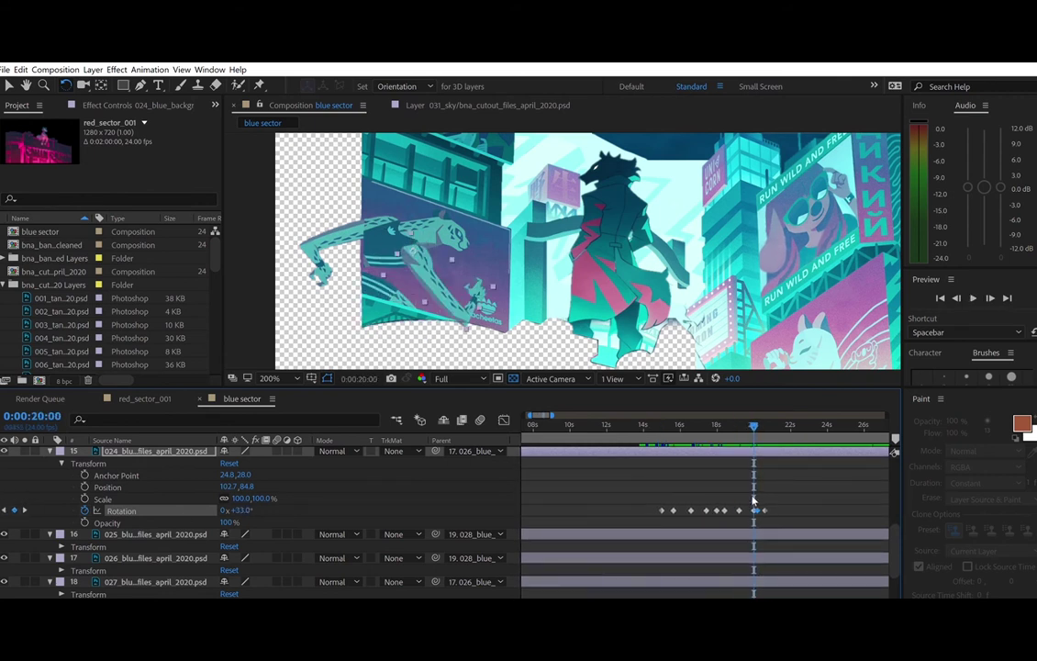
key("ctrl+v")
left_click_drag(754, 425, 656, 425)
key("space")
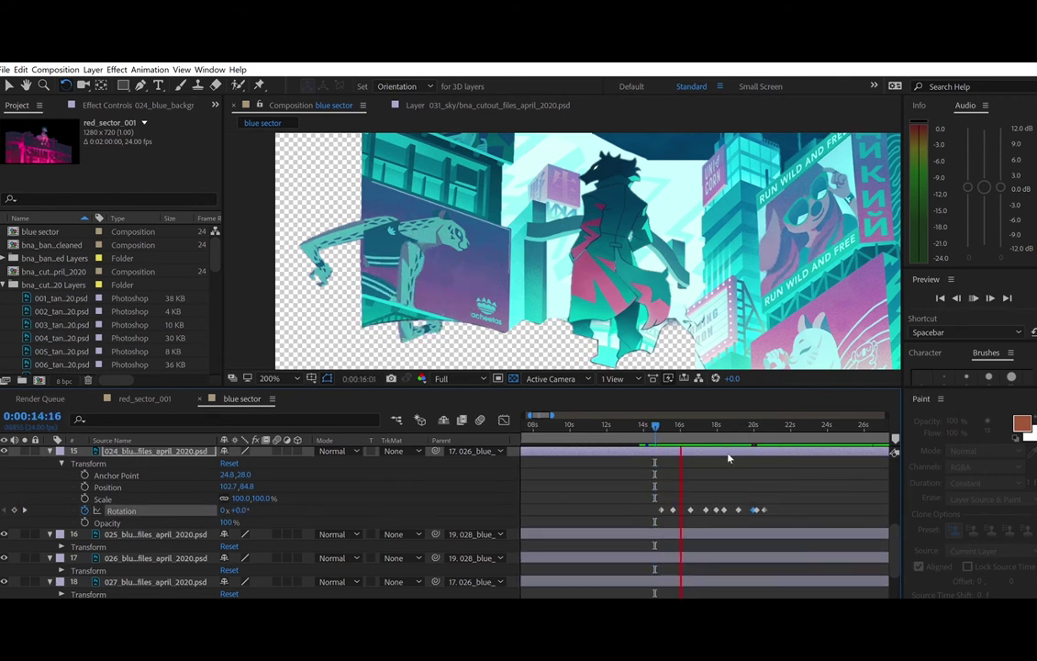
key("space")
key("space")
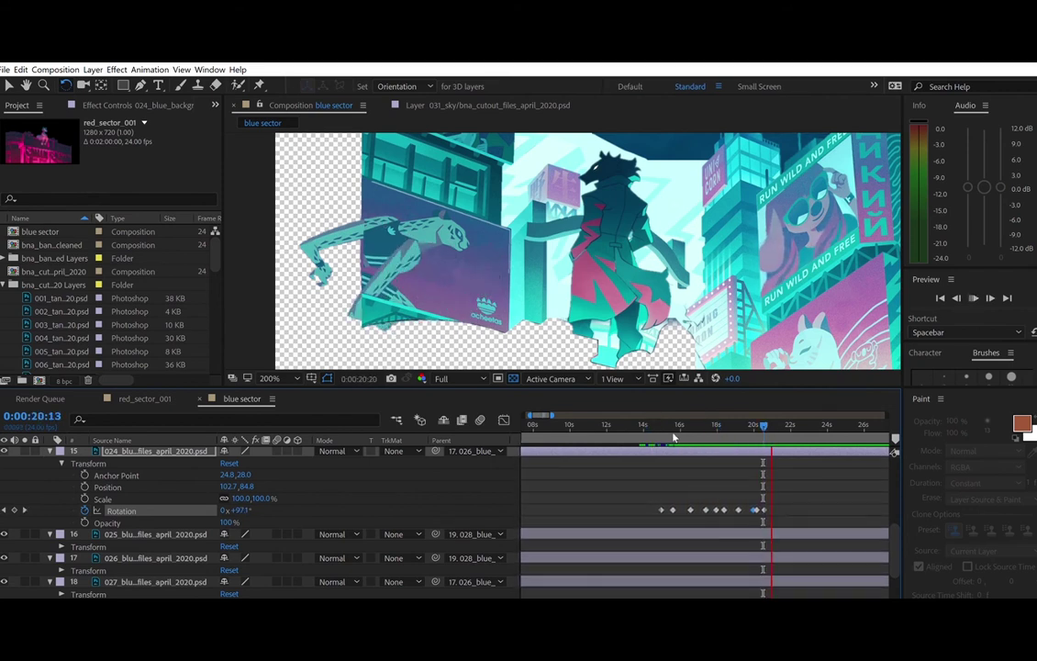
key("space")
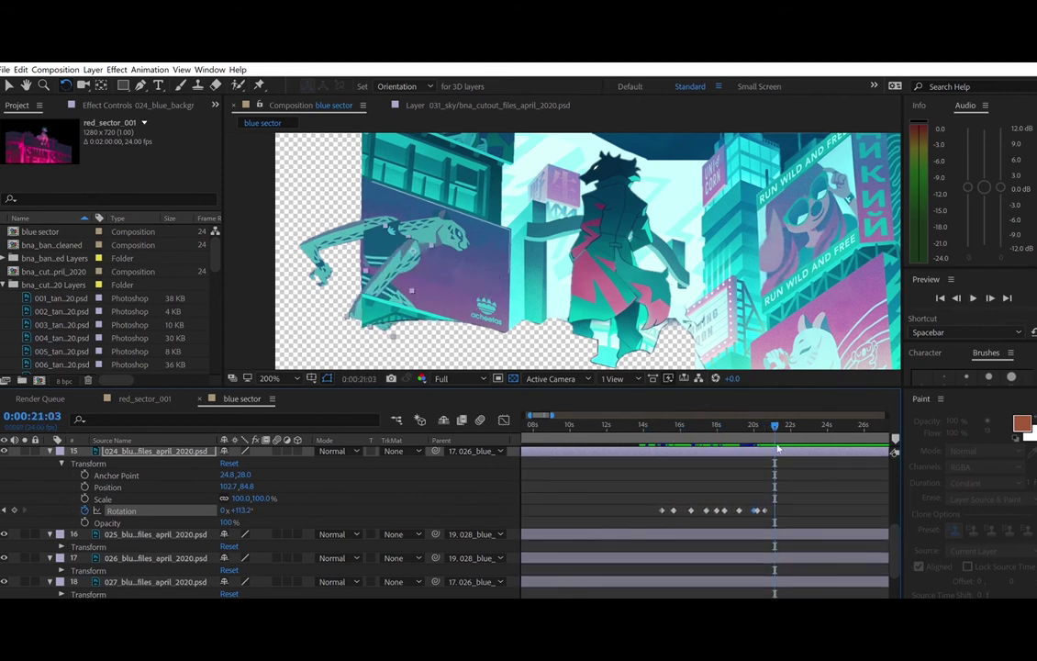
- Copy the arm's 0° Rotation keyframe to 0:00:21:00 and its 113.2° keyframe to 0:00:21:15
key("space")
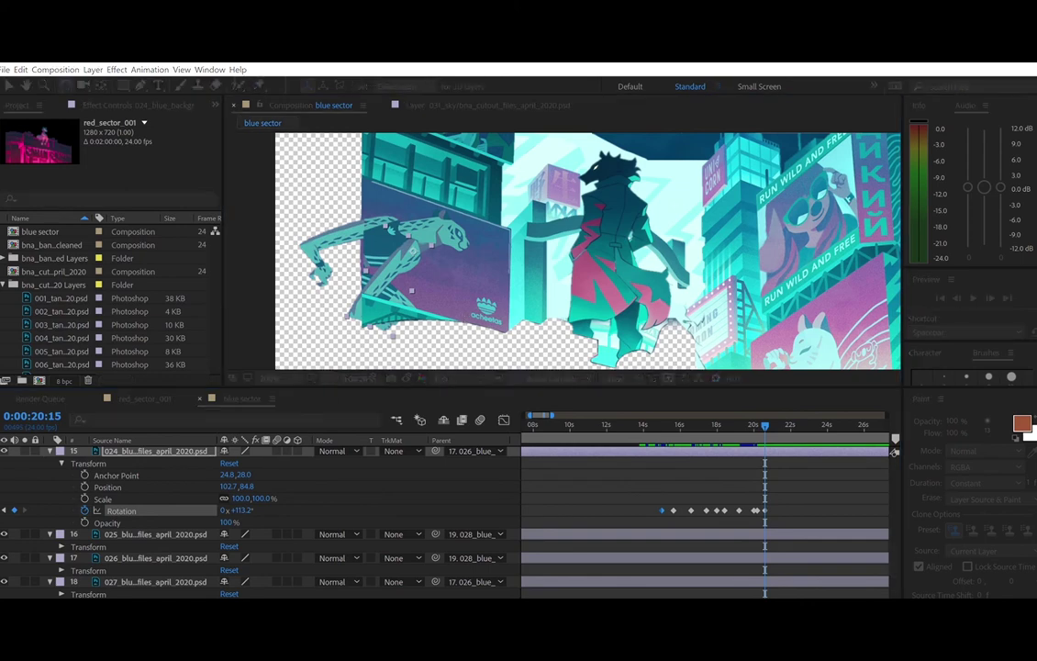
key("space")
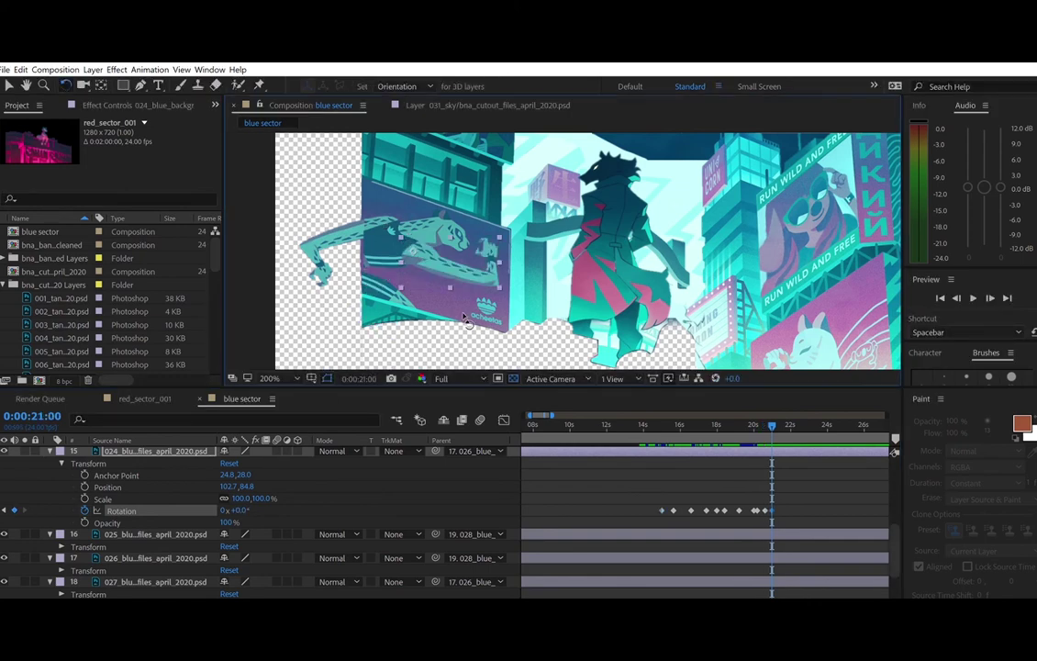
key("space")
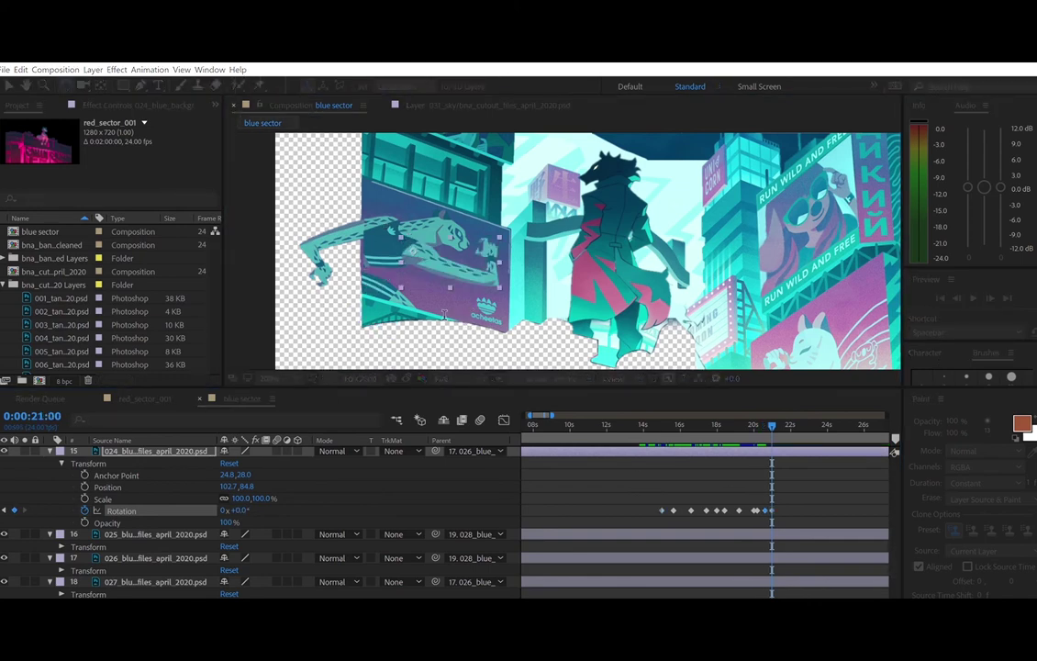
key("space")
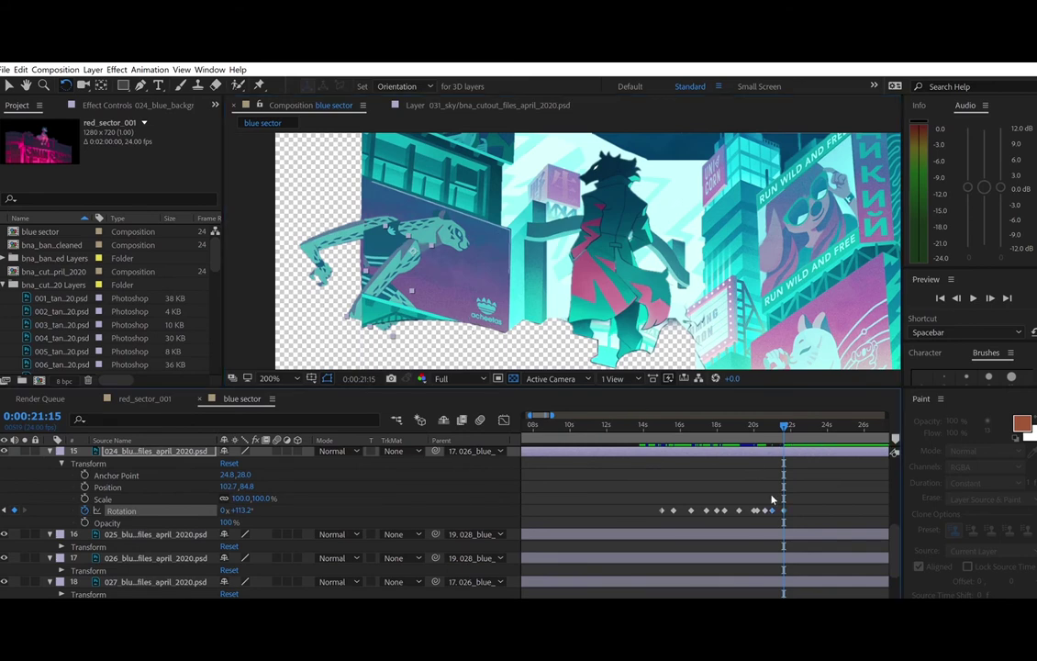
- Extend the arm's swing by pasting the 0° Rotation keyframe at 0:00:22:00 and the 113.2° keyframe at 0:00:22:15
key("space")
key("space")
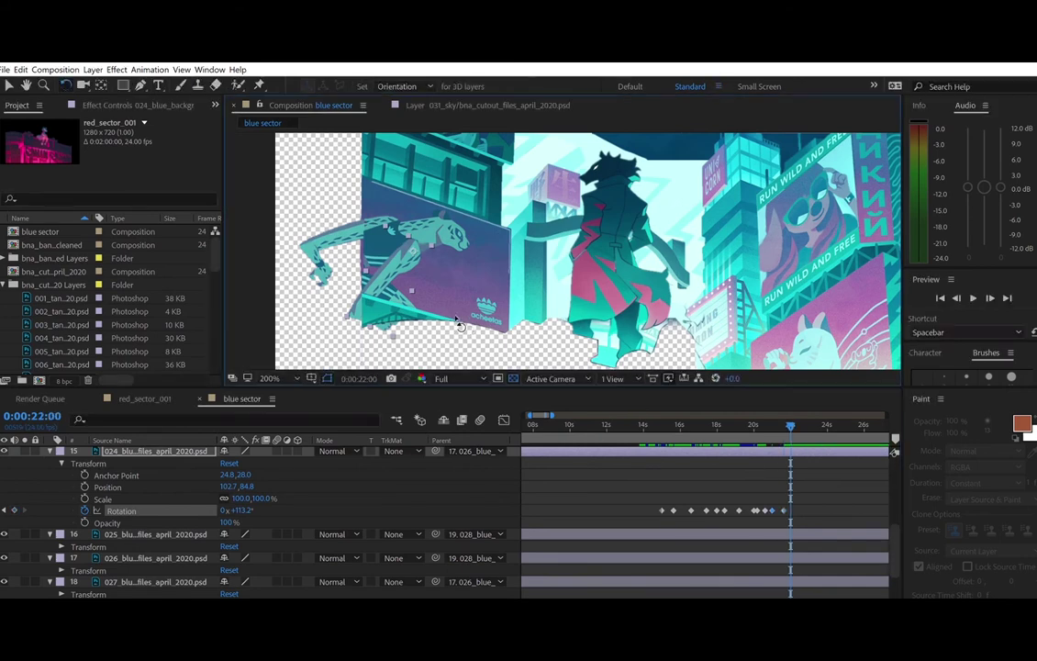
key("ctrl+v")
left_click(784, 510)
key("space")
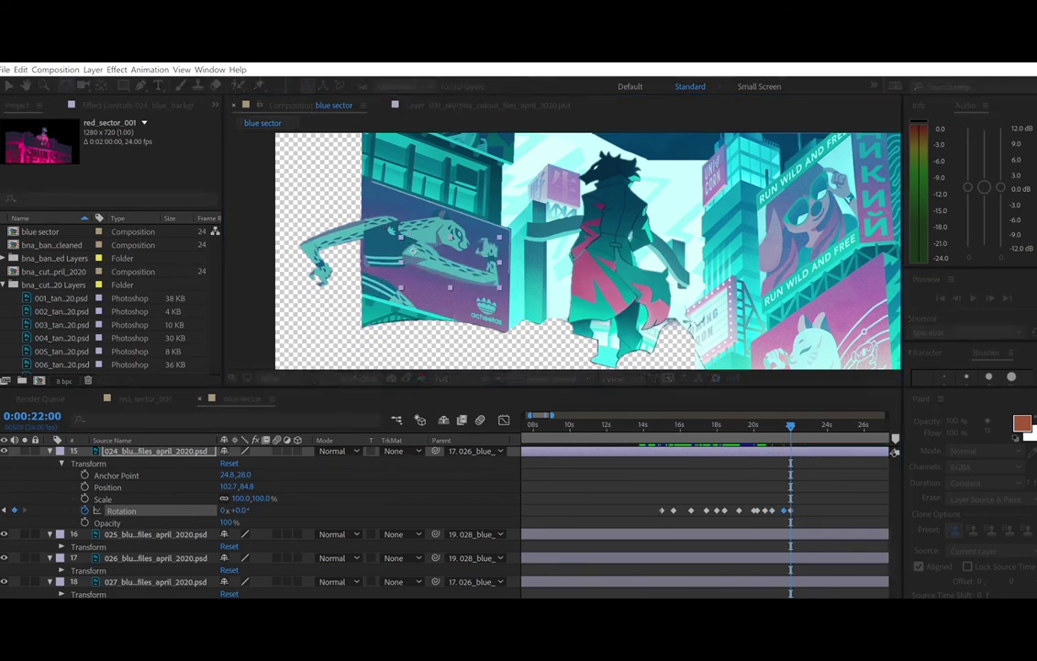
key("space")
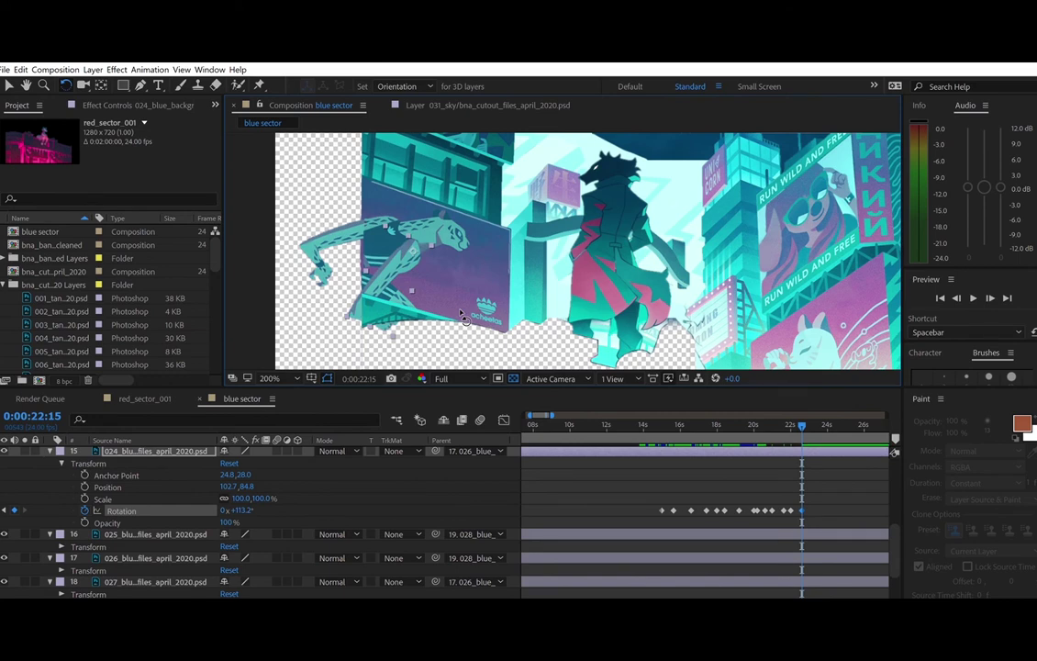
- Delete the arm's Rotation keyframe at 0:00:22:15 and paste the 113.2° keyframe at 0:00:22:12 instead
key("space")
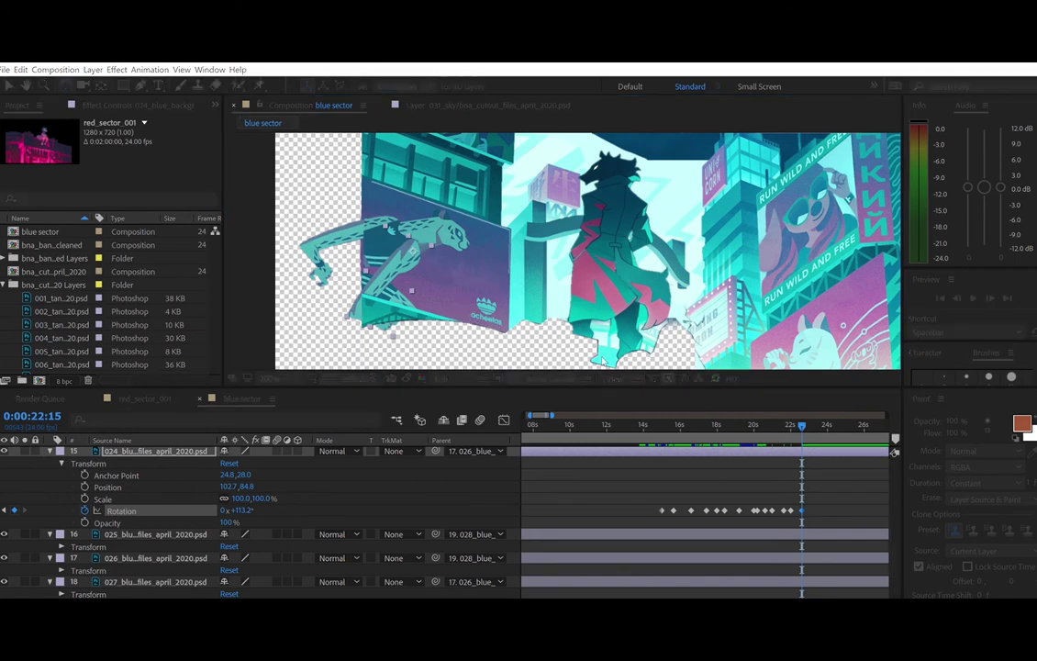
key("space")
left_click(802, 511)
key("Delete")
key("space")
key("space")
key("ctrl+v")
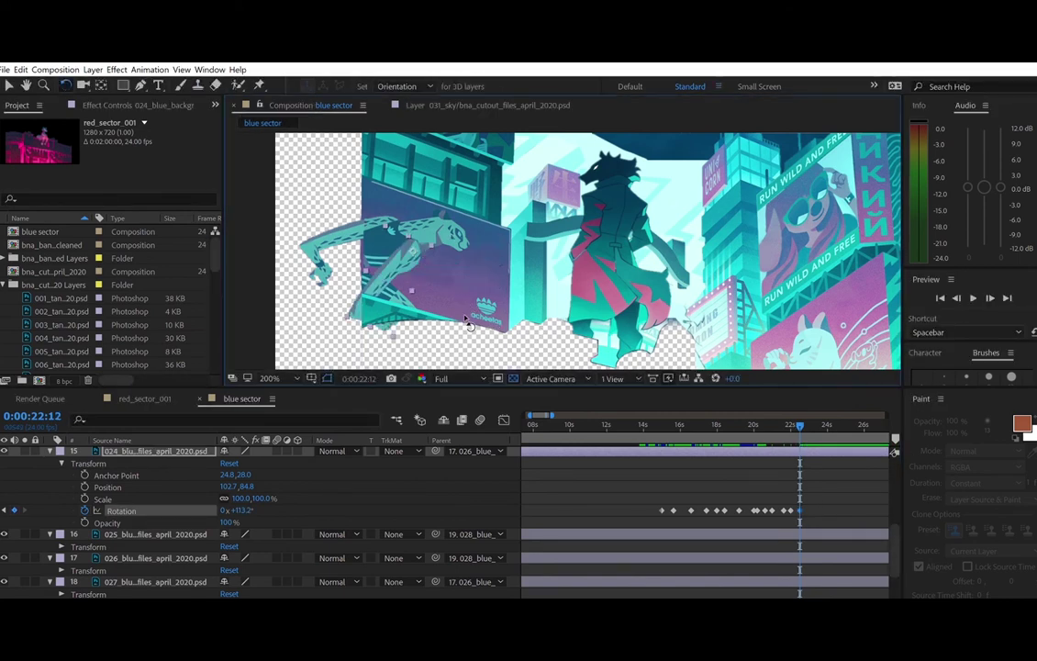
- Paste further Rotation keyframes for the arm at 0:00:23:00, 0:00:23:12 and 0:00:24:00
key("space")
key("space")
key("space")
key("space")
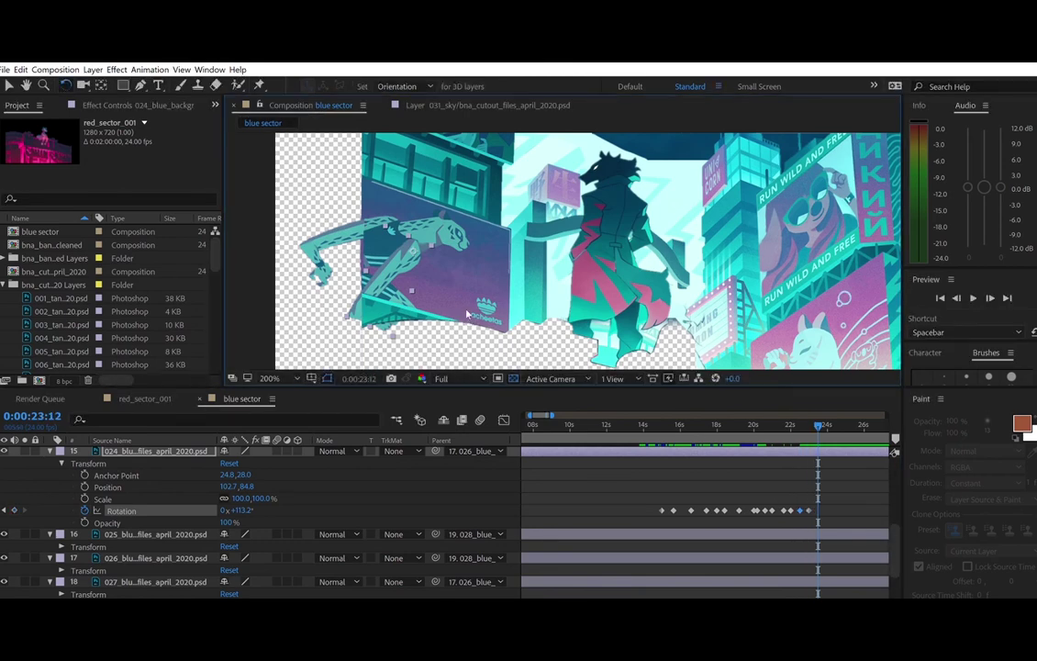
key("space")
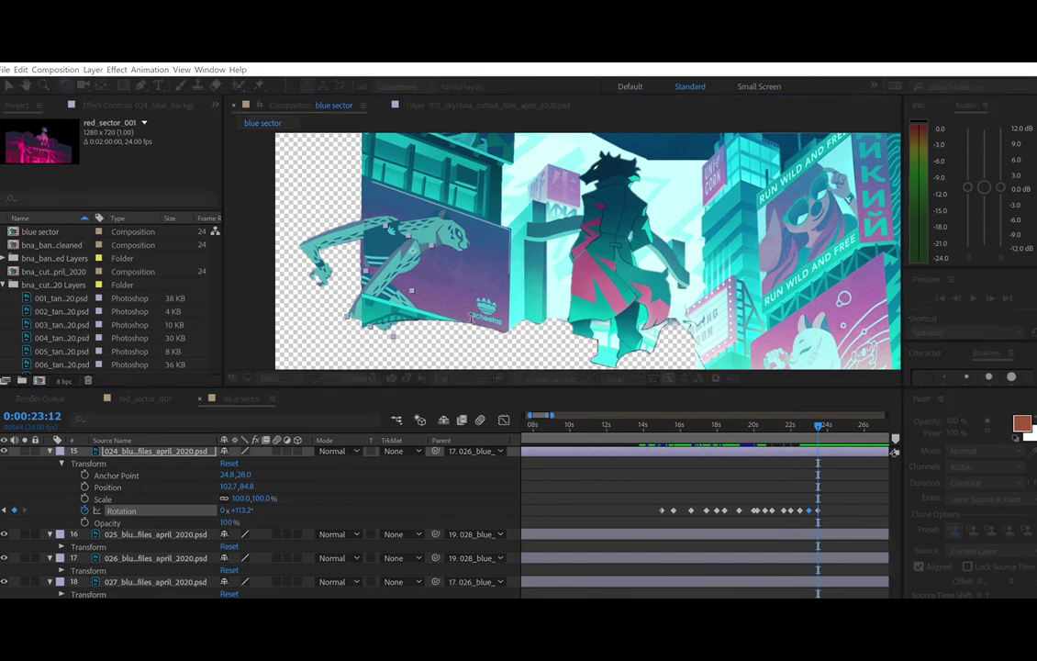
key("space")
- Preview the extended arm rotation from 0:00:14:18
left_click(658, 424)
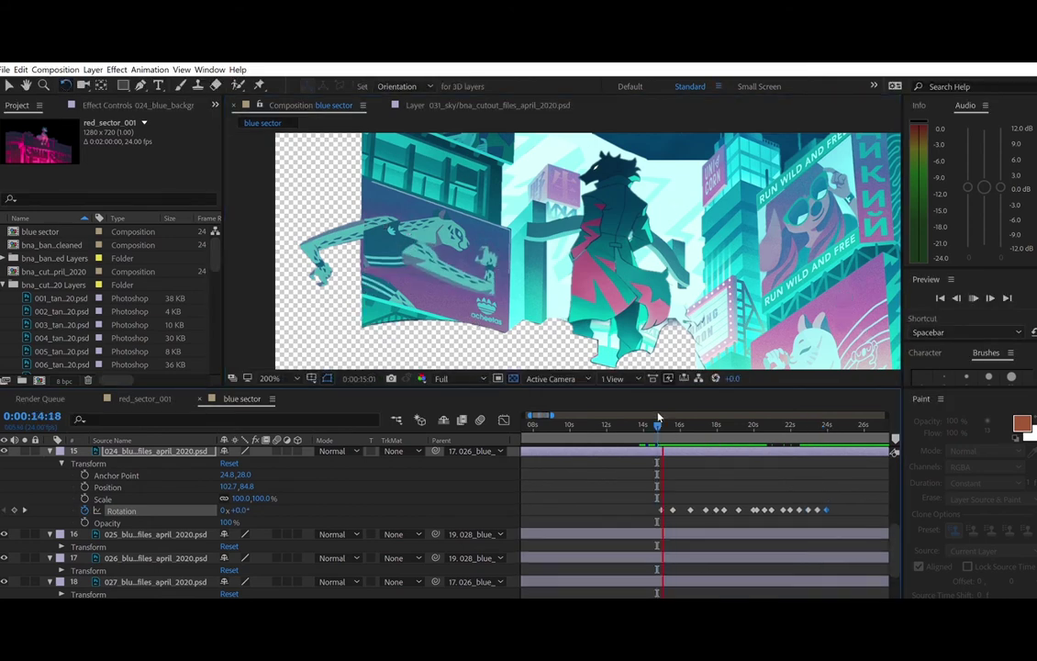
key("space")
key("space")
key("space")
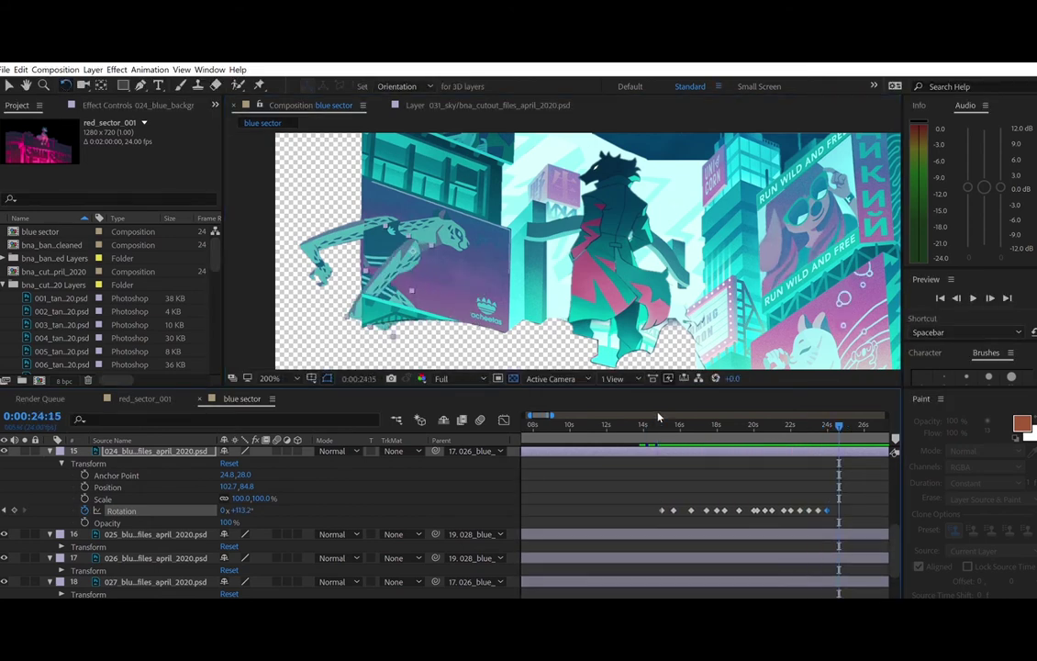
left_click(715, 425)
key("space")
key("space")
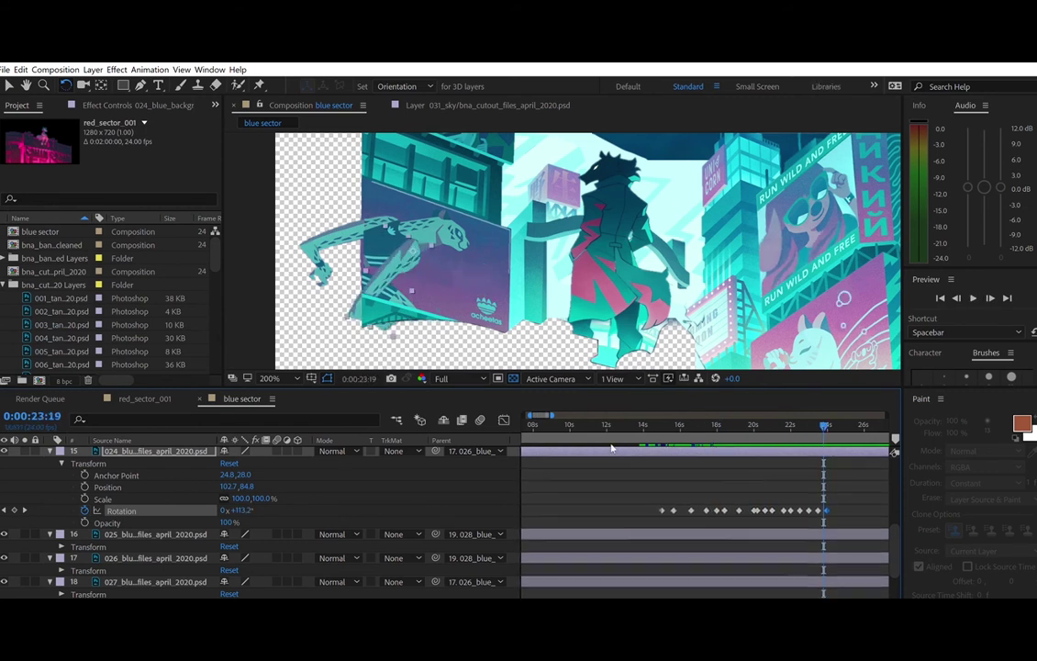
- Step back through the arm's Rotation keyframes from 0:00:23:12 to 0:00:22:12 to check their poses
left_click(5, 510)
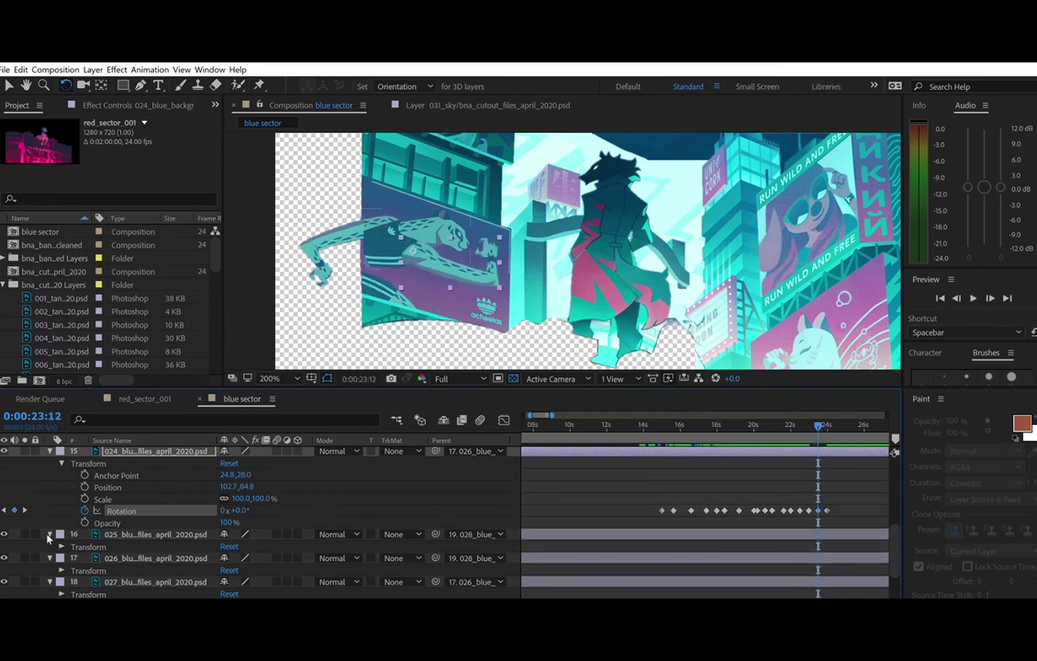
left_click(5, 510)
left_click(4, 509)
key("ctrl+v")
key("ctrl+z")
left_click(25, 509)
left_click(5, 510)
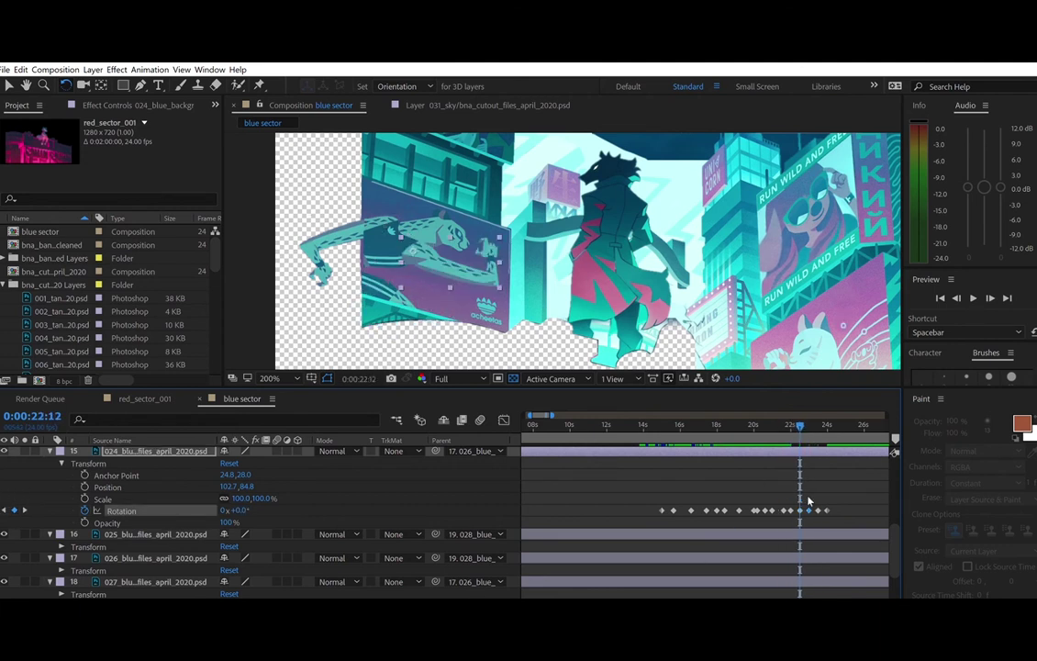
- Replace the arm's Rotation keyframe at 0:00:23:00 with a copy of the 0° keyframe from 0:00:15:00
key("k")
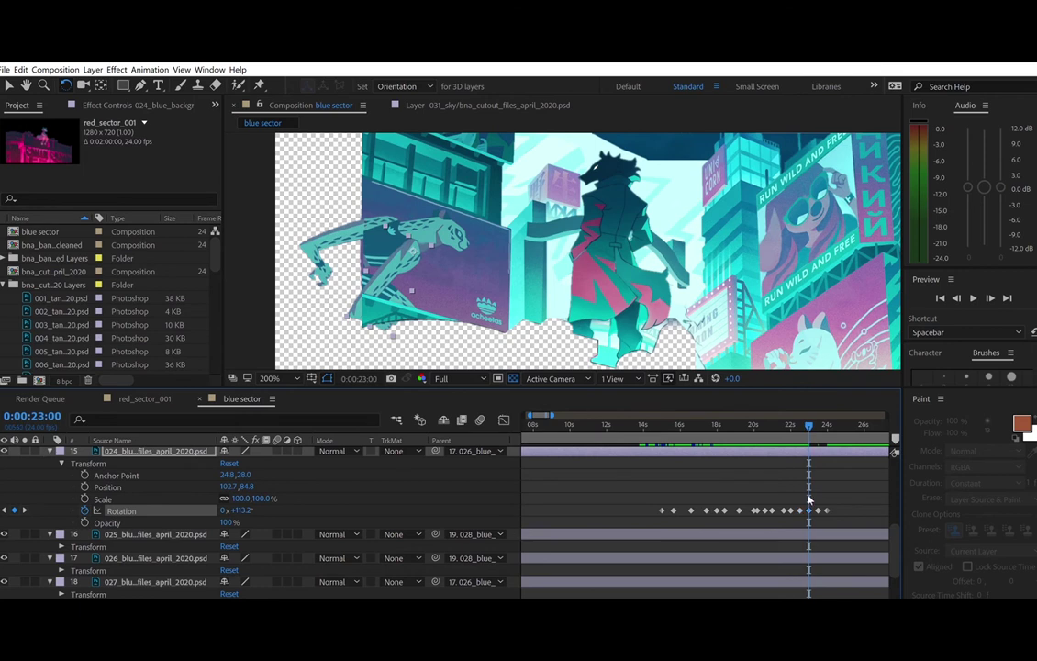
key("Delete")
left_click(662, 509)
key("ctrl+c")
key("ctrl+v")
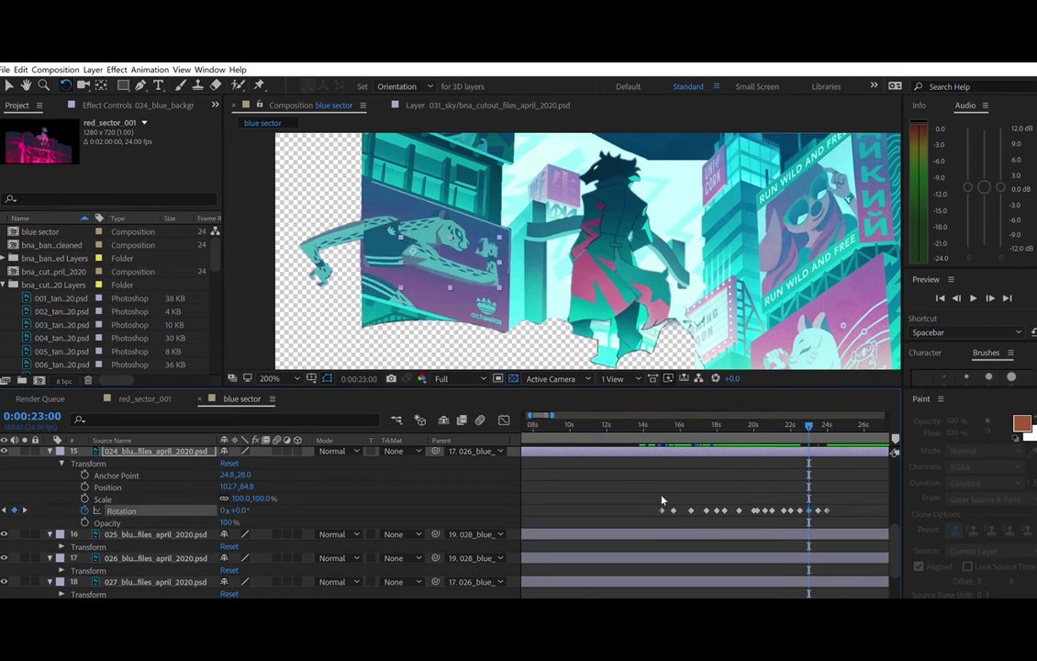
- Replace the arm's Rotation keyframes with 113.2° at 0:00:23:12 and 0° at 0:00:24:00, and preview from 0:00:14:05
key("space")
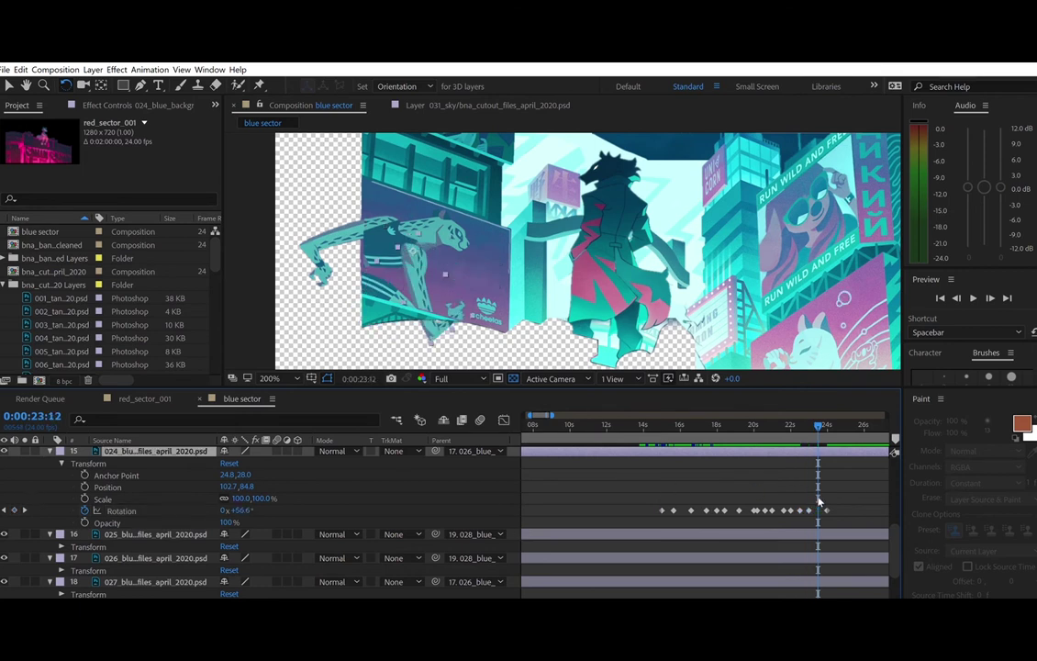
key("k")
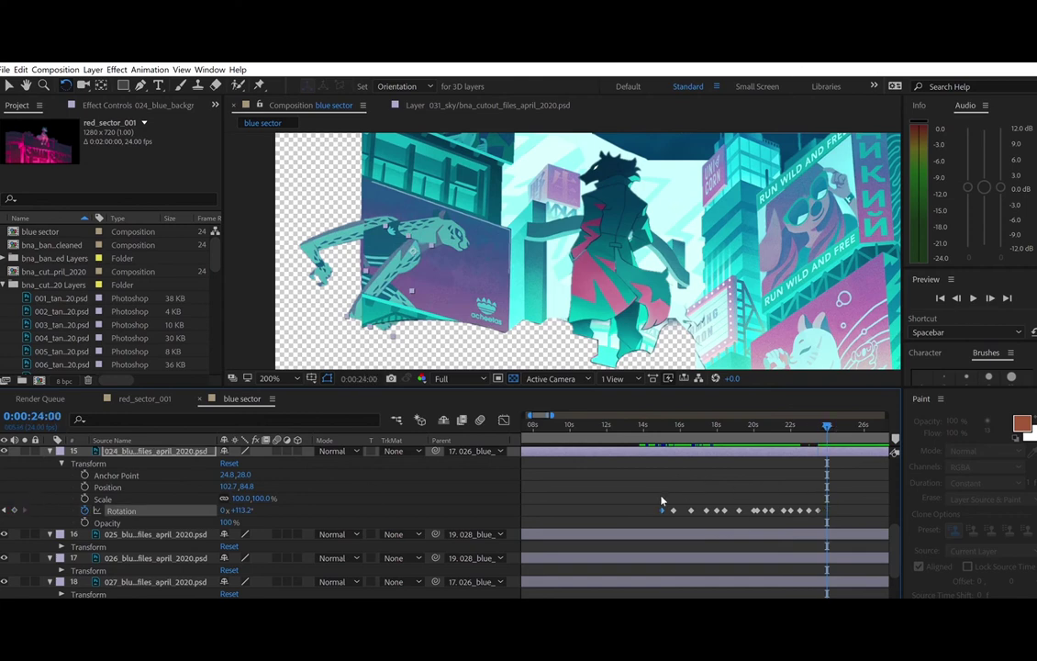
left_click(646, 425)
key("space")
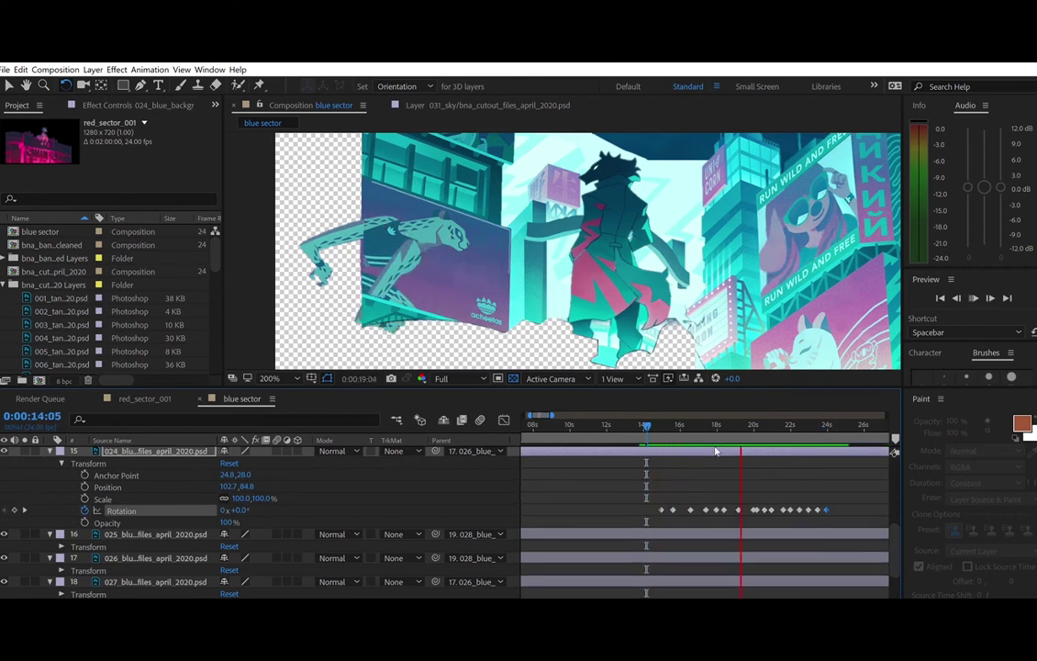
key("space")
- Examine the arm's Rotation keyframes around 0:00:18:05 and 0:00:20:00, and go to the keyframe at 0:00:24:00
left_click_drag(832, 425, 725, 501)
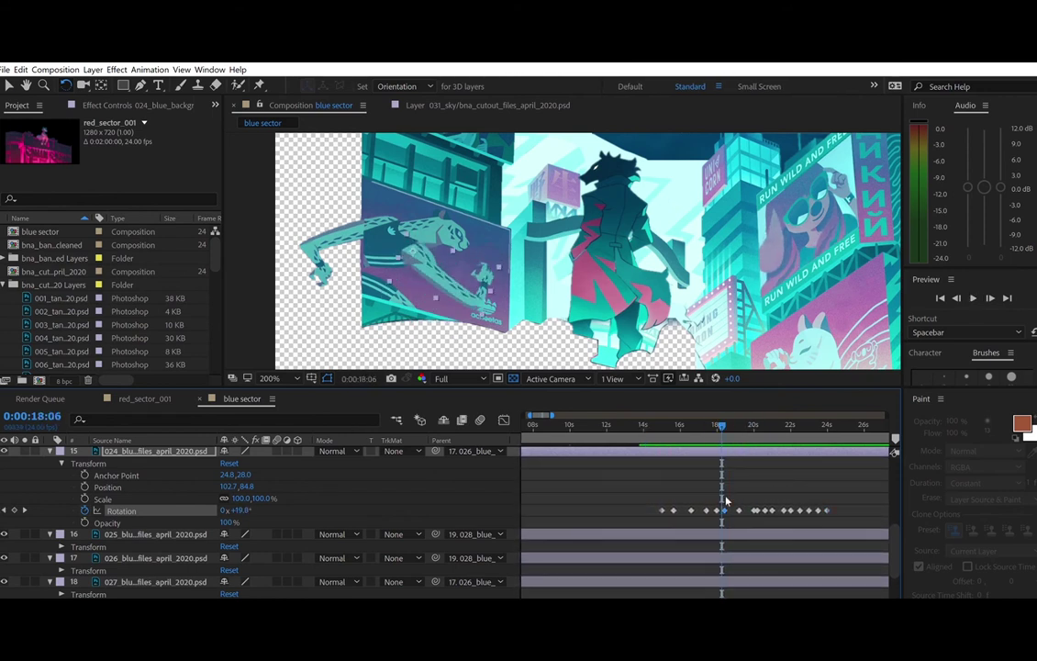
key("space")
key("space")
left_click(5, 511)
left_click(724, 510)
left_click_drag(751, 516, 760, 513)
left_click(828, 420)
key("Right")
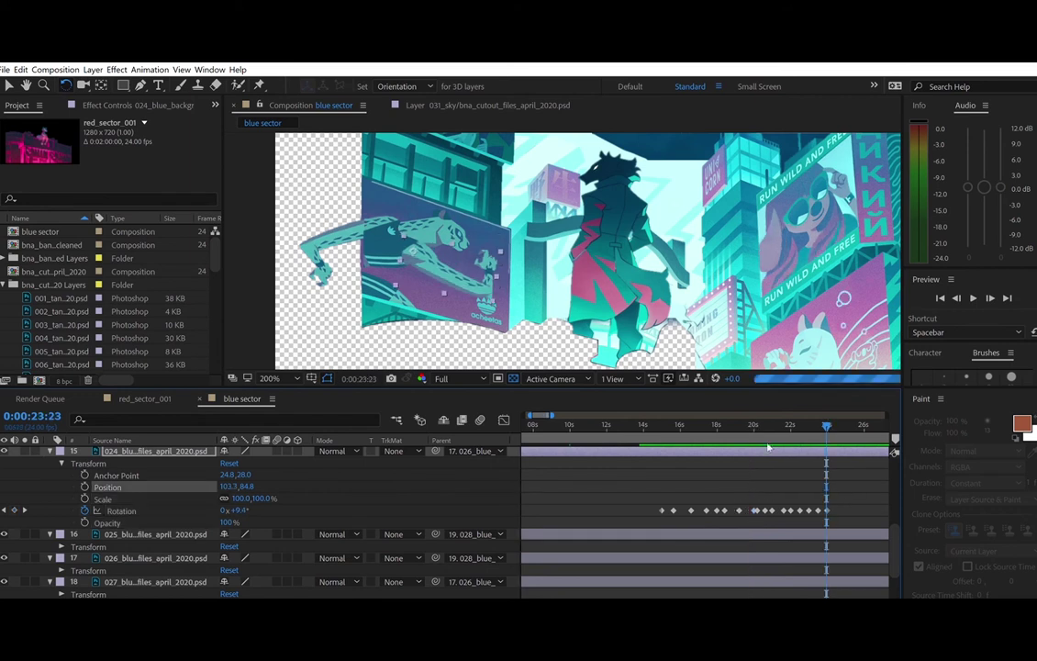
left_click(23, 509)
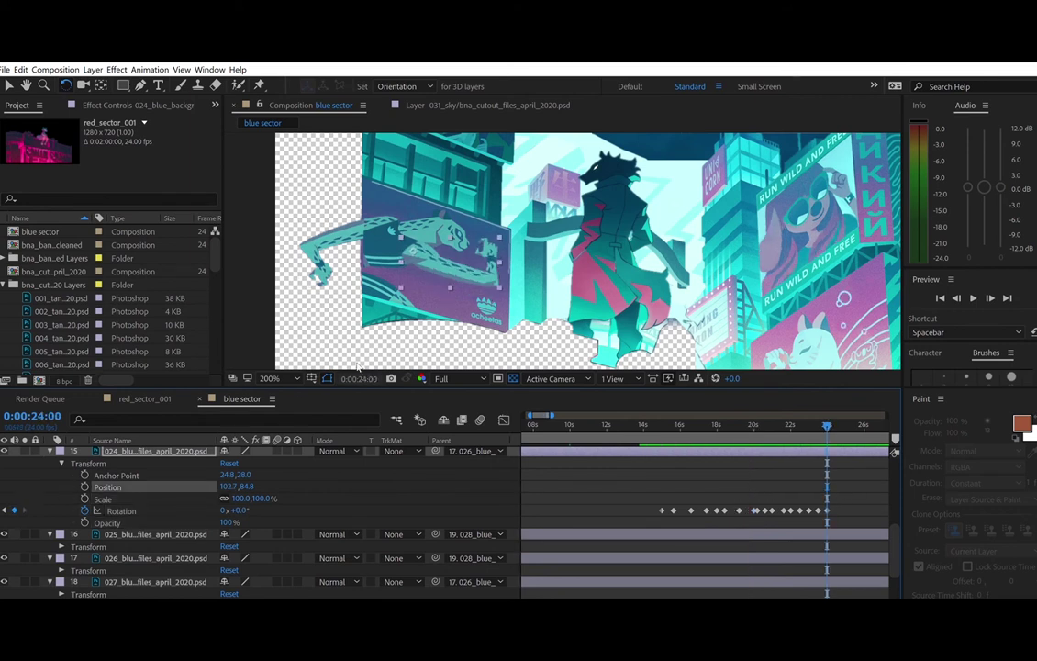
- Save the project and paste the arm's next Rotation keyframe at 0:00:24:12
key("ctrl+s")
key("space")
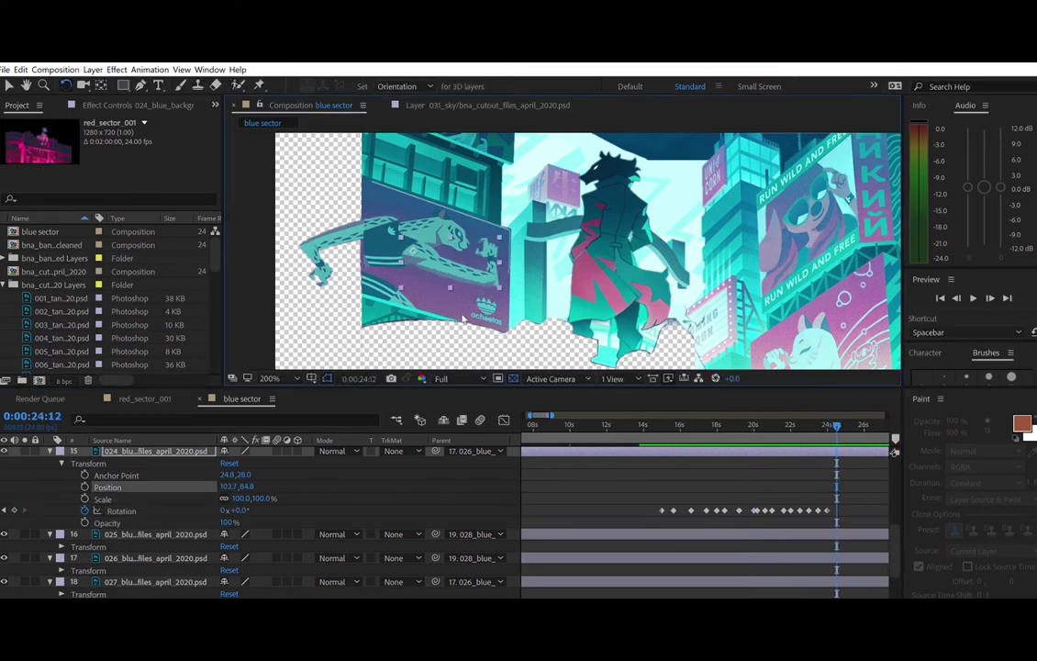
key("ctrl+v")
left_click(3, 510)
key("space")
- Step through the arm's early Rotation keyframes from 0:00:15:15 to 0:00:18:00
left_click(667, 426)
left_click(674, 510)
left_click(25, 511)
left_click(25, 510)
left_click(25, 510)
left_click(25, 511)
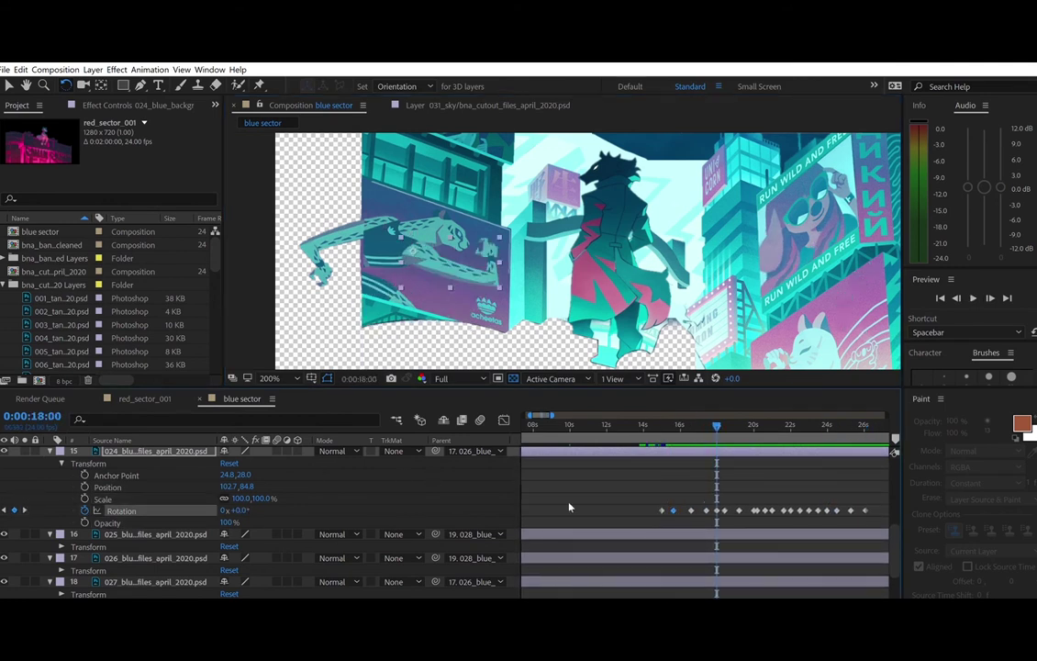
- Try to paste a group of the arm's early Rotation keyframes at the end of the cycle, and preview the result
left_click(718, 520)
left_click_drag(668, 488, 720, 516)
left_click(863, 426)
left_click(25, 510)
key("ctrl+v")
left_click_drag(609, 598, 619, 597)
left_click(534, 426)
key("space")
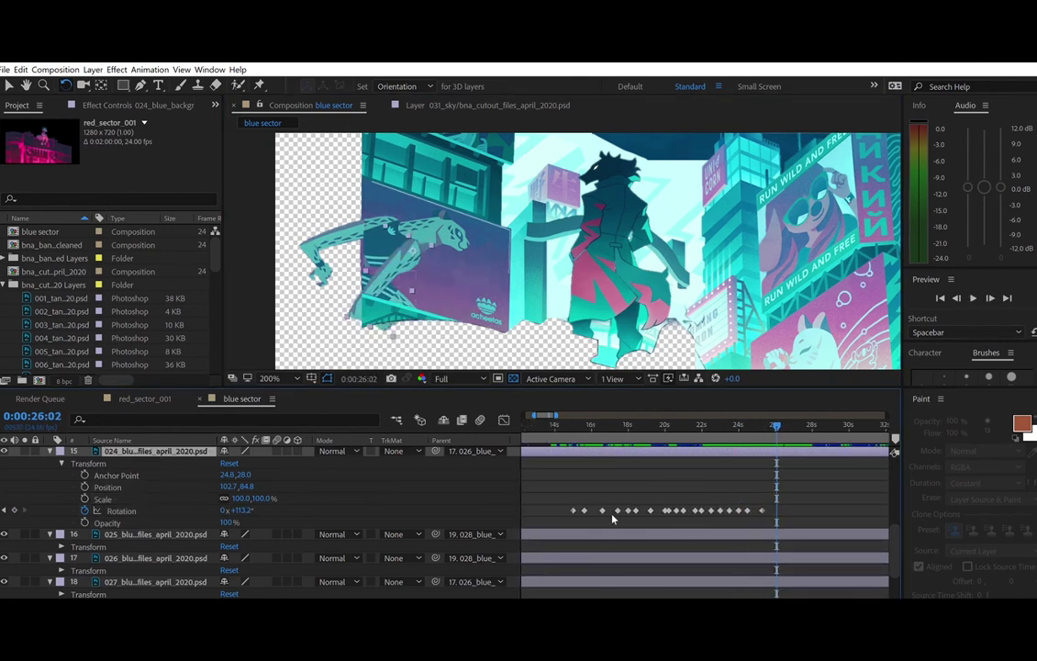
- Copy the arm's first five Rotation keyframes to 0:00:26:02, preview the cycle from 0:00:14:05, and save the project
left_click_drag(571, 503, 606, 508)
key("ctrl+c")
key("ctrl+v")
key("space")
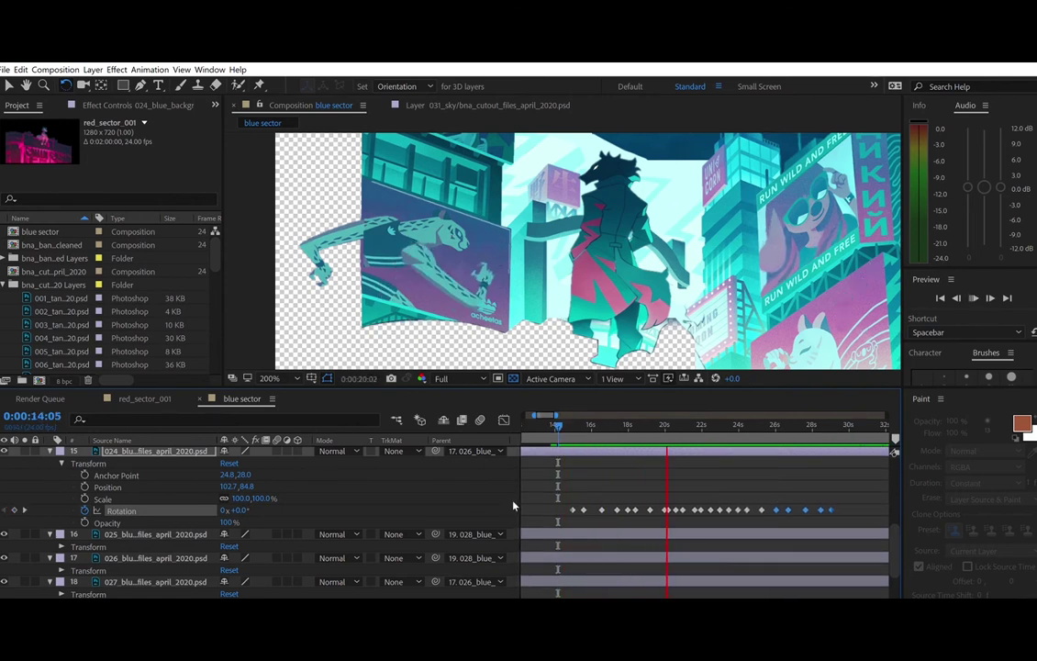
key("space")
left_click_drag(568, 487, 839, 512)
key("ctrl+s")
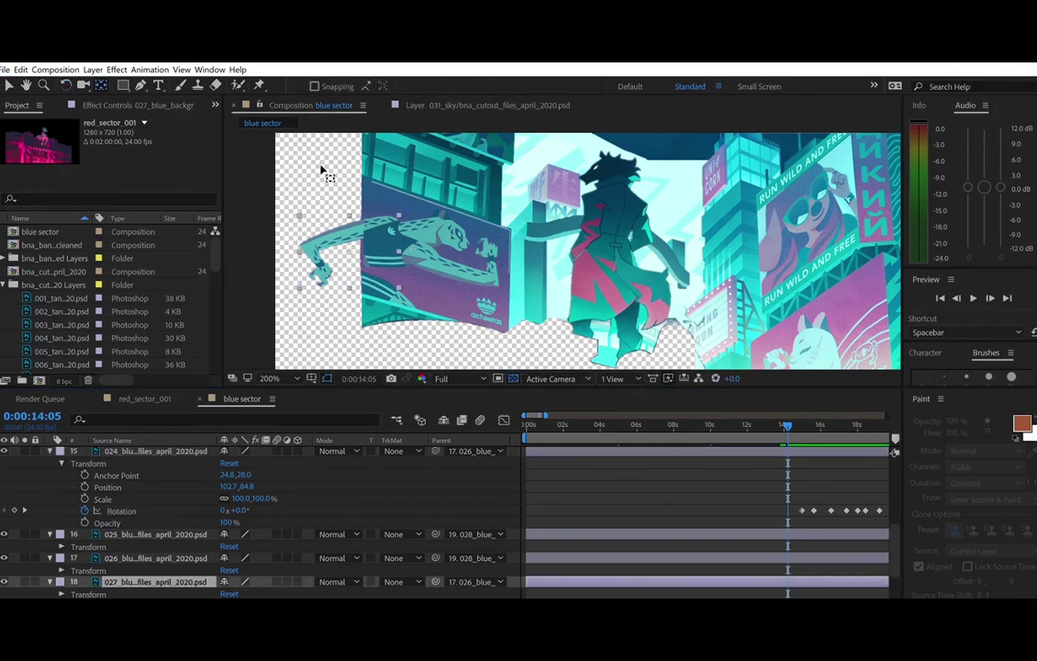
- Move the anchor point of the cheetah's other arm, the 027 layer, to its shoulder joint
left_click_drag(351, 246, 387, 218)
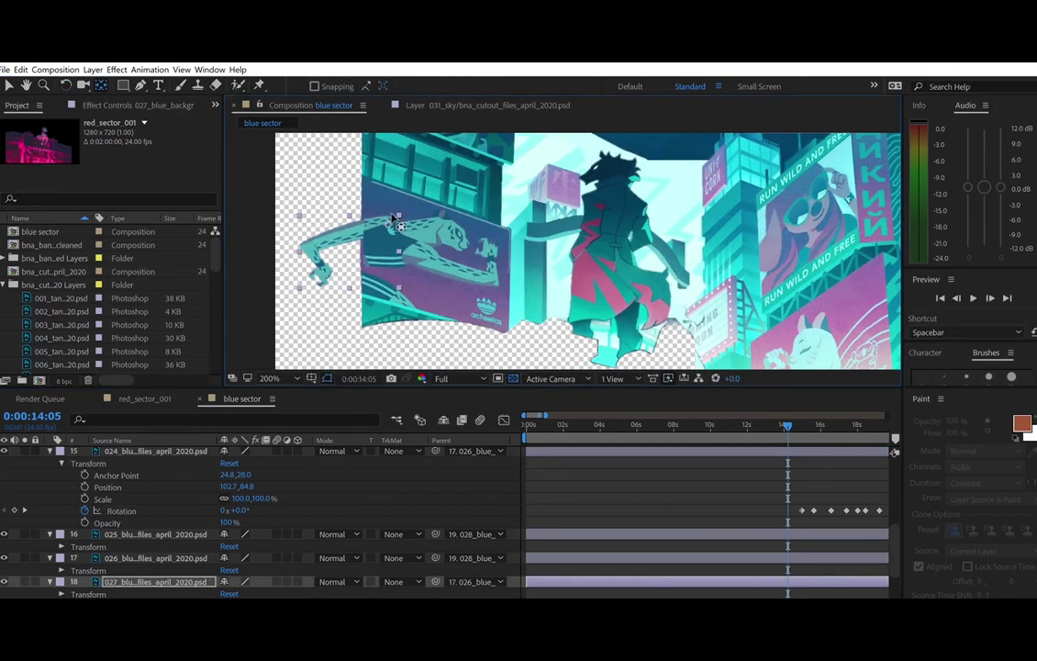
key("w")
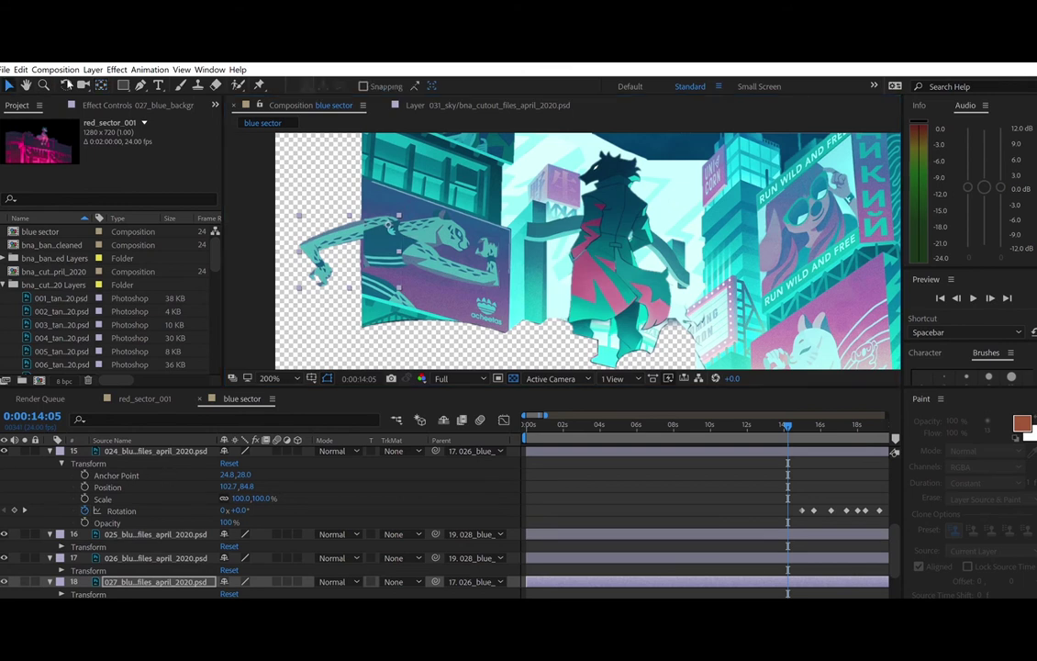
- Start Rotation keyframes on the 027 arm layer at 0:00:15:00, and rotate the arm to -23.2° at 0:00:15:15
left_click(25, 510)
scroll(440, 513, "down", 2)
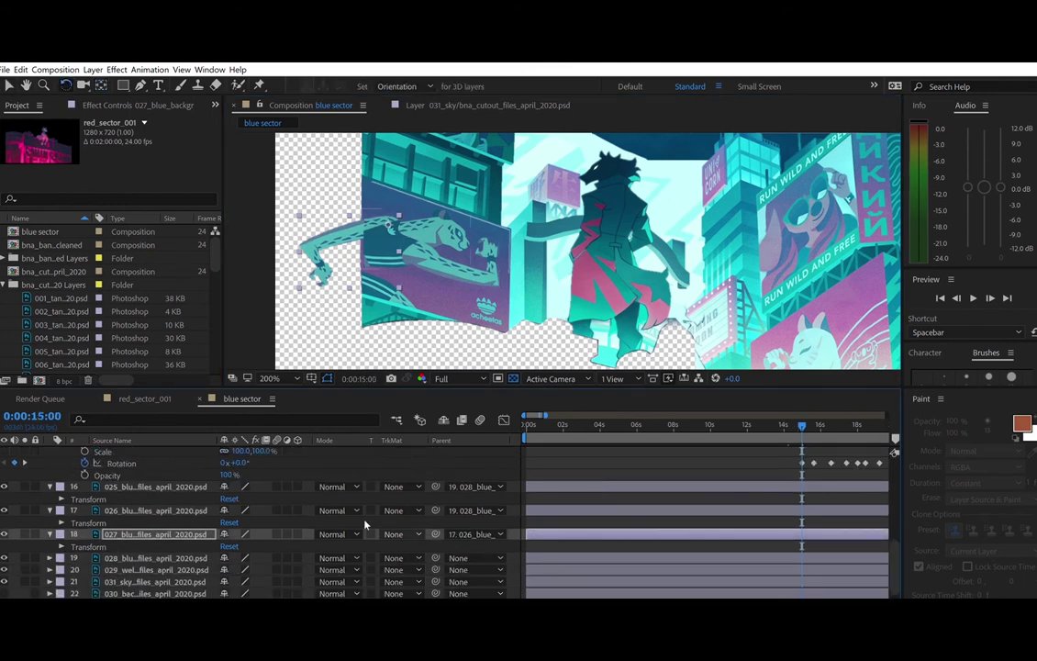
left_click(62, 545)
left_click(84, 582)
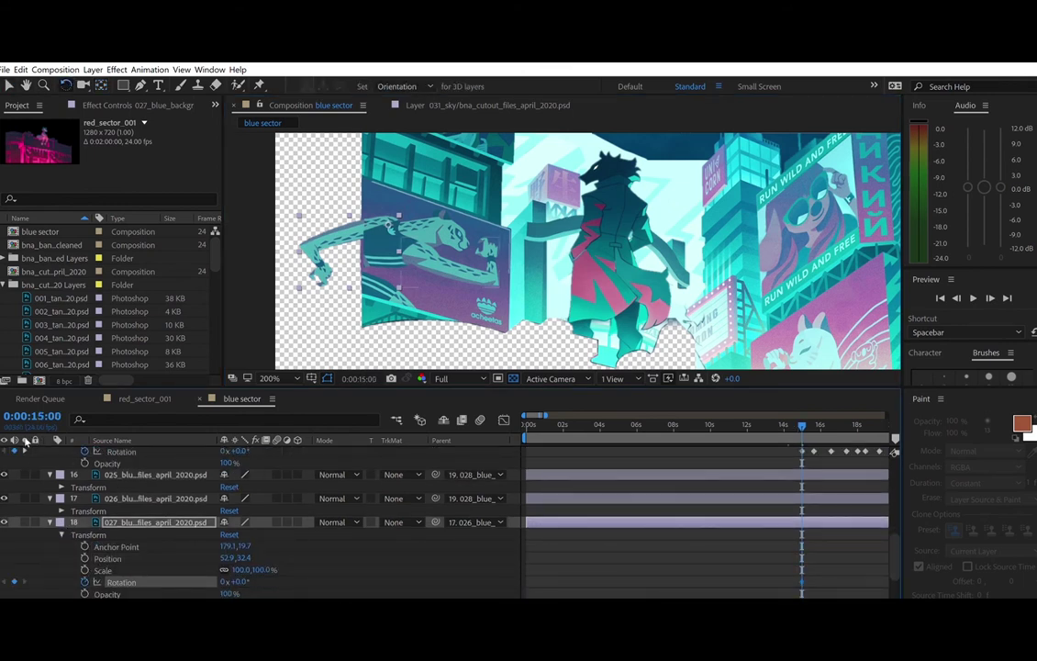
key("k")
left_click_drag(323, 256, 348, 284)
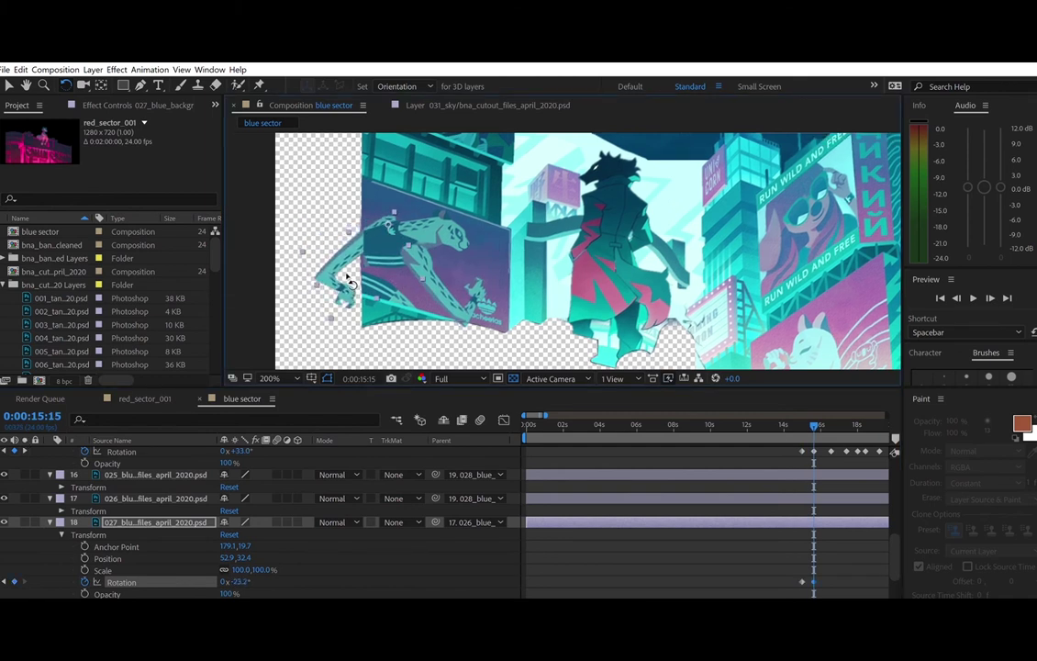
- Rotate the 027 arm to -90.7° at 0:00:16:14 and back to -33.7° at 0:00:17:10
key("k")
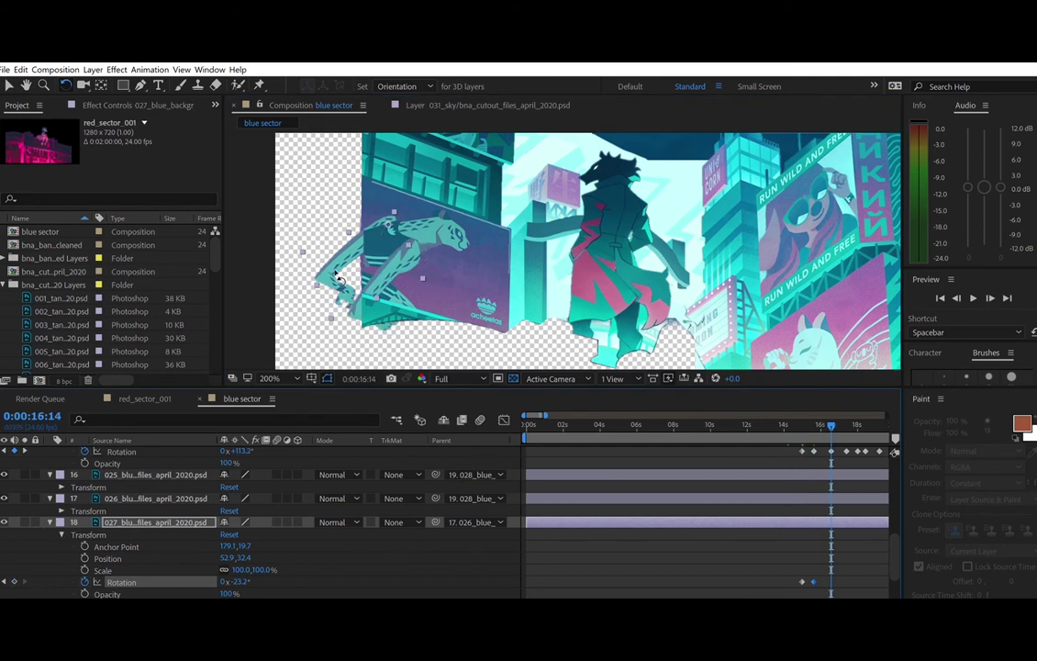
left_click_drag(338, 282, 435, 290)
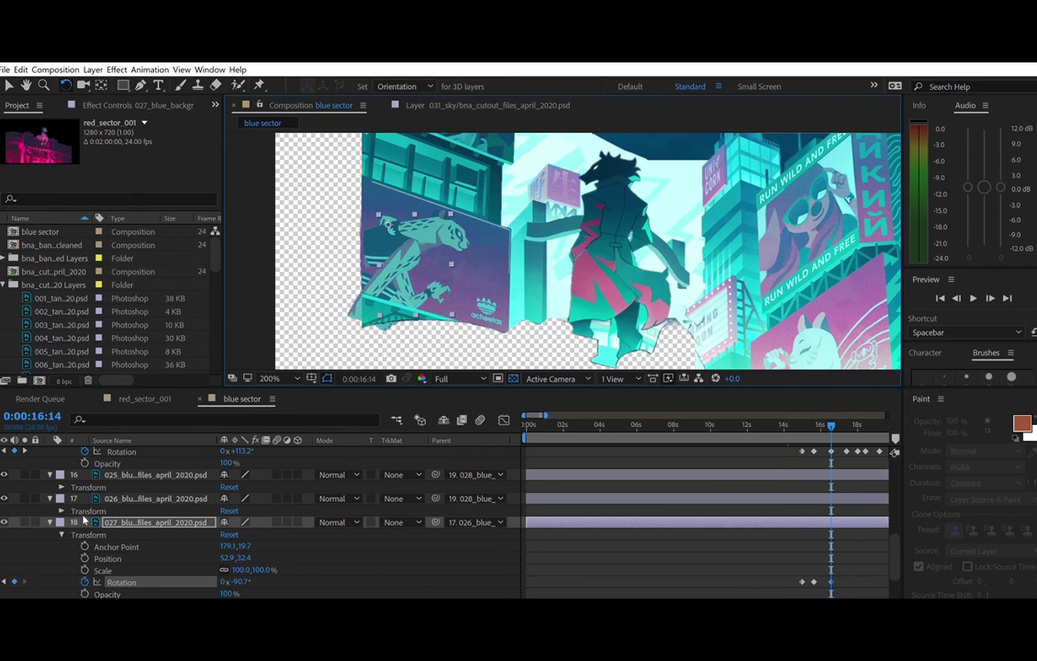
key("k")
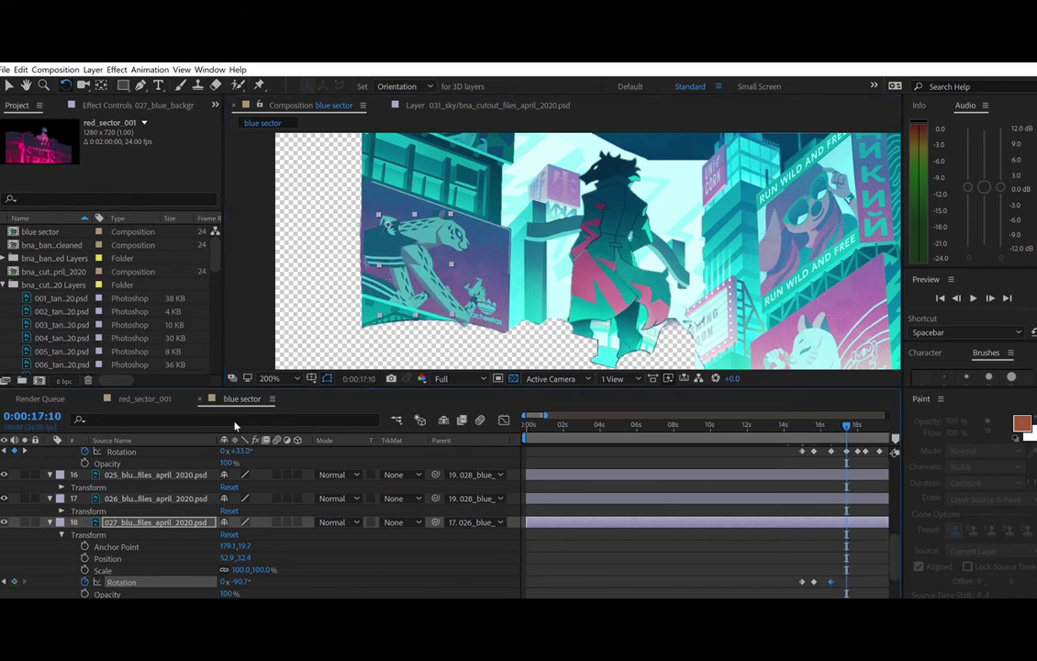
left_click_drag(418, 293, 302, 254)
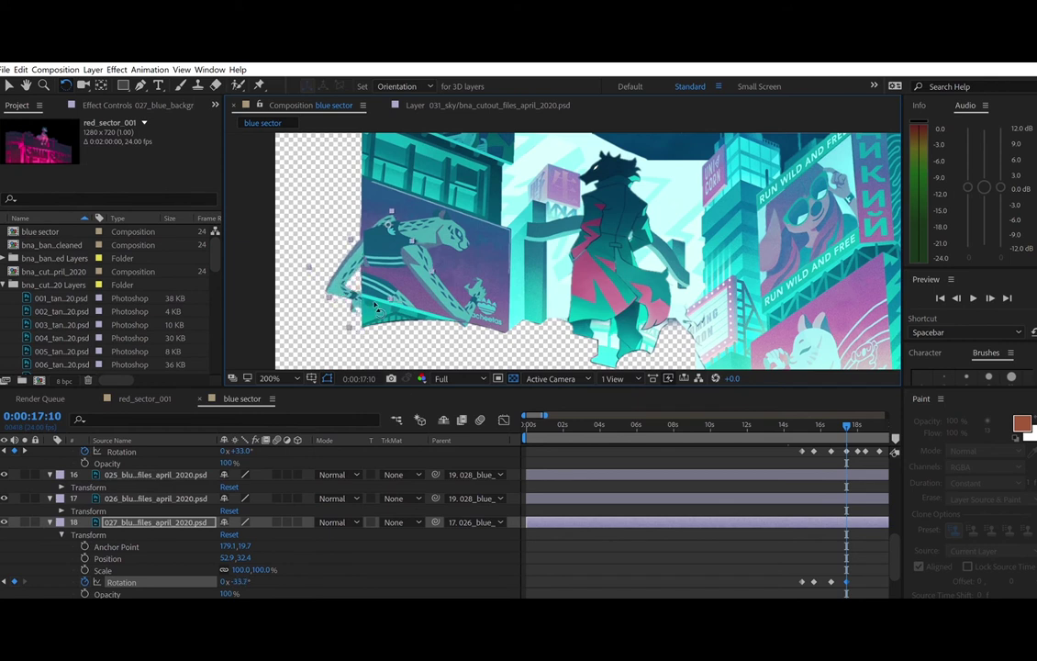
- Copy the 027 arm's first Rotation keyframe, 0°, to 0:00:18:00
key("v")
key("k")
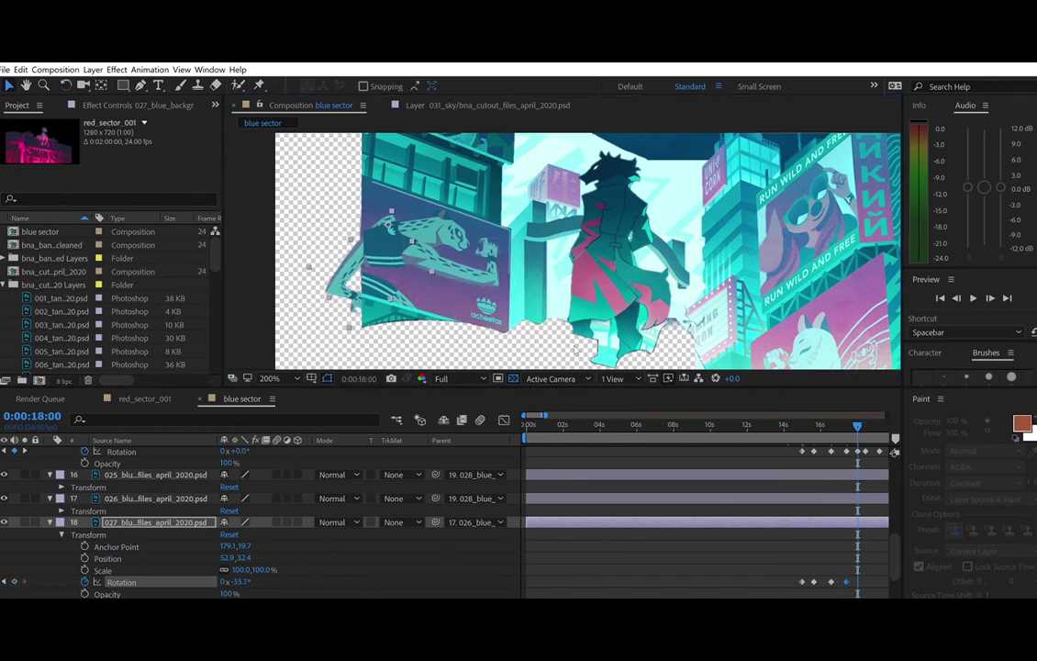
left_click(803, 573)
key("ctrl+v")
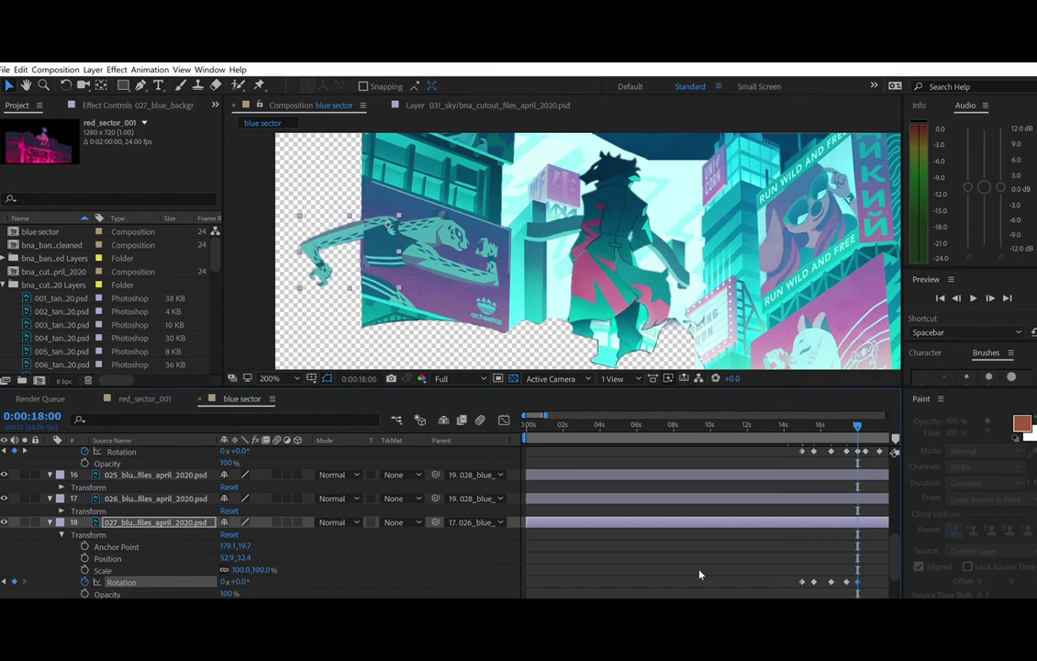
- Copy the 027 arm's -23.2° Rotation keyframe to 0:00:18:10 and its -90.7° keyframe to 0:00:19:05
scroll(623, 592, "right", 10)
scroll(619, 592, "left", 4)
scroll(619, 593, "right", 1)
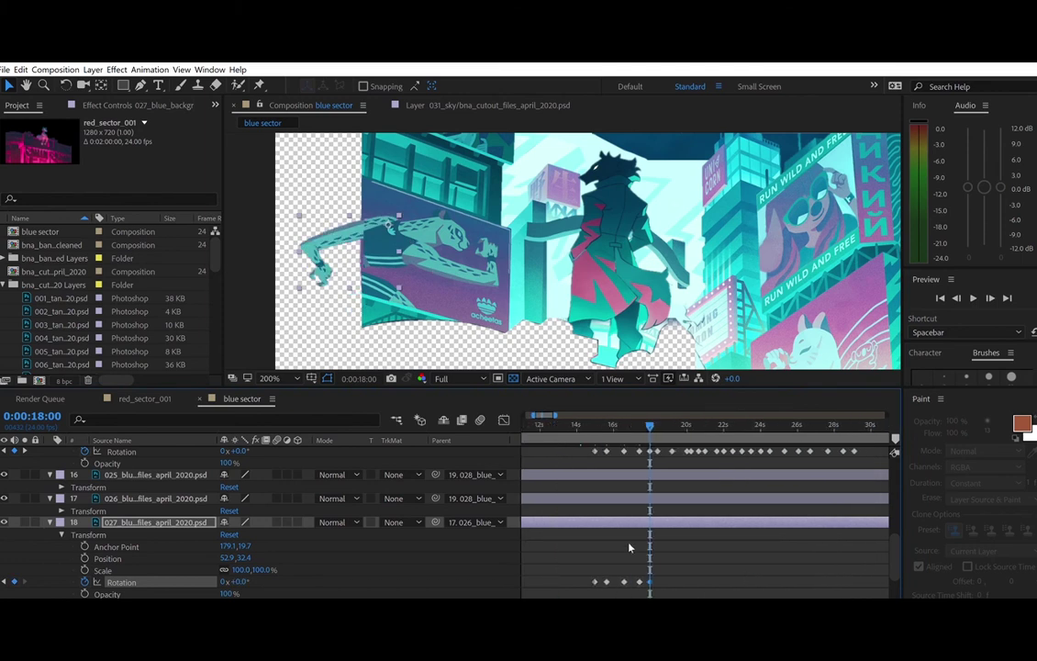
key("shift+Page_Down")
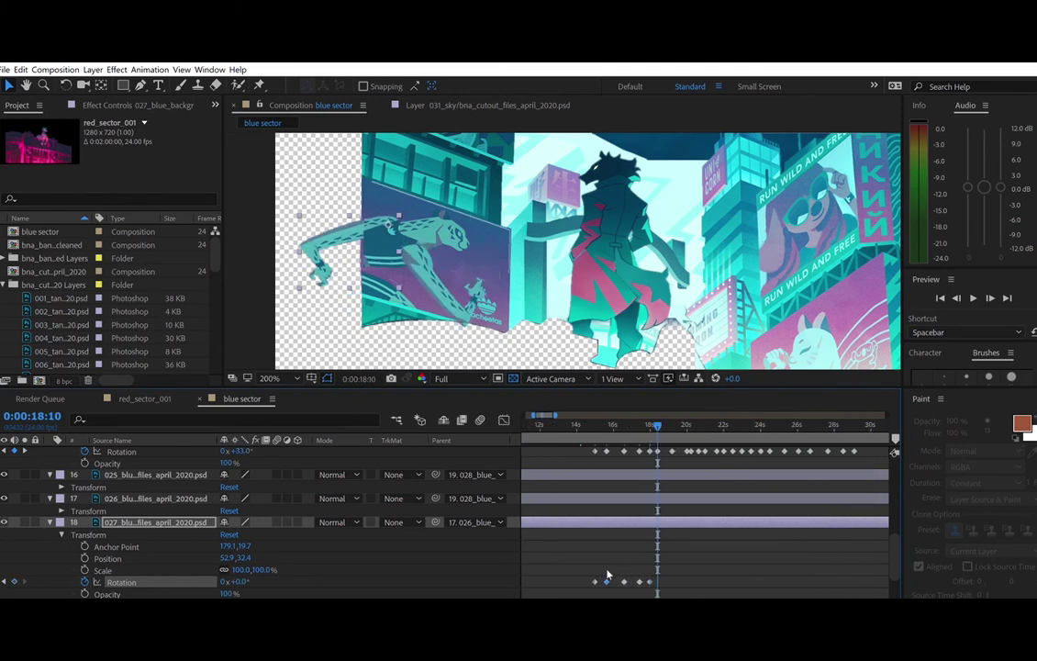
key("ctrl+c")
key("ctrl+v")
key("k")
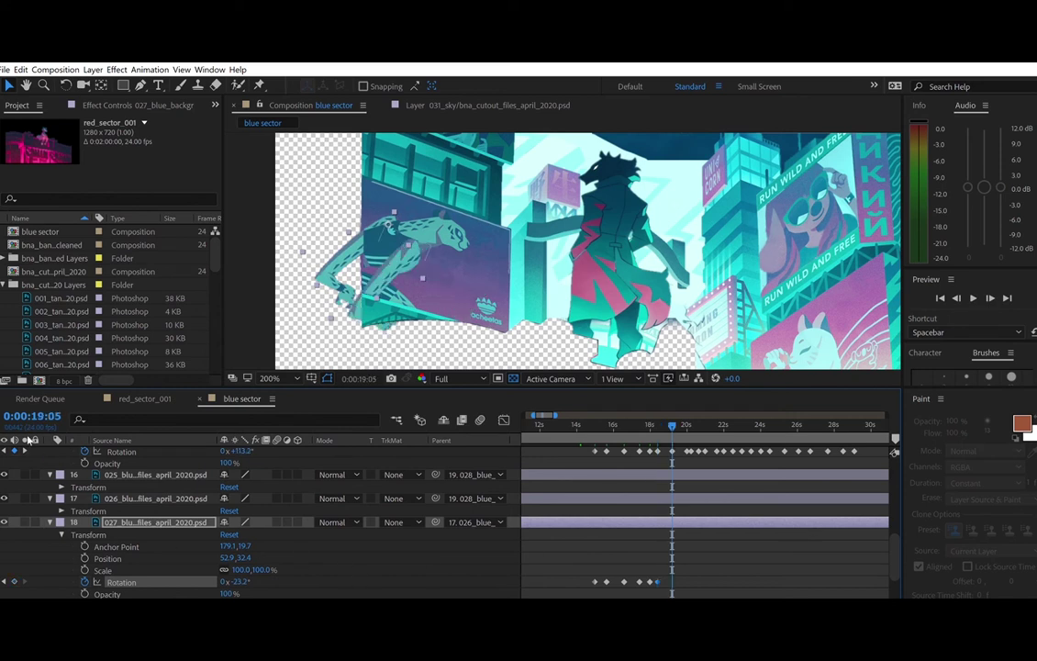
key("ctrl+c")
key("ctrl+v")
- Copy the 027 arm's 0° Rotation keyframe to 0:00:20:00 and its -23.2° keyframe to 0:00:20:05
left_click(25, 449)
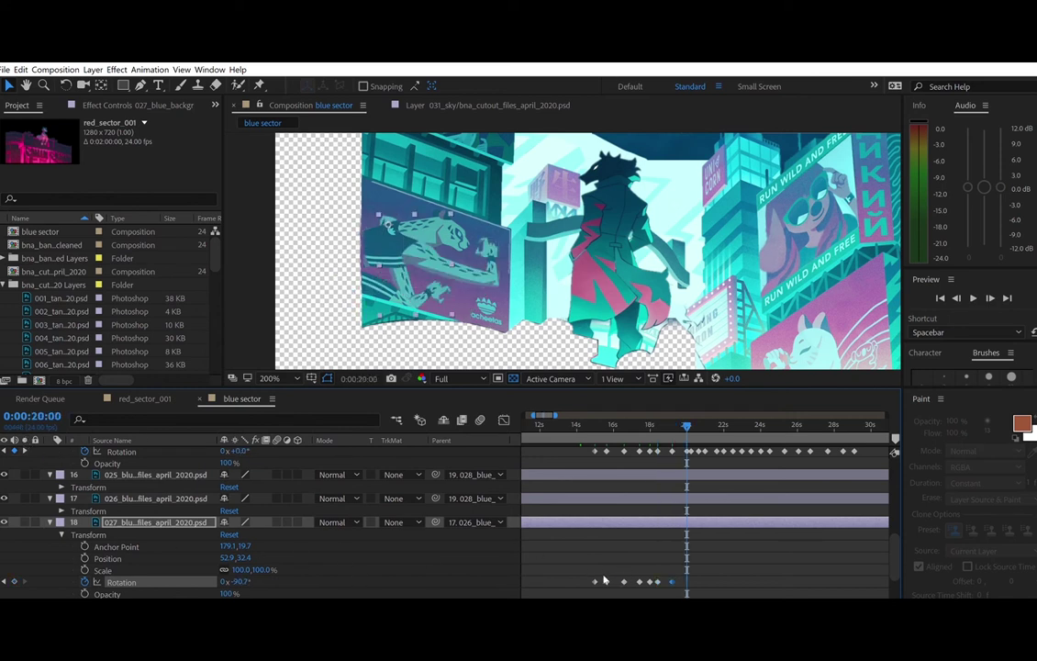
left_click(567, 422)
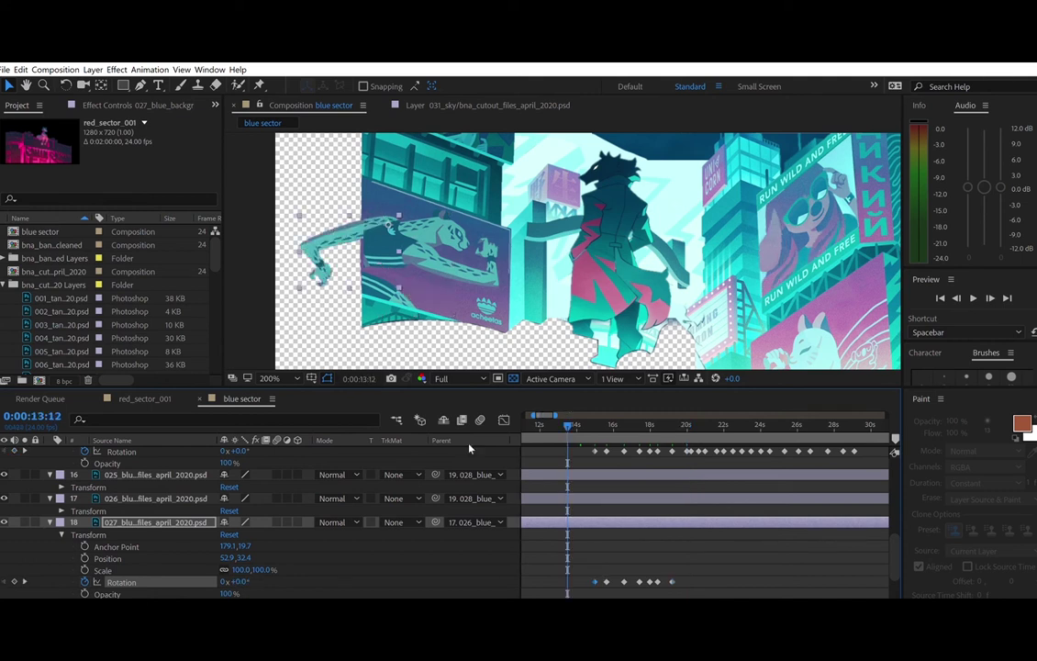
left_click(700, 422)
left_click(5, 582)
key("k")
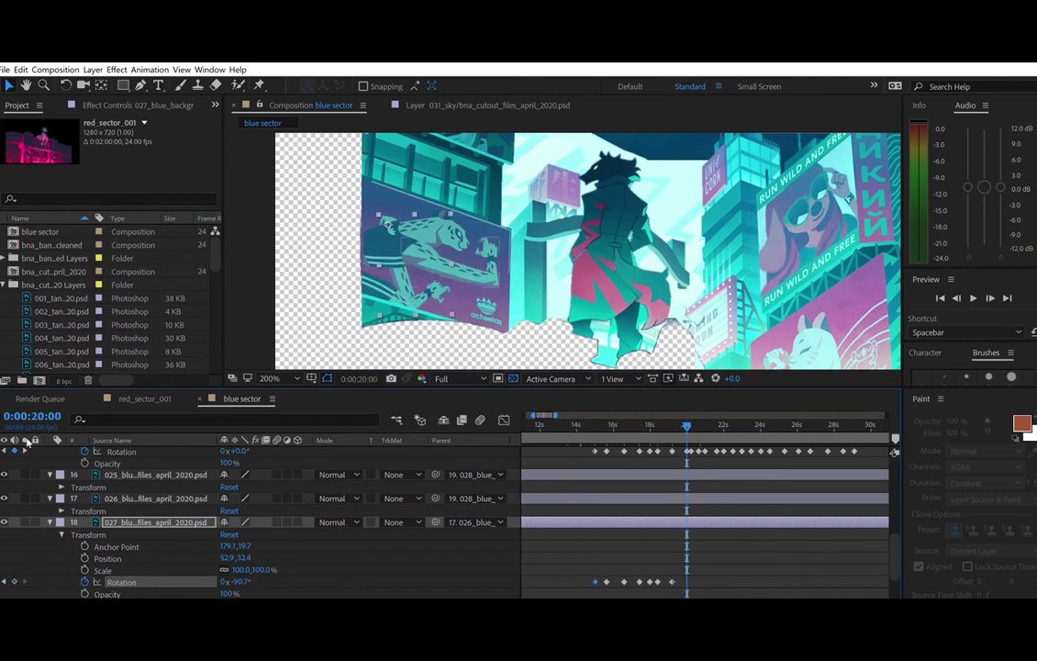
key("ctrl+v")
key("k")
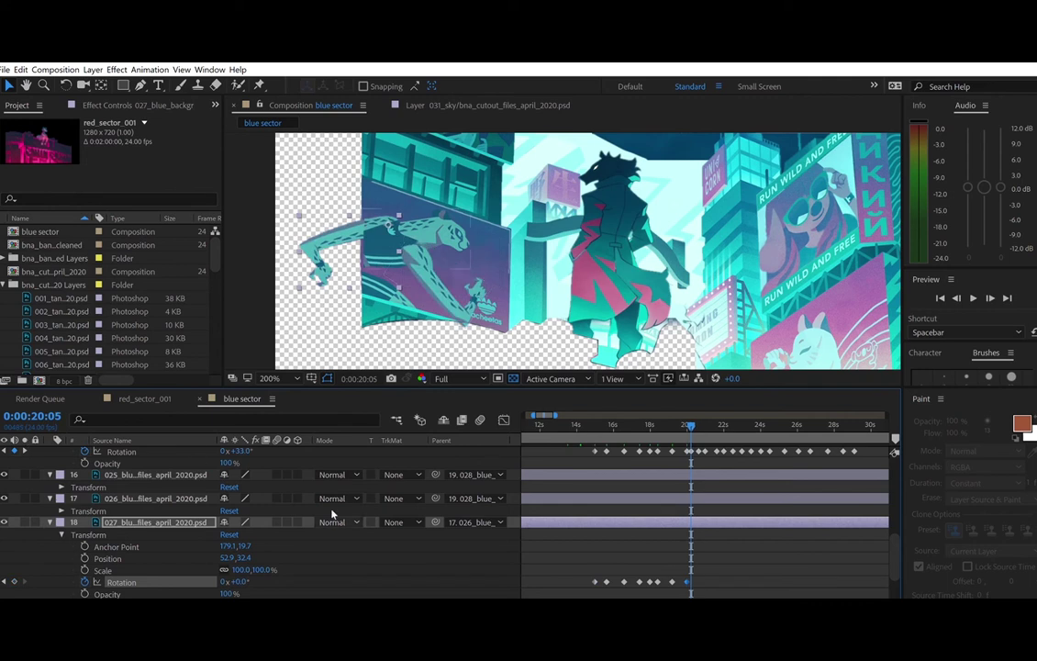
key("ctrl+c")
key("ctrl+v")
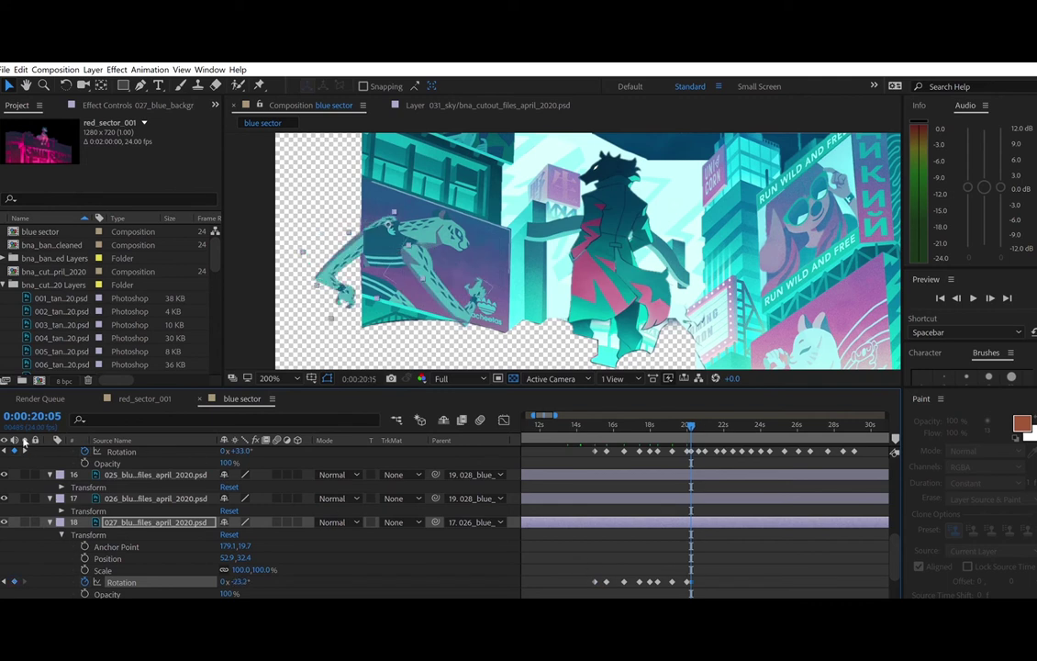
- Try the 027 arm's 0° and -33.7° Rotation keyframes in turn at 0:00:20:15, undoing each paste
left_click(25, 451)
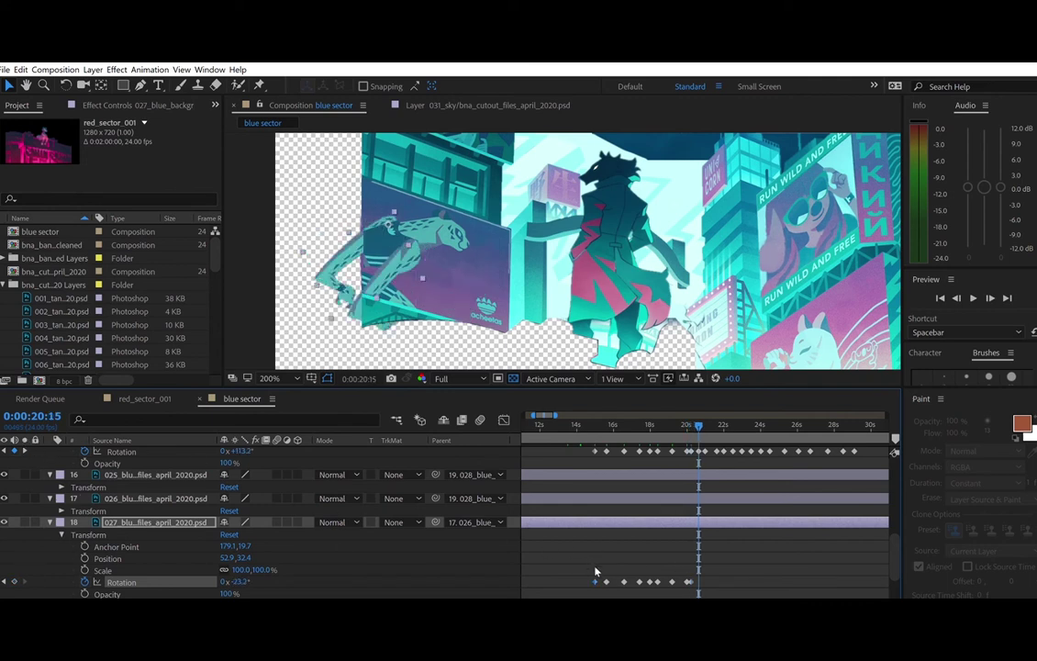
key("ctrl+v")
left_click(25, 450)
left_click(5, 450)
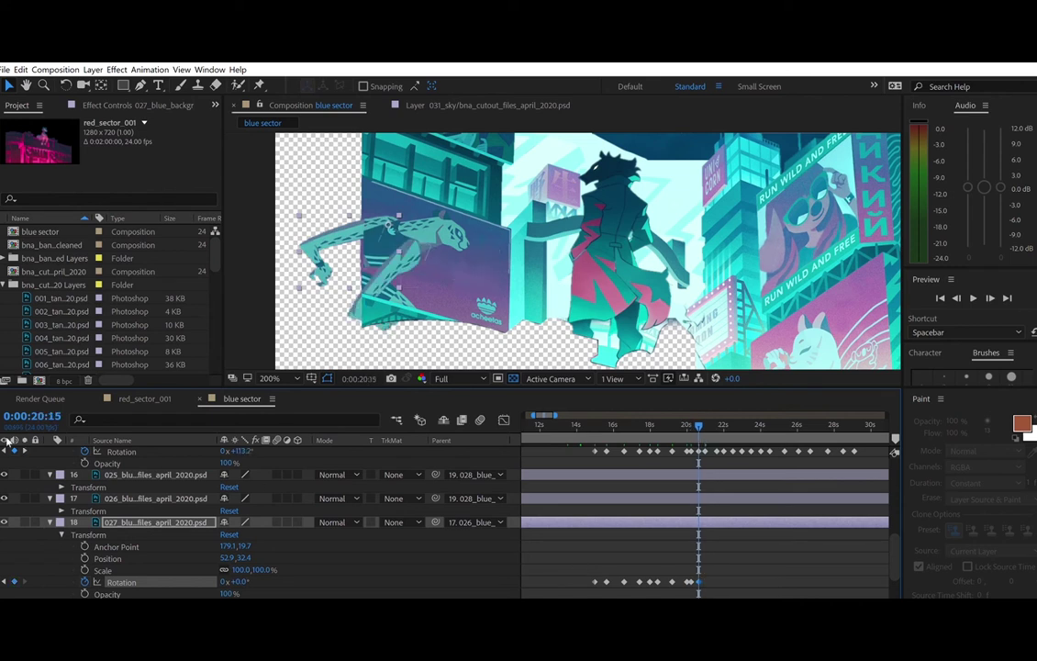
key("ctrl+z")
left_click(640, 580)
key("ctrl+c")
key("ctrl+v")
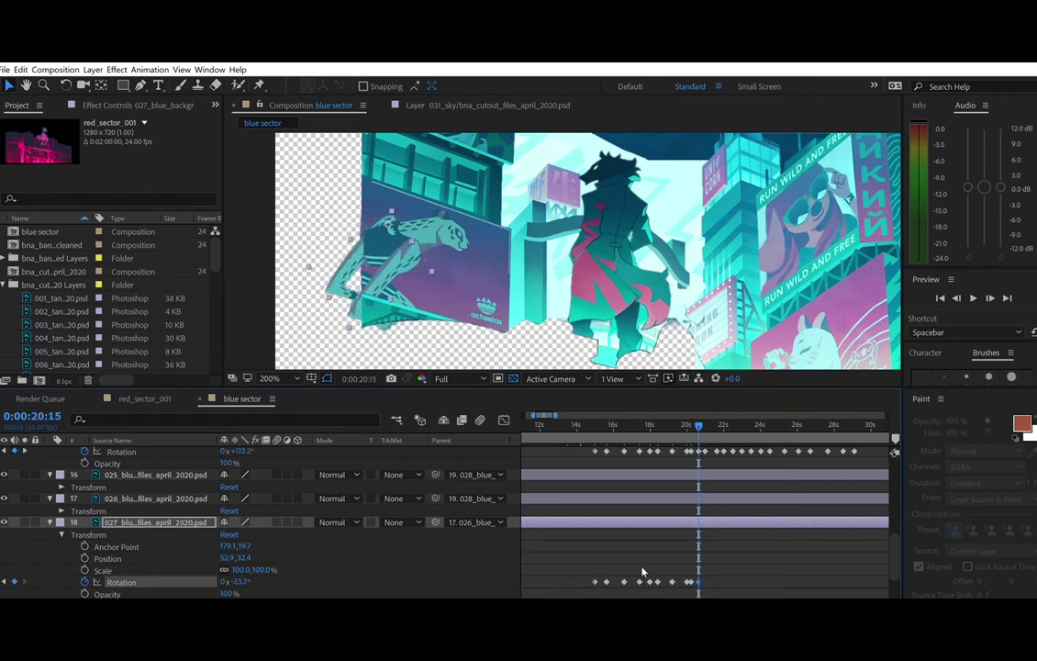
key("ctrl+z")
- Copy the 027 arm's -90.7° Rotation keyframe to 0:00:20:15 and its 0° keyframe to 0:00:21:00
left_click(625, 580)
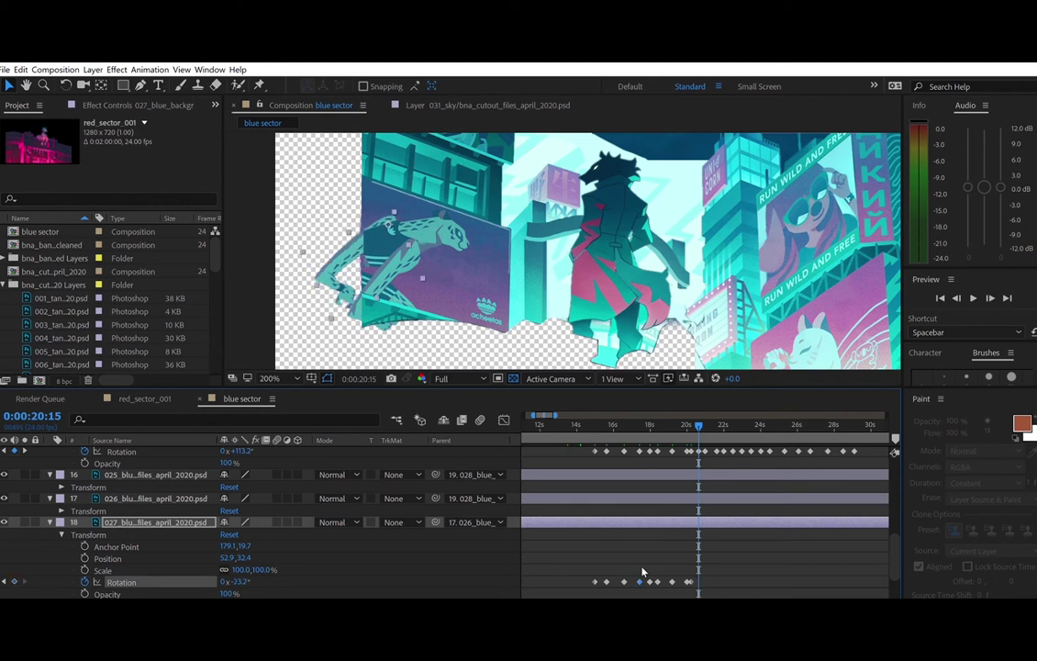
key("ctrl+c")
key("ctrl+v")
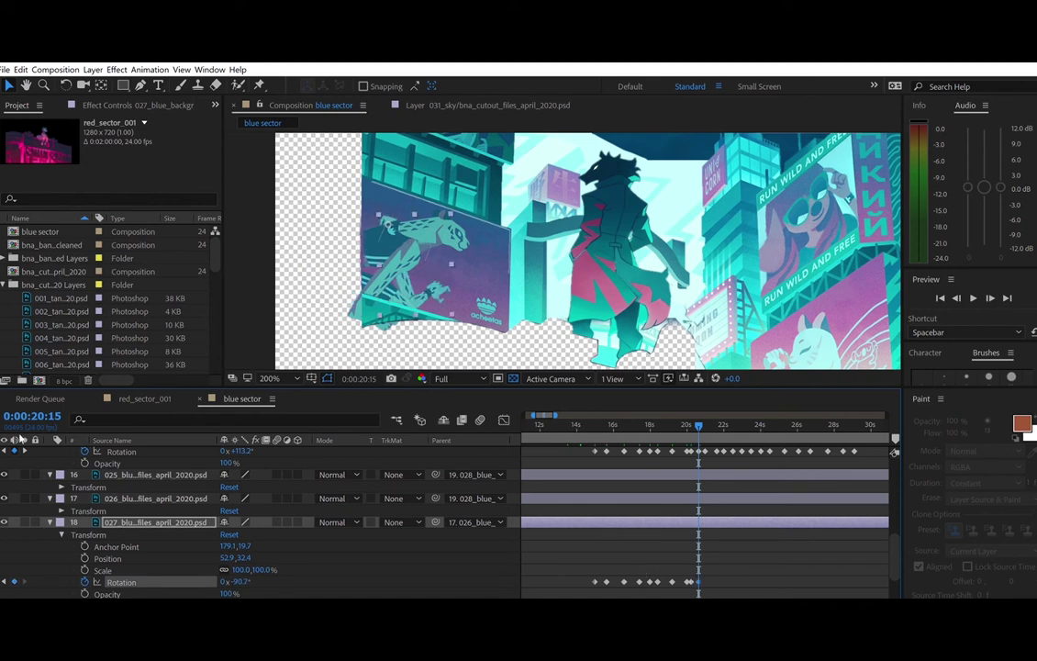
left_click(26, 451)
key("ctrl+c")
key("ctrl+v")
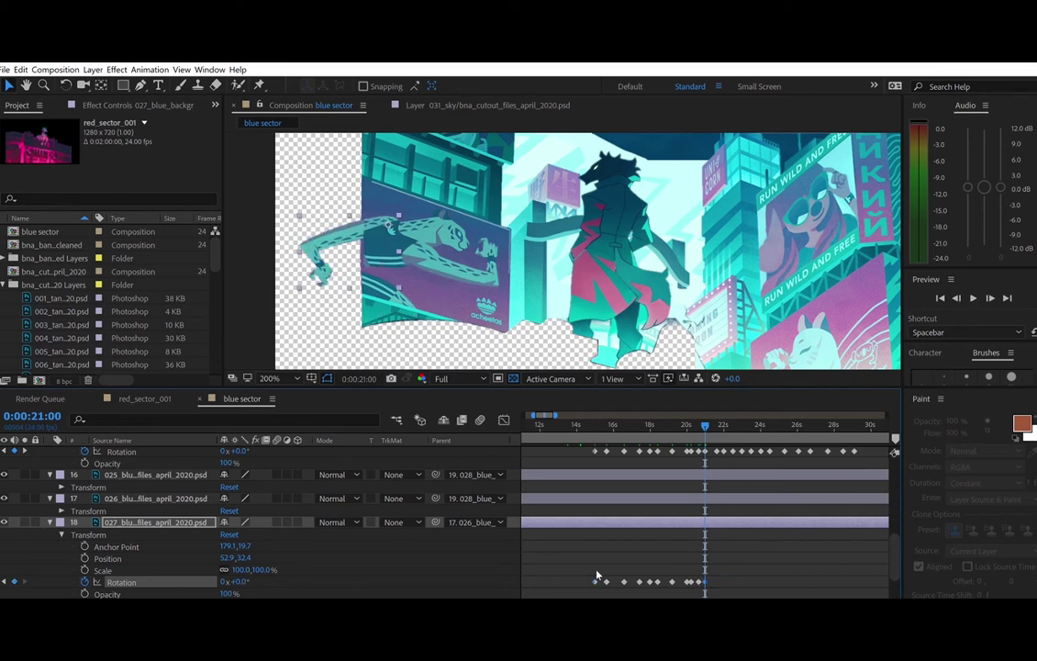
- Copy the 027 arm's -90.7° Rotation keyframe to 0:00:21:15 and its 0° keyframe to 0:00:22:00
key("k")
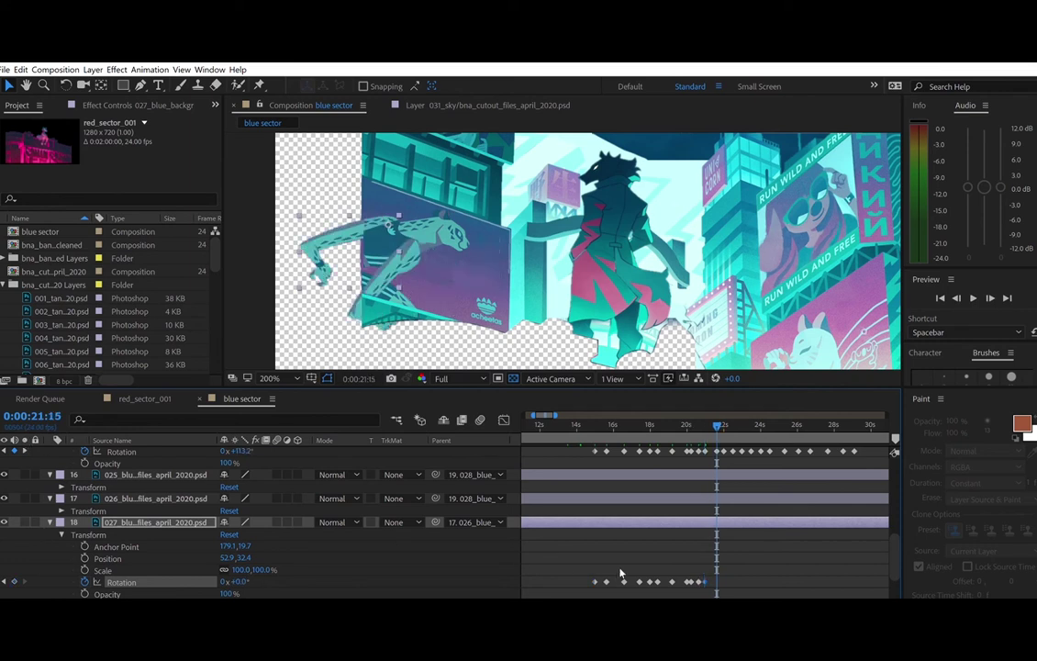
key("k")
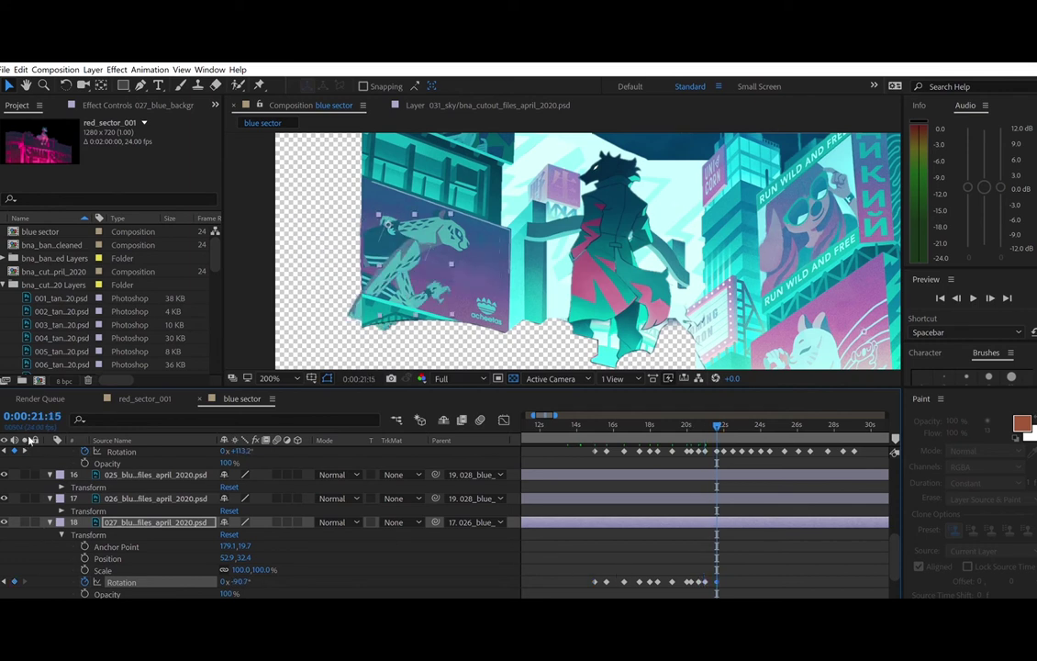
key("ctrl+v")
key("ctrl+v")
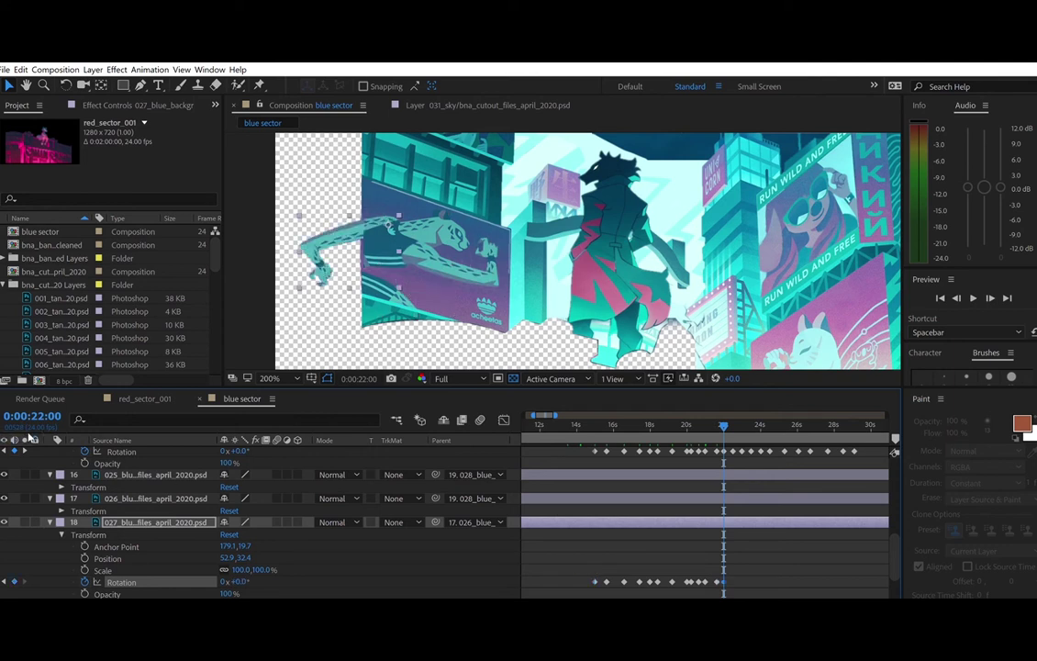
- Copy the 027 arm's -90.7° Rotation keyframe to 0:00:22:12 and its 0° keyframe to 0:00:23:00
key("k")
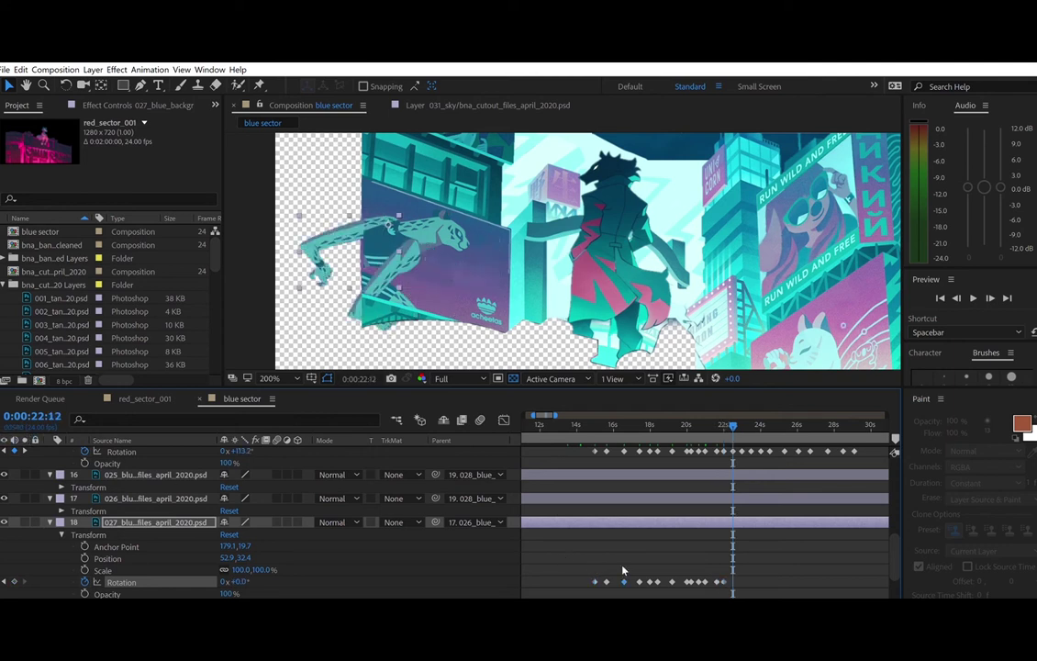
key("ctrl+v")
key("k")
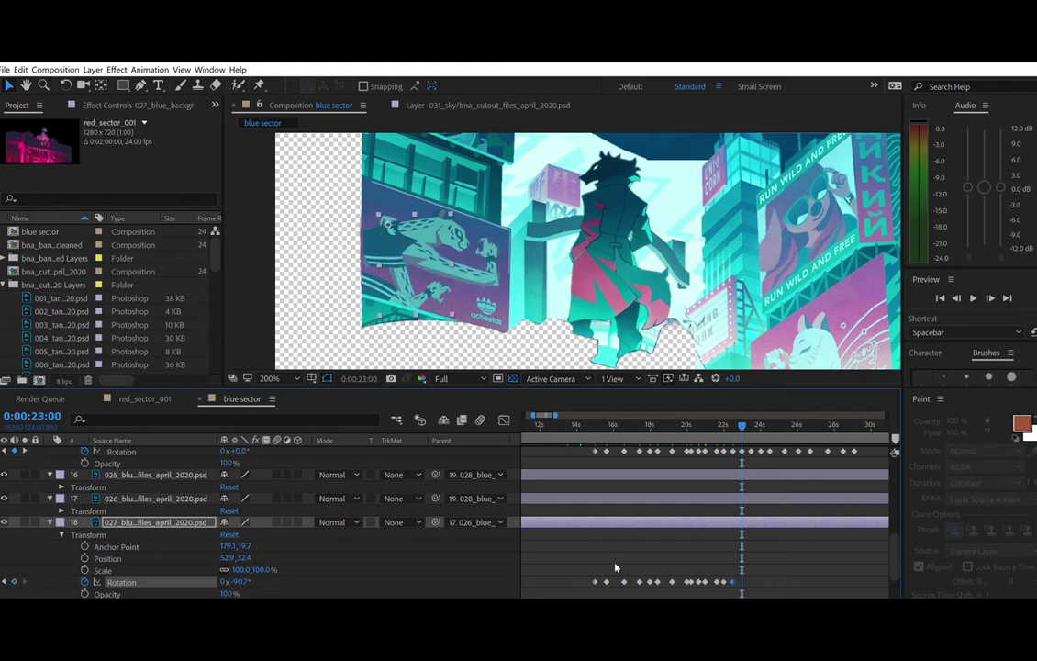
key("k")
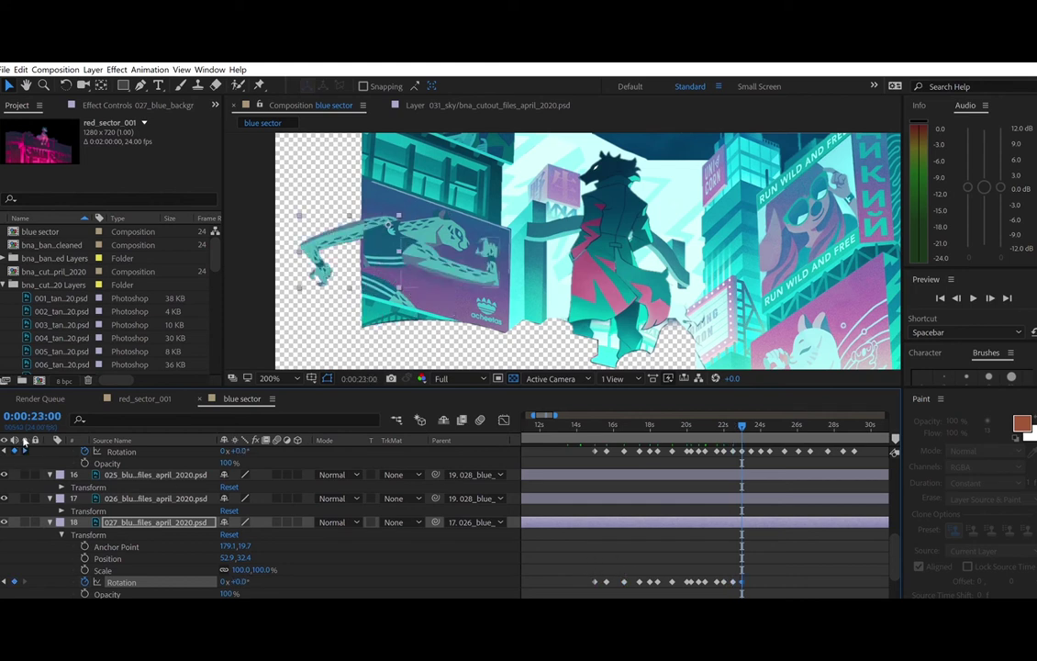
- Copy the 027 arm's -90.7° Rotation keyframe to 0:00:23:12 and its 0° keyframe to 0:00:24:00
key("ctrl+v")
key("ctrl+v")
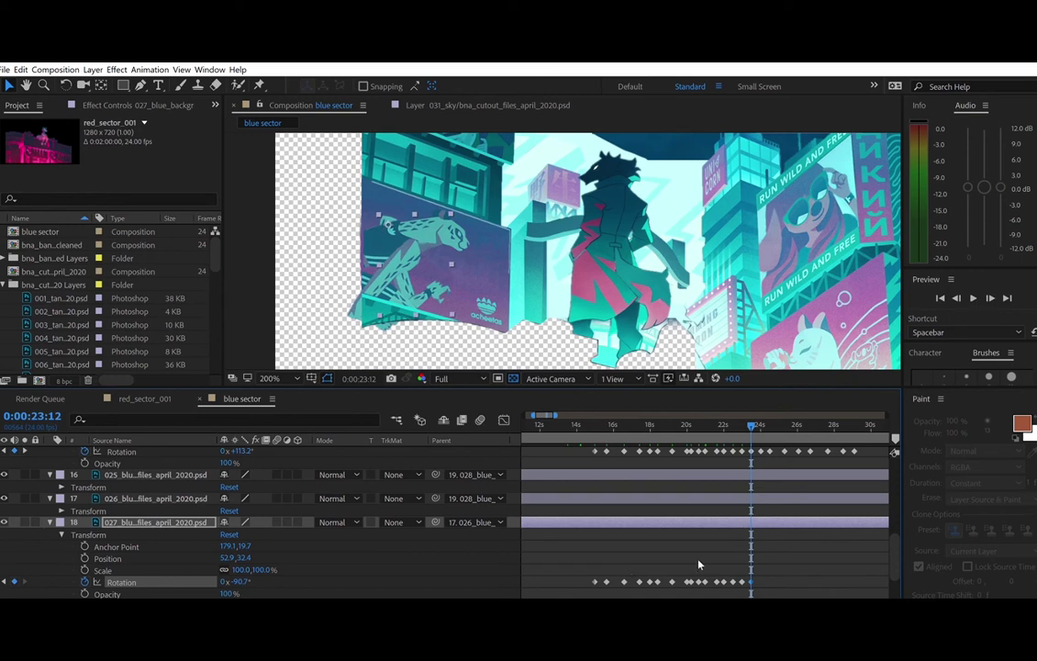
key("k")
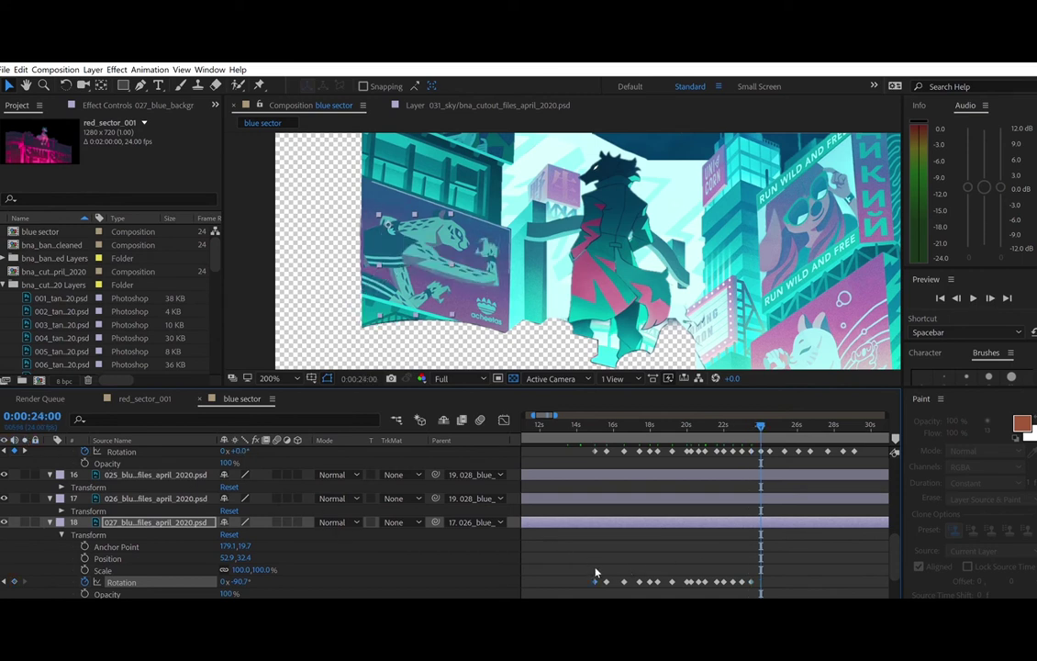
key("ctrl+v")
- Copy the 027 arm's -23.2° Rotation keyframe to 0:00:24:12 and its -90.7° keyframe to 0:00:25:07
left_click(25, 449)
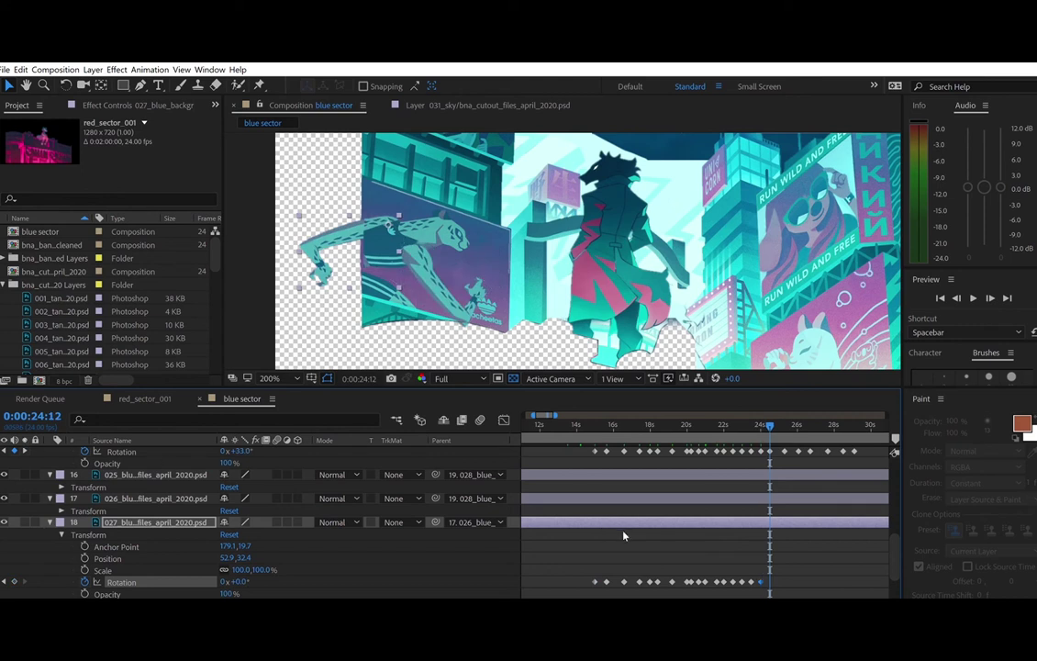
key("ctrl+v")
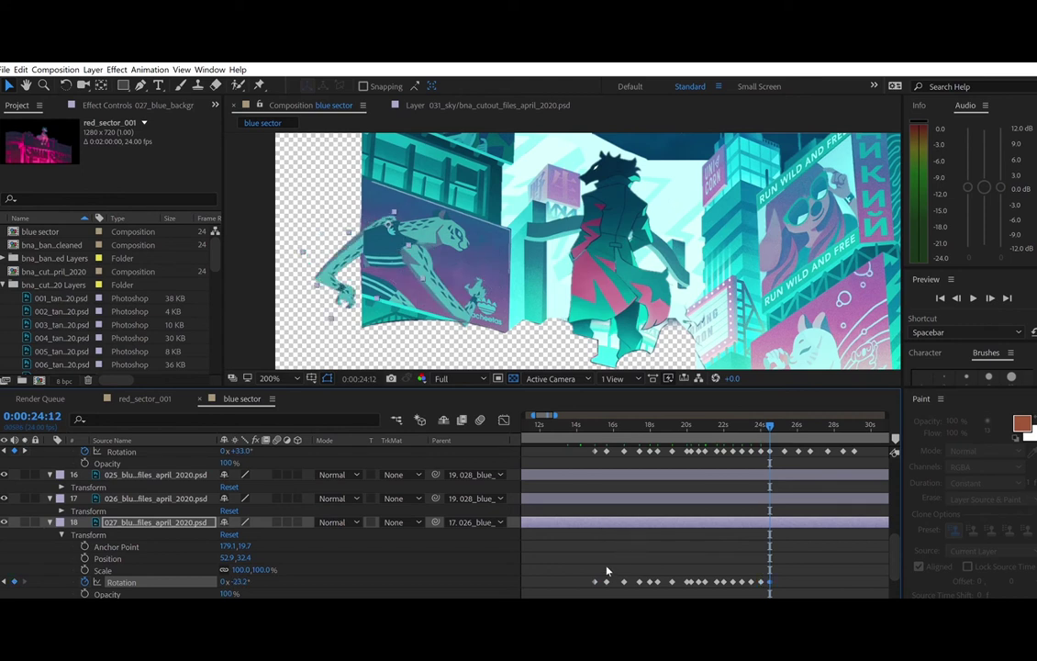
key("k")
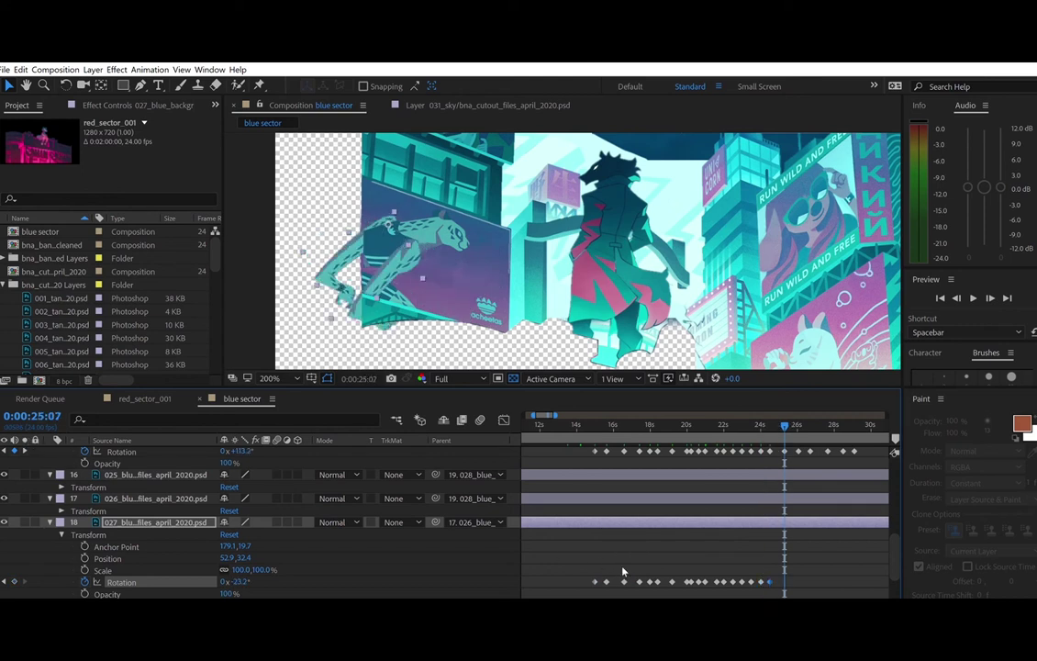
key("ctrl+v")
key("k")
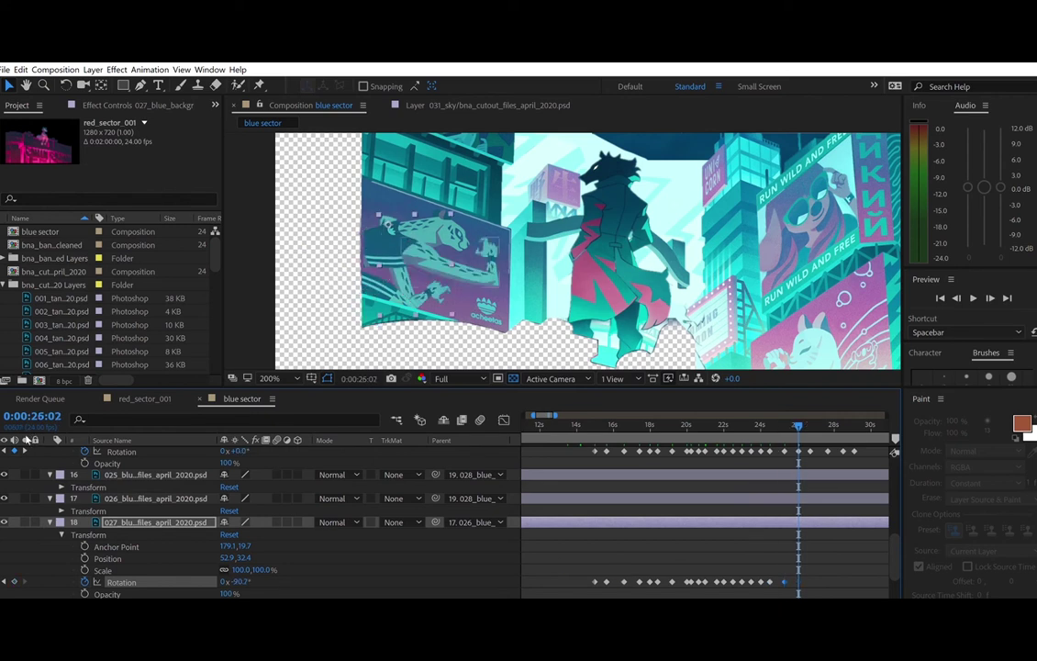
- Copy the 027 arm's 0° Rotation keyframe to 0:00:26:02 and its -23.2° keyframe to 0:00:26:17
key("ctrl+v")
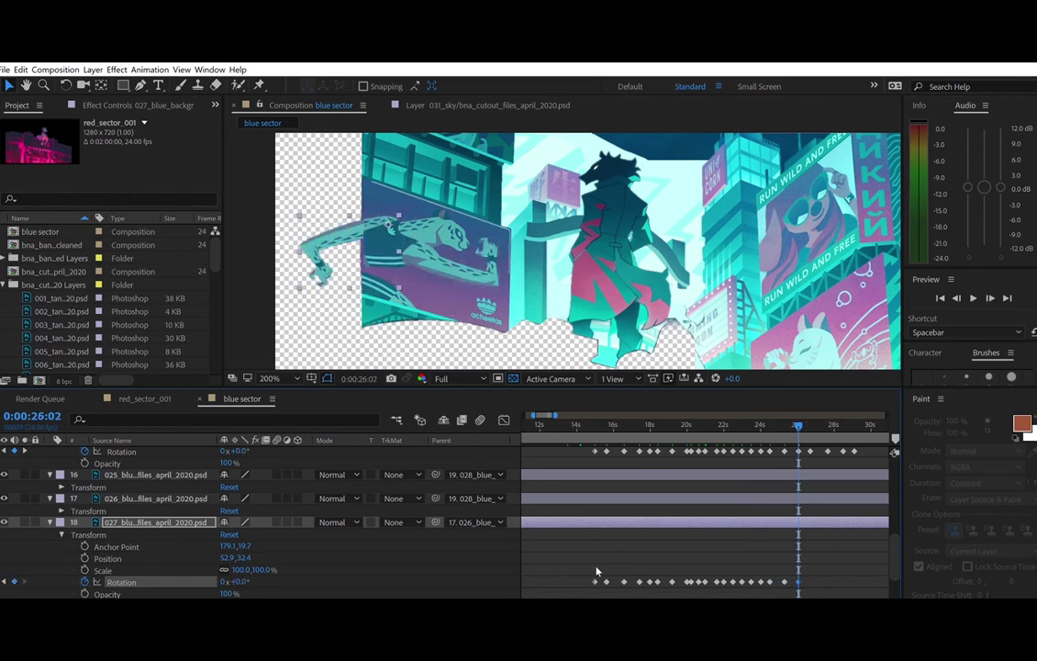
key("k")
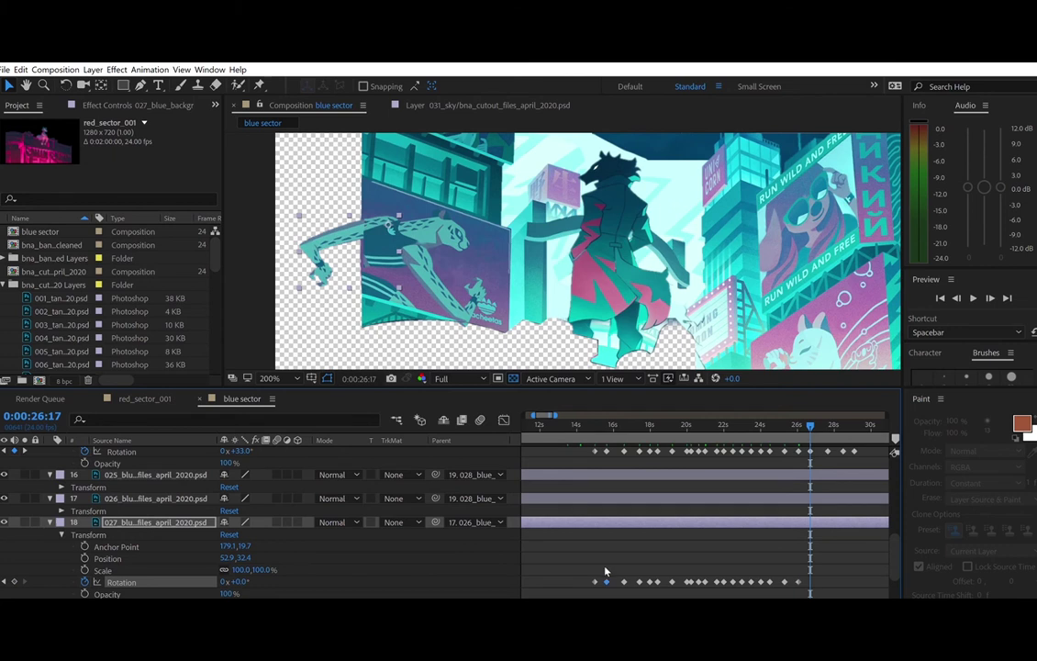
key("ctrl+v")
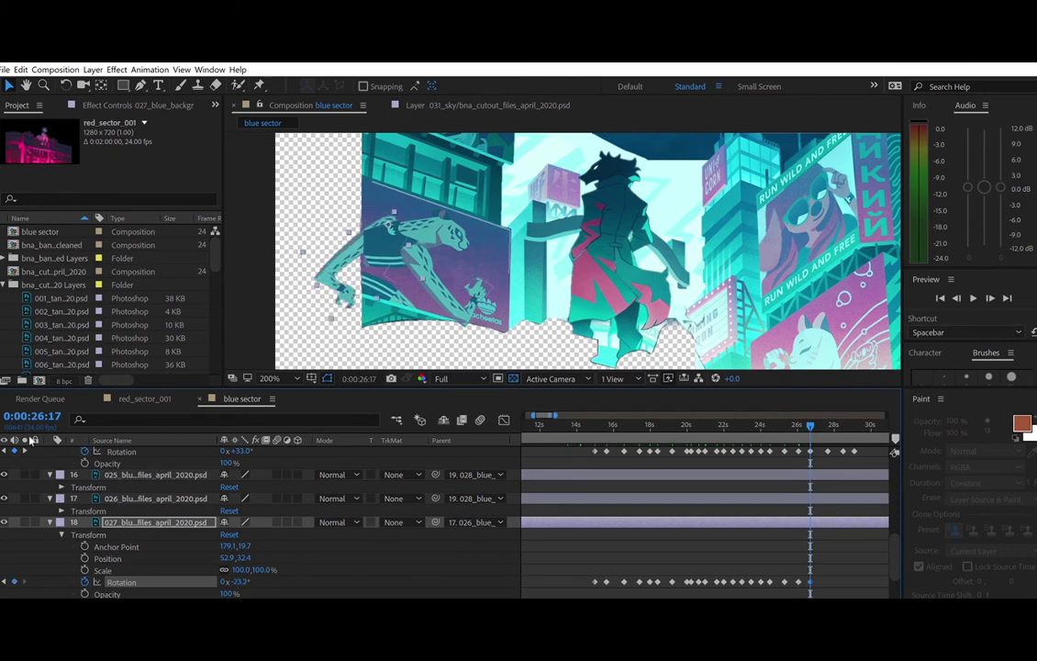
- Copy the 027 arm's -90.7° Rotation keyframe to 0:00:27:16, its -33.7° keyframe to 0:00:28:12 and its 0° keyframe to 0:00:29:02
key("k")
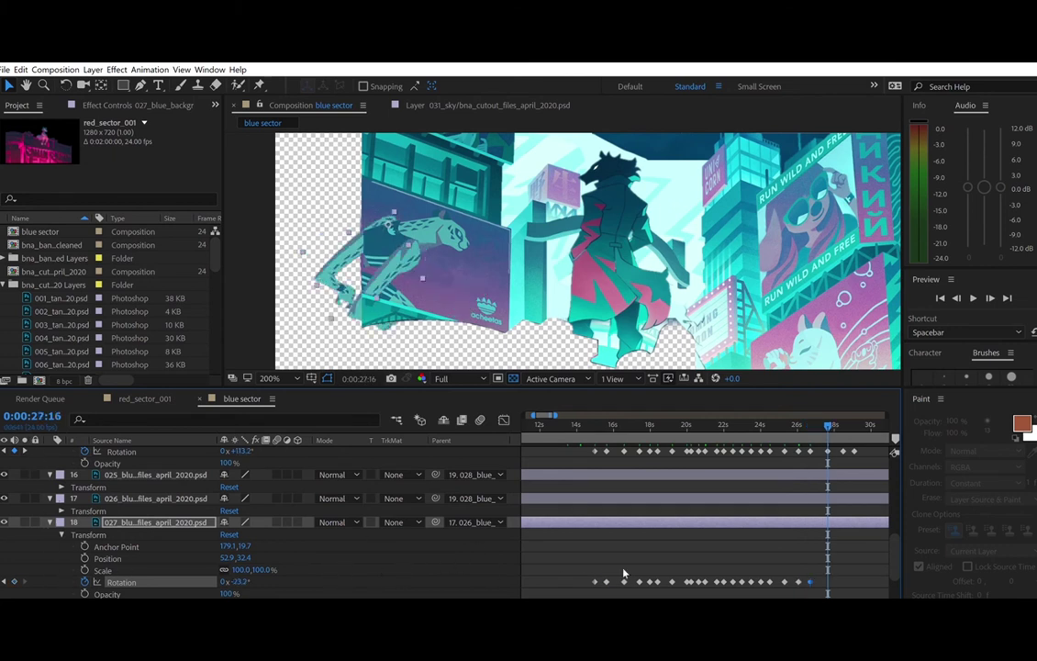
key("ctrl+v")
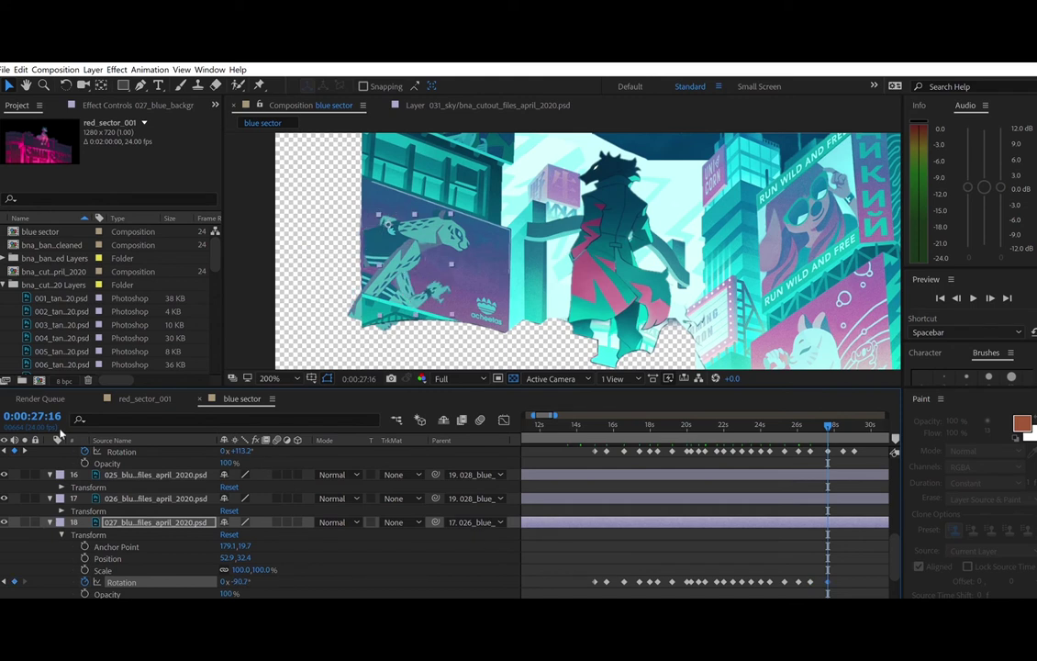
key("k")
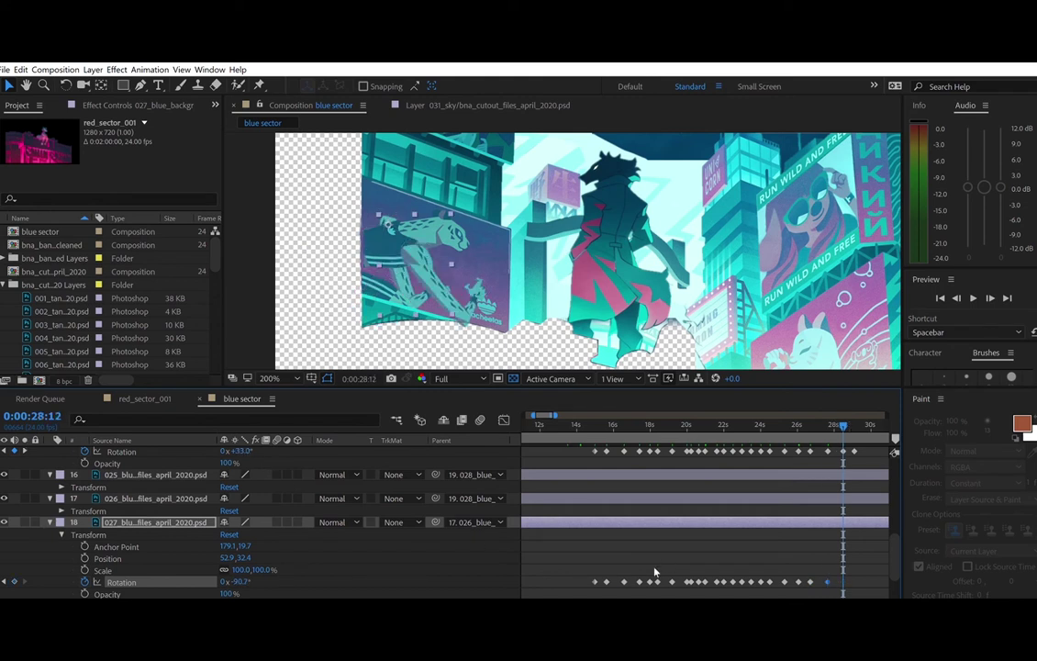
key("ctrl+v")
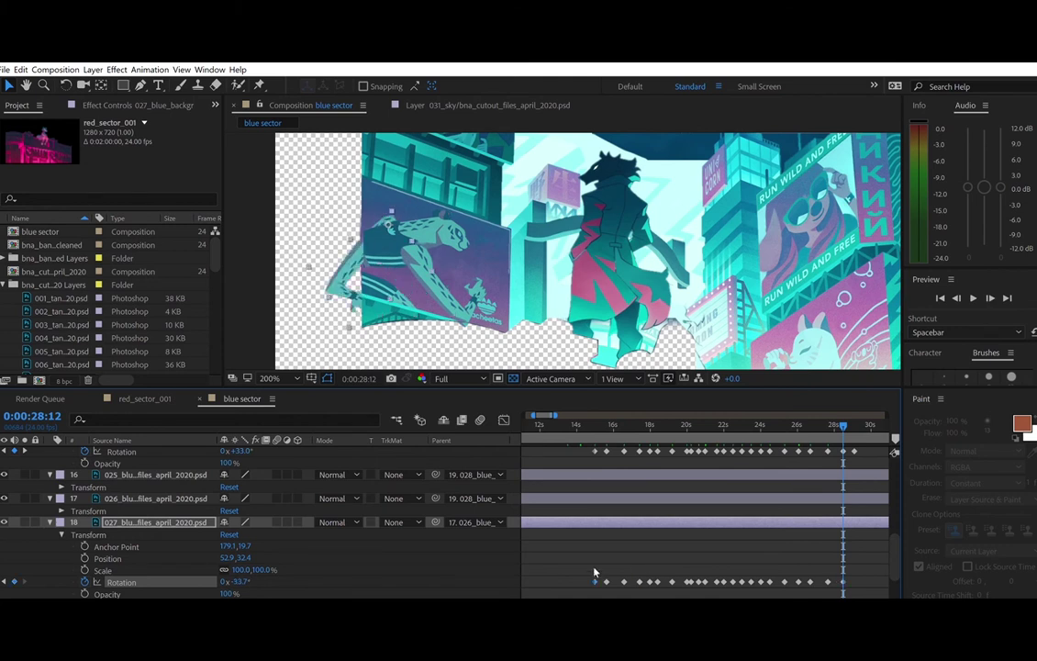
key("k")
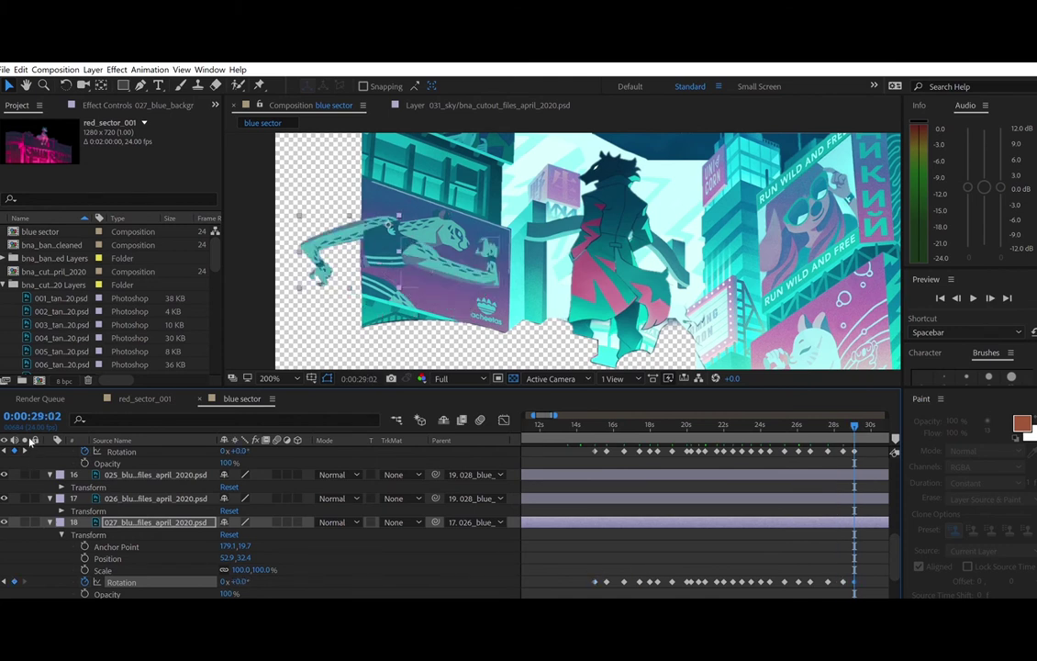
- Preview the cheetah's two-arm running cycle from just before 0:00:15:00
left_click(586, 423)
key("space")
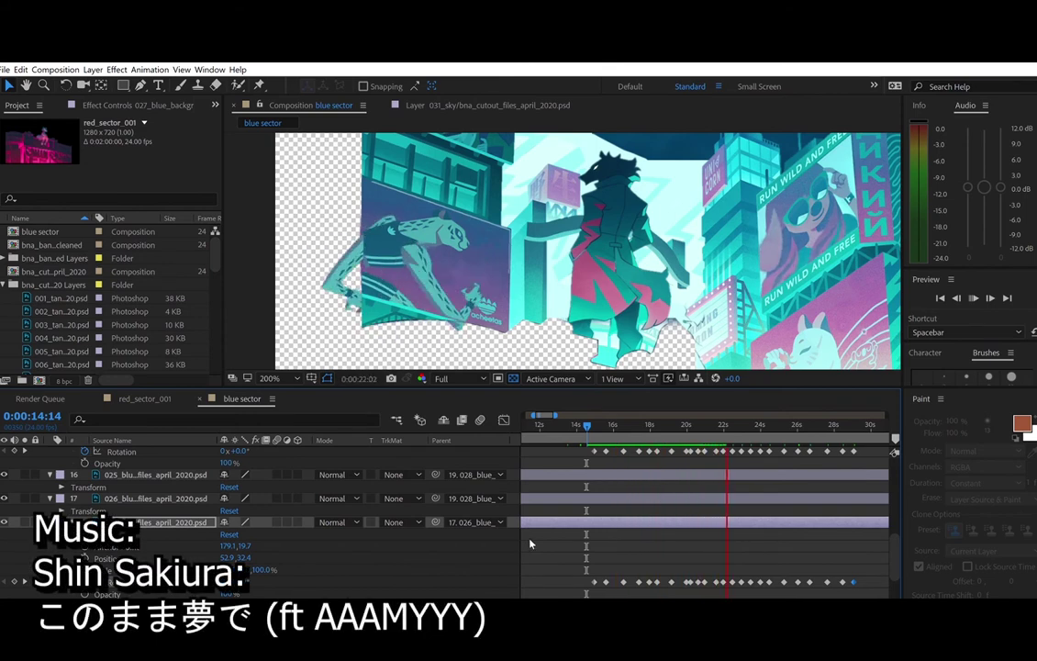
left_click(573, 420)
key("space")
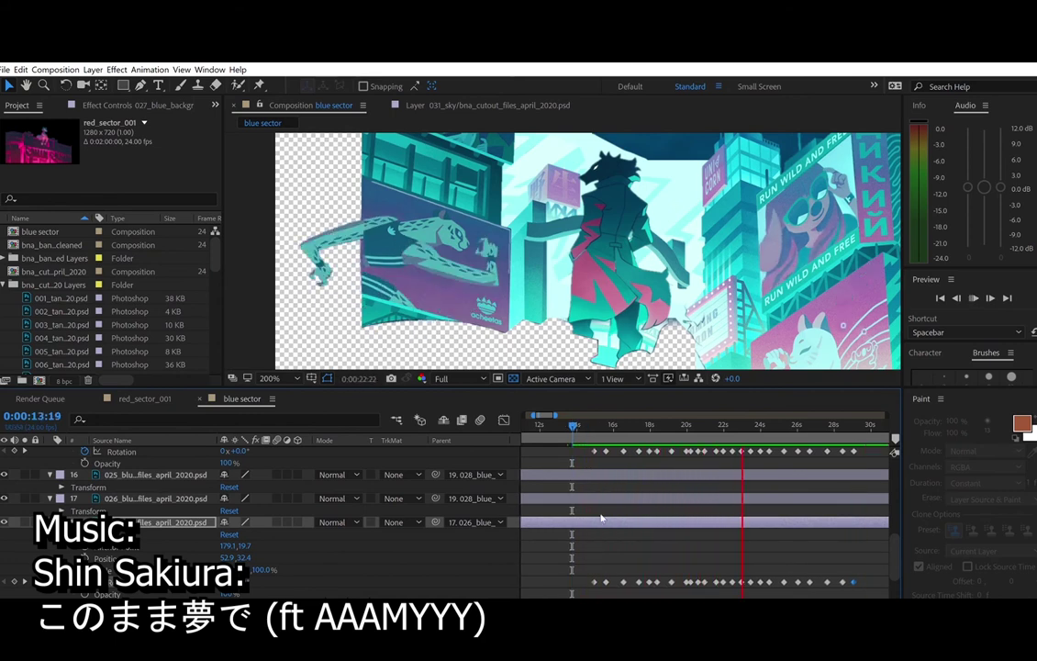
key("space")
- Try Easy Ease on all of the 024 arm's Rotation keyframes, preview the motion and undo the easing
left_click_drag(584, 457, 856, 438)
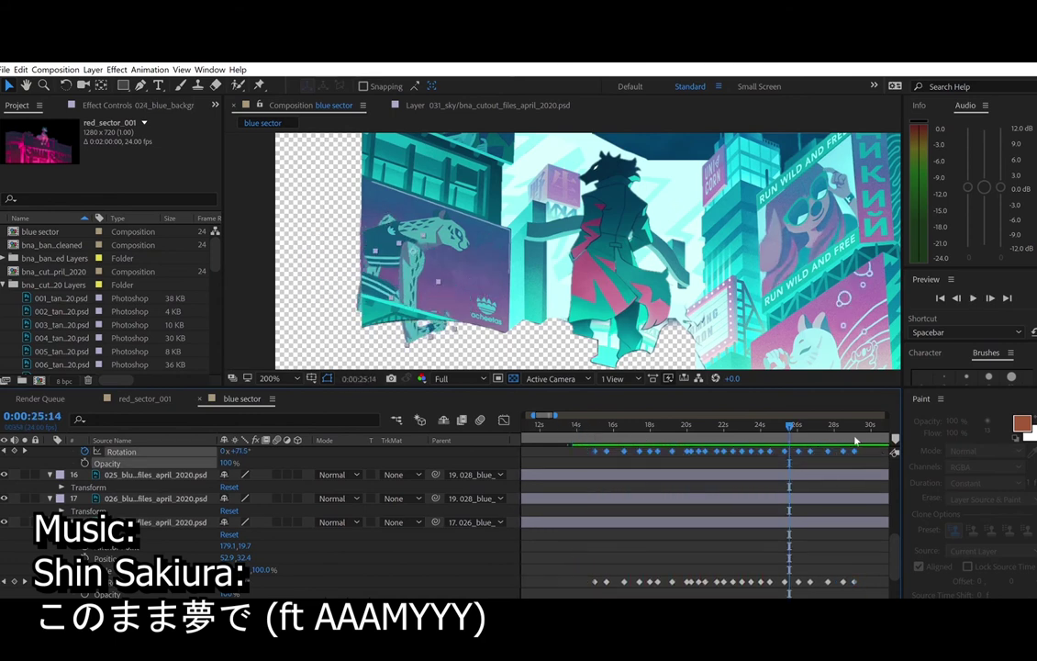
key("F9")
left_click(577, 426)
key("space")
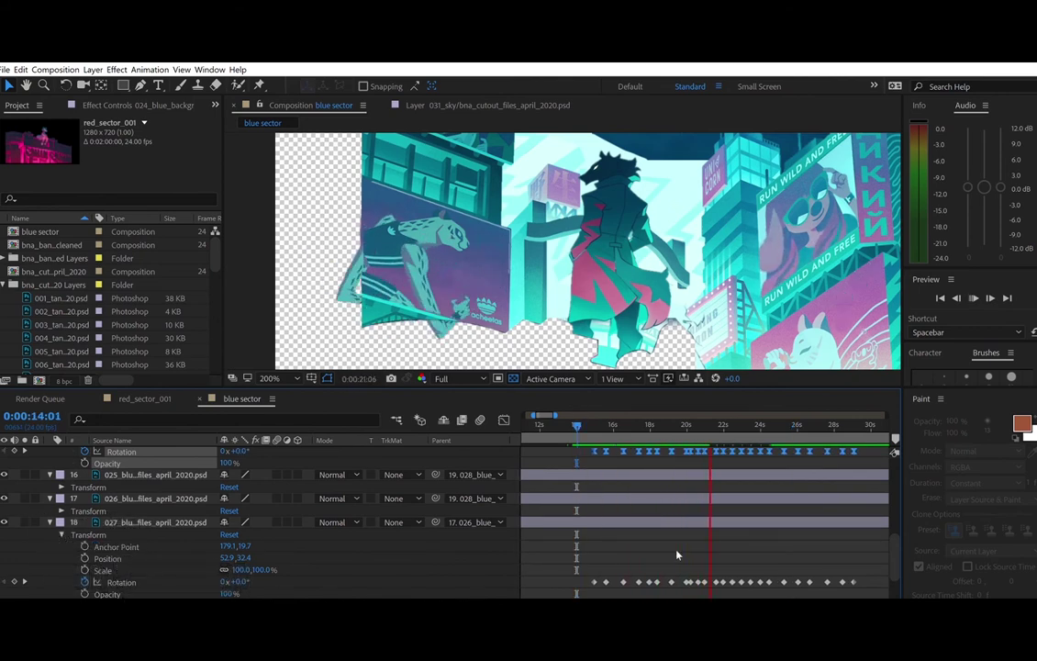
key("space")
key("space")
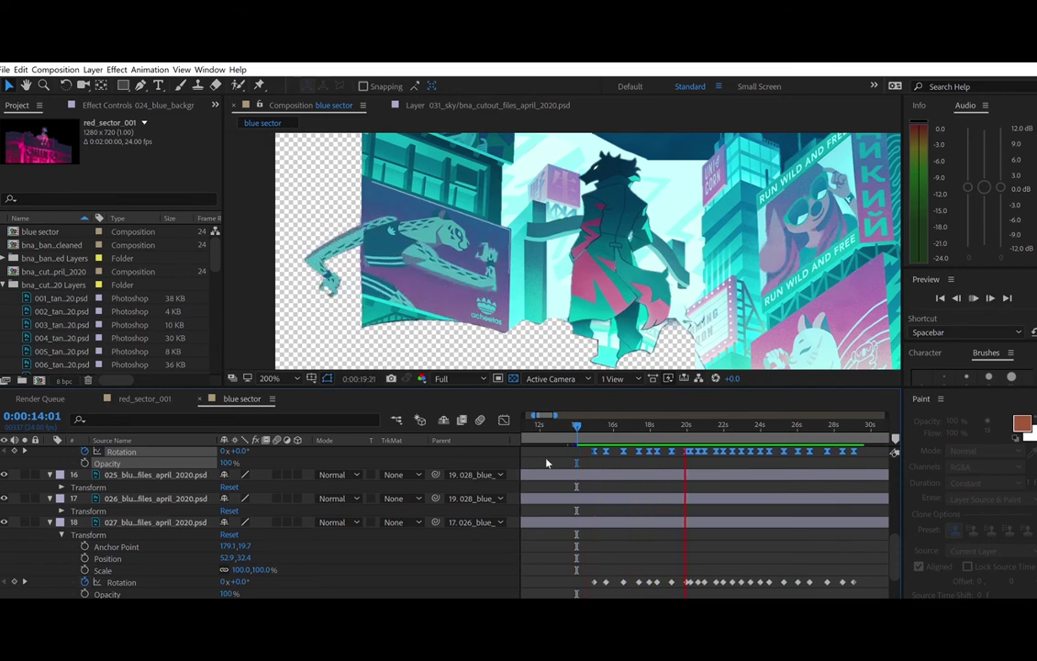
key("space")
key("ctrl+z")
- Try Easy Ease In on all of the 024 arm's Rotation keyframes and preview the running cycle with and without it
key("shift+F9")
left_click(585, 425)
key("space")
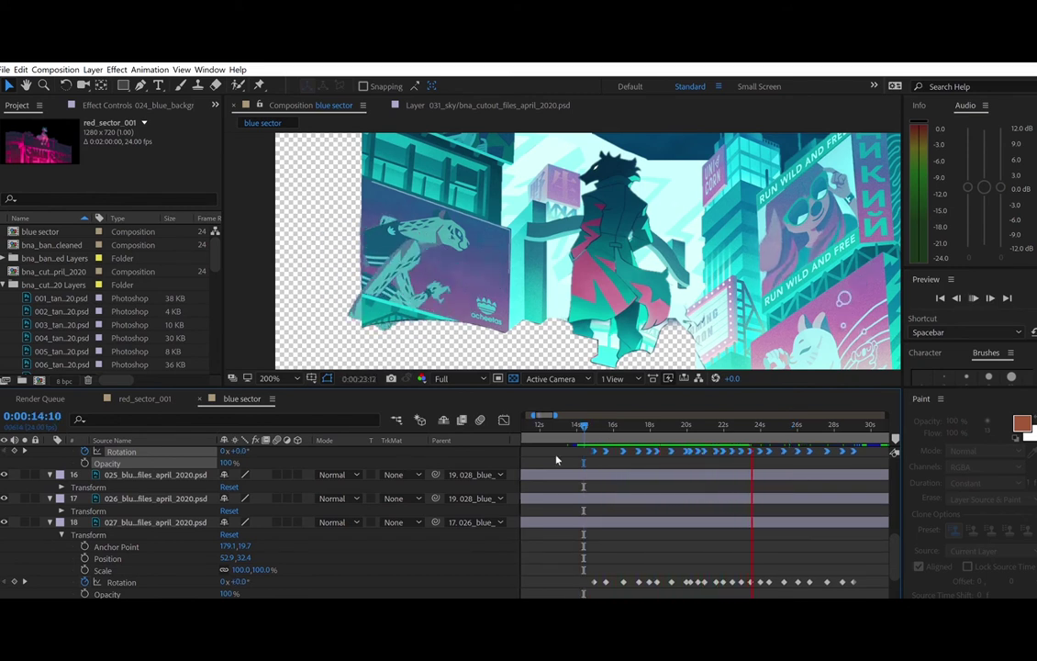
left_click(576, 418)
key("space")
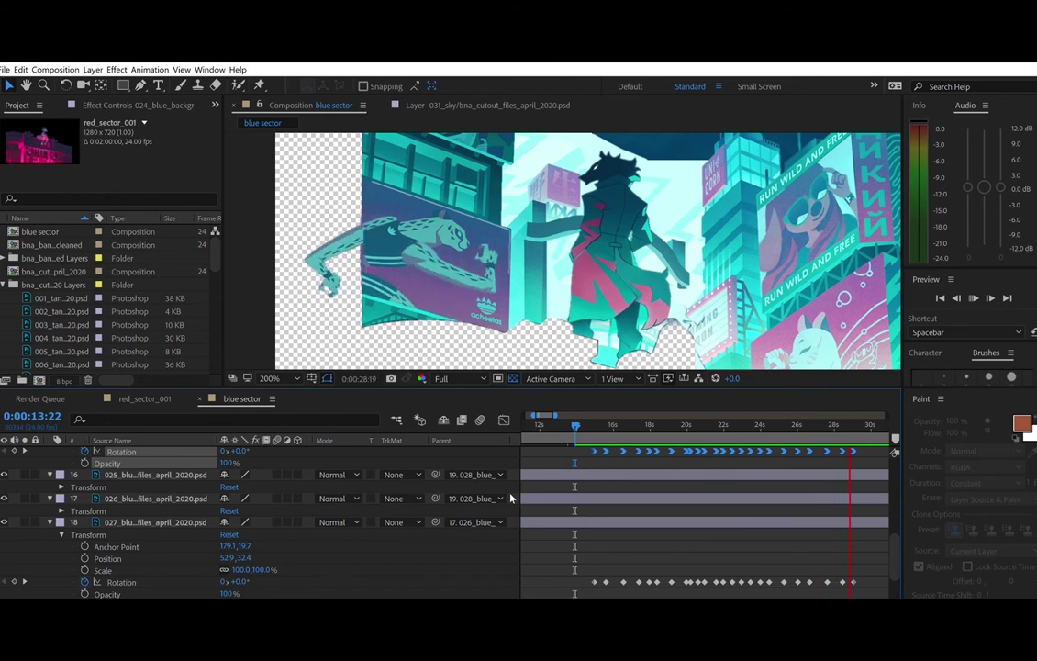
key("space")
left_click(588, 418)
key("space")
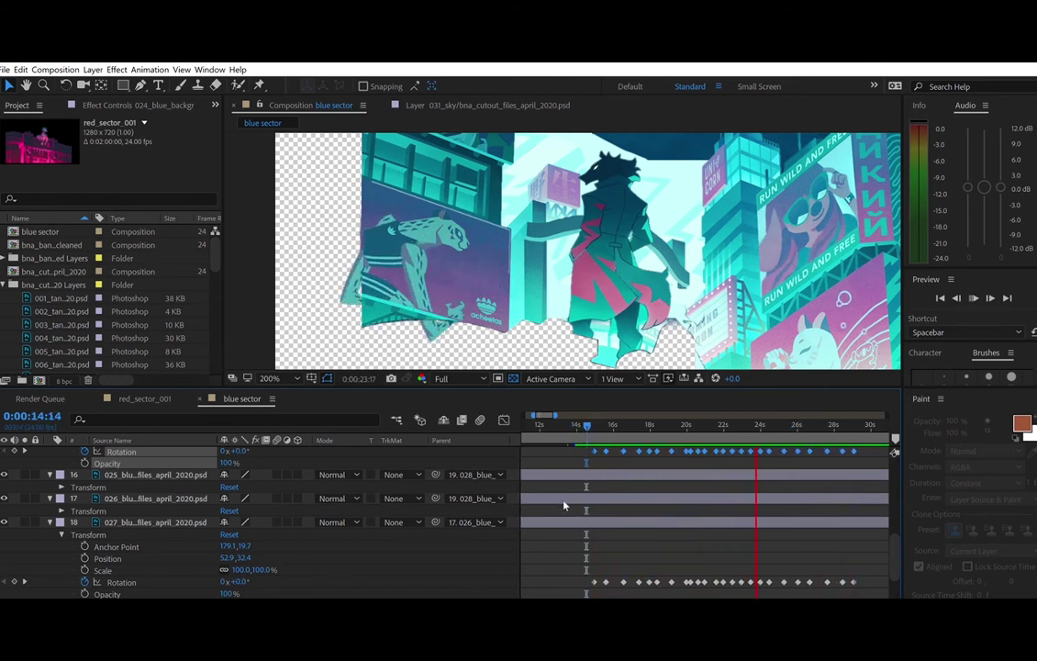
key("space")
- Copy the 027 arm's full set of Rotation keyframes starting at 0:00:15:00 and paste it at 0:02:15:00
left_click_drag(590, 553, 859, 585)
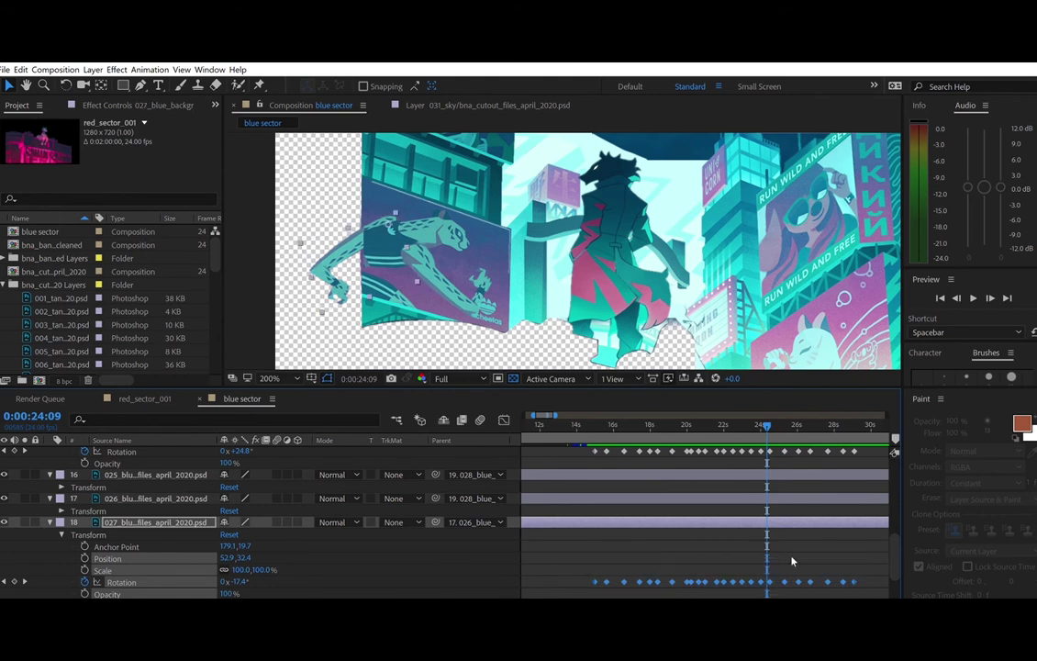
left_click_drag(772, 424, 580, 424)
left_click(25, 581)
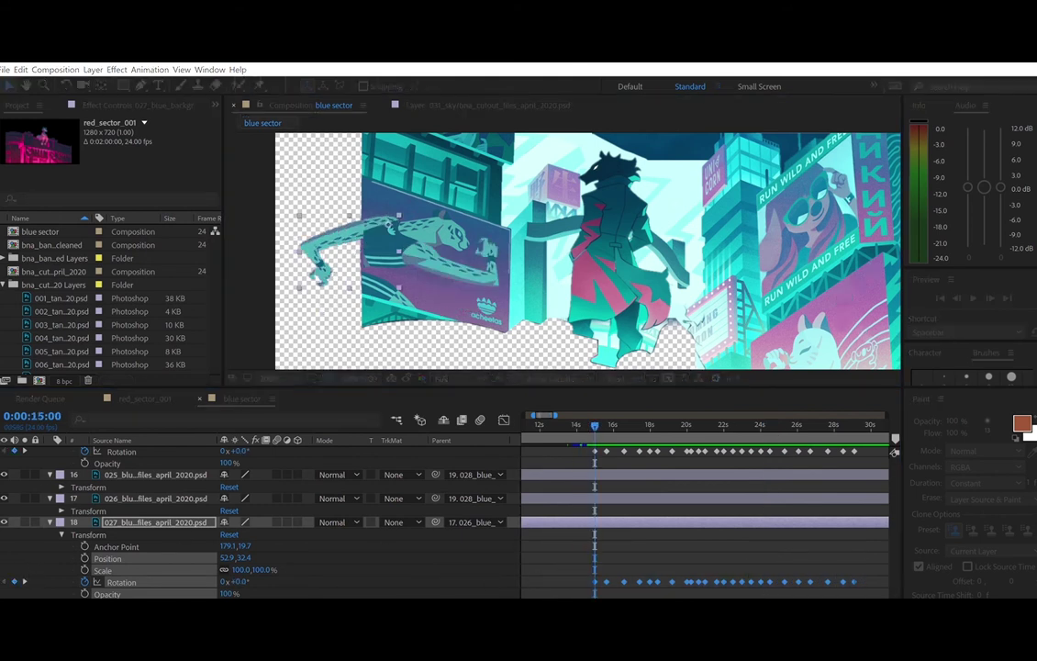
key("Return")
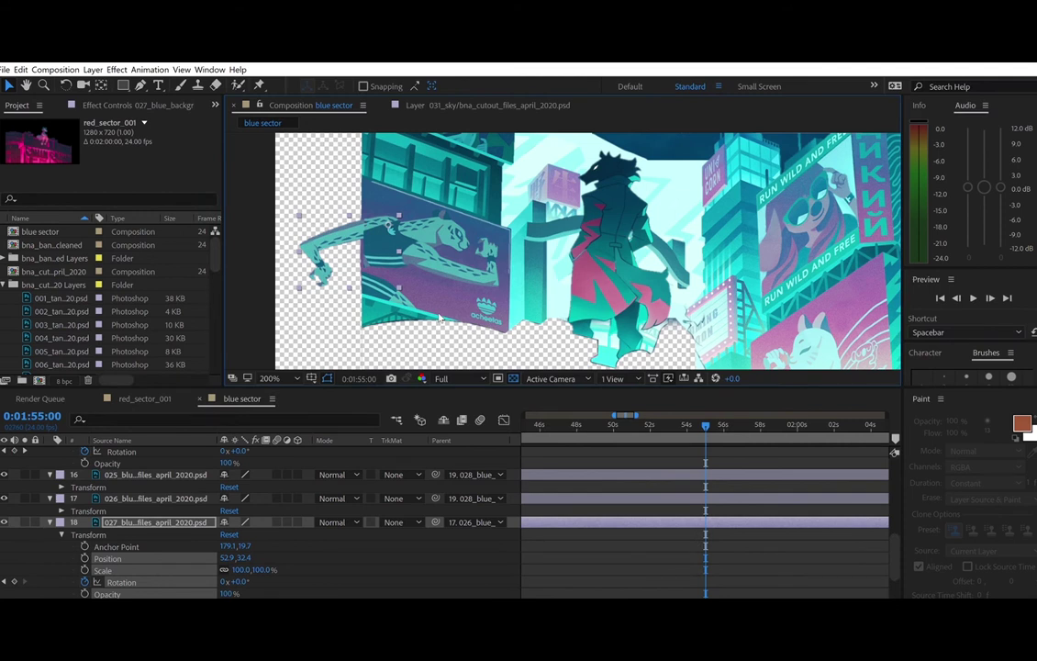
left_click(359, 378)
key("Return")
key("ctrl+v")
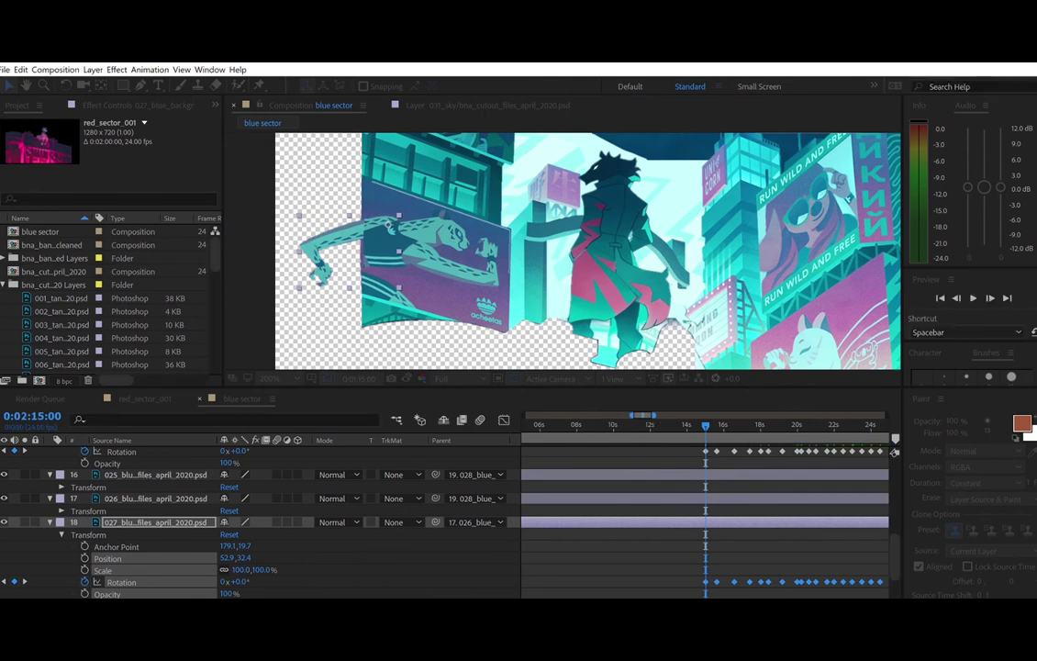
key("Return")
key("ctrl+v")
- Paste the 027 arm's Rotation keyframes at 0:03:15:00, 0:04:15:00, 0:05:15:00 and 0:06:15:00
left_click(357, 377)
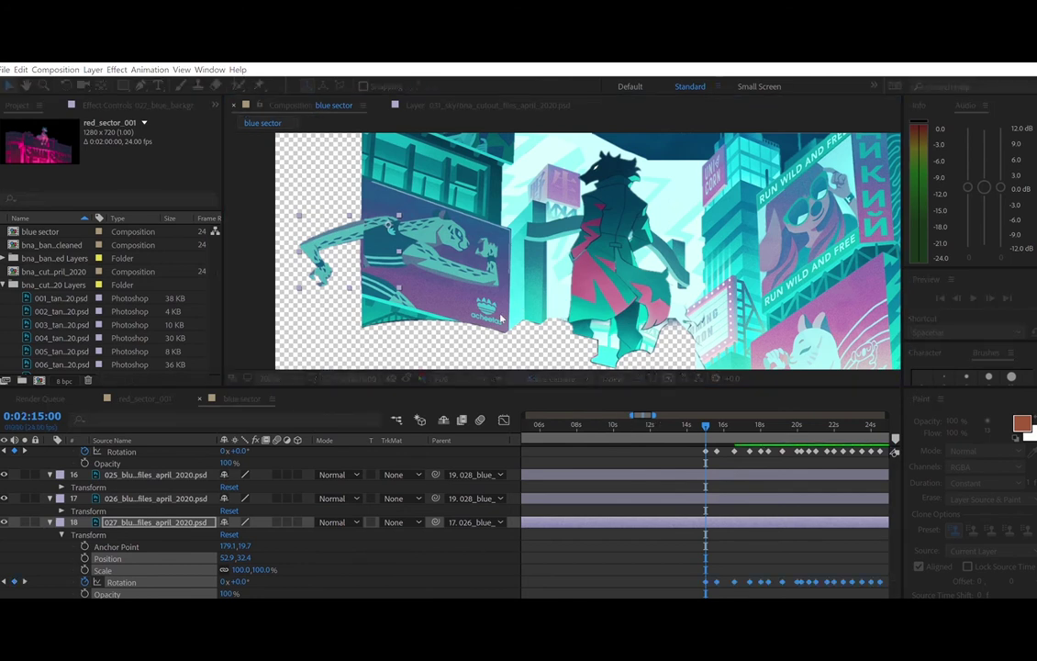
type("31500")
key("Return")
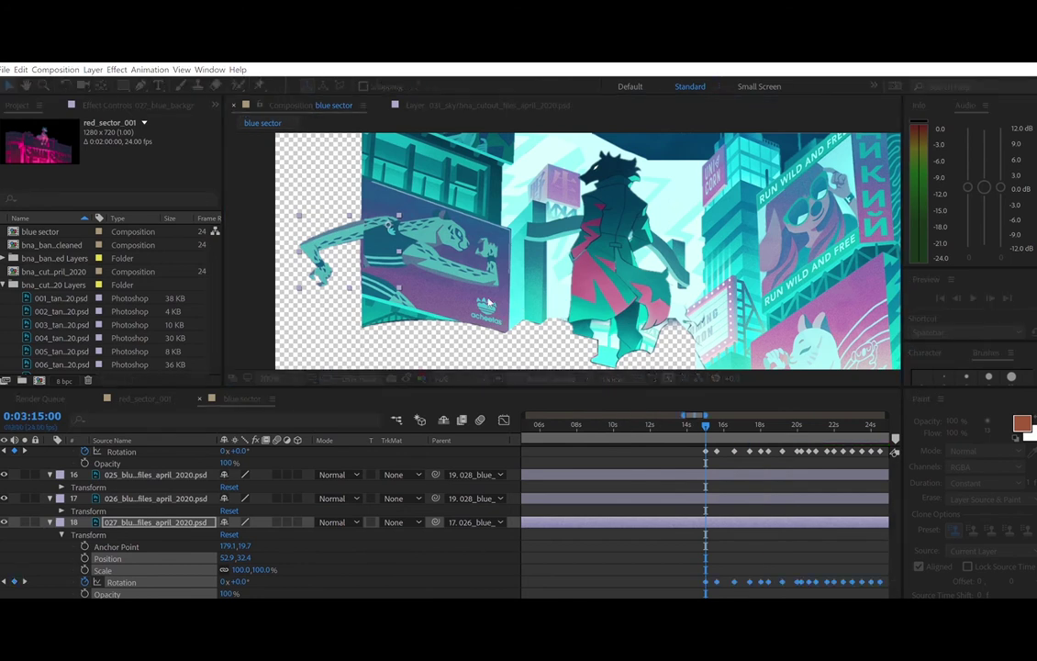
type("41500")
key("Return")
type("51500")
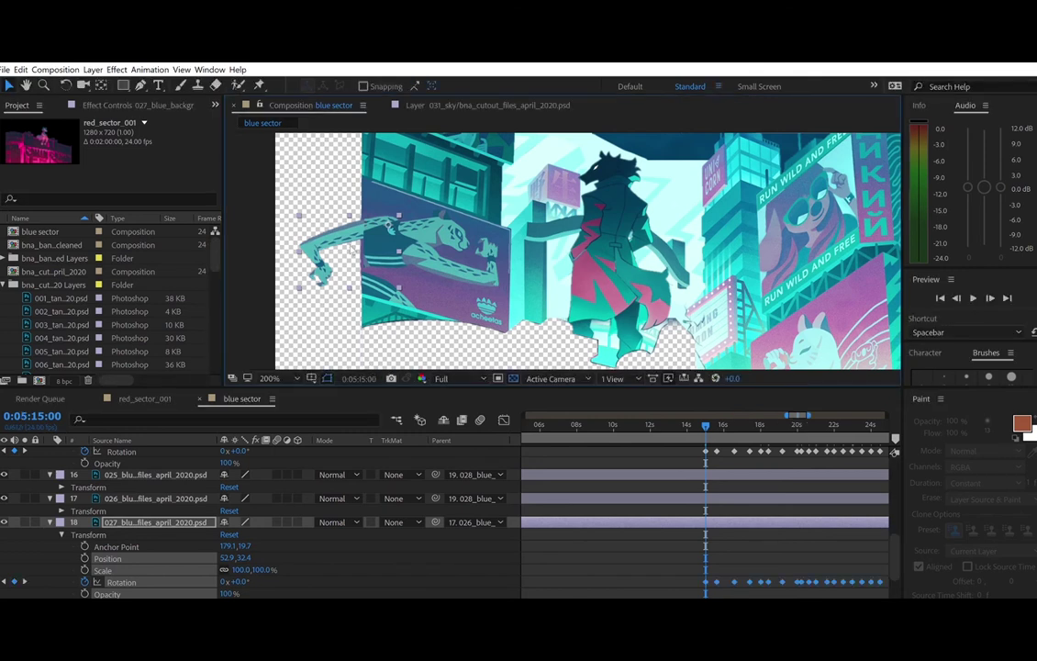
key("Return")
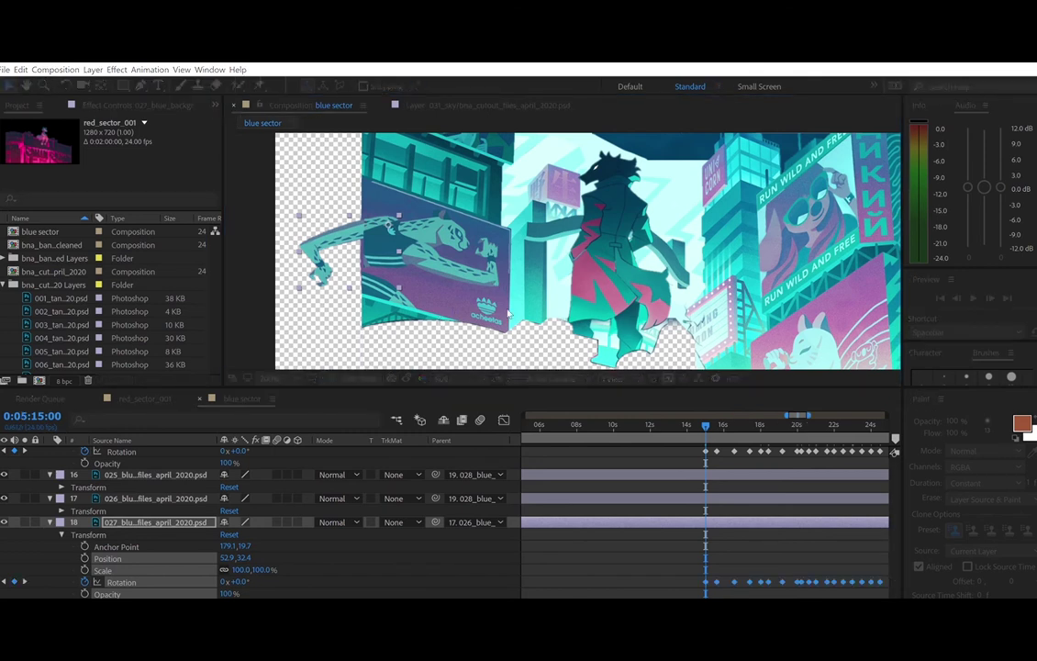
type("61500")
key("Return")
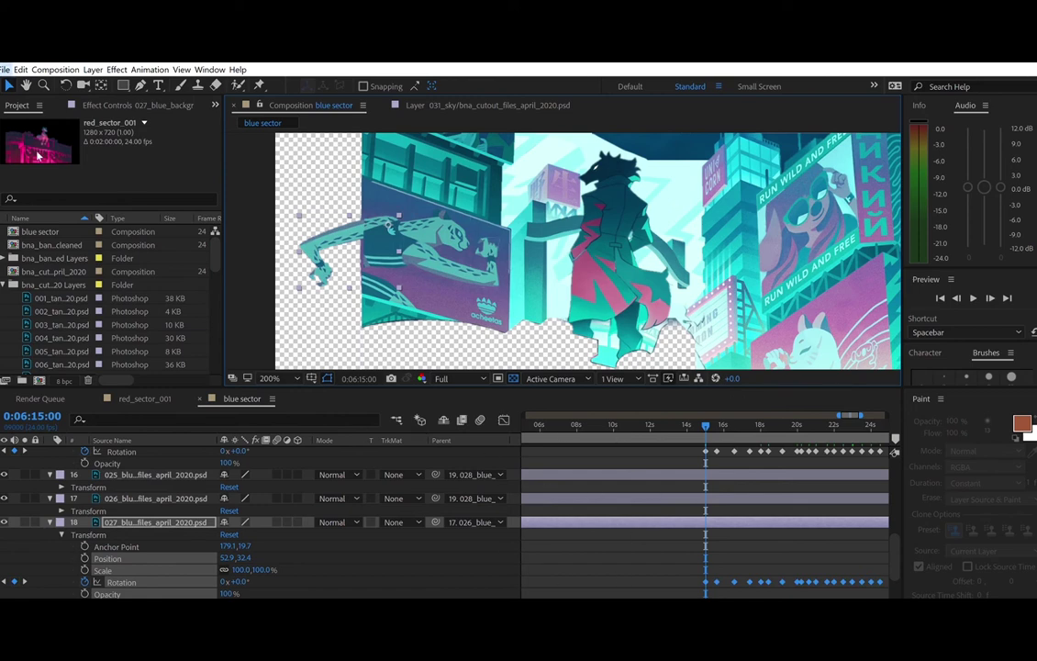
- Collapse the 027 arm's transform properties and move the 025 leg layer's anchor point to 2.8, 29.8
left_click(62, 534)
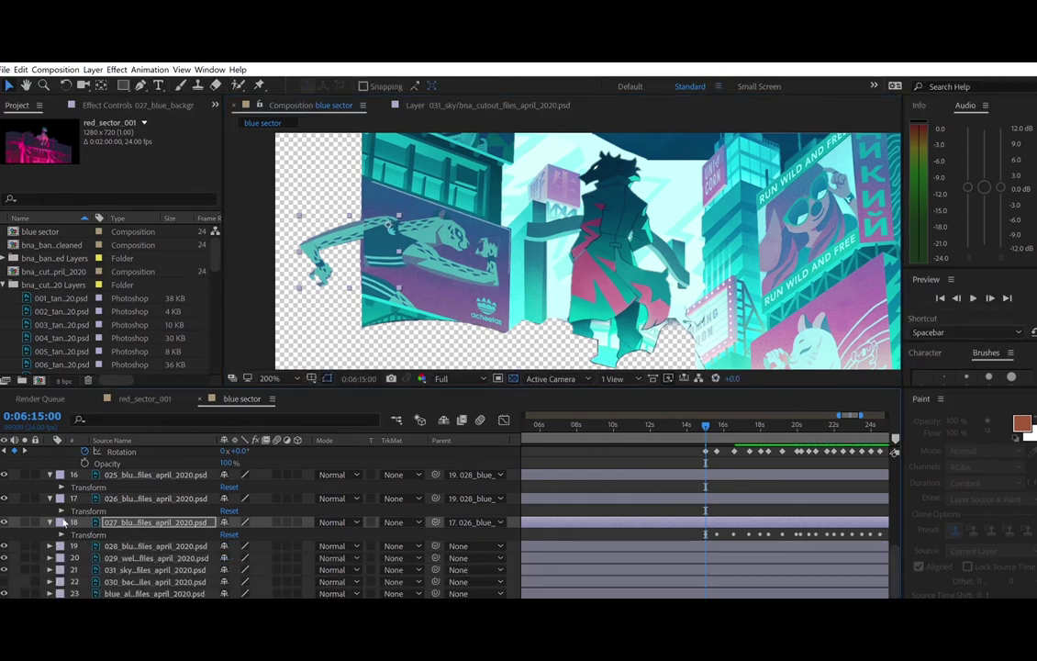
left_click(156, 474)
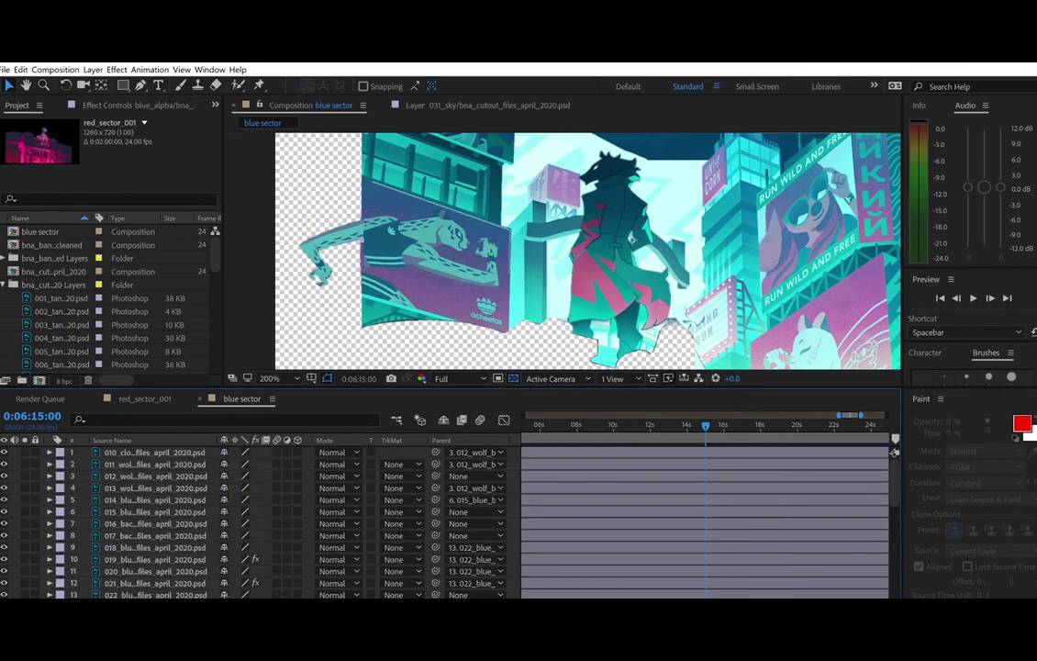
double_click(435, 268)
left_click(315, 106)
scroll(306, 532, "down", 3)
left_click(306, 532)
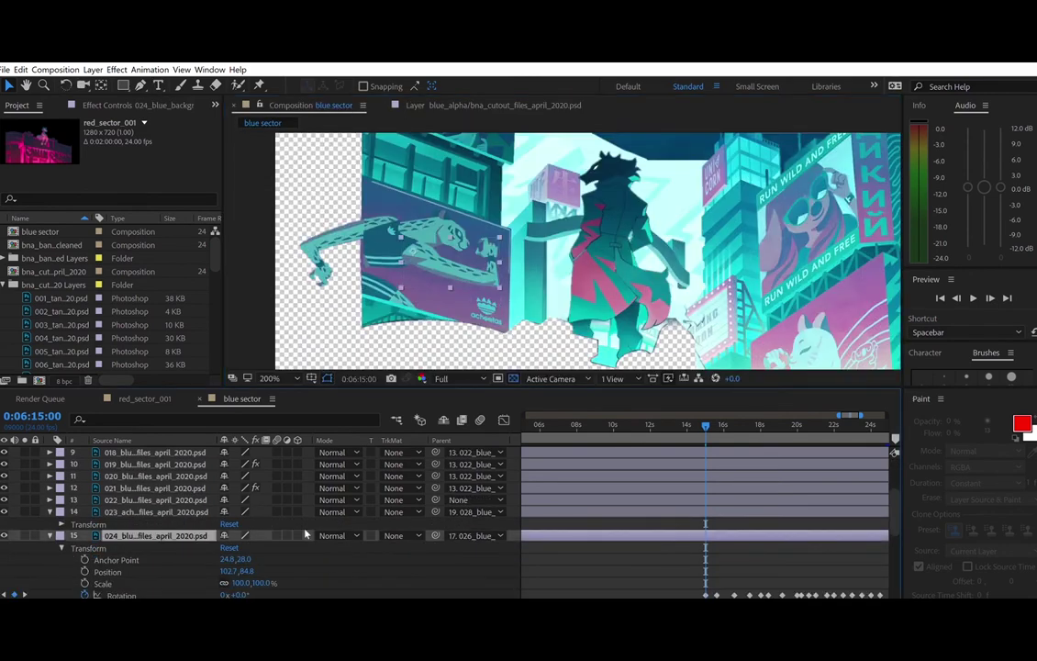
scroll(198, 482, "down", 4)
left_click(174, 477)
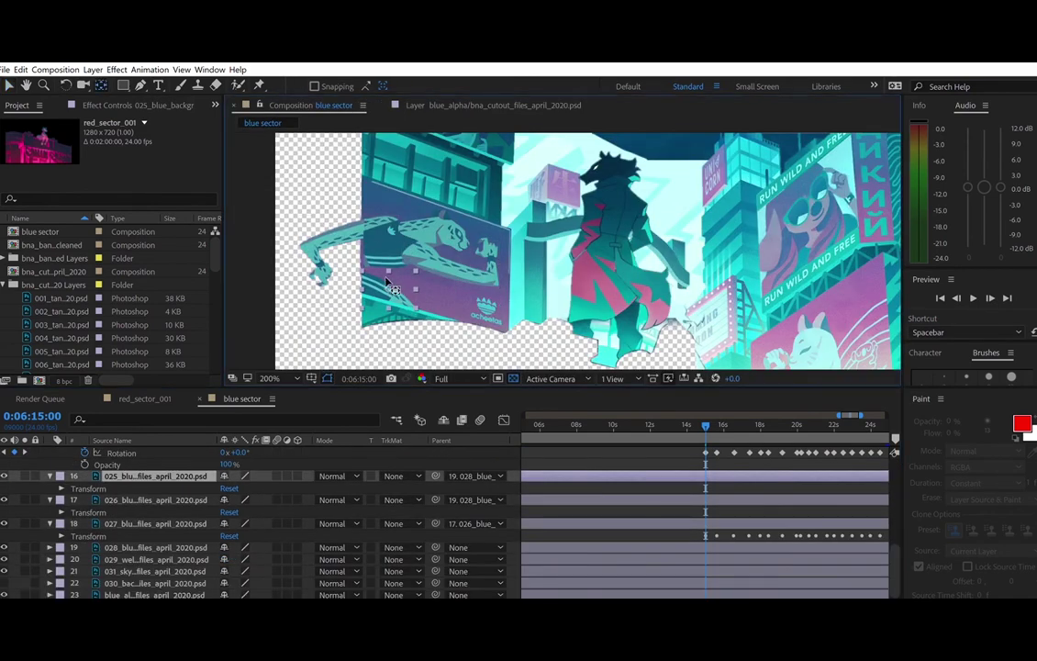
key("v")
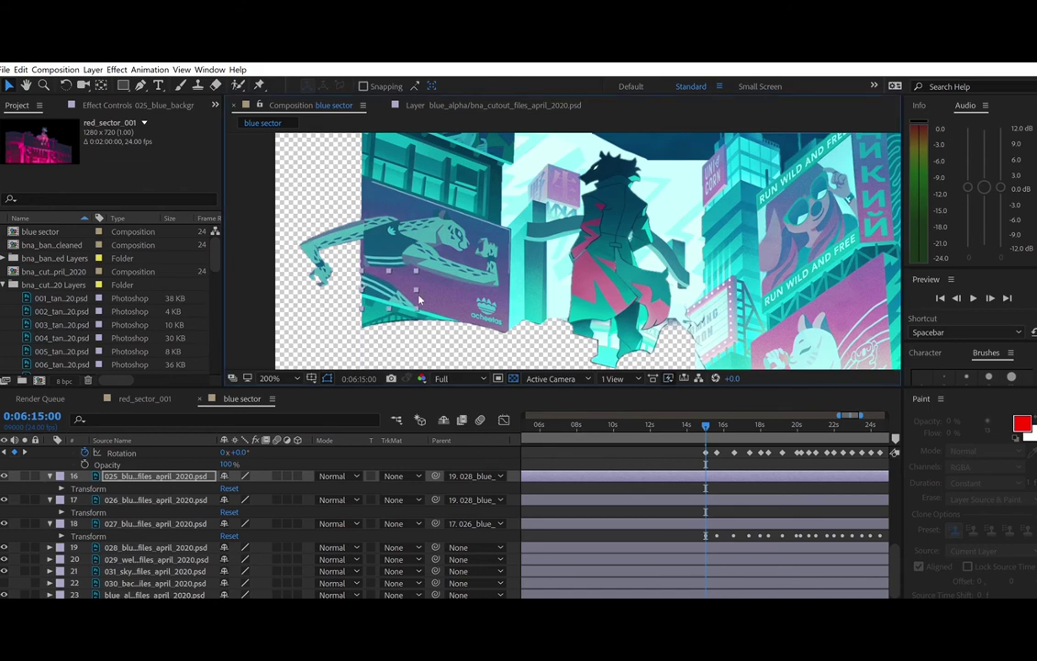
- Start Position and Rotation keyframing on the 025 leg layer at 0:06:15:00
left_click(61, 488)
left_click(85, 537)
left_click(85, 512)
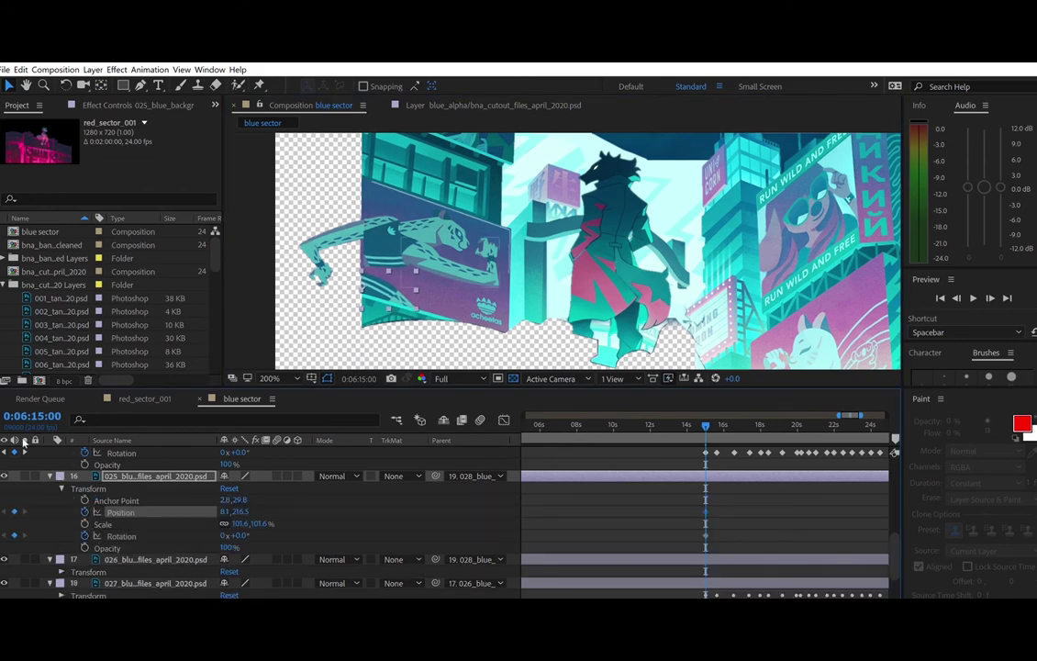
- Pose the 025 leg at the arm's second keyframe, and at 0:06:16:14 with Rotation +44.5° and Position -8.6, 224.8
left_click(24, 453)
left_click(65, 86)
mouse_move(402, 290)
left_mouse_down()
mouse_move(398, 310)
mouse_move(380, 286)
mouse_move(389, 328)
mouse_move(385, 297)
left_mouse_up()
left_click(9, 85)
left_click(25, 453)
key("w")
left_click(9, 86)
key("space")
key("space")
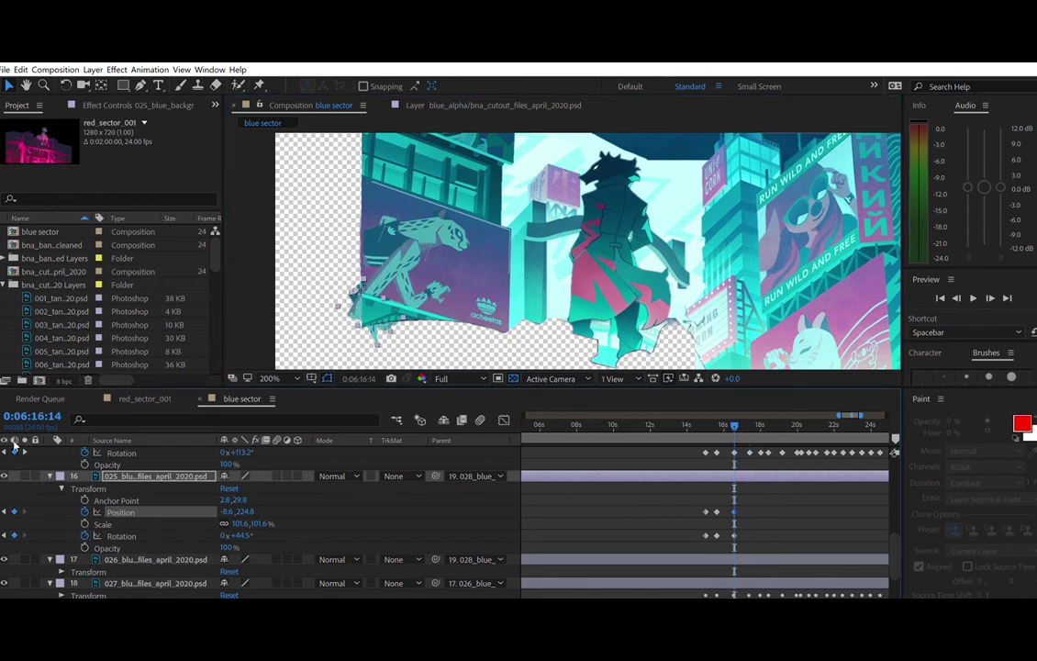
- Rotate and reposition the 025 leg back upward at the arm's next keyframe after 0:06:16:14
left_click(25, 453)
left_click(66, 85)
left_click_drag(392, 331, 369, 283)
left_click(8, 86)
- Copy the 025 leg's first Position and Rotation keyframes to the arm's fifth keyframe and preview the leg motion
left_click(25, 453)
left_click_drag(695, 502, 711, 535)
key("ctrl+c")
key("ctrl+v")
left_click(683, 425)
key("space")
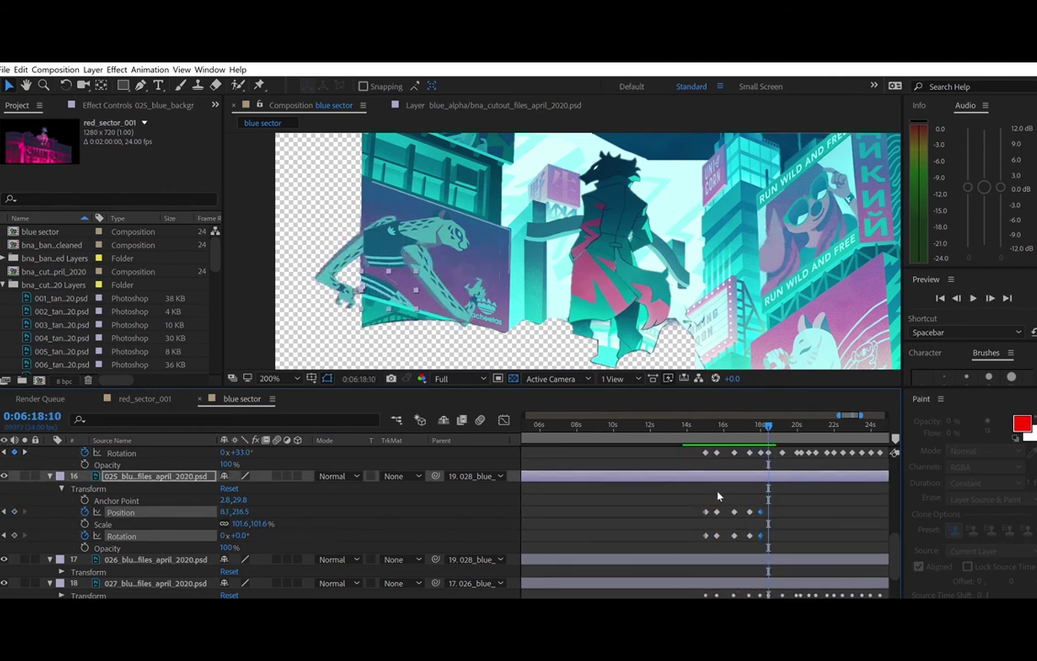
- Copy the 025 leg's second Position and Rotation keyframe pair to 0:06:18:10 and its +44.5° pair to 0:06:19:05
left_click(24, 453)
left_click_drag(731, 499, 740, 536)
key("ctrl+c")
key("ctrl+v")
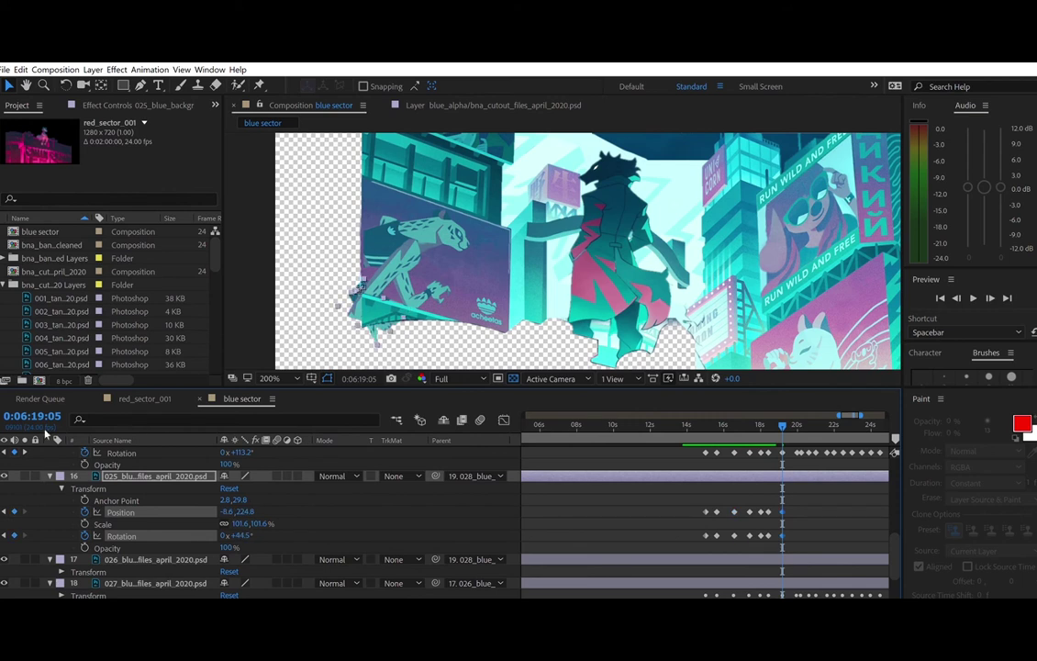
- Copy the 025 leg's first Position and Rotation keyframe pair to 0:06:20:00 and its second pair to 0:06:20:05
left_click(25, 453)
left_click(25, 452)
left_click(25, 452)
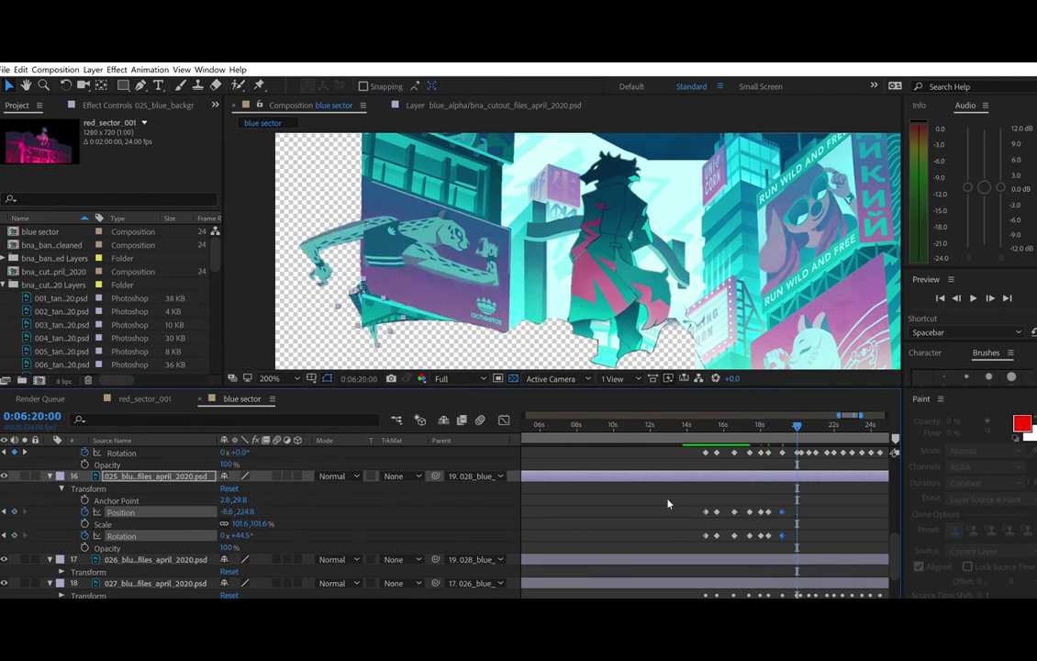
key("ctrl+c")
key("ctrl+v")
left_click(25, 452)
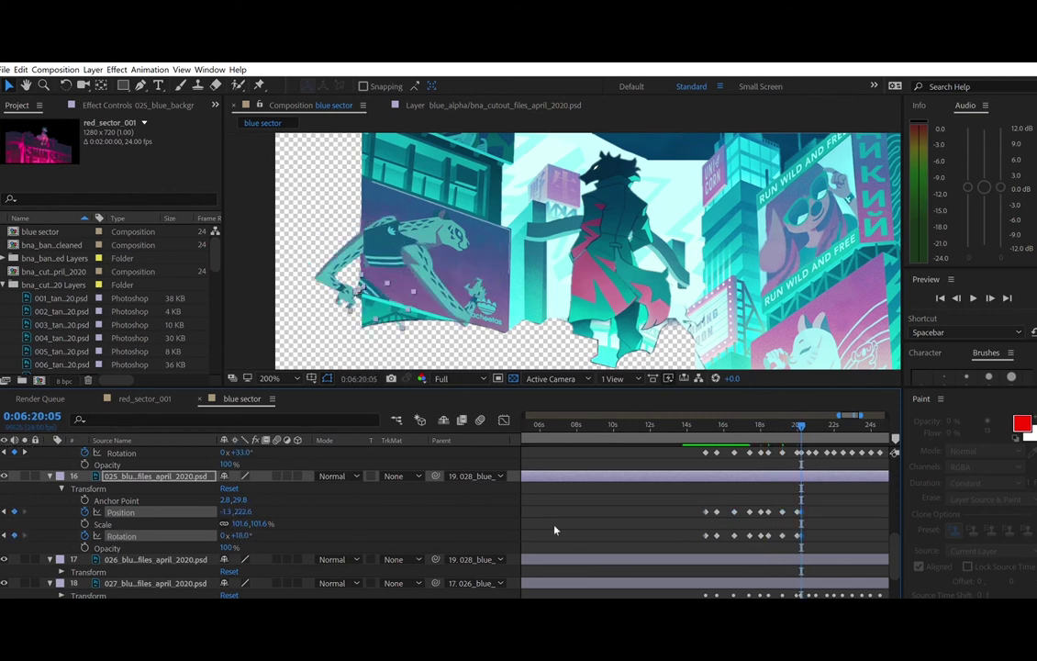
- Continue the 025 leg's pose cycle on the arm keyframes between 0:06:20:05 and 0:06:21:15, ending with the 0° pose
key("shift+Page_Down")
left_click(25, 450)
left_click_drag(699, 502, 709, 537)
key("ctrl+c")
key("ctrl+v")
- Copy the 025 leg's +44.5° keyframe pair to 0:06:21:15 and its first pair to 0:06:22:00
left_click(25, 451)
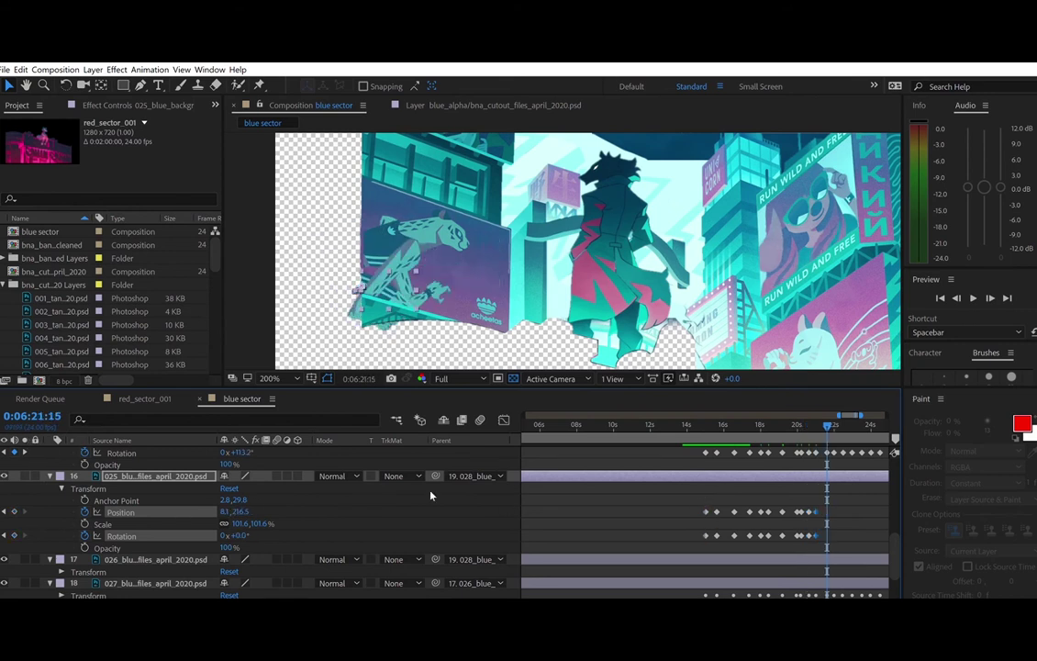
left_click(4, 452)
left_click(25, 451)
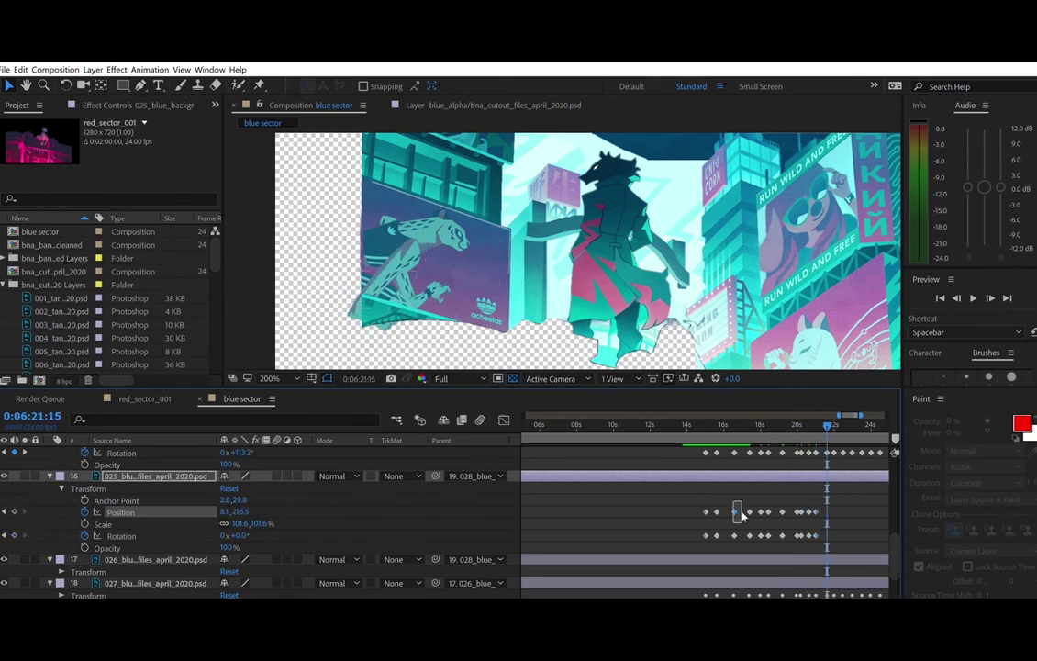
key("shift+Page_Down")
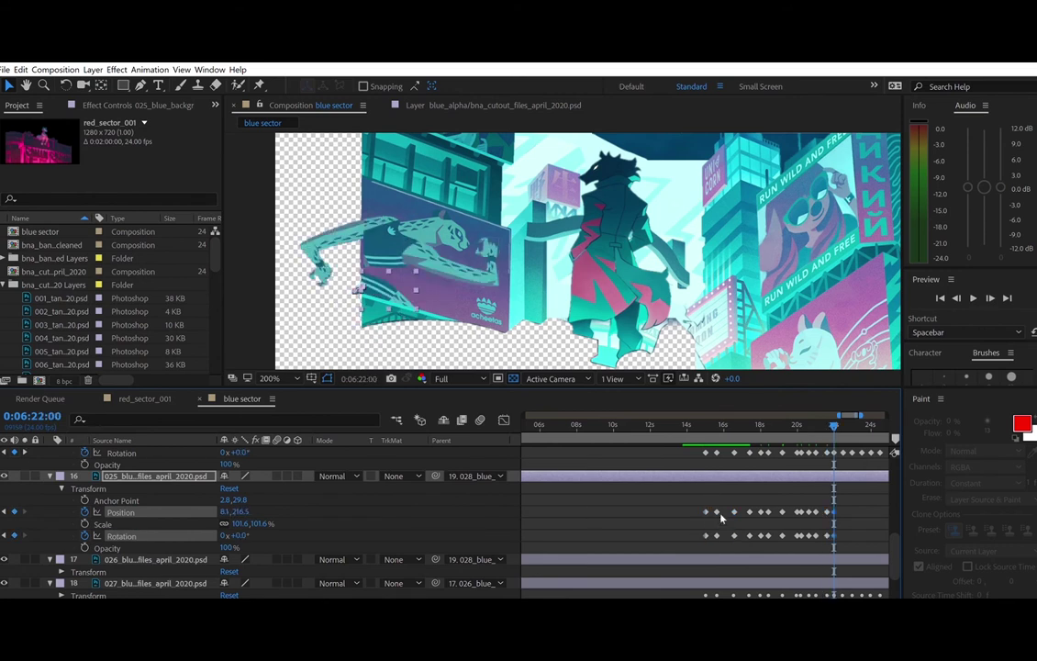
- Copy the 025 leg's pose keyframes to the arm keyframes after 0:06:22:00, ending with the +44.5° pair at 0:06:23:12
key("shift+Page_Down")
left_click(5, 452)
left_click(24, 452)
left_click(5, 451)
left_click(25, 452)
left_click_drag(727, 505, 740, 537)
key("ctrl+c")
key("ctrl+v")
left_click(25, 452)
left_click_drag(698, 504, 742, 541)
left_click(24, 452)
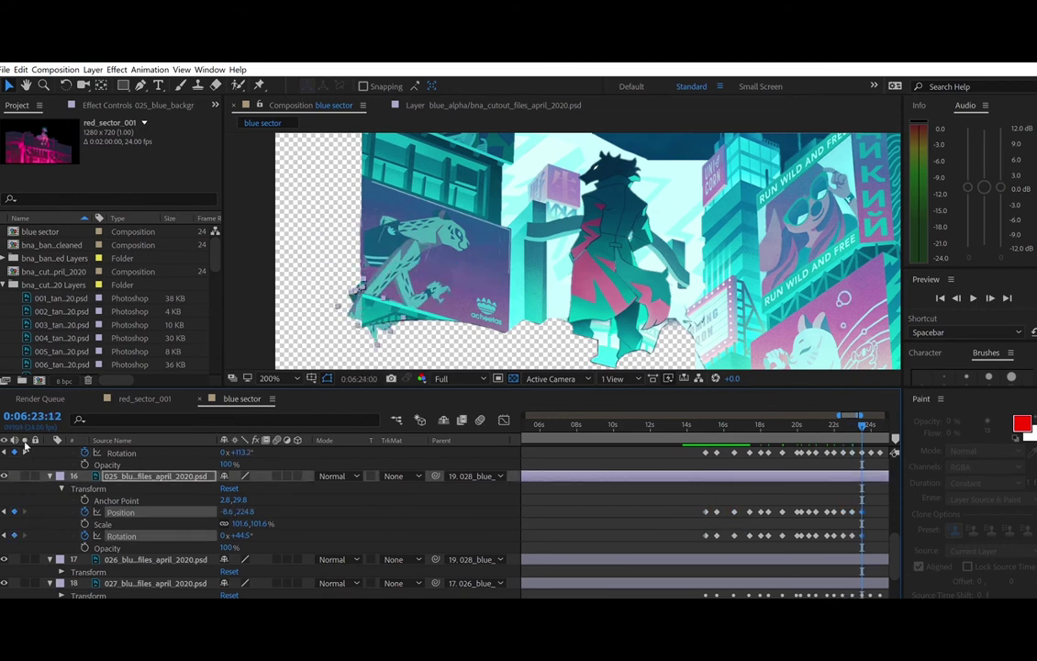
- Copy the 025 leg's first keyframe pair to 0:06:24:00 and its second pair to 0:06:24:12
key("shift+Page_Down")
left_click_drag(698, 503, 712, 545)
left_click(24, 452)
left_click_drag(737, 504, 723, 535)
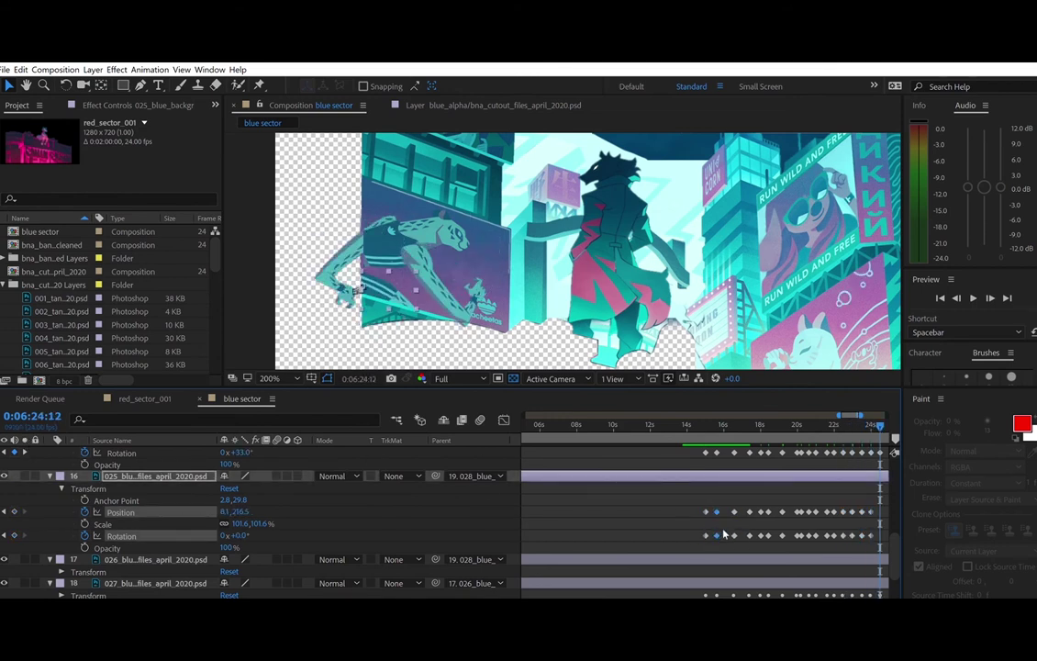
key("ctrl+c")
key("ctrl+v")
- Copy the 025 leg's +44.5° keyframe pair to 0:06:25:07 and its first pair to the arm's following keyframe
left_click(25, 452)
scroll(705, 505, "left", 3)
left_click_drag(646, 496, 657, 542)
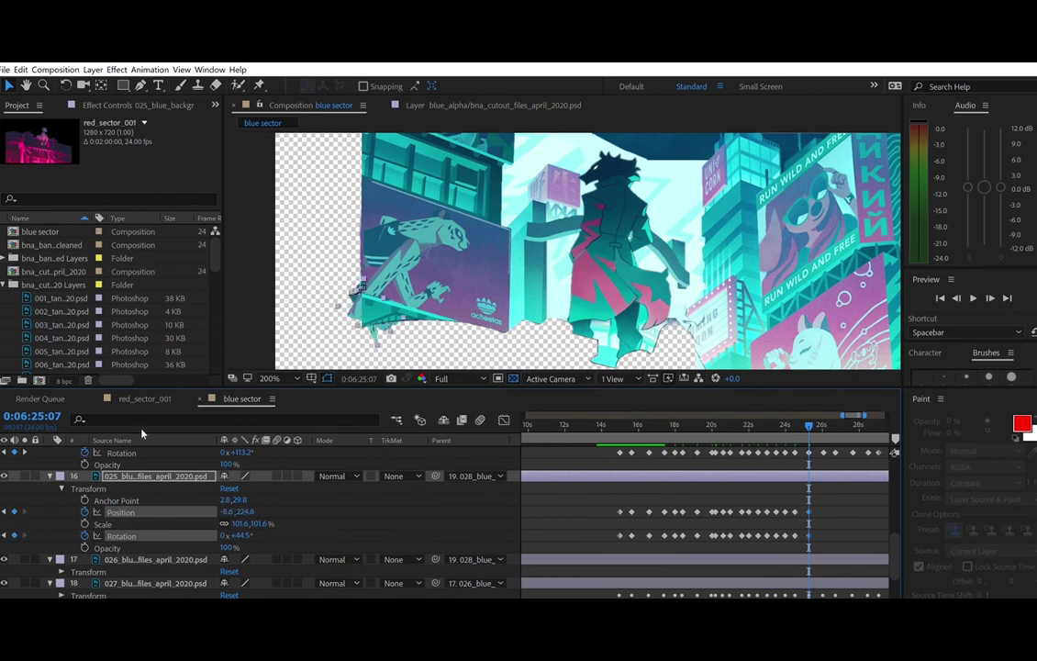
key("k")
key("ctrl+c")
key("ctrl+v")
- Copy the 025 leg's pose keyframes to 0:06:26:17 and the arm's remaining keyframes beyond 0:06:28:12, and preview the leg cycle
left_click(25, 452)
left_click_drag(626, 502, 635, 535)
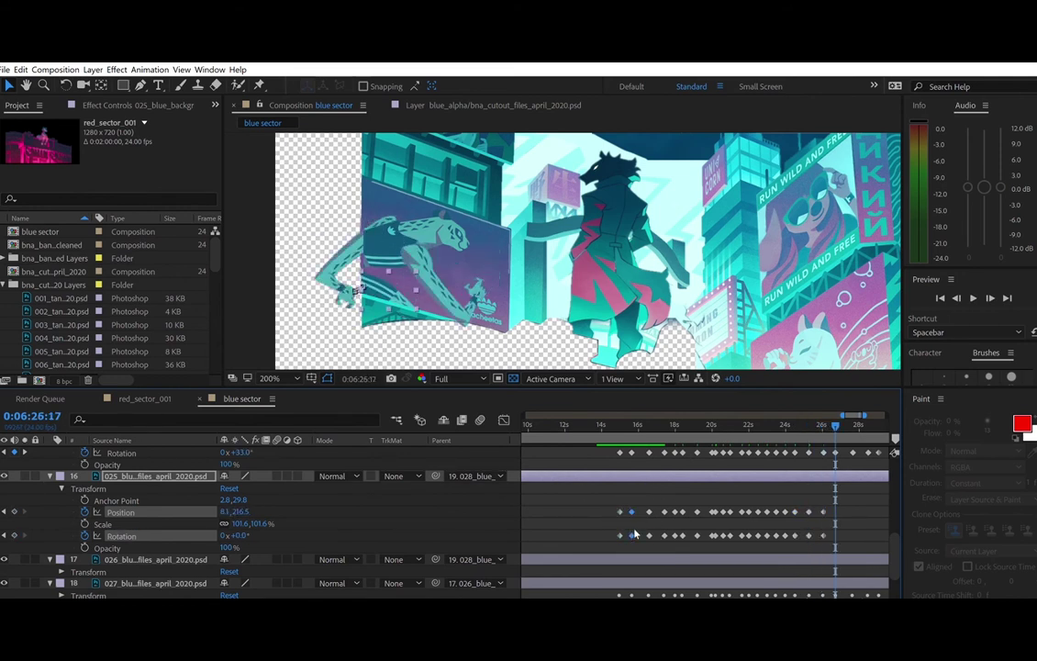
key("k")
left_click(649, 536)
key("k")
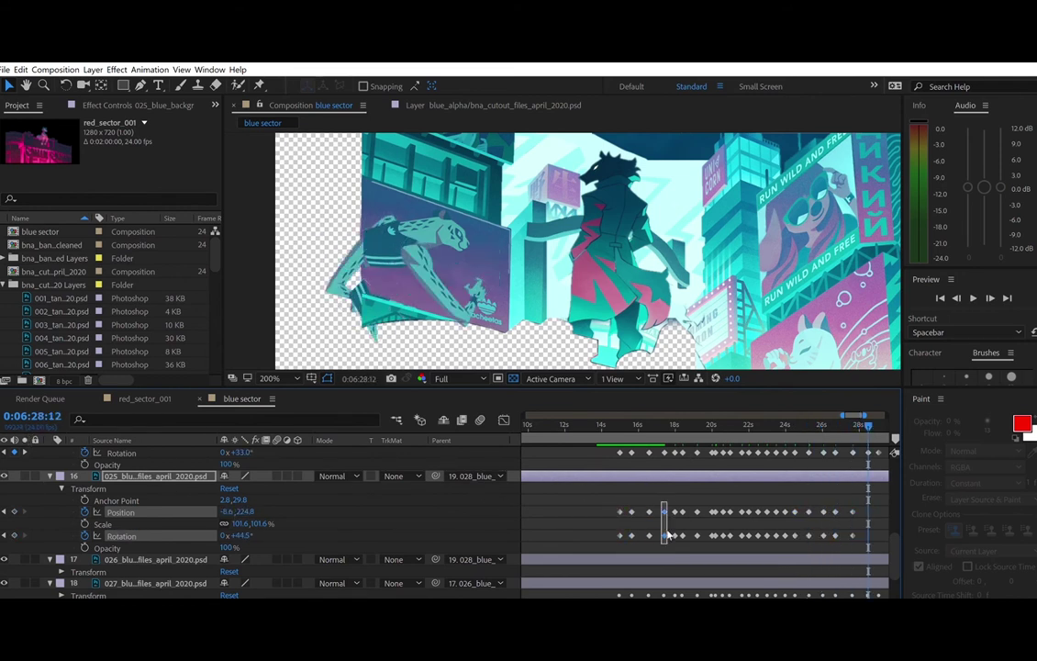
key("k")
left_click(599, 418)
key("space")
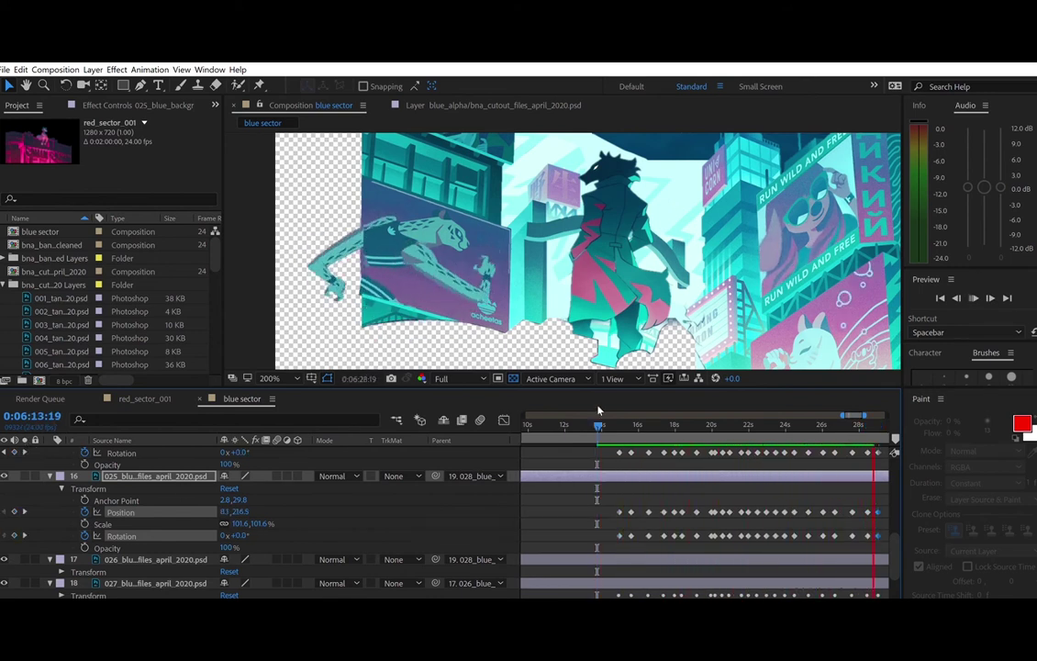
key("space")
- Parent the 025 leg layer to the 026 layer instead of the 028 layer
left_click_drag(221, 429, 366, 451)
left_click_drag(580, 477, 324, 557)
scroll(517, 513, "up", 1)
scroll(517, 512, "down", 2)
scroll(556, 504, "up", 1)
left_click_drag(364, 441, 214, 441)
- Copy all of the 025 leg's Position and Rotation keyframes to the arm cycle starting at 0:05:15:00
left_click_drag(872, 601, 824, 602)
left_click_drag(545, 496, 811, 538)
mouse_move(863, 599)
left_mouse_down()
mouse_move(887, 597)
mouse_move(812, 600)
mouse_move(867, 599)
left_mouse_up()
left_click(586, 420)
left_click(3, 453)
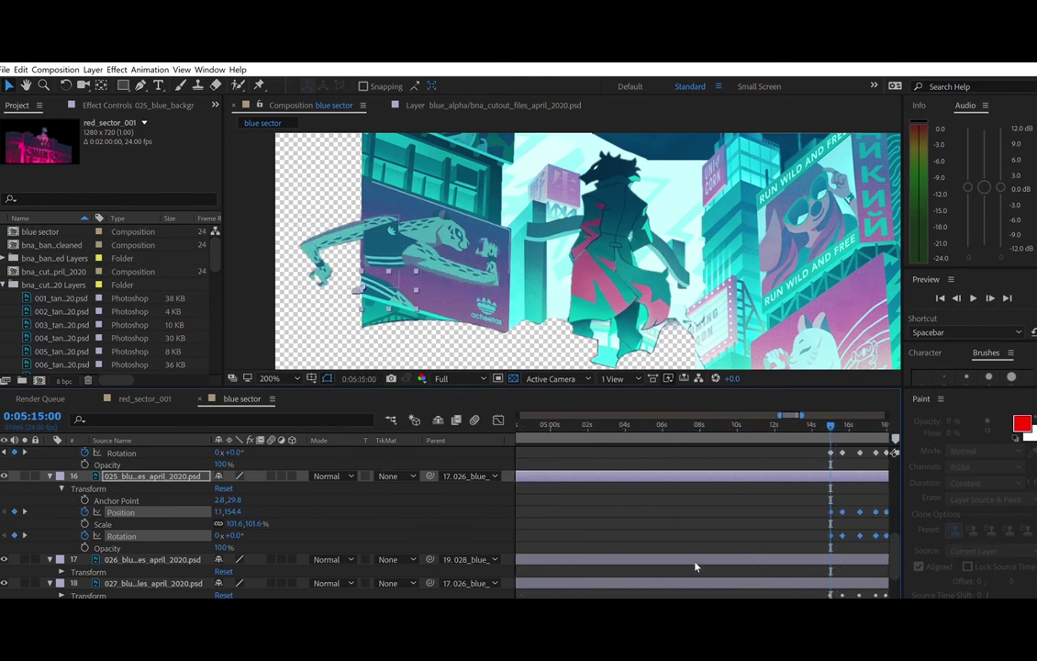
- Paste the 025 leg's keyframe cycle at the preceding arm cycle's first keyframe and at 0:03:15:00
left_click(4, 452)
left_click_drag(549, 420, 493, 423)
left_click(25, 453)
key("ctrl+v")
left_click(358, 378)
type("31500")
key("Return")
key("ctrl+v")
- Paste the 025 leg's keyframe cycle at the next earlier arm cycle, at 0:01:15:00 and at 0:00:15:00
left_click(3, 453)
left_click_drag(703, 425, 618, 424)
left_click(25, 453)
key("ctrl+v")
left_click(358, 378)
type("11500")
key("Return")
key("ctrl+v")
left_click(358, 378)
type("1500")
key("Return")
key("ctrl+v")
- Duplicate the 025 leg layer, place the copy directly beneath the original and show its transform properties
mouse_move(562, 598)
left_mouse_down()
mouse_move(530, 599)
mouse_move(567, 597)
left_mouse_up()
left_click(62, 488)
left_click(156, 476)
key("ctrl+c")
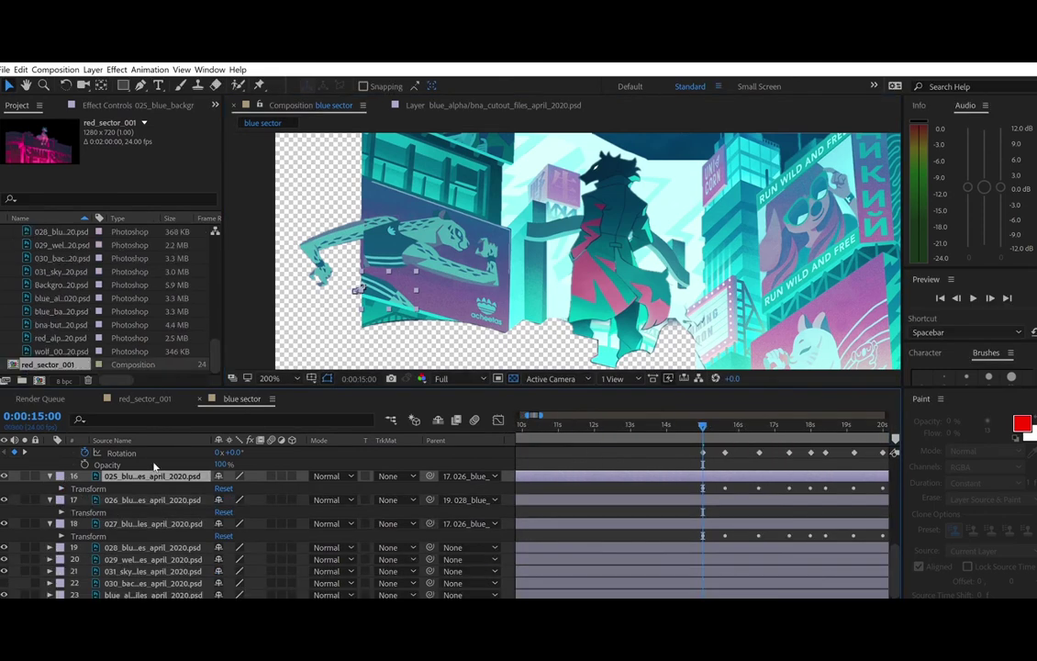
key("ctrl+v")
left_click_drag(156, 476, 156, 496)
left_click(50, 501)
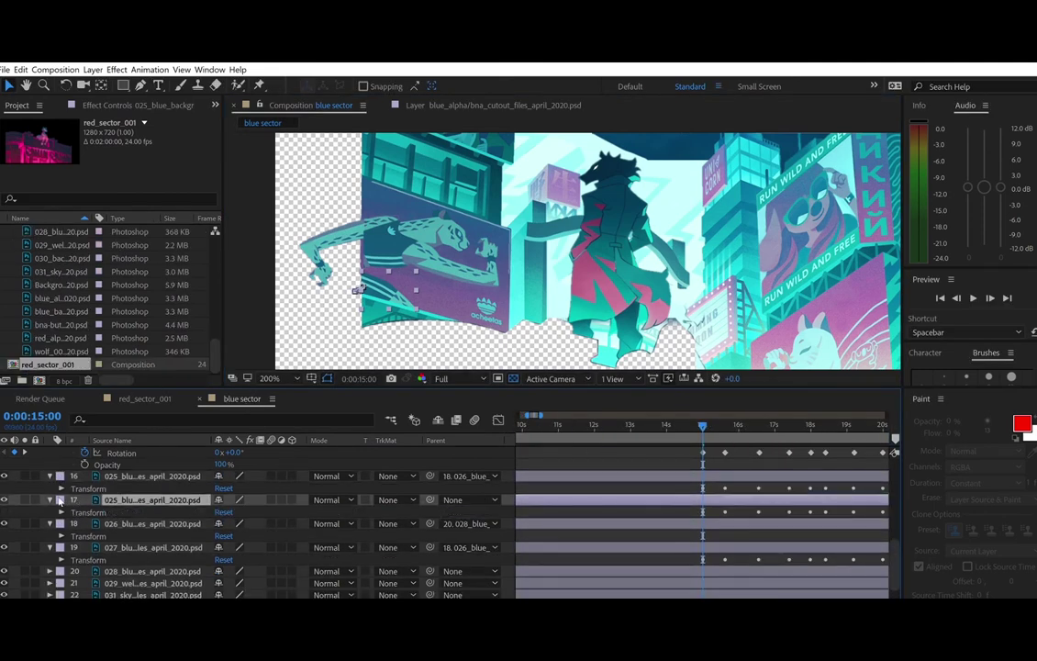
left_click(62, 512)
- Try to offset the duplicate leg's Position and Rotation keyframes to start at 0:00:16:14, and preview the motion
left_click_drag(704, 423, 761, 425)
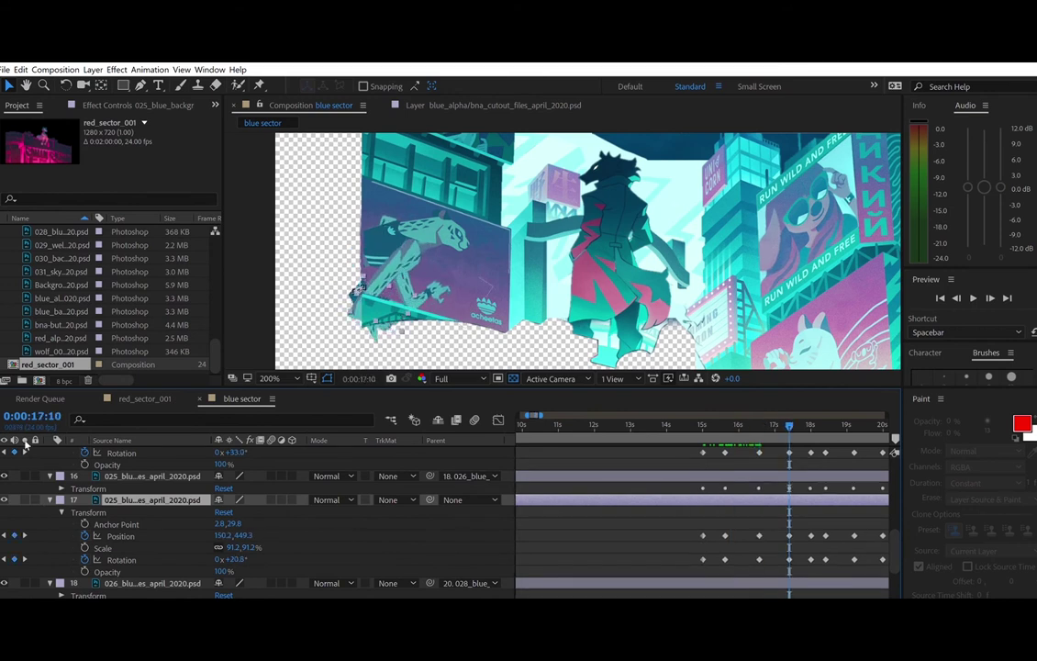
left_click_drag(596, 496, 519, 497)
scroll(653, 497, "left", 10)
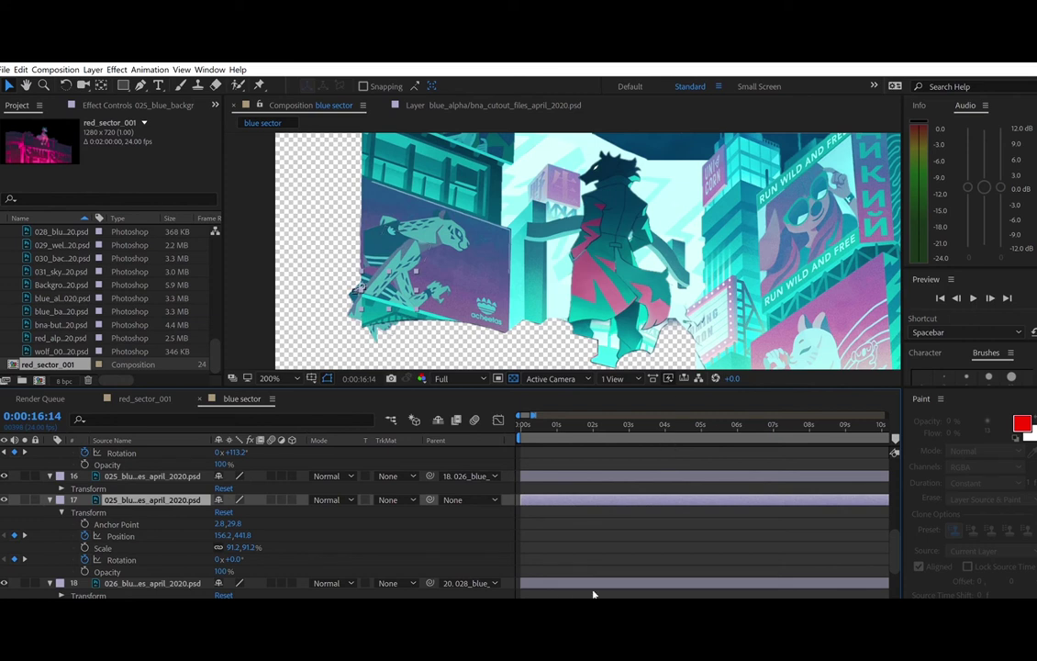
left_click(4, 452)
left_click(656, 424)
key("space")
key("space")
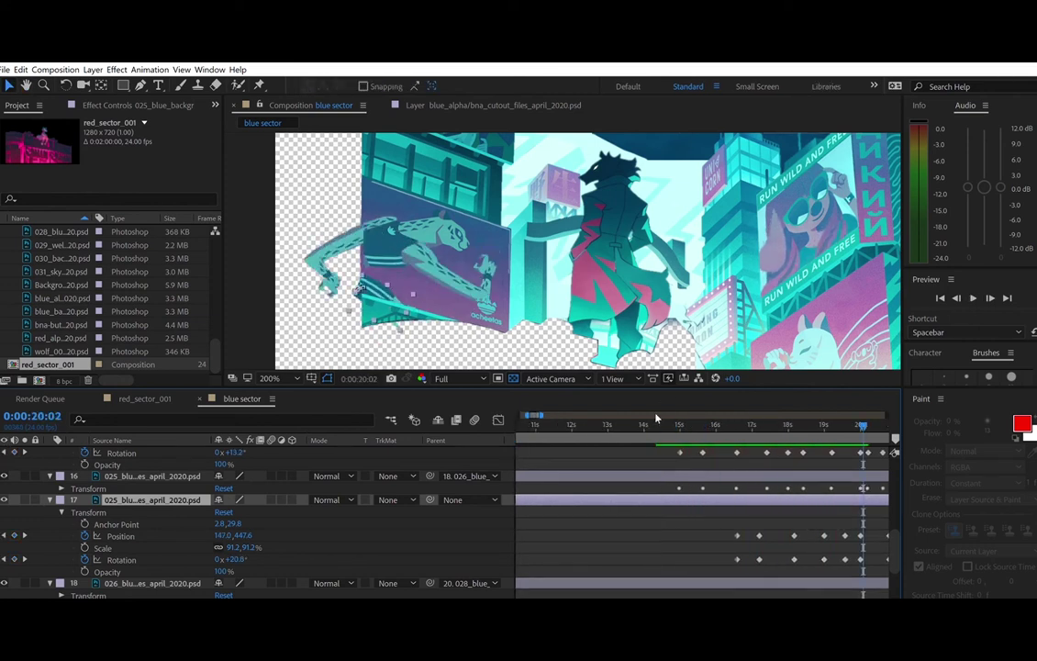
key("space")
key("space")
left_click(573, 425)
scroll(648, 491, "left", 3)
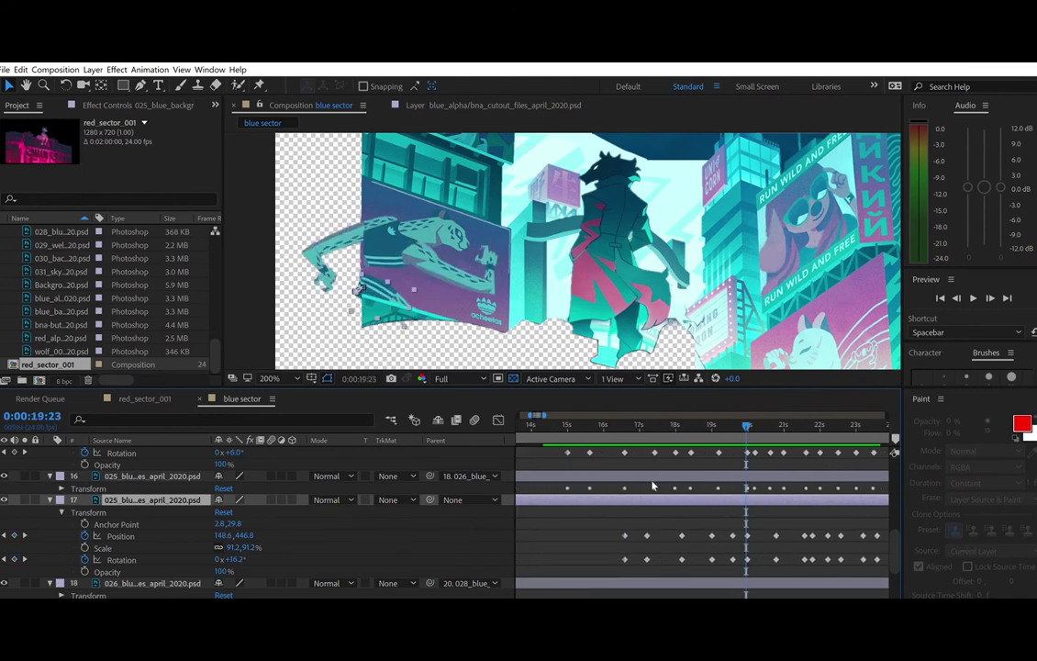
key("space")
- Undo that offset and try an earlier one that puts the duplicate leg's third keyframe at 0:00:14:23, previewing the motion
key("ctrl+z")
left_click(567, 424)
key("ctrl+v")
left_click_drag(553, 501, 769, 504)
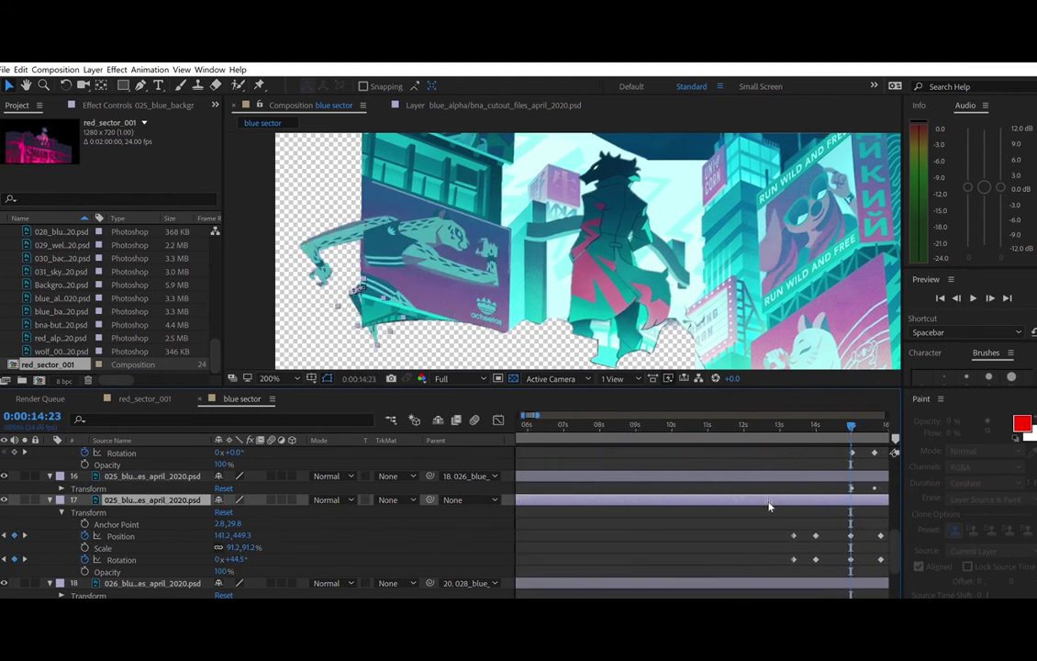
left_click(822, 418)
key("space")
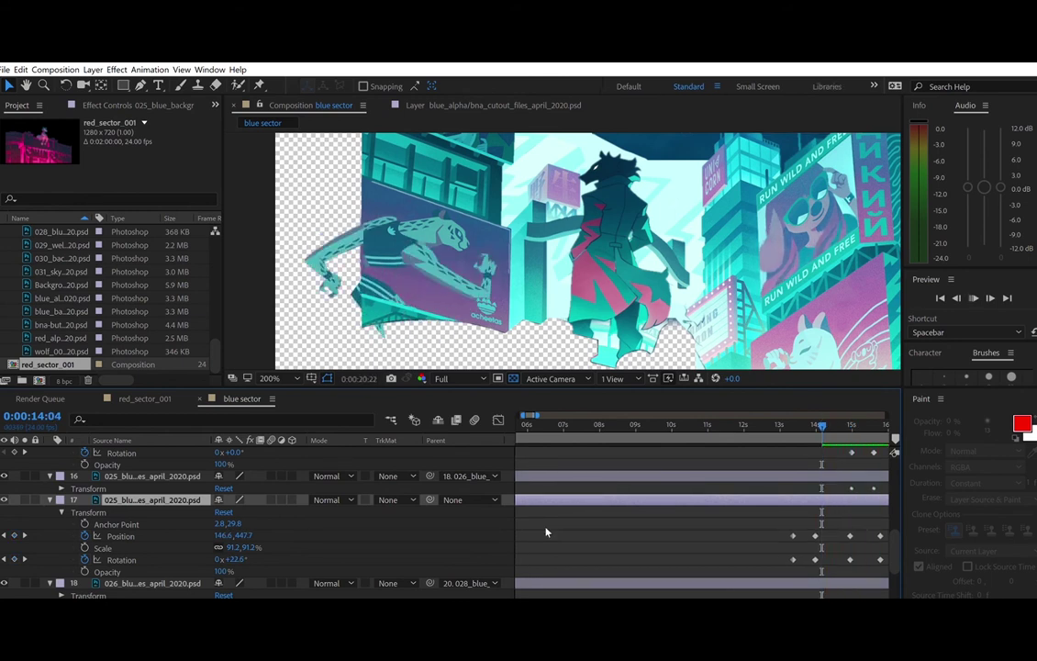
key("space")
- Undo the last offset and remove all Position and Rotation keyframes from the duplicate 025 layer
key("ctrl+z")
left_click_drag(610, 510, 914, 561)
left_click(84, 536)
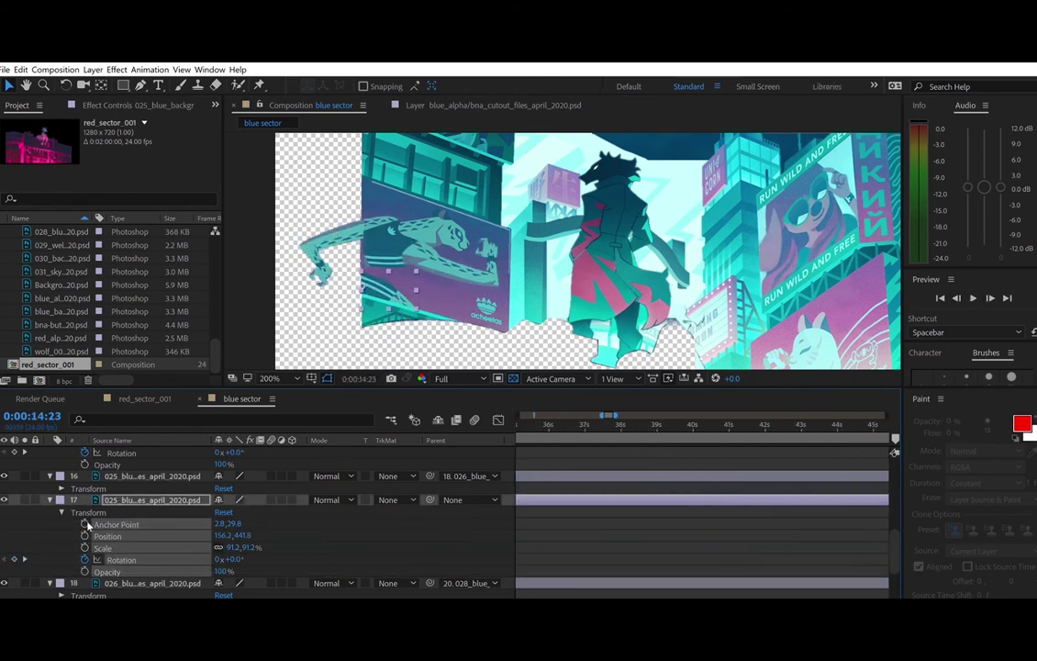
left_click(85, 560)
- Hide the original 025 layer and keyframe the duplicate at 0:00:15:00 with Position 142.7, 442.8 and Rotation +39.1°
left_click(25, 453)
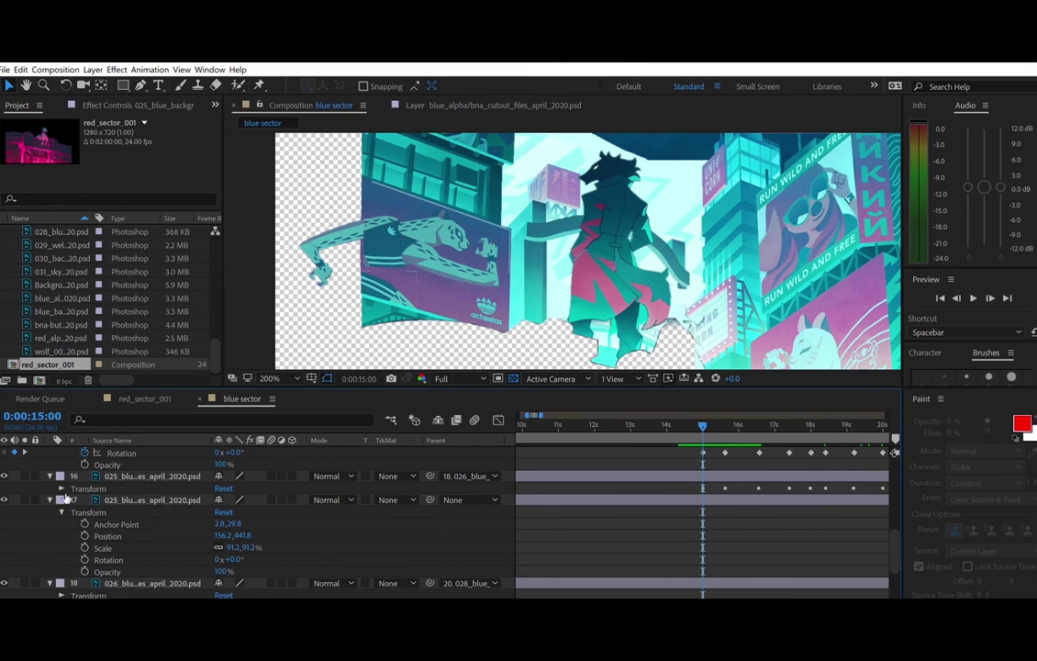
left_click(4, 476)
left_click(85, 536)
left_click(84, 560)
key("w")
left_click_drag(400, 290, 378, 289)
key("v")
- Pose the duplicate leg at 0:00:15:15 with Position 149.7, 442.8, Rotation +24.3°, and at 0:00:16:14 with Position 154.7, 442.8, Rotation +6.3°
left_click(25, 452)
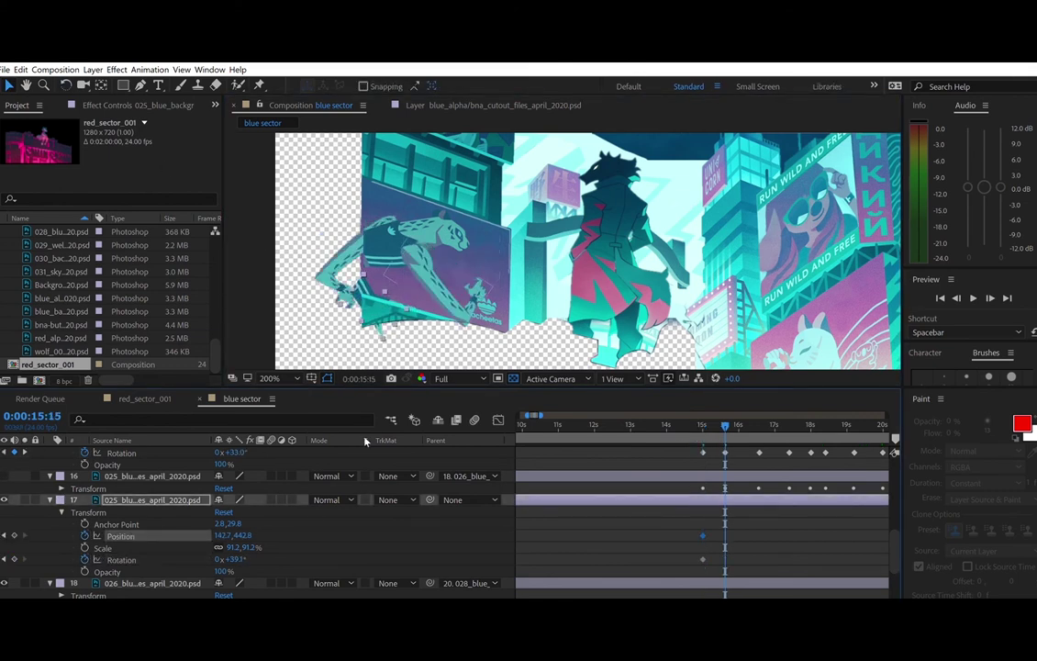
key("w")
key("v")
left_click(24, 452)
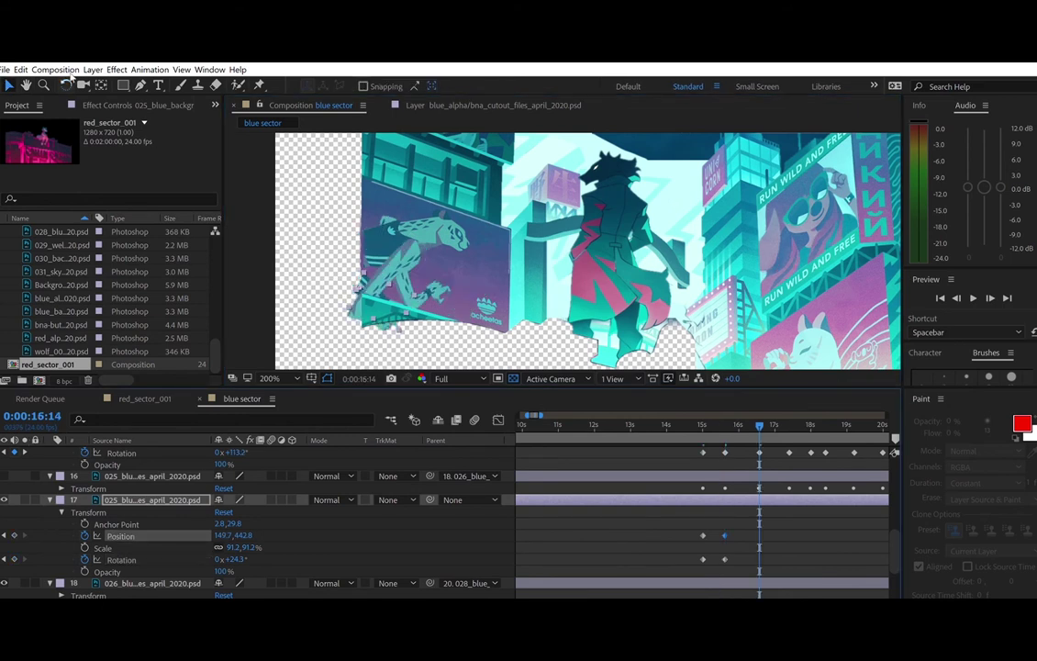
key("w")
key("v")
- Pose the duplicate leg at 0:00:17:10 with Position 148.7, 449.8 and Rotation +28.2°
left_click(25, 453)
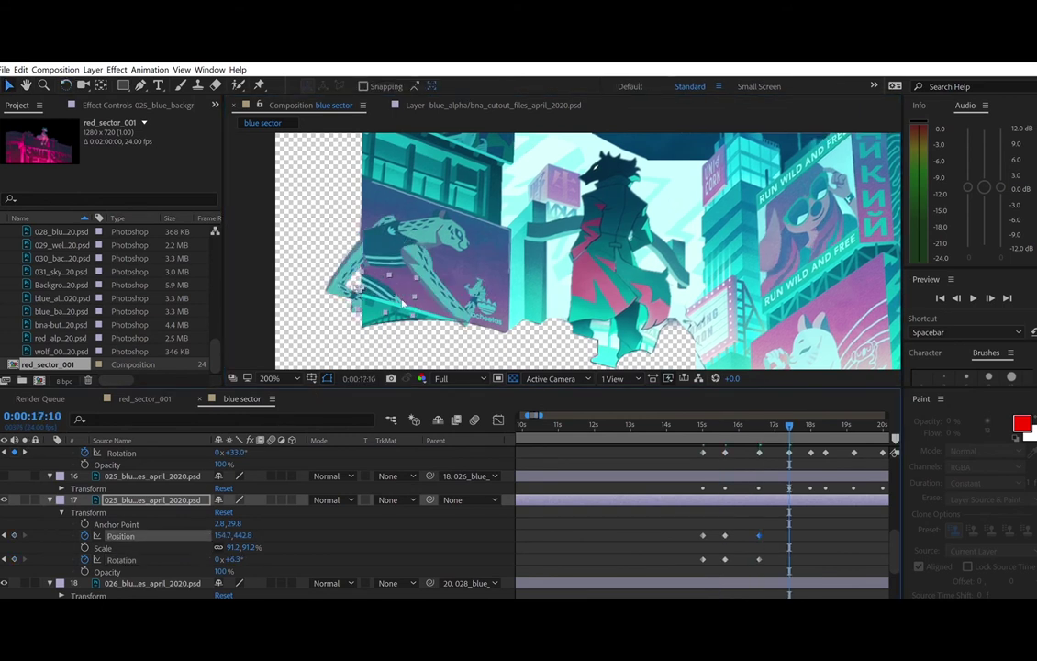
key("w")
key("v")
- Copy the duplicate leg's first Position and Rotation keyframe pair to 0:00:18:00 and its second pair to 0:00:18:10
left_click_drag(688, 528, 713, 569)
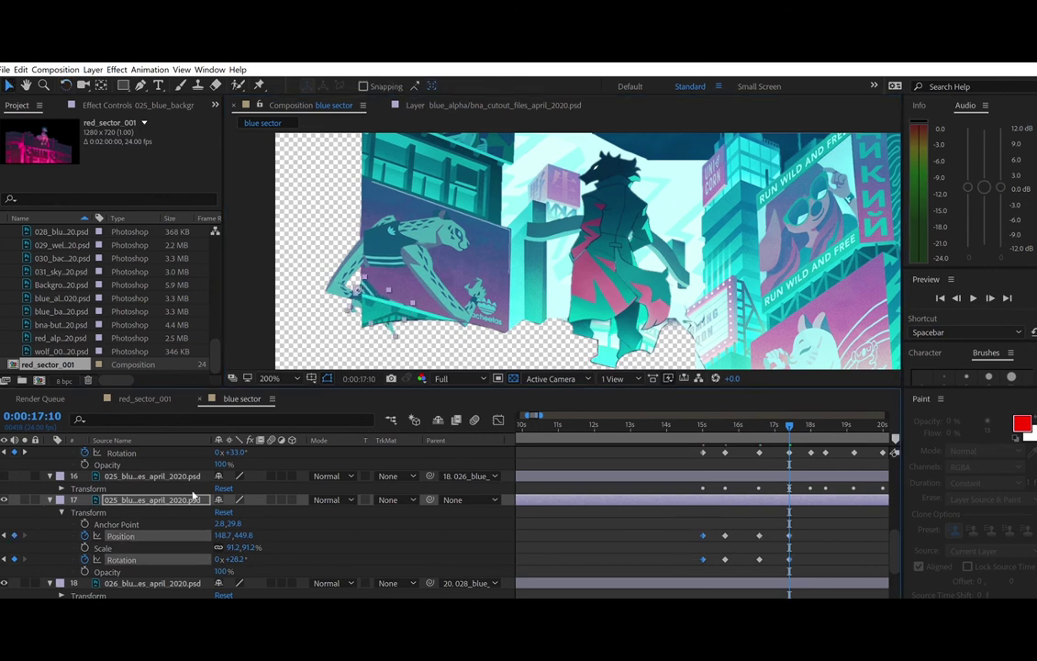
left_click(25, 453)
left_click(25, 452)
left_click_drag(714, 528, 738, 566)
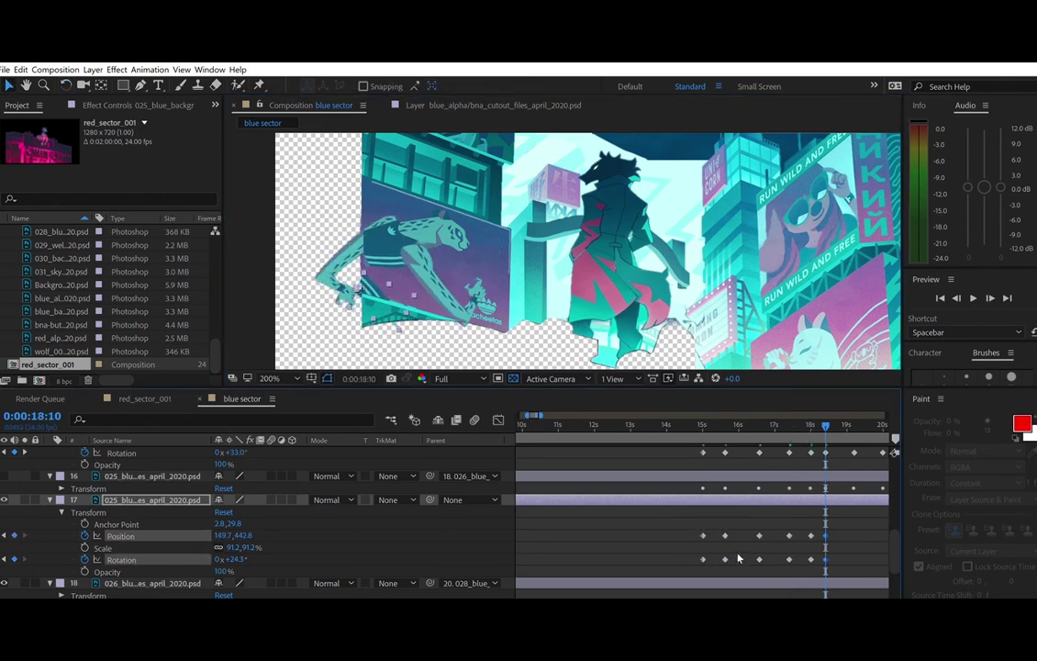
- Copy the duplicate leg's second Position and Rotation keyframe pair to 0:00:19:05
left_click(25, 452)
left_click_drag(714, 528, 740, 562)
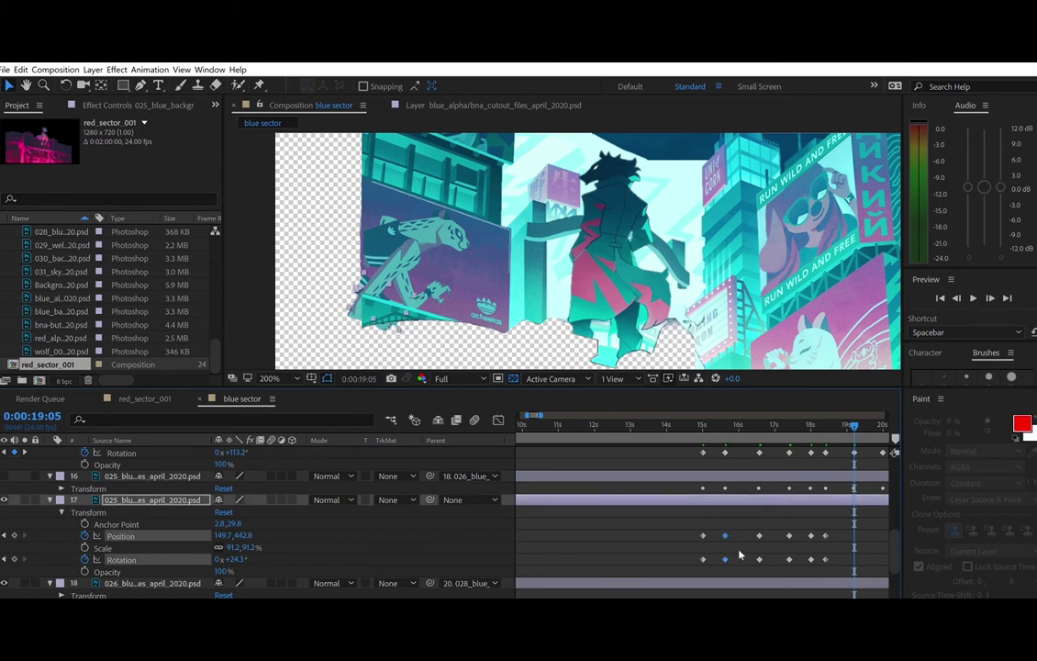
key("k")
key("j")
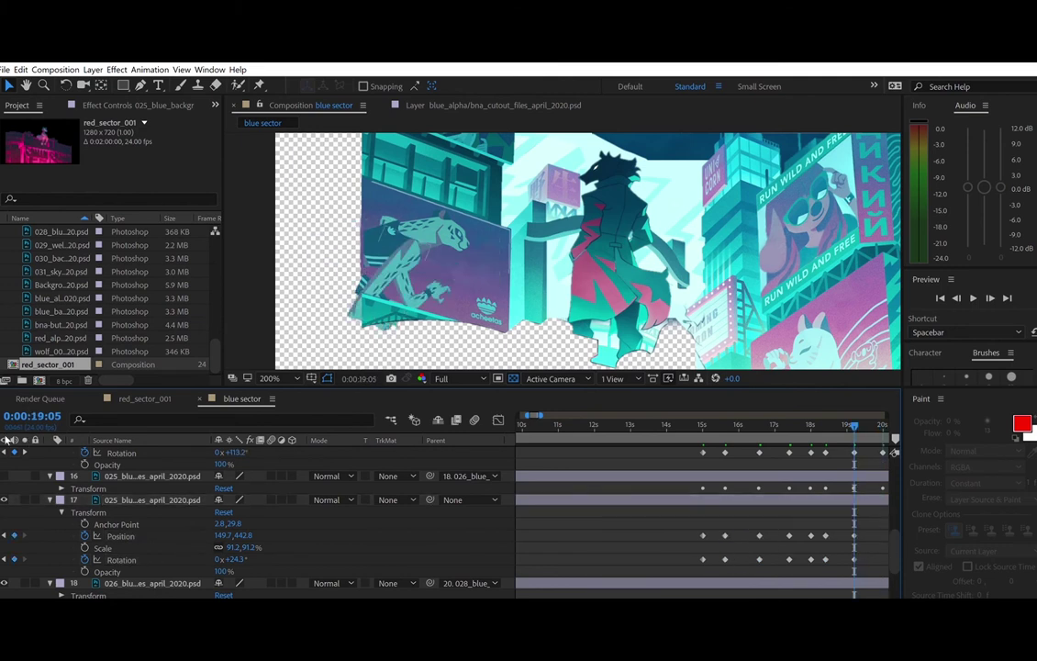
- Step back through the duplicate leg's poses and delete its Position and Rotation keyframe pairs at 0:00:18:10 and 0:00:19:05
key("j")
left_click(25, 451)
left_click(3, 451)
left_click(4, 450)
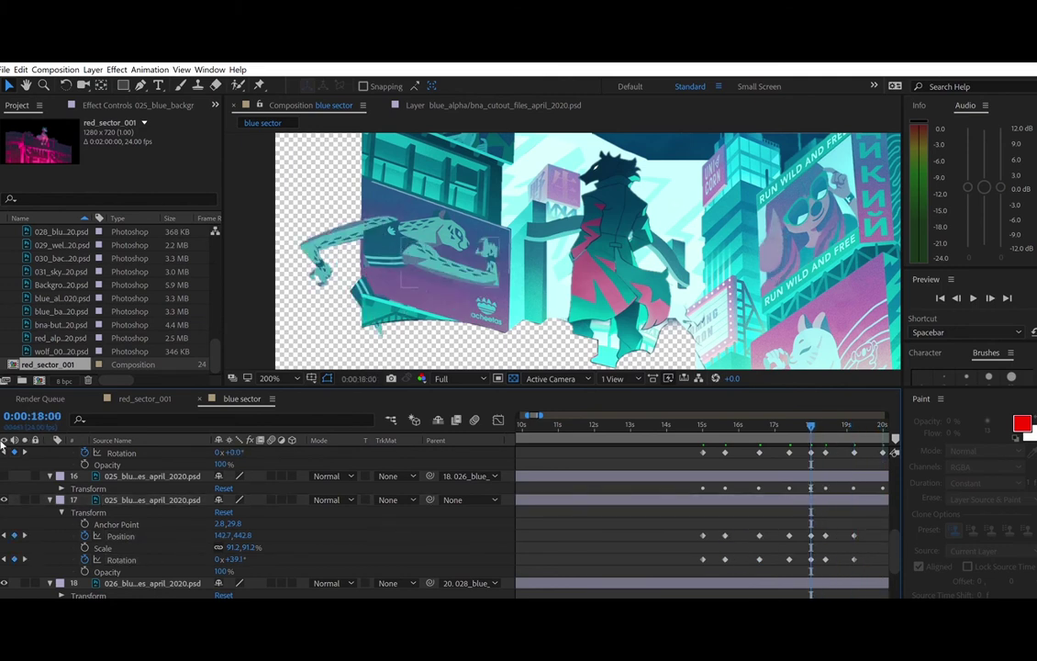
left_click(26, 451)
left_click_drag(834, 525, 813, 566)
key("Delete")
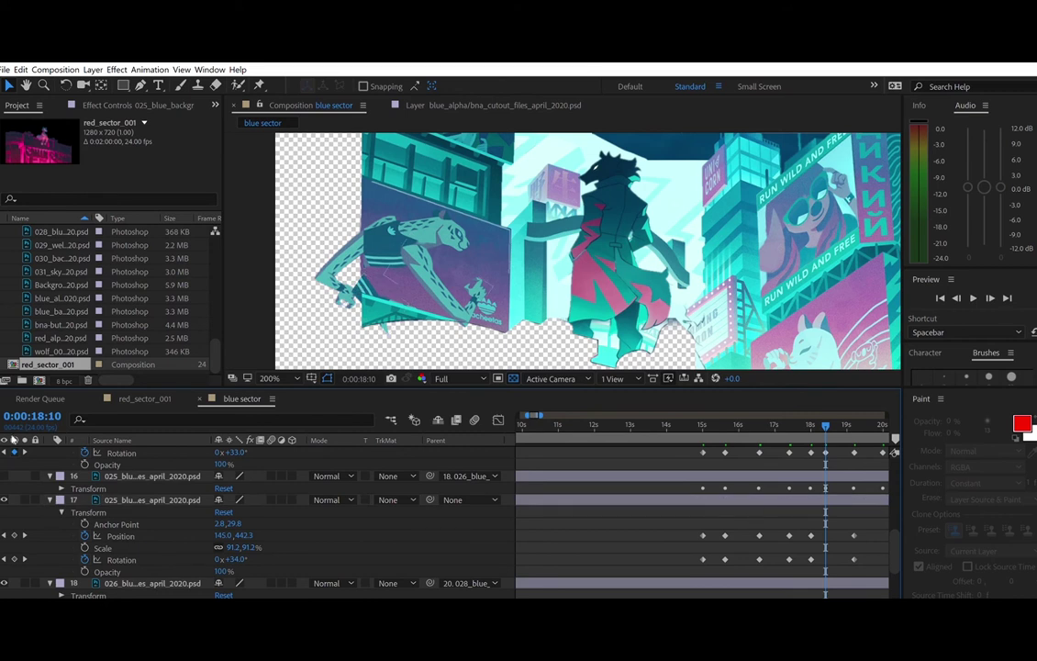
key("k")
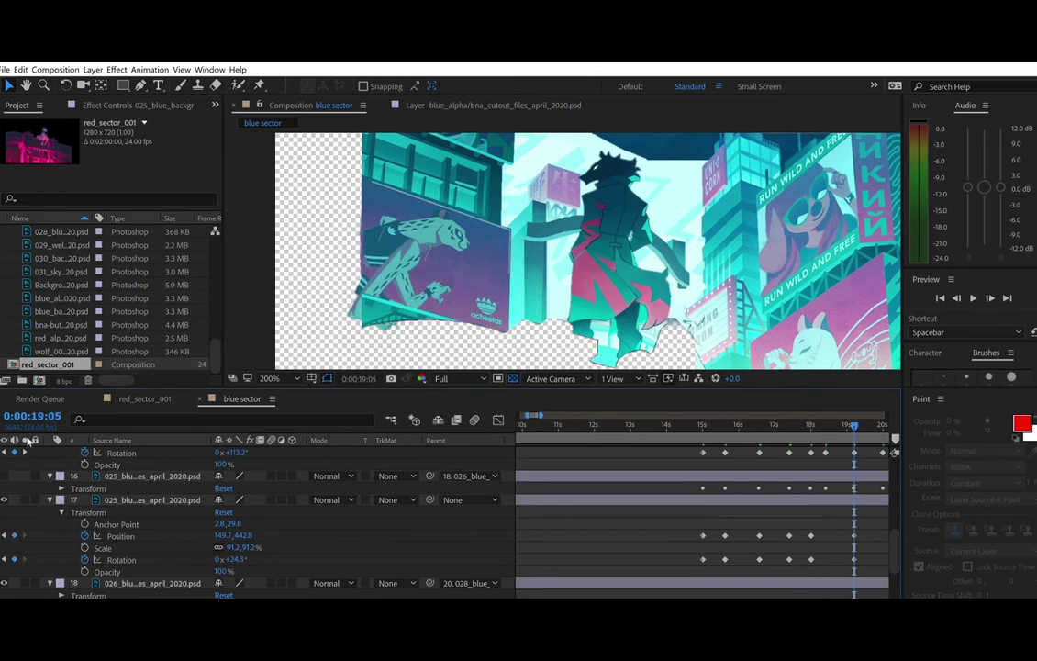
left_click_drag(863, 527, 844, 565)
key("Delete")
- Paste earlier Position and Rotation keyframe pairs of the duplicate leg at 0:00:18:10 and 0:00:19:05
left_click(4, 452)
left_click_drag(722, 516, 706, 549)
key("ctrl+c")
key("ctrl+v")
left_click(25, 452)
key("ctrl+c")
key("ctrl+v")
- Copy the duplicate leg's first pair, Position 142.7, 442.8 and Rotation +39.1°, to 0:00:20:00 and advance to the arm's next keyframe
left_click(26, 451)
left_click_drag(608, 601, 612, 602)
left_click_drag(548, 415, 553, 415)
left_click_drag(615, 601, 614, 601)
left_click(26, 451)
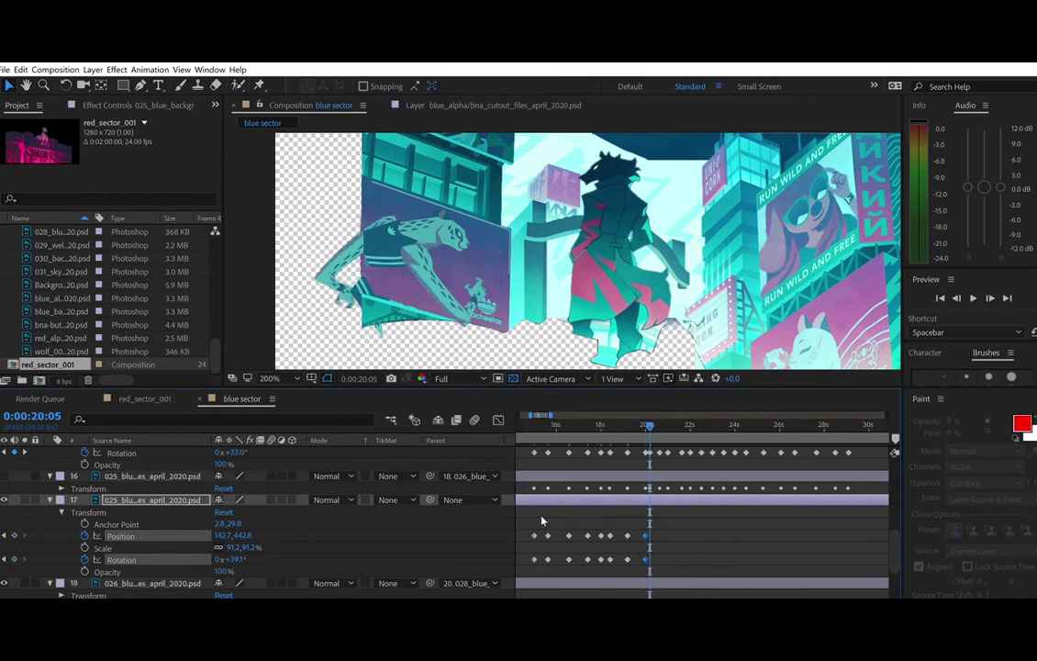
- Paste duplicate-leg Position and Rotation keyframe pairs at 0:00:20:05 and 0:00:20:15, using Position 154.7, 442.8 and Rotation +6.3° for the latter
key("ctrl+c")
key("ctrl+v")
left_click(26, 451)
left_click_drag(562, 528, 578, 550)
key("ctrl+c")
key("ctrl+v")
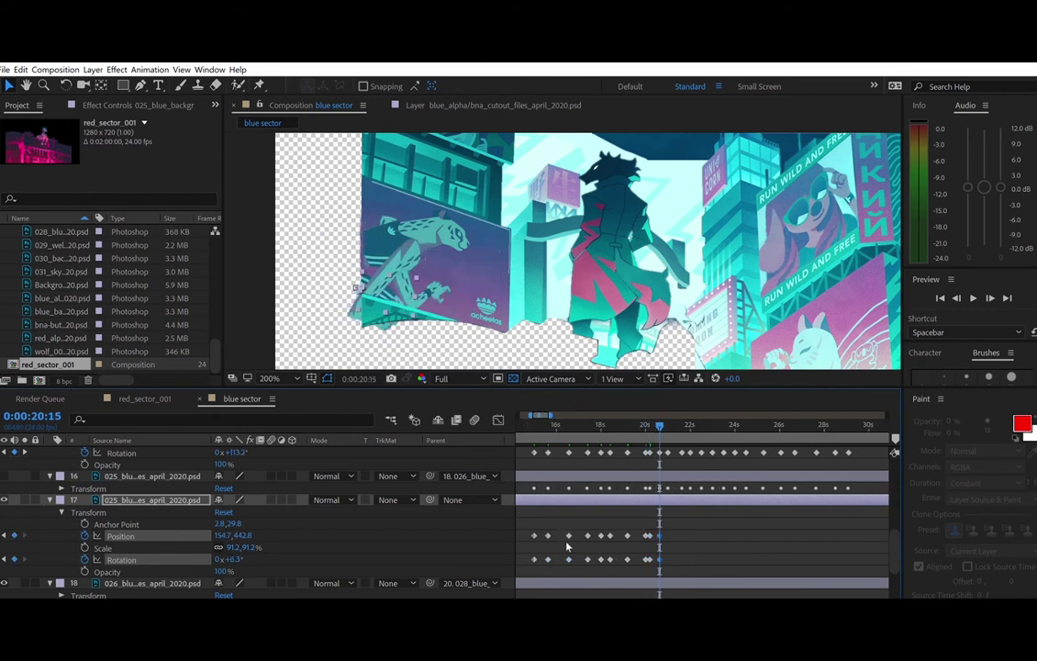
- Copy the duplicate leg's pose pairs to the arm's keyframes from 0:00:21:00 through 0:00:22:00, ending on Position 142.7, 442.8 and Rotation +39.1°
left_click(26, 451)
key("ctrl+c")
key("ctrl+v")
left_click(26, 452)
left_click_drag(560, 527, 579, 562)
key("ctrl+c")
key("ctrl+v")
left_click(26, 452)
key("ctrl+v")
key("k")
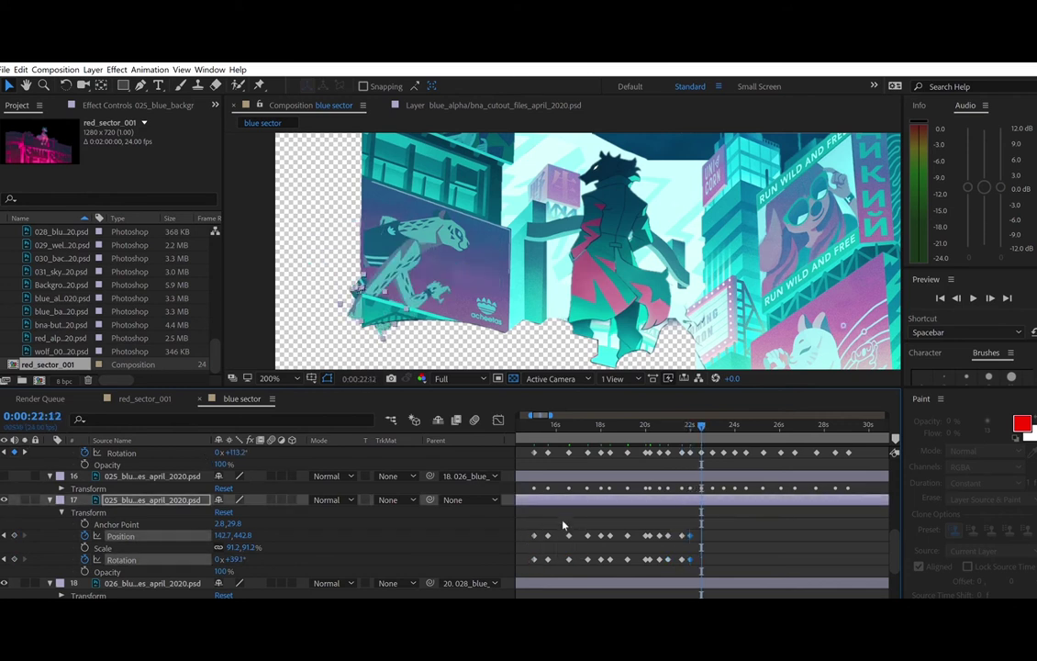
- Continue the duplicate leg's Position and Rotation cycle on the arm's keyframes from 0:00:22:12 through 0:00:25:07
key("ctrl+v")
key("k")
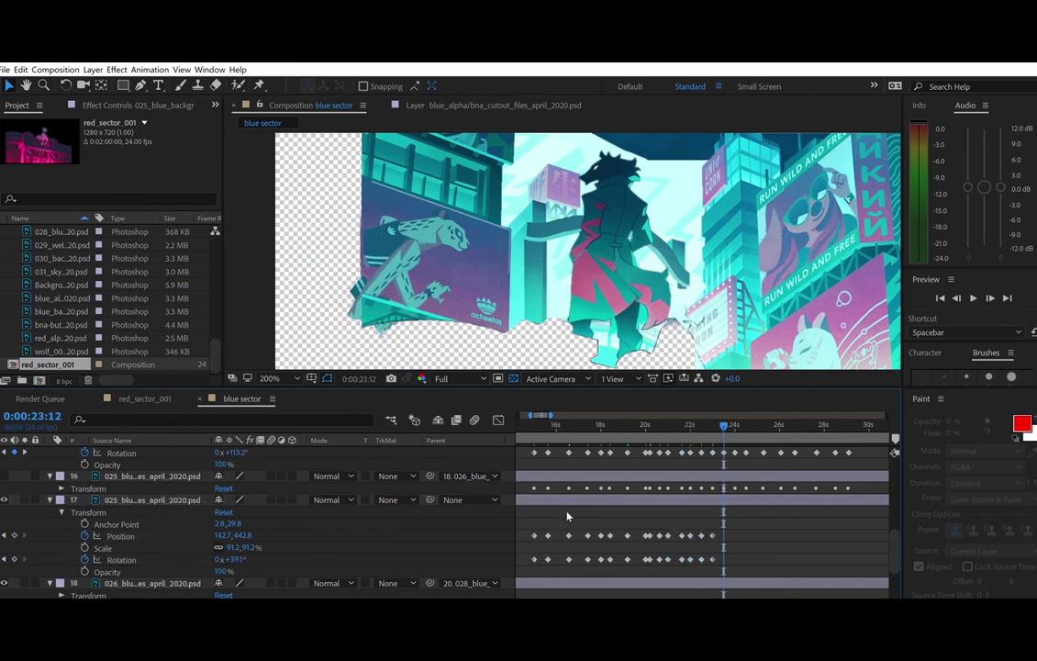
left_click(26, 452)
left_click_drag(527, 527, 573, 555)
key("ctrl+v")
key("k")
left_click(26, 452)
key("ctrl+c")
key("ctrl+v")
left_click(25, 452)
left_click_drag(523, 529, 541, 554)
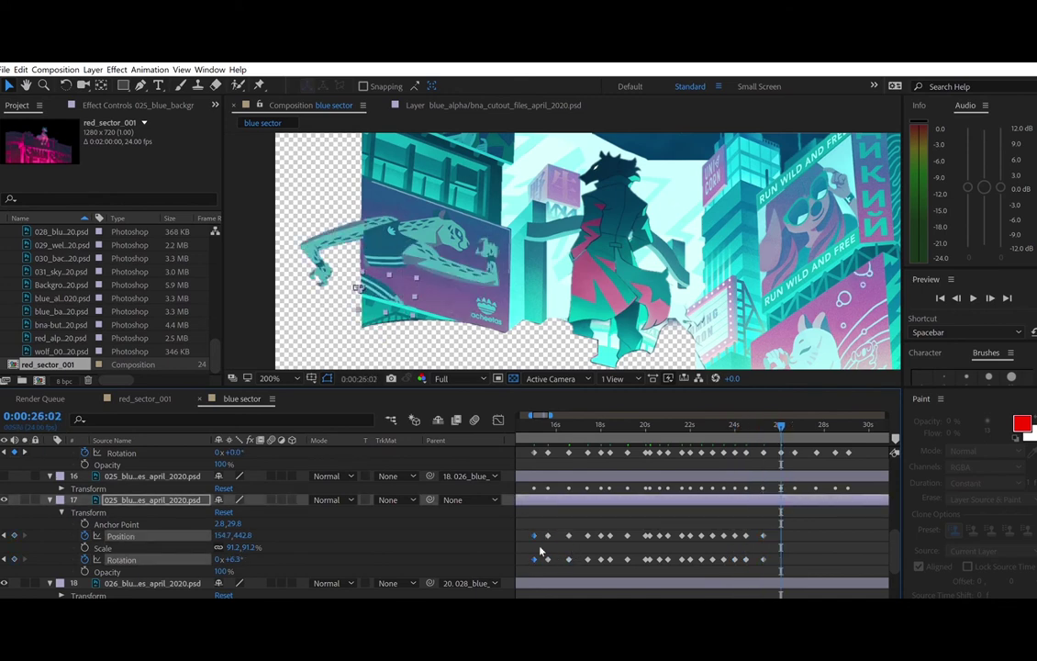
key("ctrl+v")
key("j")
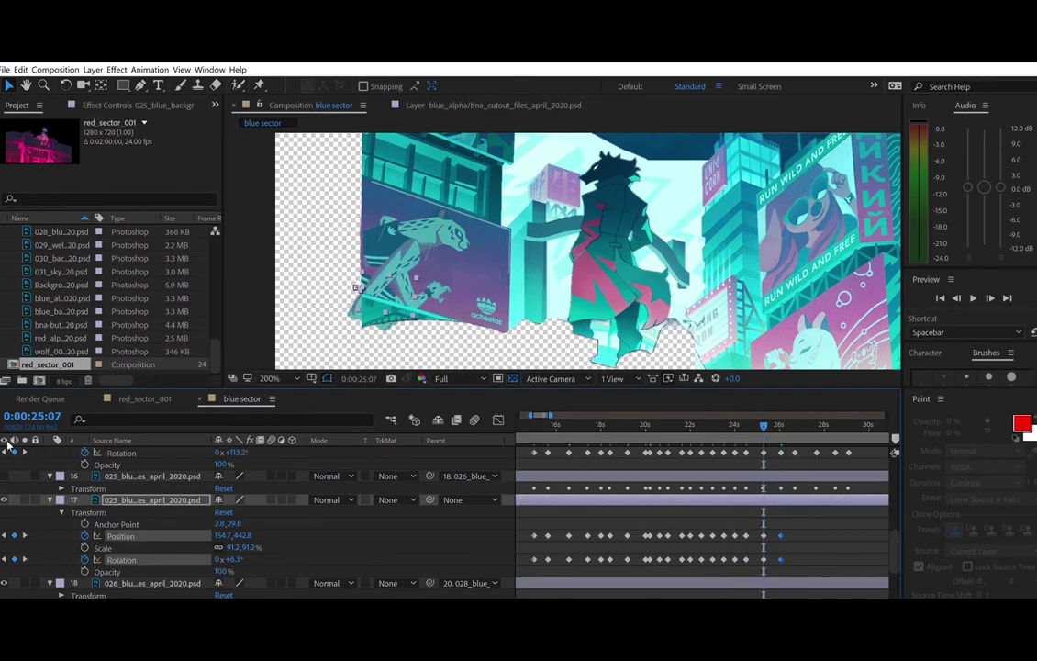
key("ctrl+z")
- Copy the duplicate leg's first pair, Position 142.7, 442.8 and Rotation +39.1°, to 0:00:26:02
left_click(26, 451)
left_click_drag(521, 530, 540, 554)
key("ctrl+c")
key("ctrl+v")
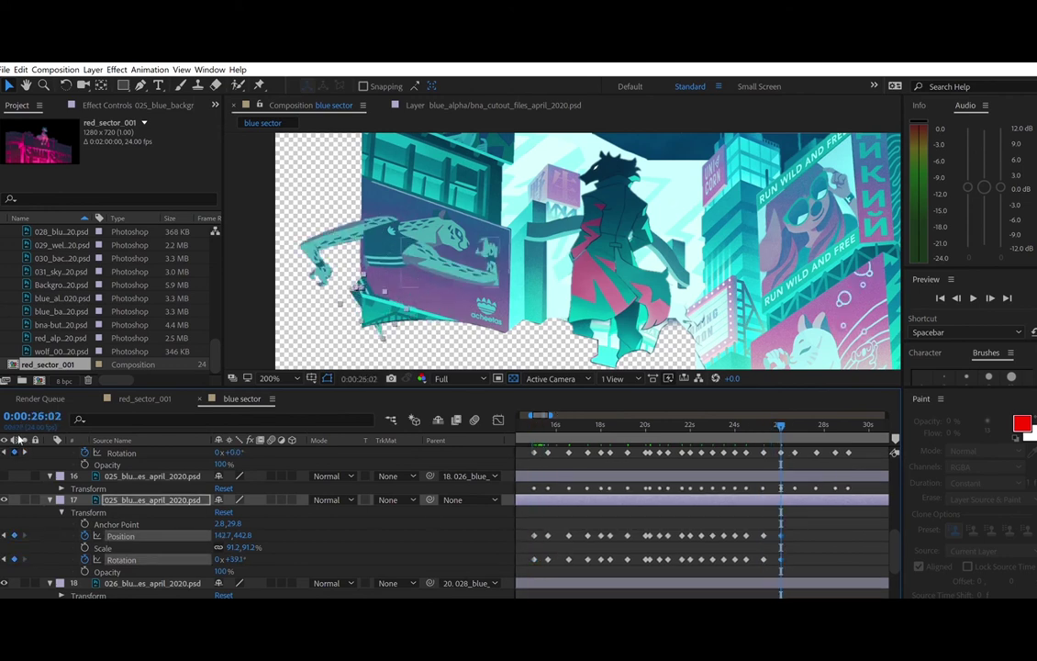
- Complete the duplicate leg's cycle up to the arm's last keyframe, with Position 154.7, 442.8 and Rotation +6.3° at 0:00:27:16
key("k")
key("k")
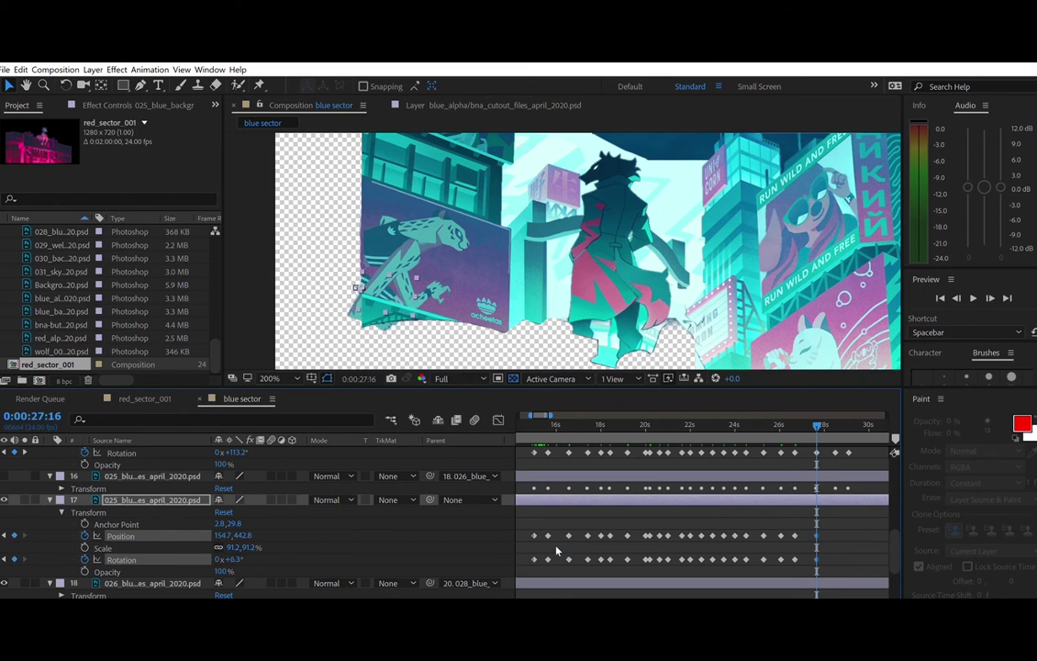
key("k")
left_click_drag(582, 530, 588, 562)
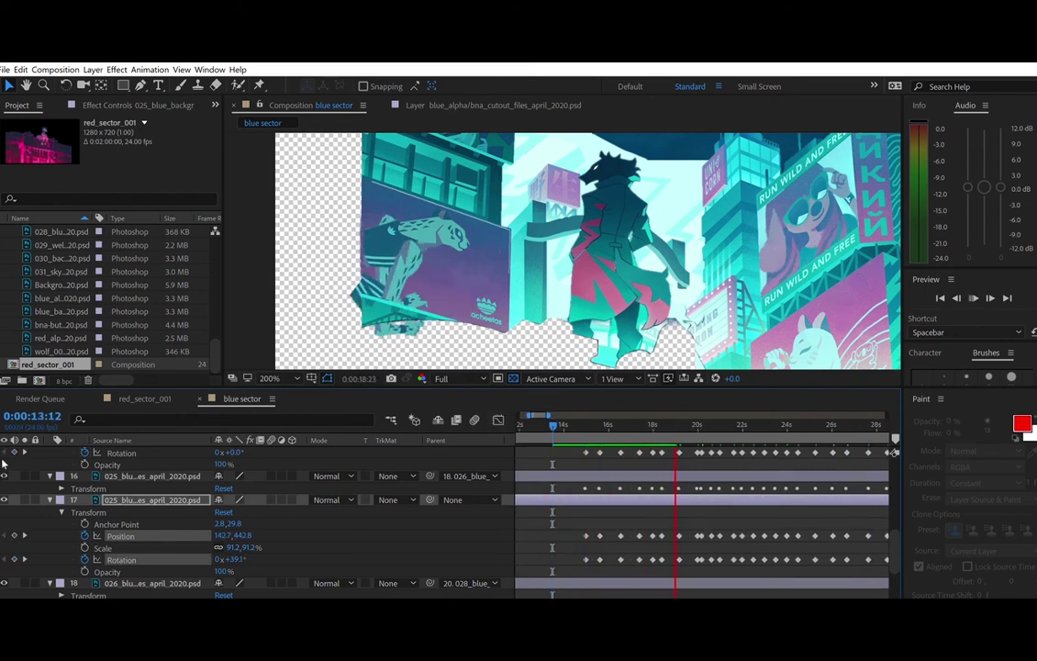
- Preview the cheetah's running cycle from just before its first keyframes, restarting playback at 0:00:13:01
key("space")
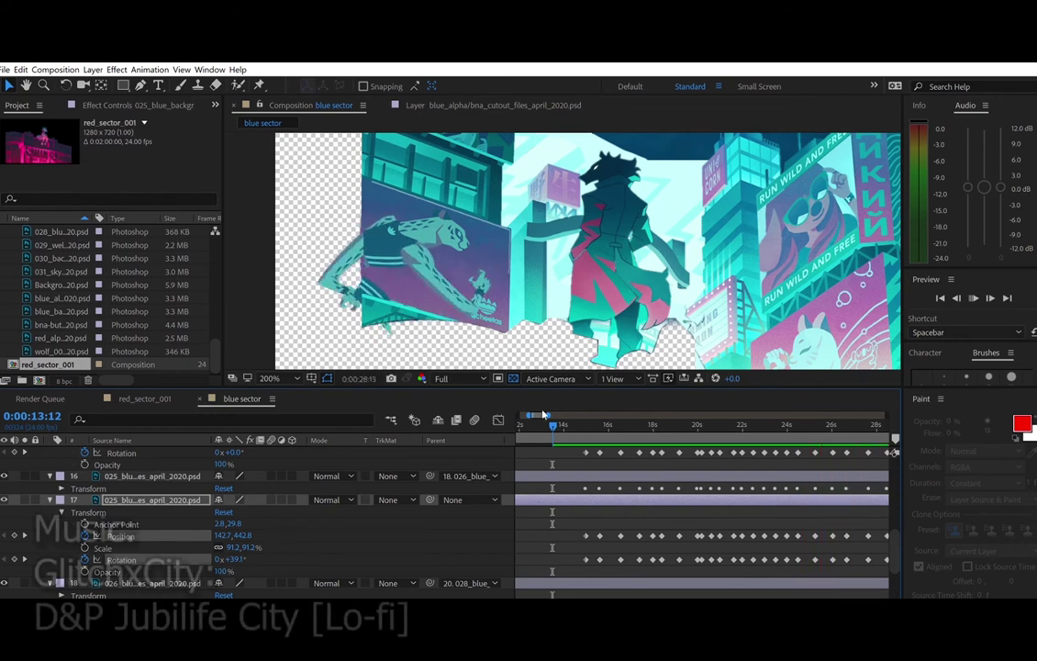
left_click(543, 425)
key("space")
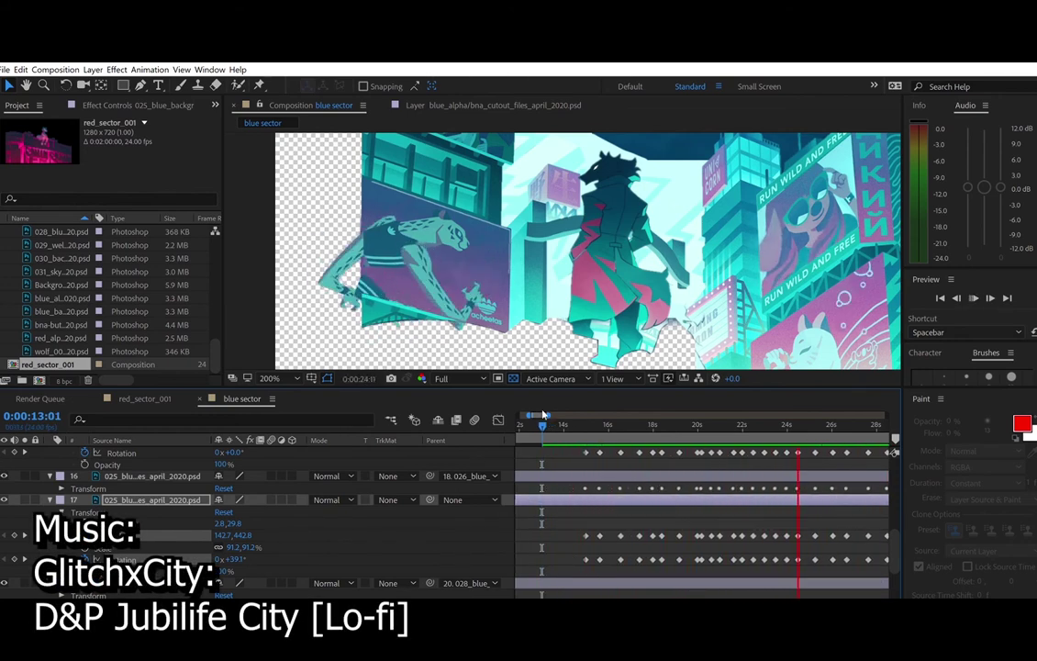
key("space")
- Copy all of the duplicate leg's Position and Rotation keyframes and paste the set at 0:05:15:00 and 0:06:15:00
left_click_drag(697, 425, 557, 425)
left_click_drag(584, 518, 779, 562)
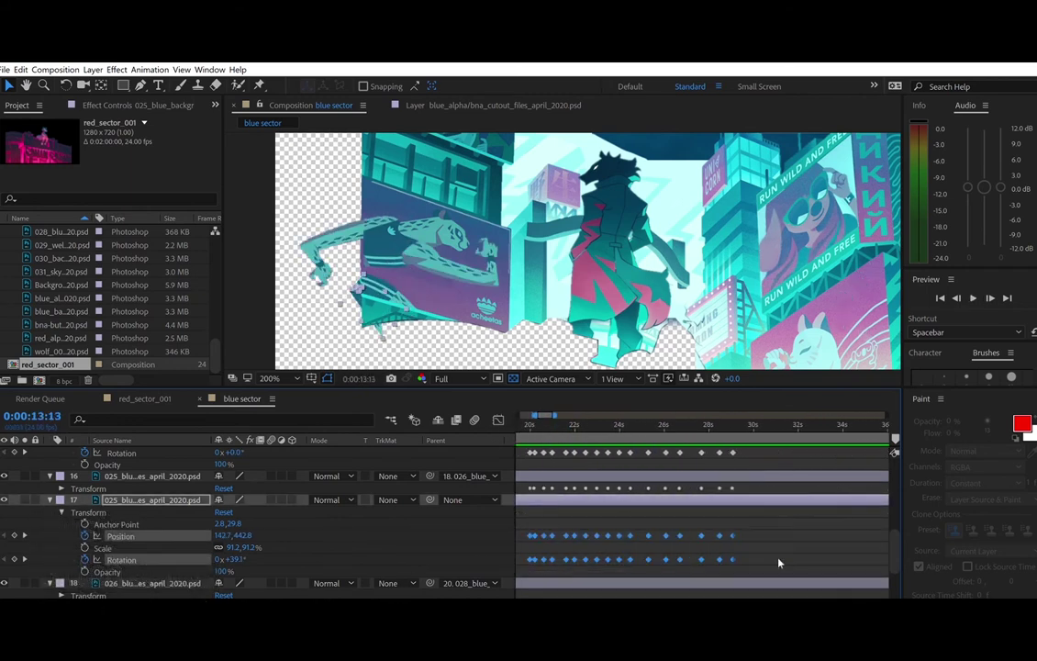
left_click(376, 379)
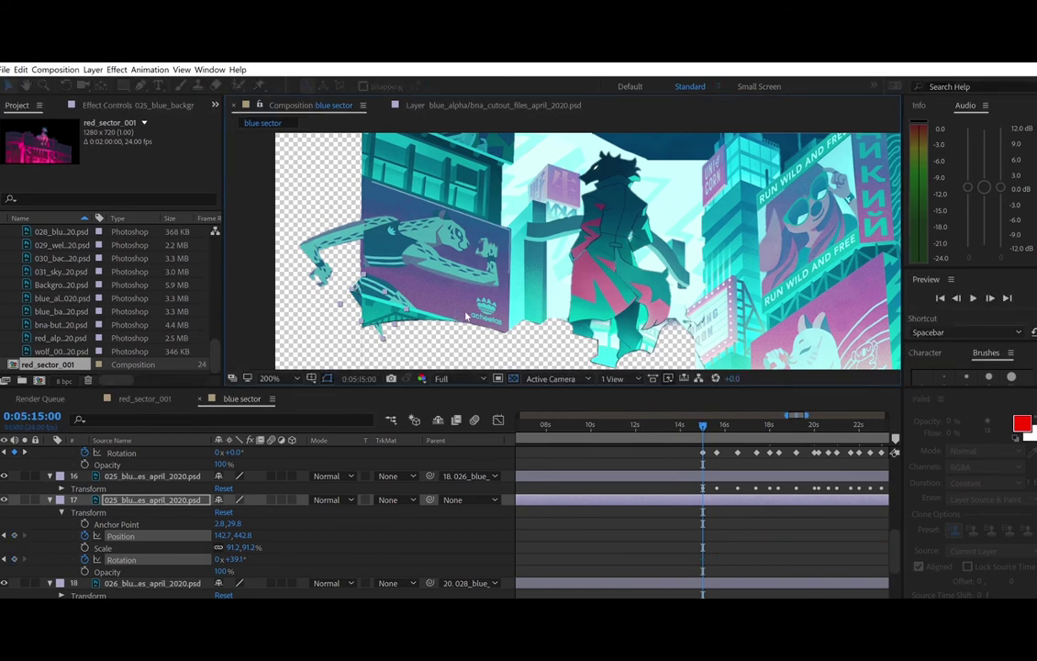
key("ctrl+v")
left_click(358, 378)
type("6")
left_click(440, 318)
key("ctrl+v")
- Return to 0:00:15:00, close the duplicate leg's transform properties and parent the leg to the 026 body layer
left_click(359, 378)
type("0")
left_click(439, 319)
left_click(62, 512)
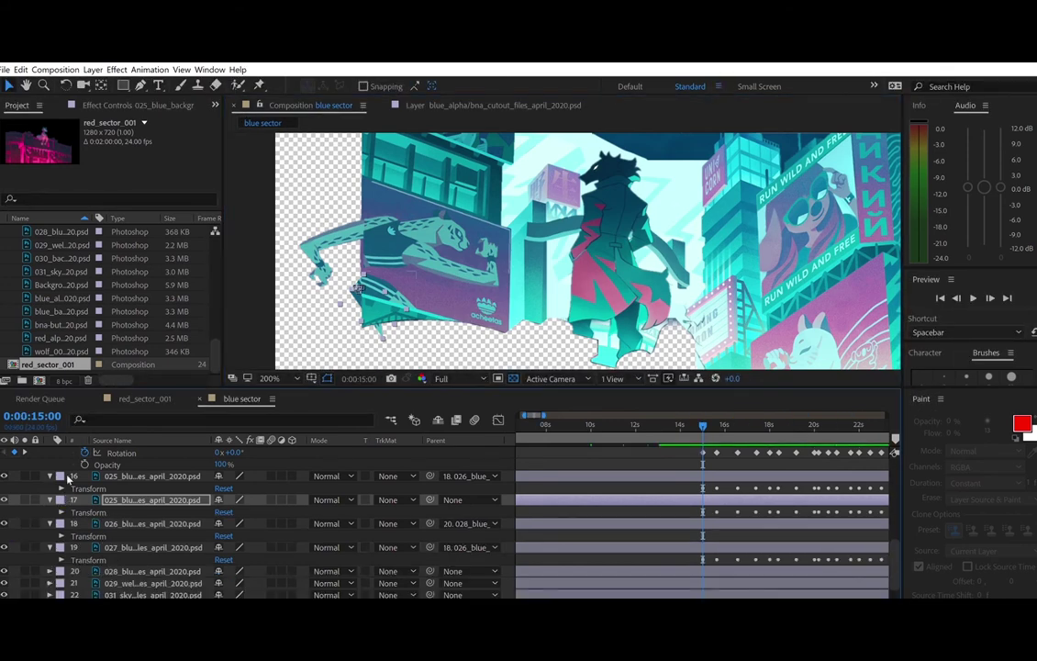
left_click(406, 244)
- Start Position keyframing on the 026 body layer at 0:00:15:00 and move the body to about 109.5, 129.3 at 0:00:15:15
left_click(62, 535)
left_click(85, 558)
key("k")
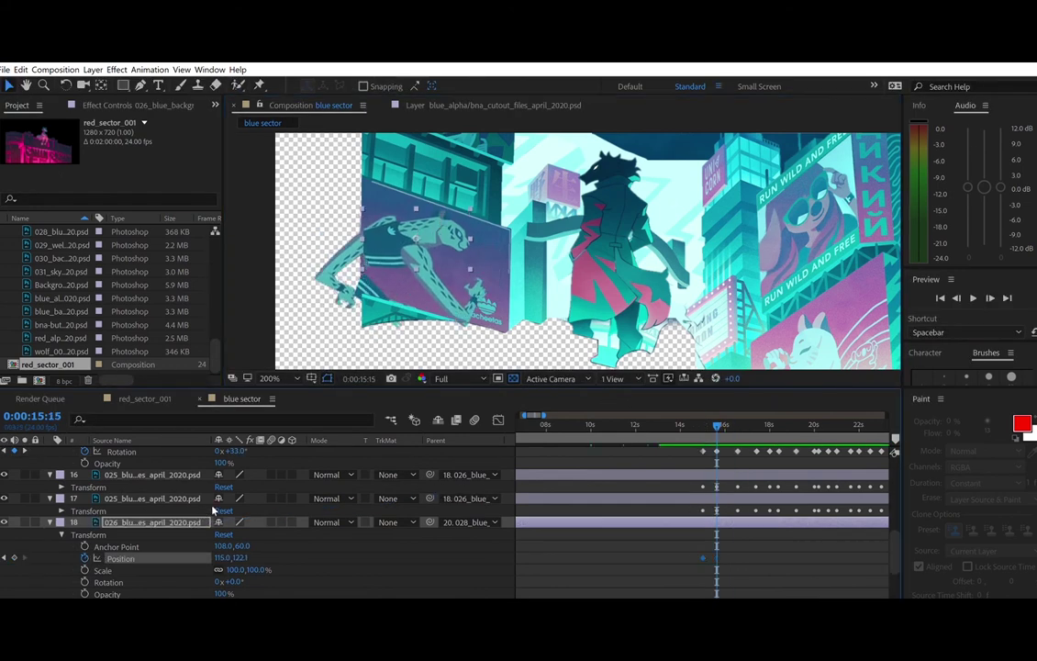
left_click_drag(435, 226, 428, 238)
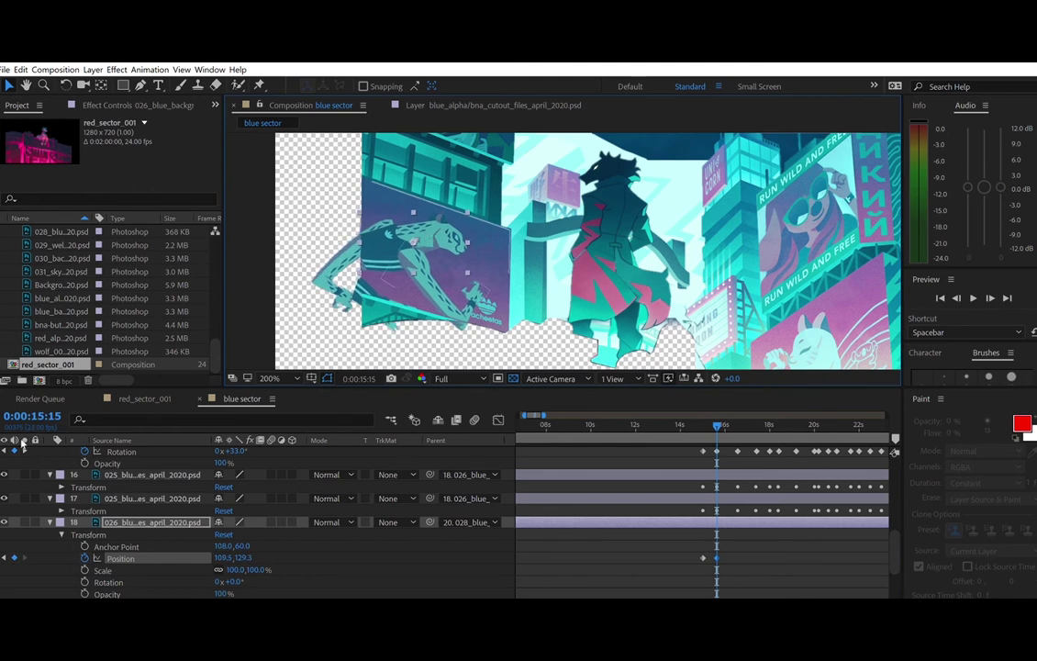
- Copy the body's two Position keyframes alternately to the arm's next two keyframes after 0:00:15:15, ending on 109.5, 129.3
key("k")
key("ctrl+c")
key("ctrl+v")
left_click(717, 557)
key("ctrl+c")
left_click(25, 451)
key("ctrl+v")
key("k")
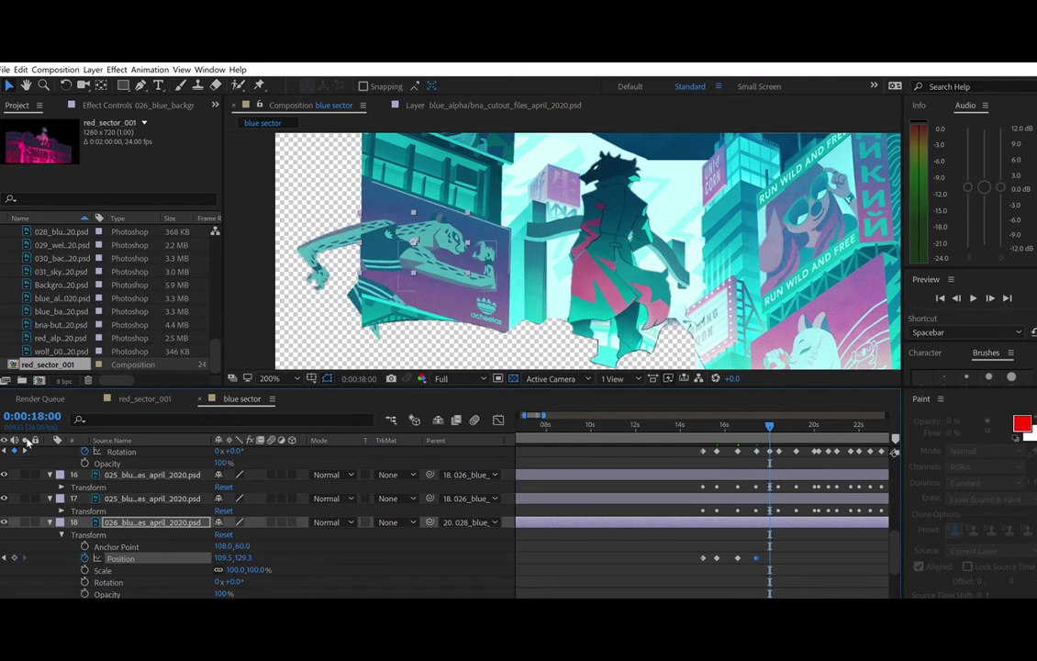
- Paste the body's Position keyframe 115.0, 122.1 at 0:00:18:00 and advance to the arm keyframe at 0:00:18:10
mouse_move(770, 424)
left_mouse_down()
mouse_move(724, 424)
mouse_move(764, 424)
left_mouse_up()
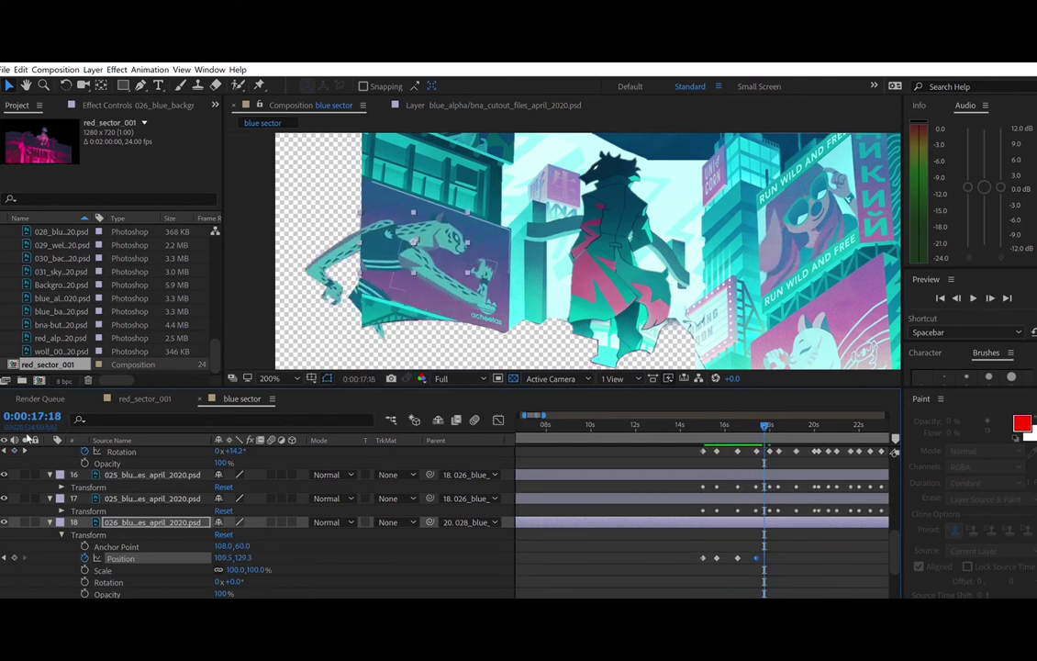
left_click(25, 451)
left_click(717, 557)
key("ctrl+c")
key("ctrl+v")
left_click(24, 451)
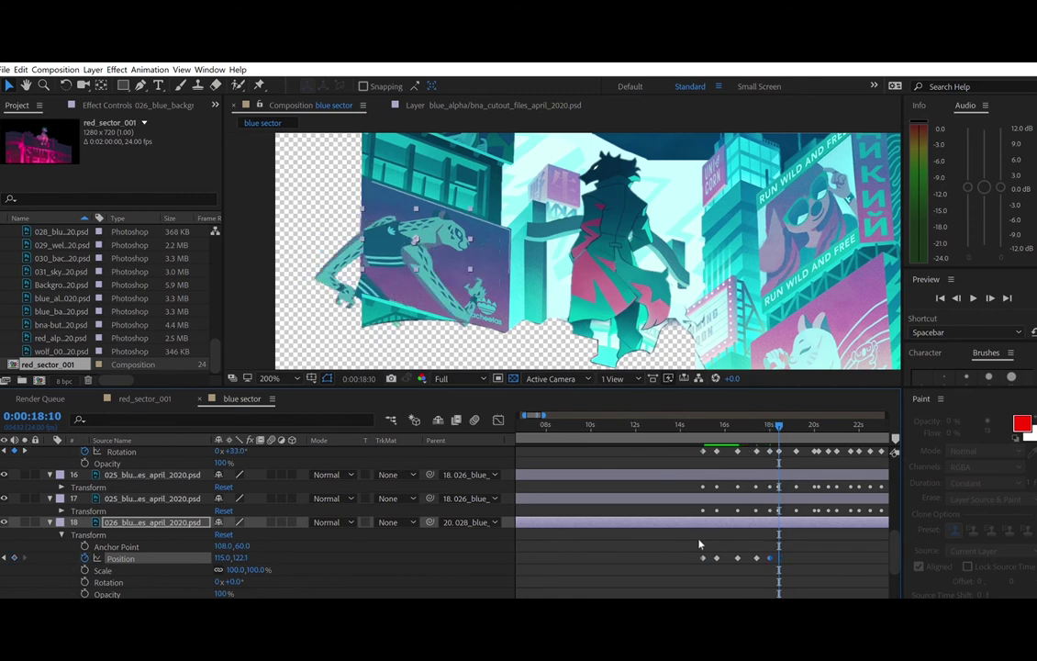
- Copy the body's lowered and raised Position keyframes to 0:00:18:10 and 0:00:19:05
left_click(717, 557)
key("ctrl+c")
key("ctrl+v")
left_click(24, 451)
key("ctrl+c")
key("ctrl+v")
- Add a body Position keyframe midway between 0:00:19:05 and 0:00:20:00, and paste Position 115.0, 122.1 at 0:00:20:00
left_click(25, 451)
left_click(4, 451)
left_click_drag(797, 424, 805, 418)
key("ctrl+c")
key("space")
key("space")
key("ctrl+v")
left_click(25, 451)
left_click(703, 558)
key("ctrl+c")
key("ctrl+v")
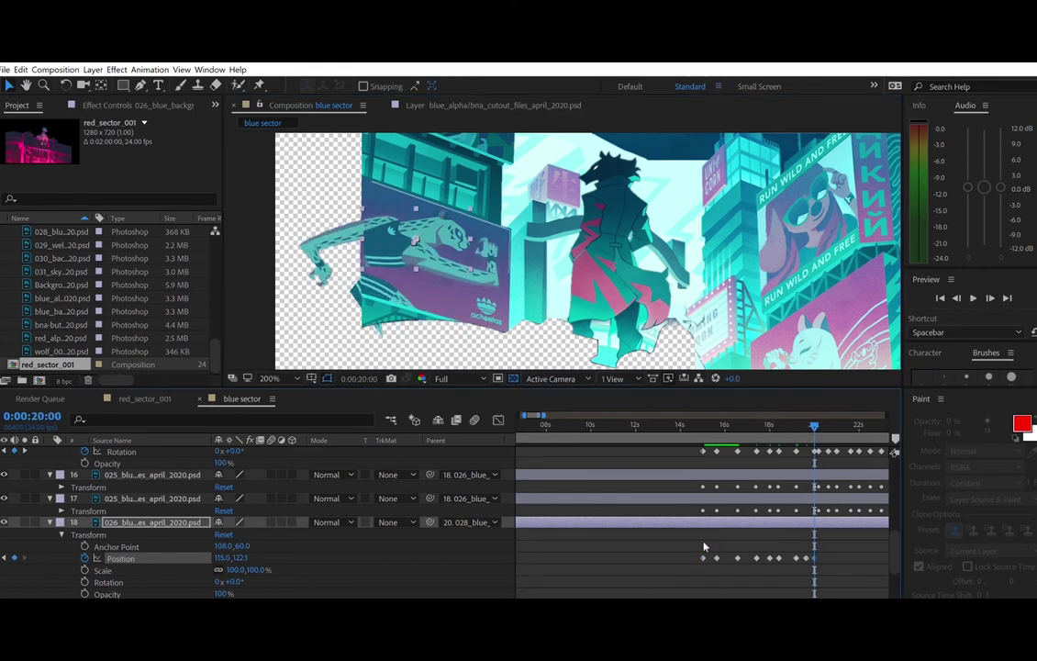
- Keyframe the body's Position as 109.5, 129.3 at 0:00:20:05 and 115.0, 122.1 at 0:00:20:15, and move to 0:00:20:19
key("ctrl+v")
key("k")
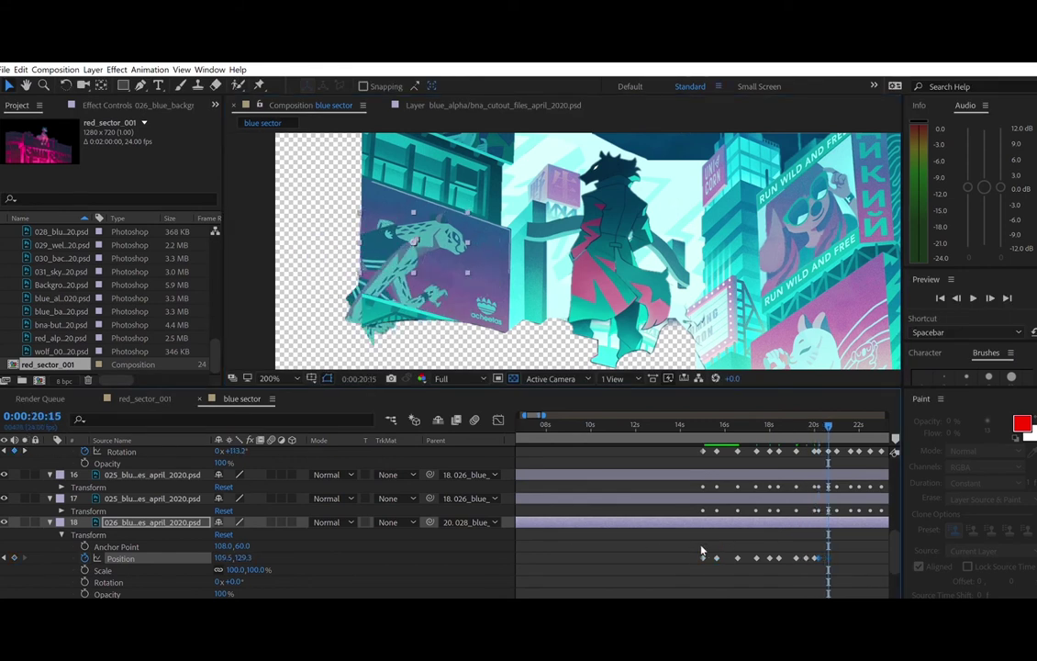
left_click(25, 451)
left_click(5, 451)
left_click_drag(829, 421, 833, 421)
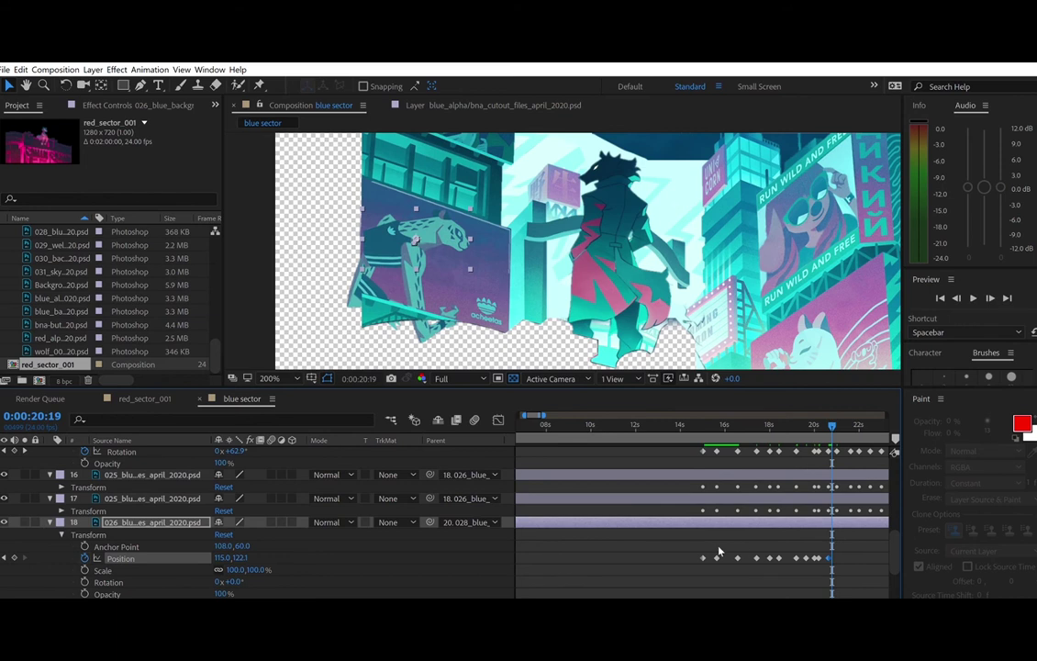
- Add a body Position keyframe at 0:00:20:19 and 115.0, 122.1 at 0:00:21:00, and move to 0:00:21:08
key("ctrl+v")
key("k")
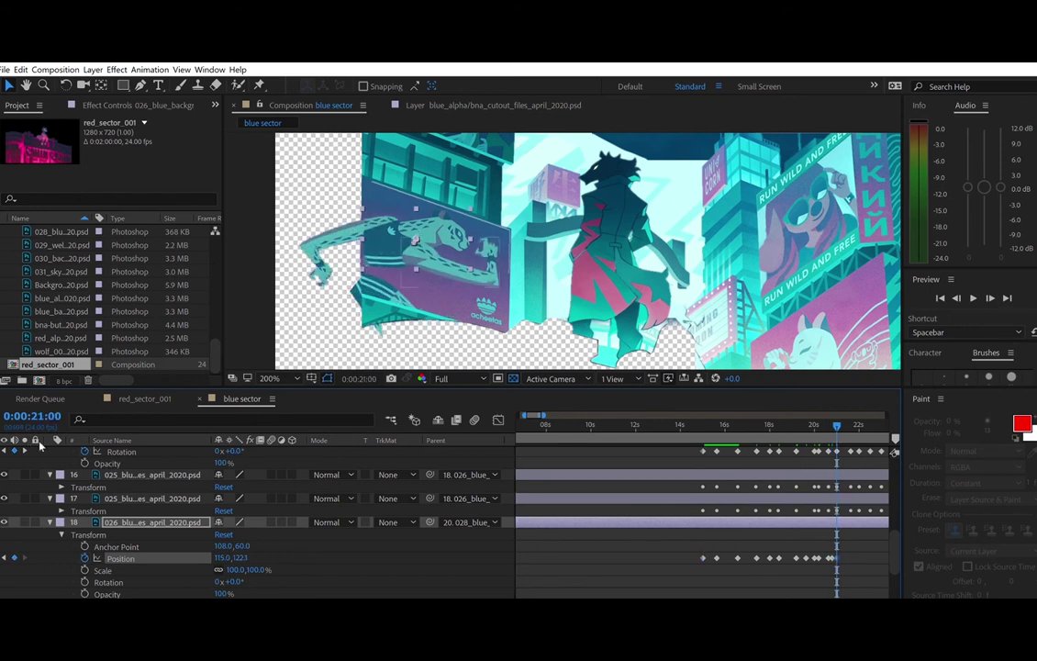
left_click(5, 450)
left_click_drag(843, 419, 844, 418)
key("Page_Down")
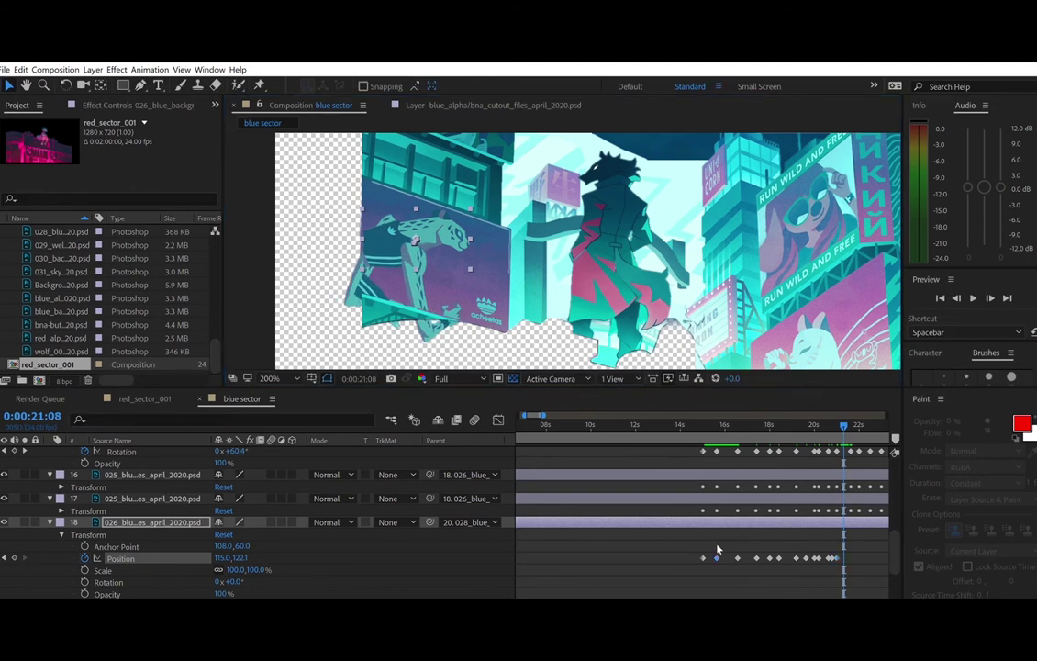
- Paste the lowered body Position at 0:00:21:08 and 115.0, 122.1 on the arm's next keyframe, and move to 0:00:21:19
key("ctrl+v")
key("k")
left_click(25, 450)
left_click(4, 450)
left_click_drag(709, 419, 704, 420)
left_click(566, 556)
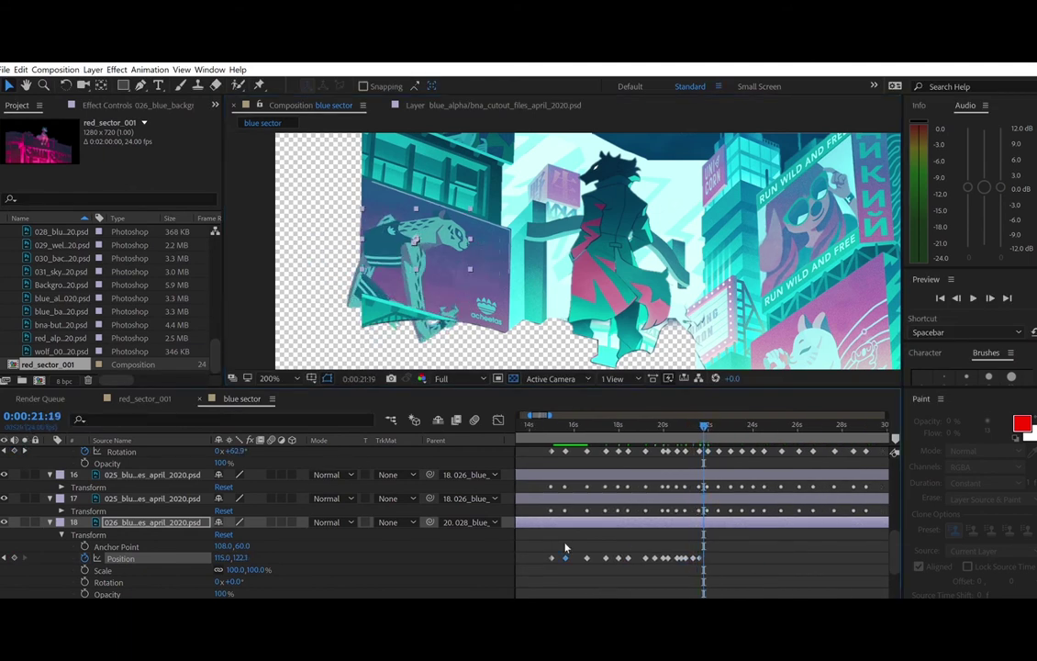
- Continue the body's alternating Position keyframes from 0:00:21:19 through 0:00:22:06, ending on 109.5, 129.3
left_click(25, 449)
left_click(552, 557)
key("ctrl+c")
key("ctrl+v")
left_click(24, 450)
left_click_drag(720, 417, 711, 413)
key("Page_Down")
key("Page_Down")
key("Page_Down")
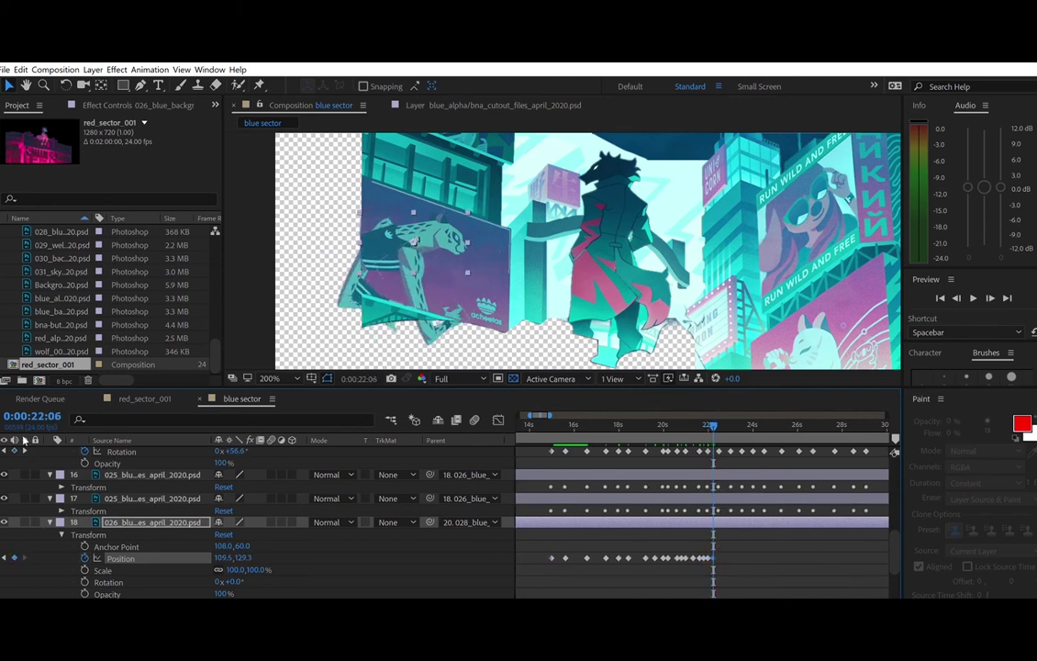
- Extend the body's bobbing with a Position keyframe at 0:00:22:12 and 109.5, 129.3 at 0:00:22:18
key("Page_Down")
key("Page_Down")
key("Page_Down")
key("Page_Down")
key("Page_Down")
key("Page_Down")
key("Page_Down")
key("Page_Down")
key("Page_Down")
key("Page_Down")
key("Page_Down")
key("Page_Down")
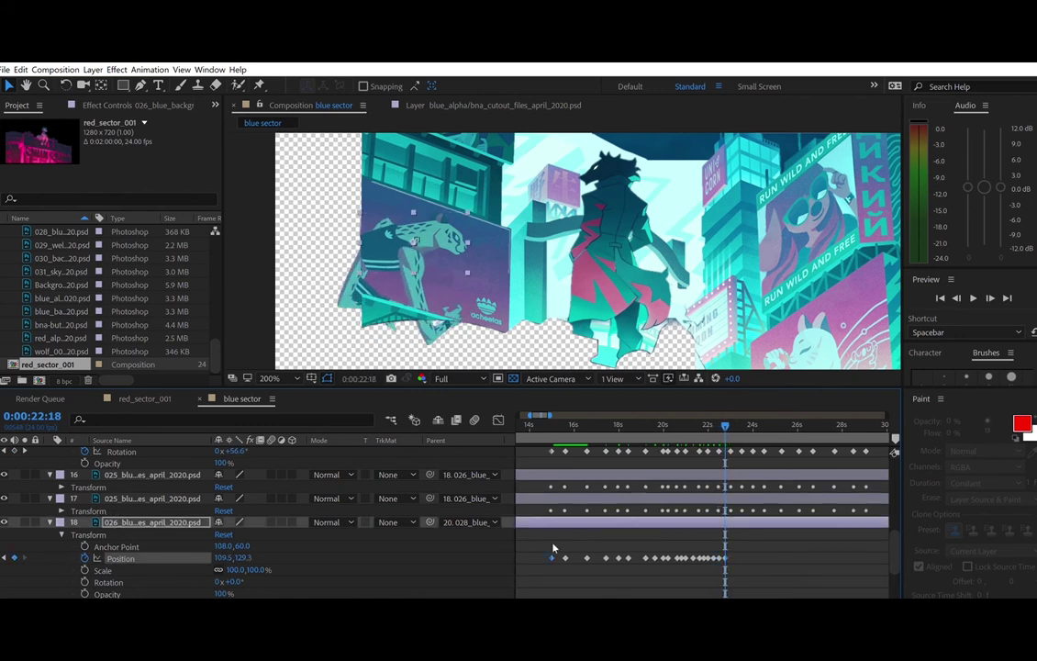
- Paste the body's Position 115.0, 122.1 on the arm's next keyframe after 0:00:22:18 and advance to 0:00:23:06
key("Page_Down")
key("Page_Down")
key("Page_Down")
key("Page_Down")
key("Page_Down")
key("Page_Down")
key("Page_Down")
key("Page_Down")
key("Page_Down")
key("Page_Down")
key("Page_Down")
key("Page_Down")
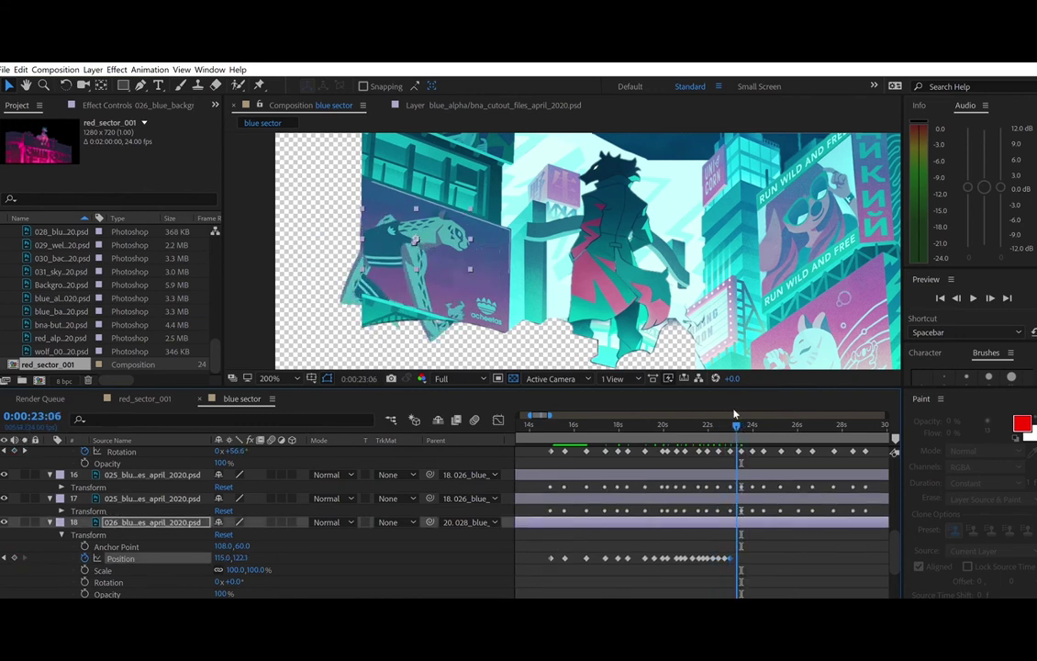
- Add a body Position keyframe at 0:00:23:06 and paste 115.0, 122.1 at 0:00:23:12
key("Page_Down")
key("Page_Down")
key("Page_Down")
key("Page_Down")
key("Page_Down")
key("Page_Down")
left_click(25, 451)
left_click(5, 451)
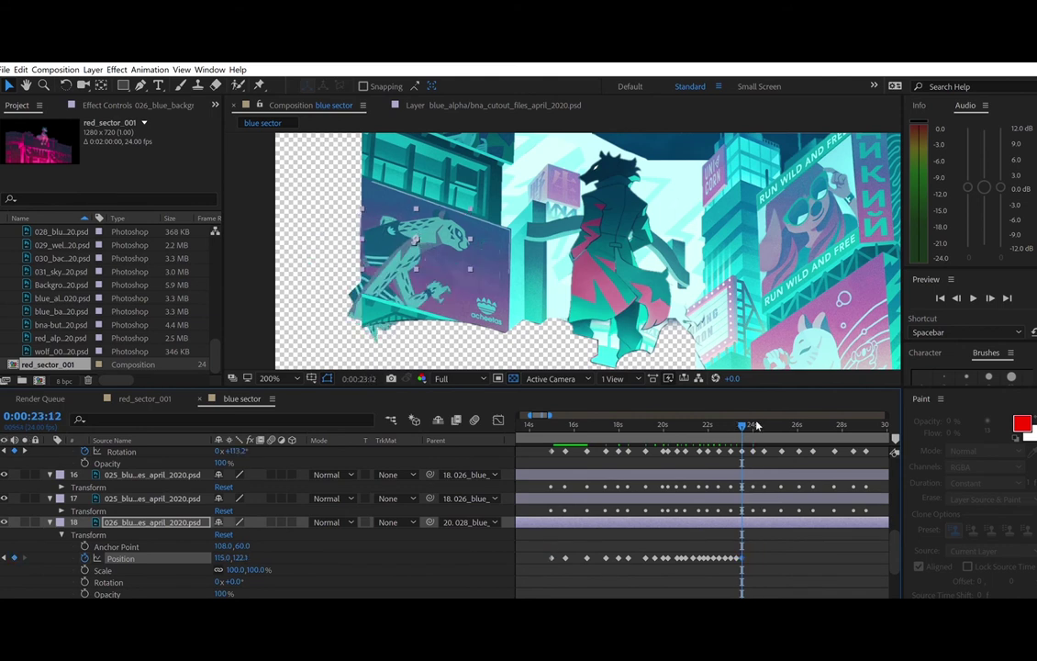
- Continue the body's alternating Position keyframes from 0:00:23:18 through 0:00:25:07, ending on 115.0, 122.1
left_click_drag(744, 420, 751, 416)
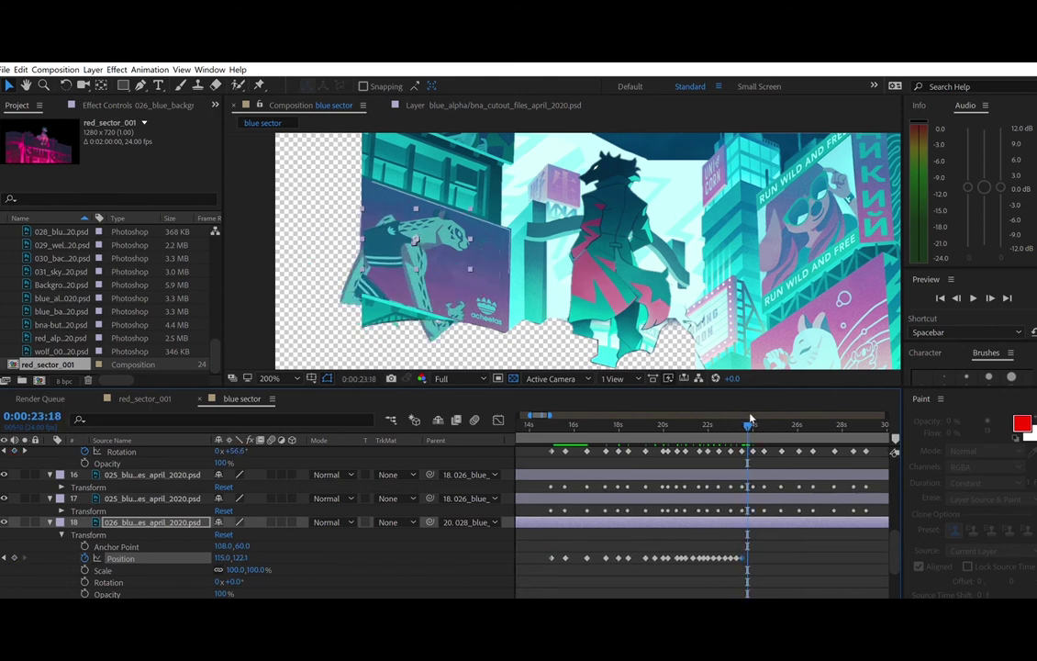
key("Page_Down")
key("Page_Down")
key("Page_Down")
key("Page_Down")
key("Page_Down")
key("Page_Down")
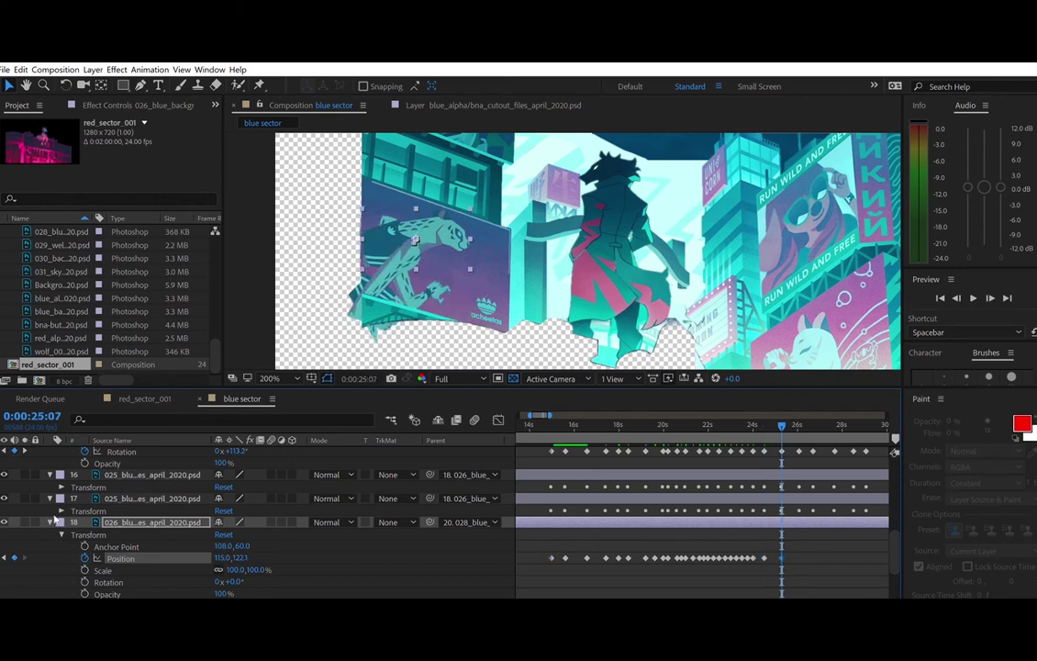
- Keyframe the body's Position as 109.5, 129.3 at 0:00:25:17 and add another Position keyframe at the arm's 0:00:26:02 keyframe
left_click_drag(786, 414, 790, 416)
left_click_drag(571, 547, 561, 566)
key("ctrl+c")
key("ctrl+v")
left_click_drag(790, 424, 799, 423)
key("space")
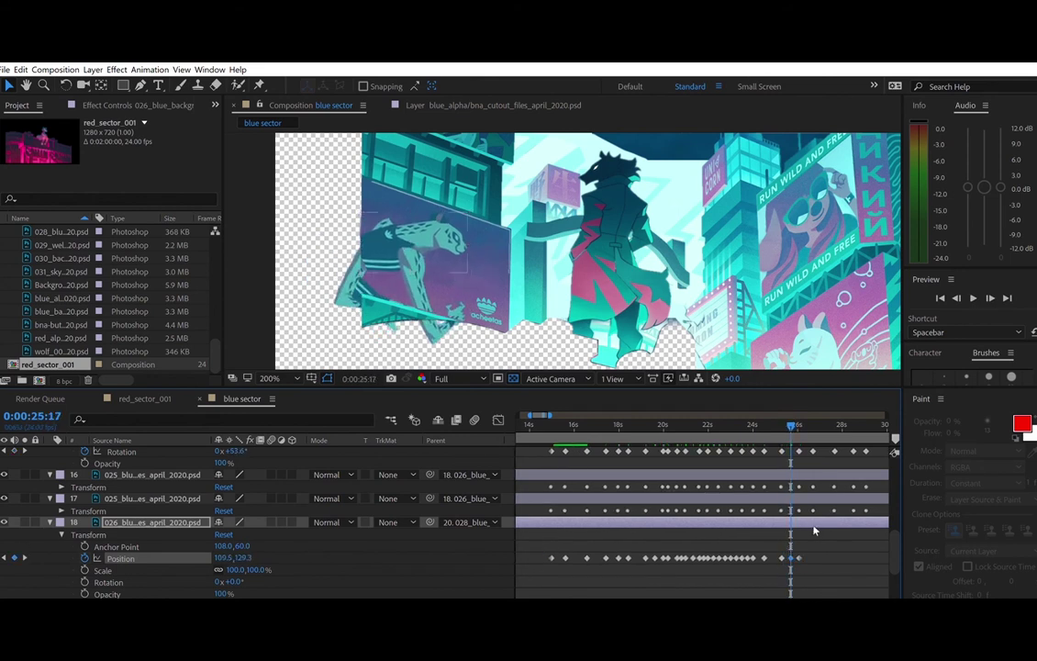
- Complete the body's remaining Position keyframes on the arm's keyframes after 0:00:26:02 and preview the cheetah's run
left_click(24, 451)
left_click(25, 451)
left_click(25, 451)
left_click(4, 451)
left_click(565, 557)
key("space")
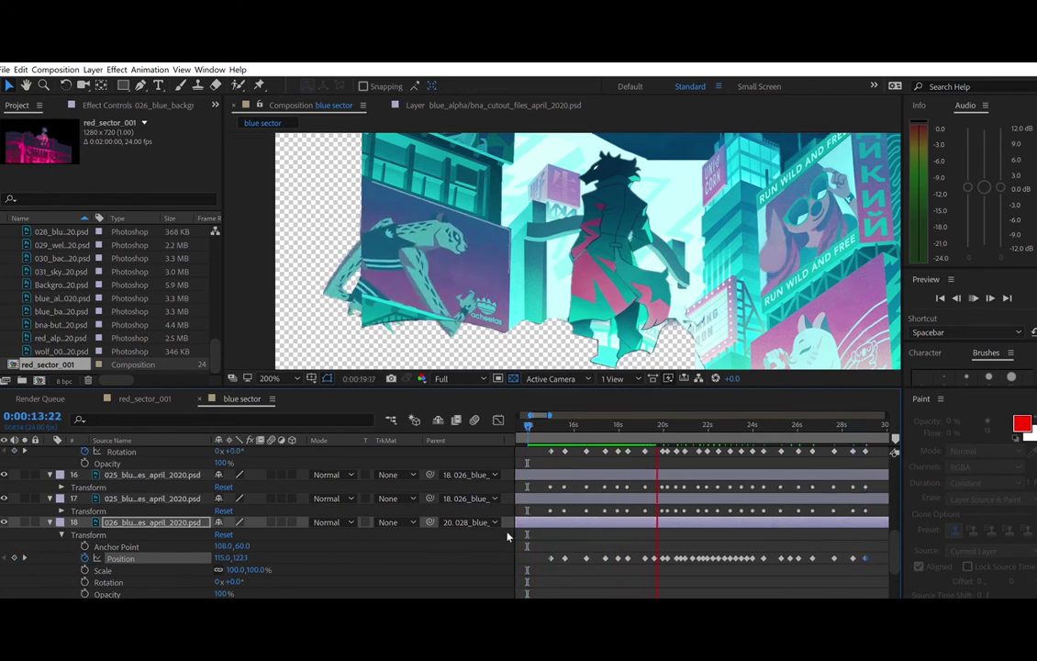
left_click(531, 415)
key("space")
key("space")
- Copy all of the body's Position keyframes and paste them starting at 0:01:15:00
left_click_drag(540, 550, 879, 558)
left_click(541, 419)
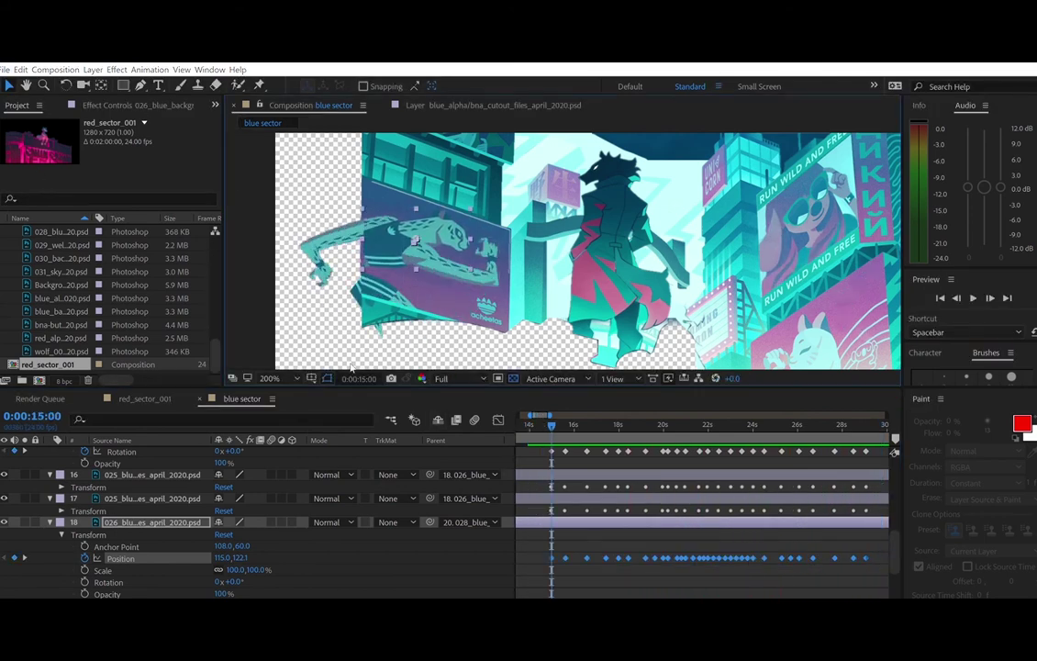
left_click(358, 378)
type("11500")
key("Return")
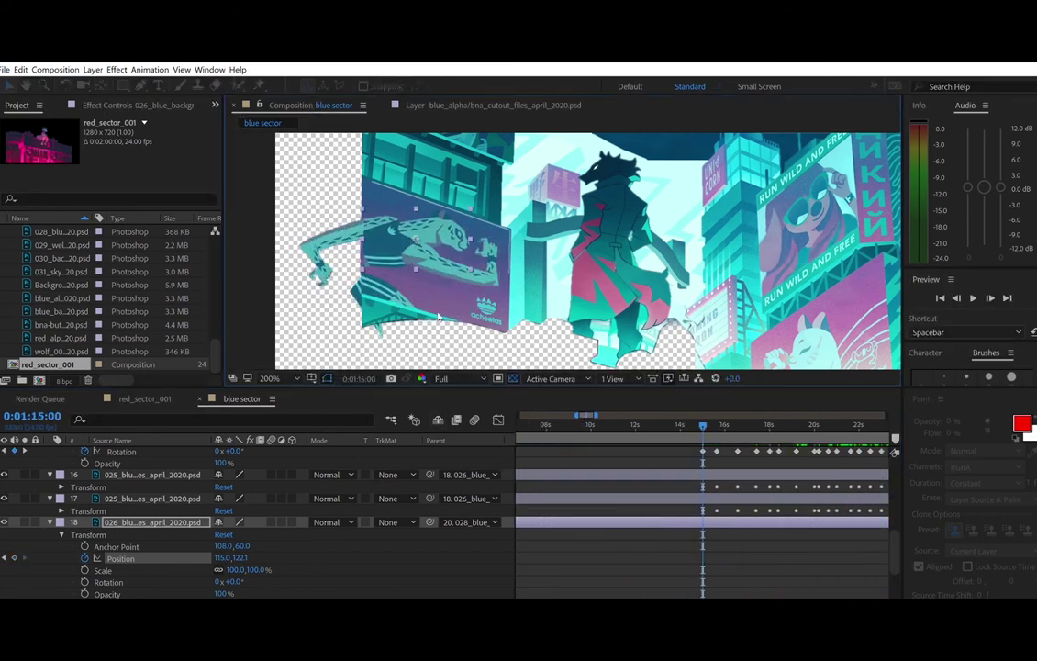
key("ctrl+v")
- Paste the copied body Position keyframes at the remaining loop start times and return to 0:00:15:00
left_click(358, 378)
type("21500")
key("Return")
key("ctrl+v")
type("31500")
key("Return")
key("ctrl+v")
left_click(358, 378)
type("41500")
key("Return")
key("ctrl+v")
left_click(358, 378)
type("51500")
key("Return")
key("ctrl+v")
left_click(358, 378)
type("61500")
key("Return")
key("ctrl+v")
left_click(358, 378)
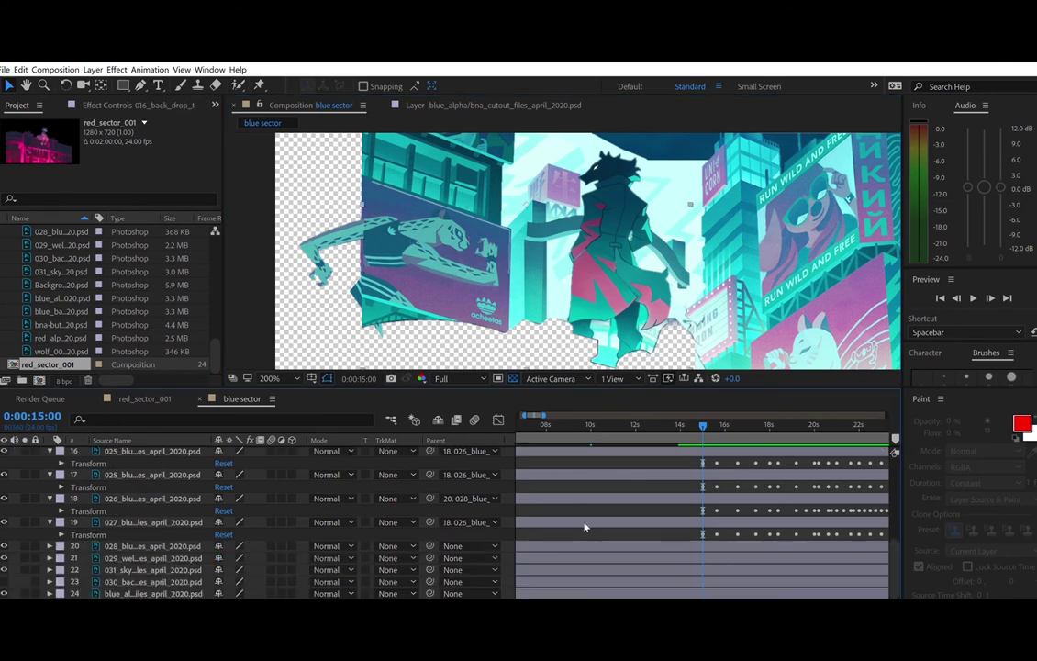
- Collapse the cheetah layers' properties and hide the character layers 010 to 013 in front of the arch
left_click(161, 570)
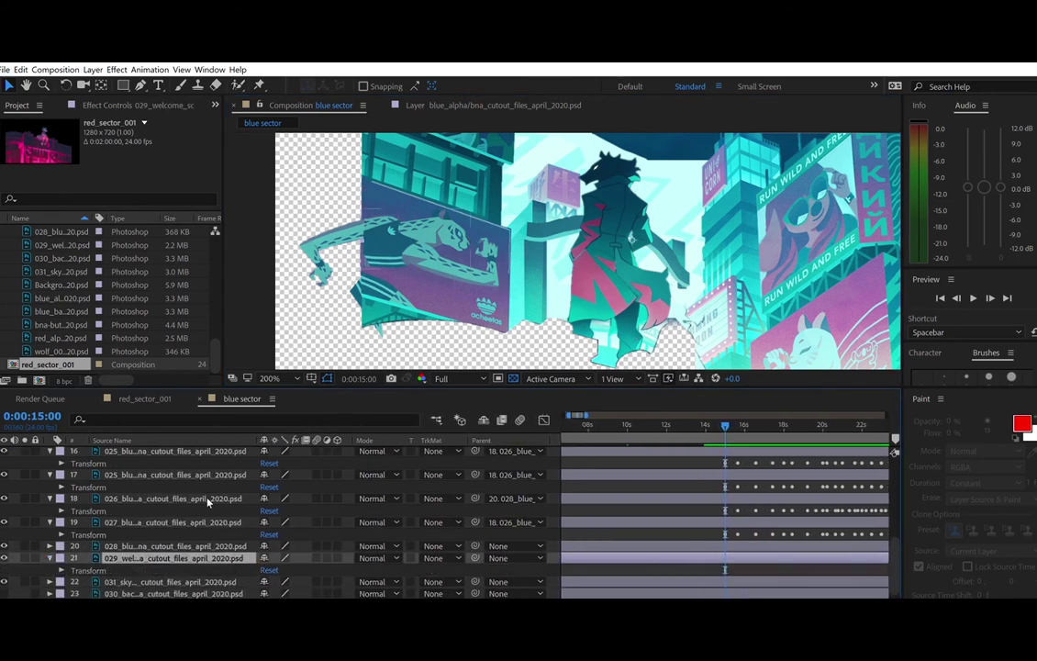
left_click(51, 522)
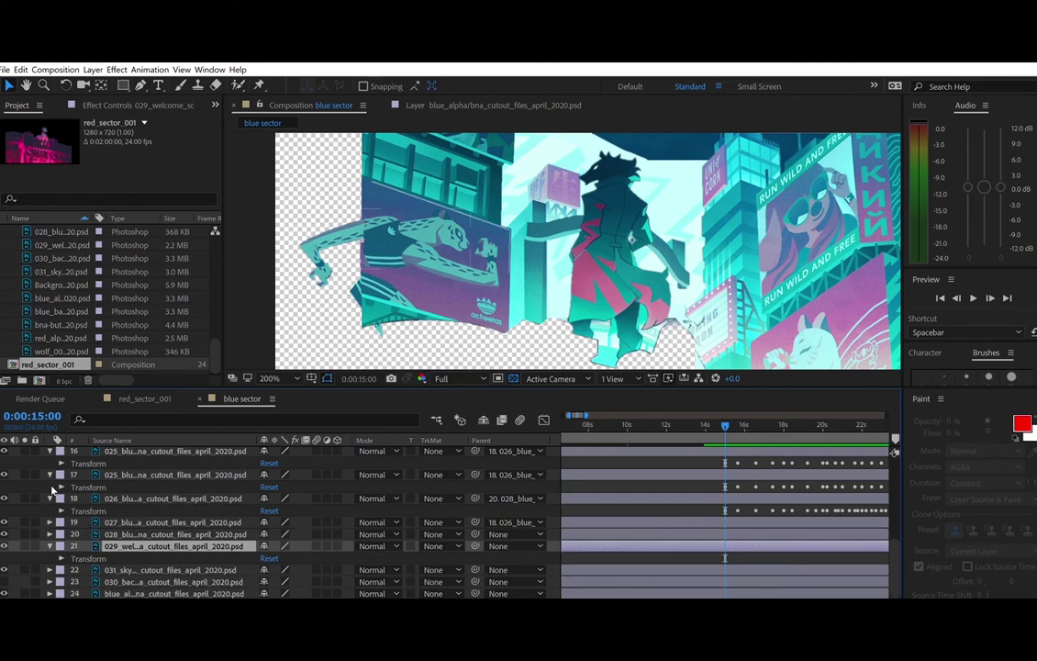
left_click(50, 499)
left_click(50, 486)
scroll(51, 459, "up", 5)
left_click_drag(4, 452, 4, 484)
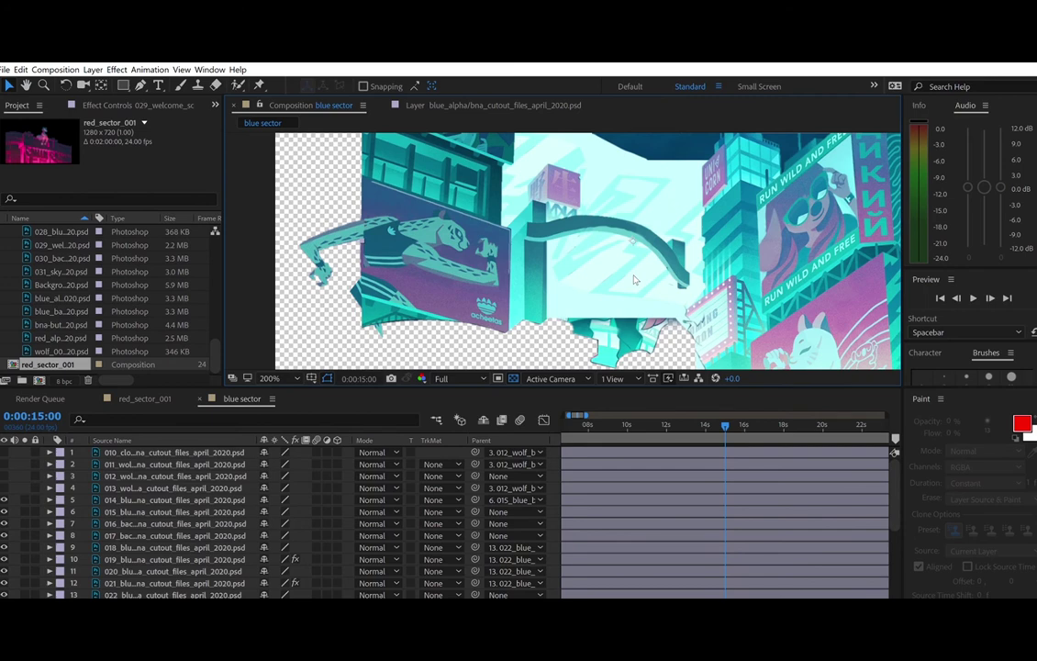
- Reposition the 029_welcome_screen layer behind the arch and keyframe its Position as 884.5, 497.0 at 0:00:00:00
mouse_move(636, 279)
left_mouse_down()
mouse_move(613, 283)
mouse_move(616, 299)
mouse_move(677, 175)
mouse_move(753, 348)
mouse_move(642, 284)
mouse_move(648, 269)
left_mouse_up()
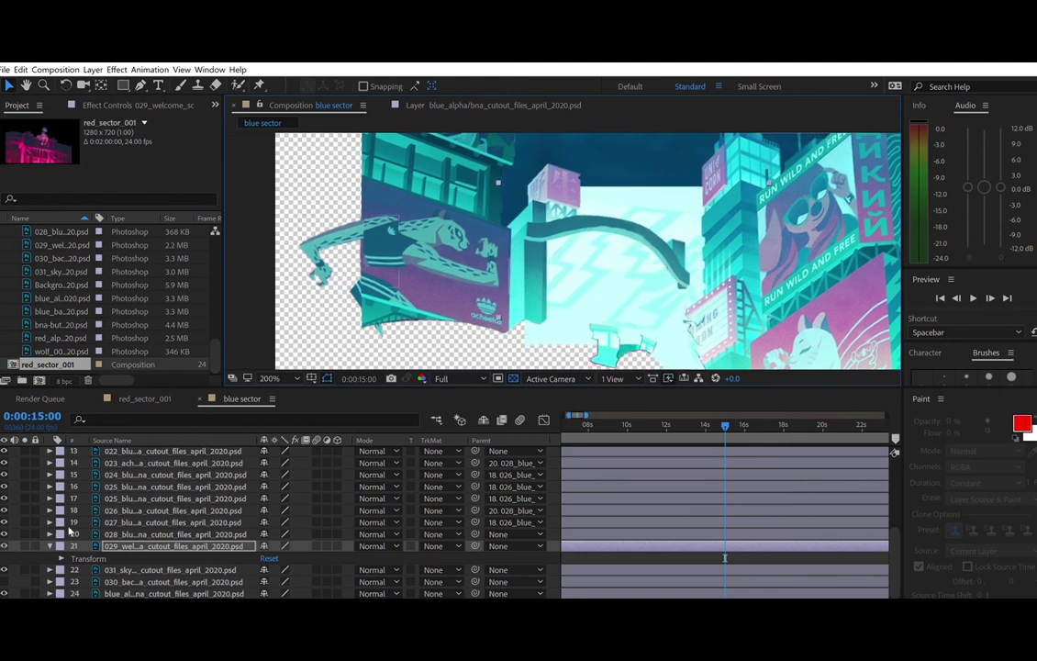
left_click(61, 558)
left_click_drag(725, 558, 548, 549)
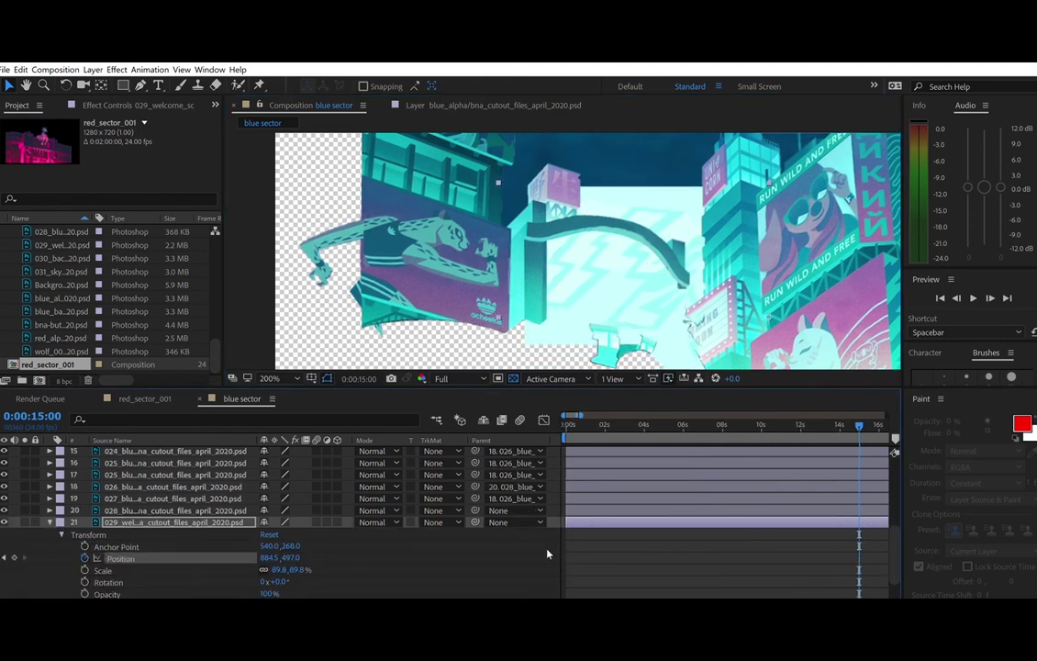
left_click(4, 557)
- Keyframe the 029_welcome_screen layer's Position as 331.5, 305.5 at 0:01:00:00
left_click(359, 379)
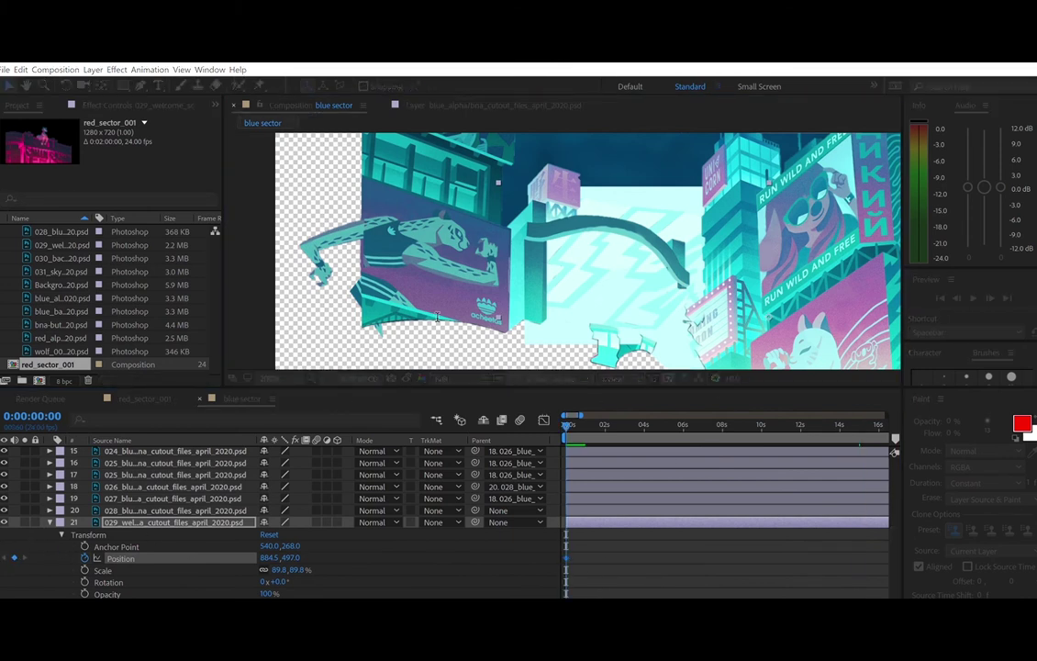
left_click(497, 302)
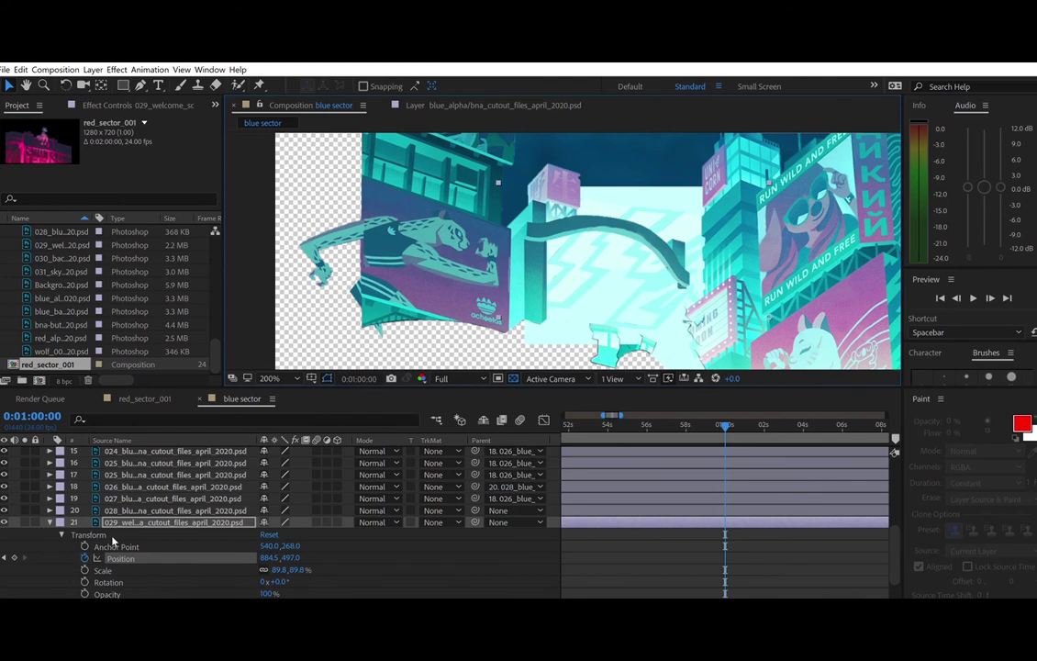
double_click(658, 274)
left_click(317, 105)
left_click_drag(660, 292, 471, 252)
left_click_drag(634, 311, 650, 277)
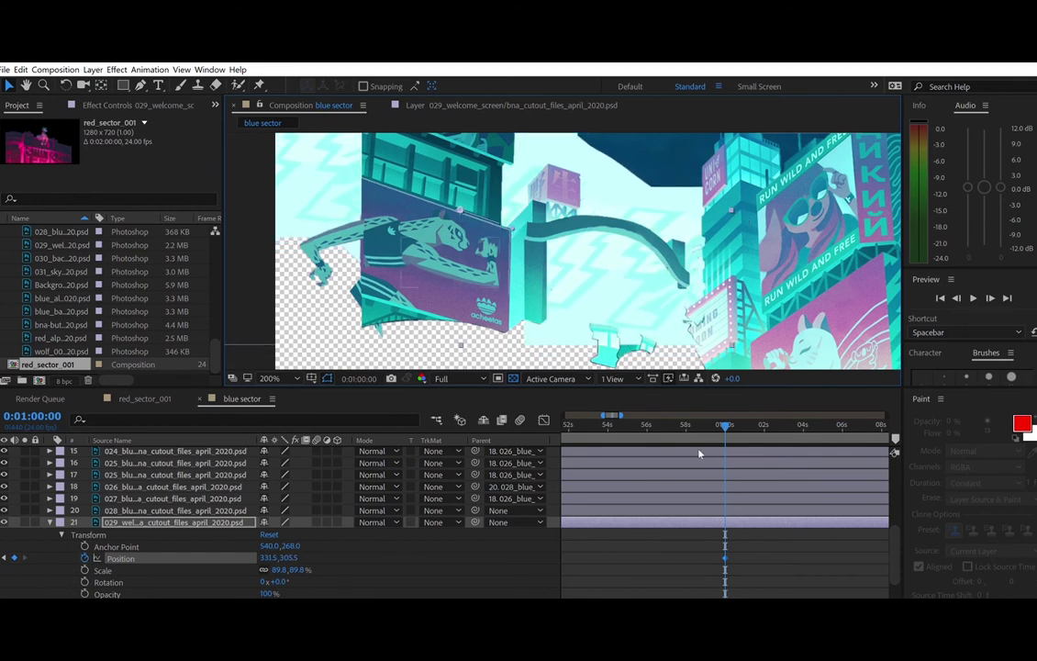
- Compare the welcome screen's two Position keyframes and preview its drift from the start of the composition
left_click(3, 558)
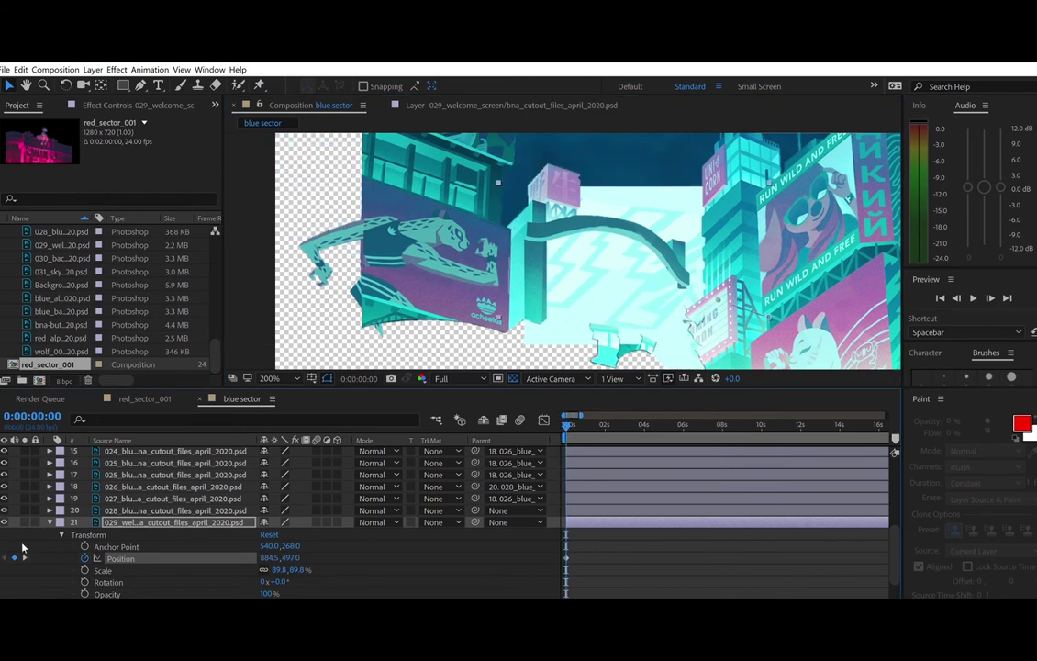
left_click(24, 558)
left_click(4, 558)
left_click(25, 558)
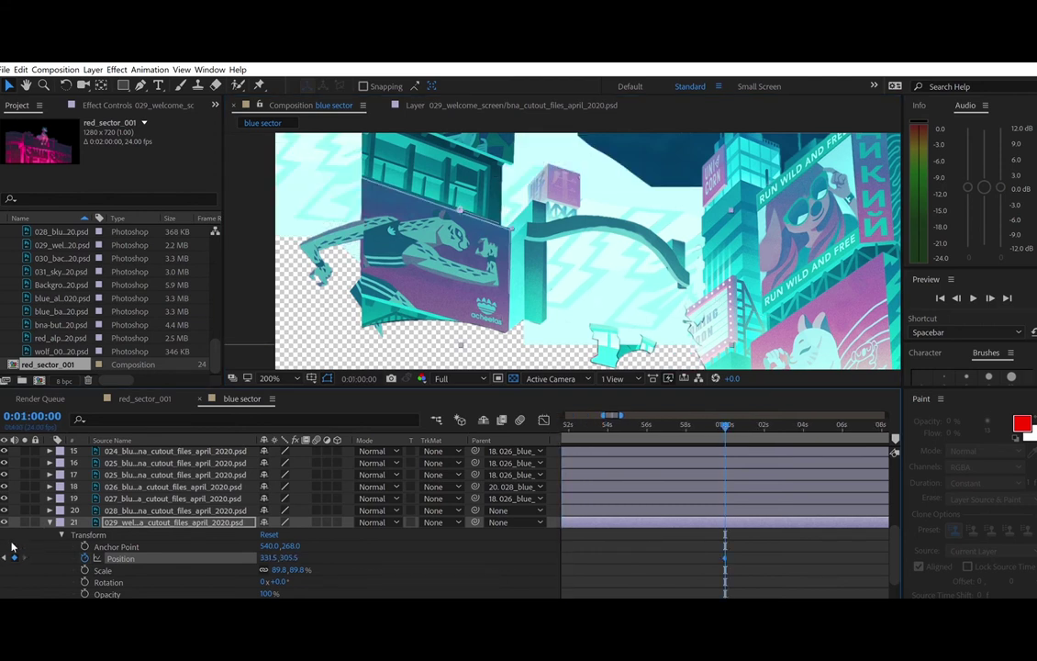
left_click(6, 554)
left_click(24, 554)
left_click(6, 555)
left_click(24, 555)
key("Home")
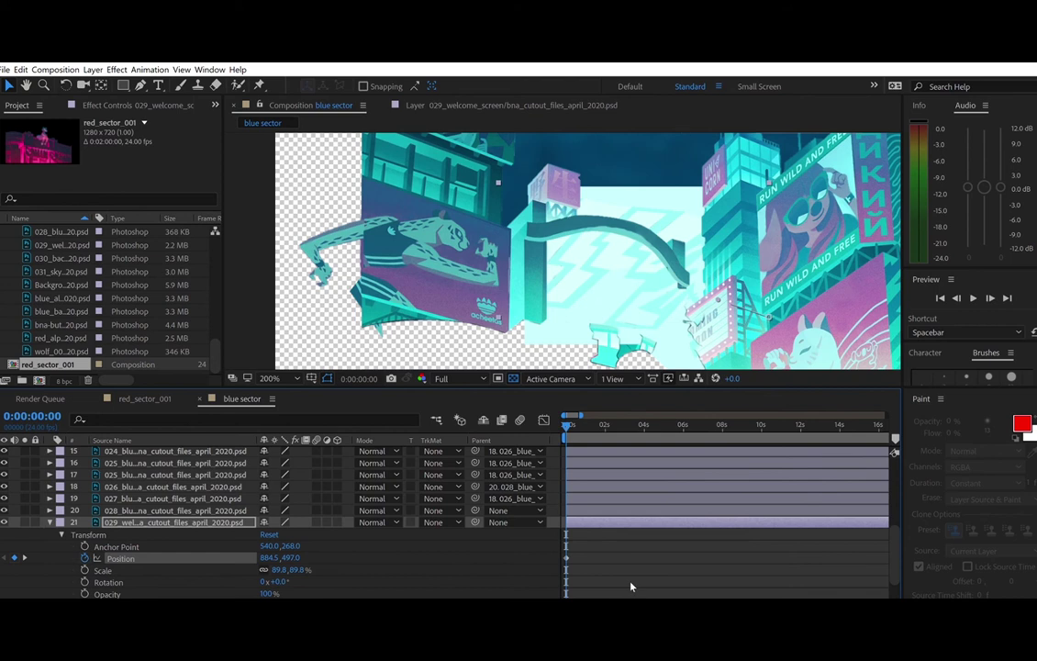
left_click_drag(615, 406, 664, 412)
key("space")
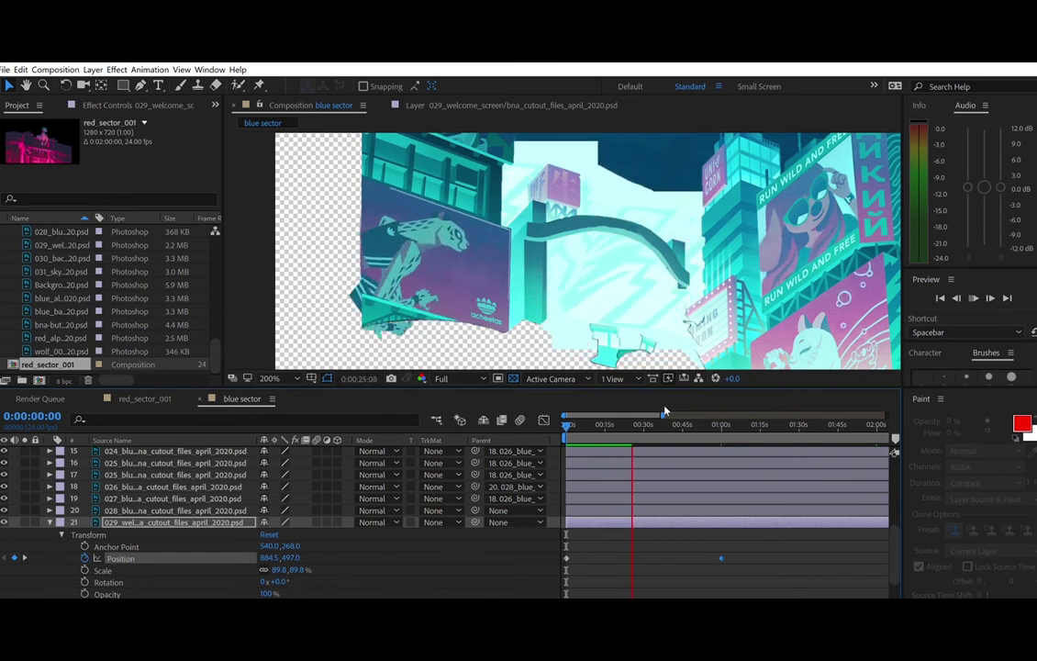
key("space")
- Move the welcome screen's end Position keyframe to 0:00:30:00 and preview the faster drift from the start
left_click(372, 376)
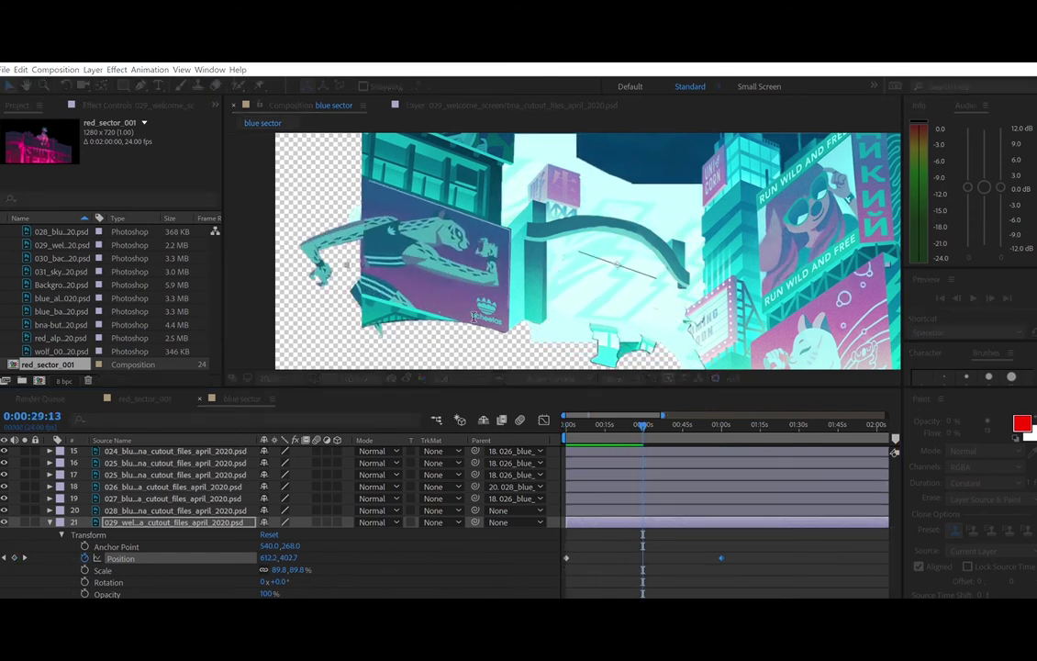
key("Return")
left_click_drag(721, 557, 644, 557)
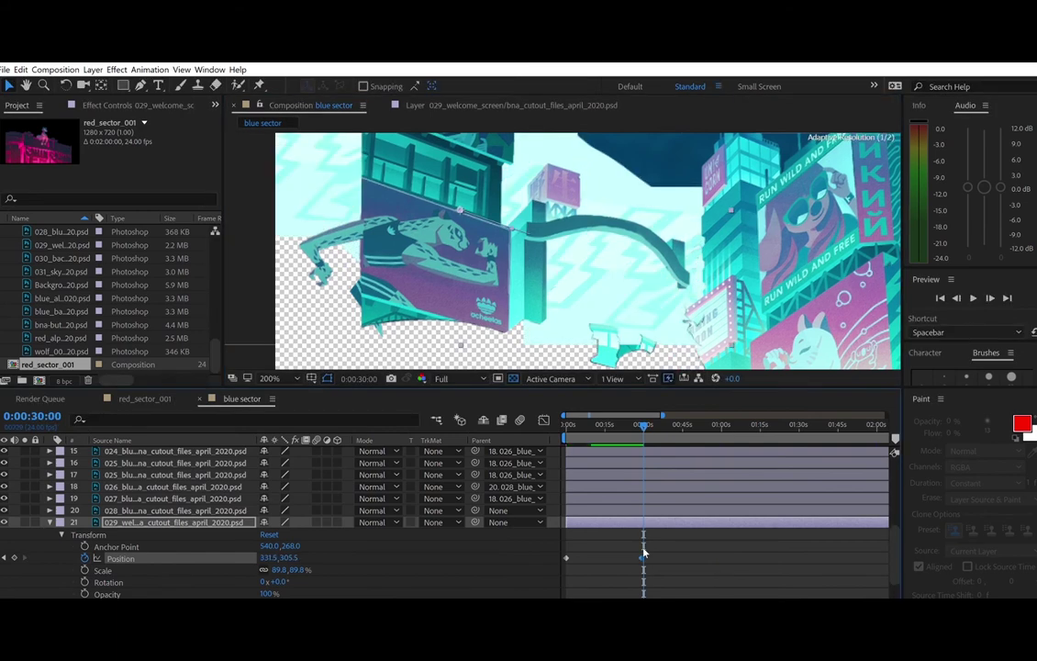
left_click_drag(663, 413, 650, 413)
left_click_drag(656, 557, 659, 555)
left_click_drag(658, 425, 530, 423)
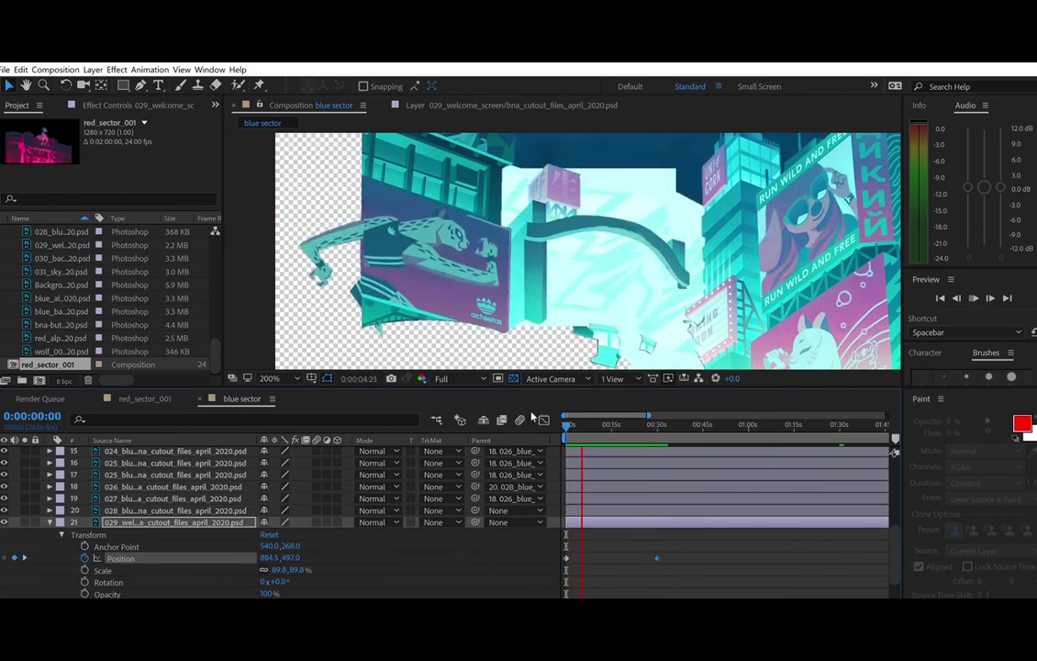
key("space")
- Trim the end of the 029_welcome_screen layer to shortly after its 0:00:30:00 keyframe
left_click(24, 558)
key("]")
key("ctrl+z")
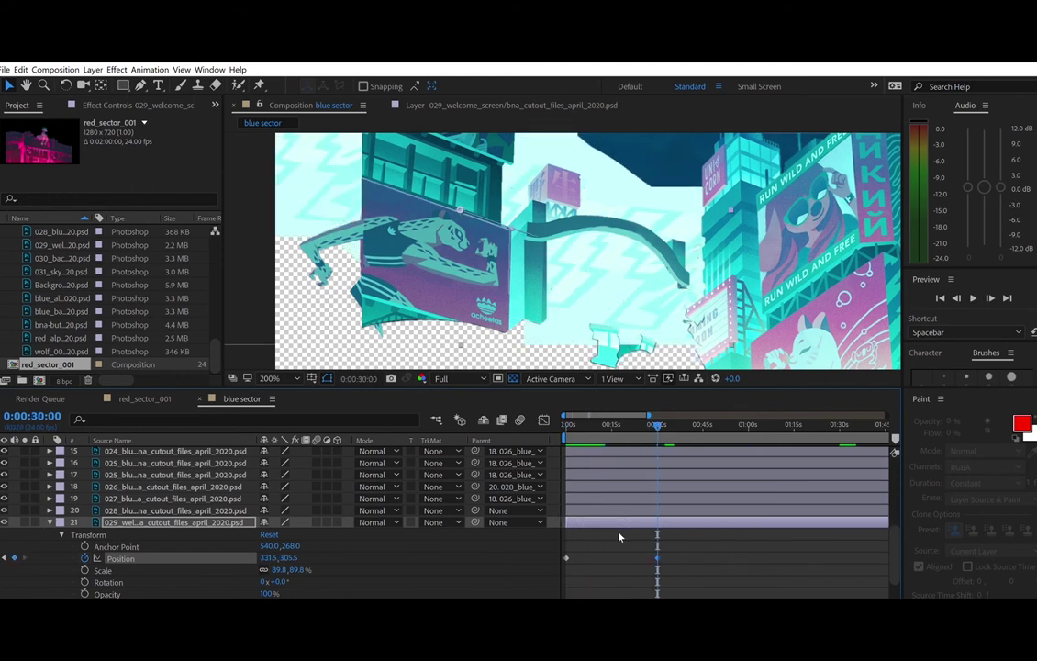
key("ctrl+z")
key("ctrl+shift+z")
left_click_drag(649, 414, 888, 415)
left_click_drag(886, 522, 602, 521)
key("semicolon")
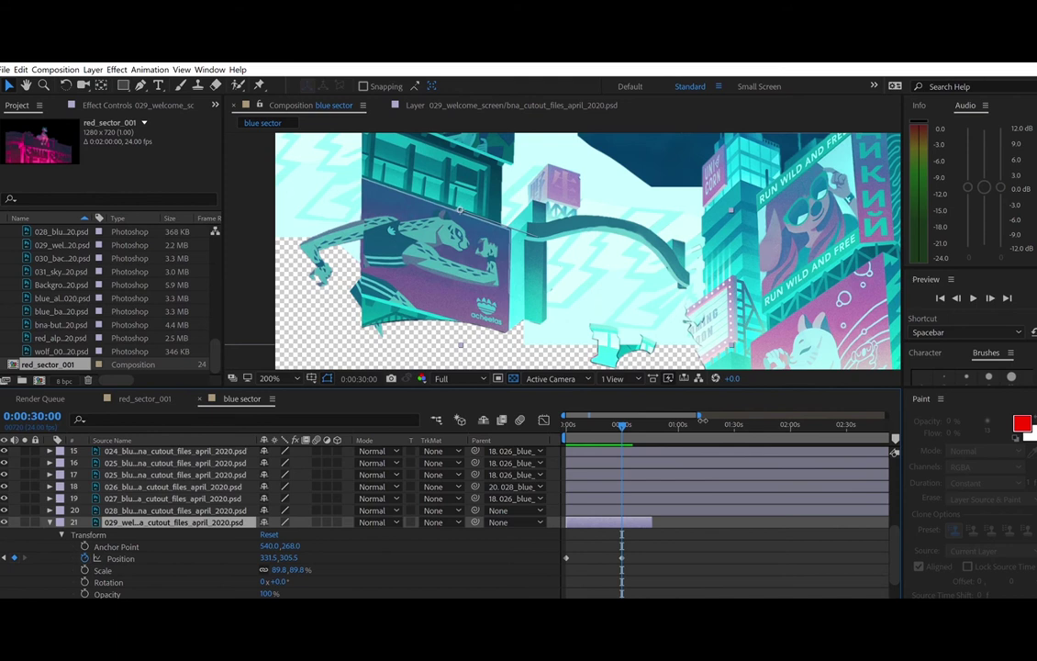
- Try masking the 029_welcome_screen layer to the arch opening with the Pen tool at 0:00:00:00 and preview it
key("g")
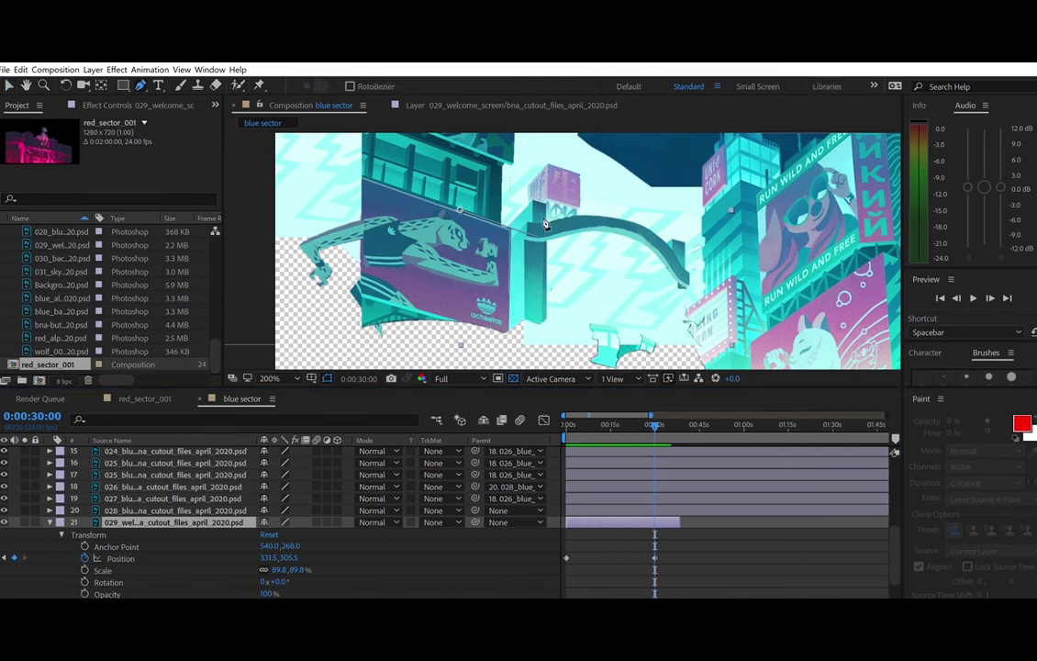
left_click(4, 557)
left_click(537, 231)
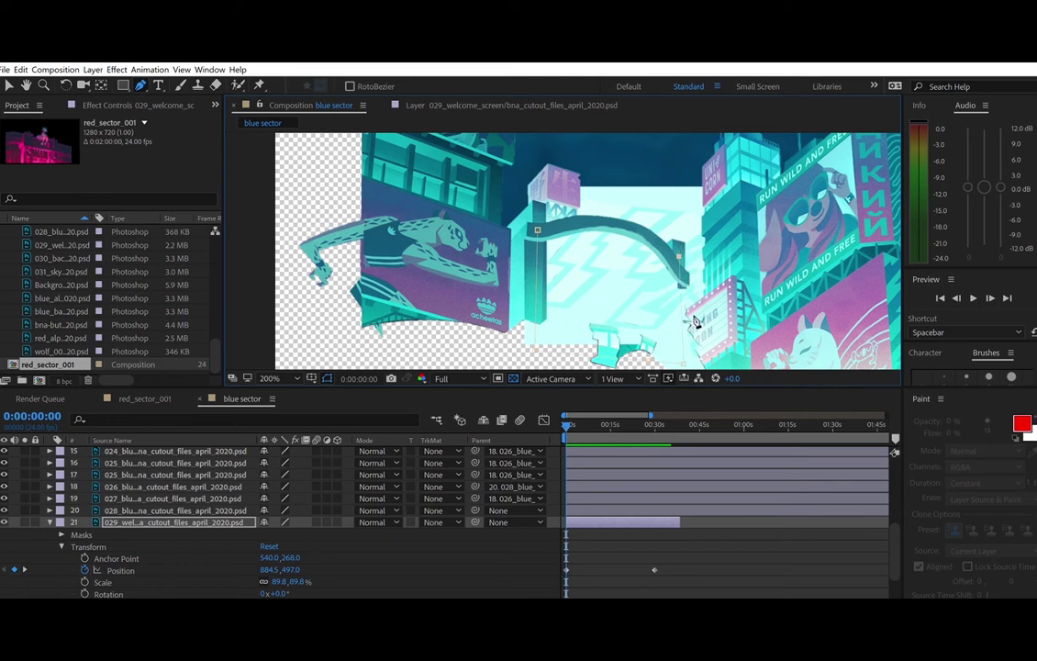
left_click_drag(680, 256, 680, 263)
left_click(537, 230)
key("space")
key("space")
- Expand the welcome screen's Mask 1 properties and delete the mask
left_click(61, 534)
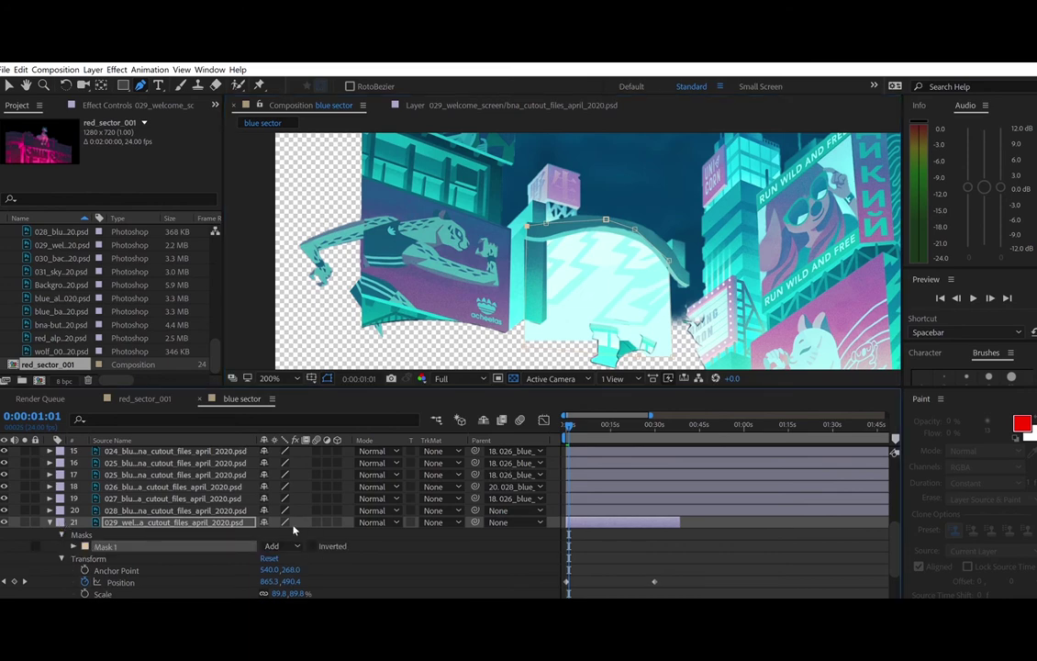
left_click(74, 546)
scroll(367, 514, "down", 1)
key("Home")
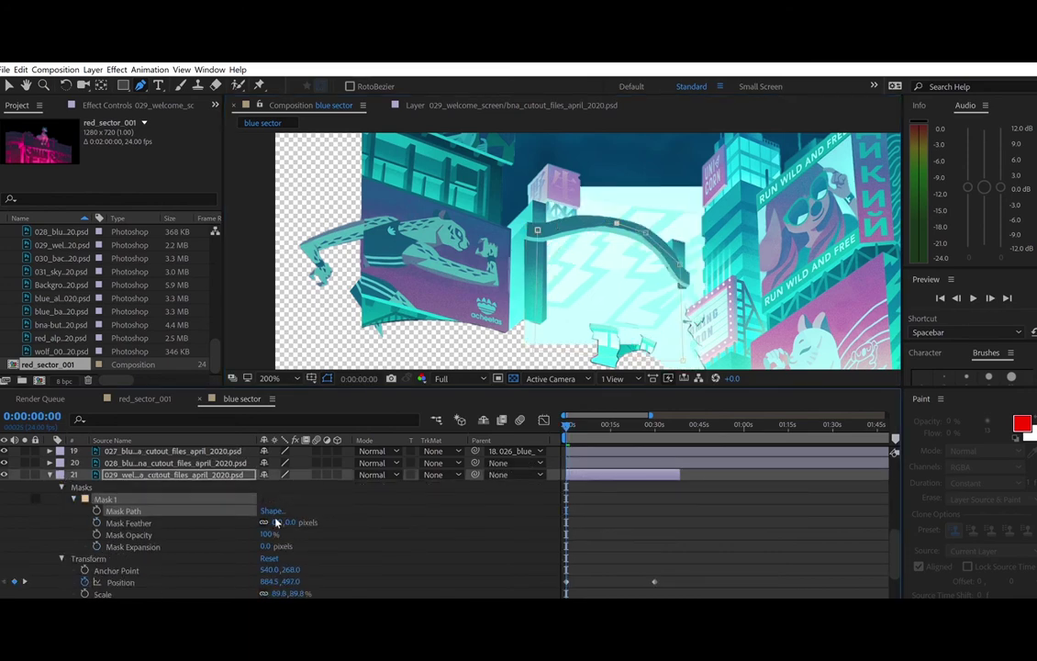
key("Delete")
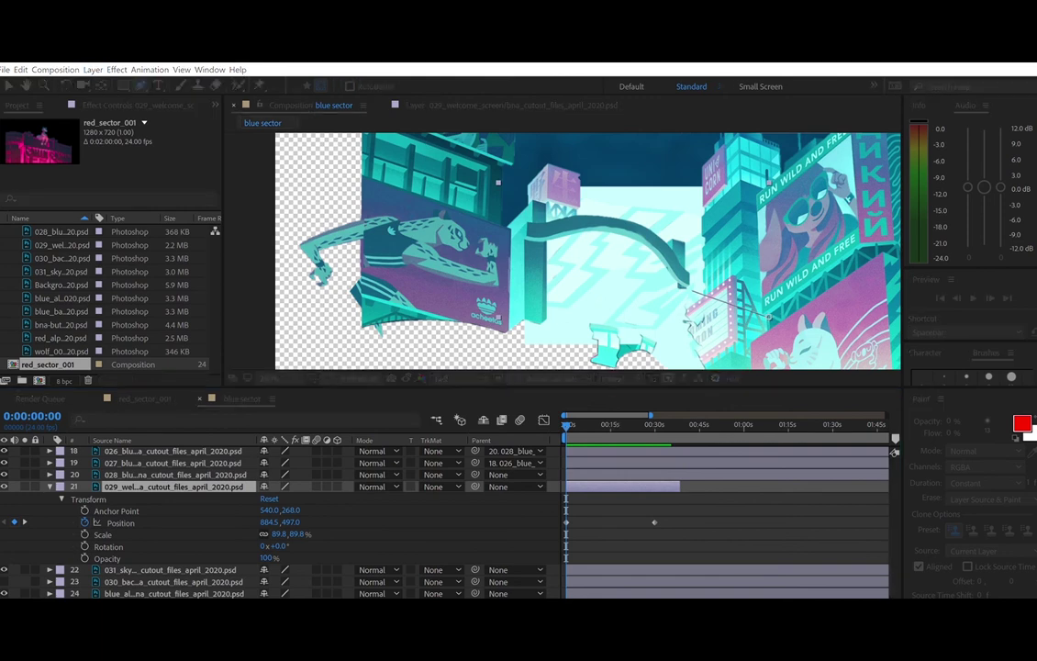
- Create a black solid named mask_alpha above the welcome screen and draw a Pen mask around the arch opening on it
key("Return")
left_click(538, 232)
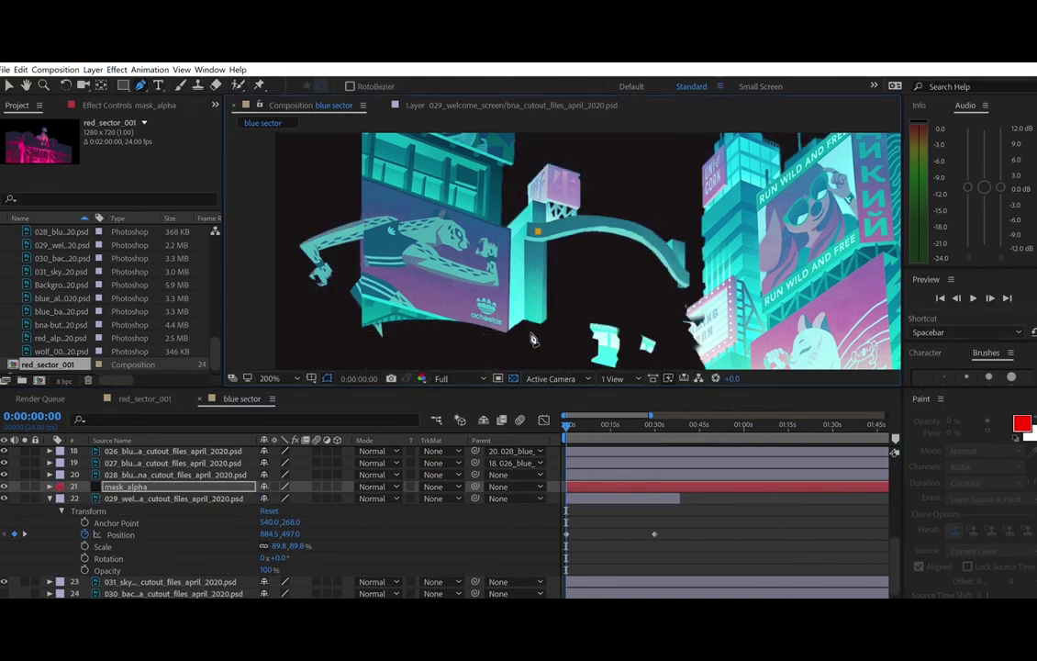
left_click_drag(742, 291, 728, 246)
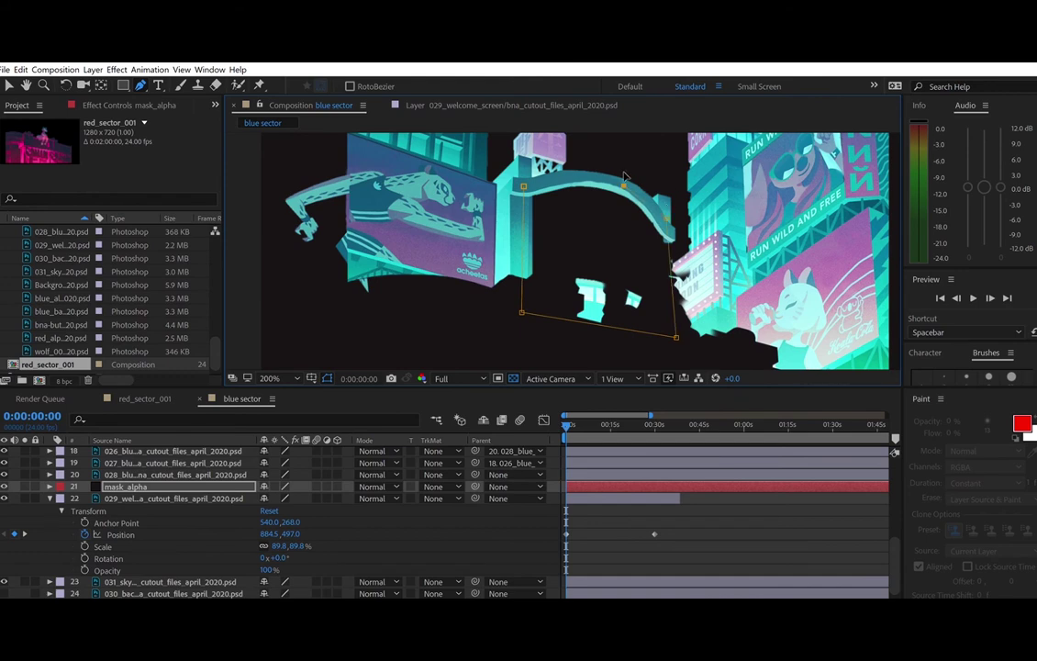
left_click(530, 180)
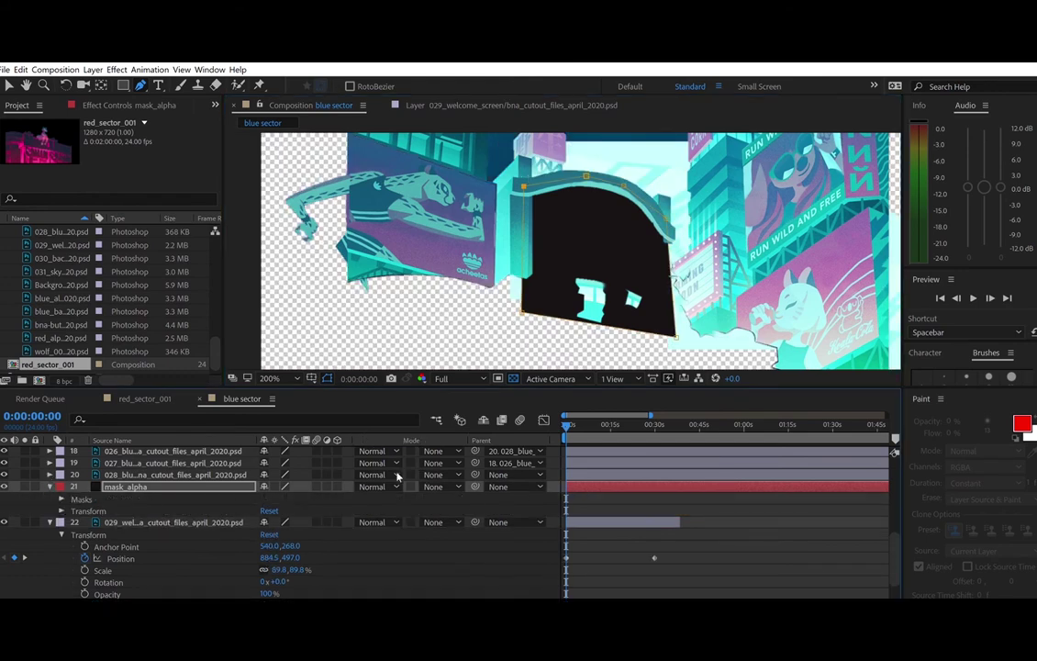
- Try the Overlay and Dissolve blending modes on mask_alpha, set it to Add, and check it in playback
key("alt+shift+o")
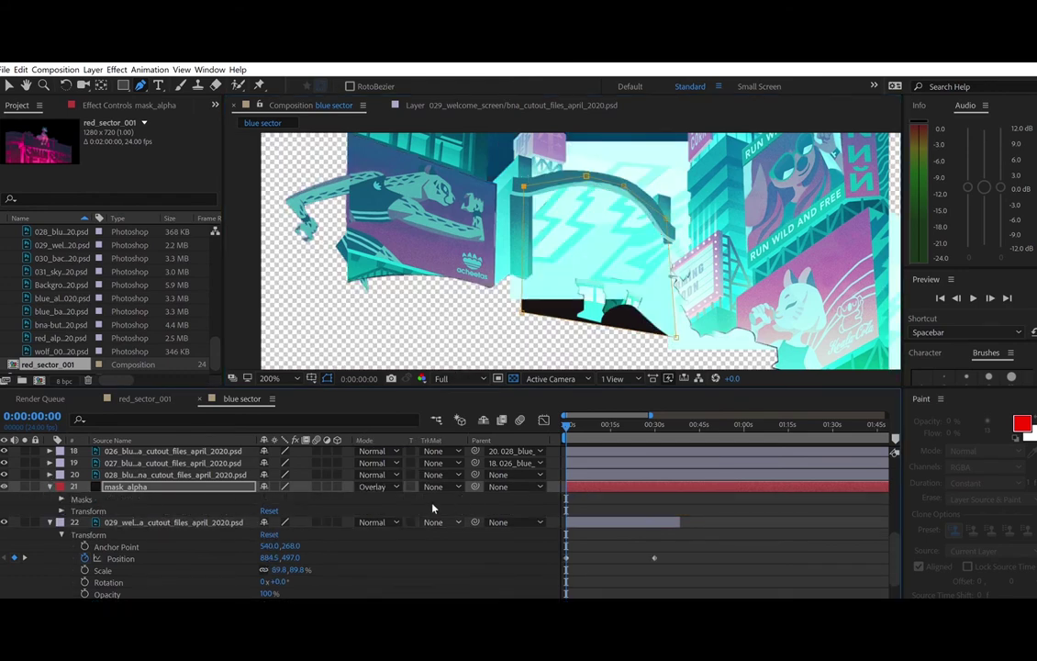
left_click(419, 523)
key("alt+shift+a")
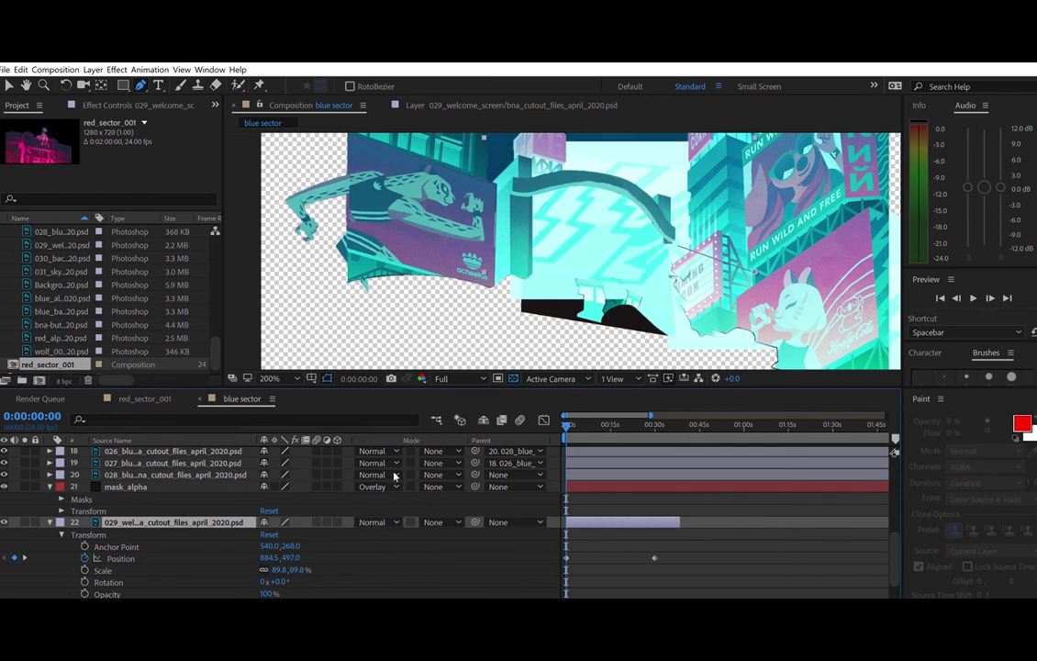
left_click(60, 487)
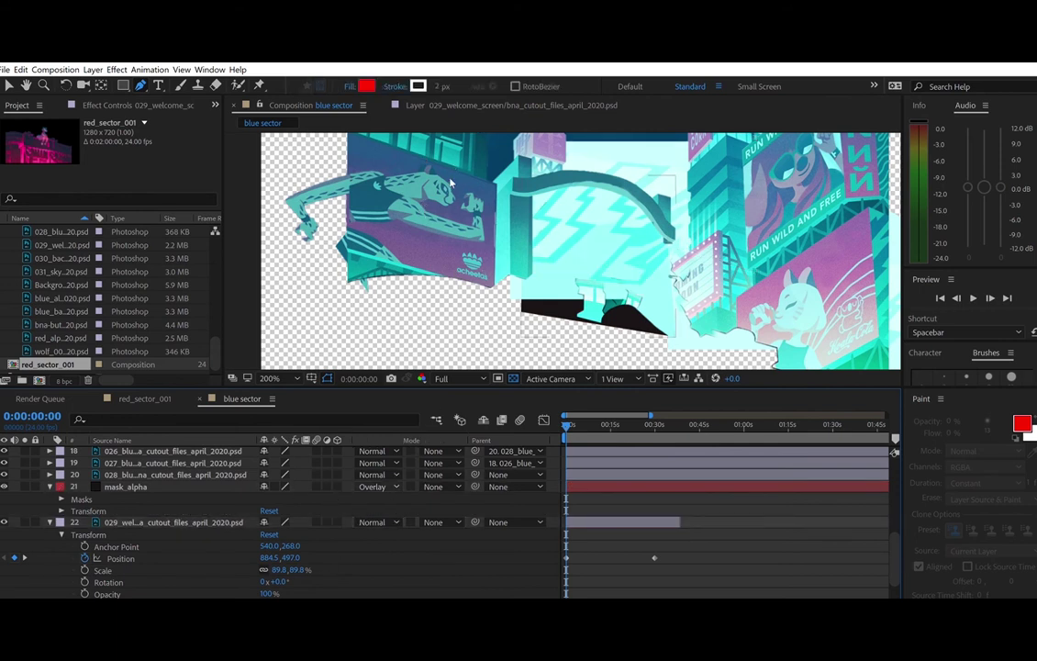
left_click(459, 137)
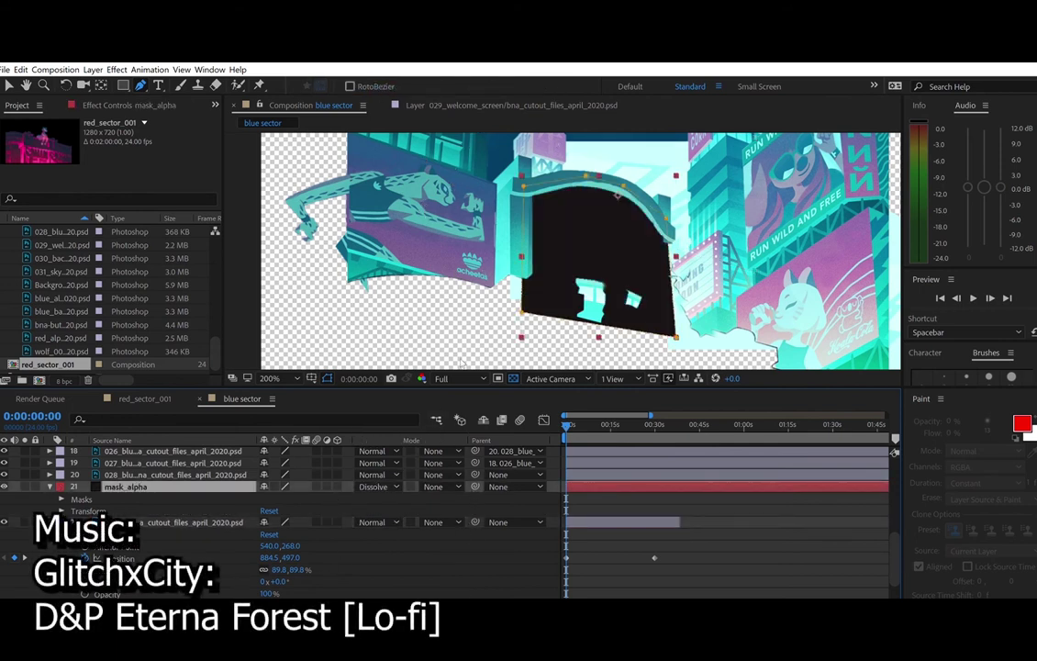
key("space")
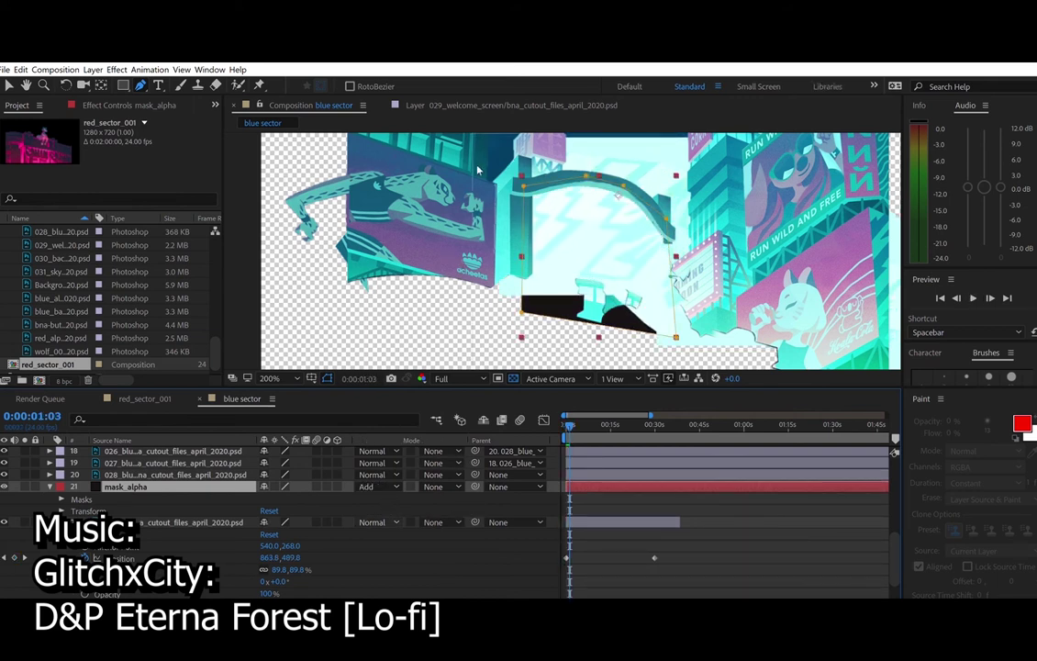
- Set the 029_welcome_screen layer's track matte to Alpha using mask_alpha and preview the result
left_click(411, 514)
left_click(411, 520)
left_click(440, 519)
left_click(461, 543)
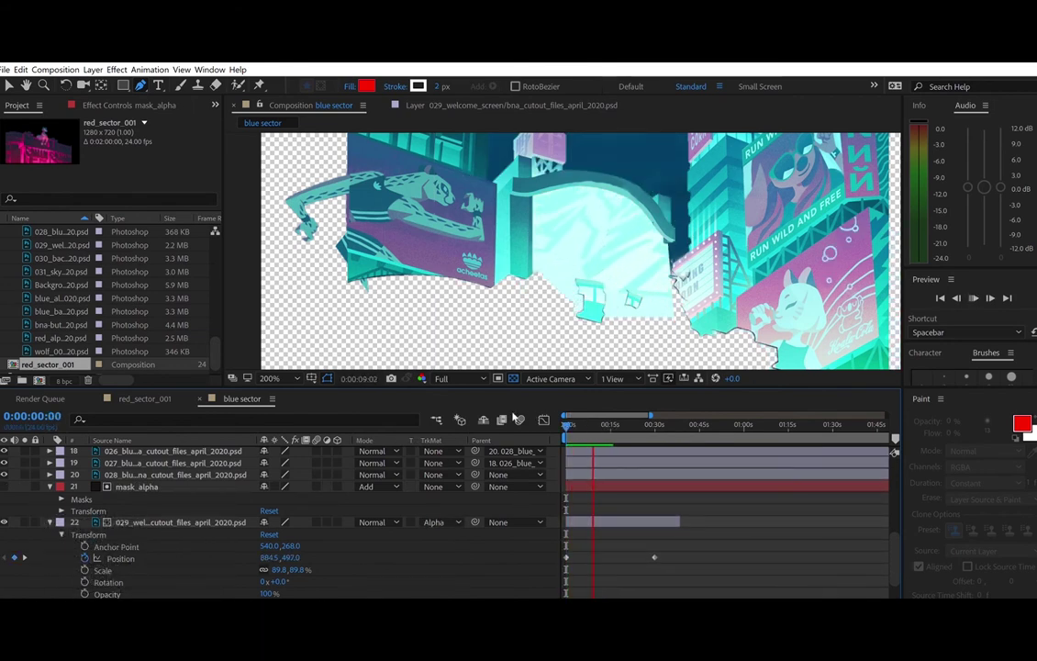
- Hide the four topmost layers, 010 to 013, and play back the blue sector composition
key("space")
scroll(514, 496, "up", 10)
left_click_drag(4, 453, 4, 486)
key("space")
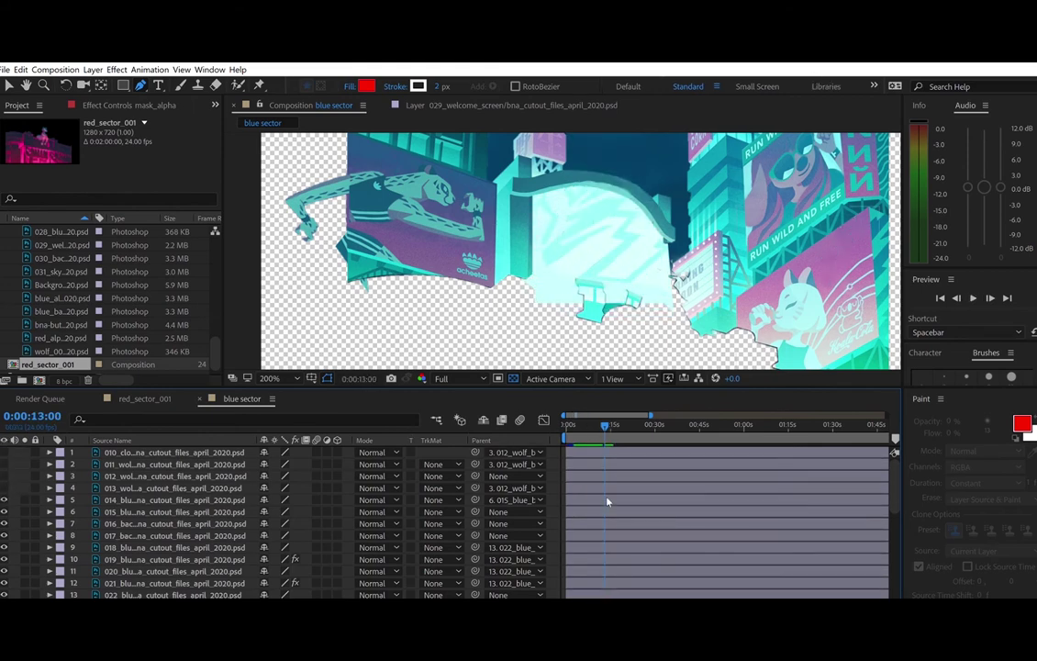
- Add a Position keyframe at 8 seconds on the 029_welcome_screen layer, moving it to 729.0, 478.4, and preview the drift
scroll(587, 500, "down", 5)
left_click(595, 417)
left_click_drag(597, 418, 595, 418)
key("v")
left_click(190, 486)
left_click_drag(588, 223, 586, 249)
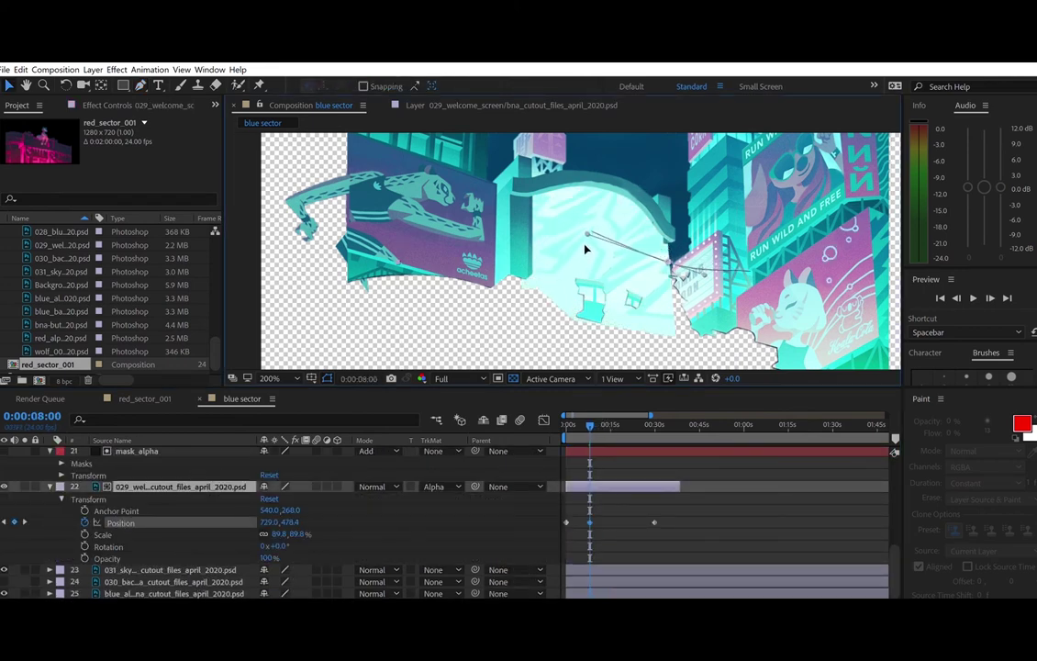
key("space")
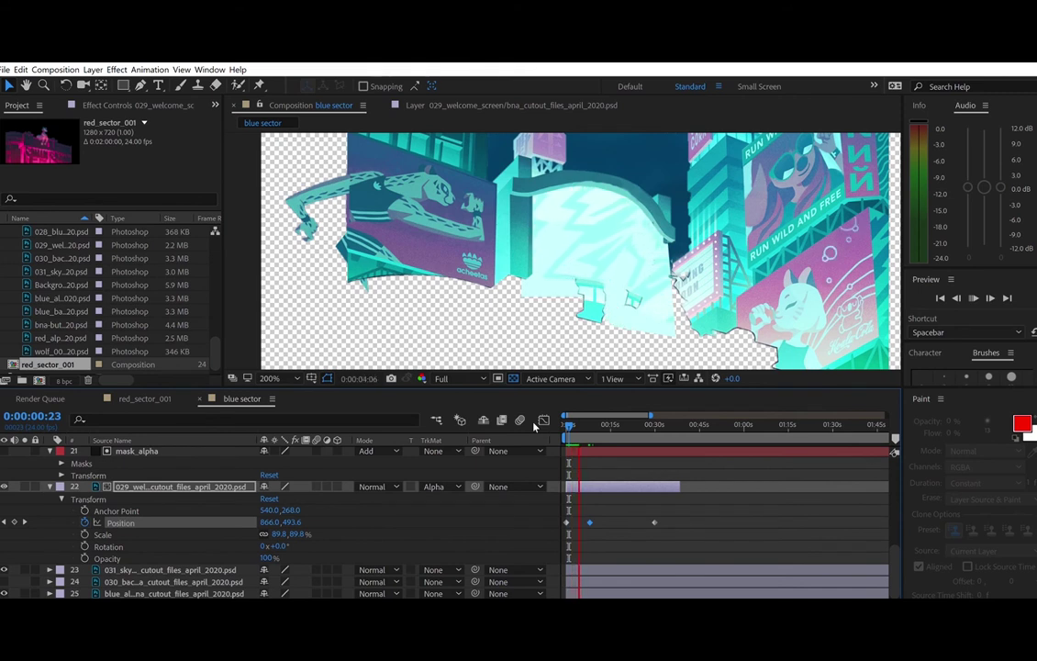
key("space")
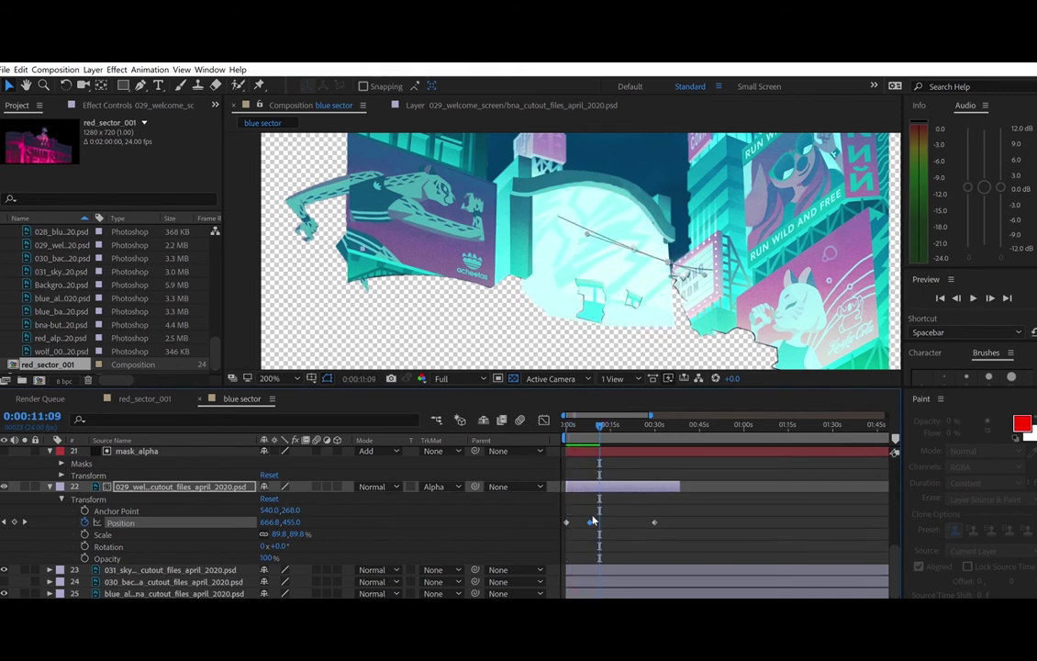
- Play the welcome screen's drift from the start while trying easing on its 8-second Position keyframe
mouse_move(651, 415)
left_mouse_down()
mouse_move(589, 412)
mouse_move(814, 404)
mouse_move(643, 415)
left_mouse_up()
key("space")
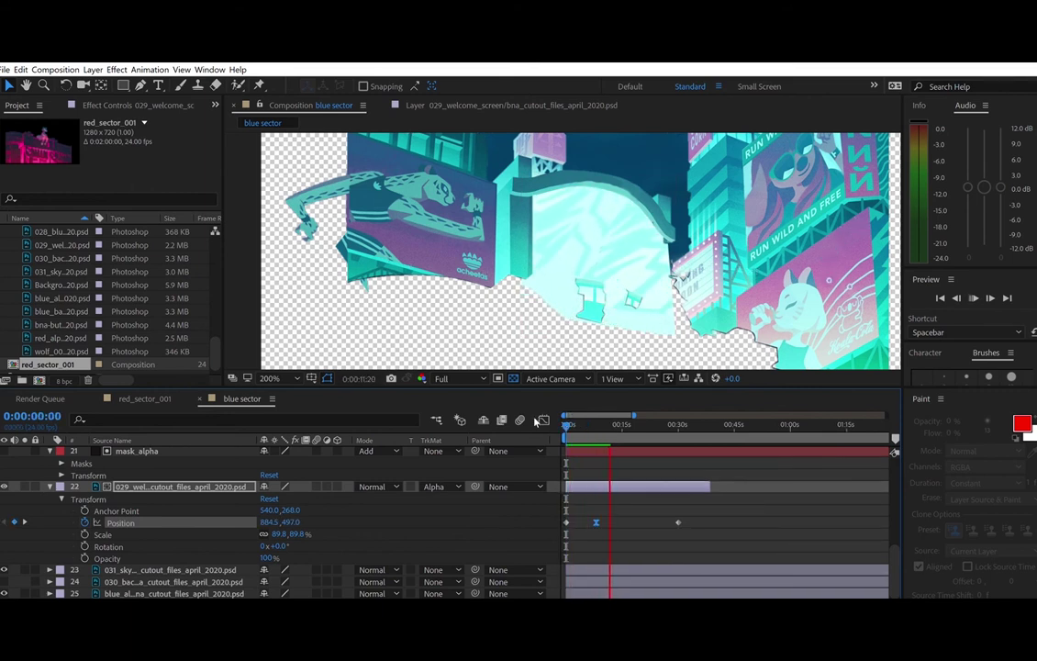
key("space")
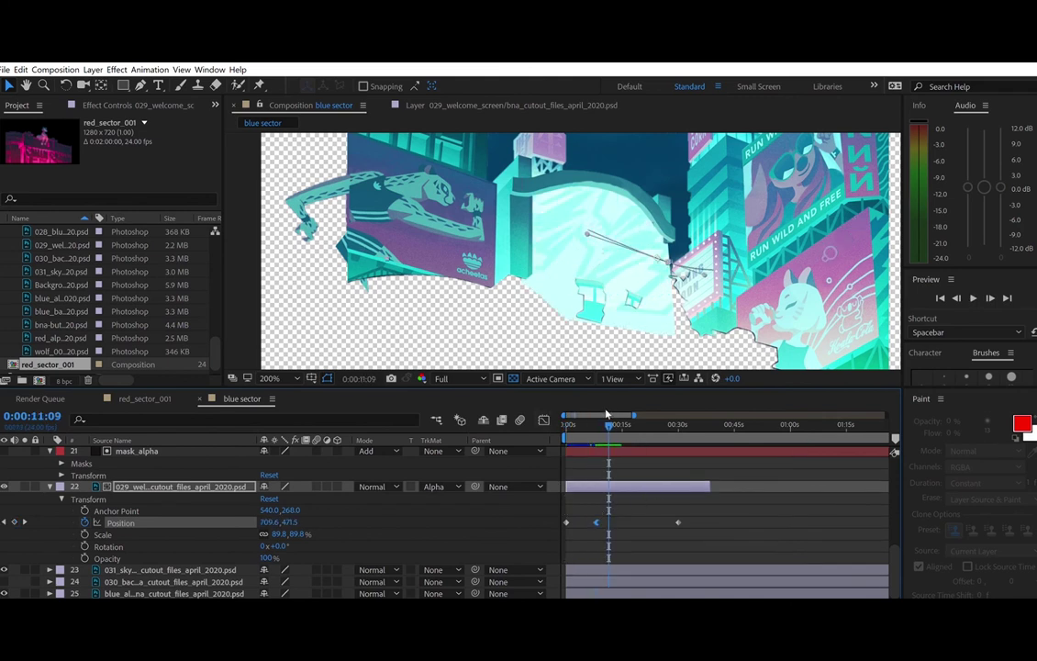
key("Home")
key("space")
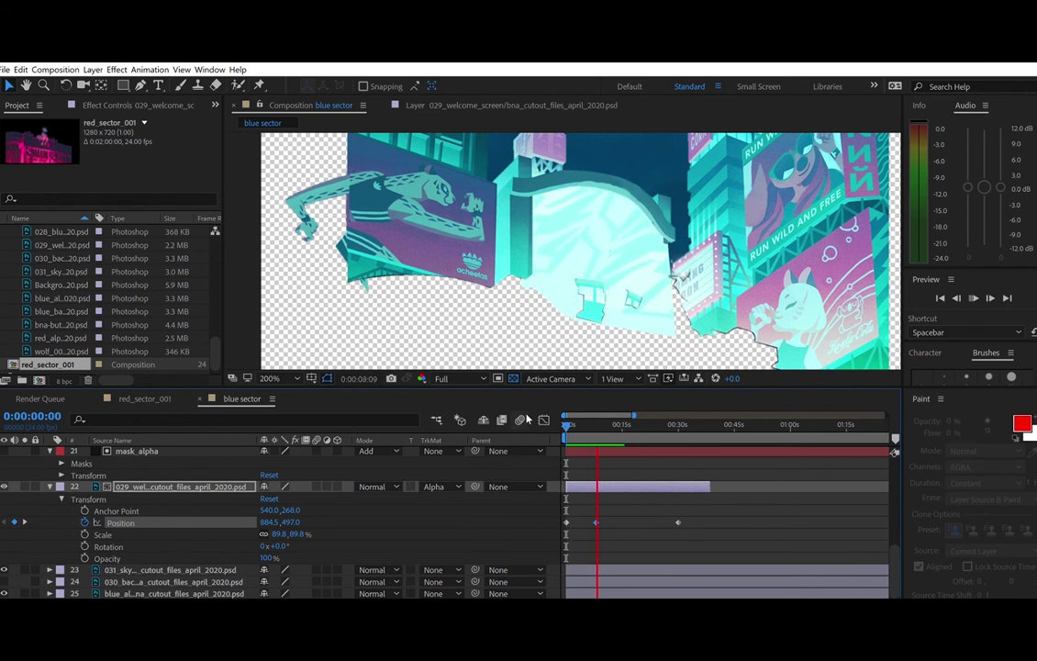
key("space")
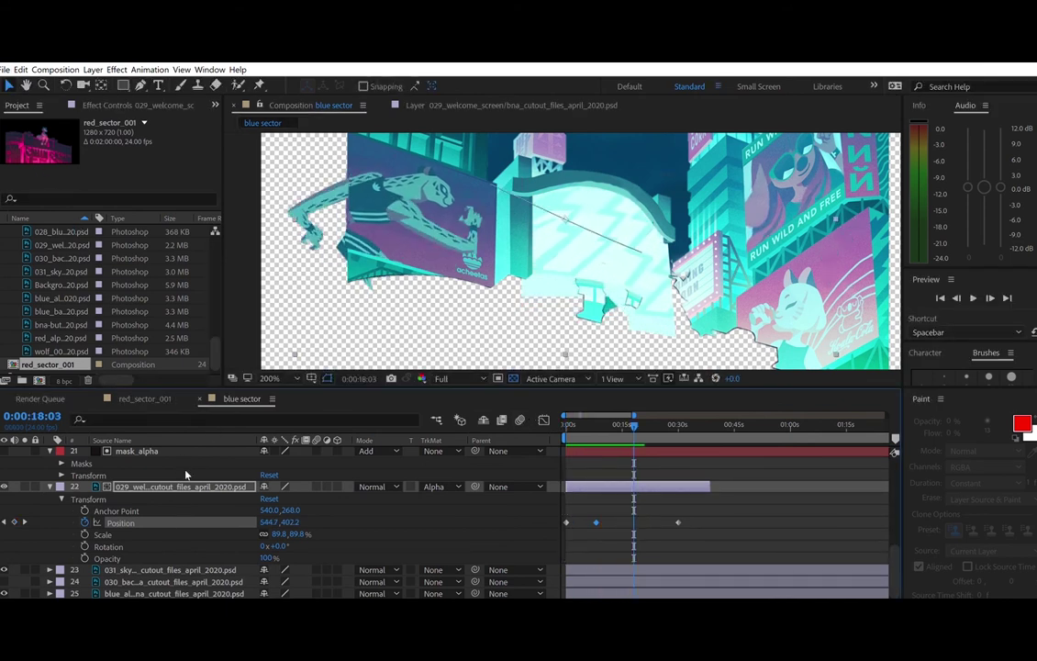
- Duplicate the 029_welcome_screen layer, slide the copy later in time and expand the copy's Transform properties
left_click(163, 486)
key("ctrl+d")
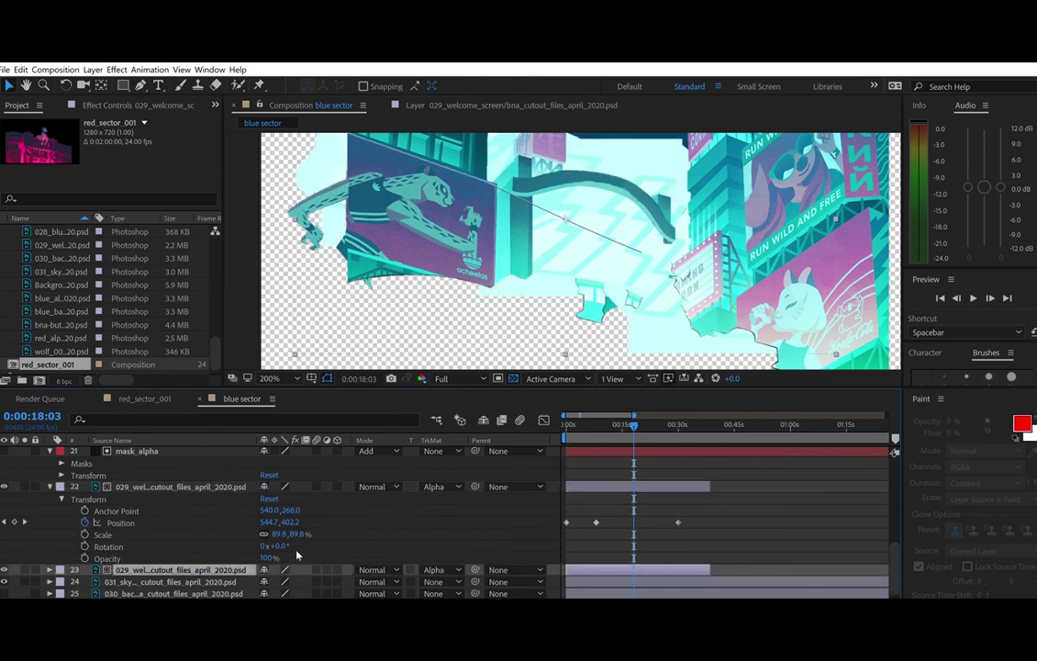
left_click_drag(655, 570, 679, 572)
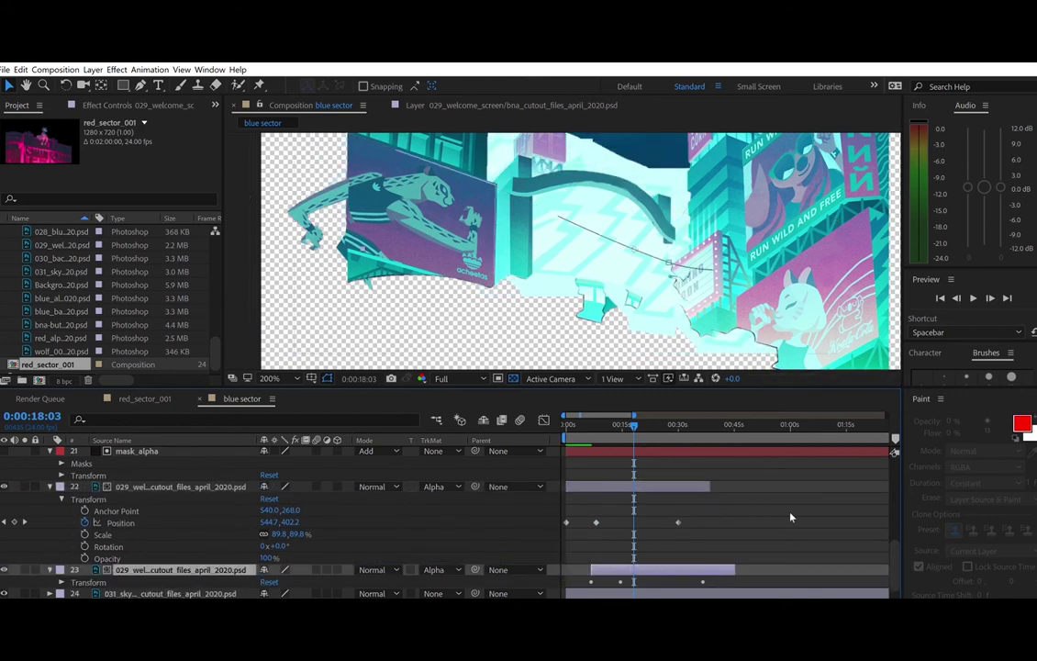
left_click(62, 582)
scroll(625, 515, "down", 2)
left_click_drag(625, 519, 716, 515)
- Align the start of the welcome screen copy with the original's last Position keyframe at 30 seconds and preview the handover
left_click(685, 425)
left_click(4, 474)
left_click_drag(634, 416, 592, 416)
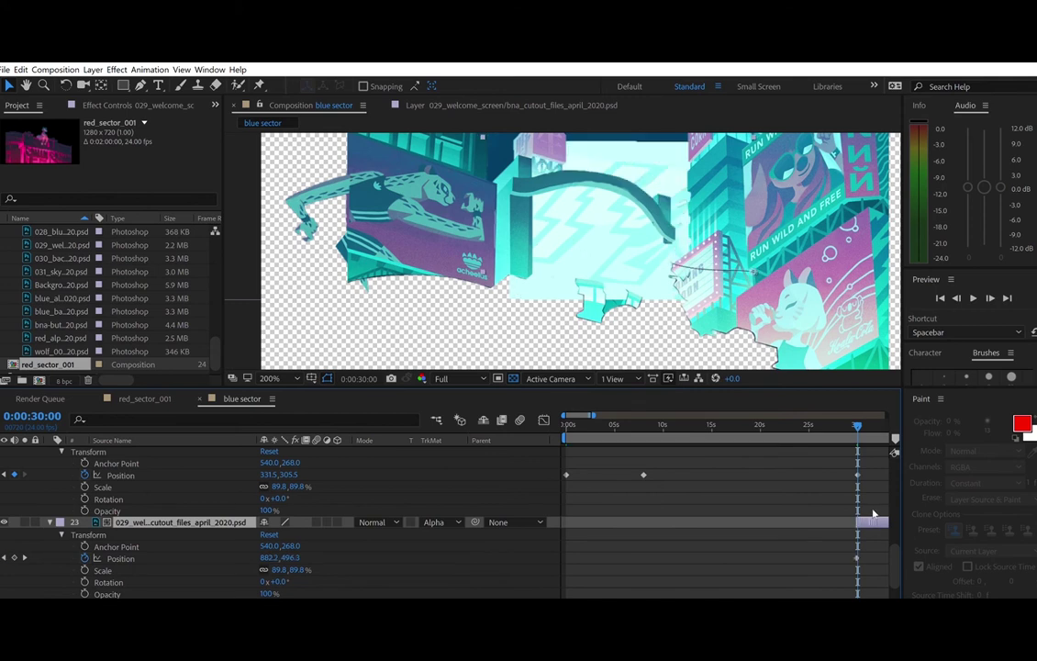
left_click_drag(874, 514, 875, 514)
left_click_drag(594, 416, 589, 416)
left_click(647, 602)
left_click_drag(630, 516, 627, 515)
key("minus")
scroll(666, 476, "up", 2)
key("space")
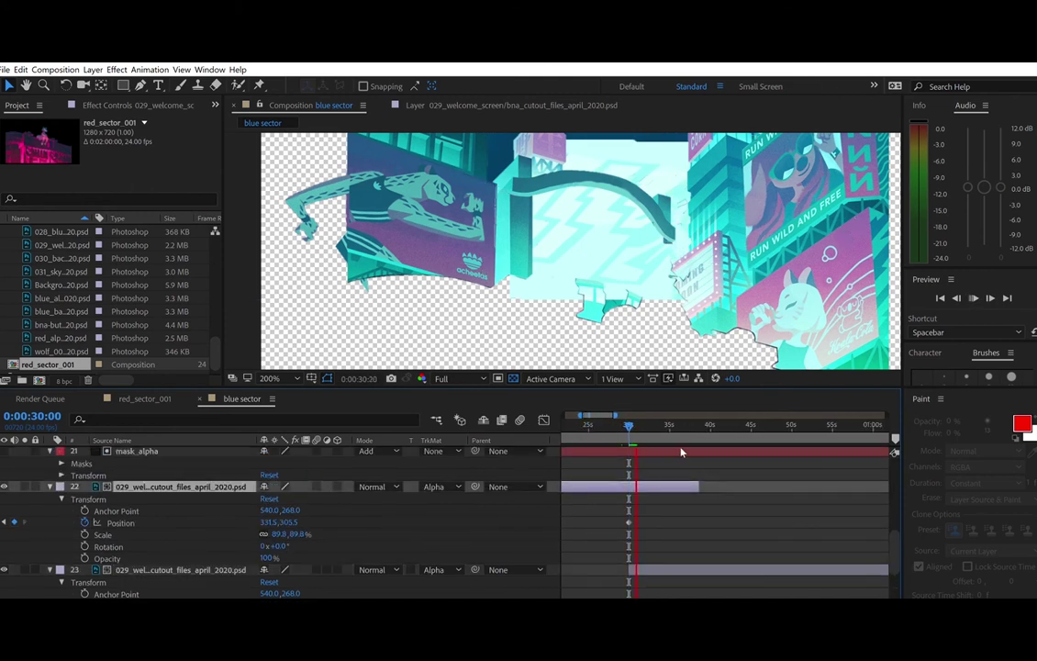
key("space")
- Hide the welcome screen copy and pull the lower-right vertex of mask_alpha's Mask 1 inward at 34:10
scroll(681, 535, "down", 2)
left_click(25, 557)
scroll(676, 476, "up", 1)
left_click_drag(674, 426, 665, 426)
left_click(5, 546)
scroll(7, 534, "up", 2)
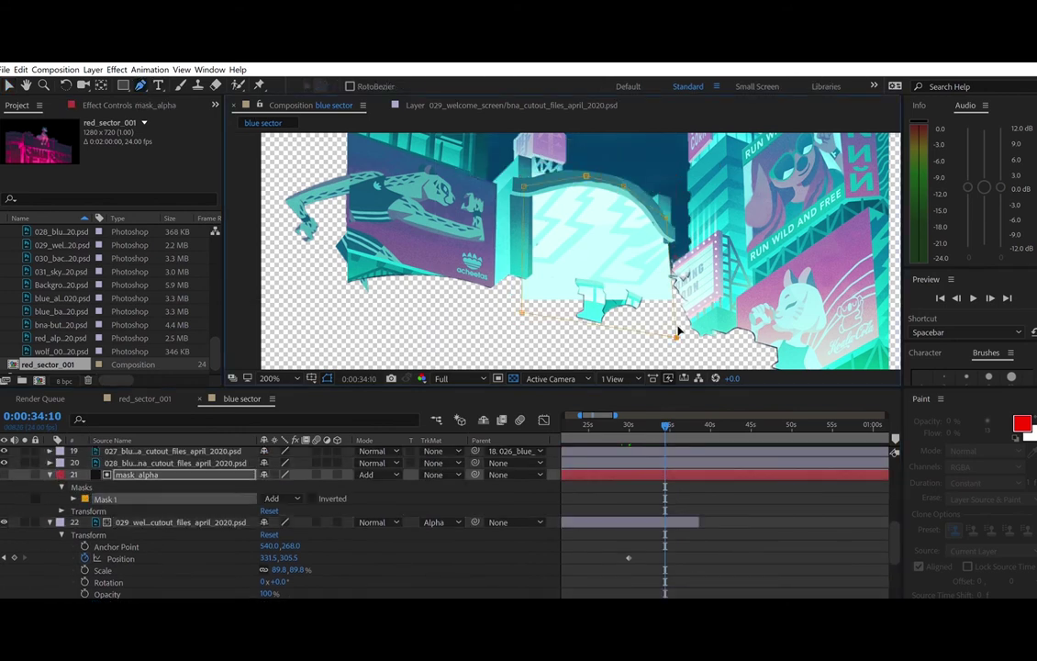
left_click_drag(677, 325, 672, 327)
left_click_drag(670, 324, 669, 323)
left_click(49, 475)
- Keyframe the original welcome screen's Position at 34:10, moving it to 307.0, 315.0
left_click(208, 487)
key("v")
double_click(606, 243)
left_click(312, 106)
left_click_drag(629, 266, 614, 268)
scroll(760, 522, "down", 2)
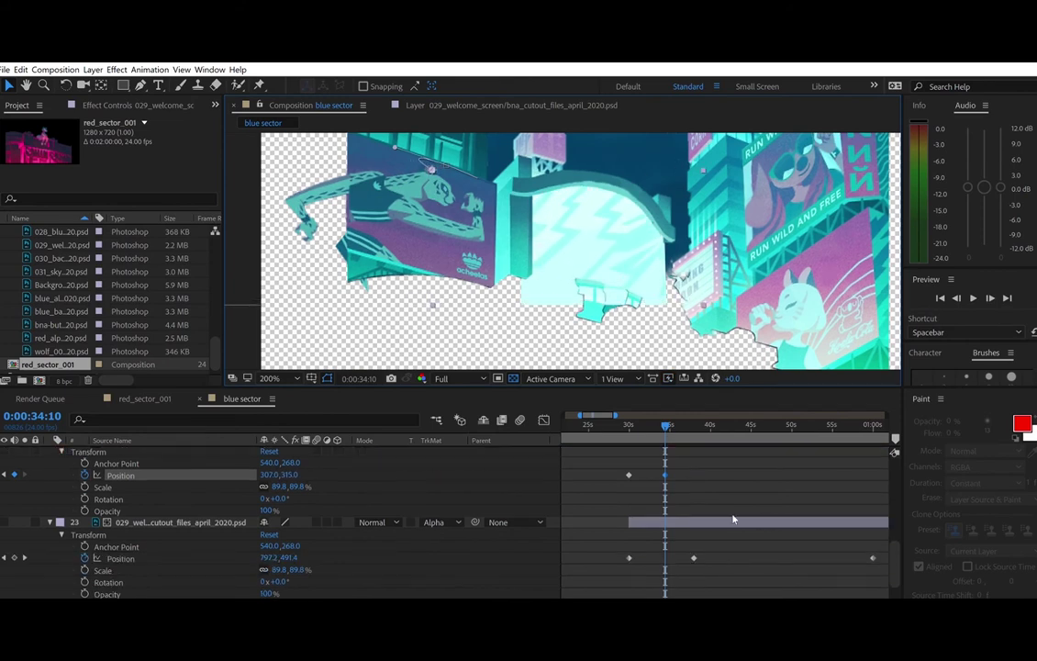
- Show the welcome screen copy instead of the original and keyframe its Position at 34:10 to 853.7, 502.4
scroll(759, 522, "up", 1)
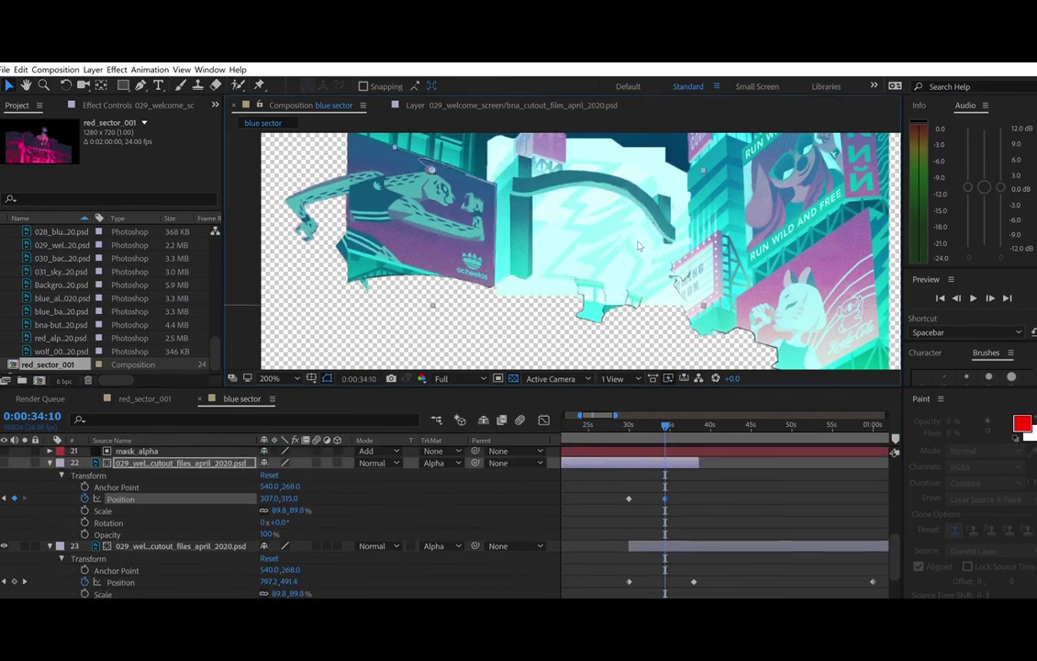
left_click_drag(640, 246, 651, 247)
key("ctrl+z")
left_click(455, 546)
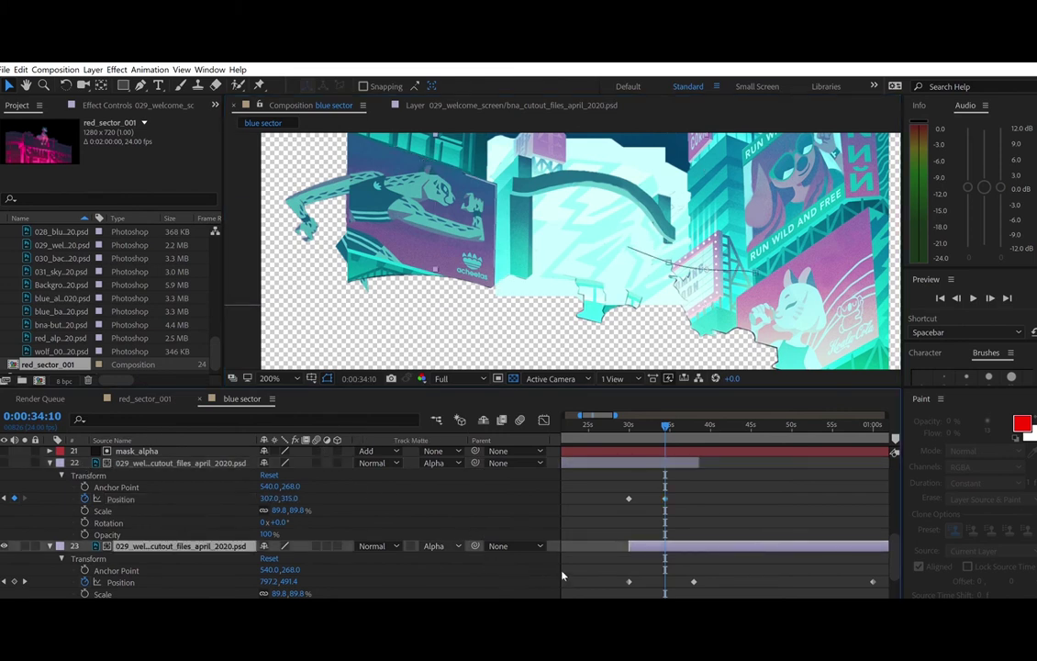
scroll(477, 491, "down", 2)
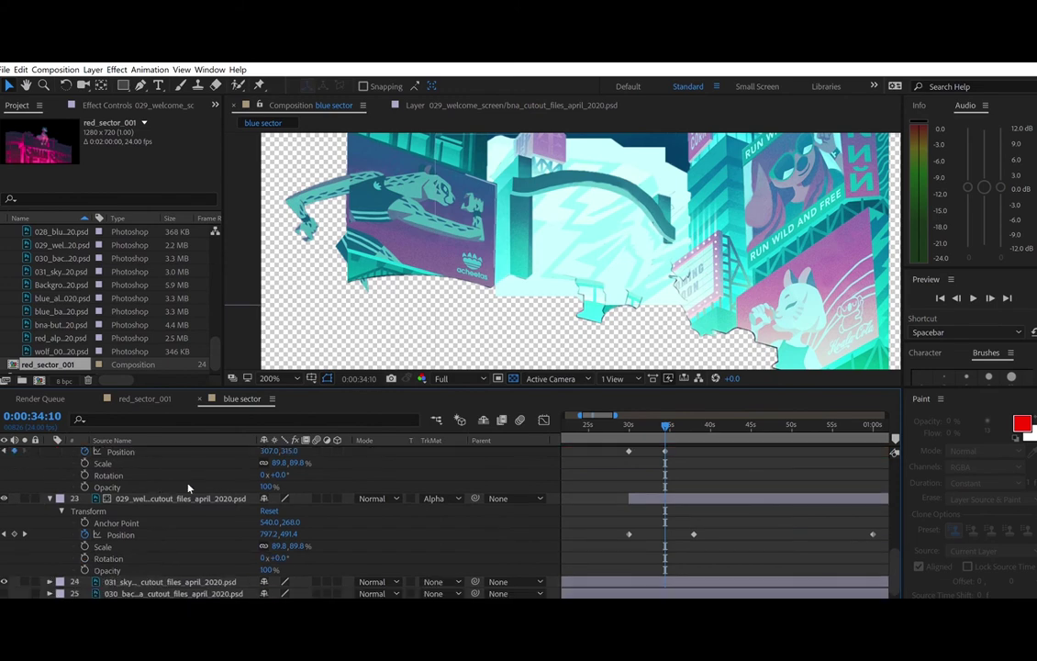
double_click(614, 259)
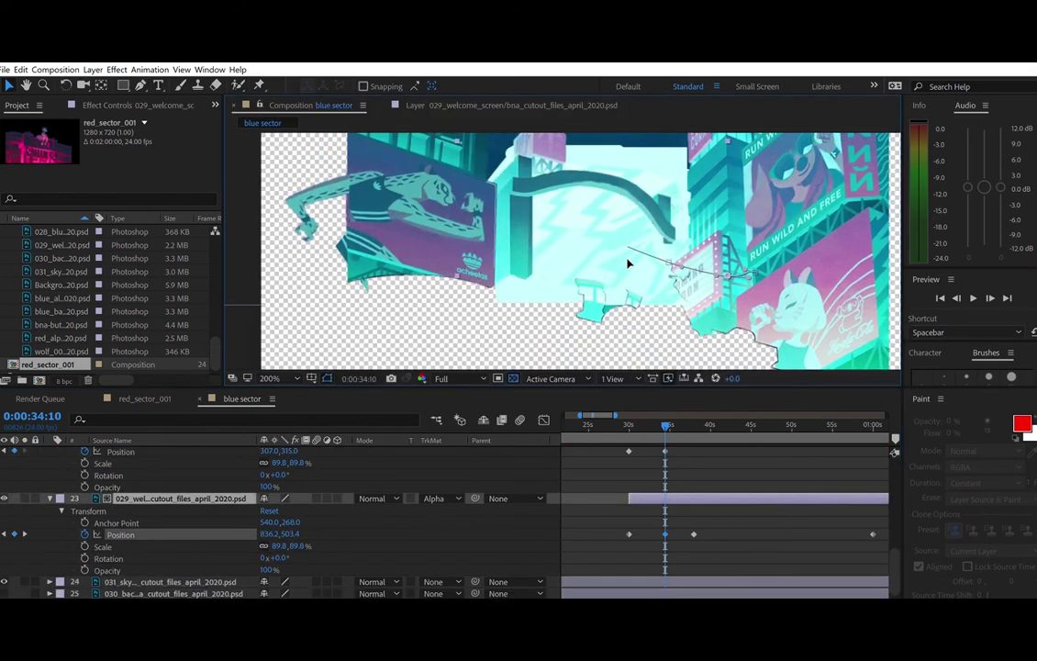
left_click_drag(633, 263, 641, 261)
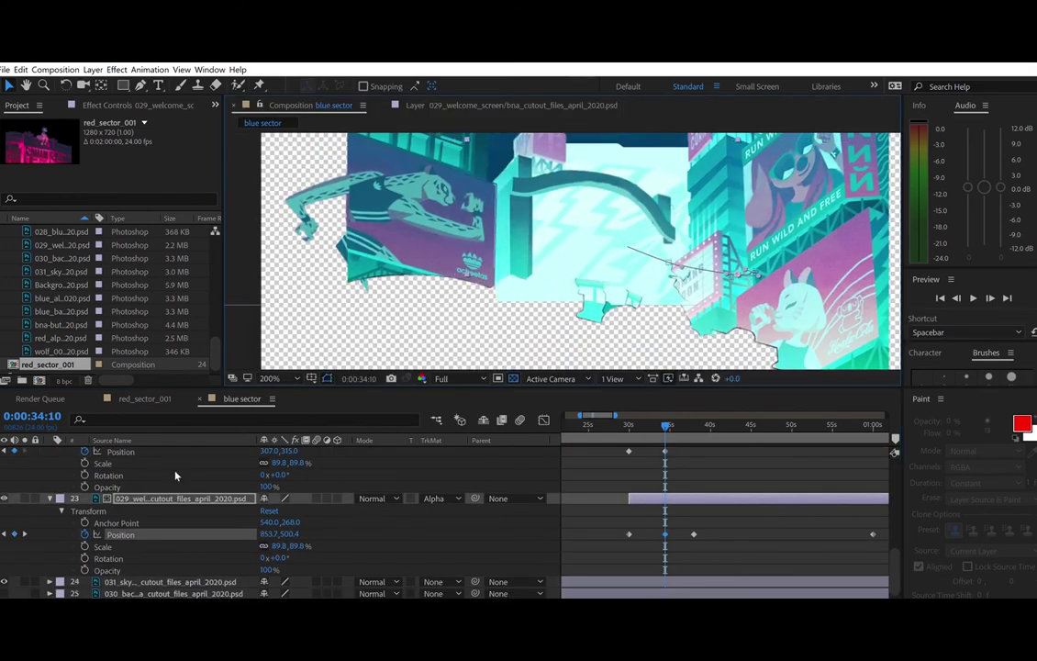
scroll(2, 457, "up", 2)
left_click_drag(648, 266, 649, 268)
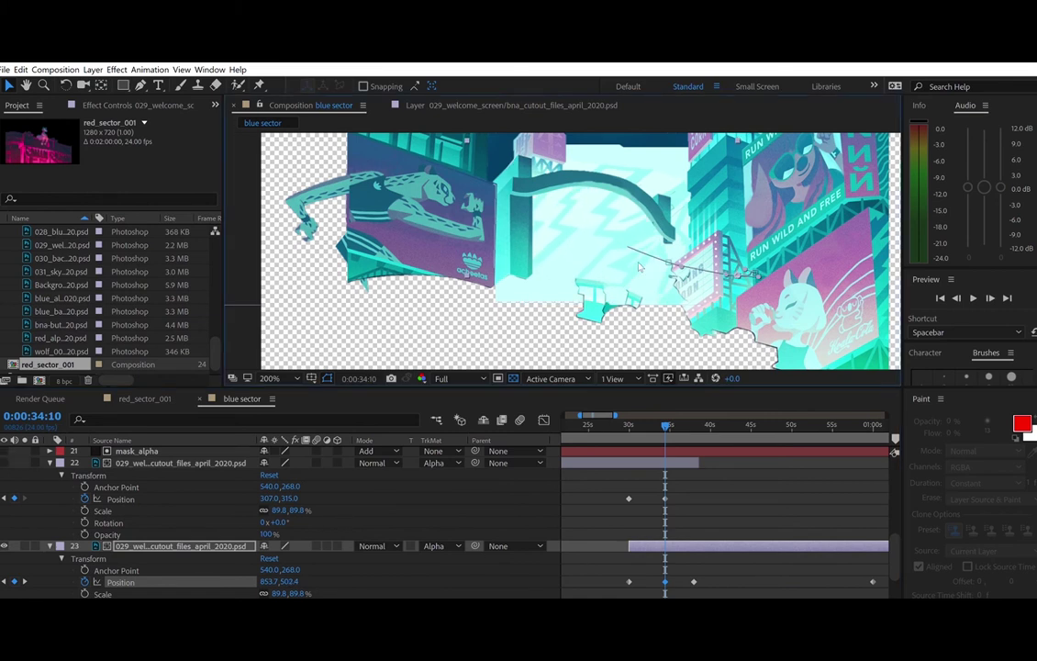
- Nudge the copy's Position at 34:10 to 858.7, 506.9, comparing its pattern with the original welcome screen
key("Down")
key("Down")
key("Down")
key("Down")
key("Down")
key("Down")
key("Down")
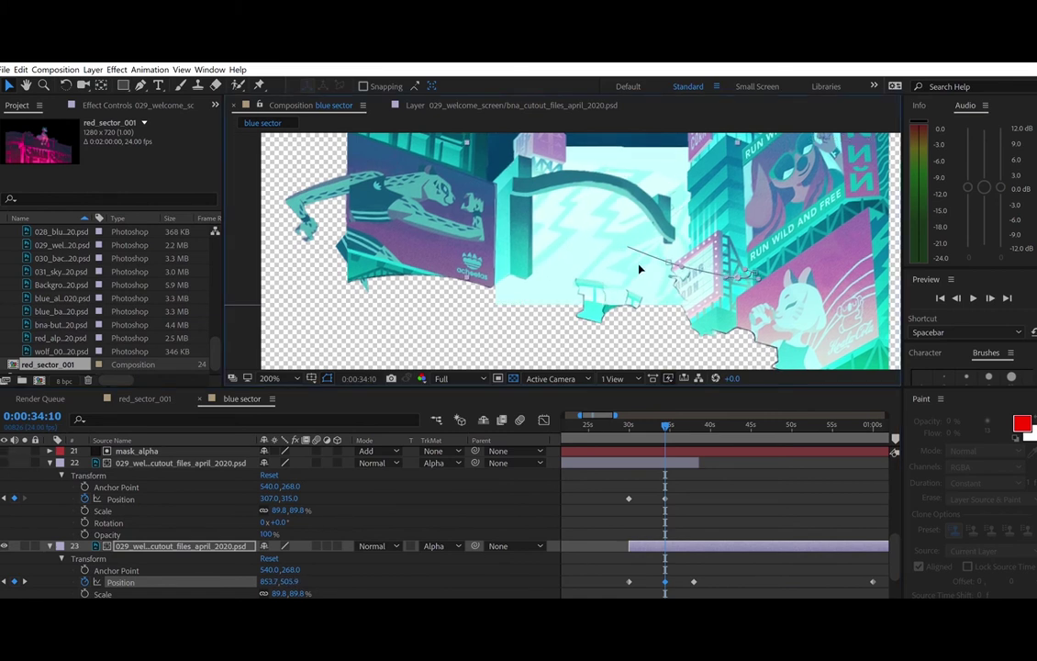
left_click(6, 460)
left_click(6, 460)
left_click_drag(633, 270, 636, 271)
key("Left")
key("Left")
key("Left")
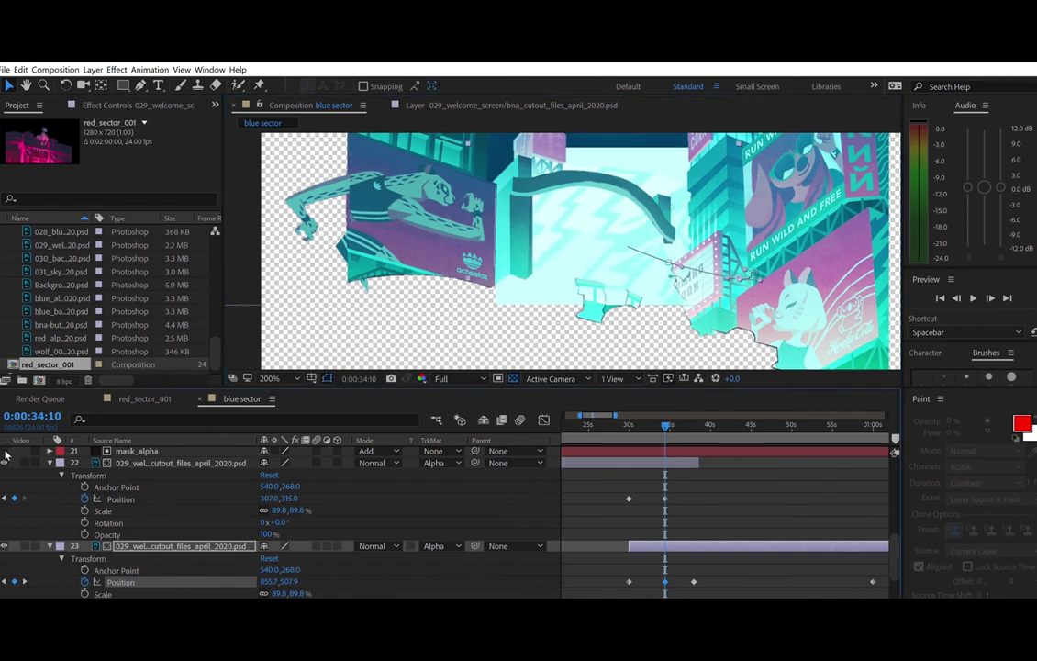
key("Up")
key("Up")
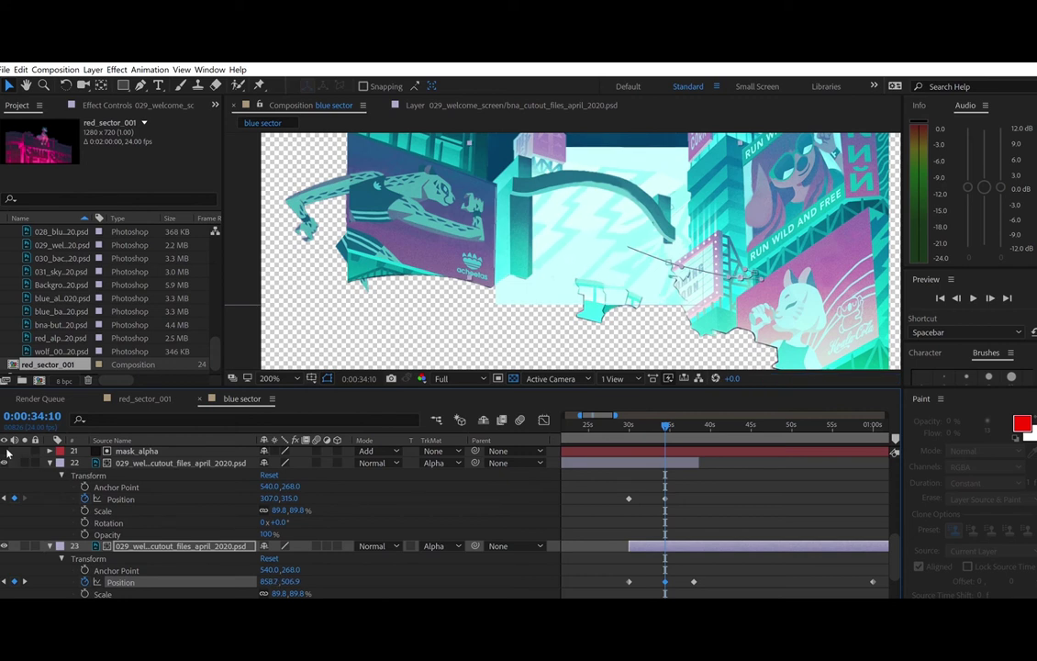
- Preview the handover between the original welcome screen and its copy around 30 seconds
left_click(694, 580)
key("space")
key("space")
left_click(635, 423)
key("space")
key("space")
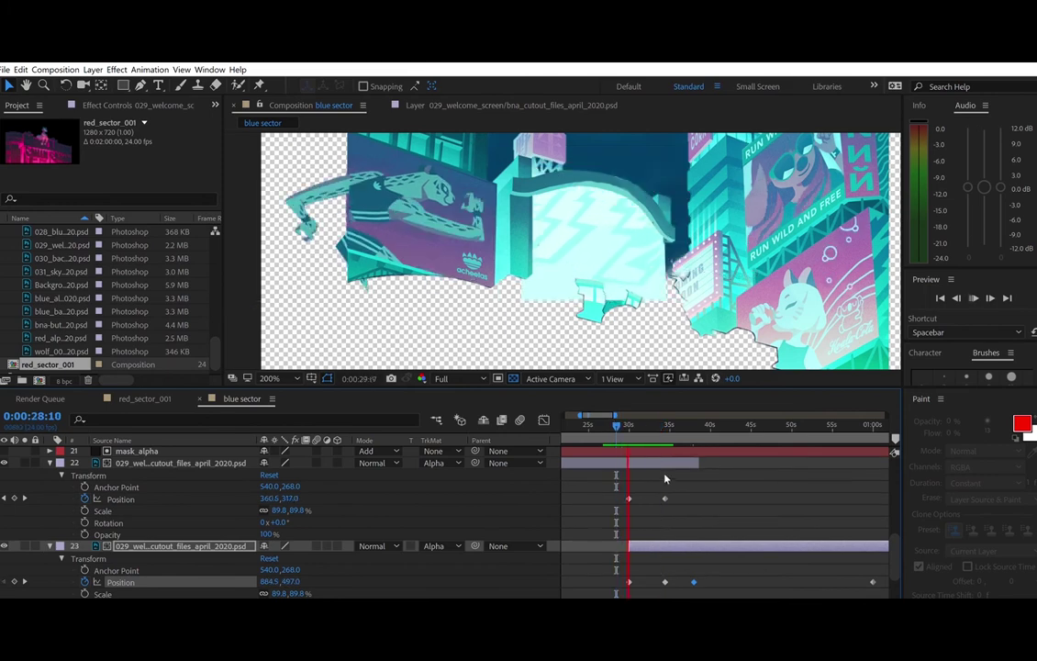
- Delete the Position keyframes at 34:10 from both welcome screen layers and check the playback
left_click(665, 498)
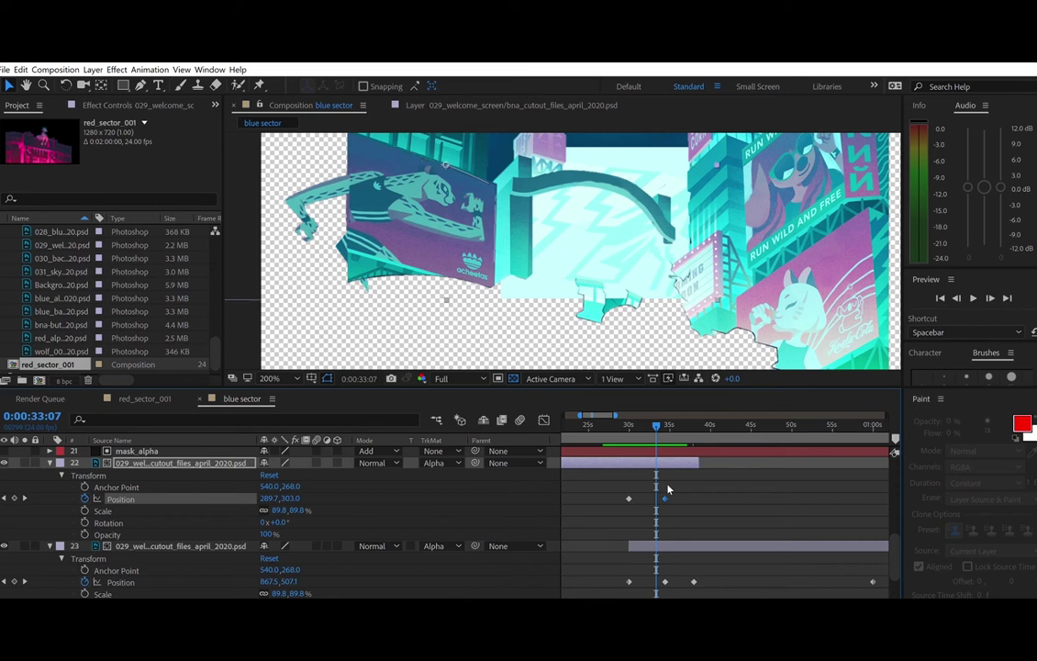
key("Delete")
left_click(607, 424)
key("space")
key("space")
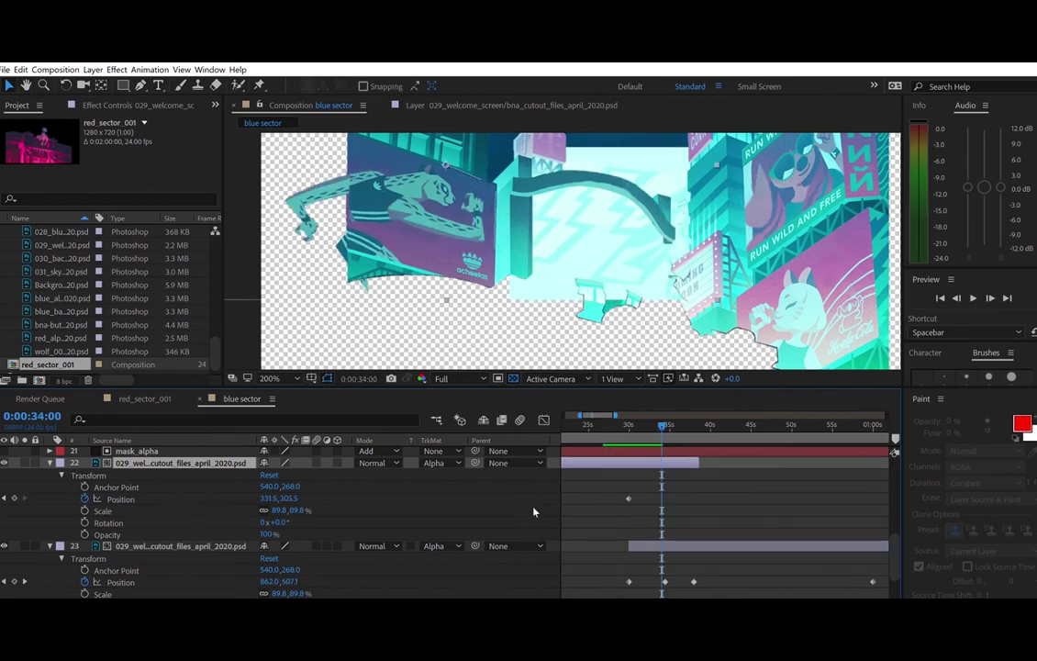
left_click(665, 582)
key("Delete")
- Keyframe the original welcome screen's Position at 34:00, moving it to 285.0, 281.5
left_click(629, 498)
left_click_drag(595, 224, 563, 226)
left_click_drag(429, 147, 446, 155)
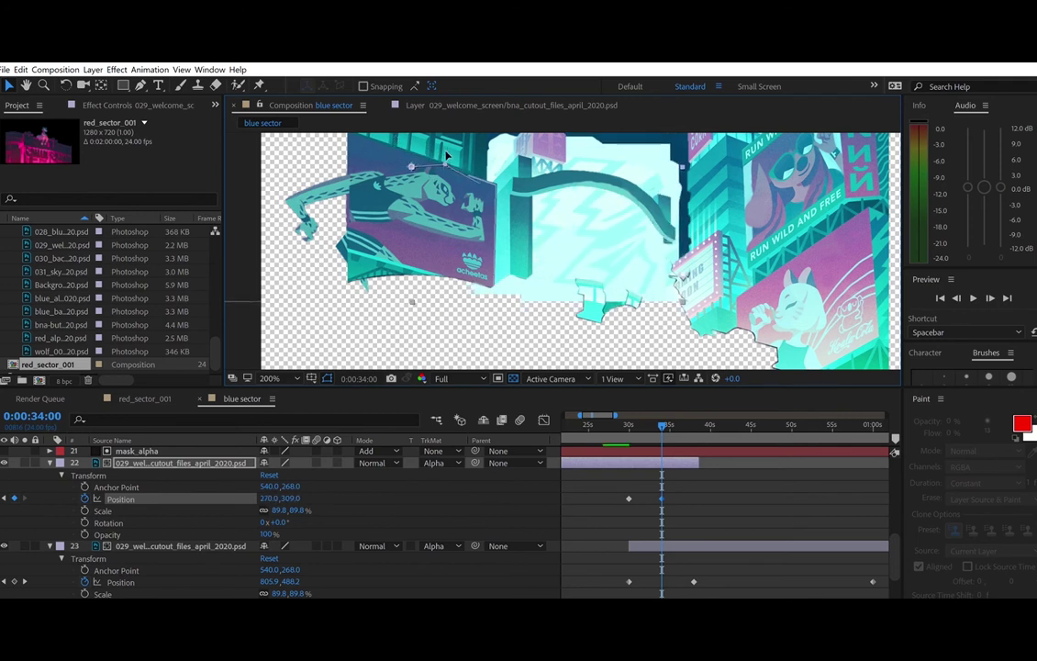
left_click_drag(579, 223, 585, 202)
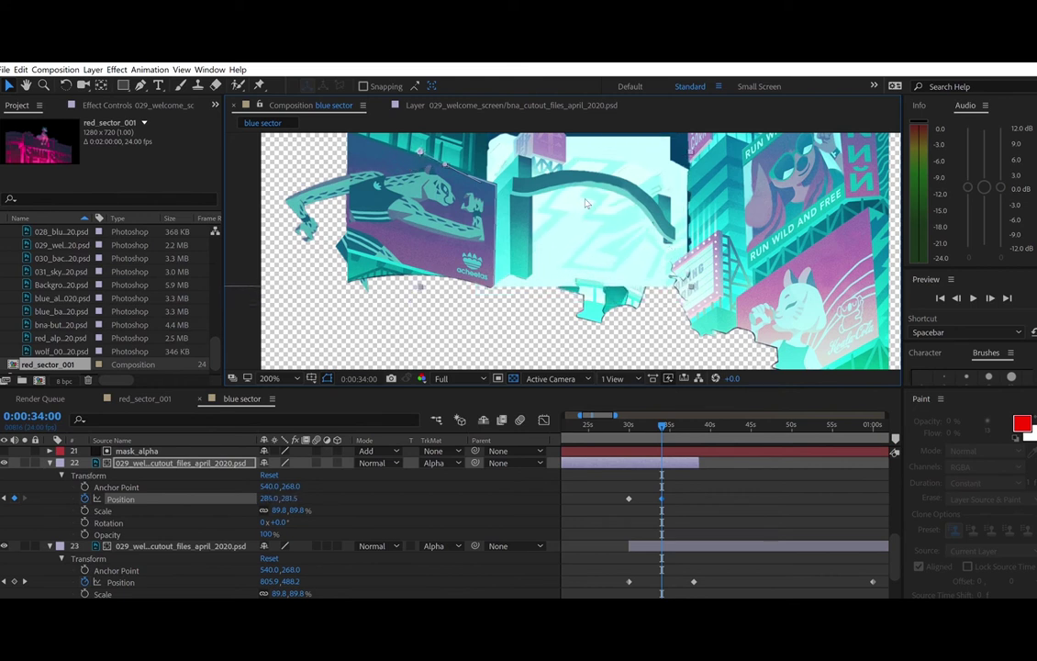
- Hide the welcome screen copy and replay the original's drift from about 24 seconds through its 34-second keyframe
left_click(625, 426)
key("space")
key("space")
left_click(5, 546)
key("space")
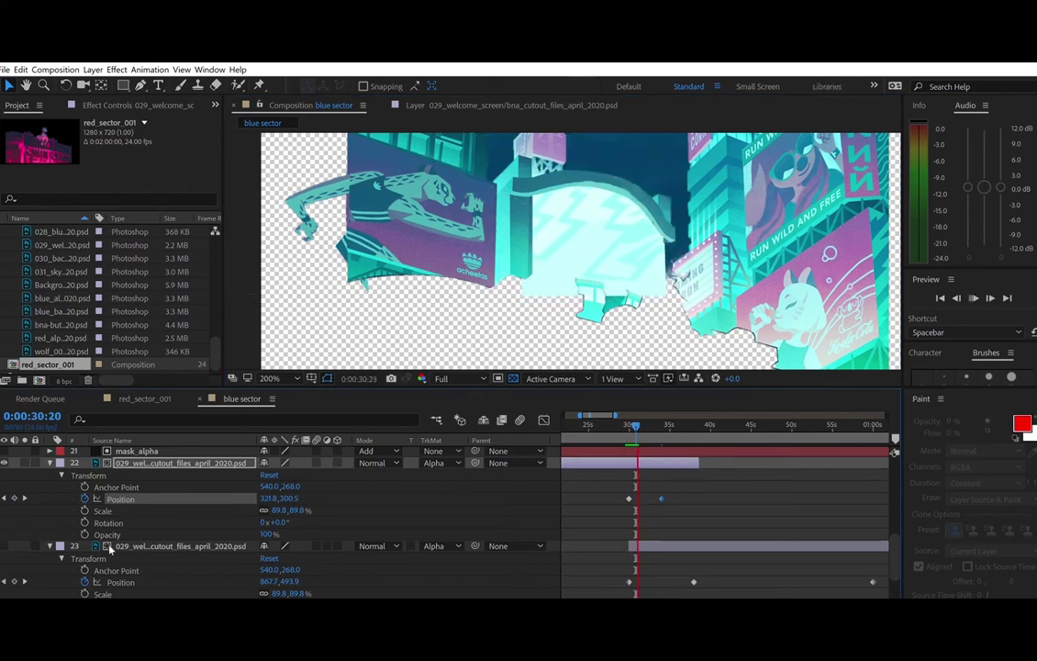
left_click(592, 424)
key("space")
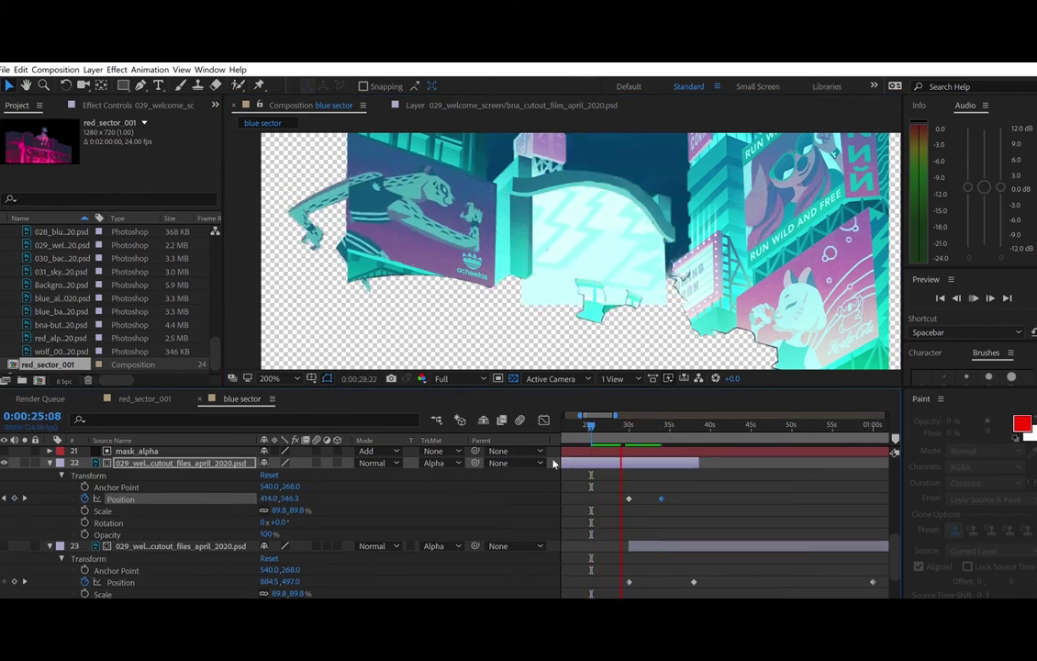
left_click(586, 426)
key("space")
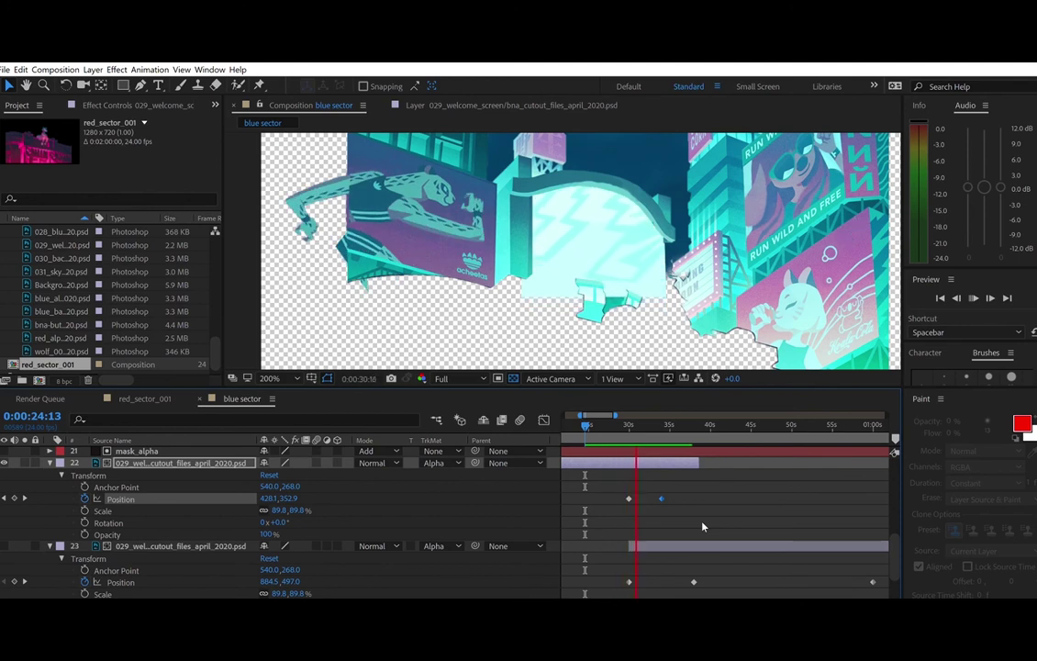
key("space")
- Show the welcome screen copy, keyframe its Position at 34:00 to 836.4, 474.2 and preview the motion
left_click(143, 547)
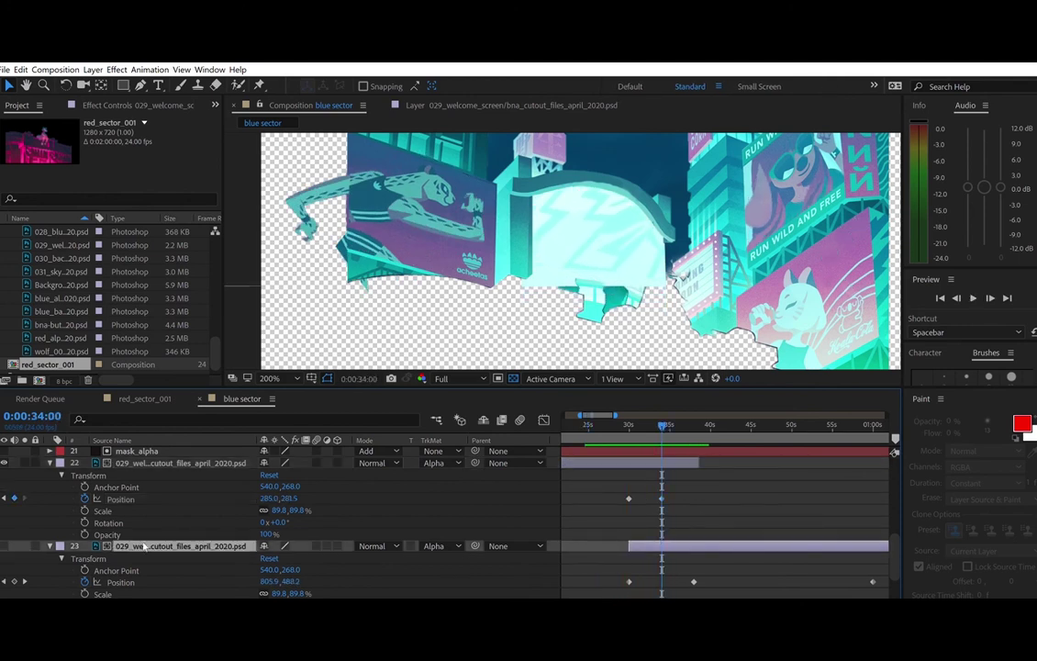
left_click(5, 545)
mouse_move(584, 265)
left_mouse_down()
mouse_move(613, 254)
mouse_move(580, 242)
left_mouse_up()
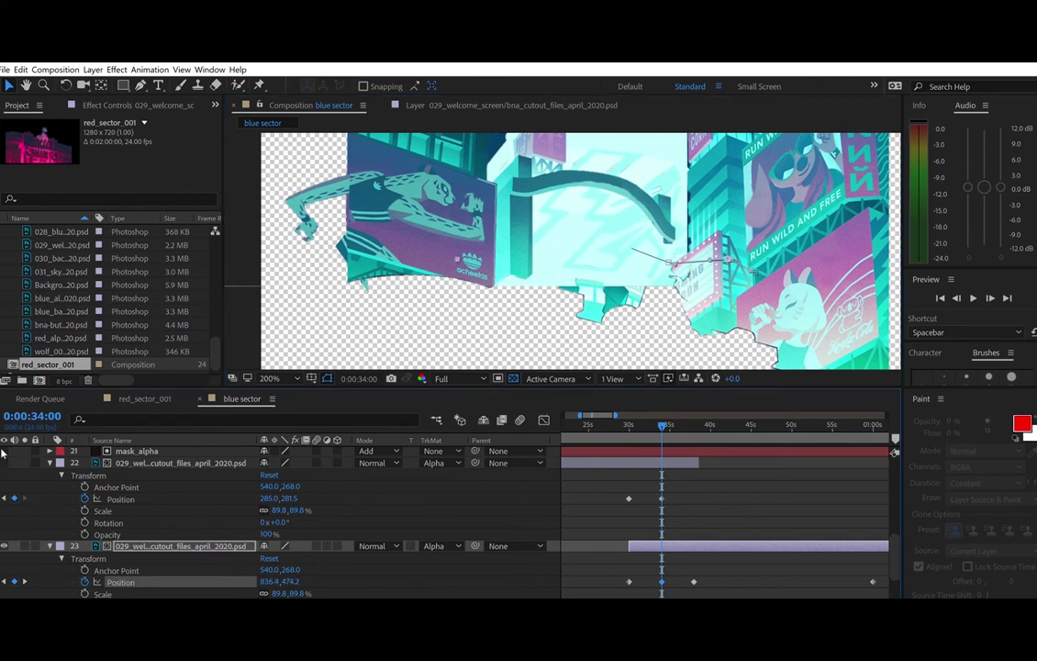
left_click(624, 424)
key("space")
key("space")
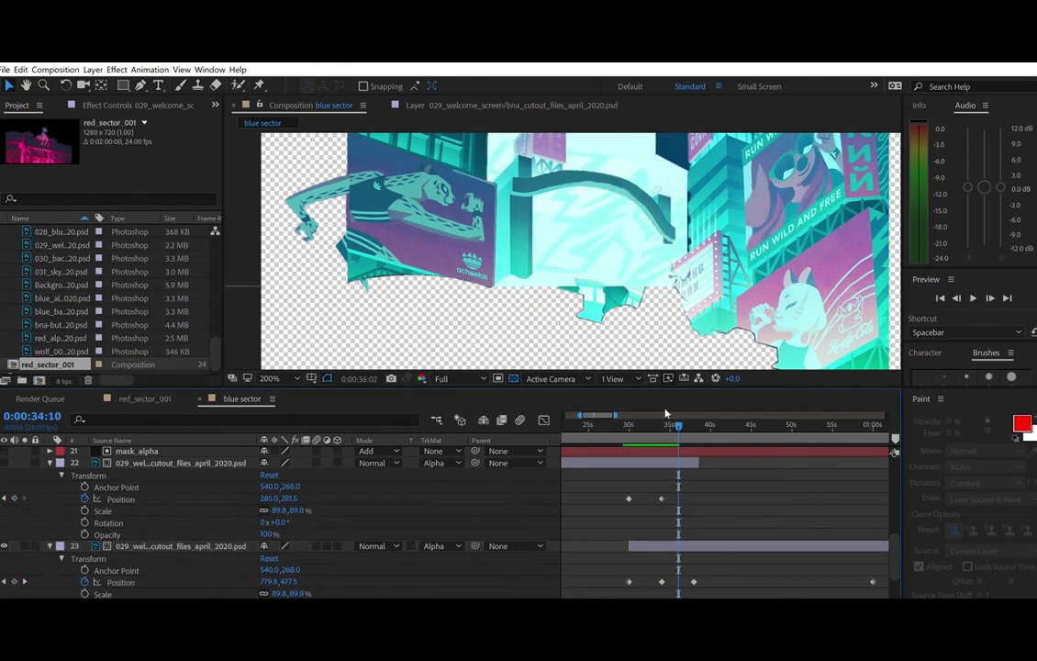
- Move the copy's 38-second Position keyframe to about 41 seconds and preview the motion from 30 seconds
left_click(665, 425)
left_click(675, 544)
key("space")
key("space")
left_click_drag(695, 582, 719, 577)
left_click(631, 418)
key("space")
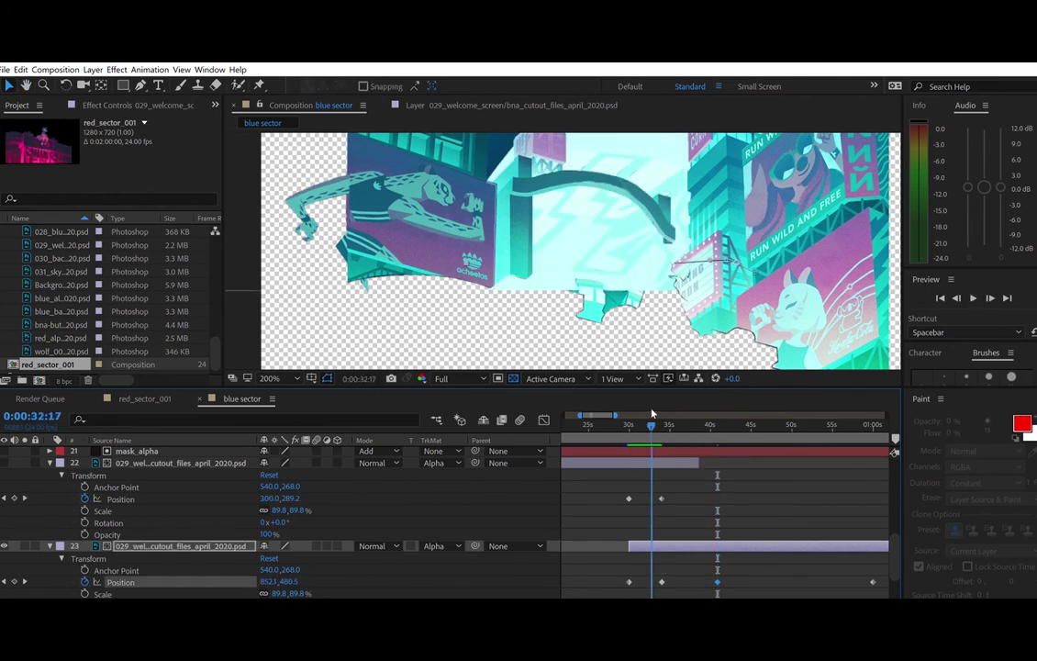
- Preview the welcome screen copy's motion from about 28 seconds and return to about 26 seconds
left_click(618, 418)
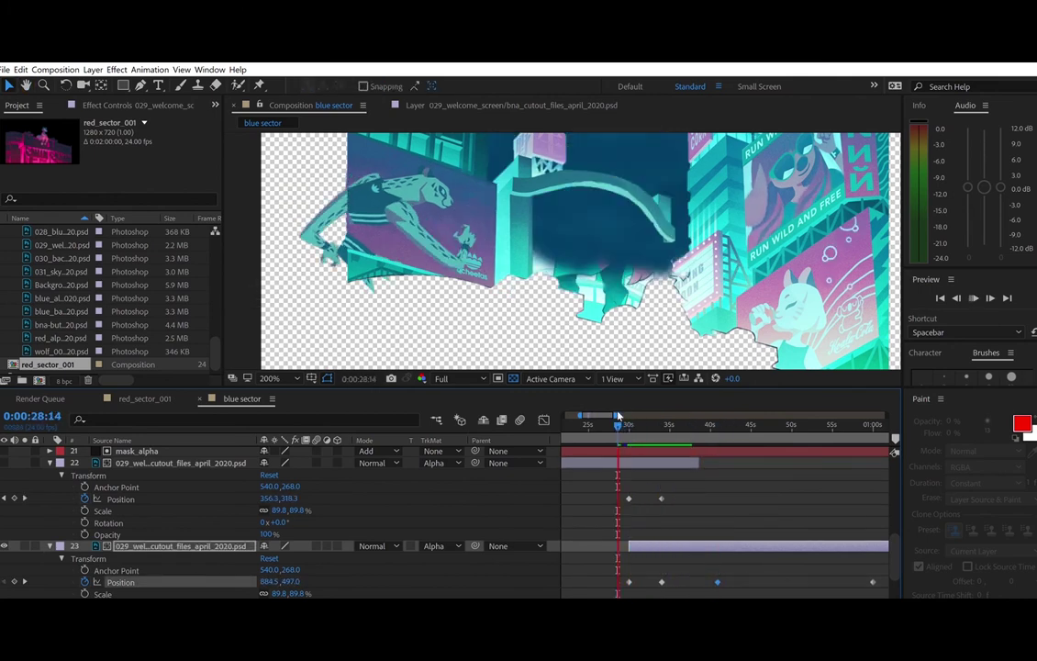
key("space")
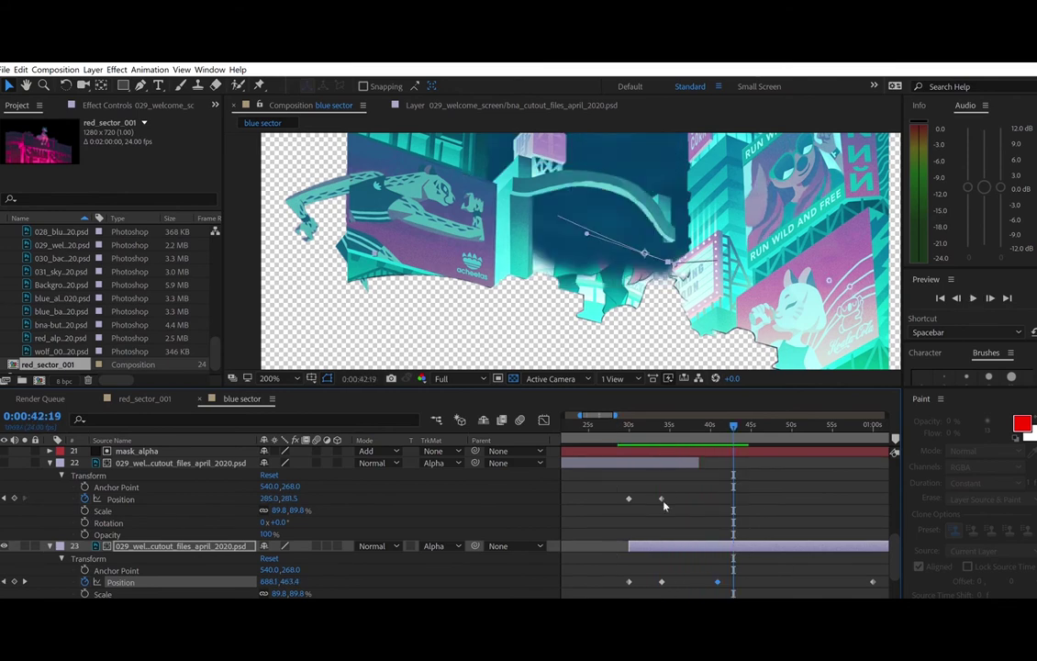
left_click_drag(653, 423, 602, 422)
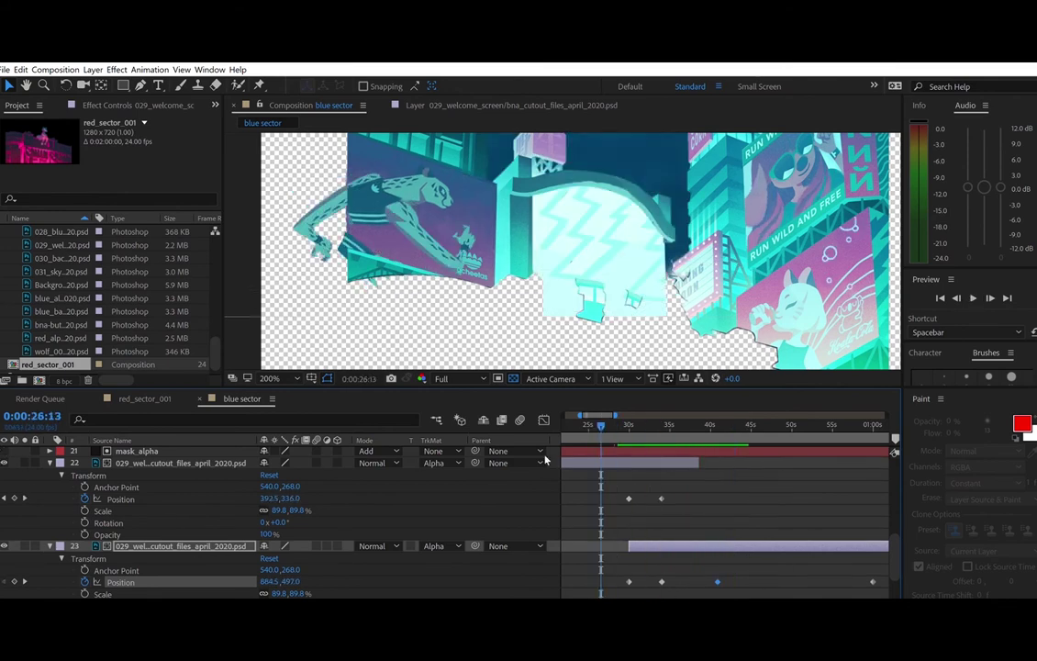
- Show the original welcome screen, fade its Opacity from 100% at 30:00 to 0% at 34:00 and preview the crossfade
left_click(25, 500)
left_click(84, 534)
key("space")
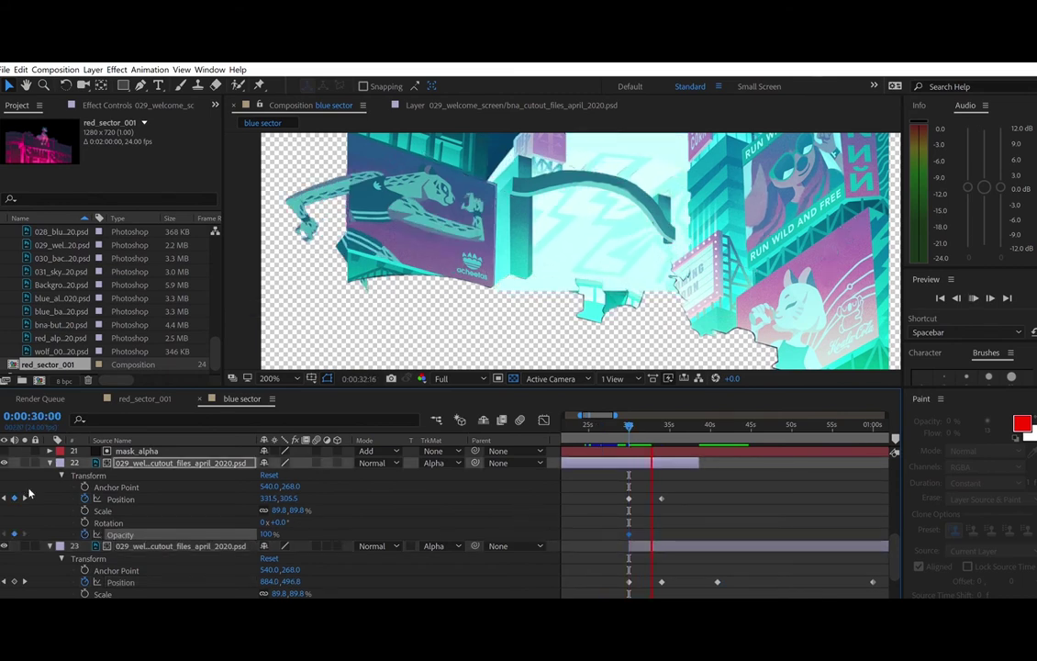
key("space")
left_click(25, 499)
left_click(266, 534)
type("0")
key("Return")
key("space")
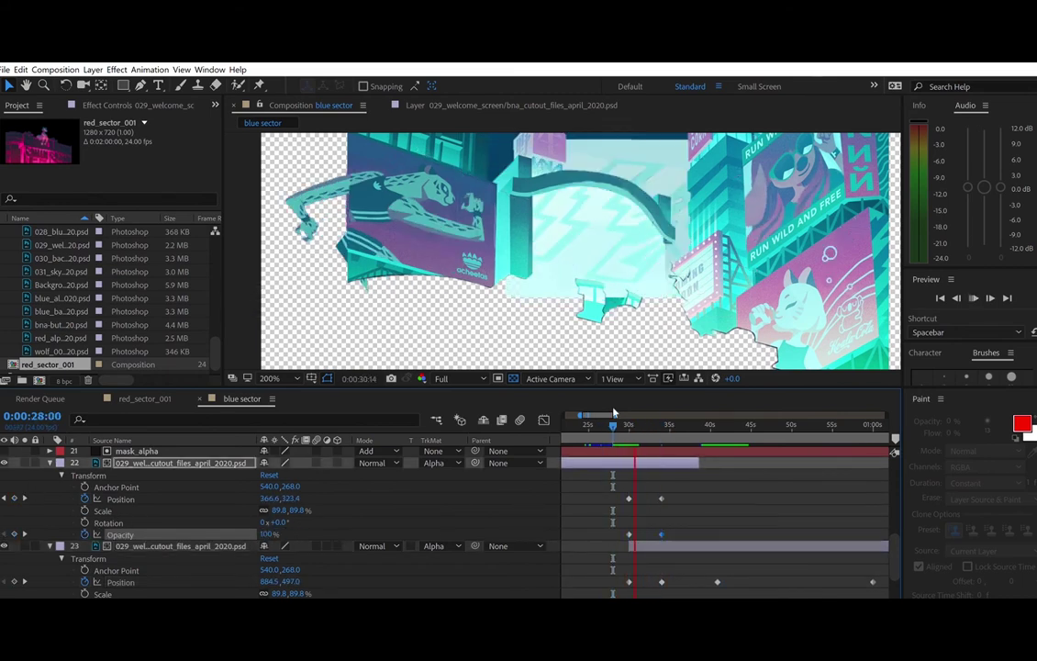
key("space")
- Duplicate mask_alpha, place the duplicate directly above the welcome screen copy and rename it mask_beta
left_click(167, 448)
key("ctrl+d")
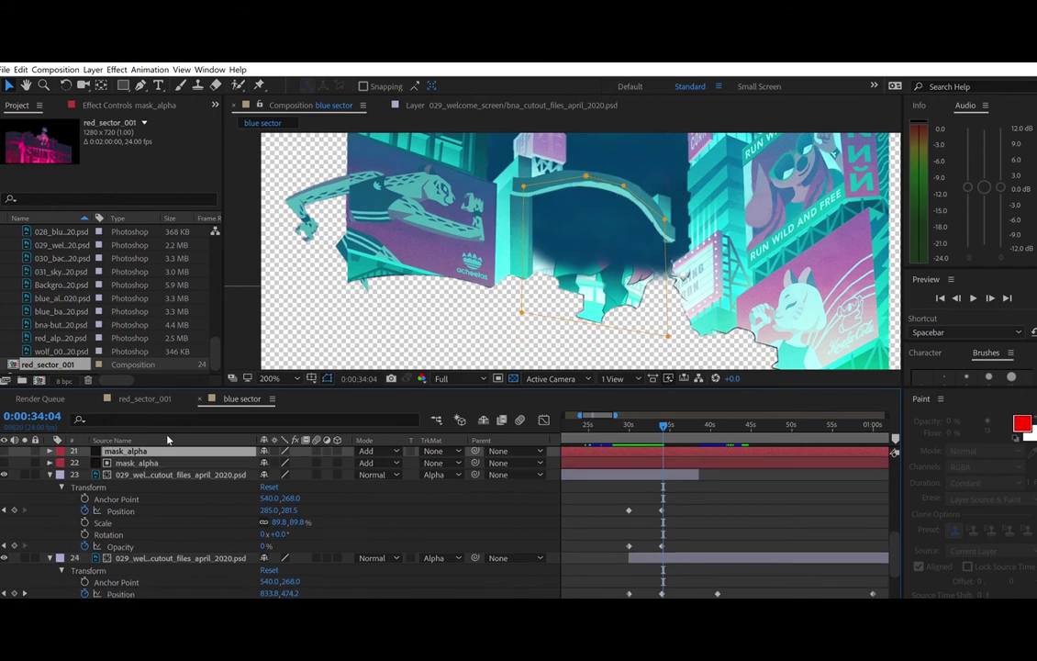
left_click_drag(167, 449, 169, 526)
key("Return")
type("mask_beta")
key("Return")
- Preview the masked crossfade inside the arch from about 26 seconds
left_click(616, 421)
left_click_drag(616, 415, 602, 415)
key("space")
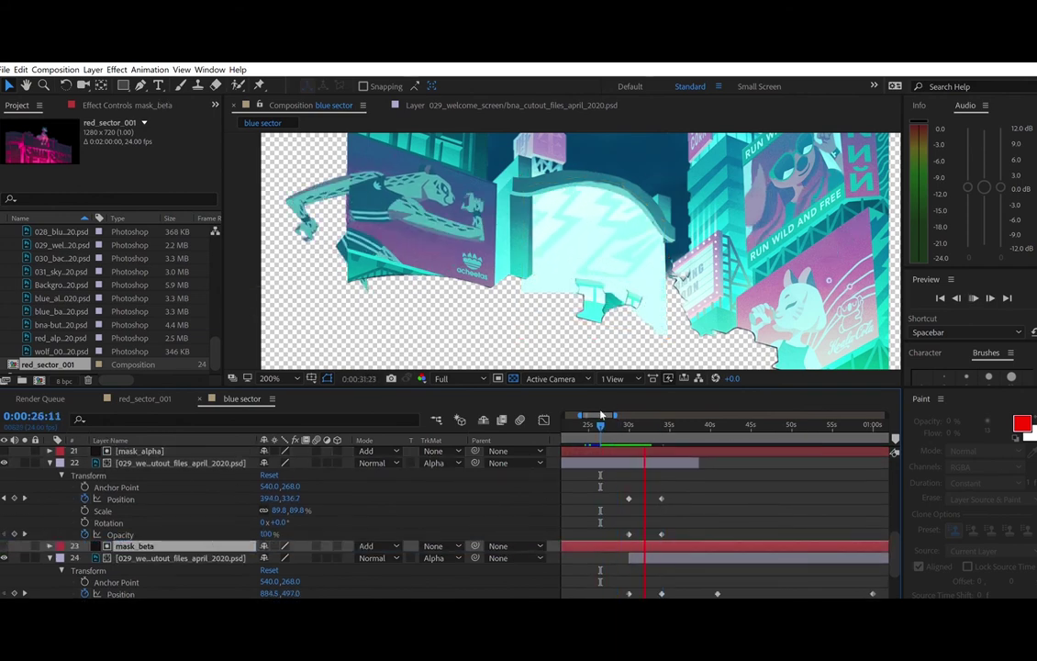
key("space")
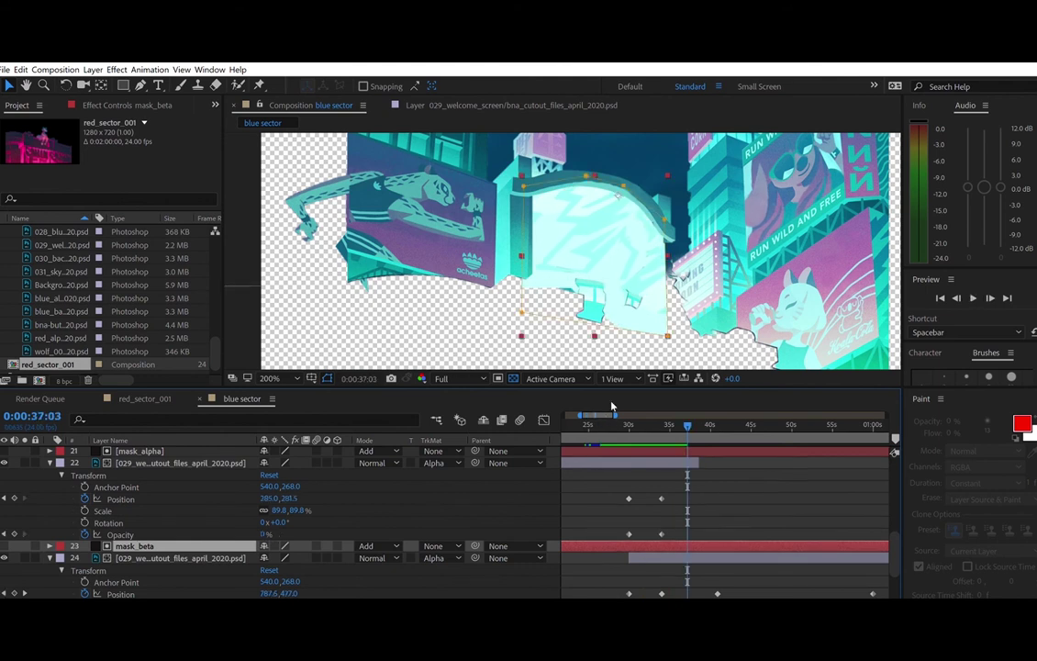
- Examine the timing of both welcome screen layers' Position keyframes from 30:00 through 59:23
left_click_drag(611, 404, 633, 404)
left_click(591, 425)
left_click(26, 497)
left_click(25, 498)
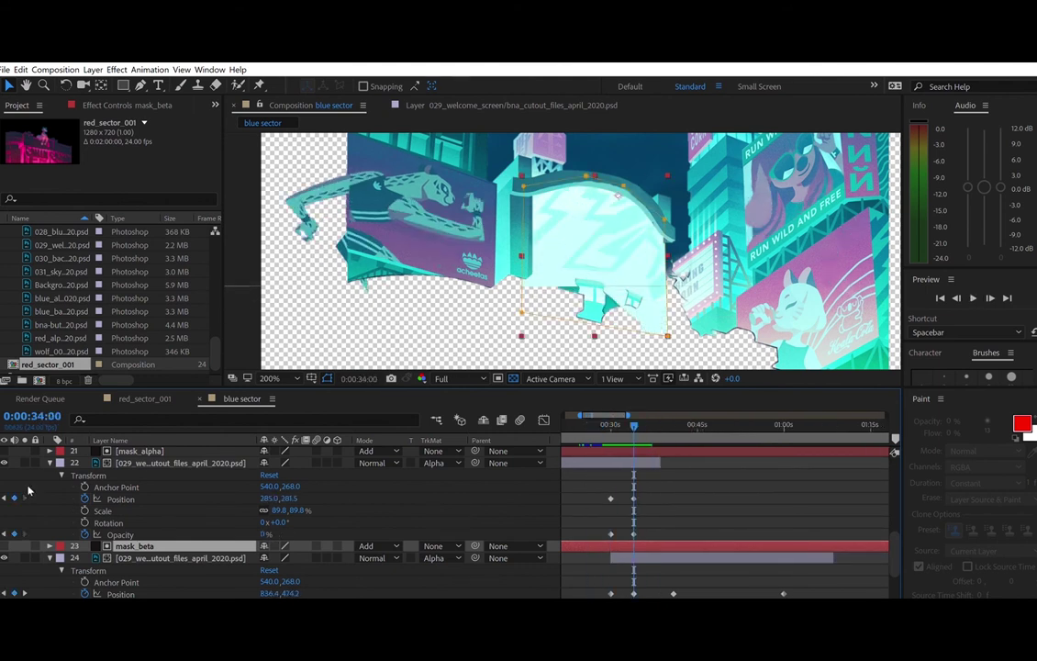
left_click(4, 498)
left_click(25, 498)
left_click(25, 593)
left_click(25, 593)
- Copy the original welcome screen's 34:00 Position keyframe onto the welcome screen copy at 1:04:00
left_click(365, 378)
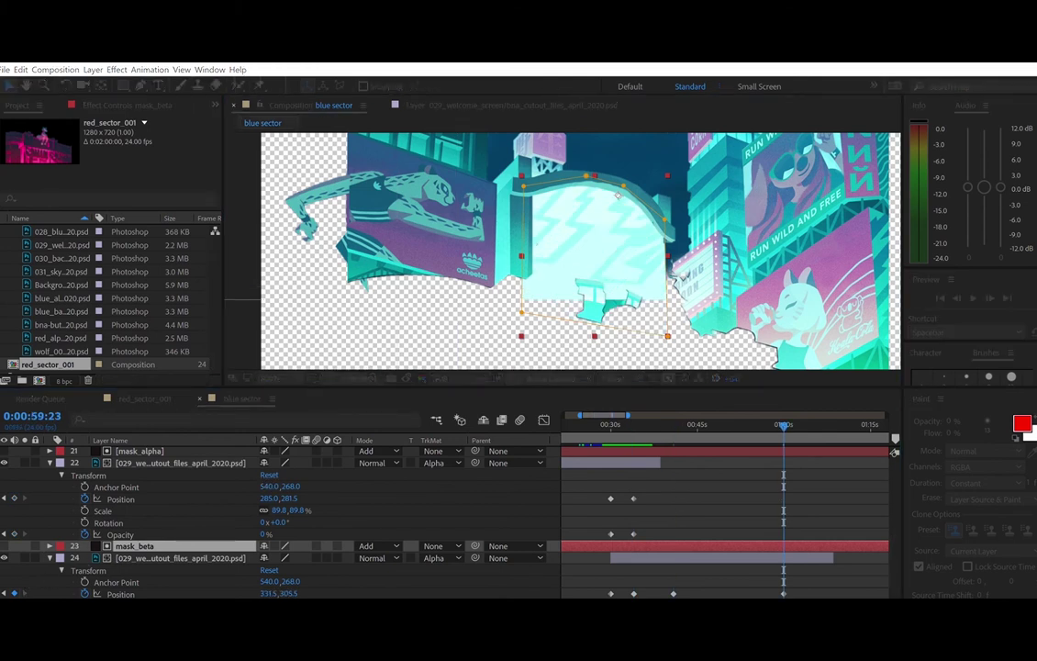
key("Return")
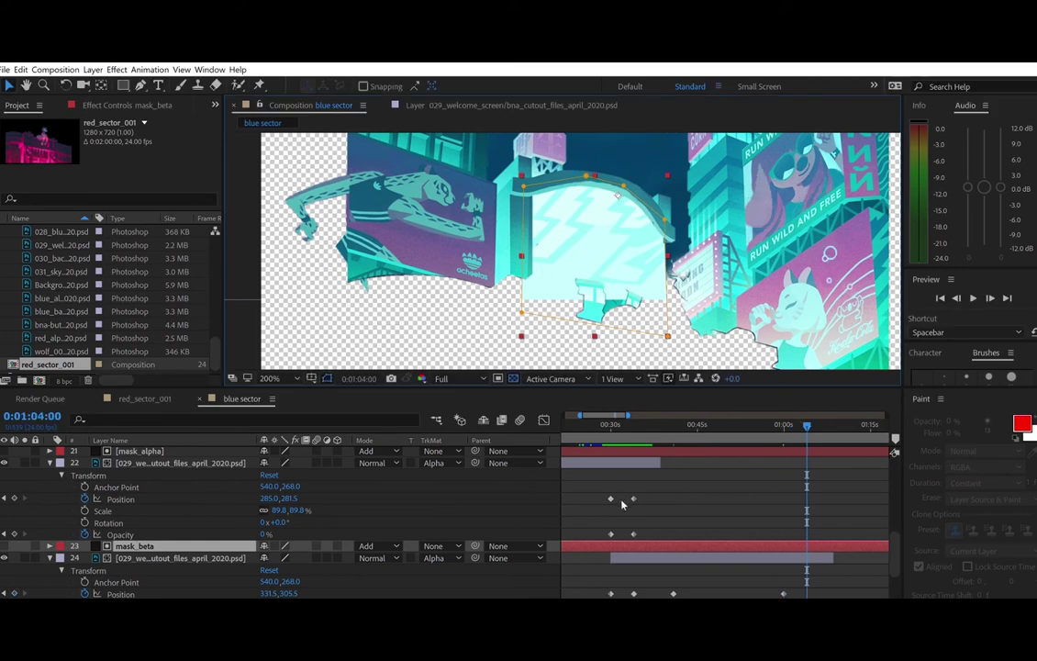
left_click(634, 499)
key("ctrl+c")
left_click(691, 556)
key("ctrl+v")
scroll(707, 514, "down", 2)
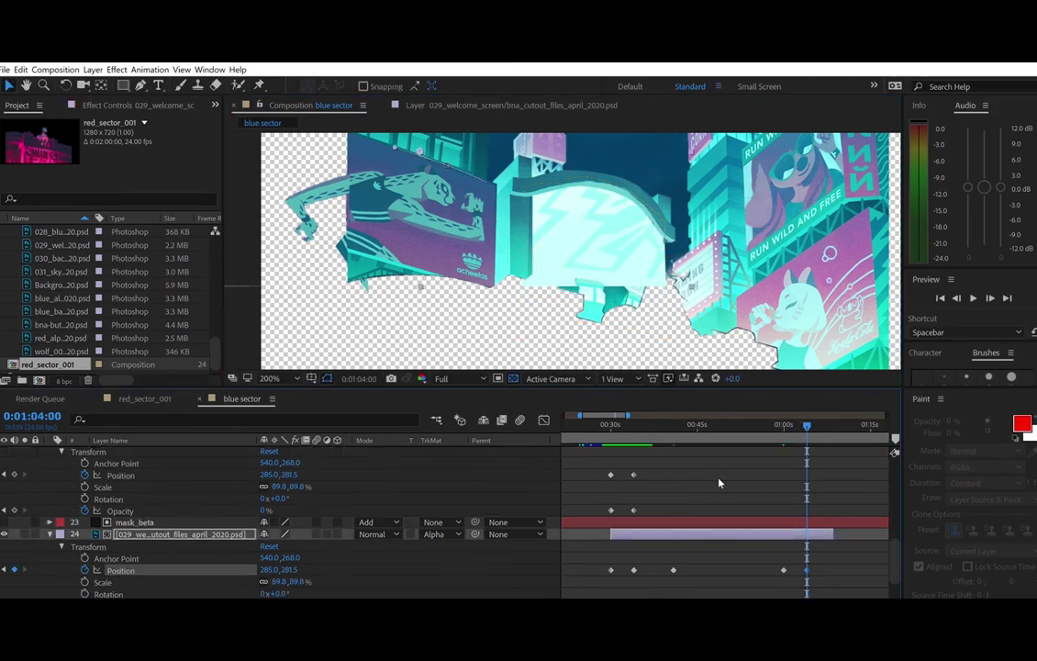
- Extend the out points of both welcome screen layers to the end of the composition
key("j")
left_click_drag(593, 470, 642, 477)
left_click(182, 509)
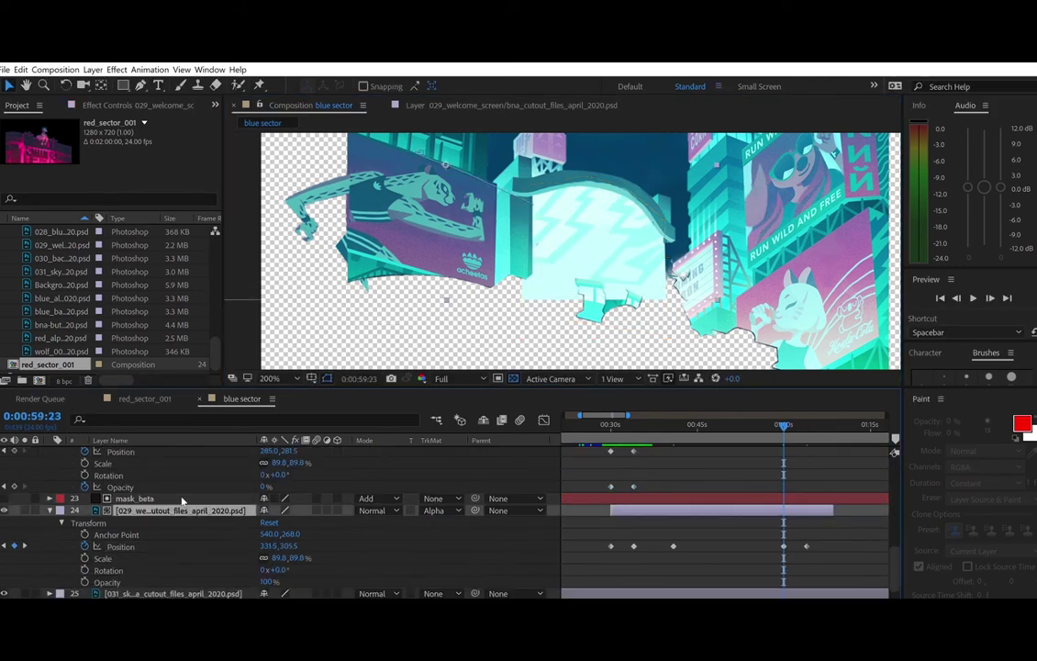
scroll(735, 527, "up", 3)
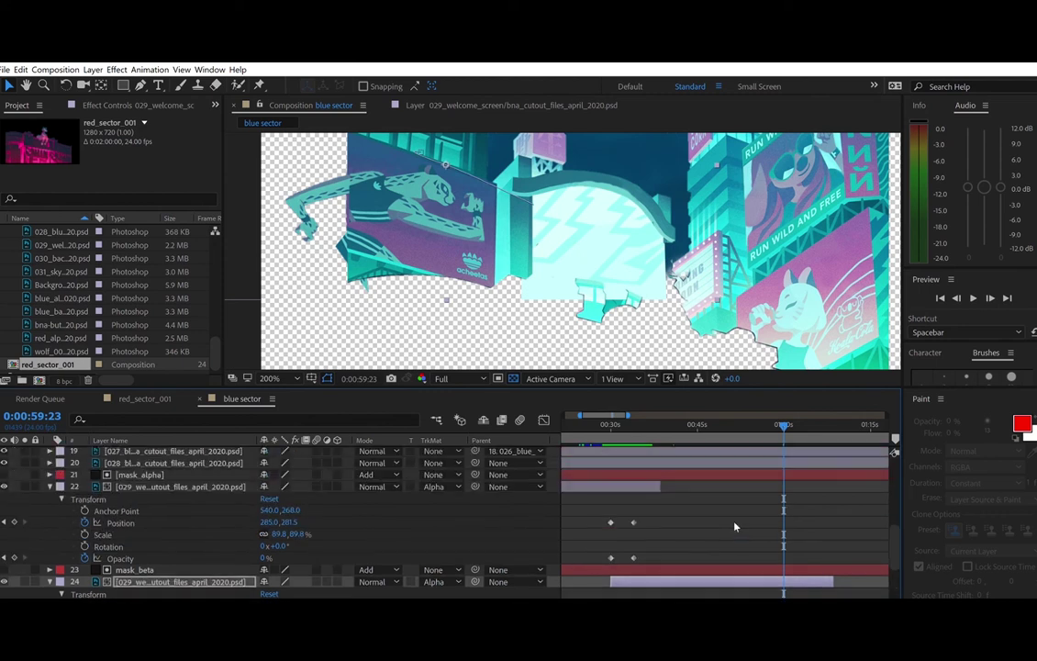
left_click(660, 485)
left_click_drag(628, 415, 889, 415)
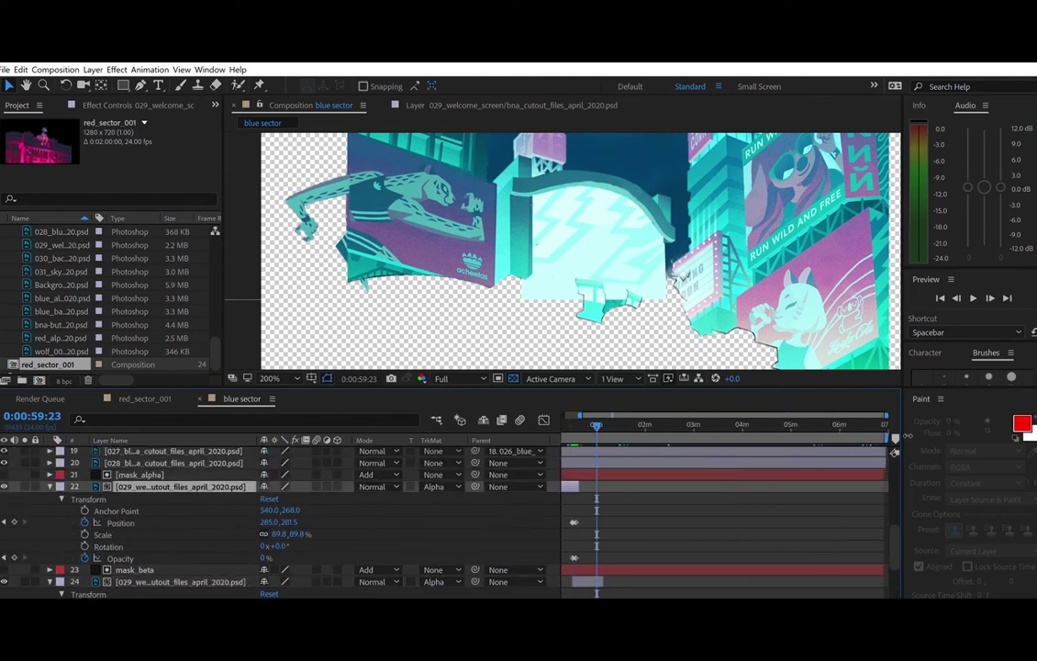
left_click_drag(578, 486, 890, 483)
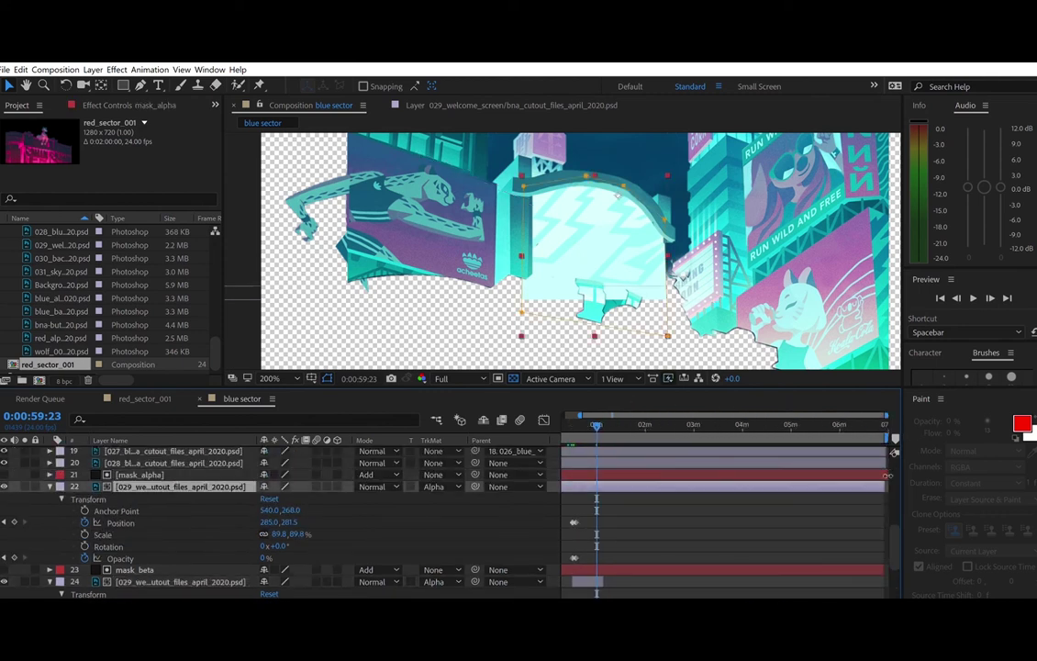
left_click(609, 569)
left_click_drag(604, 581, 878, 579)
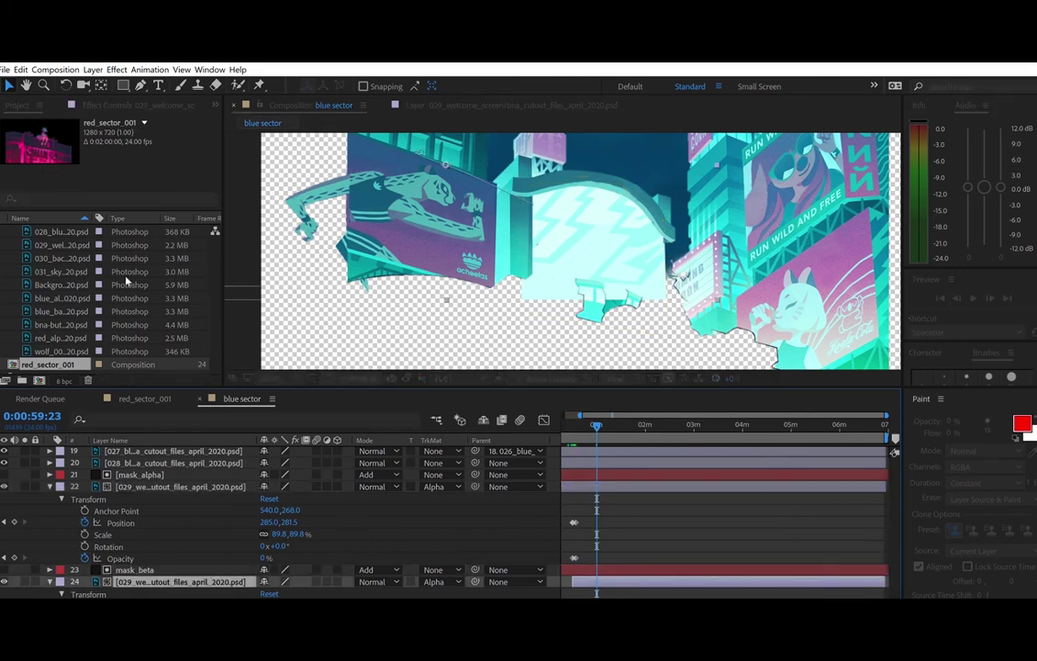
- Copy the original welcome screen's Position and Opacity keyframes from 0:00 to 34:00 and paste them at 59:23
left_click_drag(888, 415, 609, 428)
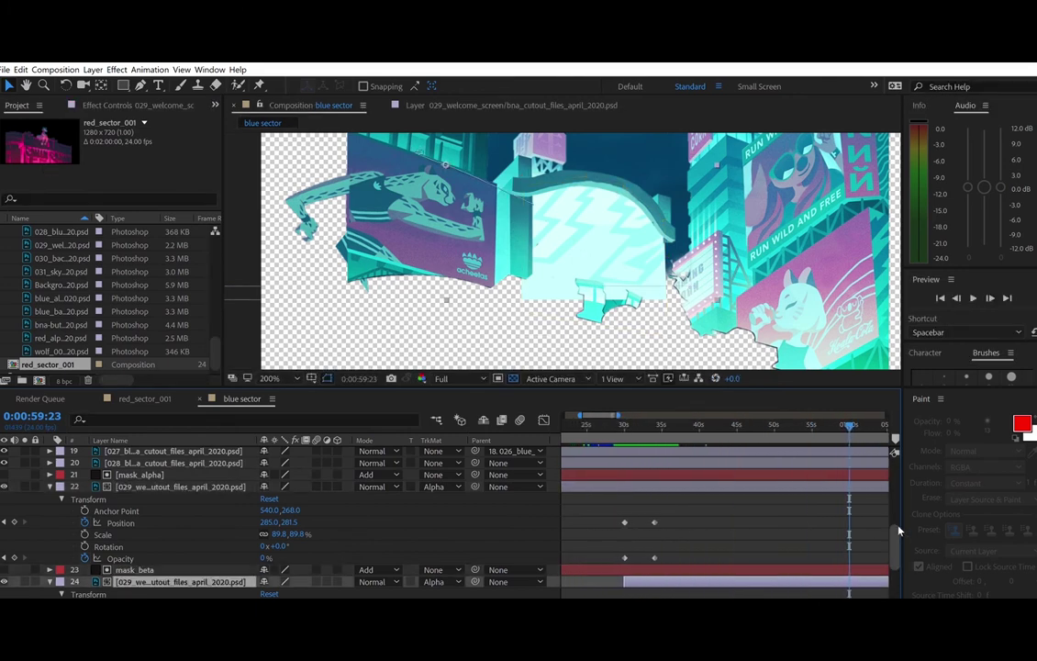
left_click_drag(897, 529, 897, 540)
left_click_drag(664, 600, 648, 600)
key("Home")
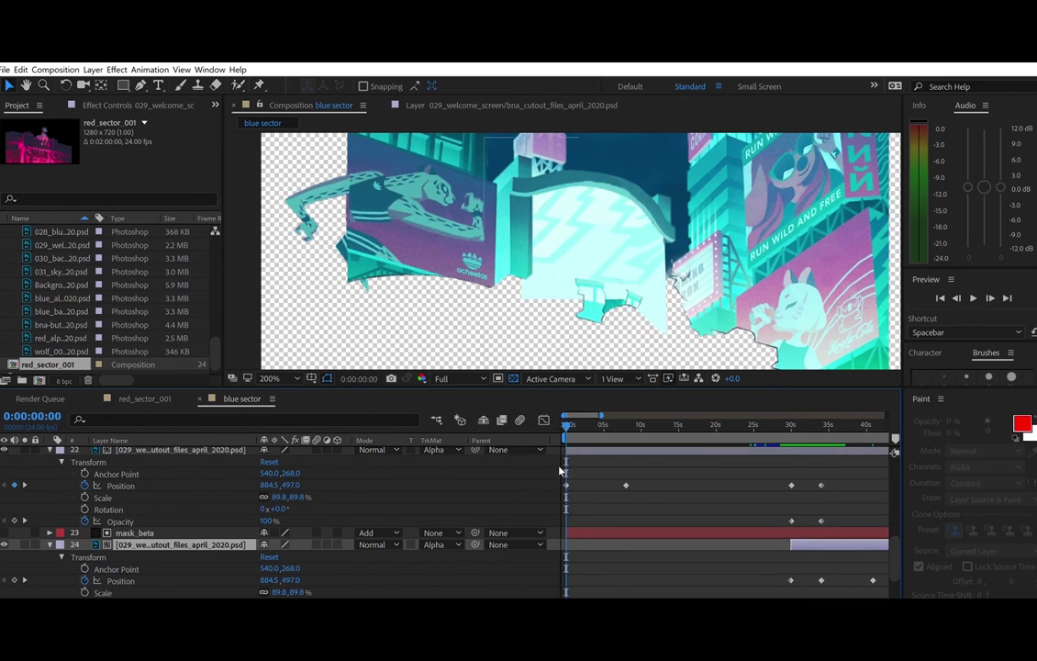
left_click_drag(564, 472, 869, 526)
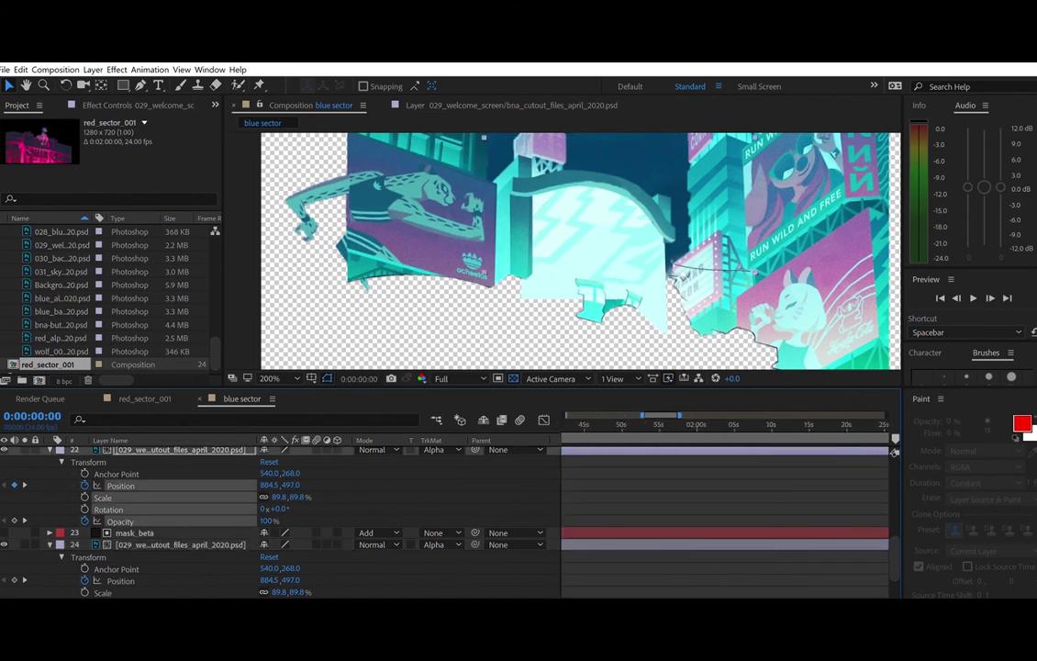
left_click_drag(877, 426, 894, 423)
left_click(25, 580)
key("ctrl+v")
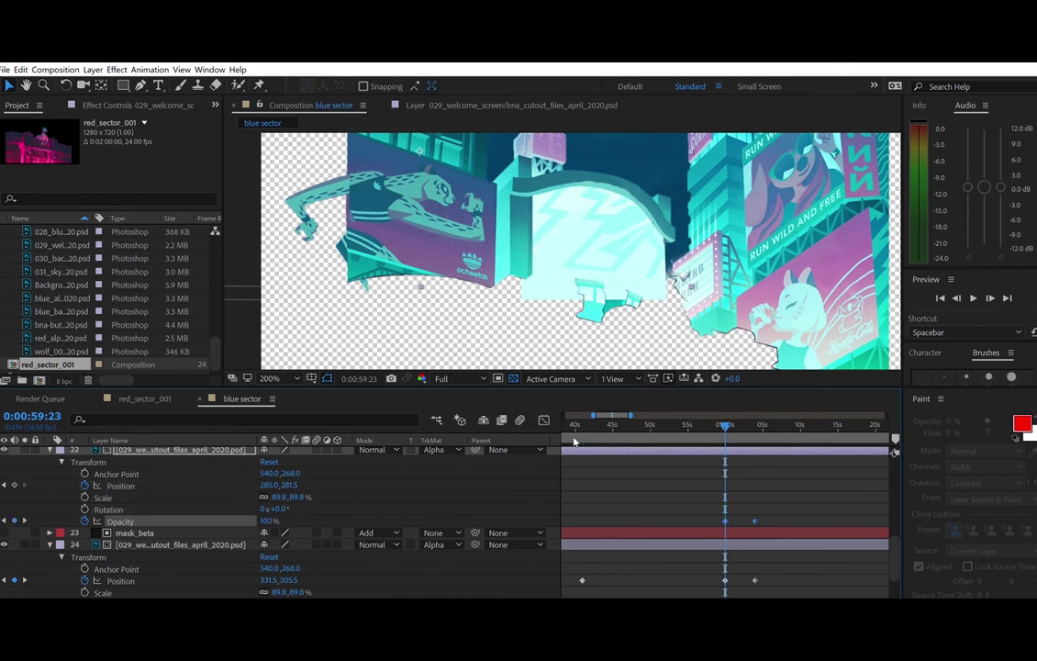
key("ctrl+z")
scroll(631, 586, "left", 5)
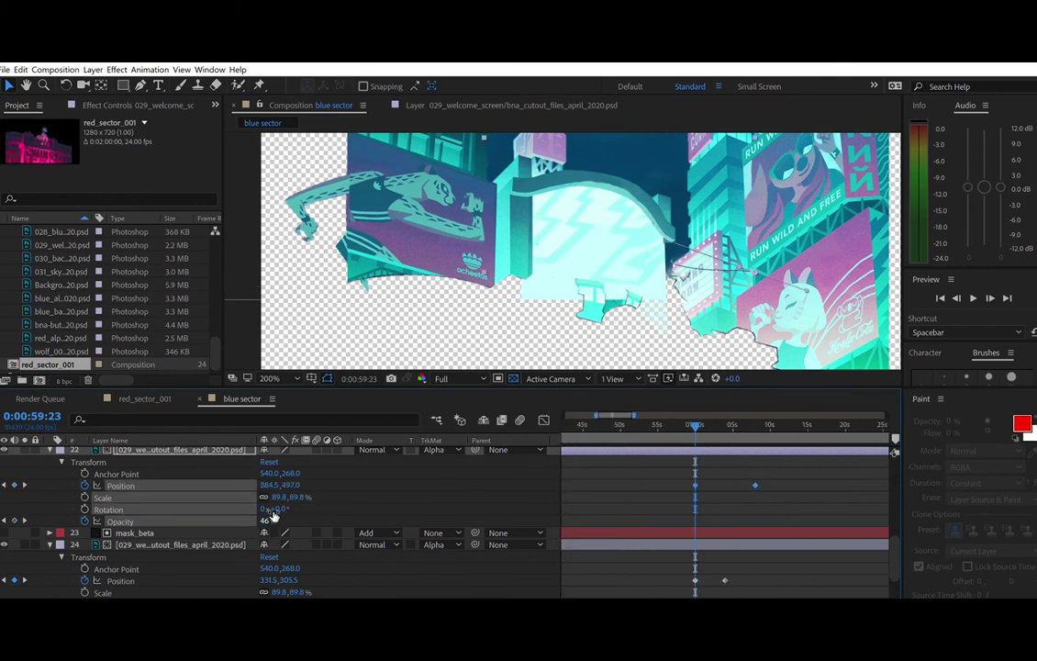
- Keyframe the original welcome screen's Opacity to 0% at 59:23
left_click(268, 520)
type("0")
key("Return")
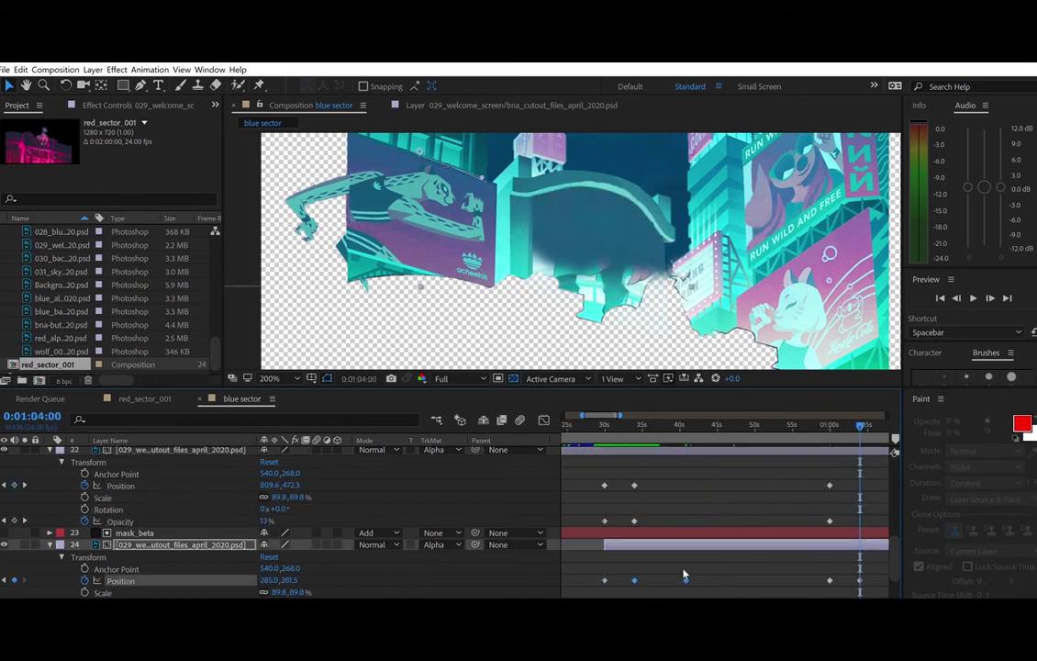
- Paste the copy's 34- and 41-second Position keyframes onto the original at 1:04:00, set its Opacity to 100% there and preview
key("ctrl+v")
key("ctrl+z")
left_click(670, 449)
key("ctrl+v")
type("0")
key("Return")
left_click(813, 424)
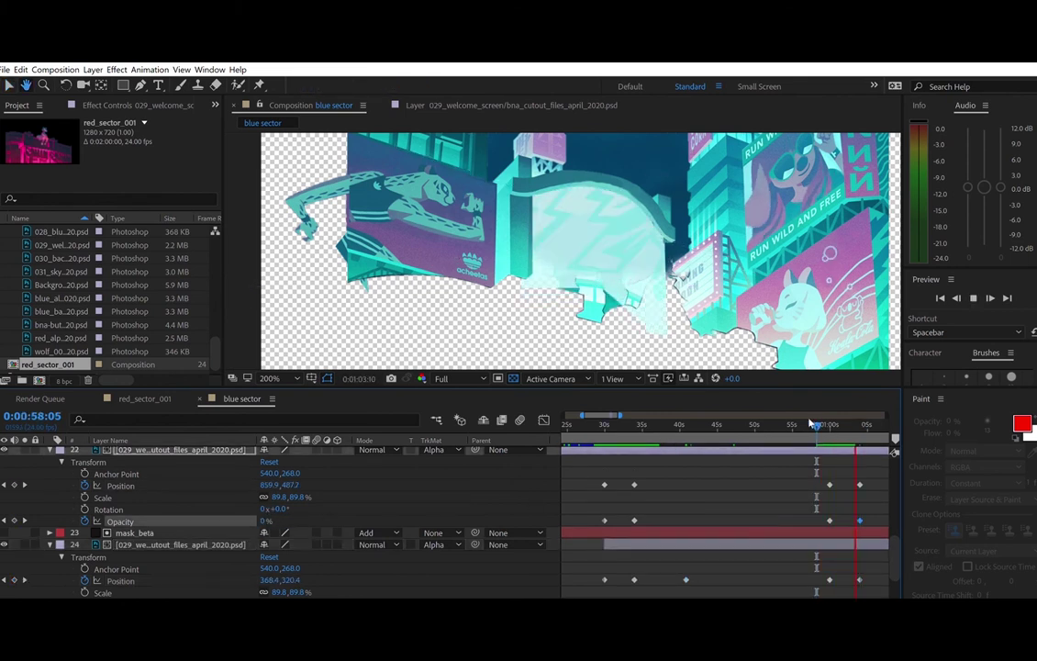
key("space")
scroll(771, 502, "down", 1)
left_click_drag(820, 579, 867, 595)
key("Delete")
key("space")
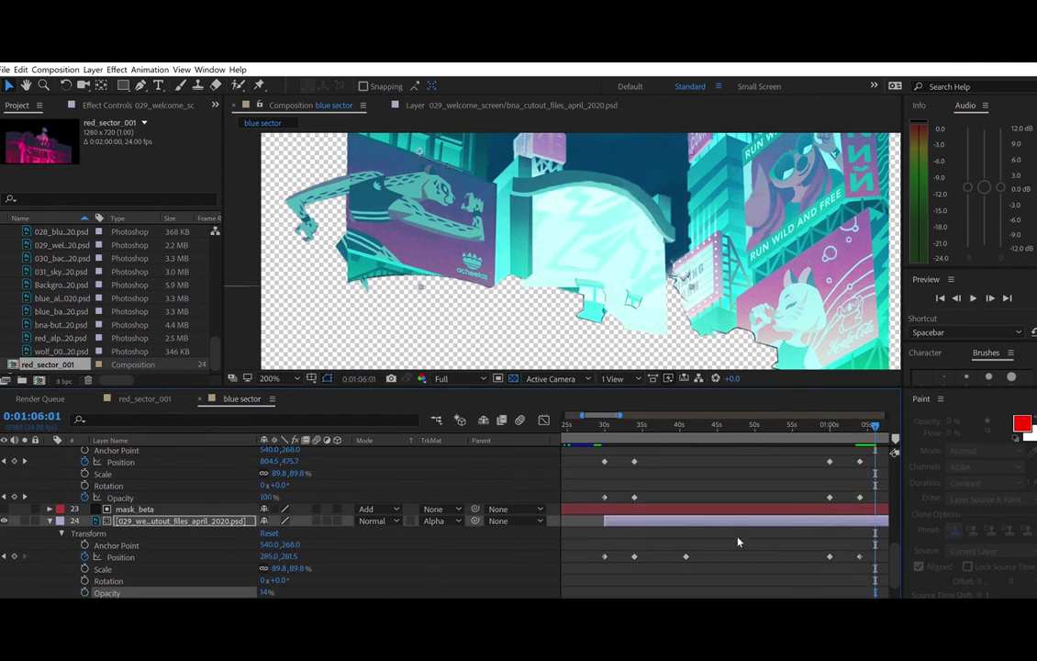
- Keyframe the copy's Opacity to 14% at 1:06:01 and 100% at 1:04:00, and preview the crossfade from about 55 seconds
scroll(737, 540, "down", 1)
scroll(737, 540, "left", 3)
scroll(737, 540, "right", 4)
left_click(85, 558)
left_click_drag(266, 555, 242, 492)
key("j")
left_click(267, 556)
type("100")
key("Return")
key("space")
left_click(630, 415)
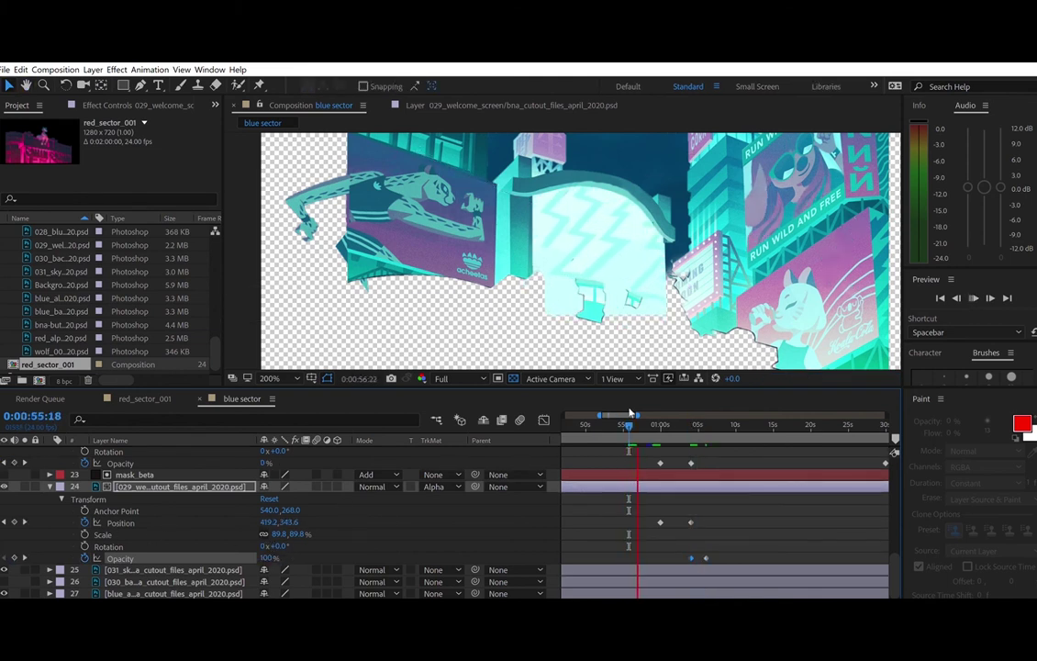
key("space")
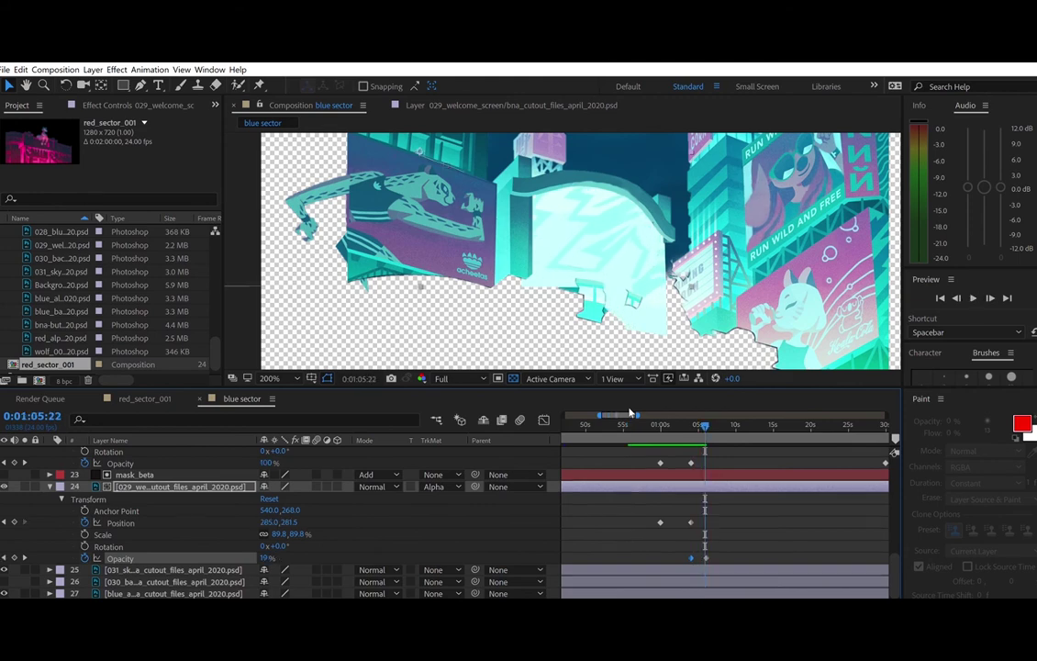
- Copy the welcome screen copy's Position and Opacity keyframes from 30:00 onward and paste them at 1:29:23
left_click_drag(897, 568, 903, 565)
left_click_drag(677, 595, 615, 594)
left_click_drag(605, 530, 808, 577)
scroll(801, 530, "up", 2)
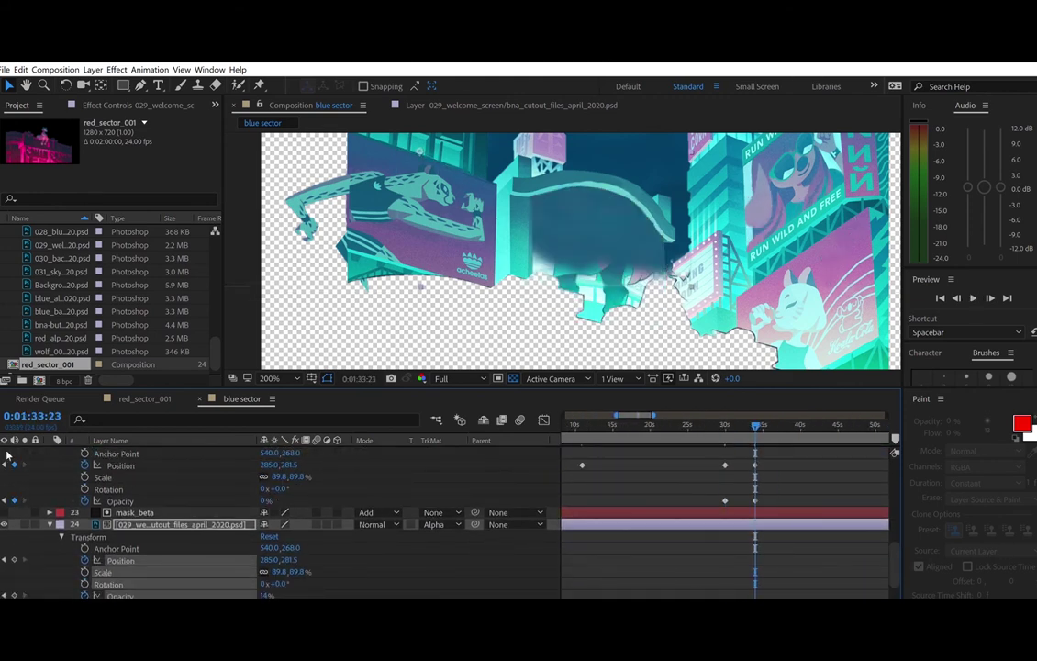
scroll(684, 543, "down", 1)
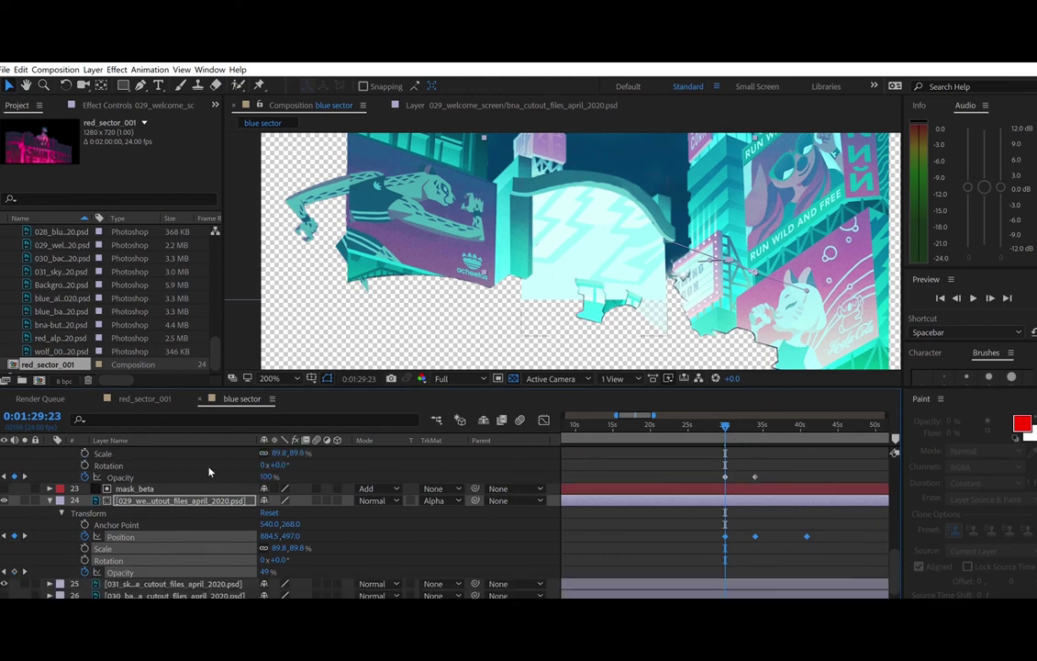
- Keyframe the welcome screen copy's Opacity to 100% at 1:28:20
left_click(718, 426)
left_click(645, 552)
left_click(266, 572)
type("100")
key("Return")
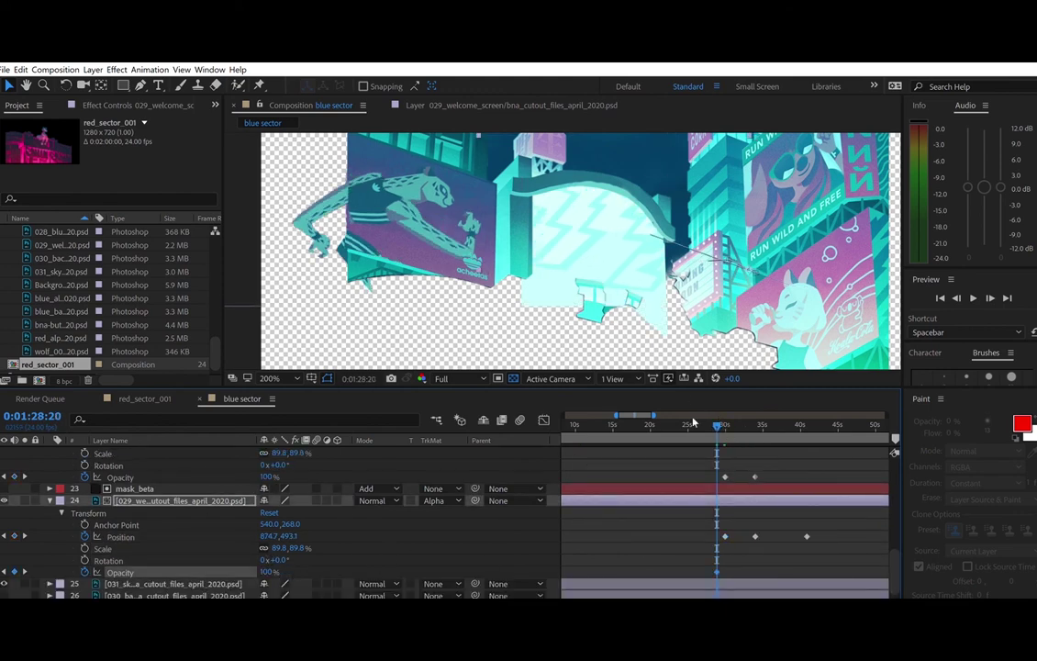
- Keyframe the copy's Opacity to 0% at 1:25:14 and preview the fade through about 1:35
left_click(694, 422)
left_click(267, 572)
type("0")
key("Return")
key("space")
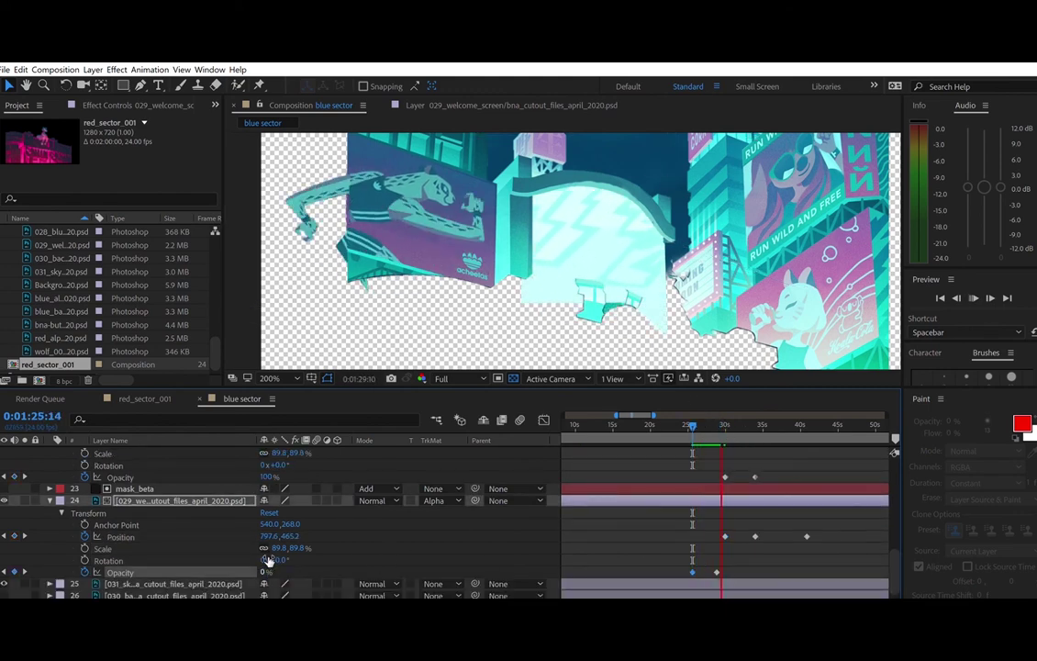
key("space")
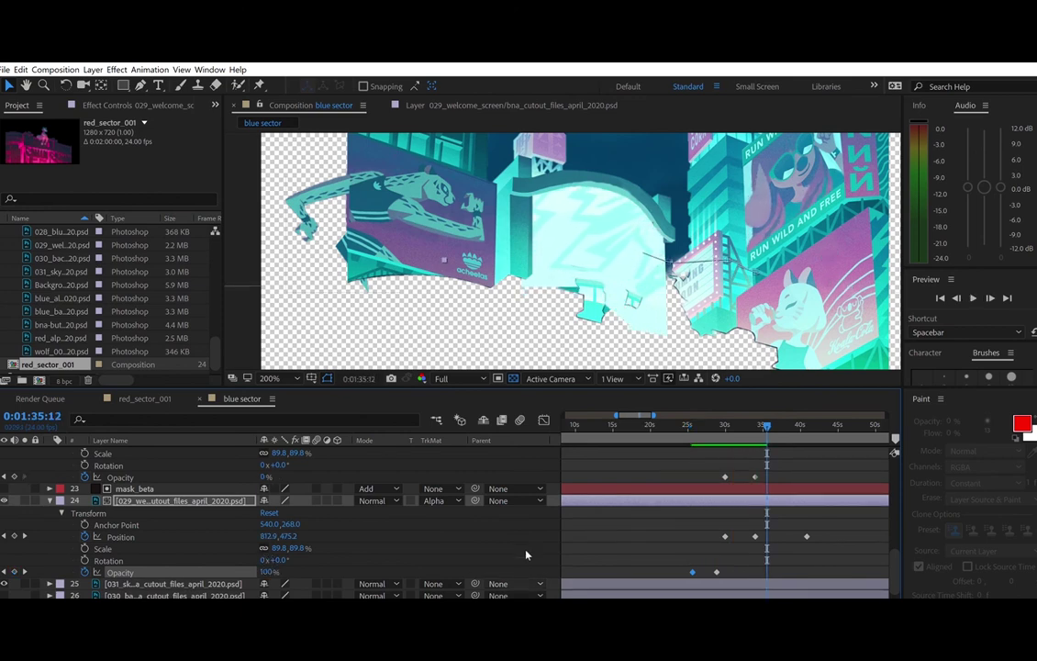
- Copy the original welcome screen's Position and Opacity keyframes from 59:23 to about 1:34 and paste them at 1:59:23
scroll(667, 453, "up", 2)
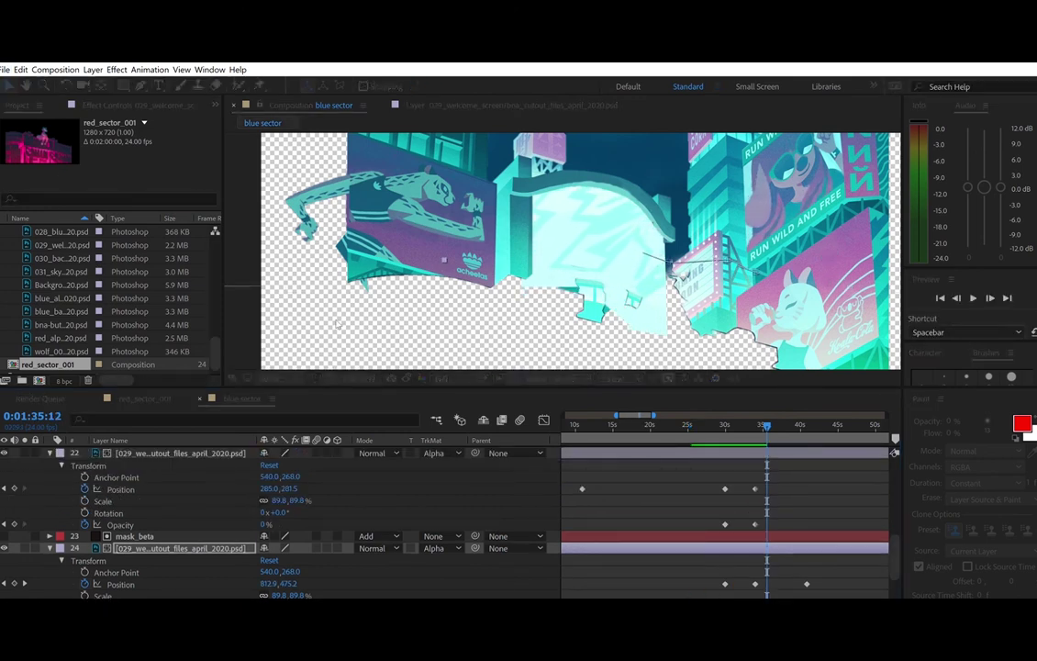
left_click_drag(654, 415, 663, 415)
left_click_drag(699, 595, 687, 595)
left_click_drag(613, 469, 852, 529)
key("End")
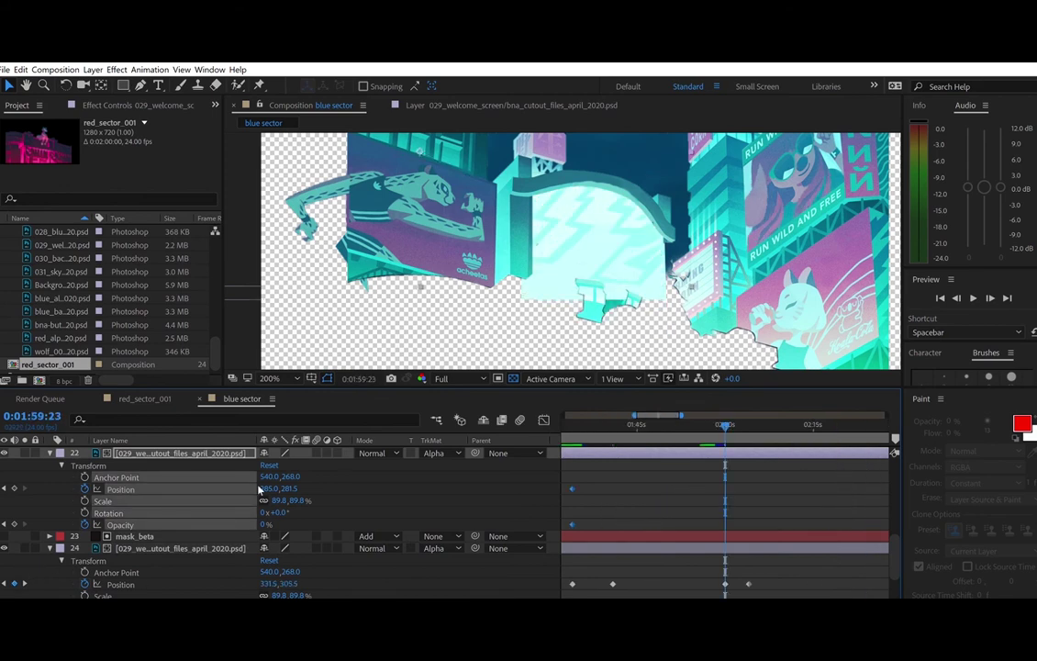
key("ctrl+v")
- Copy the welcome screen copy's Position and Opacity keyframes from about 1:25 to 2:06 and paste them at 2:29:23
scroll(882, 551, "up", 5)
scroll(887, 551, "down", 5)
left_click_drag(256, 438, 214, 430)
scroll(533, 523, "left", 2)
left_click_drag(524, 542, 820, 595)
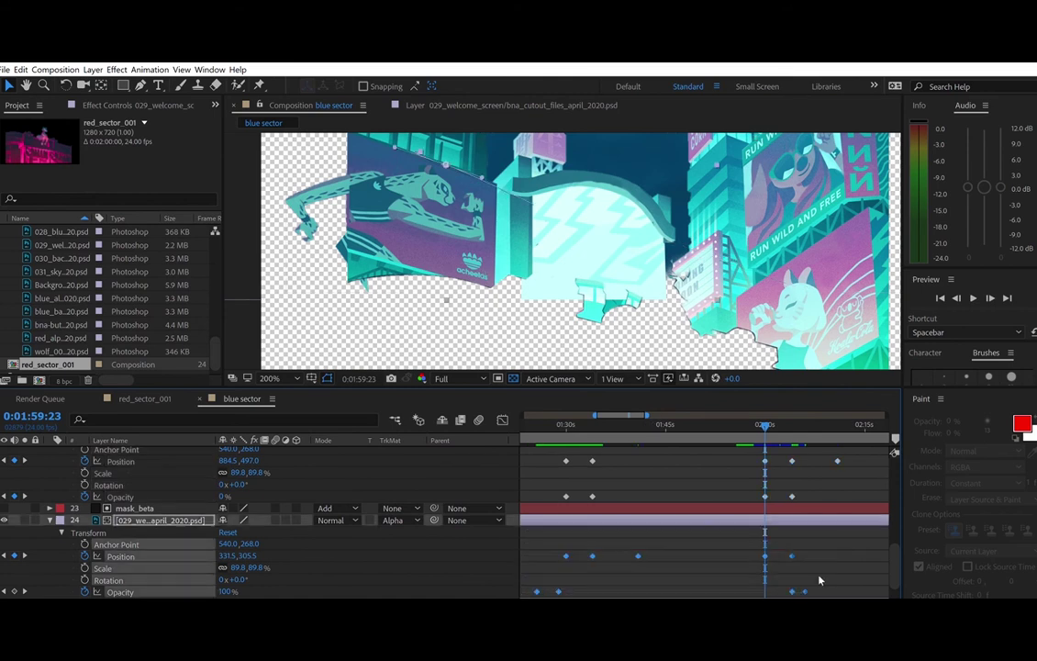
key("ctrl+c")
left_click(26, 459)
left_click(26, 459)
left_click(25, 459)
key("ctrl+v")
scroll(703, 593, "left", 2)
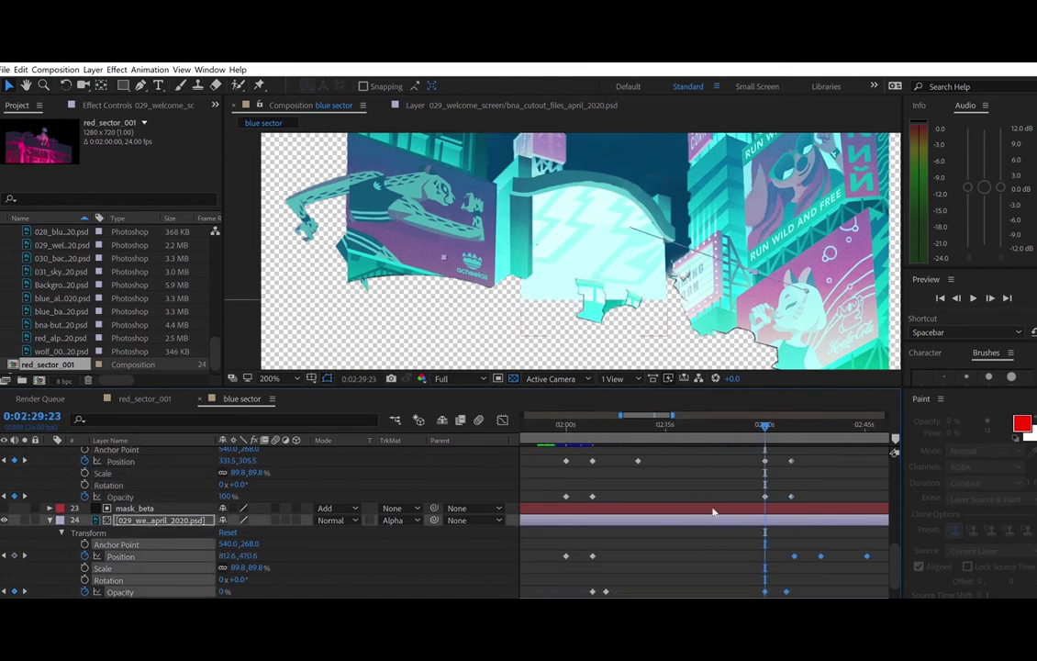
- Shift the copy's pasted Position and Opacity keyframes earlier, aligning the first Position keyframe with 2:29:23
left_click_drag(794, 556, 766, 554)
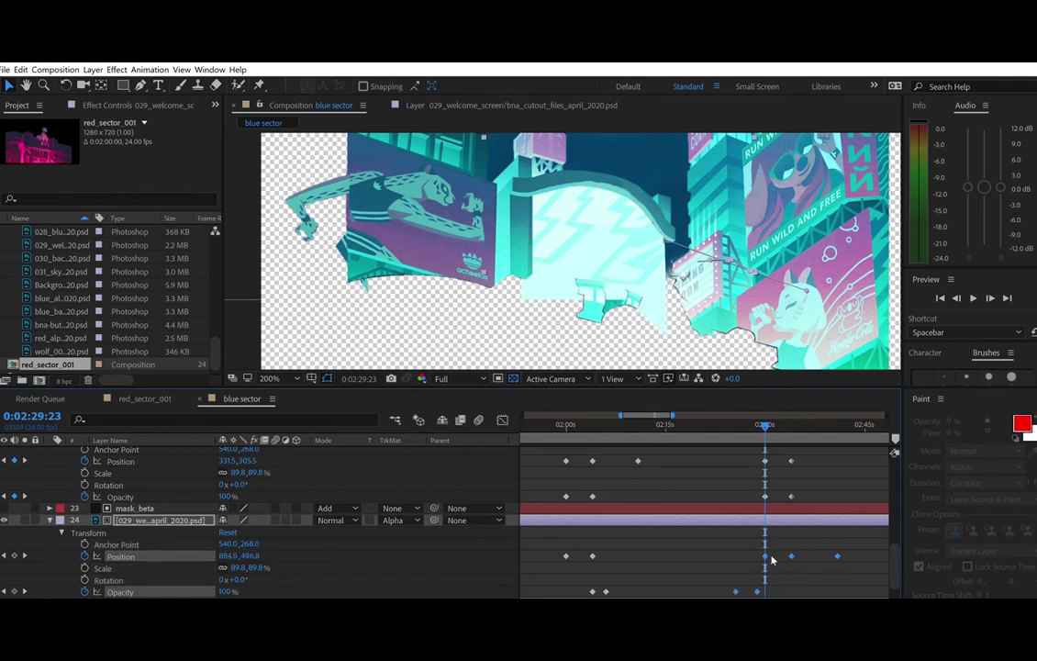
left_click(779, 566)
left_click(26, 554)
left_click(4, 554)
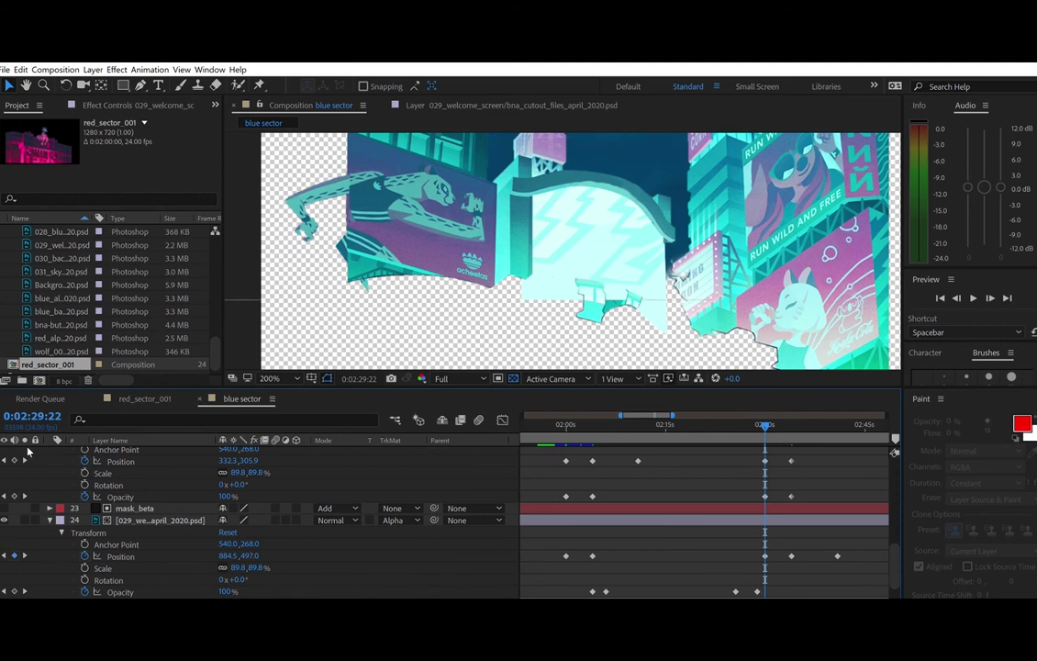
left_click(767, 548)
left_click_drag(768, 548, 767, 548)
left_click_drag(672, 416, 658, 417)
scroll(688, 589, "right", 3)
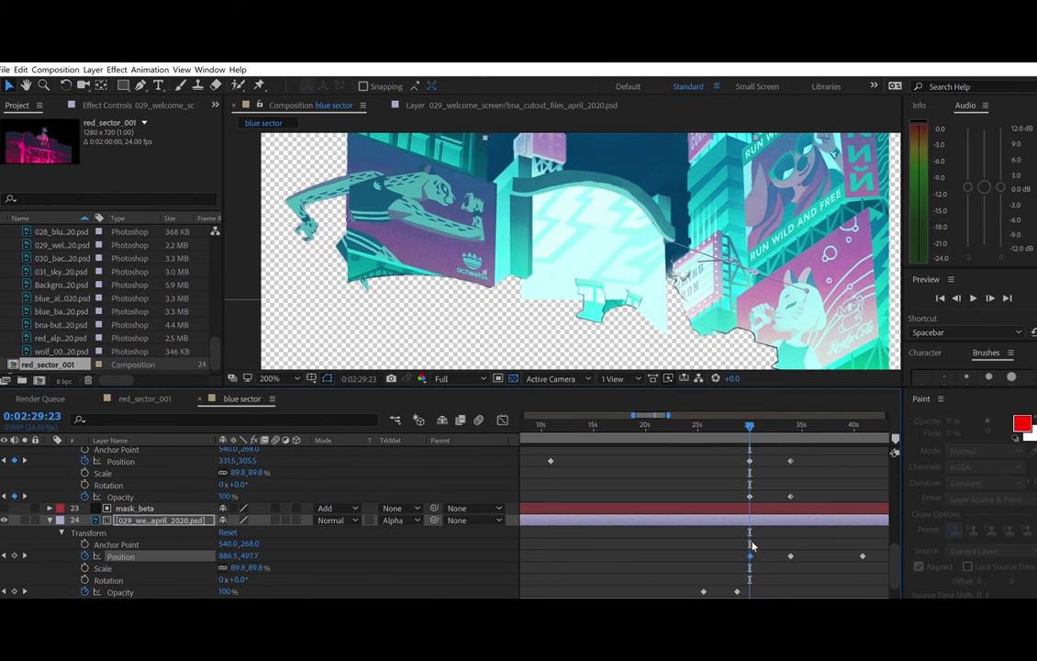
key("=")
key("=")
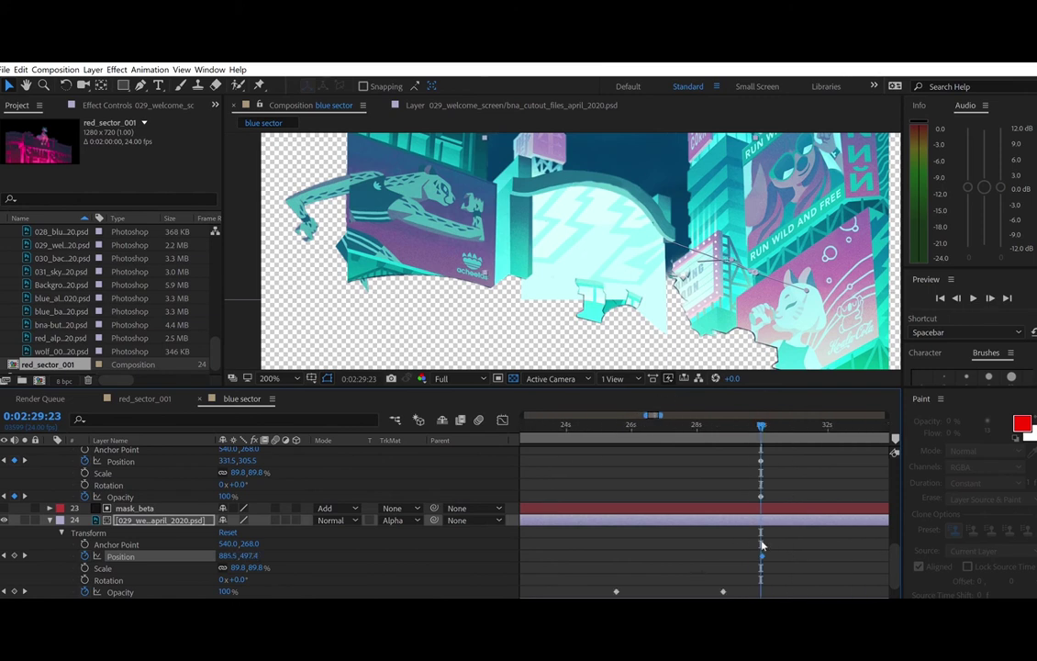
- Copy the original welcome screen's Position and Opacity keyframes from about 2:00 to 2:34 and paste them at about 3:00
left_click_drag(663, 418, 616, 415)
left_click_drag(549, 451, 741, 488)
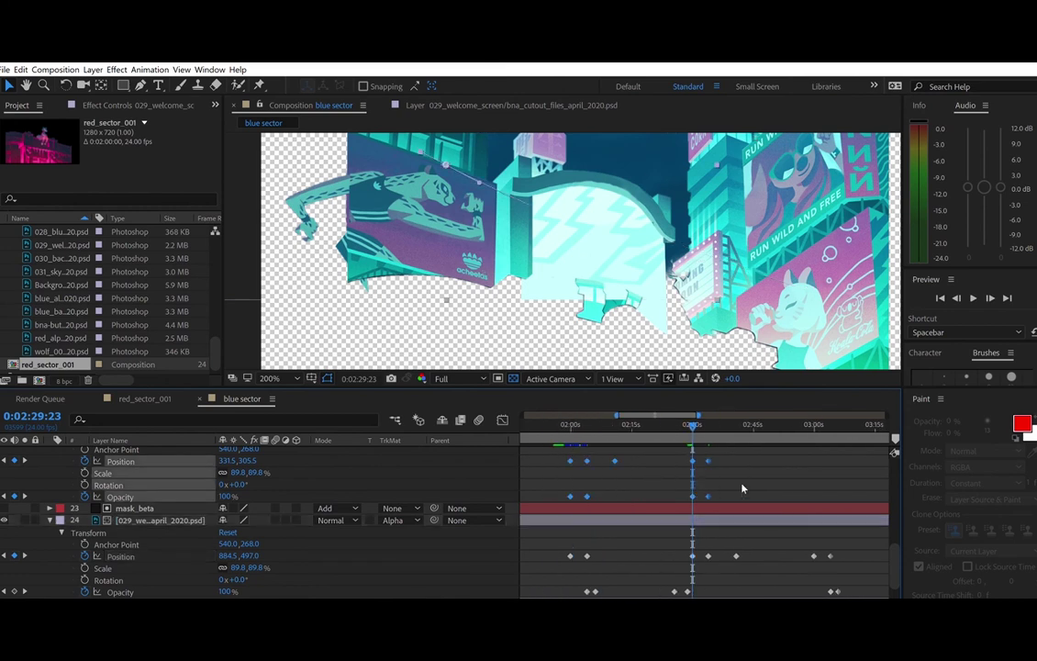
left_click(24, 556)
left_click(25, 557)
left_click(25, 556)
left_click(25, 556)
key("j")
key("ctrl+v")
- Repeat the copy's Position and Opacity keyframes from about 2:25 to 3:06, aligning the first pasted Position keyframe with about 3:30
left_click_drag(657, 536, 851, 585)
left_click(25, 460)
left_click(25, 461)
left_click(25, 461)
key("ctrl+v")
left_click_drag(723, 555, 705, 550)
- Repeat the original welcome screen's Position and Opacity keyframes from about 3:00 to 3:34 at 3:59:21
mouse_move(748, 415)
left_mouse_down()
mouse_move(688, 412)
mouse_move(765, 406)
left_mouse_up()
scroll(722, 592, "right", 6)
scroll(752, 591, "left", 2)
left_click_drag(539, 452, 726, 498)
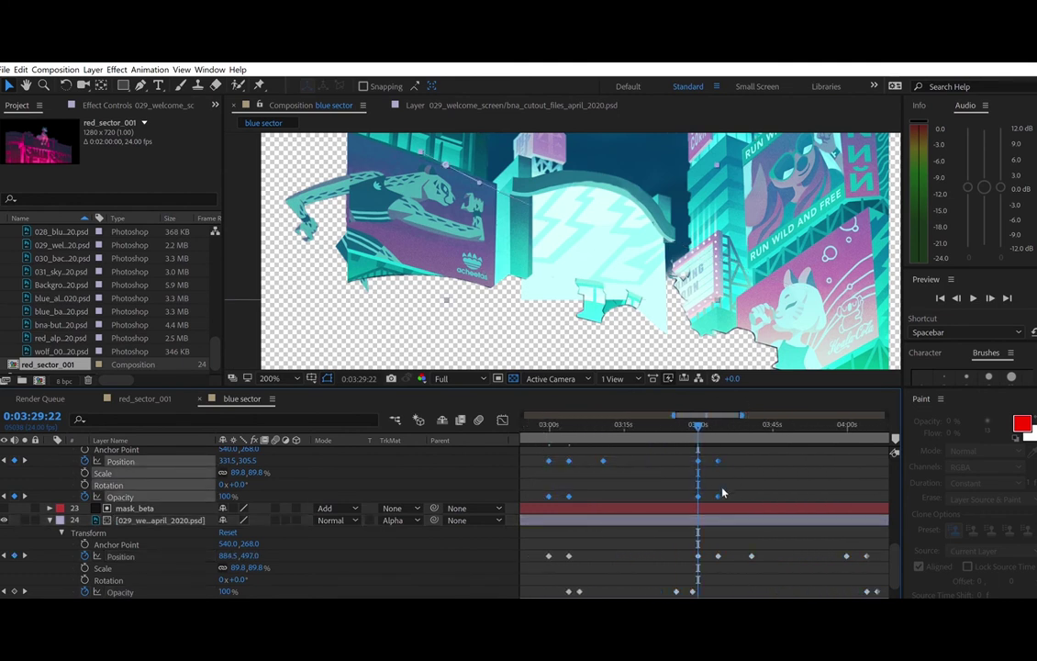
- Copy the copy layer's Position and Opacity keyframes from about 3:25 to 4:06 and paste them at 4:29:21
left_click_drag(664, 547, 769, 584)
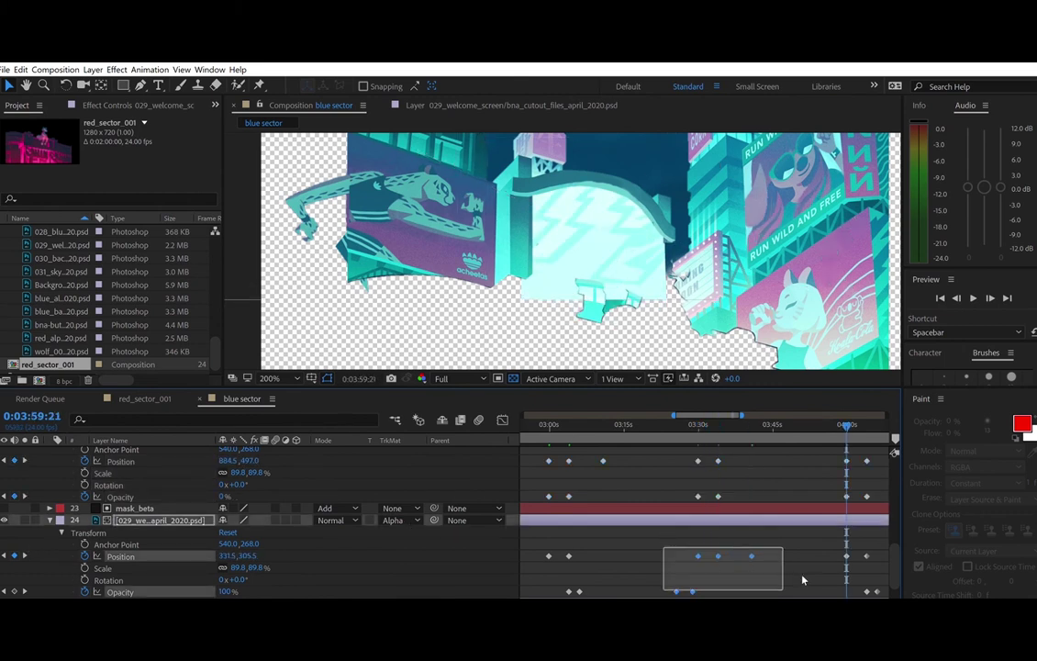
left_click(25, 460)
left_click(25, 460)
left_click(25, 460)
key("ctrl+v")
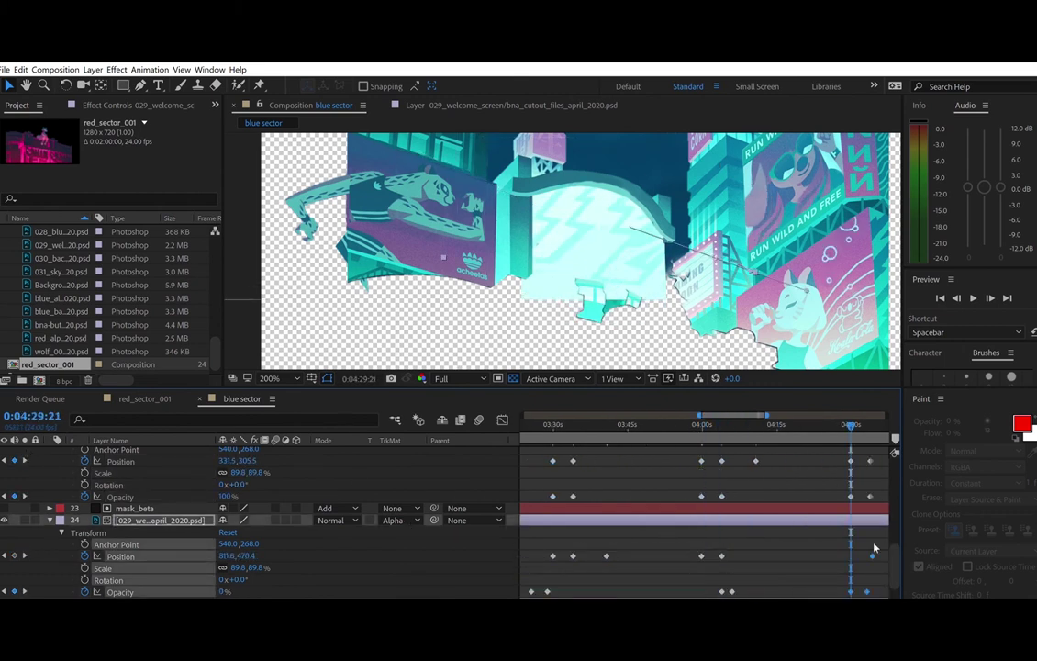
- Shift the copy's pasted keyframes earlier so the first Position keyframe lands at 4:29:21
left_click_drag(872, 555, 853, 548)
key("equal")
key("equal")
key("equal")
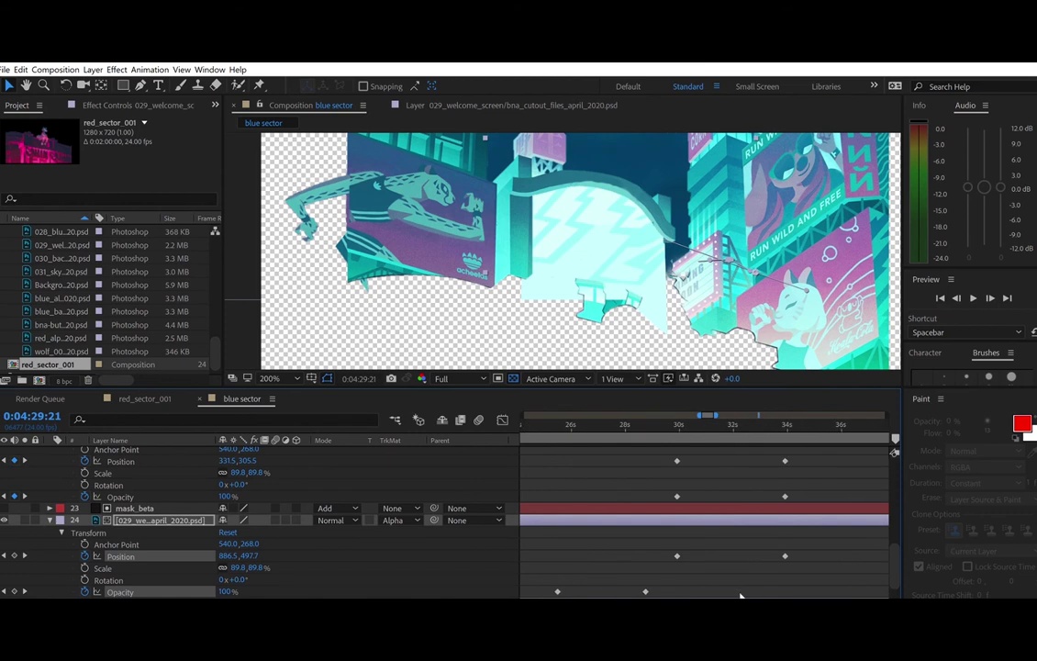
key("Left")
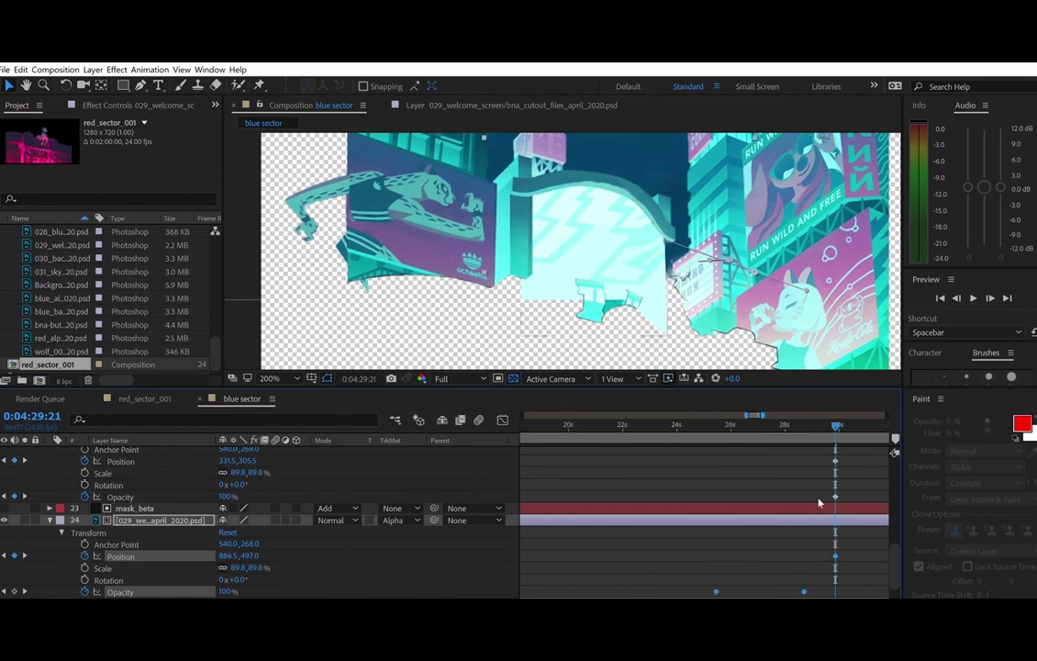
- Copy the original's Position and Opacity keyframes from about 4:00 to 4:34 and paste them at about 5:00
mouse_move(763, 414)
left_mouse_down()
mouse_move(820, 415)
mouse_move(748, 415)
left_mouse_up()
left_click_drag(667, 458, 852, 493)
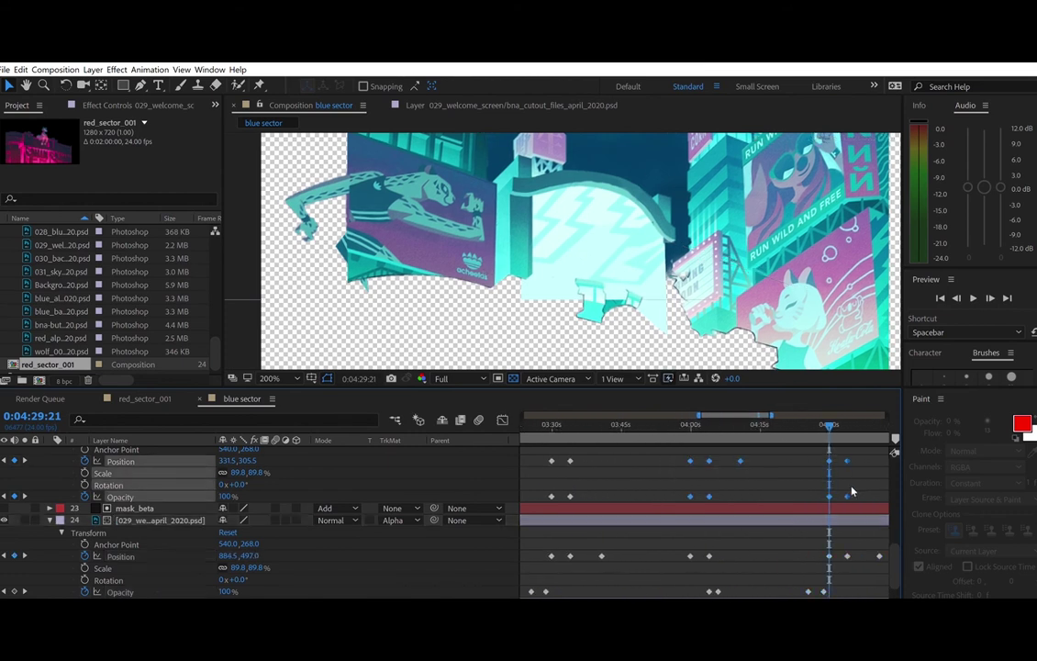
key("k")
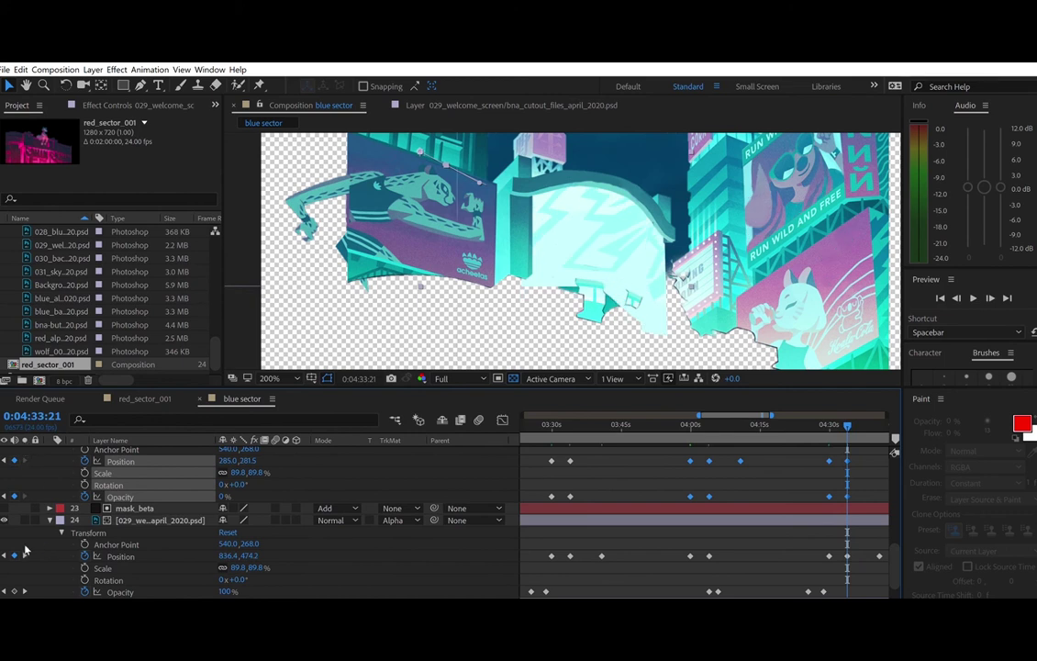
left_click(24, 555)
left_click(25, 556)
key("ctrl+v")
- Copy only the copy layer's Position keyframes from about 4:30 to 5:04 and paste them at 5:29:20
left_click_drag(540, 542, 747, 587)
left_click_drag(549, 564, 741, 549)
key("ctrl+c")
left_click(25, 461)
left_click(25, 461)
left_click(25, 461)
key("ctrl+v")
- Repeat the copy's Opacity keyframes from about 4:26 to 5:06, shifting them so the fade-in runs from about 5:26 to 5:29
left_click_drag(537, 575, 744, 584)
key("ctrl+c")
key("ctrl+v")
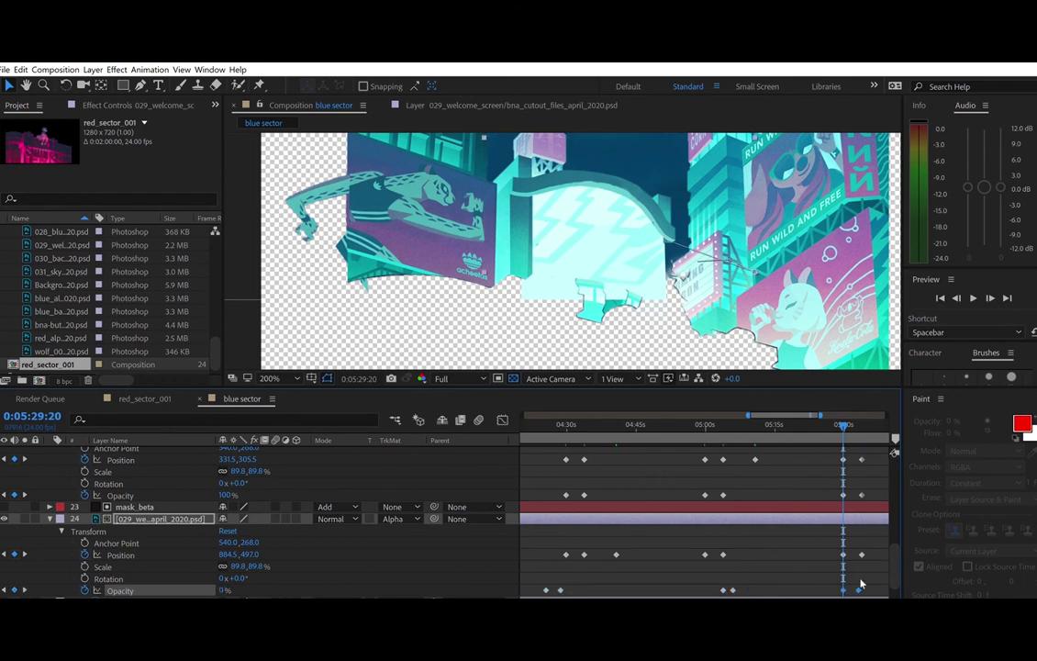
left_click_drag(860, 587, 842, 583)
scroll(757, 595, "right", 5)
scroll(698, 588, "left", 1)
left_click_drag(854, 578, 879, 589)
- Copy the original's Position and Opacity keyframes from about 5:00 to 5:34 and paste them at about 6:00
left_click_drag(556, 457, 740, 496)
left_click(25, 553)
left_click(25, 553)
left_click(26, 552)
key("ctrl+v")
- Copy the copy layer's Position keyframes from about 5:30 to 6:04 and paste them at 6:29:19
left_click_drag(806, 596, 825, 597)
left_click_drag(588, 548, 767, 558)
left_click_drag(806, 596, 822, 597)
left_click(26, 553)
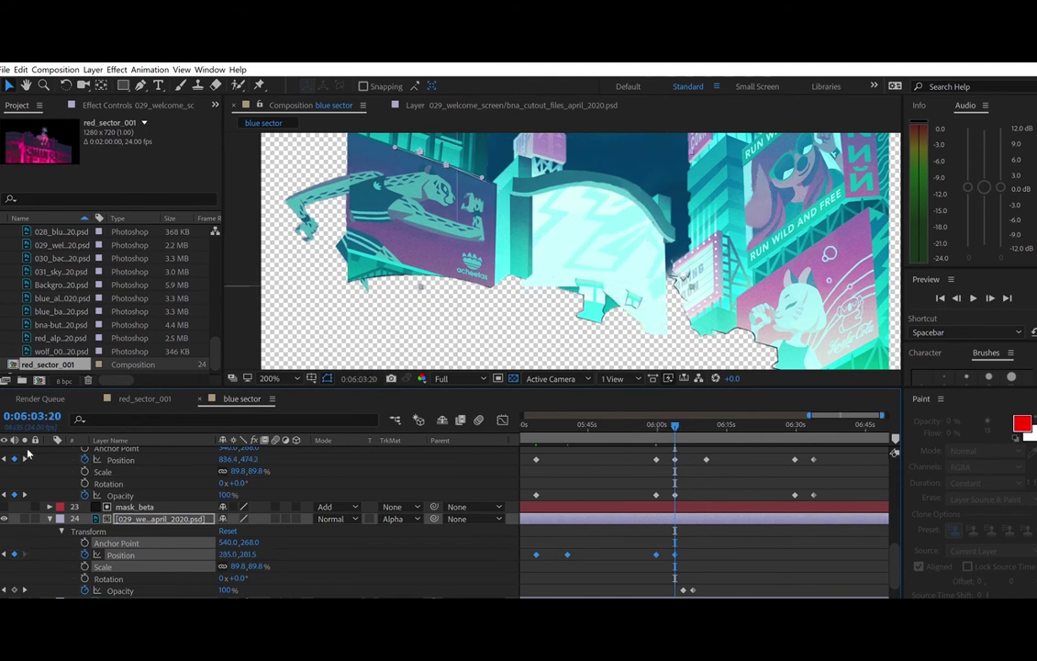
left_click(25, 459)
left_click(26, 459)
key("ctrl+v")
- Try repeating the copy's Opacity keyframes just before 6:29:19, and undo the paste
left_click_drag(846, 596, 837, 596)
left_click_drag(539, 573, 753, 587)
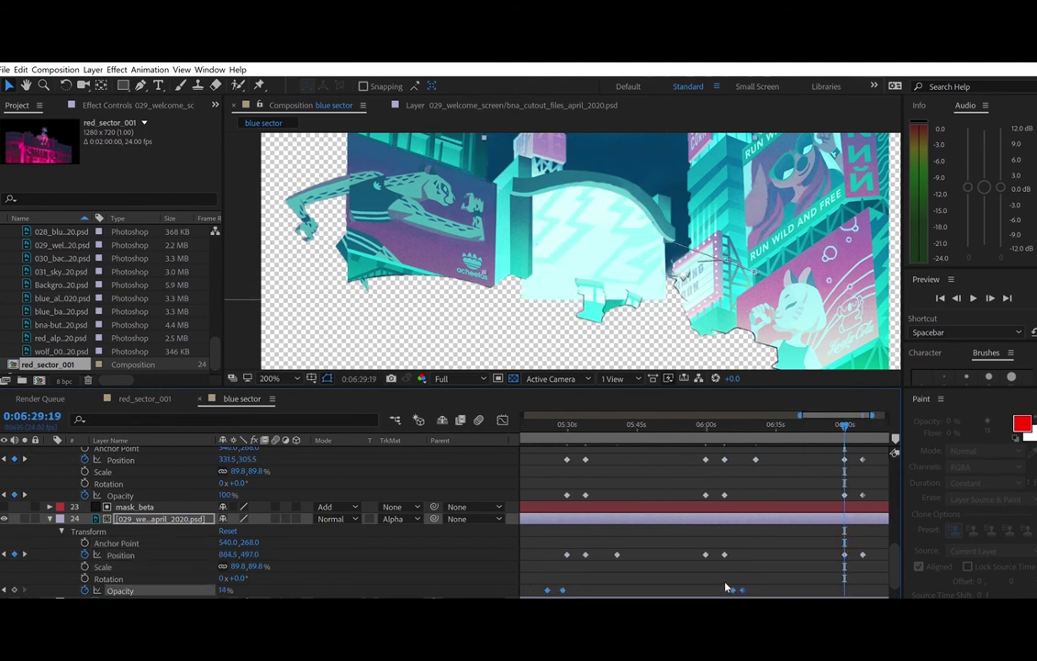
key("ctrl+c")
key("ctrl+v")
scroll(864, 584, "right", 2)
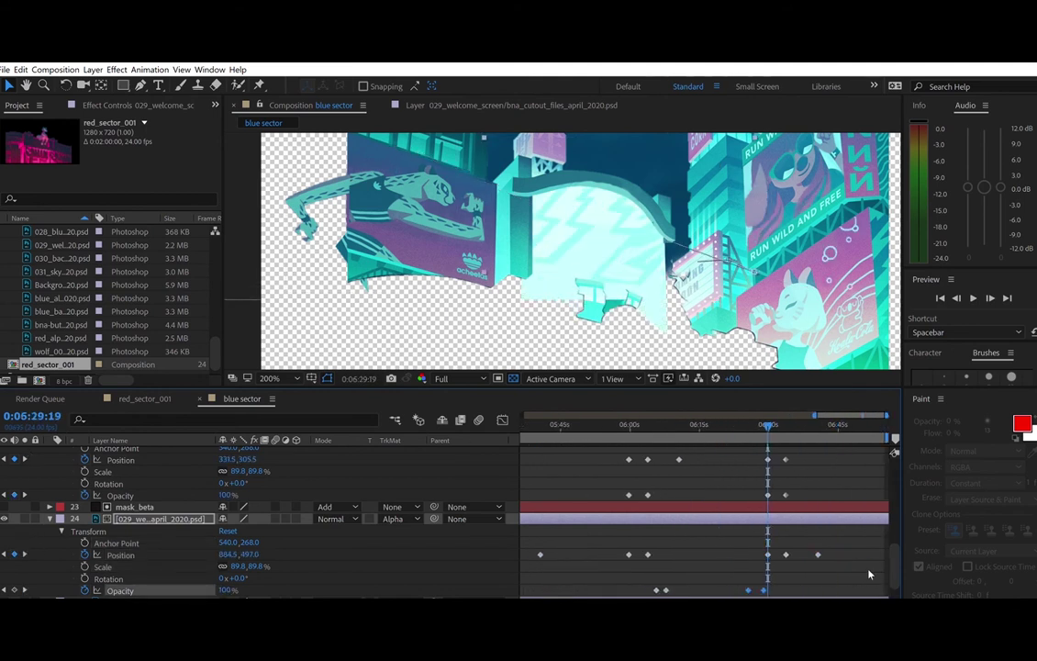
left_click_drag(790, 427, 833, 438)
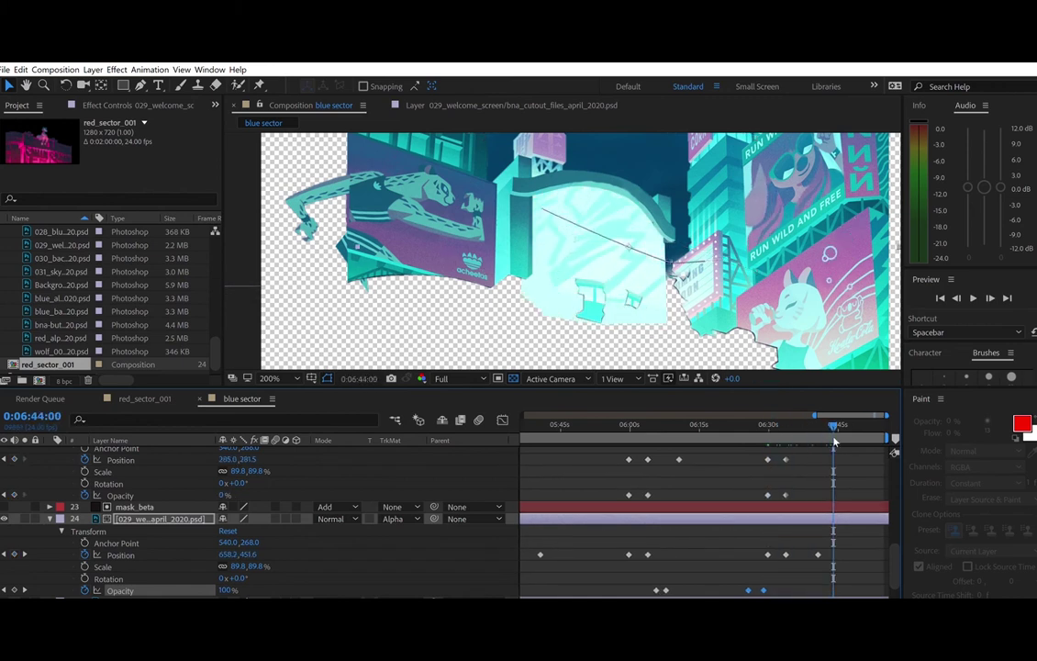
key("ctrl+z")
key("ctrl+z")
key("ctrl+shift+z")
- Shift the copy's last pasted Position keyframes earlier so the fourth one lands at 6:54:21, near the composition's end
left_click_drag(819, 554, 780, 549)
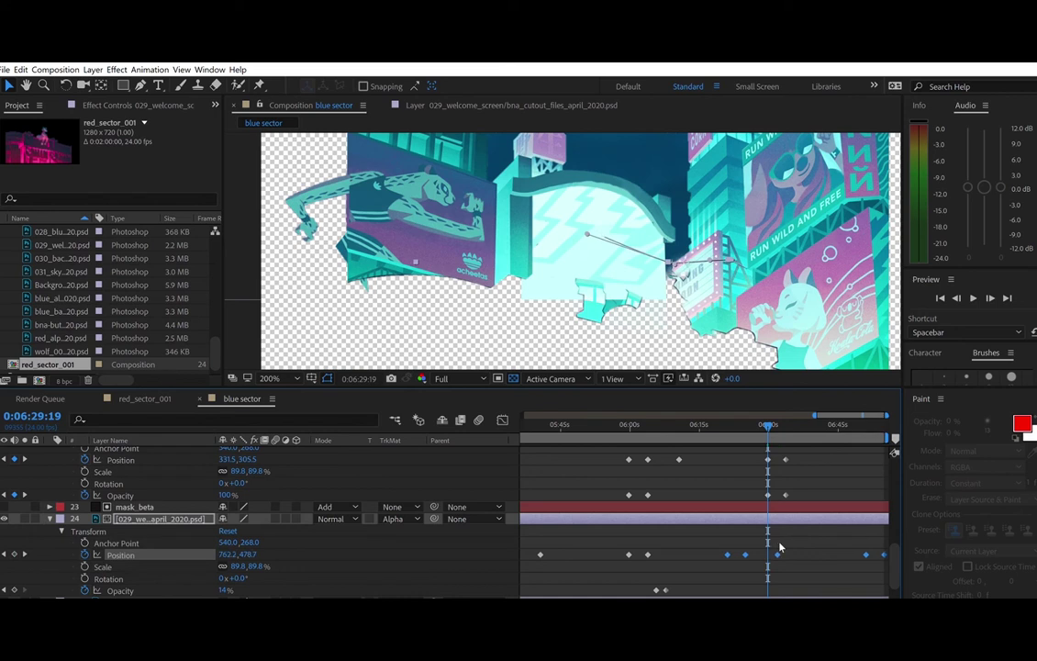
left_click(884, 424)
left_click_drag(815, 415, 883, 415)
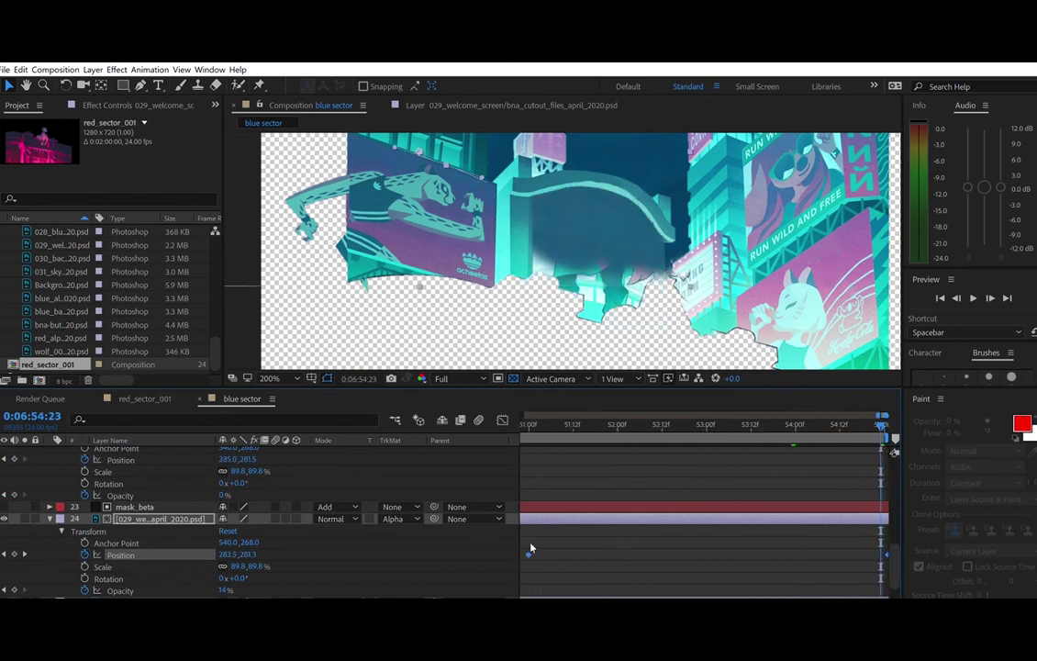
scroll(528, 546, "down", 10)
left_click_drag(843, 416, 835, 416)
left_click_drag(671, 539, 756, 556)
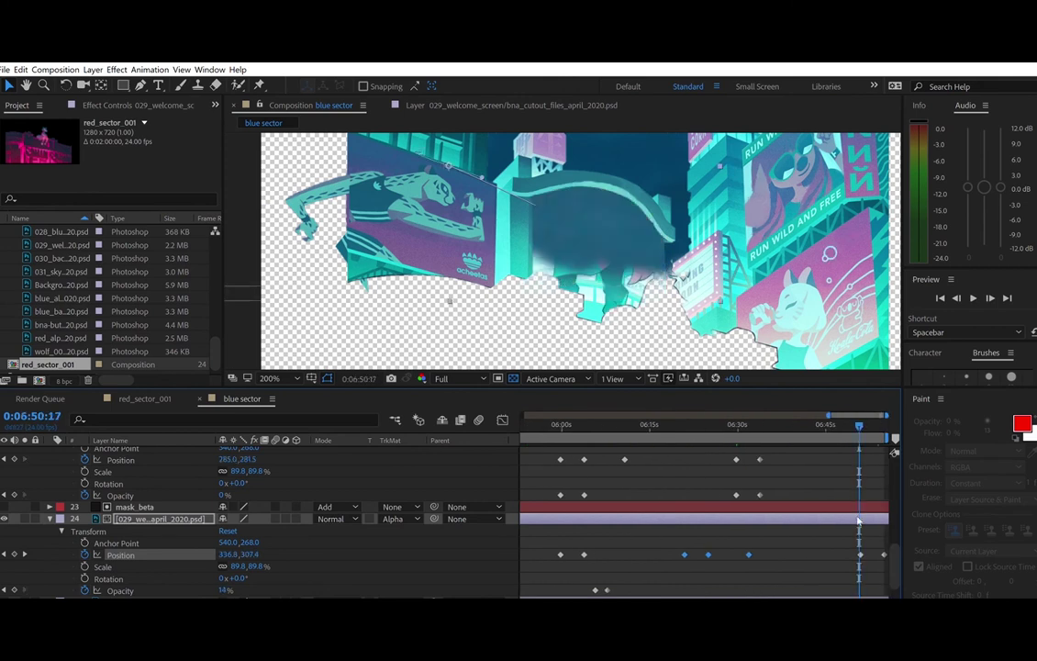
left_click_drag(671, 549, 884, 549)
left_click(25, 554)
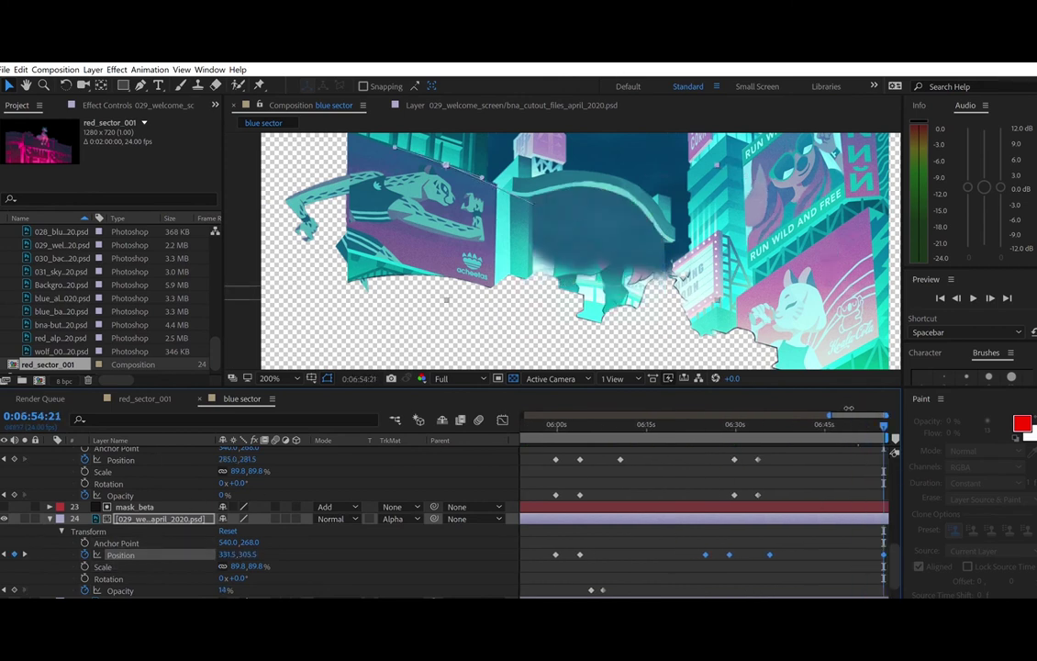
key("semicolon")
- Move the copy's three Position keyframes preceding the final one so the first lands at 6:29:19
left_click_drag(881, 415, 829, 418)
left_click(825, 540)
left_click_drag(740, 425, 736, 422)
left_click(25, 459)
left_click_drag(693, 537, 779, 562)
left_click_drag(709, 554, 737, 544)
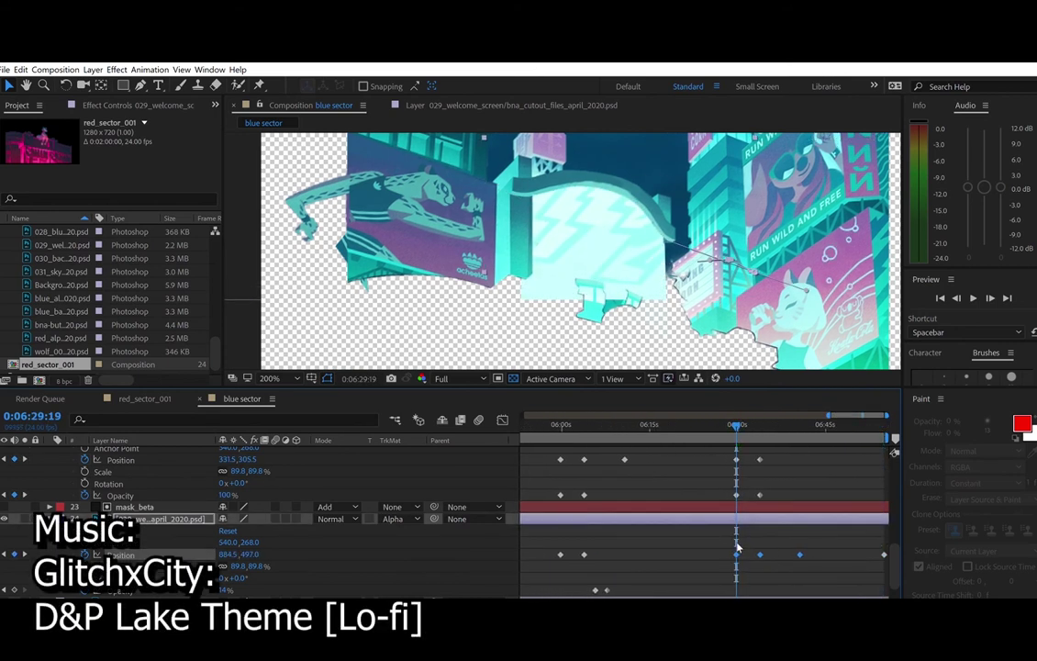
- Repeat the copy's fade-in Opacity keyframes at about 6:25 and 6:28 and preview the crossfade
left_click(850, 591)
left_click_drag(852, 602, 818, 602)
left_click_drag(601, 578, 559, 594)
left_click_drag(841, 602, 875, 602)
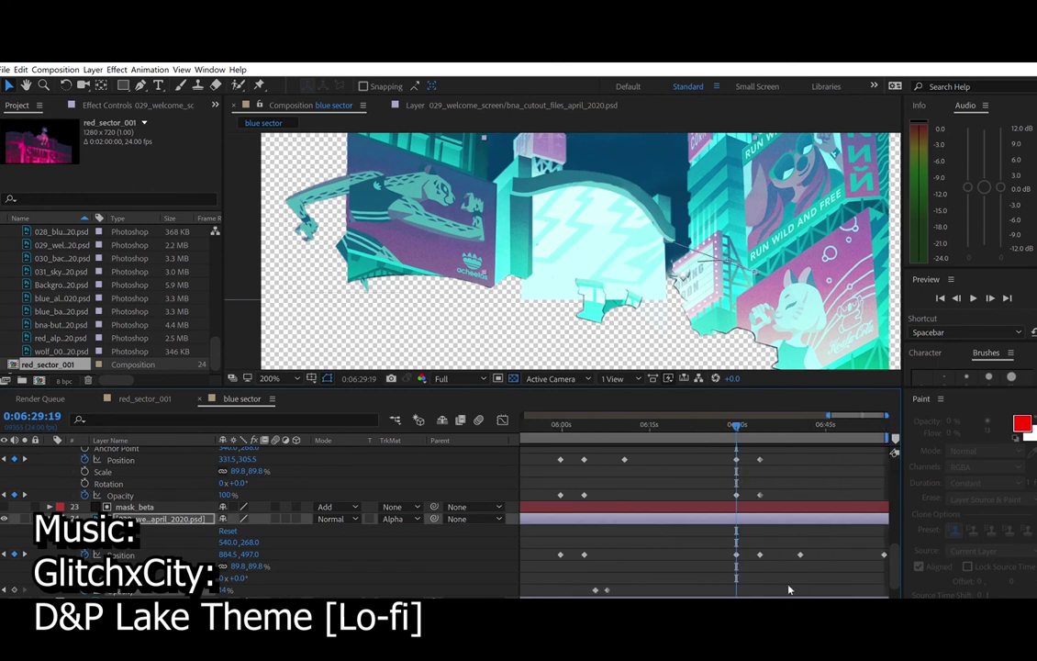
key("space")
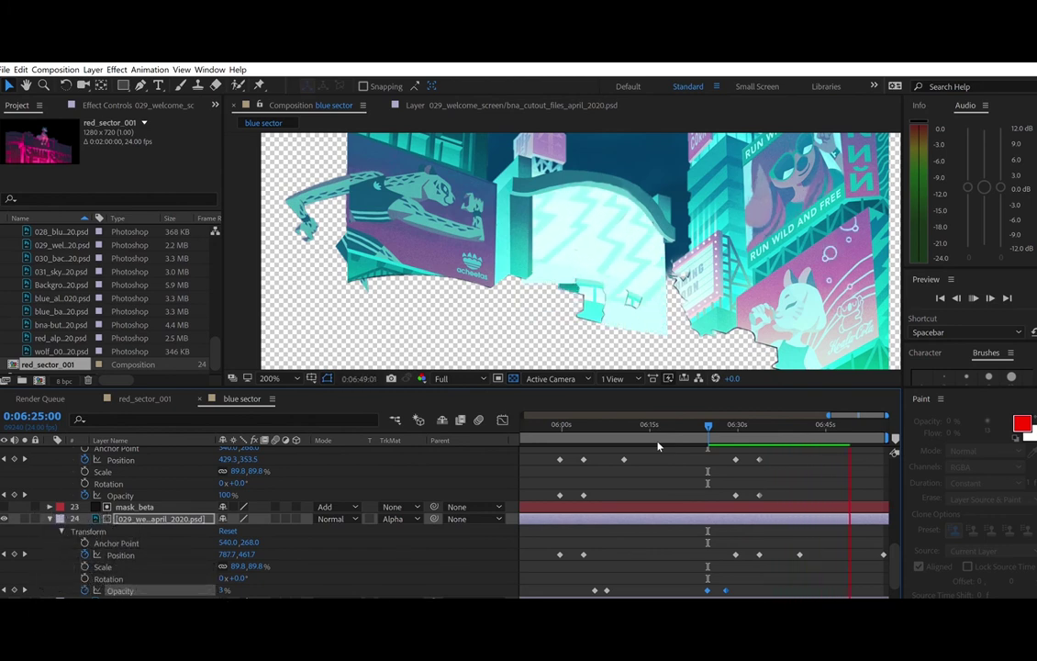
- Preview from about 6:24 and move the copy's second-to-last Position keyframe to about 6:42
left_click(703, 420)
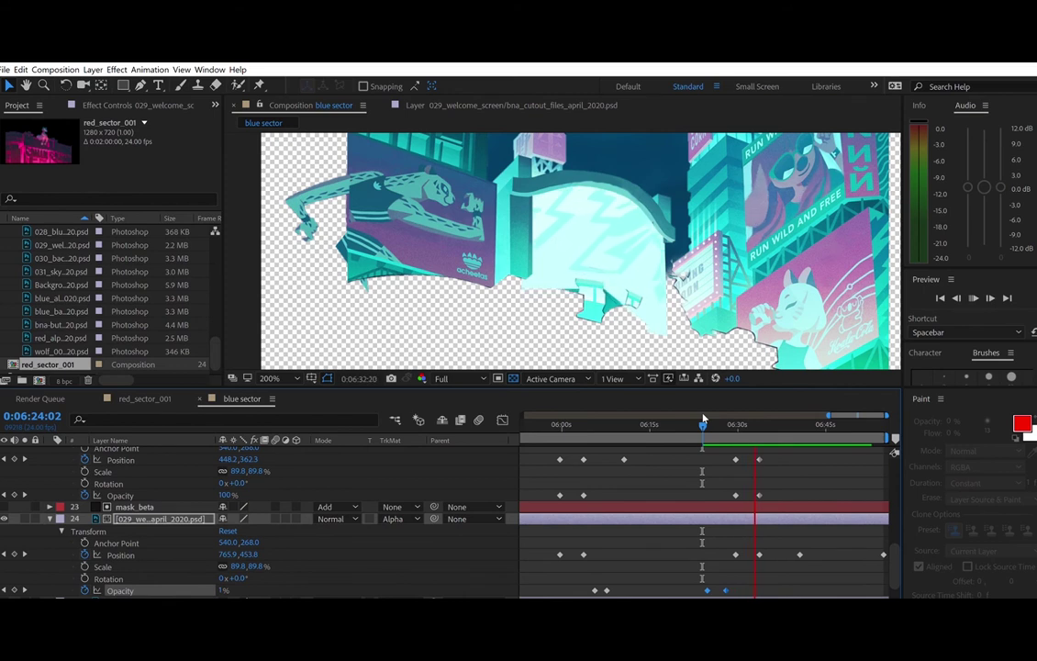
key("space")
mouse_move(800, 555)
left_mouse_down()
mouse_move(826, 542)
mouse_move(811, 545)
left_mouse_up()
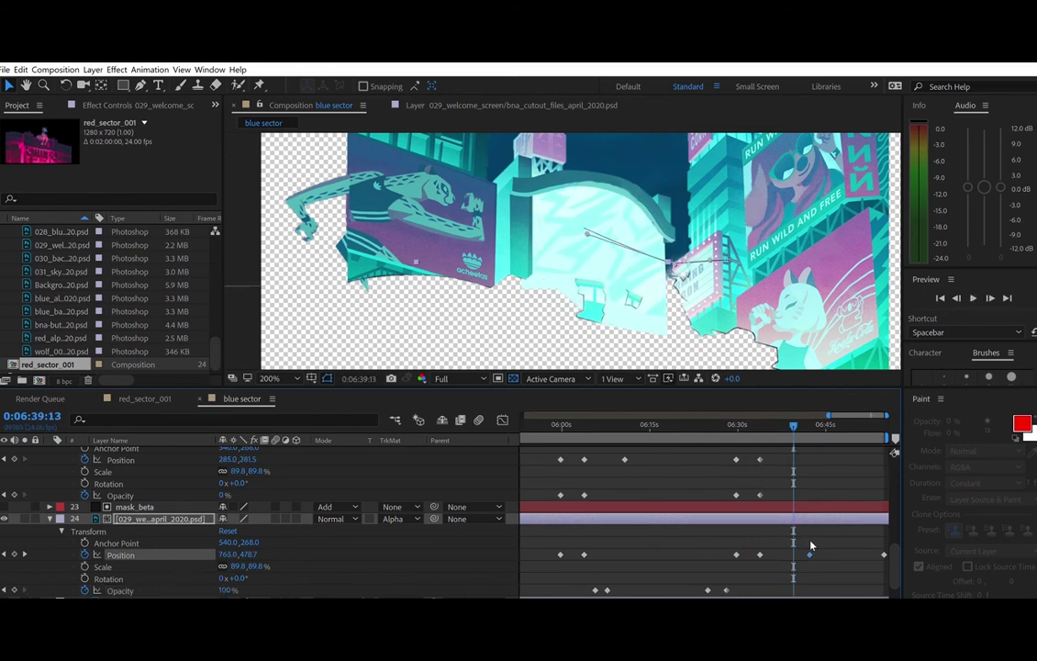
- Preview the welcome-screen layer's movement from about 0:06:27 and collapse the expanded layer properties
left_click(725, 418)
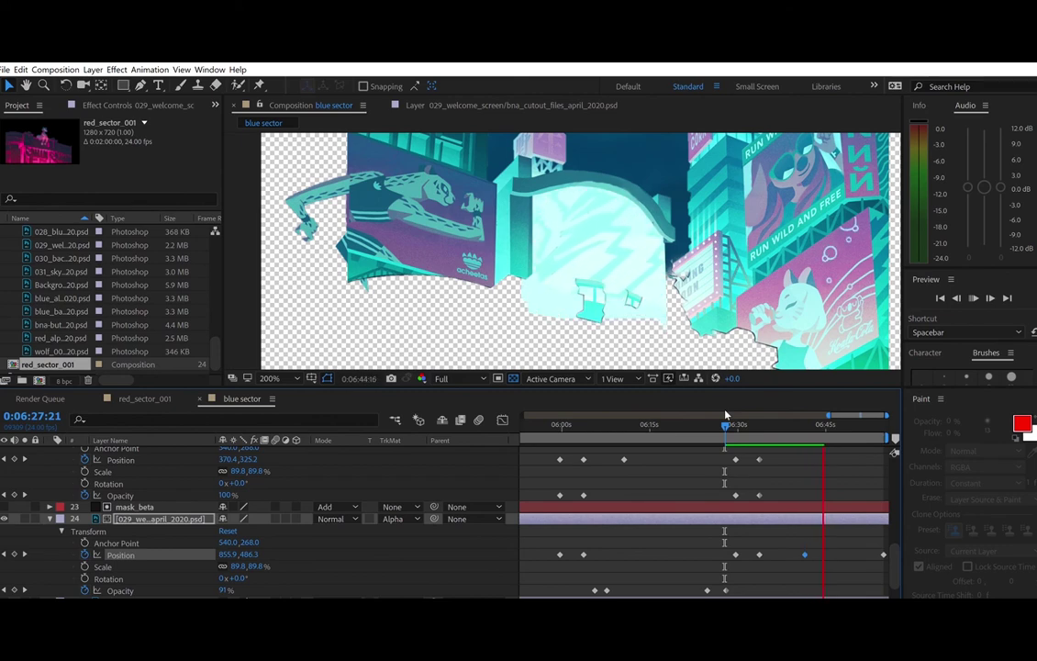
key("space")
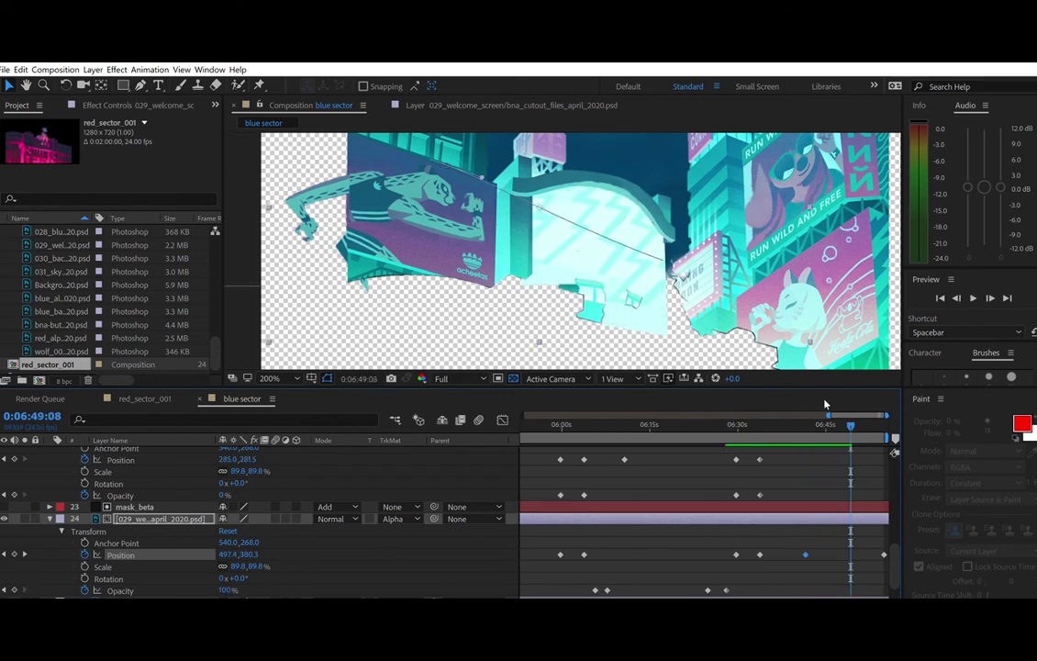
left_click(50, 518)
left_click(50, 462)
- At the composition's start, make the wolf and cloak layers 1 to 4 visible and select the 010_cloack_trail layer with its Transform properties open
key("z")
left_click(699, 296, "alt")
left_click_drag(700, 297, 722, 361)
key("Home")
scroll(5, 478, "up", 5)
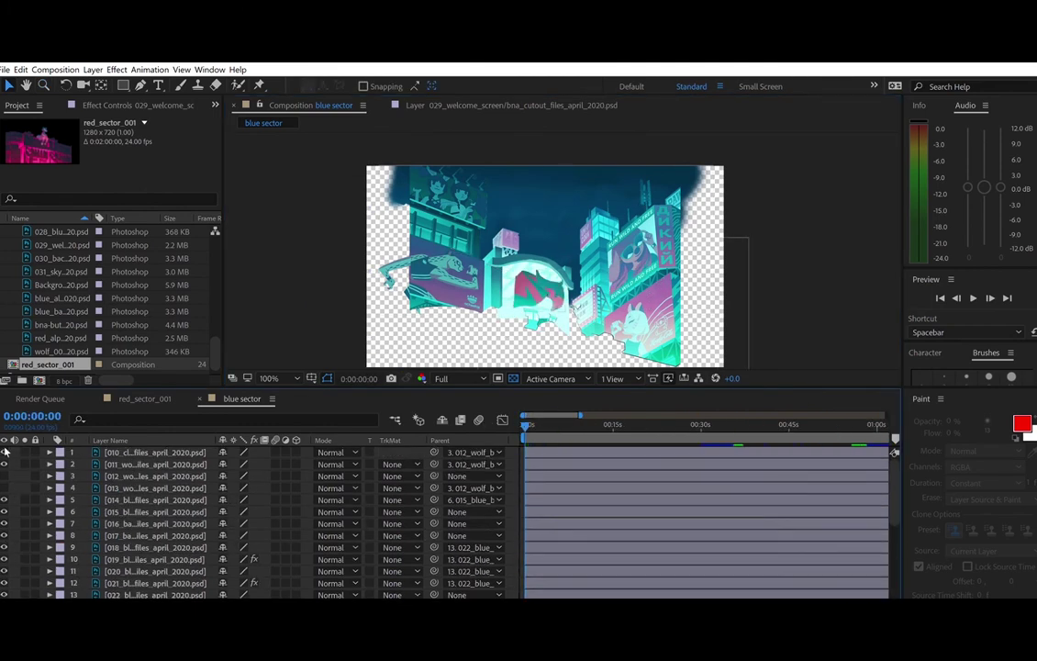
left_click(5, 451)
left_click(50, 452)
left_click_drag(218, 427, 192, 428)
left_click(62, 465)
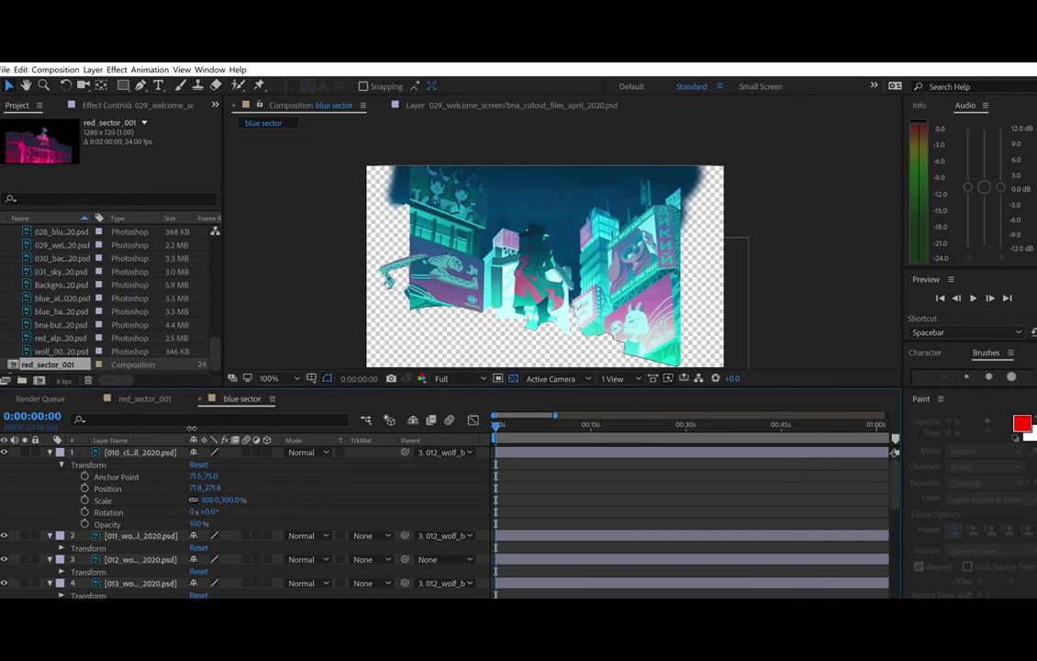
left_click(126, 453)
- Preview the opening seconds of the blue sector composition with the wolf figure in close-up
scroll(549, 326, "up", 2)
scroll(587, 331, "down", 1)
left_click_drag(589, 331, 549, 361)
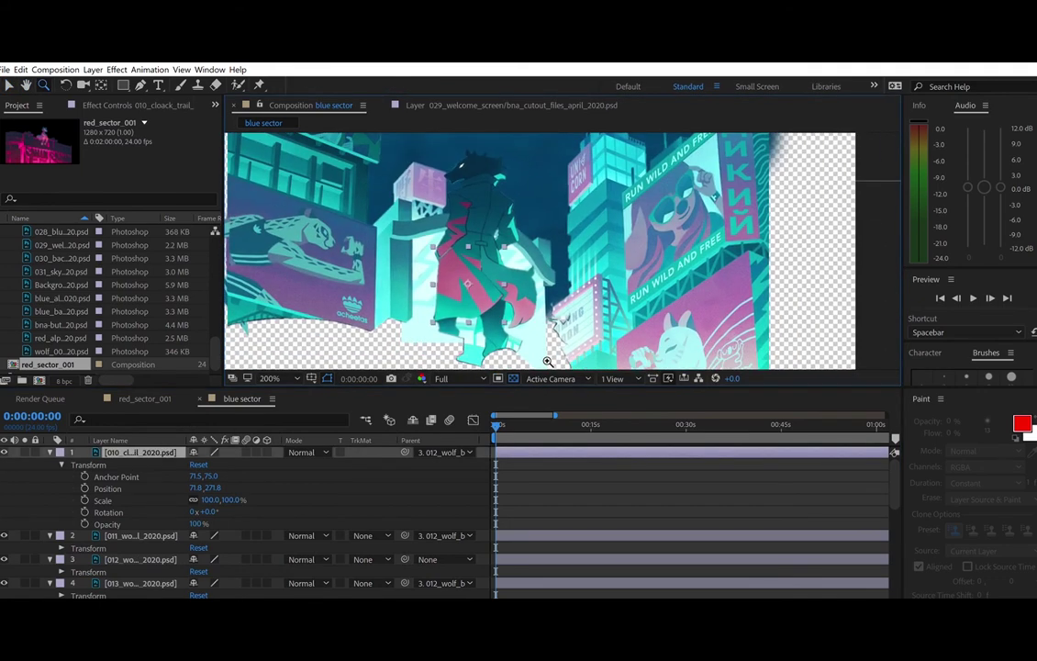
left_click_drag(582, 425, 506, 402)
key("minus")
key("minus")
key("minus")
key("minus")
key("minus")
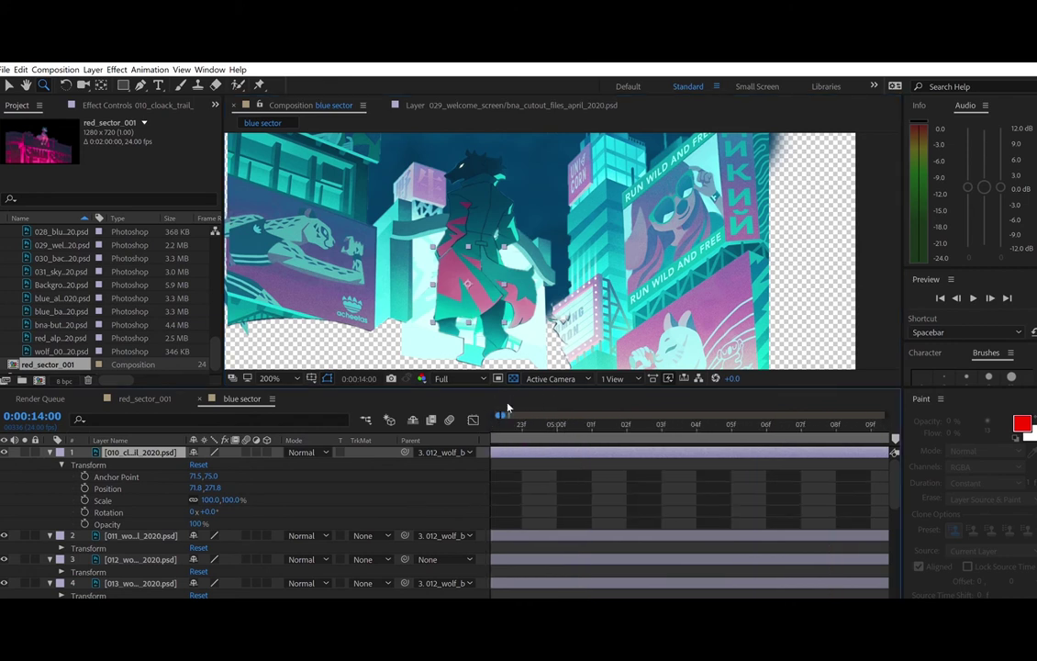
key("space")
key("space")
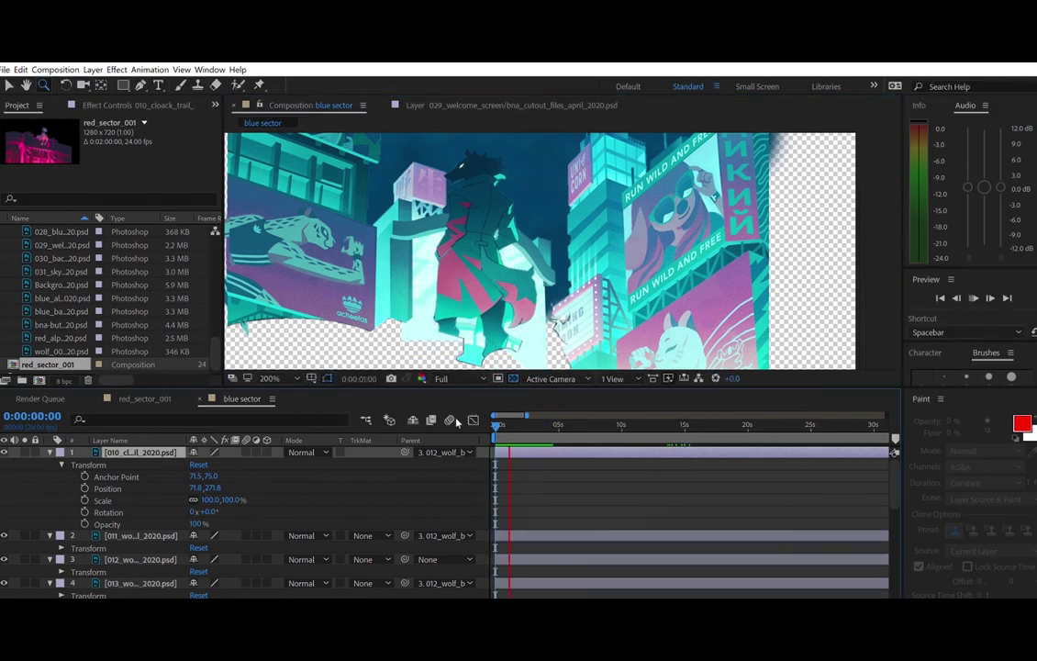
key("space")
- Place Puppet pins across the wolf's red cloak at 0:00:05:00 and add Puppet Starch pins near the waist
key("ctrl+p")
left_click(439, 312)
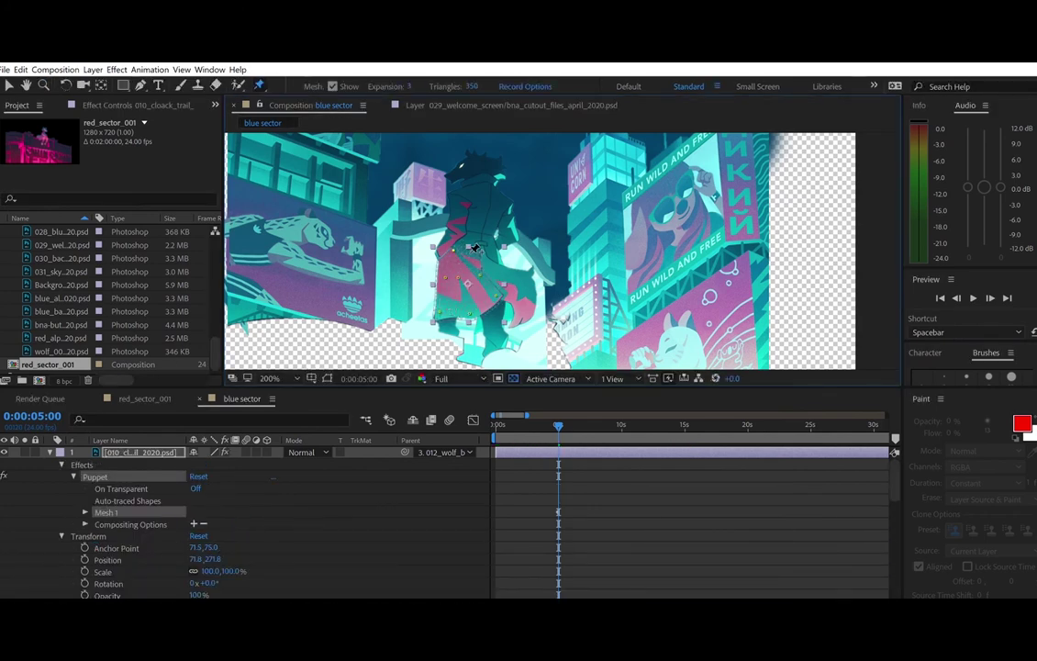
left_click_drag(260, 85, 299, 106)
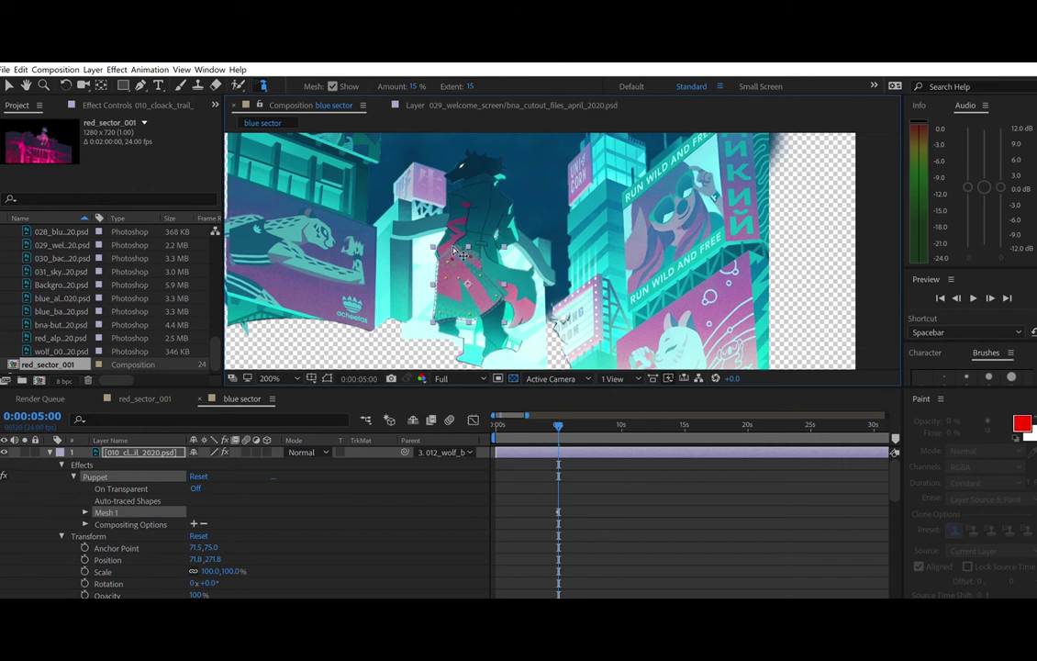
- Expand the cloak's Mesh 1 Deform group and reveal the Position keyframes of Puppet Pins 1 to 6
left_click(85, 513)
left_click(97, 548)
scroll(181, 507, "down", 2)
left_click(9, 85)
scroll(121, 532, "down", 2)
left_click(110, 546)
left_click(110, 534)
left_click(109, 523)
left_click(114, 511)
left_click(110, 512)
left_click(109, 500)
left_click(118, 486)
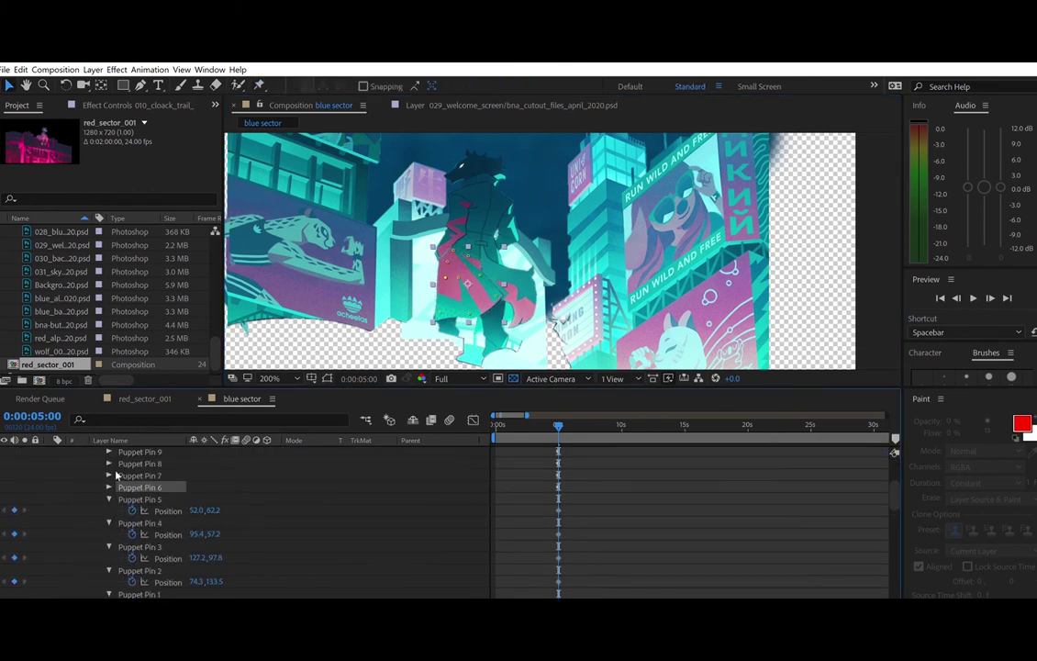
left_click(109, 487)
scroll(444, 515, "down", 1)
- Reposition Puppet Pins 1 to 6 on the cloak at 0:00:06:00, preview the movement and save the project
left_click_drag(527, 415, 515, 411)
left_click_drag(621, 425, 647, 422)
mouse_move(469, 318)
left_mouse_down()
mouse_move(447, 311)
mouse_move(473, 306)
left_mouse_up()
key("space")
left_click_drag(497, 294, 465, 271)
left_click(614, 425)
key("space")
key("space")
key("ctrl+s")
- Reposition the cloak's puppet pins at 0:00:07:00 and preview the movement from about 0:00:04:05
left_click_drag(645, 425, 669, 425)
left_click_drag(449, 303, 471, 306)
left_click_drag(497, 291, 493, 302)
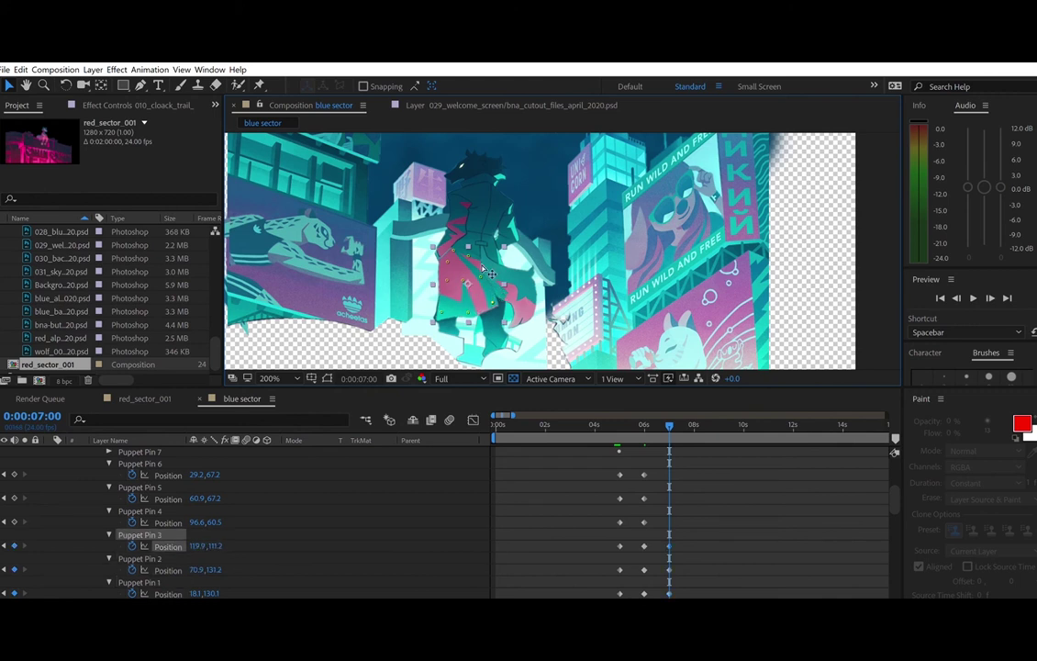
left_click_drag(465, 271, 449, 272)
left_click(599, 424)
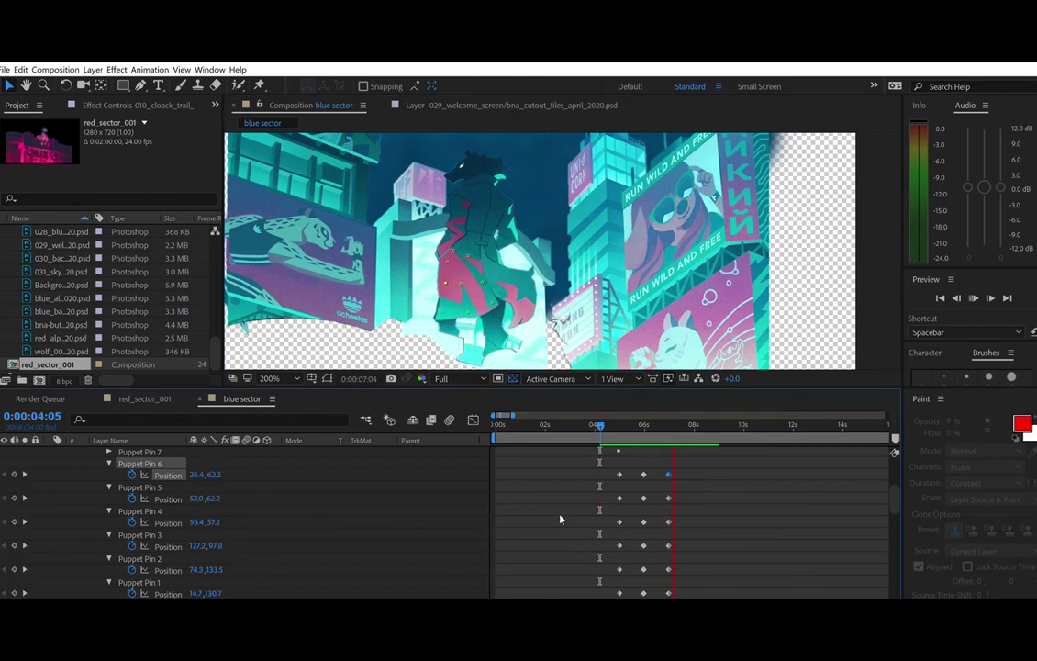
key("space")
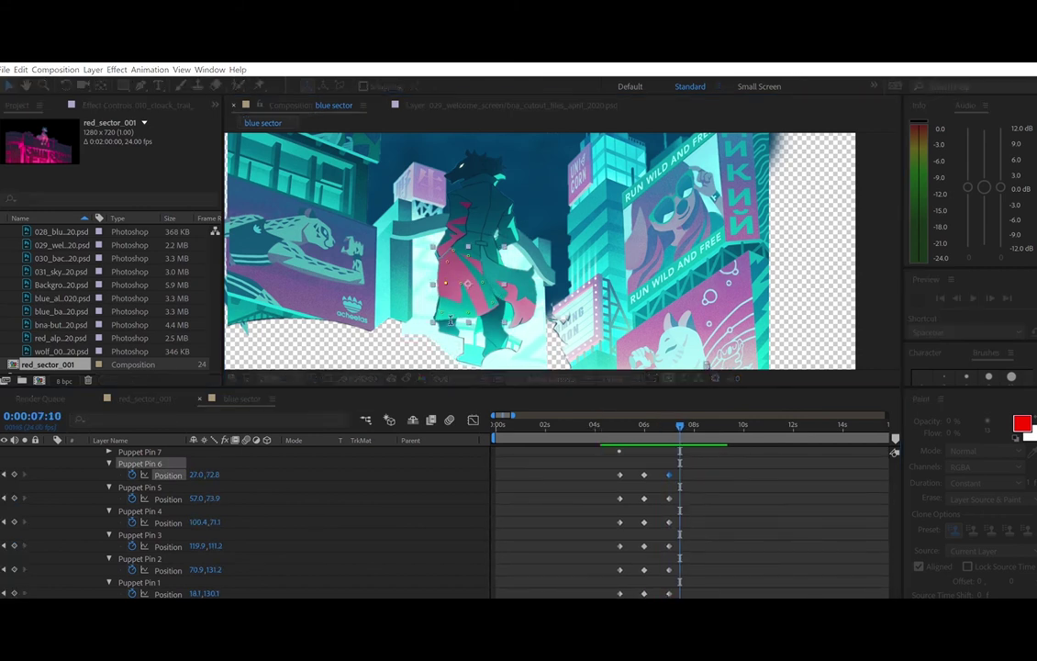
- Pose the cloak's puppet pins at the 8-second mark and preview the sway
left_click_drag(681, 426, 694, 426)
left_click_drag(441, 312, 443, 279)
left_click(618, 425)
key("space")
- Copy the puppet pins' Position keyframes from 5 seconds to 0:00:09:00 and preview the loop
left_click(367, 378)
type("900")
key("Return")
left_click_drag(609, 457, 627, 586)
key("ctrl+c")
key("ctrl+v")
left_click(605, 423)
key("space")
key("space")
- Copy the pins' Position keyframes from 6 through 8 seconds to 0:00:10:00 and preview the result
left_click_drag(634, 468, 655, 507)
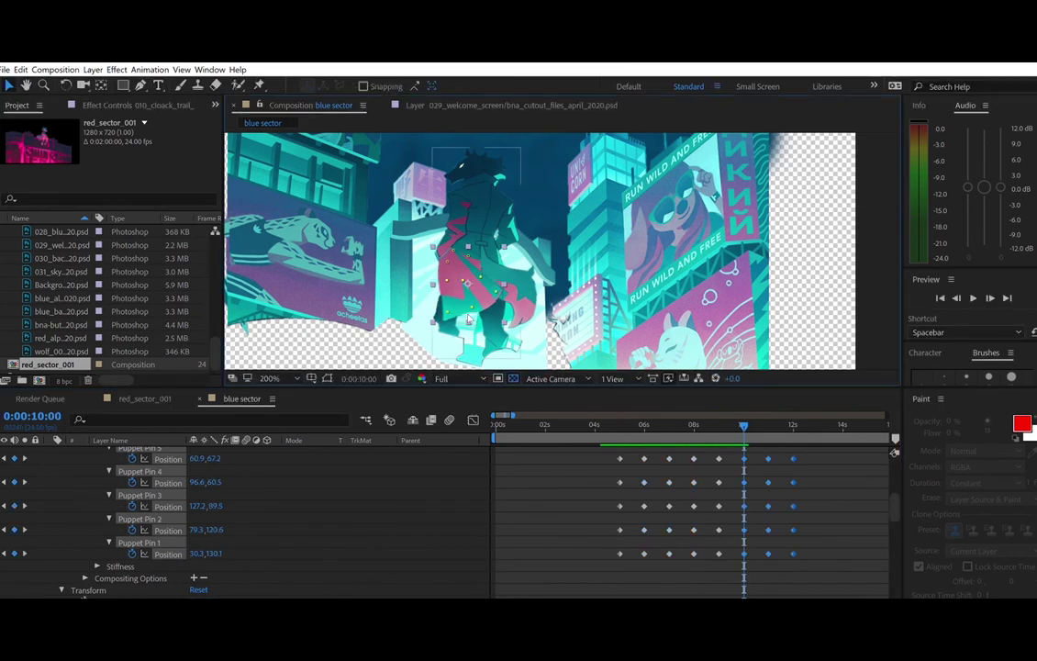
left_click(616, 425)
key("space")
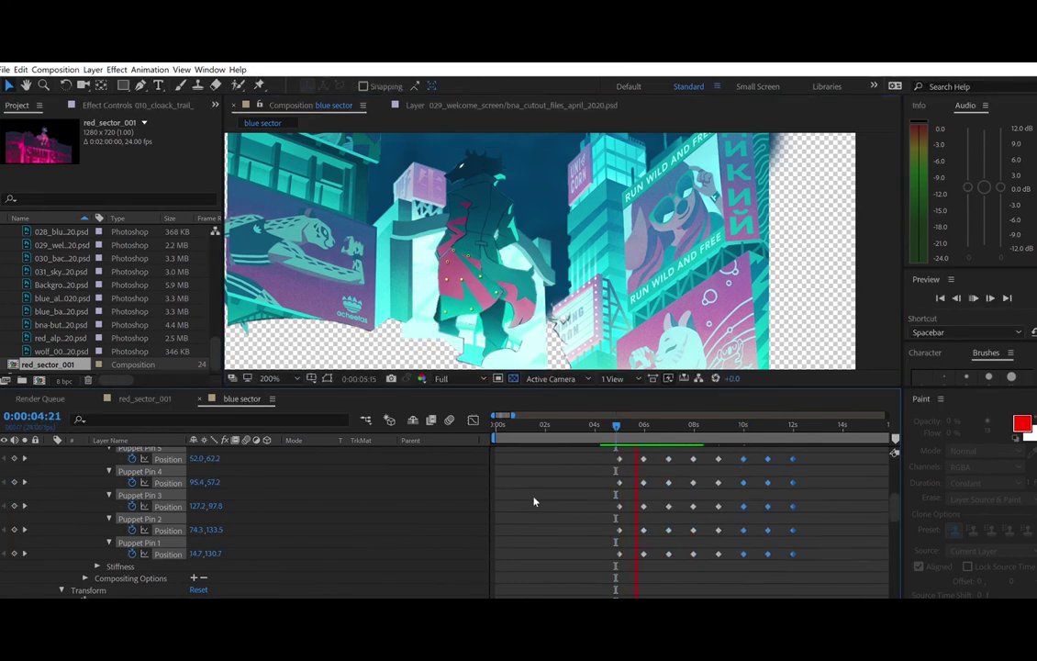
left_click(606, 425)
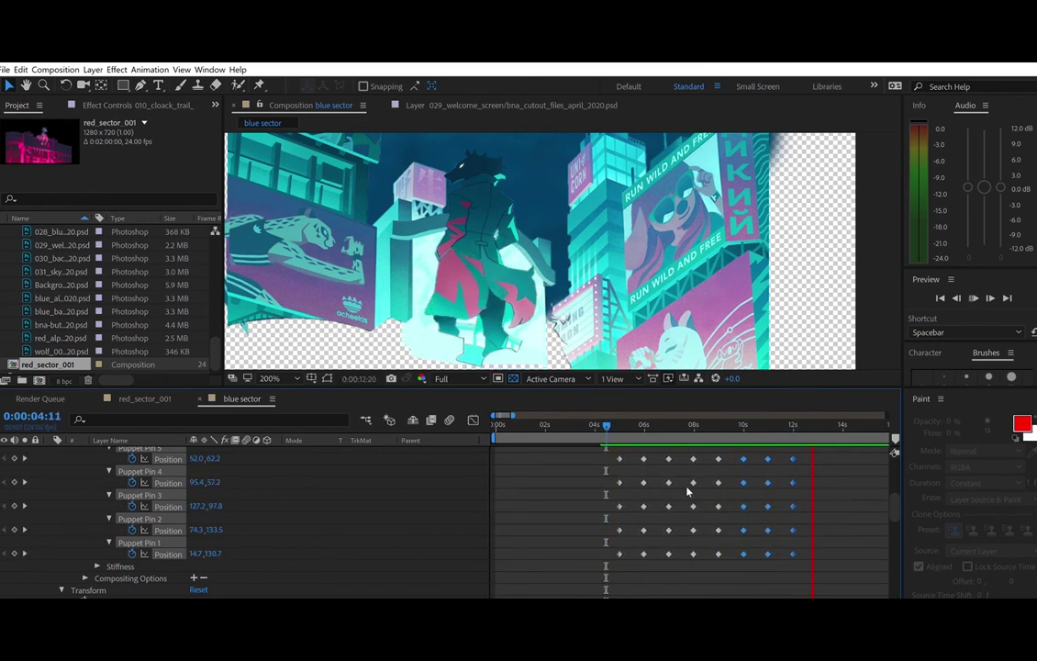
key("space")
- Paste the puppet pins' 12-second Position keyframes at 0:00:13:00 and delete the originals at 12 seconds
left_click_drag(787, 450, 810, 562)
type("1300")
key("Return")
key("Delete")
key("ctrl+v")
key("ctrl+z")
left_click_drag(760, 454, 779, 551)
scroll(779, 551, "up", 2)
scroll(778, 551, "down", 1)
left_click(786, 557)
left_click(794, 458)
key("Delete")
left_click_drag(794, 447, 779, 576)
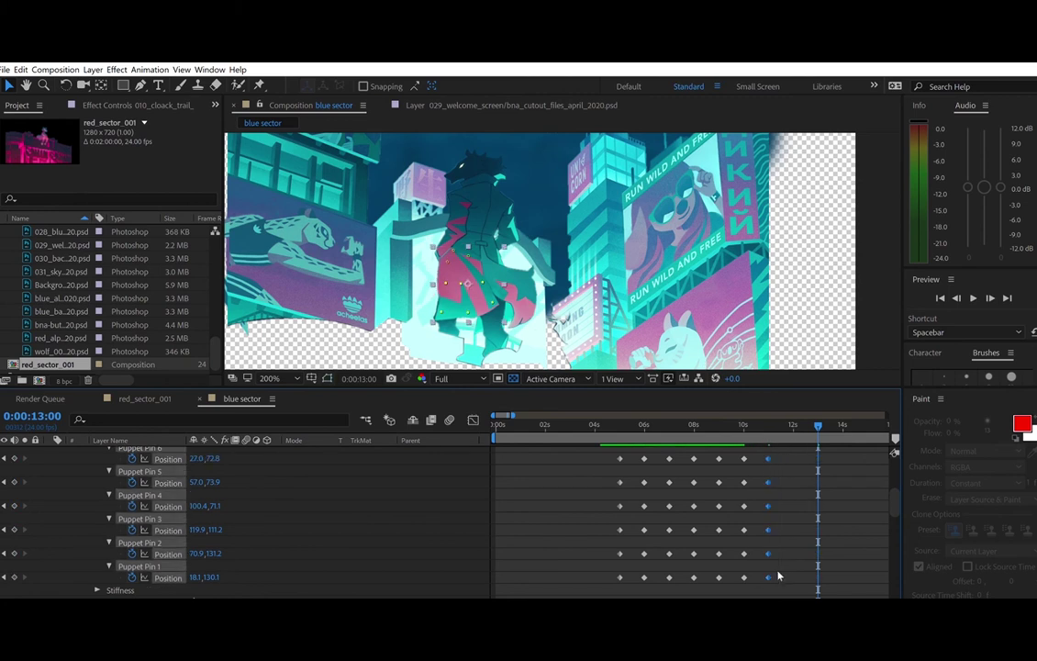
left_click_drag(785, 446, 802, 571)
key("ctrl+v")
- Pose the cloak's puppet pins at 0:00:12:00 to swing the hem and preview the new movement
left_click(795, 426)
left_click(446, 319)
left_click(443, 299)
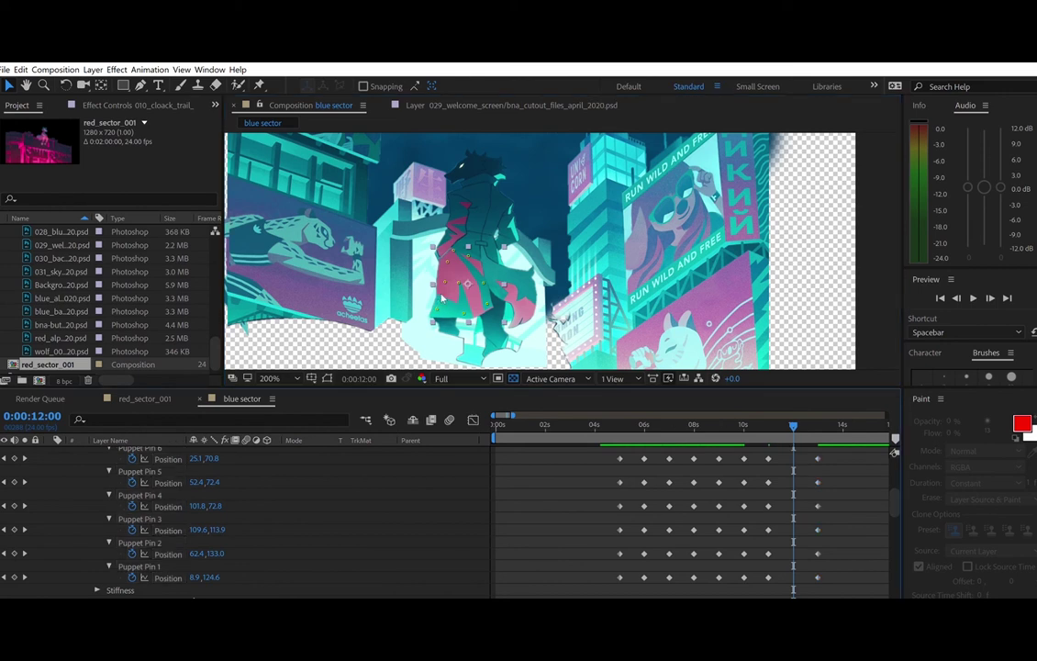
mouse_move(793, 424)
left_mouse_down()
mouse_move(762, 417)
mouse_move(795, 417)
left_mouse_up()
left_click_drag(439, 310, 469, 315)
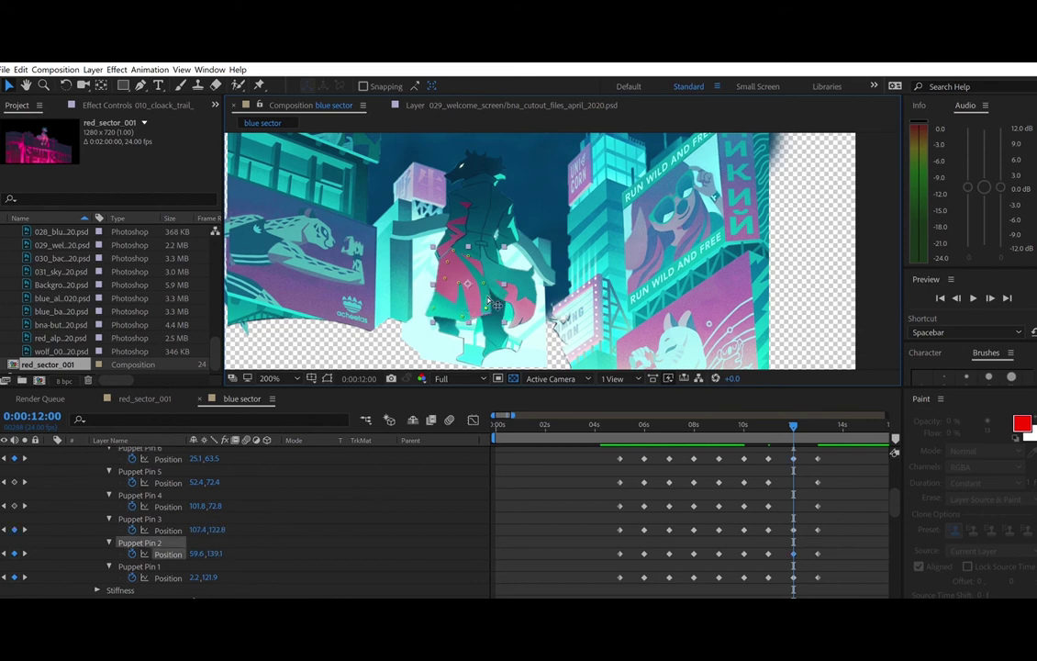
left_click_drag(484, 272, 461, 268)
left_click_drag(793, 427, 761, 426)
key("space")
key("space")
- Fine-tune the cloak's front-edge puppet pins at the 12-second mark and preview the whole movement from about 0:00:04:19
left_click_drag(843, 427, 793, 428)
left_click_drag(430, 305, 441, 277)
left_click(773, 426)
key("space")
left_click(750, 426)
left_click(614, 423)
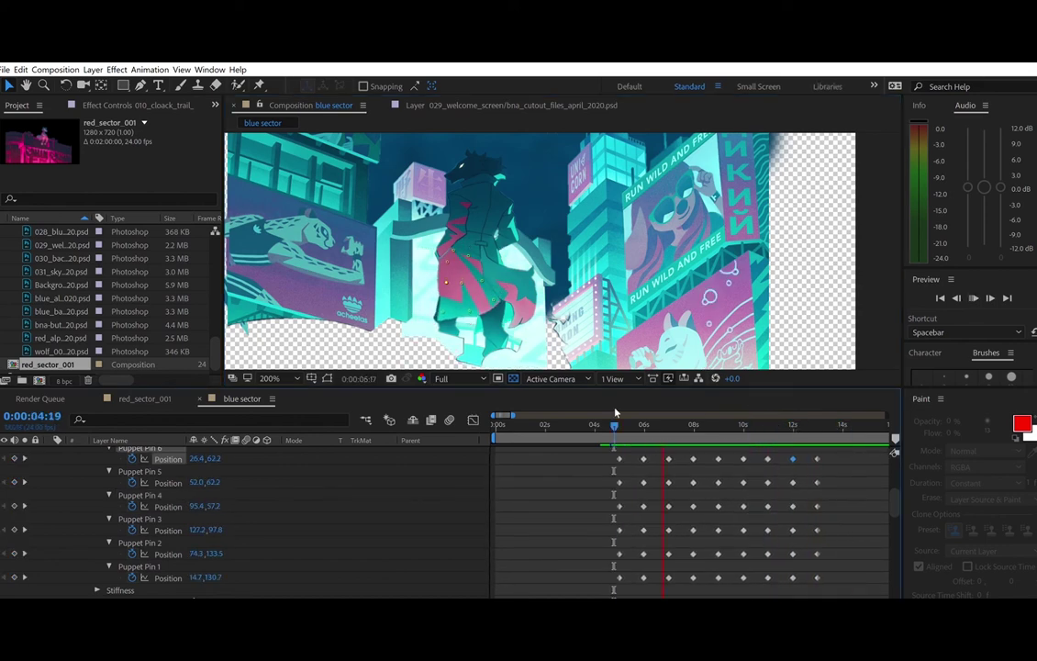
key("space")
- Try Easy Ease Out and Easy Ease In on the puppet pins' 13-second keyframes, previewing each
left_click_drag(850, 457, 812, 582)
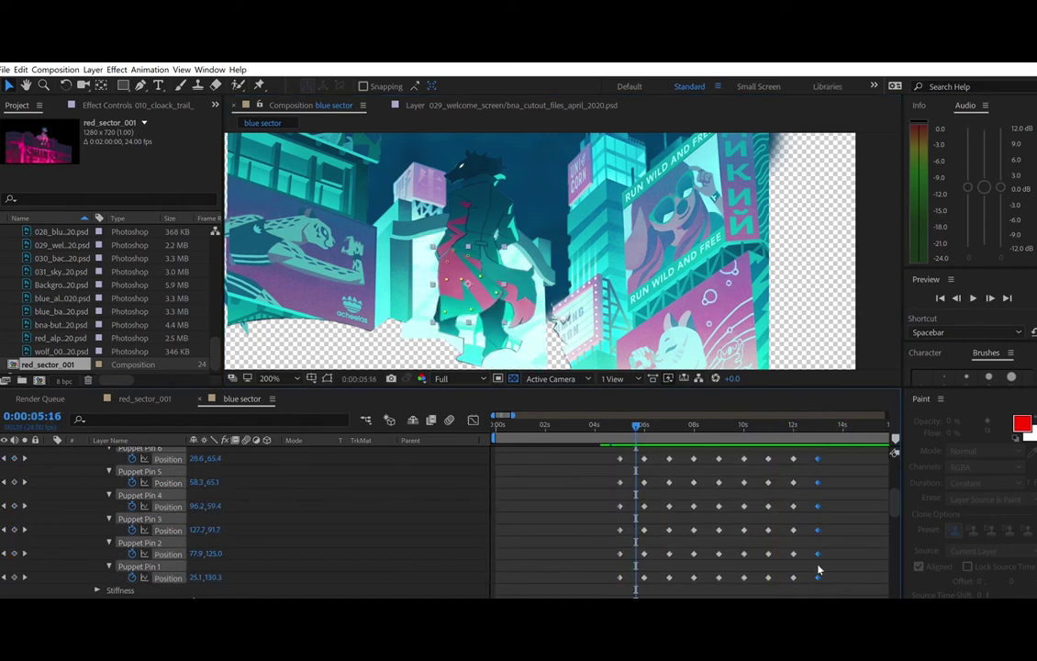
left_click(622, 481)
left_click(610, 422)
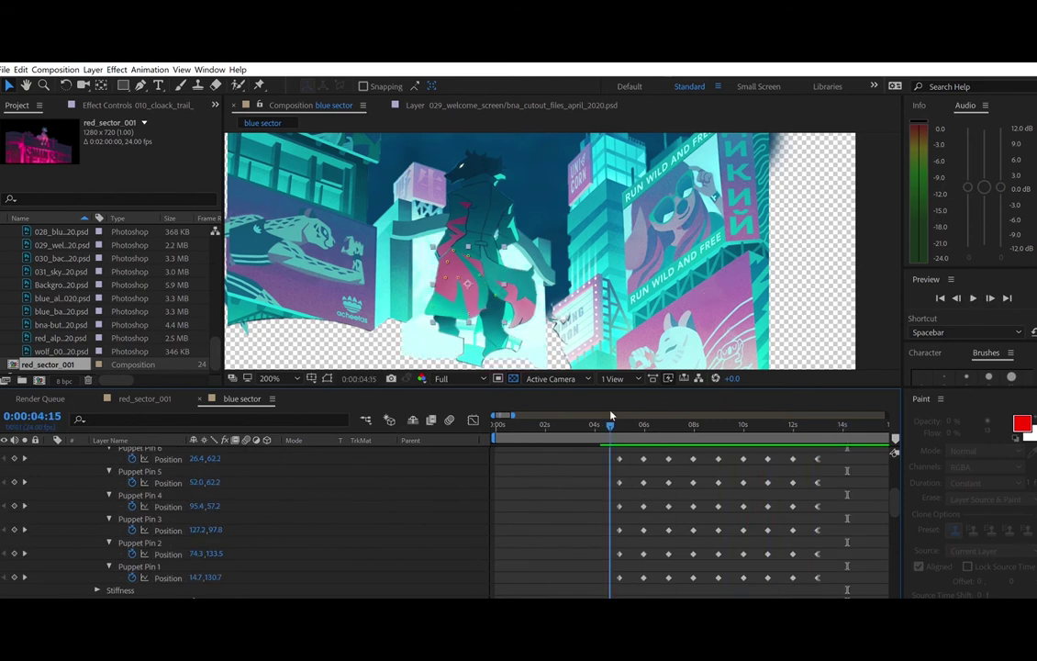
key("space")
key("ctrl+z")
left_click(608, 422)
key("space")
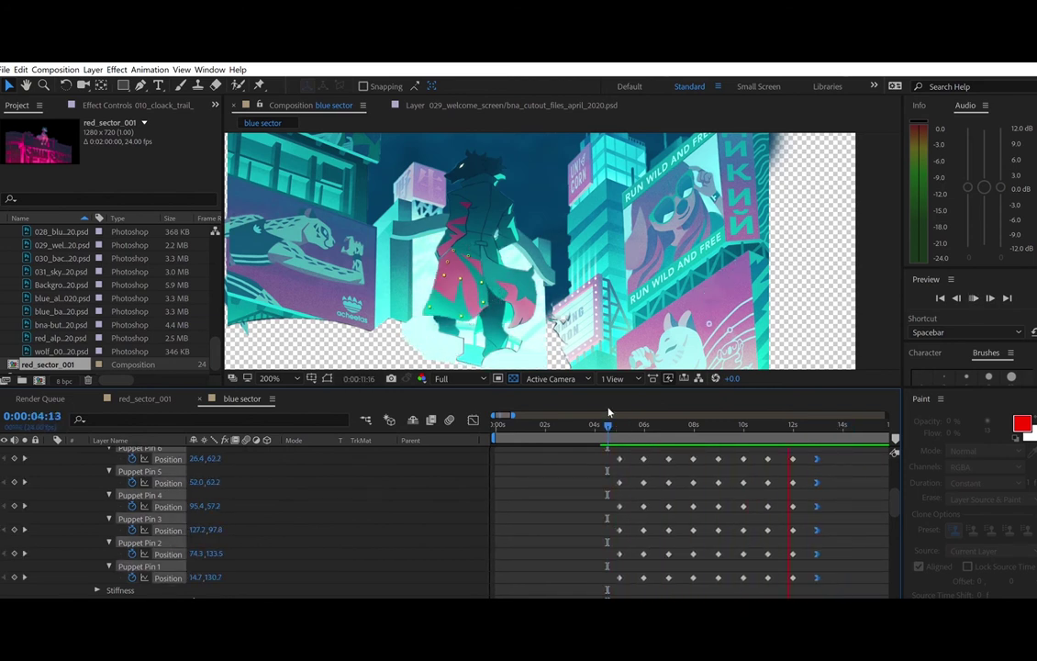
key("space")
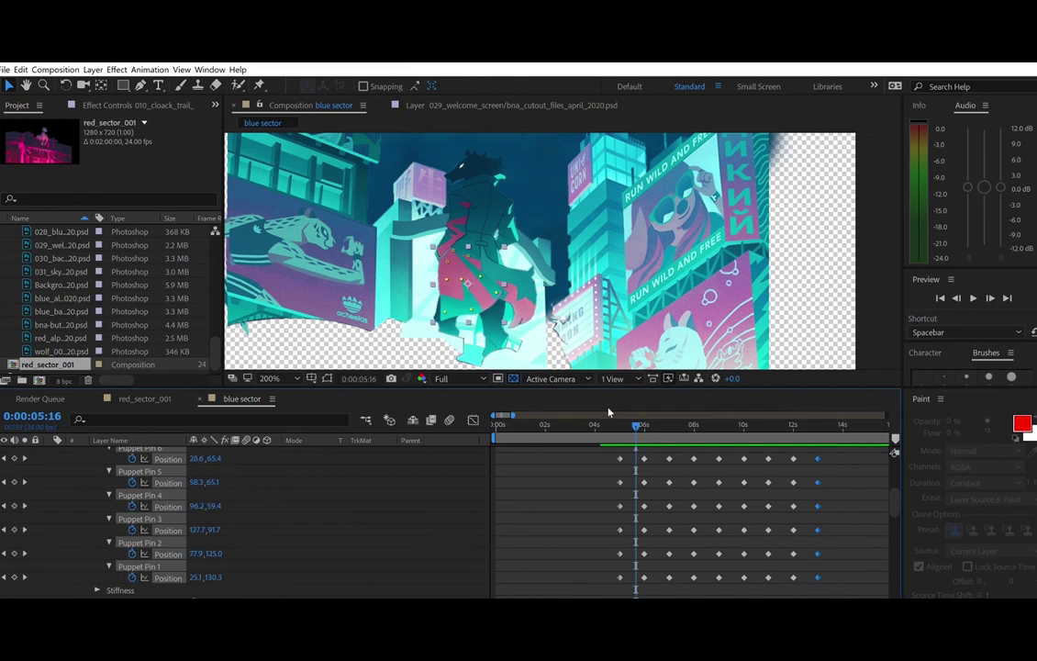
- Apply Easy Ease to the puppet pins' 13-second keyframes and move them to the 14-second mark, previewing the motion
left_click(616, 420)
key("space")
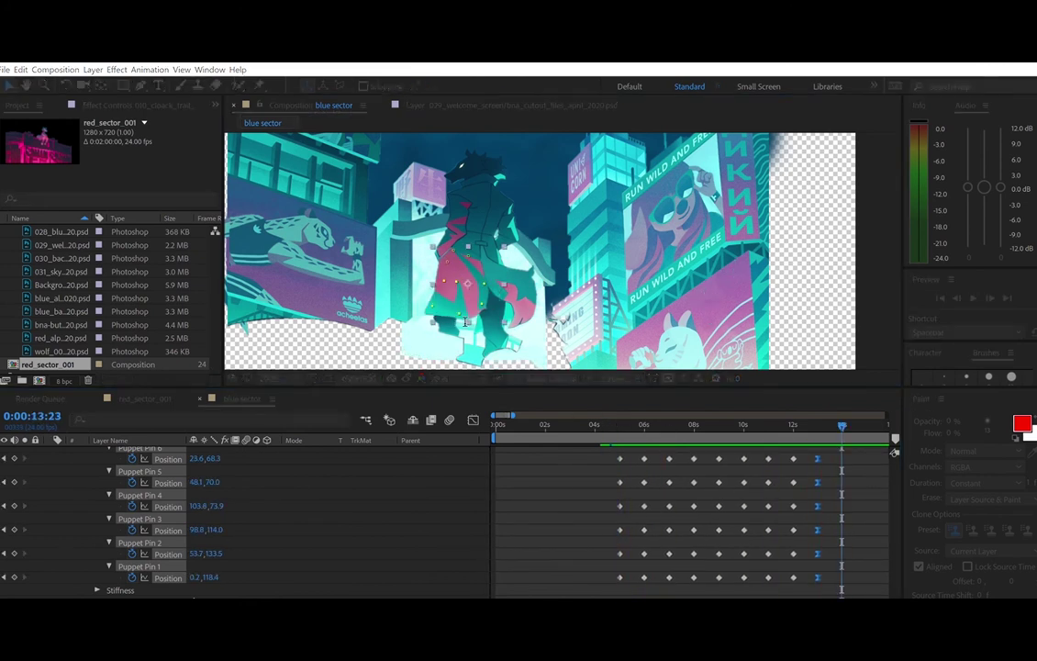
key("space")
left_click_drag(819, 457, 852, 584)
key("space")
key("space")
- Paste the cloak's full set of puppet pin Position keyframes at 0:00:35:00 and look along the copied range
left_click(592, 598)
left_click(581, 597)
left_click_drag(581, 597, 590, 597)
key("space")
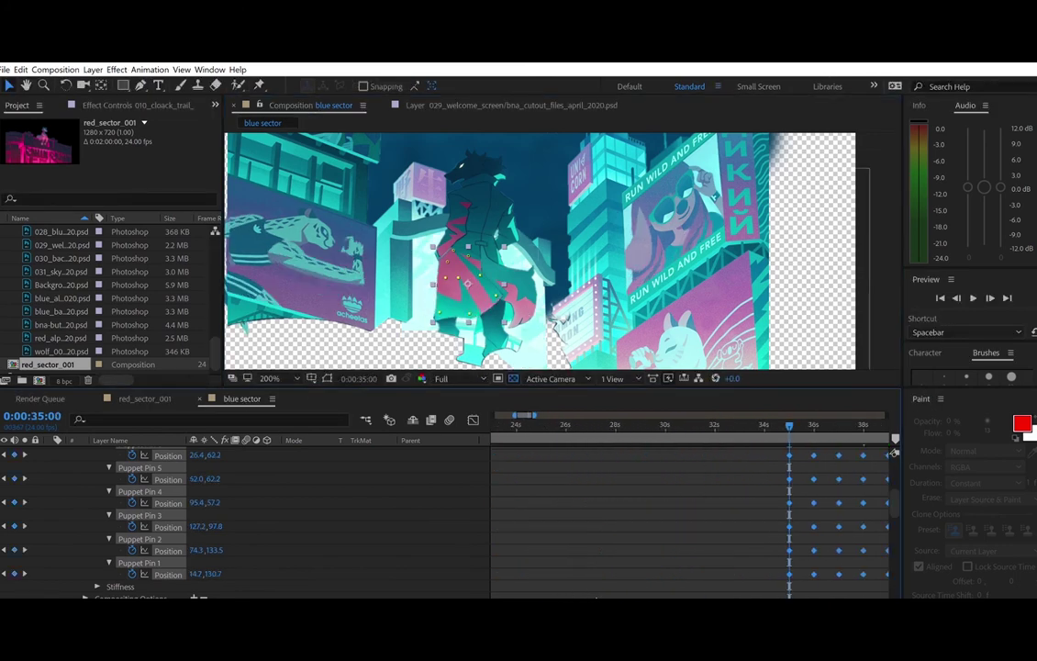
left_click_drag(597, 598, 601, 598)
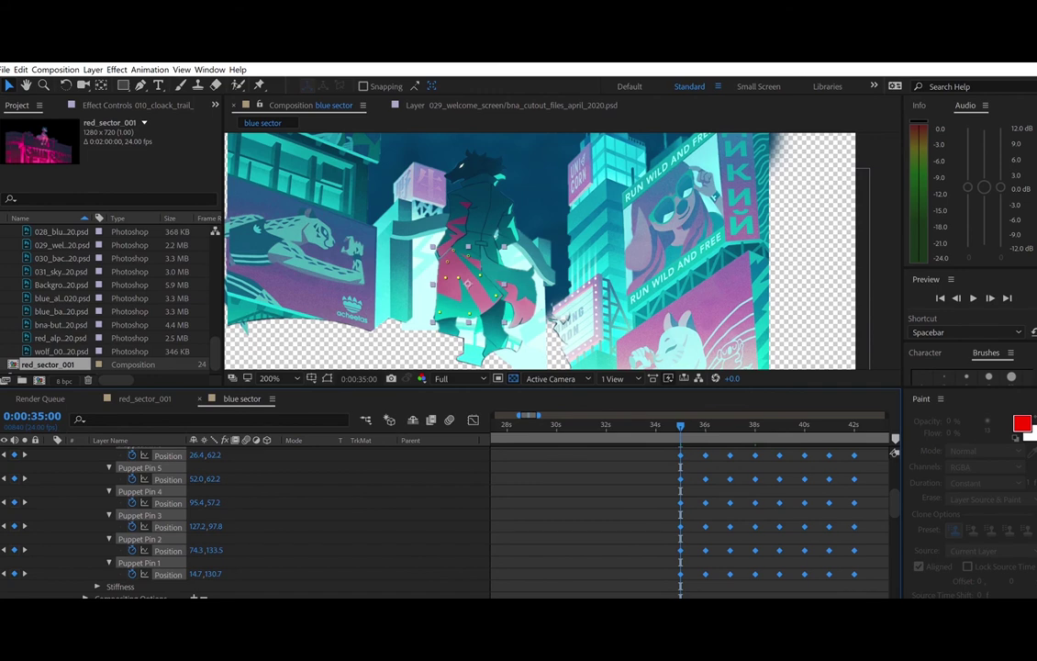
left_click_drag(601, 598, 612, 599)
- Paste the cloak's pin keyframes repeatedly, at 0:01:05:00, 0:01:35:00 and onward through 0:06:35:00
key("alt+shift+j")
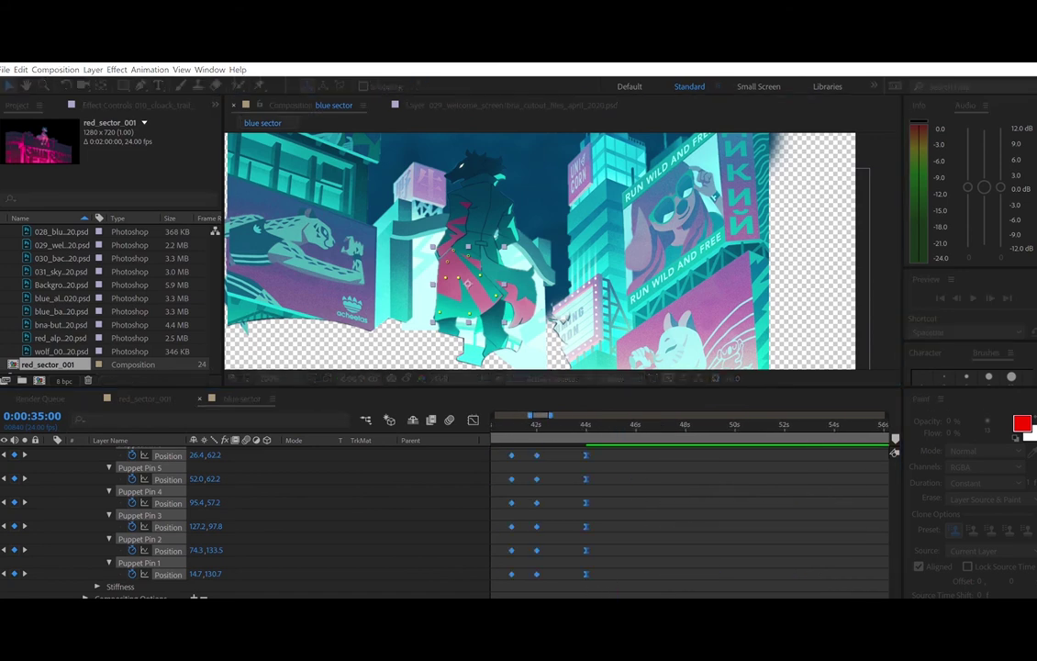
left_click(563, 318)
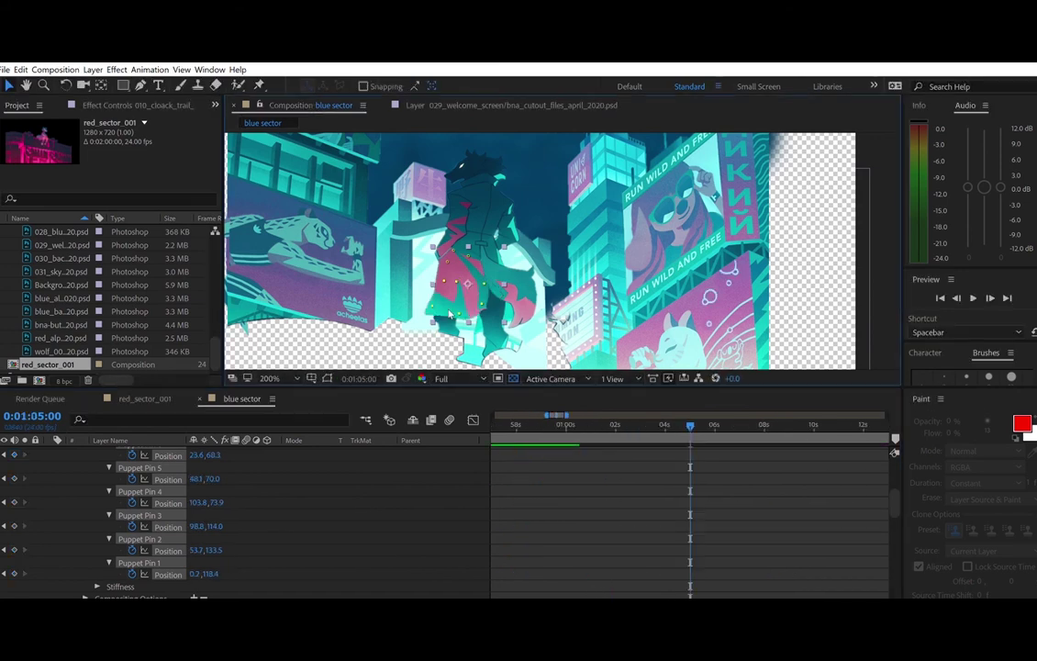
key("ctrl+v")
key("alt+shift+j")
type("13500")
left_click(563, 319)
key("ctrl+v")
key("alt+shift+j")
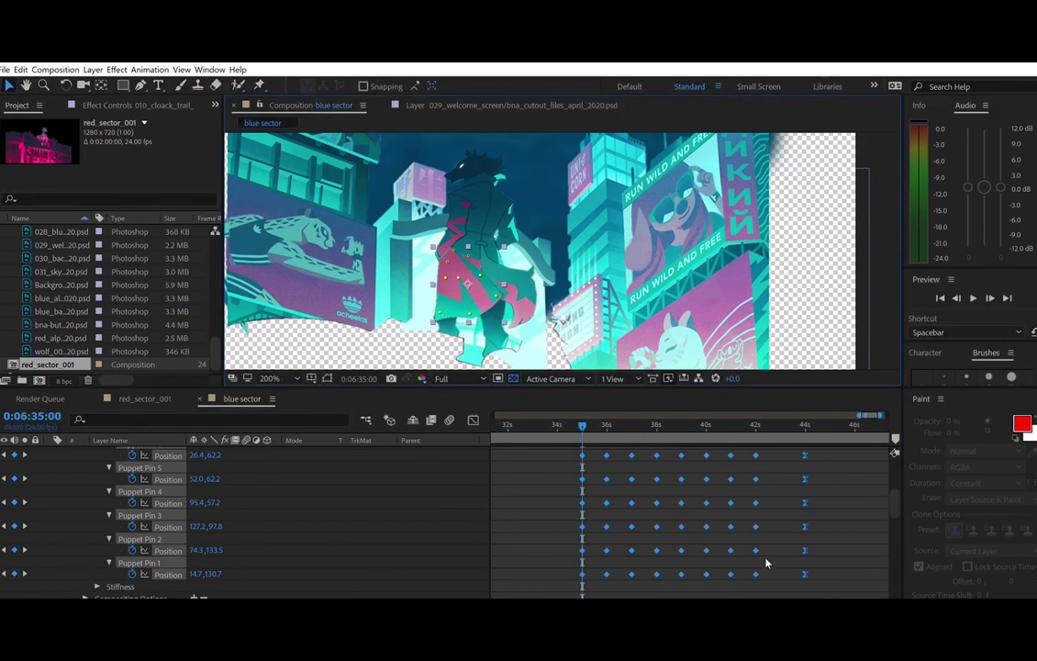
- Collapse the individual Puppet Pin properties of the cloak layer and return the current time to 0:00:05:00
scroll(294, 505, "up", 2)
left_click(110, 491)
left_click(220, 497)
left_click(109, 549)
scroll(73, 564, "down", 1)
scroll(381, 522, "up", 3)
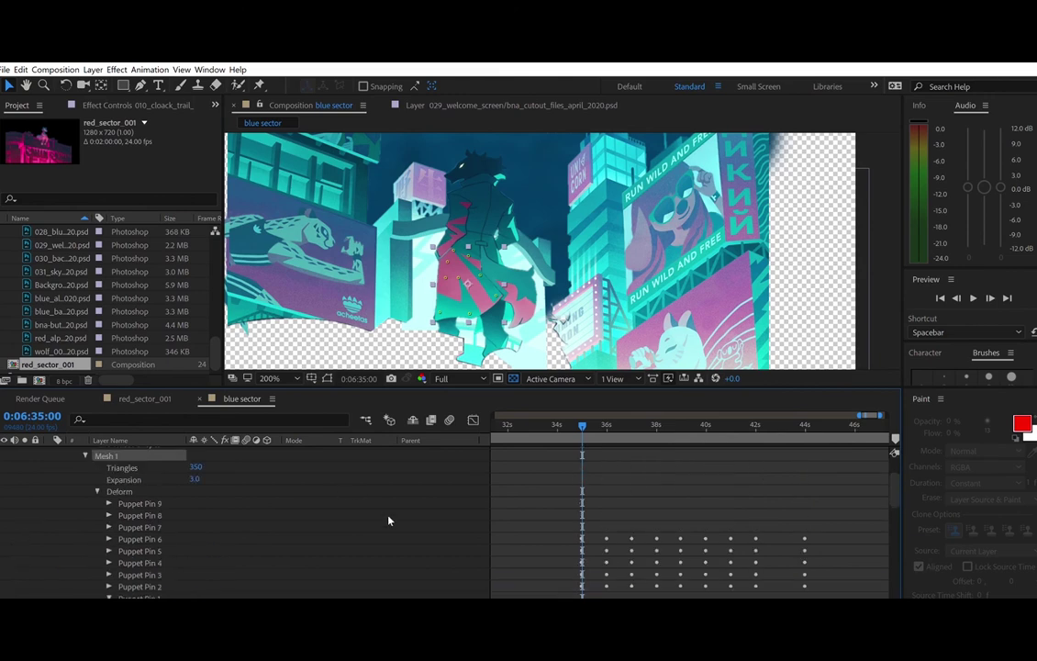
scroll(322, 519, "down", 4)
left_click_drag(870, 416, 501, 415)
left_click(620, 426)
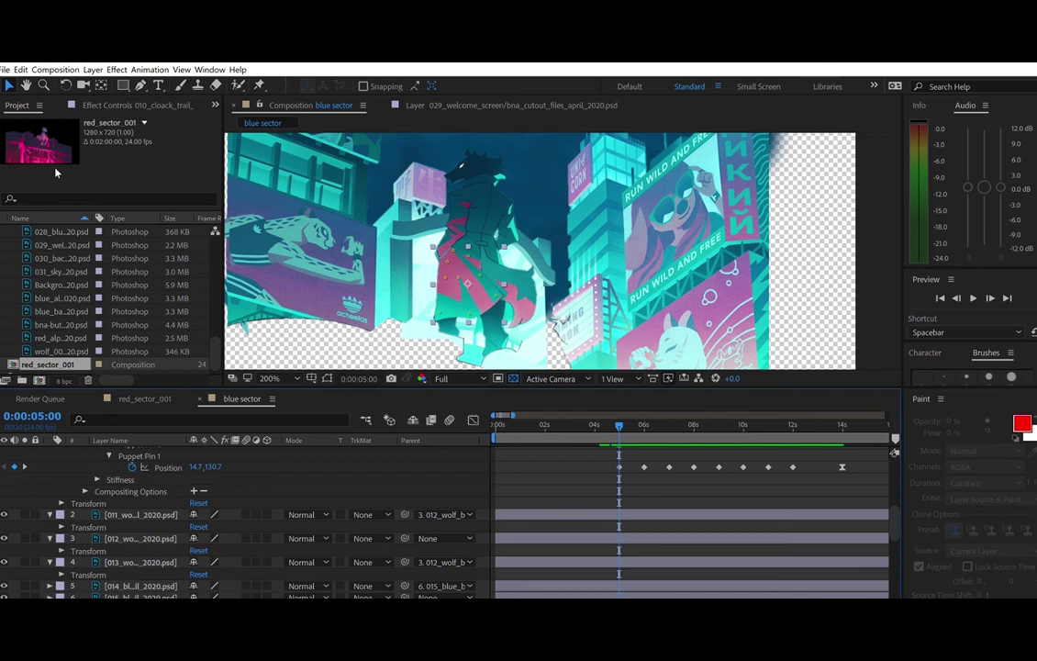
- Select the 013_wolf_cloak layer, hide layer 2 and activate the Puppet Pin tool
left_click(162, 515)
left_click(136, 539)
left_click(140, 562)
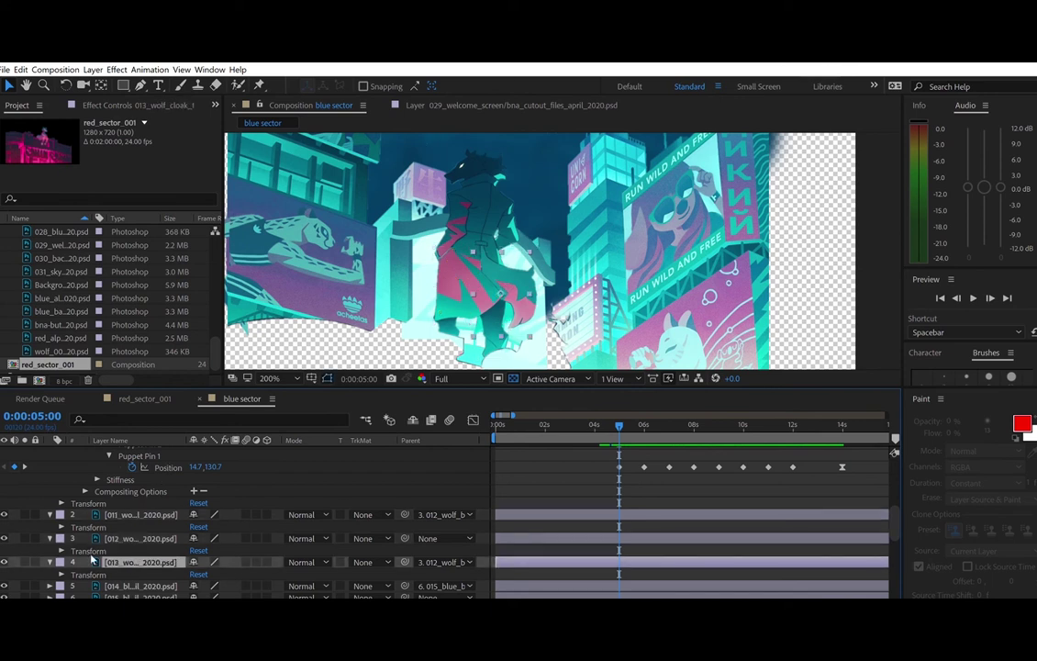
left_click(62, 574)
scroll(55, 560, "down", 1)
key("ctrl+p")
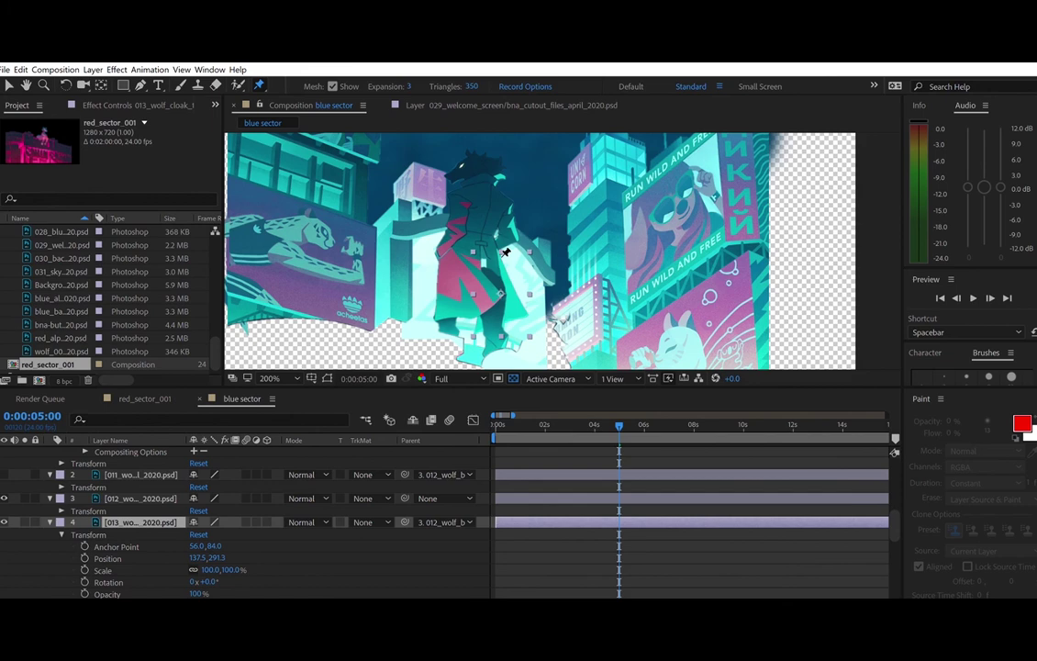
- Collapse the properties of layers 2 and 3 and the Transform group of the 013_wolf_cloak layer
scroll(52, 500, "up", 1)
left_click(49, 498)
left_click(50, 510)
left_click(62, 534)
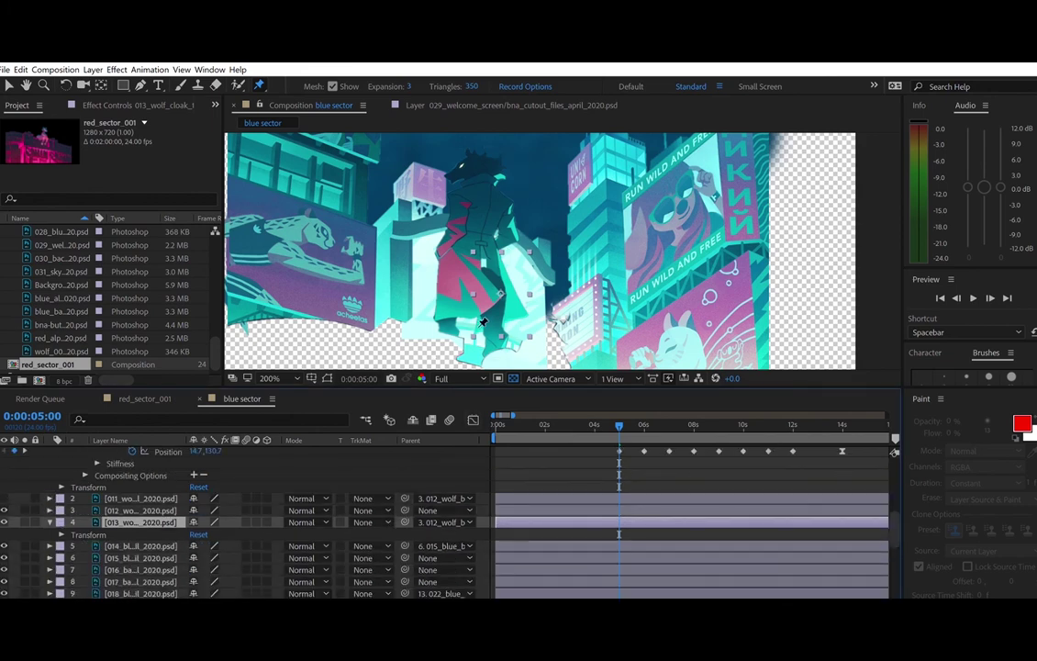
- Place nine puppet and starch pins over the 013_wolf_cloak layer, then return to the Selection tool
left_click(509, 315)
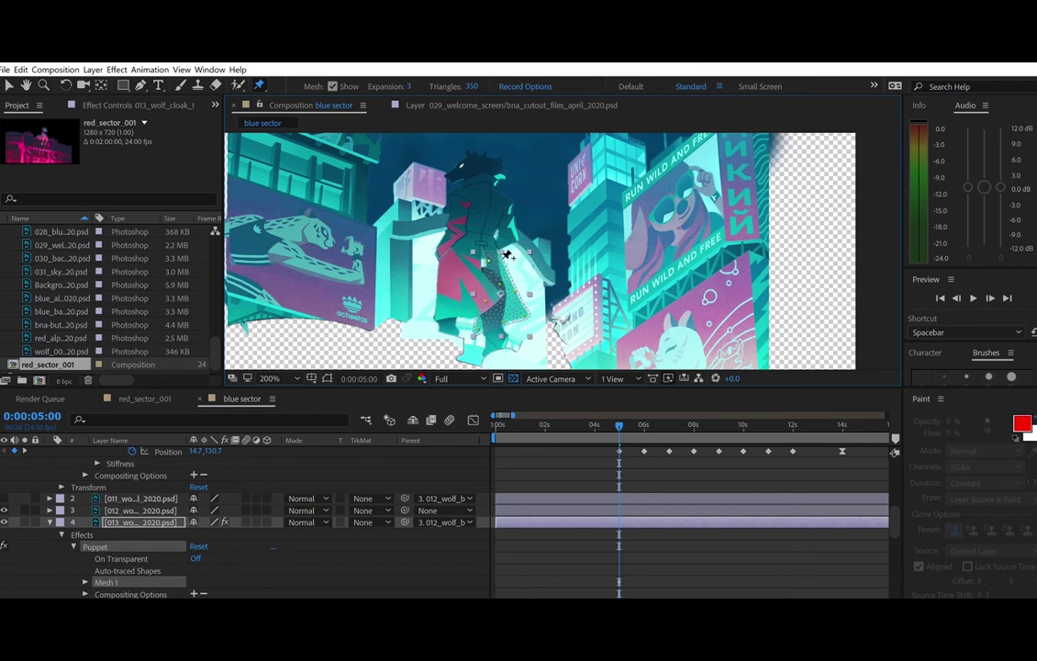
key("ctrl+p")
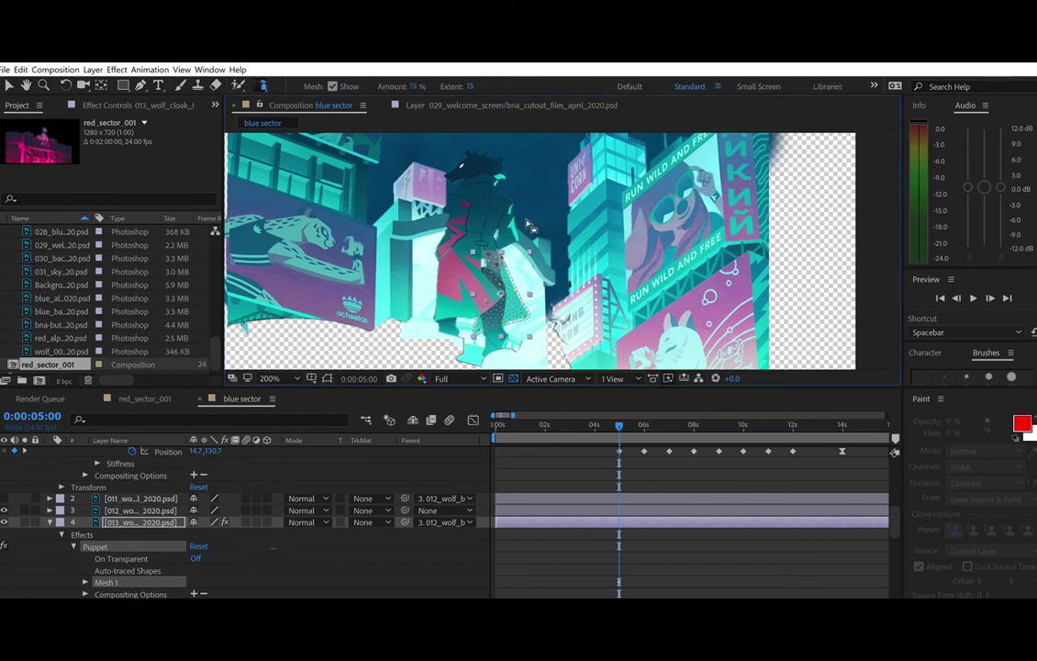
left_click(263, 86)
left_click(9, 85)
- Expand the cloak layer's Mesh 1 and reveal the Position properties of Puppet Pins 1 to 6
left_click(85, 582)
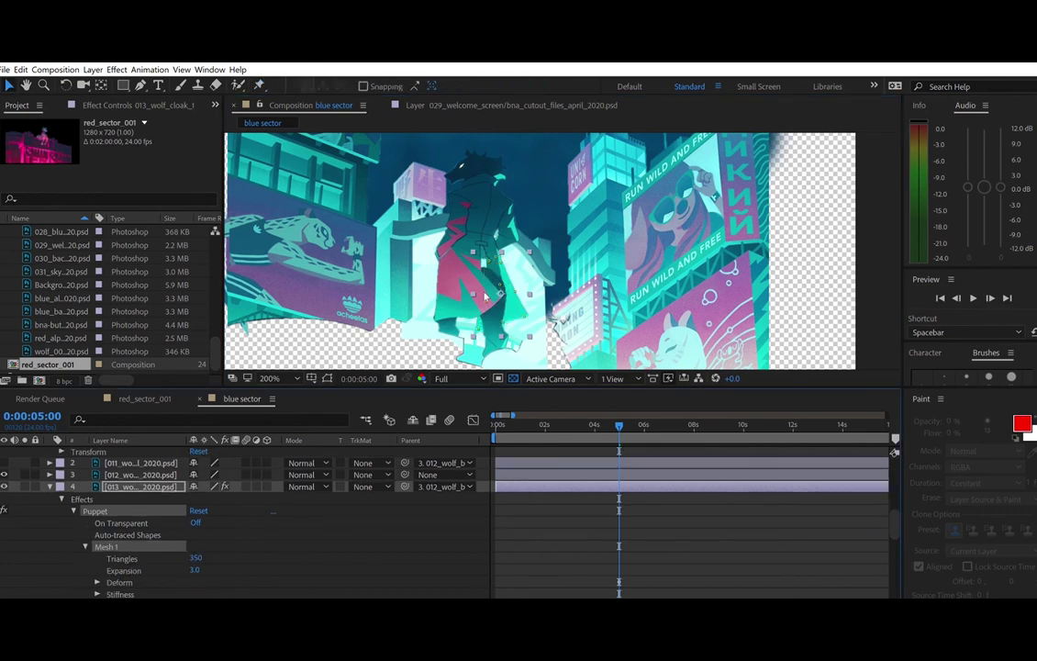
scroll(103, 505, "down", 4)
left_click(97, 487)
left_click(108, 534)
left_click(108, 557)
left_click(108, 558)
left_click(108, 581)
left_click(109, 557)
left_click(108, 581)
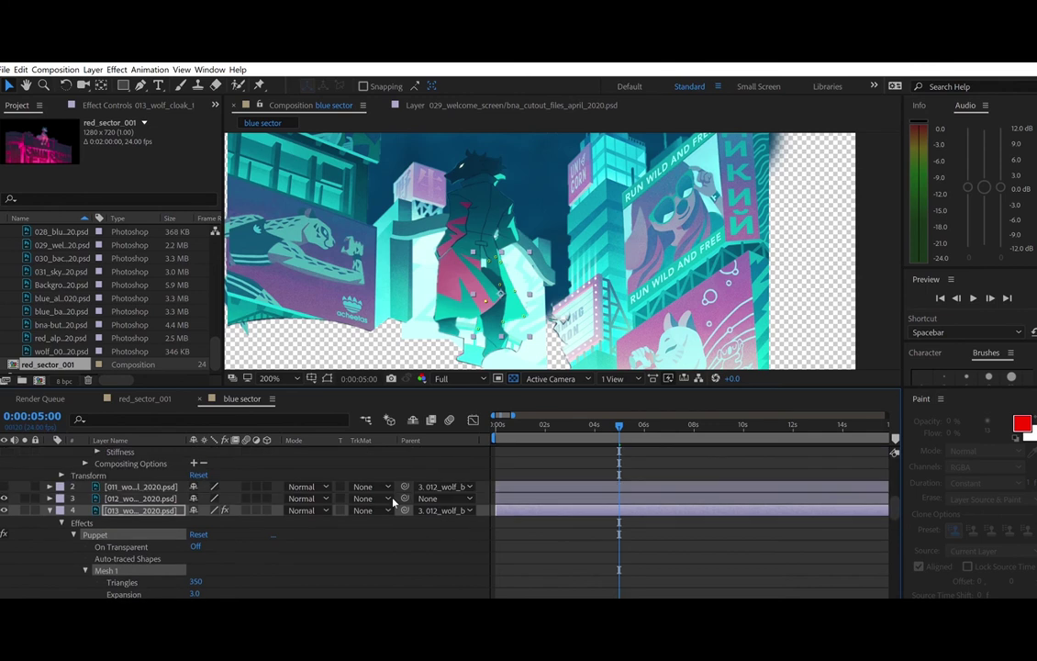
- At 0:00:06:00, shift the cloak's lower puppet pins outward and slightly up to keyframe the first swing
scroll(129, 477, "up", 3)
scroll(129, 476, "down", 5)
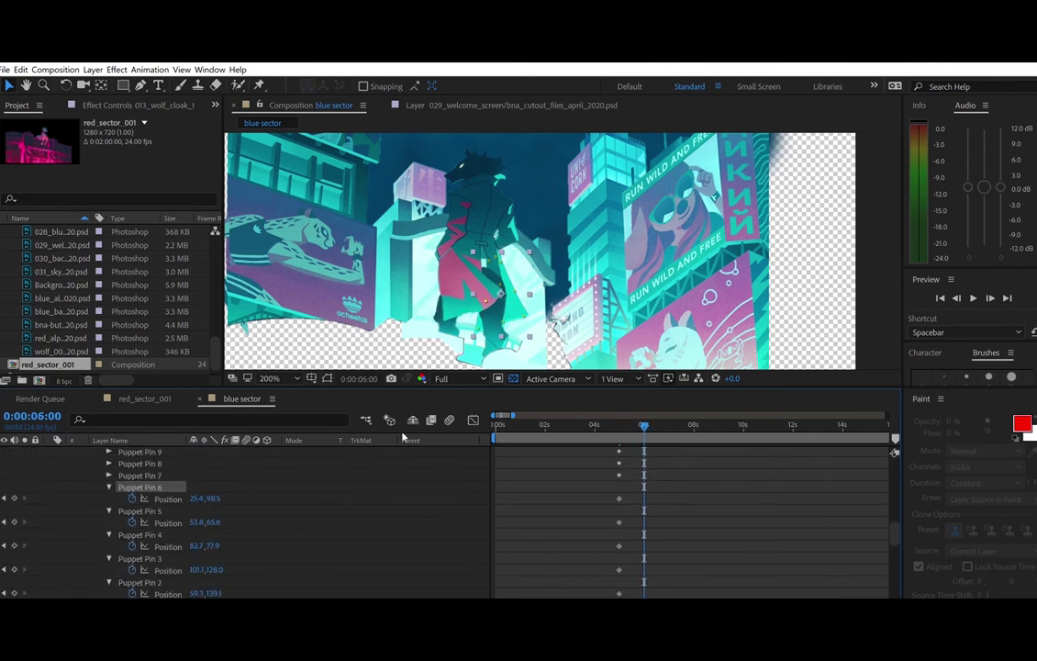
left_click(478, 322)
left_click_drag(530, 312, 518, 291)
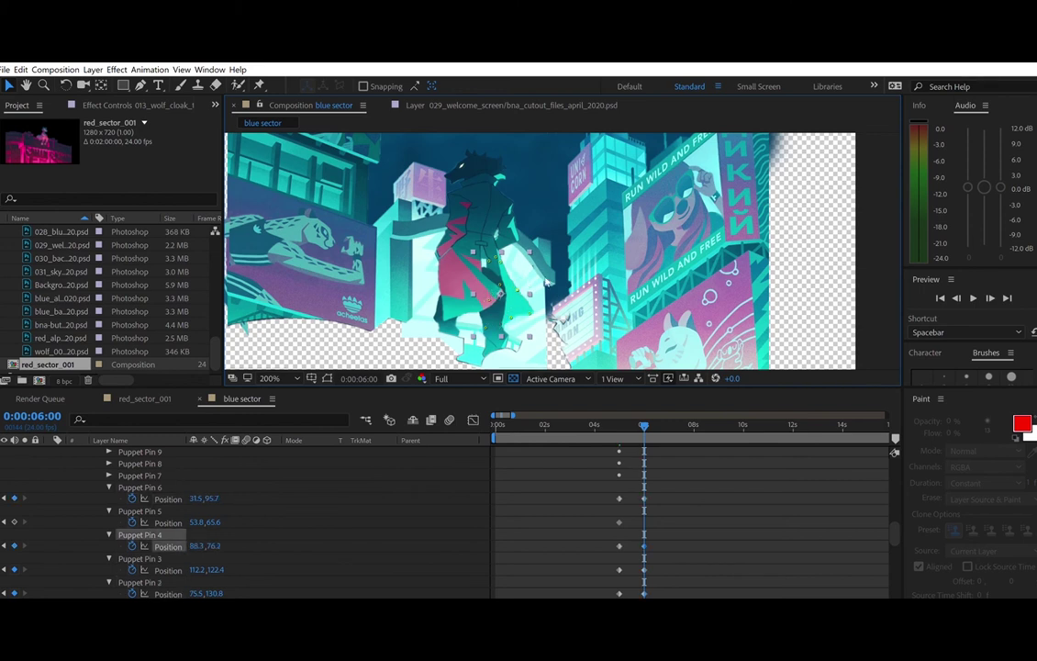
- At 0:00:07:00, move the cloak's puppet pins back toward their starting pose
scroll(5, 478, "down", 5)
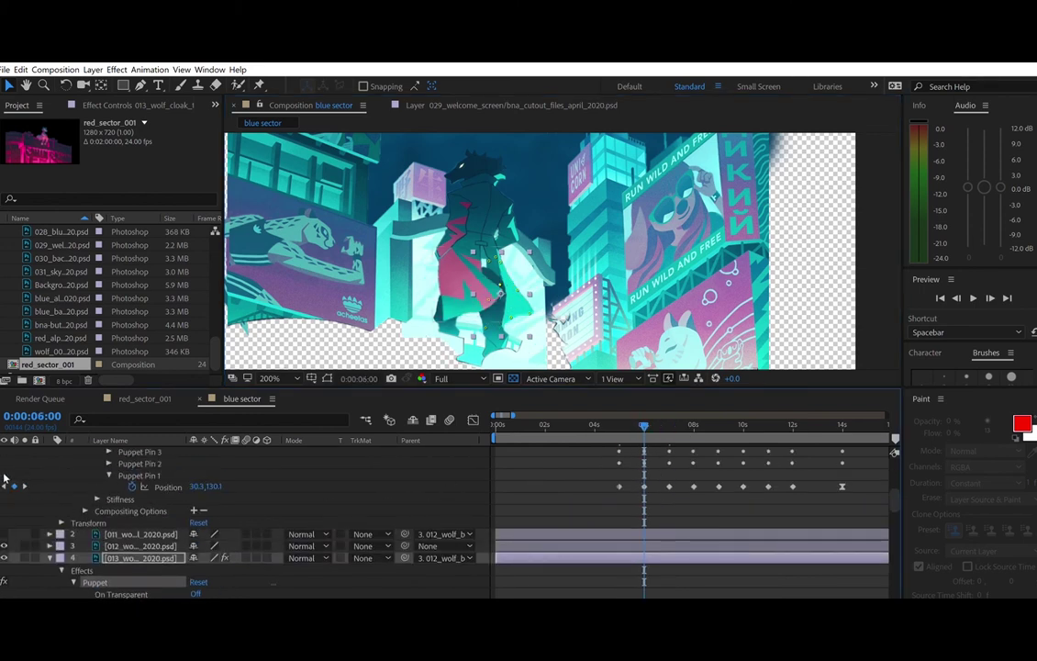
left_click(25, 487)
scroll(675, 485, "down", 5)
left_click_drag(530, 313, 505, 284)
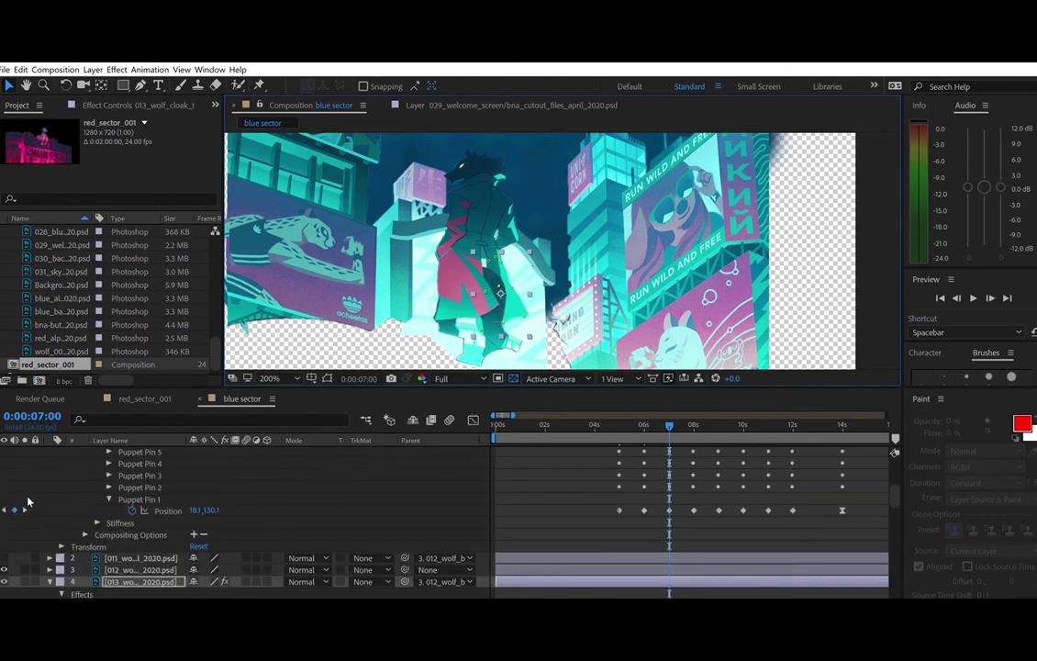
- At 0:00:08:00, shift the cloak's puppet pins inward toward the wolf's legs to keyframe the opposite swing
key("k")
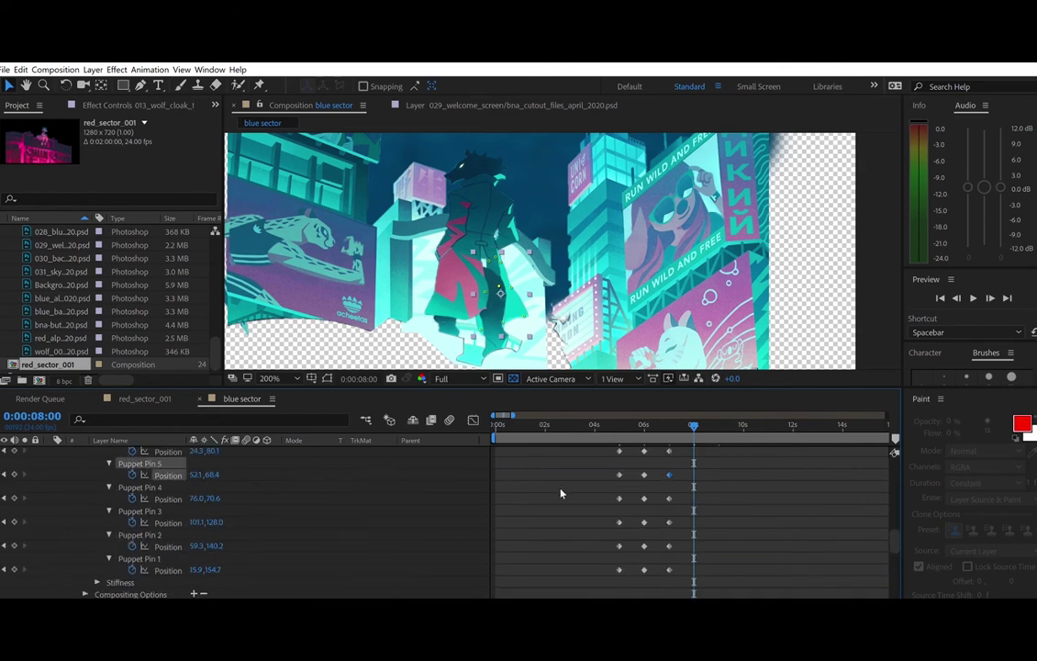
mouse_move(481, 328)
left_mouse_down()
mouse_move(471, 323)
mouse_move(486, 300)
mouse_move(475, 309)
left_mouse_up()
left_click_drag(504, 313, 498, 313)
left_click_drag(473, 311, 504, 322)
left_click(499, 313)
left_click_drag(527, 278, 515, 311)
left_click(516, 307)
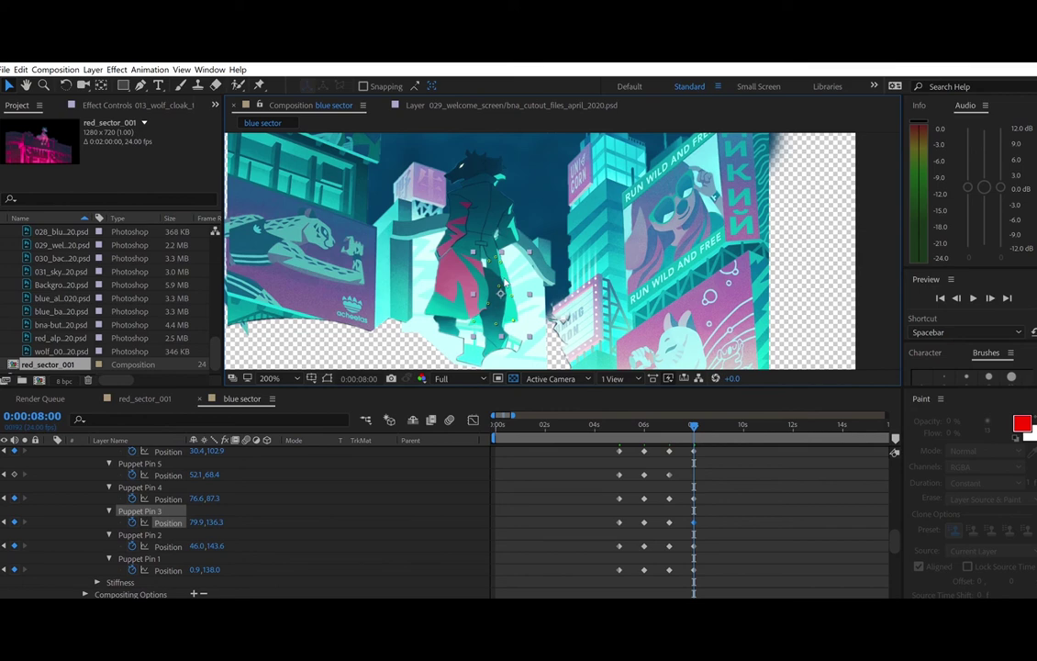
left_click(495, 287)
- Copy the cloak's pin keyframes from 0:00:05:00 through 0:00:08:00 and paste them at 0:00:09:00
scroll(711, 501, "up", 10)
left_click(25, 510)
scroll(27, 505, "down", 9)
mouse_move(606, 471)
left_mouse_down()
mouse_move(617, 593)
mouse_move(624, 513)
left_mouse_up()
scroll(624, 513, "up", 1)
left_click_drag(609, 464, 690, 537)
key("ctrl+c")
key("ctrl+v")
scroll(730, 493, "up", 10)
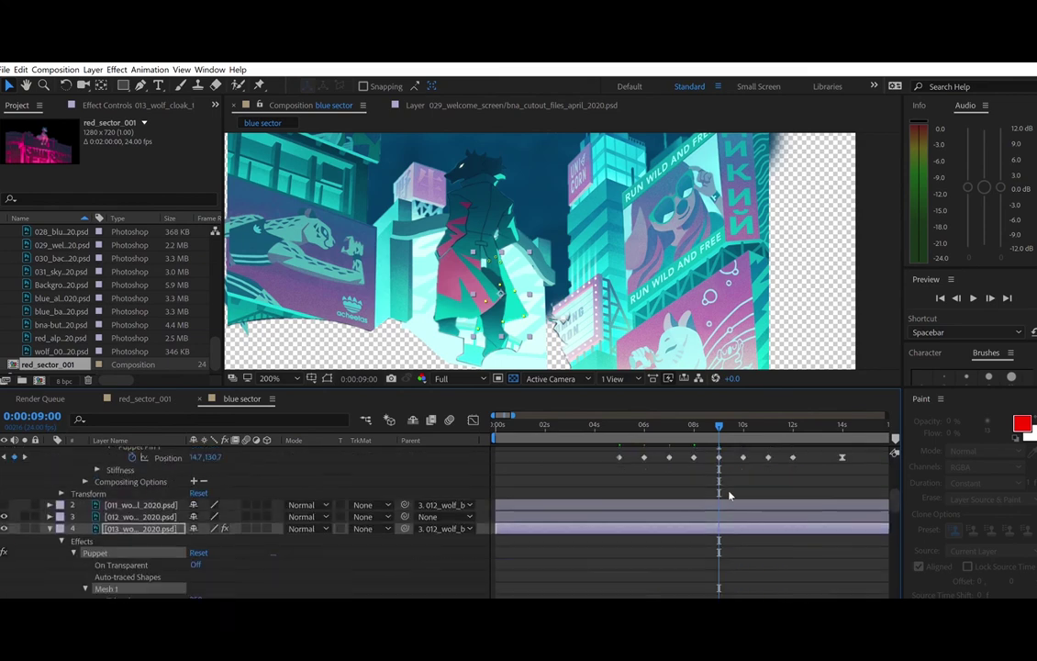
- Step through the keyframes between 0:00:07:00 and 0:00:12:00 to check the cloak's pin movement
left_click(25, 503)
left_click(25, 503)
left_click(24, 503)
scroll(541, 484, "down", 10)
scroll(541, 485, "up", 10)
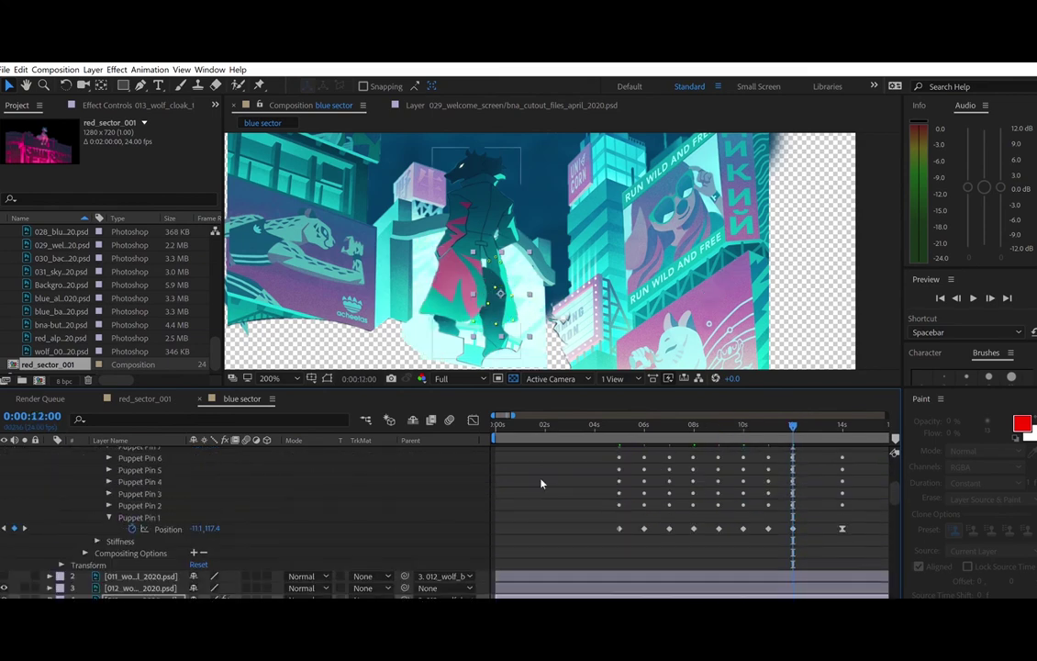
left_click(4, 525)
left_click(4, 525)
left_click(3, 525)
left_click(3, 525)
left_click(3, 525)
- Copy the cloak's starting pin keyframes at 0:00:05:00 and paste them at 0:00:14:00
left_click(25, 526)
left_click(26, 526)
left_click(26, 526)
left_click(25, 526)
left_click(25, 526)
left_click(26, 526)
scroll(580, 501, "down", 10)
left_click_drag(611, 489, 629, 542)
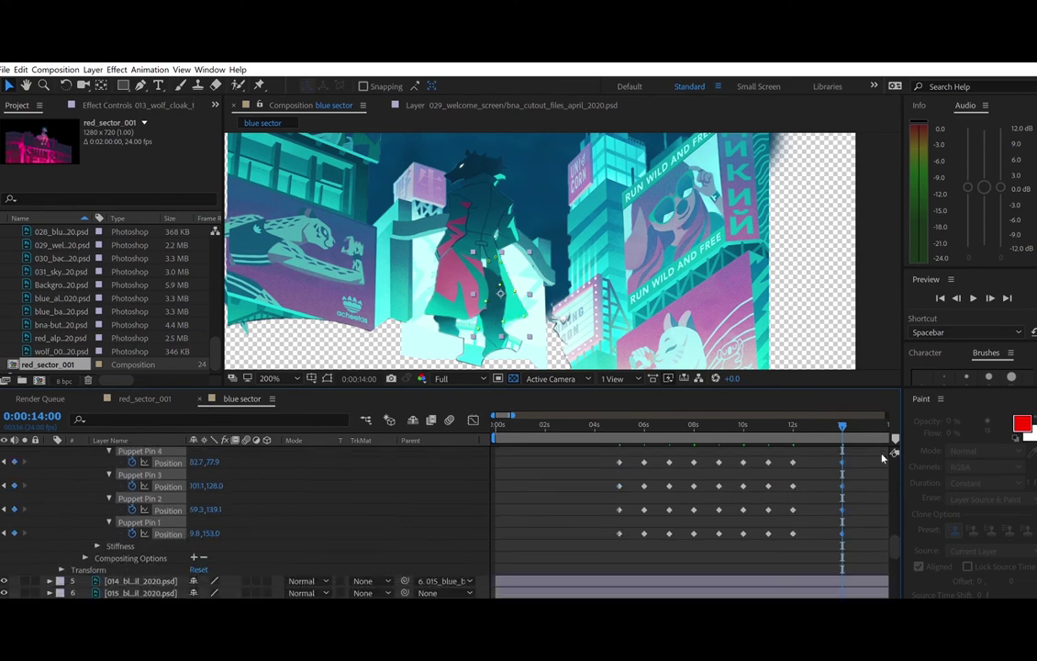
- Preview the cloak animation from 0:00:04:12
scroll(810, 488, "down", 8)
left_click(607, 425)
key("space")
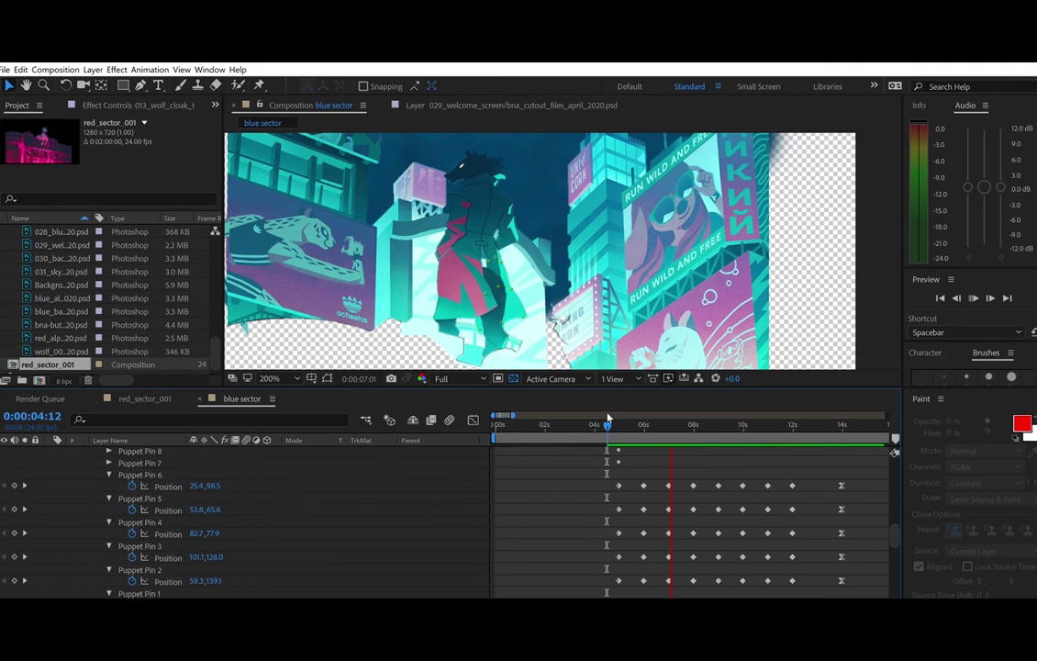
key("space")
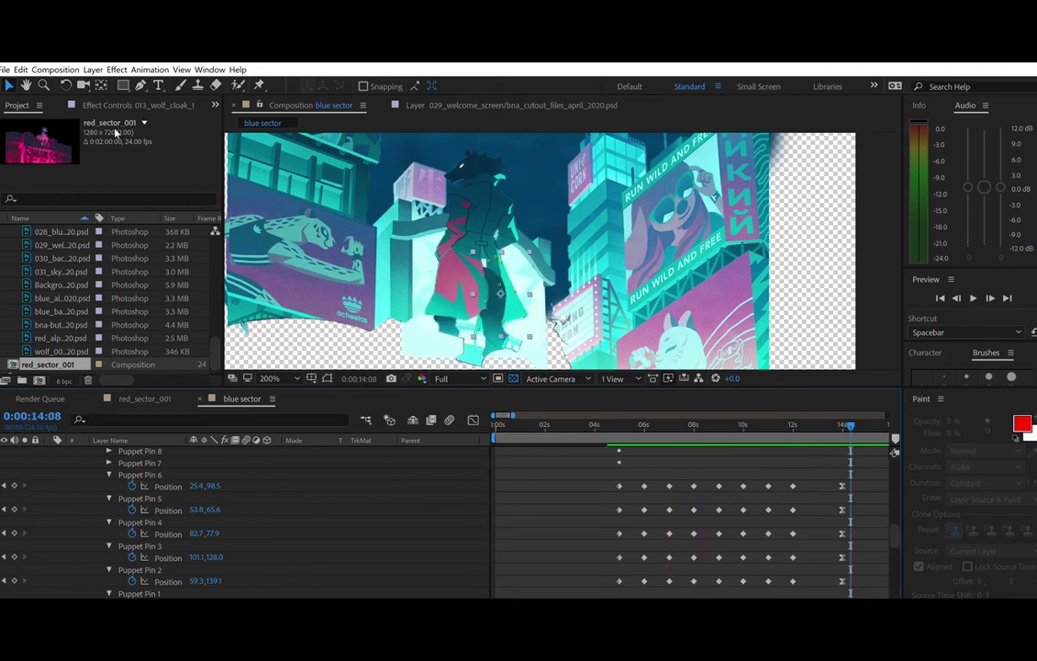
- Copy all keyframes of the cloak's Puppet Pins 1 to 6 and paste them at 0:00:35:00 and onward through 0:06:35:00
left_click_drag(608, 478, 853, 587)
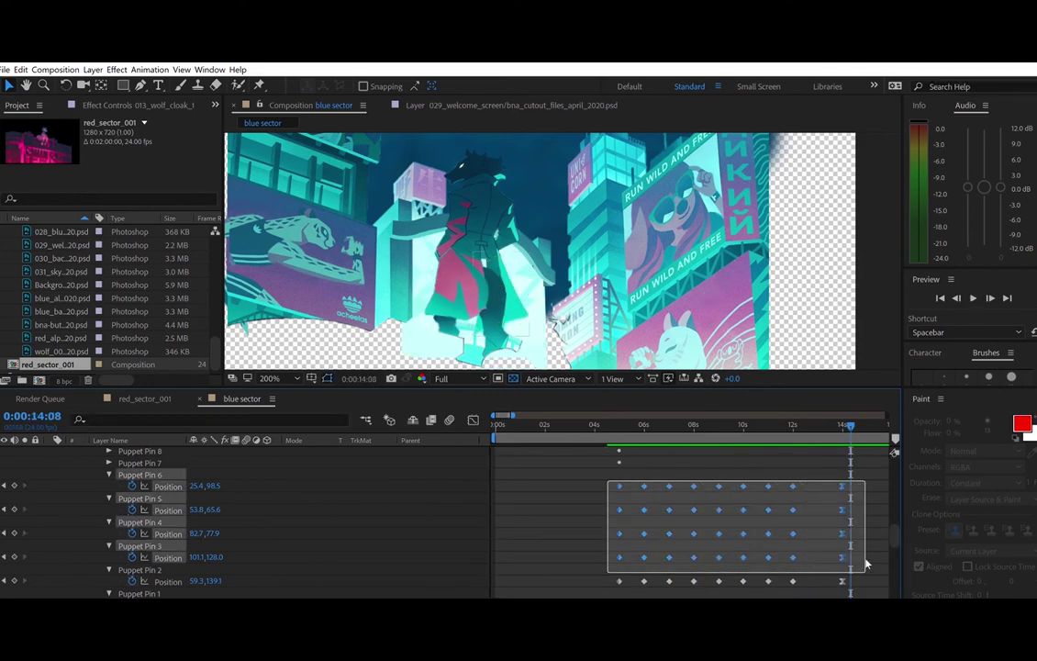
scroll(861, 560, "down", 5)
scroll(859, 496, "up", 8)
scroll(861, 496, "down", 2)
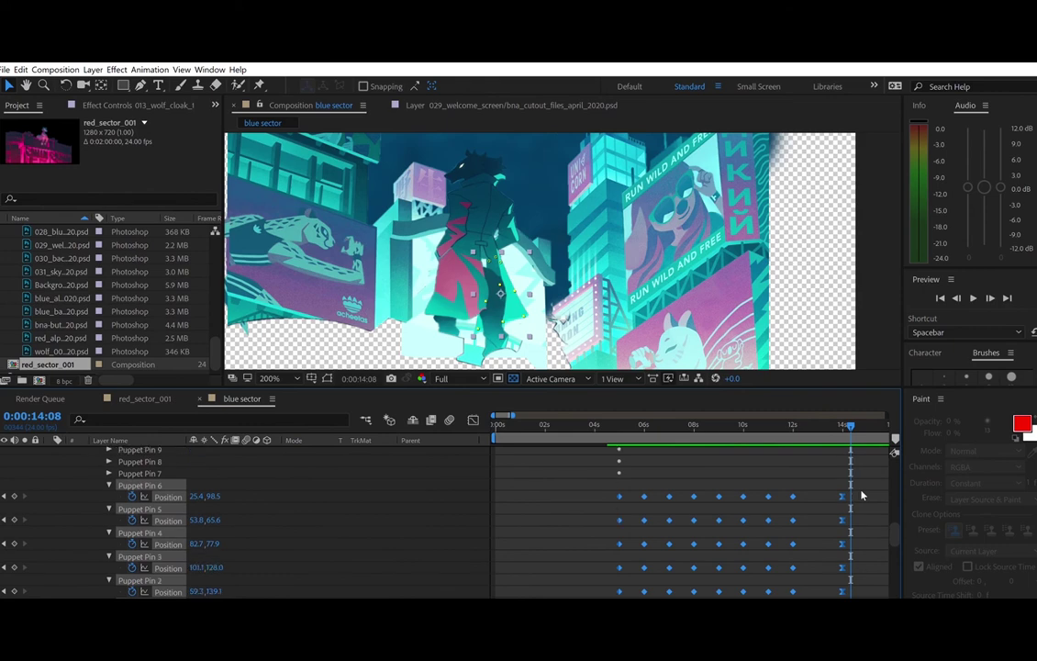
scroll(861, 495, "up", 6)
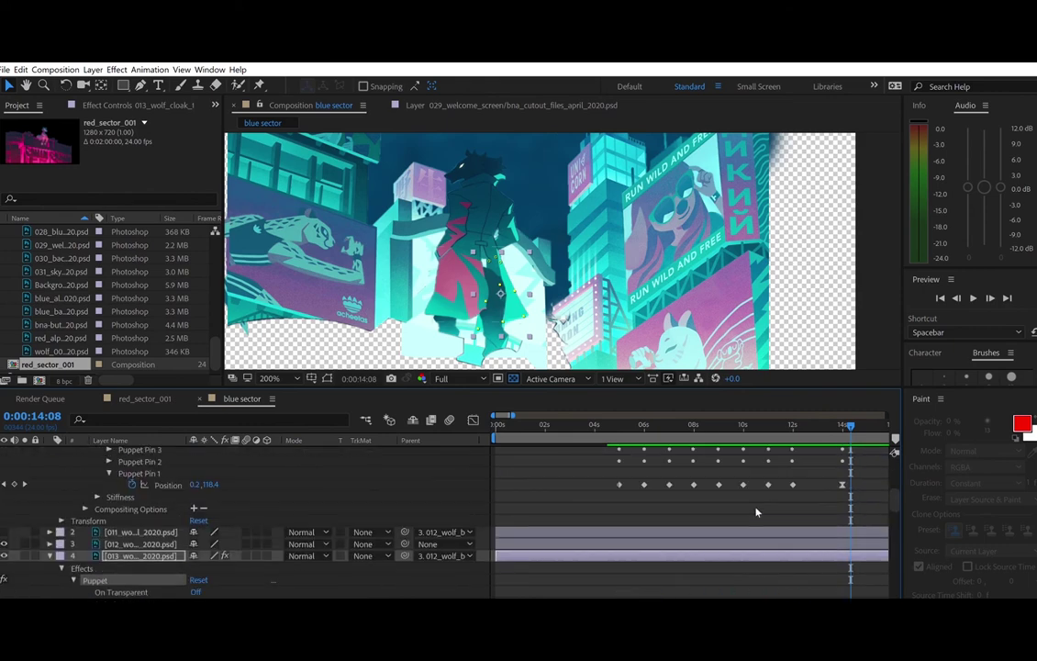
scroll(861, 496, "down", 2)
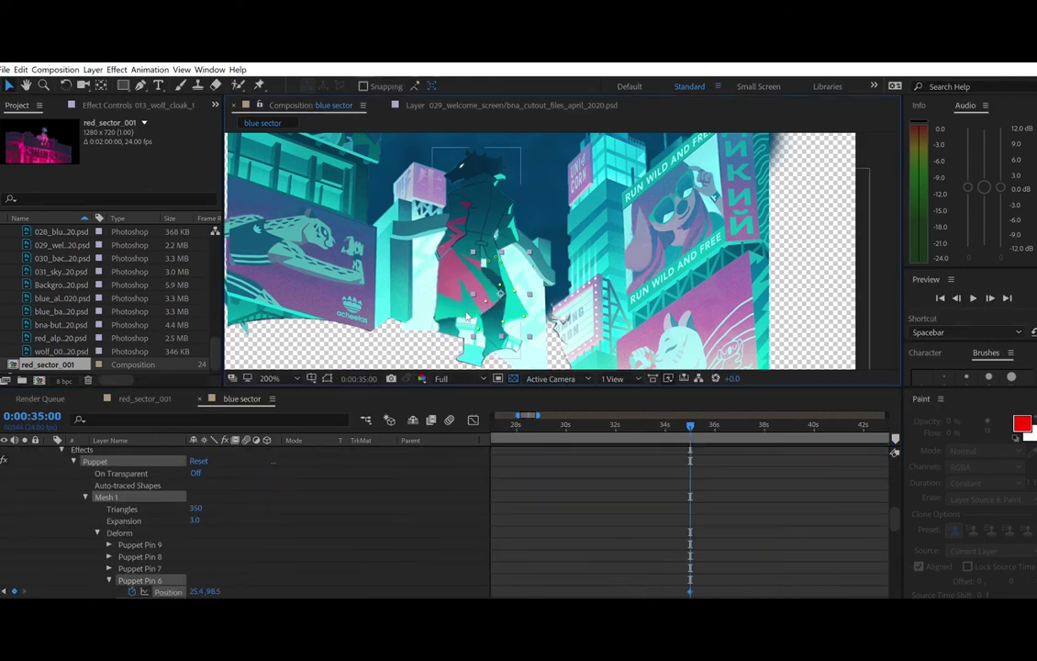
scroll(704, 491, "down", 6)
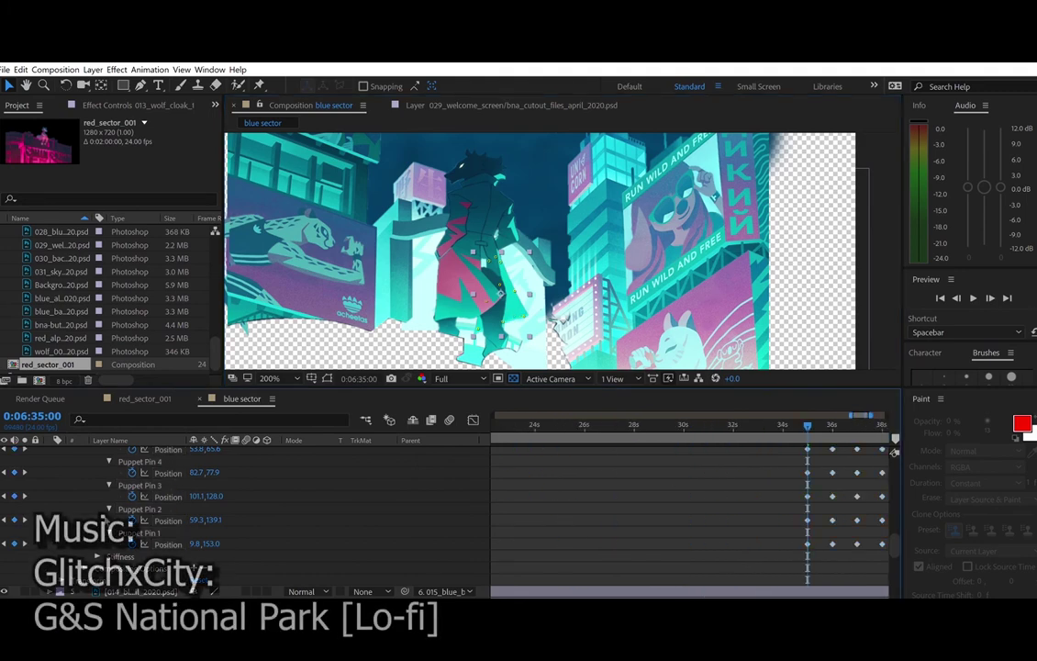
- Collapse Puppet Pins 1 to 6 and the Effects group of the 013_wolf_cloak layer
left_click(109, 533)
left_click(110, 509)
left_click(109, 484)
left_click(109, 461)
scroll(110, 461, "up", 2)
left_click(109, 463)
left_click(110, 484)
scroll(108, 477, "up", 3)
left_click(61, 451)
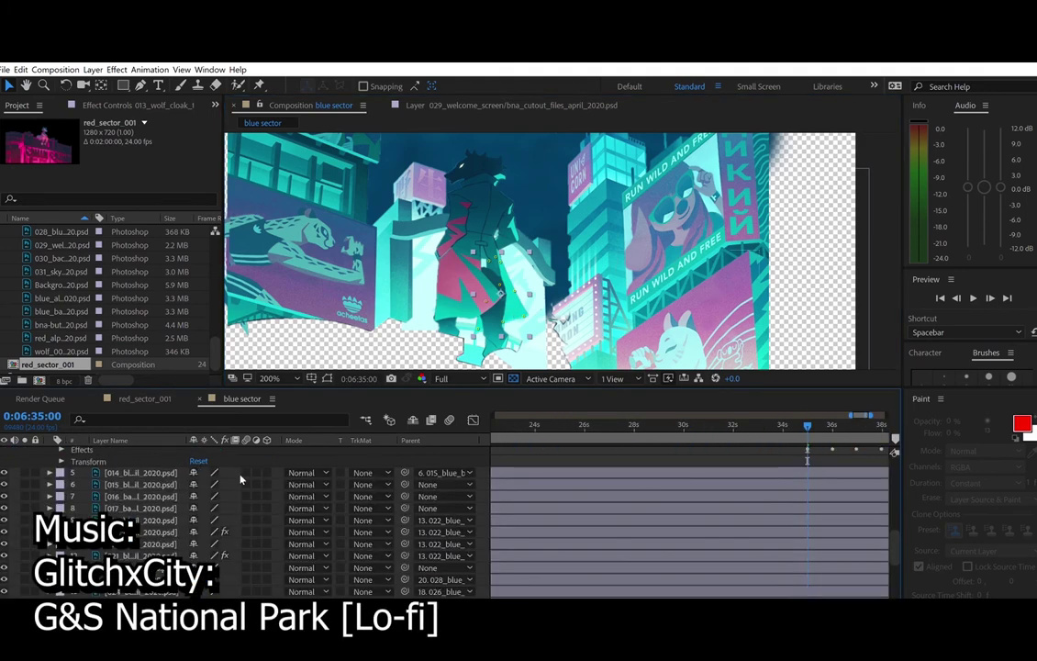
- Show and select the 011_wolf_tail layer, expand it and activate the Puppet Pin tool
scroll(69, 487, "up", 3)
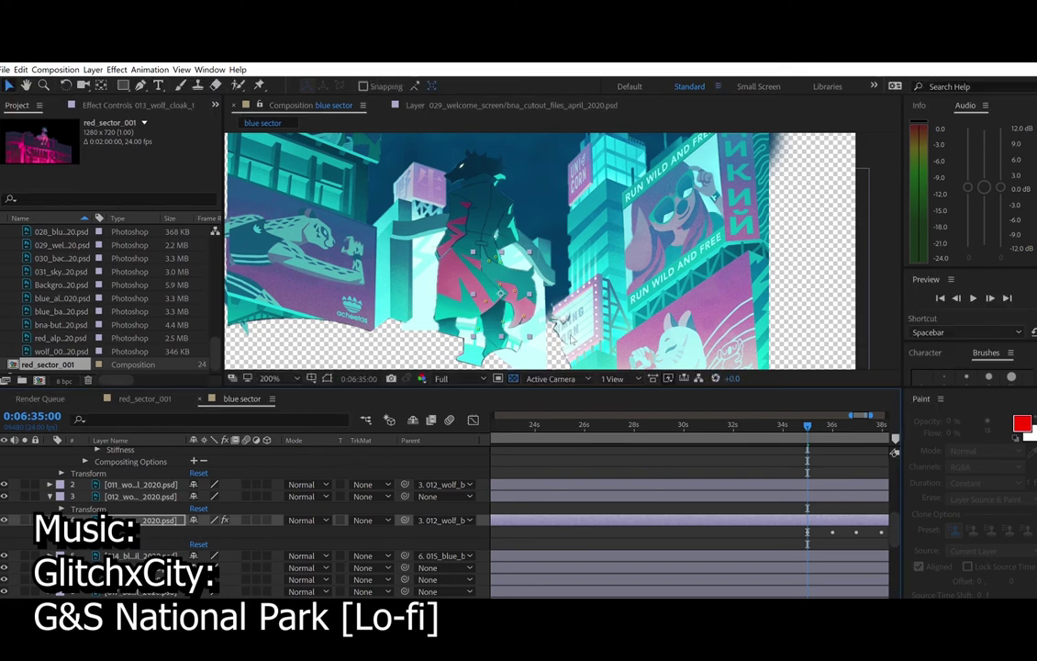
scroll(558, 451, "up", 2)
scroll(558, 452, "down", 1)
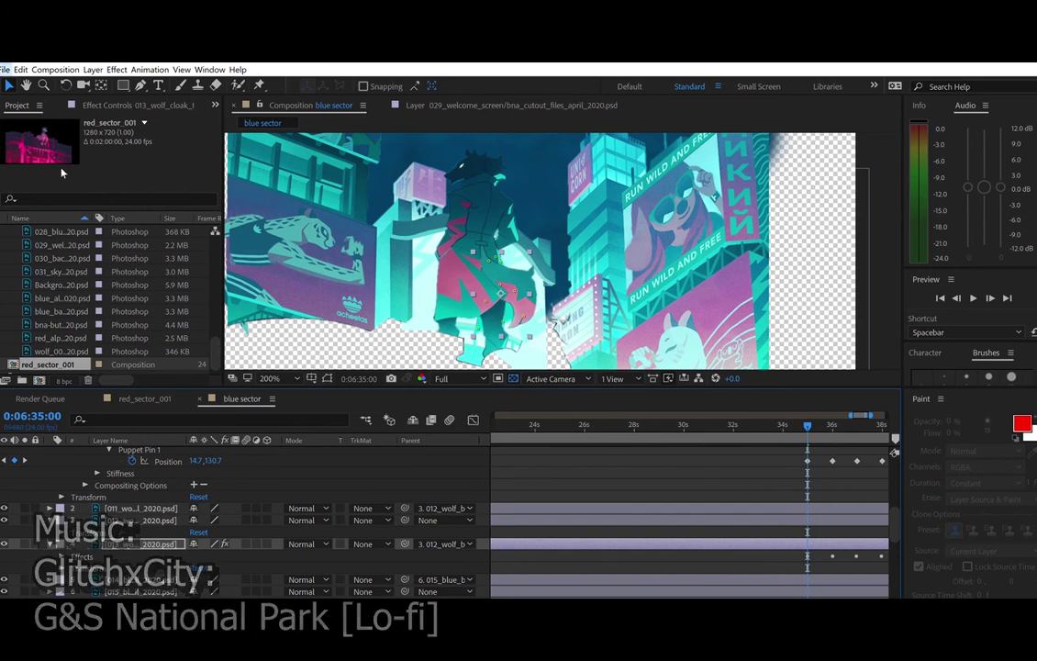
left_click(147, 508)
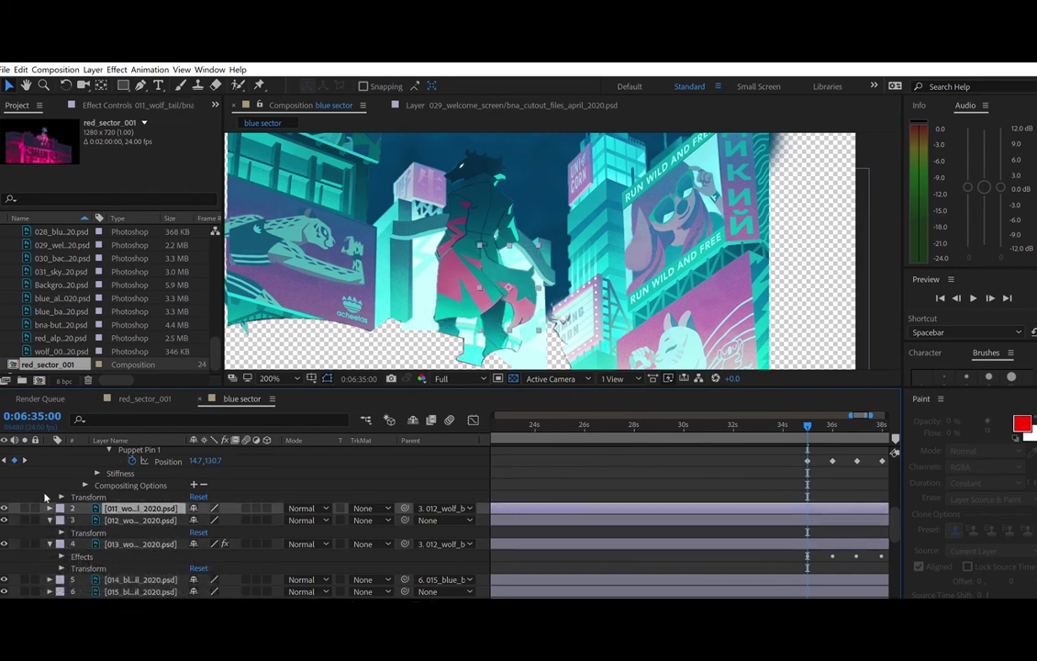
left_click(50, 509)
left_click(61, 521)
left_click(62, 521)
left_click(260, 86)
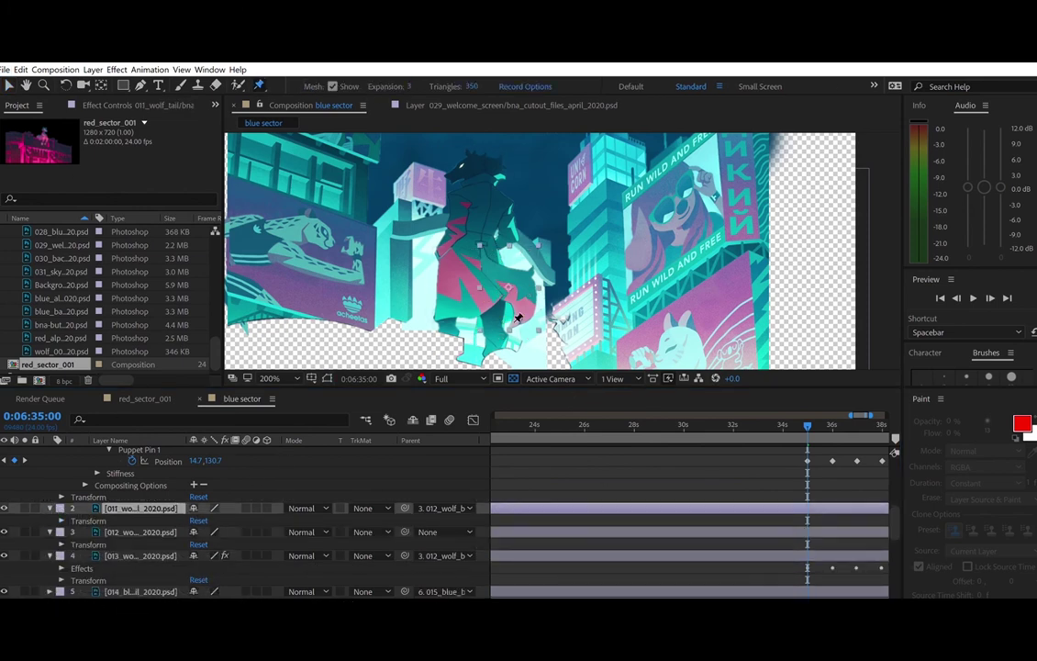
- Place eight puppet and starch pins along the wolf's tail and expand the layer's Mesh 1
left_click(537, 305)
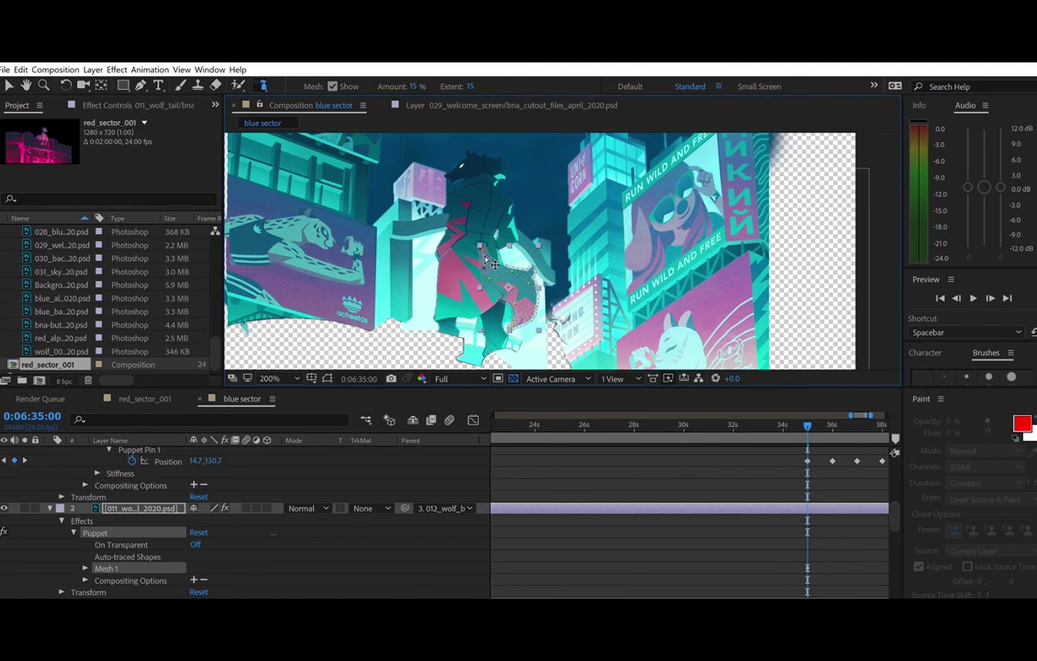
key("v")
left_click(86, 568)
scroll(259, 474, "down", 3)
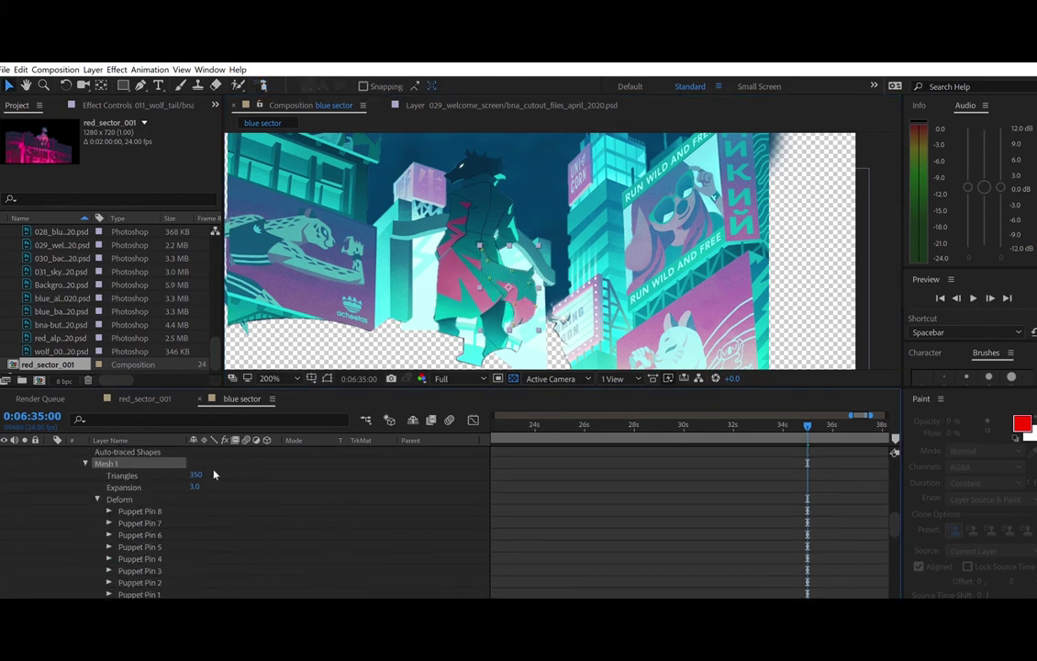
- Reveal the Position properties of the tail's Puppet Pins 1 to 6
scroll(312, 502, "down", 5)
scroll(312, 503, "up", 3)
left_click(141, 545)
left_click(108, 547)
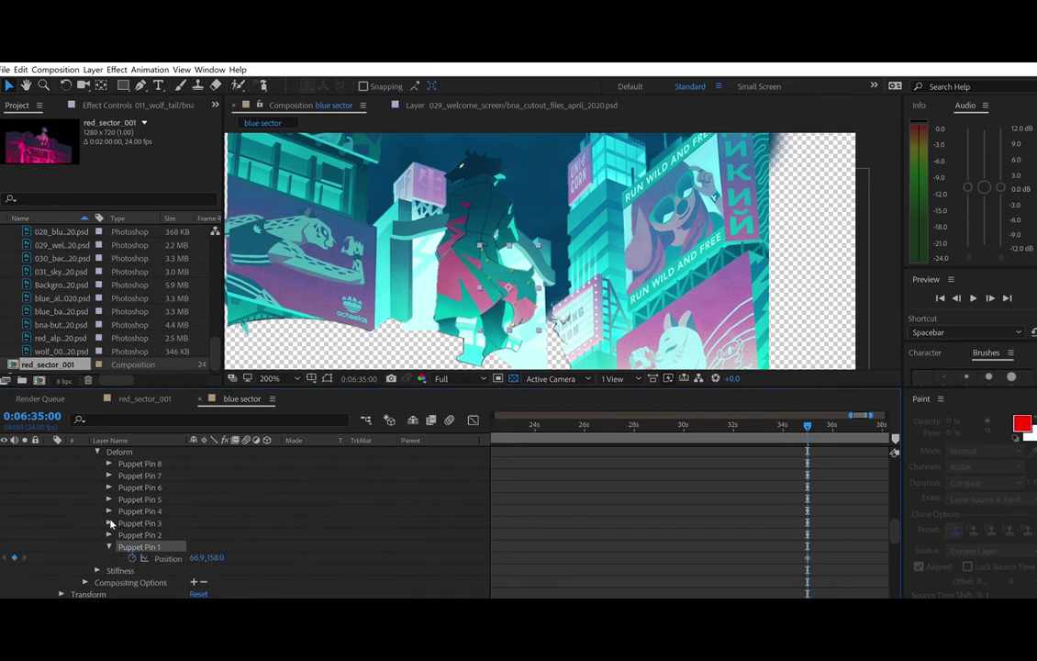
left_click(108, 534)
left_click(108, 522)
left_click(108, 512)
left_click(108, 488)
left_click(109, 511)
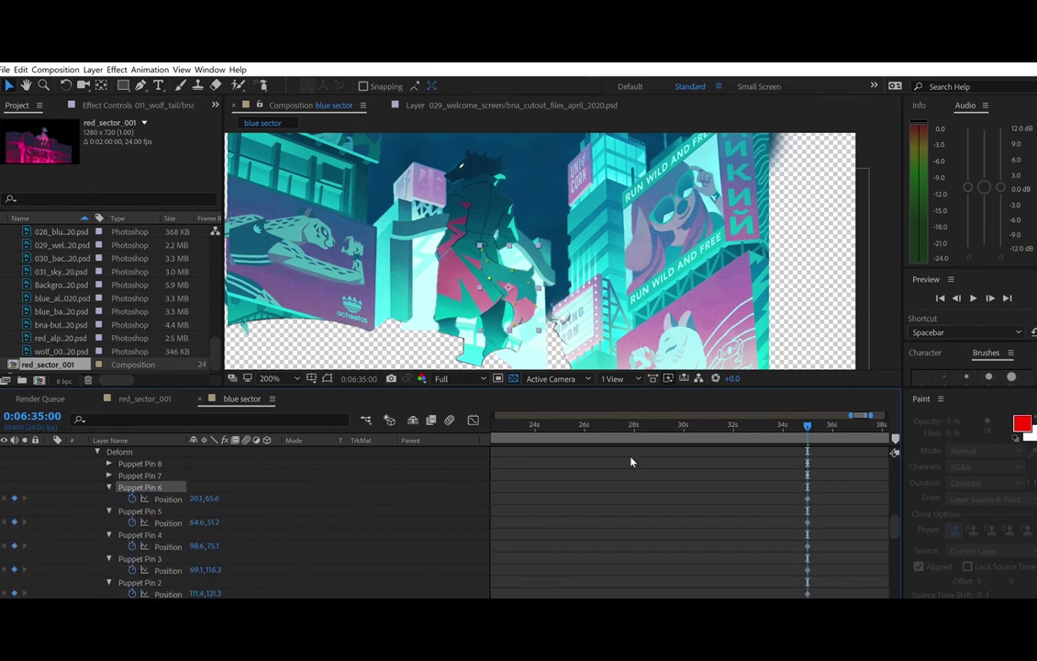
- At 0:06:36:00, reposition Puppet Pins 2 to 5 and the tip so the tail swings outward and up
scroll(669, 454, "up", 8)
key("k")
scroll(530, 500, "down", 7)
left_click_drag(513, 316, 535, 321)
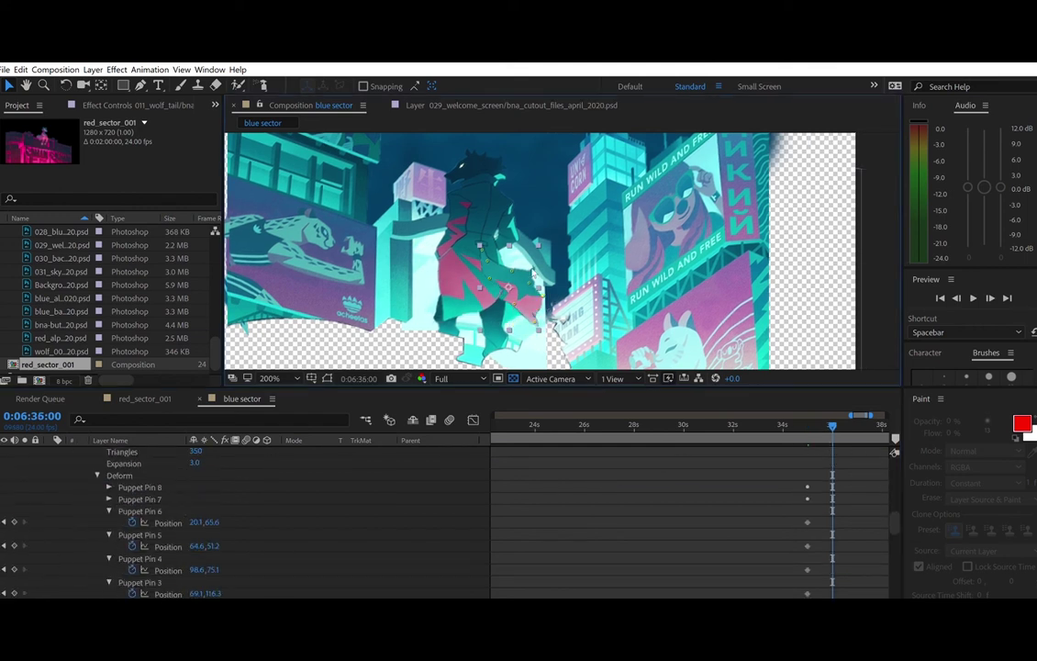
left_click_drag(514, 257, 544, 285)
scroll(184, 549, "down", 1)
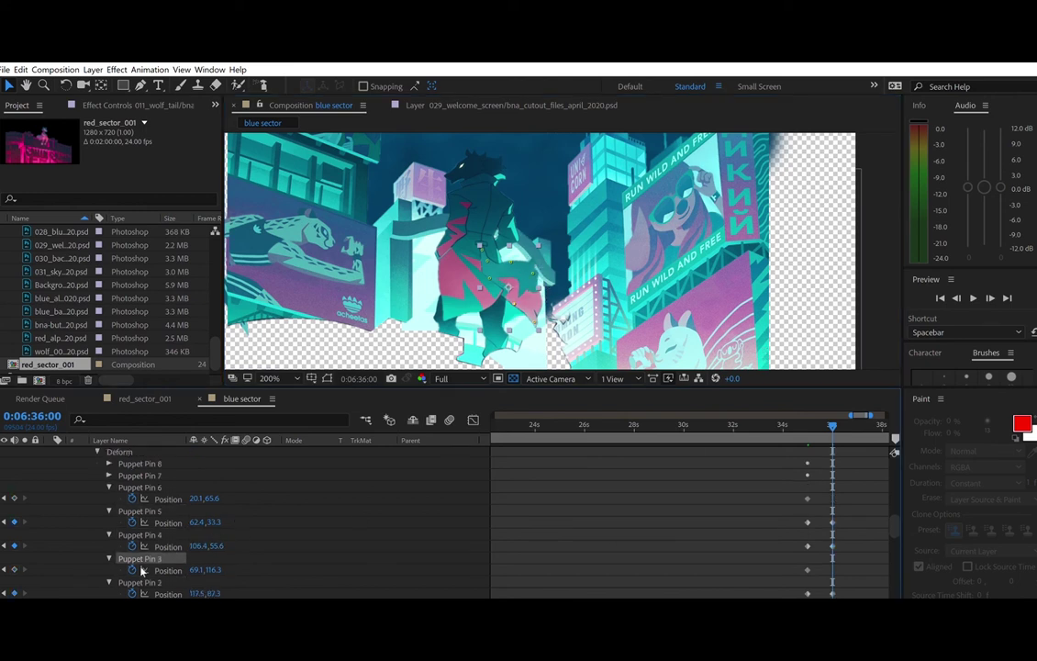
left_click(139, 582)
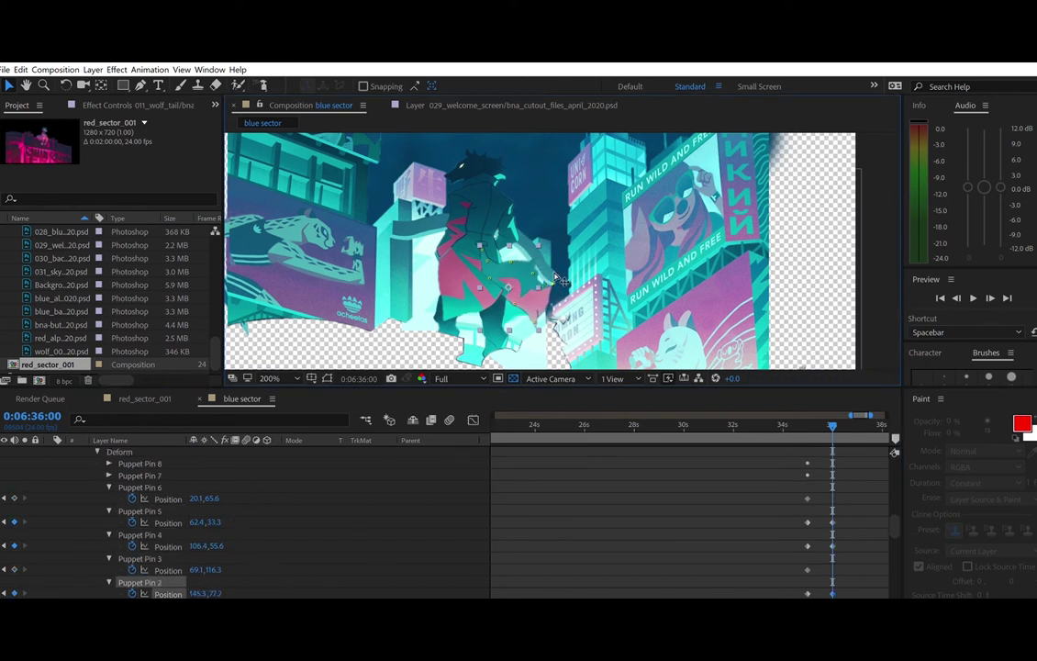
left_click_drag(535, 318, 549, 288)
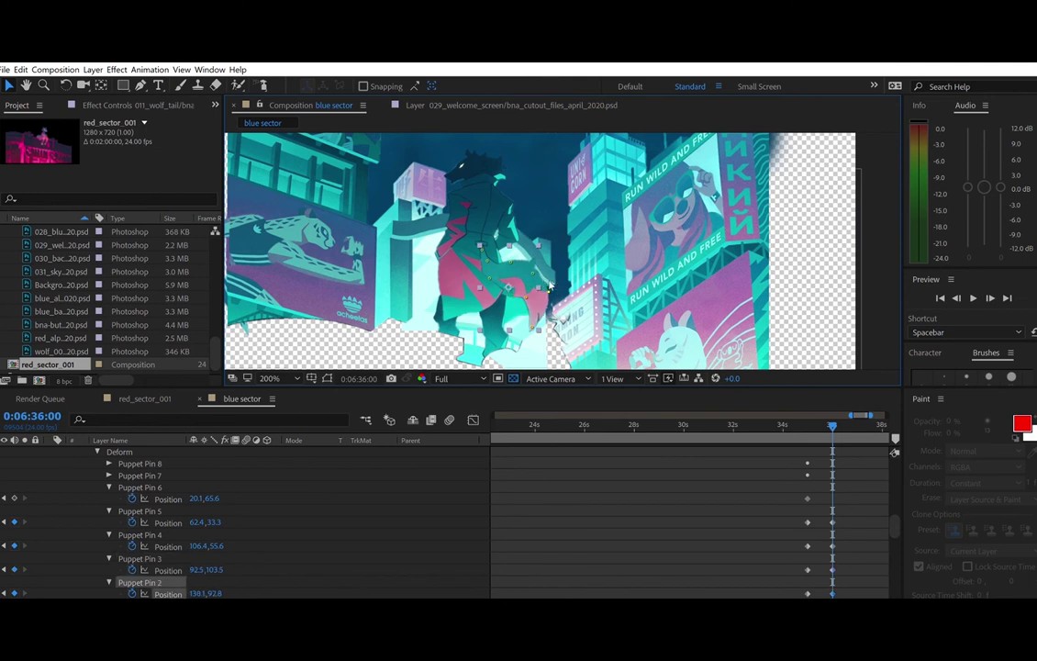
left_click(491, 278)
- At 0:06:37:00, move the tail's puppet pins so the tail swings back down
scroll(662, 486, "down", 3)
scroll(662, 486, "up", 5)
scroll(488, 481, "up", 5)
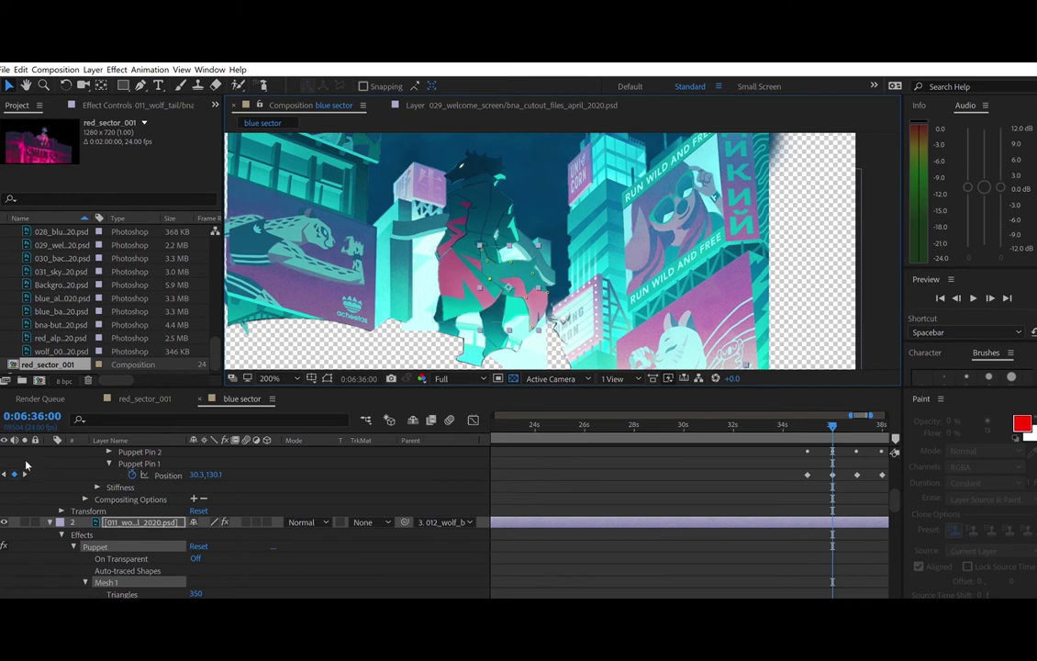
left_click(25, 475)
scroll(669, 464, "down", 5)
left_click_drag(533, 328, 514, 259)
left_click_drag(492, 272, 493, 276)
scroll(139, 486, "up", 6)
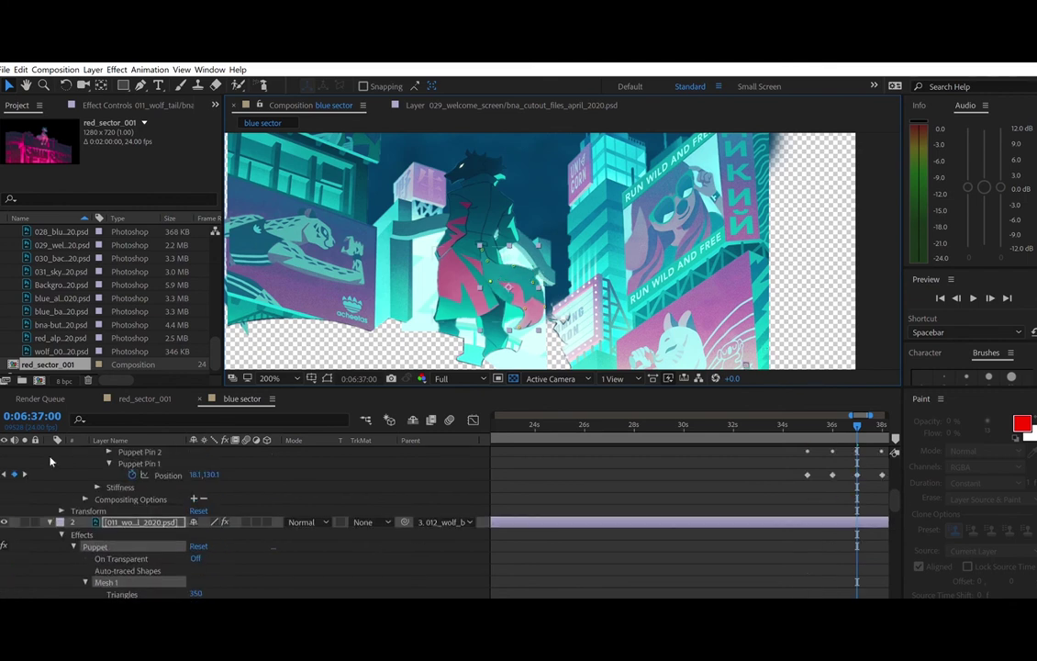
- At 0:06:38:00, reposition the tail's puppet pins and add a Position keyframe for Puppet Pin 6
left_click(882, 426)
scroll(604, 452, "down", 5)
left_click_drag(525, 300, 511, 300)
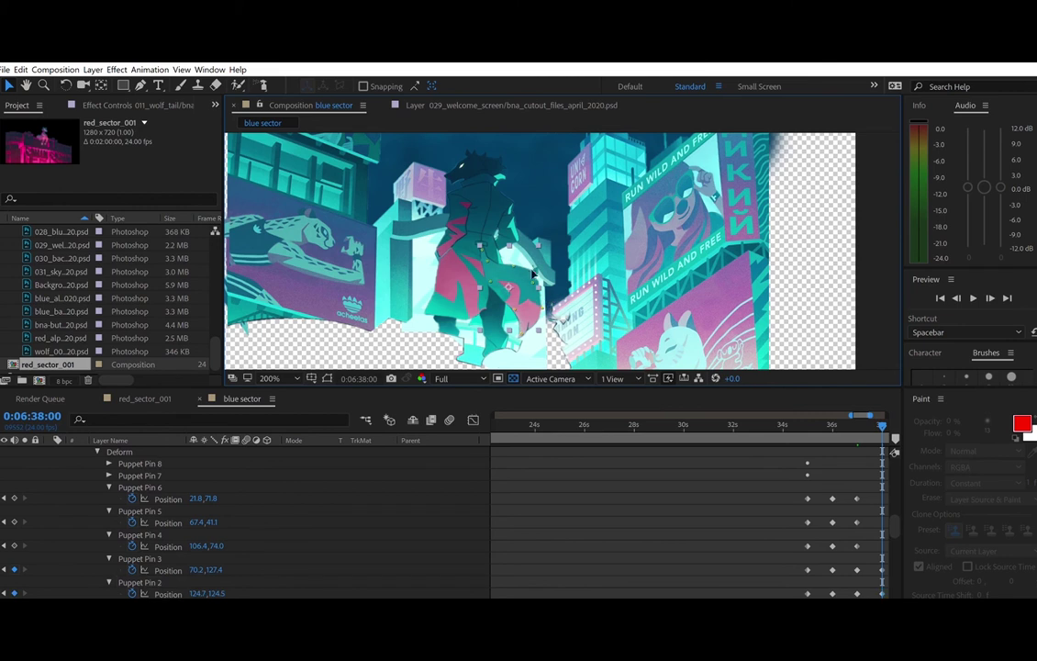
left_click_drag(517, 264, 518, 262)
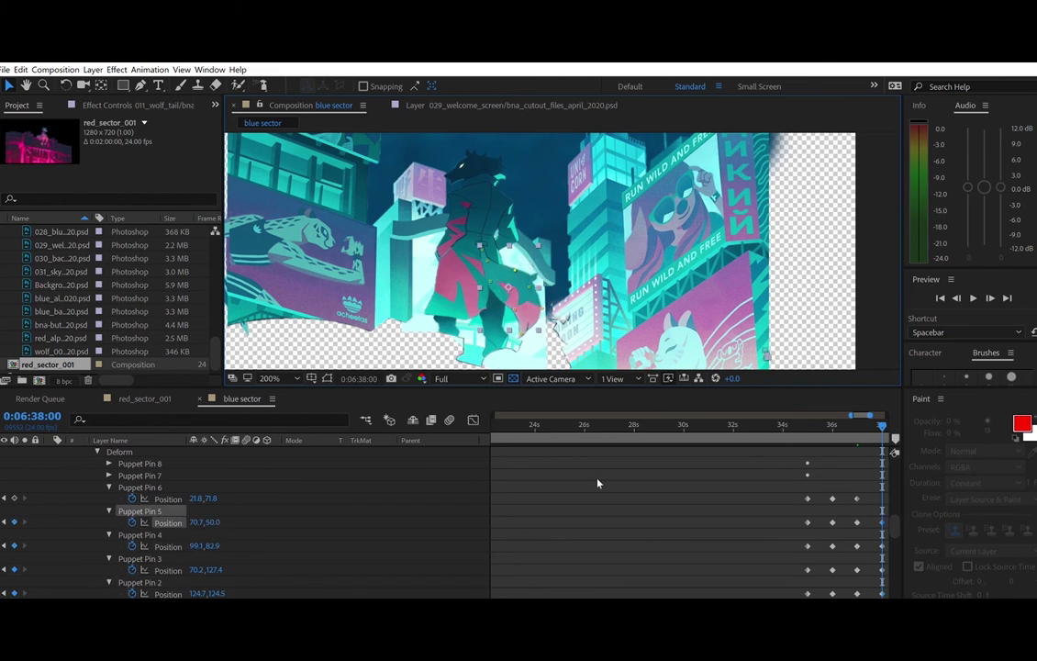
left_click(165, 487)
left_click(13, 499)
scroll(609, 492, "down", 2)
scroll(609, 494, "up", 10)
- Copy the tail pins' Position keyframes from 0:06:35:00 to 0:06:37:00 and paste them at 0:06:39:00
left_click_drag(868, 594, 877, 594)
scroll(789, 529, "down", 7)
scroll(789, 529, "up", 6)
left_click(25, 475)
scroll(576, 477, "down", 5)
left_click_drag(543, 489, 612, 558)
key("ctrl+c")
key("ctrl+v")
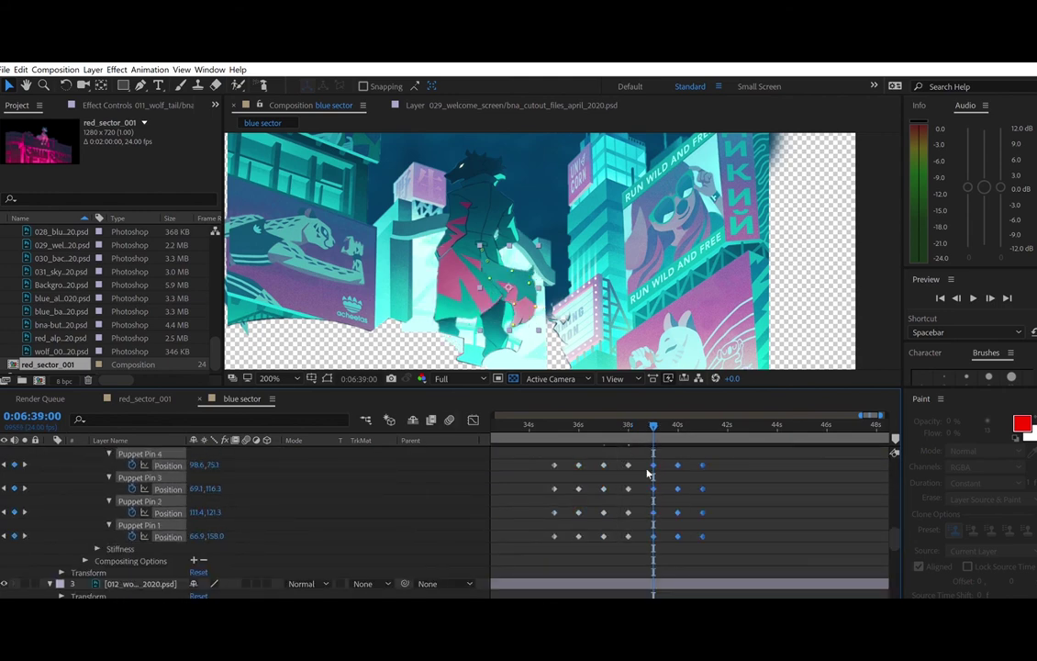
- Paste the tail pins' starting keyframes from 0:06:35:00 at 0:06:42:00 and preview the swing
scroll(736, 456, "up", 5)
scroll(737, 457, "down", 3)
left_click_drag(548, 481, 564, 511)
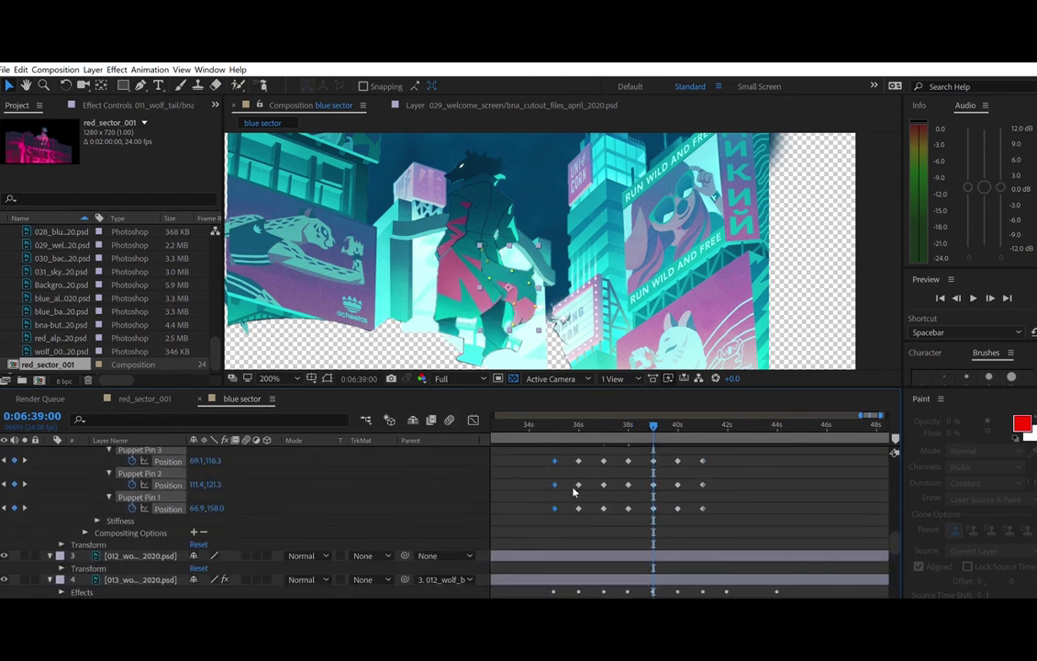
scroll(573, 493, "up", 11)
left_click(25, 484)
left_click(24, 484)
scroll(25, 484, "down", 4)
scroll(25, 478, "up", 3)
left_click(25, 458)
scroll(603, 510, "down", 8)
key("ctrl+v")
left_click(538, 425)
key("space")
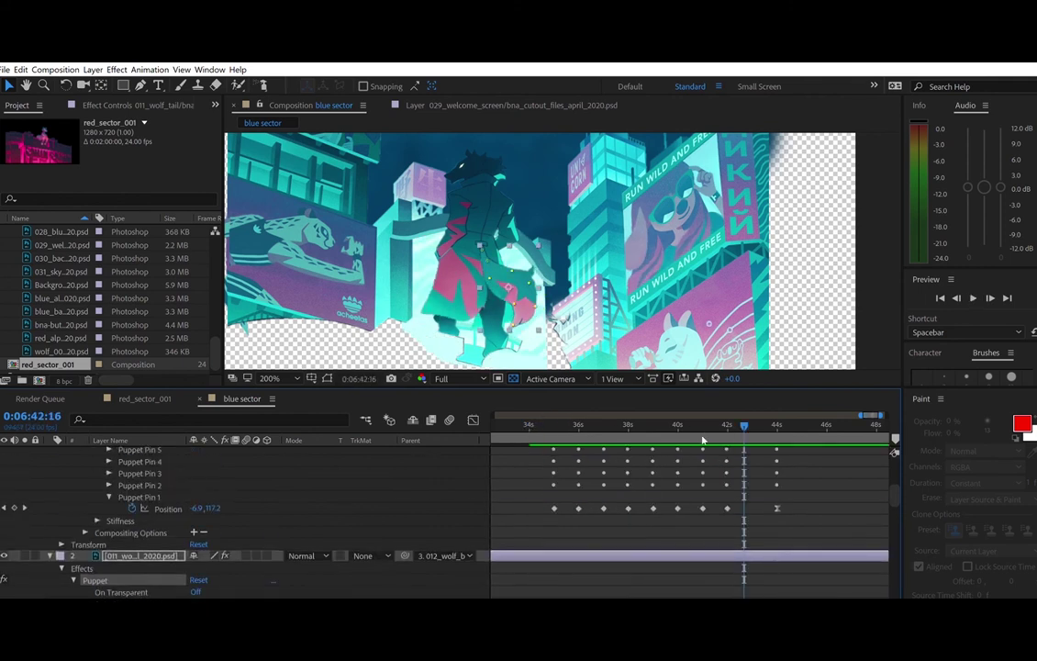
- At 0:06:43:00, move the tail's puppet pins so the tip swings outward and up, and keyframe Puppet Pin 6
scroll(702, 442, "down", 5)
left_click(3, 556)
left_click(671, 515)
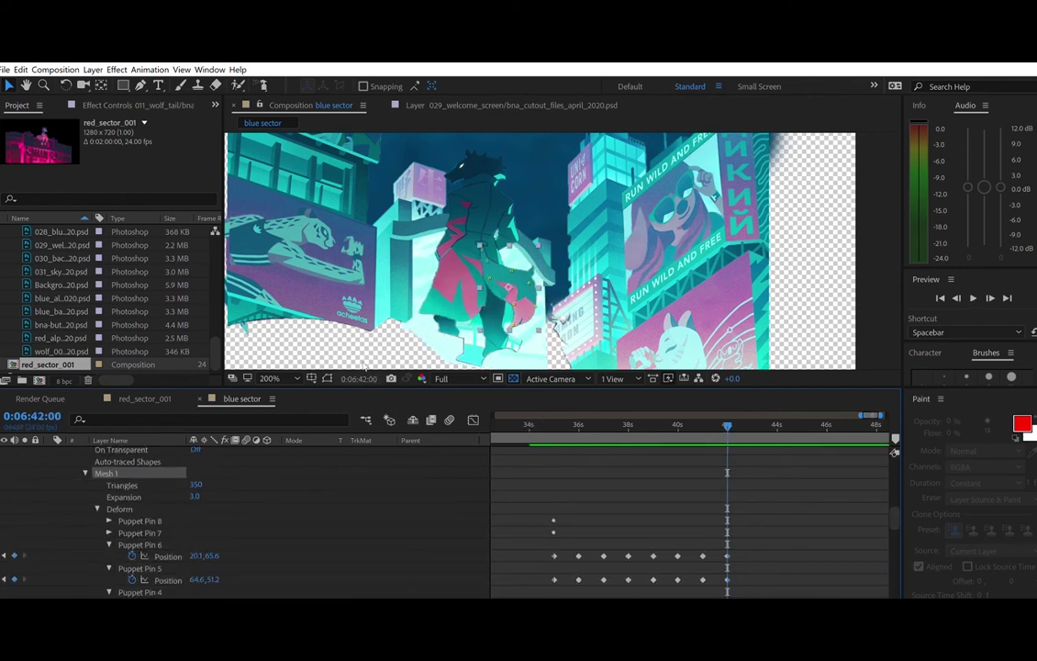
left_click(359, 378)
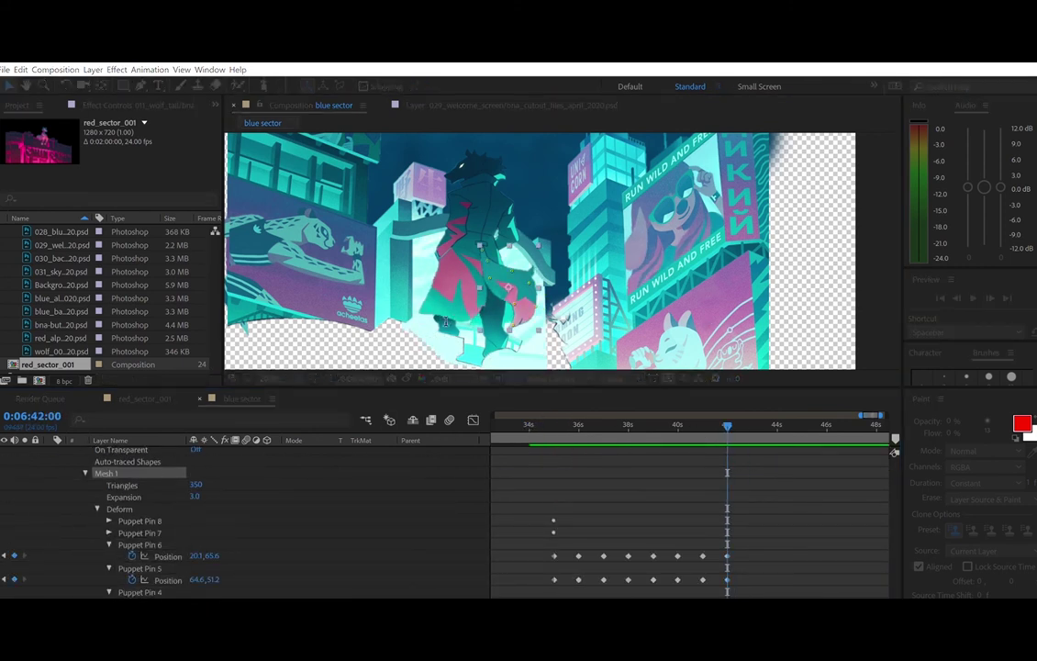
left_click(537, 324)
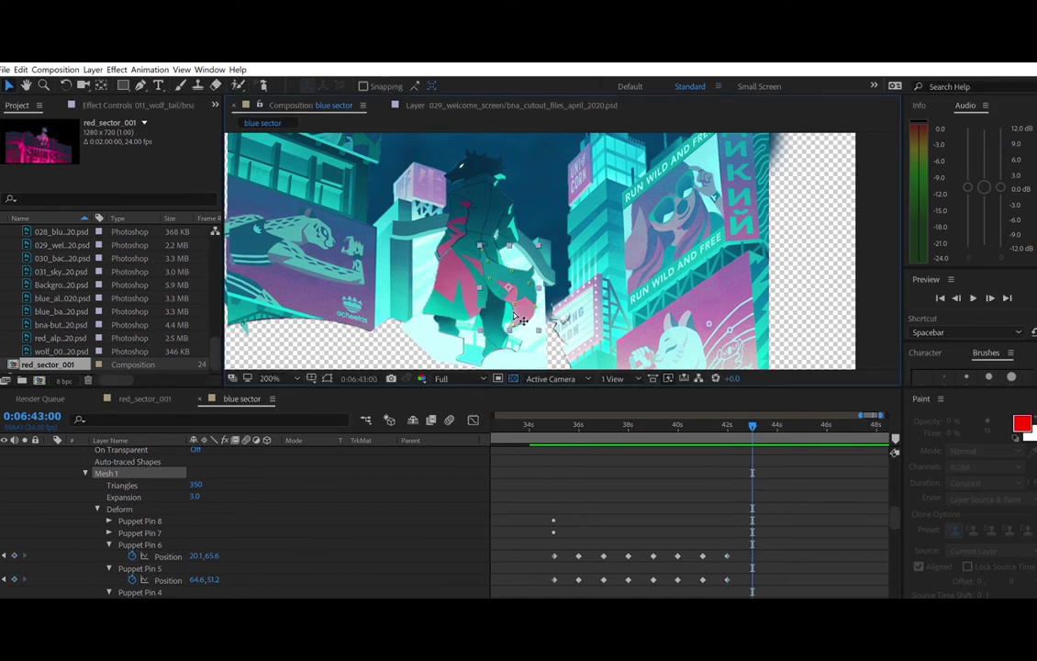
left_click_drag(522, 319, 542, 294)
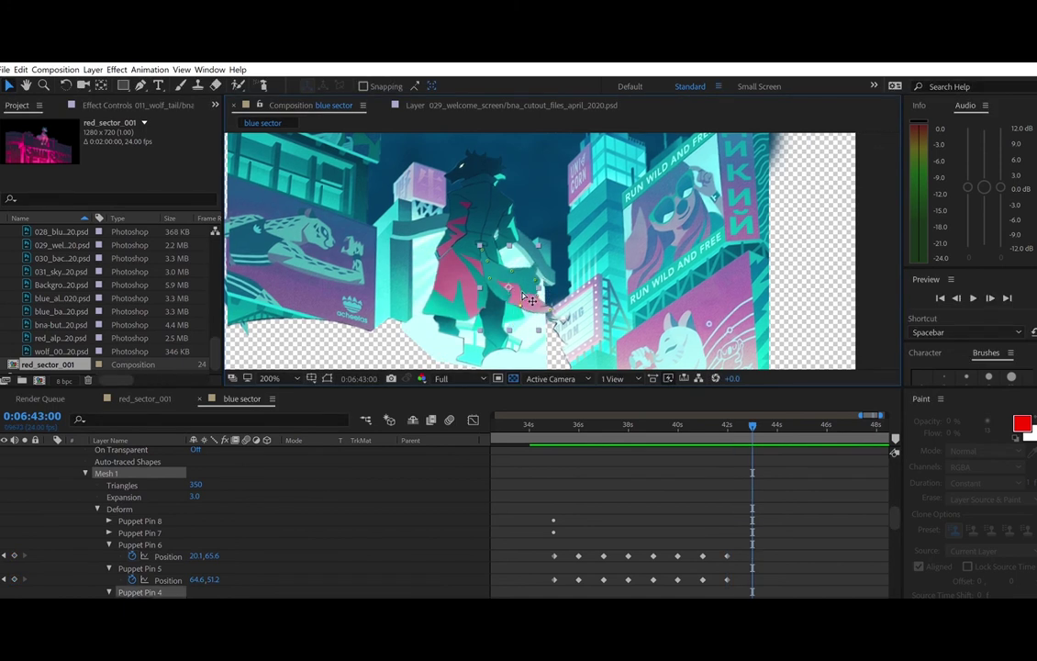
left_click(14, 556)
scroll(375, 534, "down", 3)
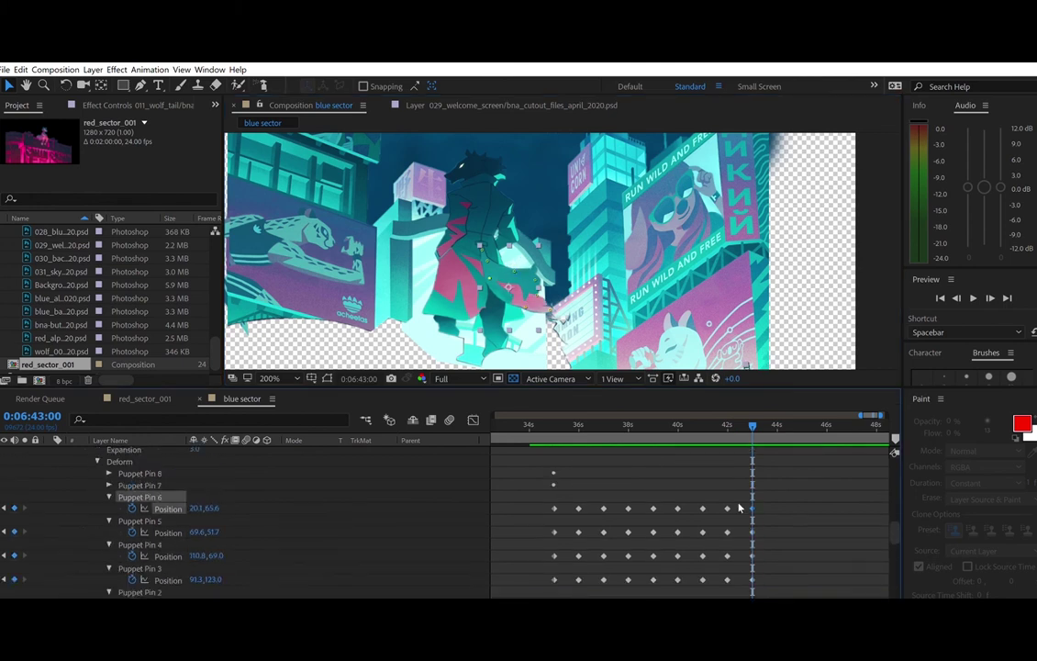
- At 0:06:44:00, move the tail's pins for the return swing, keyframe Puppet Pin 6, and save the project
scroll(741, 507, "up", 6)
left_click(24, 485)
scroll(367, 514, "up", 5)
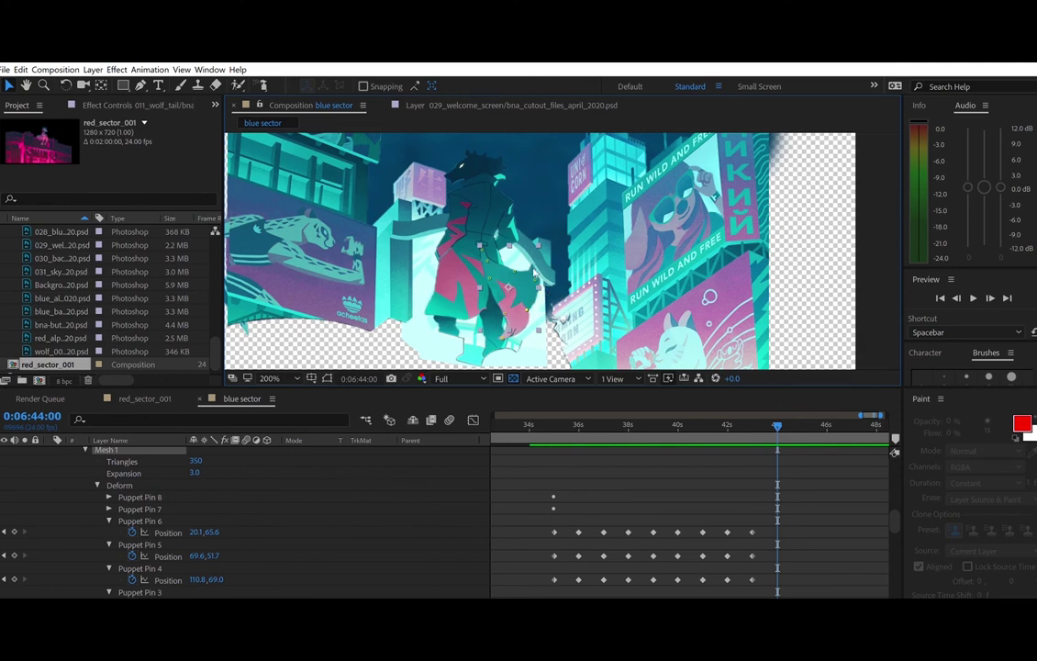
left_click_drag(533, 287, 523, 268)
left_click(510, 275)
left_click(14, 533)
scroll(572, 490, "down", 7)
scroll(571, 491, "up", 4)
key("ctrl+s")
- Copy the tail pins' starting keyframes, paste them at 0:06:45:00, and preview the tail animation
left_click(801, 426)
left_click_drag(549, 449, 564, 542)
key("ctrl+c")
key("ctrl+v")
left_click(542, 424)
key("space")
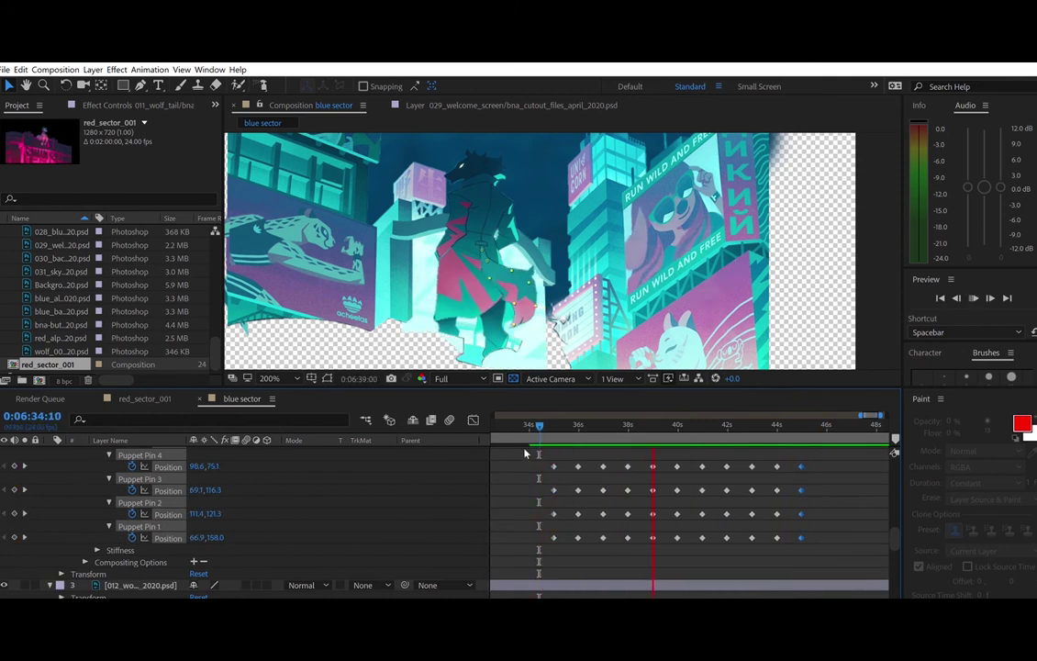
key("space")
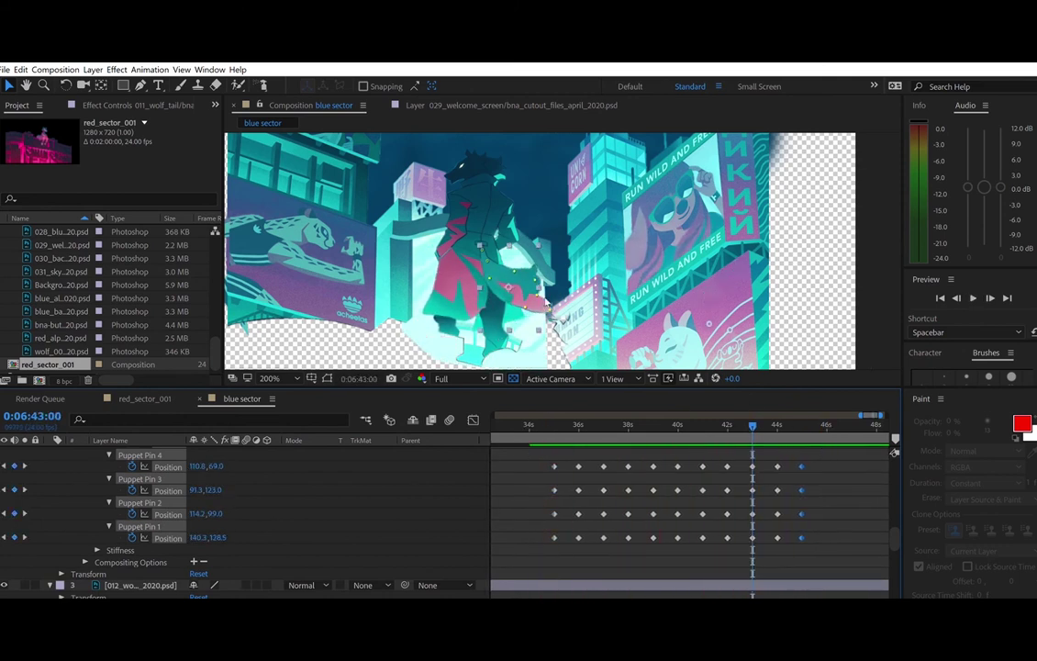
- At 0:06:43:00, push Puppet Pins 1, 2 and 4 further outward to exaggerate the tail swing
left_click(560, 307)
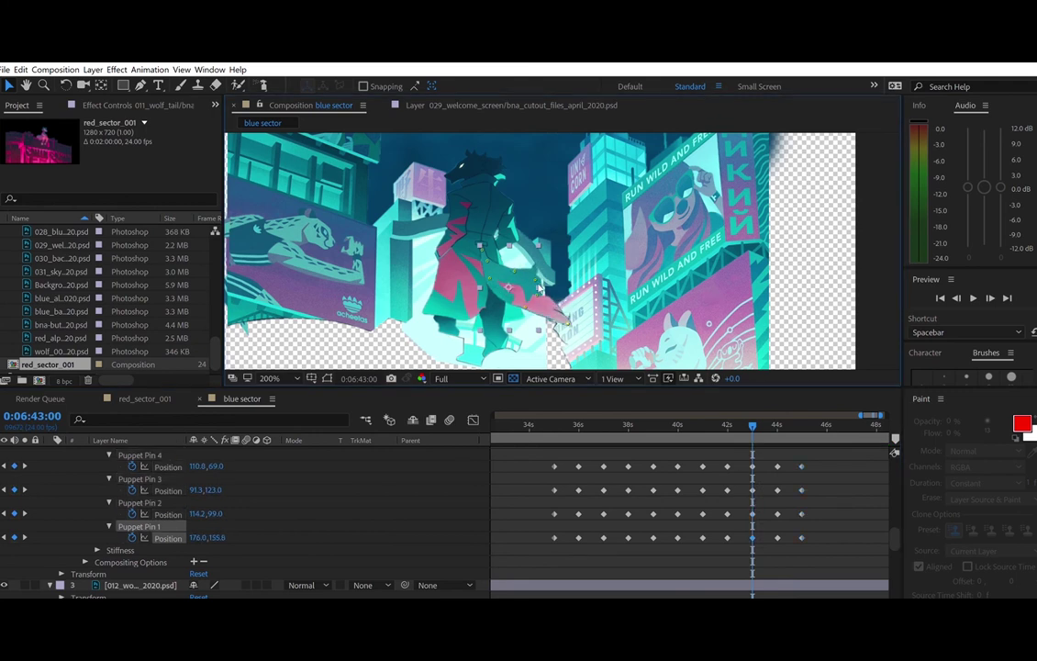
left_click(550, 289)
left_click_drag(569, 324, 565, 321)
left_click_drag(536, 279, 539, 275)
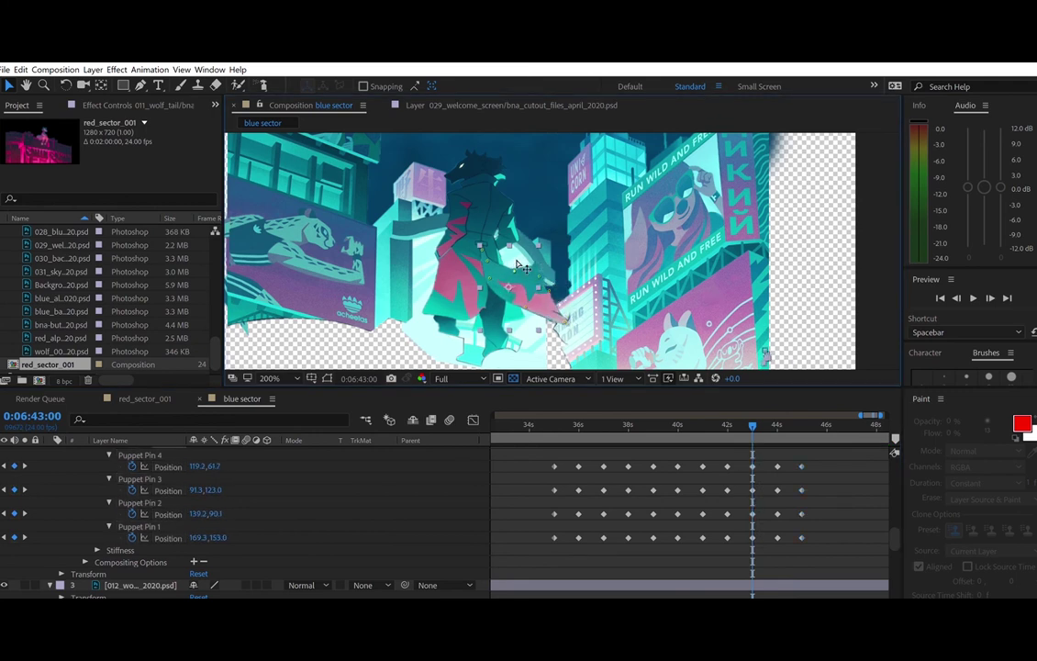
- Shift the tail's last two keyframe columns earlier to 0:06:43:12 and 0:06:44:00, and preview the faster swing
left_click(371, 378)
type("+12")
key("Return")
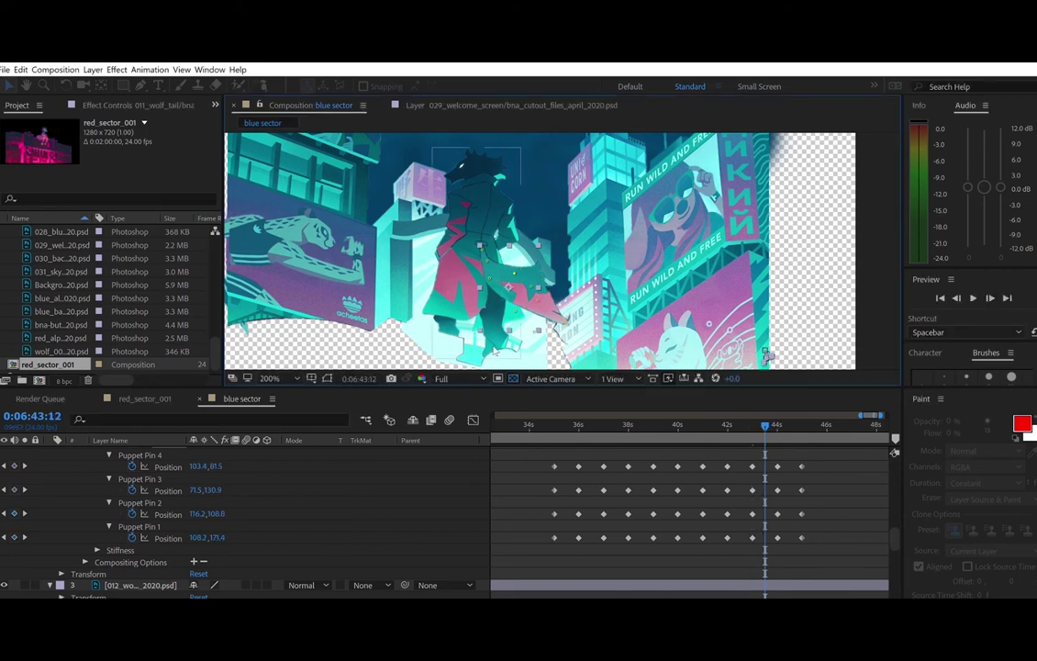
scroll(774, 566, "up", 1)
left_click_drag(771, 568, 781, 433)
left_click_drag(778, 469, 778, 554)
left_click(369, 378)
type("+12")
key("Return")
left_click(547, 424)
key("space")
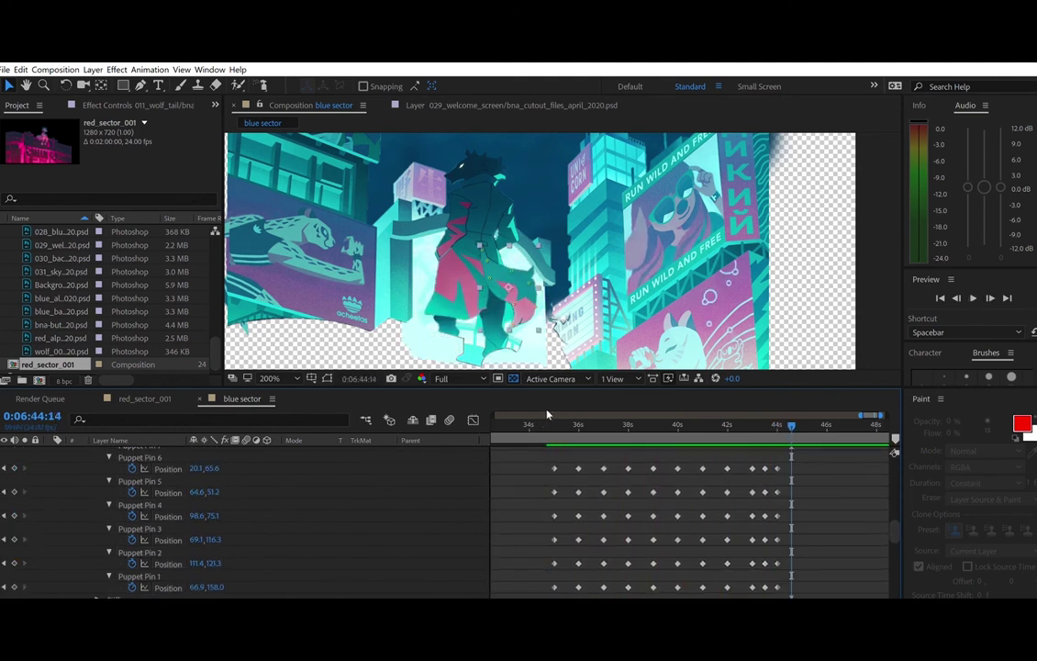
key("space")
- Copy all the tail pins' Position keyframes and paste them at intervals along the earlier timeline, including 0:01:05:00 and 0:00:05:00
scroll(540, 495, "up", 1)
left_click_drag(541, 512, 782, 493)
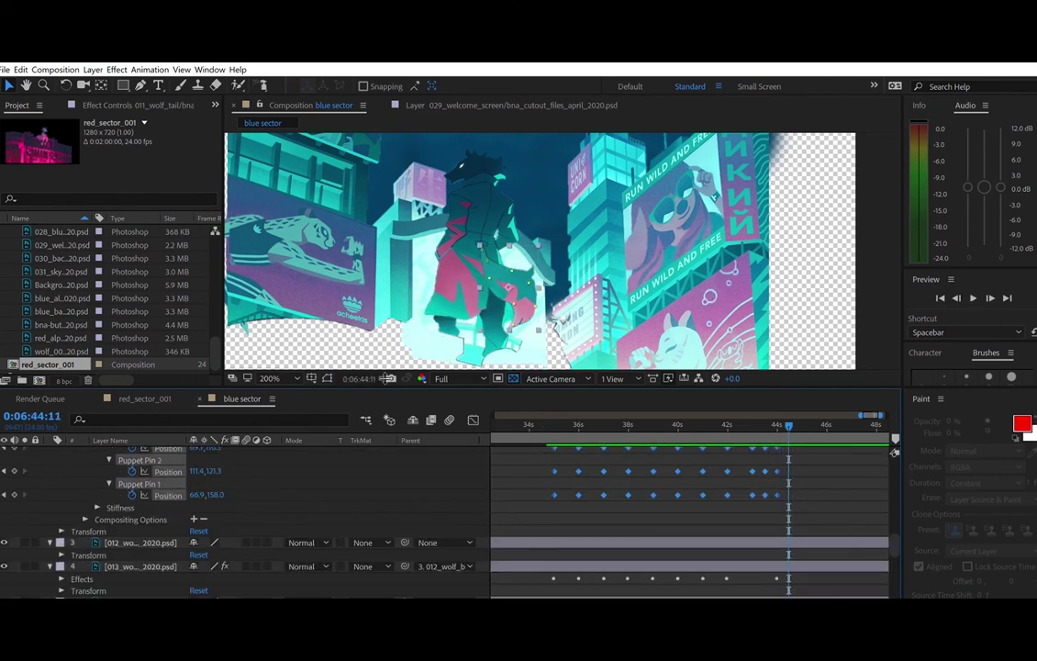
left_click(4, 495)
key("ctrl+c")
left_click(359, 378)
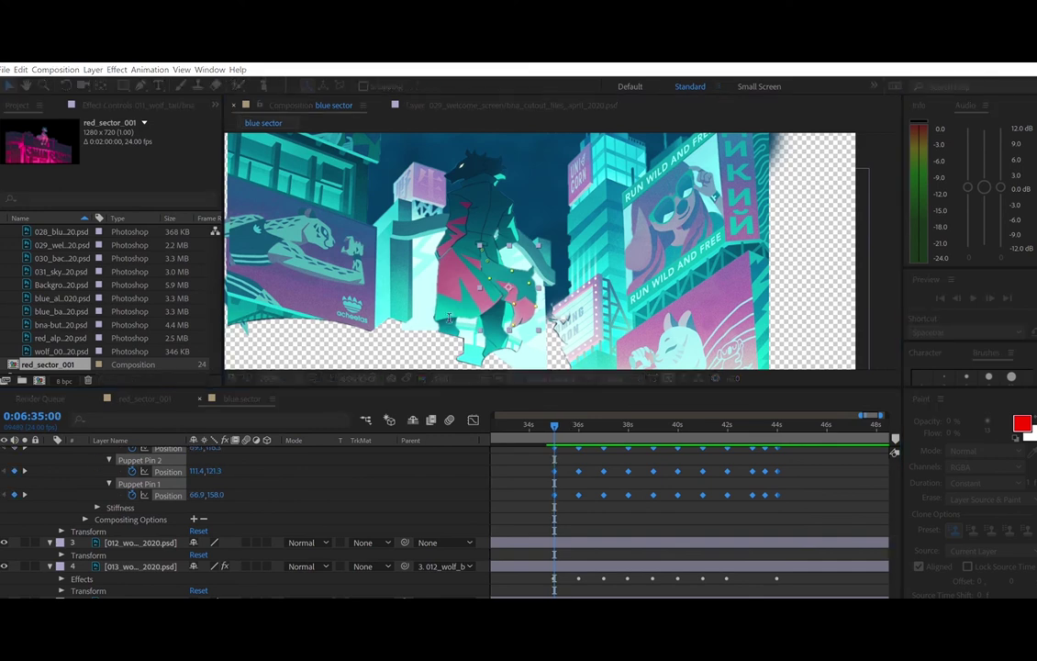
type("0")
key("Return")
key("ctrl+v")
left_click(359, 378)
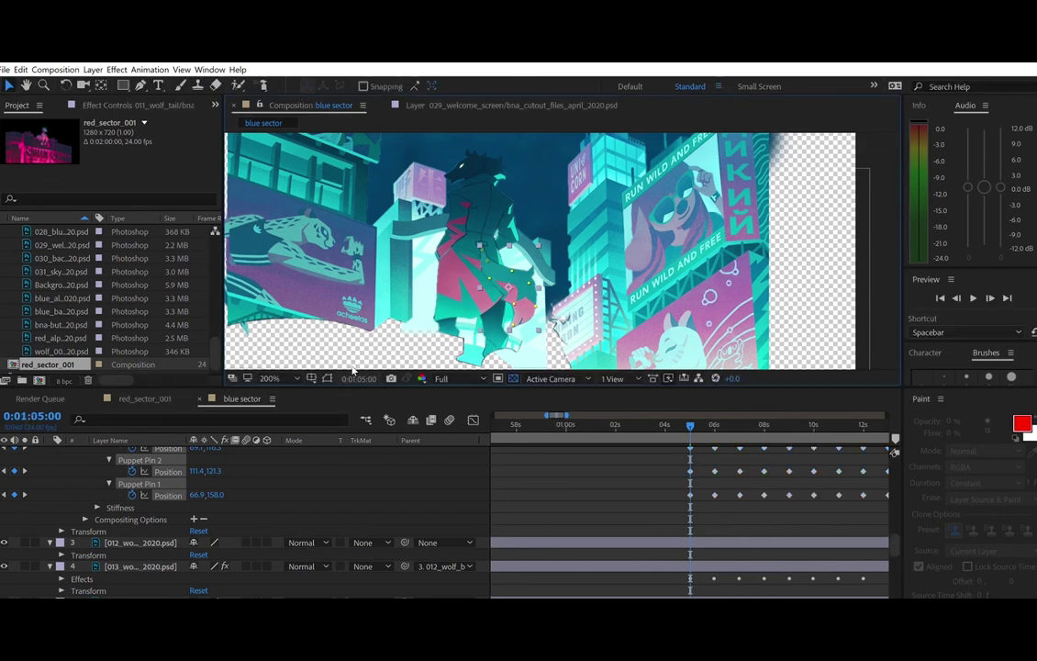
left_click(356, 377)
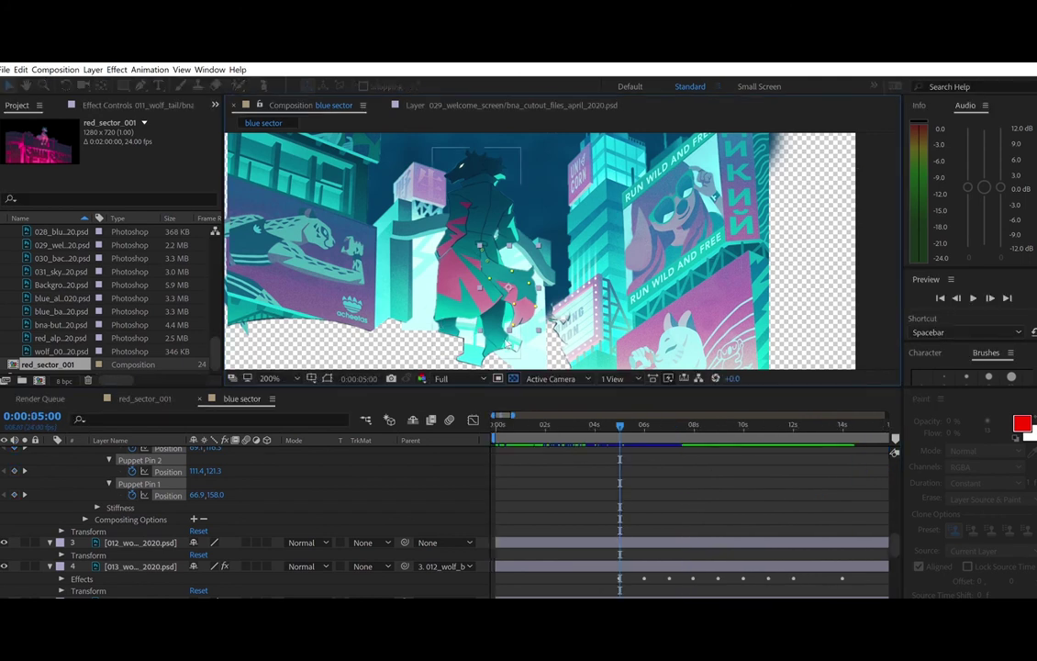
mouse_move(515, 413)
left_mouse_down()
mouse_move(814, 414)
mouse_move(513, 417)
left_mouse_up()
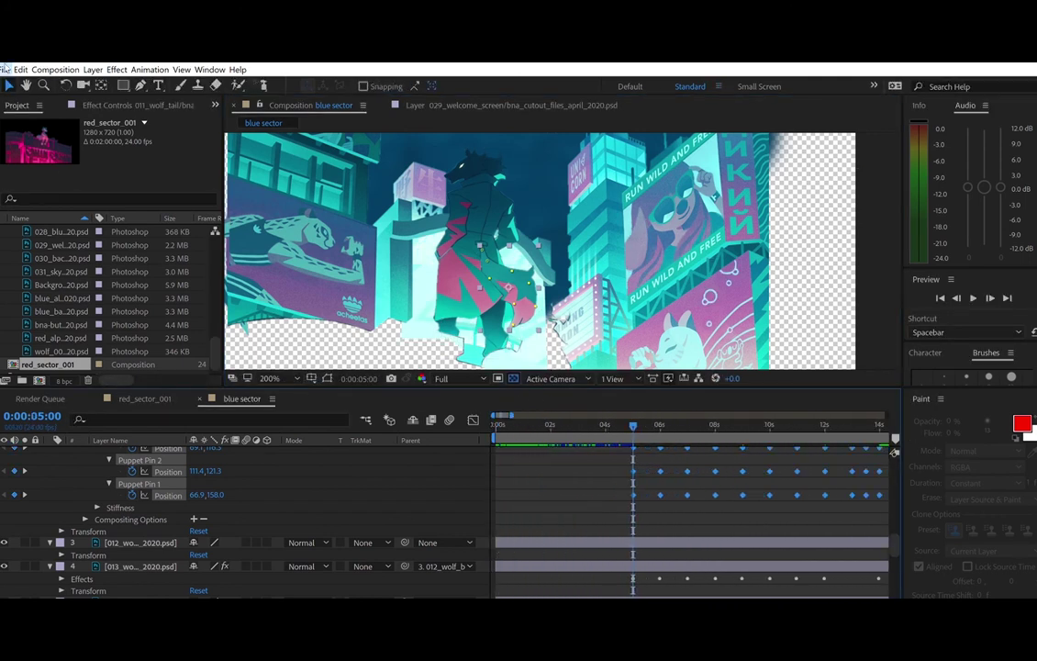
- Preview the blue sector composition in an enlarged viewer, and restore the normal layout
double_click(326, 105)
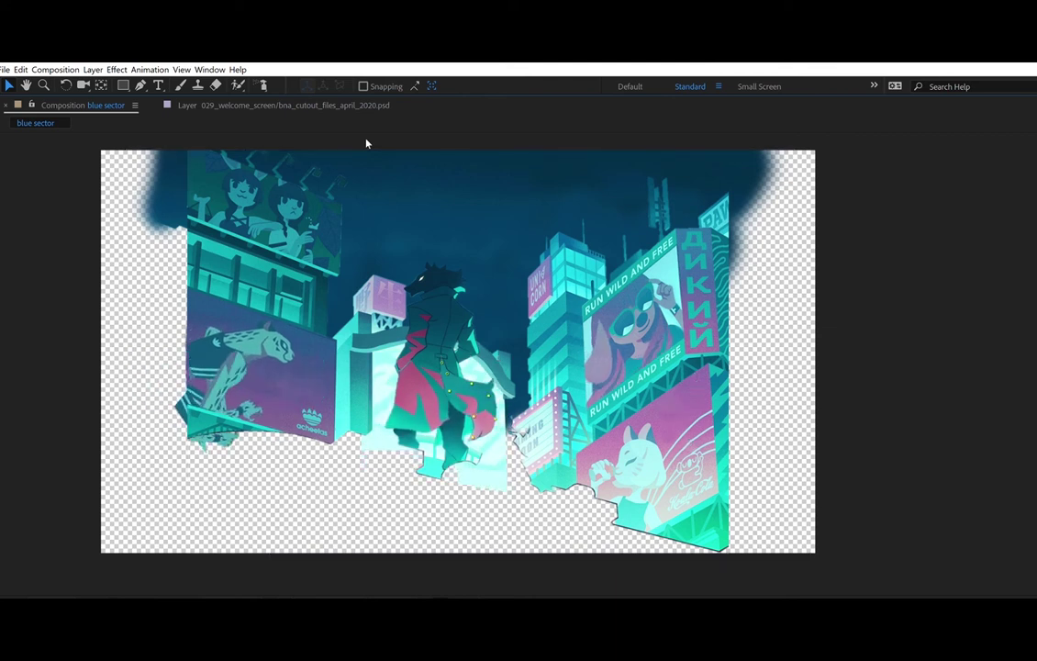
key("space")
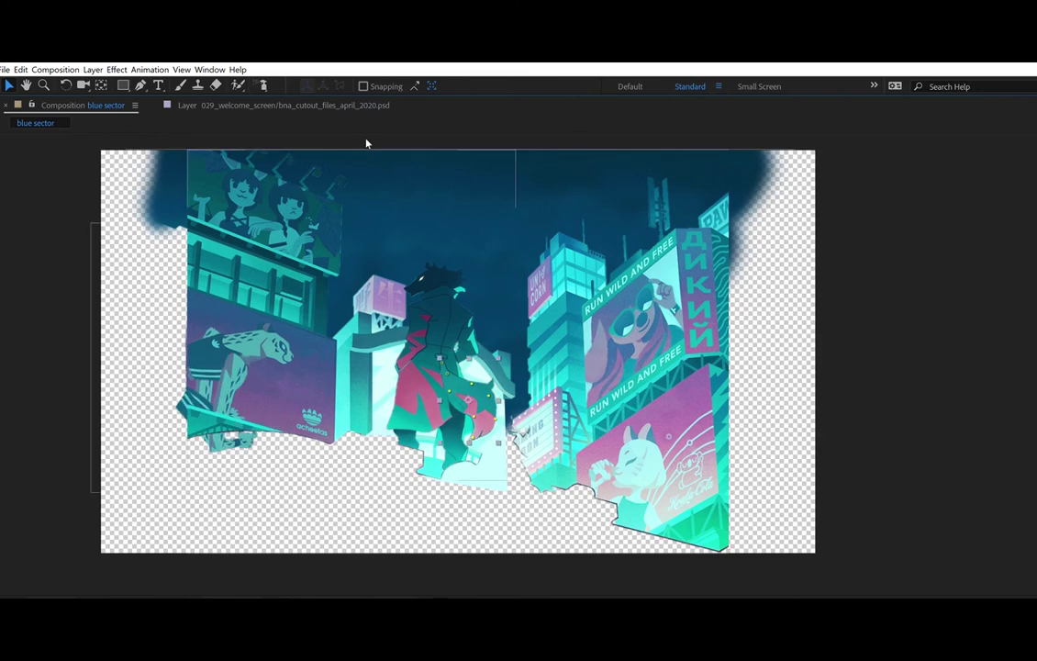
key("grave")
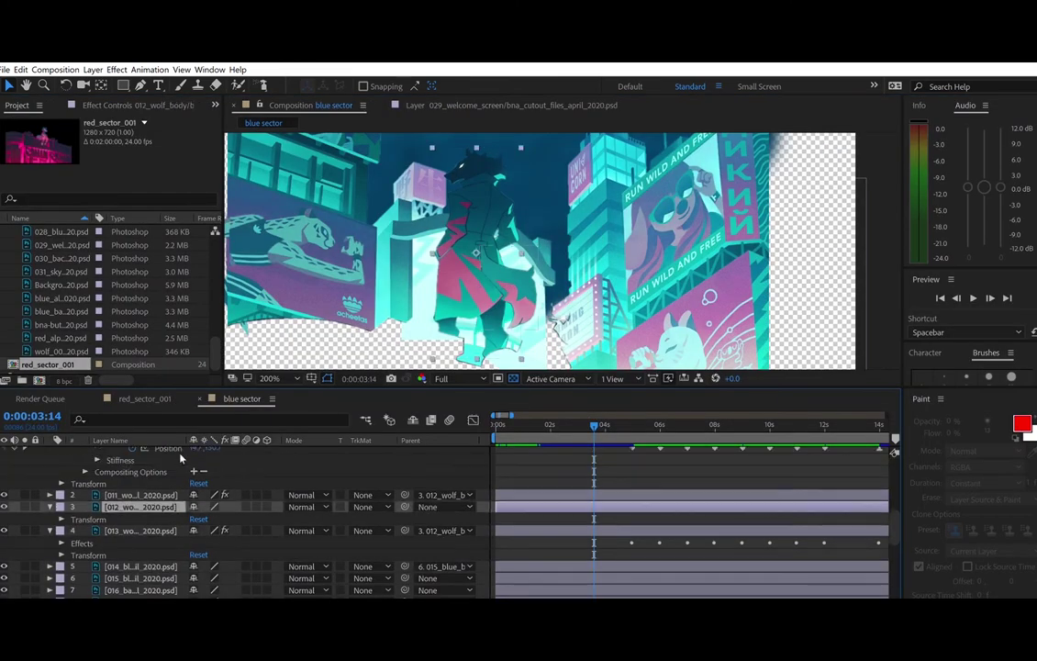
- Place puppet pins and starch pins around the head and shoulders of the 012_wolf_body layer
left_click(261, 86)
left_click(469, 158)
key("z")
left_click(485, 159)
left_click_drag(562, 245, 540, 164)
key("u")
left_click(49, 522)
key("ctrl+p")
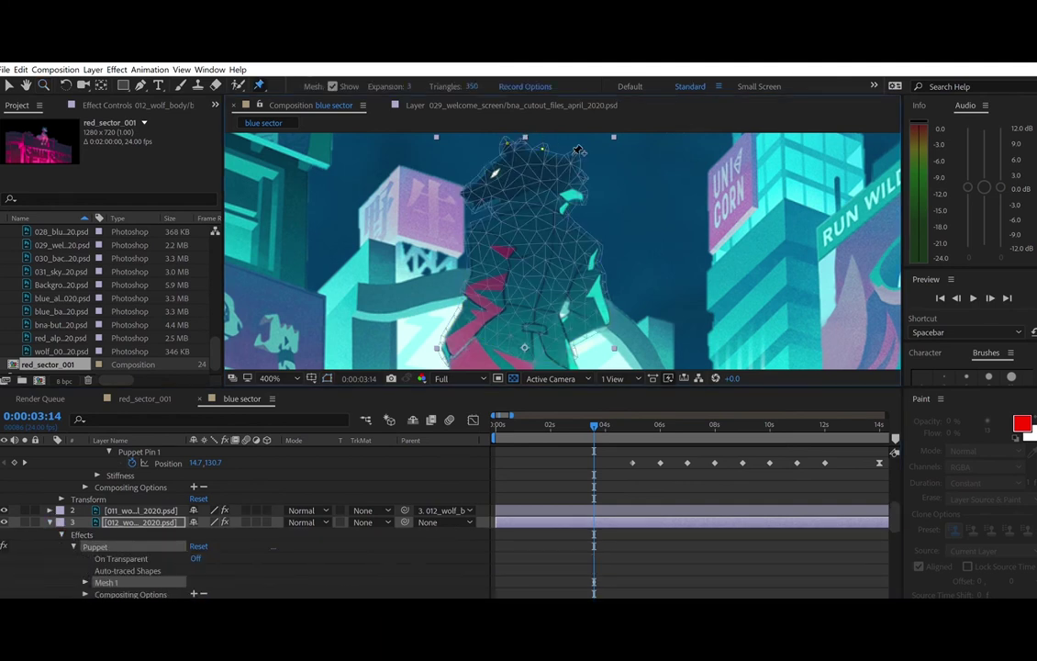
key("ctrl+p")
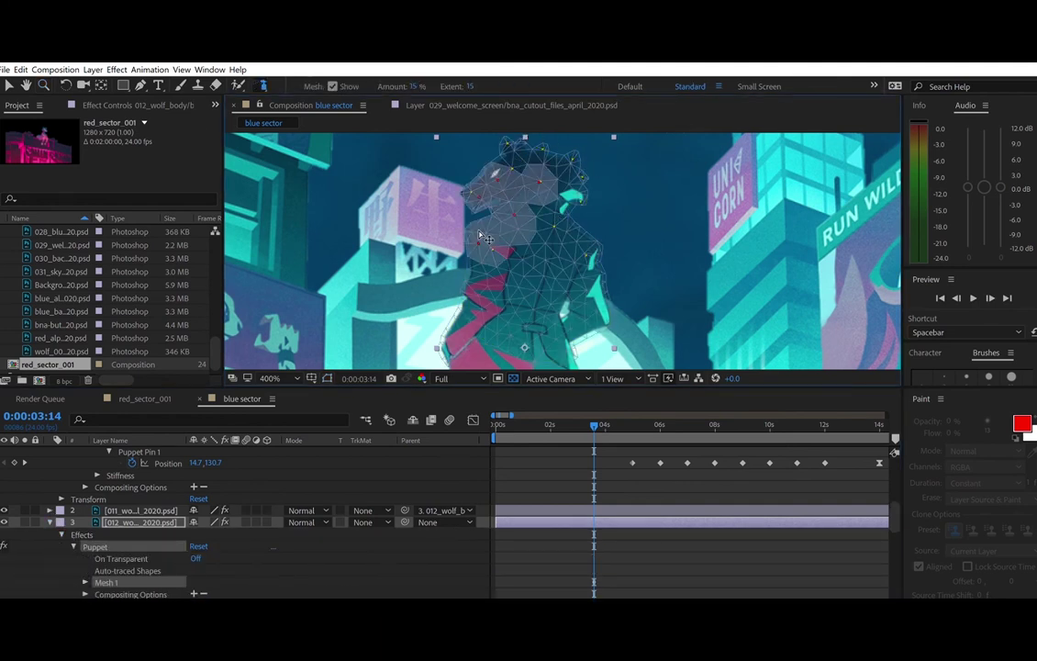
key("v")
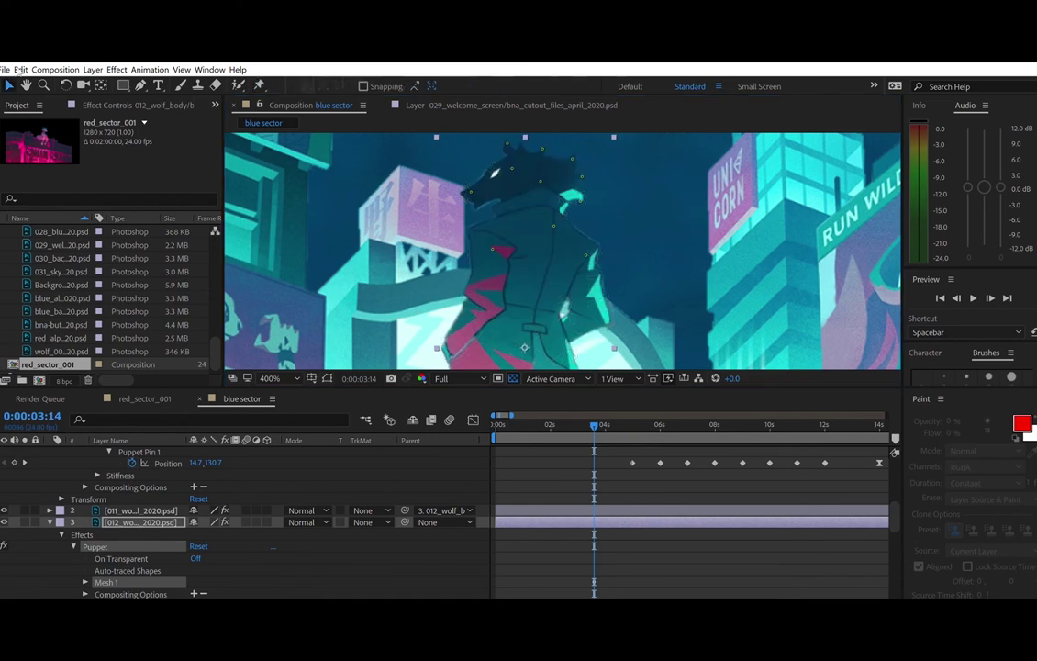
- Expand the wolf body's Mesh 1 and reveal the Position properties of Puppet Pins 1 to 5
left_click(86, 583)
scroll(138, 587, "down", 4)
left_click(148, 593)
left_click_drag(124, 545, 152, 479)
scroll(259, 481, "down", 3)
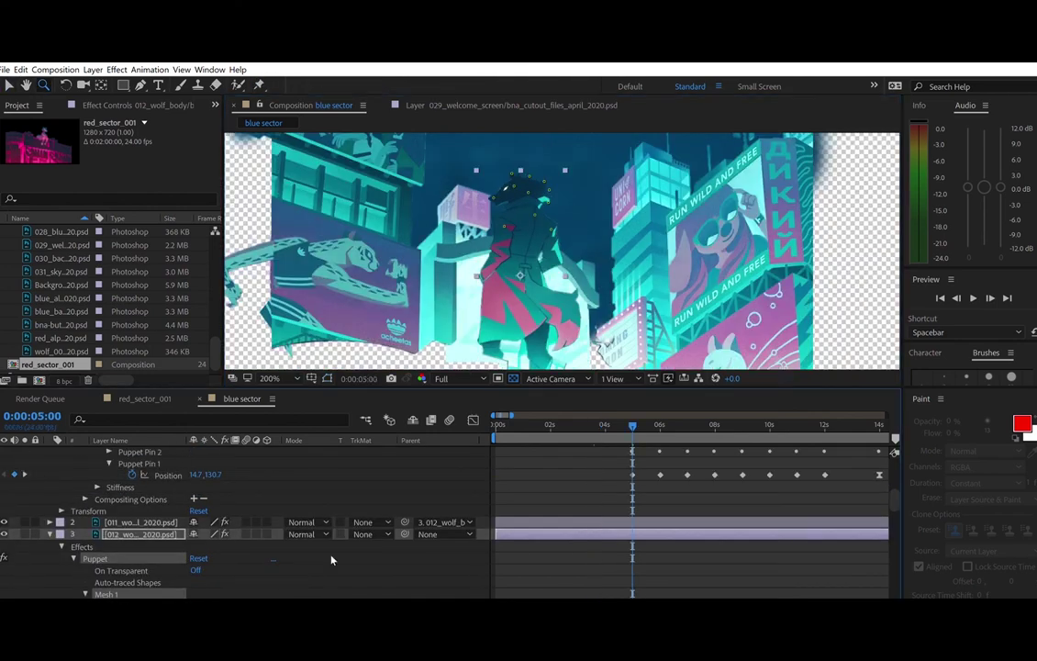
scroll(533, 503, "up", 3)
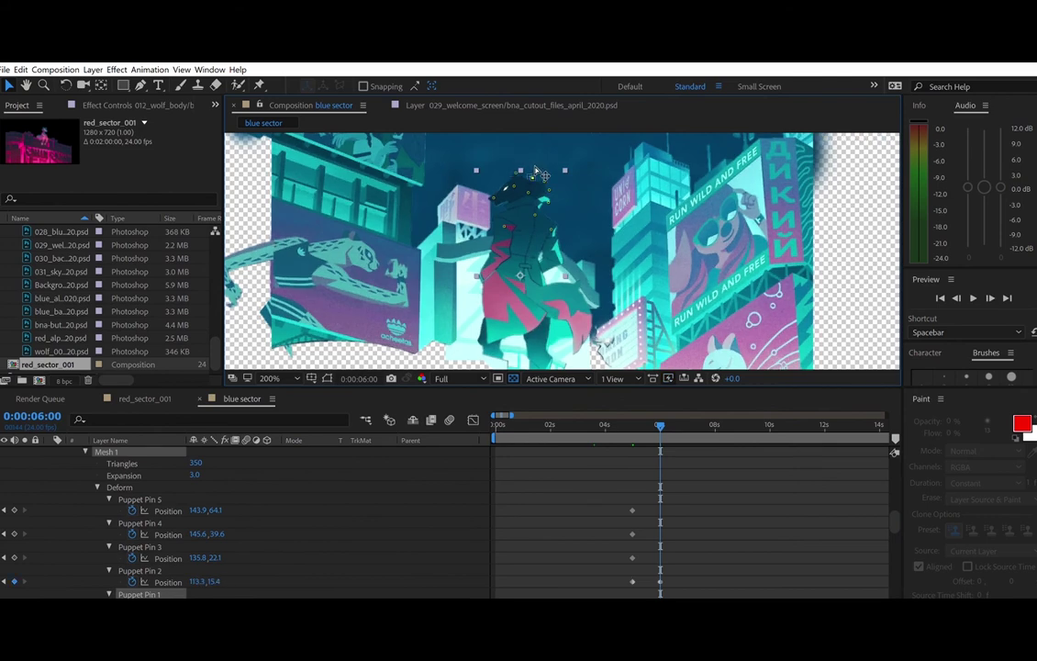
- Reposition the puppet pins along the top of the wolf's head to animate its fur, and preview the movement
left_click(496, 163)
left_click(491, 165)
left_click(488, 172)
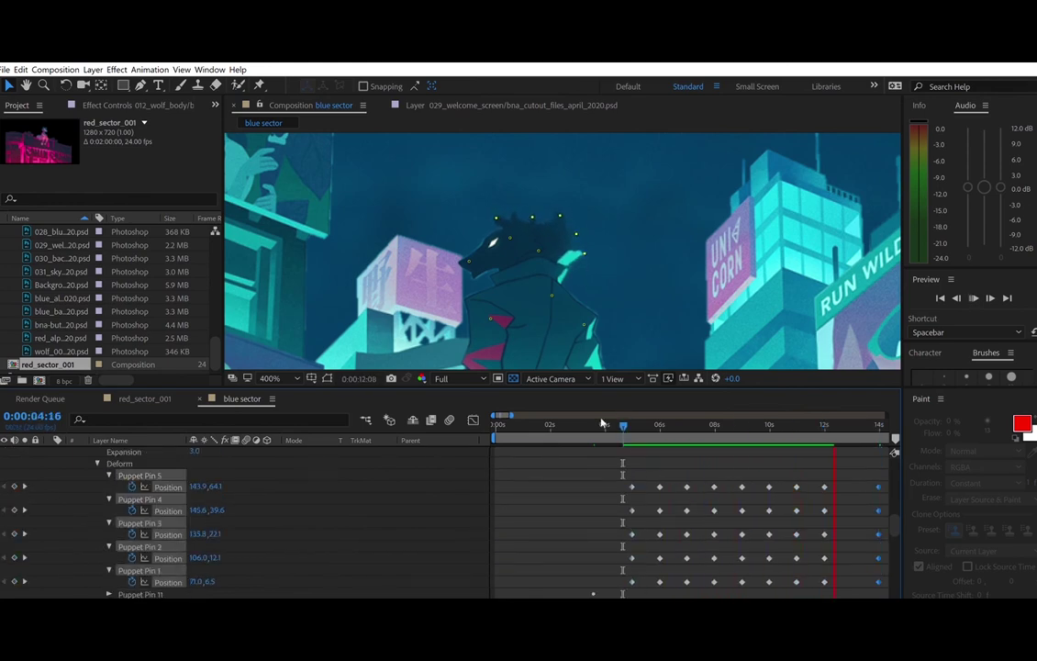
left_click(580, 422)
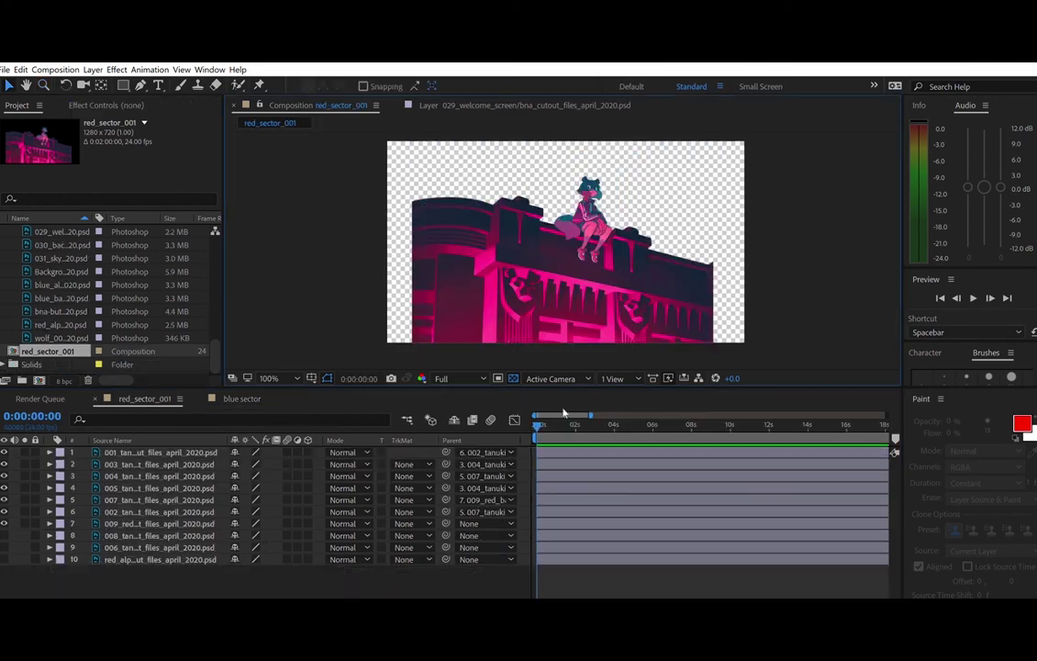
- In the red_sector_001 composition, select the 003 tanuki head layer and relocate its anchor point toward the face's upper edge
left_click(135, 453)
left_click(138, 464)
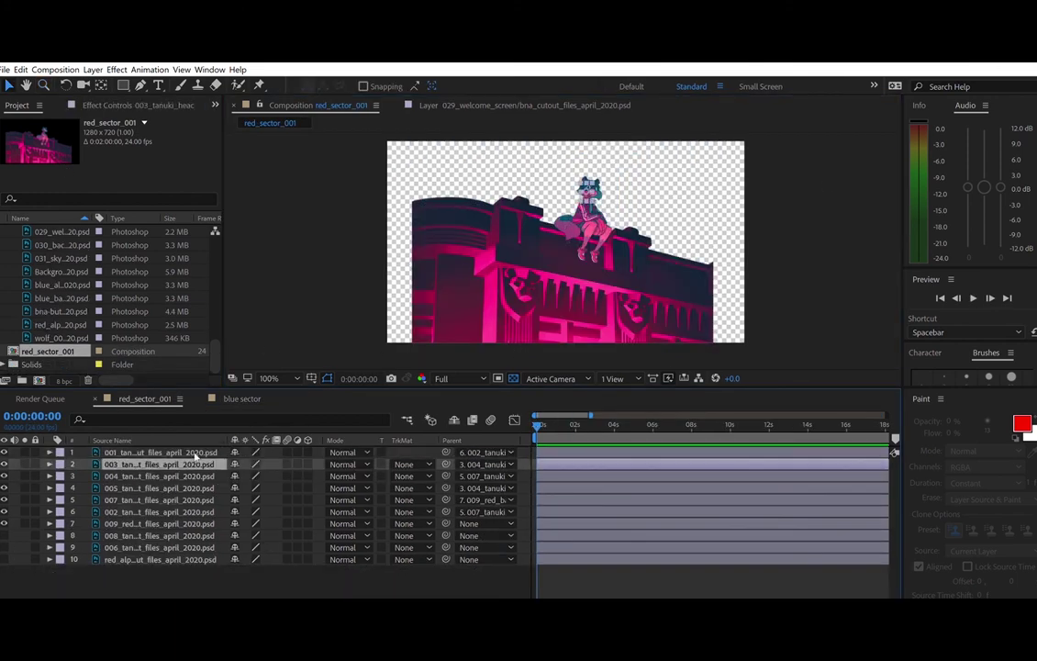
left_click(44, 86)
left_click(597, 208)
left_click(597, 207)
left_click_drag(571, 296, 614, 224)
left_click(102, 86)
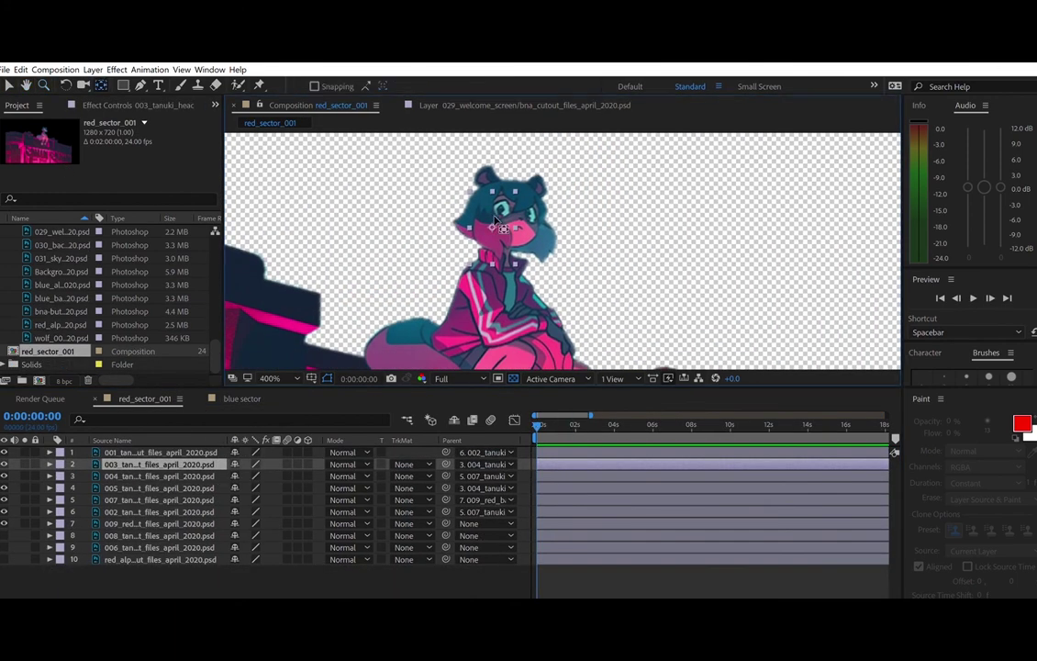
- Reveal the Transform properties of the 003 tanuki head layer
left_click(62, 476)
key("v")
left_click(364, 377)
type("1500")
key("Return")
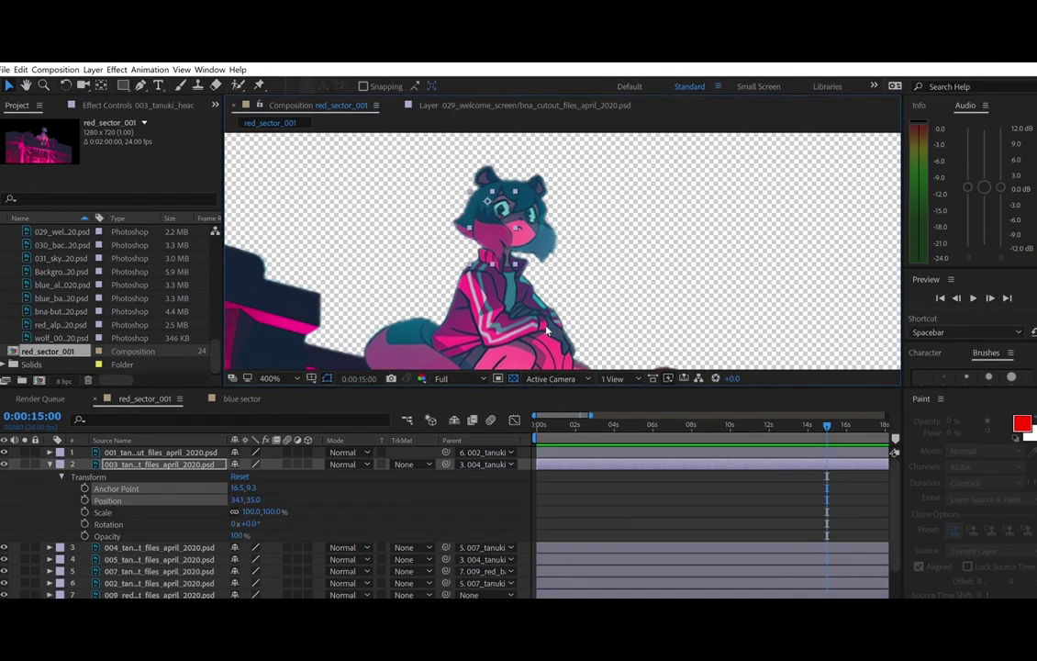
left_click(85, 501)
left_click(85, 523)
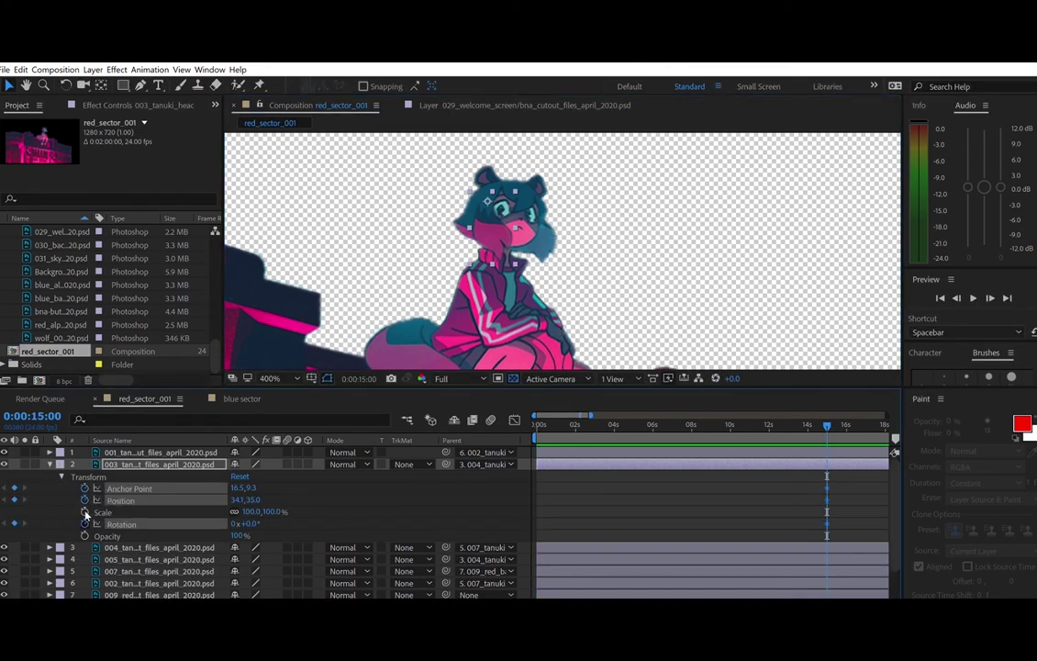
key("ctrl+z")
key("ctrl+z")
- Start Position and Rotation keyframes on the 003 tanuki head layer at 5 seconds
left_click(359, 377)
type("500")
key("Return")
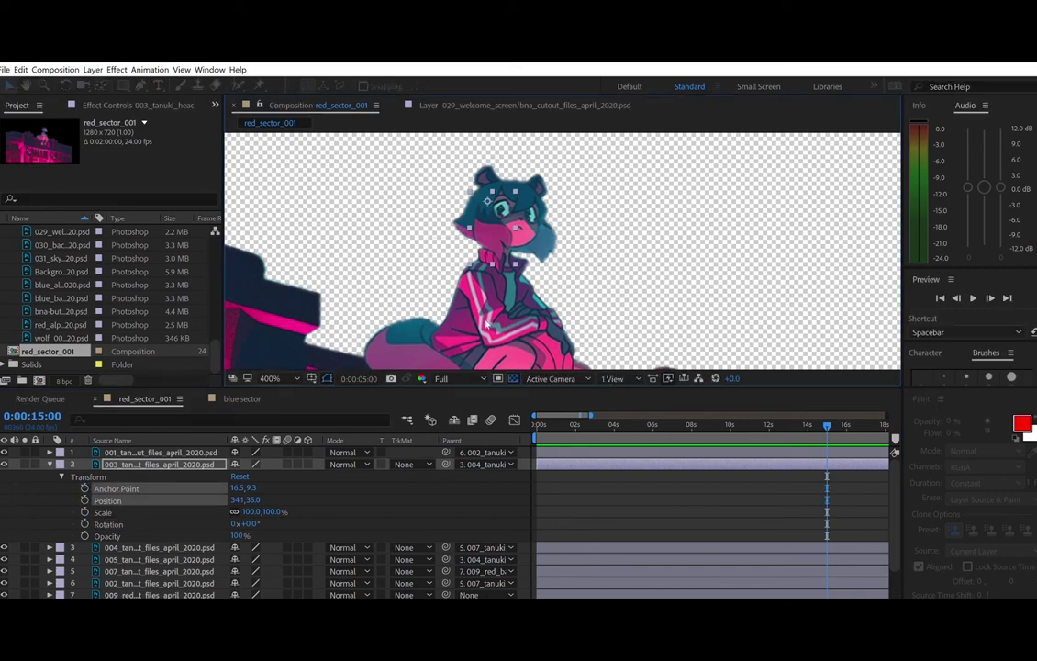
left_click(90, 485)
left_click(85, 501)
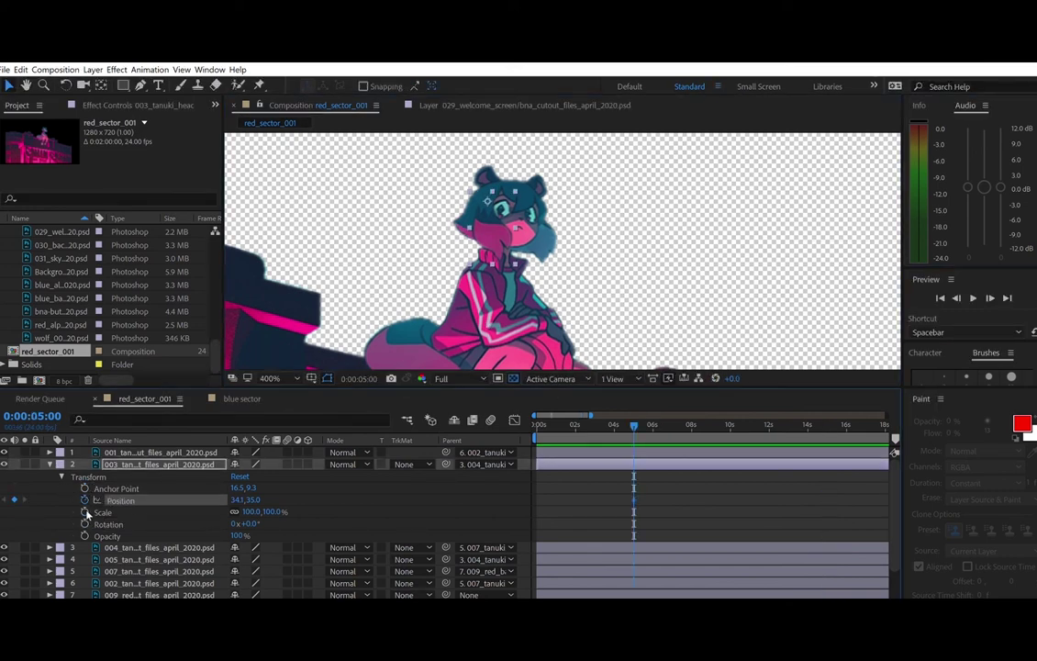
left_click(84, 523)
- At 6 seconds, rotate the 003 tanuki head layer to about -19.5°
left_click(359, 378)
type("600")
key("Return")
left_click(66, 85)
left_click_drag(503, 247, 523, 241)
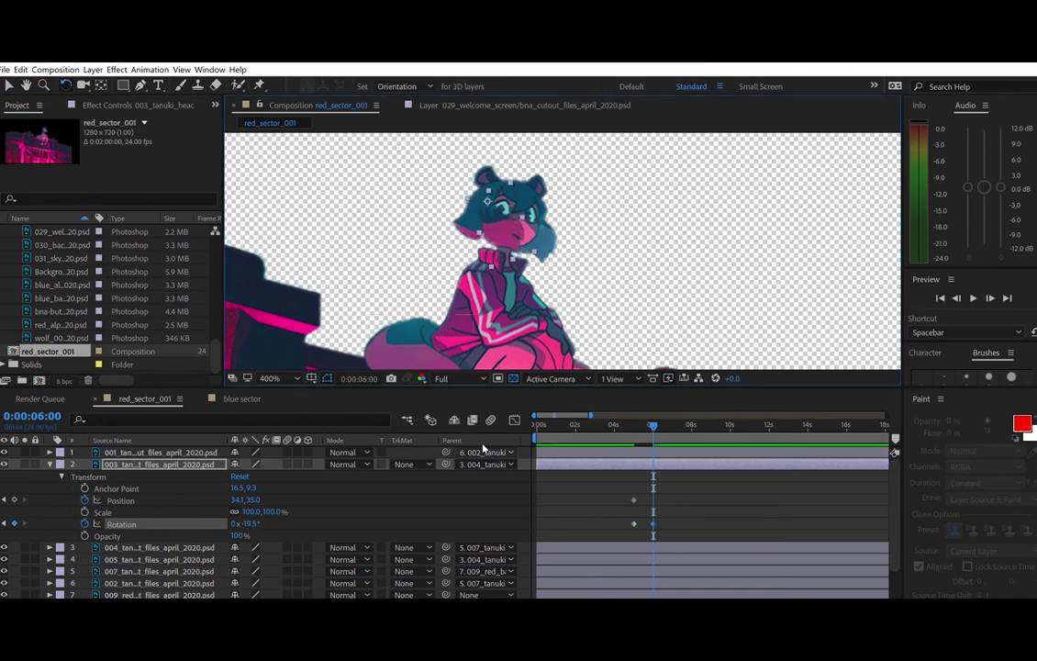
- Rotate the head layer to about -10.6° at 7 seconds and about 23.6° at 8 seconds
left_click(359, 379)
type("700")
key("Return")
left_click_drag(516, 234, 506, 232)
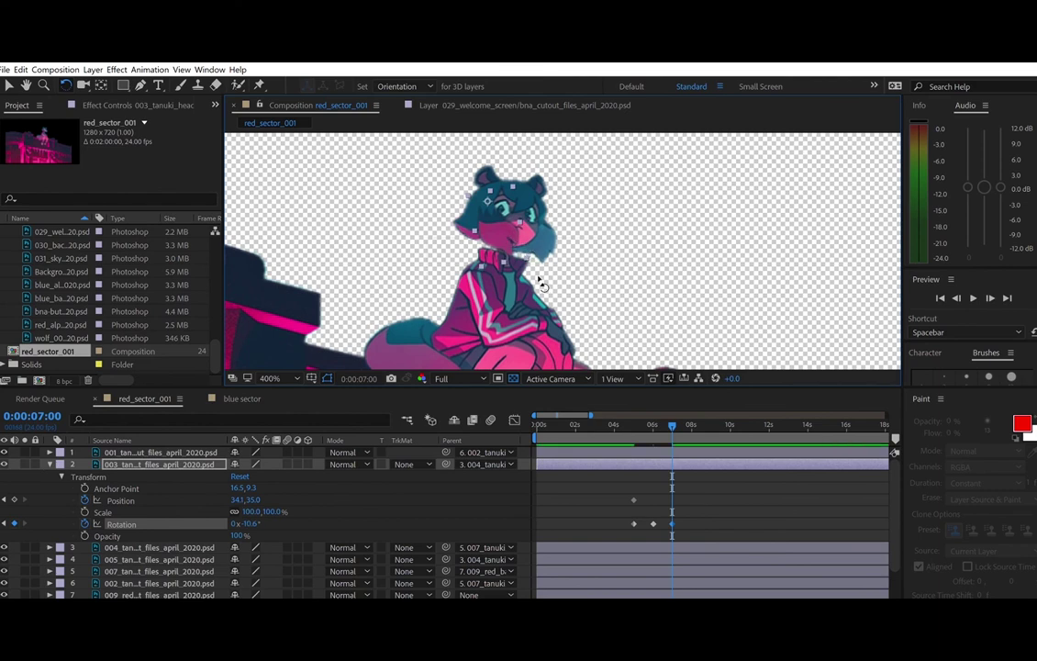
left_click(368, 379)
type("800")
key("Return")
left_click_drag(511, 238, 486, 248)
- Copy the head's four Rotation keyframes from 5 to 8 seconds and paste them at 9 seconds
left_click(369, 379)
type("900")
key("Return")
left_click_drag(631, 514, 701, 526)
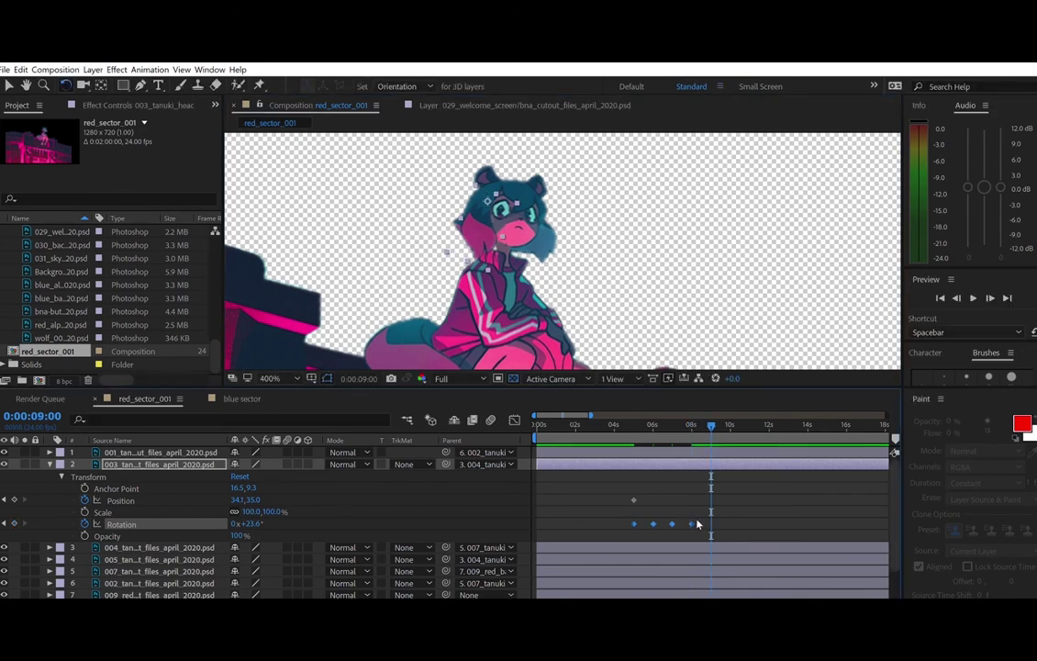
key("ctrl+c")
key("ctrl+v")
- End the head's swing with a 0° Rotation keyframe at 14 seconds and preview the animation
left_click(365, 378)
type("1500")
key("Return")
left_click(364, 378)
type("1400")
key("Return")
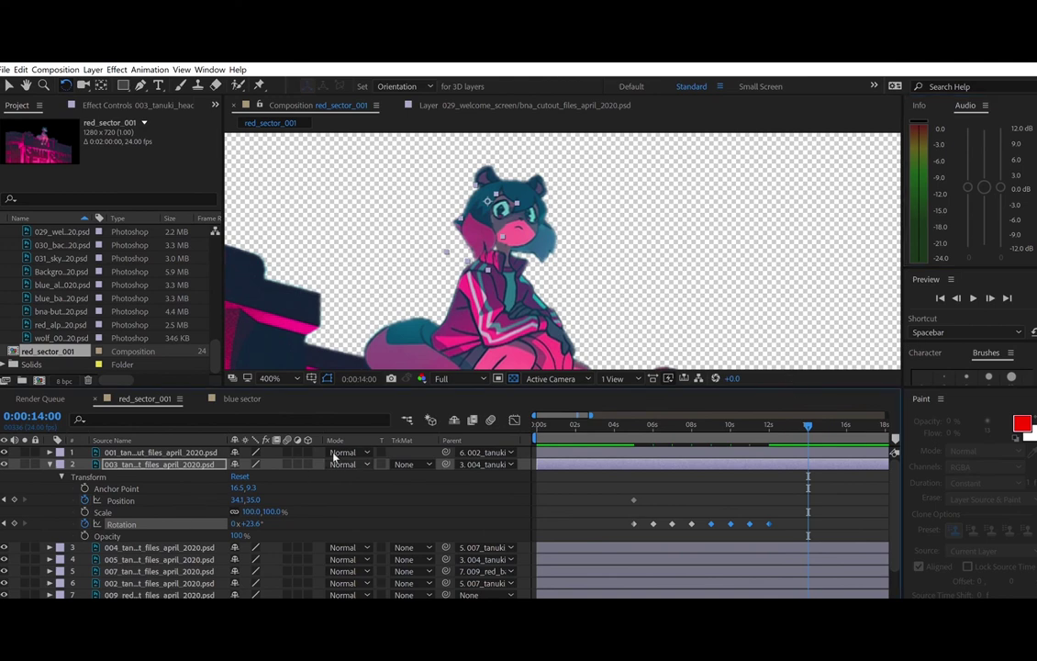
key("space")
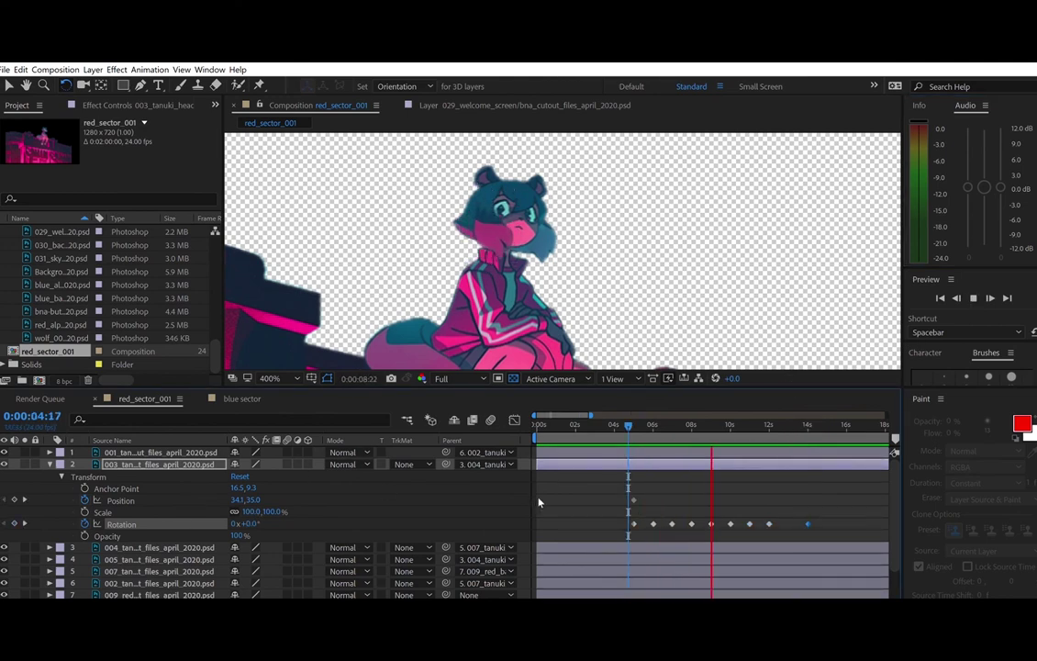
key("space")
- Select the head's Rotation keyframes from 5 to 14 seconds and repeat them further along the timeline
key("v")
left_click(637, 493)
left_click_drag(625, 514, 821, 528)
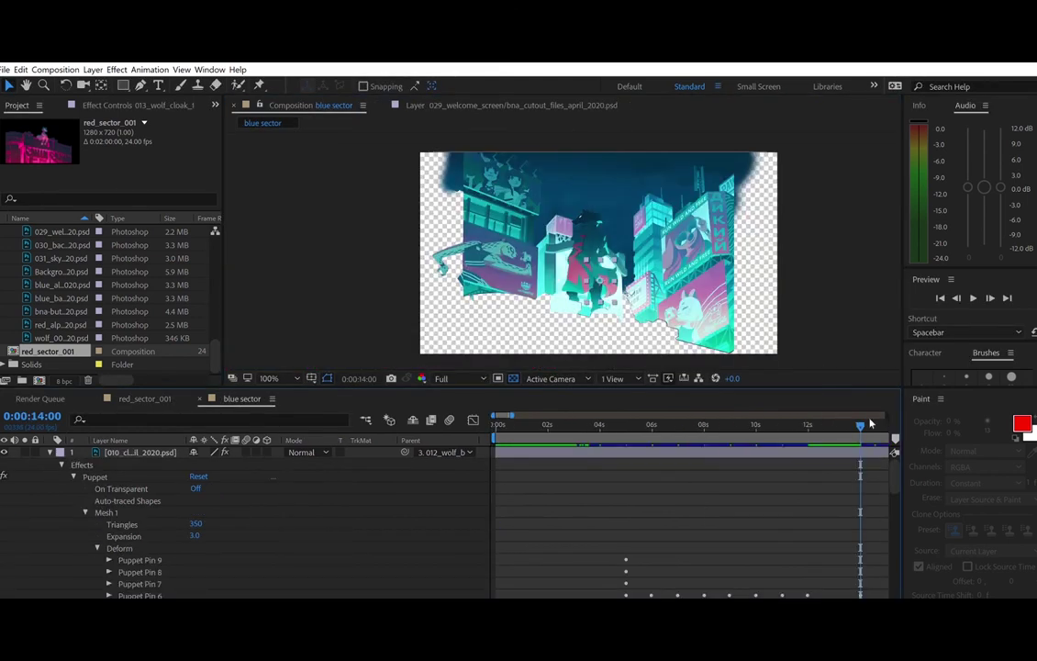
- Extend the red_sector_001 composition to 0:06:55:00 and stretch layers 3 to 7 to its end
left_click_drag(871, 423, 838, 422)
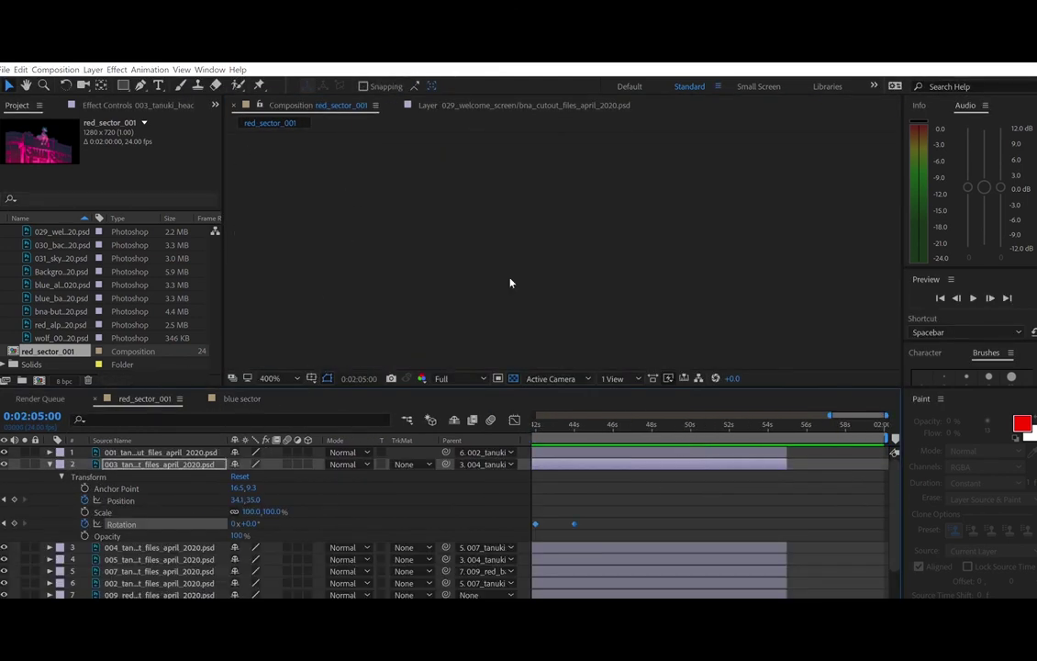
key("ctrl+s")
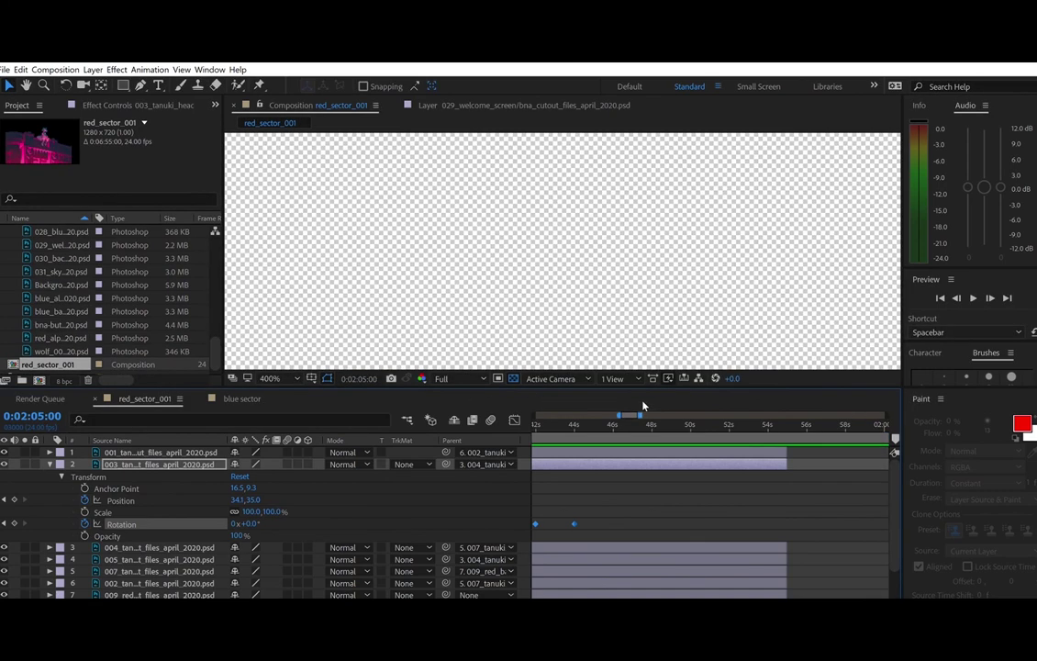
left_click(545, 451)
scroll(544, 514, "down", 1)
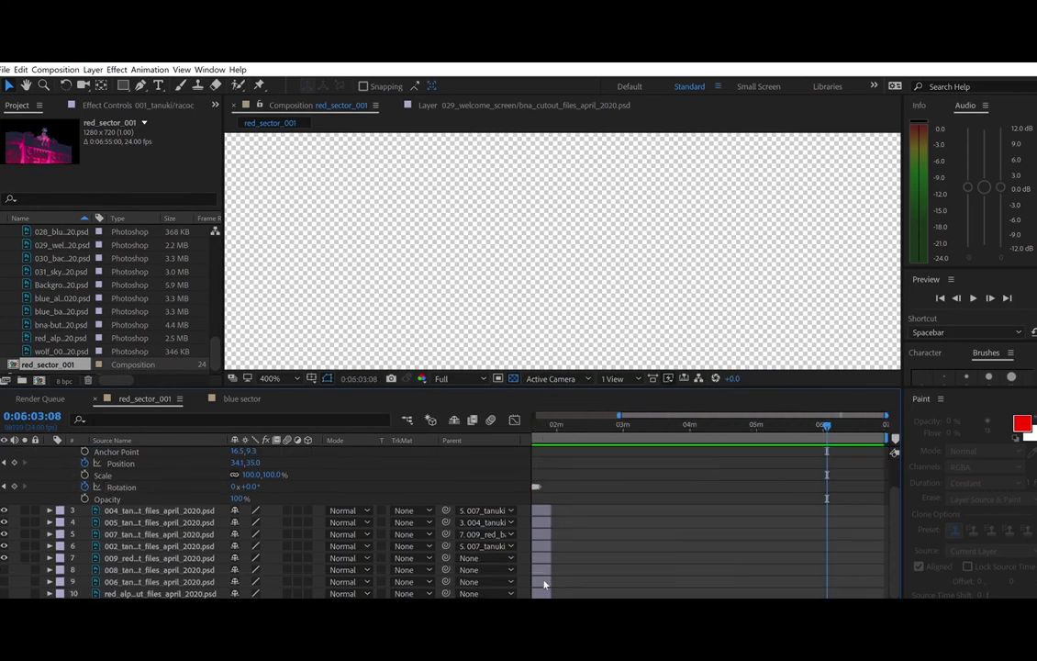
left_click(544, 593, "shift")
left_click(546, 569, "shift")
left_click(543, 547, "shift")
left_click_drag(543, 547, 889, 552)
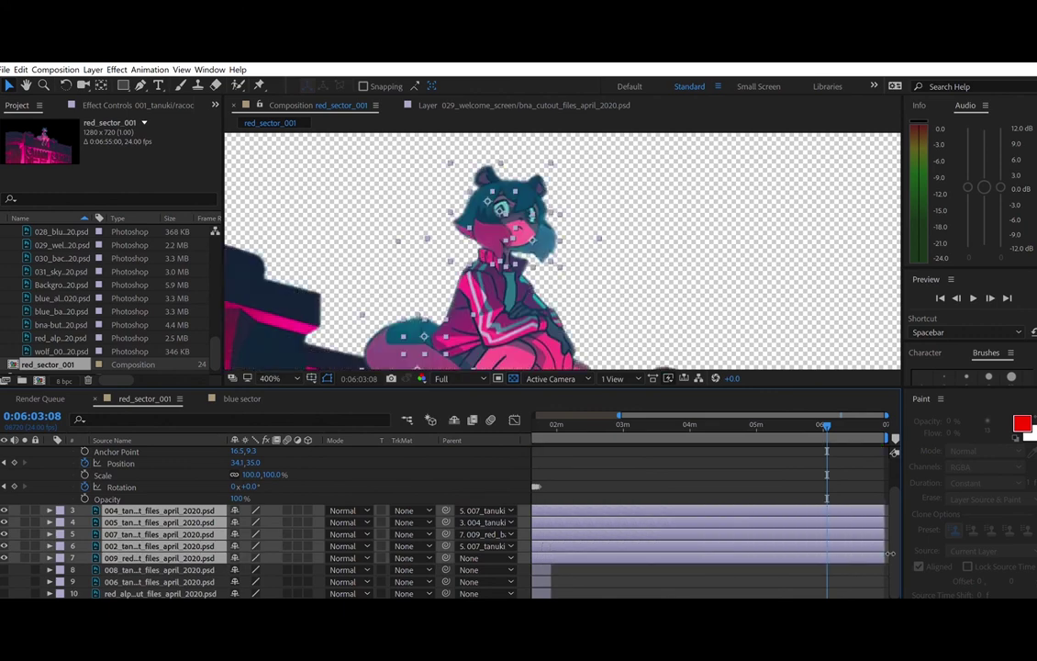
- Select the head layer's Rotation keyframes and paste the sequence at 0:02:05:00
left_click_drag(886, 415, 656, 416)
mouse_move(598, 435)
left_mouse_down()
mouse_move(514, 425)
mouse_move(603, 435)
left_mouse_up()
key("alt+shift+p")
key("ctrl+z")
left_click(121, 487)
left_click(3, 487)
left_click(3, 487)
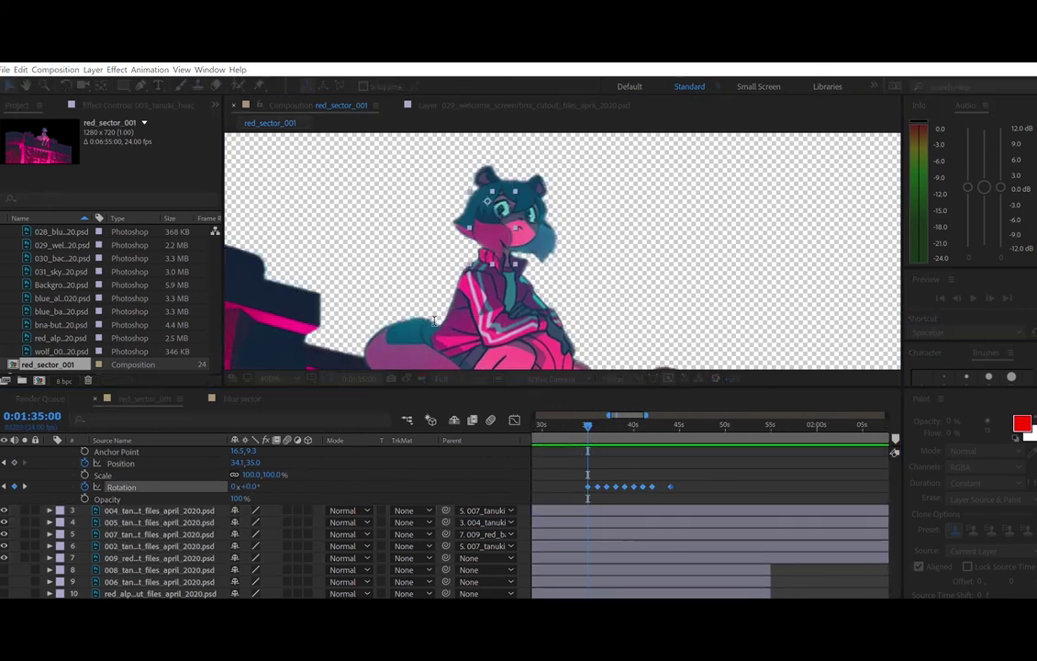
type("20500")
key("Return")
key("ctrl+v")
- Repeat the head's Rotation keyframe sequence at 30-second intervals from 0:02:35:00 through 0:06:35:00
left_click(359, 378)
type("23500")
key("Return")
key("ctrl+v")
left_click(359, 378)
type("30500")
key("Return")
key("ctrl+v")
left_click(359, 378)
type("33500")
key("Return")
key("ctrl+v")
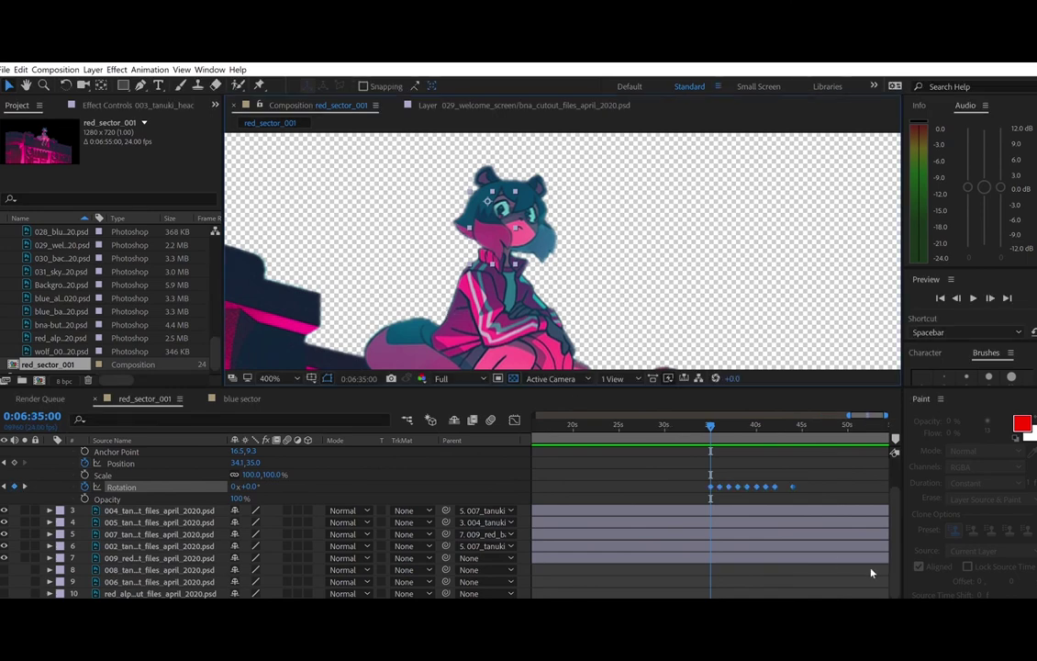
- At 0:00:04:05, place puppet pins across the 003 tanuki head layer and add a starch pin near its upper edge
left_click(576, 422)
key("ctrl+p")
scroll(33, 479, "up", 1)
left_click(504, 248)
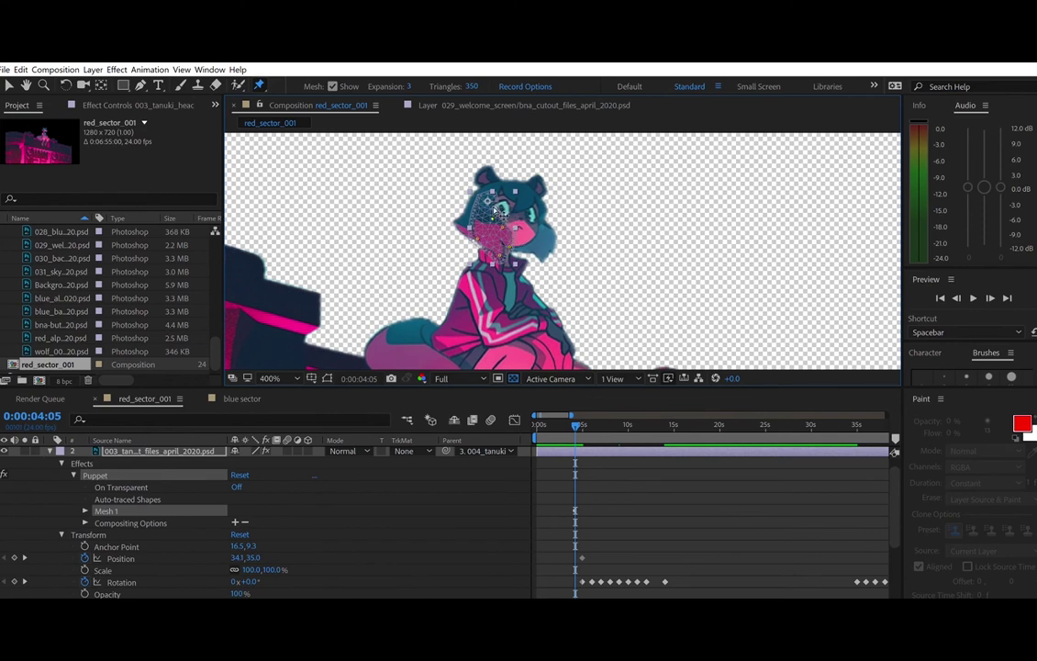
key("ctrl+p")
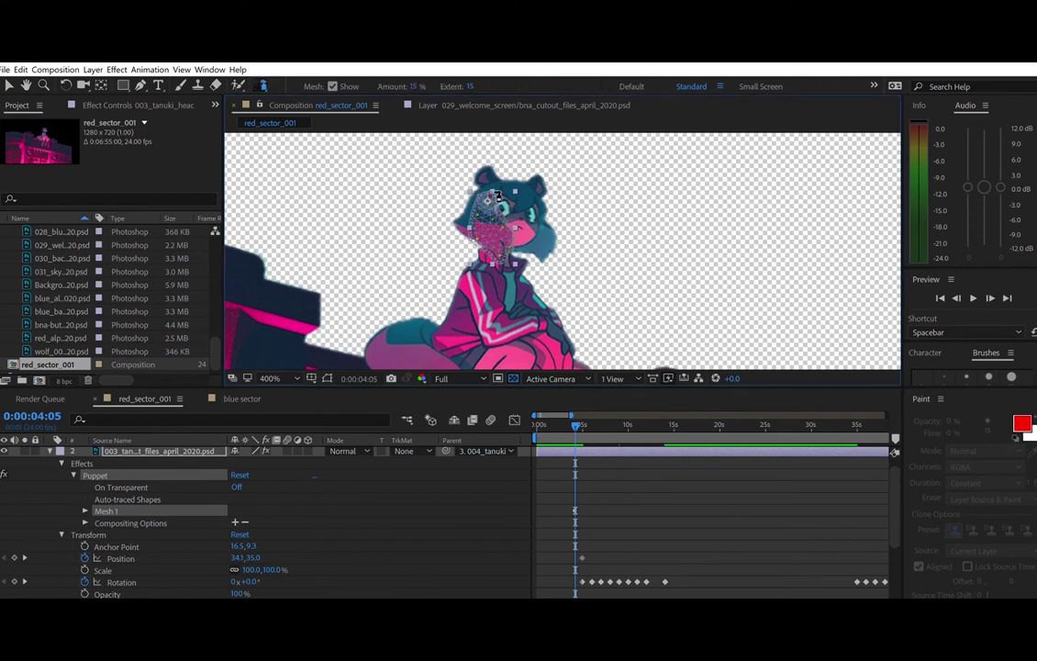
- Expand the head's Mesh 1 Deform group and reveal the Position properties of Puppet Pins 1 to 6
key("v")
left_click(85, 510)
left_click(97, 546)
scroll(138, 519, "down", 3)
left_click_drag(147, 511, 151, 577)
left_click(161, 503)
left_click(147, 559, "shift")
scroll(388, 487, "down", 5)
left_click(25, 531)
scroll(307, 483, "up", 4)
left_click(109, 488)
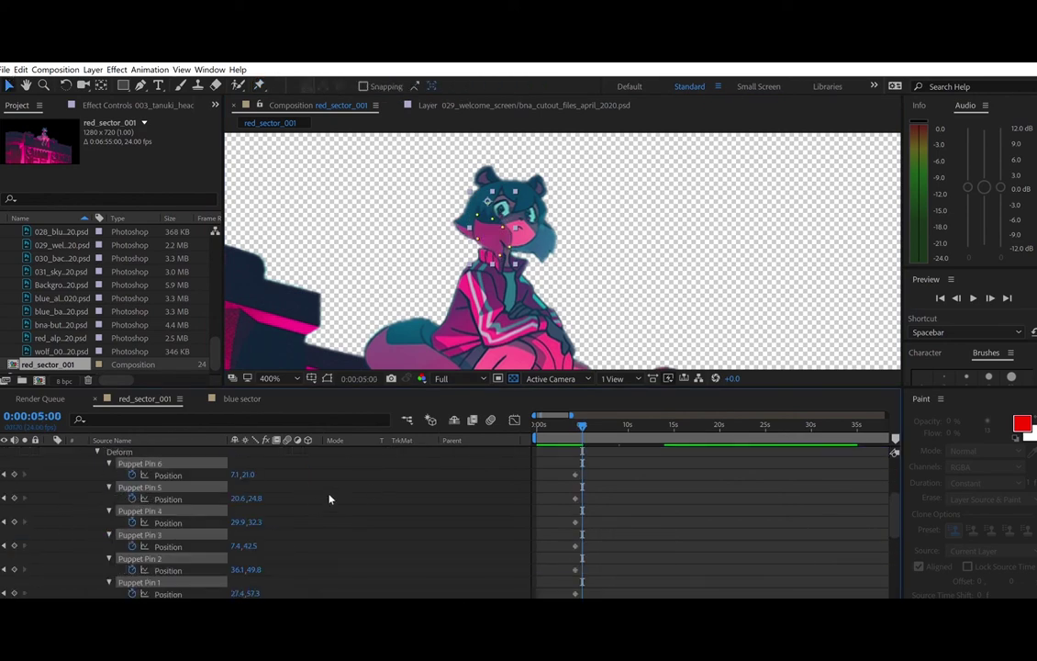
left_click(345, 501)
scroll(457, 542, "down", 4)
key("ctrl+z")
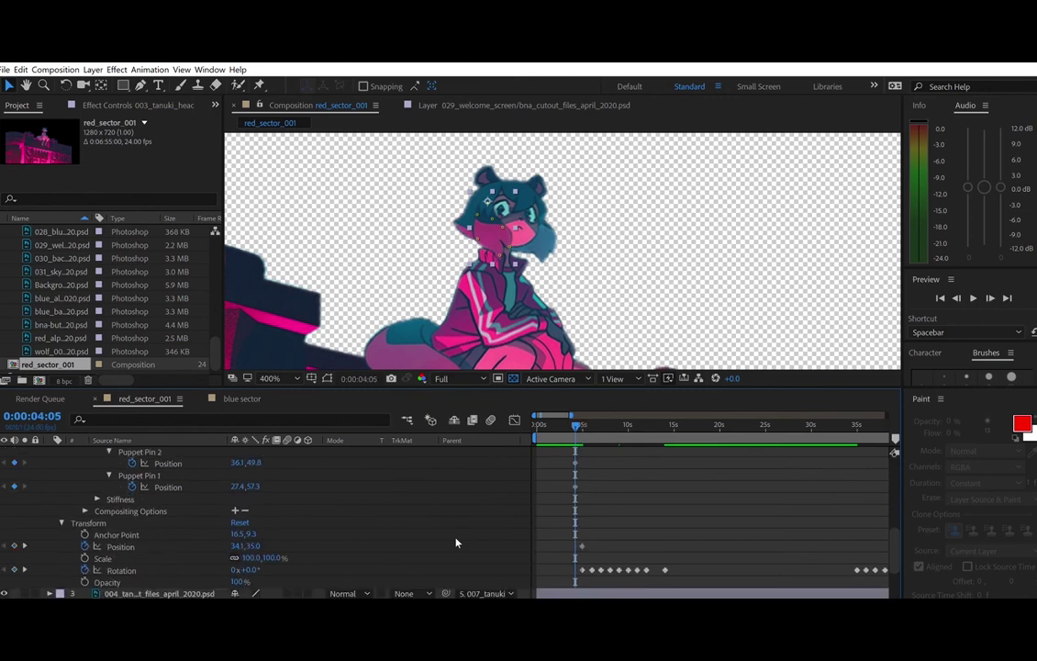
key("ctrl+z")
- Move the Position keyframes of Puppet Pins 1 to 6 to 5 seconds
scroll(468, 528, "up", 4)
left_click_drag(149, 462, 176, 570)
scroll(385, 505, "up", 2)
left_click_drag(566, 481, 592, 559)
scroll(569, 510, "down", 4)
key("k")
scroll(569, 505, "up", 1)
left_click_drag(577, 487, 587, 477)
mouse_move(571, 414)
left_mouse_down()
mouse_move(549, 407)
mouse_move(566, 404)
left_mouse_up()
scroll(670, 518, "up", 1)
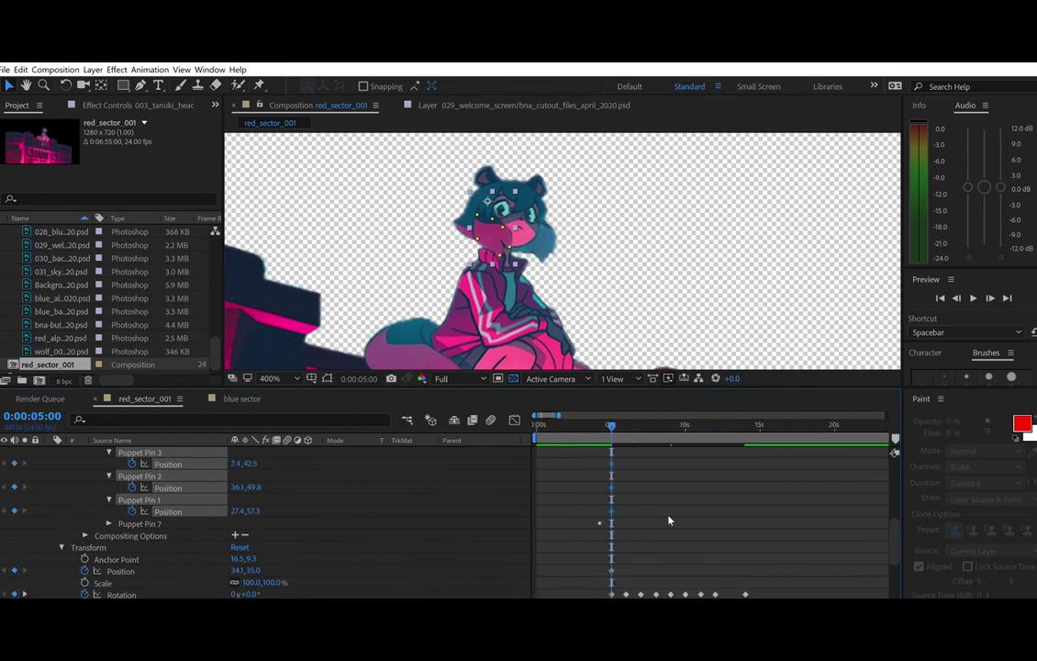
- At 6 seconds, reposition Puppet Pins 1 to 5 on the head so the face fur follows the rotation
scroll(674, 516, "down", 1)
key("k")
left_click(696, 502)
mouse_move(493, 232)
left_mouse_down()
mouse_move(484, 234)
mouse_move(524, 231)
mouse_move(505, 231)
left_mouse_up()
left_click(515, 243)
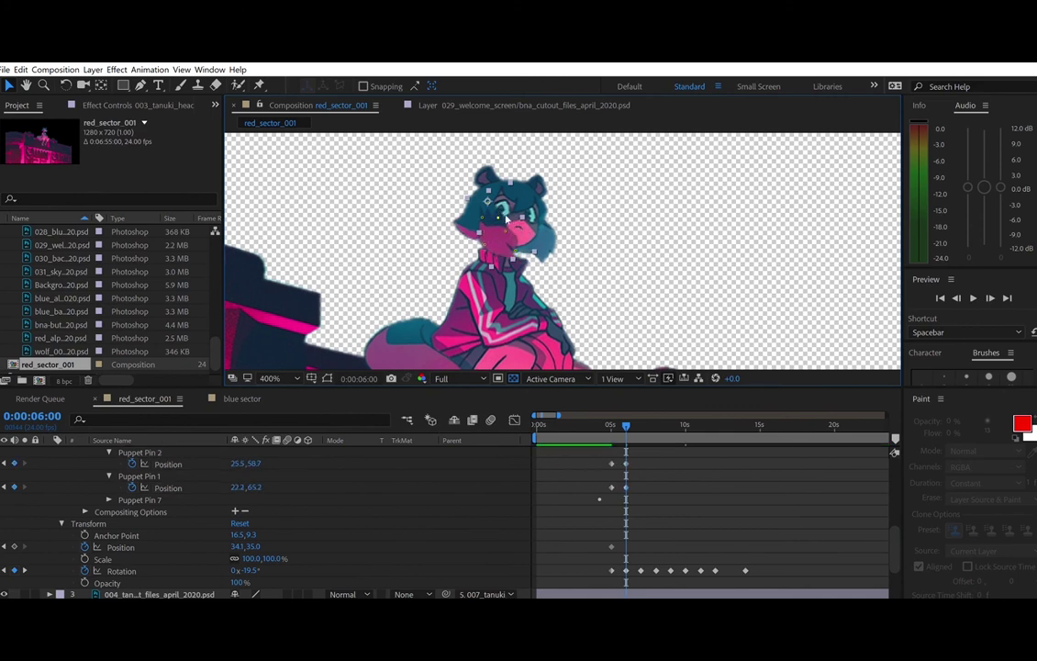
scroll(617, 457, "up", 2)
left_click(612, 511)
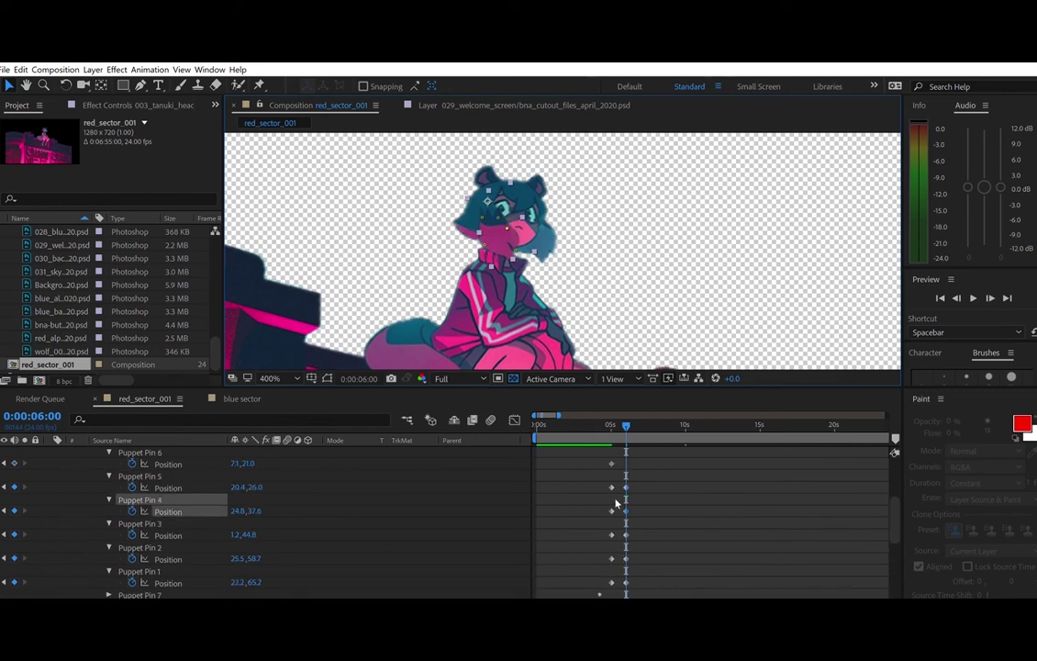
left_click(612, 464)
- At 7 seconds, reposition Puppet Pins 1, 2 and 3 to about 26.8,62.7, 32.9,51.7 and -0.2,46.9, and preview the motion
scroll(30, 536, "down", 5)
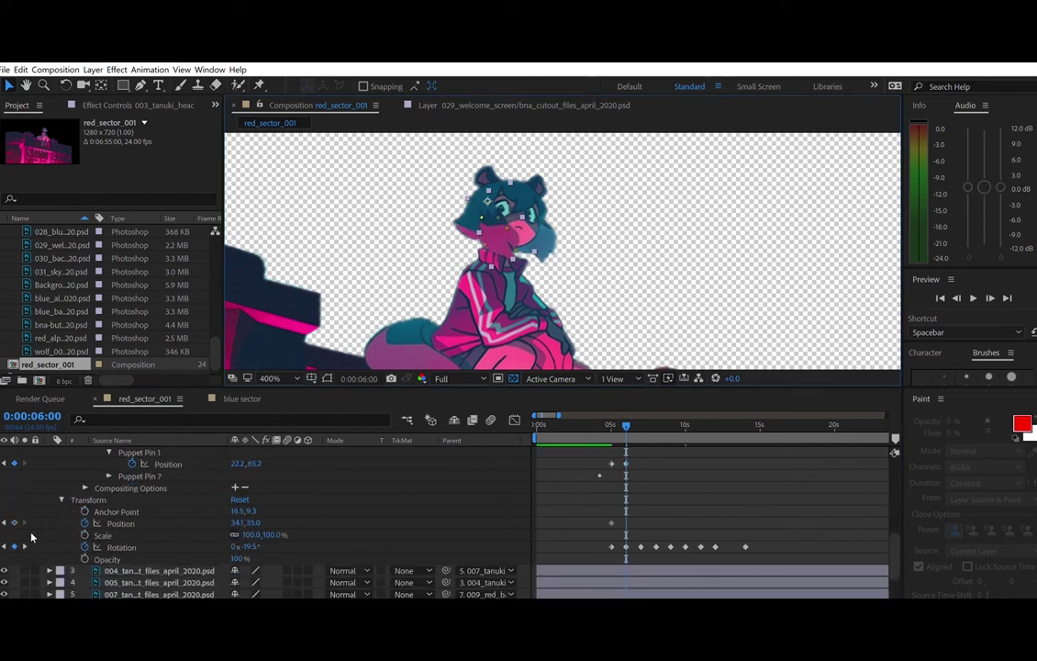
left_click(25, 546)
left_click_drag(510, 251, 516, 249)
scroll(165, 528, "up", 2)
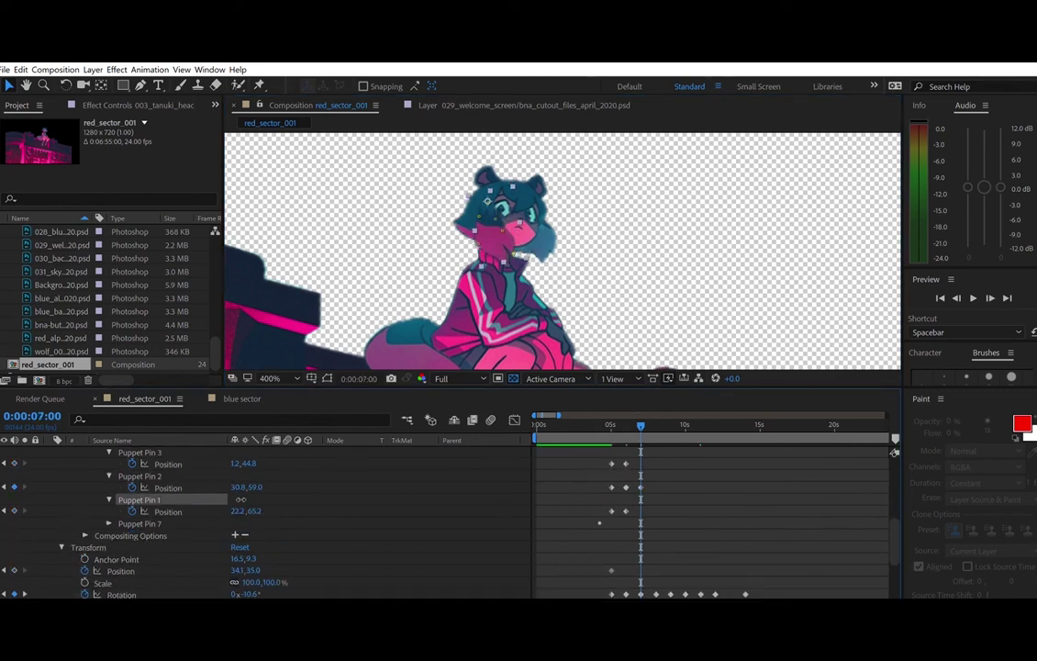
left_click_drag(241, 511, 247, 505)
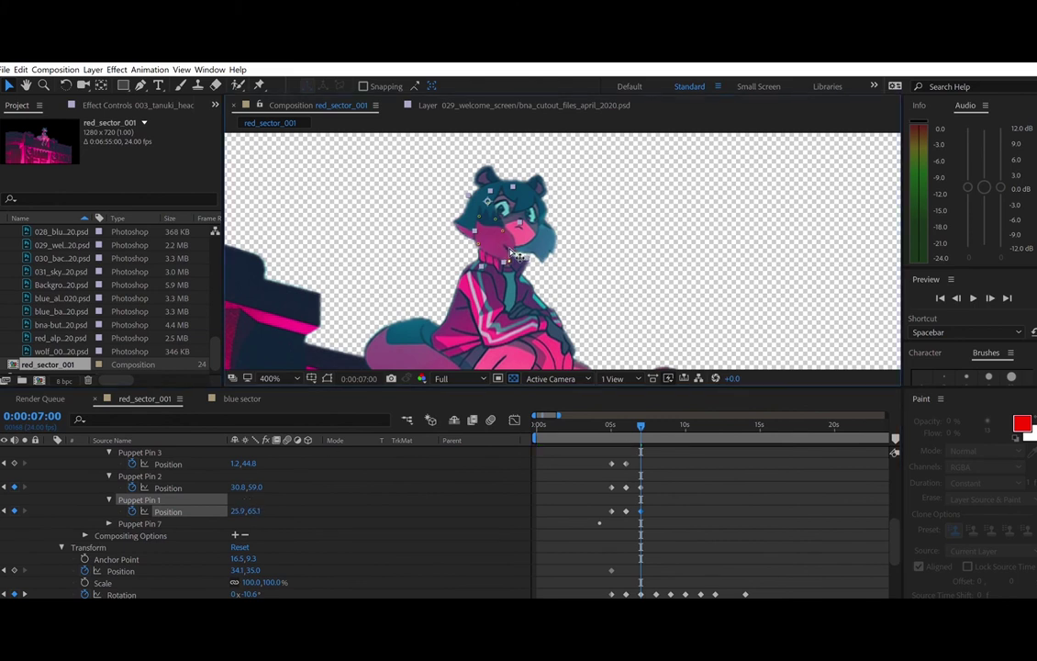
left_click_drag(520, 237, 504, 221)
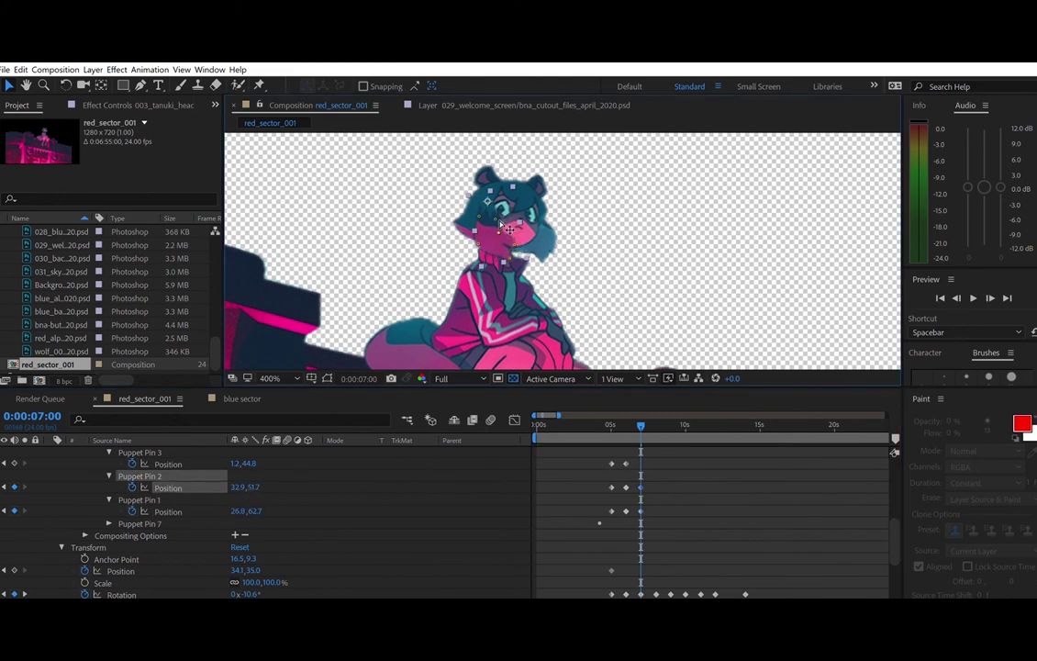
left_click(500, 212)
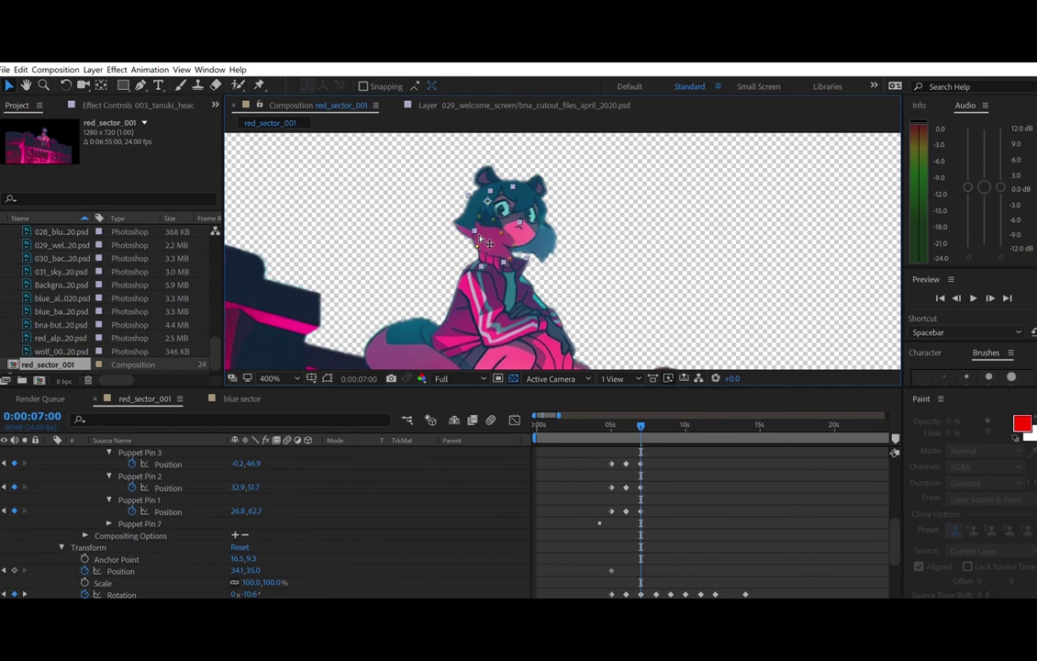
left_click(479, 236)
left_click_drag(641, 425, 608, 425)
key("space")
key("space")
- At 8 seconds, reposition Puppet Pins 1, 2 and 3 to about 37.7,63.2, 37.1,59.4 and 14.3,46.8, and preview the motion
left_click(25, 594)
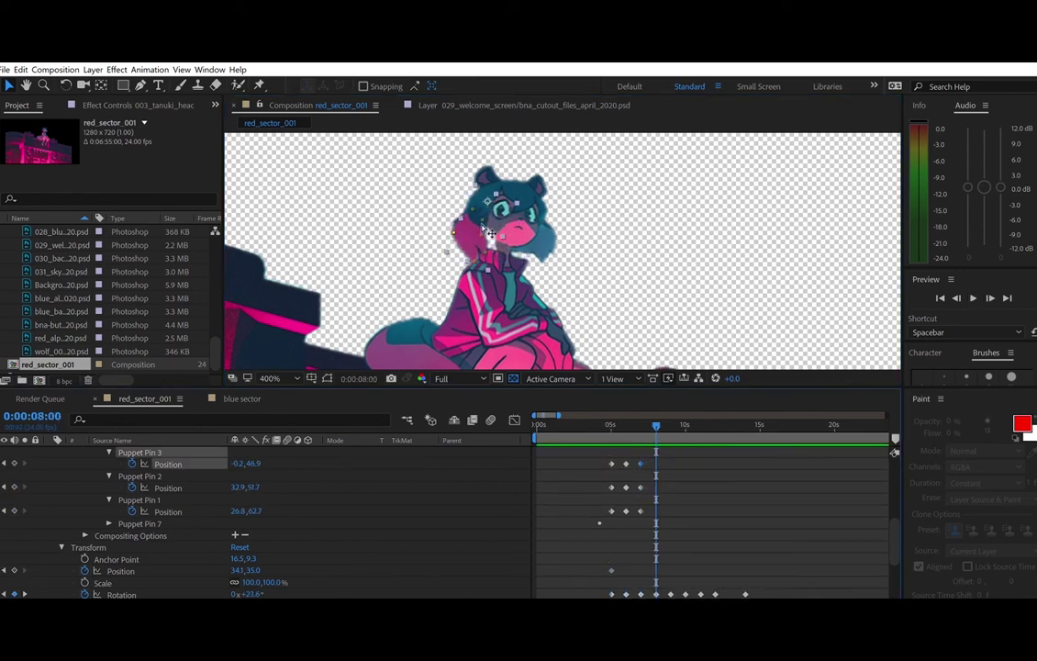
left_click(493, 230)
mouse_move(477, 233)
left_mouse_down()
mouse_move(482, 254)
mouse_move(494, 250)
mouse_move(476, 232)
left_mouse_up()
key("space")
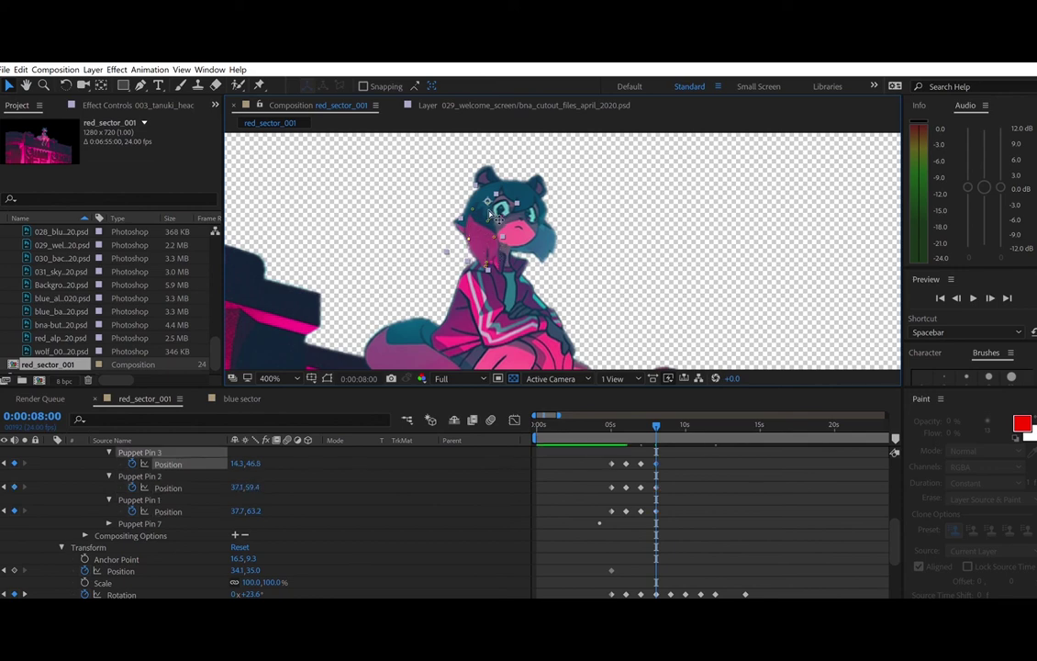
- Readjust Puppet Pin 3 at 6 seconds to about 0.7,43.3 and preview the head motion
mouse_move(615, 428)
left_mouse_down()
mouse_move(639, 422)
mouse_move(627, 419)
left_mouse_up()
left_click_drag(491, 245, 489, 235)
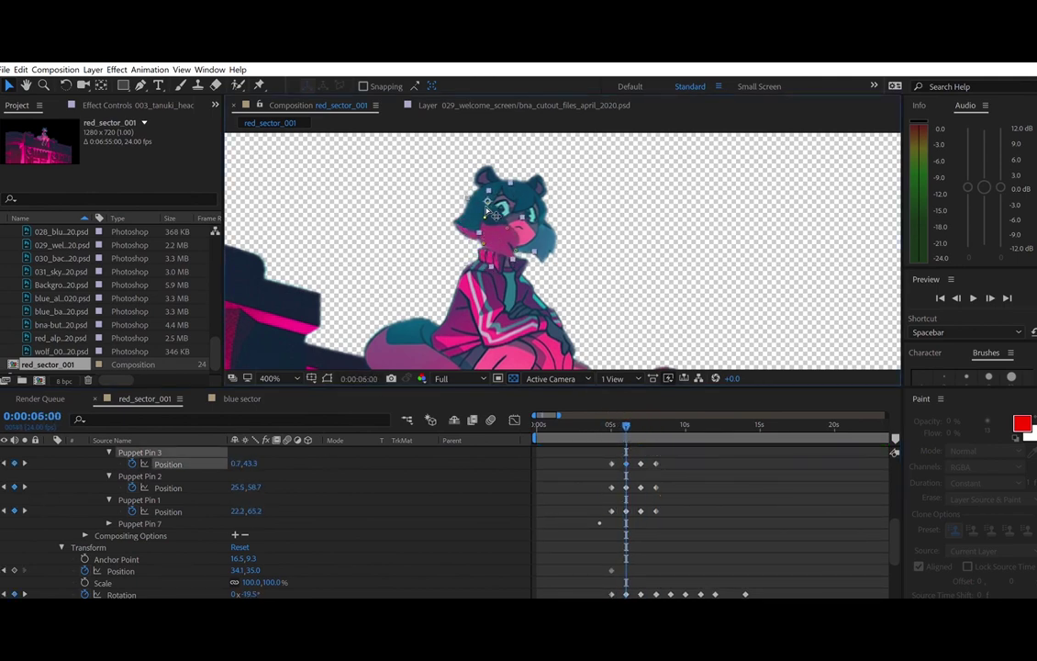
left_click_drag(626, 422, 605, 408)
key("space")
key("space")
left_click(5, 511)
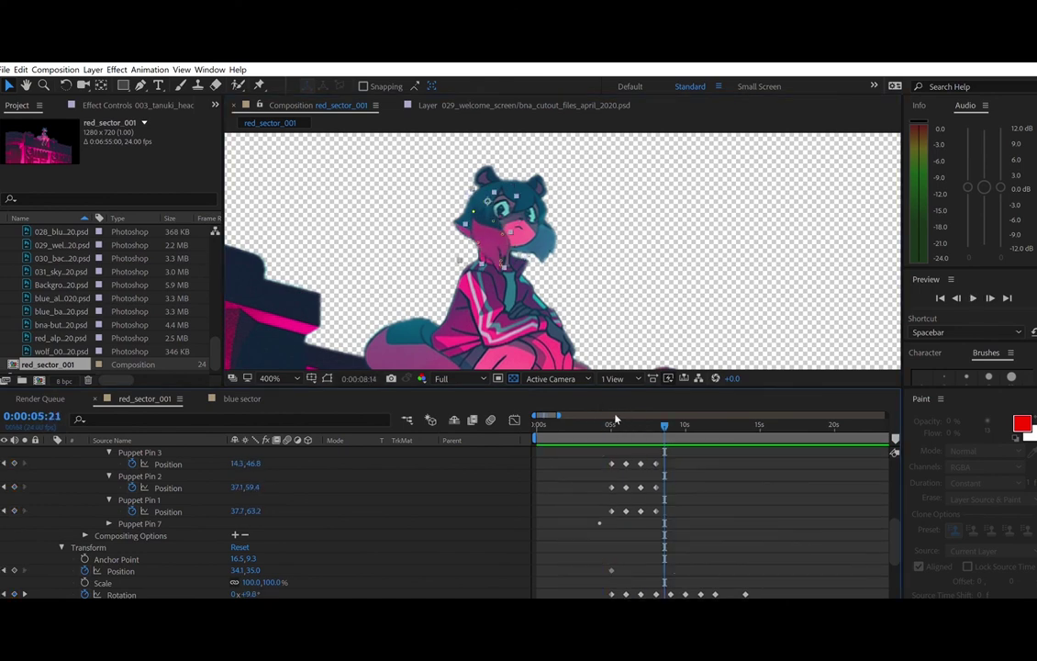
scroll(93, 517, "down", 3)
left_click(86, 523)
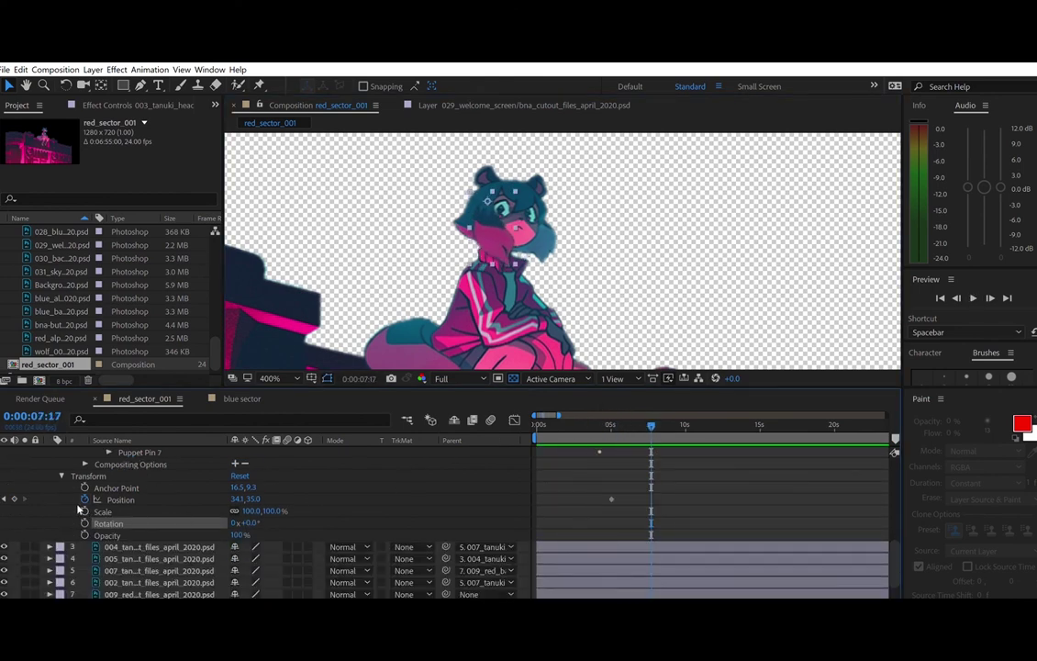
key("ctrl+z")
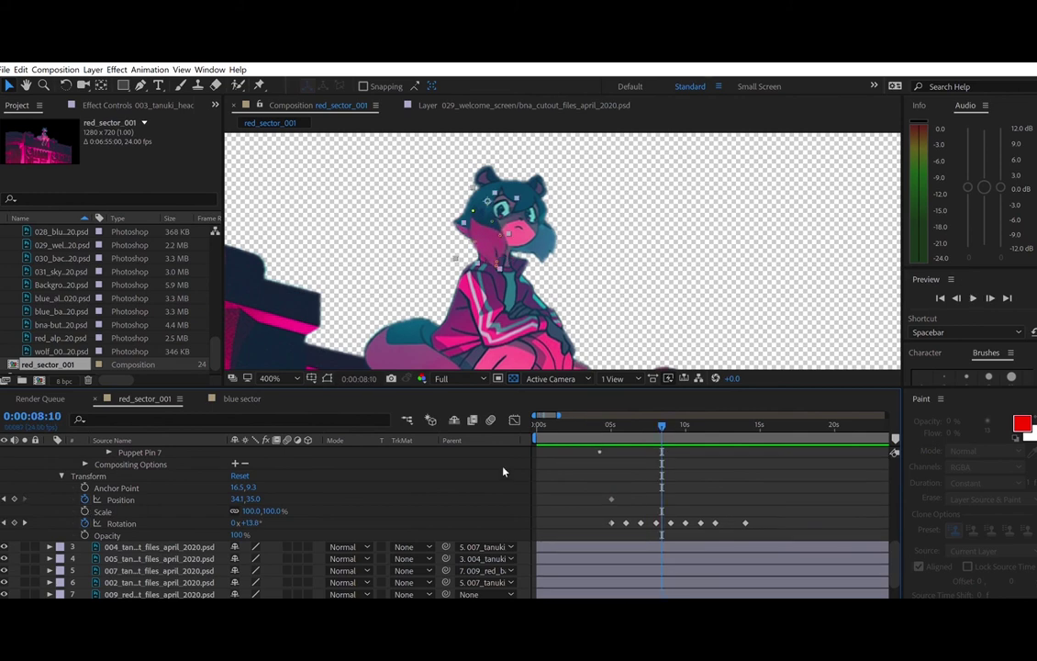
left_click_drag(586, 414, 614, 415)
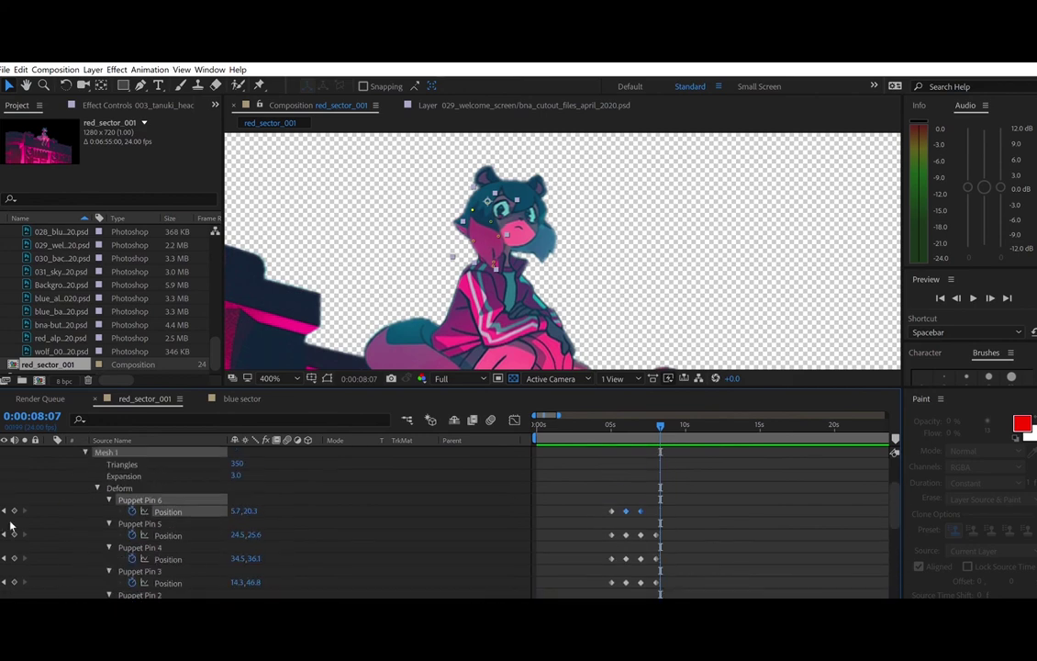
- Copy the Position keyframes of Puppet Pins 1 to 6 from 5 to 8 seconds and paste them at 9 seconds
left_click(5, 534)
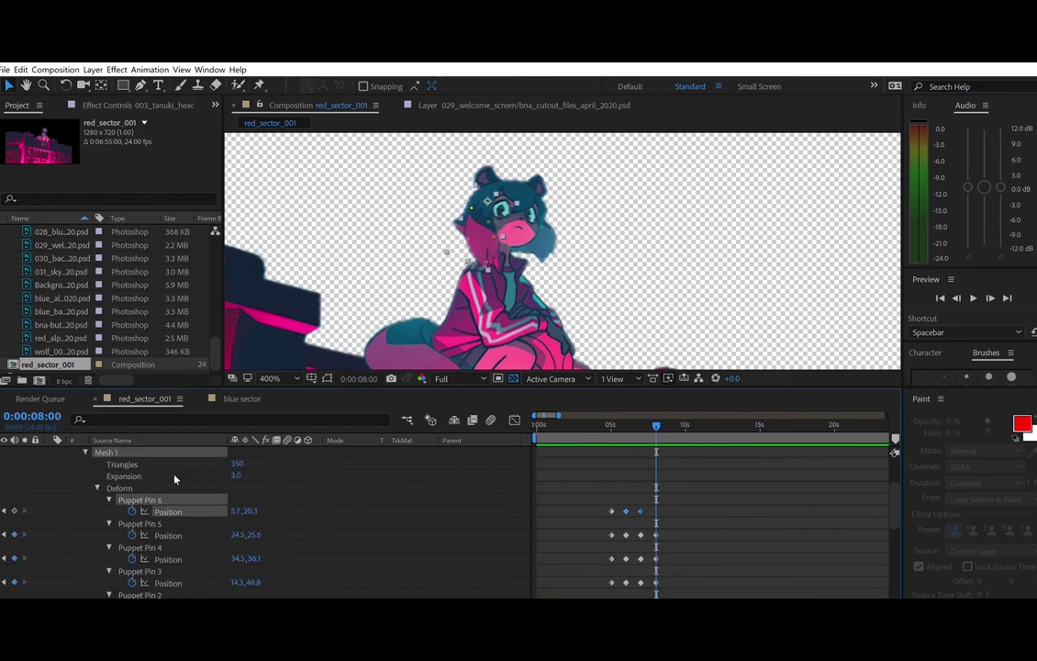
left_click_drag(607, 494, 618, 587)
scroll(656, 531, "down", 3)
scroll(610, 499, "up", 4)
scroll(680, 537, "down", 3)
left_click_drag(598, 476, 674, 483)
key("ctrl+c")
left_click(25, 568)
key("ctrl+v")
- Copy the Position keyframes of Puppet Pins 1 to 6 at 5 seconds and paste them at 14 seconds
left_click(25, 567)
left_click(24, 568)
left_click(25, 567)
left_click(24, 567)
scroll(360, 488, "up", 4)
scroll(361, 487, "down", 1)
left_click_drag(600, 560, 617, 476)
key("ctrl+c")
key("ctrl+v")
- At 4 seconds, reposition Puppet Pins 1 and 2 to about 31.6,56.5 and 36.4,47.8, and preview the motion
left_click(605, 426)
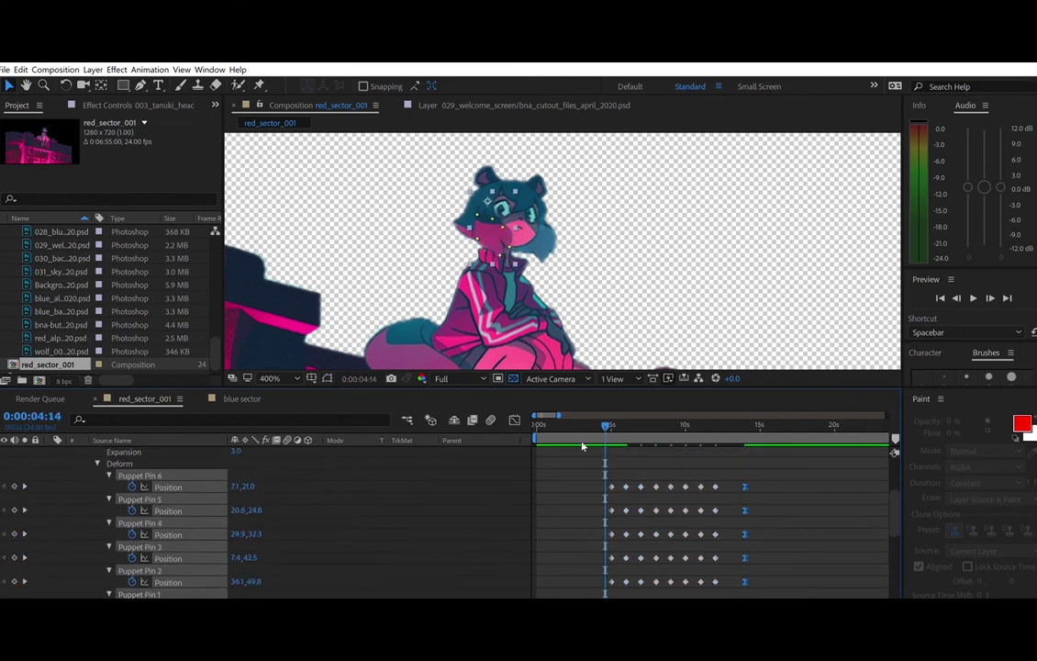
scroll(588, 426, "down", 2)
left_click(359, 379)
type("400")
left_click(488, 309)
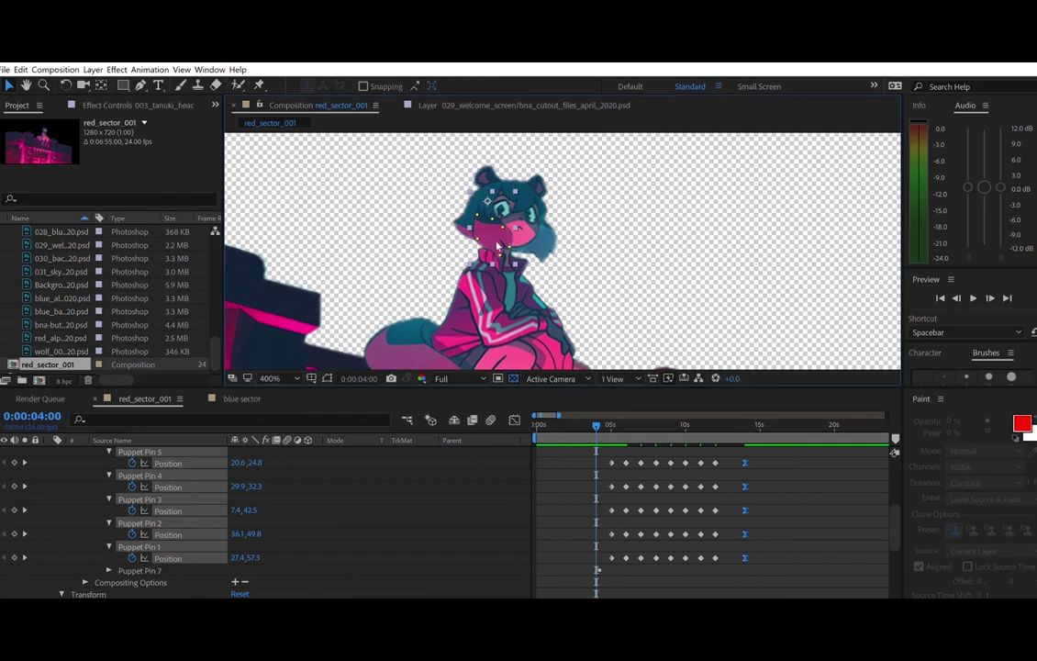
left_click(506, 431)
left_click_drag(523, 237, 509, 244)
left_click(580, 425)
key("space")
key("space")
- At 4 seconds, reposition Puppet Pins 3 and 4 to about 10.1,42.5 and 31.1,32.3, and preview the motion
left_click(4, 534)
left_click(4, 534)
left_click(4, 535)
left_click(158, 499)
left_click_drag(477, 238, 480, 239)
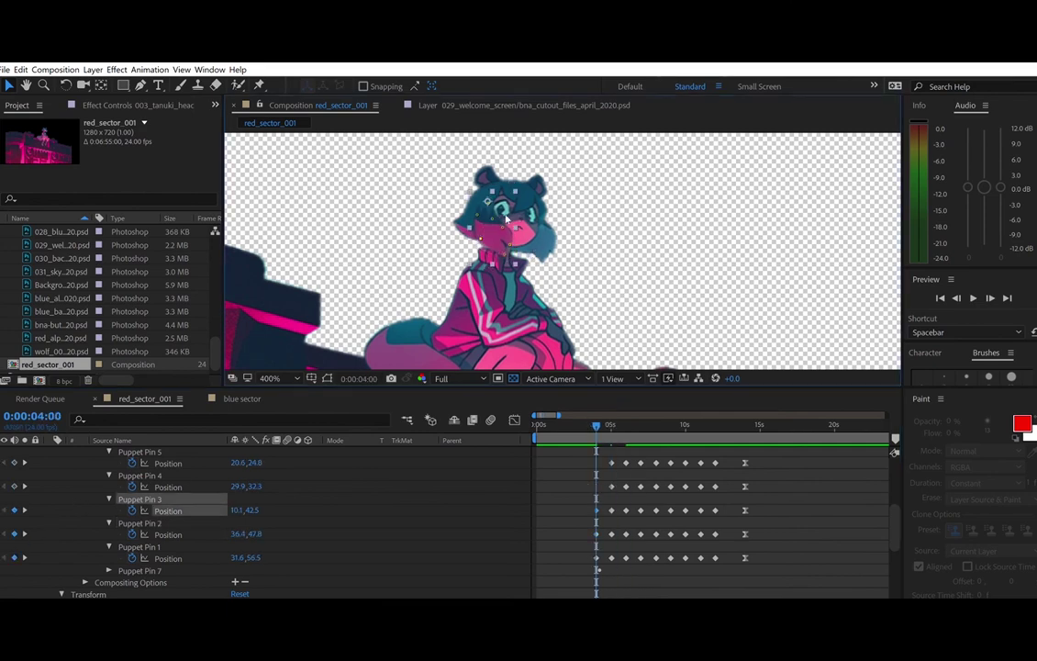
left_click(505, 220)
key("space")
key("space")
left_click(592, 425)
key("space")
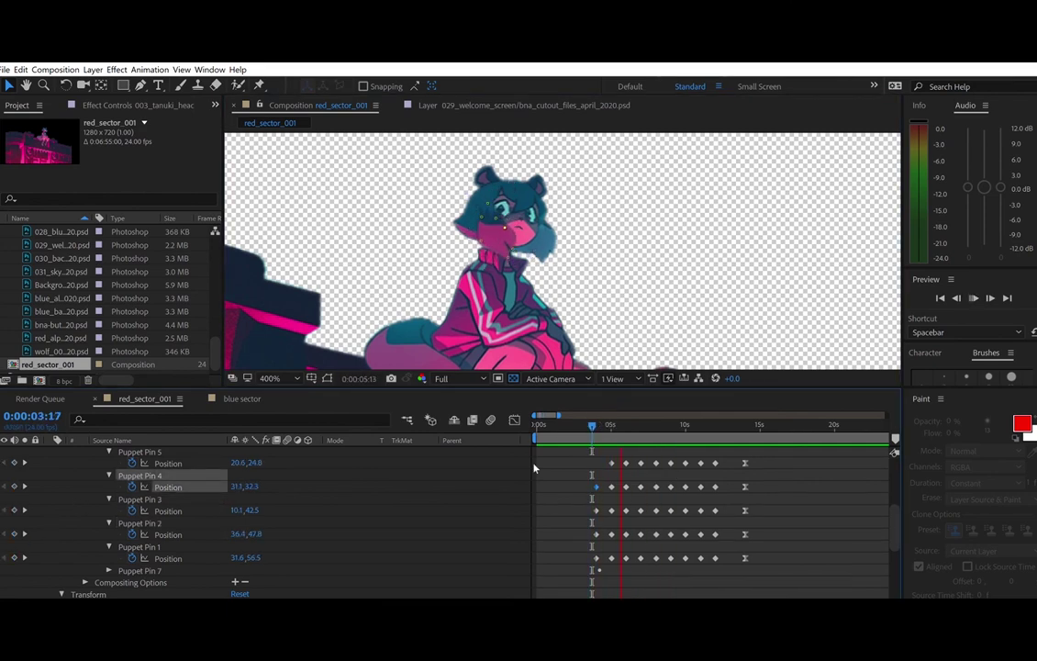
- Play the head animation from about 2 seconds to check how the fur leads into the rotation
left_click(573, 423)
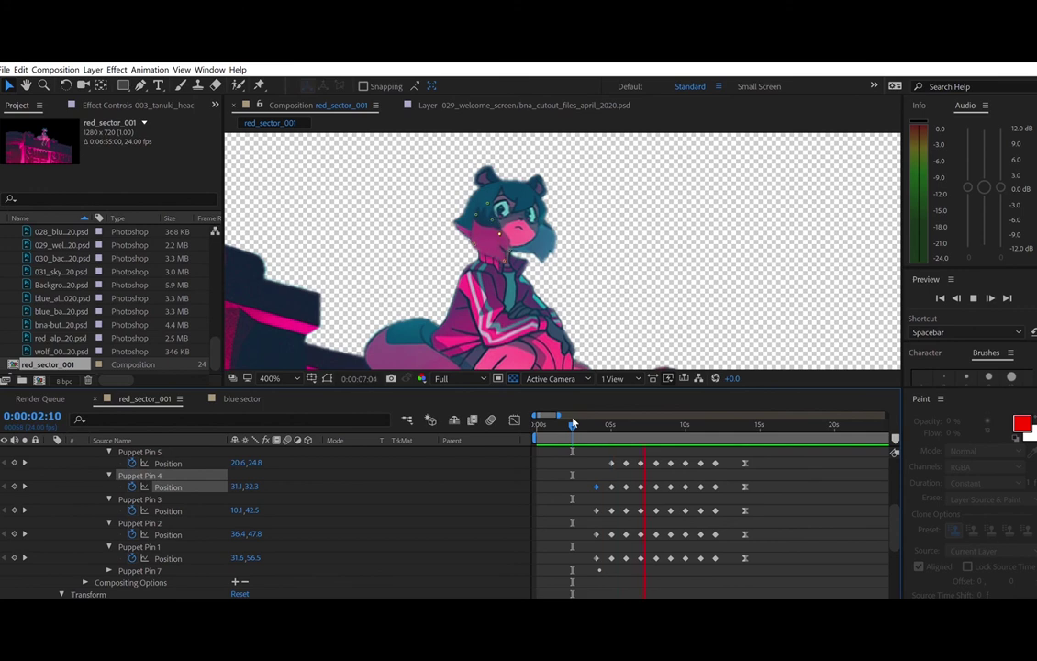
key("space")
scroll(593, 455, "up", 3)
left_click_drag(581, 461, 745, 562)
left_click(566, 416)
key("space")
key("space")
- Copy the puppet pin Position keyframes at 5 seconds, paste them at 3 seconds and preview the motion
scroll(605, 466, "up", 3)
left_click_drag(605, 467, 617, 465)
scroll(616, 464, "up", 2)
left_click(558, 416)
key("space")
key("space")
left_click(576, 417)
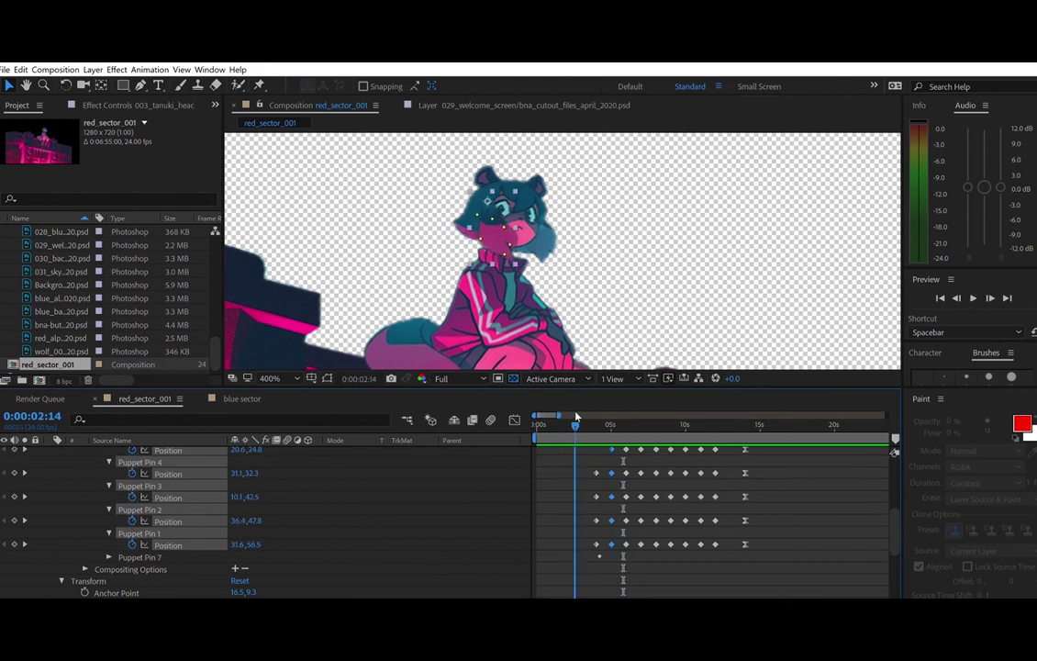
left_click(26, 522)
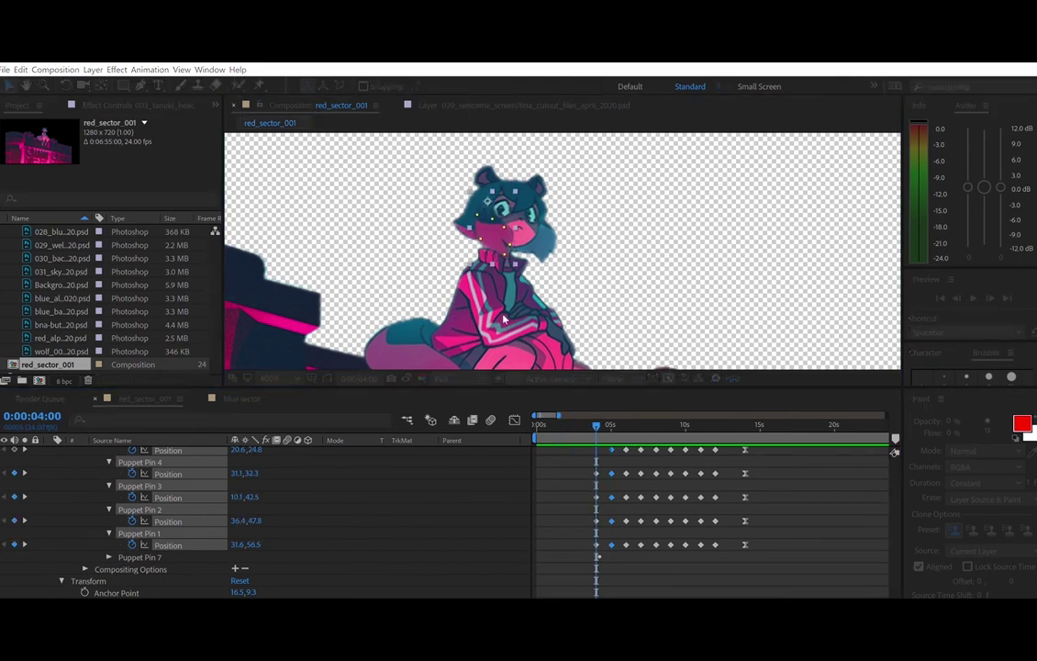
type("300")
key("Return")
key("ctrl+v")
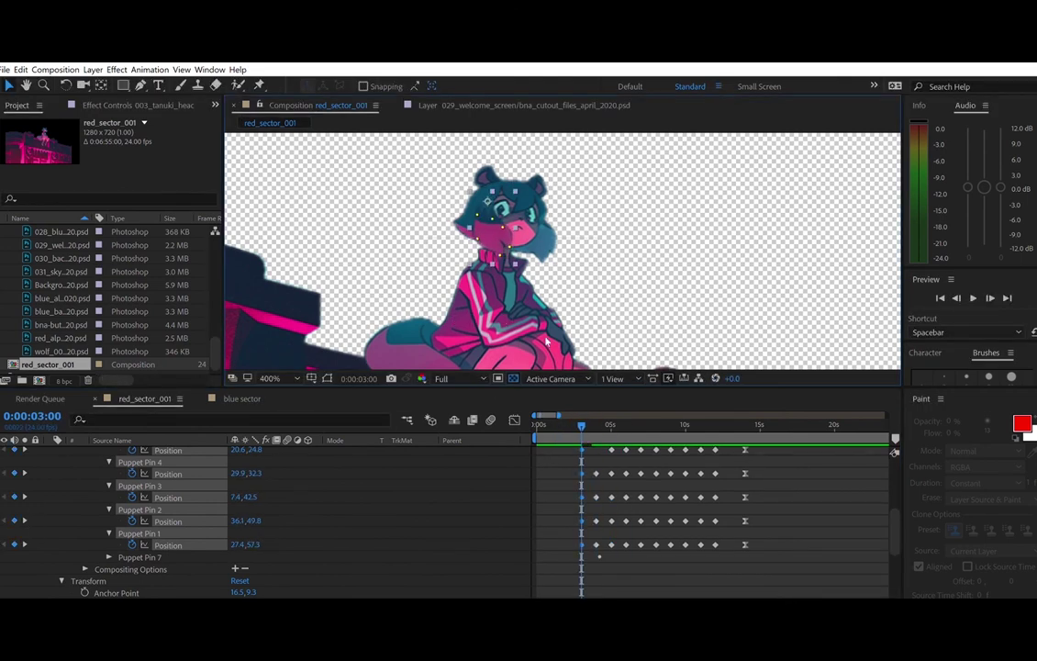
left_click(566, 425)
key("space")
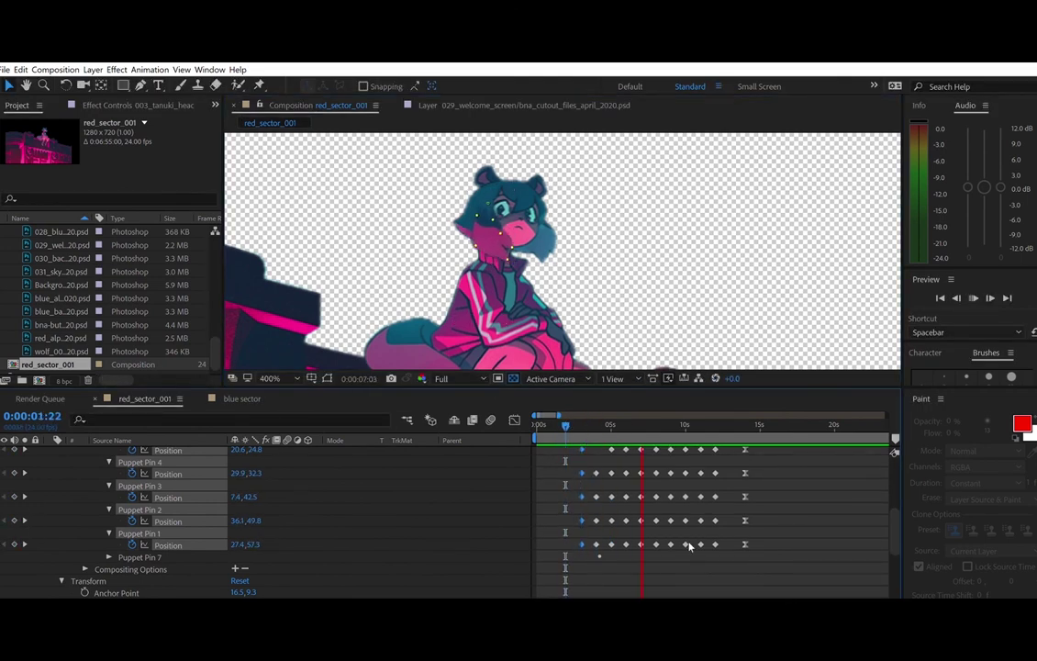
left_click(562, 420)
key("space")
- Copy all head puppet pin Position keyframes from 3 to 14 seconds and paste them at 33 seconds
left_click_drag(564, 441, 756, 545)
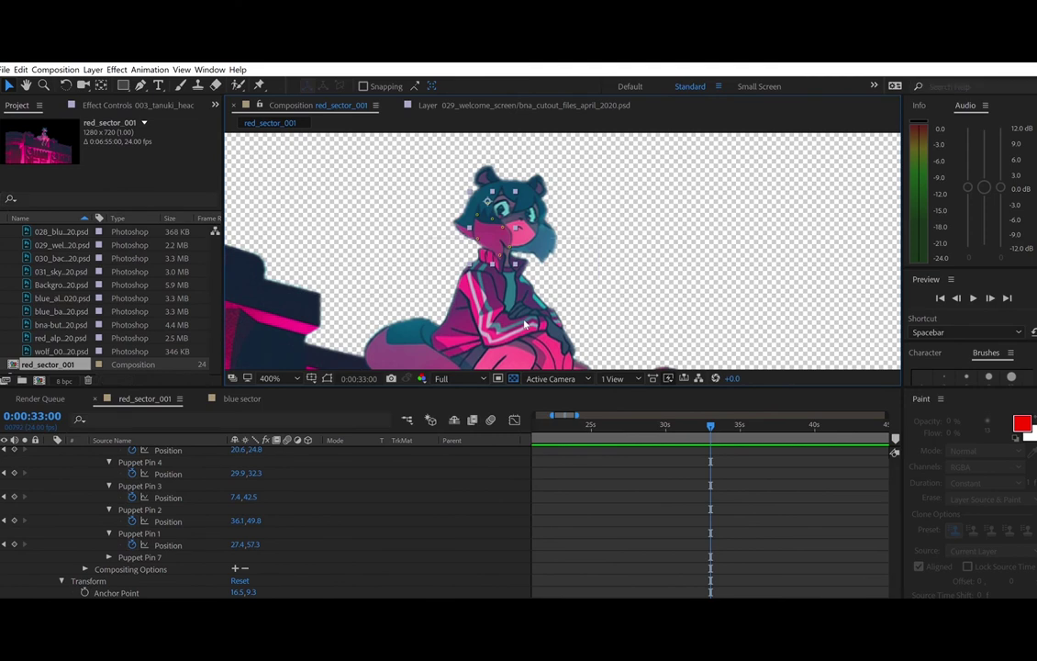
key("ctrl+v")
key("ctrl+z")
scroll(612, 535, "left", 10)
scroll(613, 535, "up", 1)
left_click_drag(559, 472, 780, 494)
key("ctrl+v")
key("ctrl+v")
- Paste the copied puppet pin keyframes at 1:03:00, 1:33:00 and 2:03:00
type("10300")
key("Return")
key("ctrl+v")
left_click(359, 377)
type("13300")
key("Return")
key("ctrl+v")
type("20300")
key("Return")
key("ctrl+v")
- Continue pasting the copied puppet pin keyframes at 30-second intervals, including 3:03:00, 4:33:00 and 5:03:00, up to 6:03:00
left_click(359, 377)
key("ctrl+v")
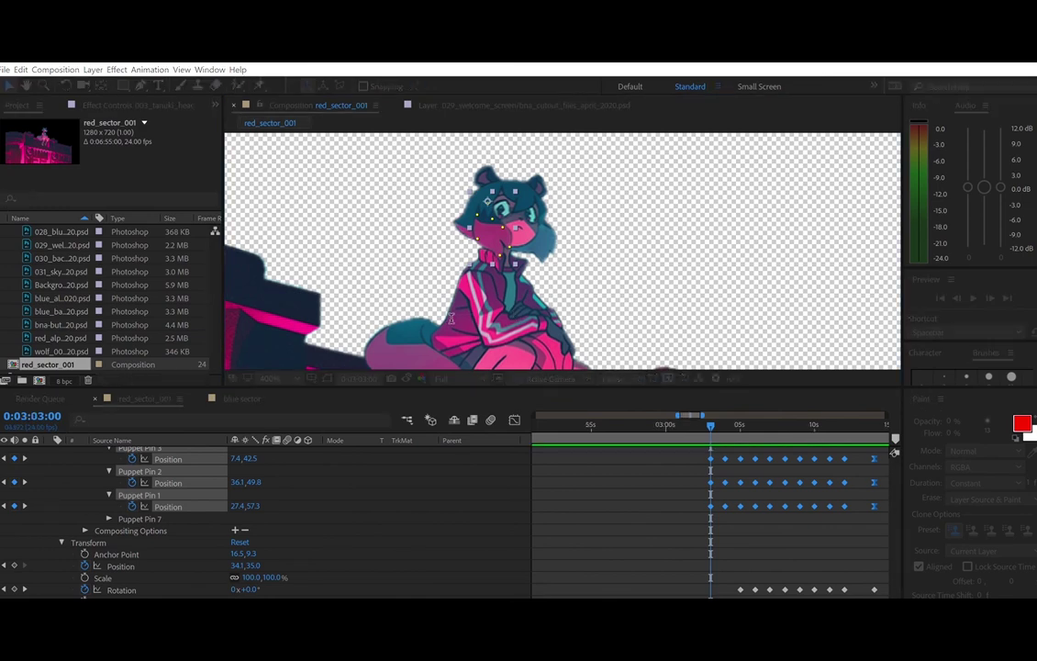
key("ctrl+v")
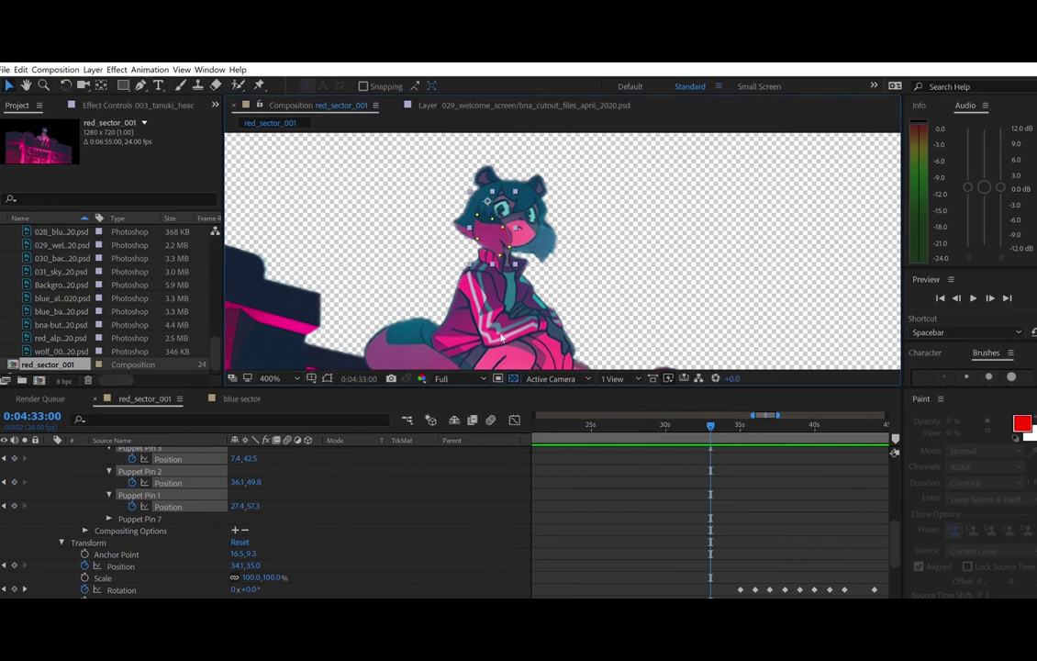
key("ctrl+v")
key("Return")
key("ctrl+v")
key("alt+shift+j")
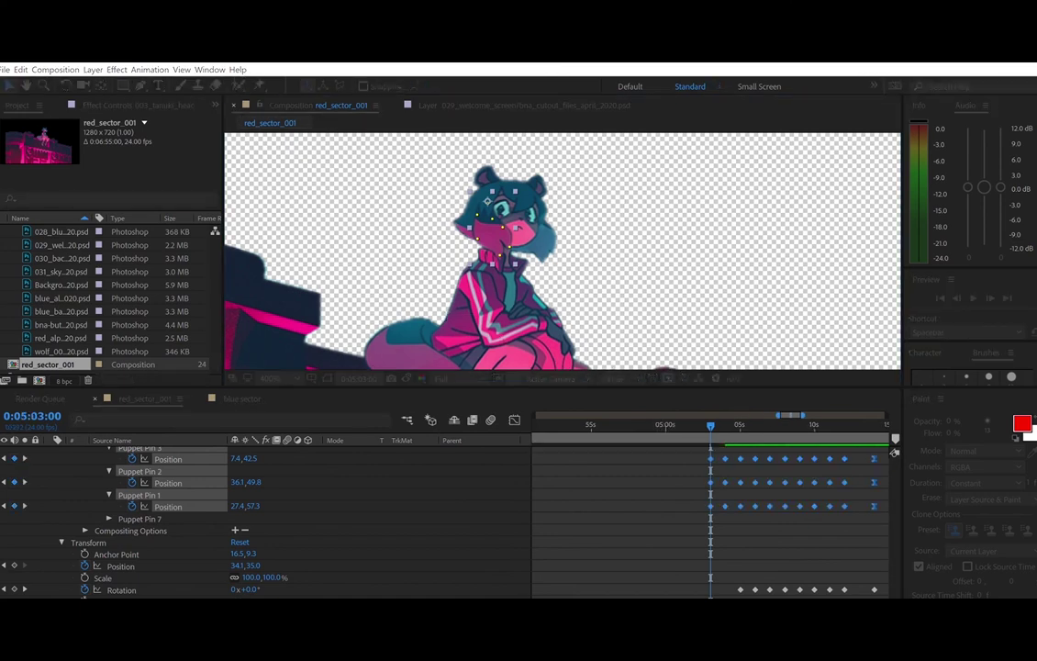
key("Return")
key("ctrl+v")
left_click(359, 379)
left_click(505, 319)
key("ctrl+v")
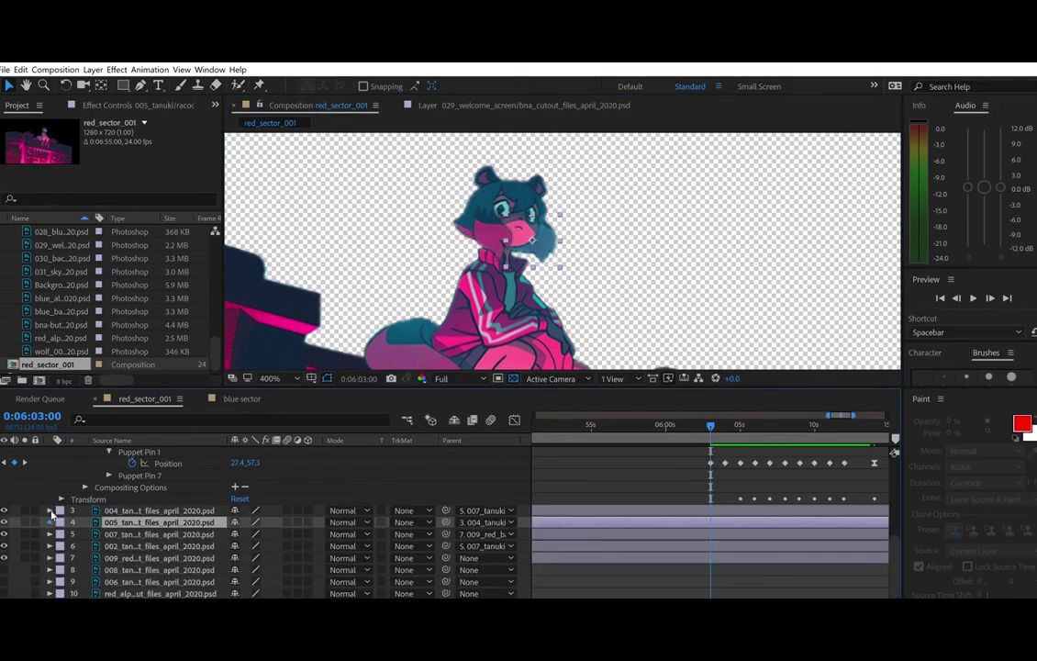
- At 6:03:00, place seven puppet pins on the 005 tanuki layer to create a mesh for the side hair
left_click(51, 521)
left_click(260, 85)
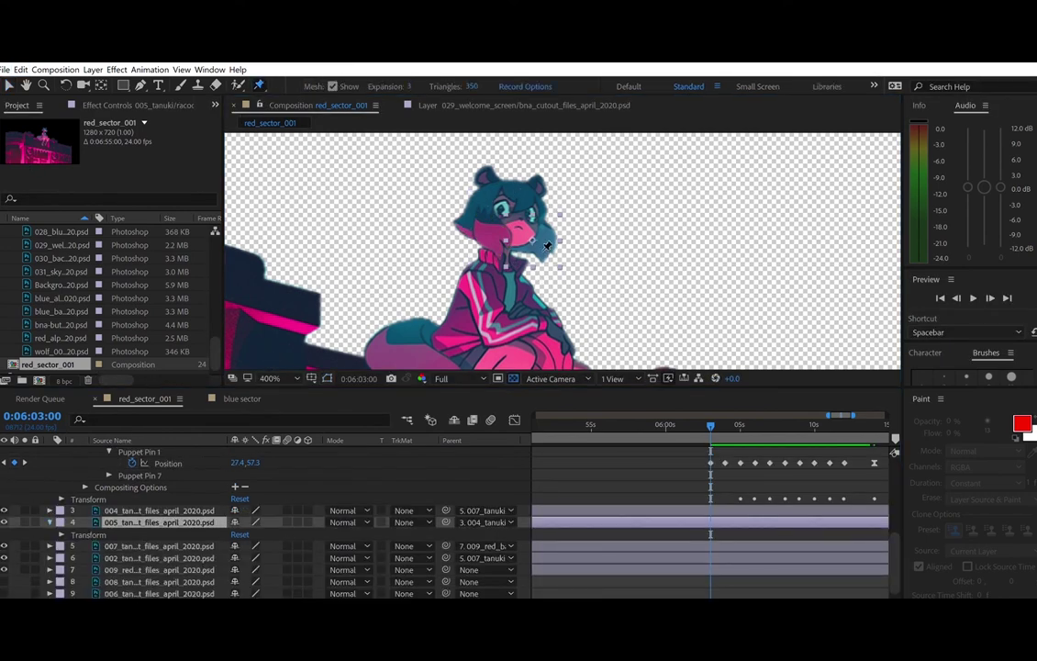
left_click(542, 257)
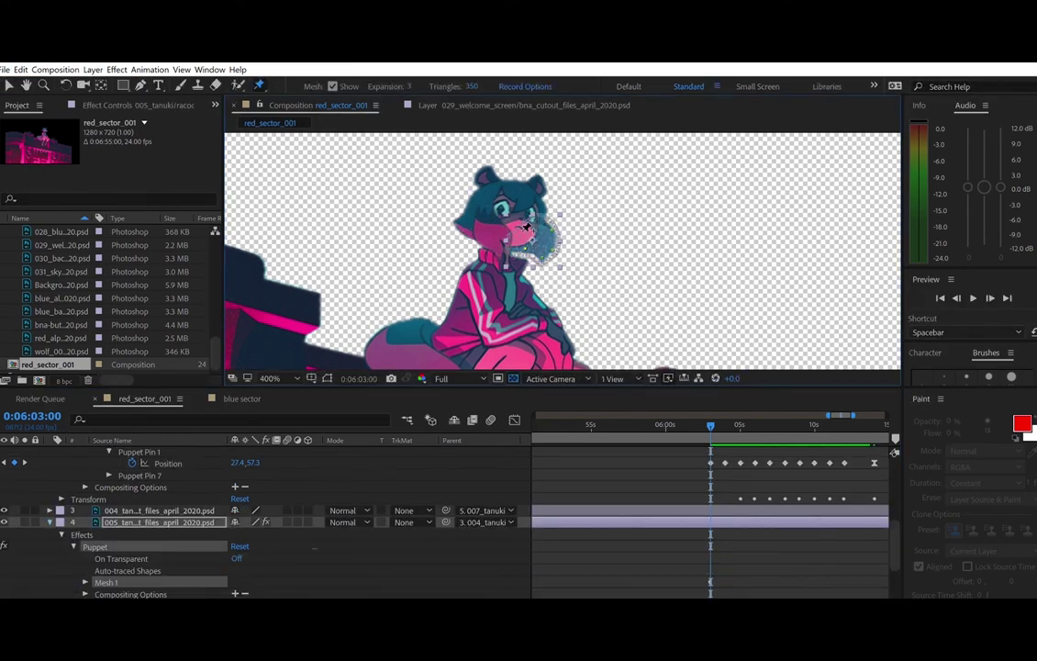
key("ctrl+p")
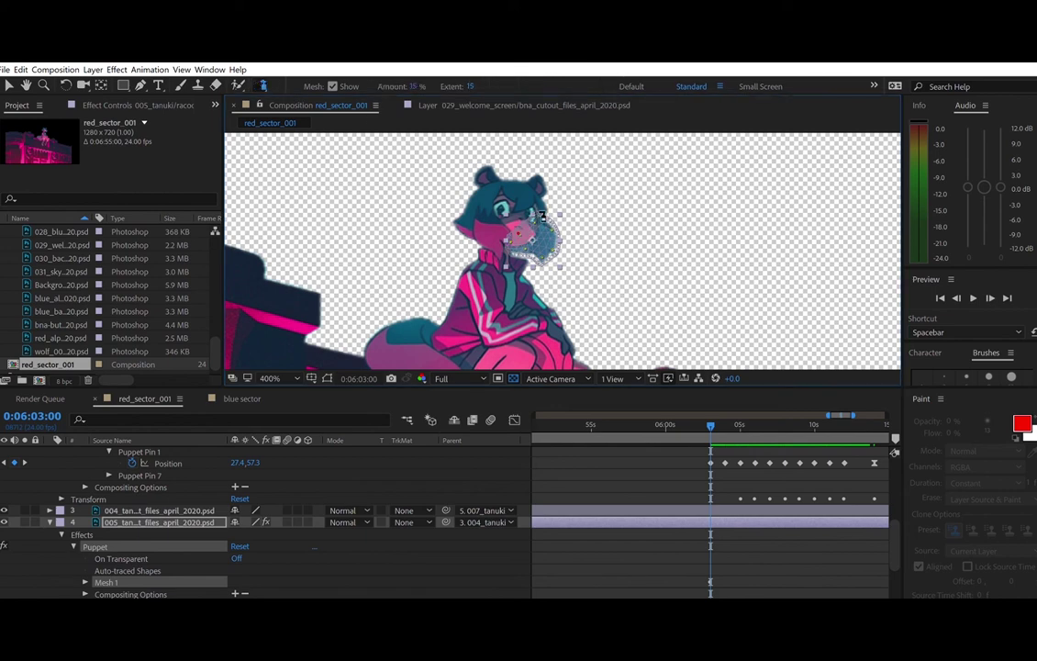
key("v")
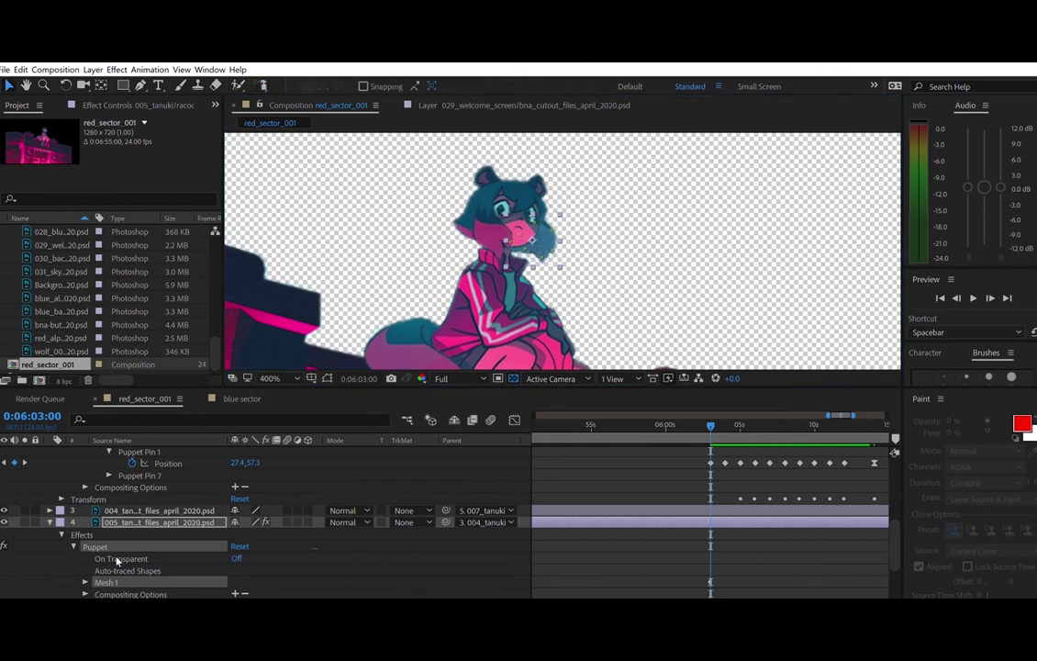
- Expand the Deform group of Mesh 1 on layer 005 and select Puppet Pins 1 to 4
left_click(86, 582)
scroll(97, 564, "down", 5)
left_click(97, 559)
scroll(129, 533, "down", 4)
left_click(152, 523)
left_click(162, 545)
left_click(163, 558)
left_click(160, 546)
left_click(157, 520, "shift")
mouse_move(157, 520)
left_mouse_down()
mouse_move(163, 578)
mouse_move(170, 515)
left_mouse_up()
left_click(236, 473)
scroll(207, 491, "up", 2)
left_click(173, 516)
left_click(157, 485, "shift")
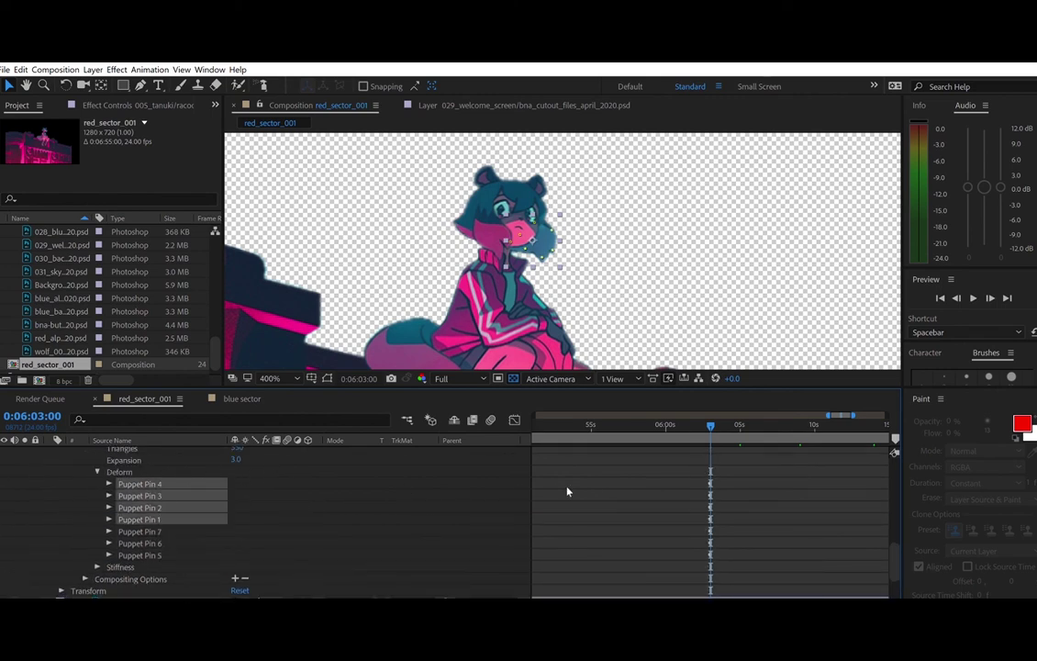
- Reveal the Position properties of Puppet Pins 1 to 4 on layer 005
scroll(568, 491, "up", 5)
scroll(567, 491, "down", 2)
left_click(109, 577)
left_click(661, 498)
- At 6:04:00, reposition layer 005's Puppet Pins 1 to 4 to about 34.5,36.6, 43.5,31.1, 39.0,13.4 and 13.3,27.9
scroll(661, 499, "up", 2)
scroll(661, 503, "down", 2)
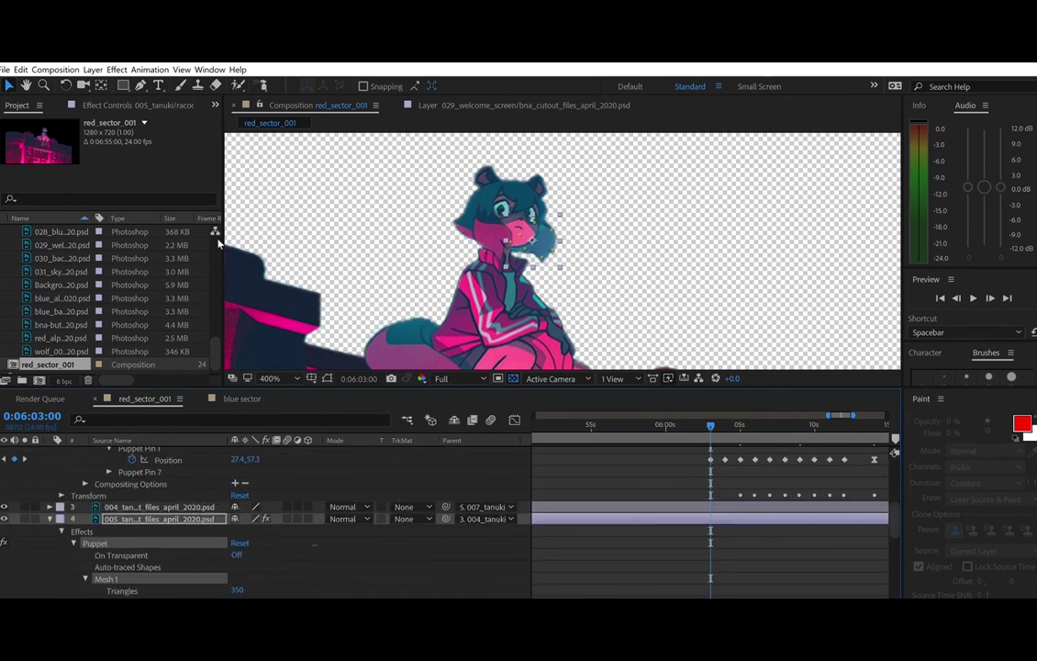
key("k")
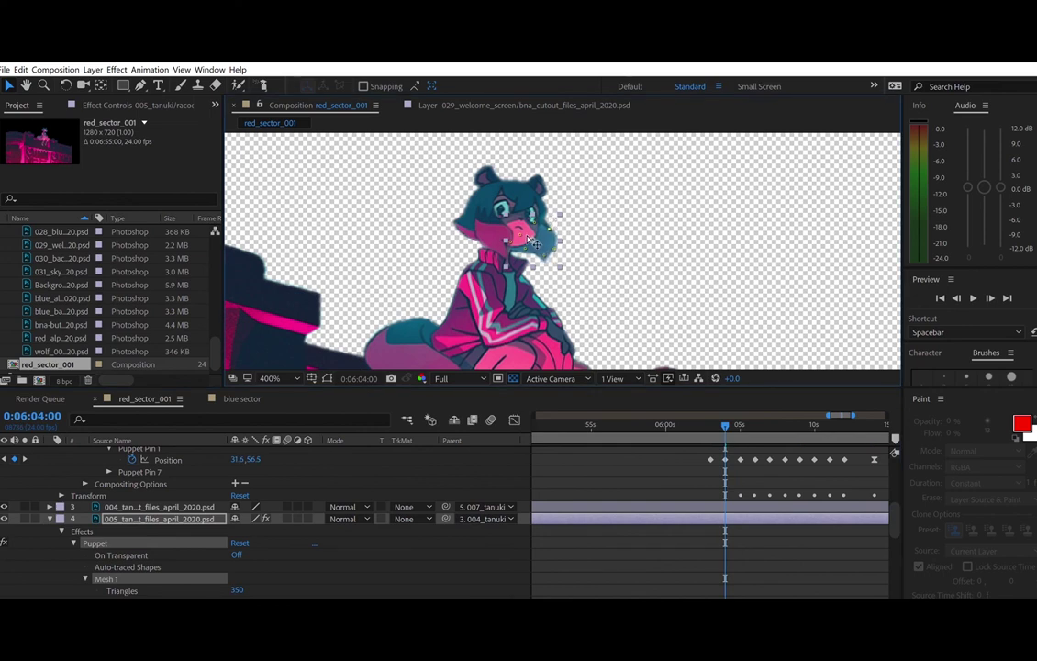
scroll(578, 484, "down", 5)
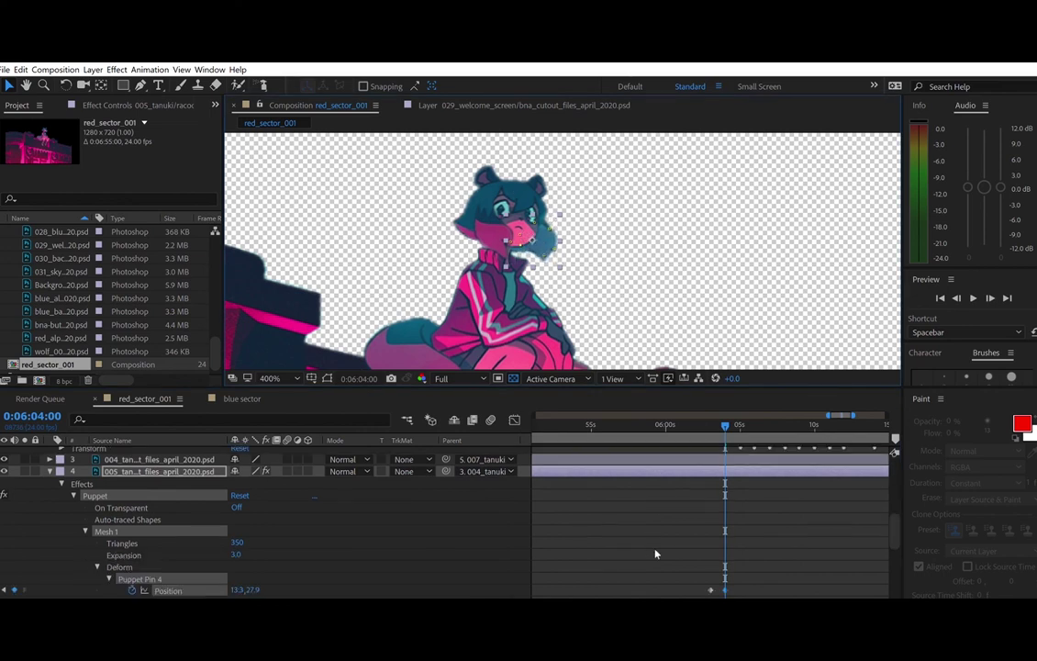
scroll(571, 481, "up", 5)
scroll(692, 454, "down", 5)
- At 6:05:00, reposition layer 005's puppet pins, with Puppet Pin 4 at about 17.5,30.9, and compare with the neighbouring keyframes
key("k")
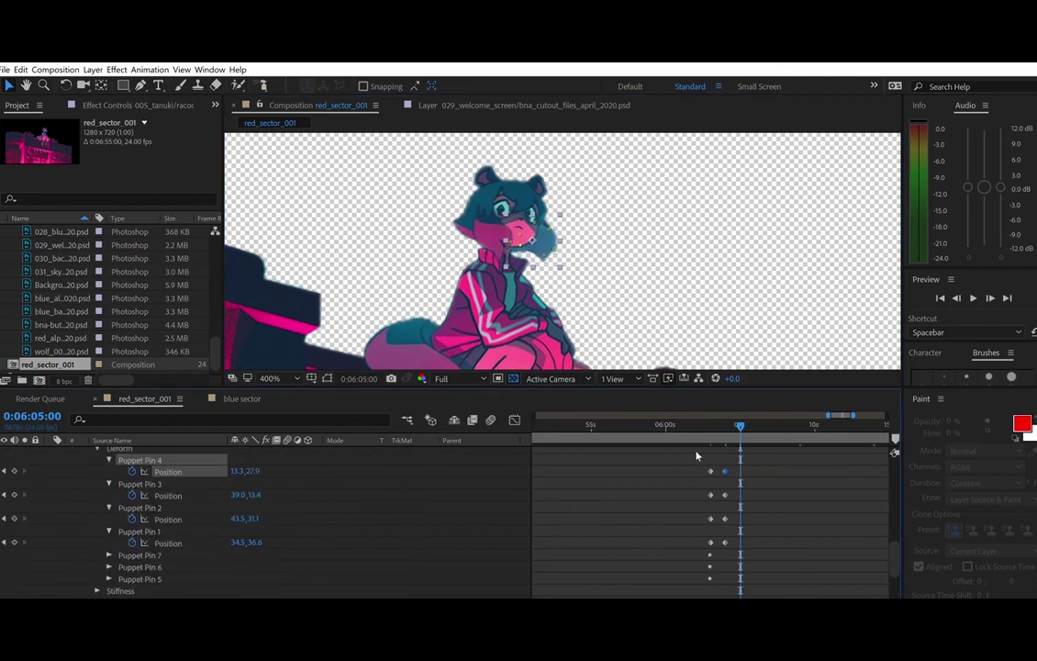
scroll(699, 519, "up", 10)
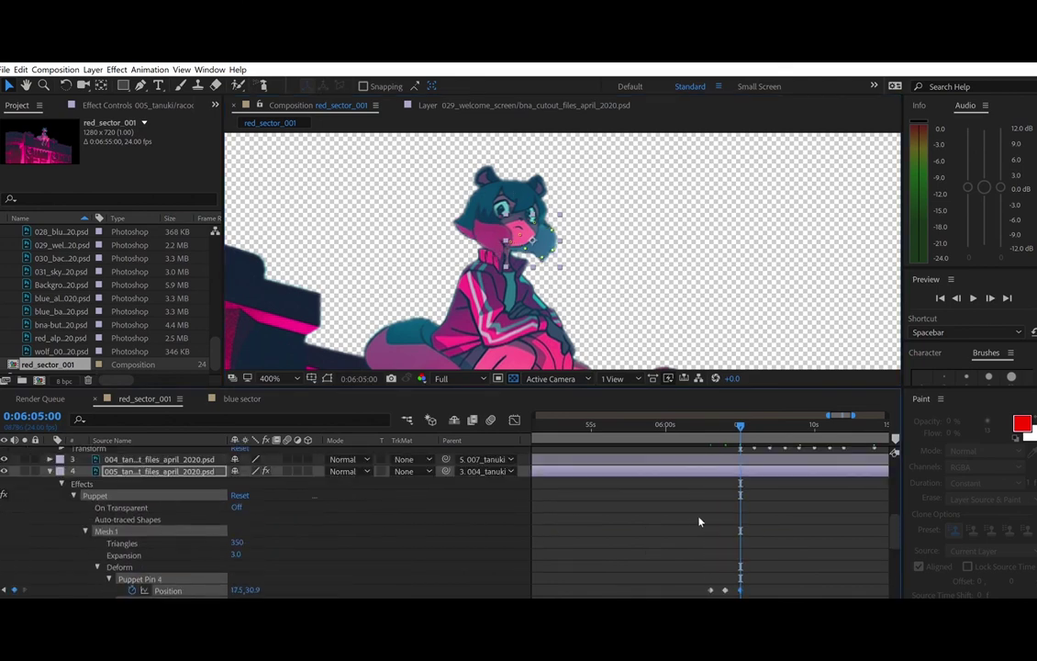
key("k")
key("k")
left_click(5, 459)
left_click(24, 459)
left_click(4, 459)
left_click(4, 459)
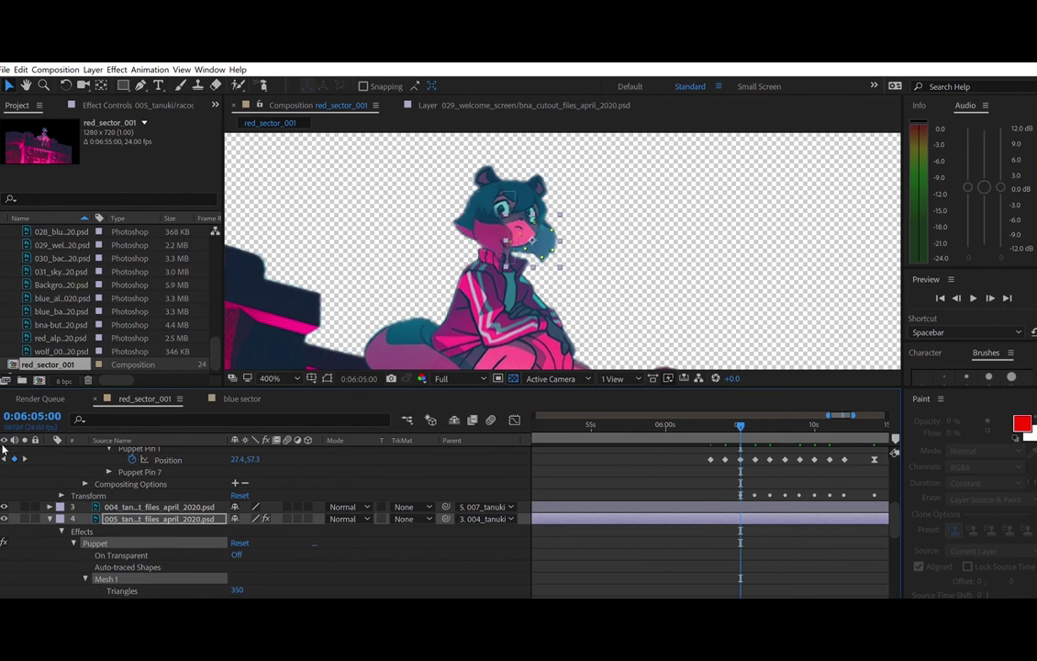
- At 6:06:00, reposition layer 005's Puppet Pins 1 to 4 to about 37.3,37.4, 48.3,31.6, 43.3,14.1 and 22.8,32.6
scroll(245, 505, "down", 5)
scroll(246, 505, "up", 6)
left_click(25, 482)
scroll(499, 493, "down", 6)
left_click(751, 518)
mouse_move(542, 258)
left_mouse_down()
mouse_move(554, 227)
mouse_move(532, 247)
left_mouse_up()
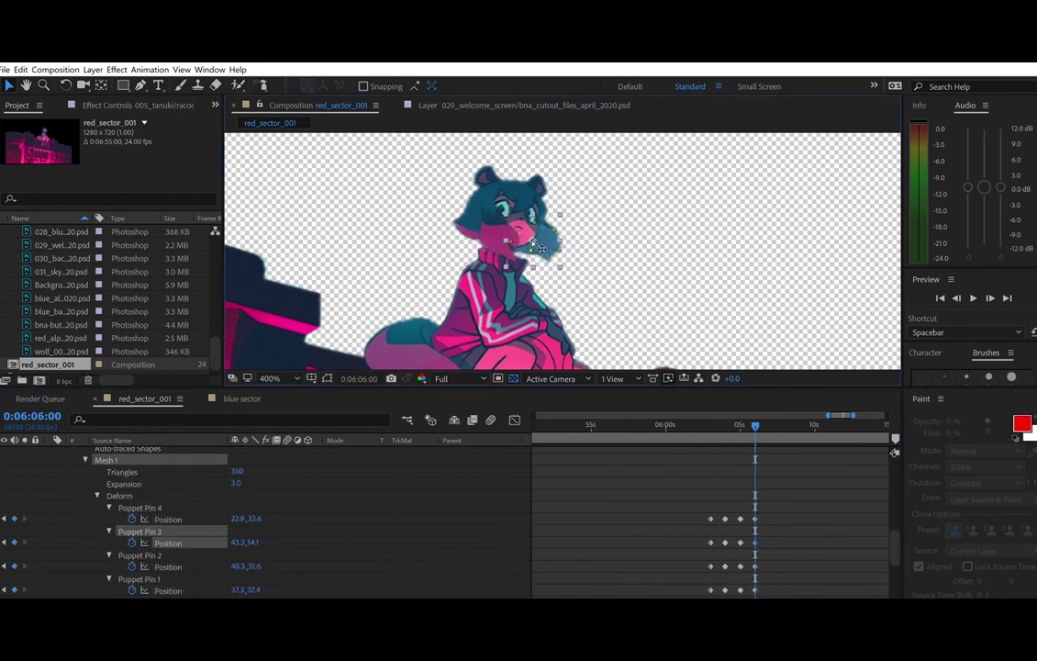
- At 6:07:00, reposition layer 005's Puppet Pins 1 to 4, with Pin 4 at about 11.5,33.9 and Pin 3 at about 36.5,10.9
scroll(652, 487, "up", 5)
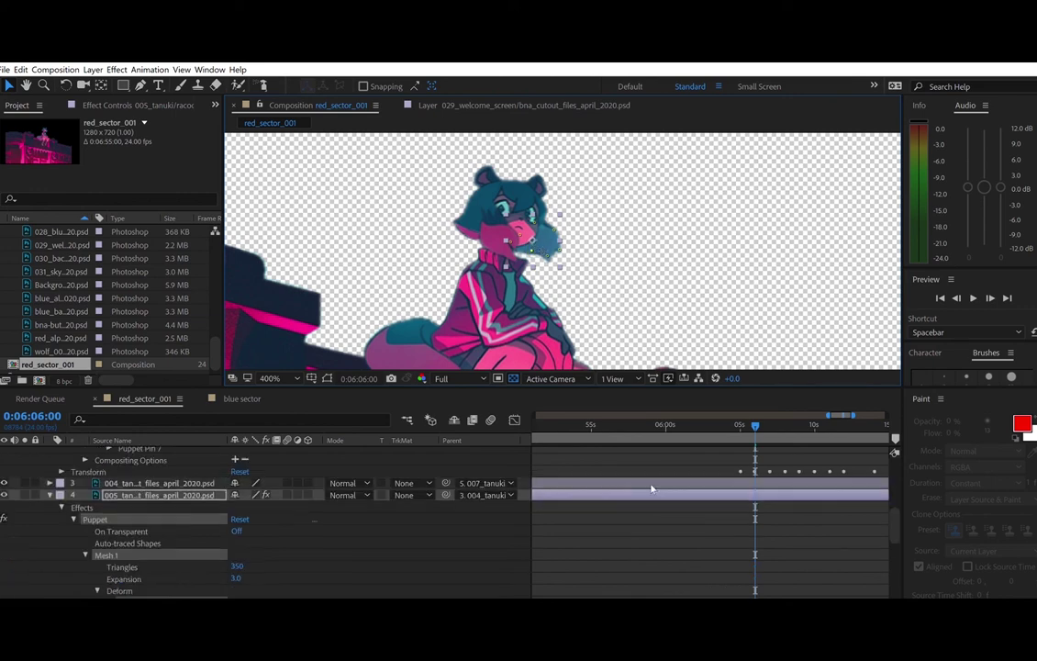
left_click(25, 459)
scroll(460, 510, "down", 6)
left_click_drag(533, 241, 557, 248)
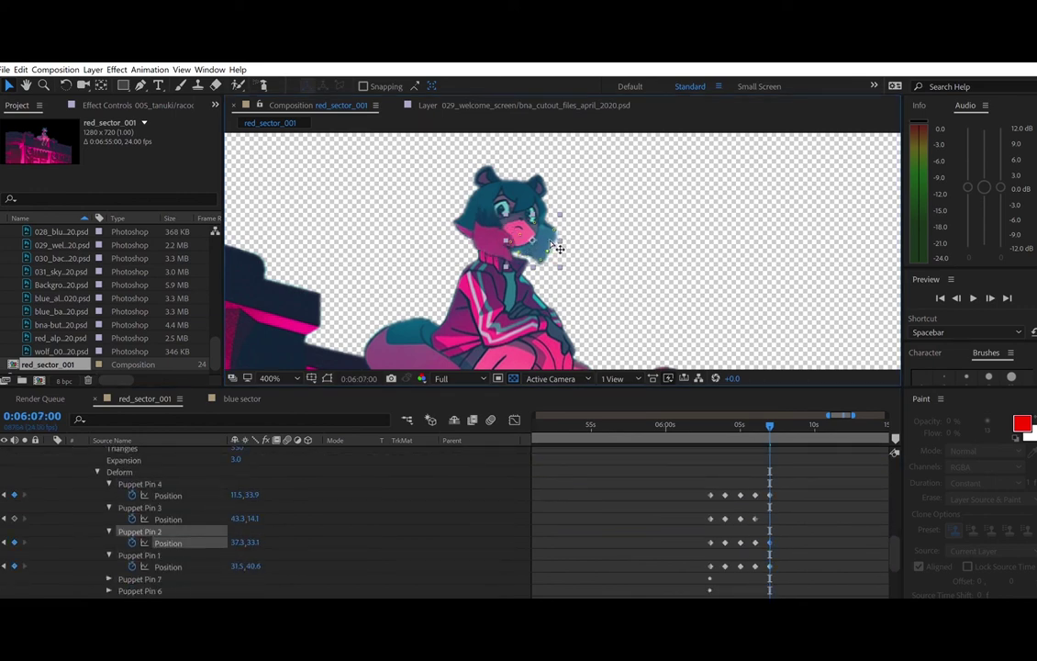
left_click_drag(546, 219, 549, 251)
- Refine Puppet Pins 1 and 2 at 6:07:00 to about 29.0,40.1 and 38.0,32.9, comparing against the previous keyframe
left_click(3, 493)
left_click(24, 494)
left_click(3, 495)
left_click(23, 495)
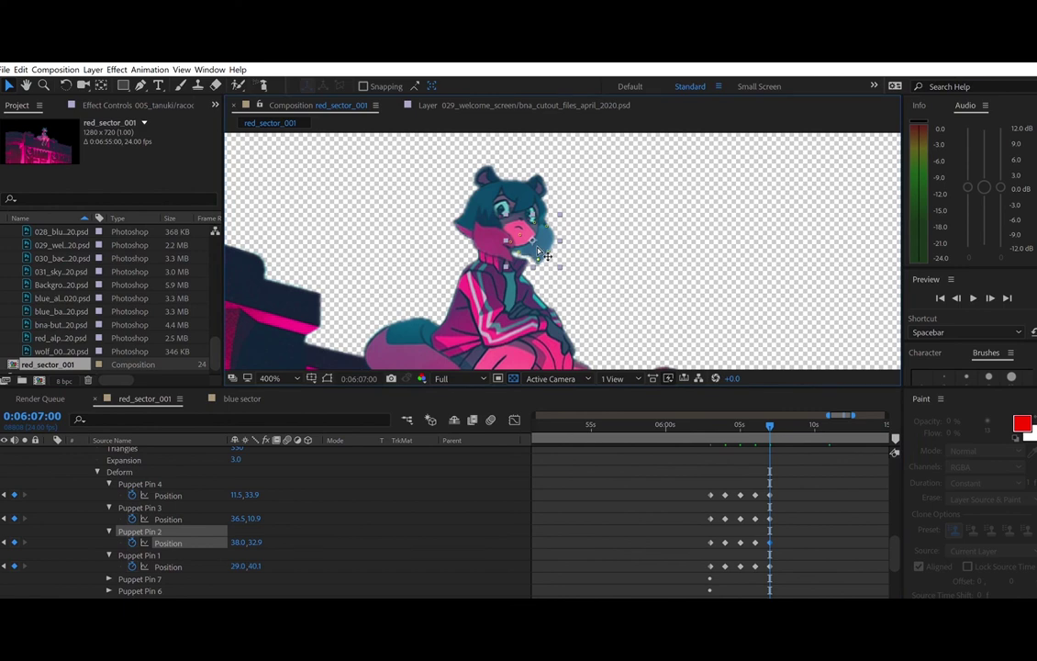
left_click(541, 260)
left_click(3, 495)
left_click(23, 495)
- At 6:08:00, reposition layer 005's Puppet Pins 1 to 4 to about 23.8,46.4, 36.8,33.6, 36.0,8.6 and 9.0,31.6
scroll(751, 452, "up", 4)
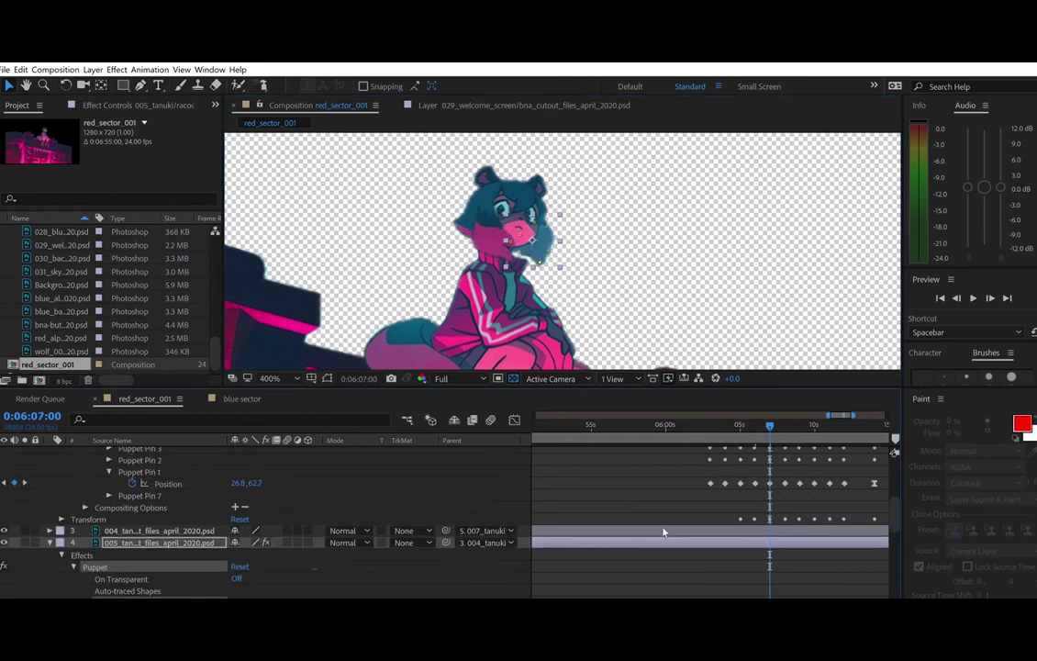
left_click(25, 482)
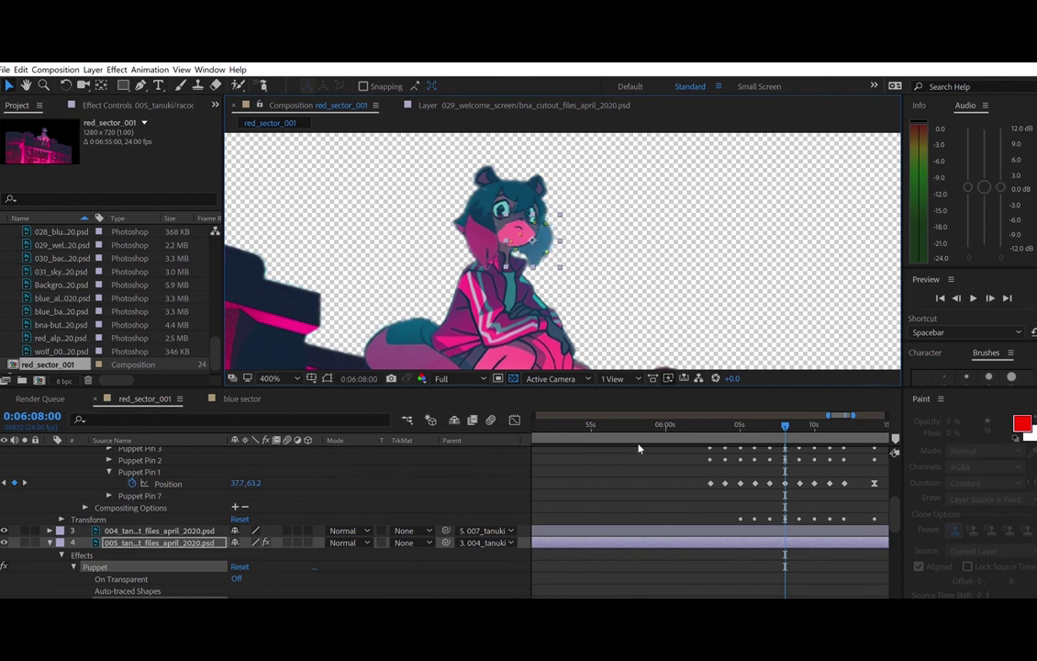
- Copy layer 005's Puppet Pin 1 to 4 keyframes from 6:05:00 to 6:08:00 and paste them at 6:09:00
key("Page_Down")
scroll(537, 503, "down", 5)
left_click_drag(732, 488, 792, 559)
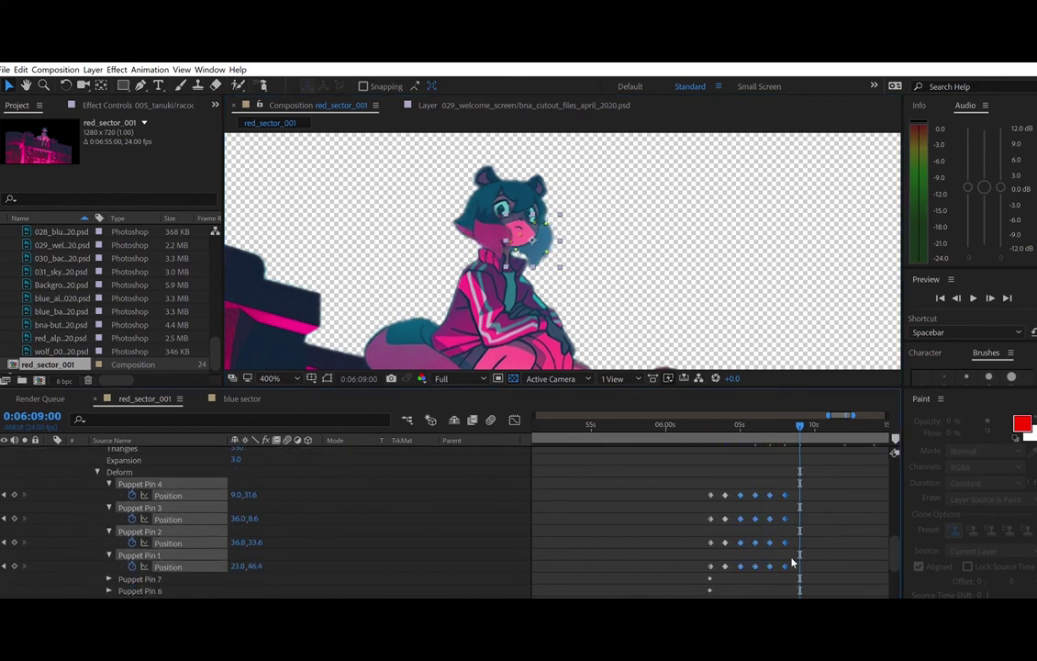
key("ctrl+c")
key("ctrl+v")
- Copy layer 005's Puppet Pin 1 to 4 keyframes at 6:03:00 and paste them at 6:14:00
scroll(794, 558, "up", 7)
left_click(26, 481)
left_click(25, 482)
left_click(26, 482)
scroll(715, 569, "down", 7)
left_click_drag(696, 489, 715, 565)
key("ctrl+c")
key("ctrl+v")
- Preview layer 005's hair movement several times, starting just before the first keyframes at 6:03:00
left_click(694, 423)
key("space")
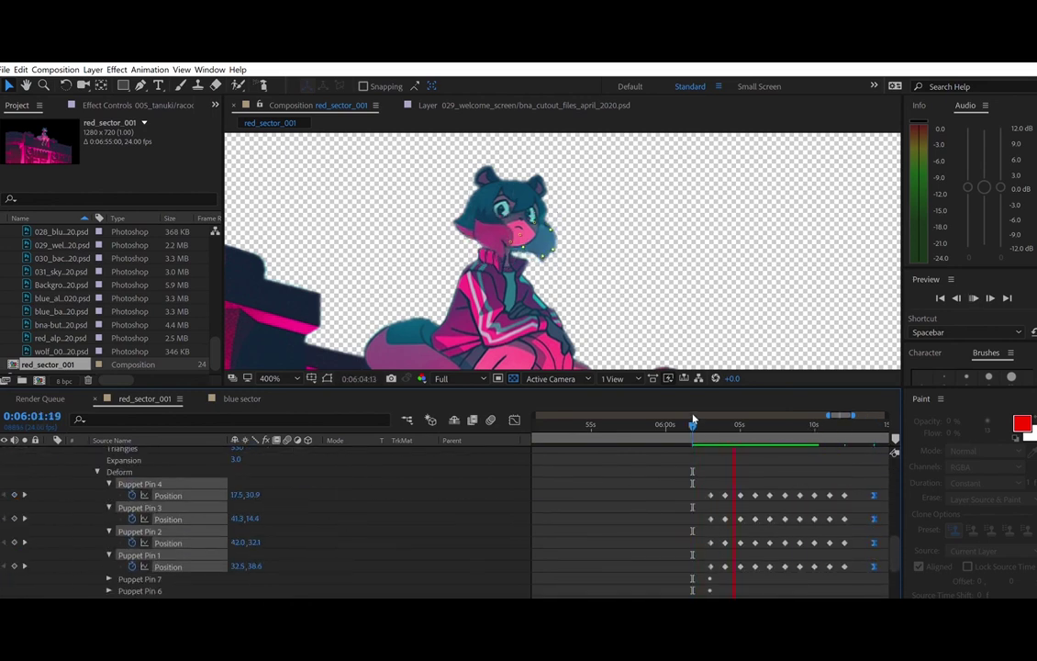
key("space")
left_click_drag(870, 597, 863, 597)
left_click(650, 420)
key("space")
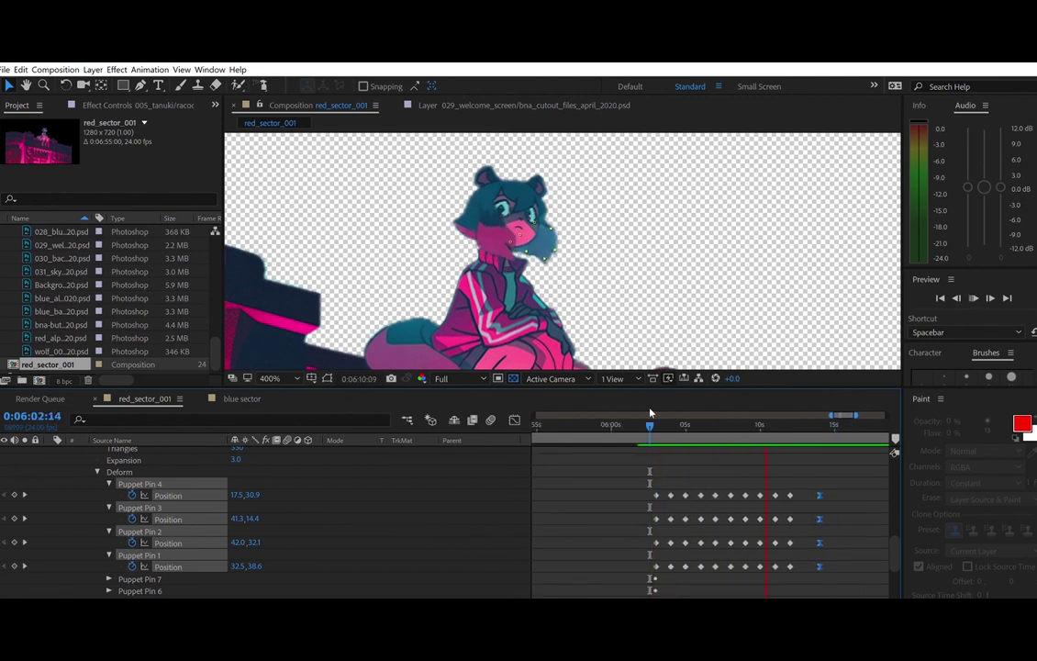
left_click(631, 409)
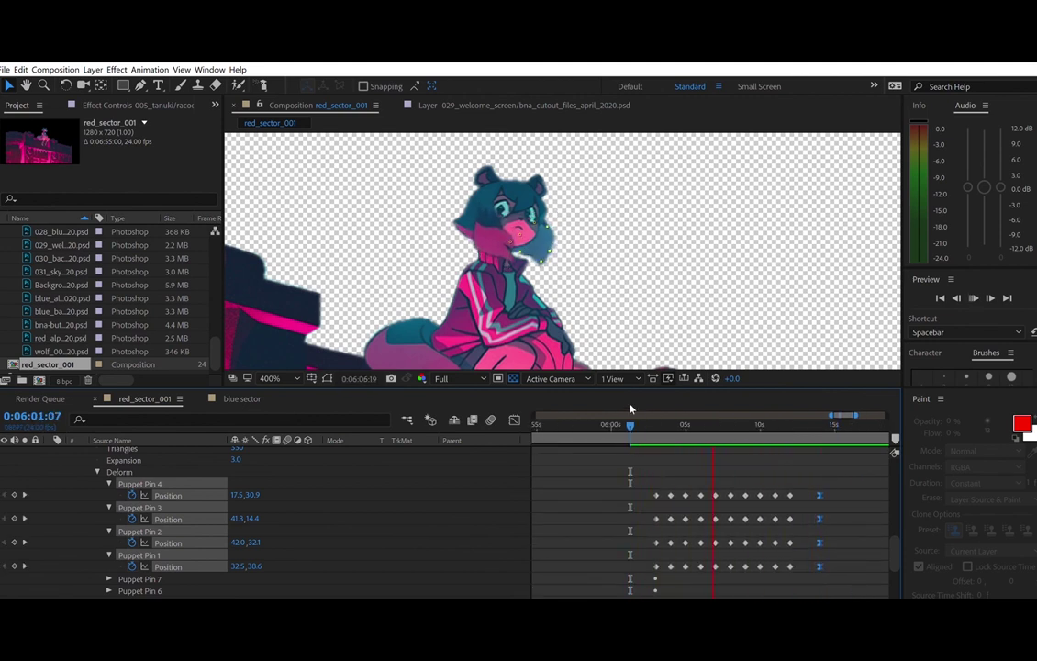
key("space")
- Copy layer 005's full set of Puppet Pin 1 to 4 keyframes and paste it at 6:33:00, 5:33:00 and 5:03:00
left_click_drag(649, 469, 823, 571)
left_click(5, 486)
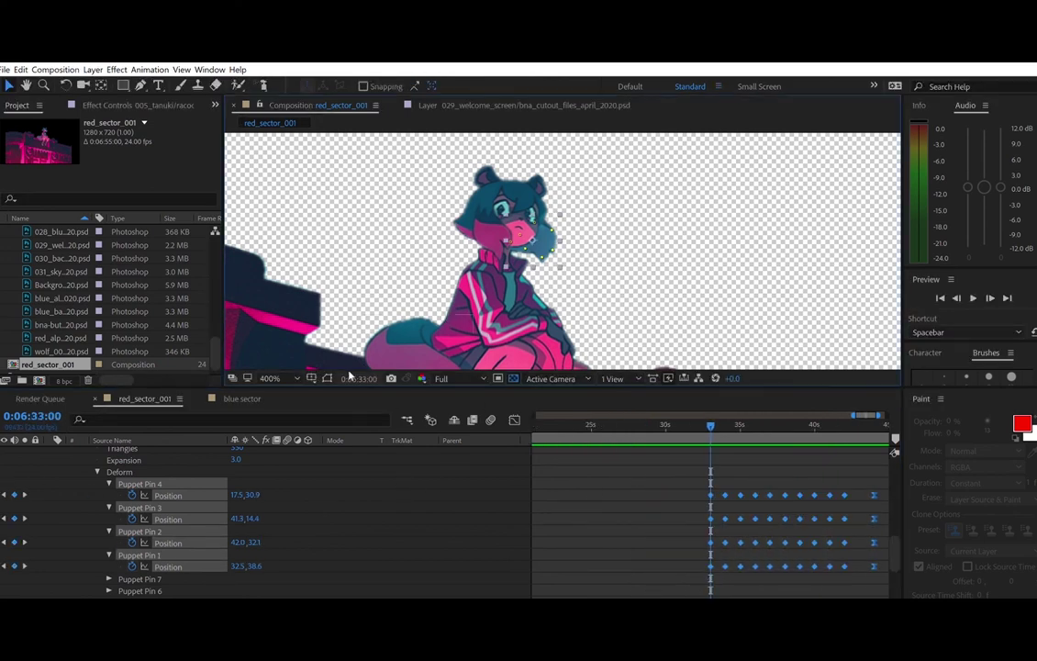
left_click(352, 376)
type("5")
key("Return")
key("ctrl+v")
left_click(351, 375)
type("0")
key("Return")
key("ctrl+v")
- Paste layer 005's pin keyframe set at 4:33:00 and 4:03:00
left_click(357, 377)
type("43300")
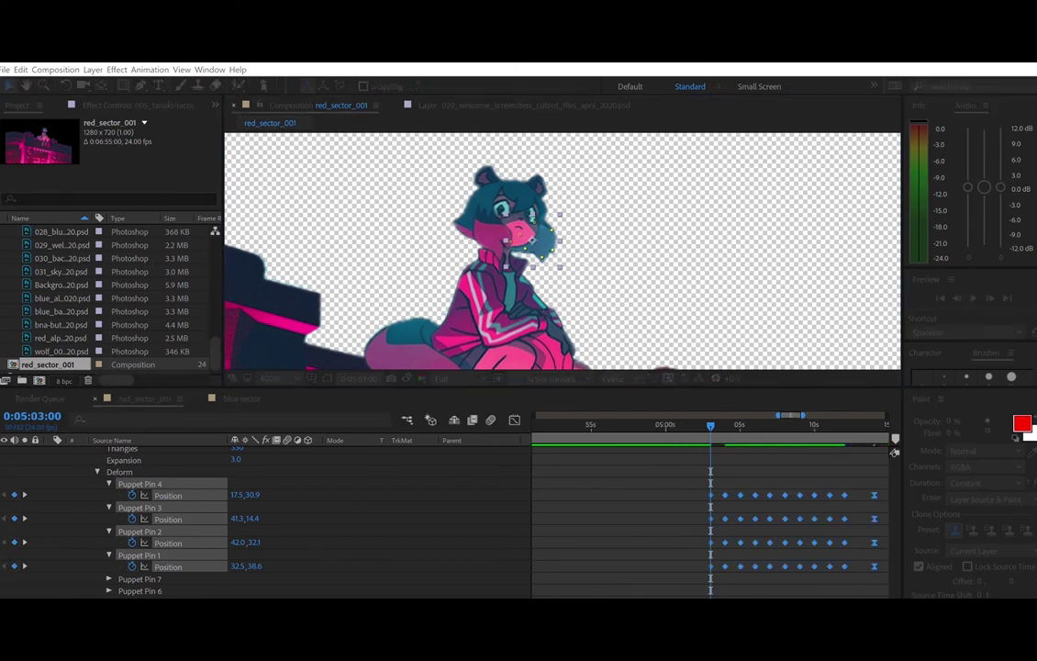
key("Return")
key("ctrl+v")
left_click(359, 377)
type("40300")
key("Return")
key("ctrl+v")
- Paste layer 005's pin keyframe set at 3:33:00 and 3:03:00
left_click(358, 377)
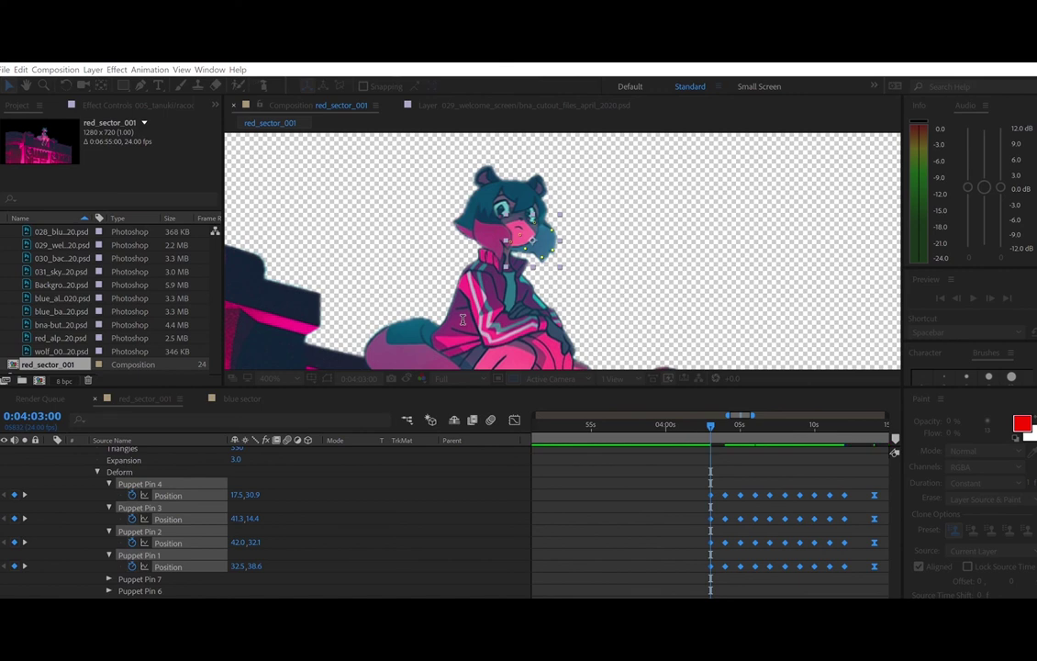
type("33300")
key("Return")
key("ctrl+v")
left_click(359, 378)
type("30300")
key("Return")
key("ctrl+v")
- Paste layer 005's pin keyframe set at 2:33:00 and 2:03:00
left_click(359, 377)
type("23300")
key("Return")
key("ctrl+v")
left_click(359, 378)
type("20300")
key("Return")
key("ctrl+v")
- Paste layer 005's pin keyframe set at 1:33:00 and 1:03:00
left_click(359, 377)
type("13300")
key("Return")
key("ctrl+v")
left_click(359, 378)
type("10300")
key("Return")
key("ctrl+v")
- Paste layer 005's pin keyframe set at 0:33:00 and 0:03:00
left_click(359, 378)
type("3300")
key("Return")
key("ctrl+v")
left_click(359, 377)
type("300")
key("Return")
key("ctrl+v")
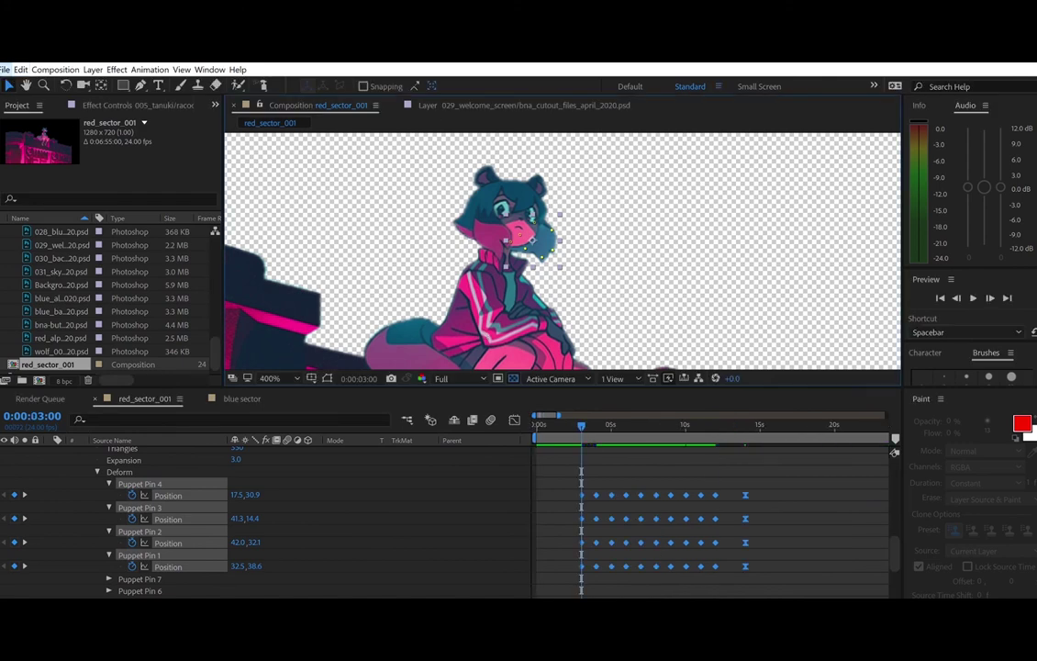
- Collapse layer 005, place puppet pins across layer 004's ears, hair and face at 0:03:00, and add starch pins over the face
left_click(37, 165)
scroll(50, 456, "up", 3)
left_click(50, 493)
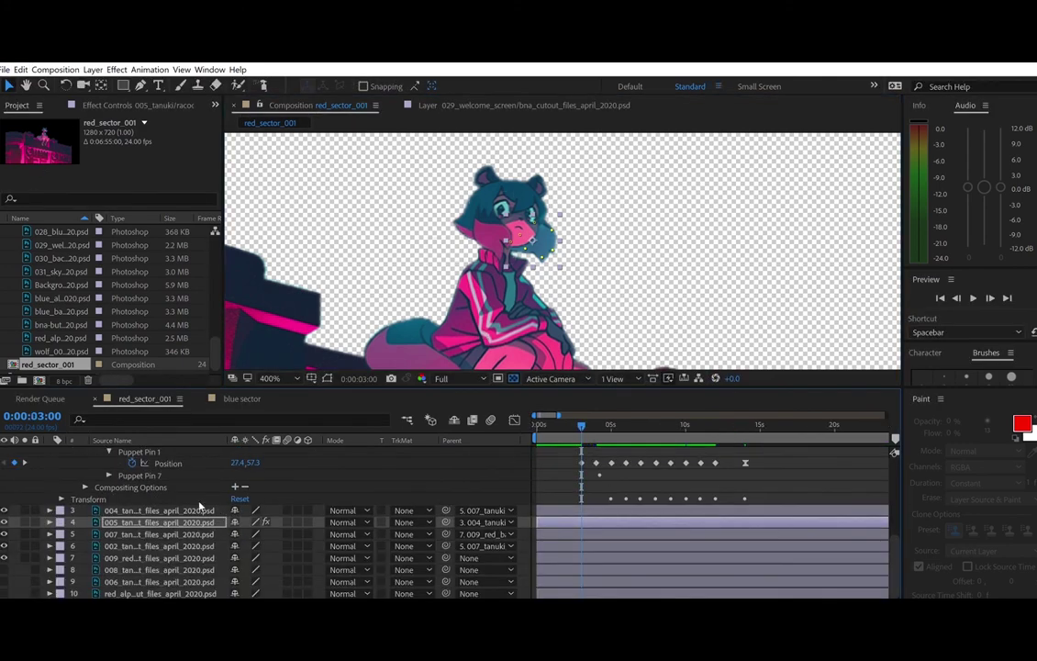
left_click(200, 507)
left_click(50, 511)
left_click(262, 86)
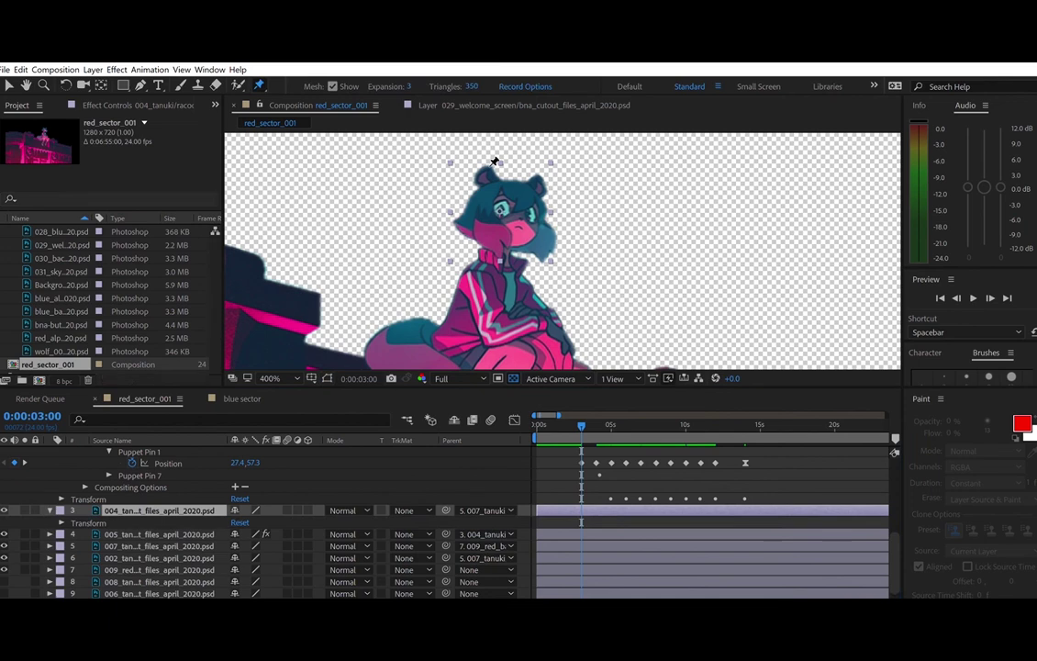
left_click(482, 173)
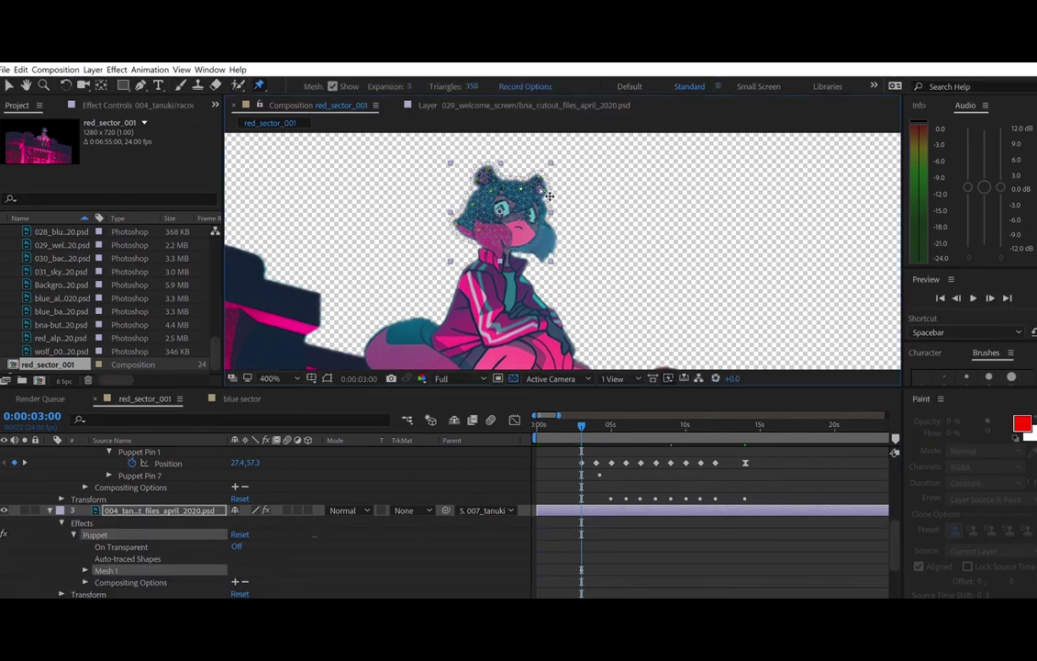
key("ctrl+p")
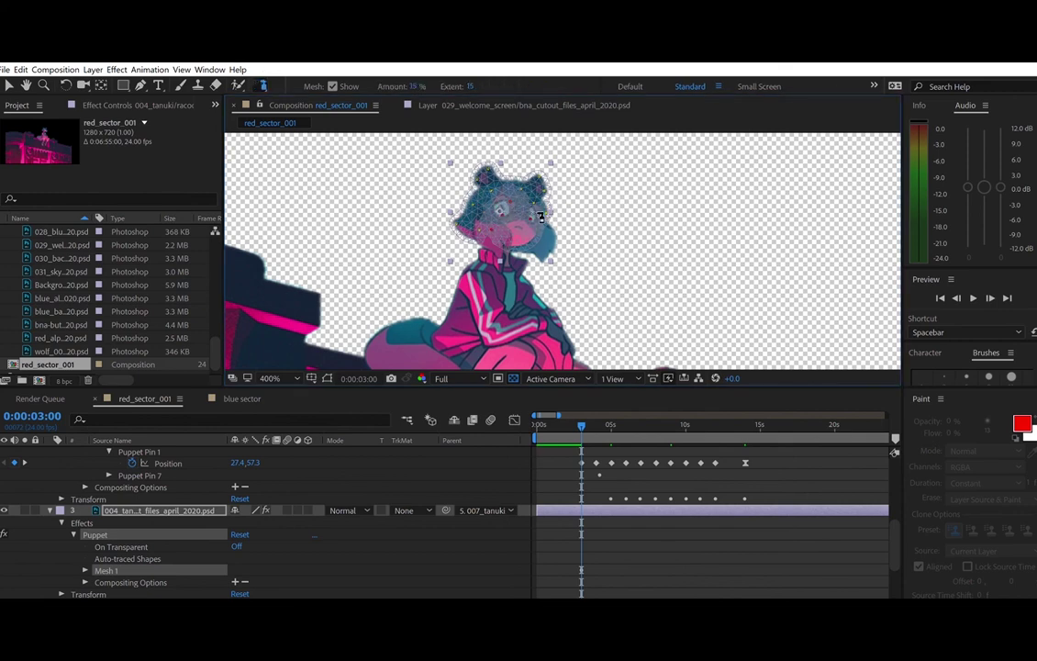
- Return to the Selection tool and expand Mesh 1 of layer 004 to show its Deform pins
left_click(86, 570)
scroll(90, 560, "down", 1)
left_click(9, 85)
scroll(436, 493, "down", 1)
left_click(98, 558)
scroll(163, 484, "down", 3)
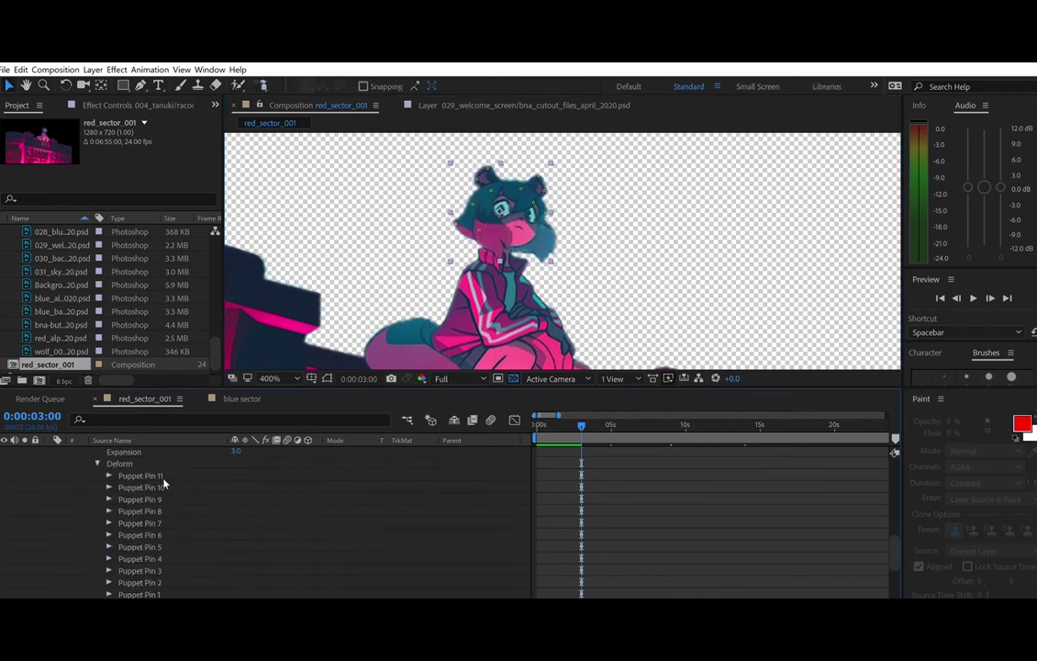
- Move layer 004's Puppet Pins 7 to 11 below Puppet Pin 1 and expand the Position of Puppet Pins 1 to 6
left_click(149, 500)
left_click(151, 477)
left_click(156, 547)
left_click(158, 535)
left_click(161, 521)
left_click(159, 473, "shift")
scroll(160, 470, "down", 1)
left_click_drag(160, 478, 161, 560)
left_click(160, 512)
scroll(163, 489, "up", 1)
left_click(158, 477, "shift")
left_click(109, 523)
left_click(302, 485)
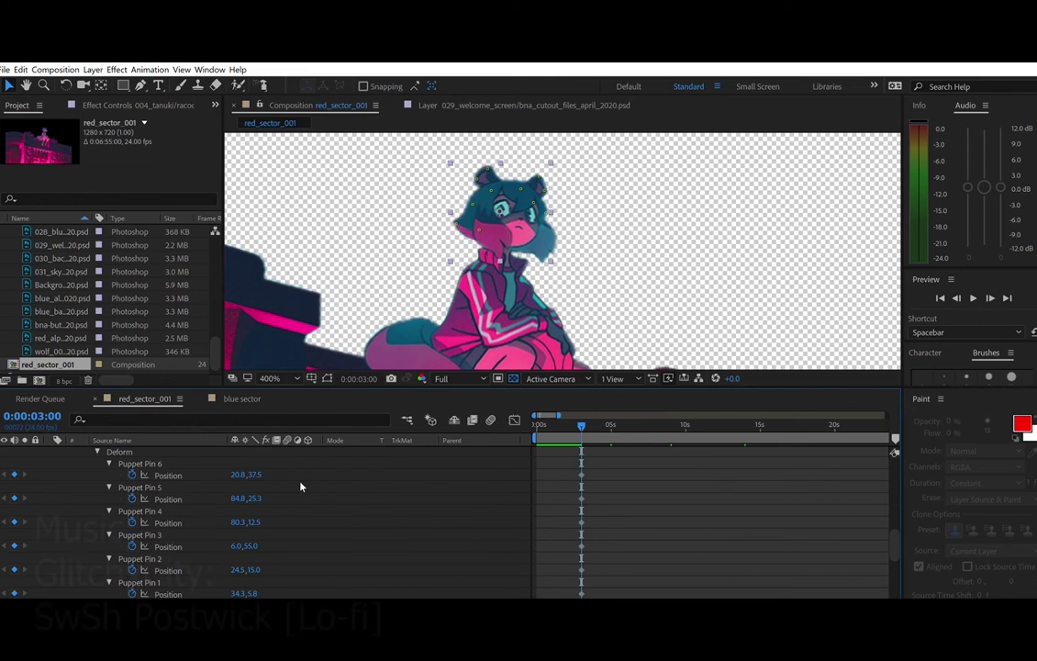
- At 0:04:00, reposition layer 004's Puppet Pins 1 to 6 to about 39.5,6.8, 28.2,11.5, 12.0,58.2, 82.0,16.0, 86.0,29.3 and 21.8,37.3
scroll(603, 478, "up", 3)
scroll(603, 478, "up", 3)
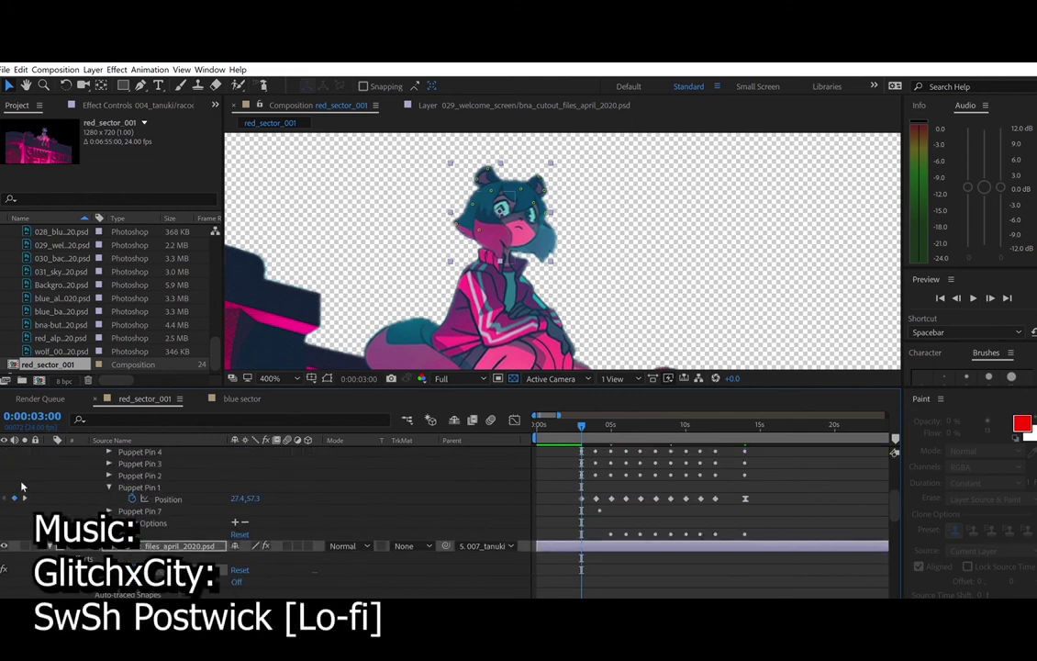
left_click(24, 498)
scroll(46, 484, "down", 5)
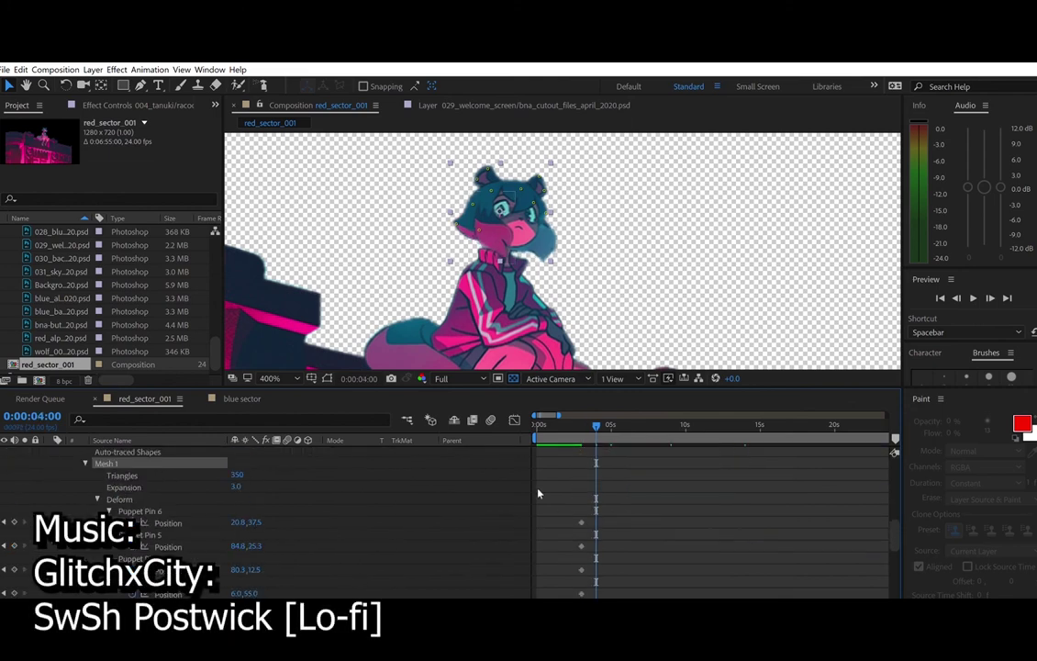
left_click_drag(455, 222, 477, 218)
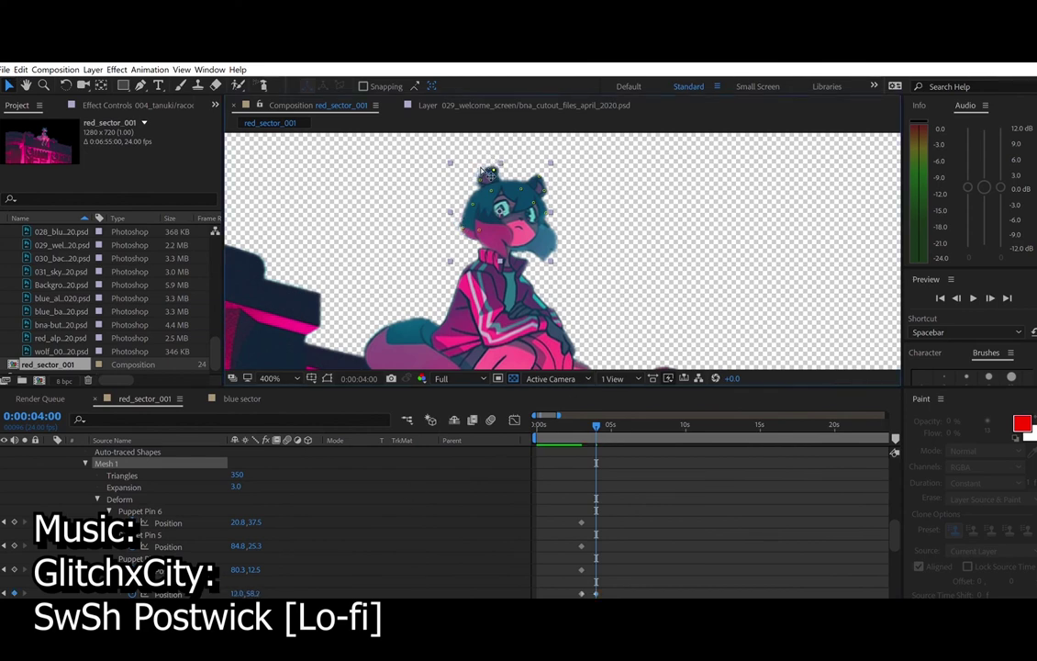
left_click_drag(545, 190, 541, 181)
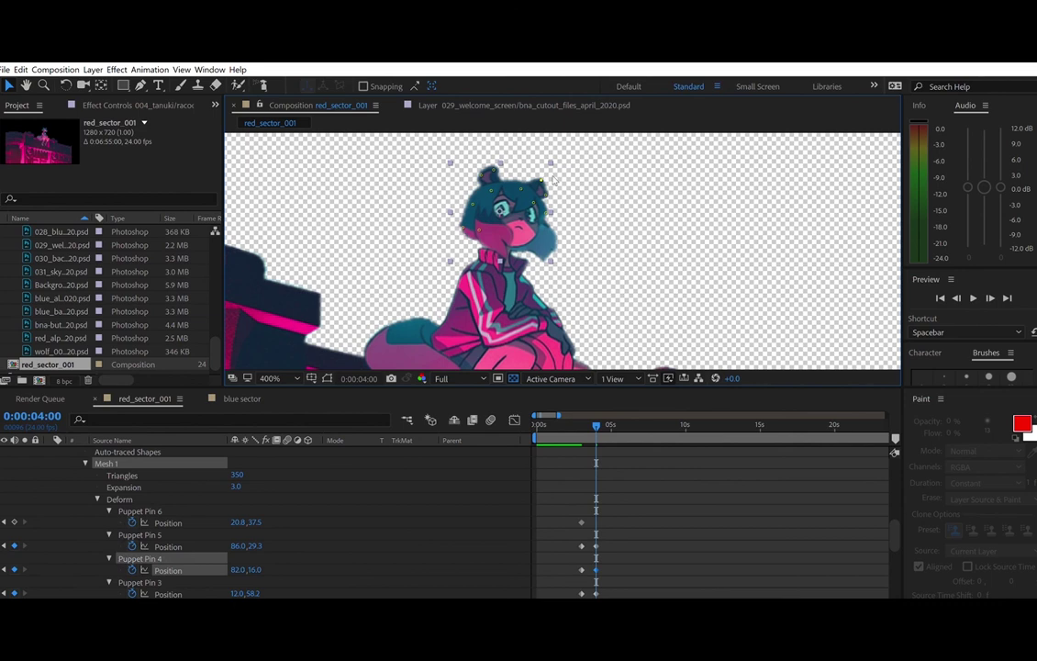
left_click(163, 512)
left_click_drag(473, 204, 474, 204)
- Copy layer 004's Puppet Pin 1 to 6 keyframes at 0:03:00 and paste them at 0:05:00
left_click_drag(576, 512, 583, 564)
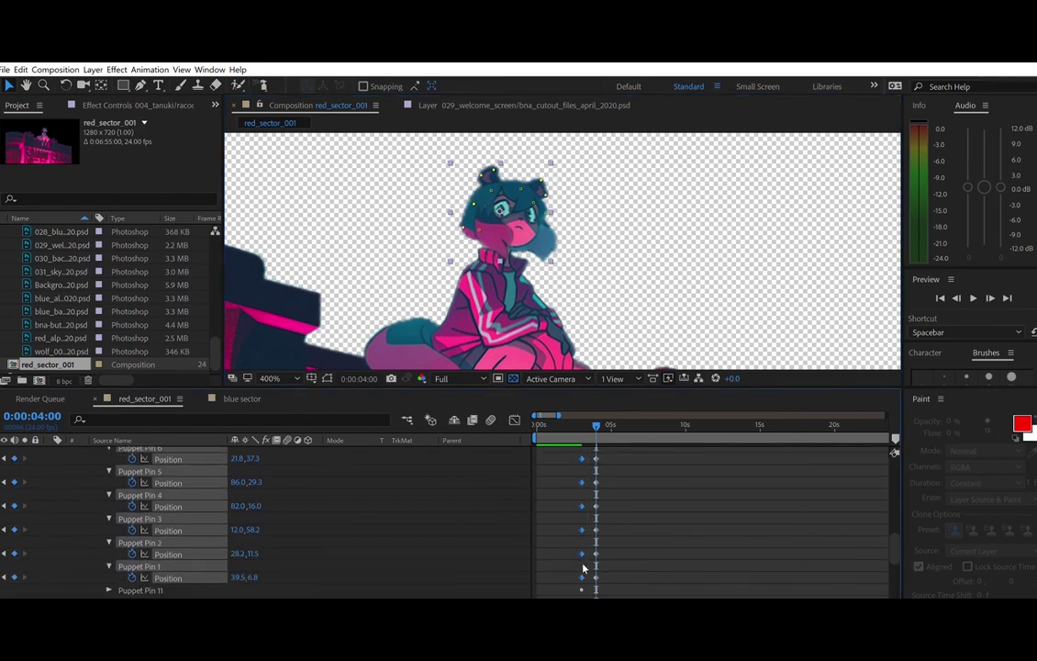
key("ctrl+c")
scroll(437, 512, "up", 6)
left_click(26, 501)
key("ctrl+v")
scroll(505, 503, "down", 4)
scroll(507, 504, "down", 2)
scroll(516, 492, "up", 6)
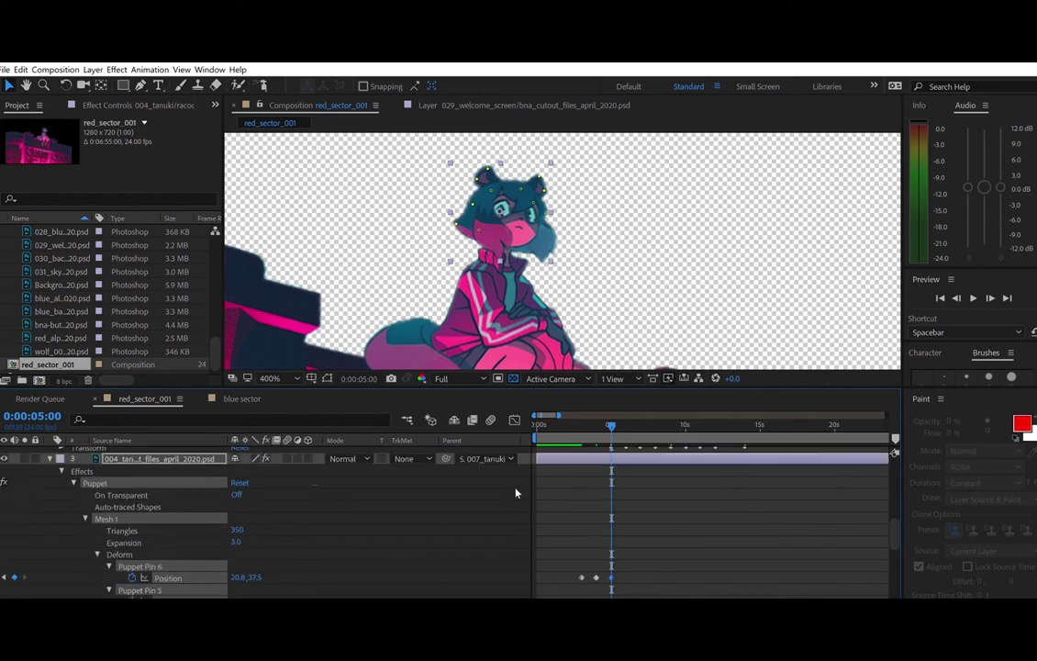
- At 0:06:00, reposition layer 004's Puppet Pins 1 to 6 to about 44.3,8.0, 31.5,10.8, 13.2,55.0, 85.5,19.5, 88.5,31.5 and 22.3,37.3
left_click(26, 502)
scroll(551, 549, "down", 6)
left_click(640, 497)
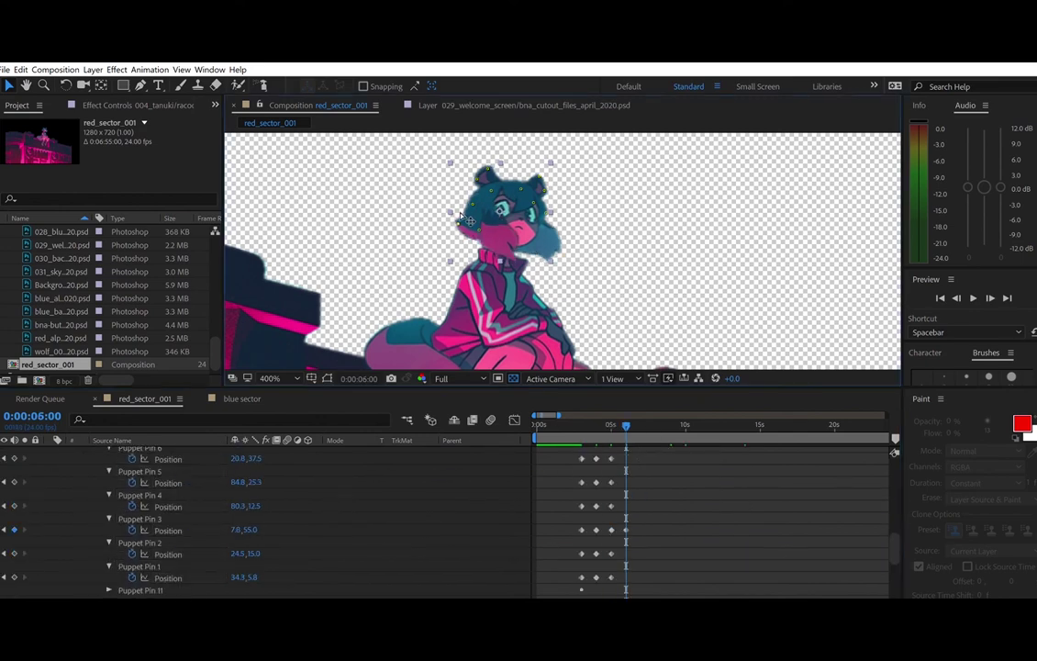
left_click(472, 222)
left_click_drag(477, 193, 485, 174)
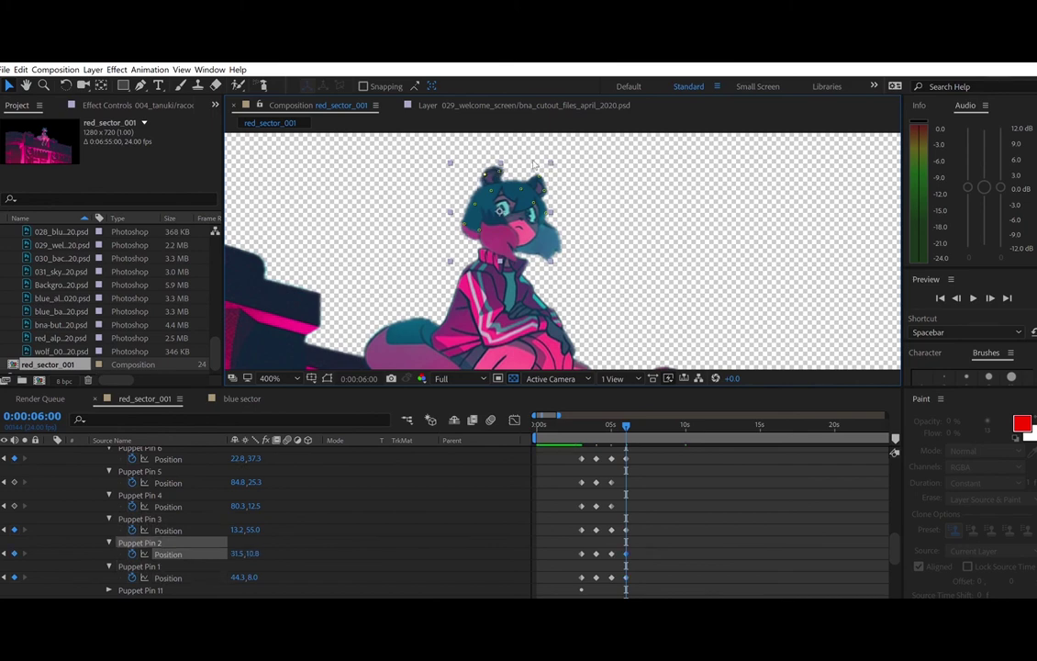
left_click_drag(550, 184, 544, 169)
left_click(546, 184)
scroll(681, 488, "up", 1)
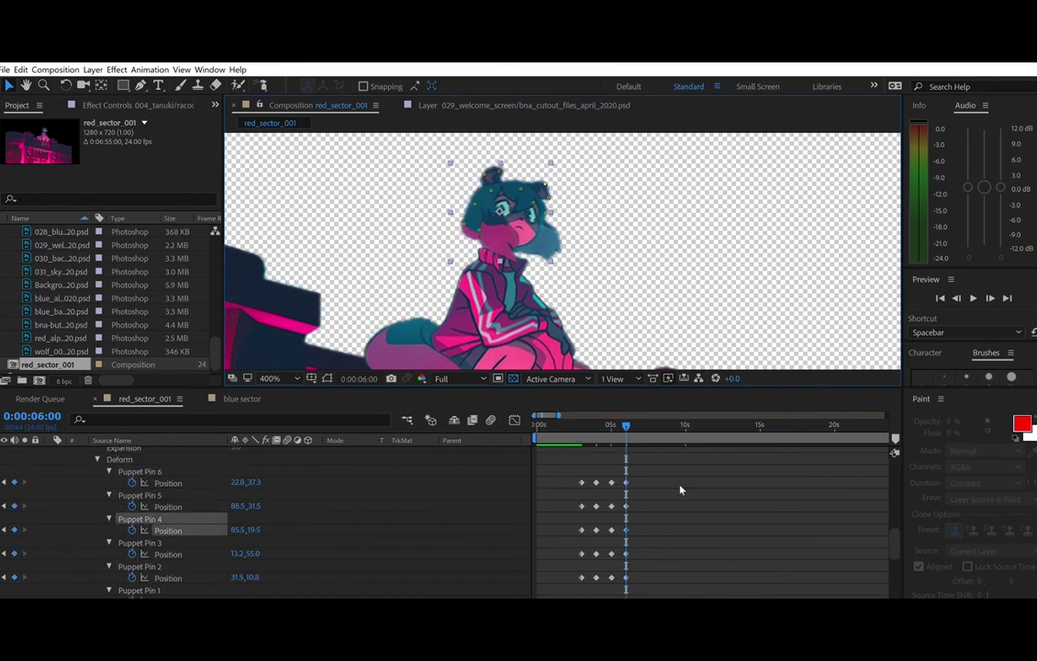
left_click(475, 203)
- Copy layer 004's Puppet Pin 1 to 6 keyframes at 0:03:00 and paste them at 0:07:00
scroll(511, 479, "up", 5)
left_click(25, 530)
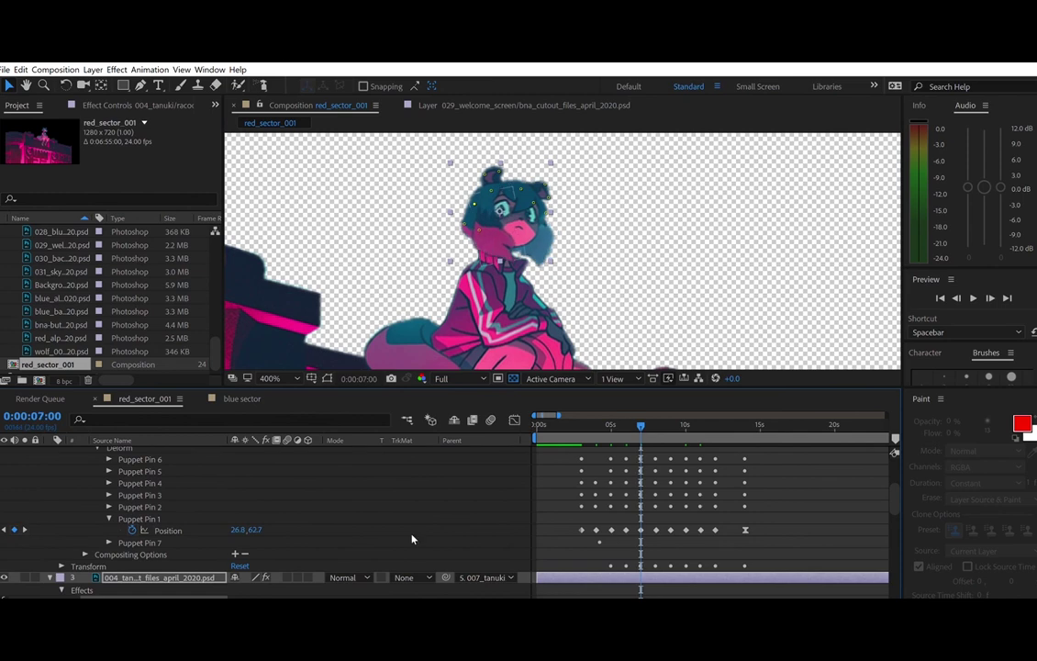
scroll(478, 530, "down", 5)
left_click_drag(573, 584, 600, 463)
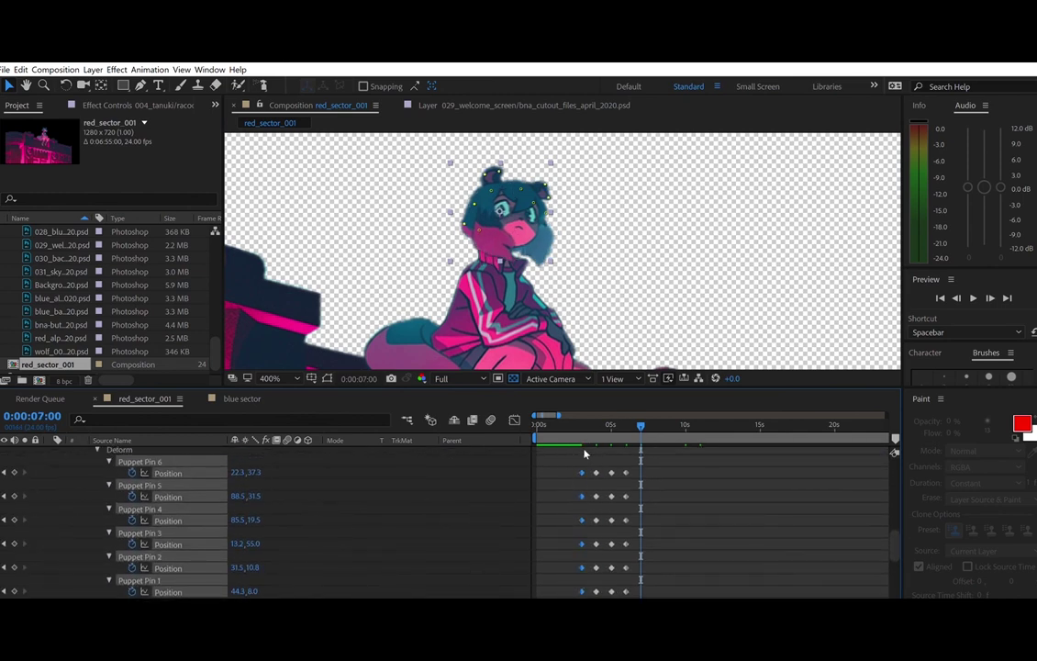
key("ctrl+c")
key("ctrl+v")
- At 0:08:00, reposition layer 004's Puppet Pins 1 to 6 to about 29.5,10.5, 22.7,17.8, 4.0,54.8, 76.3,11.0, 82.3,23.0 and 19.3,36.5
scroll(551, 464, "up", 5)
left_click(25, 497)
scroll(586, 506, "down", 6)
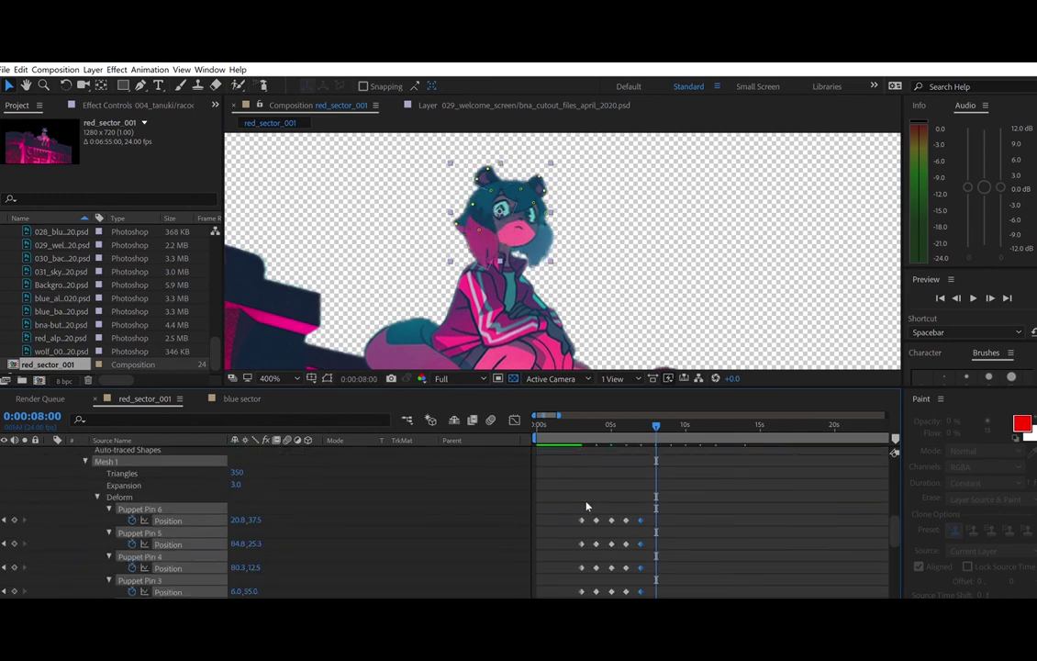
left_click(586, 505)
left_click_drag(456, 222, 455, 217)
left_click_drag(478, 177, 476, 195)
left_click(473, 197)
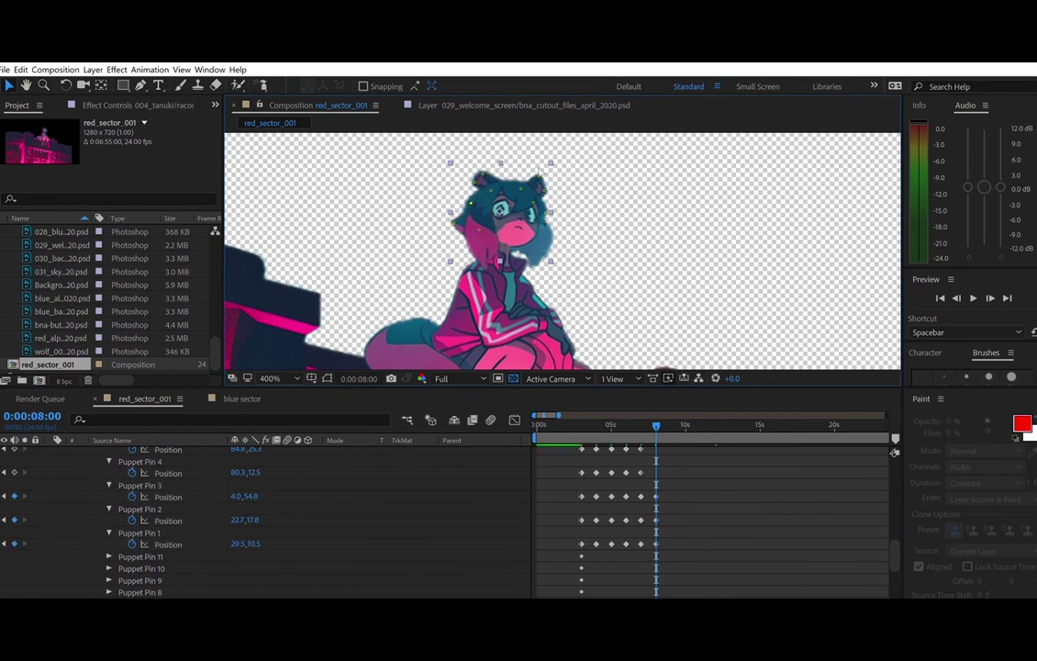
left_click_drag(539, 170, 550, 183)
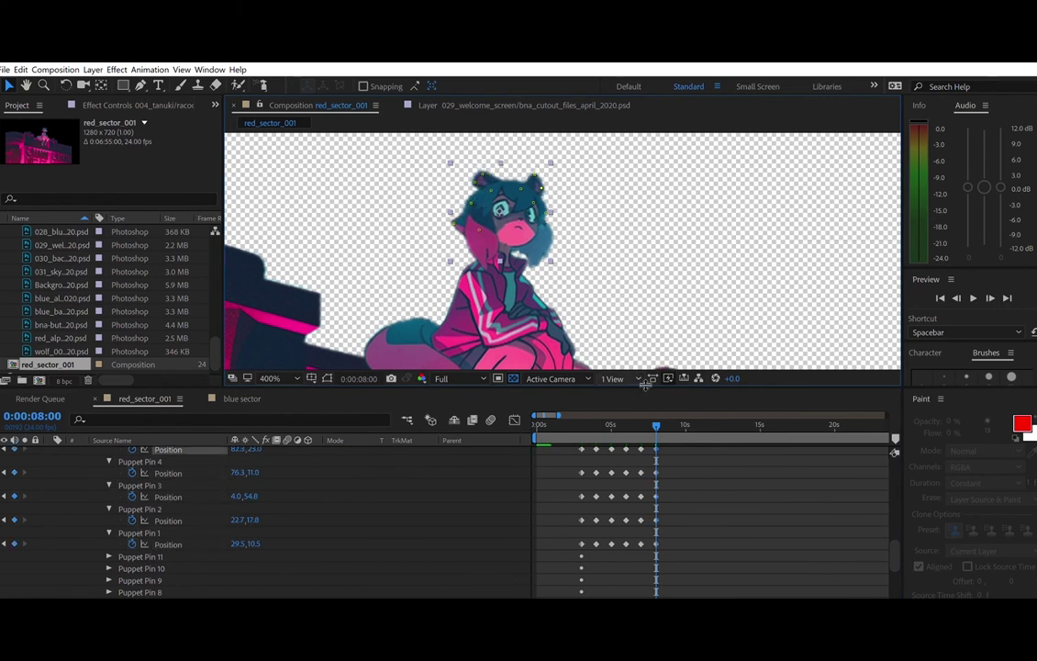
- Paste layer 004's 0:03:00 pin keyframes at 0:09:00, and paste the copied 0:05:00 to 0:08:00 keyframes starting at the same time
left_click_drag(571, 549, 588, 459)
scroll(587, 459, "up", 3)
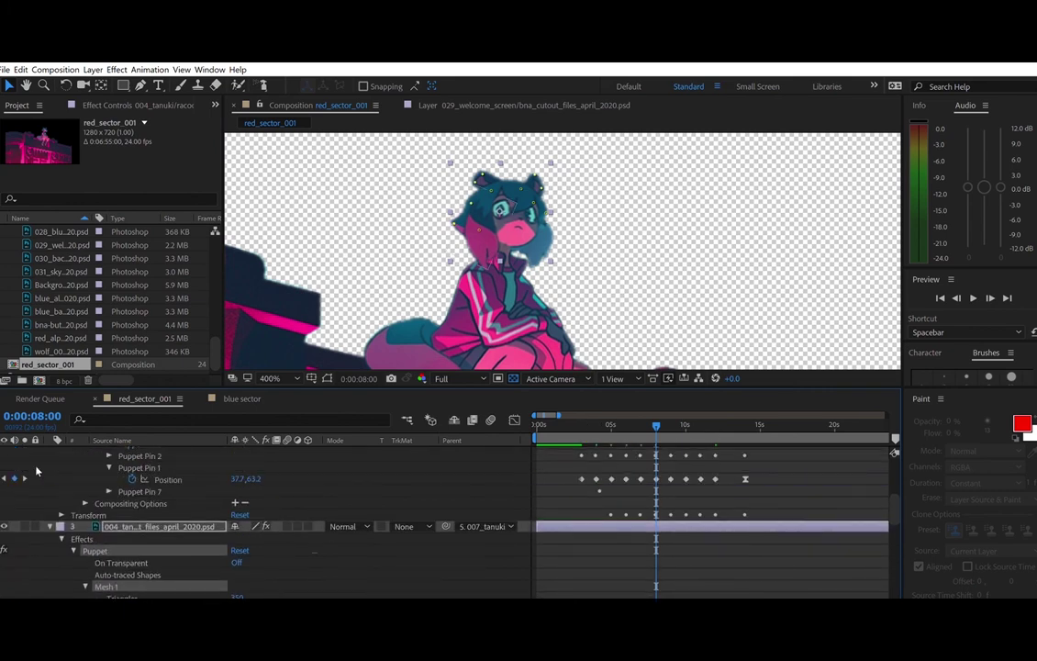
left_click(25, 478)
scroll(665, 558, "down", 3)
scroll(665, 557, "down", 2)
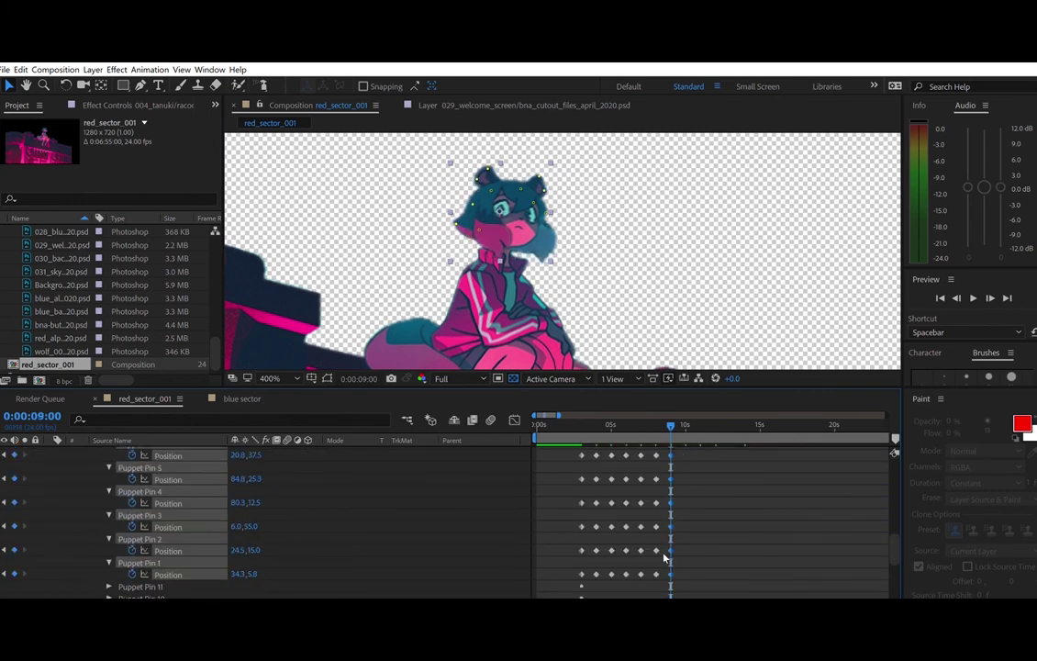
left_click_drag(608, 579, 661, 470)
key("ctrl+c")
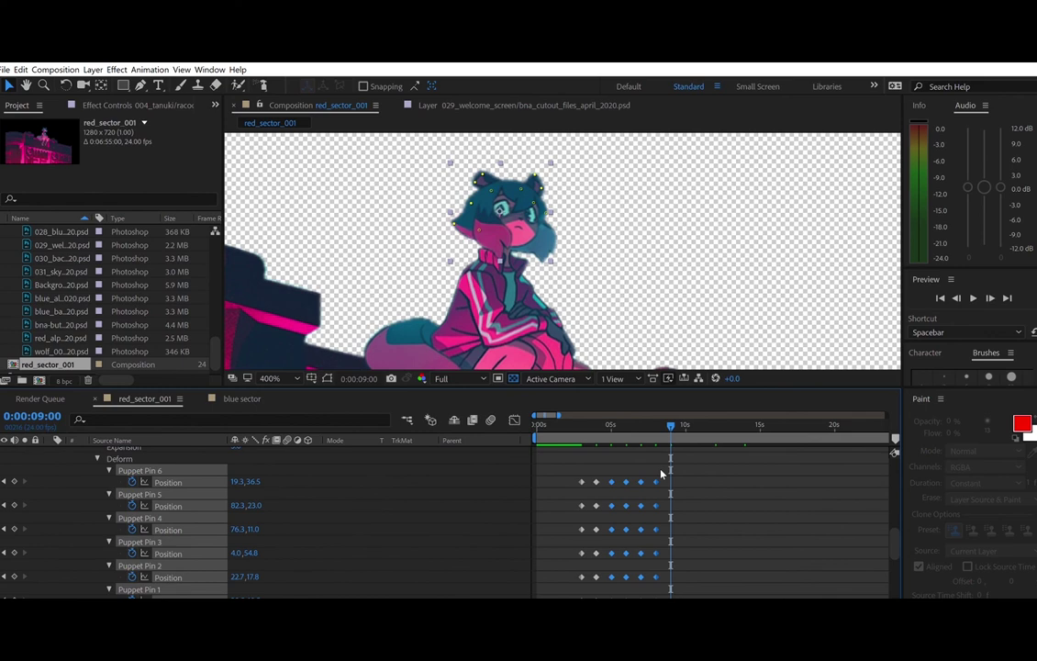
key("ctrl+v")
- Copy layer 004's Puppet Pin 1 to 6 keyframes at 0:03:00 to 0:14:00 and preview the head animation from 0:02:00
scroll(661, 473, "up", 1)
left_click(25, 457)
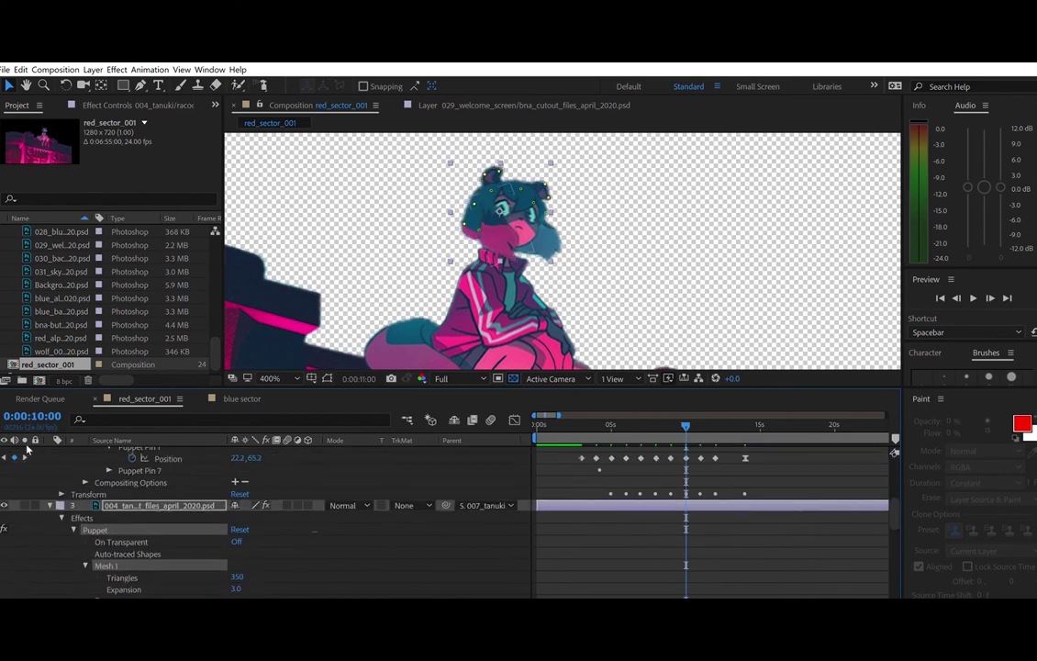
left_click(25, 457)
left_click(25, 457)
scroll(25, 462, "down", 1)
scroll(24, 464, "up", 2)
left_click(25, 481)
scroll(514, 469, "down", 6)
left_click_drag(569, 500, 746, 517)
left_click(567, 423)
key("space")
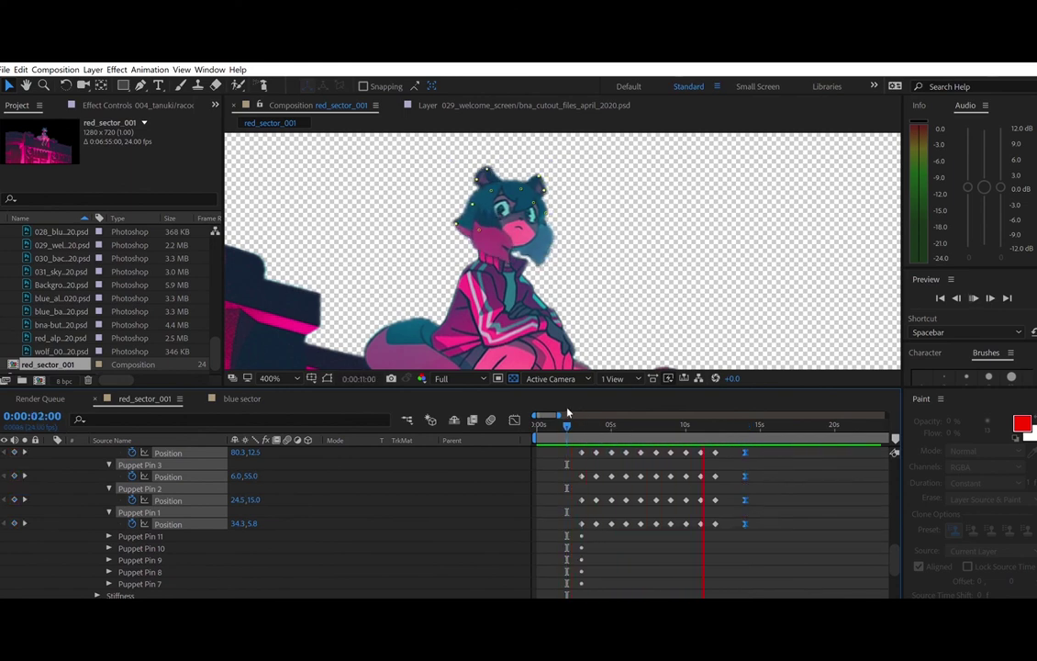
- Copy layer 004's Puppet Pin 1 to 6 keyframes from 0:03:00 to 0:14:00 and paste them every 30 seconds, including at 0:01:03:00, 0:01:33:00 and 0:05:03:00
key("space")
scroll(643, 515, "up", 2)
left_click_drag(760, 566, 566, 458)
scroll(99, 493, "up", 5)
scroll(561, 548, "down", 4)
left_click(583, 422)
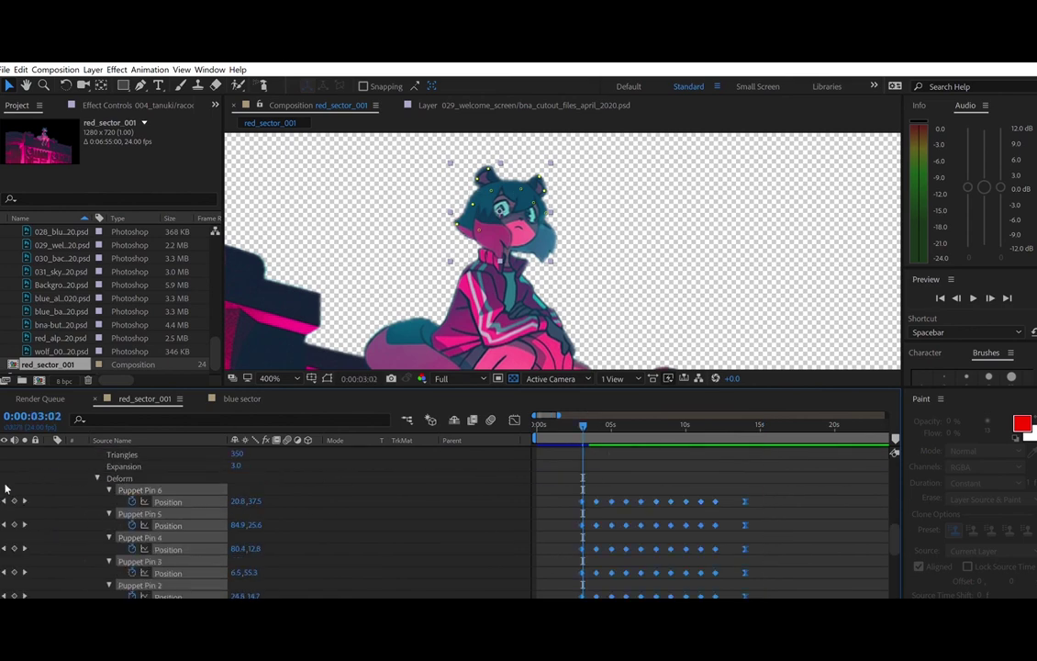
left_click(3, 501)
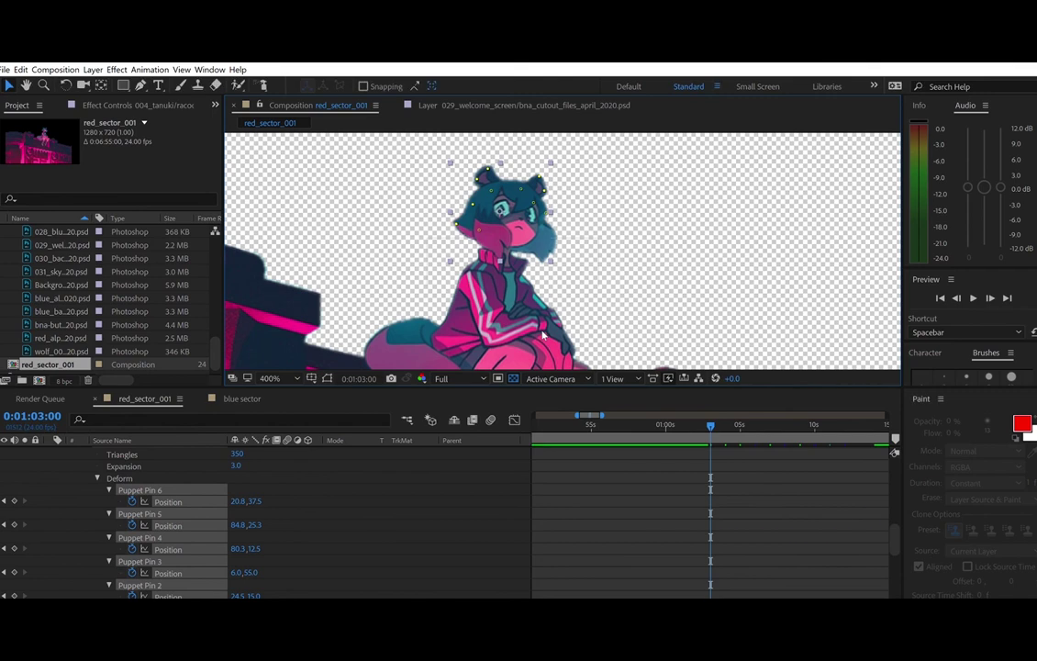
key("ctrl+v")
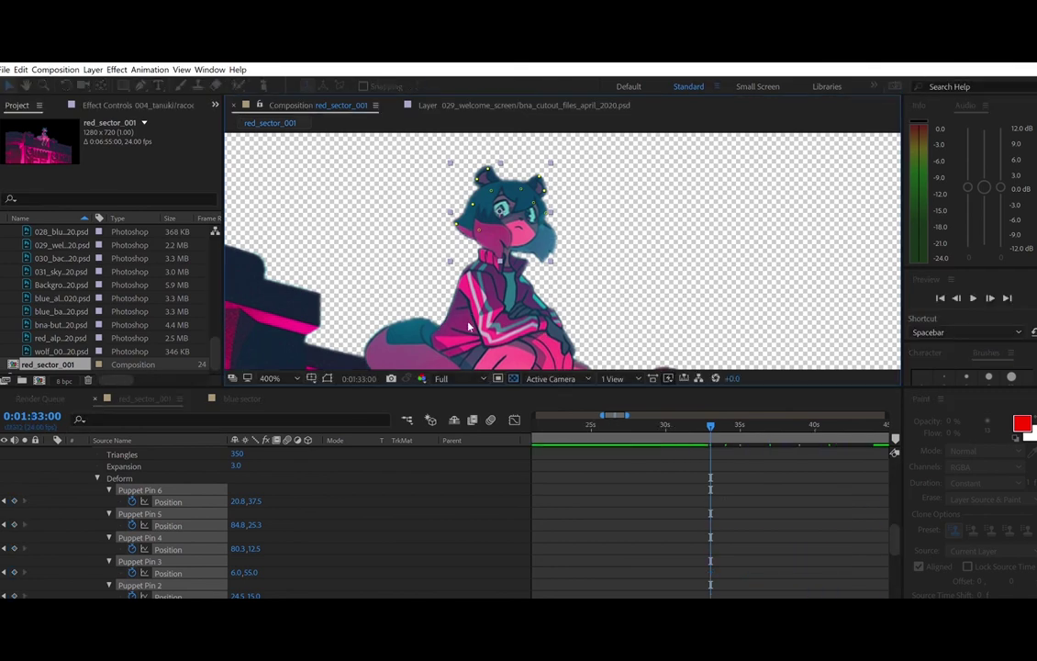
key("ctrl+v")
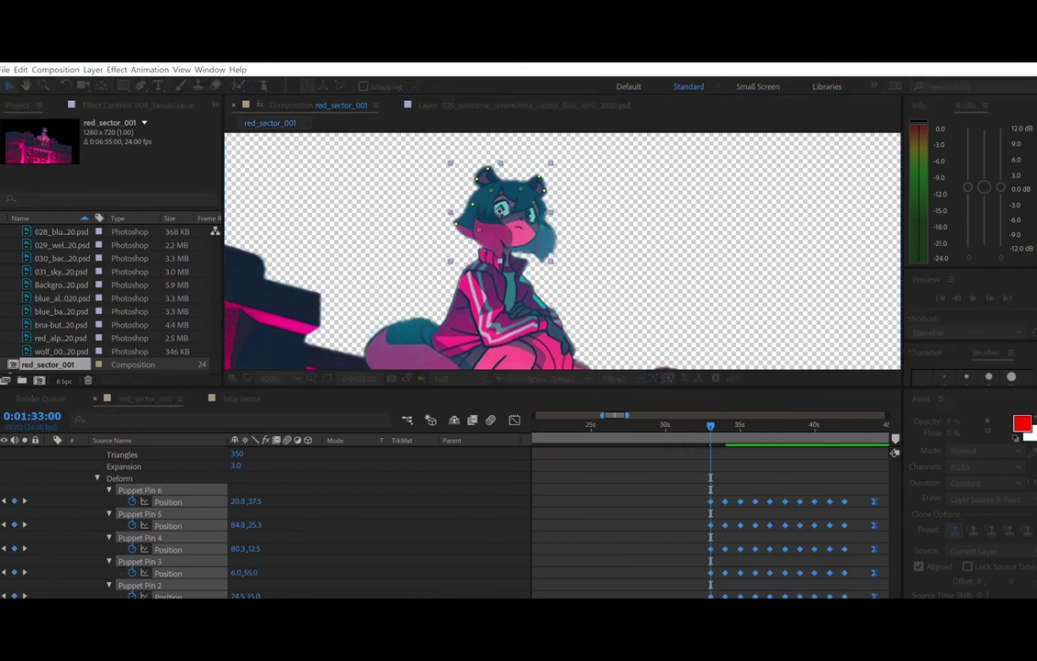
key("ctrl+v")
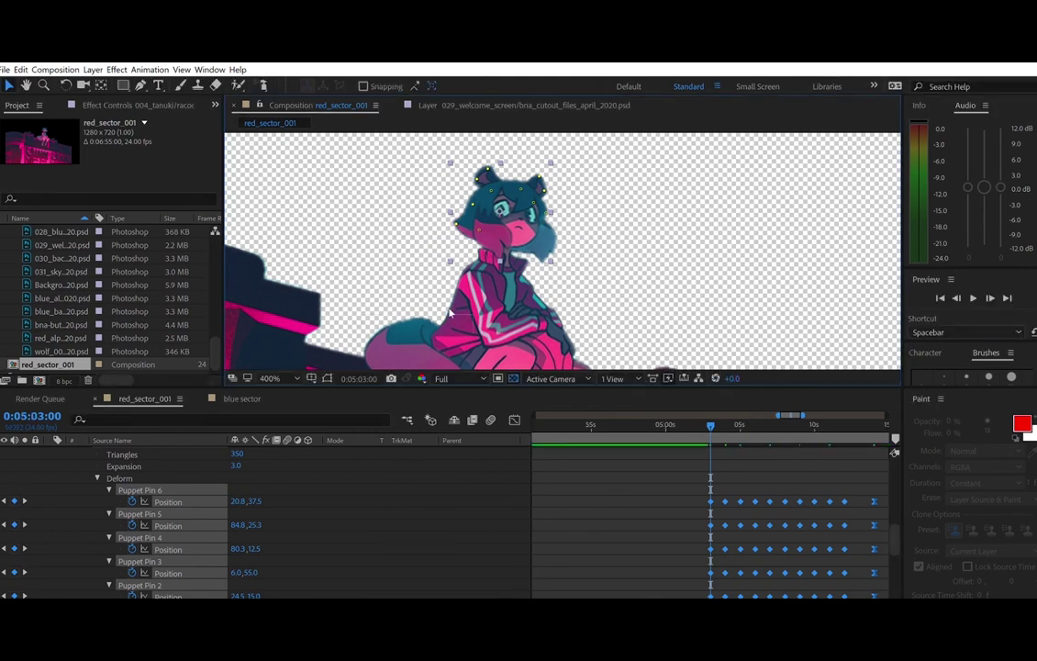
left_click(358, 377)
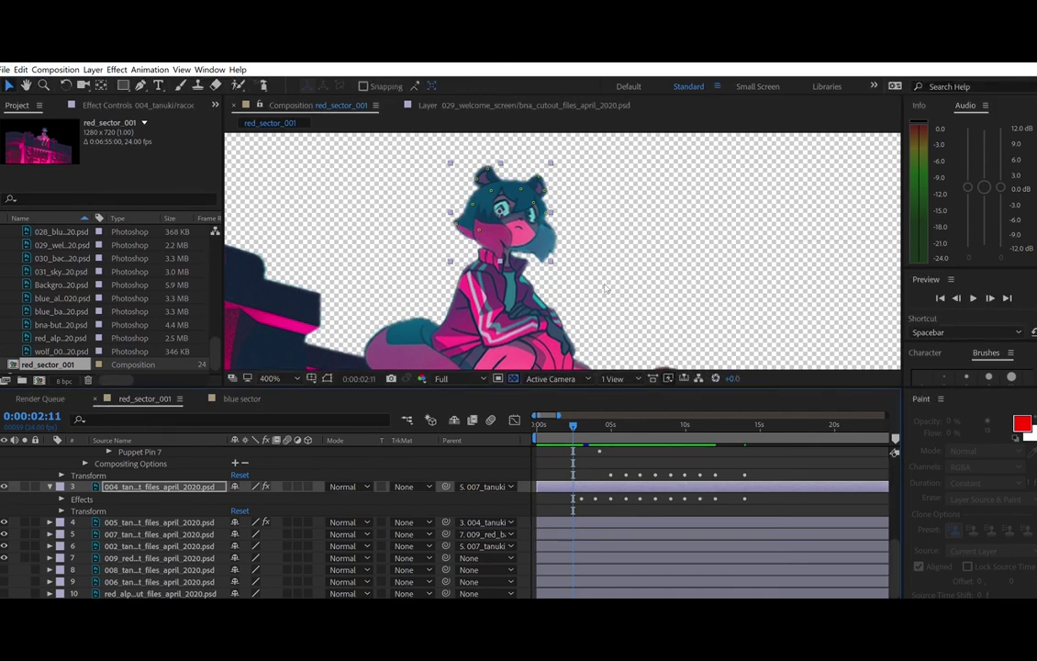
- Preview the head animation from 0:02:11 and return to the keyframe at 0:03:00
key("space")
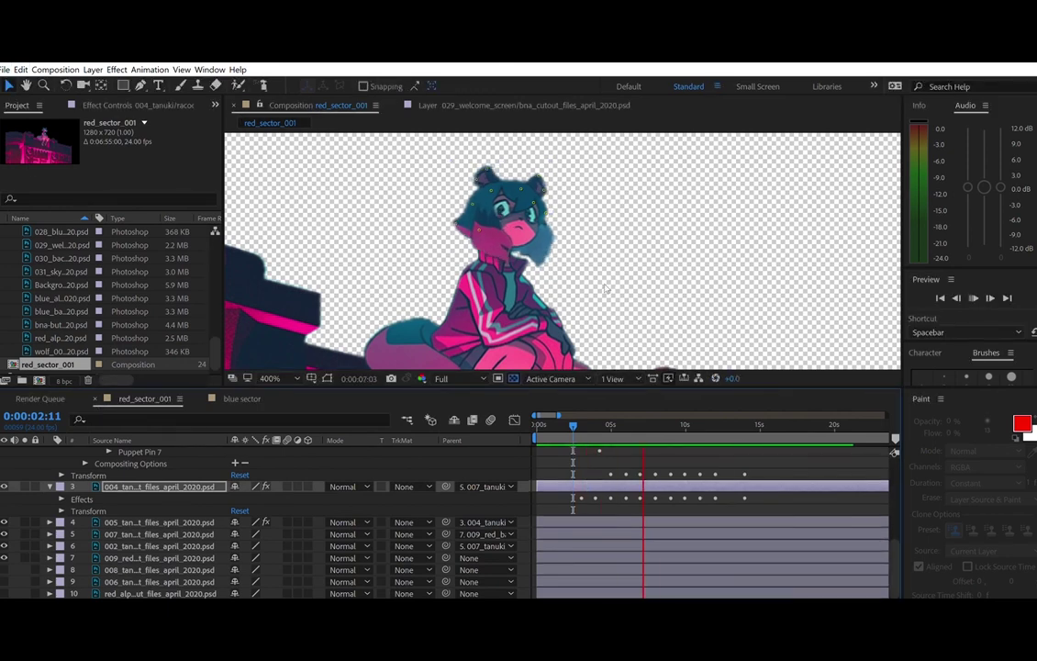
key("space")
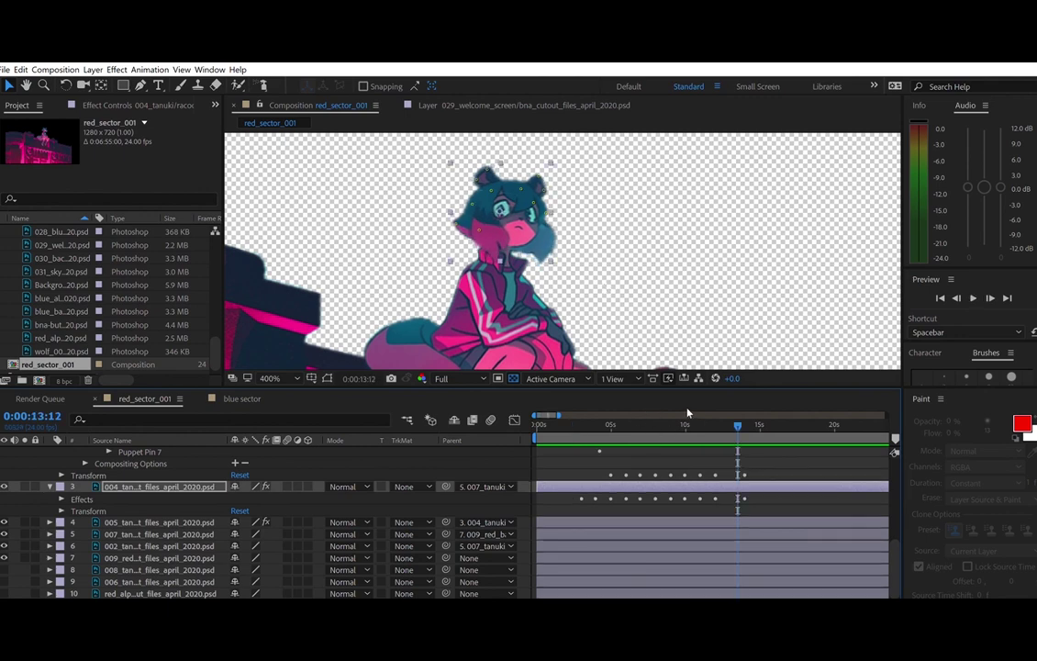
left_click_drag(738, 425, 572, 418)
scroll(163, 452, "up", 2)
left_click(25, 487)
scroll(512, 477, "down", 2)
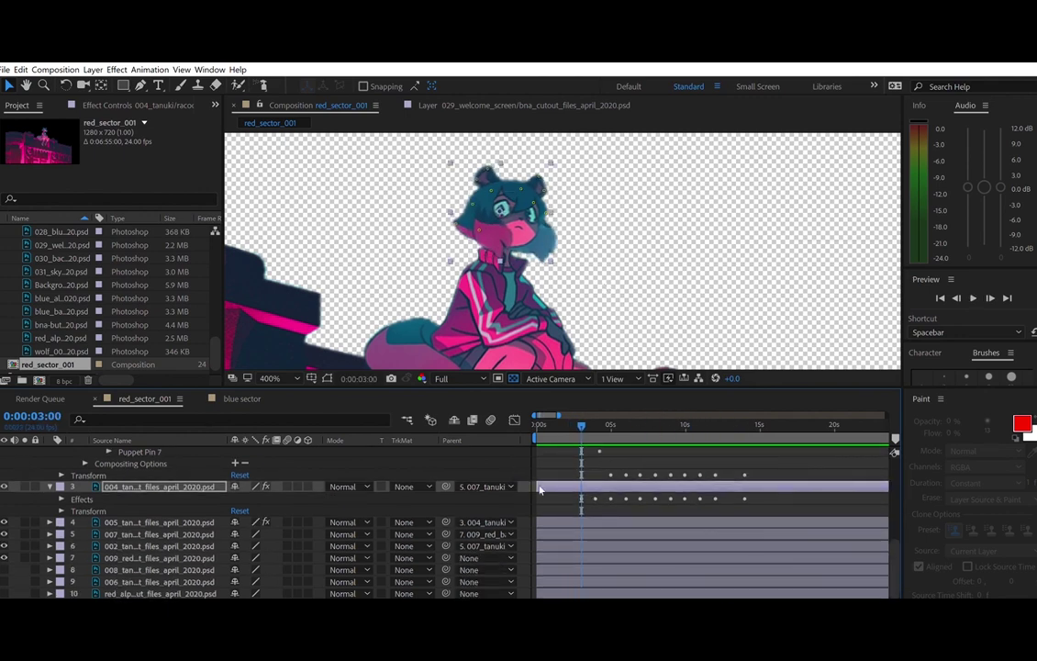
- Place deform puppet pins on the tanuki's body layer 007 at 0:03:00, covering the collar, jacket and coat tail
left_click(179, 533)
mouse_move(227, 527)
left_mouse_down()
mouse_move(253, 527)
mouse_move(225, 529)
left_mouse_up()
left_click(50, 535)
key("space")
left_click_drag(610, 275, 599, 210)
left_click(262, 85)
key("ctrl+p")
scroll(122, 472, "up", 5)
left_click(6, 452)
scroll(318, 483, "down", 1)
scroll(319, 484, "down", 5)
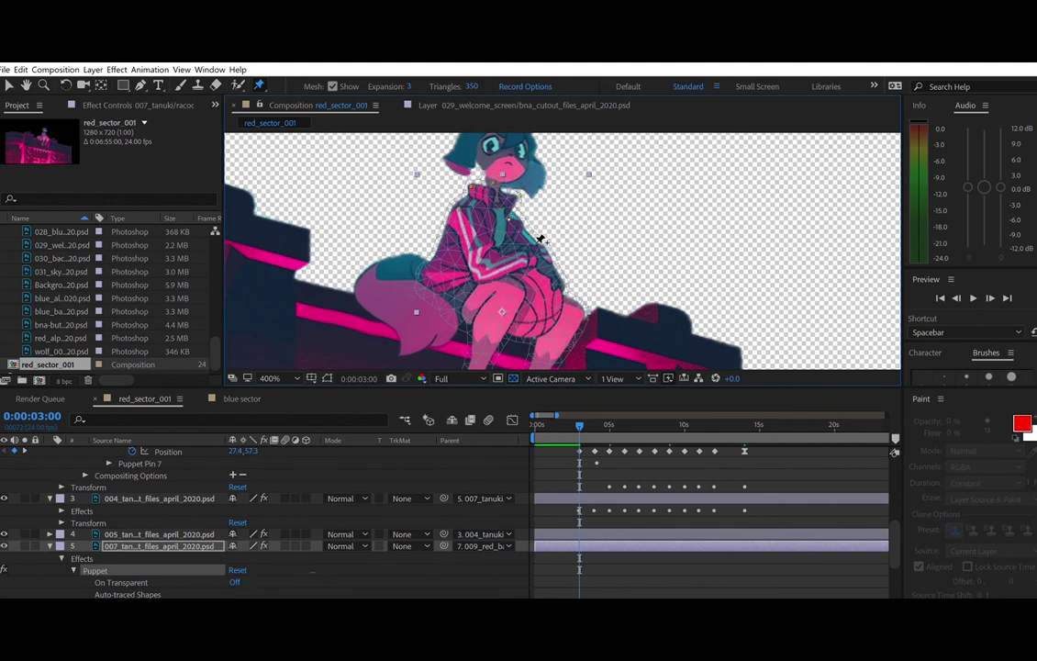
- Add Puppet Starch pins over layer 007's jacket with an amount of 15% and an extent of 15
key("ctrl+p")
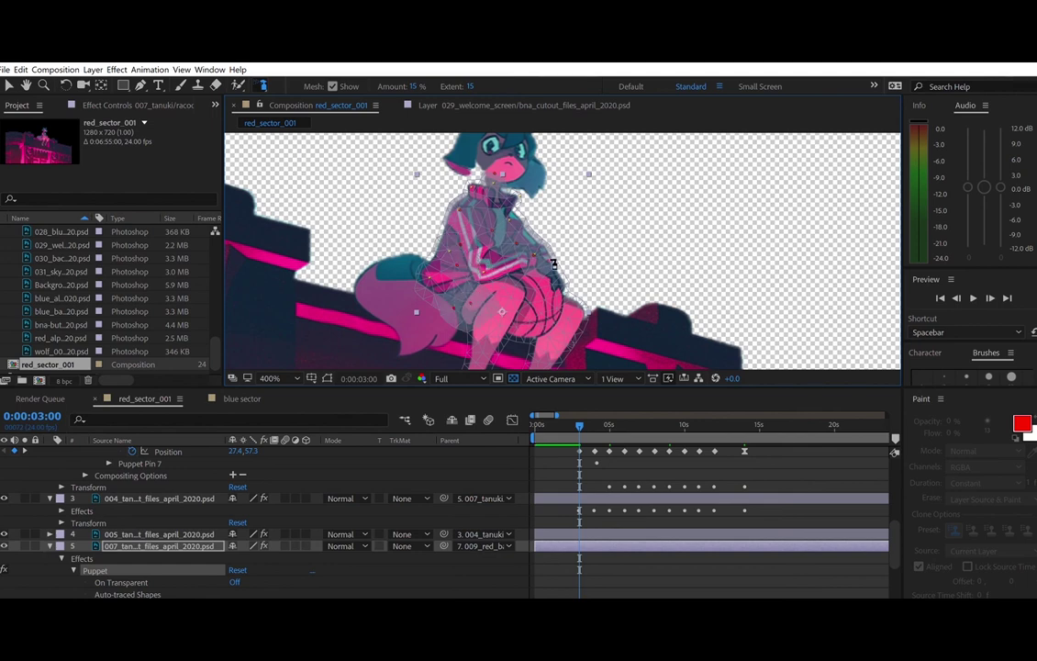
key("comma")
key("period")
key("v")
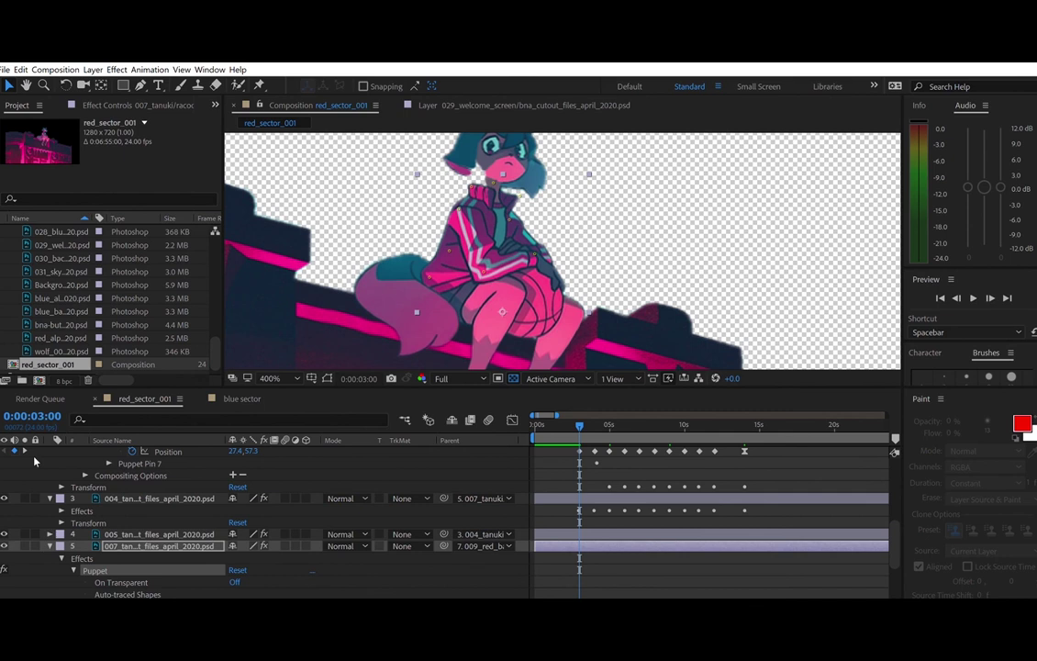
- Reorder layer 007's deform pins so Puppet Pins 3 and 1 sit directly below Puppet Pin 8
scroll(303, 551, "down", 1)
left_click(85, 556)
left_click(97, 581)
scroll(138, 565, "down", 2)
left_click(164, 570)
left_click(157, 500)
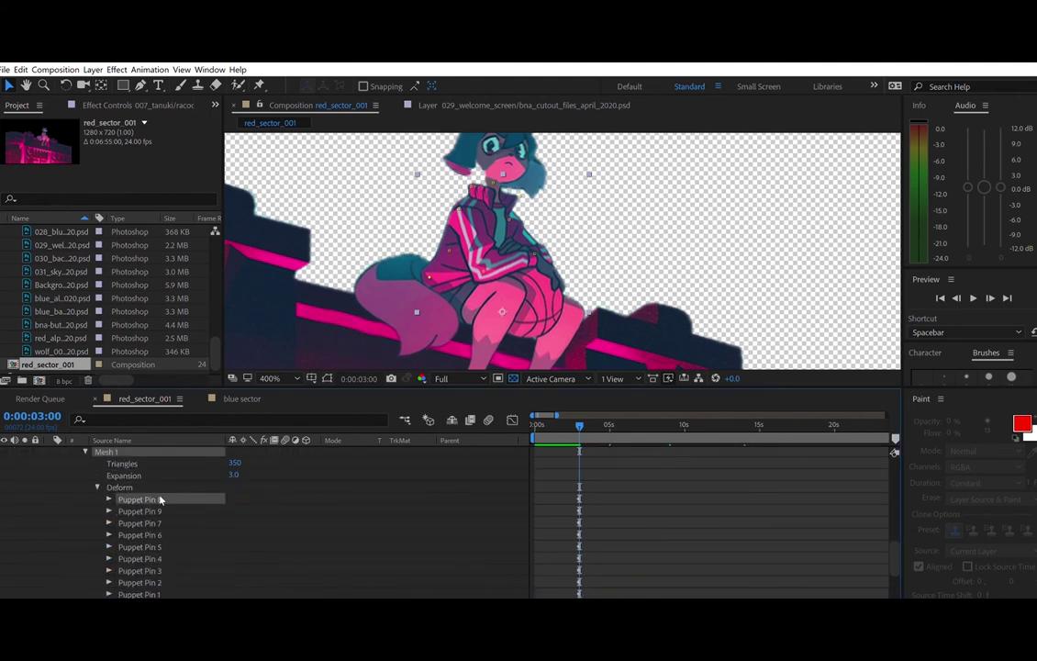
left_click_drag(157, 500, 144, 514)
left_click(147, 558, "shift")
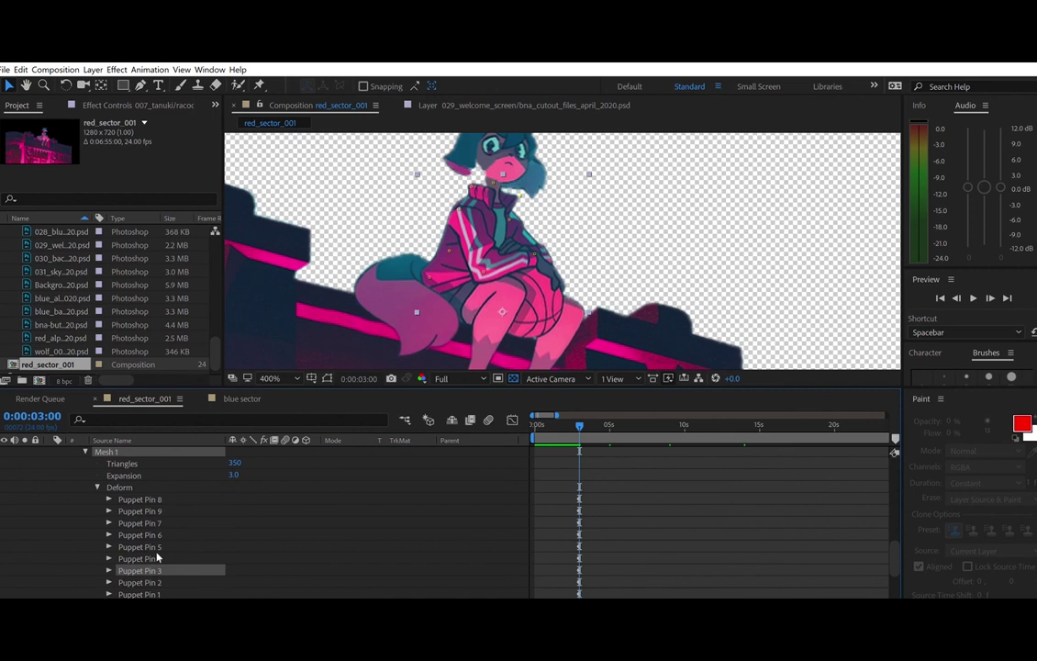
mouse_move(166, 557)
left_mouse_down()
mouse_move(171, 579)
mouse_move(178, 551)
left_mouse_up()
left_click_drag(182, 482, 182, 507)
- Rename layer 007's Puppet Pin 8 as coat_tail_pin
left_click(160, 456)
key("Return")
type("coat_tail_p")
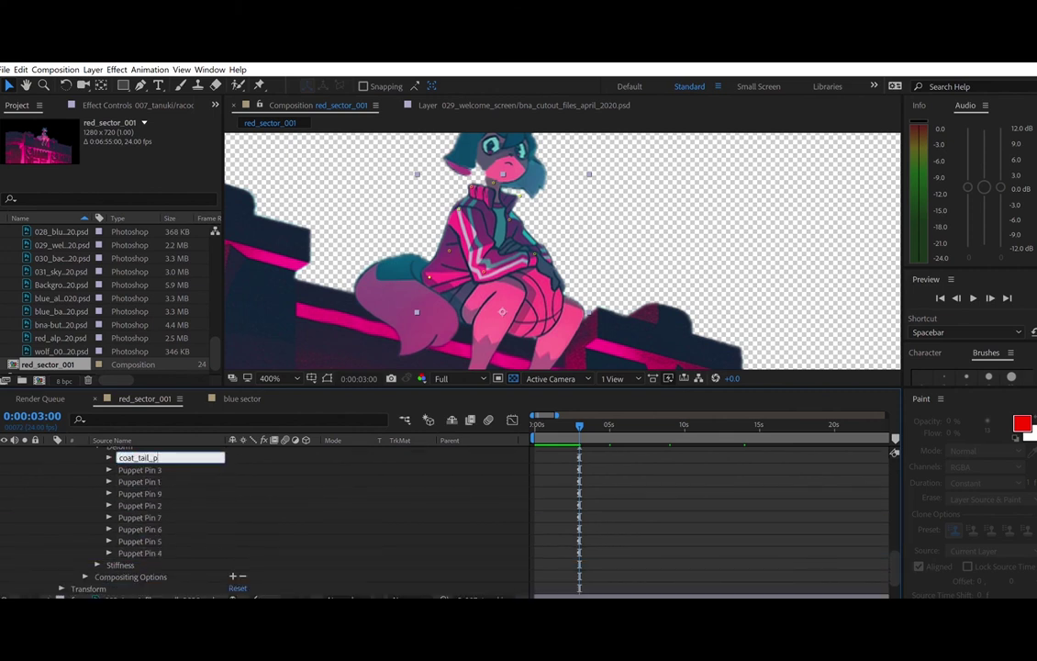
type("in")
key("Return")
- At 0:04:00, reposition layer 007's collar pins, Puppet Pins 3 and 1, to follow the head
left_click(109, 520)
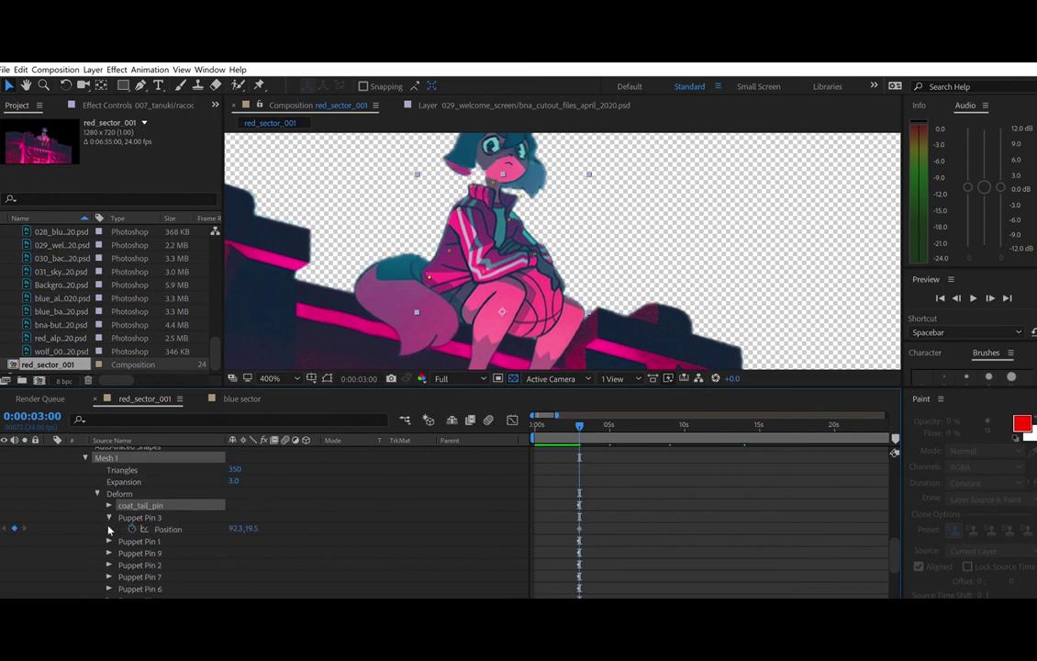
scroll(414, 525, "up", 5)
left_click(25, 469)
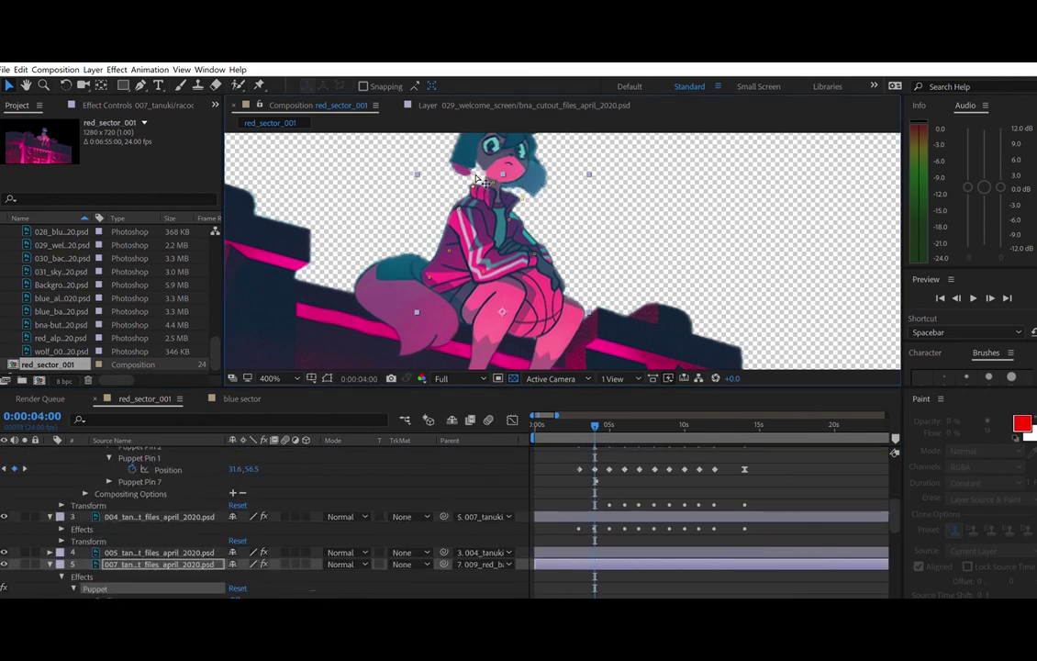
- Copy layer 007's Puppet Pin 3 and 1 keyframes at 0:03:00 and paste them at 0:05:00
scroll(576, 500, "down", 5)
left_click(579, 528)
left_click(580, 503, "shift")
scroll(584, 519, "up", 5)
left_click(25, 468)
key("ctrl+v")
- At 0:06:00, reposition layer 007's Puppet Pin 3 to about 90.5,18.0 and Puppet Pin 1 to about 50.5,12.5
left_click(25, 468)
scroll(576, 514, "down", 5)
mouse_move(473, 186)
left_mouse_down()
mouse_move(521, 183)
mouse_move(475, 178)
left_mouse_up()
left_click_drag(609, 425, 582, 412)
left_click(3, 505)
- Set the Puppet Starch amount near layer 007's collar to 5% and preview the collar motion from 0:03:00
left_click_drag(260, 86, 331, 106)
left_click(414, 86)
type("1")
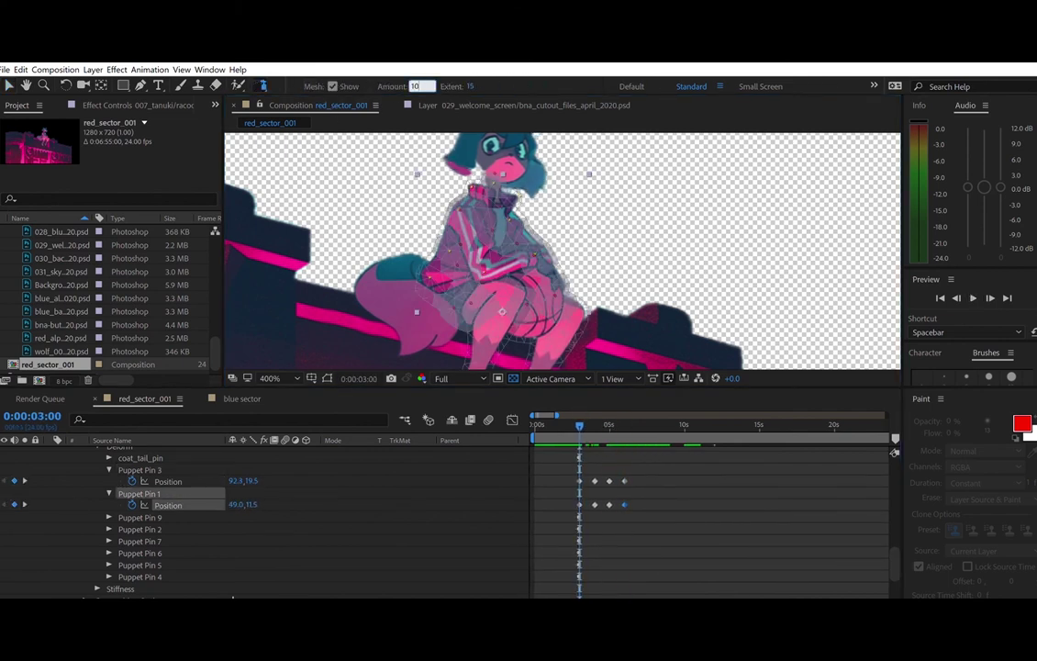
left_click(500, 195)
key("ctrl+z")
left_click(491, 174)
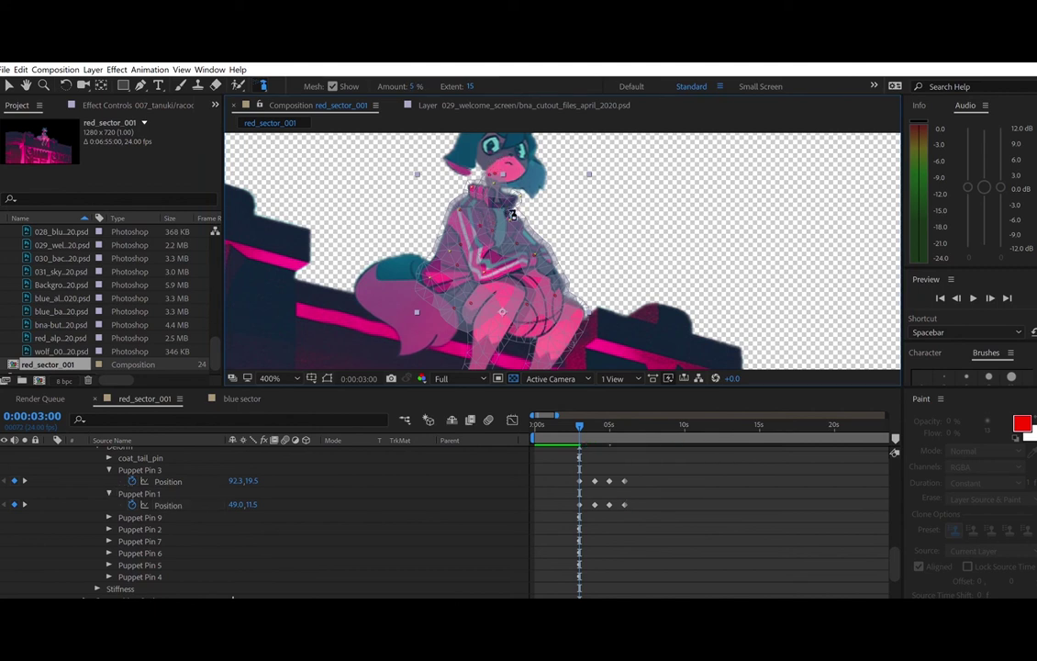
left_click_drag(261, 85, 321, 93)
key("space")
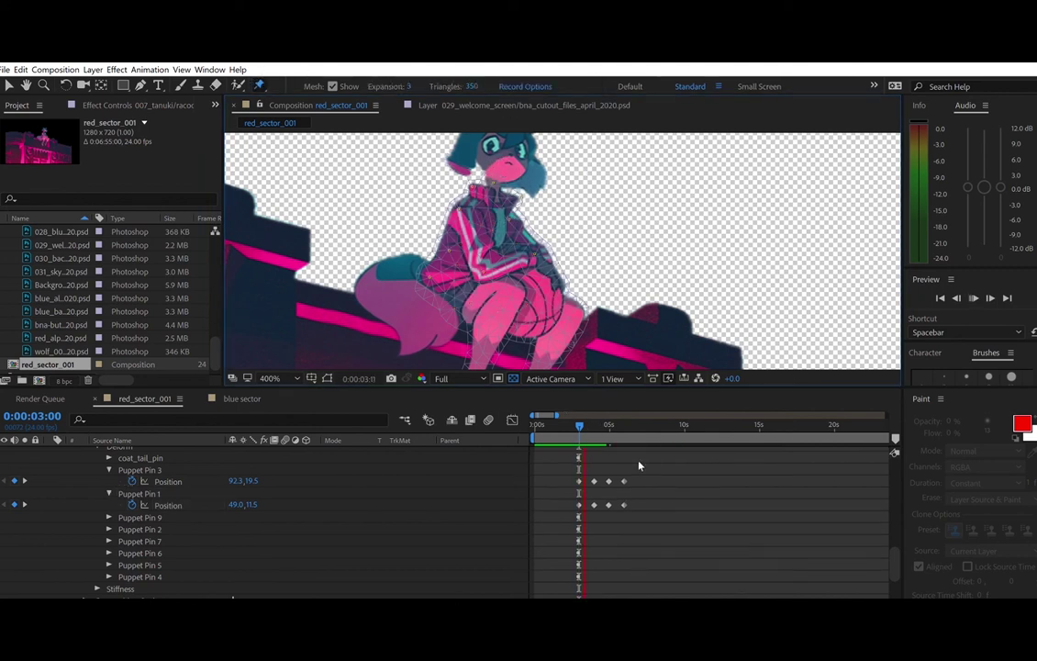
key("space")
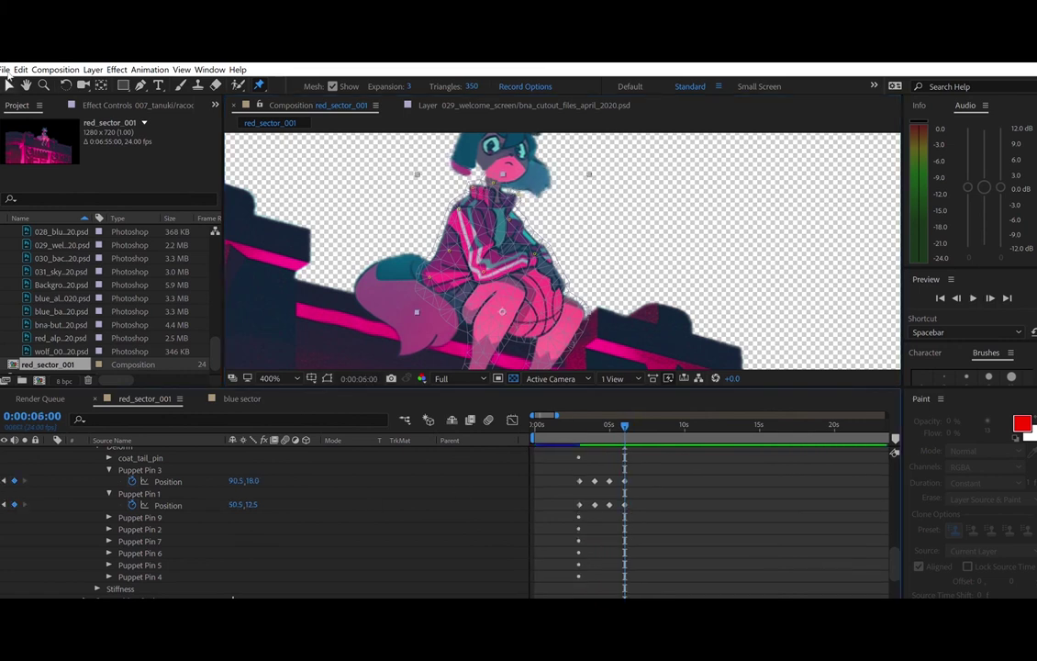
- Adjust layer 007's Puppet Pin 1 to about 49.0,11.0 at 0:06:00 and preview the collar motion
key("v")
left_click_drag(475, 175, 475, 176)
left_click_drag(625, 425, 607, 414)
key("space")
key("space")
left_click_drag(473, 173, 474, 181)
key("space")
key("space")
key("space")
left_click(572, 421)
key("space")
key("space")
- Copy layer 007's Puppet Pin 3 and 1 keyframes at 0:05:00 and 0:06:00, and paste them starting at 0:07:00, 0:09:00 and 0:11:00
mouse_move(607, 484)
left_mouse_down()
mouse_move(622, 471)
mouse_move(630, 497)
left_mouse_up()
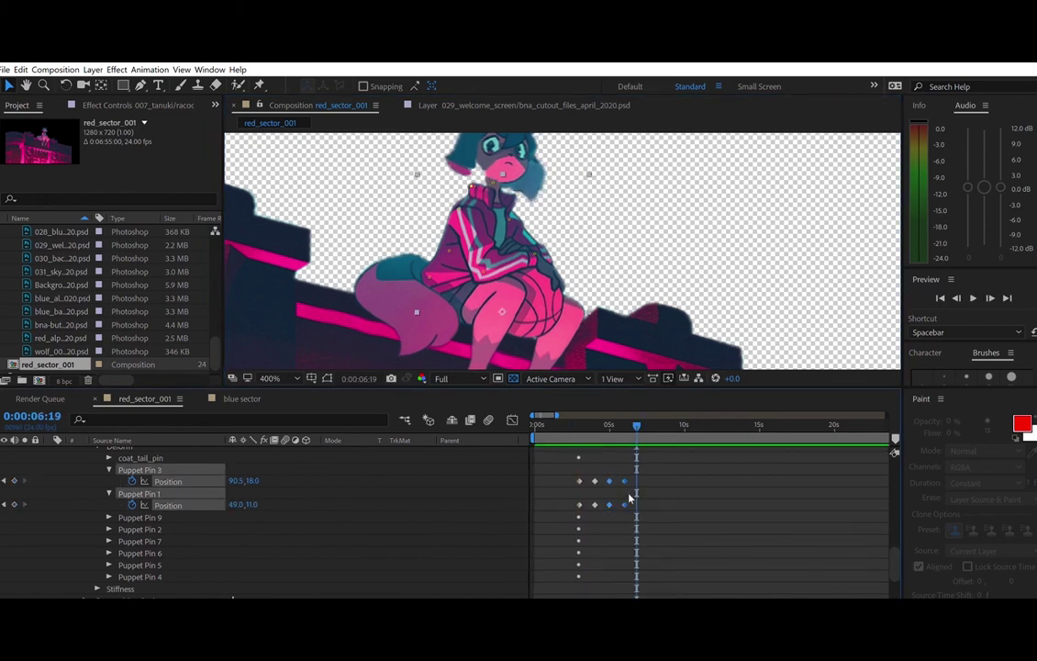
scroll(626, 505, "up", 8)
left_click(5, 466)
left_click(25, 467)
scroll(514, 464, "down", 8)
key("ctrl+v")
scroll(516, 464, "up", 8)
double_click(25, 517)
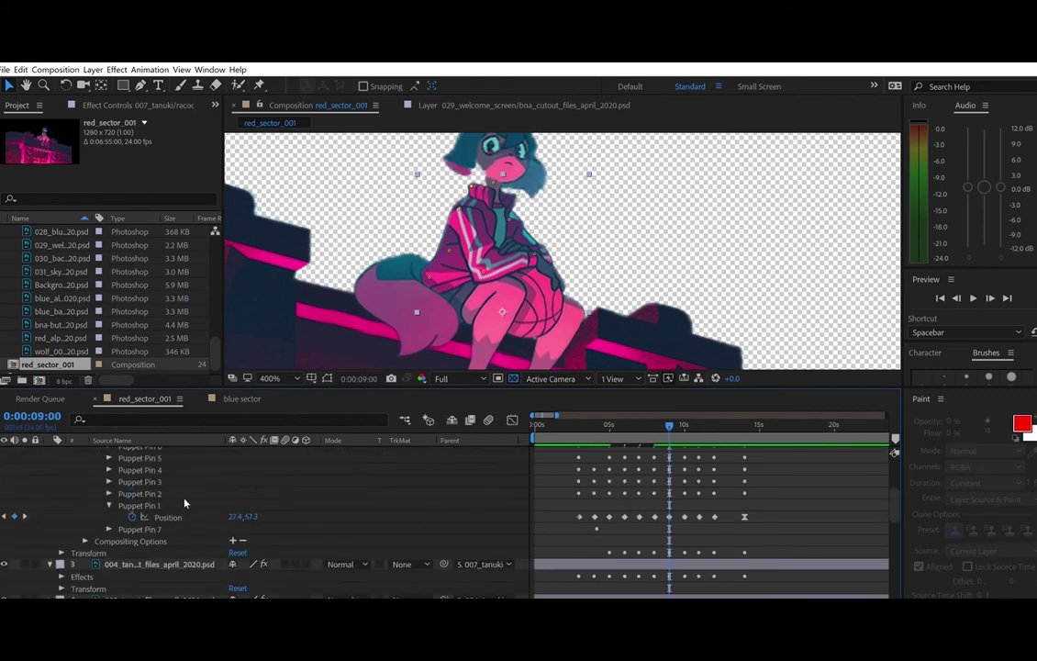
double_click(25, 517)
scroll(320, 514, "down", 8)
key("ctrl+v")
scroll(319, 514, "up", 8)
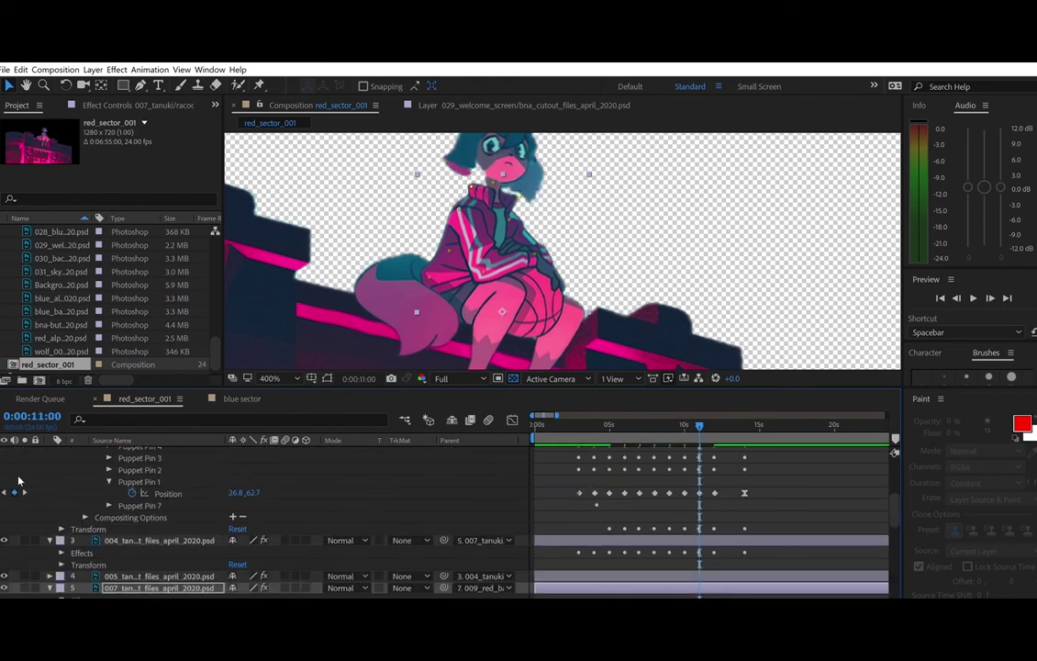
- Copy layer 007's Puppet Pin 3 and 1 keyframes at 0:03:00 and paste them at 0:14:00
double_click(25, 492)
scroll(505, 495, "down", 8)
scroll(507, 494, "up", 1)
left_click_drag(571, 472, 588, 498)
key("ctrl+v")
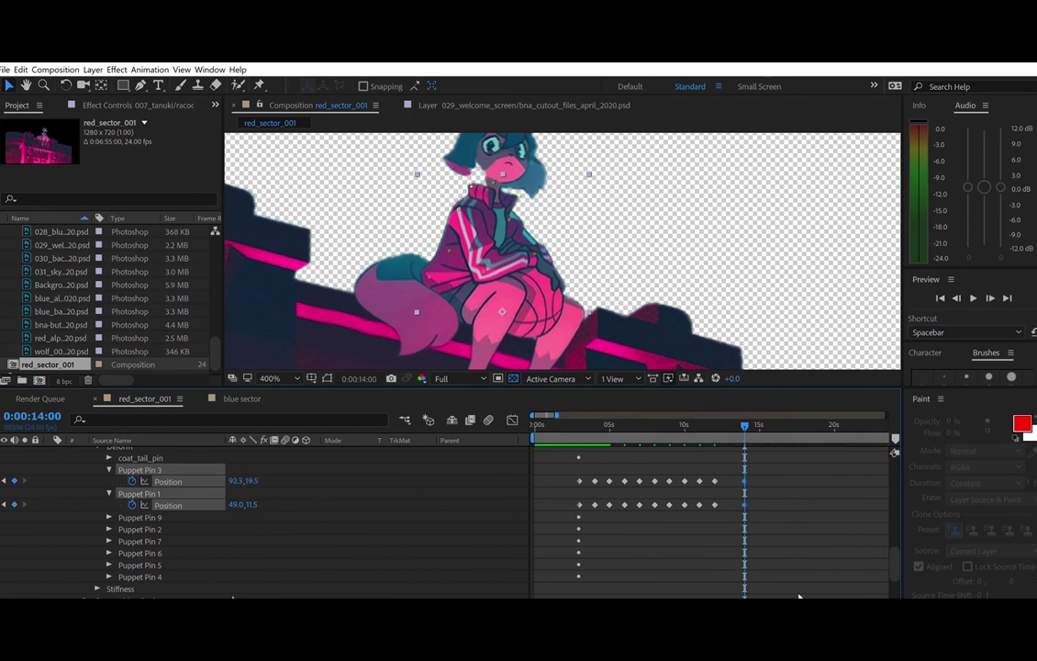
- Copy layer 007's Puppet Pin 3 and 1 keyframes from 0:03:00 to 0:14:00 and paste them every 30 seconds, including at 0:04:33:00 and 0:06:33:00
left_click_drag(570, 450, 744, 508)
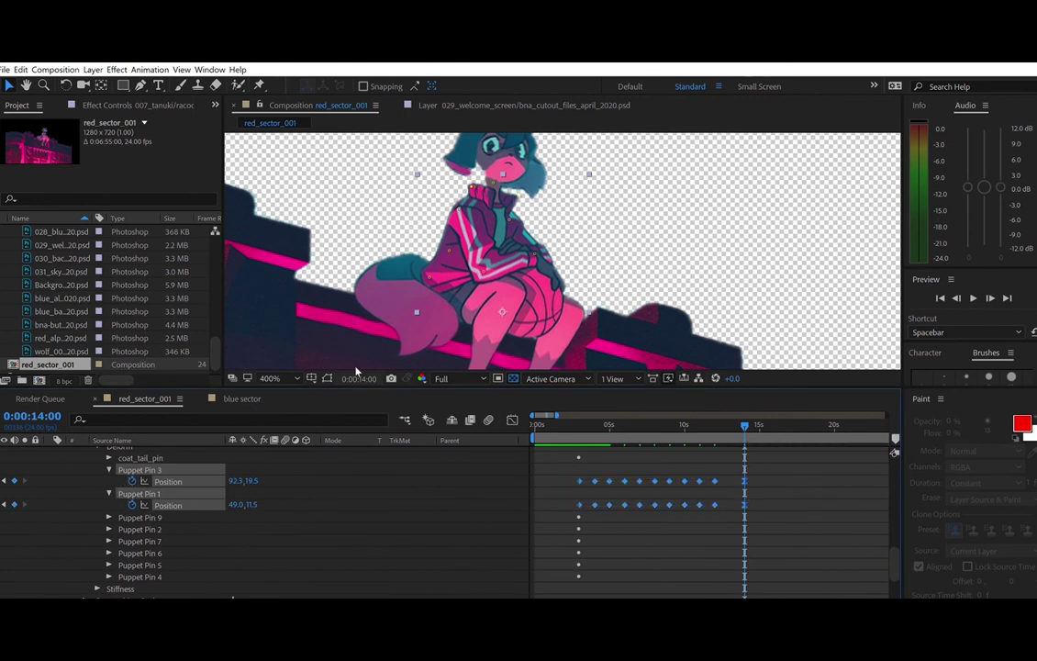
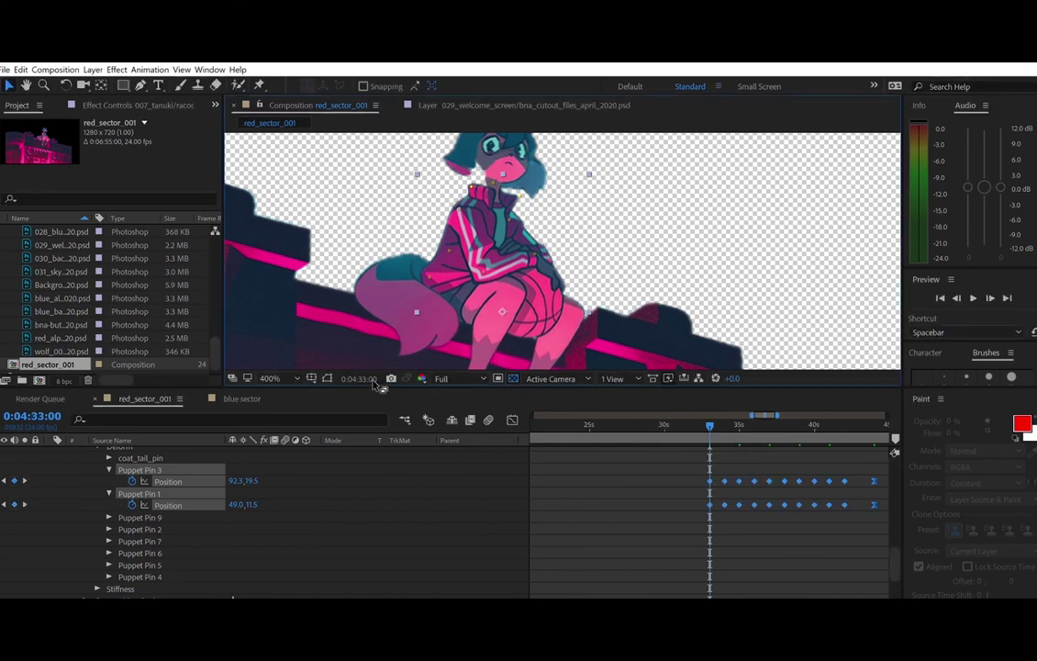
left_click(373, 380)
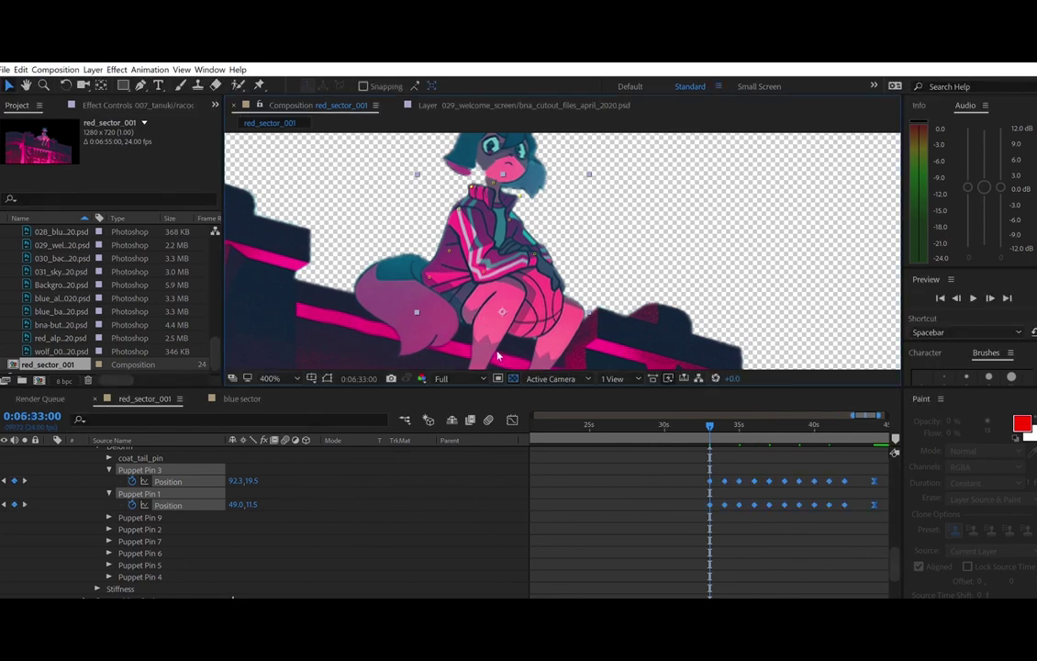
left_click(532, 484)
left_click(109, 494)
left_click_drag(866, 416, 579, 416)
left_click(579, 422)
scroll(317, 514, "up", 6)
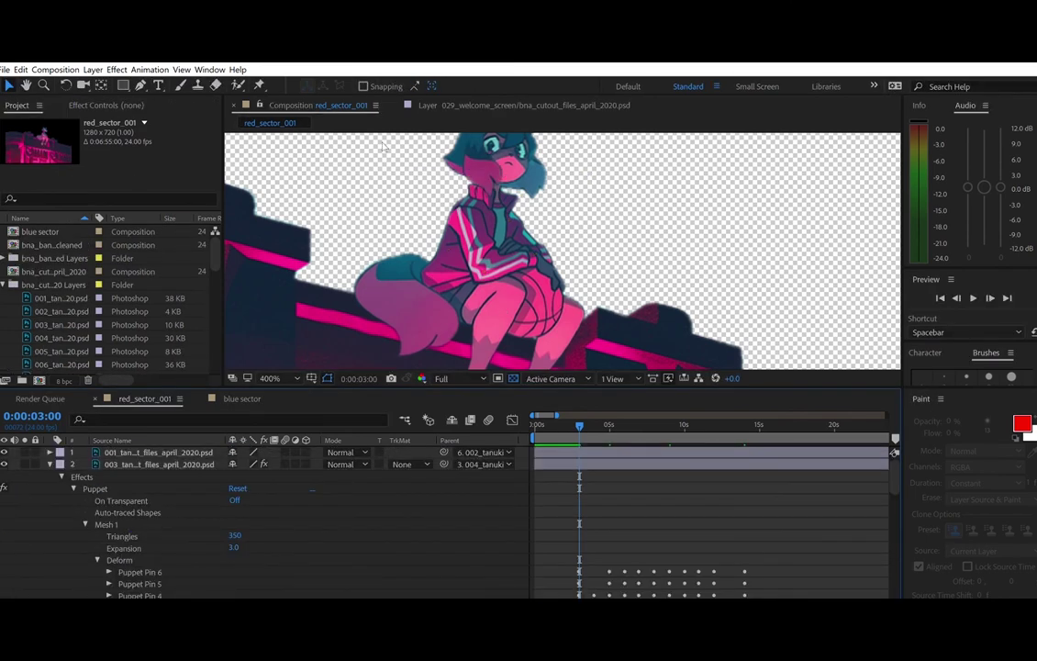
- Collapse layer 007 and move the anchor point of the upper tail layer 002 to where the tail meets the coat
scroll(127, 462, "down", 5)
scroll(138, 457, "up", 5)
left_click(156, 463)
scroll(161, 463, "down", 6)
left_click(167, 499)
scroll(167, 489, "down", 2)
left_click(167, 496)
scroll(163, 500, "down", 8)
left_click(147, 544)
scroll(149, 531, "up", 7)
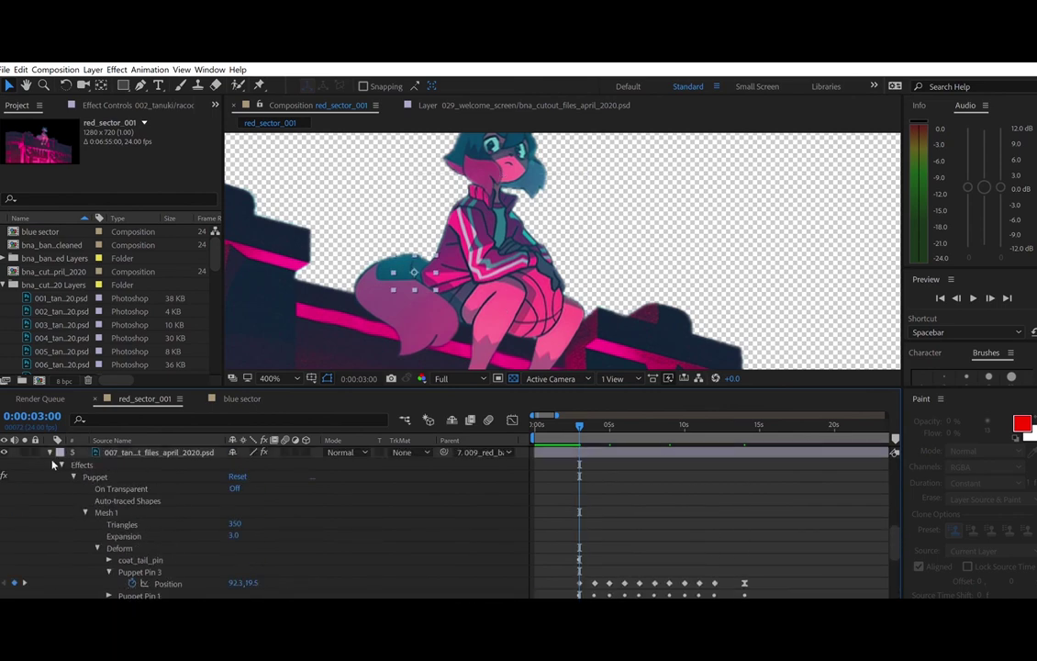
left_click(50, 454)
left_click(51, 545)
left_click(50, 545)
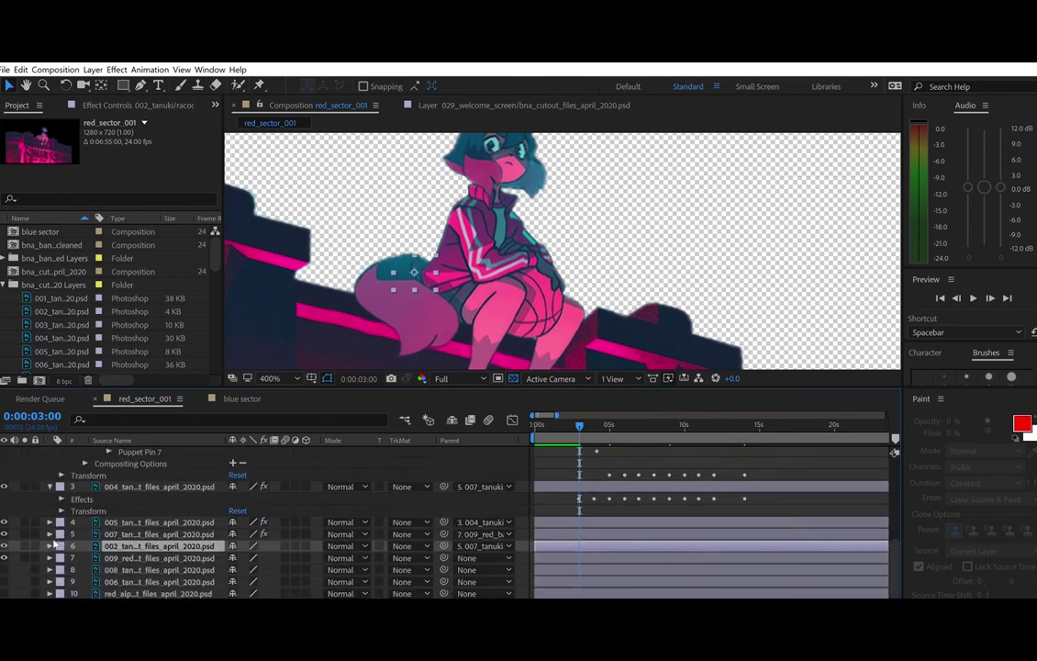
left_click(101, 84)
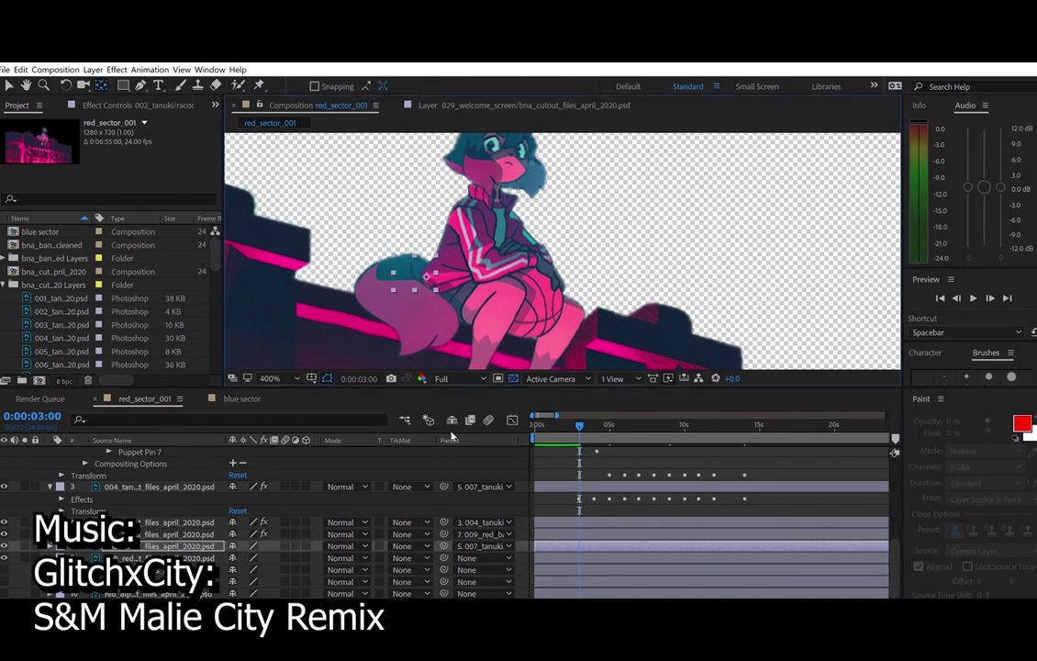
- Move the anchor point of the lower tail layer 001 up to its joint with the upper tail
left_click(50, 547)
left_click(62, 557)
left_click(50, 521)
left_click(129, 556)
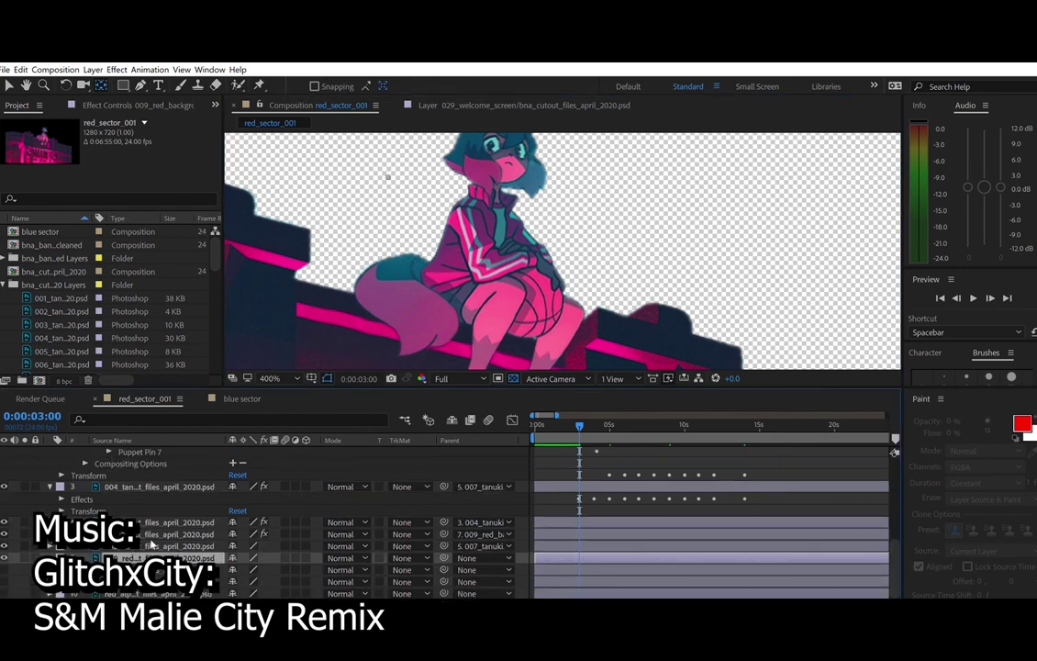
key("ctrl+Up")
key("ctrl+Up")
key("ctrl+Up")
key("ctrl+Up")
key("ctrl+Up")
key("ctrl+Up")
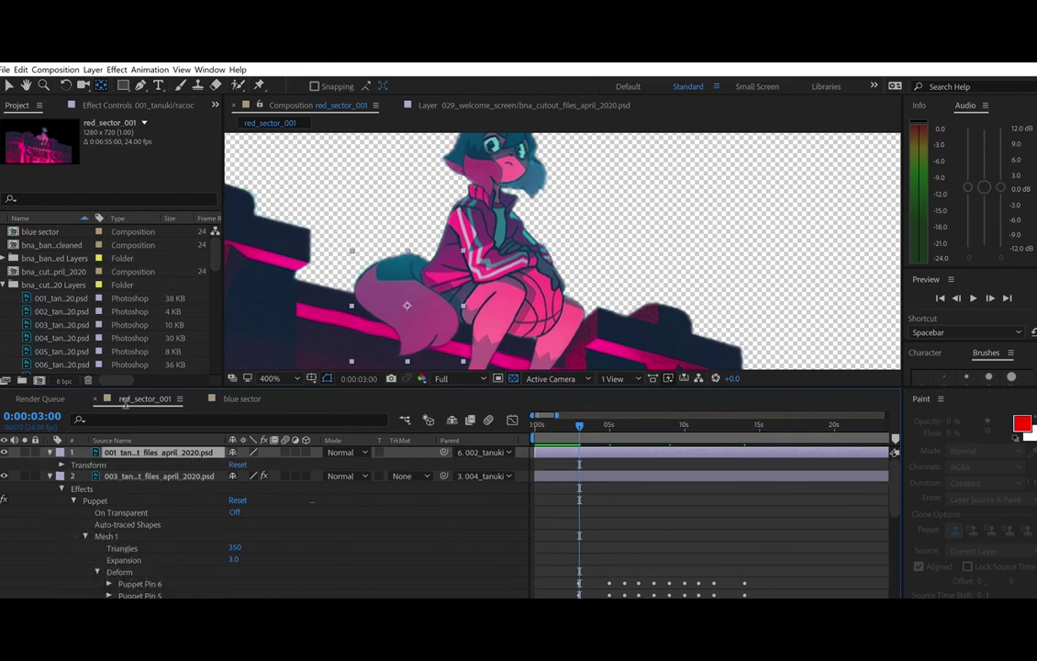
left_click_drag(410, 294, 413, 255)
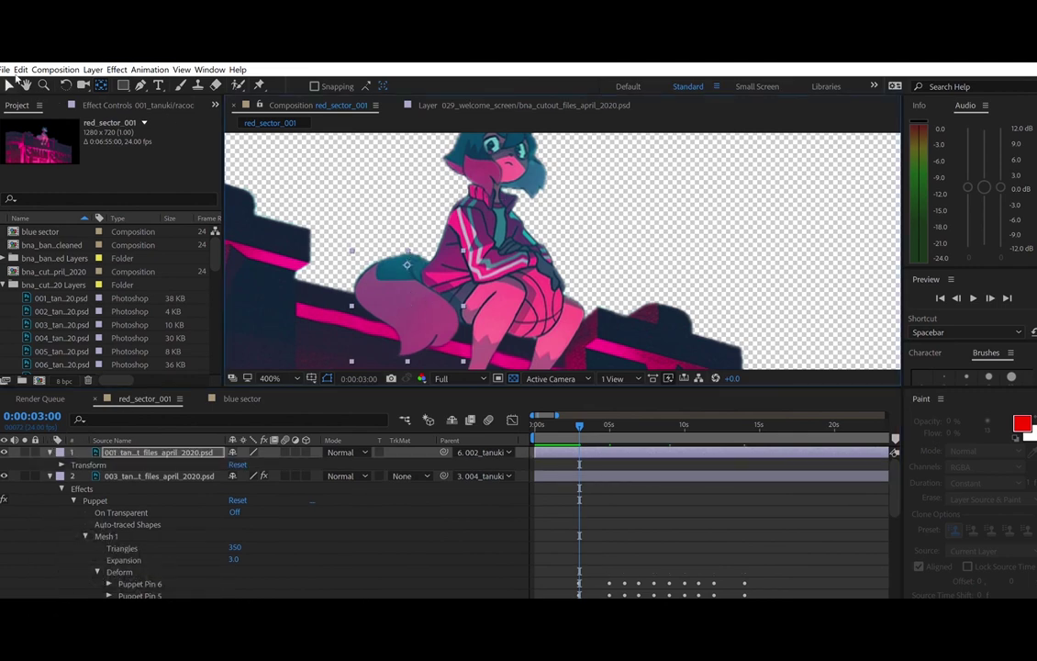
- Place nine puppet pins across the lower tail layer 001 and expand its mesh's Deform group to show every pin's Position keyframe
key("ctrl+p")
left_click(404, 347)
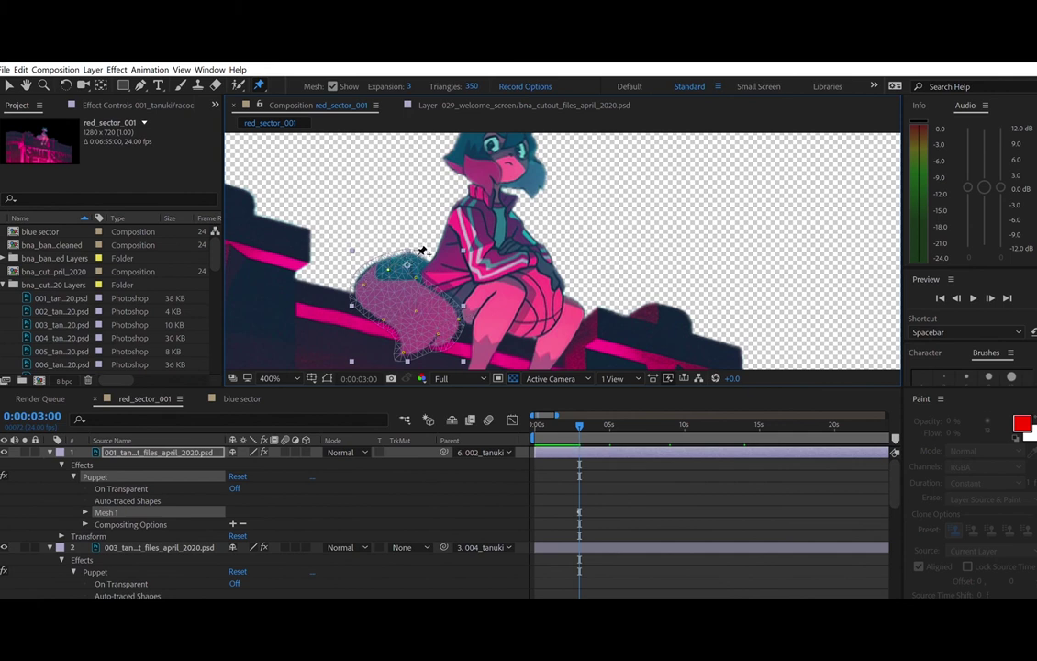
left_click(10, 83)
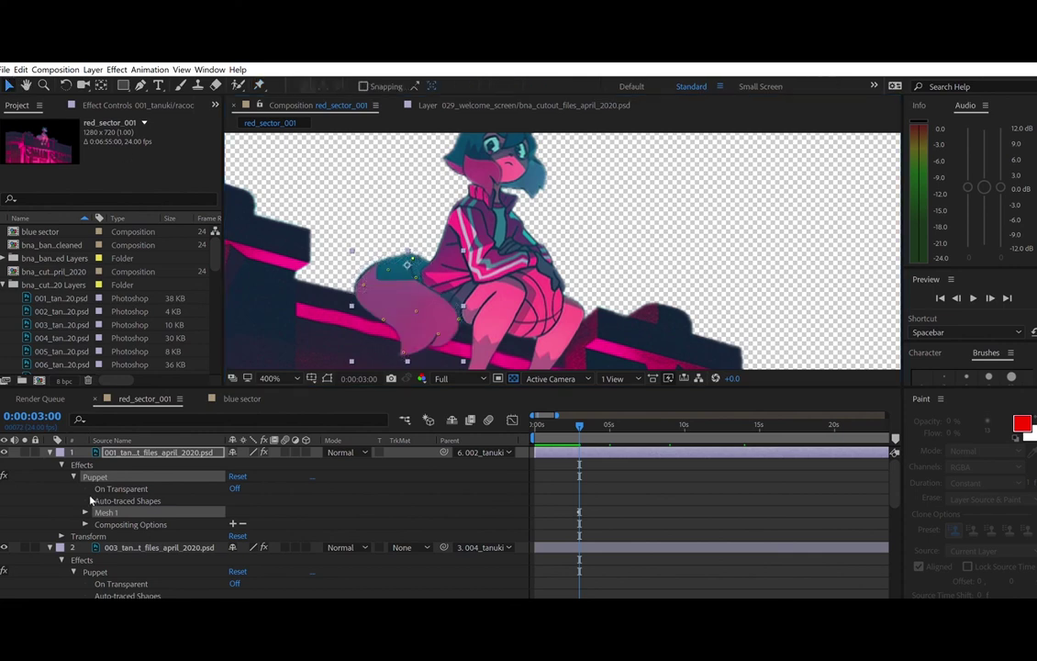
left_click(85, 512)
left_click(97, 549)
scroll(96, 539, "down", 2)
scroll(147, 528, "down", 2)
left_click(182, 520, "shift")
left_click(109, 497)
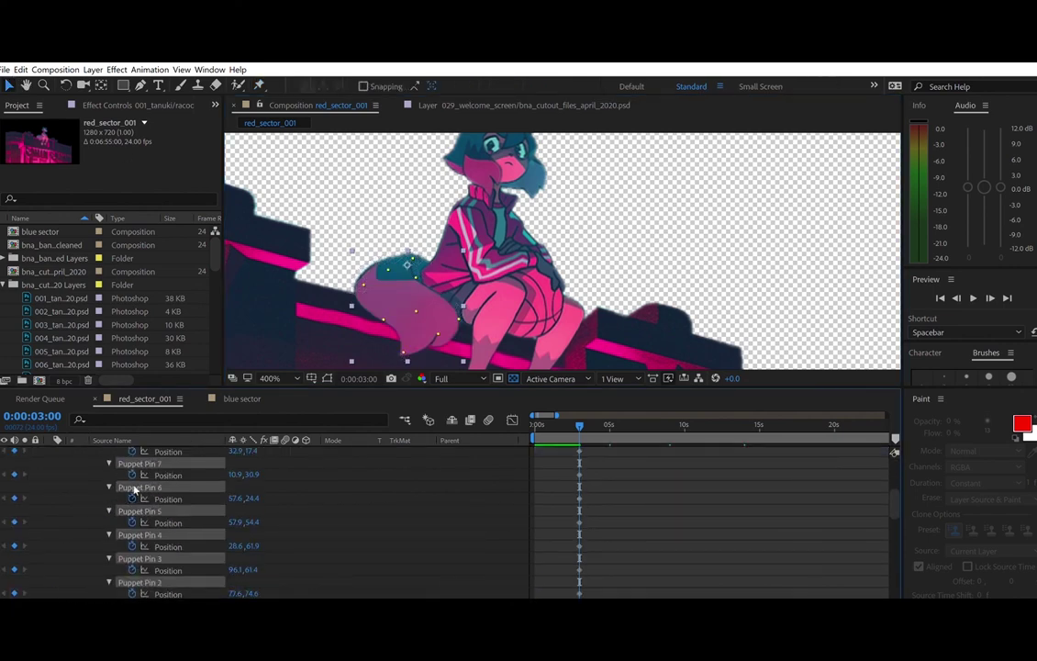
left_click(625, 467)
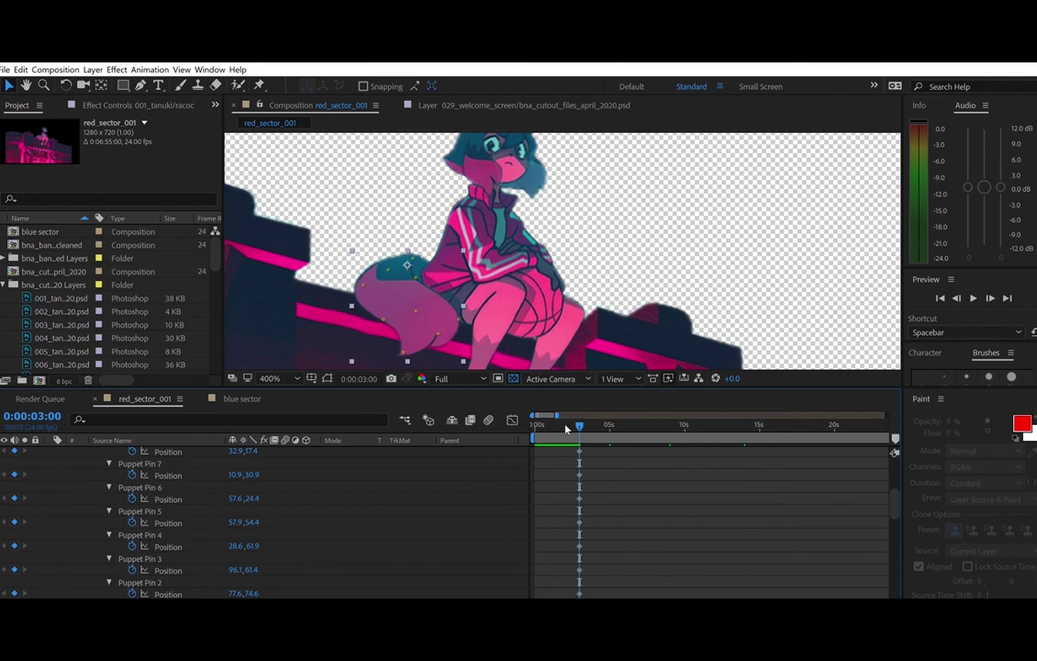
- Move the initial Position keyframes of all layer 001 puppet pins to 0:00:02:00
left_click_drag(580, 422, 574, 421)
left_click(361, 378)
type("200")
key("Return")
scroll(588, 501, "up", 2)
left_click_drag(570, 493, 592, 531)
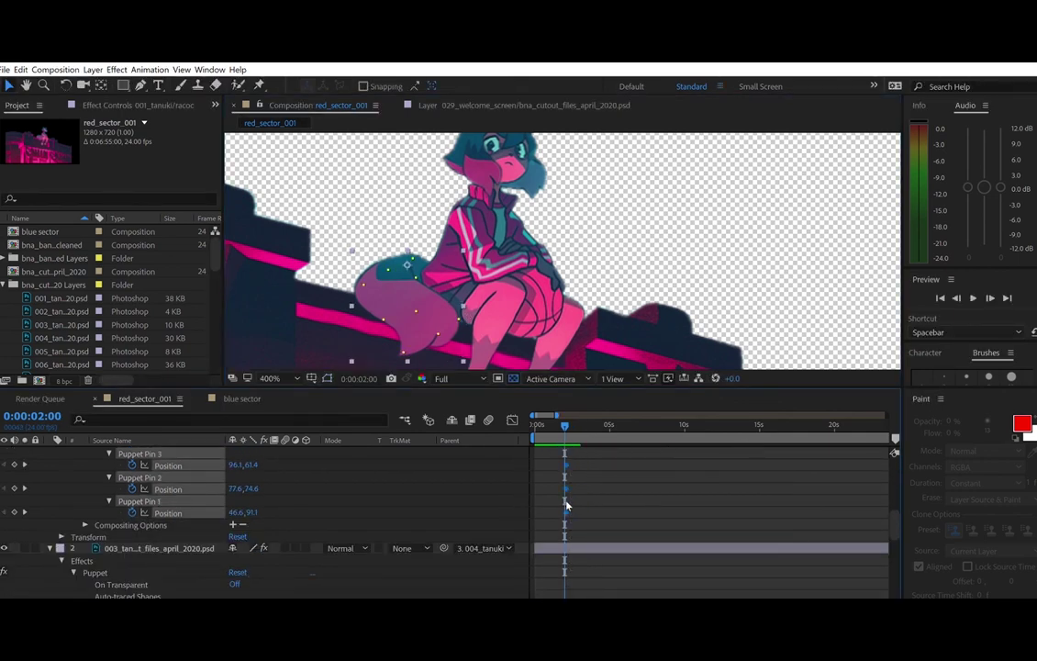
key("equal")
key("equal")
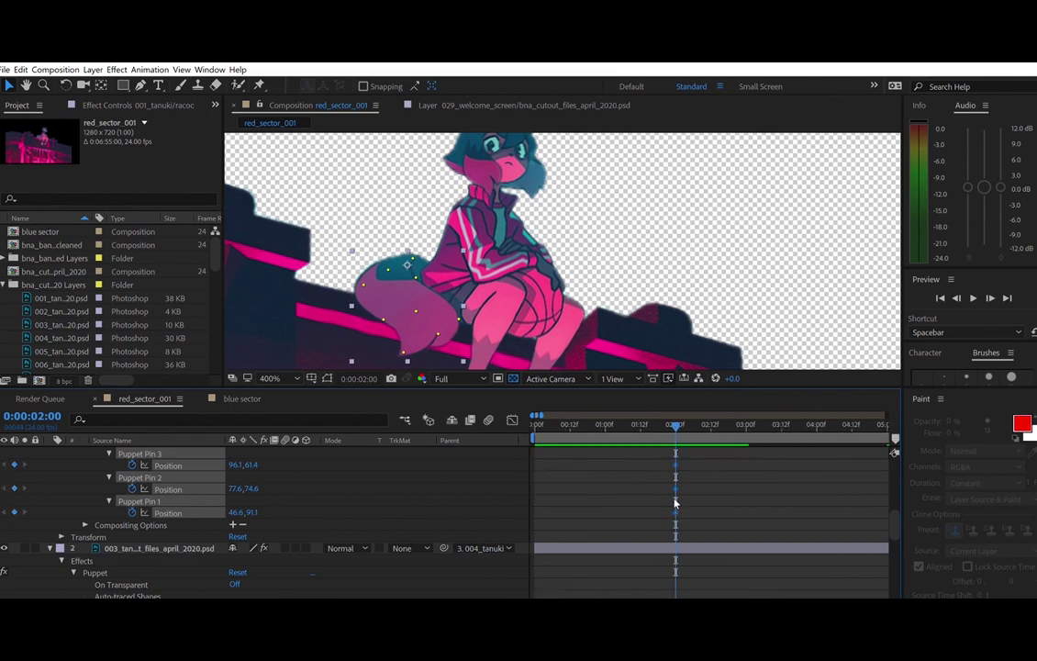
- At 0:00:03:00, reposition the lower tail's puppet pins to swing it left, with tip Puppet Pin 1 at about 20.4, 85.1
scroll(675, 503, "down", 6)
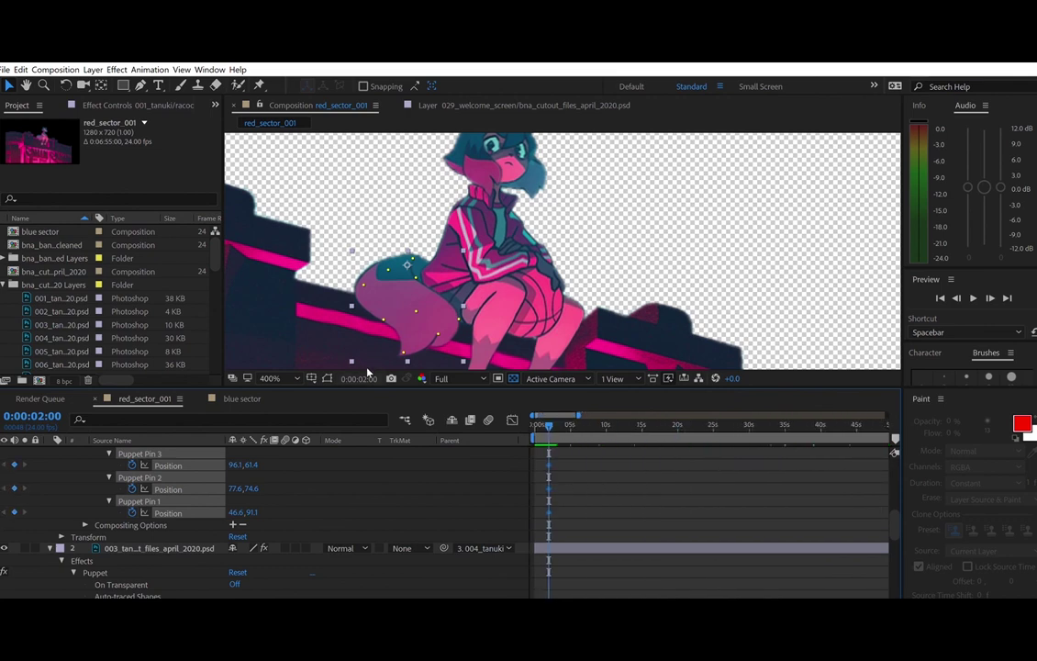
left_click(363, 378)
type("300")
key("Return")
left_click(598, 457)
left_click_drag(403, 352, 368, 348)
left_click_drag(438, 333, 374, 345)
left_click_drag(416, 311, 448, 316)
left_click_drag(383, 318, 389, 249)
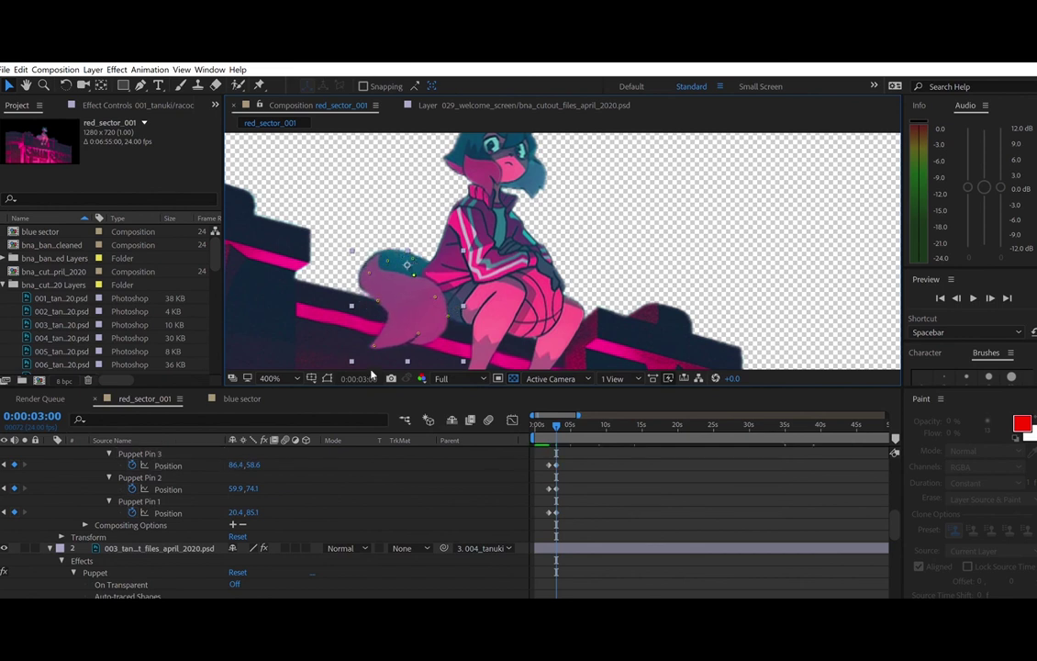
key("ctrl+s")
- At 0:00:04:00, reposition the lower tail's puppet pins to curl its tip upward, with Puppet Pin 1 at about 42.9, 60.4
left_click(447, 349)
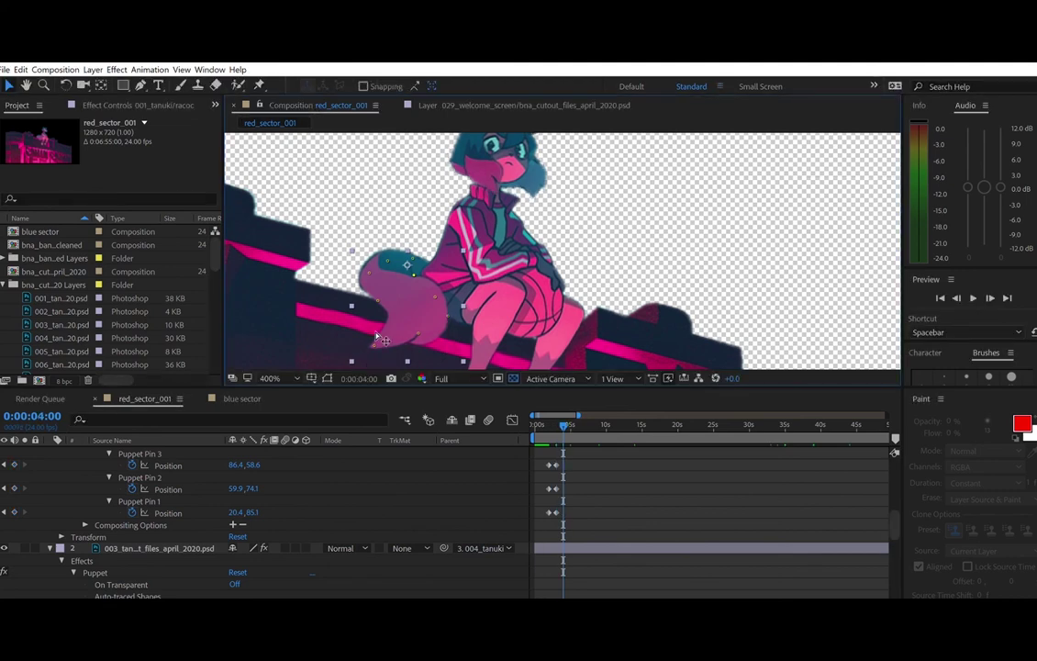
key("space")
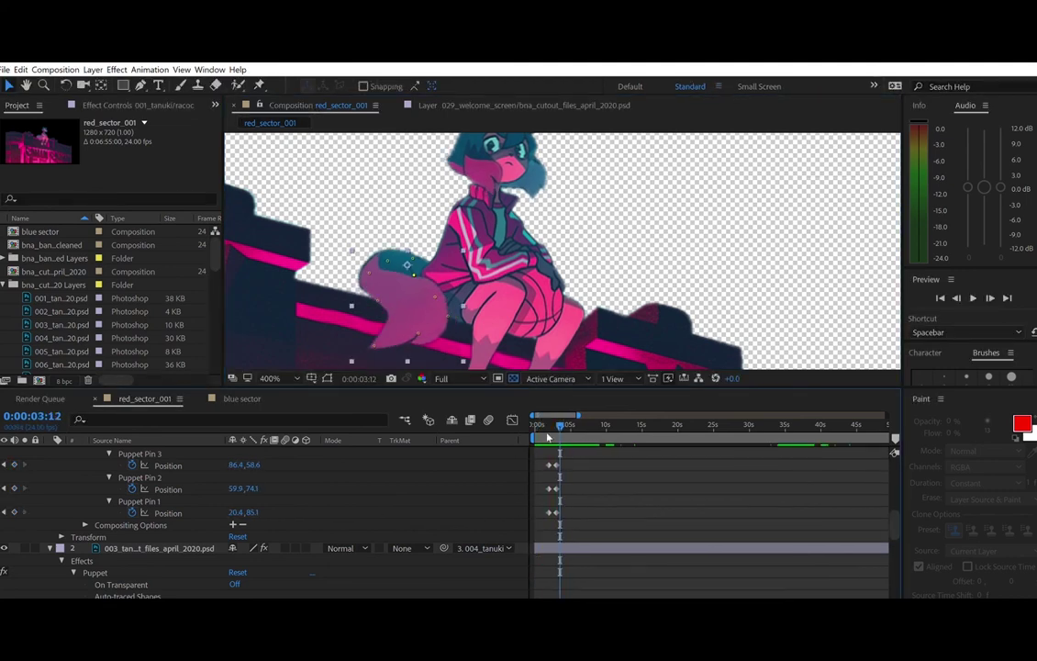
left_click(369, 378)
key("Return")
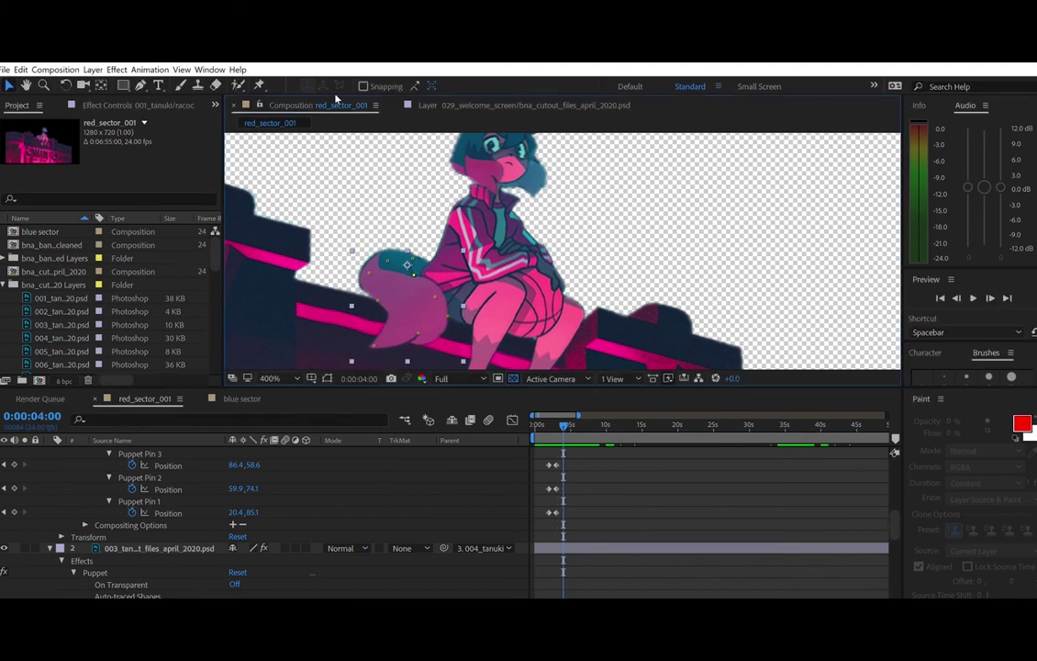
left_click_drag(392, 253, 425, 269)
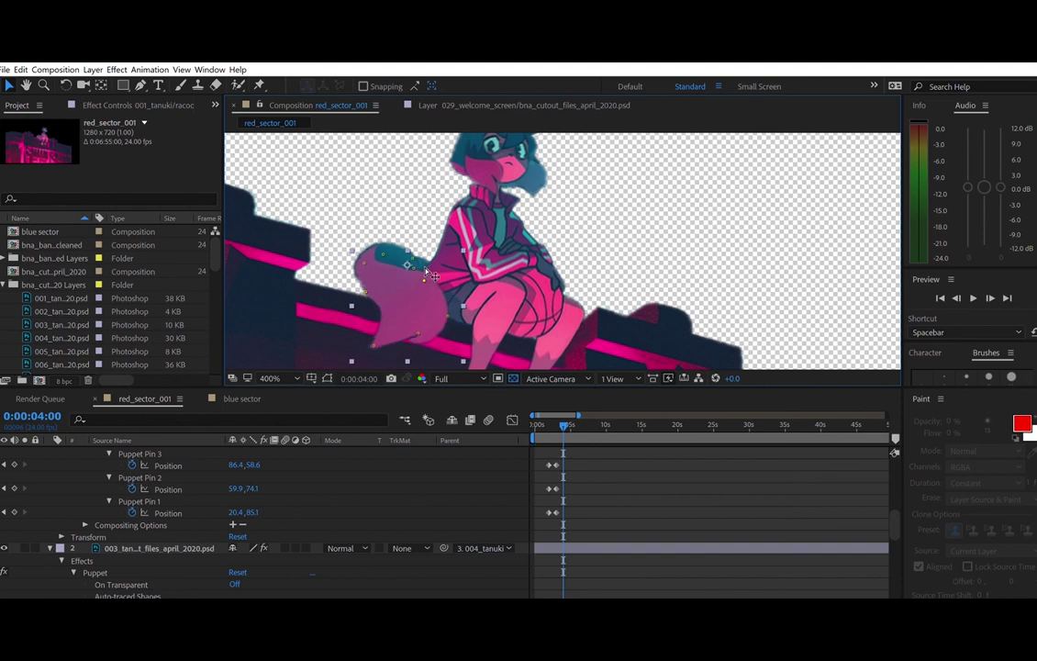
mouse_move(449, 314)
left_mouse_down()
mouse_move(448, 303)
mouse_move(432, 326)
left_mouse_up()
left_click_drag(375, 343, 398, 316)
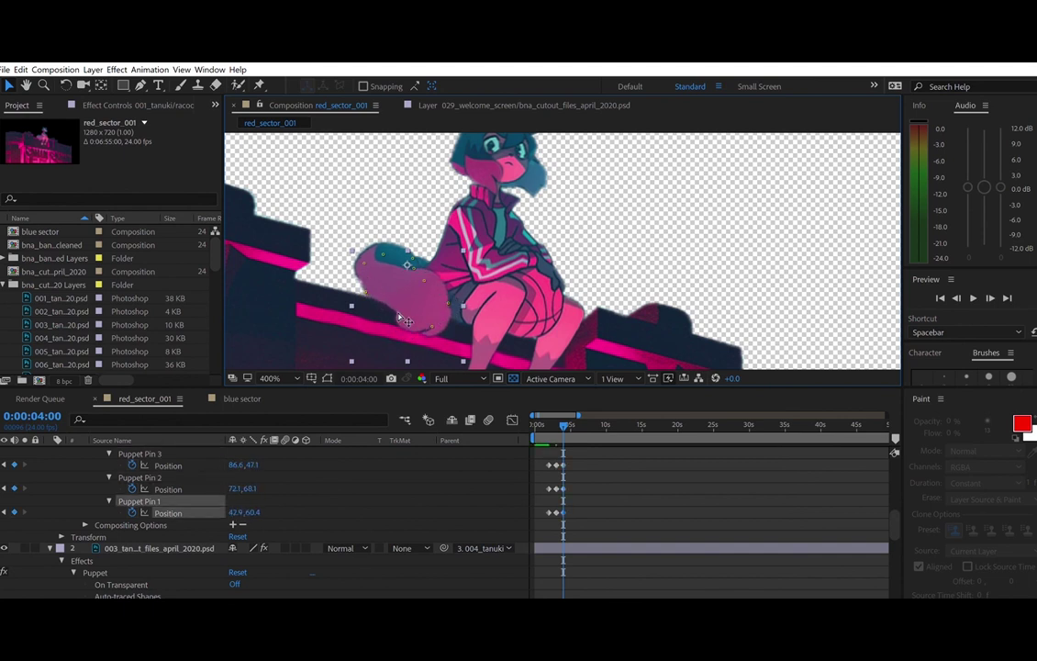
- At 0:00:05:00, reposition the lower tail's puppet pins to swing it toward the legs, with Puppet Pin 1 at about 60.1, 73.1
left_click(504, 331)
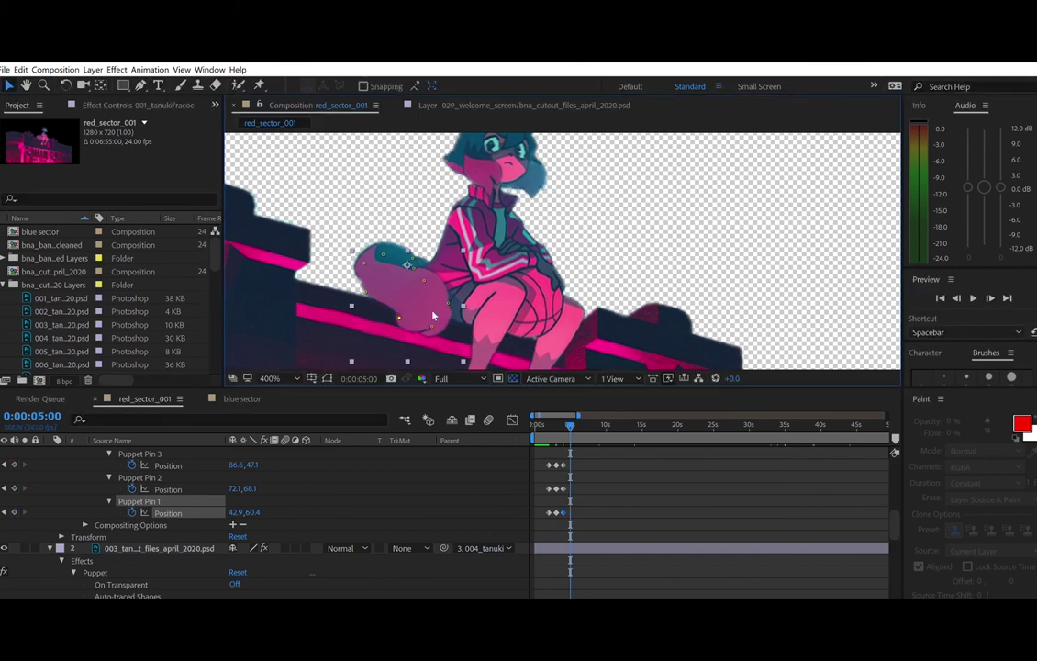
left_click_drag(433, 326, 455, 328)
left_click_drag(399, 317, 475, 289)
left_click_drag(365, 258, 364, 274)
left_click_drag(384, 249, 382, 303)
left_click_drag(426, 272, 432, 269)
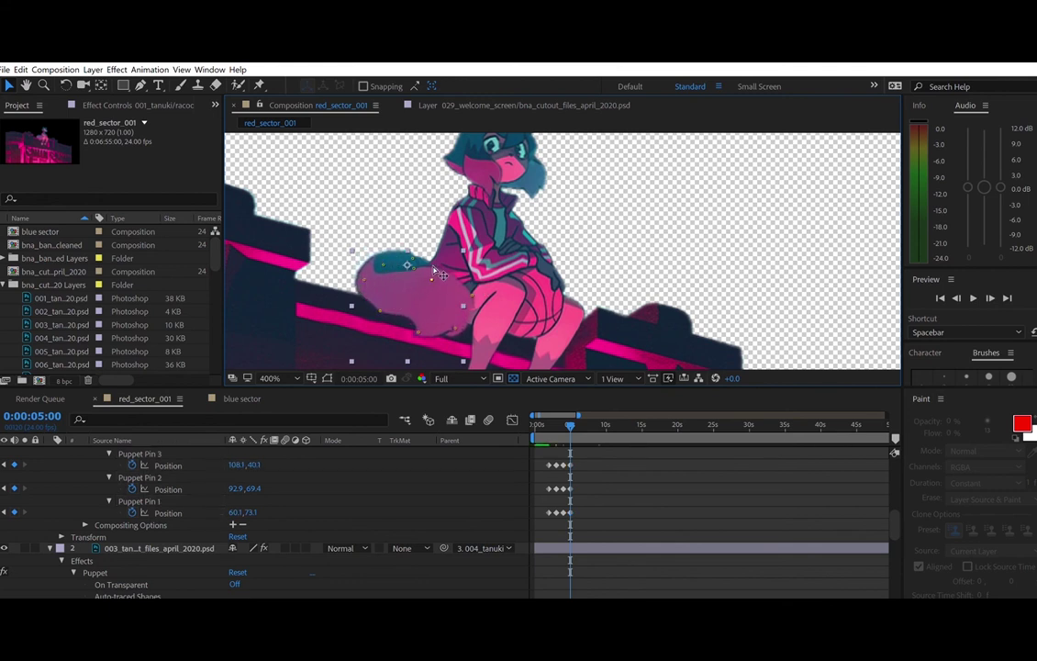
left_click(418, 268)
left_click_drag(417, 258, 417, 257)
- Copy layer 001's Puppet Pin 8 to 1 keyframes from 0:00:02:00, paste them at 0:00:06:00 and preview the tail motion
left_click(543, 448)
scroll(542, 459, "up", 1)
scroll(548, 562, "down", 3)
left_click_drag(547, 479, 548, 557)
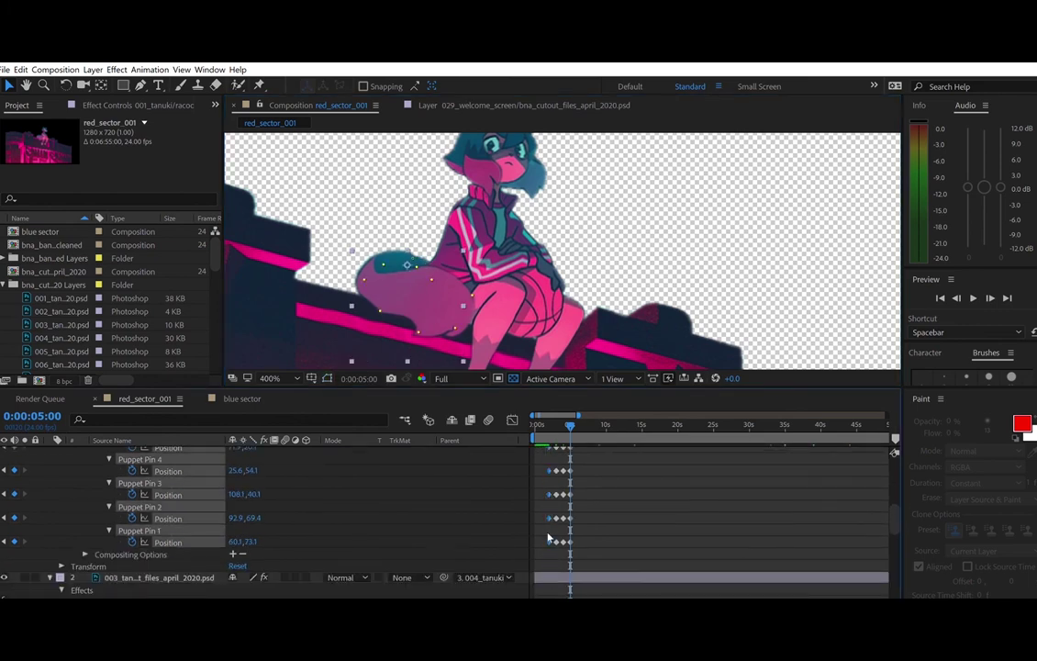
left_click(360, 378)
type("600")
key("Return")
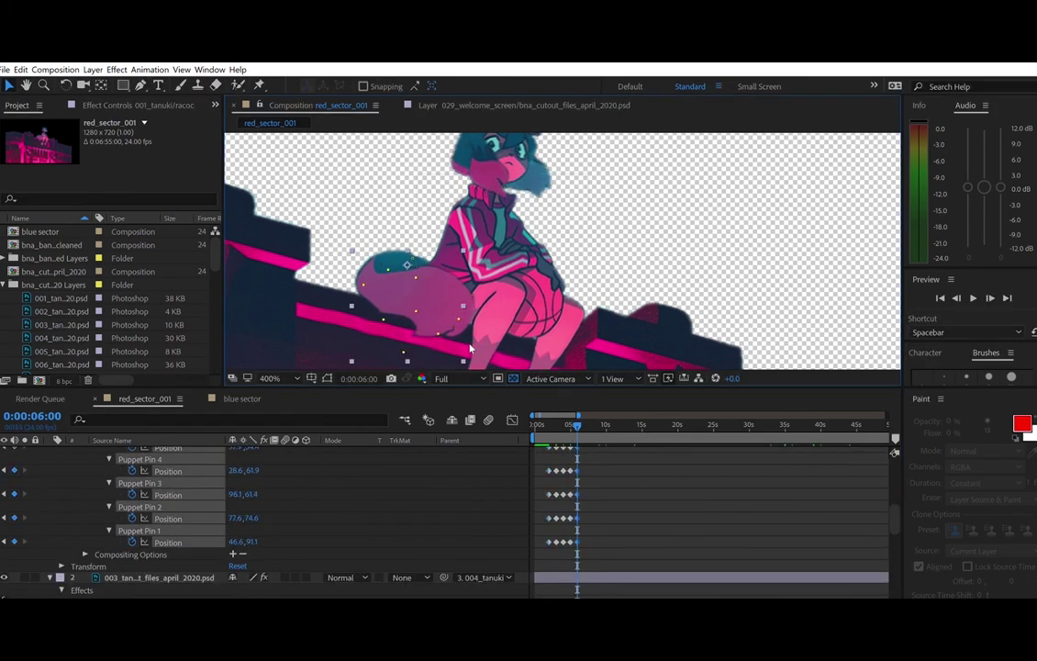
key("ctrl+v")
key("space")
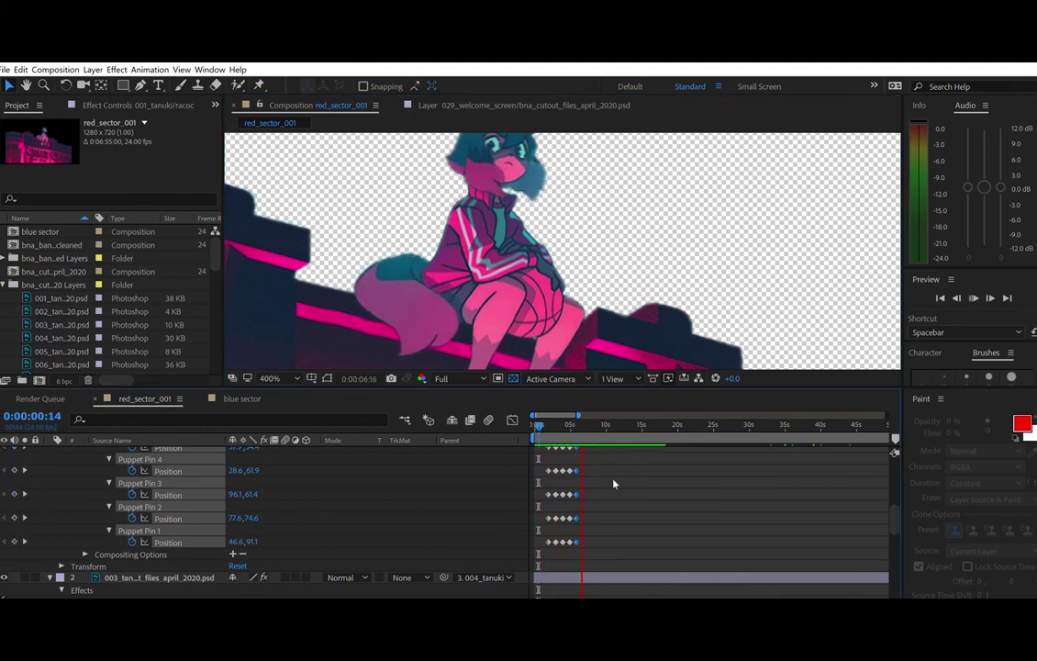
key("space")
- Copy the Puppet Pin 8 to 1 keyframes from 0:00:03:00 through 0:00:05:00 and paste them at 0:00:07:00
left_click_drag(556, 550, 584, 483)
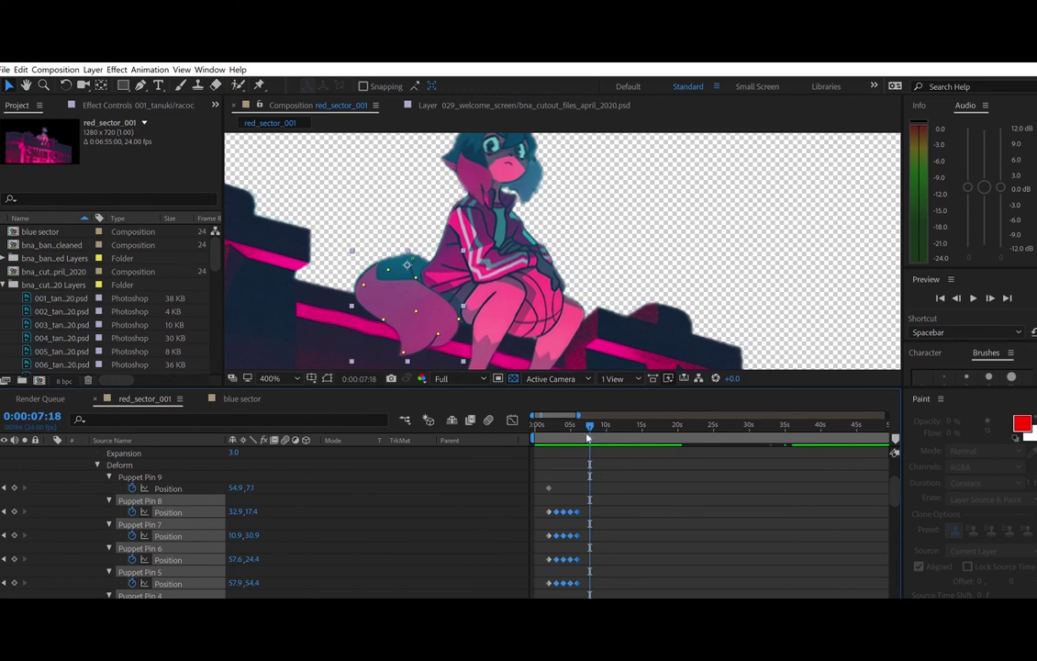
scroll(558, 514, "down", 3)
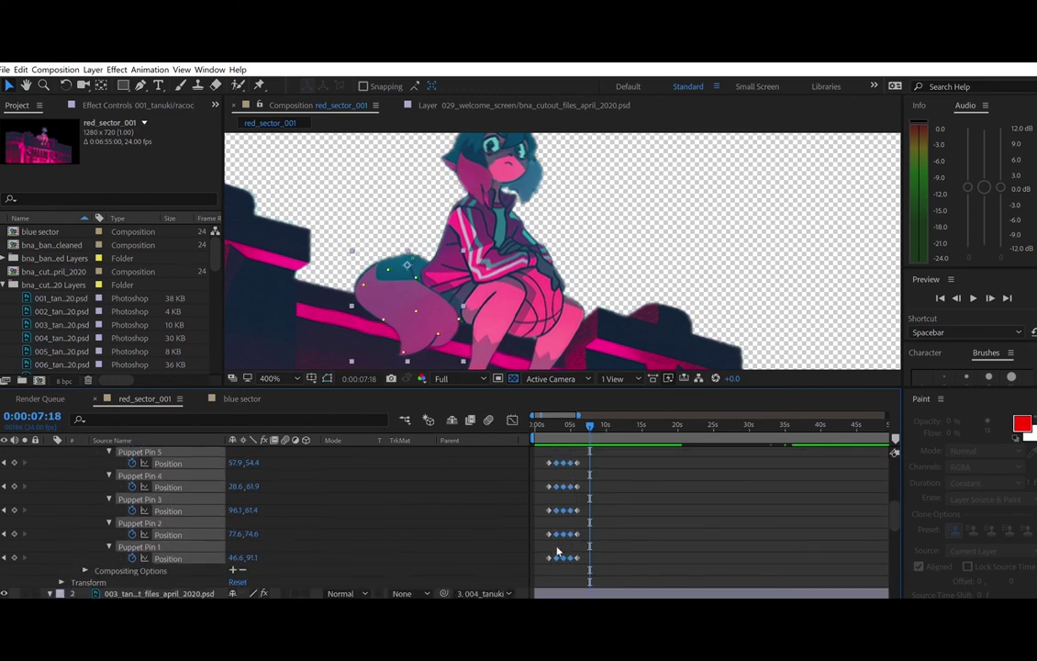
left_click(5, 557)
left_click(367, 377)
type("700")
key("Return")
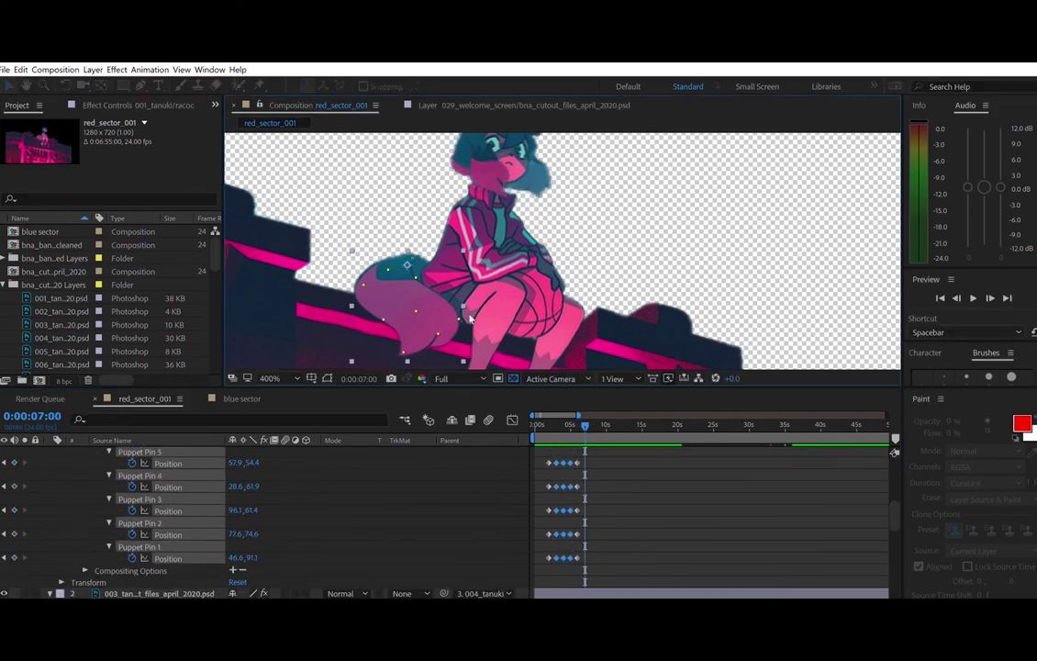
key("ctrl+v")
key("space")
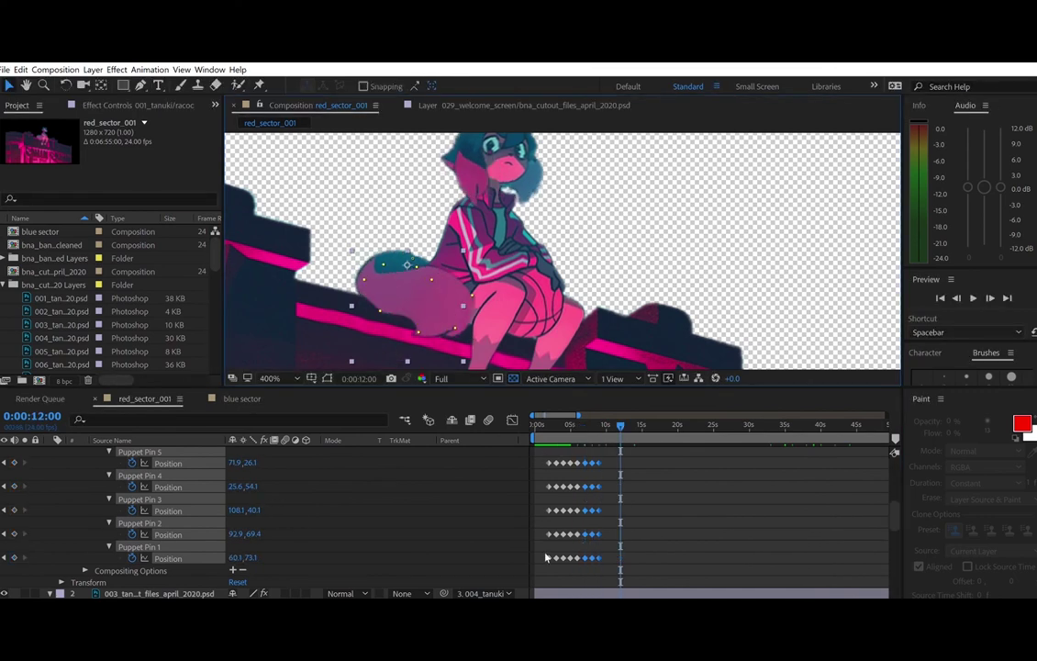
- Paste the 0:00:02:00 rest-pose keyframes of Puppet Pins 8 to 1 at 0:00:12:00 with Easy Ease and preview the cycle
scroll(551, 487, "up", 3)
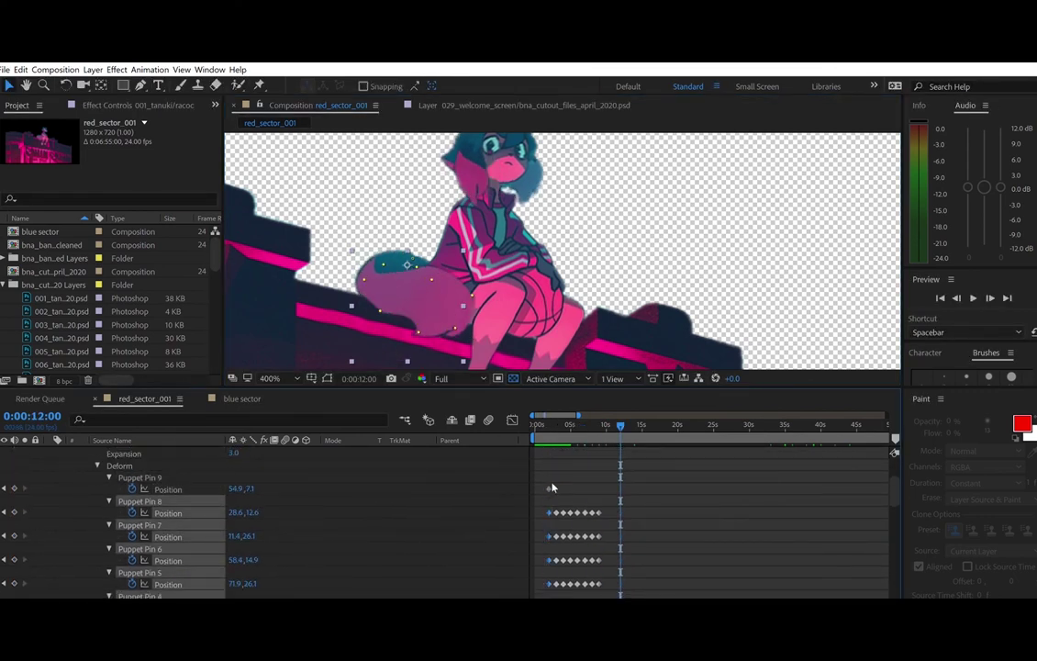
key("ctrl+v")
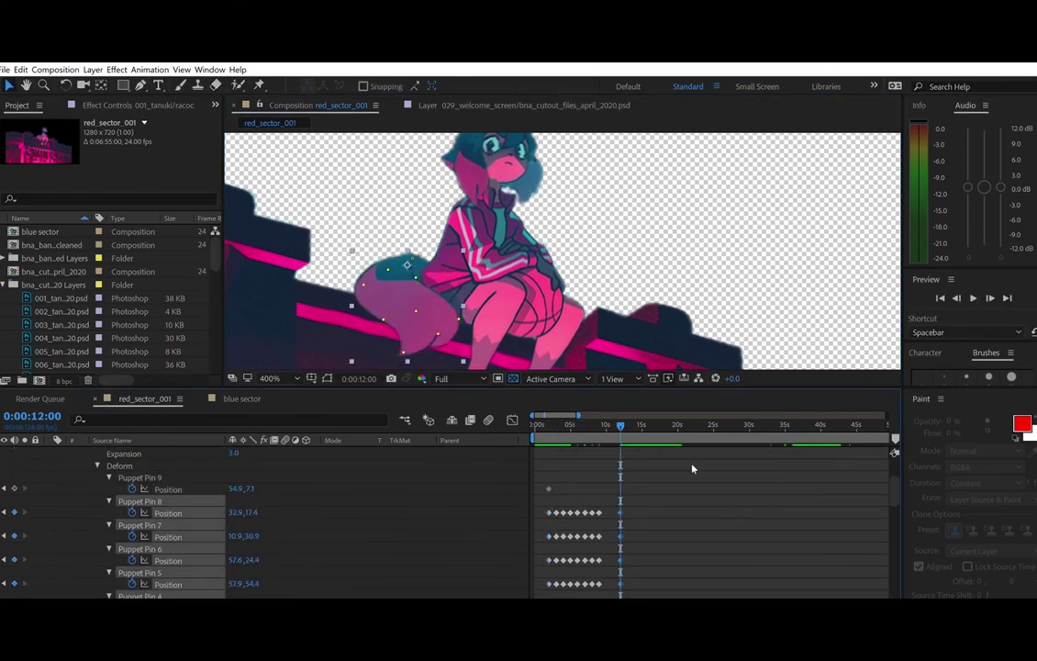
key("Home")
key("space")
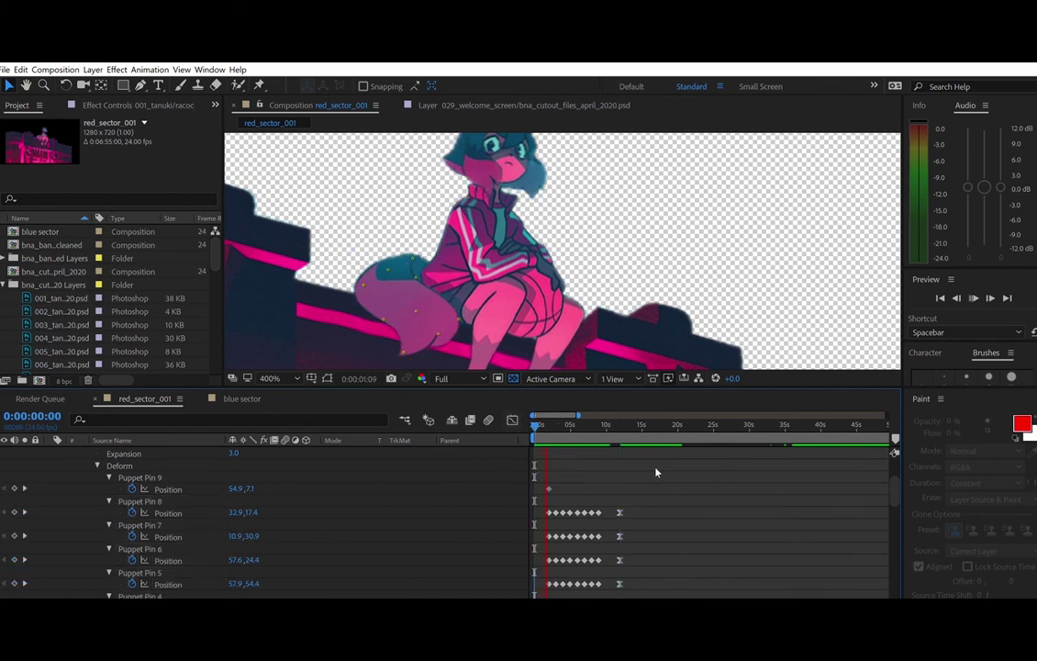
key("space")
- Copy layer 001's Puppet Pin 8 to 1 keyframes and paste them every 30 seconds, including at 0:00:32:00 and 0:01:32:00
left_click_drag(542, 512, 638, 560)
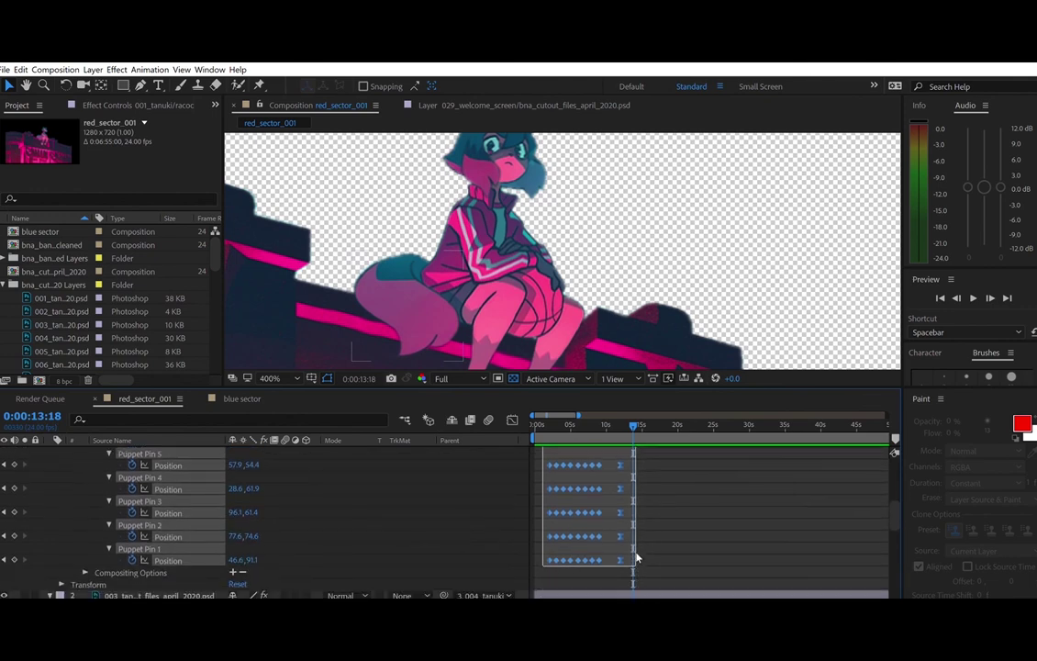
key("Home")
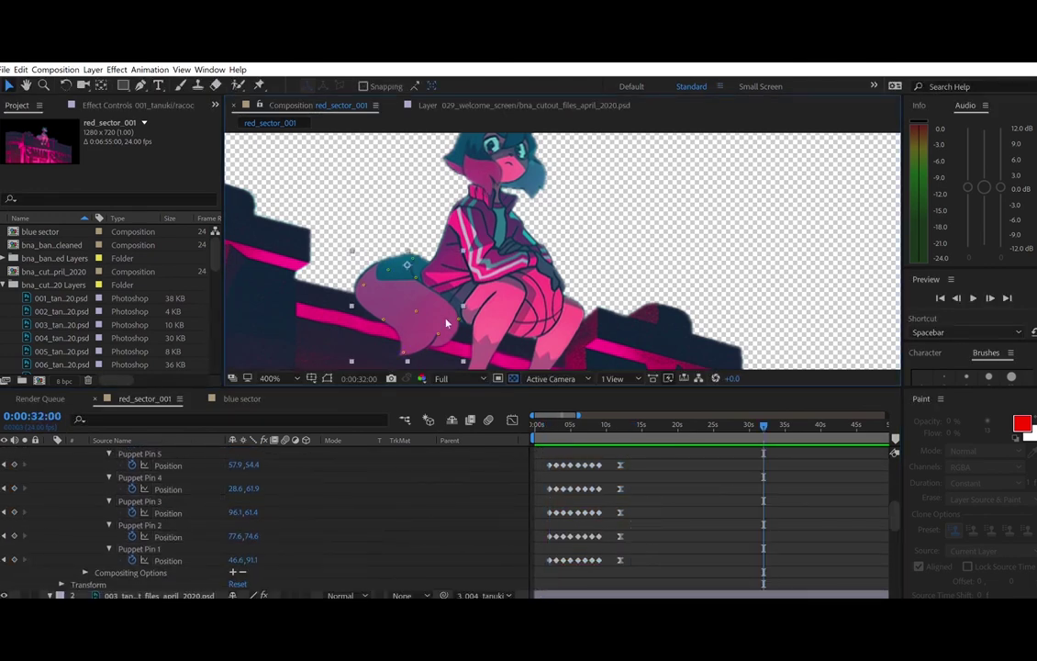
left_click_drag(540, 560, 637, 505)
key("ctrl+c")
key("ctrl+v")
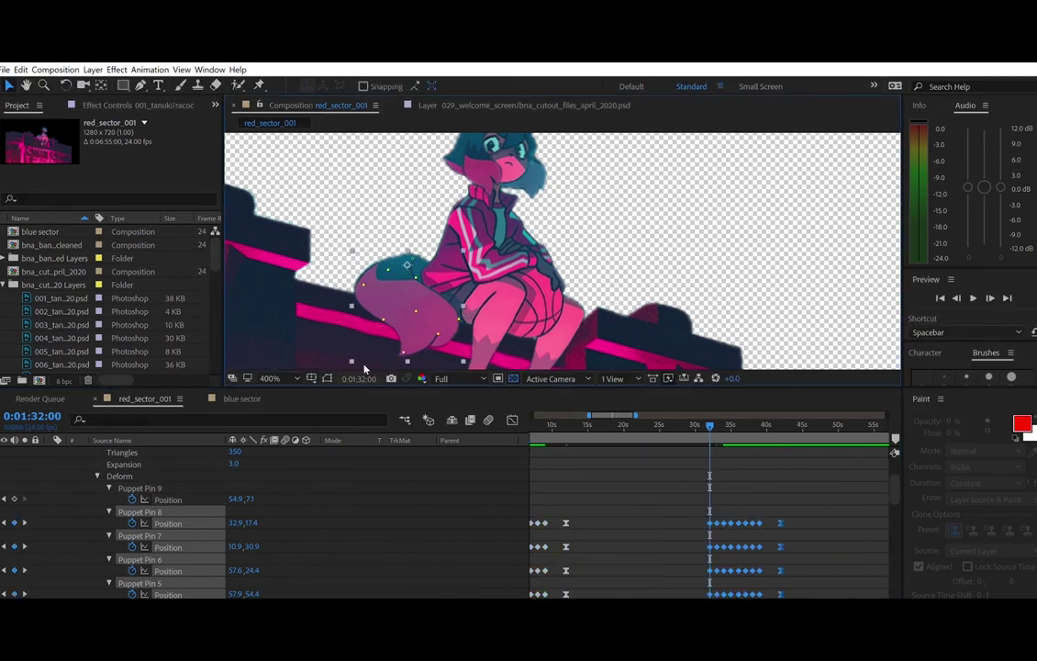
left_click(362, 379)
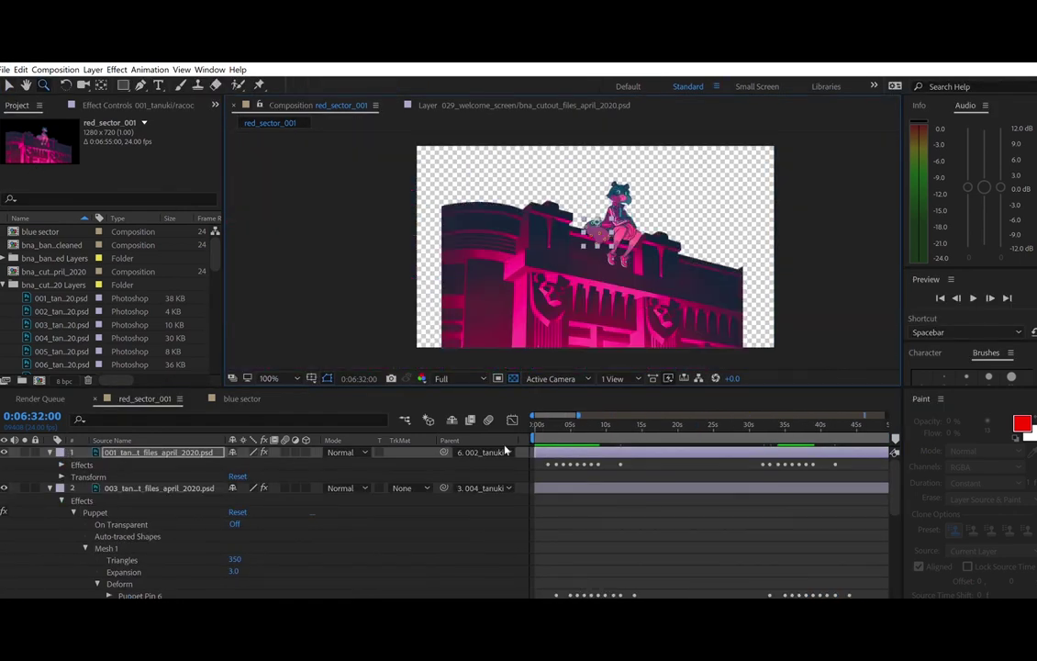
- Preview the tail animation in the full composition from 0:06:32:00 and again from 0:00:02:15
key("space")
key("space")
left_click_drag(866, 416, 551, 416)
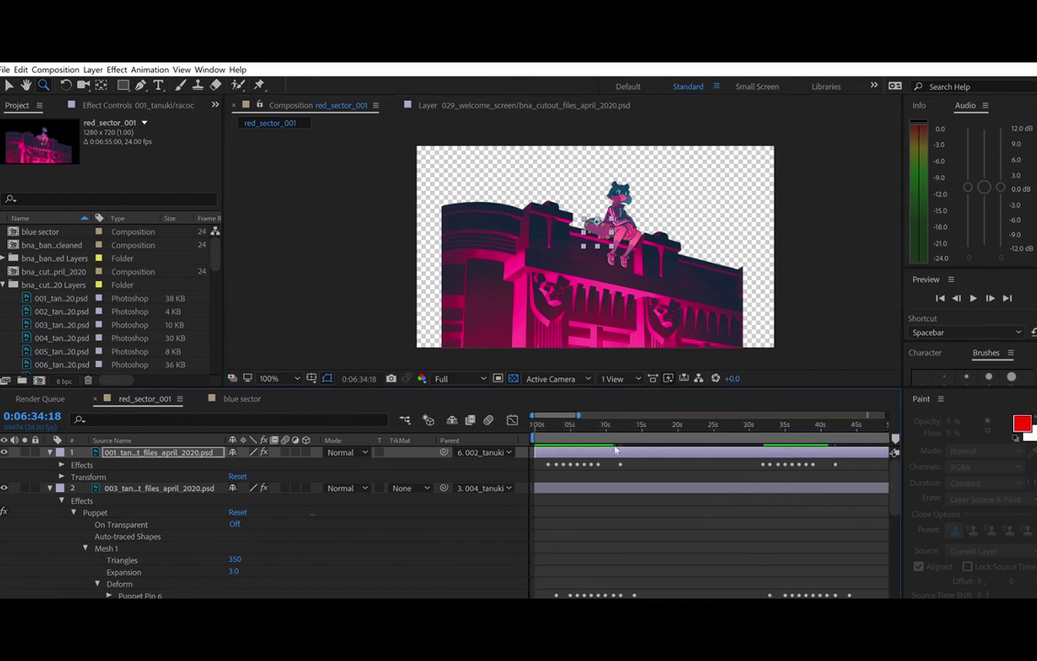
left_click(552, 425)
key("space")
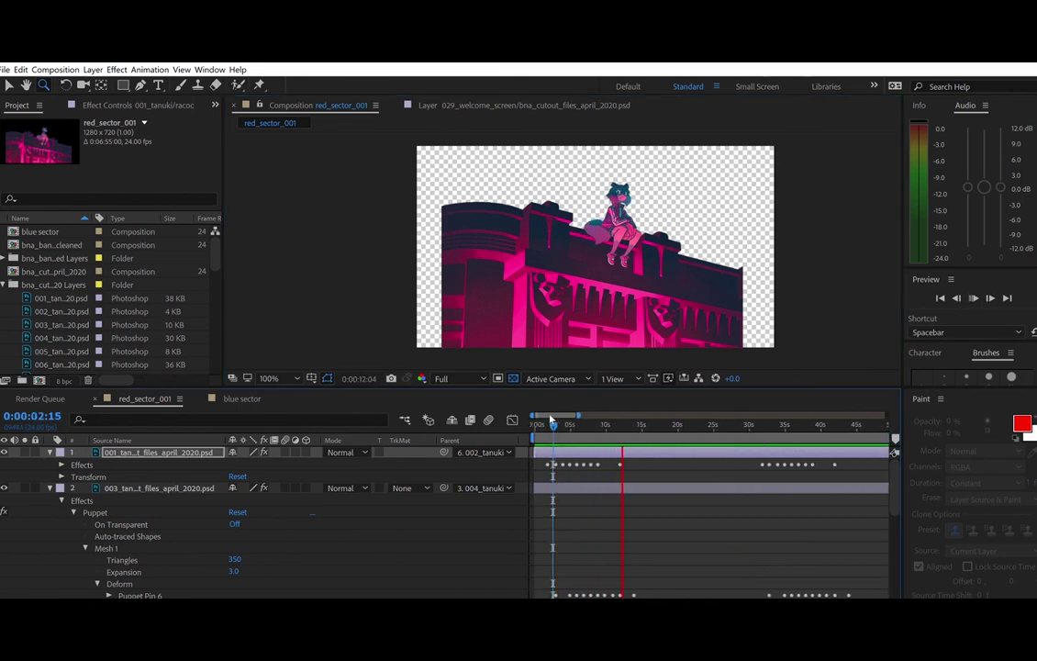
key("space")
scroll(374, 329, "up", 1)
scroll(523, 311, "down", 2)
scroll(603, 246, "up", 8)
scroll(608, 246, "down", 6)
left_click(9, 85)
left_click_drag(542, 192, 580, 243)
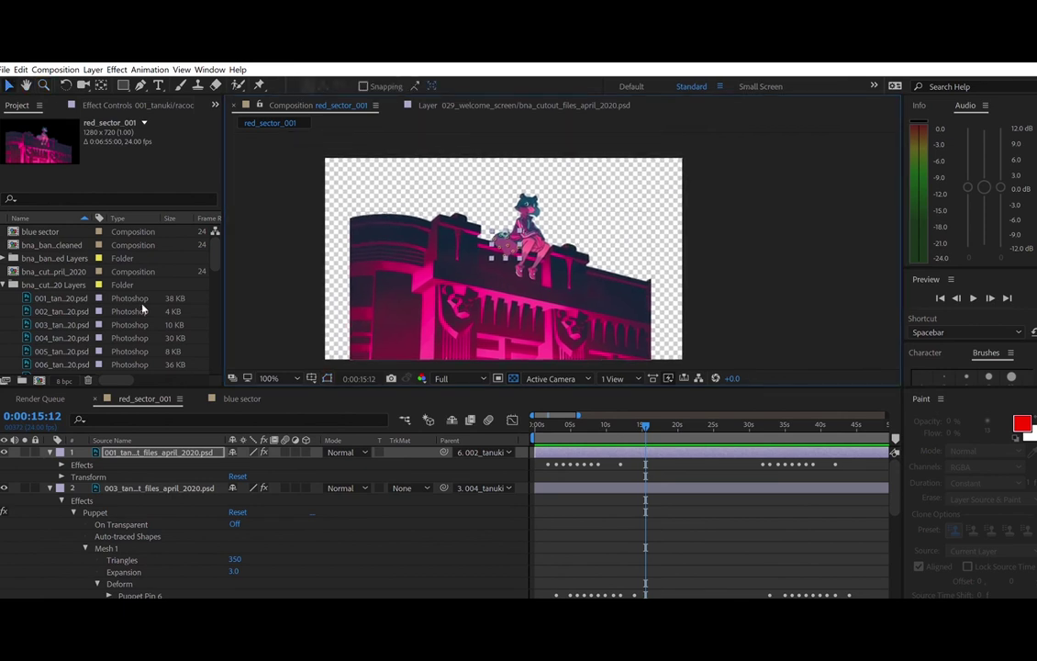
- Create a new composition named final and add red_sector_001 to it as a layer
left_click(3, 284)
left_click(108, 325)
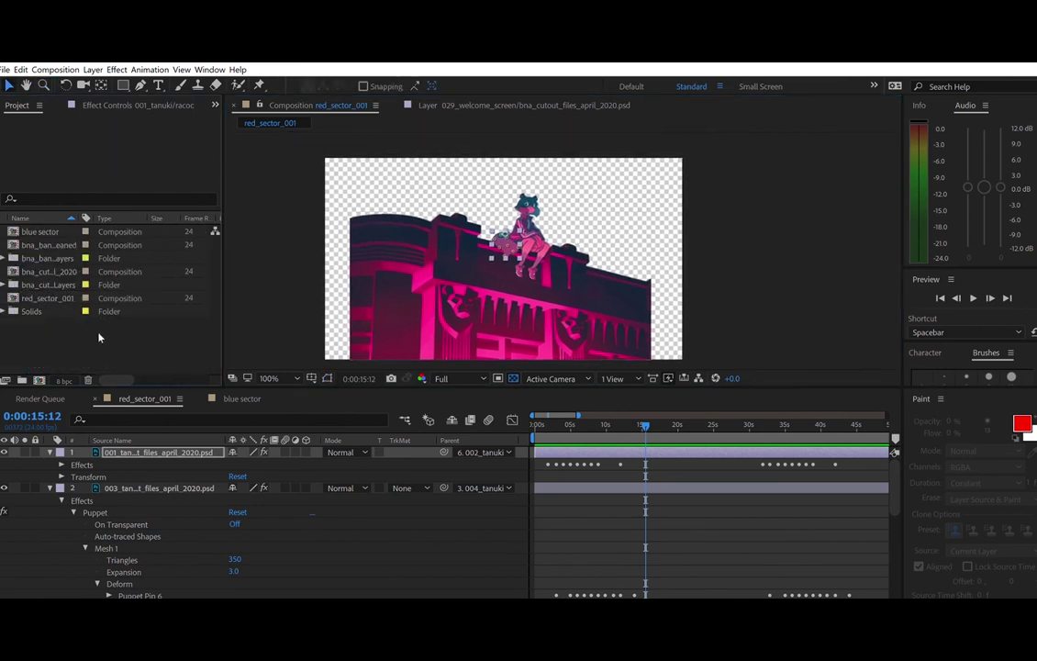
double_click(170, 342)
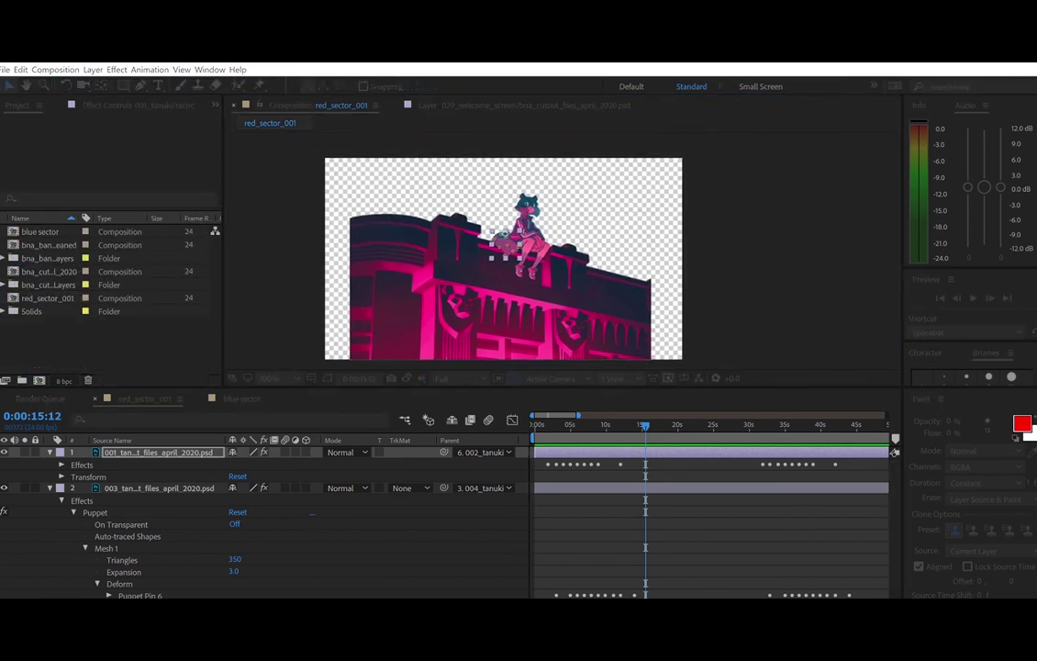
key("Return")
left_click(46, 311)
left_click_drag(45, 311, 146, 457)
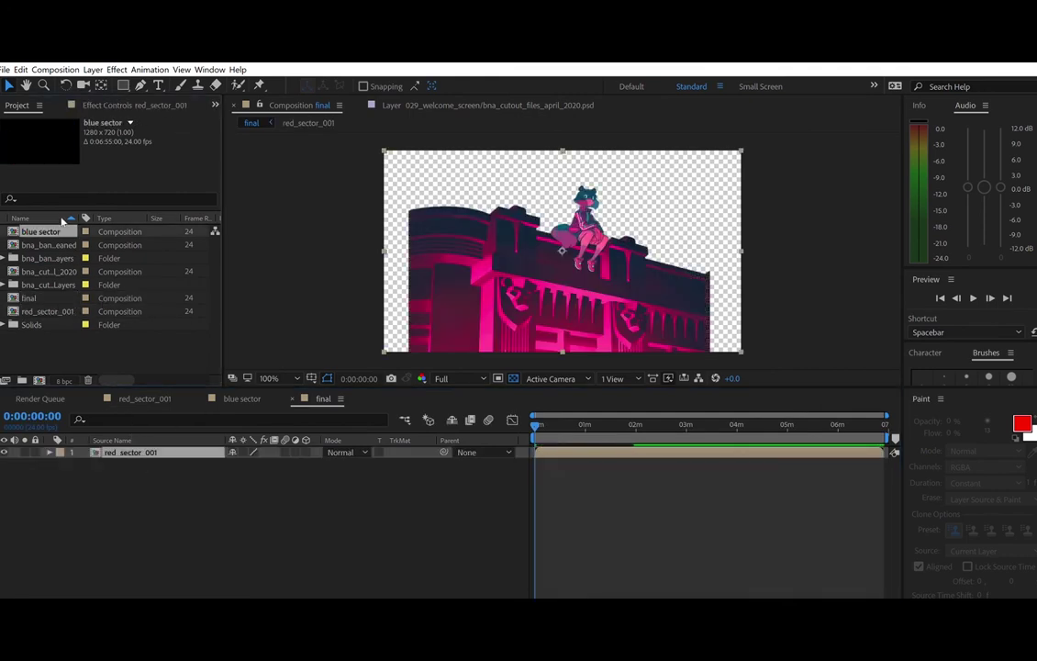
- Add the blue sector composition beneath red_sector_001 in final, then shrink red_sector_001 and move it to the frame's lower left
left_click_drag(41, 231, 138, 463)
left_click_drag(383, 353, 403, 339)
left_click_drag(513, 292, 483, 321)
left_click_drag(375, 353, 396, 342)
left_click_drag(450, 300, 418, 314)
- Scale down the blue sector layer and position it behind the rooftop in the left part of the frame
left_click(175, 465)
left_click_drag(741, 151, 704, 171)
left_click_drag(700, 261, 631, 225)
mouse_move(636, 295)
left_mouse_down()
mouse_move(648, 301)
mouse_move(631, 281)
mouse_move(638, 277)
left_mouse_up()
left_click_drag(598, 240, 596, 244)
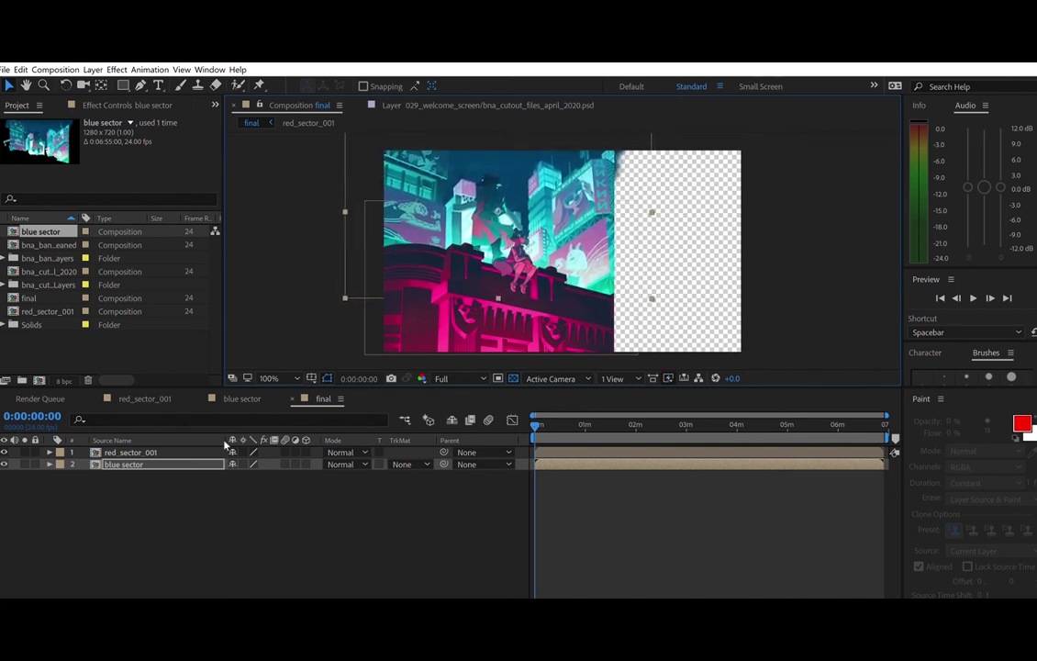
- Shrink both sector layers slightly and readjust each one so the city lines up with the rooftop
left_click(174, 452, "shift")
left_click_drag(365, 353, 373, 342)
left_click(200, 455, "ctrl")
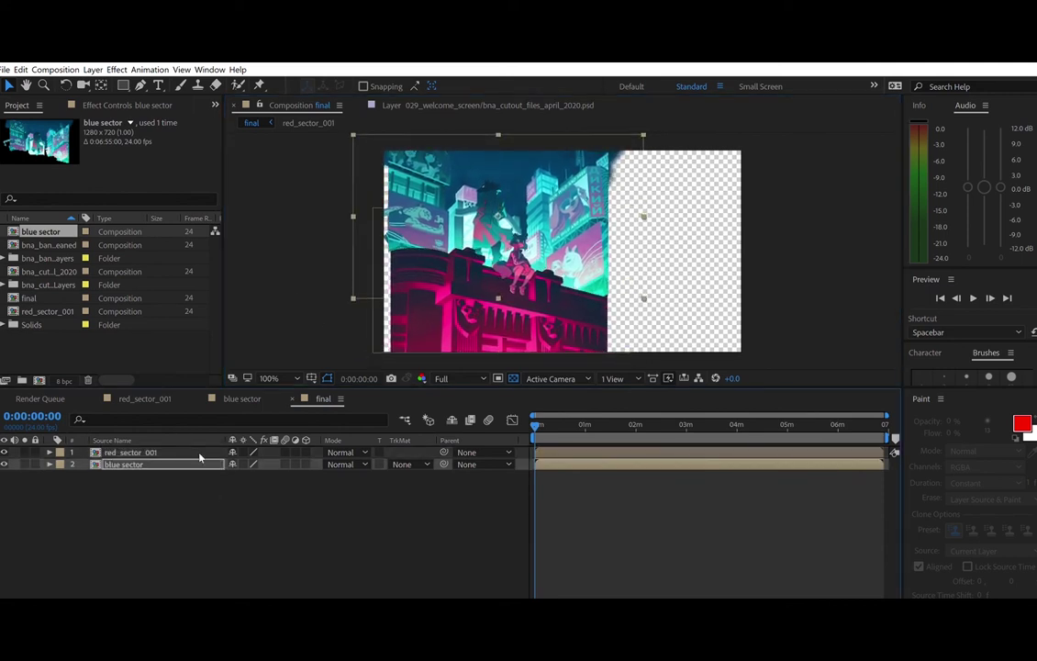
left_click_drag(353, 298, 347, 286)
left_click(367, 287)
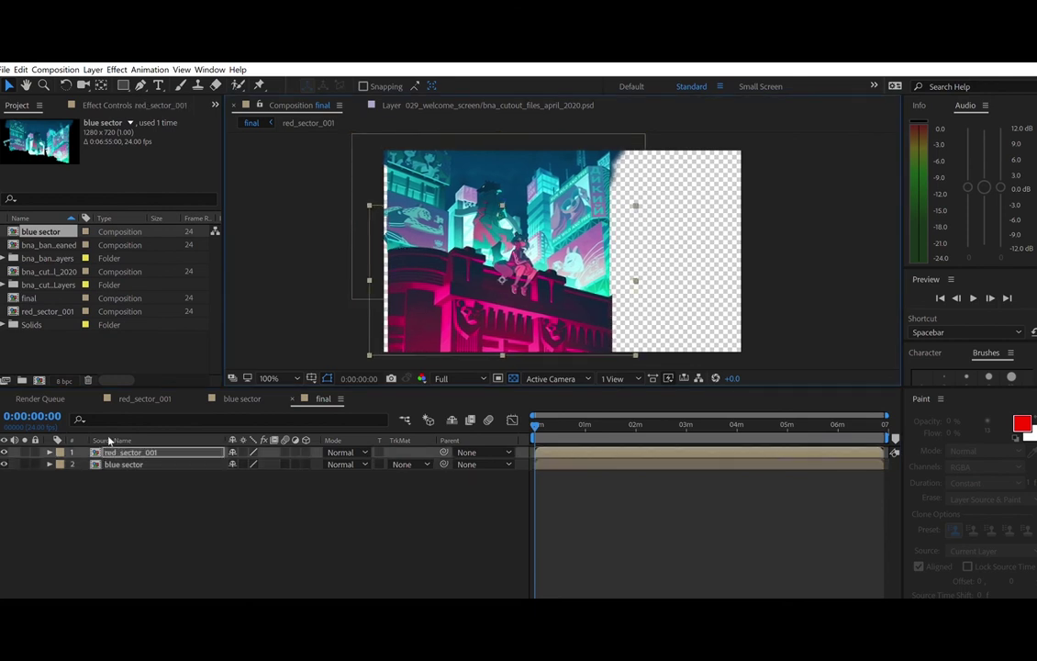
- Set the red_sector_001 layer's scale to 100%
left_click(50, 452)
left_click(61, 466)
type("100")
key("Return")
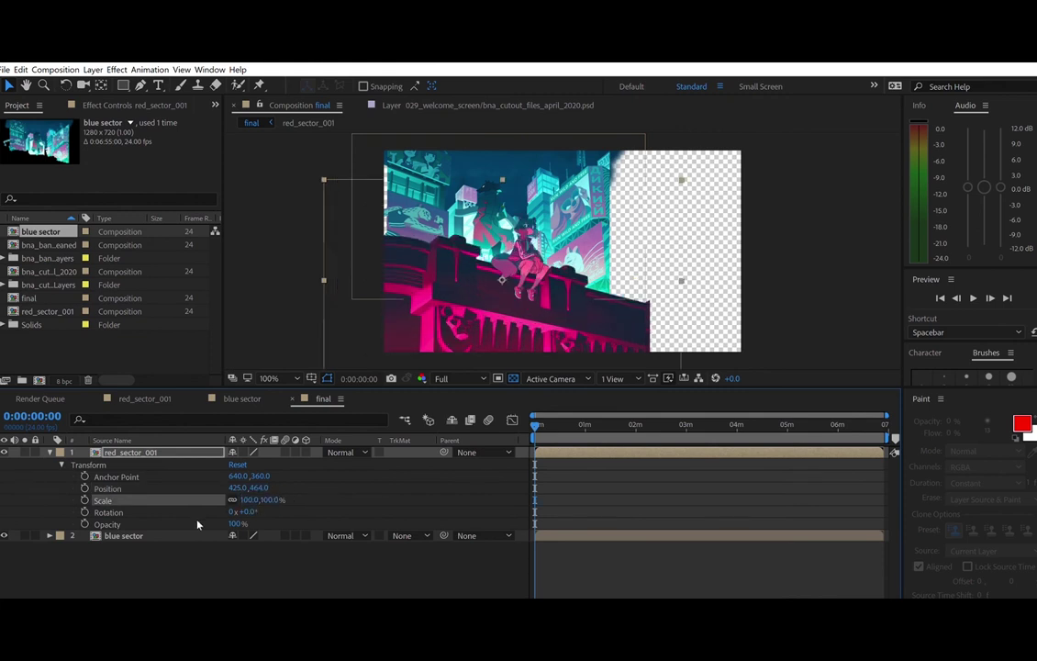
- Set the blue sector layer's scale to 100%, then enlarge it to about 111.4% and position it at about 411, 155
left_click(50, 536)
left_click(61, 548)
scroll(183, 560, "down", 1)
left_click(264, 570)
type("100")
key("Return")
mouse_move(595, 199)
left_mouse_down()
mouse_move(601, 179)
mouse_move(590, 179)
left_mouse_up()
left_click_drag(673, 297, 693, 309)
left_click_drag(588, 223, 592, 220)
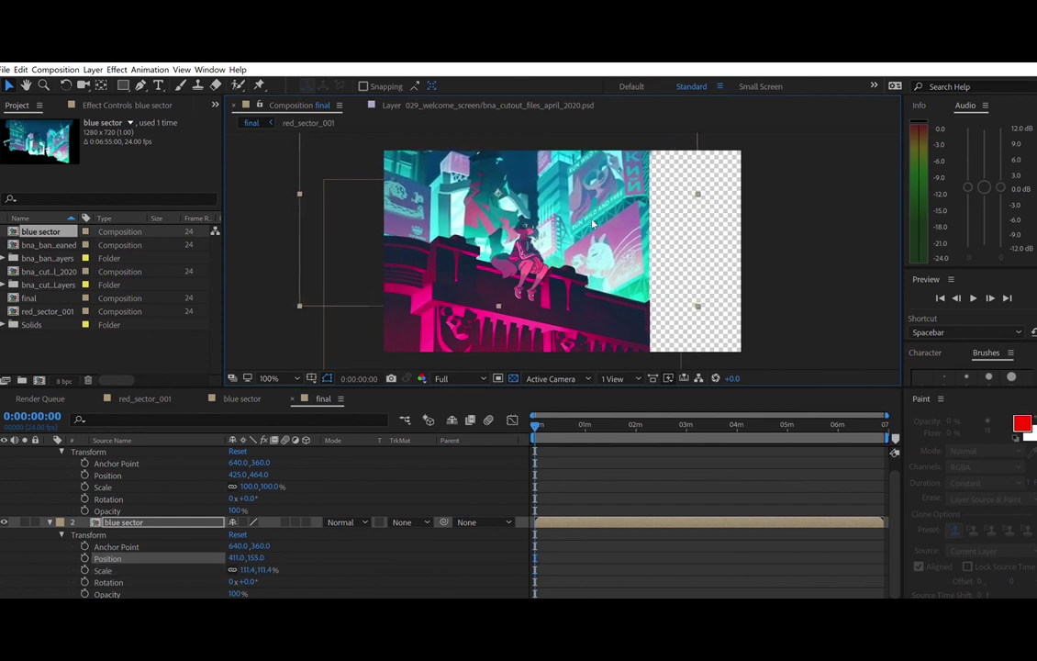
- Move both sector layers toward the frame's centre, with red_sector_001 at about 604, 458 and blue sector at about 590, 156
key("shift+Down")
scroll(139, 462, "up", 1)
left_click(141, 453, "shift")
left_click_drag(423, 283, 474, 282)
left_click(216, 512)
left_click(172, 533)
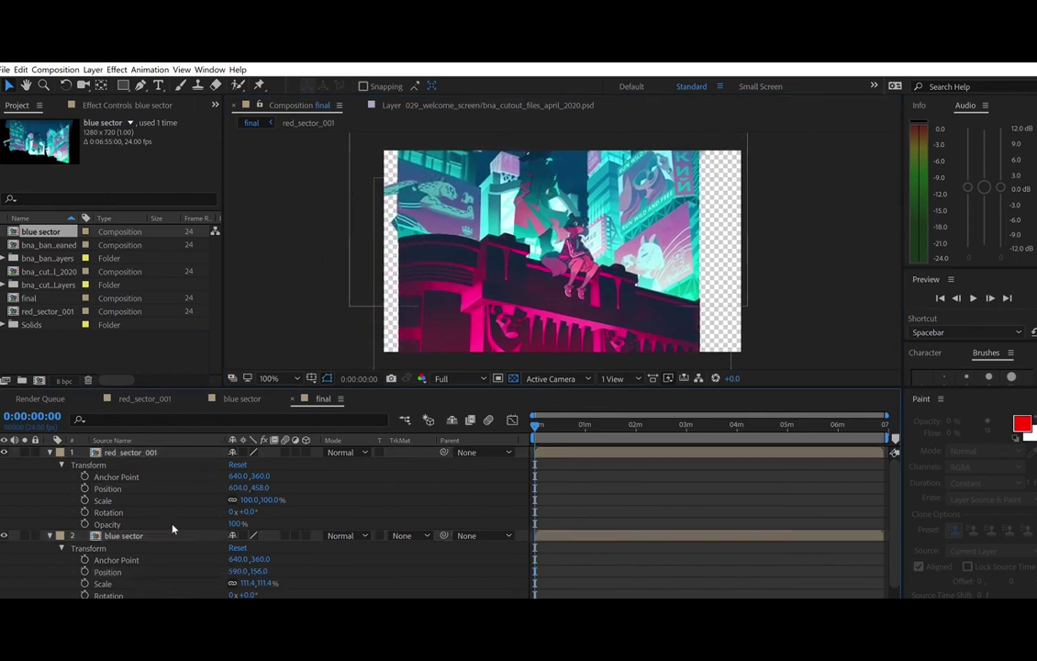
- Fine-tune the blue sector layer behind the rooftop to a scale of about 108.5% and a position of about 587, 153
left_click_drag(352, 193, 354, 193)
left_click_drag(435, 193, 497, 241)
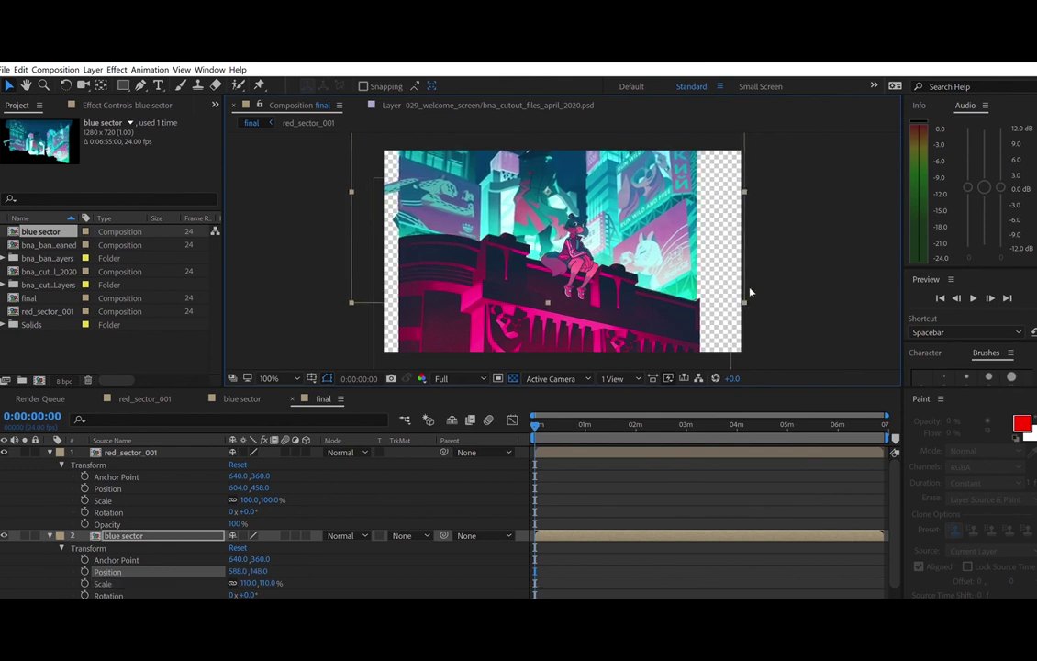
left_click_drag(745, 301, 744, 299)
left_click_drag(641, 239, 644, 240)
left_click_drag(355, 192, 348, 190)
left_click_drag(455, 182, 453, 179)
left_click_drag(348, 191, 344, 190)
left_click_drag(446, 184, 447, 184)
left_click_drag(345, 190, 358, 191)
left_click_drag(447, 184, 446, 190)
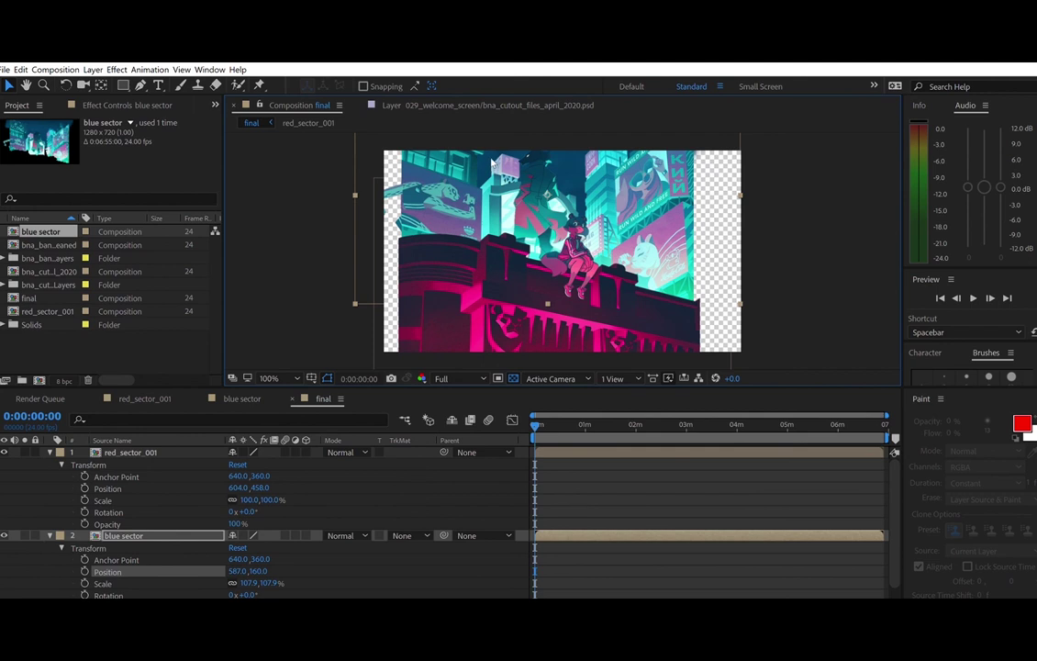
left_click_drag(741, 193, 744, 192)
left_click_drag(666, 193, 664, 194)
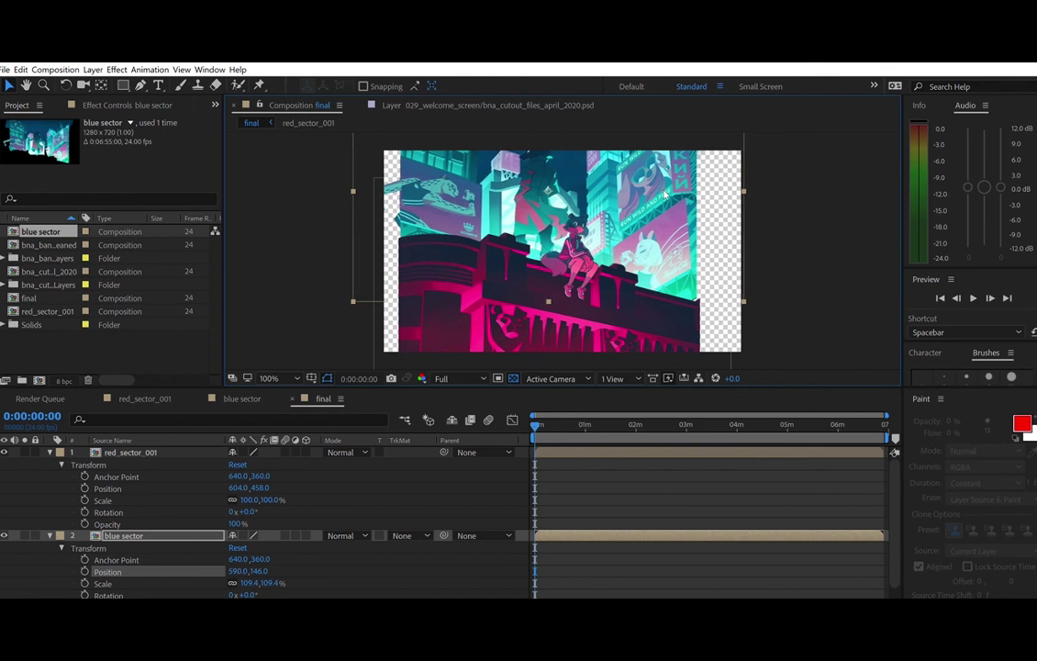
left_click_drag(737, 179, 722, 197)
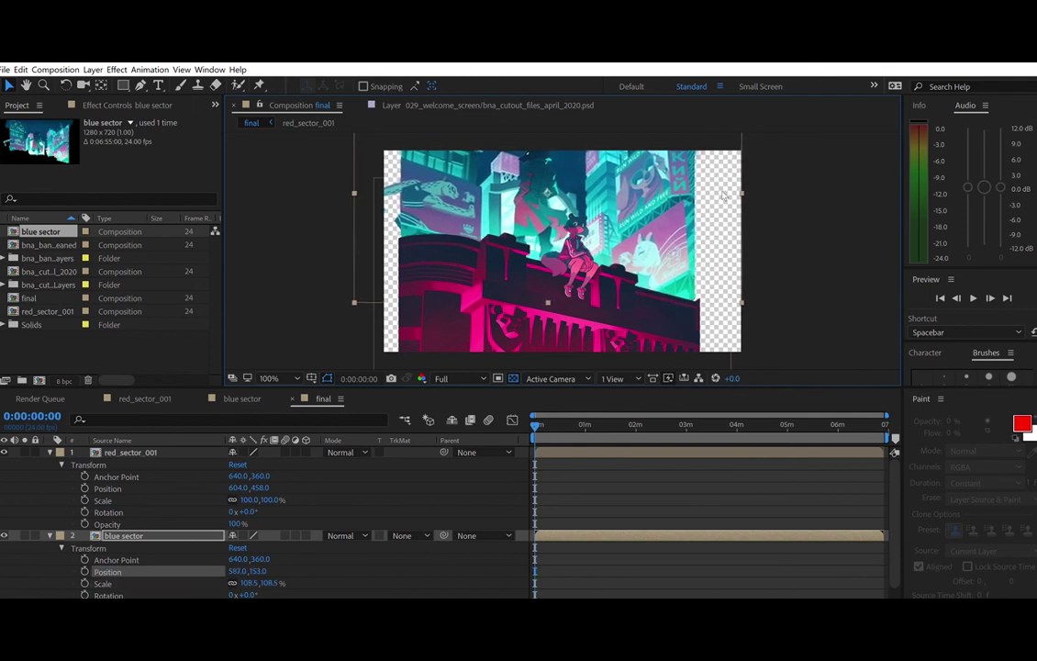
- Scale the blue sector layer to about 109.9% and nudge it to position 594, 146
left_click_drag(353, 295, 351, 297)
key("Down")
key("Down")
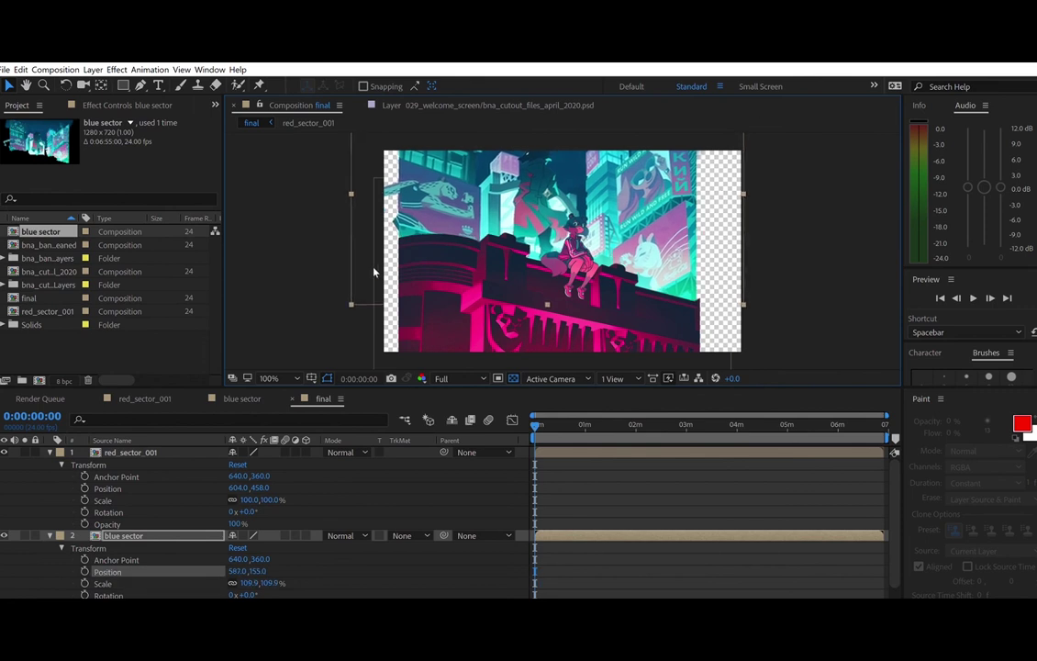
key("Up")
key("Up")
key("Up")
key("Up")
key("Up")
key("Up")
key("Up")
key("Up")
key("Up")
key("Right")
key("Right")
key("Right")
key("Right")
key("Right")
key("Right")
key("Right")
- Create a solid in a blue matching the sky and place it beneath the blue sector layer as the background
scroll(126, 556, "down", 1)
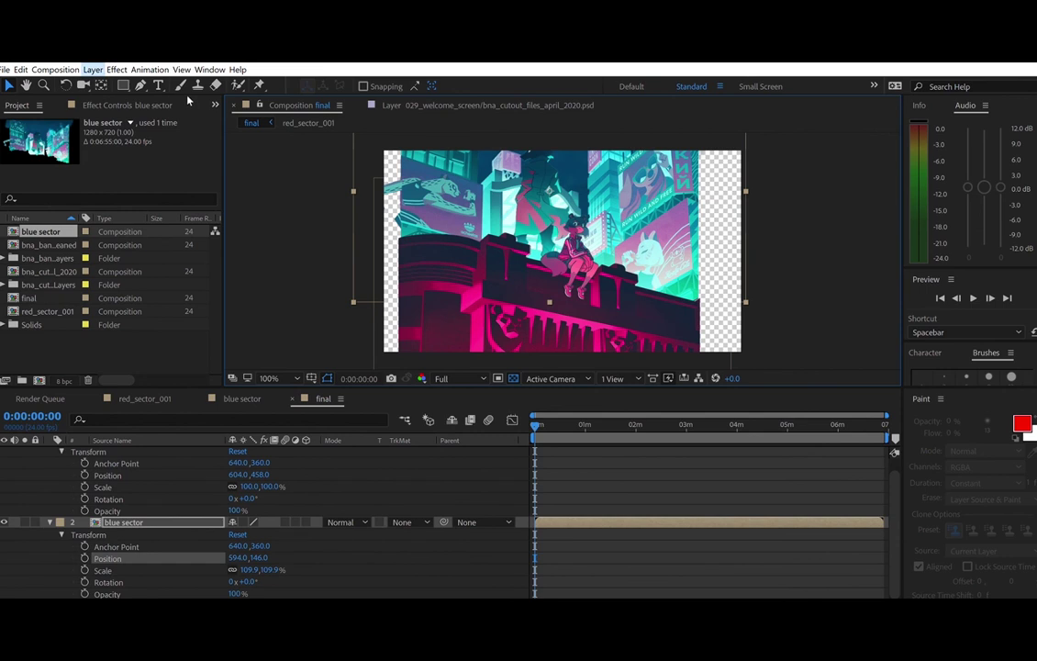
left_click(387, 101)
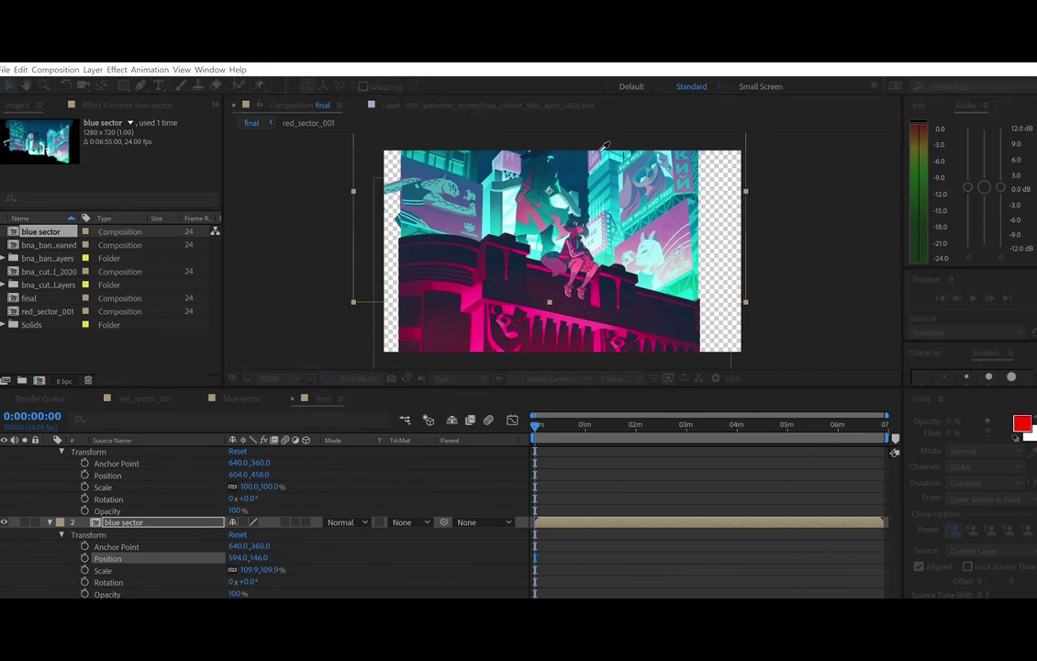
left_click(622, 394)
left_click_drag(156, 521, 186, 583)
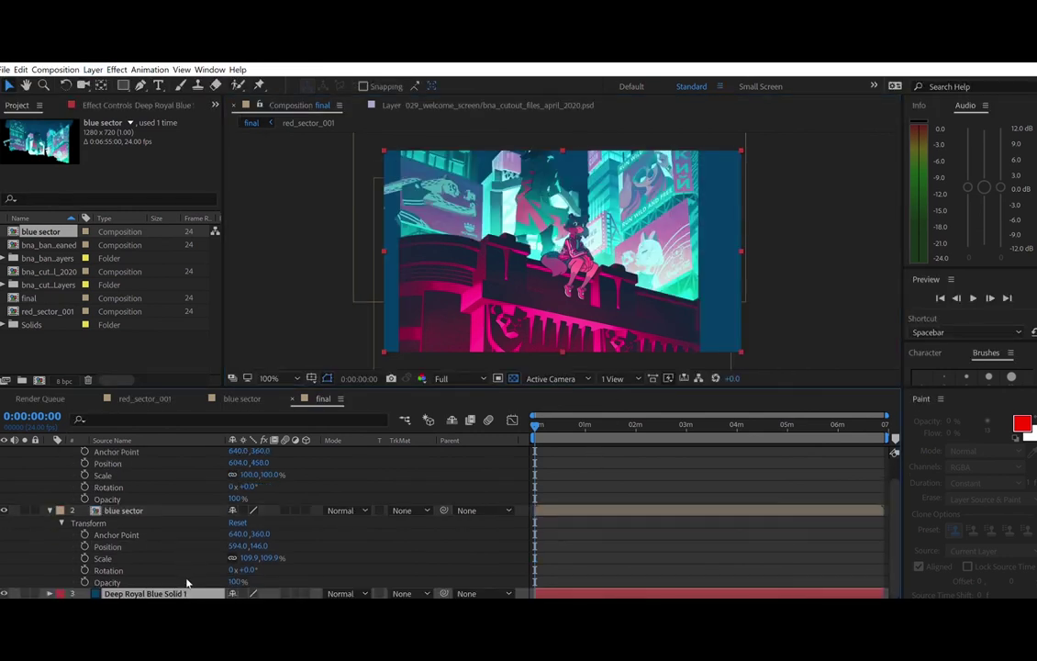
- Nudge the blue sector layer to position 592, 148
left_click(187, 511)
key("Left")
key("Left")
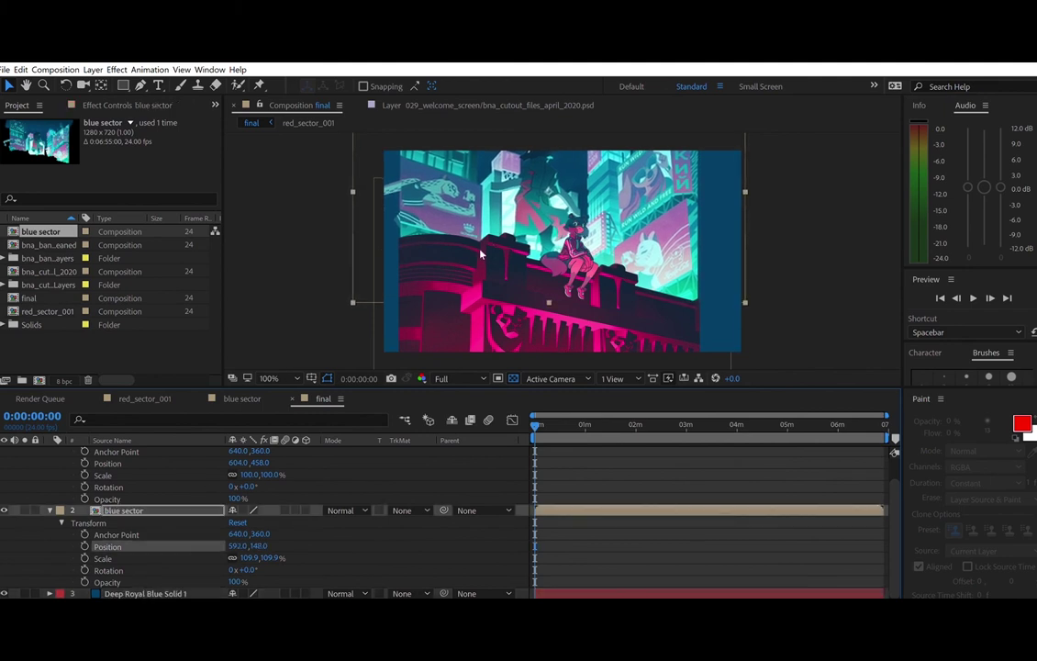
- Scale red_sector_001 to about 77.2% and blue sector to about 87.1%, then move blue sector to about 535, 221
scroll(139, 463, "up", 2)
left_click(145, 452, "shift")
left_click_drag(457, 301, 441, 302)
left_click_drag(337, 299, 378, 280)
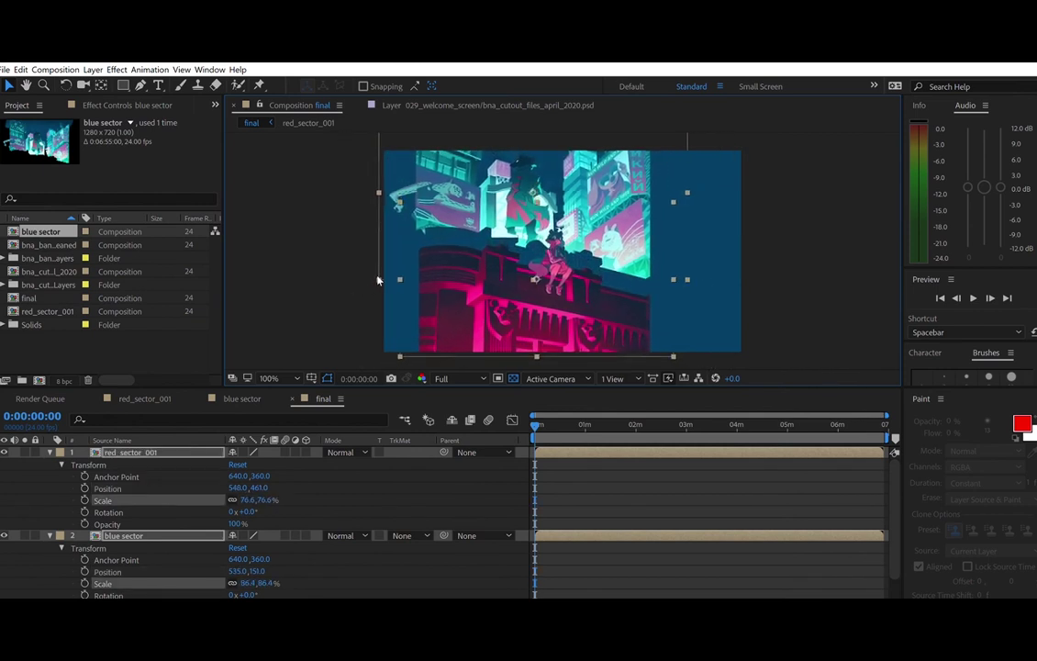
left_click(346, 500)
left_click_drag(258, 571, 312, 553)
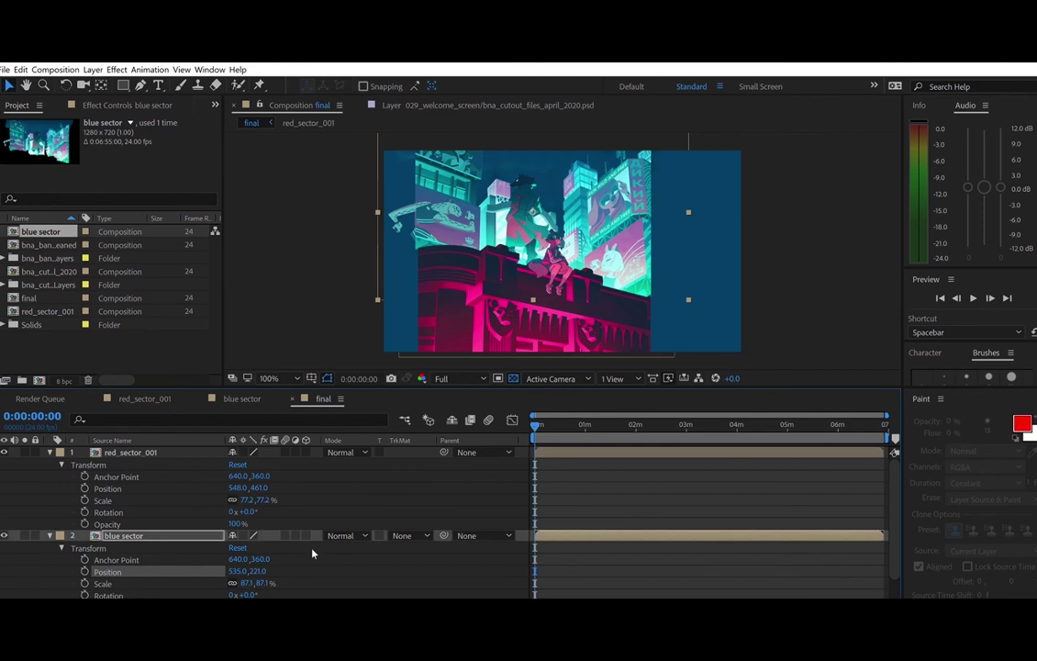
- Reduce red_sector_001 to about 67.3% and blue sector to about 74.3%, positioning blue sector at about 537, 252
left_click(162, 453, "shift")
left_click_drag(400, 354, 416, 347)
mouse_move(259, 571)
left_mouse_down()
mouse_move(282, 555)
mouse_move(273, 555)
left_mouse_up()
left_click(201, 584)
left_click_drag(396, 298, 401, 294)
key("Right")
key("Right")
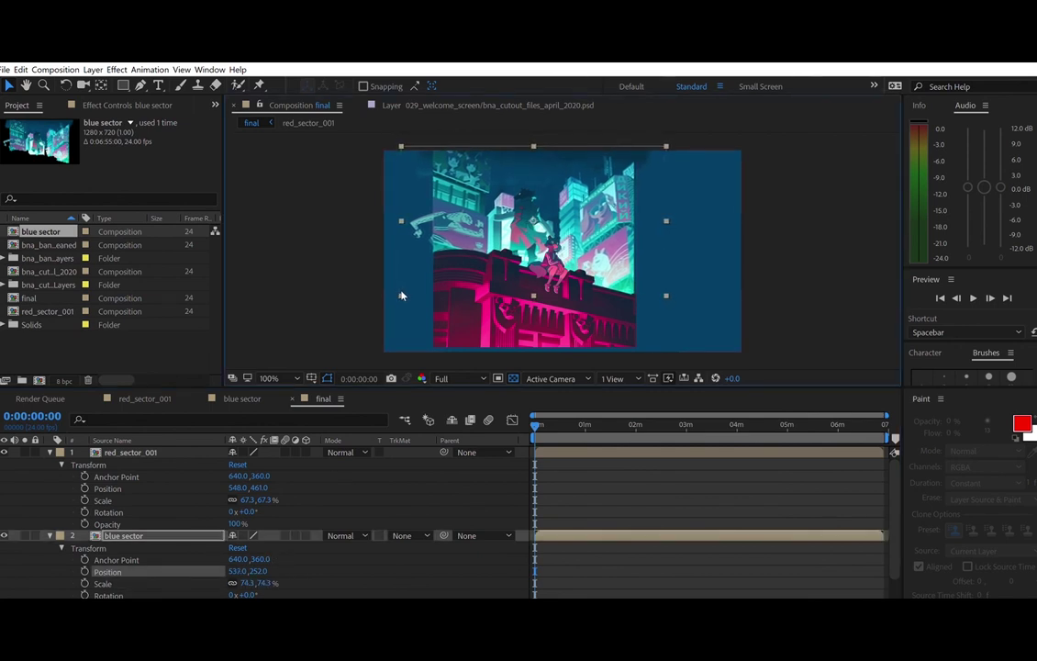
- Move both sector layers to the frame's lower left and enlarge them to about 69.7% (red_sector_001) and 76.6% (blue sector)
left_click(182, 452, "ctrl")
left_click_drag(458, 306, 398, 310)
left_click_drag(607, 217, 613, 218)
- Shift both sector layers right together, placing red_sector_001 at about 422, 474 and blue sector at about 411, 265
key("Right")
key("Right")
key("Right")
key("Right")
key("Right")
key("Right")
key("Right")
key("Right")
key("Right")
key("Right")
key("Right")
key("Right")
key("Right")
key("Right")
key("Right")
key("Right")
key("Right")
key("Right")
key("Right")
key("Right")
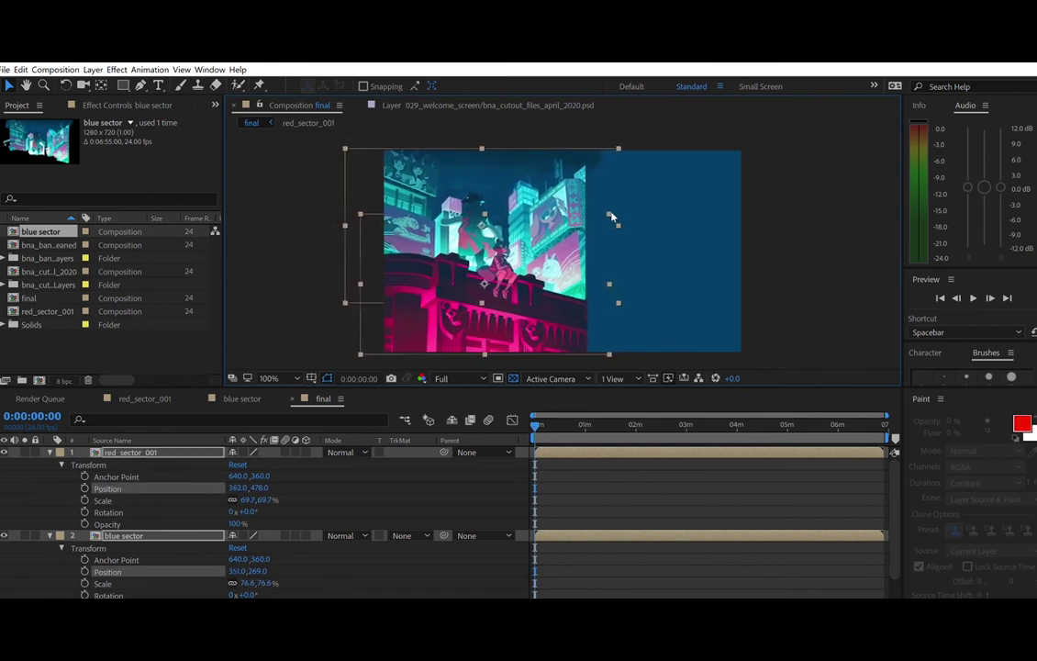
key("Right")
key("Right")
key("Right")
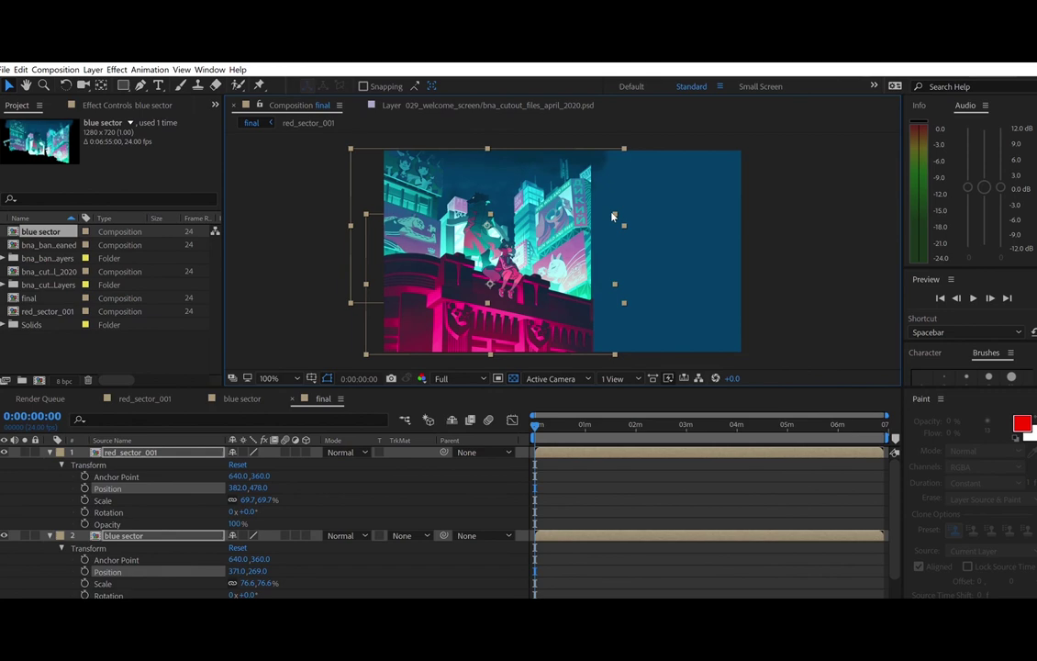
left_click_drag(449, 283, 461, 282)
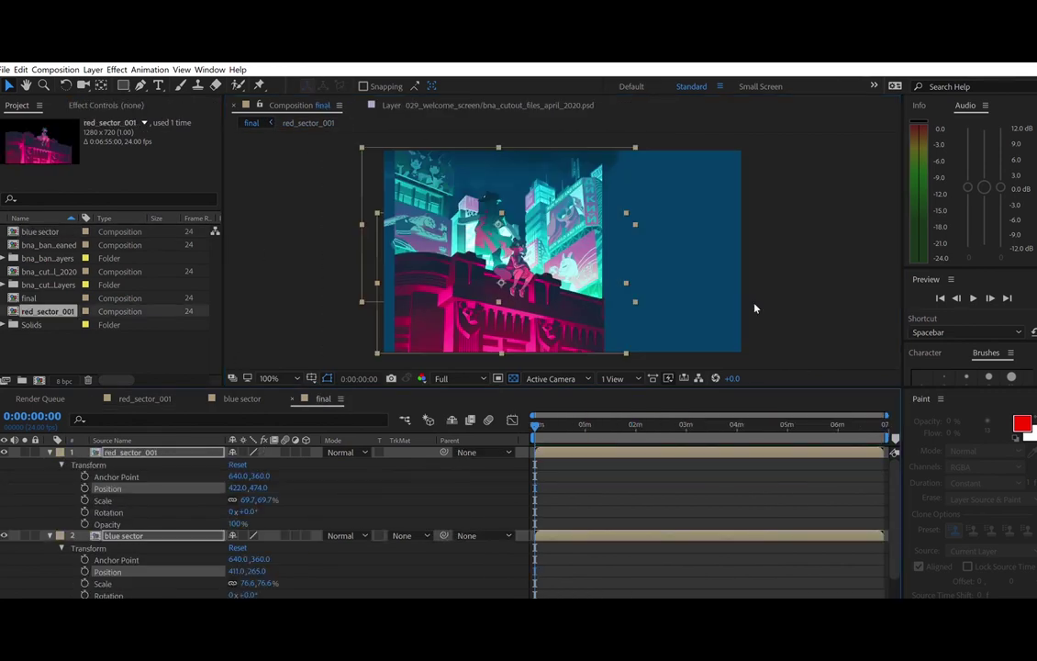
- Enable motion blur on the tanuki and building layers in red_sector_001 and preview from near the start
left_click(656, 477)
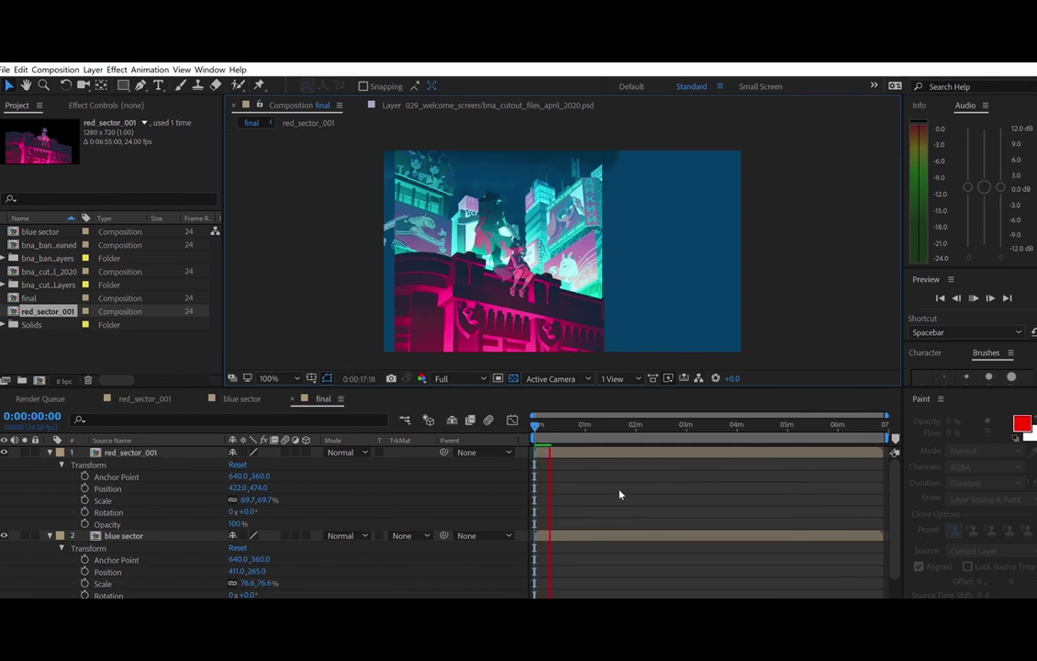
left_click(144, 398)
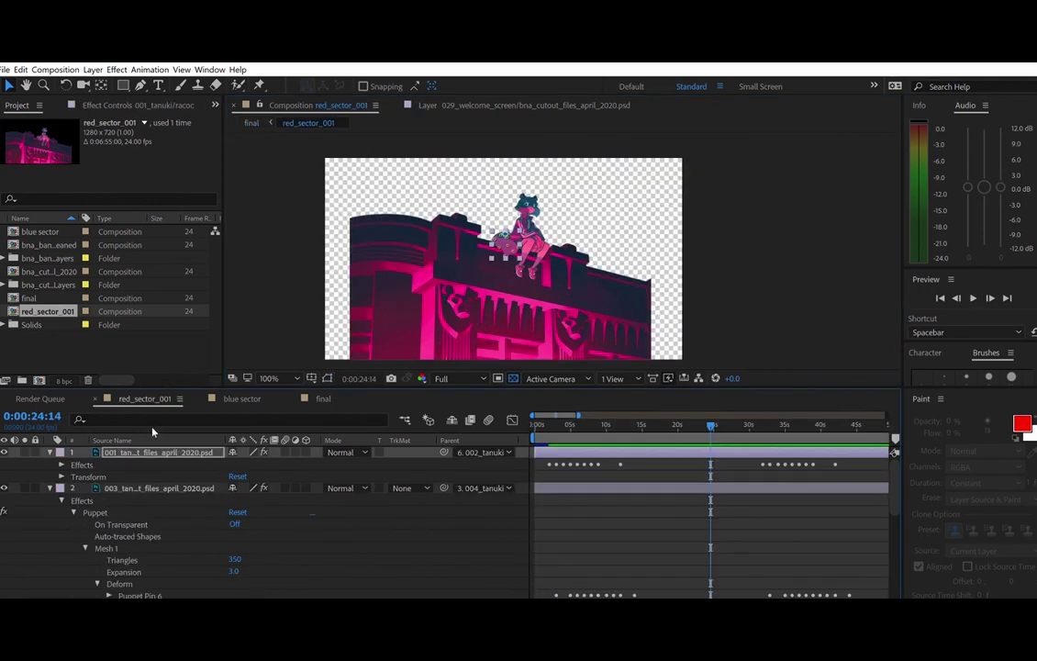
left_click(51, 487)
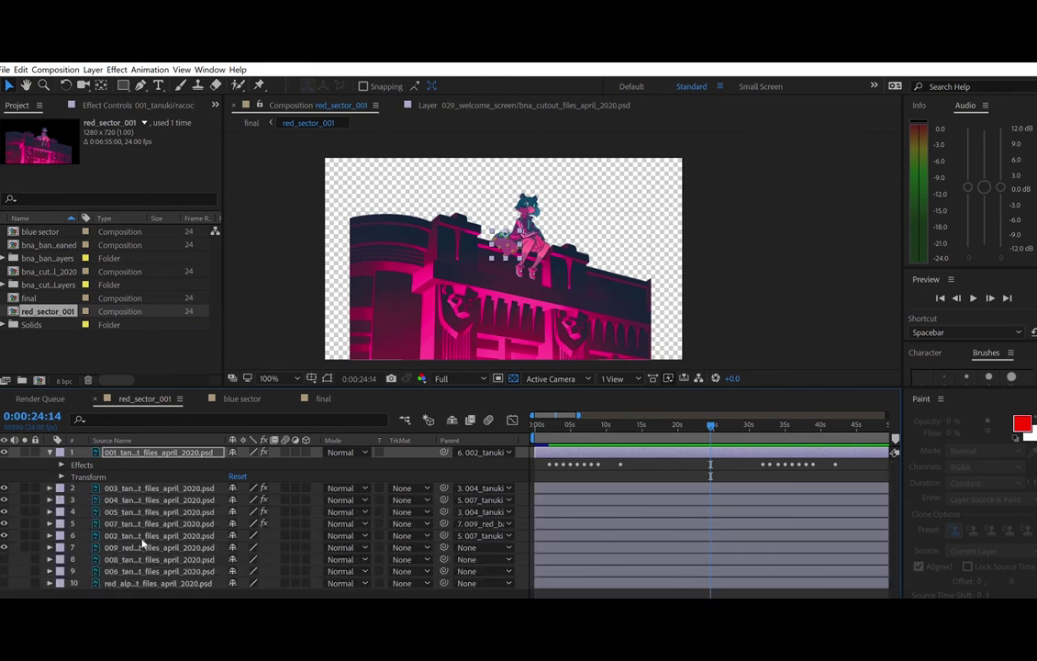
left_click(142, 548, "shift")
left_click(285, 452)
left_click(540, 425)
key("space")
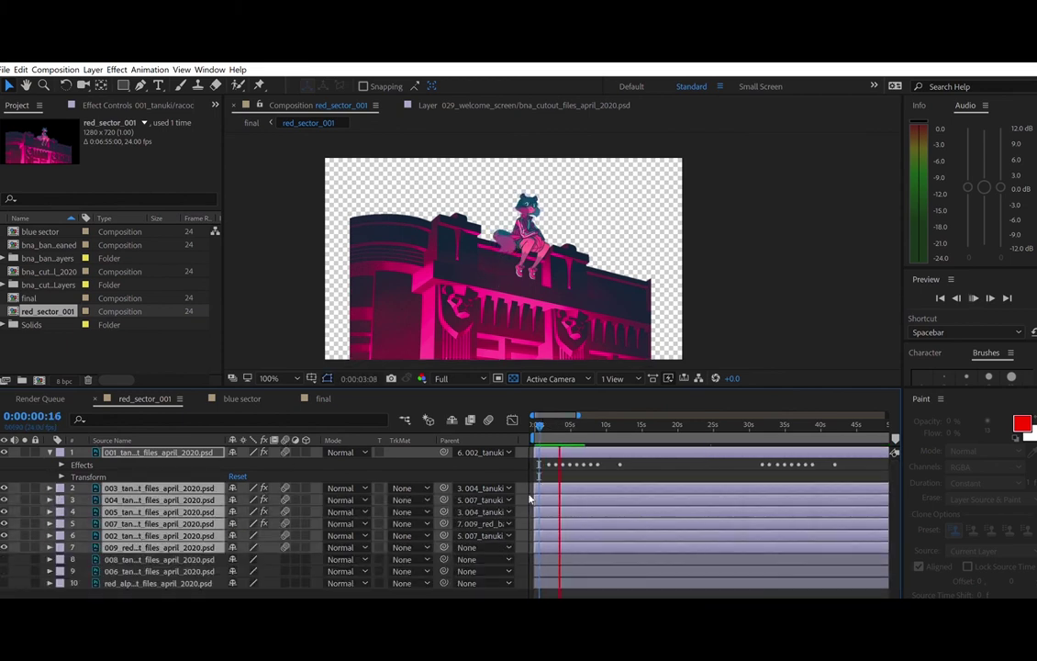
- Open the blue sector composition, collapse its expanded layers and select all of them
left_click(245, 396)
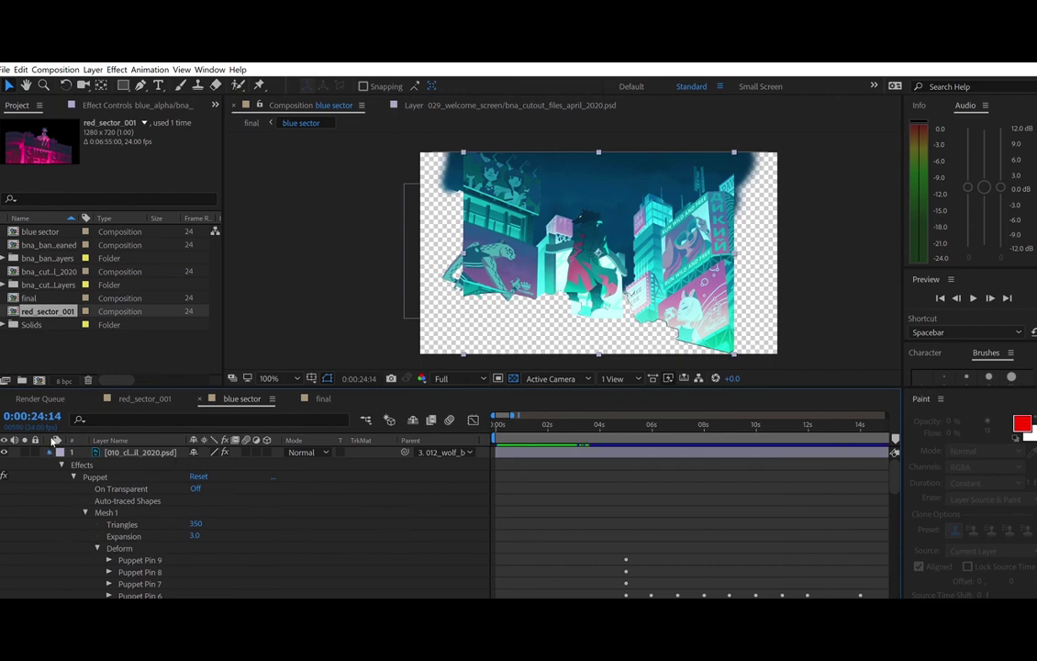
left_click(49, 451)
left_click(50, 475)
left_click(50, 488)
scroll(136, 490, "down", 5)
scroll(146, 524, "up", 10)
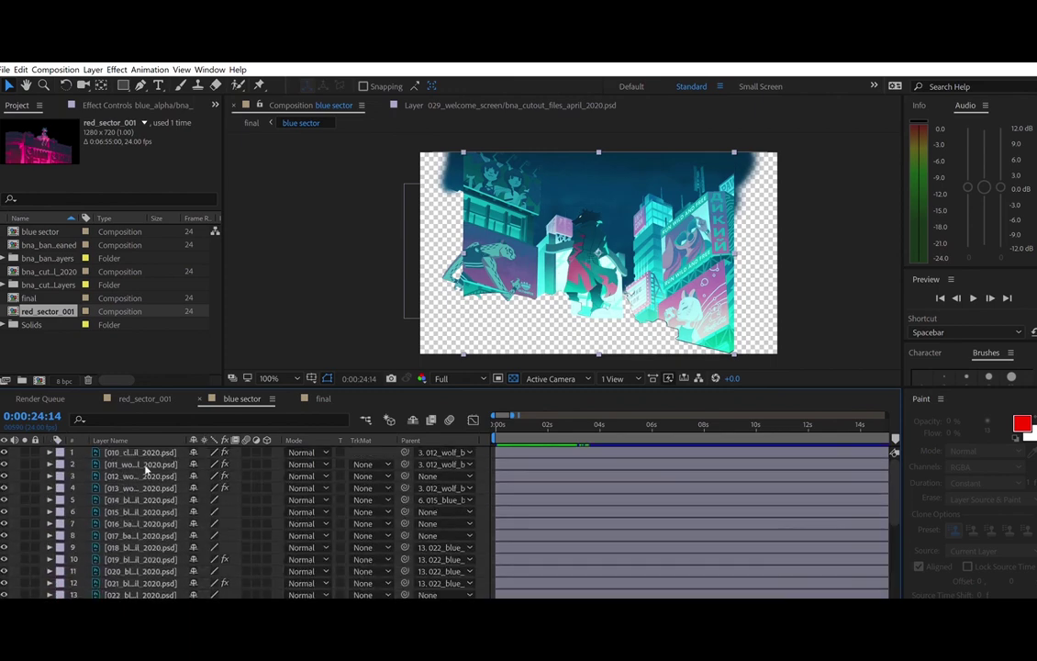
key("ctrl+a")
- Turn on motion blur for the red_sector_001 composition and preview it from 0:00:01:16 and 0:00:00:16
left_click(144, 398)
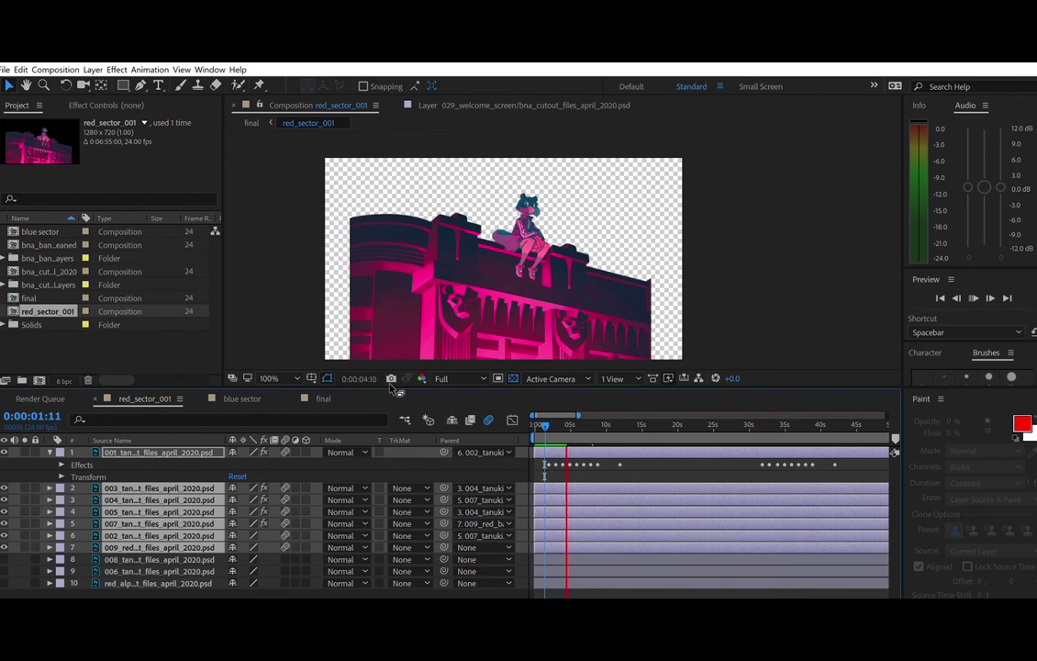
key("space")
left_click(546, 425)
key("space")
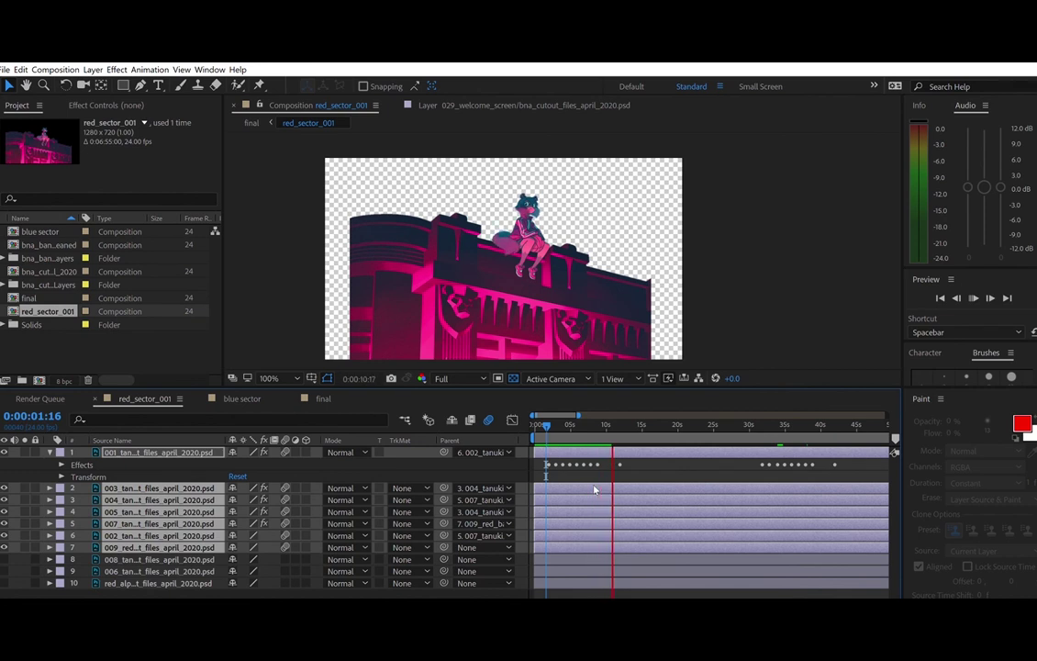
key("space")
left_click(539, 426)
key("space")
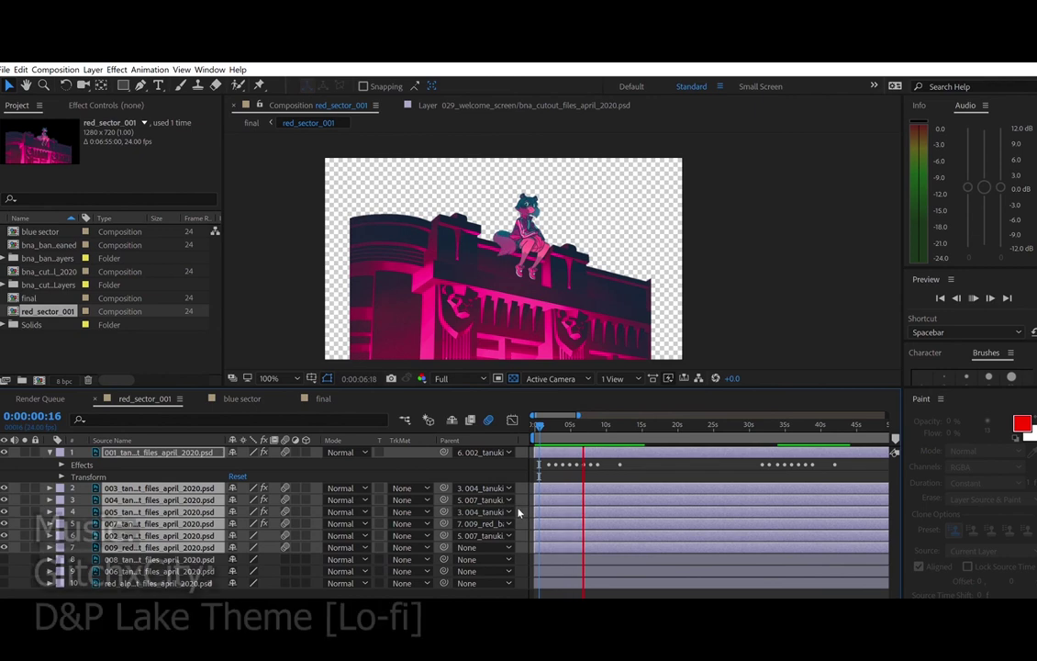
- Preview the final composition from 0:00:26:17
left_click(244, 398)
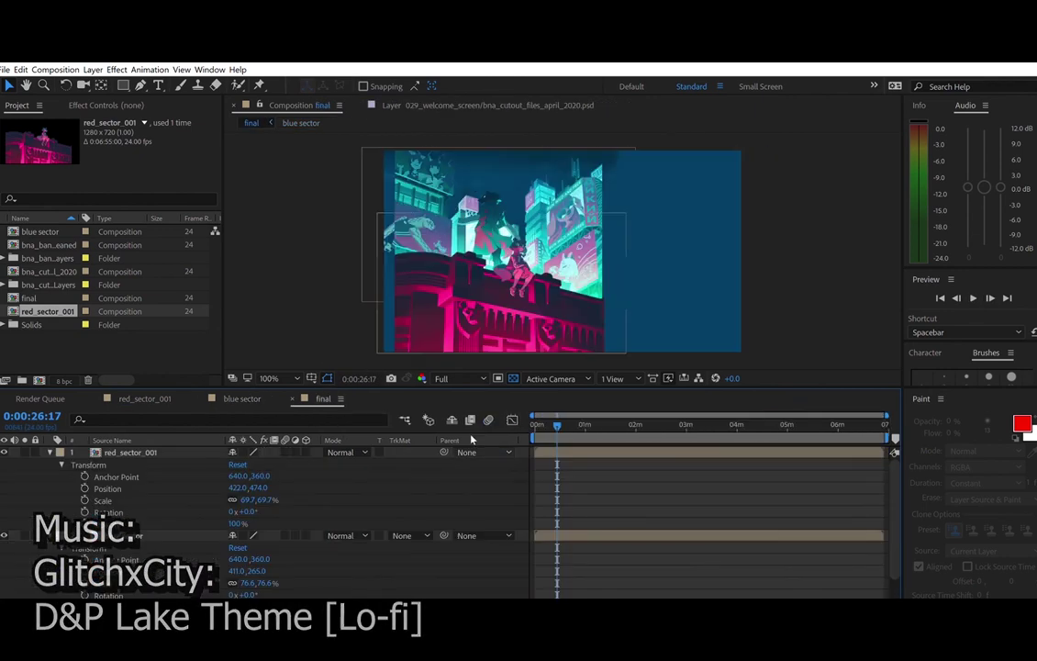
key("space")
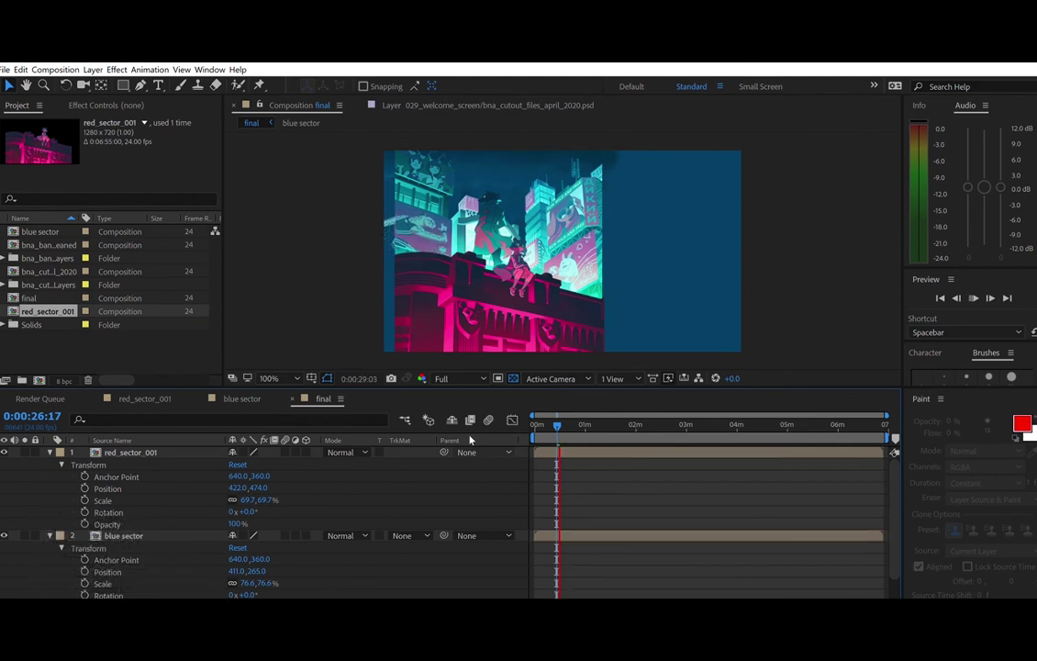
key("space")
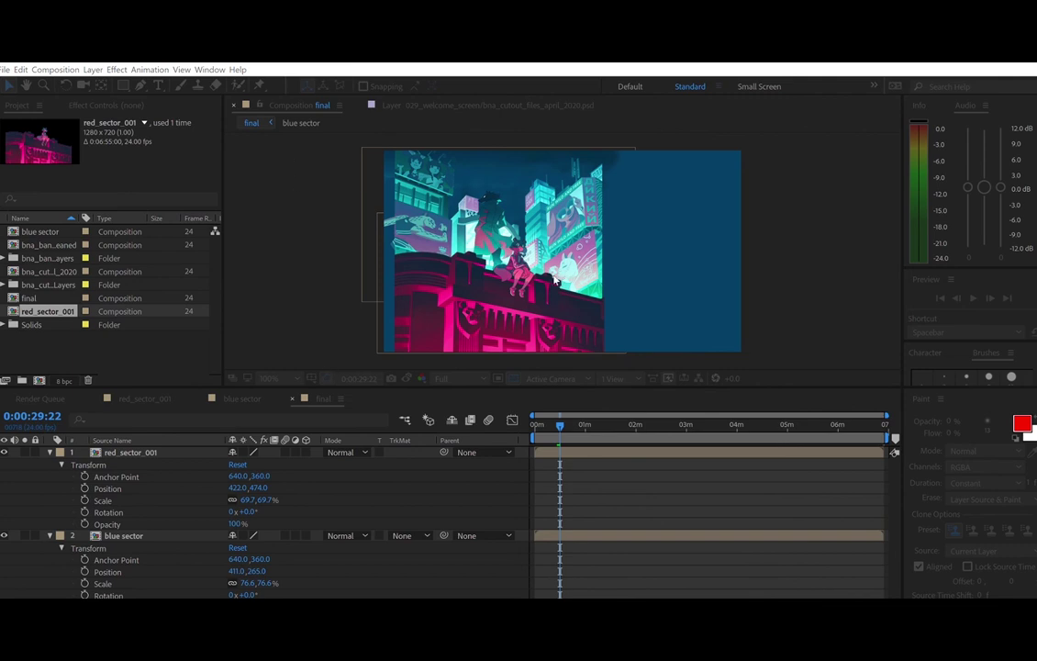
- Create a full-frame dark blue solid as the top layer of final and expand its properties
left_click(372, 421)
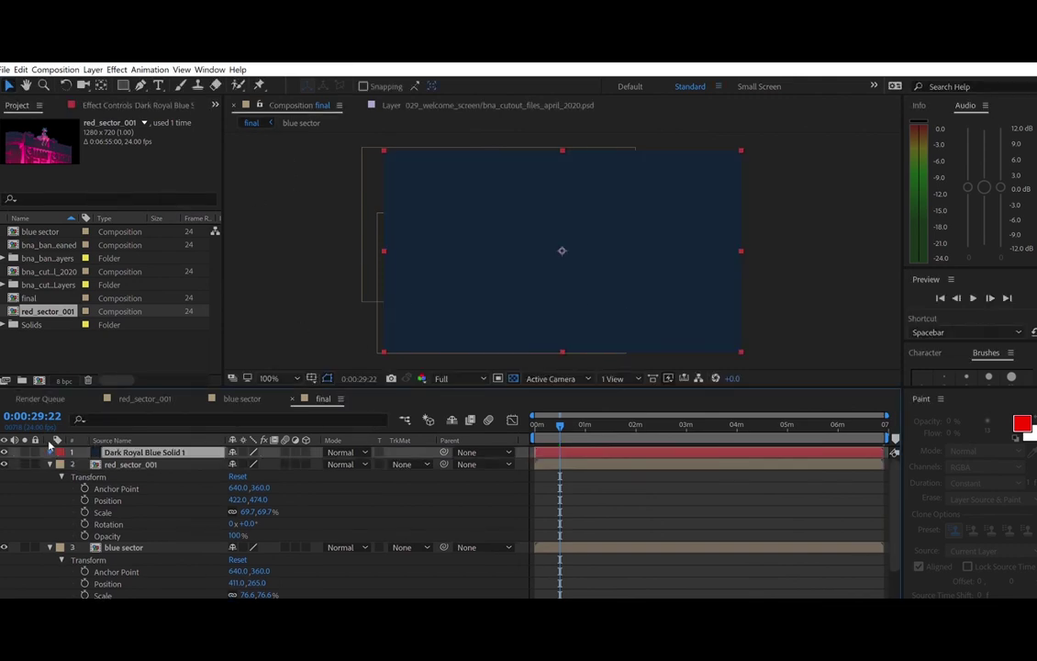
left_click(49, 450)
double_click(106, 449)
left_click(300, 105)
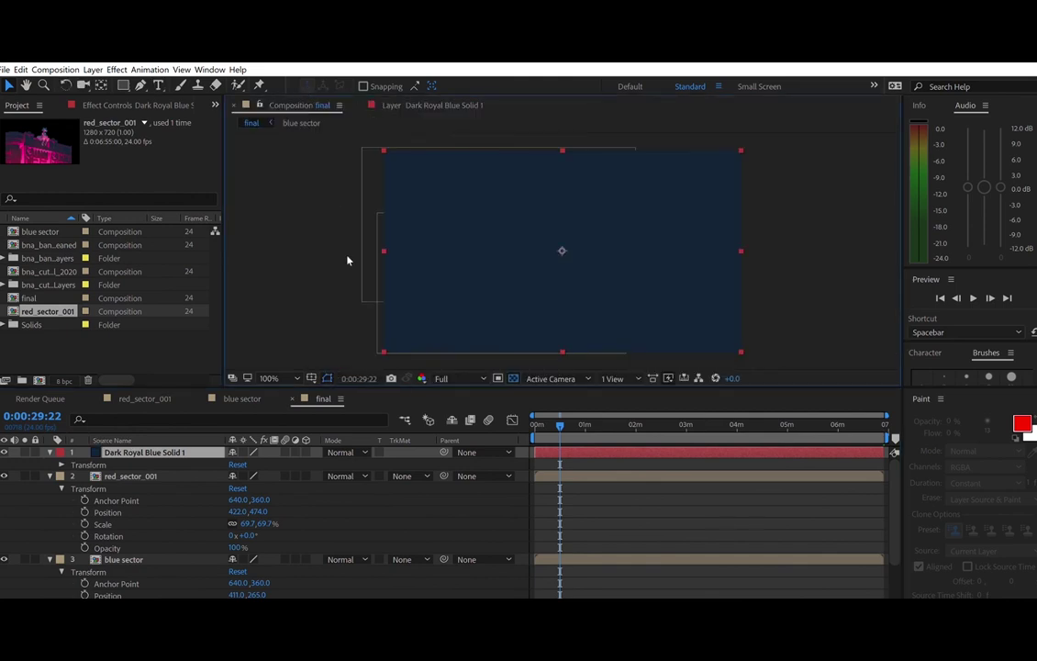
- Move the dark blue solid below red_sector_001 and draw a closed rectangular Pen mask around the scene on it
left_click_drag(115, 452, 132, 523)
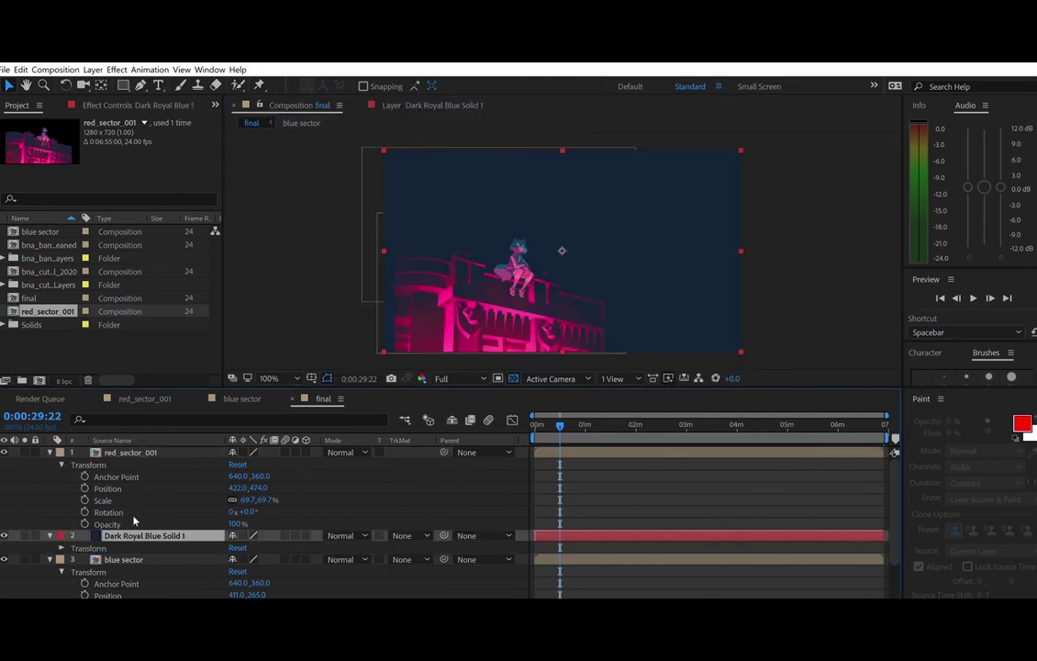
key("g")
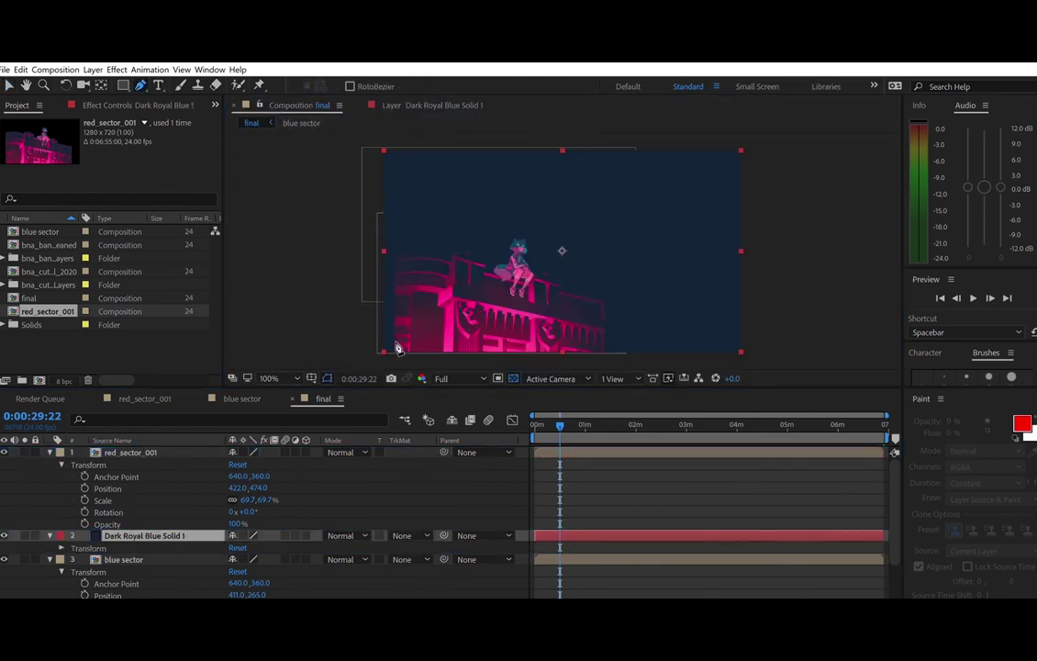
left_click(396, 355)
left_click(396, 144)
left_click(604, 144)
left_click(604, 363)
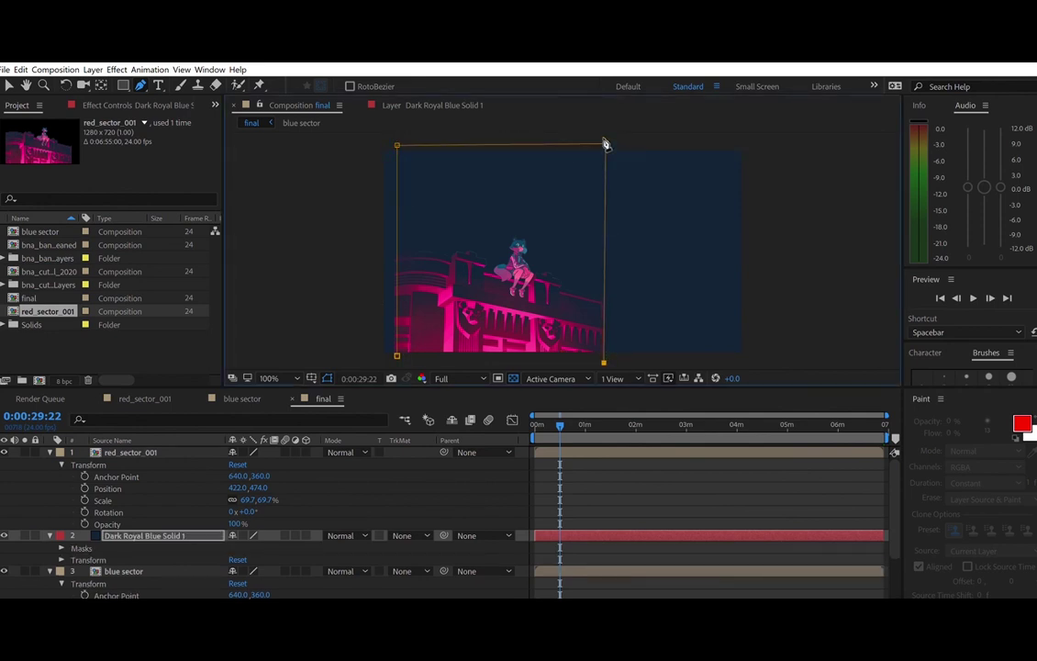
left_click_drag(608, 136, 603, 137)
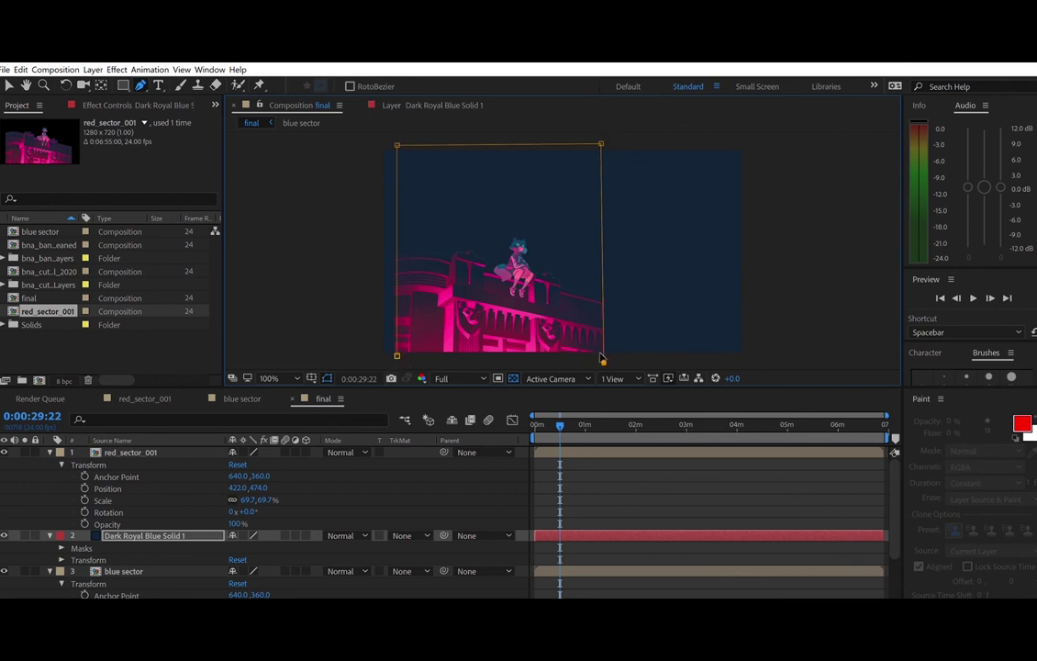
left_click(398, 354)
- Invert Mask 1 on the dark blue solid so it frames the scene
left_click(361, 530)
left_click(398, 163)
left_click(393, 253)
left_click(364, 531)
left_click(376, 46)
left_click(61, 549)
left_click(281, 559)
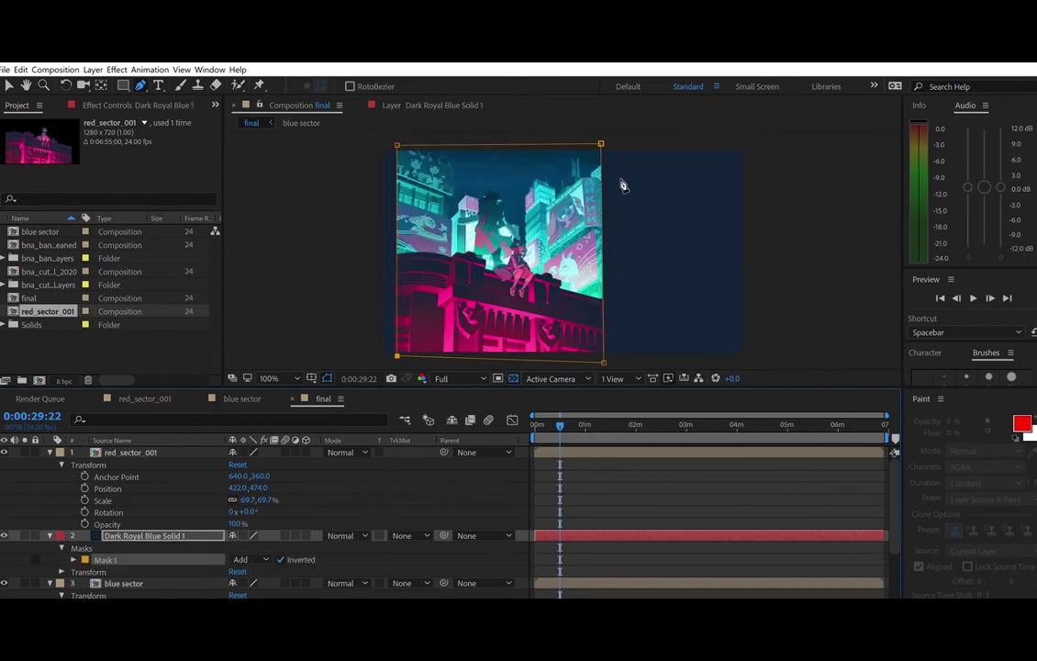
- Try shifting the dark blue solid's masked window slightly and expand the Mask 1 properties
left_click(9, 84)
left_click(108, 451)
left_click(452, 127)
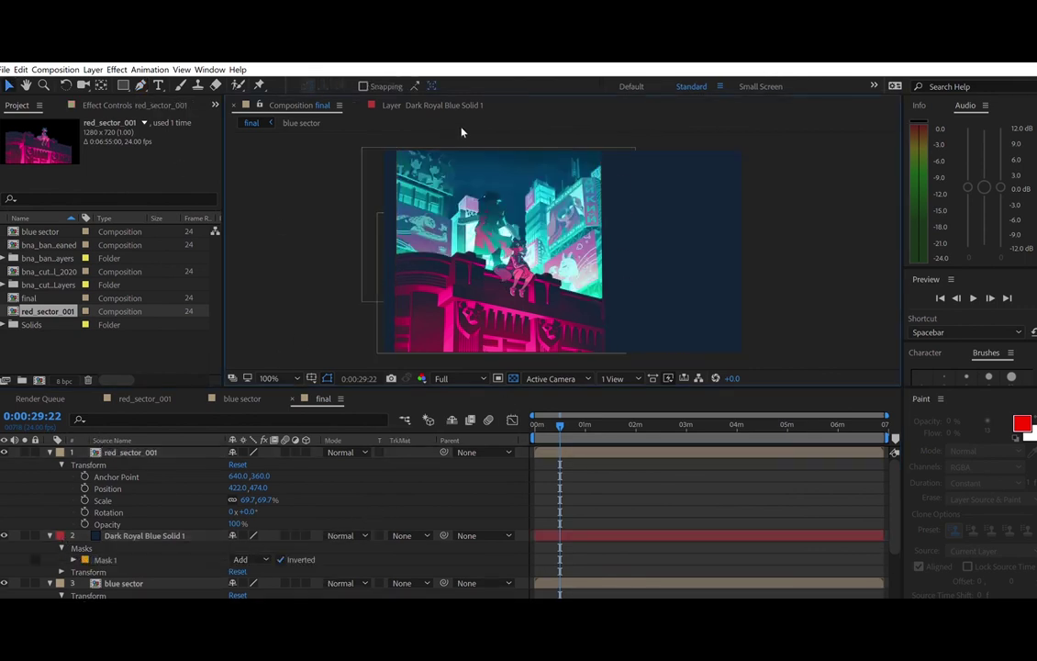
left_click(157, 538)
left_click_drag(397, 343, 394, 344)
left_click(73, 559)
scroll(126, 482, "down", 2)
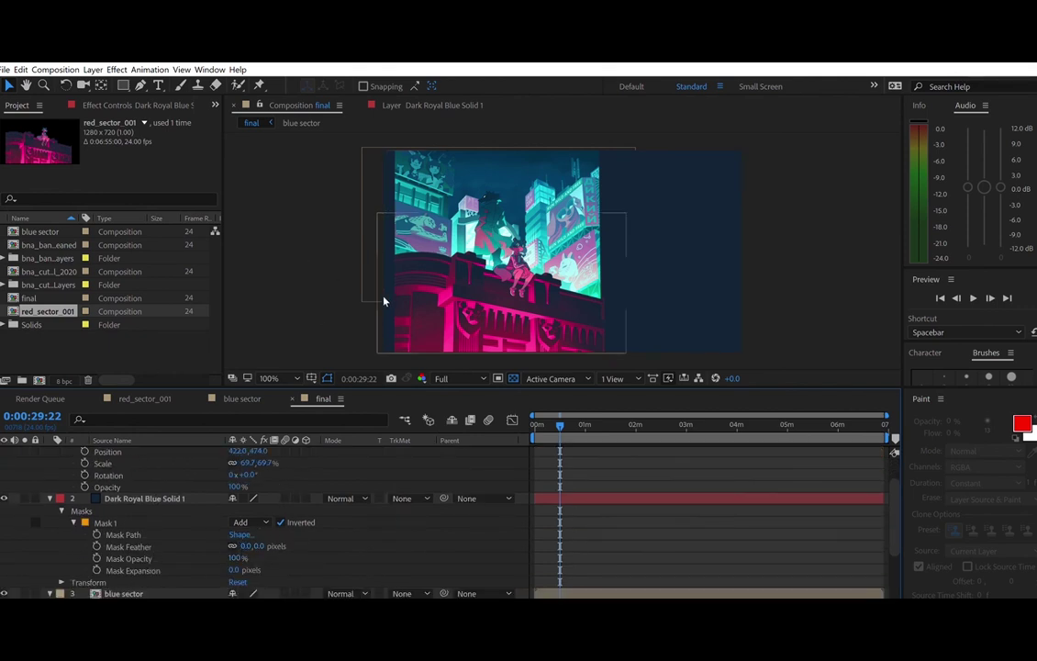
left_click(393, 355)
left_click(320, 469)
- Move the dark blue solid above red_sector_001 and preview the final composition
key("space")
key("space")
left_click_drag(128, 498, 118, 441)
left_click(210, 463)
left_click(192, 544)
key("space")
key("space")
key("space")
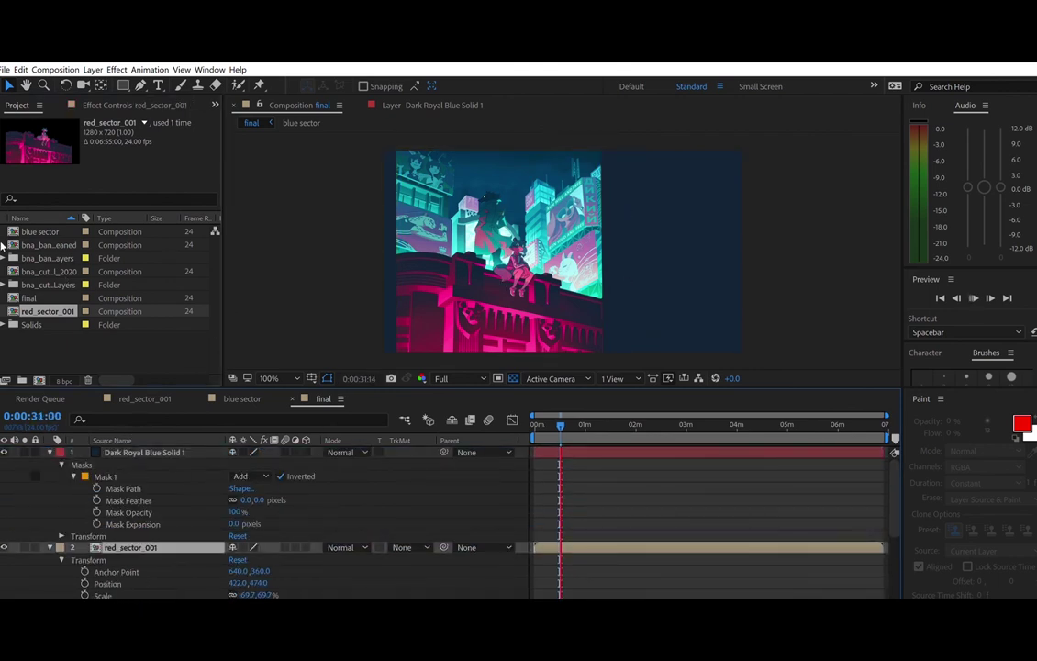
- Add the bnaheader_cutter, color_light_pink and medium_pink banner images from the bna banner layers folder as the top layers of final
left_click(3, 258)
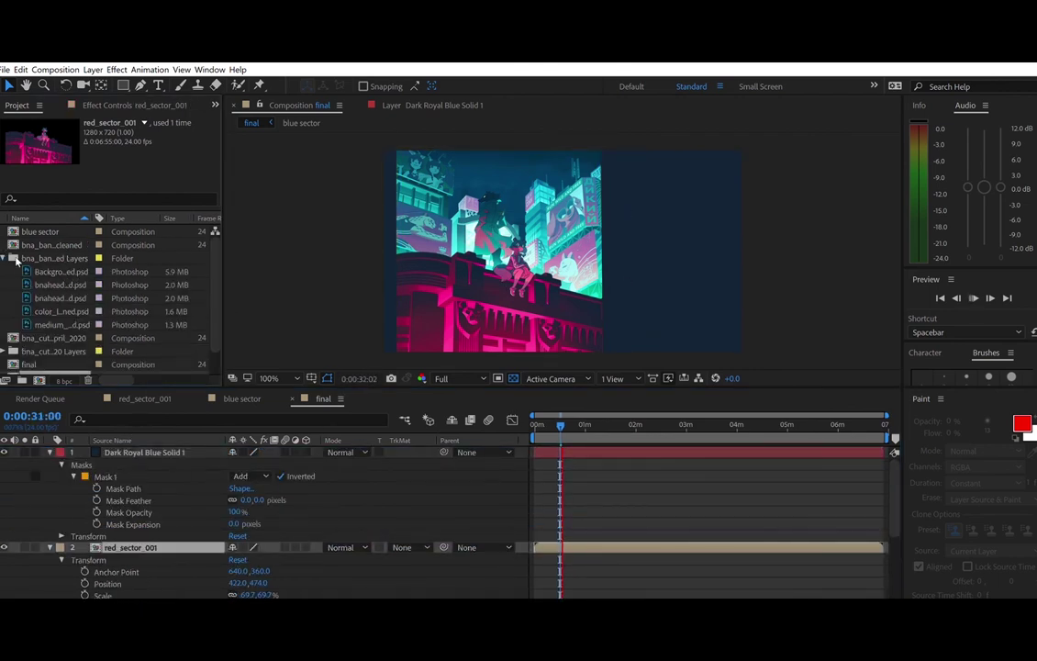
left_click(36, 273)
left_click(38, 282)
left_click_drag(17, 294, 57, 323)
left_click_drag(56, 312, 129, 445)
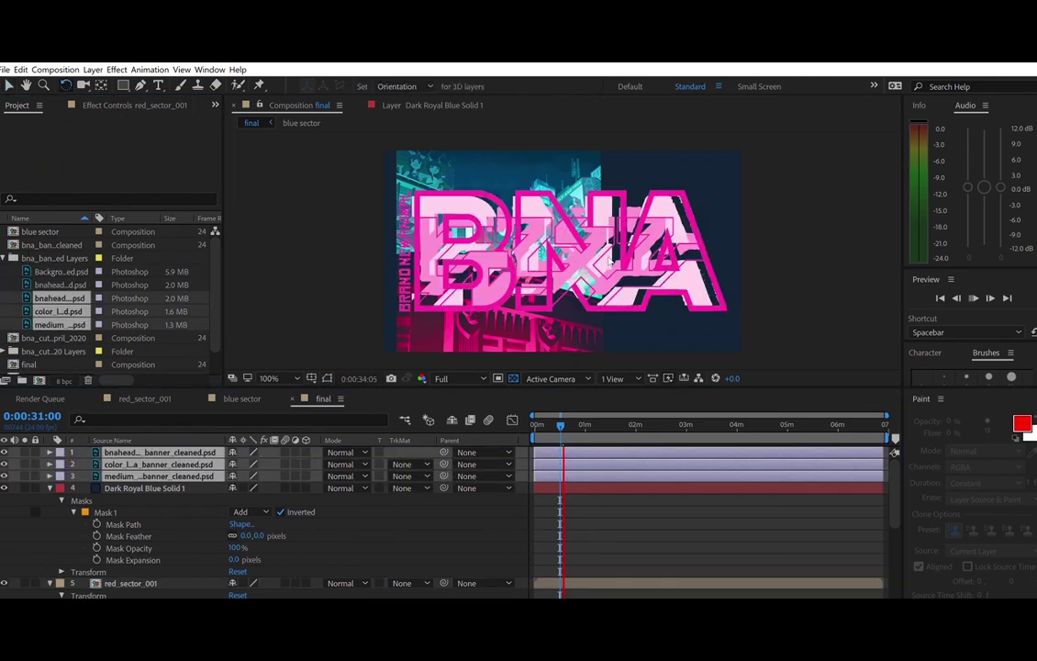
- Expand the transform properties of the three banner layers and set their rotation to -90°
left_click(49, 465)
left_click(62, 487)
left_click(62, 464)
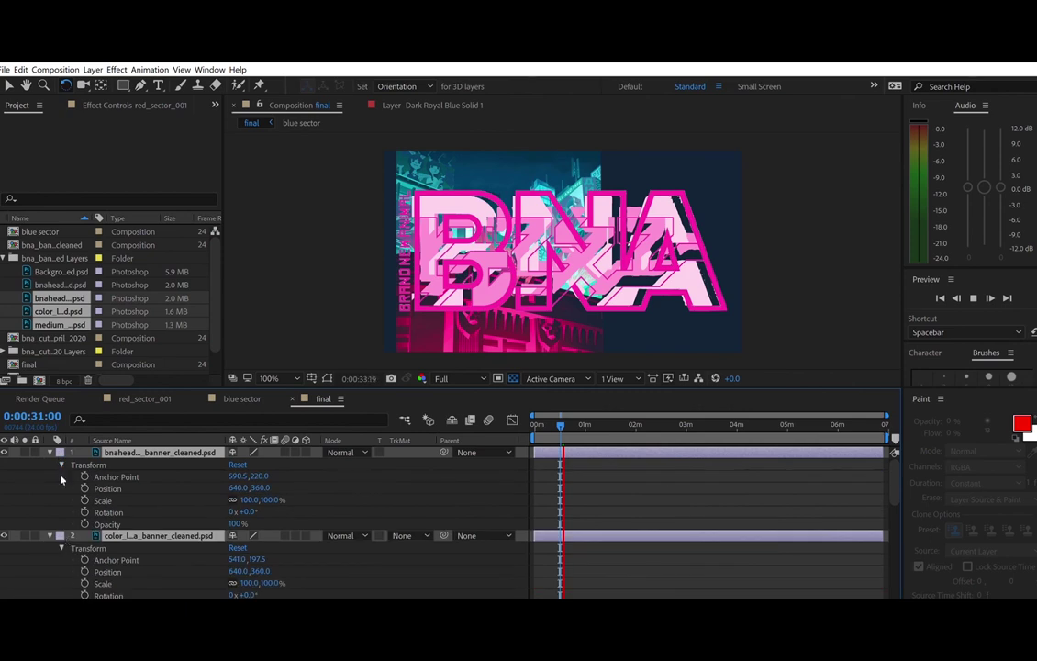
left_click(49, 452)
key("space")
left_click_drag(707, 287, 584, 119)
left_click(49, 453)
left_click(245, 512)
type("-90")
key("Return")
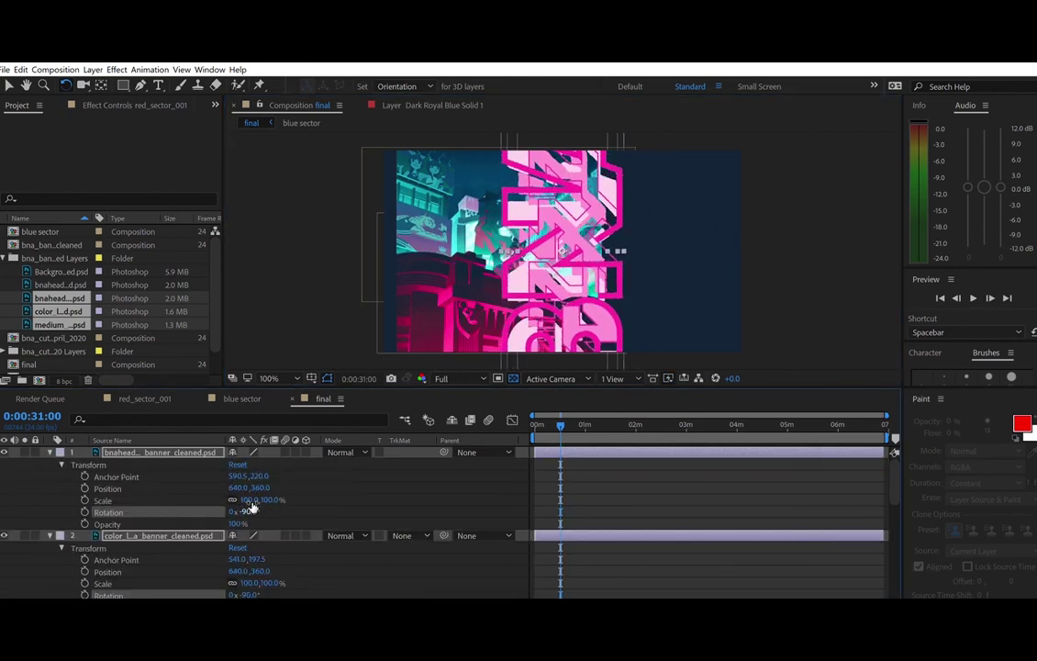
- Scale the three banner layers to 60%
left_click(249, 500)
type("75")
key("Return")
type("60")
key("Return")
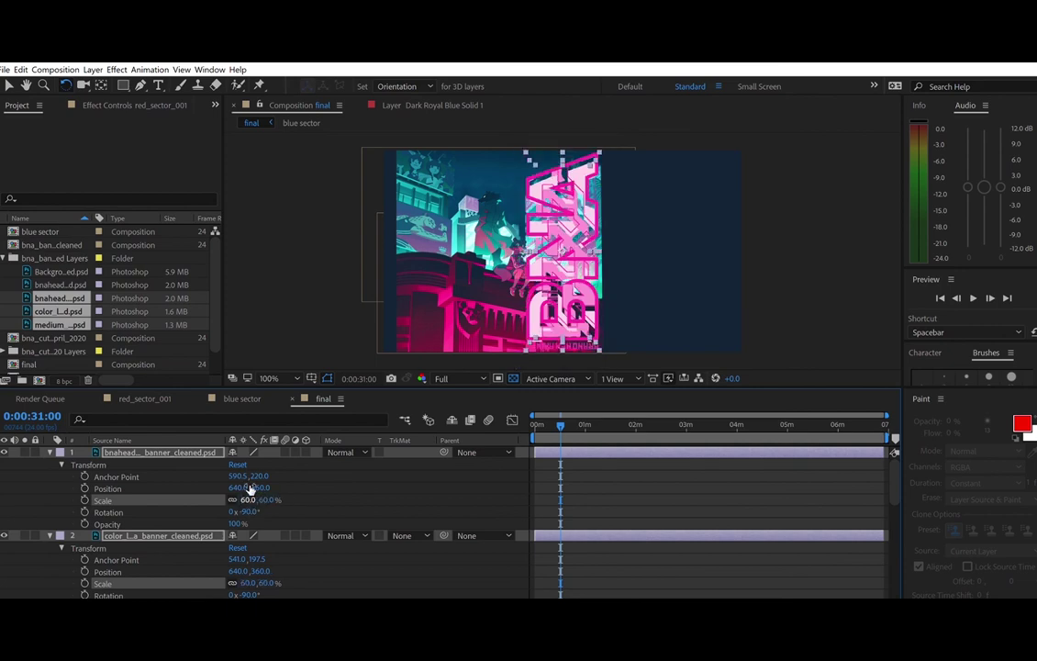
- Move the three banner layers into the dark area beside the scene, with bnaheader_cutter at about 981, 366
key("v")
left_click_drag(593, 280, 684, 282)
double_click(724, 261)
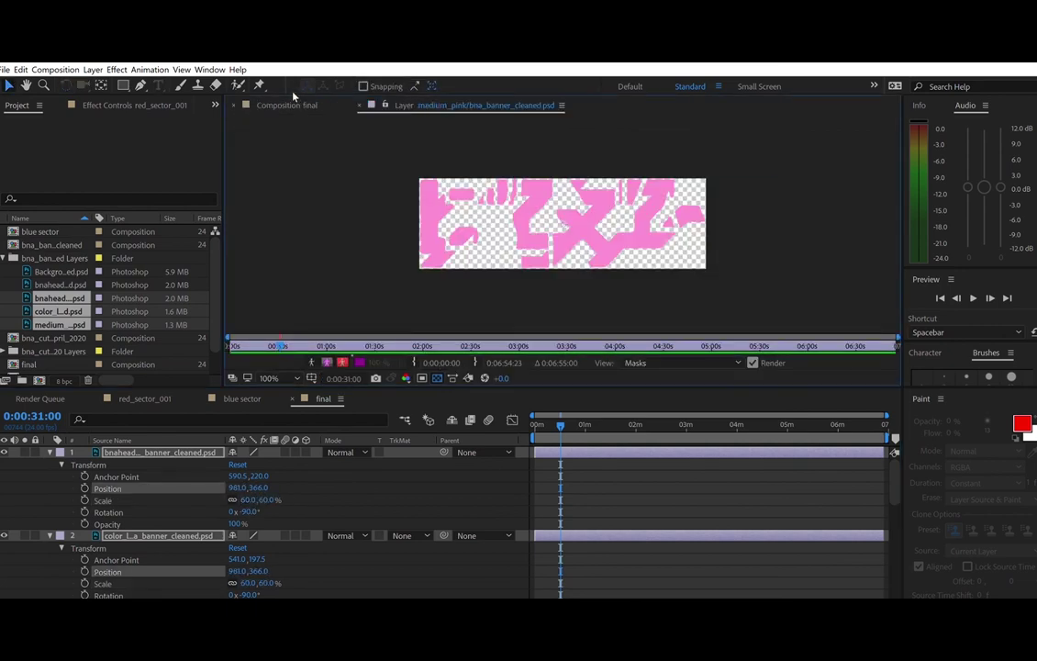
left_click(296, 105)
left_click(262, 220)
- Nudge color_light_pink up to about 981, 348 to align it with the BNA header outline
left_click(172, 452)
left_click(180, 534)
key("Up")
key("Up")
key("Up")
key("Up")
key("Up")
key("Up")
key("Up")
key("Up")
key("Up")
key("Up")
key("Up")
key("Up")
key("Up")
key("Up")
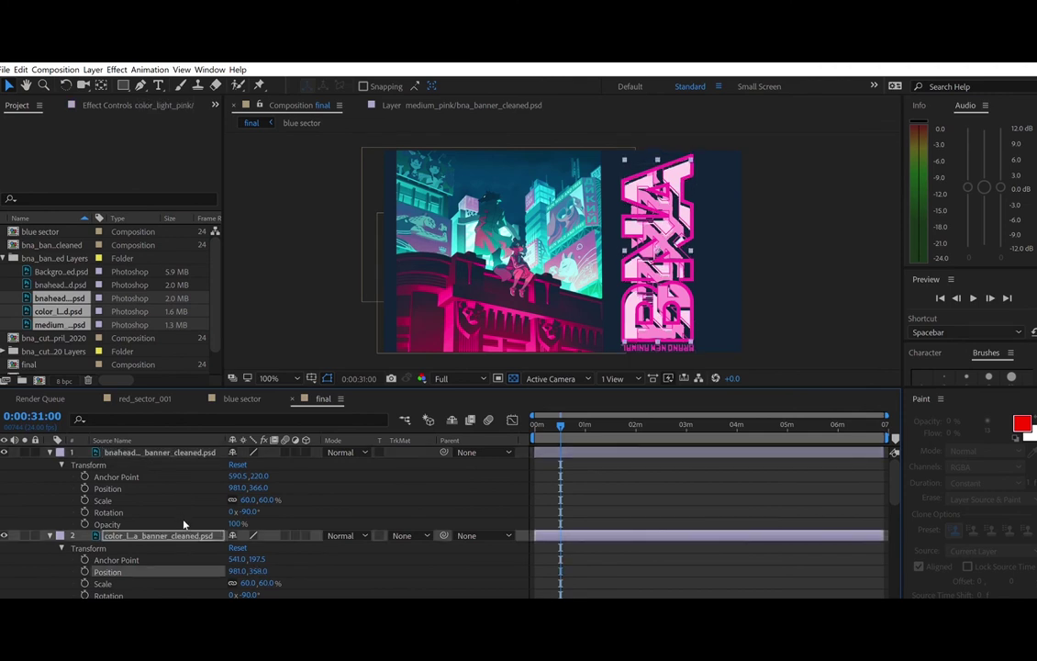
- Widen the layer name column and align medium_pink with the header at about 1004, 368
key("ctrl+Down")
left_click_drag(227, 440, 285, 441)
left_click_drag(327, 495, 317, 496)
left_click(72, 549)
left_click(61, 560)
left_click_drag(304, 556, 312, 548)
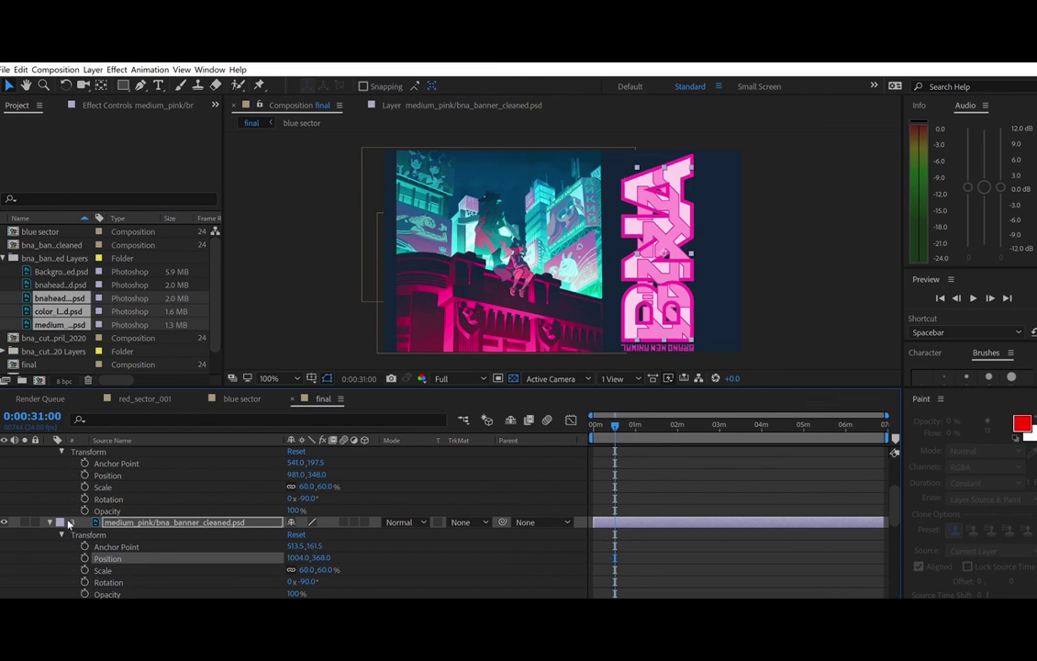
- Scale the three banner layers to 55% and nudge them up, with bnaheader_cutter at about 981, 359
scroll(118, 470, "up", 2)
left_click(188, 450, "shift")
left_click(310, 499)
type("55")
key("Return")
key("Up")
key("Up")
key("Up")
key("Up")
key("Up")
key("Up")
key("Up")
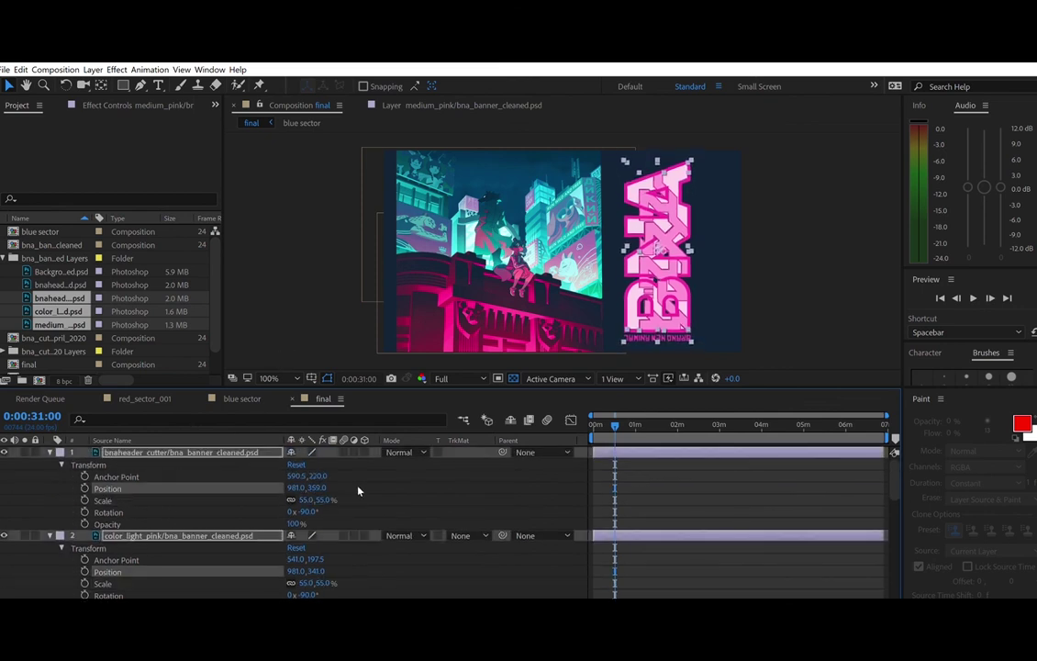
- Move the three banner layers closer to the scene, with bnaheader_cutter at about 936, 363
key("Left")
key("Left")
key("Left")
key("Left")
key("Left")
key("Left")
key("Left")
left_click_drag(672, 283, 661, 285)
left_click(750, 275)
- Try color_light_pink at 56% scale, nudged to about 939, 349
left_click(252, 534)
key("Down")
key("Down")
key("Down")
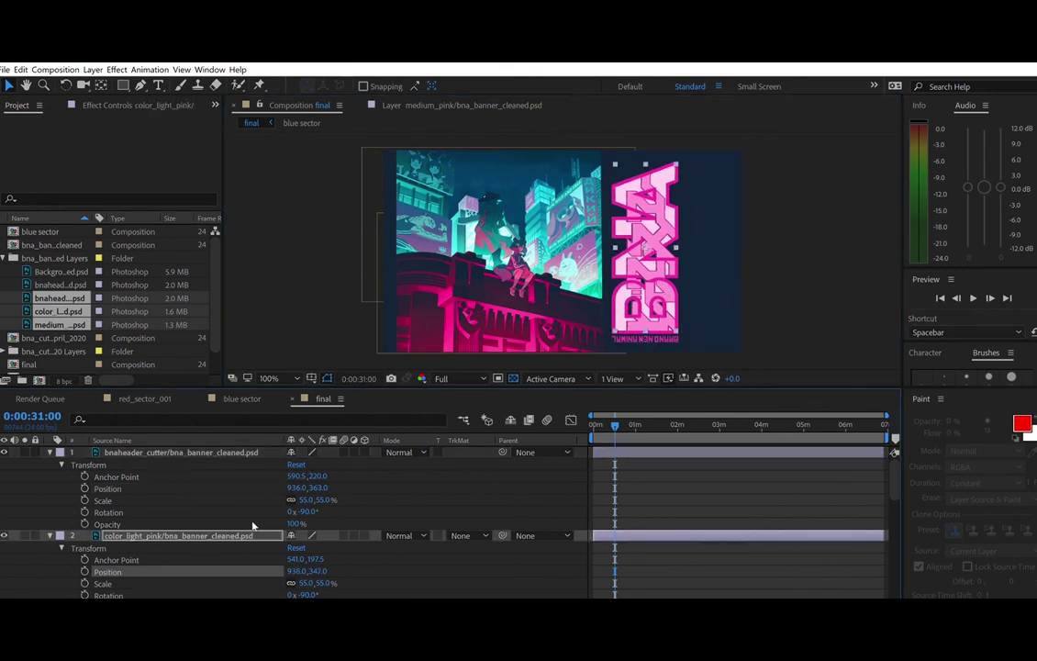
left_click(316, 580)
key("Return")
key("Right")
key("Right")
key("Right")
key("Up")
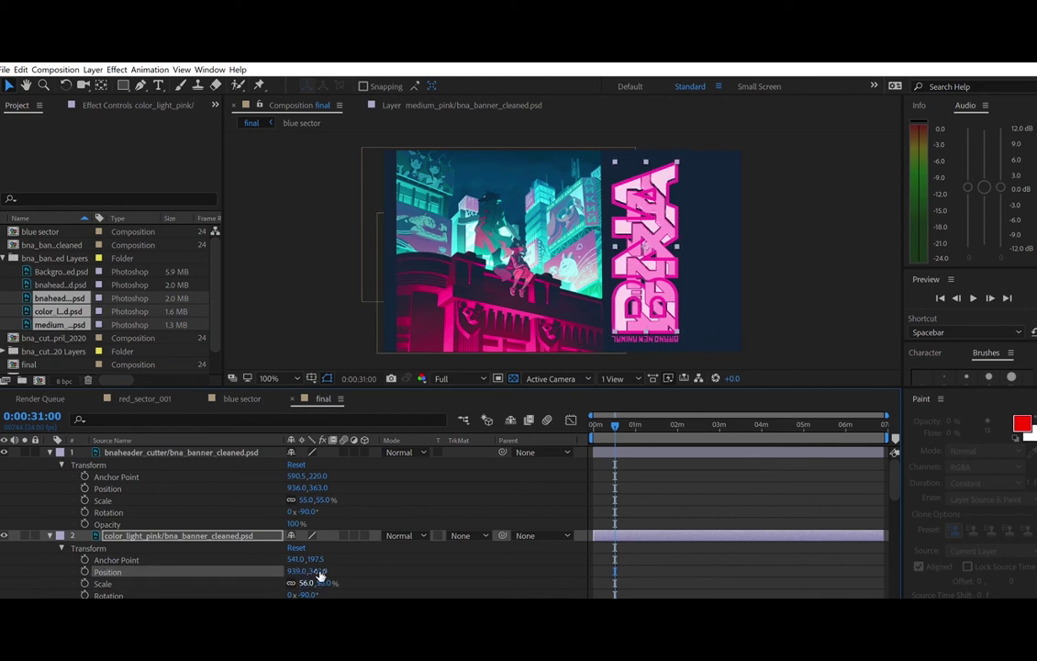
- Set color_light_pink's scale to 55% and nudge it to 936, 347
left_click(313, 581)
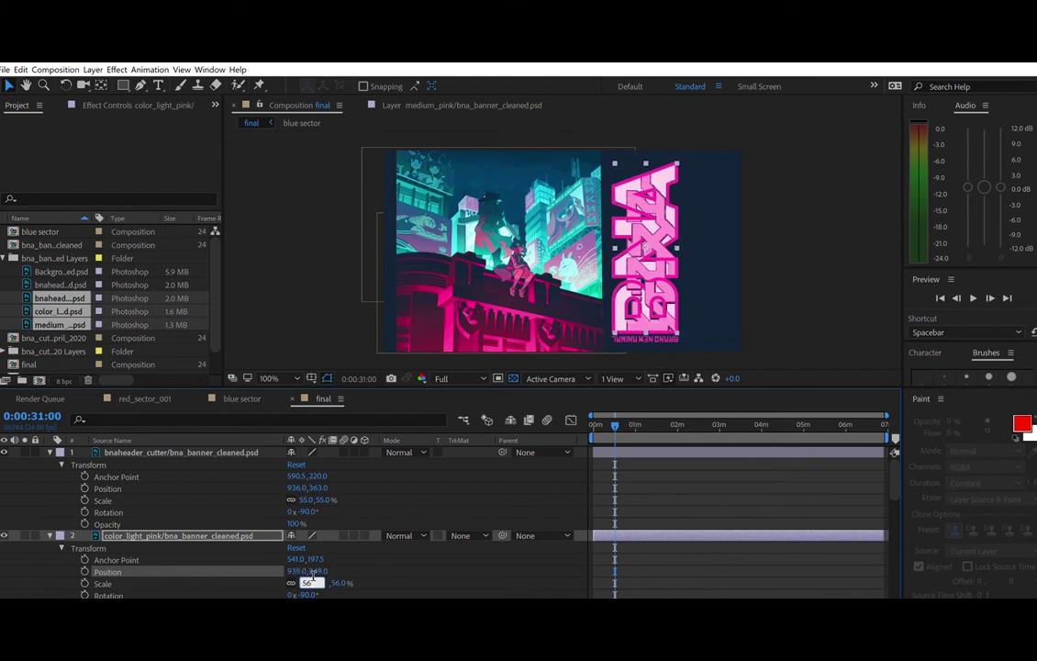
type("60")
key("Return")
type("55")
key("Return")
key("Left")
key("Left")
key("Up")
key("Up")
key("Up")
- Position medium_pink at 957, 365 and collapse the three banner layers
scroll(225, 541, "down", 4)
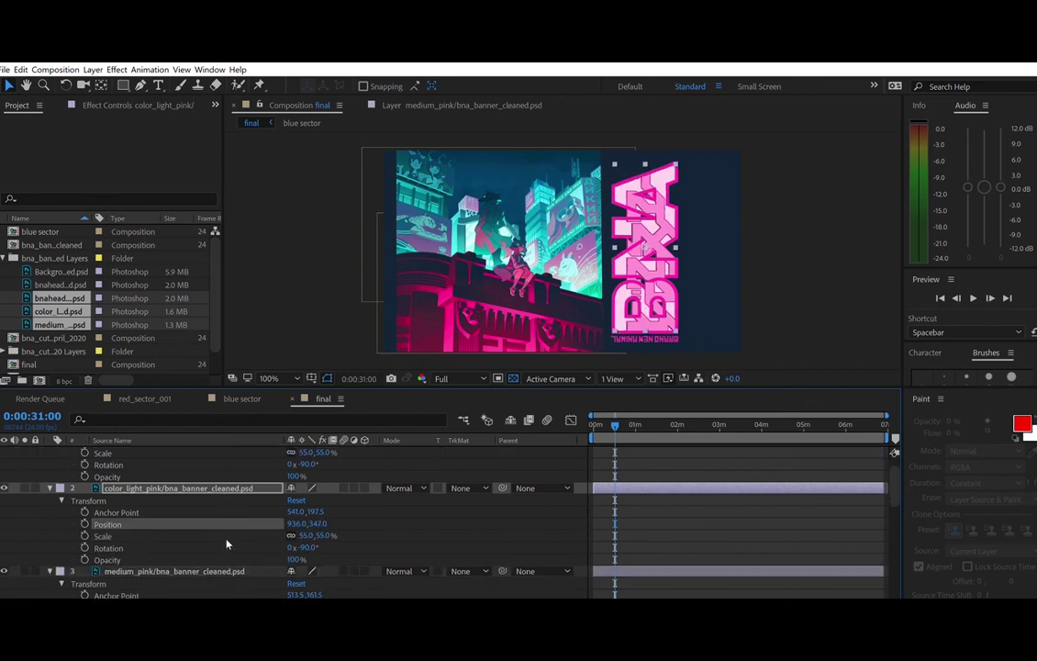
left_click(229, 518)
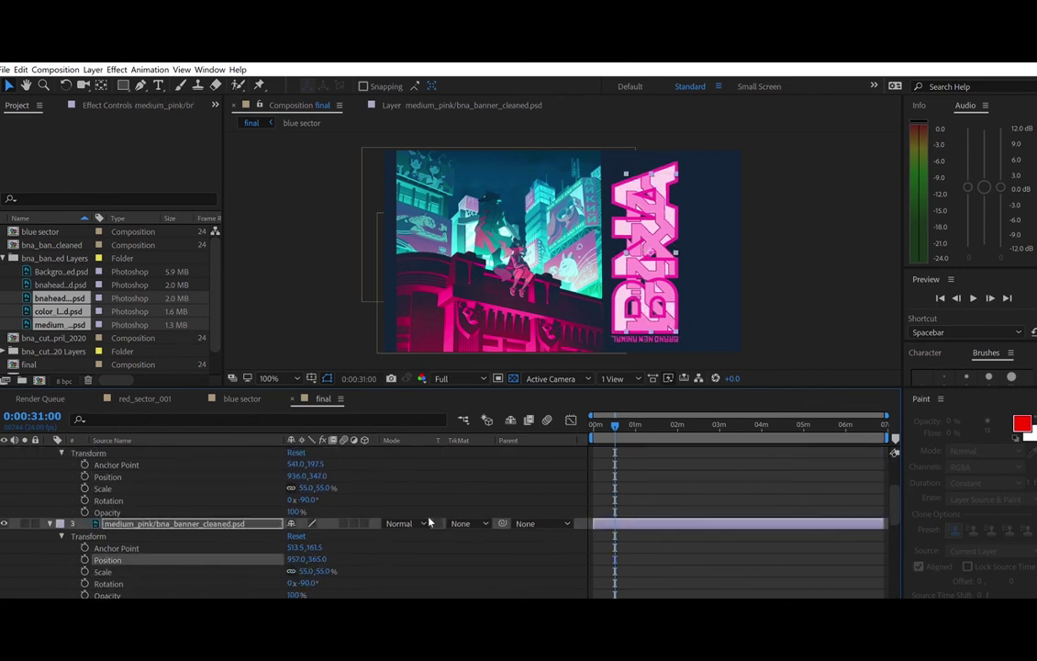
left_click(603, 477)
left_click(50, 523)
scroll(51, 514, "up", 2)
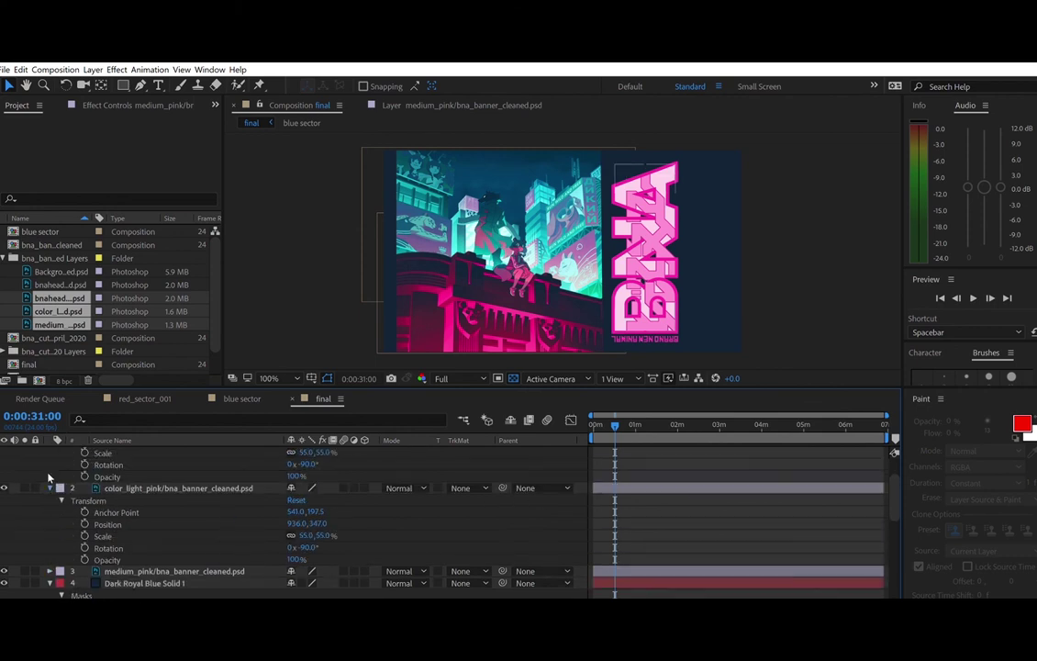
left_click(49, 486)
scroll(50, 473, "up", 2)
left_click(50, 452)
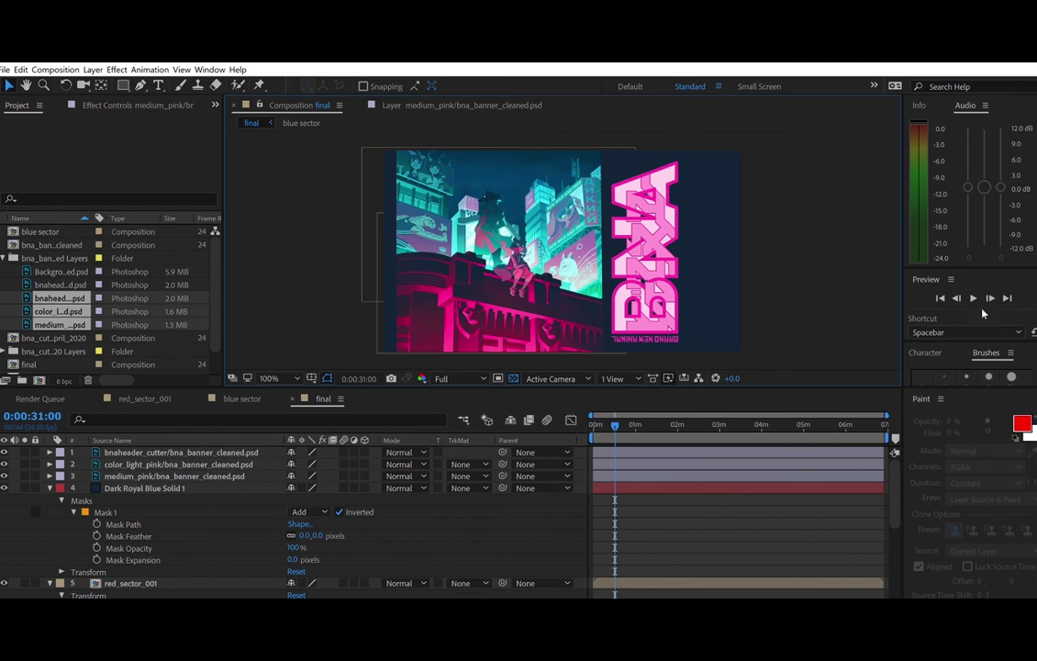
- Close the Paint, Brushes and Character panels and enlarge Effects & Presets
left_click(941, 398)
left_click(978, 414)
left_click_drag(950, 267, 954, 180)
left_click(1010, 266)
left_click(933, 279)
left_click(1011, 264)
left_click(937, 276)
left_click(1011, 264)
left_click(949, 276)
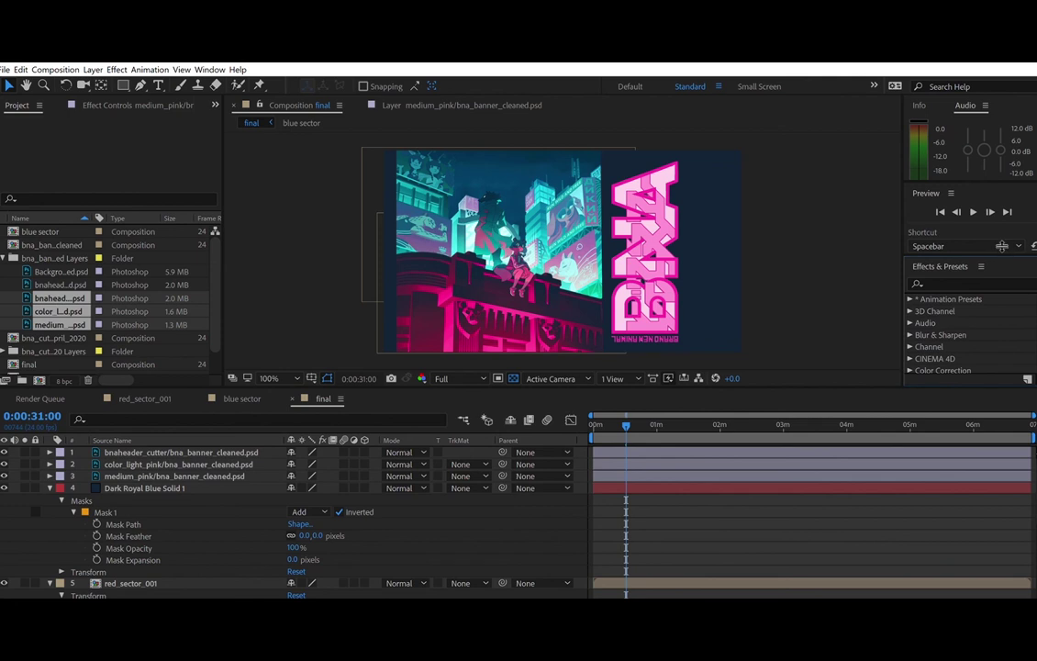
left_click_drag(1002, 247, 1000, 216)
- Search the effects for "glo" and apply the Stylize Glow effect to color_light_pink
left_click(964, 245)
type("glo")
left_click_drag(962, 331, 138, 464)
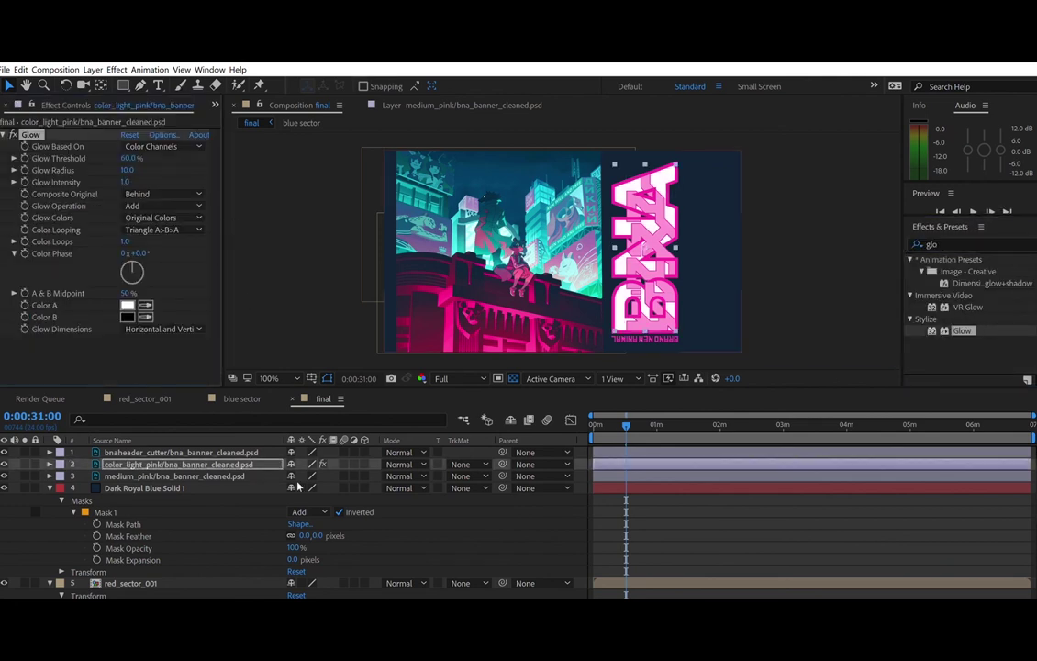
- Zoom in on the timeline, go to 0:00:10:00 and expand color_light_pink's Glow properties
left_click(51, 465)
left_click_drag(1033, 416, 696, 423)
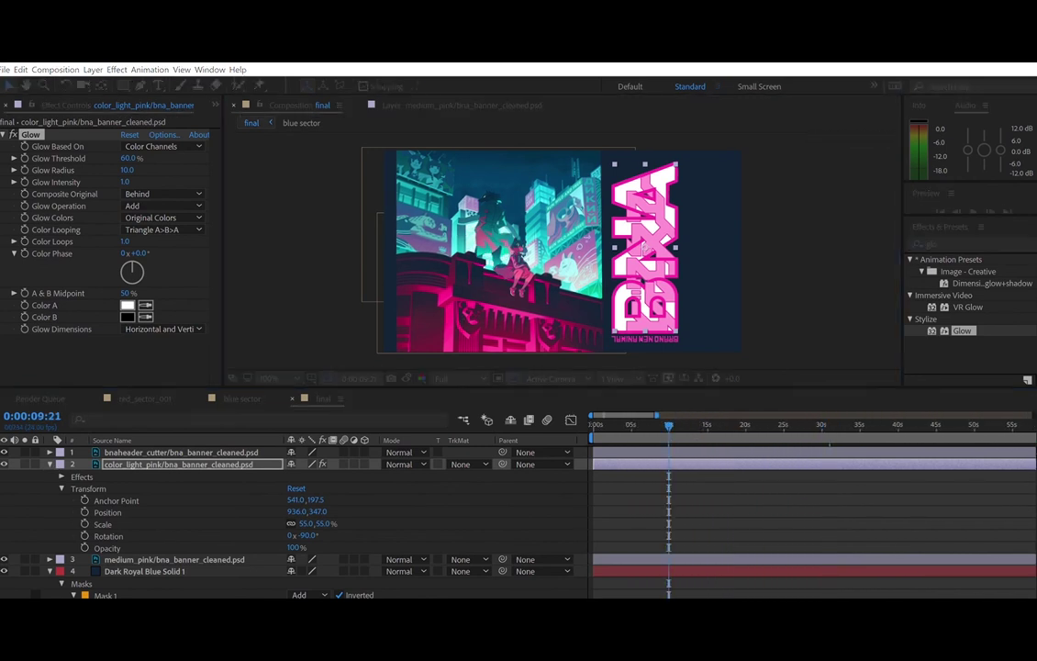
key("Return")
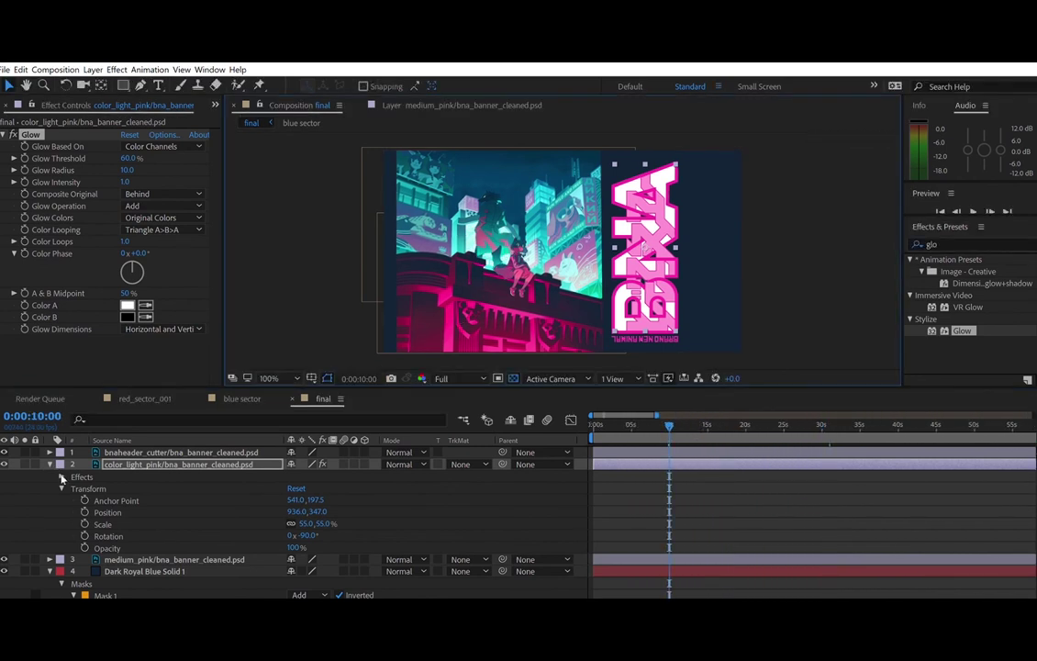
left_click(62, 488)
left_click(62, 477)
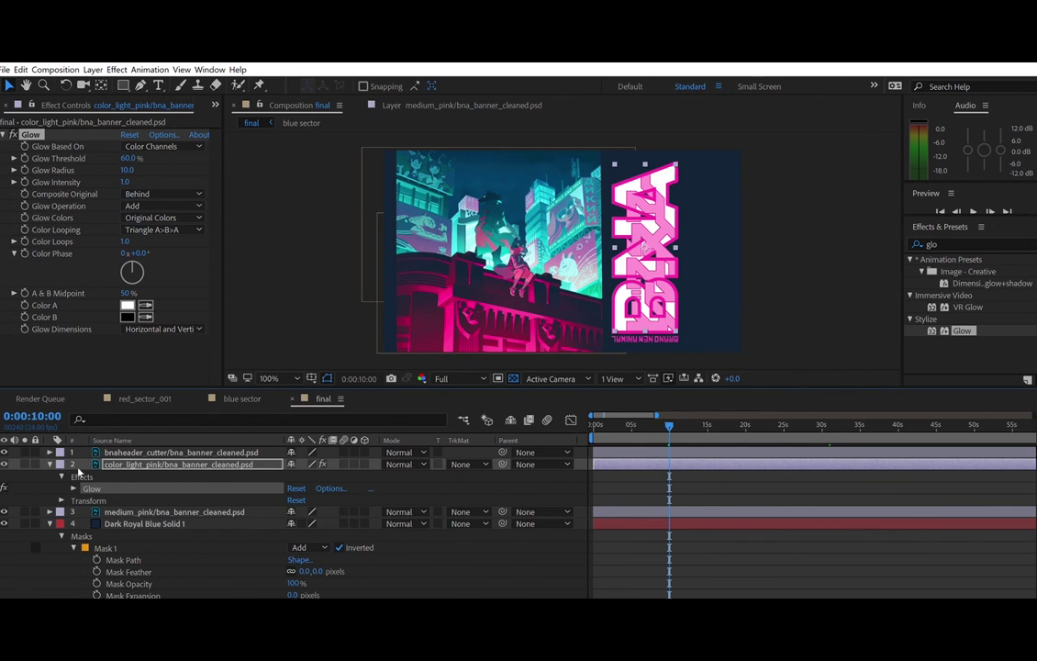
left_click(73, 487)
- Try a different Glow Threshold on color_light_pink and undo the change
scroll(168, 462, "up", 1)
scroll(168, 462, "down", 2)
scroll(168, 466, "up", 1)
left_click_drag(295, 477, 506, 469)
key("ctrl+z")
key("ctrl+z")
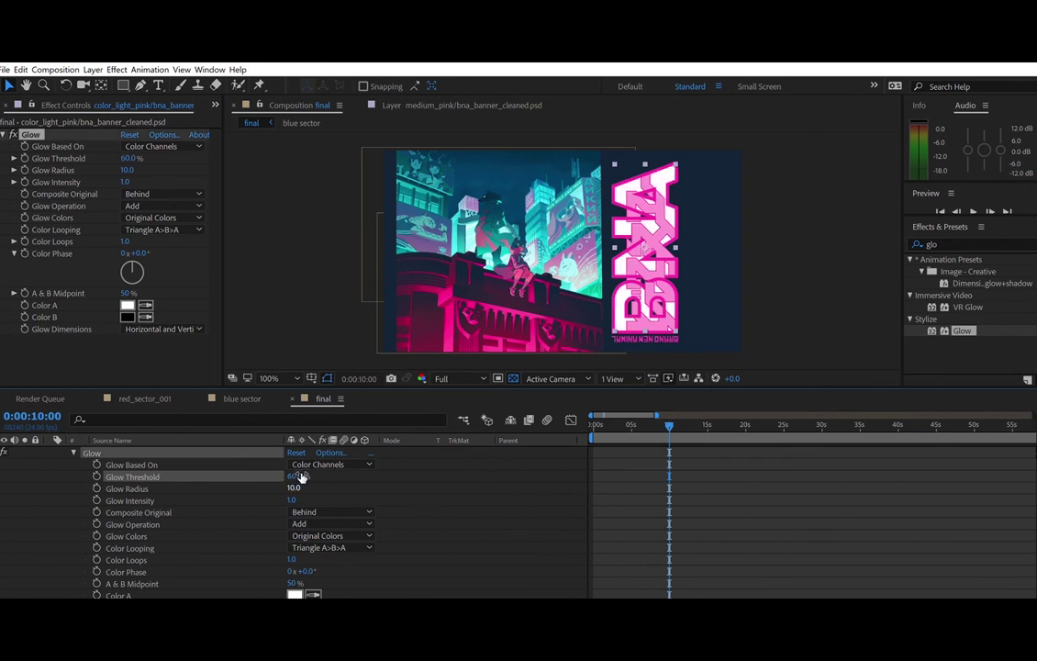
- Set color_light_pink's Glow Radius to 90
left_click_drag(292, 489, 361, 488)
left_click(294, 488)
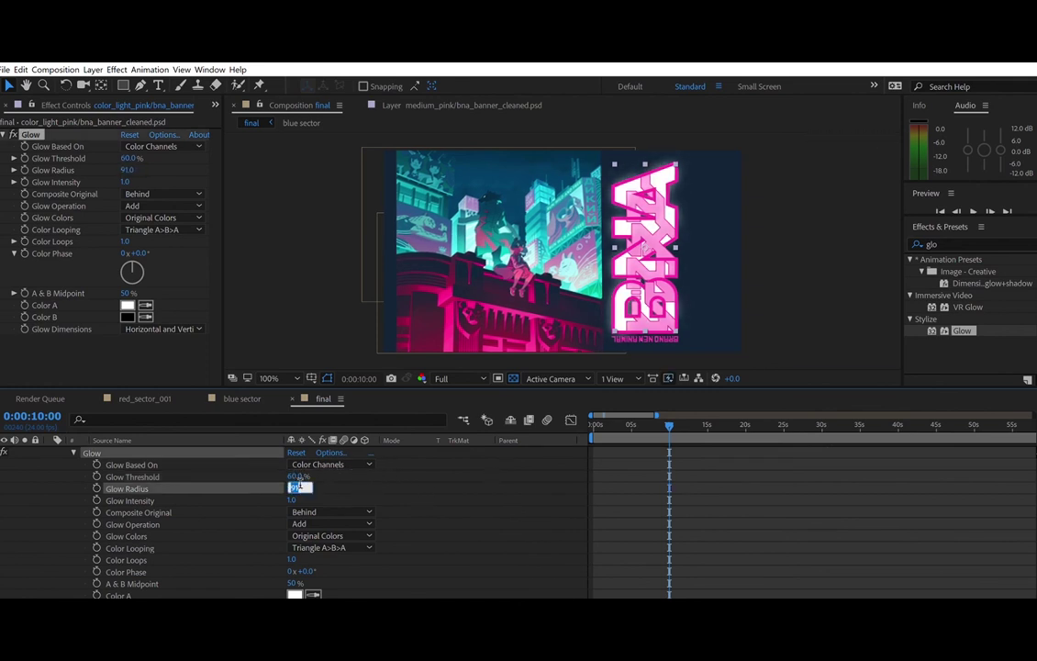
left_click_drag(293, 500, 326, 484)
scroll(416, 508, "down", 2)
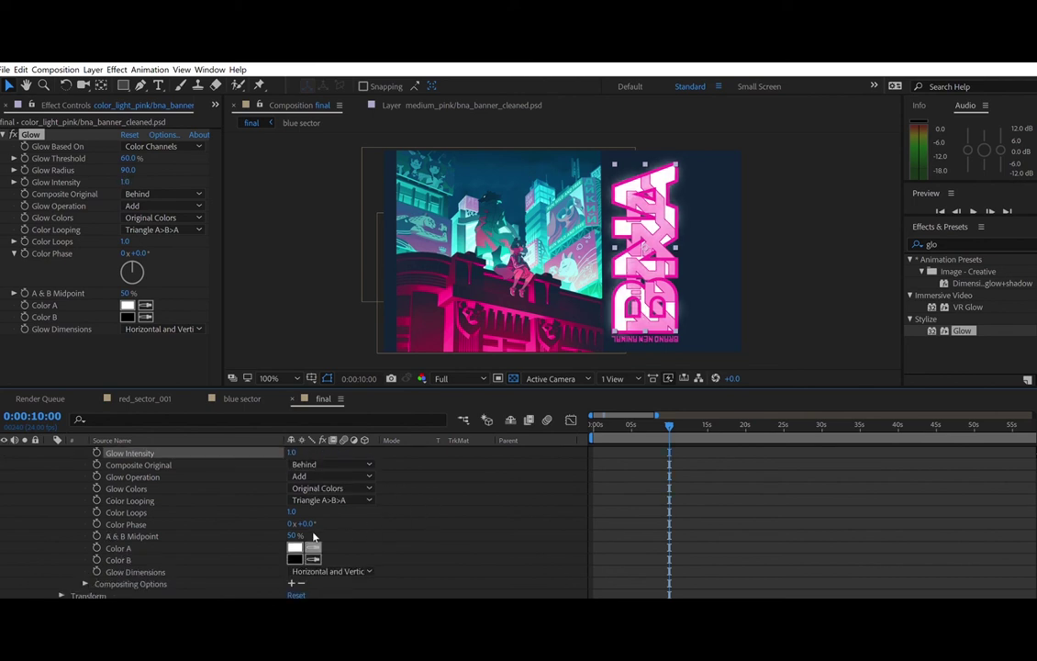
- Set color_light_pink's Glow Threshold to 100% and sample the banner's light pink fill as the glow's Color A
left_click(649, 275)
scroll(311, 515, "up", 3)
left_click(299, 508)
type("100")
key("Return")
scroll(306, 523, "down", 2)
left_click(312, 557)
left_click(629, 270)
- Try a Glow Threshold of 60% and set it to 90%
scroll(459, 470, "up", 2)
left_click(301, 489)
type("60")
key("Return")
left_click(298, 488)
type("90")
key("Return")
- Sample the banner's hot pink as Color B and switch the glow to Alpha Channel with A & B Colors
scroll(413, 487, "down", 3)
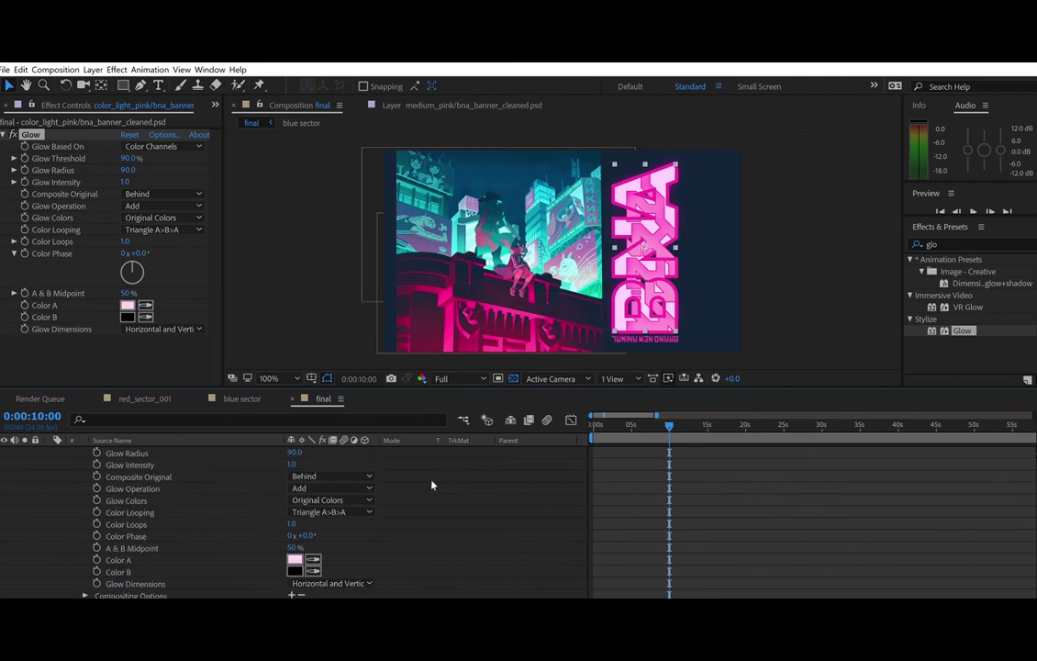
left_click(313, 548)
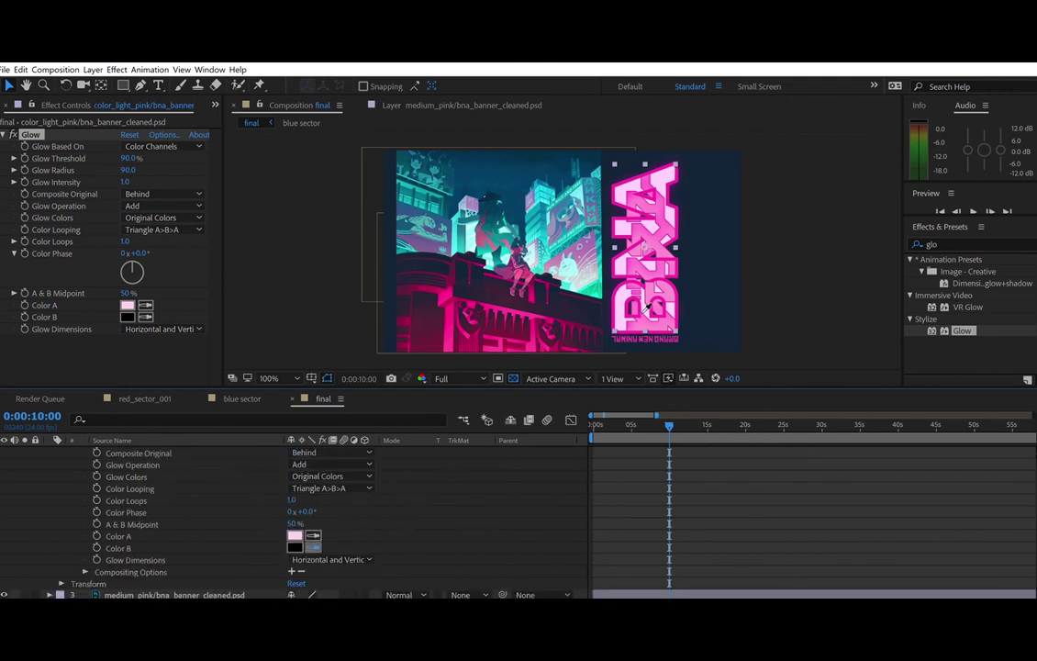
left_click(649, 301)
scroll(366, 519, "down", 1)
scroll(368, 509, "up", 5)
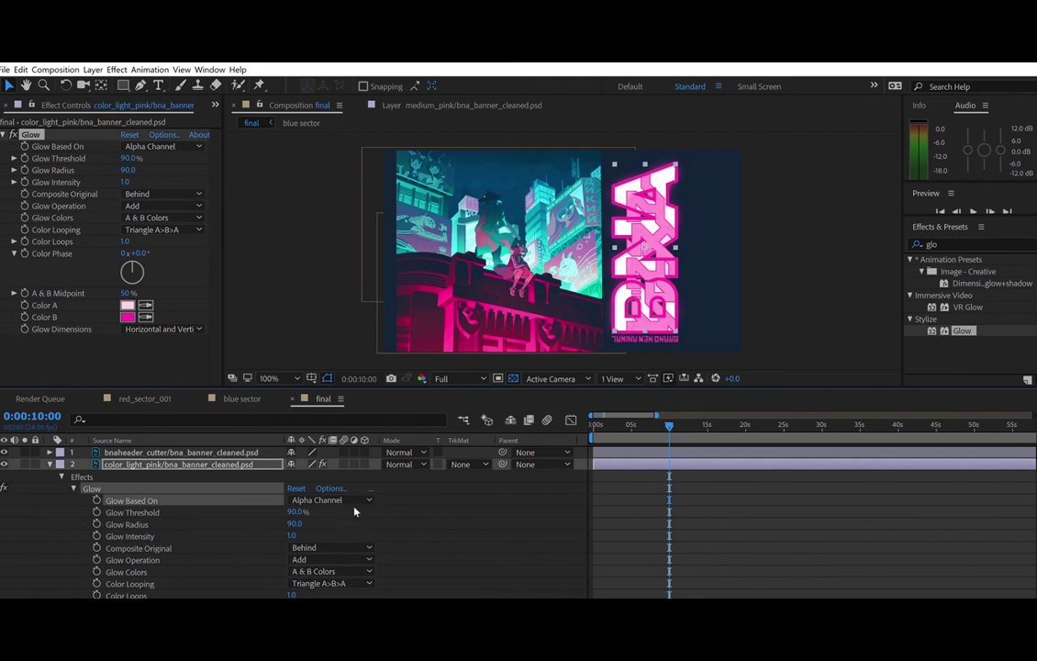
- Try Glow Thresholds of 40% and 60% on color_light_pink and return the threshold to 90%
scroll(303, 491, "down", 1)
left_click(299, 489)
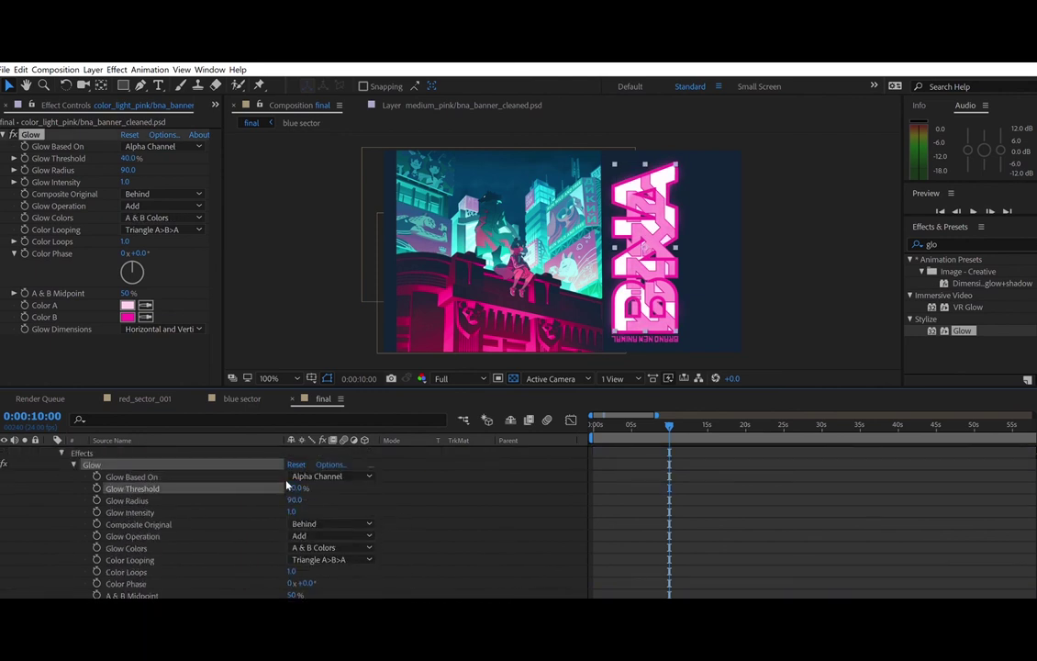
type("60")
key("Return")
left_click(300, 487)
type("90")
key("Return")
- Set the glow's Composite Original to On Top and try other Glow Colors options, keeping A & B Colors
left_click(359, 524)
left_click(361, 510)
scroll(387, 528, "down", 1)
left_click(364, 524)
left_click(364, 512)
left_click(367, 525)
left_click(367, 549)
left_click(366, 524)
left_click(366, 512)
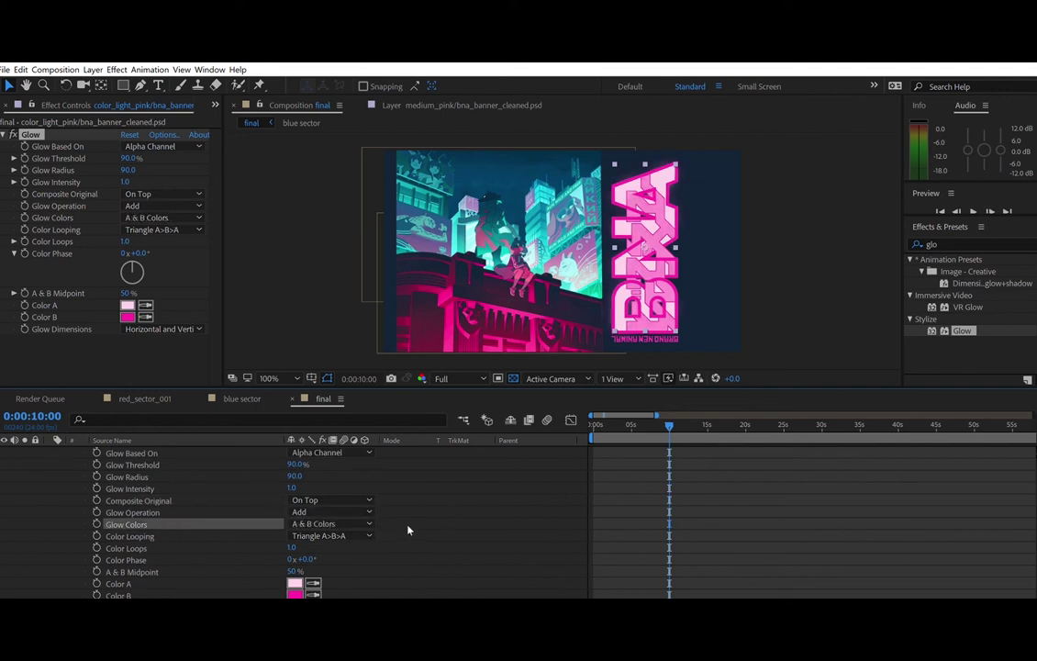
- Try a different A & B Midpoint for the glow and undo the change
scroll(402, 525, "down", 1)
left_click(475, 496)
scroll(474, 496, "down", 1)
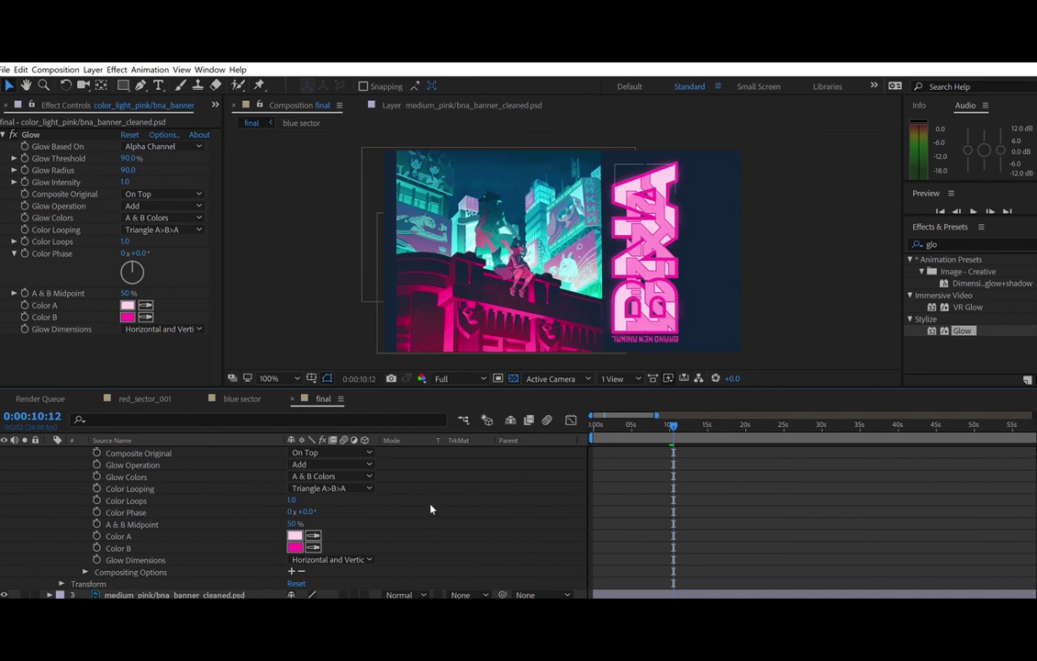
left_click_drag(294, 521, 396, 518)
key("ctrl+z")
left_click(387, 517)
key("ctrl+k")
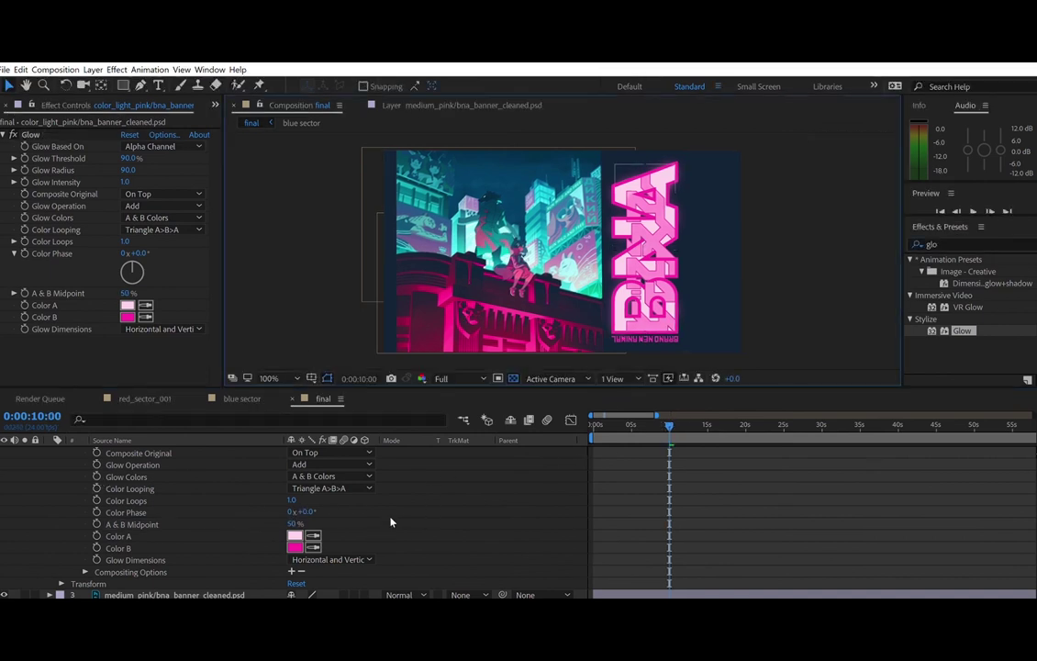
- Duplicate the color_light_pink layer and delete the Glow effect from the lower of the two layers
scroll(389, 520, "up", 4)
scroll(391, 519, "down", 5)
scroll(396, 516, "up", 3)
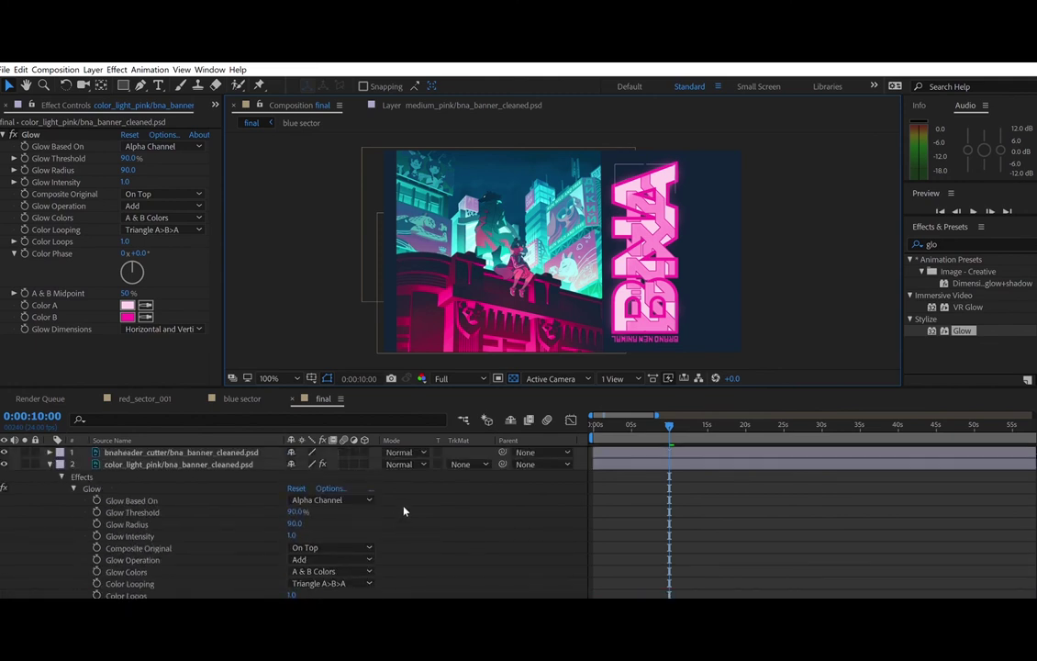
left_click(129, 465)
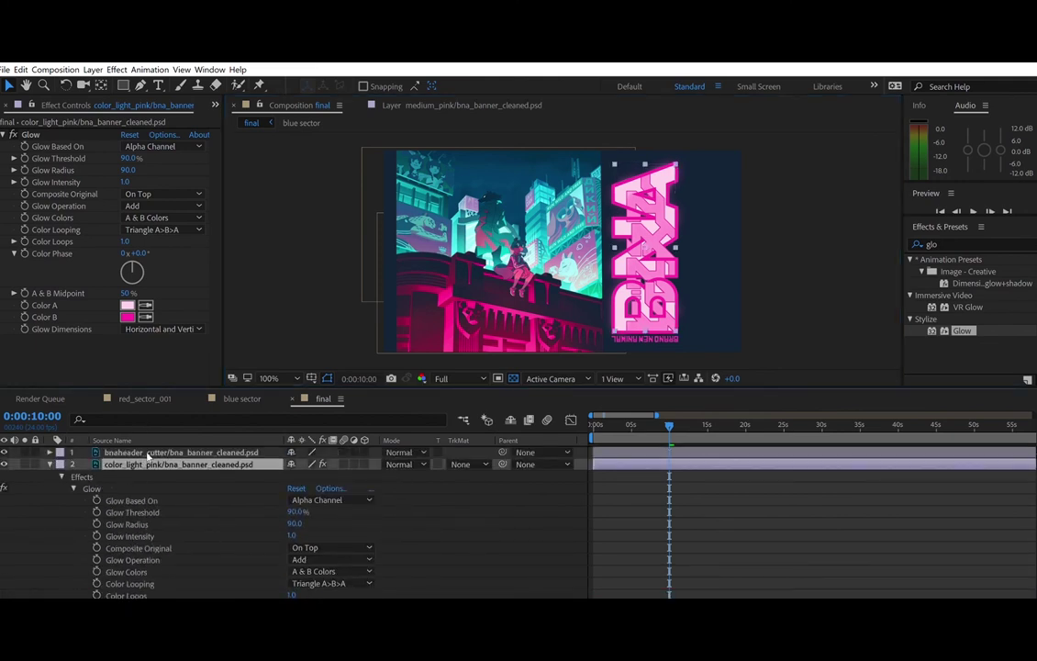
key("ctrl+d")
key("Delete")
left_click(49, 476)
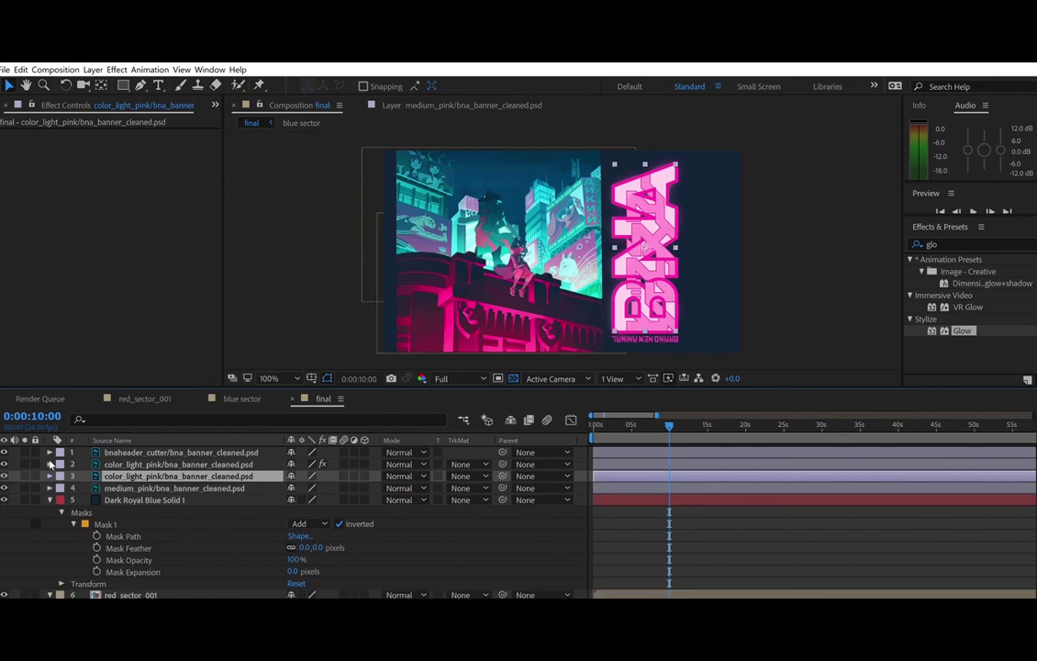
- Move the glowing color_light_pink layer below its plain copy and expand its Glow properties
left_click(50, 465)
left_click(61, 476)
left_click(74, 488)
scroll(101, 485, "down", 1)
left_click(74, 453)
scroll(134, 477, "up", 1)
left_click_drag(138, 465, 142, 516)
left_click(74, 500)
- Set the glowing color_light_pink layer's Glow Intensity to 0.5 and start keyframing it at 0:00:10:00
scroll(139, 487, "down", 1)
scroll(391, 477, "down", 2)
scroll(390, 479, "up", 2)
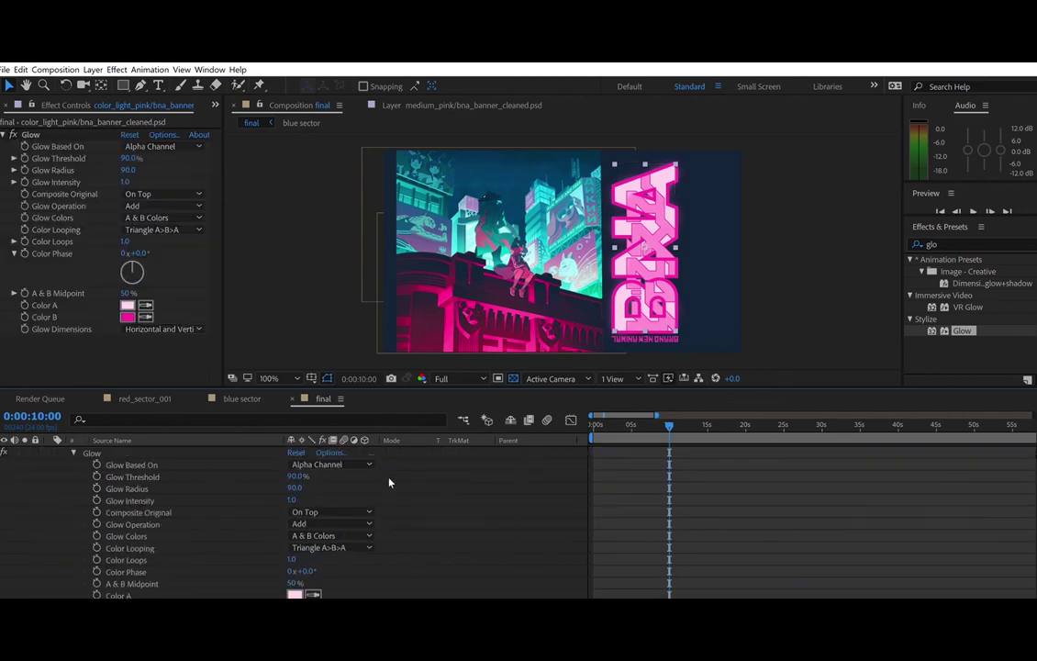
scroll(367, 480, "down", 1)
scroll(386, 496, "down", 1)
scroll(401, 500, "up", 2)
left_click_drag(293, 501, 357, 485)
left_click_drag(272, 498, 266, 501)
left_click(294, 501)
type("0.5")
key("Return")
left_click(96, 501)
- Add a Glow Intensity keyframe of 1.9 at 0:00:15:00 and save the project
left_click_drag(673, 419, 707, 421)
left_click(299, 500)
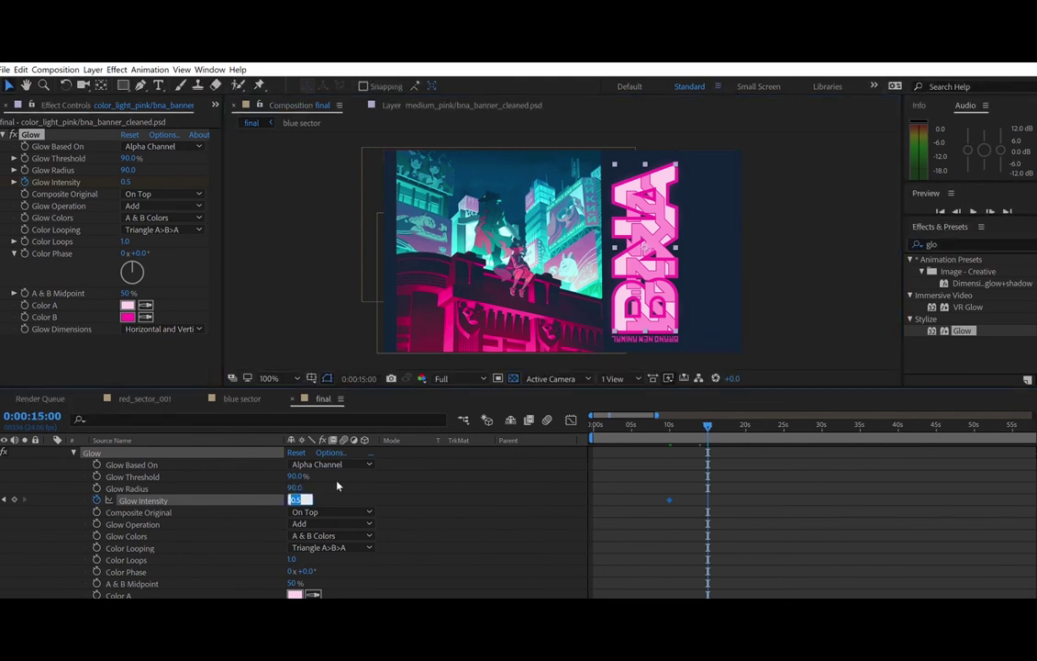
type("1.9")
key("Return")
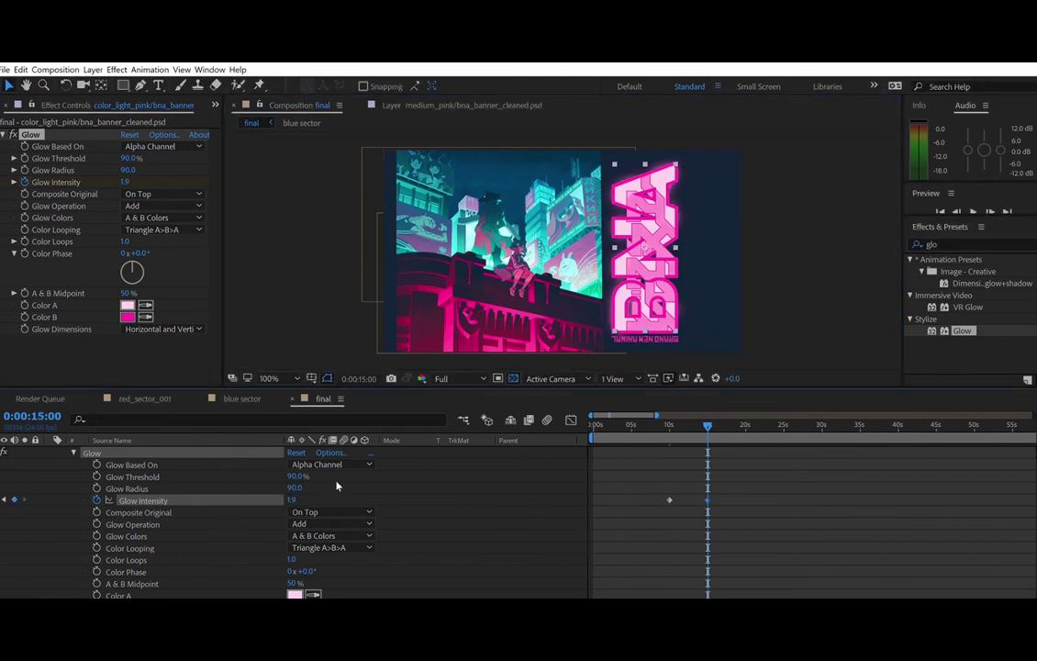
key("ctrl+s")
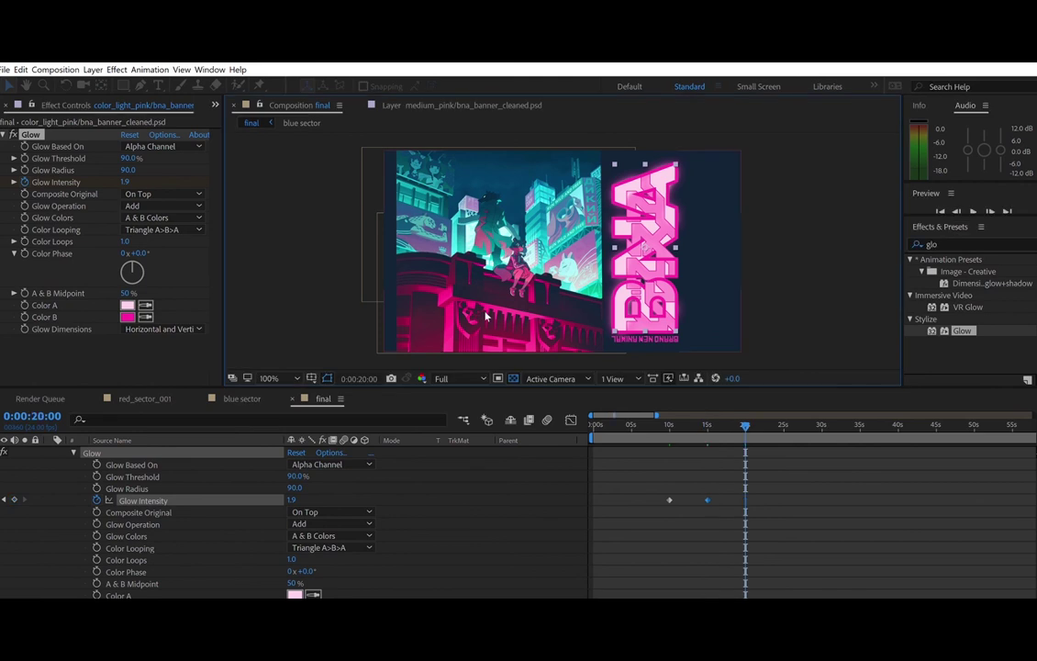
- Add a Glow Intensity keyframe of 0.5 at 0:00:20:00
left_click(745, 425)
left_click(293, 500)
type("0.5")
key("Return")
scroll(339, 488, "up", 3)
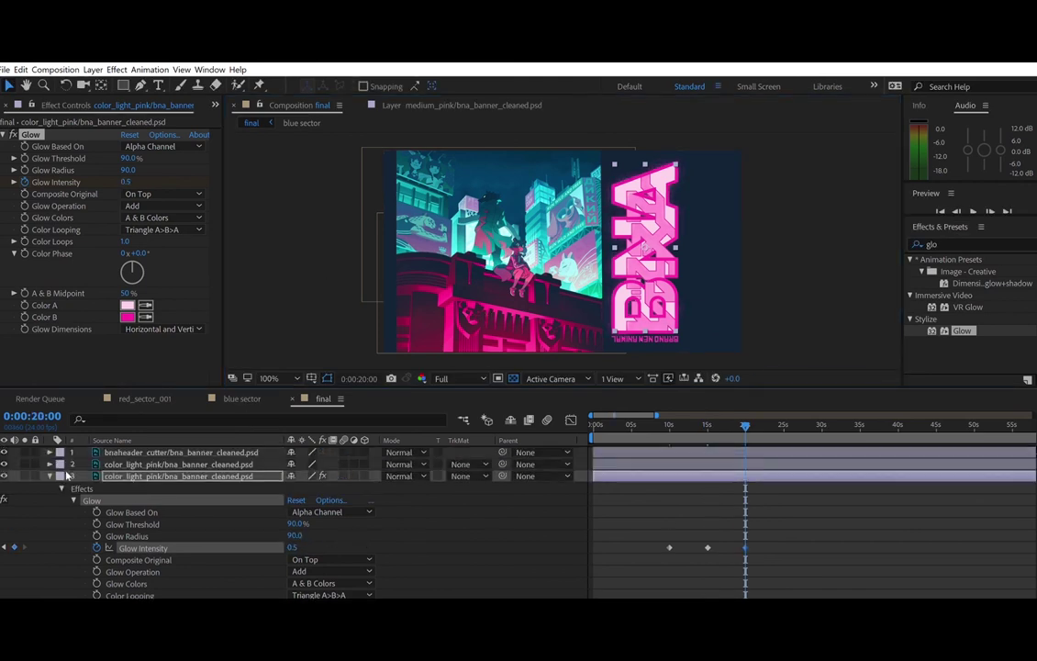
- Parent the glowing color_light_pink layer to its plain copy, and parent the plain copy and medium_pink to bnaheader_cutter
left_click(51, 477)
left_click_drag(502, 489, 265, 463)
left_click_drag(502, 465, 273, 448)
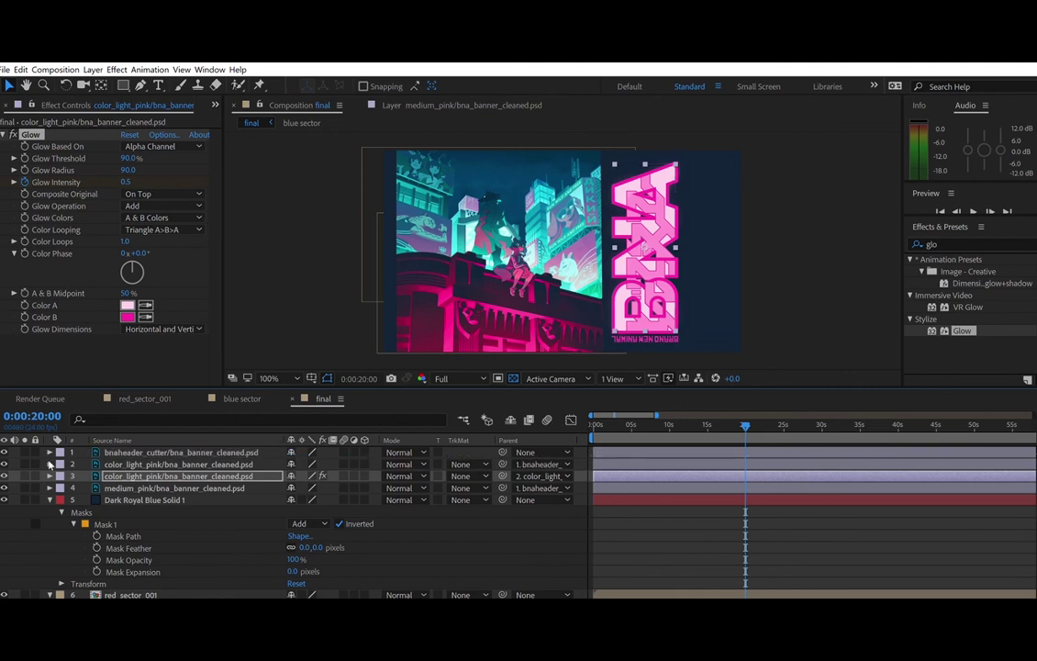
- Copy the three Glow Intensity keyframes and paste them starting at 0:00:40:00
left_click(49, 476)
left_click_drag(666, 509, 758, 534)
left_click(365, 377)
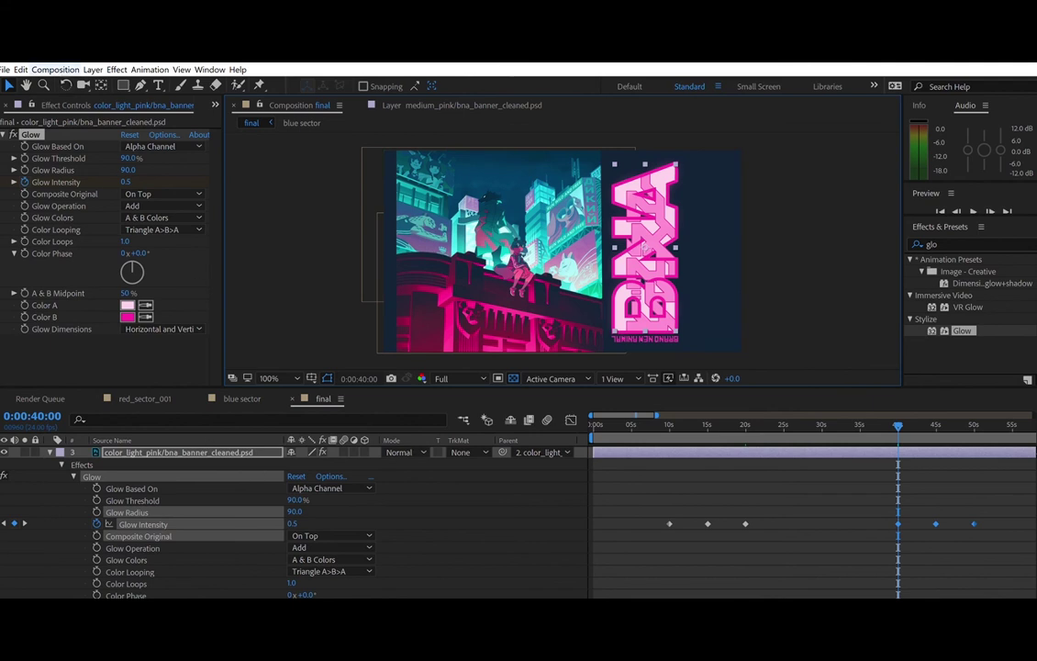
left_click(358, 377)
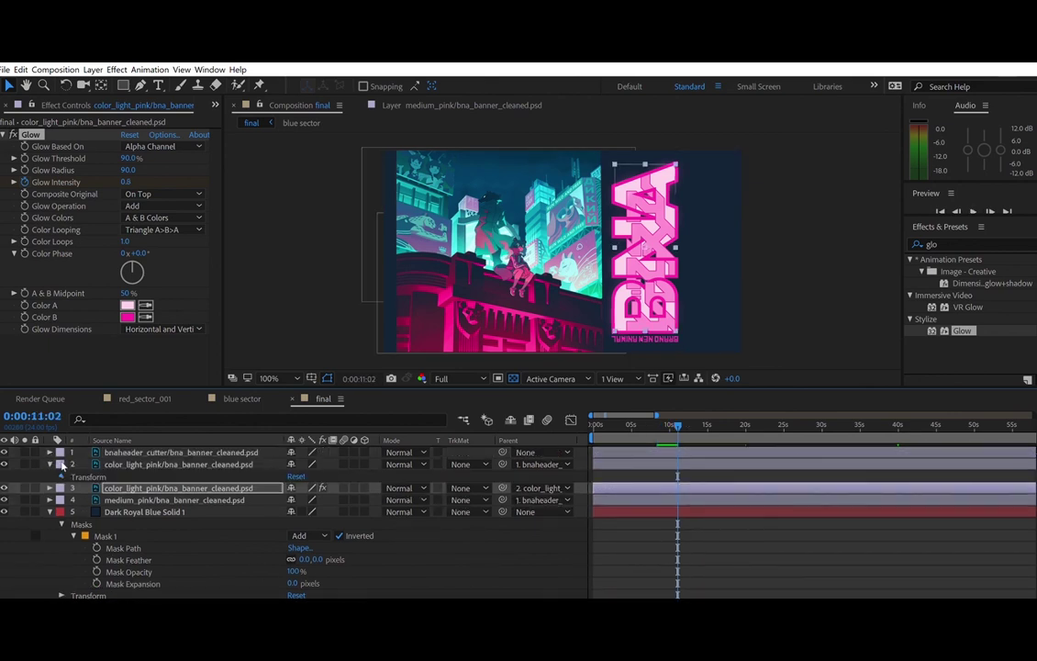
- Set the plain color_light_pink layer's Opacity to 75% and preview the animation
left_click(298, 535)
type("75")
key("Return")
key("space")
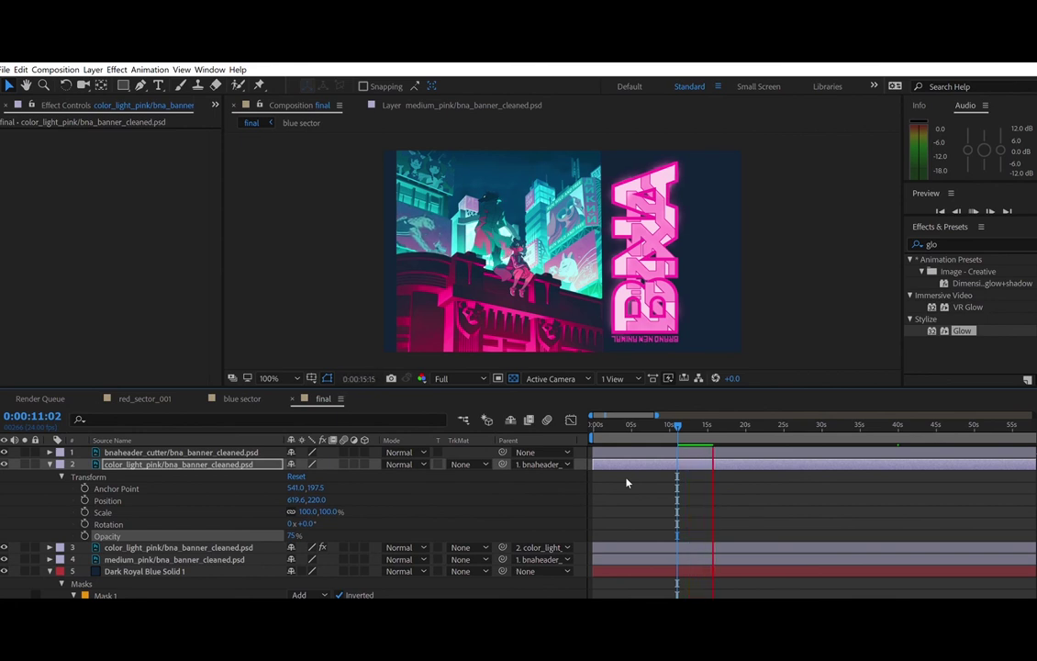
- Scale the parent bnaheader_cutter layer down to about 42% to shrink the whole BNA banner
left_click(119, 451)
left_click(62, 475)
left_click_drag(611, 342, 618, 330)
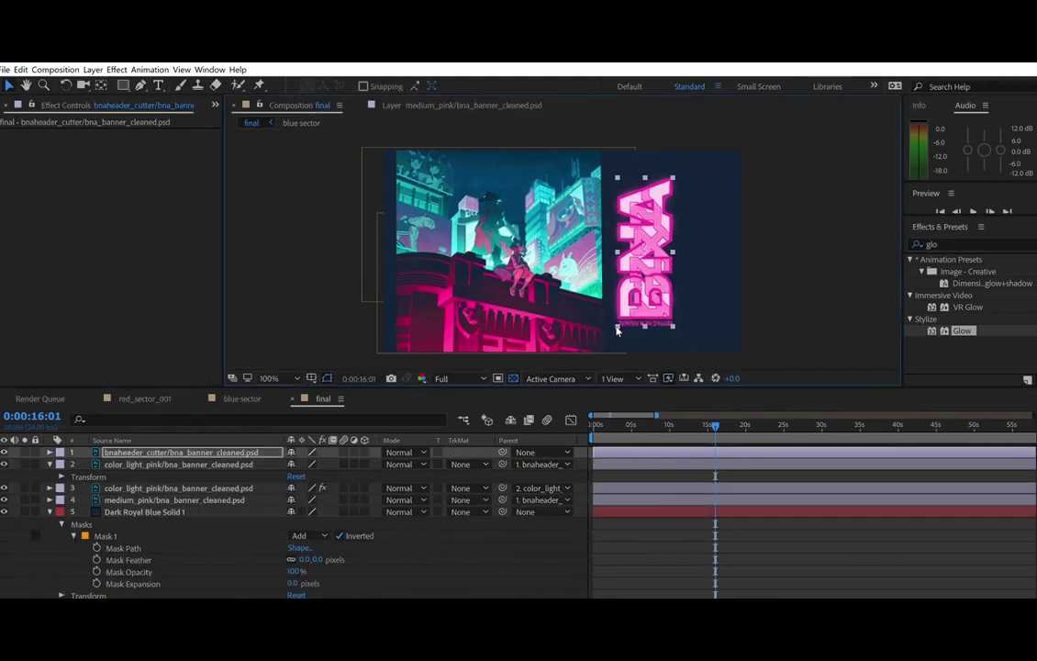
- Duplicate the four BNA banner layers and set the Rotation of the copied bnaheader_cutter to 90°
left_click(174, 501, "shift")
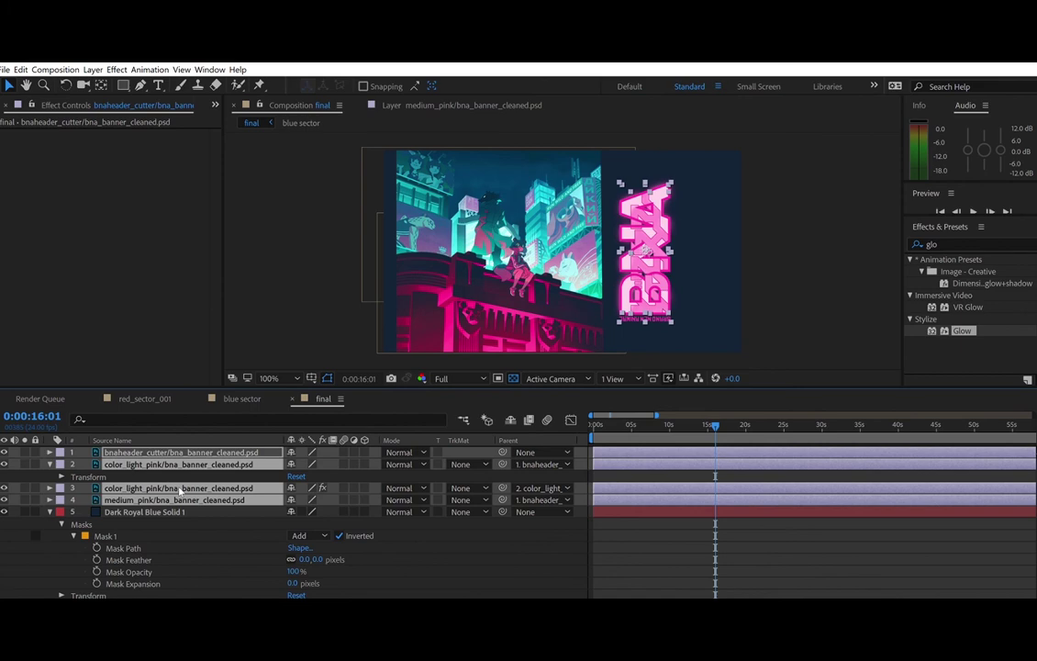
key("ctrl+d")
key("w")
left_click_drag(712, 230, 644, 279)
left_click(50, 453)
left_click(61, 466)
left_click(312, 513)
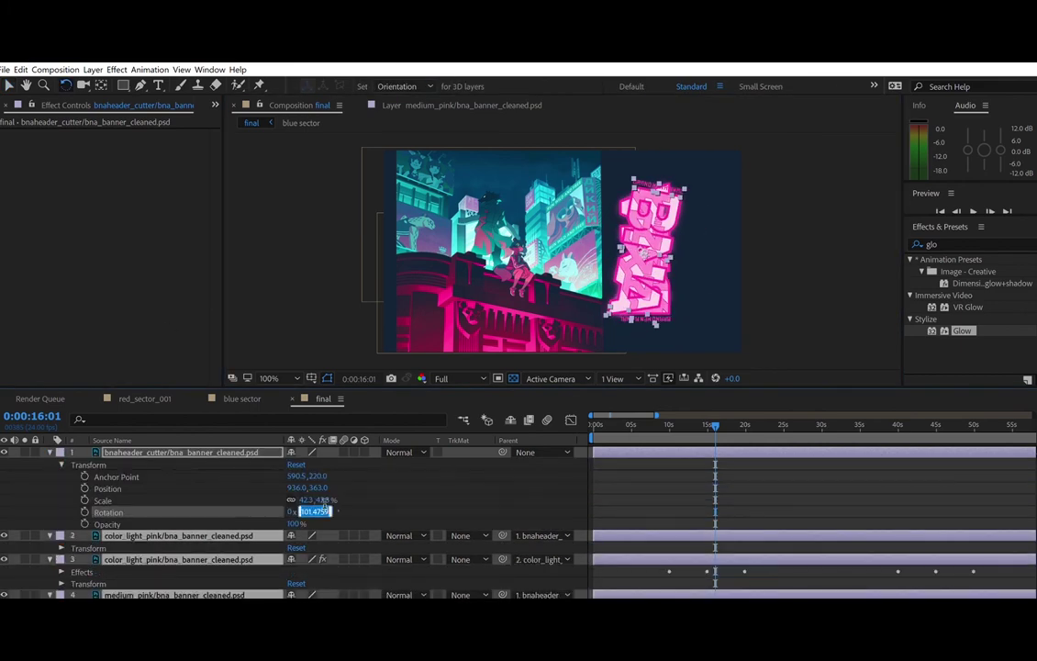
type("90")
key("Return")
left_click(62, 464)
left_click(50, 453)
- Move the rotated banner copy to the right of the original banner on the dark blue area
key("v")
left_click_drag(652, 214, 710, 203)
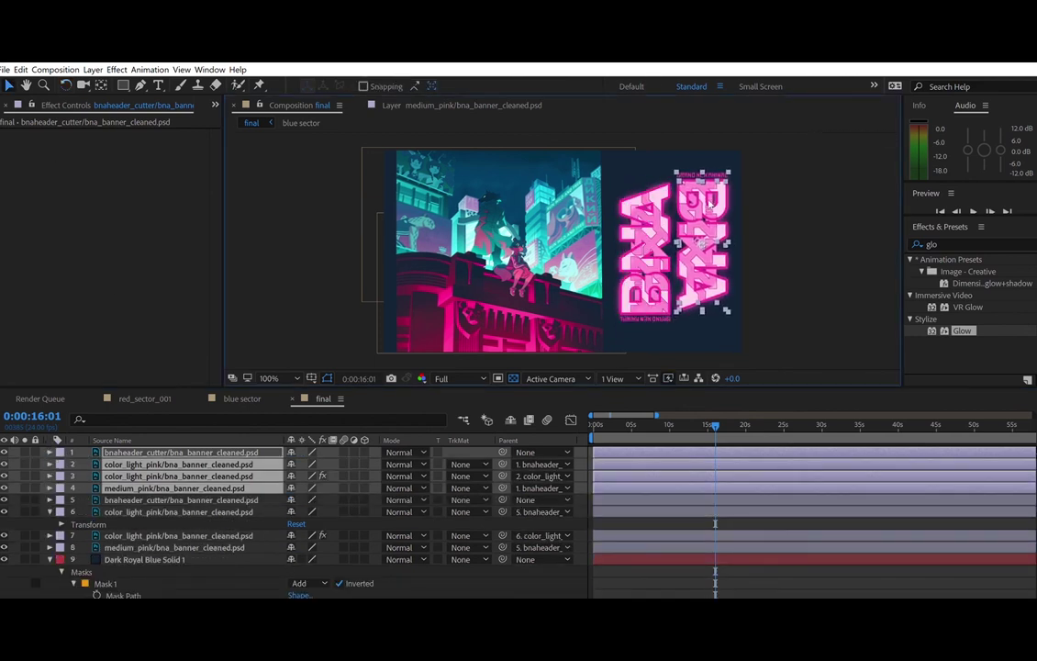
left_click(831, 296)
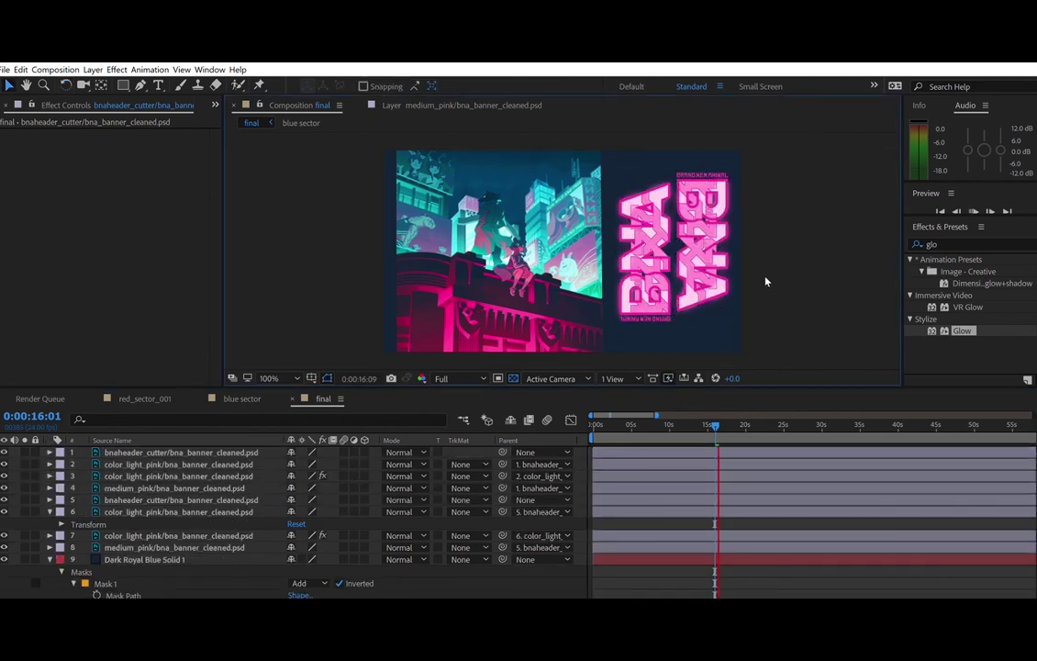
- Nudge the copied banner slightly downward and preview the two glowing banners
left_click(716, 187)
key("Down")
key("Down")
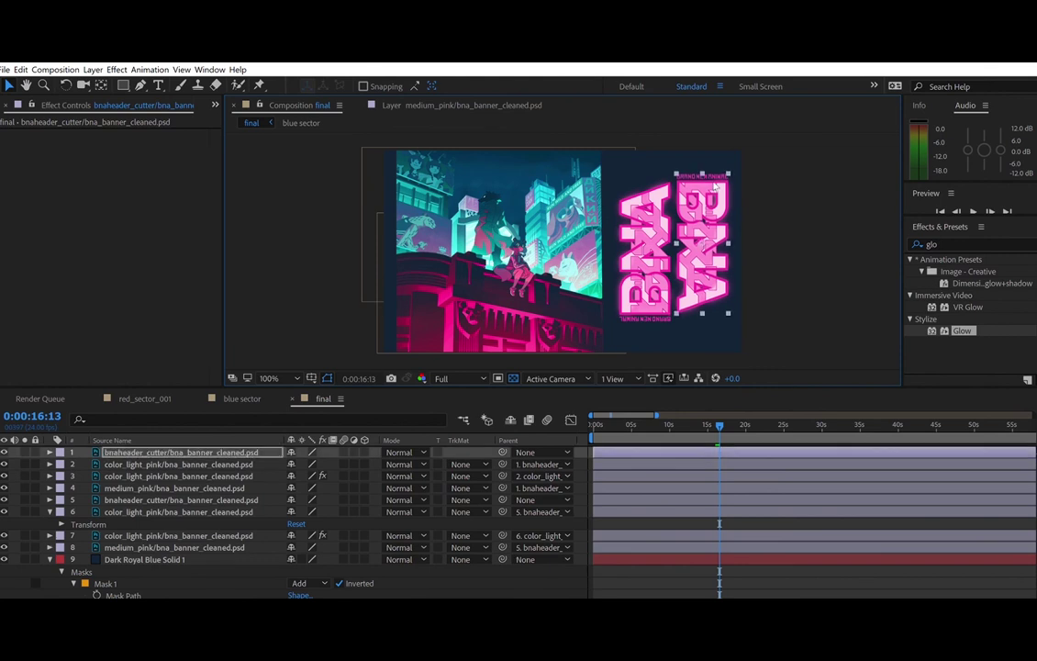
left_click(831, 556)
key("space")
key("space")
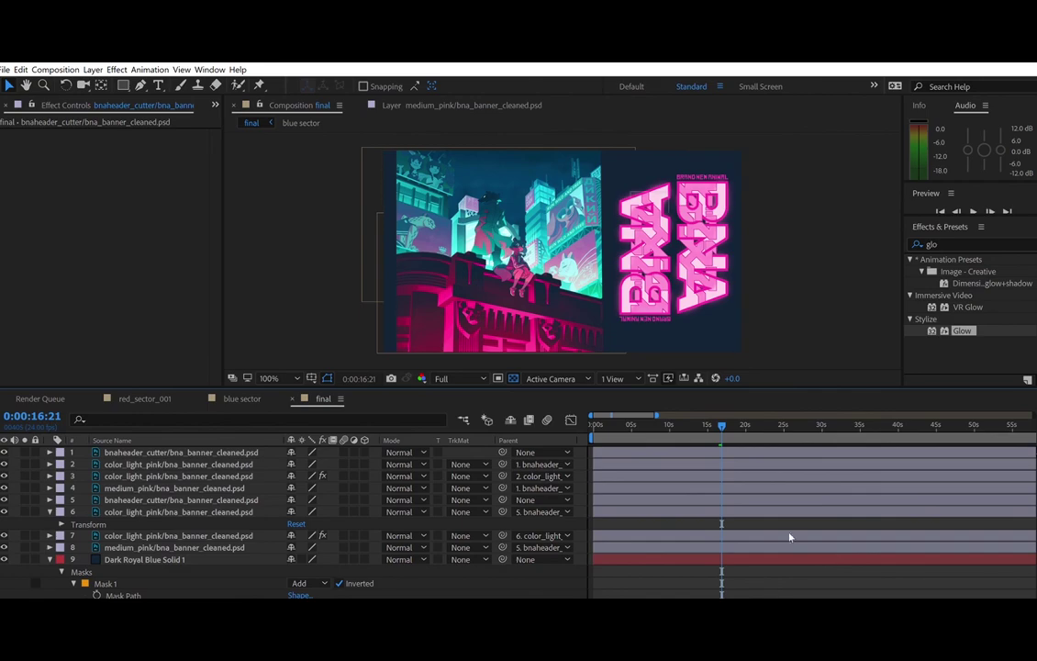